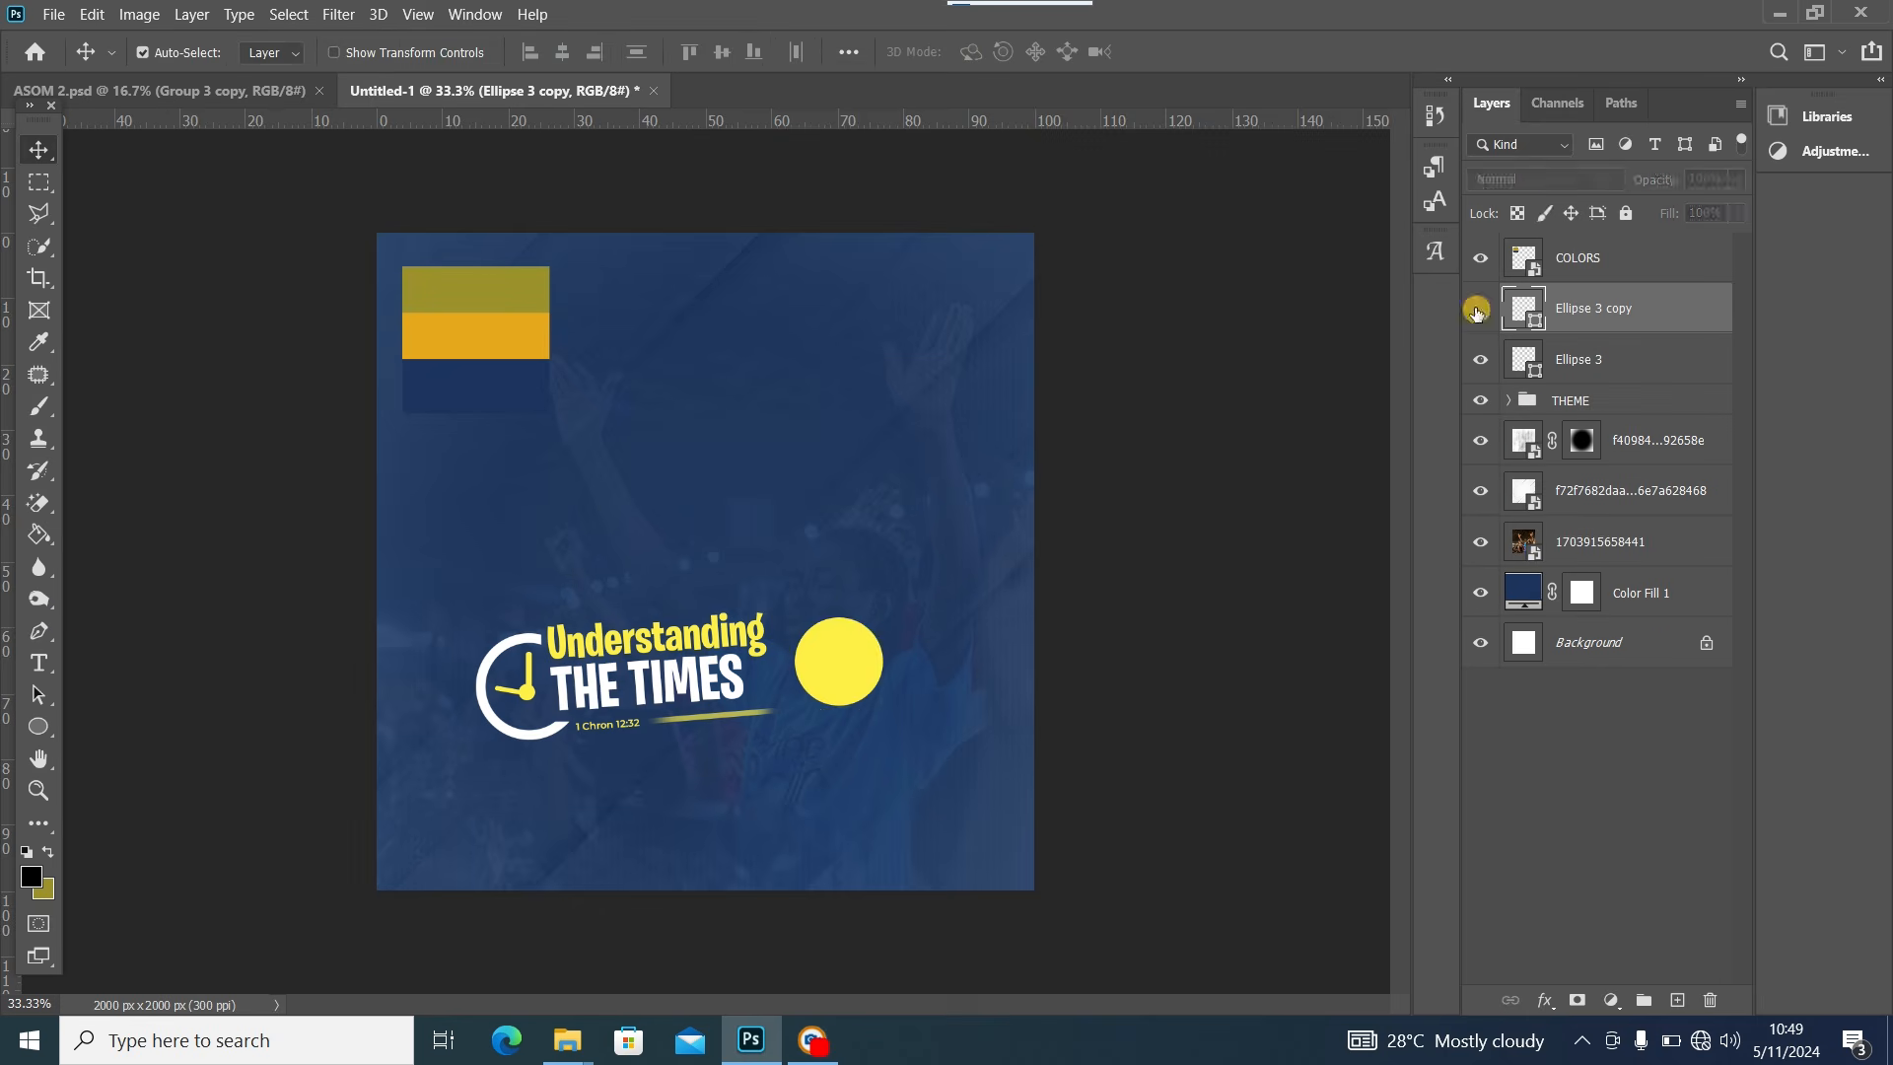
pyautogui.moveTo(837, 661); pyautogui.dragTo(944, 642)
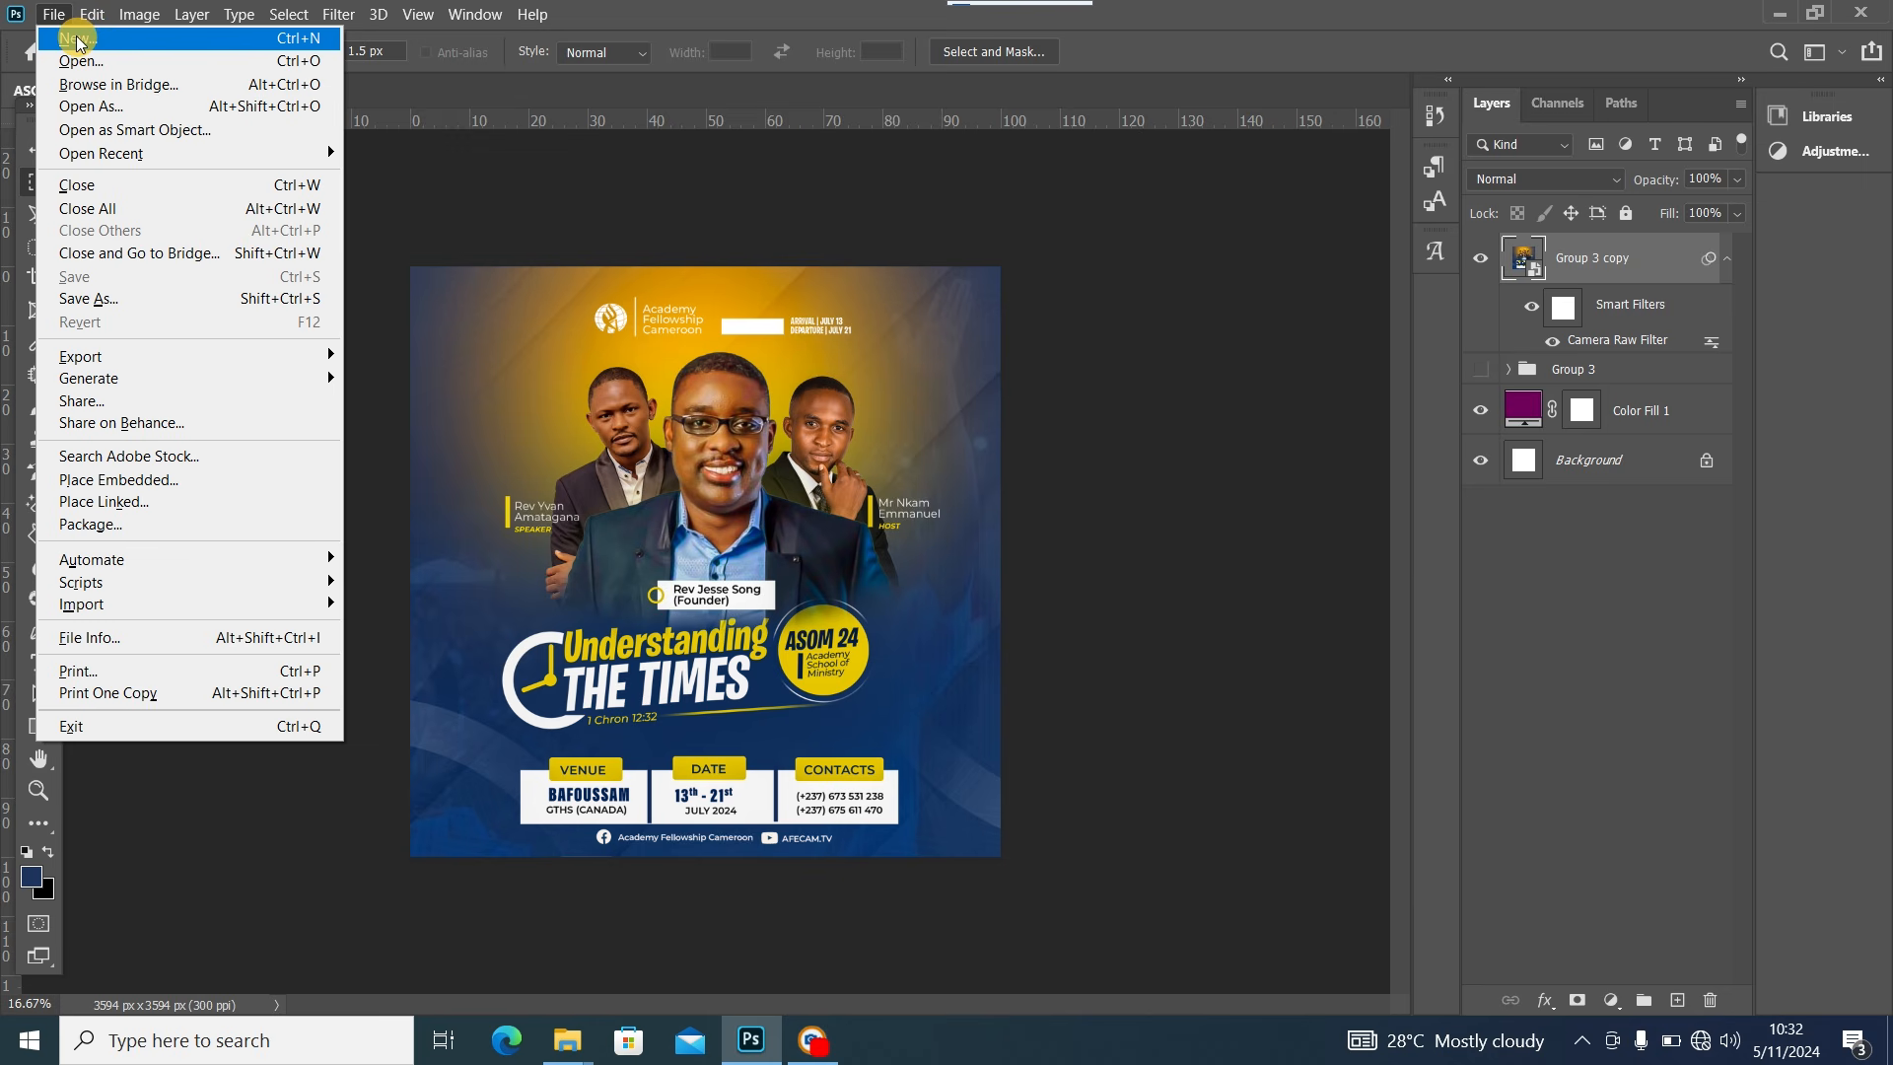
# Create a new 2000 × 2000 px RGB document at 300 pixels/inch with a white background
pyautogui.click(88, 44)
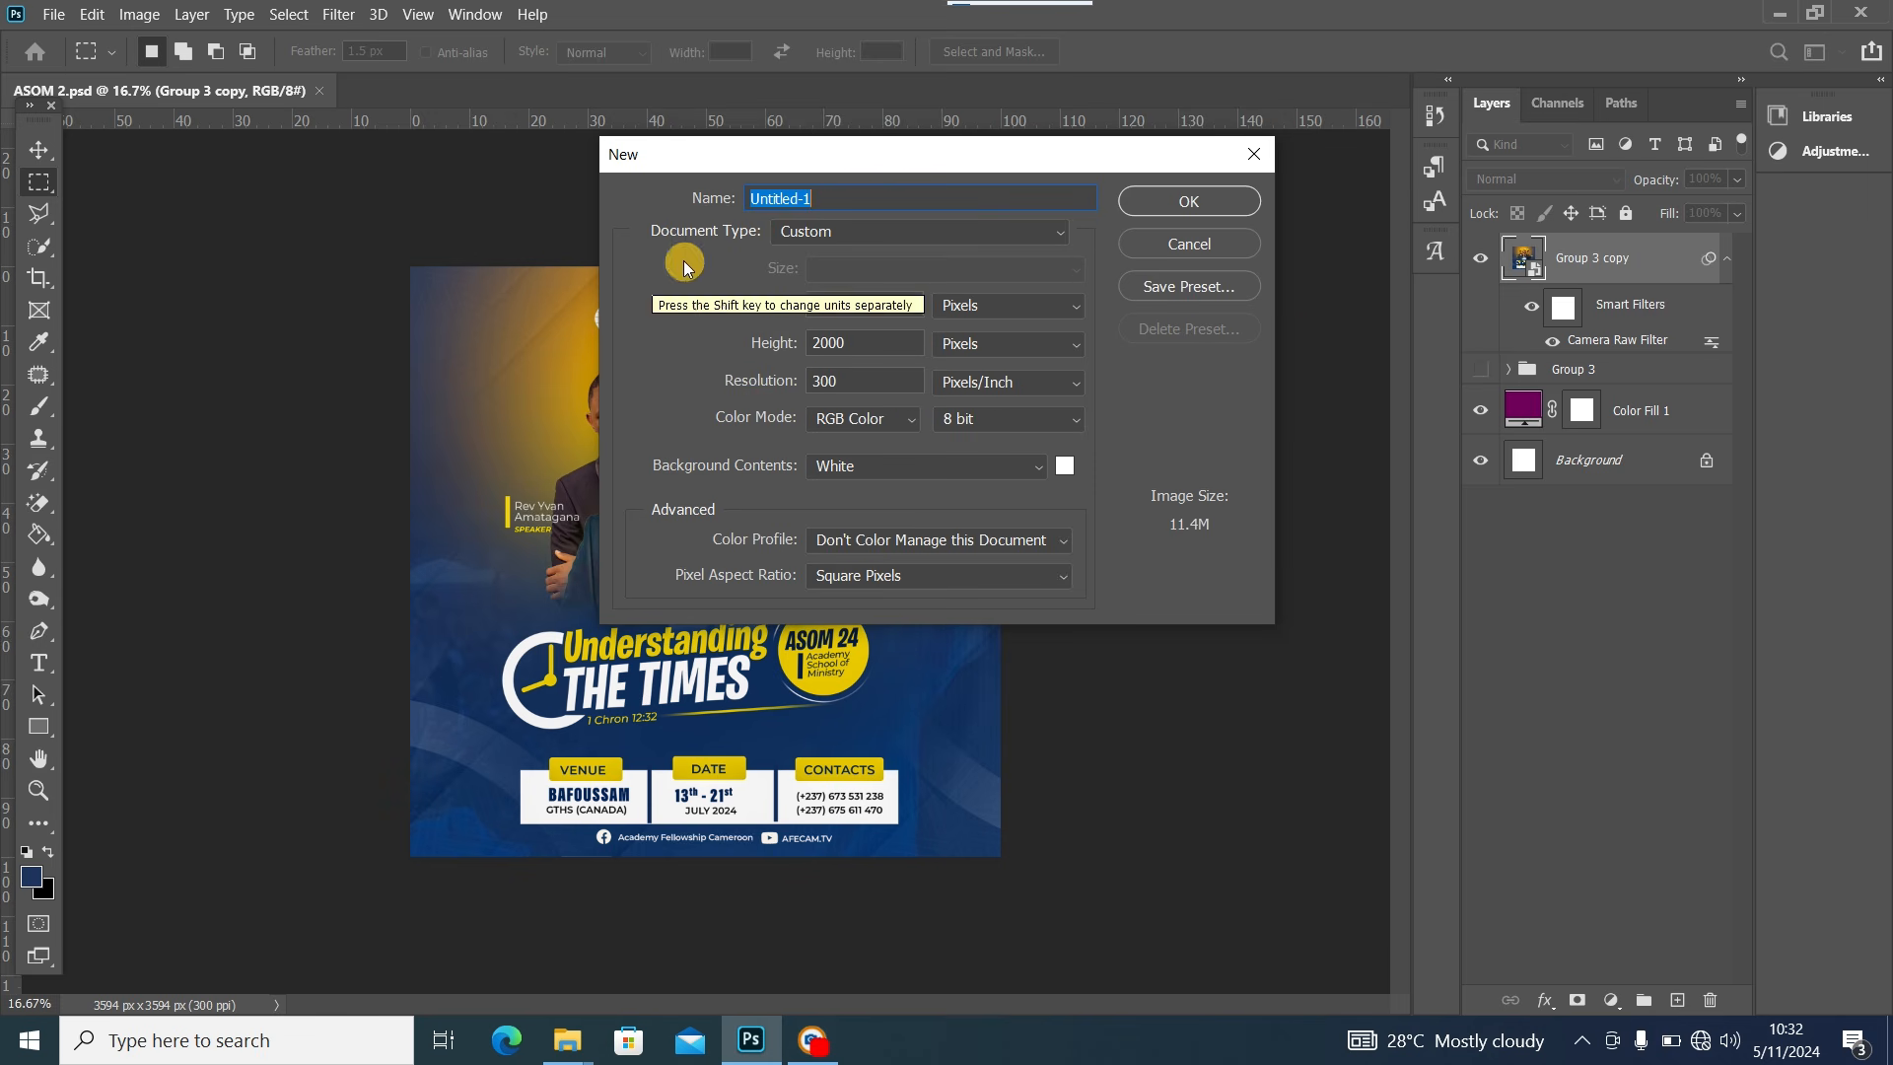
pyautogui.click(1183, 204)
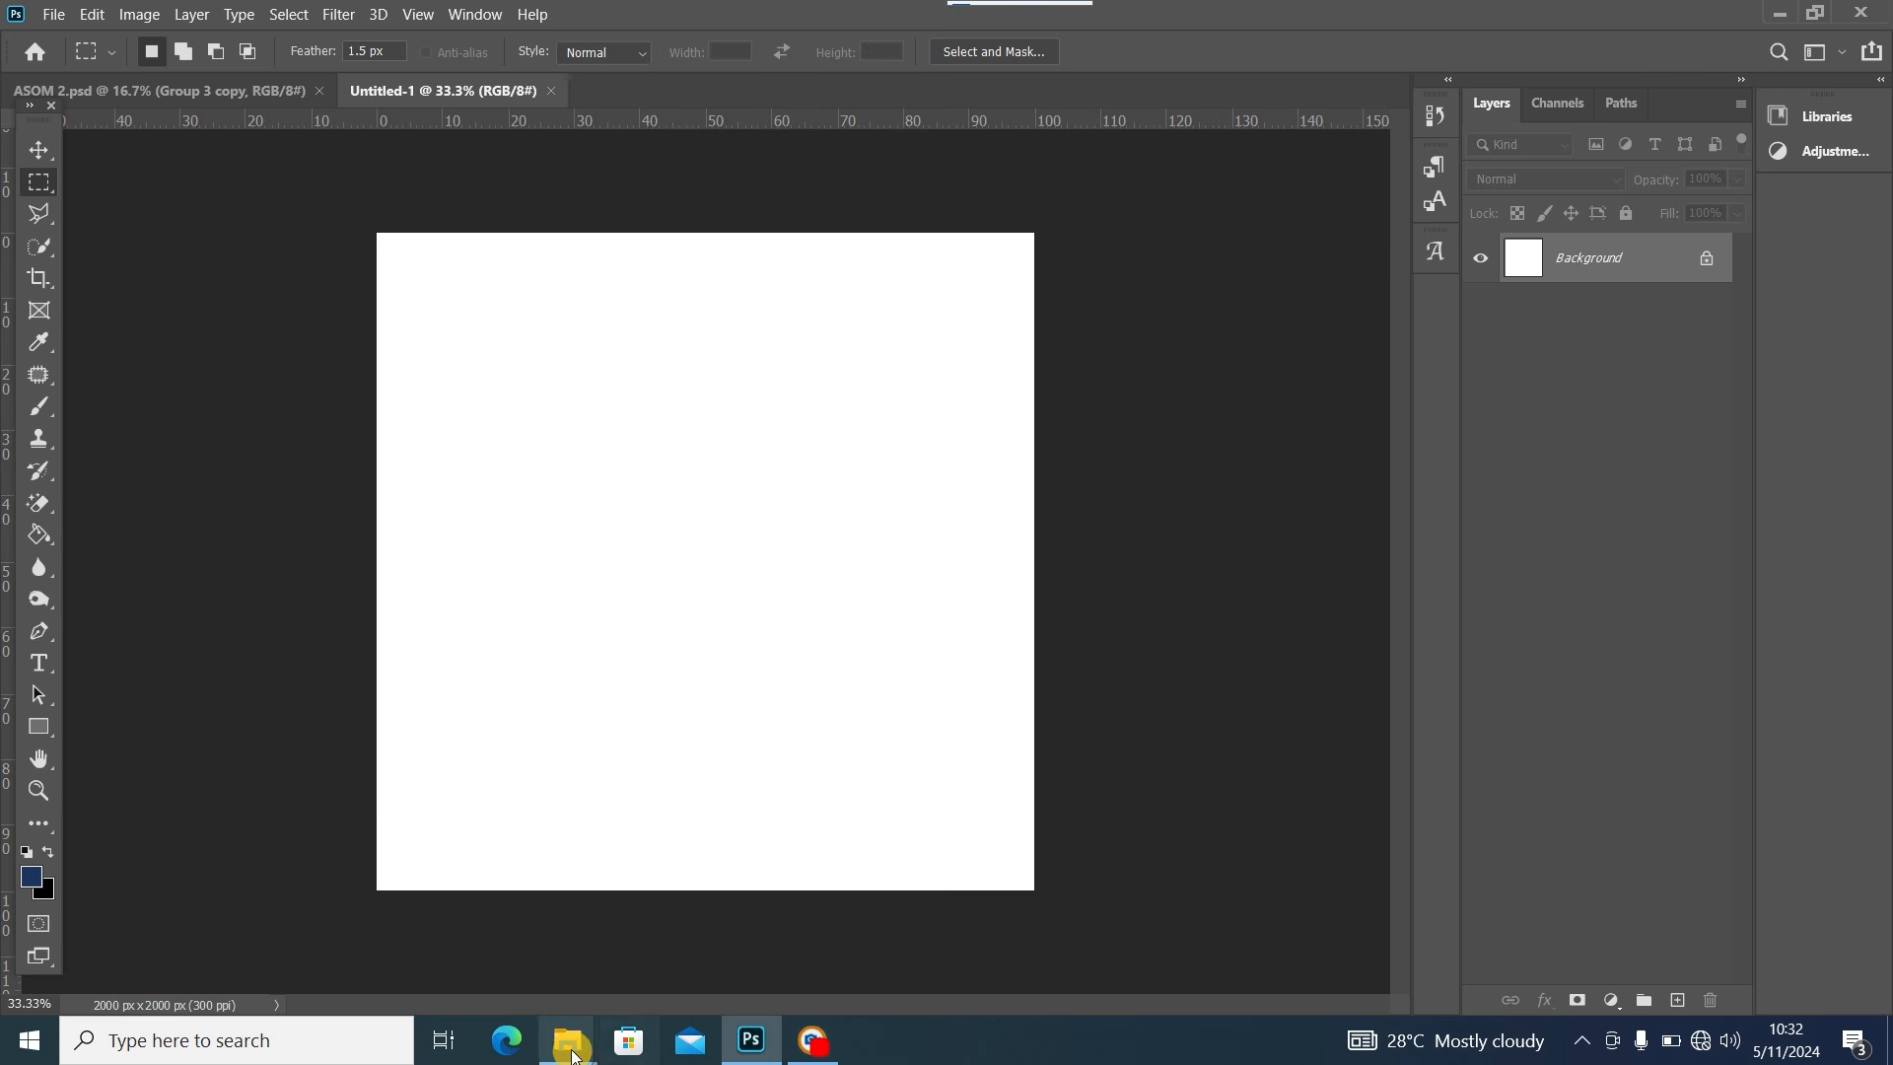
# Place the COLORS image from the ASOM folder, scaled to about 22.4%, near the canvas's upper-right corner
pyautogui.moveTo(571, 1054)
pyautogui.click(684, 965)
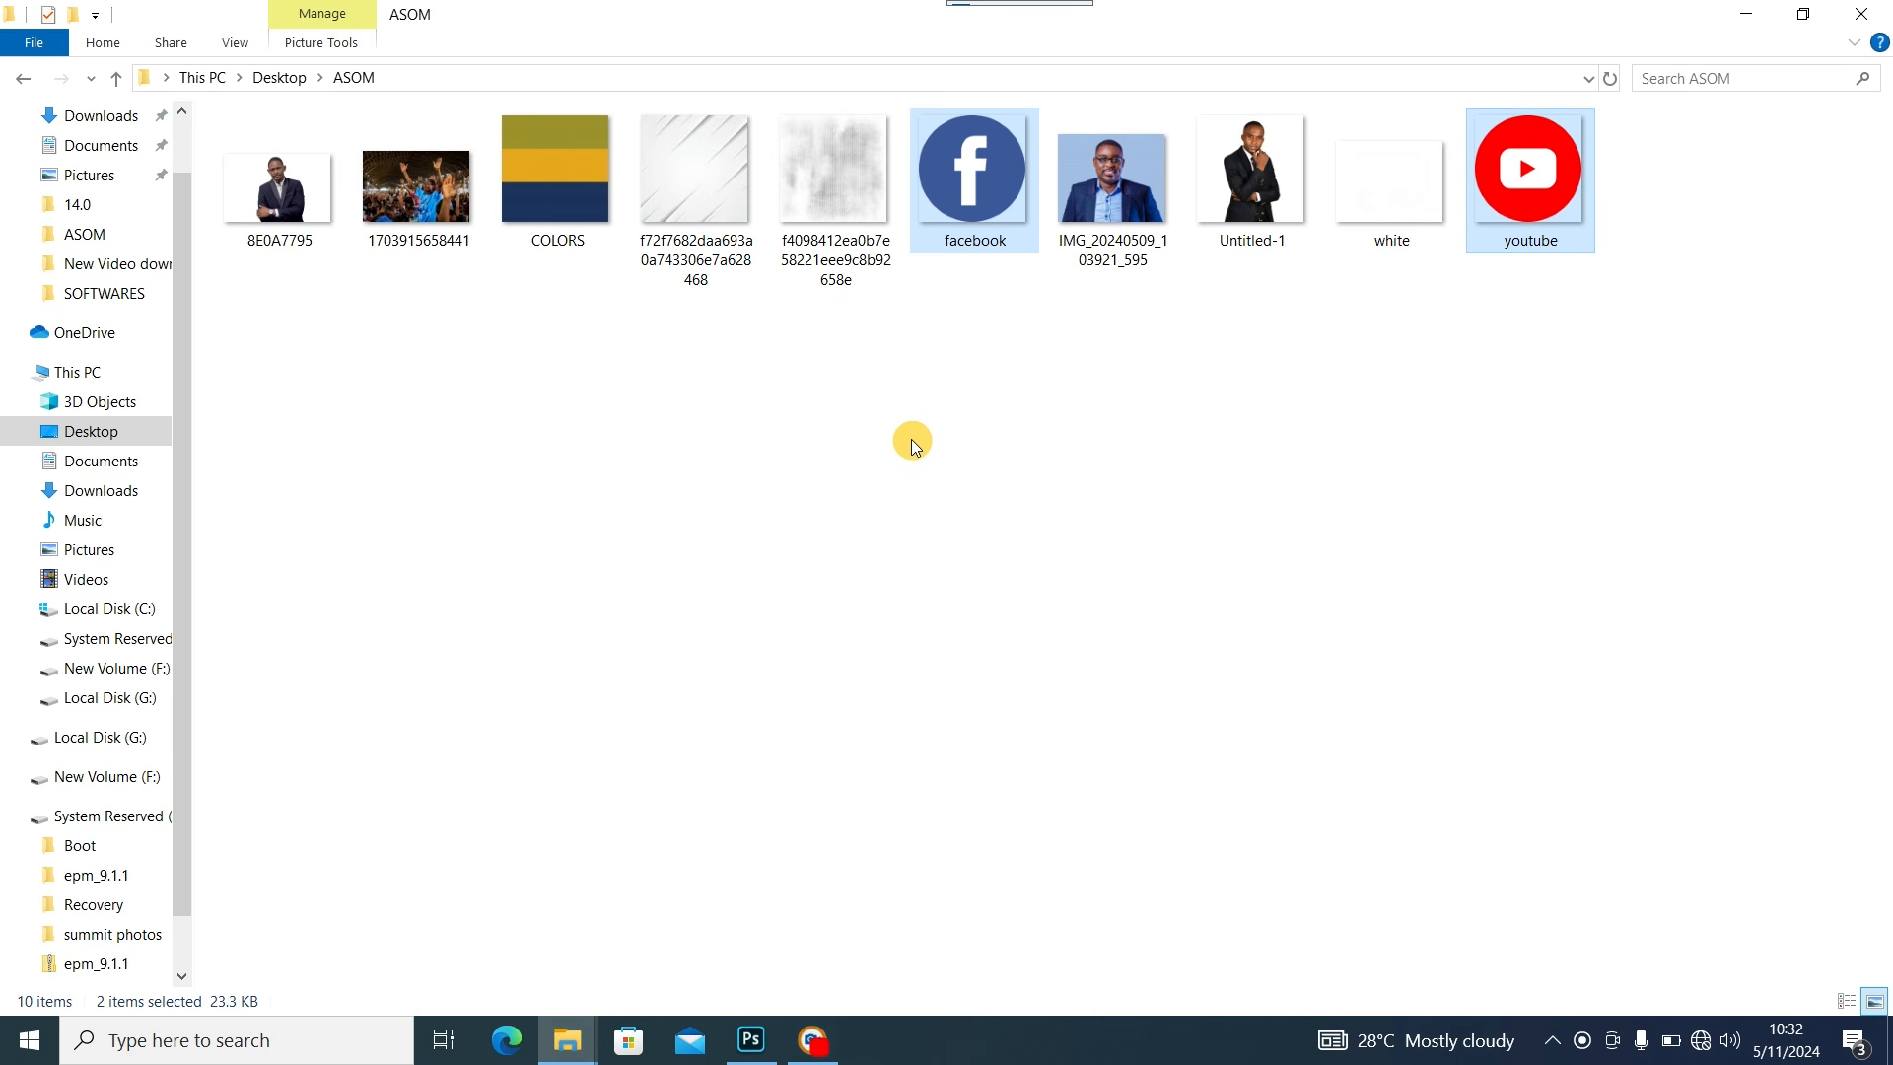
pyautogui.moveTo(566, 161); pyautogui.dragTo(622, 404)
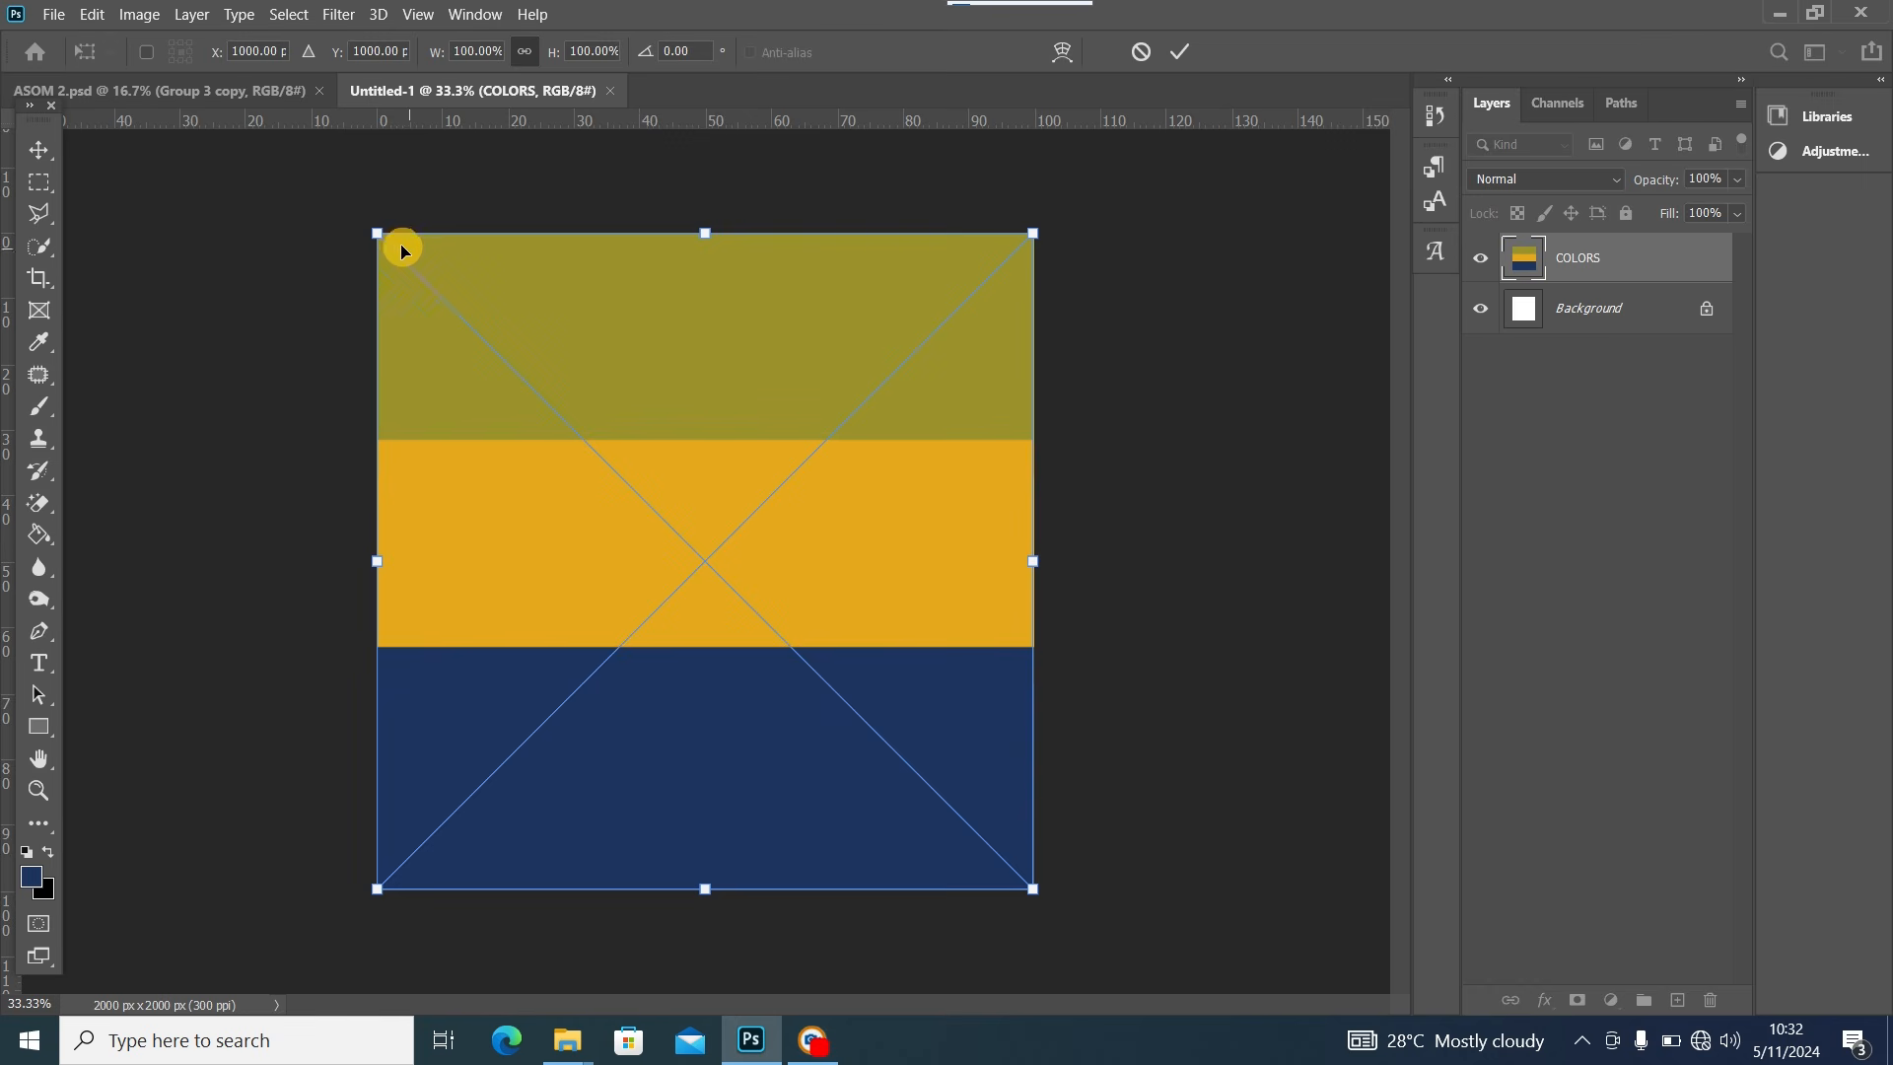
pyautogui.moveTo(370, 235); pyautogui.dragTo(922, 305)
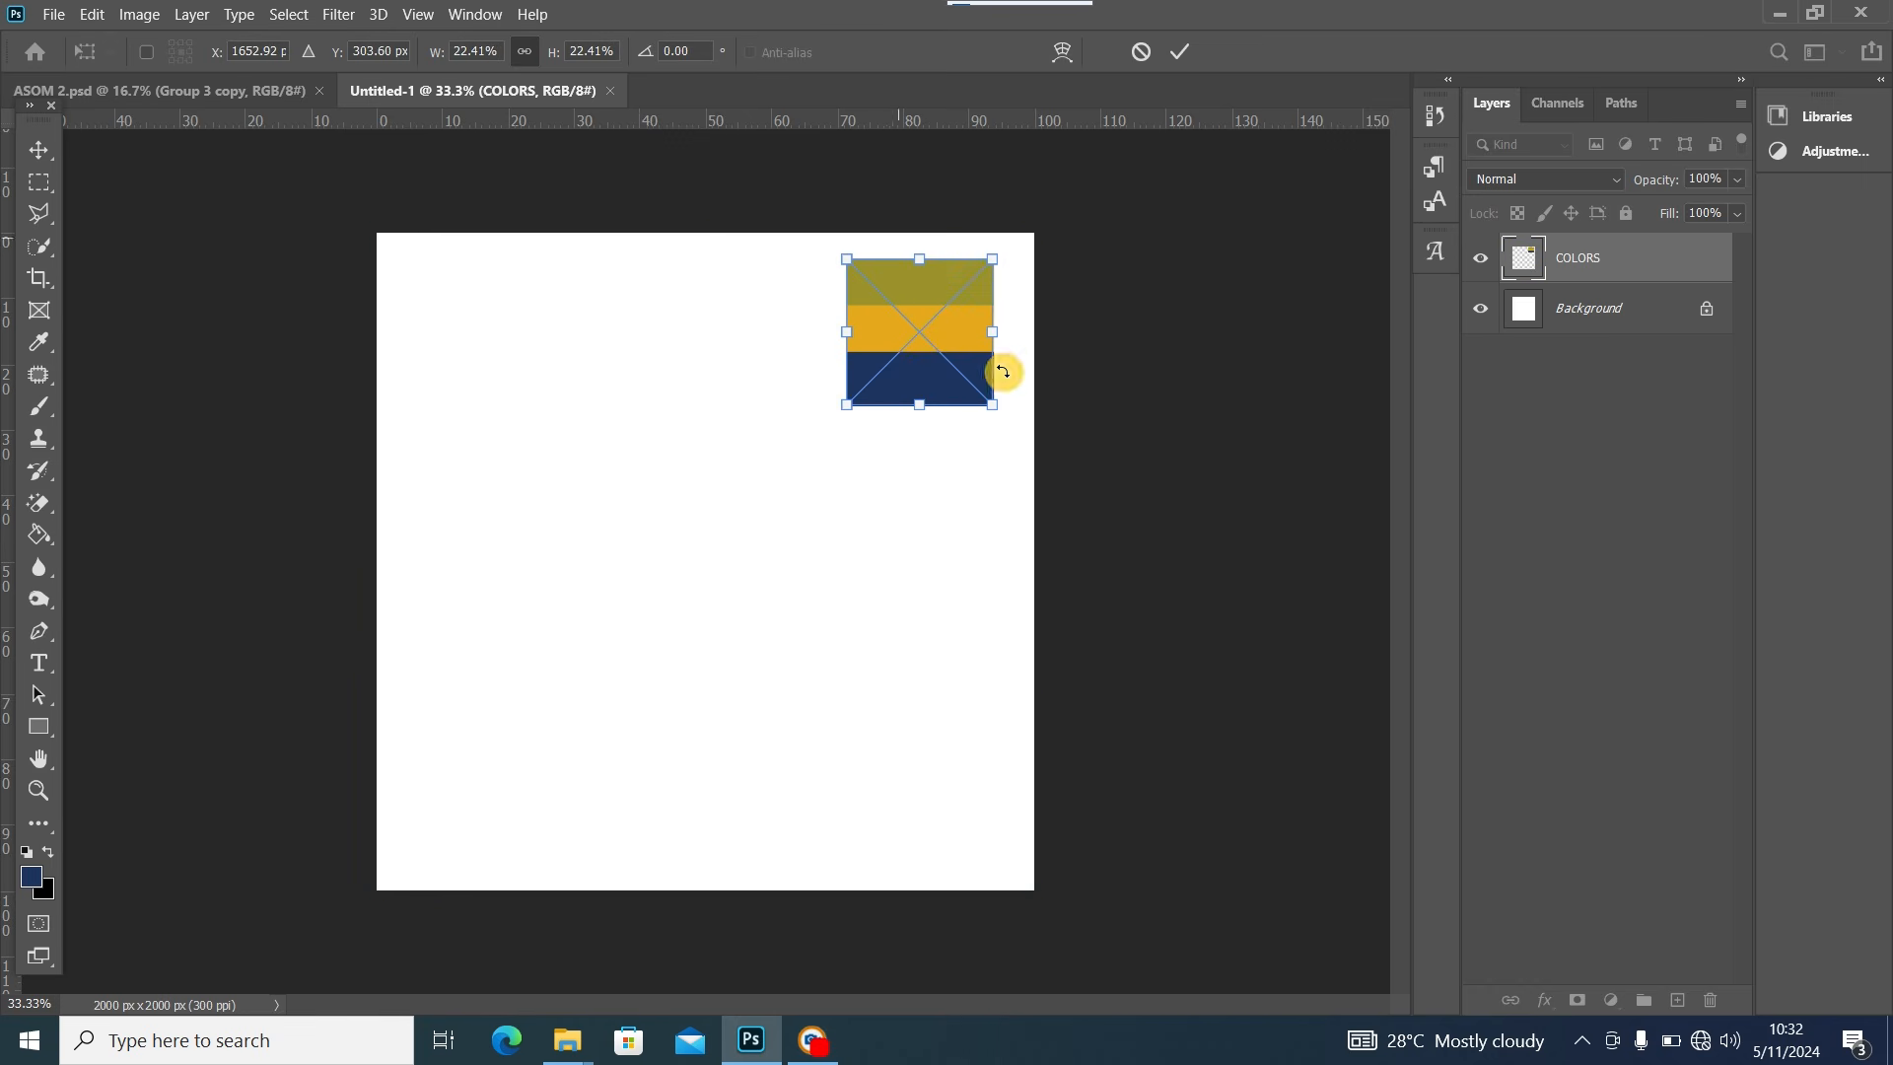
pyautogui.click(37, 148)
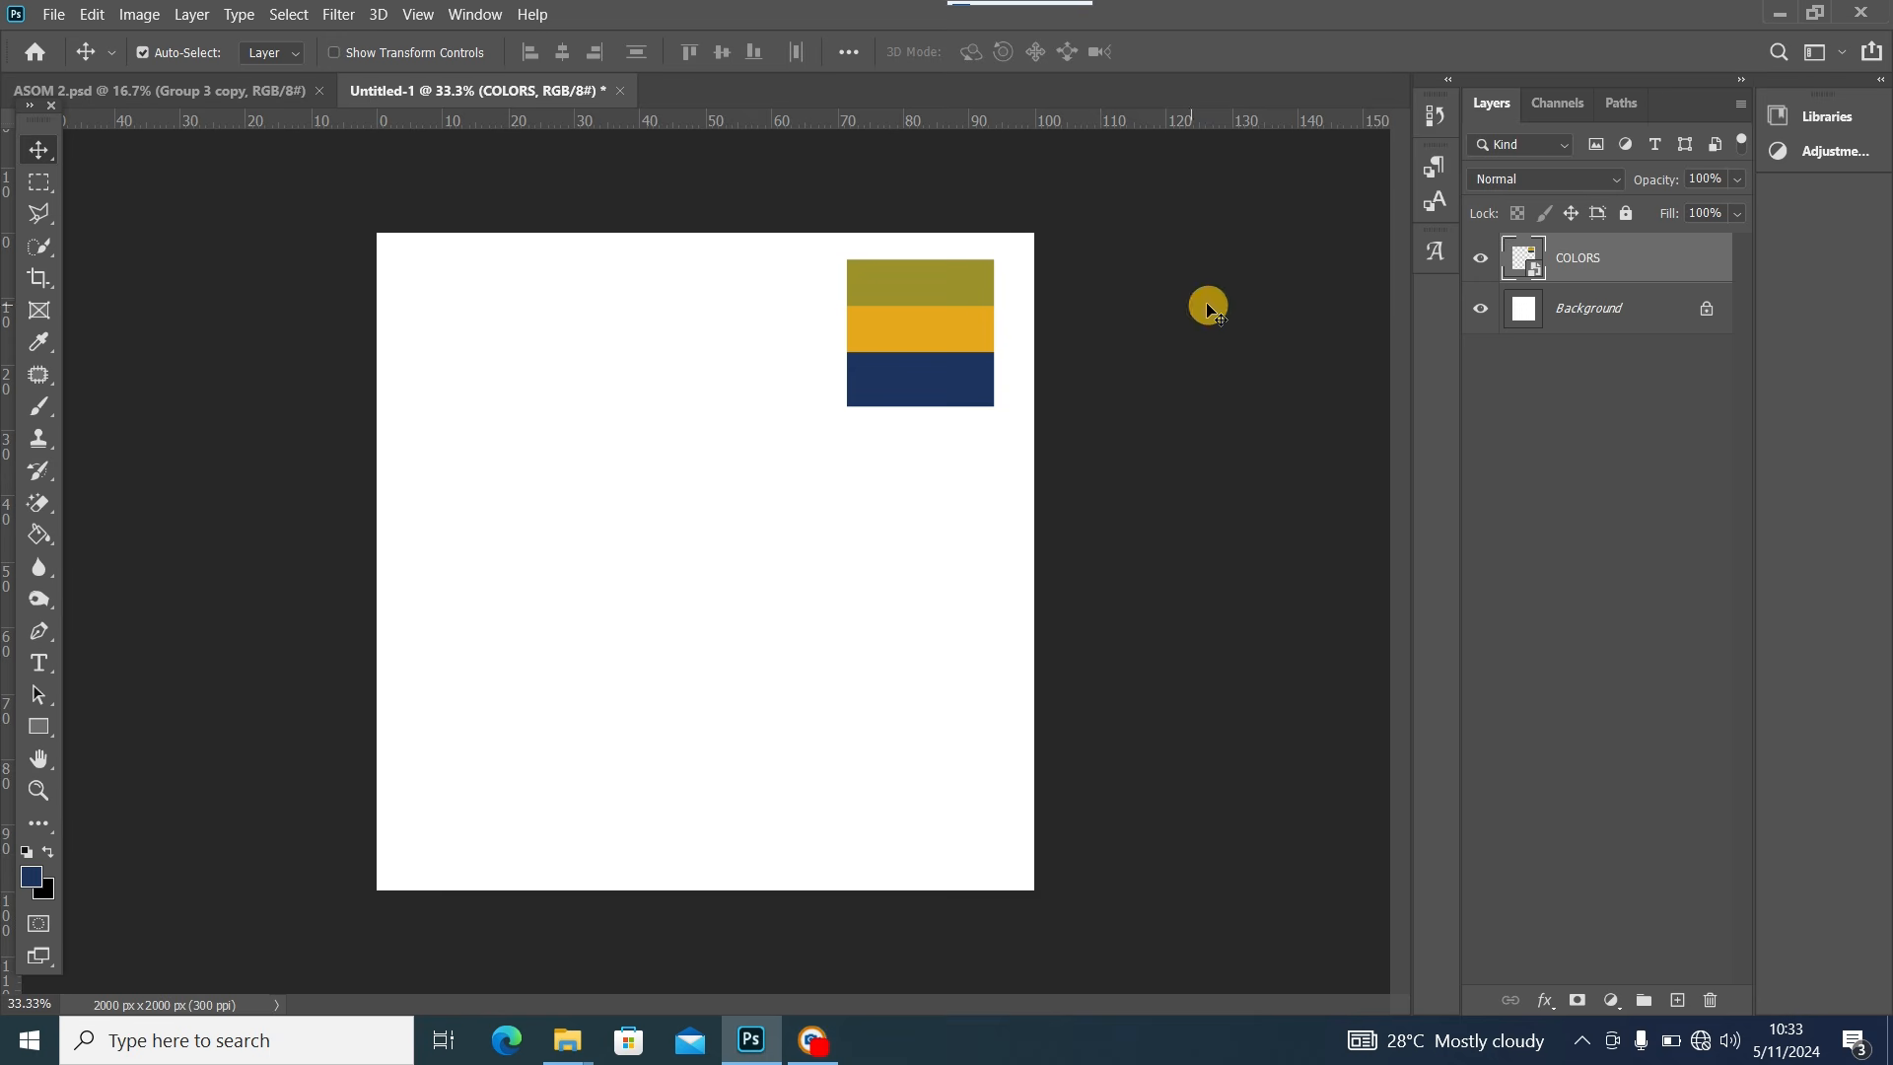
# Add a Solid Color fill layer above the Background using the palette's dark blue, 1c345d
pyautogui.click(1611, 305)
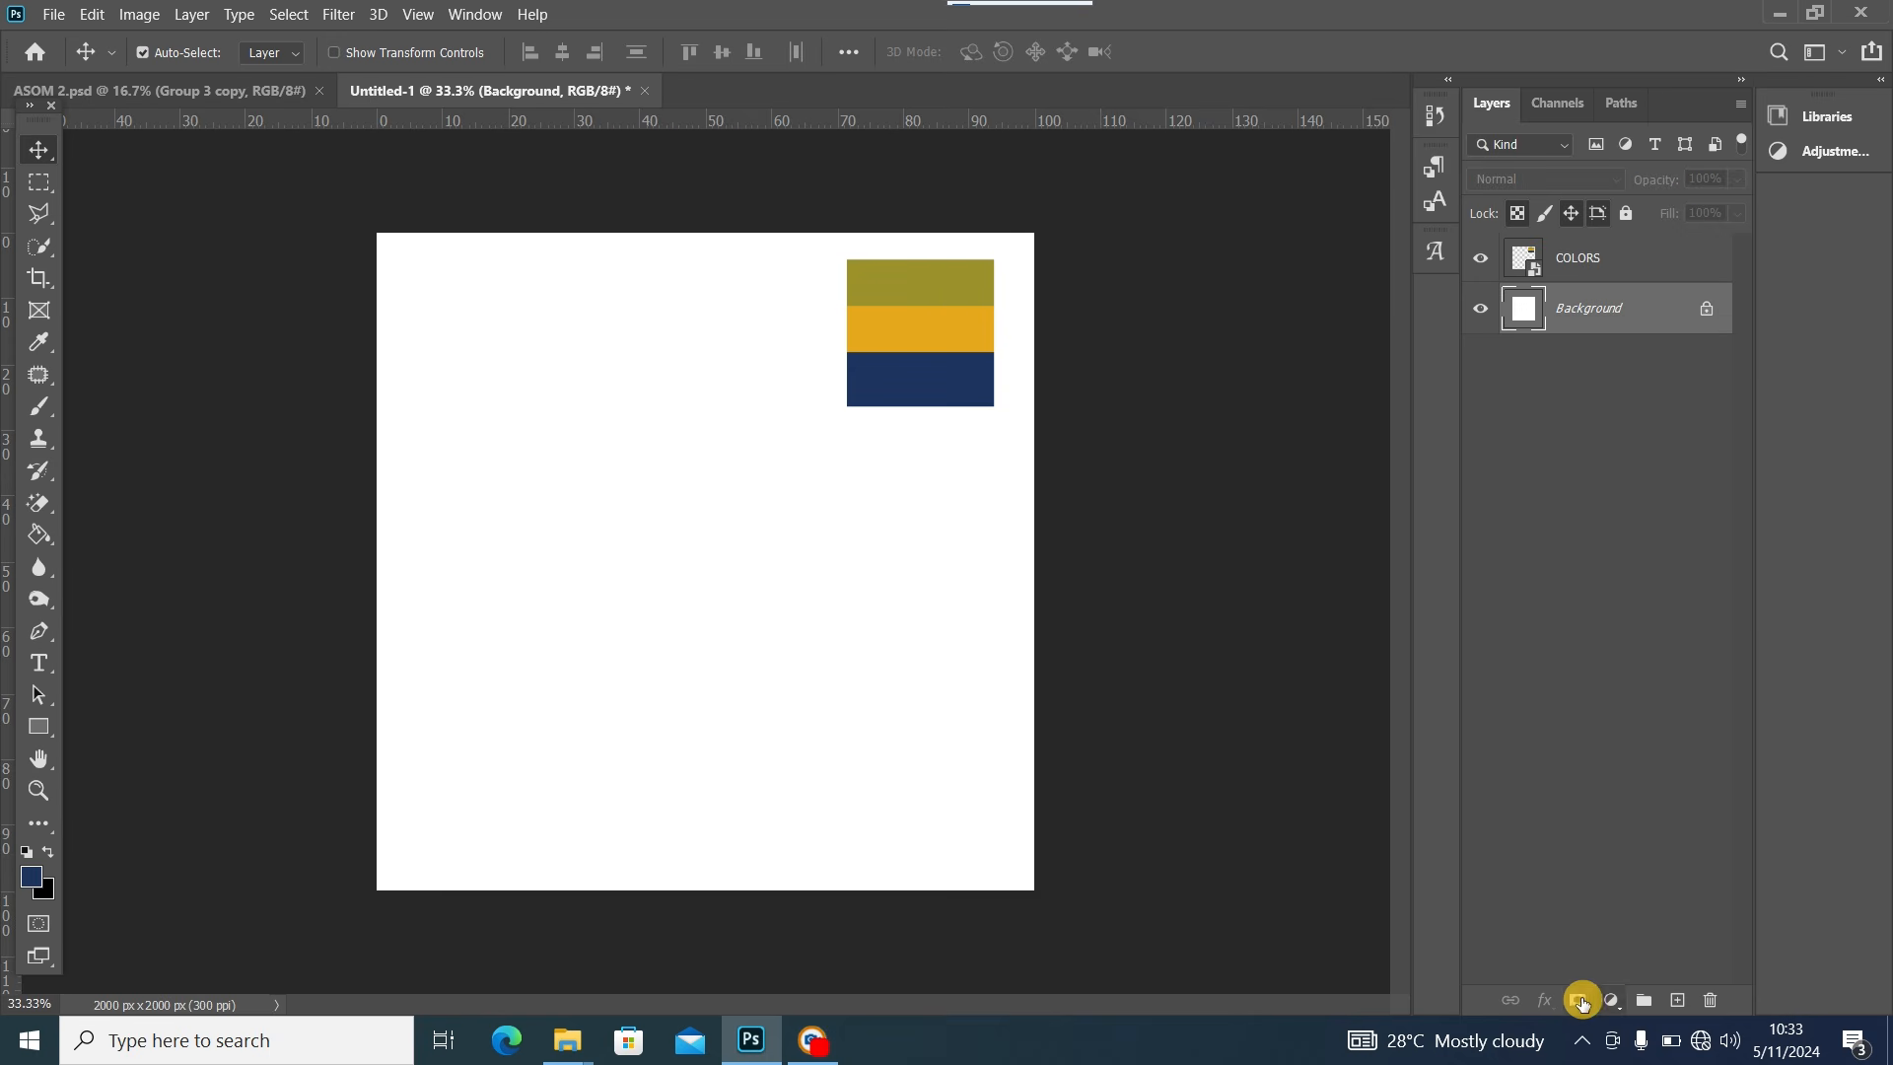
pyautogui.click(1613, 1000)
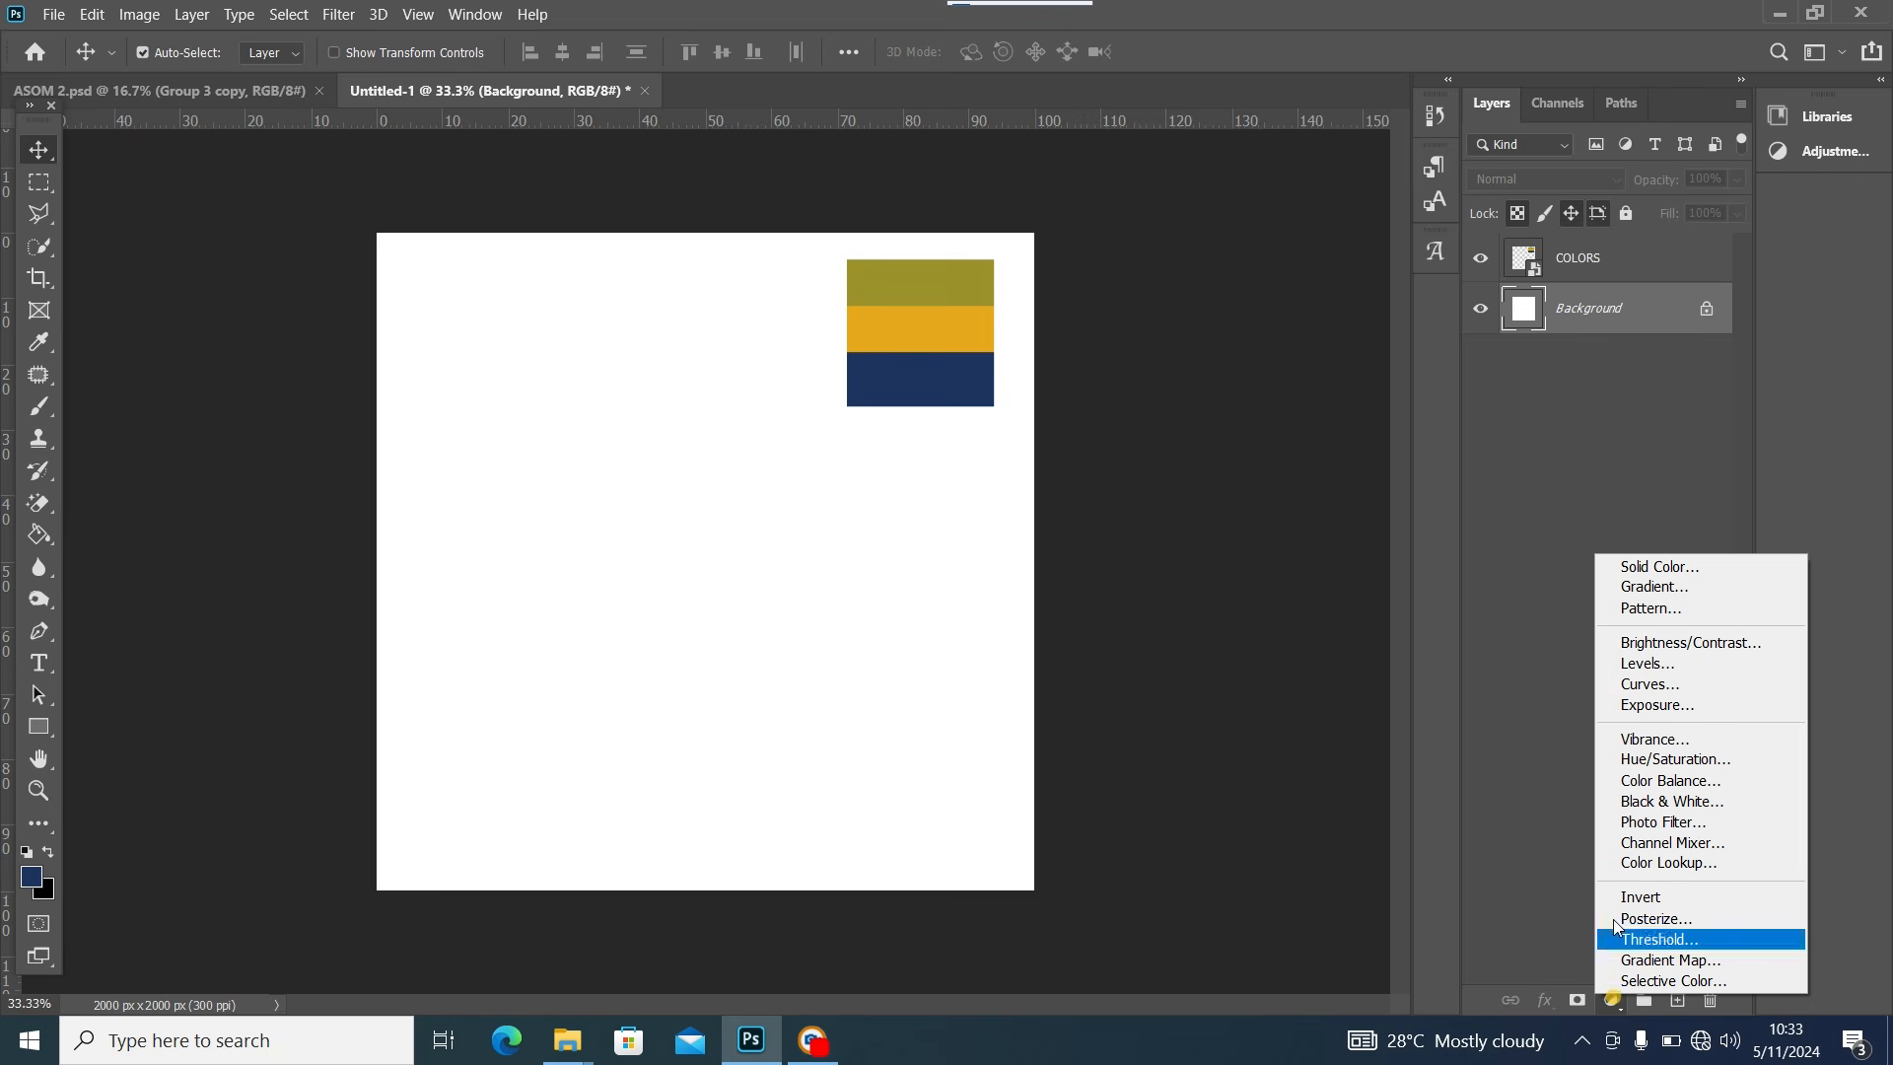
pyautogui.click(1678, 567)
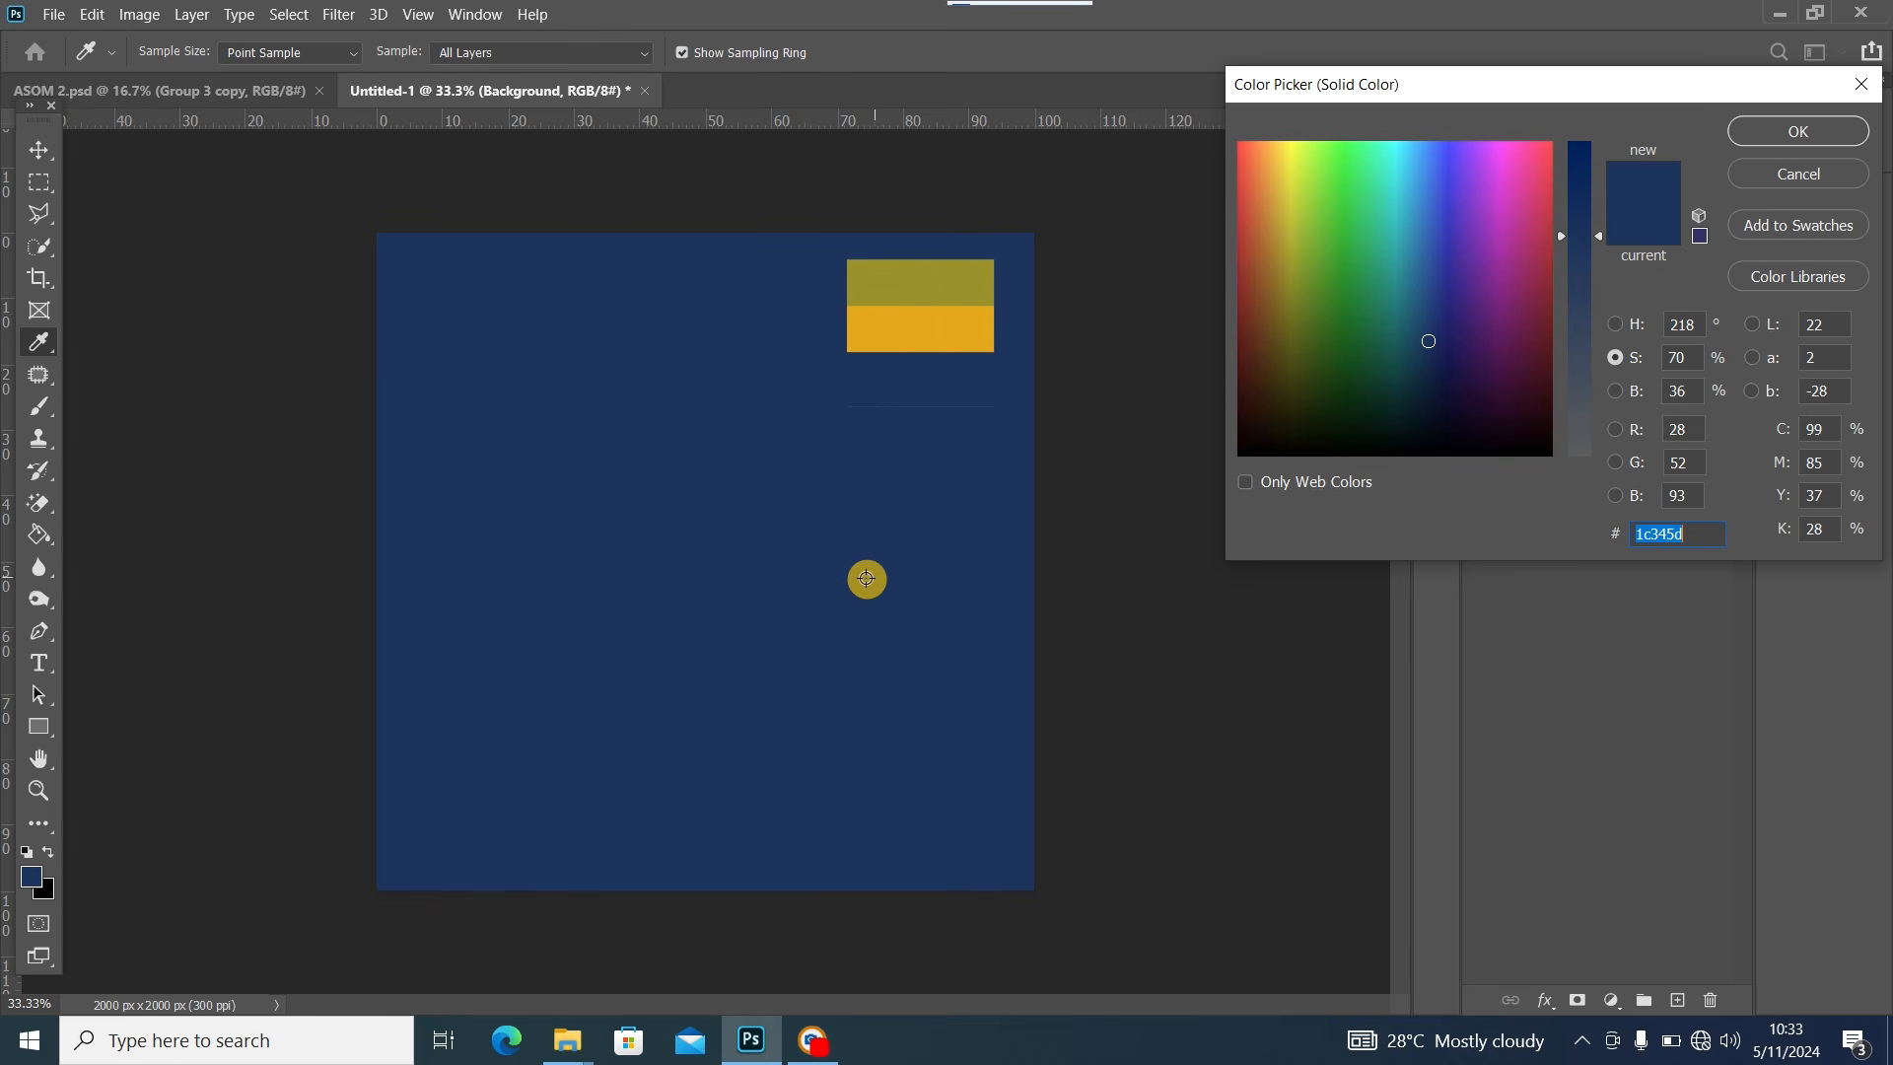
pyautogui.click(1800, 133)
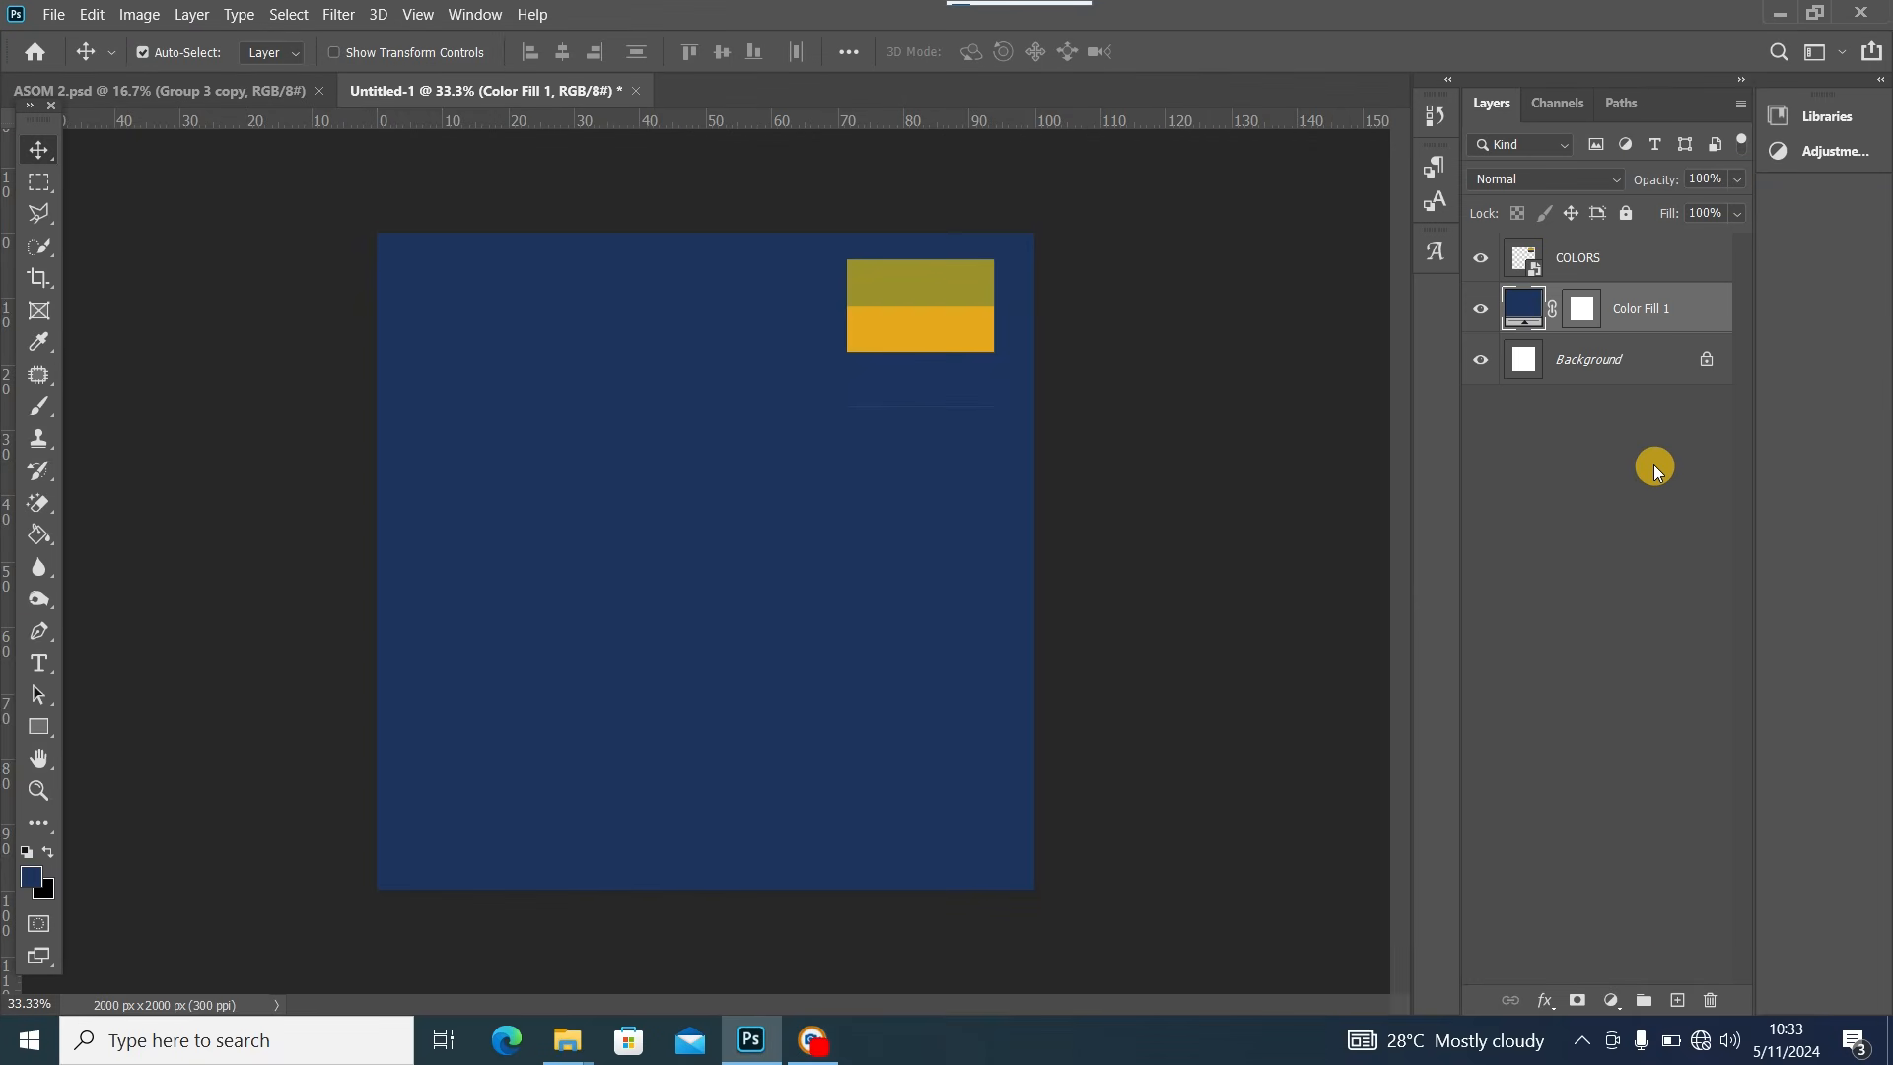
# Add an empty layer above Color Fill 1, hide that fill layer, and fill the new layer with the dark blue foreground color
pyautogui.click(1679, 1000)
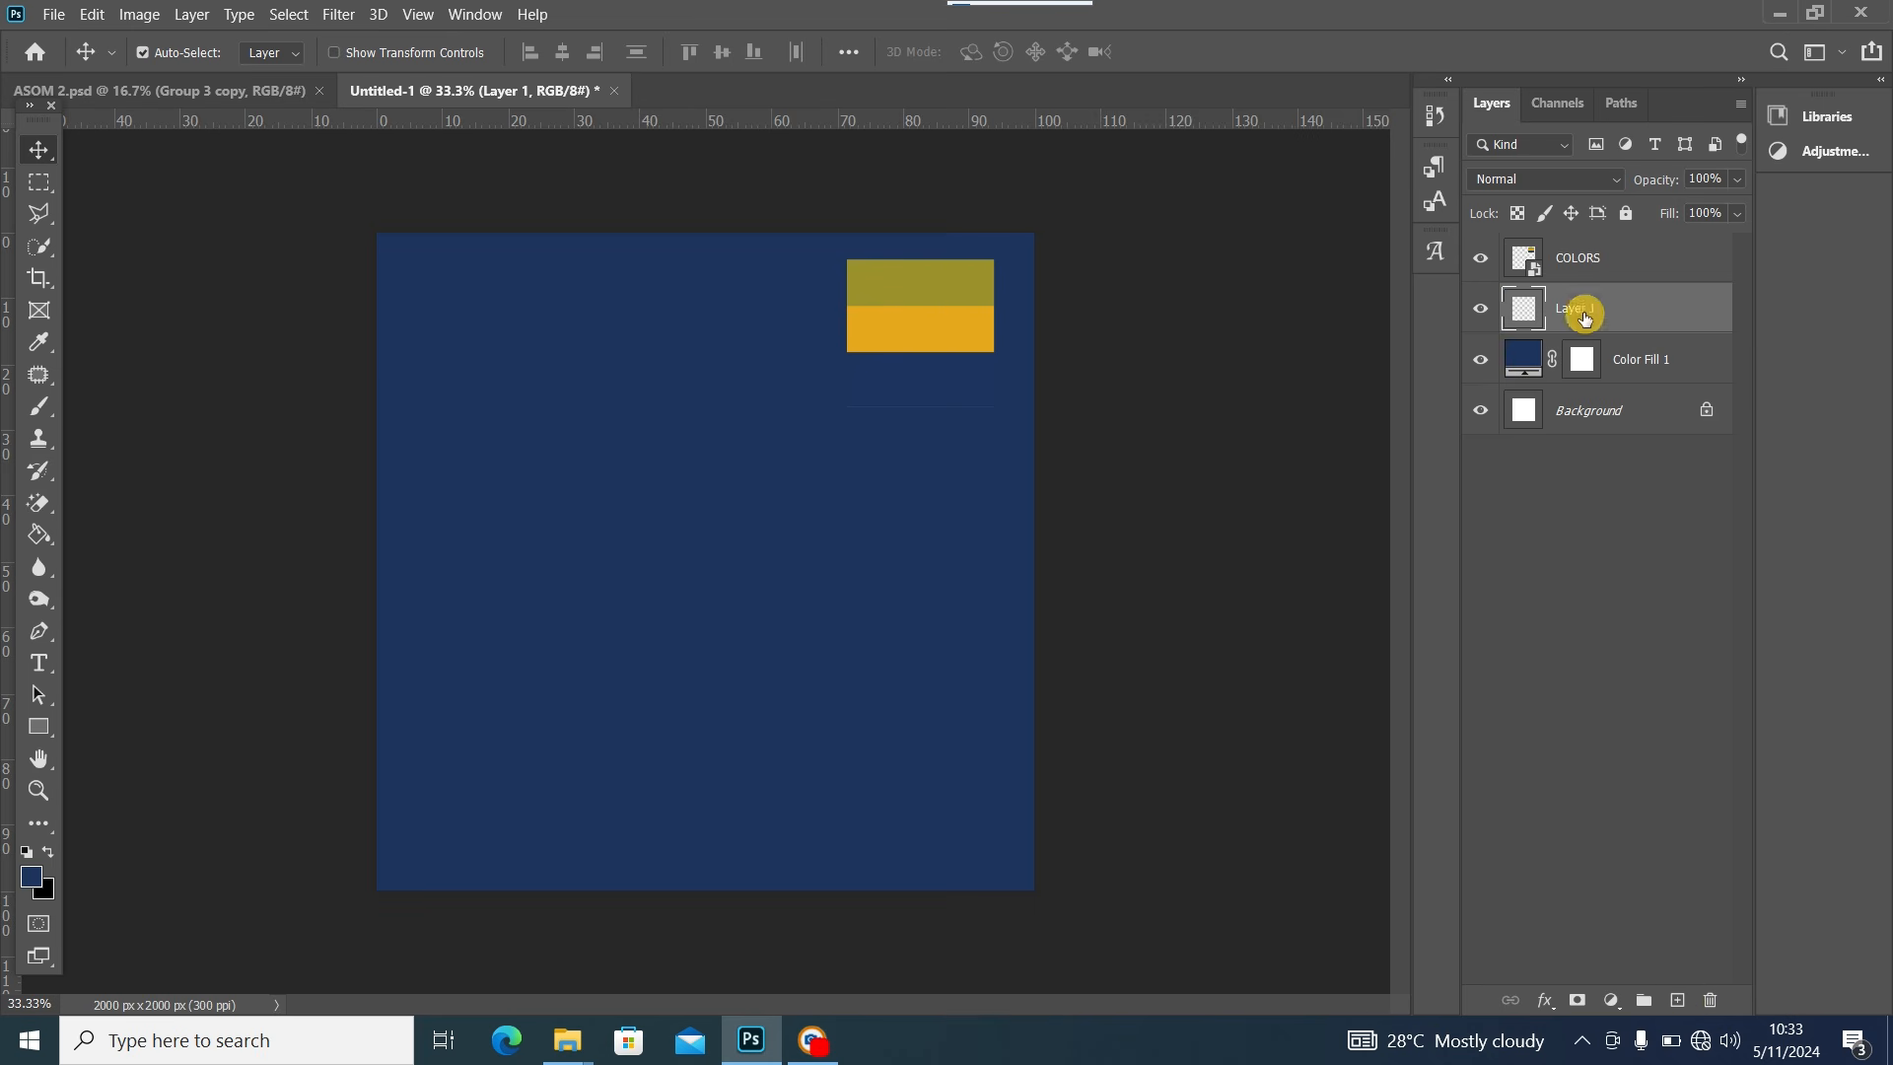
pyautogui.click(1480, 361)
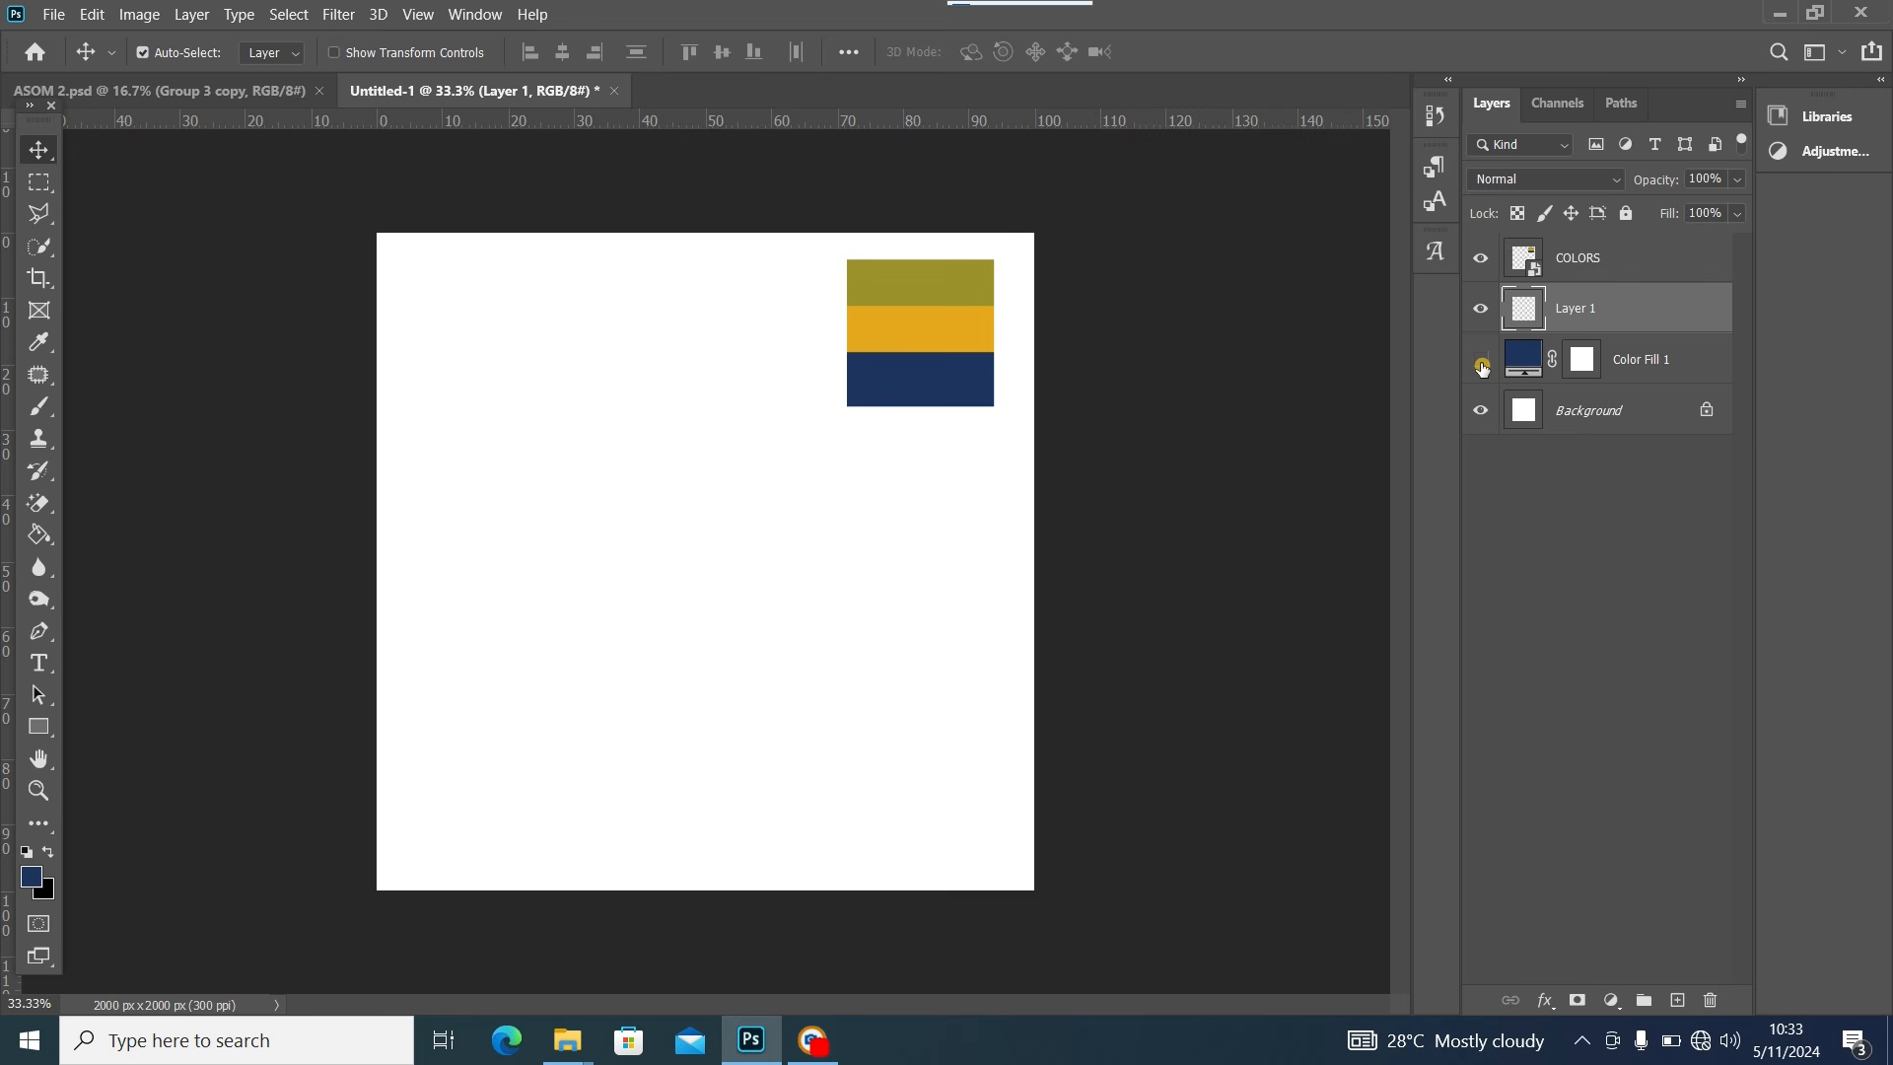
pyautogui.hotkey('alt', 'BackSpace')
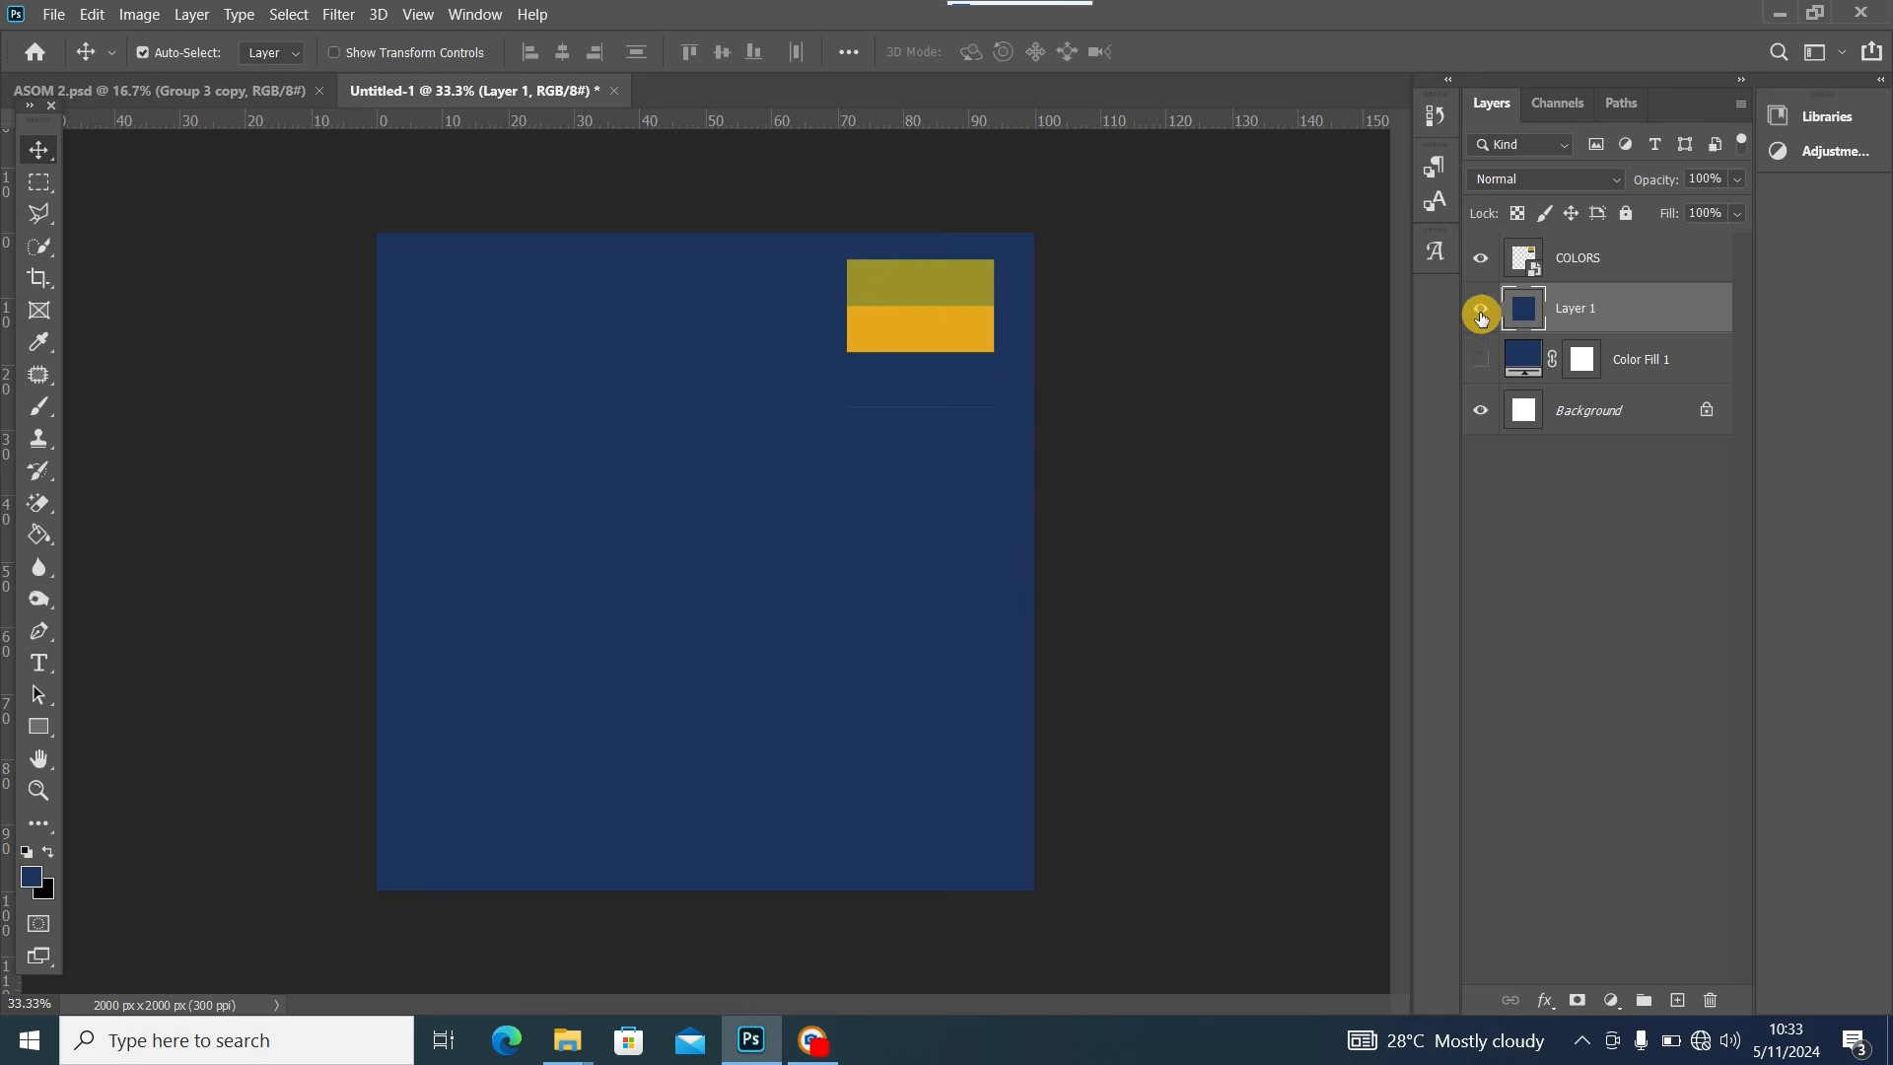
# Hide Layer 1, show Color Fill 1 and try teal 2a8a7b as its color
pyautogui.click(1480, 312)
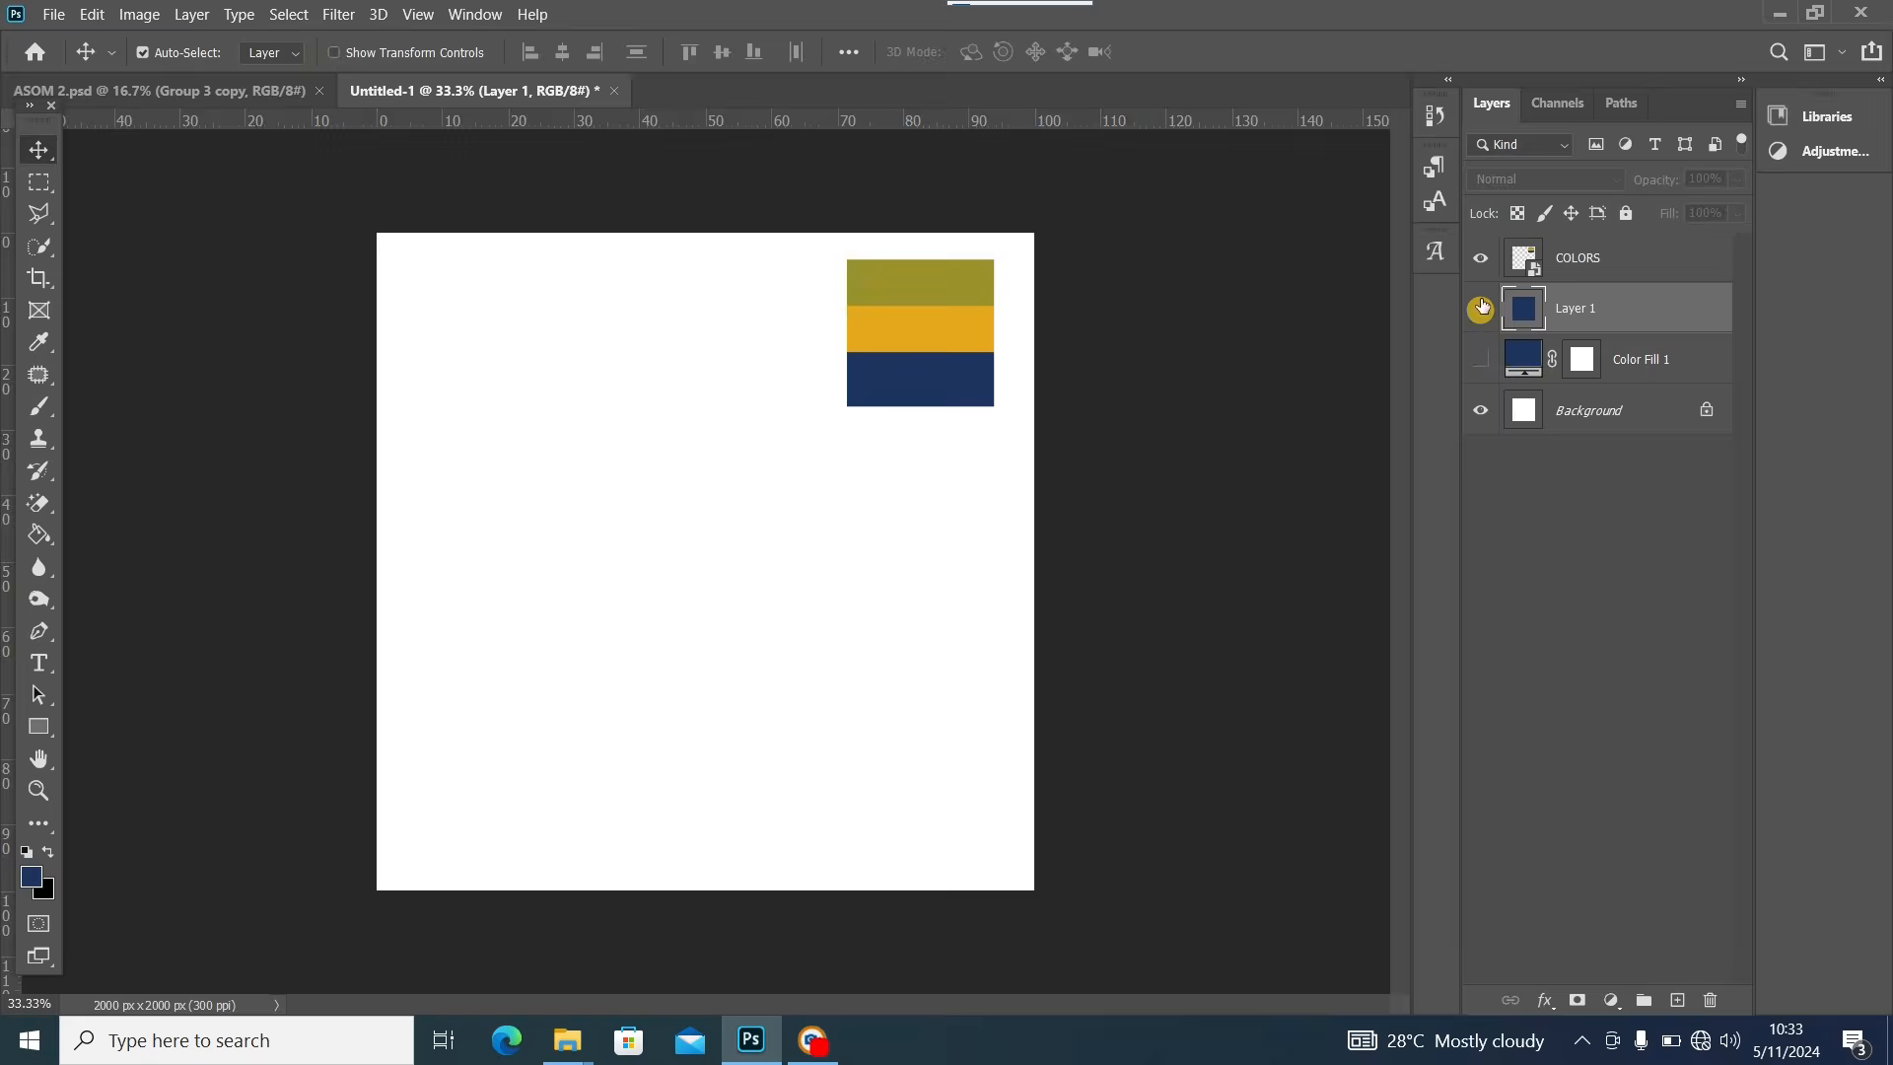
pyautogui.click(1479, 363)
pyautogui.doubleClick(1525, 365)
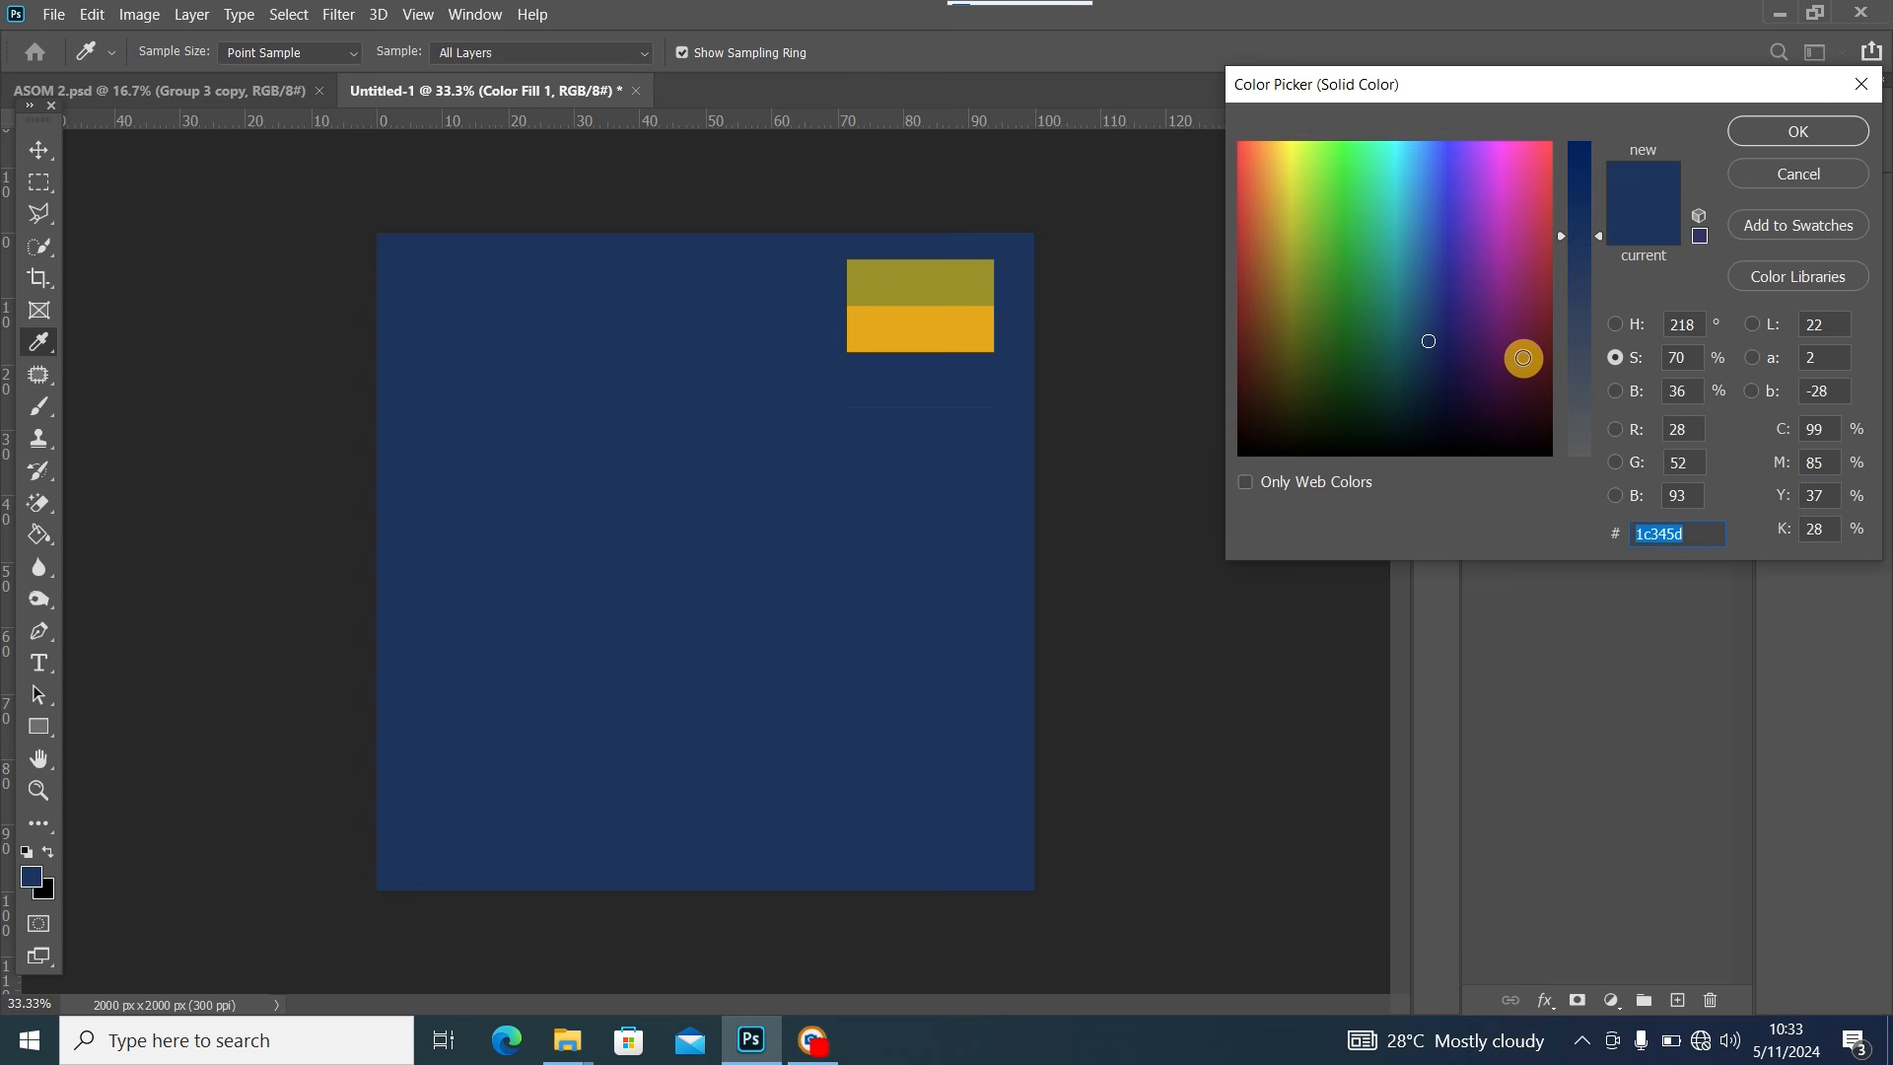
pyautogui.moveTo(1453, 302)
pyautogui.mouseDown()
pyautogui.moveTo(1424, 233)
pyautogui.moveTo(1384, 286)
pyautogui.moveTo(1428, 300)
pyautogui.moveTo(1377, 321)
pyautogui.moveTo(1388, 286)
pyautogui.mouseUp()
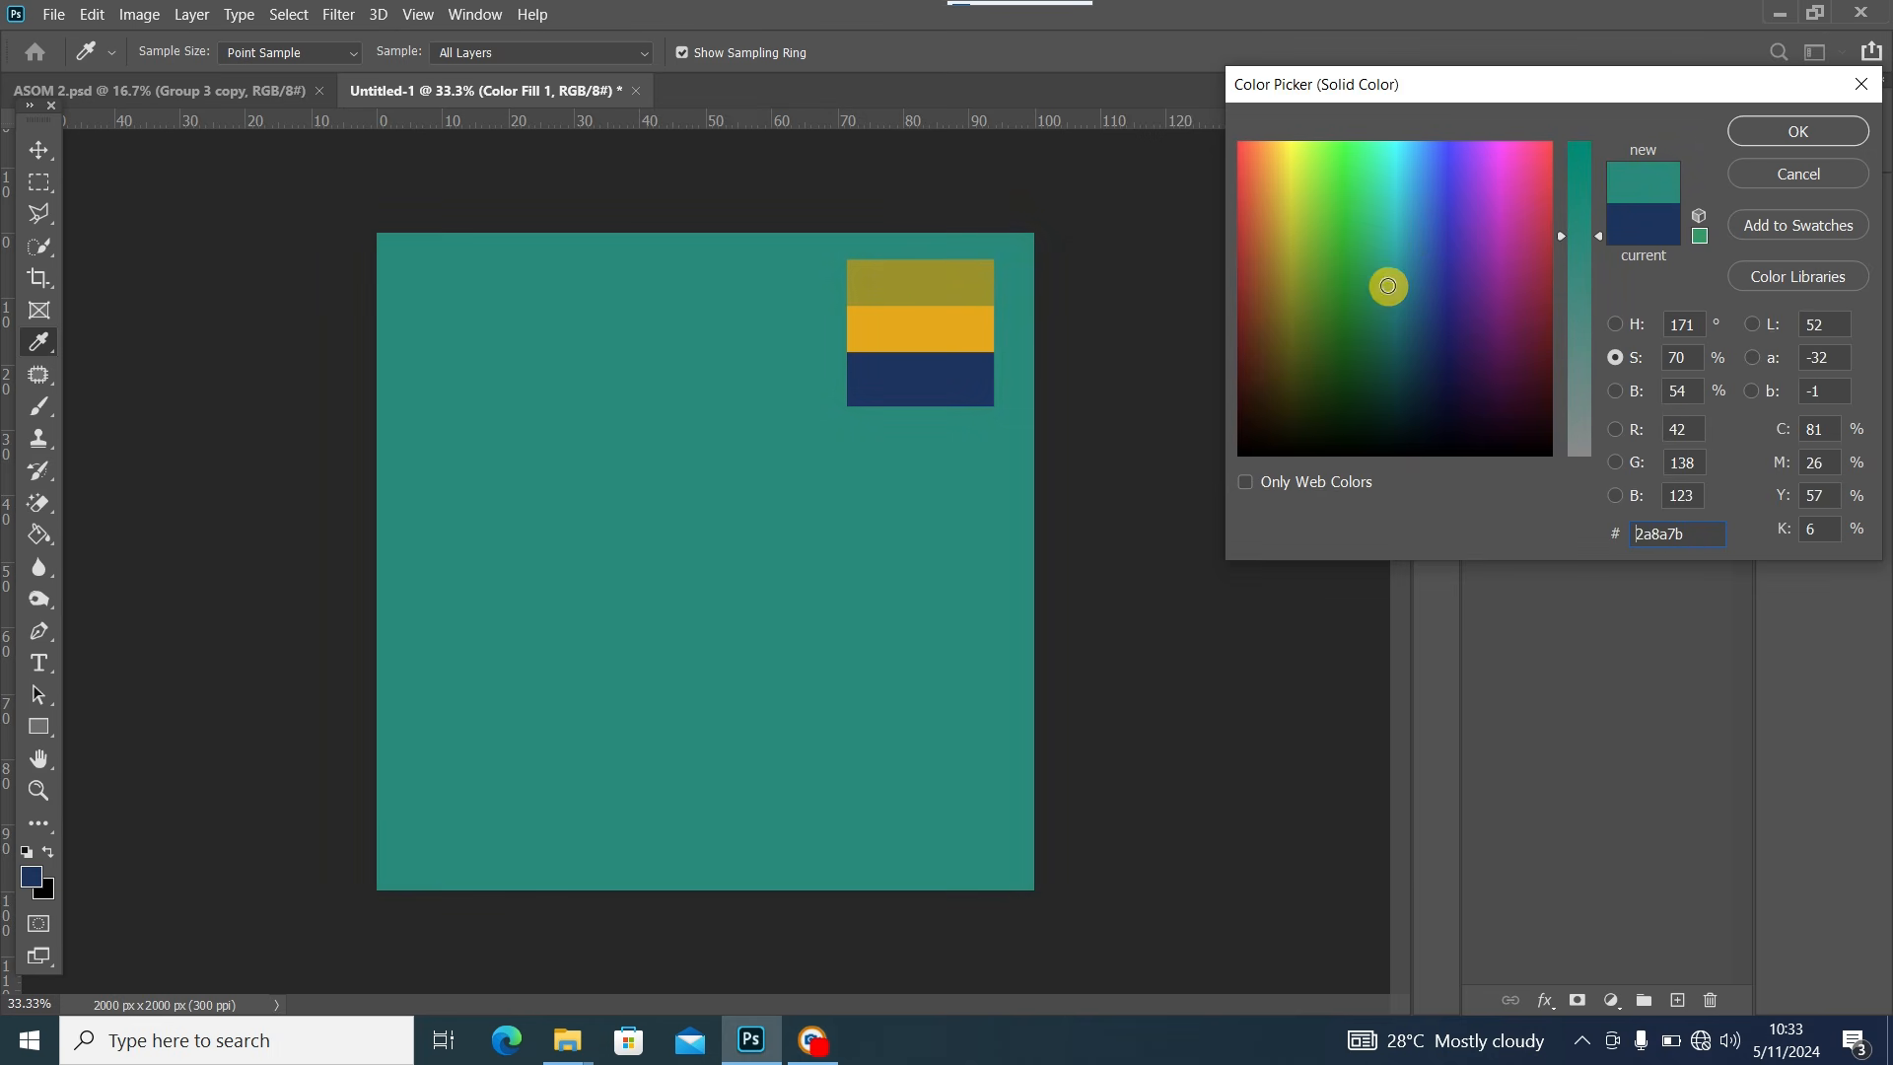
pyautogui.click(1866, 86)
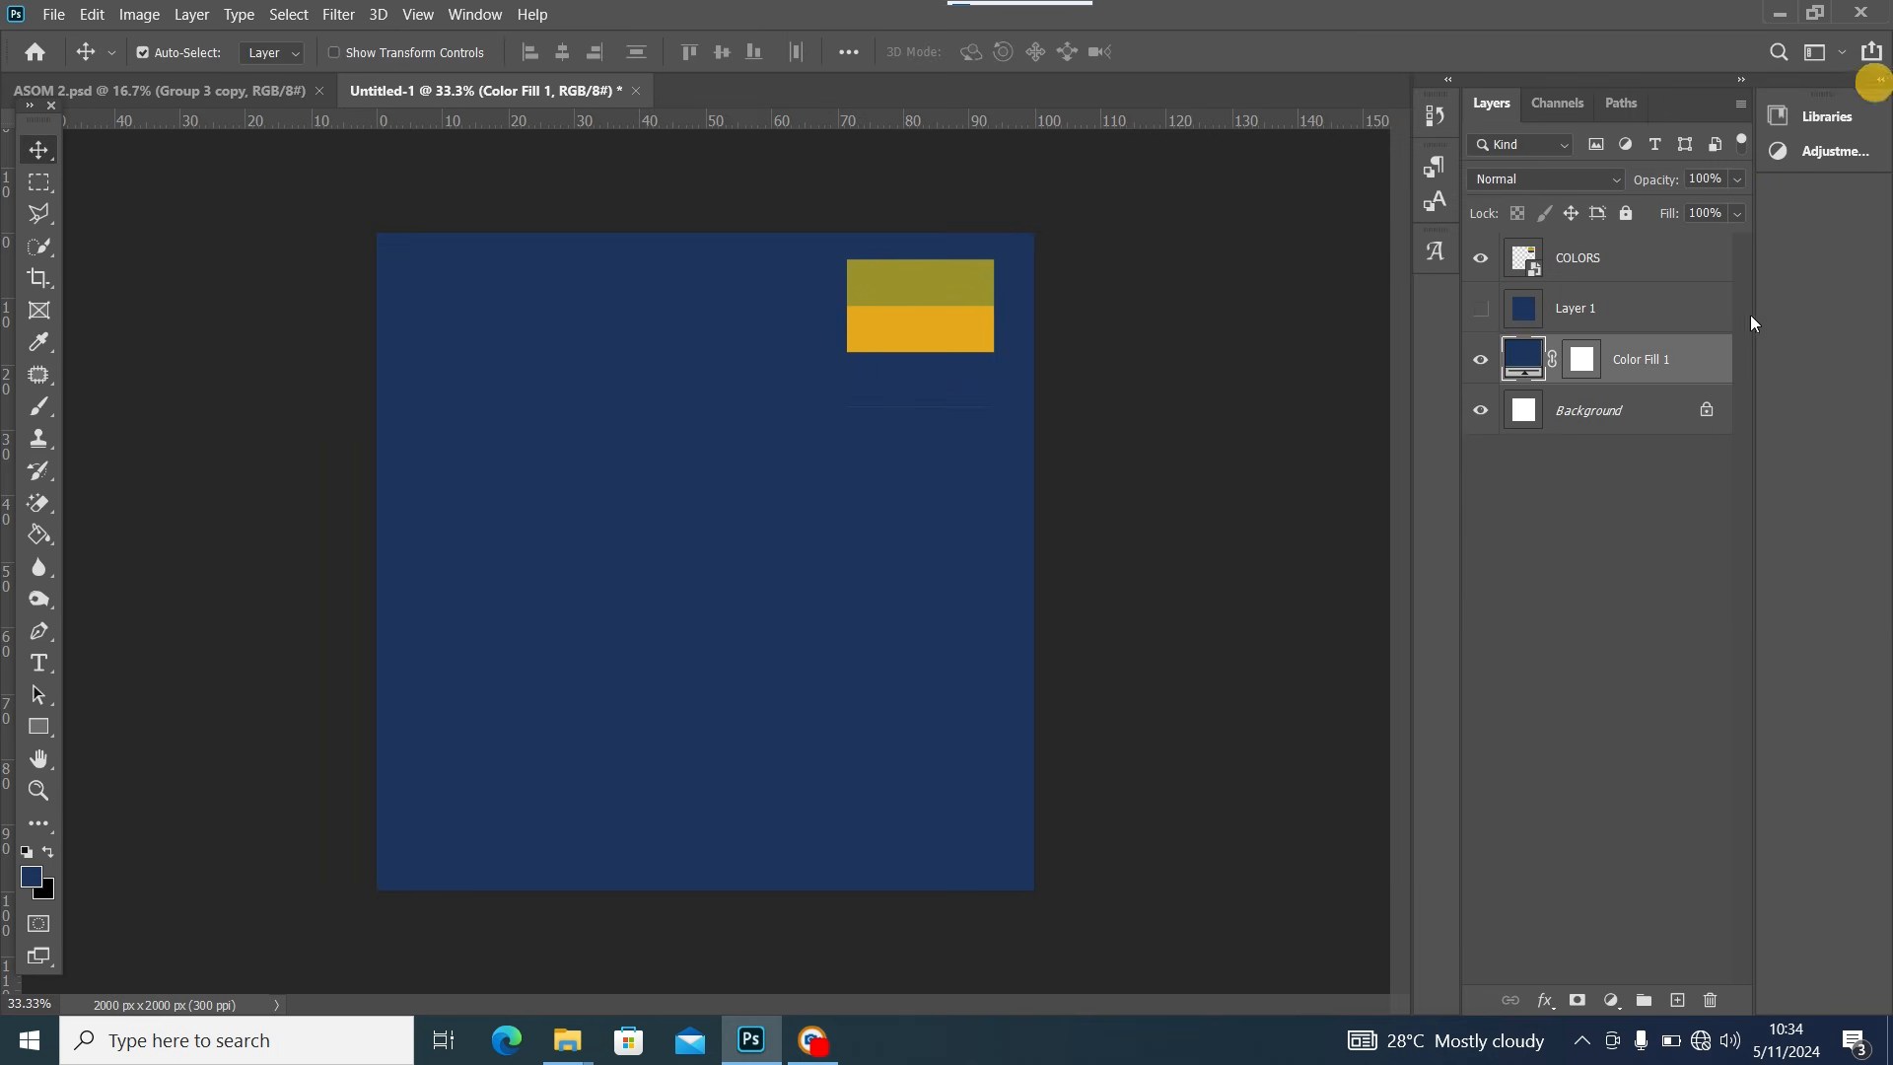
# Delete the dark blue Layer 1 and leave Color Fill 1 as the visible background color
pyautogui.click(1479, 359)
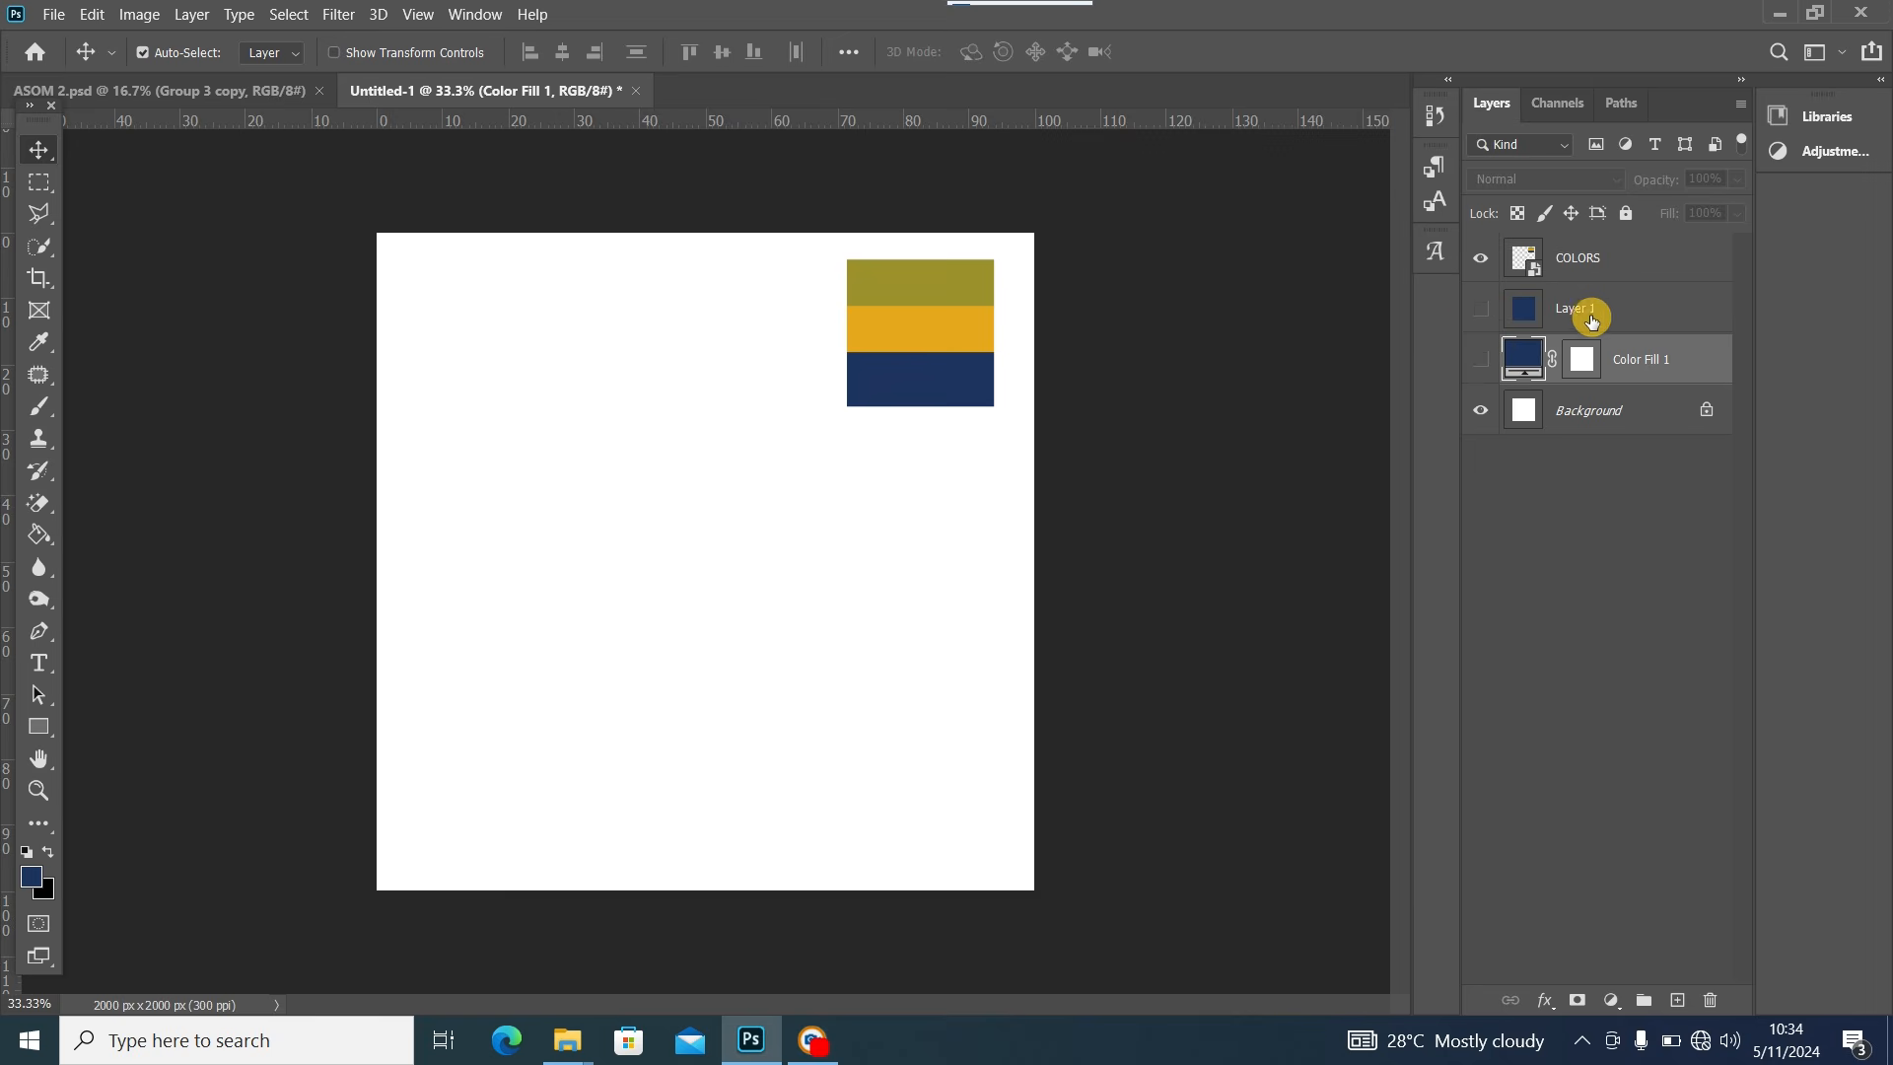
pyautogui.click(1479, 309)
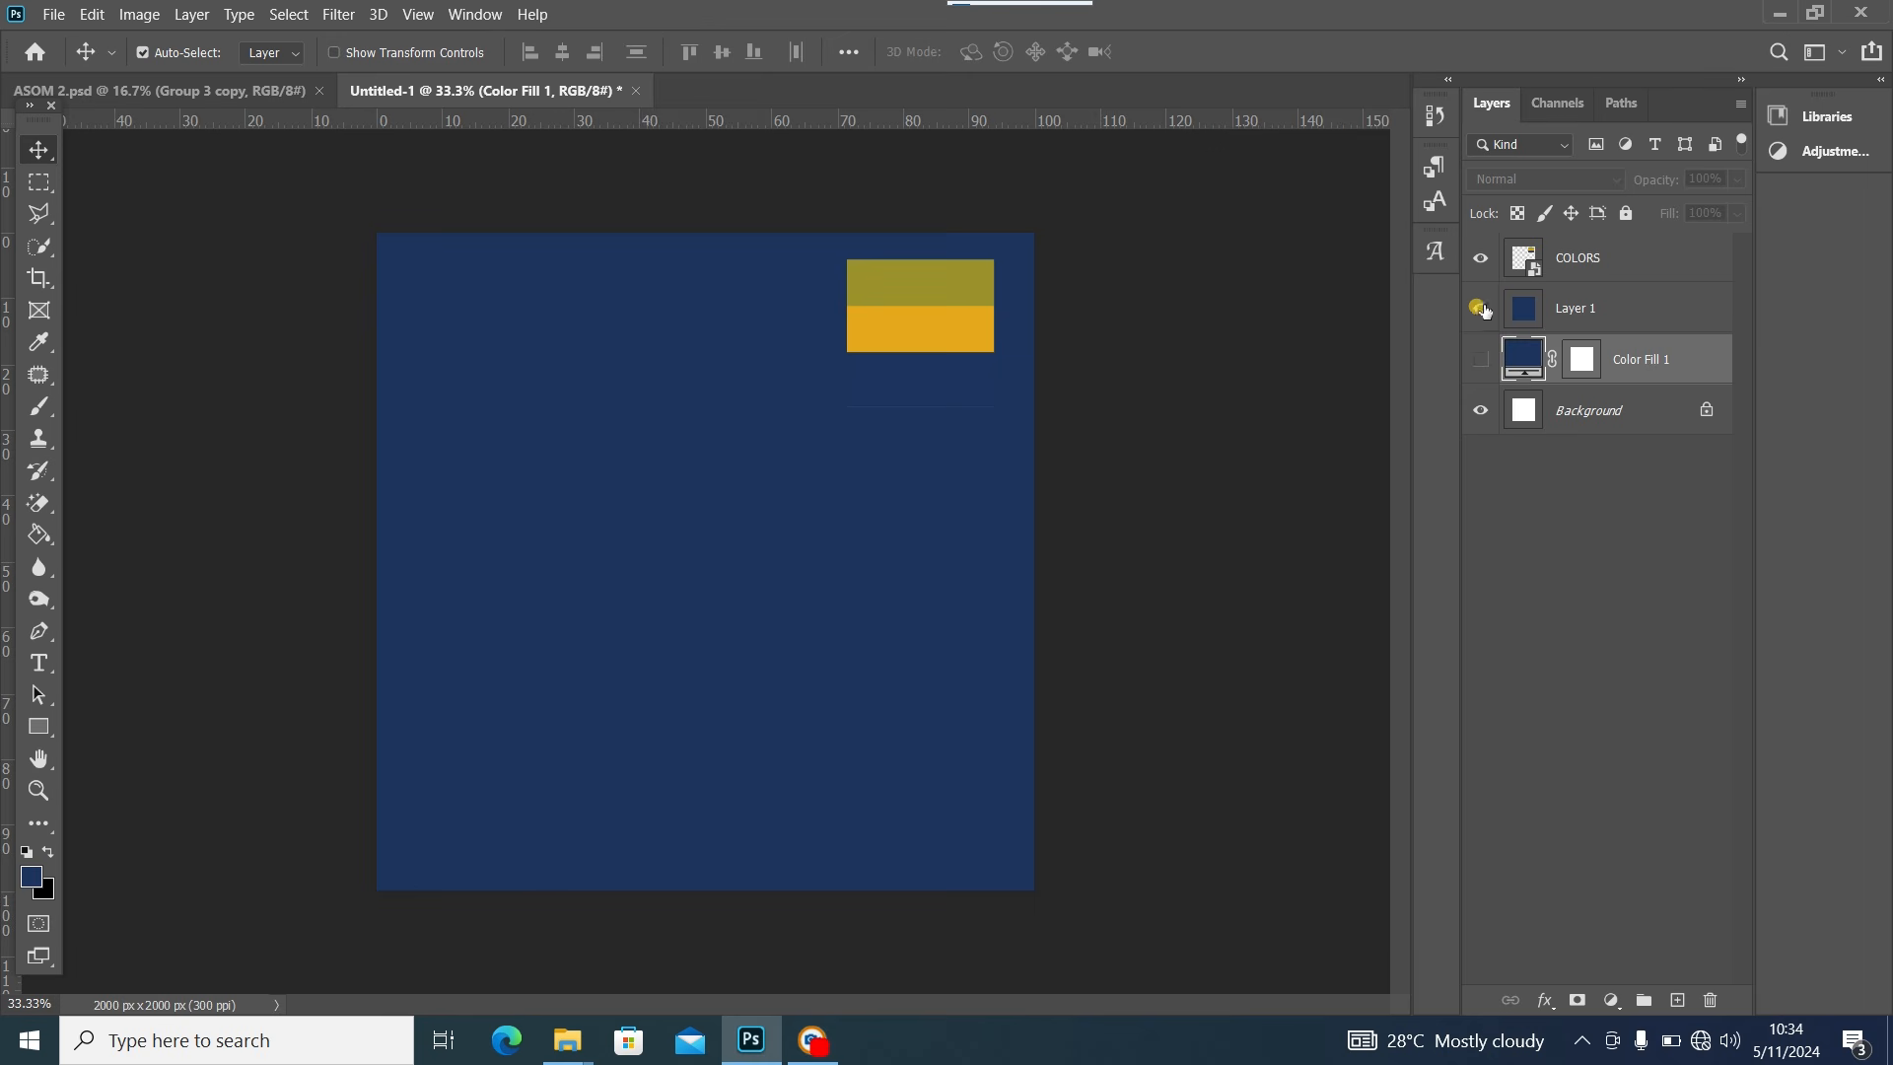
pyautogui.click(1627, 305)
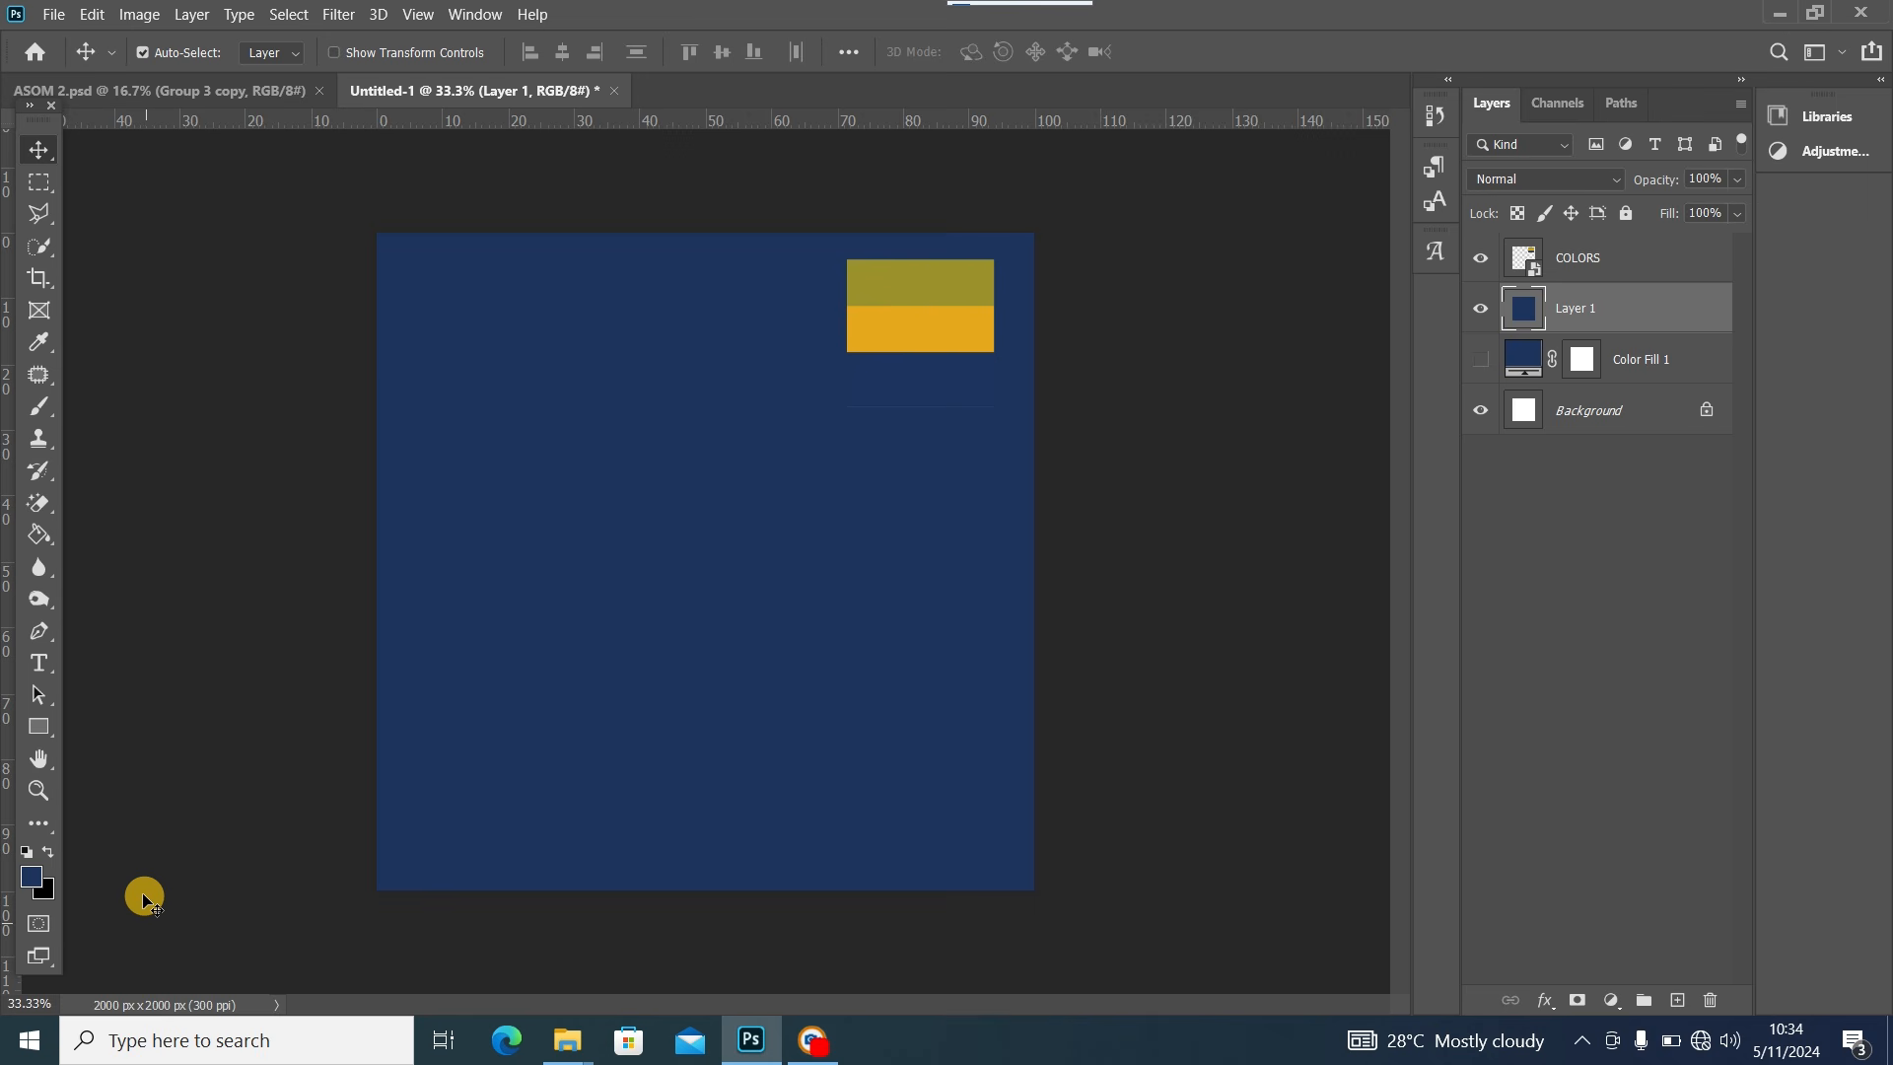
pyautogui.click(39, 533)
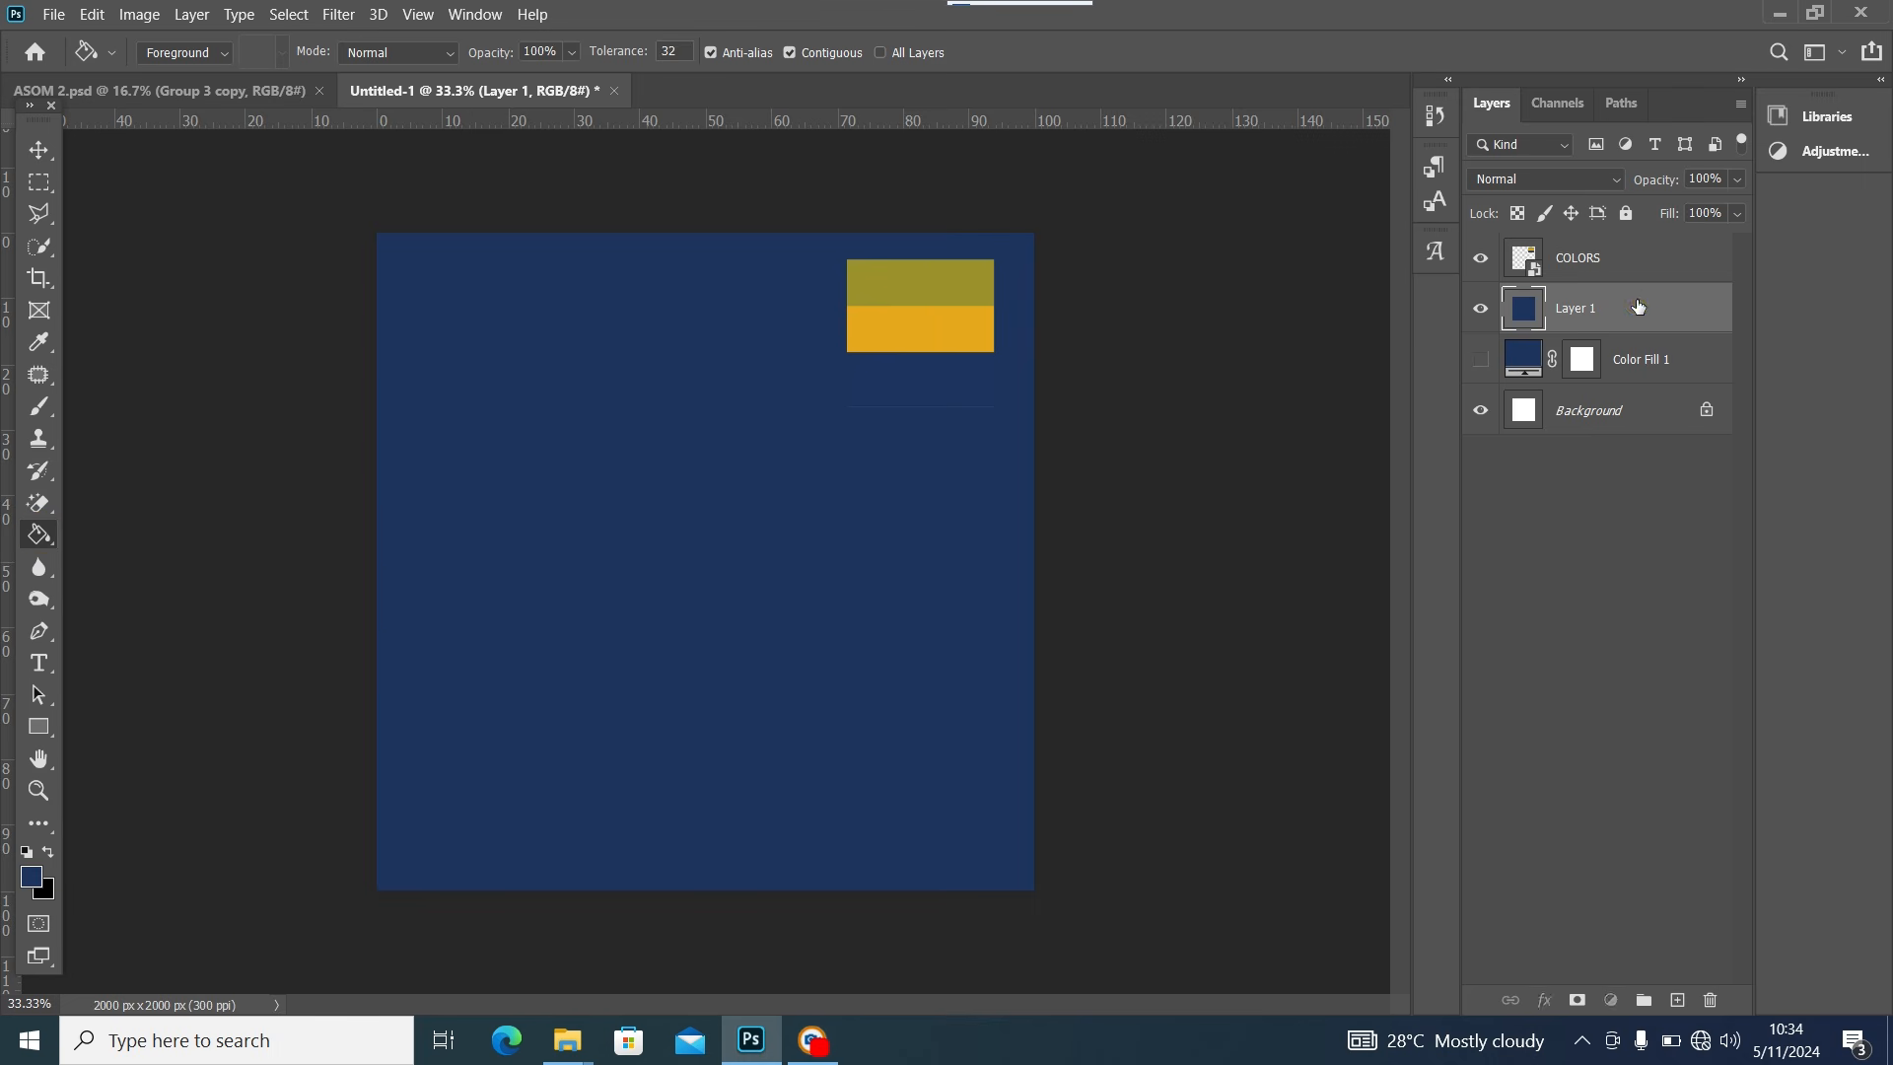
pyautogui.press('Delete')
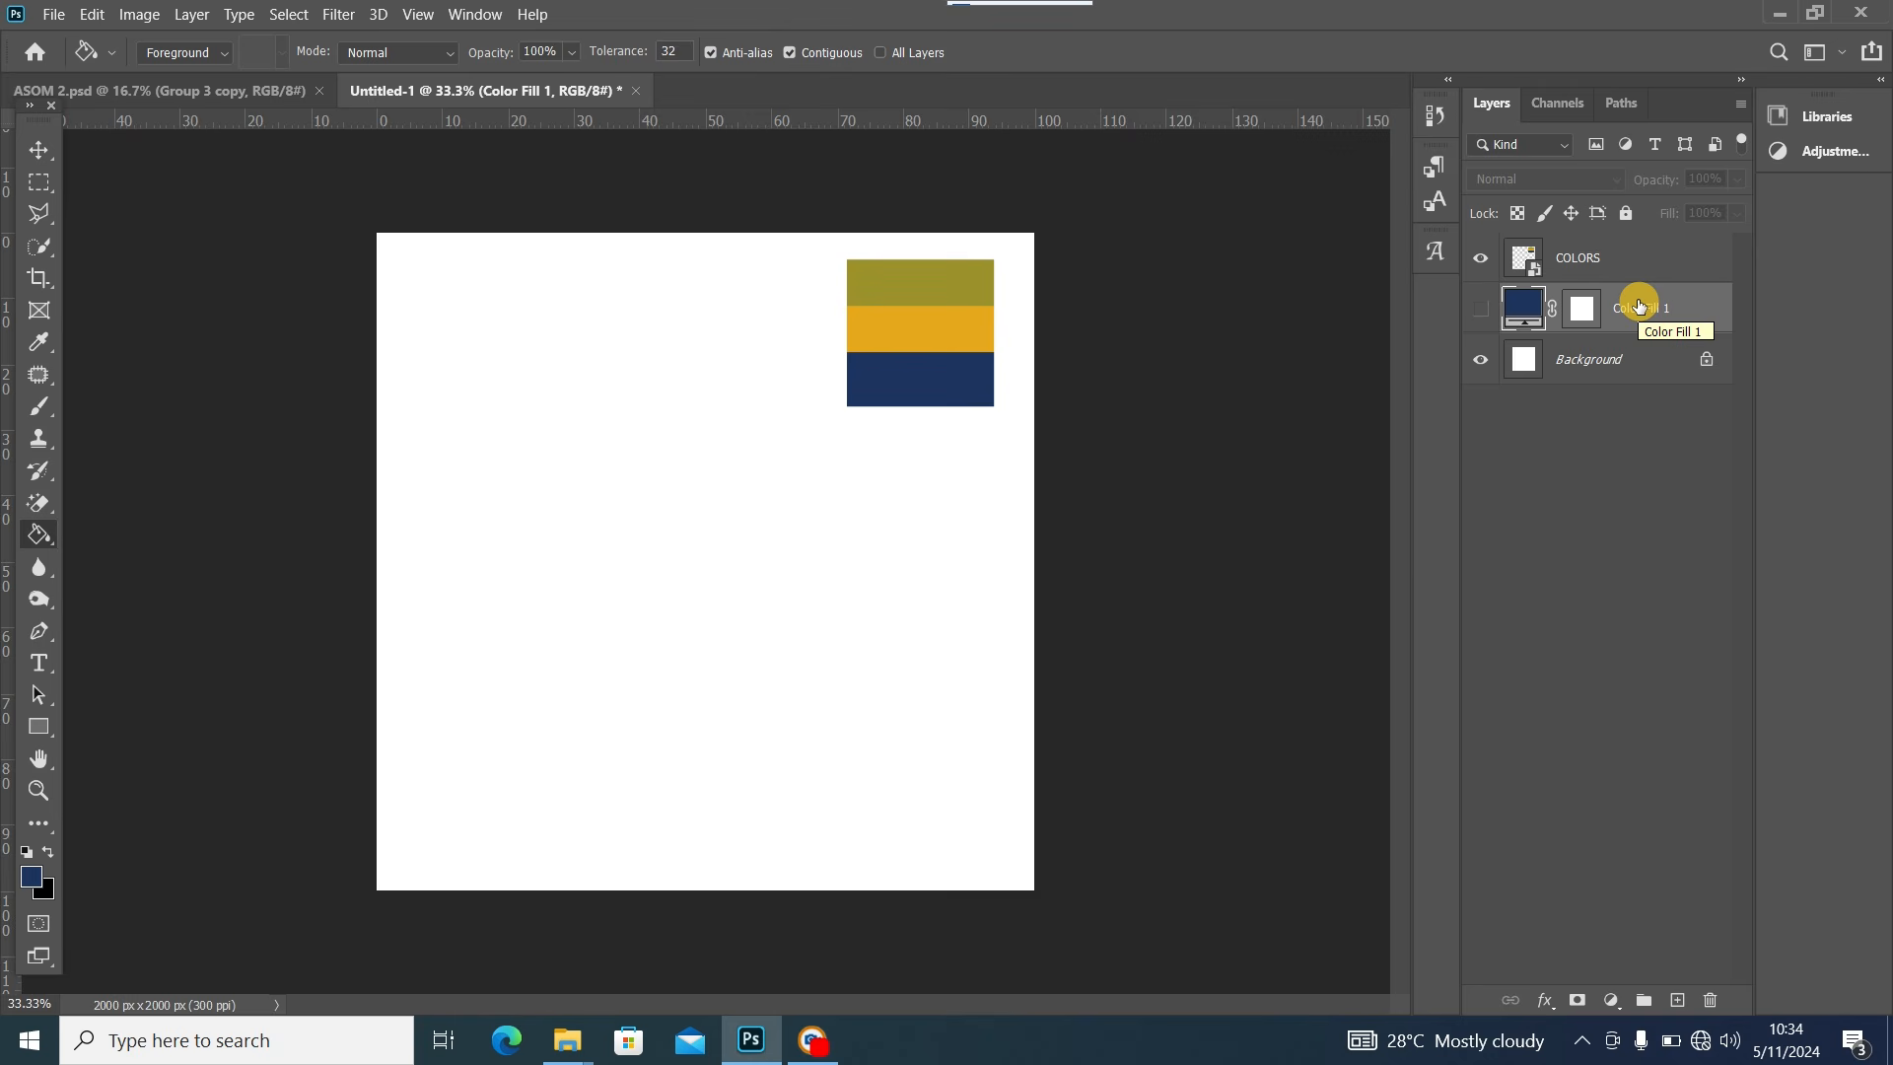
pyautogui.click(1480, 309)
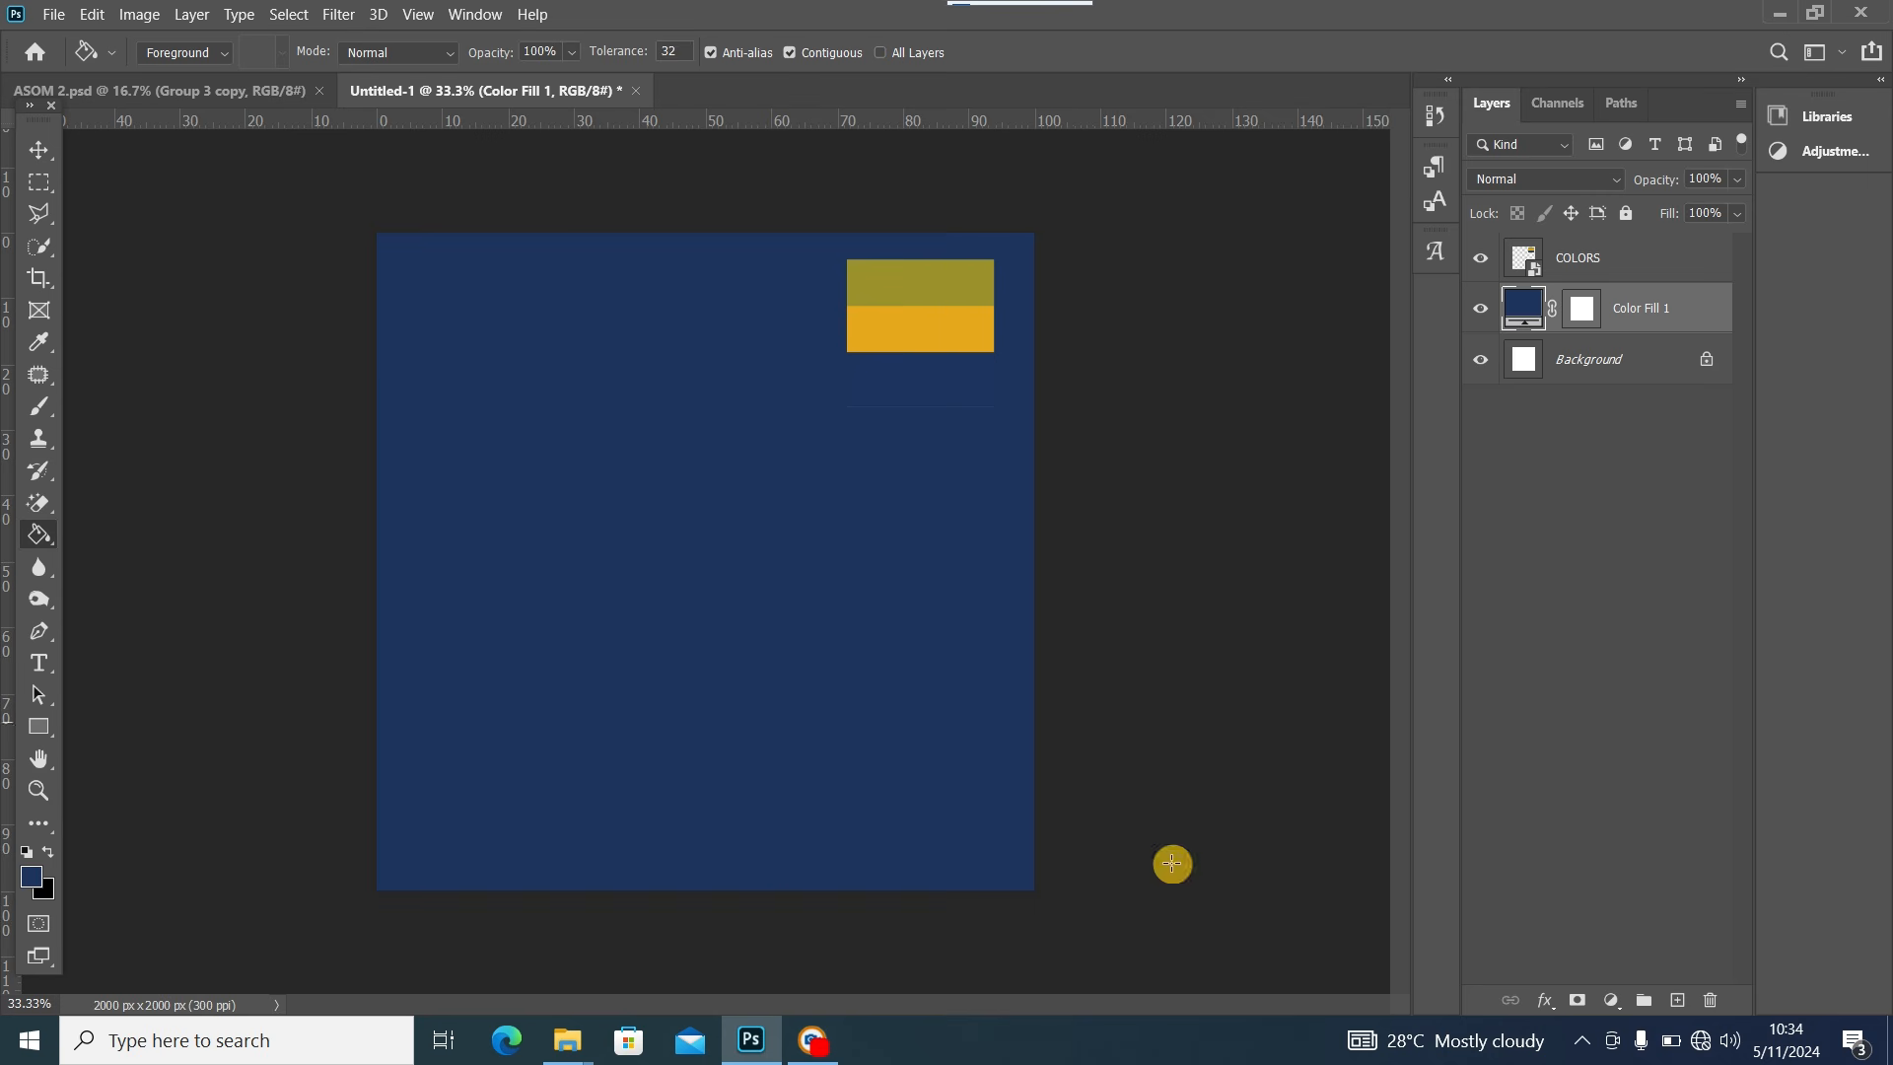
pyautogui.click(1584, 503)
pyautogui.moveTo(1677, 301); pyautogui.dragTo(590, 1028)
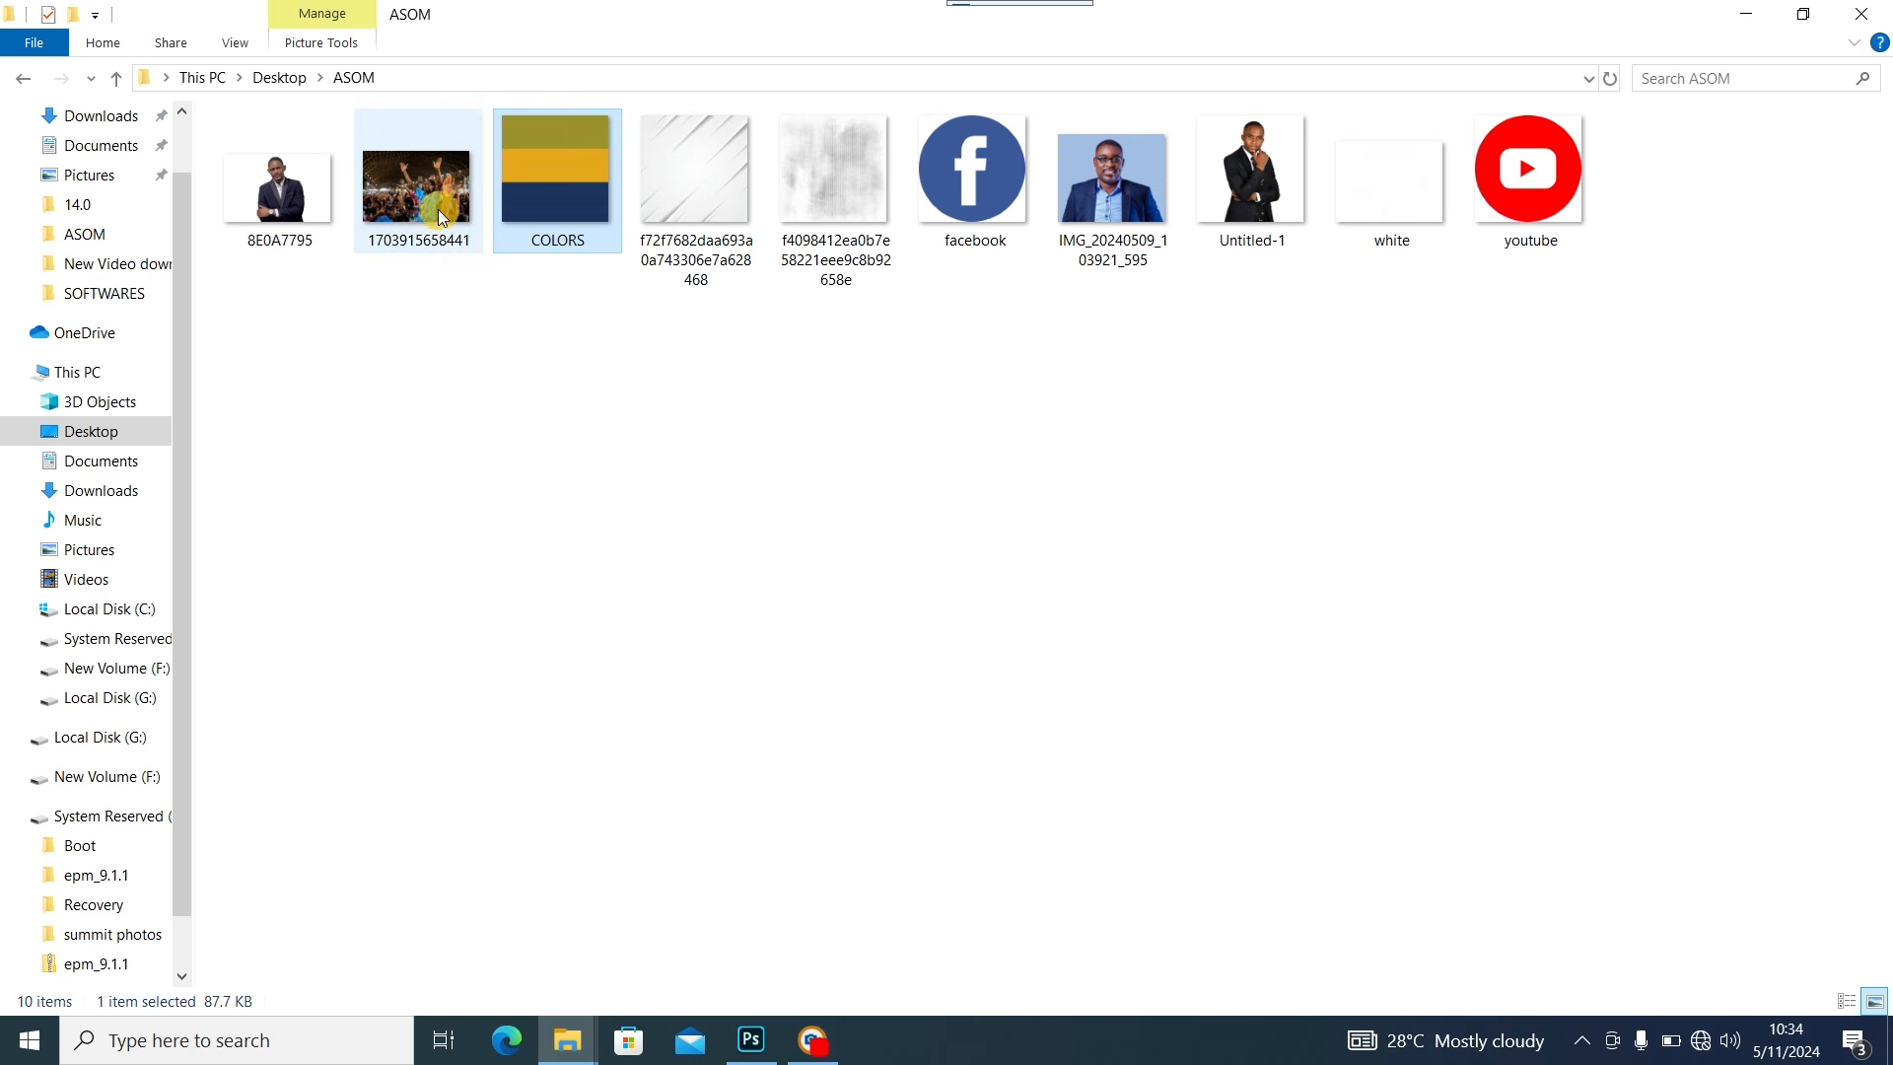
pyautogui.moveTo(434, 207); pyautogui.dragTo(814, 616)
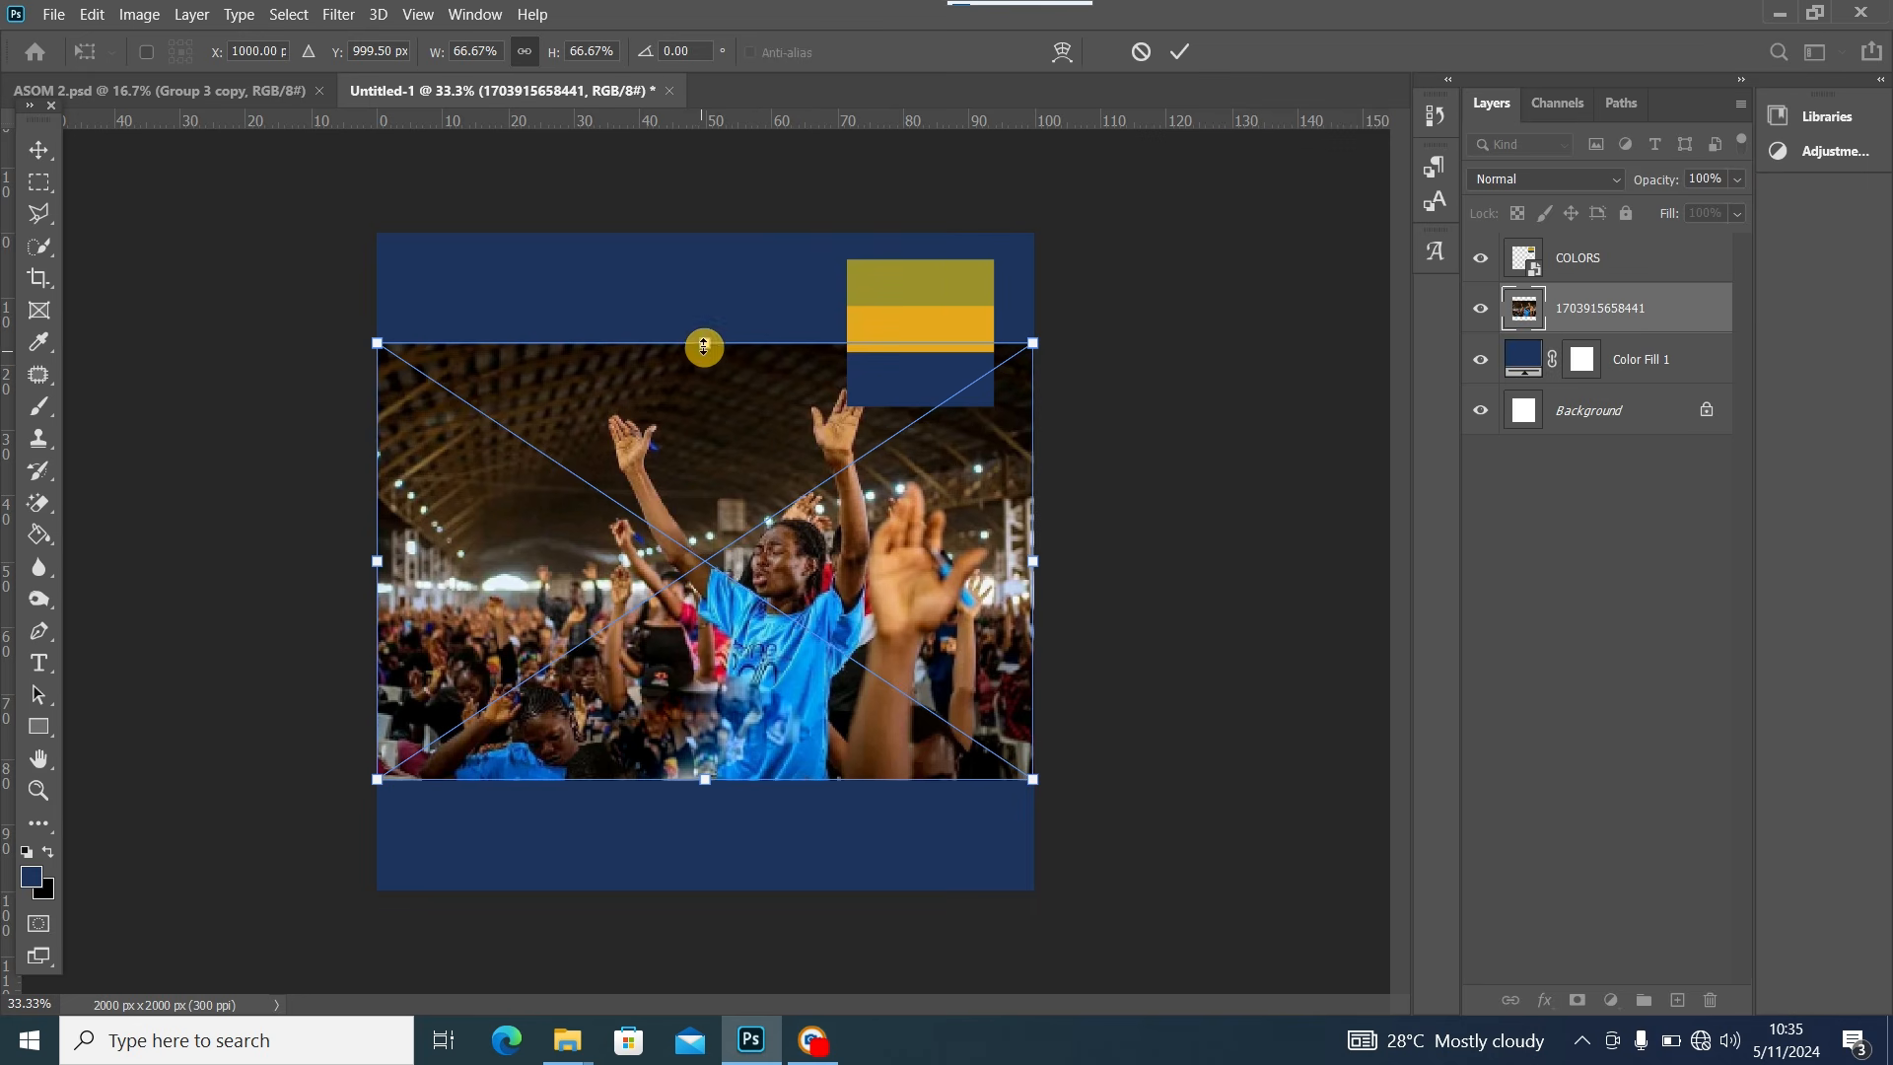
pyautogui.moveTo(704, 343); pyautogui.dragTo(867, 165)
pyautogui.moveTo(703, 591); pyautogui.dragTo(714, 658)
pyautogui.moveTo(706, 850); pyautogui.dragTo(704, 965)
pyautogui.moveTo(818, 816); pyautogui.dragTo(806, 814)
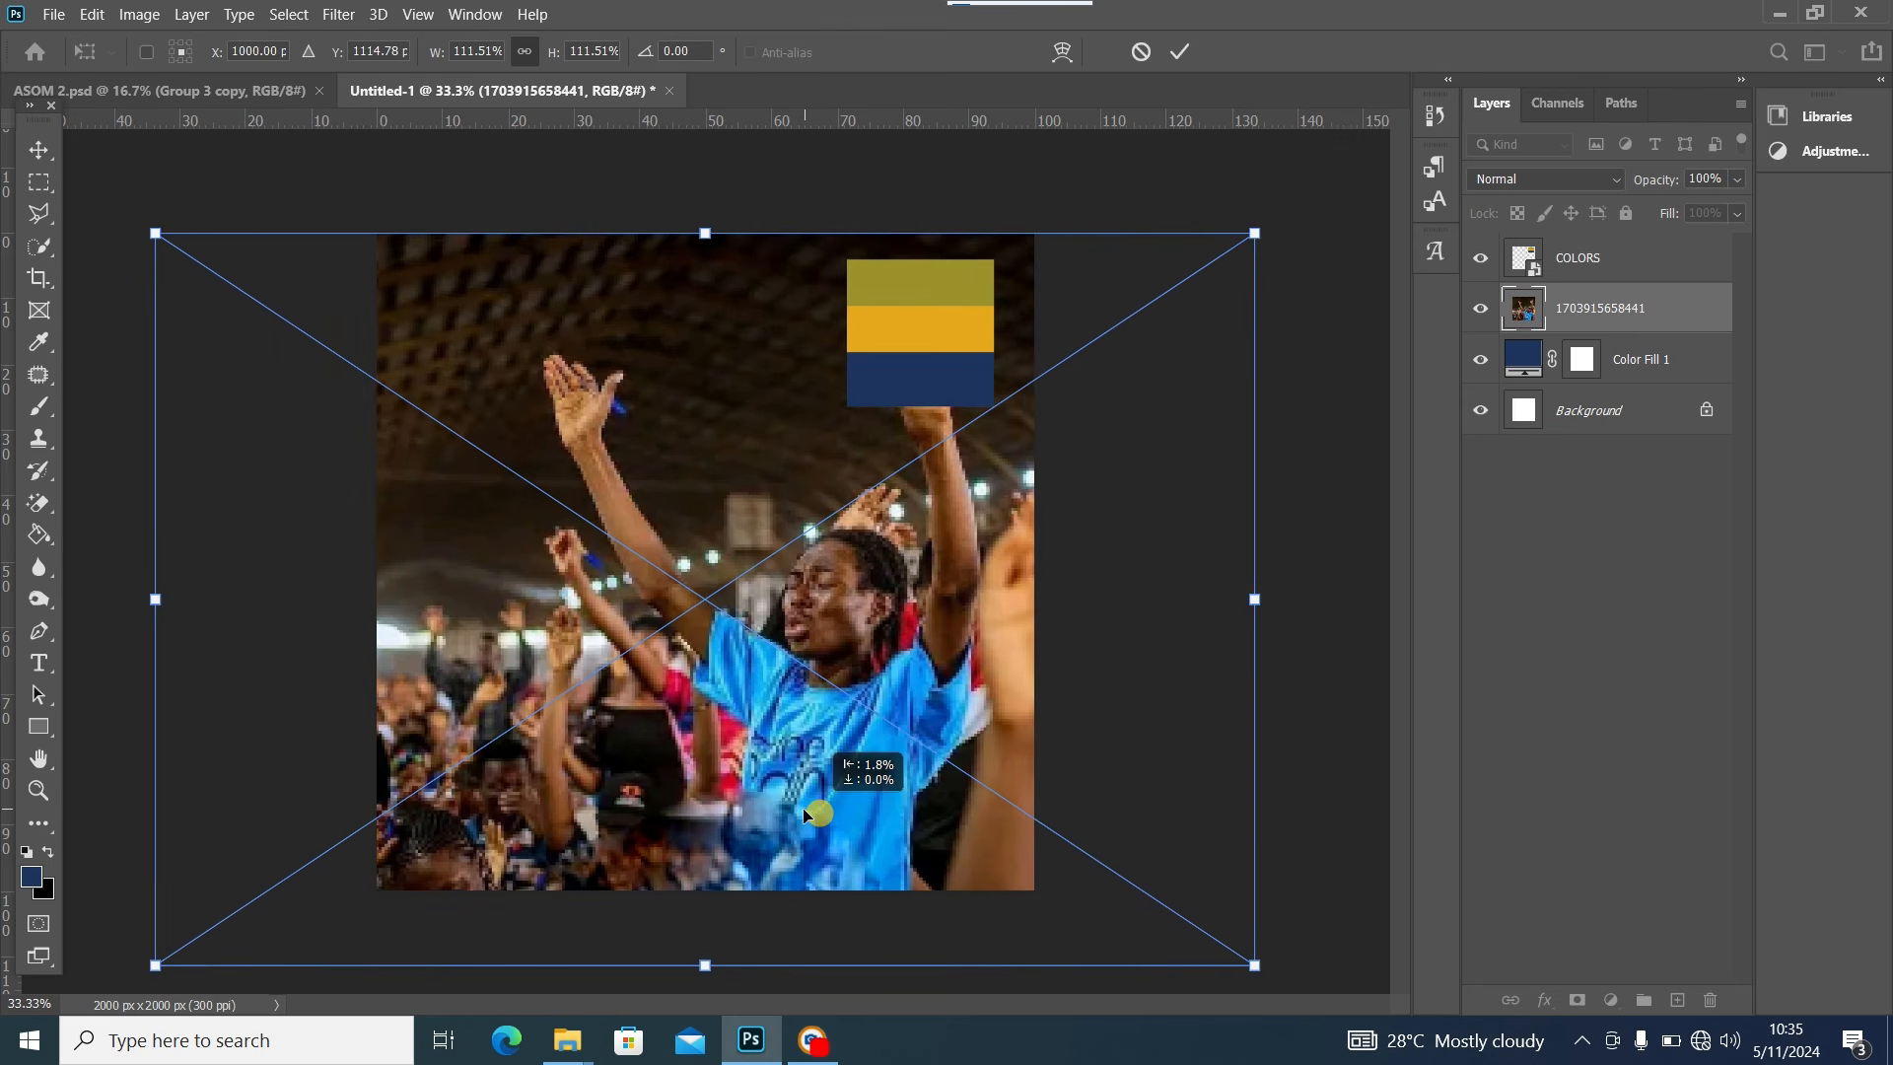
pyautogui.click(33, 153)
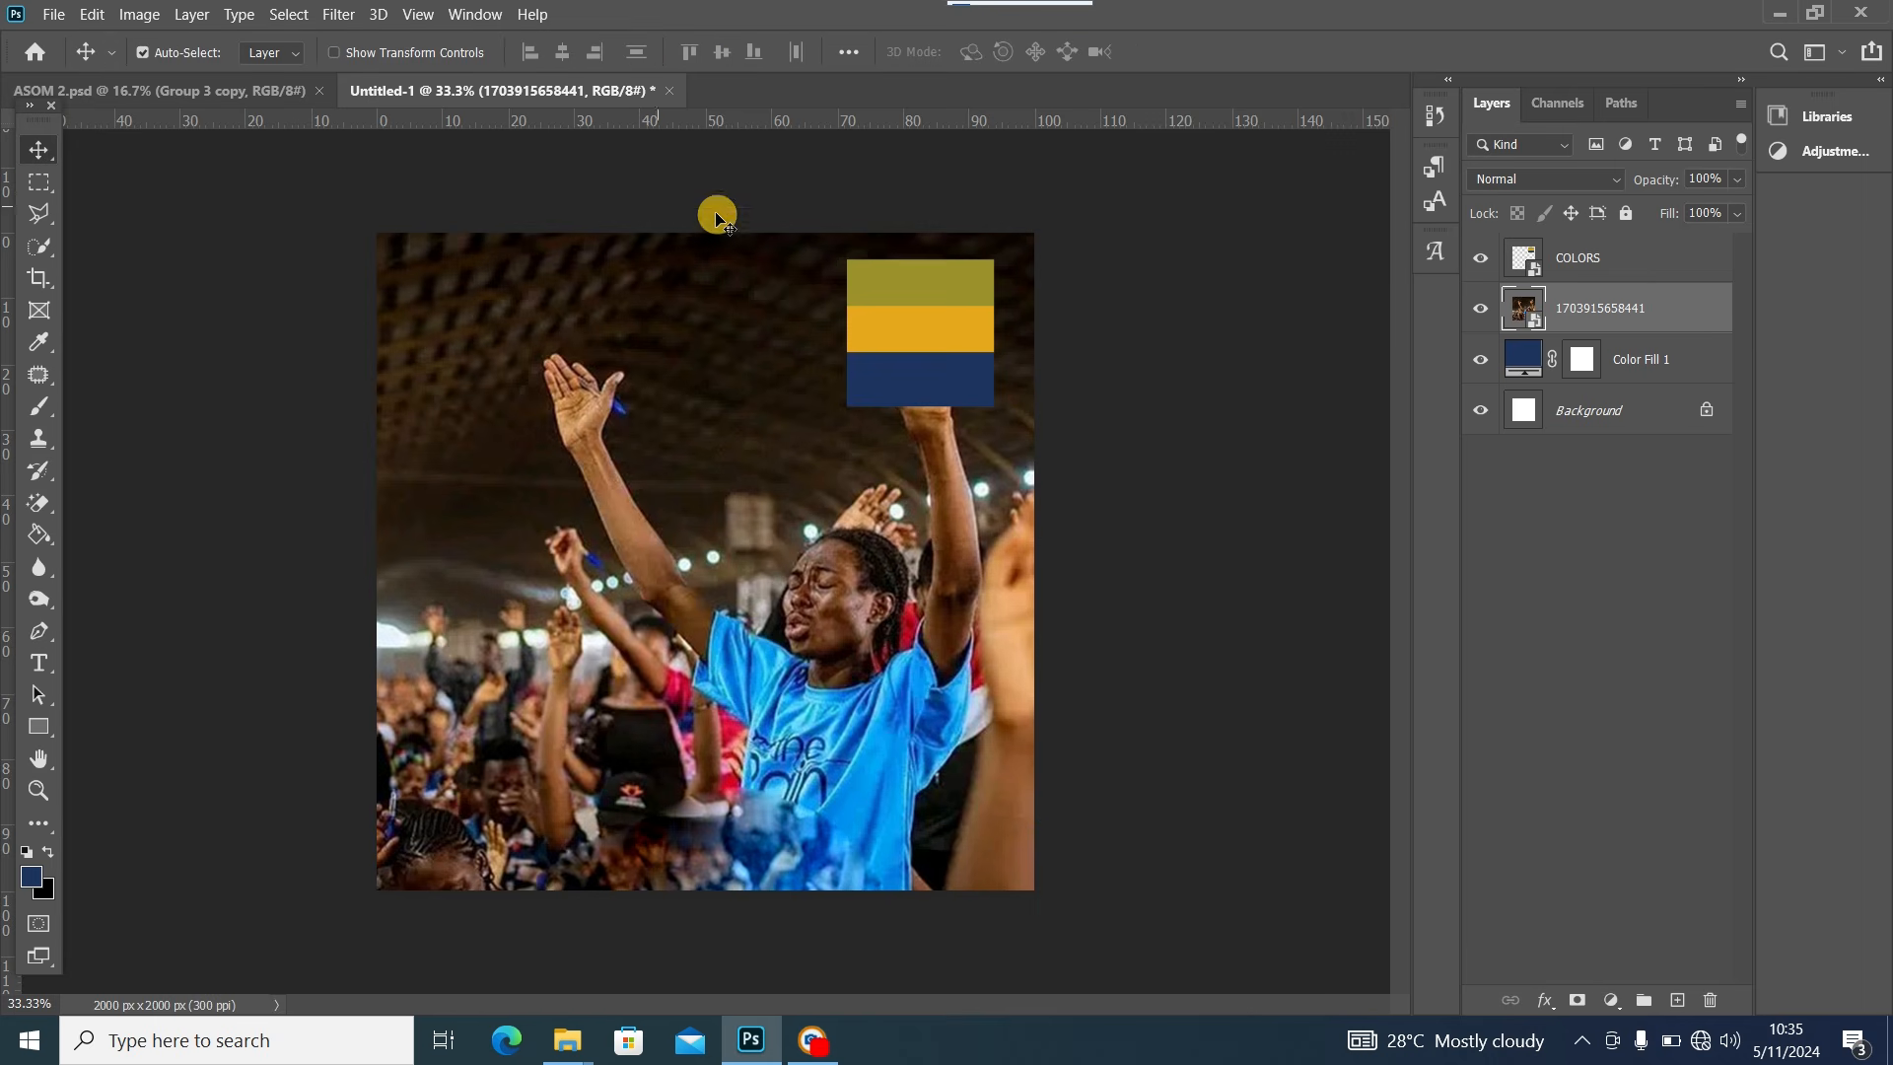
pyautogui.moveTo(903, 282); pyautogui.dragTo(455, 282)
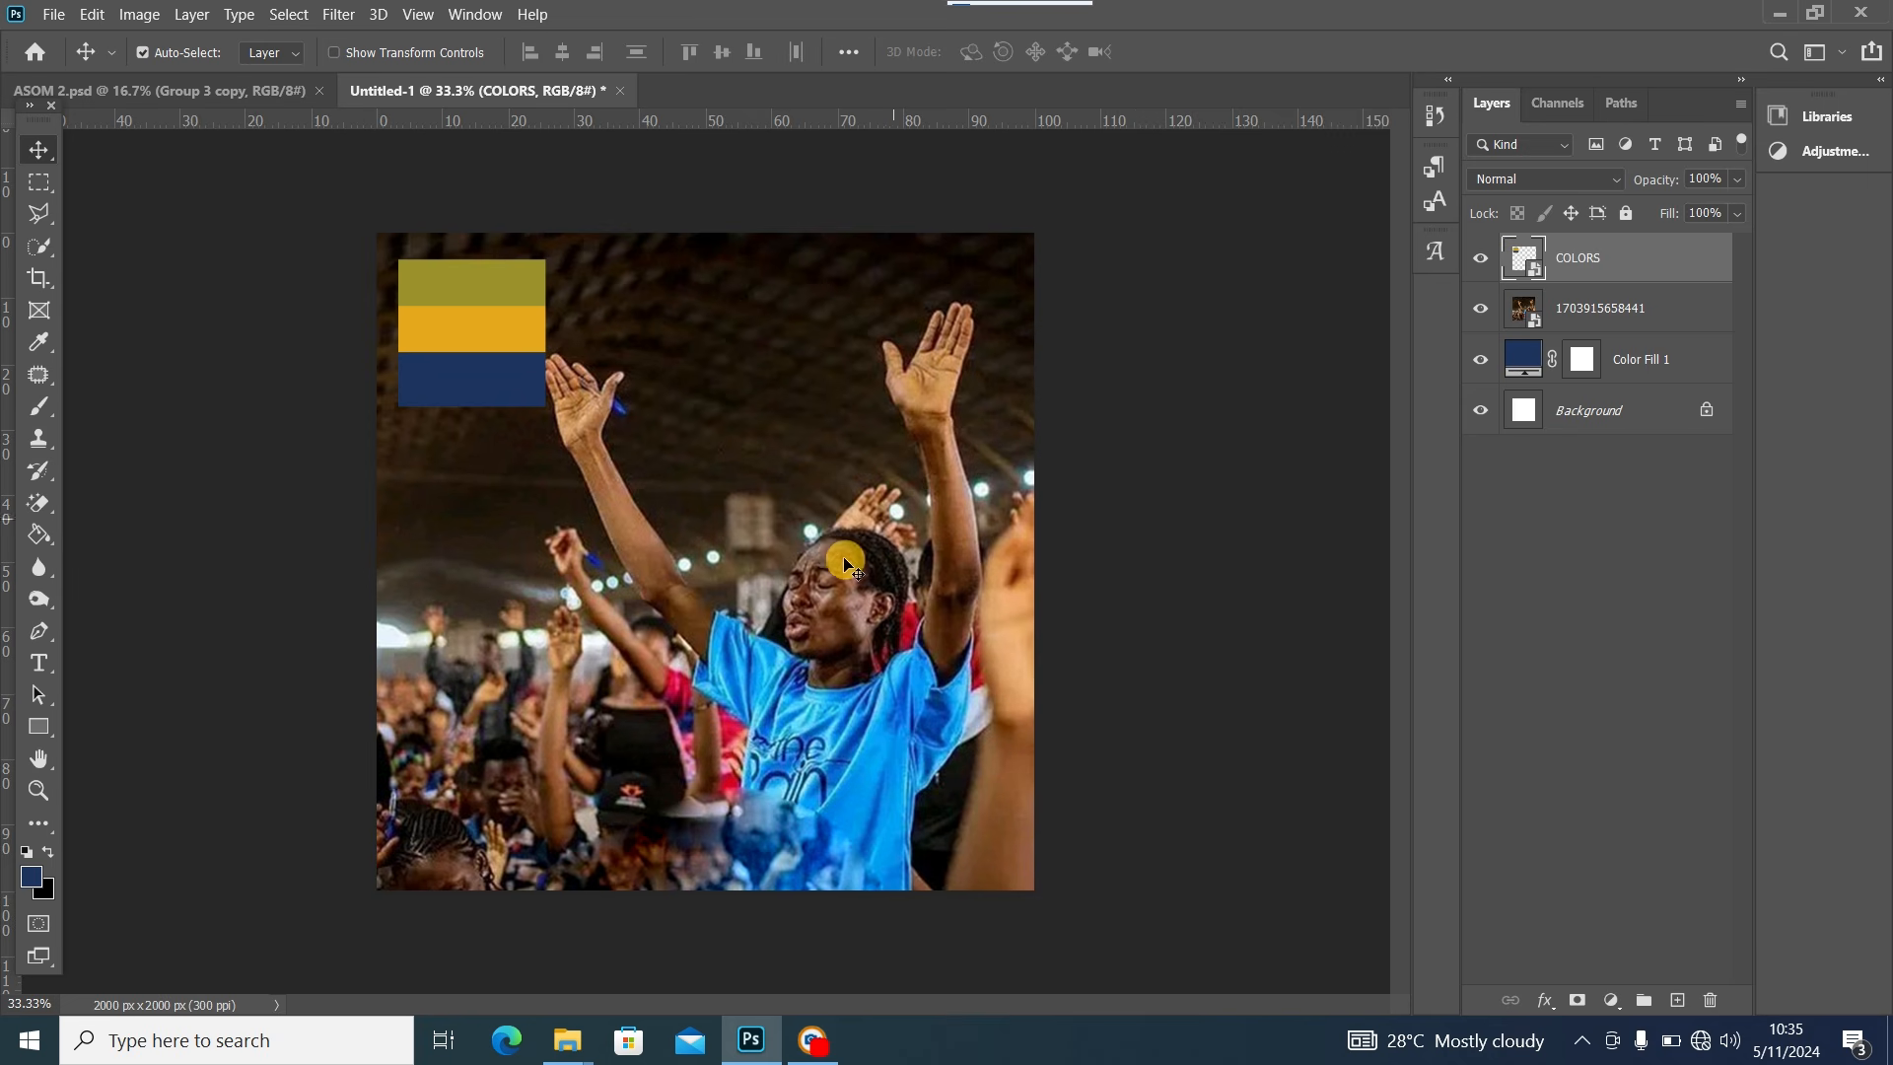
# Set the worship photo layer's blend mode to Soft Light and its opacity to 16%
pyautogui.click(812, 592)
pyautogui.click(1550, 177)
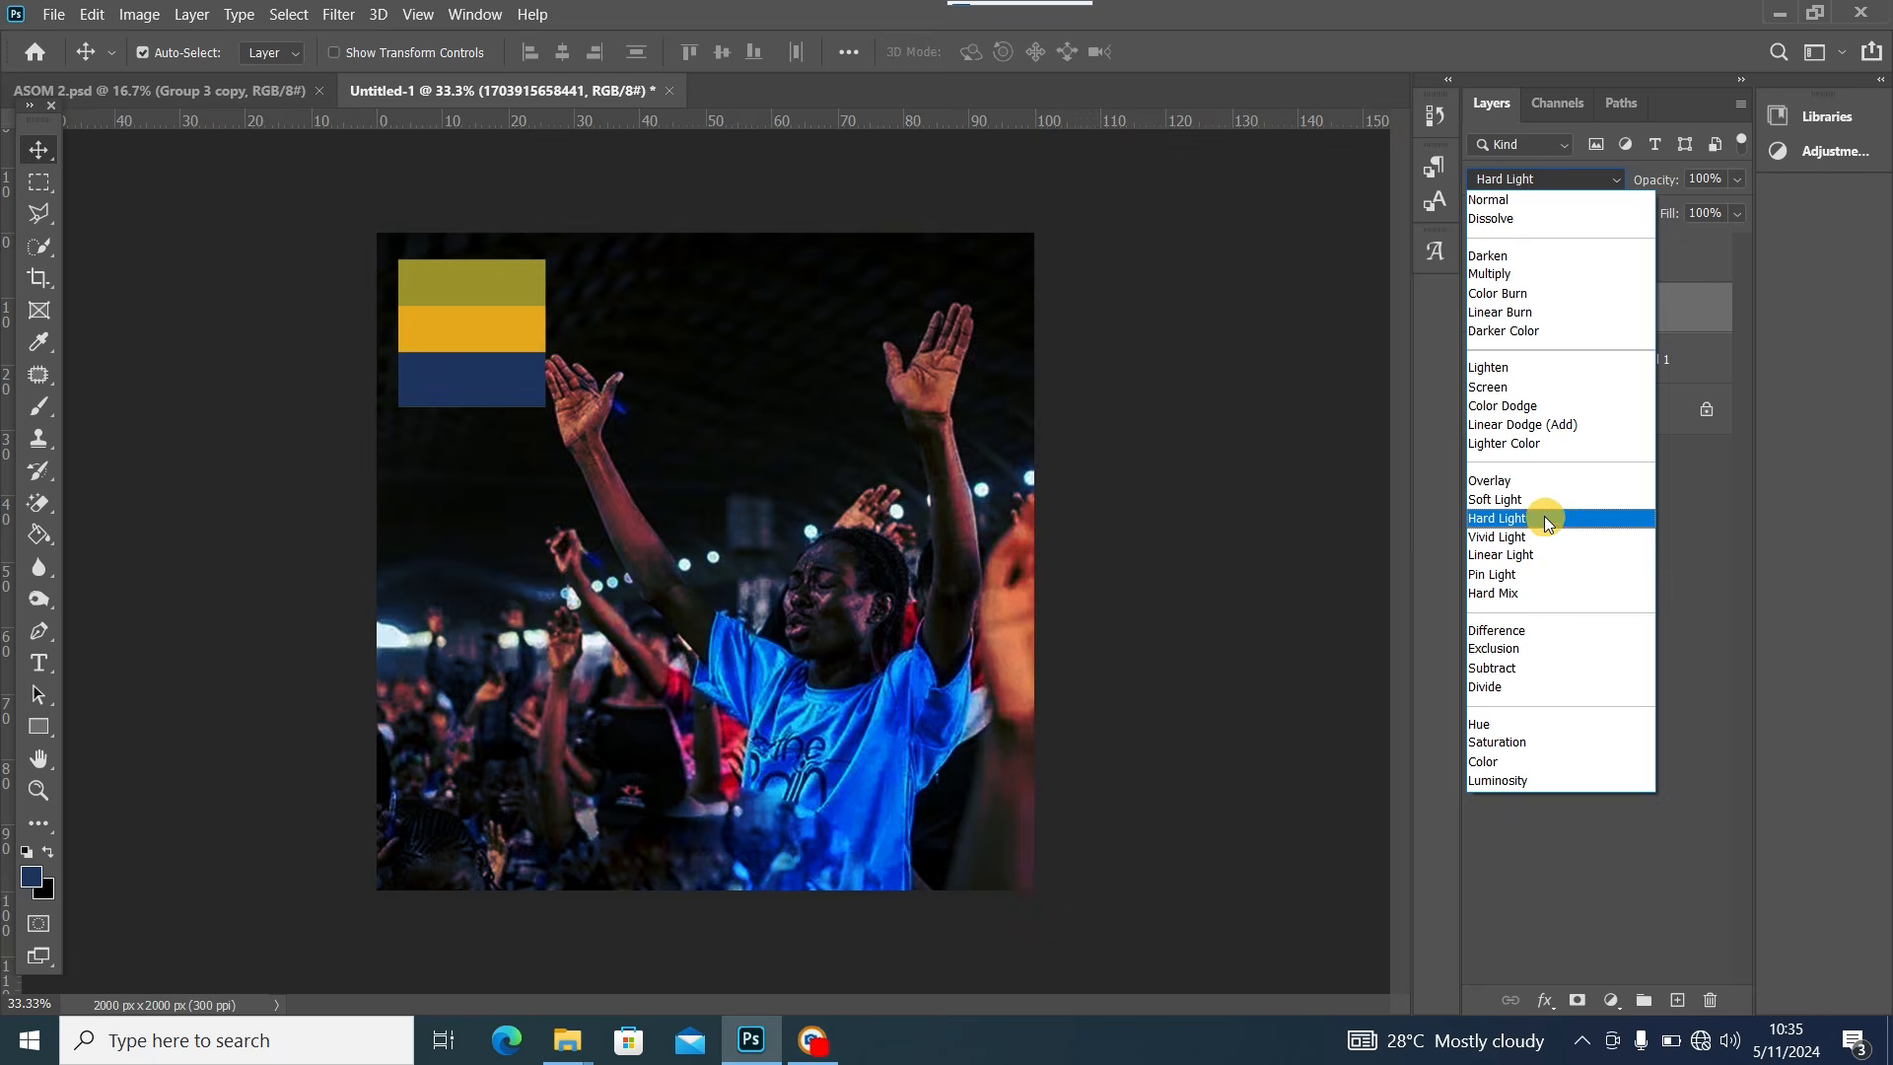
pyautogui.click(1546, 499)
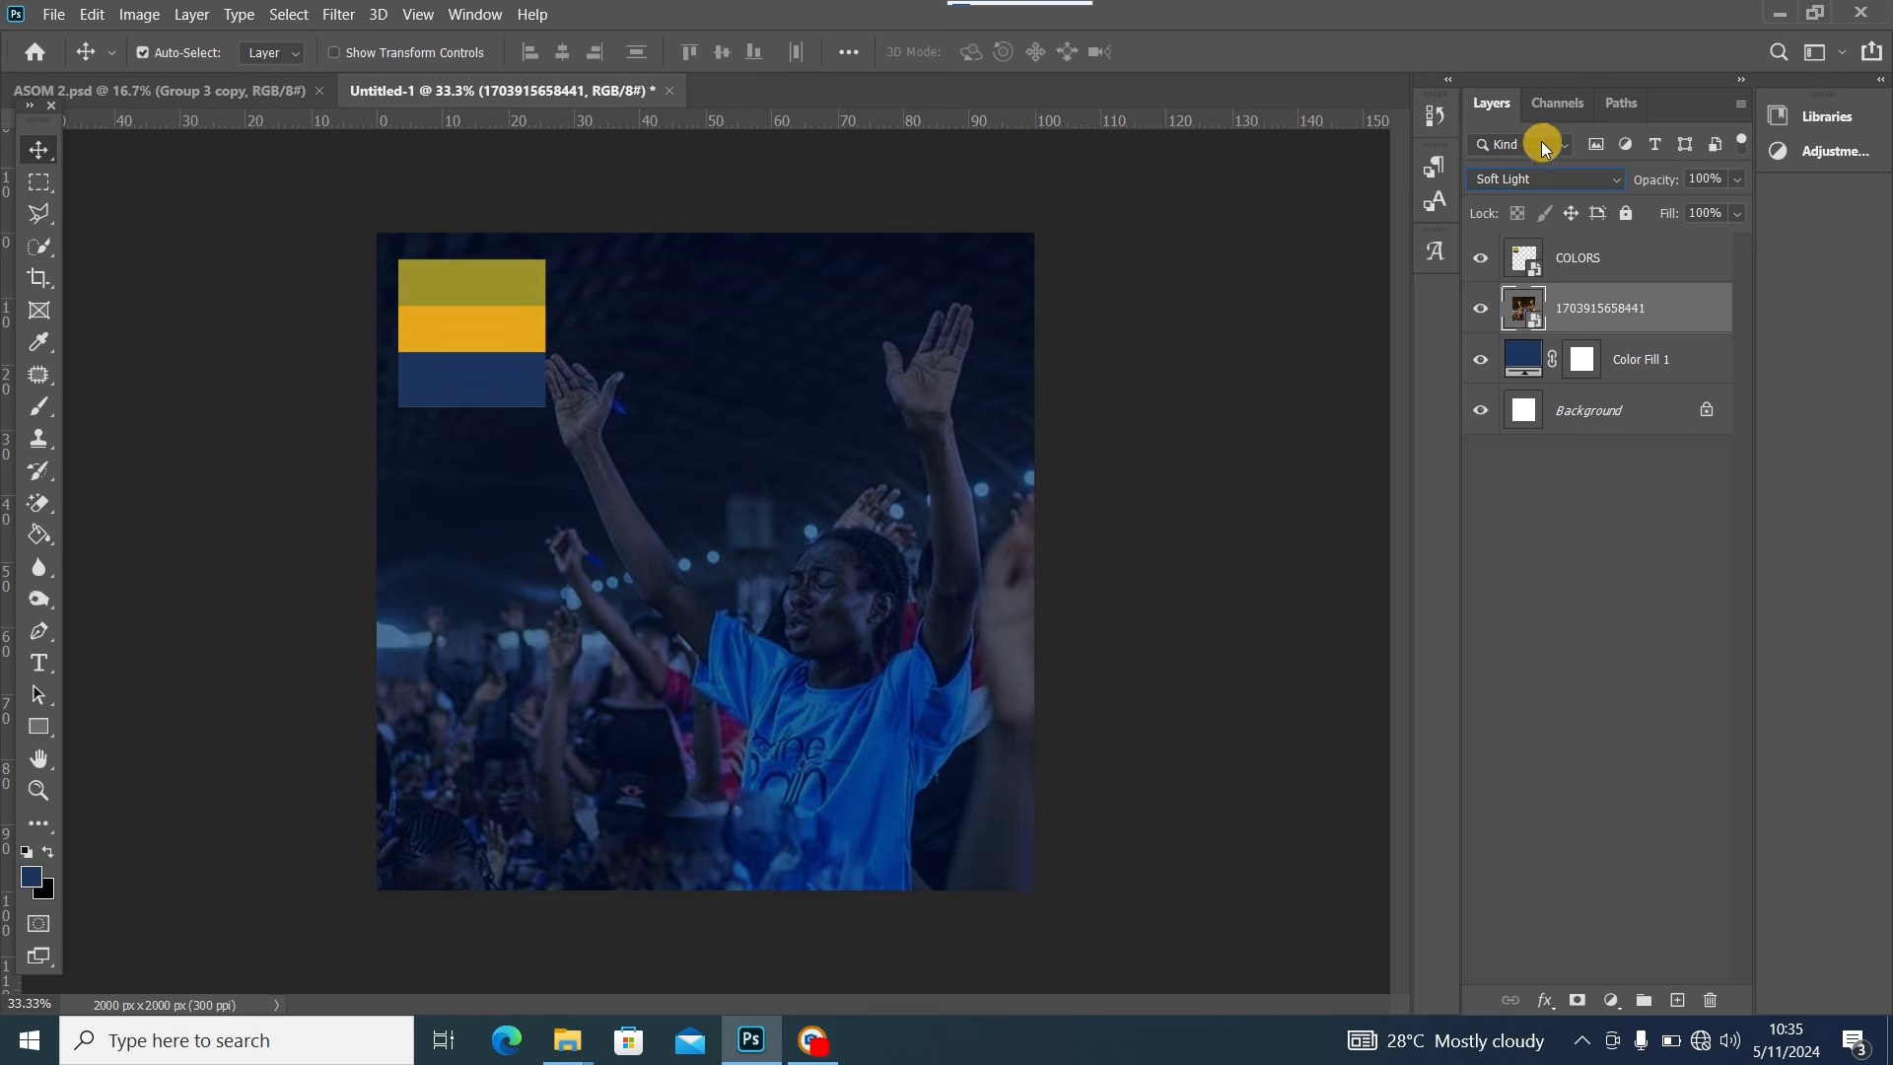
pyautogui.click(1741, 179)
pyautogui.click(1641, 205)
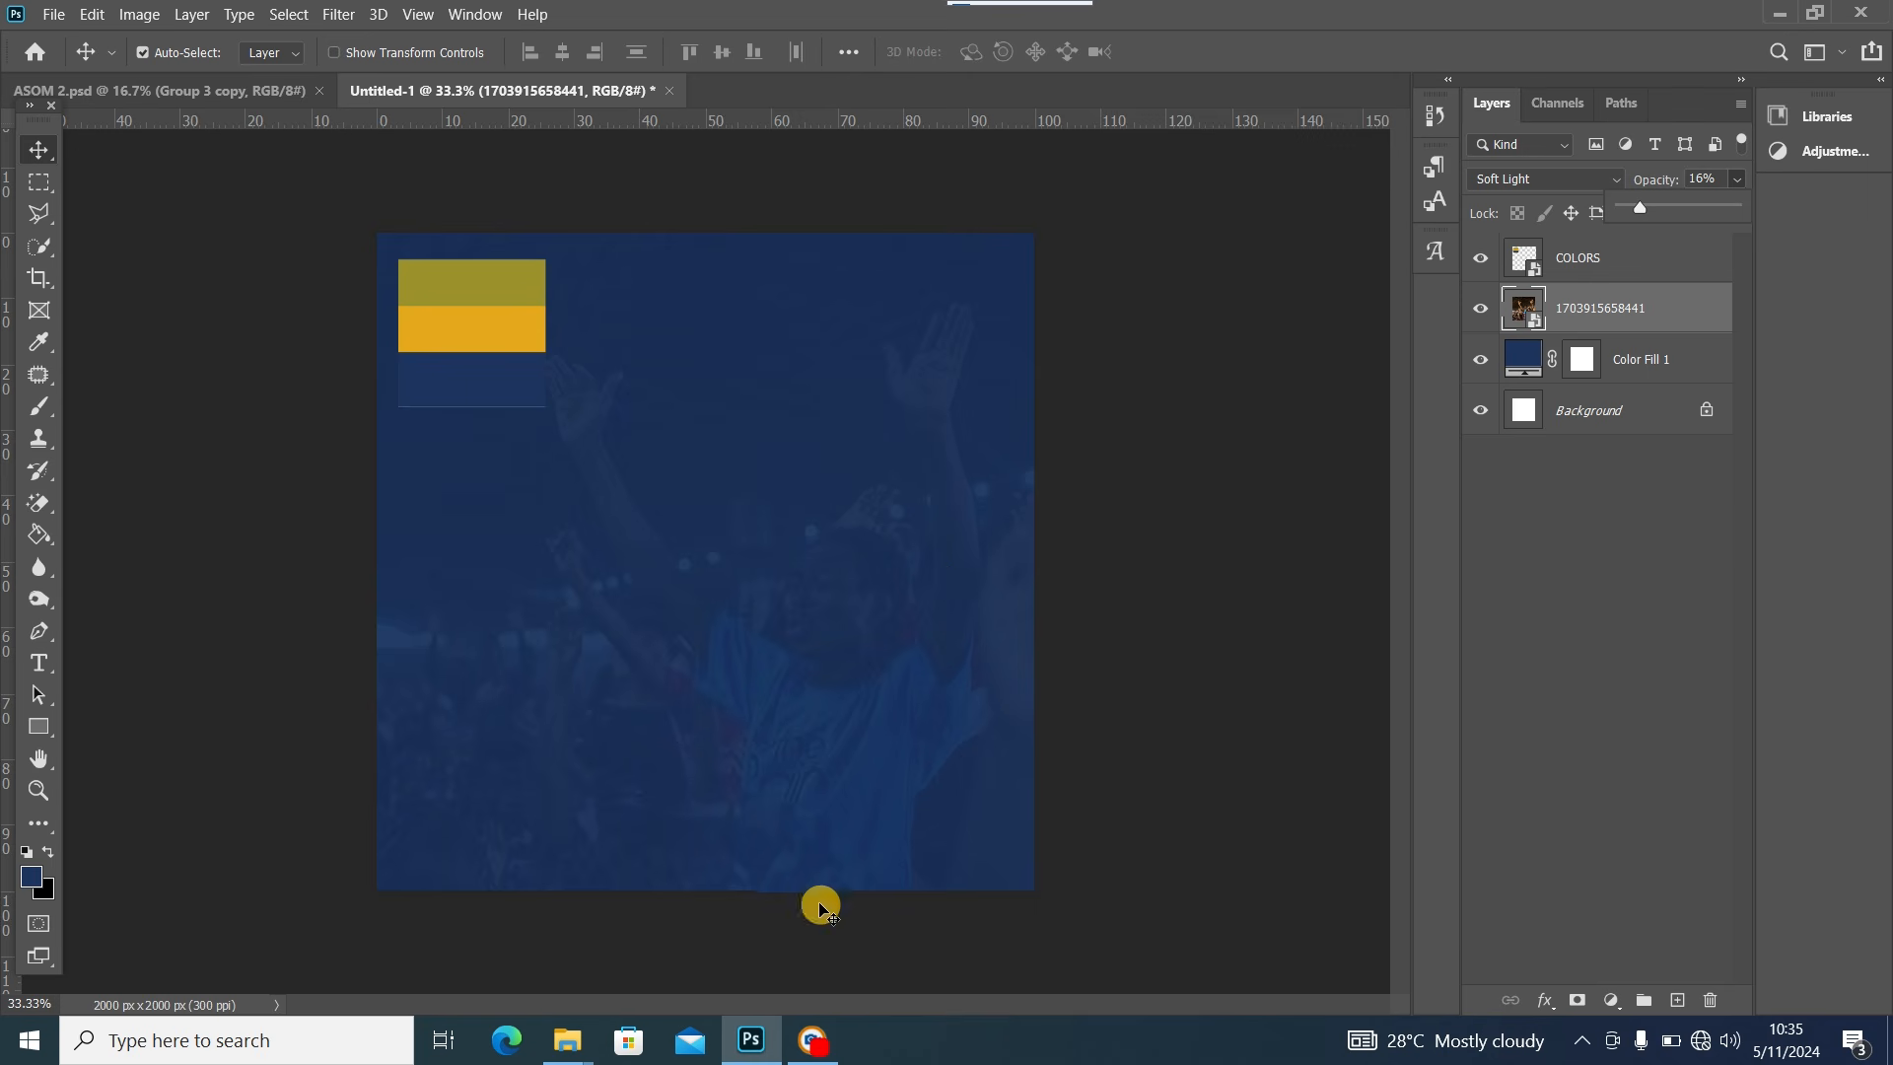
# Place the f72f7682daa693a0a743306e7a628468 diagonal-streak texture above the worship photo, enlarged to about 148% to cover the whole canvas
pyautogui.moveTo(567, 1040)
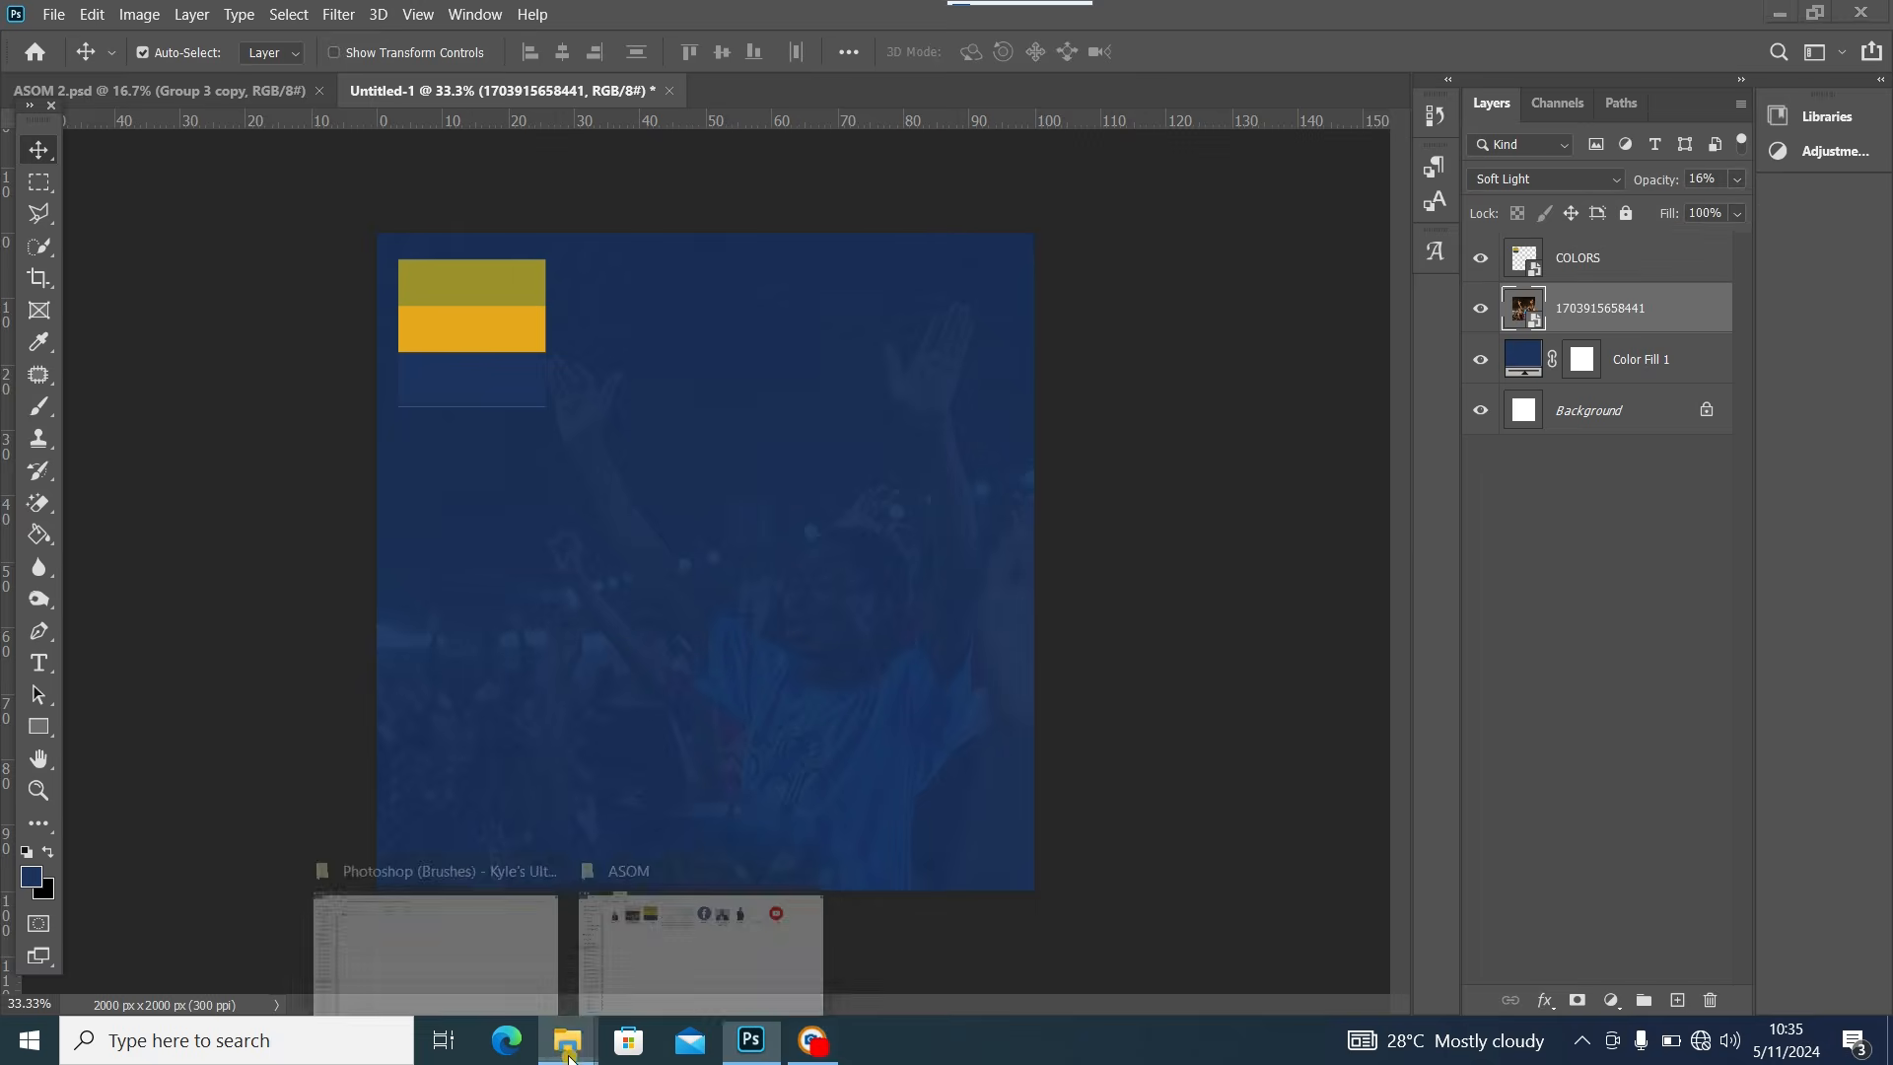
pyautogui.click(696, 962)
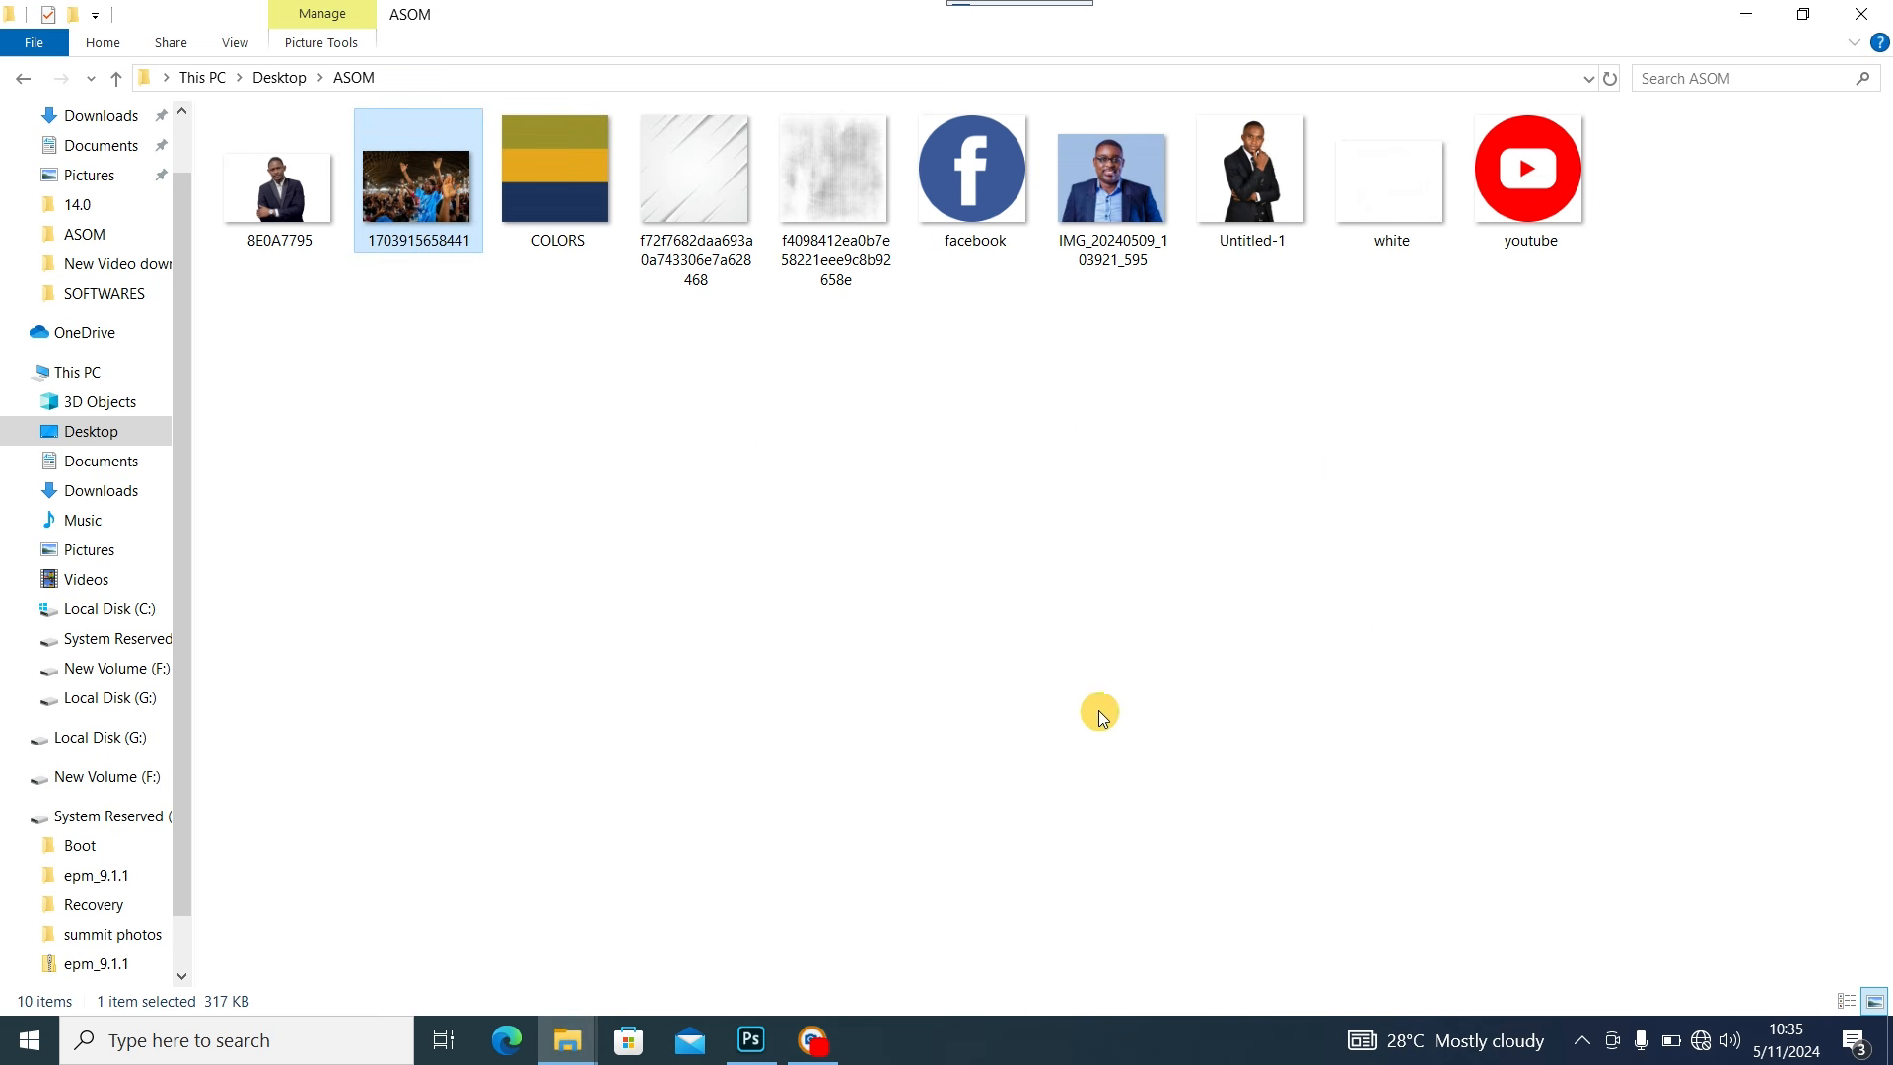
pyautogui.moveTo(681, 198); pyautogui.dragTo(730, 613)
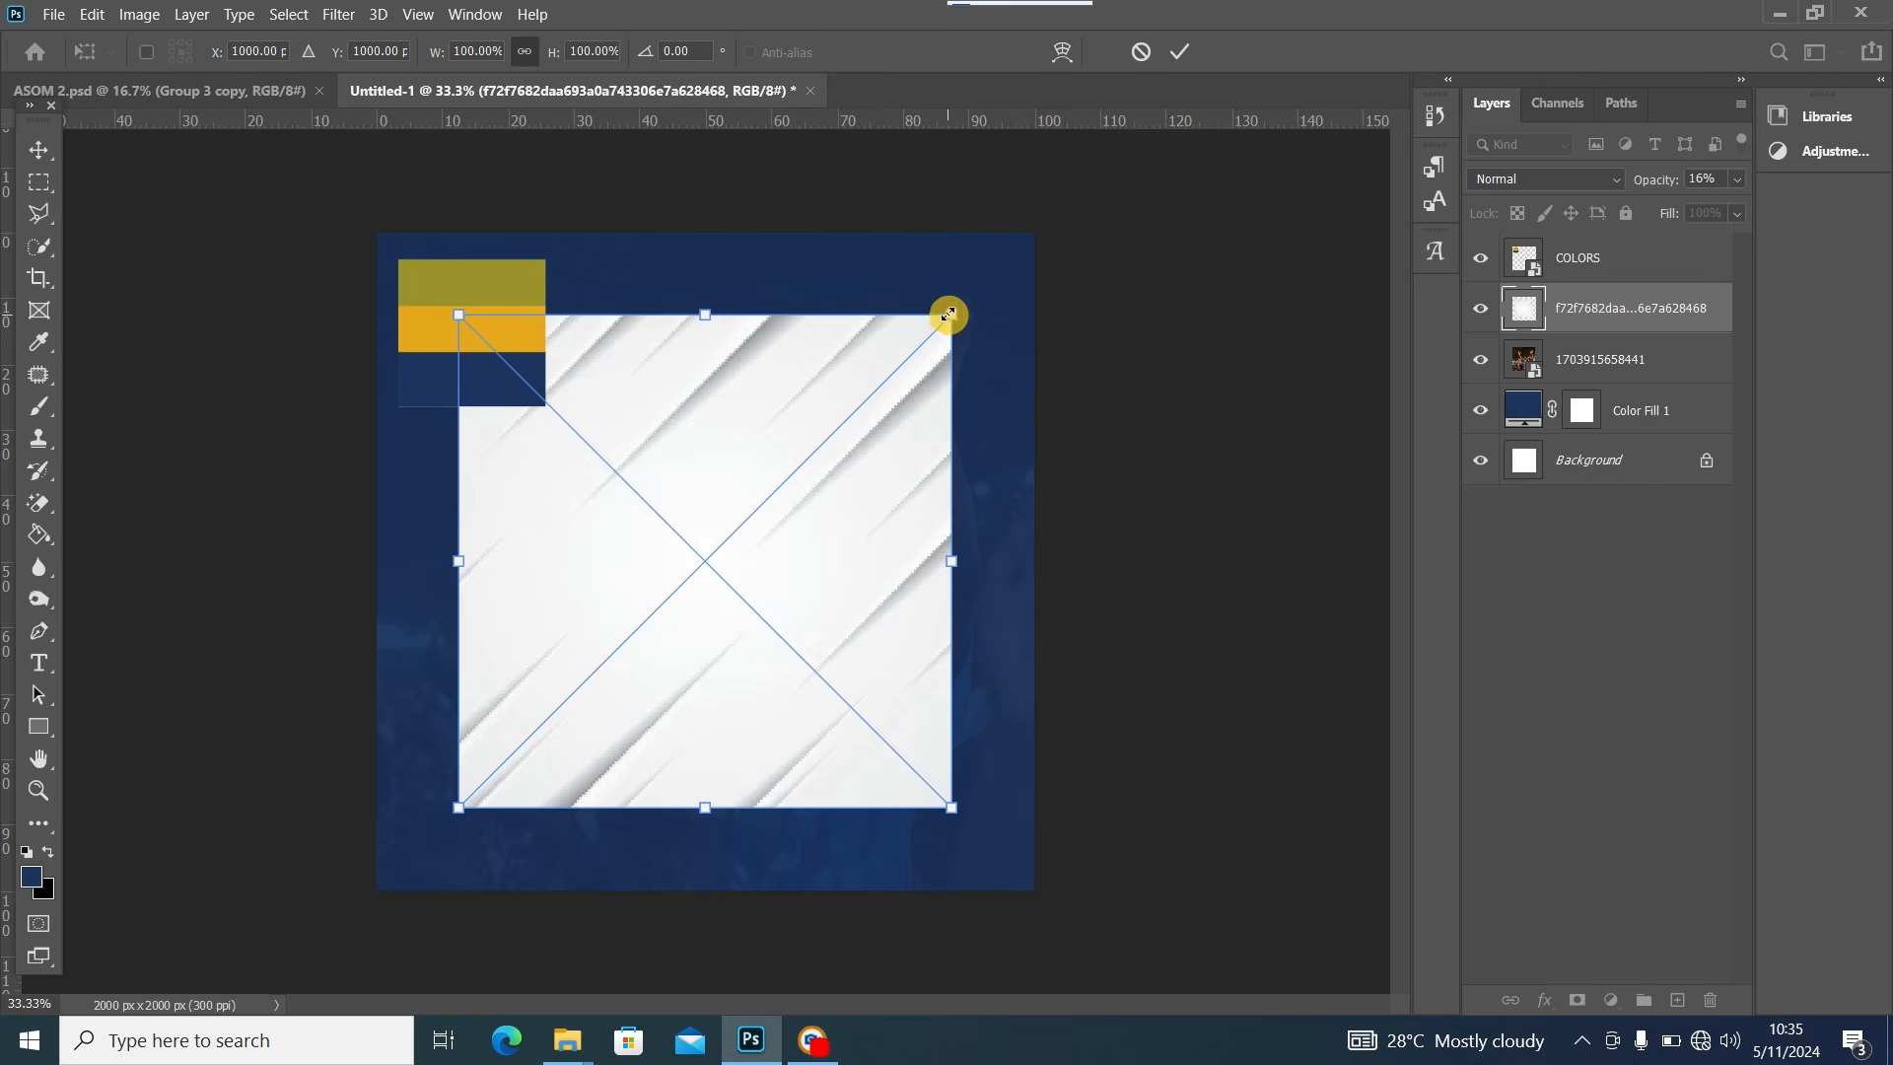
pyautogui.moveTo(949, 313); pyautogui.dragTo(1102, 213)
pyautogui.moveTo(906, 462); pyautogui.dragTo(857, 515)
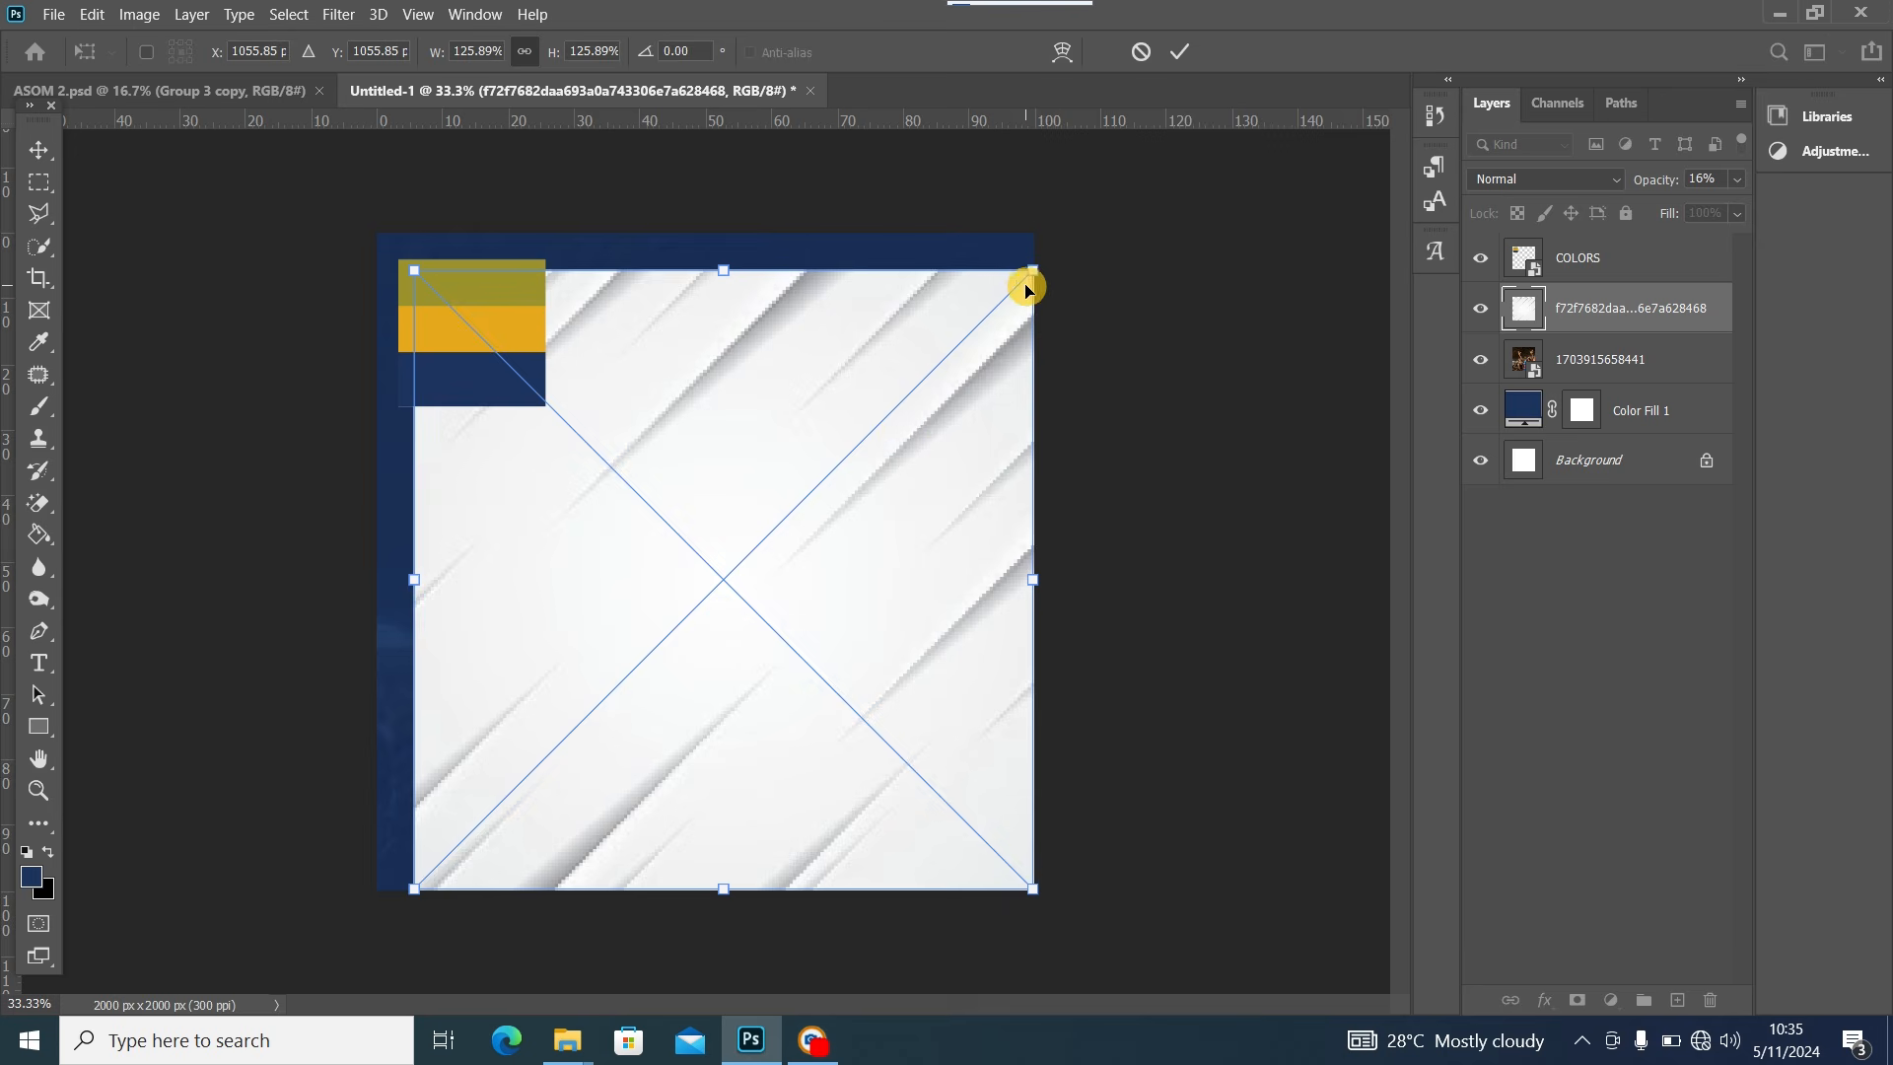
pyautogui.moveTo(1035, 241); pyautogui.dragTo(1097, 190)
pyautogui.moveTo(412, 205); pyautogui.dragTo(363, 161)
pyautogui.moveTo(835, 481); pyautogui.dragTo(781, 427)
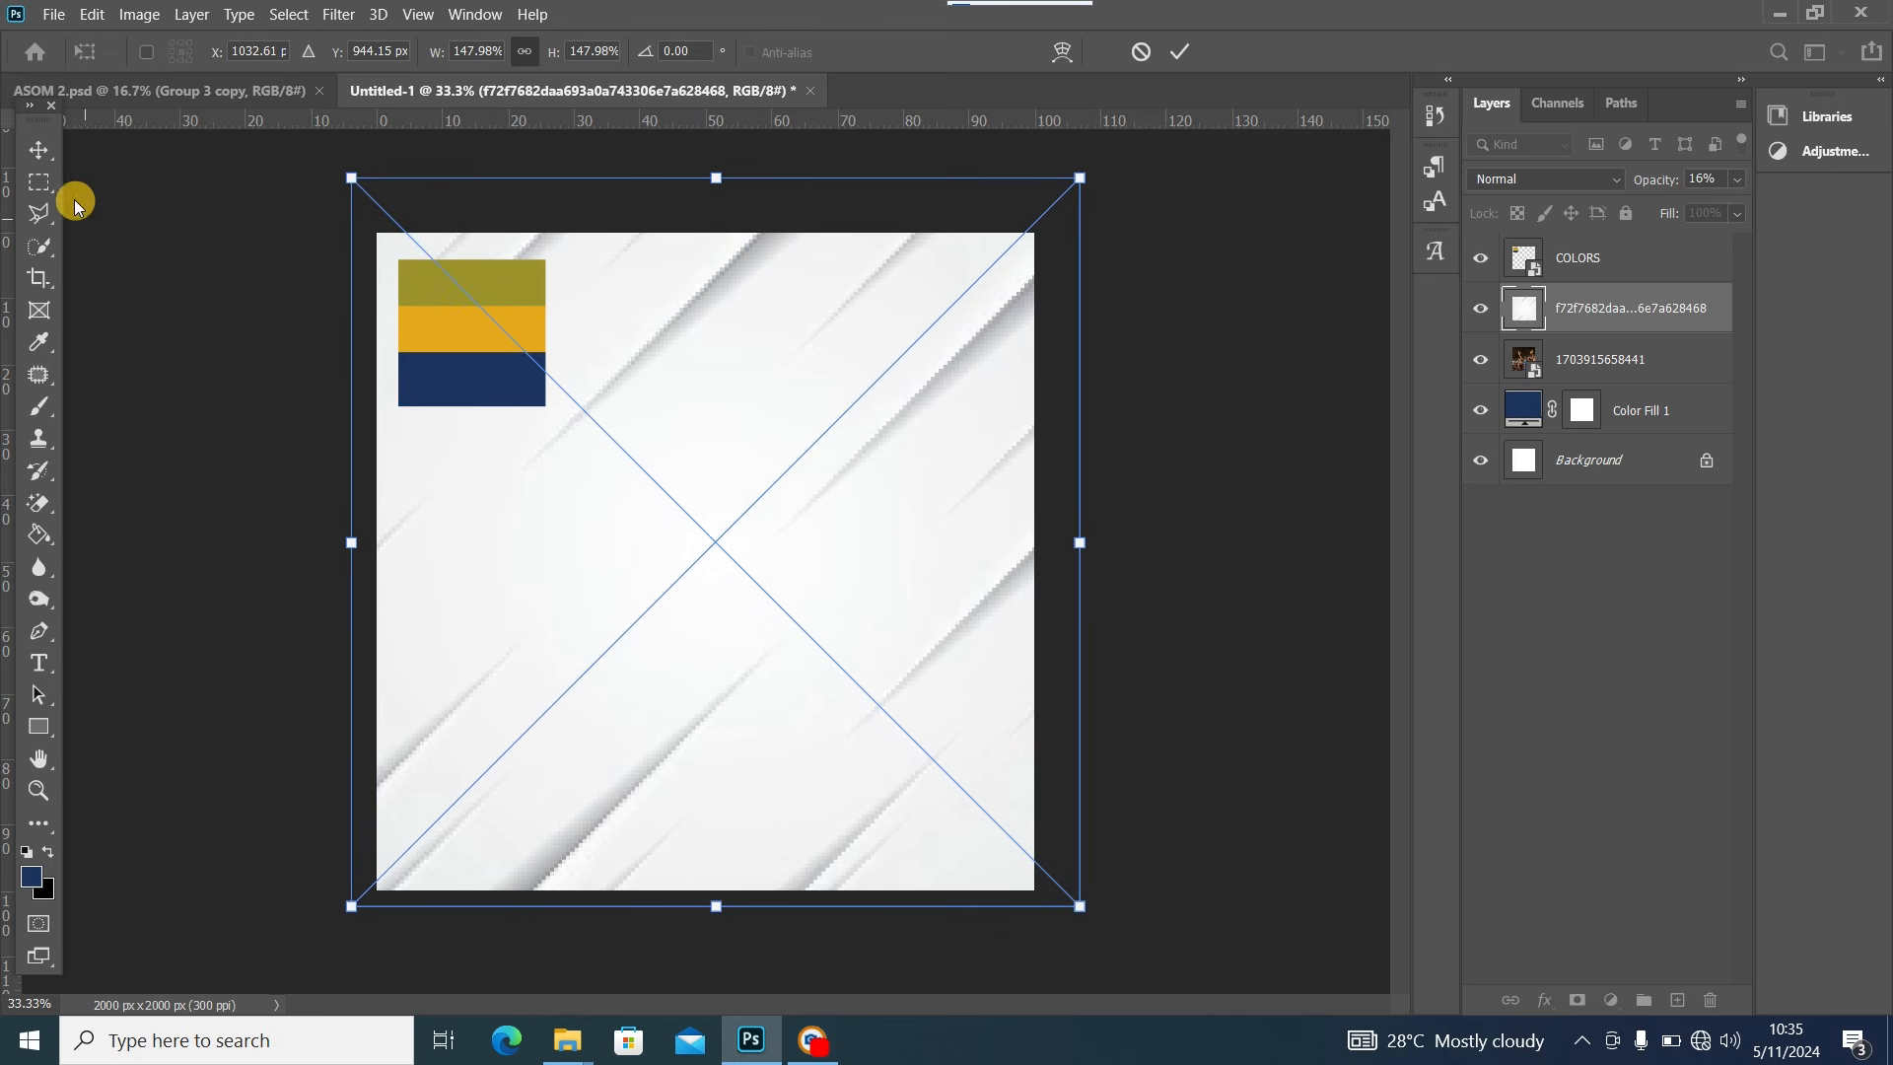
pyautogui.click(43, 155)
pyautogui.click(1314, 312)
# Set the diagonal-streak texture layer's blend mode to Soft Light and its opacity to 16%
pyautogui.click(1495, 183)
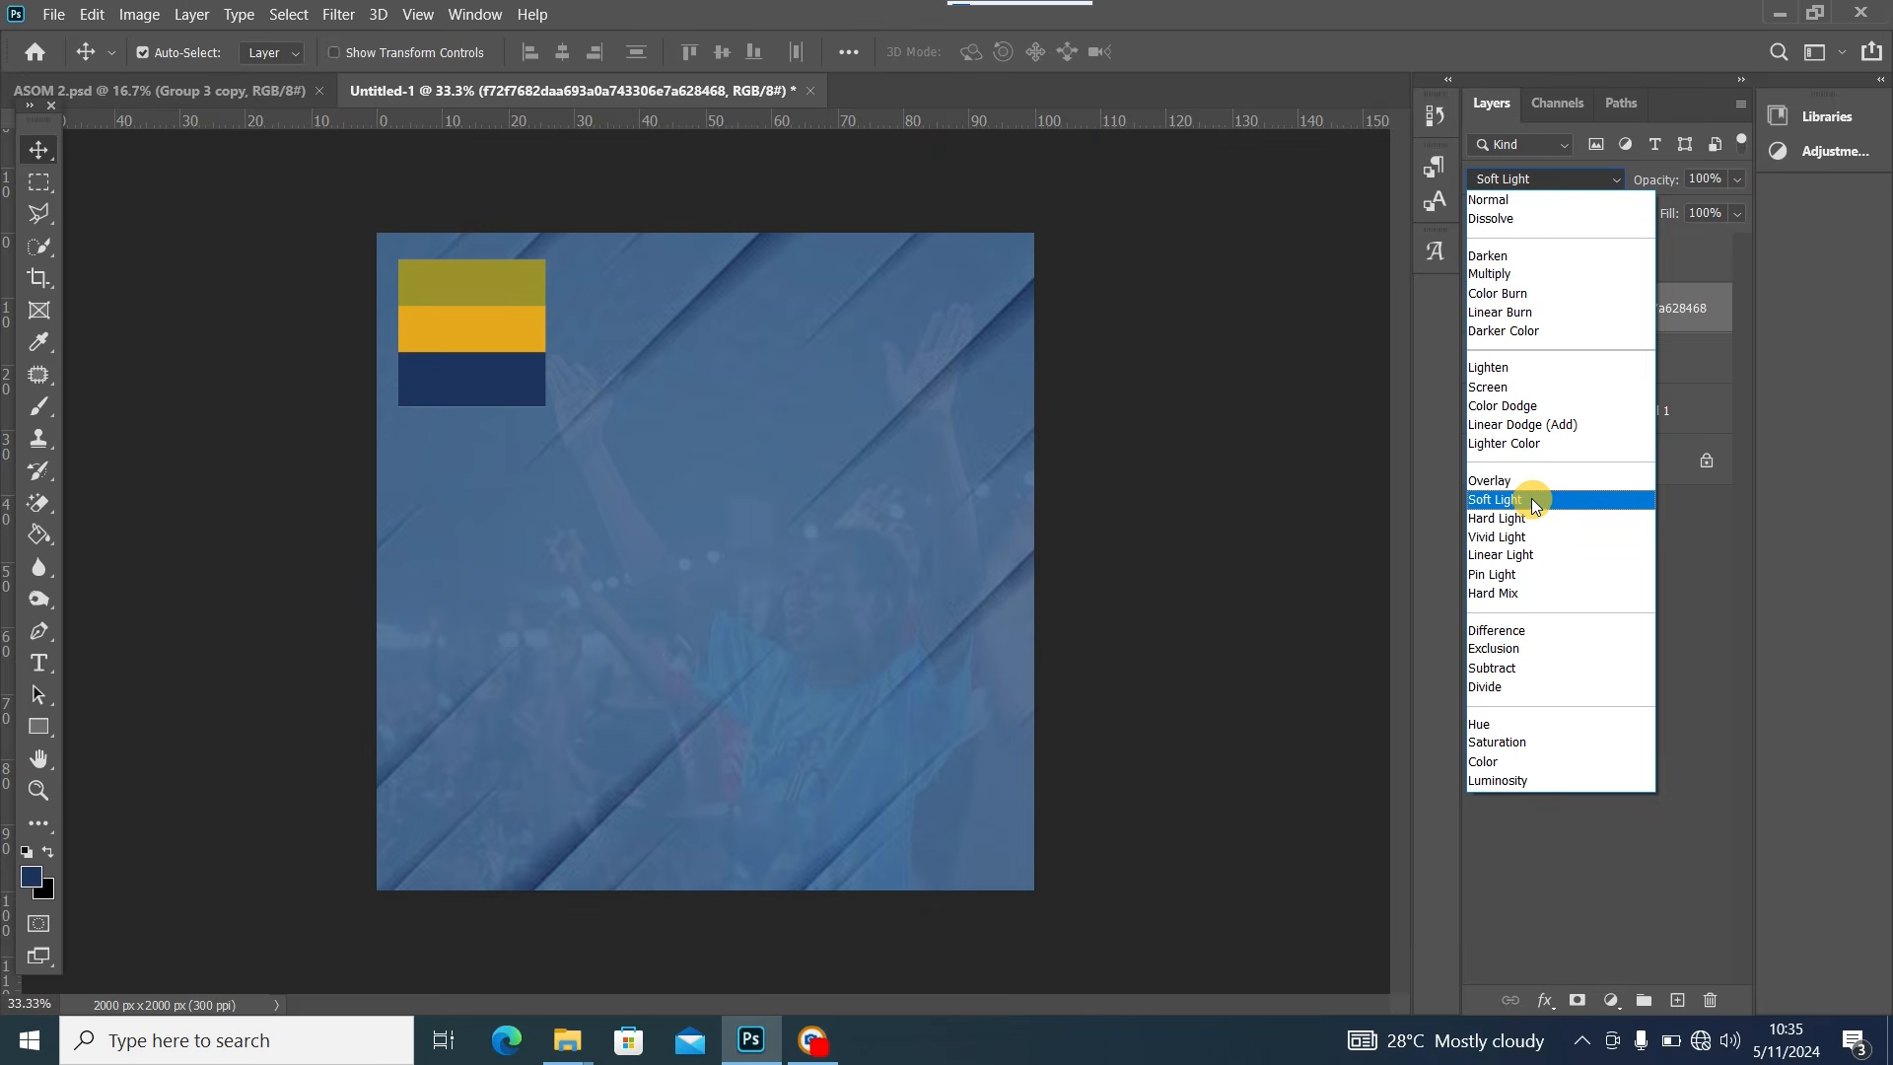
pyautogui.click(1530, 498)
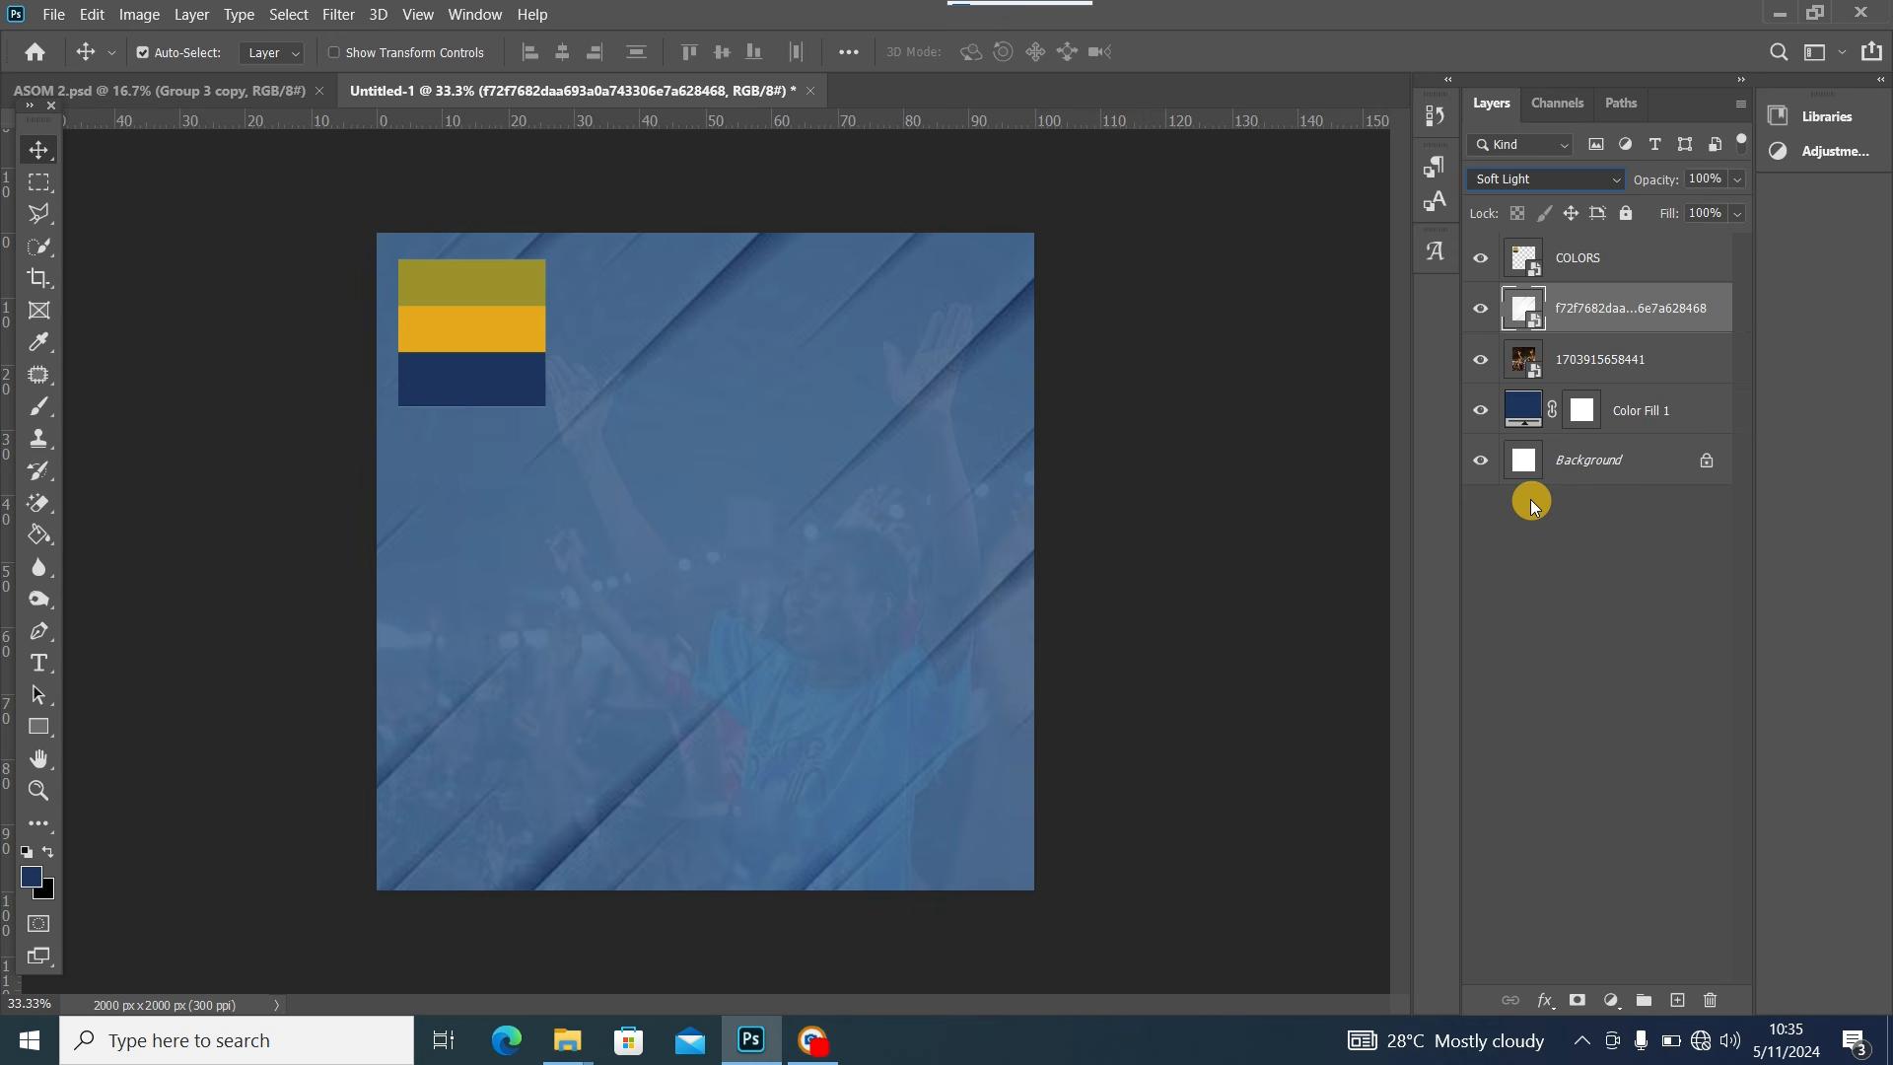
pyautogui.click(1732, 180)
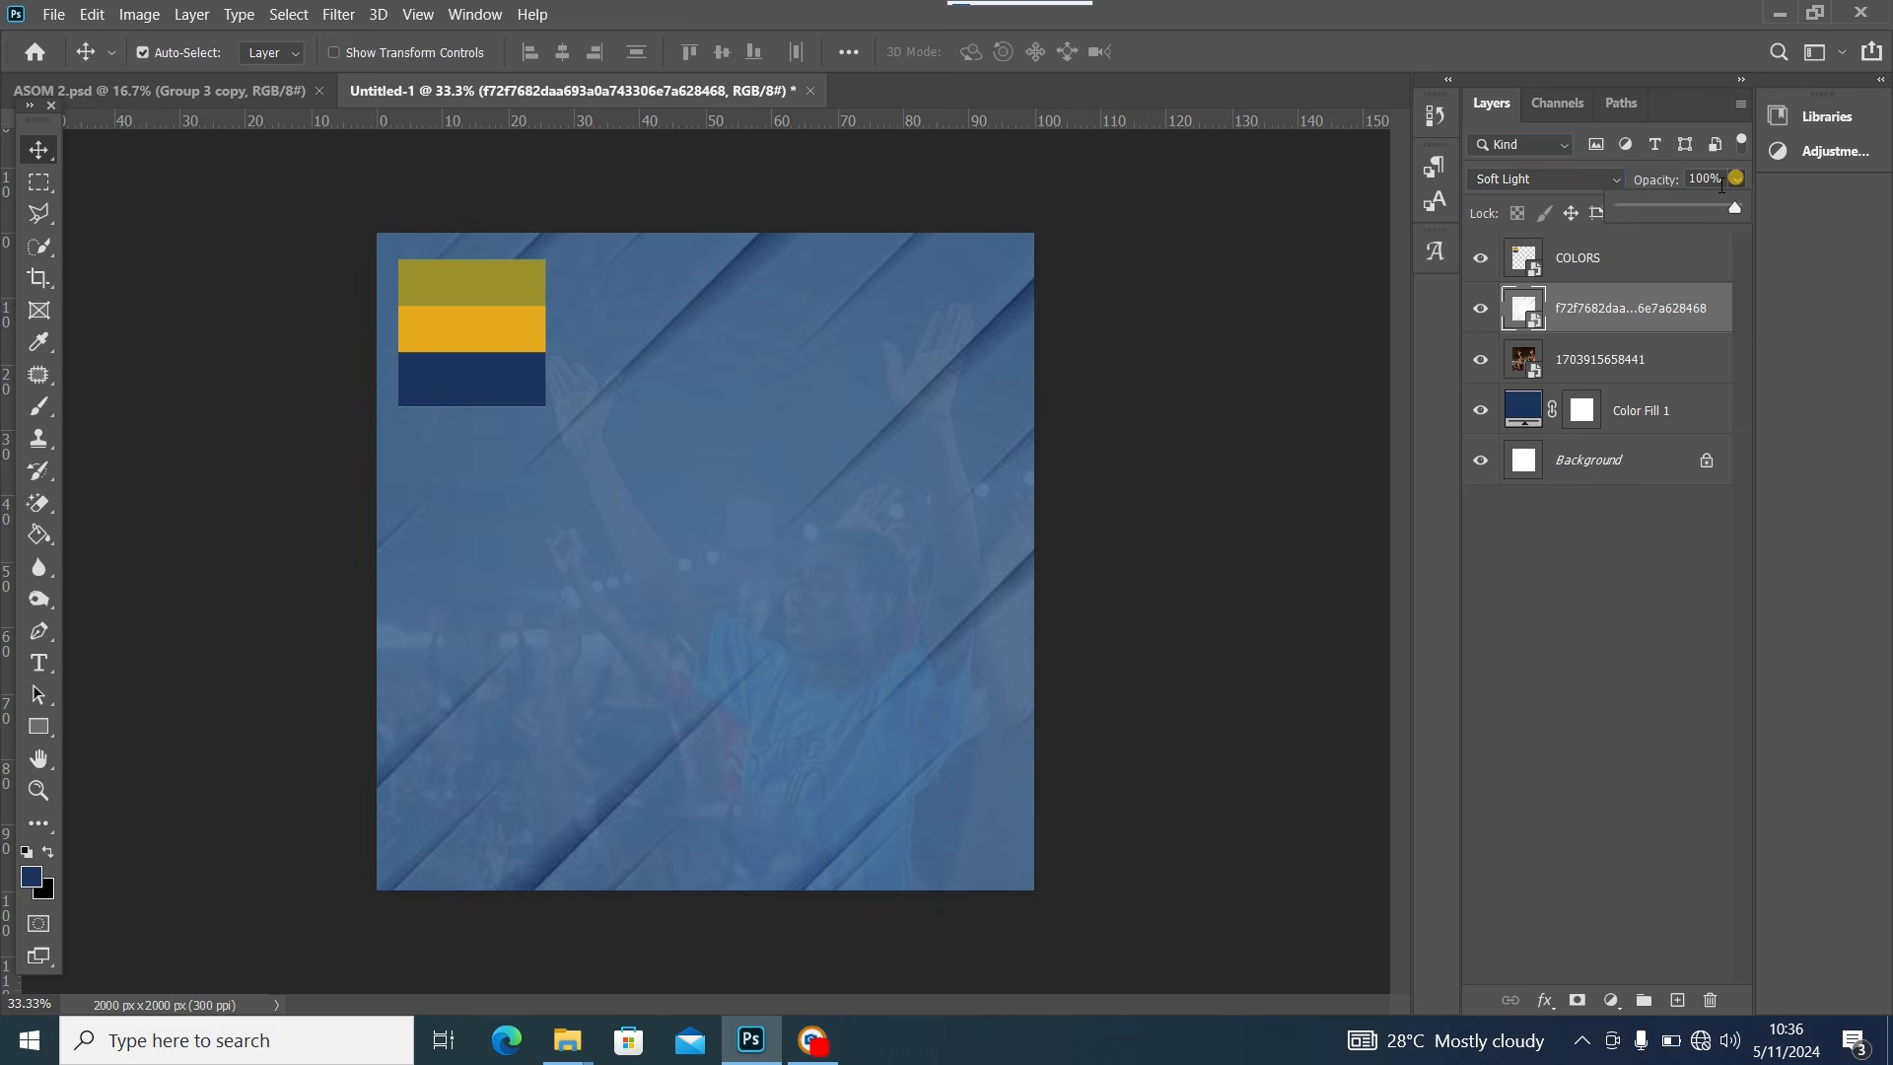
pyautogui.moveTo(1690, 202); pyautogui.dragTo(1658, 205)
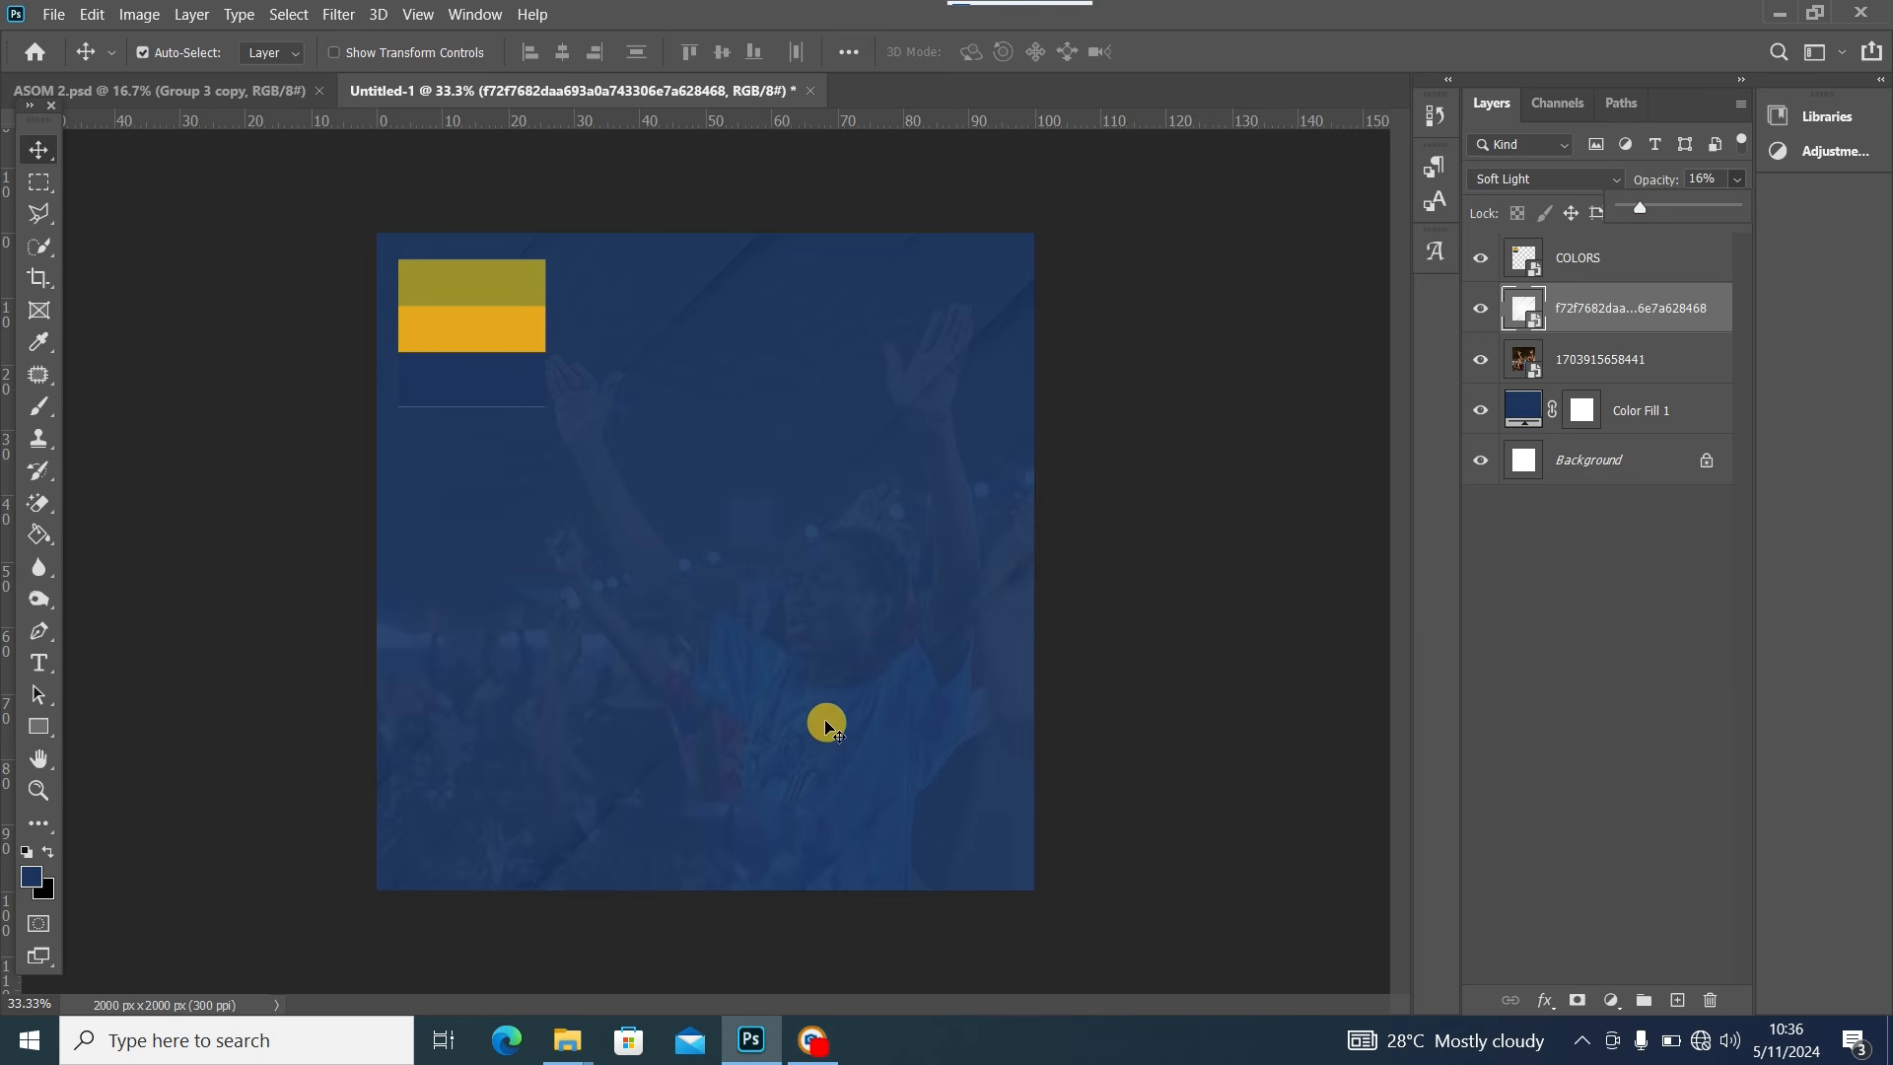
# Place the f4098412ea0b7e58221eee9c8b92658e grunge texture above the streak texture, enlarged to about 169.6% to cover the canvas
pyautogui.moveTo(564, 1037)
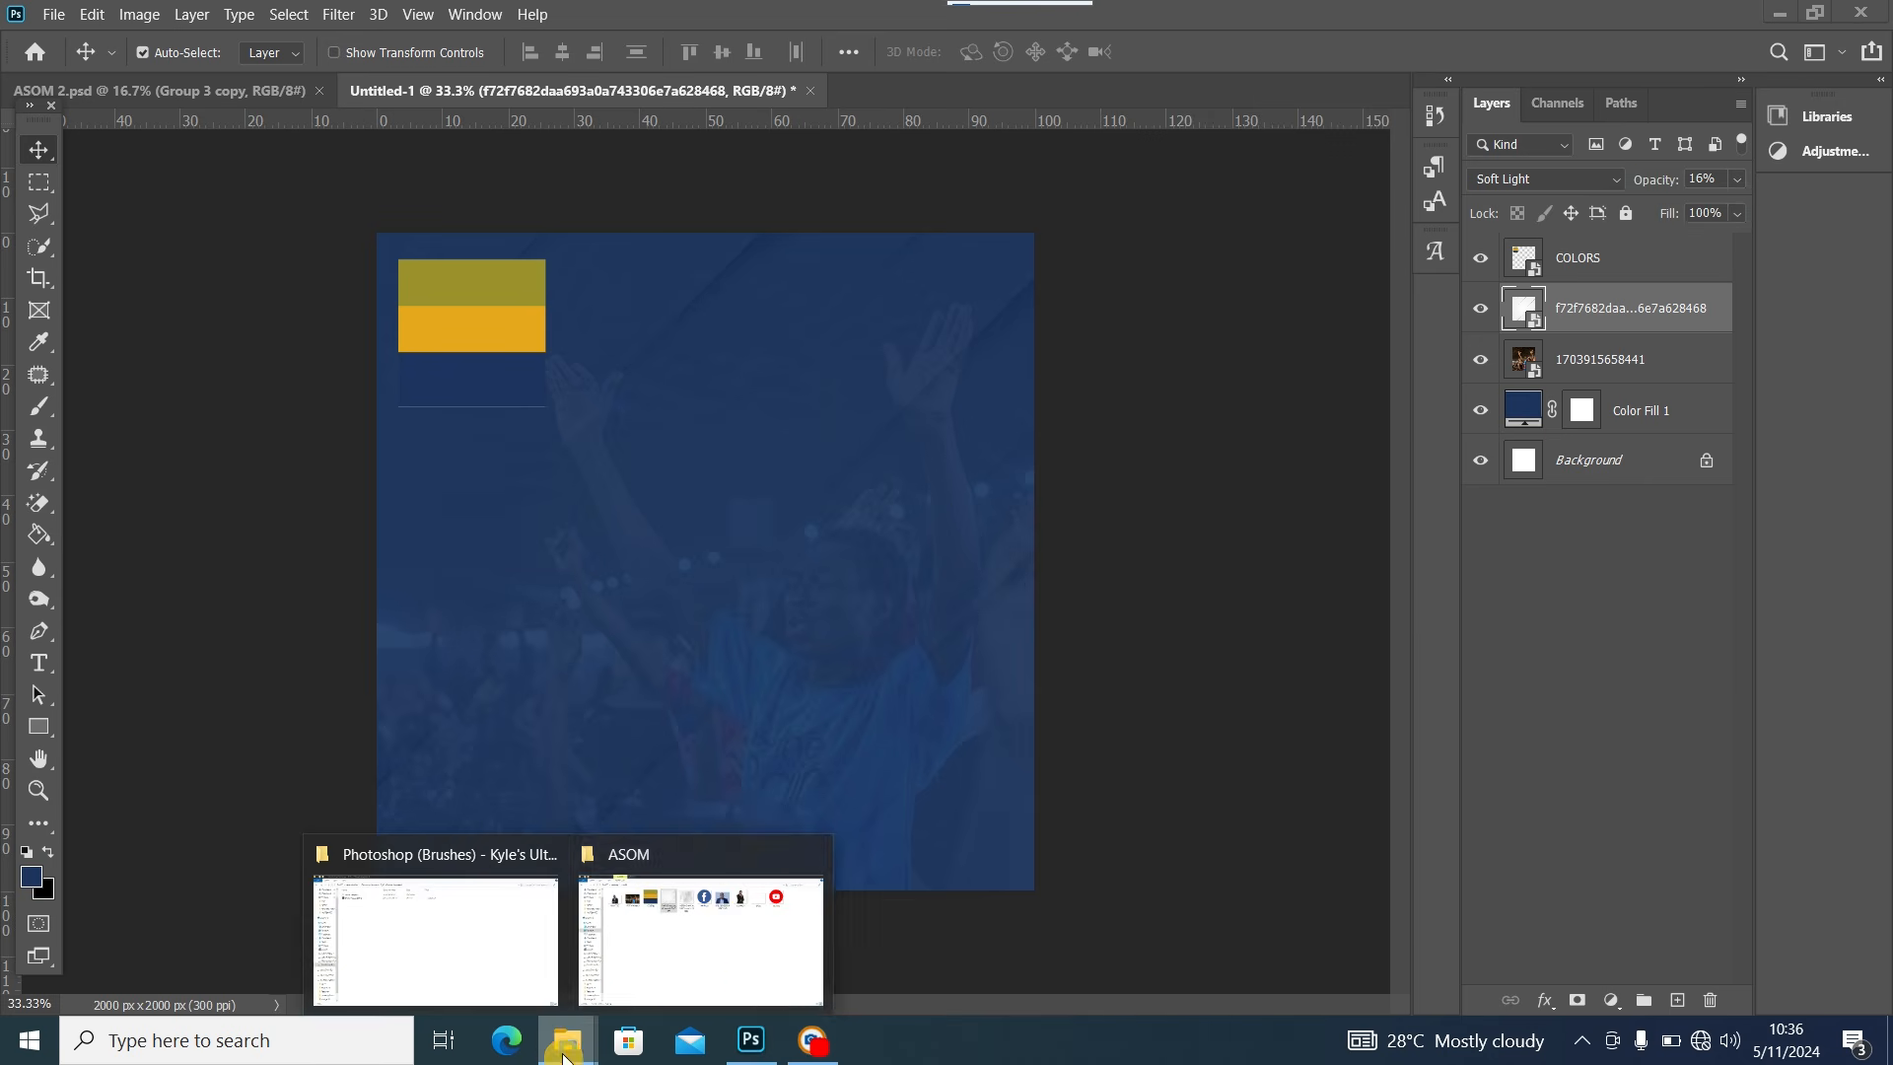
pyautogui.click(700, 978)
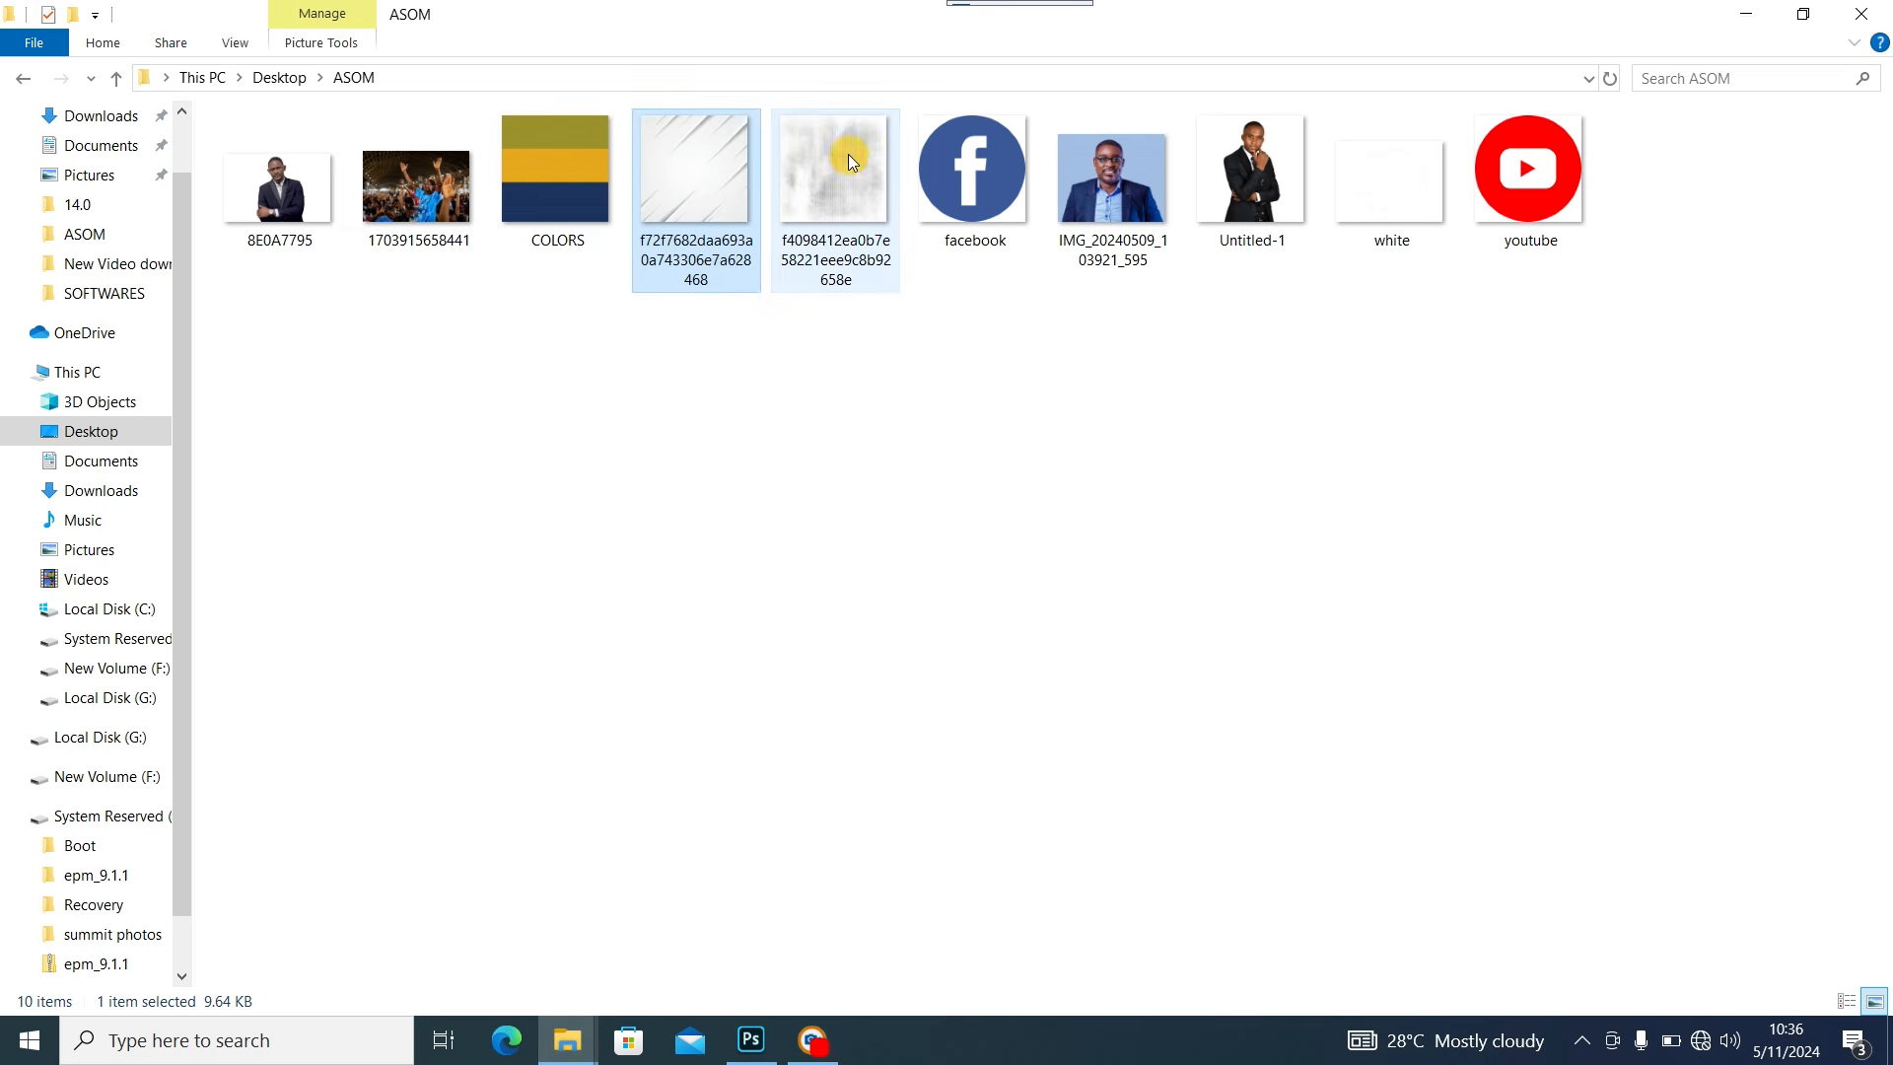
pyautogui.moveTo(848, 156); pyautogui.dragTo(718, 671)
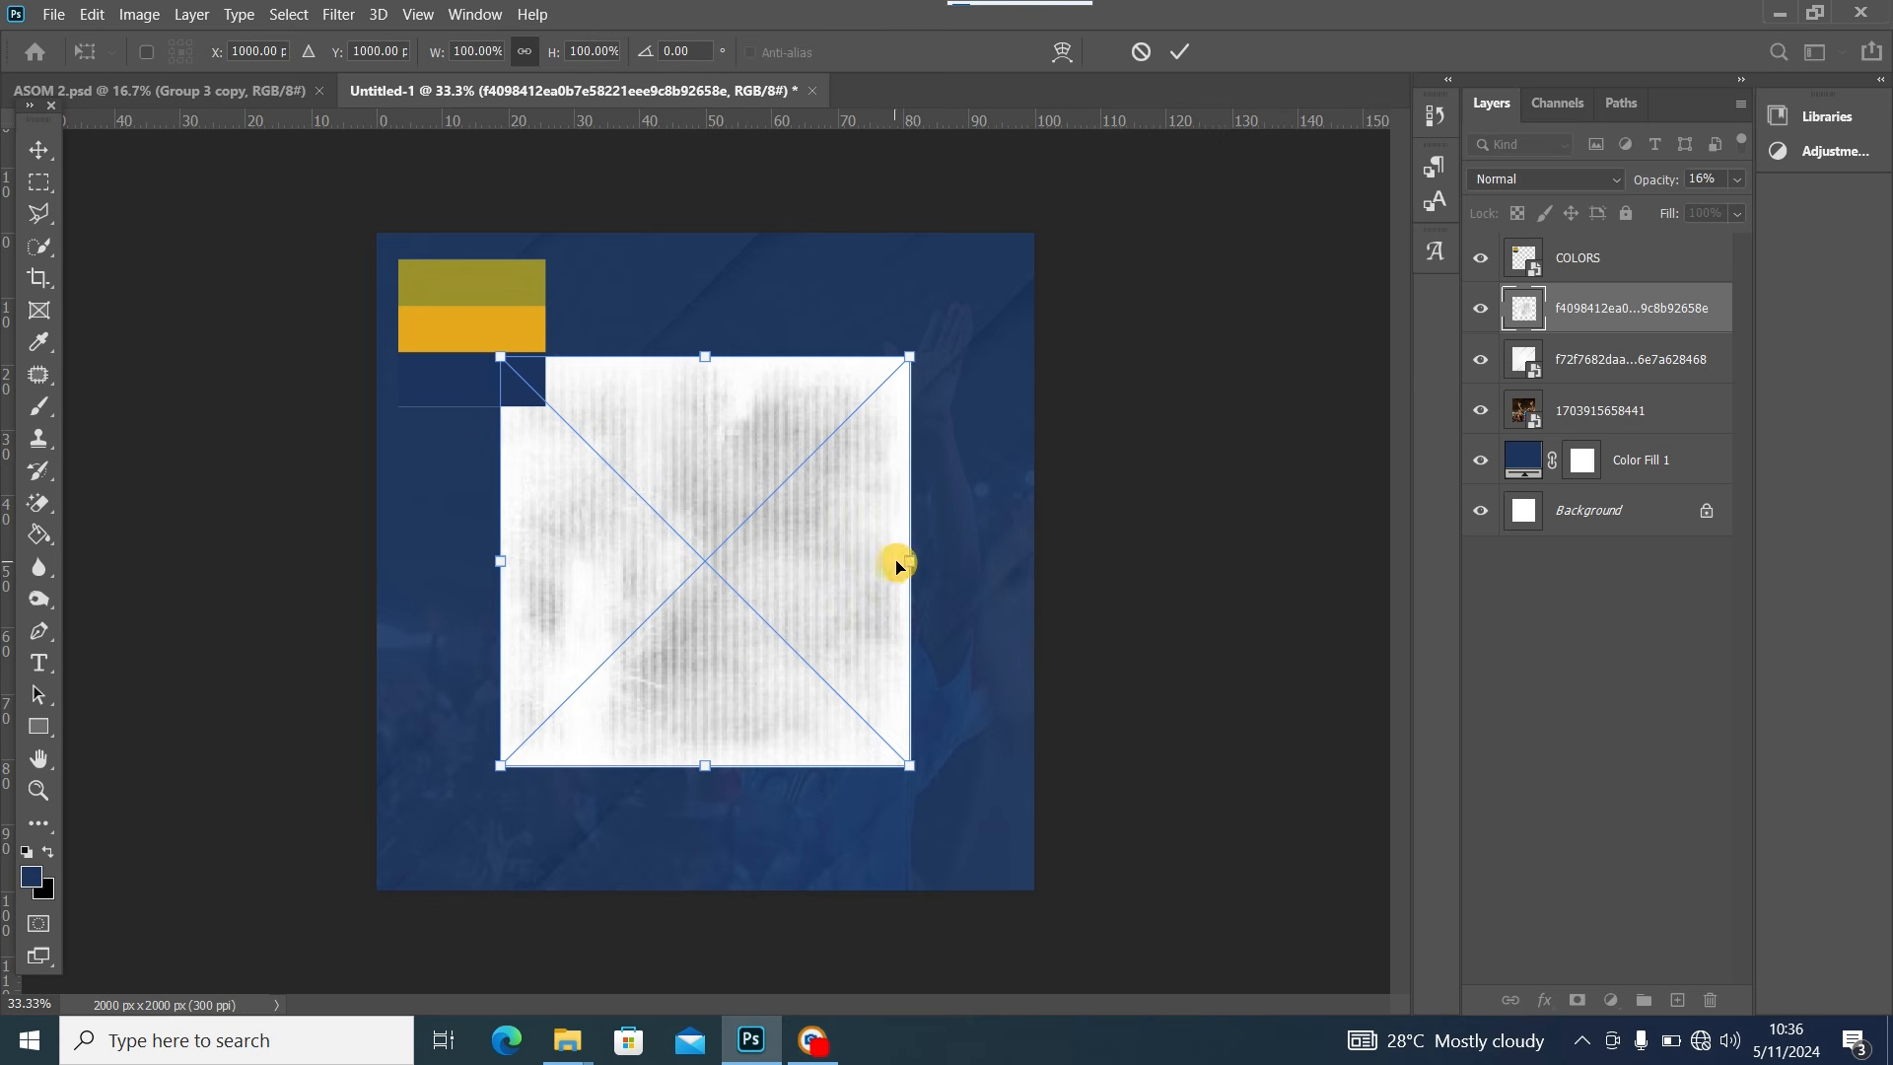
pyautogui.moveTo(907, 560); pyautogui.dragTo(1196, 545)
pyautogui.moveTo(841, 564); pyautogui.dragTo(706, 581)
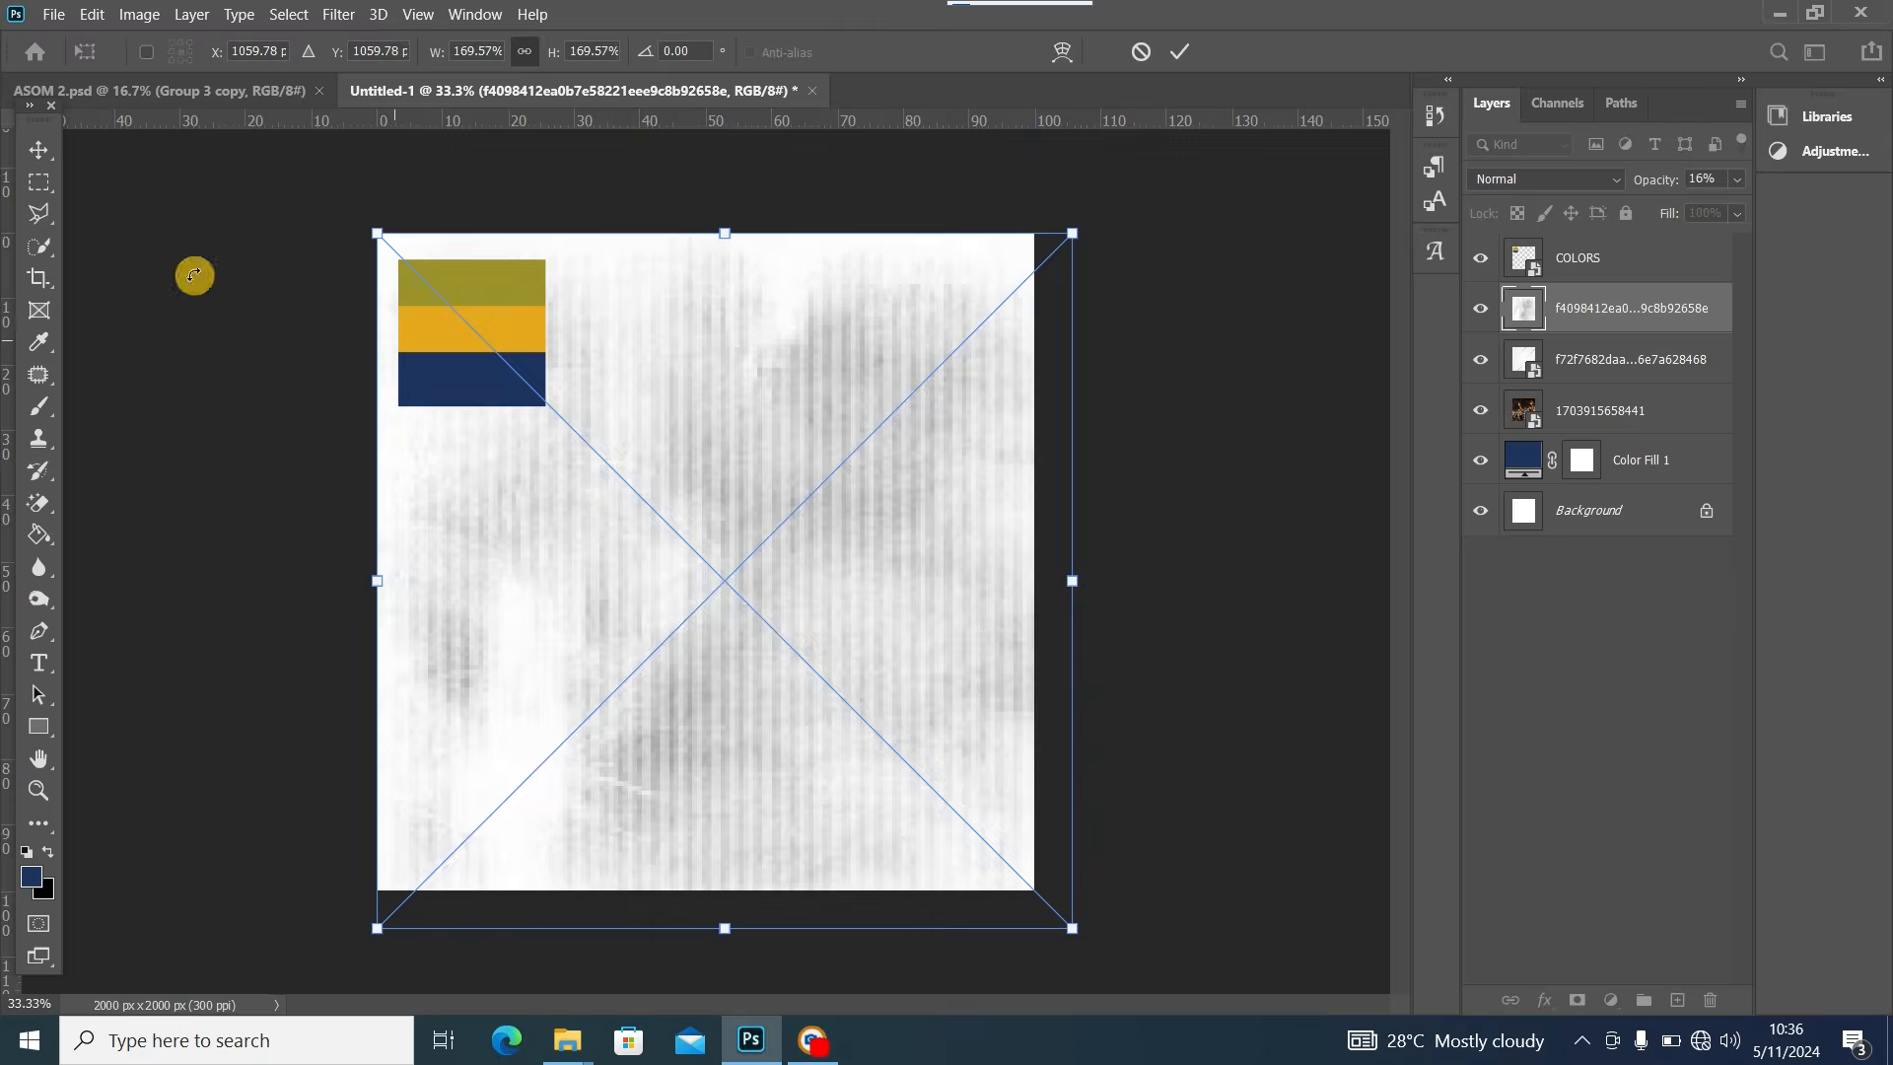
pyautogui.click(39, 150)
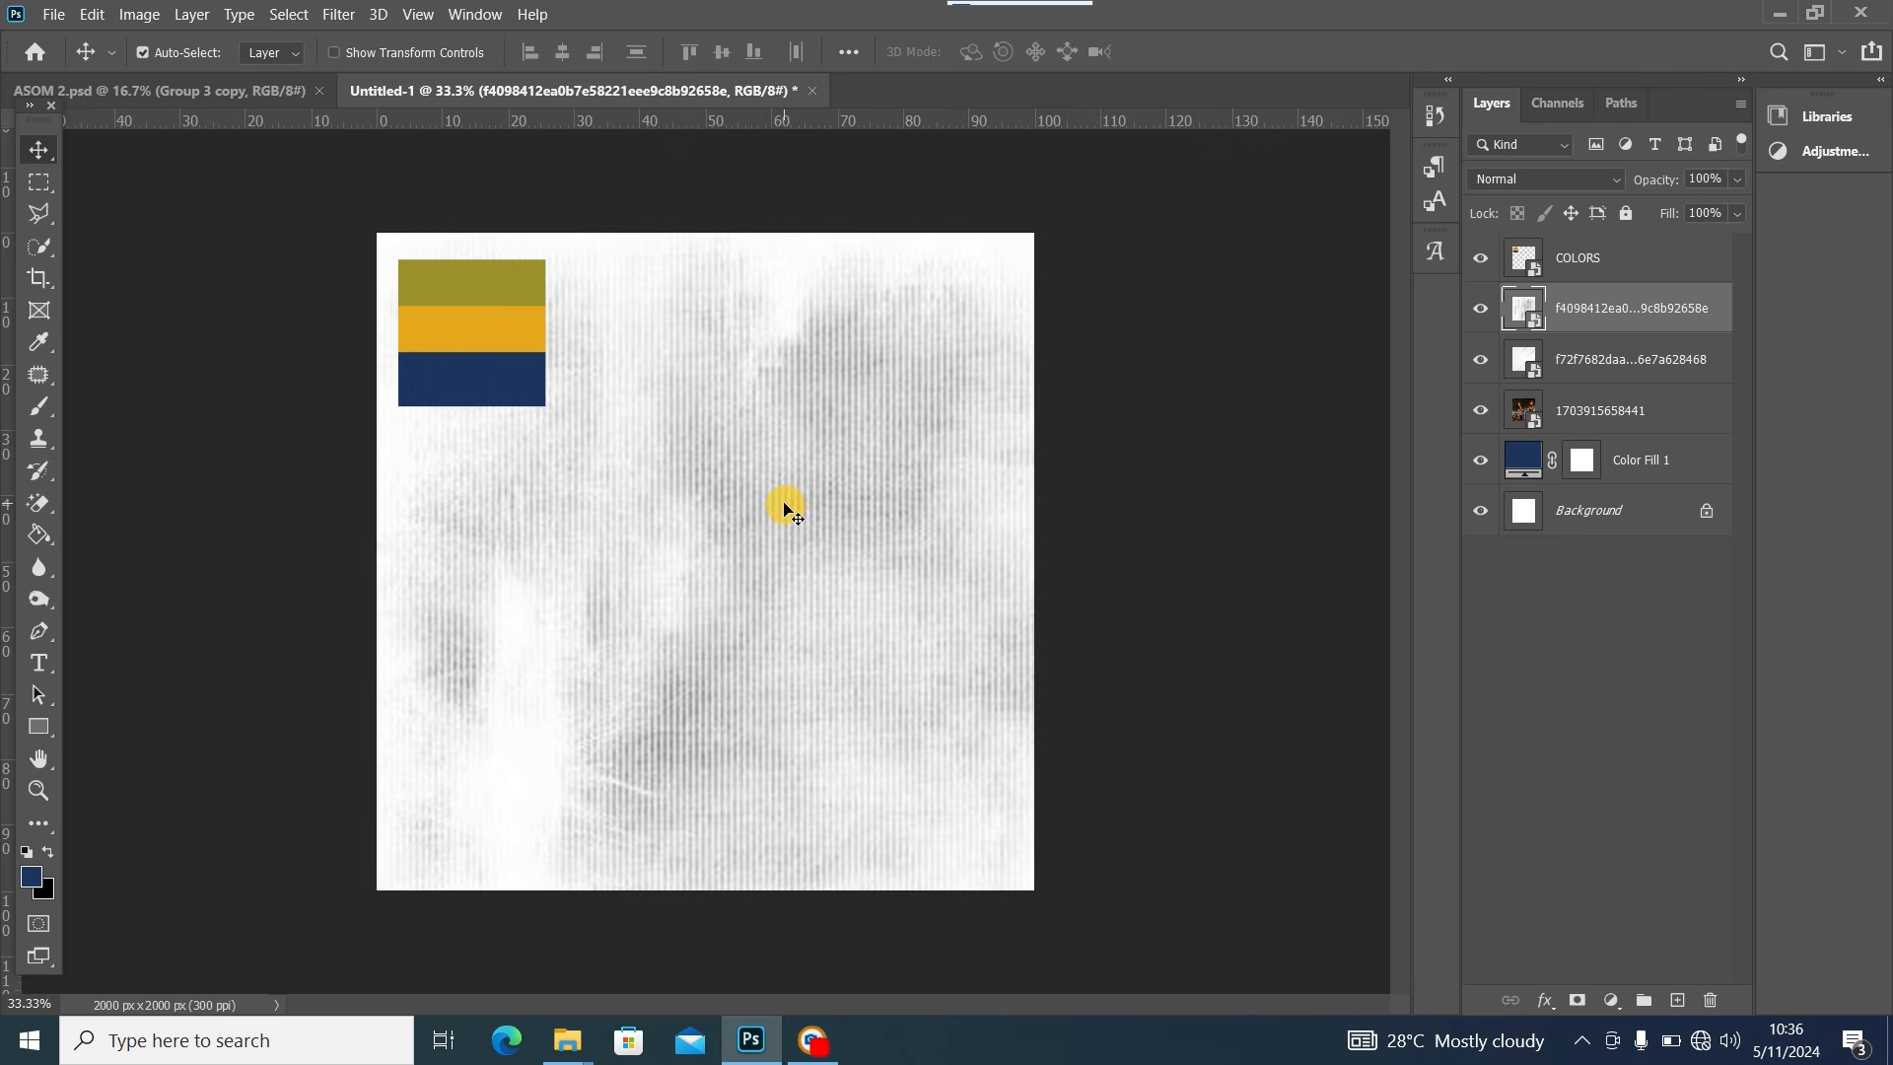
pyautogui.moveTo(788, 505); pyautogui.dragTo(779, 505)
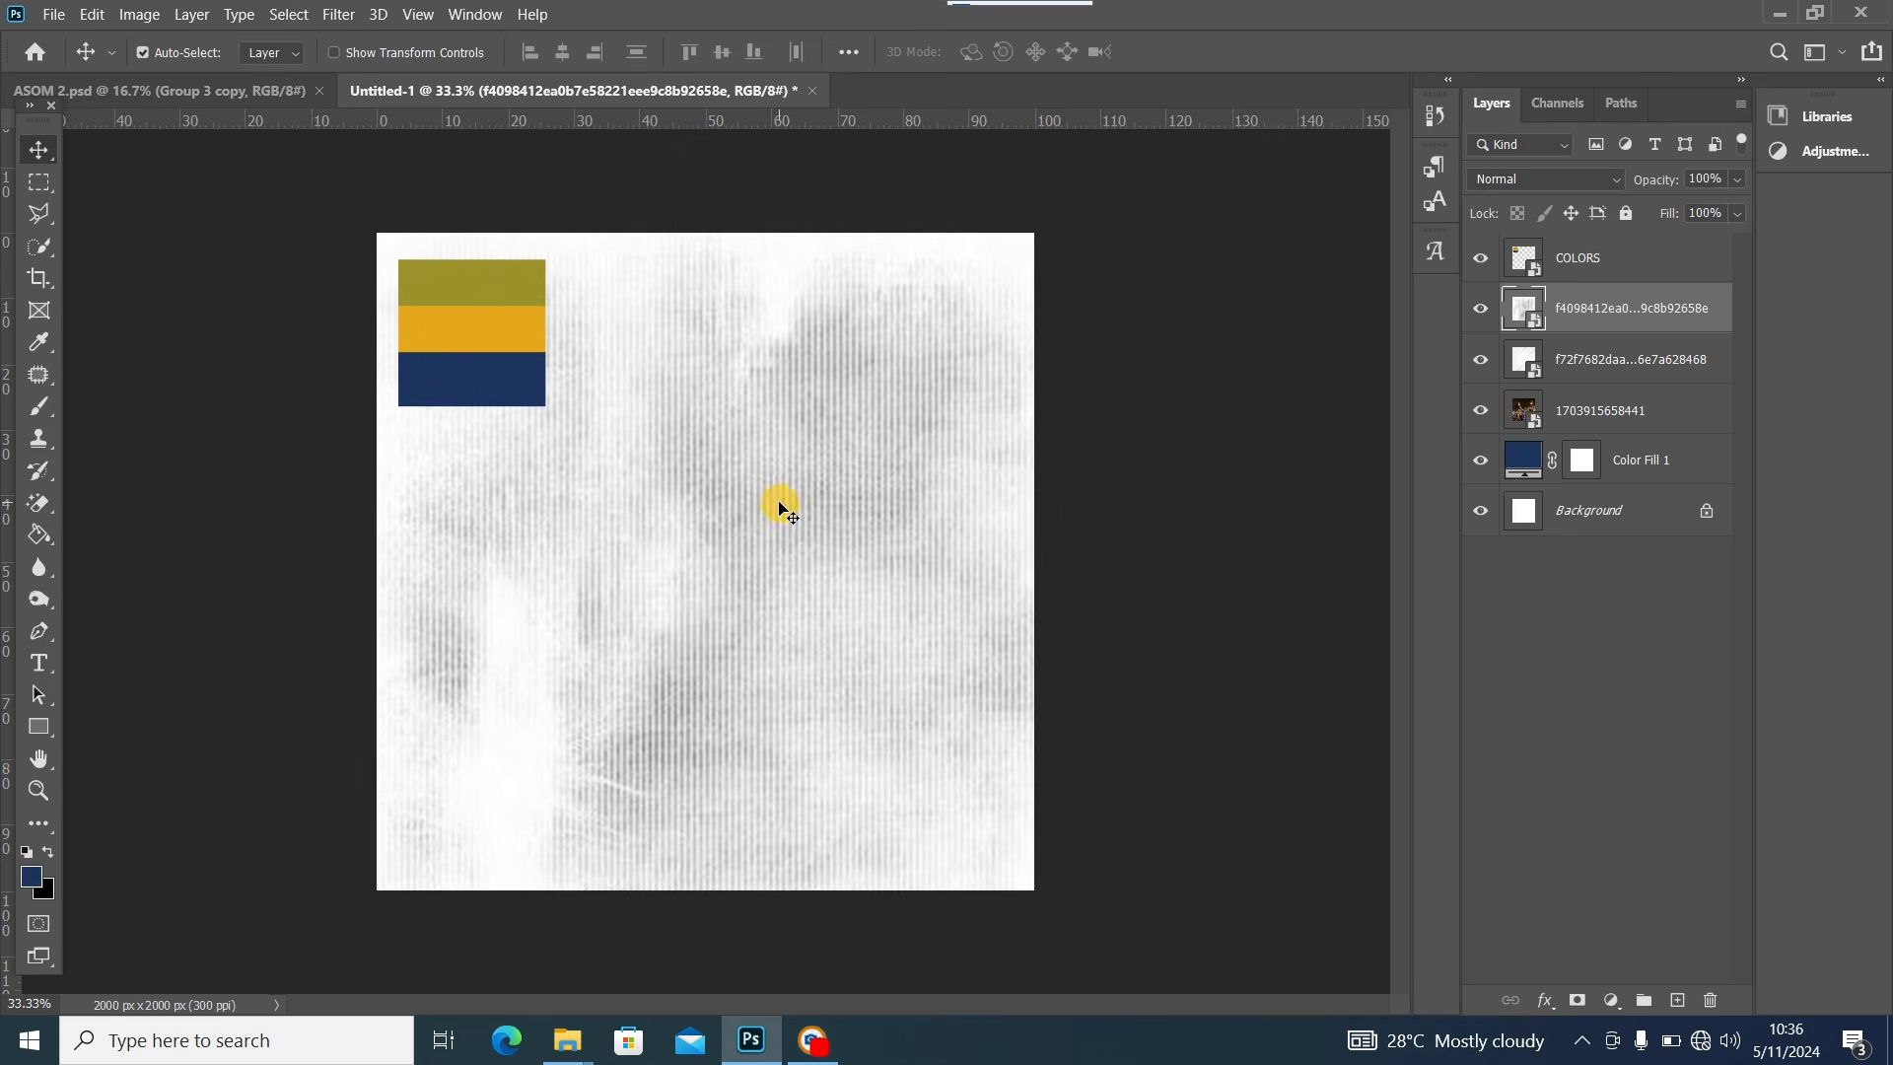
# Set the grunge texture layer's blend mode to Soft Light and its opacity to 24%
pyautogui.click(1591, 178)
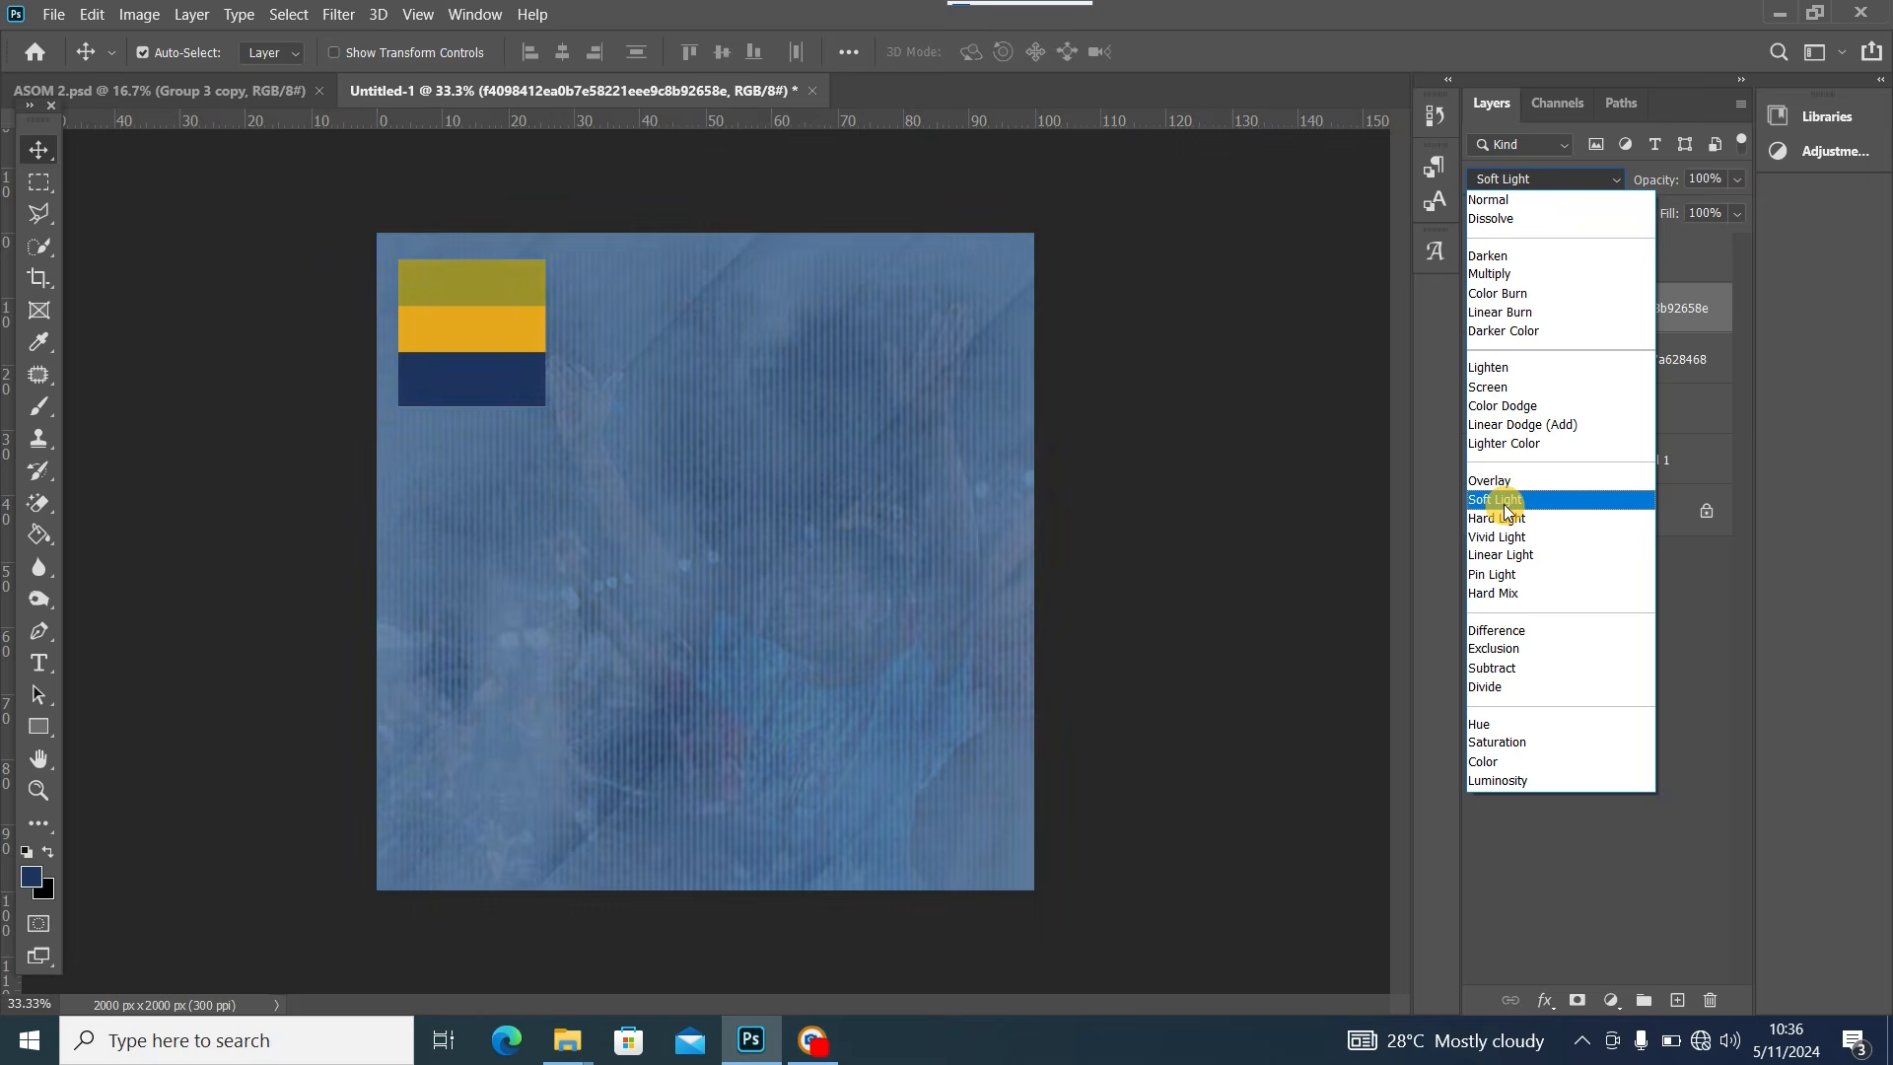
pyautogui.click(1504, 505)
pyautogui.click(1737, 180)
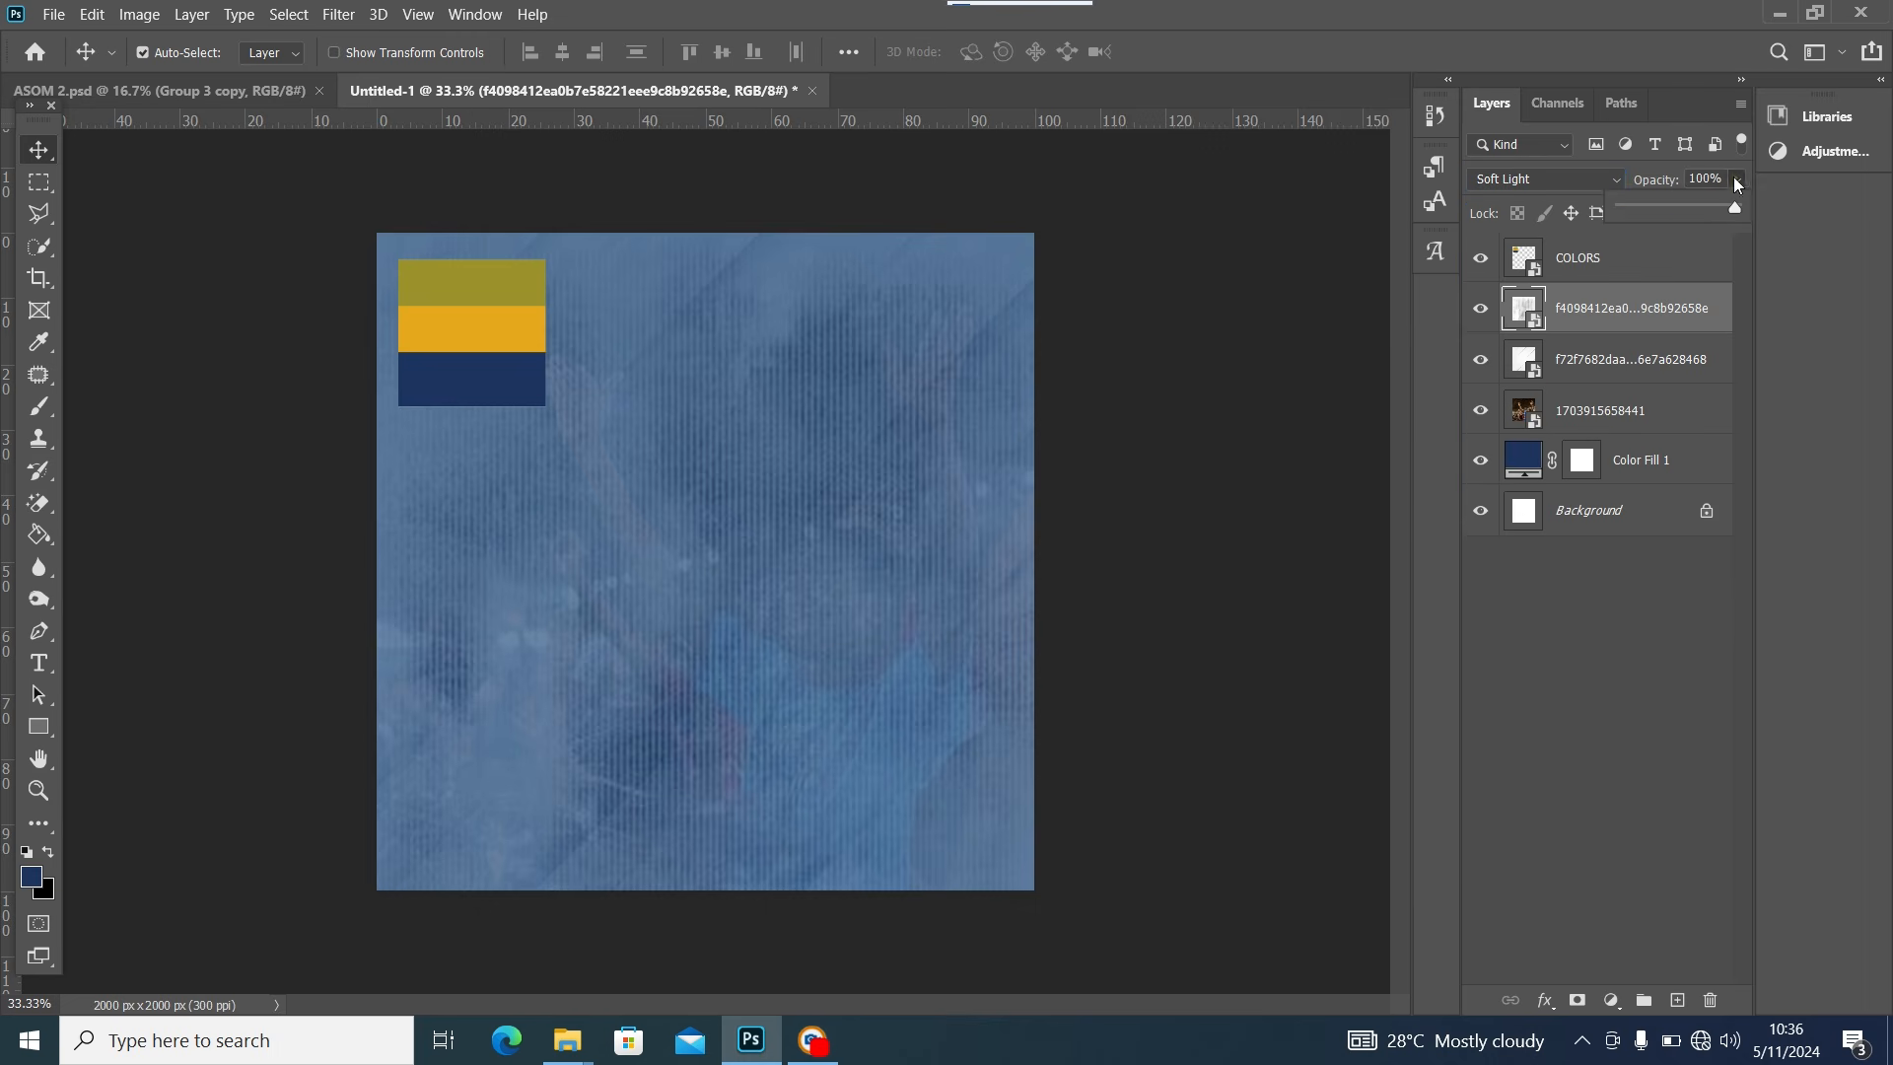
pyautogui.click(1652, 205)
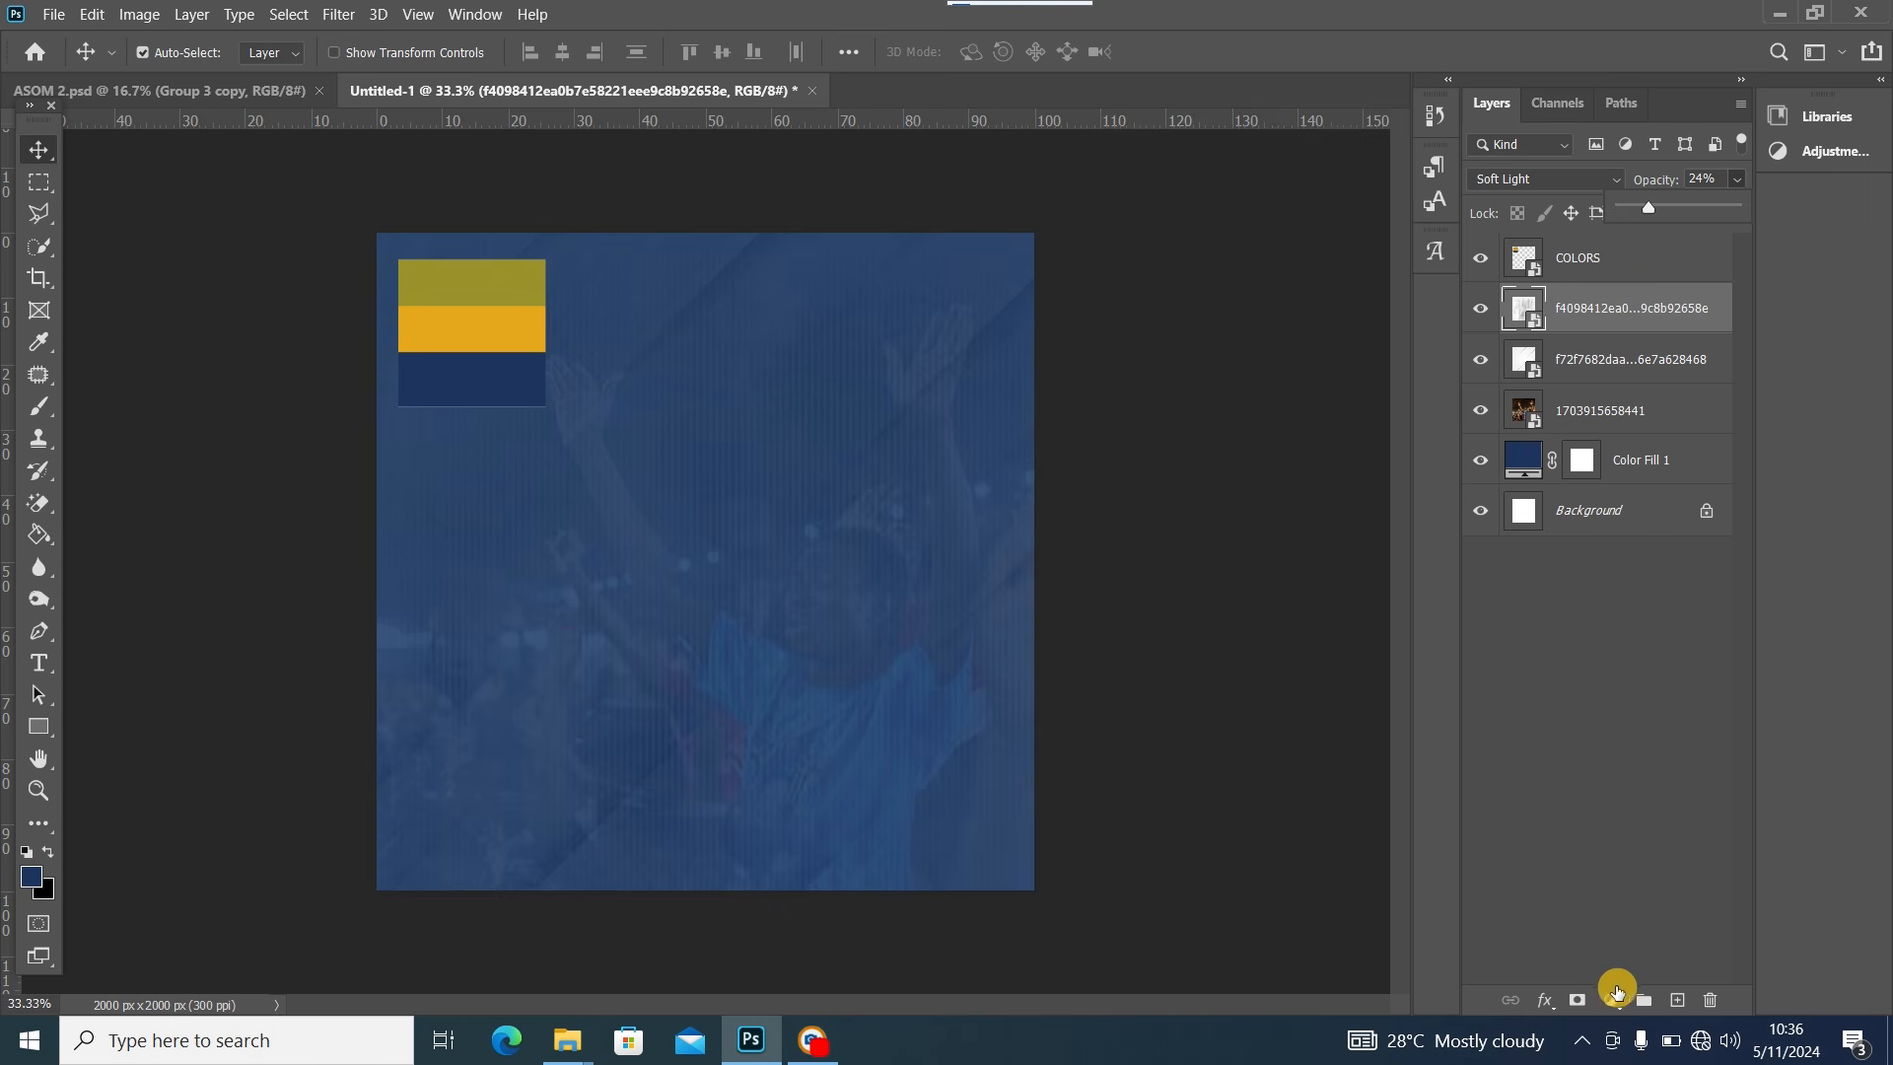
# Add a layer mask to the grunge texture and set up a soft black brush of 401 px with 0% hardness
pyautogui.click(1578, 1000)
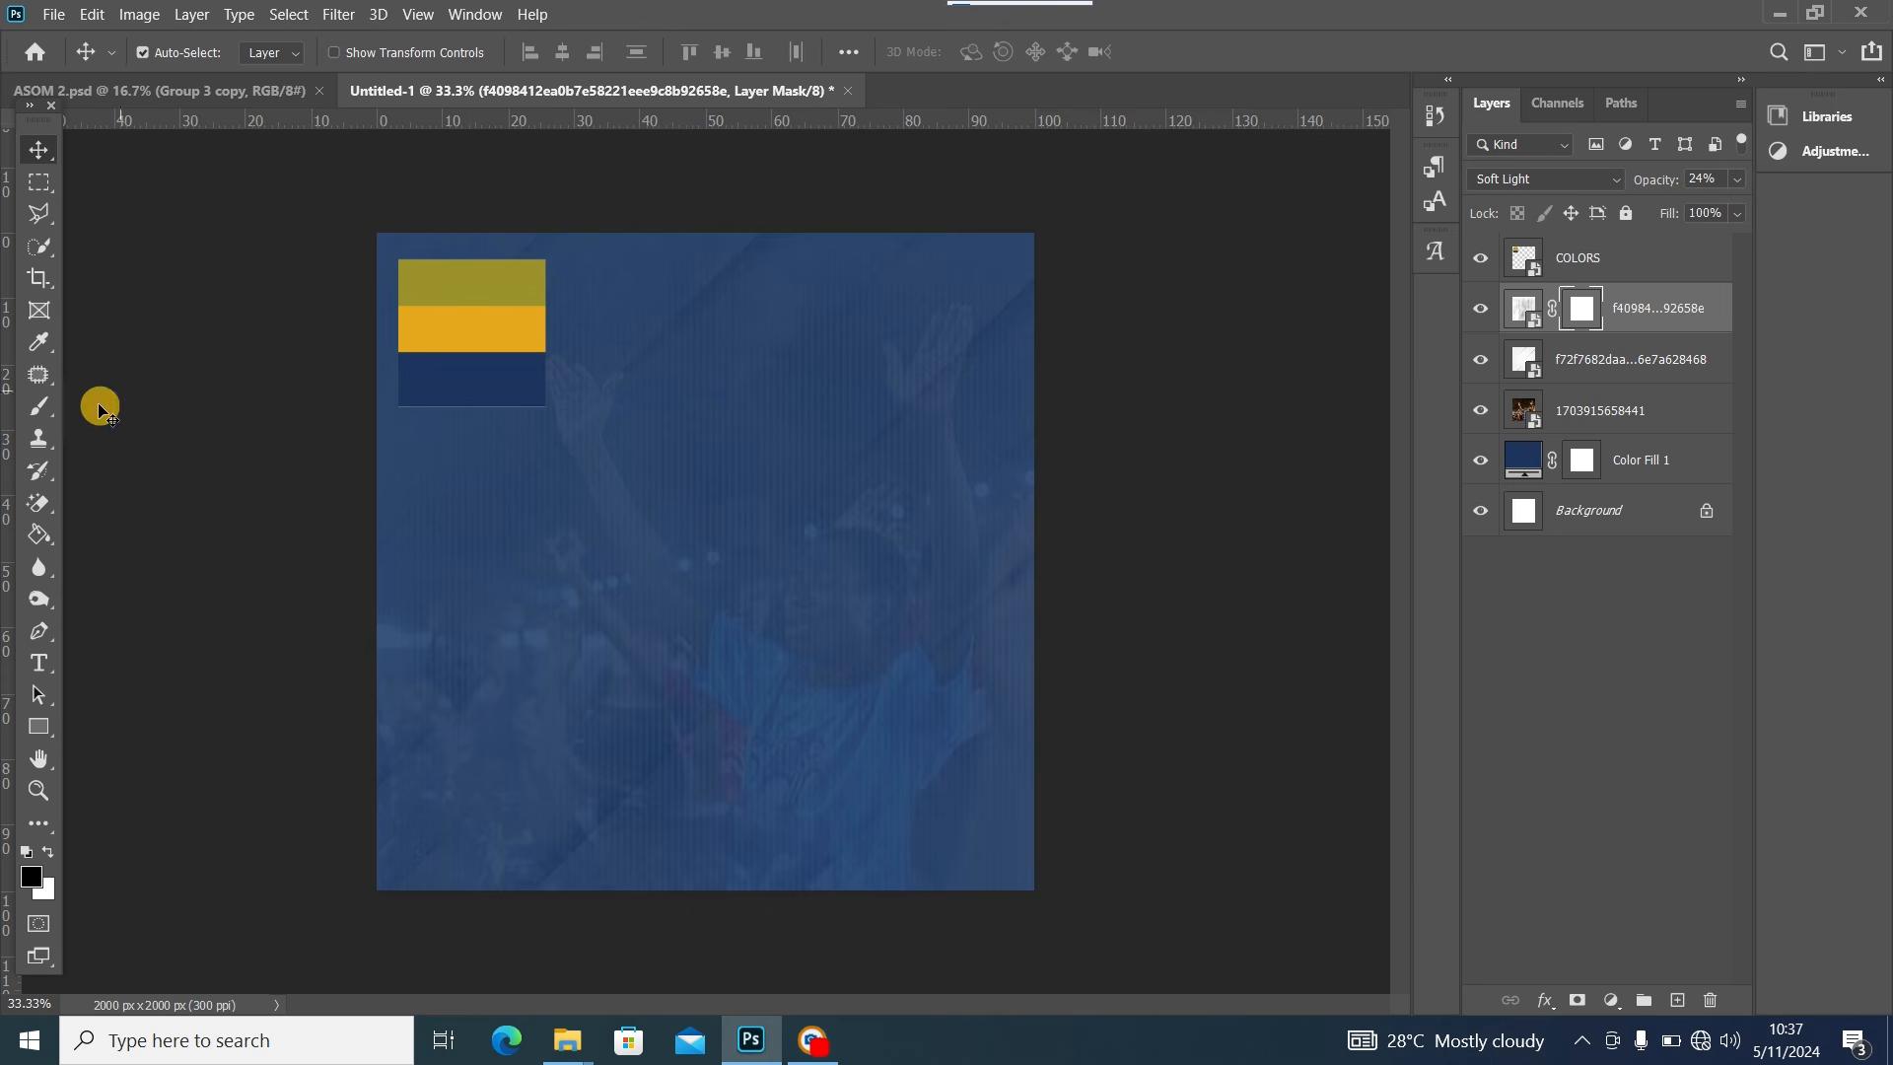
pyautogui.click(37, 407)
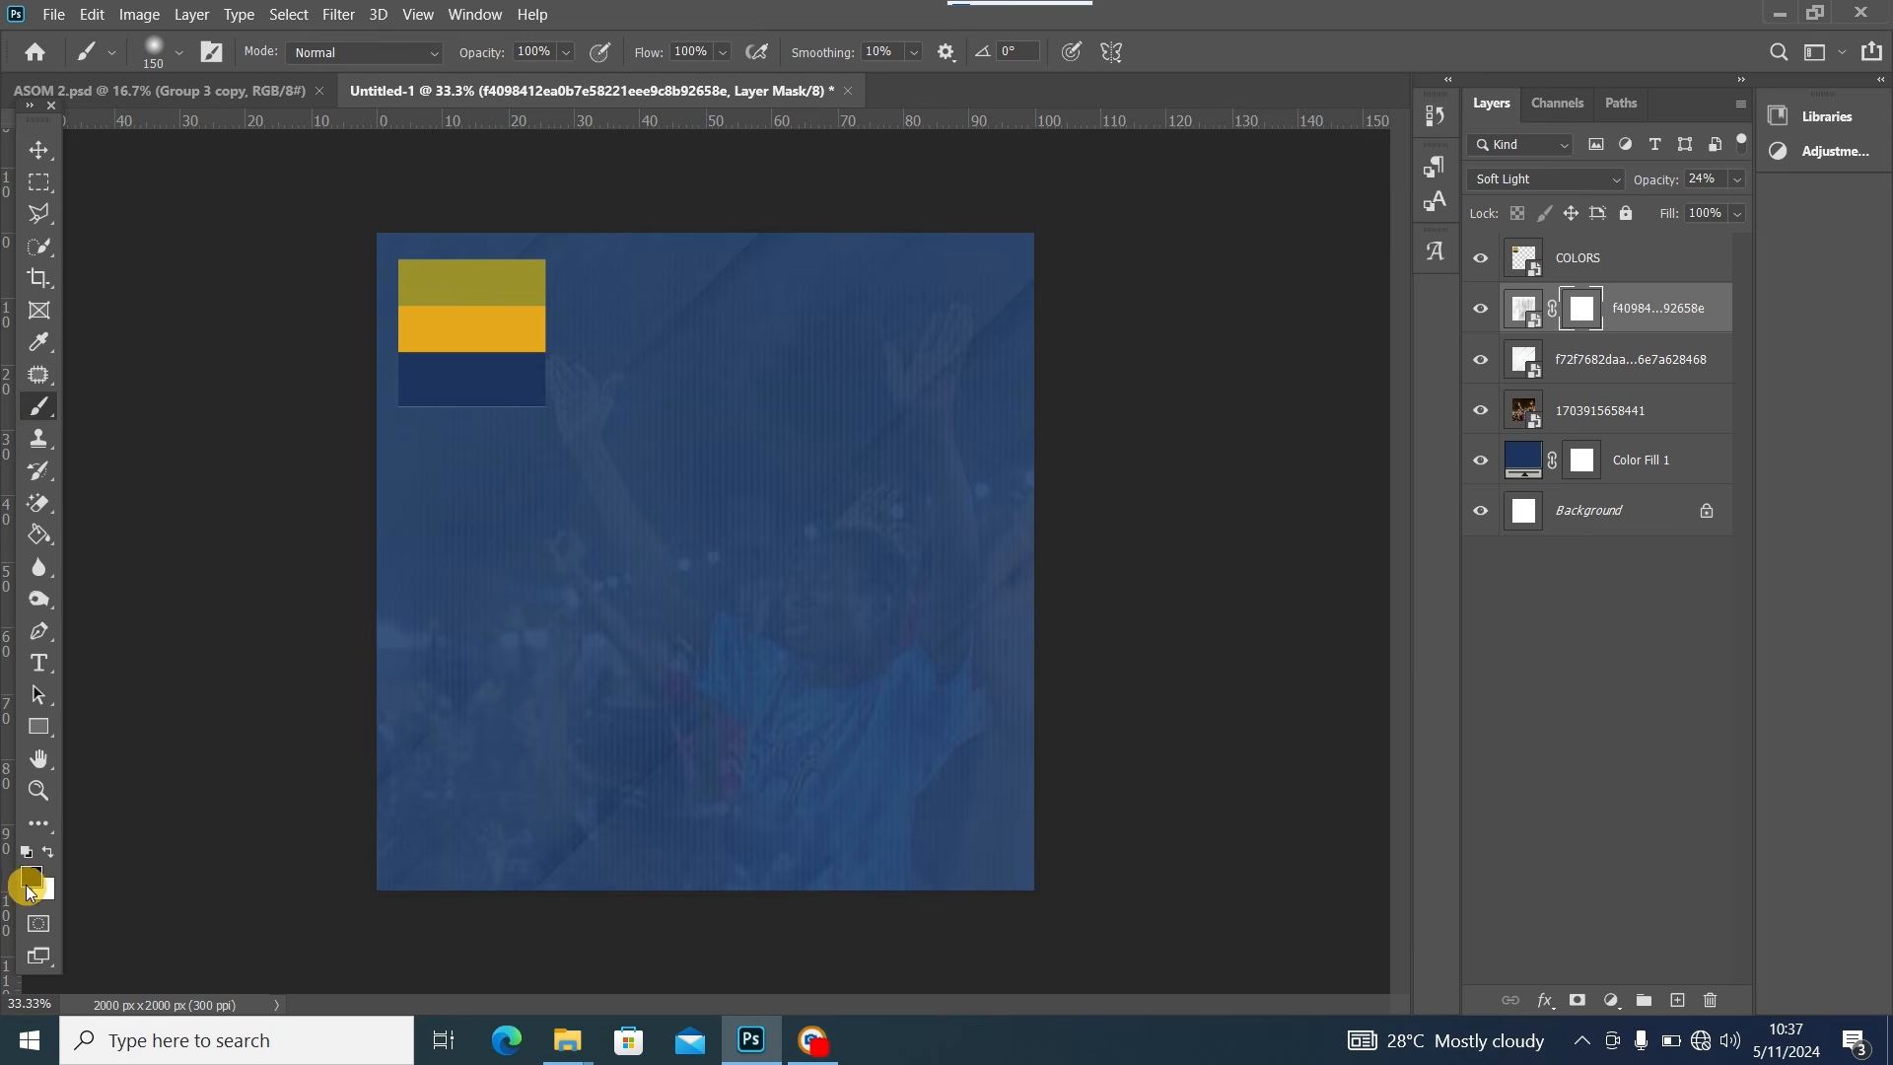
pyautogui.click(29, 876)
pyautogui.click(1789, 131)
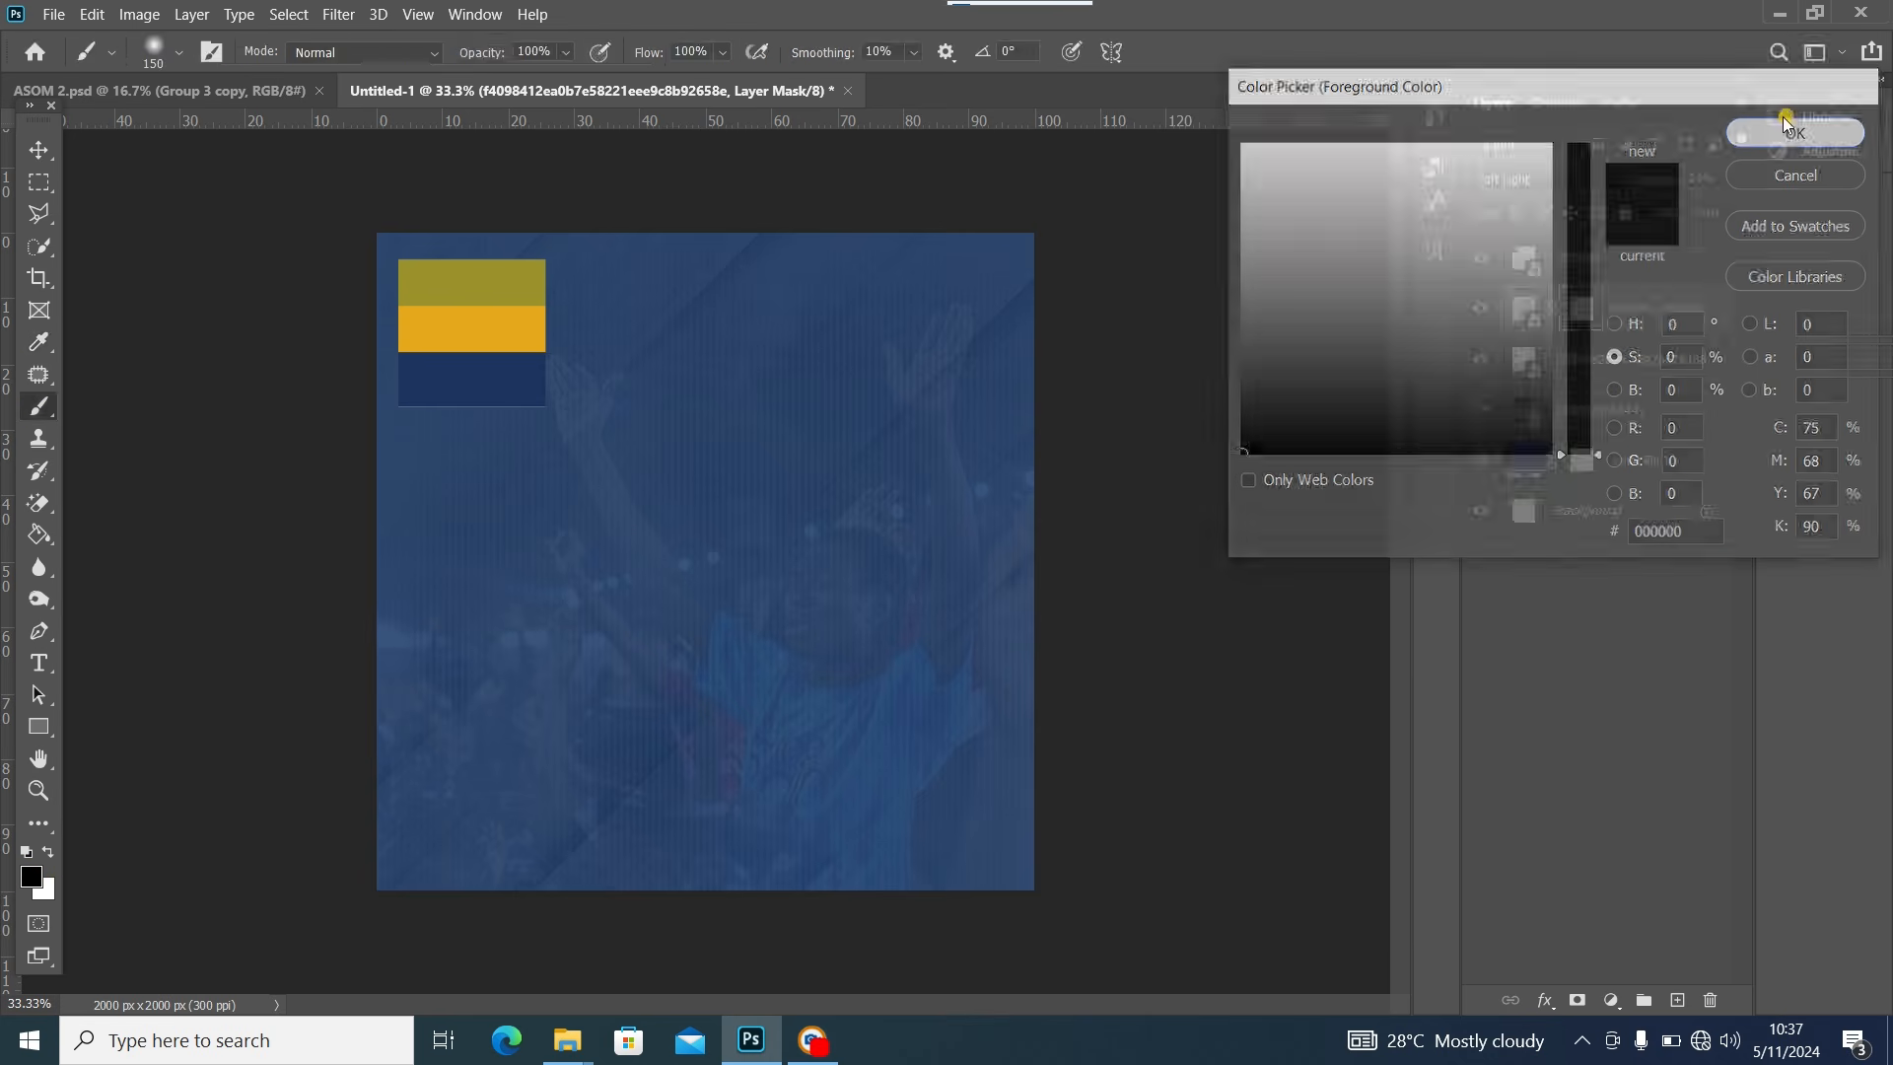
pyautogui.rightClick(892, 397)
pyautogui.moveTo(1127, 454); pyautogui.dragTo(1156, 457)
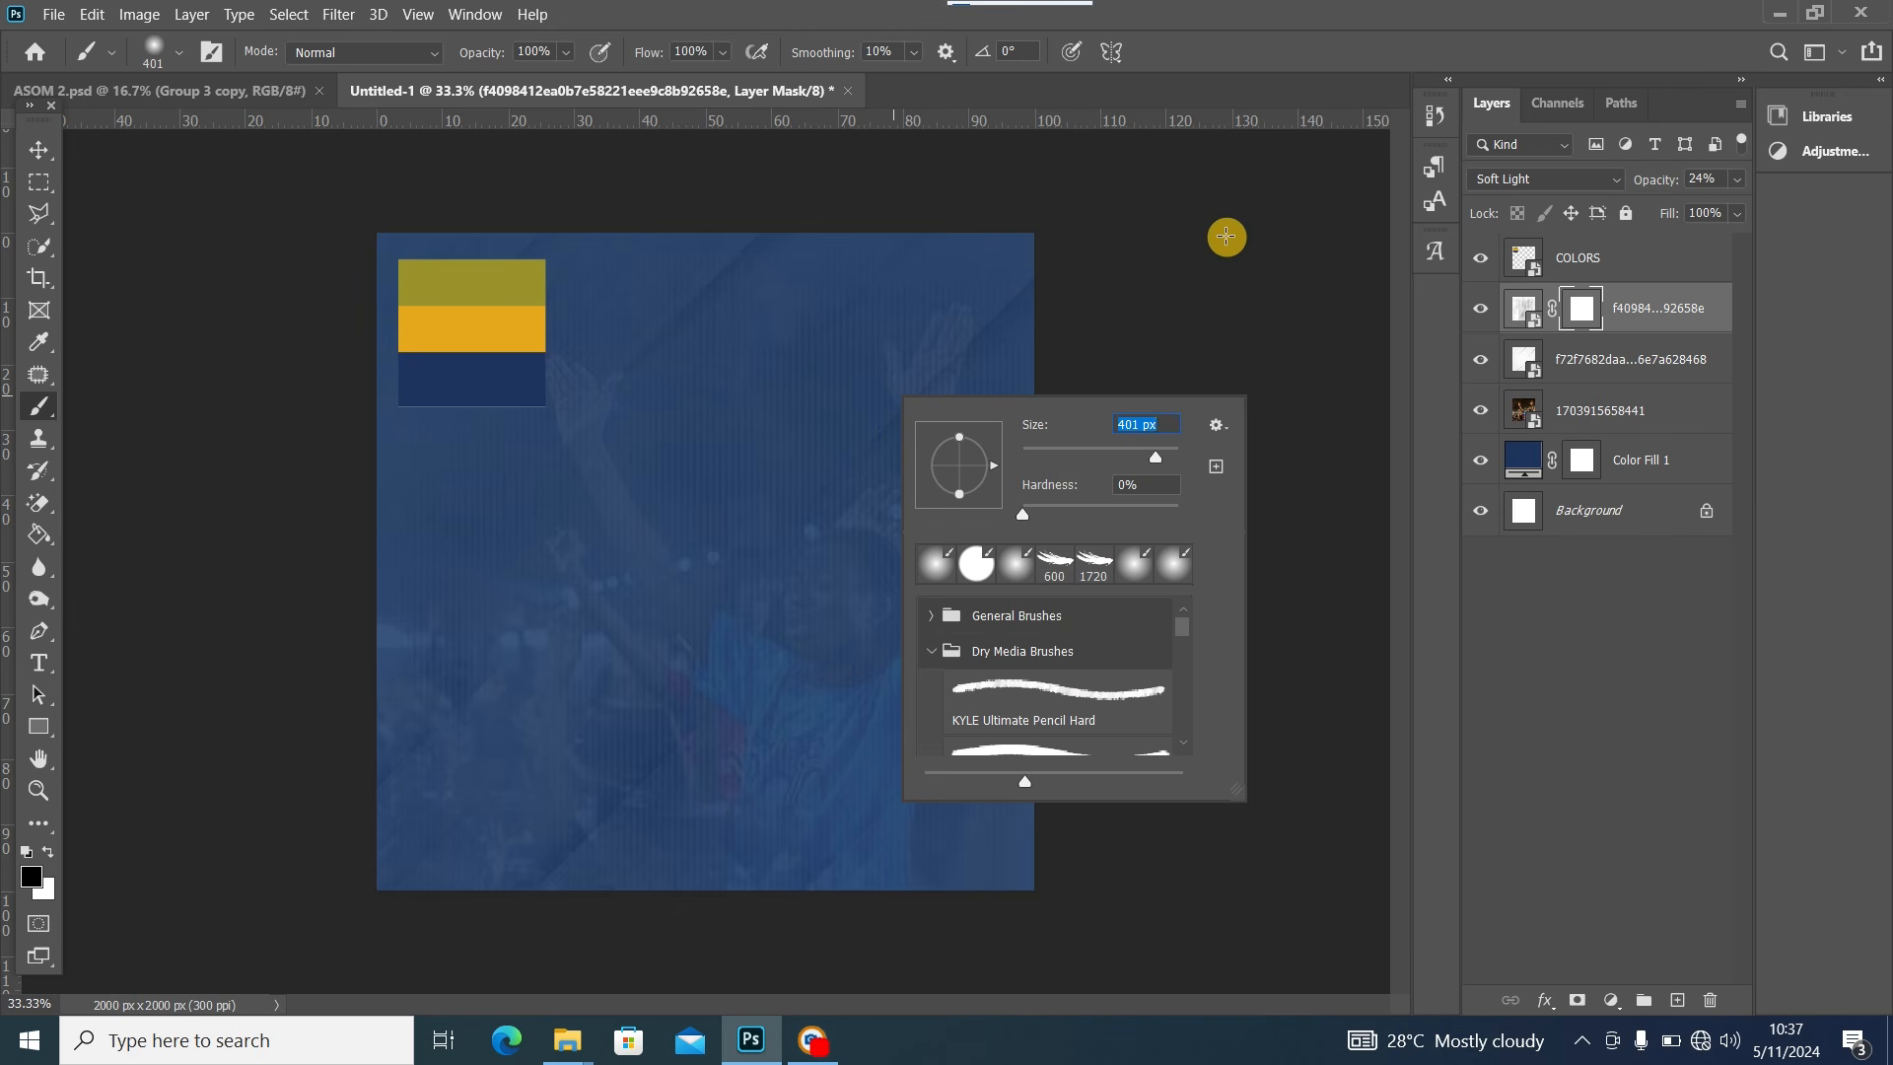
pyautogui.click(1272, 209)
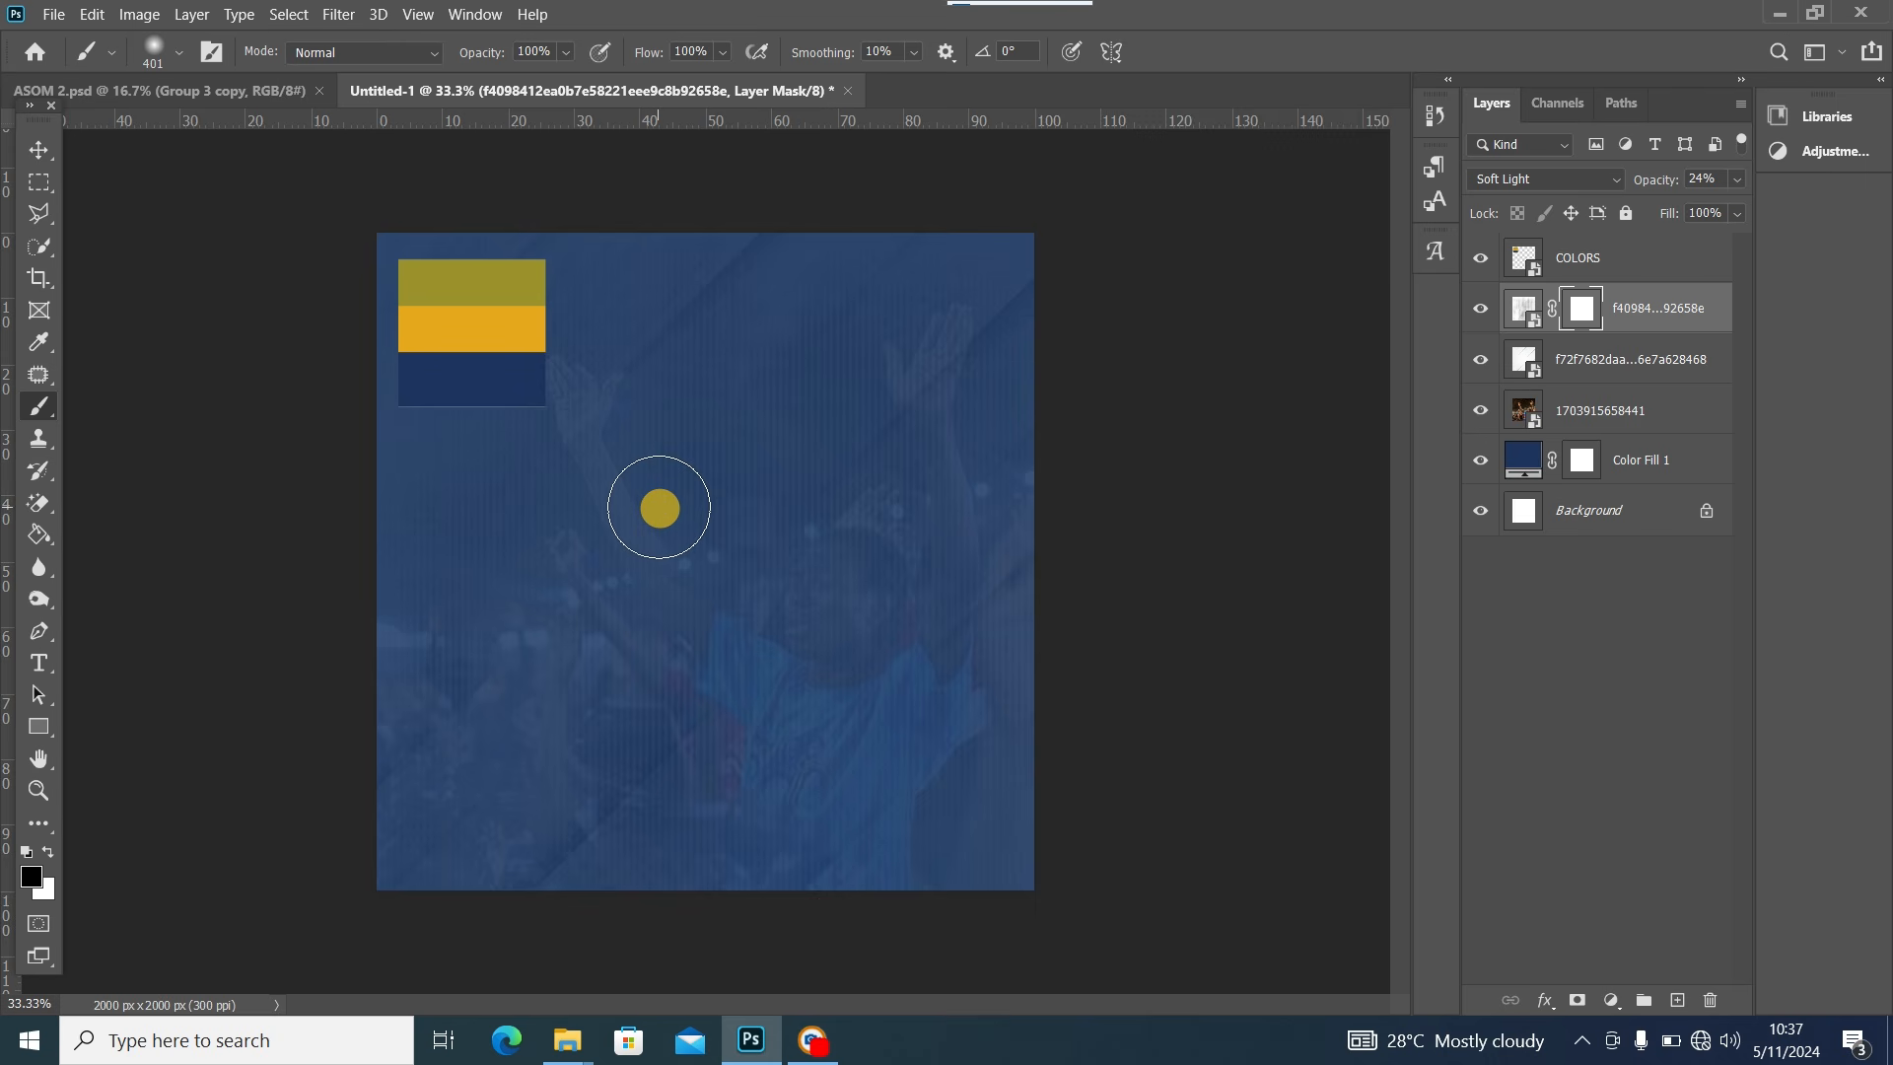
# Enlarge the brush to 1800 px and paint black on the mask to hide the grunge texture in the middle of the canvas
pyautogui.press(']')
pyautogui.press(']')
pyautogui.press(']')
pyautogui.press(']')
pyautogui.press(']')
pyautogui.press(']')
pyautogui.press(']')
pyautogui.press(']')
pyautogui.press(']')
pyautogui.press(']')
pyautogui.press(']')
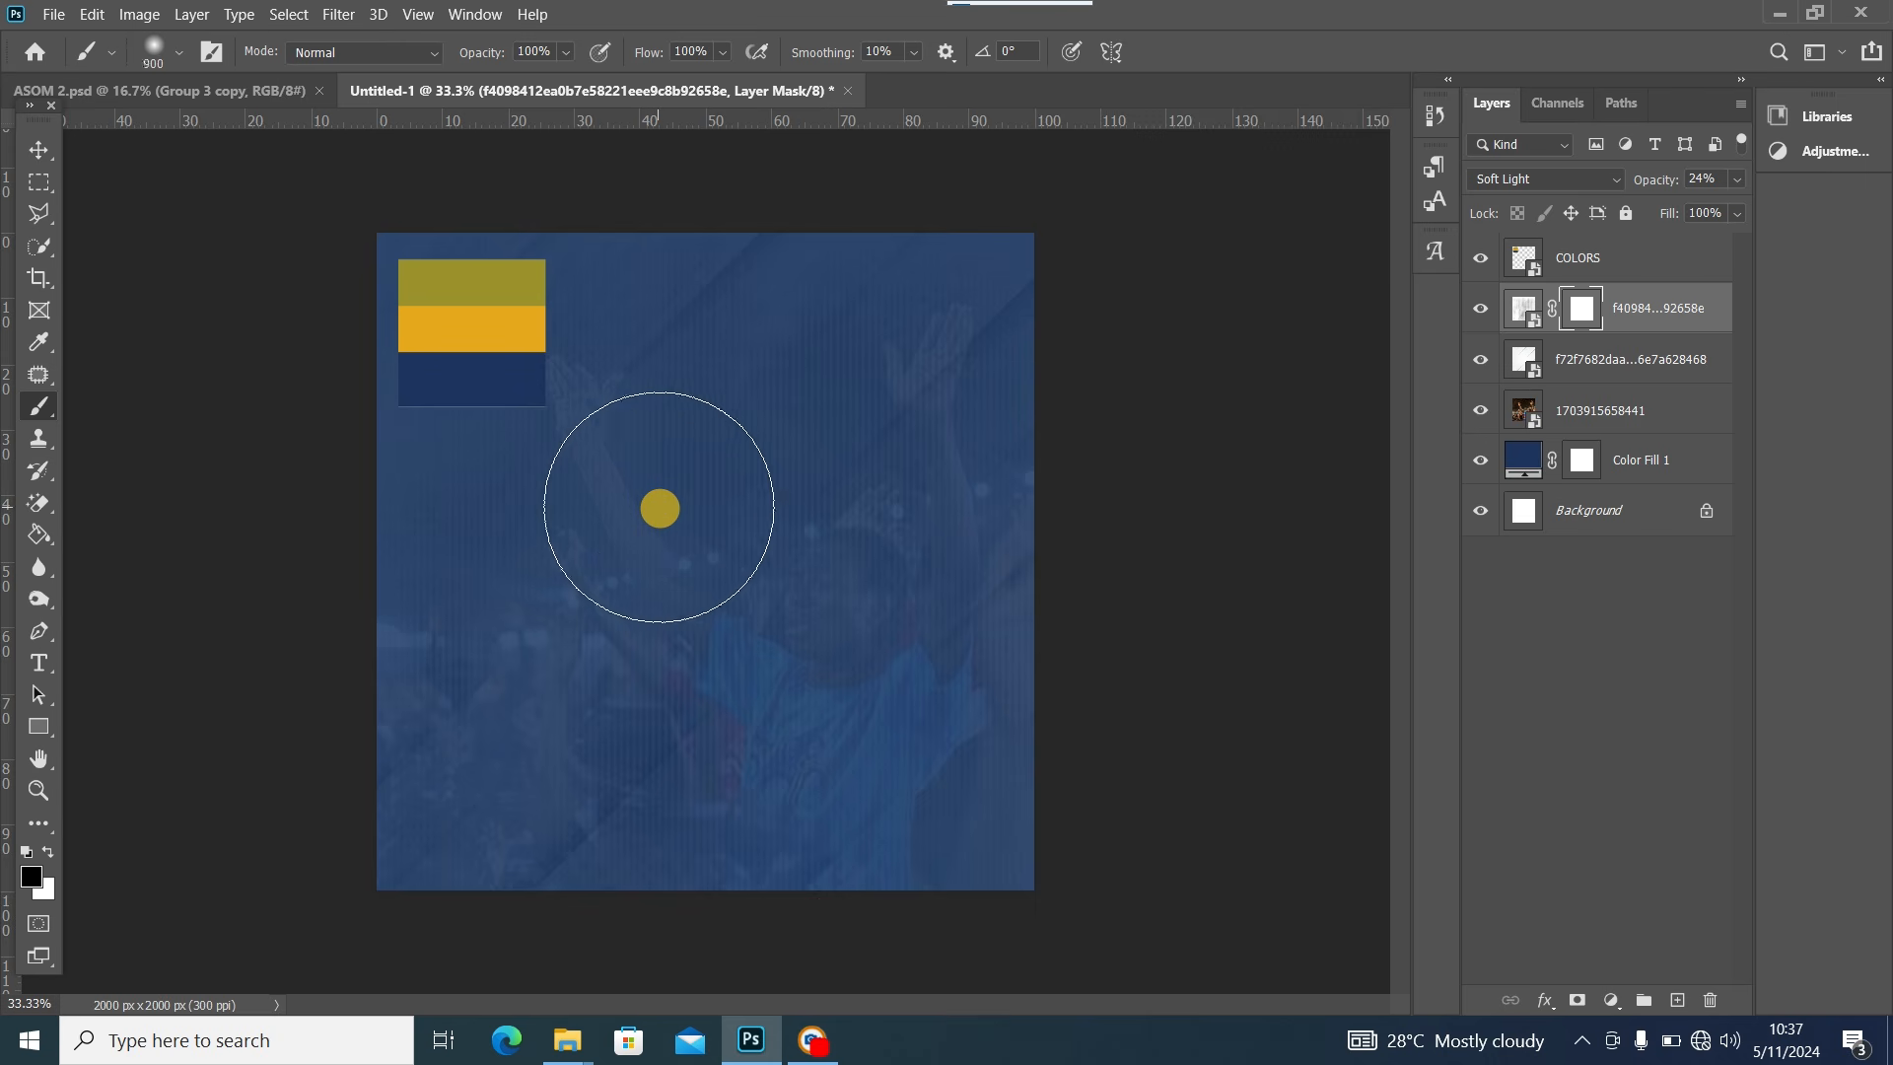
pyautogui.press(']')
pyautogui.press(']')
pyautogui.press(']')
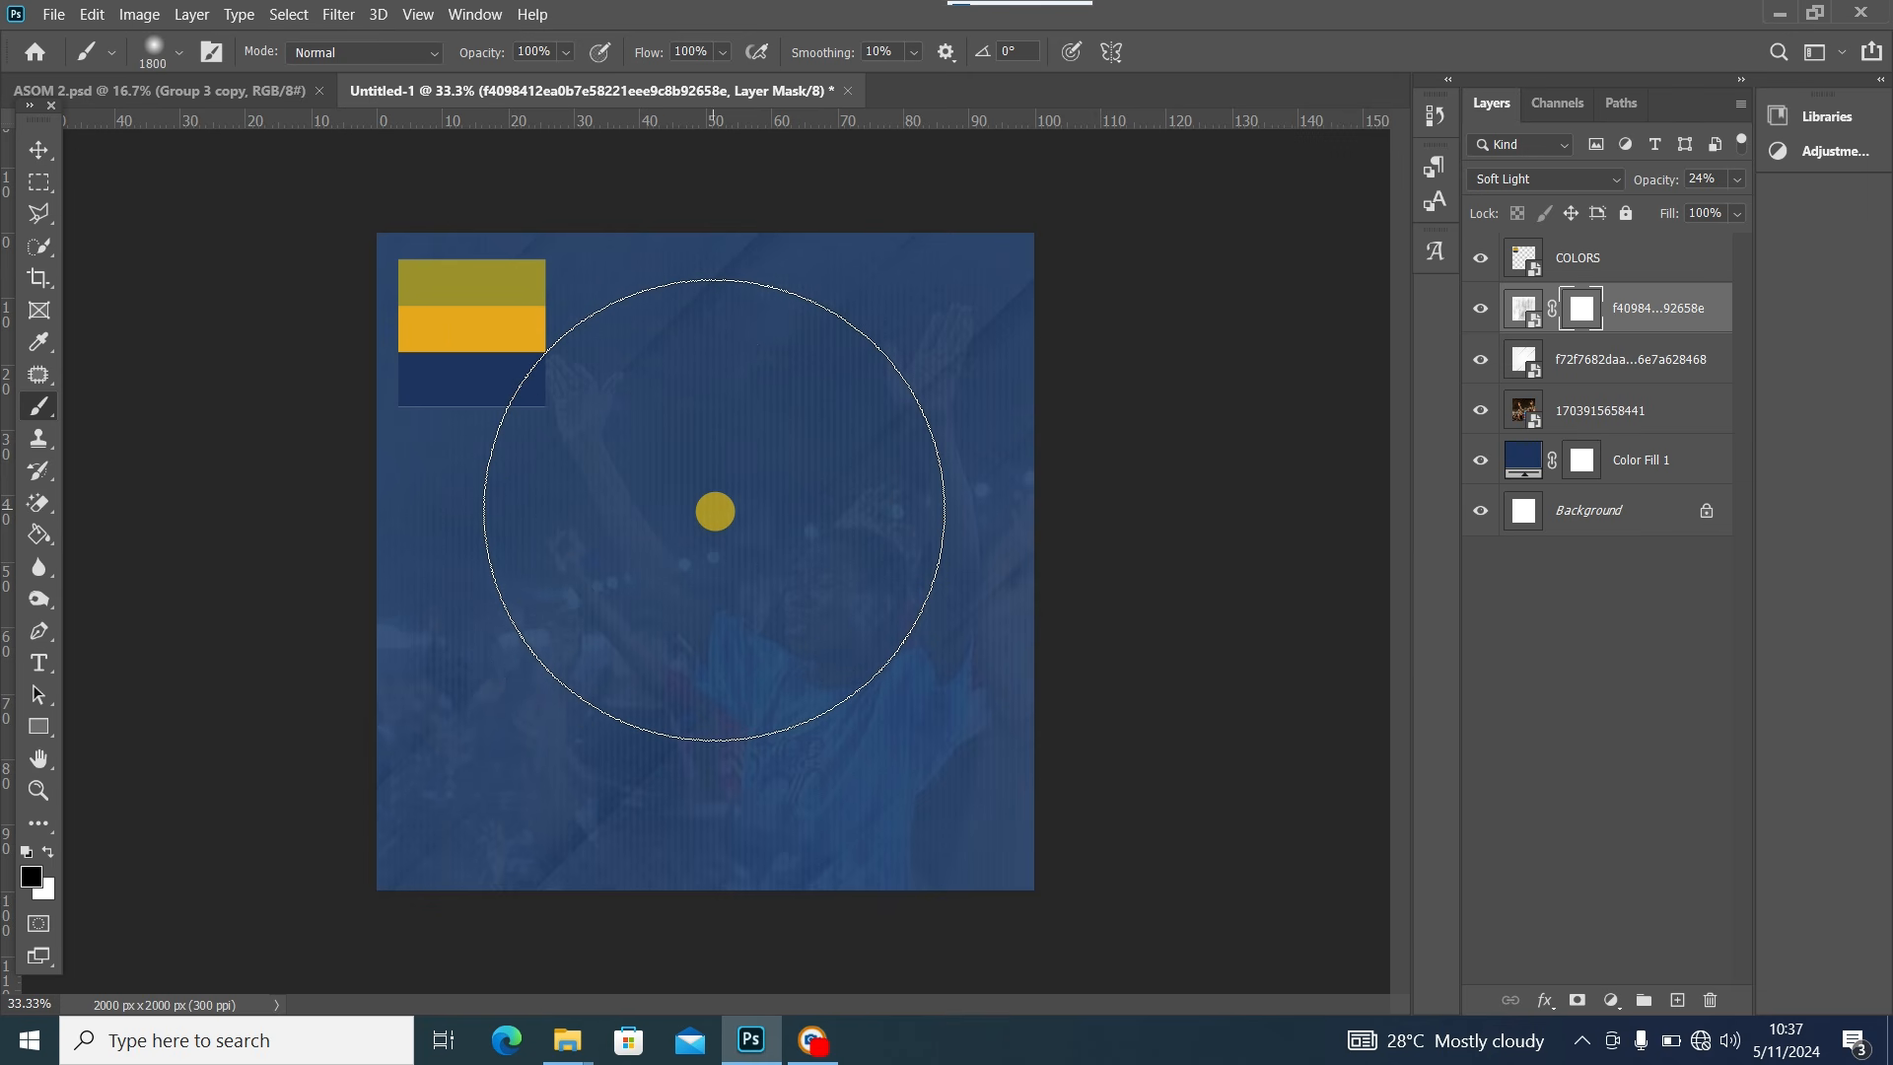
pyautogui.click(667, 536)
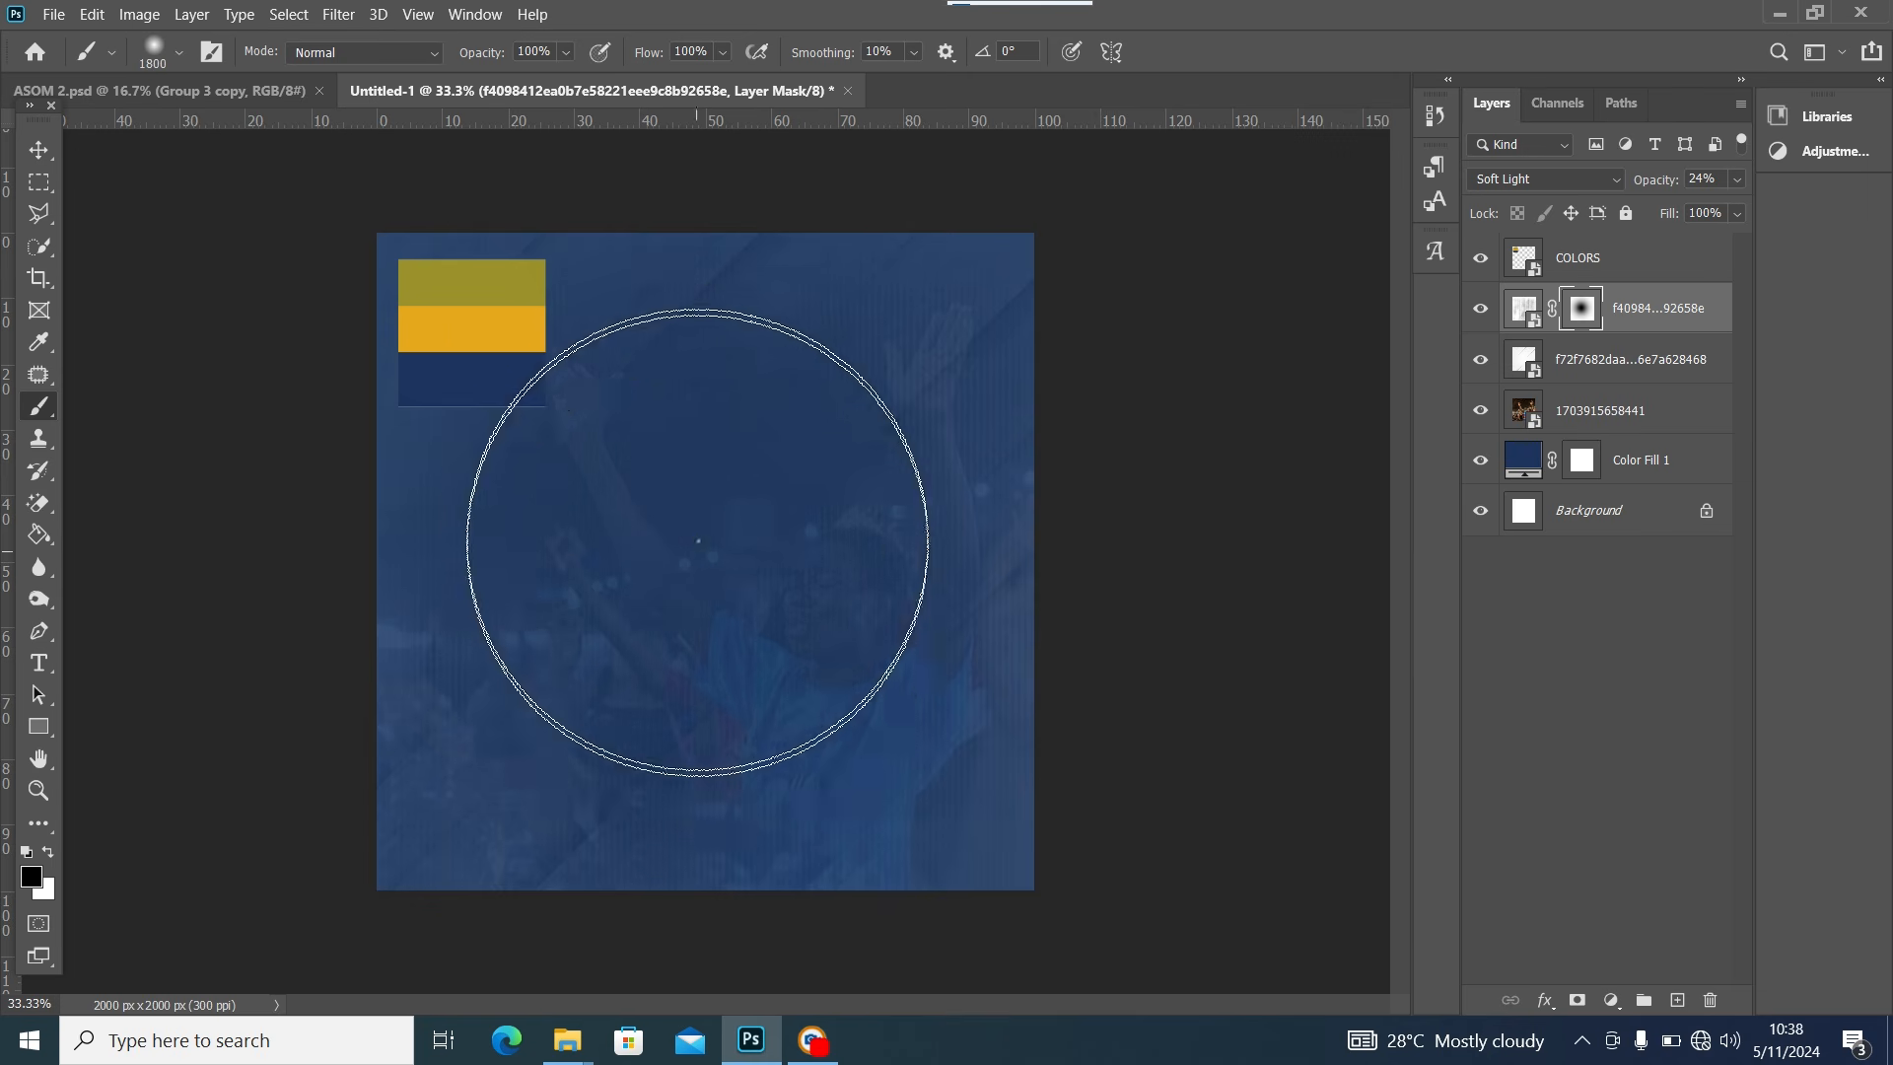
pyautogui.moveTo(697, 541)
pyautogui.mouseDown()
pyautogui.moveTo(702, 477)
pyautogui.moveTo(656, 605)
pyautogui.moveTo(703, 609)
pyautogui.moveTo(731, 587)
pyautogui.moveTo(750, 465)
pyautogui.mouseUp()
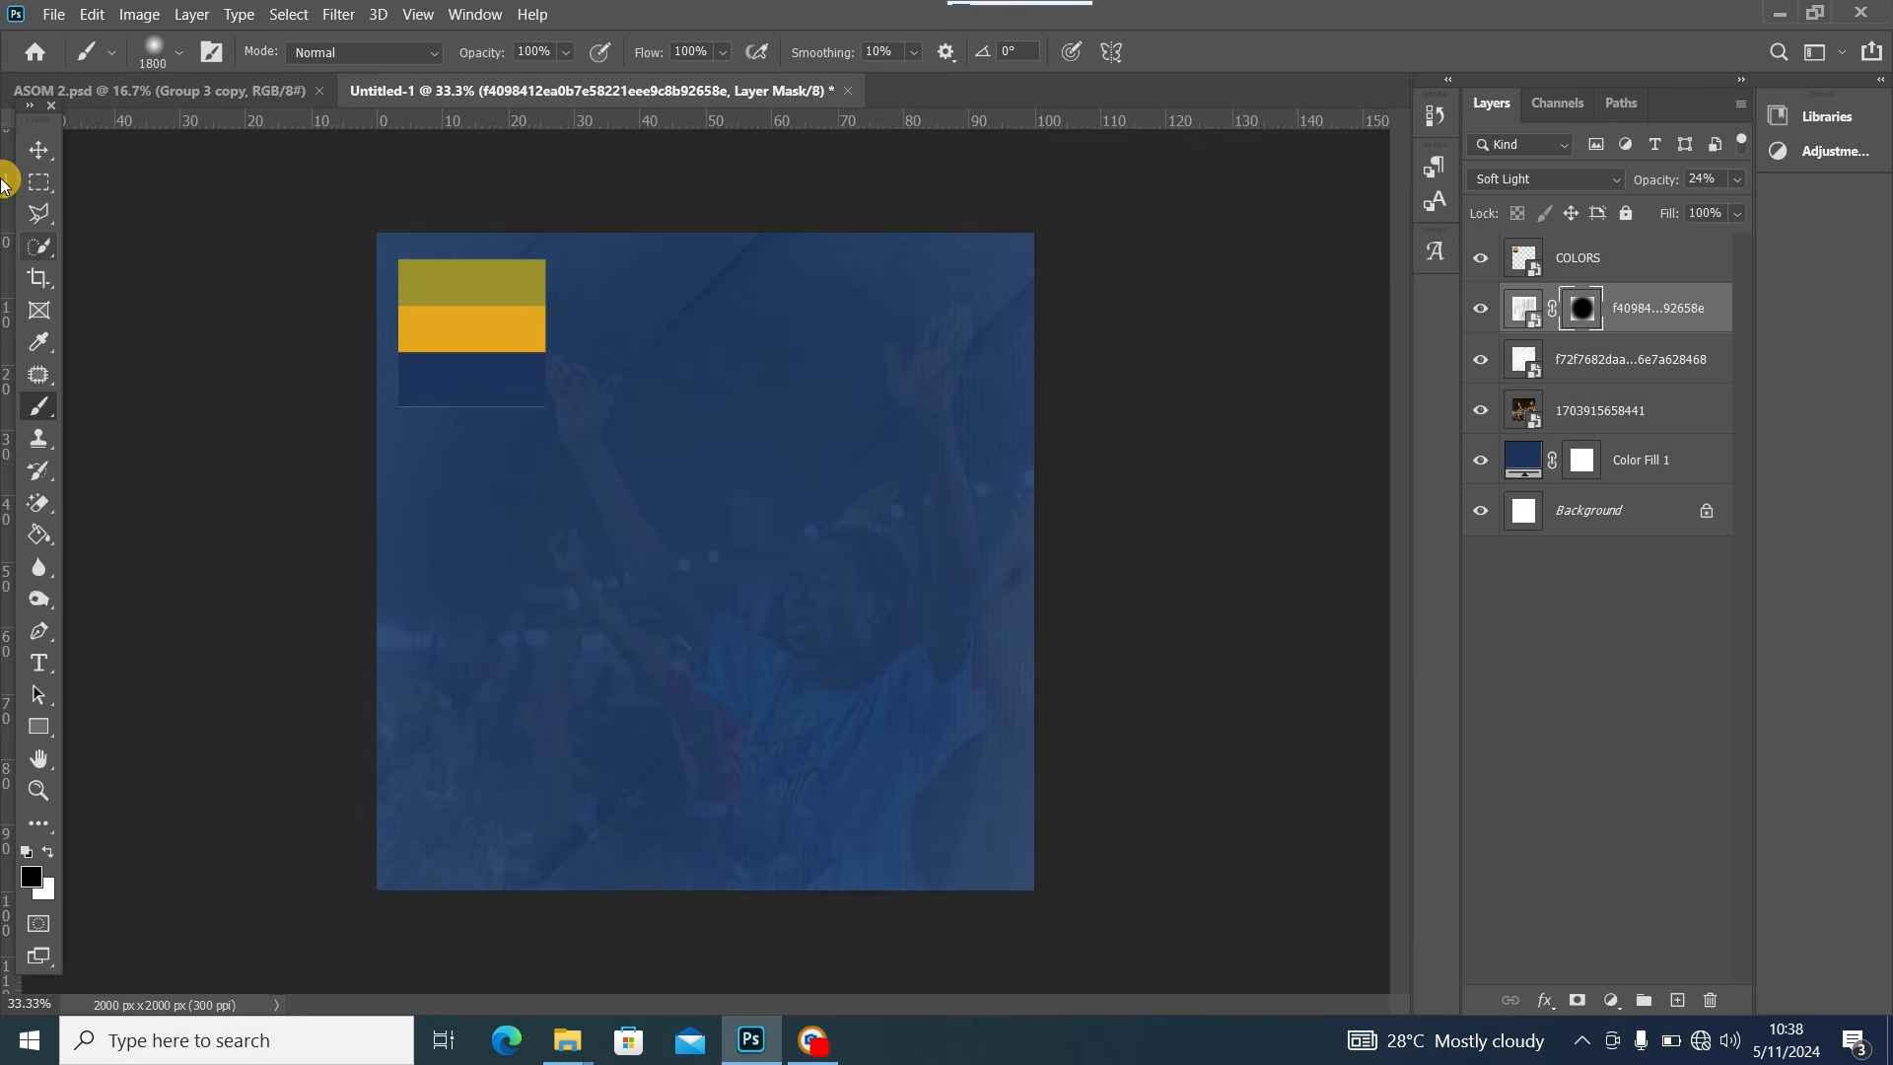
pyautogui.click(39, 149)
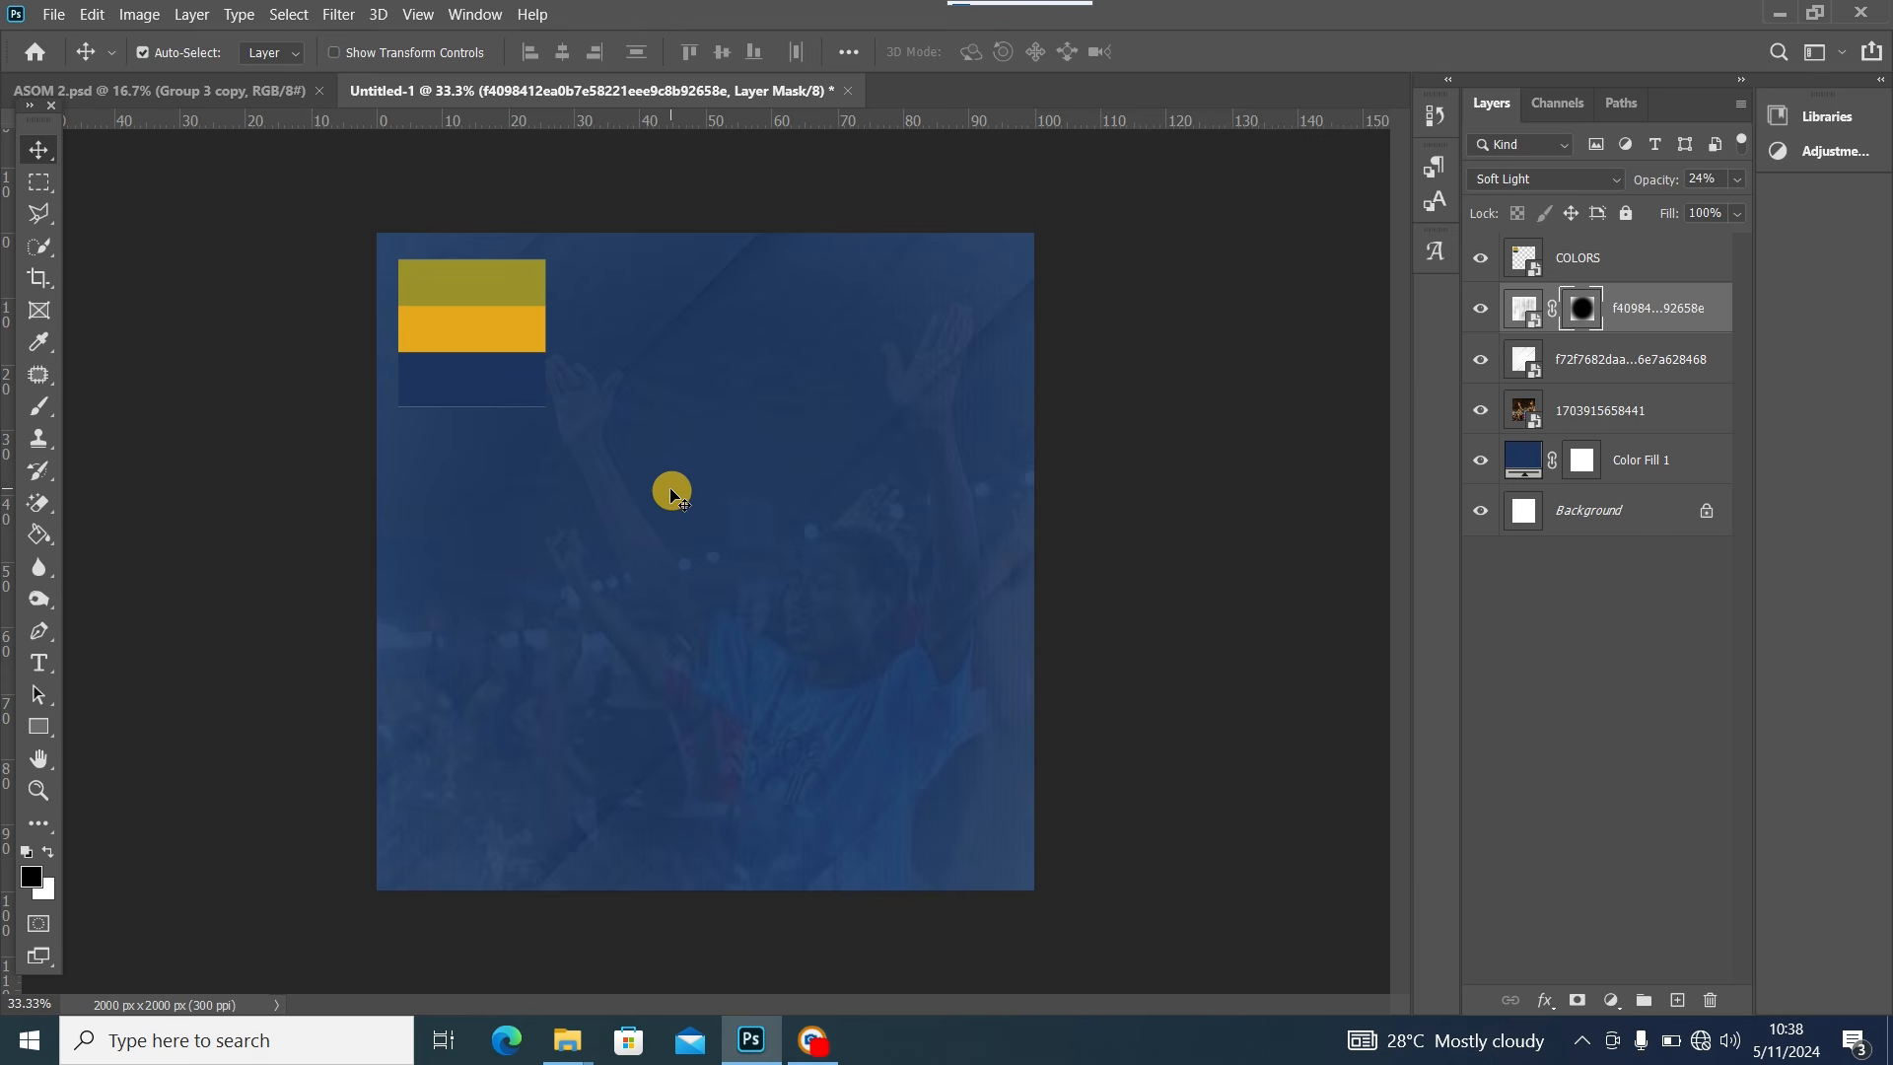
# Check the reference flyer in ASOM 2.psd, and set the Type tool in Untitled-1 to Burbank Big Condensed Bold with white as the color
pyautogui.click(212, 91)
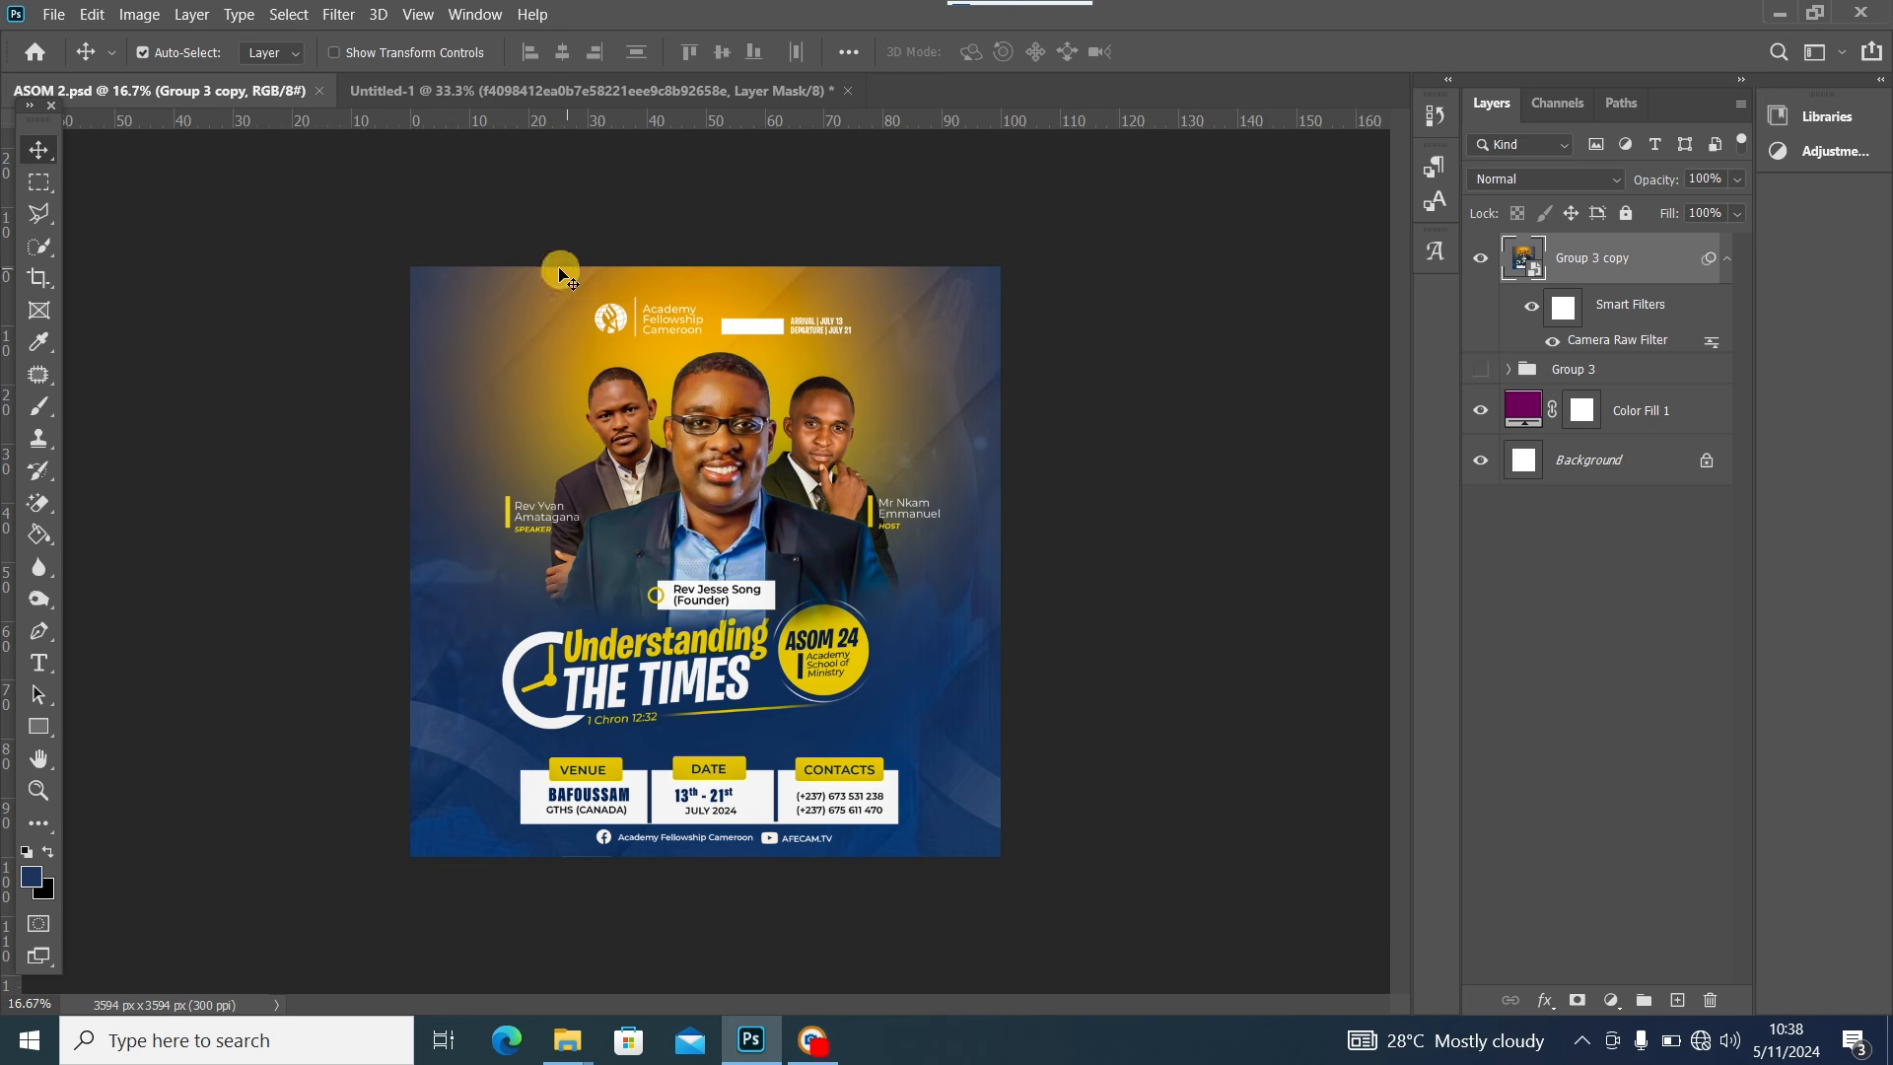
pyautogui.click(568, 85)
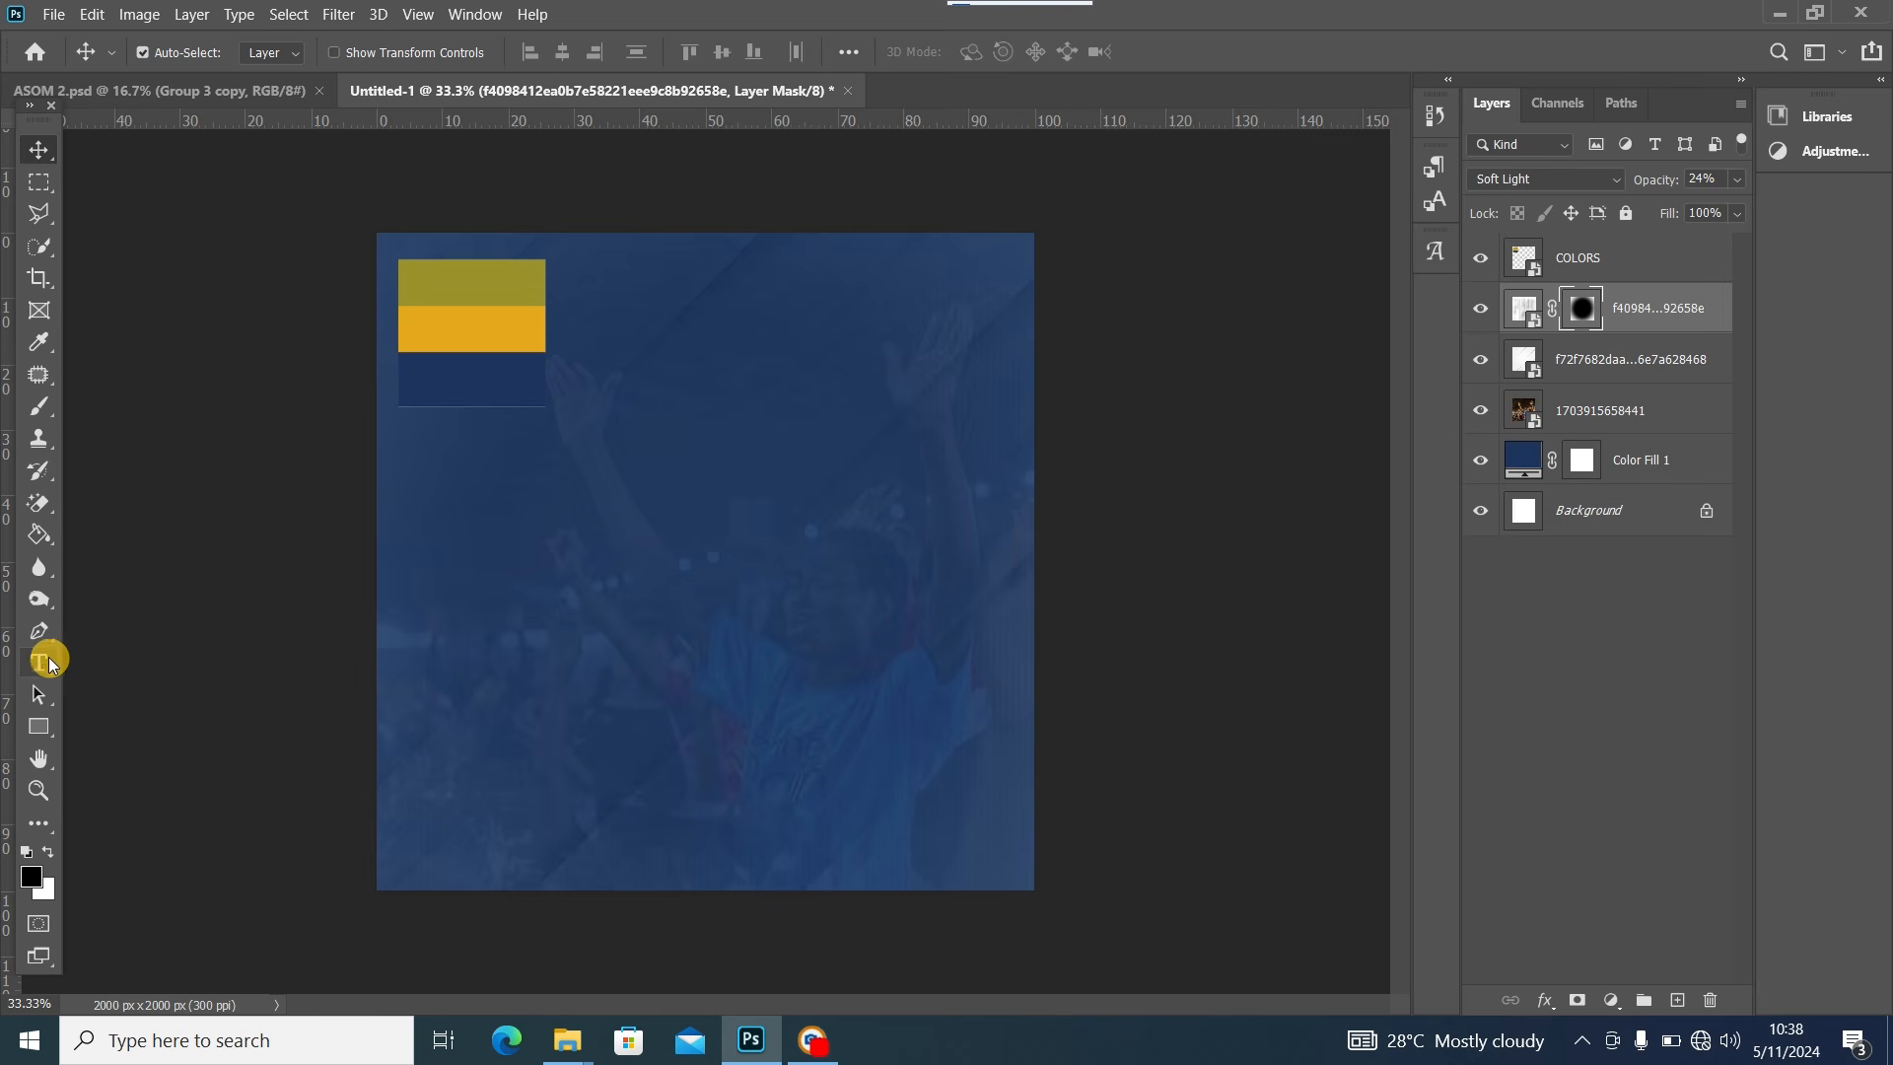
pyautogui.click(44, 667)
pyautogui.click(355, 51)
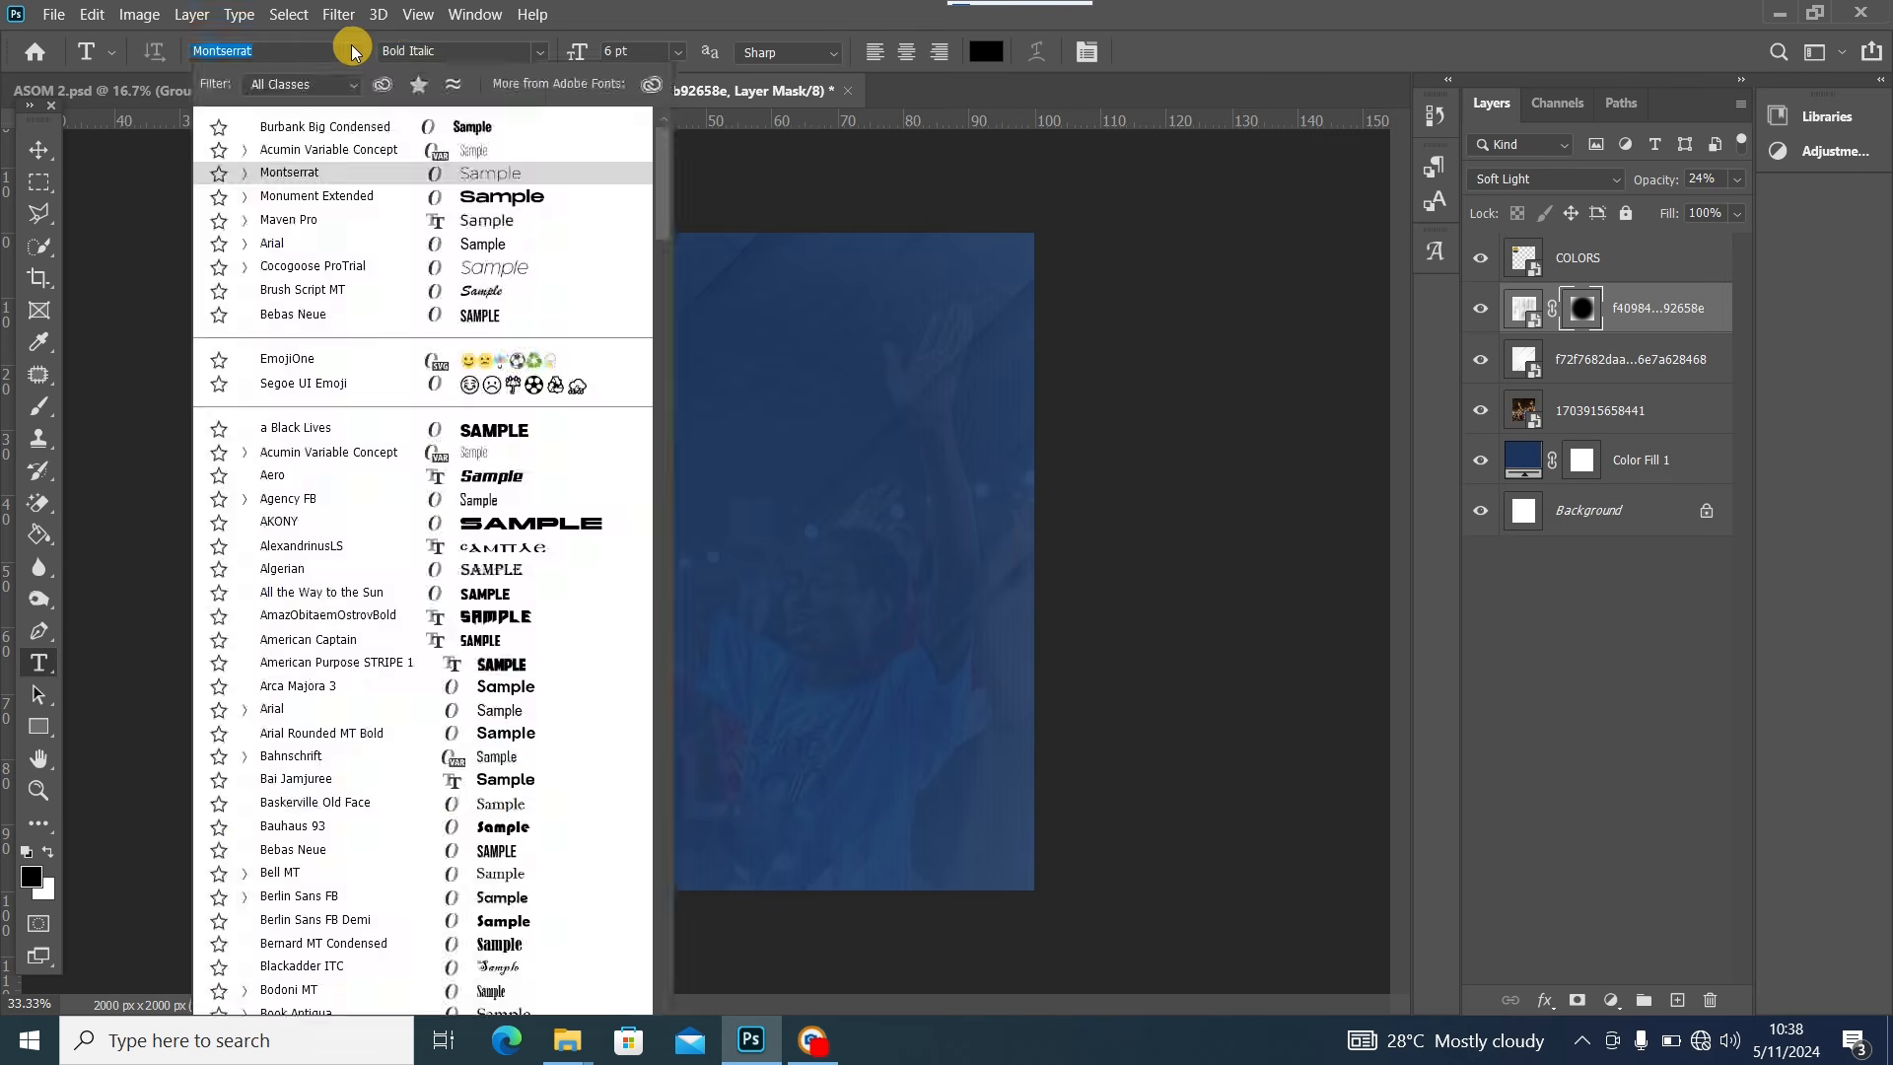
pyautogui.click(376, 129)
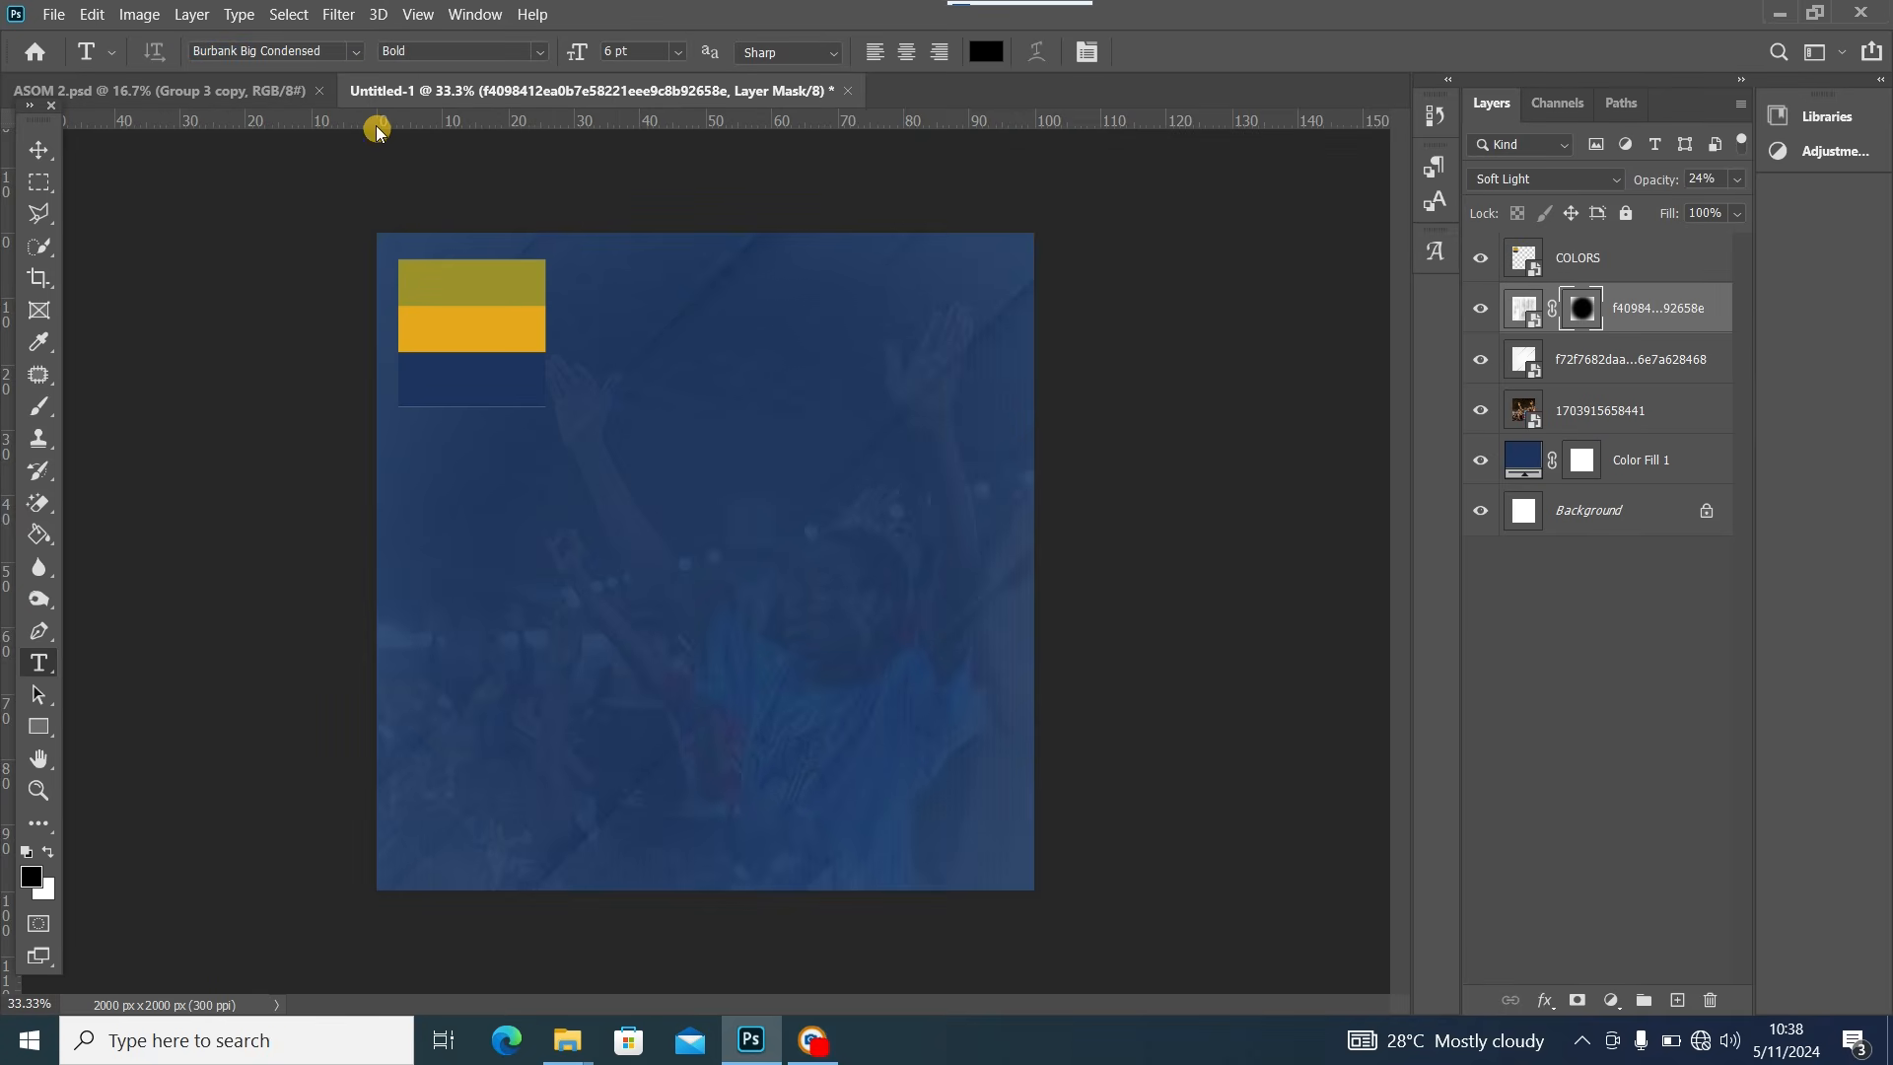
pyautogui.click(48, 851)
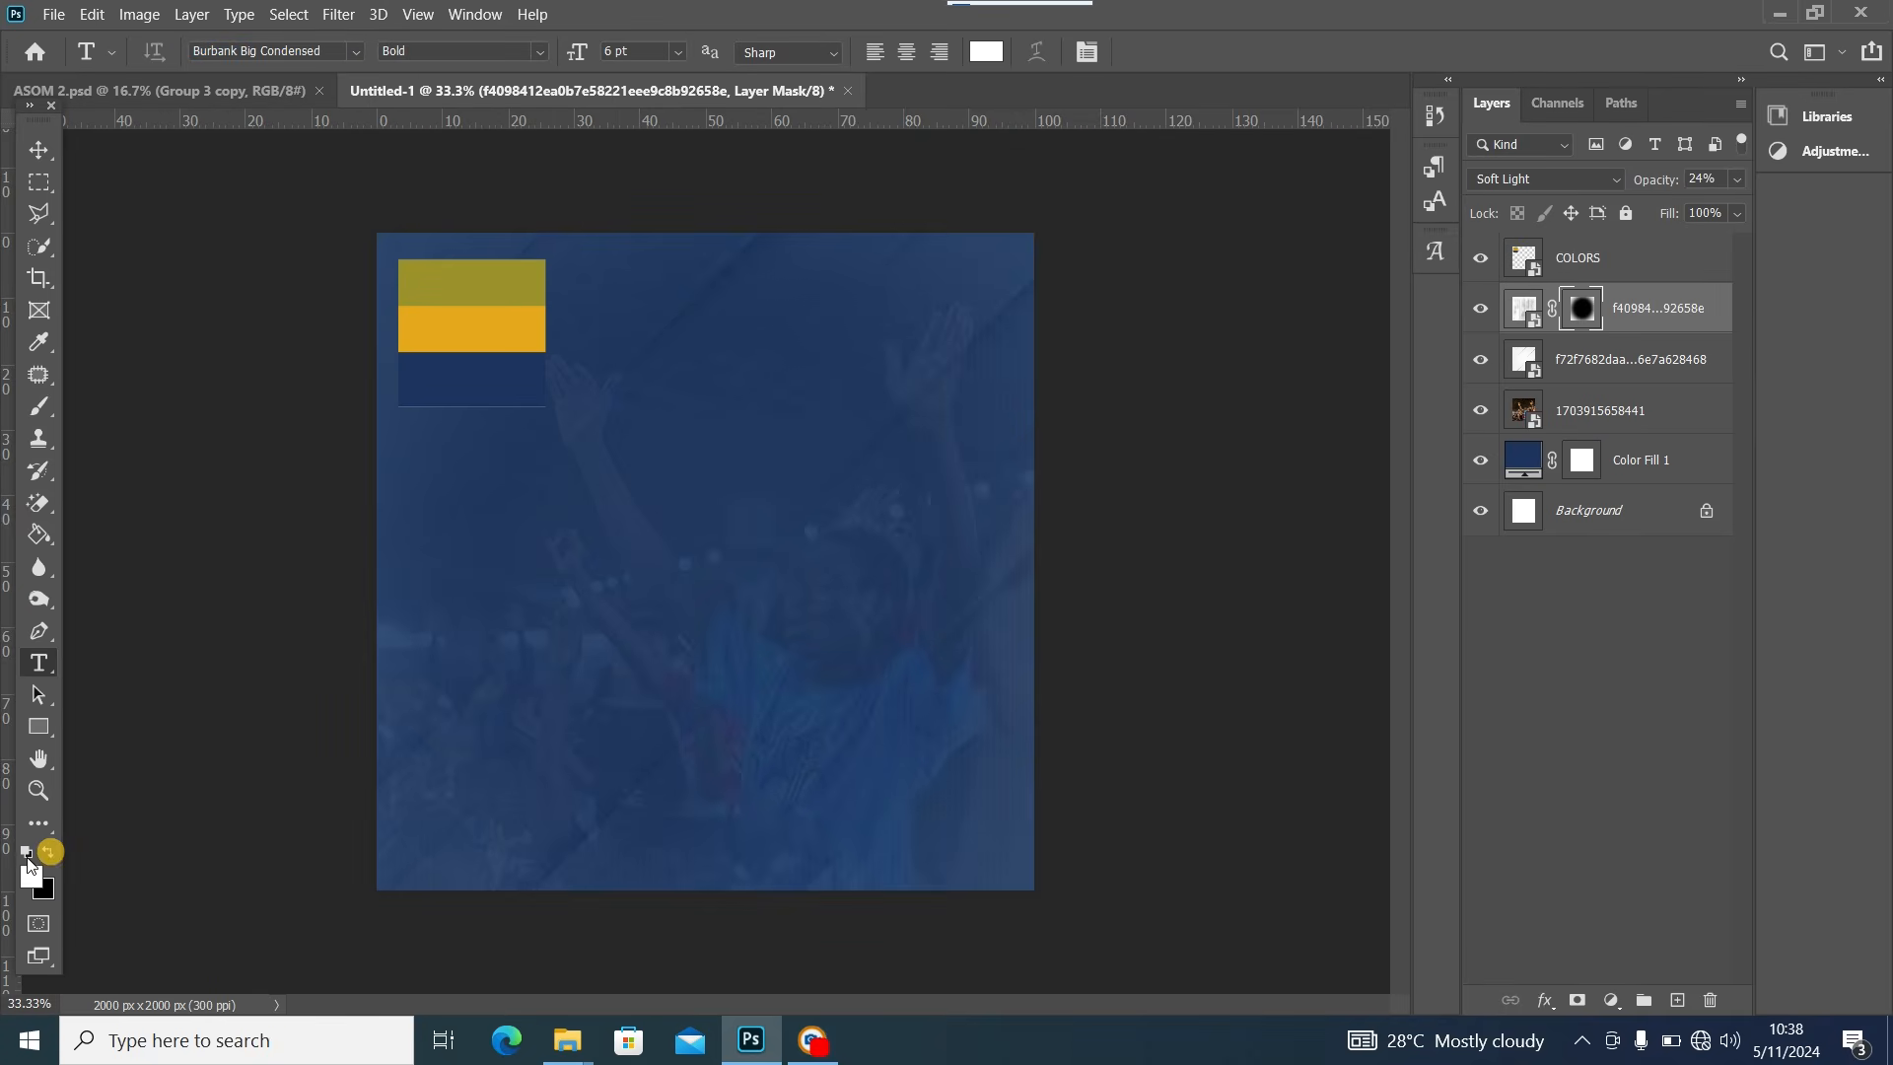
# Add the text "Understanding" at 48 pt in the upper middle of the canvas and move it slightly up
pyautogui.click(511, 556)
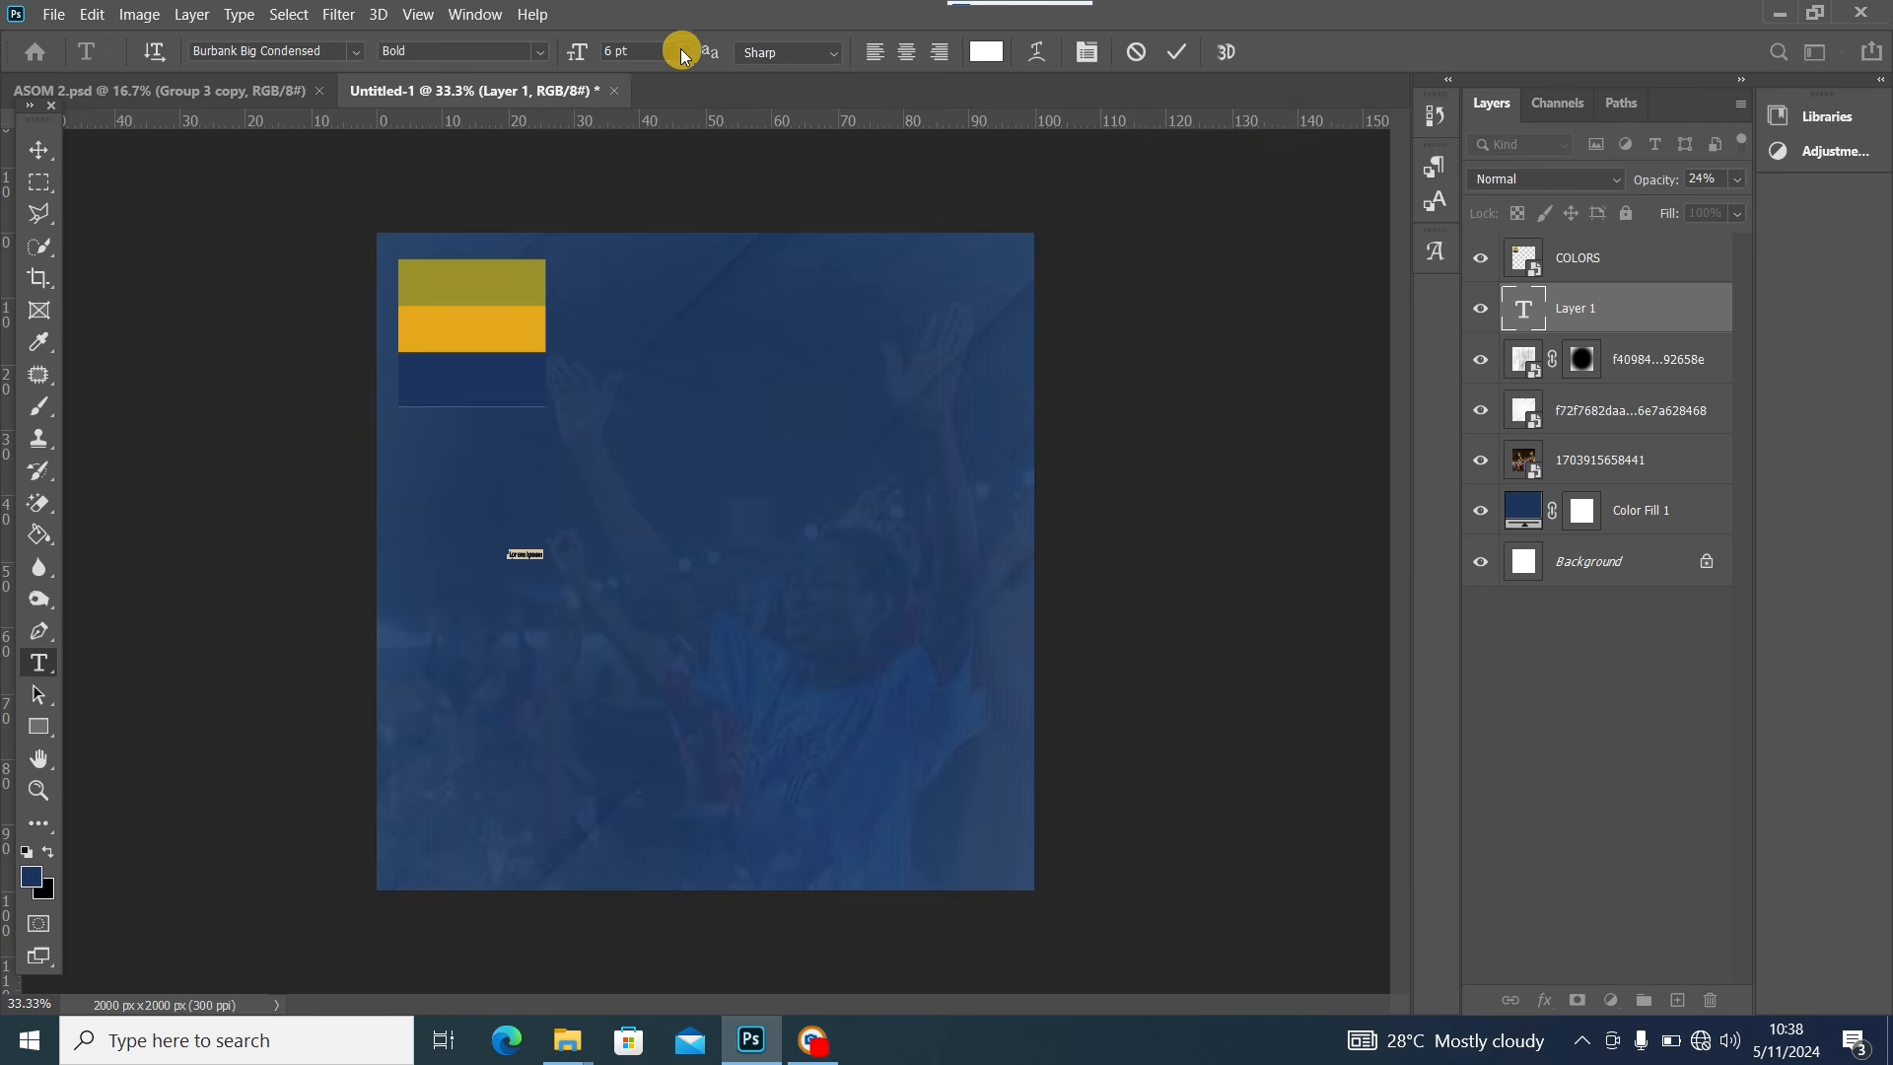
pyautogui.click(680, 53)
pyautogui.click(658, 251)
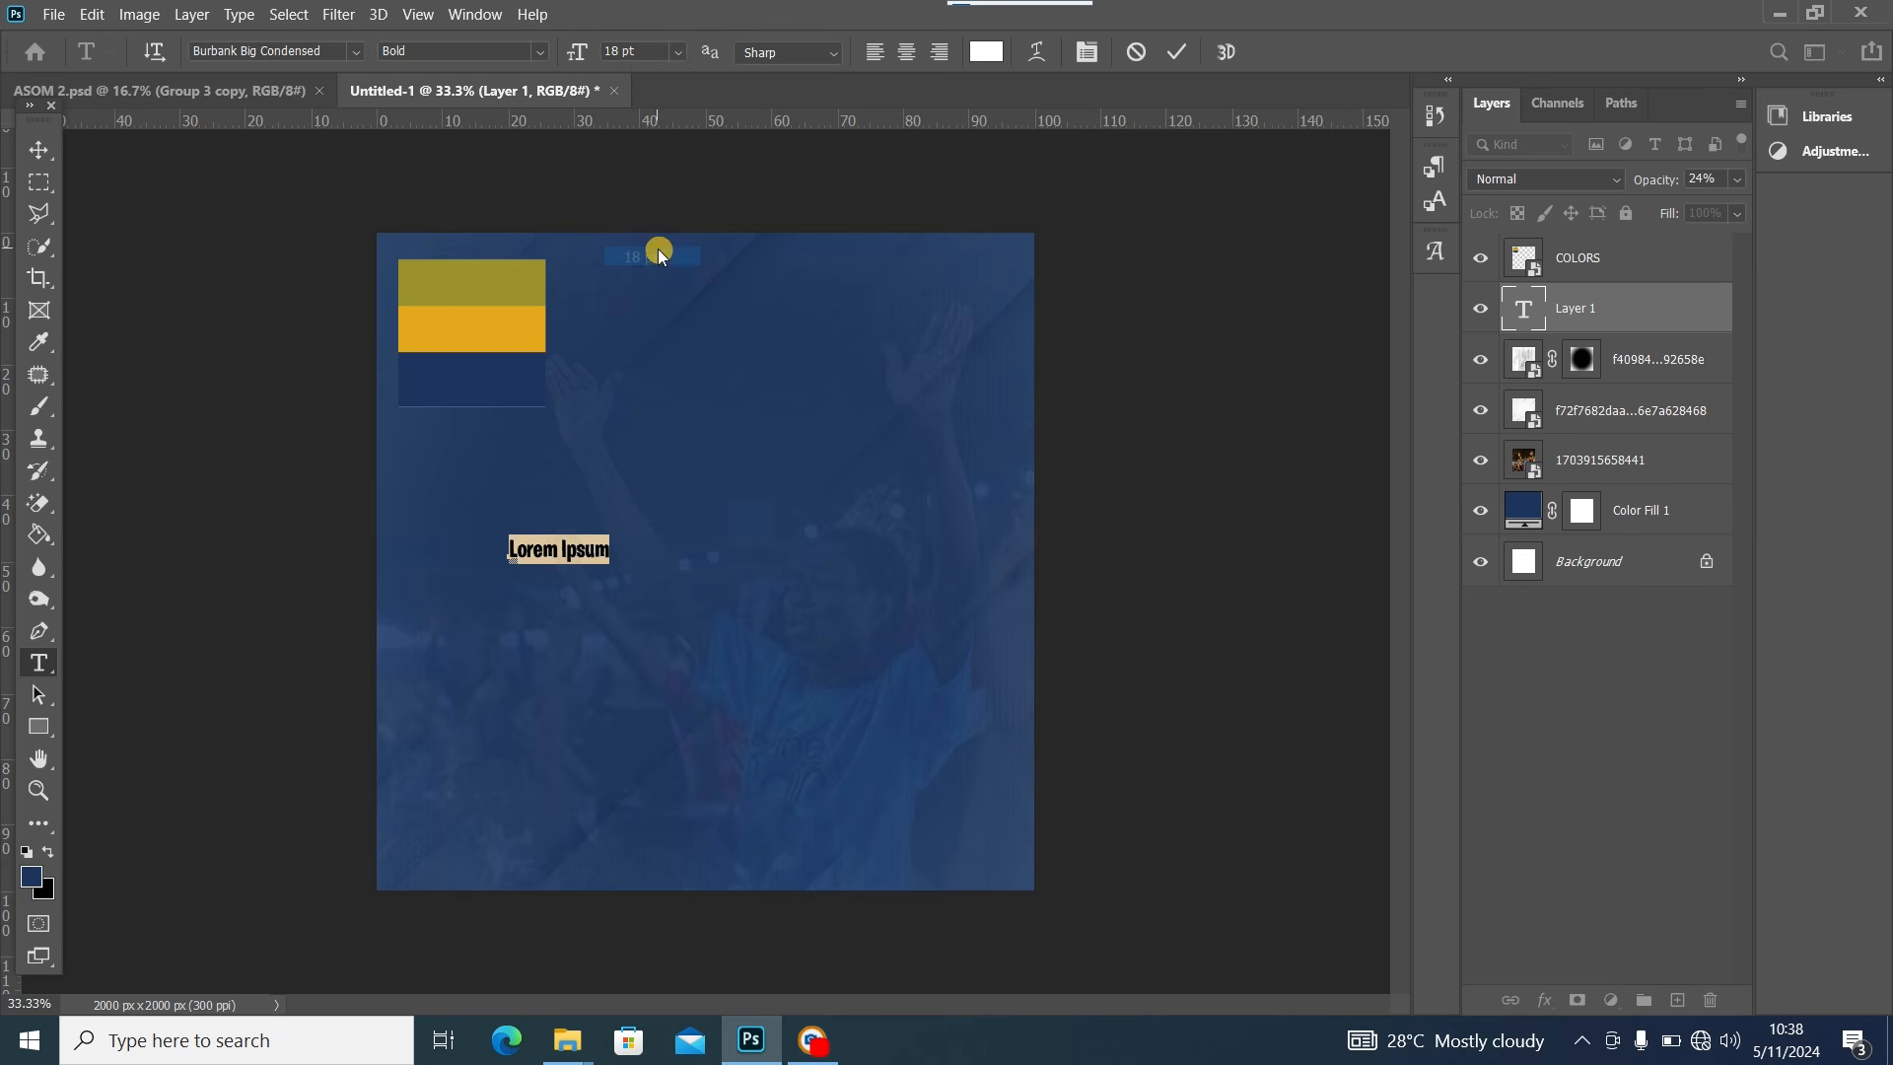
pyautogui.click(682, 50)
pyautogui.click(666, 326)
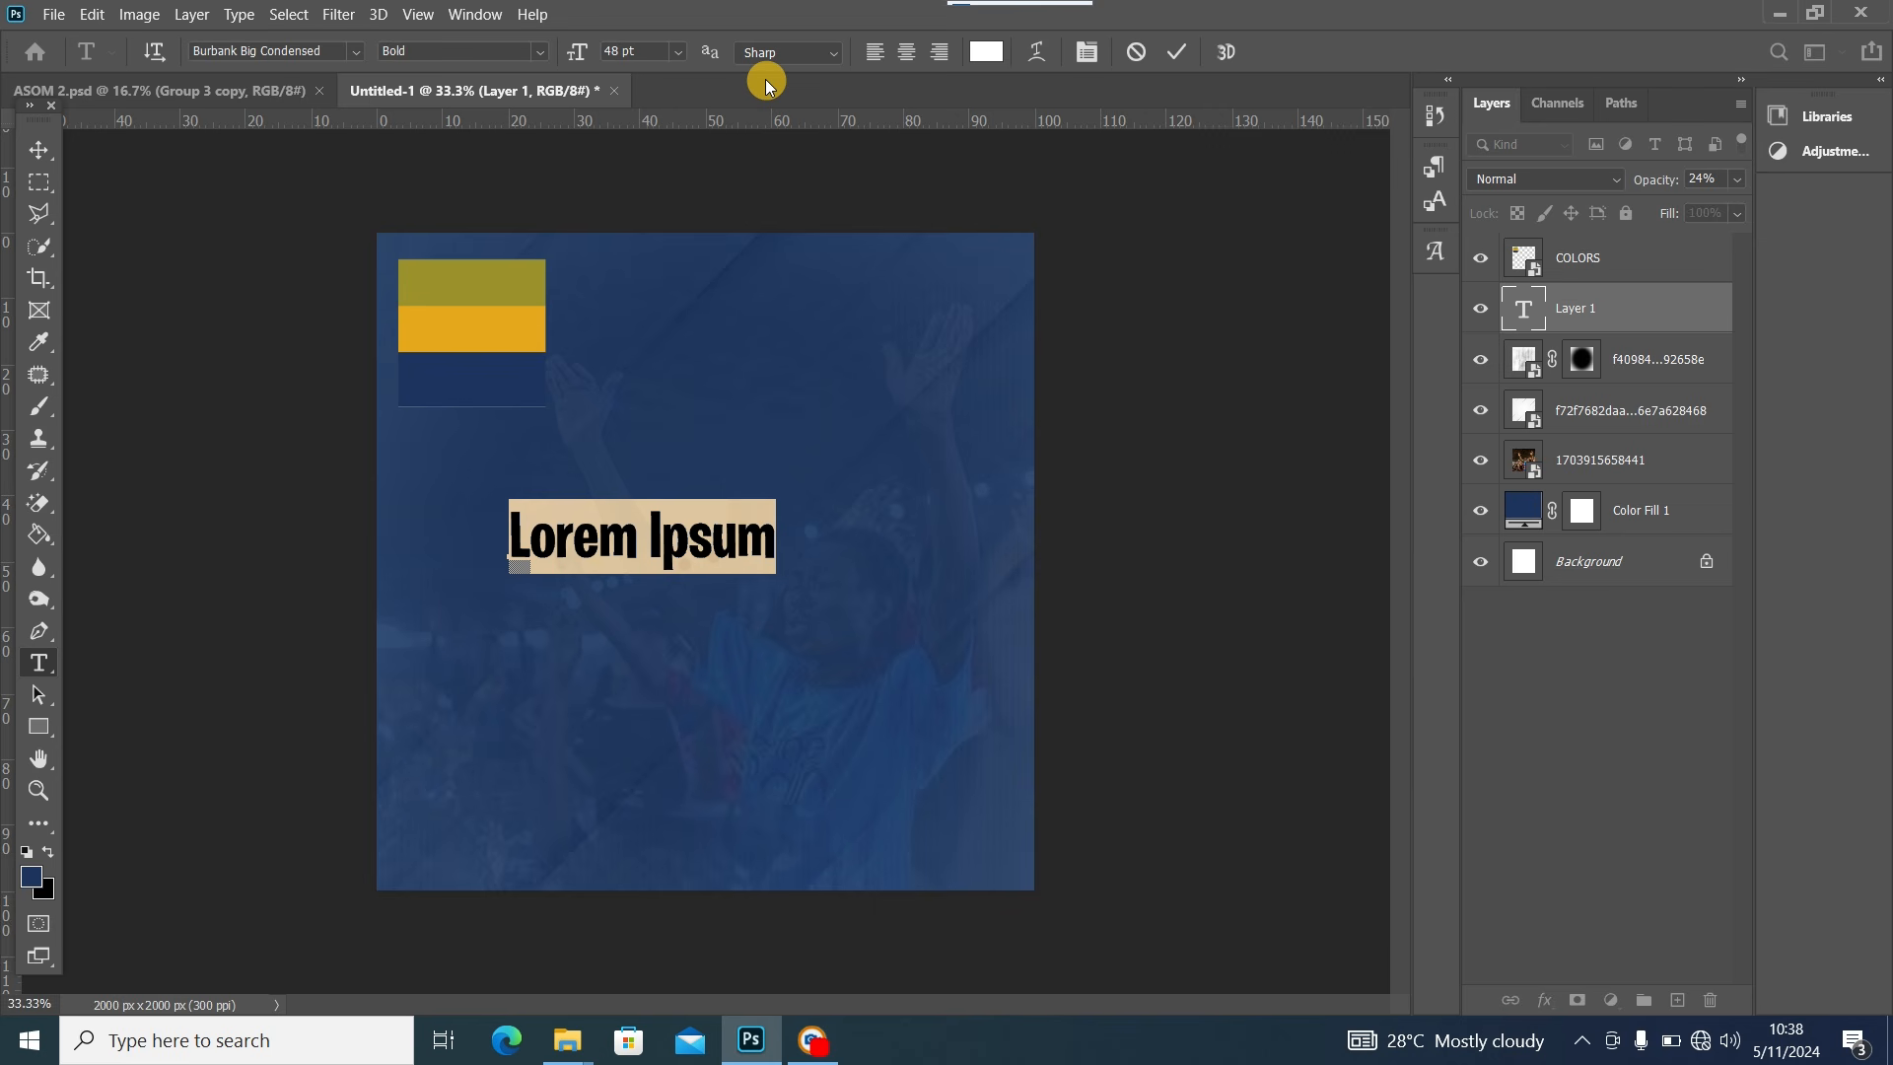
pyautogui.write('Underst')
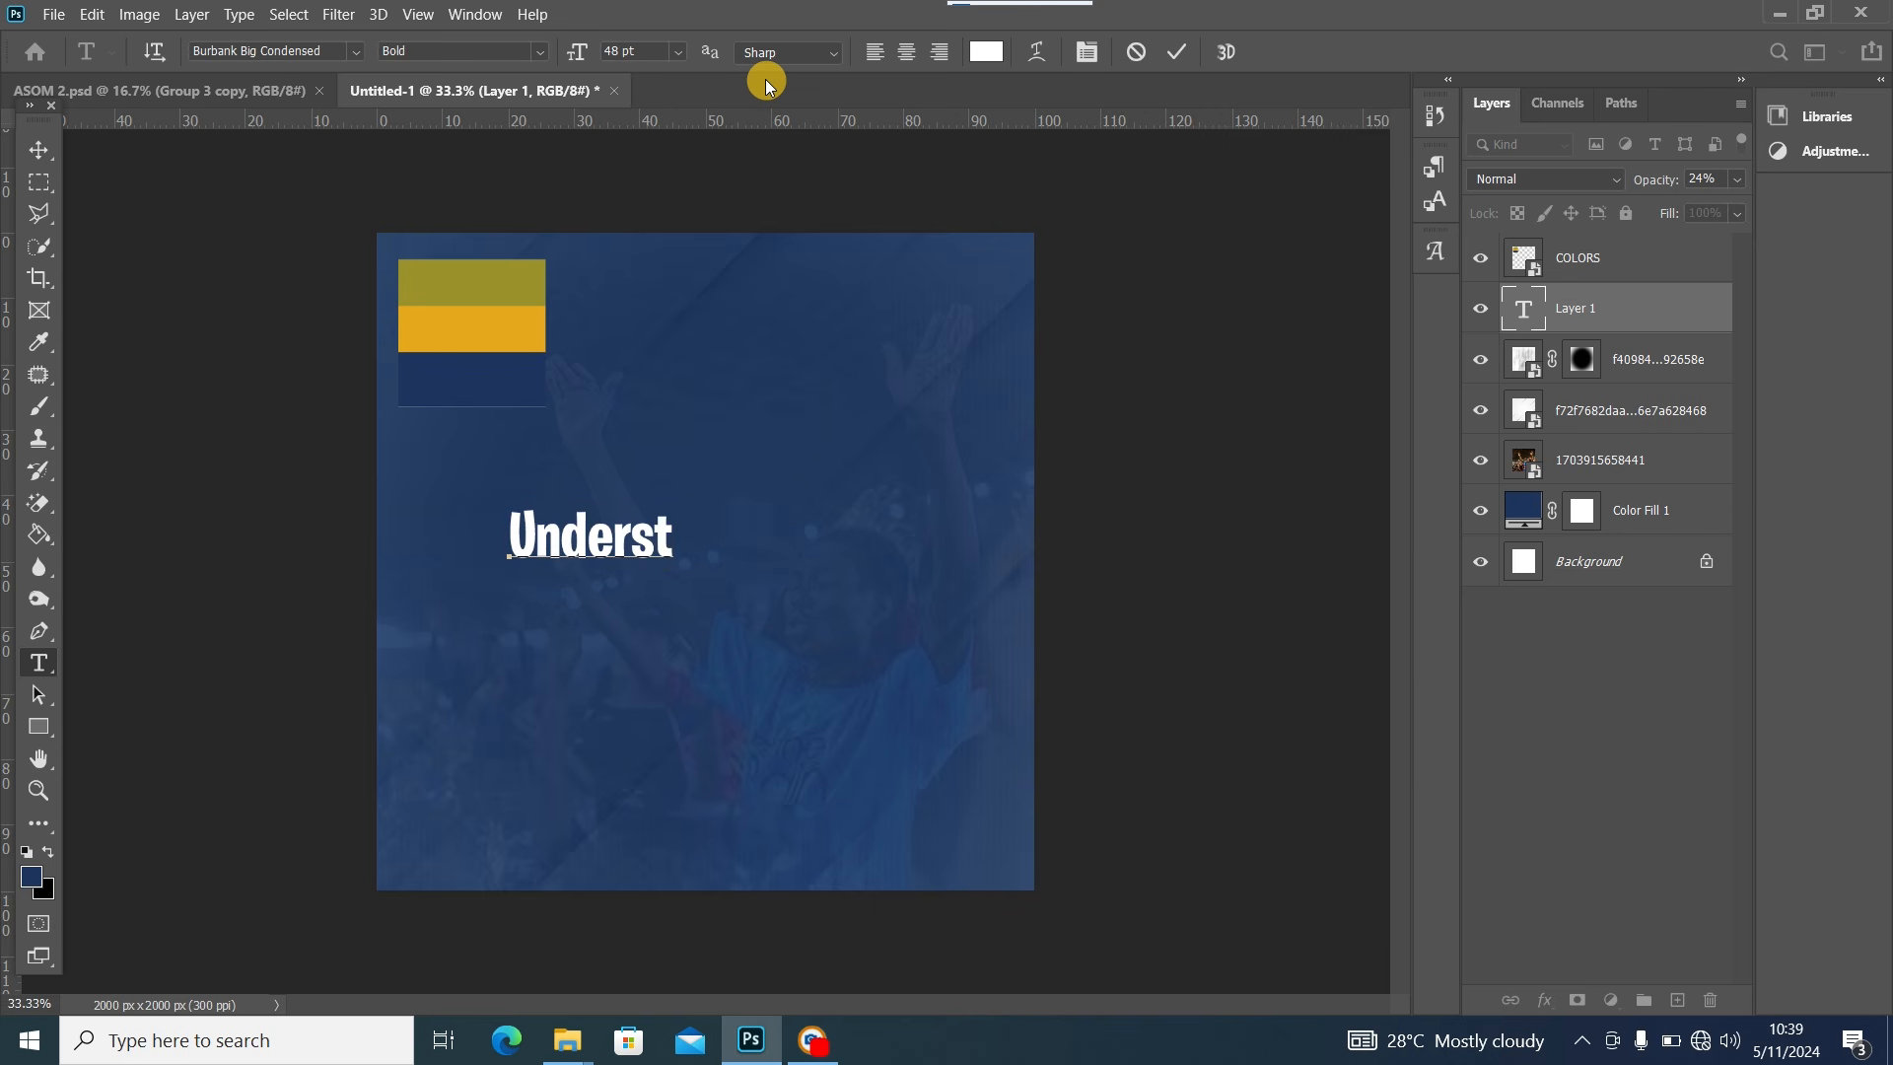
pyautogui.write('anding')
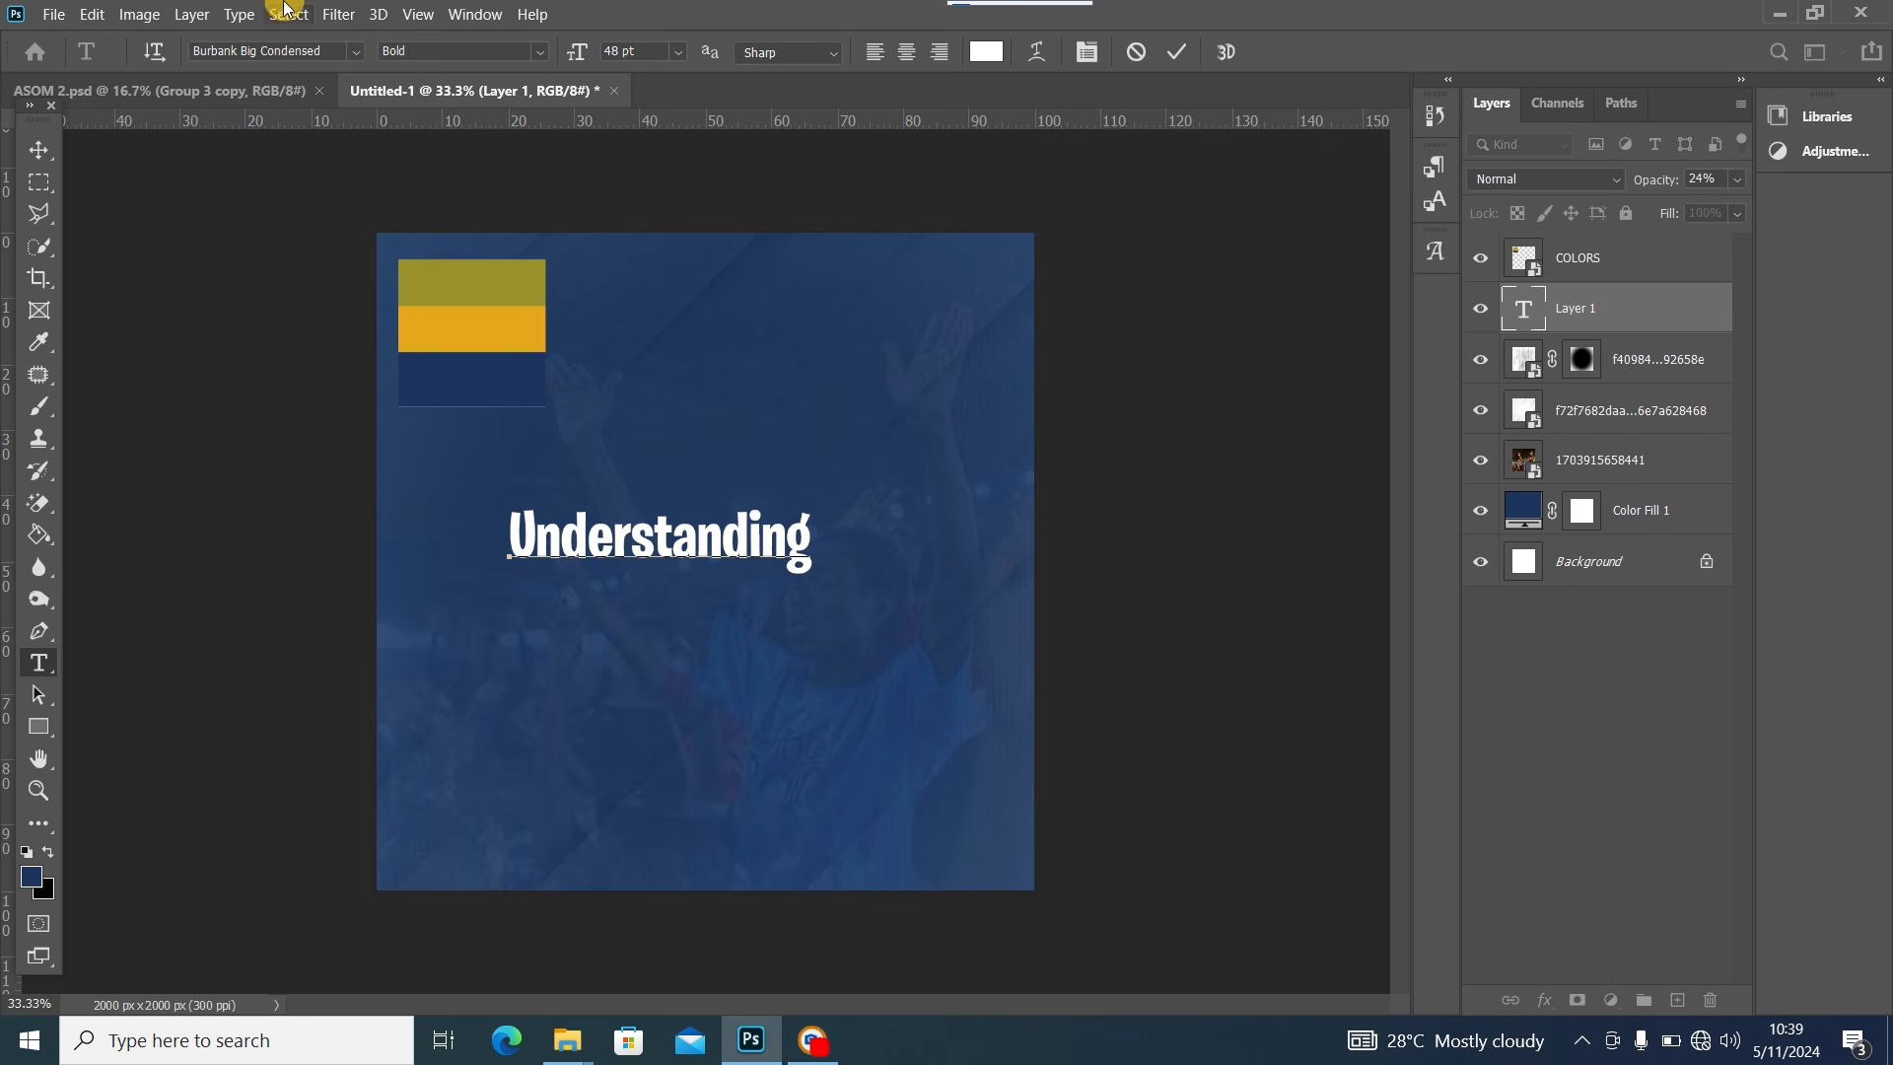
pyautogui.click(38, 147)
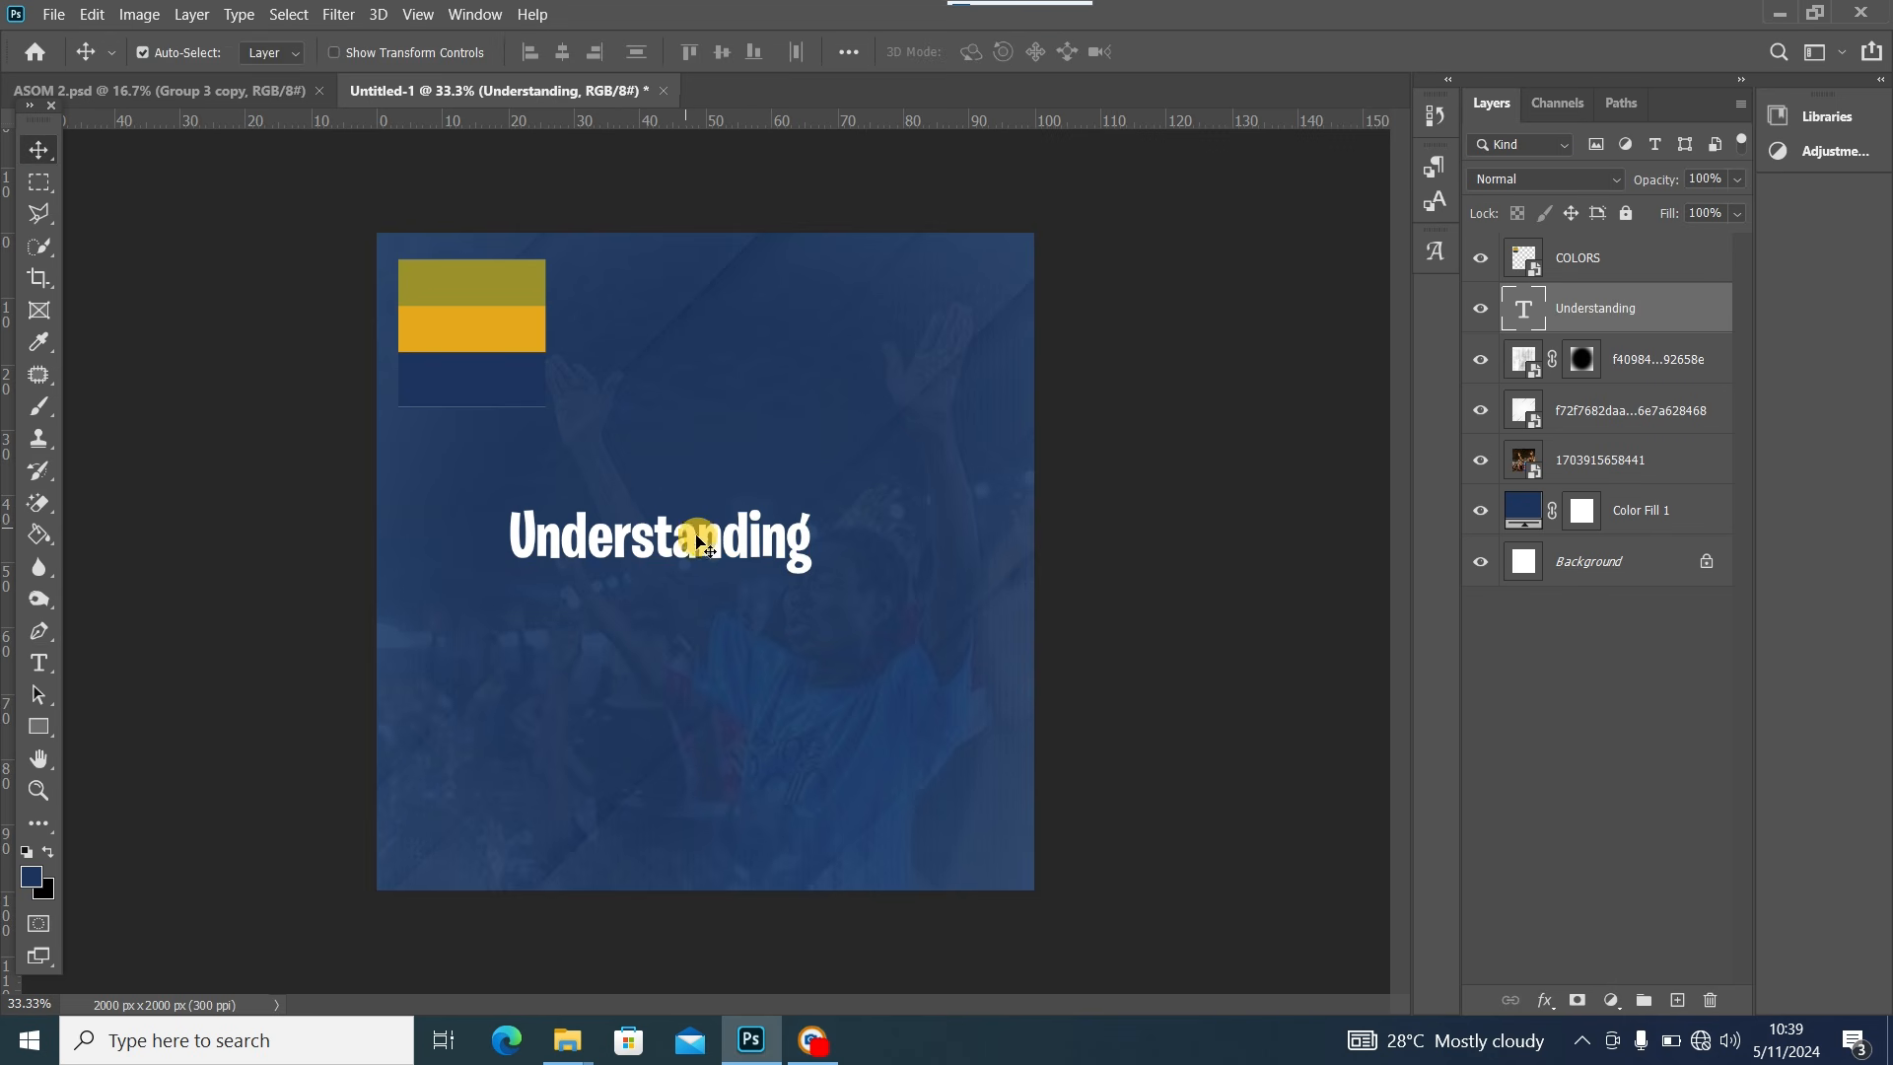
pyautogui.moveTo(702, 541); pyautogui.dragTo(737, 498)
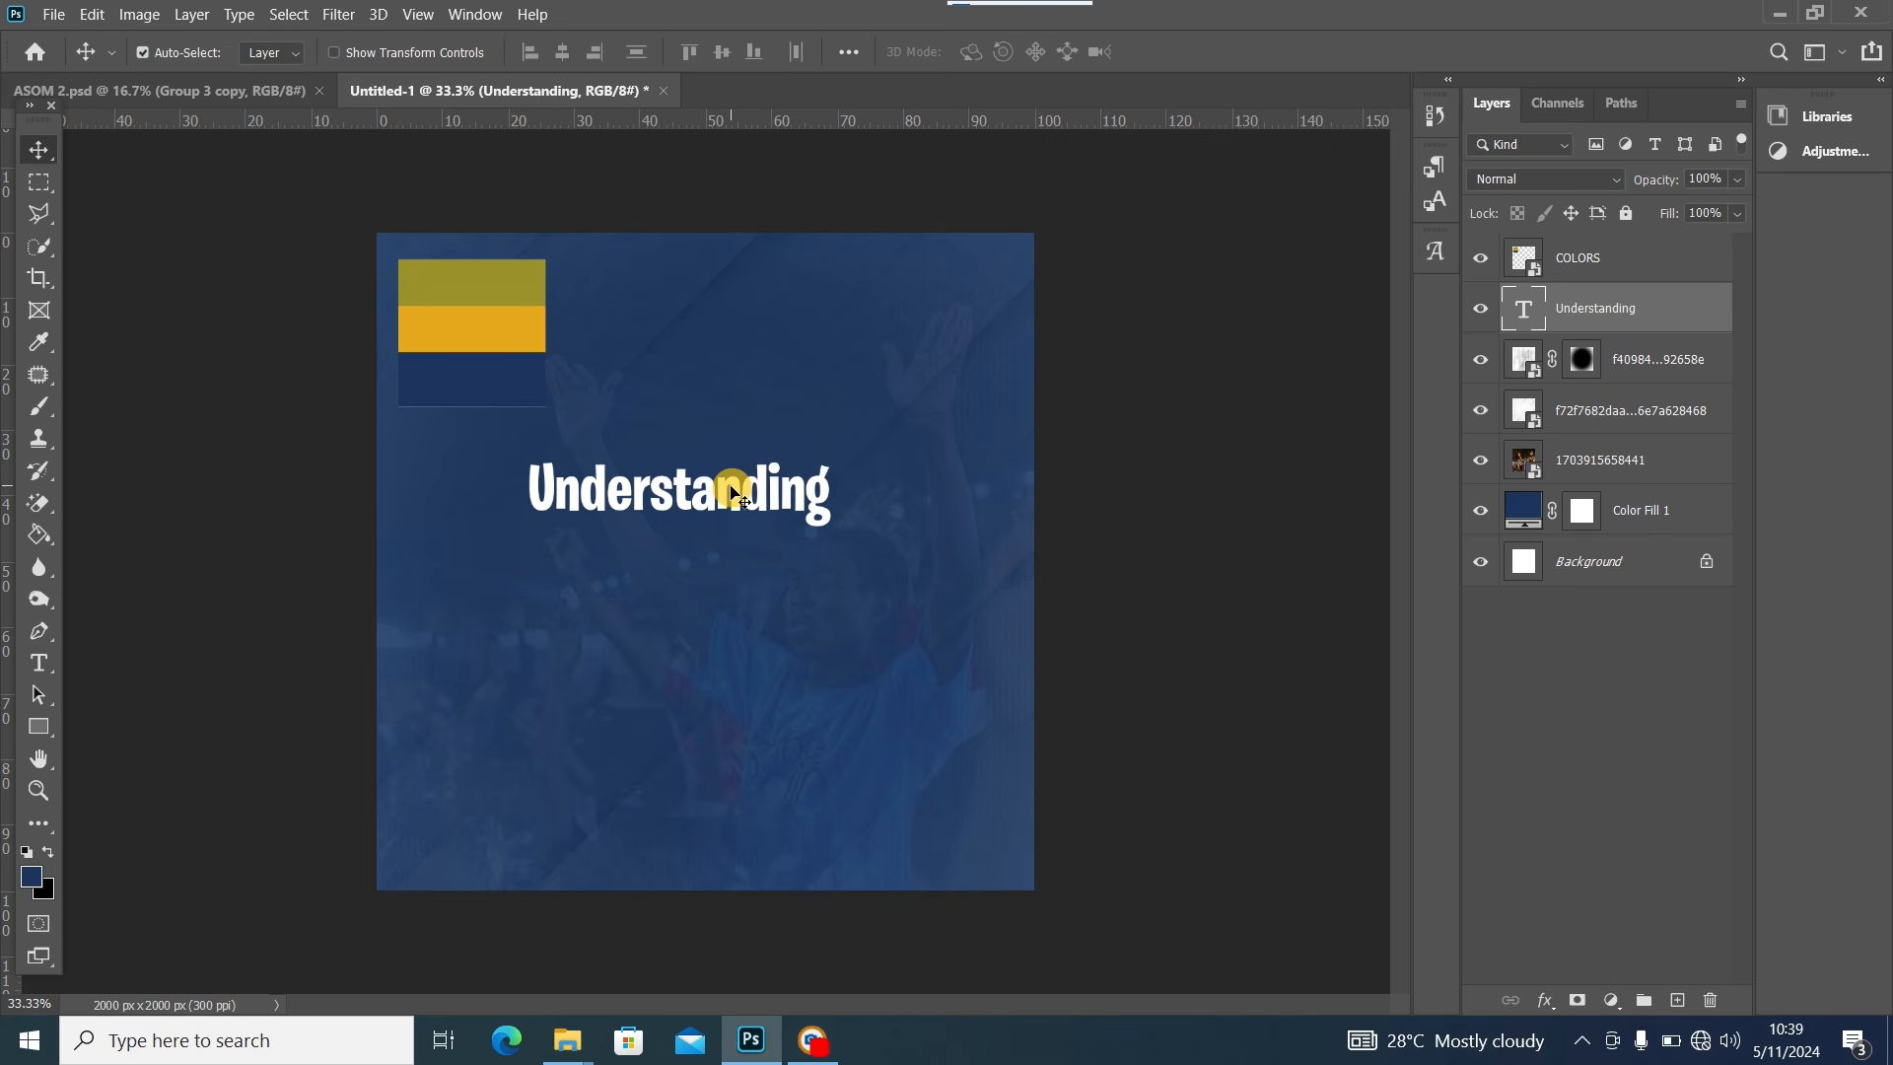
# Duplicate the Understanding text, place the copy directly below it, and change its wording to "THE TIMES"
pyautogui.hotkey('ctrl', 'j')
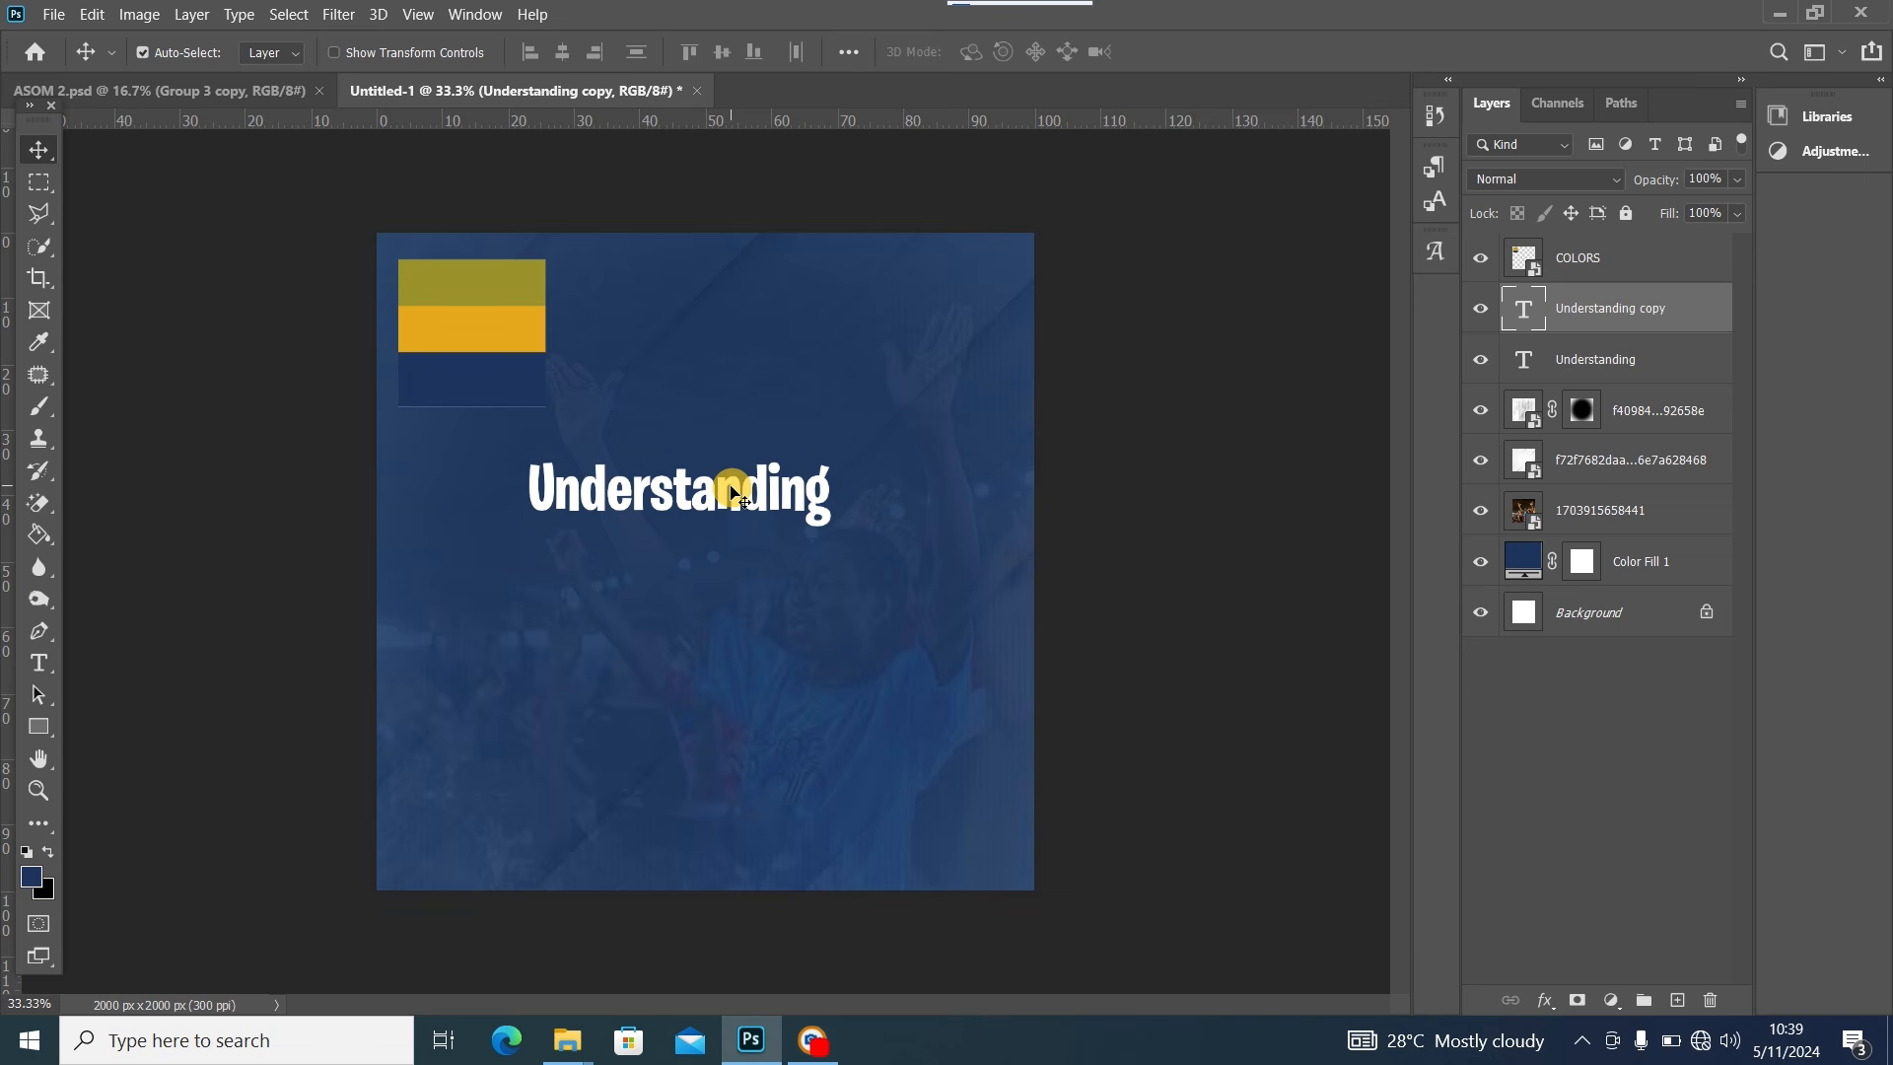
pyautogui.moveTo(739, 505); pyautogui.dragTo(730, 554)
pyautogui.doubleClick(732, 555)
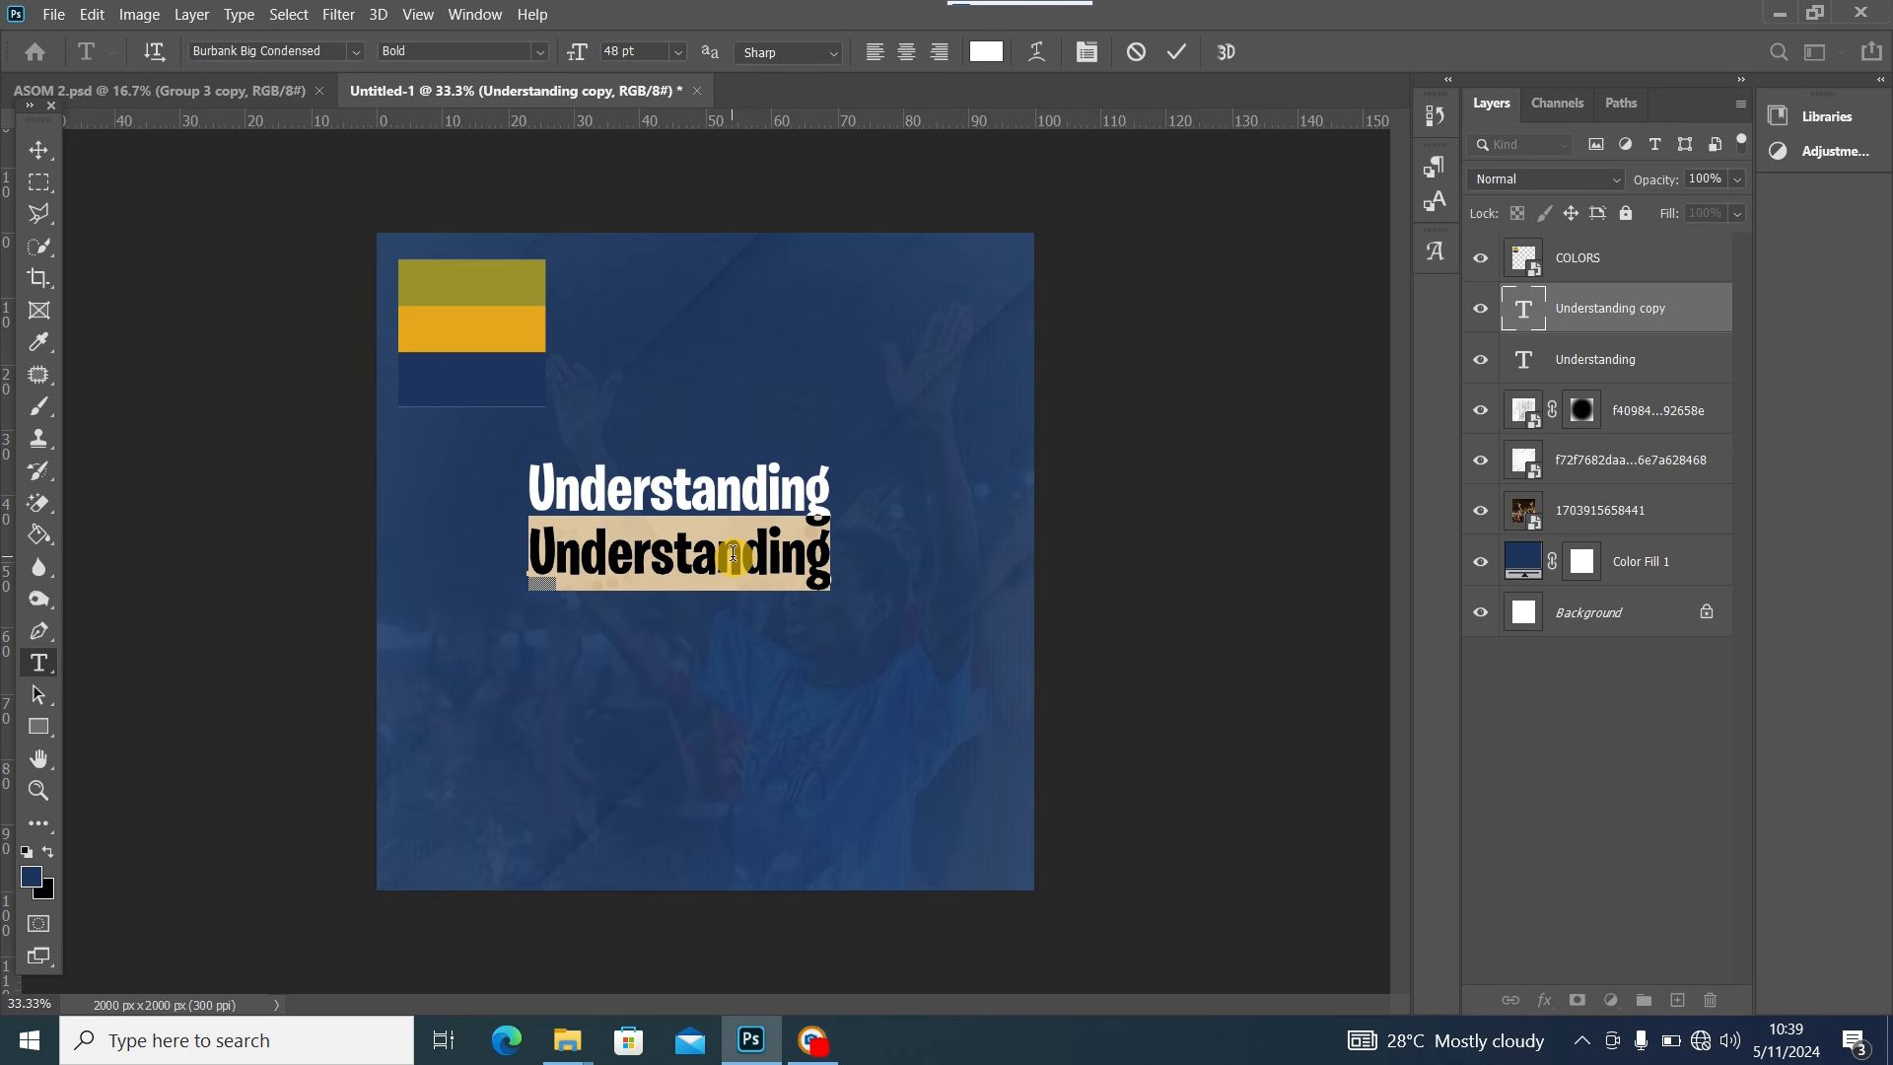
pyautogui.write('THE TIM ')
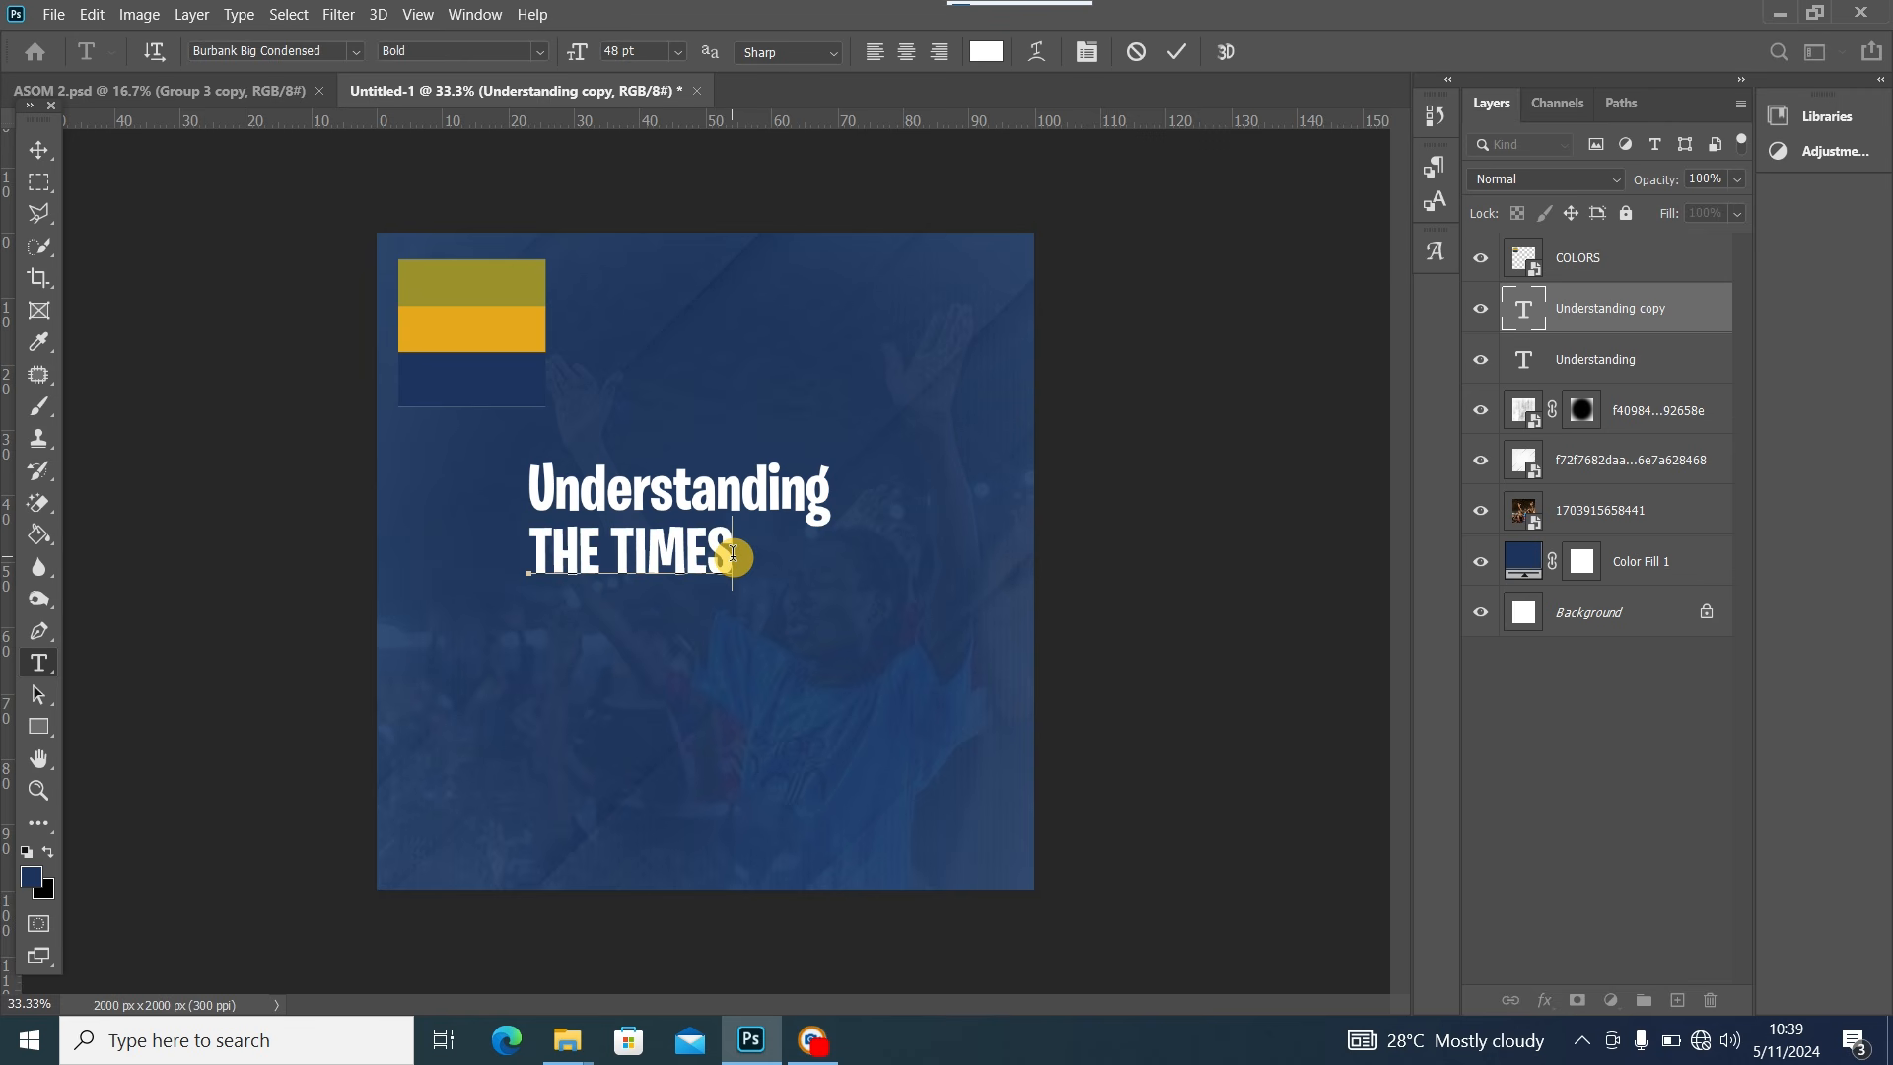
pyautogui.write('S')
pyautogui.click(40, 148)
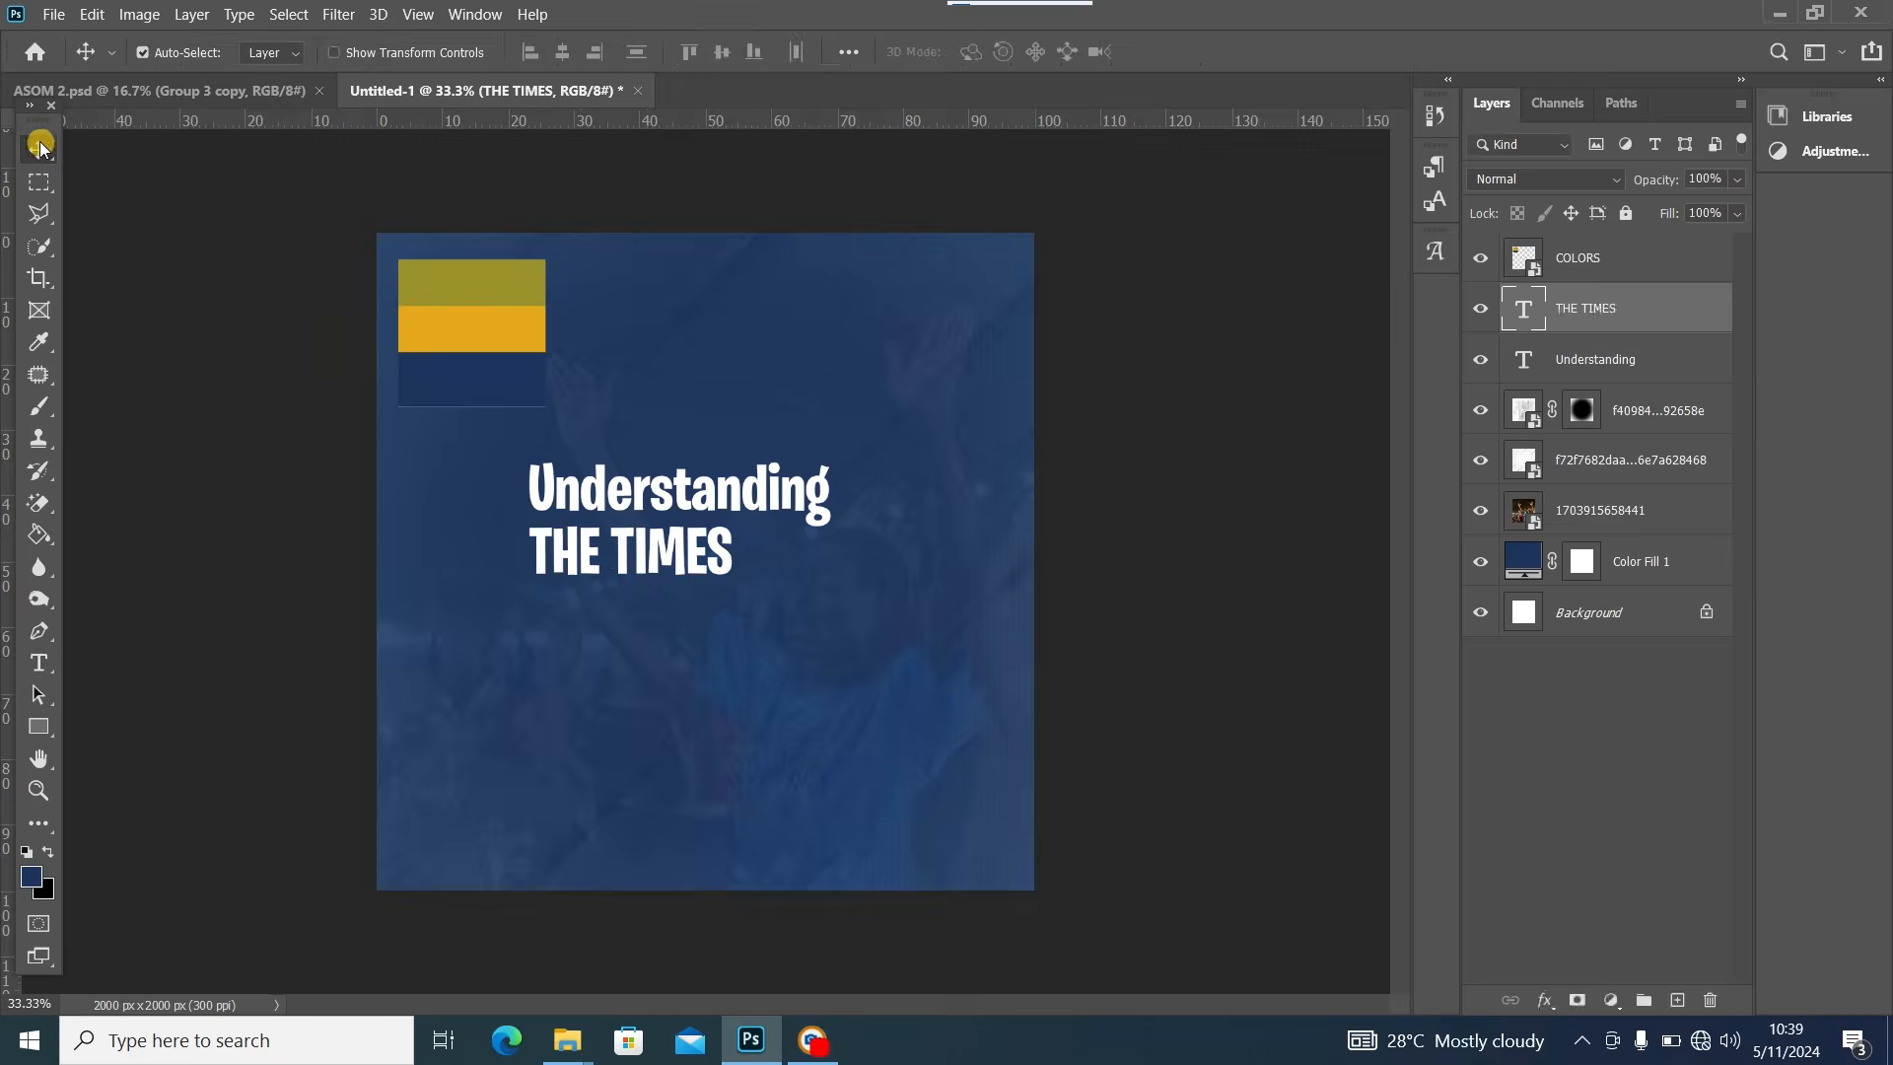
# Scale the THE TIMES text to about 131% and move it up close beneath Understanding
pyautogui.hotkey('ctrl', 't')
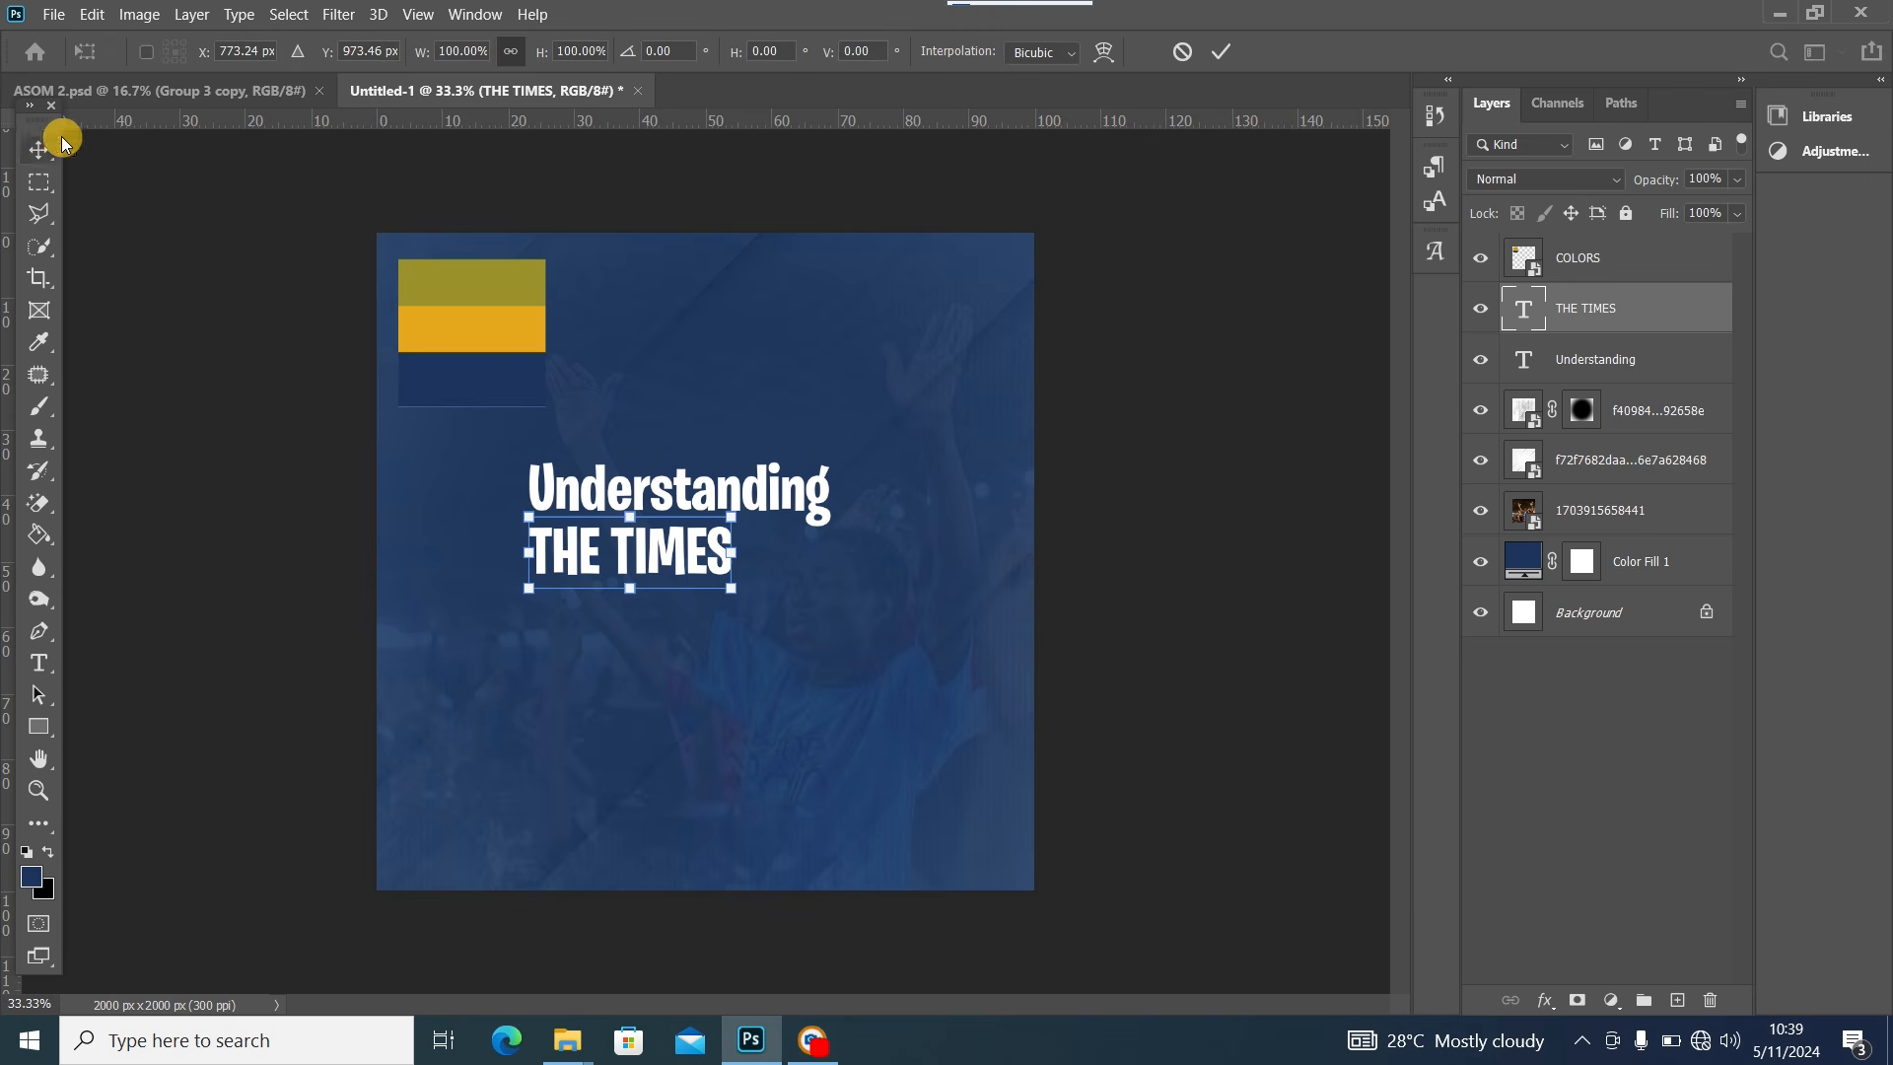
pyautogui.moveTo(731, 592); pyautogui.dragTo(786, 604)
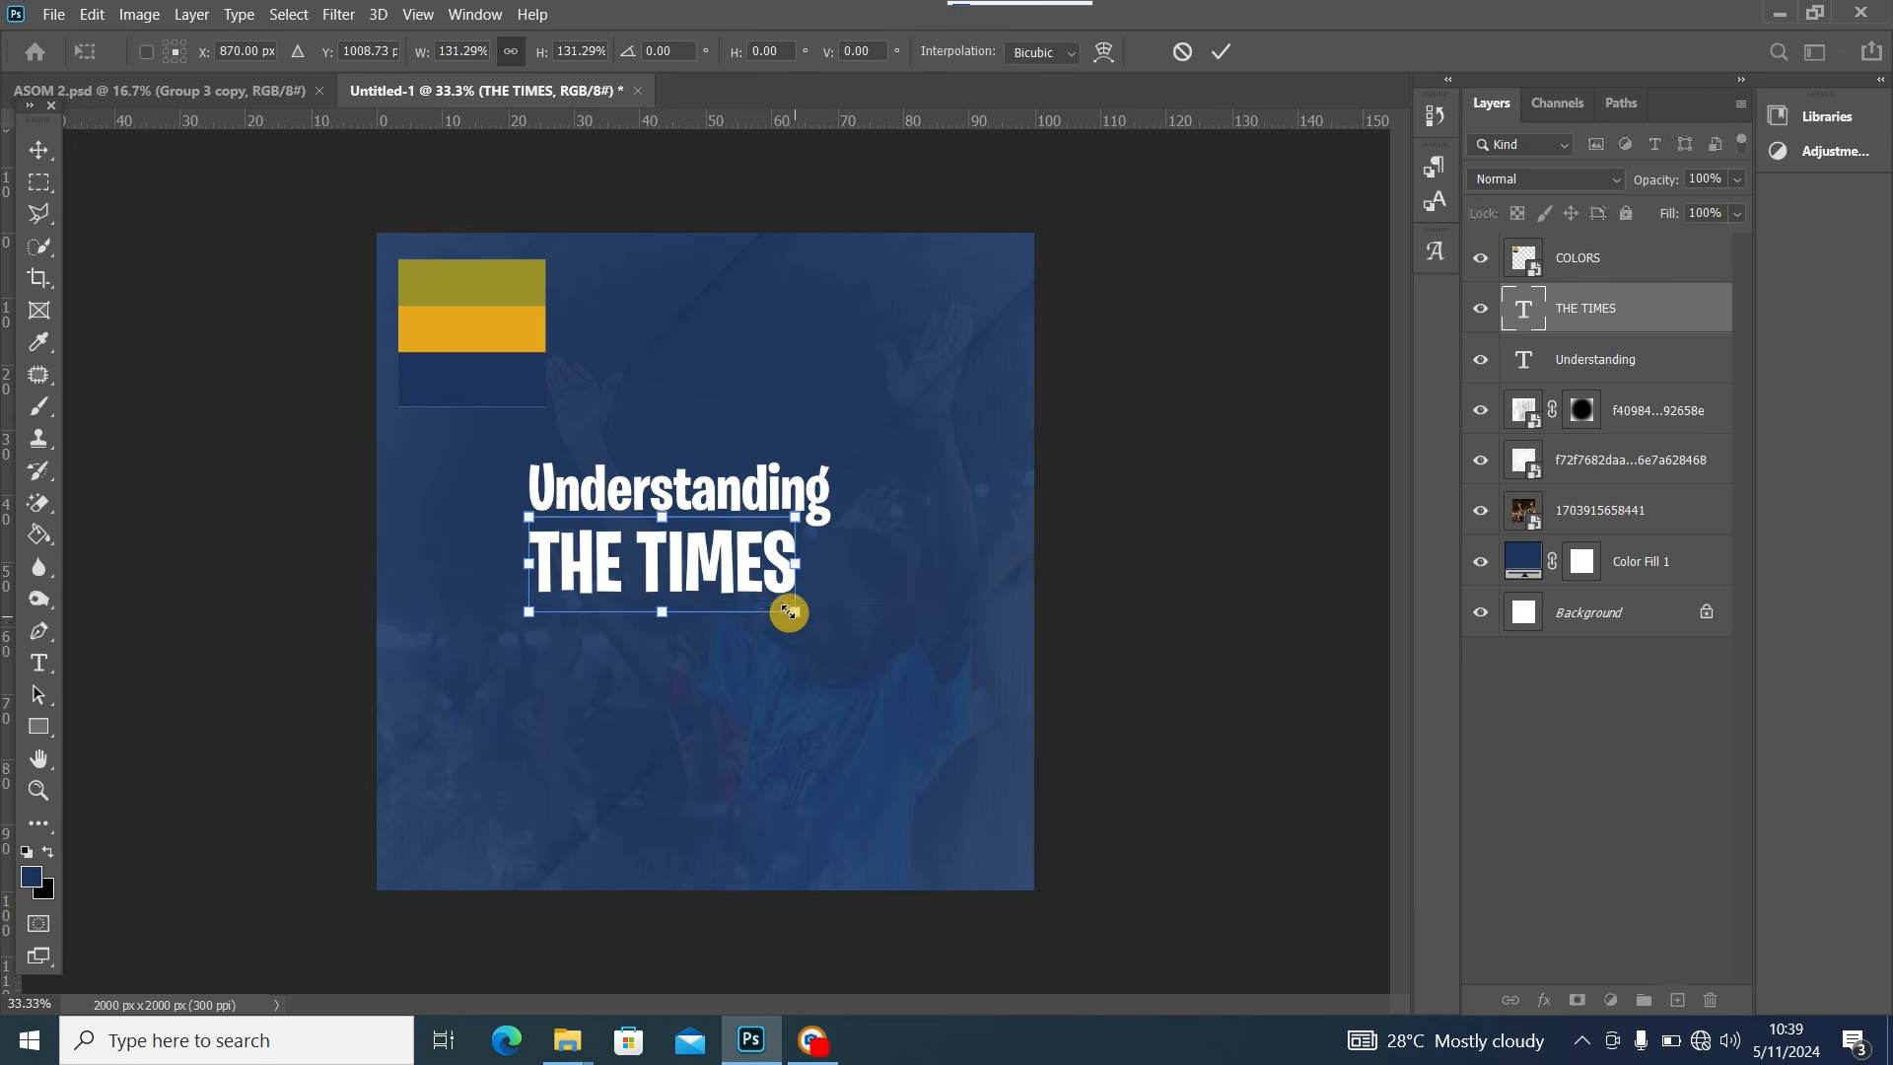
pyautogui.click(32, 146)
pyautogui.click(696, 555)
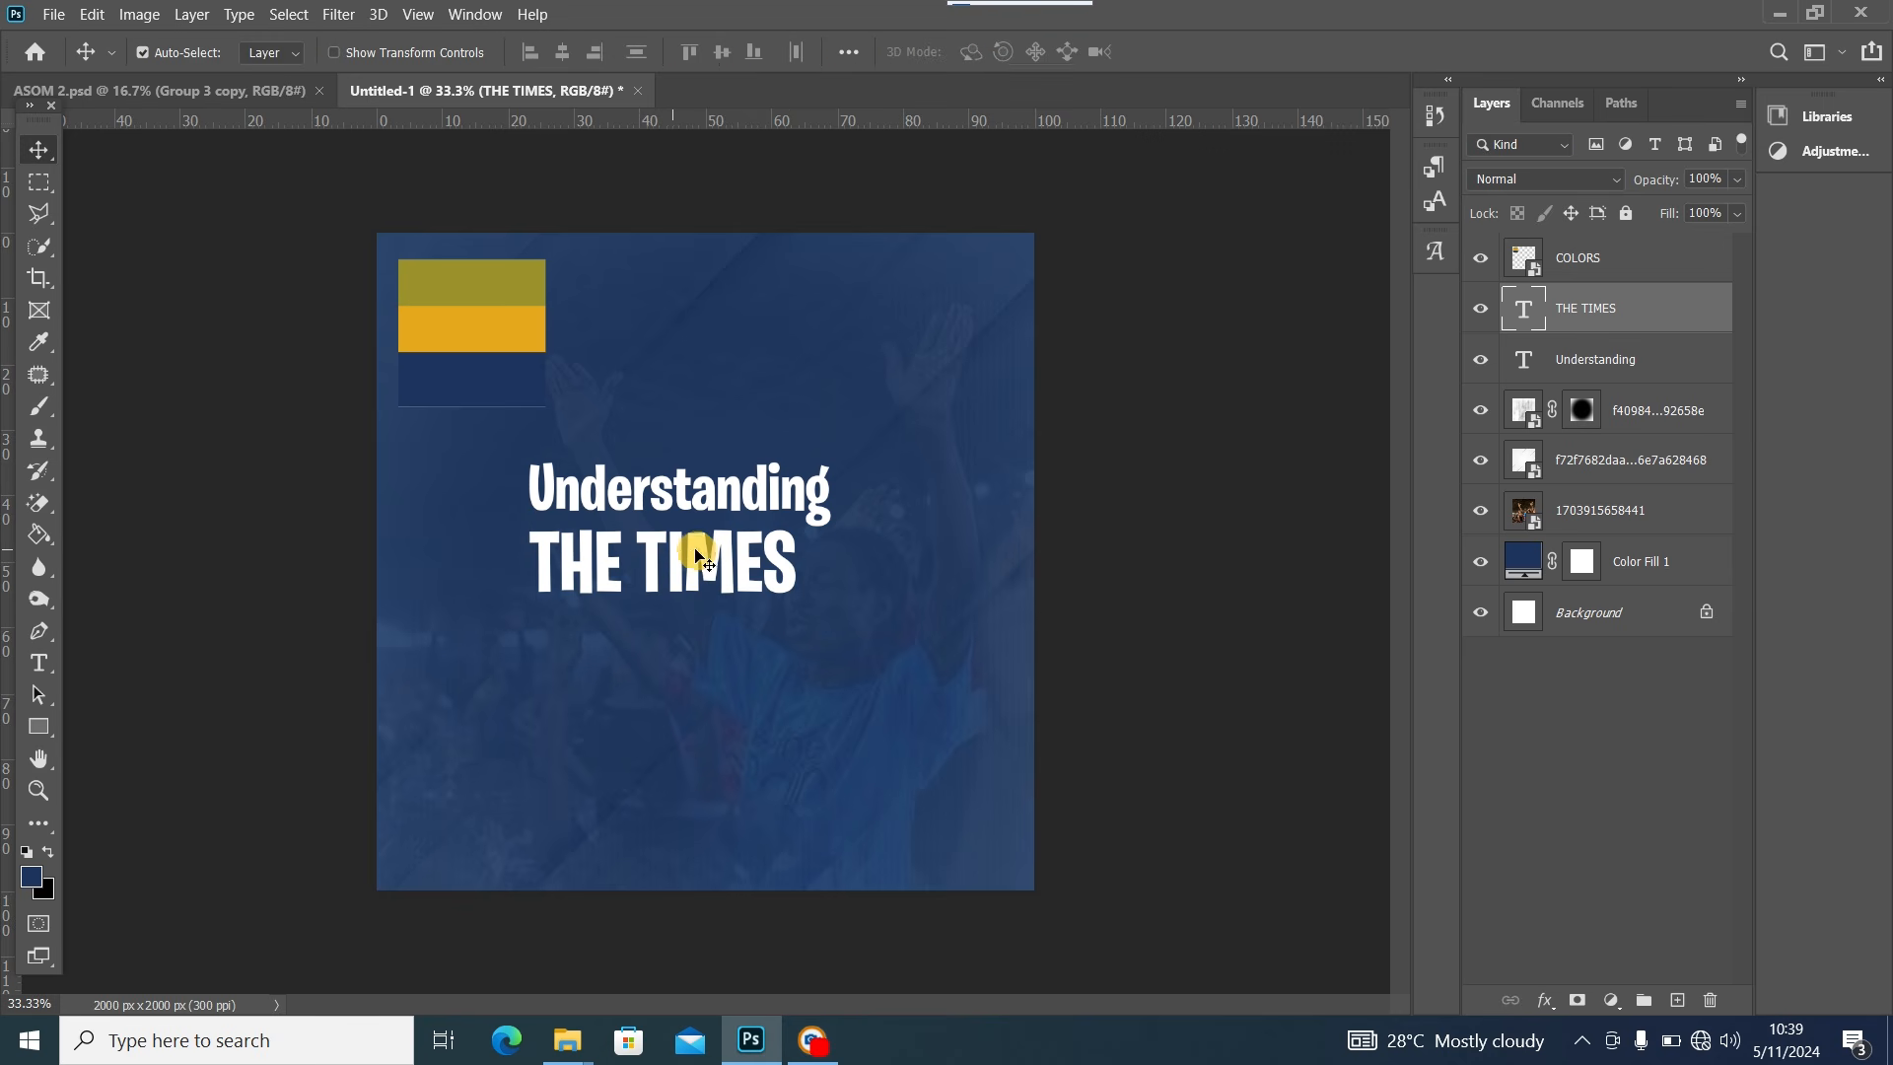
pyautogui.moveTo(706, 557); pyautogui.dragTo(706, 545)
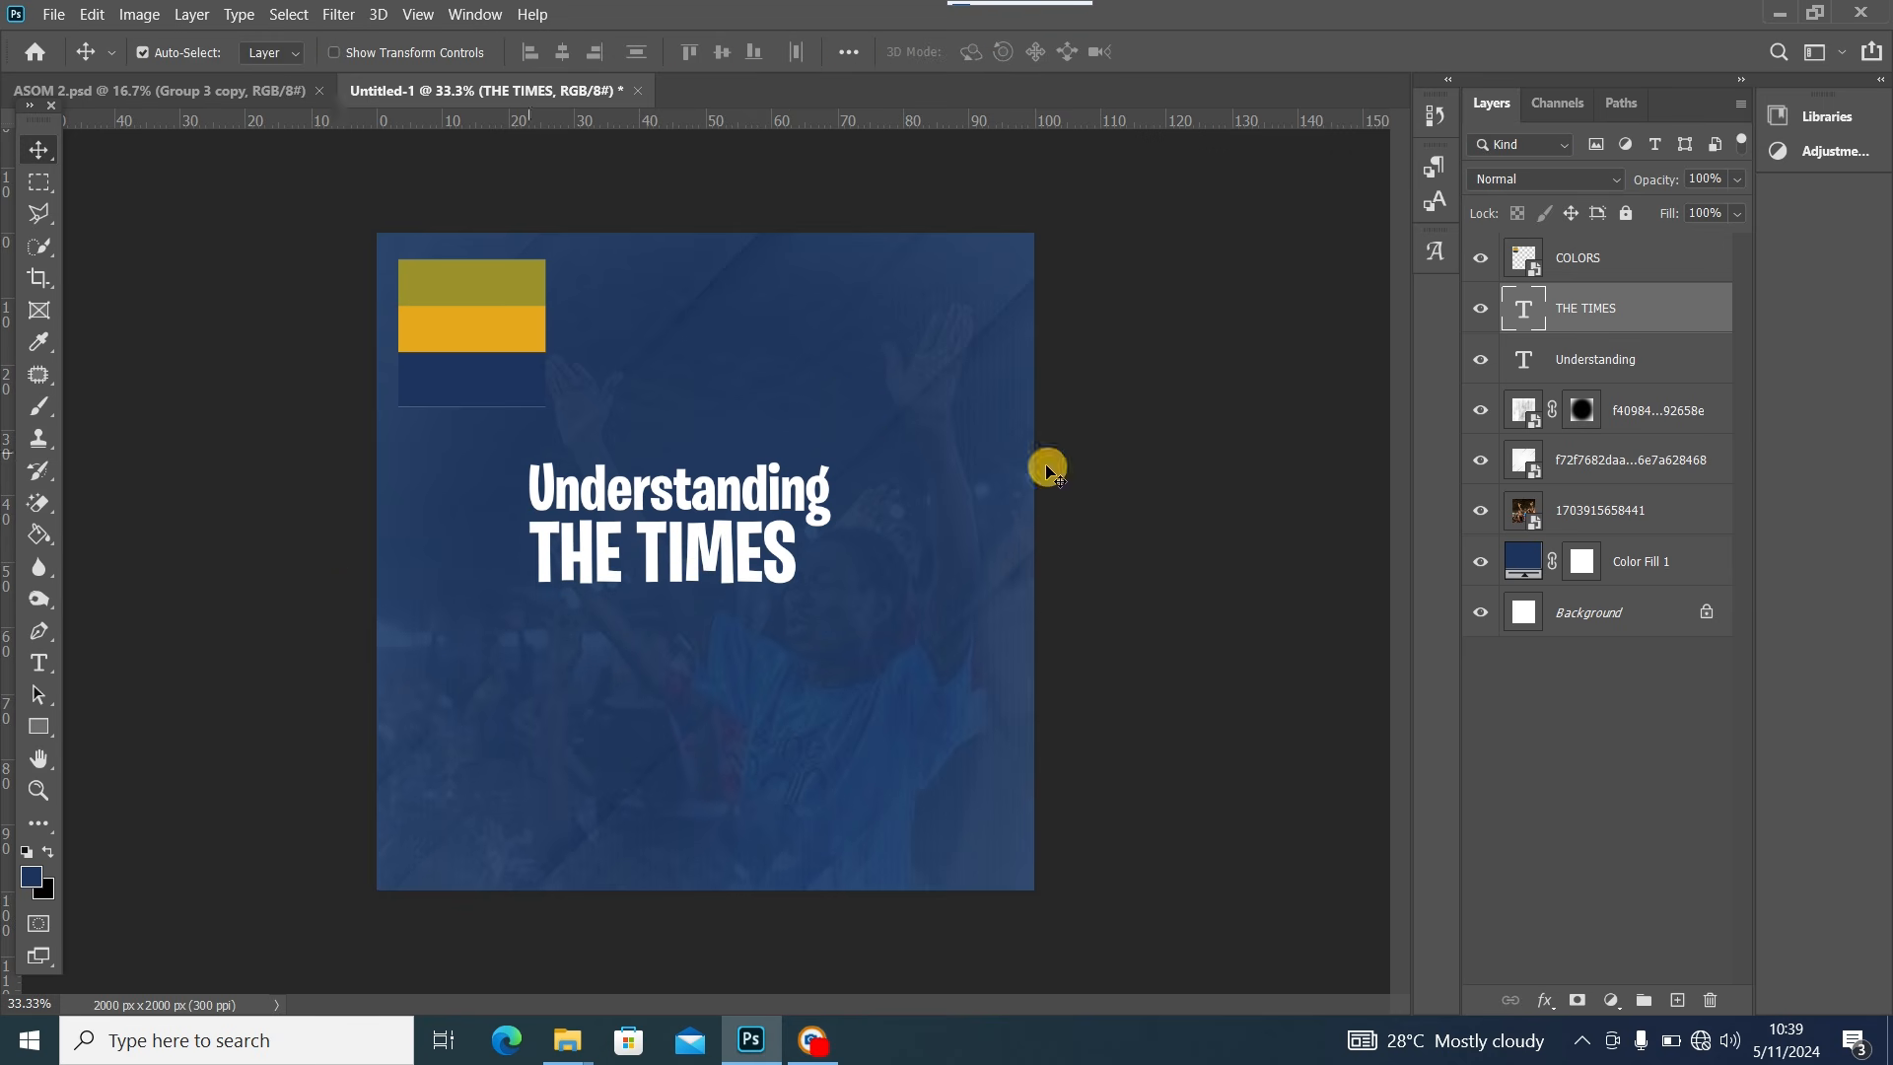
# Rotate the Understanding and THE TIMES text layers together to about -4° and shift them slightly right and down
pyautogui.keyDown('ctrl'); pyautogui.click(1660, 361); pyautogui.keyUp('ctrl')
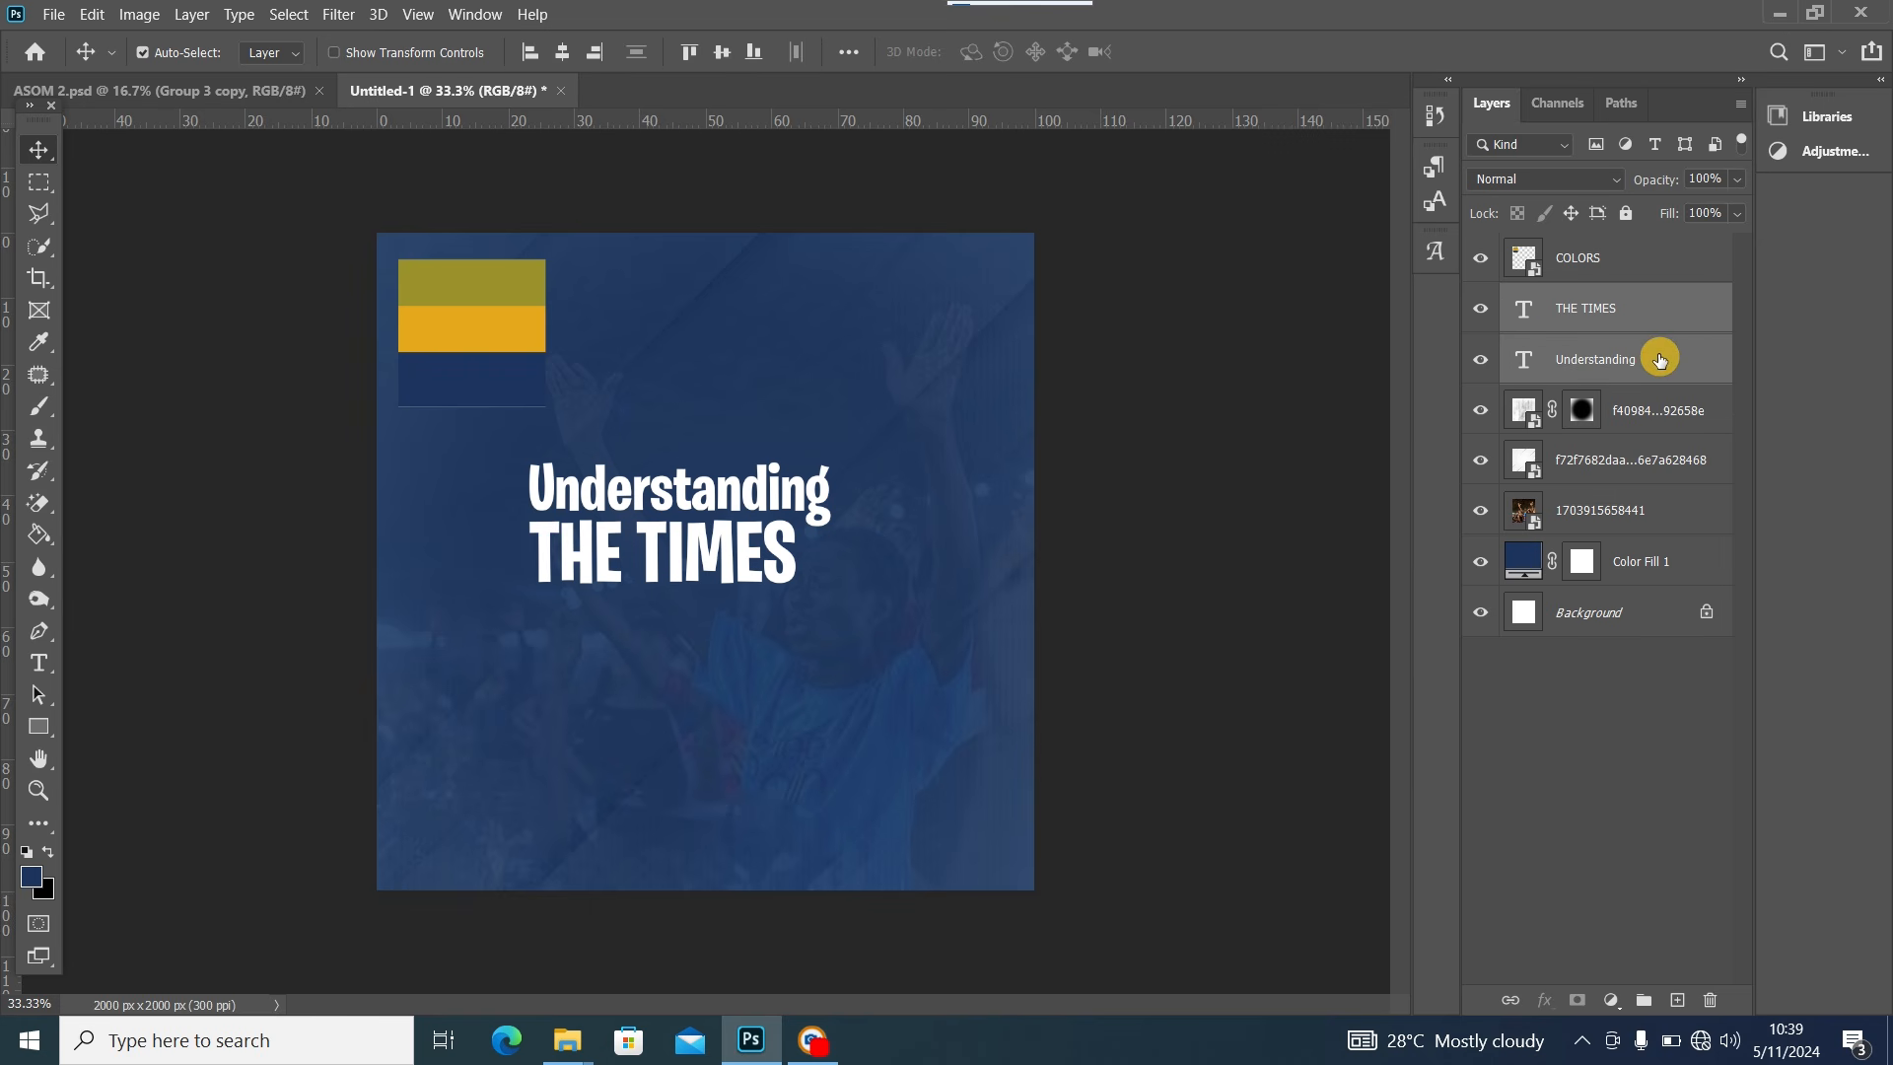
pyautogui.hotkey('ctrl', 't')
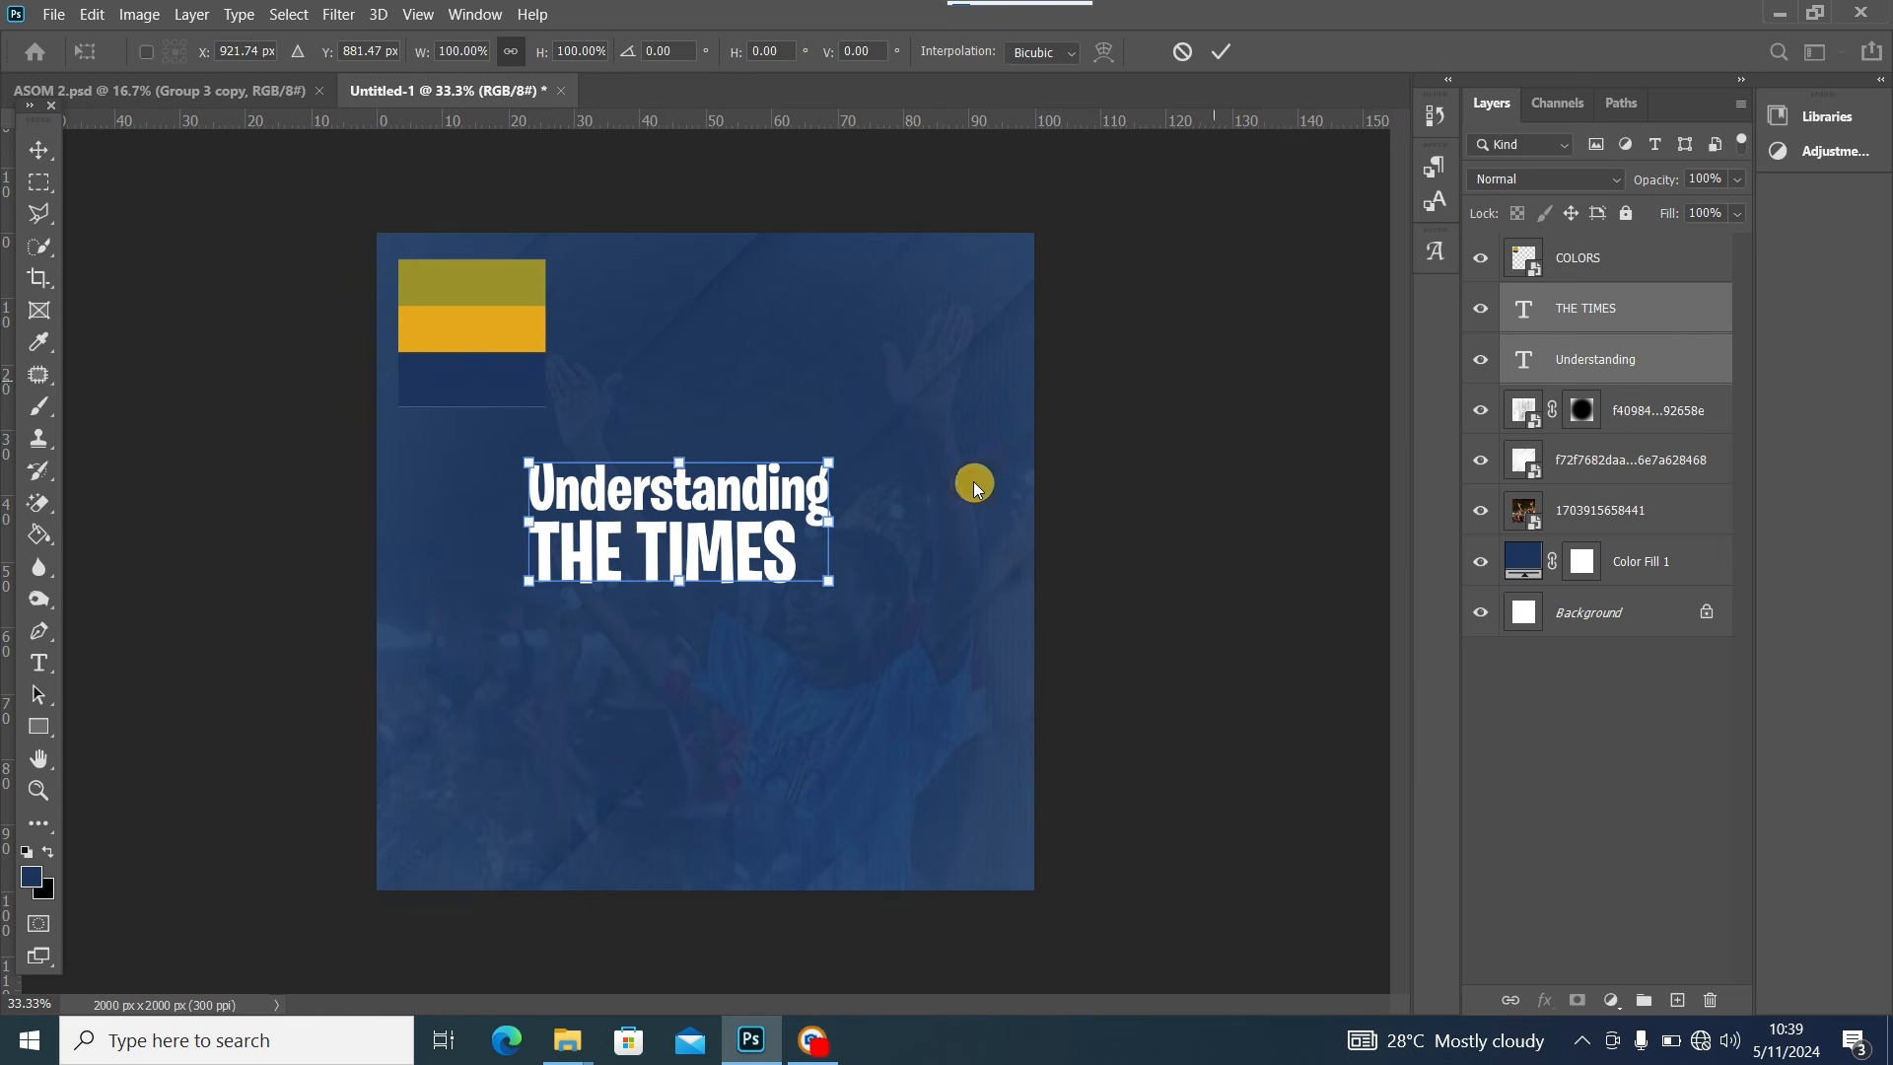
pyautogui.moveTo(895, 533); pyautogui.dragTo(895, 514)
pyautogui.moveTo(735, 557); pyautogui.dragTo(780, 566)
pyautogui.moveTo(955, 548); pyautogui.dragTo(957, 541)
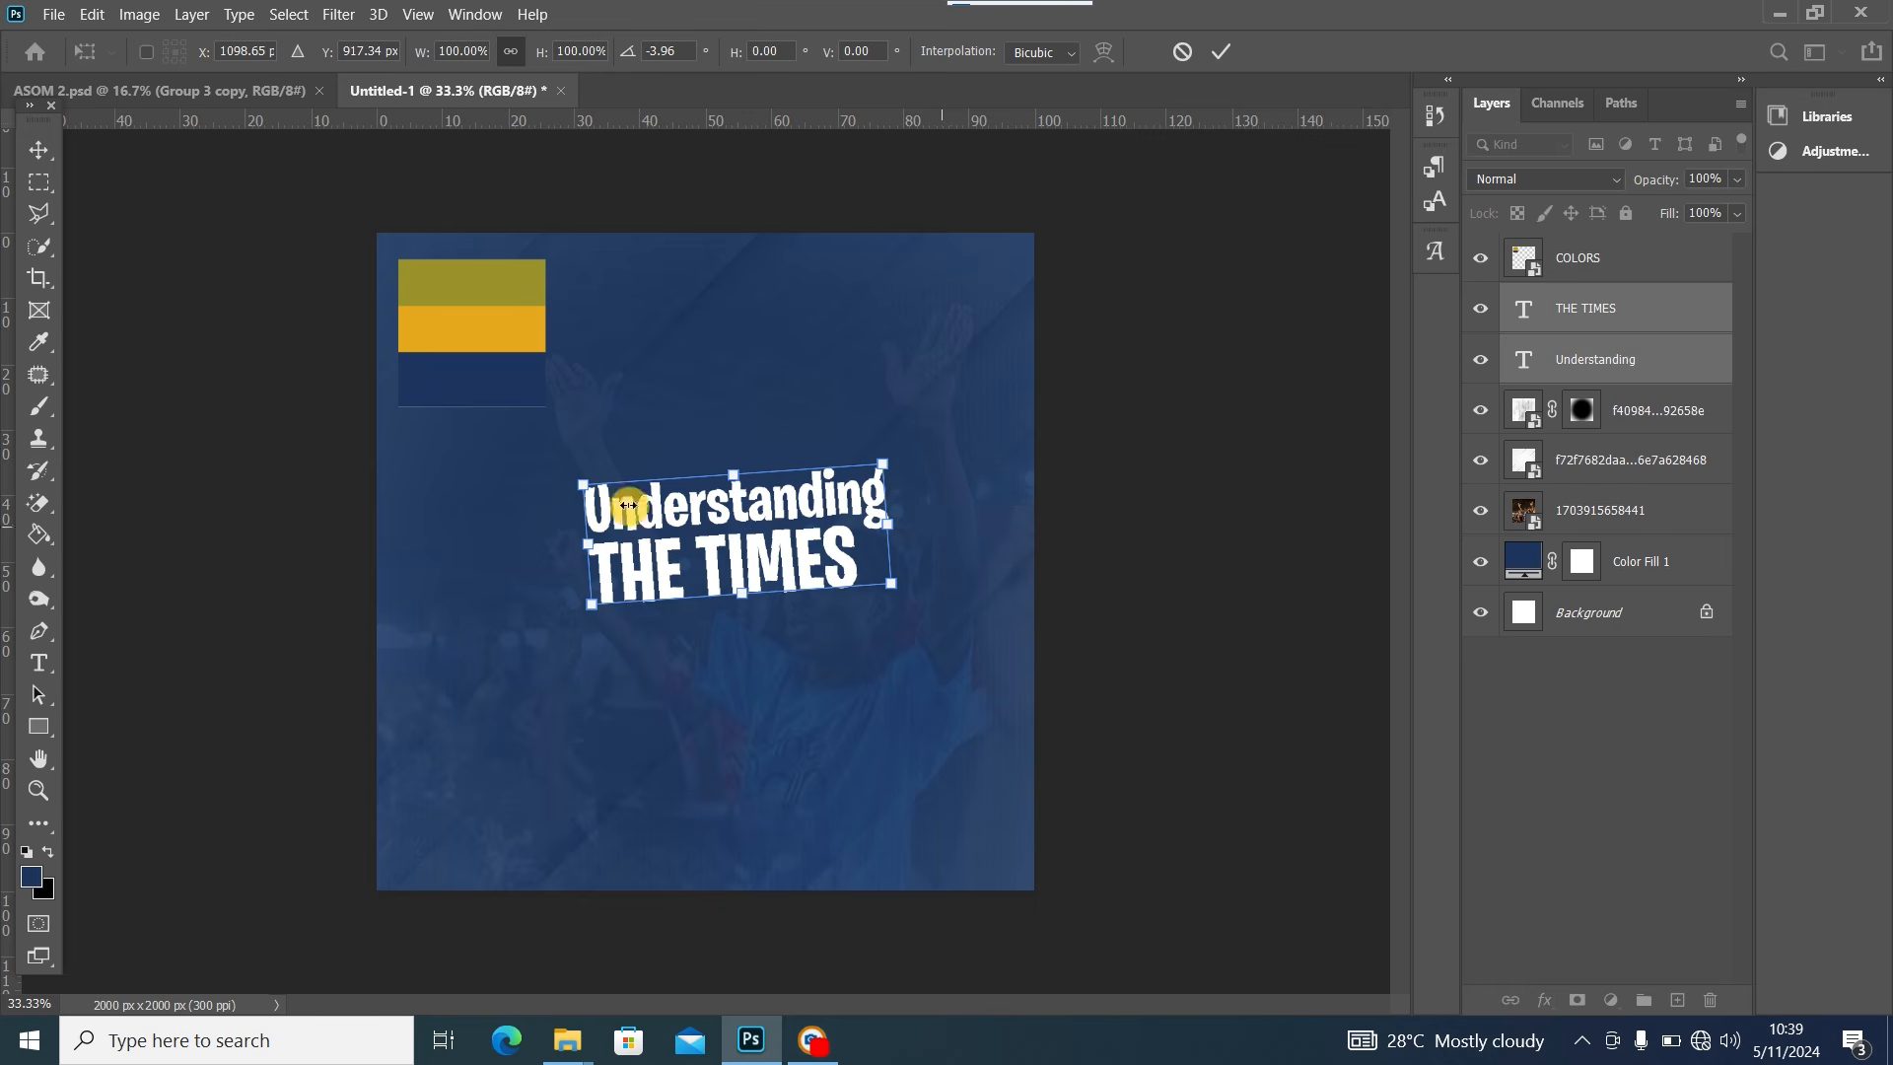
pyautogui.click(35, 149)
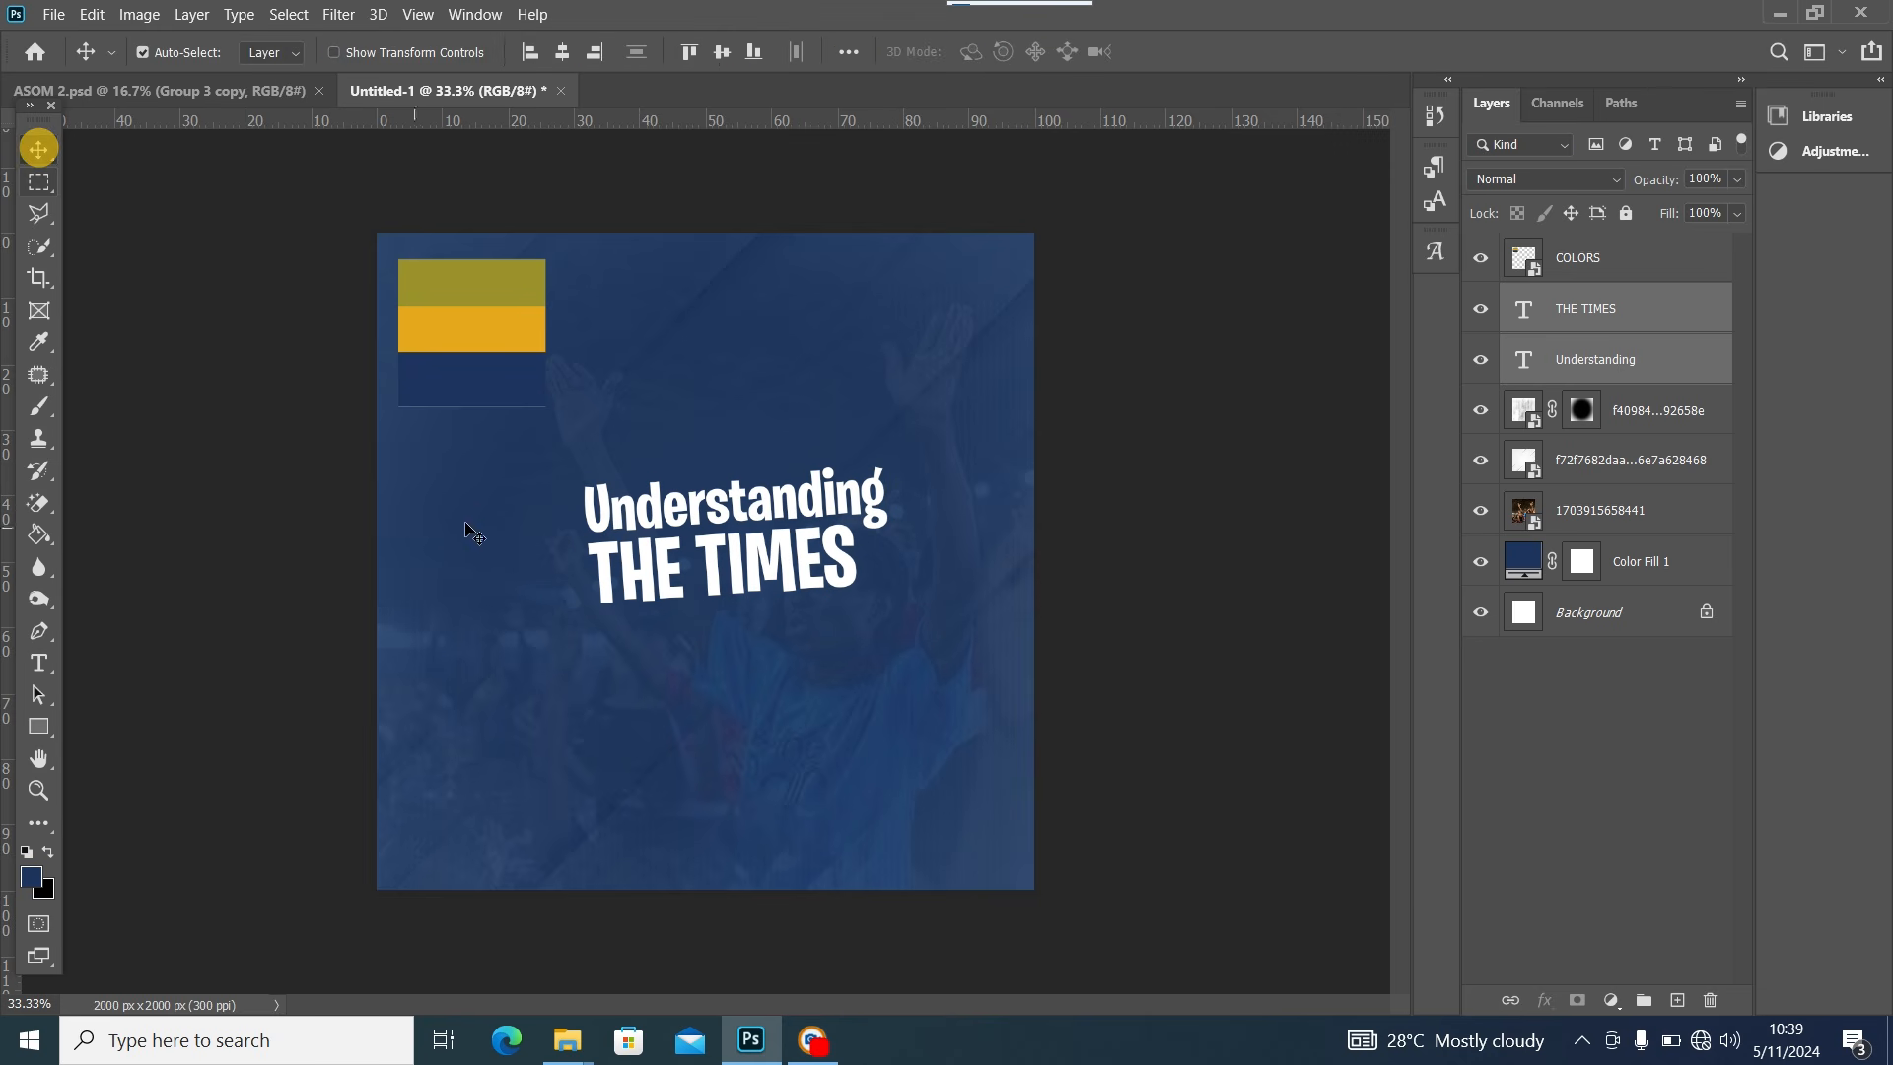
# Check the clock in ASOM 2.psd, and in Untitled-1 draw a 450 px circle over the title's start with no fill and a 29.24 px white stroke
pyautogui.click(329, 108)
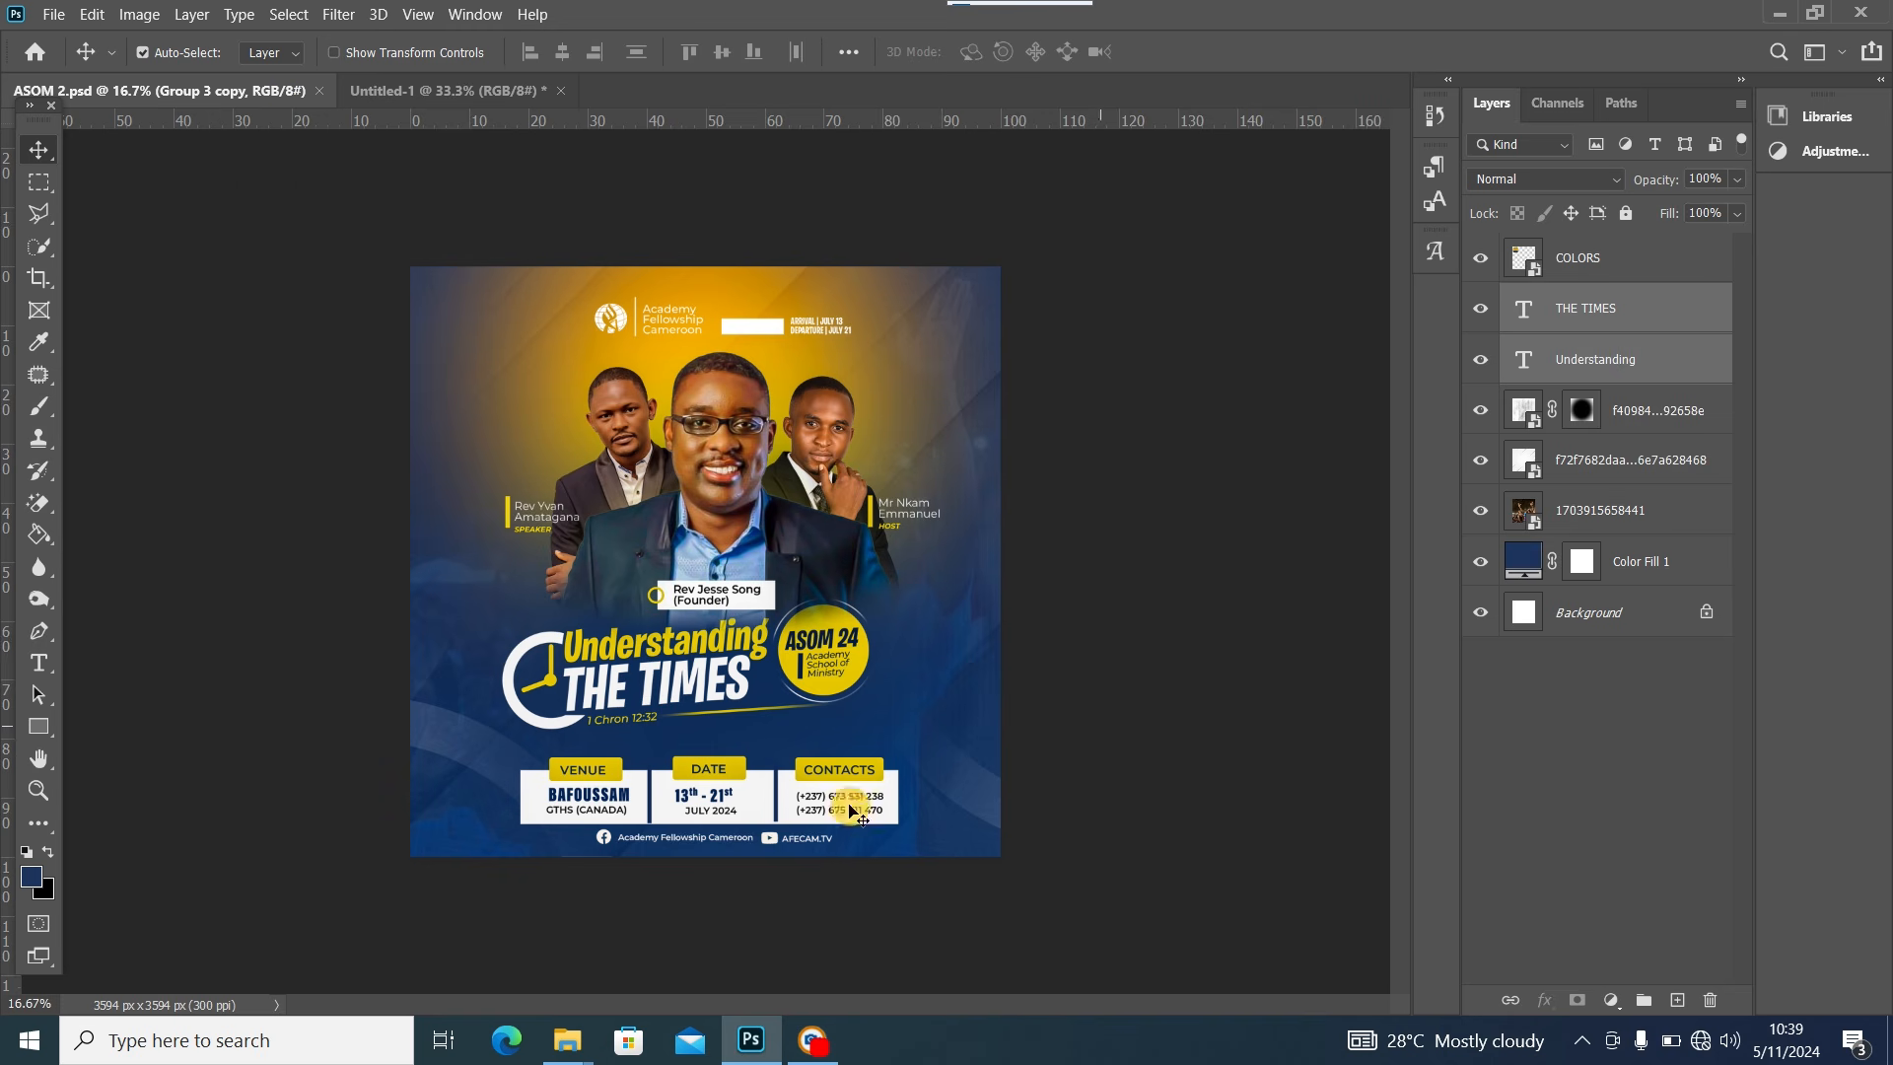
pyautogui.click(527, 670)
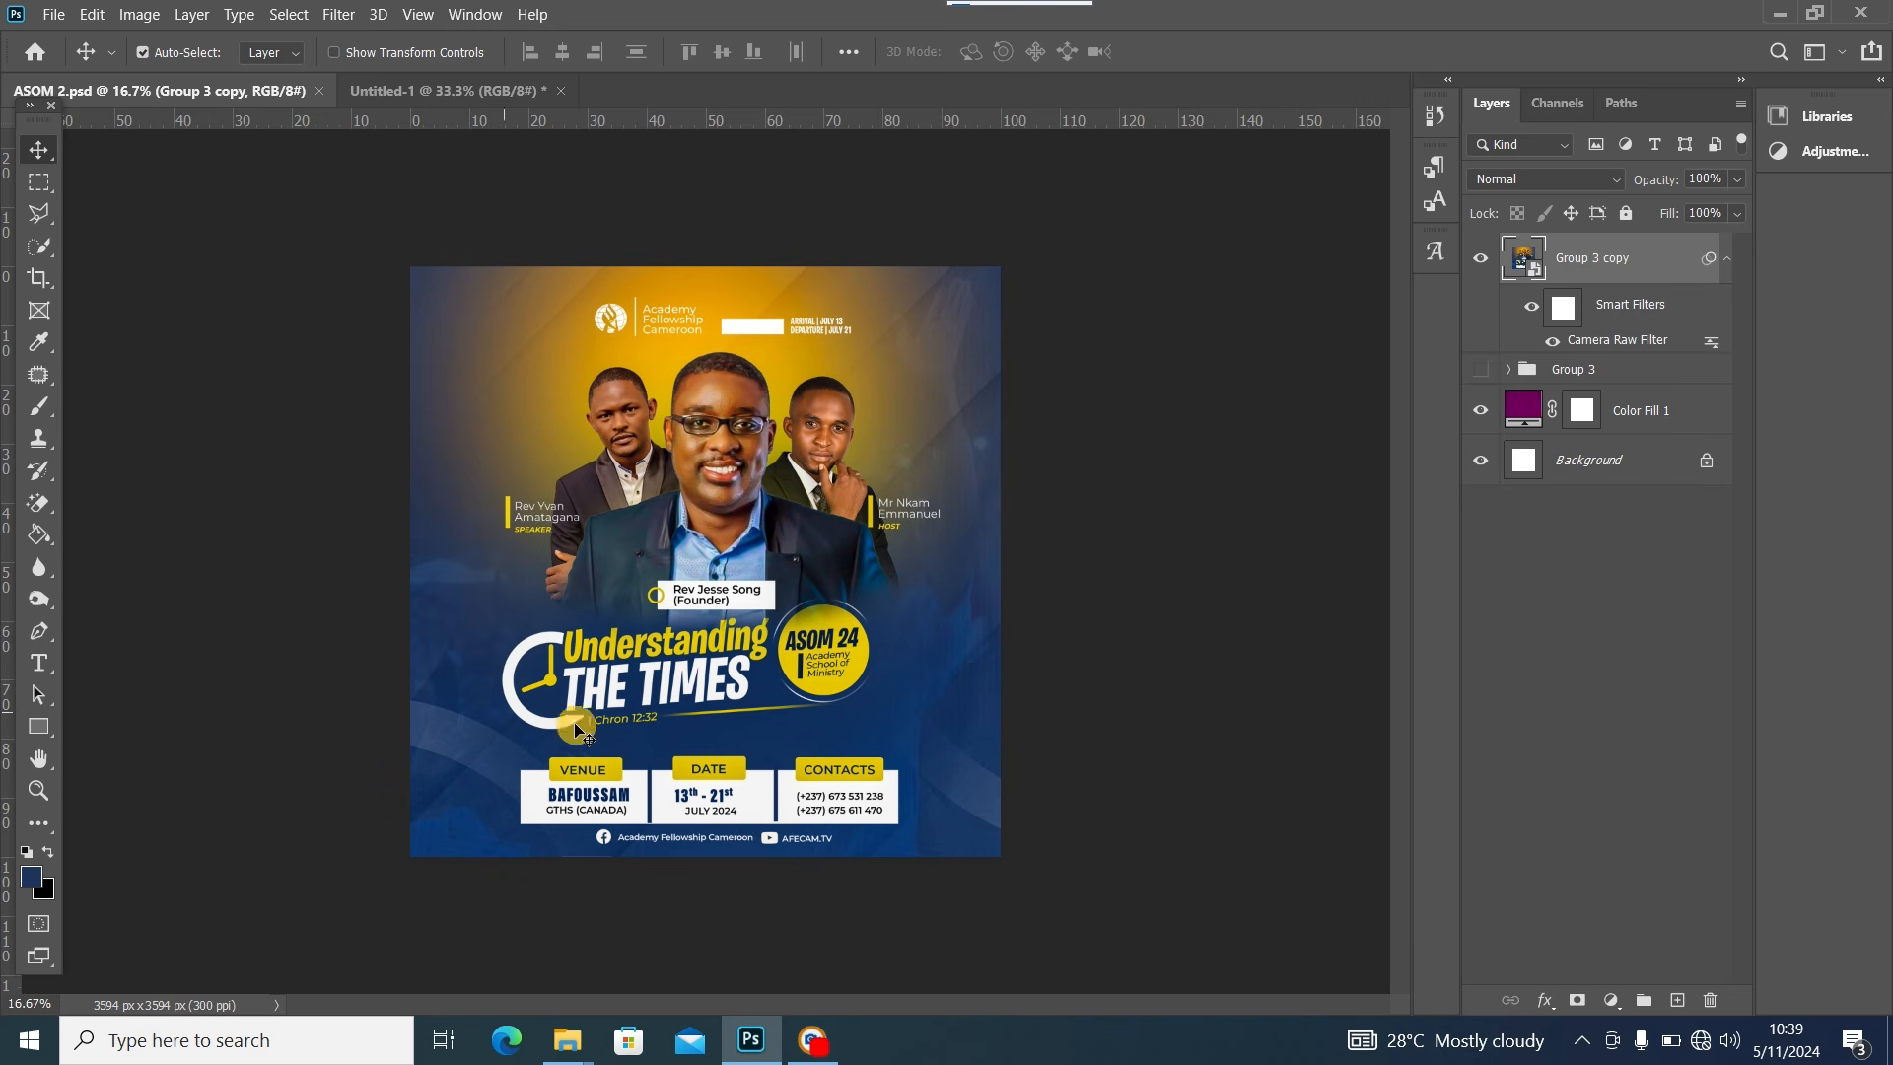
pyautogui.click(451, 90)
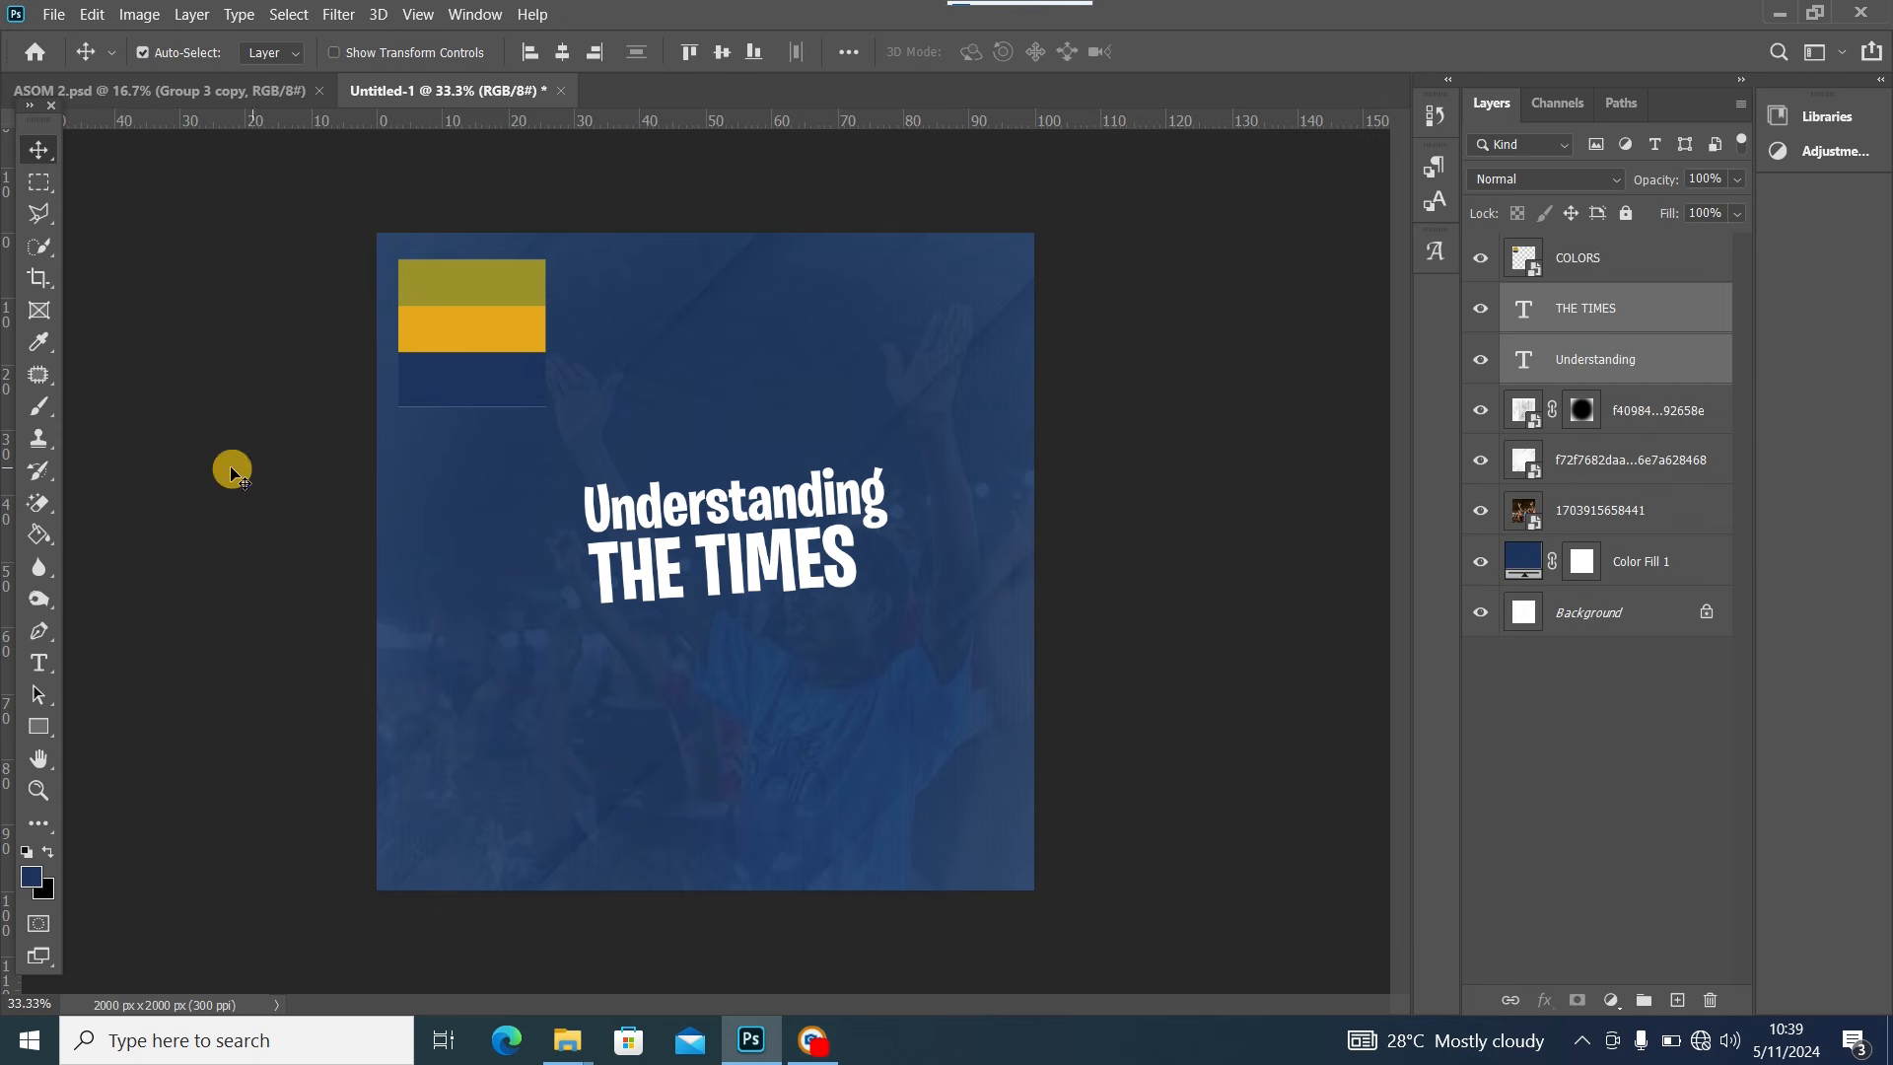
pyautogui.click(38, 727)
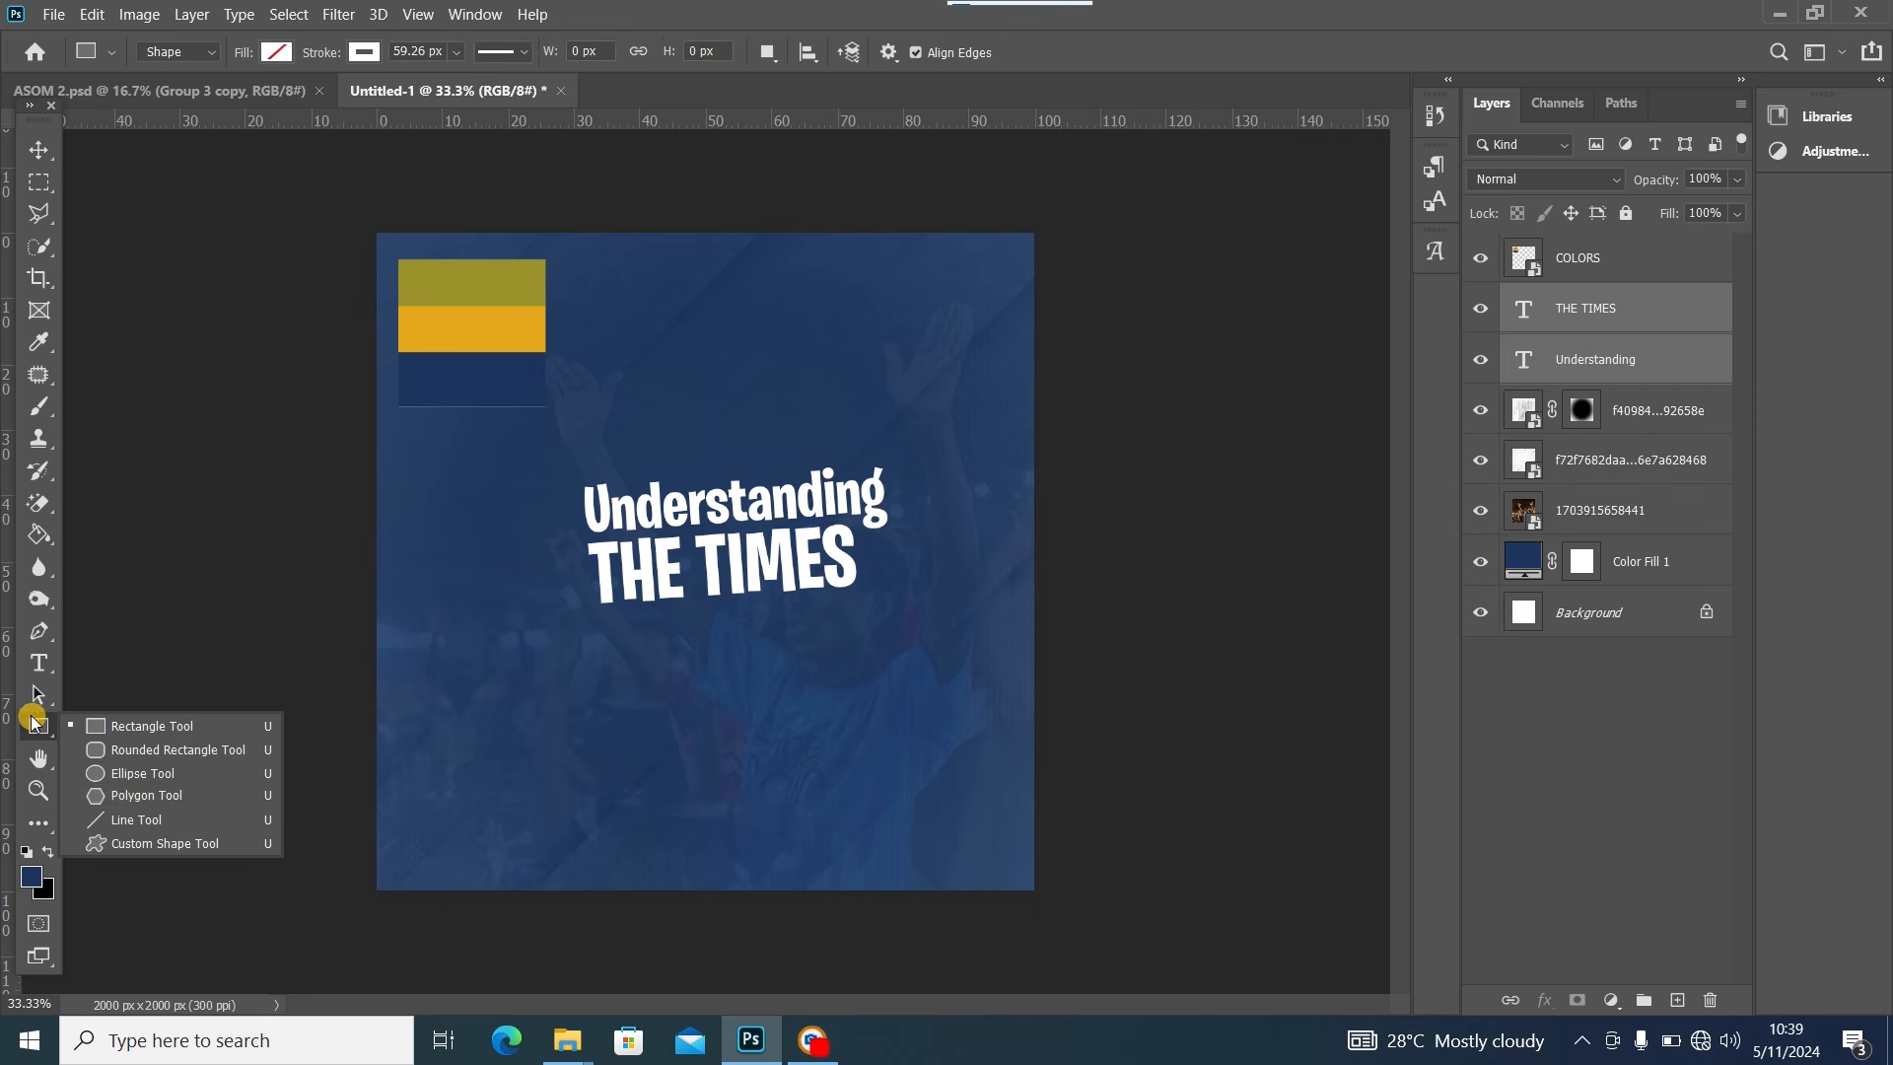
pyautogui.click(138, 781)
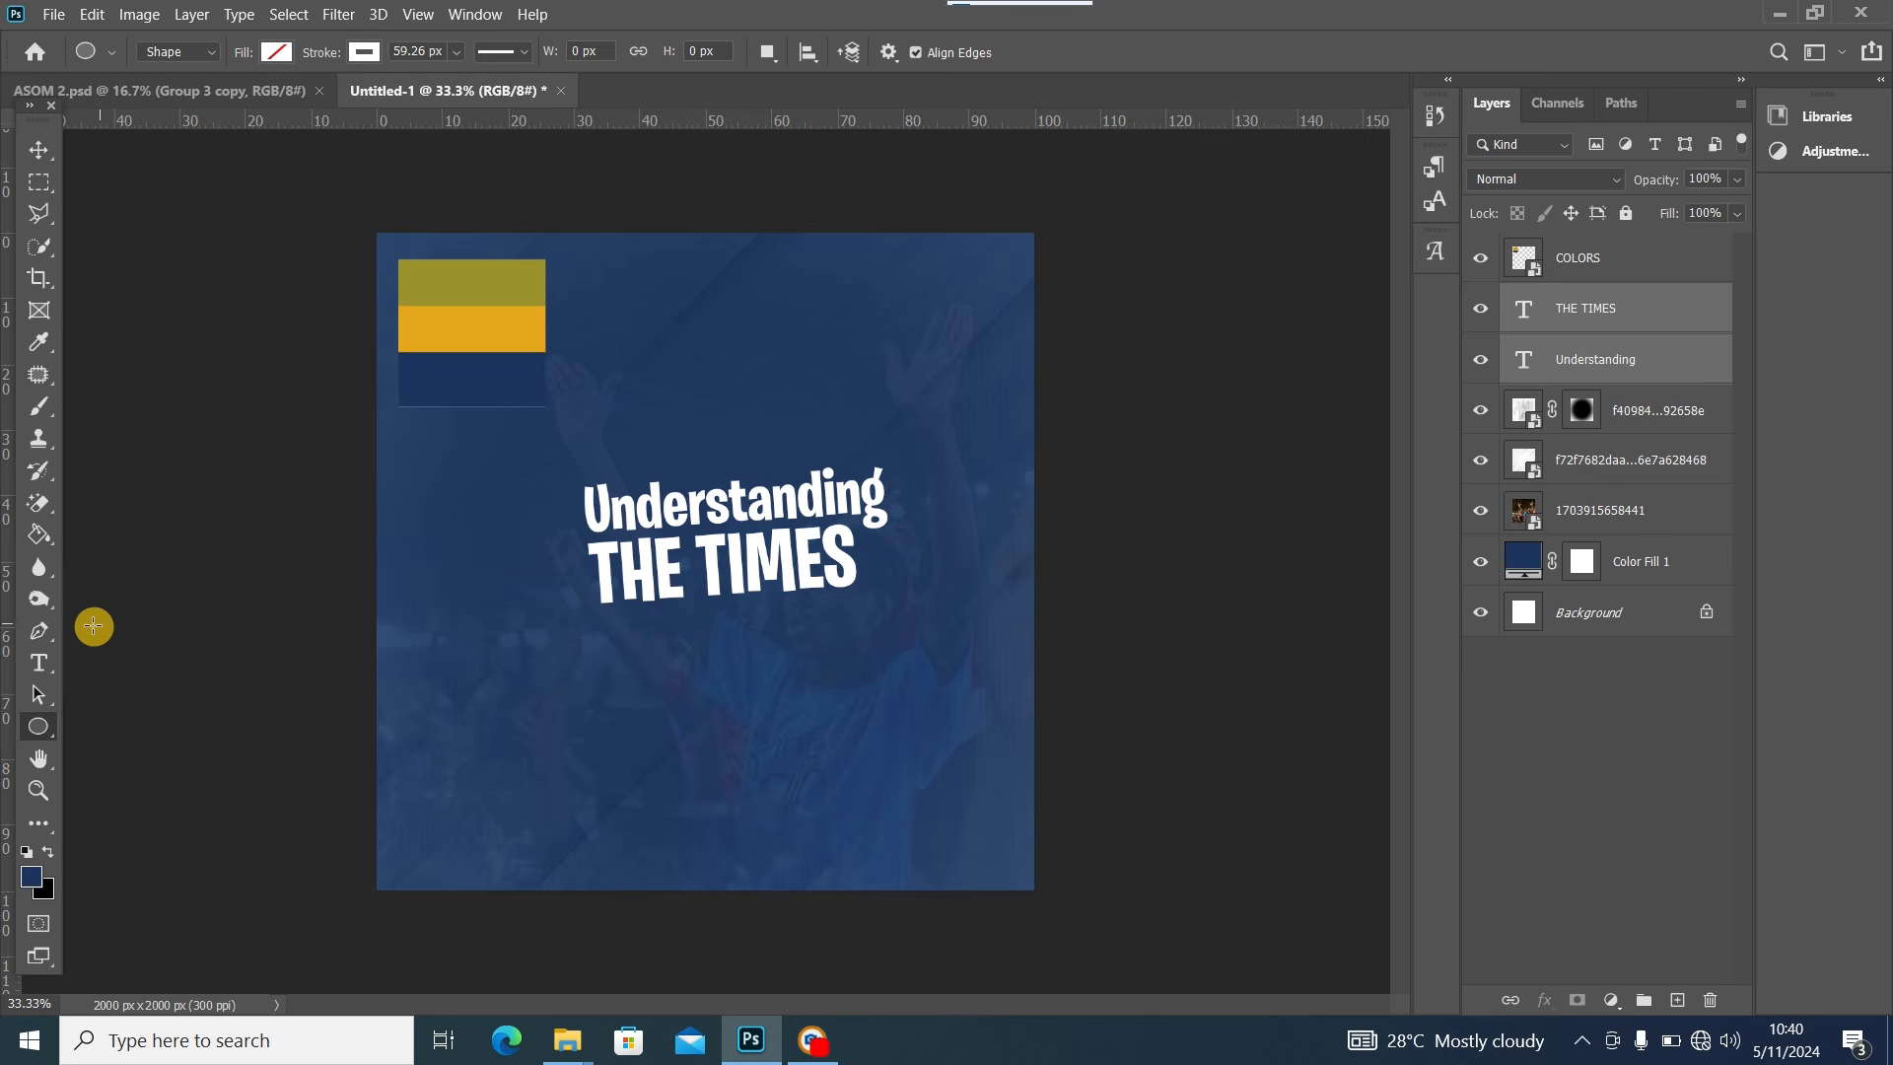
pyautogui.click(277, 52)
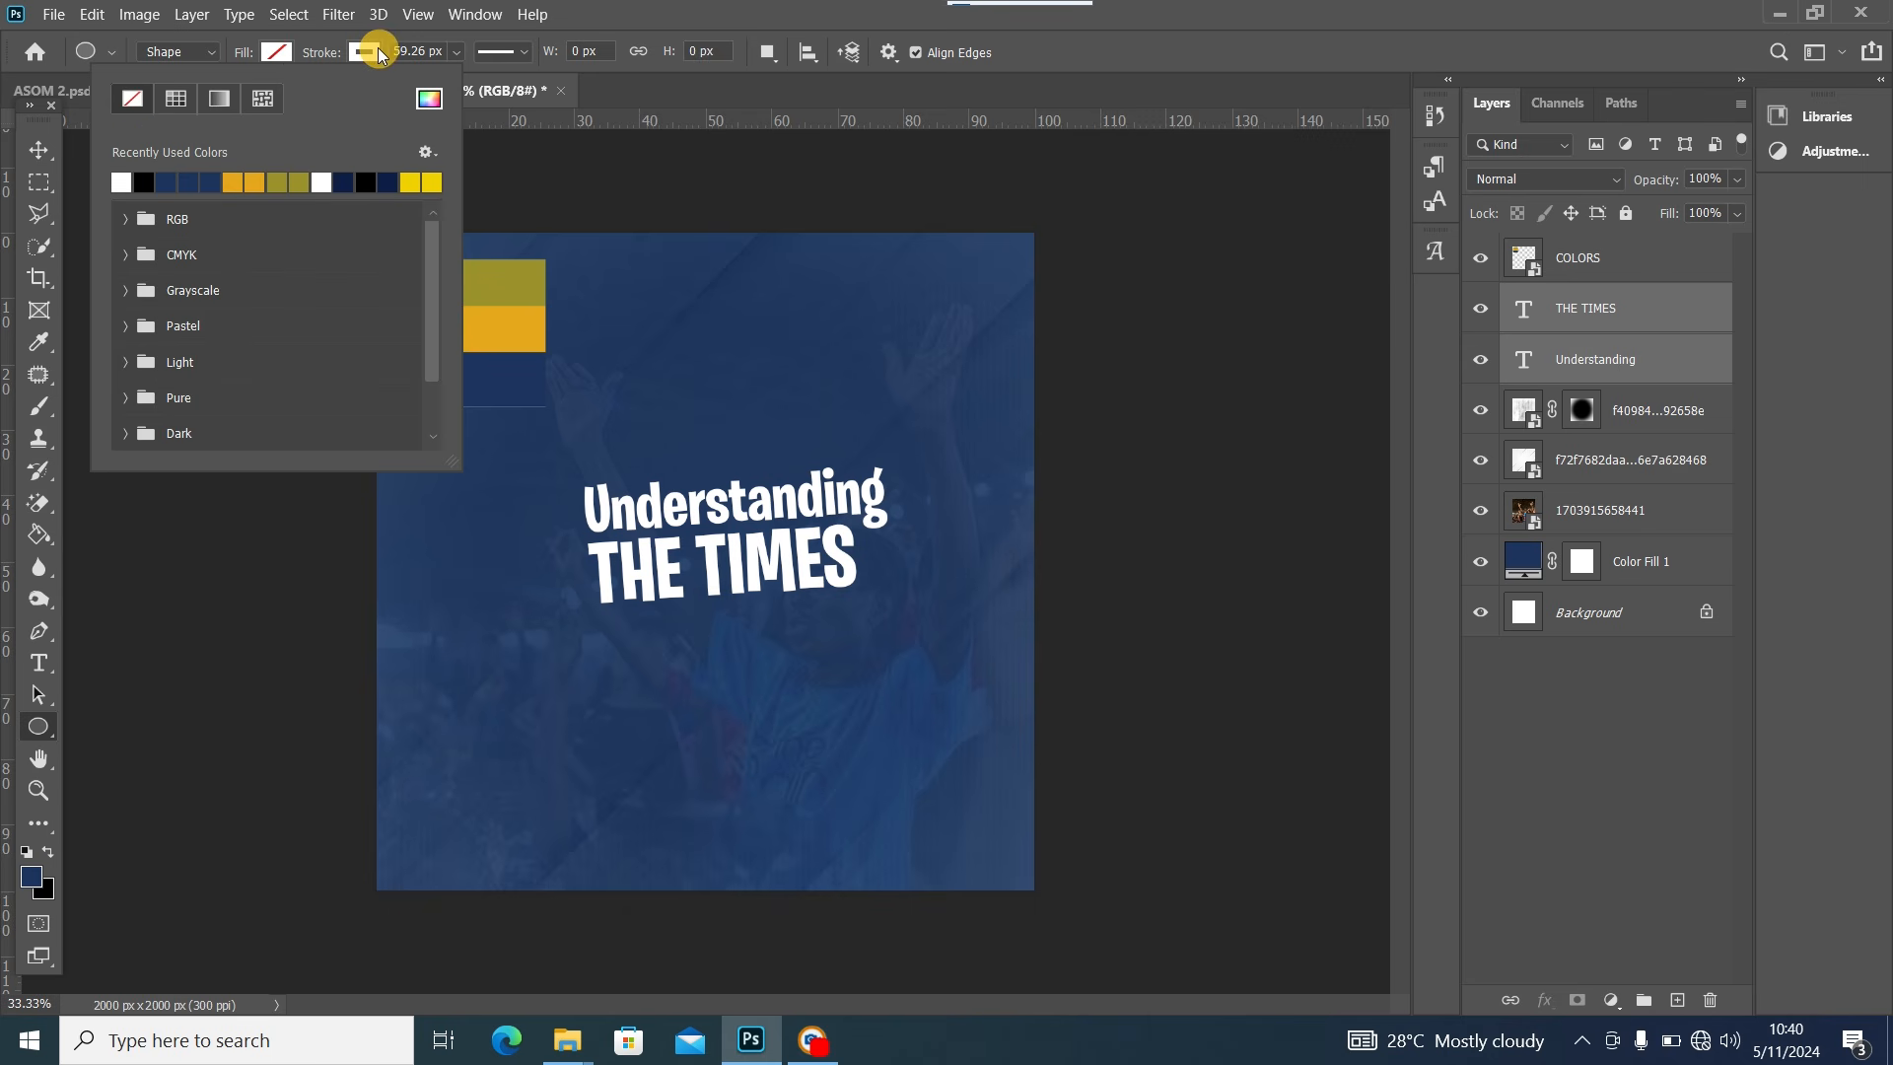
pyautogui.click(363, 52)
pyautogui.click(453, 54)
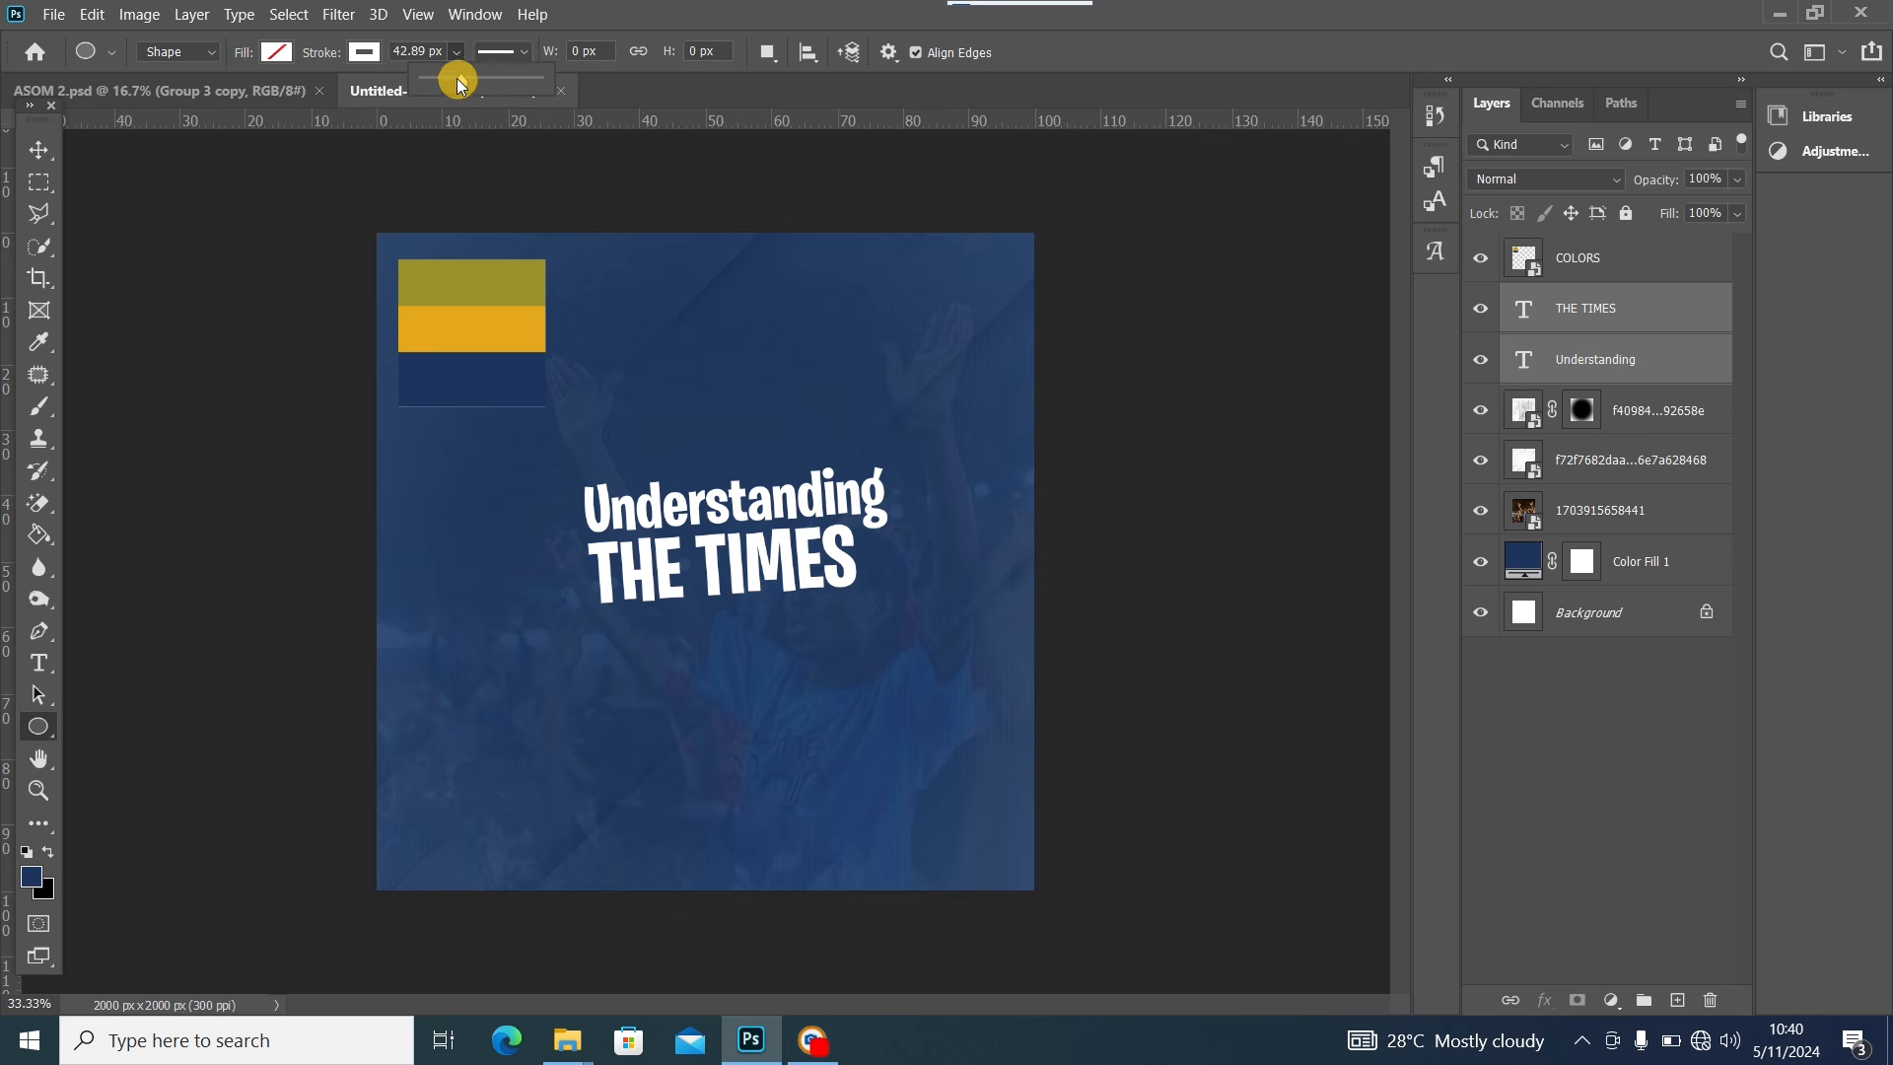
pyautogui.click(703, 12)
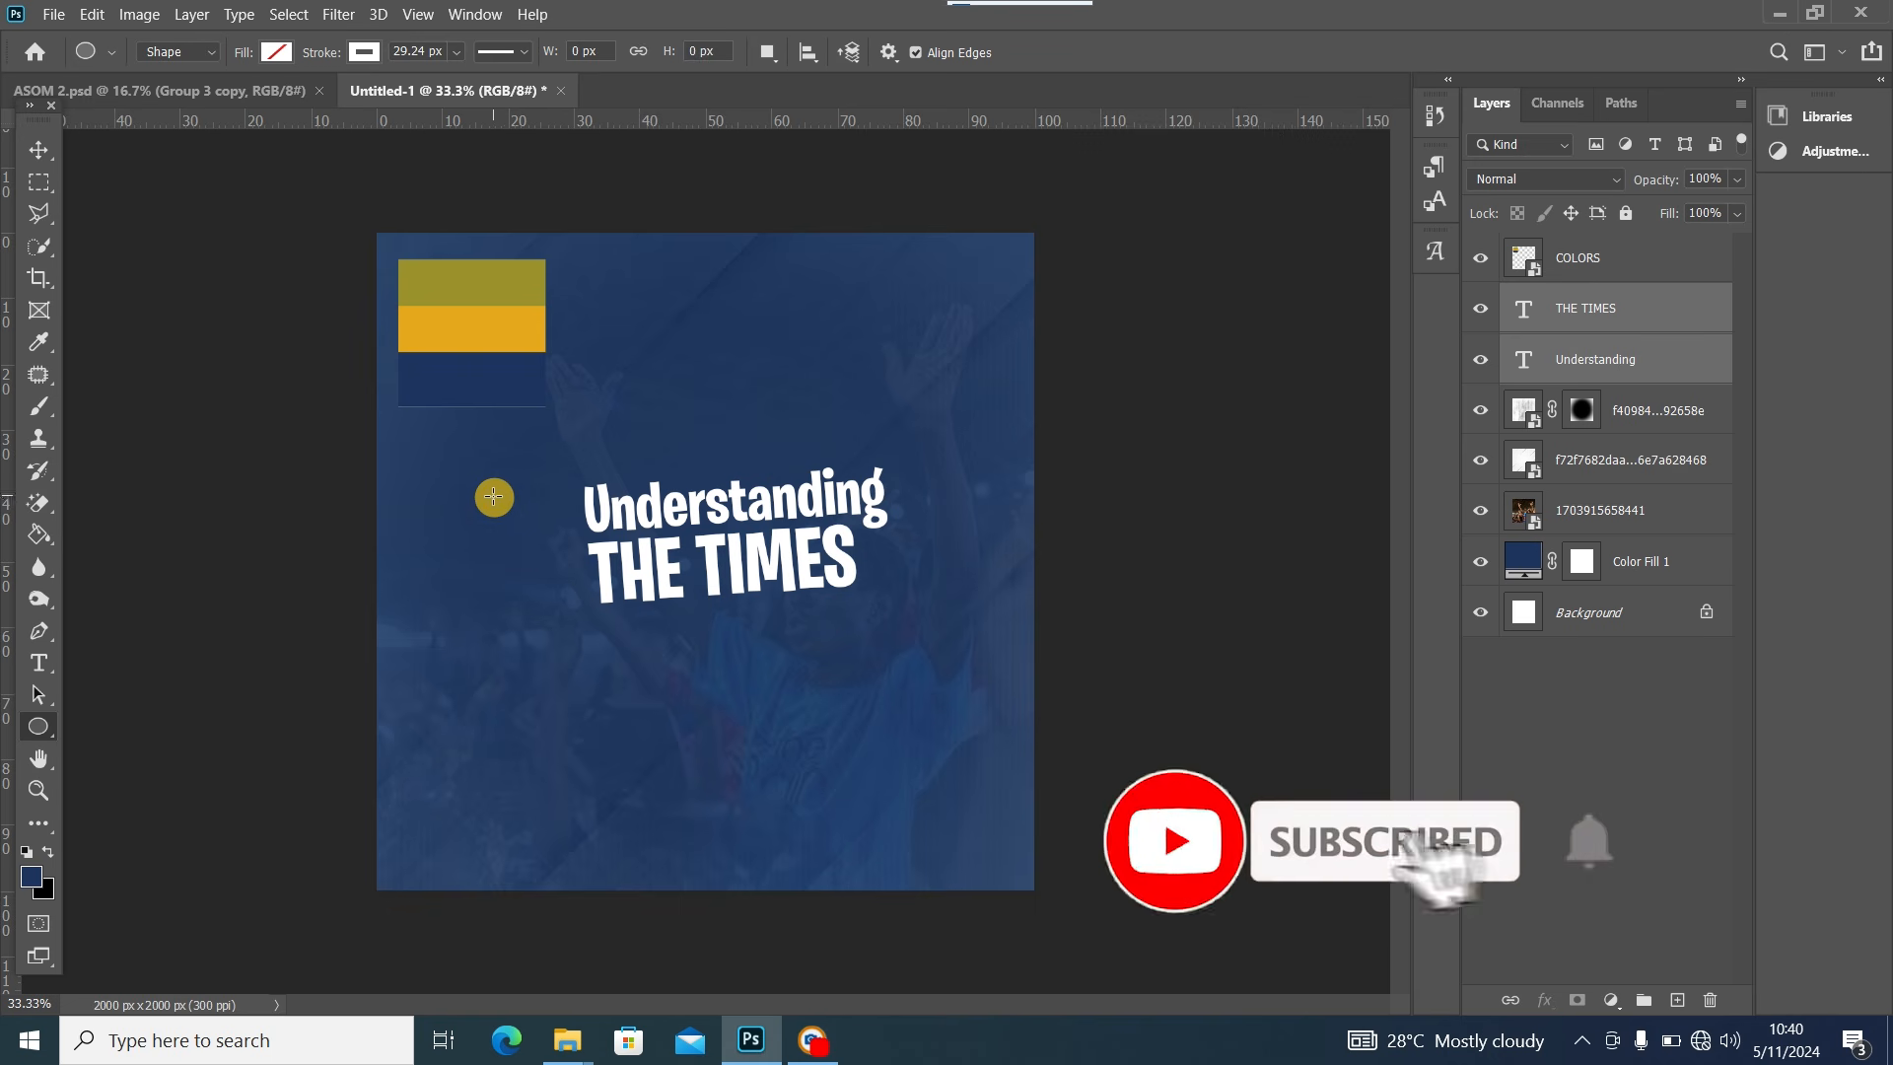
pyautogui.moveTo(494, 496); pyautogui.dragTo(641, 667)
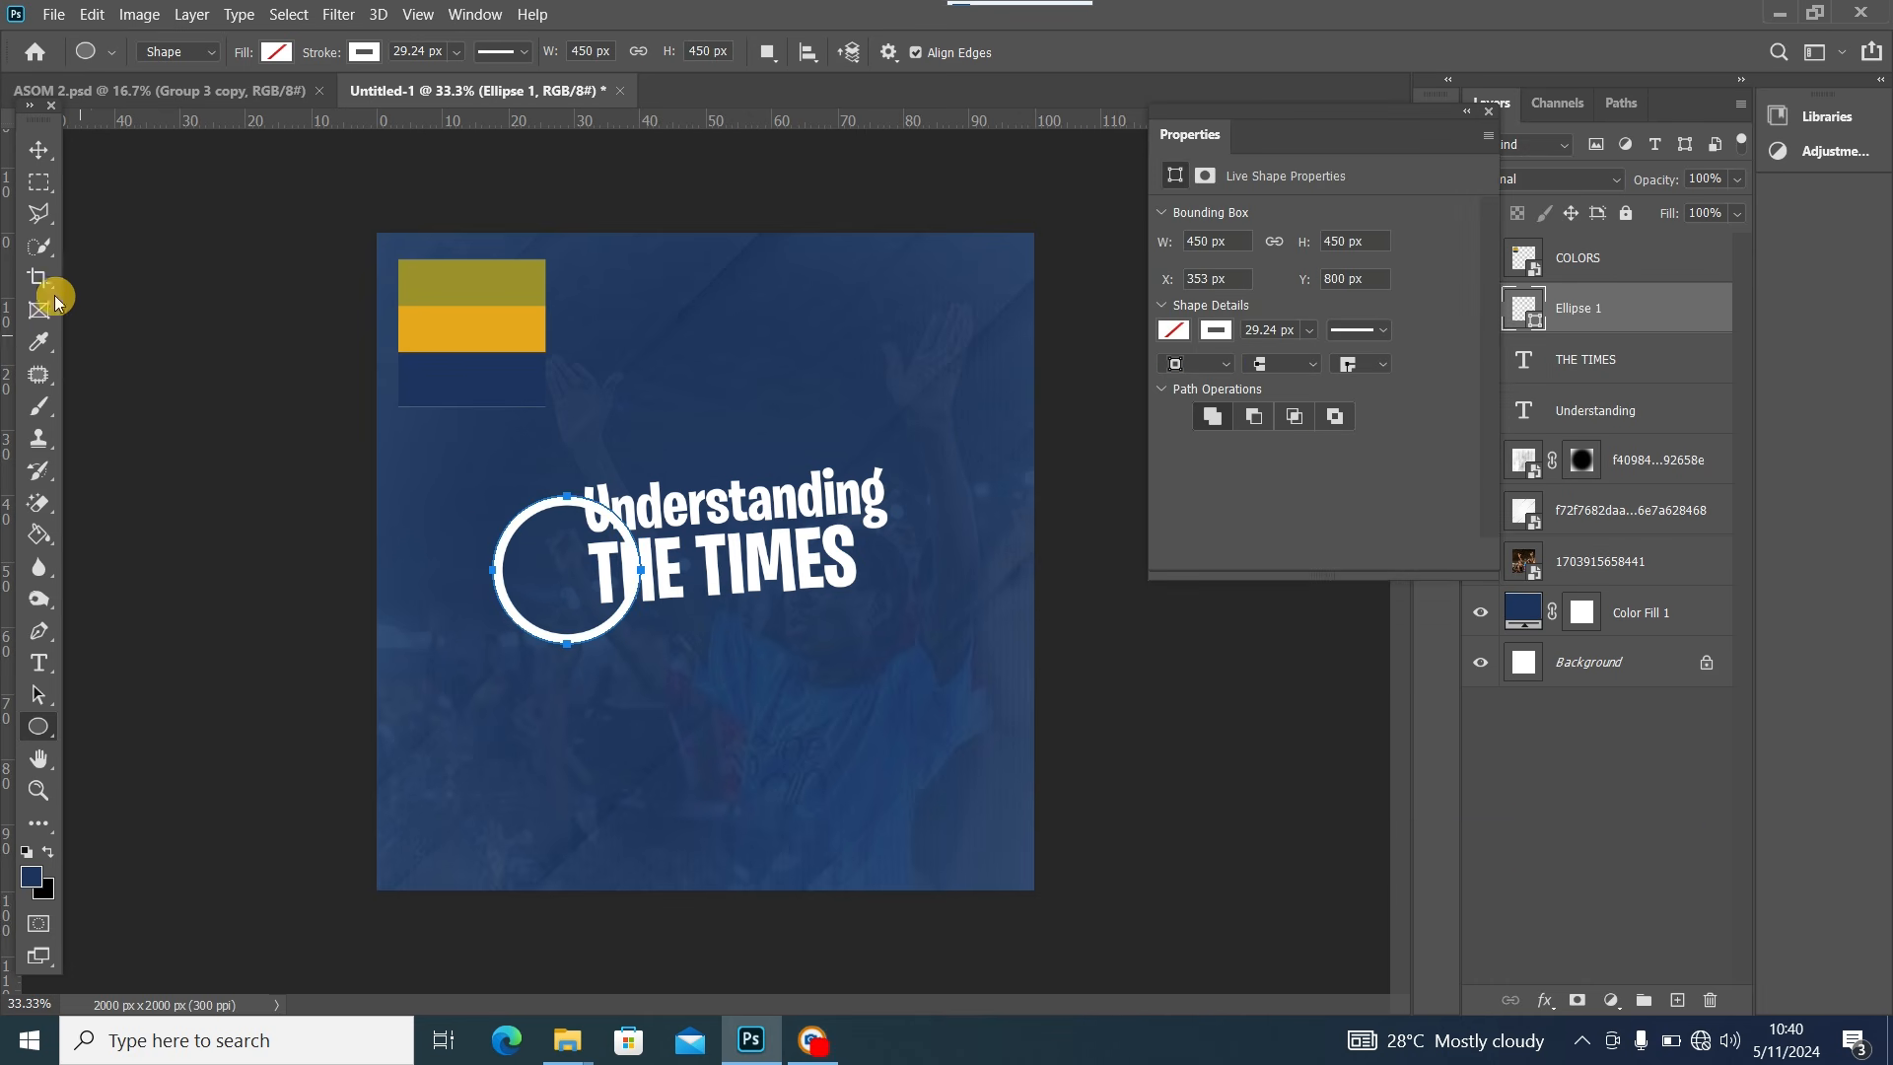
pyautogui.click(38, 149)
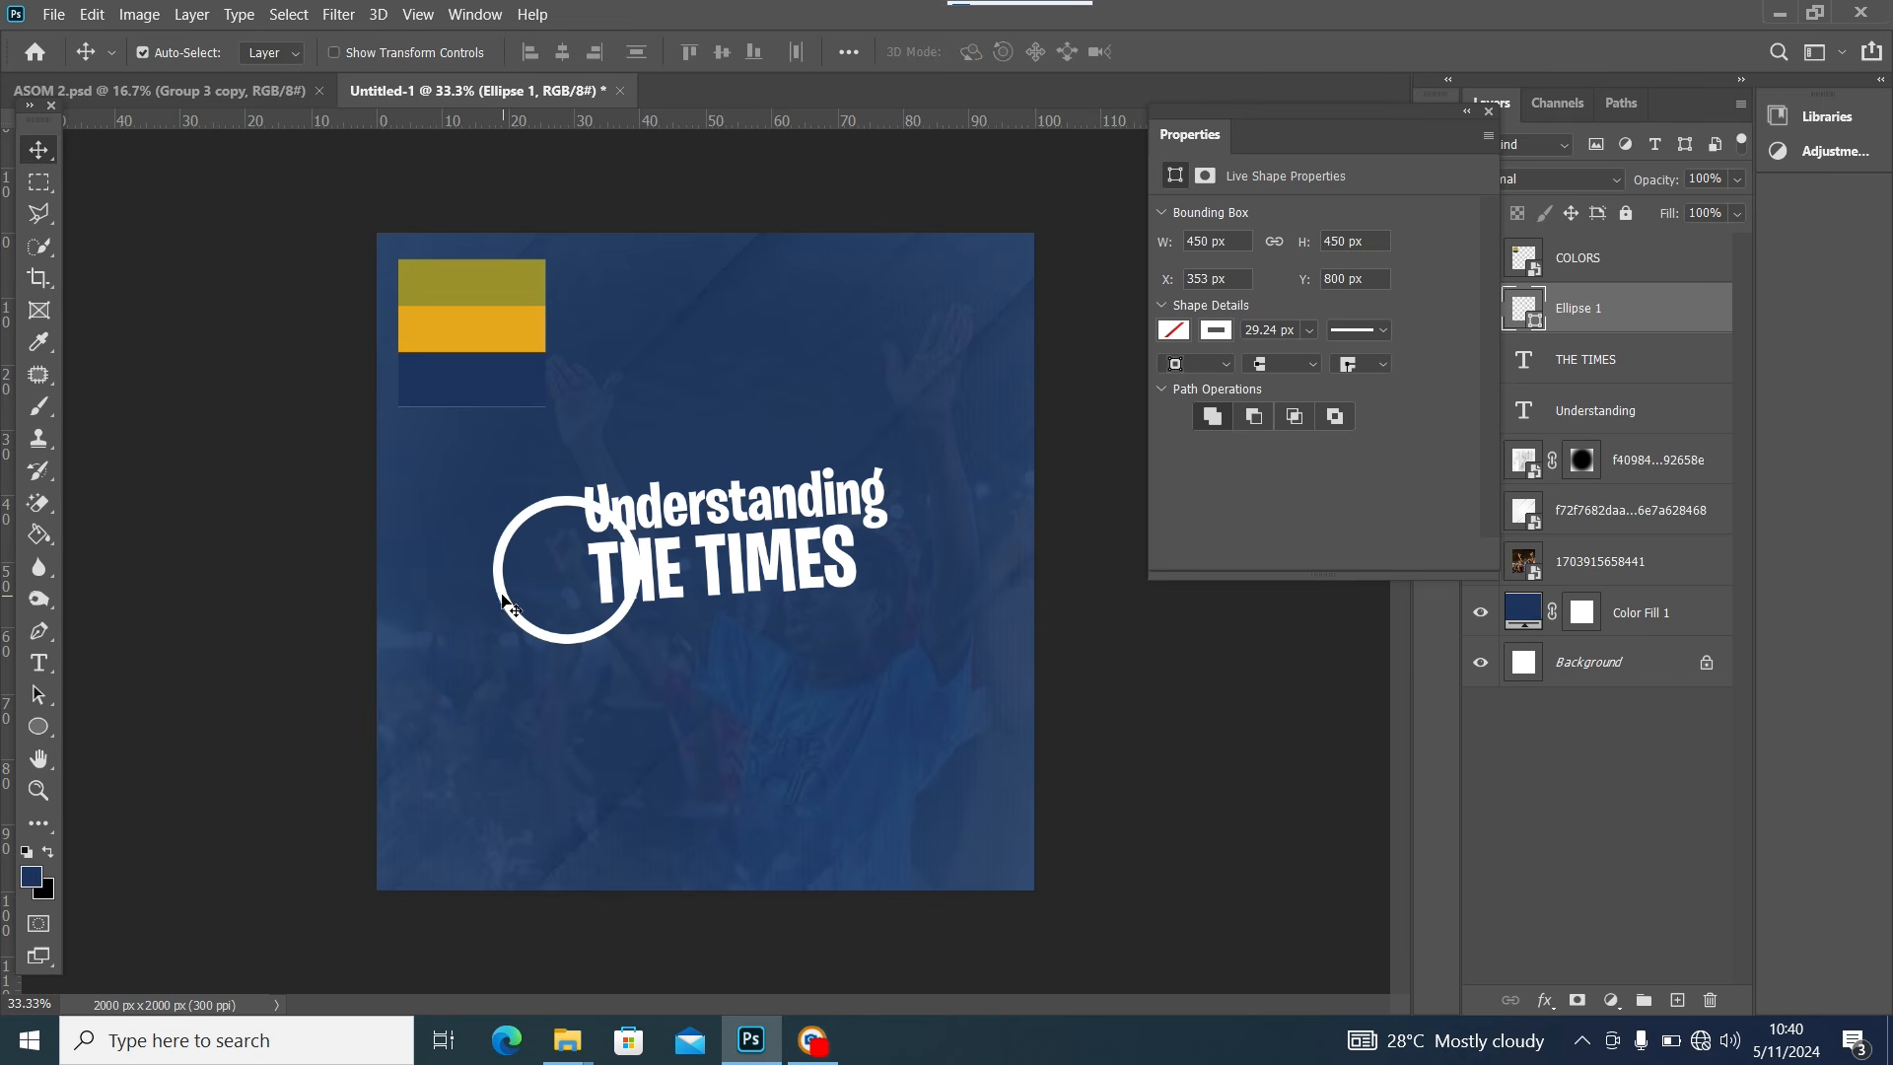
pyautogui.moveTo(502, 602); pyautogui.dragTo(493, 589)
# Recolor the Understanding text with the olive sampled from the color swatches, 9b922b
pyautogui.click(723, 739)
pyautogui.click(727, 519)
pyautogui.doubleClick(727, 520)
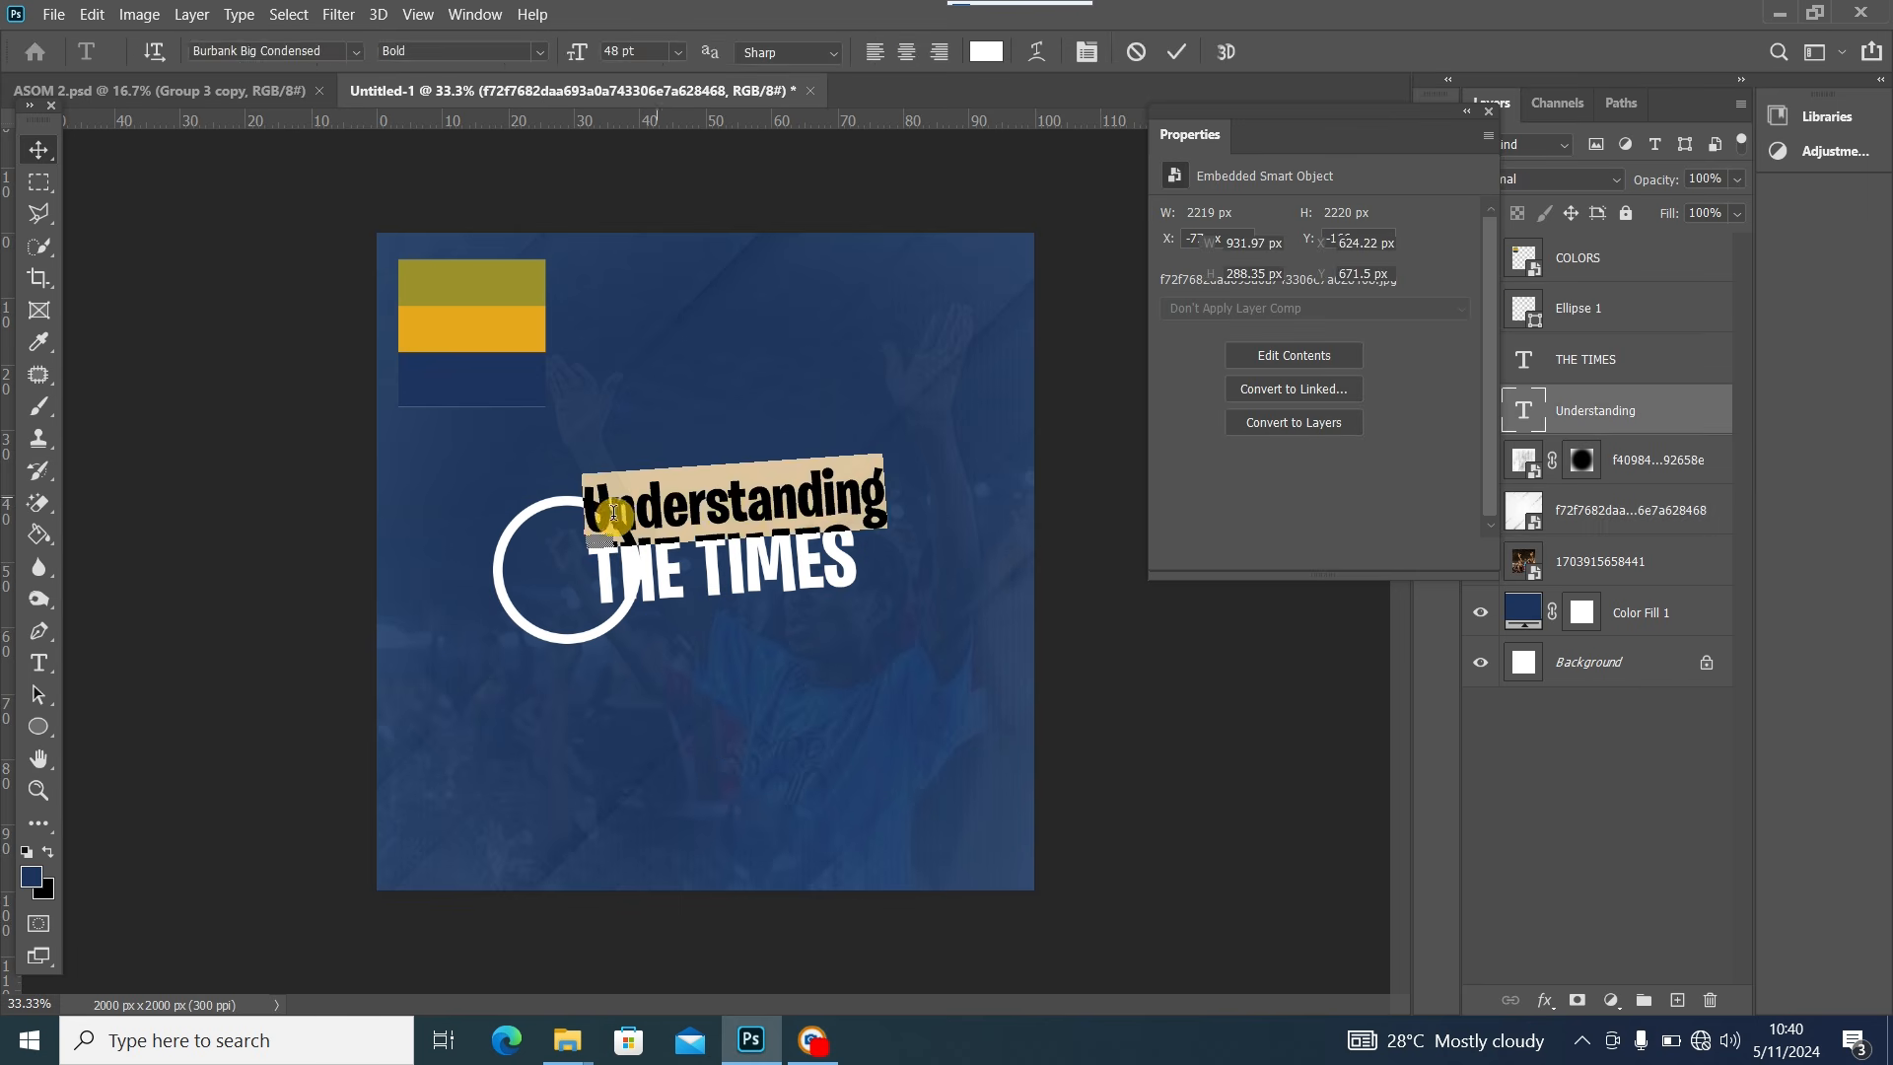
pyautogui.click(34, 871)
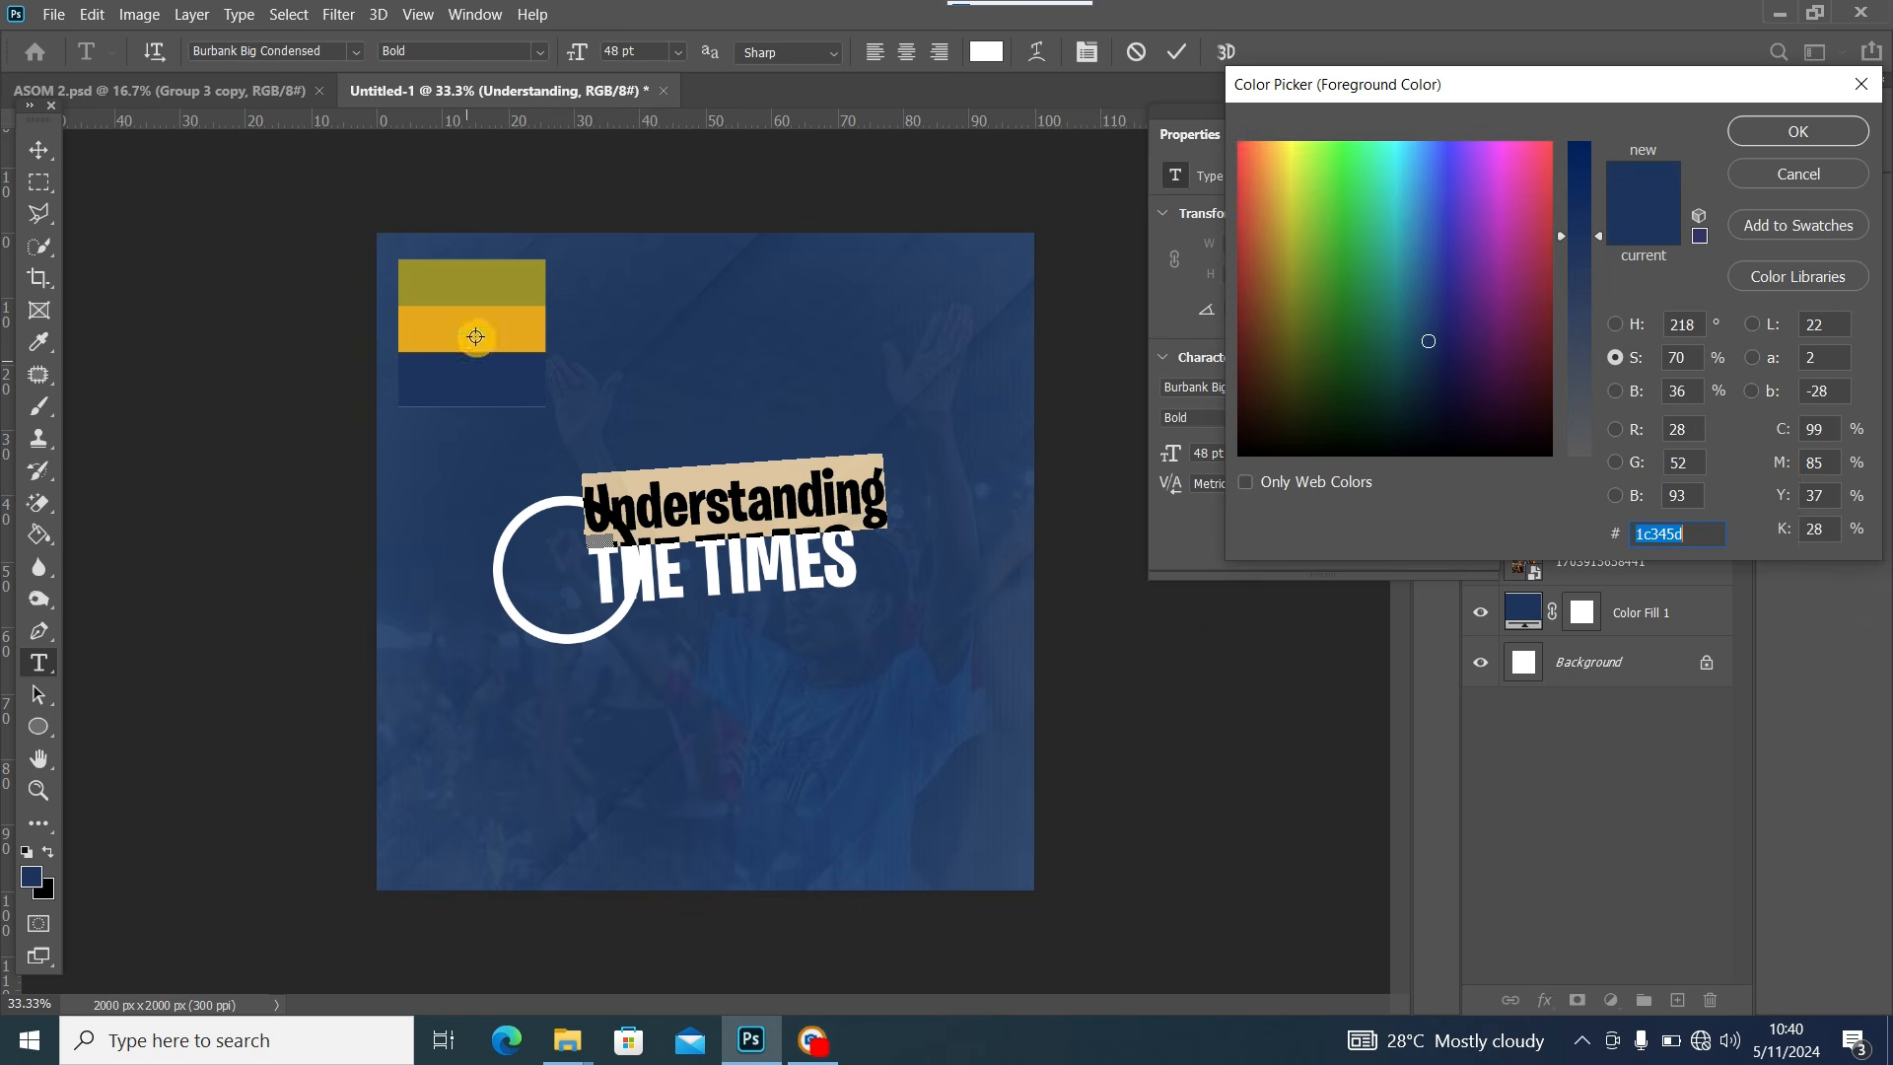
pyautogui.click(488, 281)
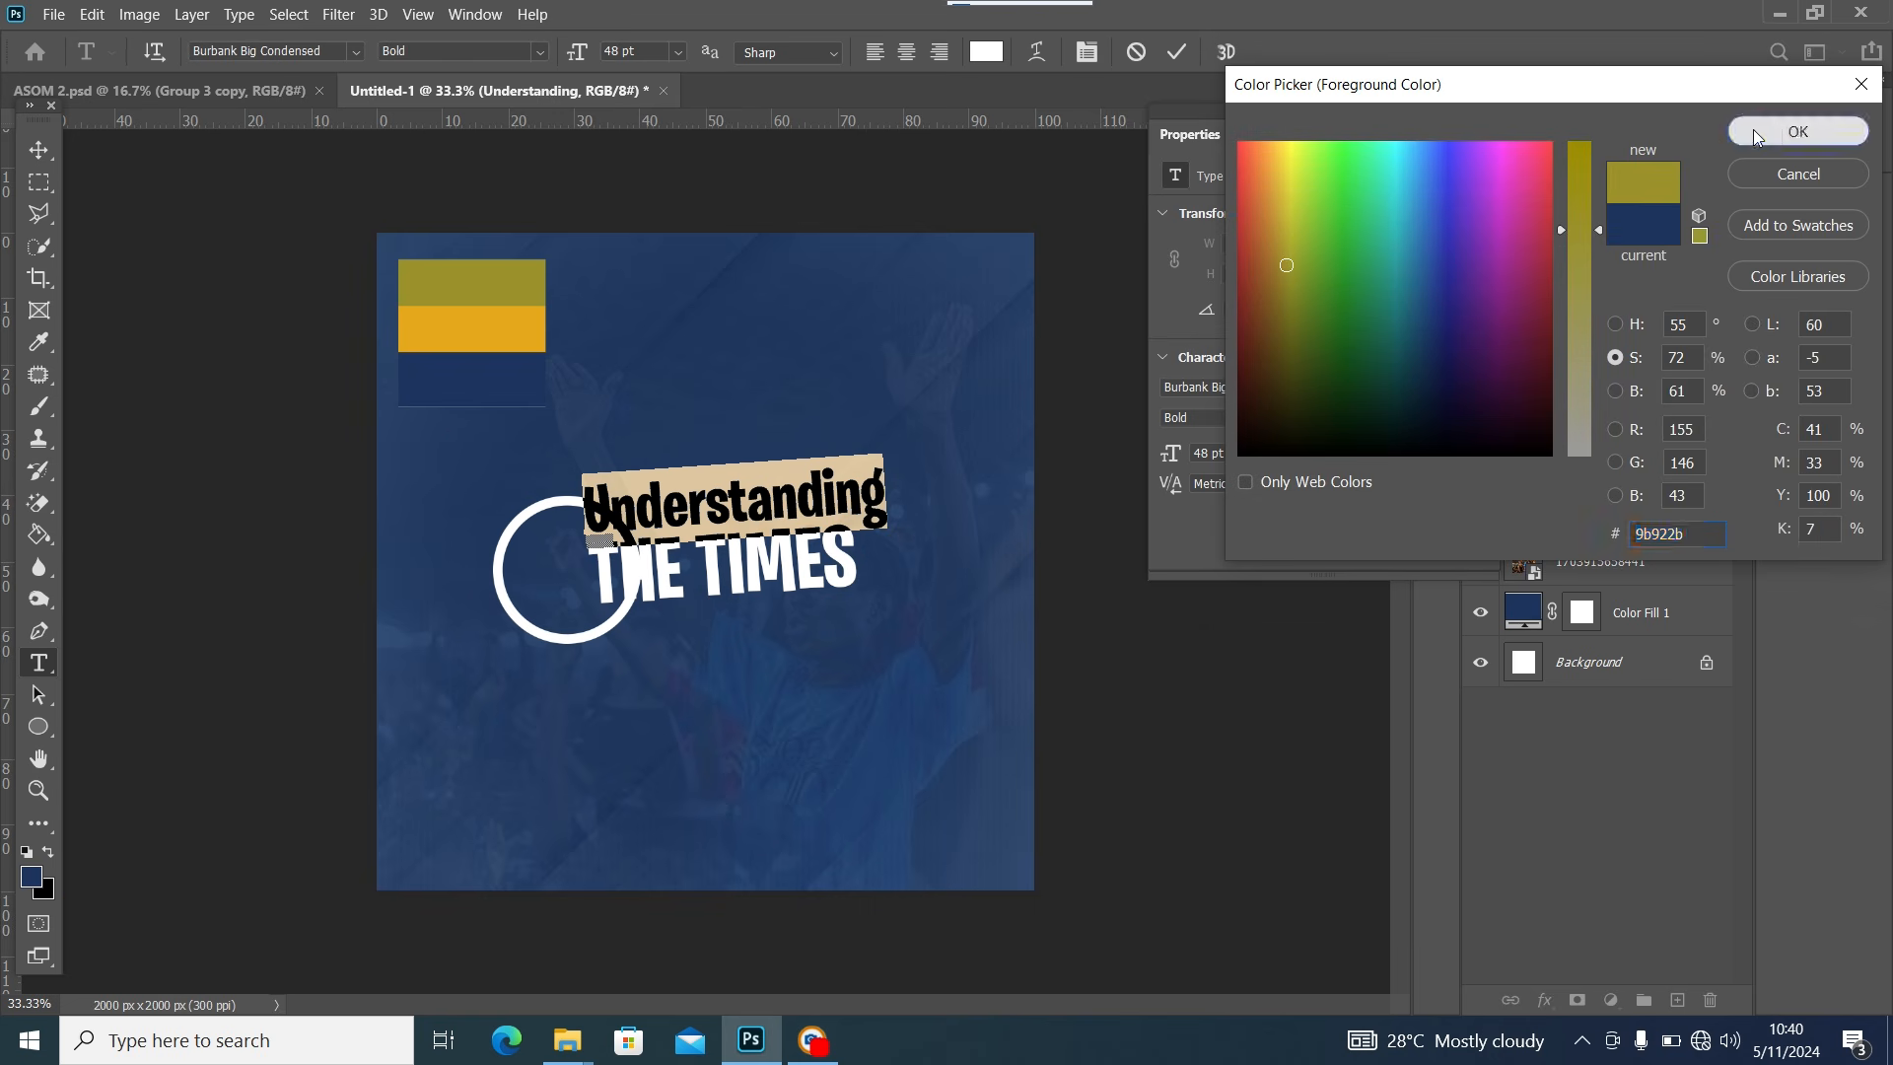
pyautogui.click(1796, 131)
pyautogui.click(35, 143)
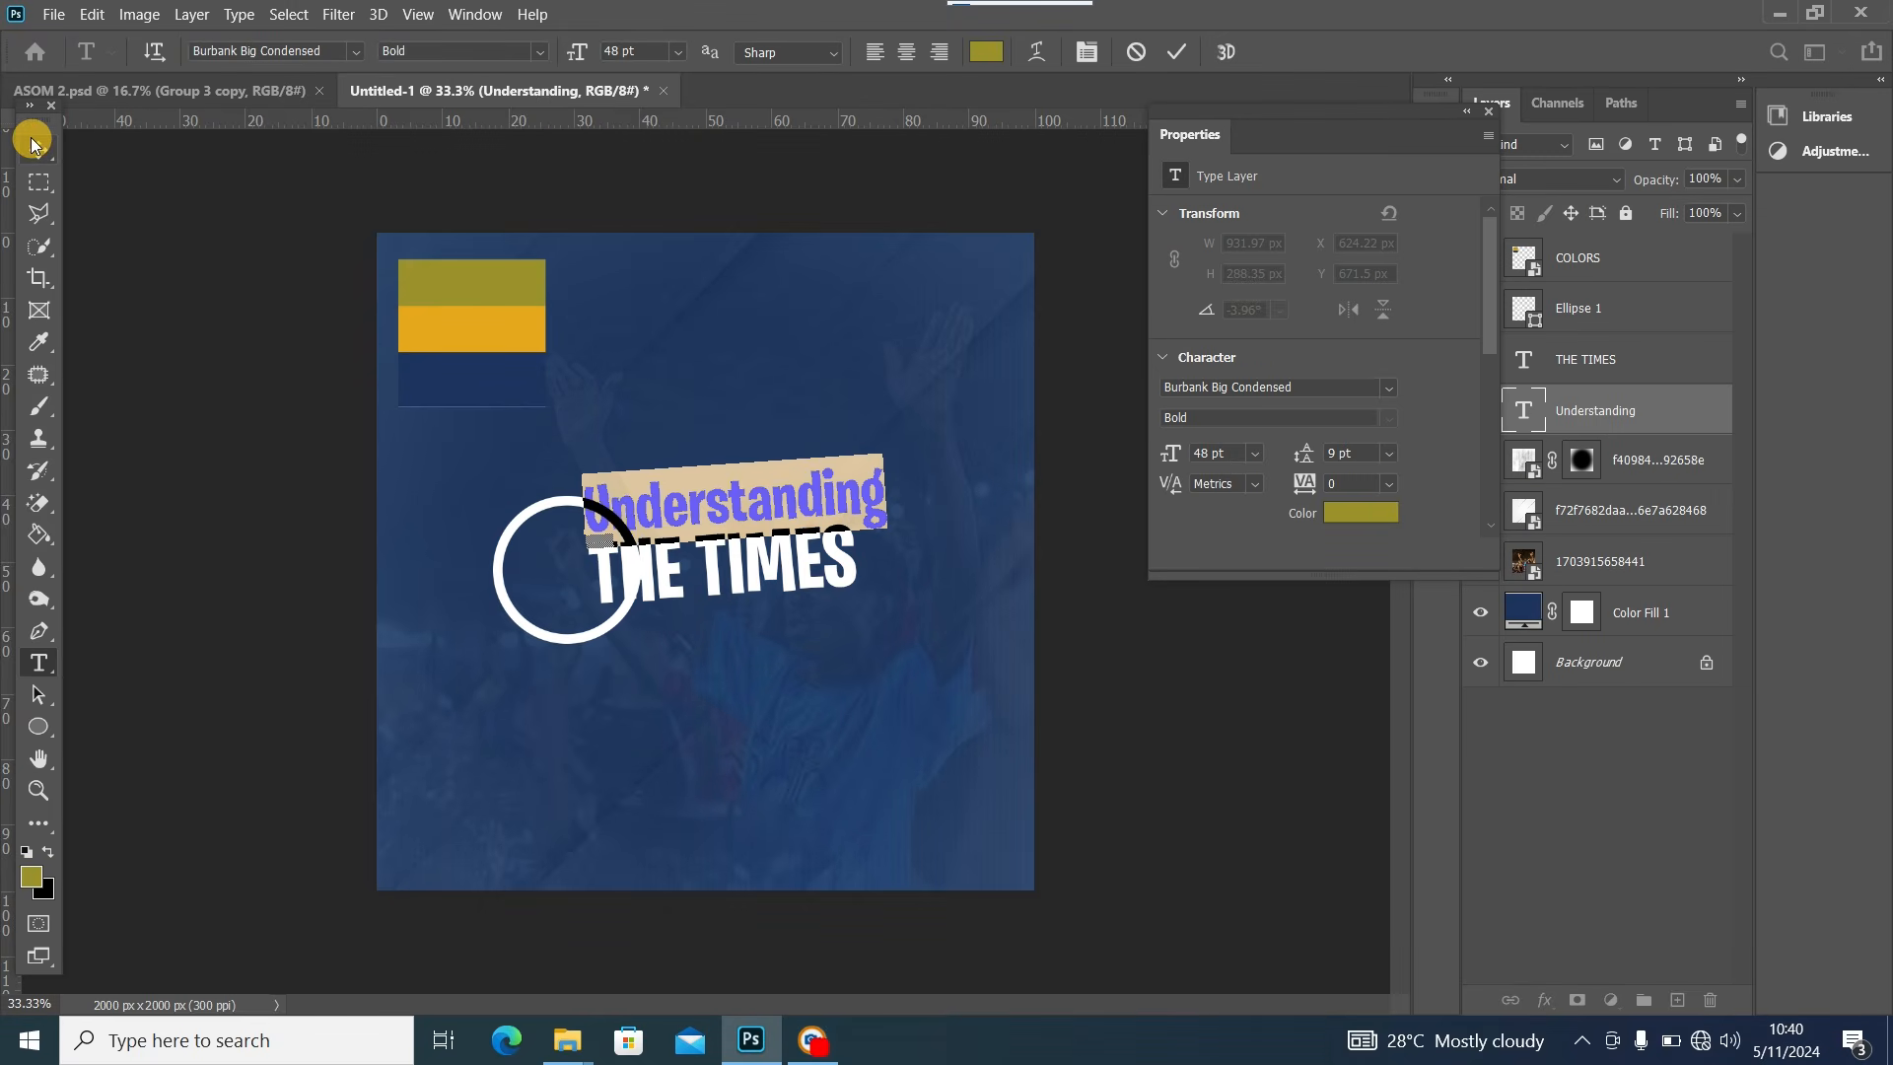
pyautogui.click(1488, 112)
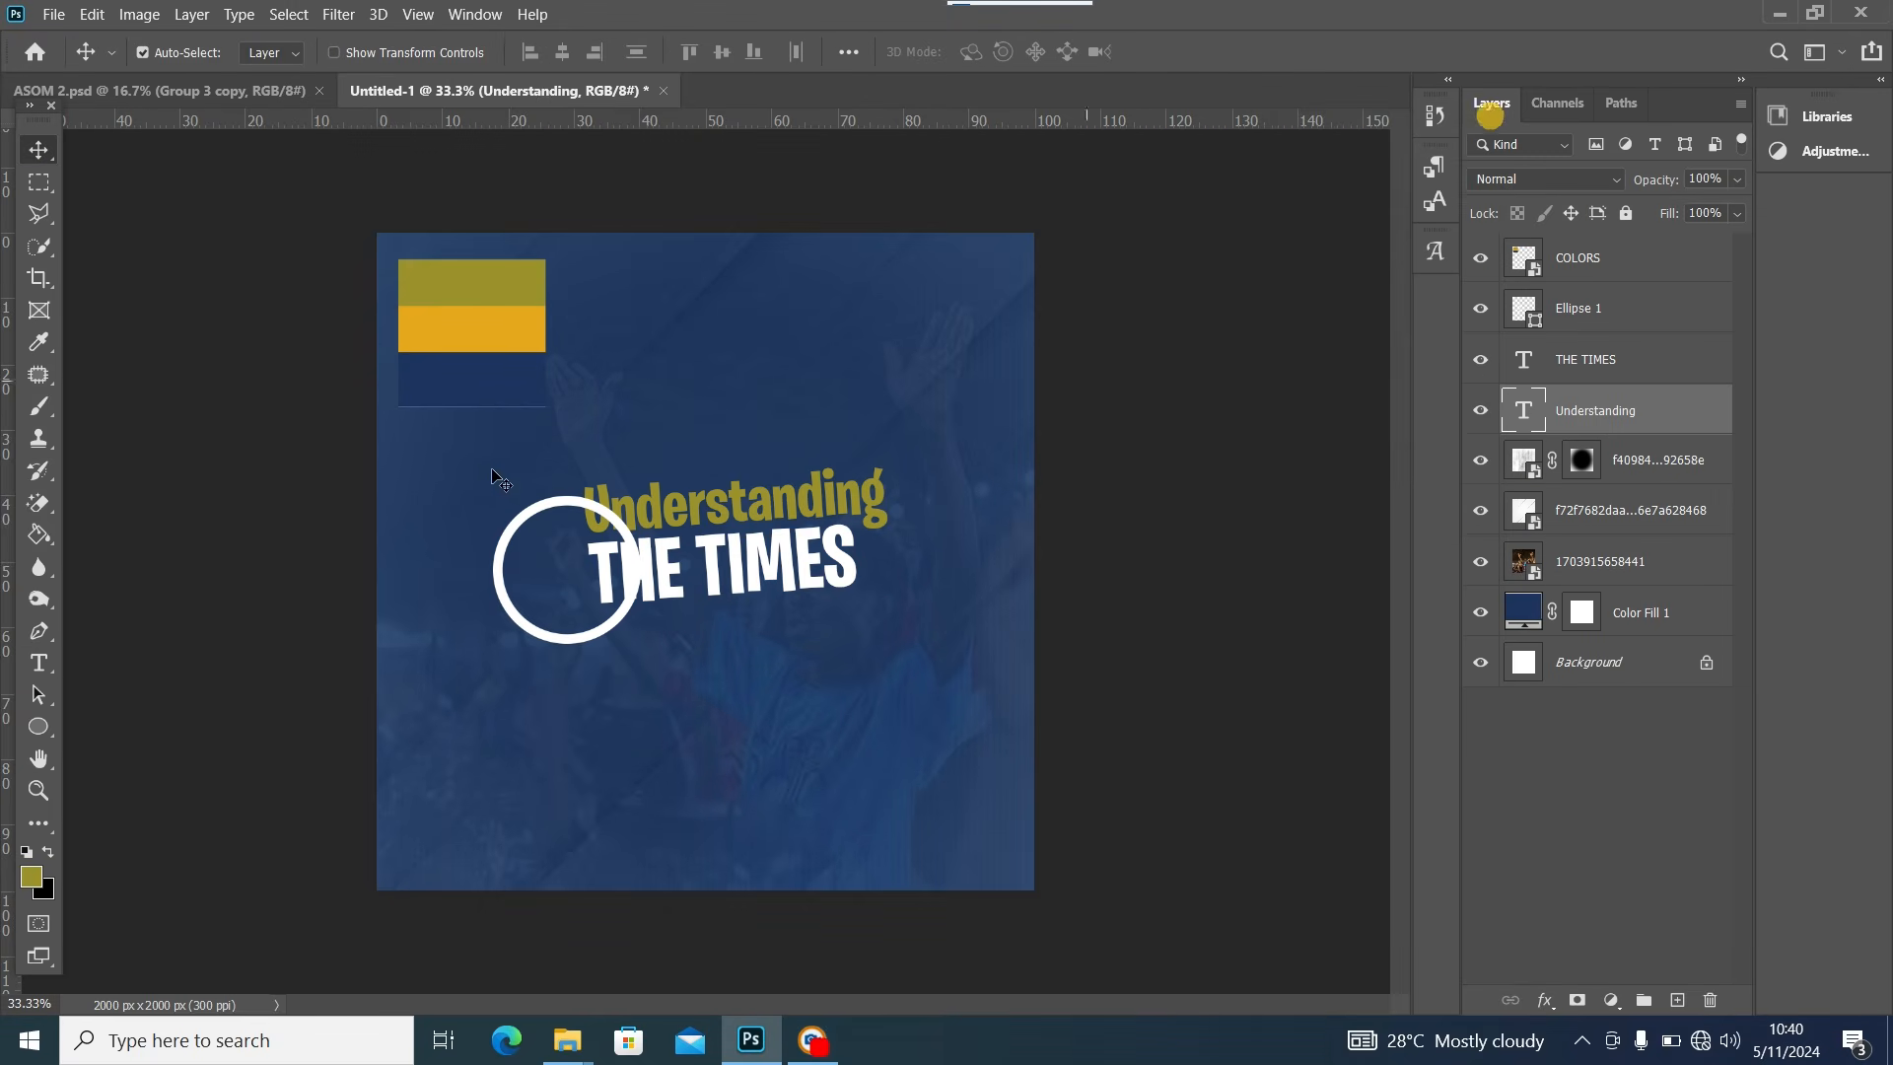
# Brighten the Understanding text to yellow fff047 by raising its color brightness to 100%
pyautogui.doubleClick(1521, 410)
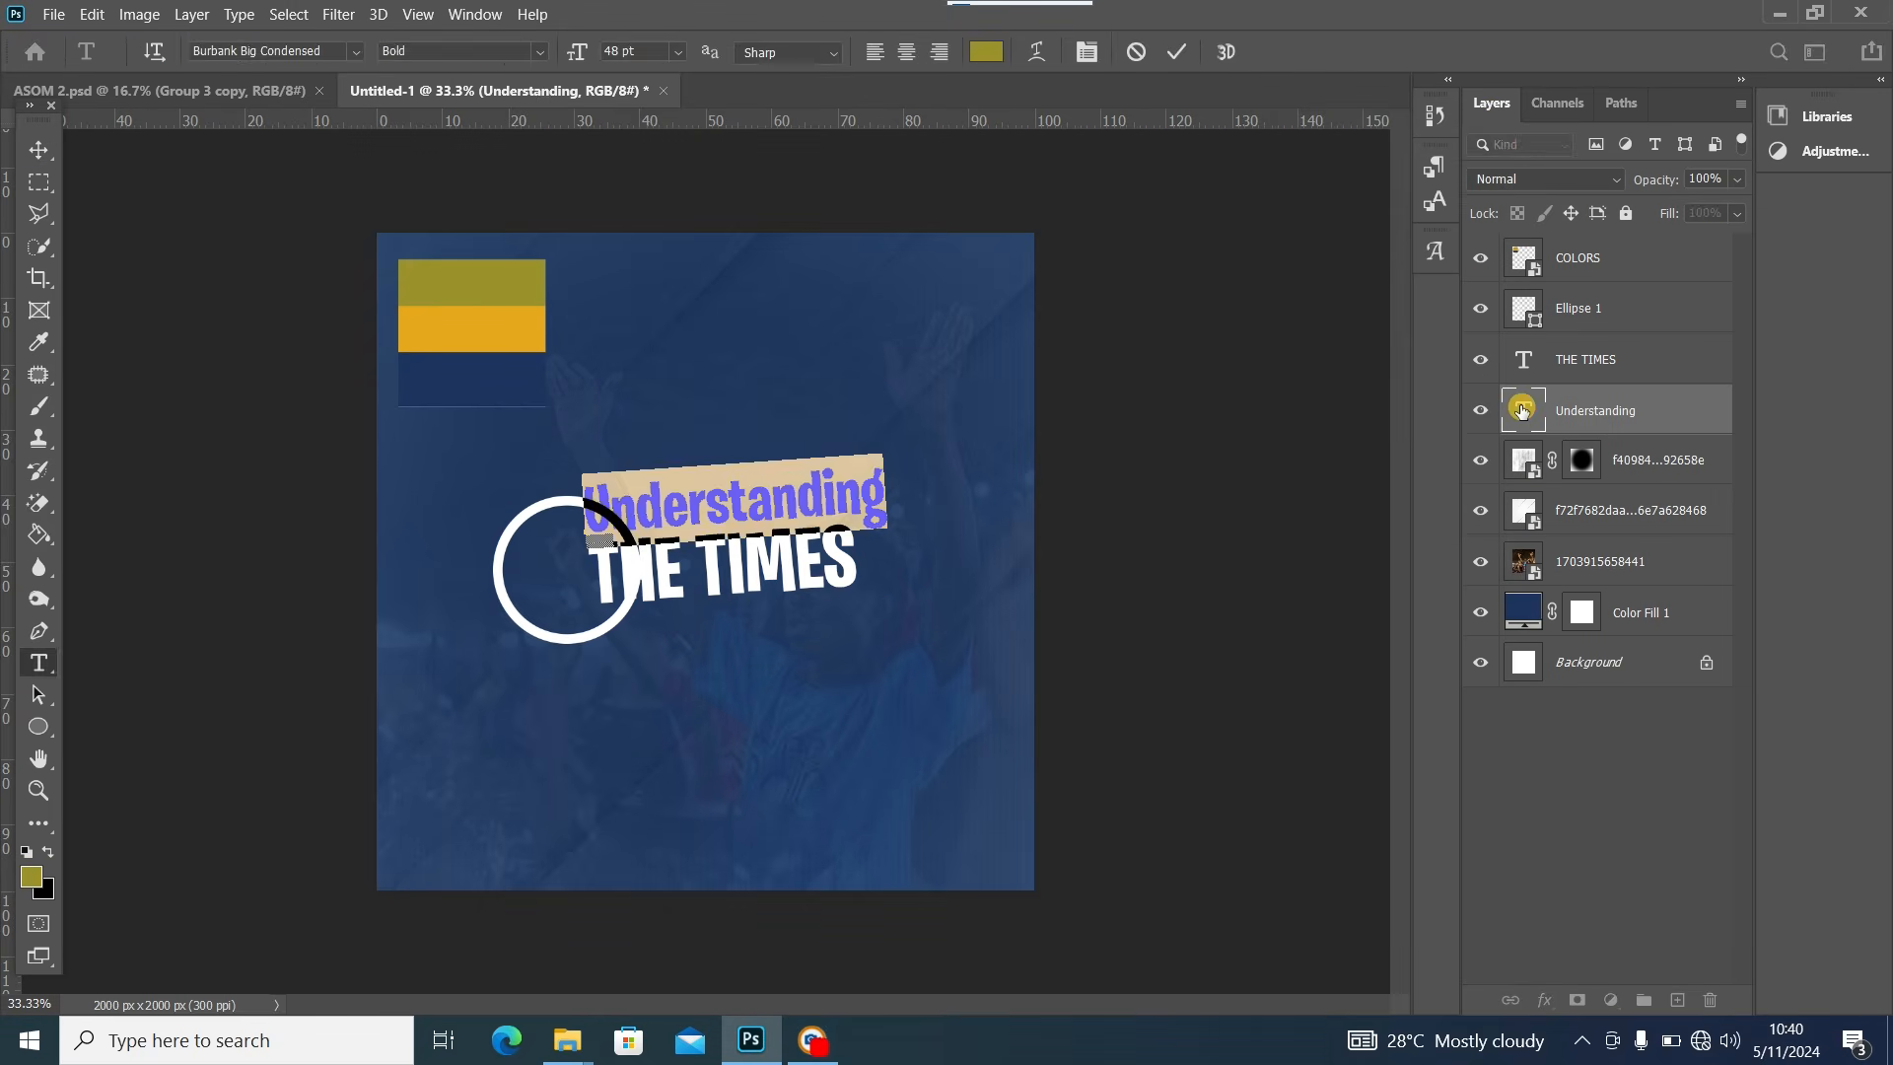
pyautogui.click(987, 53)
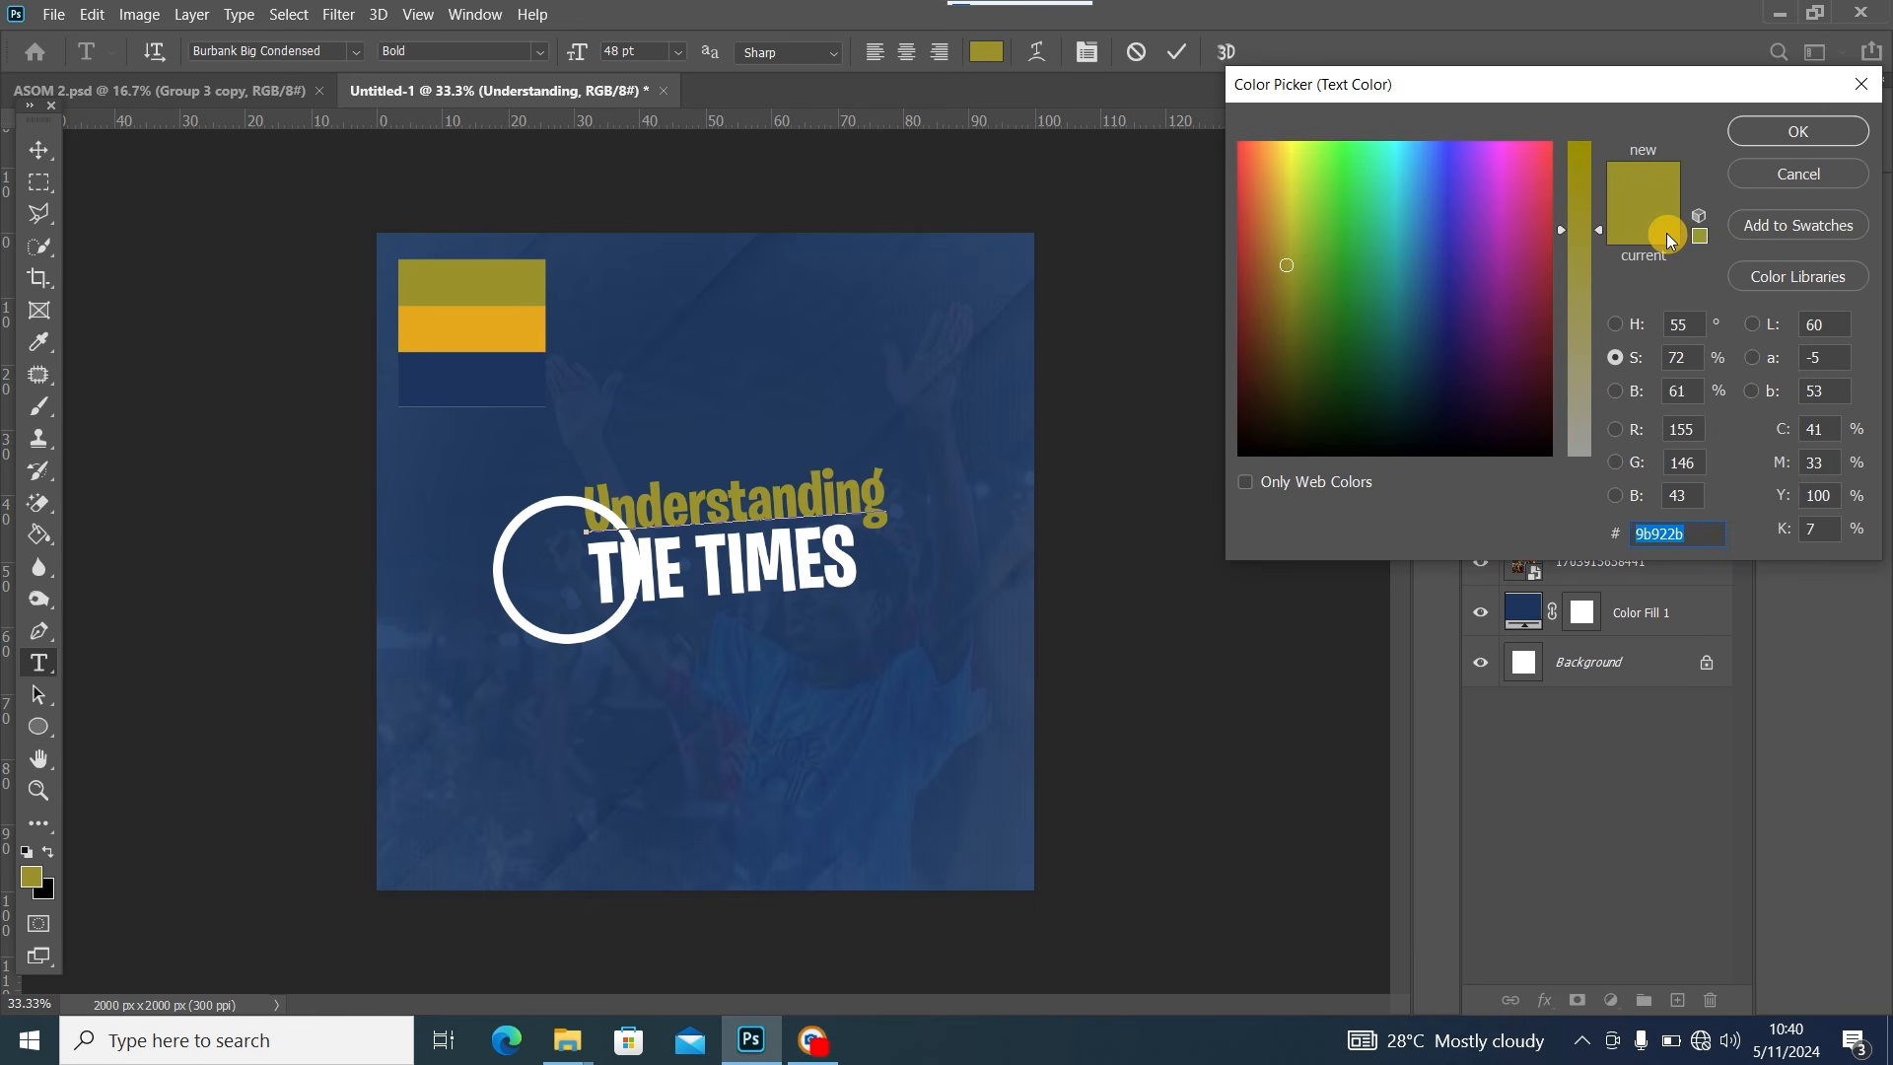
pyautogui.click(1617, 392)
pyautogui.moveTo(1599, 263); pyautogui.dragTo(1681, 49)
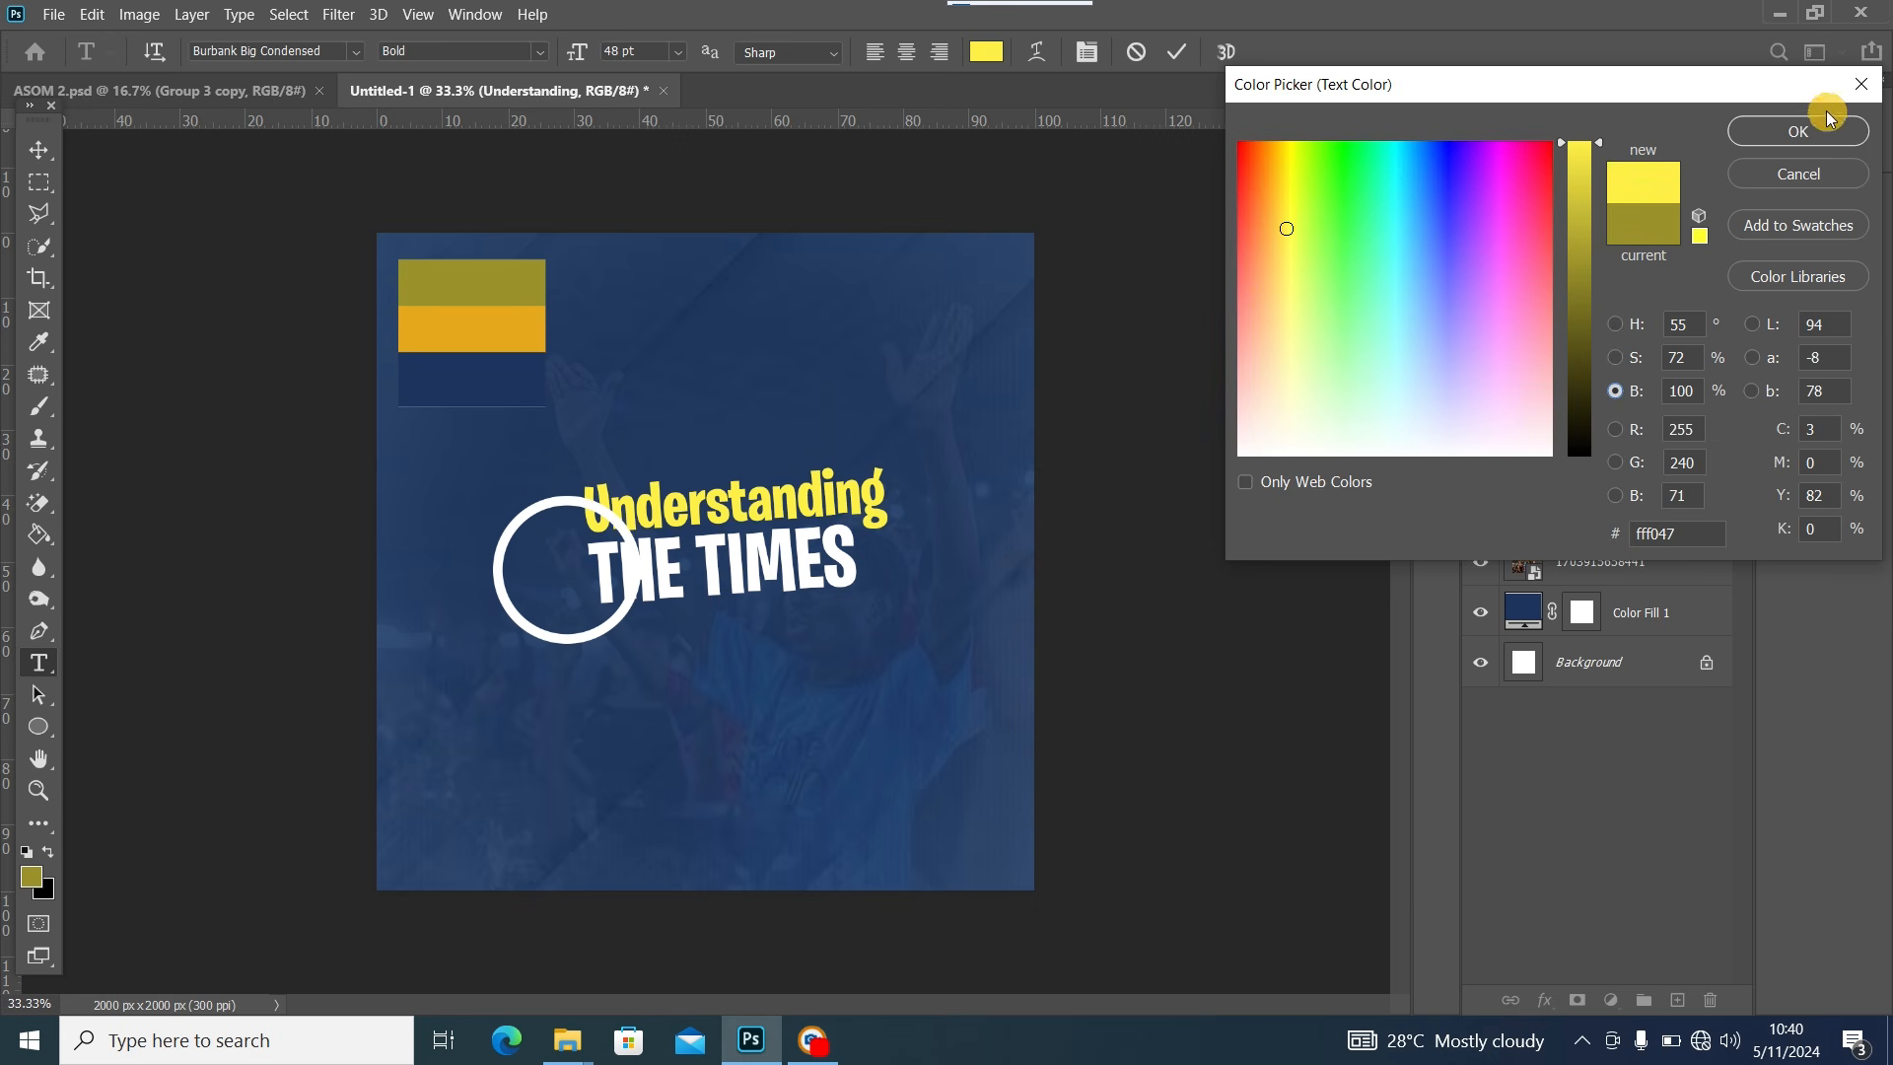
pyautogui.click(1800, 131)
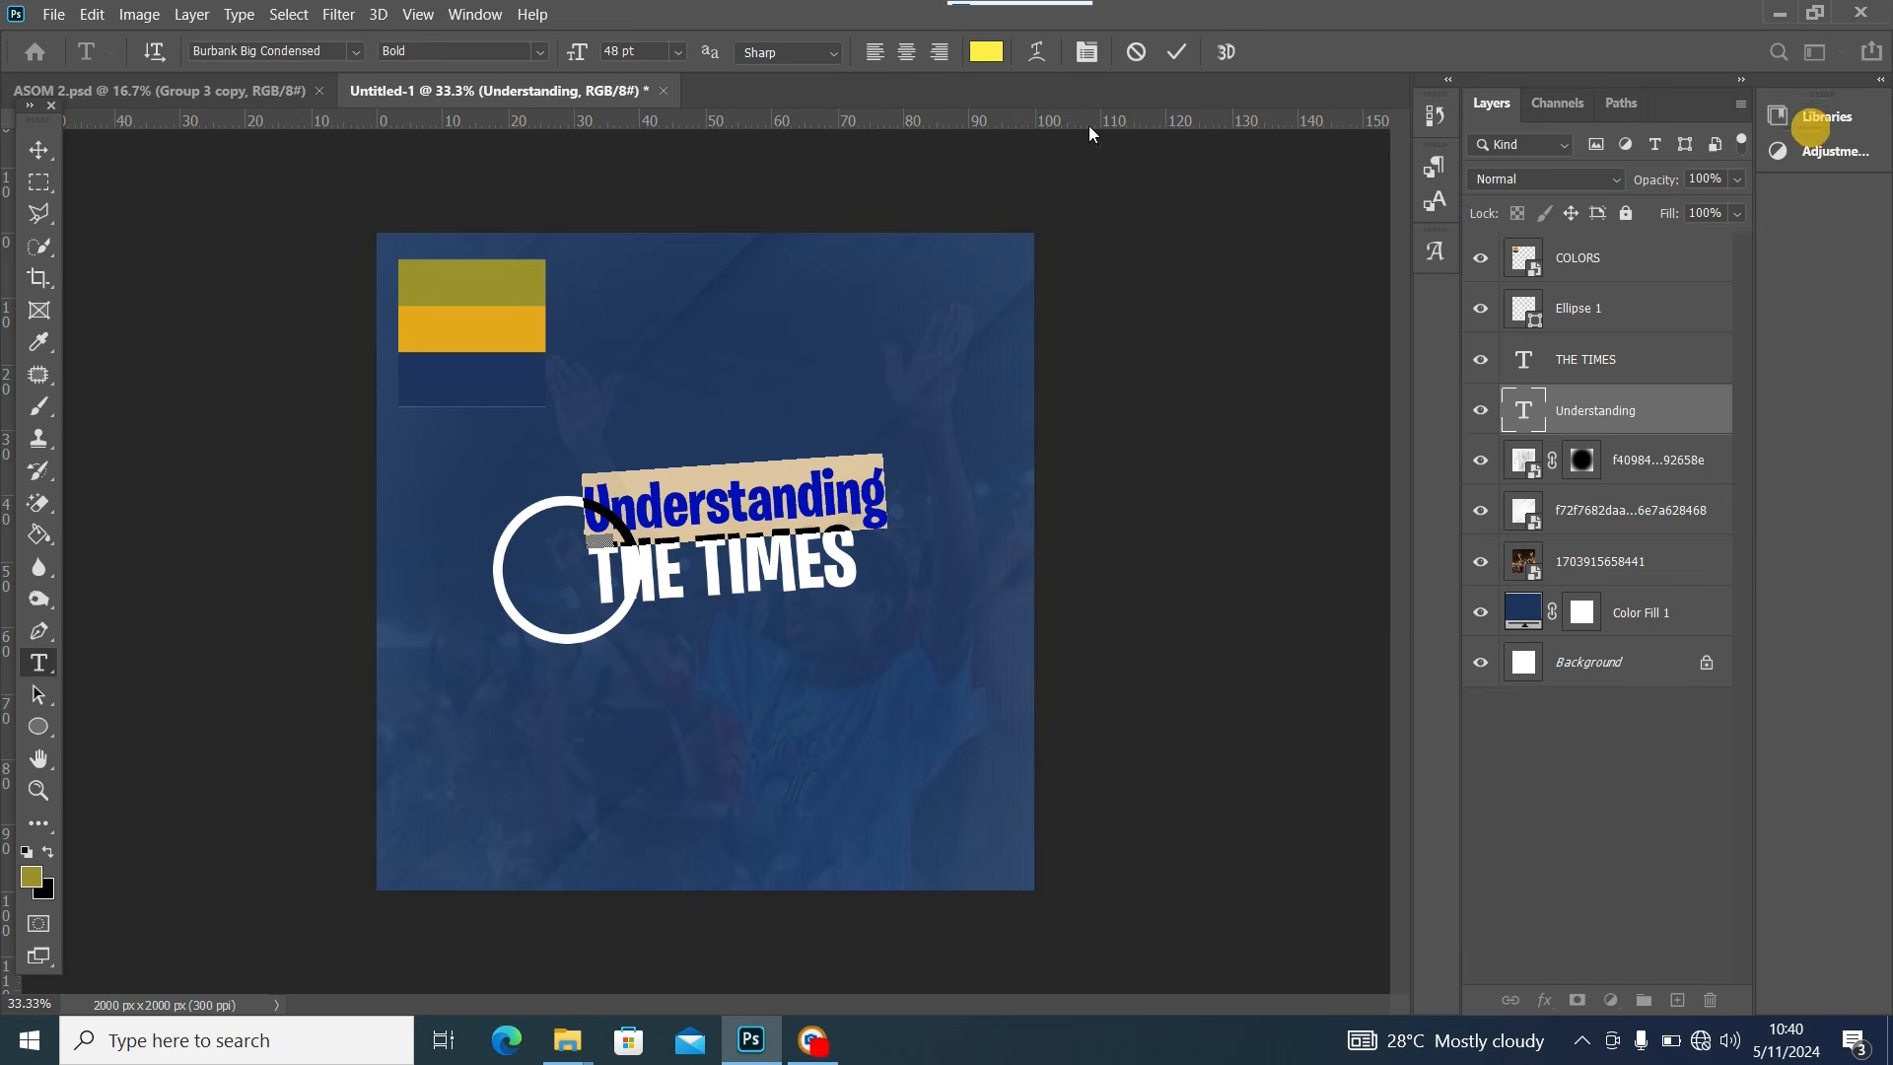
pyautogui.click(40, 150)
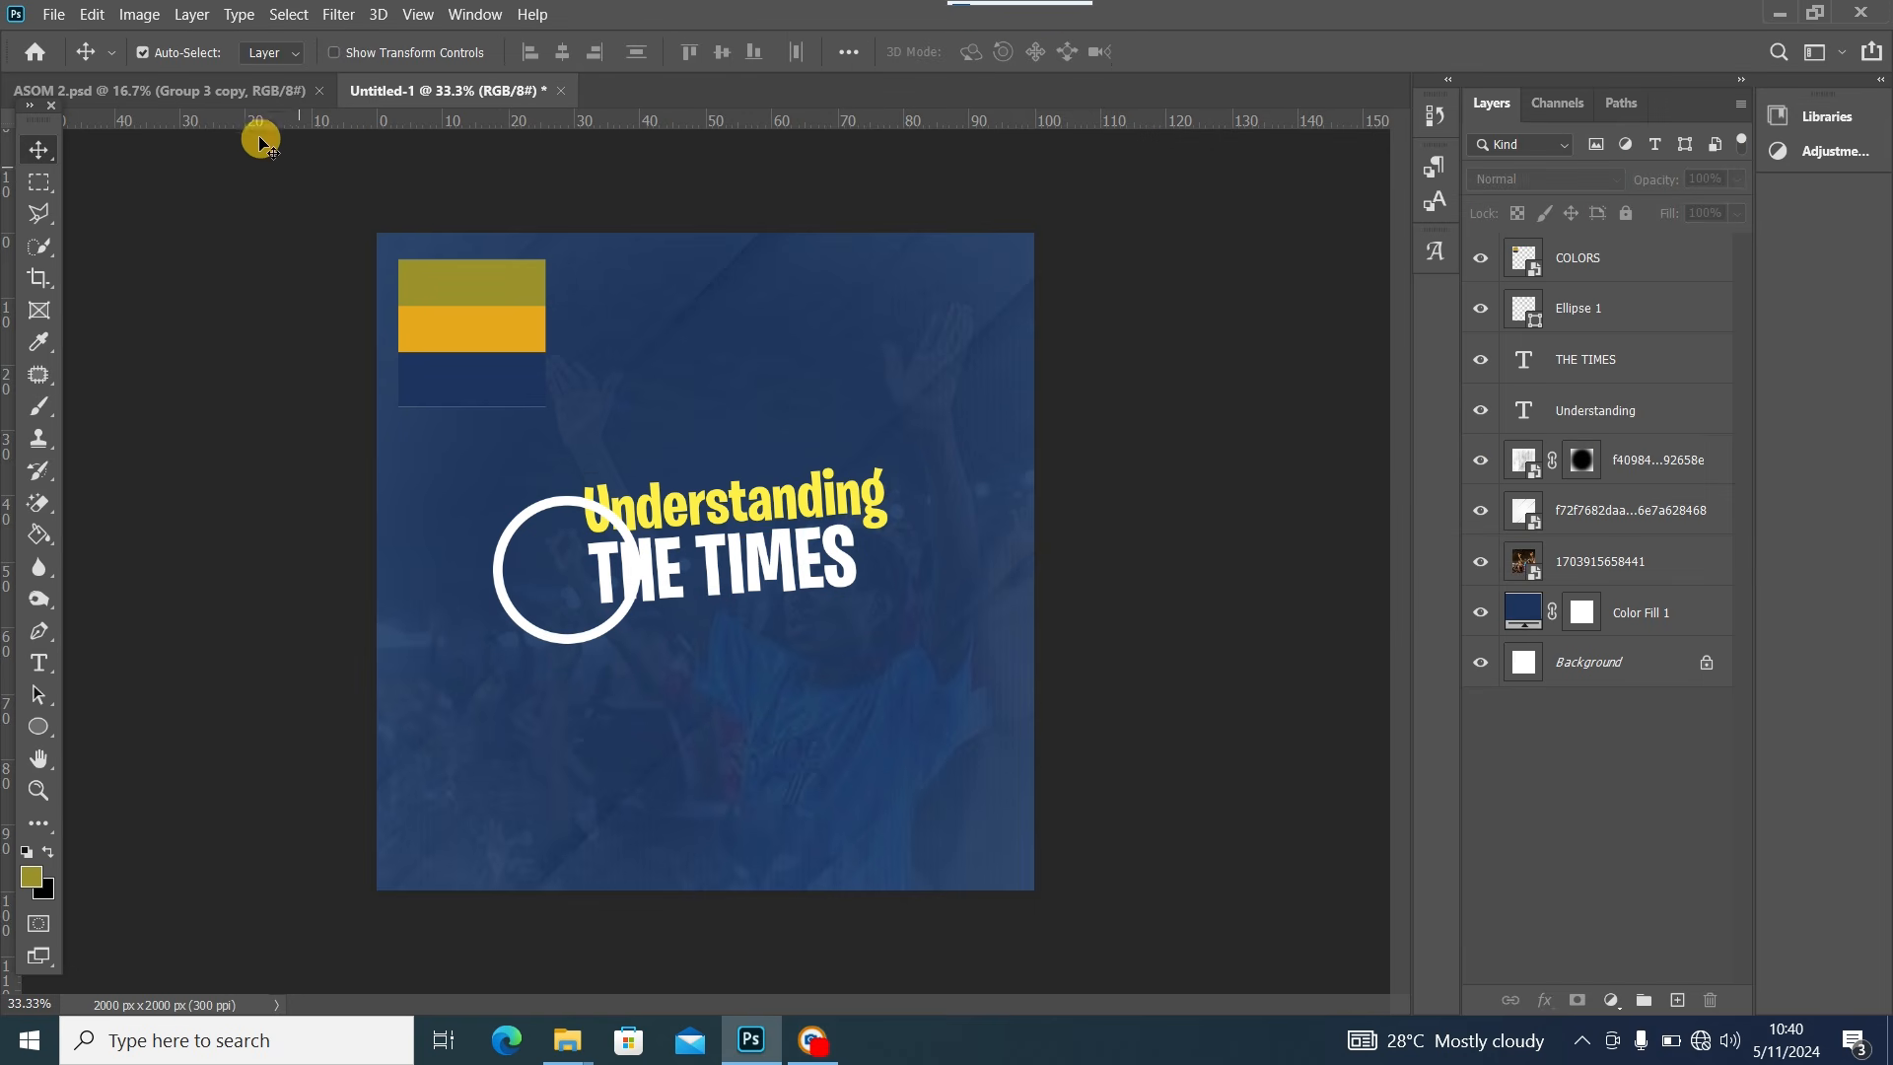
# Check the clock in ASOM 2.psd, and in Untitled-1 draw a yellow, strokeless 24 × 196 px rounded rectangle with 10 px radius below the ring
pyautogui.click(237, 93)
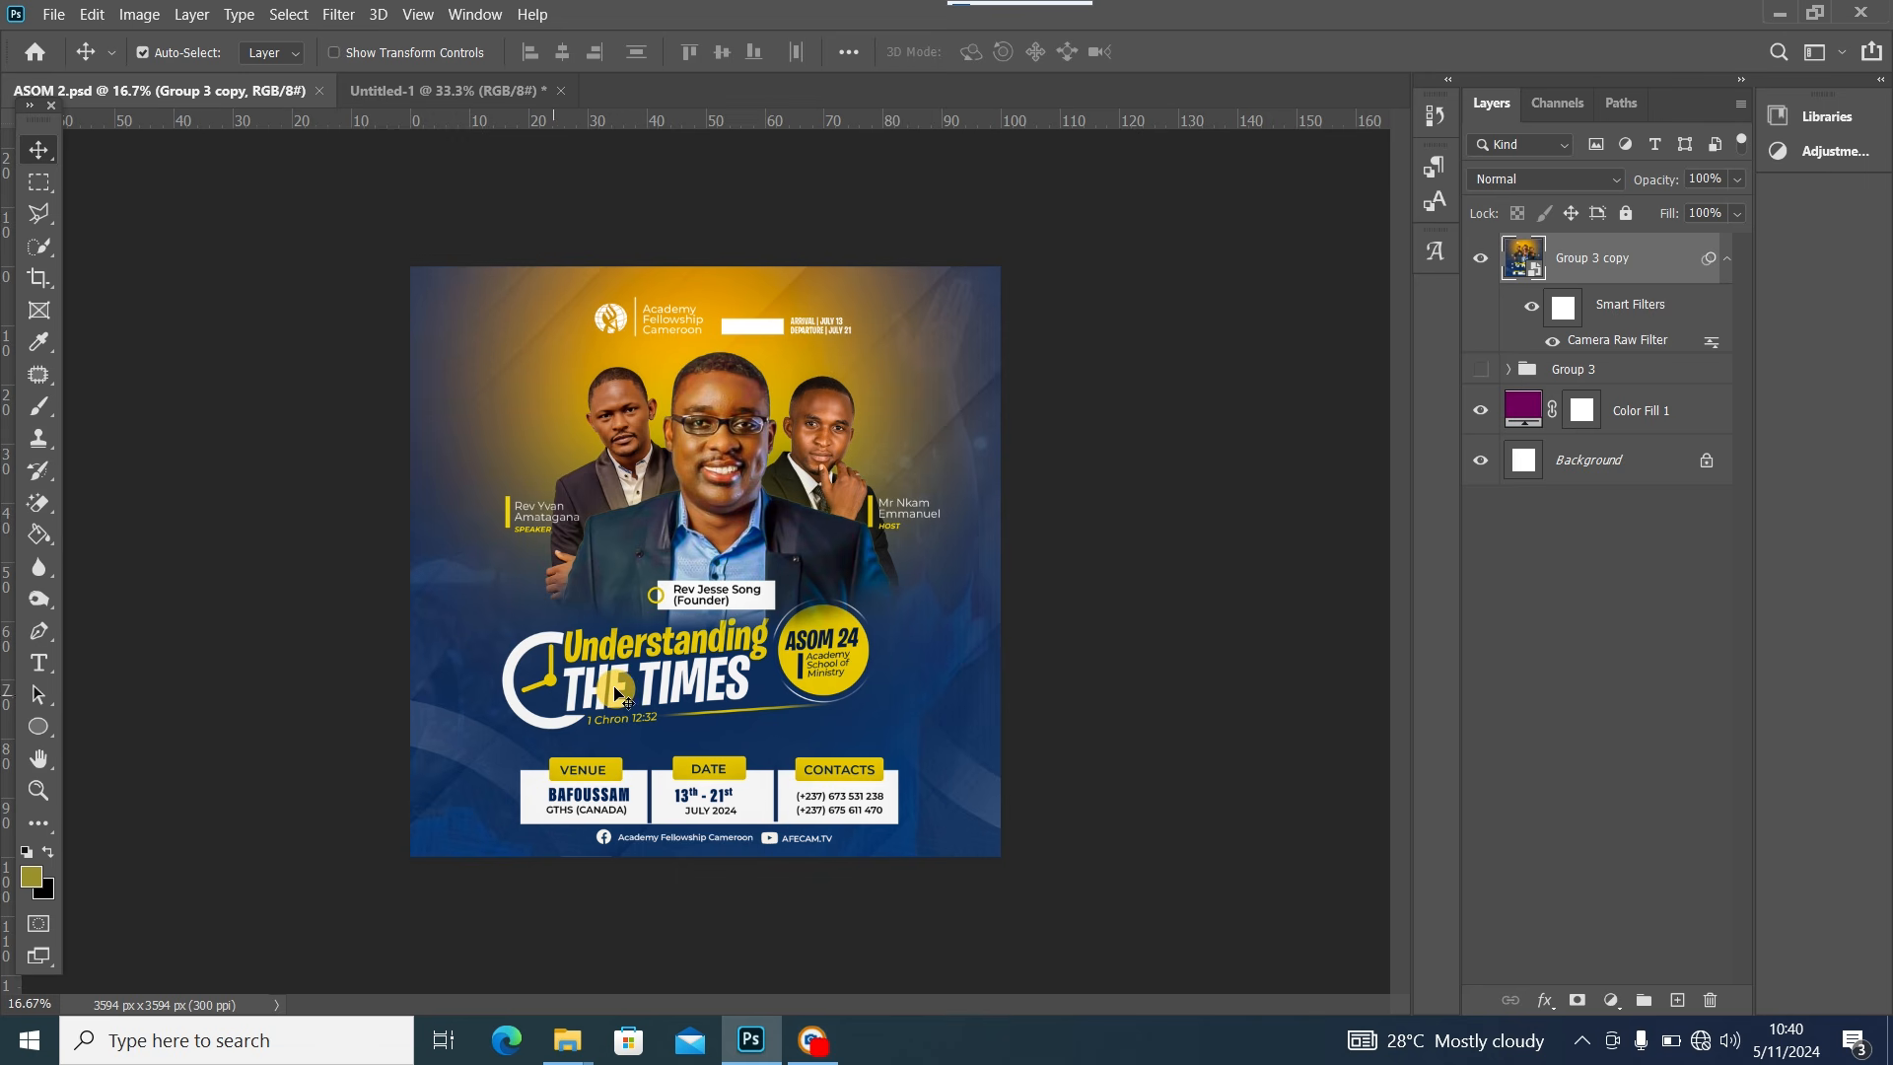
pyautogui.click(406, 90)
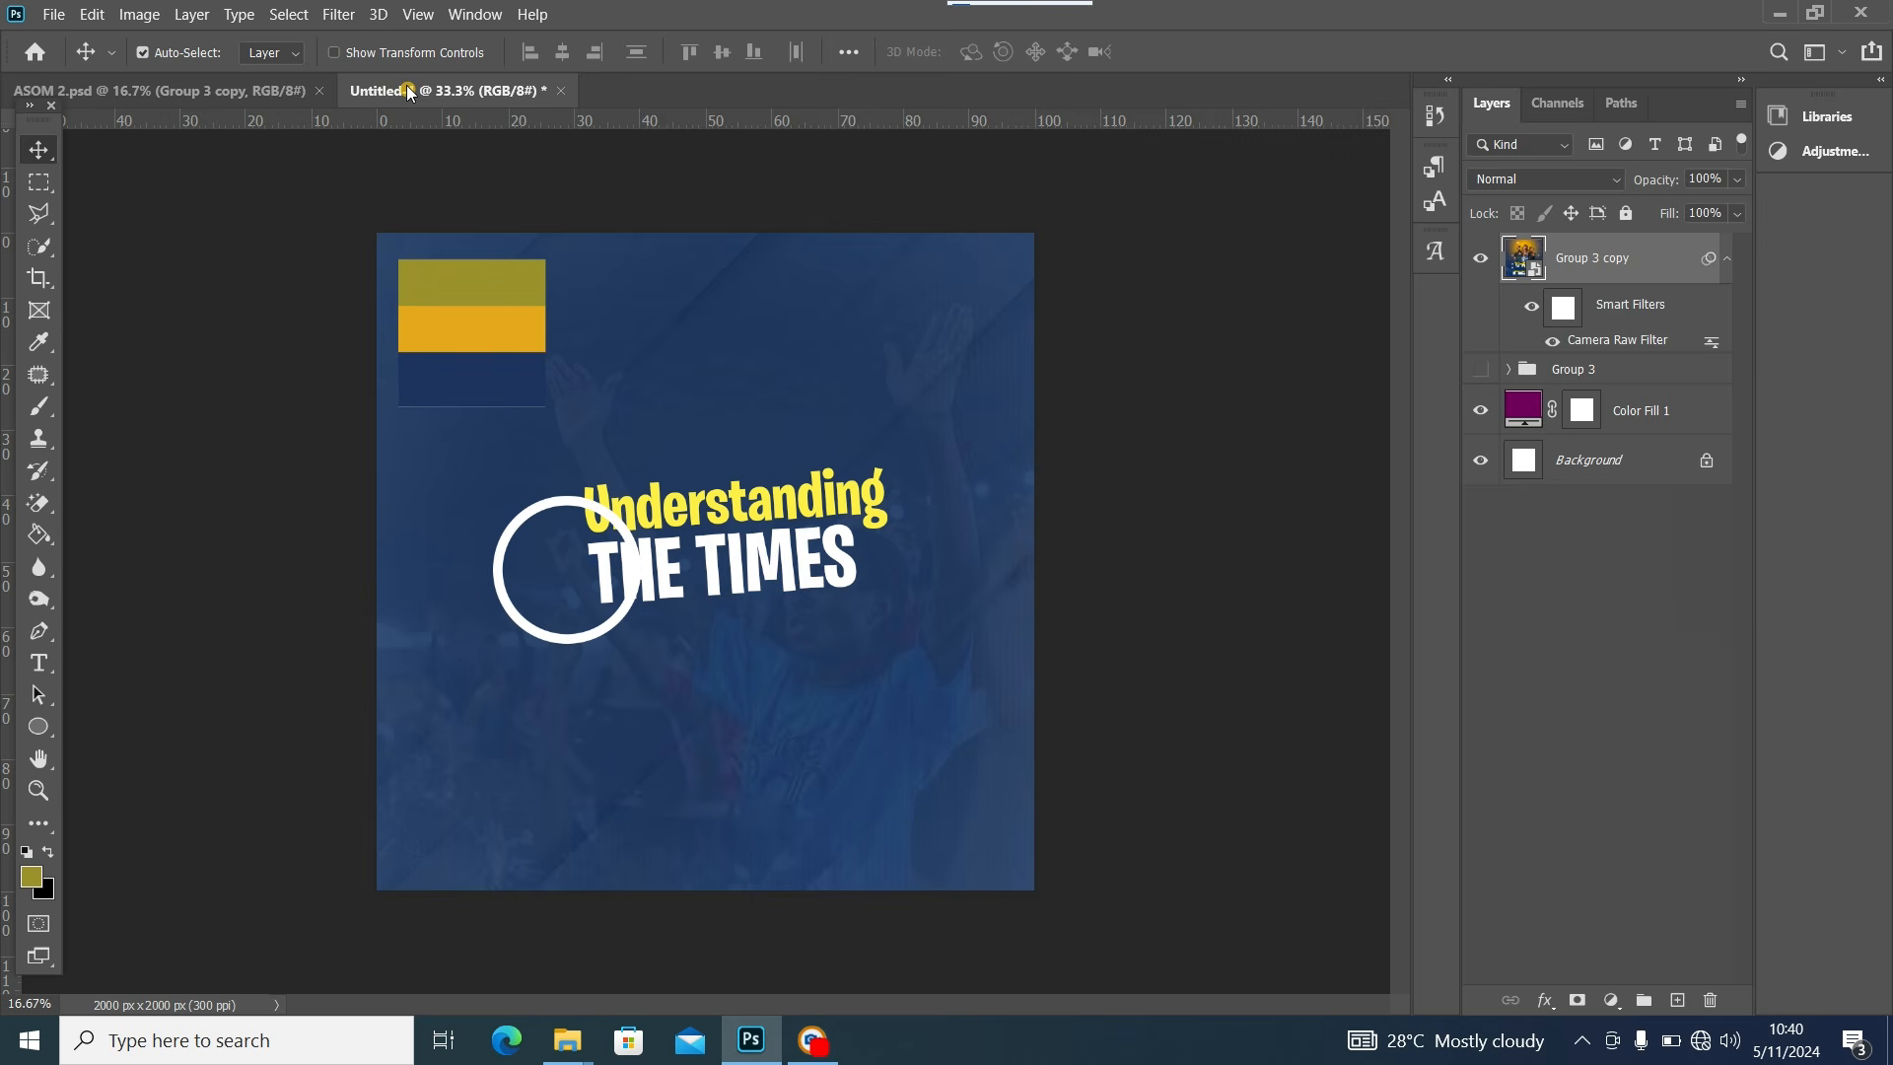
pyautogui.click(37, 726)
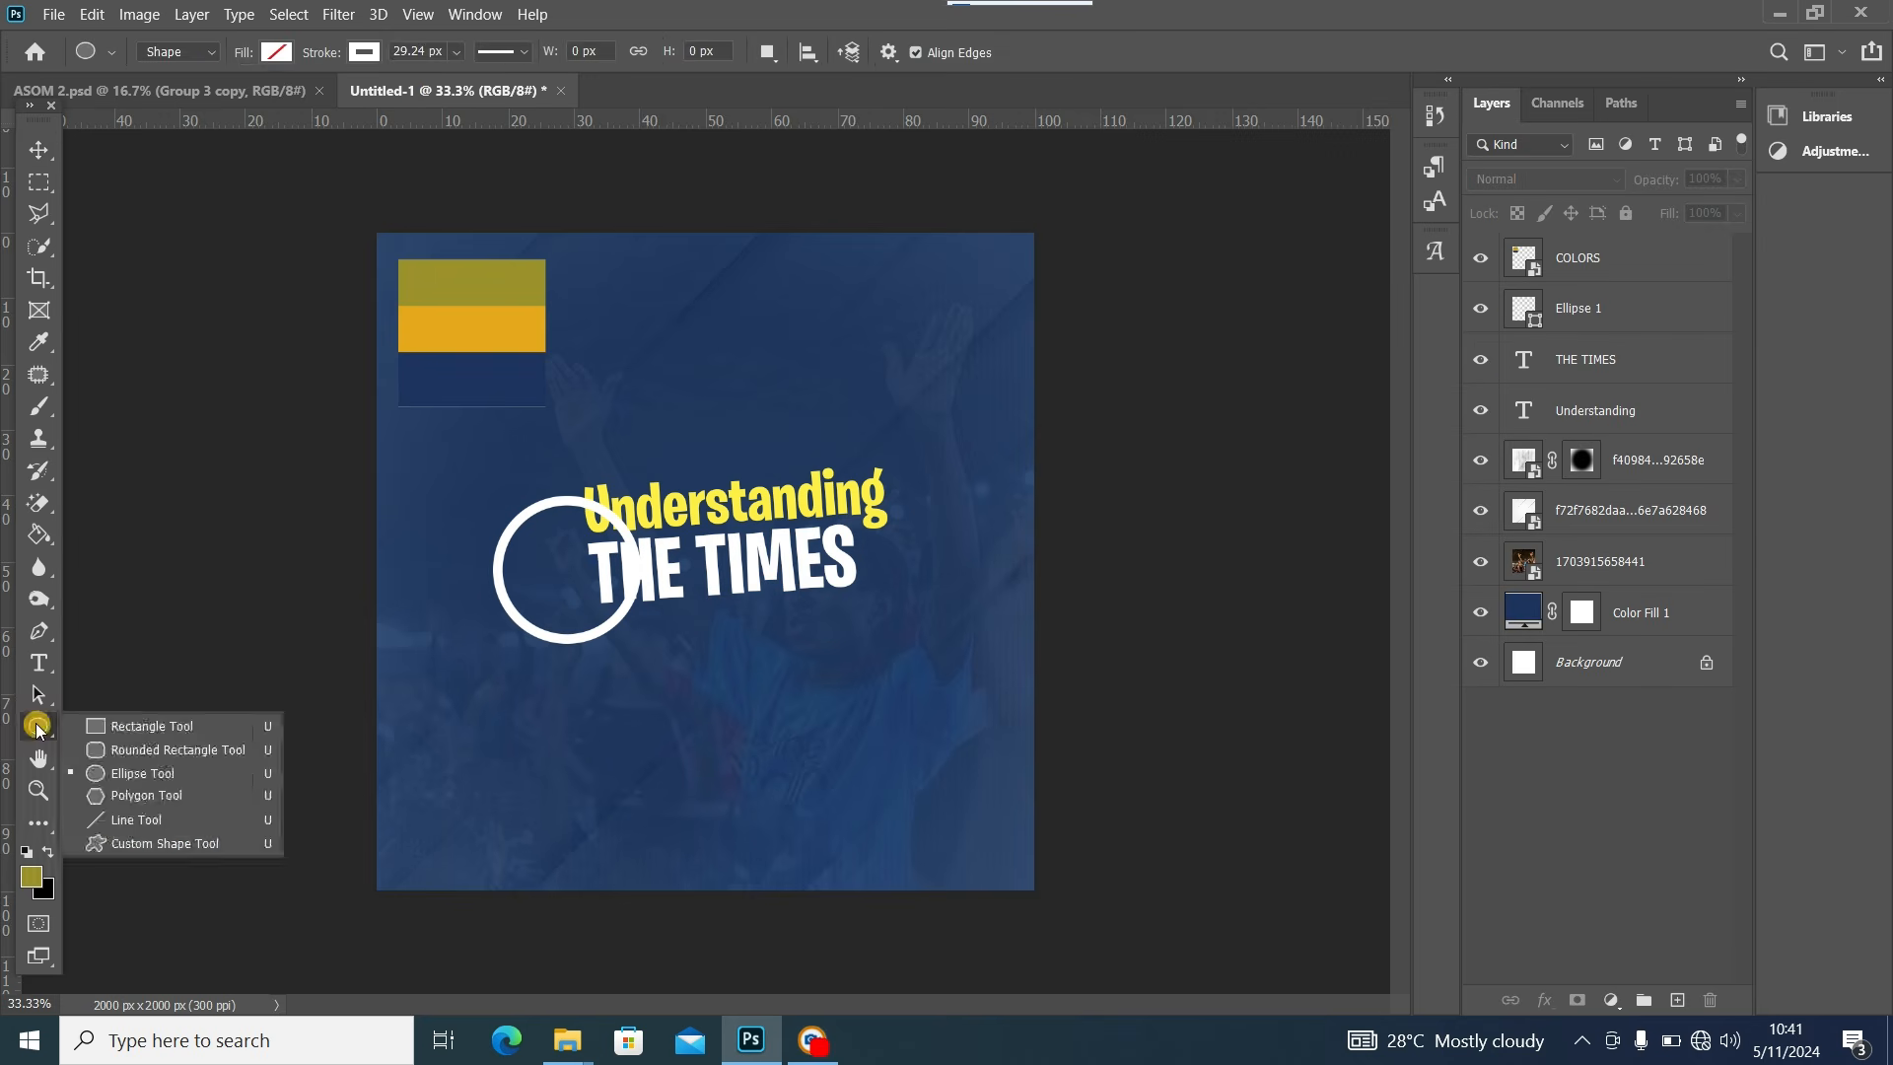
pyautogui.click(168, 751)
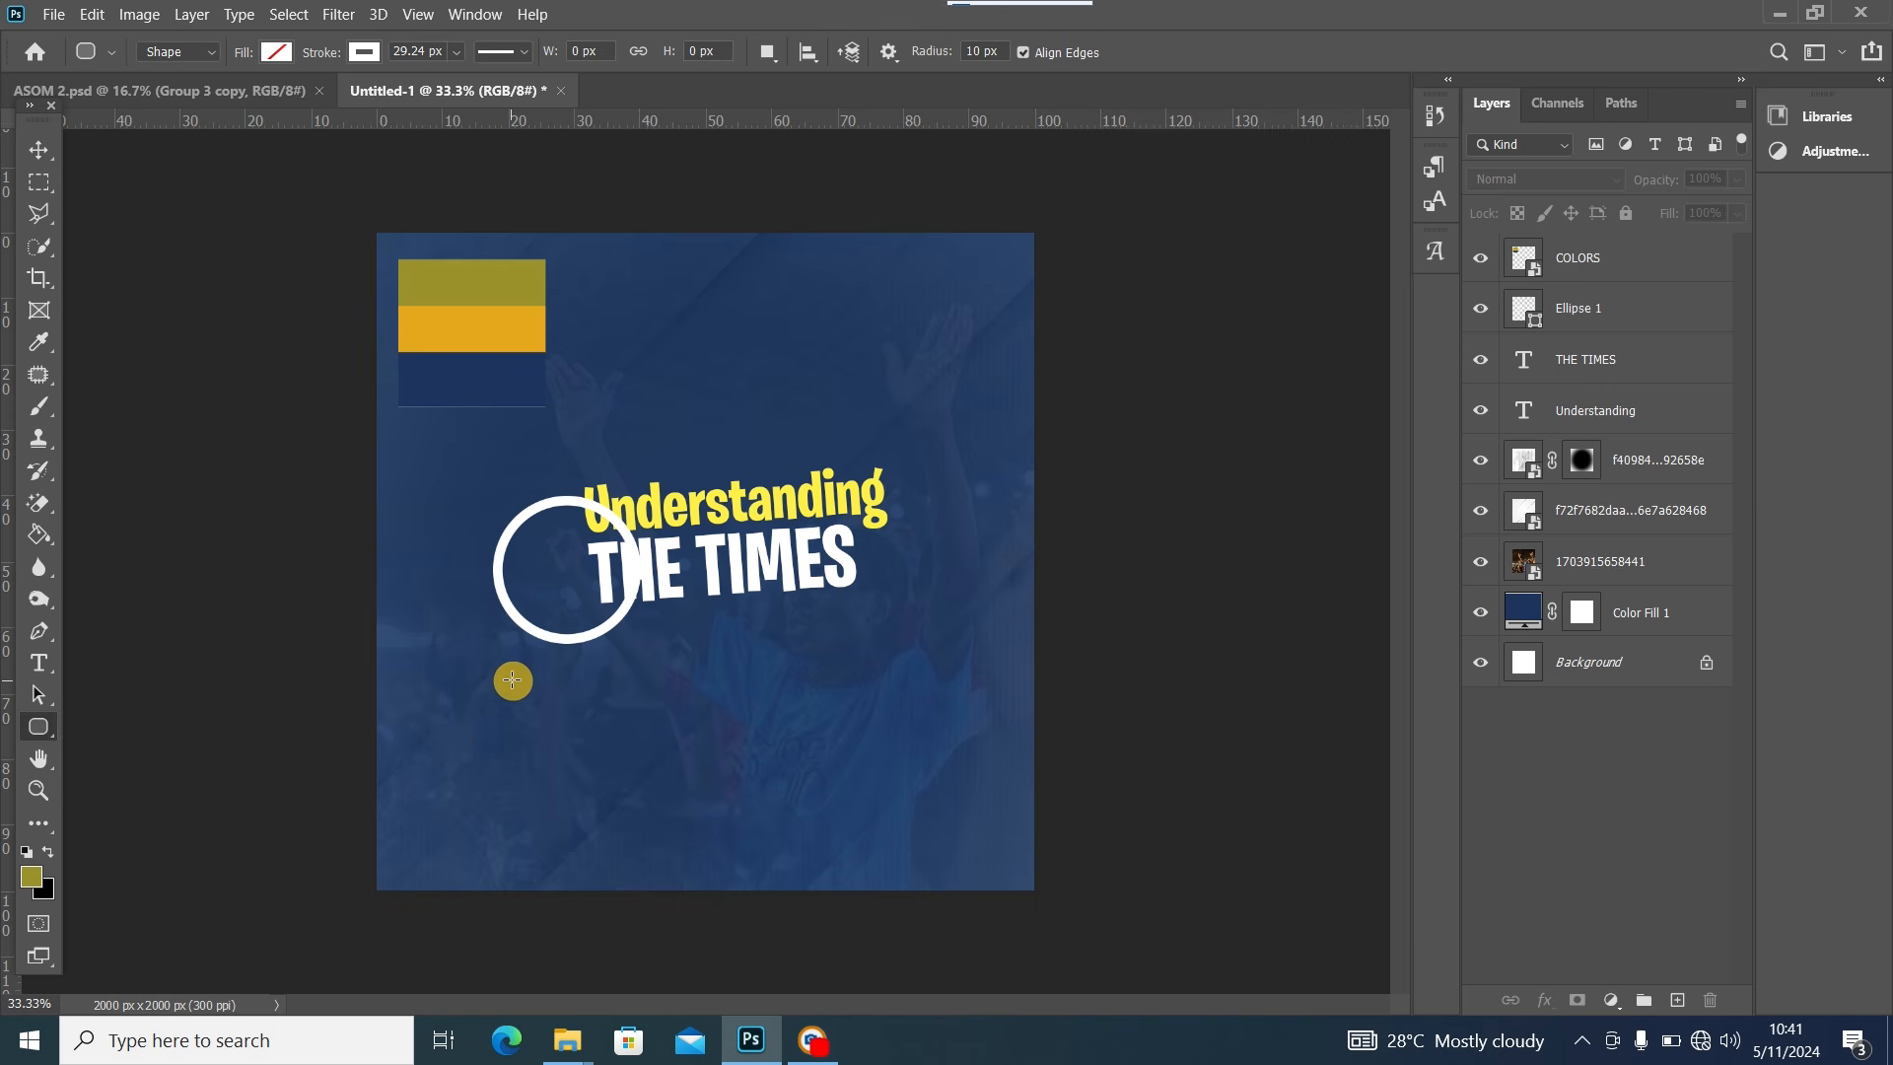
pyautogui.click(363, 52)
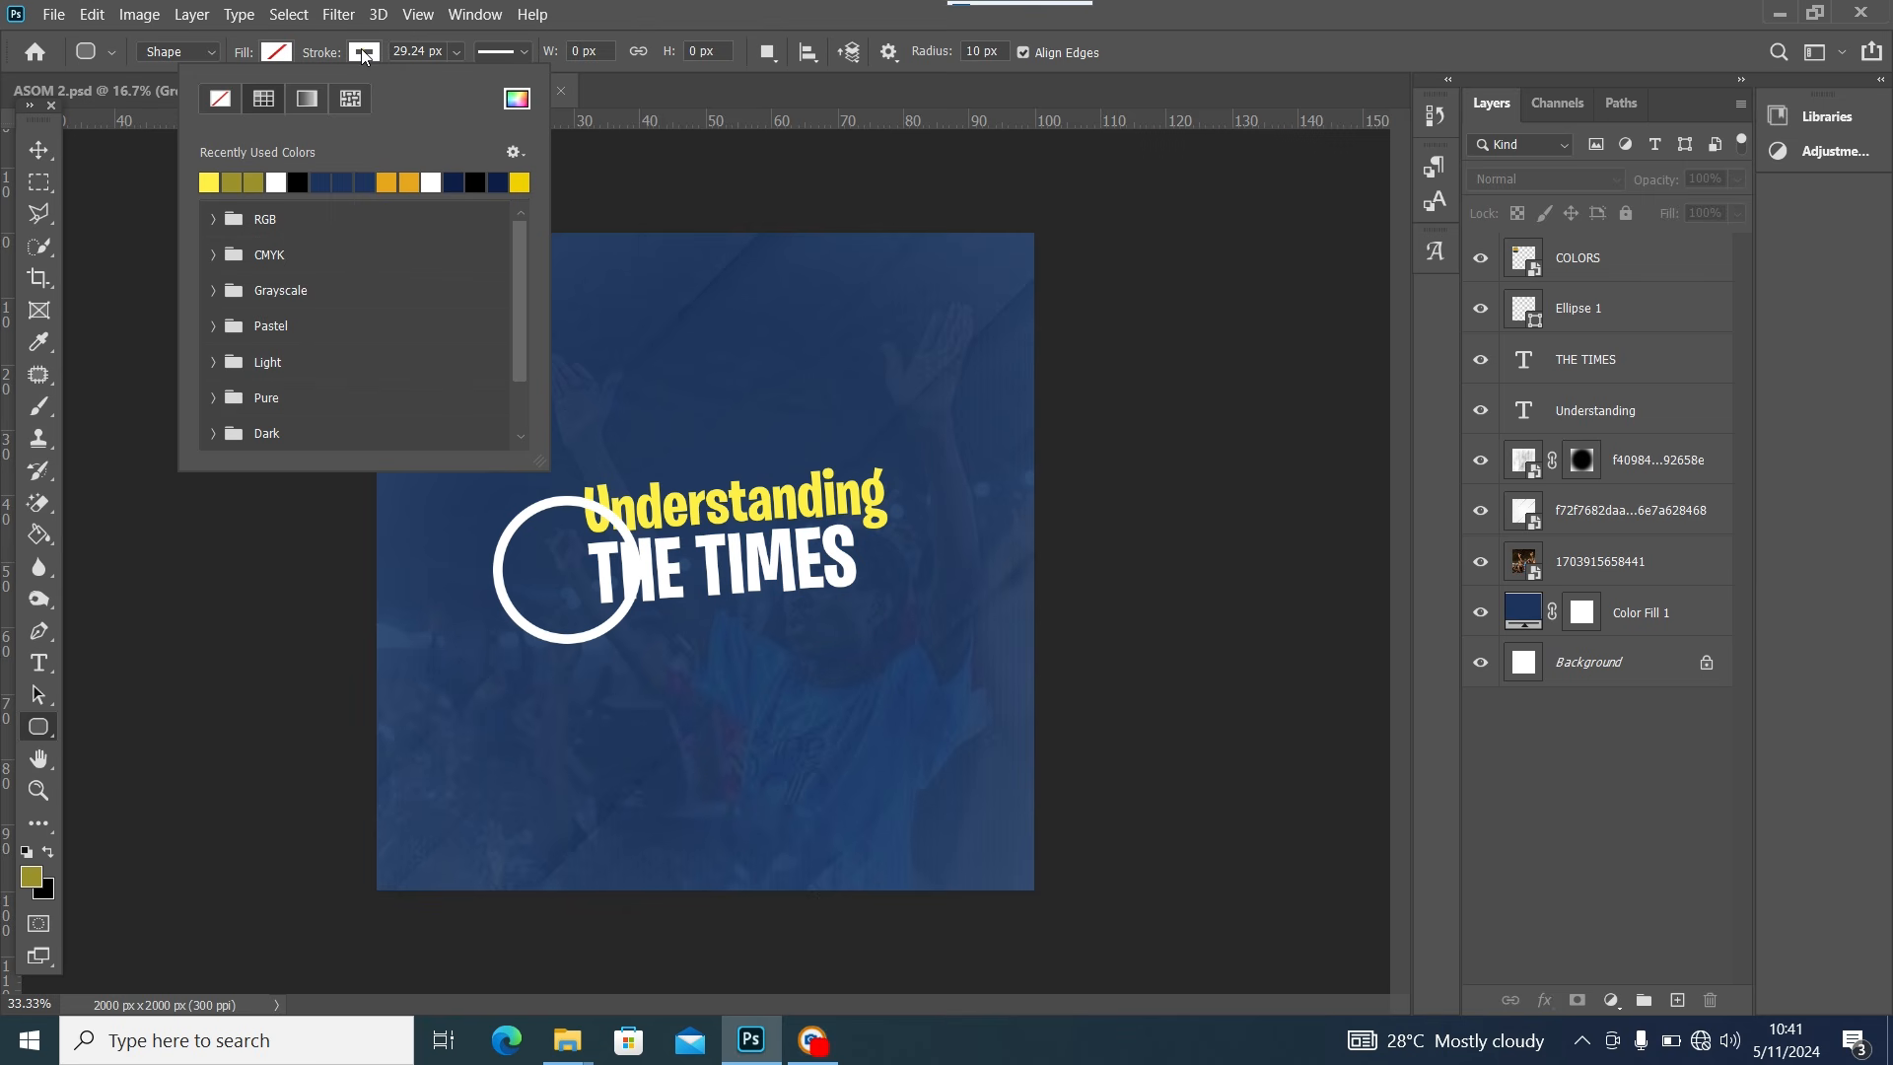
pyautogui.click(220, 99)
pyautogui.click(281, 52)
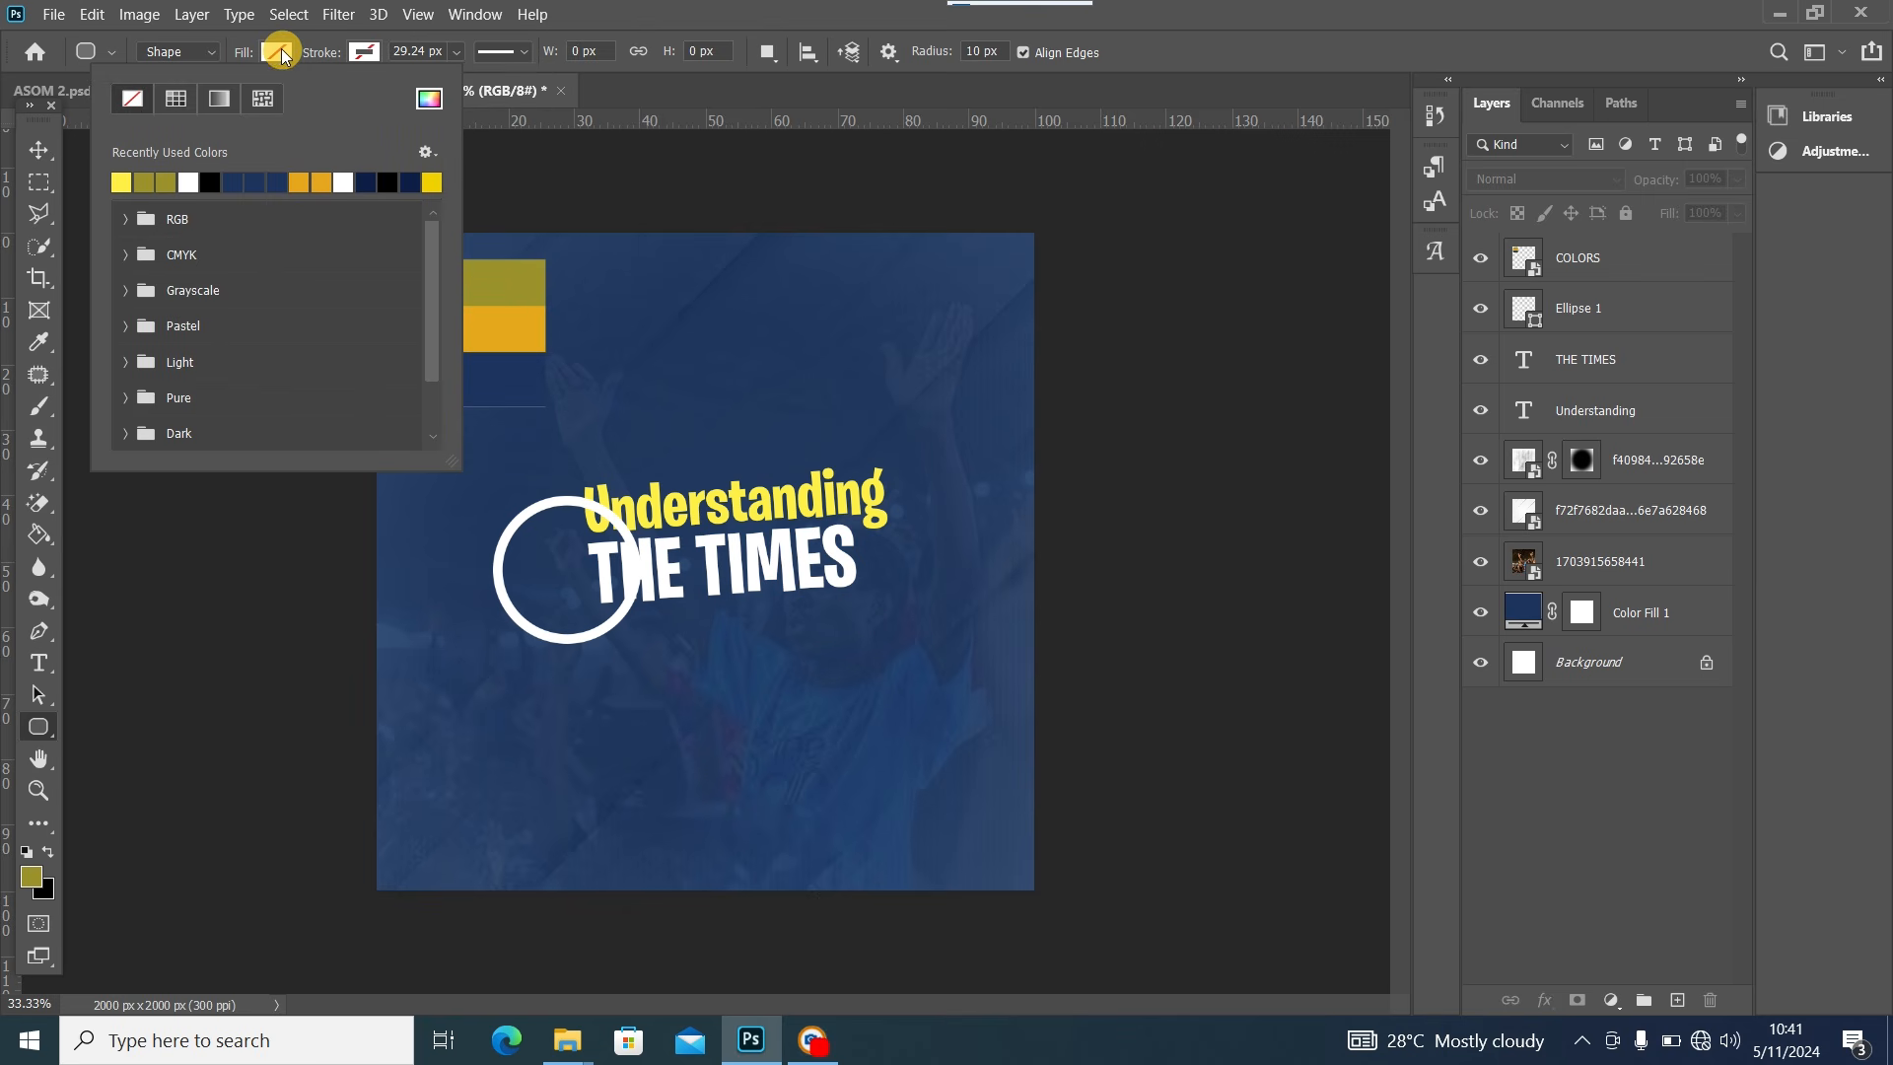
pyautogui.click(120, 179)
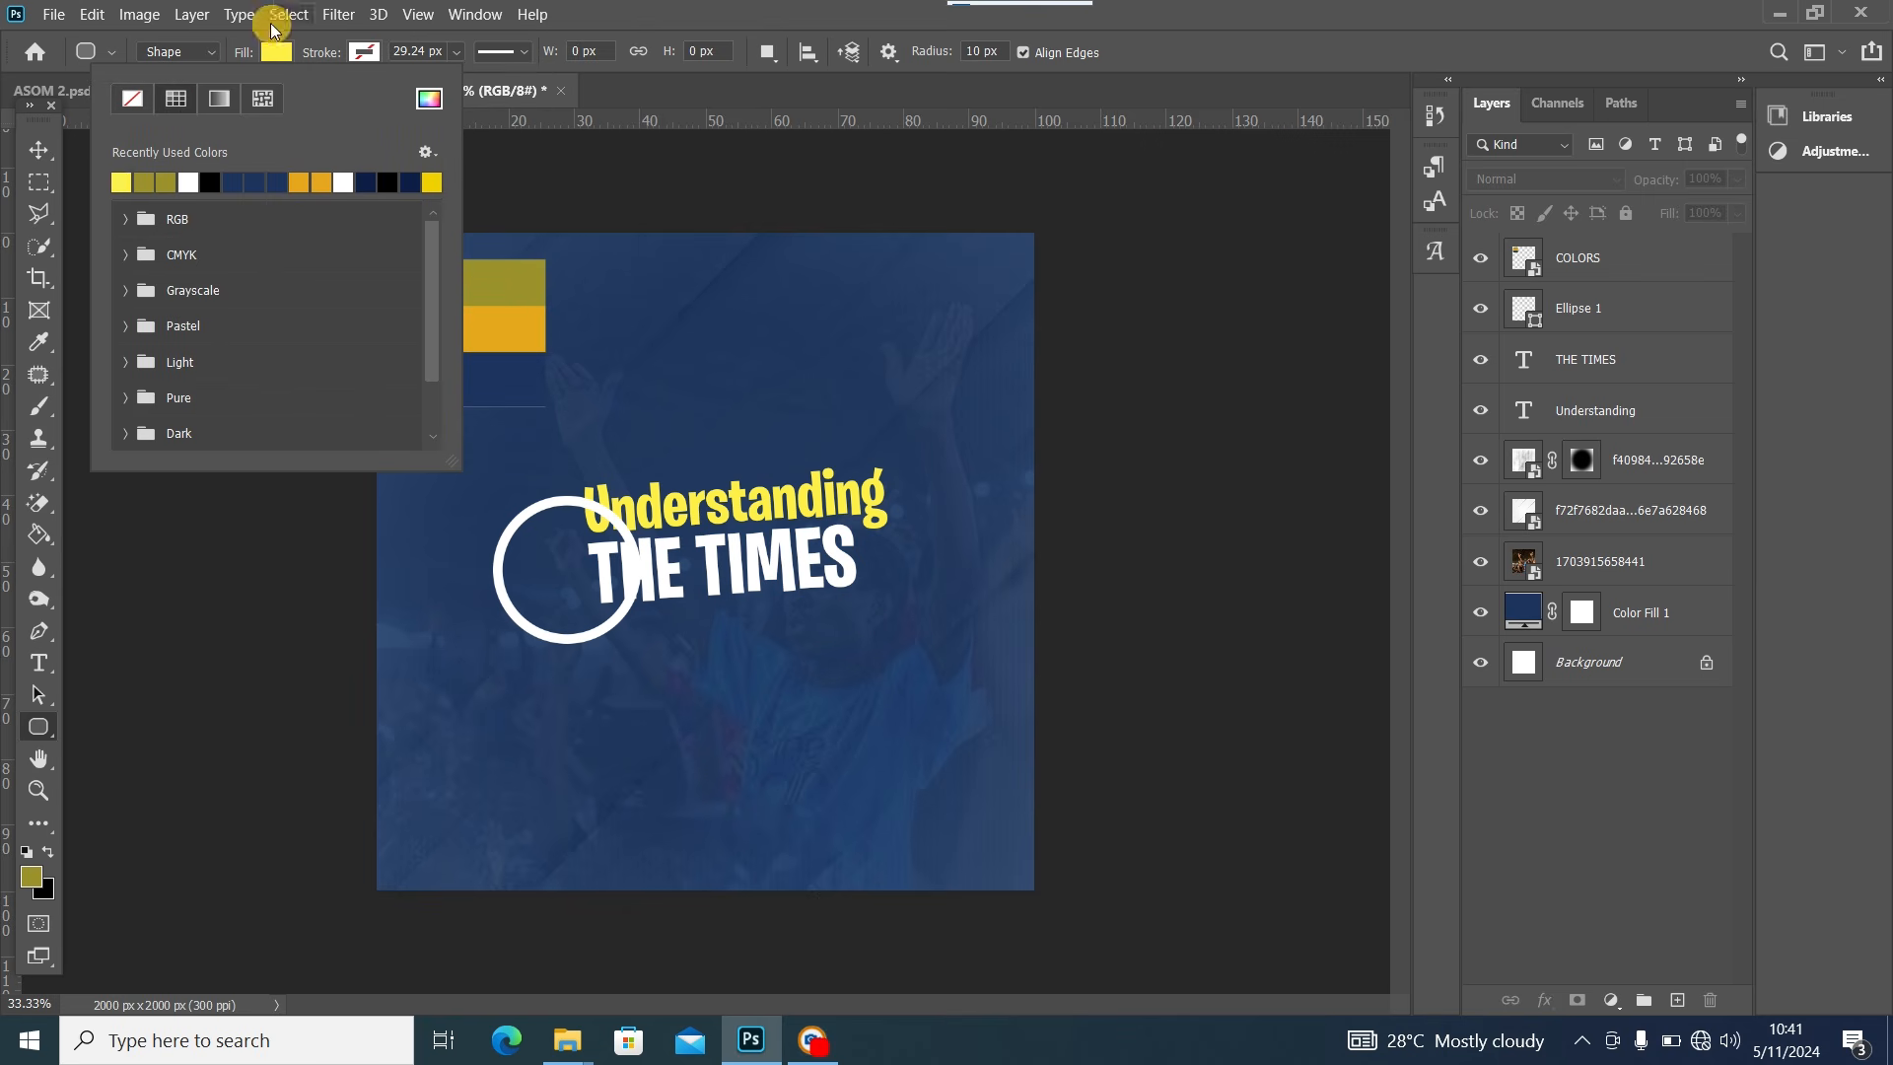
pyautogui.click(631, 10)
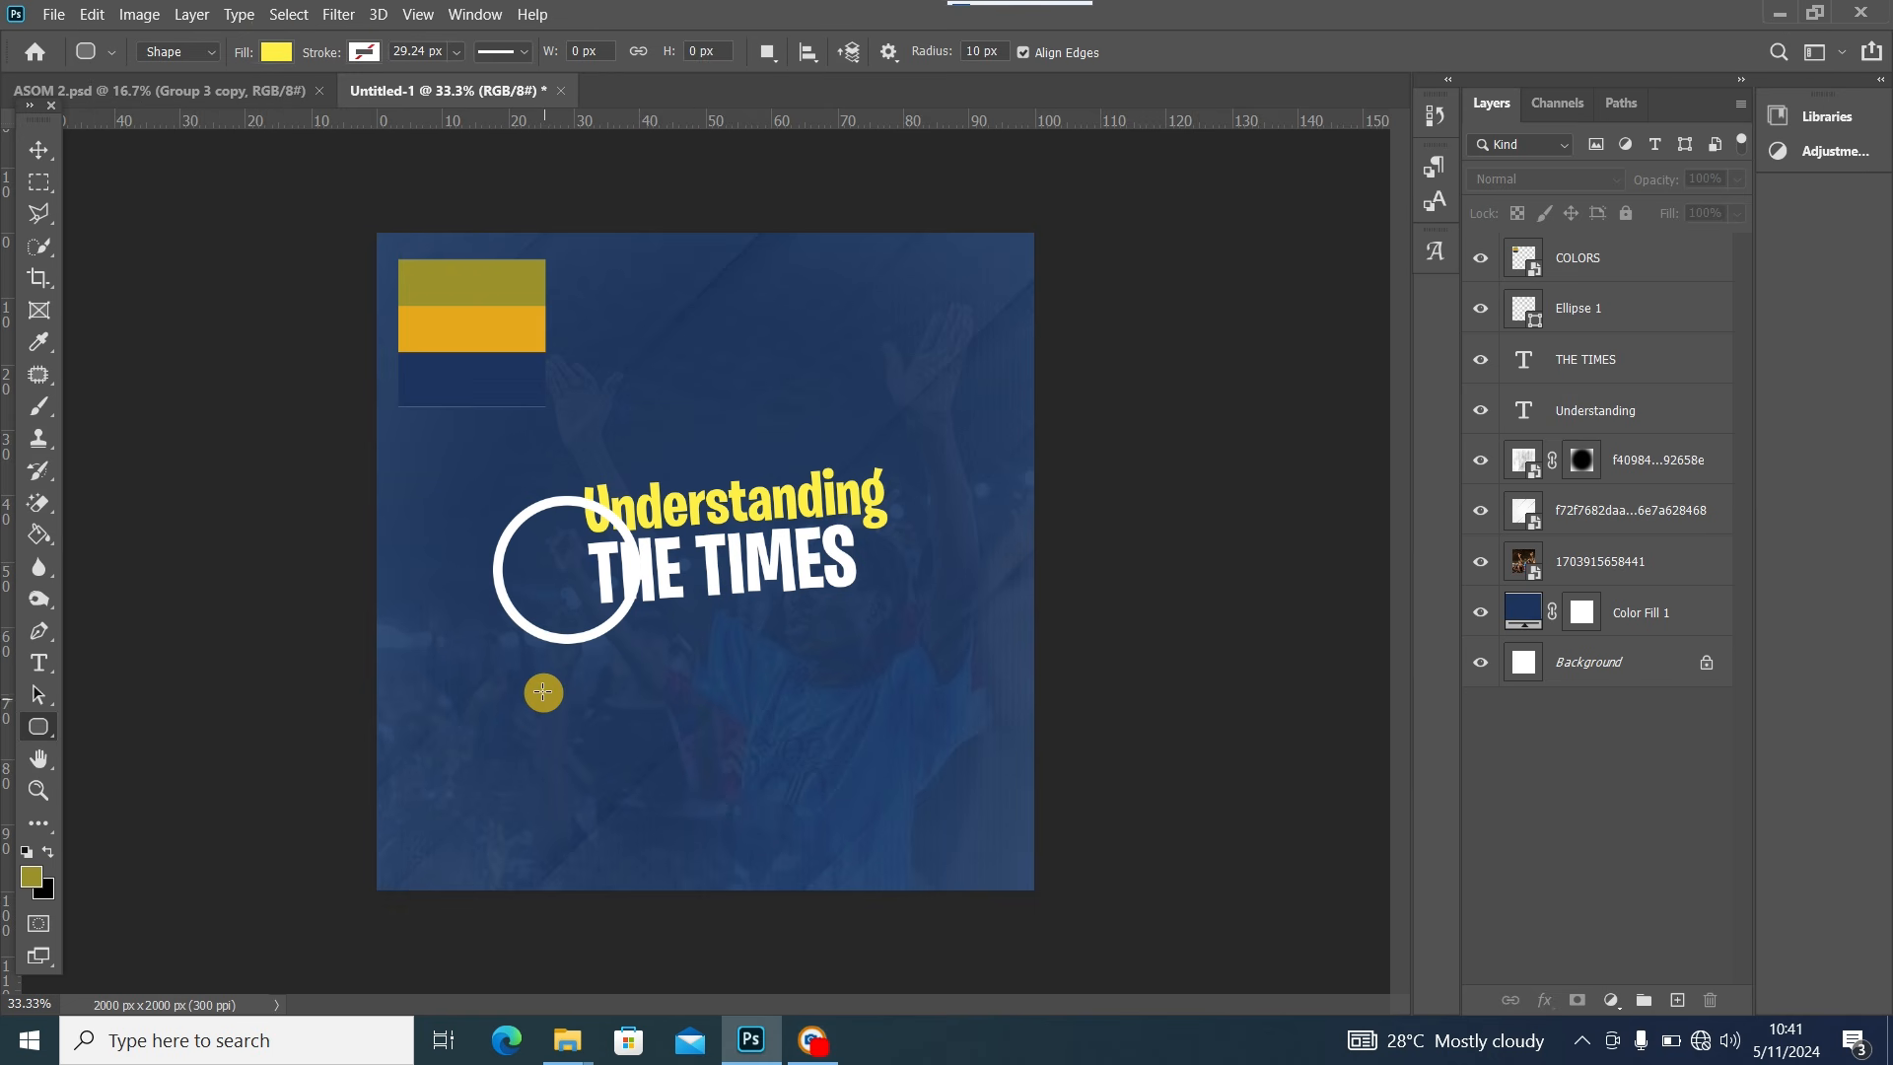
pyautogui.moveTo(541, 690); pyautogui.dragTo(545, 753)
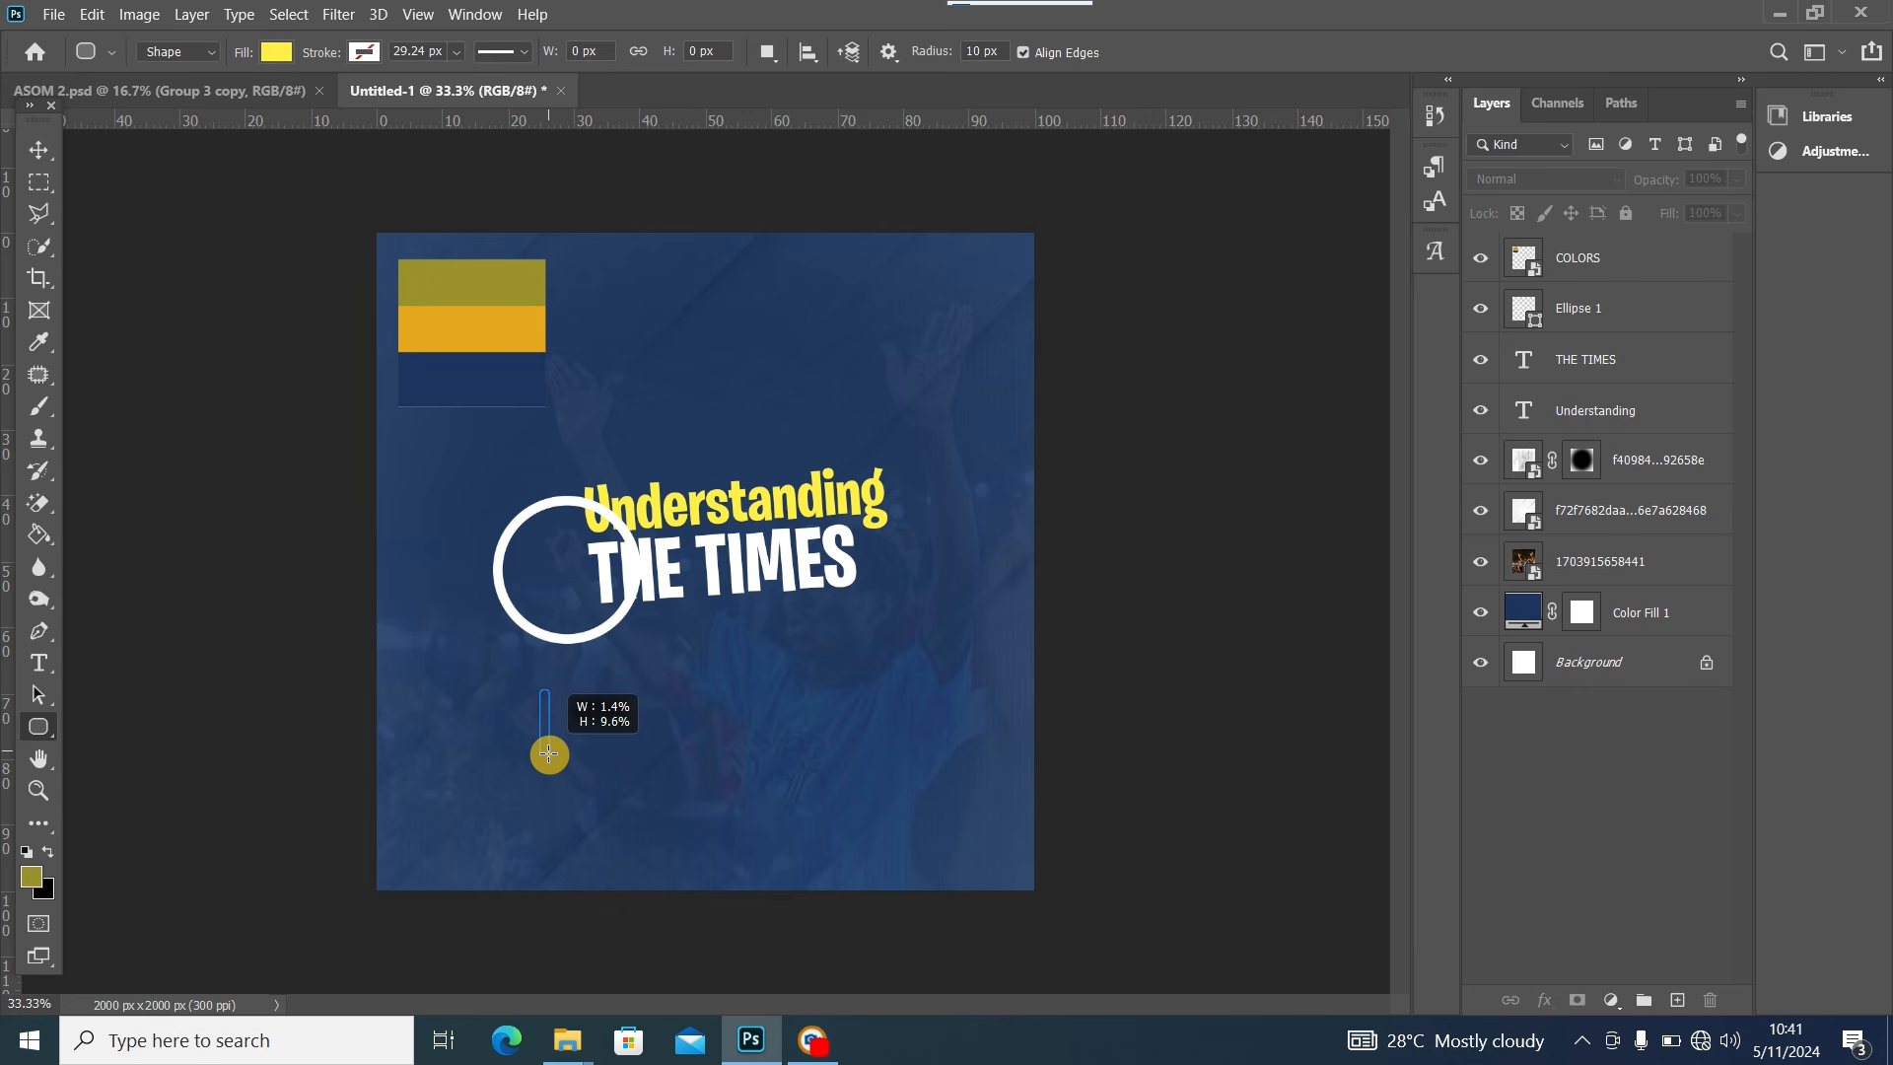
pyautogui.moveTo(549, 753); pyautogui.dragTo(546, 752)
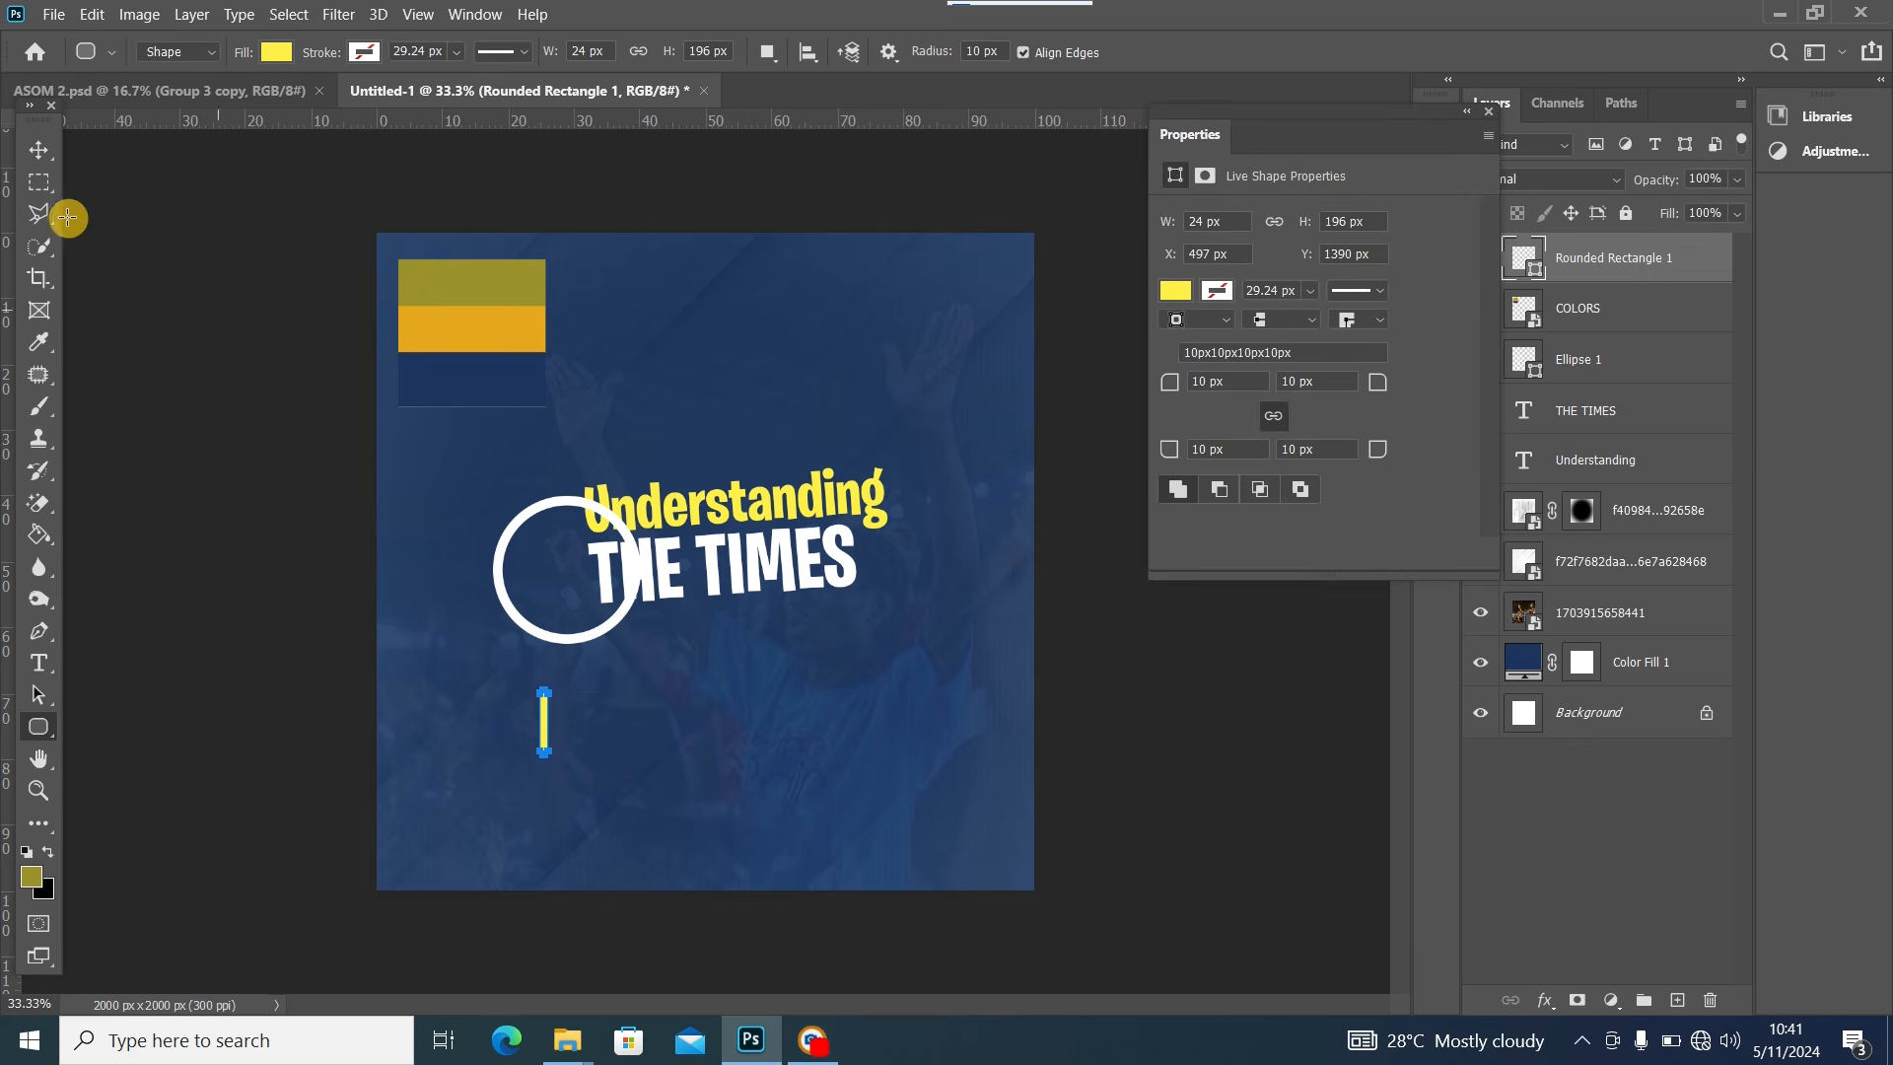
# Move the yellow bar inside the ring as the upright clock hand, shift the ring slightly left, and realign the bar with it
pyautogui.click(37, 150)
pyautogui.click(536, 722)
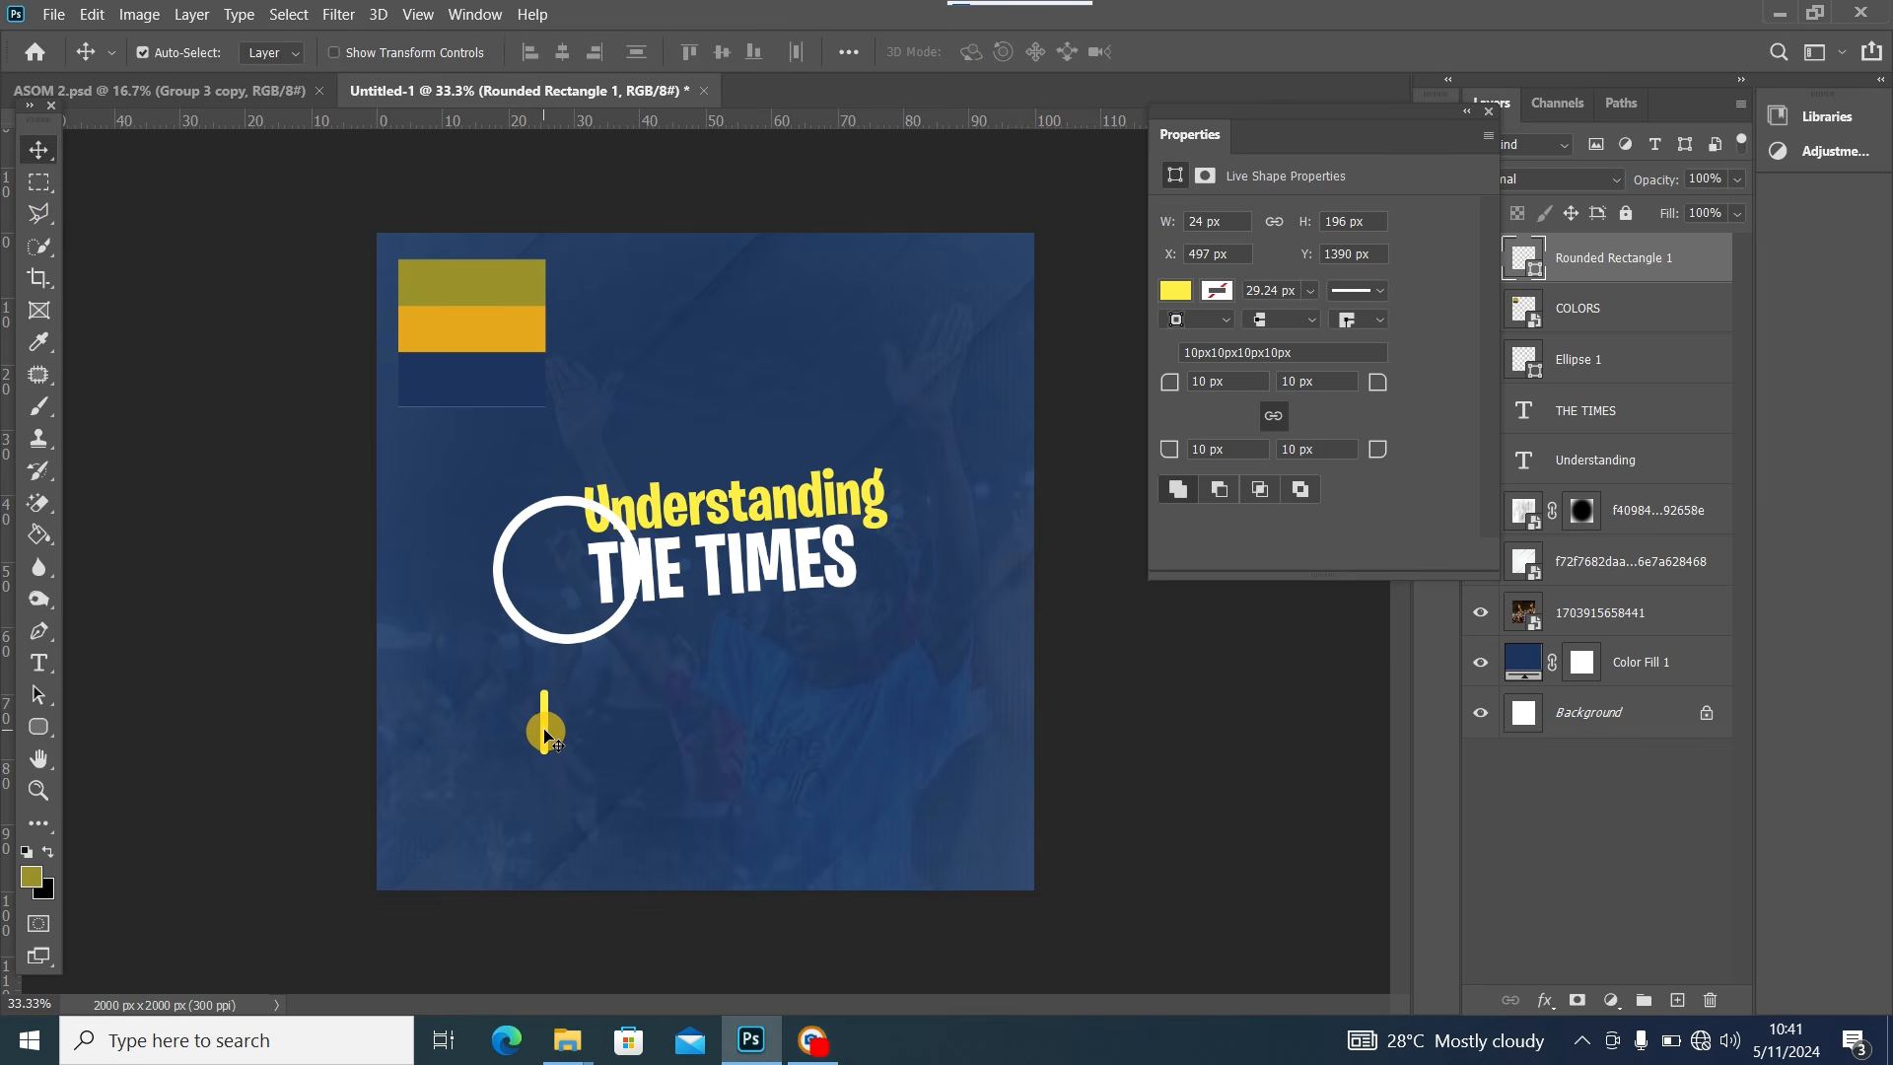
pyautogui.moveTo(544, 735); pyautogui.dragTo(563, 570)
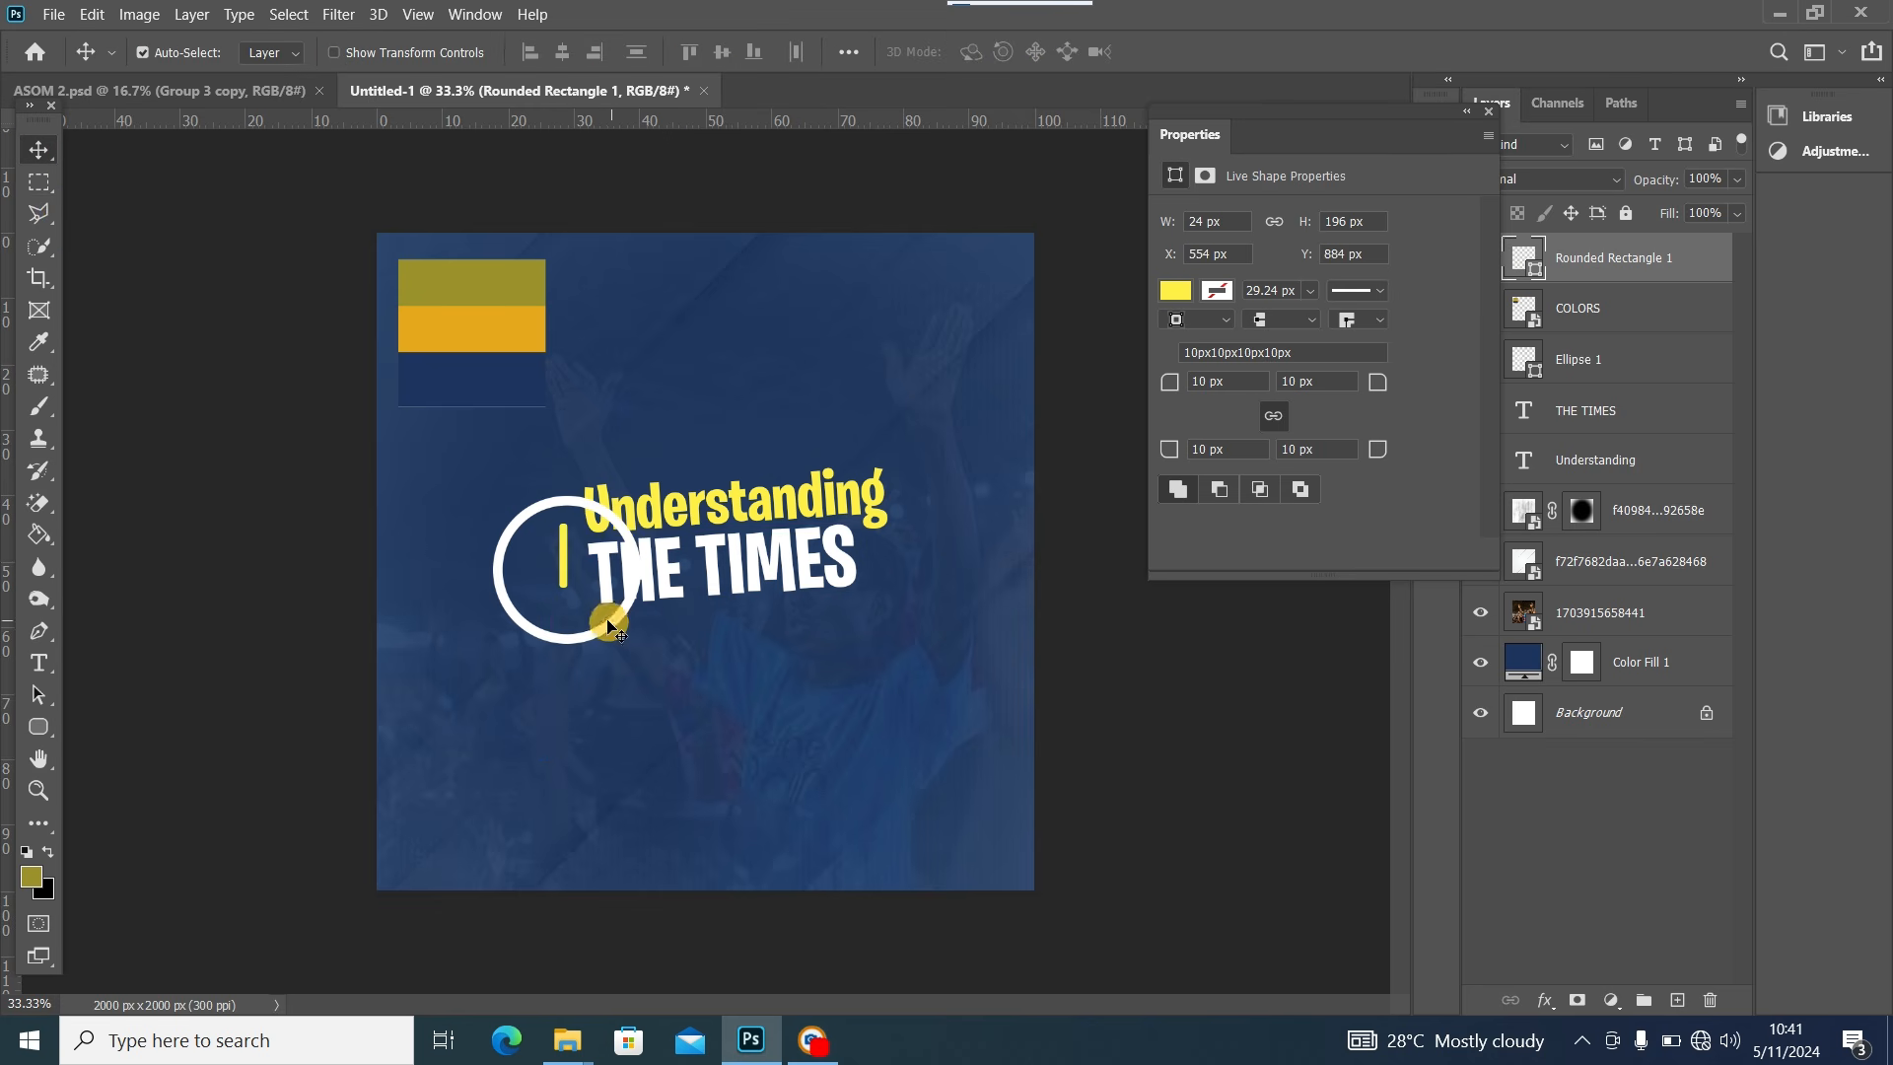
pyautogui.moveTo(604, 639); pyautogui.dragTo(594, 636)
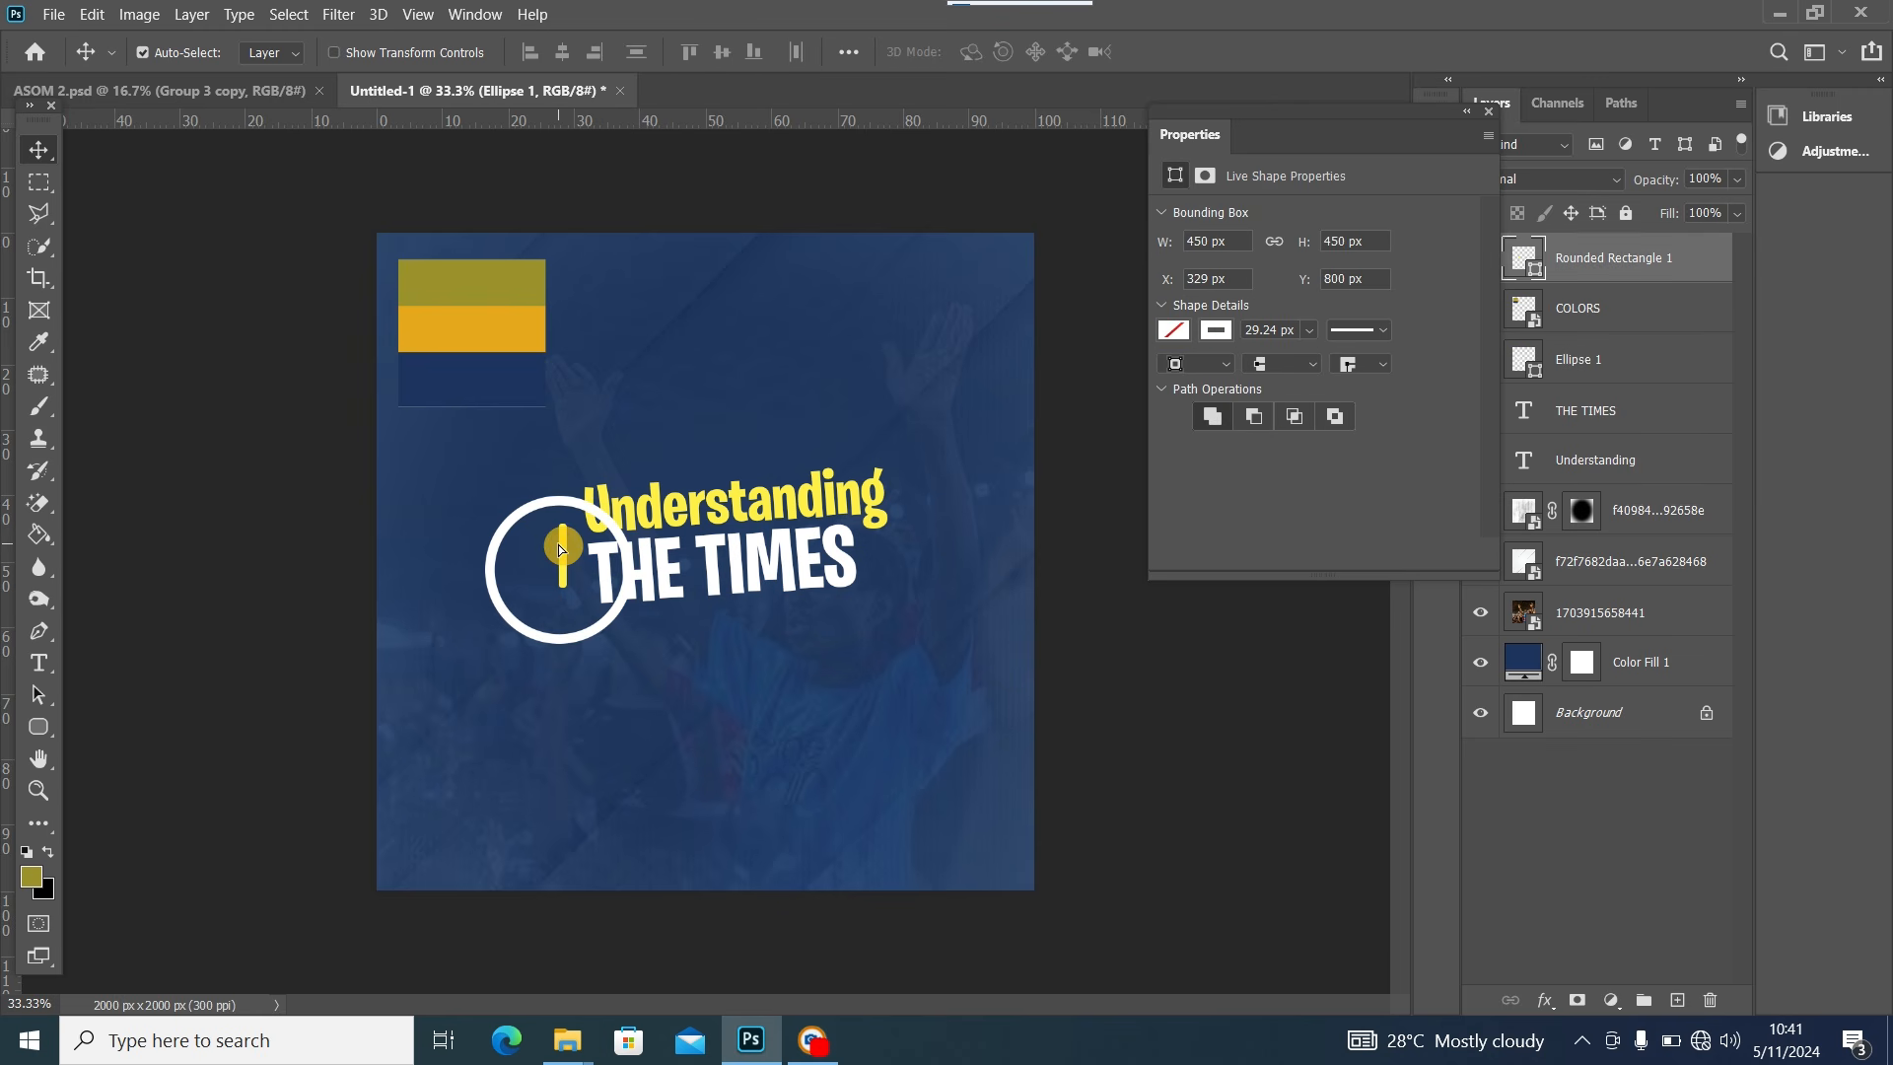
pyautogui.moveTo(559, 544); pyautogui.dragTo(554, 542)
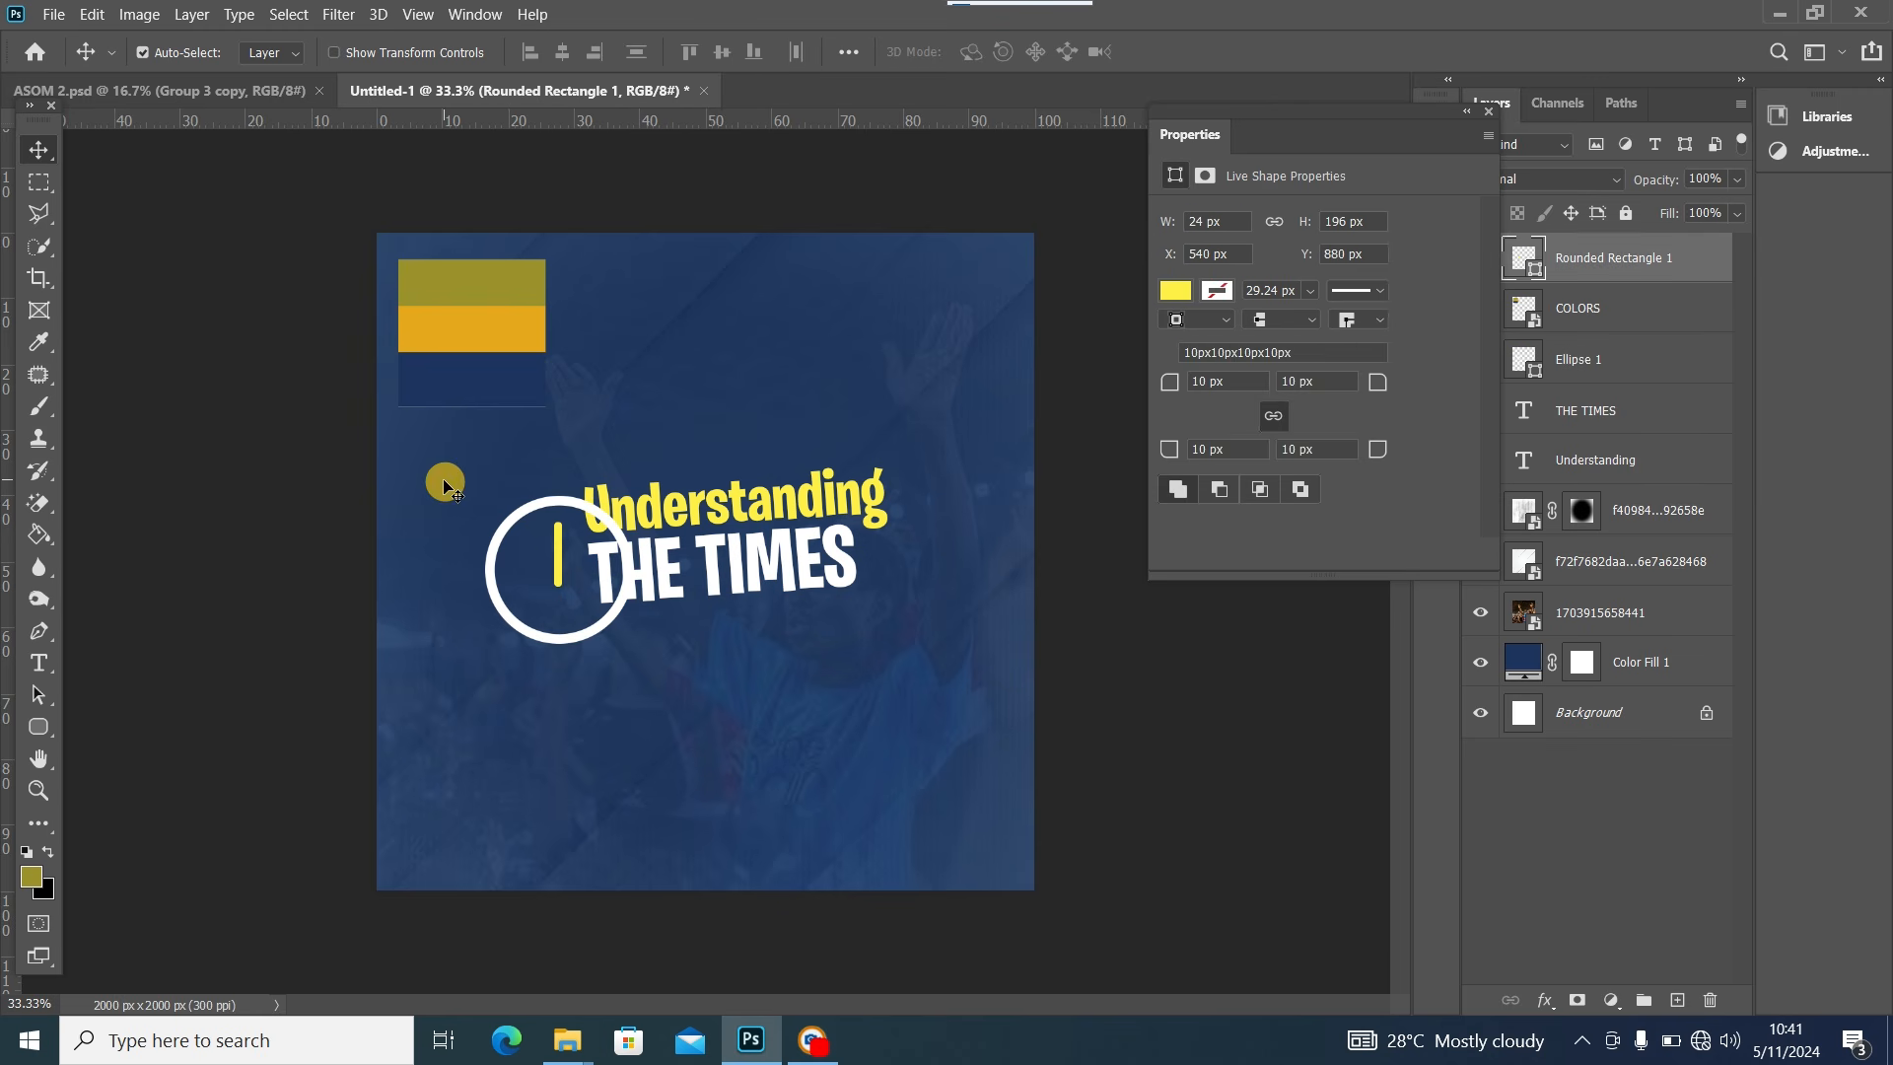
# Duplicate the clock hand, rotate the copy to about -80°, scale it to about 81%, and join it to the upright hand's lower end
pyautogui.hotkey('ctrl', 'j')
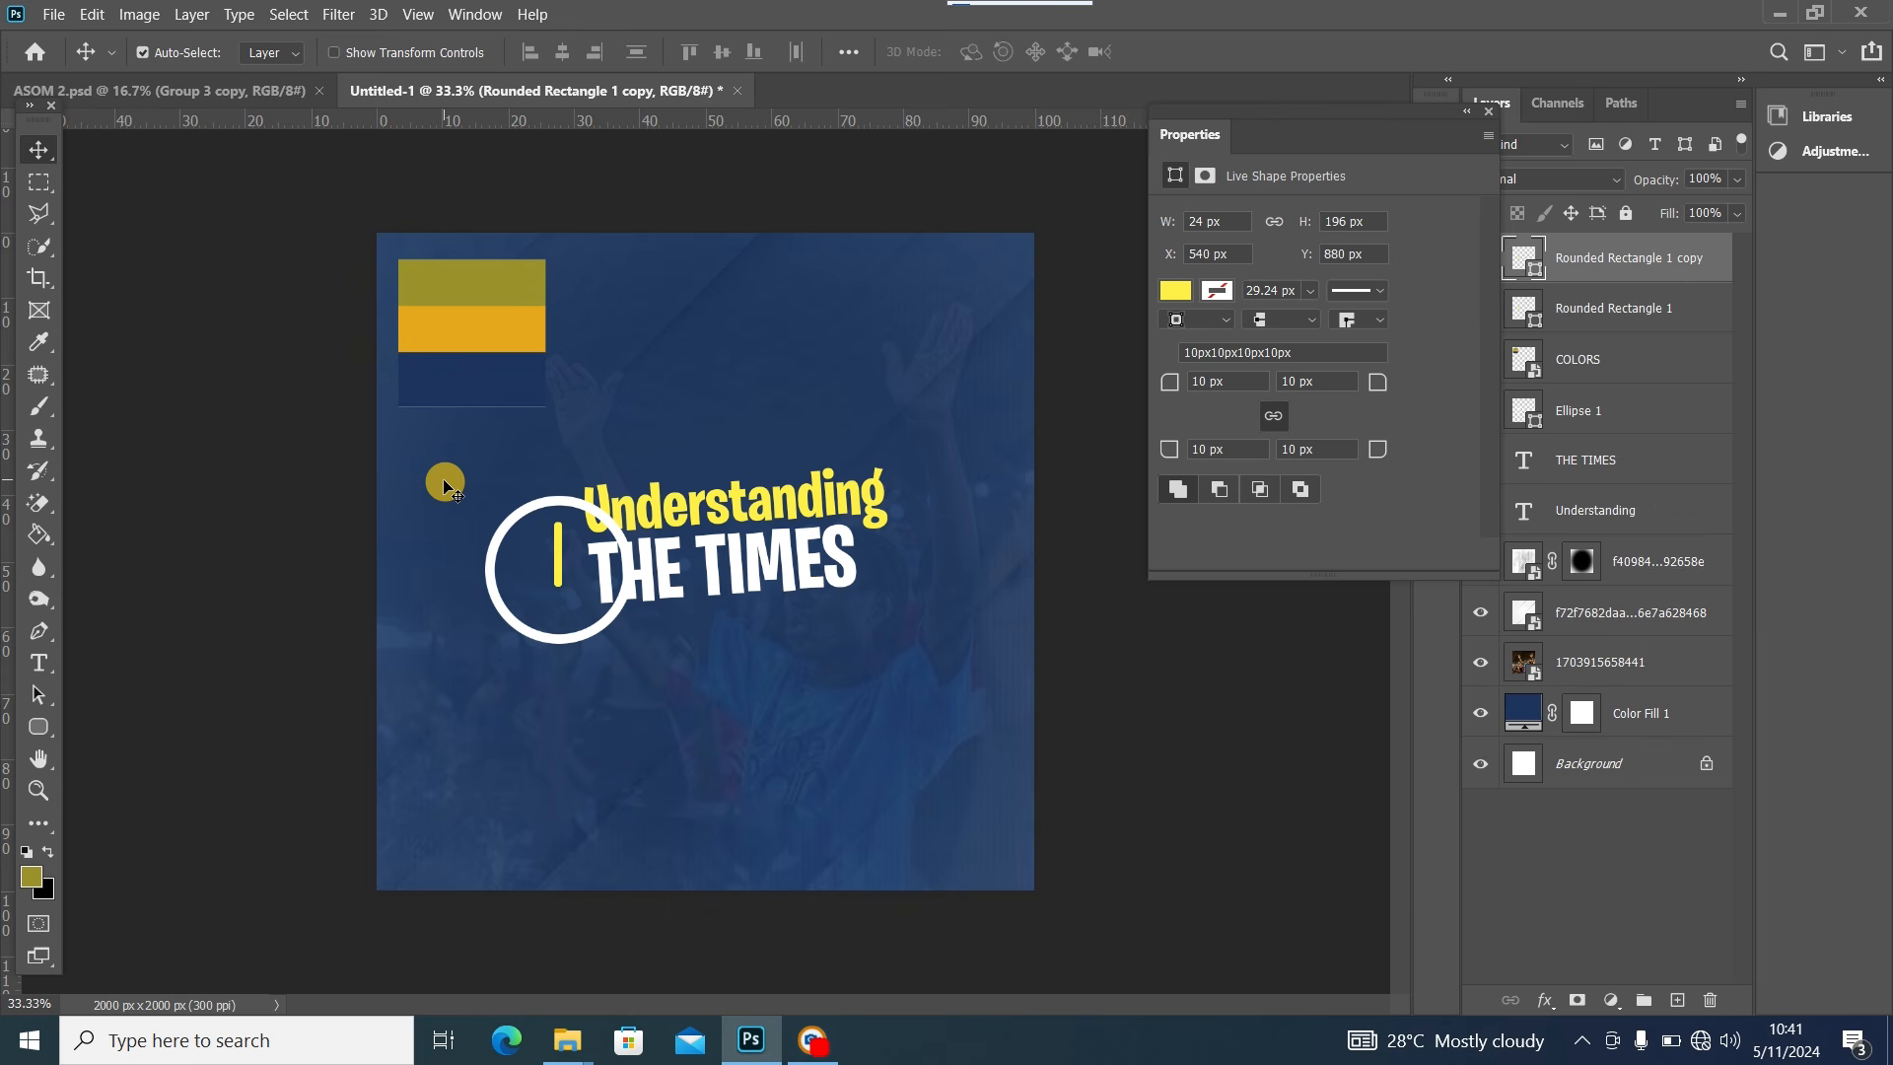
pyautogui.hotkey('ctrl', 't')
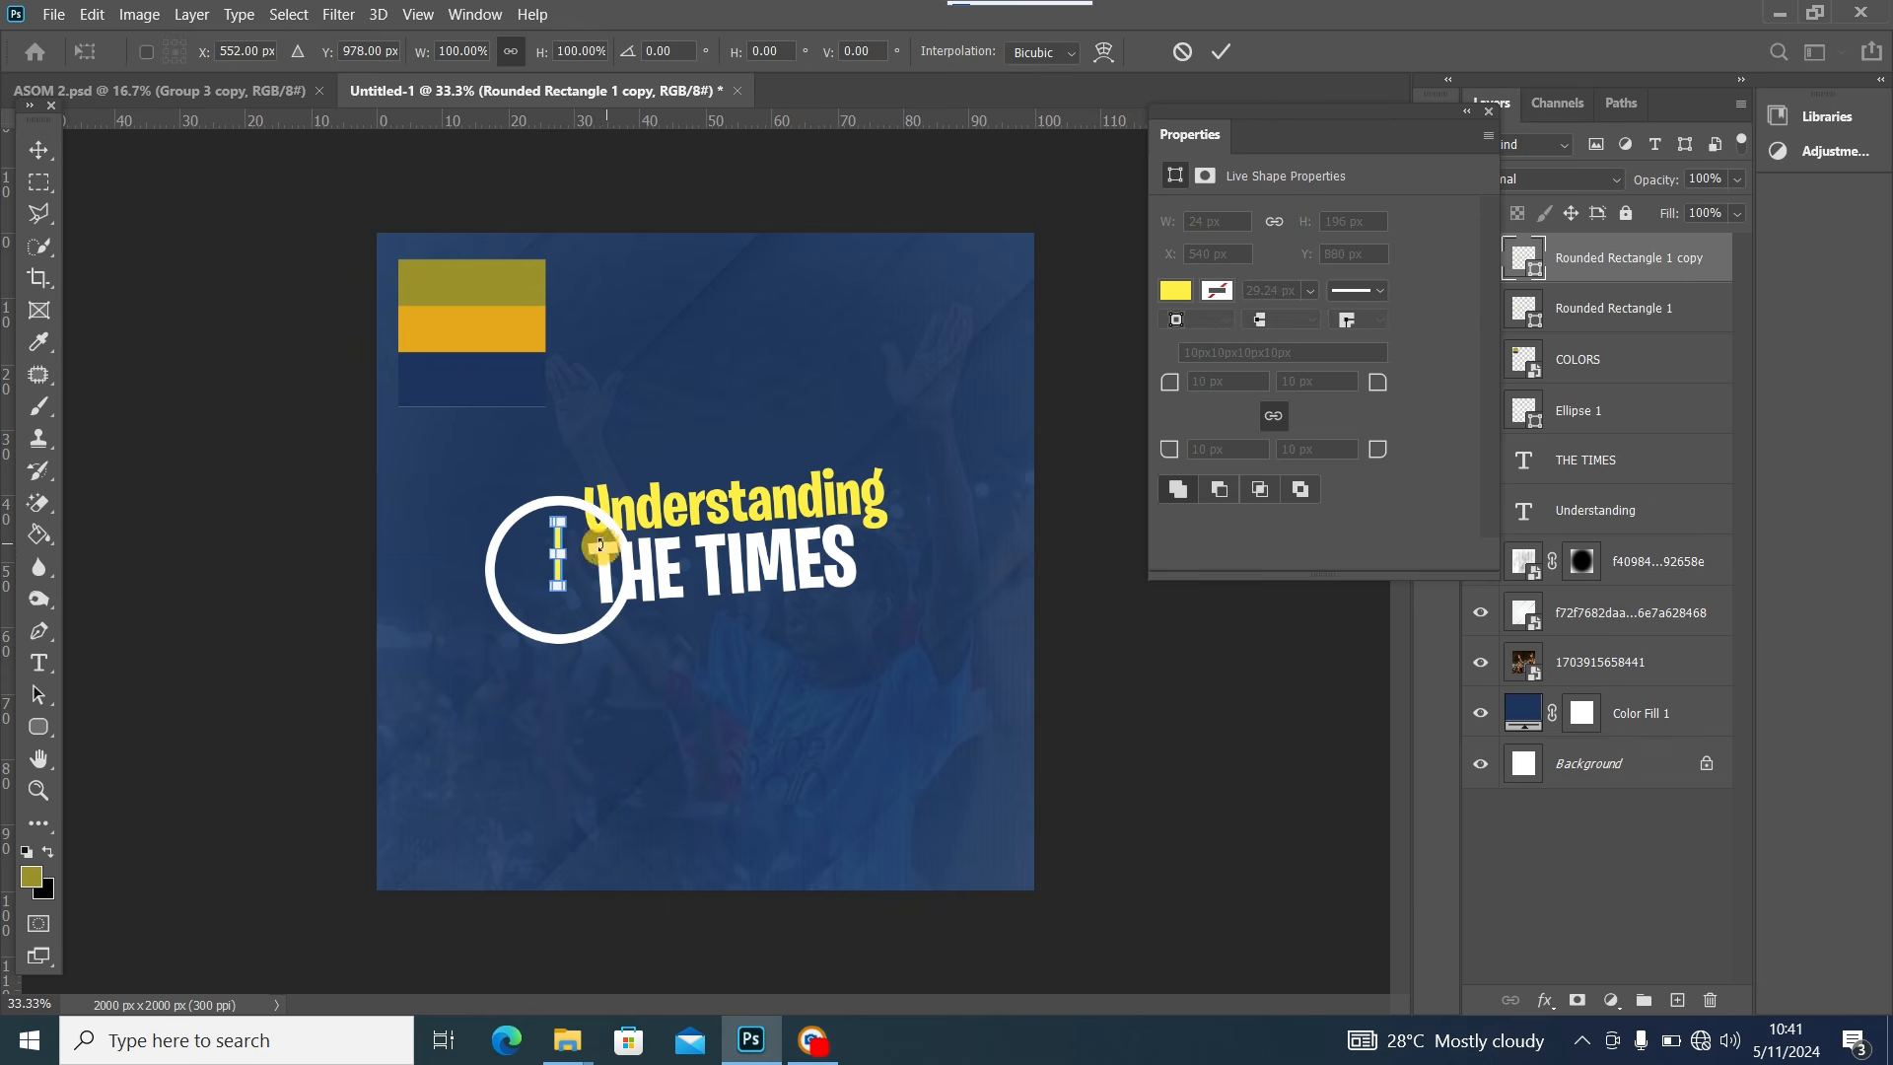
pyautogui.moveTo(581, 525); pyautogui.dragTo(527, 537)
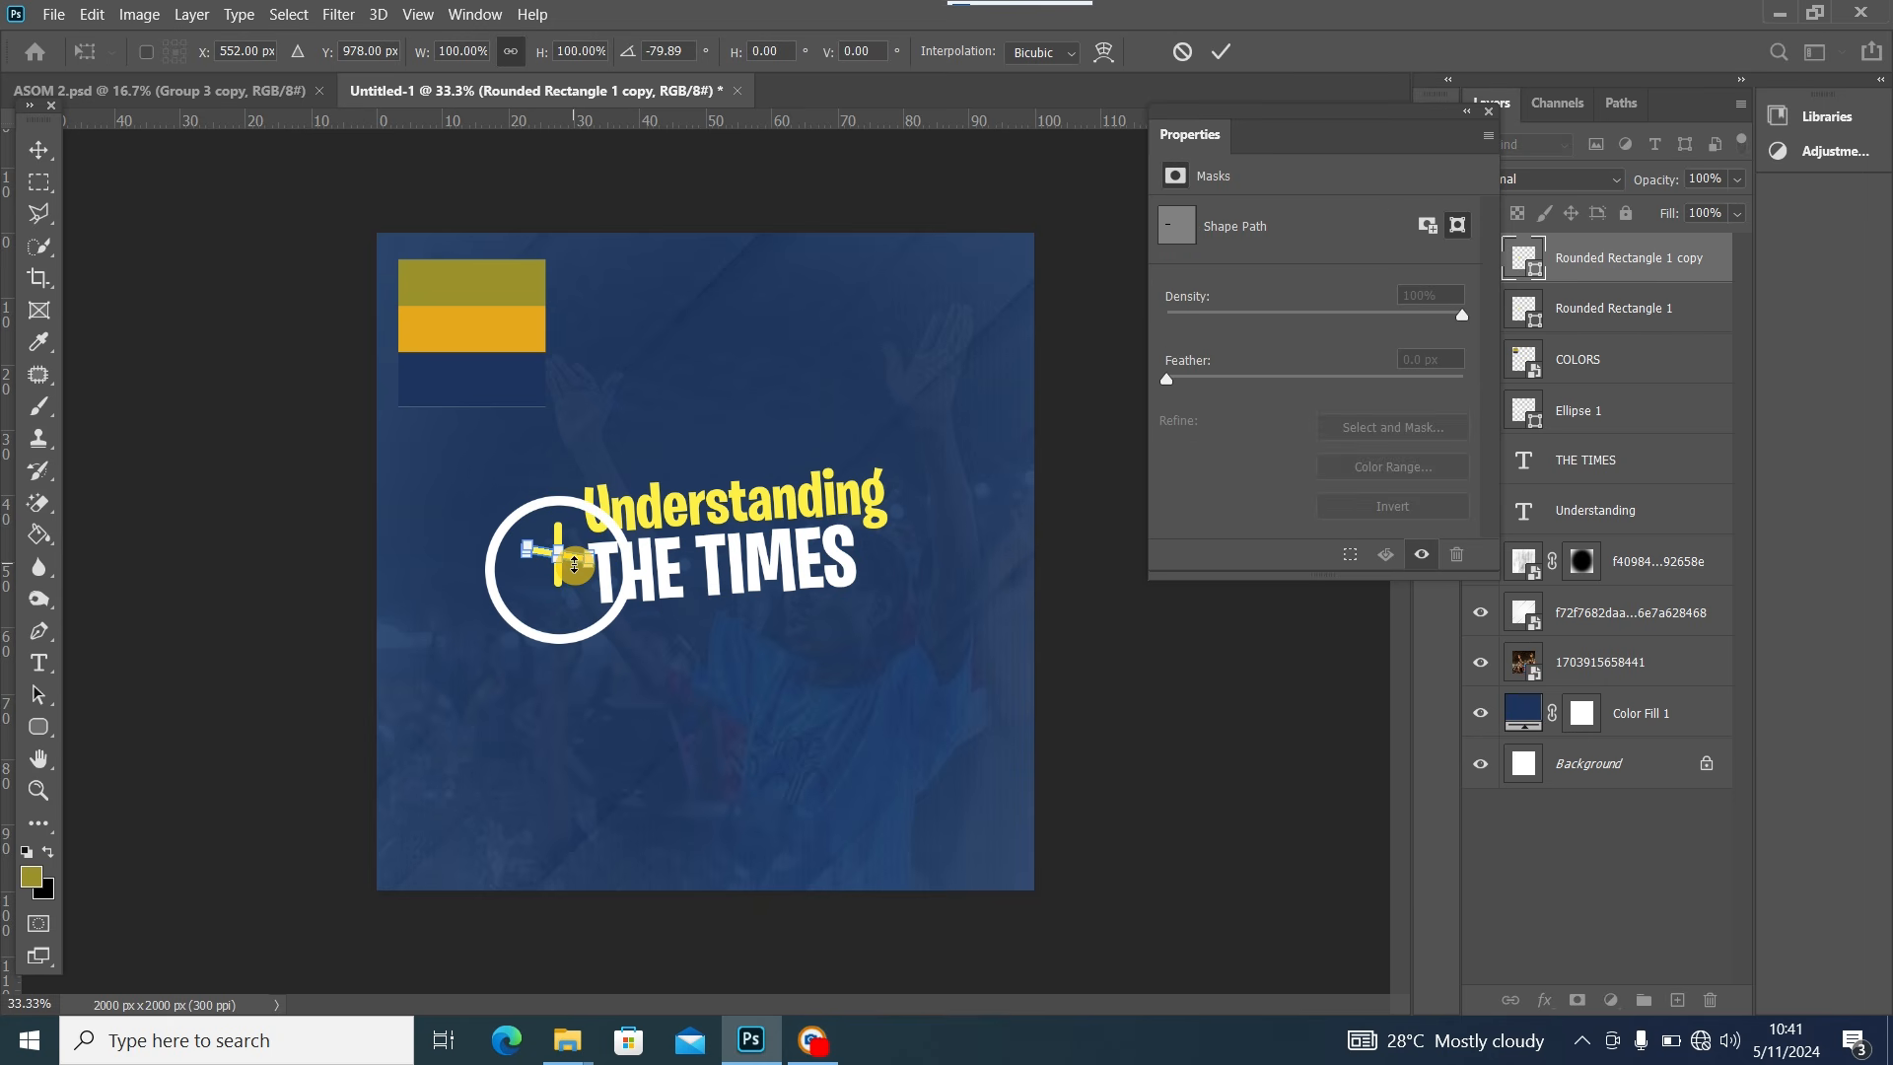
pyautogui.moveTo(572, 563); pyautogui.dragTo(508, 572)
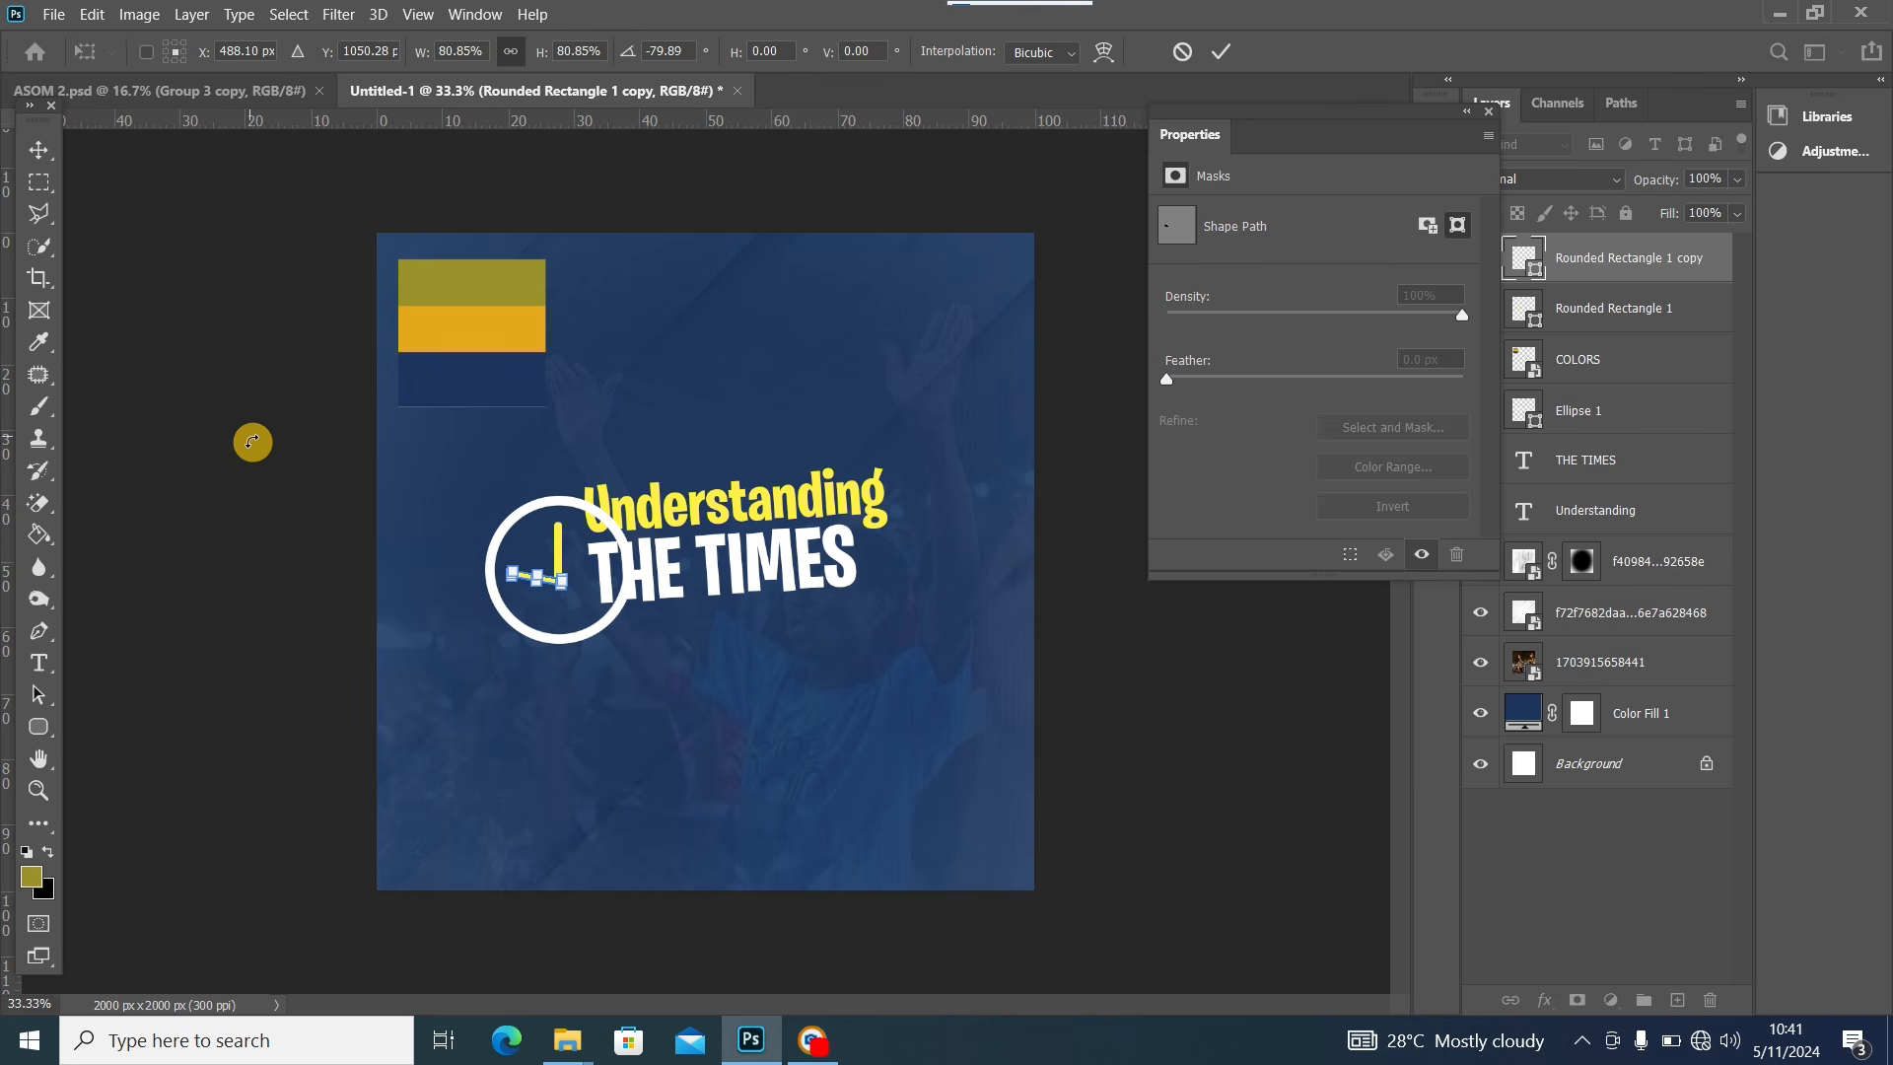
pyautogui.click(35, 153)
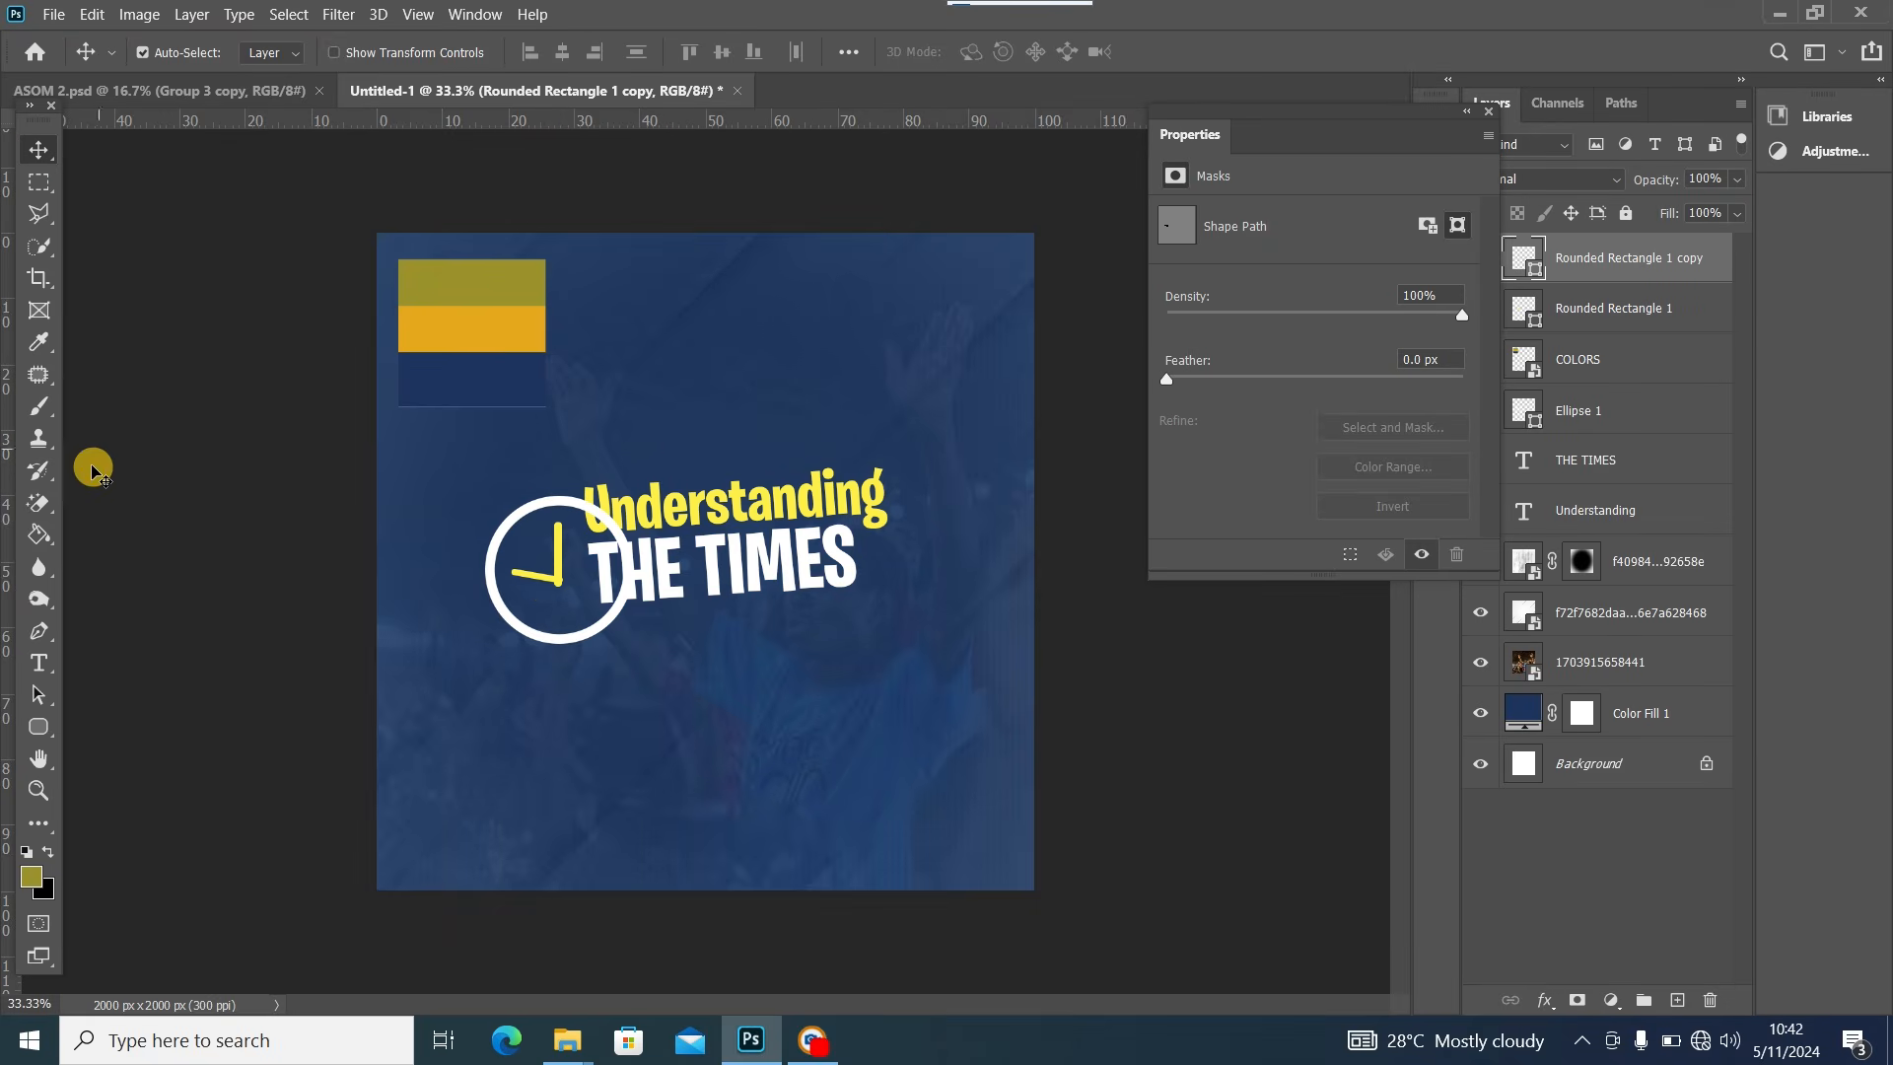
# Add a new layer and draw a yellow, strokeless circle about 69 px wide where the two clock hands meet
pyautogui.click(39, 727)
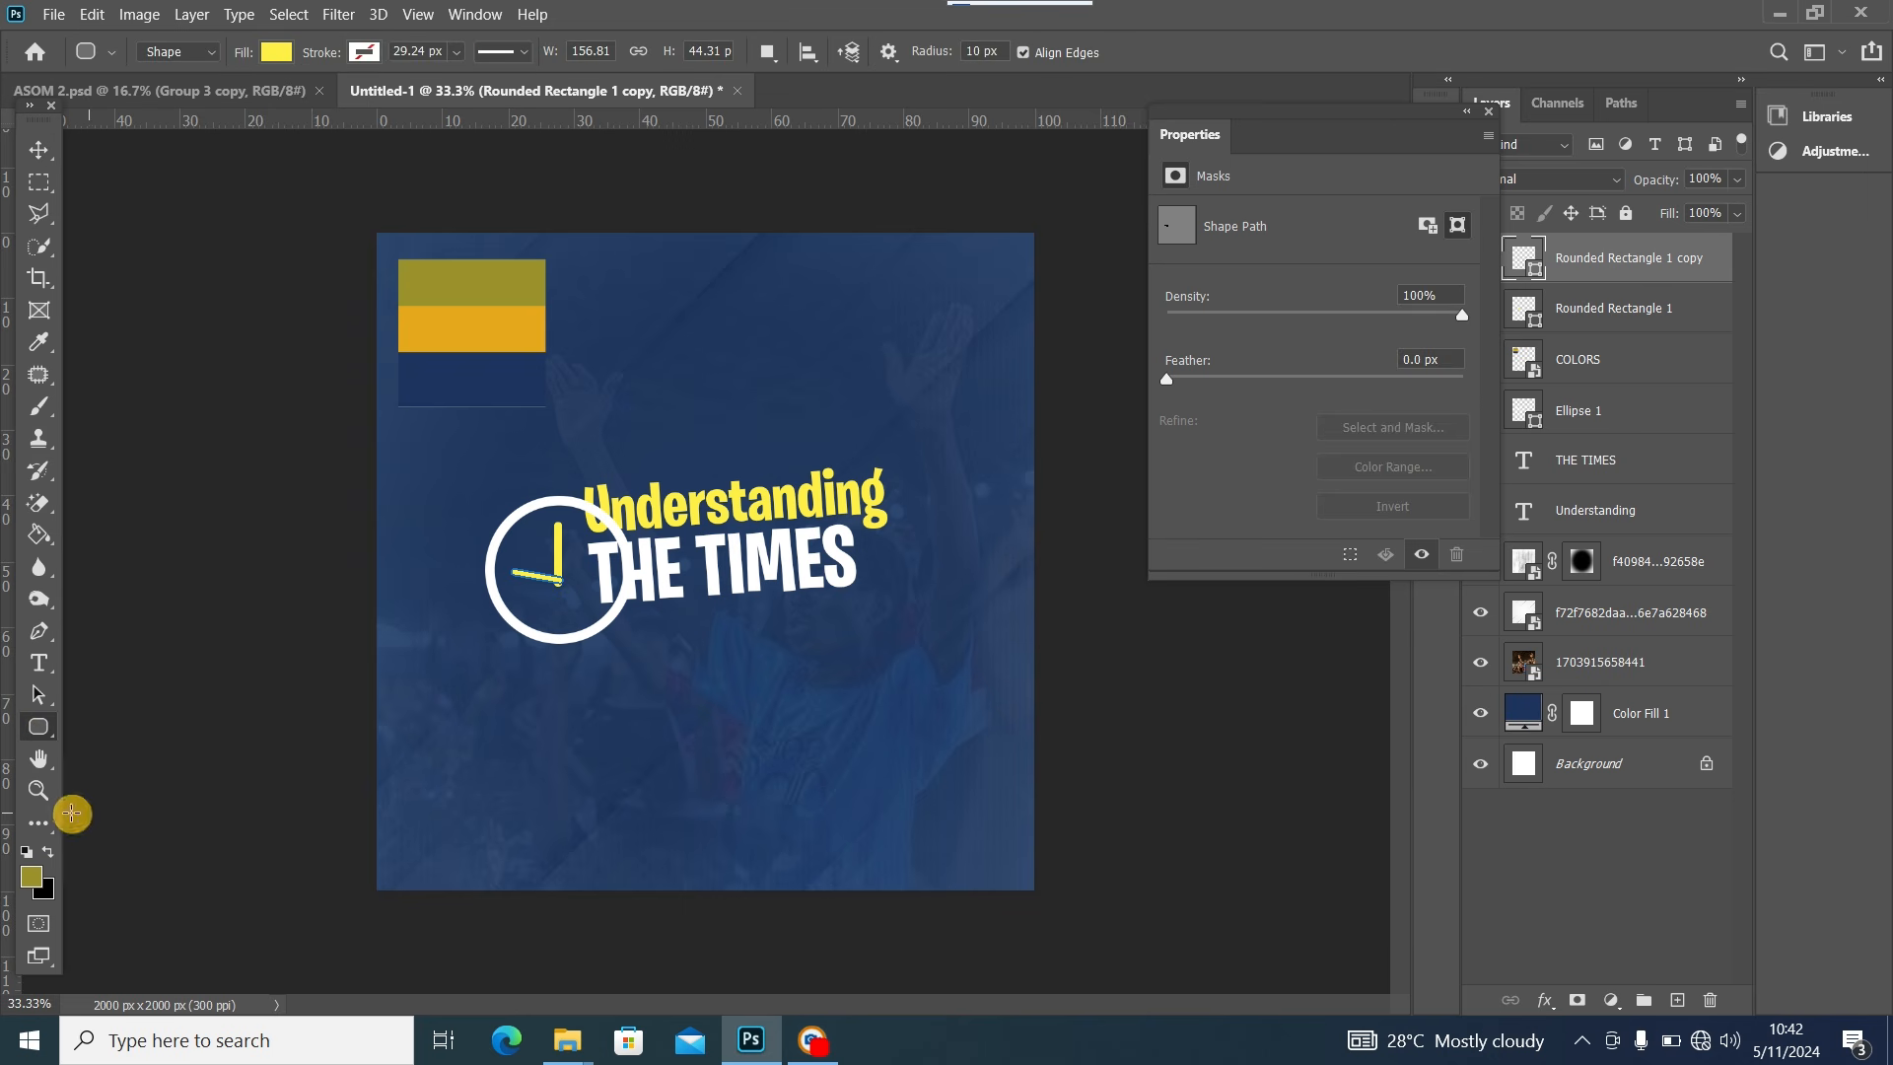
pyautogui.rightClick(38, 727)
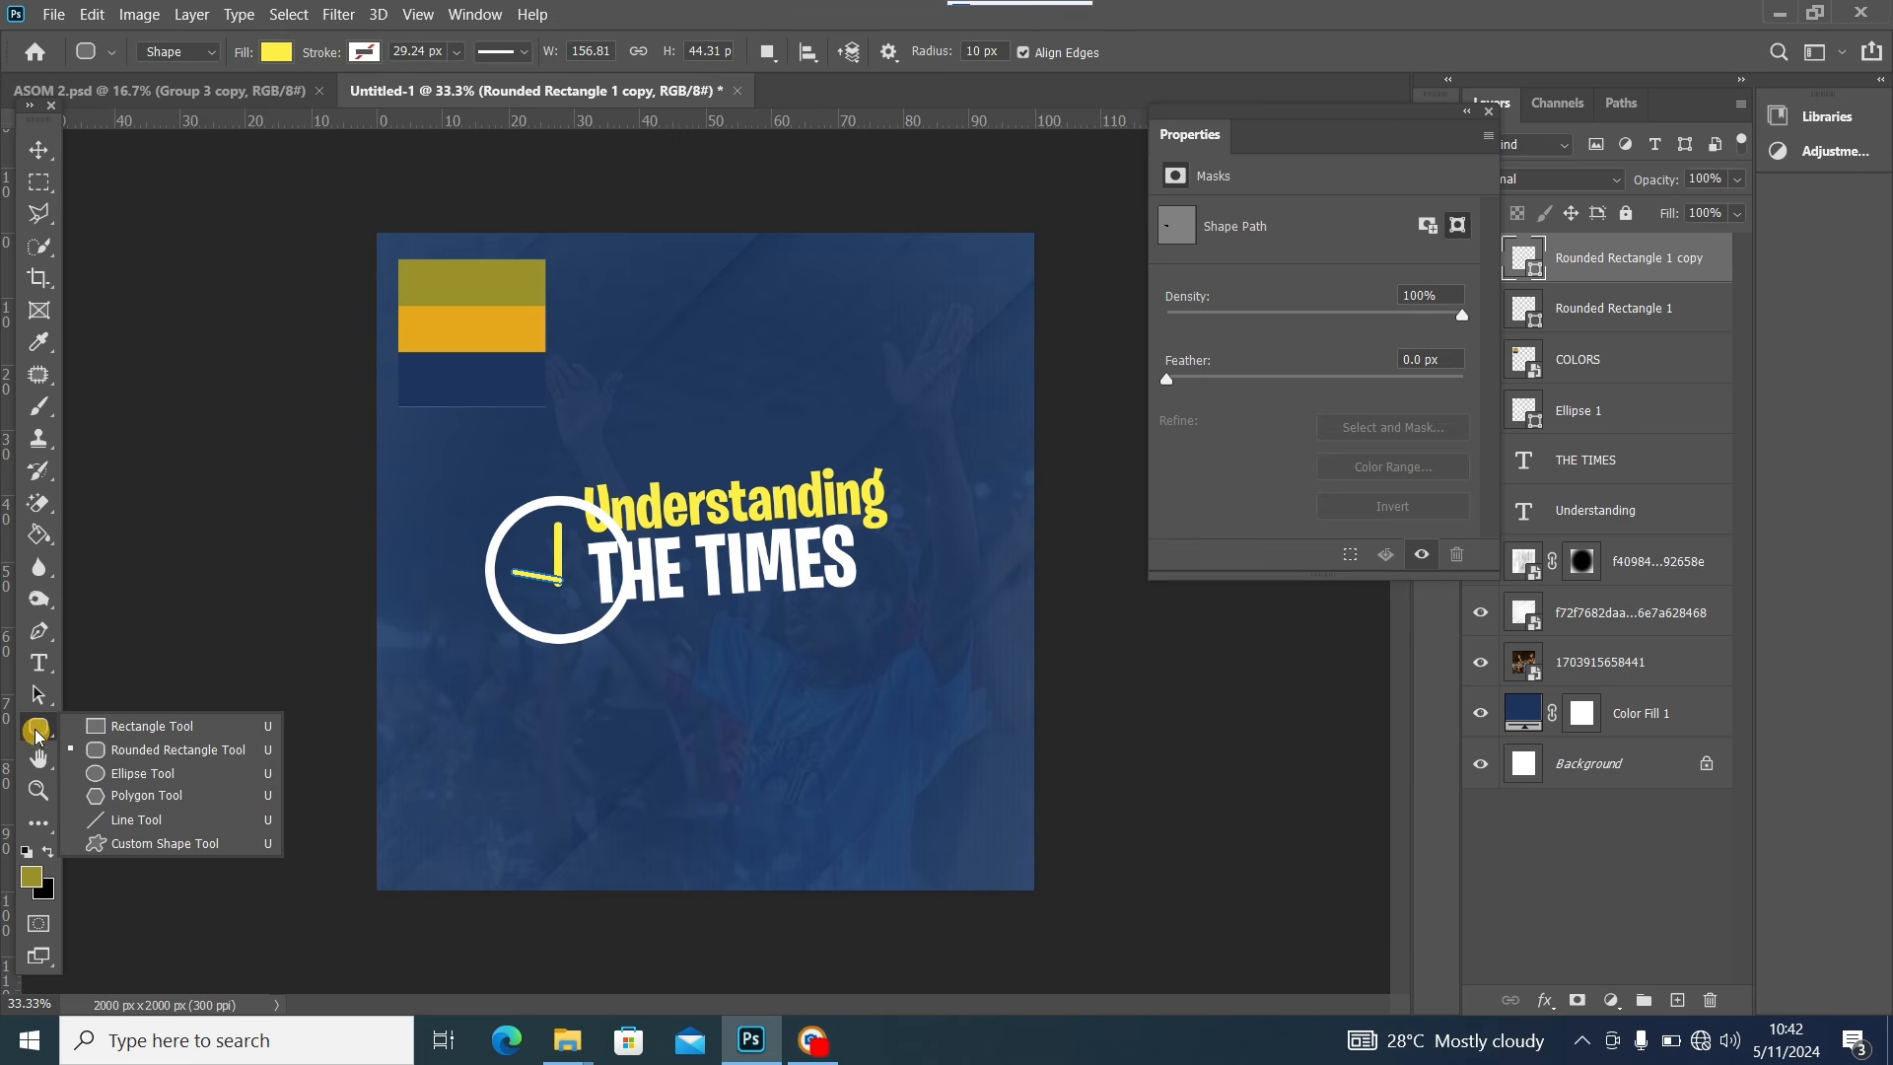
pyautogui.click(128, 774)
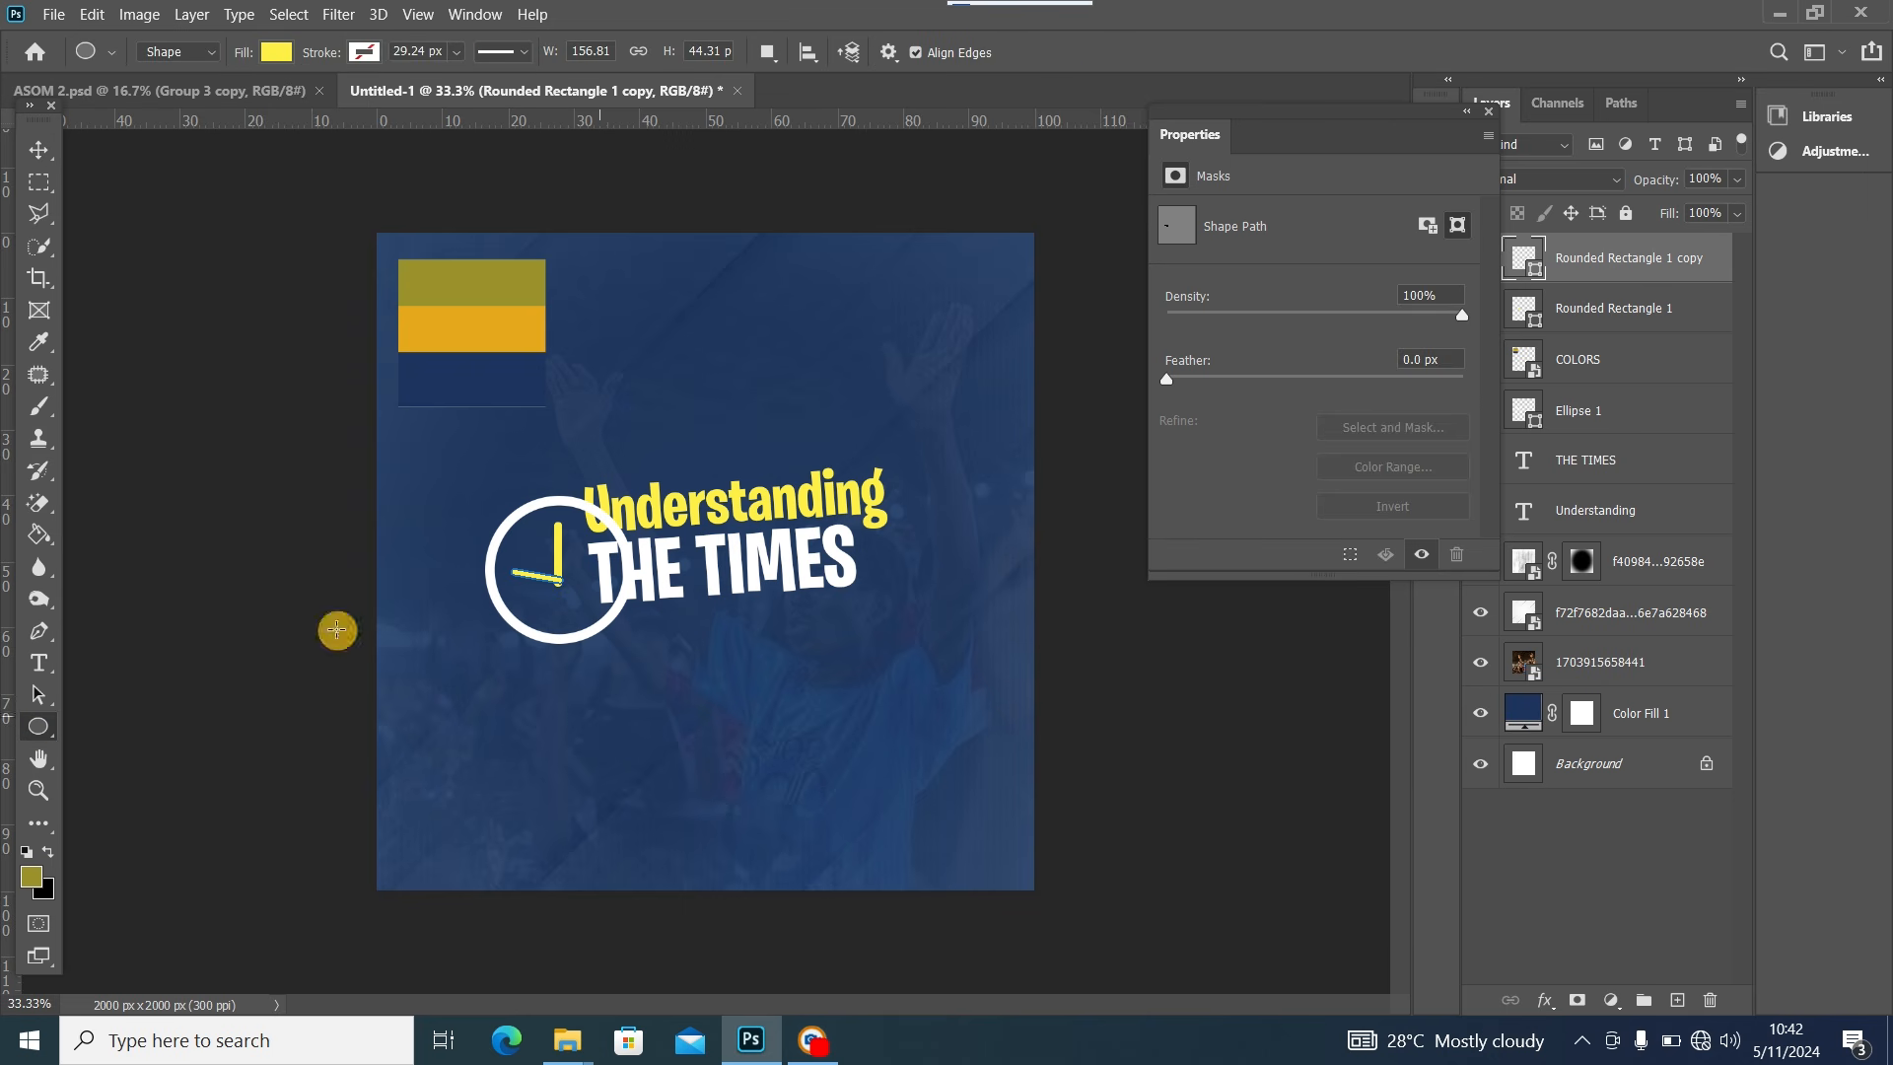
pyautogui.click(38, 151)
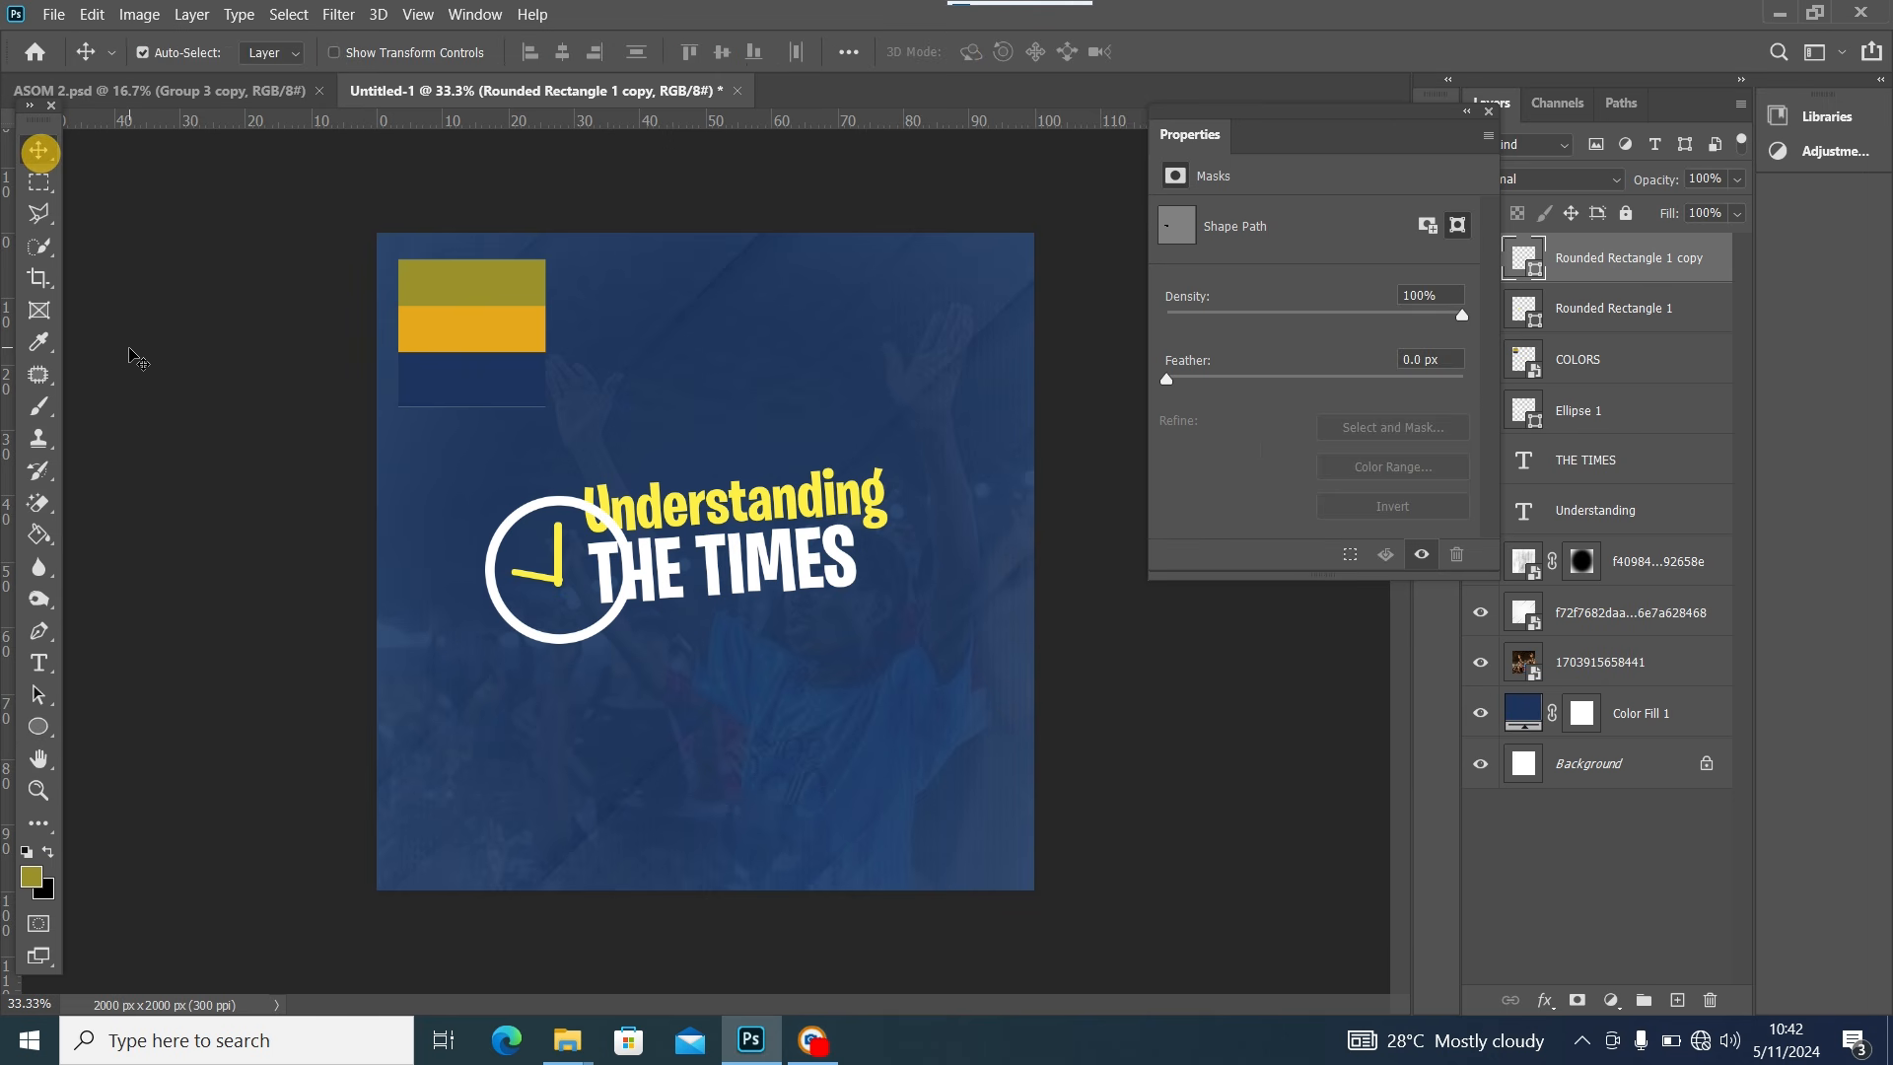
pyautogui.click(126, 357)
pyautogui.click(1489, 116)
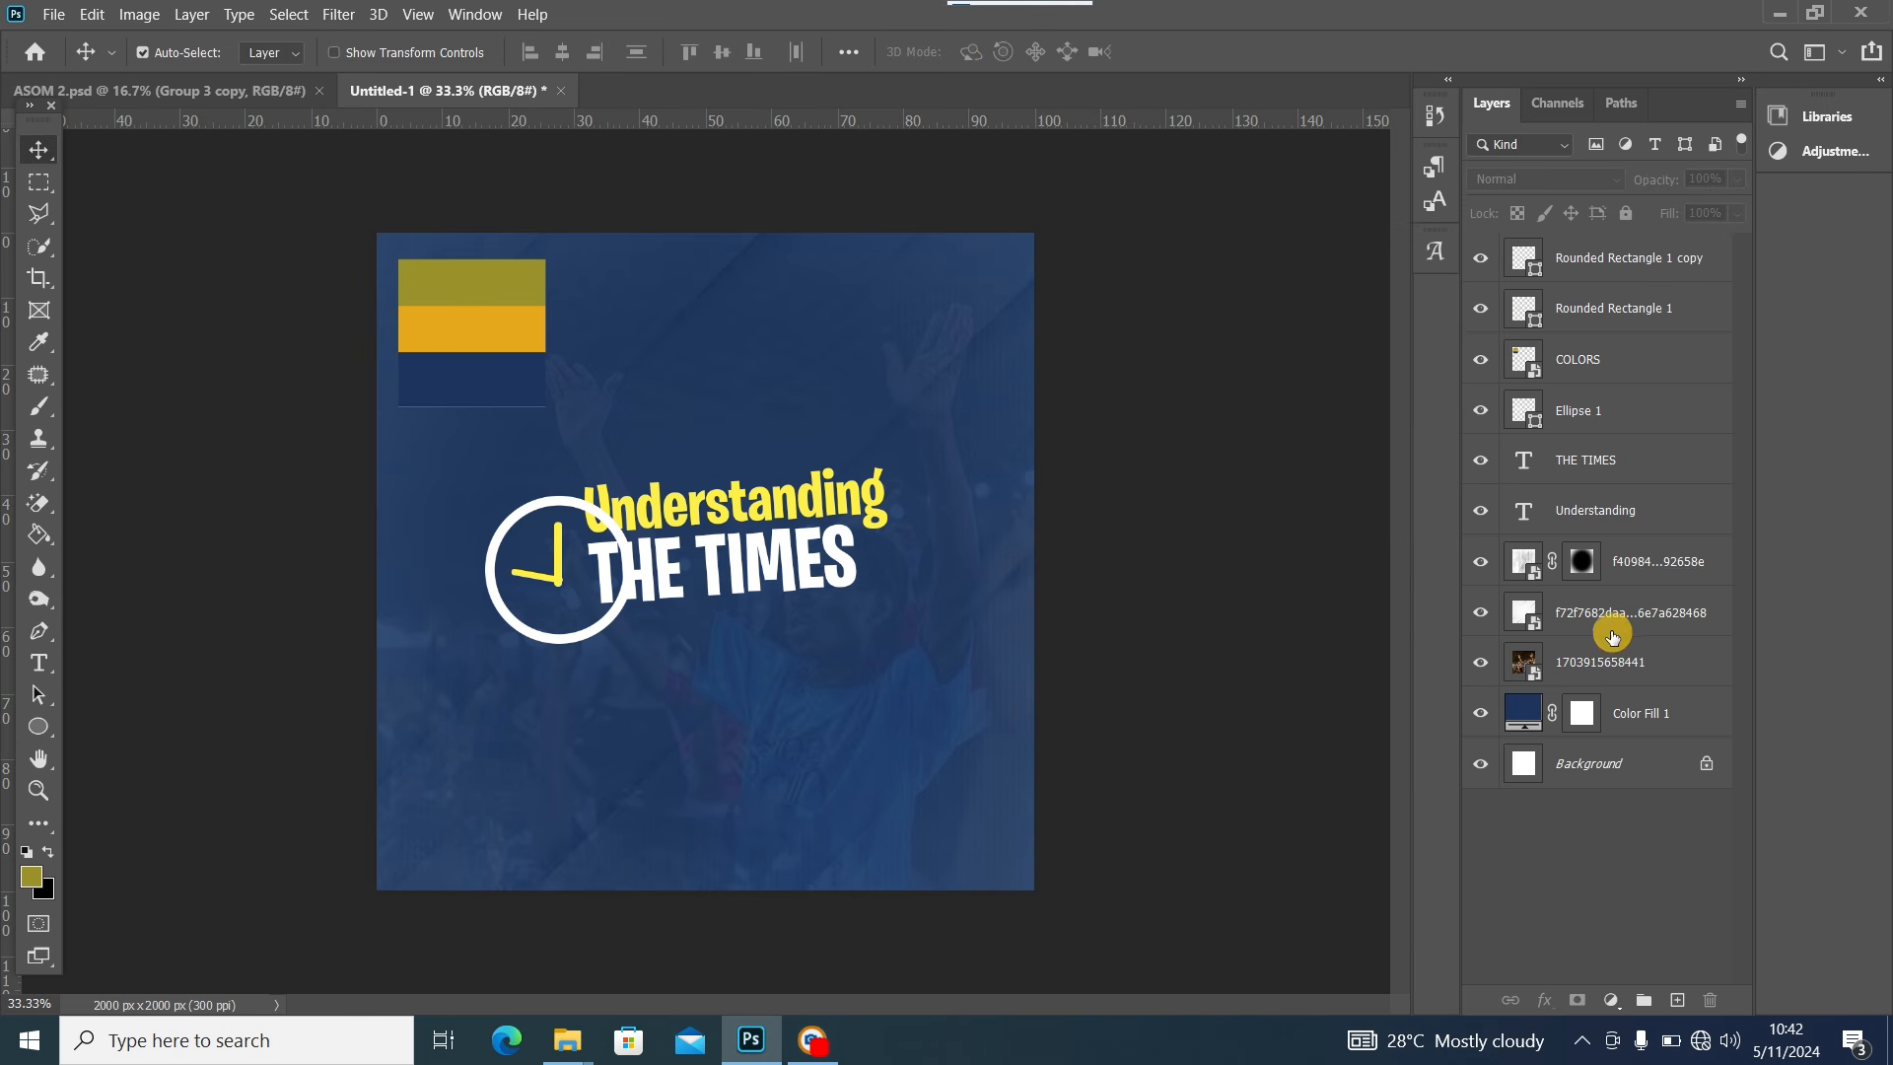
pyautogui.click(1679, 998)
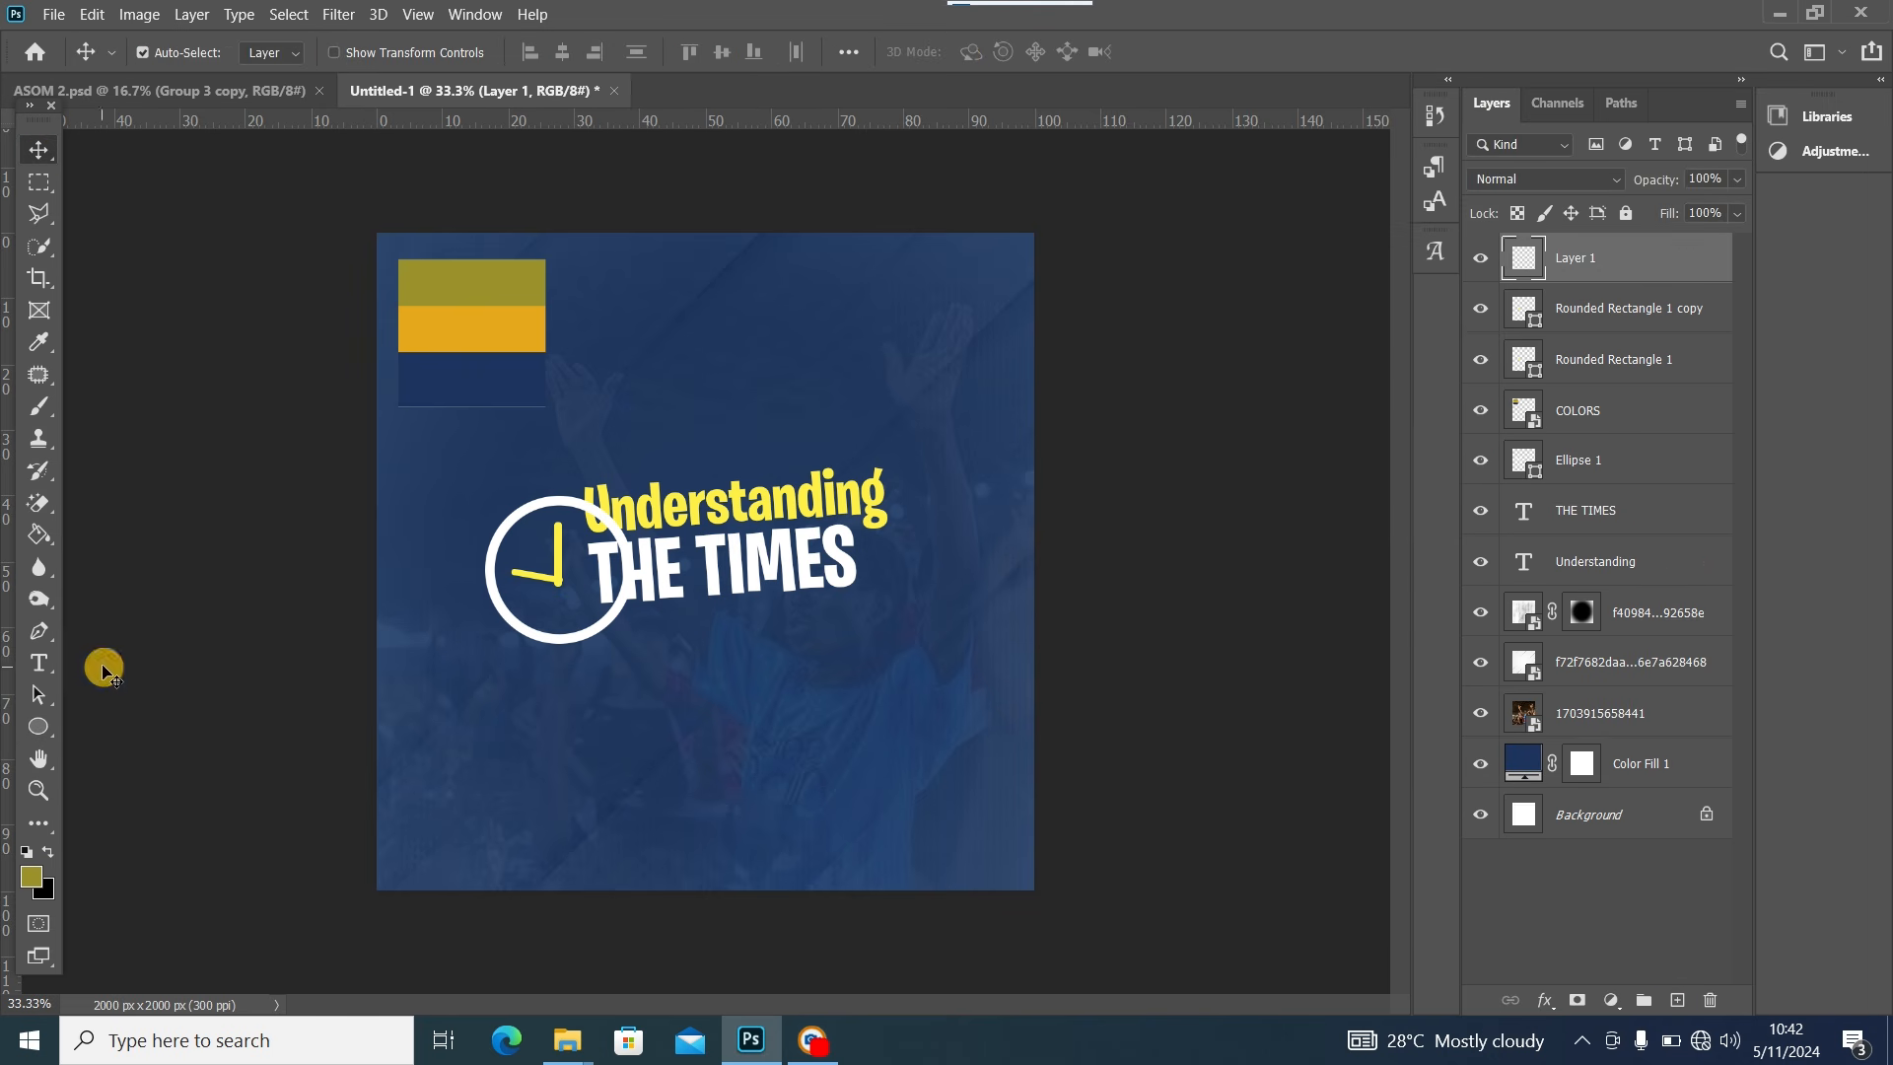
pyautogui.click(36, 730)
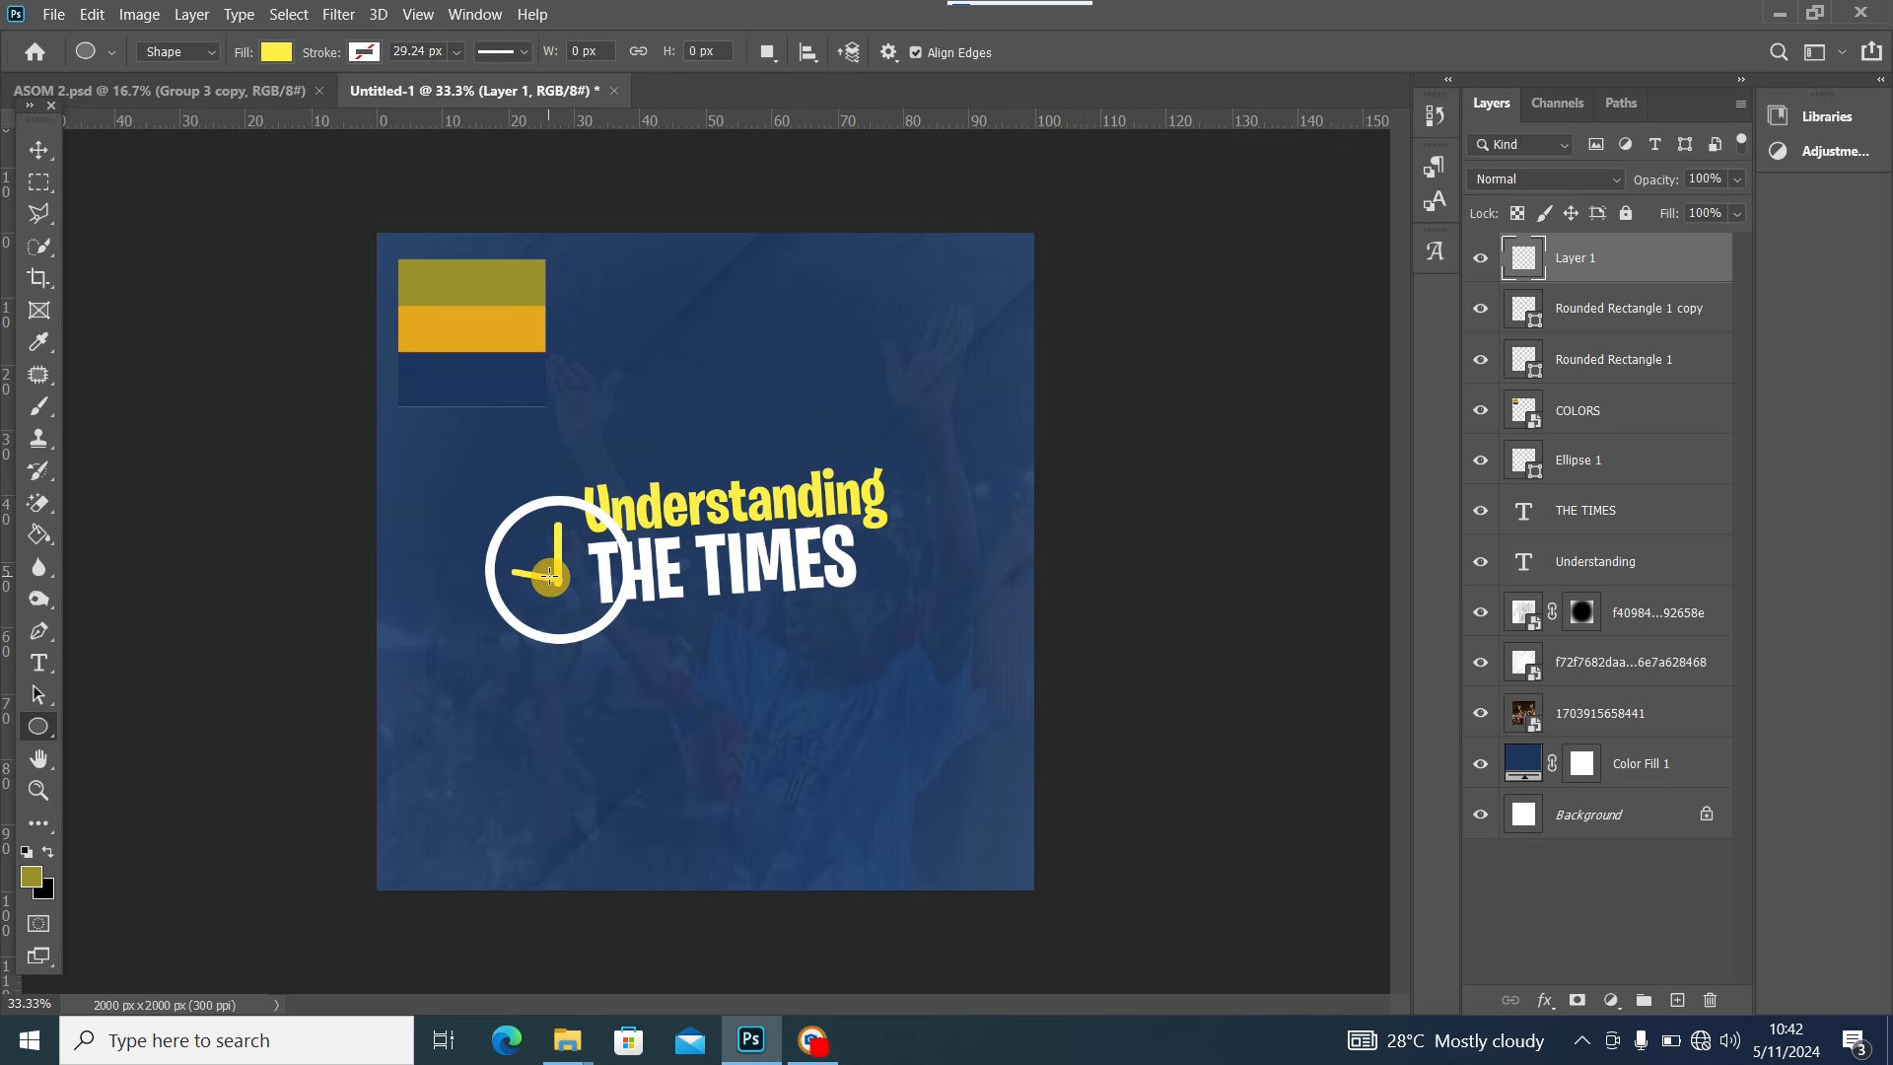
pyautogui.moveTo(550, 574); pyautogui.dragTo(572, 597)
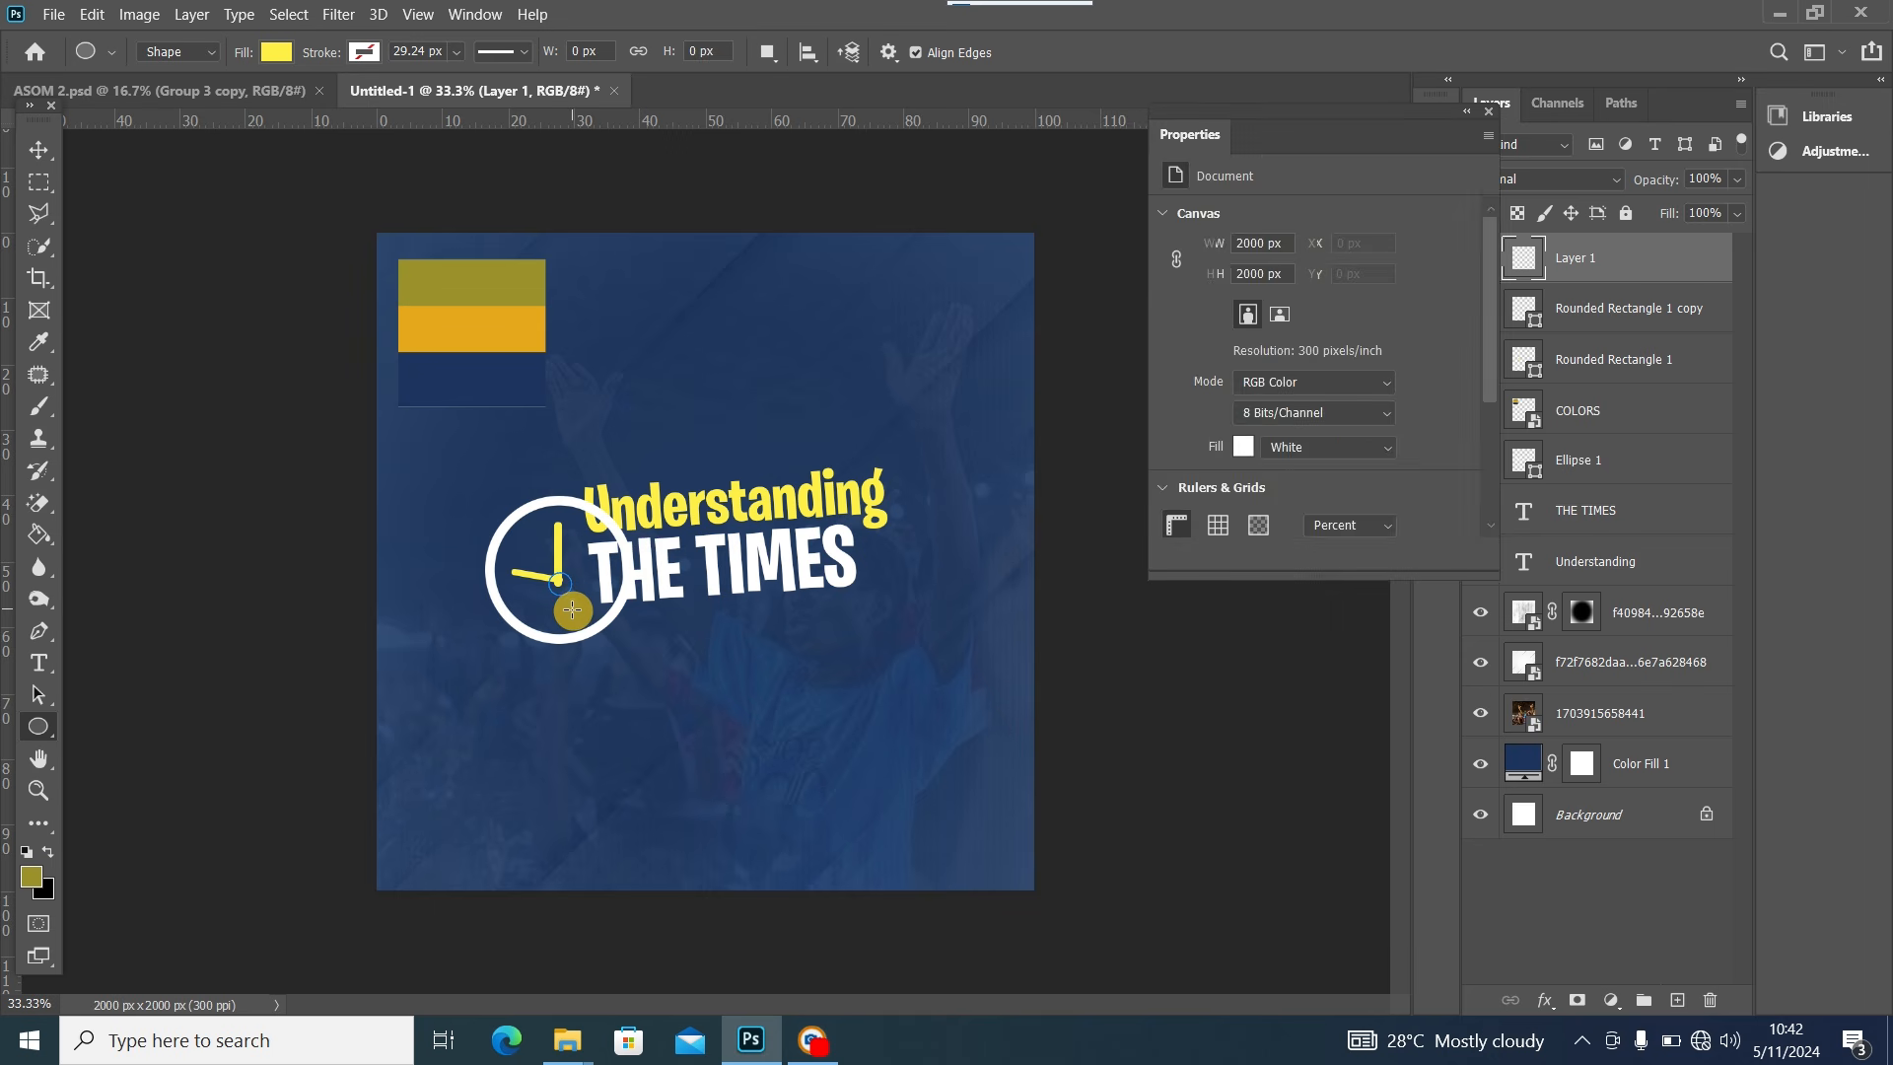
pyautogui.click(40, 149)
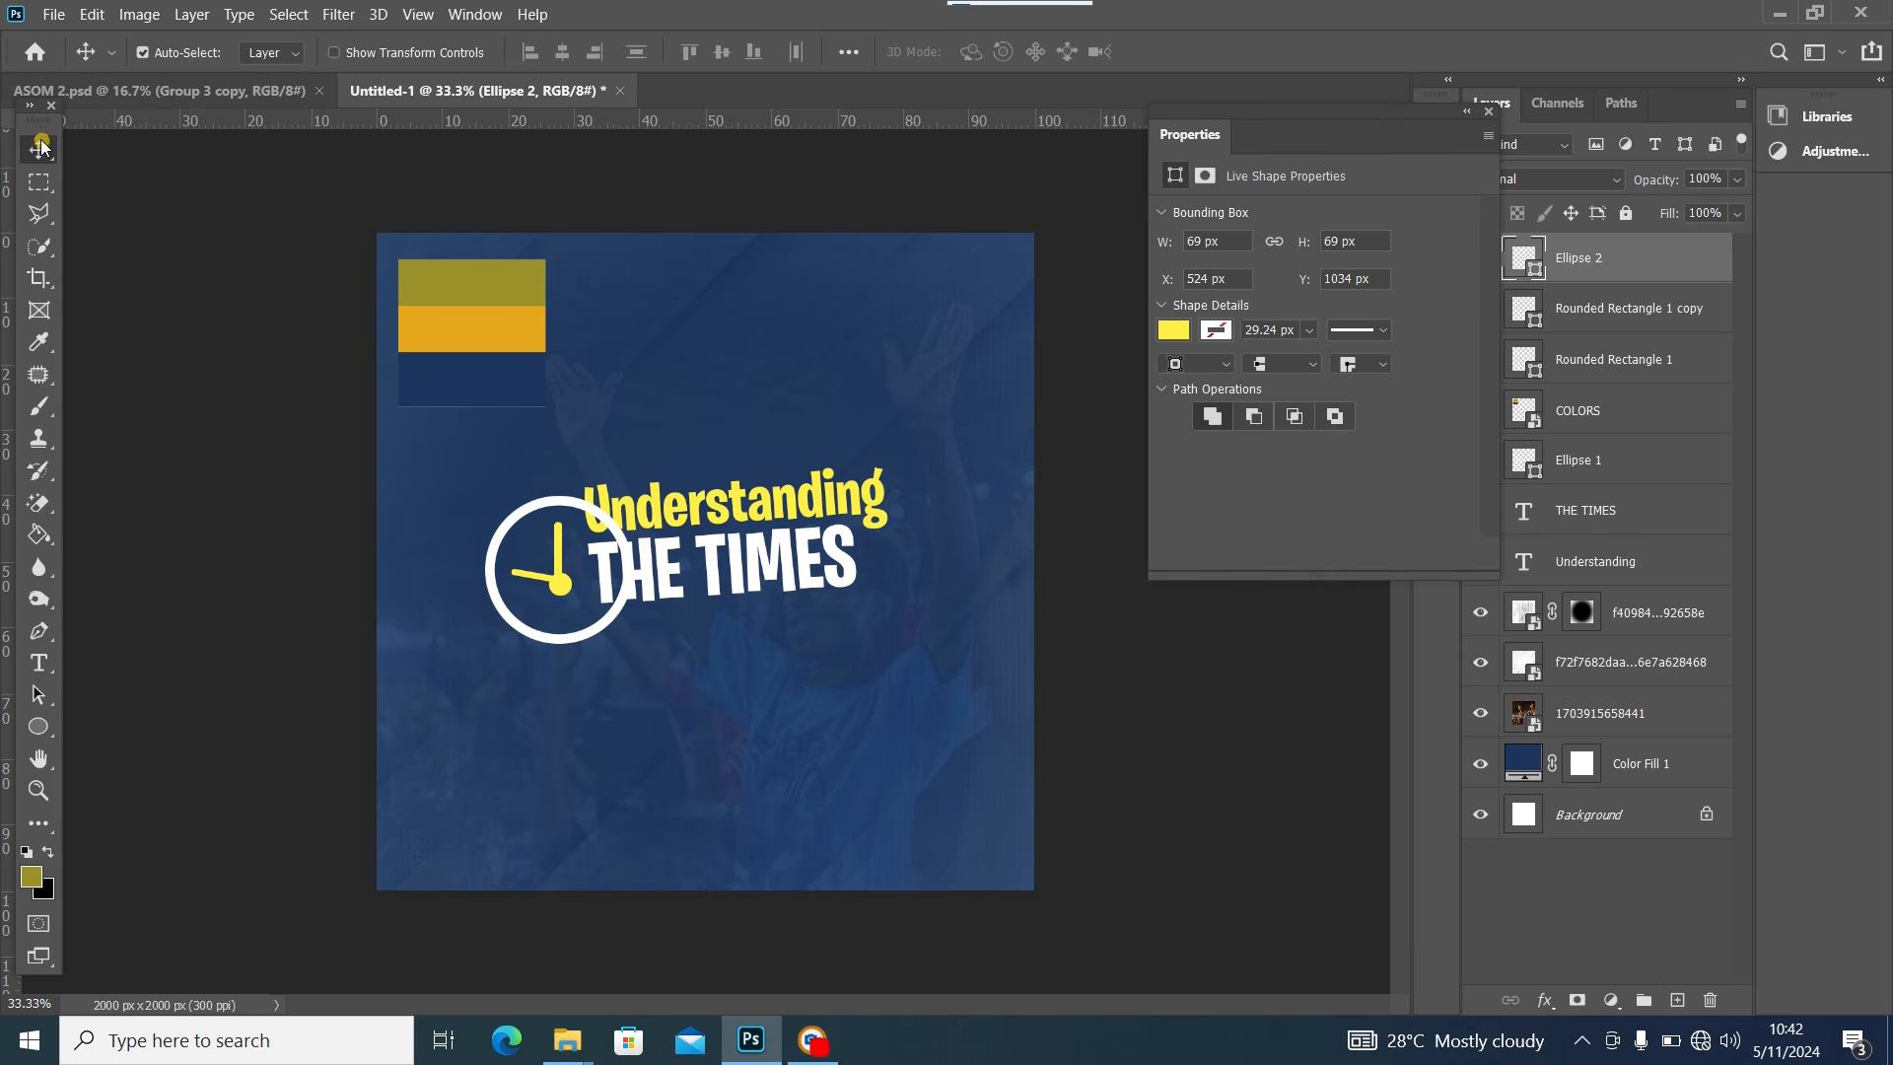
pyautogui.click(1483, 108)
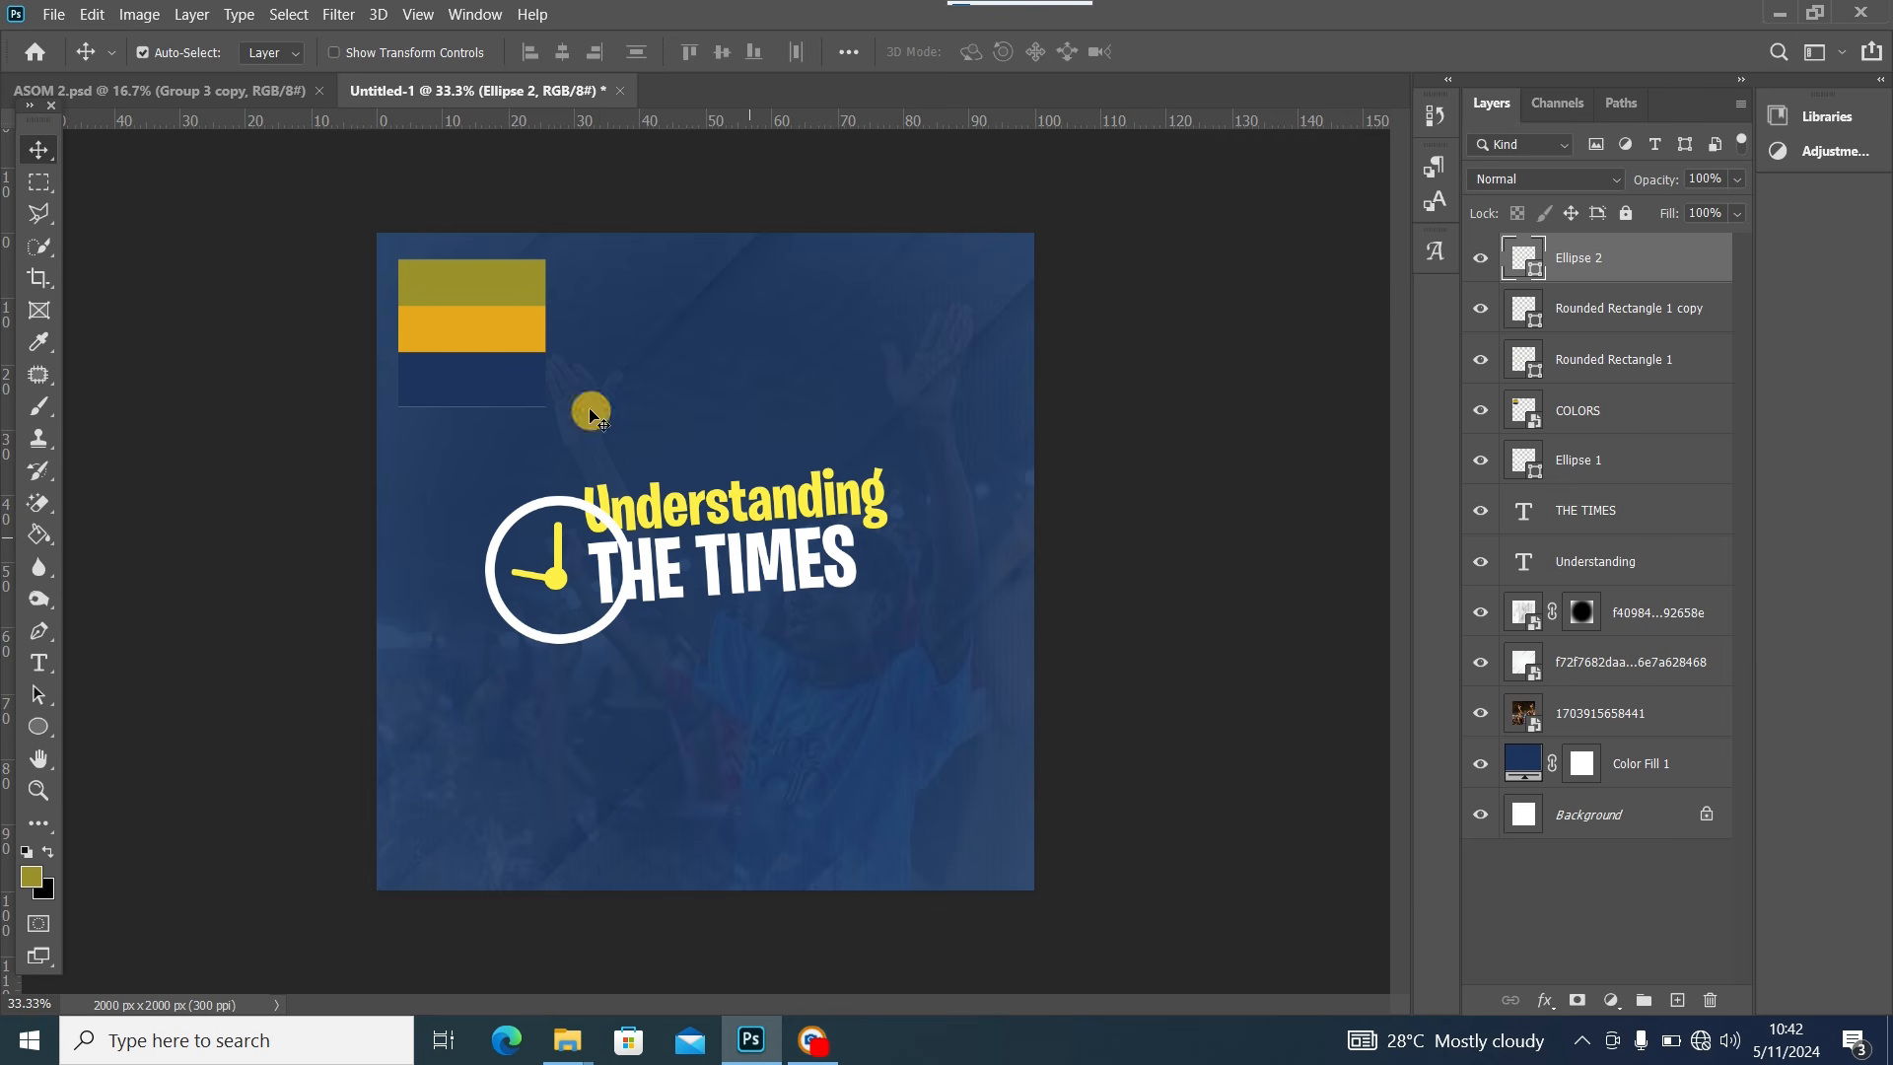
# Check the clock in ASOM 2.psd, and in Untitled-1 add a layer mask to the white ring's Ellipse 1 layer
pyautogui.click(235, 93)
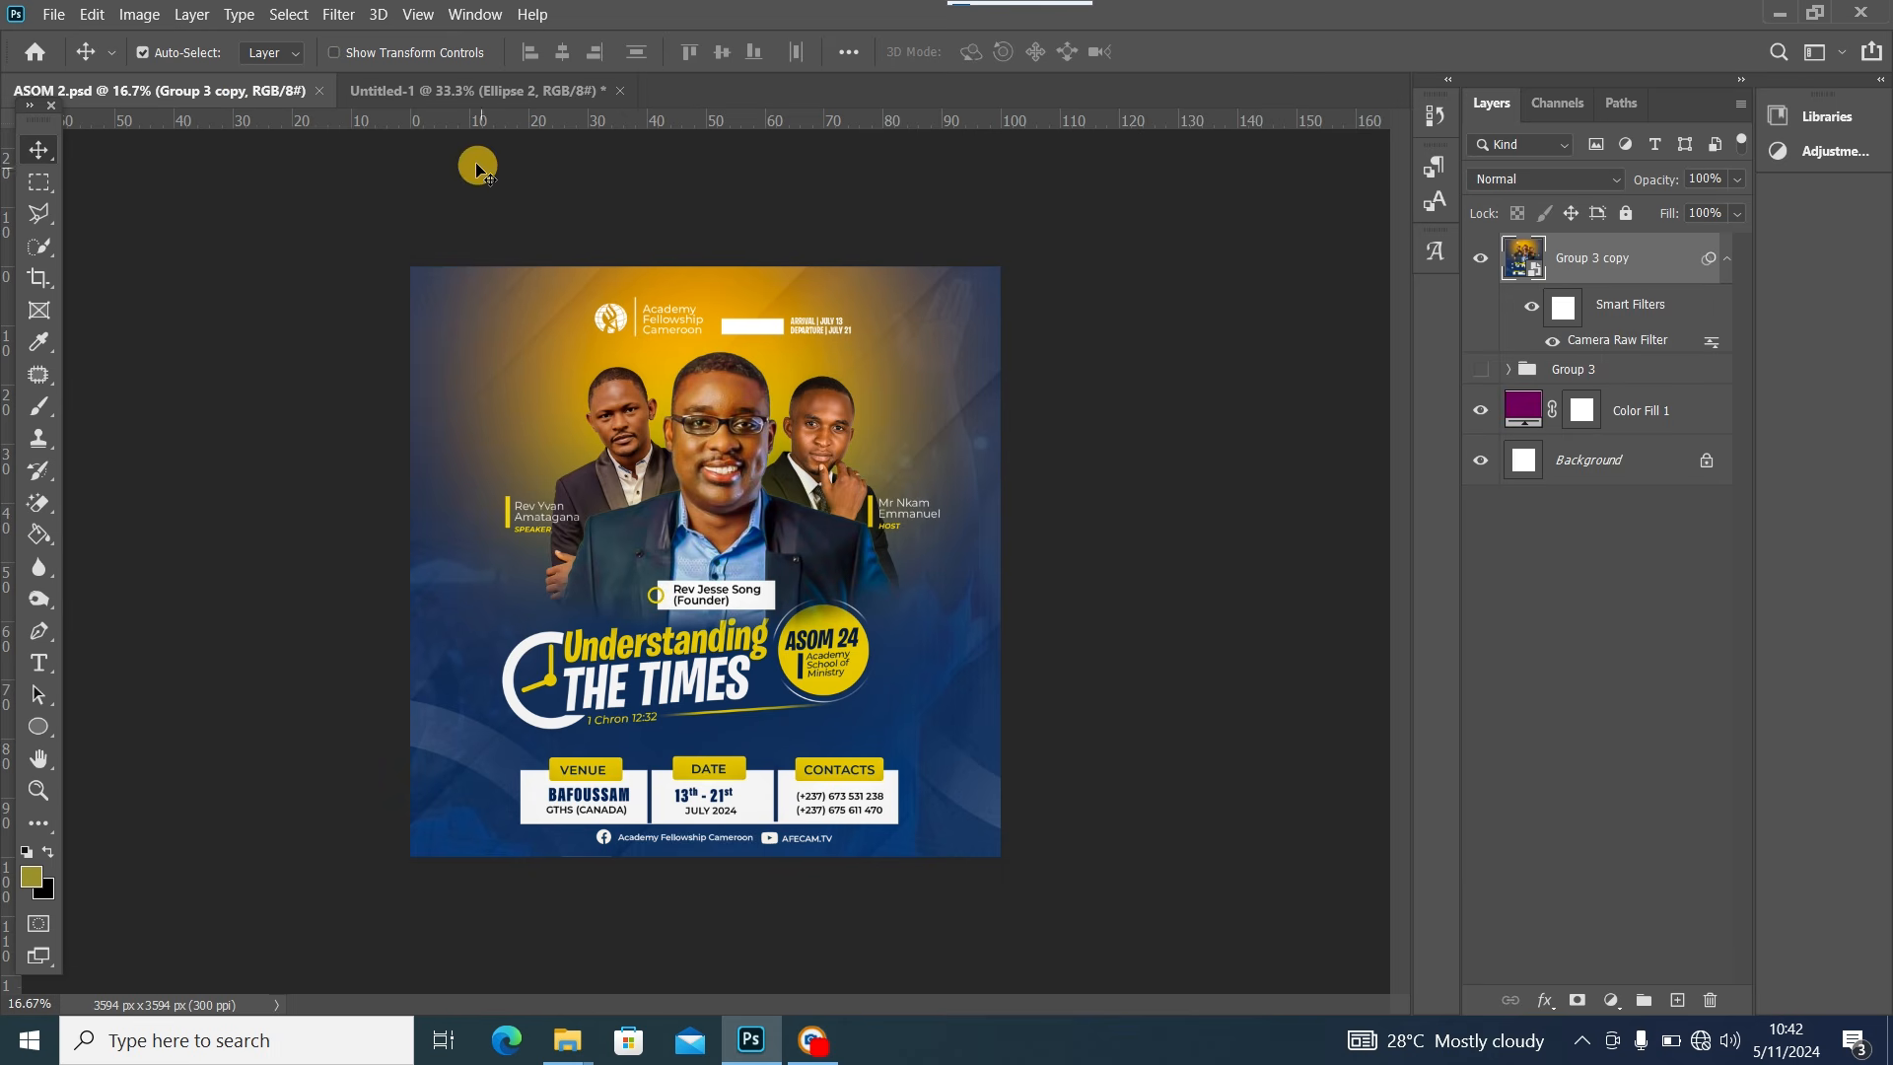
pyautogui.click(439, 91)
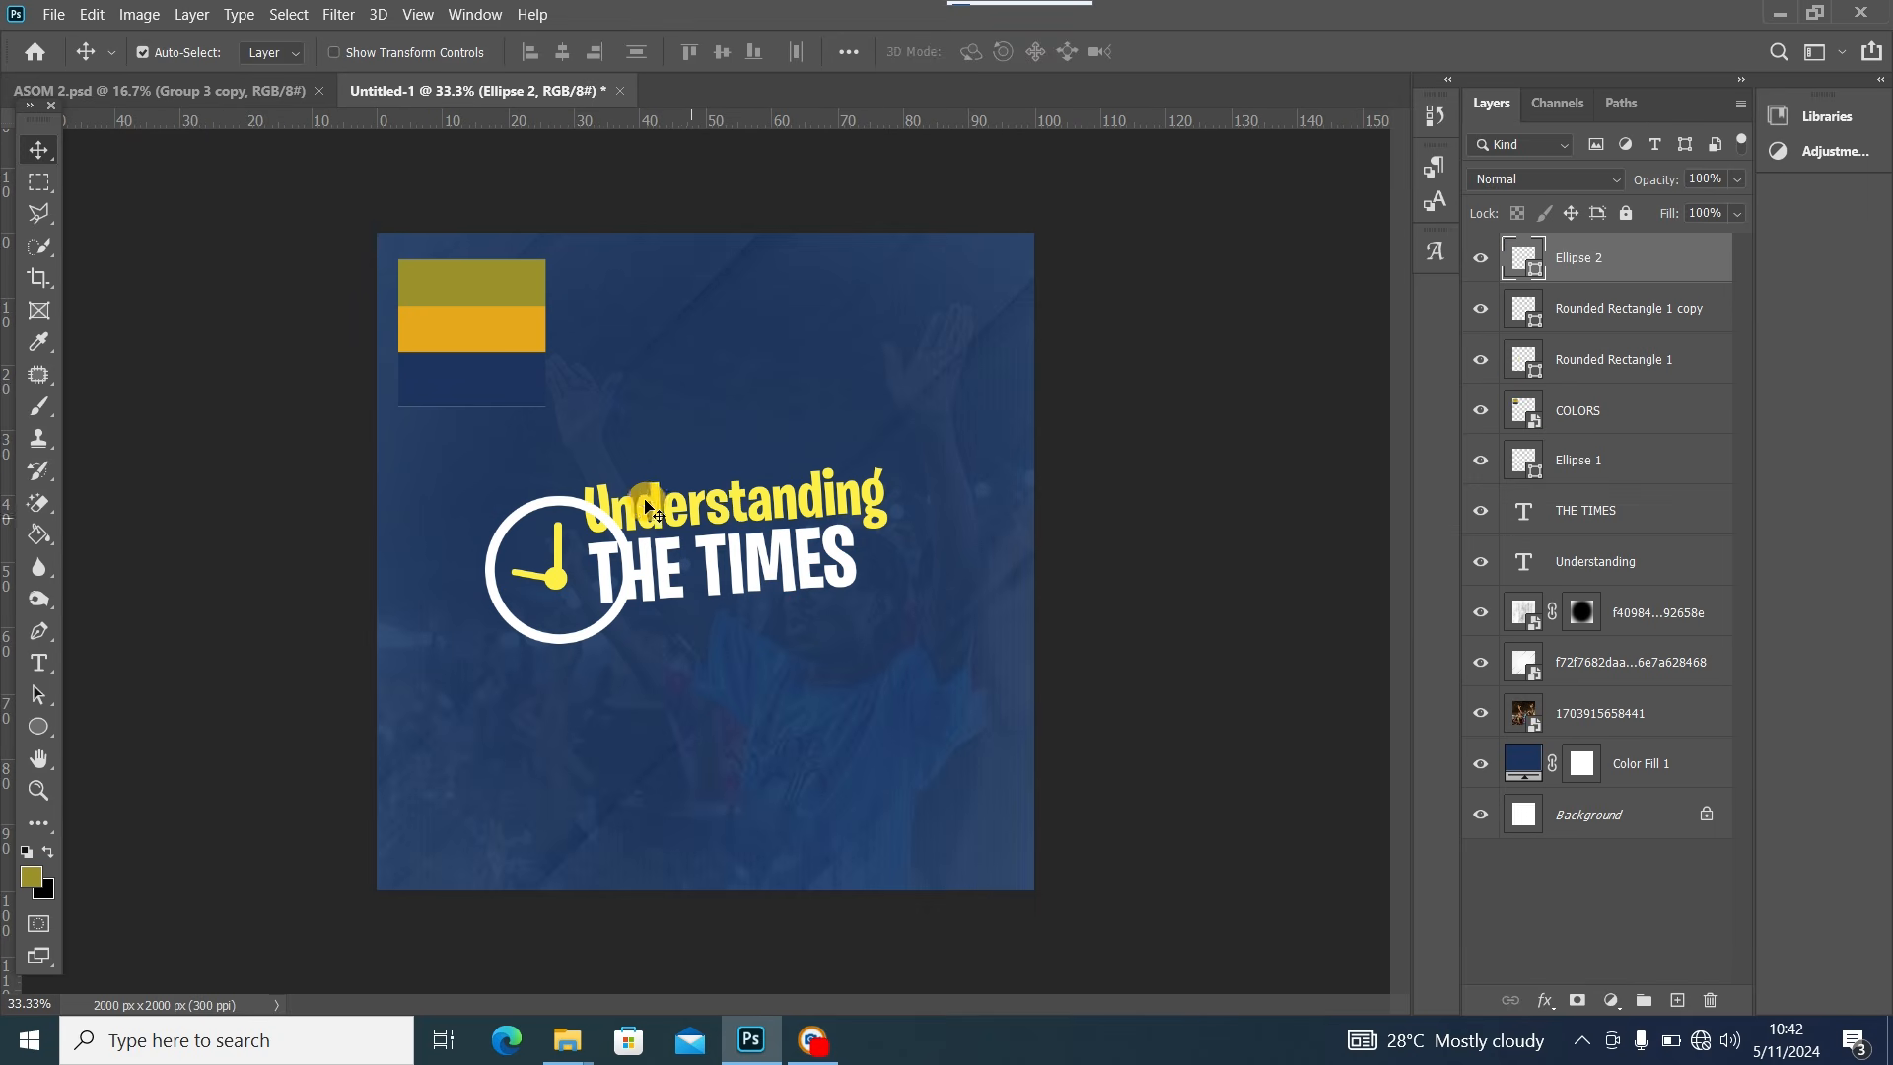
pyautogui.click(565, 510)
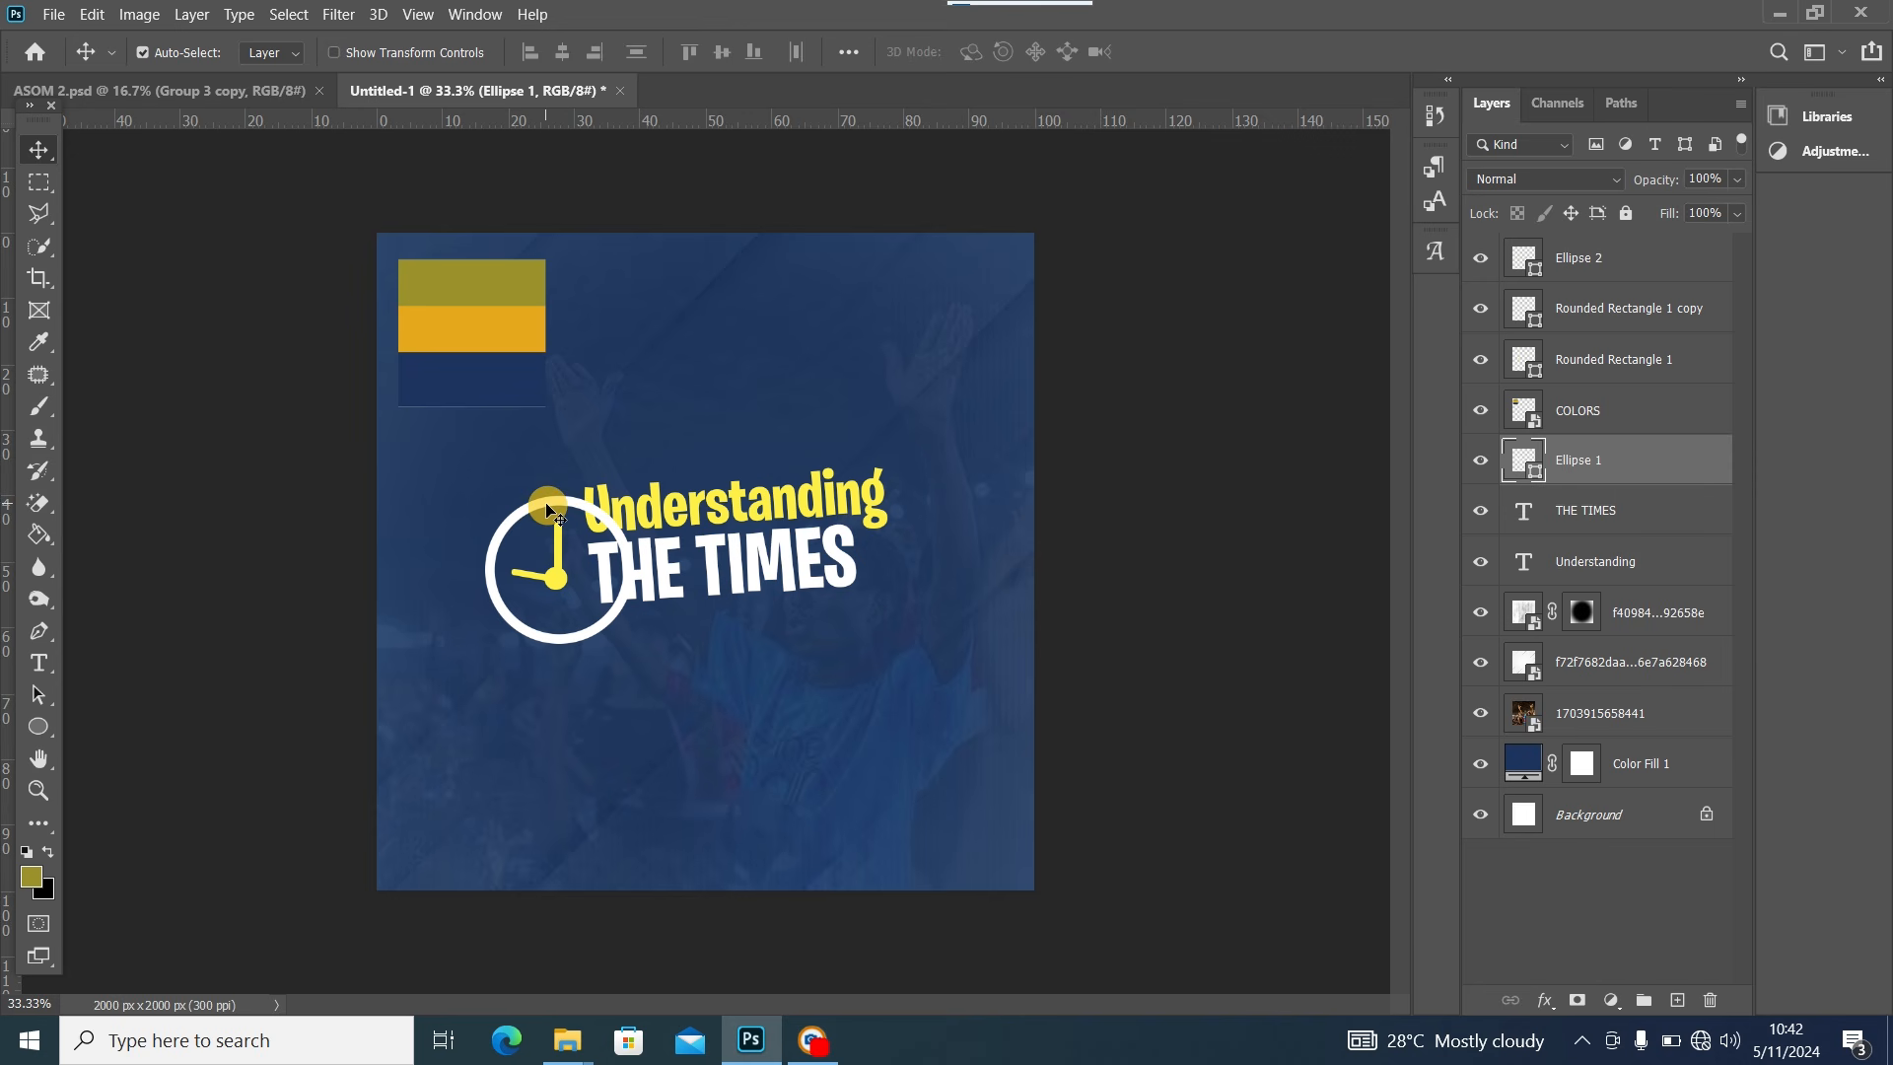
pyautogui.click(1574, 1001)
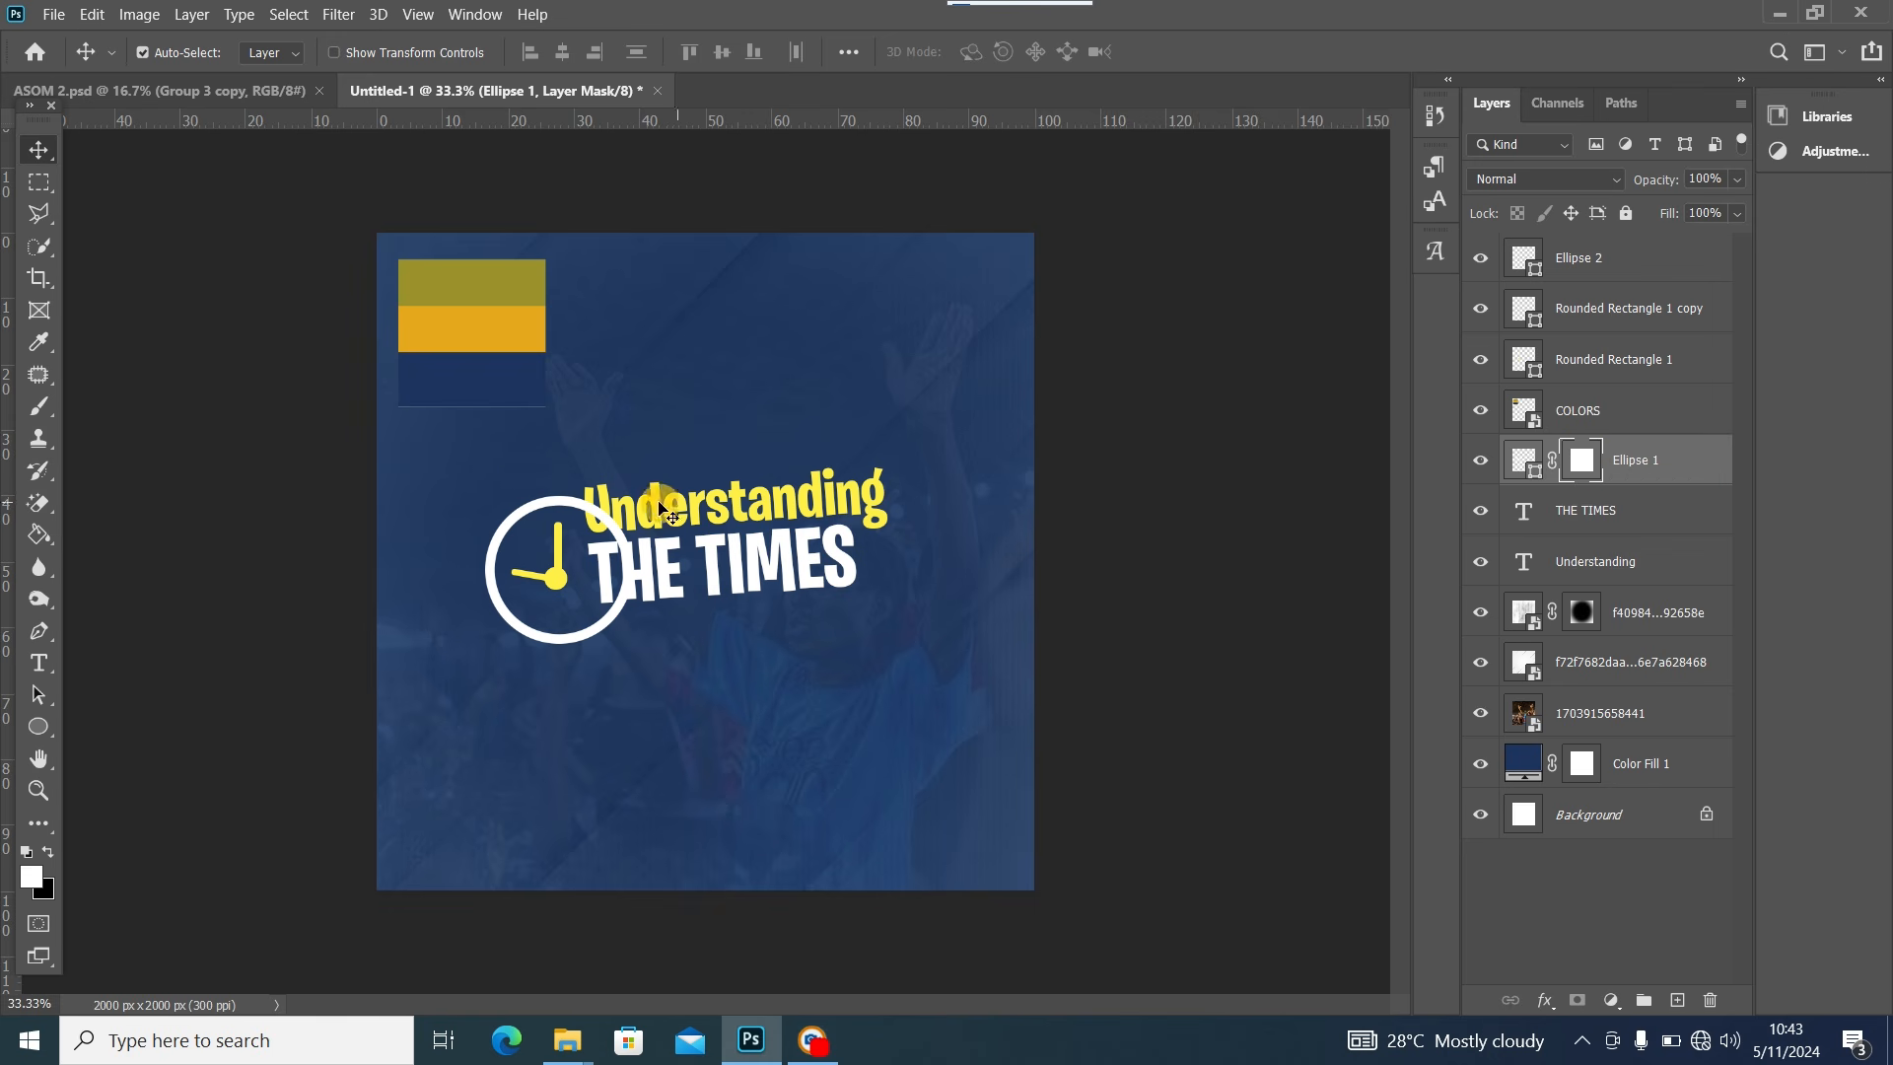
# Load the shape of the Understanding text as a selection and expand it by 20 pixels
pyautogui.click(728, 516)
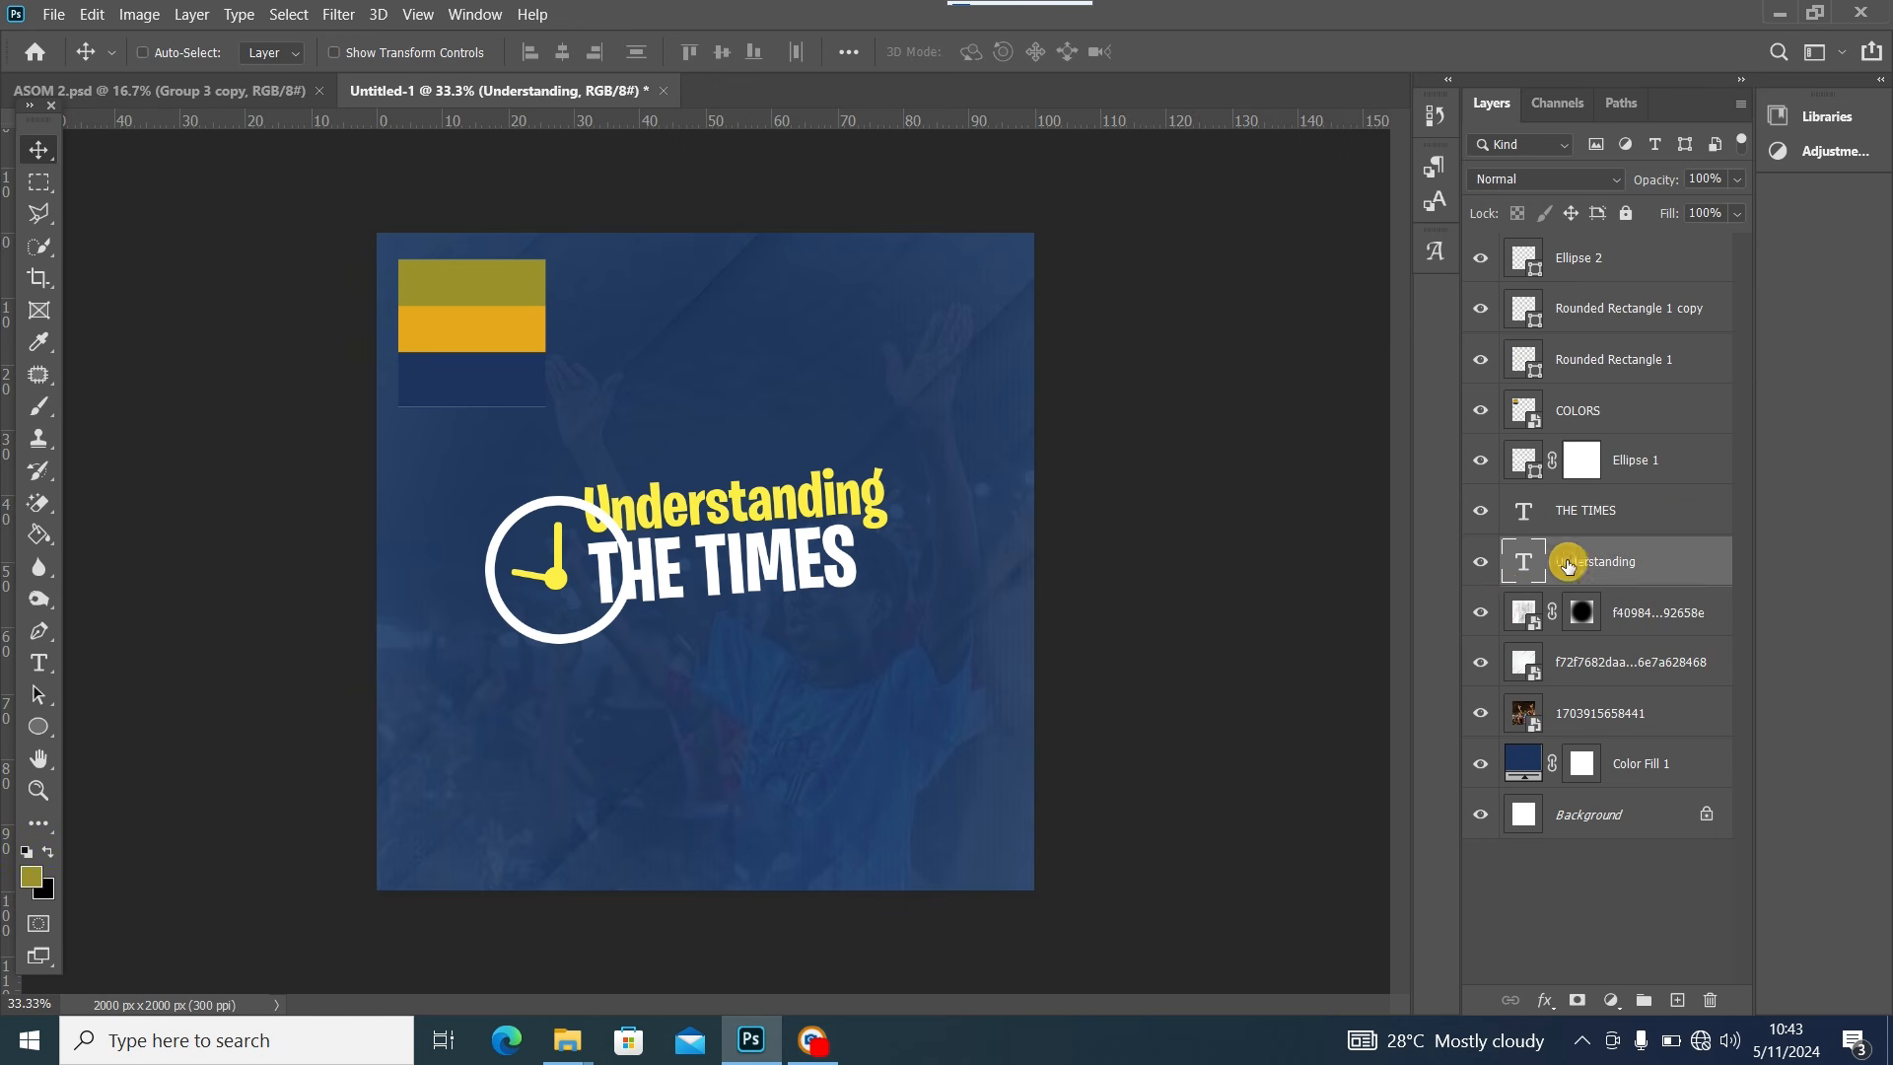
pyautogui.keyDown('ctrl'); pyautogui.click(1528, 564); pyautogui.keyUp('ctrl')
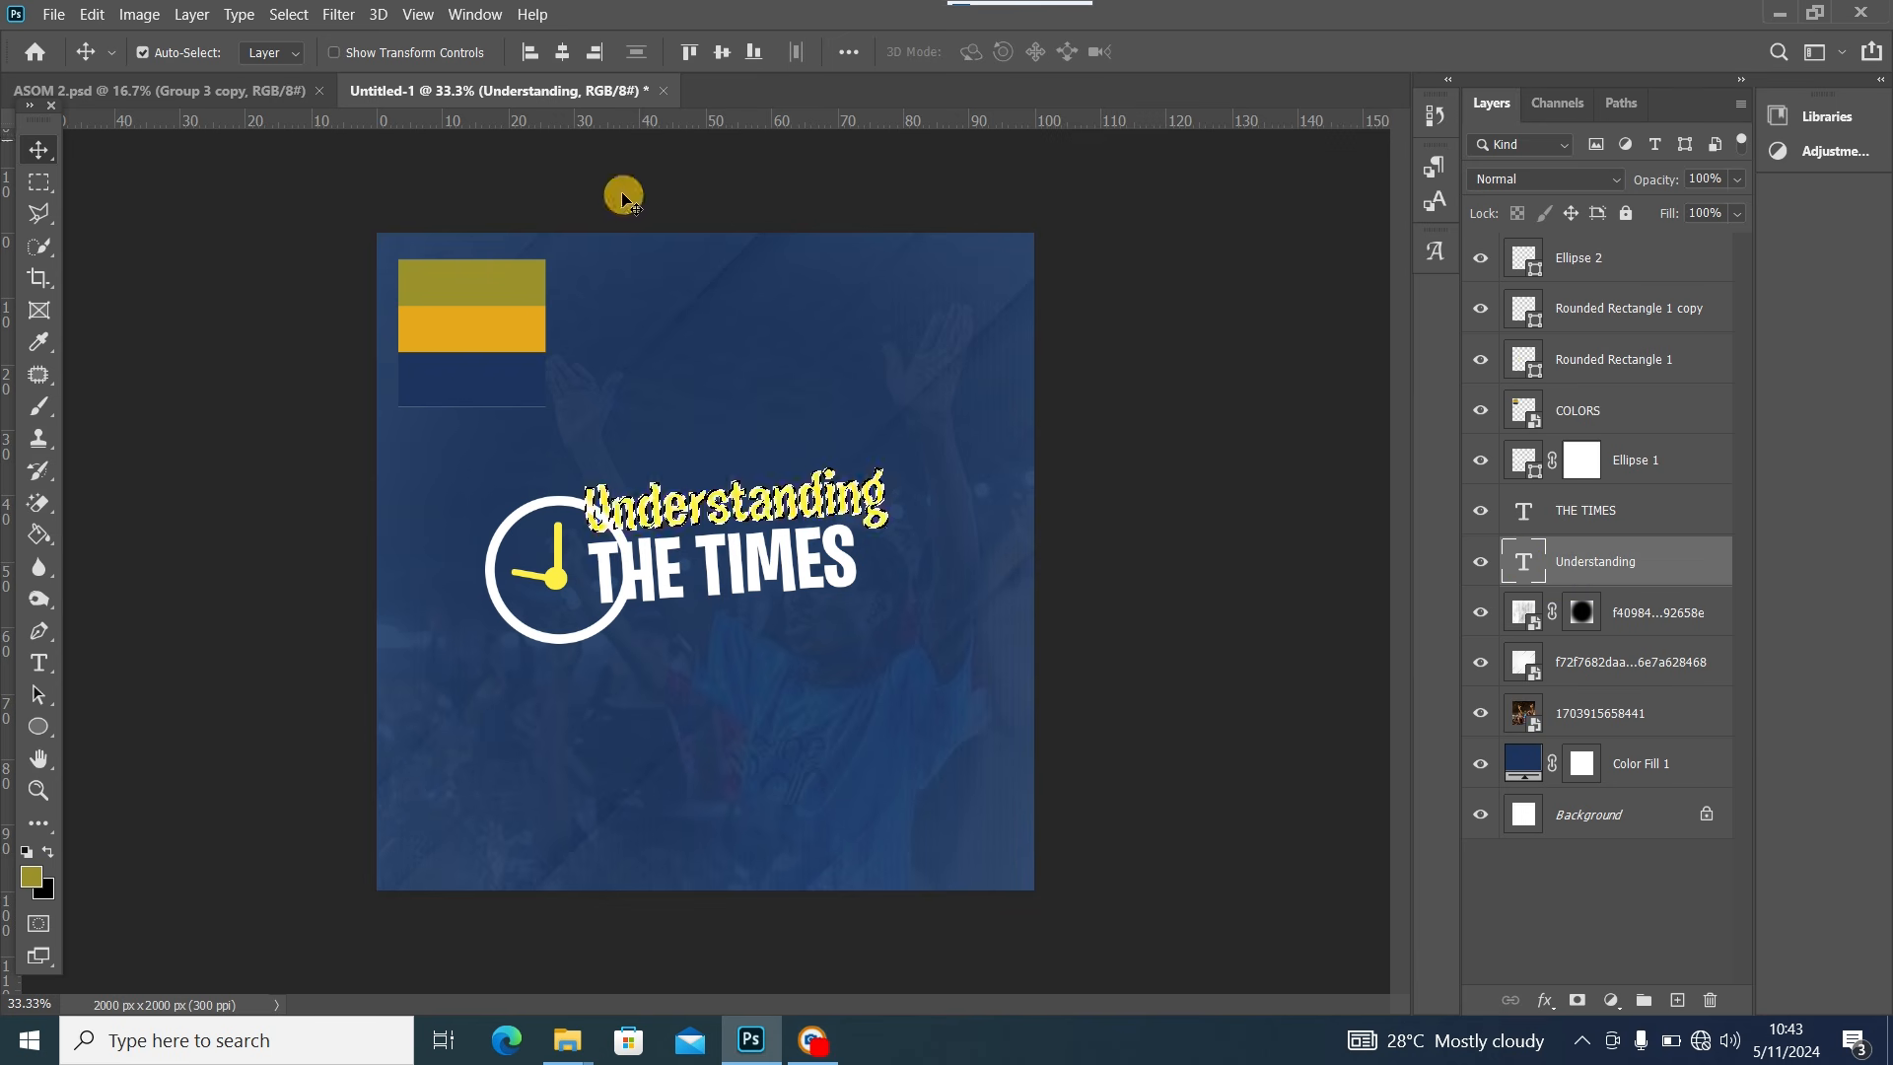
pyautogui.click(289, 13)
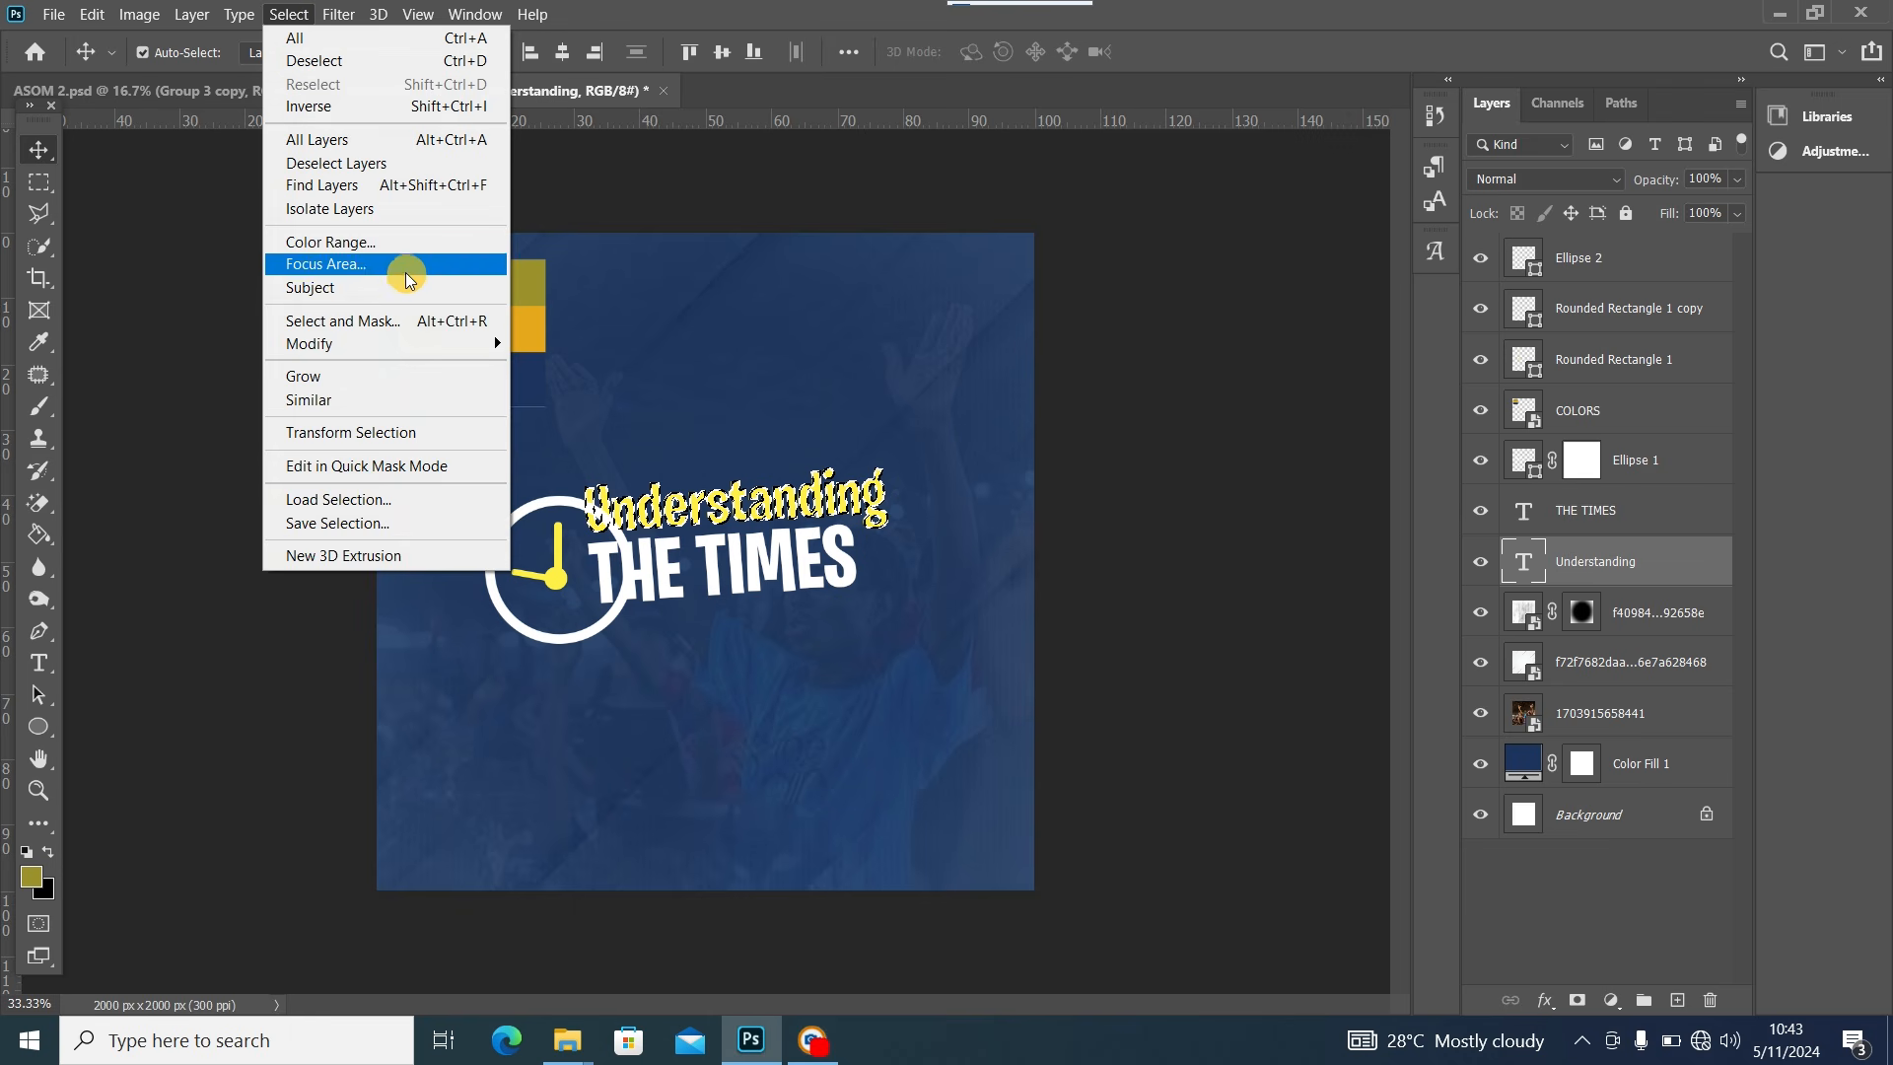
pyautogui.moveTo(410, 347)
pyautogui.click(621, 397)
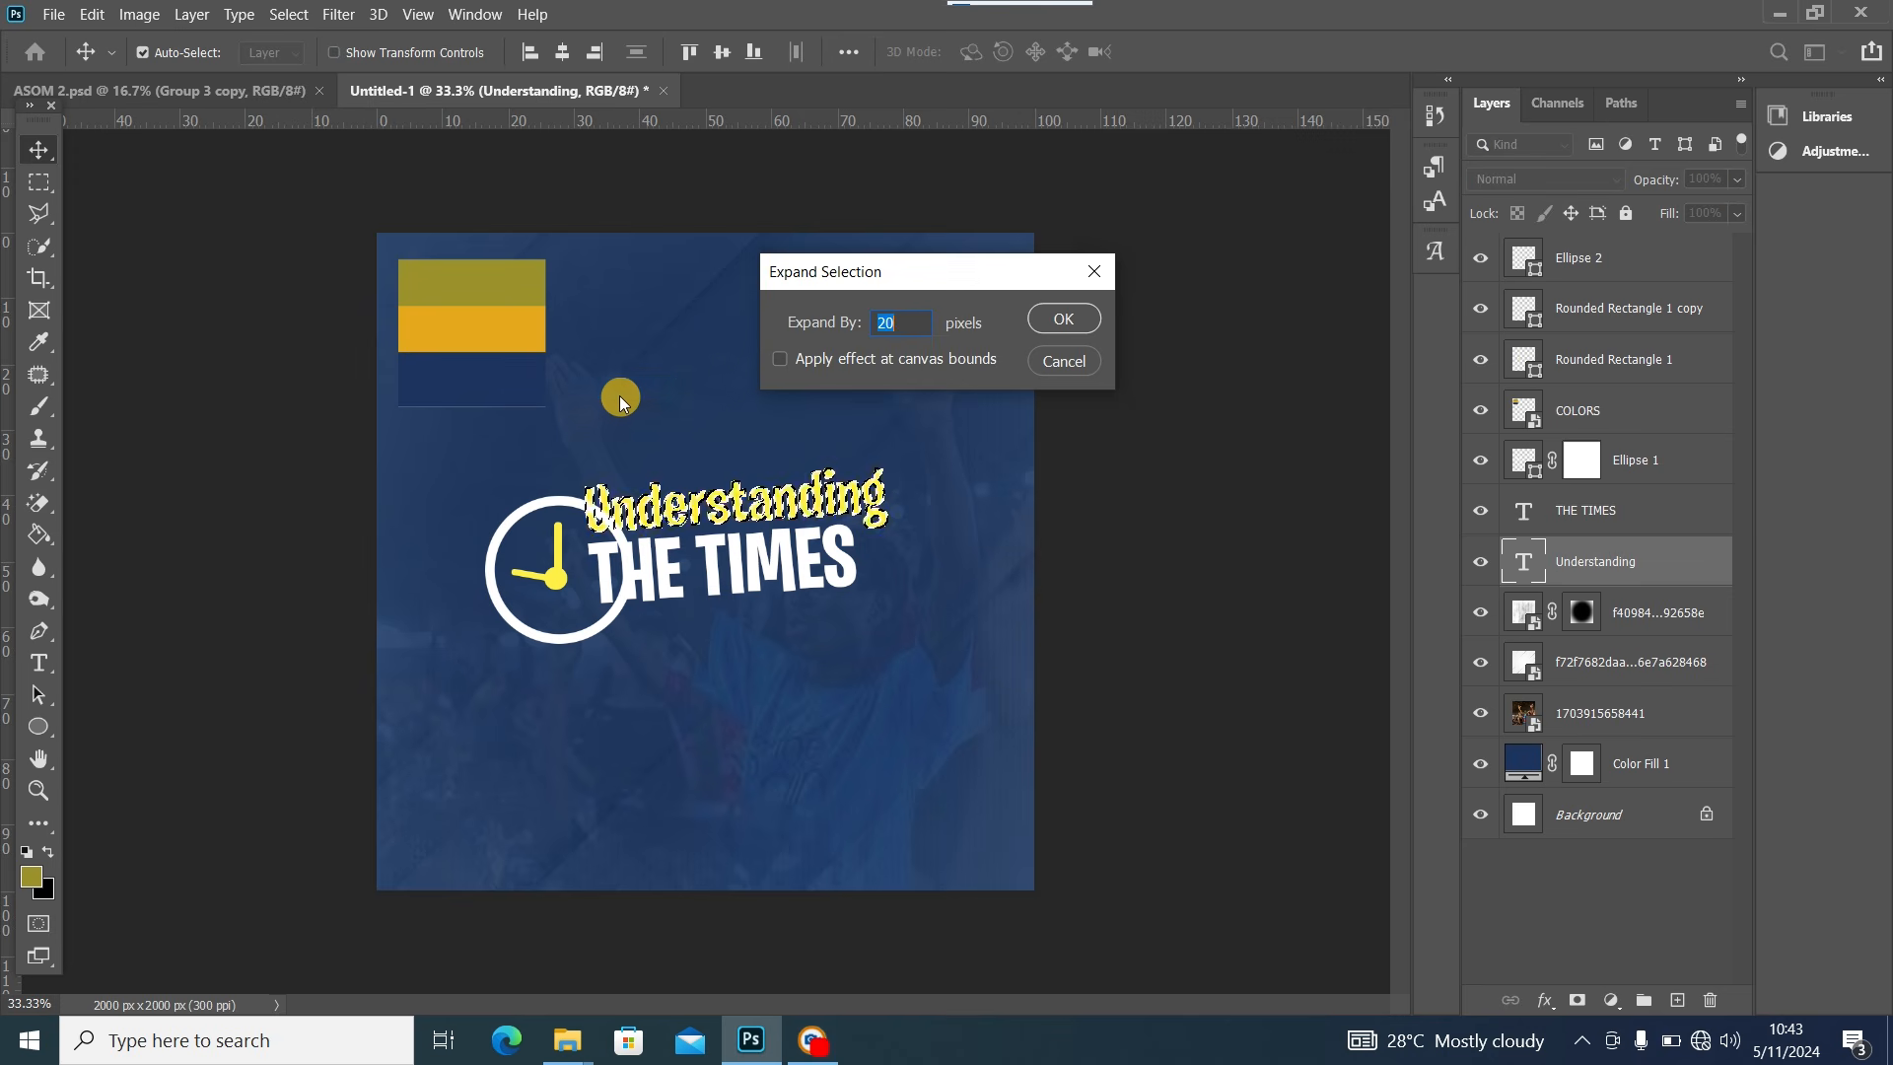
pyautogui.click(1062, 318)
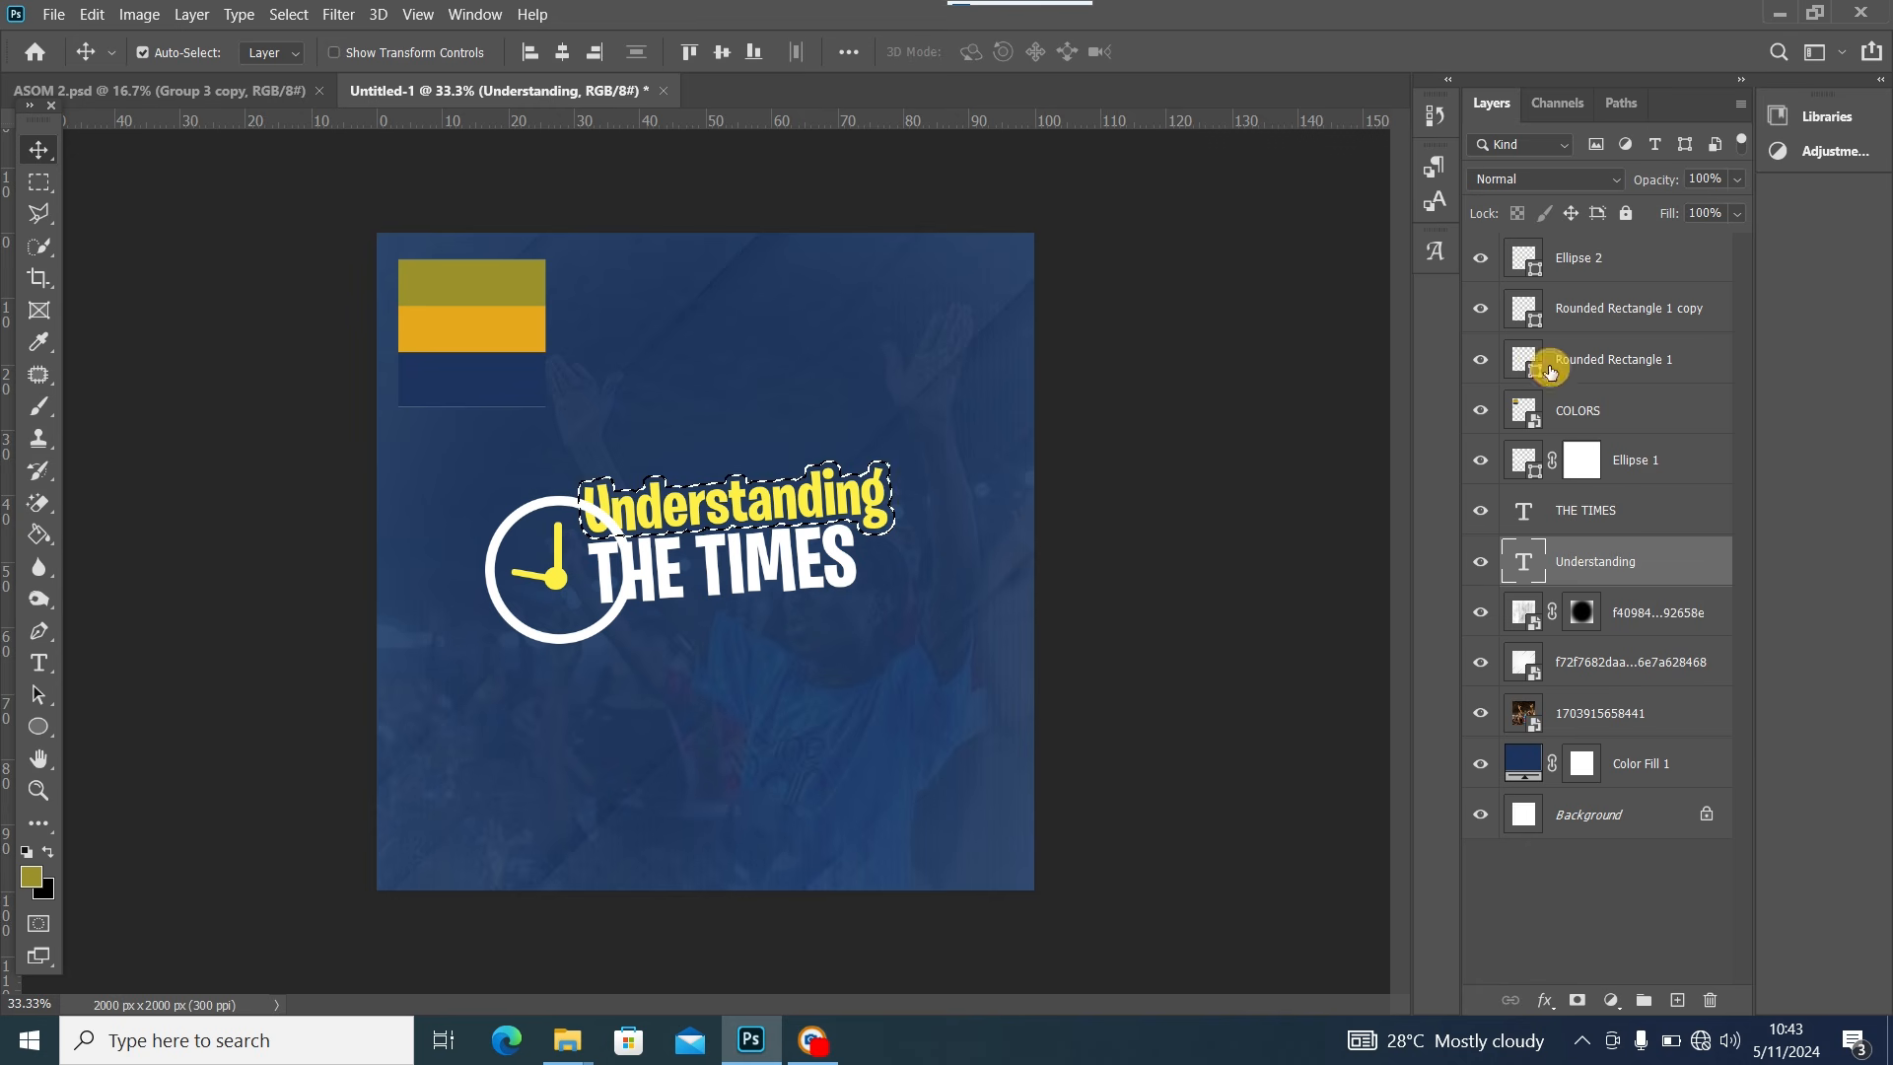
# Expand the selection around the Understanding text by a further 10 pixels
pyautogui.click(289, 14)
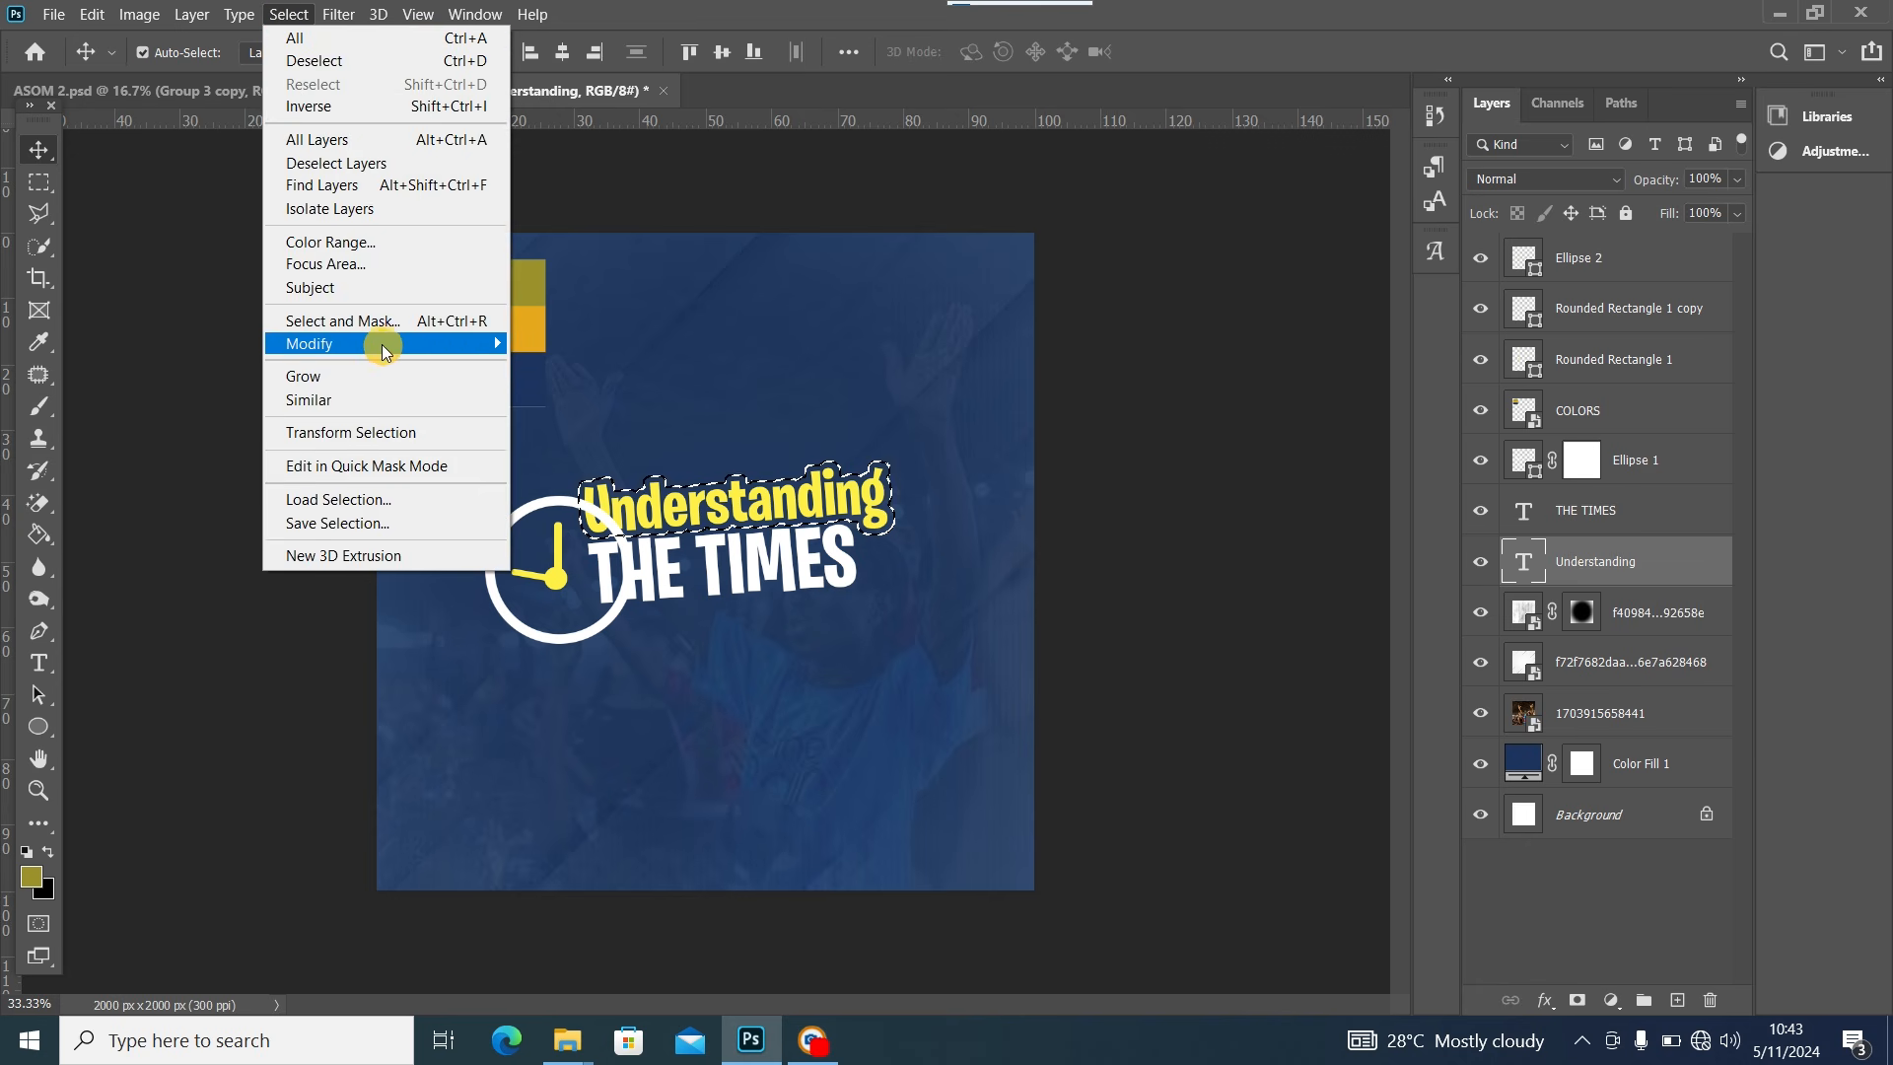
pyautogui.moveTo(381, 344)
pyautogui.click(584, 388)
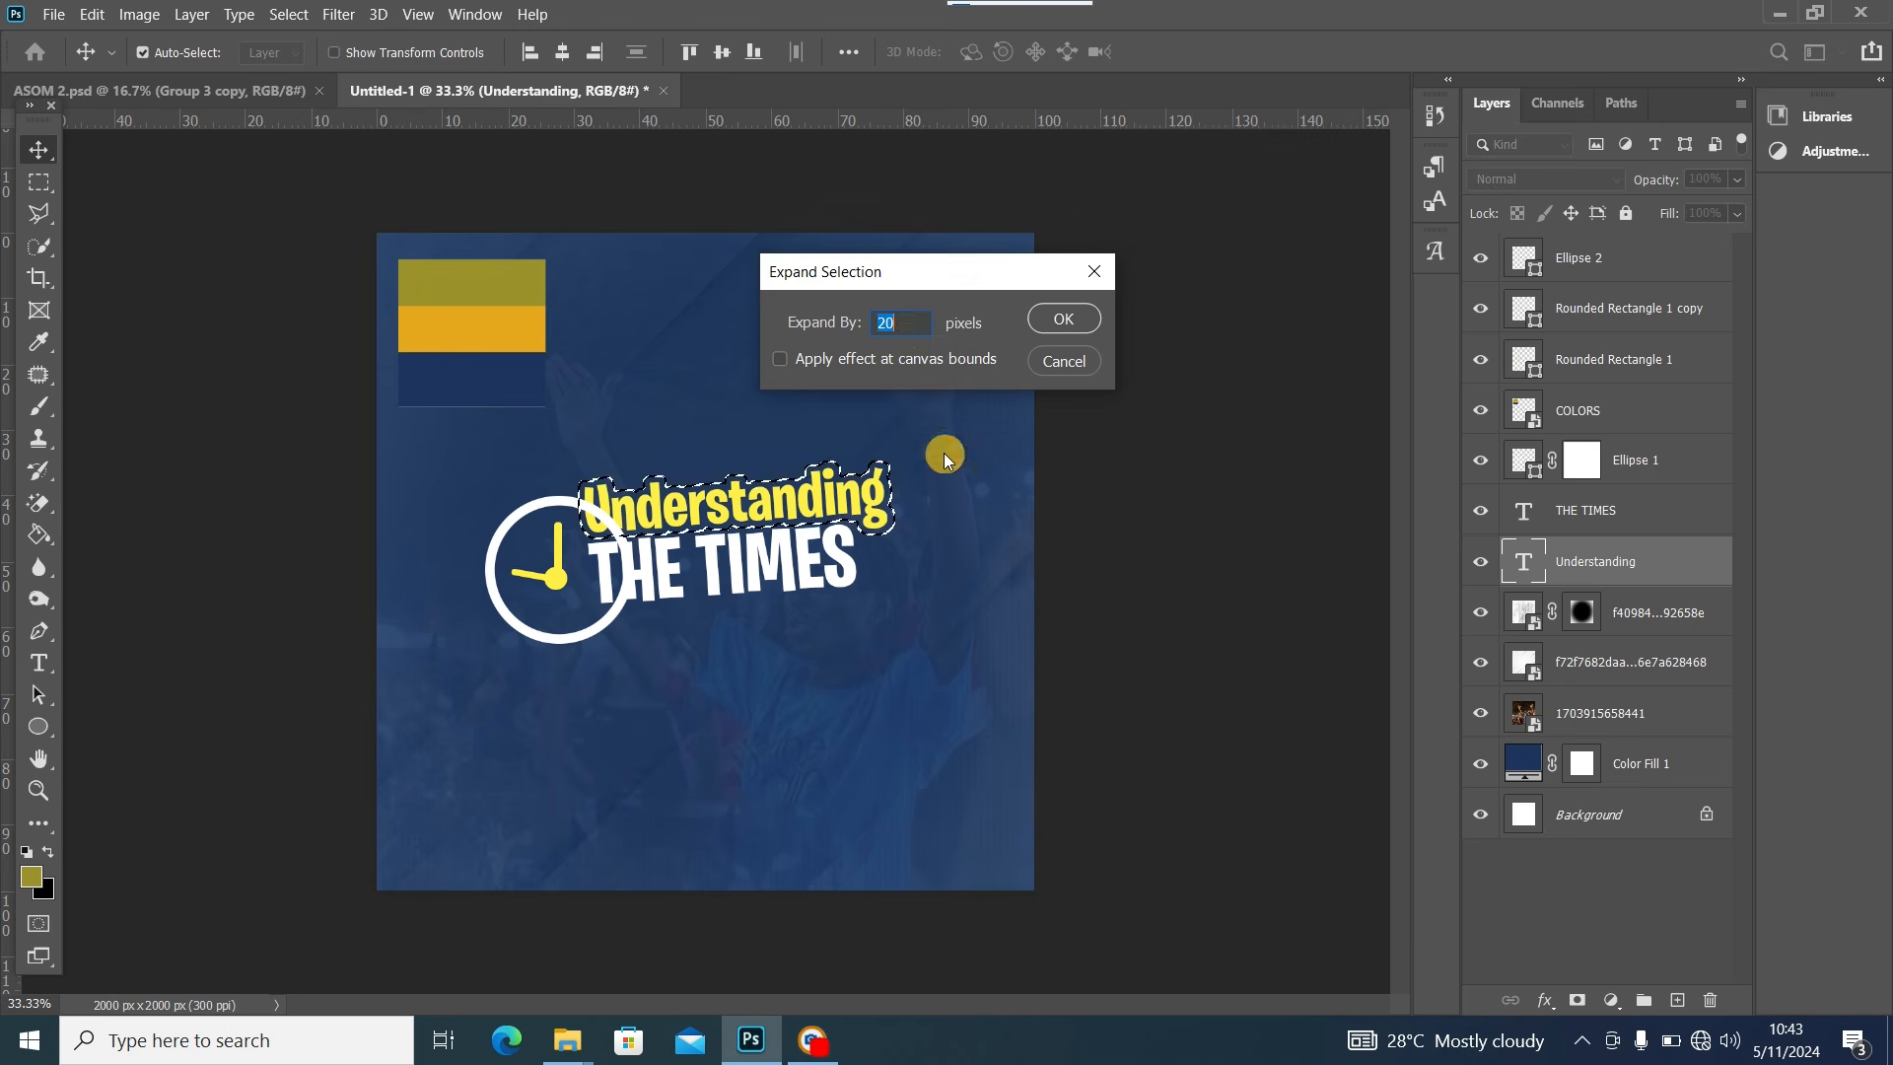
pyautogui.write('10')
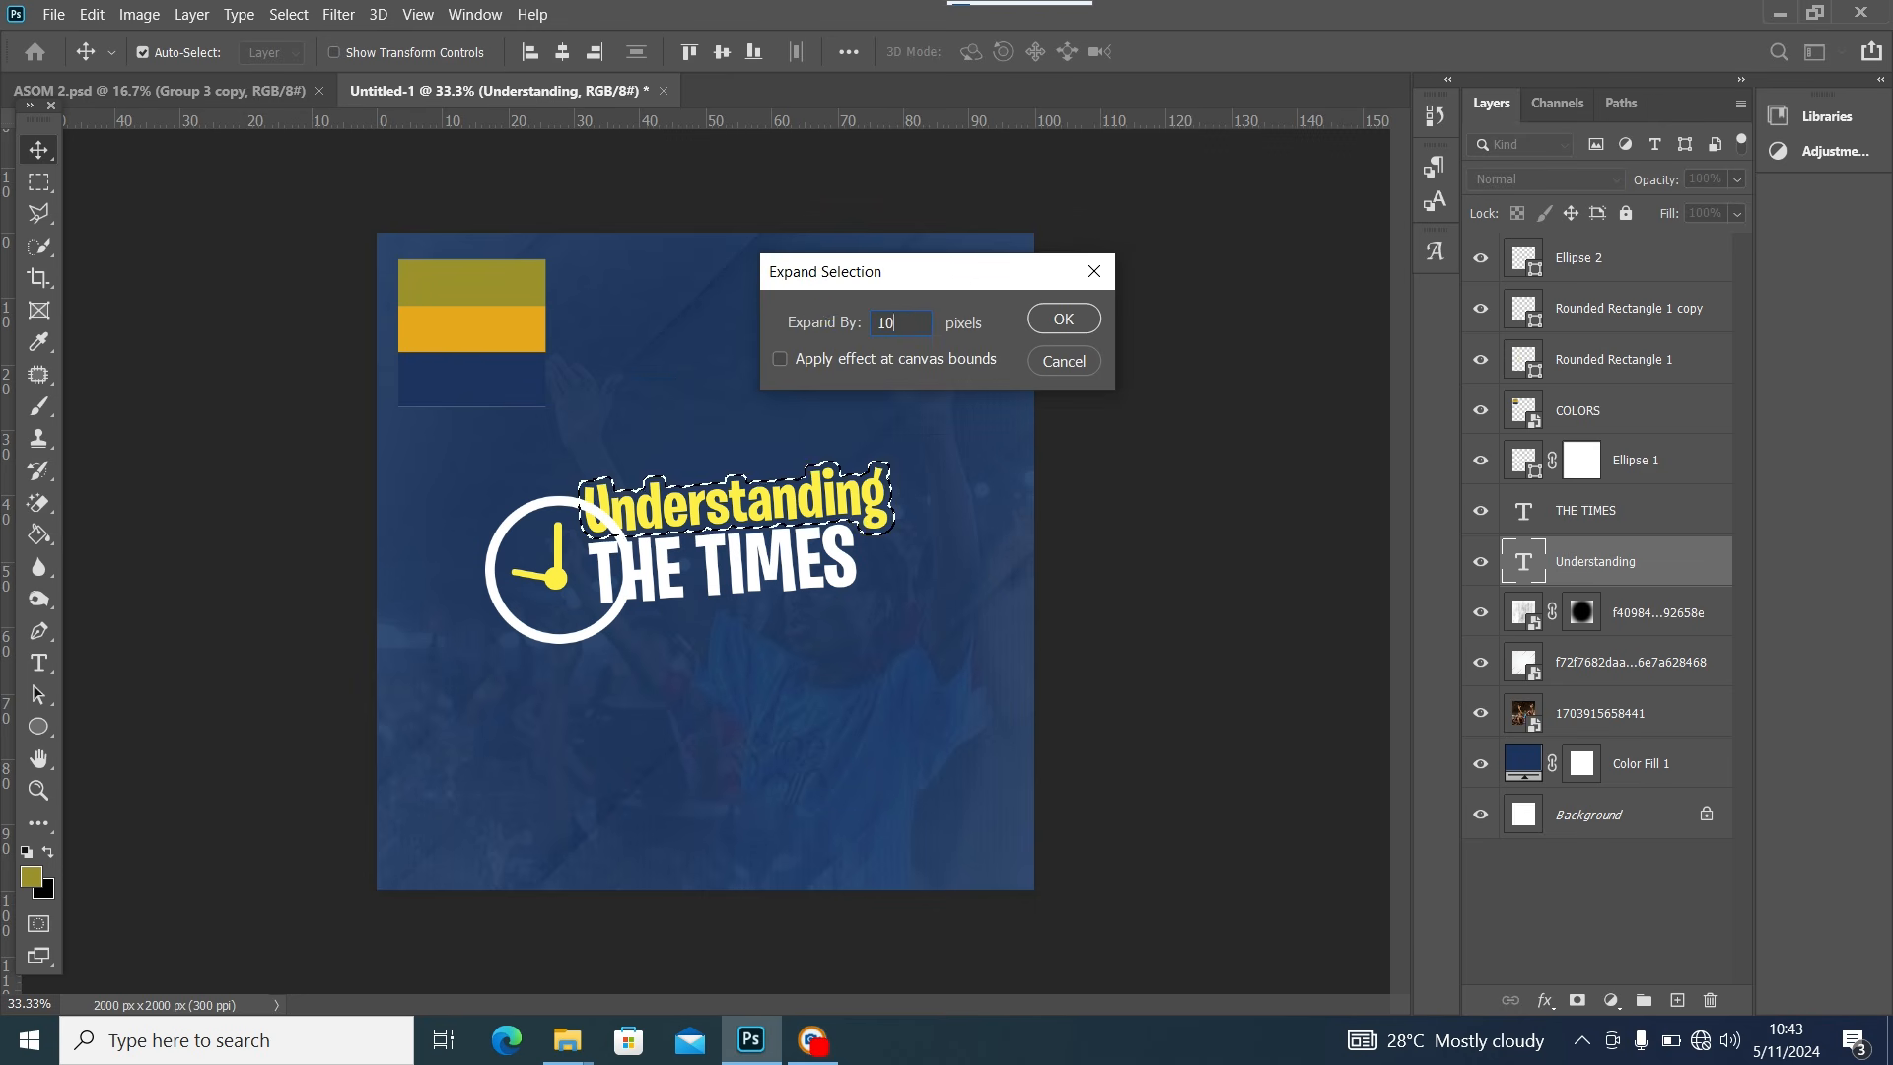
pyautogui.click(1062, 317)
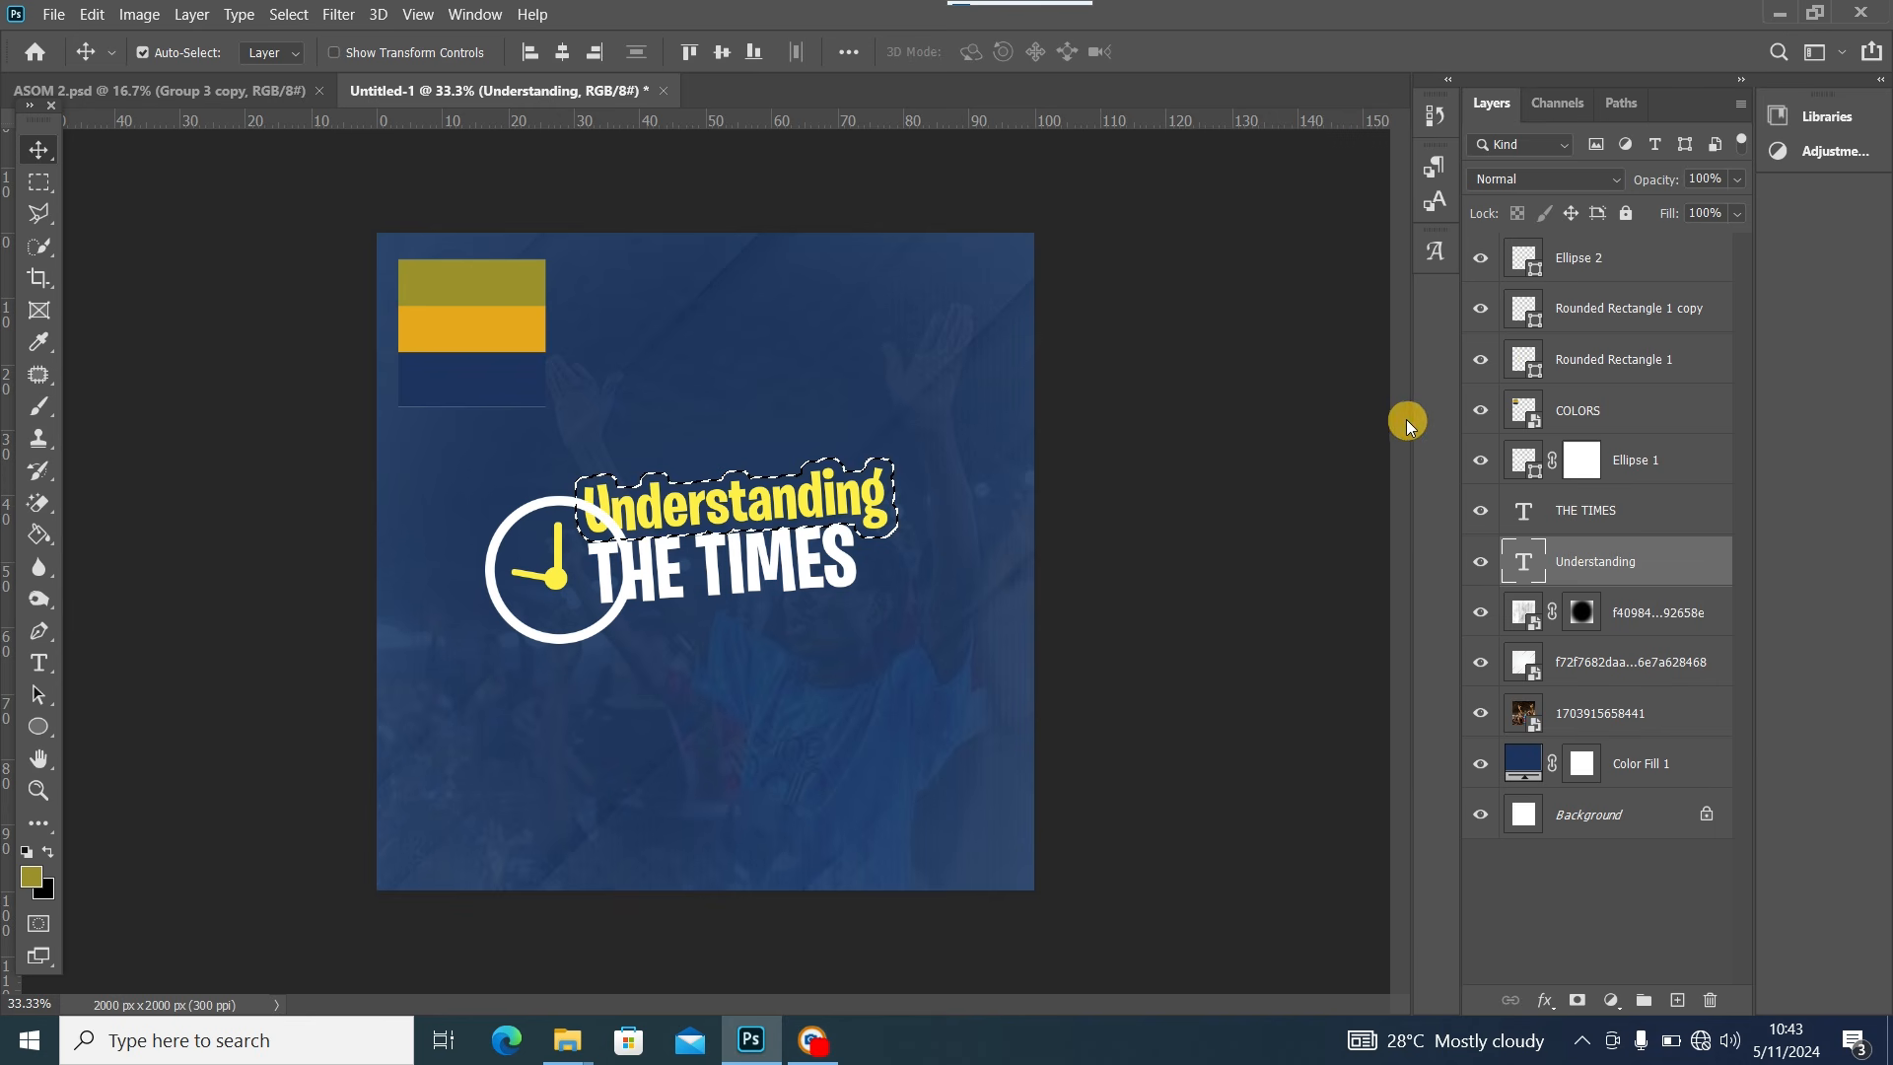
# Hide the part of the white ring inside the selection on the Ellipse 1 layer mask, and deselect
pyautogui.click(555, 641)
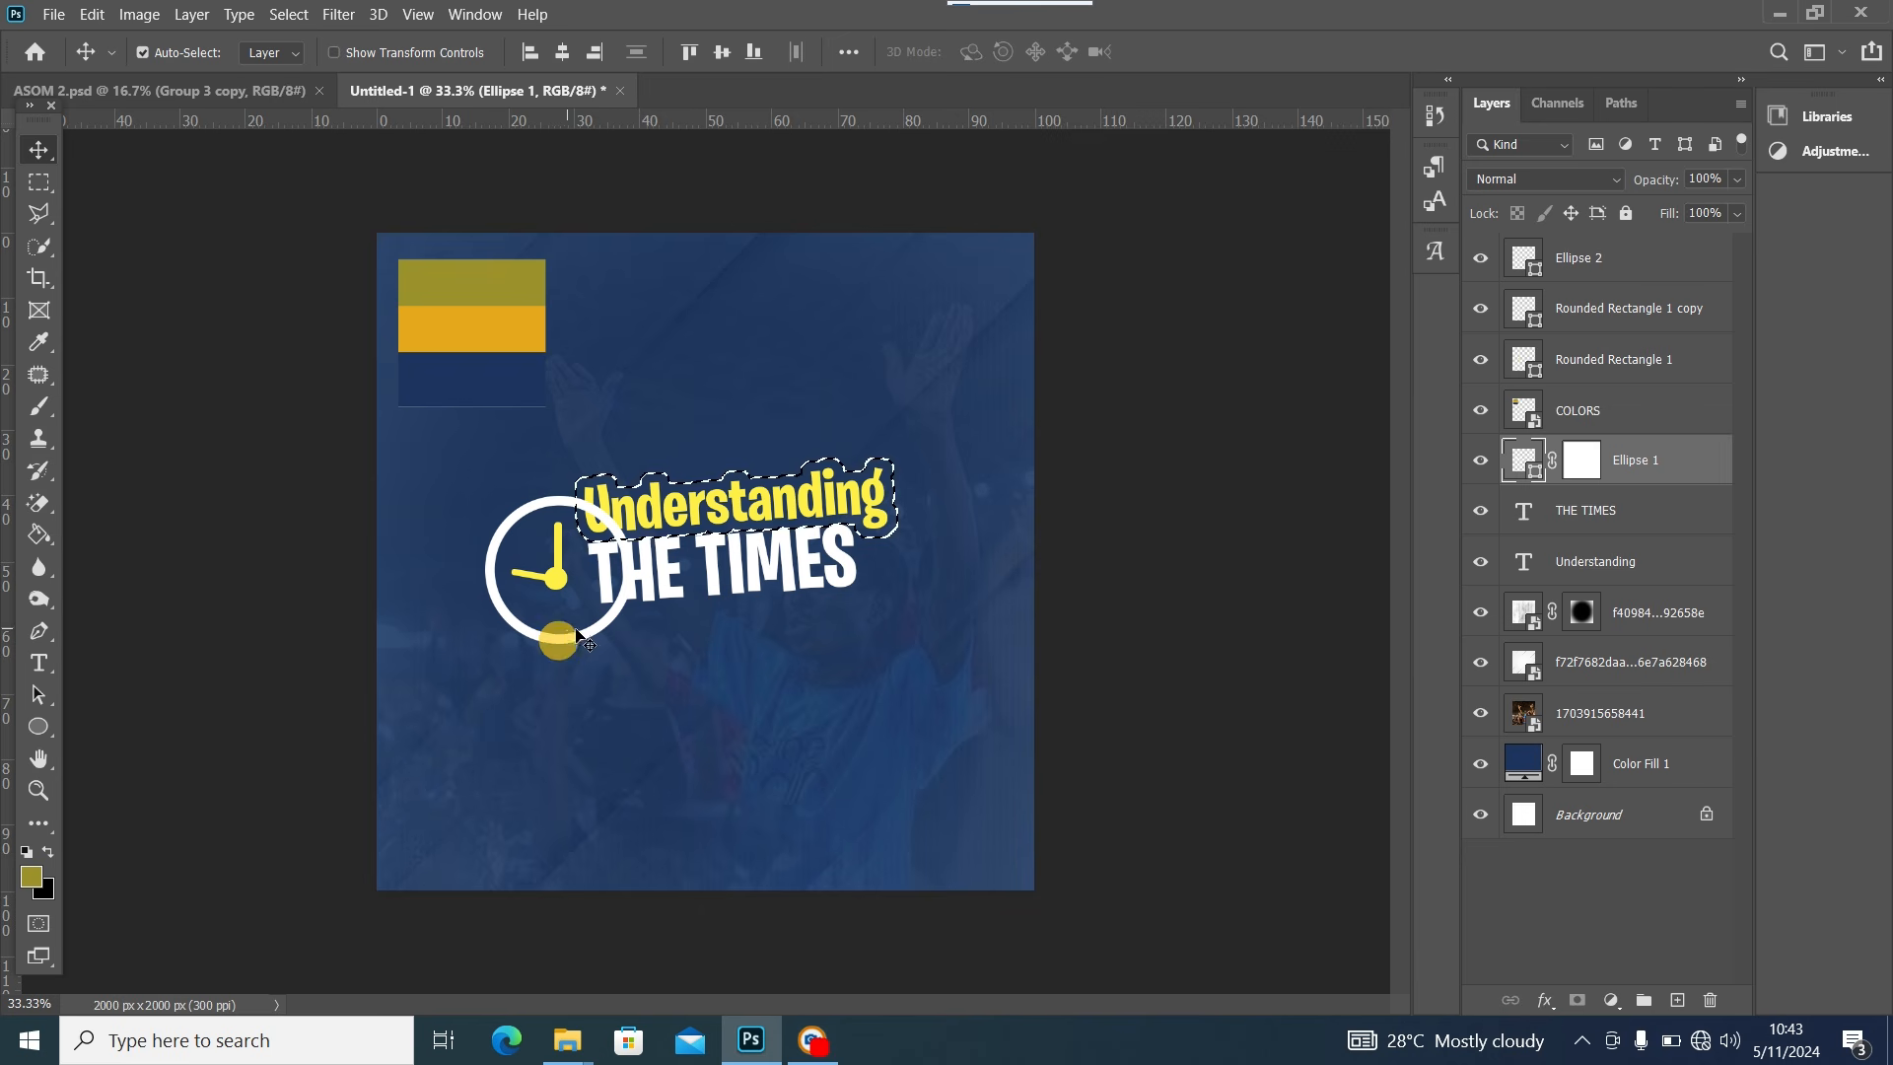
pyautogui.click(1587, 469)
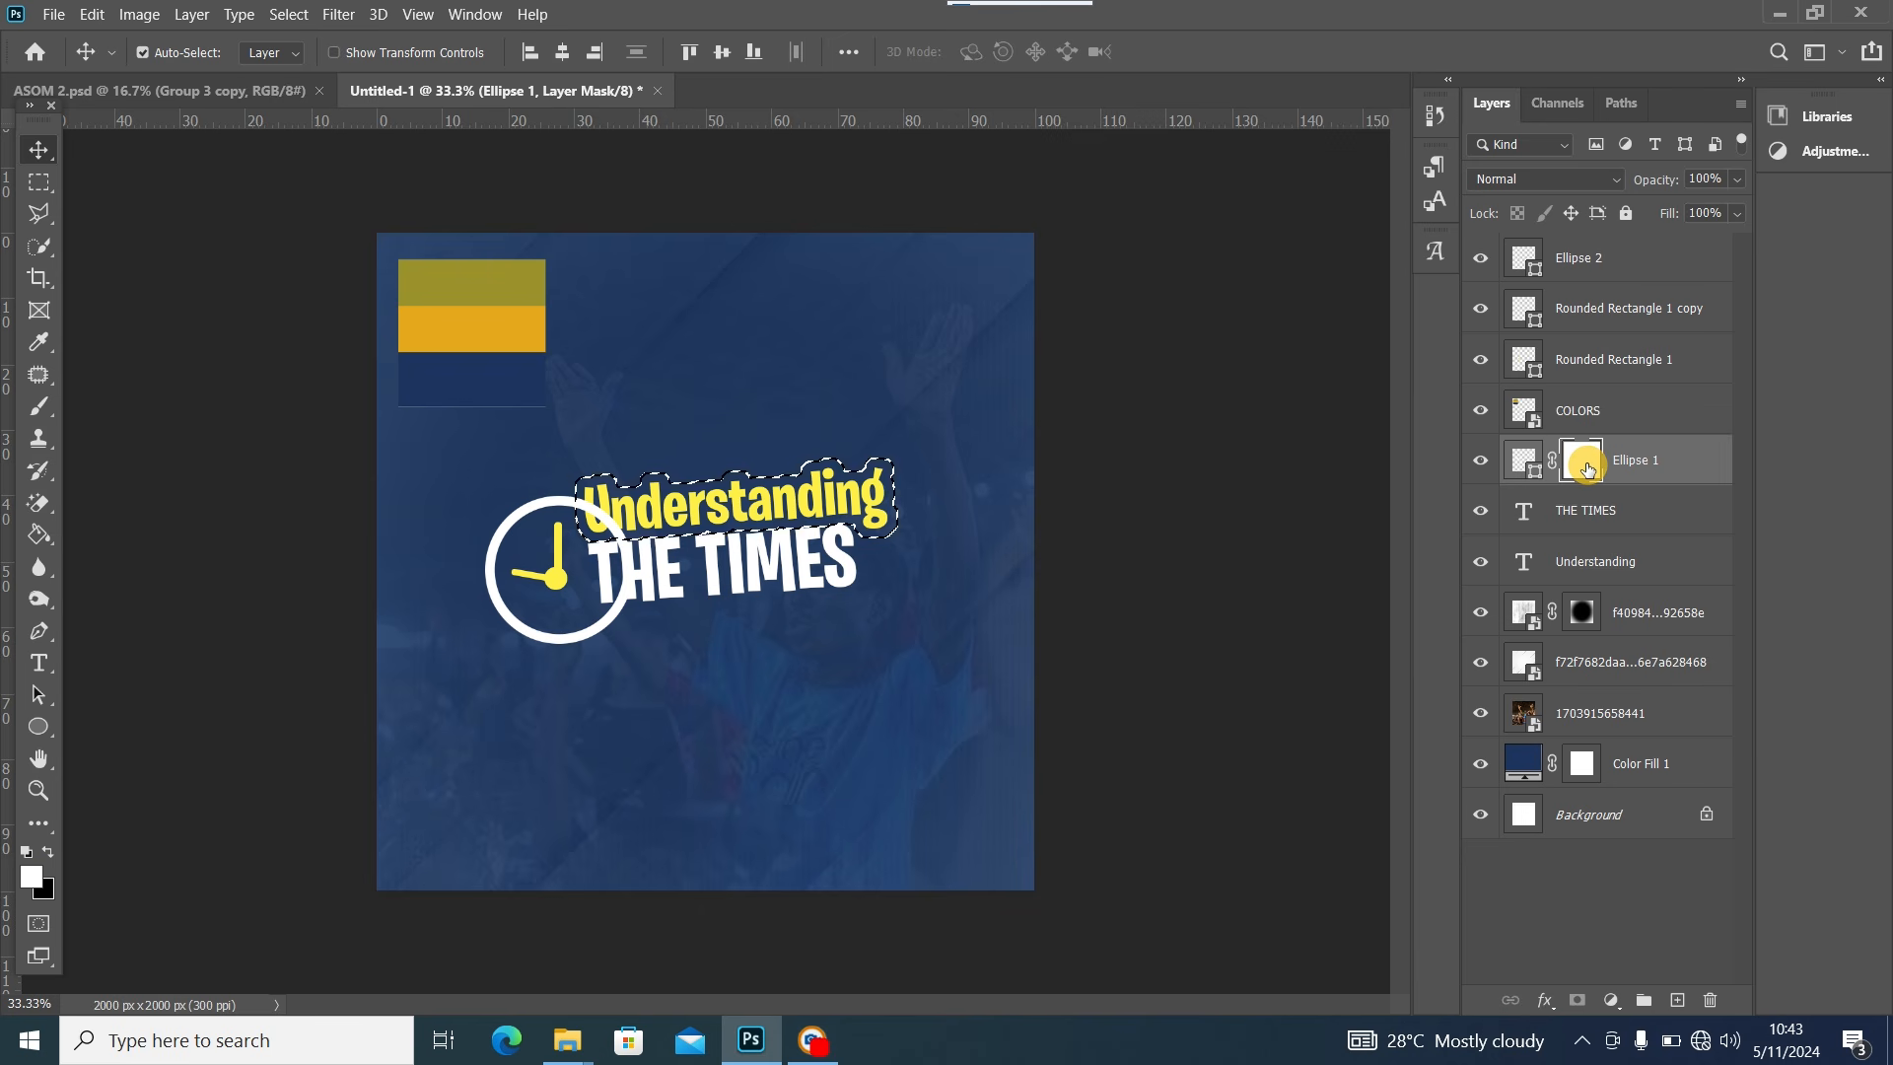
pyautogui.press('Delete')
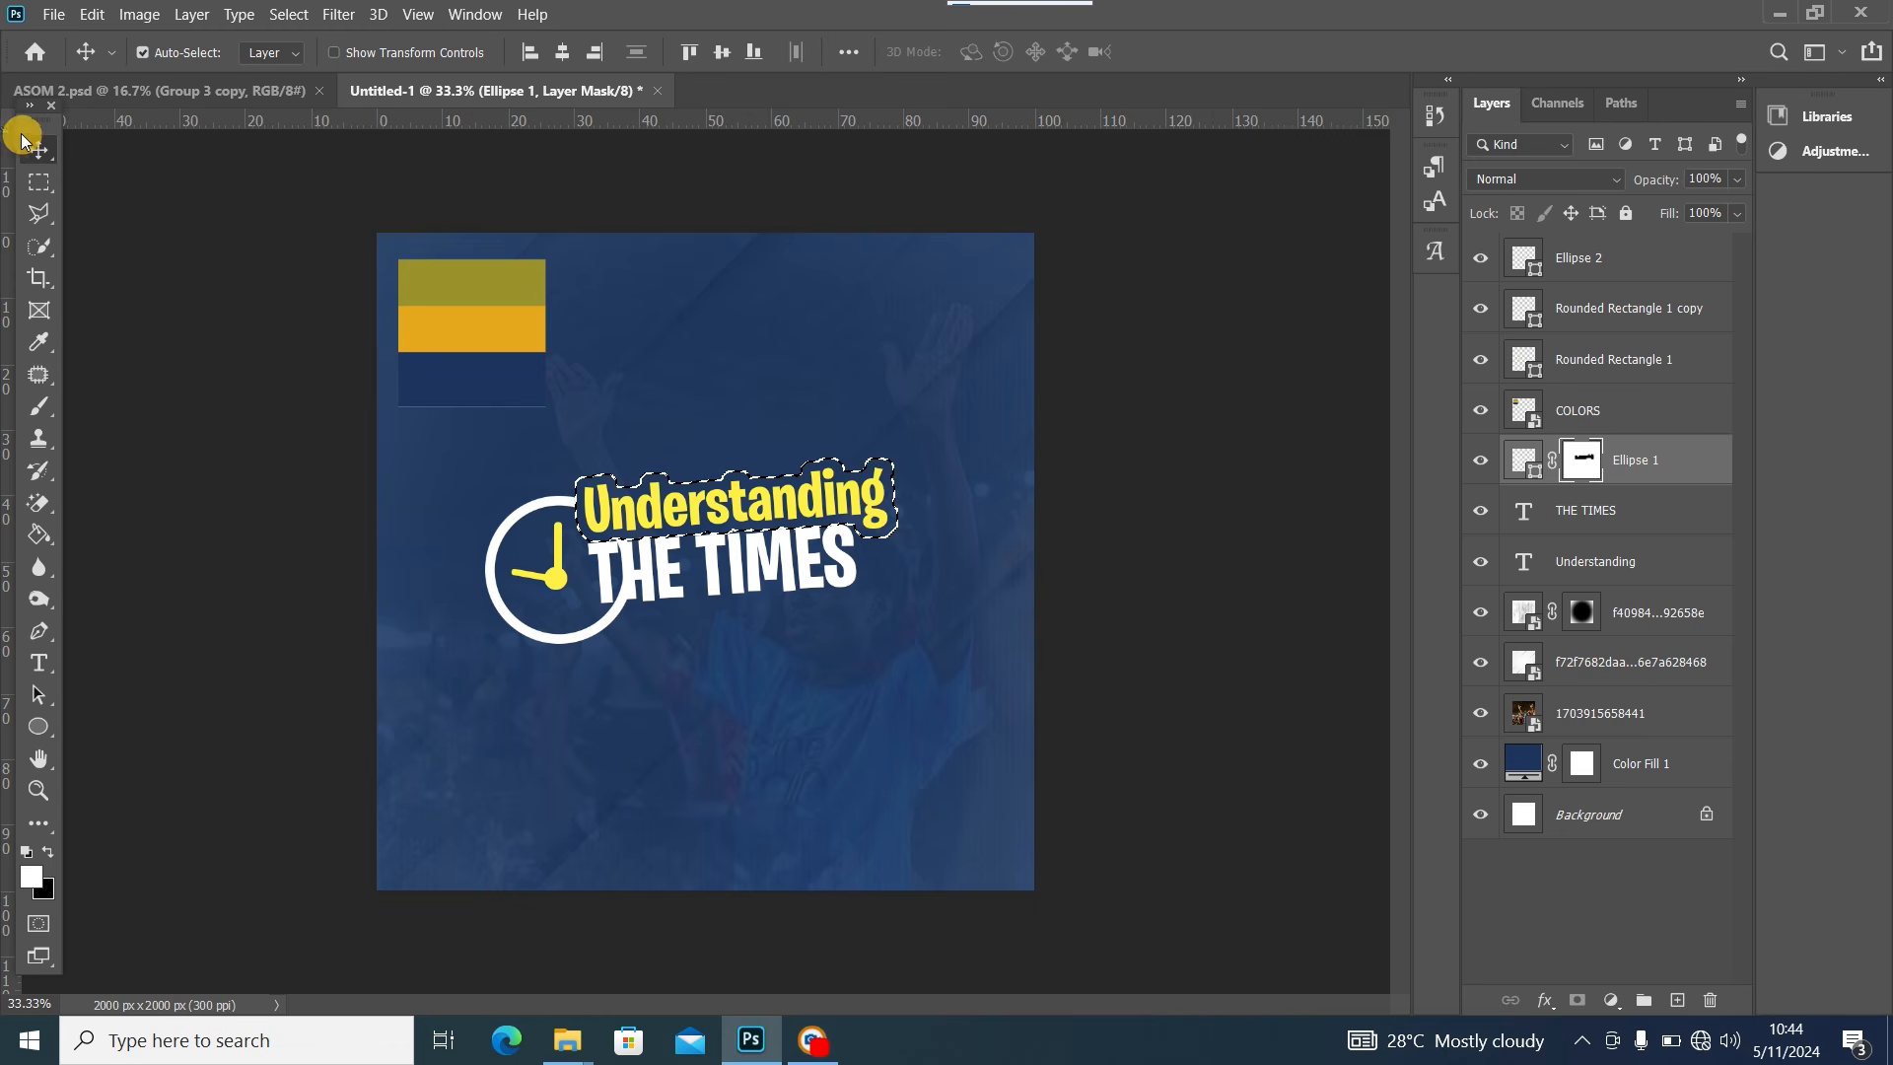
pyautogui.click(793, 621)
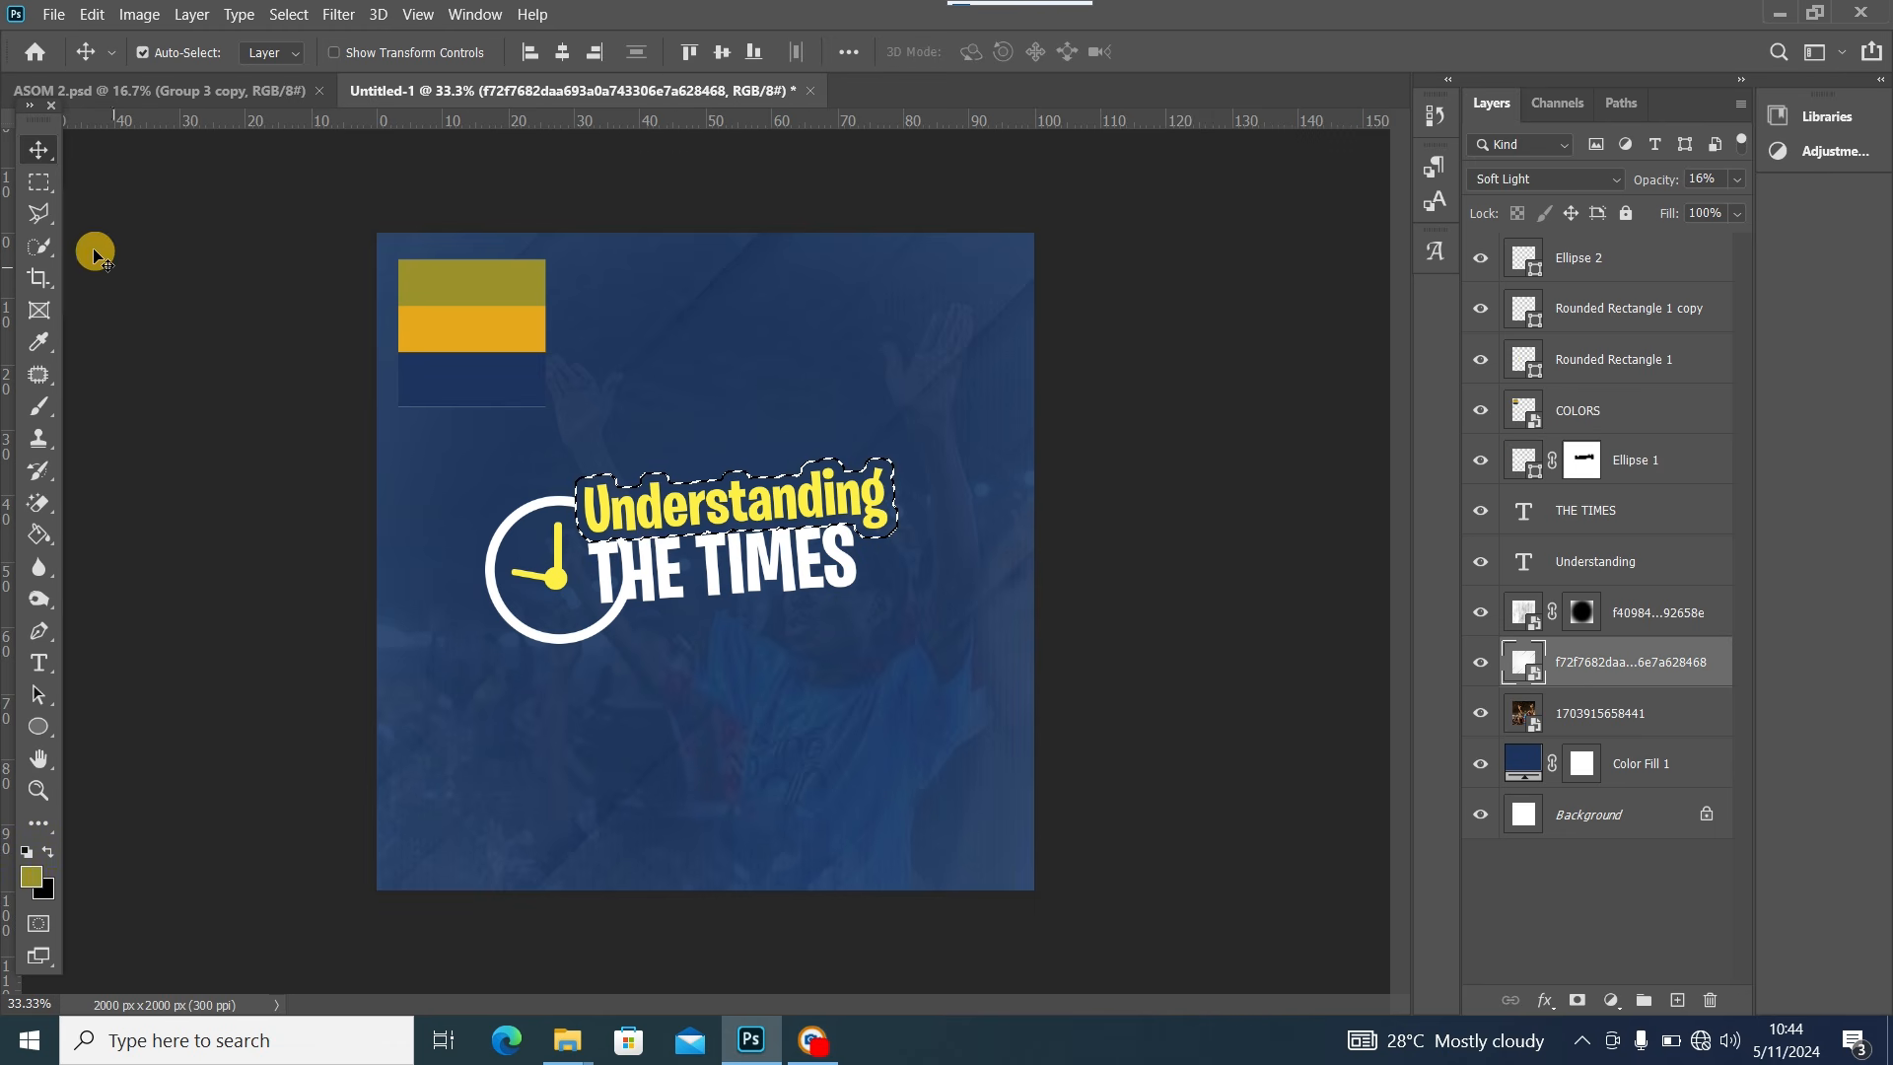
pyautogui.click(40, 189)
pyautogui.click(773, 321)
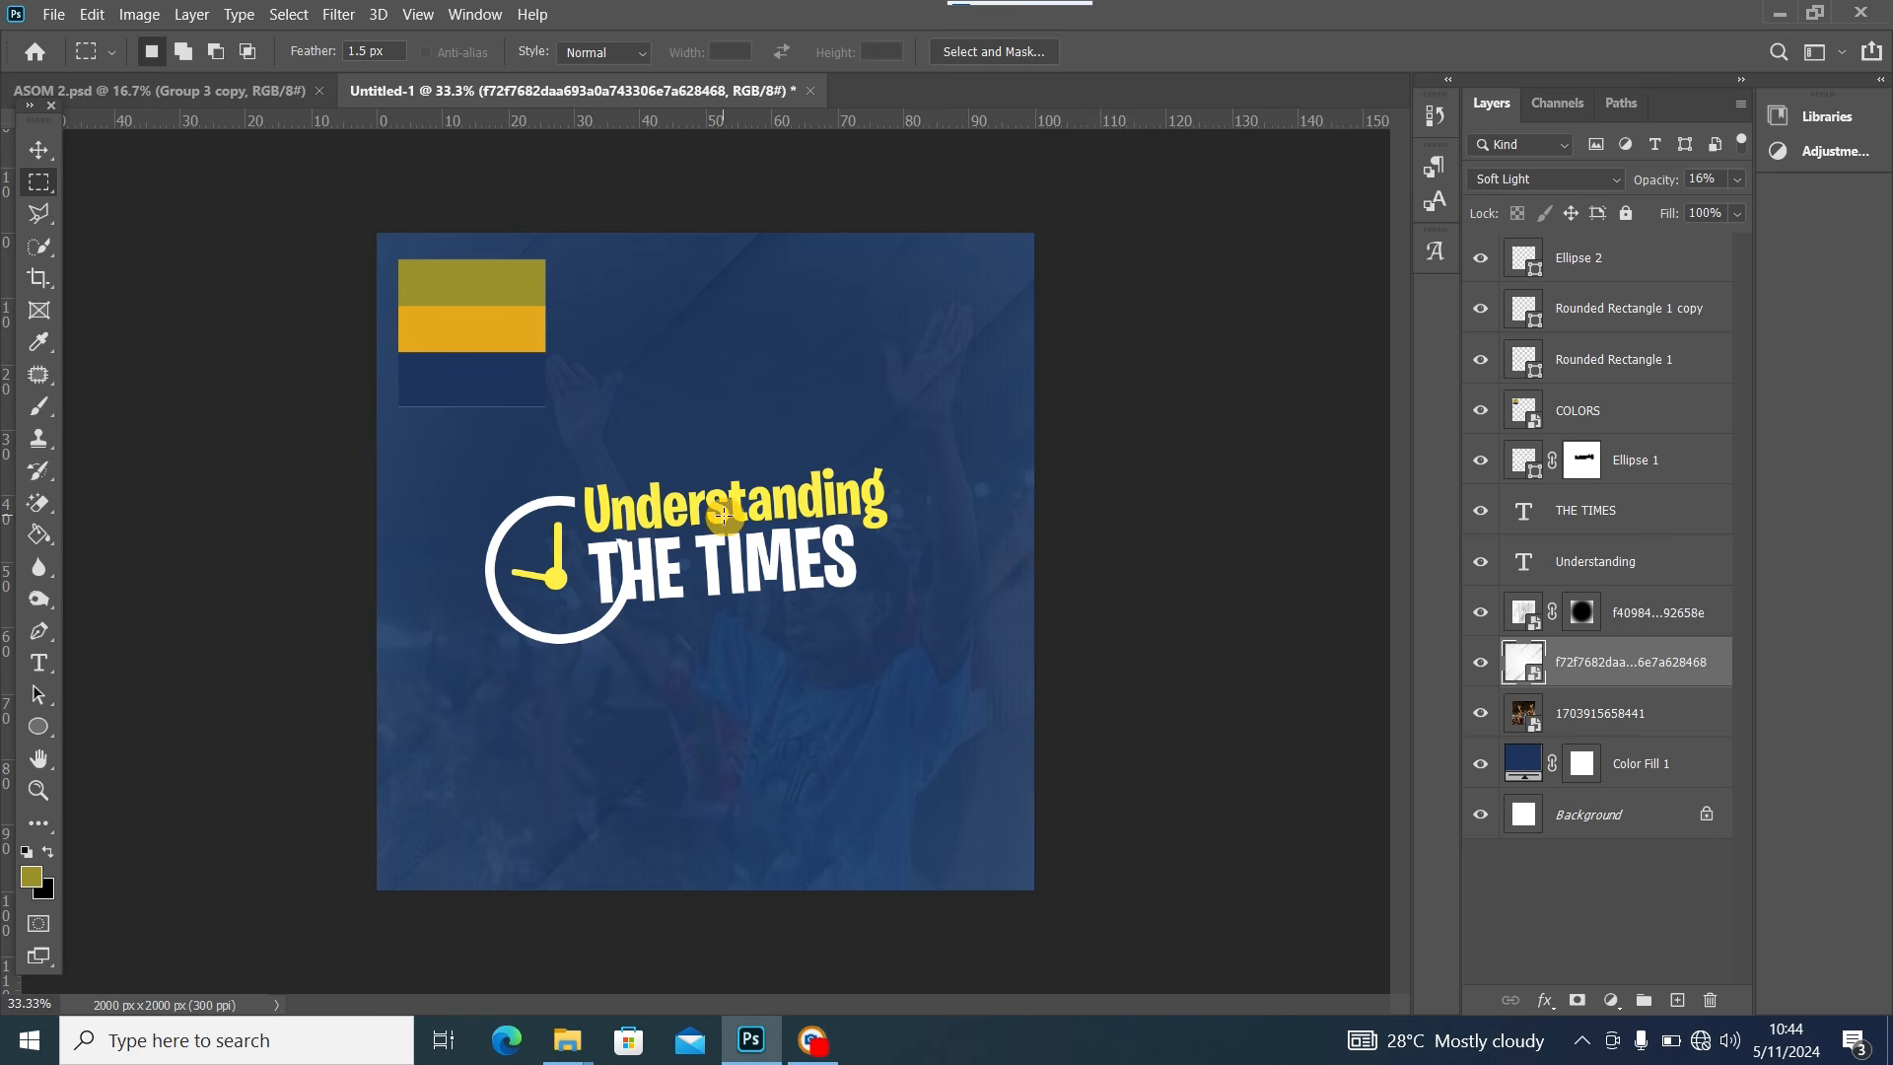
# Use rectangular selections on the Ellipse 1 mask to hide the ring where it overlaps THE TIMES, and deselect
pyautogui.moveTo(588, 566); pyautogui.dragTo(773, 618)
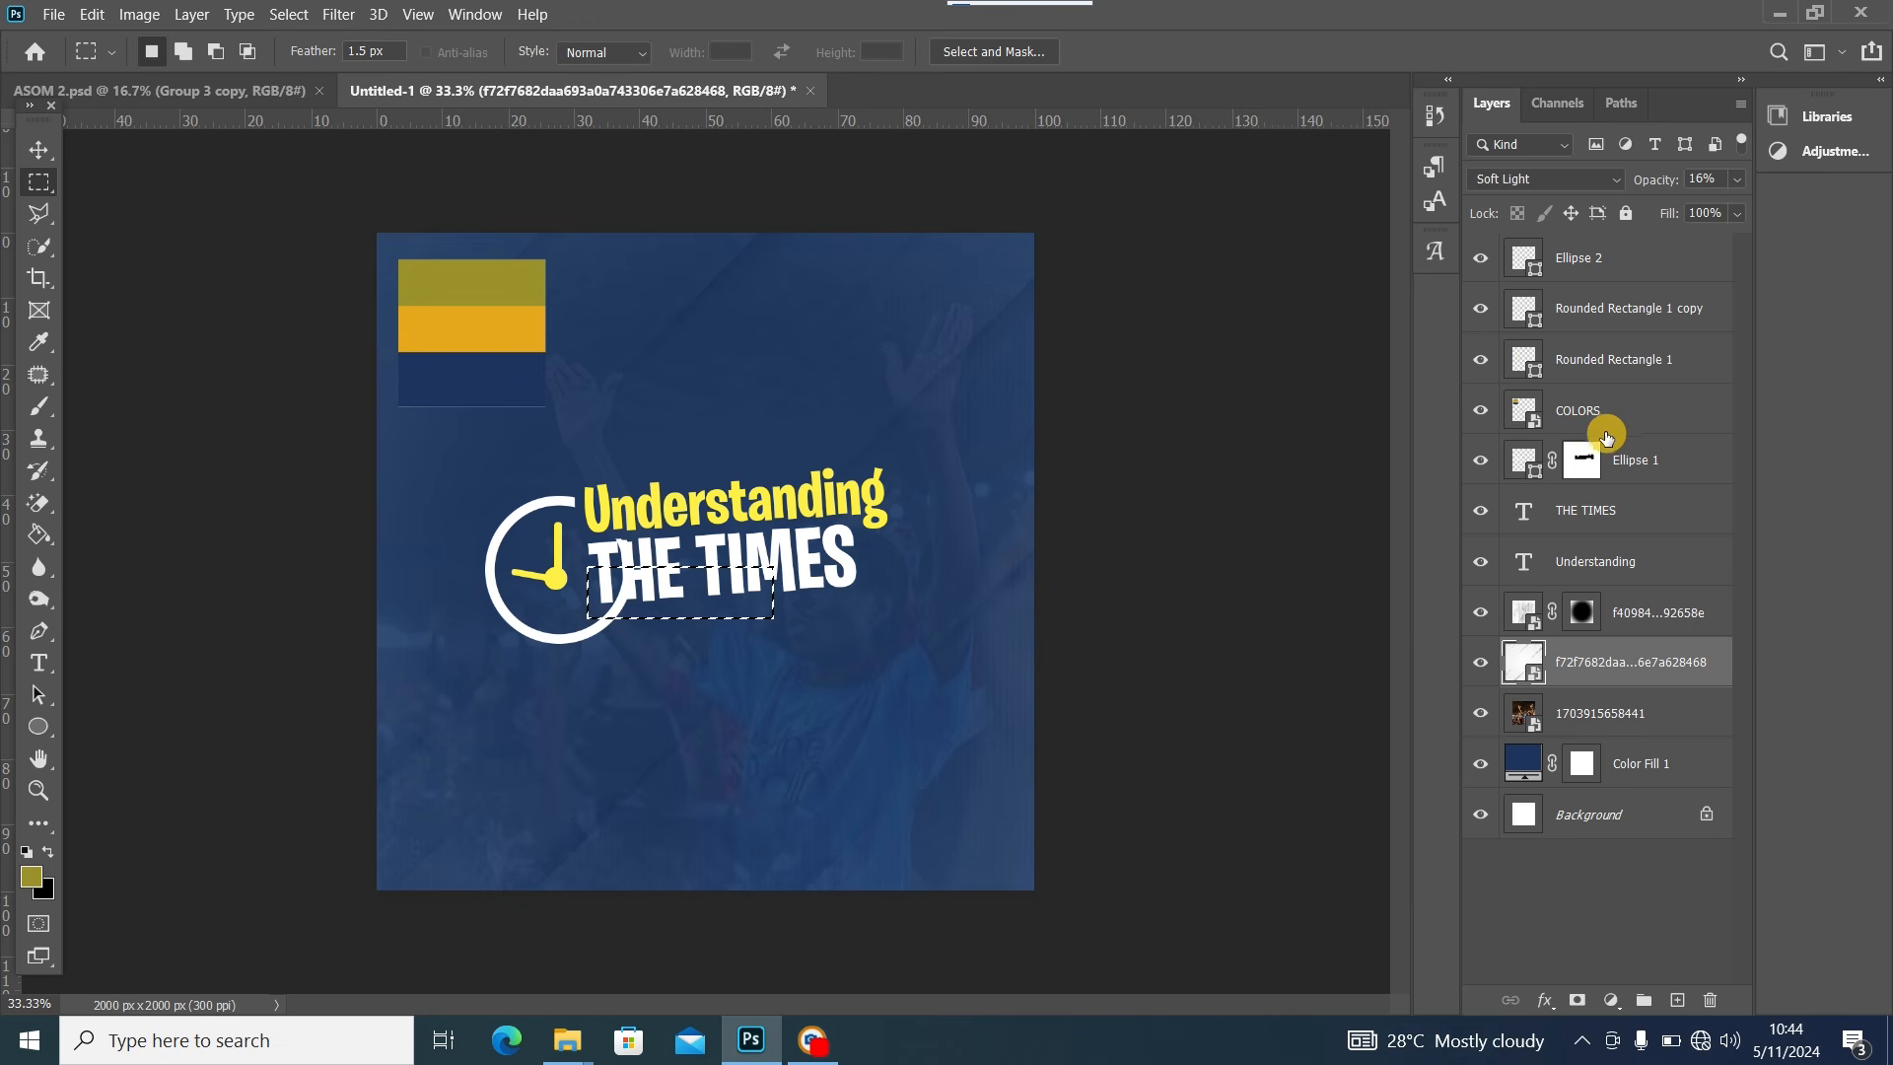
pyautogui.click(1580, 461)
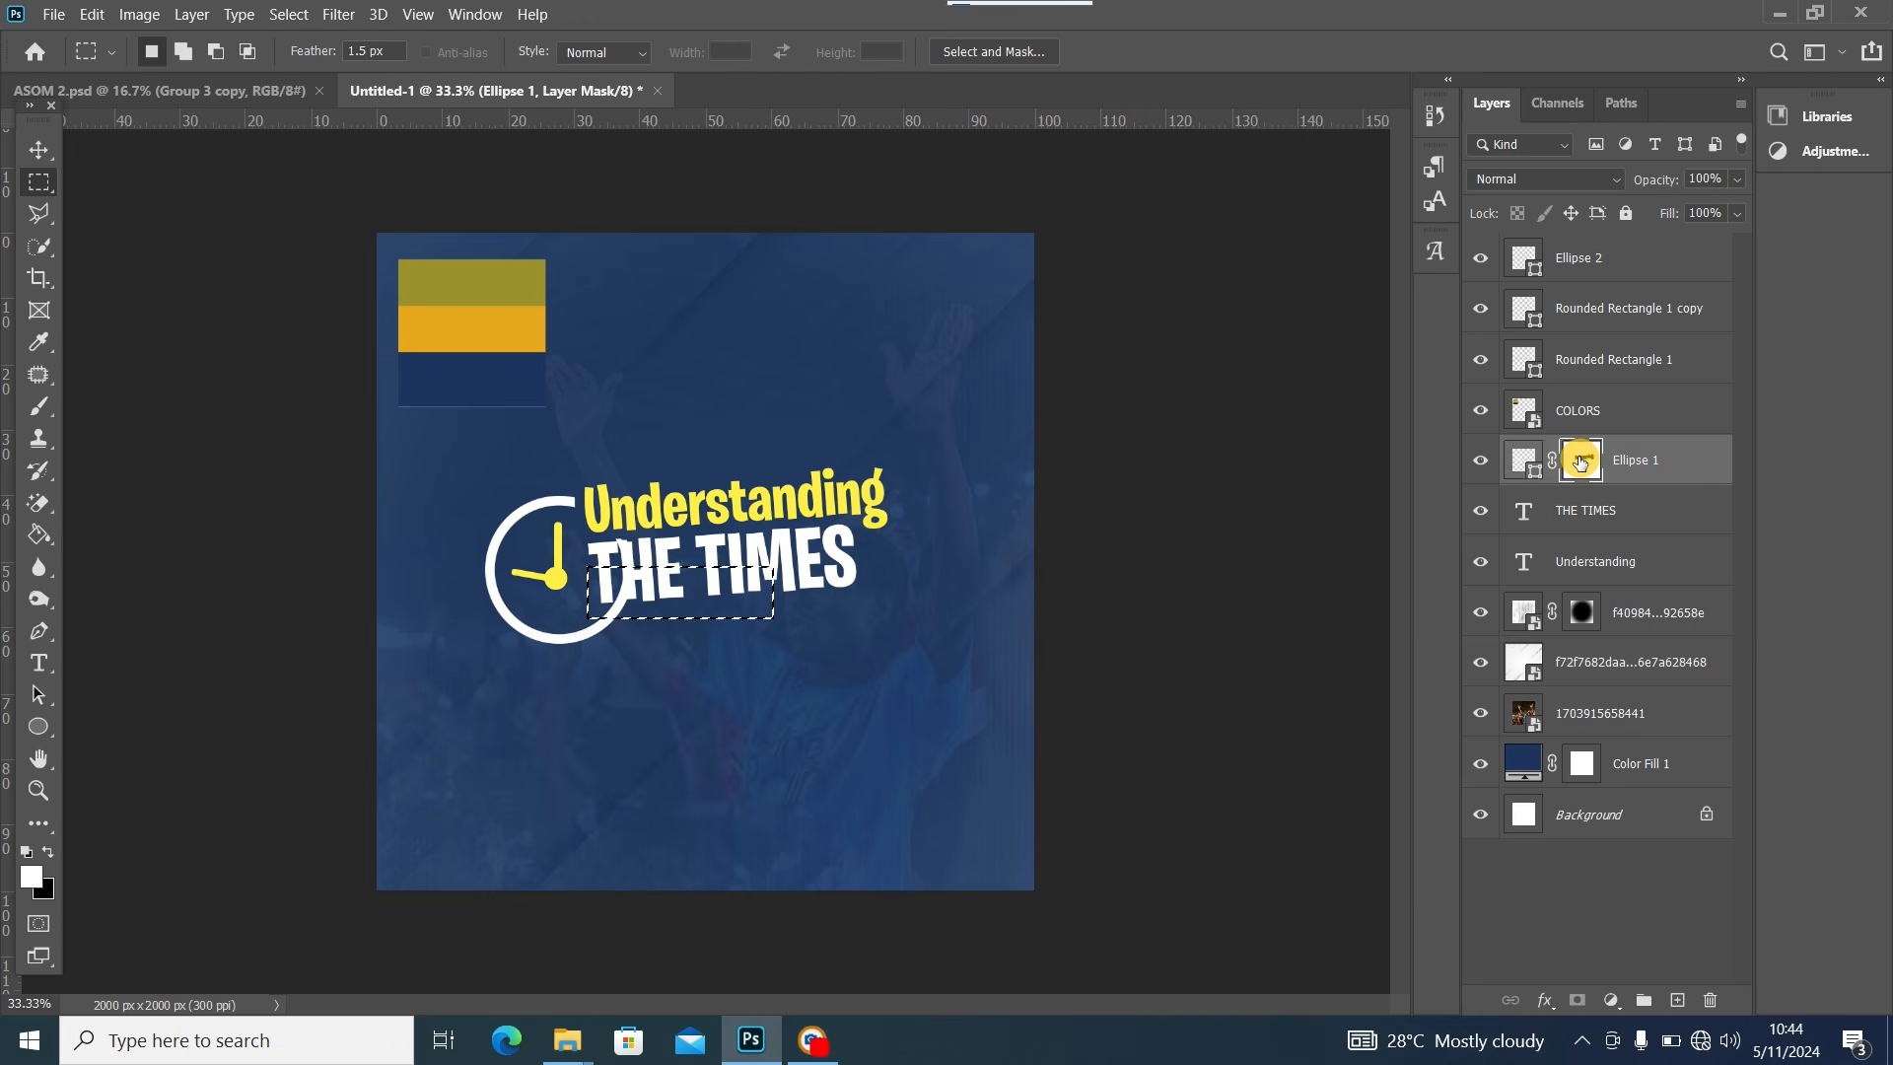
pyautogui.moveTo(1580, 461); pyautogui.dragTo(1582, 465)
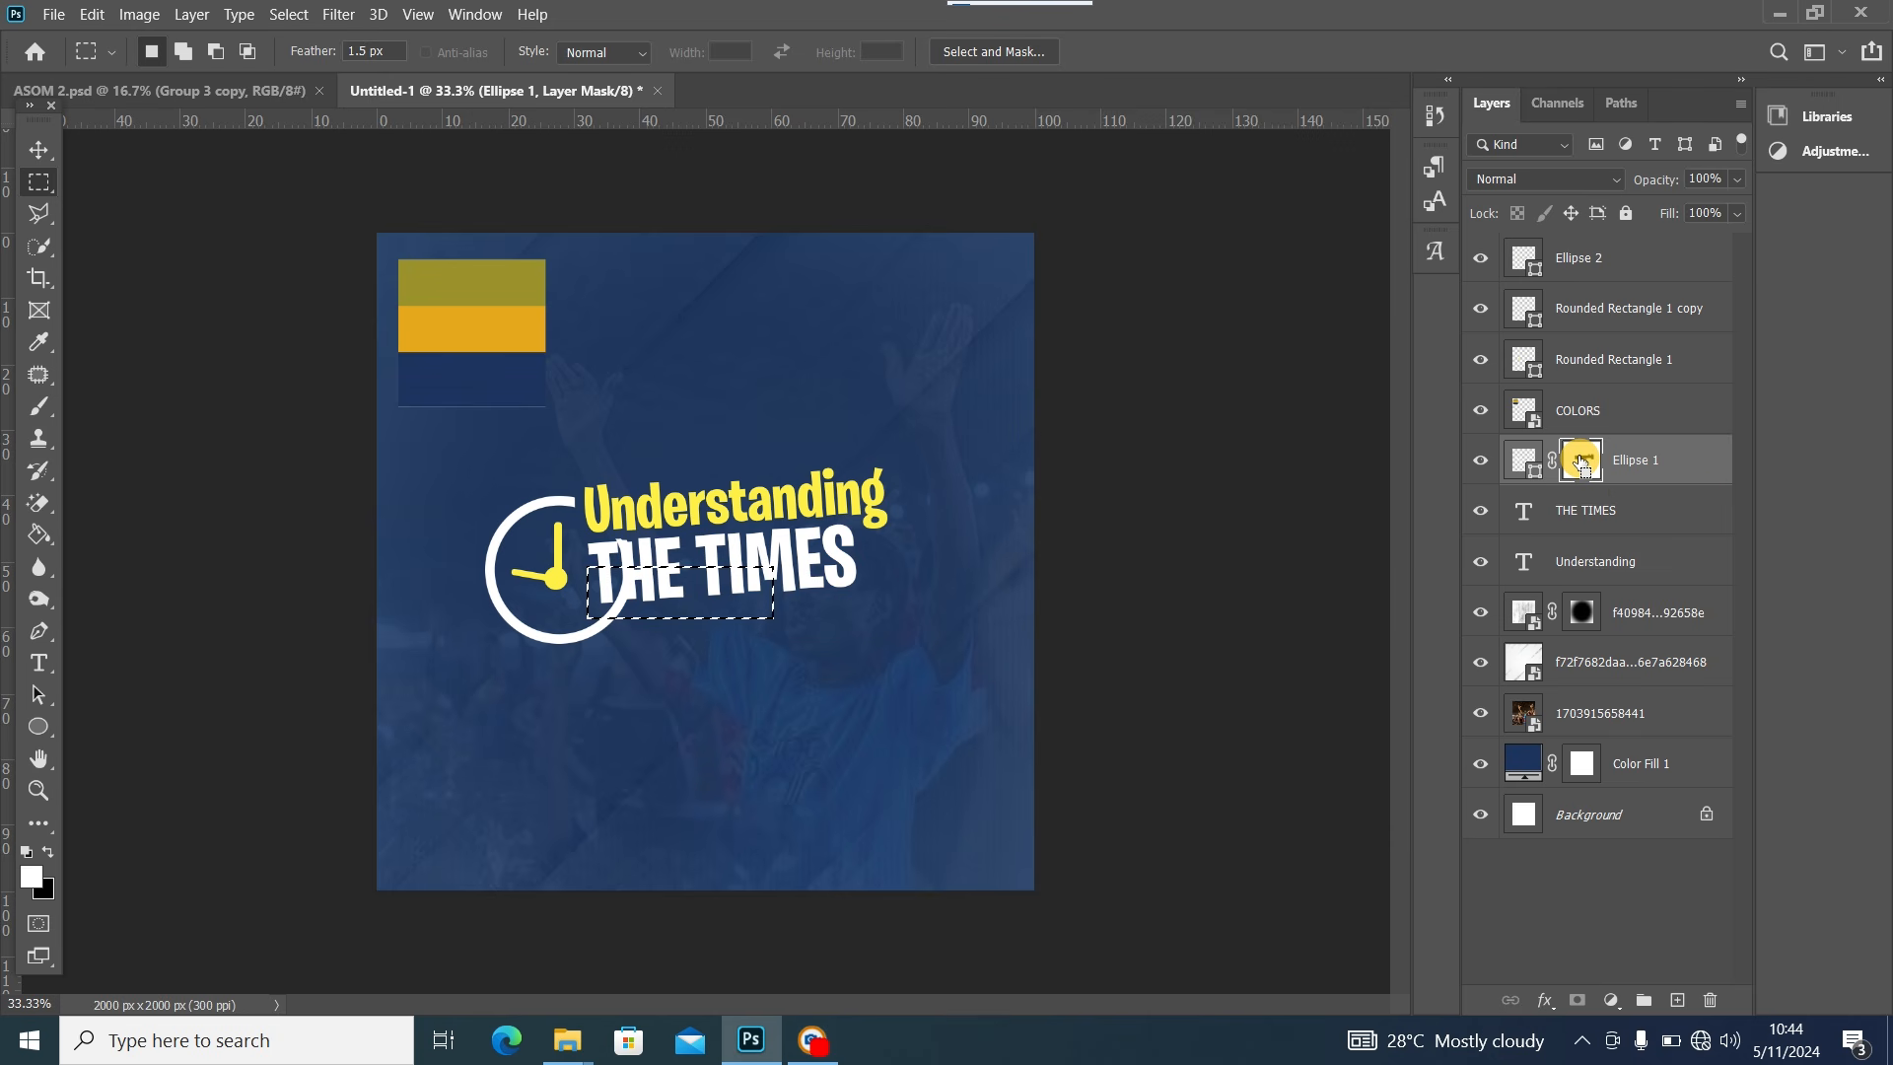
pyautogui.click(28, 178)
pyautogui.moveTo(603, 475); pyautogui.dragTo(666, 597)
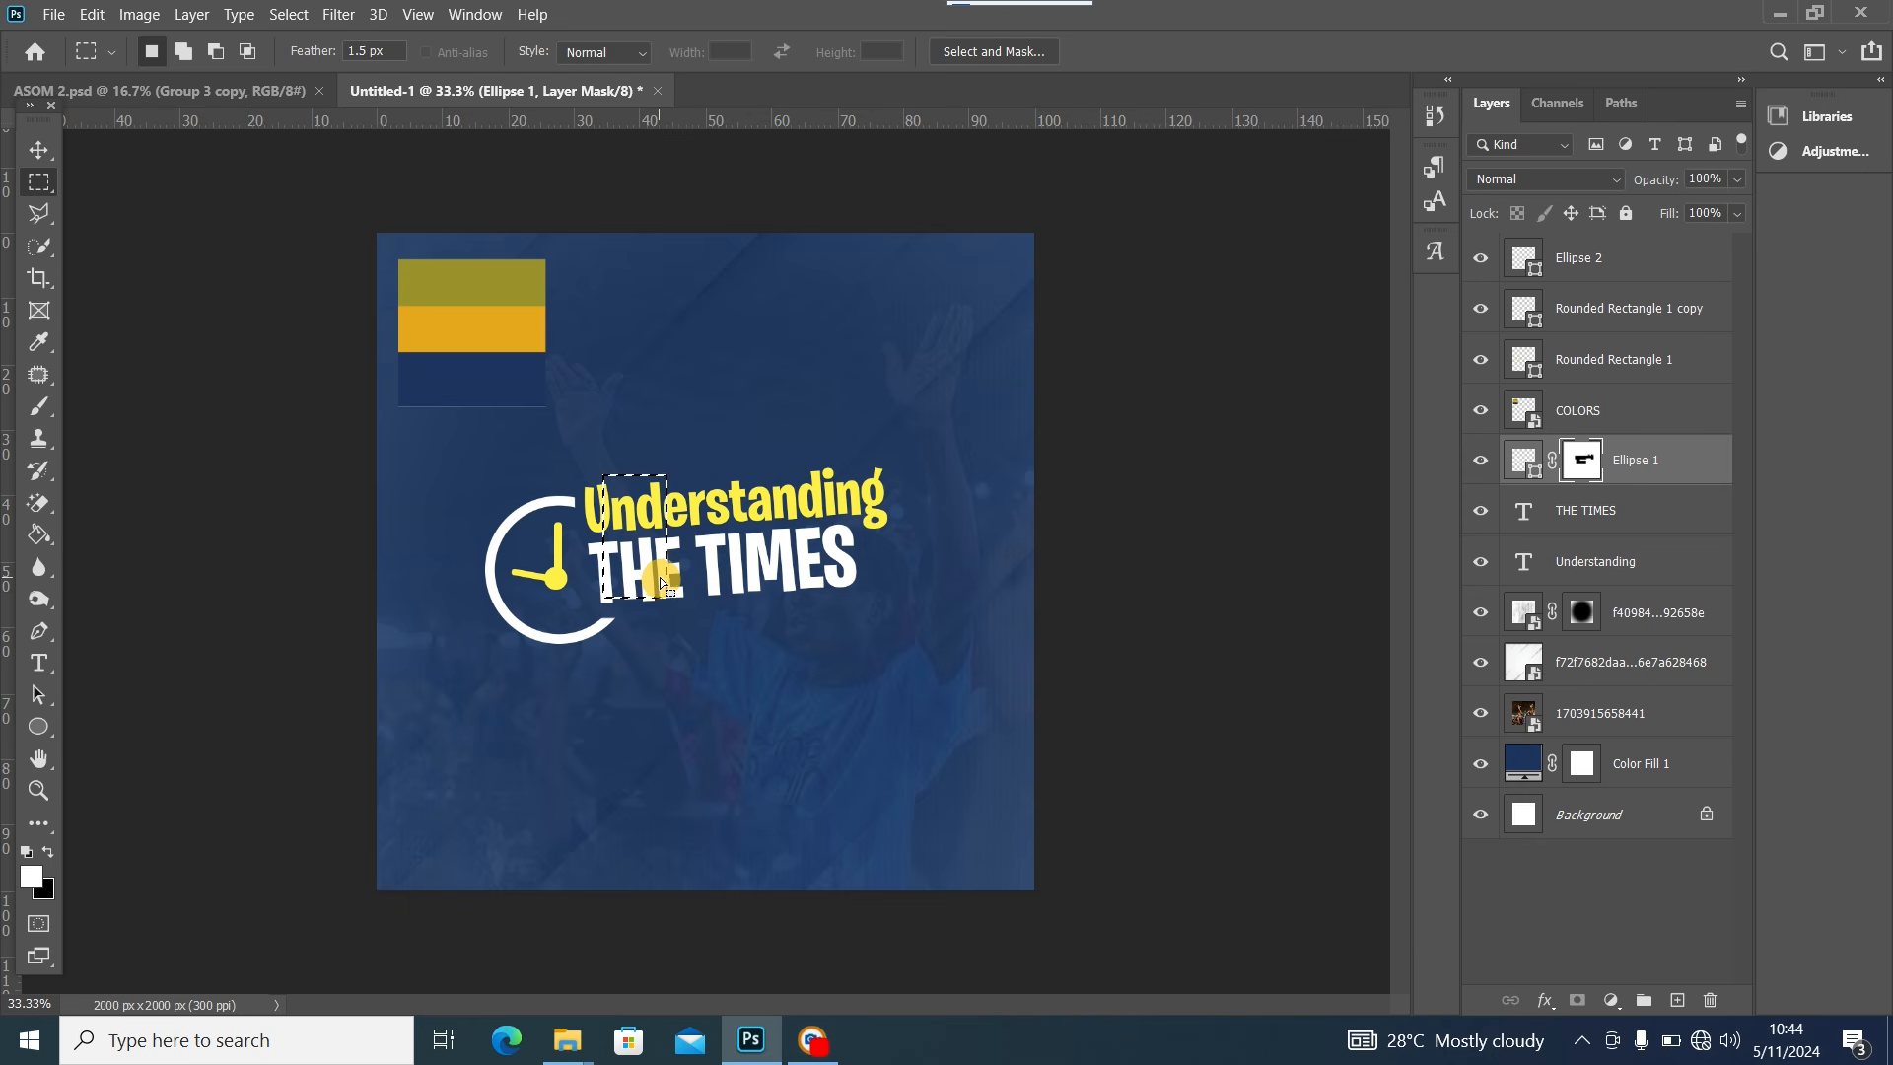
pyautogui.click(39, 150)
pyautogui.click(173, 362)
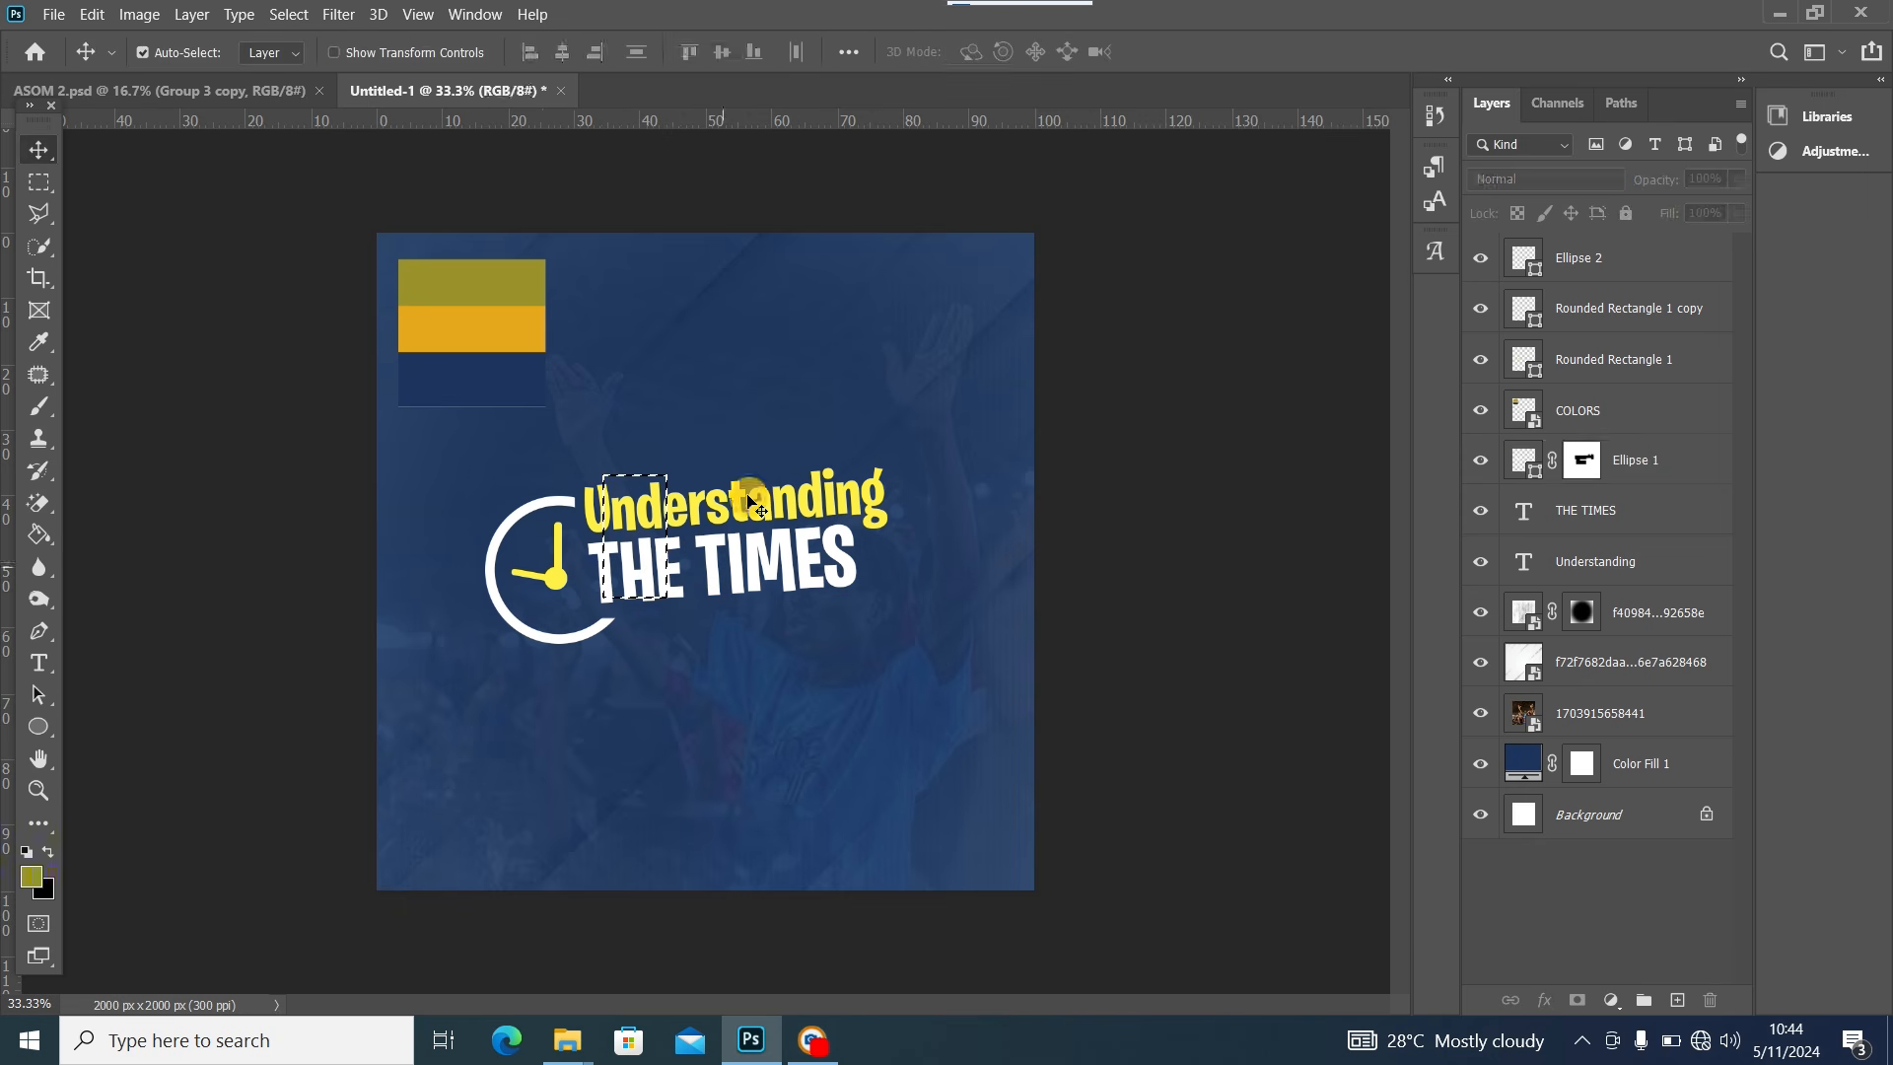
pyautogui.hotkey('ctrl', 'd')
pyautogui.click(40, 181)
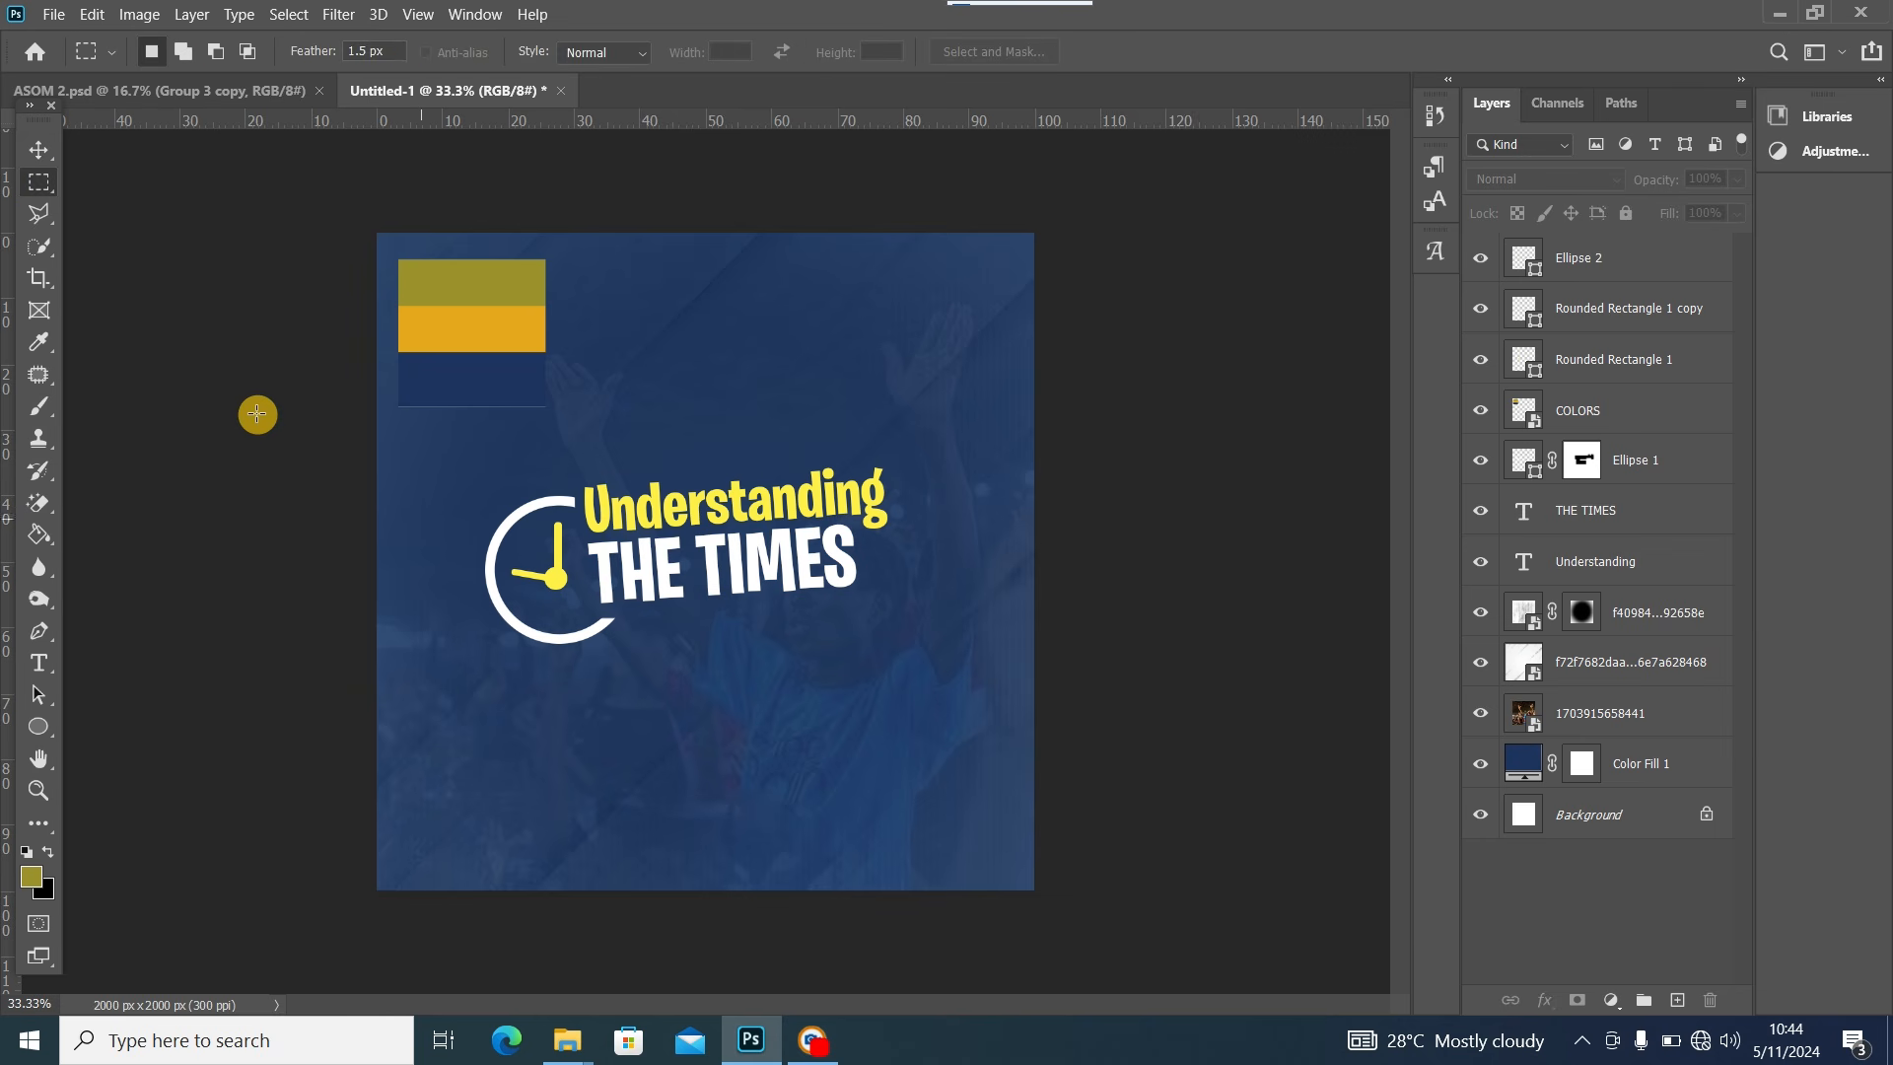
pyautogui.click(40, 150)
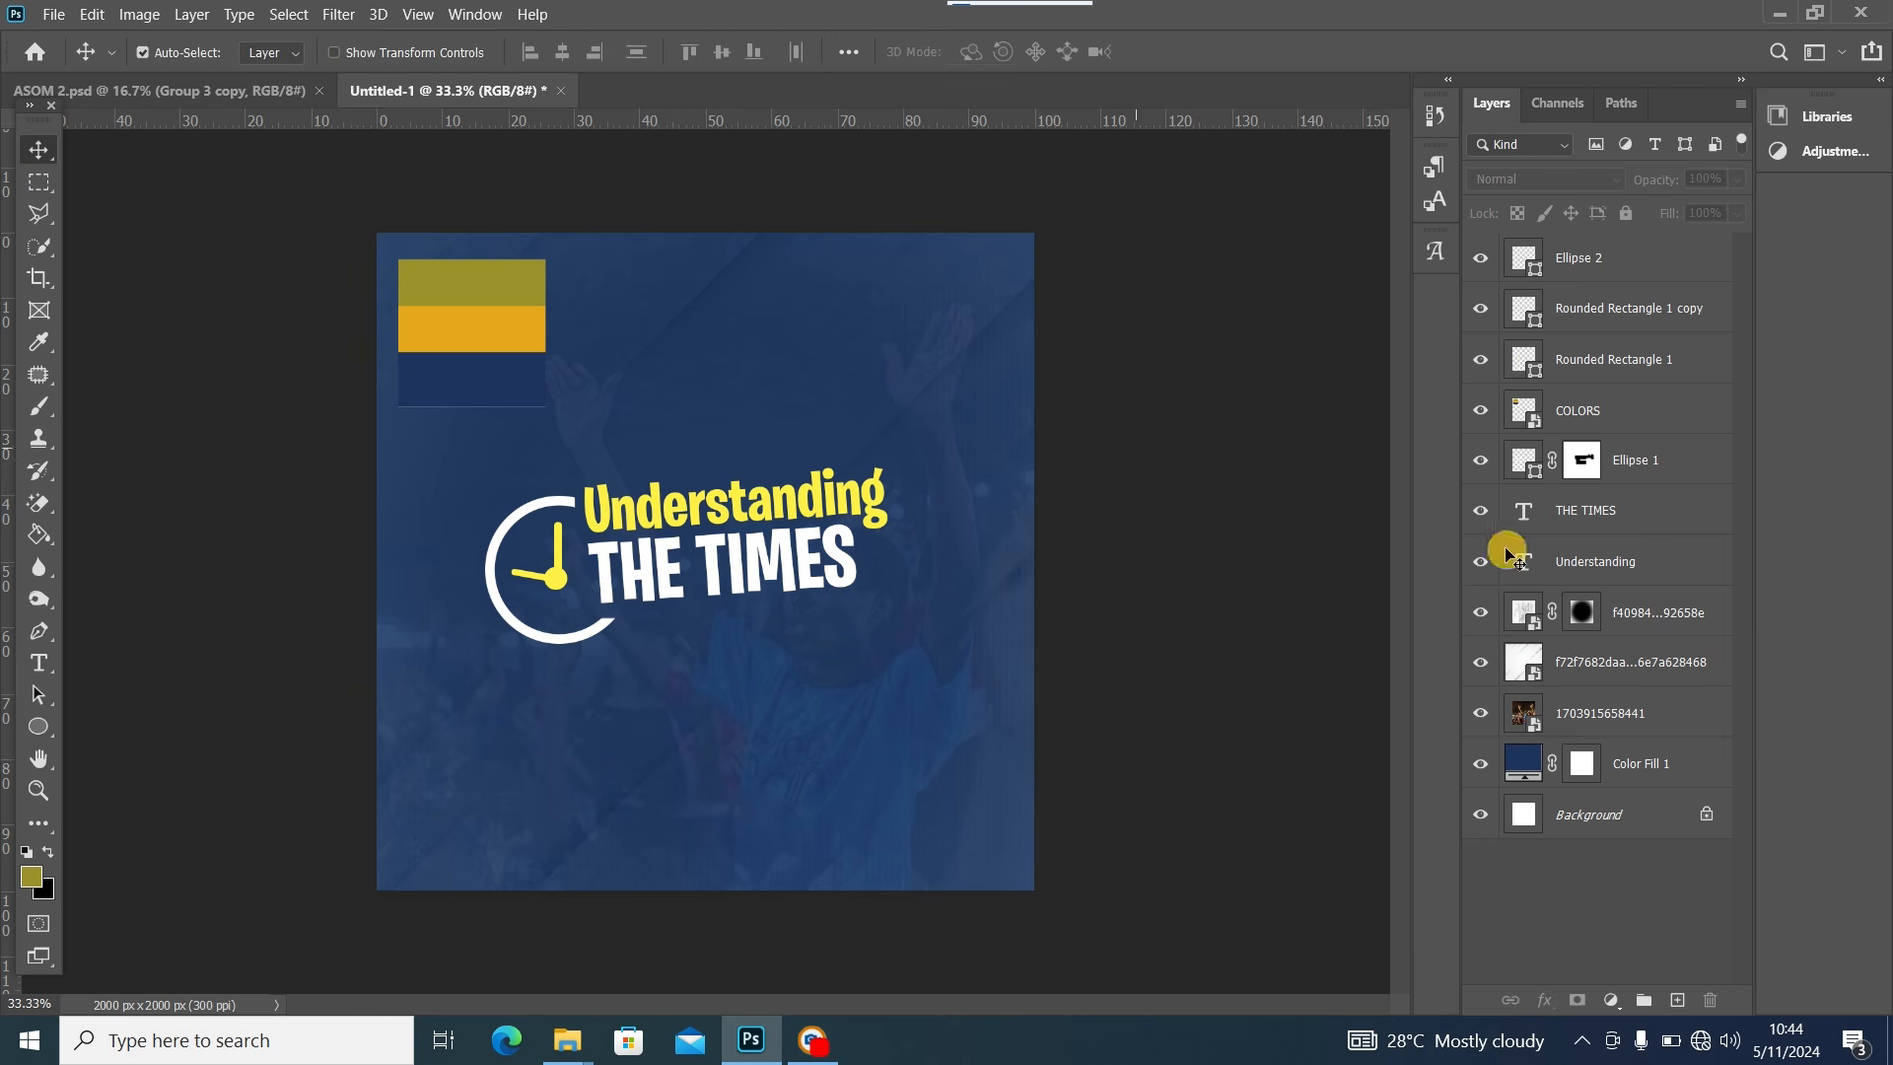
# Group all layers from Ellipse 2 down to the Understanding text and name the group THEME
pyautogui.click(1654, 422)
pyautogui.click(1616, 261)
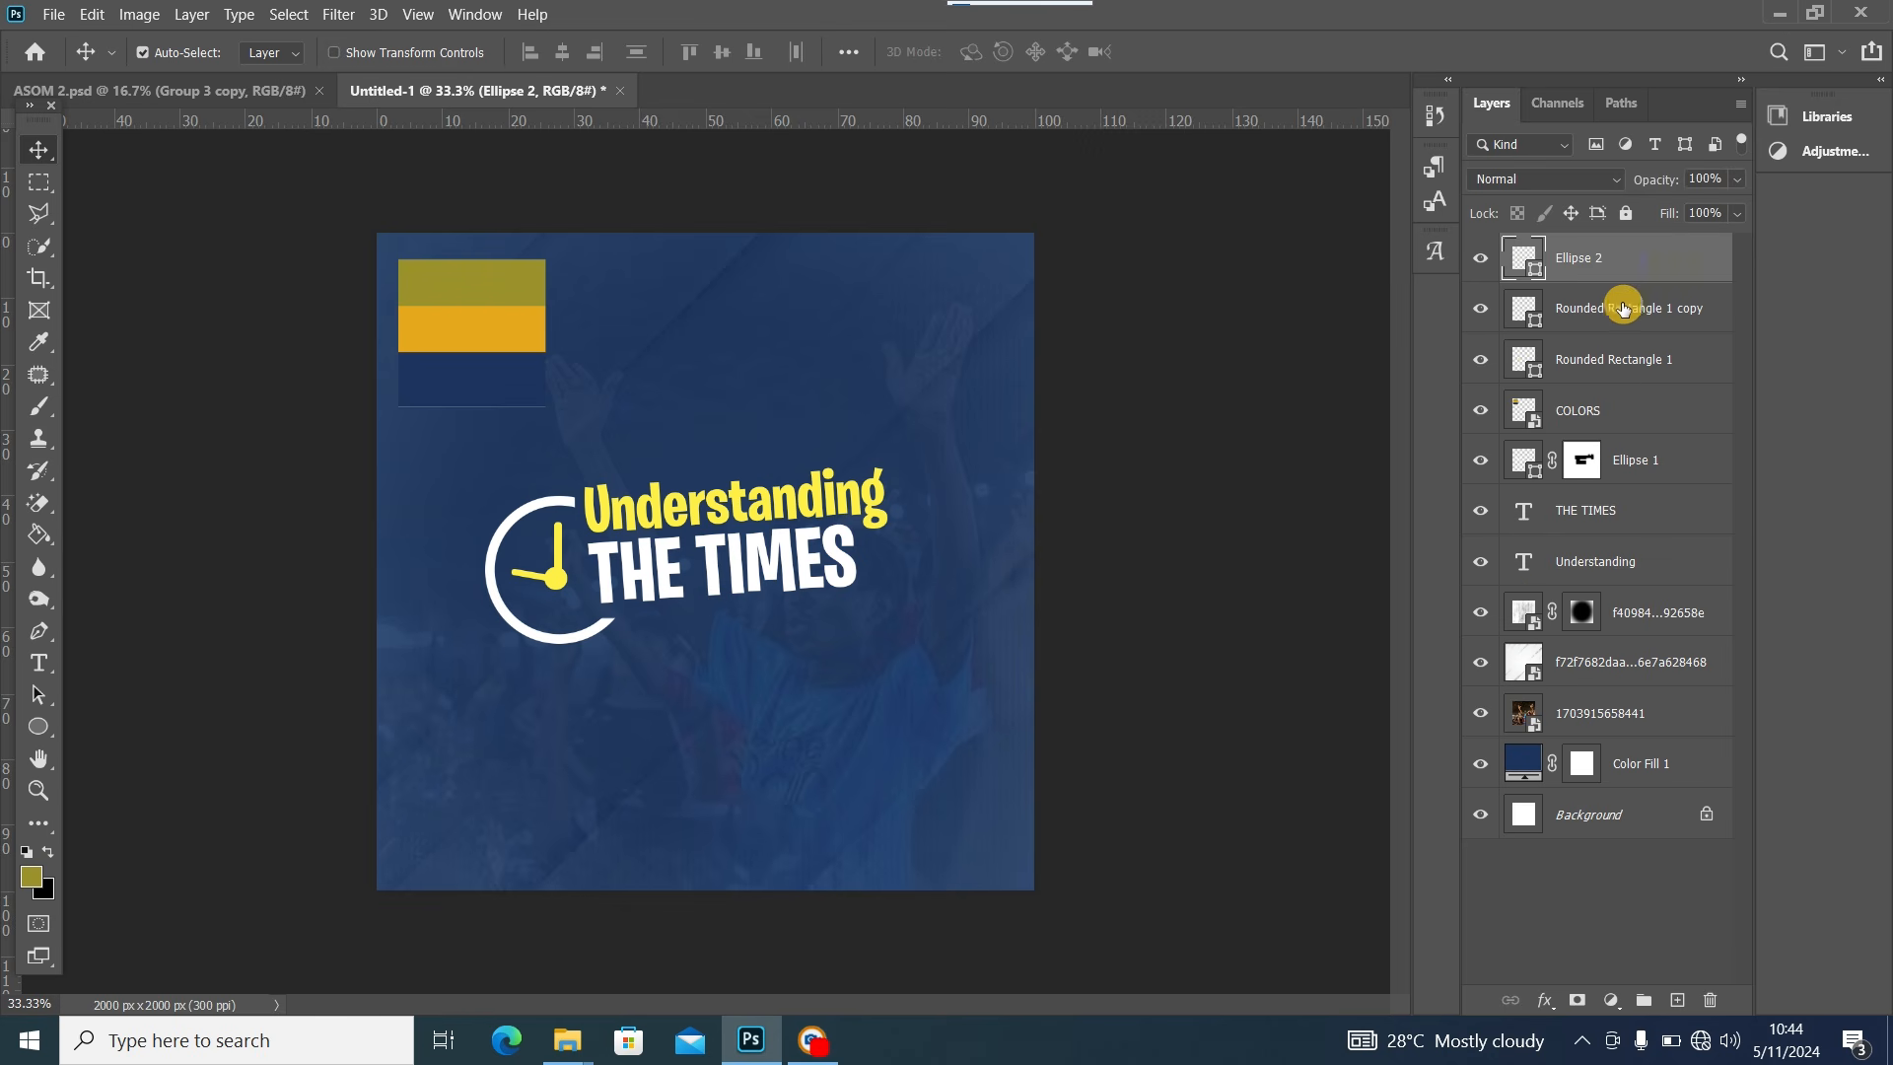
pyautogui.keyDown('ctrl'); pyautogui.click(1627, 314); pyautogui.keyUp('ctrl')
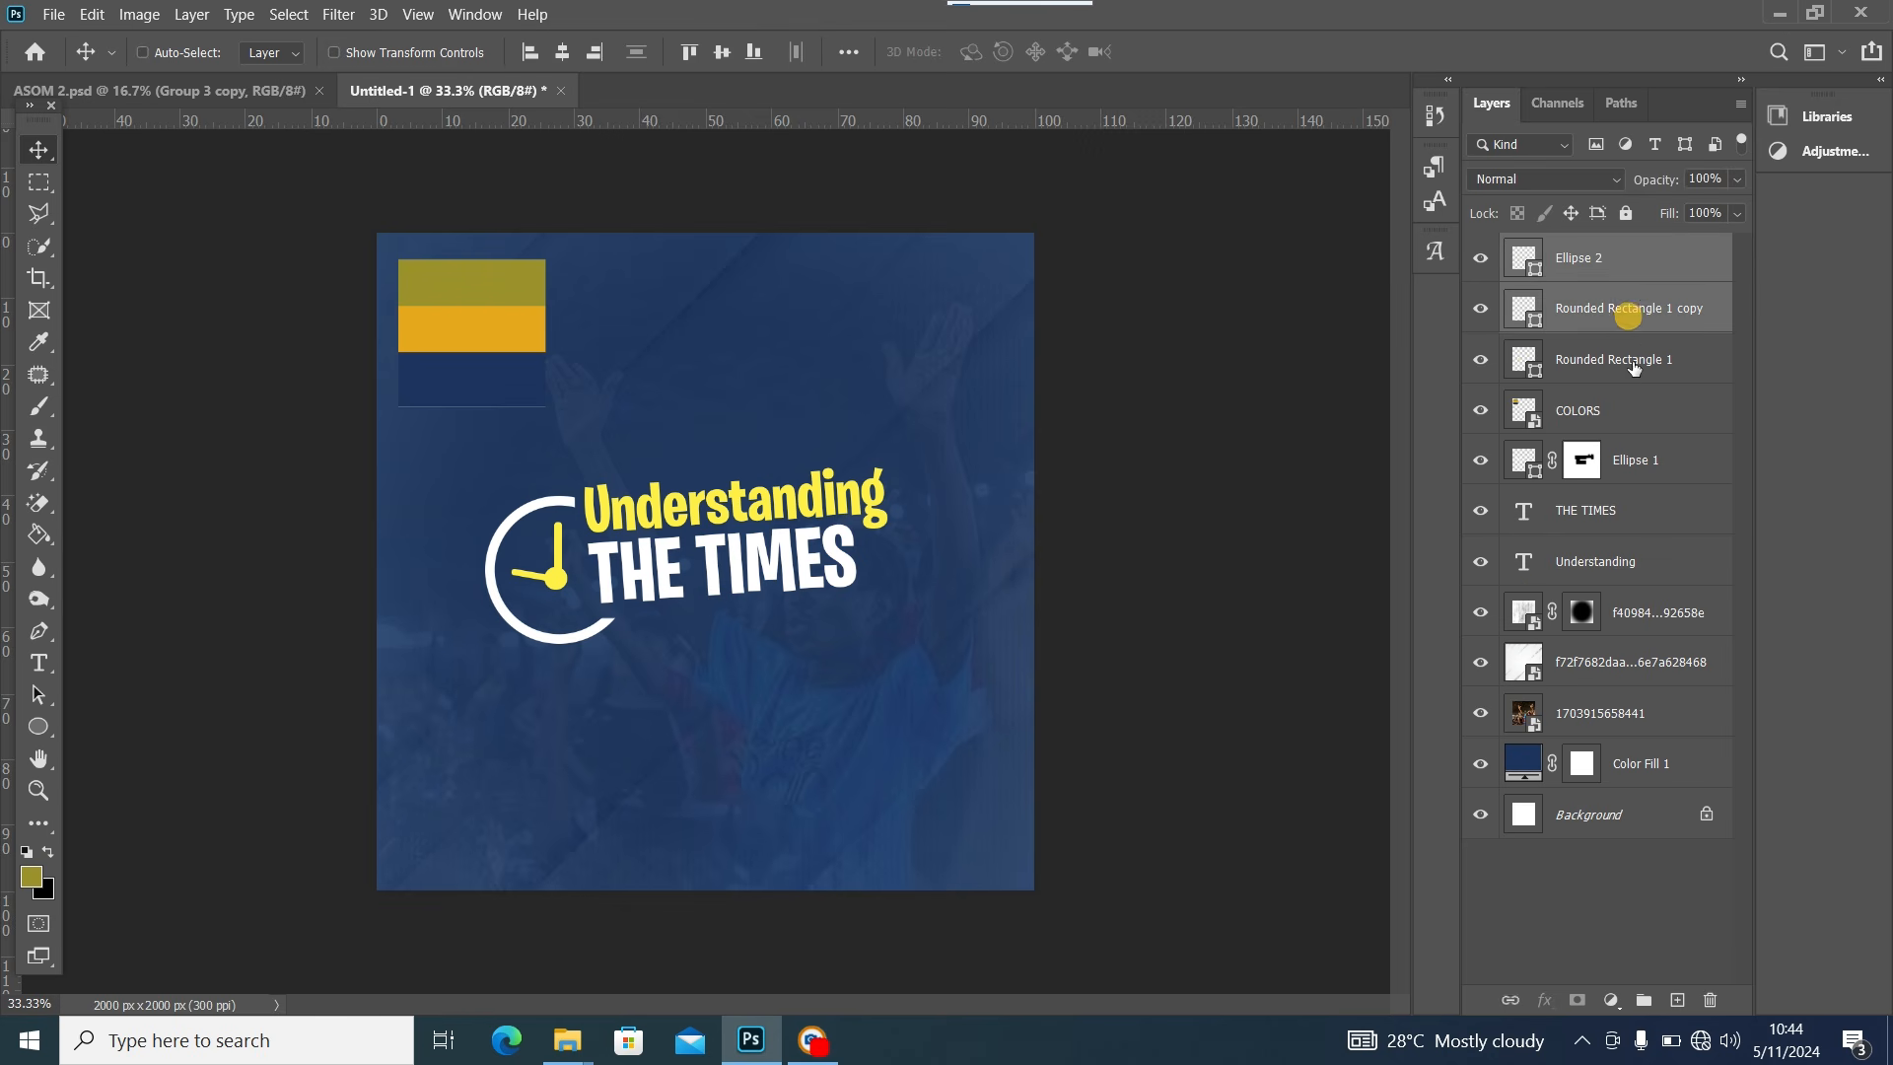
pyautogui.keyDown('shift'); pyautogui.click(1625, 419); pyautogui.keyUp('shift')
pyautogui.keyDown('shift'); pyautogui.click(1676, 471); pyautogui.keyUp('shift')
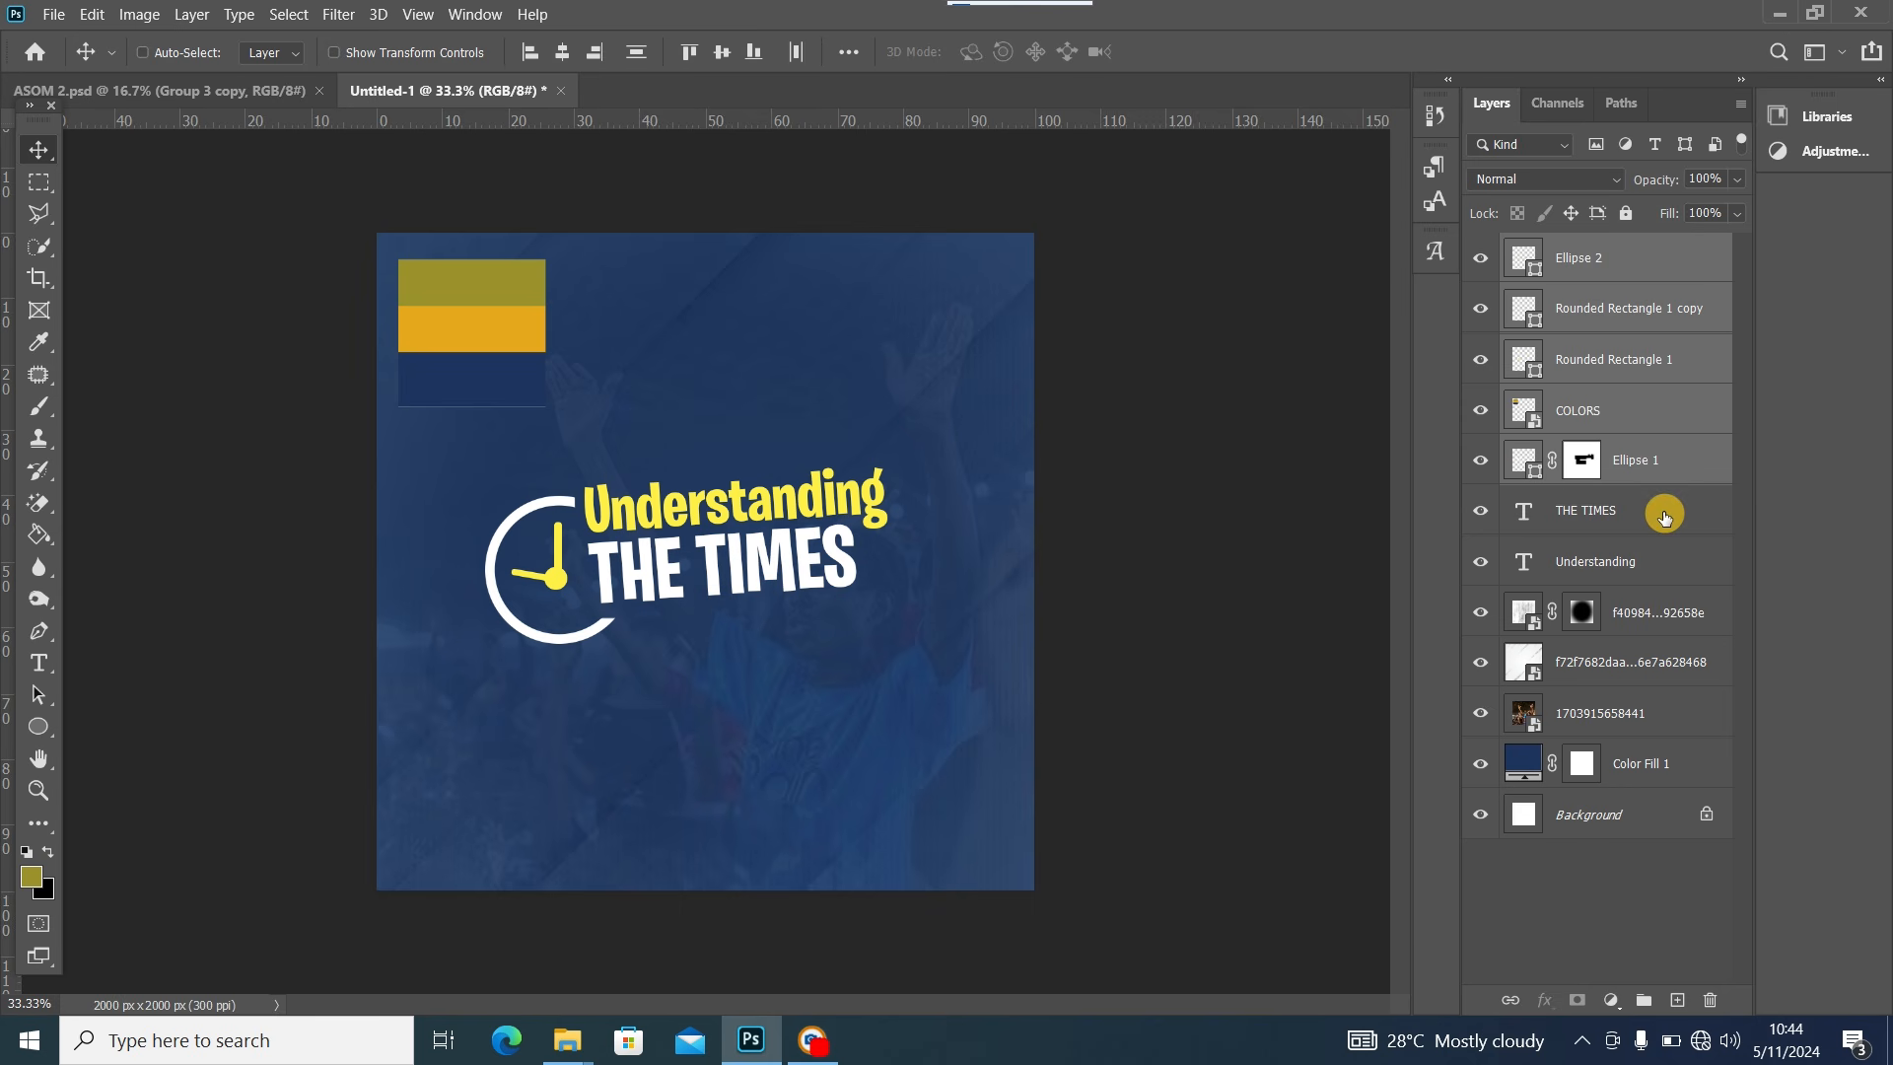
pyautogui.keyDown('shift'); pyautogui.click(1655, 516); pyautogui.keyUp('shift')
pyautogui.keyDown('shift'); pyautogui.click(1655, 562); pyautogui.keyUp('shift')
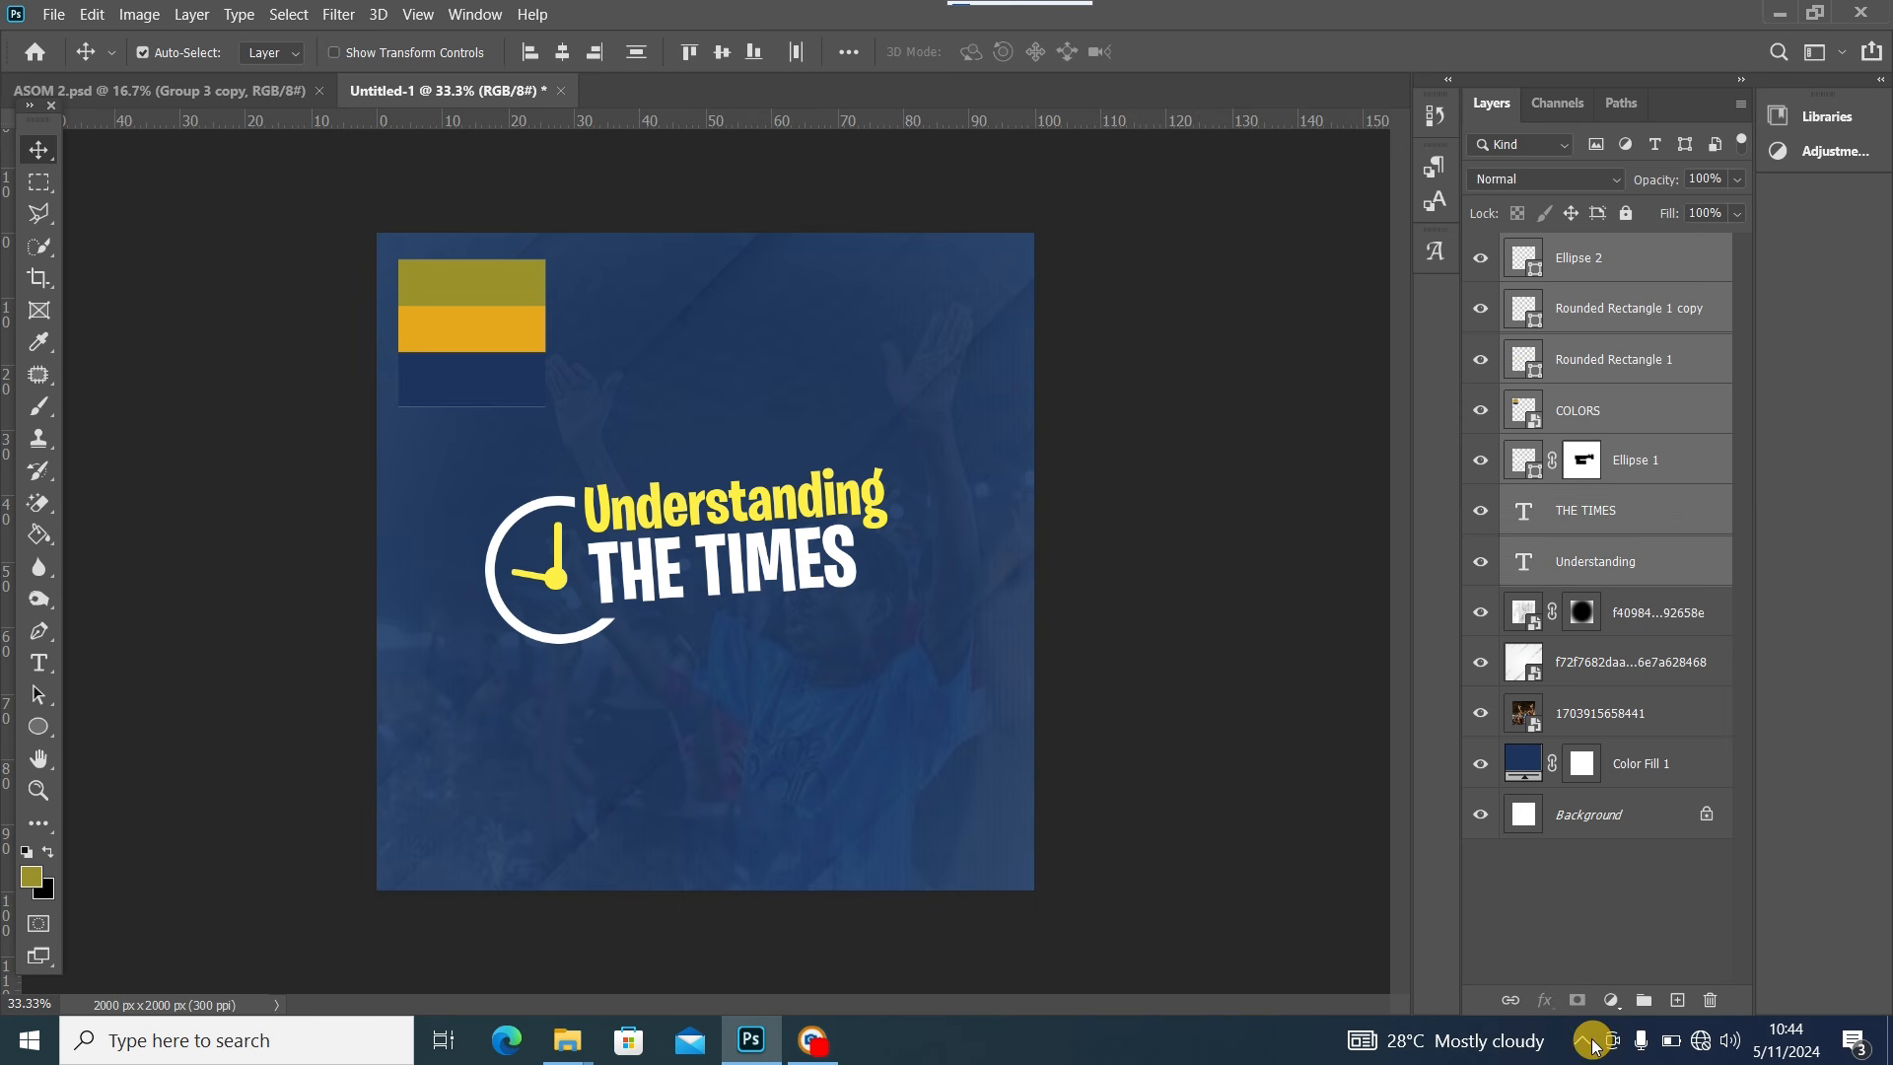
pyautogui.click(1644, 1002)
pyautogui.doubleClick(1573, 248)
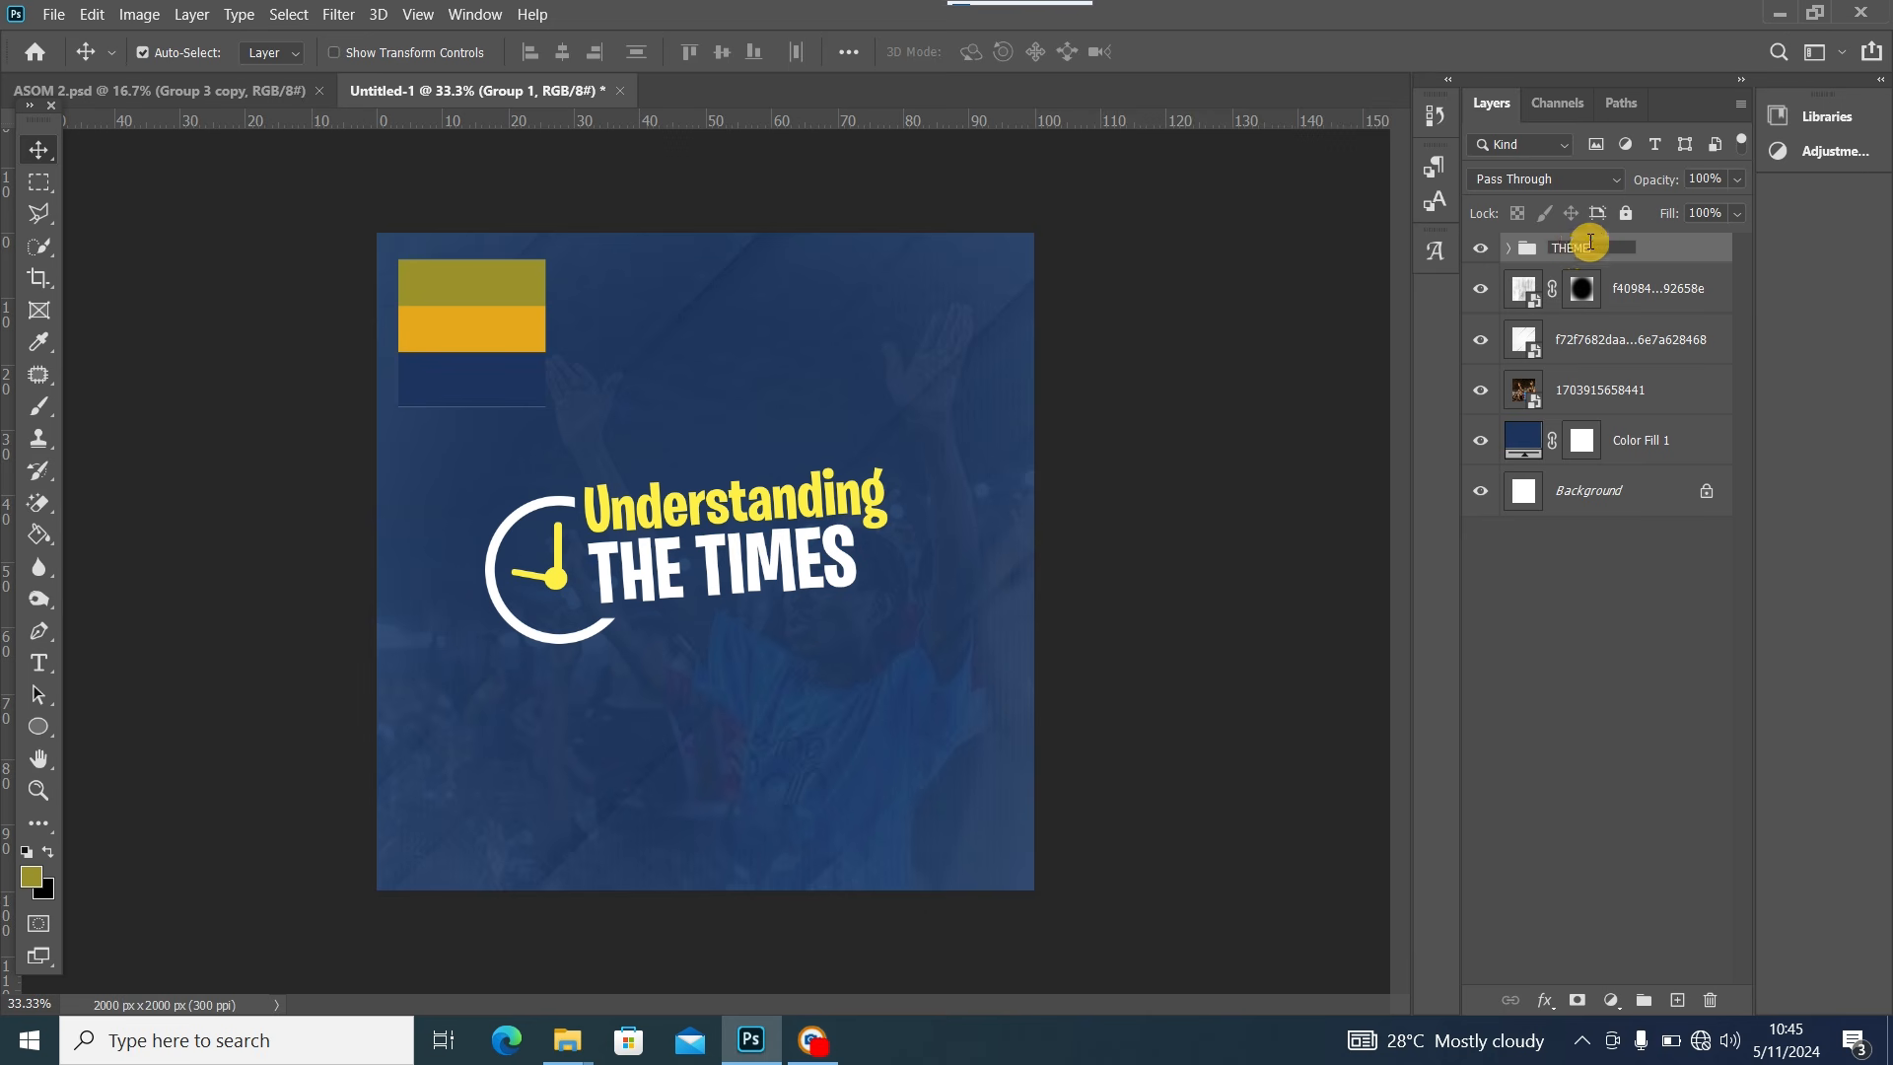
pyautogui.write('THEME')
pyautogui.click(29, 153)
pyautogui.click(125, 202)
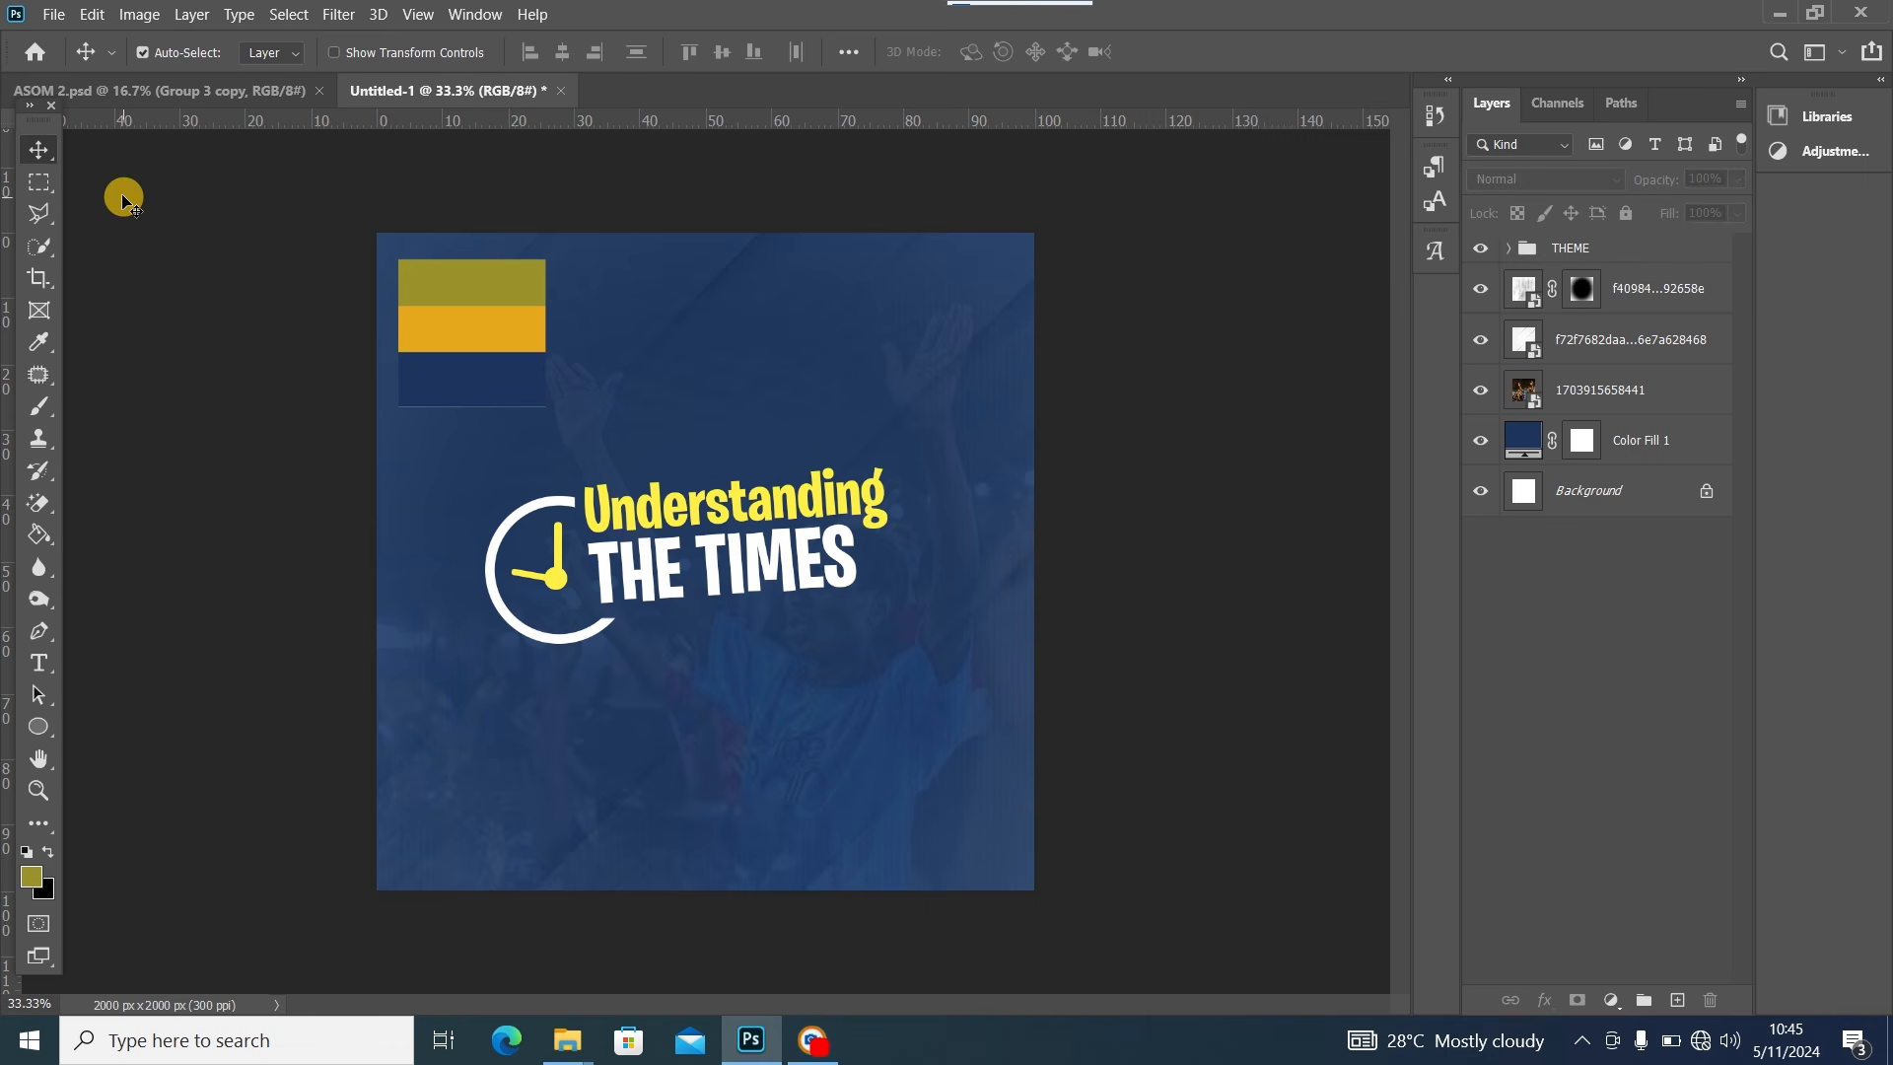
# Move the THEME group about 147 px right and 120 px down, and select the COLORS swatch layer inside it
pyautogui.click(1614, 251)
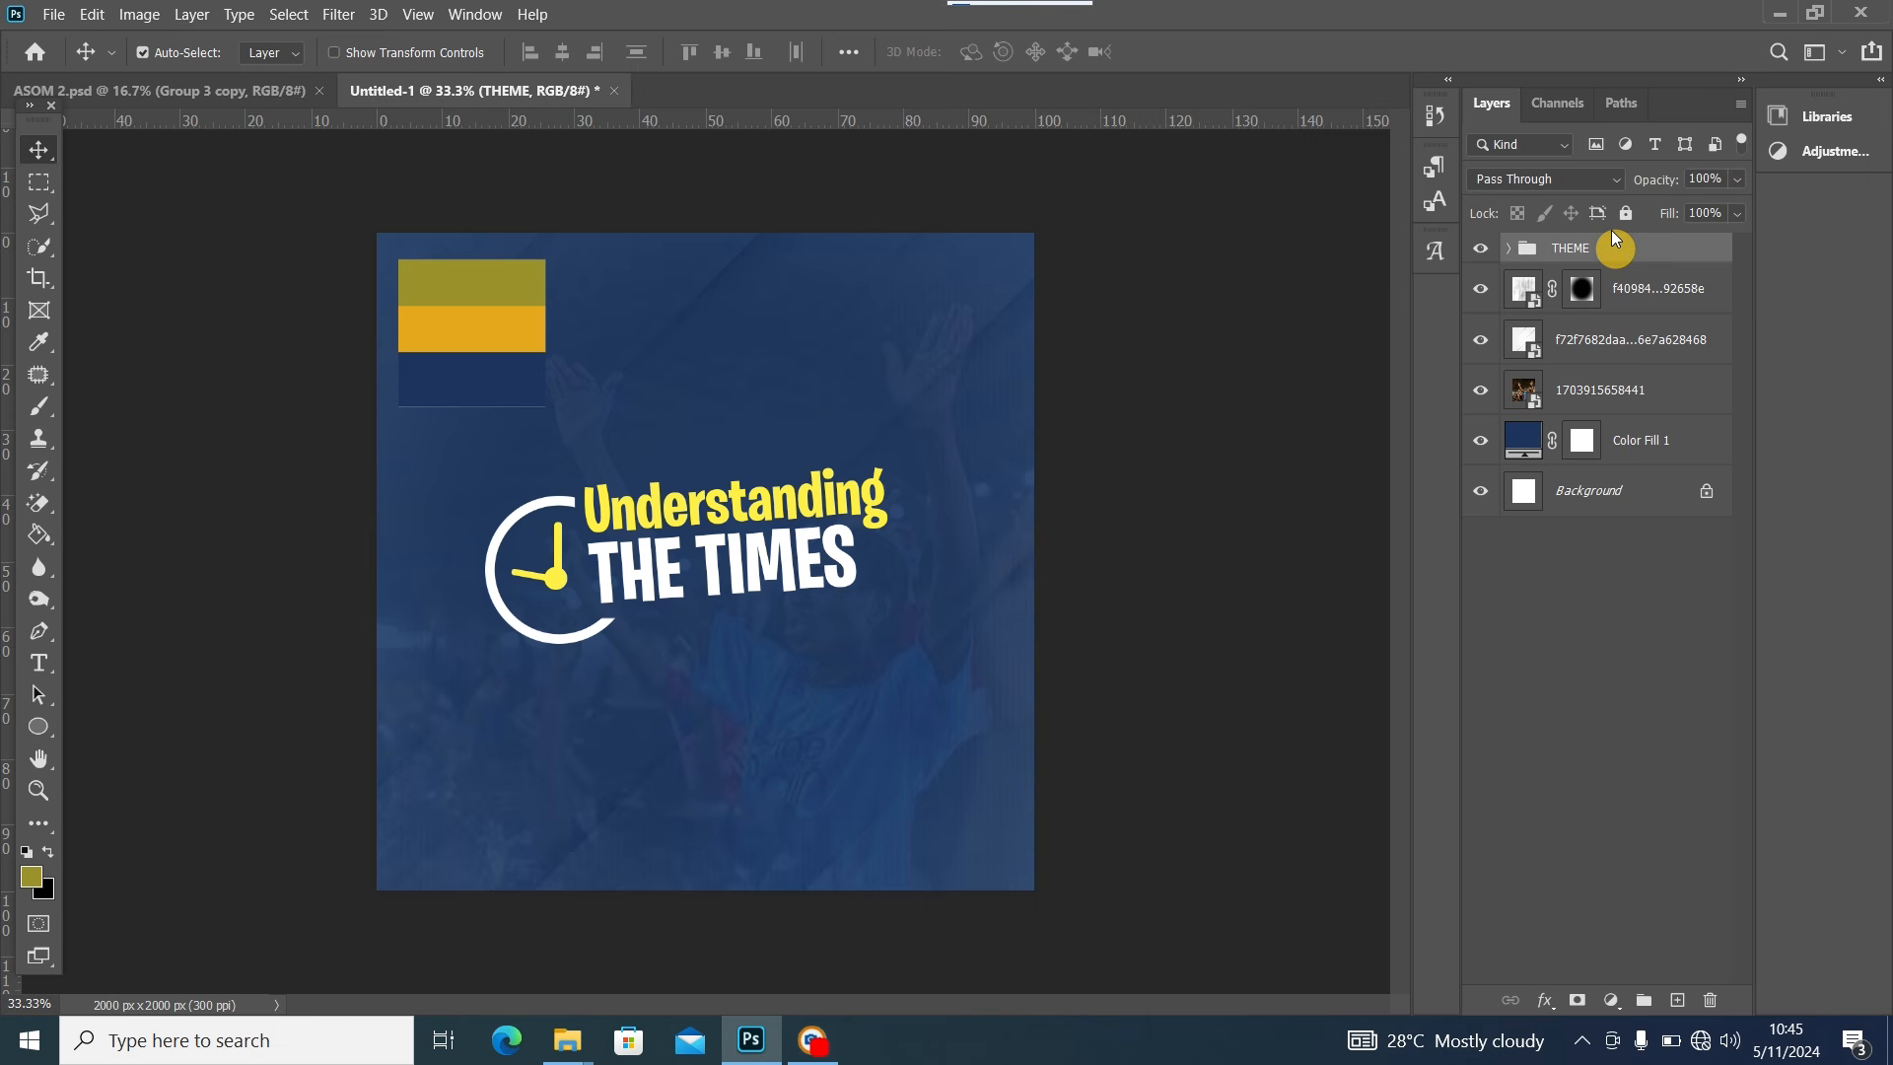
pyautogui.hotkey('ctrl', 't')
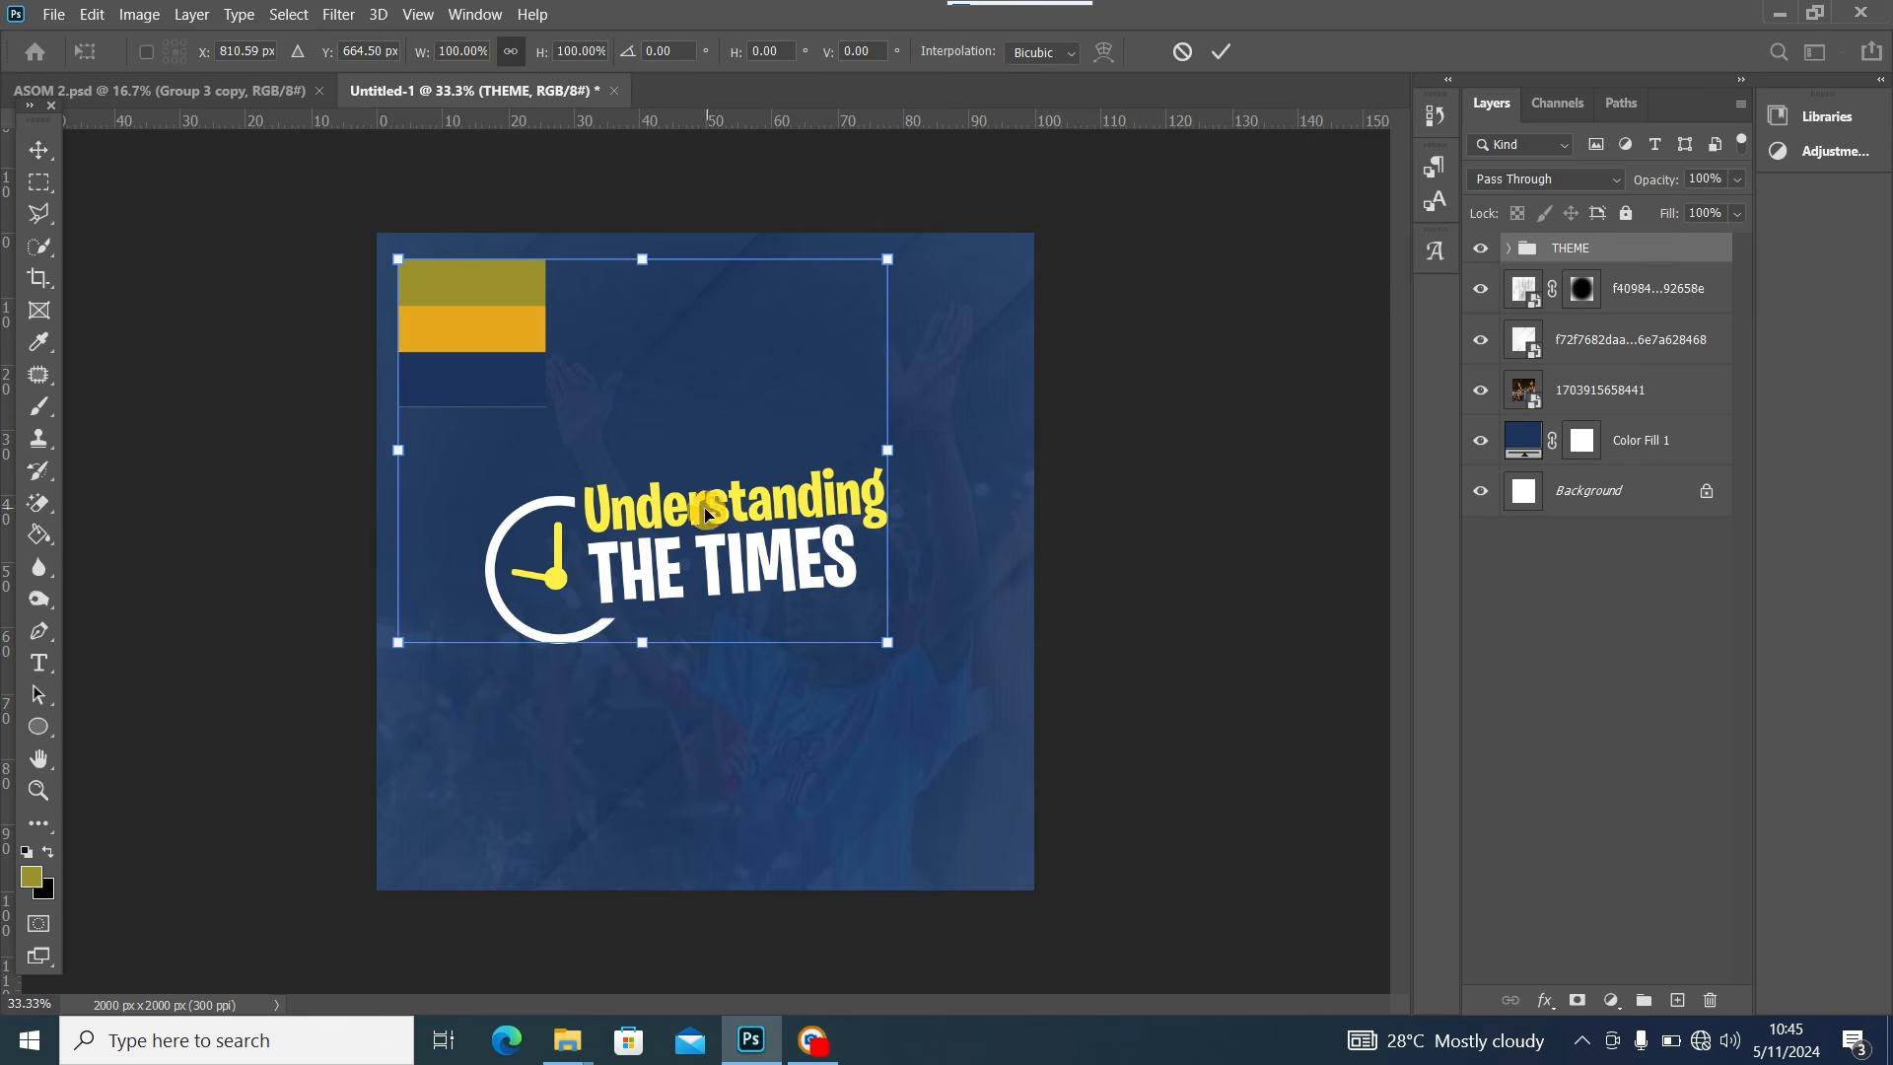
pyautogui.moveTo(687, 514); pyautogui.dragTo(735, 553)
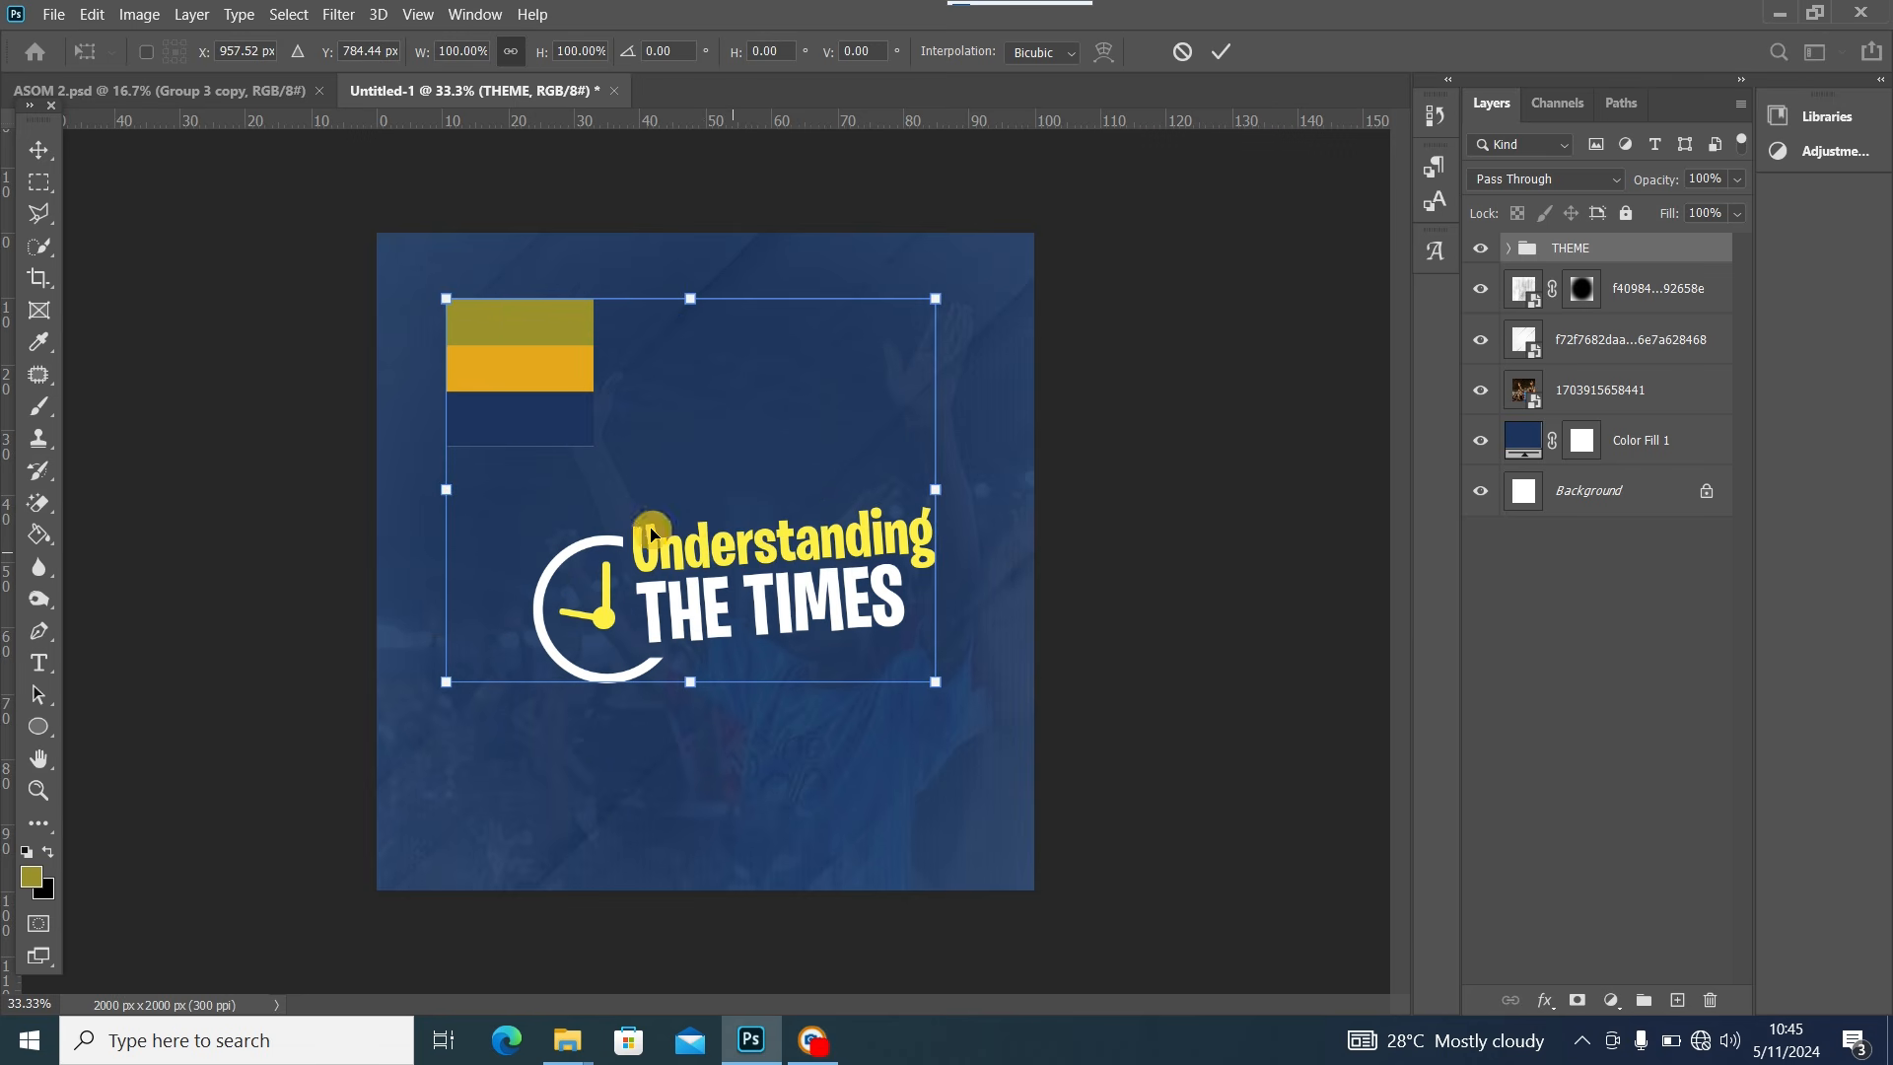
pyautogui.click(21, 158)
pyautogui.click(618, 305)
pyautogui.click(508, 381)
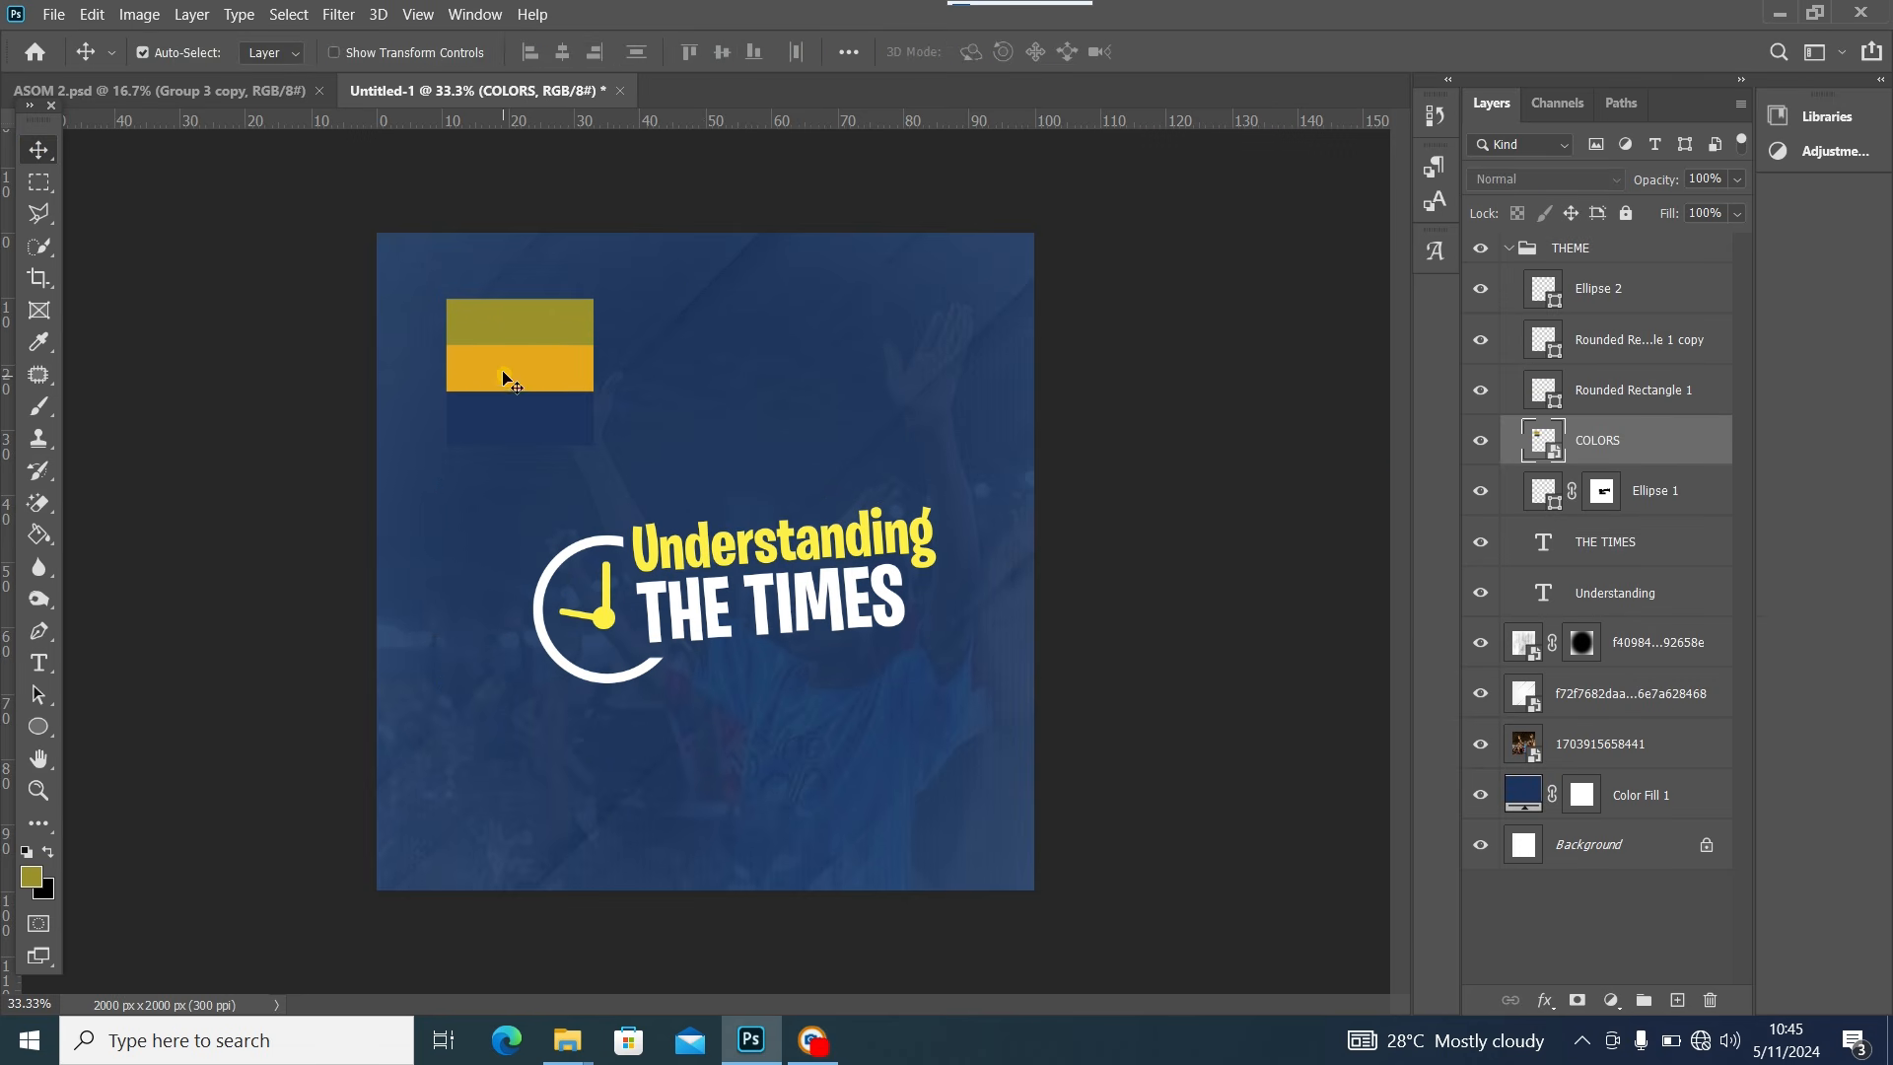
# Move the COLORS swatch layer out of the THEME group to the top of the layer stack, and collapse the group
pyautogui.moveTo(1686, 443); pyautogui.dragTo(1633, 239)
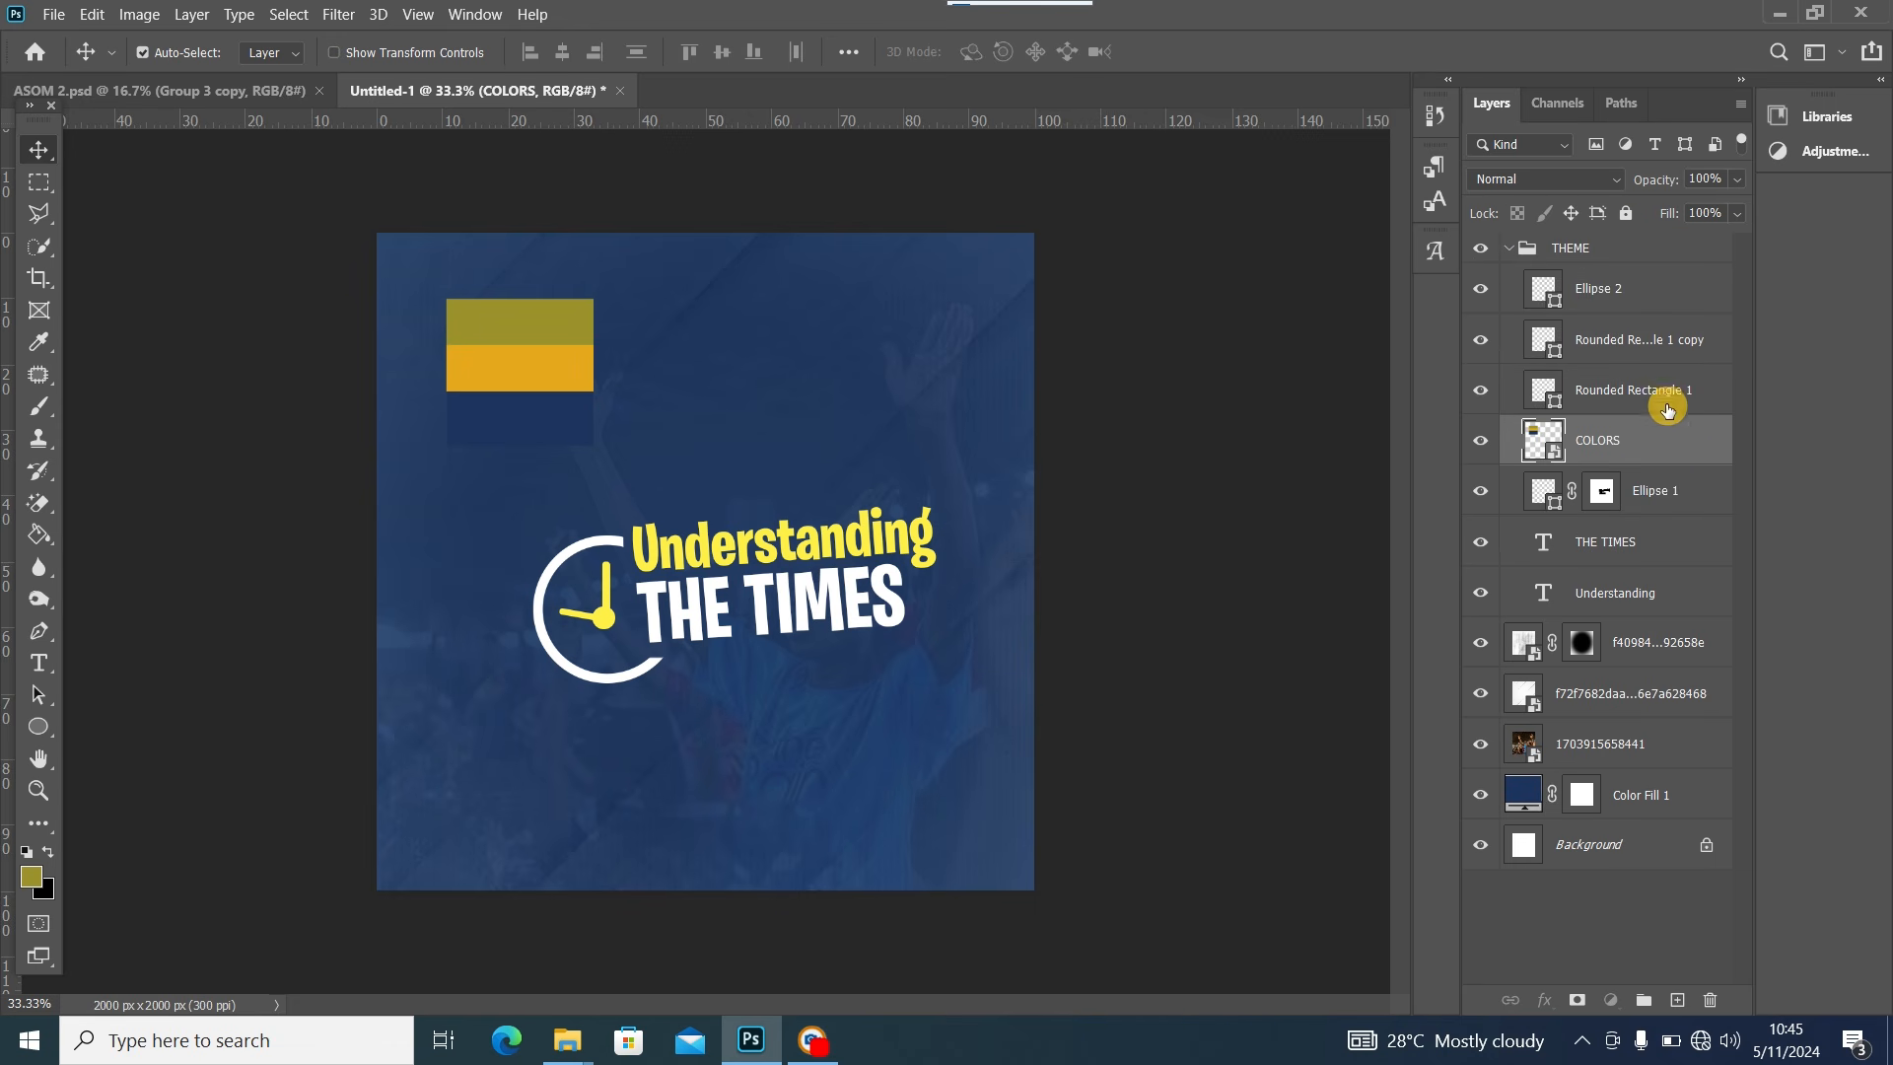
pyautogui.moveTo(1669, 440); pyautogui.dragTo(1633, 222)
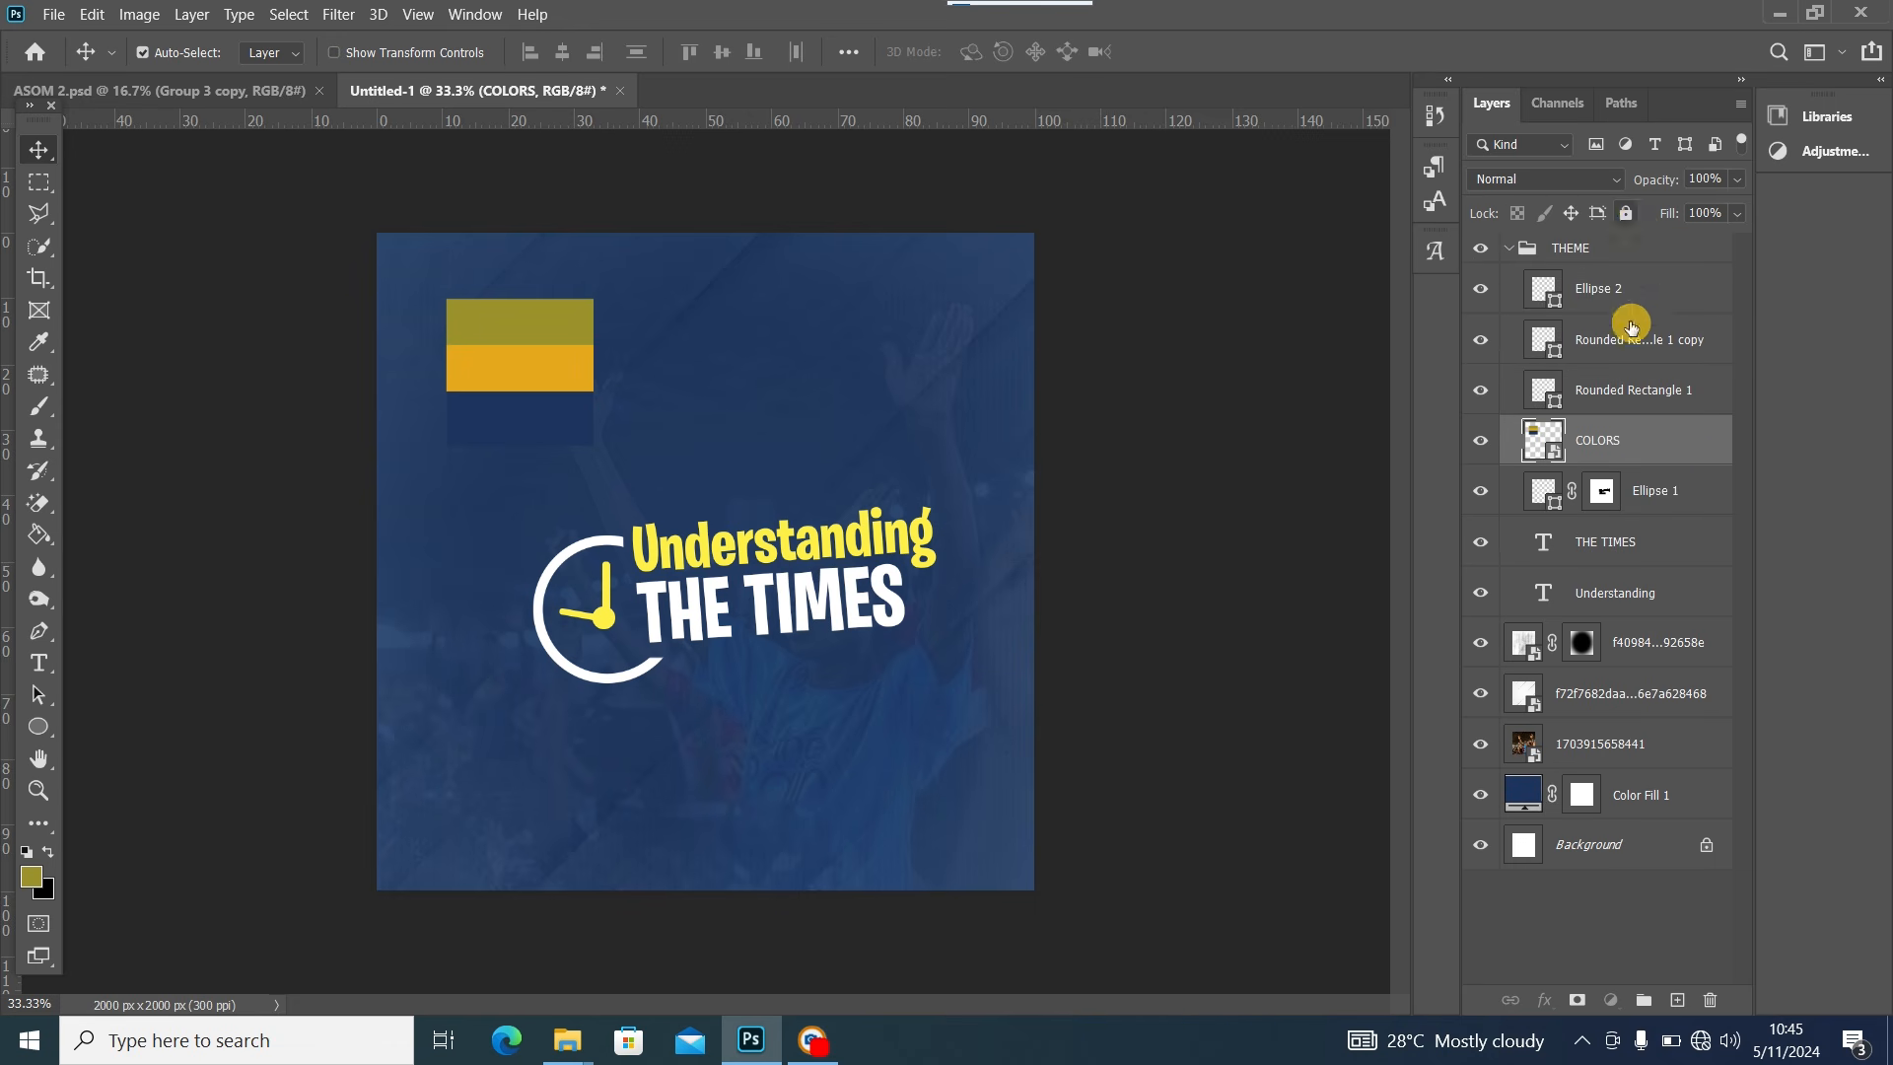
pyautogui.moveTo(1619, 431); pyautogui.dragTo(1575, 247)
pyautogui.moveTo(1648, 300); pyautogui.dragTo(1635, 237)
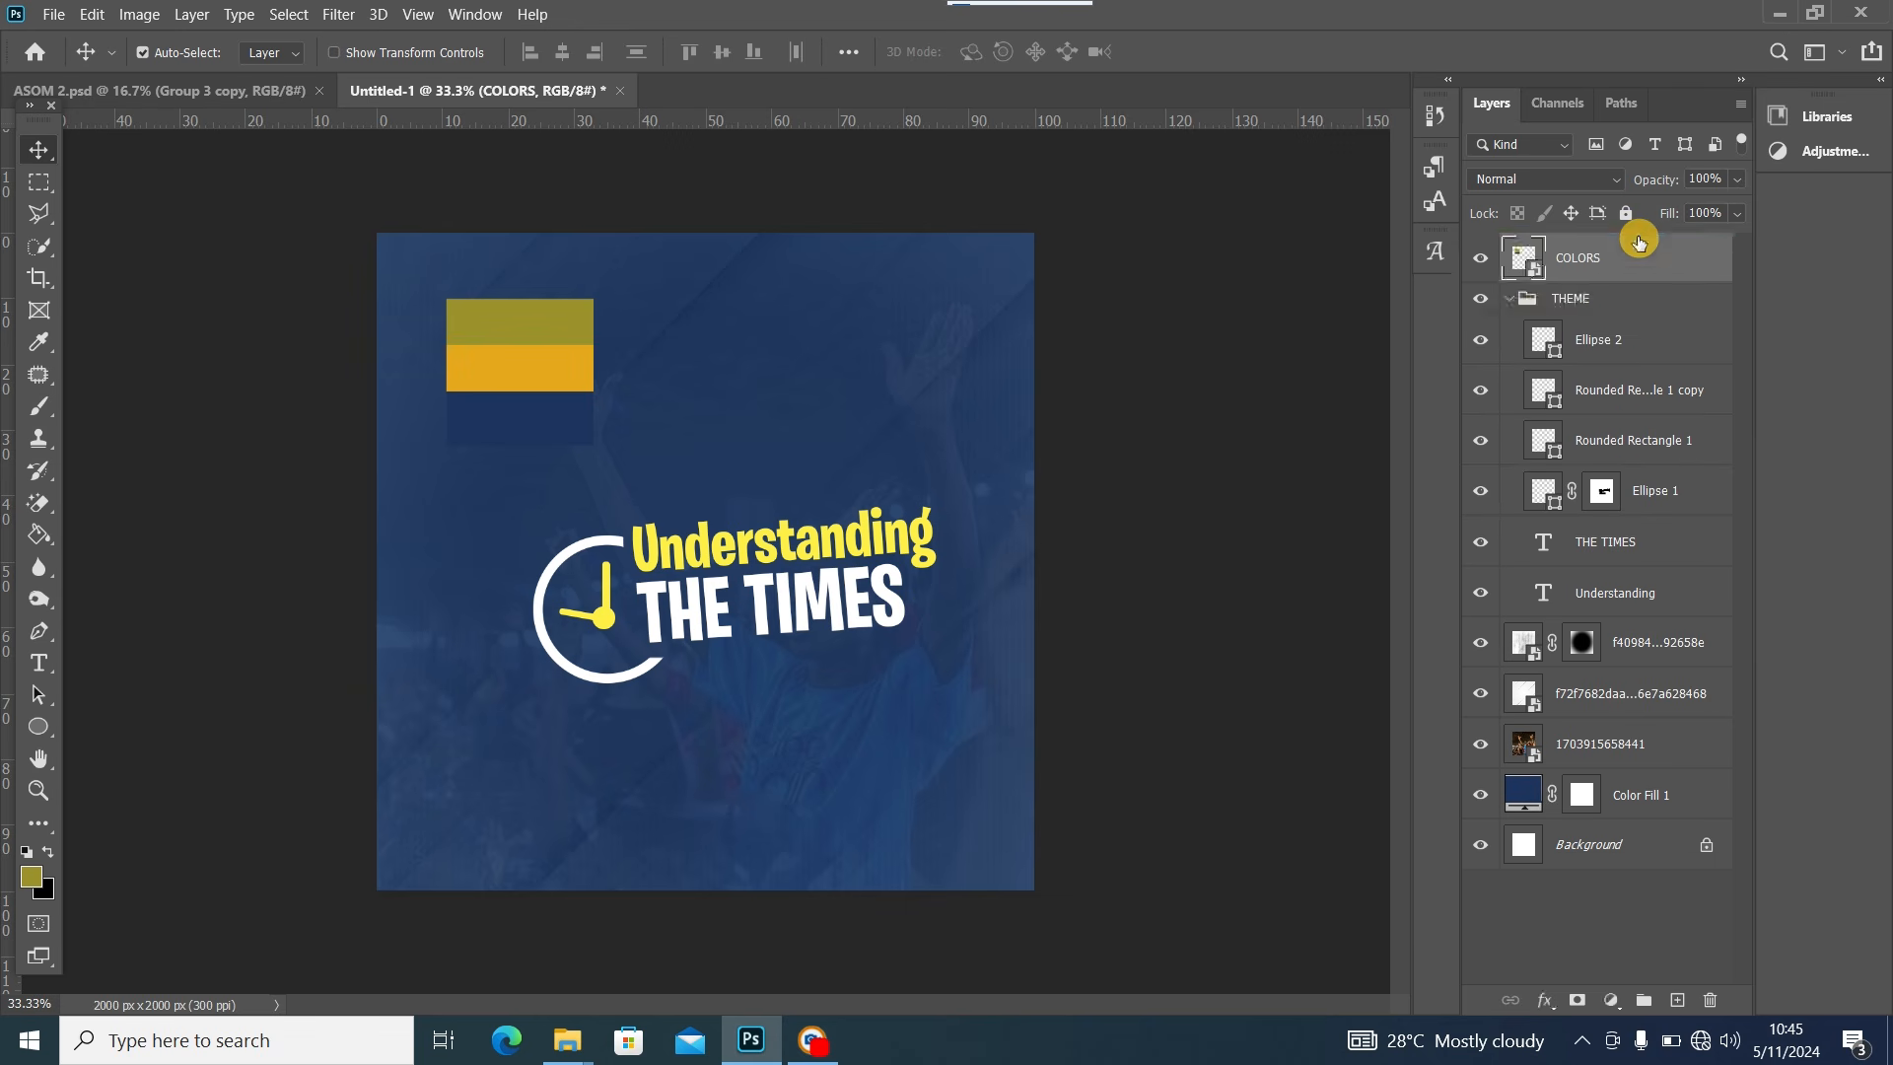
pyautogui.click(1509, 298)
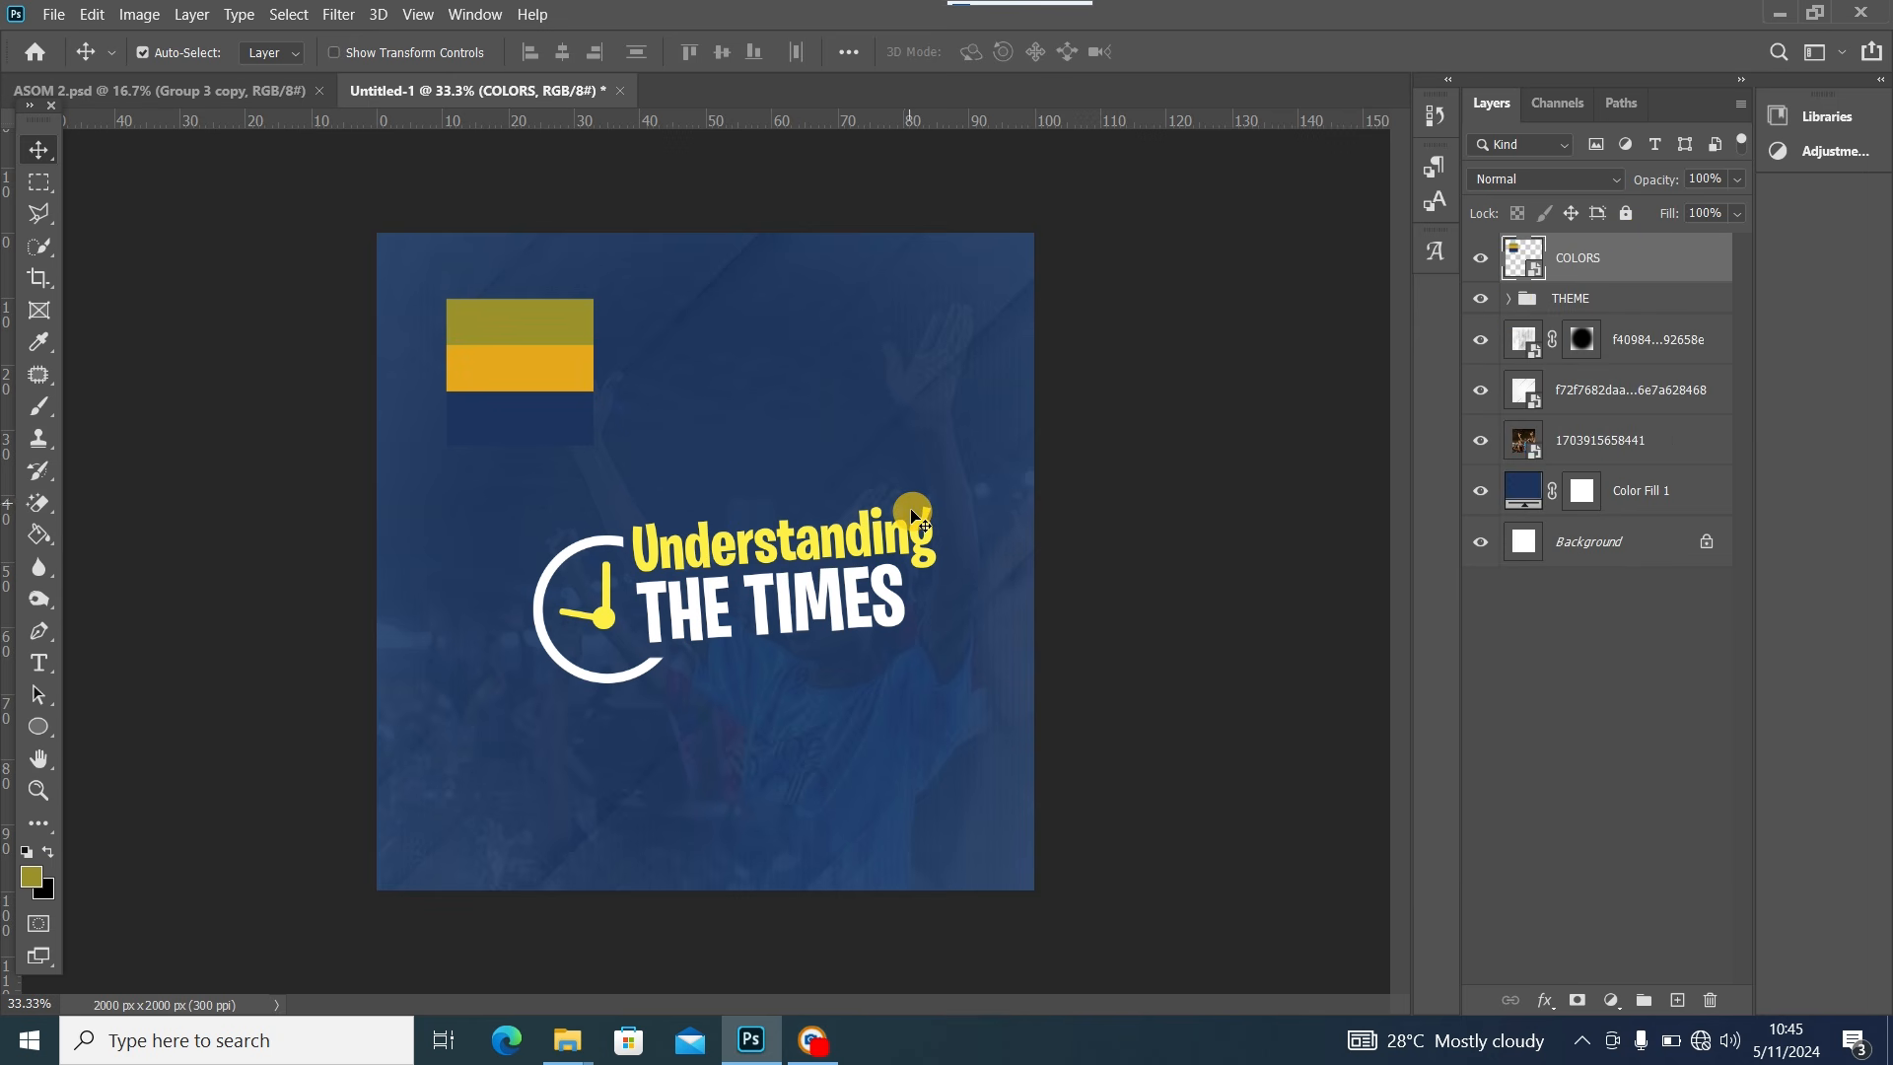
# Check the verse line in the ASOM 2.psd reference, then duplicate the Understanding text and place the copy below THE TIMES
pyautogui.click(217, 87)
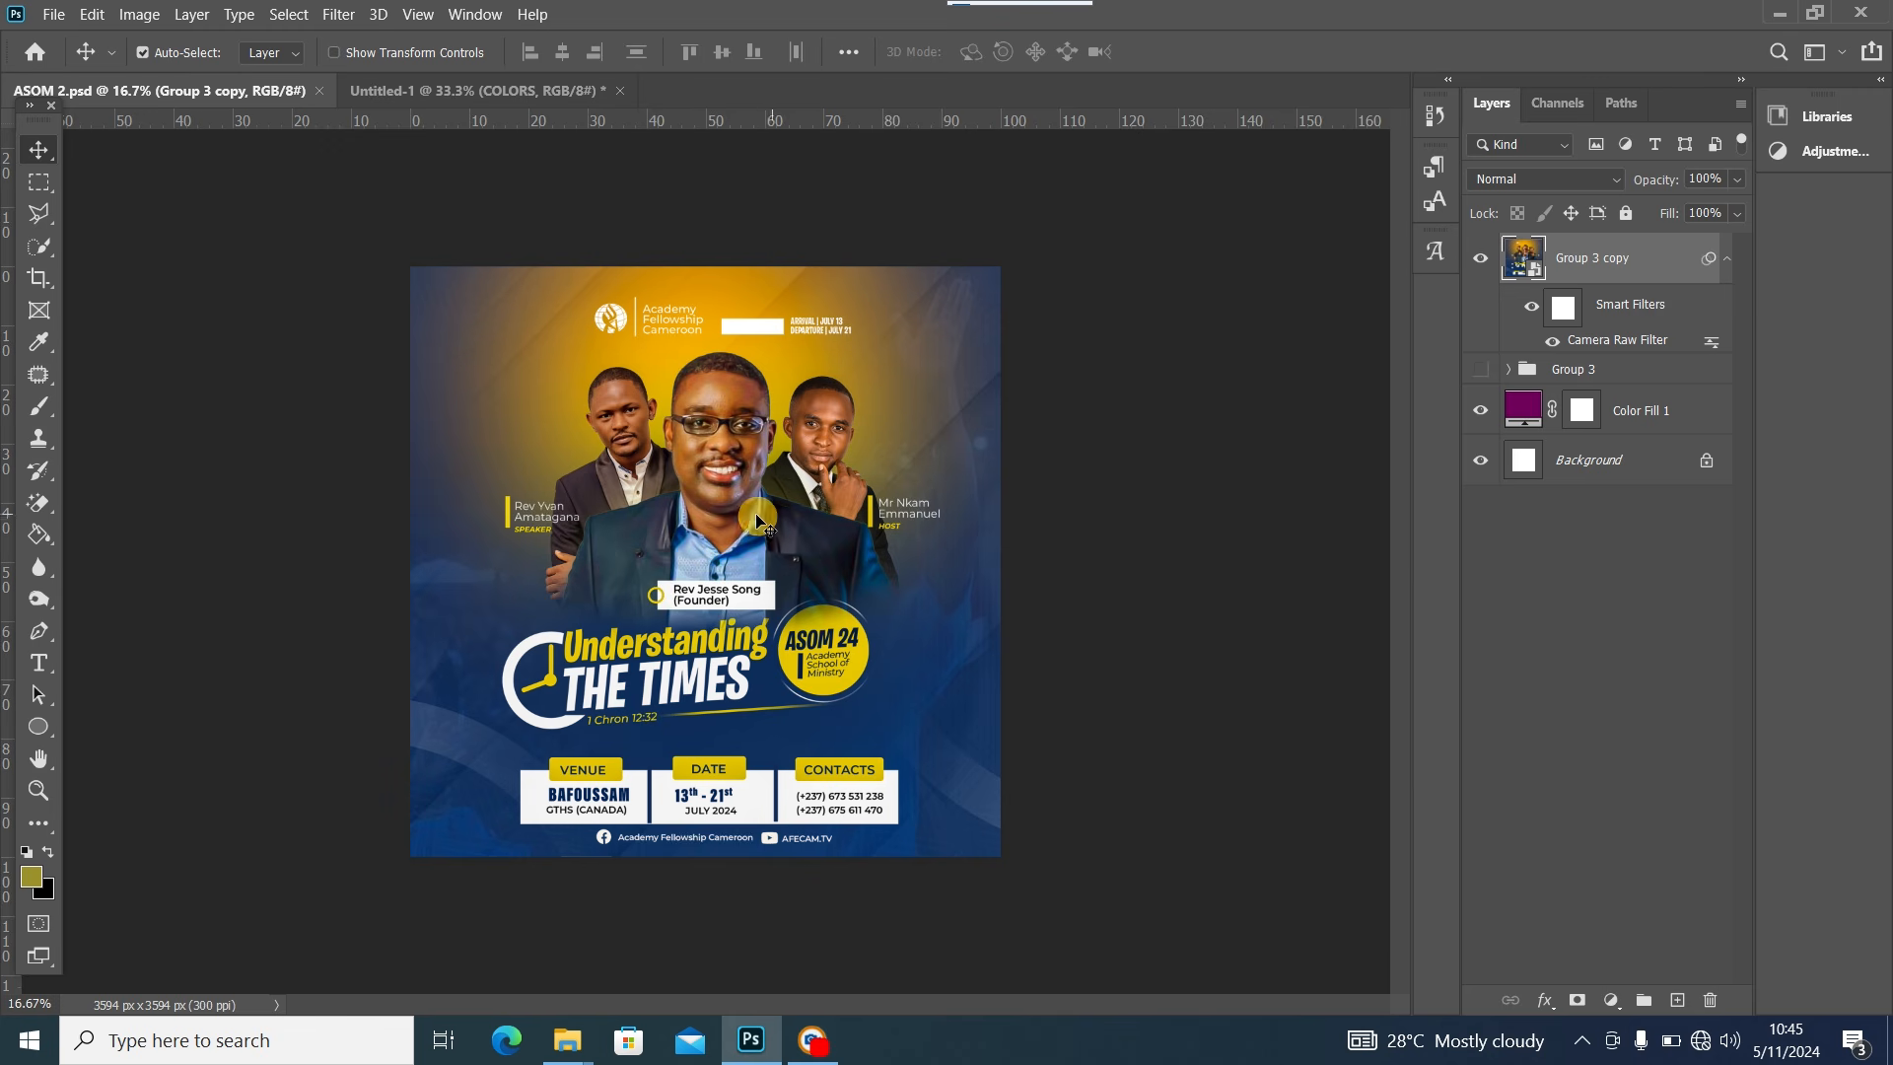
pyautogui.click(424, 90)
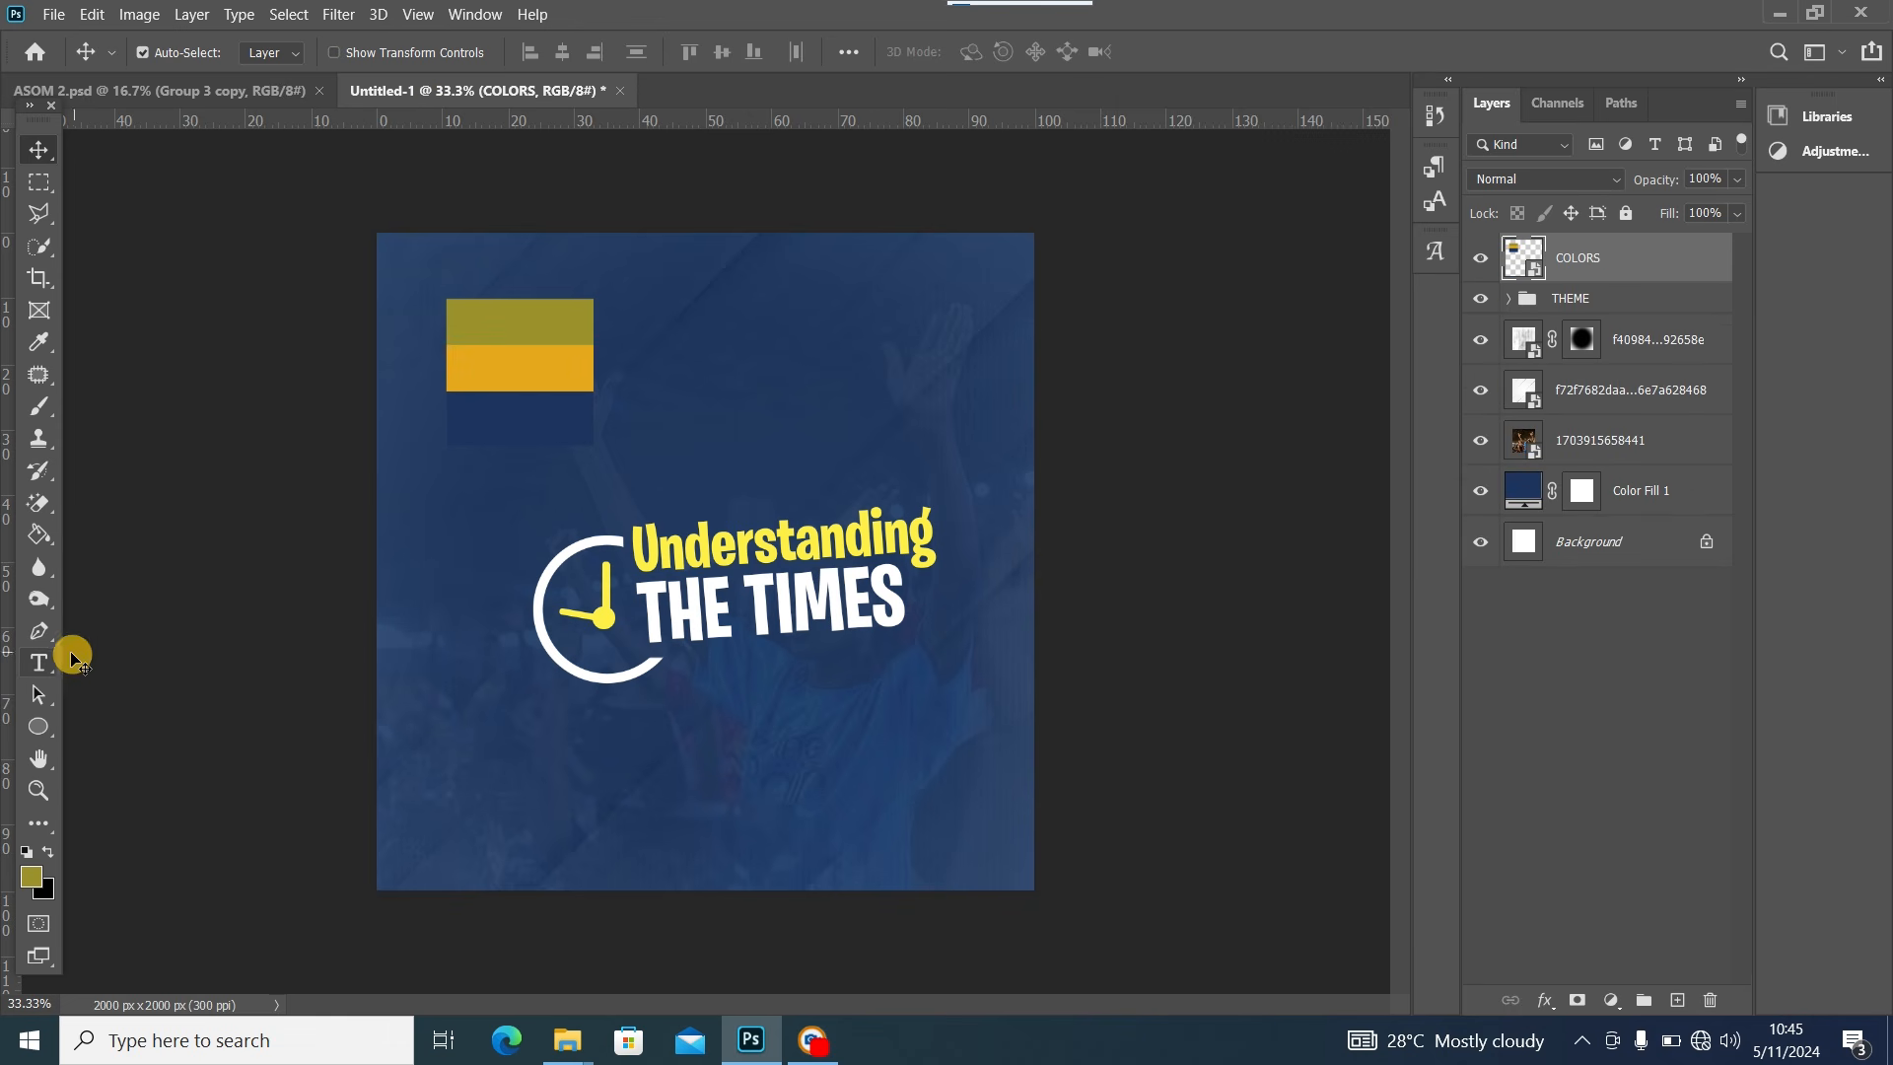
pyautogui.click(40, 662)
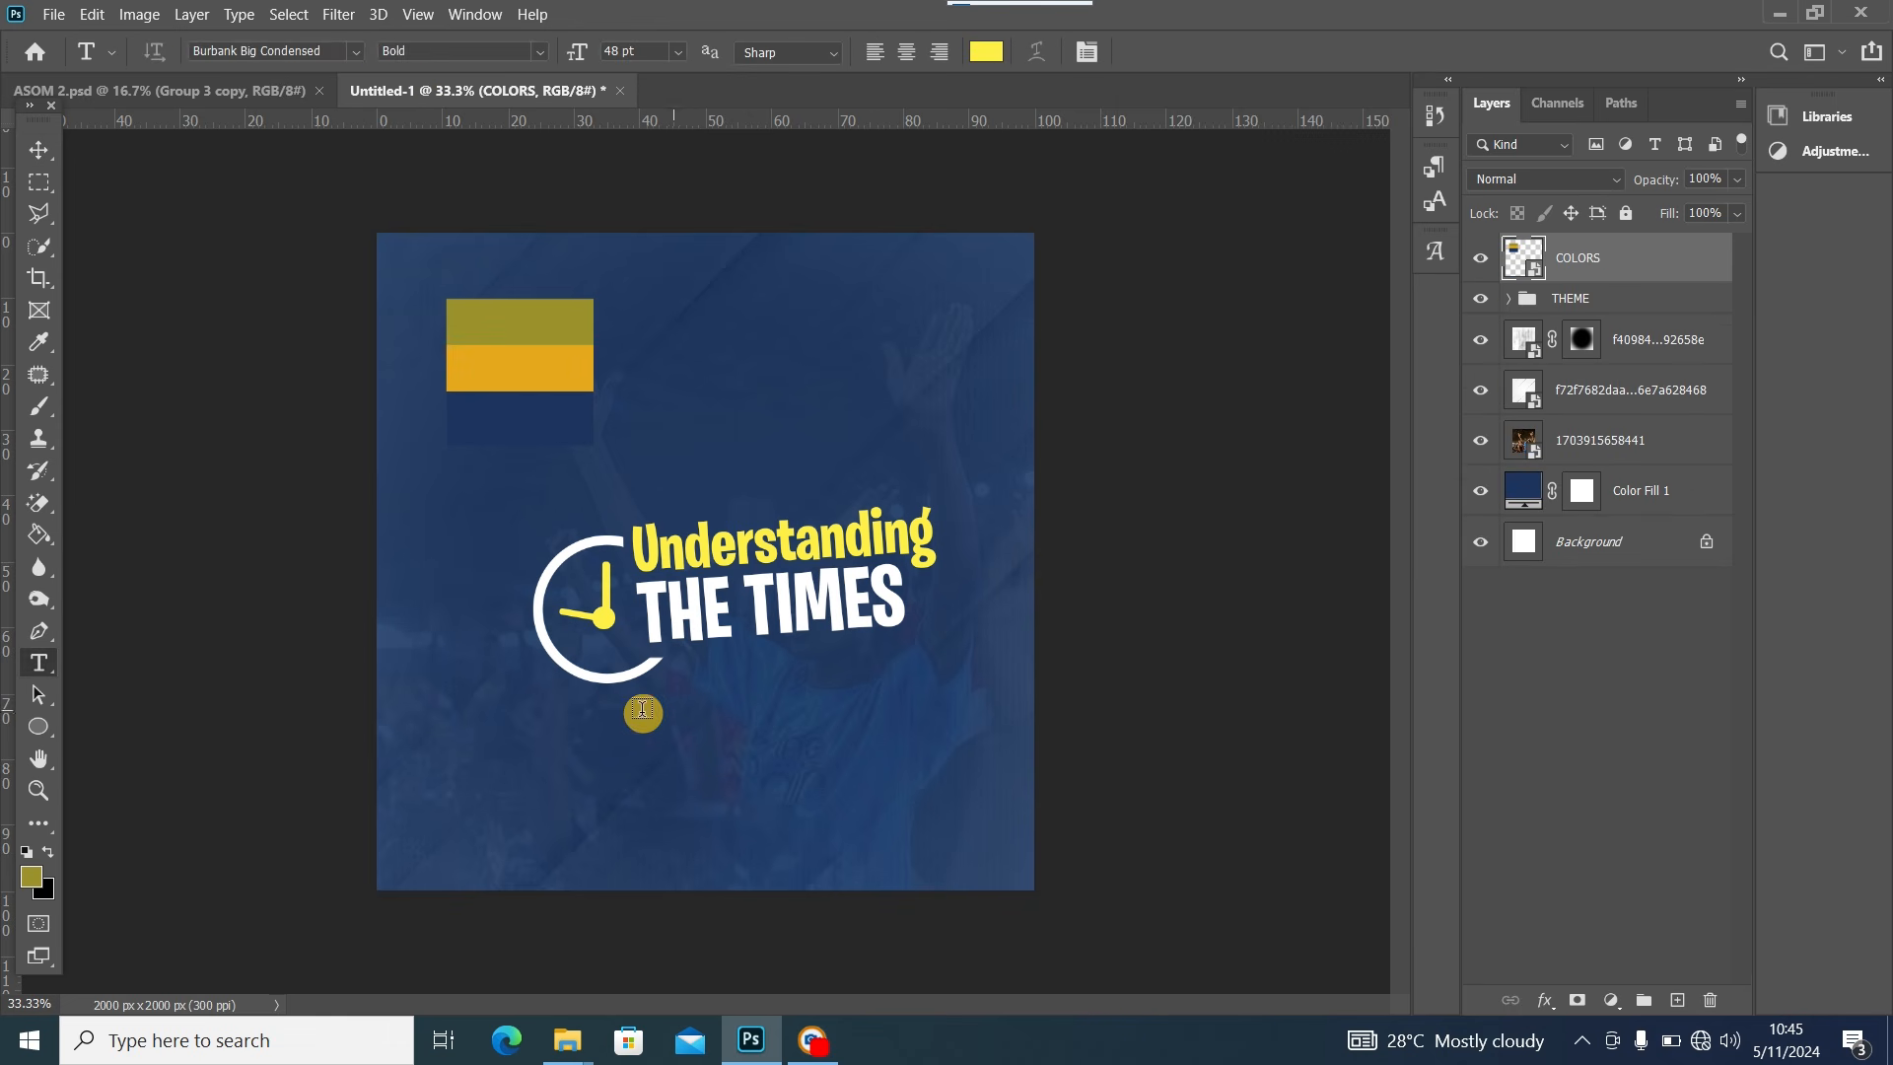
pyautogui.click(39, 148)
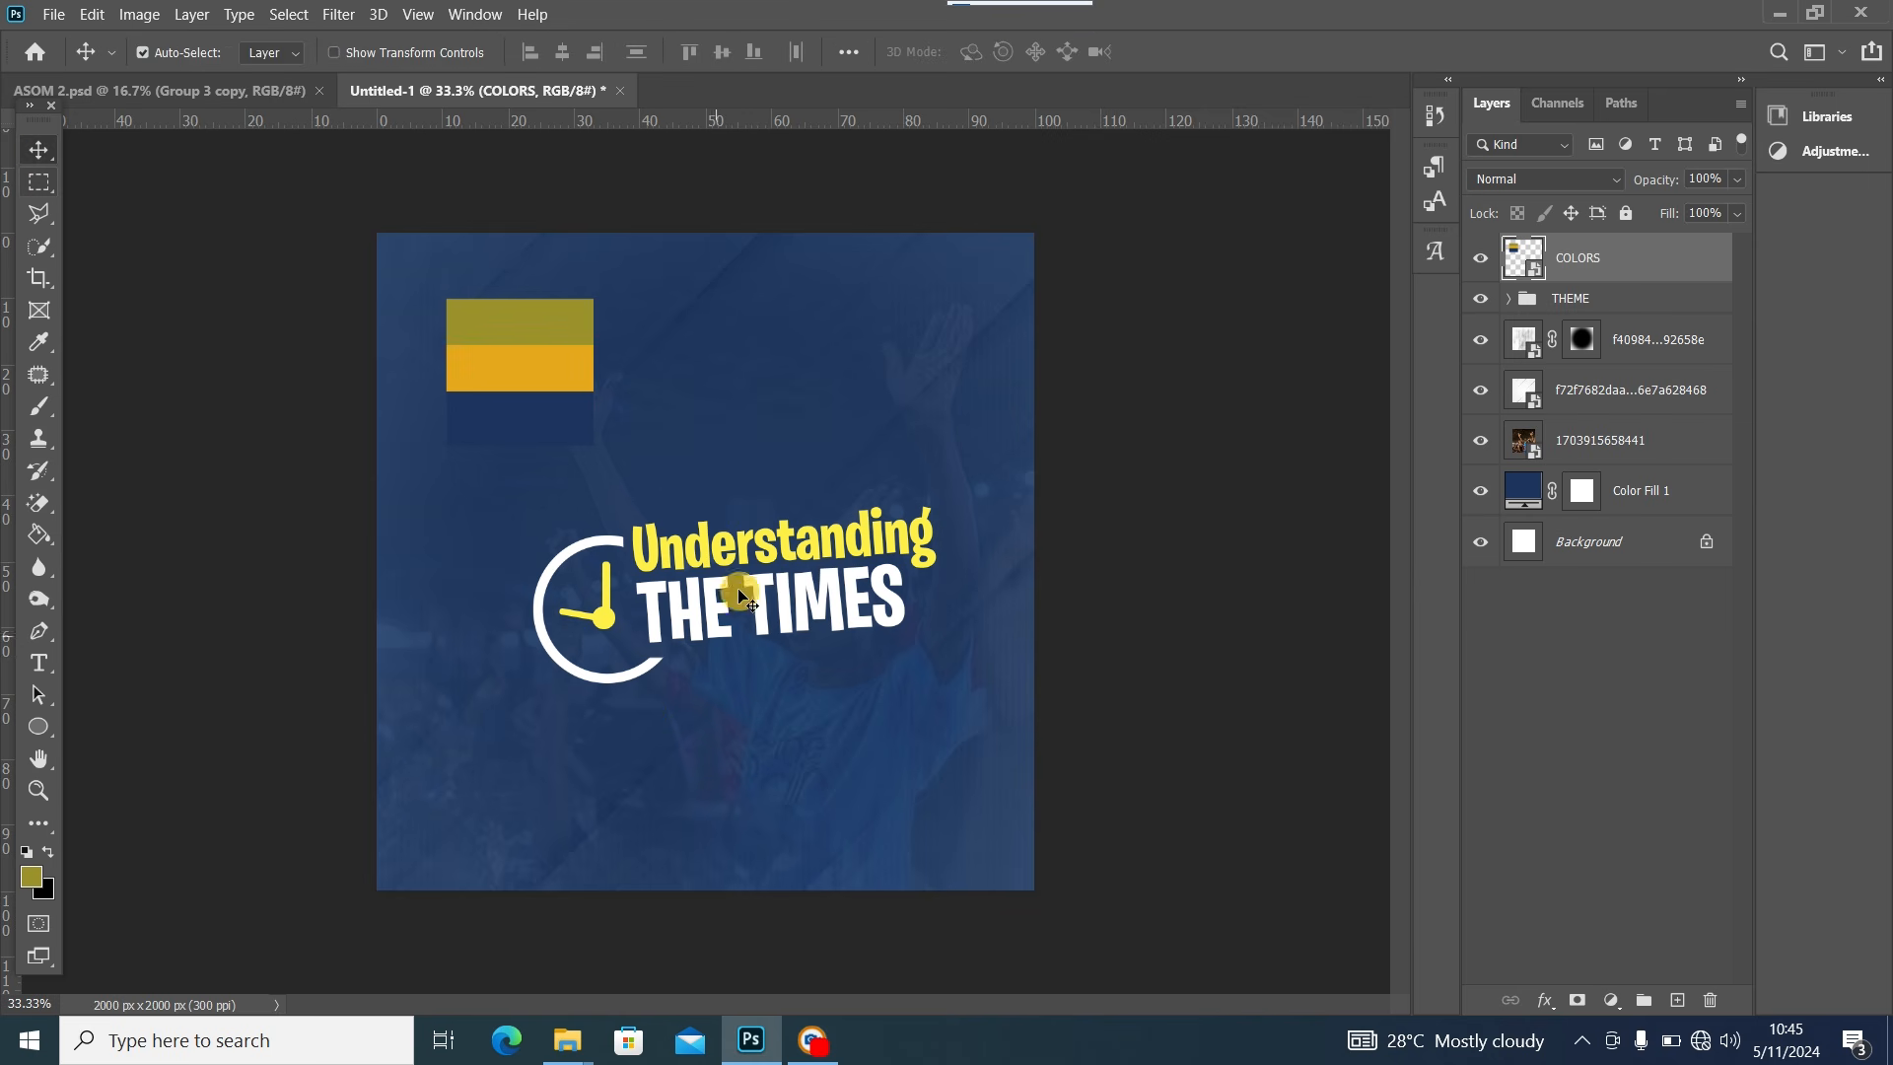
pyautogui.click(735, 550)
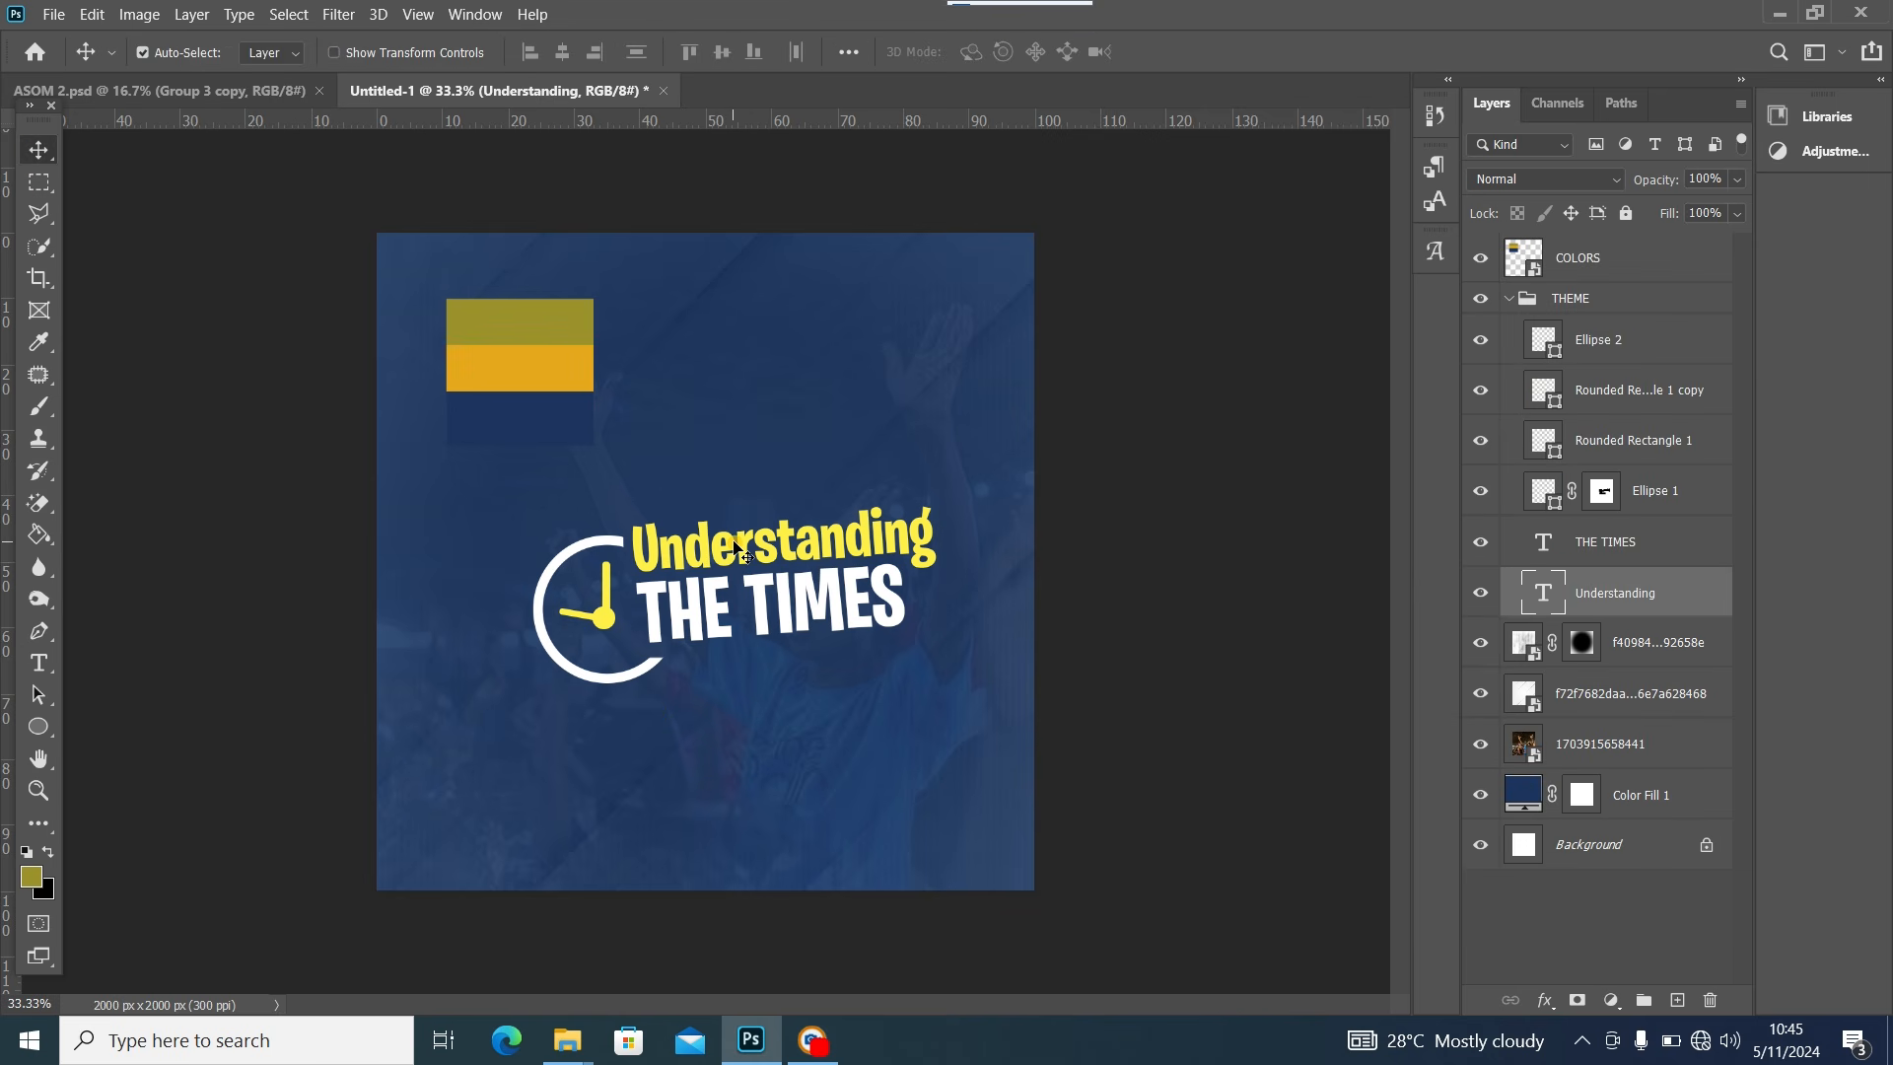
pyautogui.keyDown('alt'); pyautogui.click(735, 550); pyautogui.keyUp('alt')
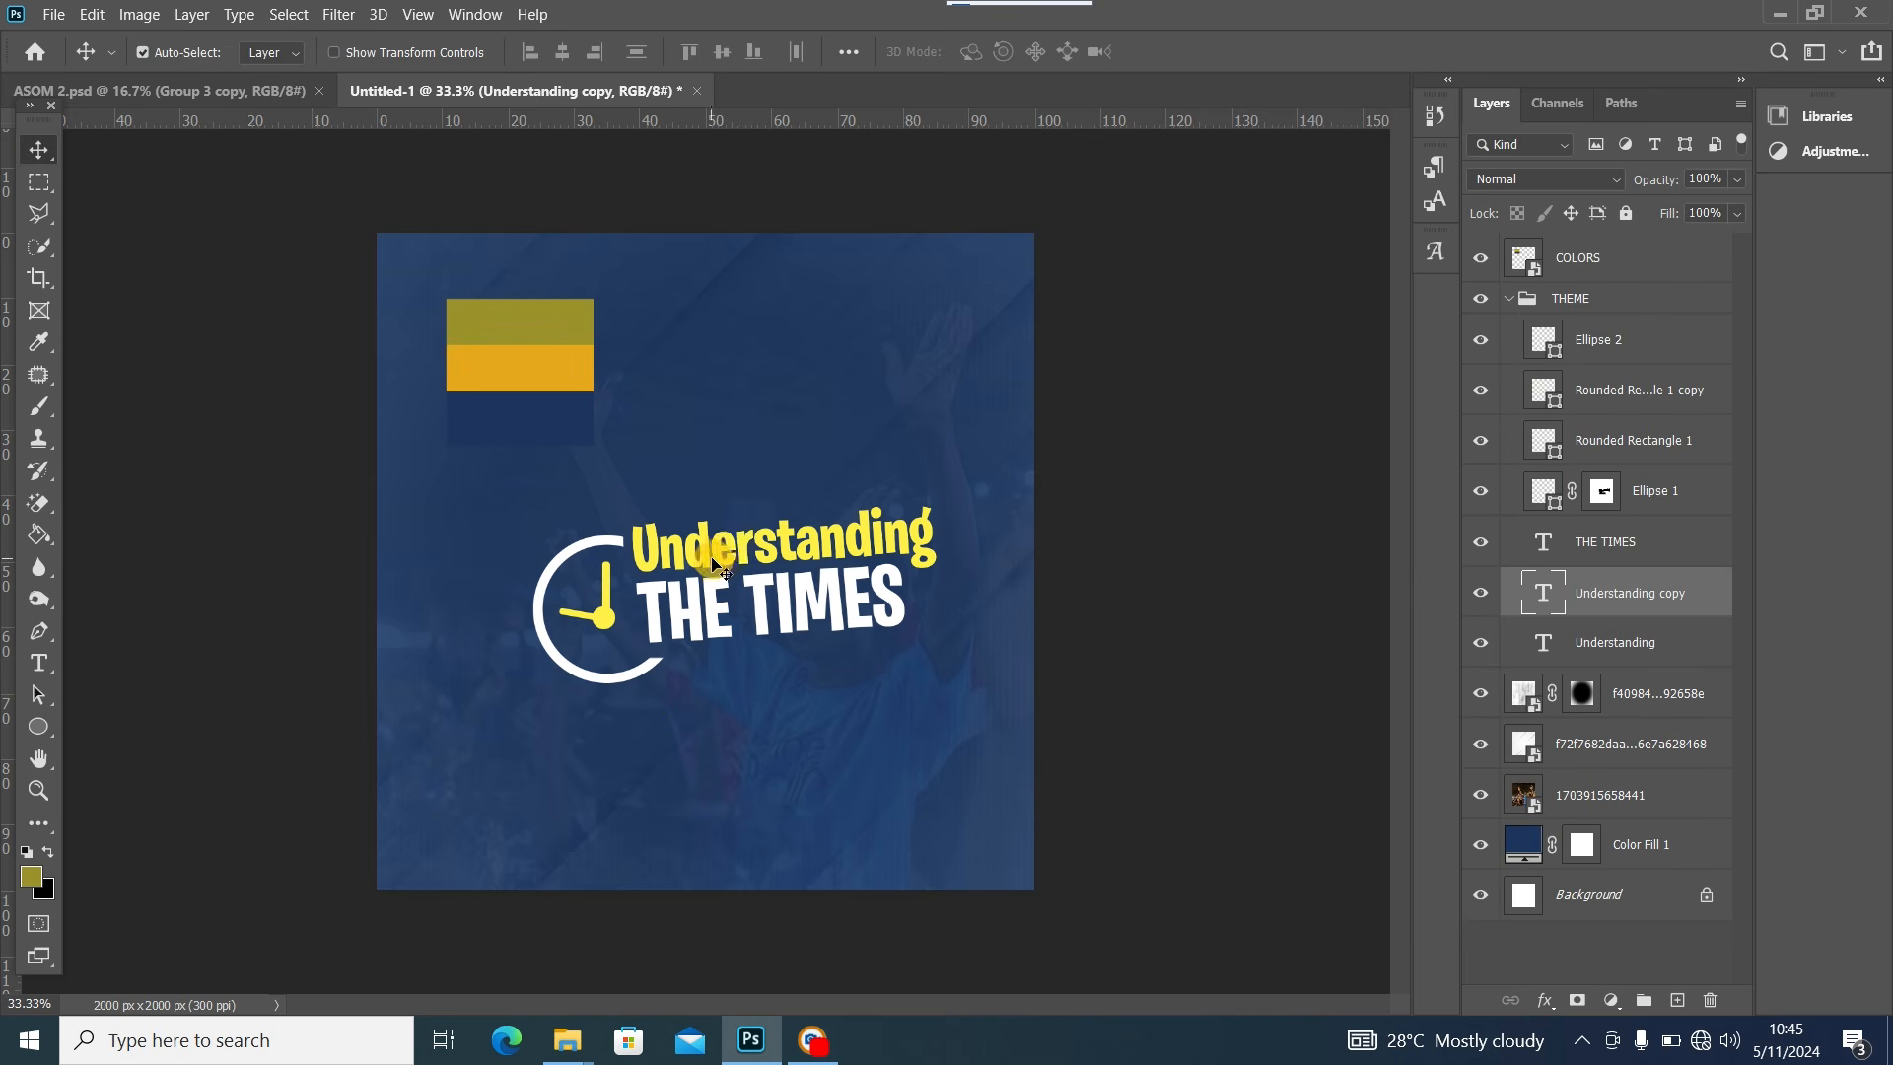
pyautogui.moveTo(713, 560); pyautogui.dragTo(748, 685)
# Set the copied Understanding text to Montserrat Regular at 10 pt and replace its wording with "1 Chron"
pyautogui.doubleClick(768, 687)
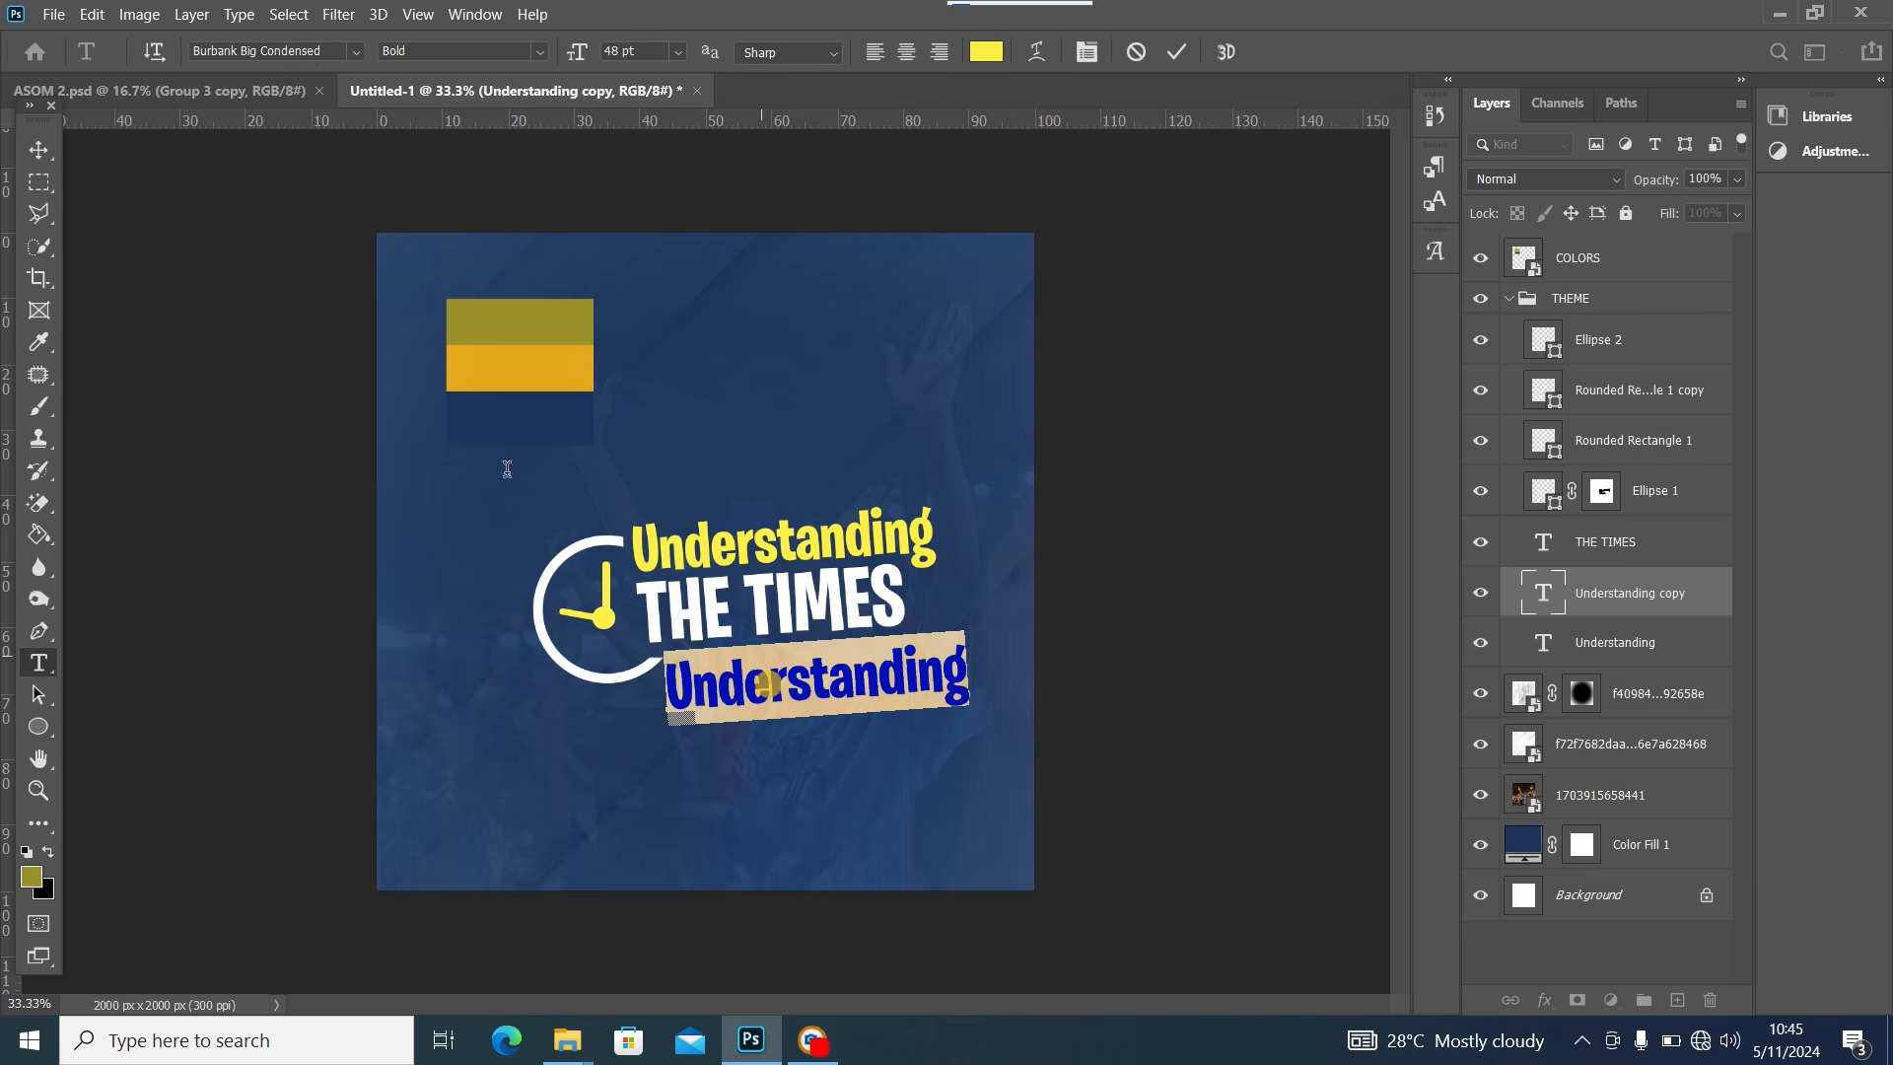
pyautogui.click(362, 54)
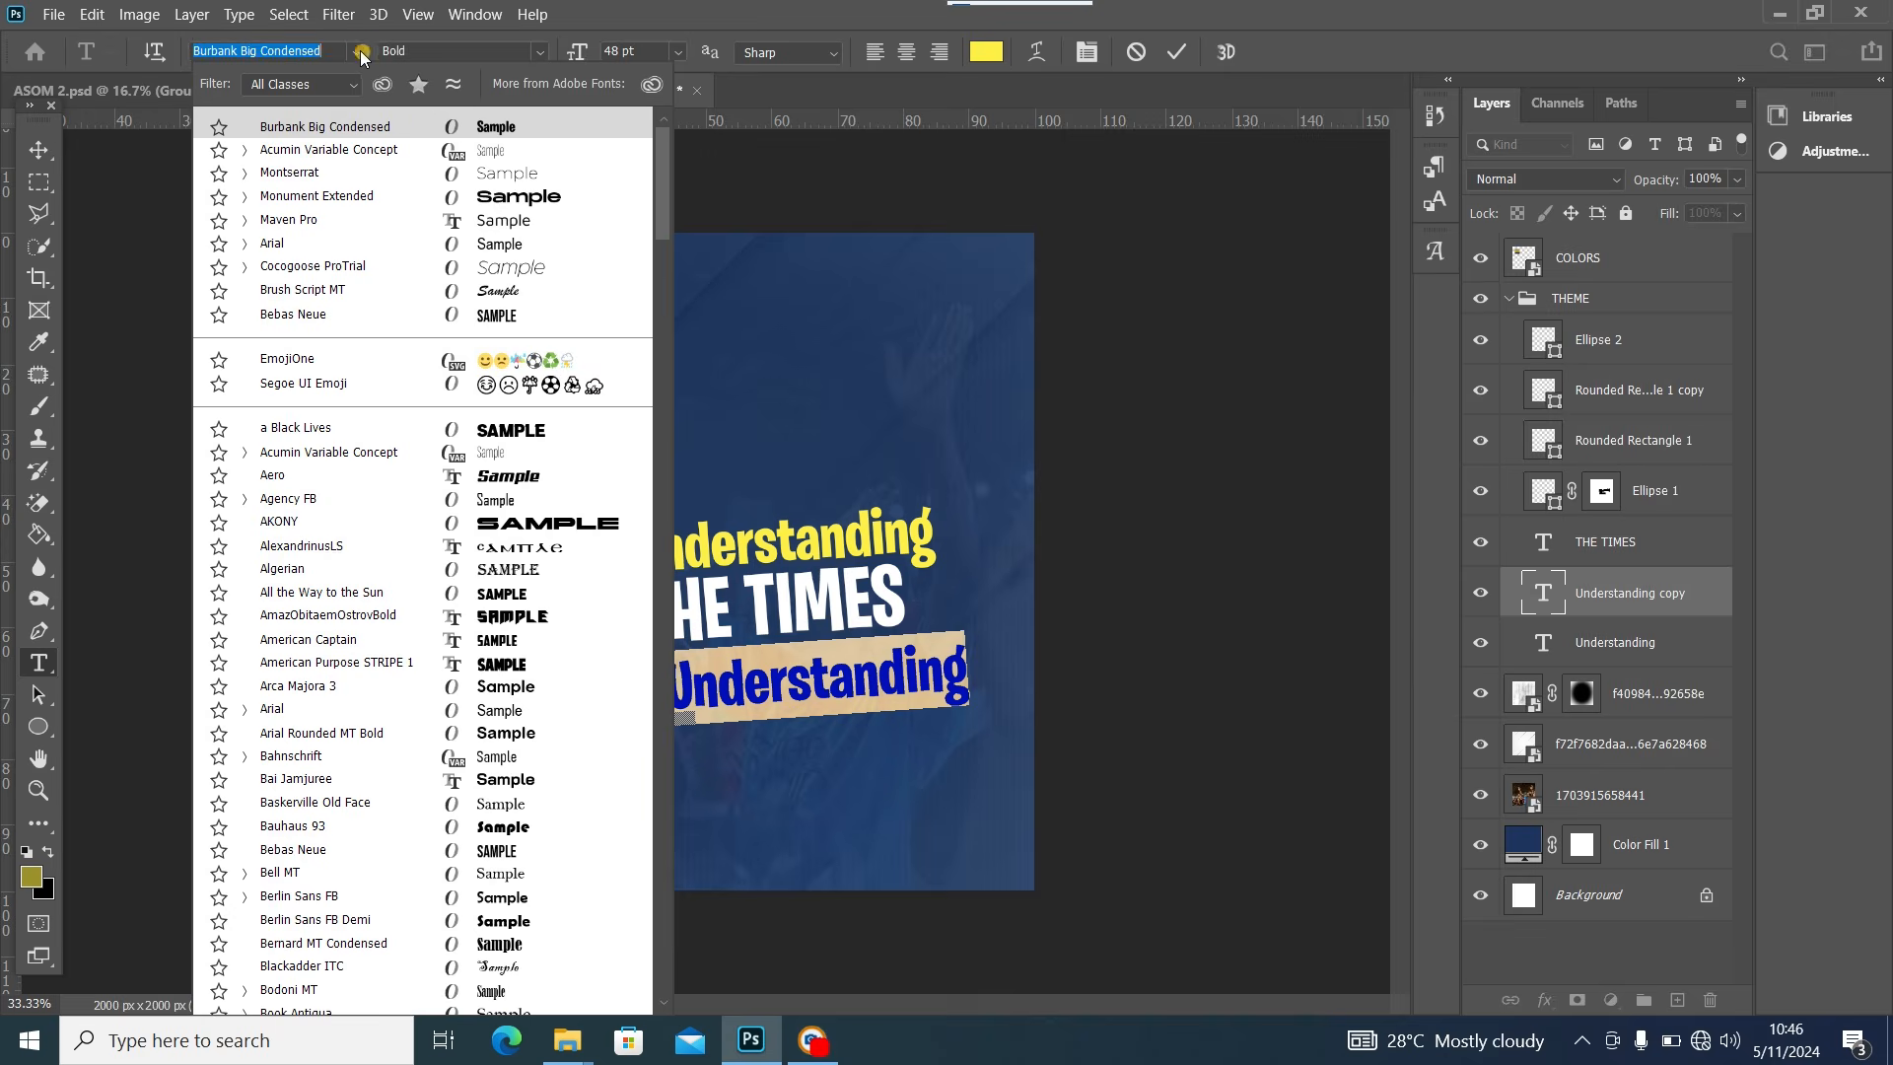
pyautogui.click(336, 170)
pyautogui.click(540, 57)
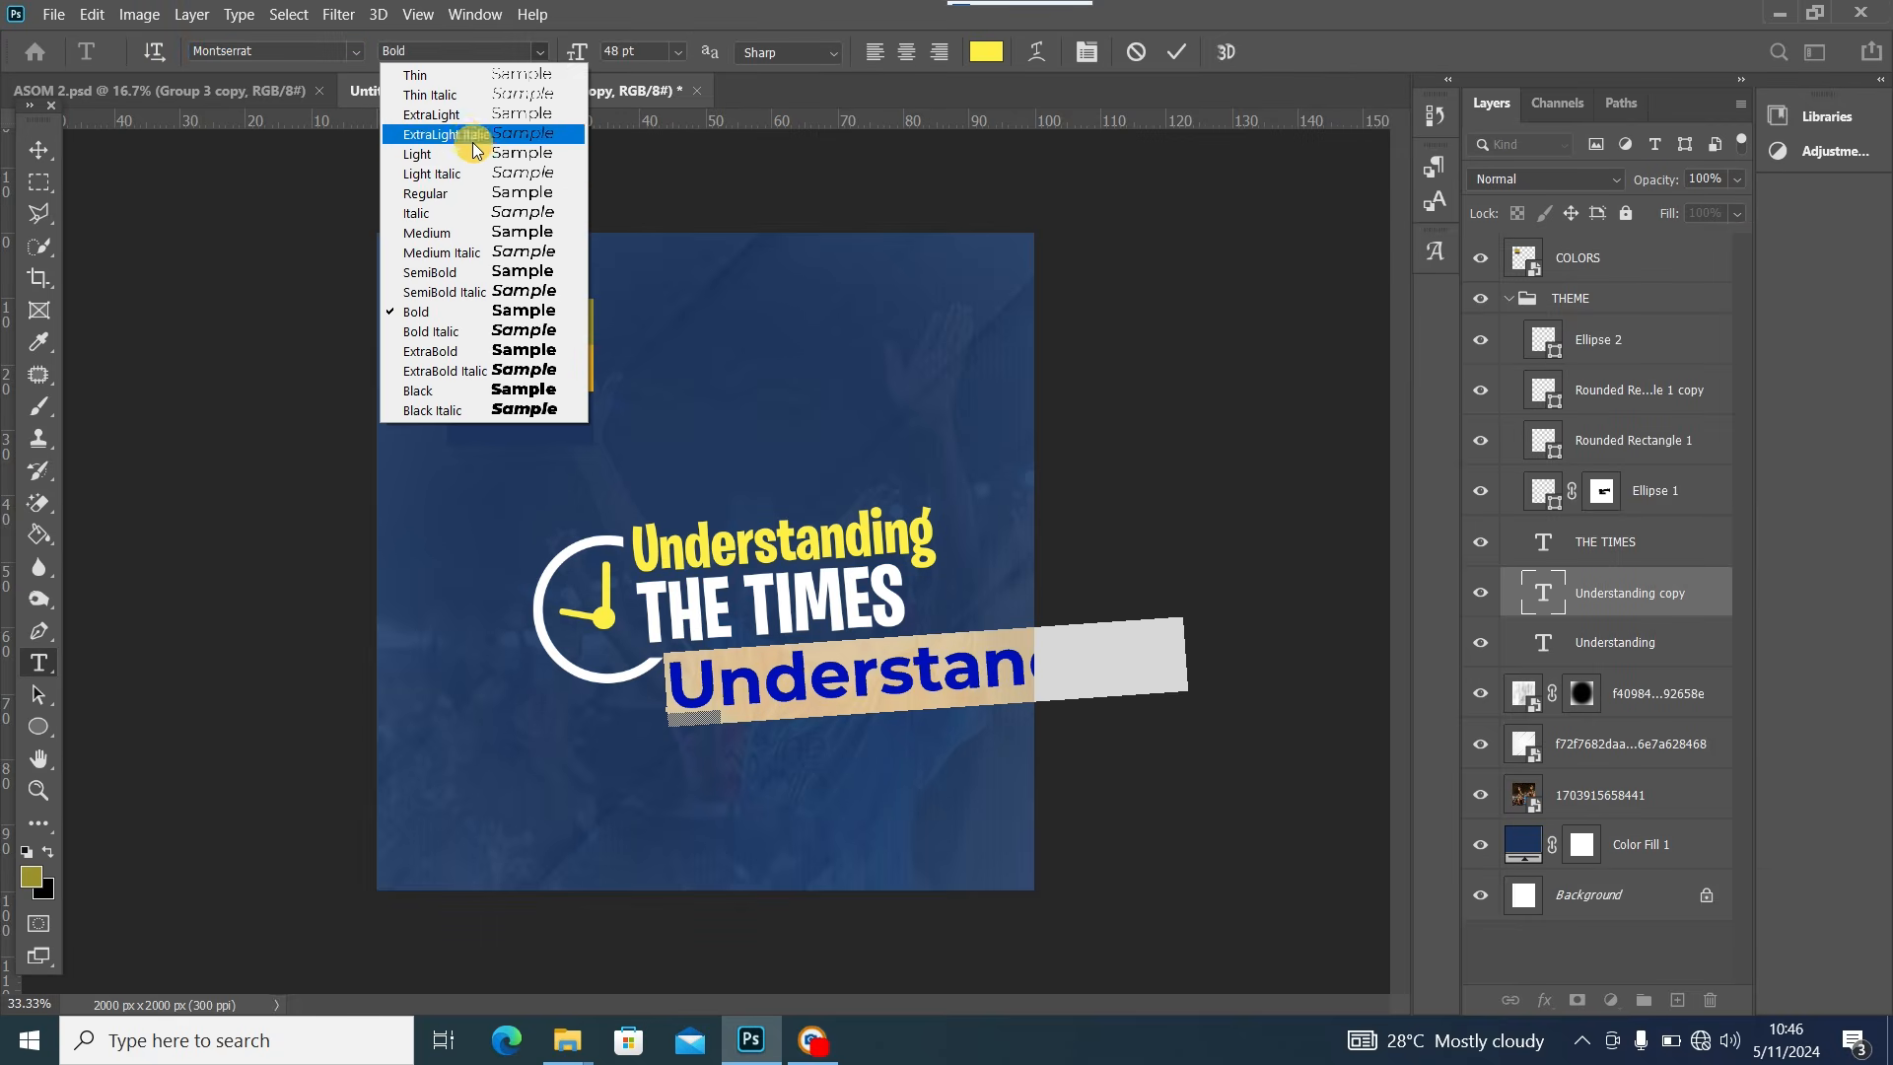
pyautogui.click(459, 189)
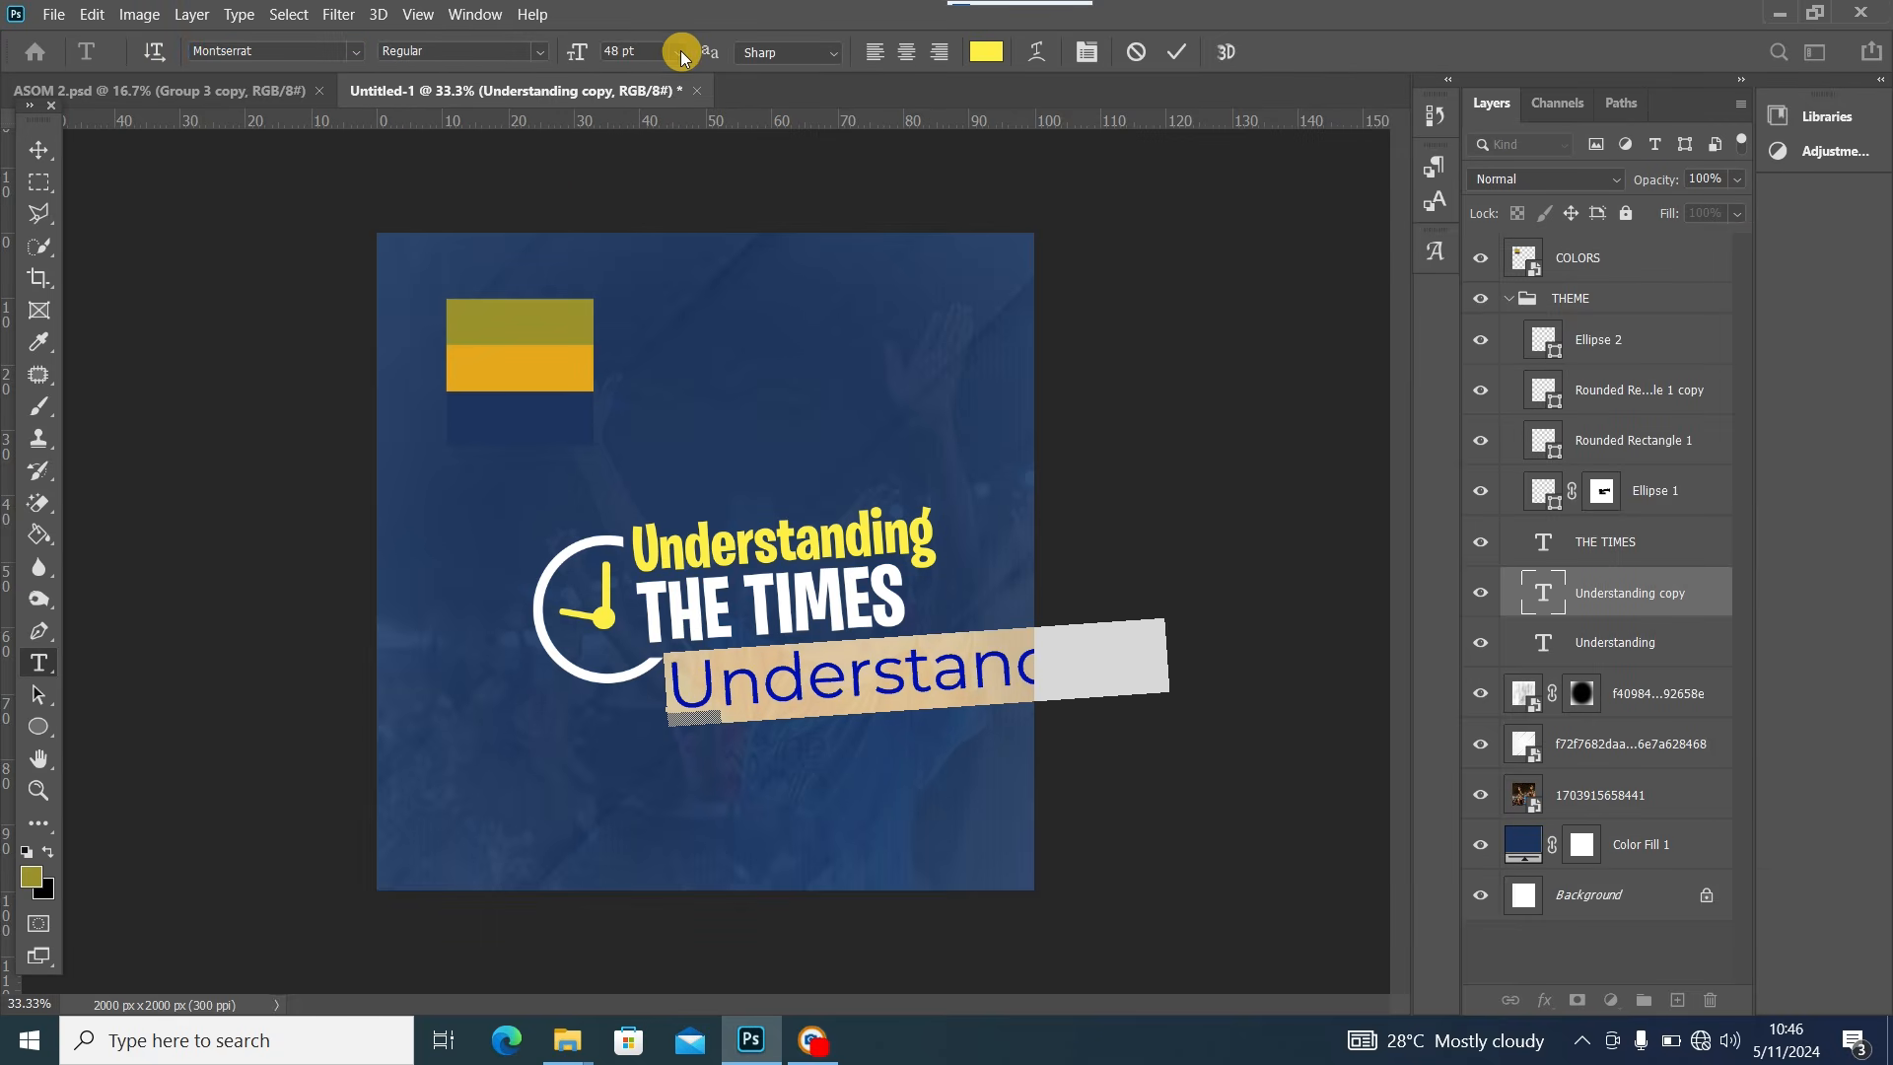
pyautogui.click(678, 53)
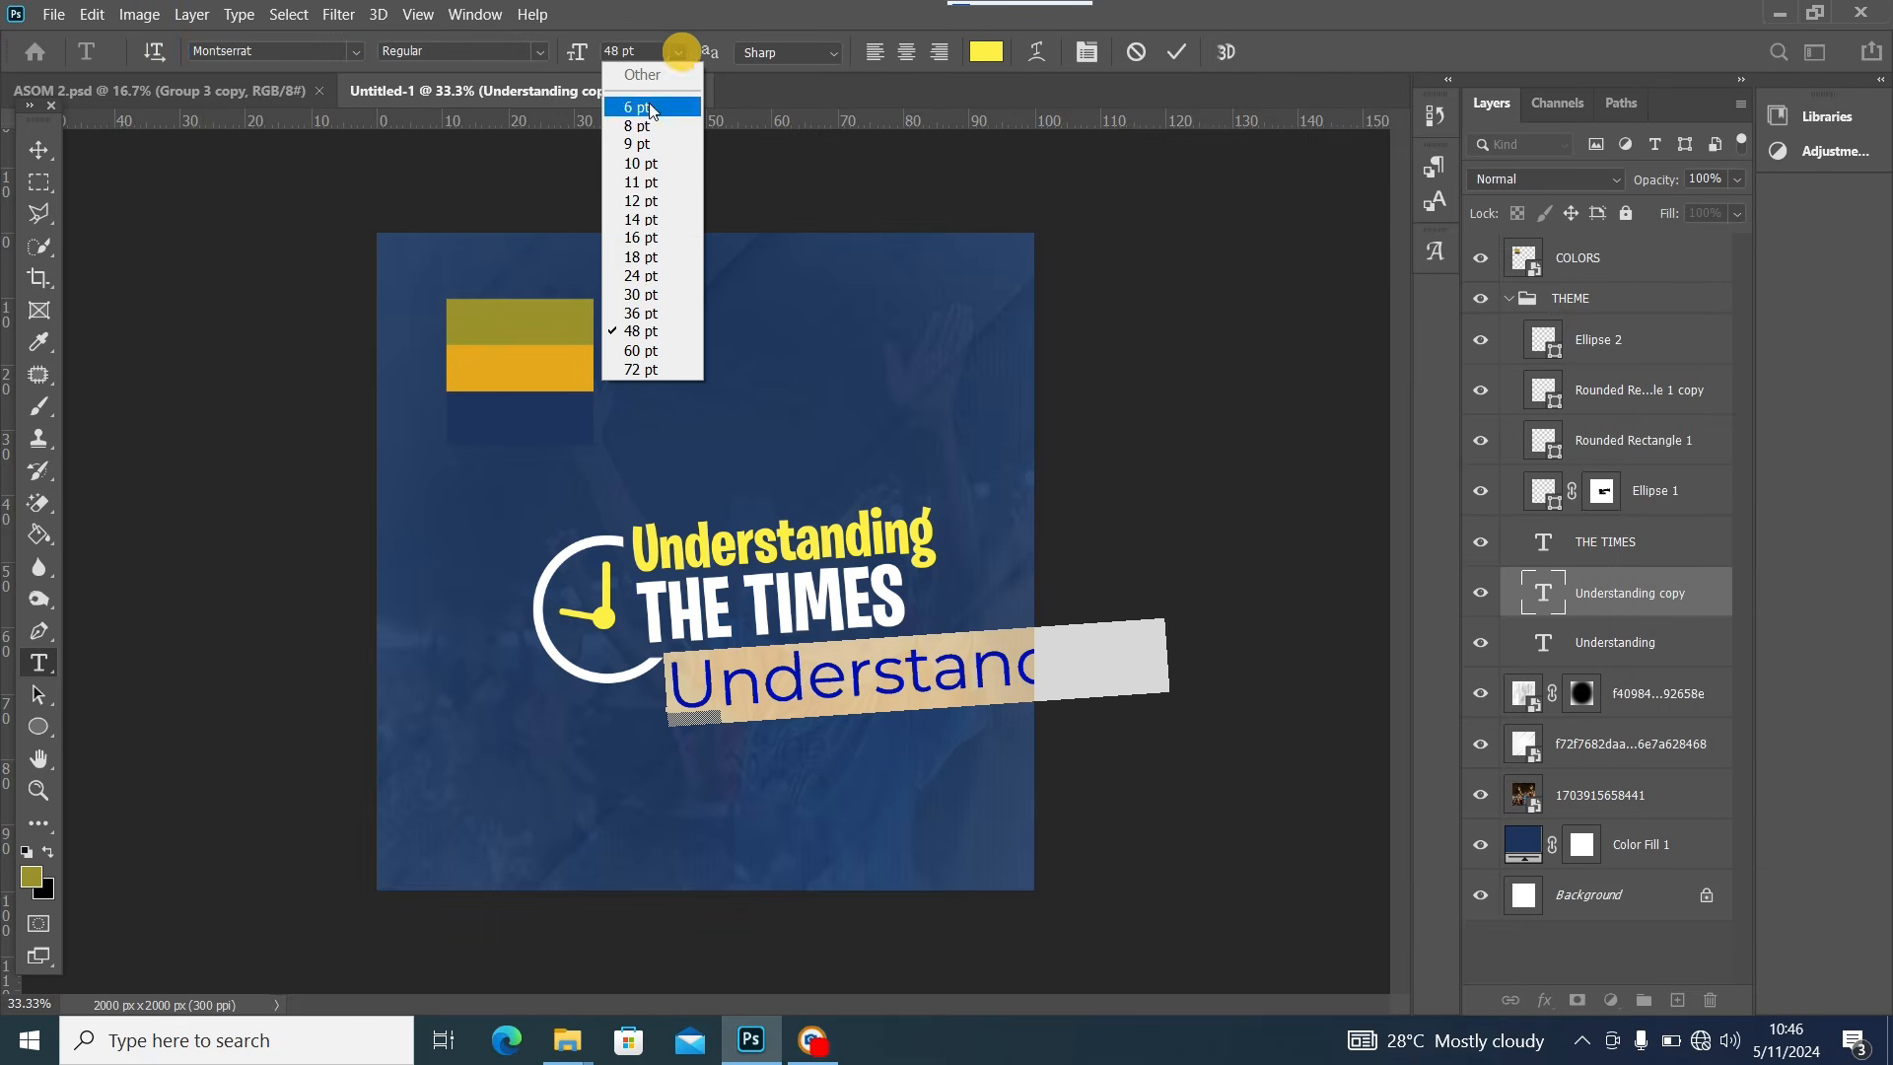
pyautogui.click(660, 163)
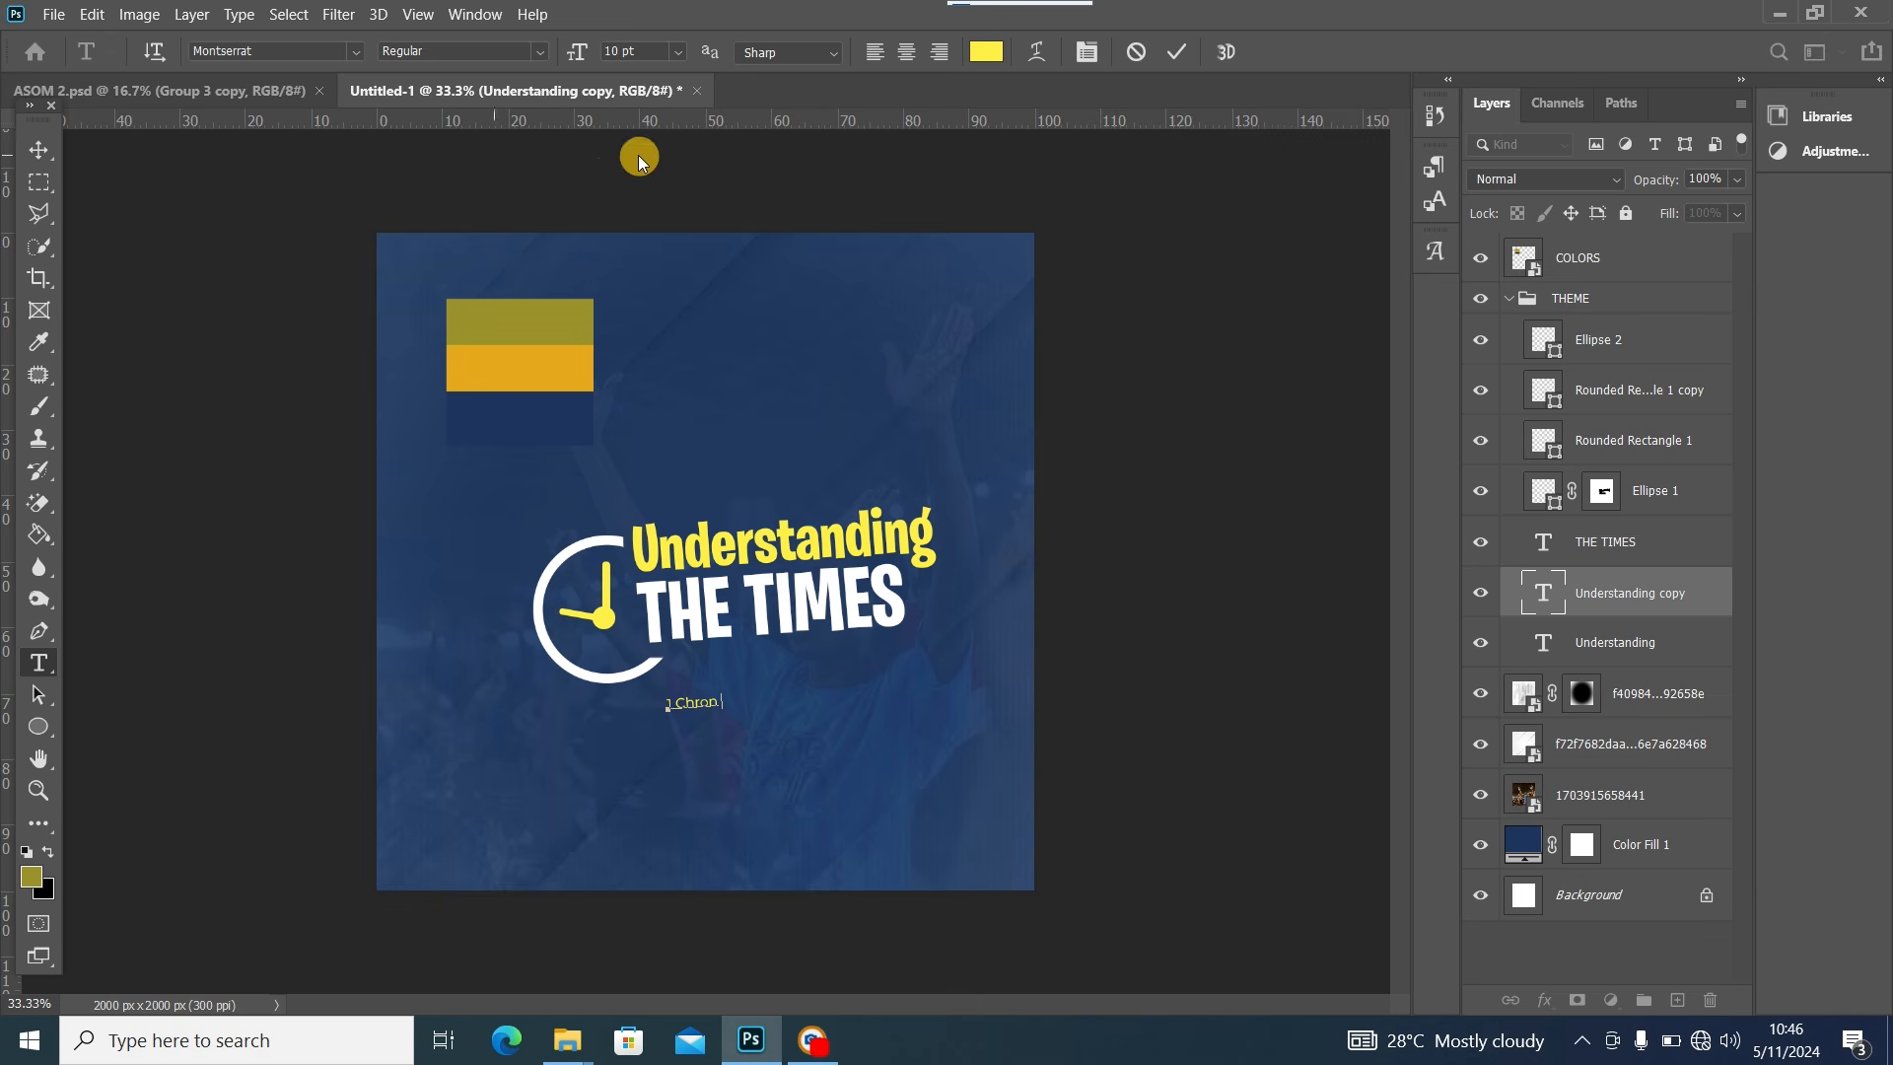
pyautogui.hotkey('ctrl', 'Return')
pyautogui.press('v')
# Check the verse number in the ASOM 2.psd reference and complete the small text as "1 Chron 12:32"
pyautogui.click(246, 91)
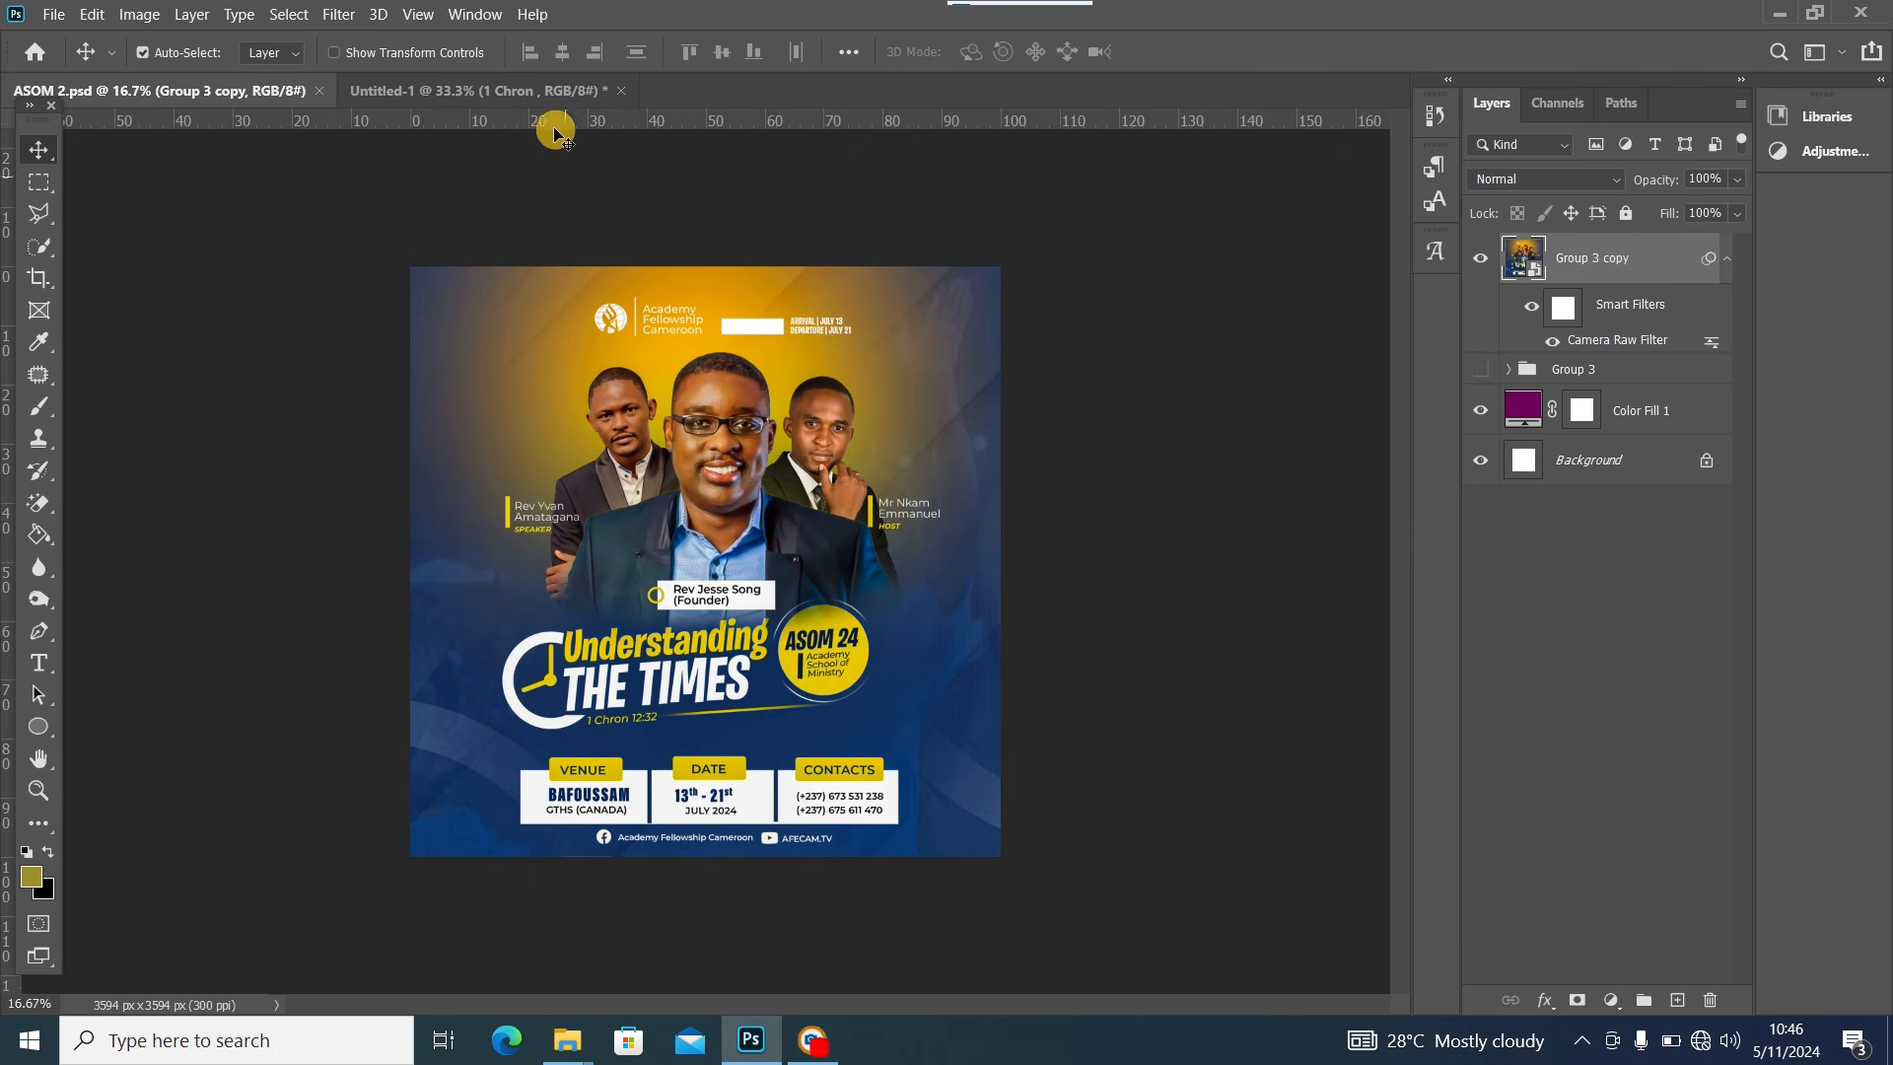
pyautogui.click(556, 91)
pyautogui.click(727, 717)
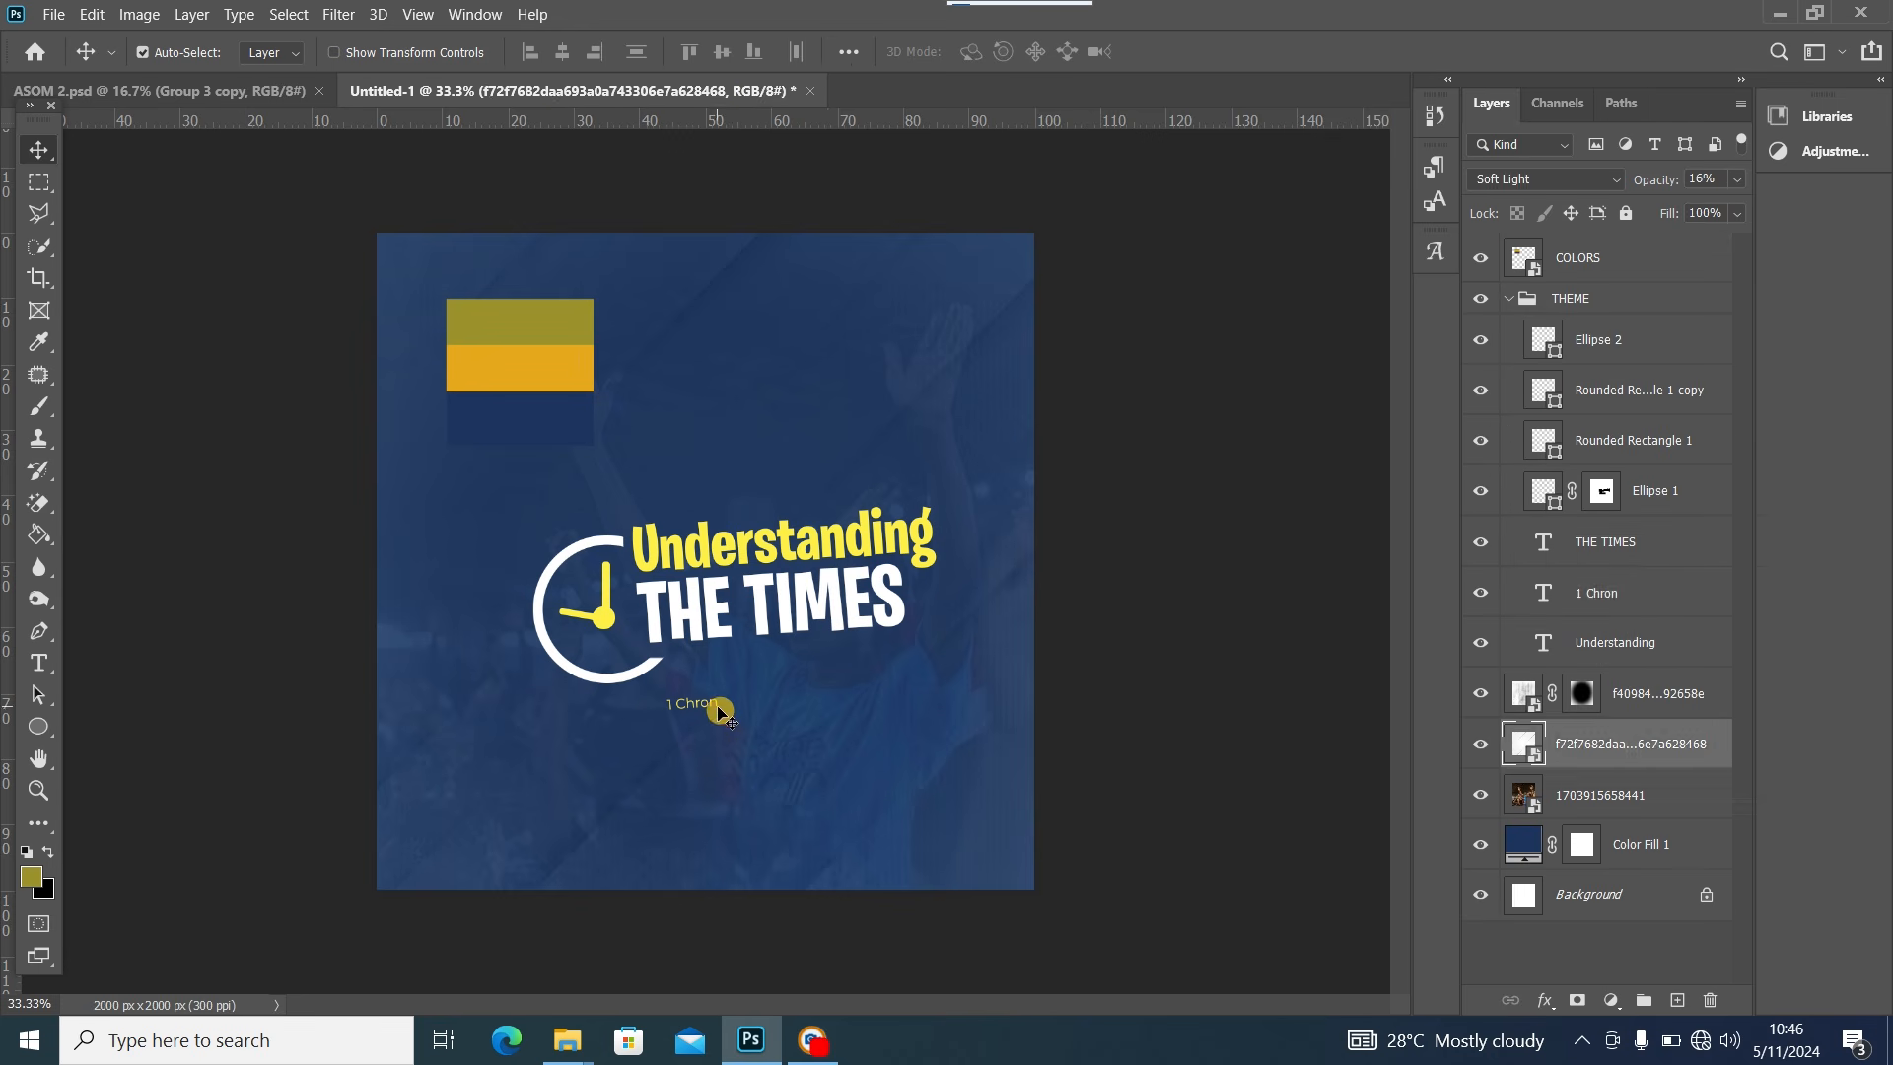
pyautogui.doubleClick(713, 704)
pyautogui.click(729, 696)
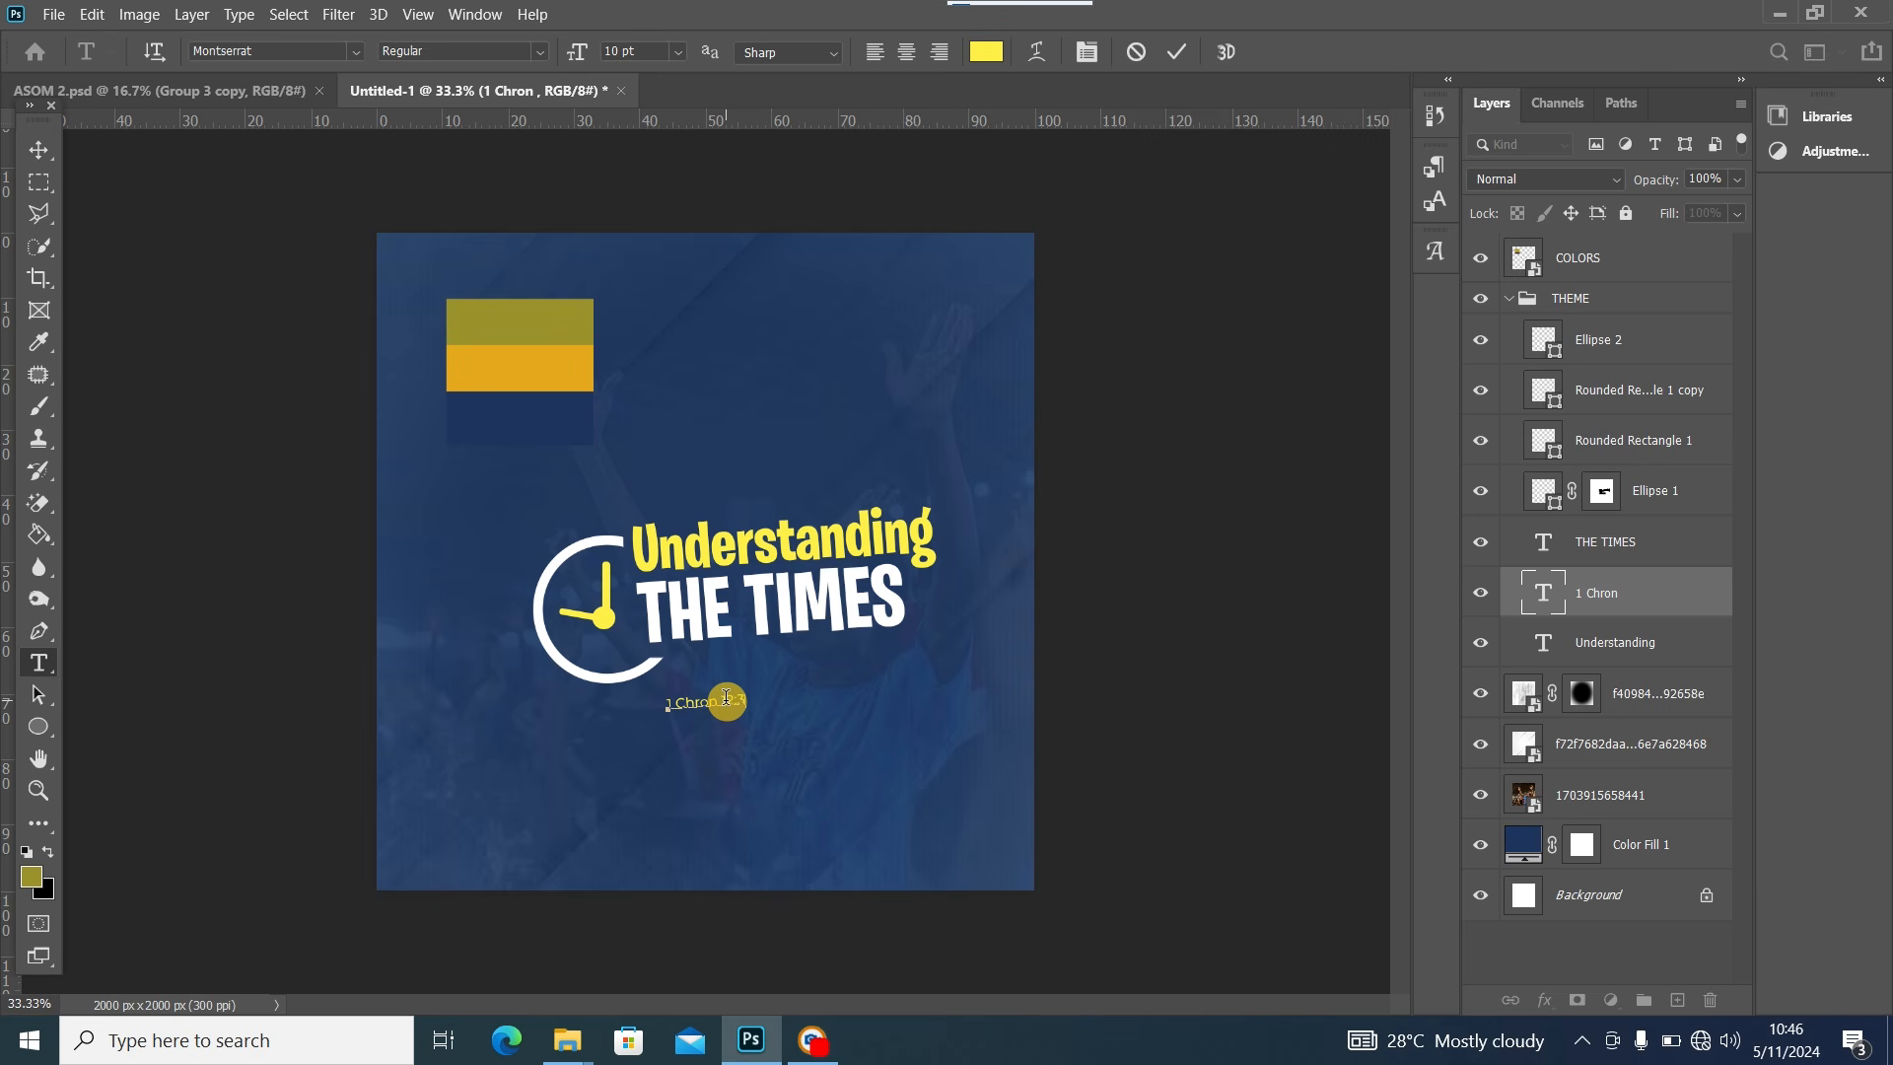
pyautogui.write('12:32')
pyautogui.click(40, 149)
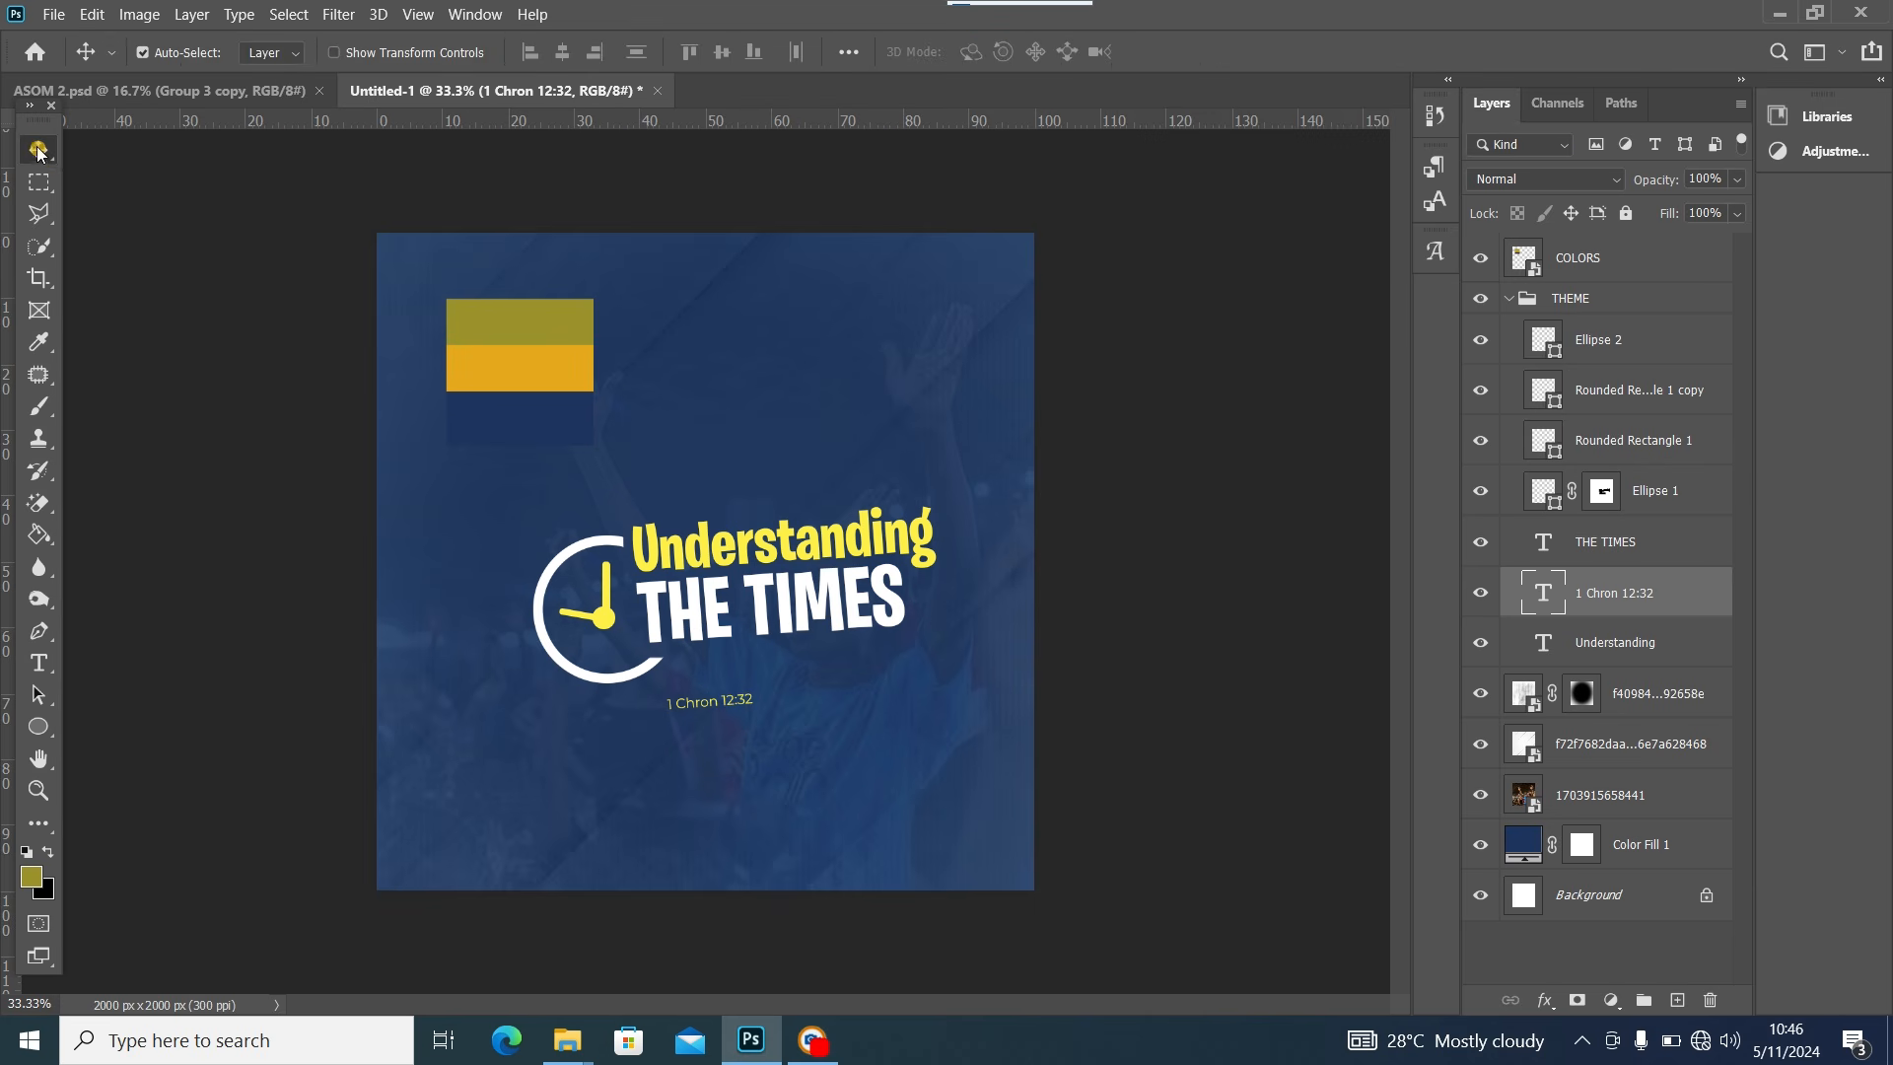
# Position the 1 Chron 12:32 text directly beneath THE TIMES beside the clock ring and set its weight to SemiBold
pyautogui.moveTo(700, 712); pyautogui.dragTo(616, 668)
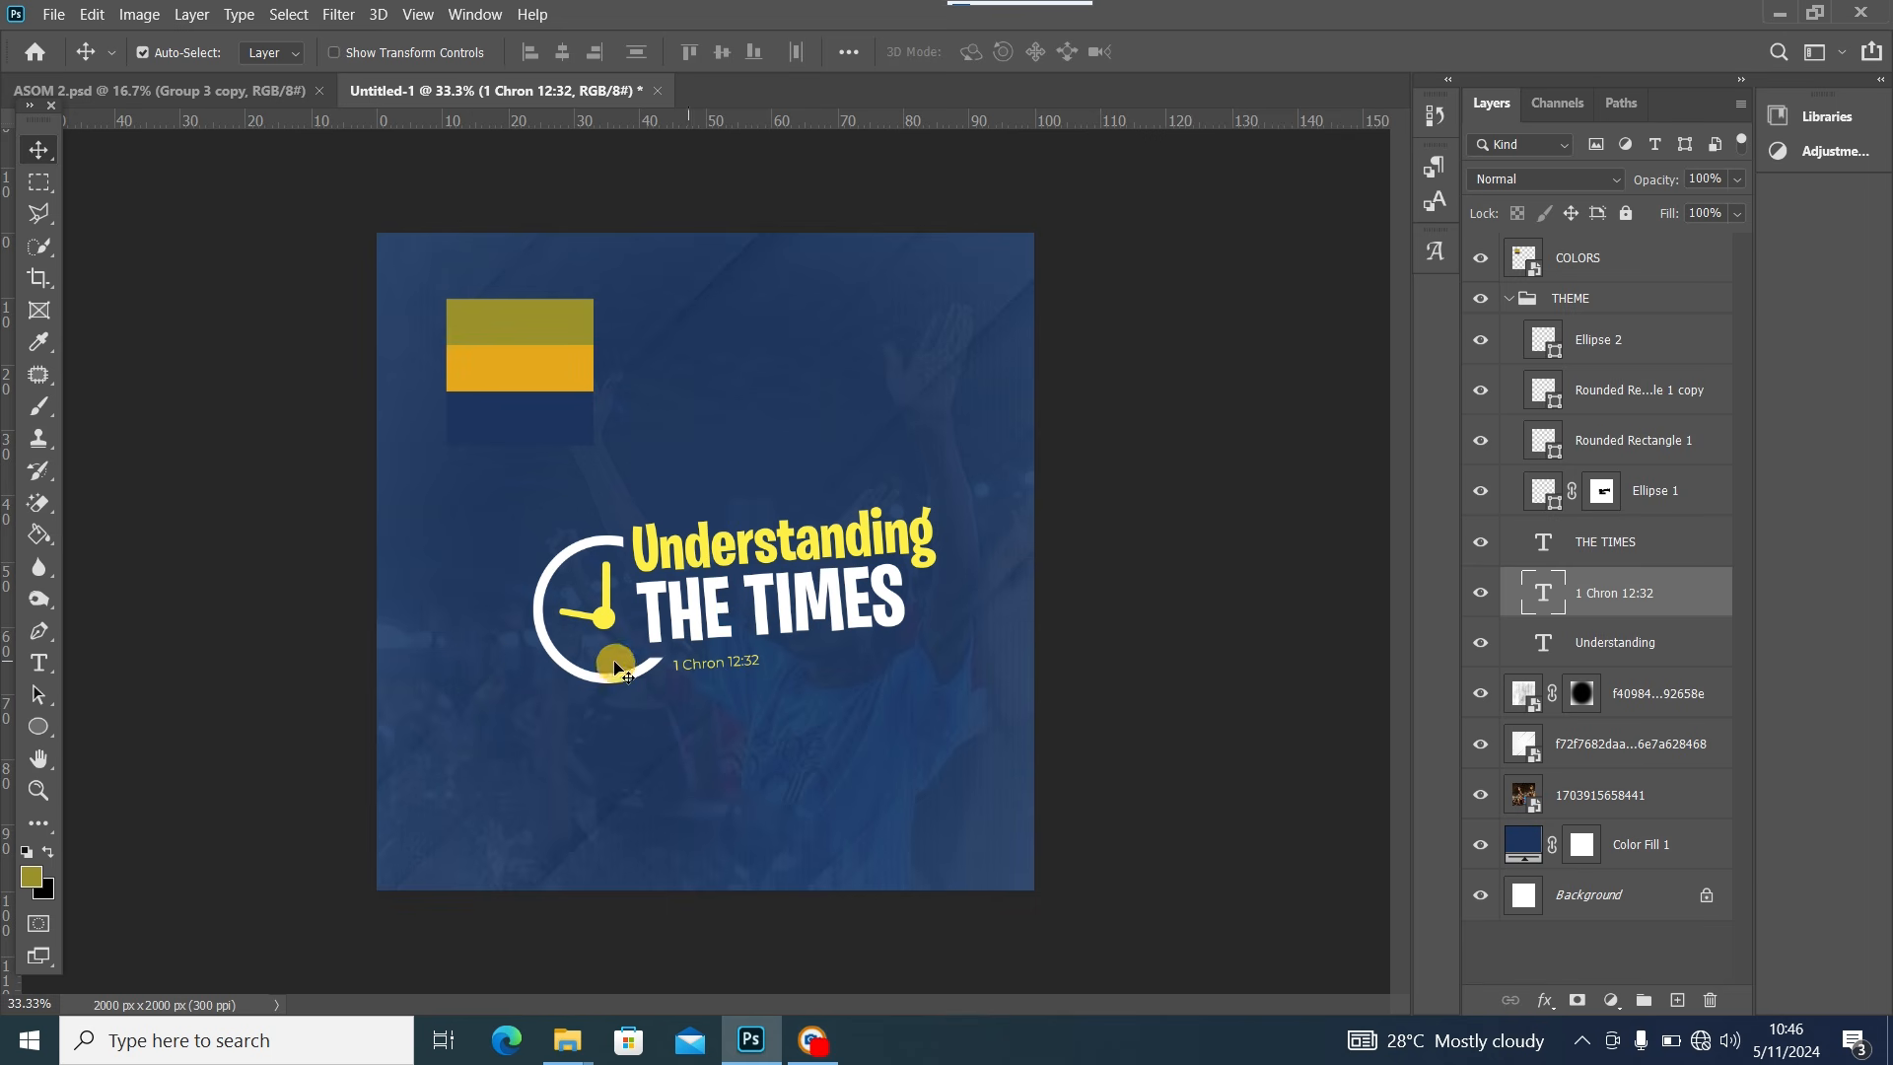
pyautogui.doubleClick(723, 669)
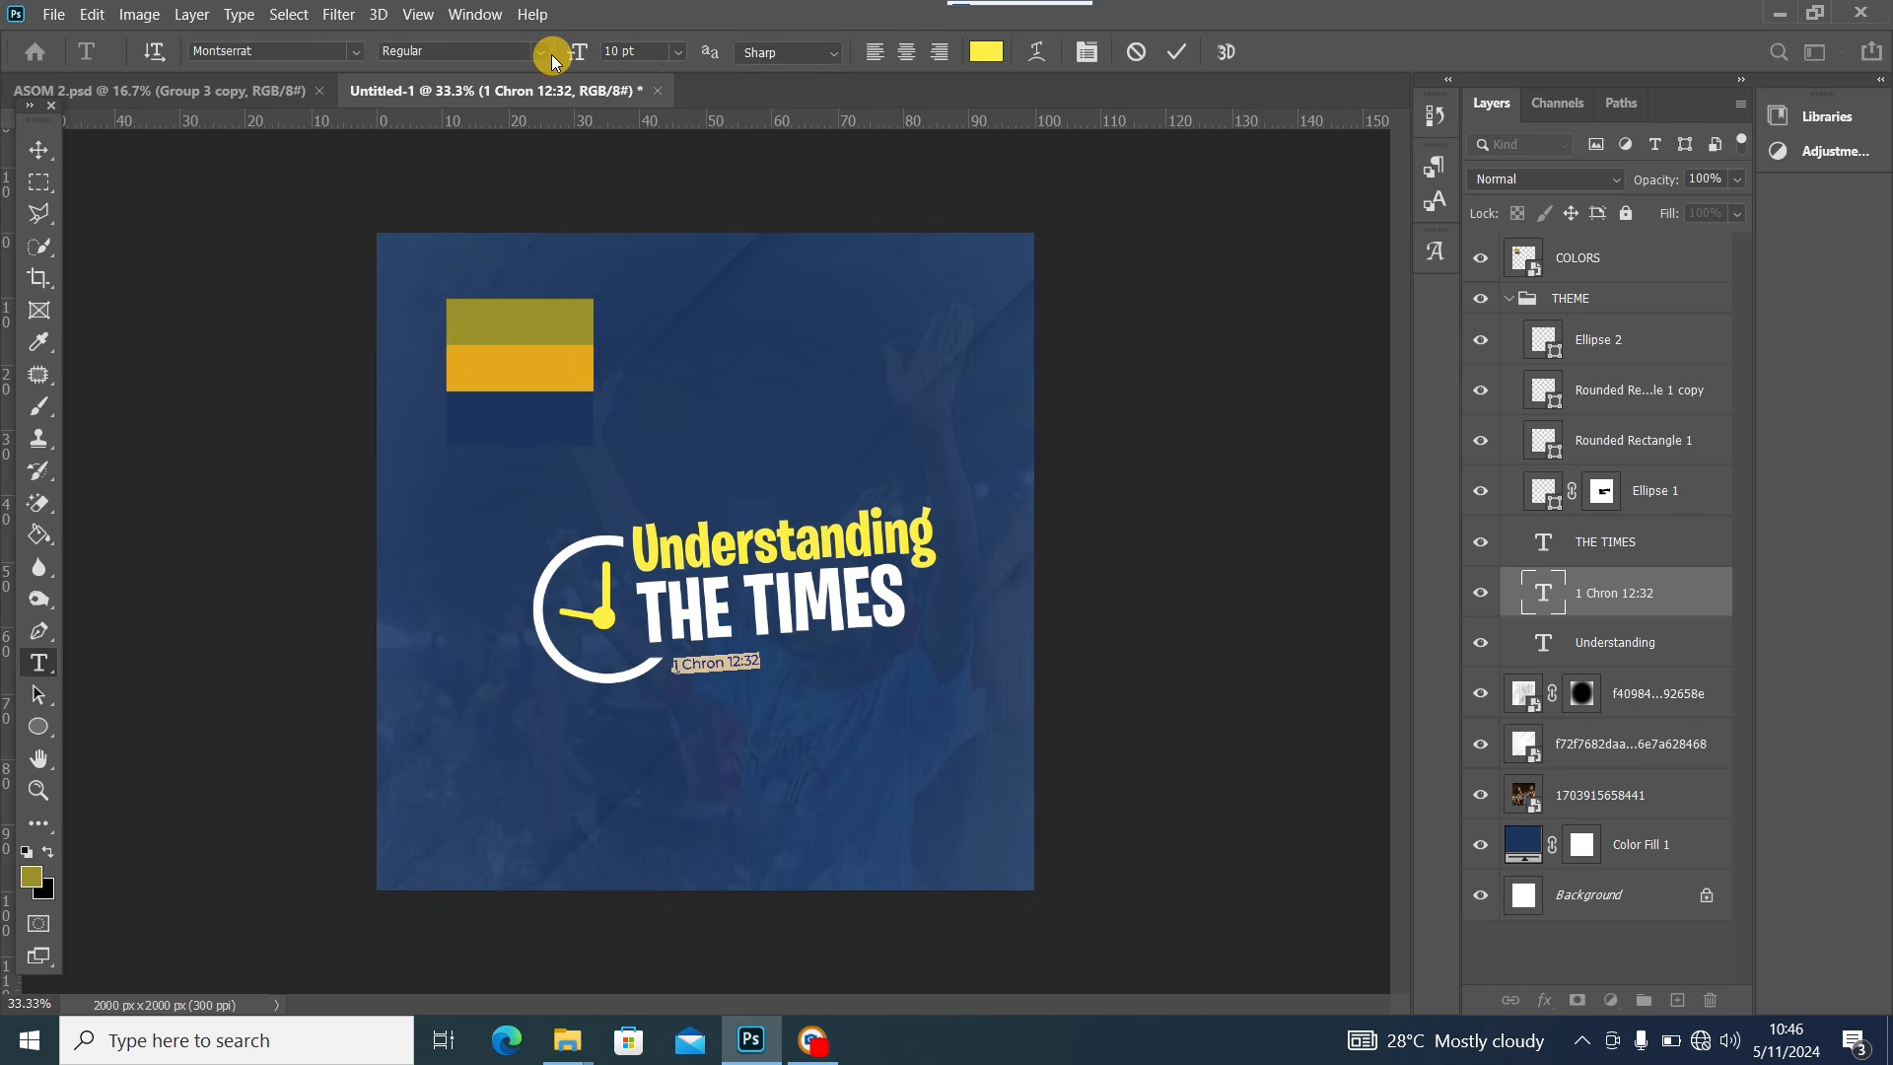
pyautogui.click(550, 54)
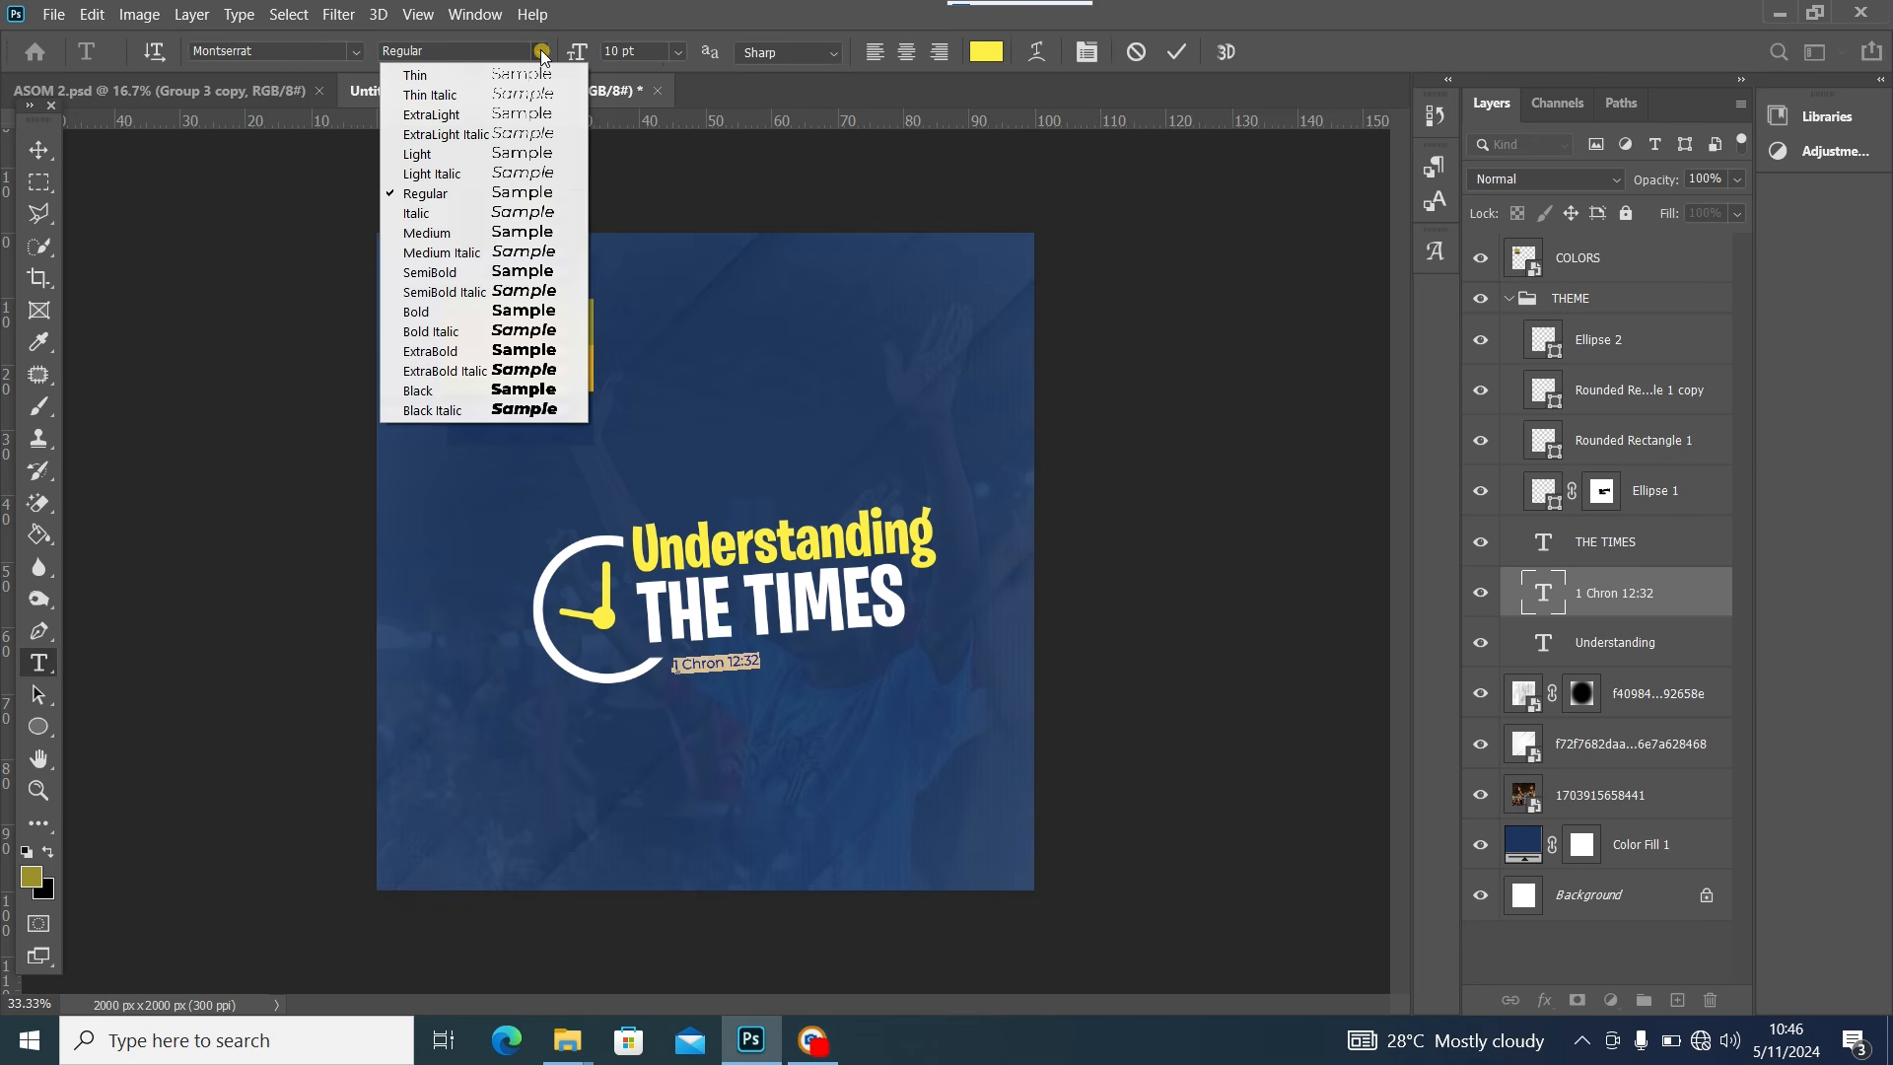
pyautogui.click(465, 269)
pyautogui.click(39, 150)
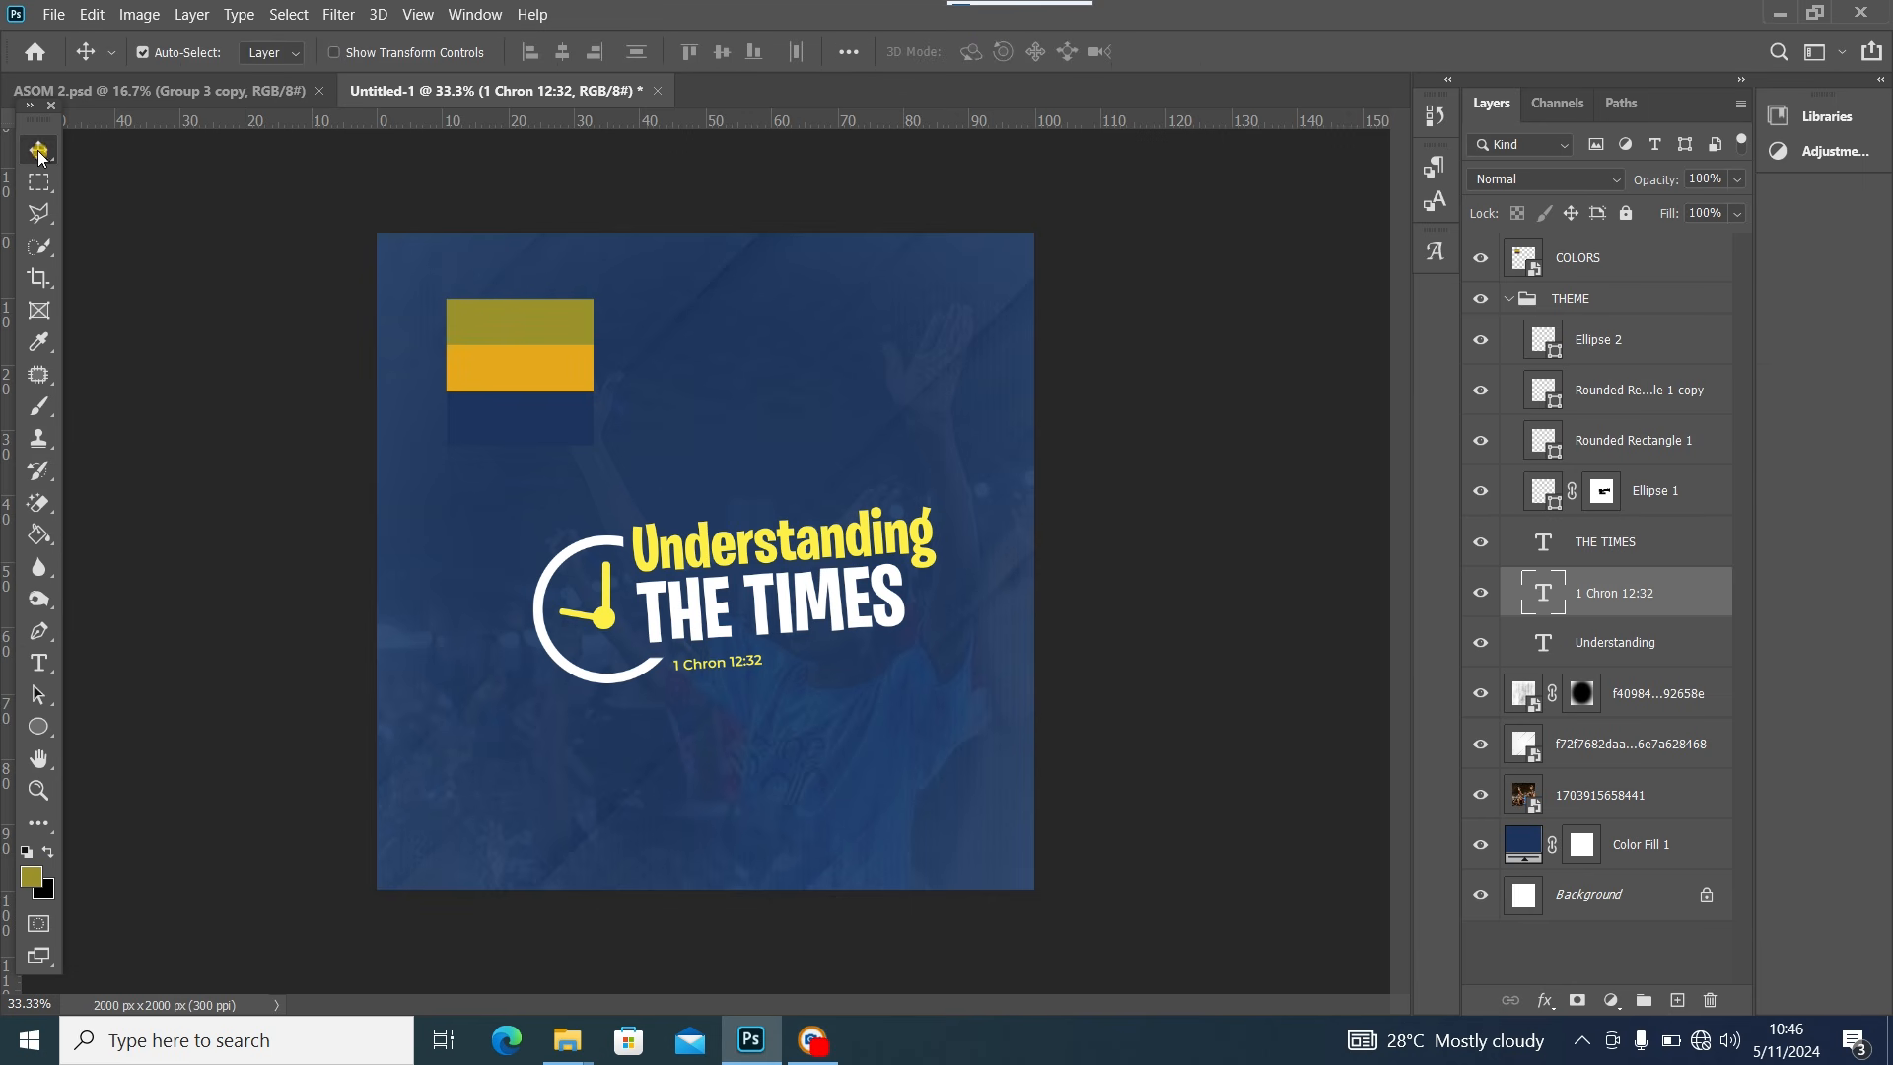
pyautogui.click(702, 676)
pyautogui.moveTo(706, 664); pyautogui.dragTo(704, 665)
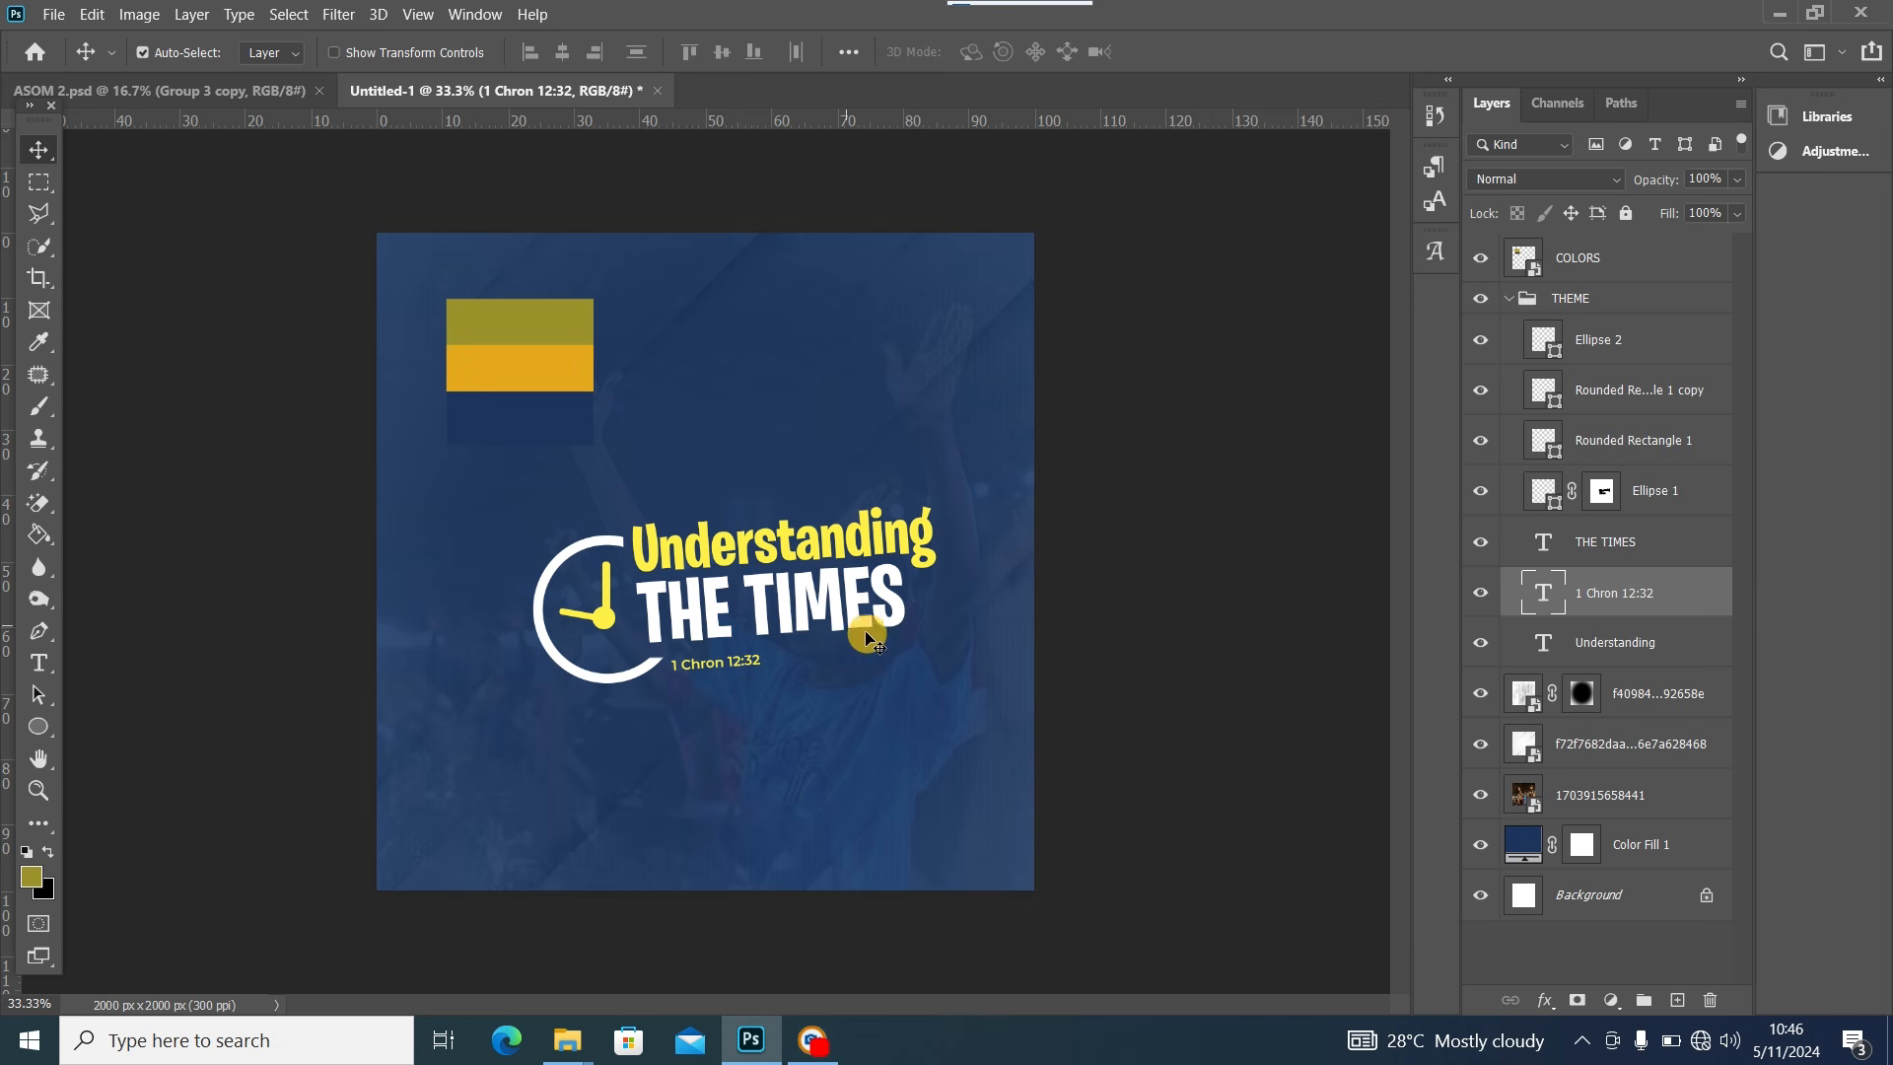
# Draw a thin yellow rectangle about 1025 × 23 px and move it so it starts just right of the 1 Chron 12:32 text
pyautogui.click(37, 728)
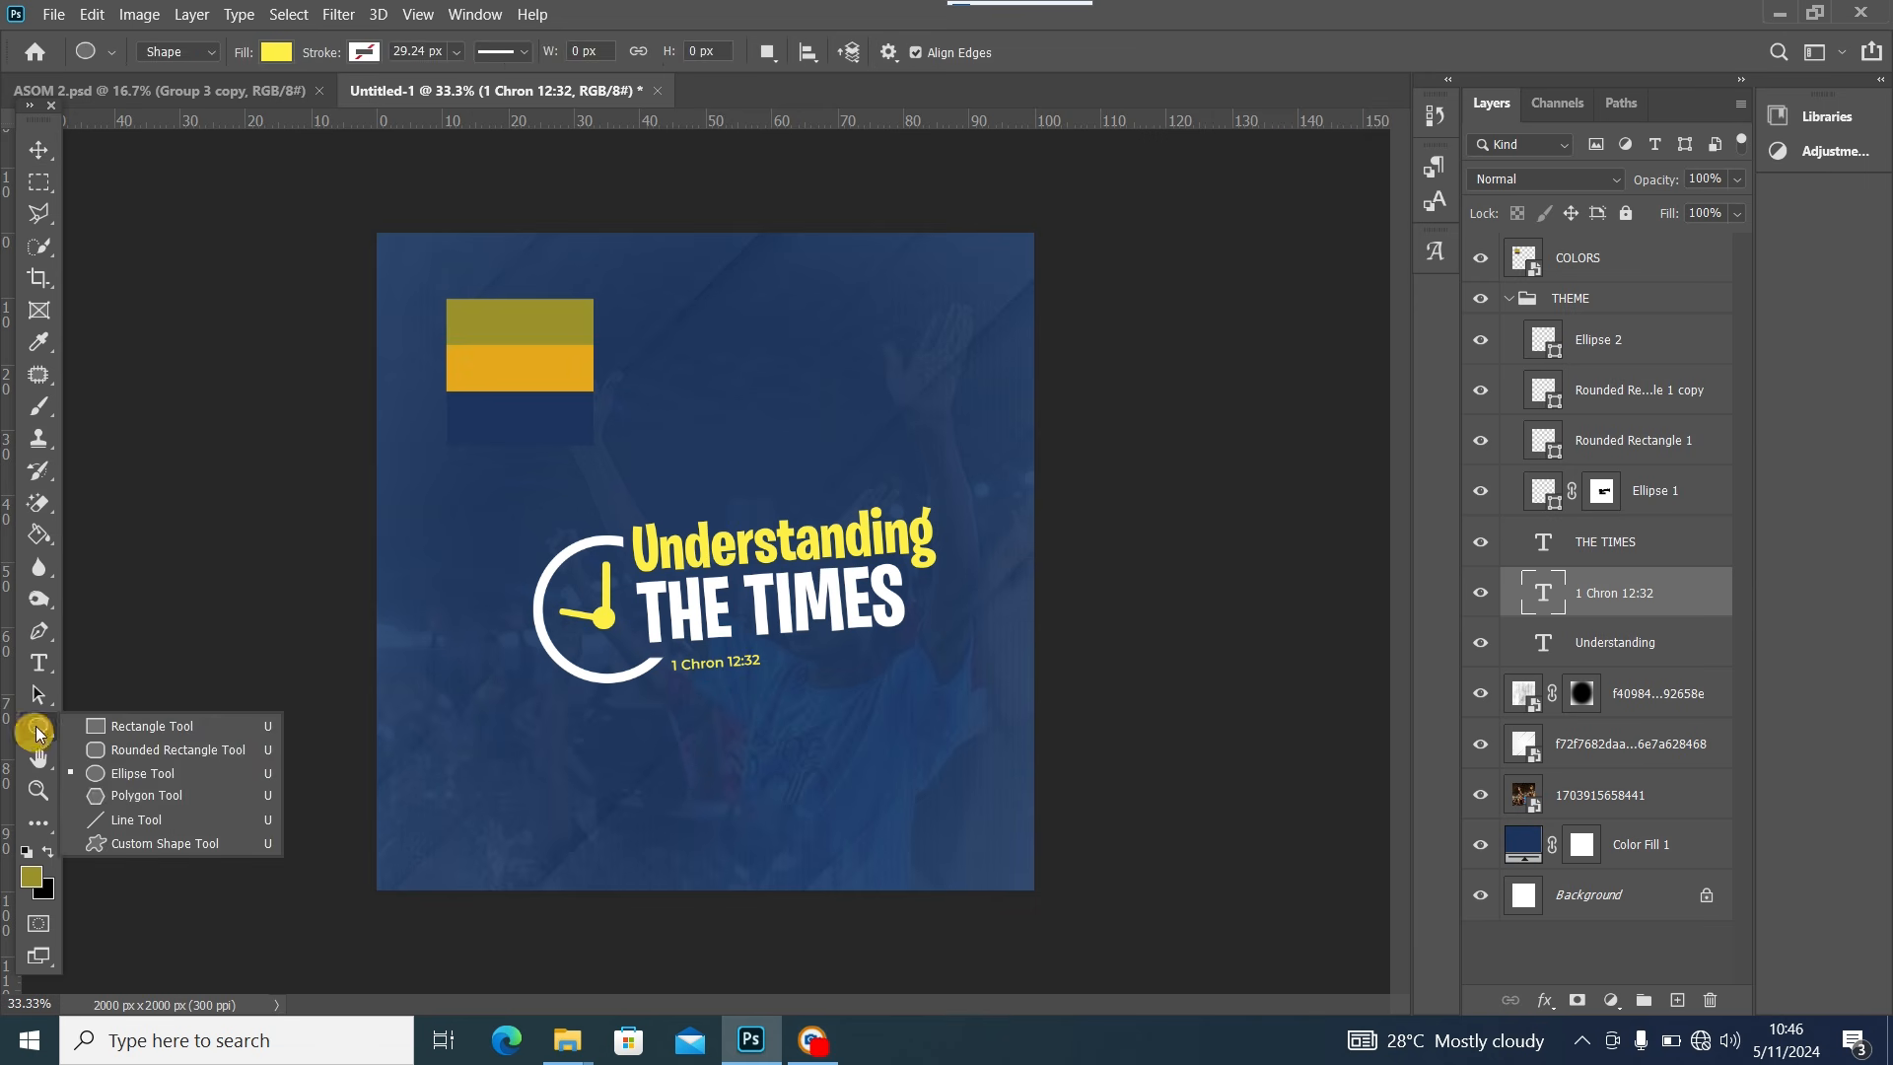
pyautogui.click(111, 727)
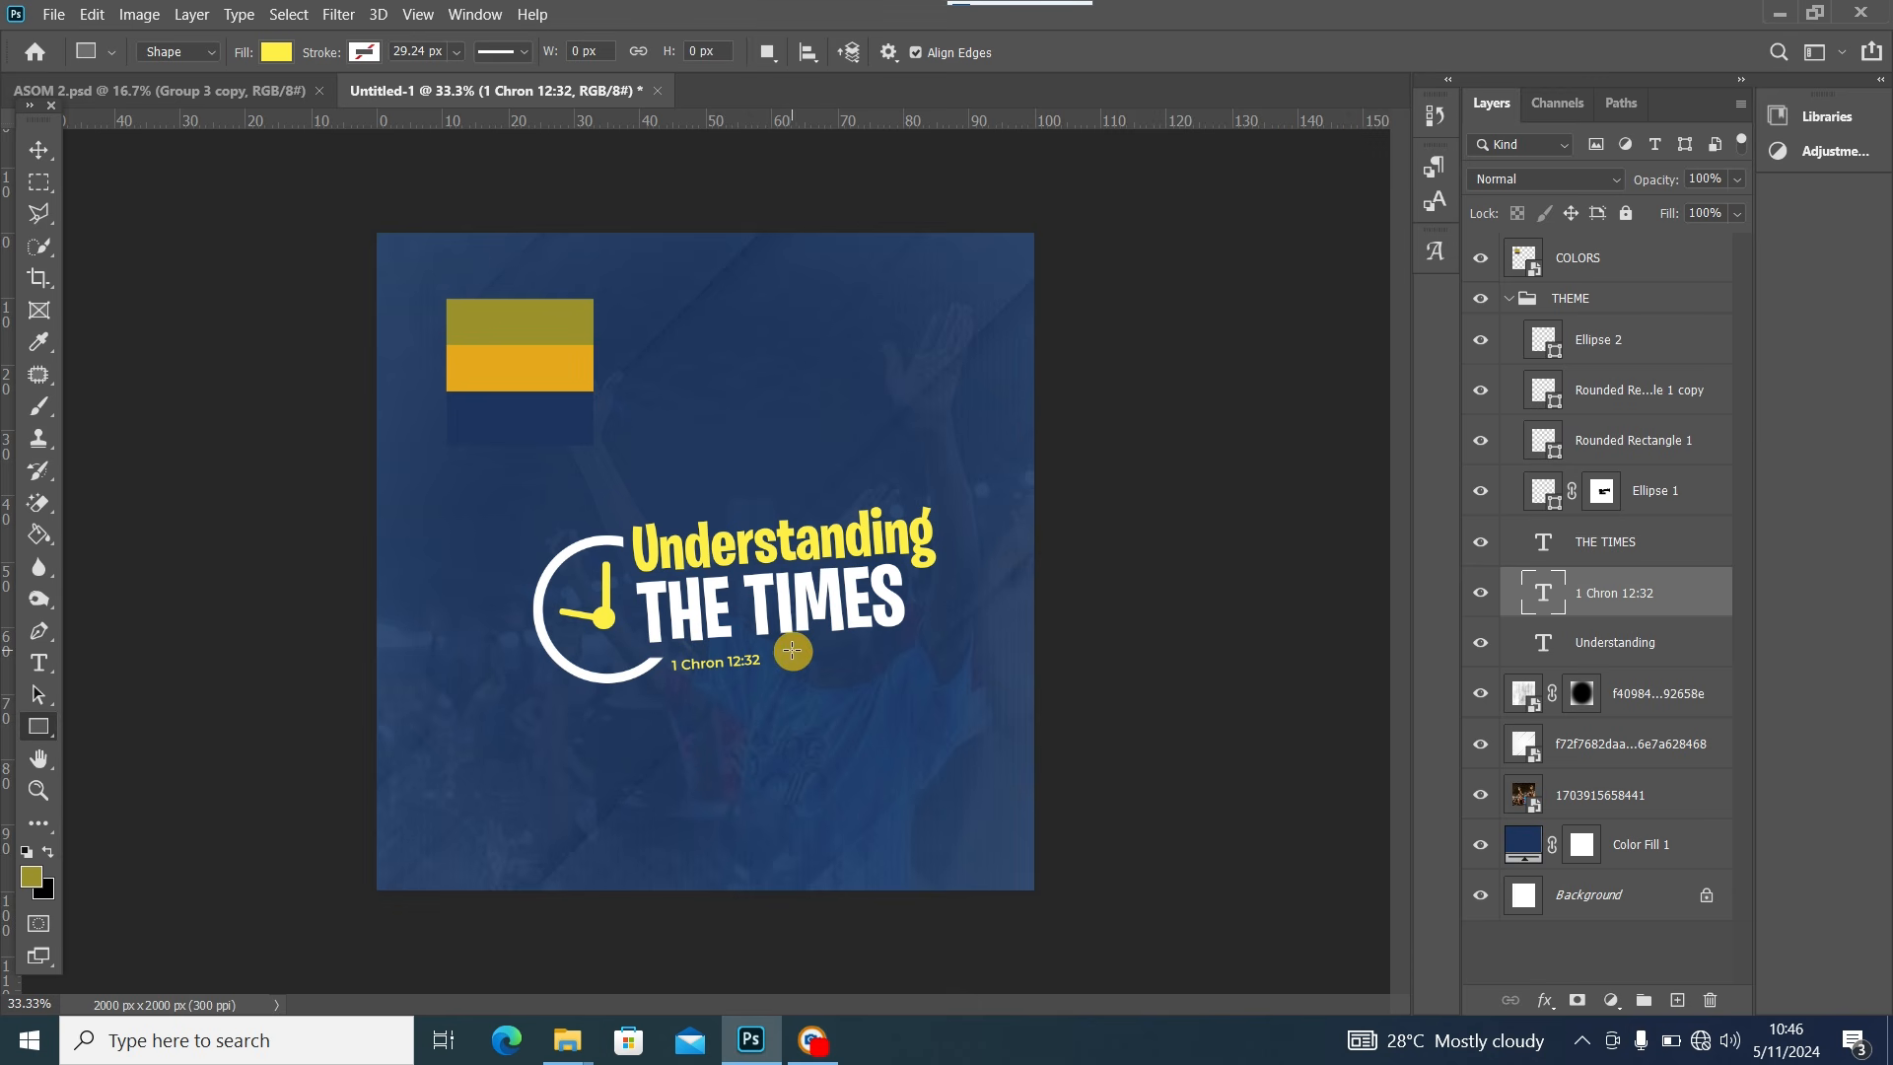
pyautogui.moveTo(571, 730); pyautogui.dragTo(909, 738)
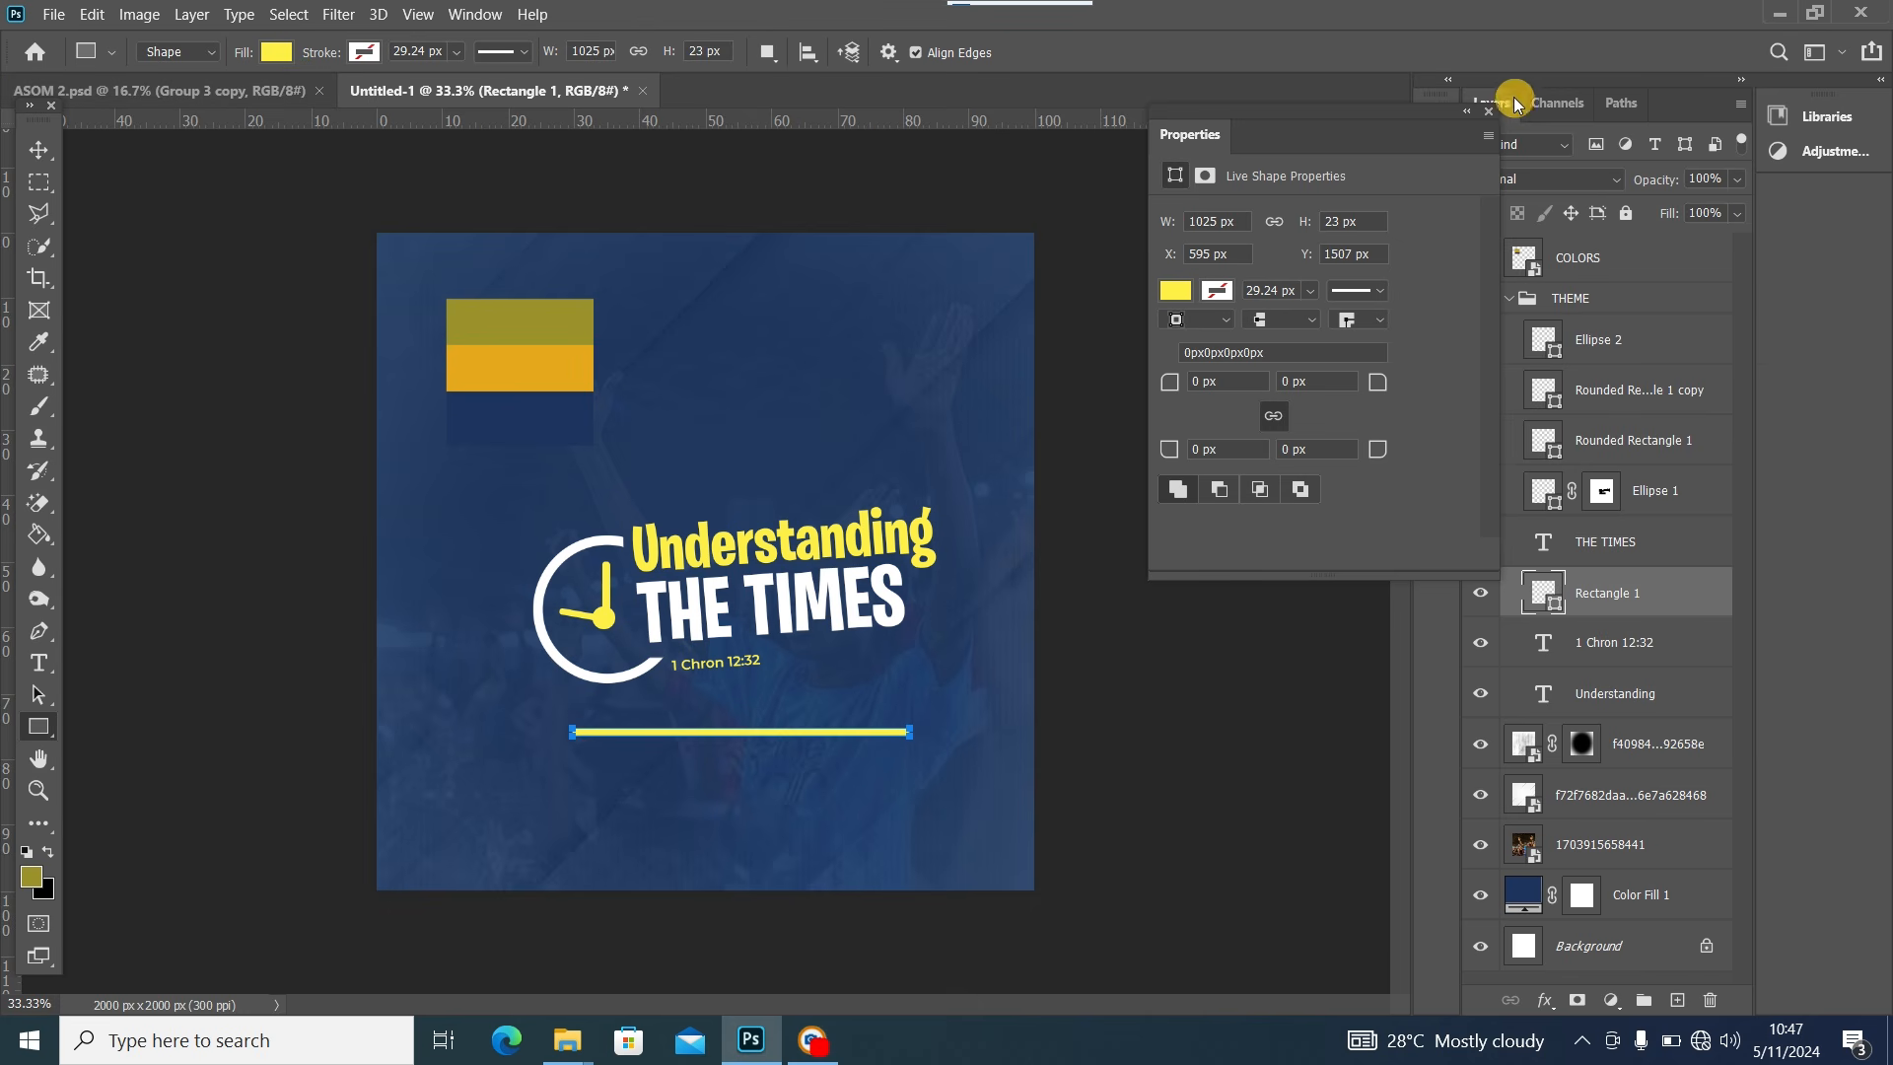
pyautogui.click(1490, 120)
pyautogui.click(39, 149)
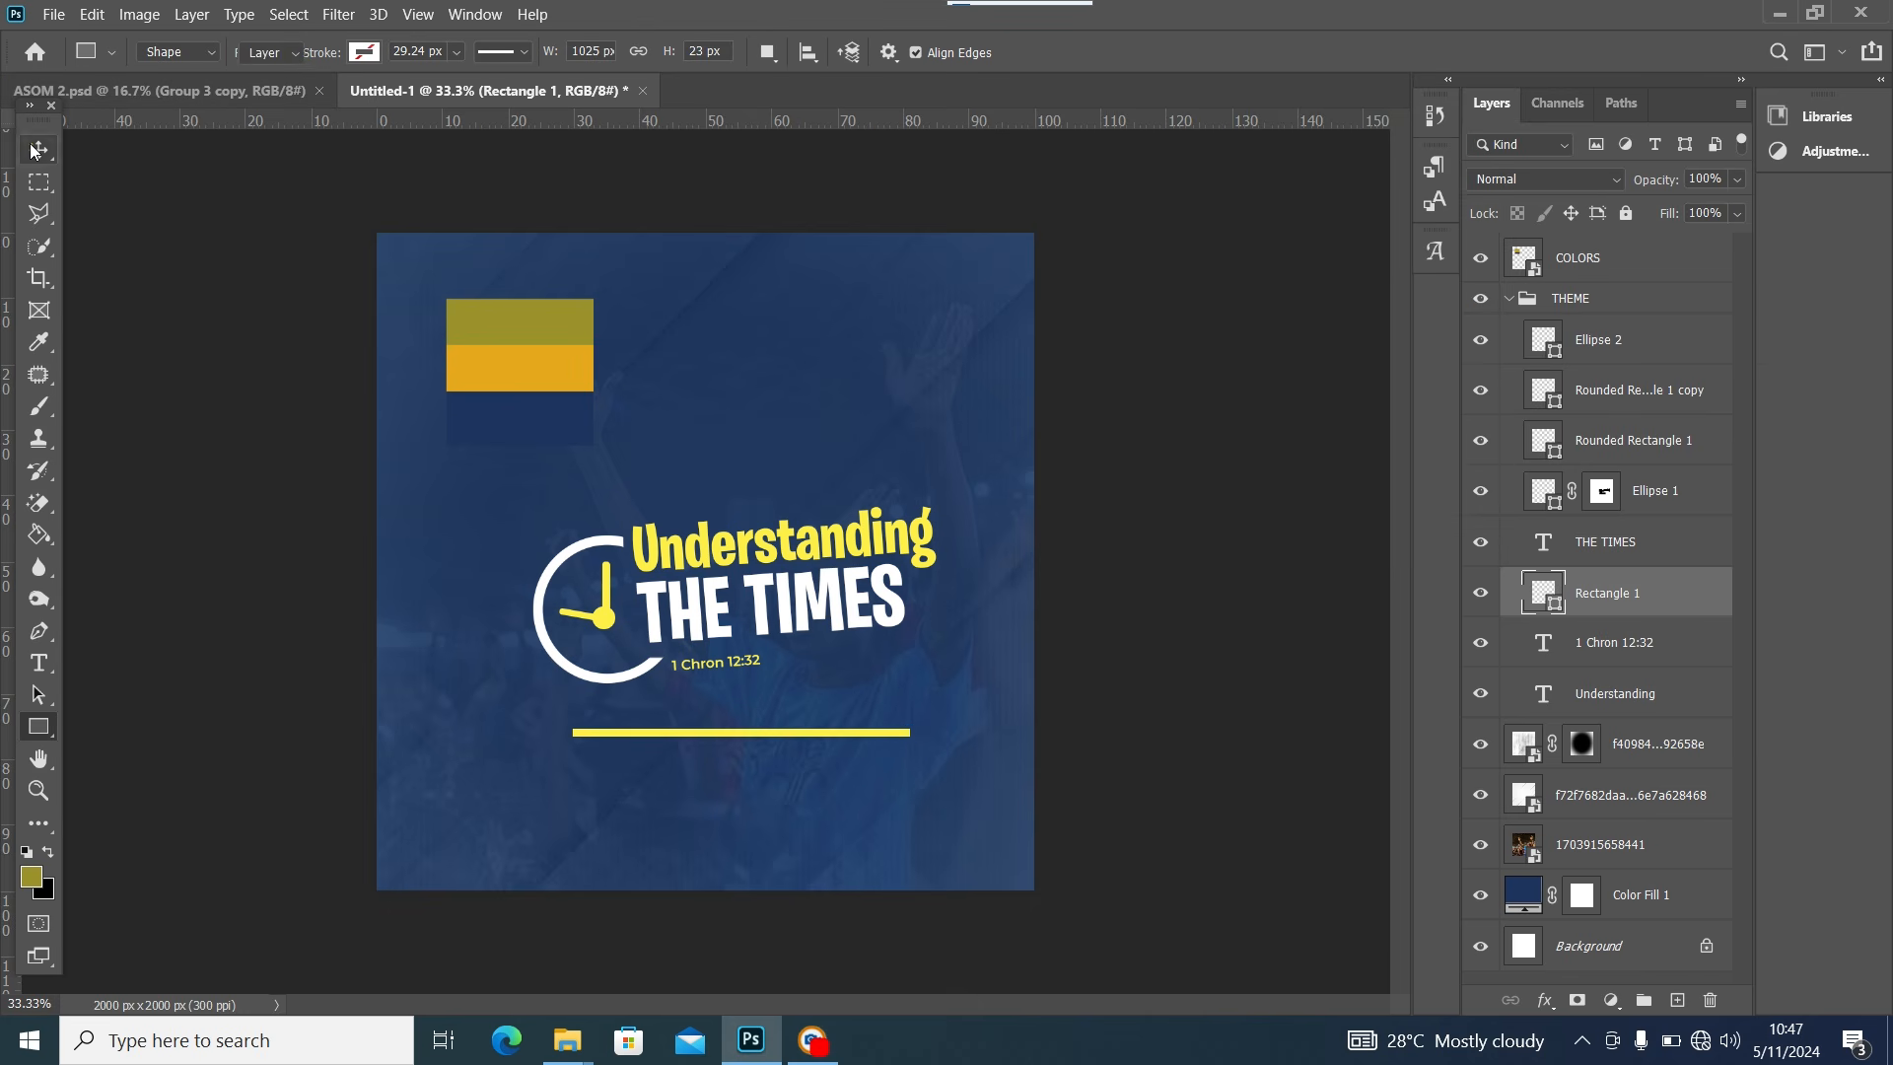
pyautogui.moveTo(814, 740); pyautogui.dragTo(1019, 661)
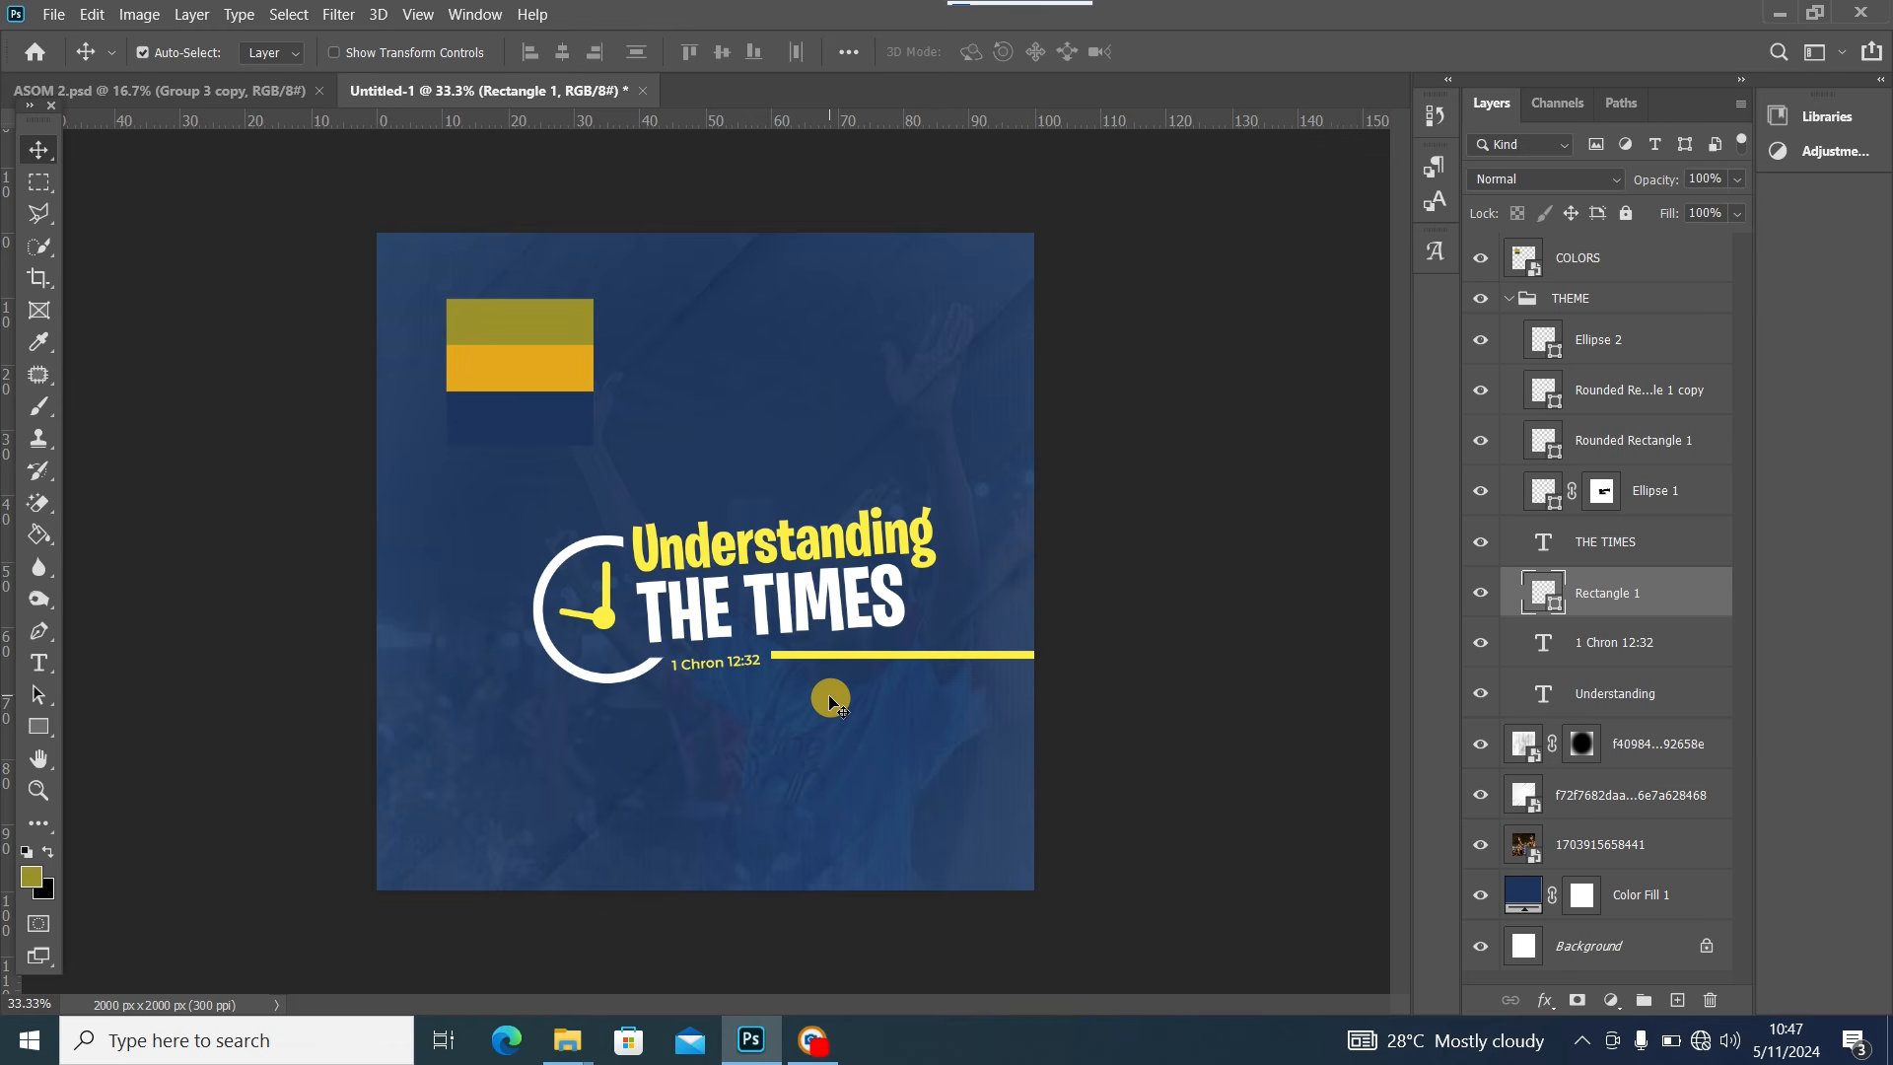
# Rotate the yellow bar about -4.78° to follow the title's slant and nudge it up about 36 px
pyautogui.hotkey('ctrl', 't')
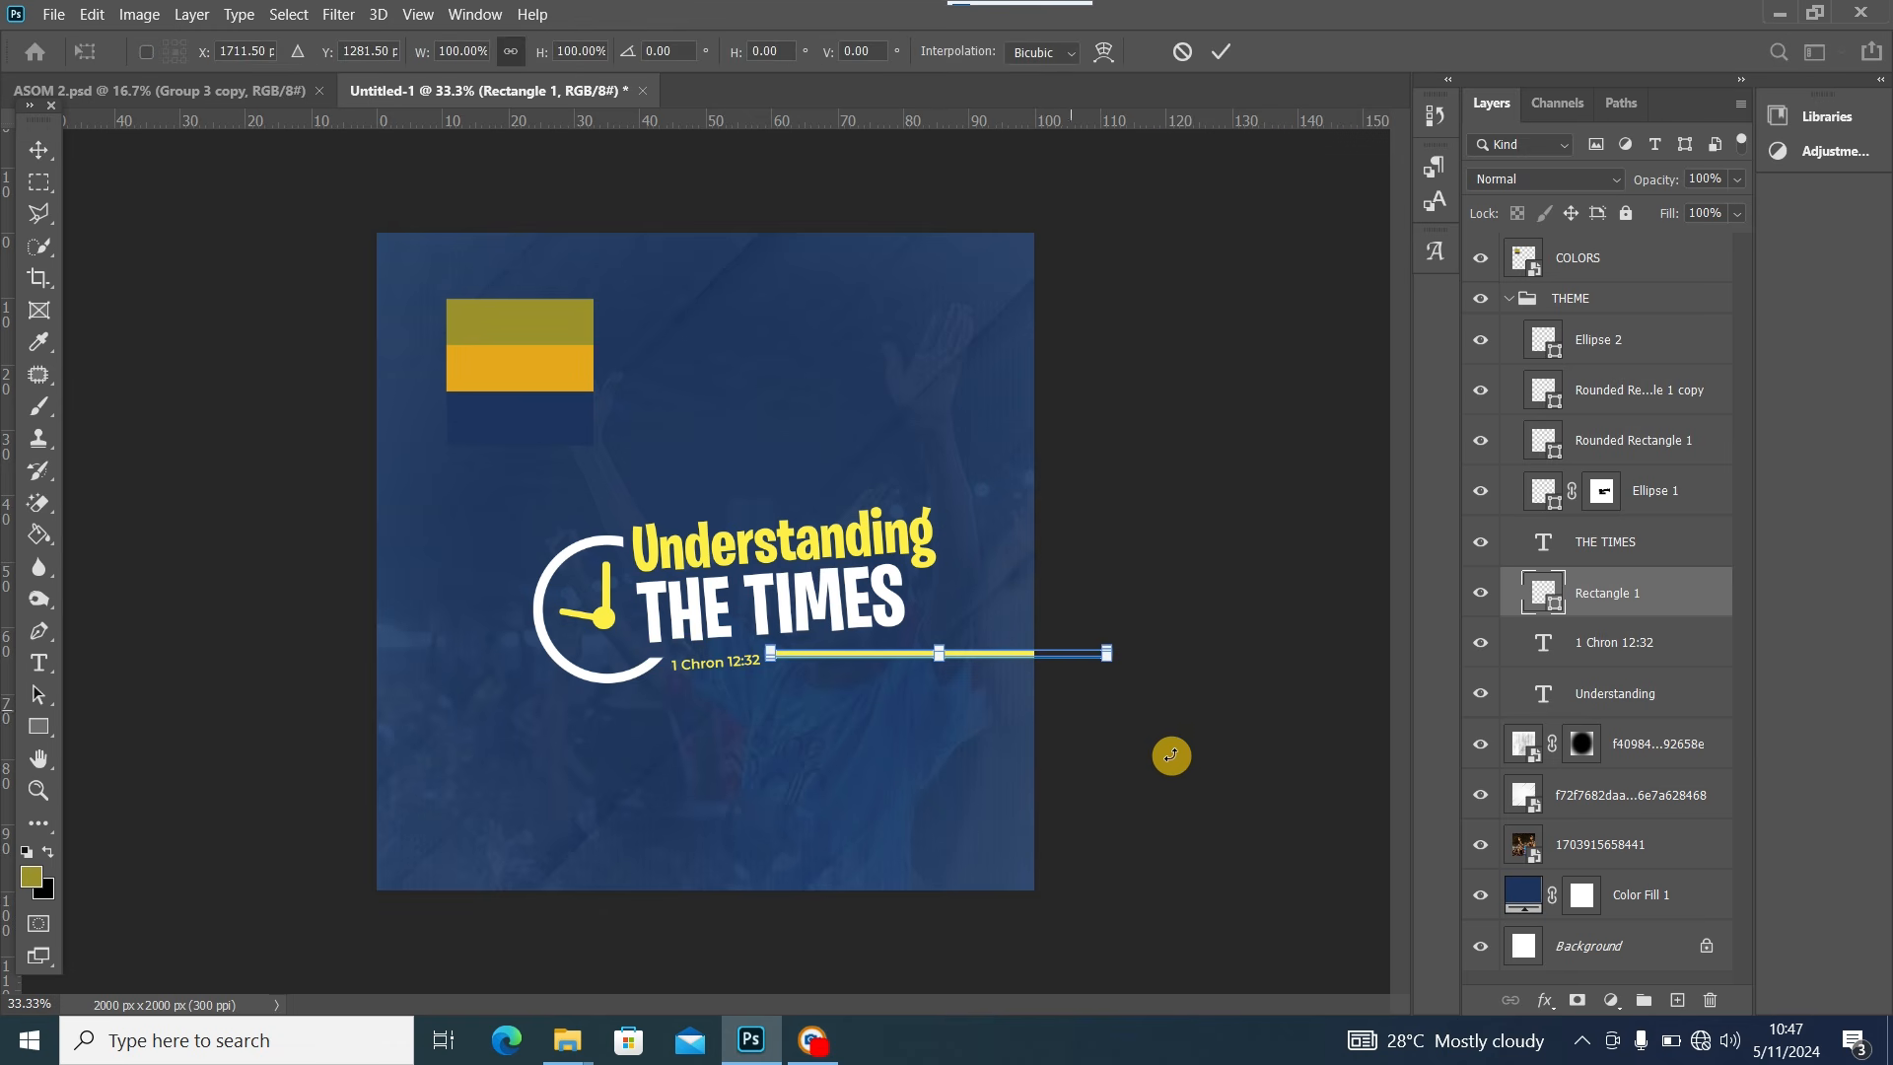
pyautogui.moveTo(1174, 682); pyautogui.dragTo(1149, 660)
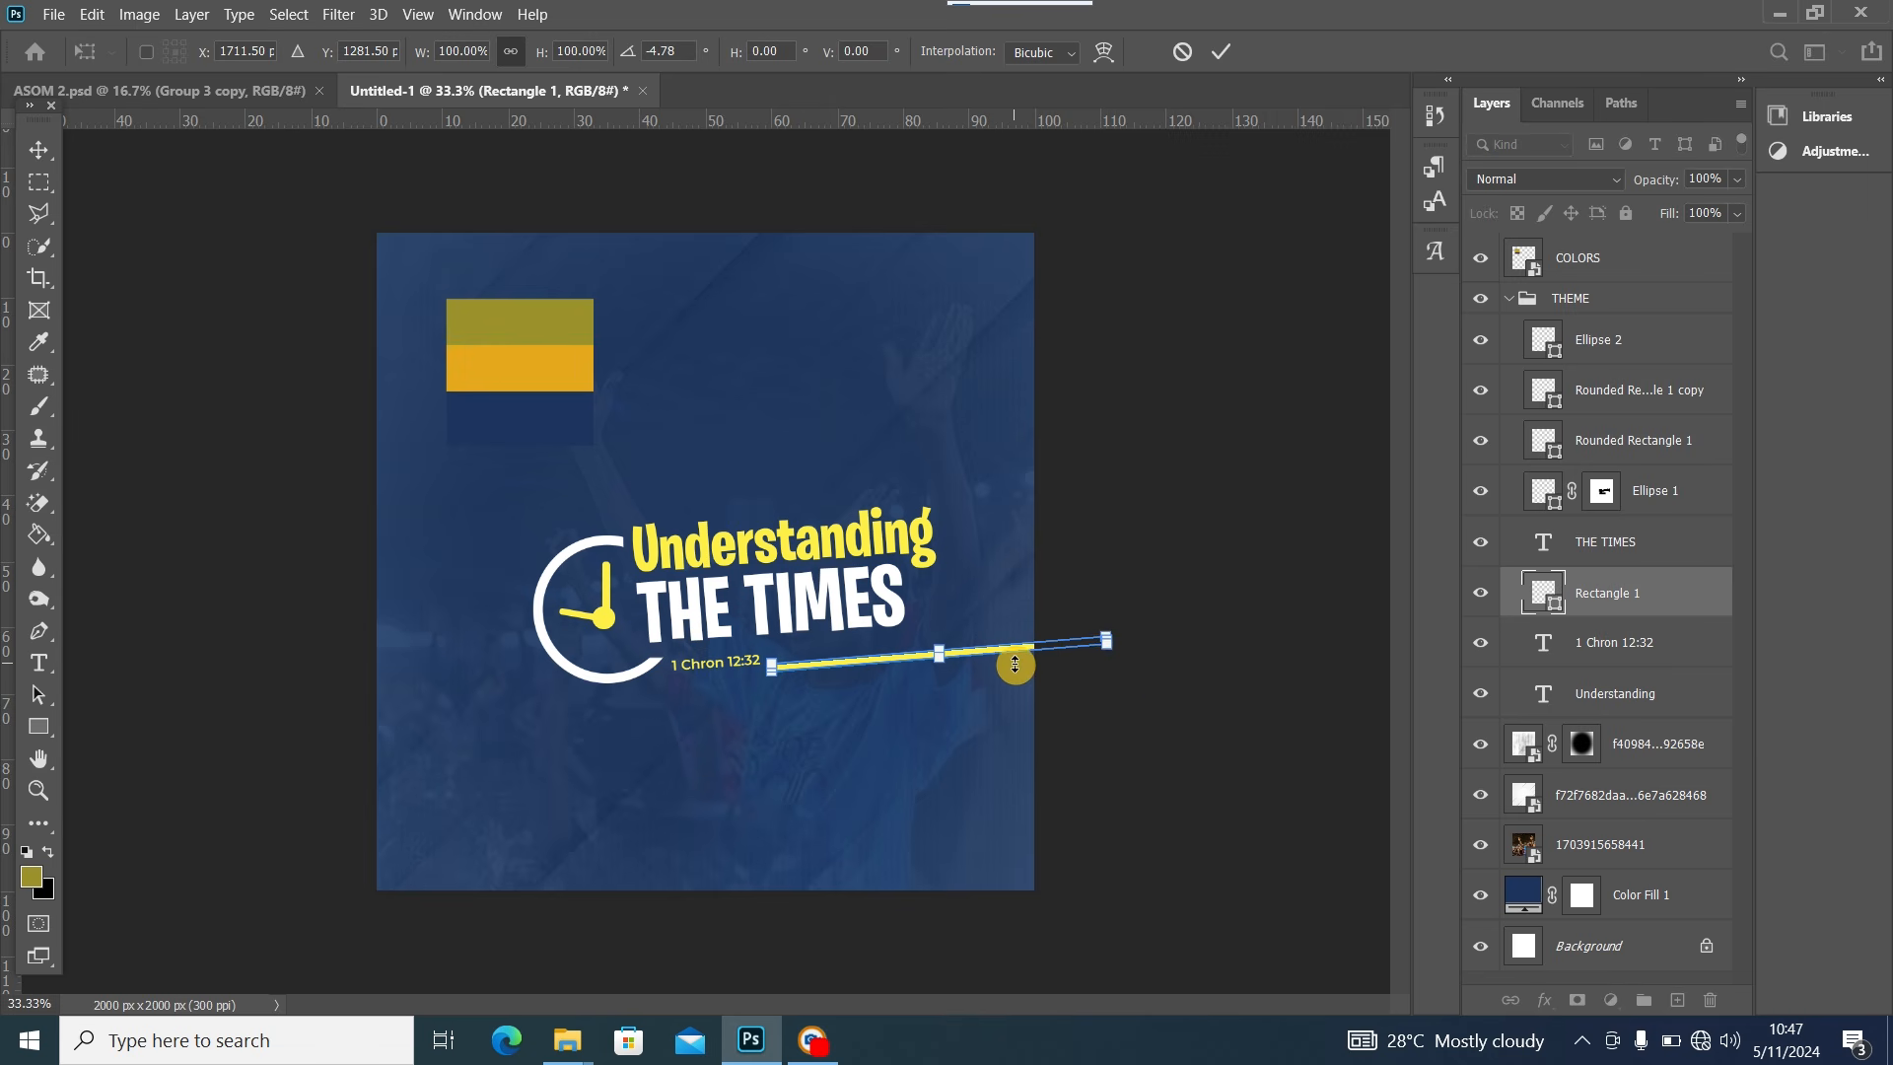
pyautogui.press('Up')
pyautogui.press('Up')
pyautogui.press('Up')
pyautogui.press('Up')
pyautogui.press('Up')
pyautogui.press('Up')
pyautogui.press('Up')
pyautogui.press('Up')
pyautogui.press('Up')
pyautogui.press('Up')
pyautogui.press('Up')
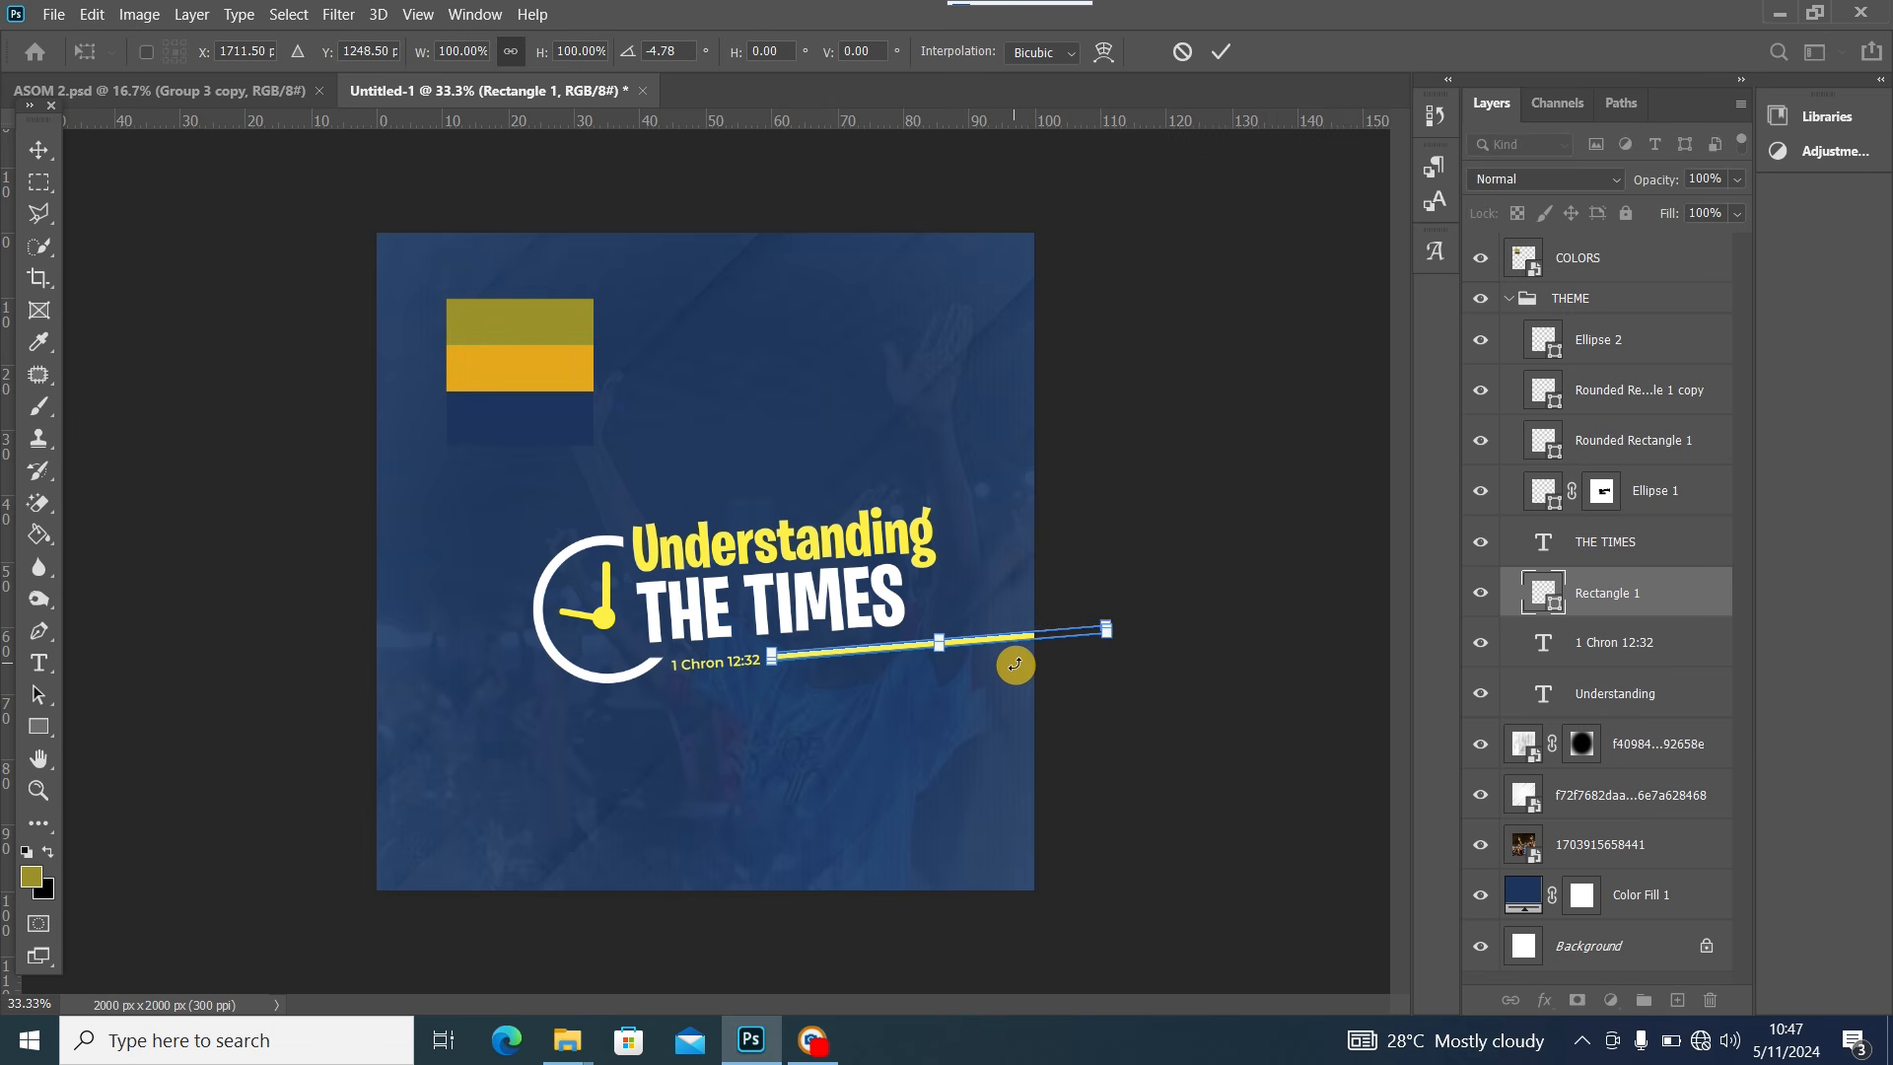
pyautogui.press('Up')
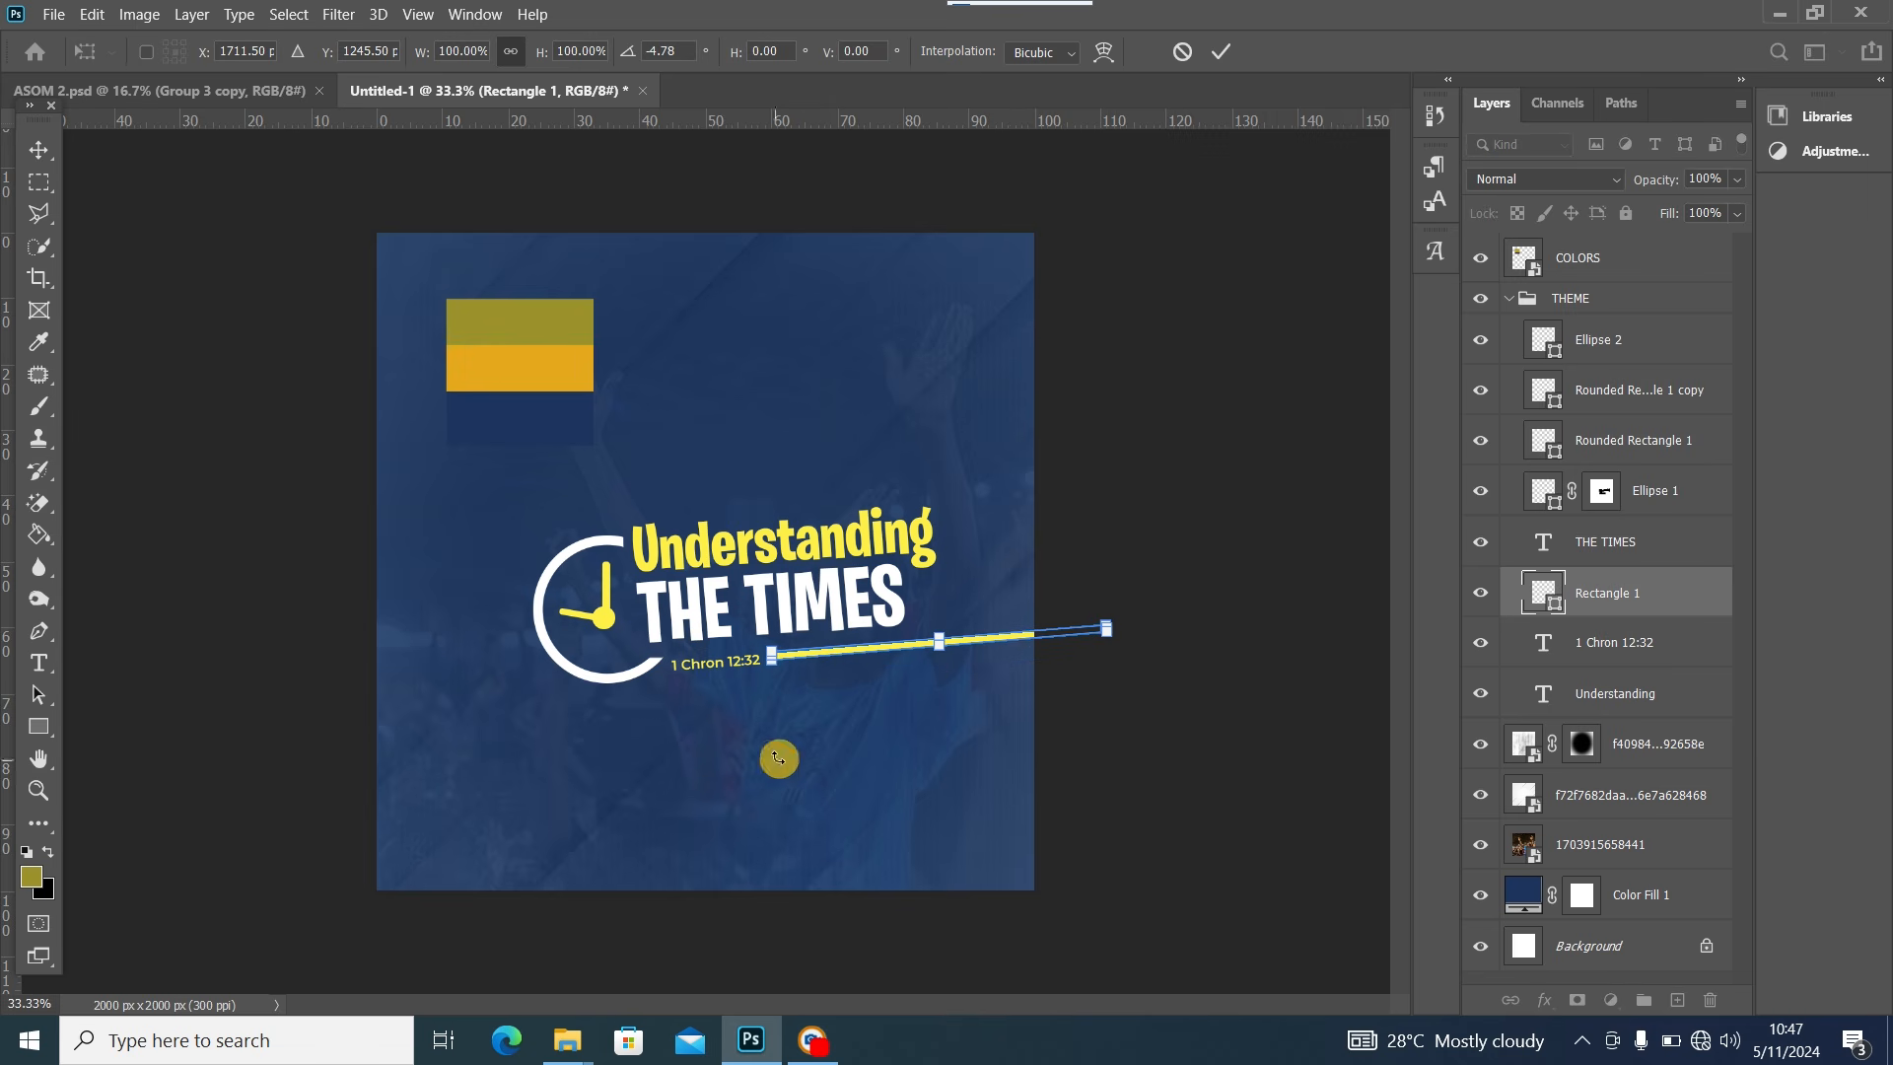
pyautogui.click(39, 148)
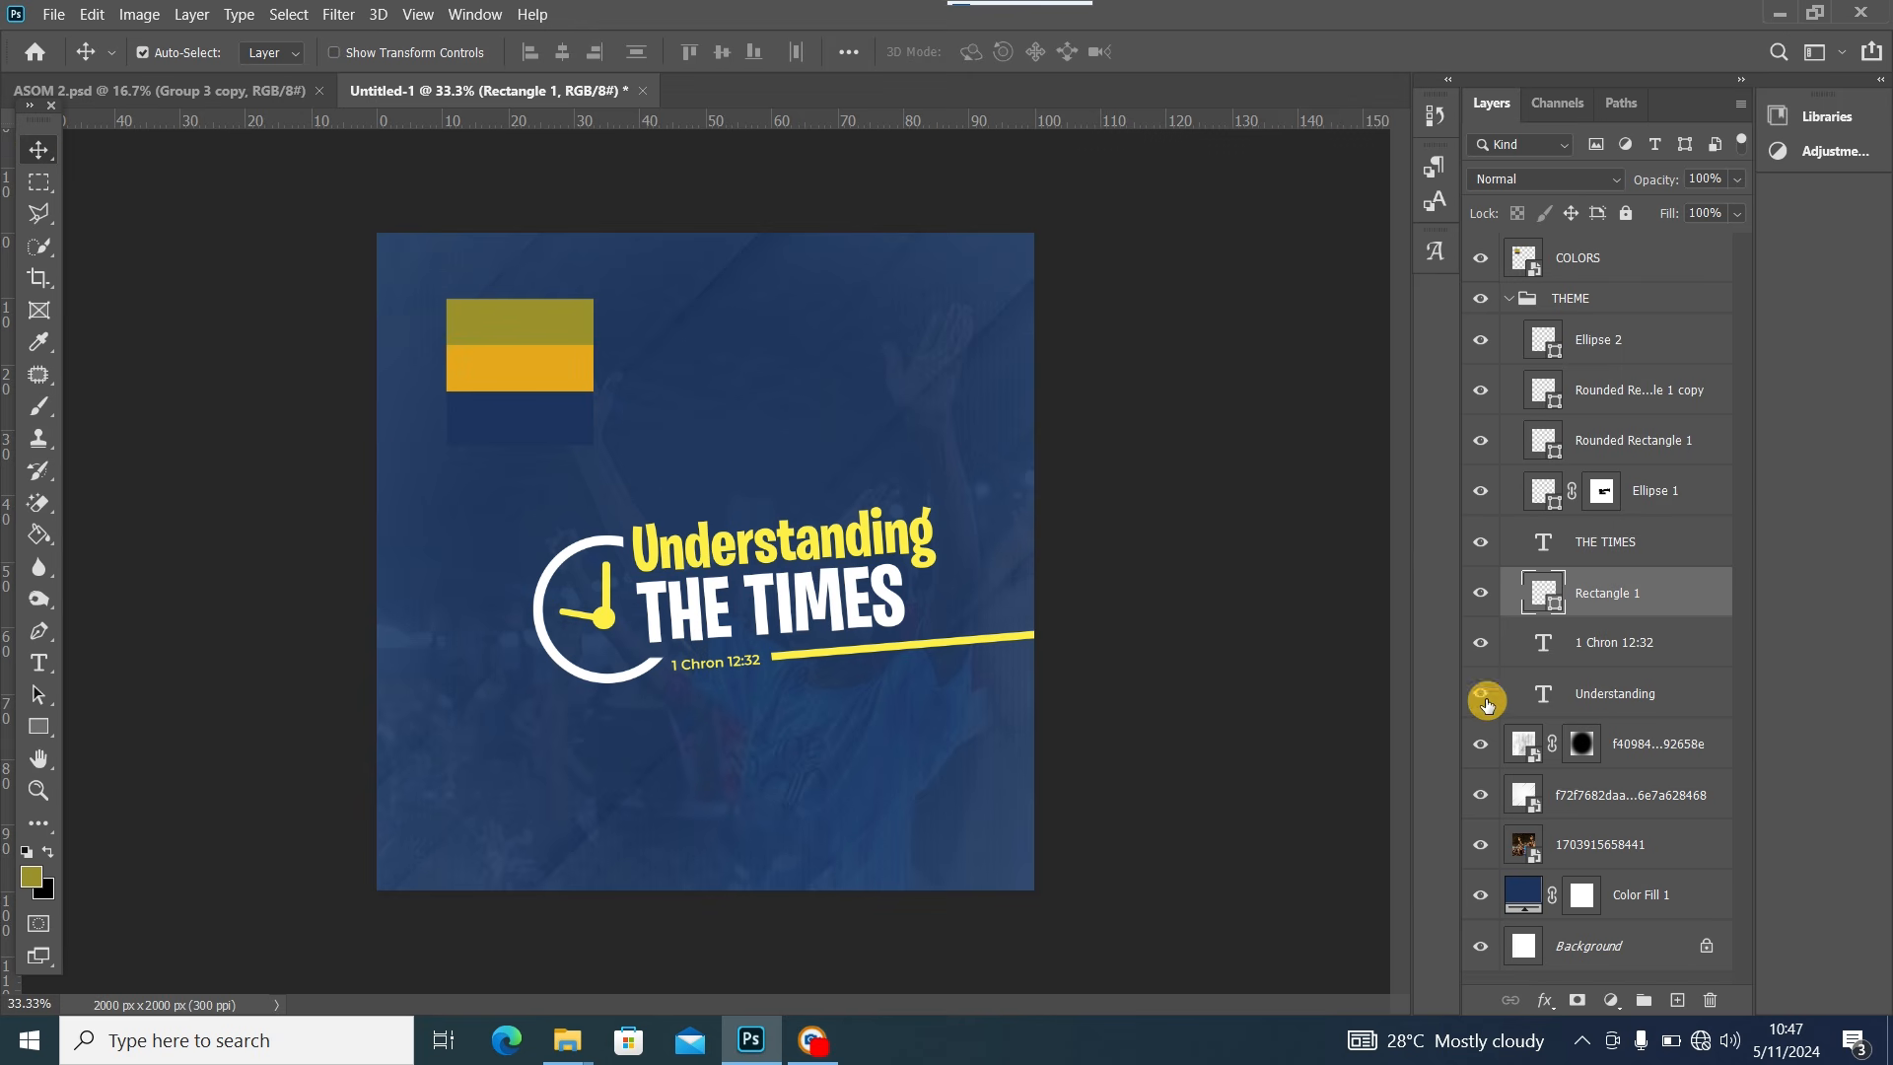
# Add a layer mask to the yellow bar and ready a black brush at 250 px for painting on it
pyautogui.click(1576, 1001)
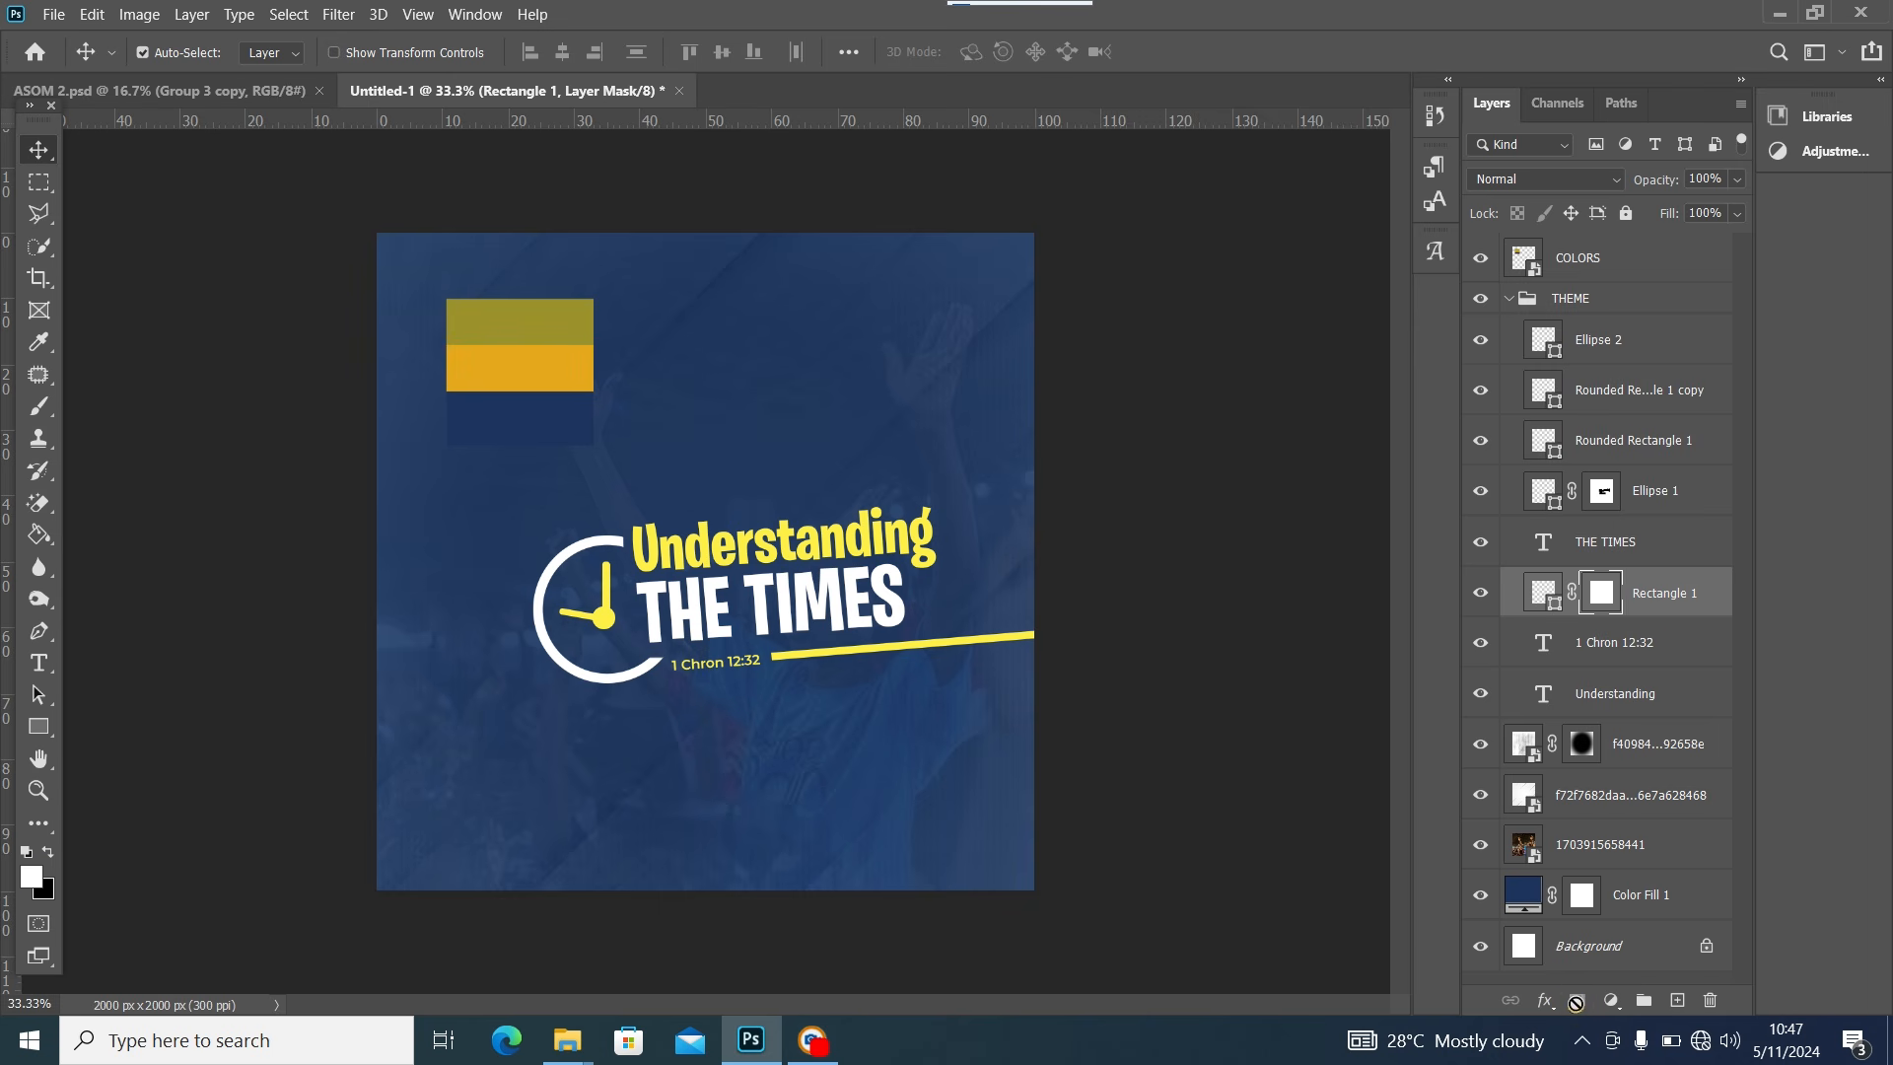
pyautogui.click(38, 405)
pyautogui.click(47, 851)
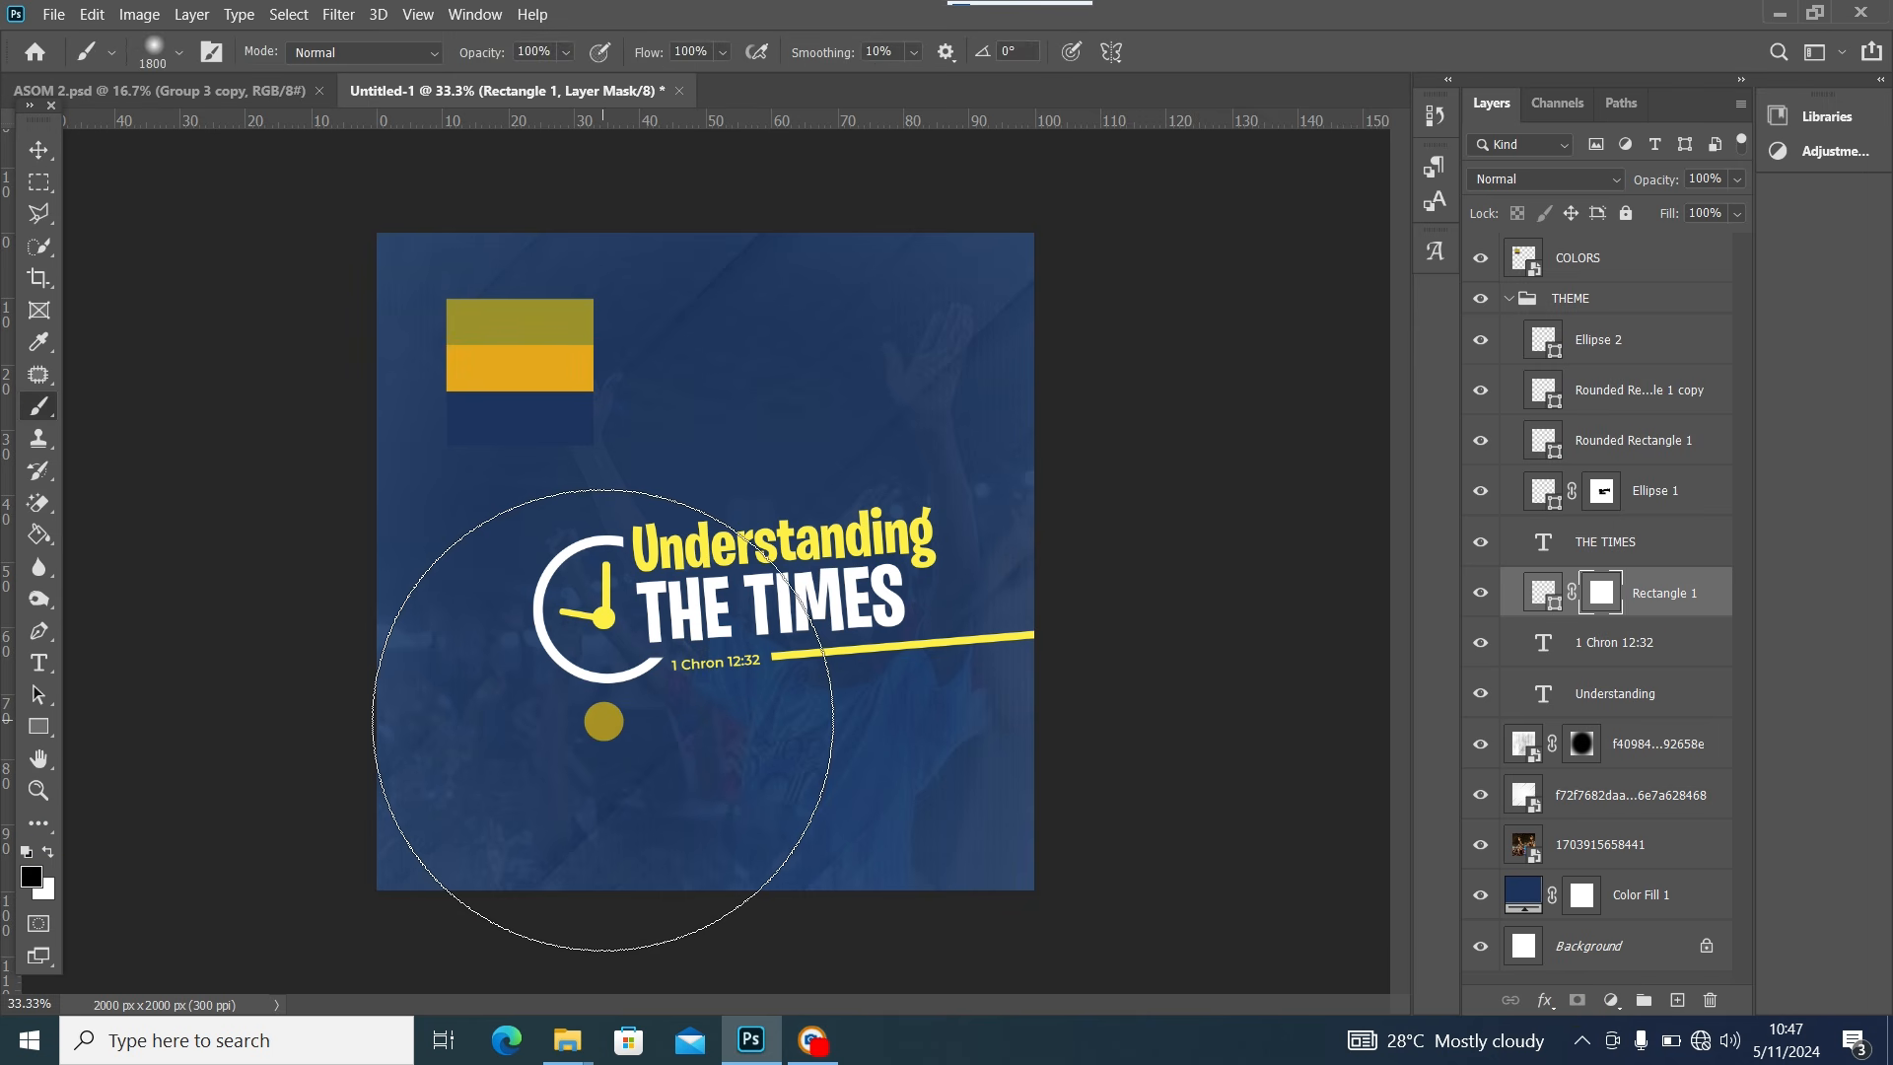
pyautogui.press('[')
pyautogui.press('[')
pyautogui.press('[')
pyautogui.press('[')
pyautogui.press('[')
pyautogui.press('[')
pyautogui.press('[')
pyautogui.press('[')
pyautogui.press('[')
pyautogui.press('[')
pyautogui.press('[')
pyautogui.press('[')
pyautogui.press('[')
pyautogui.press('[')
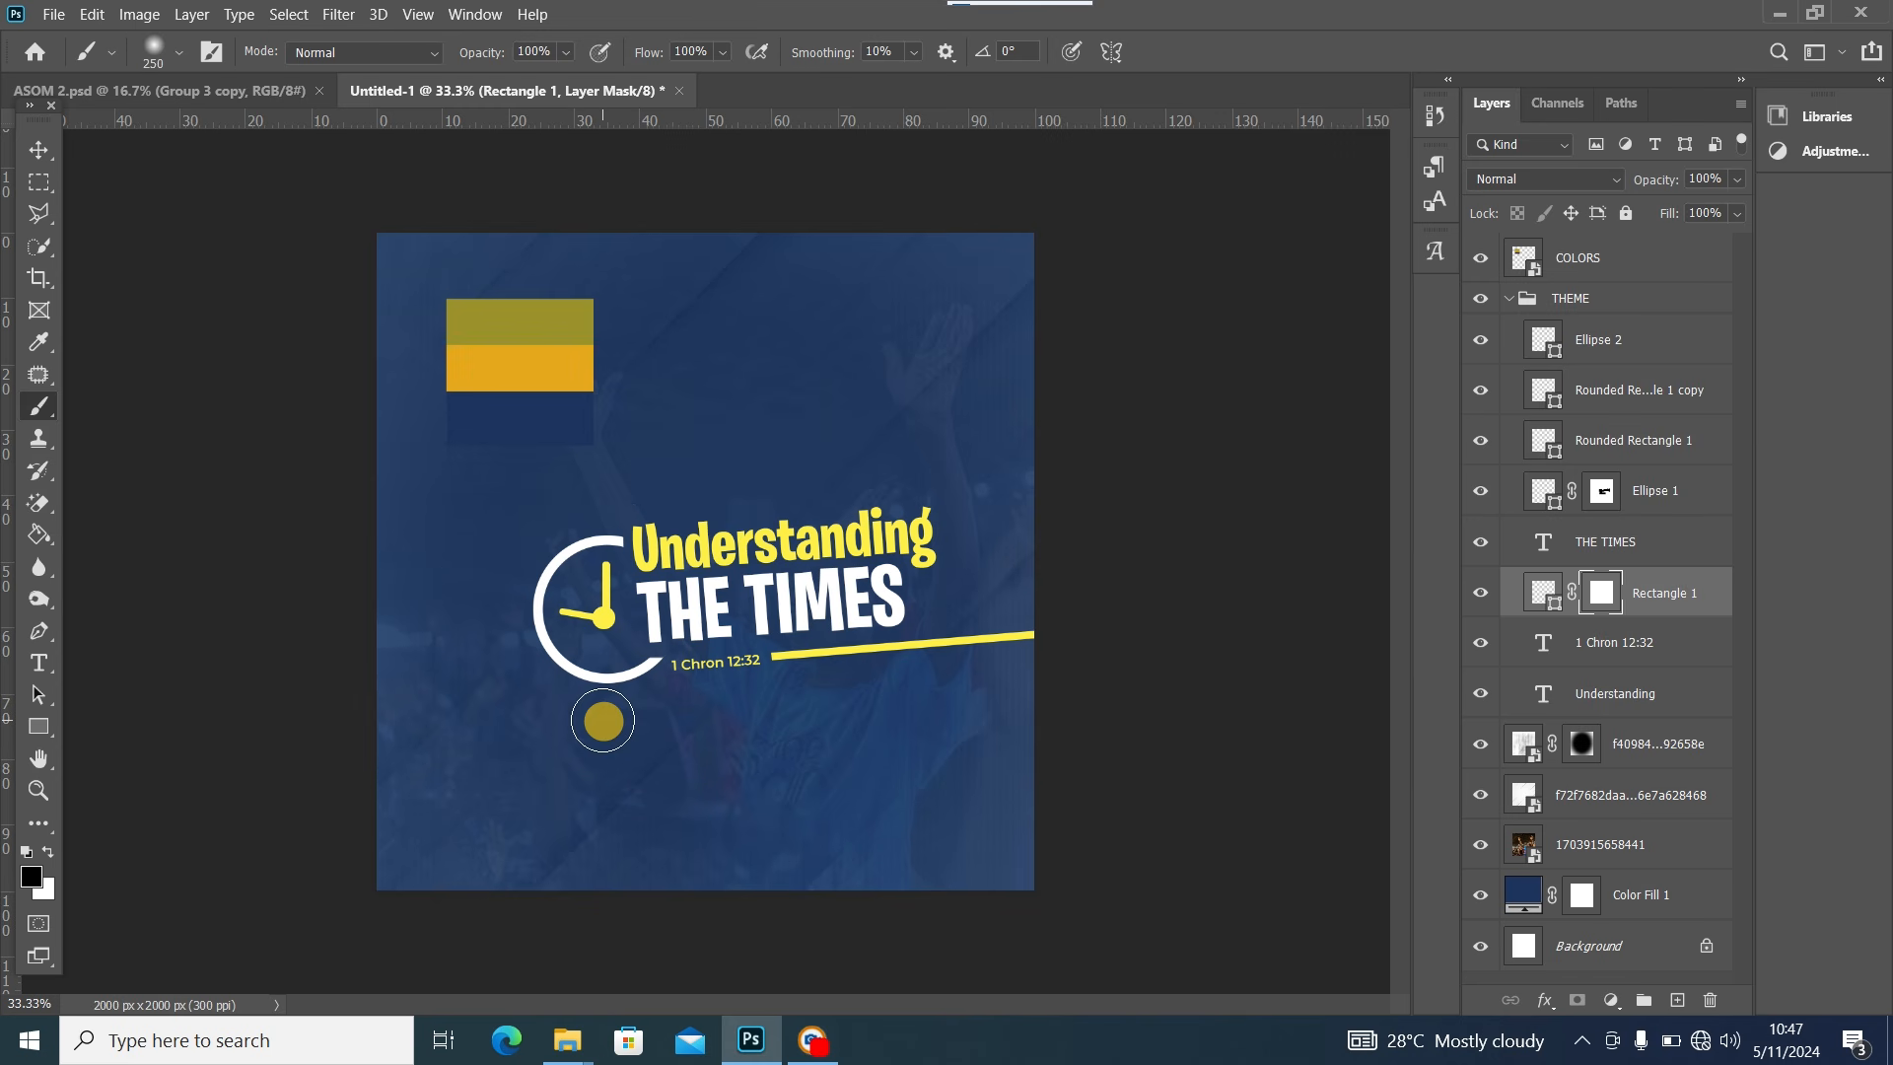
# Set the brush hardness to 0% and paint on the mask to fade both ends of the yellow bar
pyautogui.rightClick(527, 667)
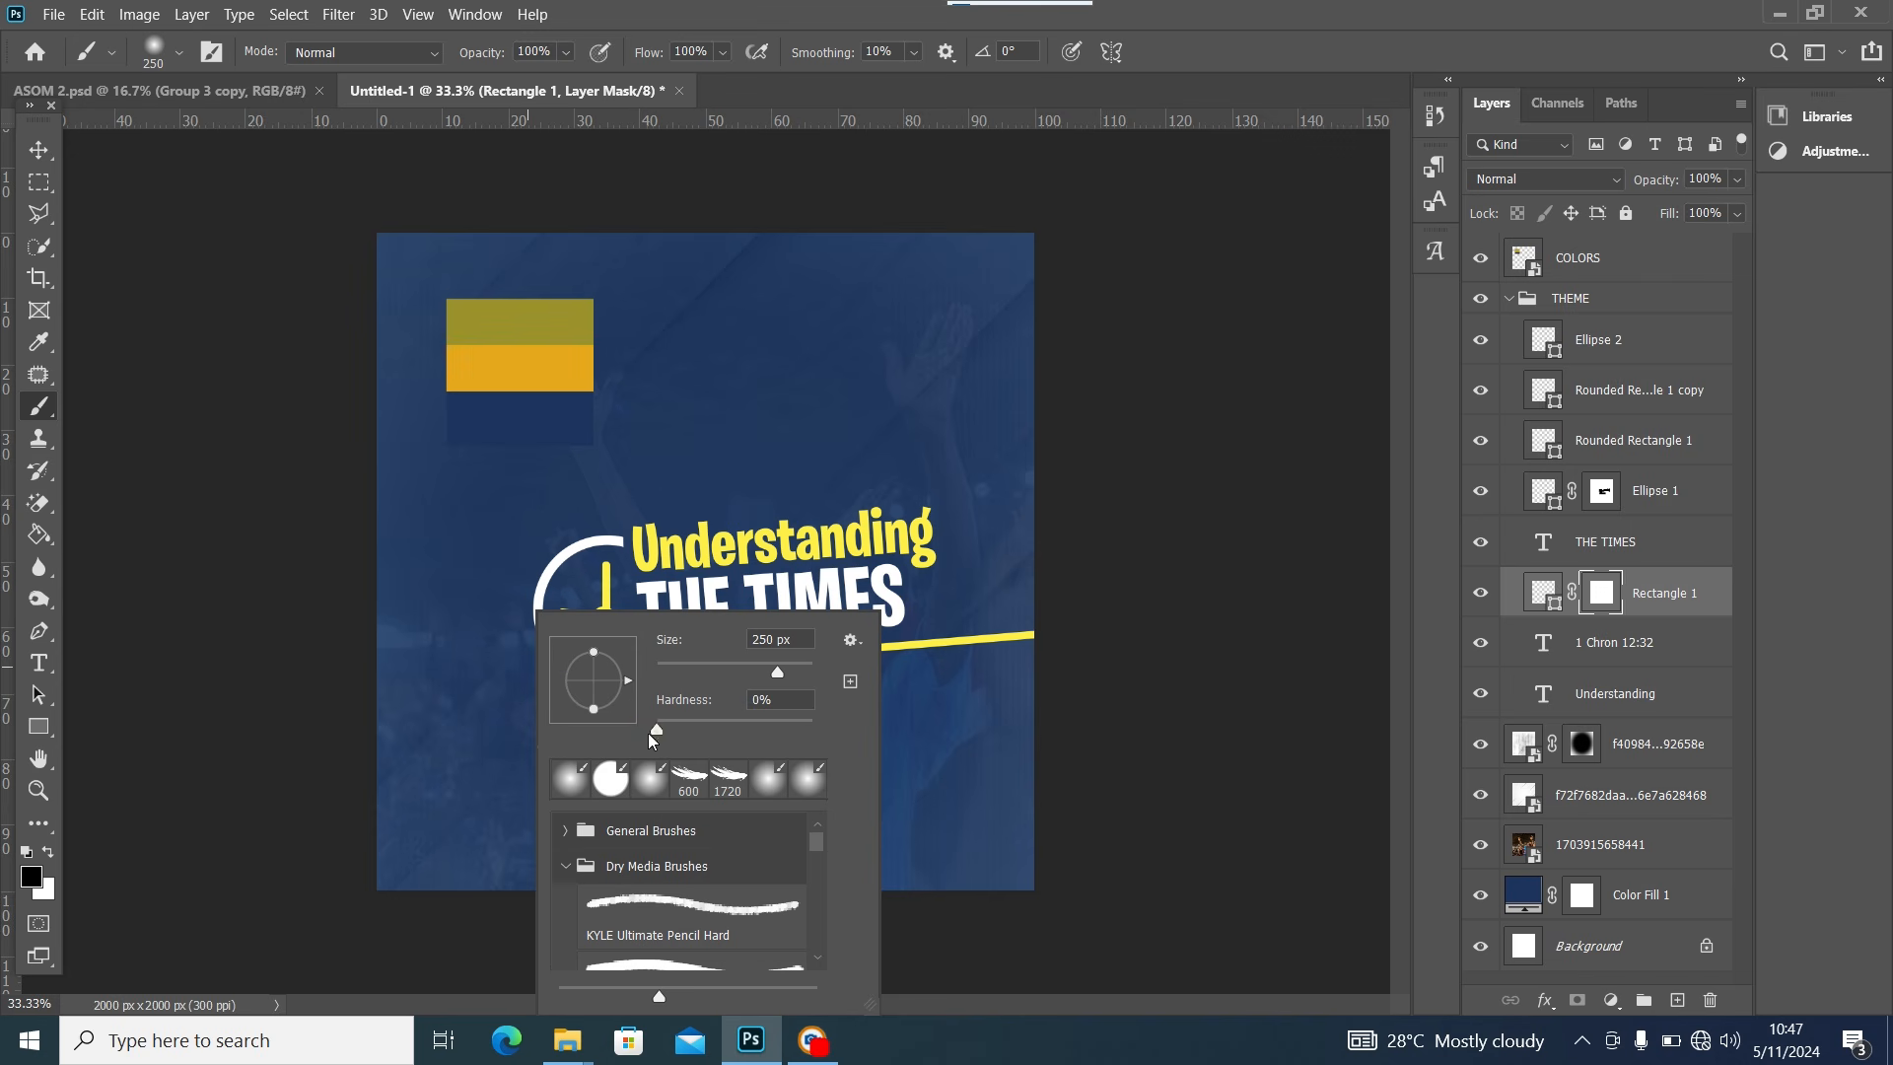
pyautogui.moveTo(656, 731); pyautogui.dragTo(180, 719)
pyautogui.click(775, 662)
pyautogui.click(774, 660)
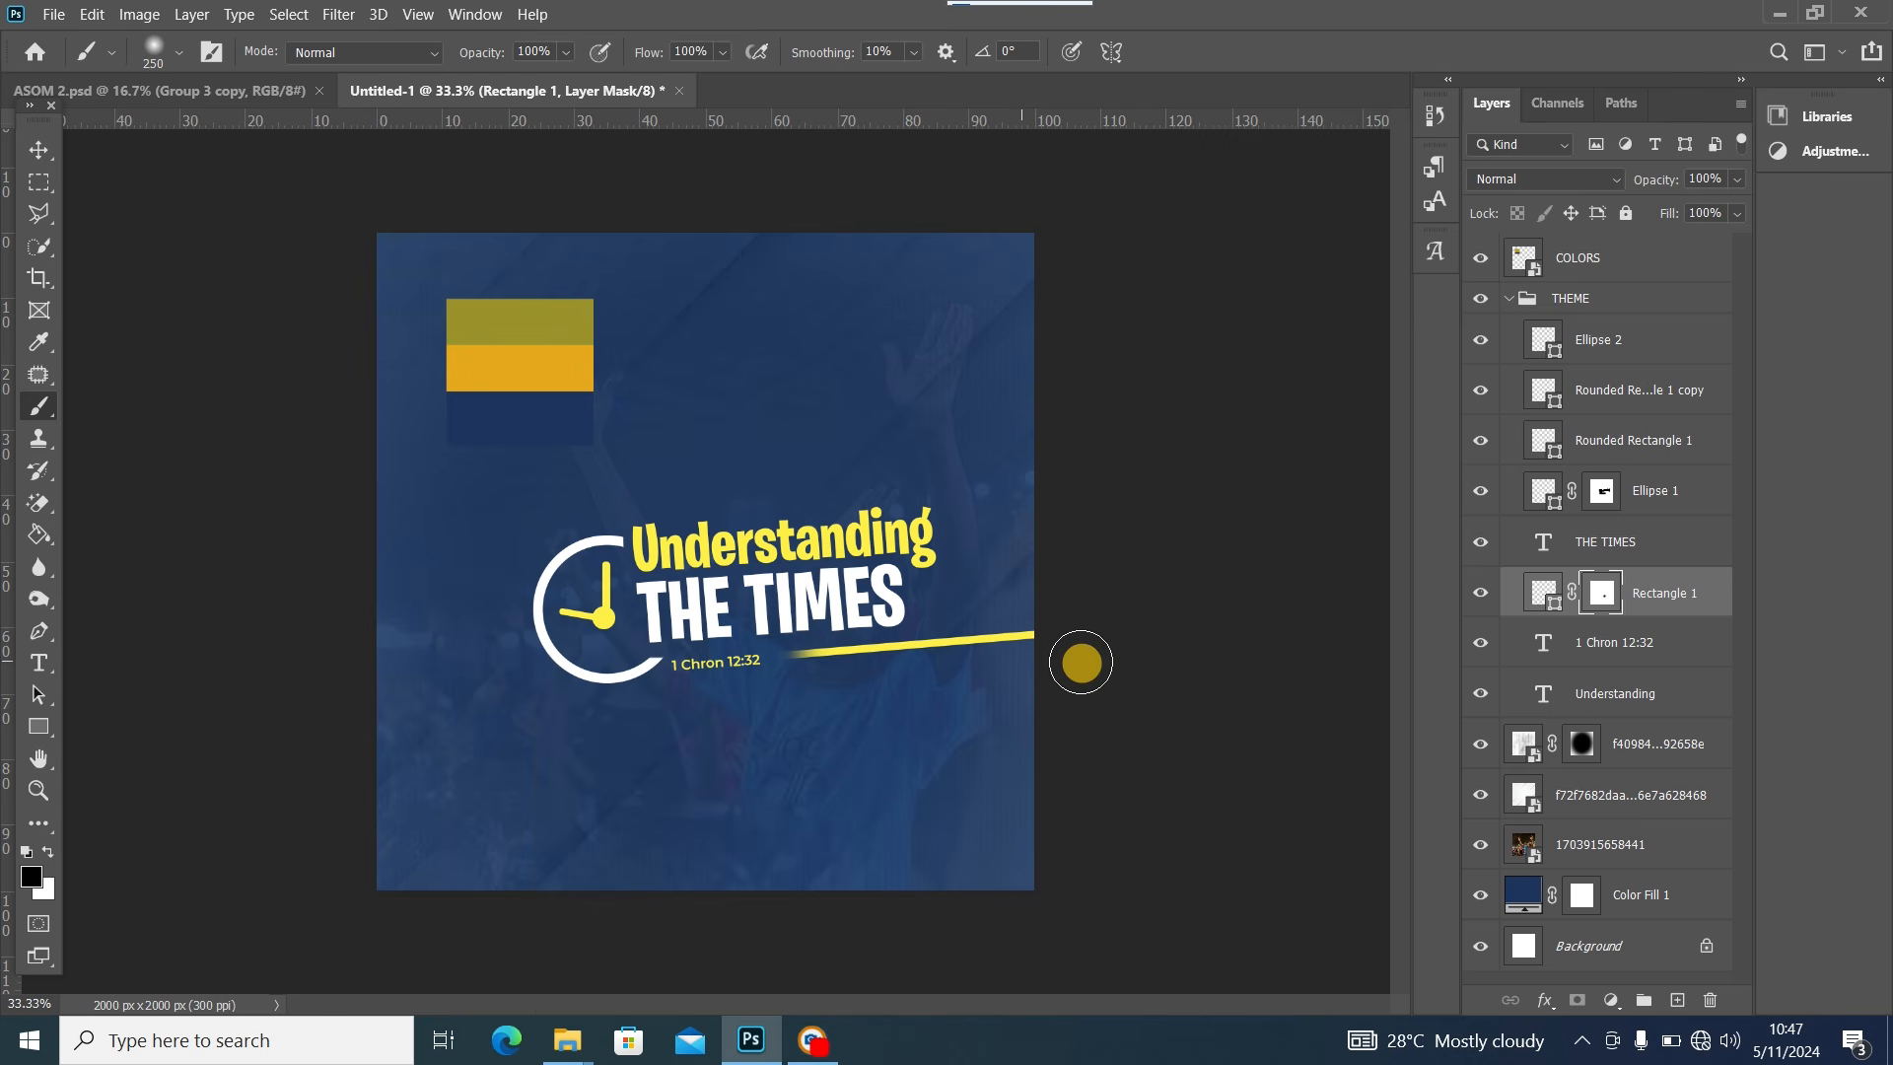
pyautogui.moveTo(1080, 663); pyautogui.dragTo(999, 640)
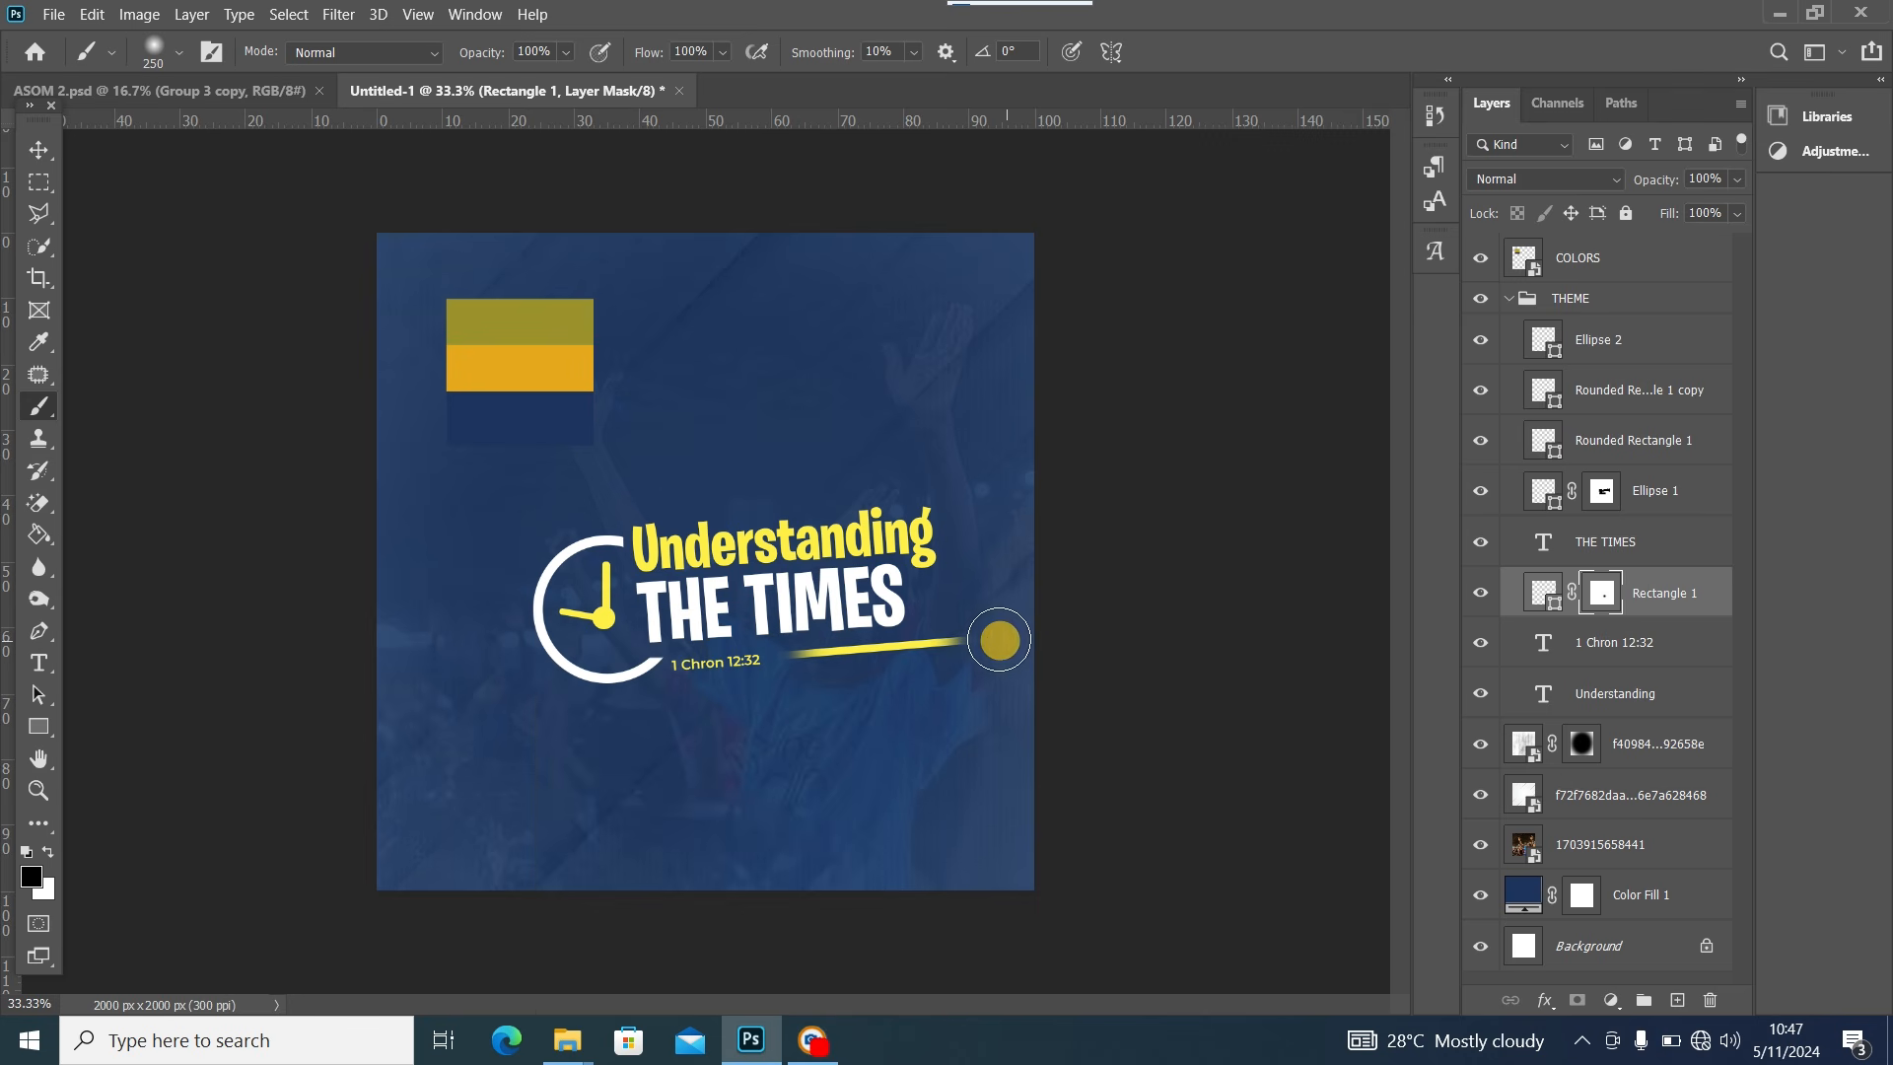
# Move the faded yellow bar slightly left, closer to the 1 Chron 12:32 text, and lower its opacity to 68%
pyautogui.click(34, 148)
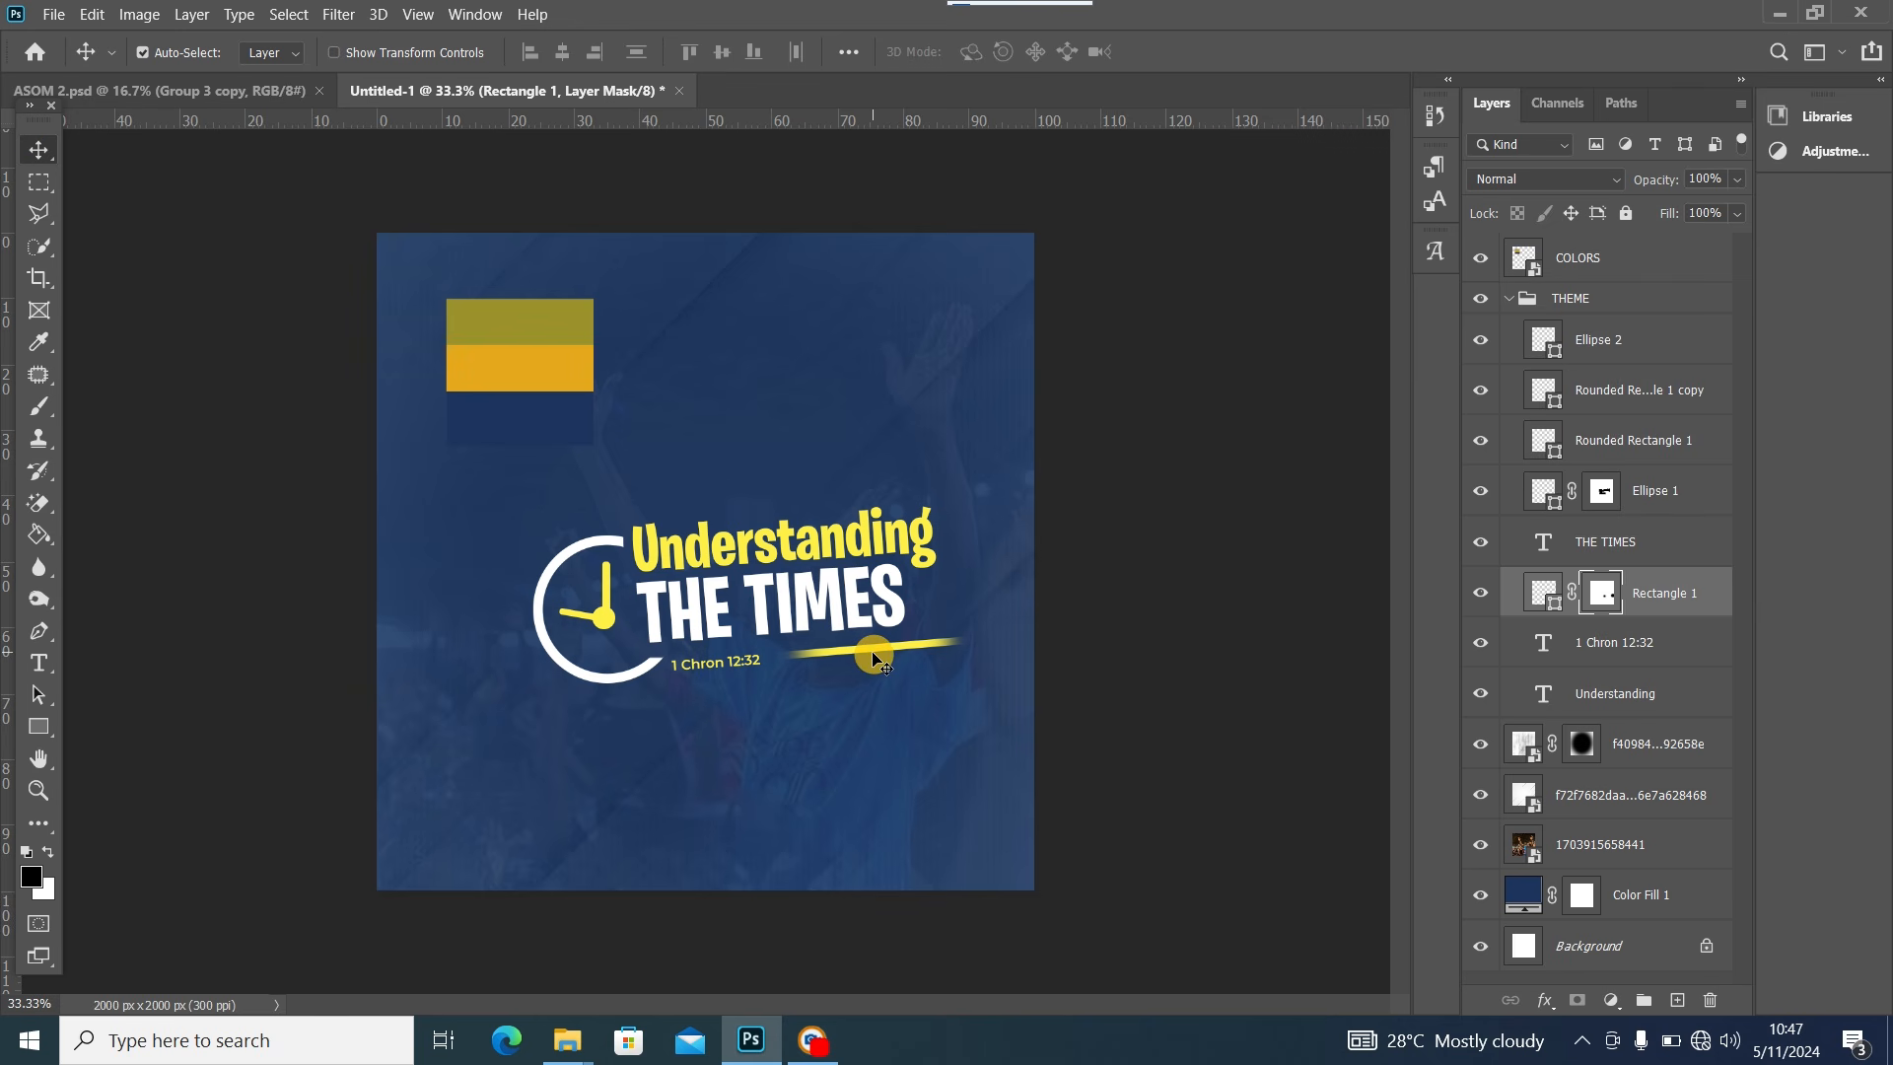
pyautogui.moveTo(875, 654); pyautogui.dragTo(859, 650)
pyautogui.click(38, 405)
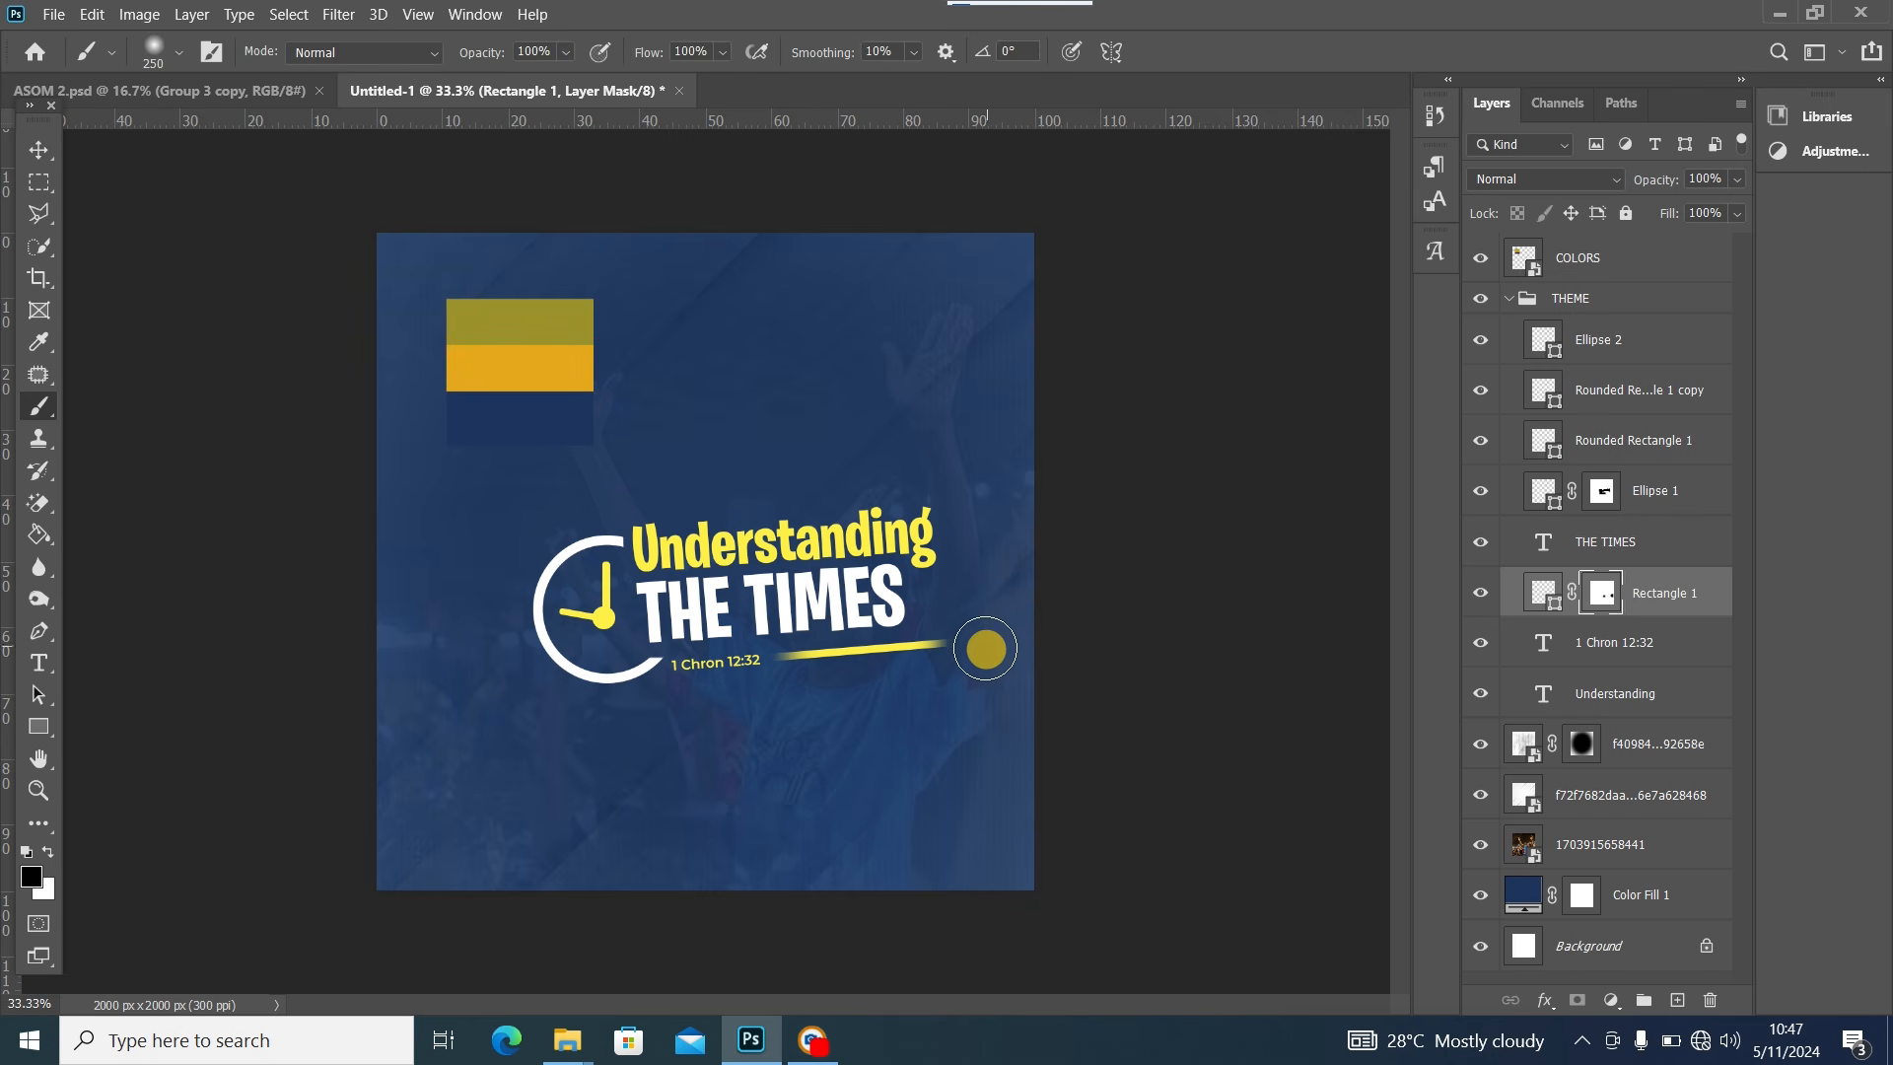
pyautogui.click(36, 149)
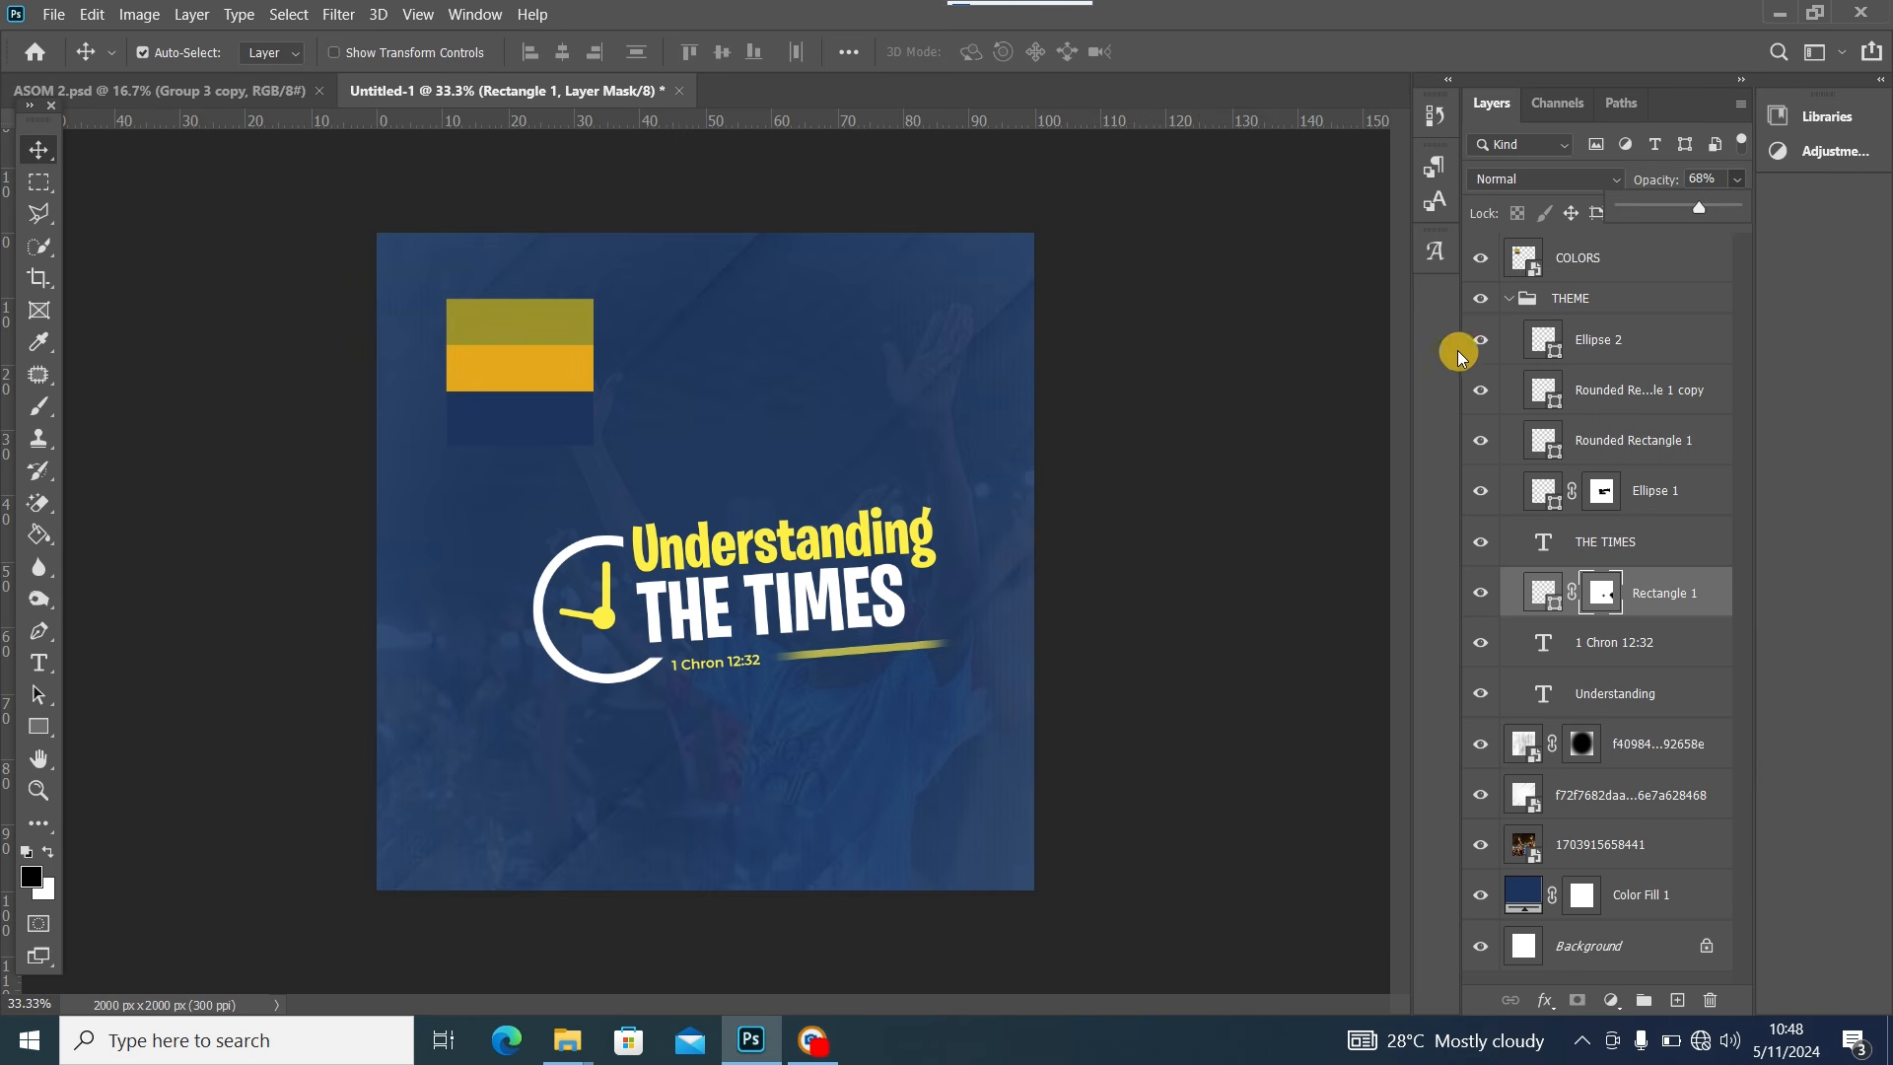
# Collapse the THEME group and move it about 187 px left and 19 px down
pyautogui.click(1508, 298)
pyautogui.click(1508, 298)
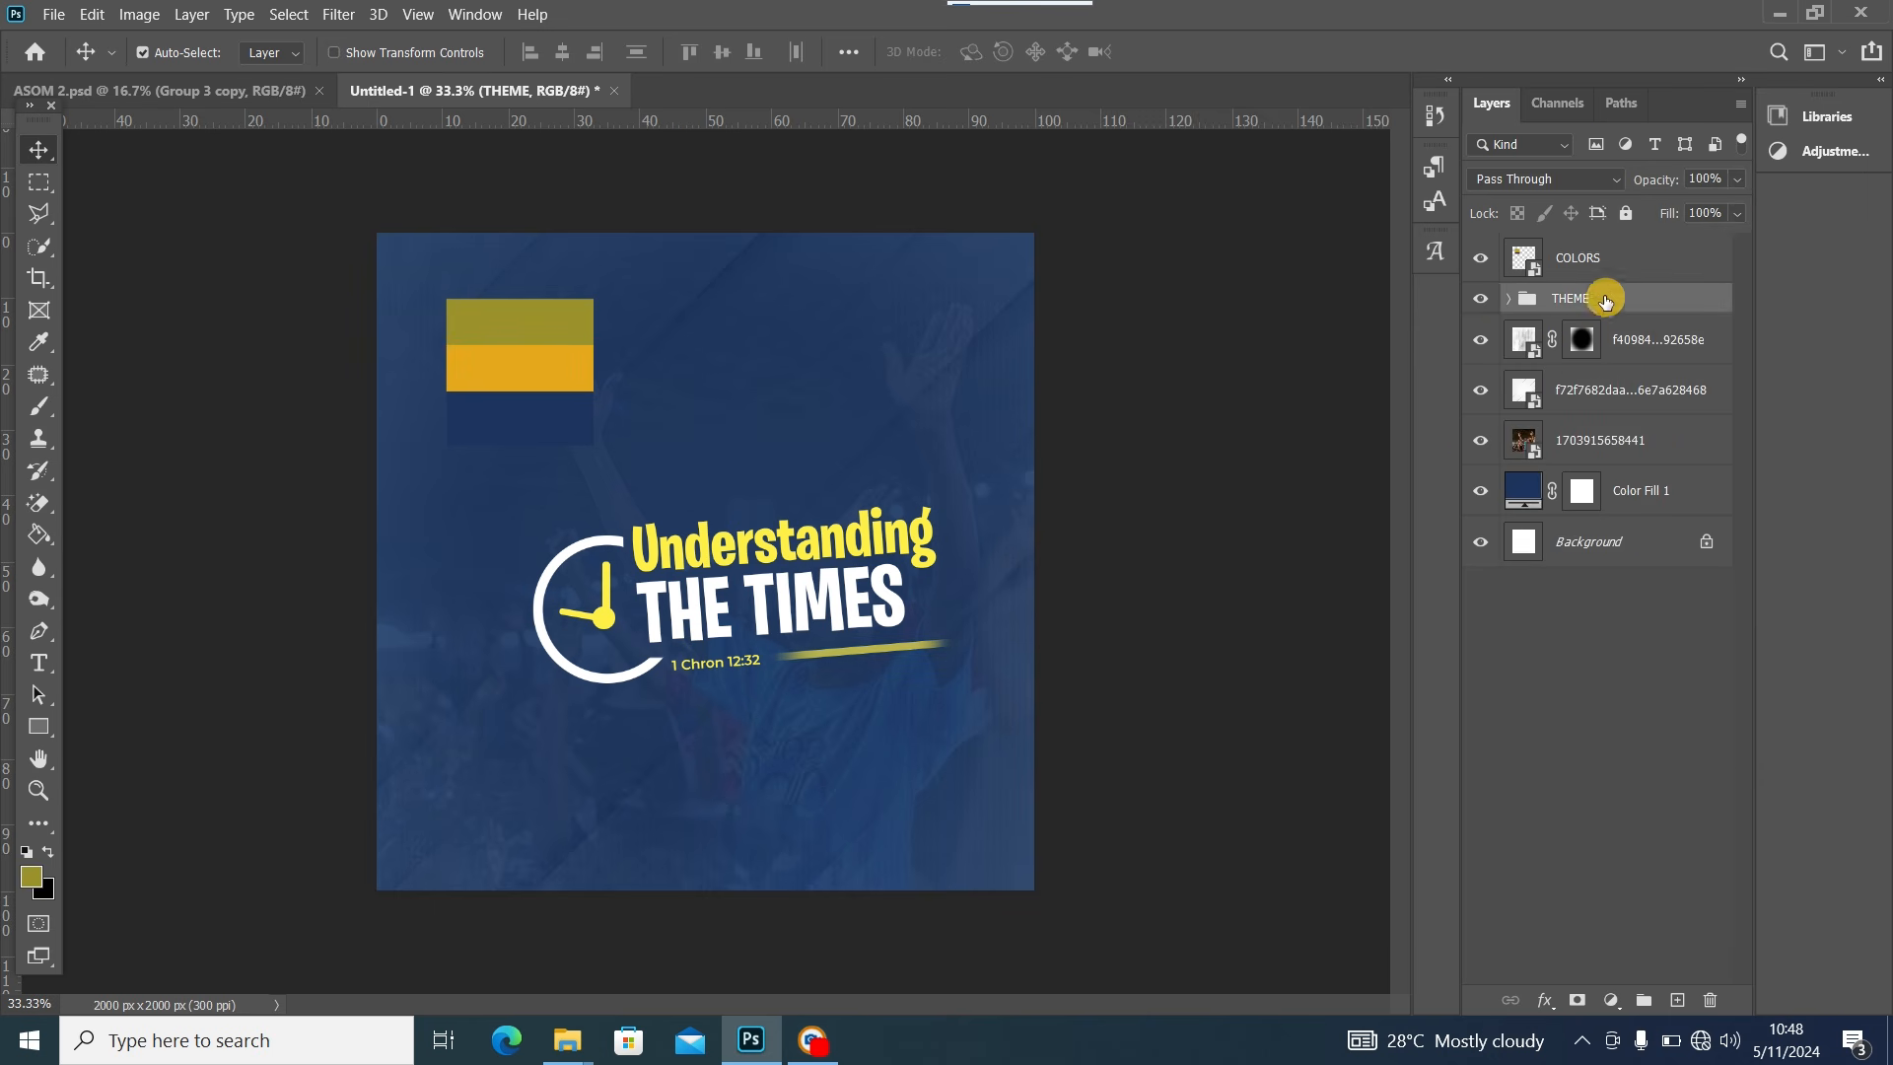
pyautogui.hotkey('ctrl', 't')
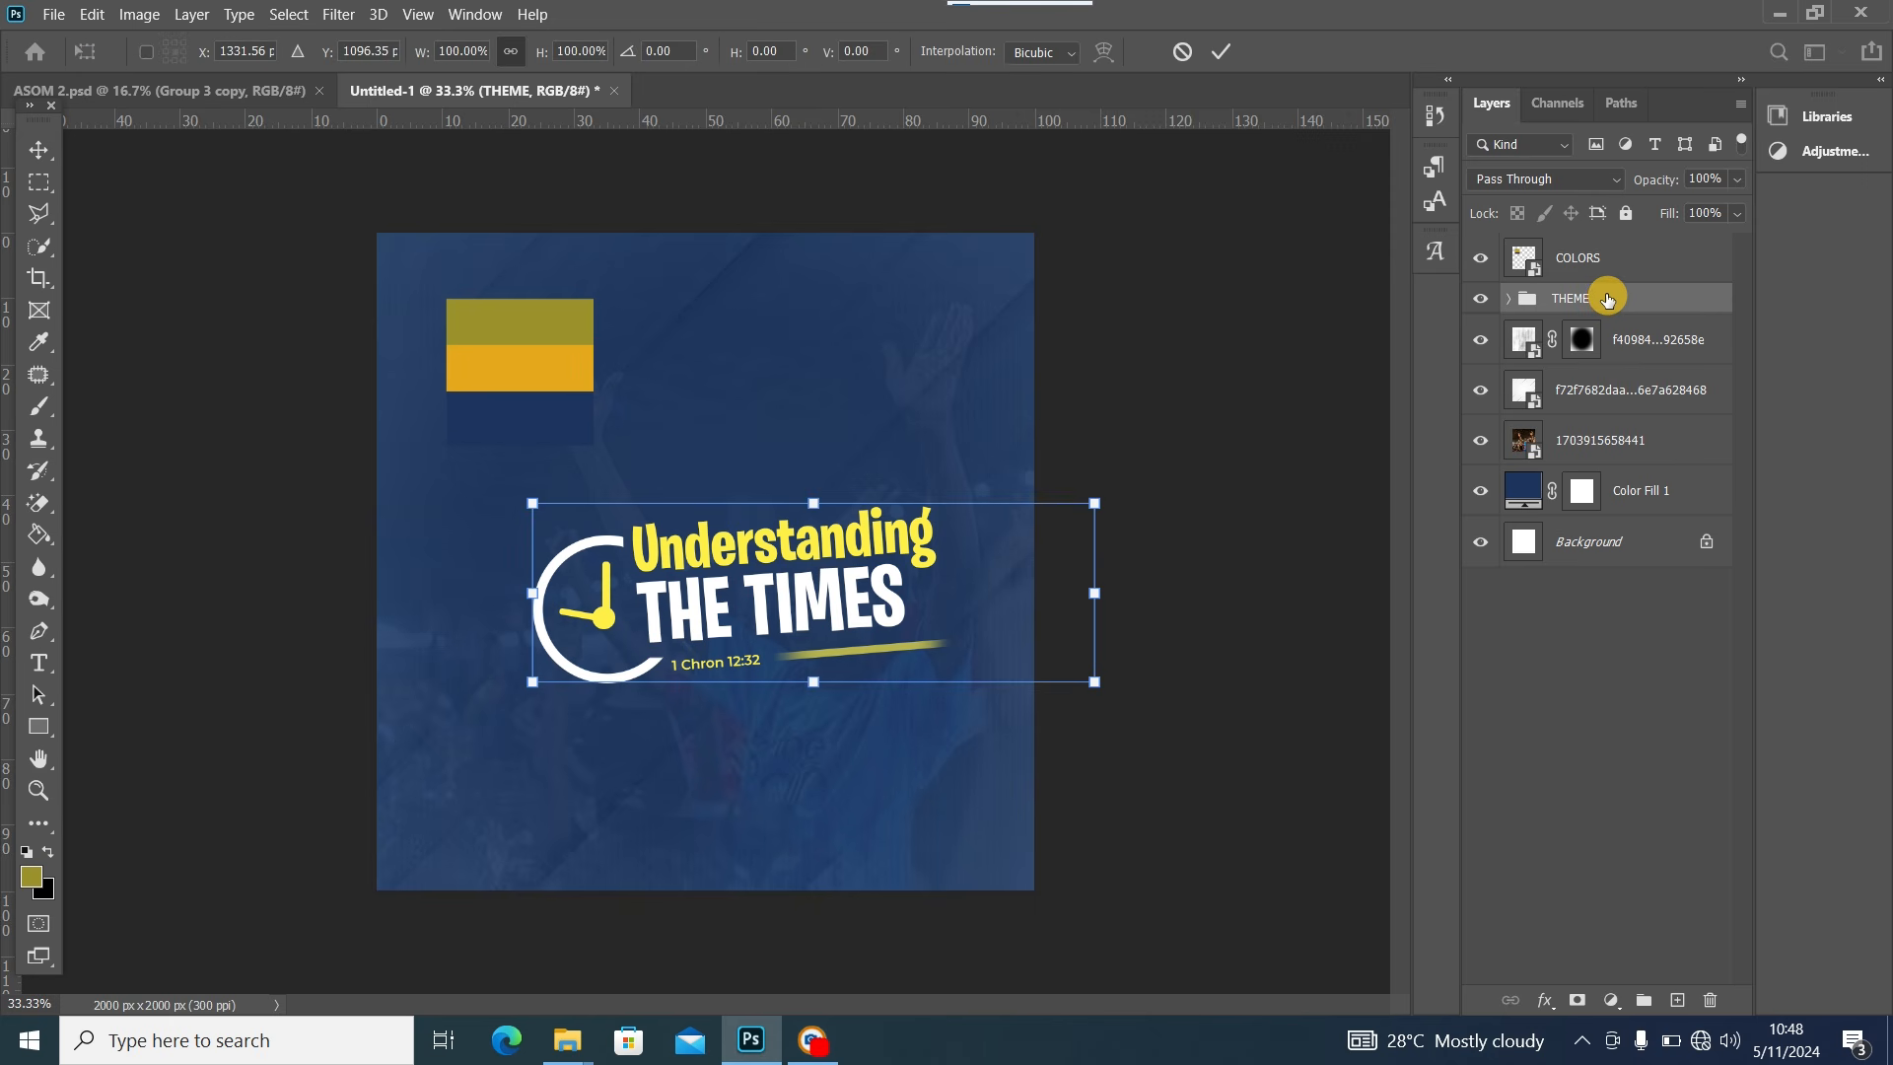
pyautogui.moveTo(841, 607); pyautogui.dragTo(783, 613)
pyautogui.click(30, 147)
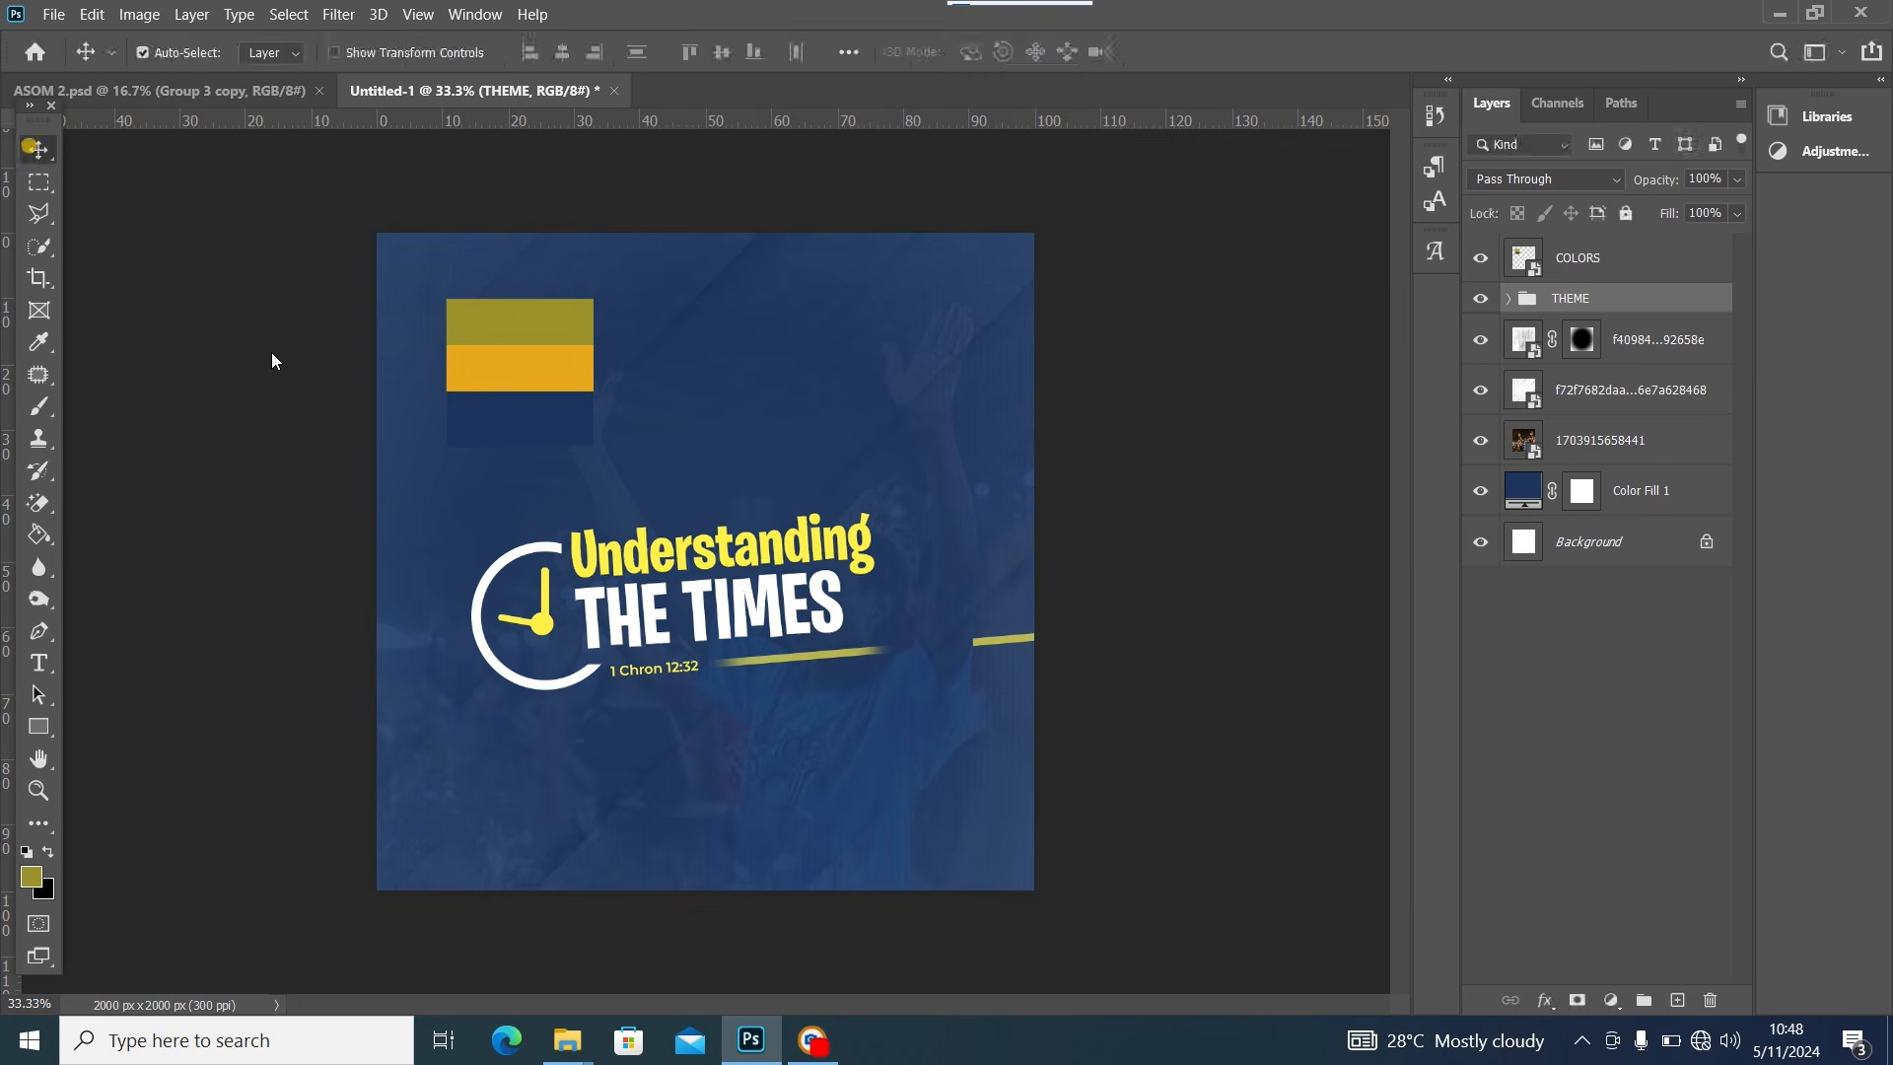
# Paint black on the Rectangle 1 mask to hide the leftover yellow bar piece at the canvas's right edge
pyautogui.click(961, 638)
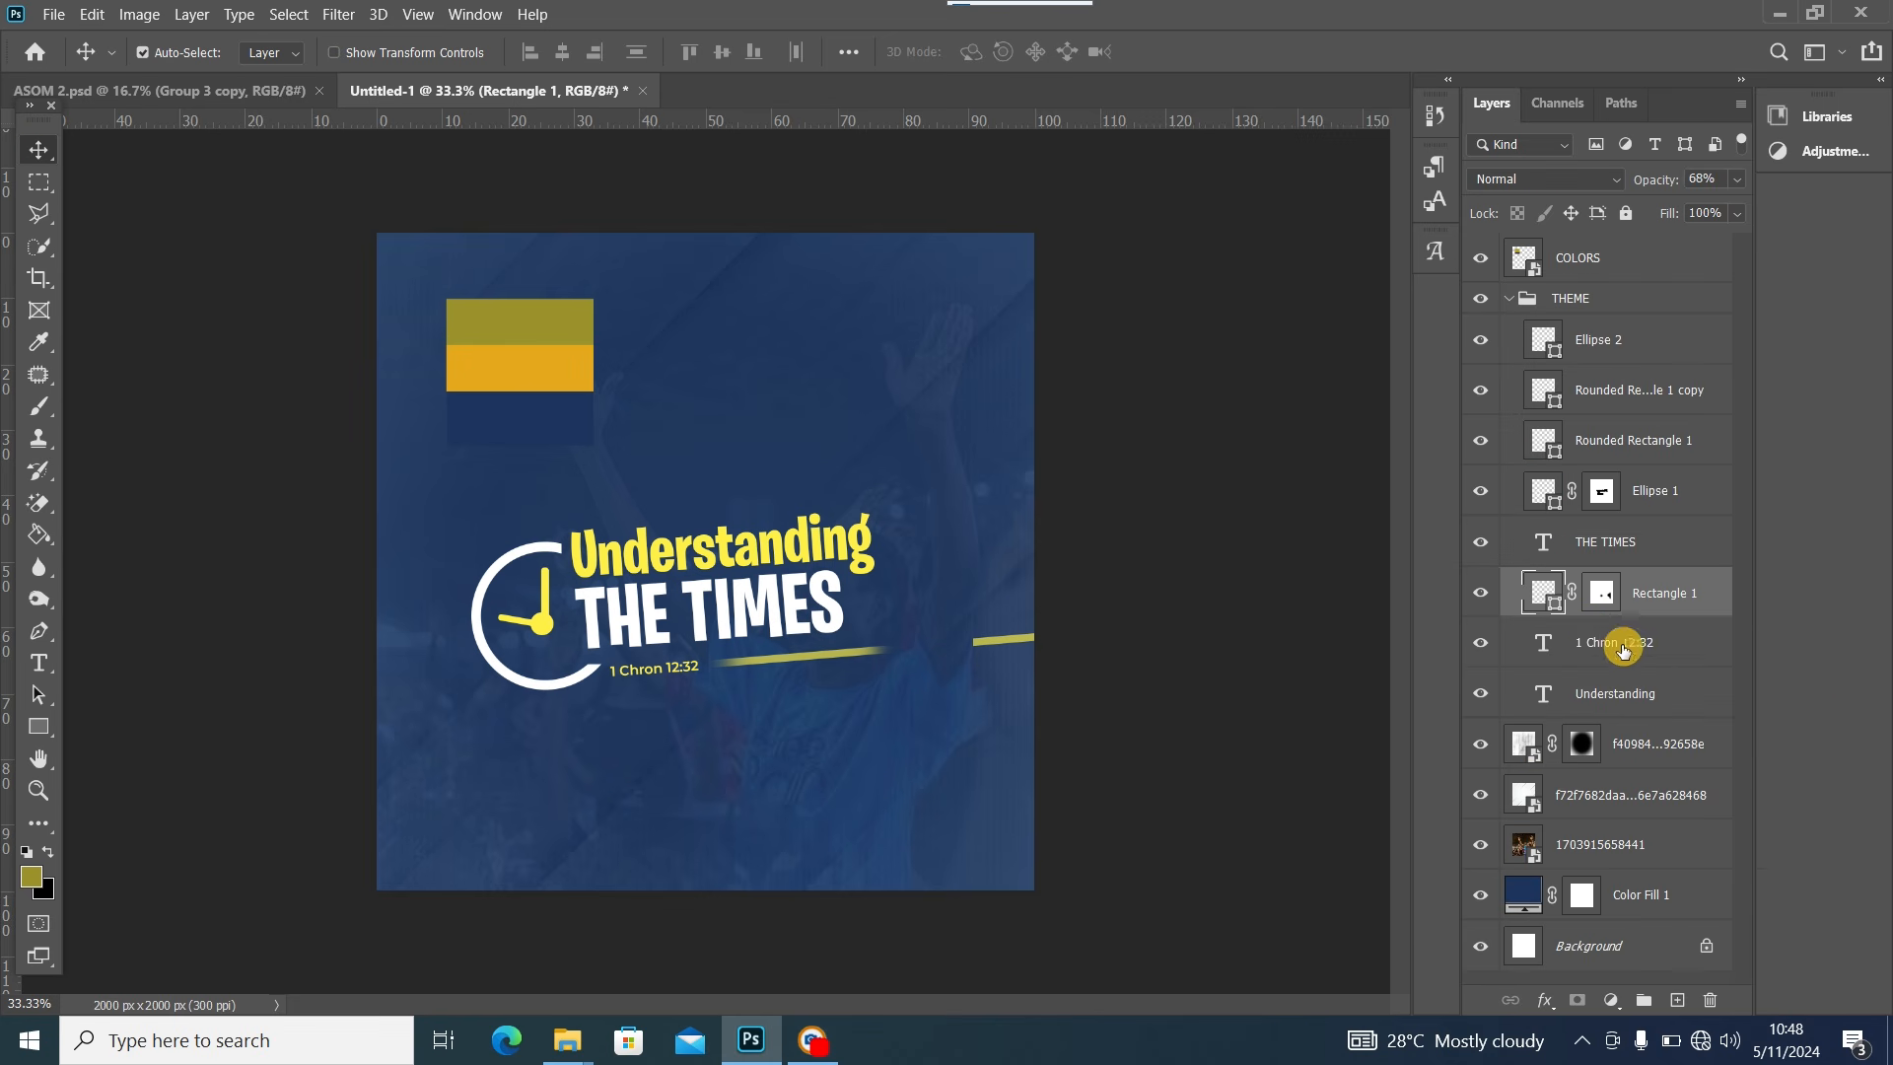
pyautogui.click(39, 405)
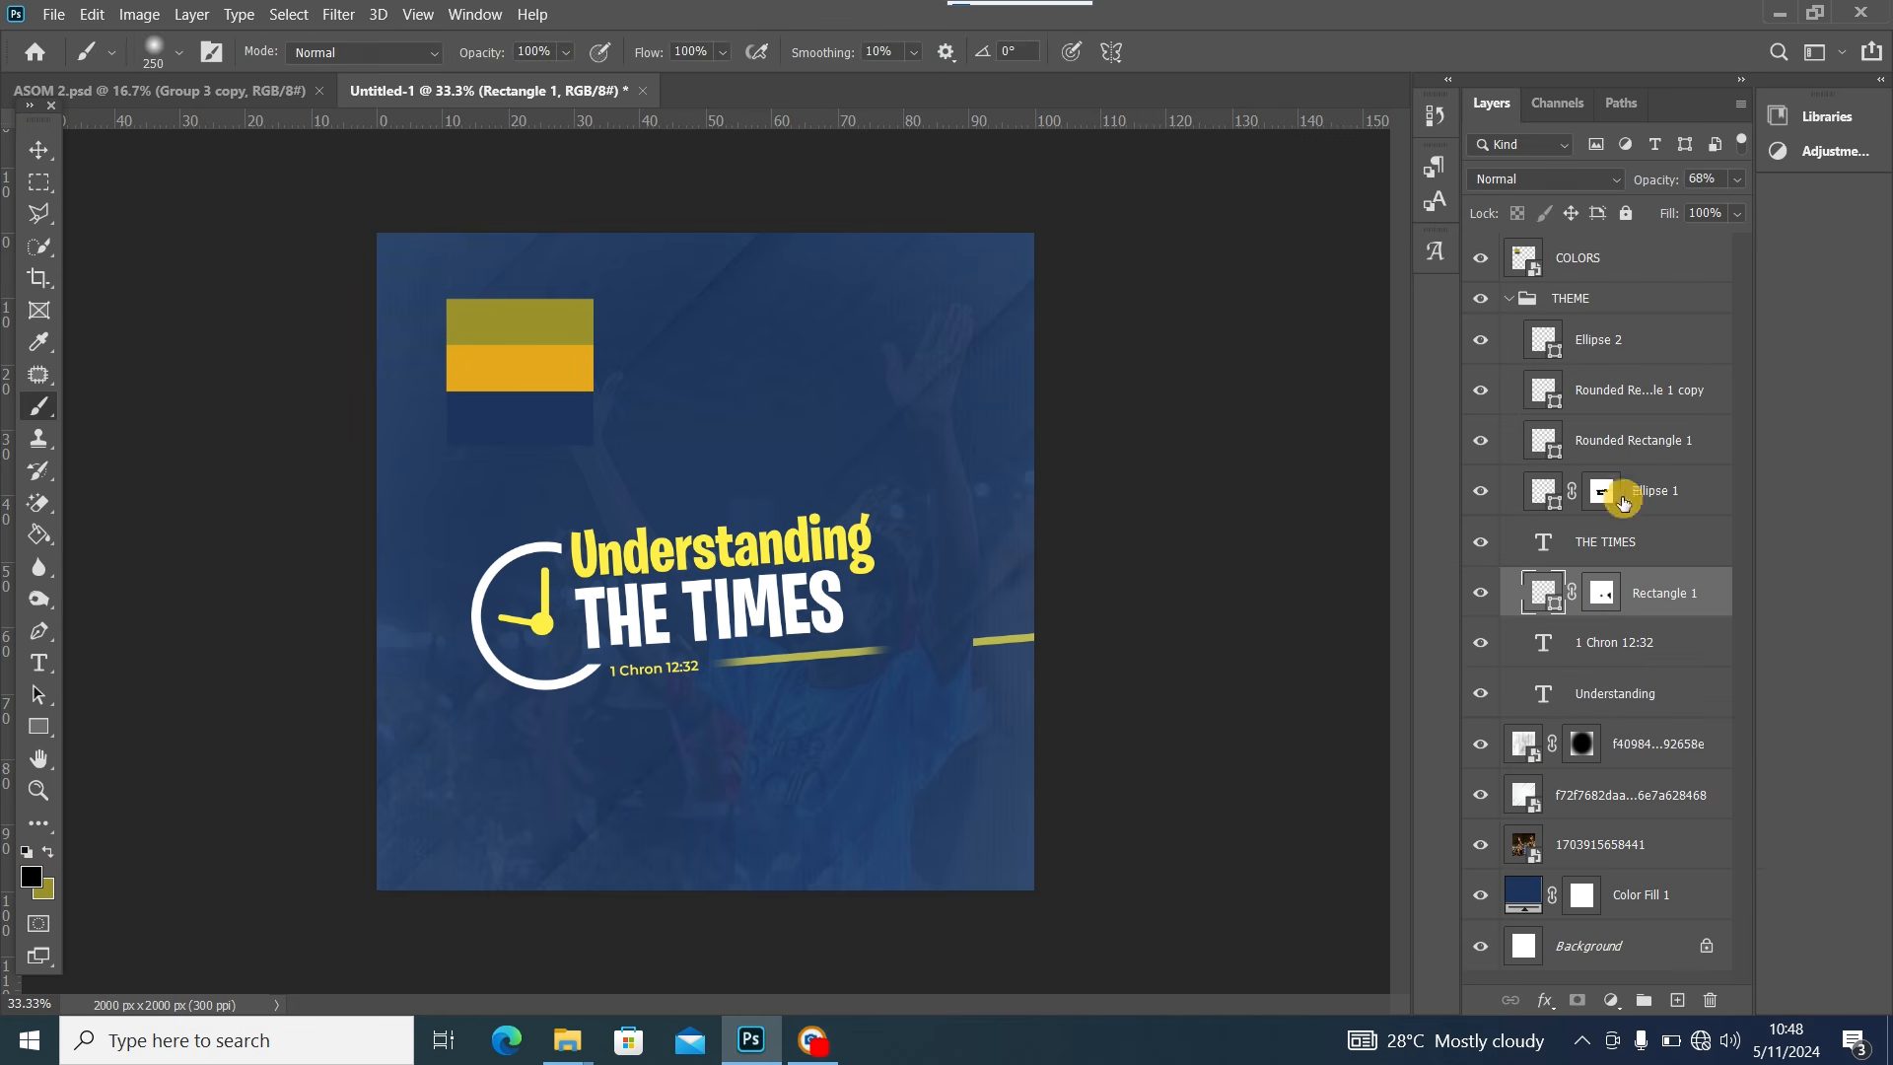
pyautogui.click(1601, 592)
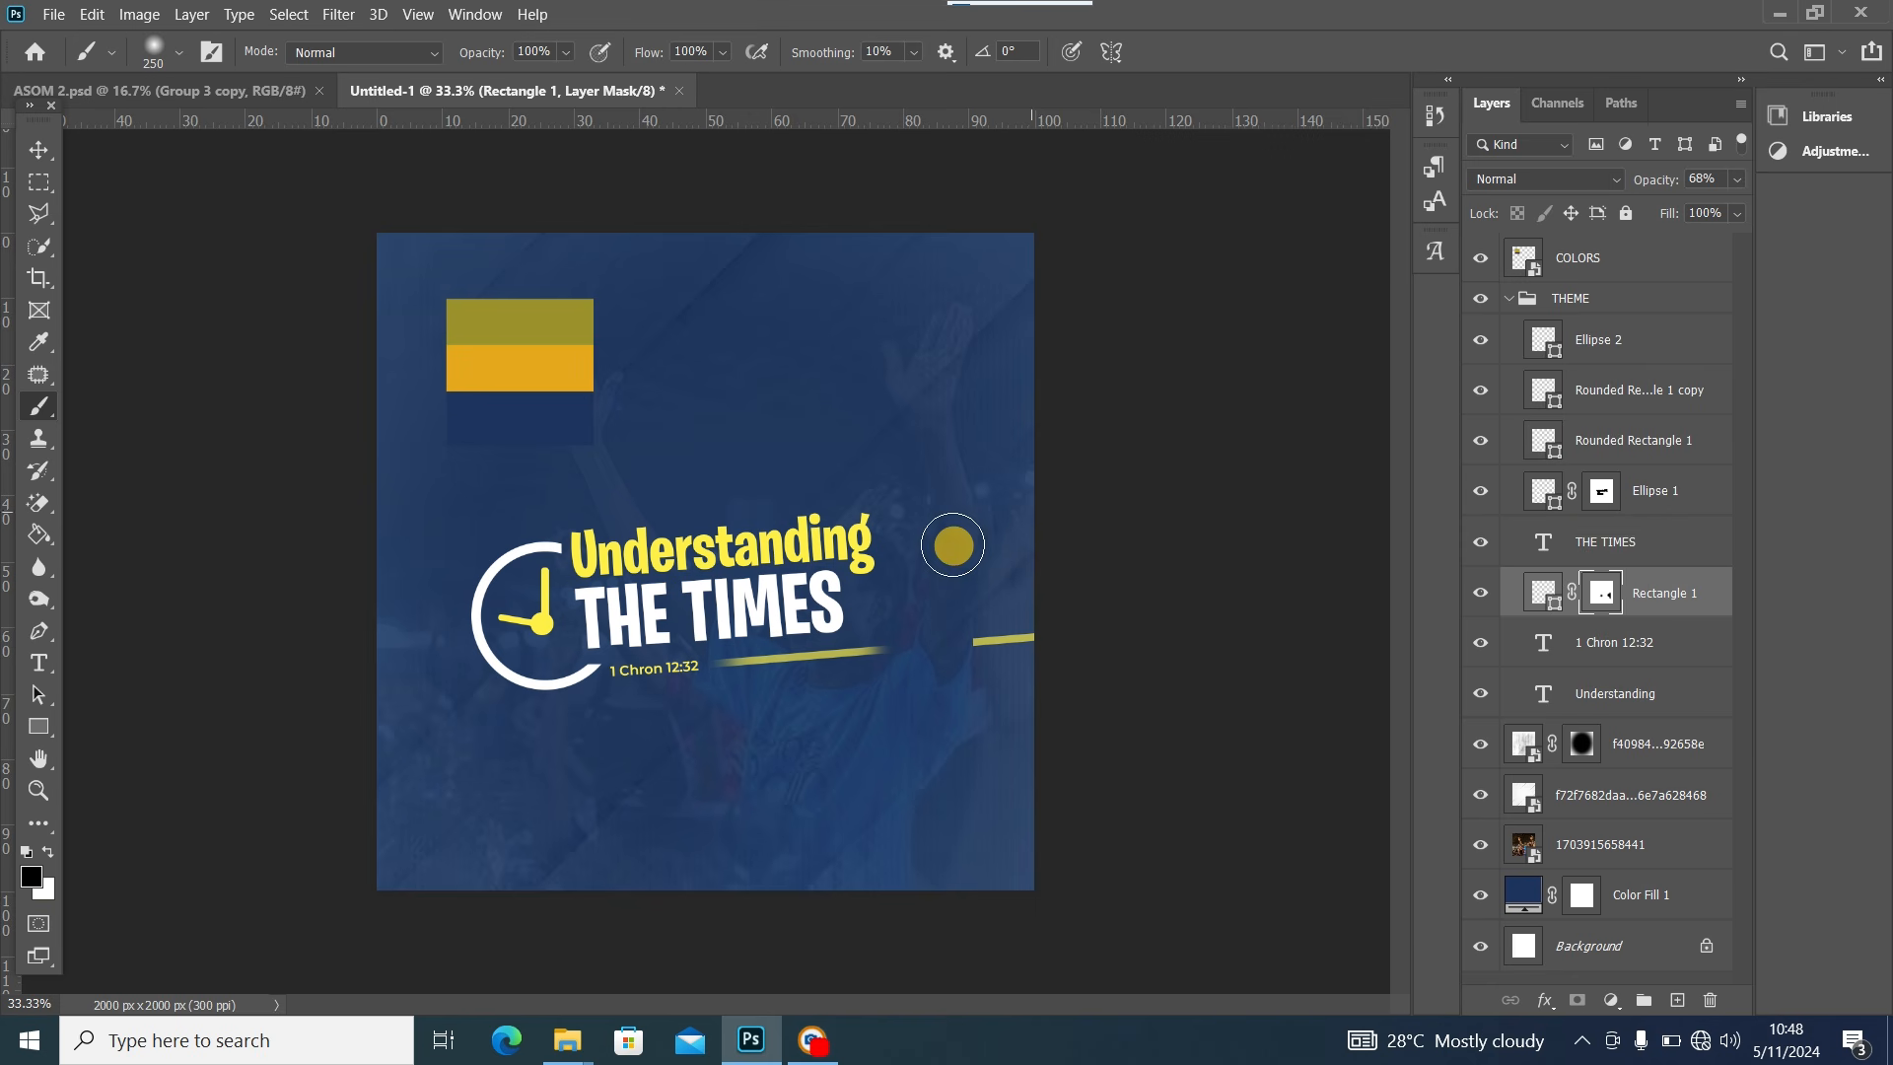
pyautogui.moveTo(957, 624); pyautogui.dragTo(1049, 632)
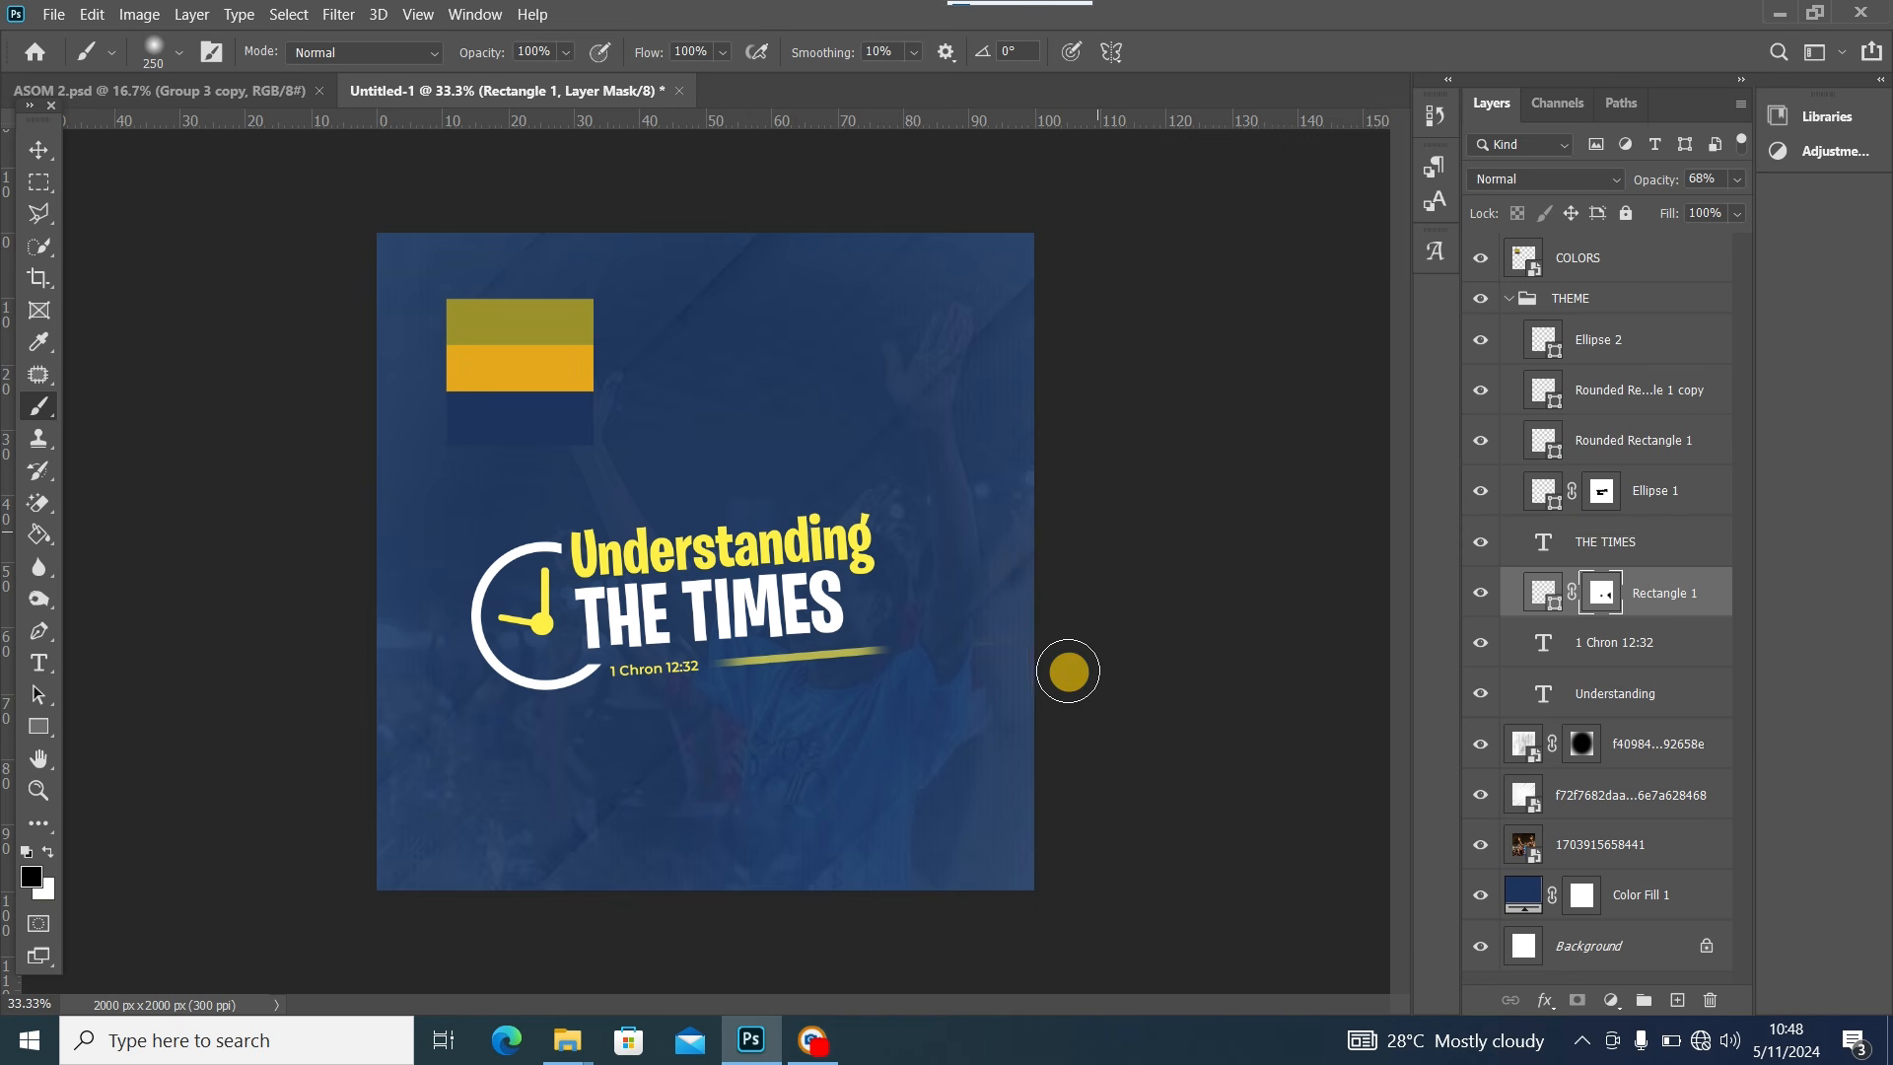
pyautogui.click(39, 151)
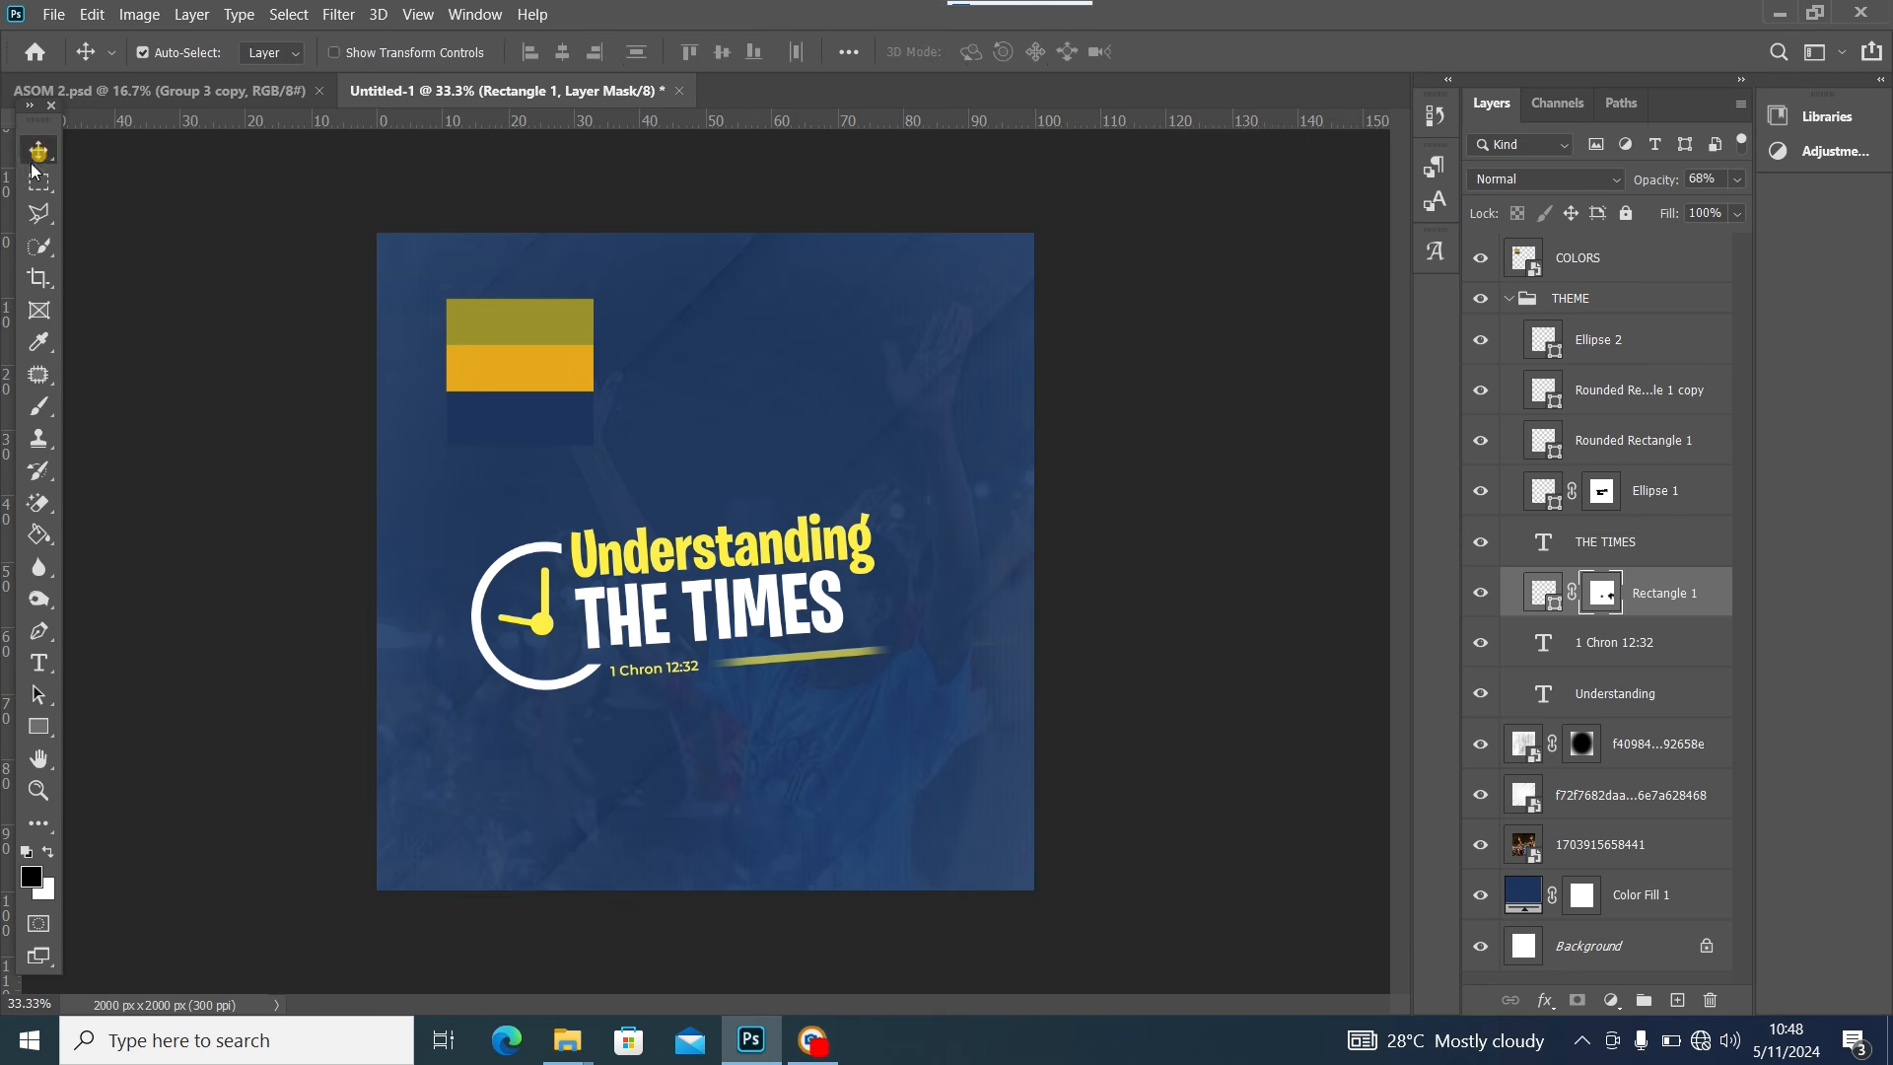
pyautogui.click(289, 458)
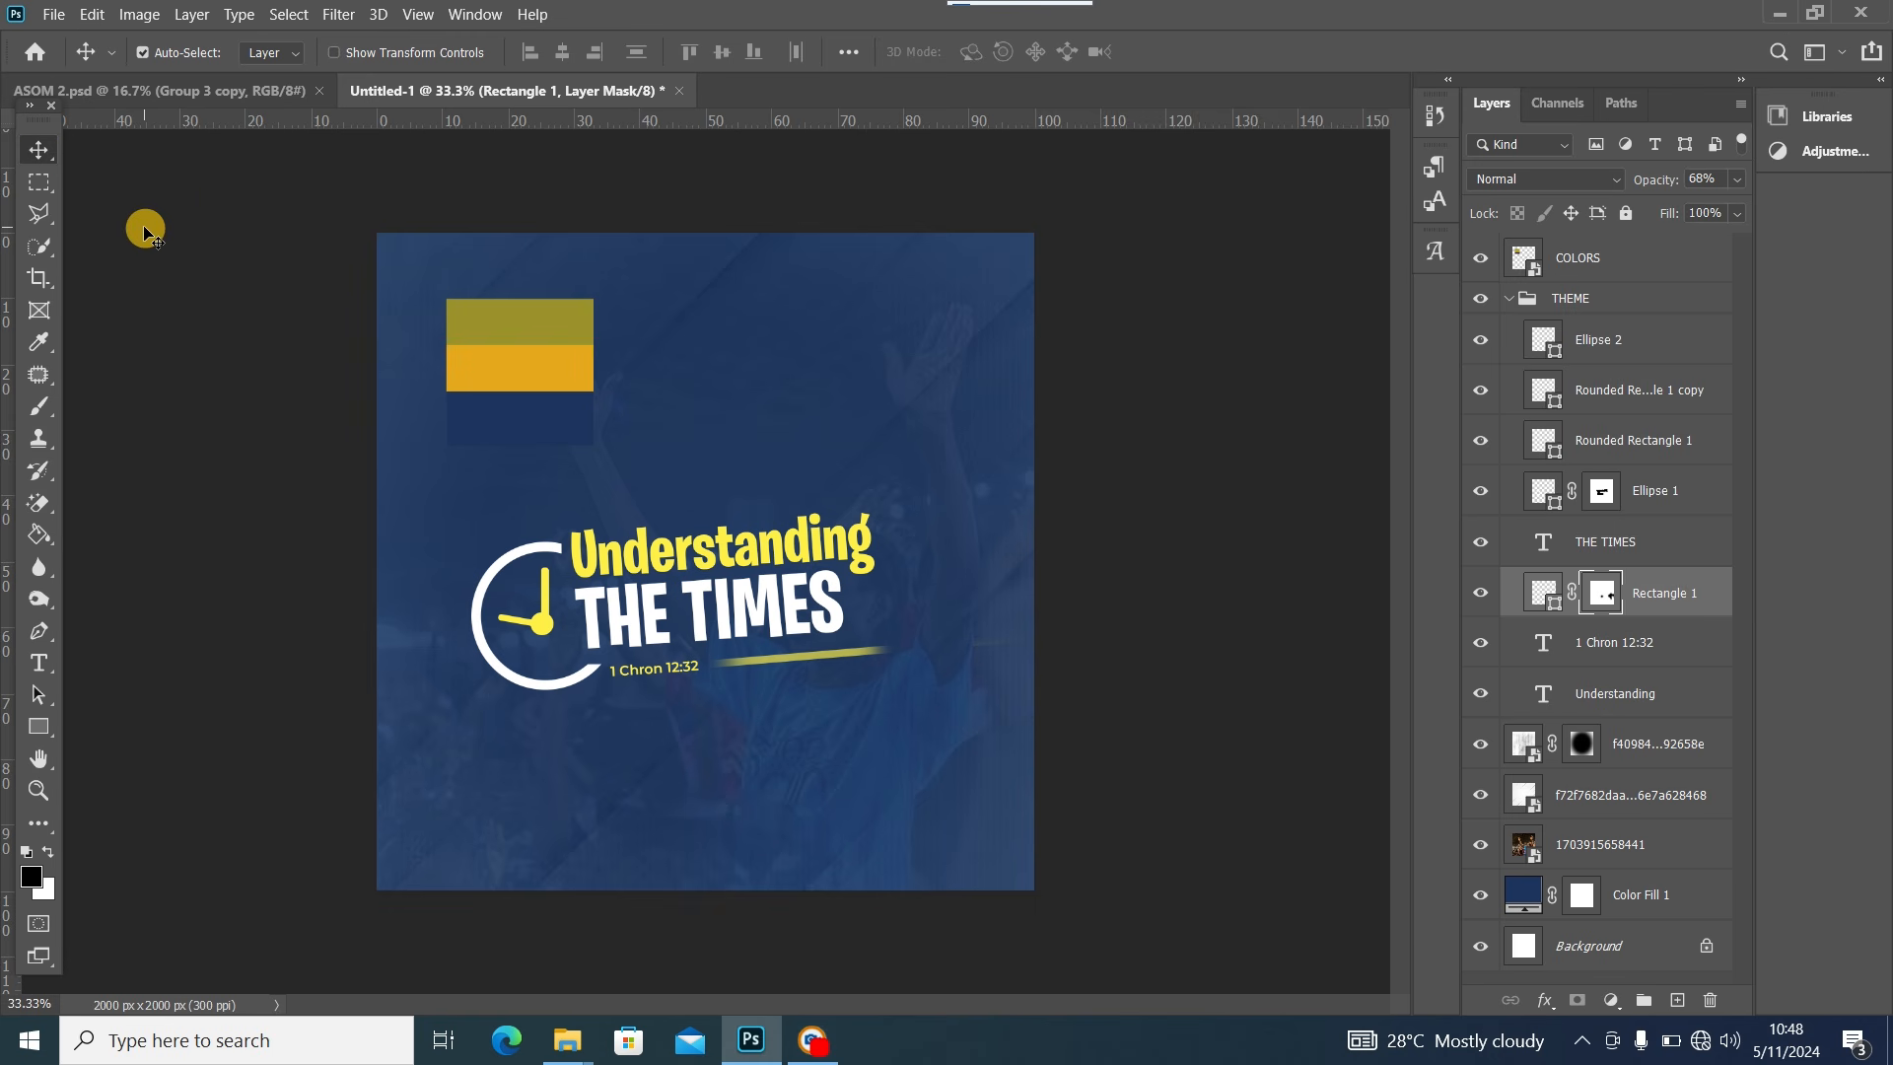
# Move the COLORS swatches toward the canvas's upper-left corner and check the layout in the ASOM 2.psd reference
pyautogui.moveTo(528, 369); pyautogui.dragTo(515, 340)
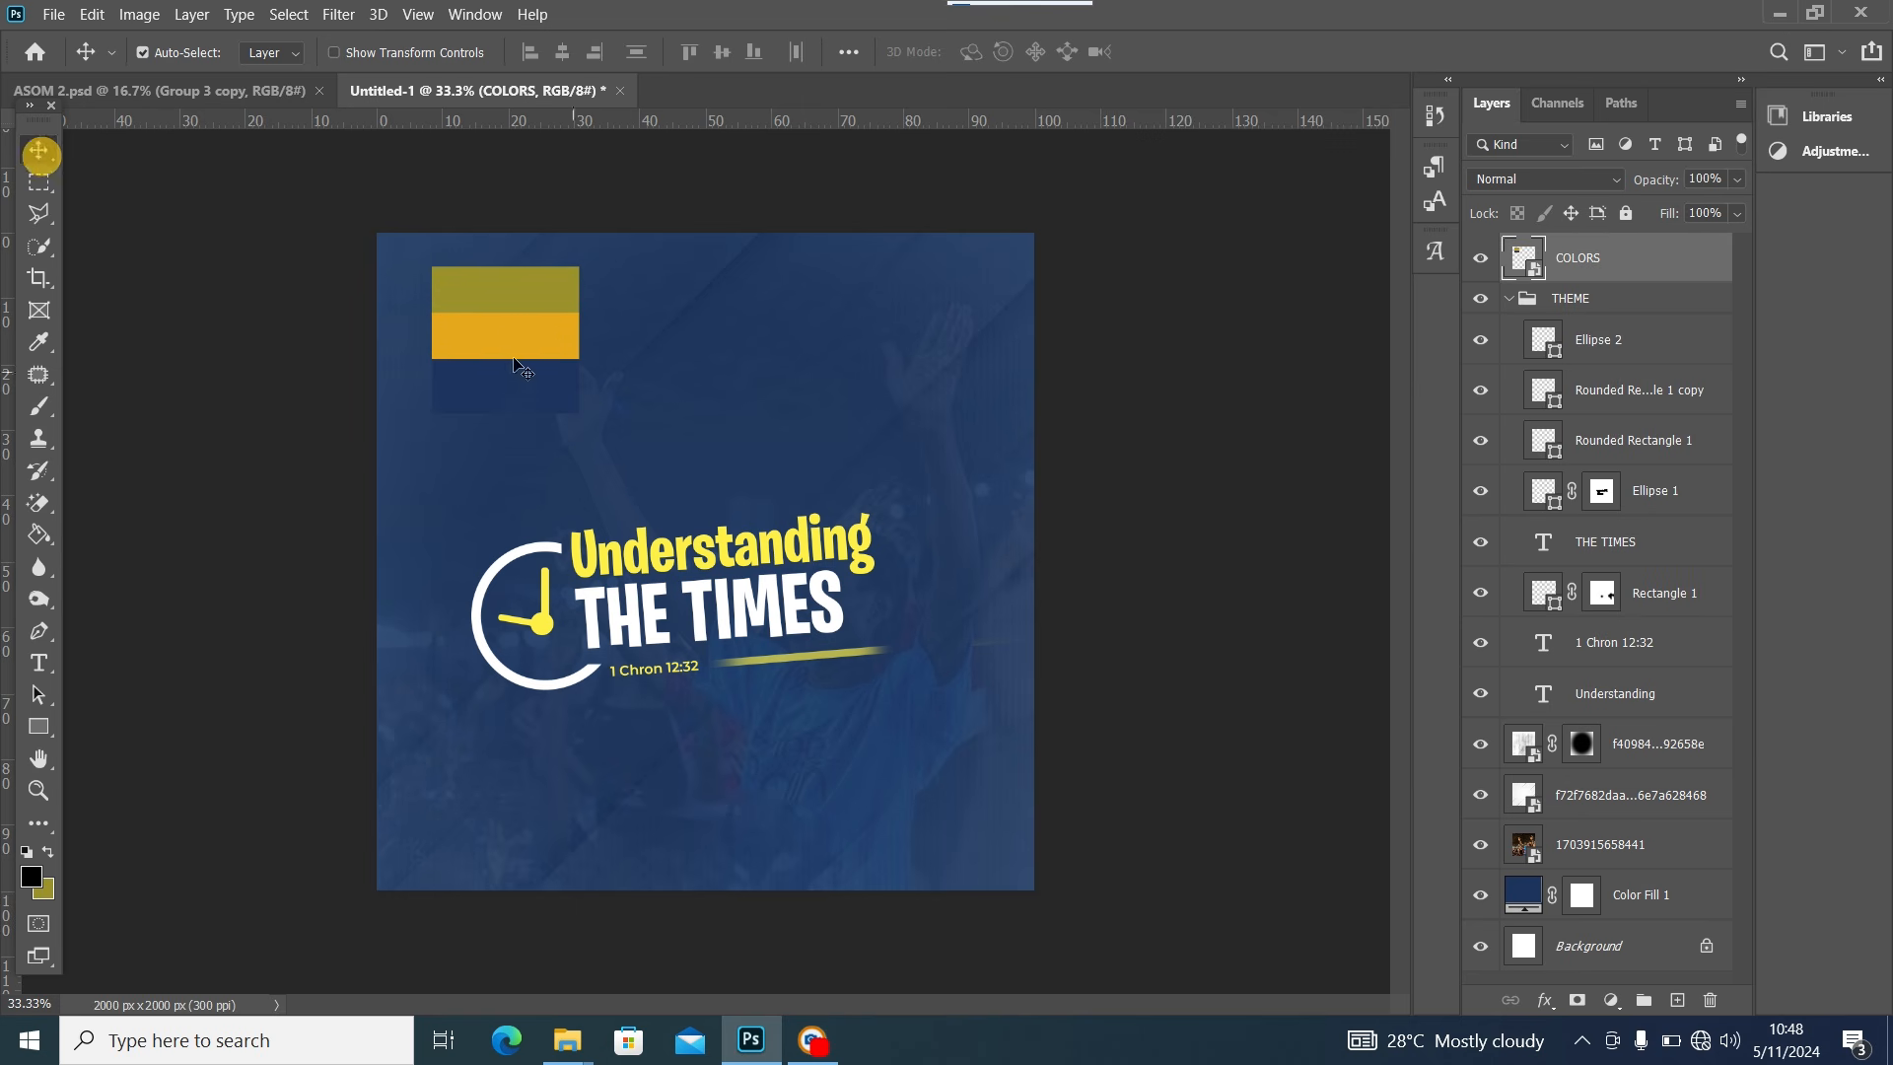
pyautogui.moveTo(482, 340); pyautogui.dragTo(433, 340)
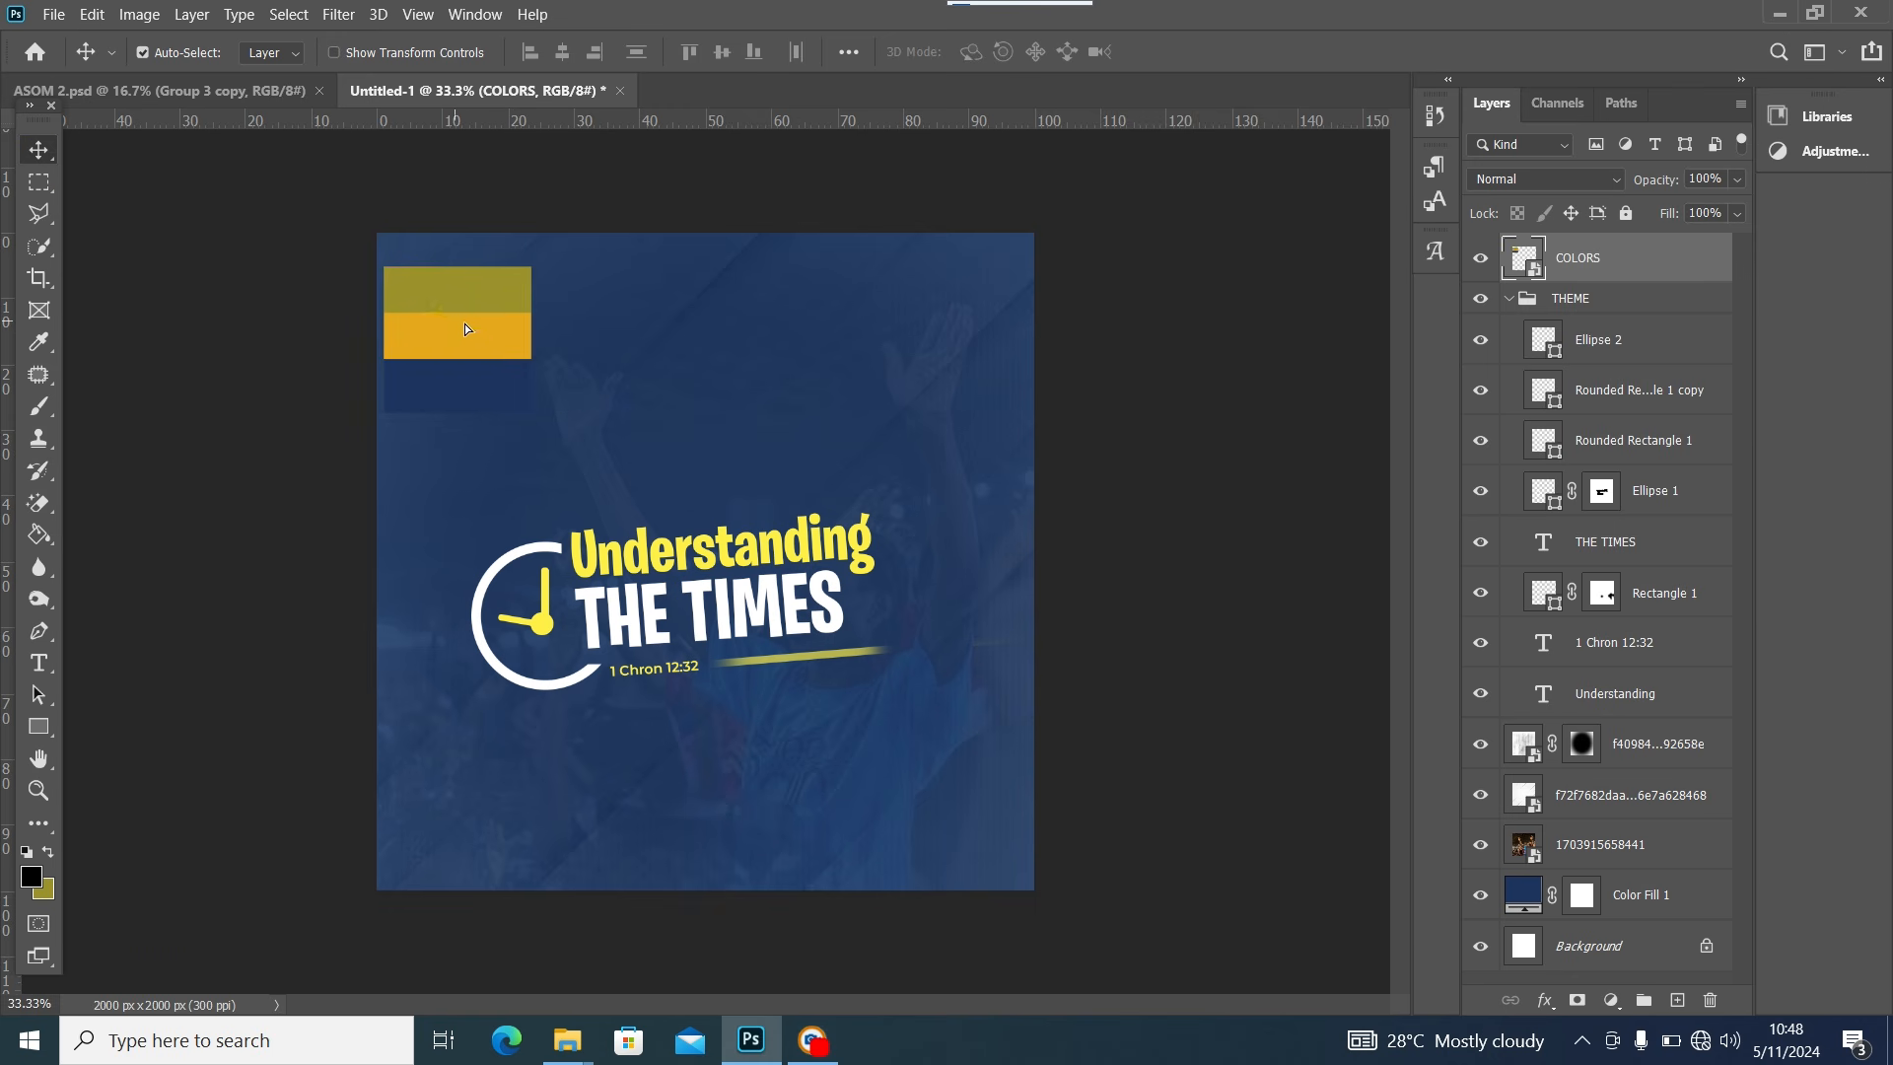
pyautogui.click(234, 91)
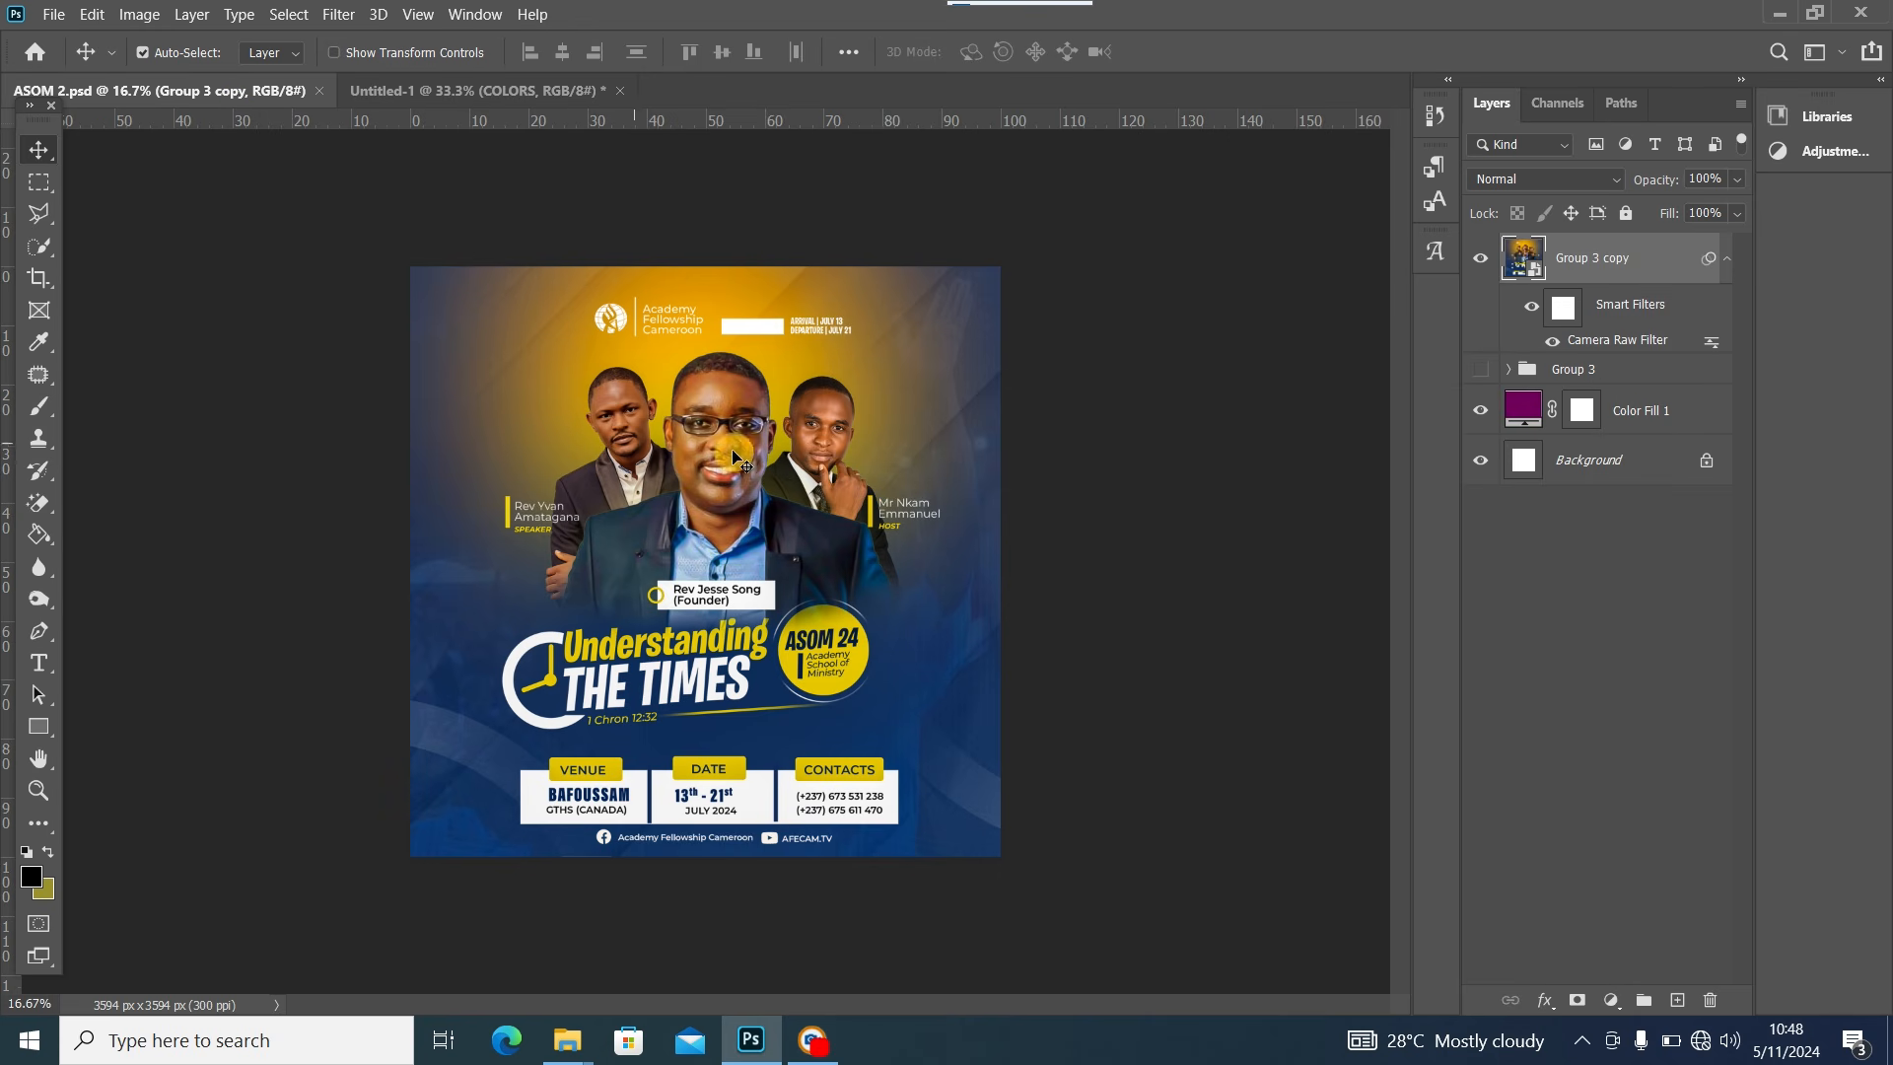
pyautogui.click(423, 90)
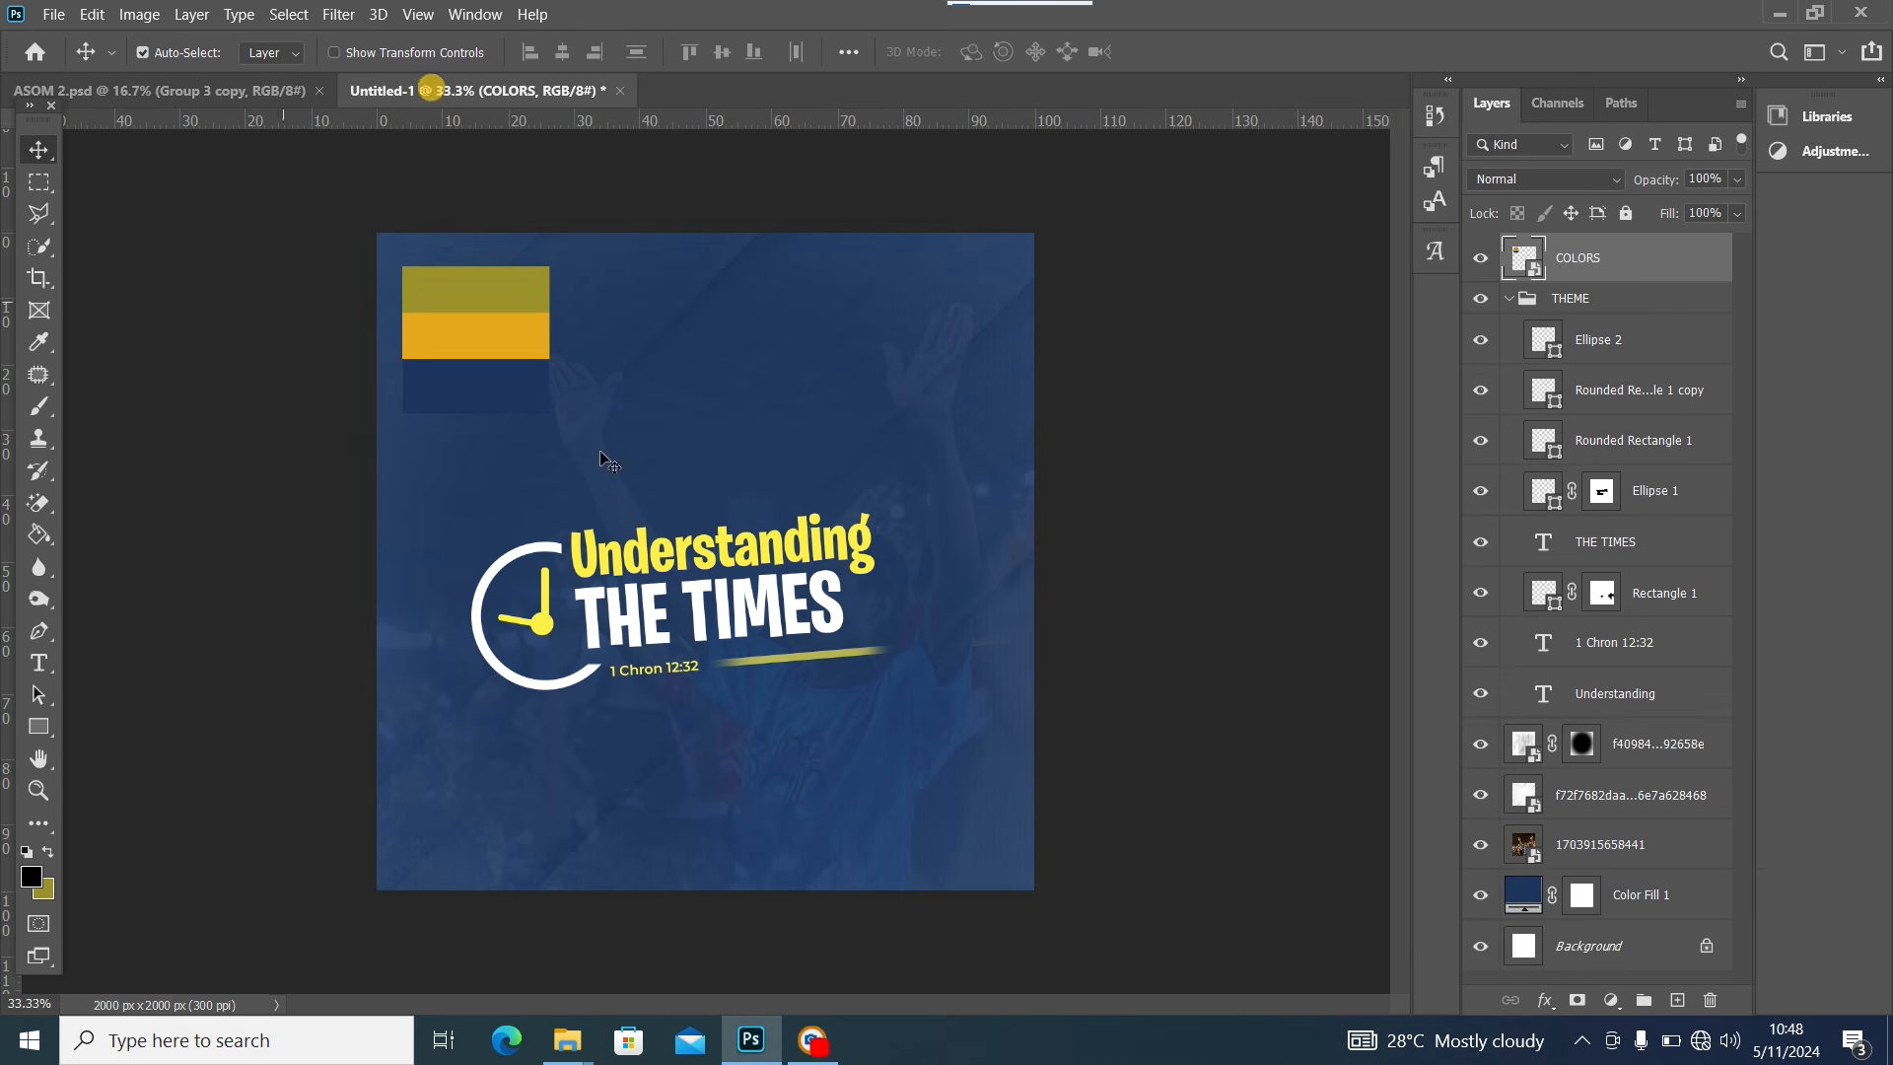
# Scale the THEME group to about 72% and move it down into the lower half of the flyer
pyautogui.click(1506, 299)
pyautogui.click(1618, 305)
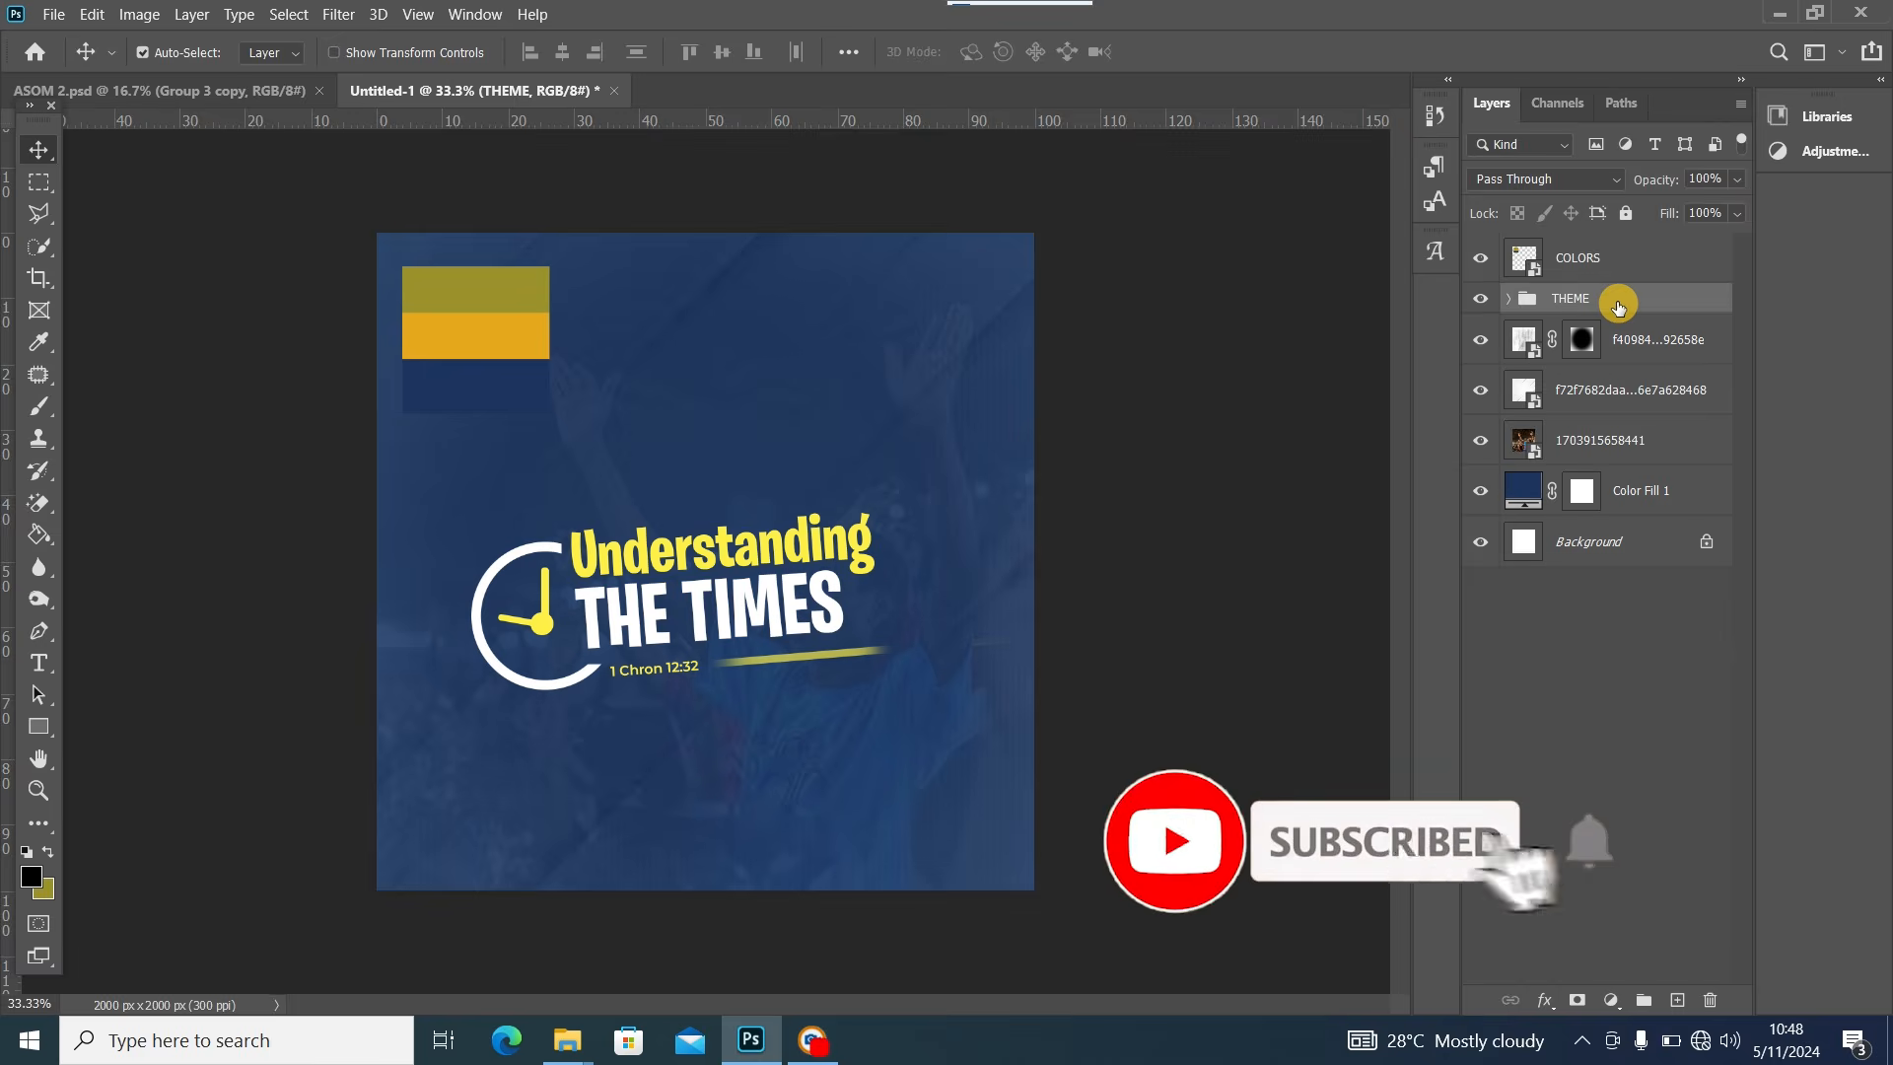
pyautogui.hotkey('ctrl', 't')
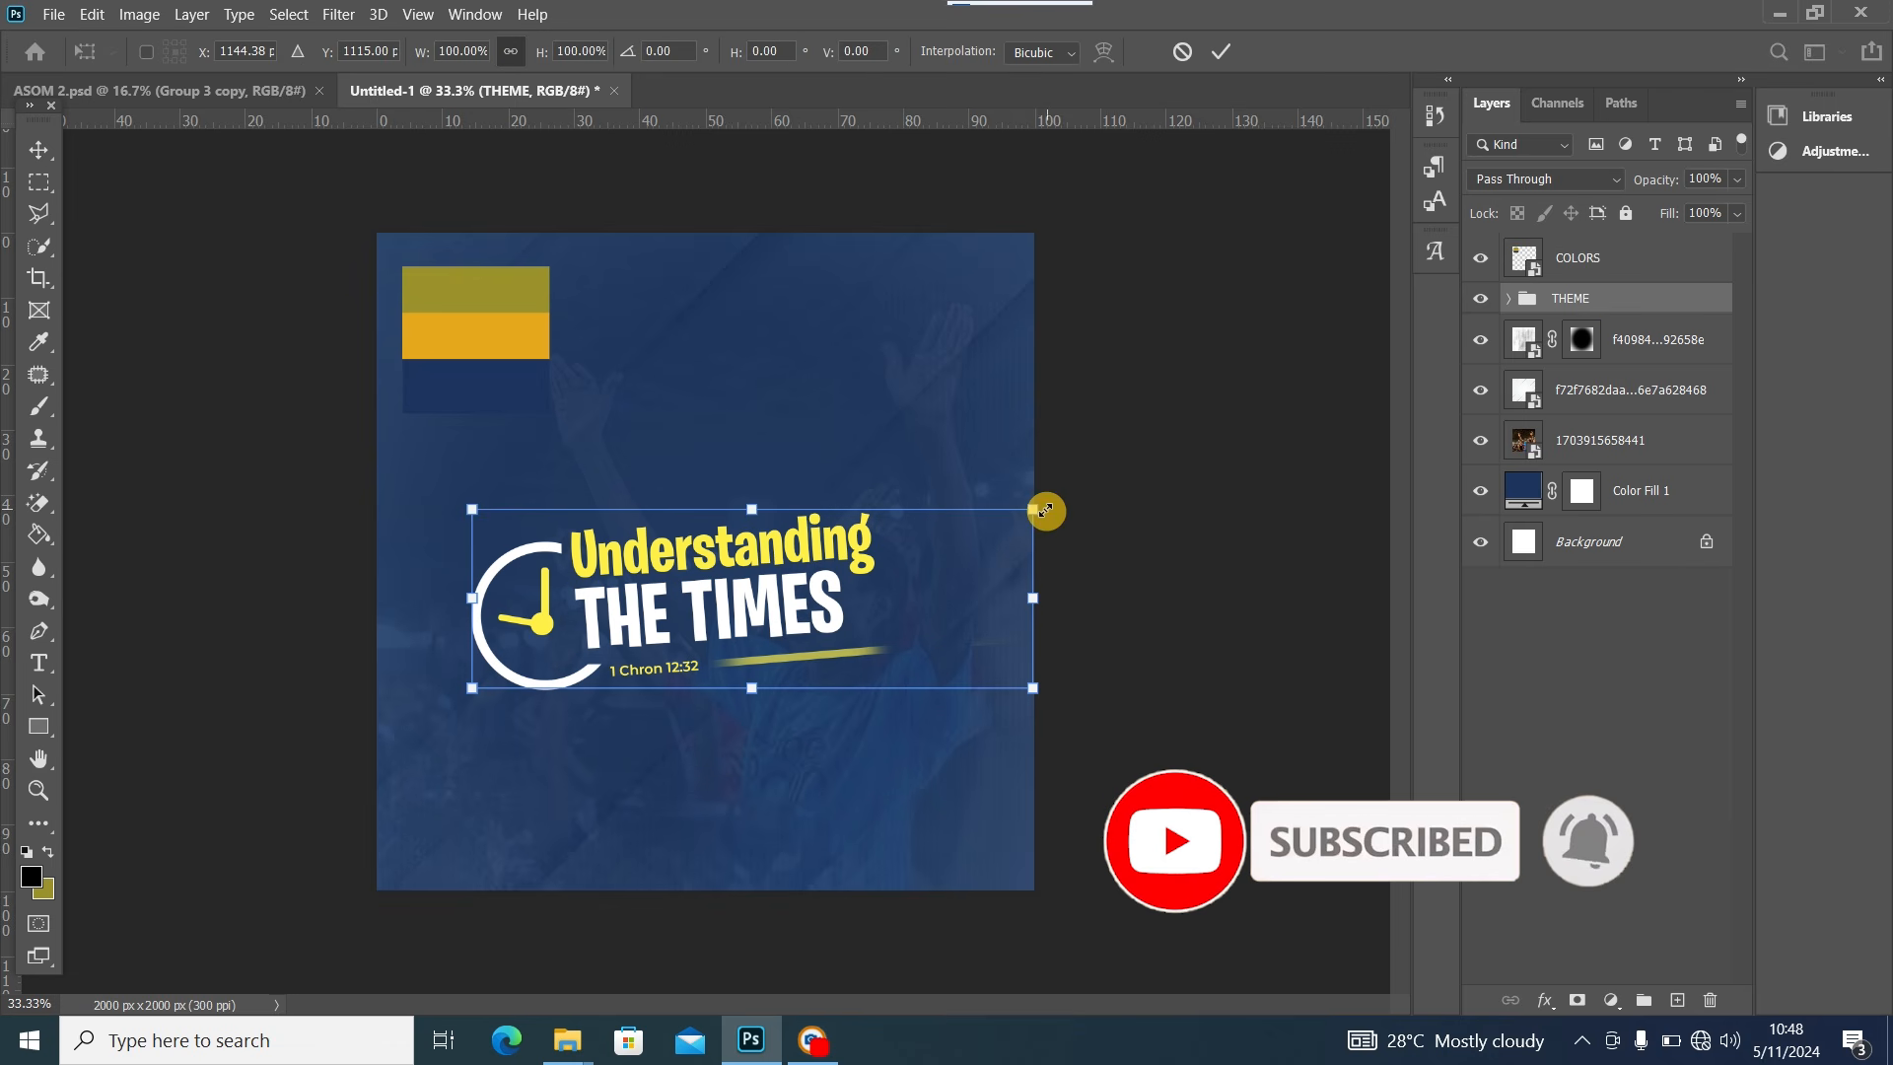
pyautogui.moveTo(1045, 509); pyautogui.dragTo(876, 559)
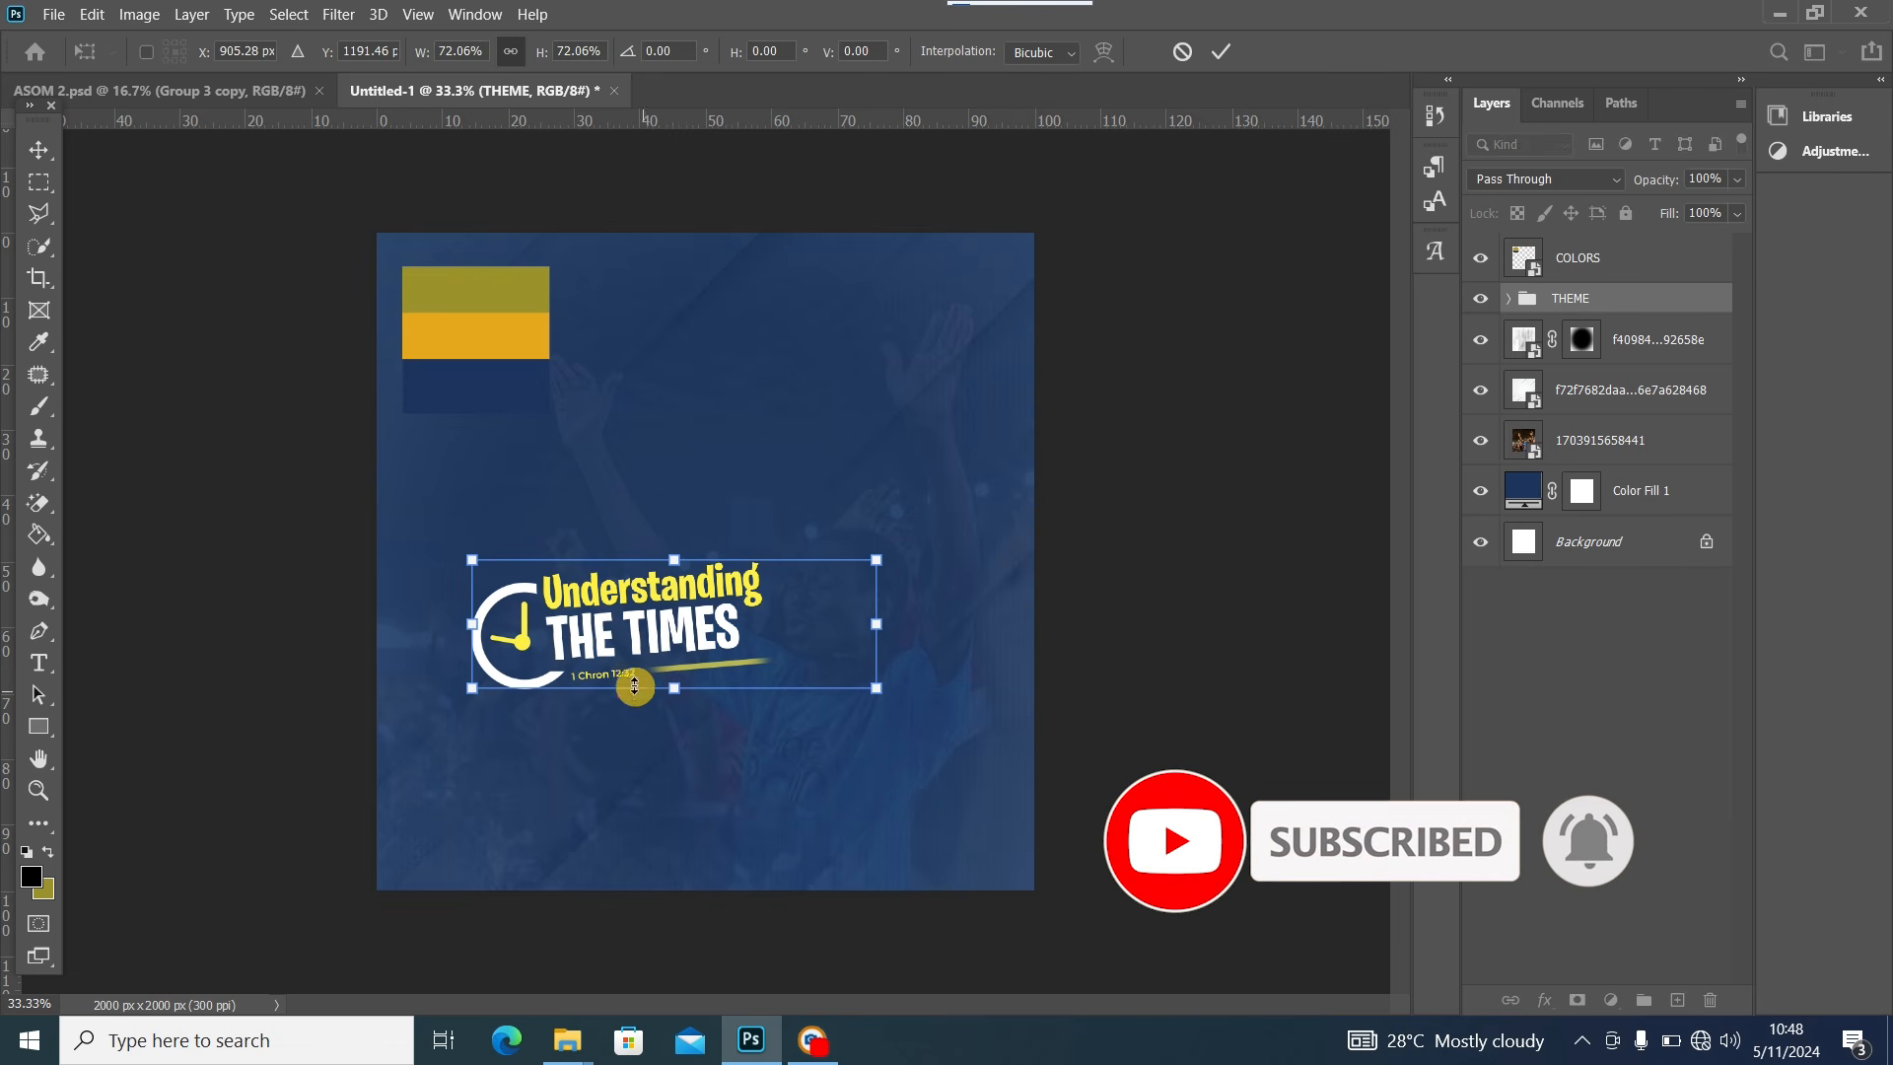
pyautogui.moveTo(665, 641); pyautogui.dragTo(670, 693)
pyautogui.click(19, 158)
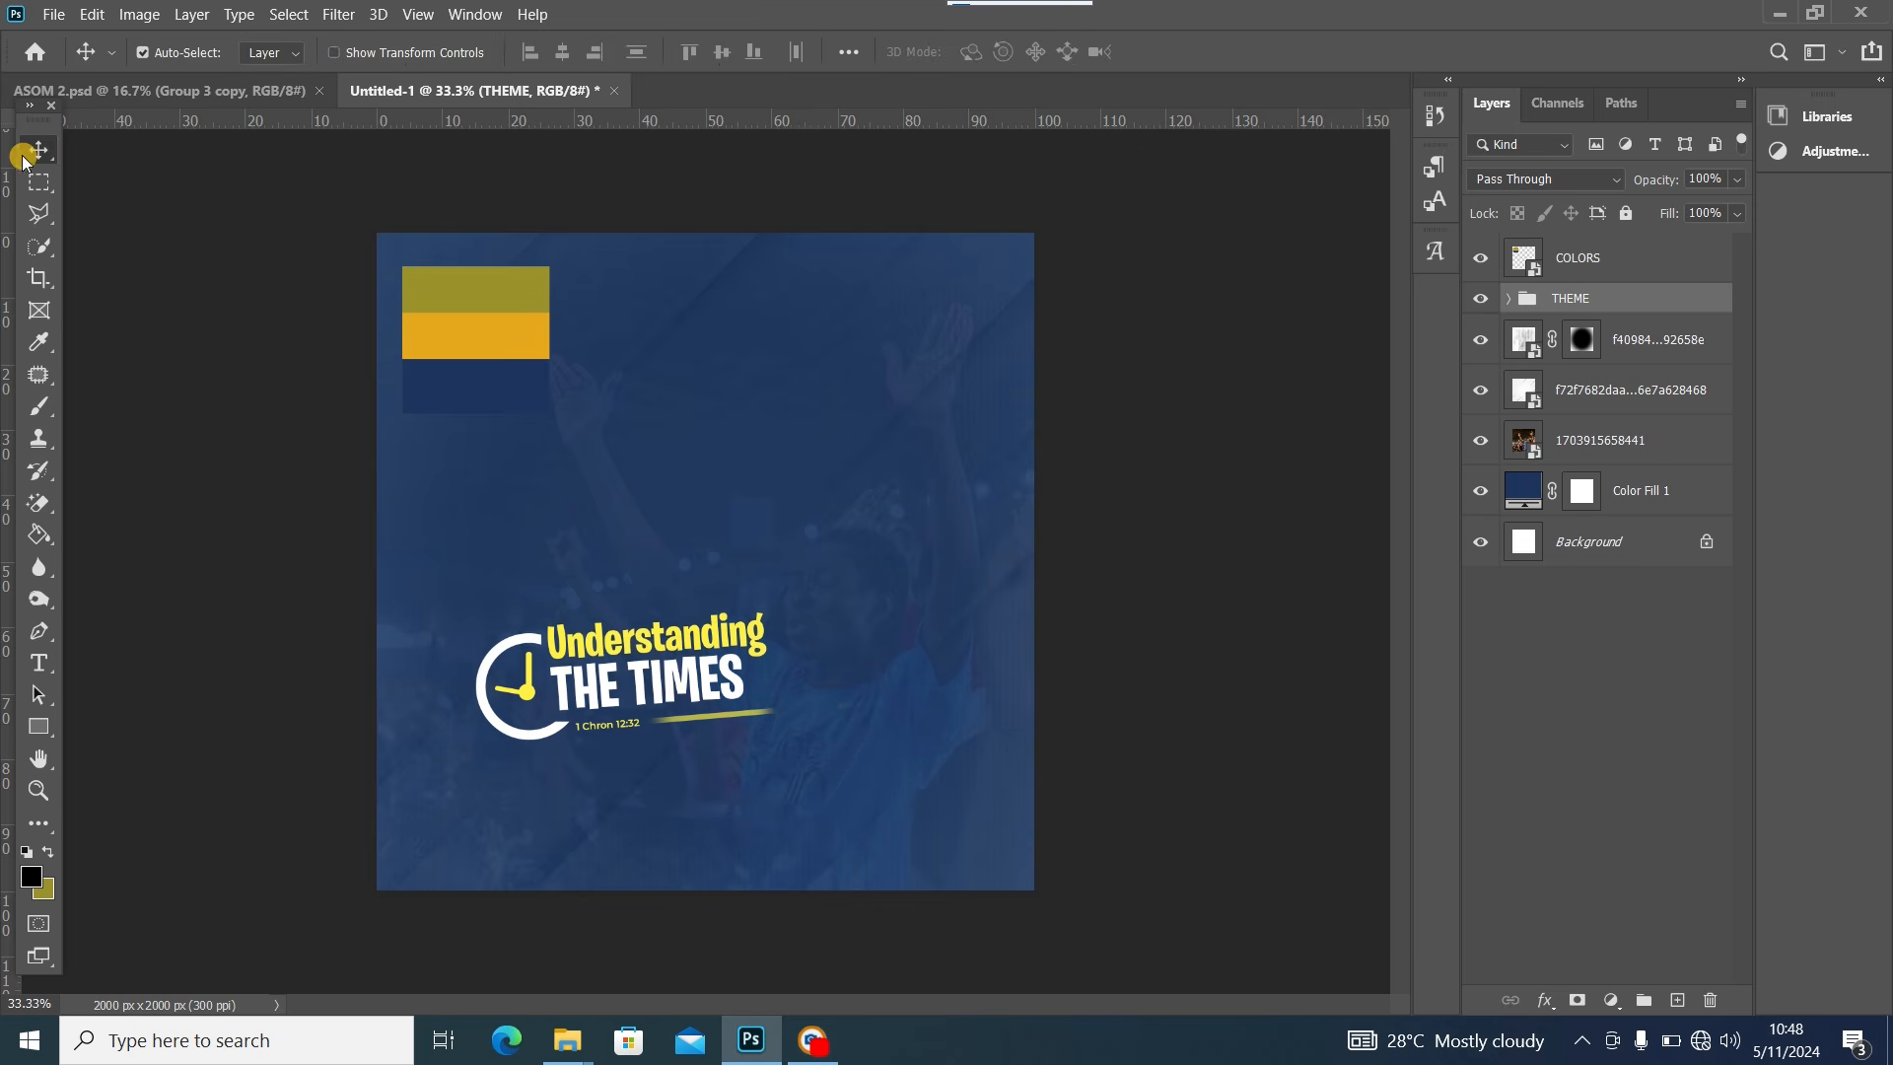
# Check the ASOM 24 badge in the ASOM 2.psd reference and draw a yellow circle about 267 px wide just right of the title
pyautogui.click(179, 109)
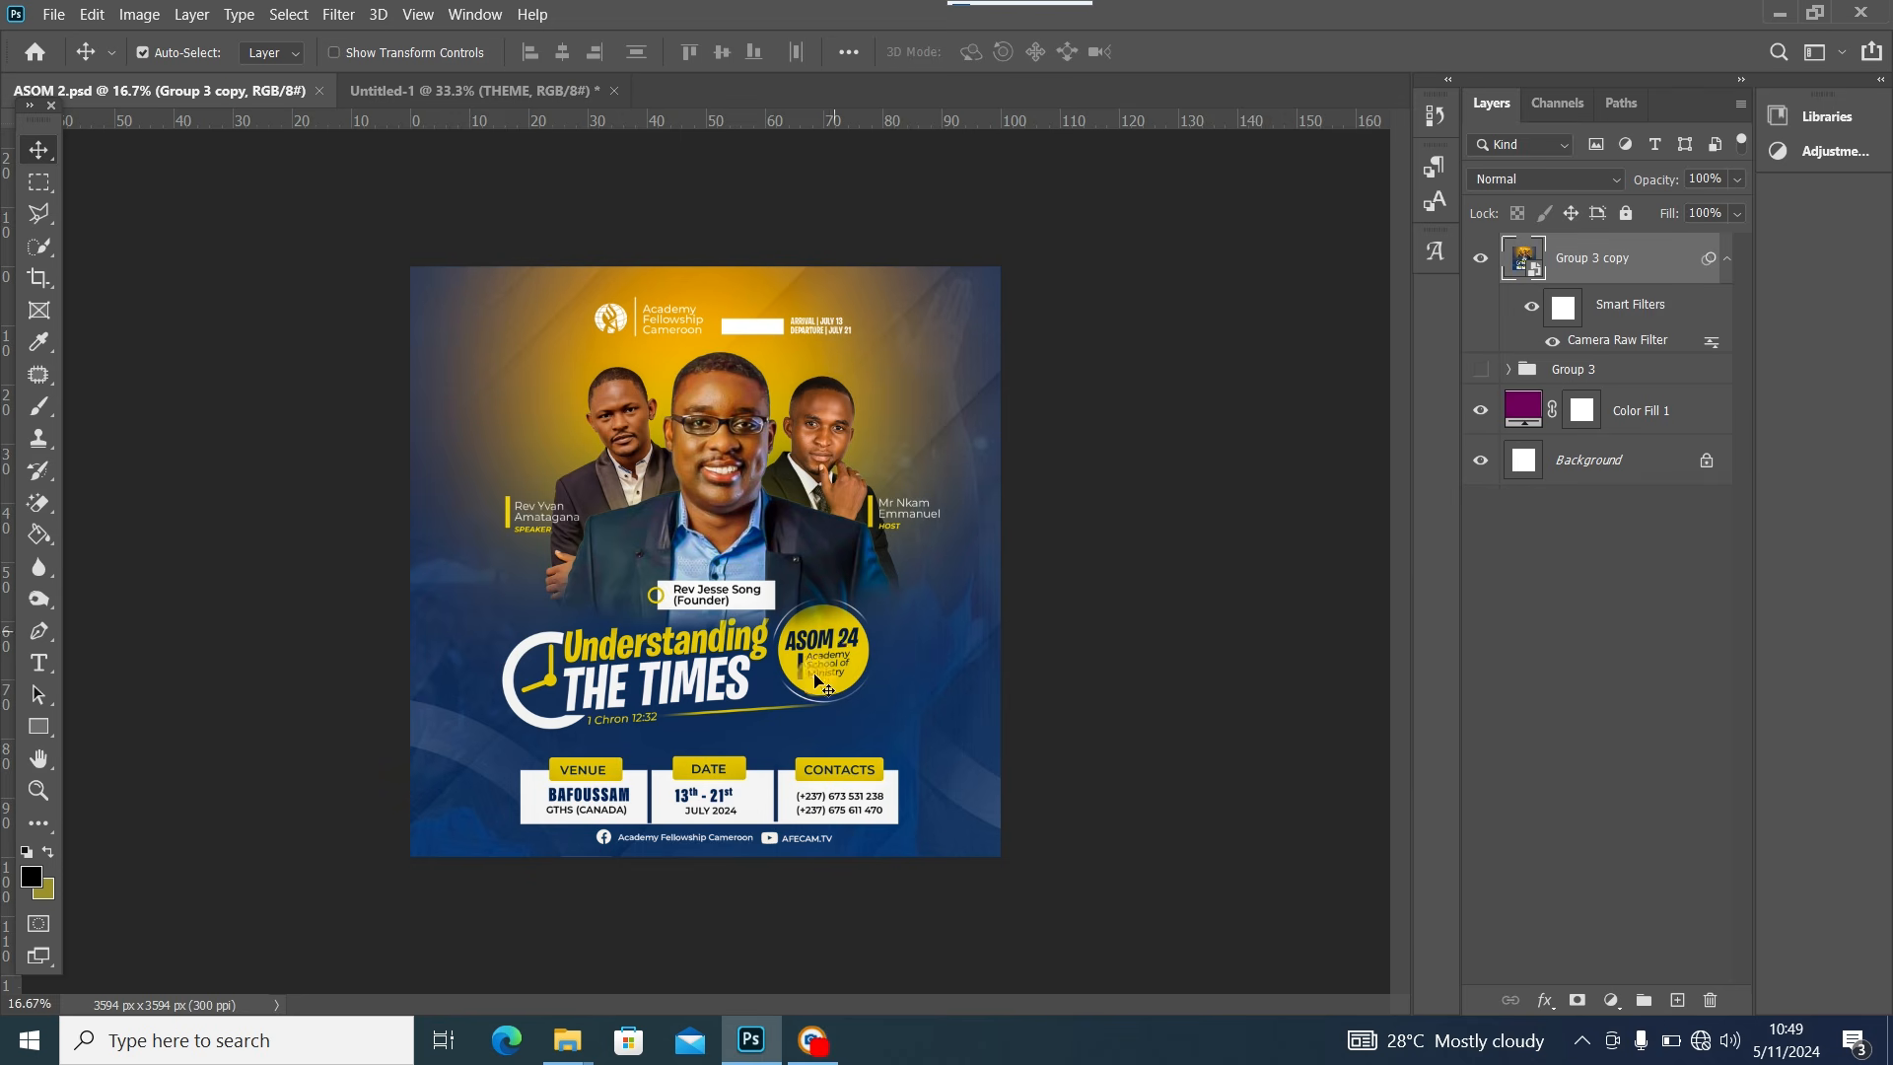
pyautogui.click(399, 94)
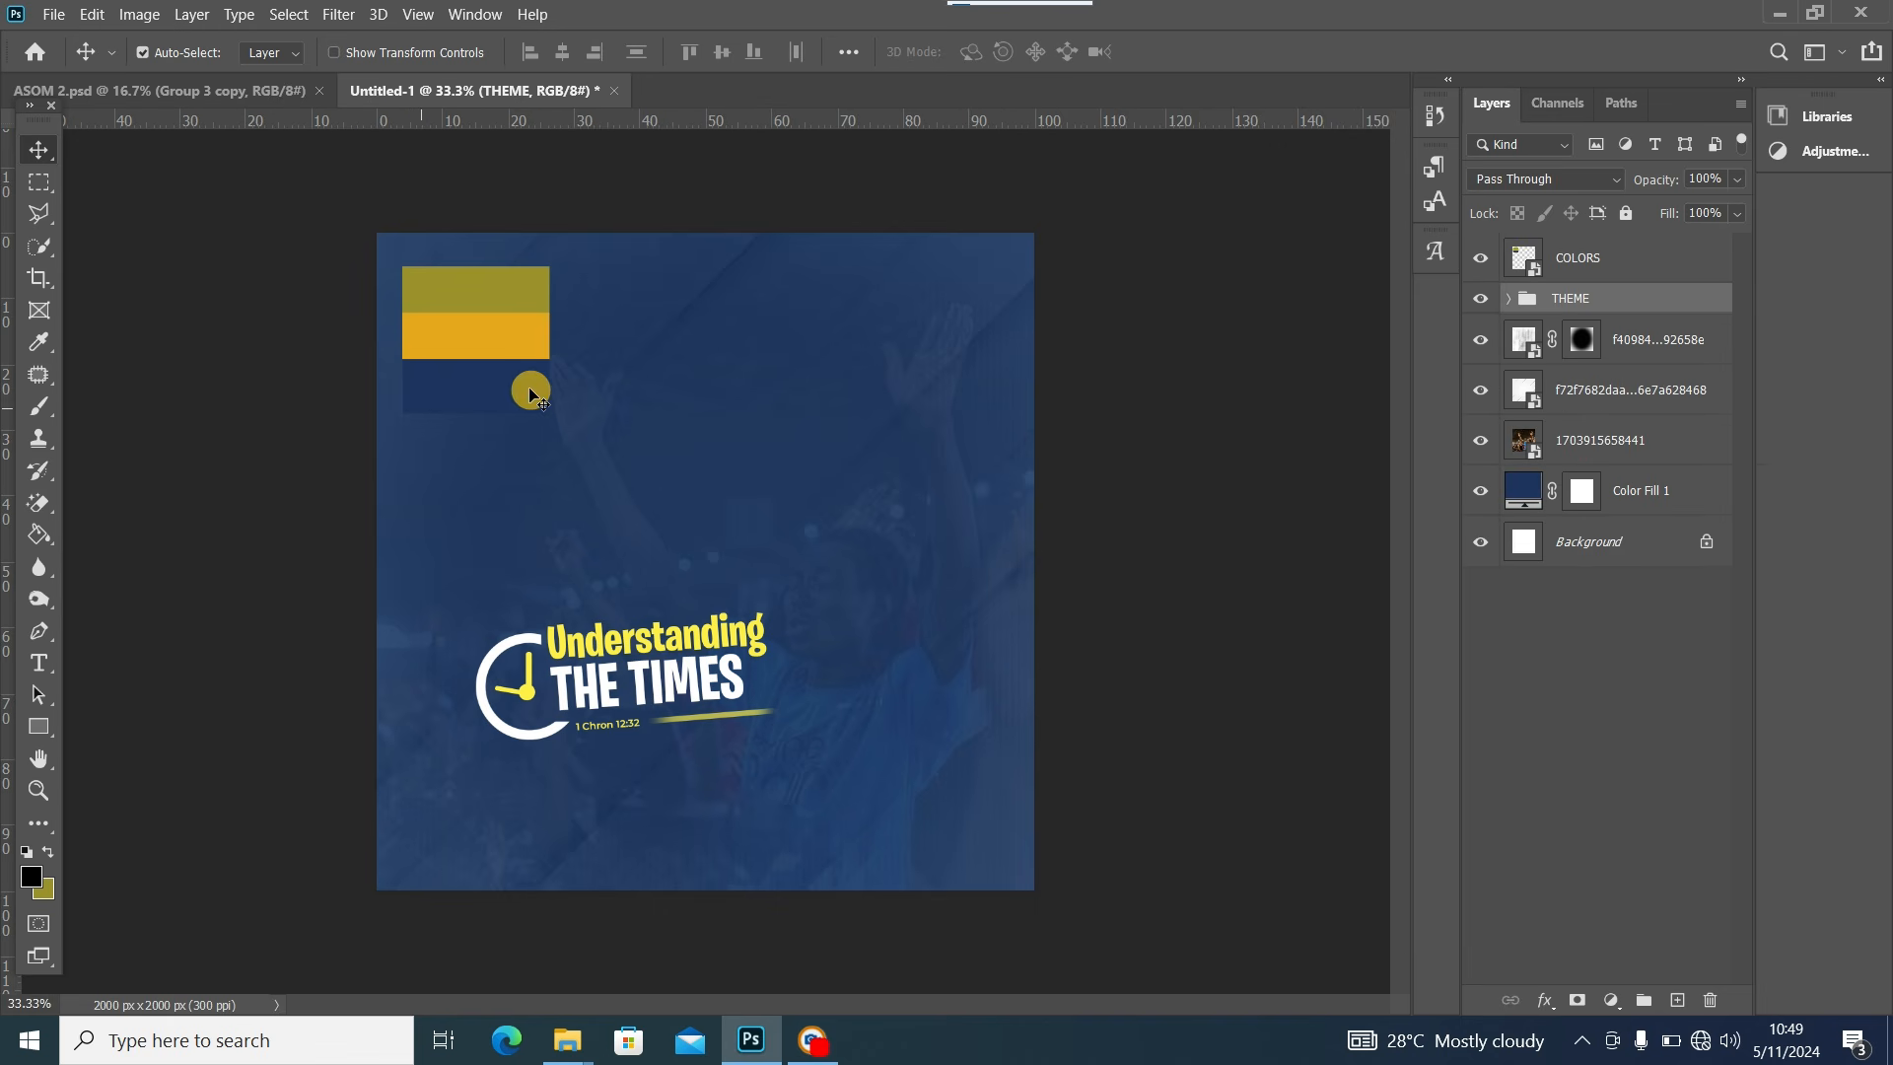
pyautogui.click(38, 726)
pyautogui.click(144, 771)
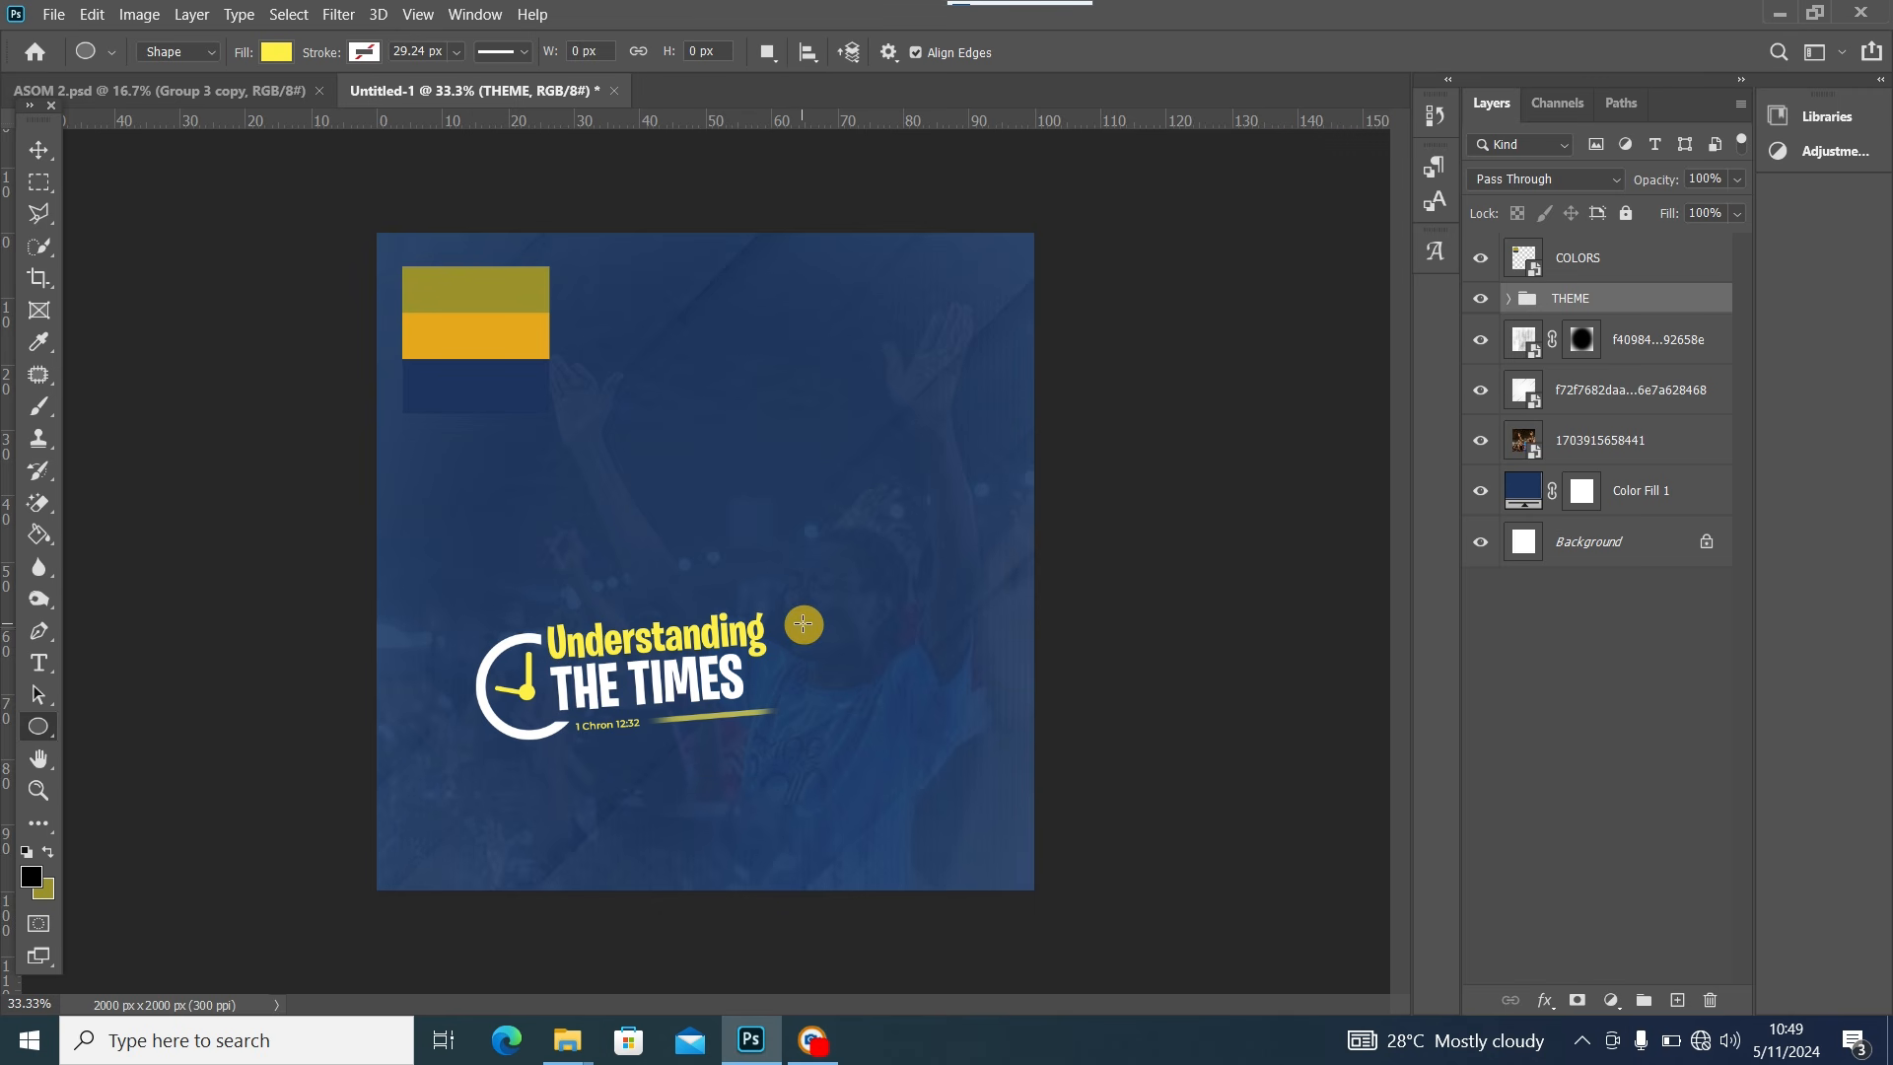
pyautogui.moveTo(797, 619); pyautogui.dragTo(884, 739)
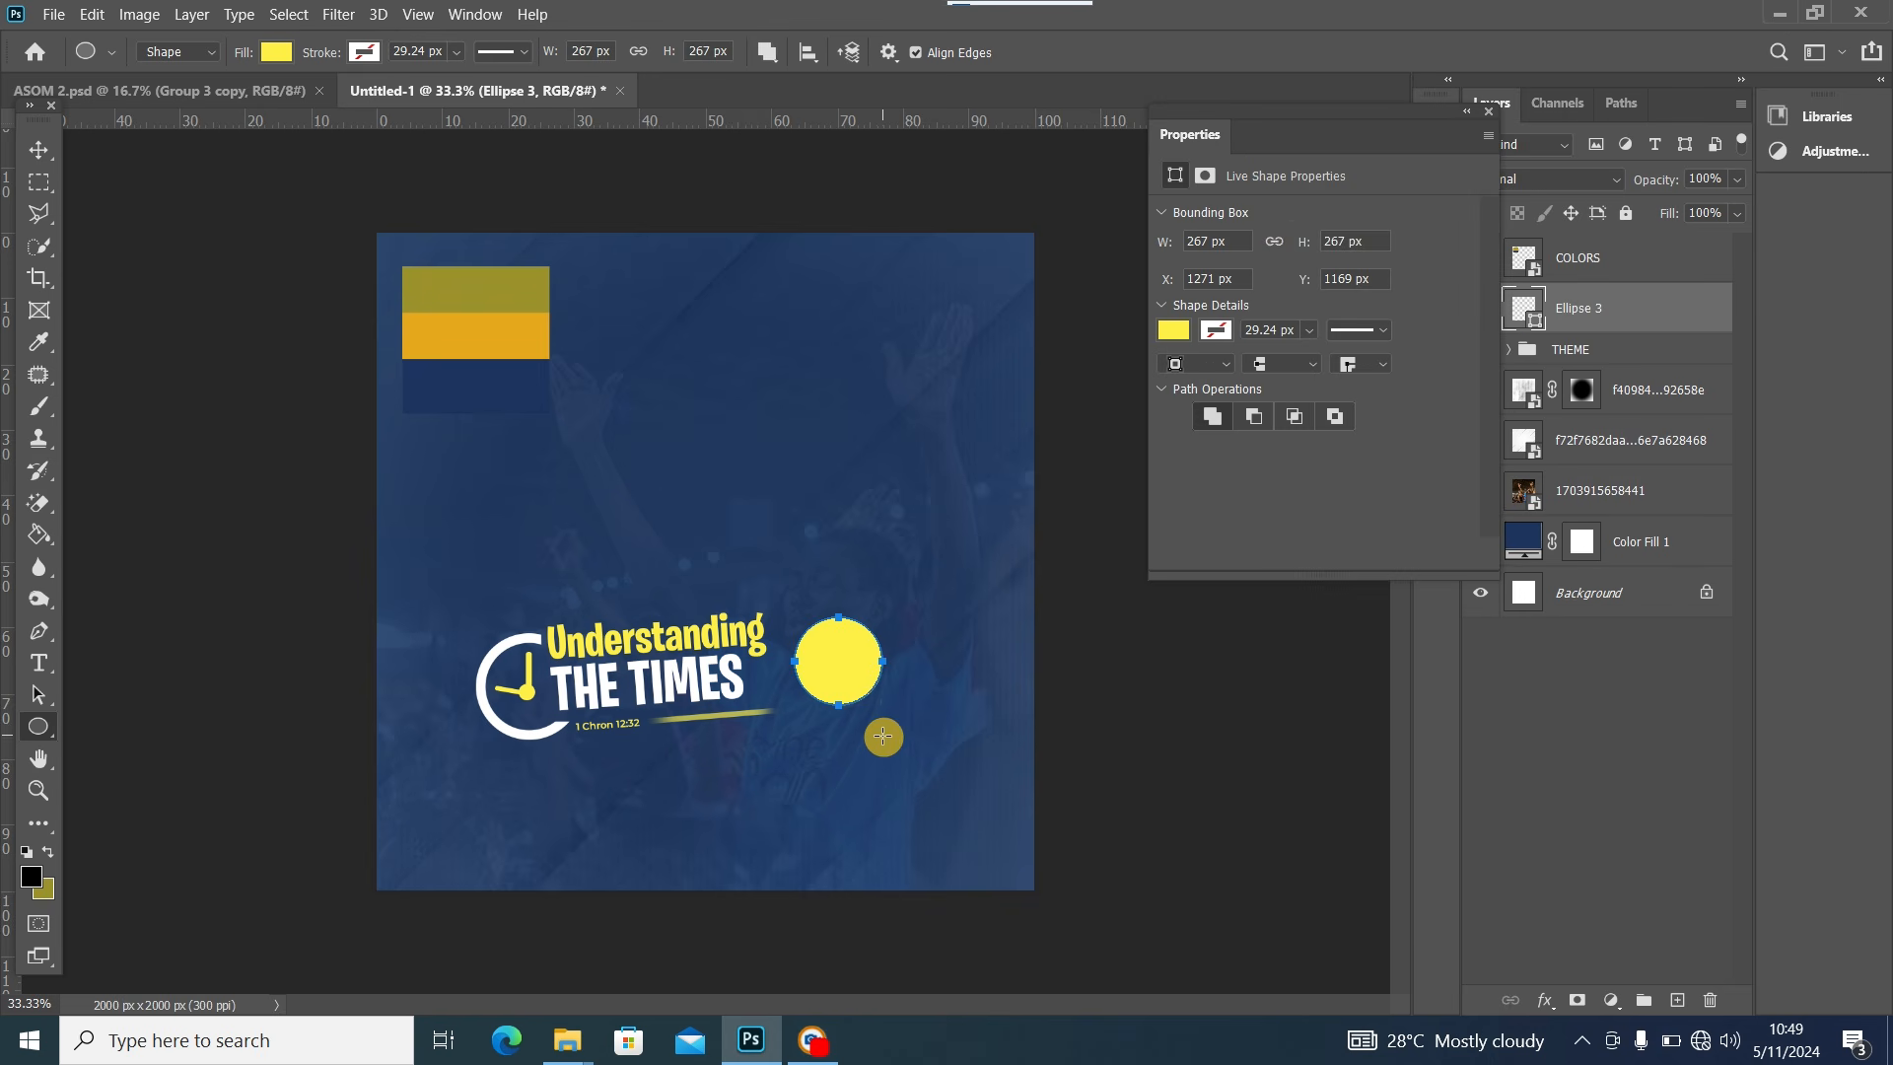
pyautogui.click(1487, 115)
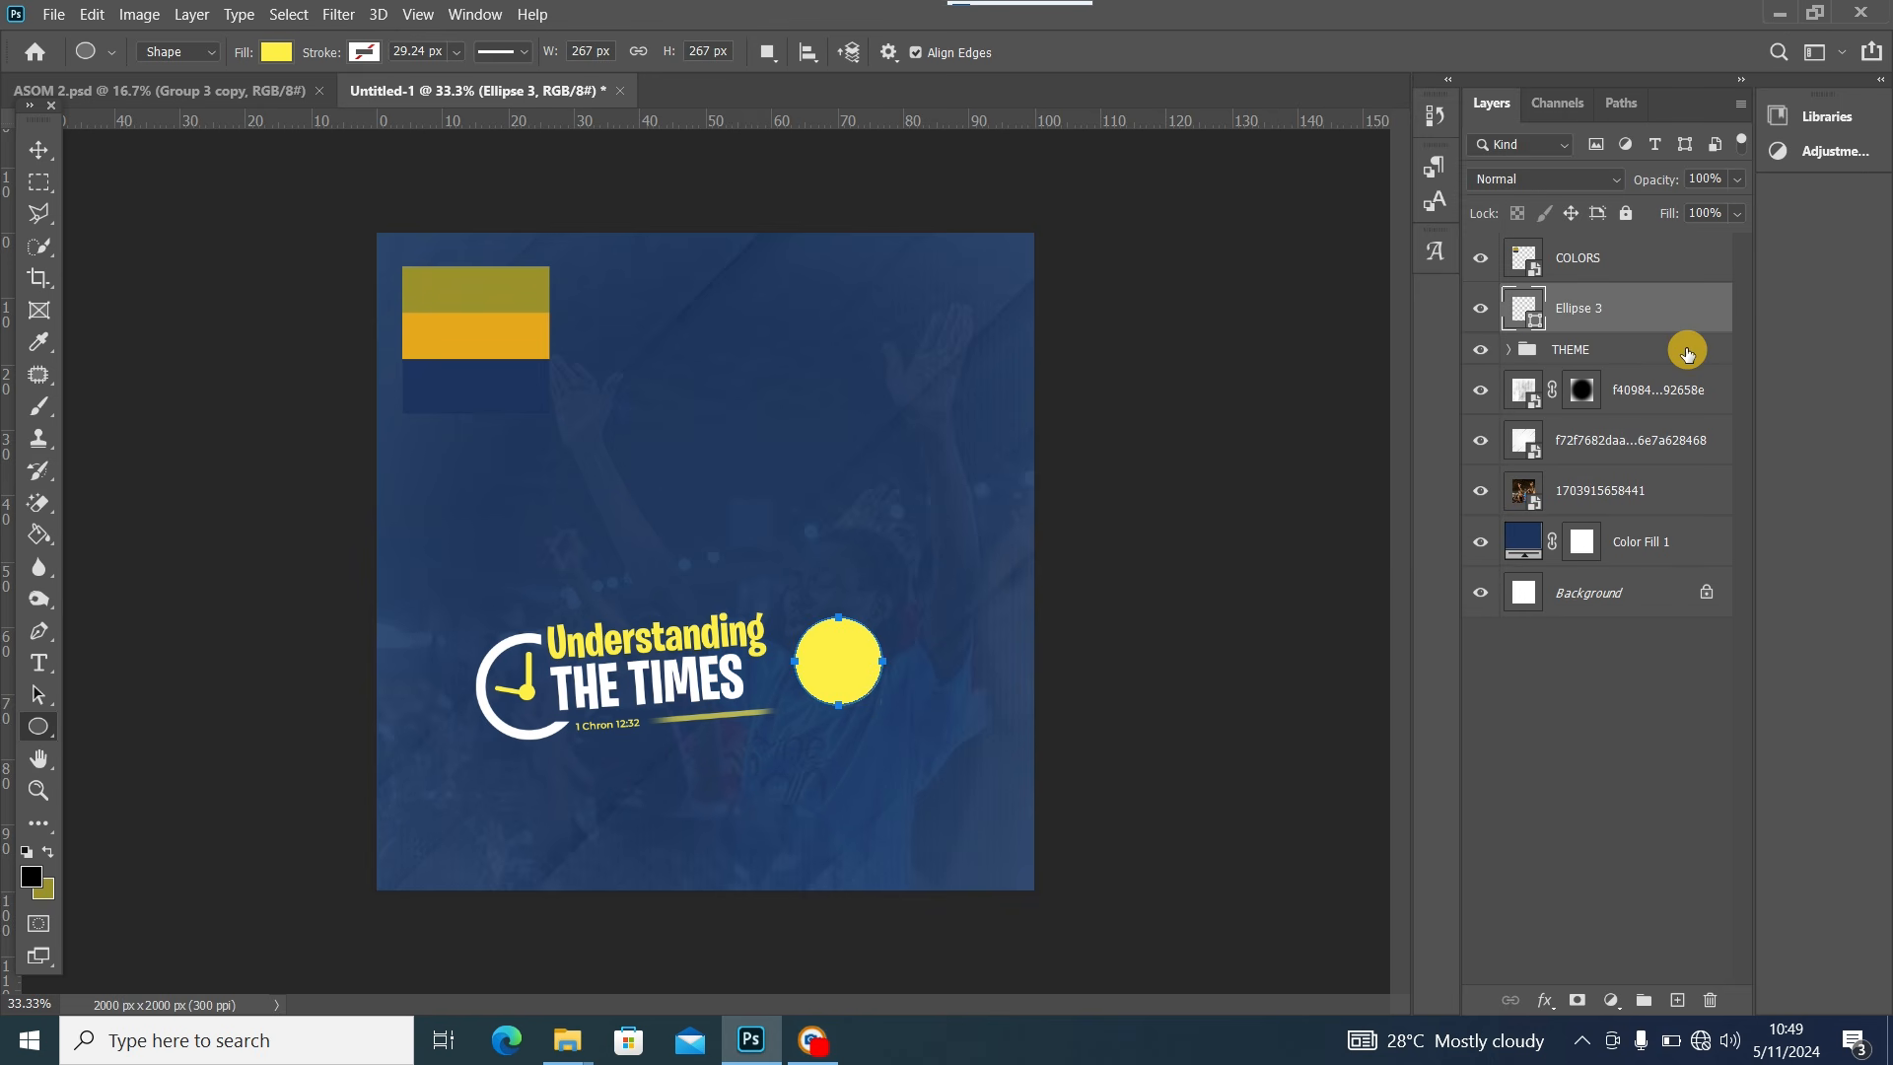
# Duplicate the yellow circle, scale the copy to about 118.5%, and toggle the copy's visibility to compare it with the original
pyautogui.hotkey('ctrl', 'j')
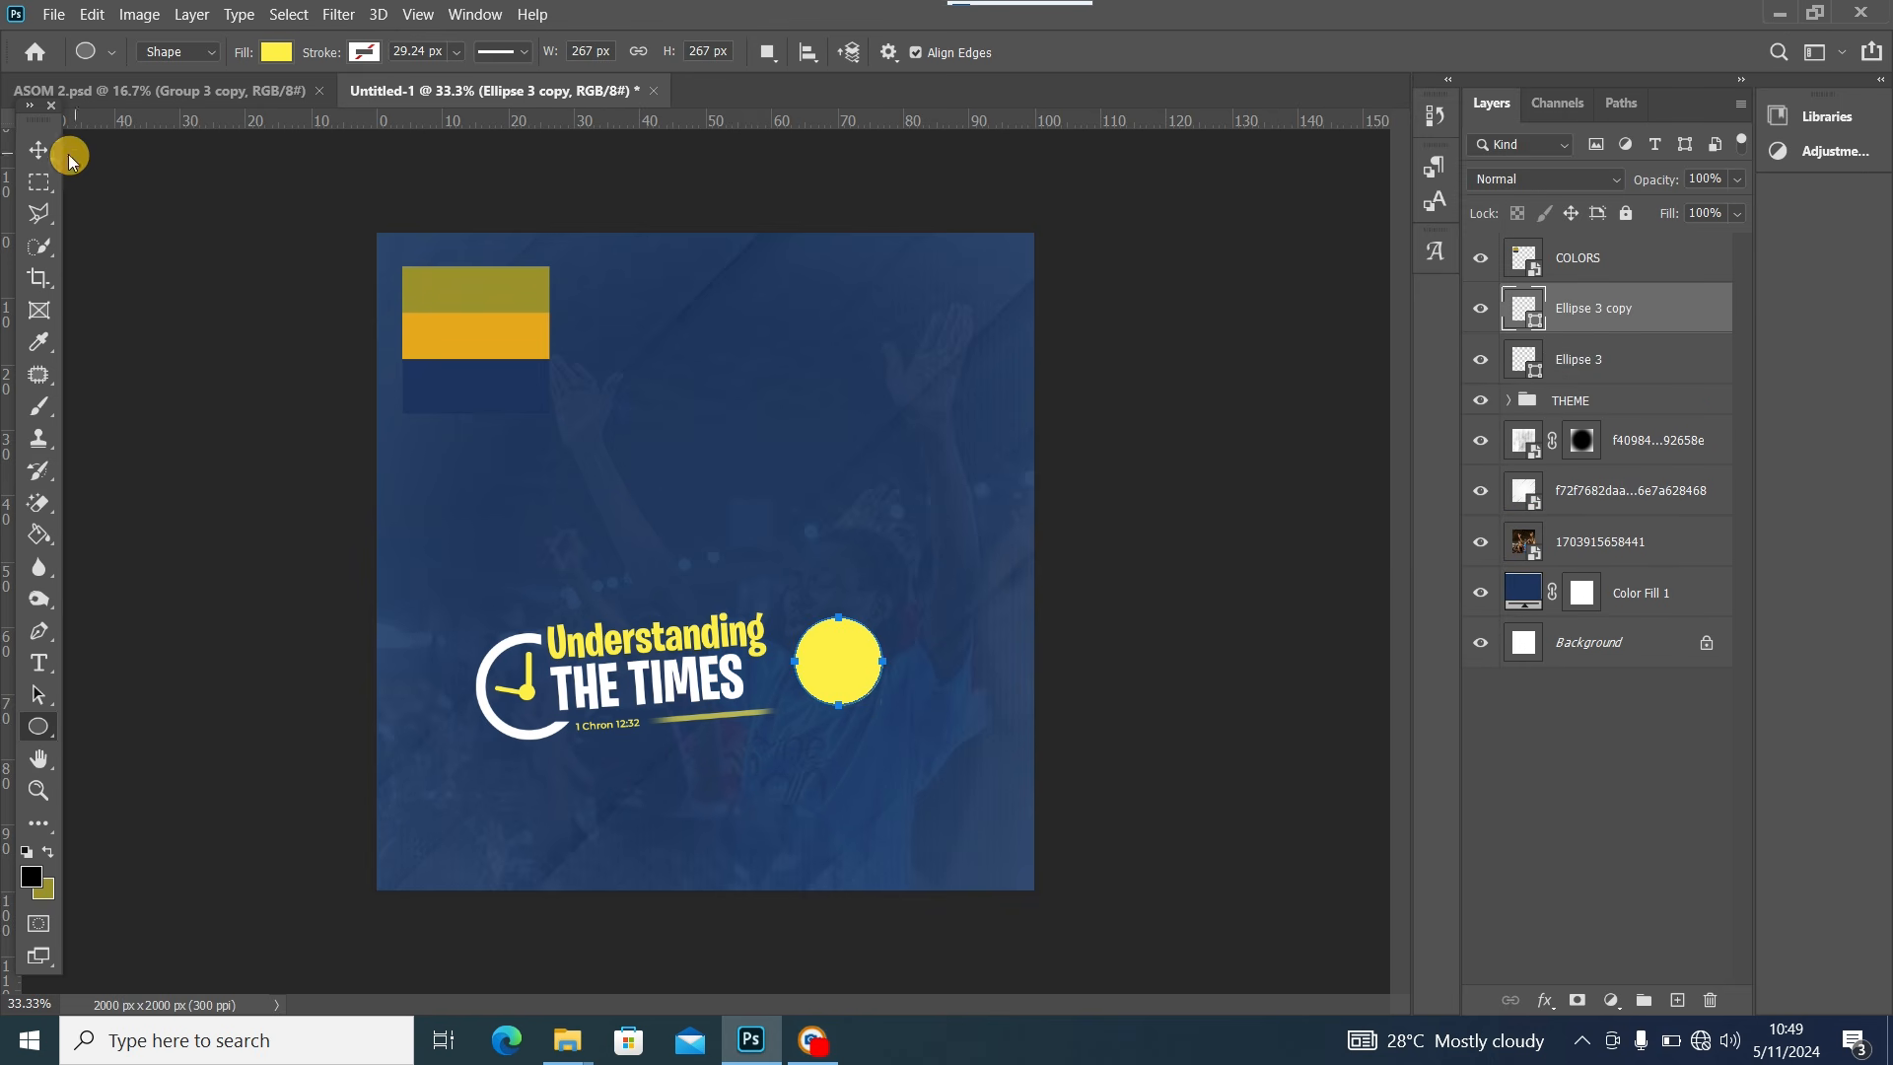
pyautogui.click(41, 152)
pyautogui.hotkey('ctrl', 't')
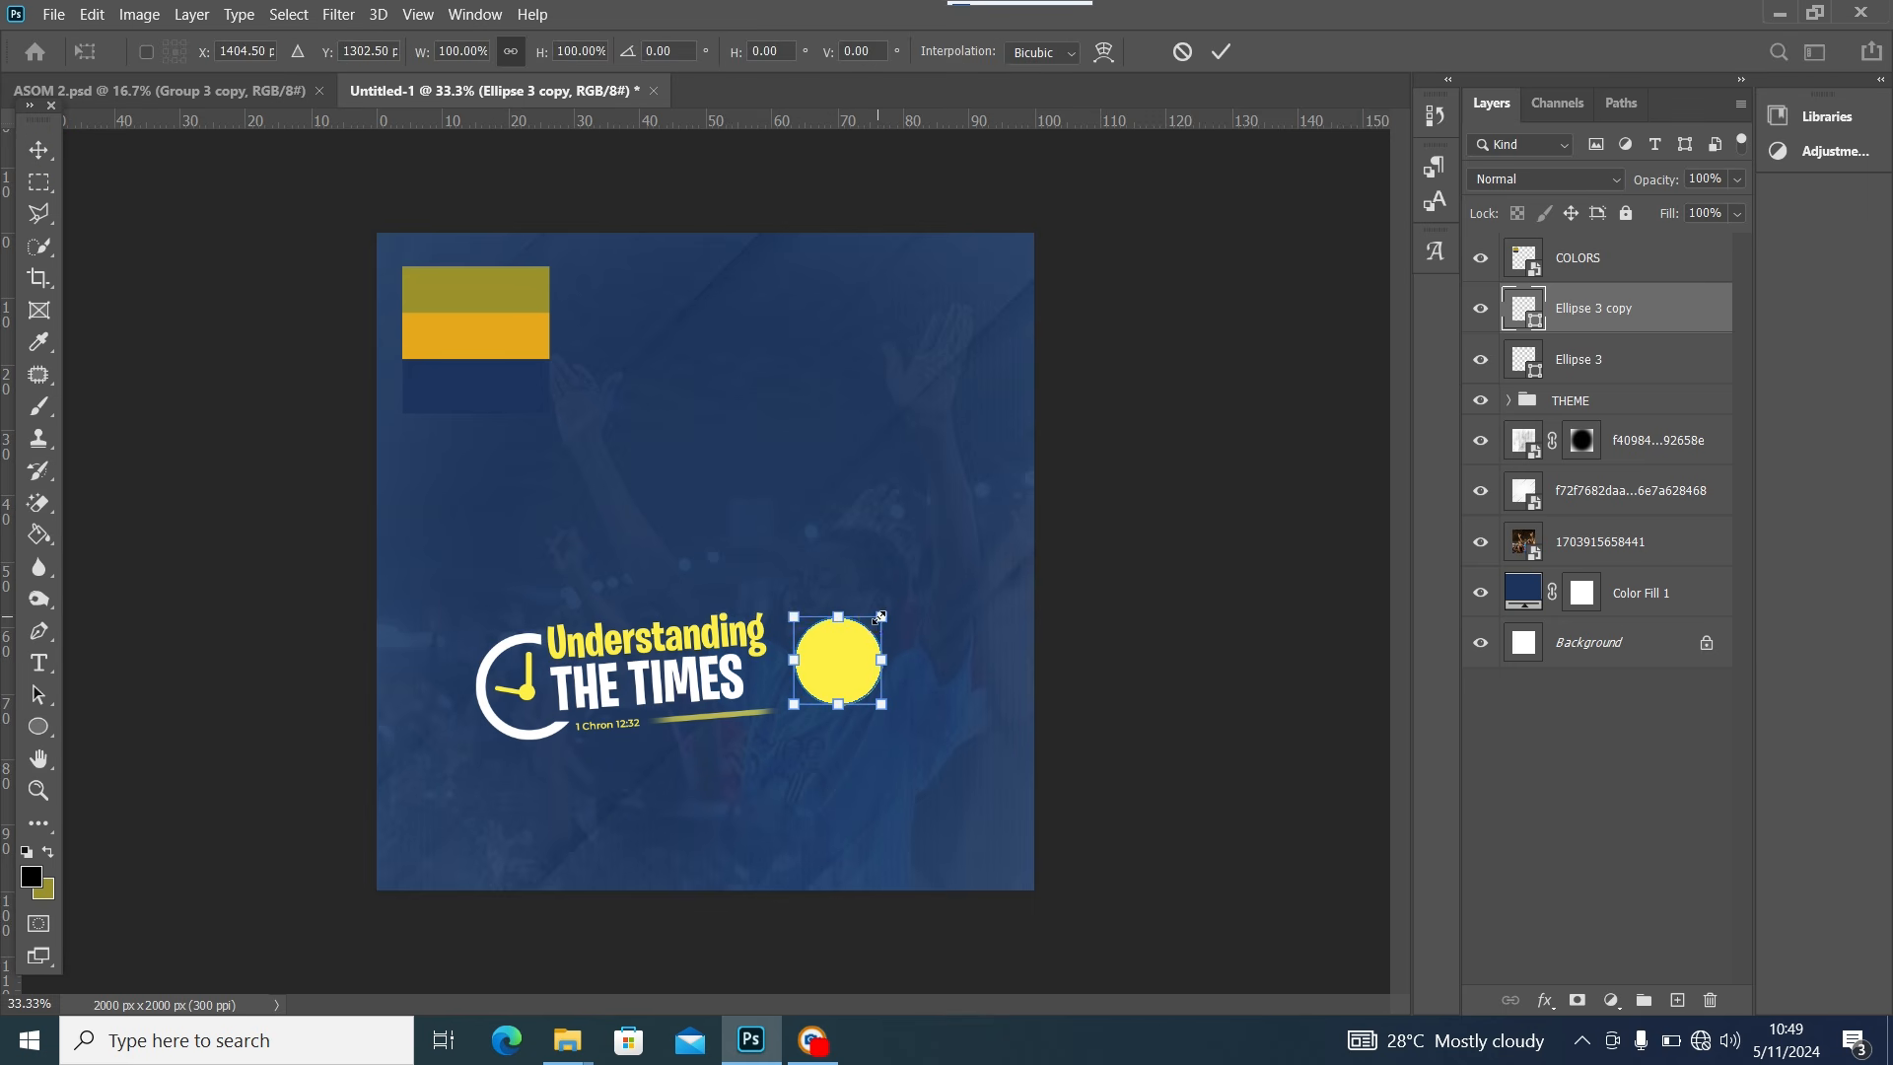
pyautogui.moveTo(880, 615)
pyautogui.mouseDown()
pyautogui.moveTo(909, 590)
pyautogui.moveTo(899, 602)
pyautogui.mouseUp()
pyautogui.click(39, 154)
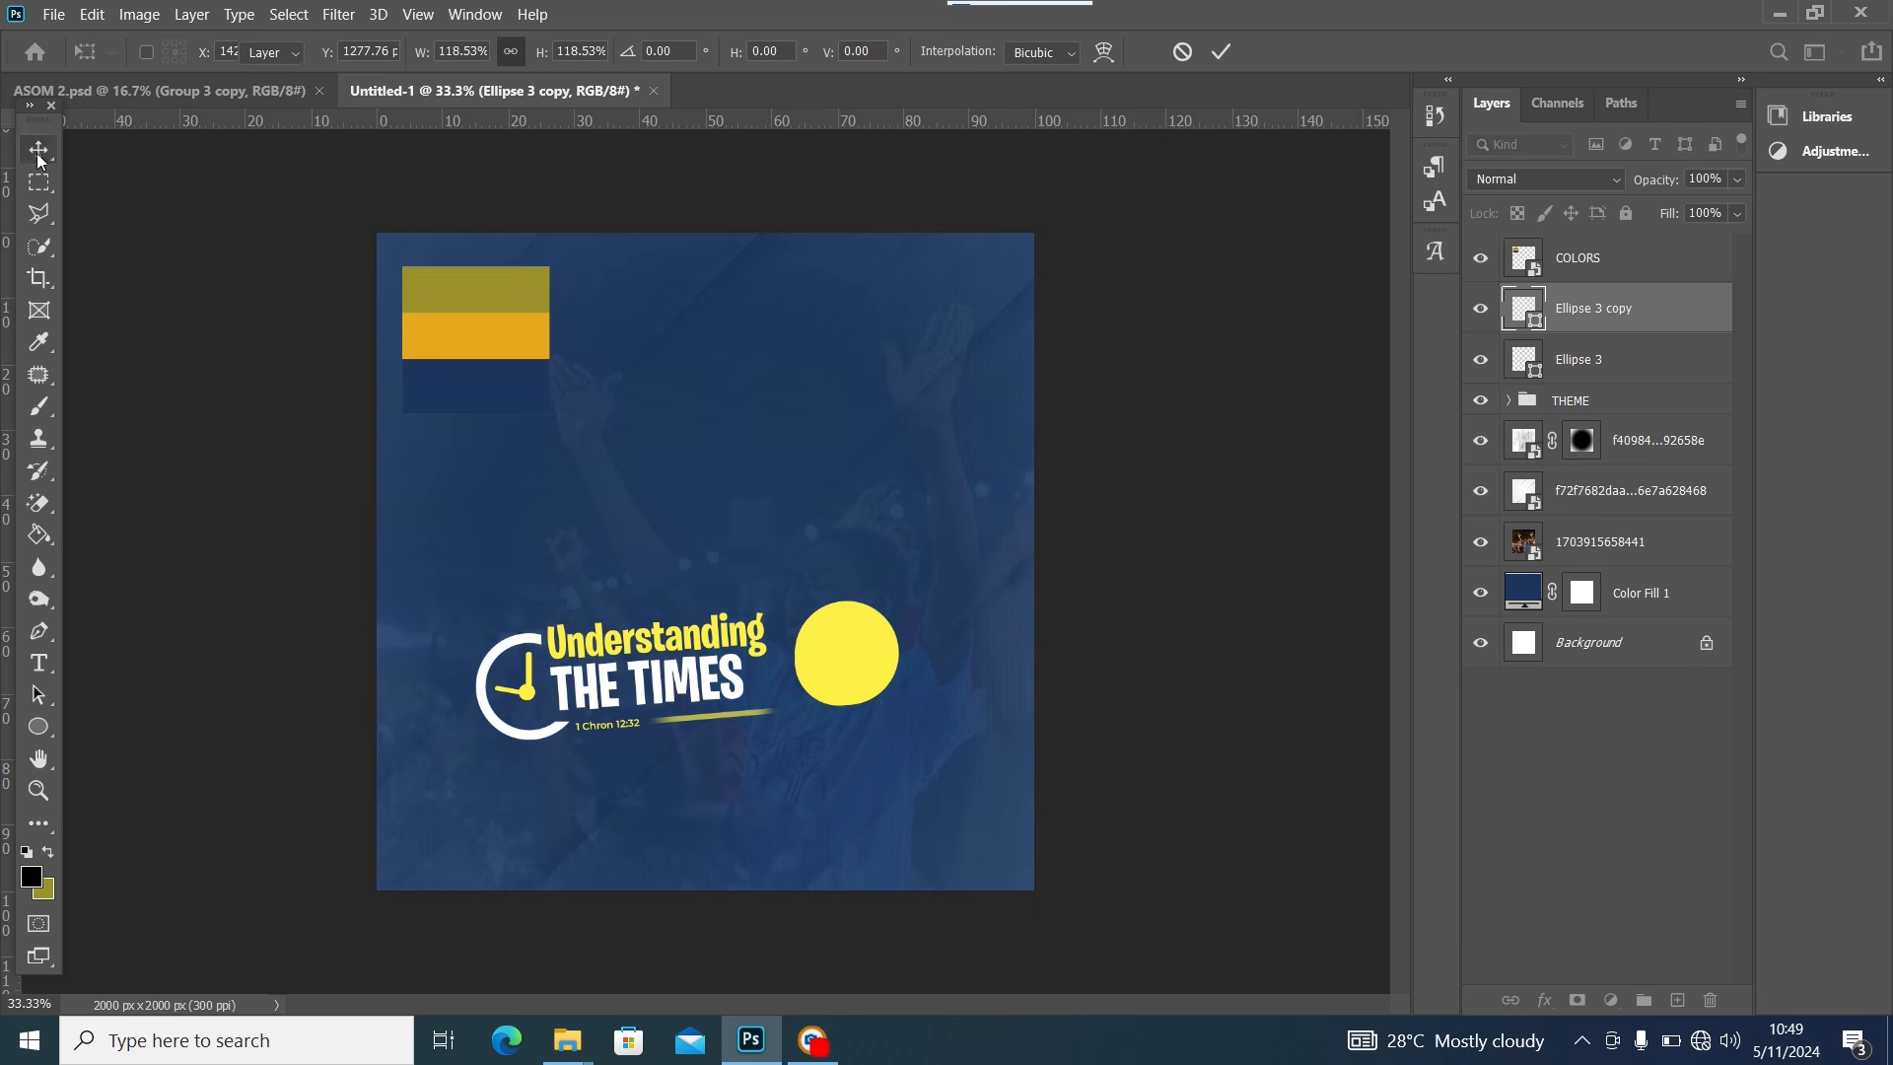
pyautogui.click(1477, 310)
pyautogui.click(1477, 309)
pyautogui.click(1477, 310)
pyautogui.click(1477, 310)
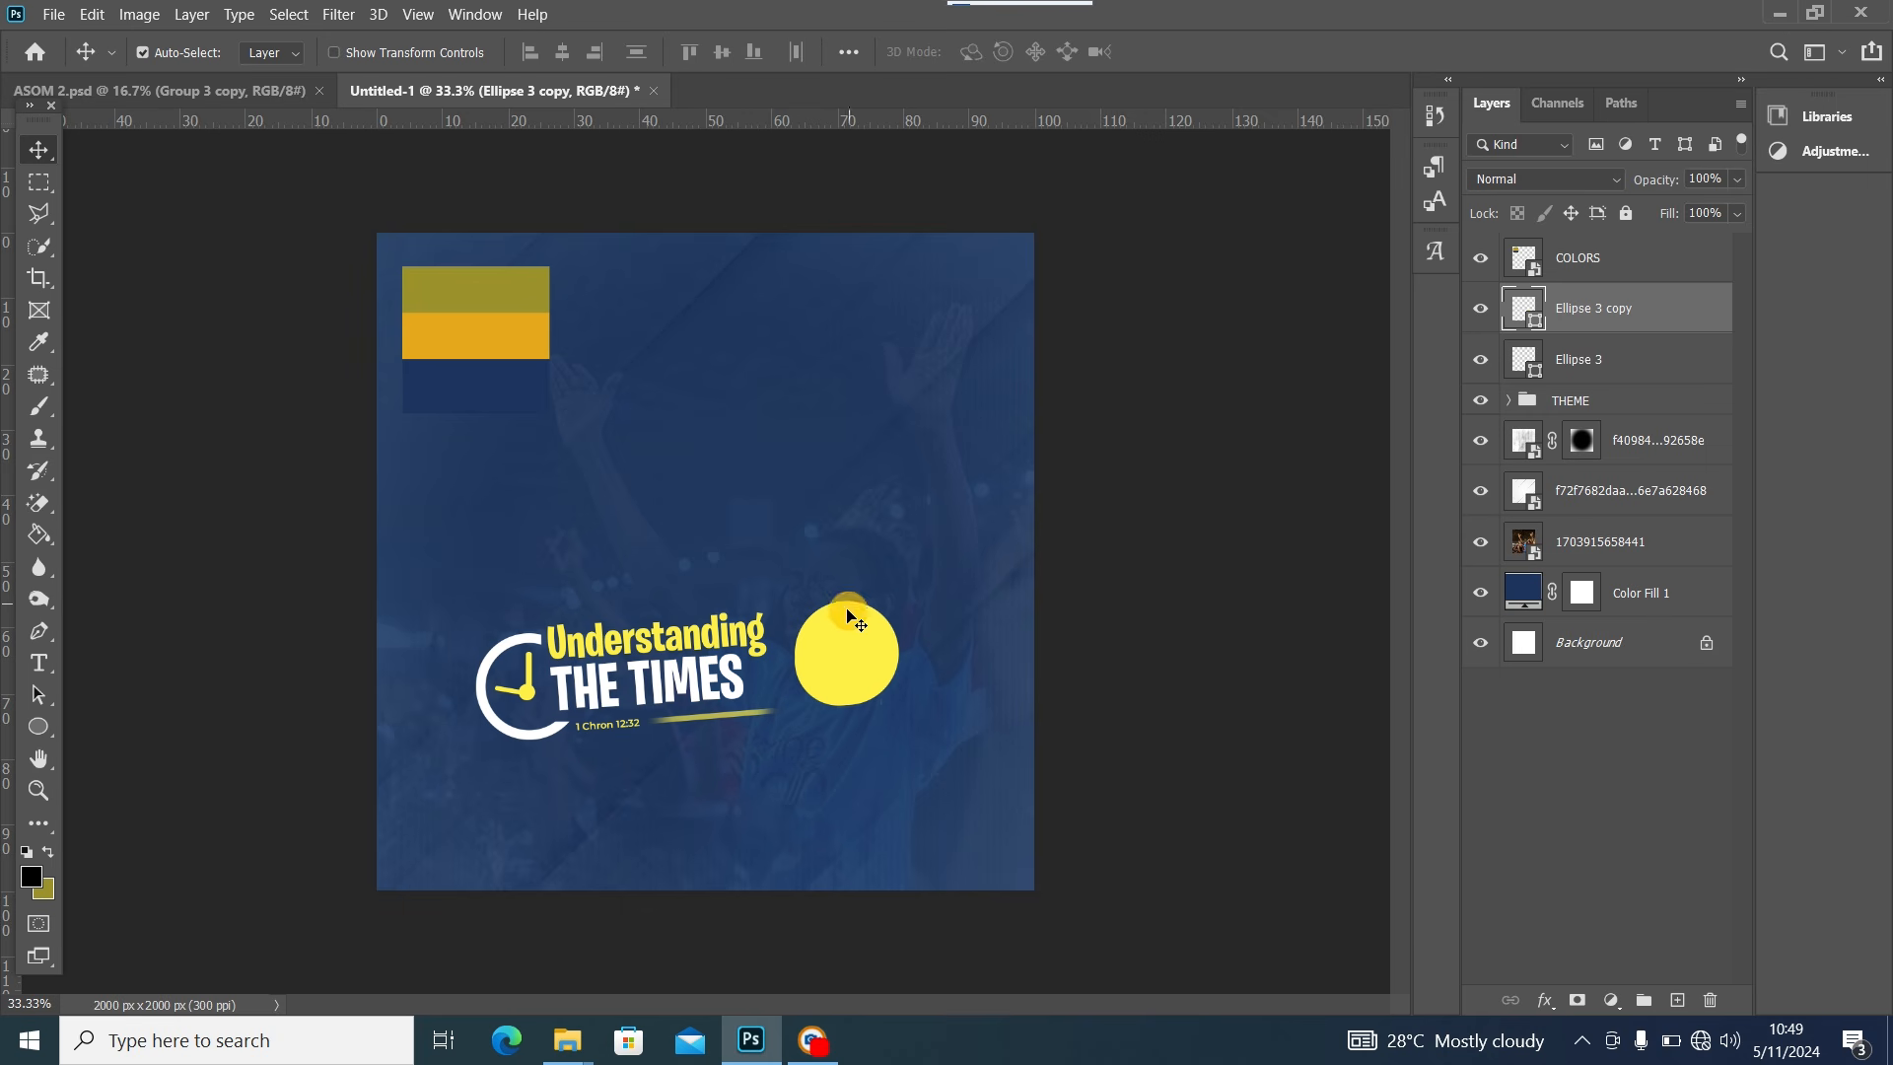
# Move the larger circle copy up and right, remove its fill and give it a white stroke about 11.87 px wide
pyautogui.moveTo(847, 614); pyautogui.dragTo(933, 562)
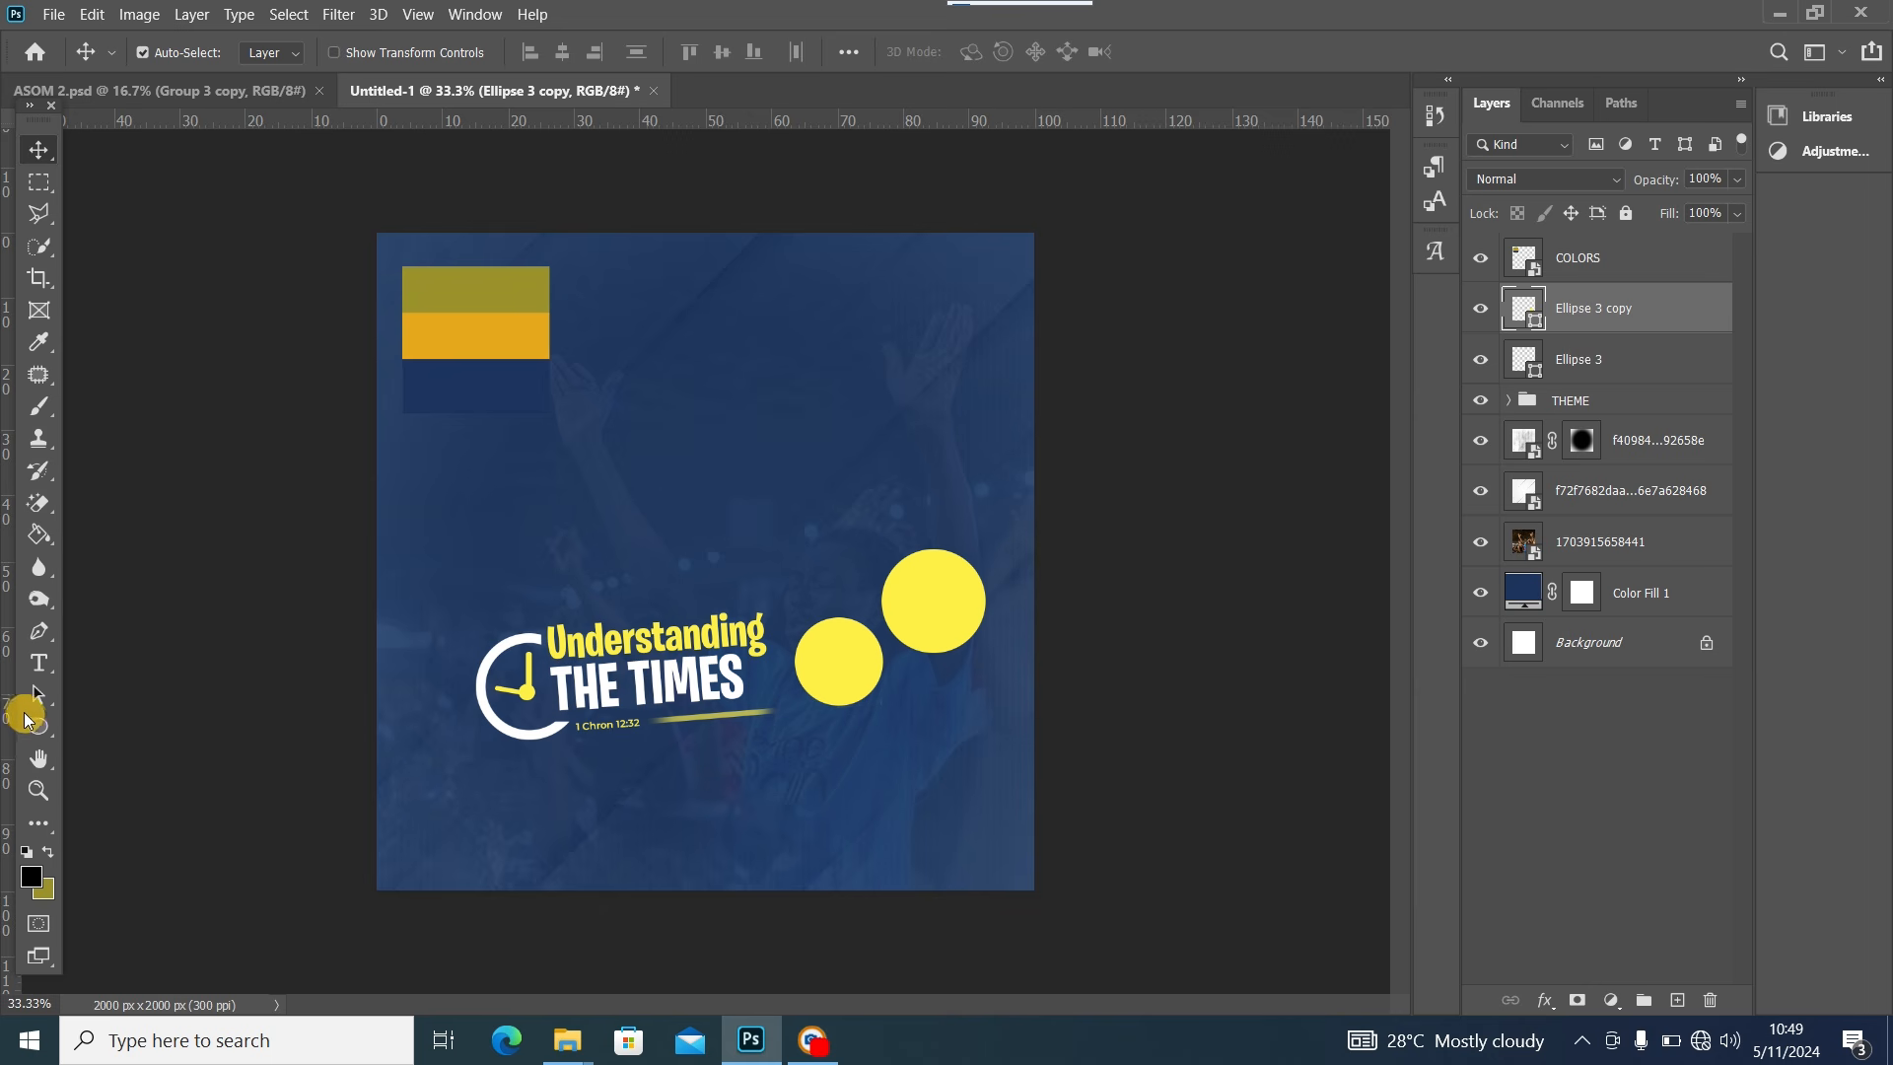
pyautogui.click(36, 727)
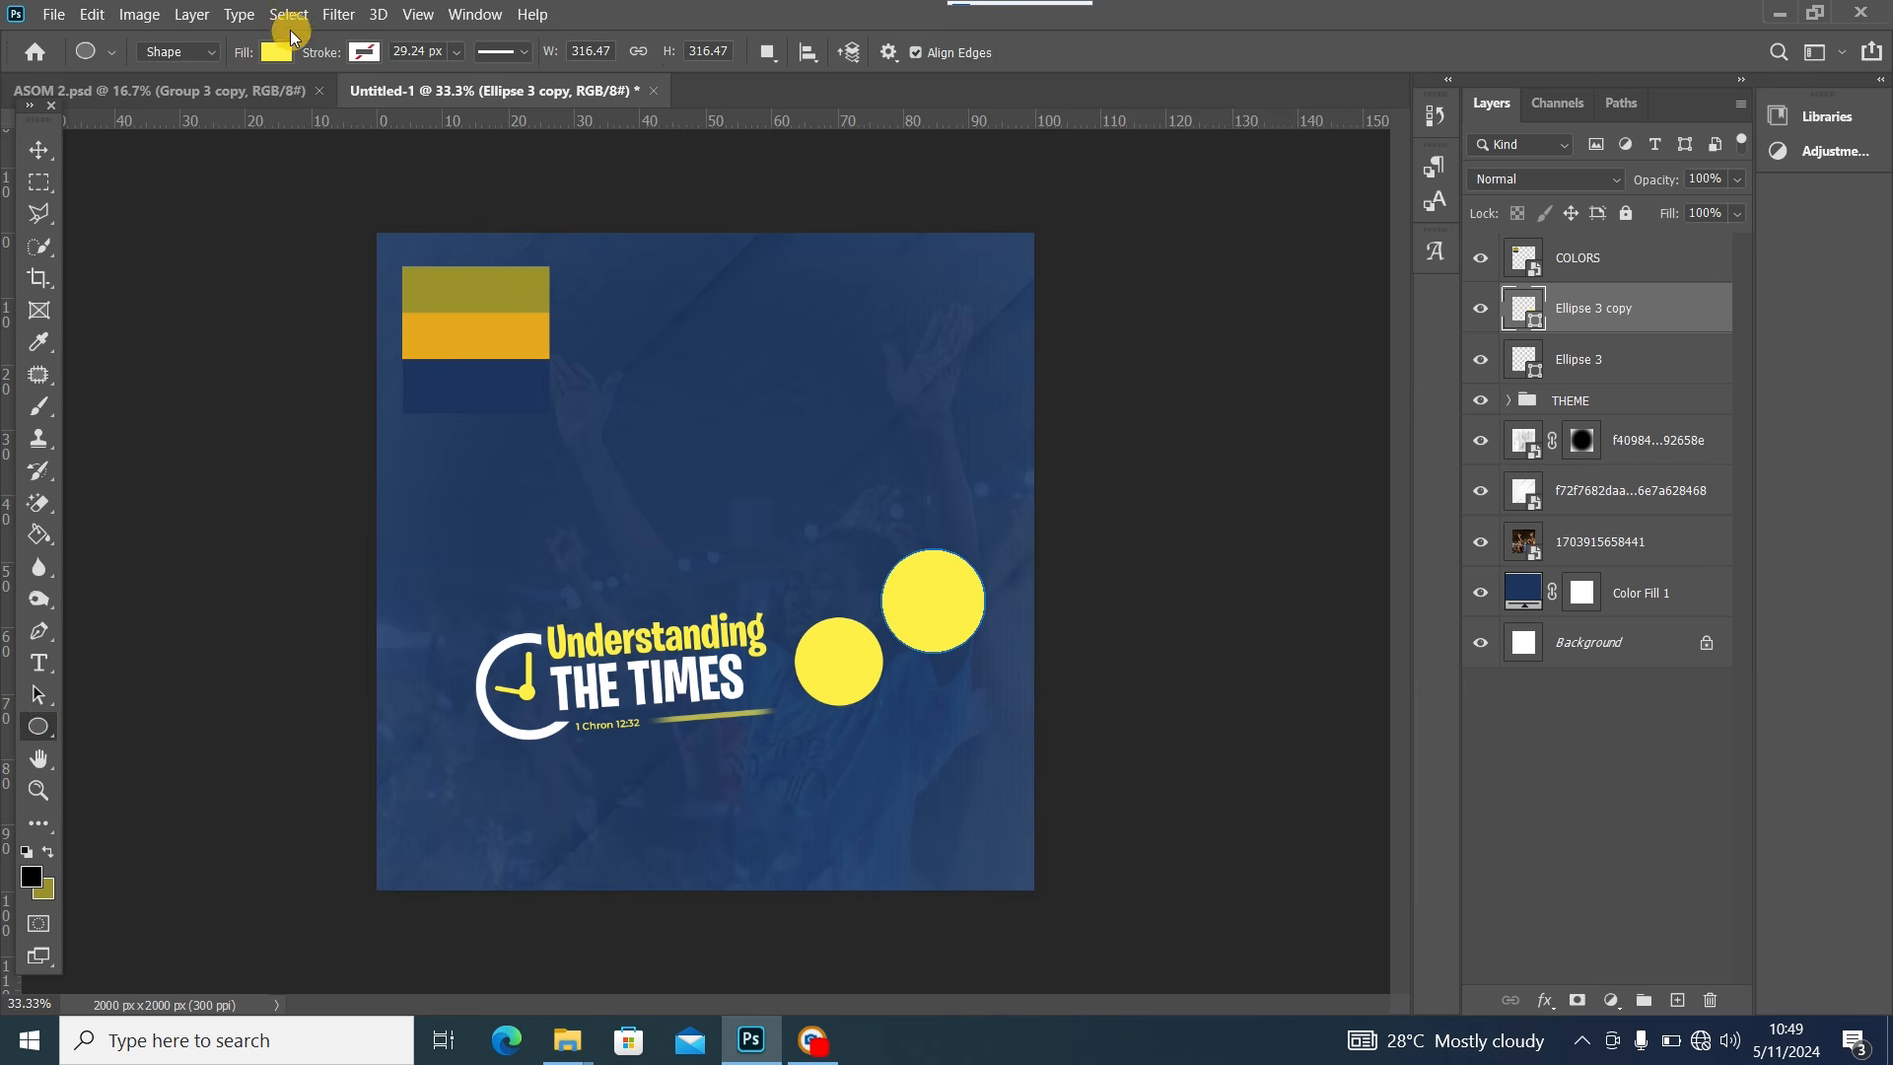
pyautogui.click(269, 54)
pyautogui.click(128, 99)
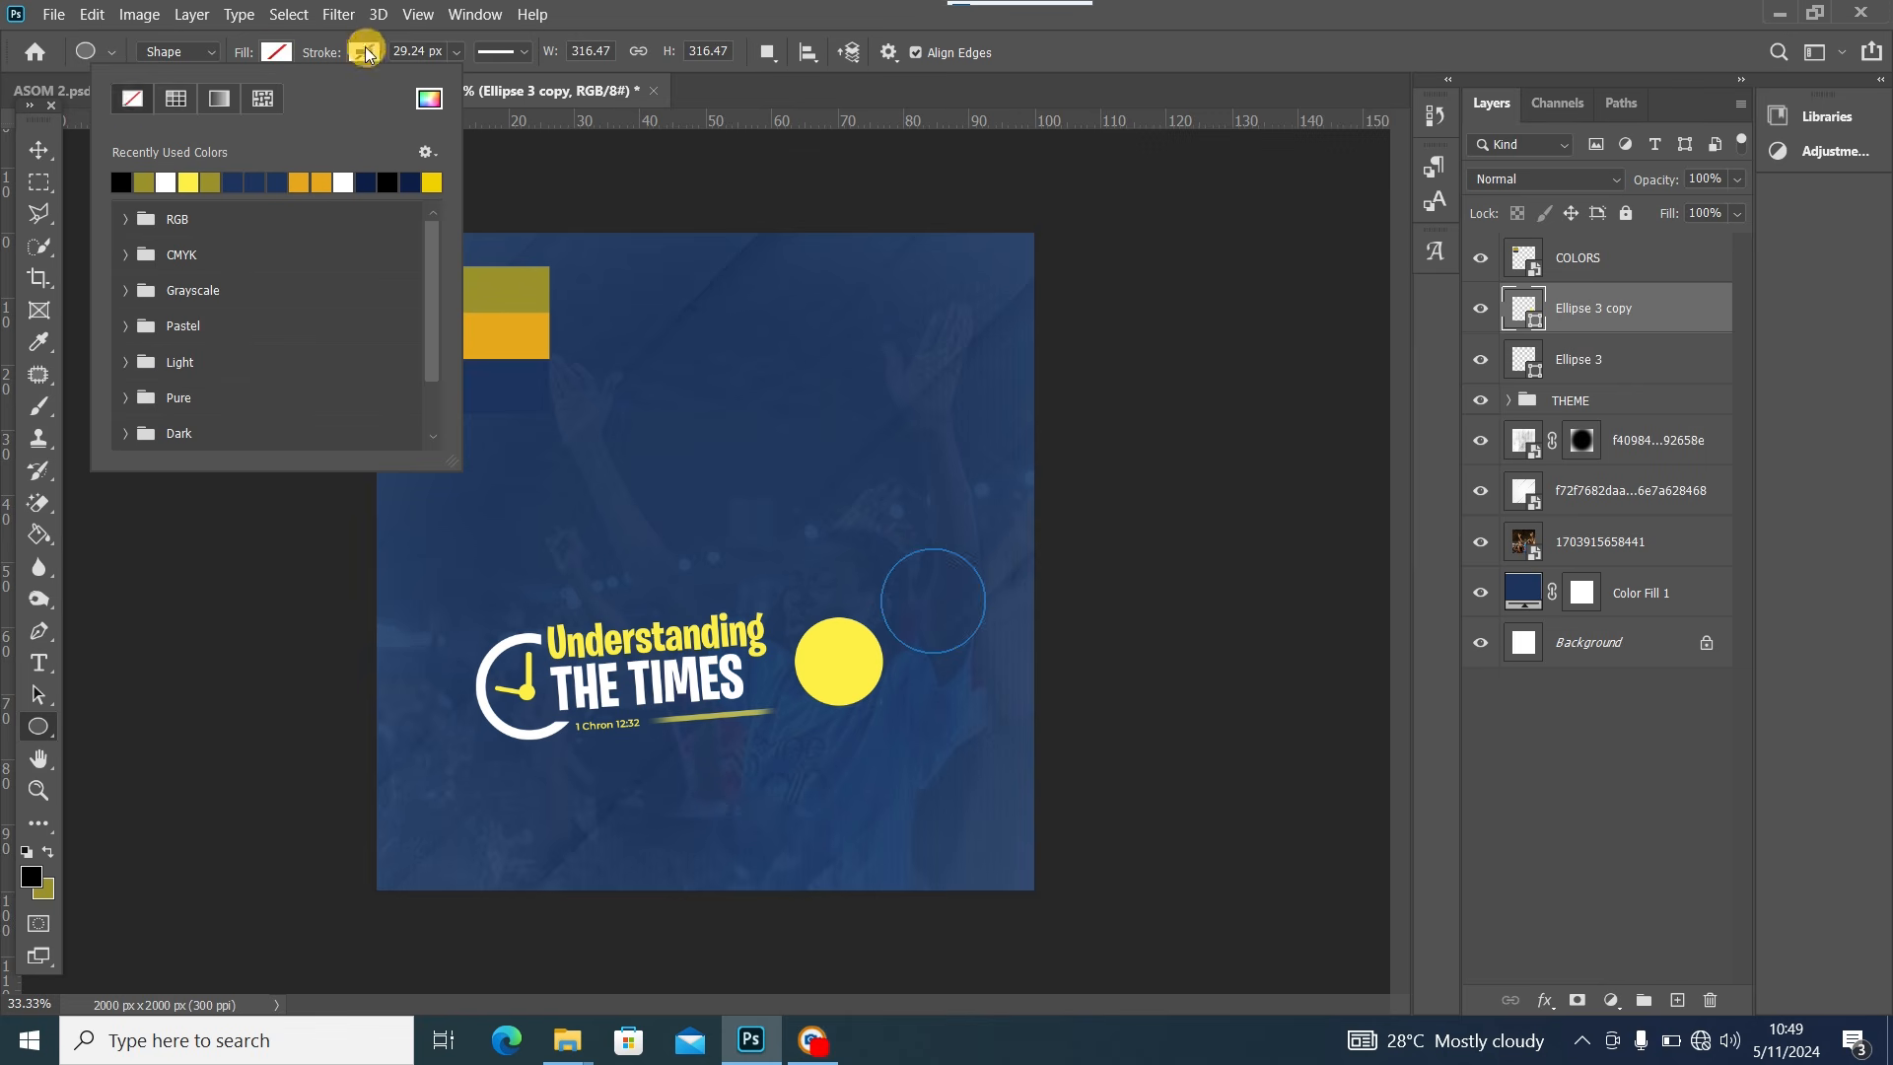
pyautogui.click(364, 52)
pyautogui.click(255, 179)
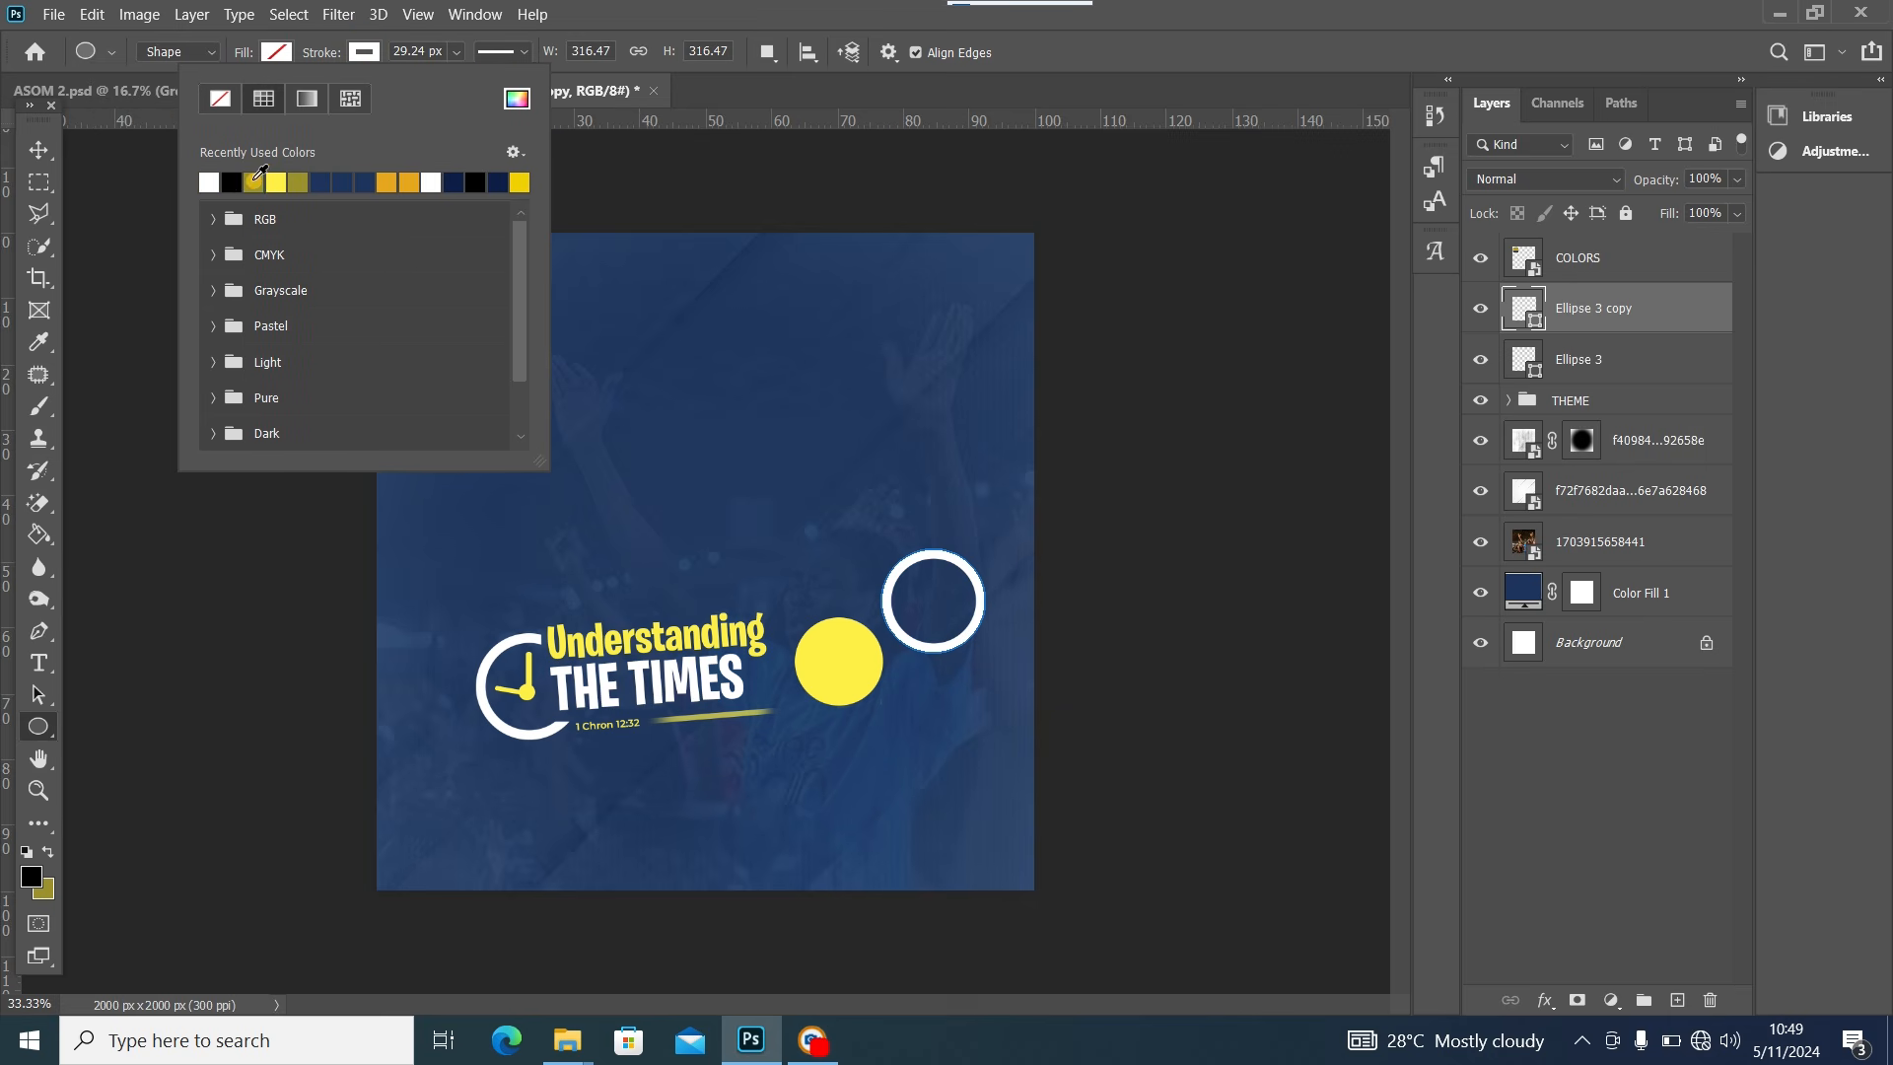
pyautogui.click(452, 52)
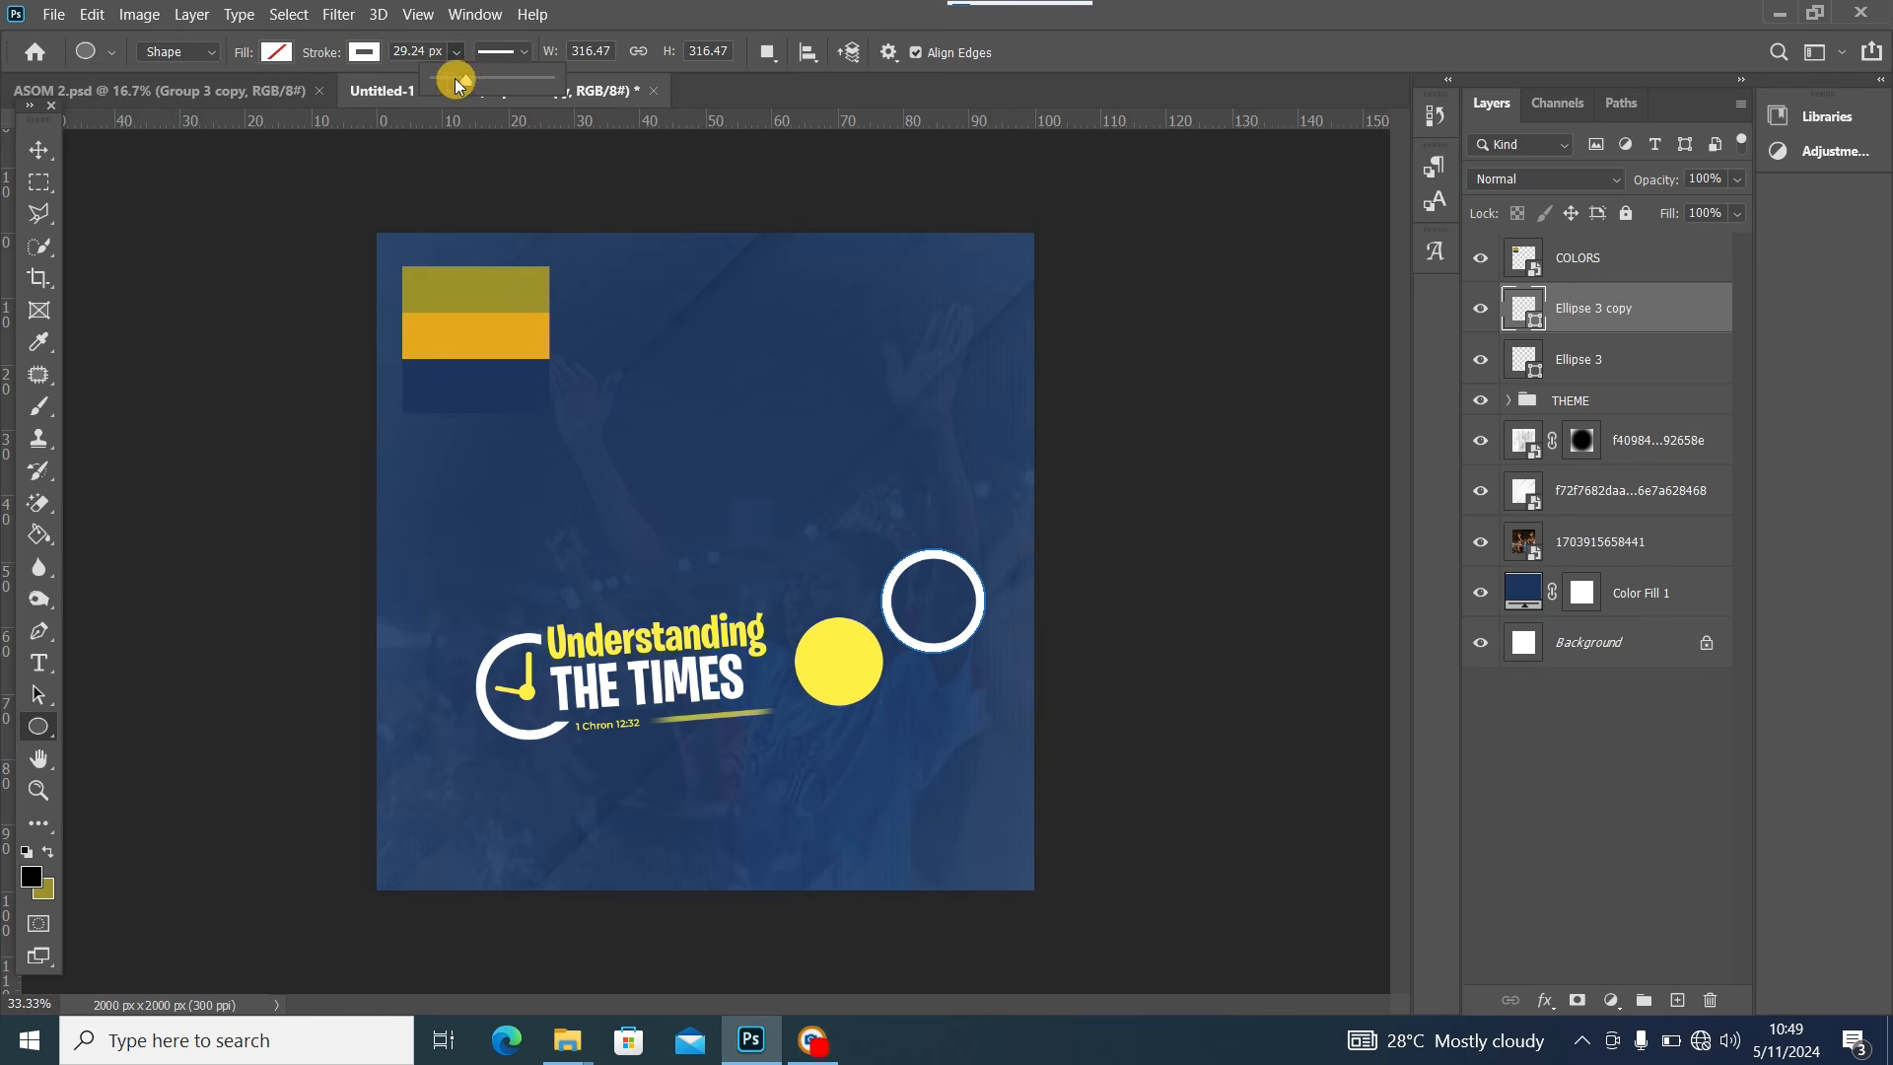
pyautogui.moveTo(456, 79); pyautogui.dragTo(456, 83)
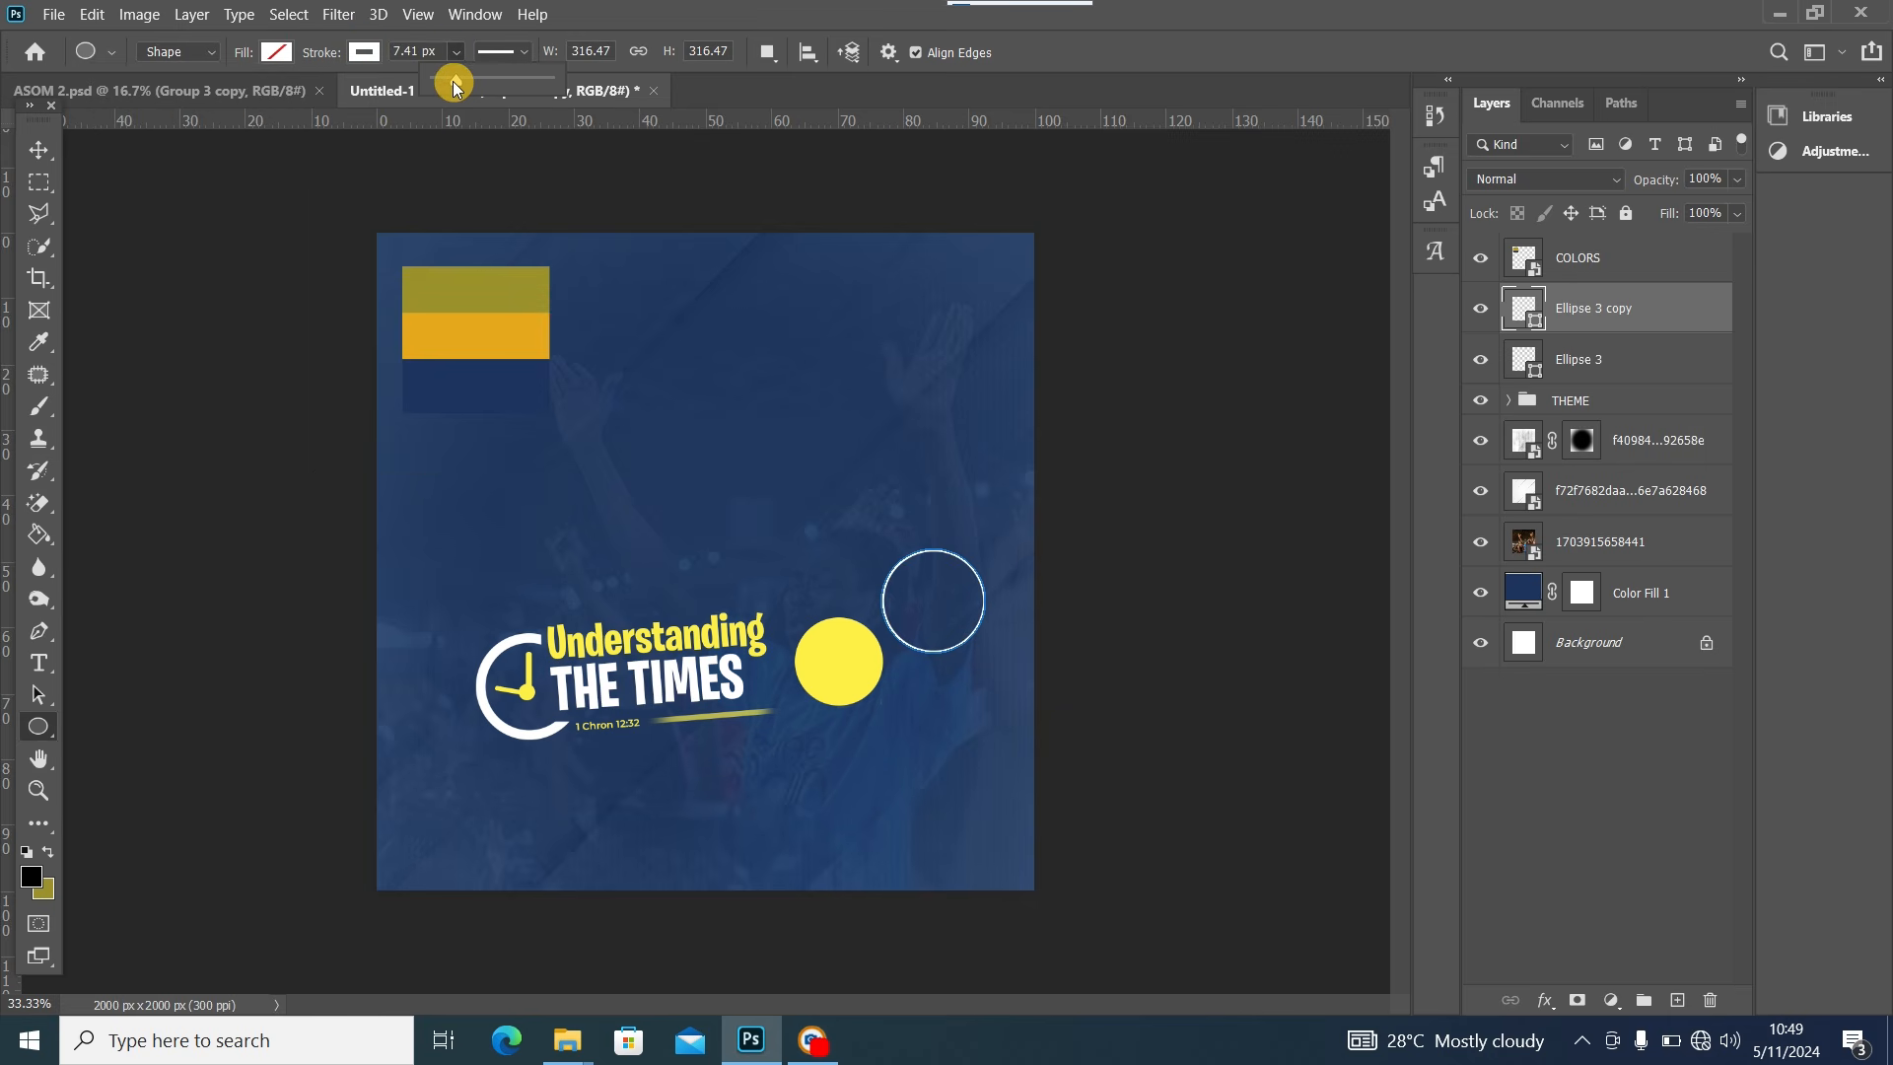
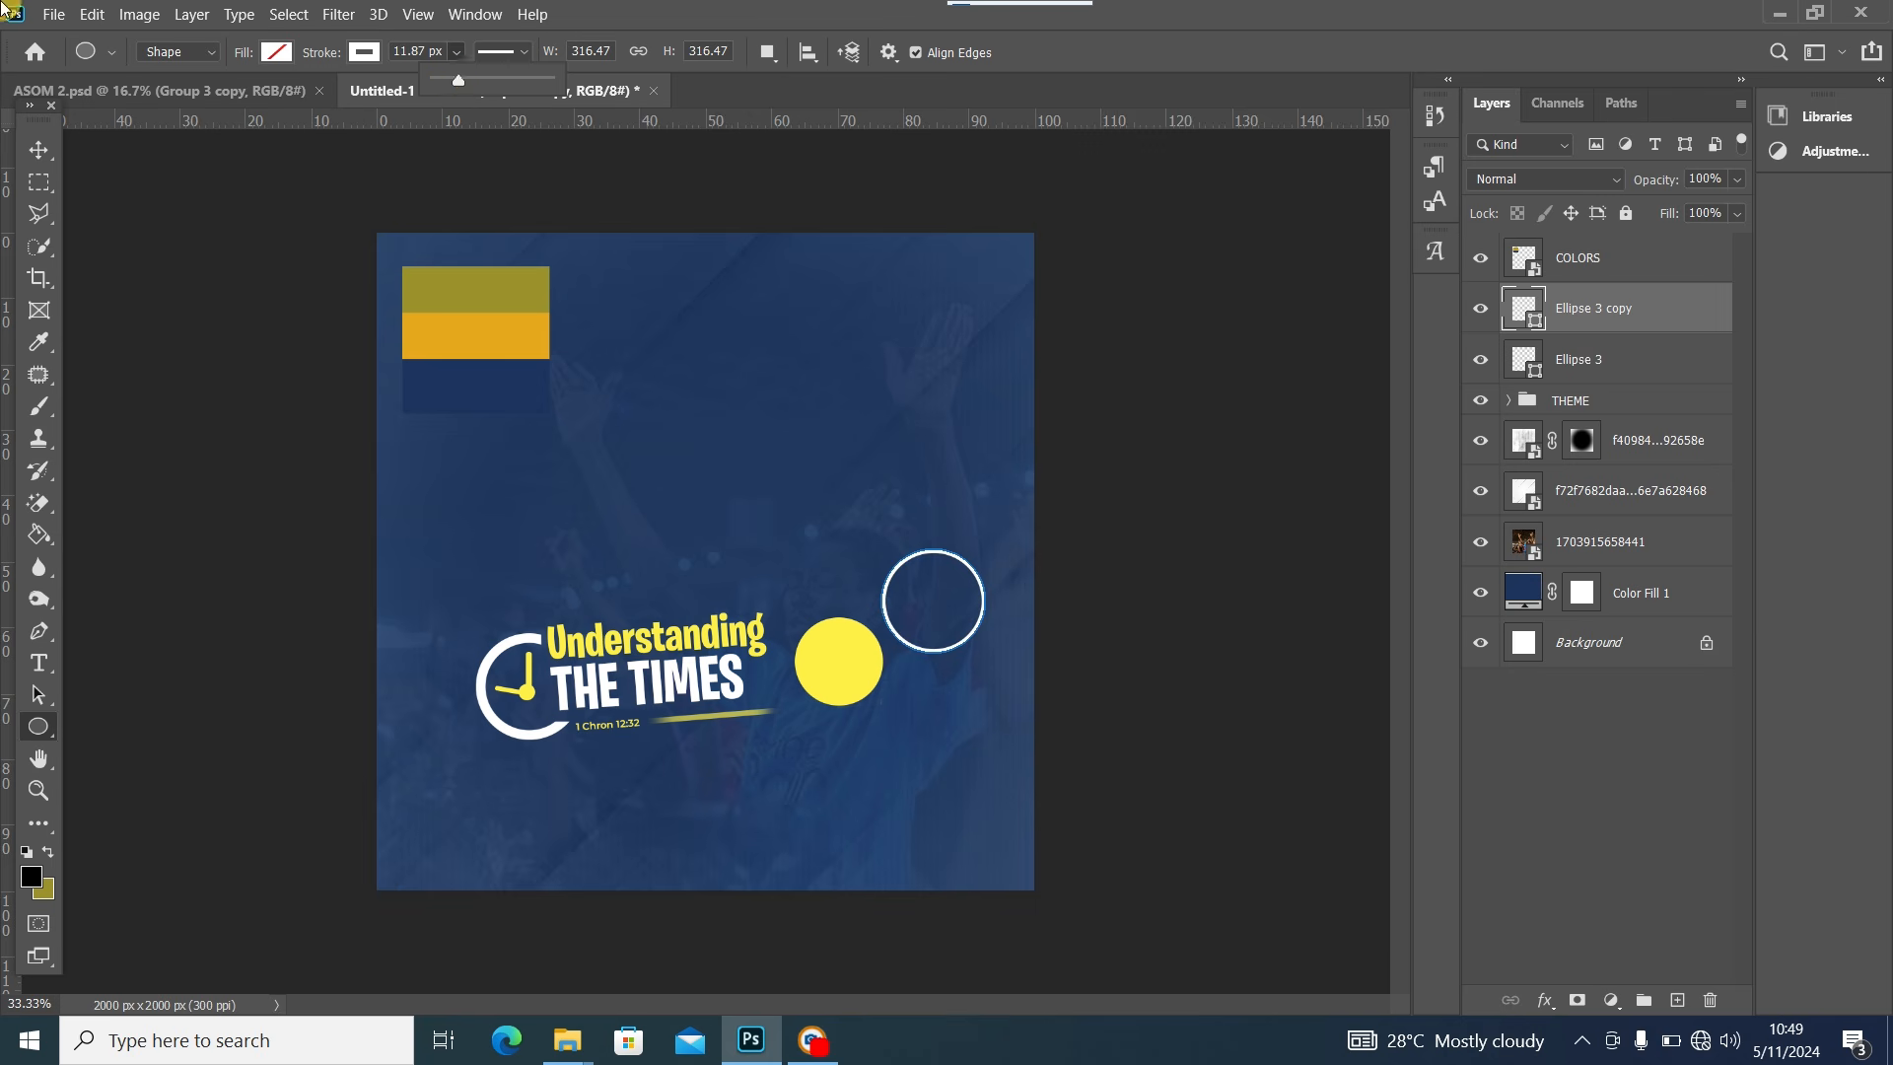
pyautogui.click(38, 148)
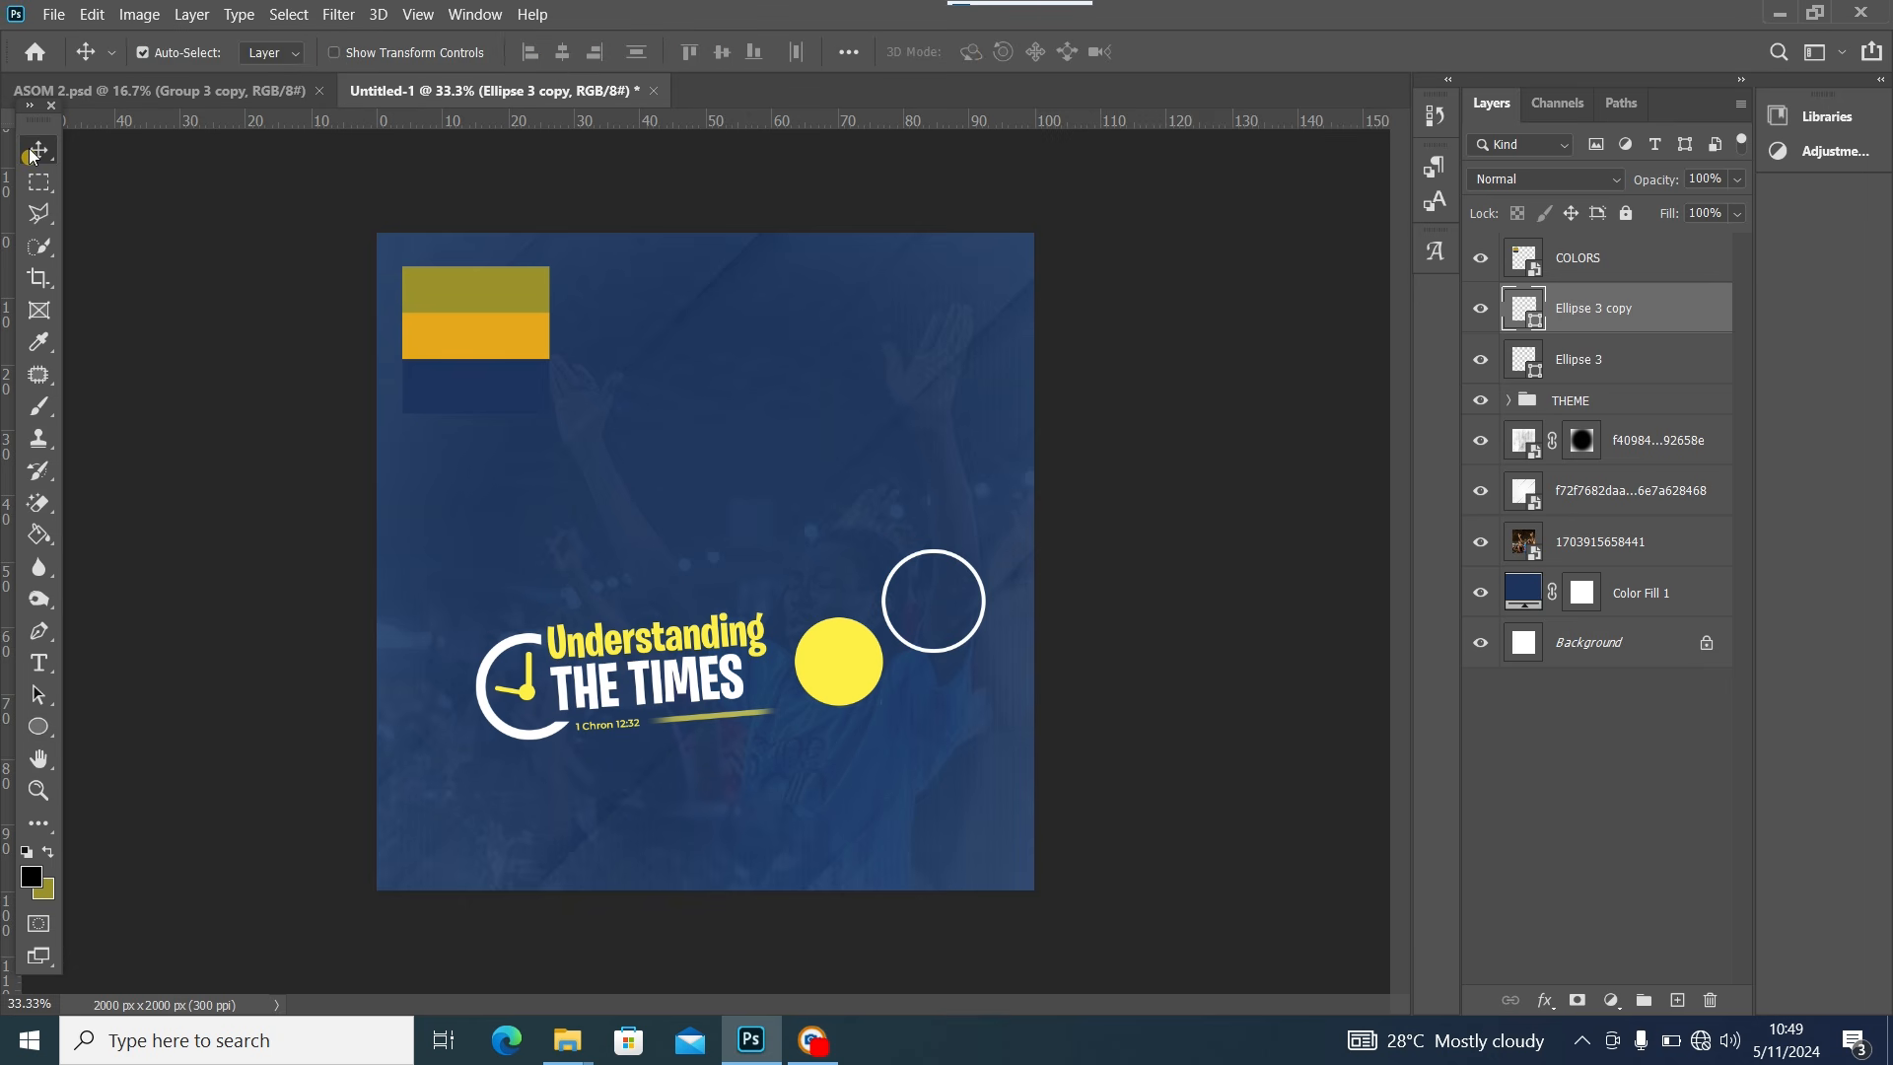
pyautogui.click(858, 459)
pyautogui.press('t')
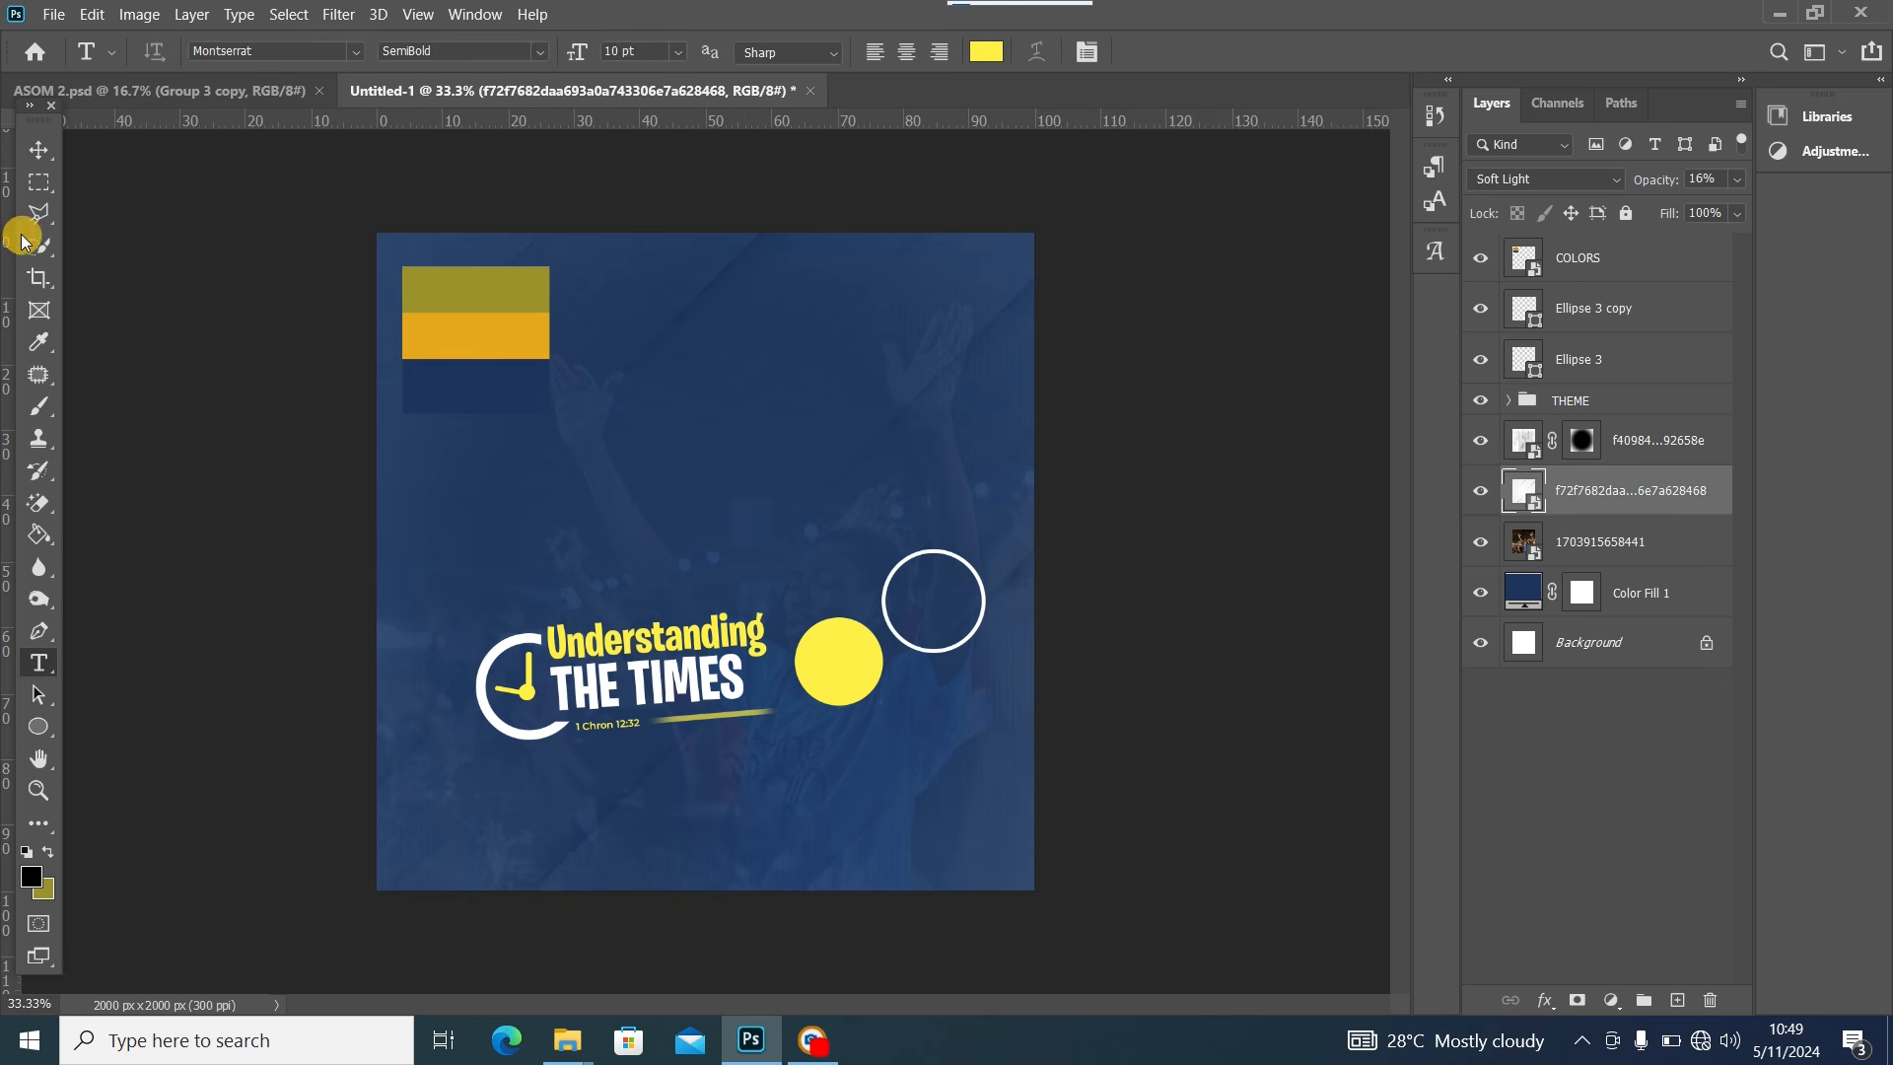
pyautogui.click(38, 153)
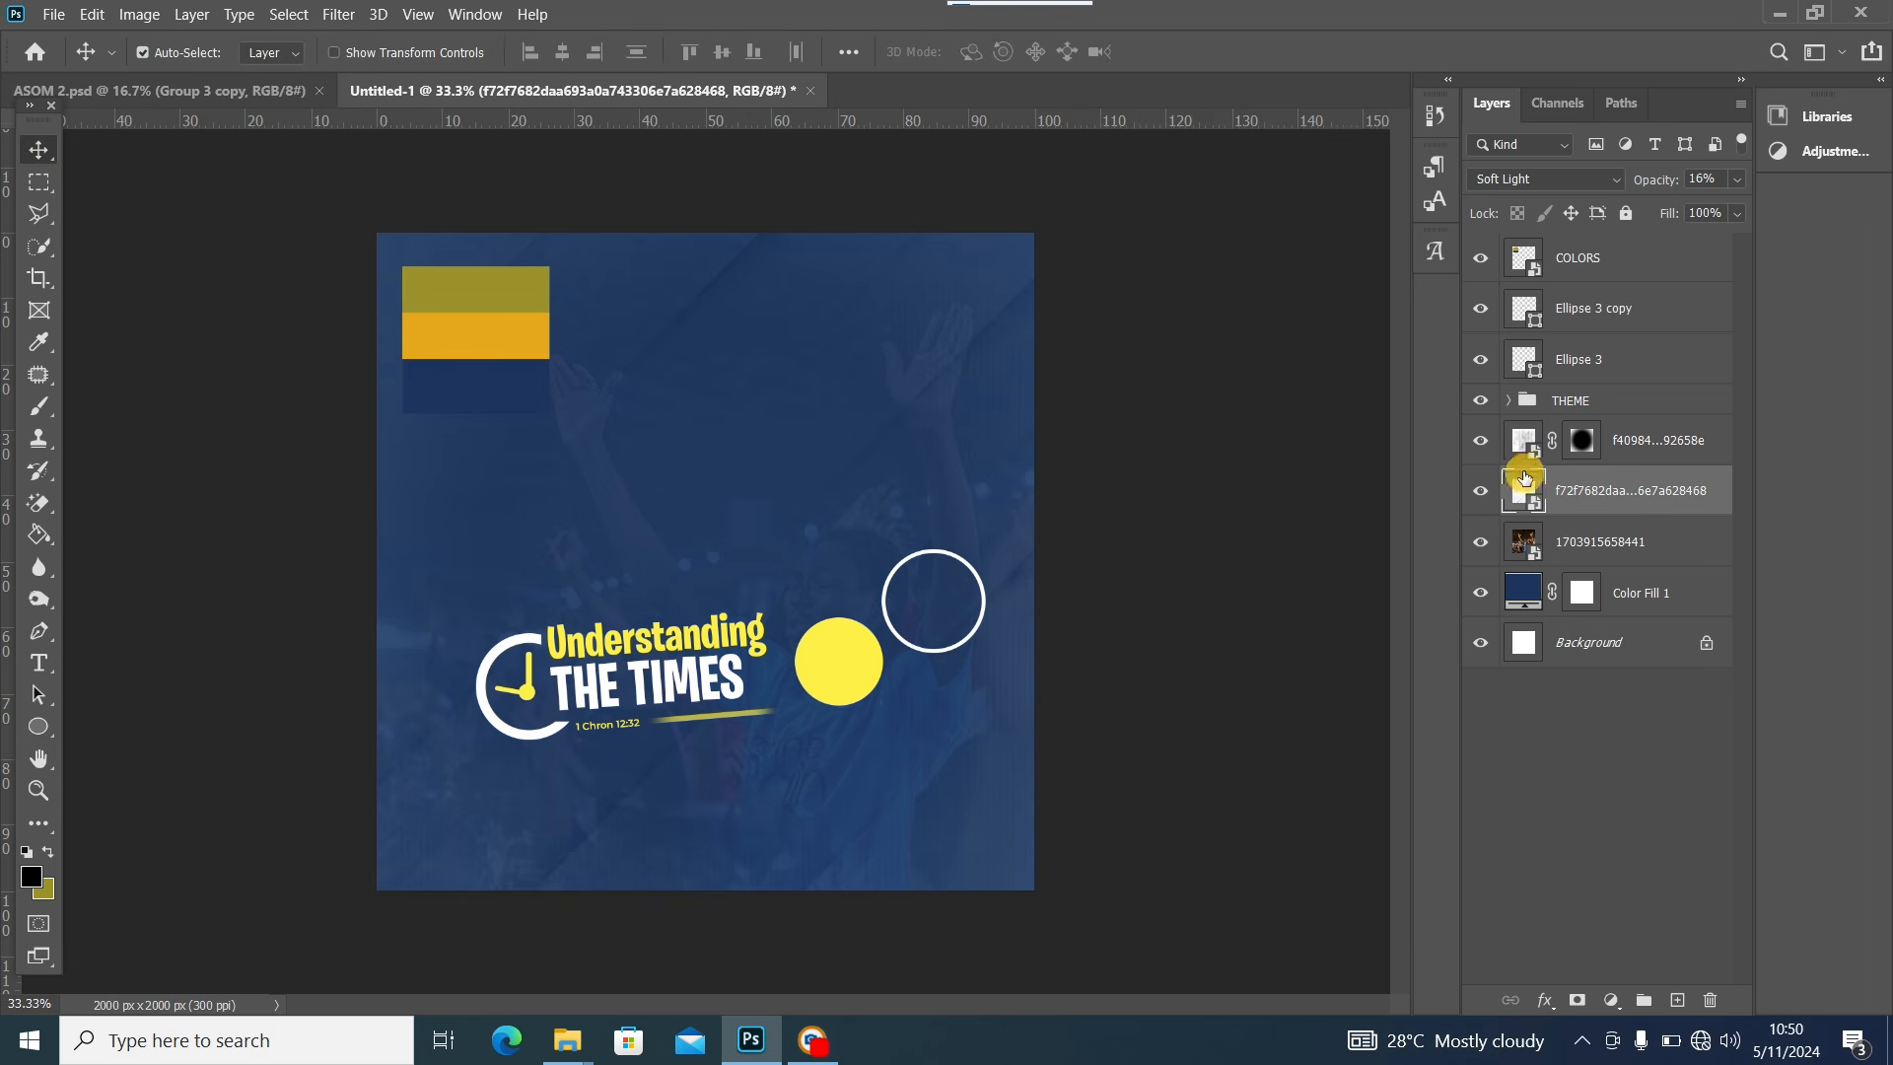
# Move the white ring over the yellow circle and scale it to about 108.5%
pyautogui.click(981, 587)
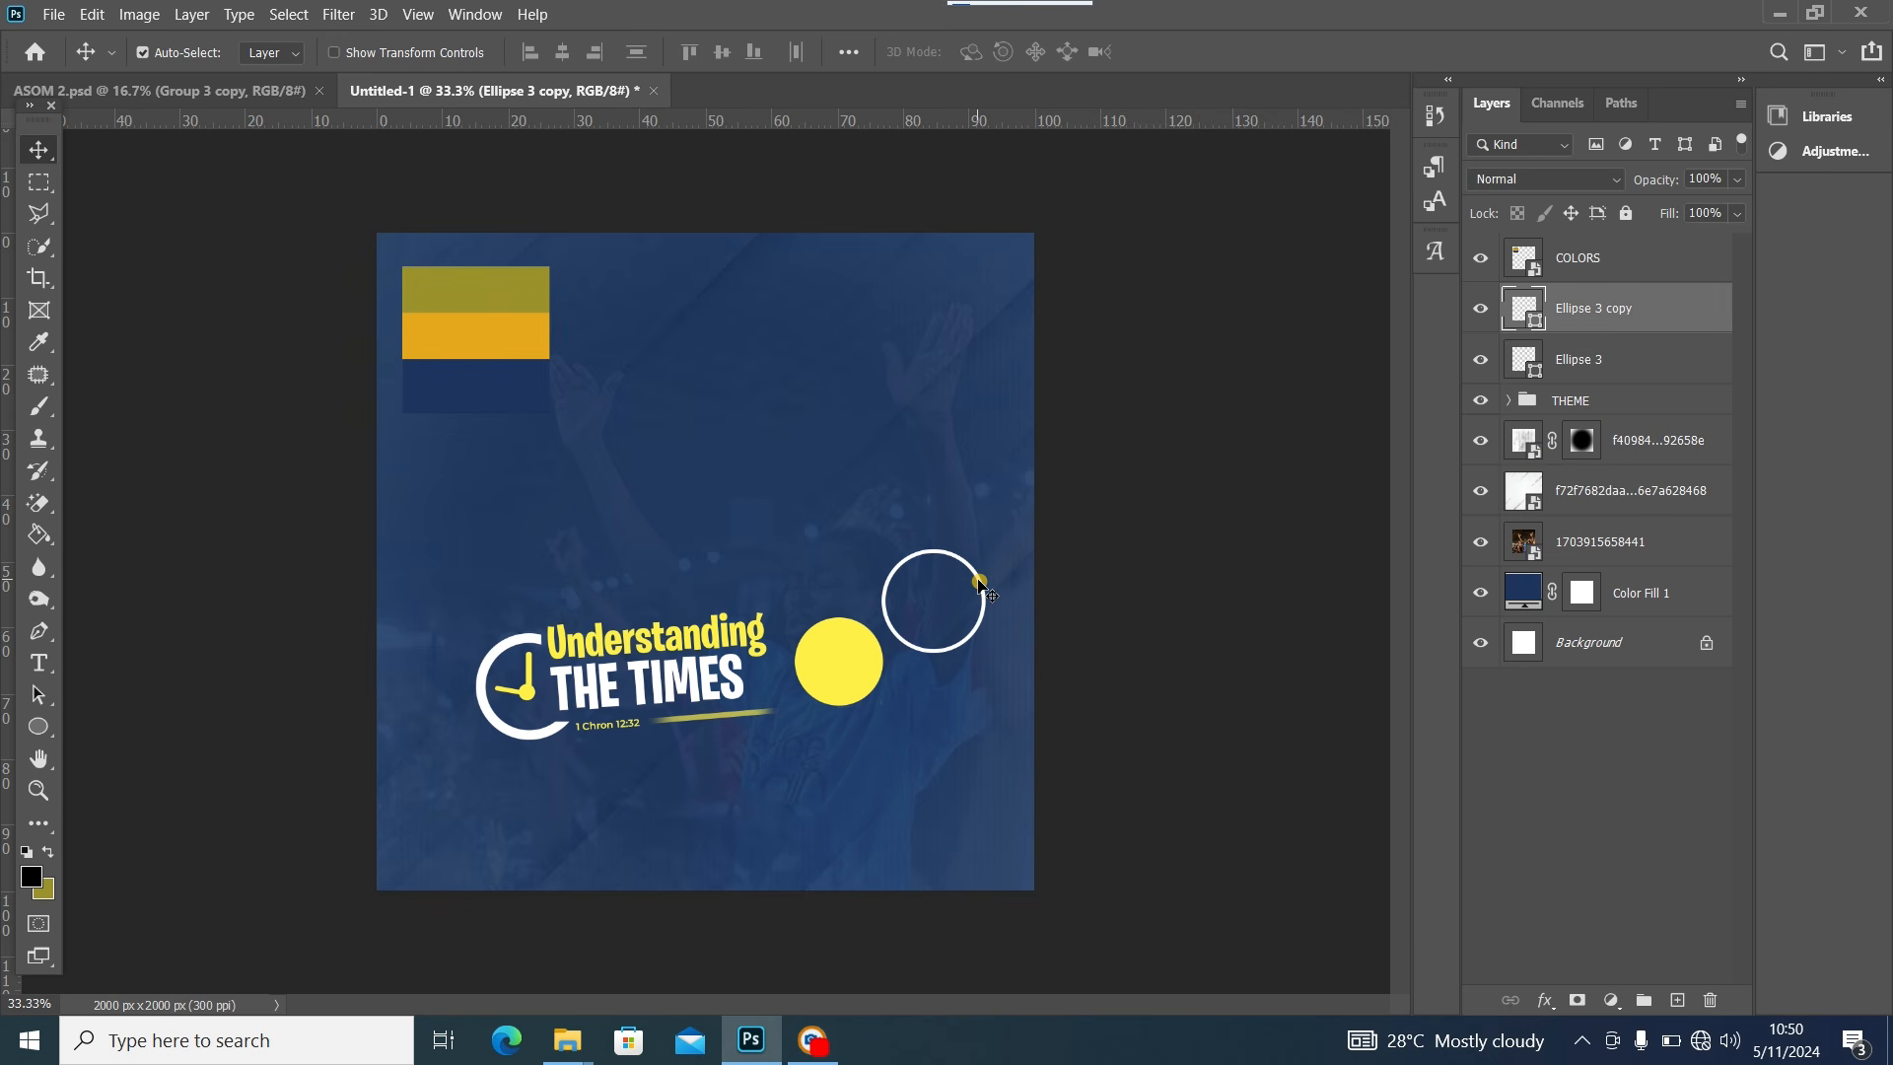
pyautogui.hotkey('ctrl', 't')
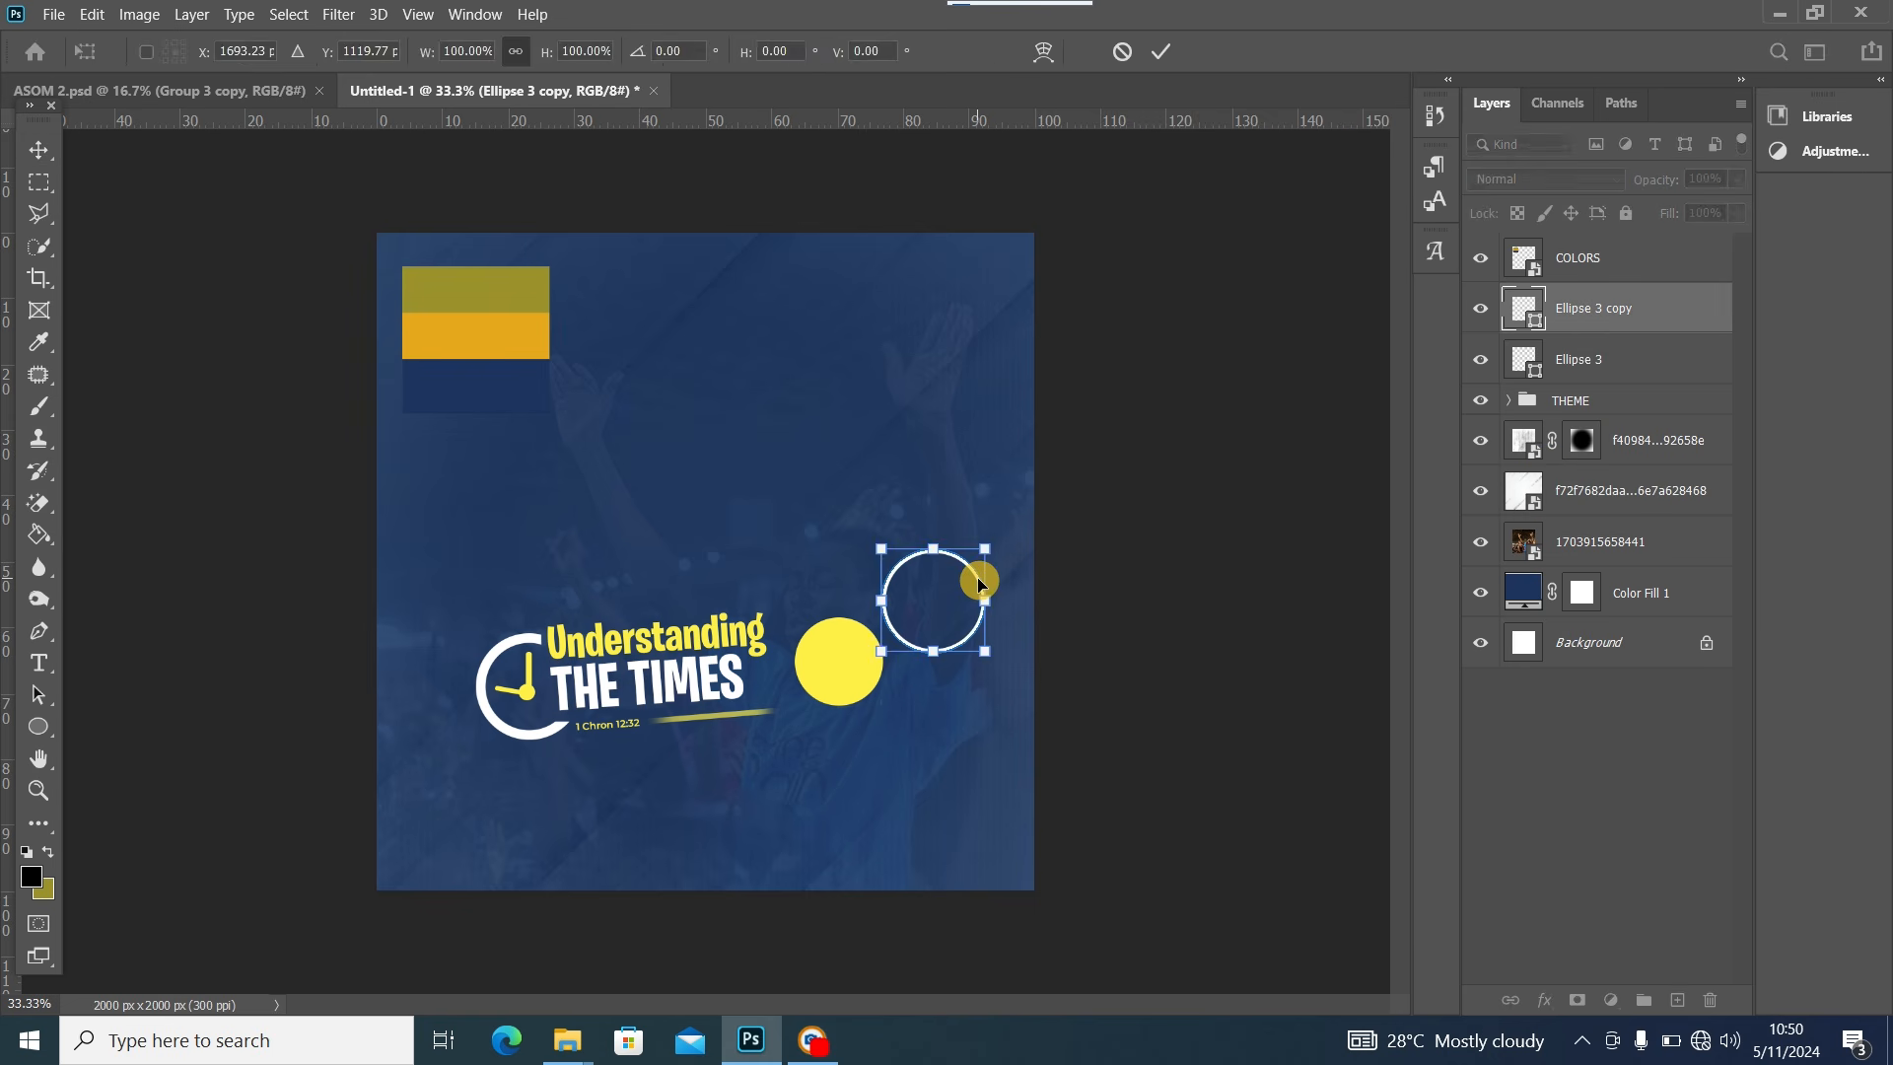
pyautogui.moveTo(947, 631); pyautogui.dragTo(851, 690)
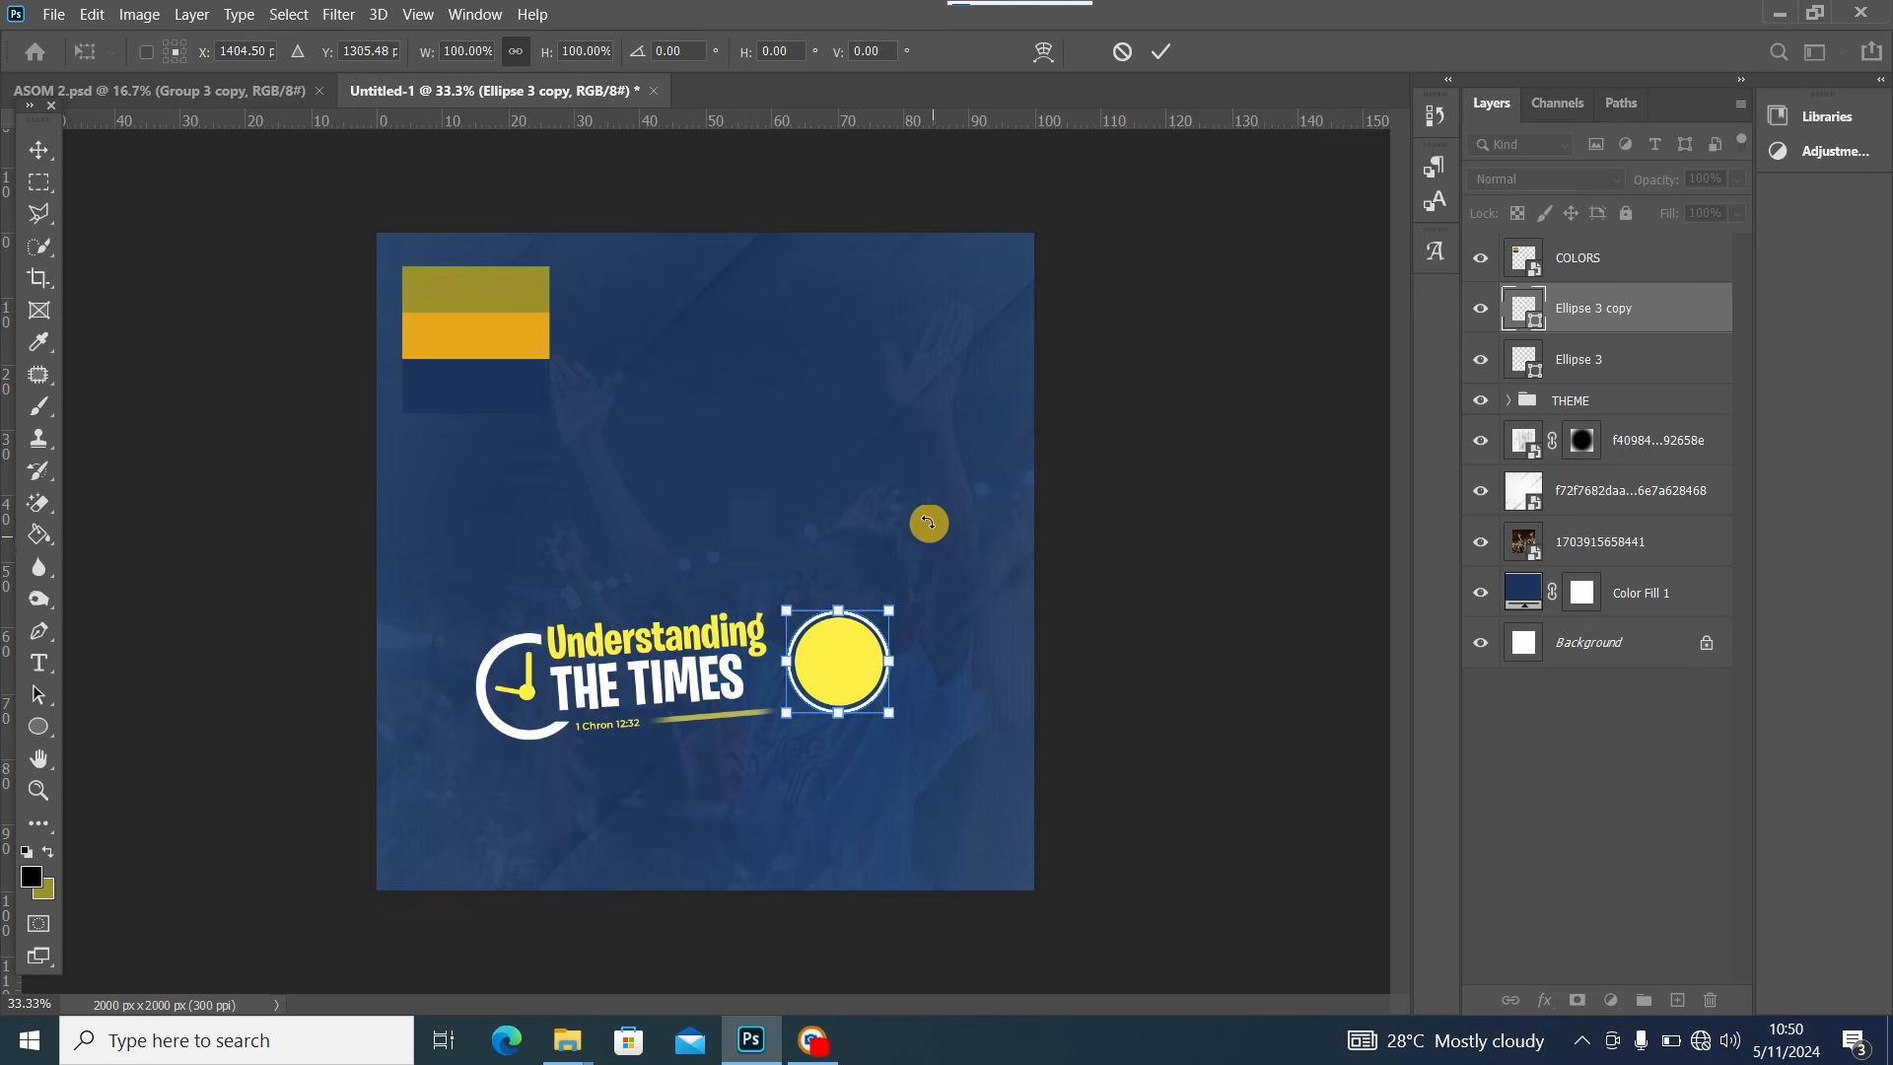
pyautogui.moveTo(891, 612); pyautogui.dragTo(899, 603)
pyautogui.click(844, 633)
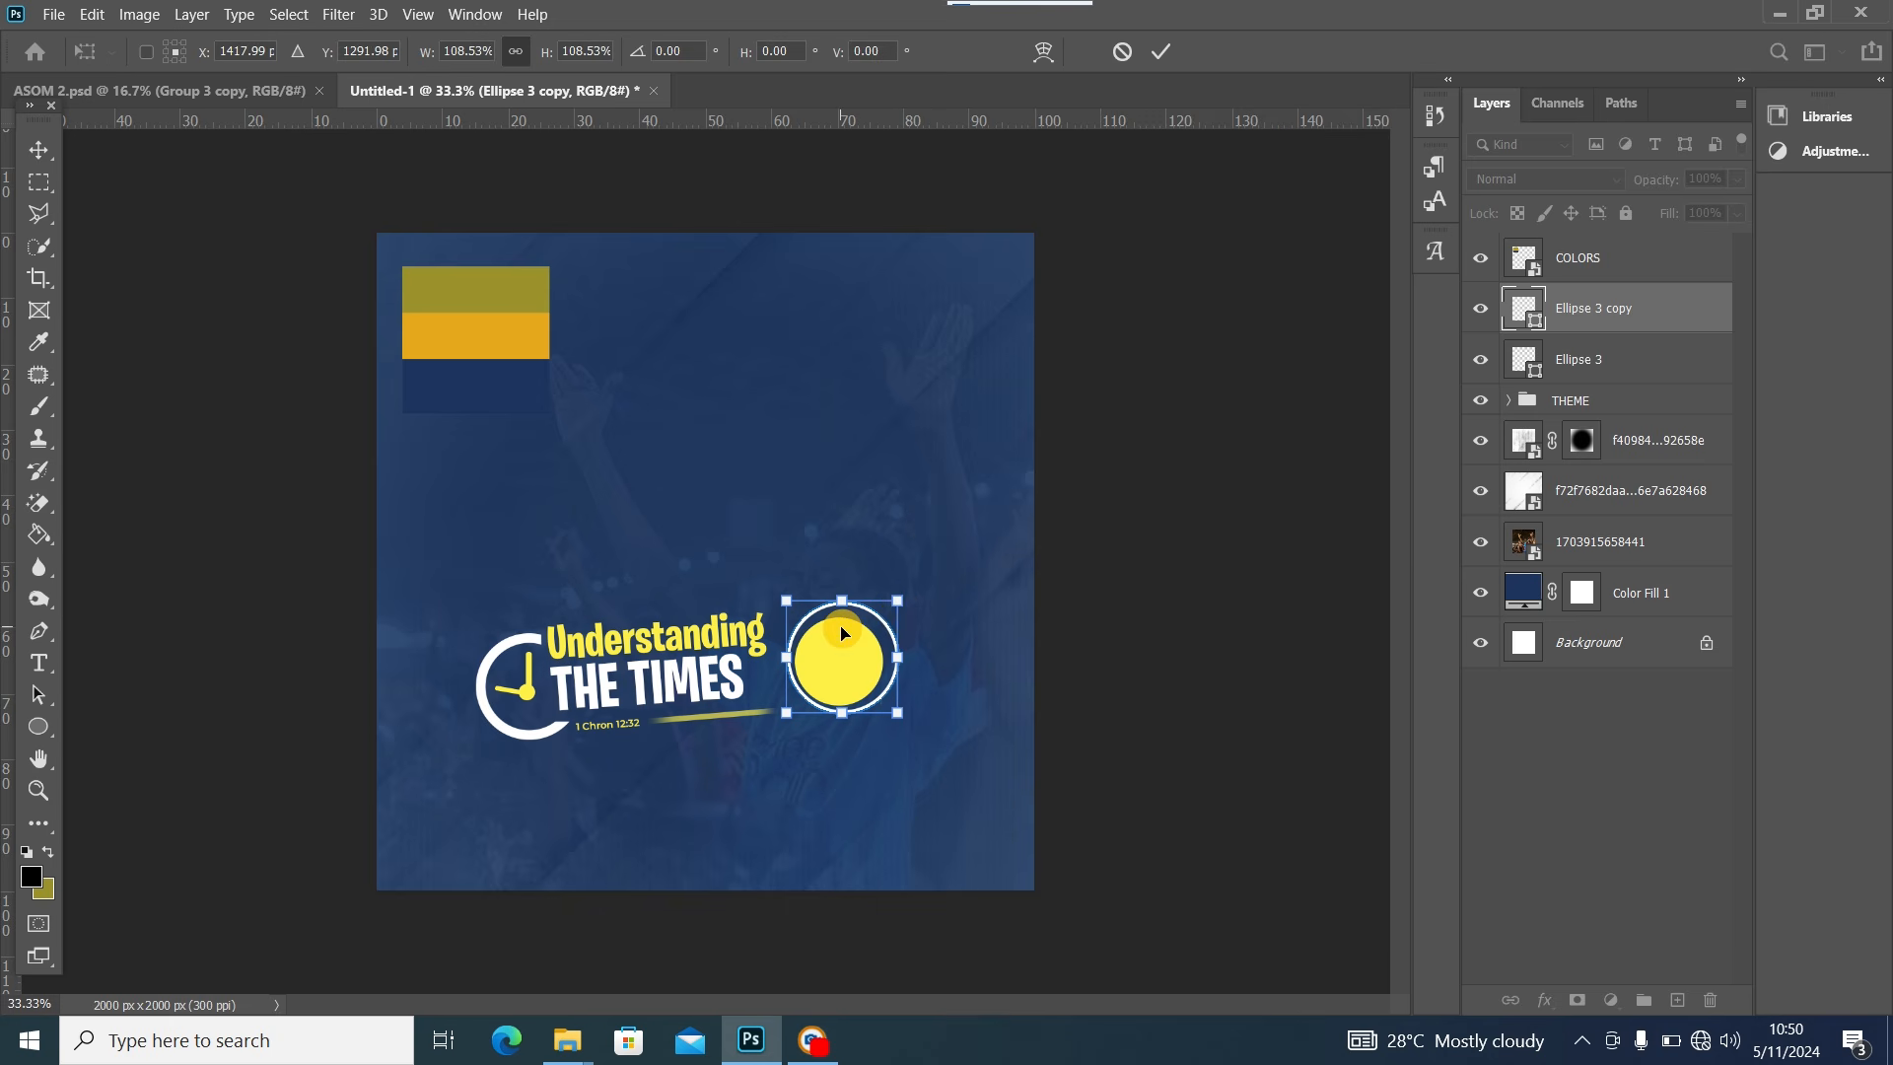
pyautogui.press('Return')
# Nudge the white ring down and sideways until it sits centred around the yellow circle
pyautogui.press('Down')
pyautogui.press('Down')
pyautogui.press('Down')
pyautogui.press('Left')
pyautogui.press('Left')
pyautogui.press('Left')
pyautogui.press('Left')
pyautogui.press('Left')
pyautogui.press('Left')
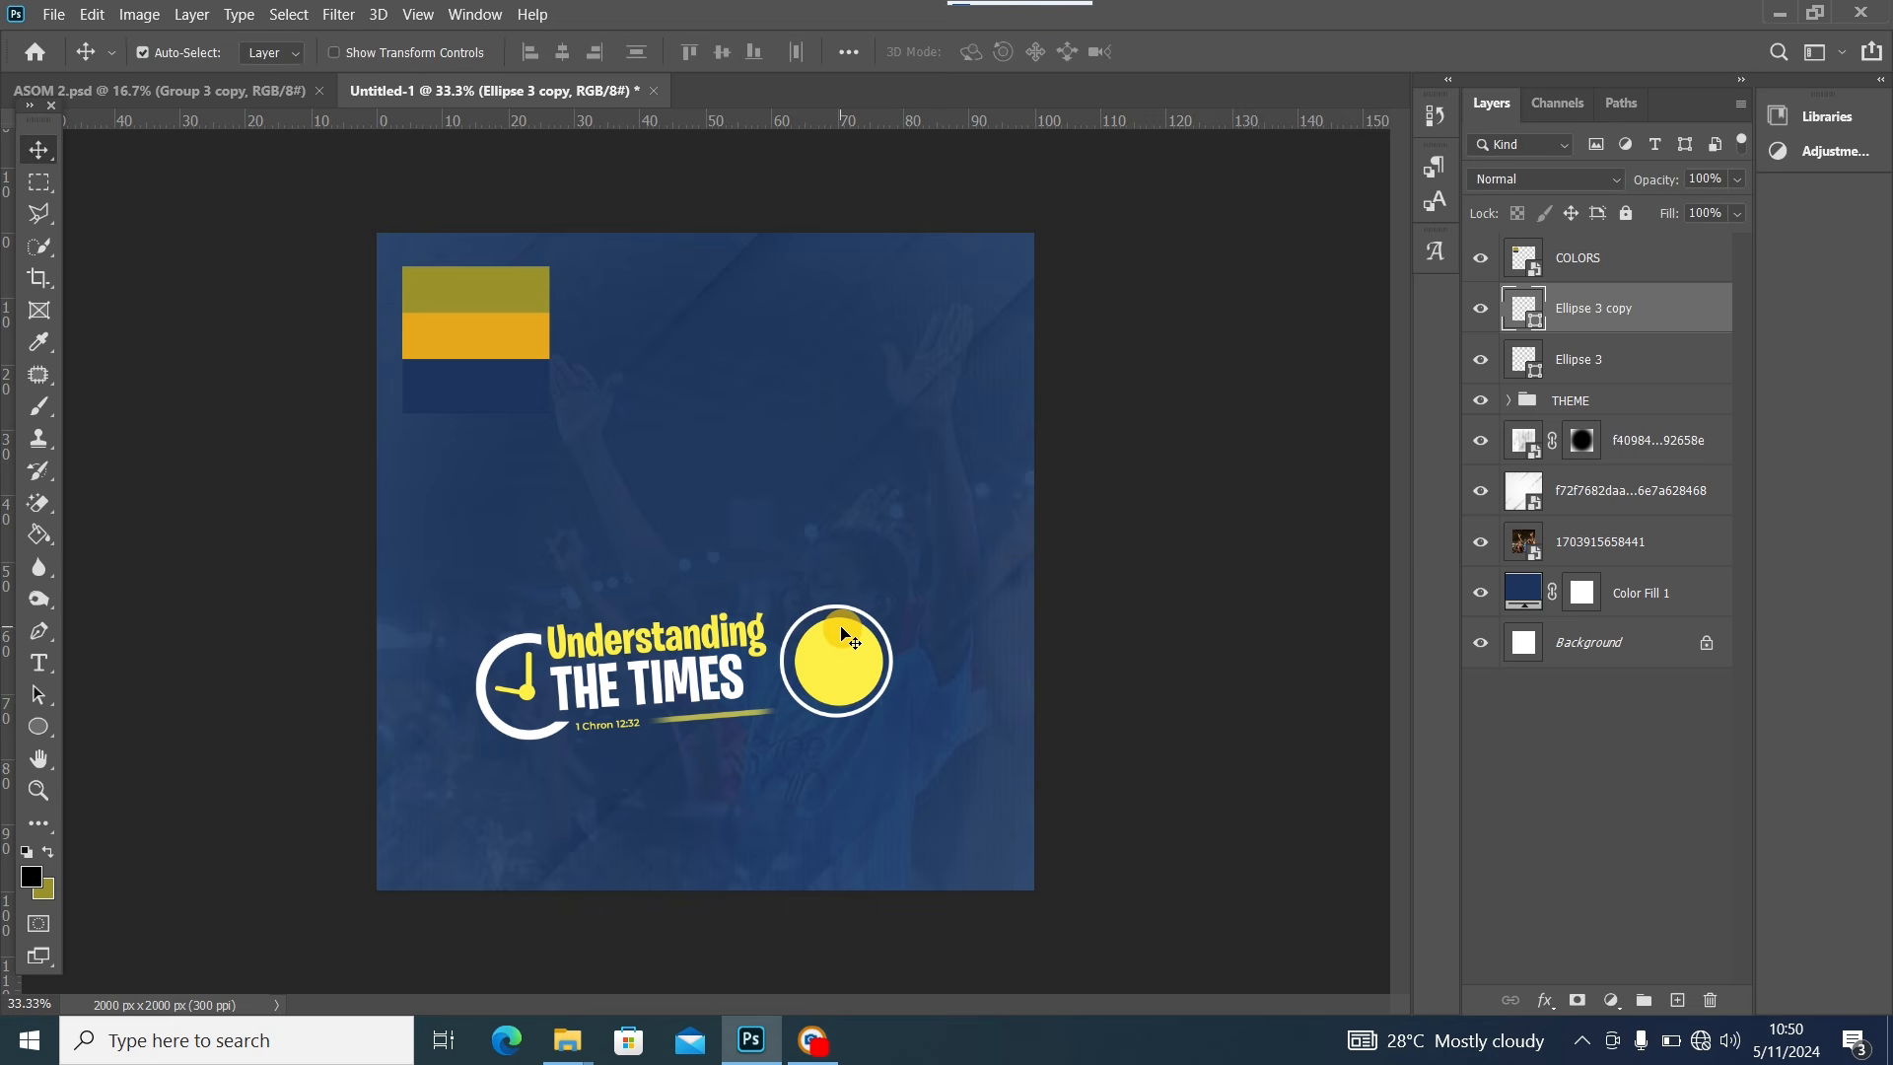
pyautogui.press('Right')
pyautogui.press('Right')
pyautogui.press('Right')
pyautogui.press('Right')
pyautogui.press('Right')
pyautogui.press('Right')
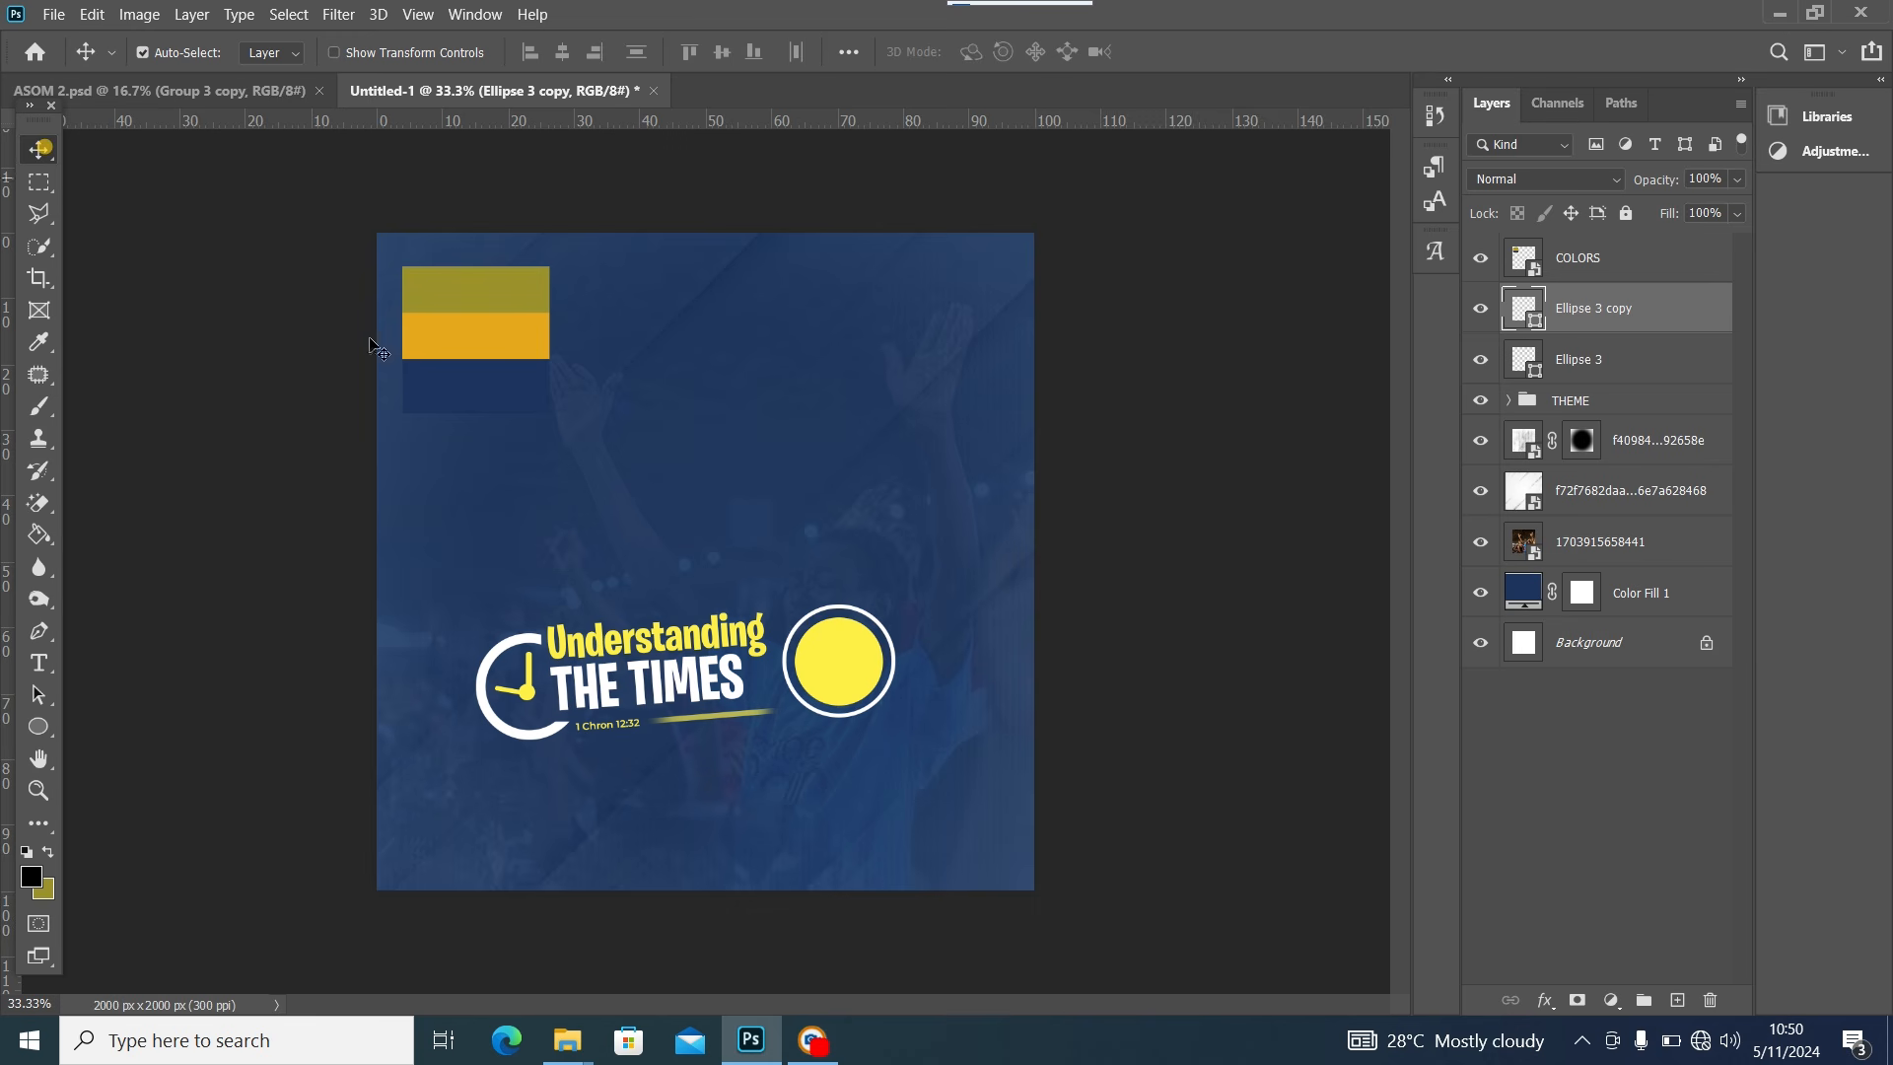
pyautogui.click(1153, 524)
# Add a layer mask to the white ring and paint out soft gaps around it with a black brush of 90 to 200 px
pyautogui.click(1607, 309)
pyautogui.click(1577, 1000)
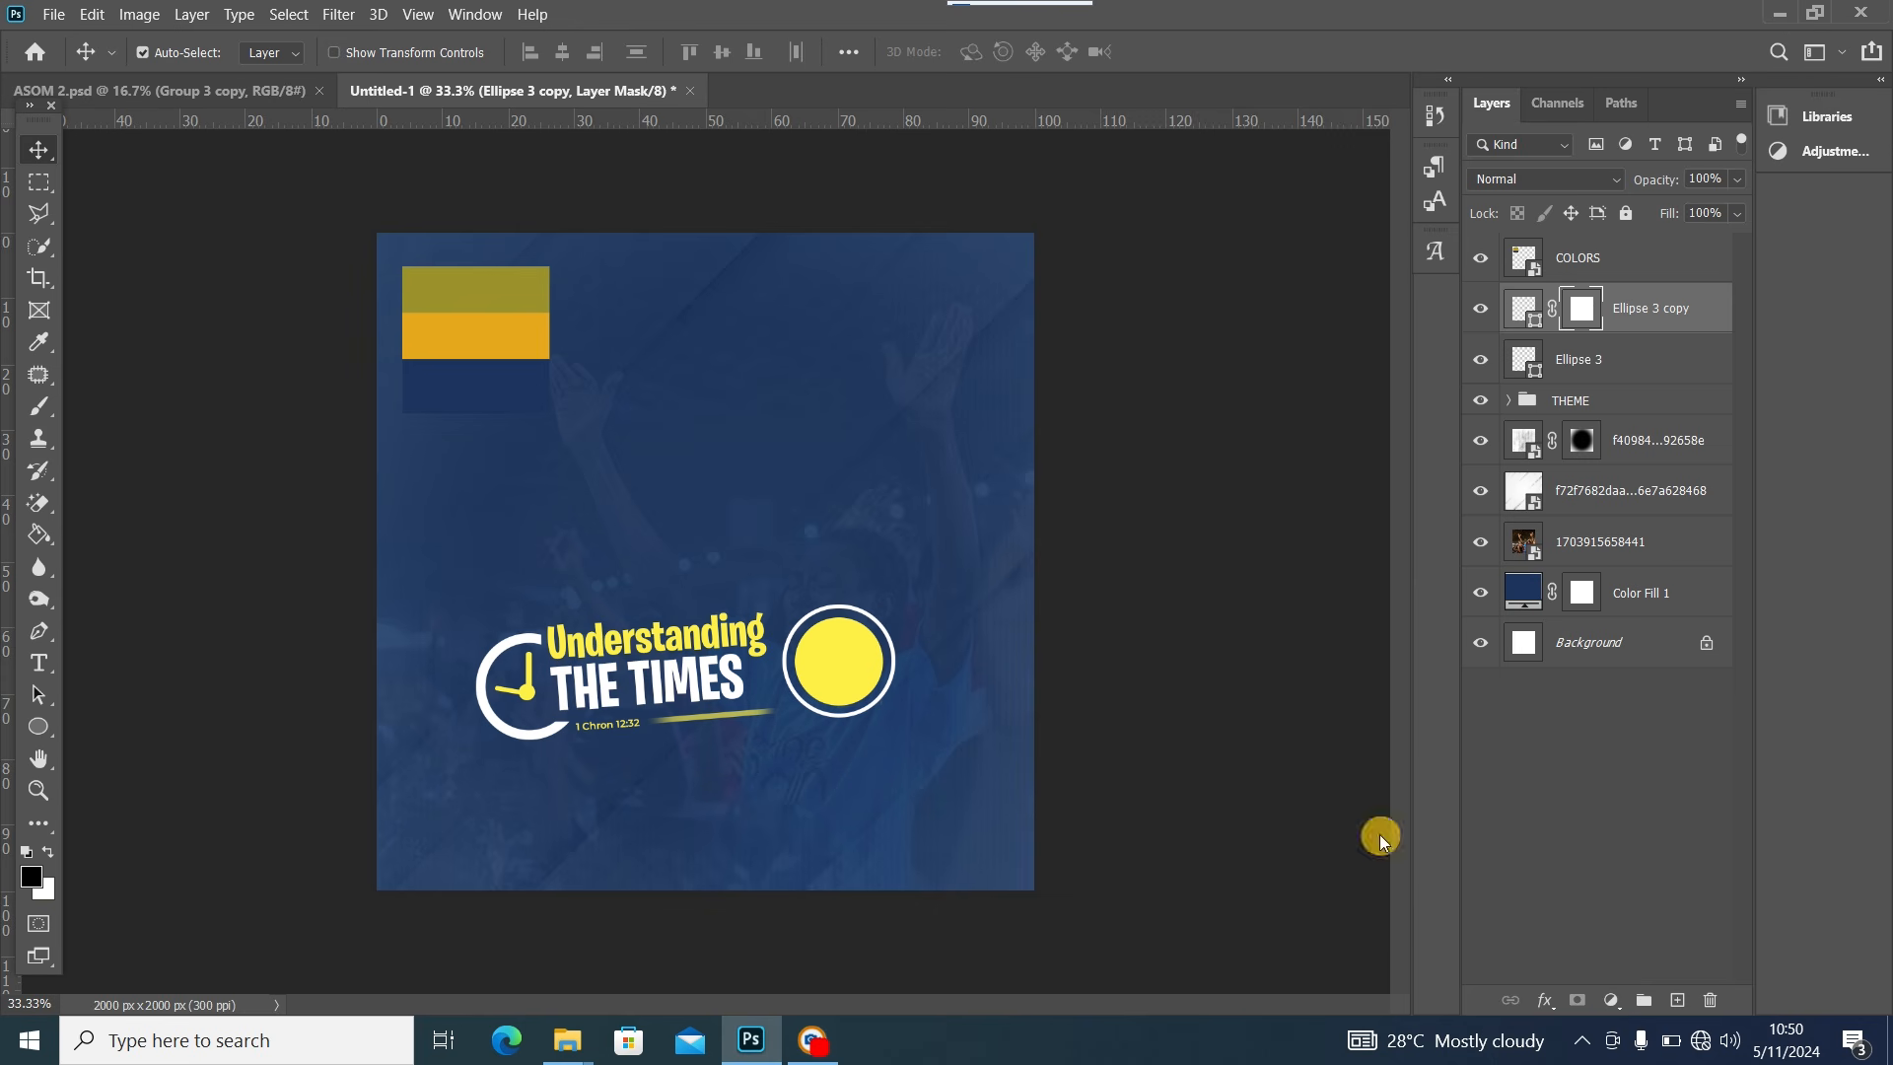
pyautogui.click(38, 406)
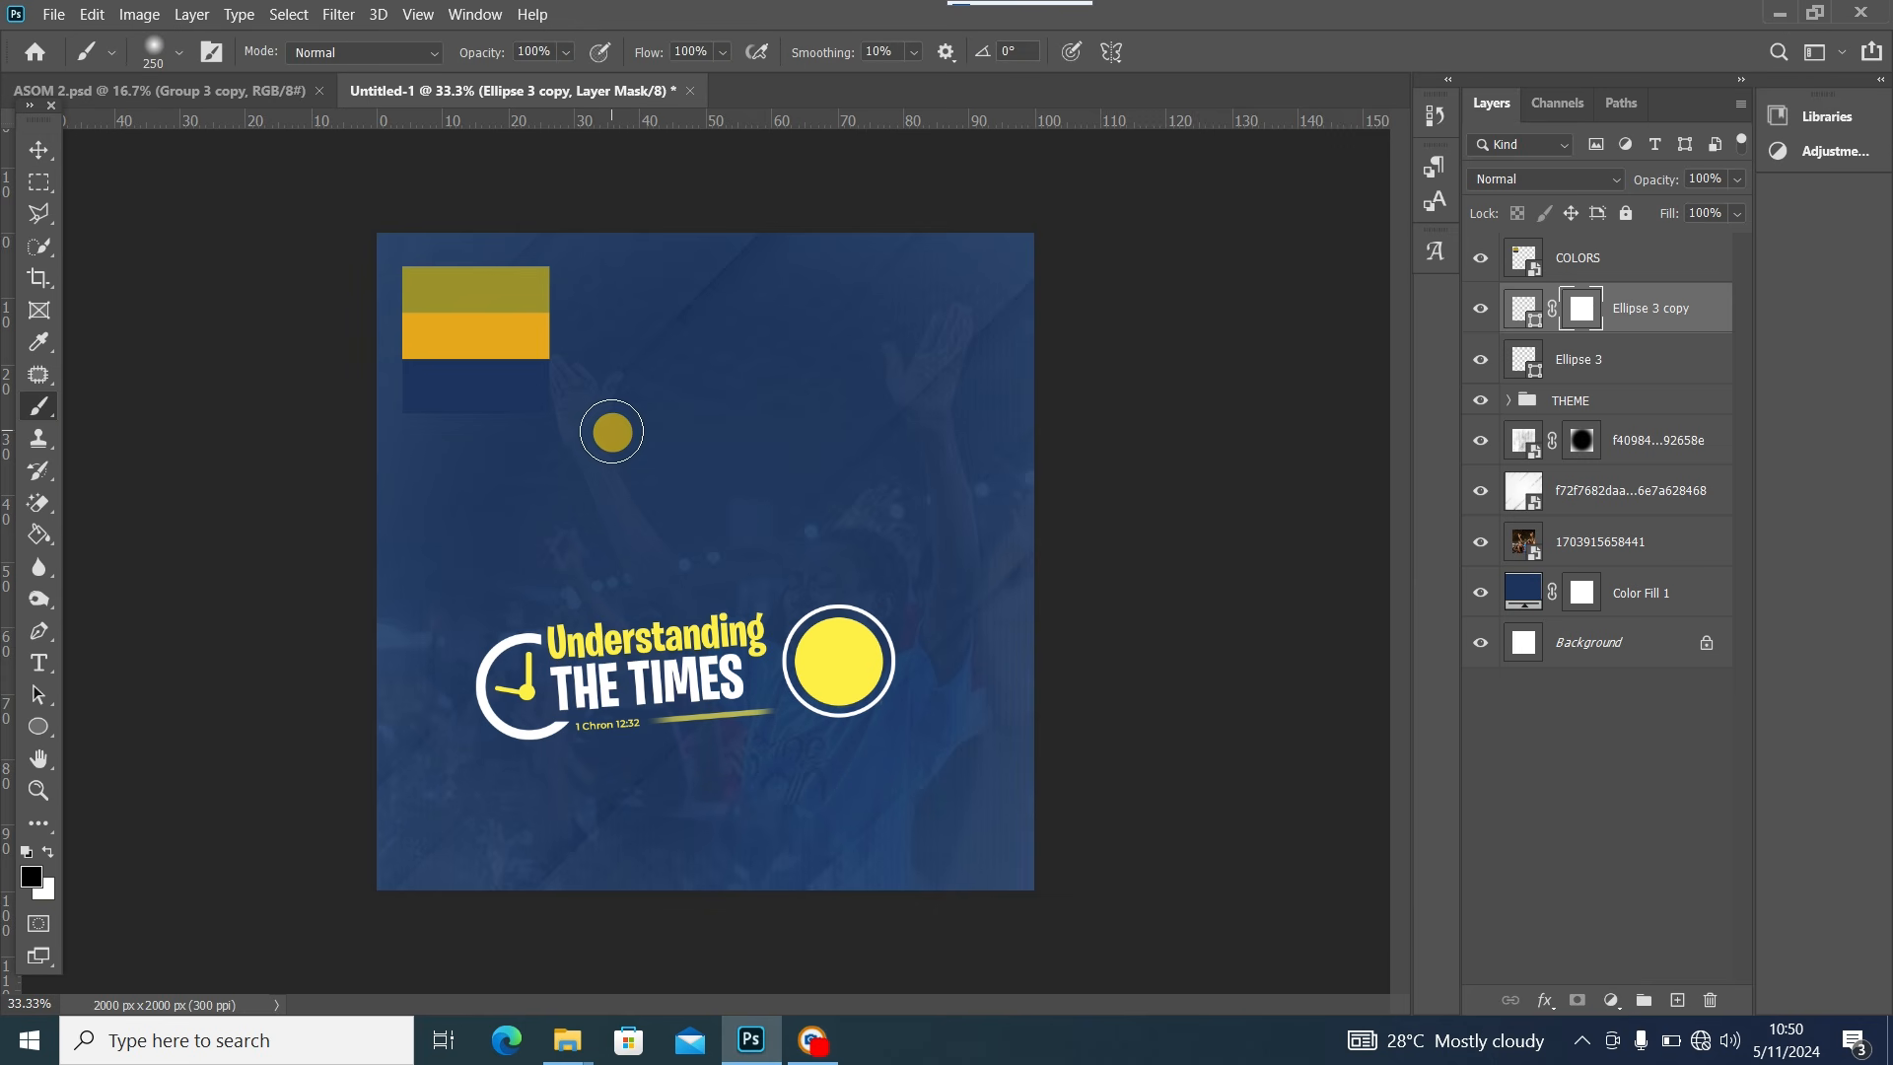
pyautogui.hotkey('ctrl', '+')
pyautogui.hotkey('ctrl', '+')
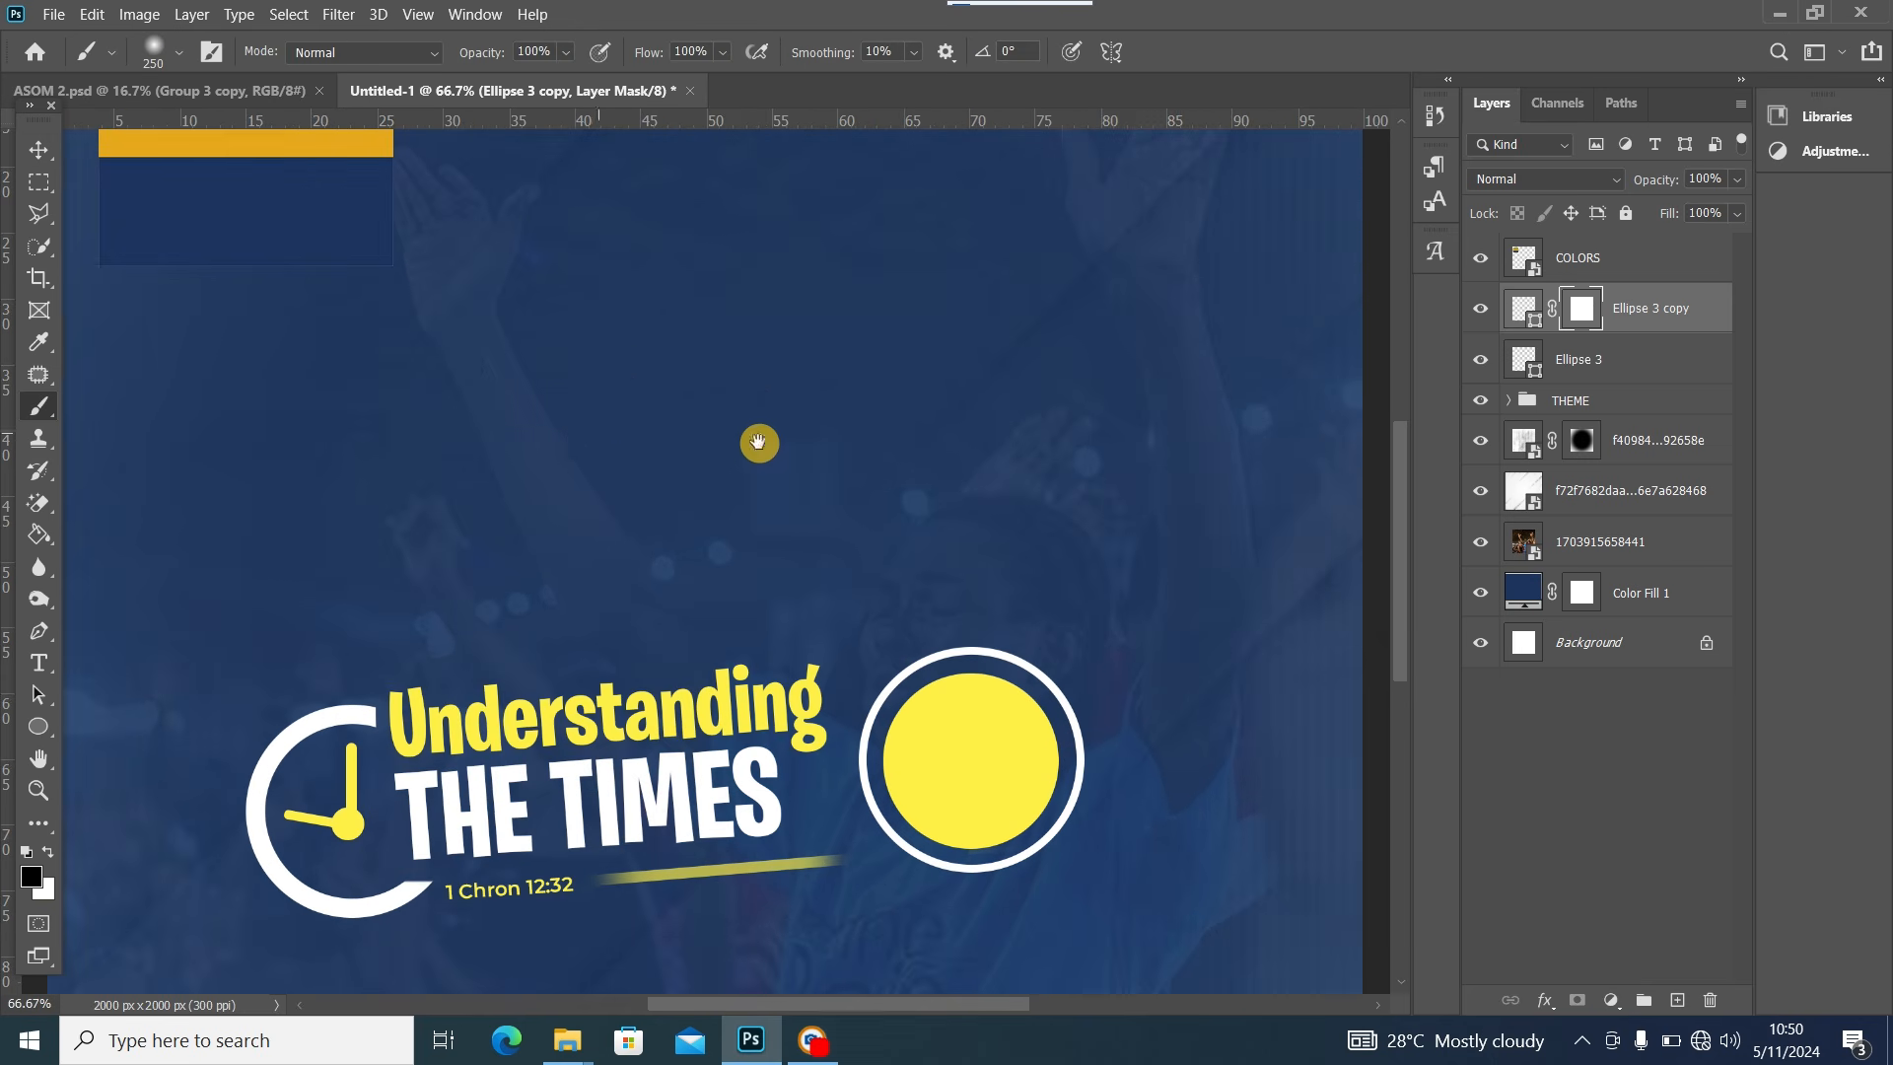
pyautogui.moveTo(1401, 455); pyautogui.dragTo(1407, 540)
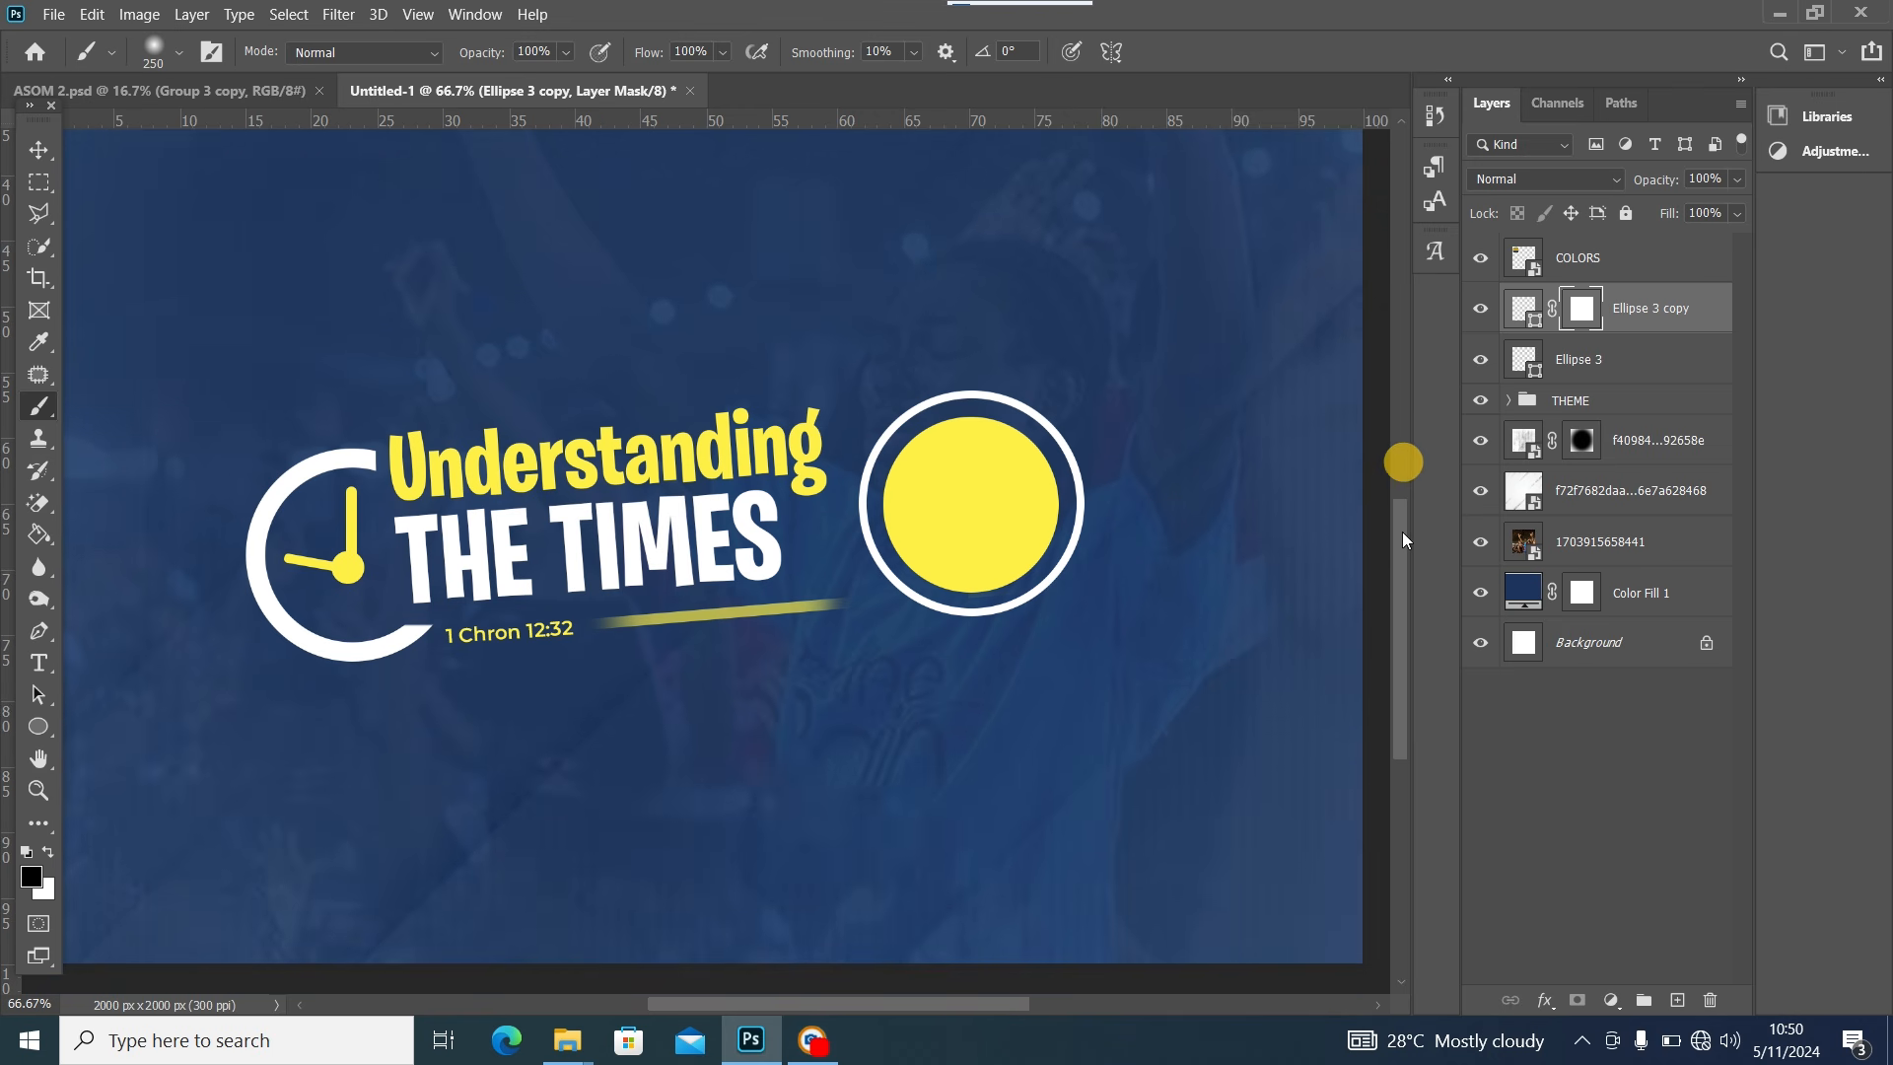
pyautogui.press('[')
pyautogui.press('[')
pyautogui.press('[')
pyautogui.press('[')
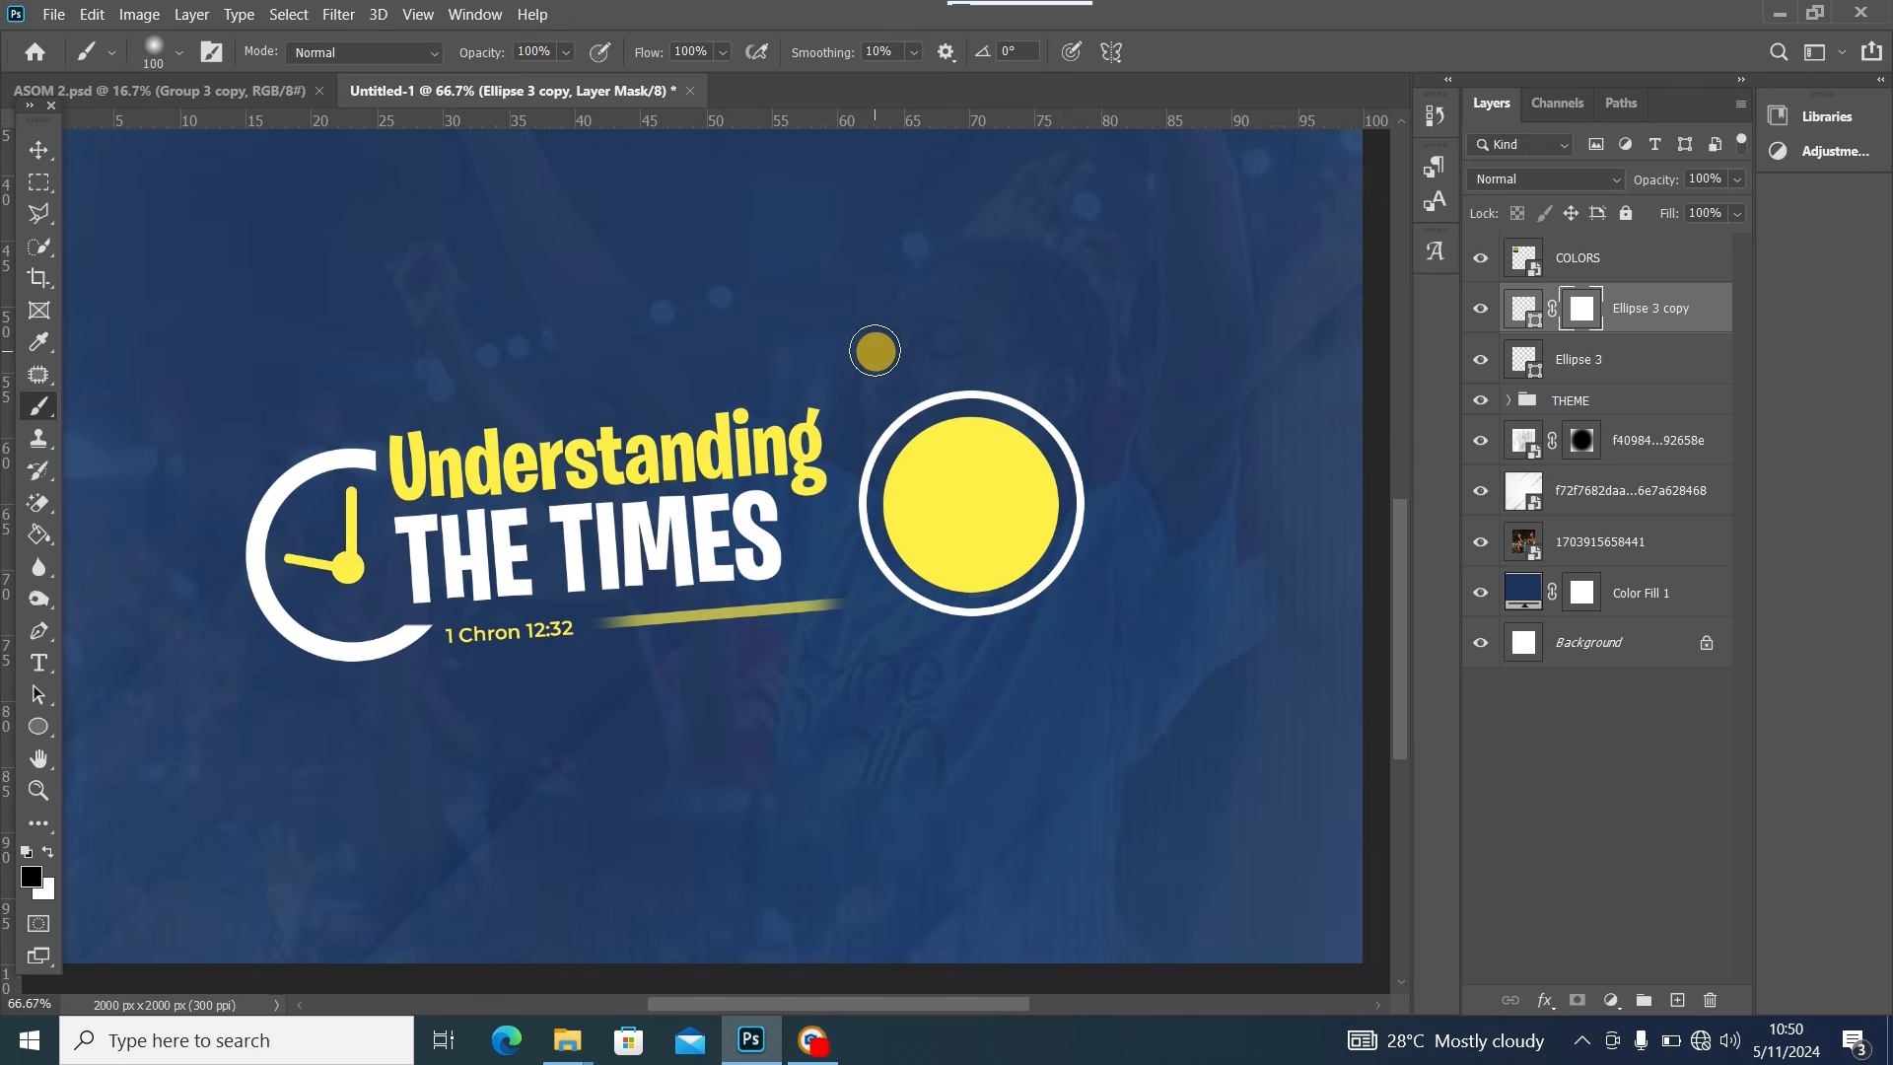
pyautogui.press('[')
pyautogui.moveTo(948, 393)
pyautogui.mouseDown()
pyautogui.moveTo(967, 389)
pyautogui.moveTo(921, 400)
pyautogui.mouseUp()
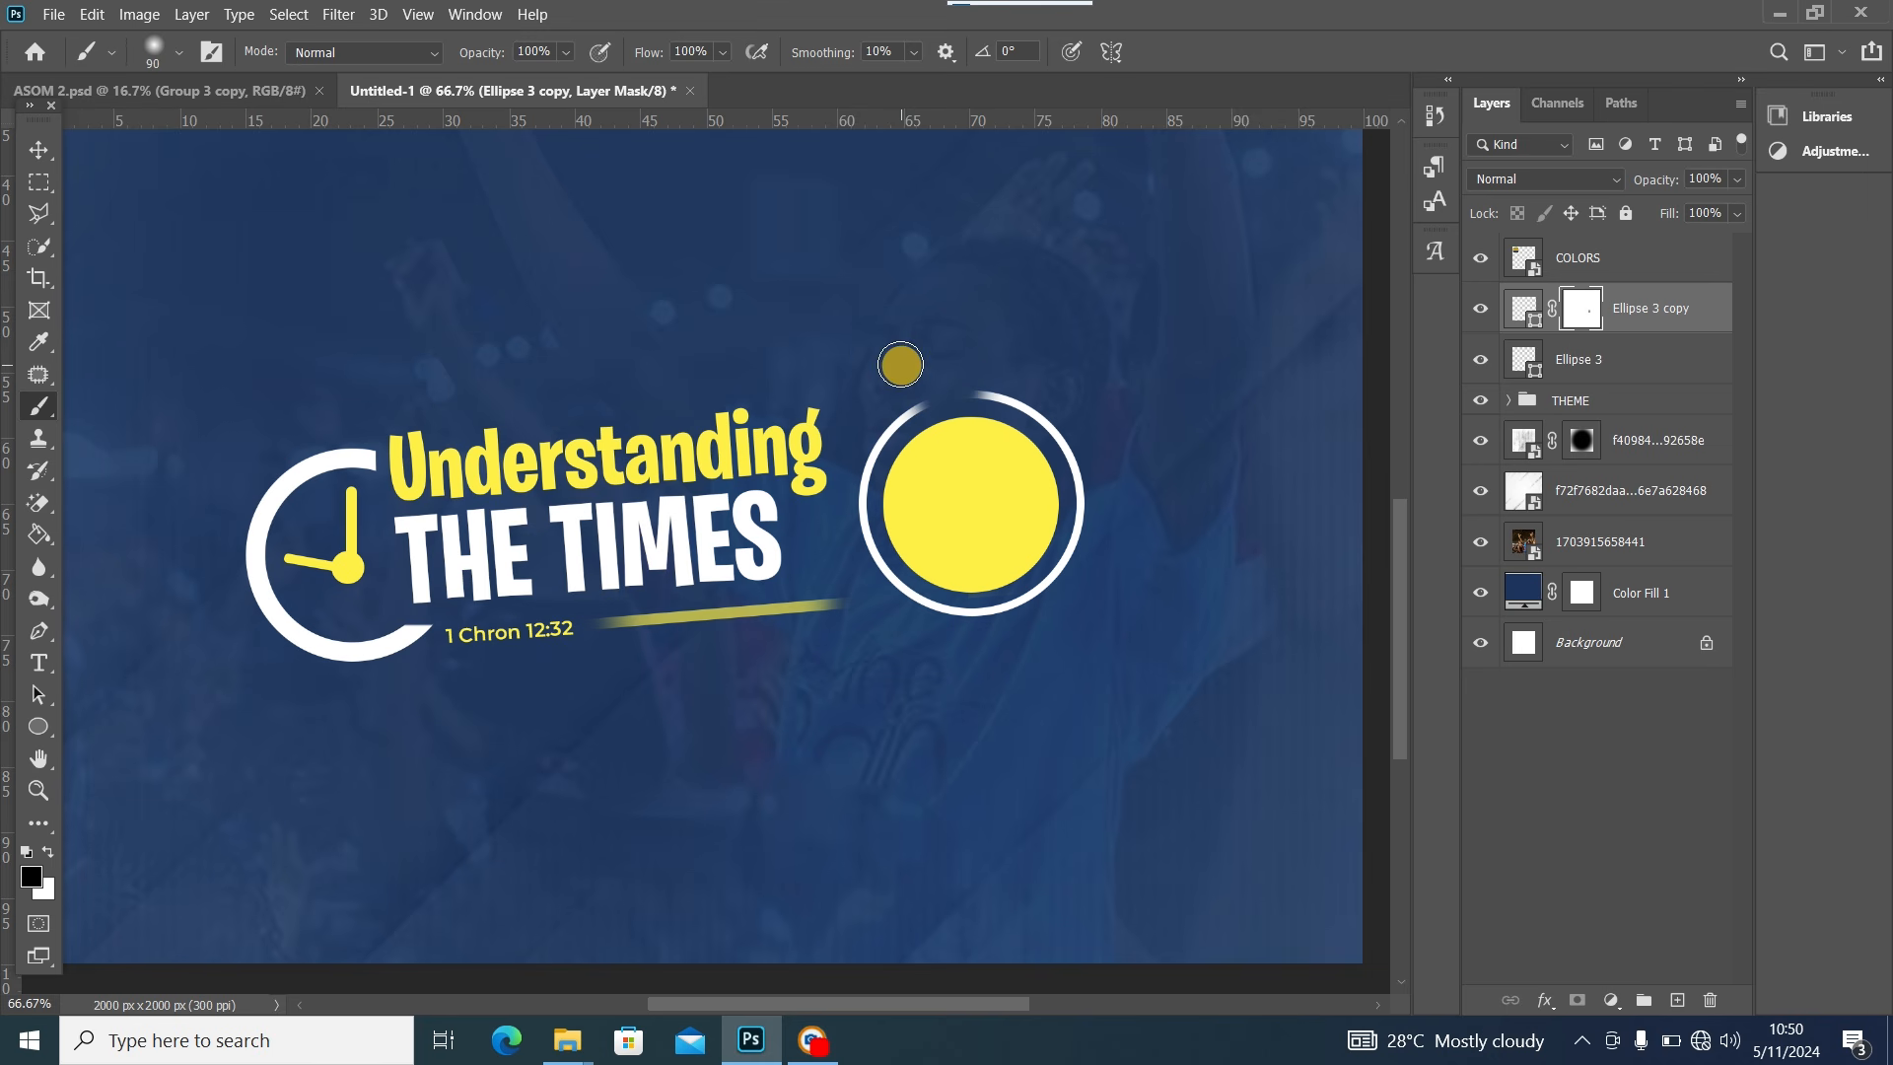
pyautogui.moveTo(1107, 494); pyautogui.dragTo(1106, 485)
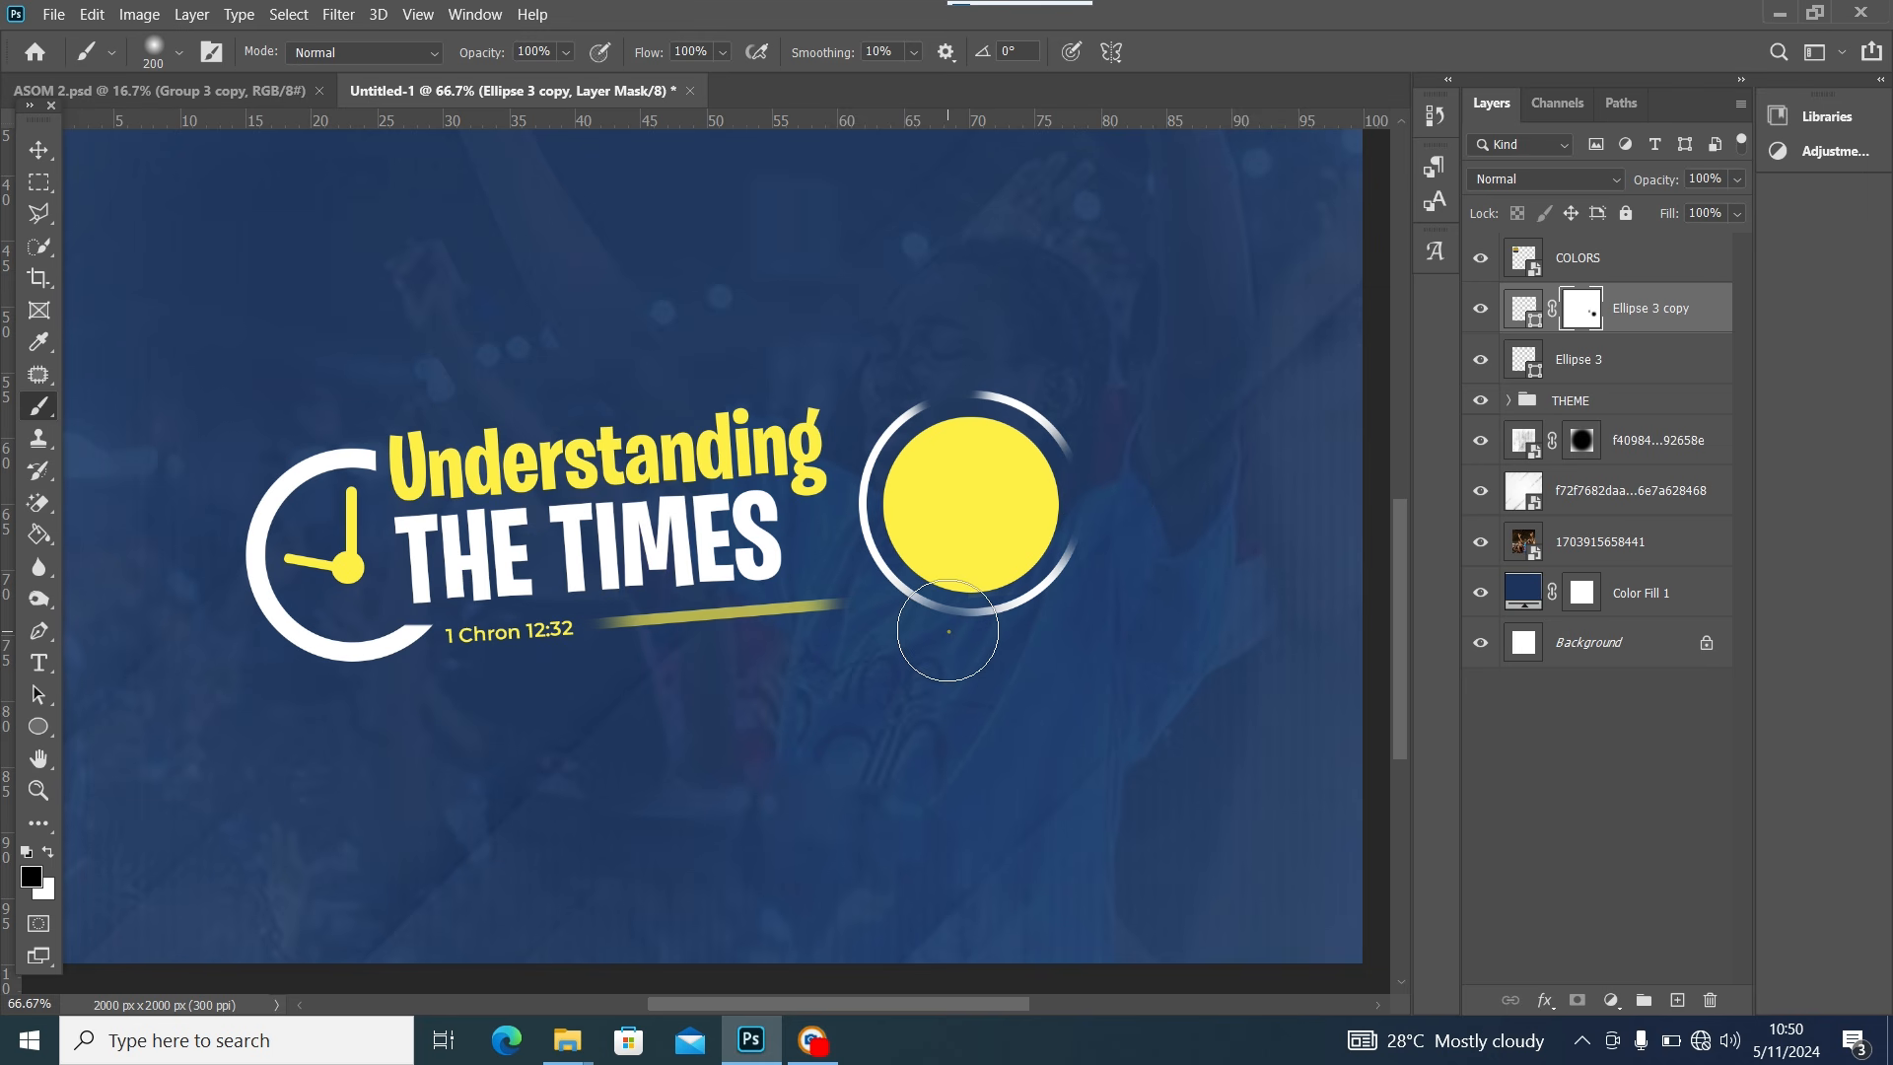
pyautogui.moveTo(837, 467); pyautogui.dragTo(819, 482)
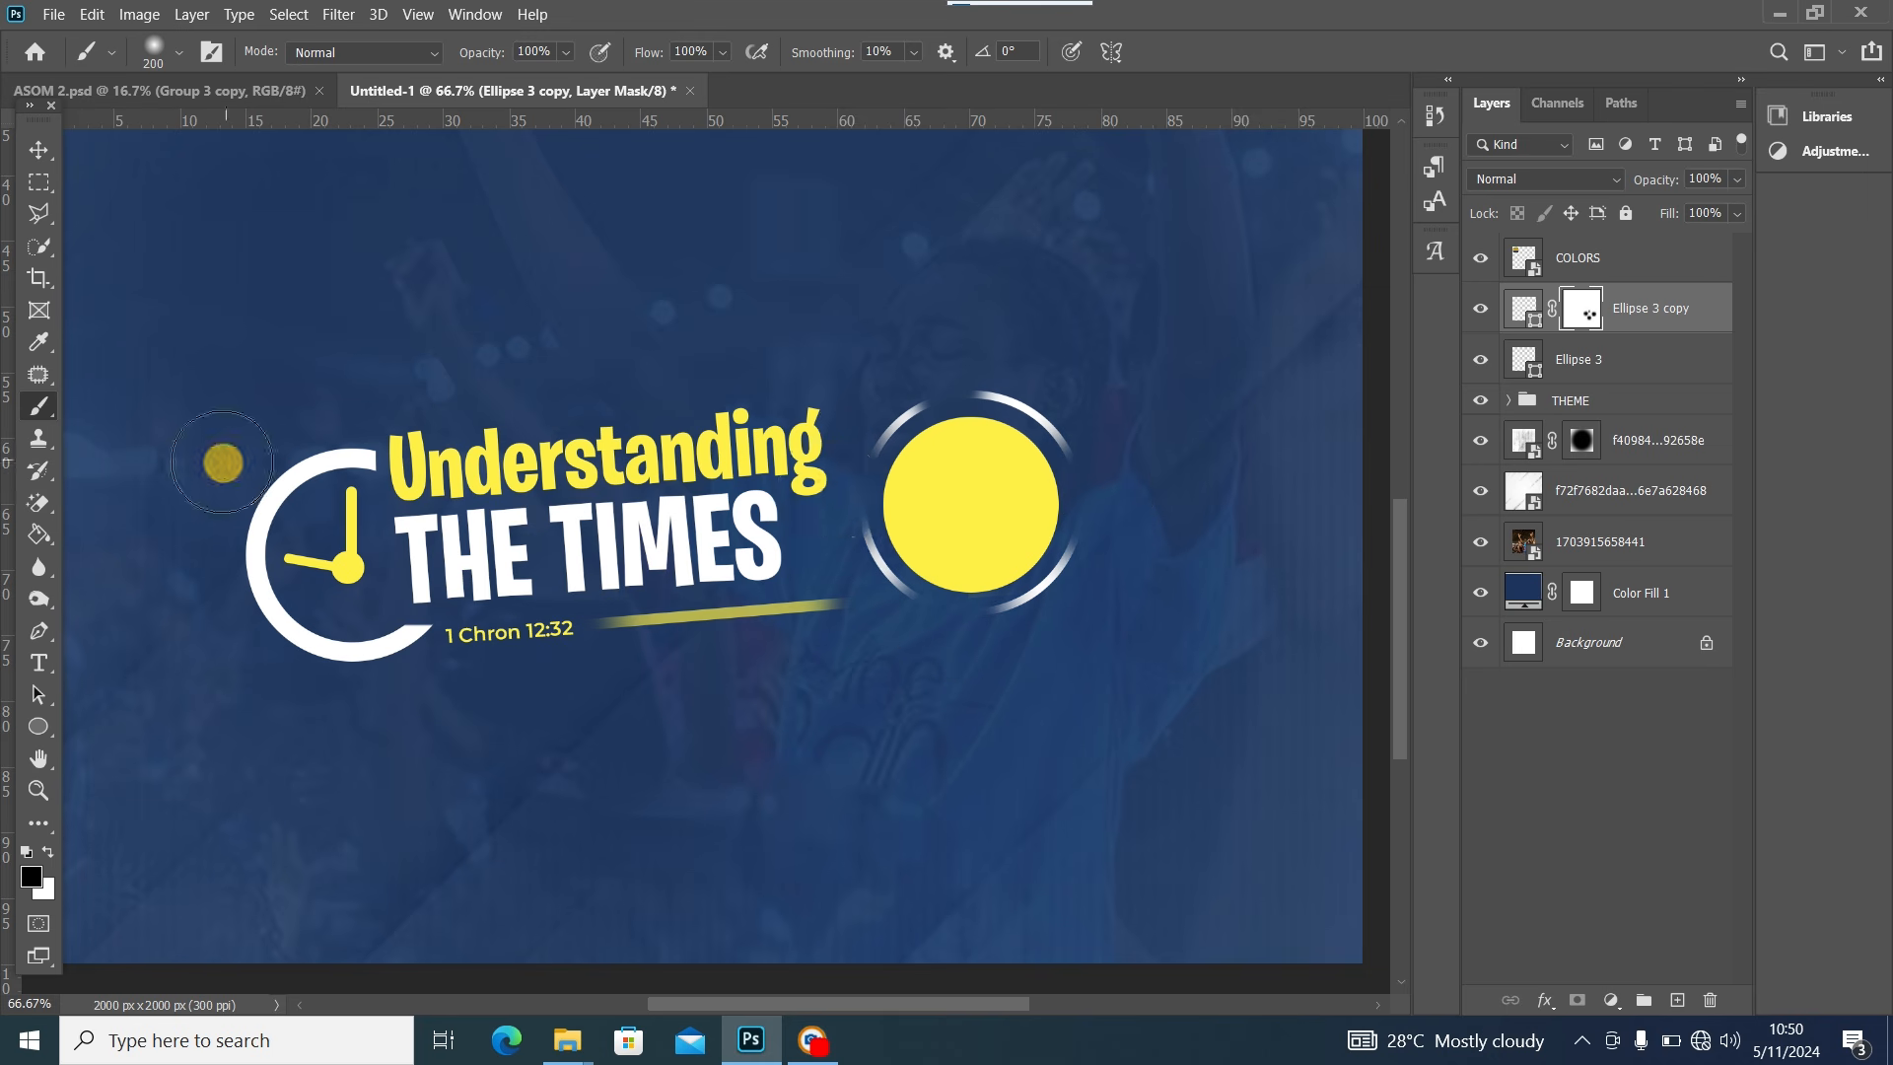
pyautogui.click(39, 148)
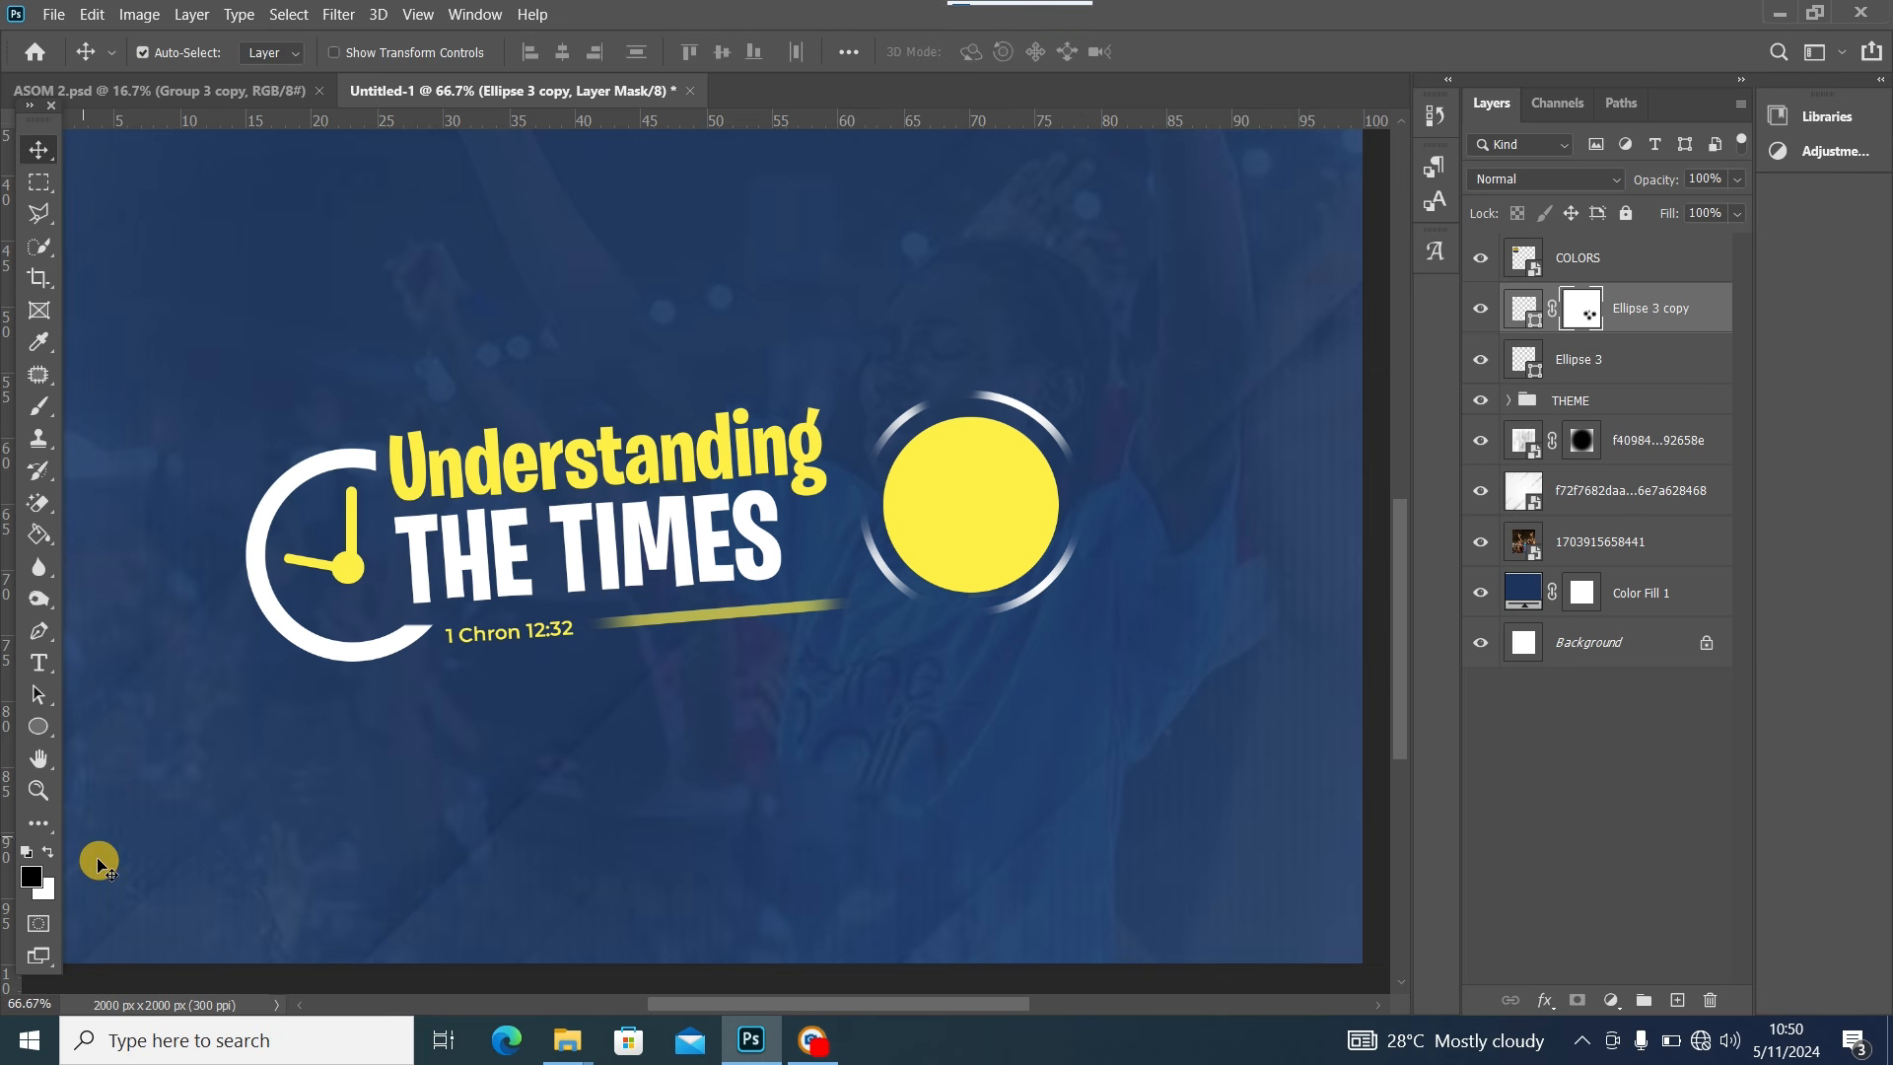
# Set the foreground colour to white, ffffff
pyautogui.click(30, 876)
pyautogui.write('ffffff')
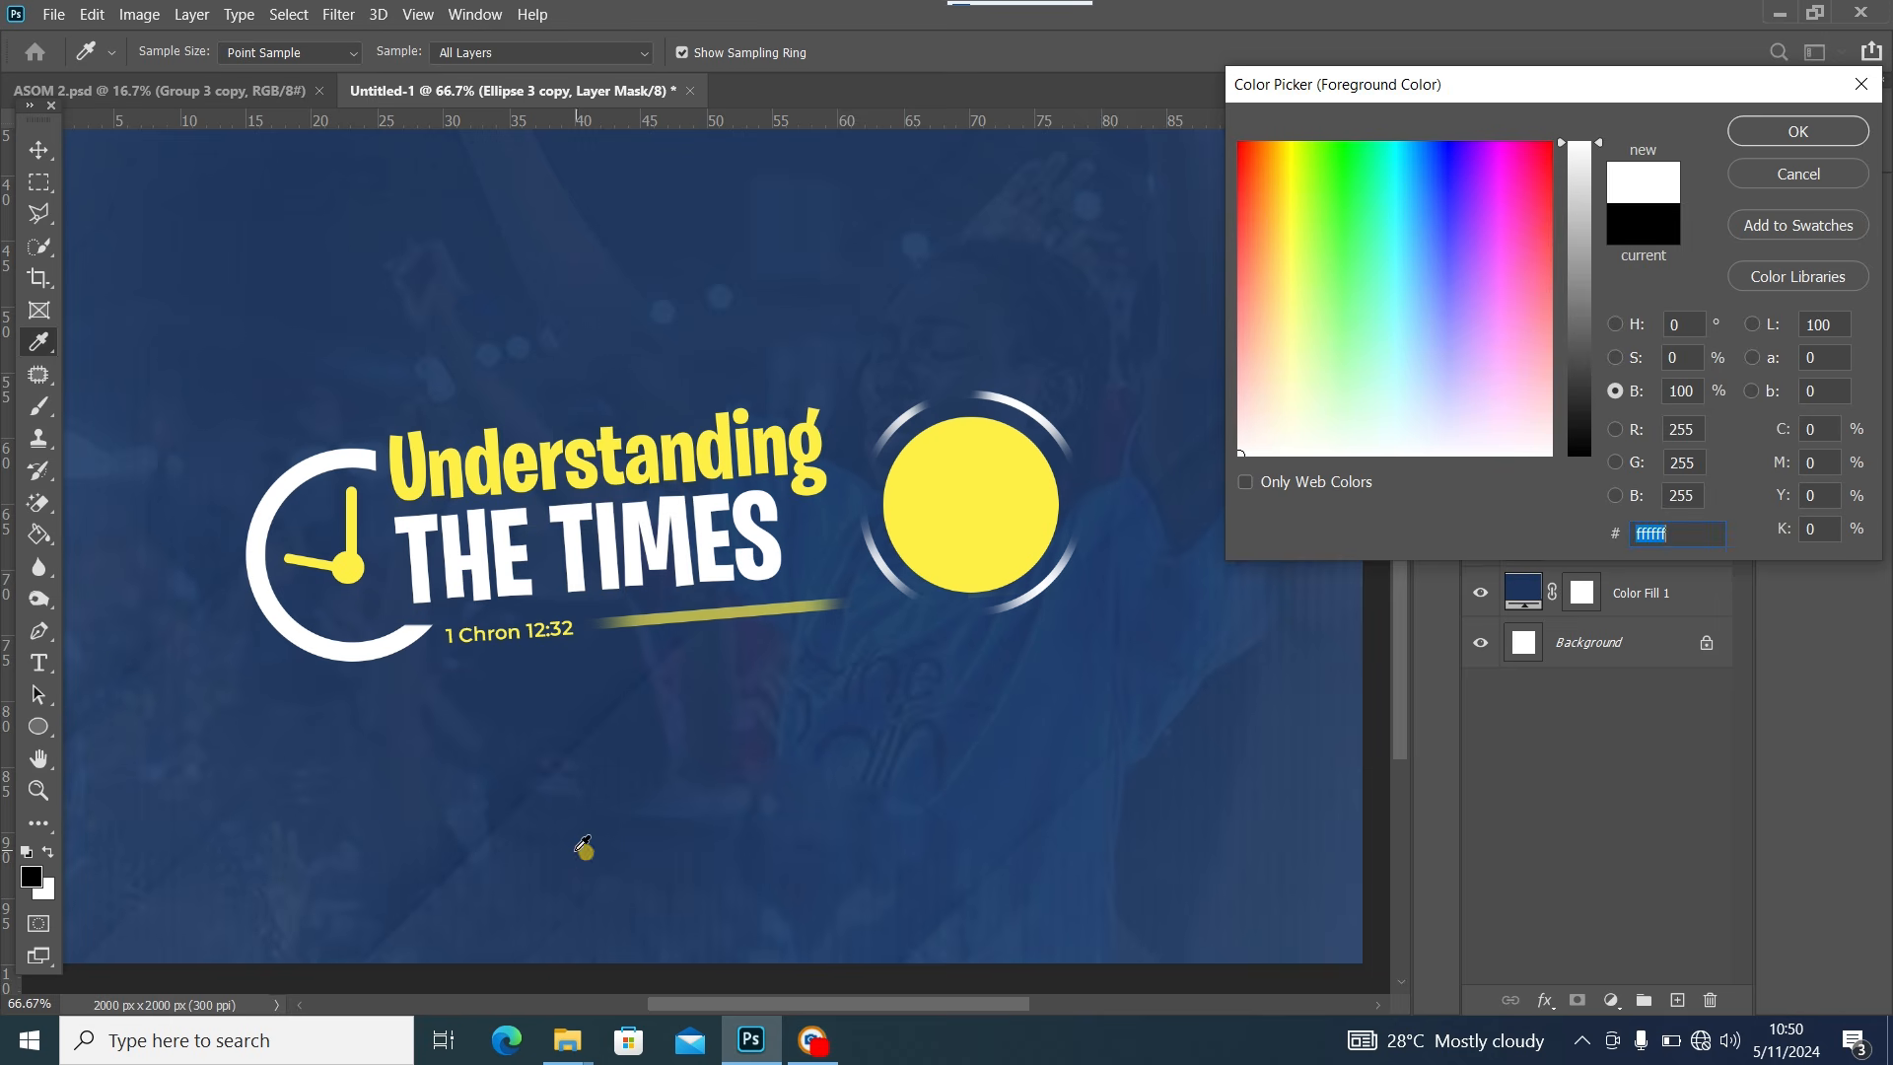
pyautogui.click(1796, 131)
# Put the Ellipse 3 copy ring and the yellow Ellipse 3 circle into the THEME group and expand the group
pyautogui.click(1680, 309)
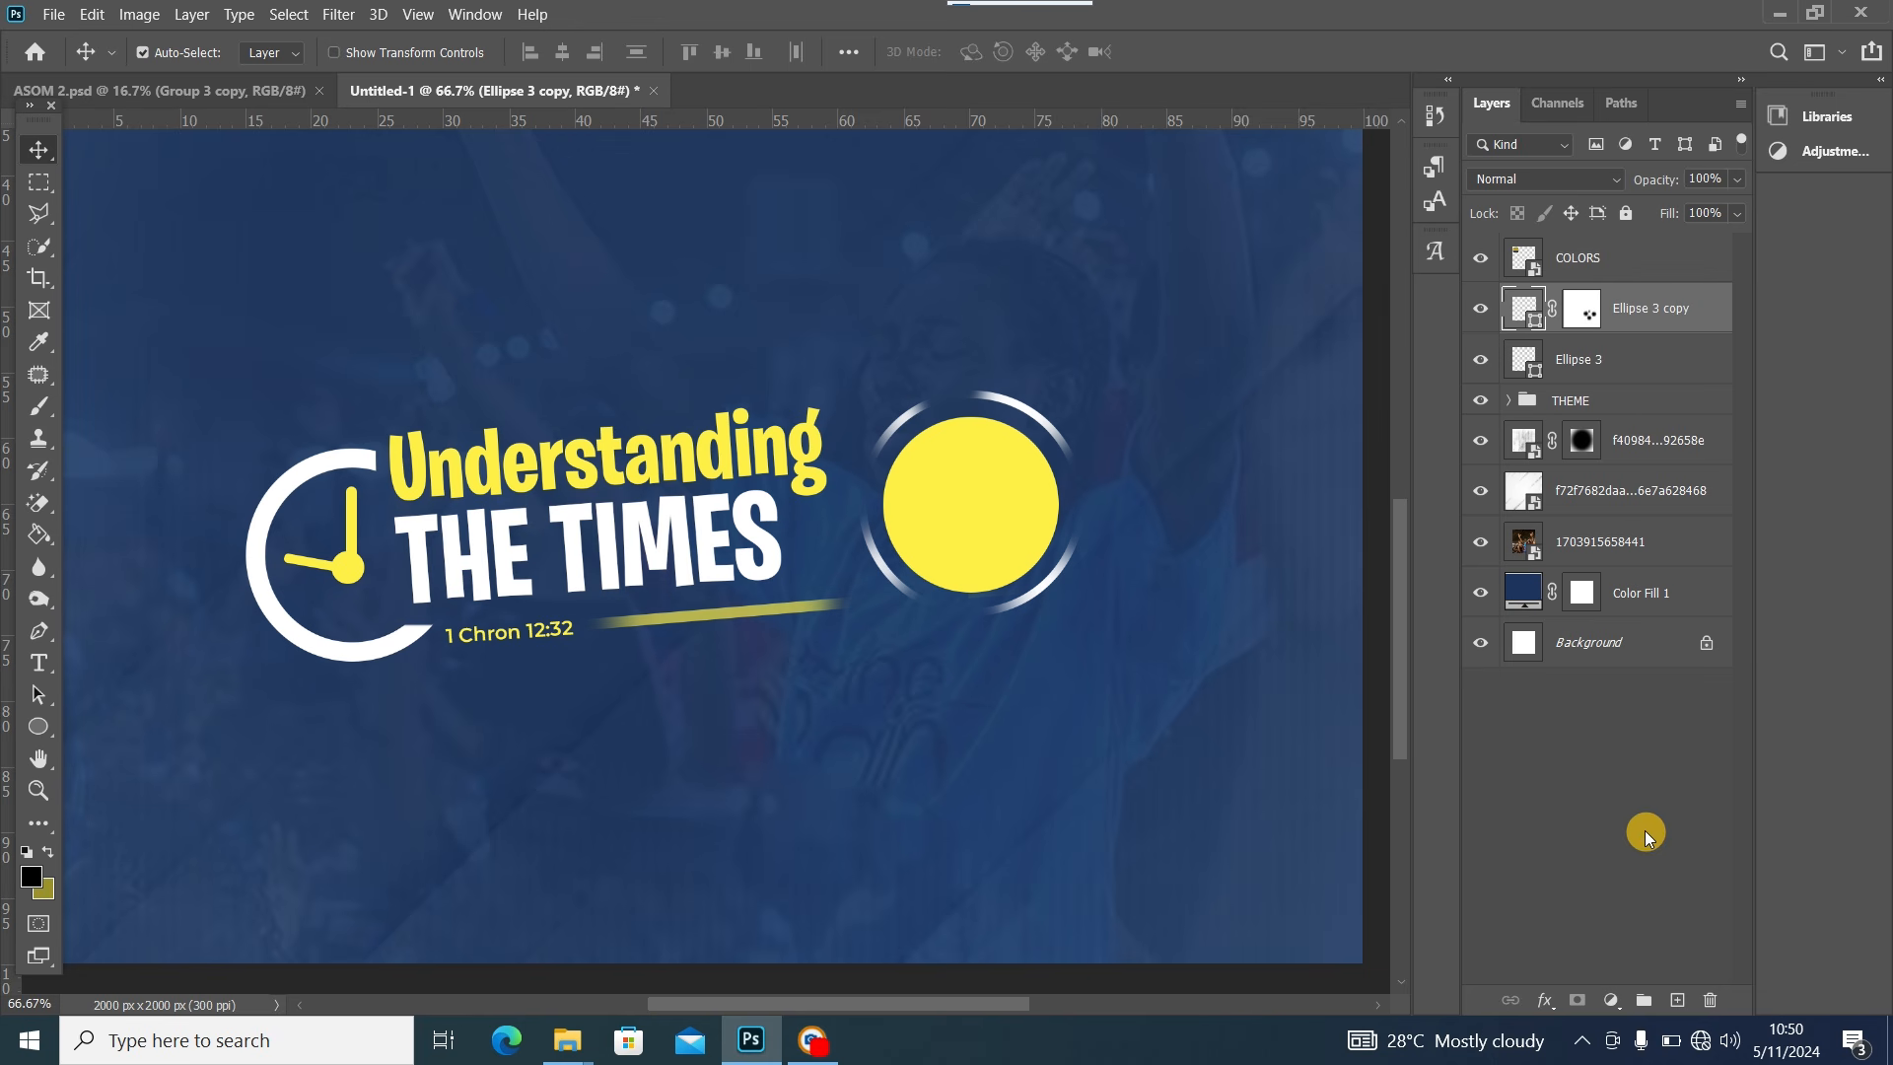
pyautogui.click(1656, 345)
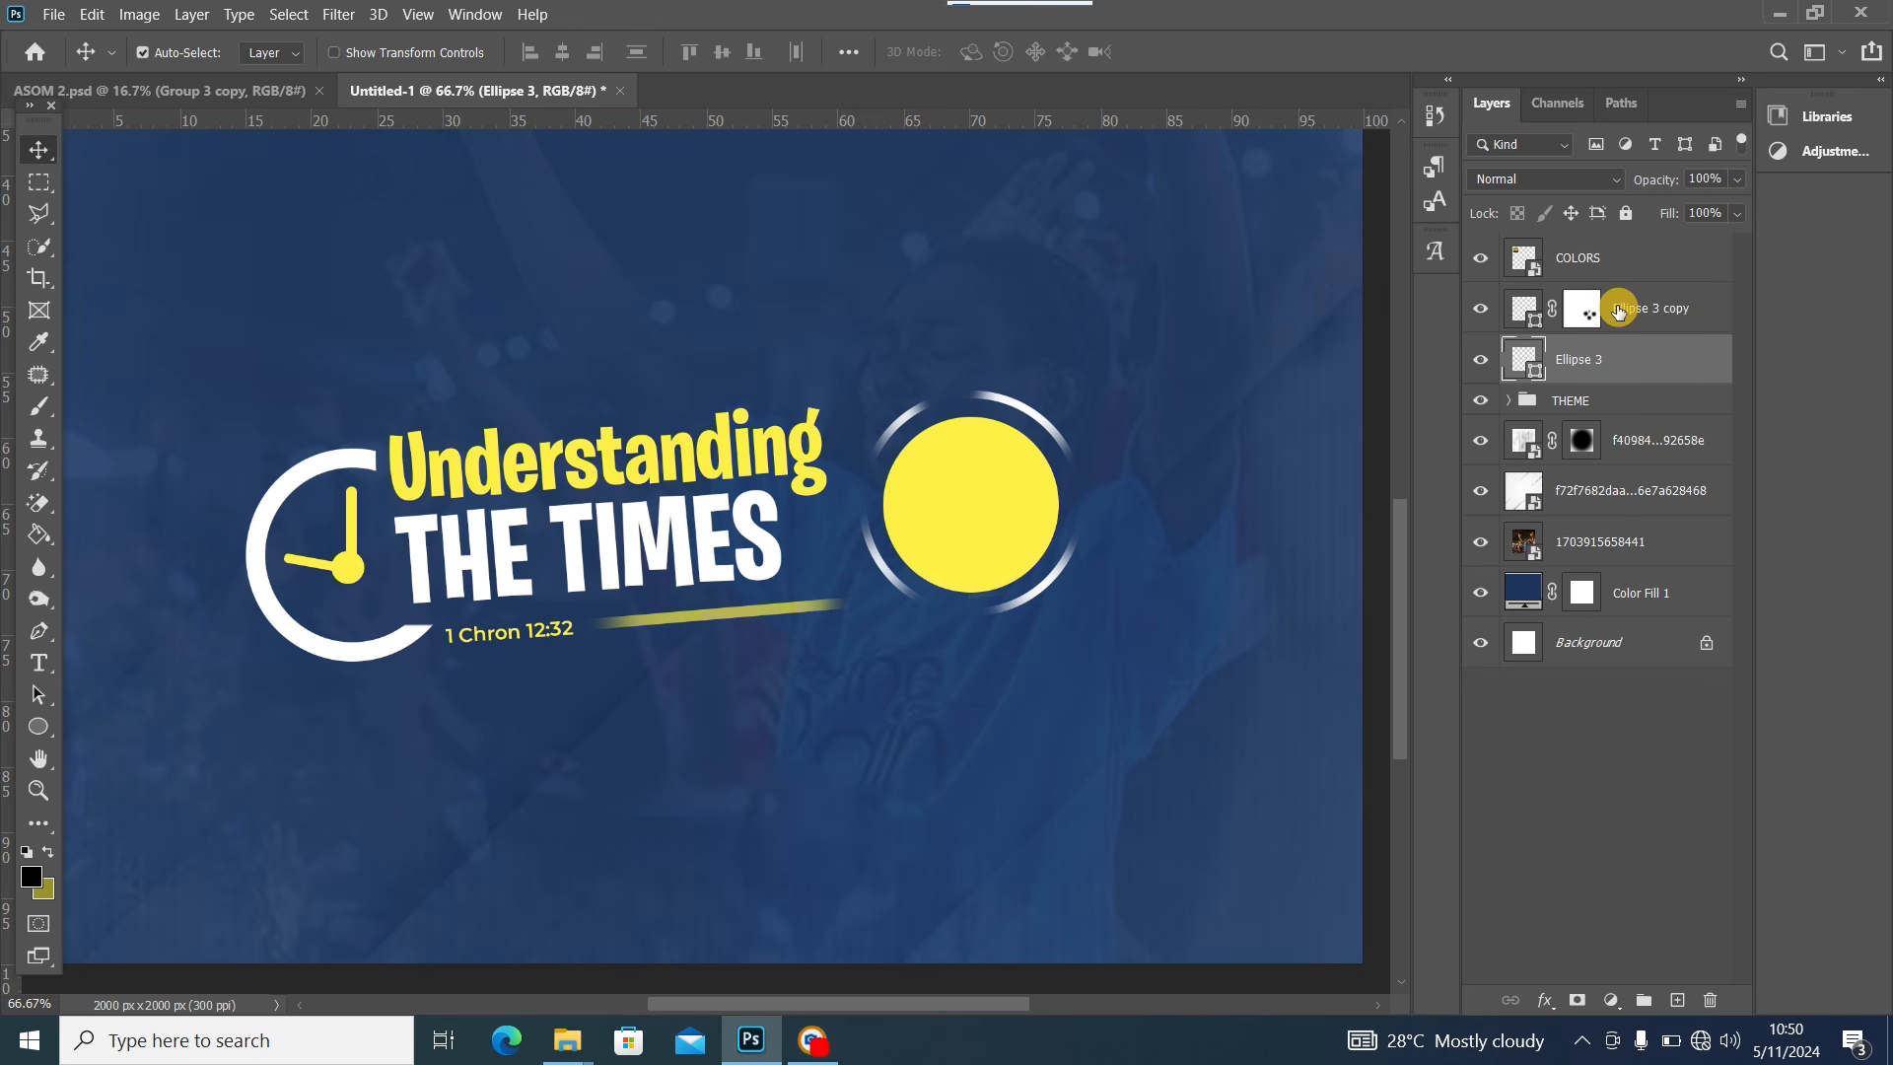
pyautogui.moveTo(1617, 307); pyautogui.dragTo(1607, 386)
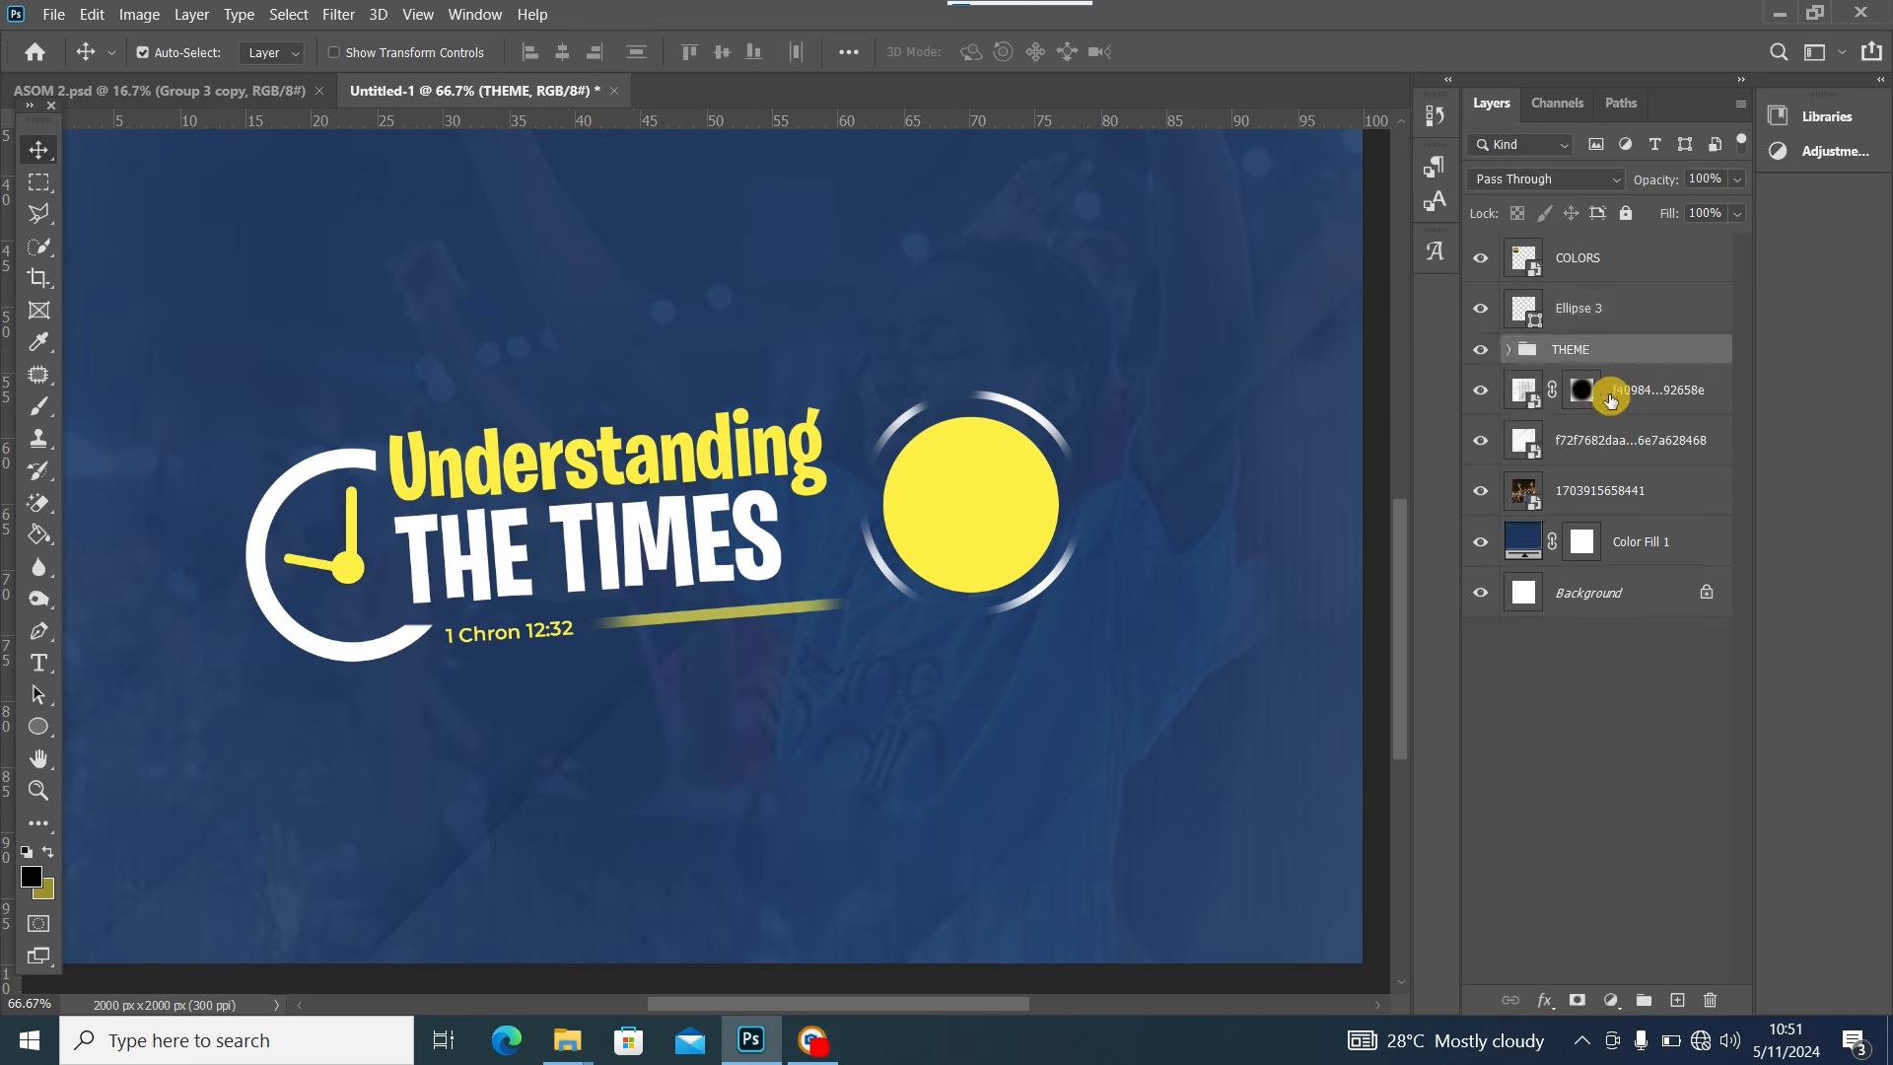
pyautogui.moveTo(1626, 301); pyautogui.dragTo(1615, 357)
pyautogui.click(1509, 299)
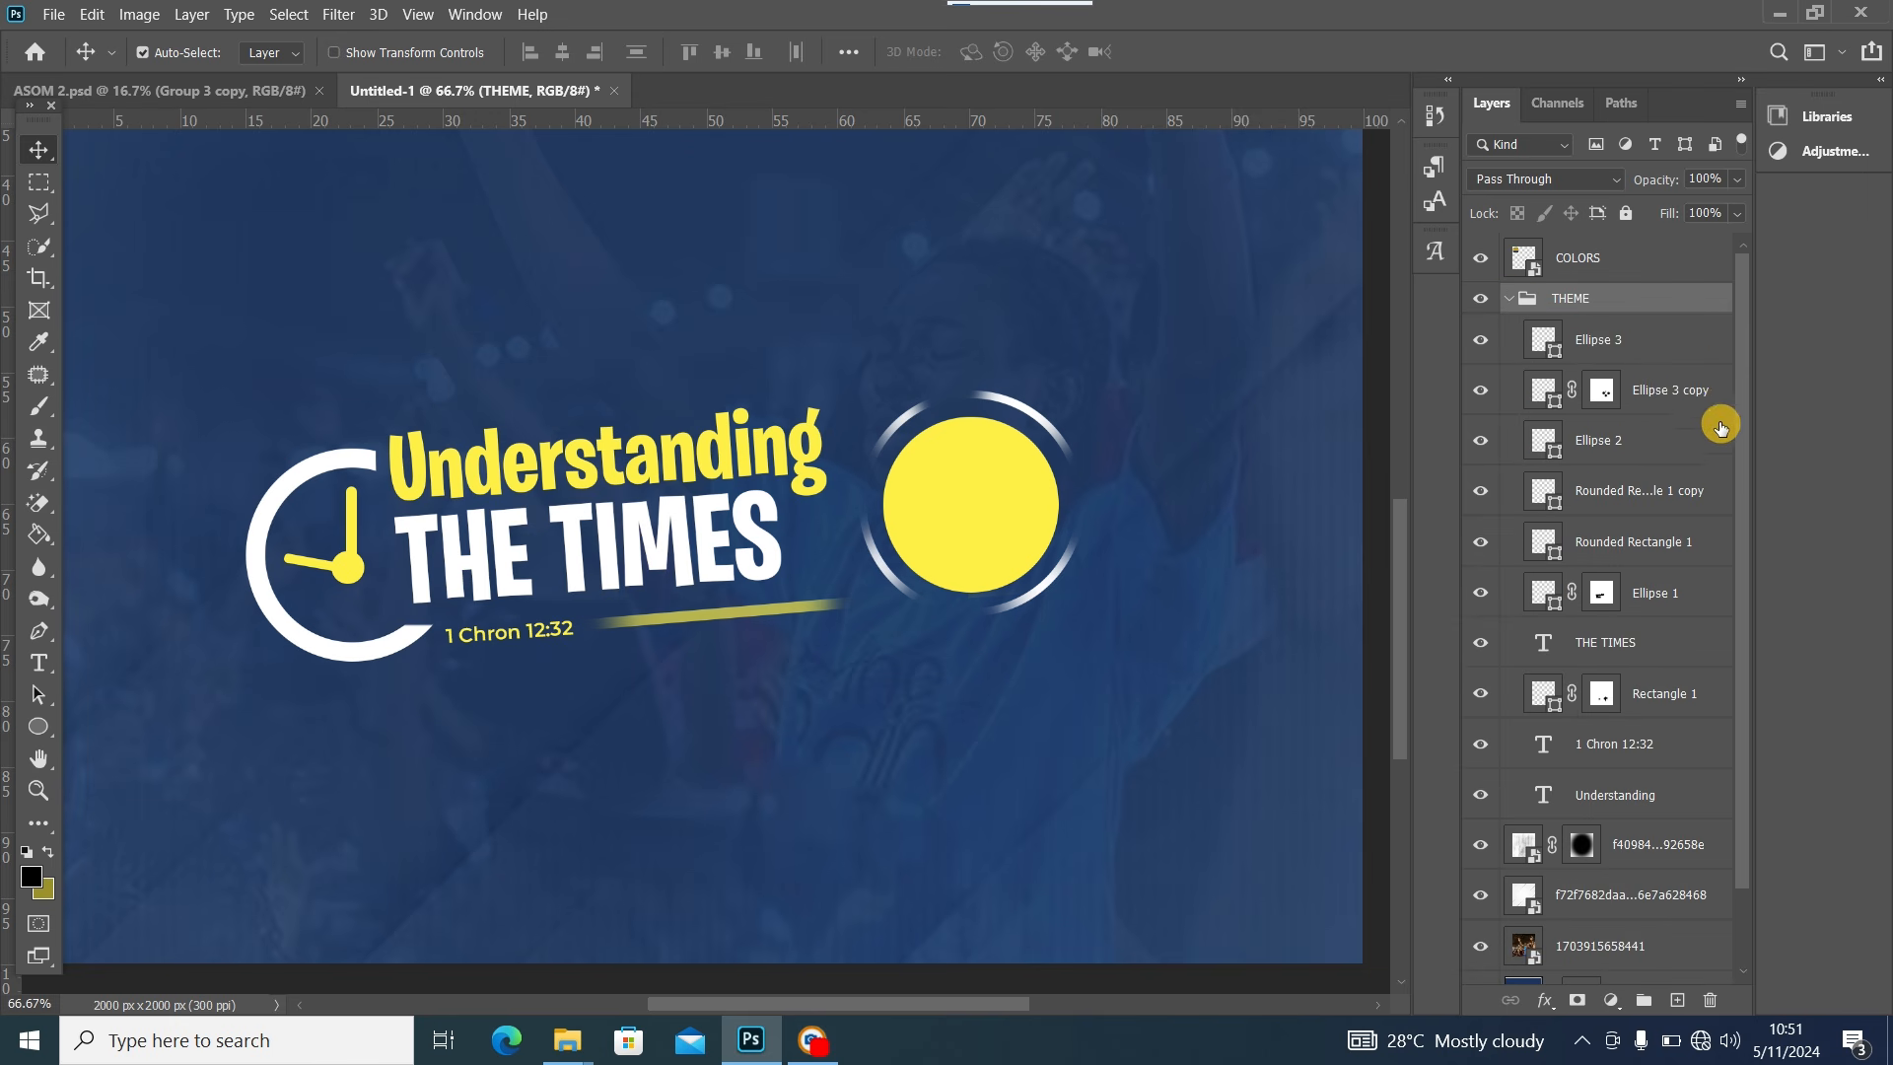
# Add a placeholder text layer above Ellipse 3, placed below the title, in Burbank Big Condensed Bold at 16 pt
pyautogui.click(1688, 348)
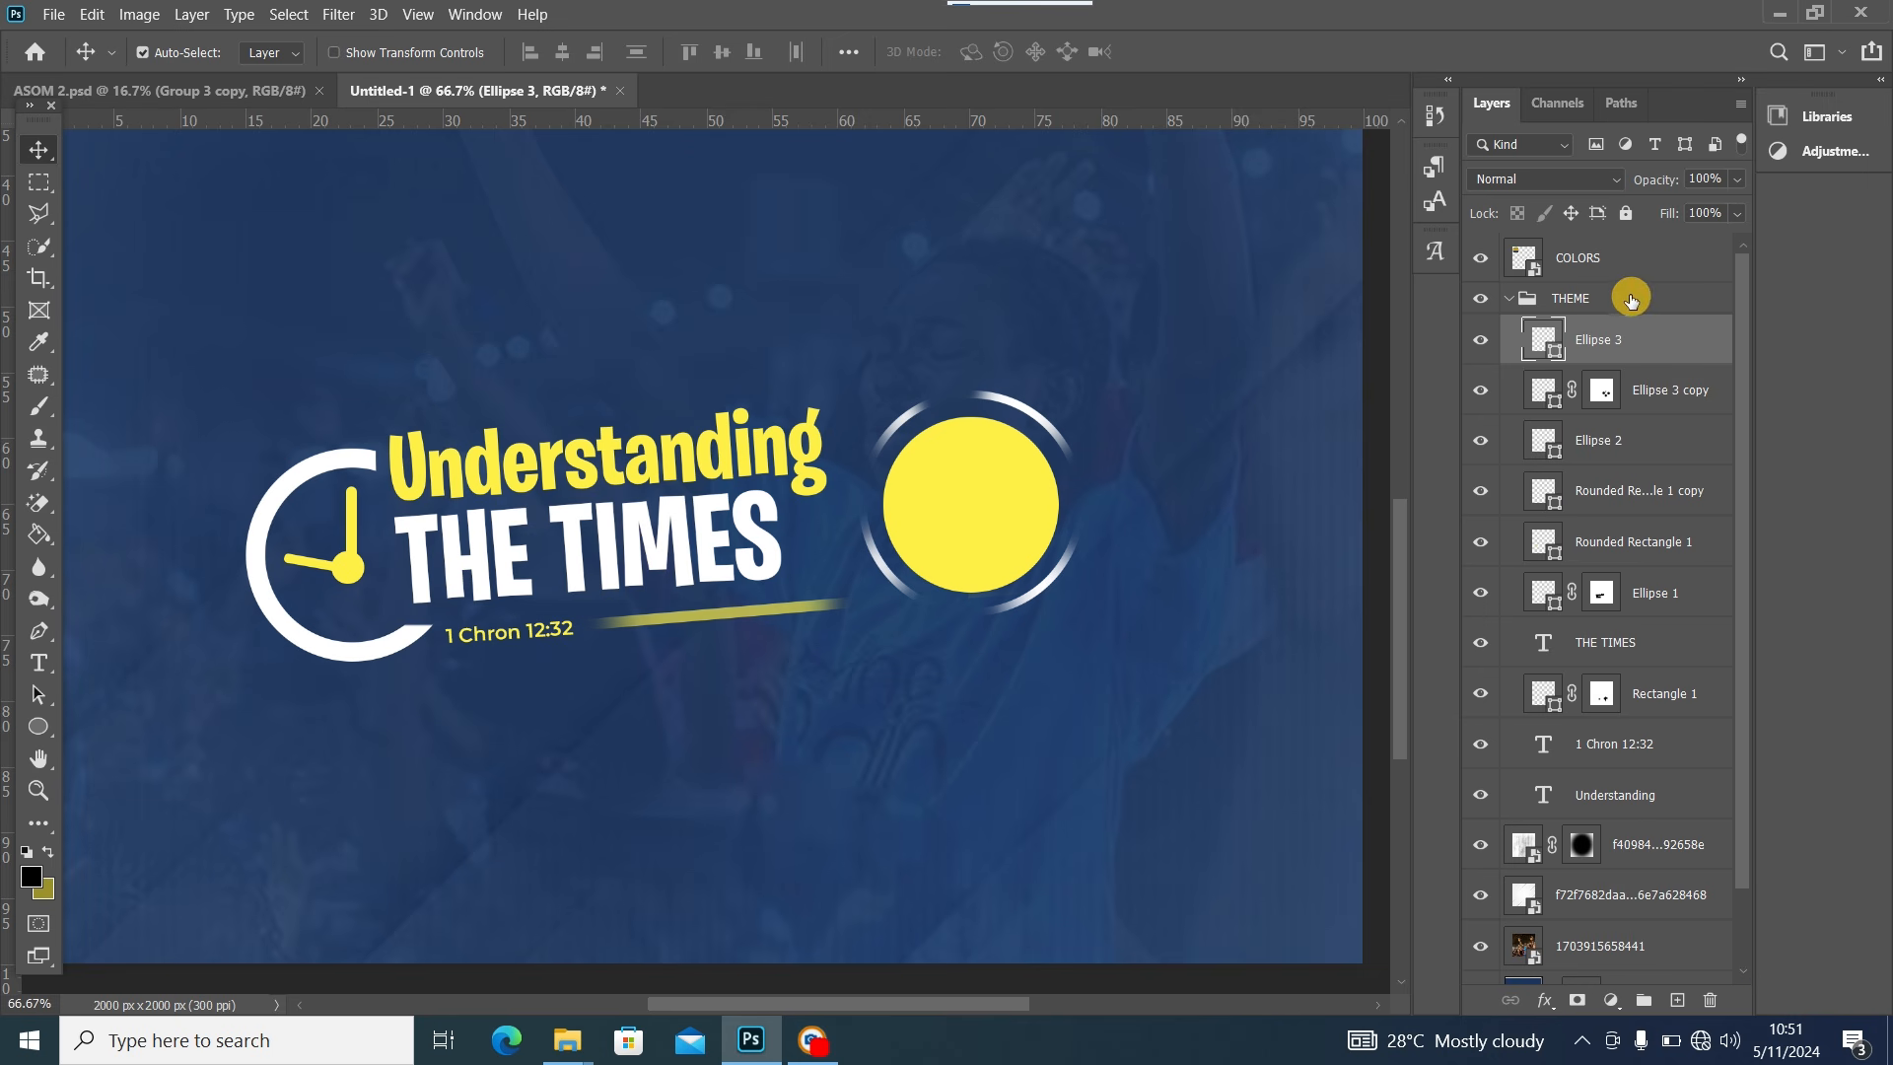
pyautogui.click(36, 668)
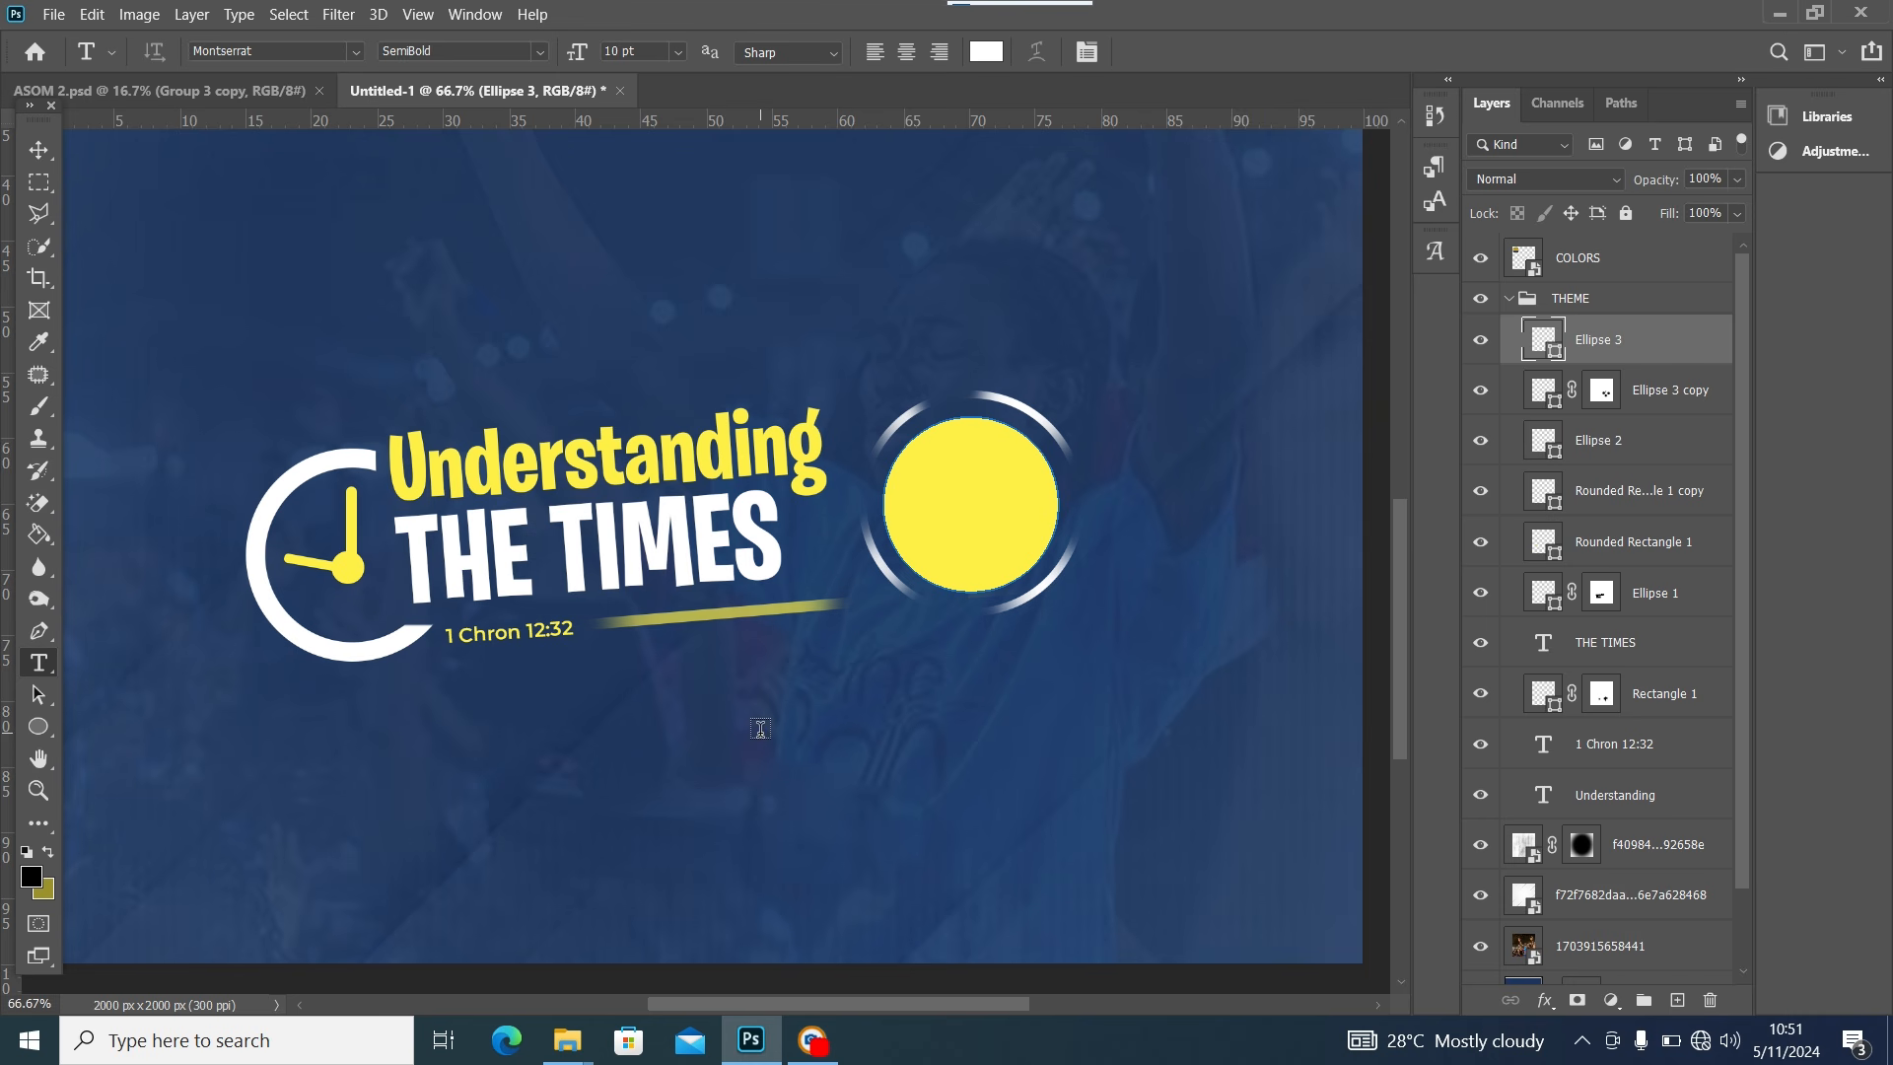
pyautogui.click(760, 732)
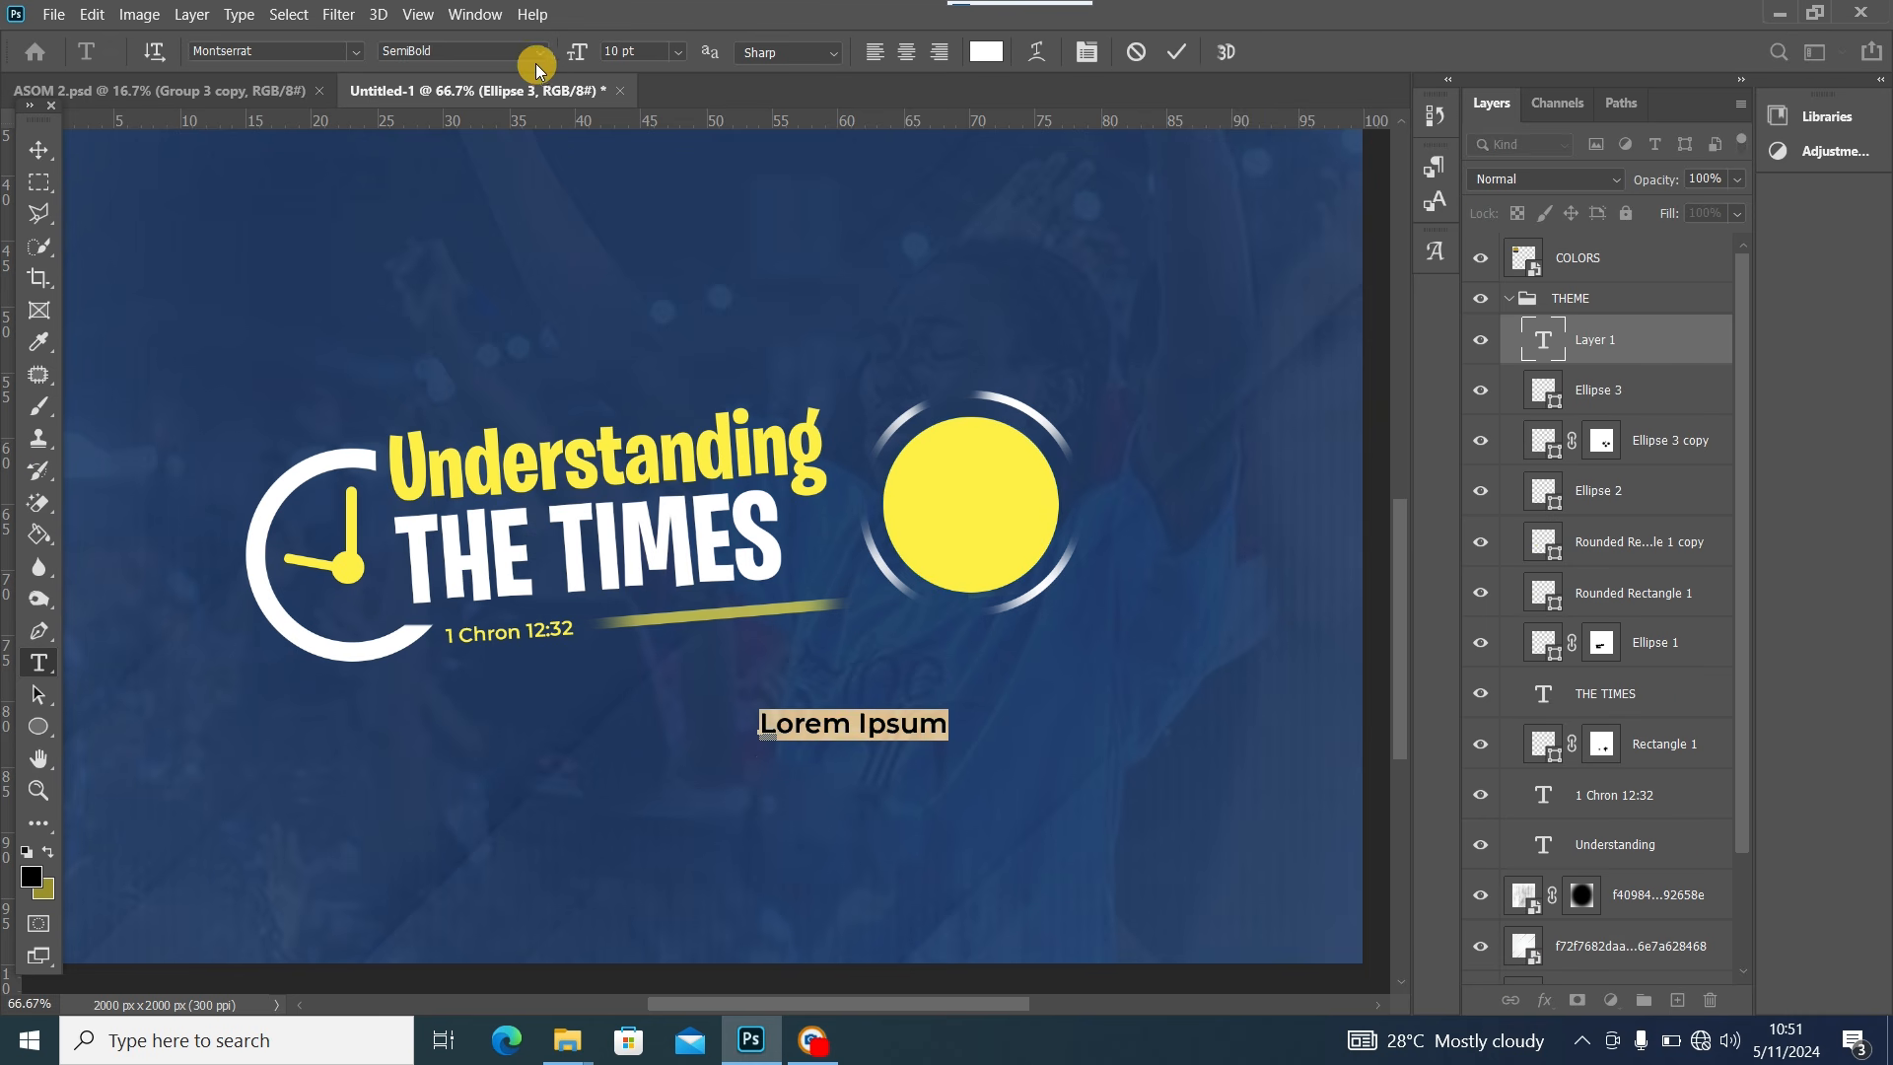
pyautogui.click(353, 57)
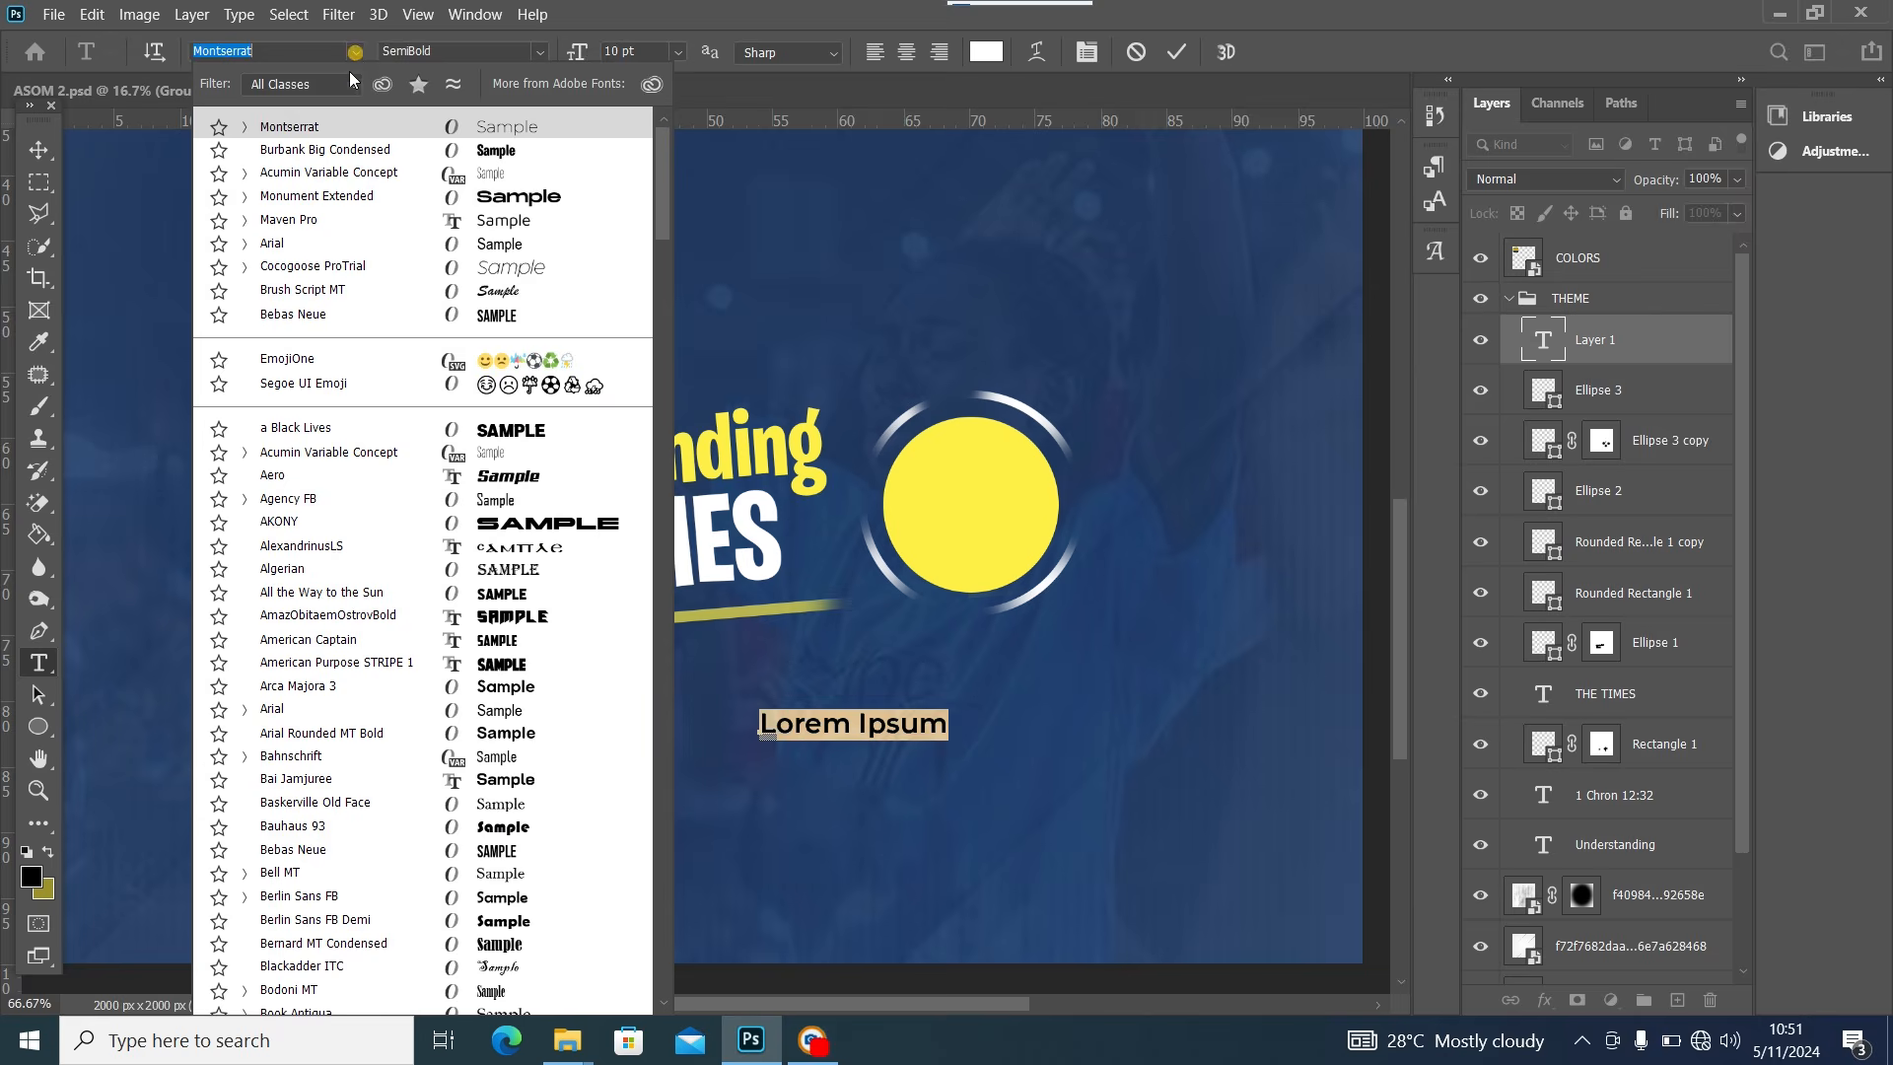
pyautogui.click(330, 150)
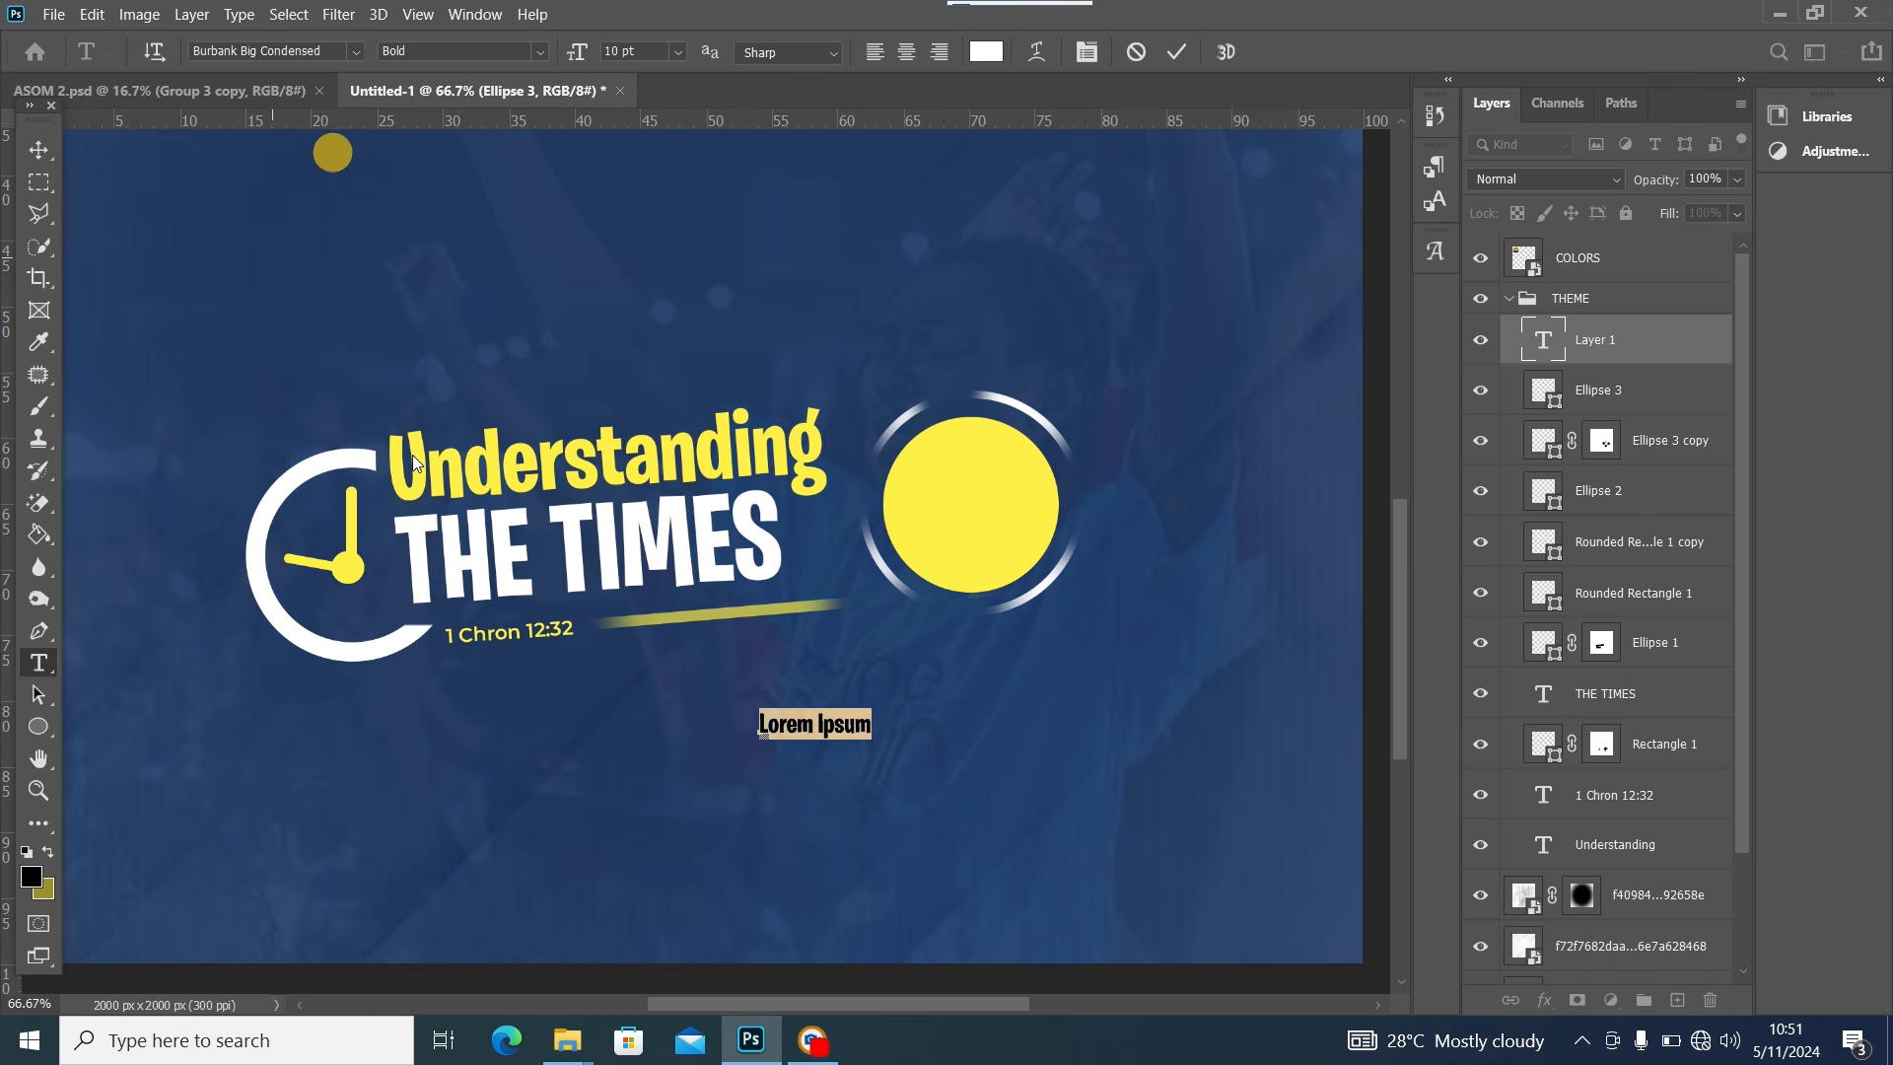
pyautogui.click(677, 49)
pyautogui.click(656, 239)
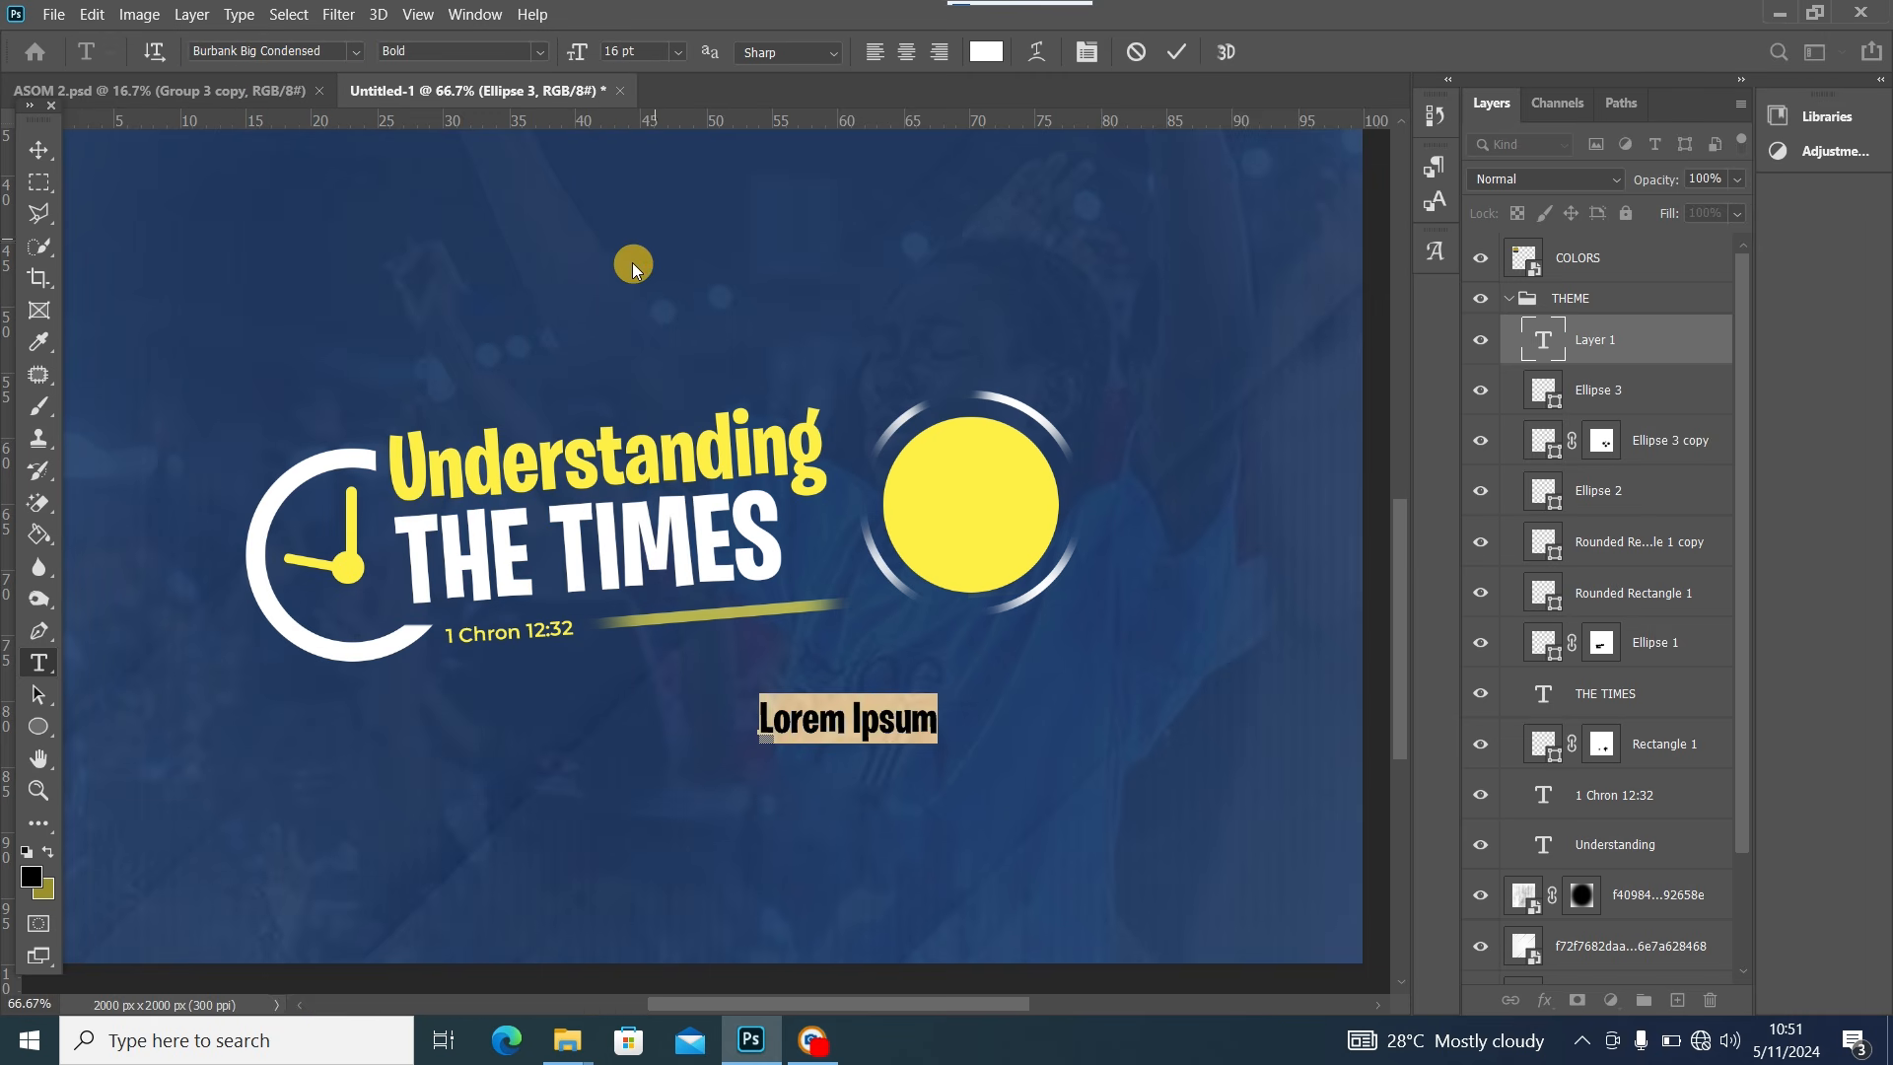
pyautogui.click(38, 148)
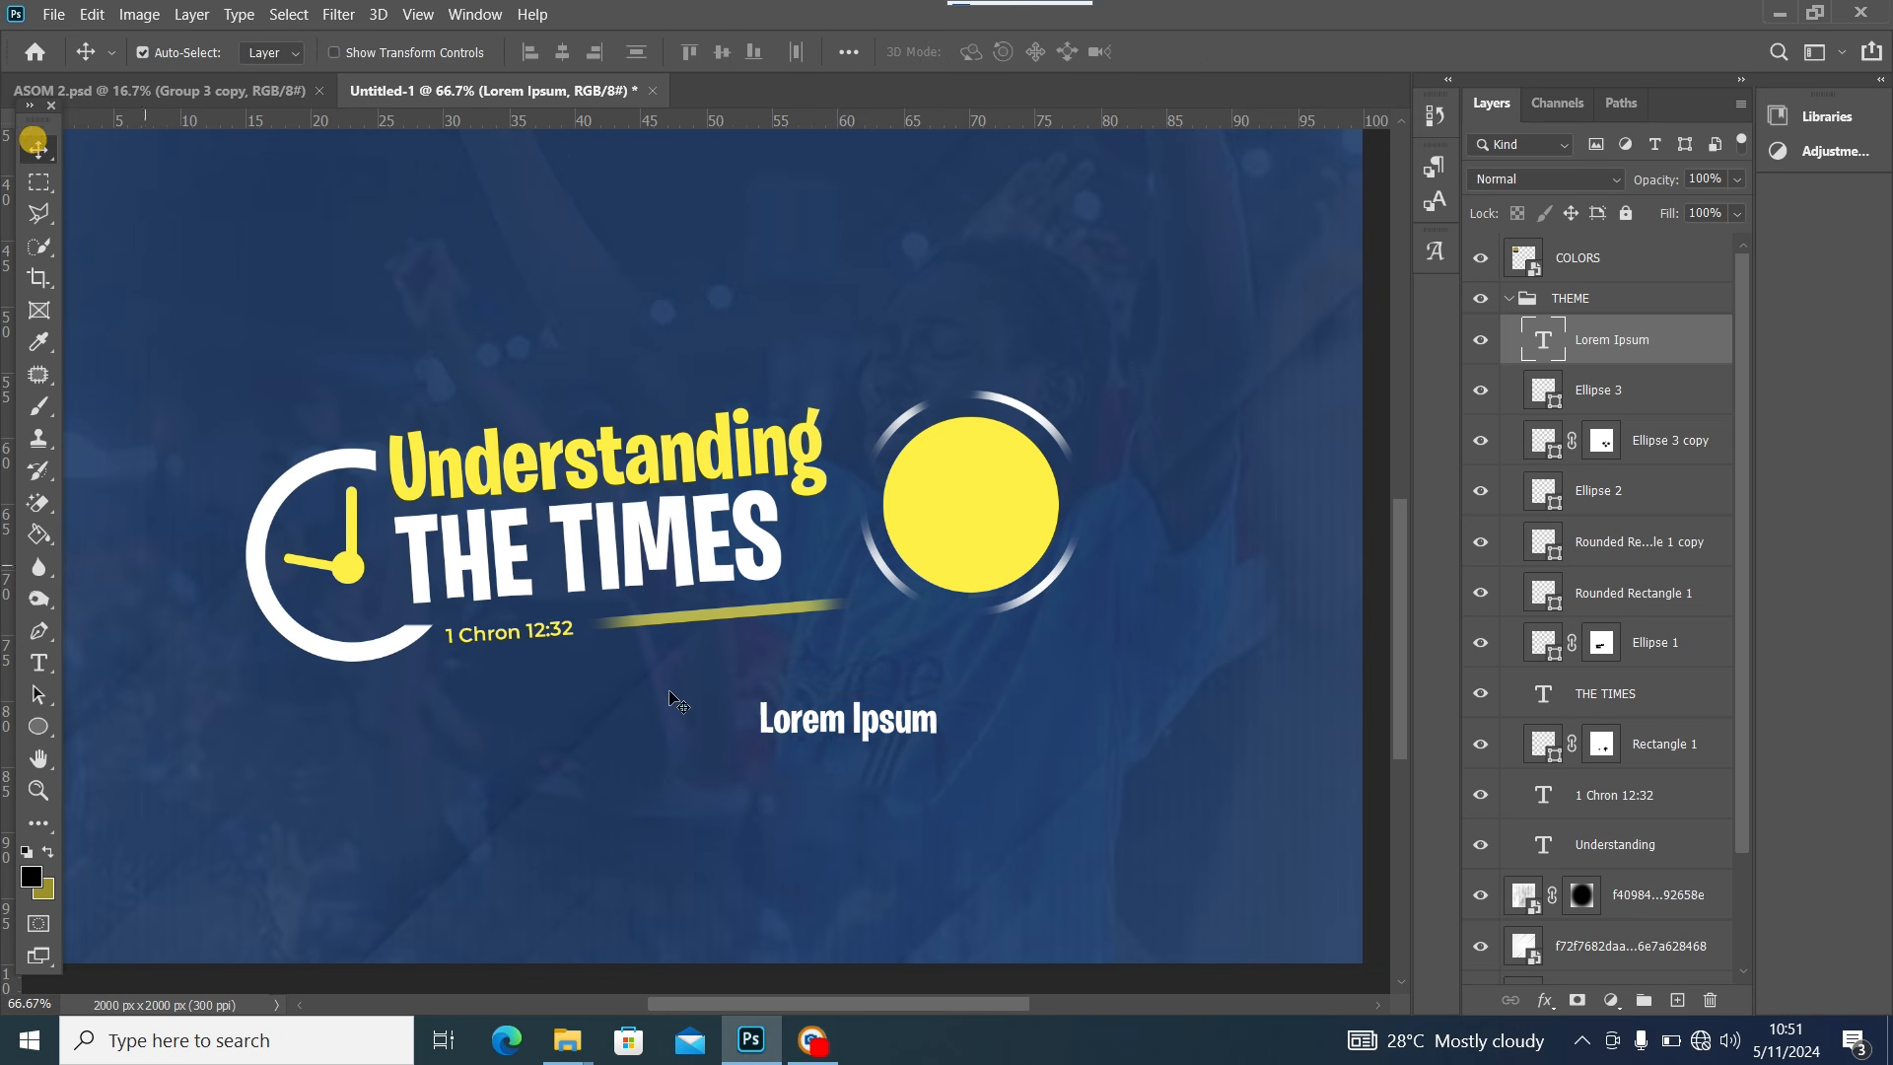
# Replace the placeholder text with "ASOM 24"
pyautogui.doubleClick(814, 727)
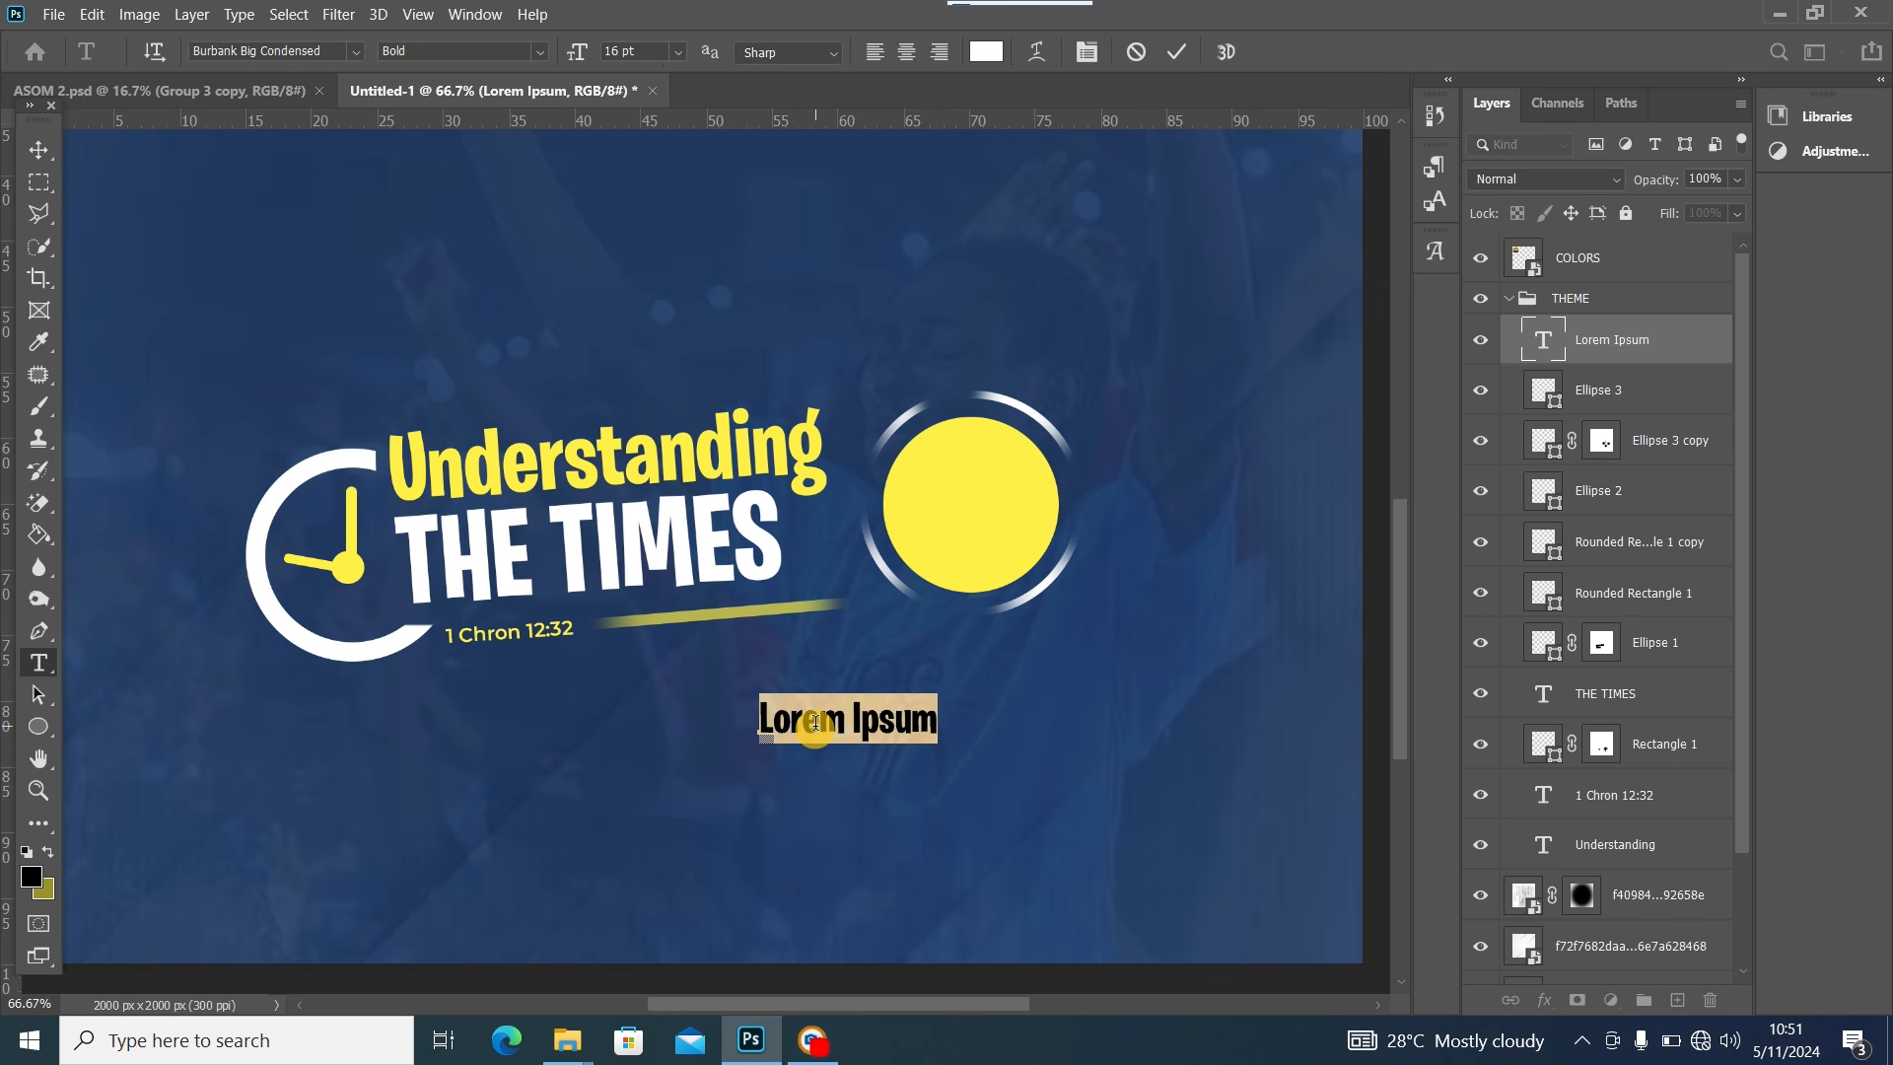
pyautogui.write('ASOM 24')
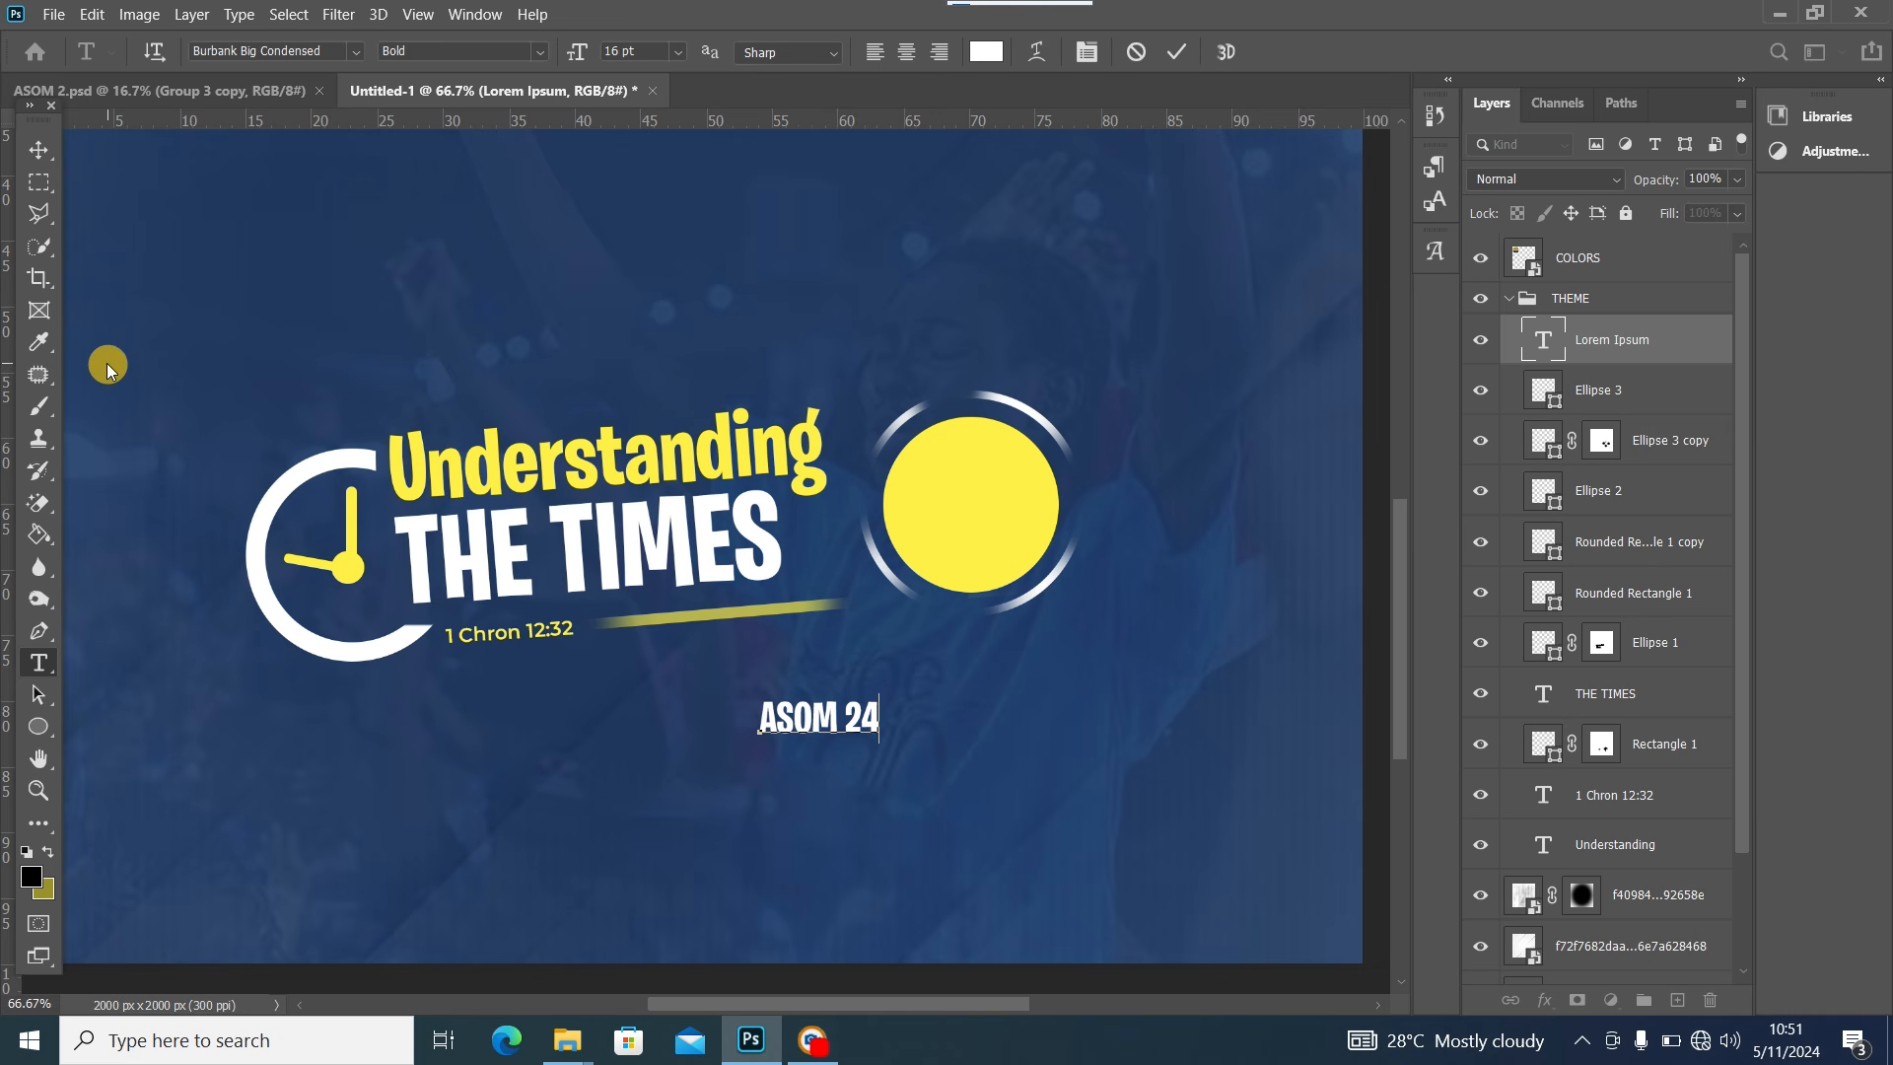
pyautogui.click(39, 149)
# Recolour the ASOM 24 text dark blue by sampling the flyer background
pyautogui.doubleClick(754, 706)
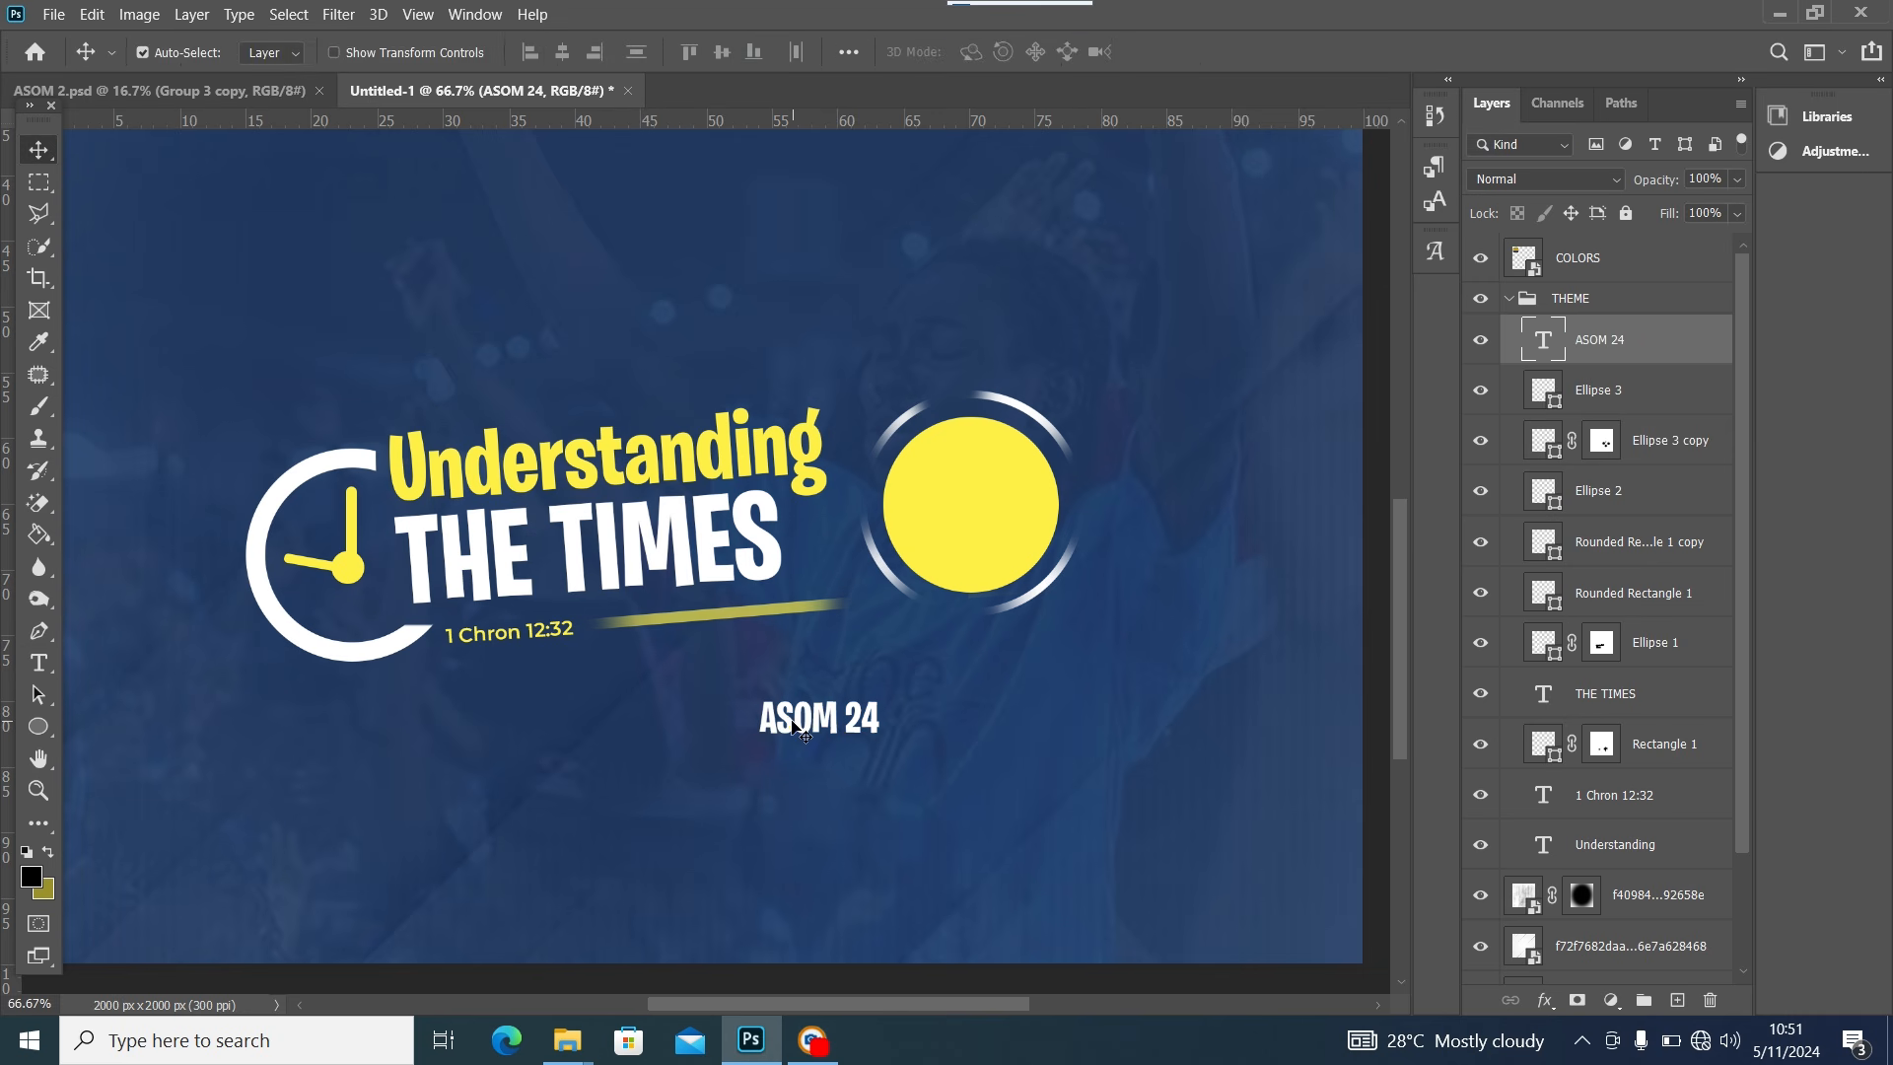
pyautogui.click(28, 865)
pyautogui.click(802, 875)
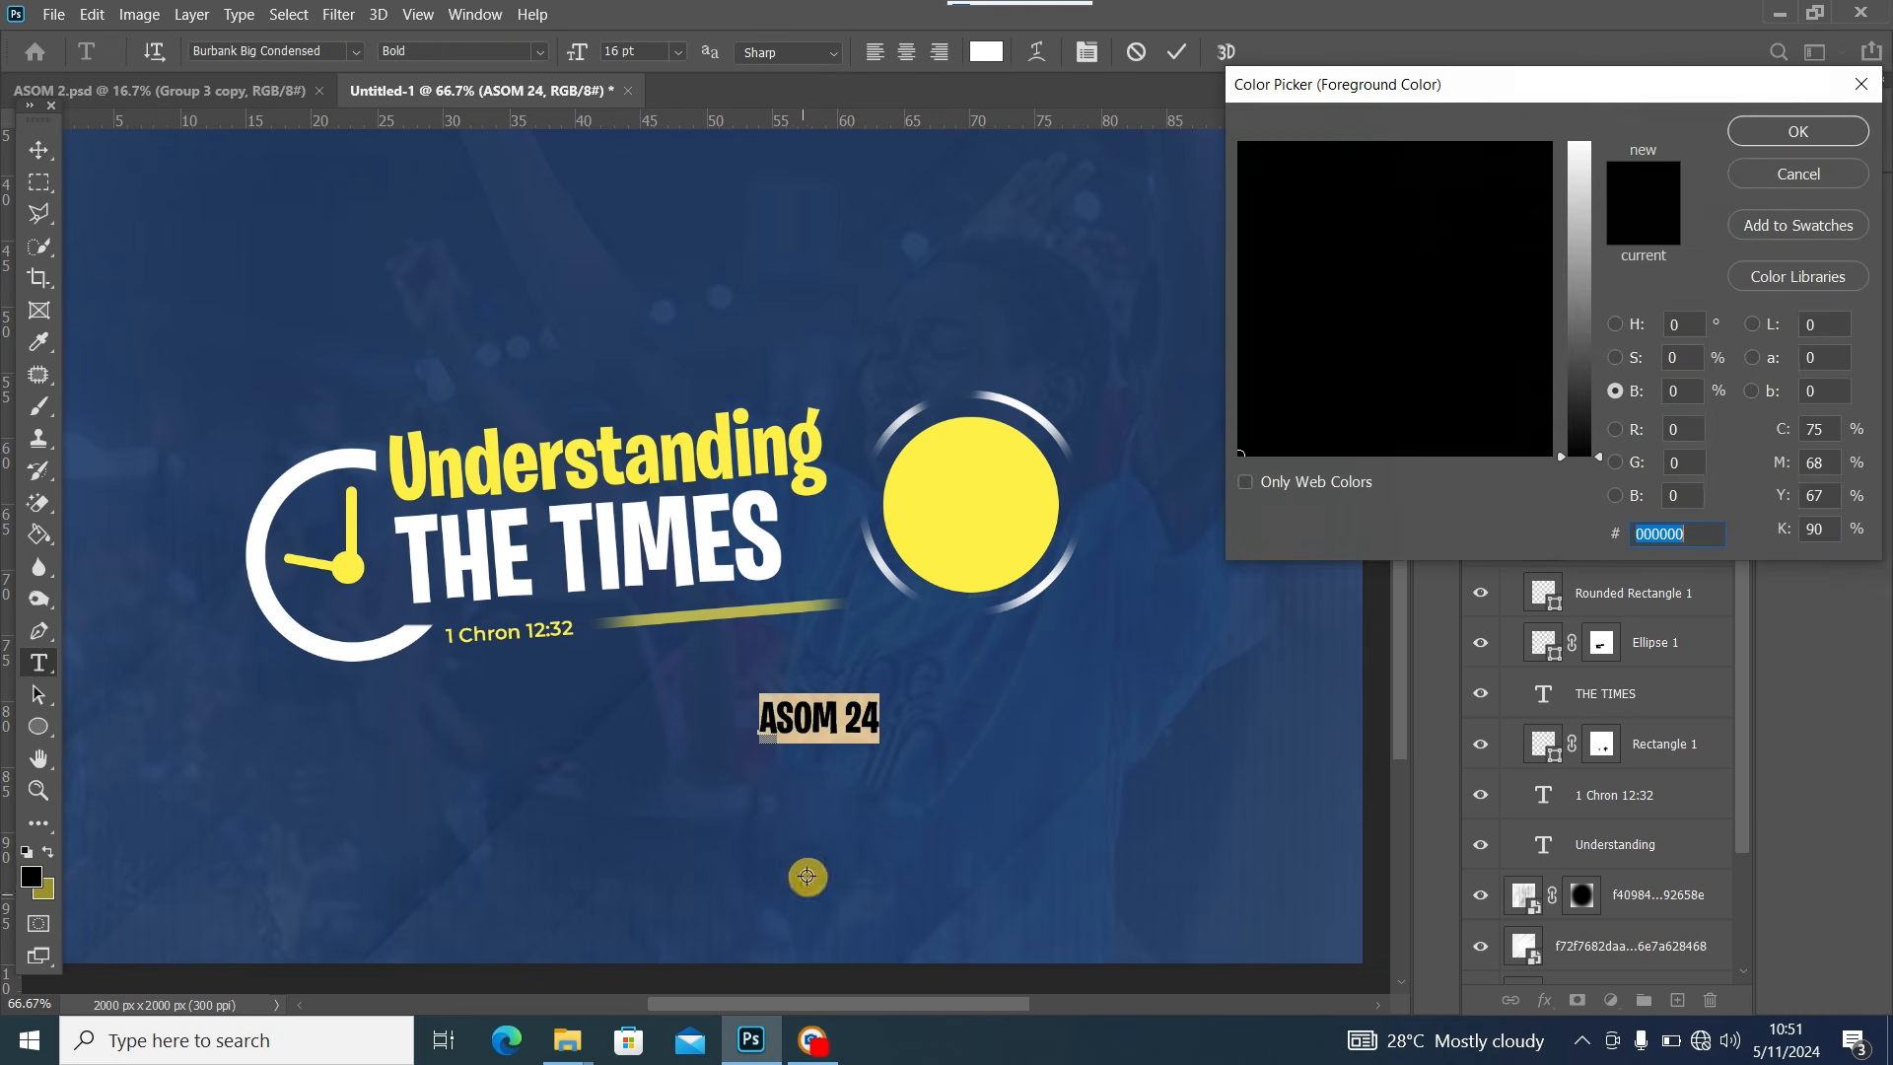
pyautogui.click(1765, 128)
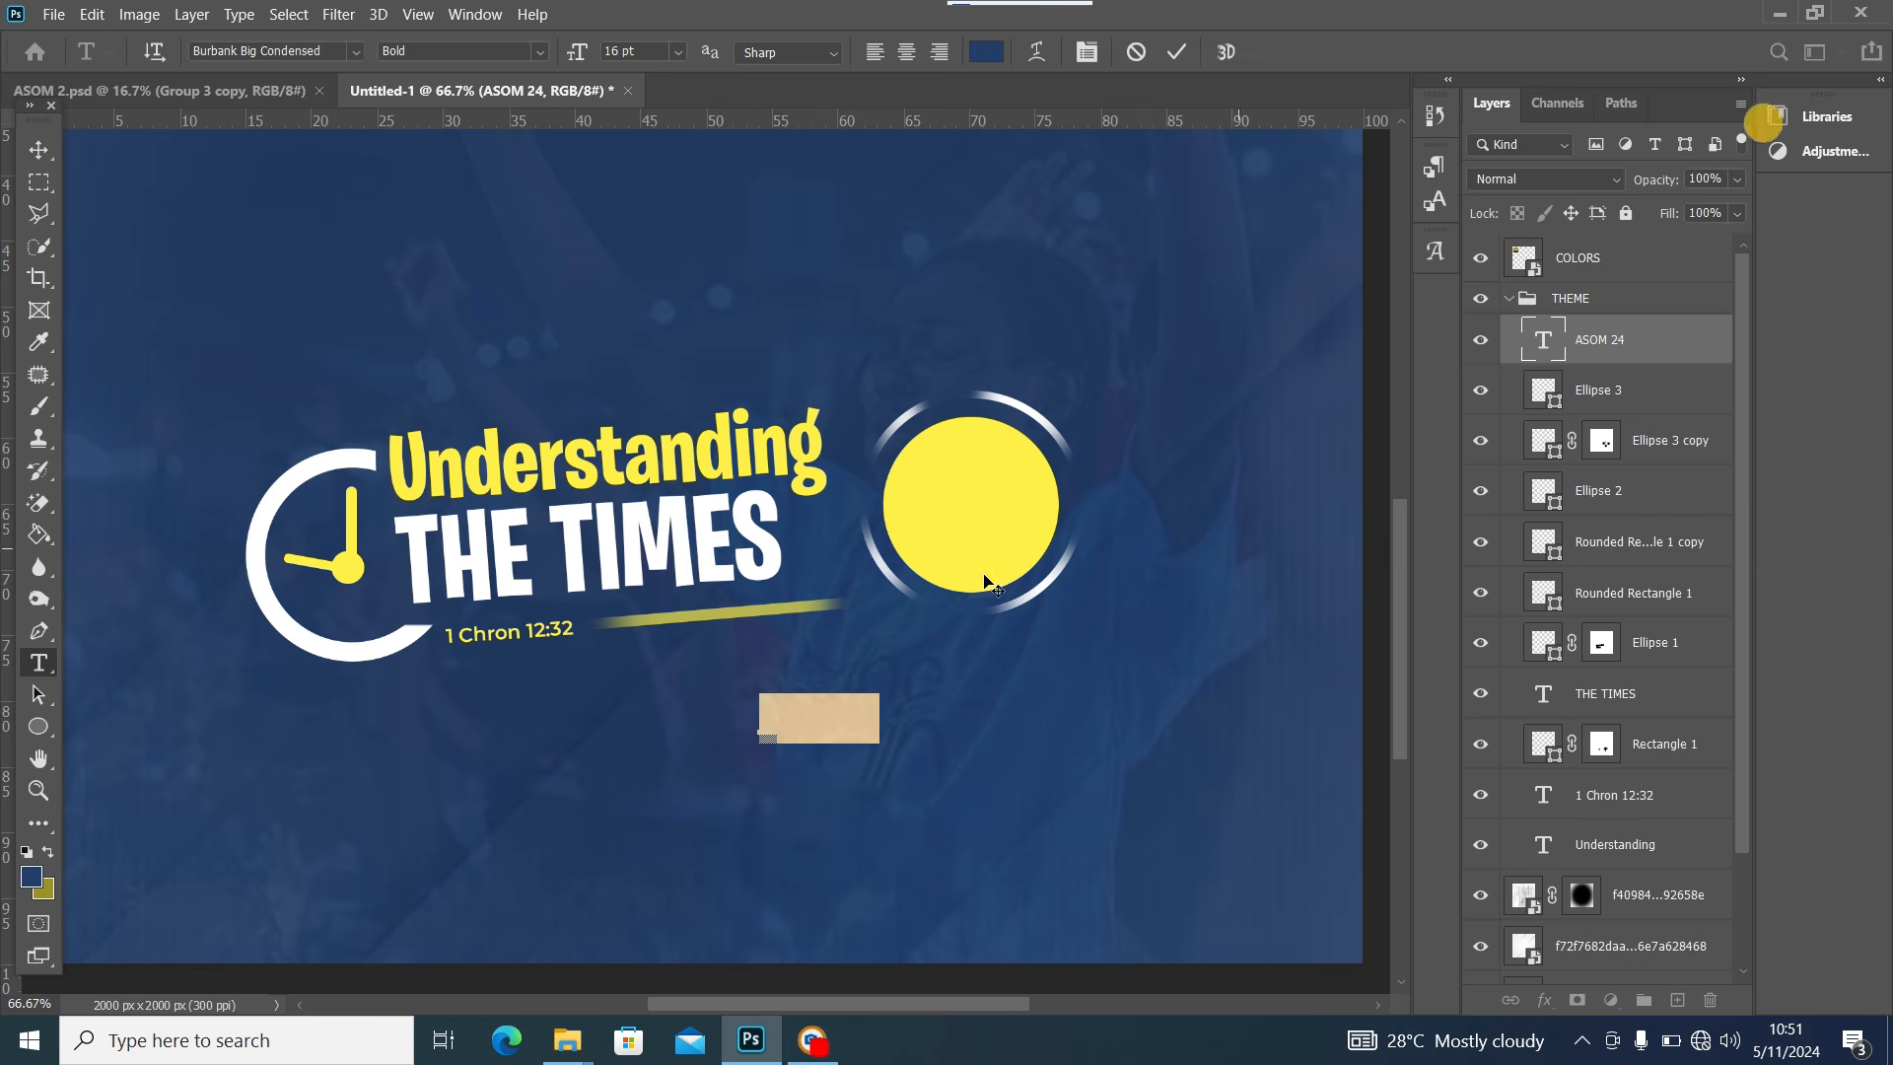
pyautogui.click(36, 155)
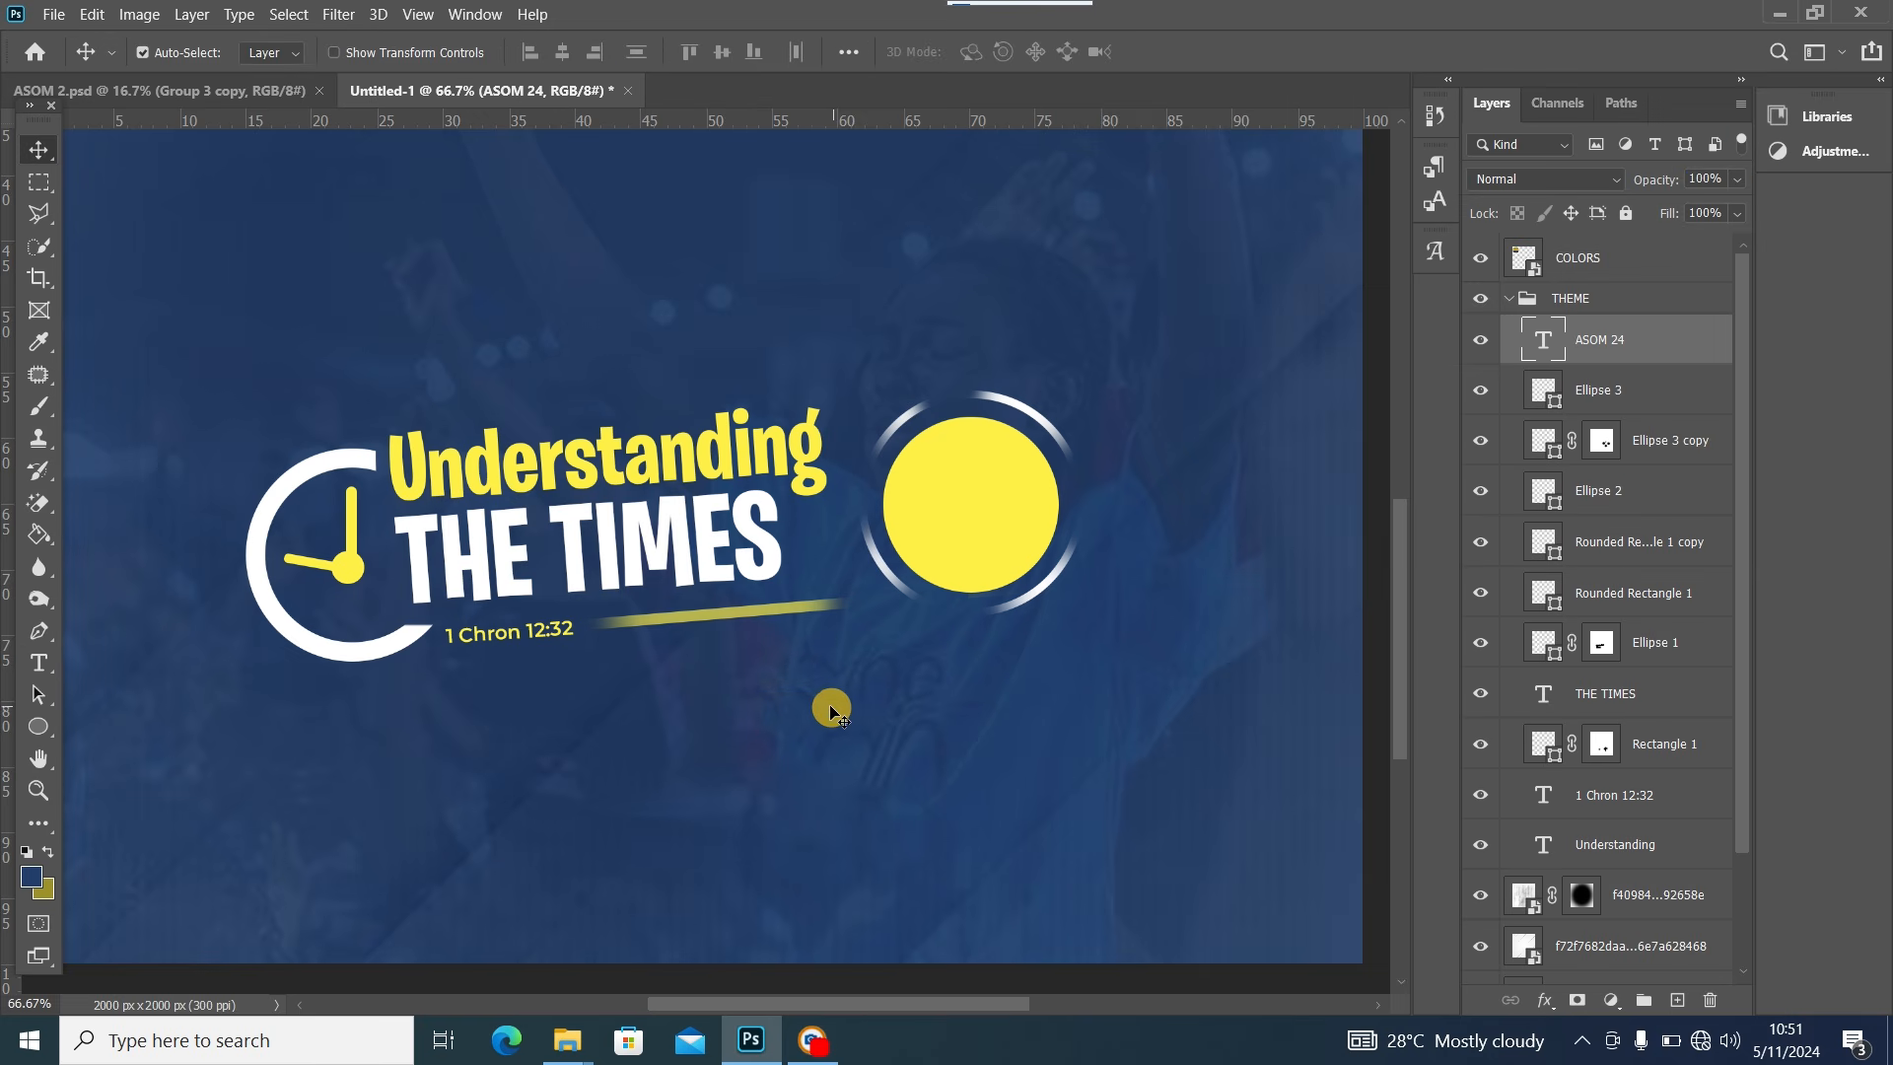
# Move the ASOM 24 text into the upper half of the yellow circle
pyautogui.hotkey('ctrl', 't')
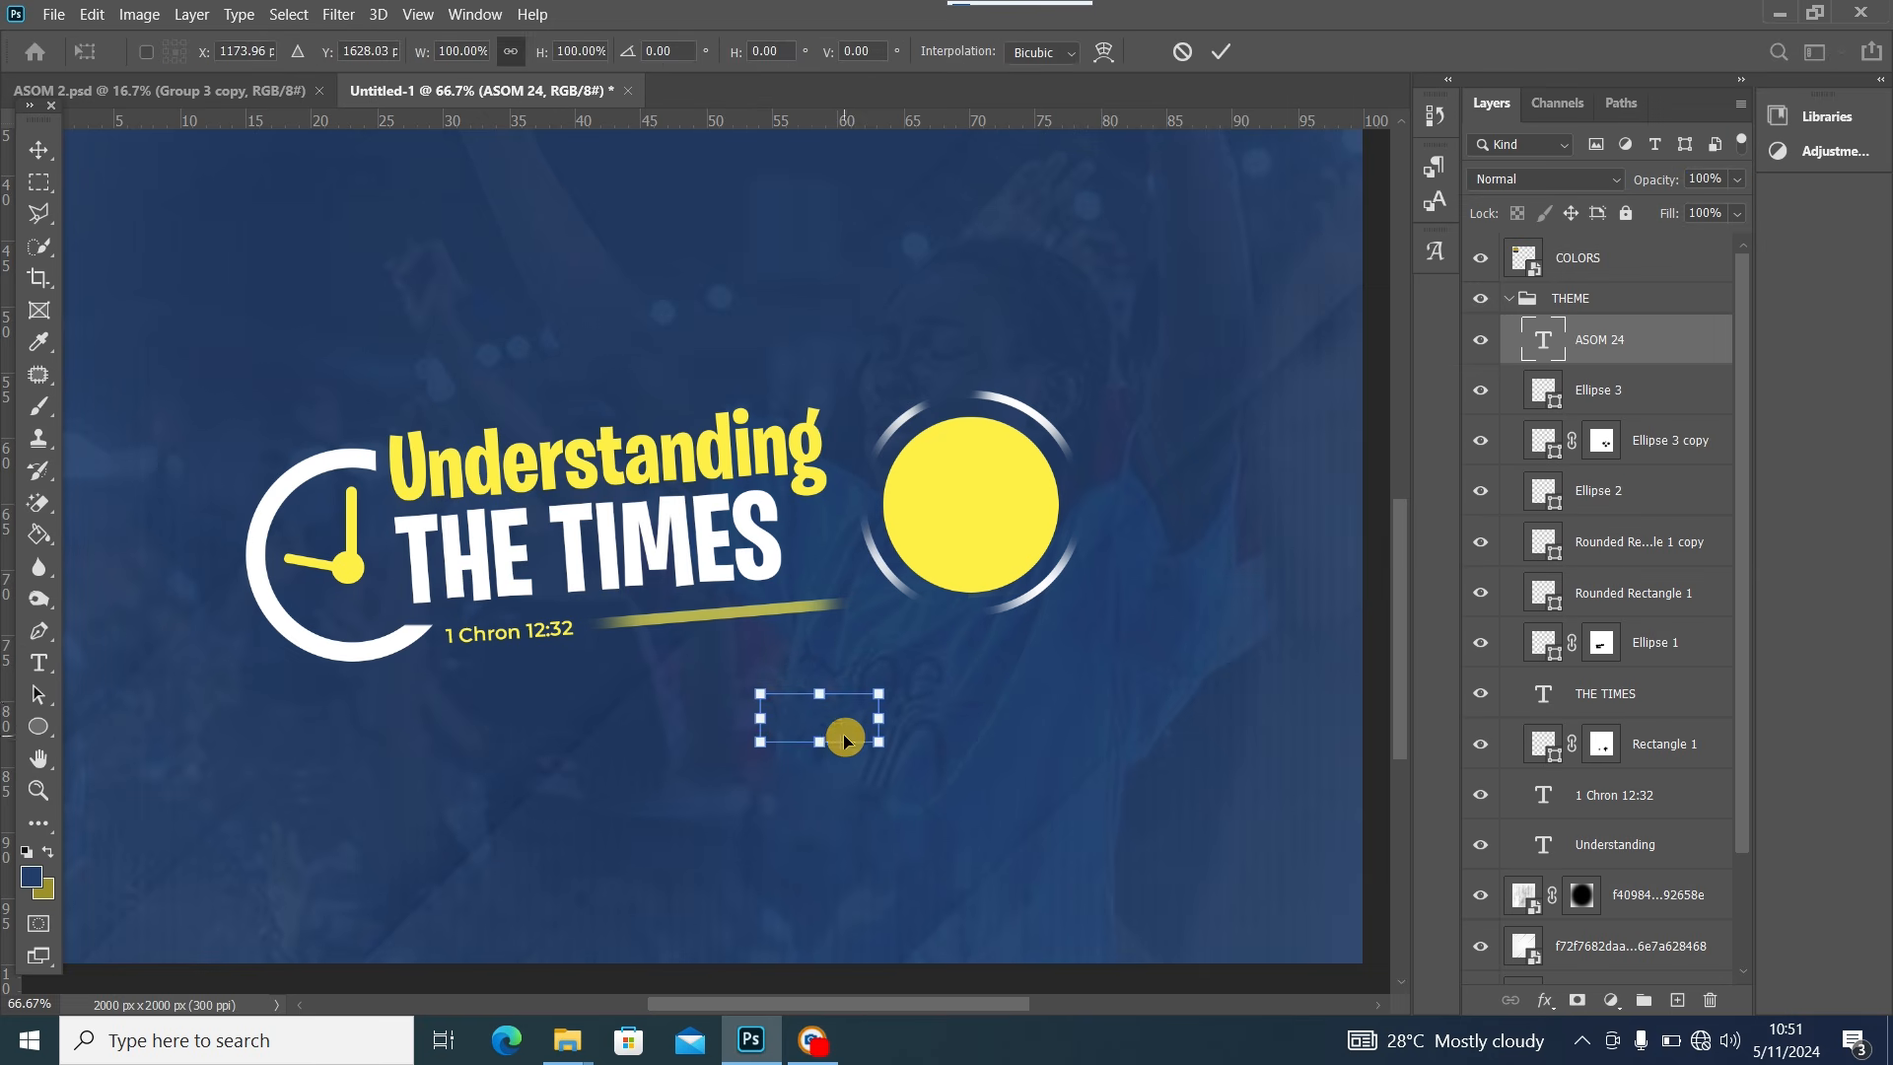
pyautogui.moveTo(845, 730); pyautogui.dragTo(986, 478)
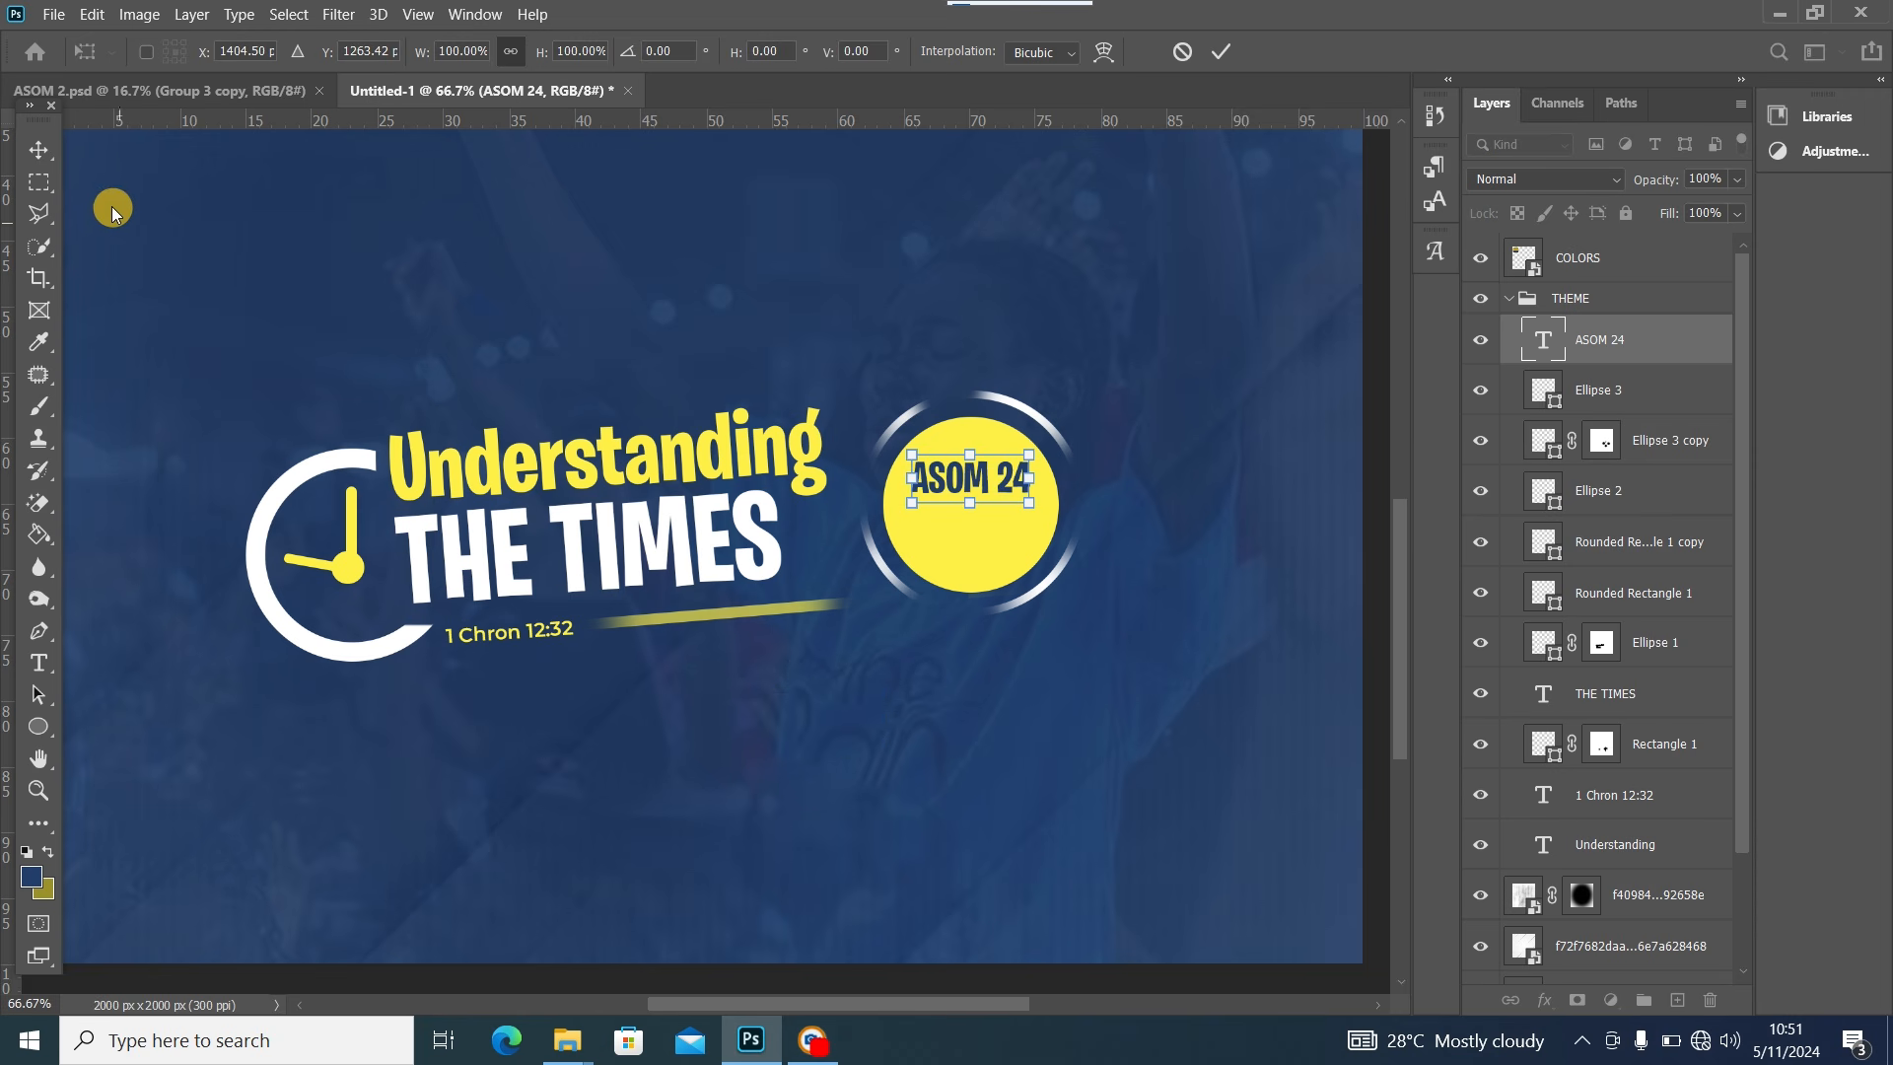
pyautogui.click(40, 148)
pyautogui.click(721, 789)
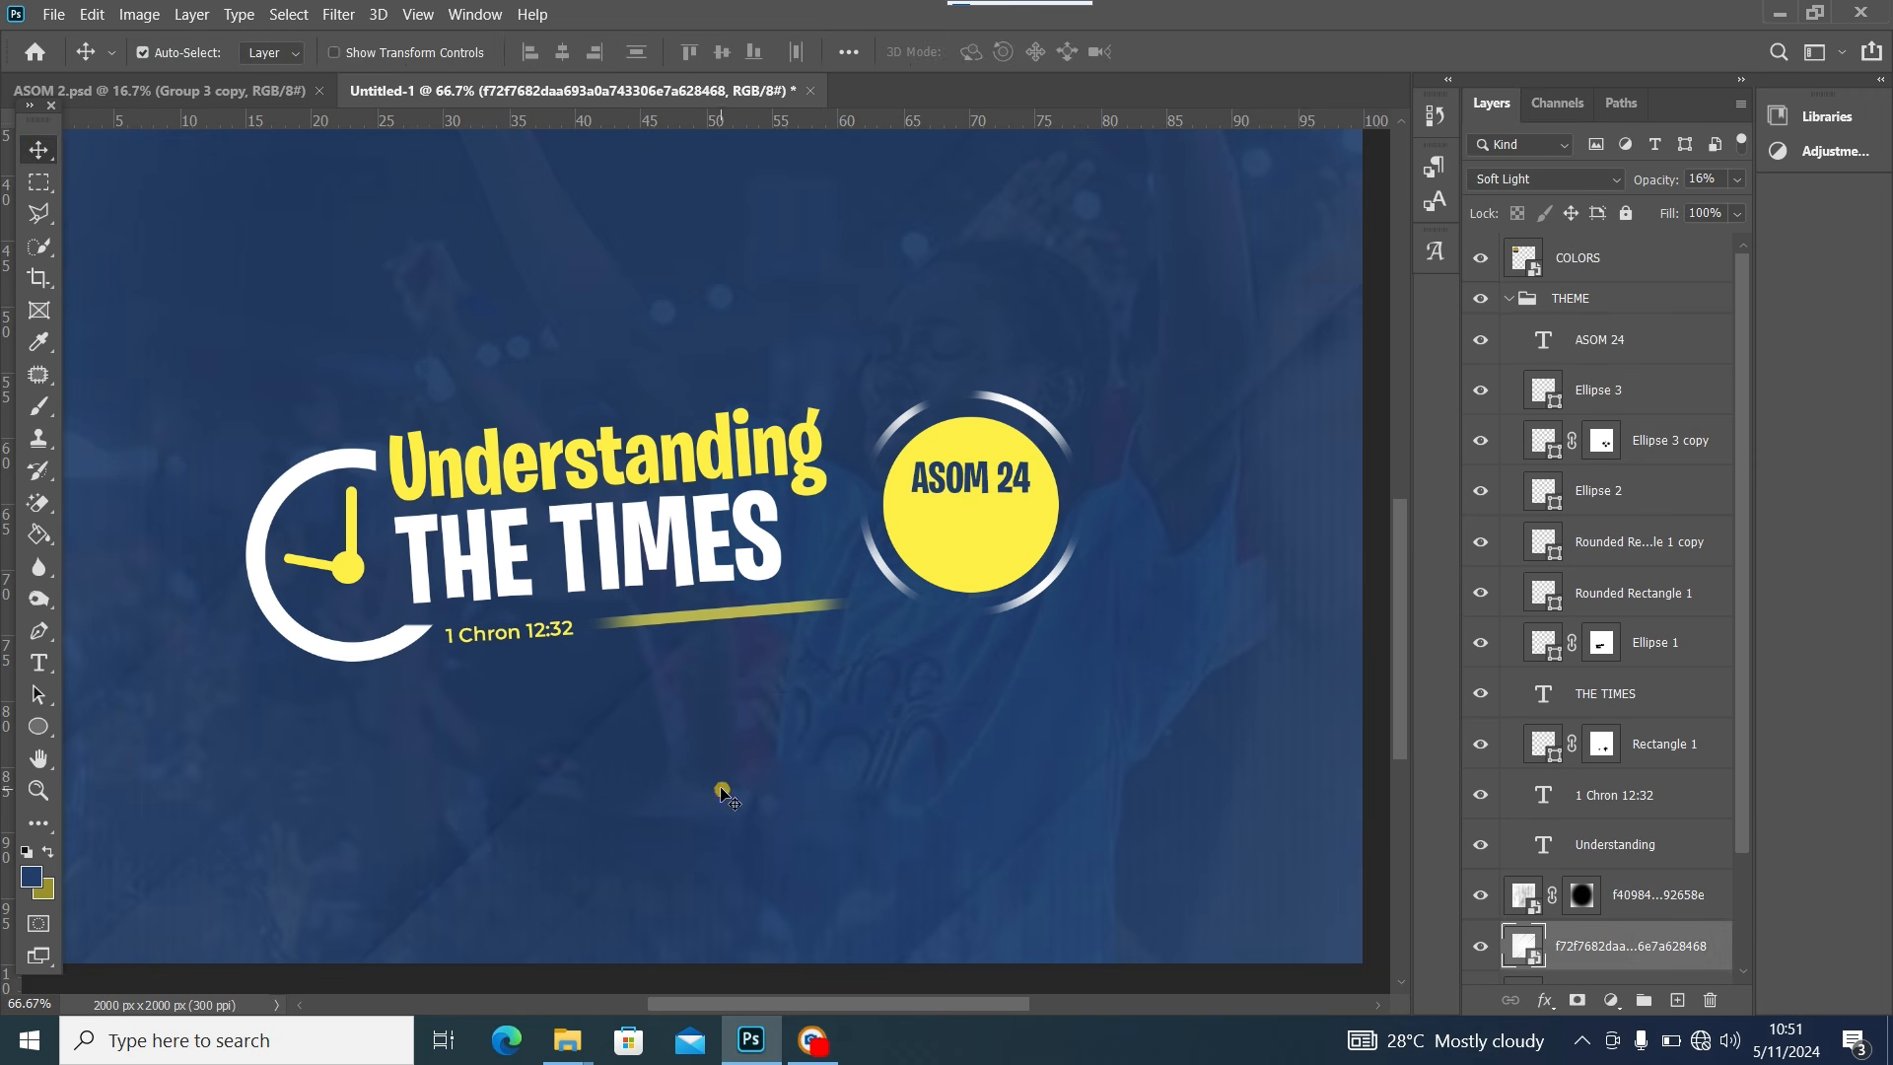
# Open the "Understanding" title text for editing
pyautogui.doubleClick(634, 459)
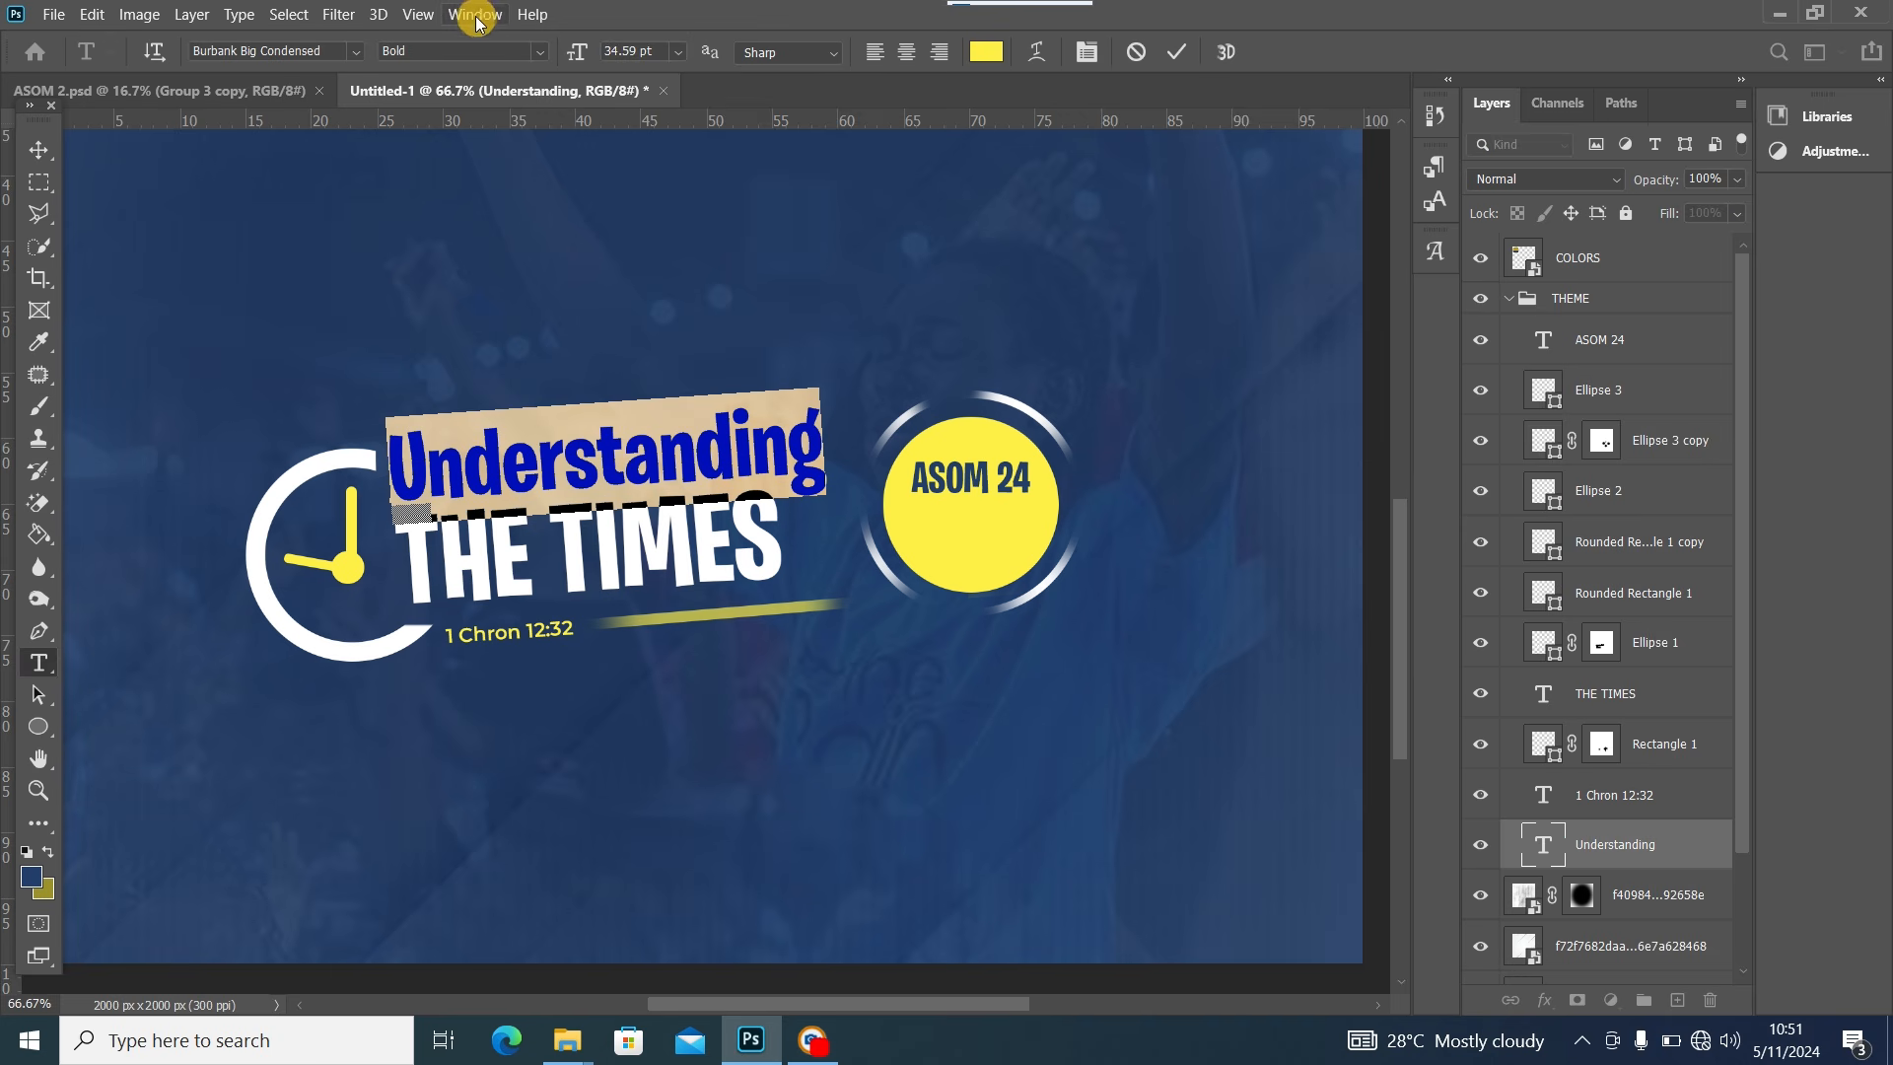
# Apply faux italic to the "Understanding" and "THE TIMES" title texts using the Character settings
pyautogui.click(475, 17)
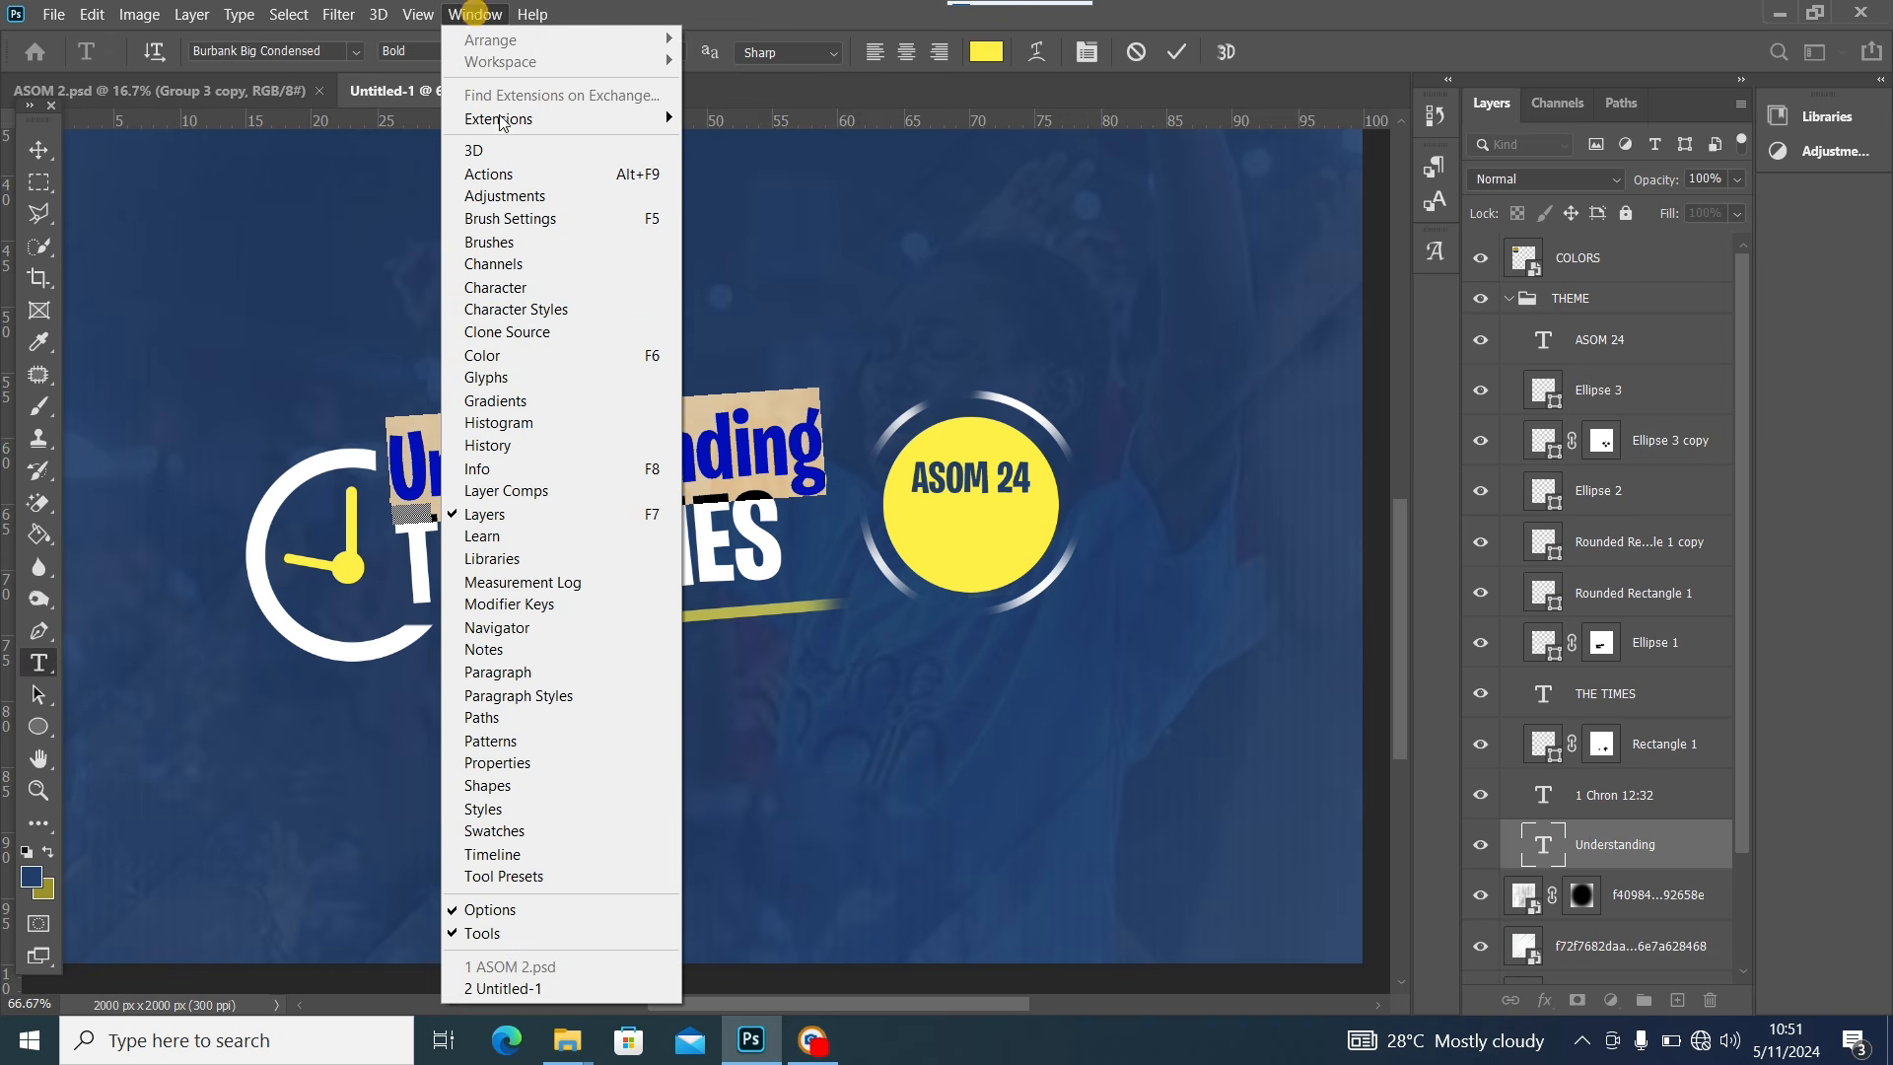
pyautogui.click(523, 289)
pyautogui.click(1338, 474)
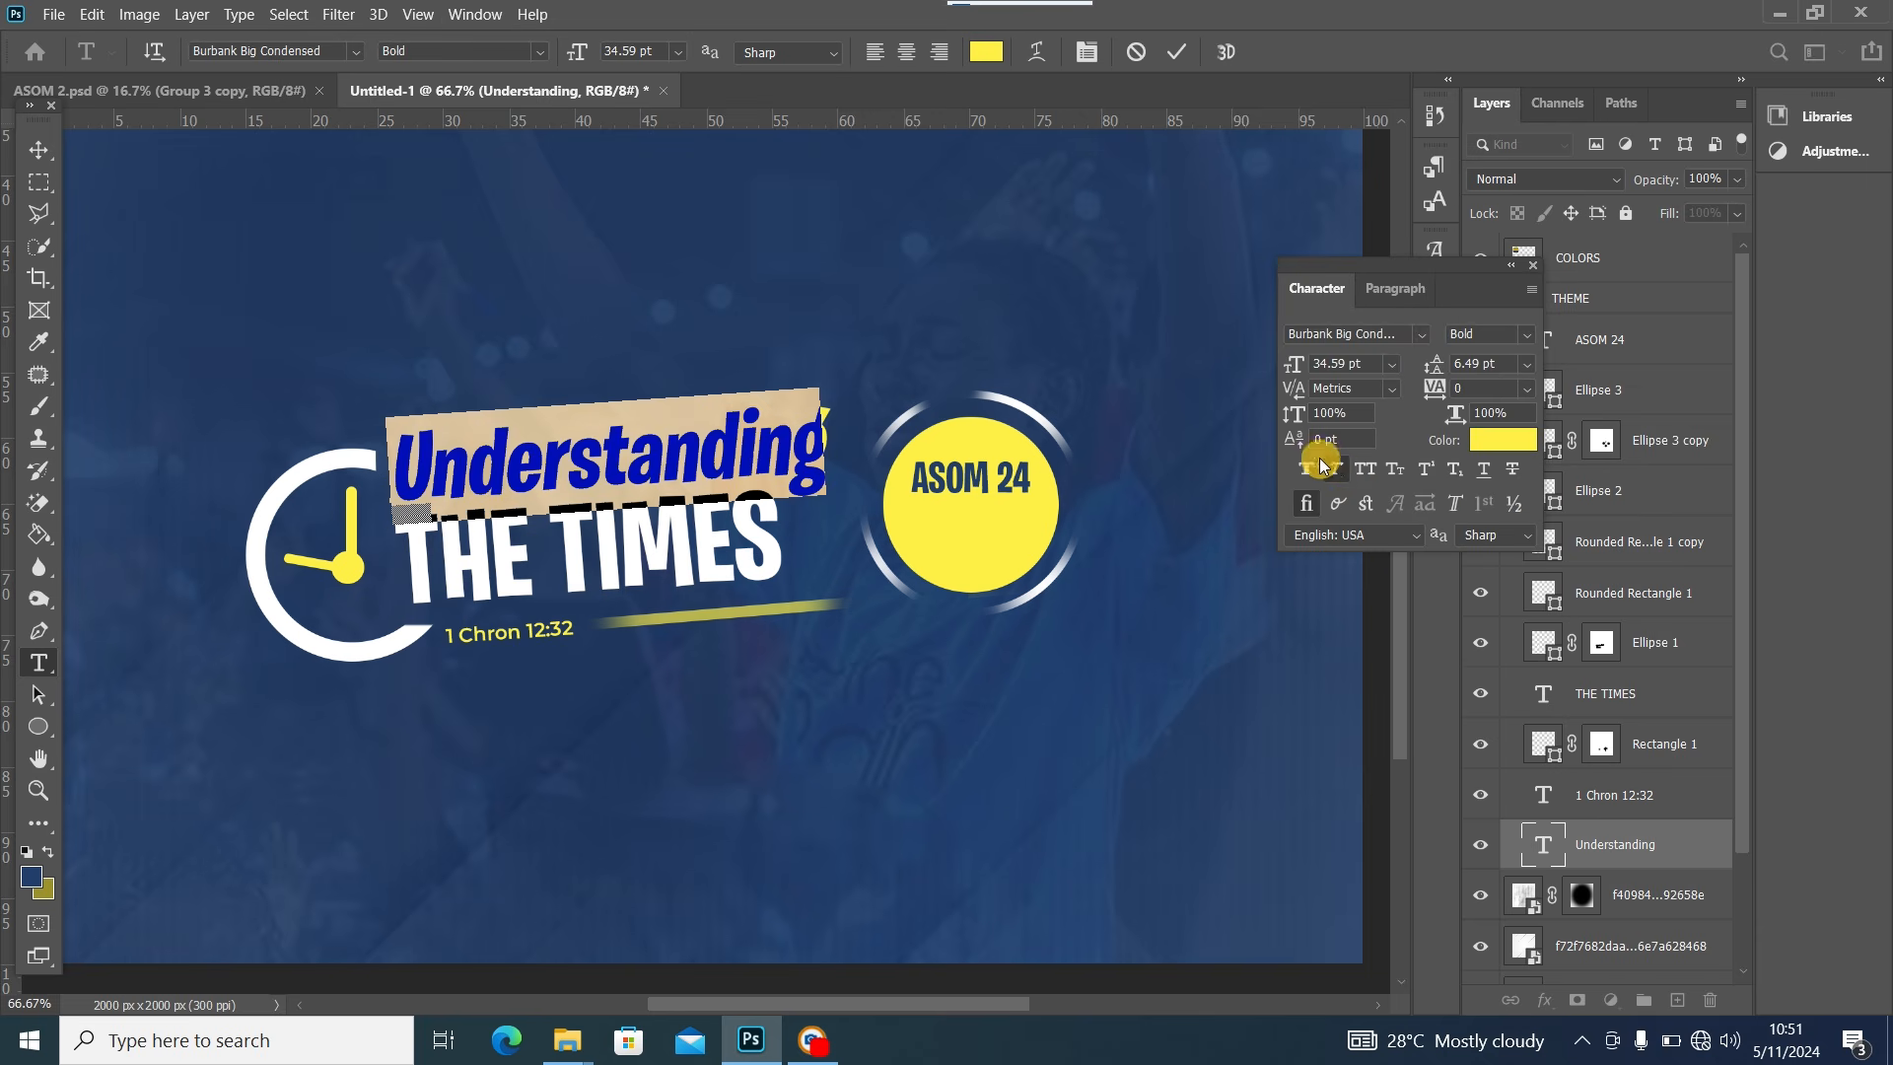
pyautogui.click(42, 148)
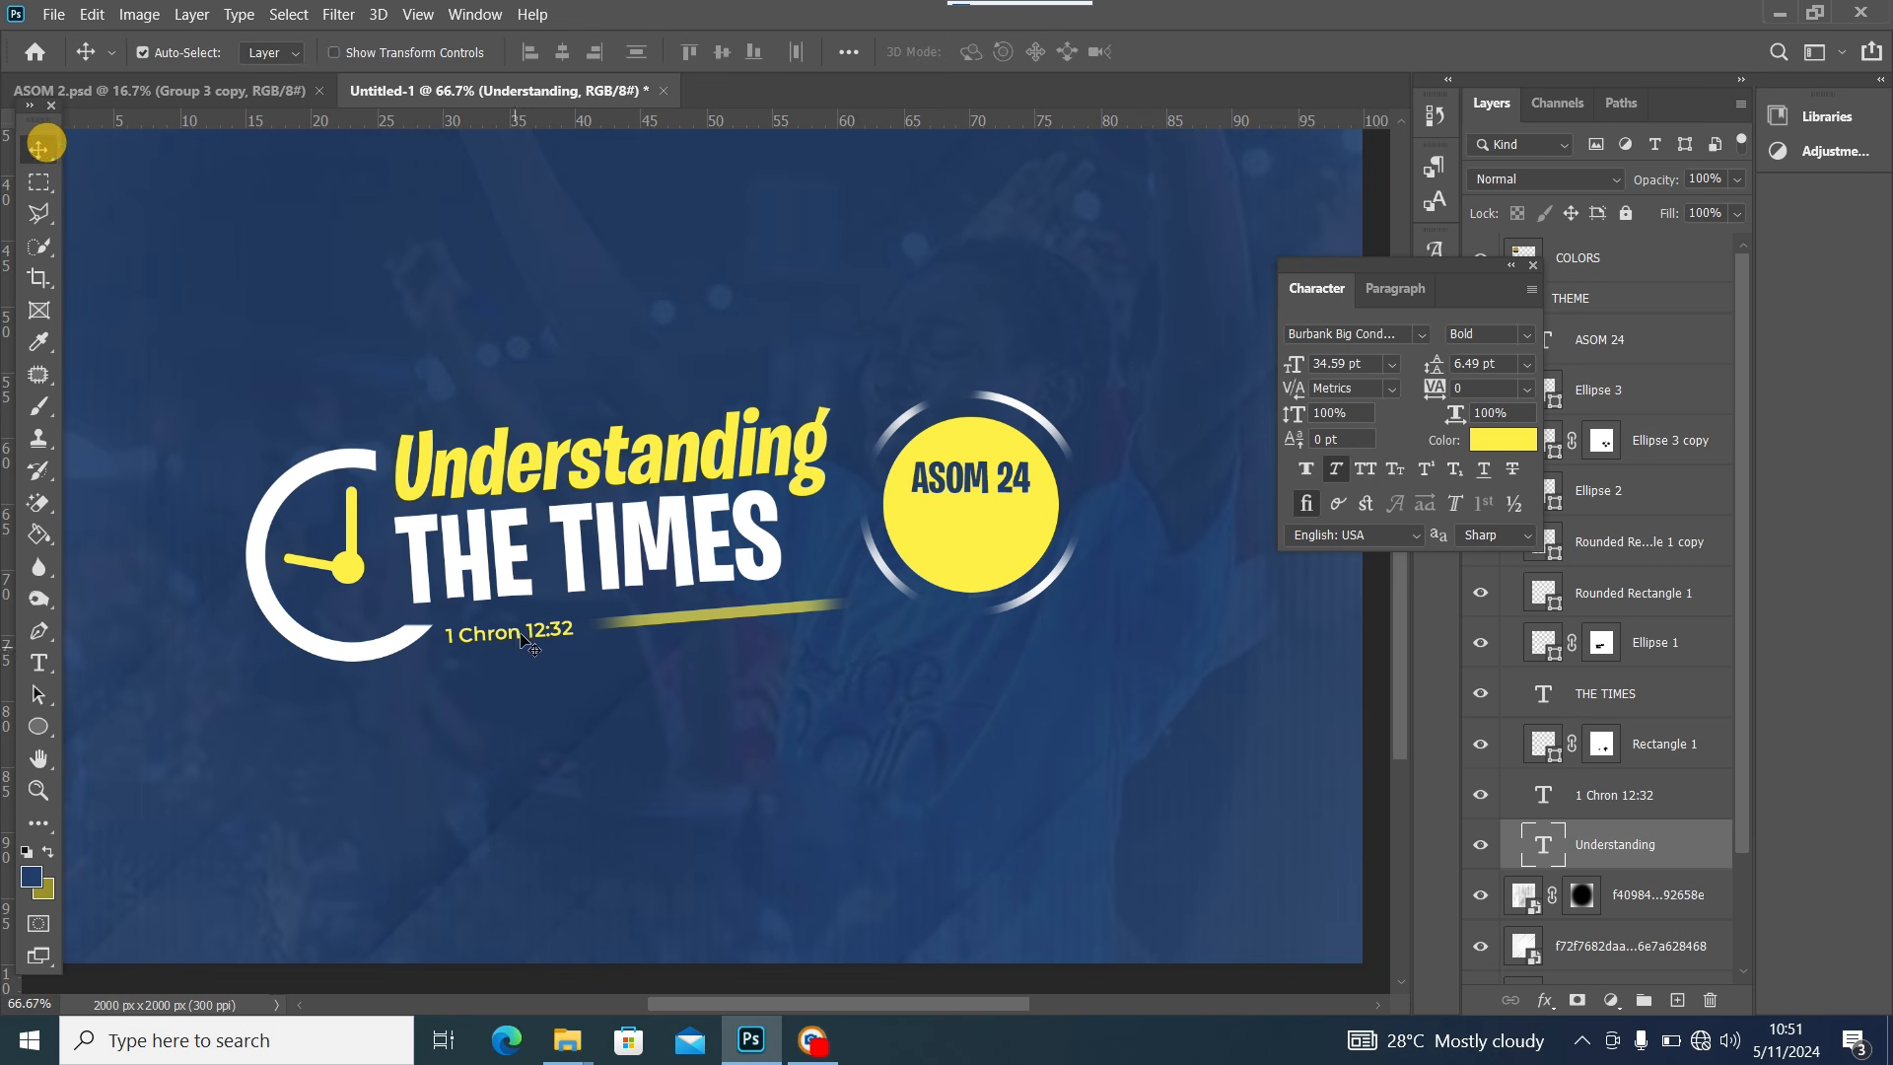
pyautogui.click(575, 552)
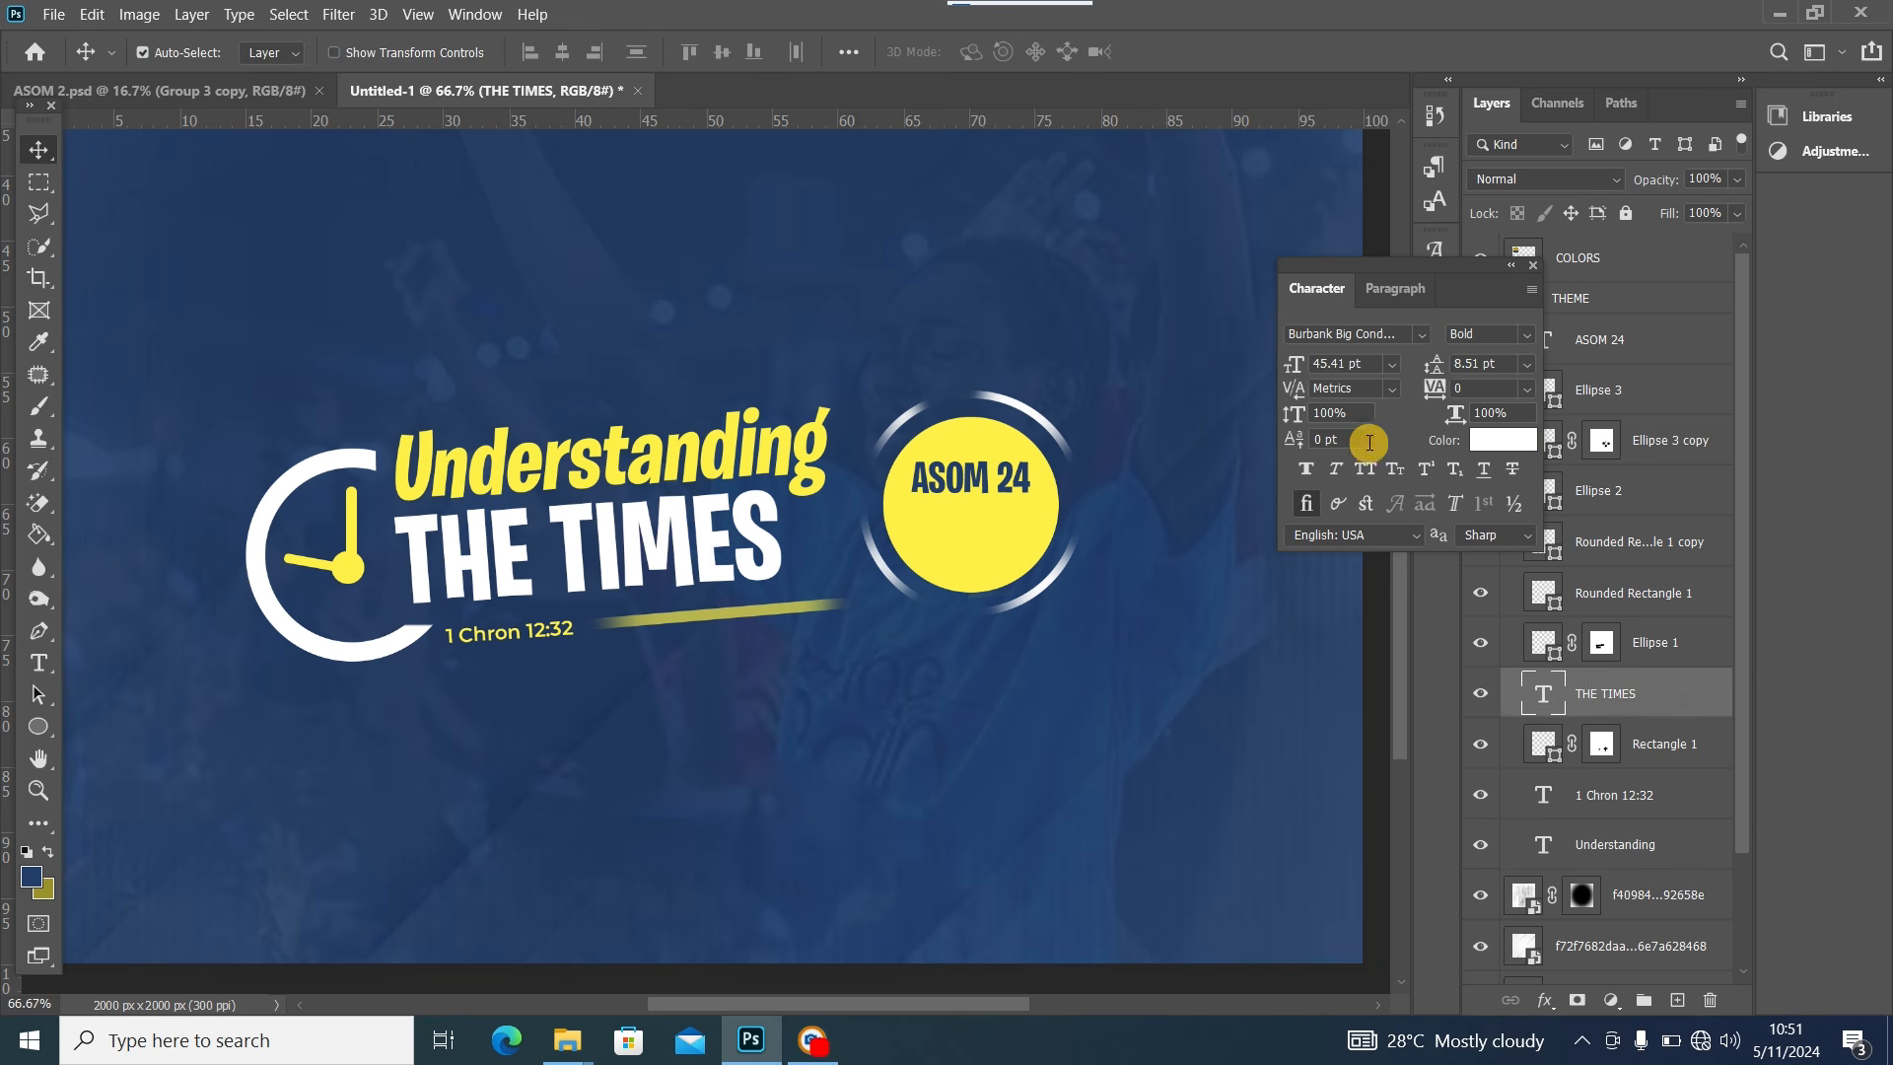
pyautogui.doubleClick(670, 540)
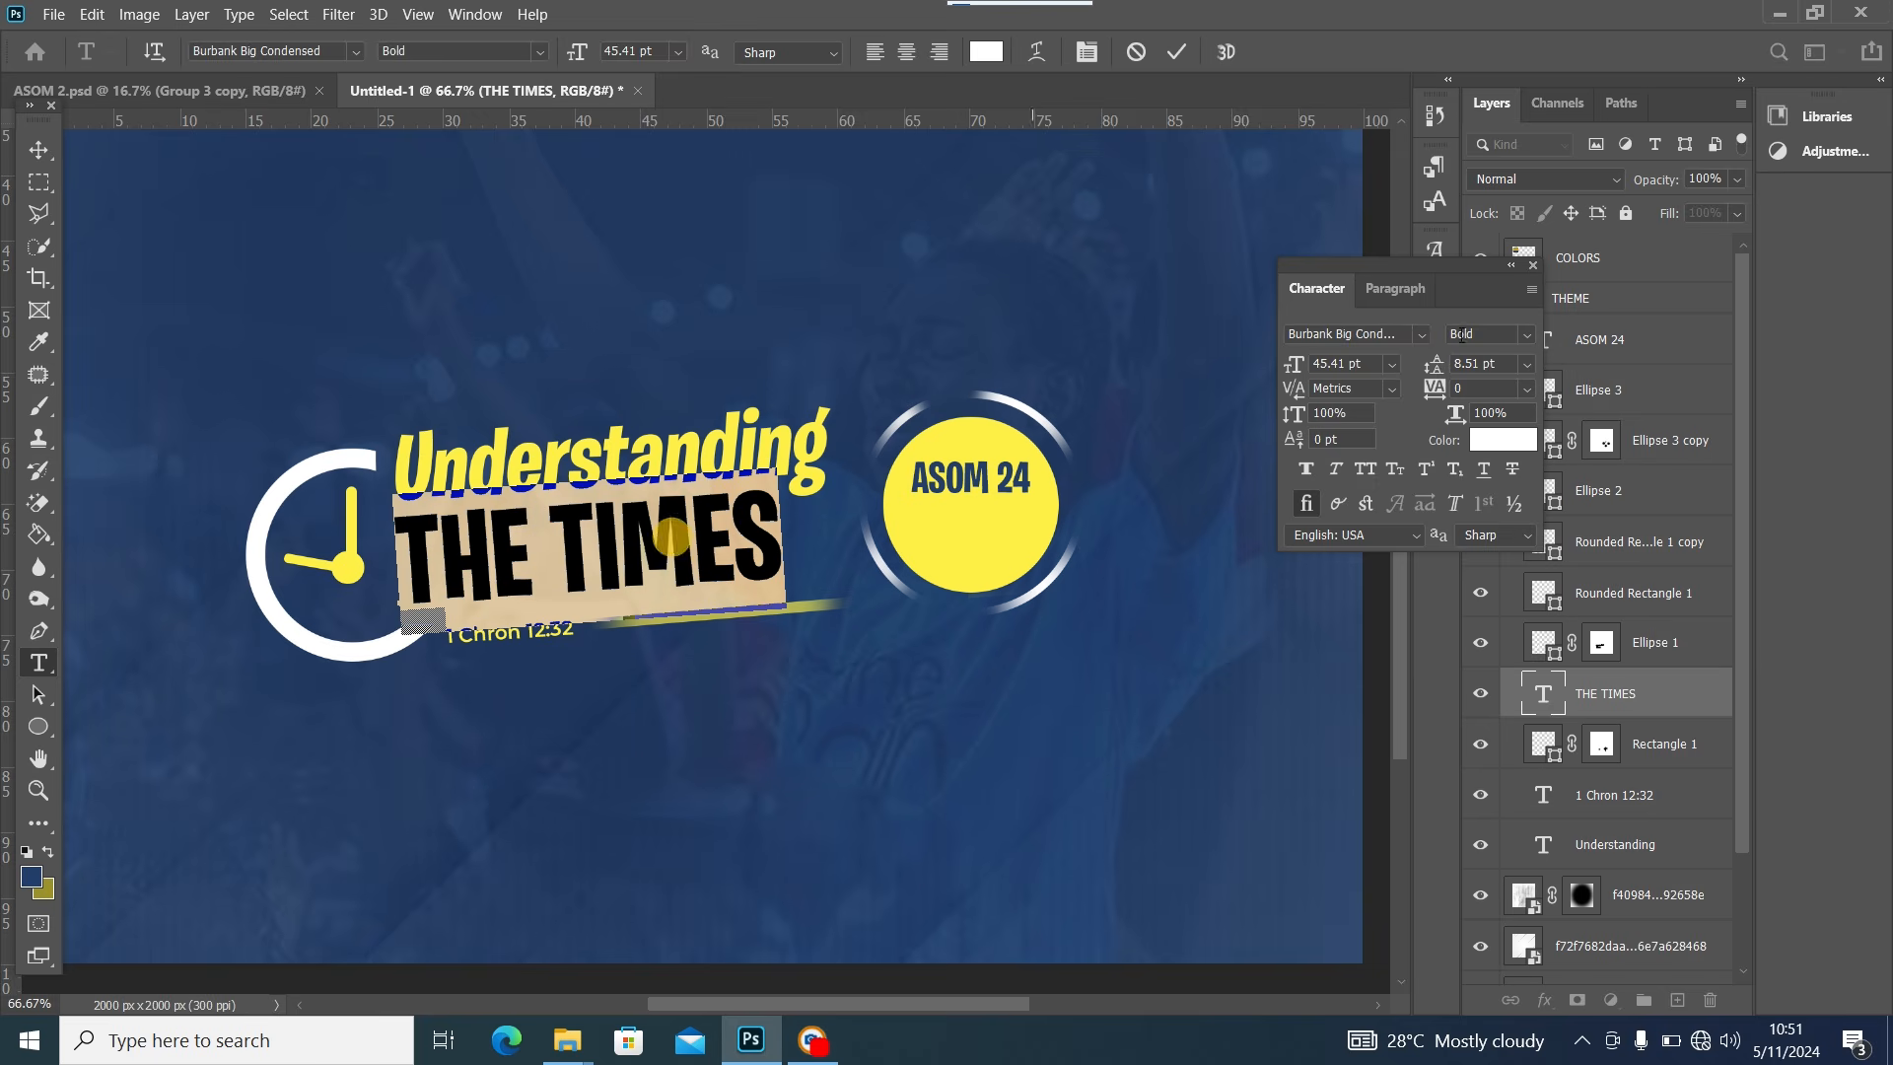
pyautogui.click(1336, 470)
pyautogui.click(40, 150)
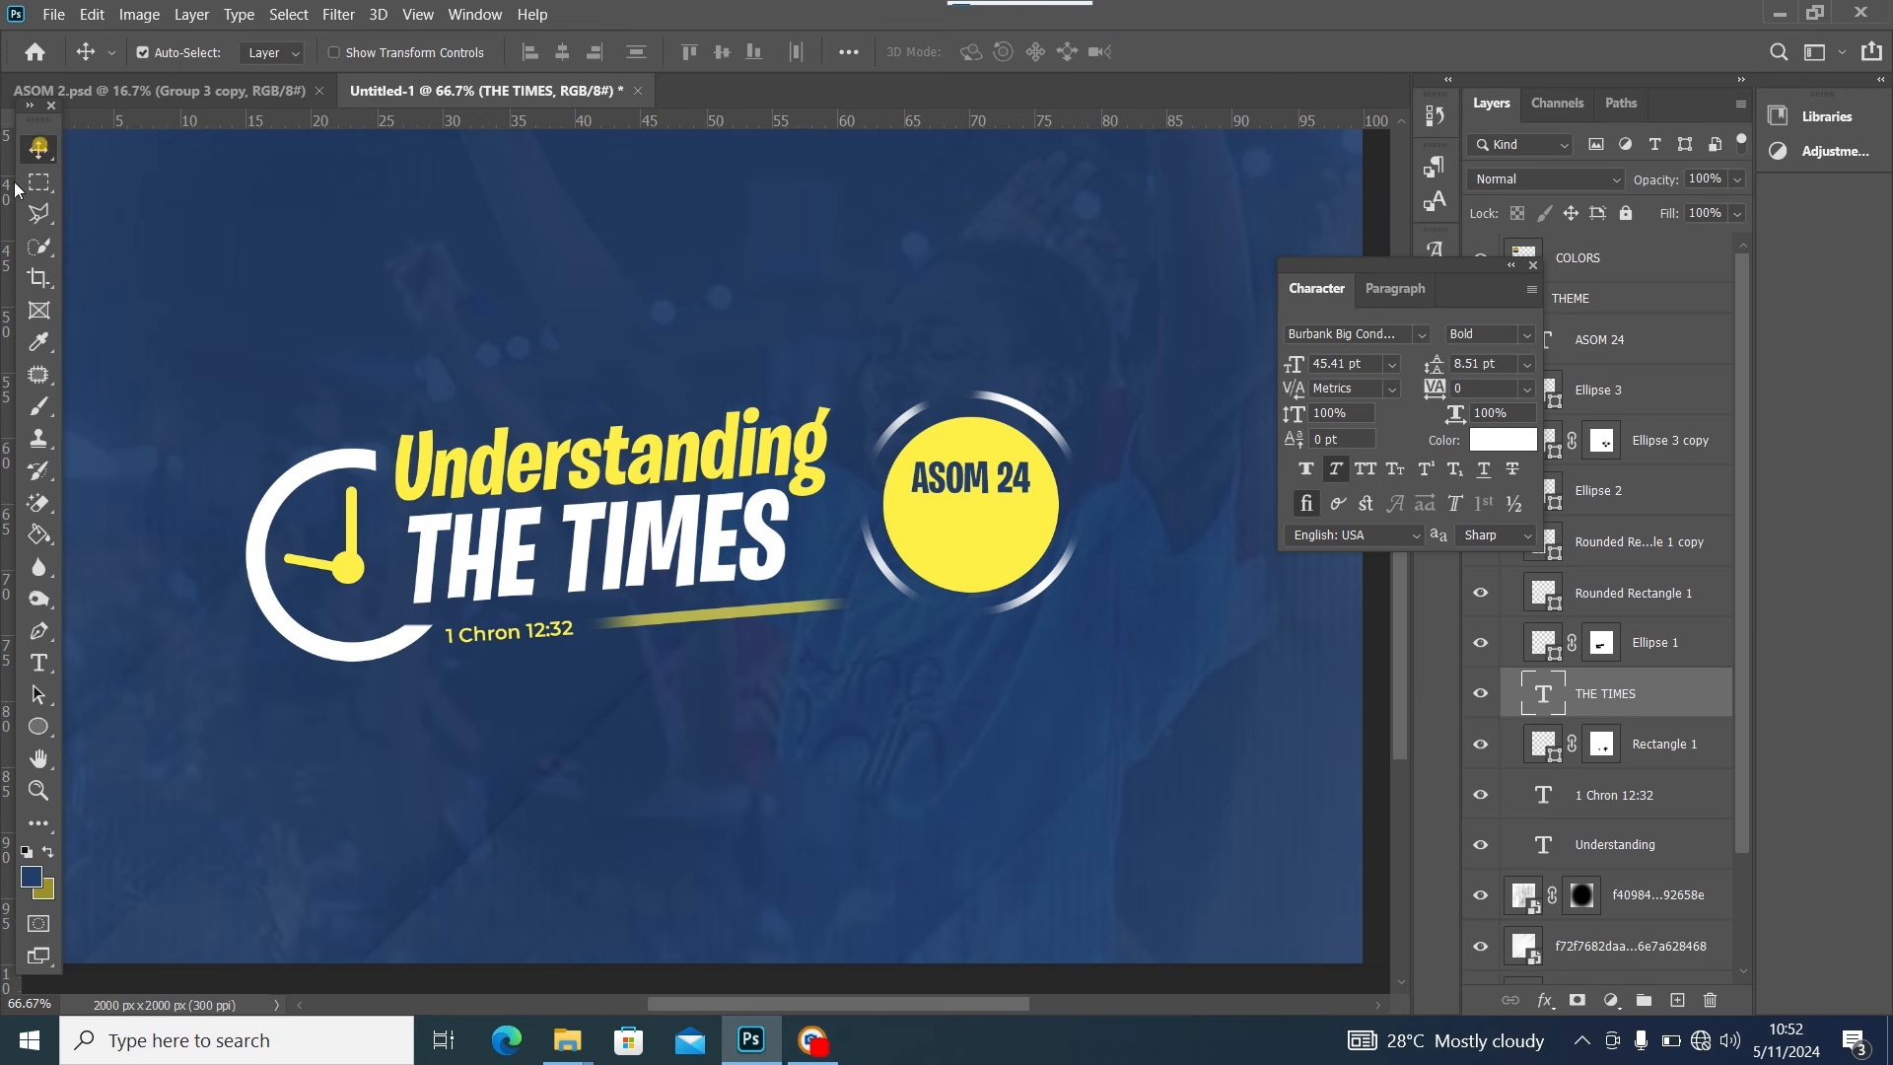
# Apply faux italic to the "1 Chron 12:32" verse text and the "ASOM 24" badge text
pyautogui.doubleClick(532, 636)
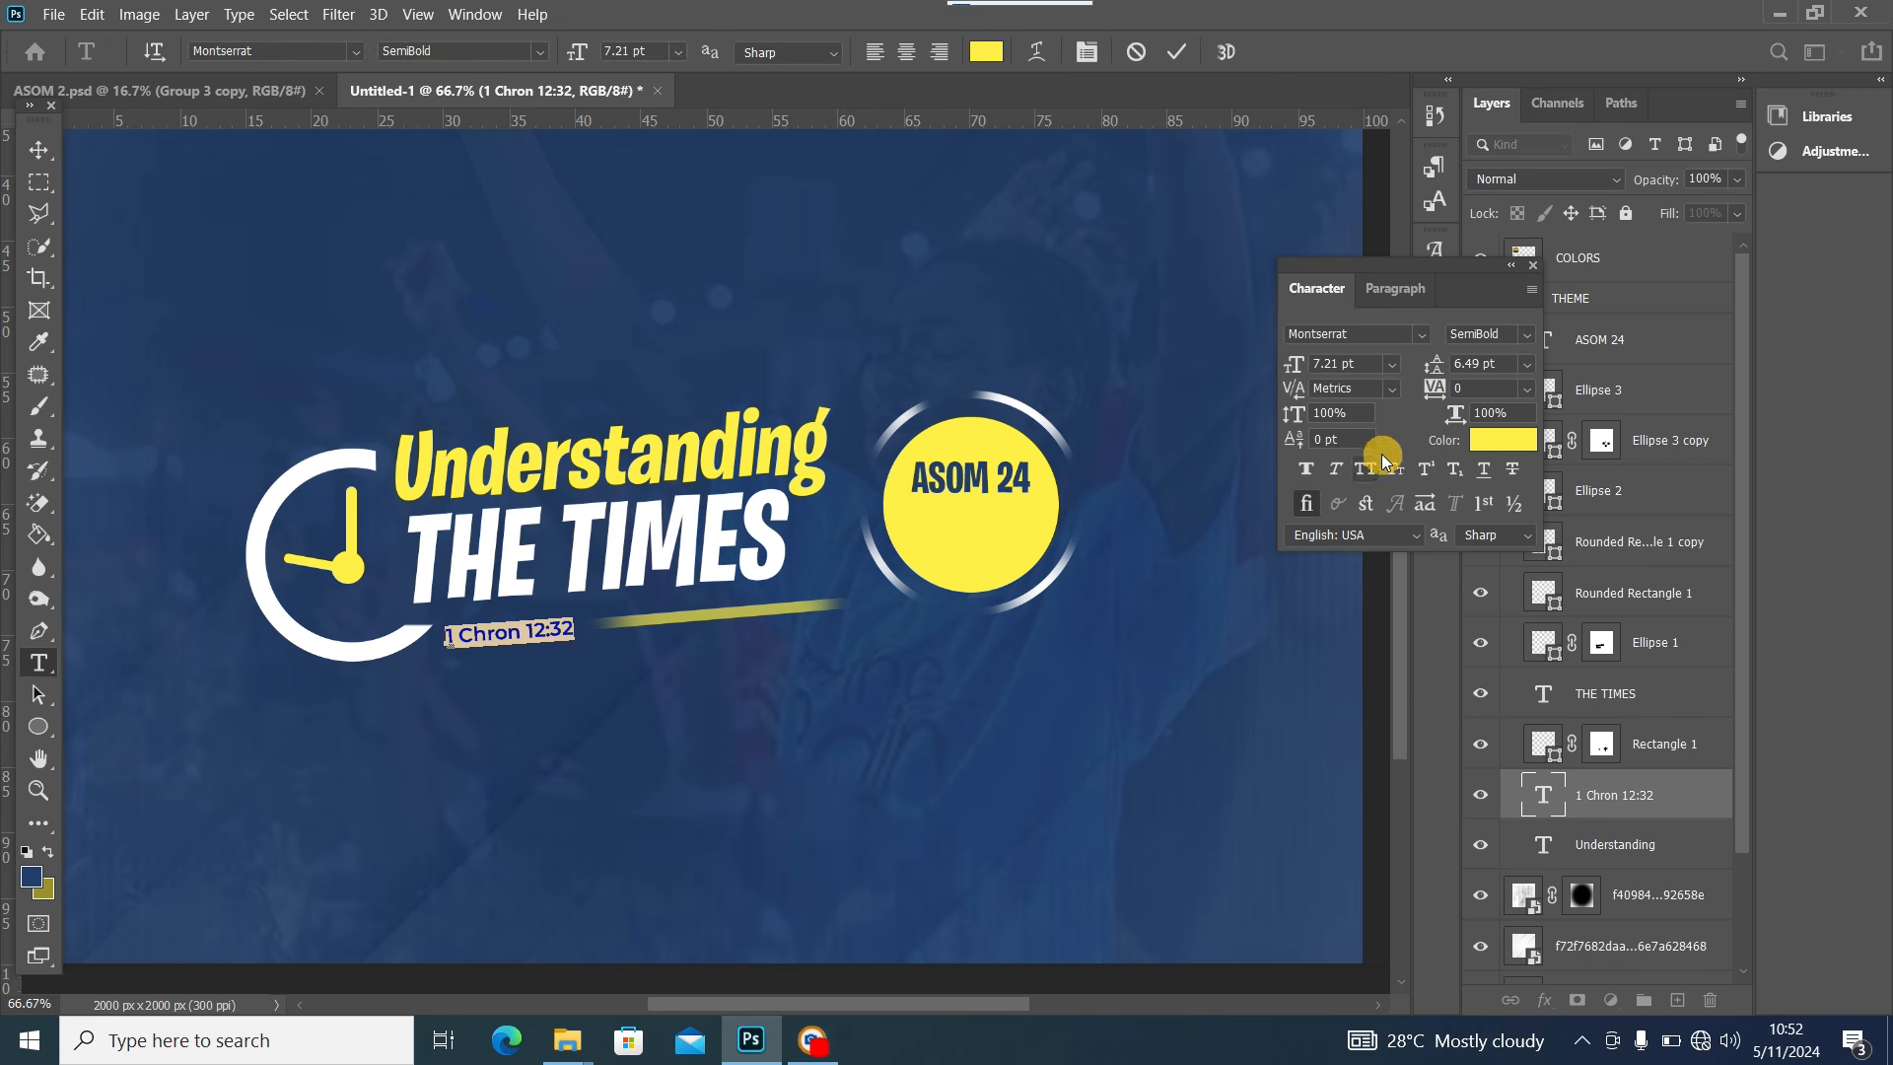
pyautogui.click(1337, 470)
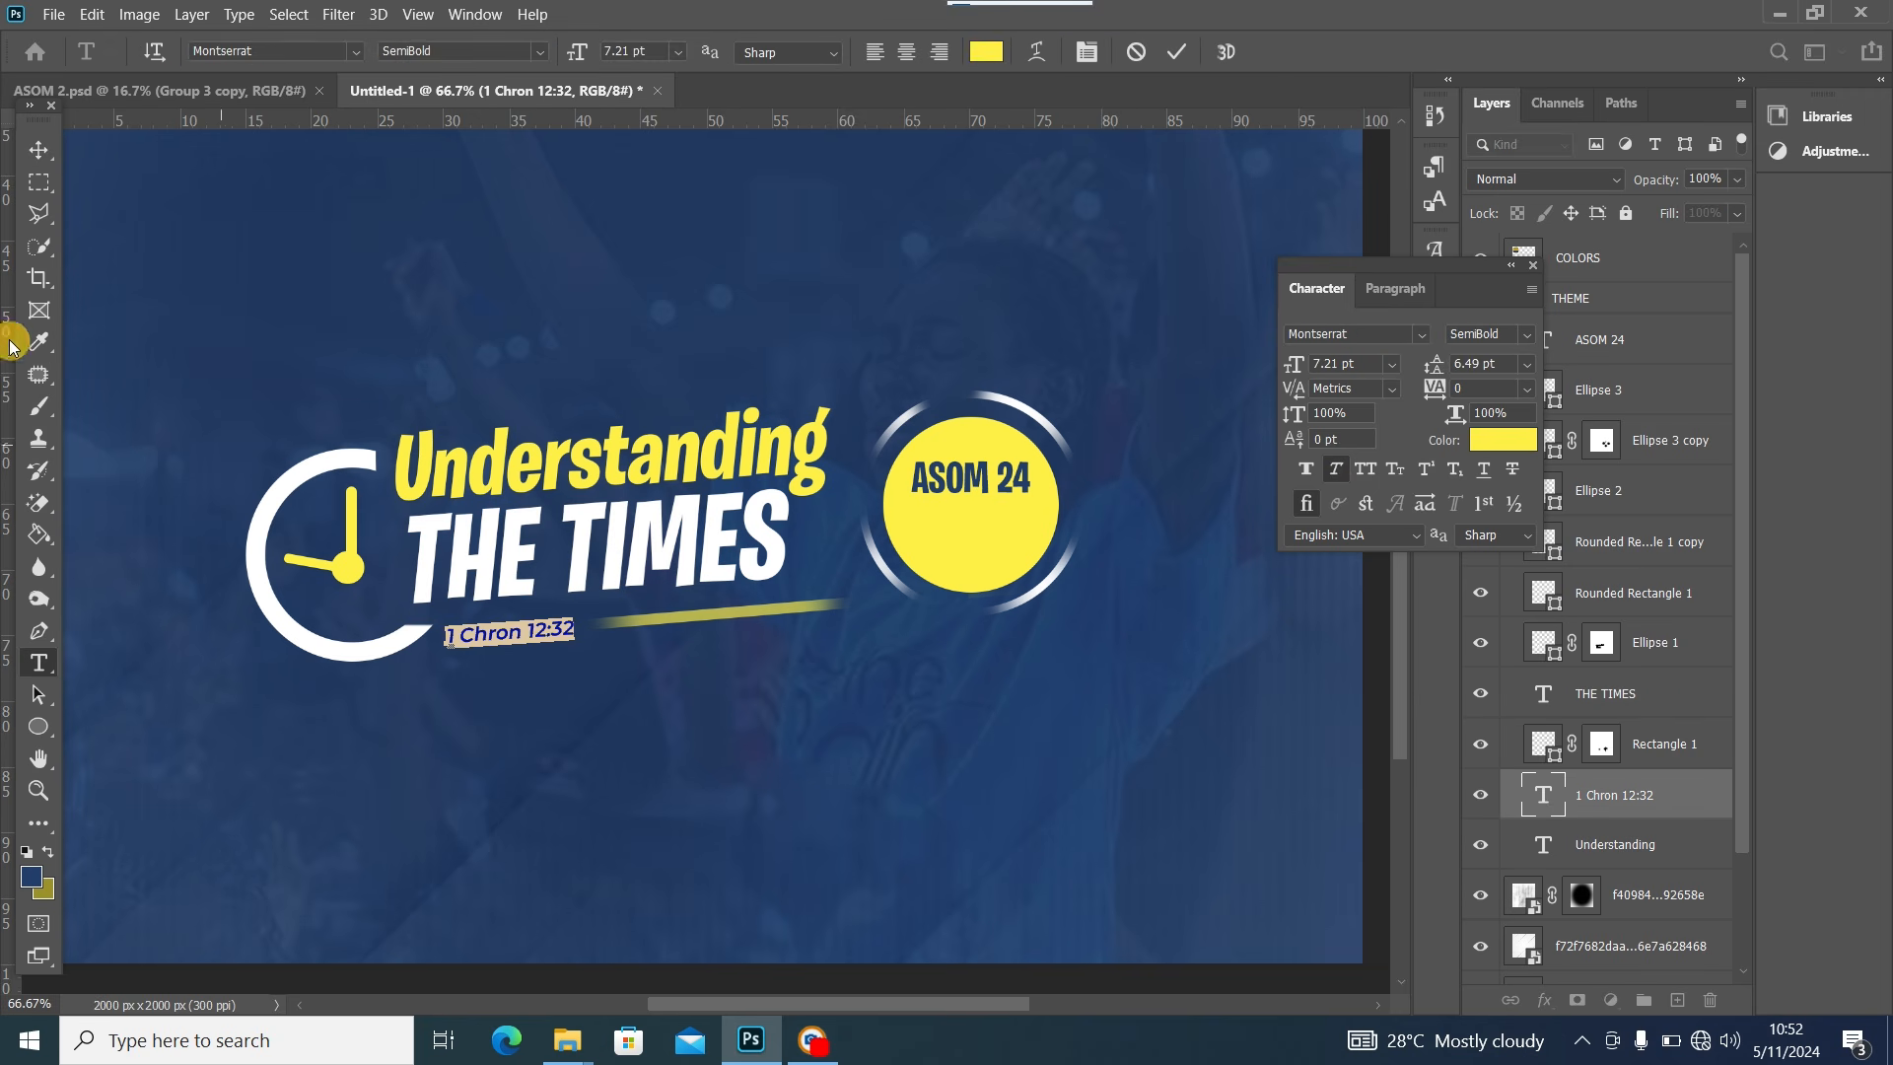
pyautogui.click(39, 150)
pyautogui.doubleClick(964, 478)
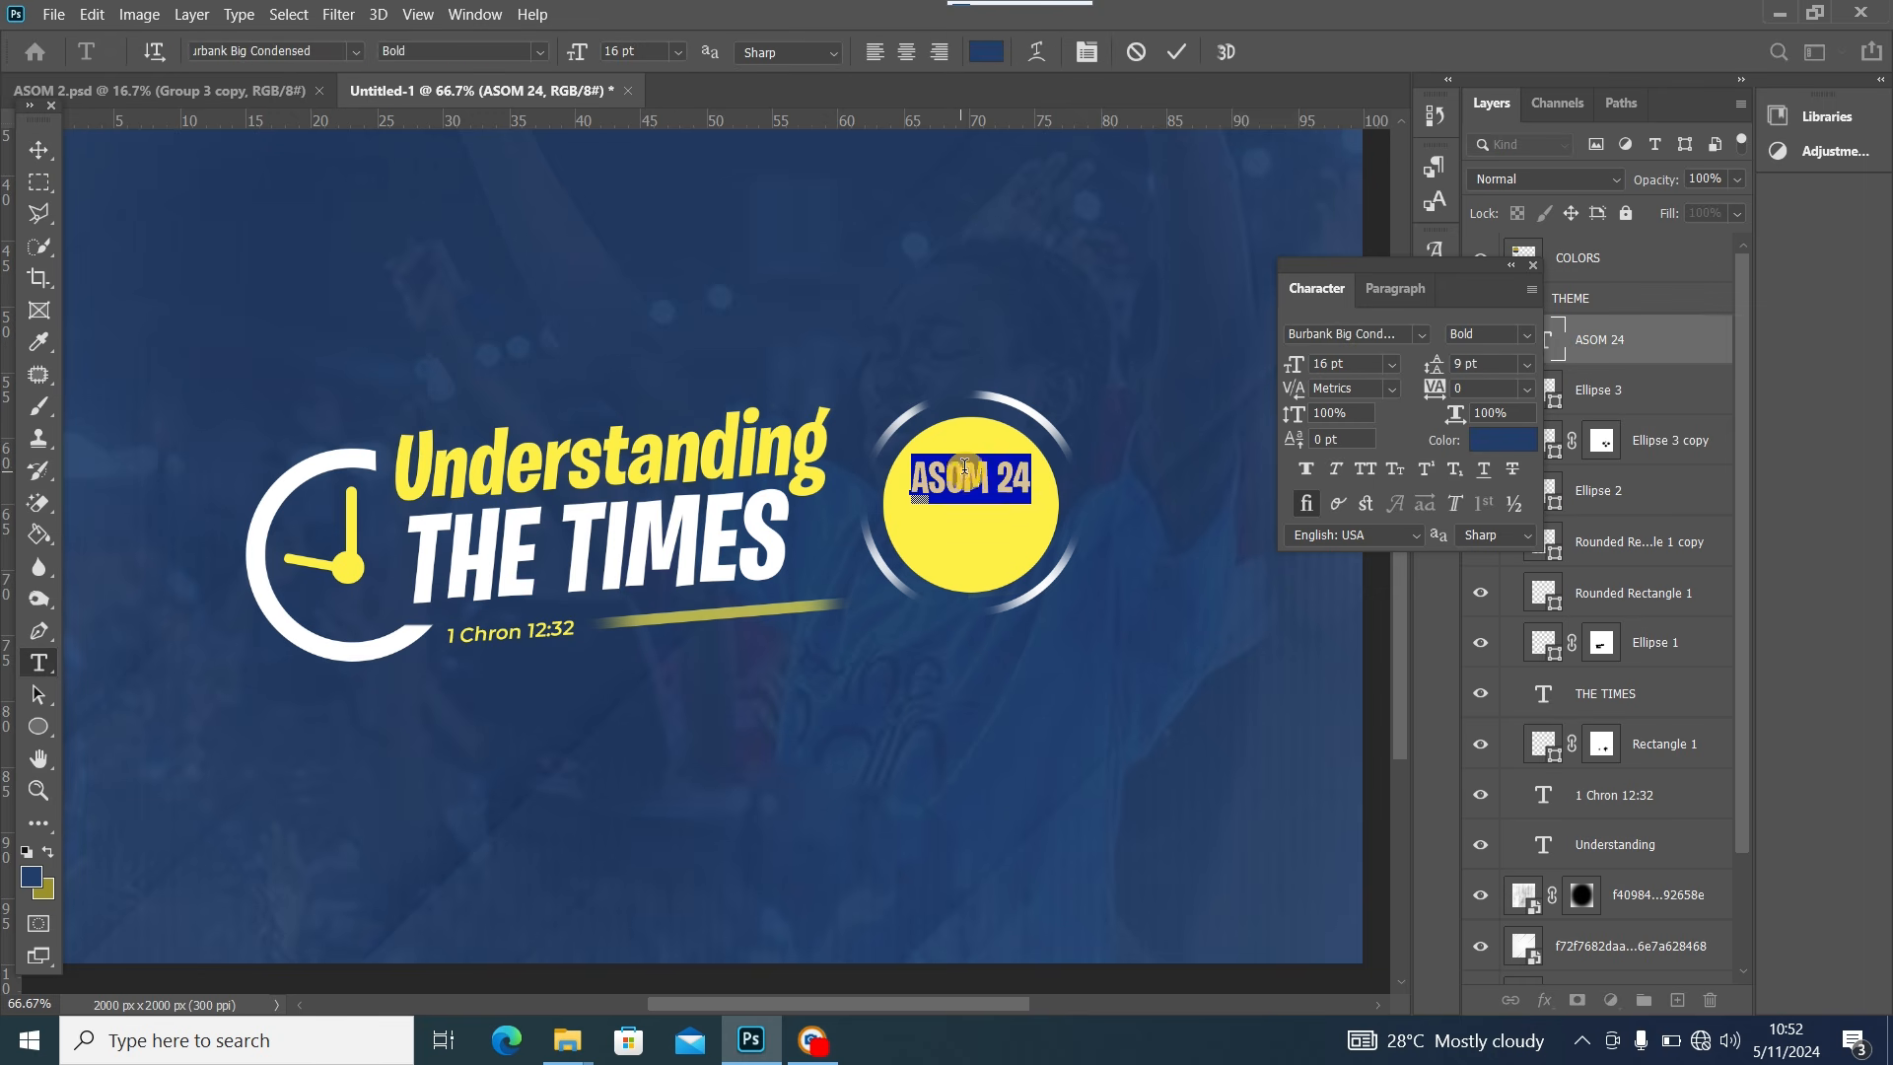
pyautogui.click(1337, 470)
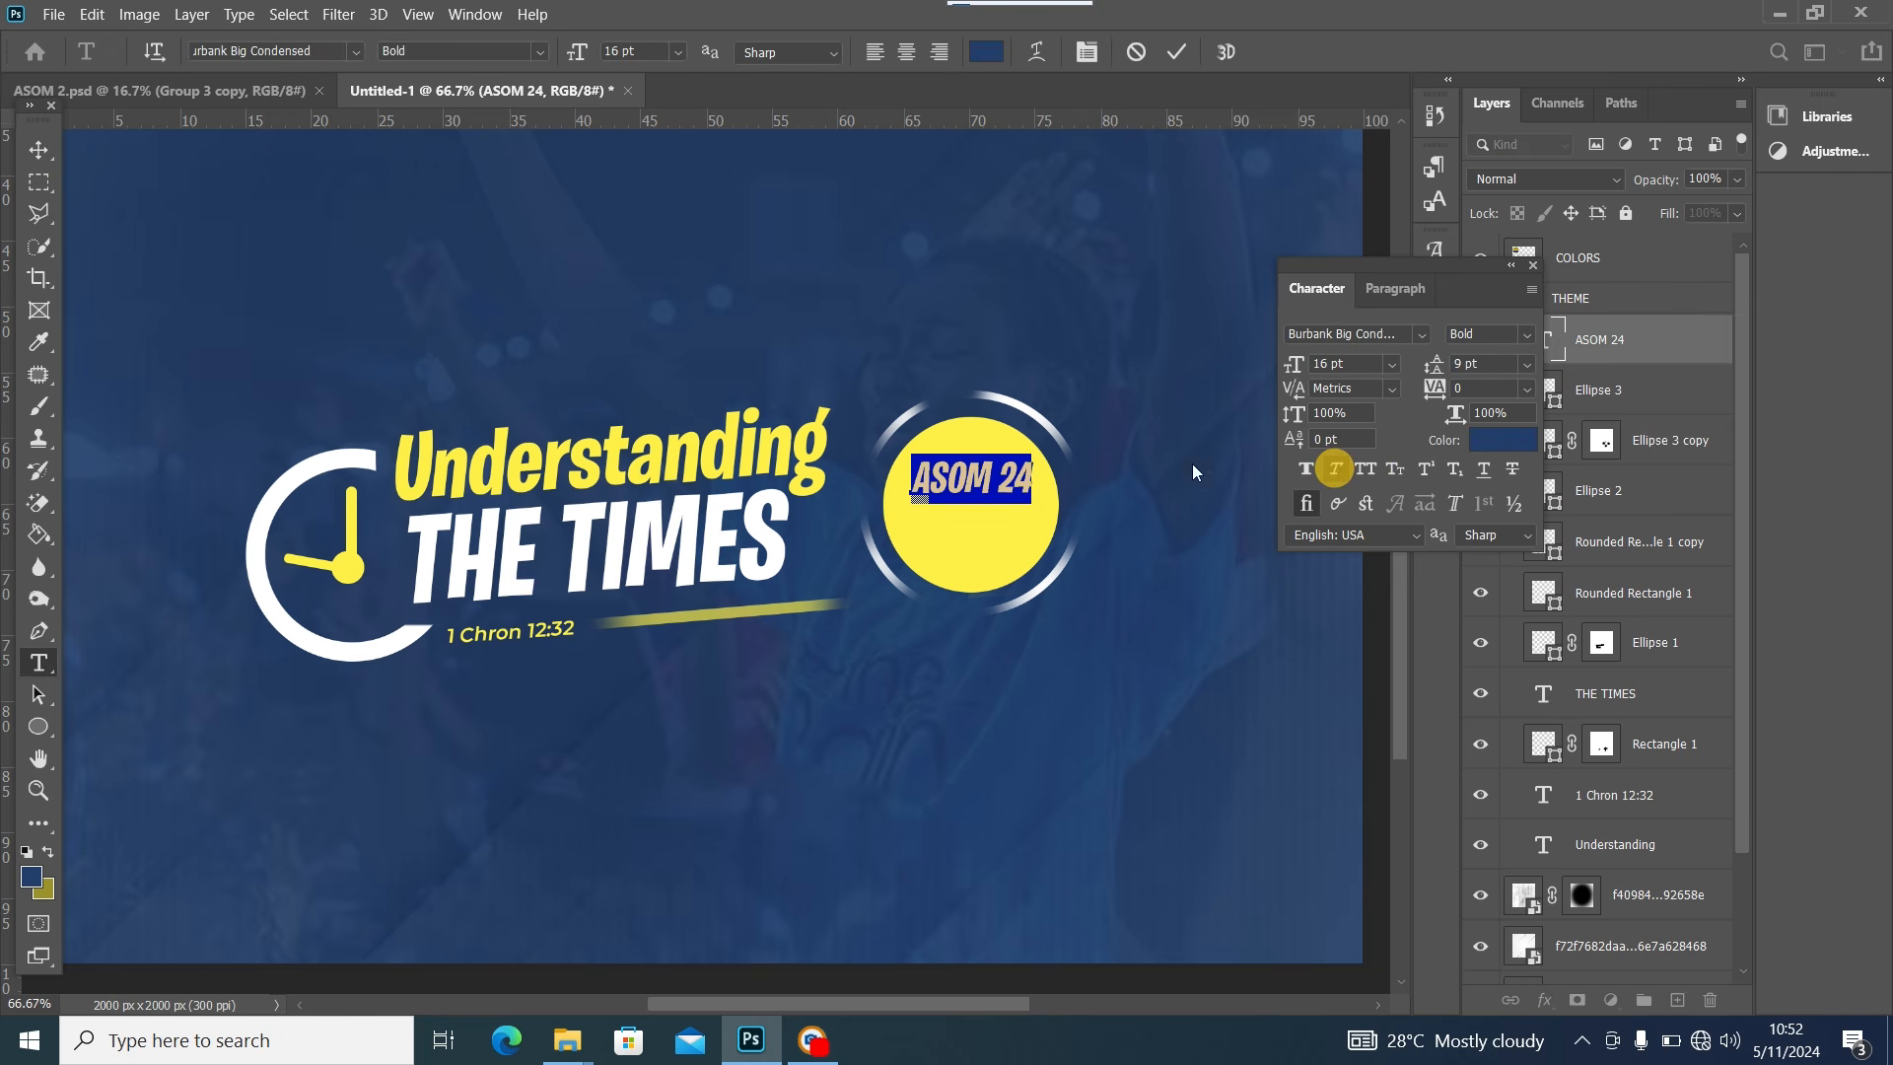
pyautogui.click(46, 149)
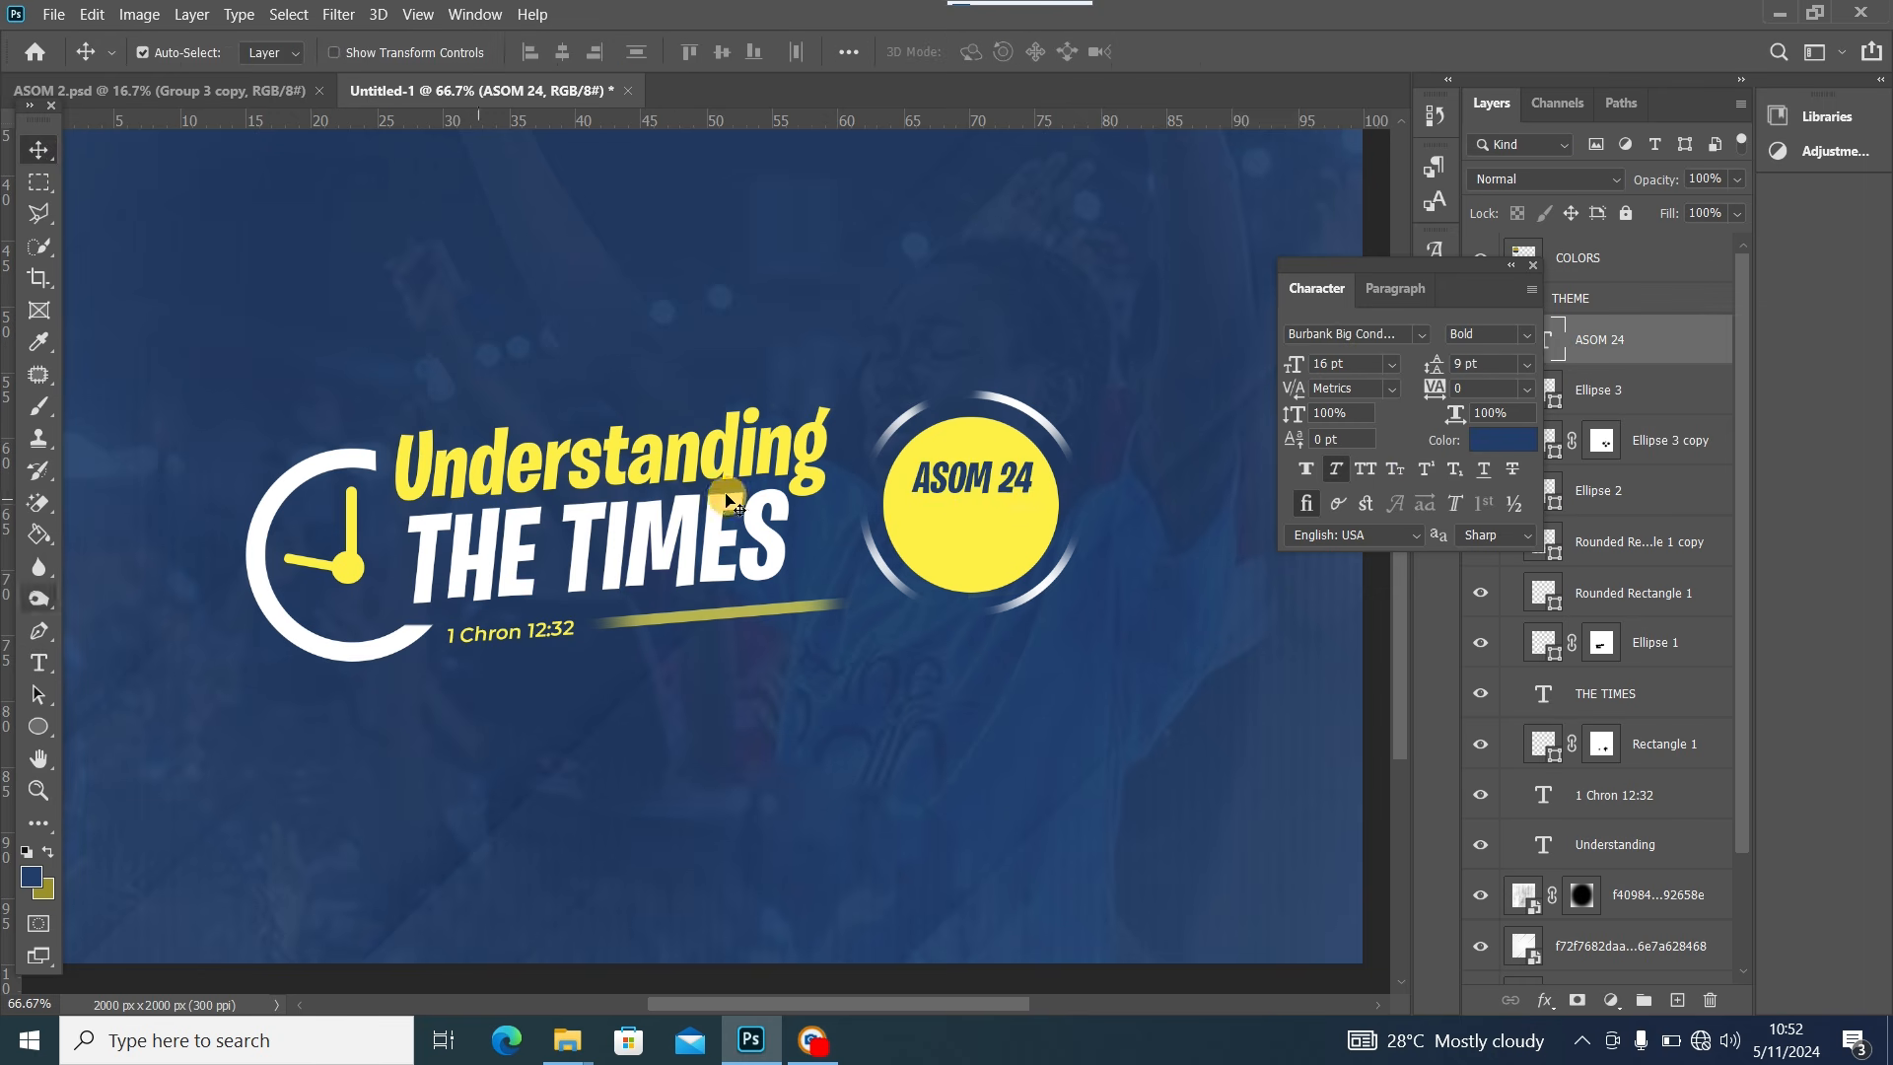
# Check the reference flyer ASOM 2.psd, and draw a narrow vertical dark blue rectangle under the start of "ASOM 24" in the yellow circle
pyautogui.click(192, 87)
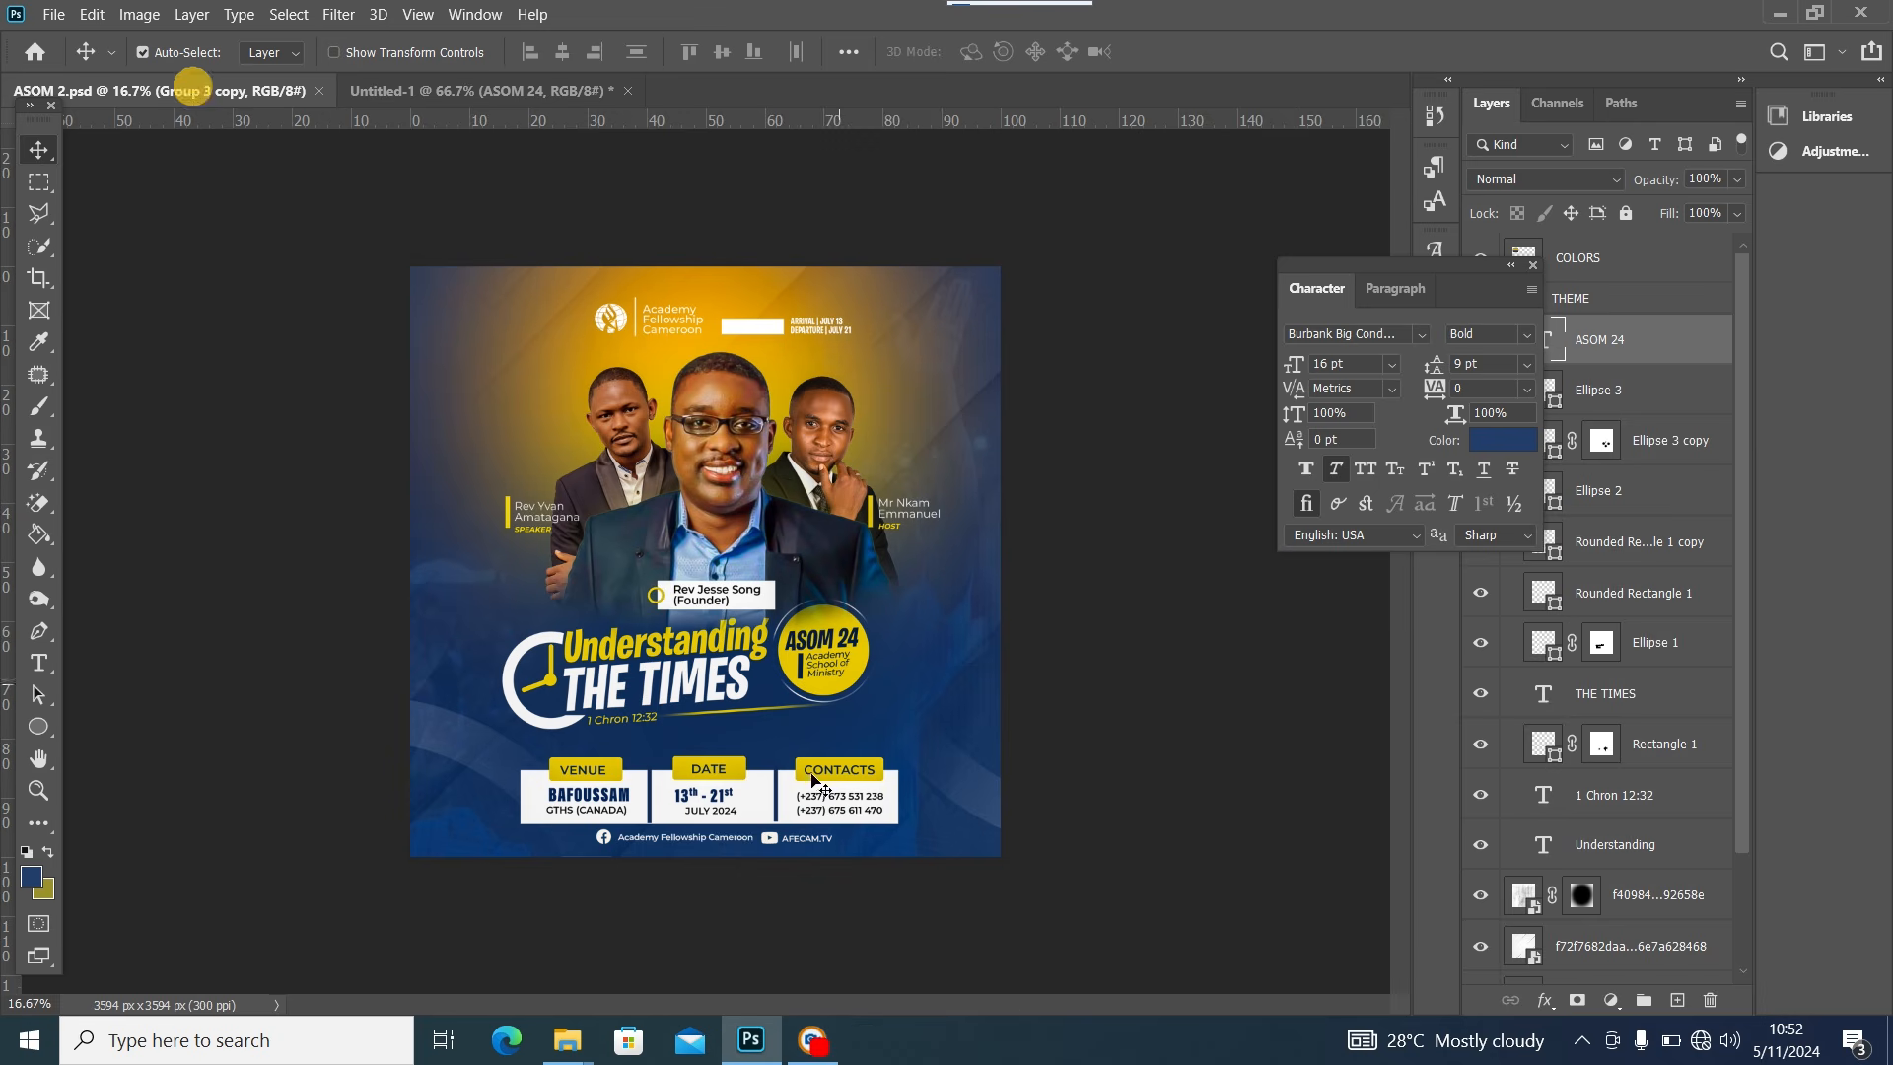
pyautogui.click(530, 90)
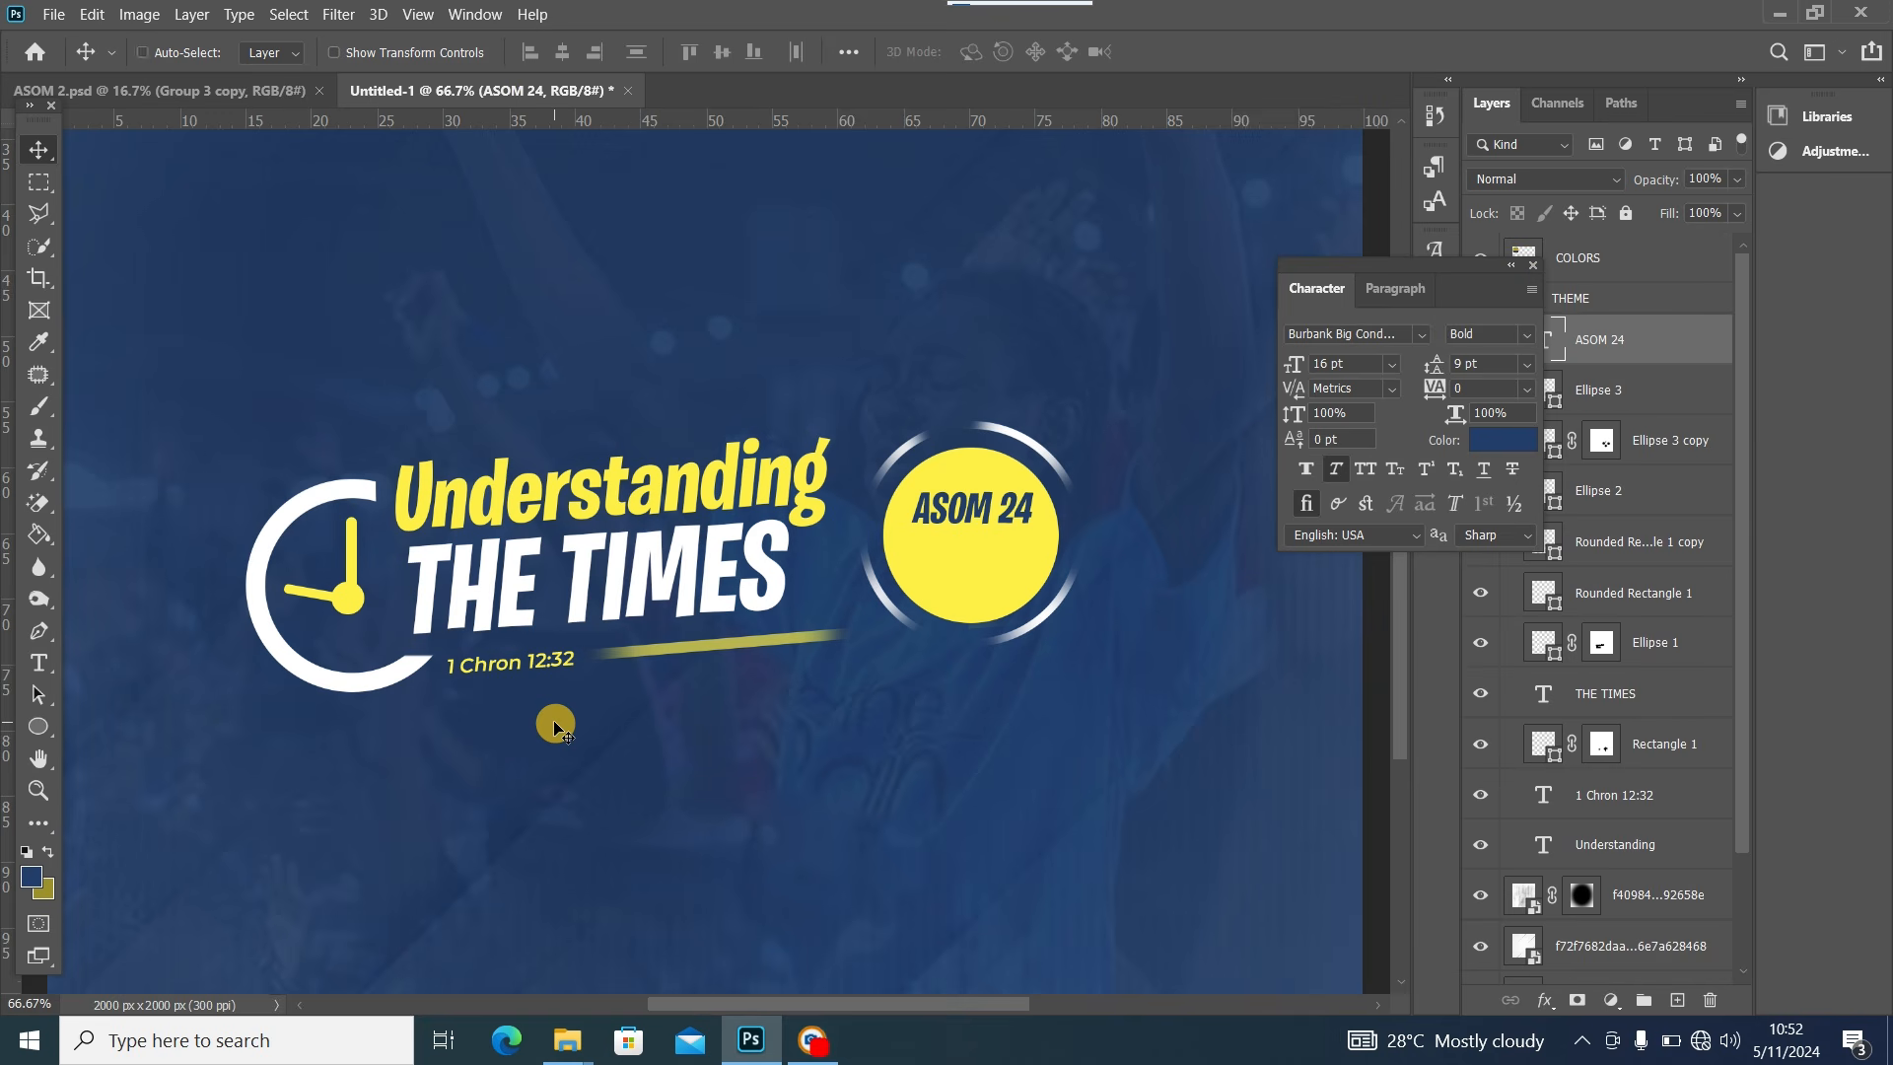
pyautogui.hotkey('ctrl', '+')
pyautogui.hotkey('ctrl', '+')
pyautogui.moveTo(1021, 510); pyautogui.dragTo(468, 704)
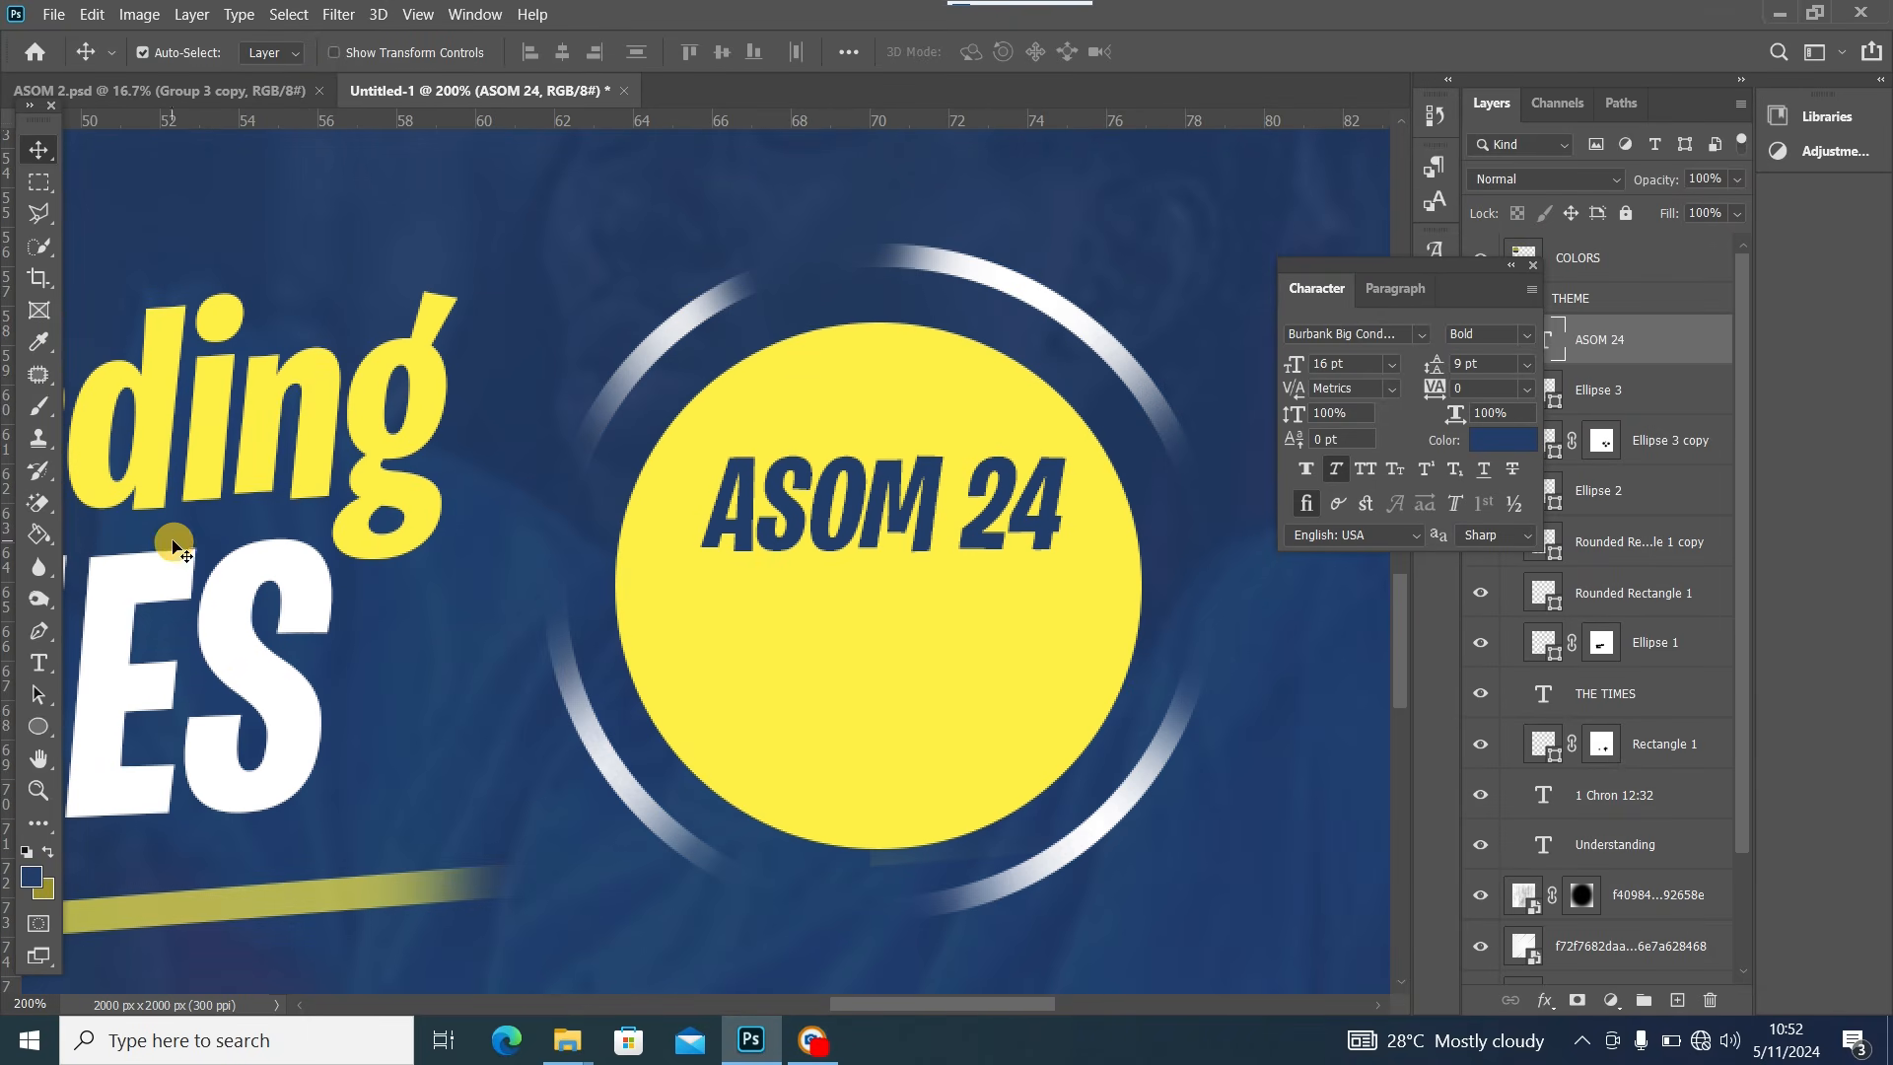
pyautogui.click(23, 730)
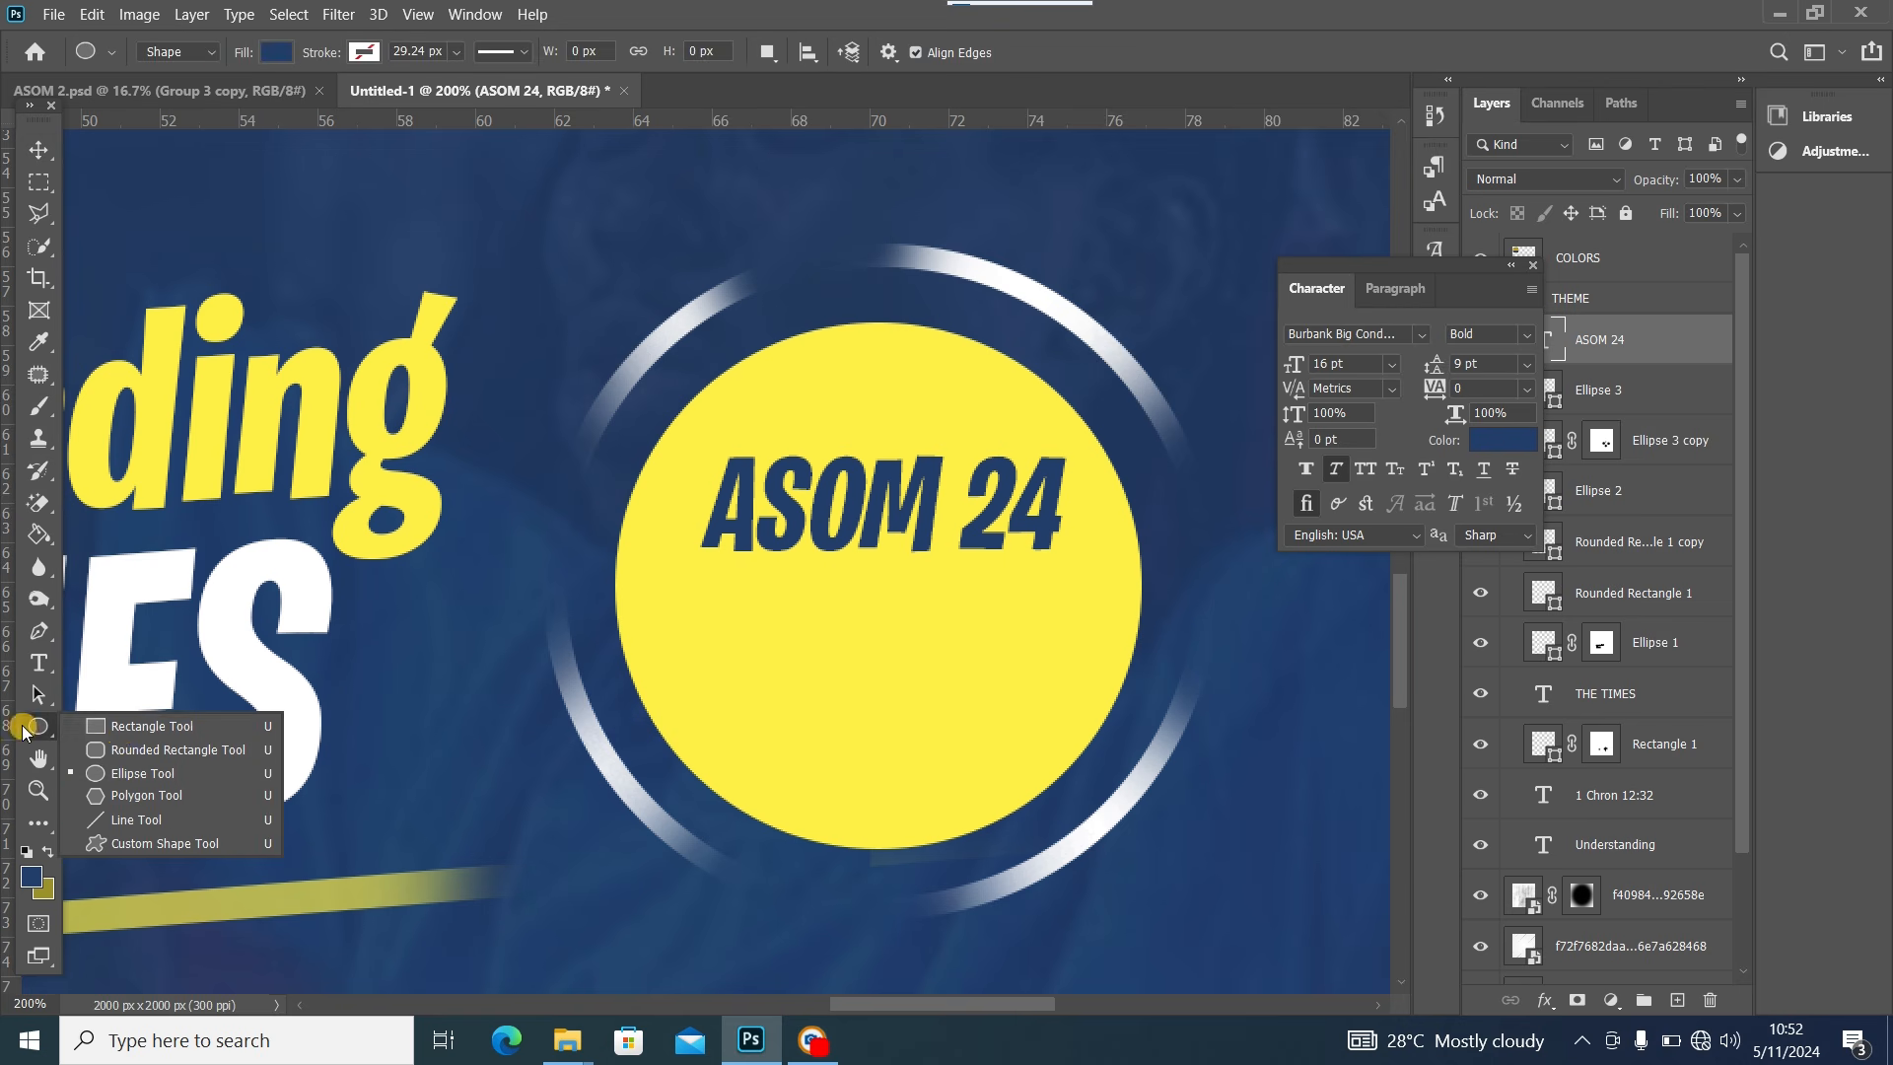
pyautogui.click(118, 727)
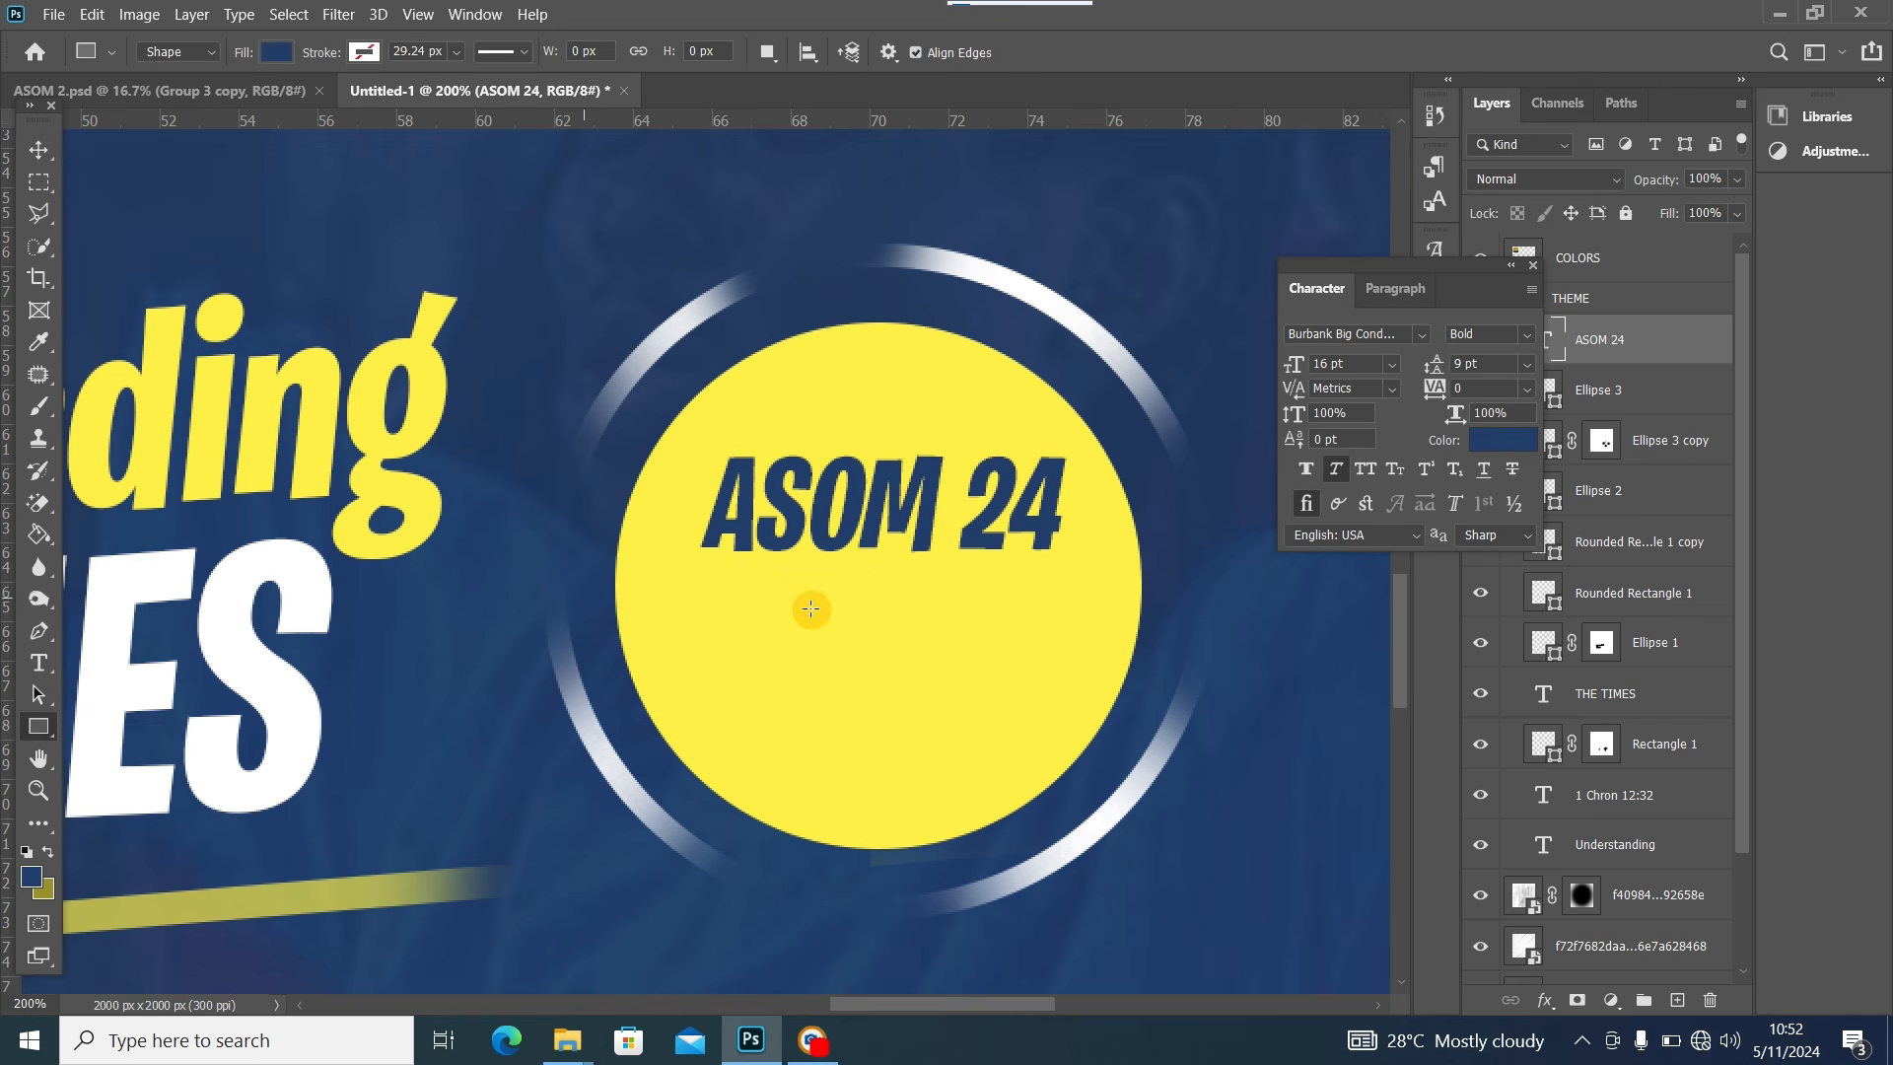
pyautogui.moveTo(703, 571); pyautogui.dragTo(729, 746)
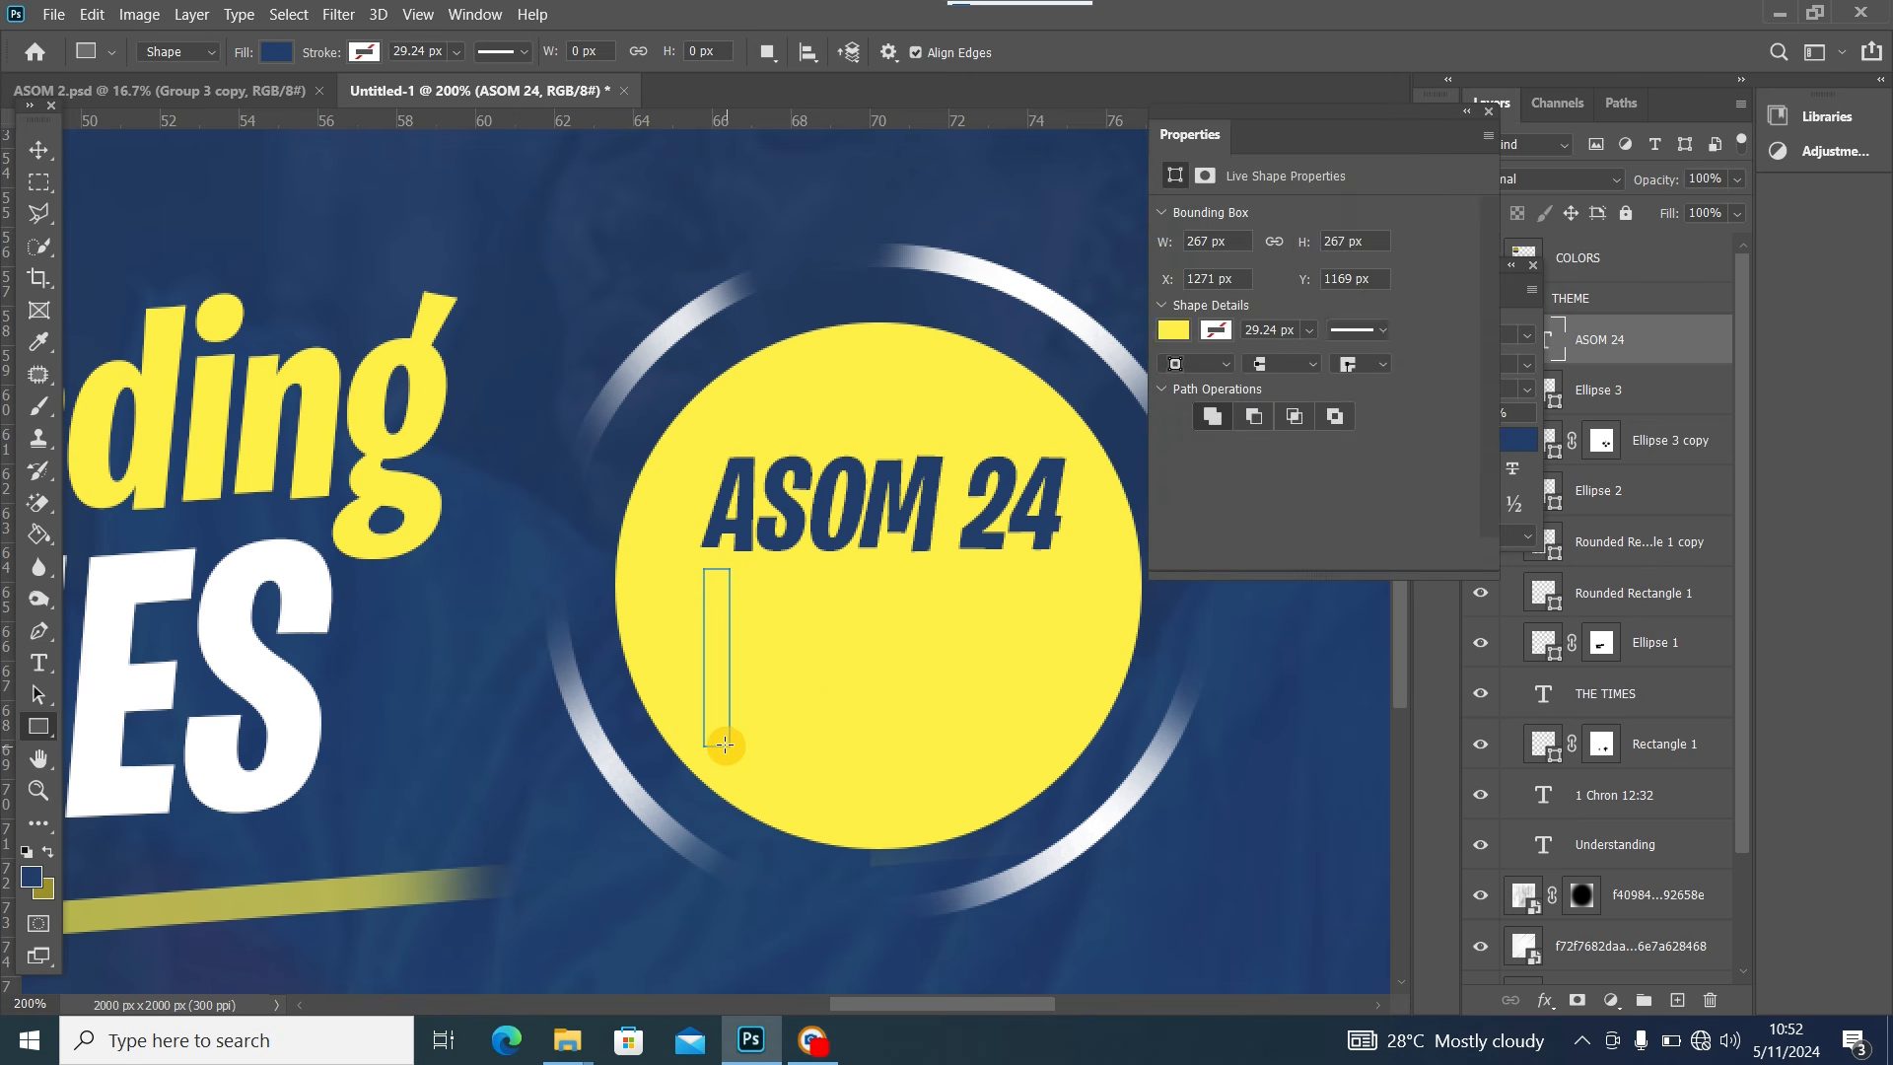
pyautogui.click(1483, 118)
pyautogui.click(40, 152)
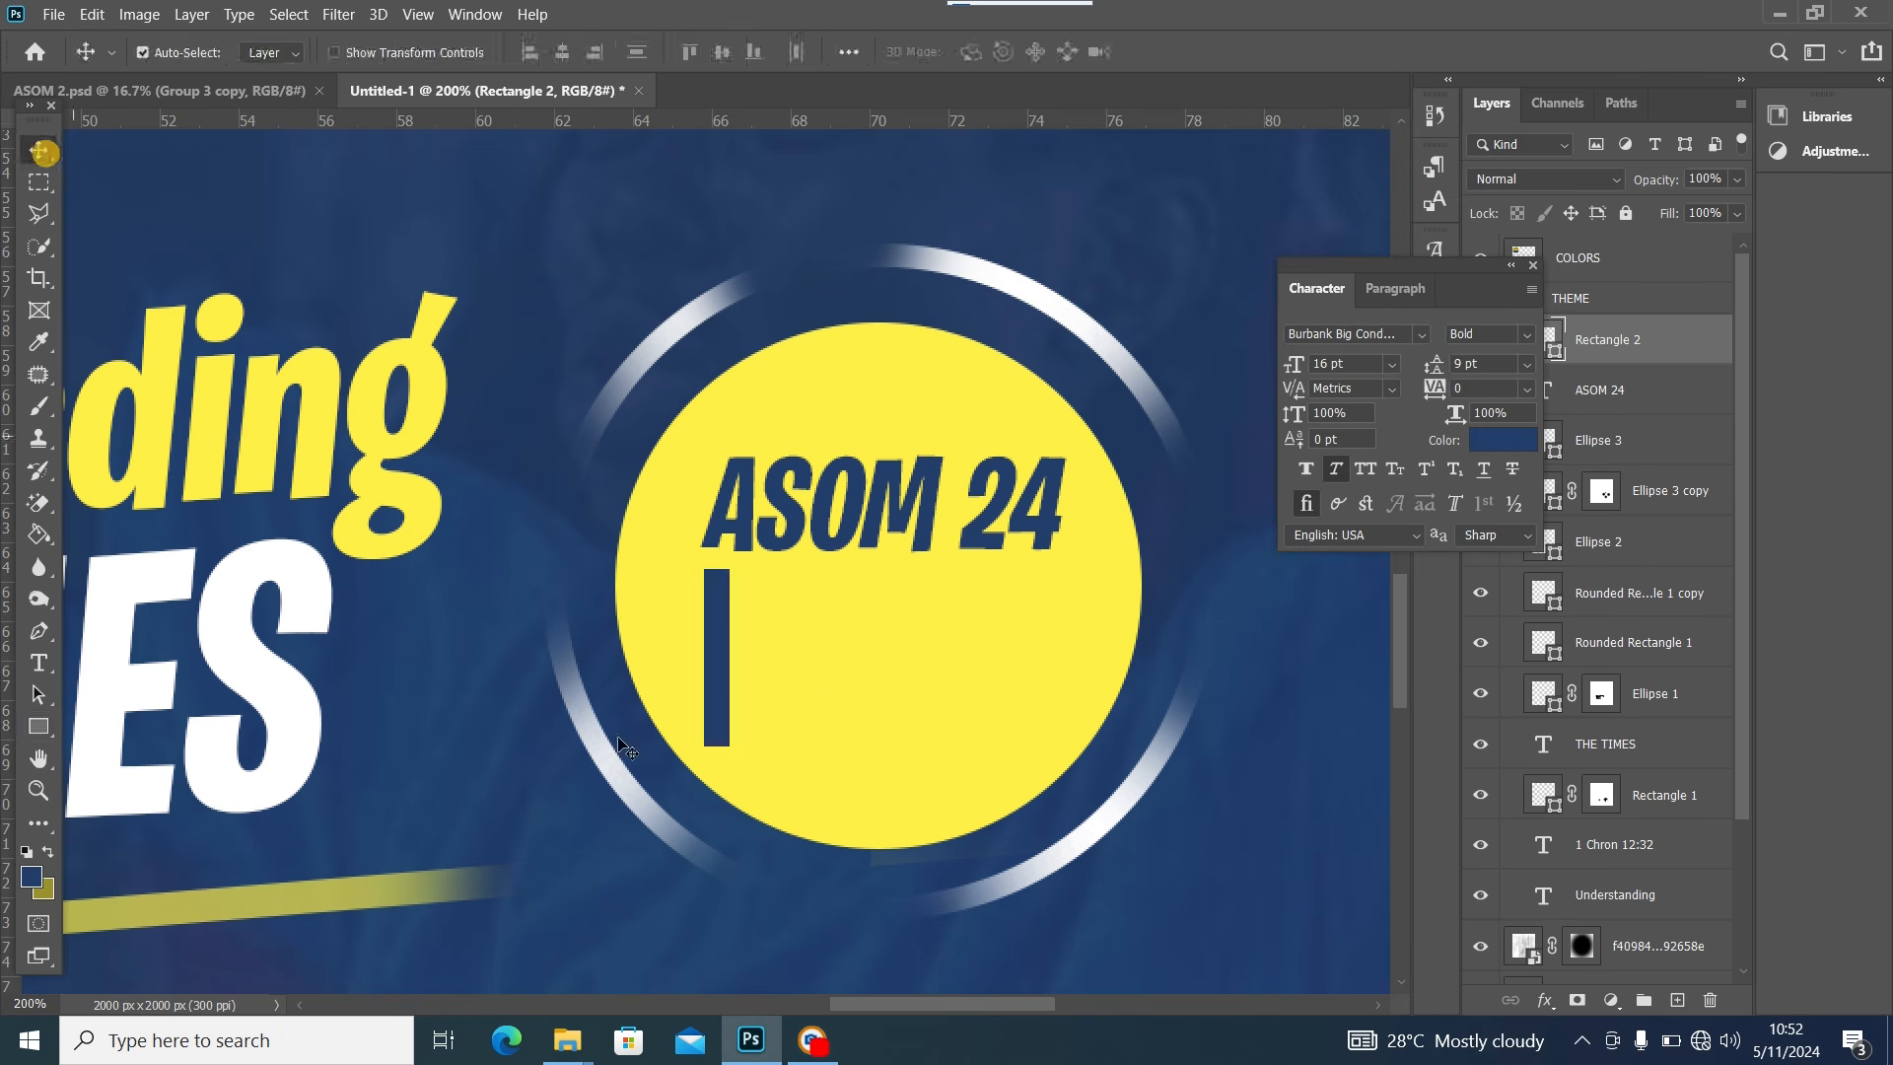
# Duplicate the "1 Chron 12:32" text and move the copy into the yellow circle beside the vertical bar
pyautogui.moveTo(851, 882); pyautogui.dragTo(743, 997)
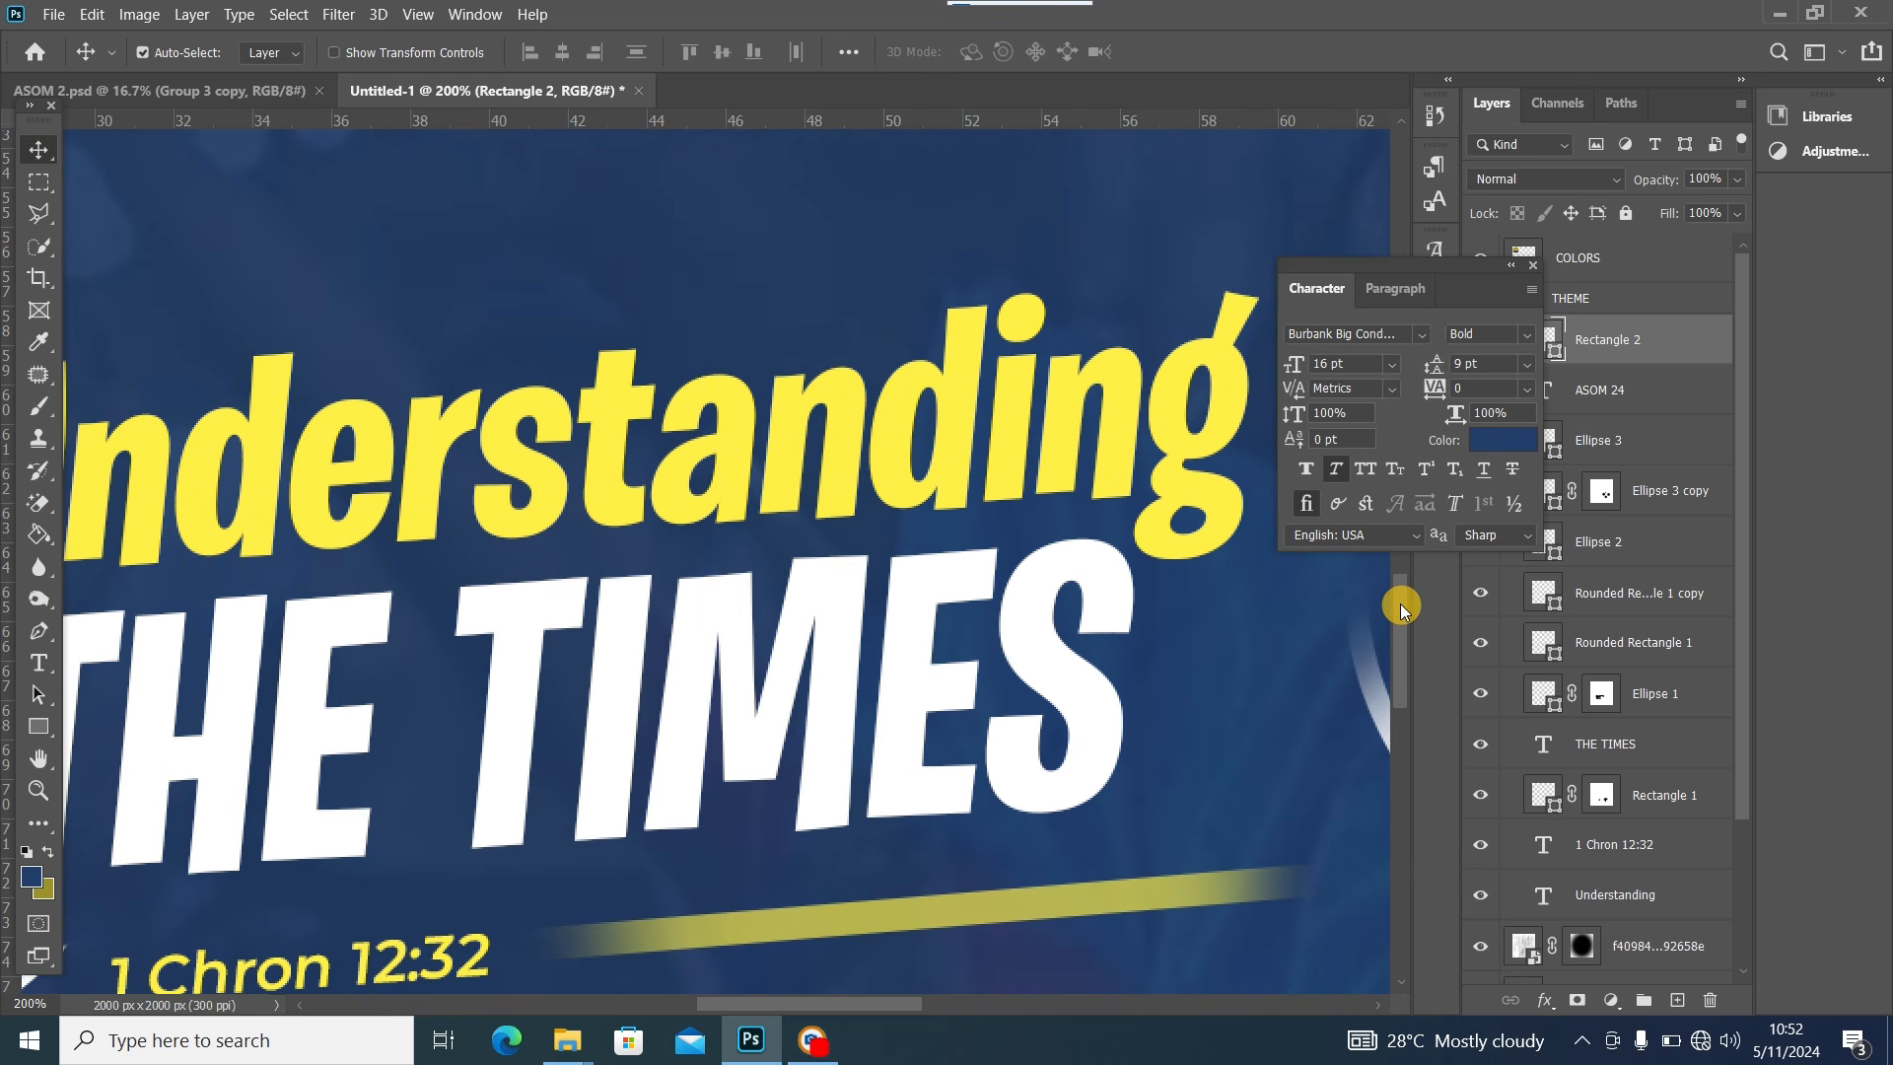
pyautogui.moveTo(1400, 603); pyautogui.dragTo(1400, 635)
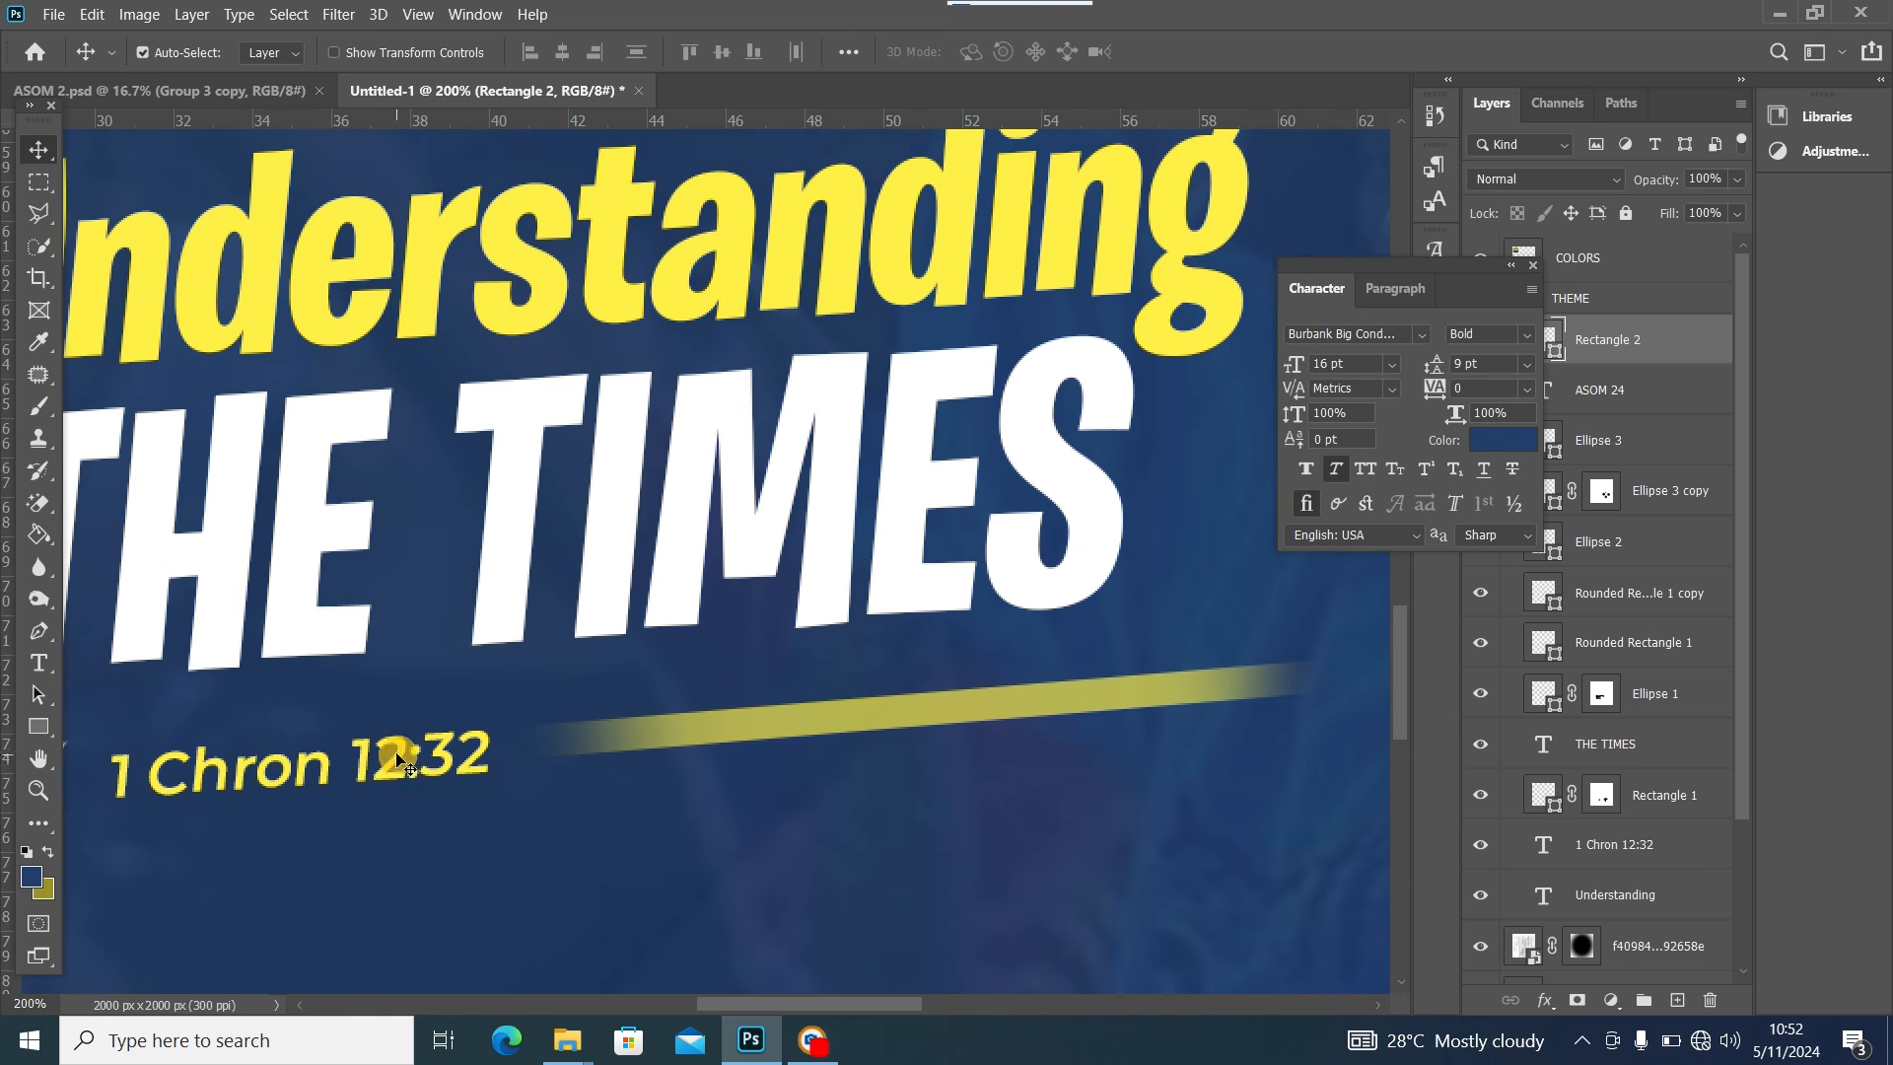
pyautogui.click(397, 758)
pyautogui.keyDown('alt'); pyautogui.click(402, 759); pyautogui.keyUp('alt')
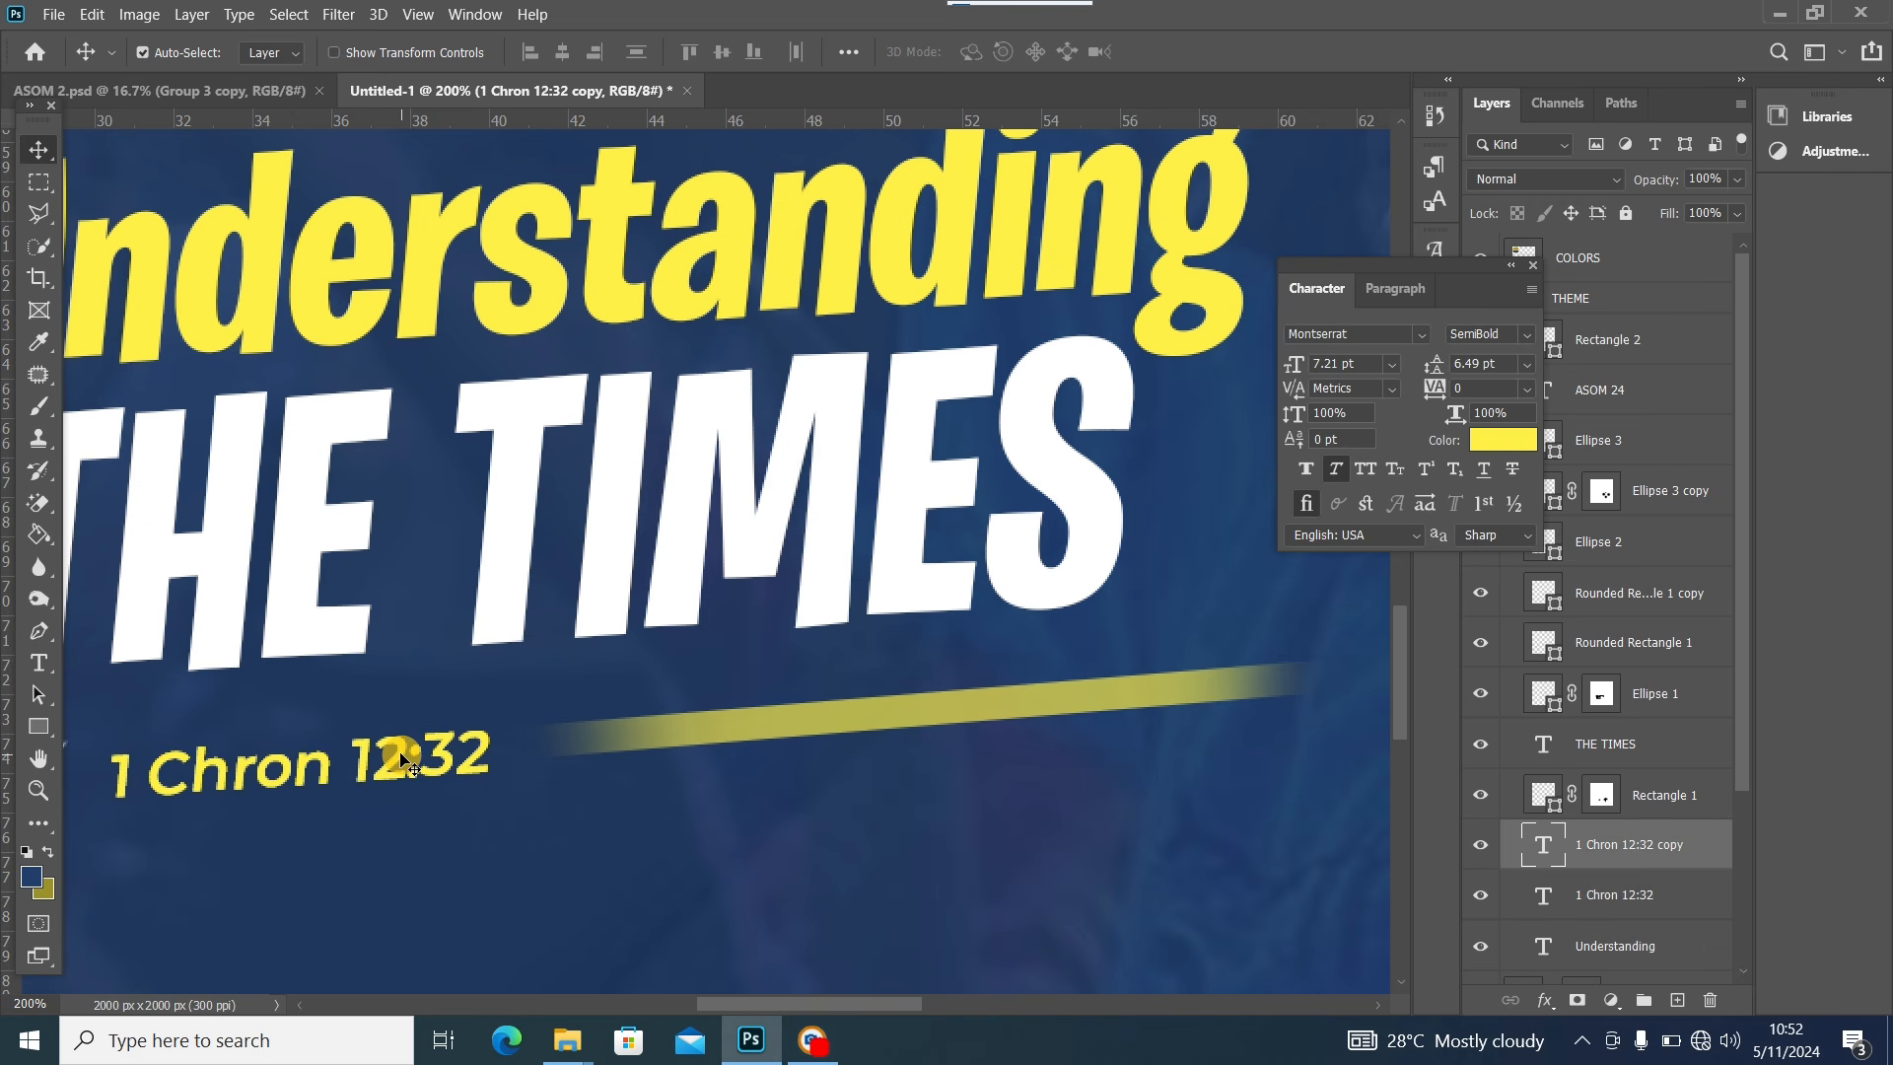
pyautogui.moveTo(401, 768); pyautogui.dragTo(1244, 594)
pyautogui.moveTo(848, 1003); pyautogui.dragTo(969, 1005)
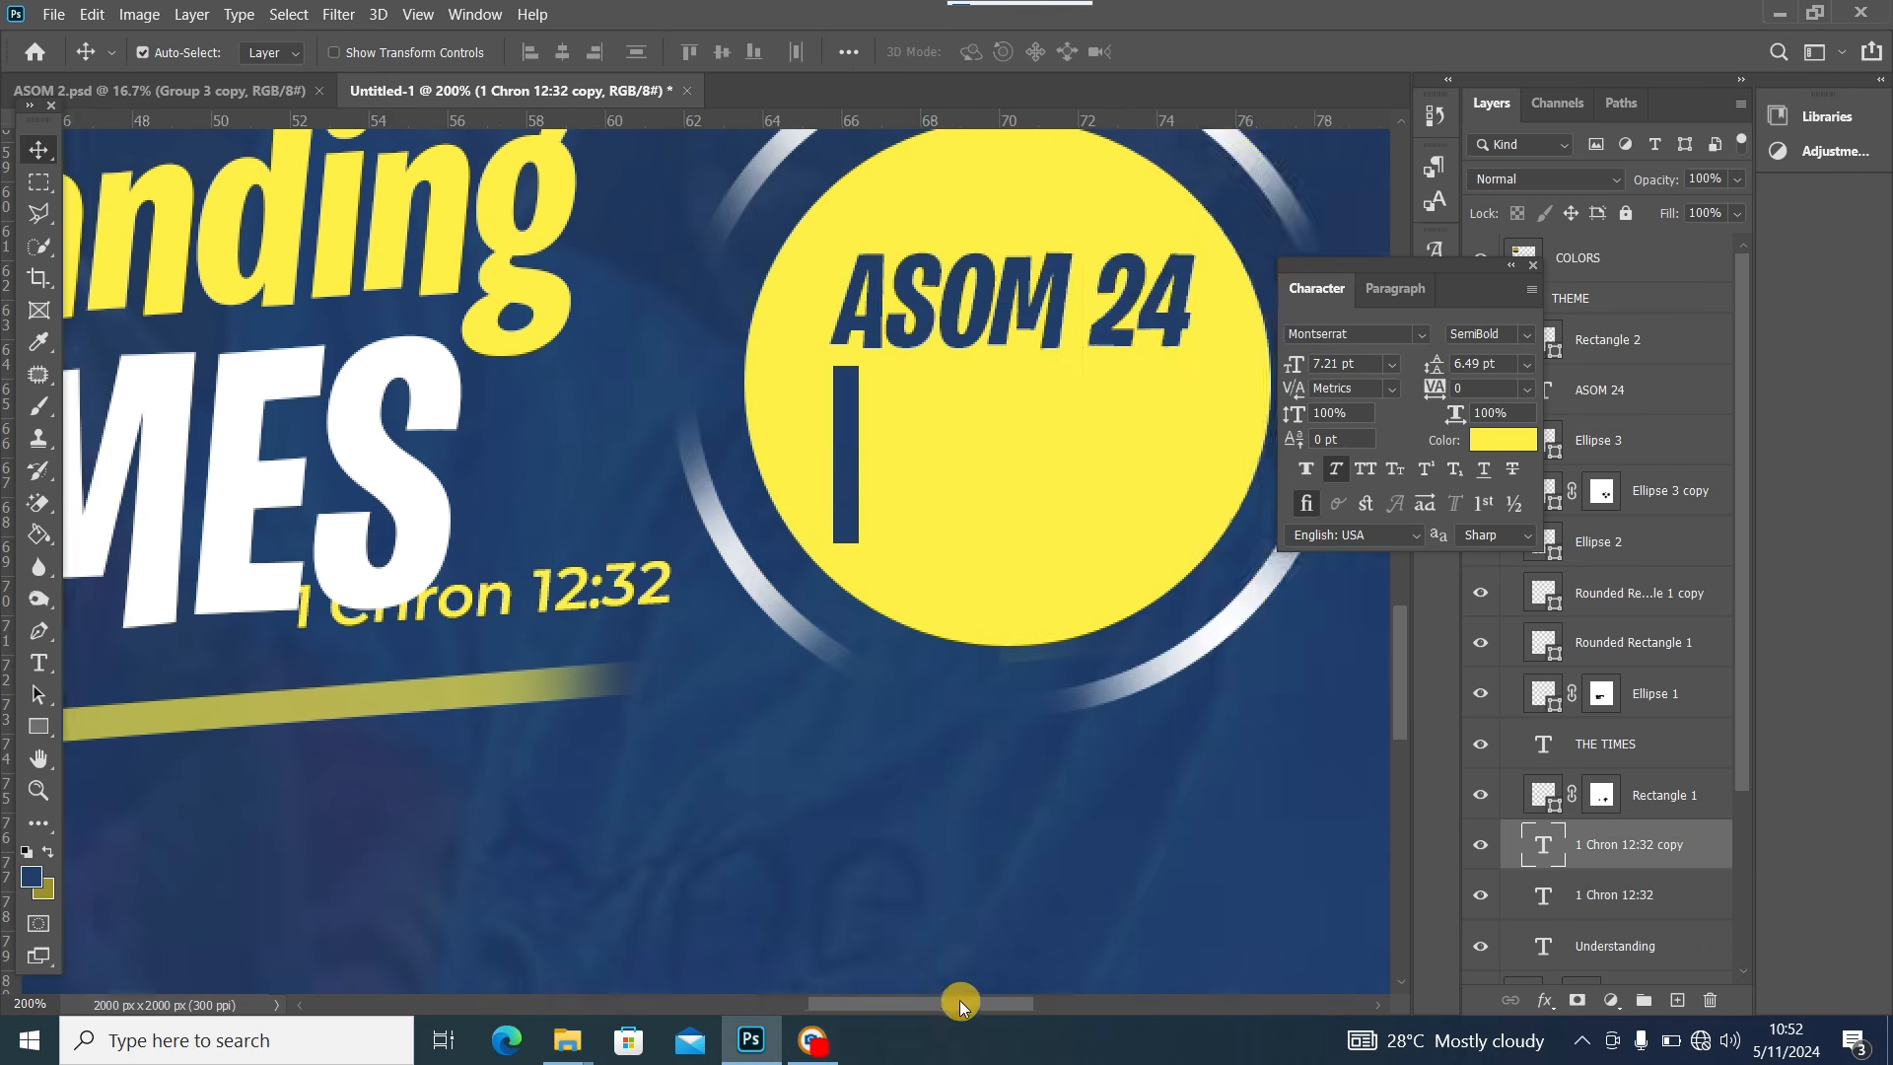
pyautogui.click(540, 575)
pyautogui.moveTo(555, 588); pyautogui.dragTo(1112, 412)
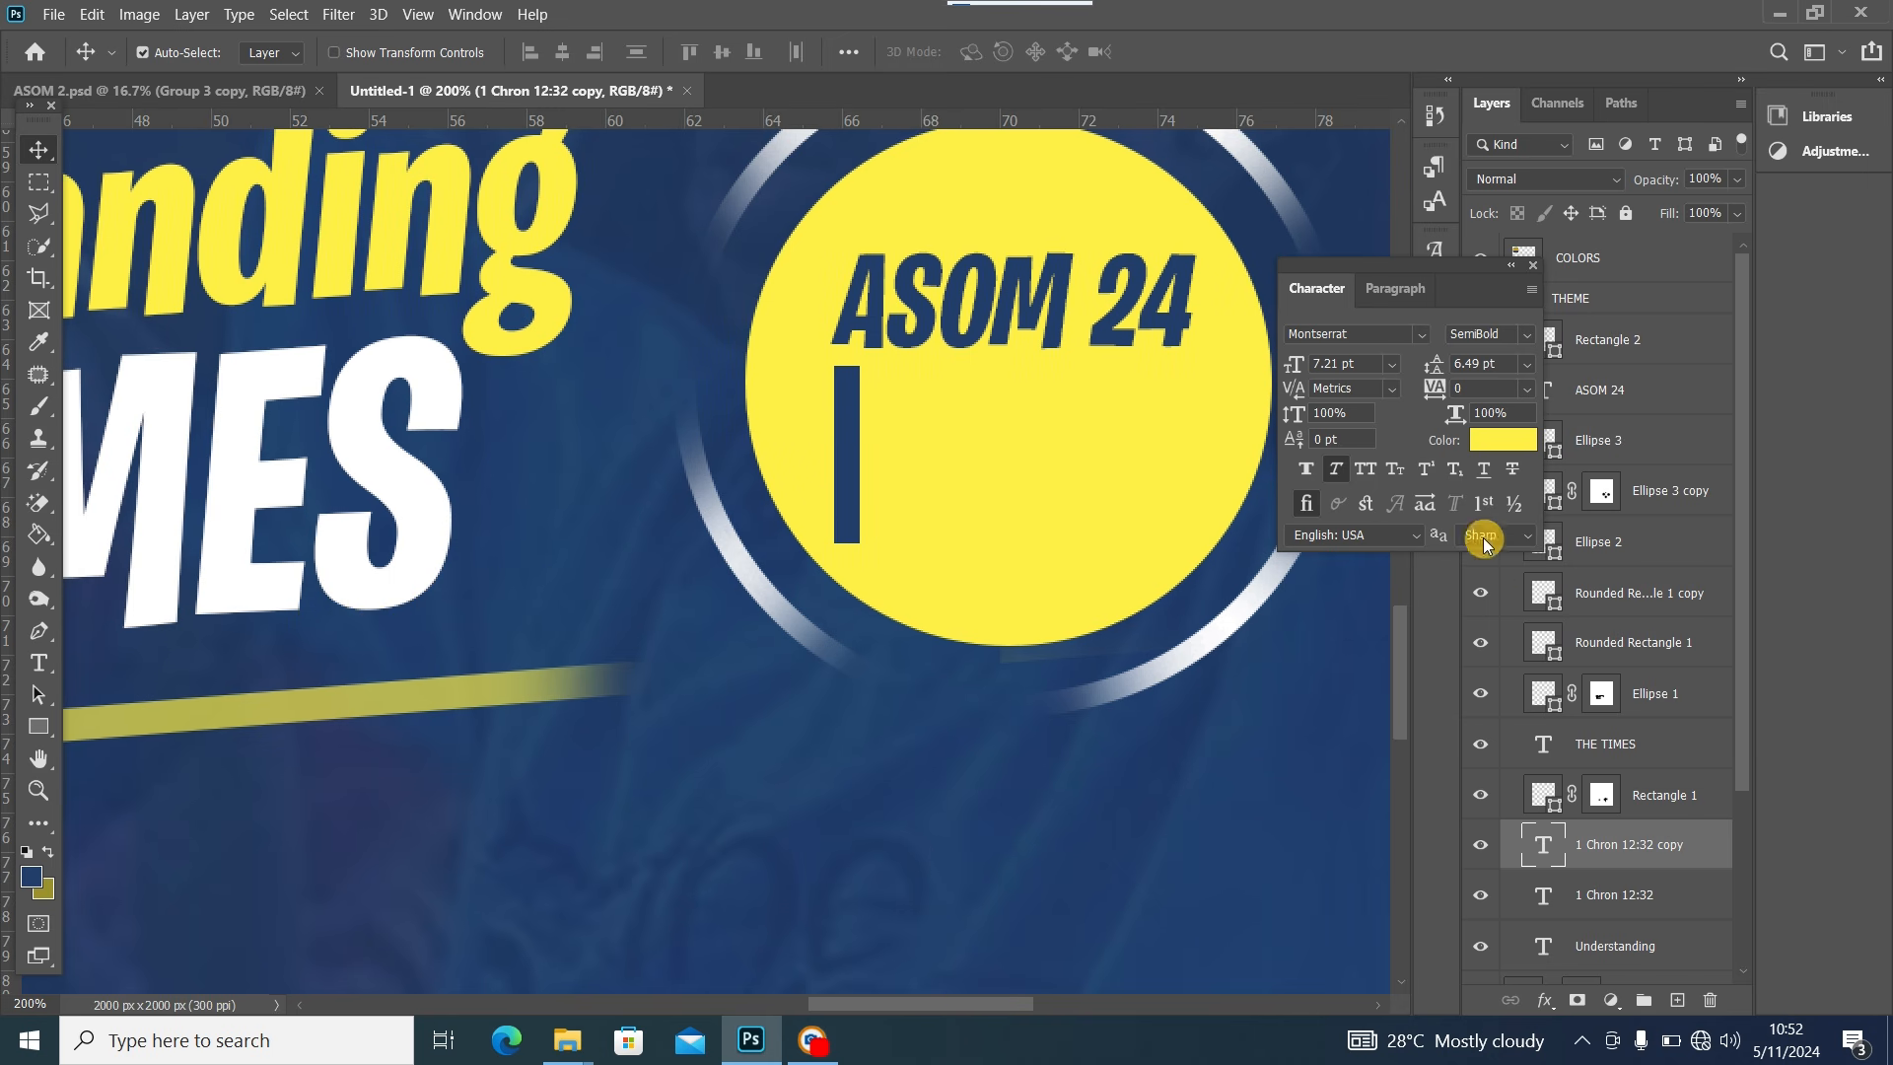
# Recolor the copied verse text dark blue and move its layer above Ellipse 3, directly below the ASOM 24 layer
pyautogui.doubleClick(1545, 848)
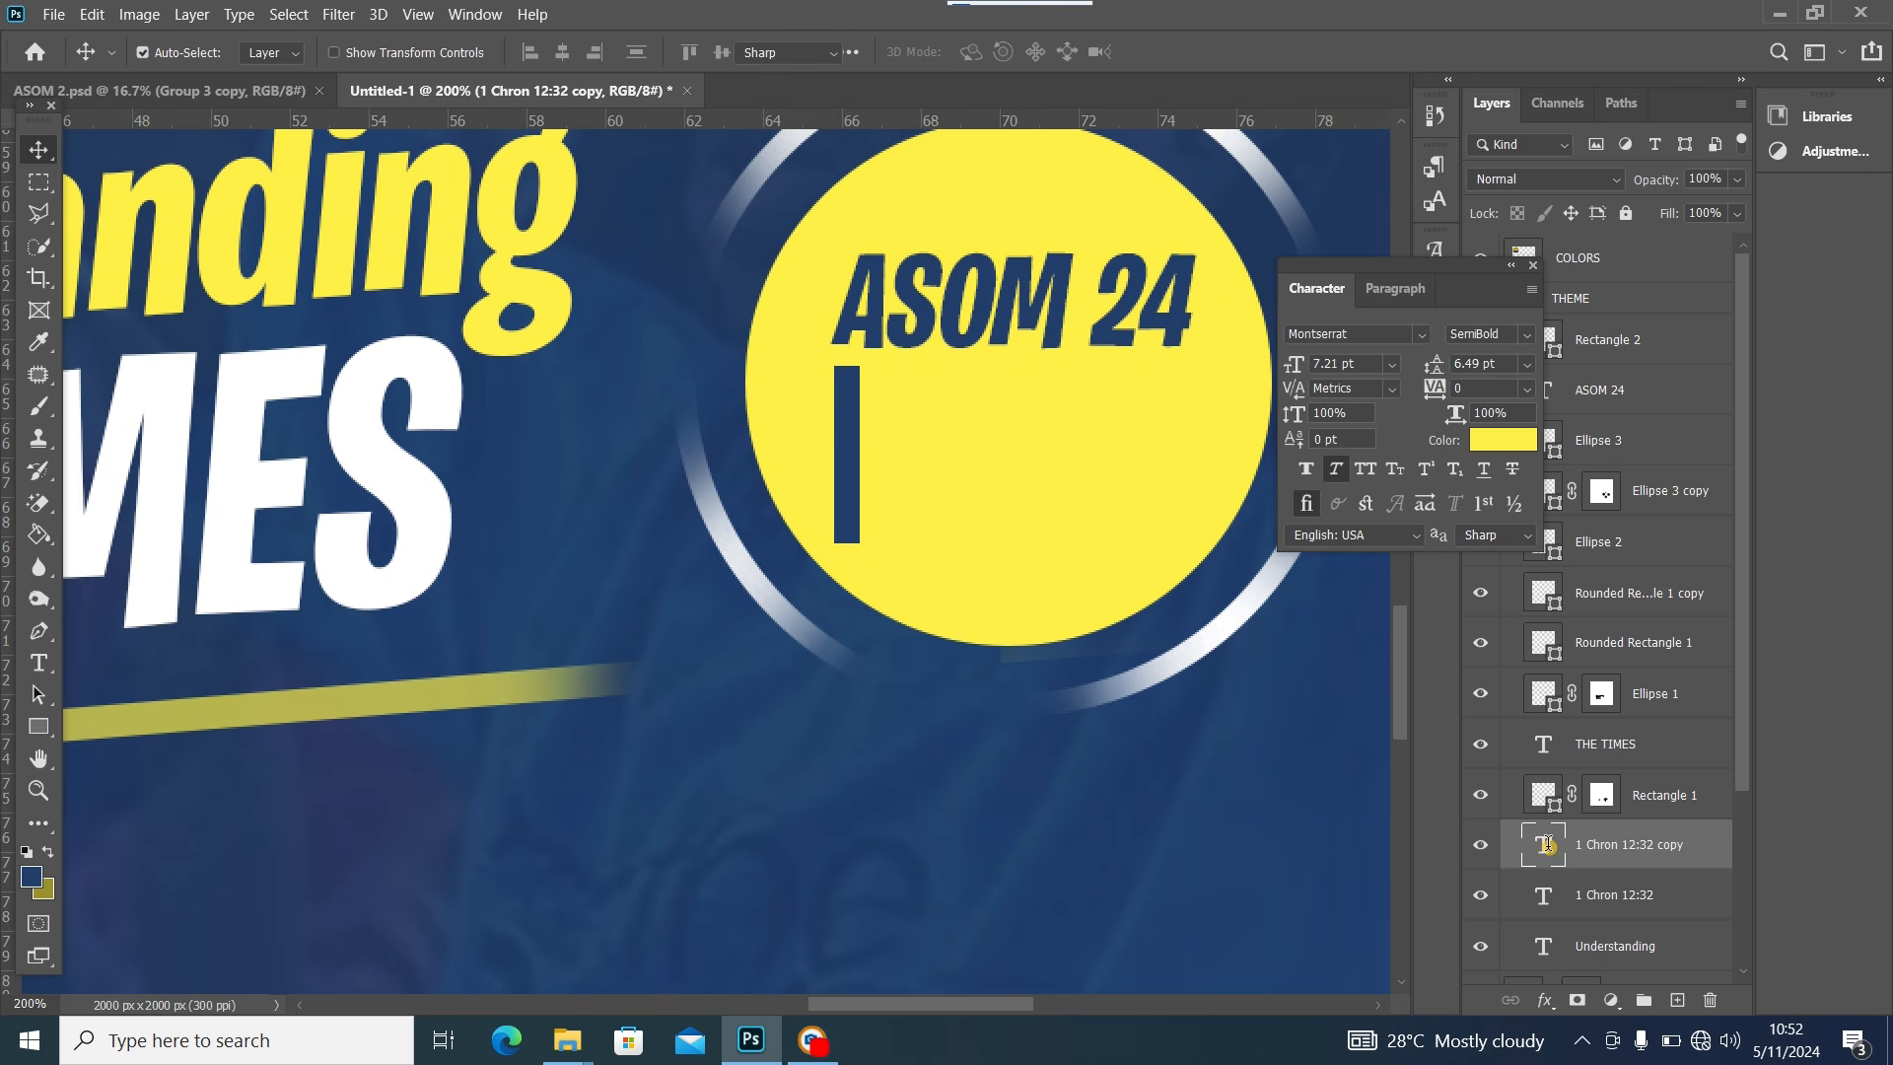
pyautogui.click(46, 851)
pyautogui.click(35, 150)
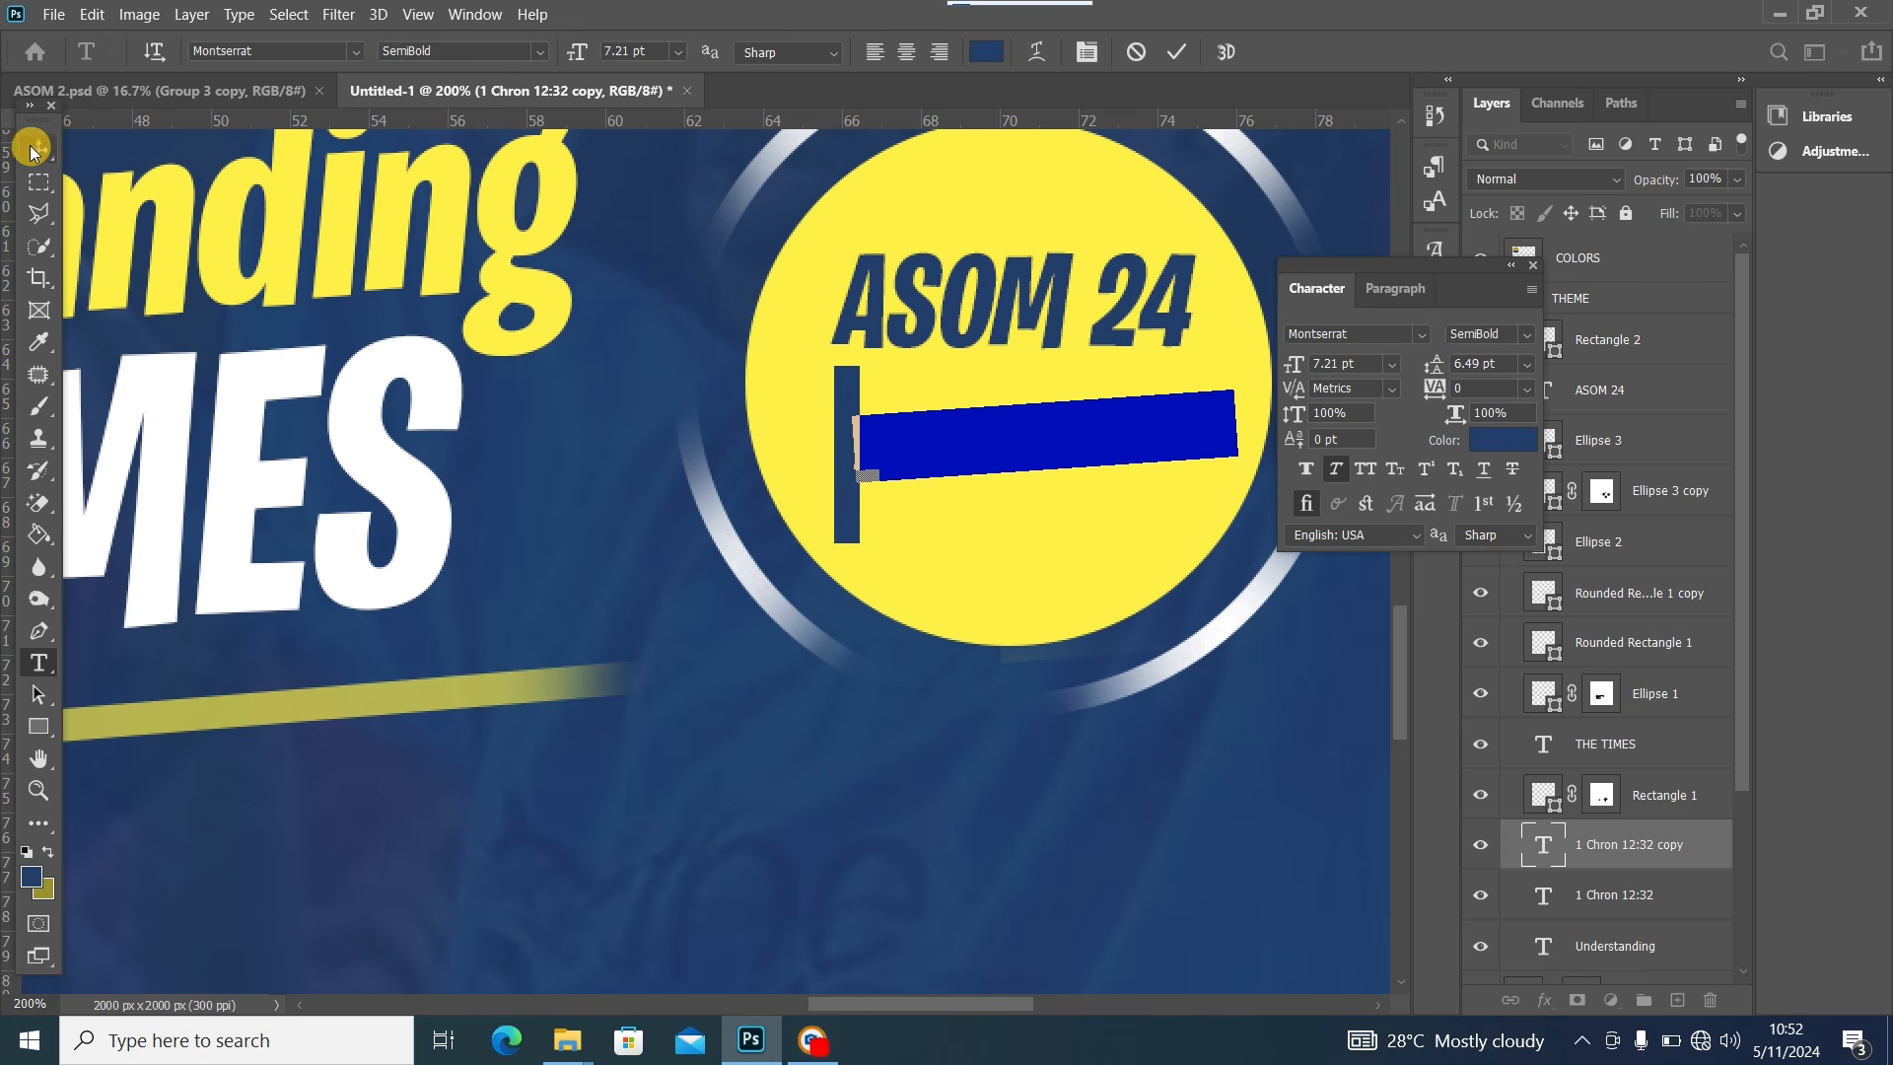
pyautogui.moveTo(1668, 847); pyautogui.dragTo(1641, 465)
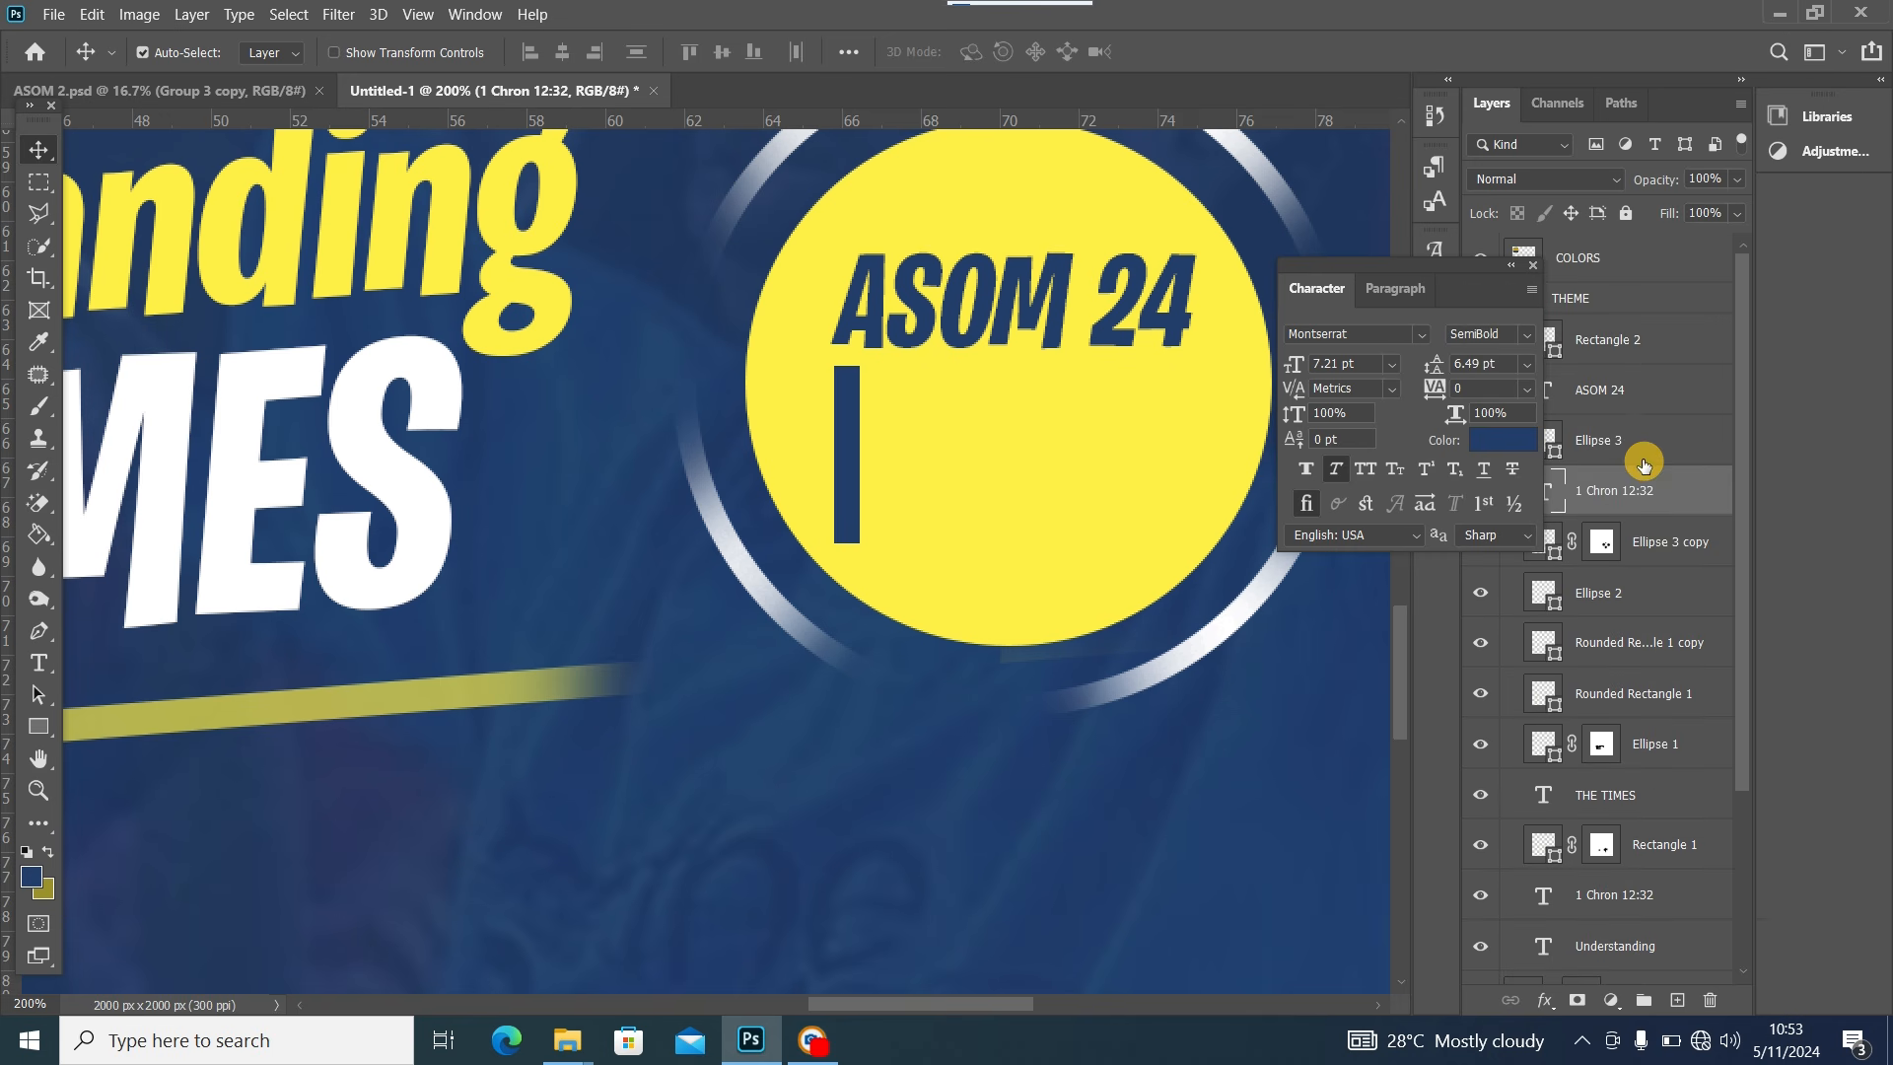
pyautogui.click(1531, 266)
pyautogui.moveTo(1660, 486); pyautogui.dragTo(1660, 414)
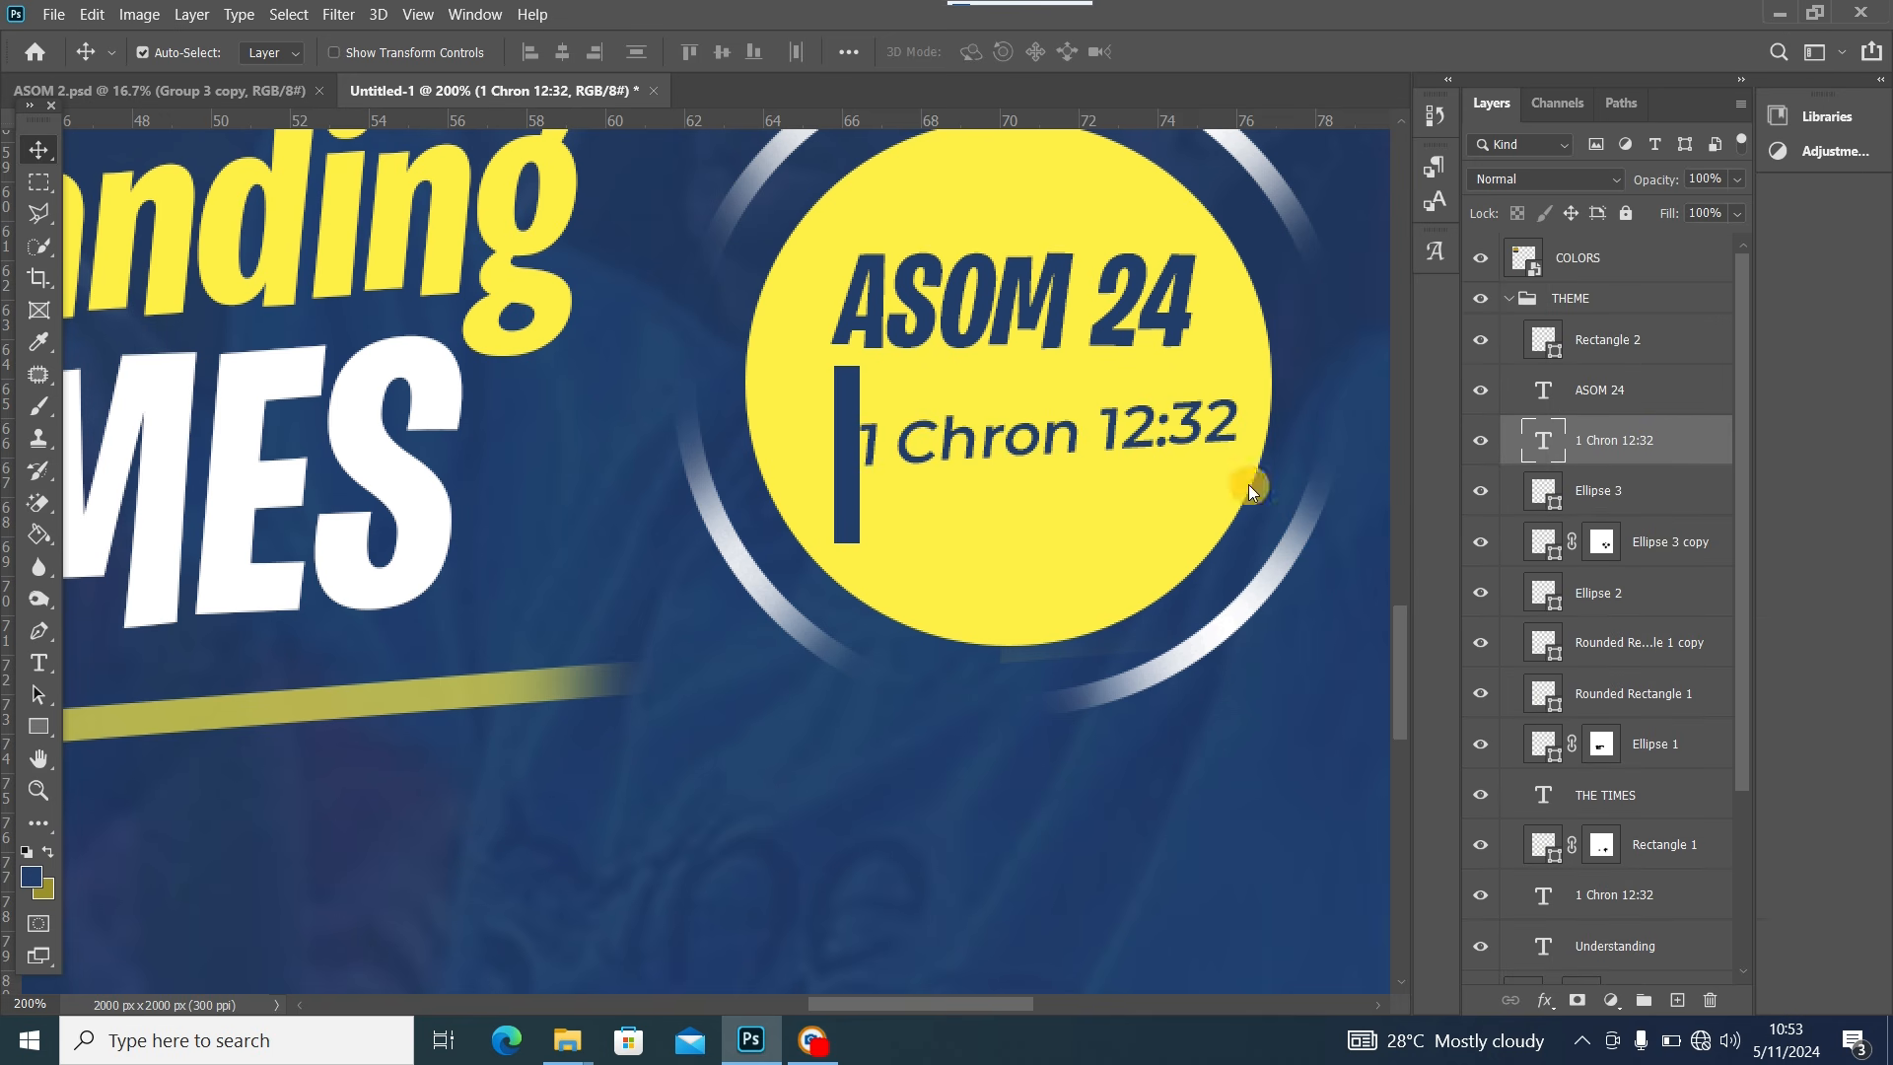
# Replace the copied verse text in the circle with "Academy School of Ministry" on three lines
pyautogui.doubleClick(1549, 443)
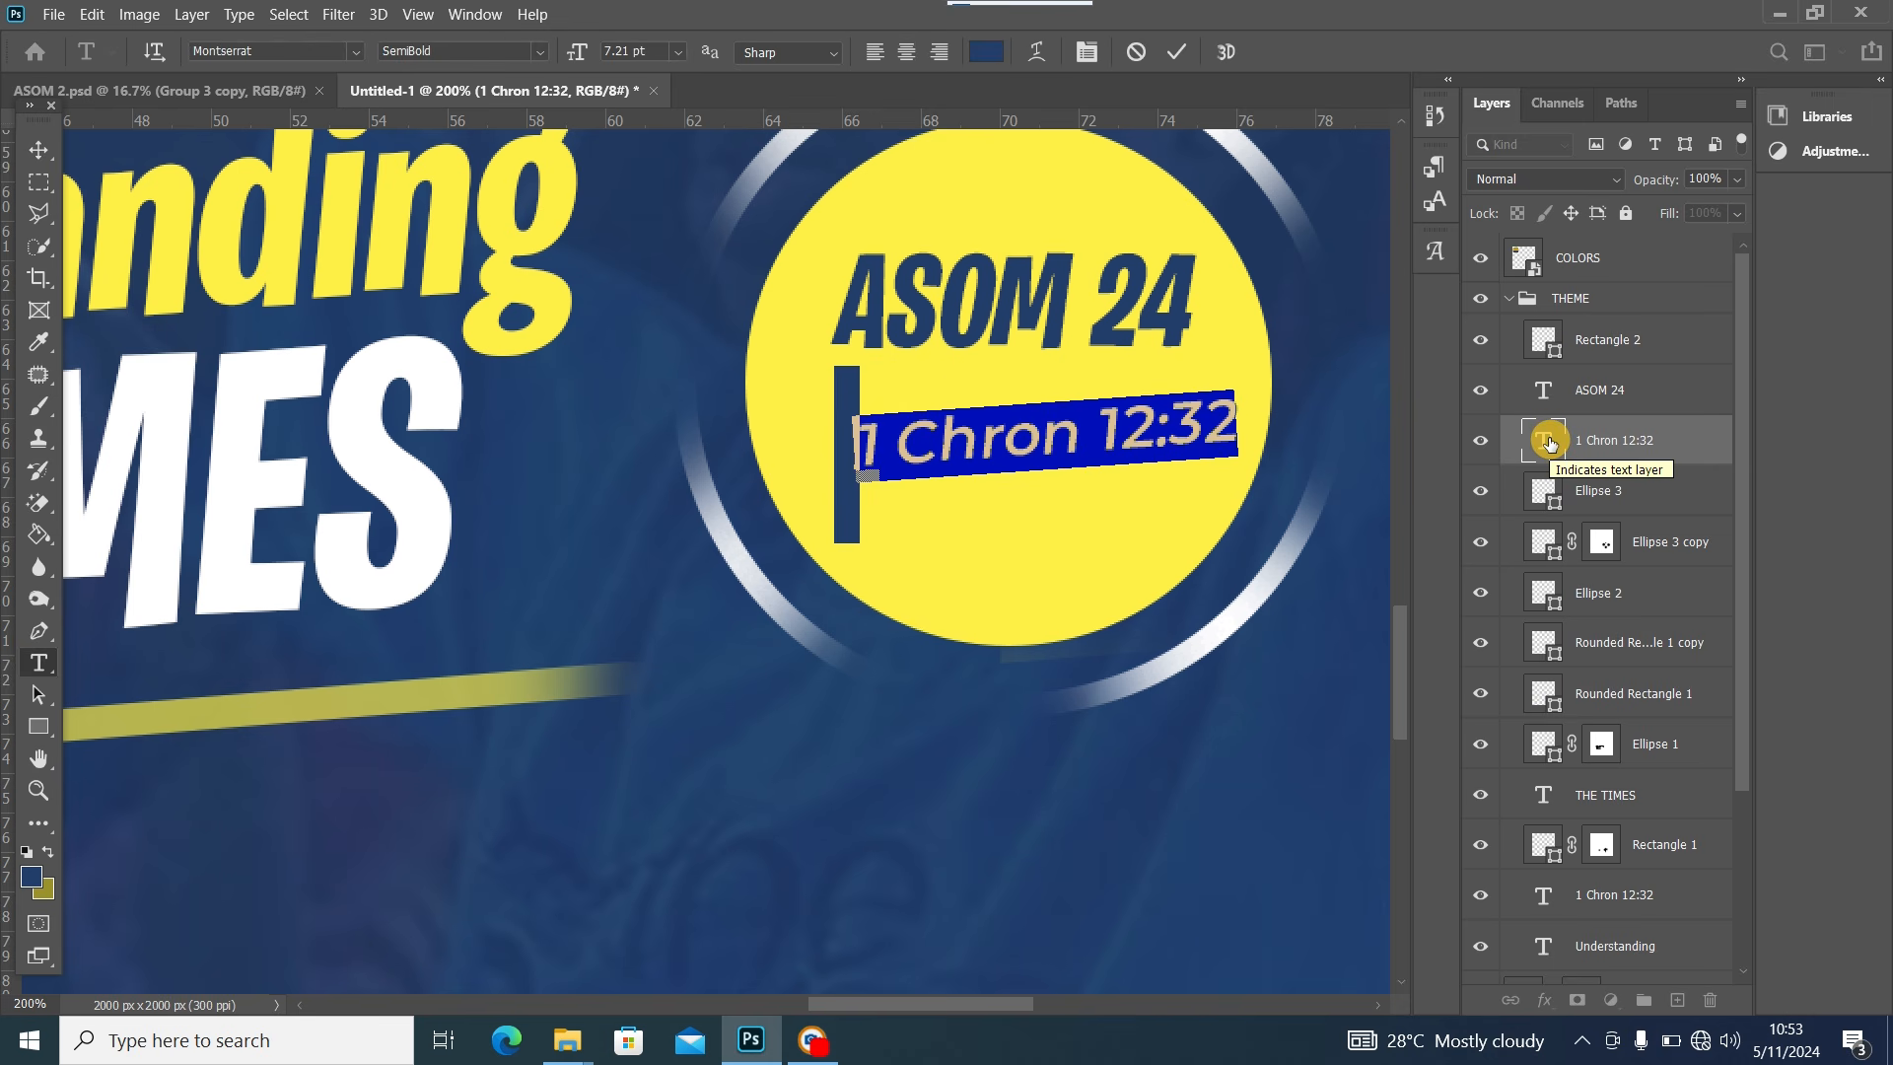
pyautogui.write('A')
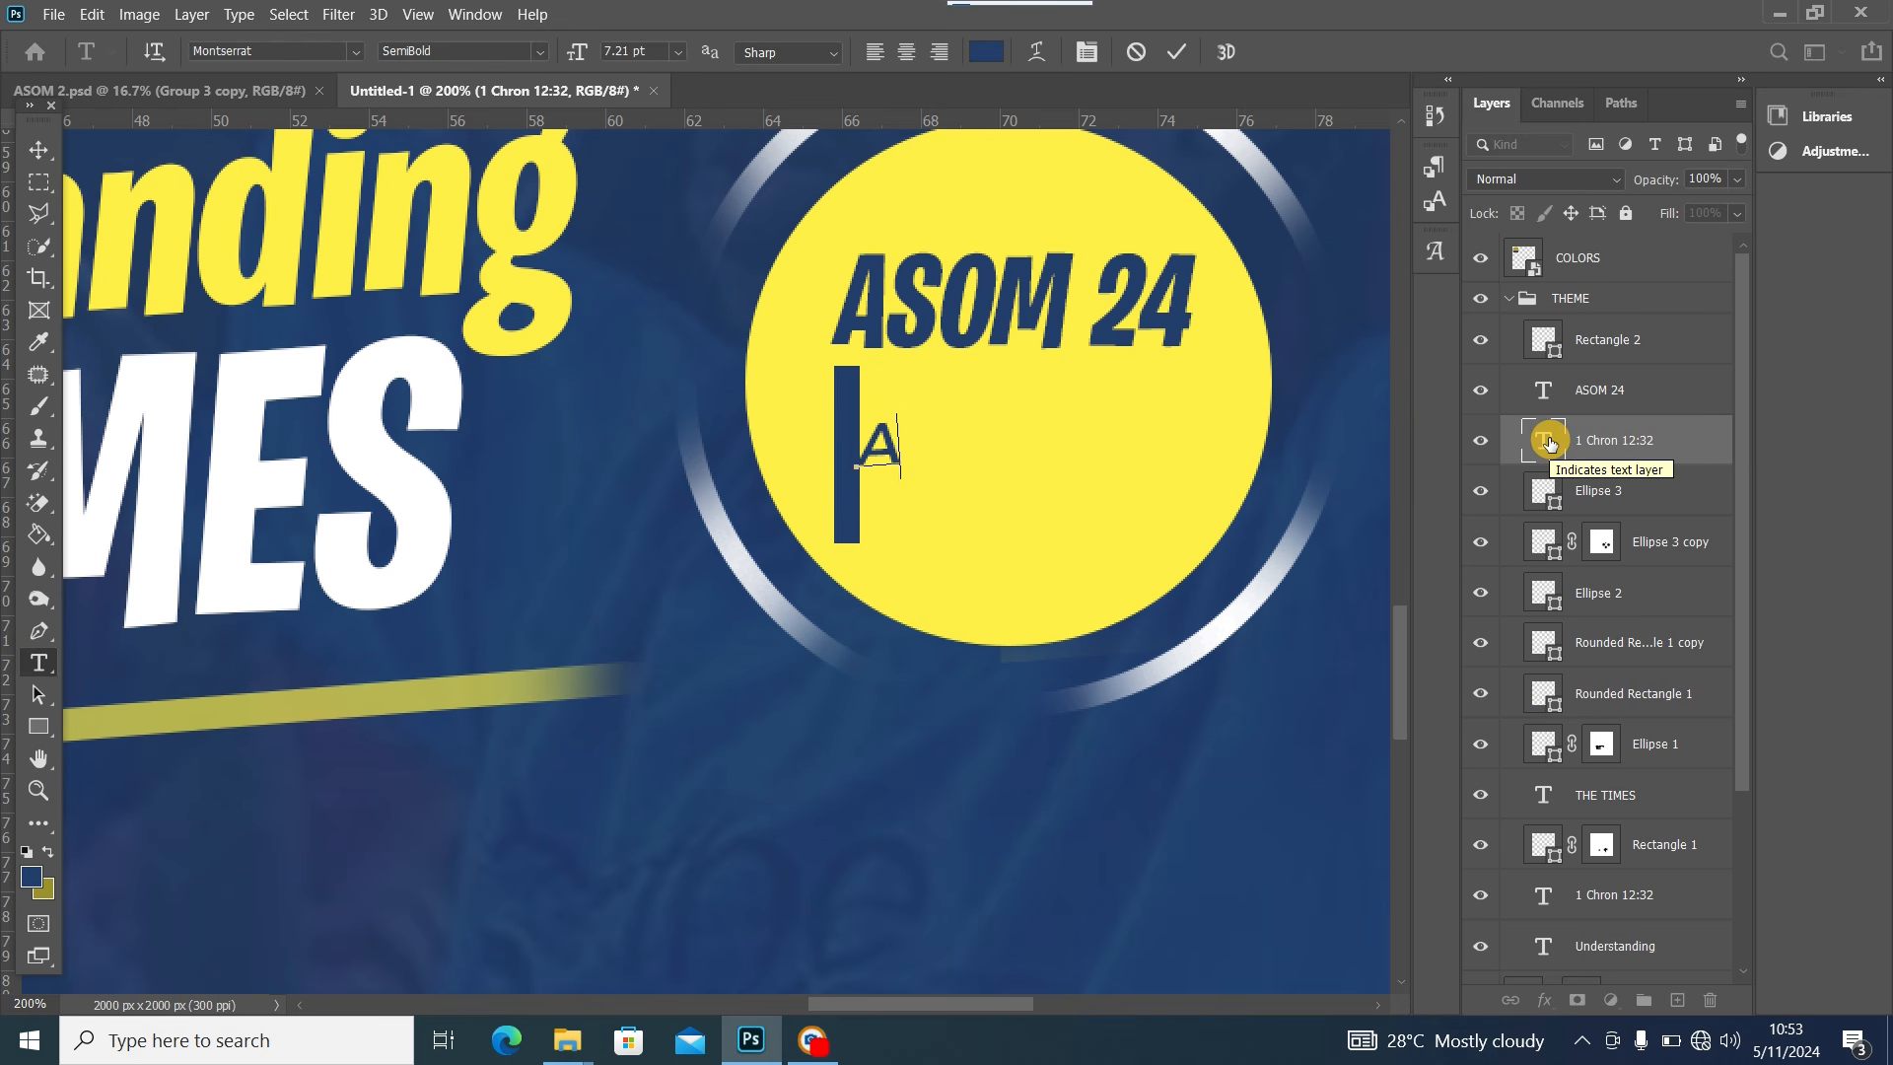
pyautogui.write('cademy')
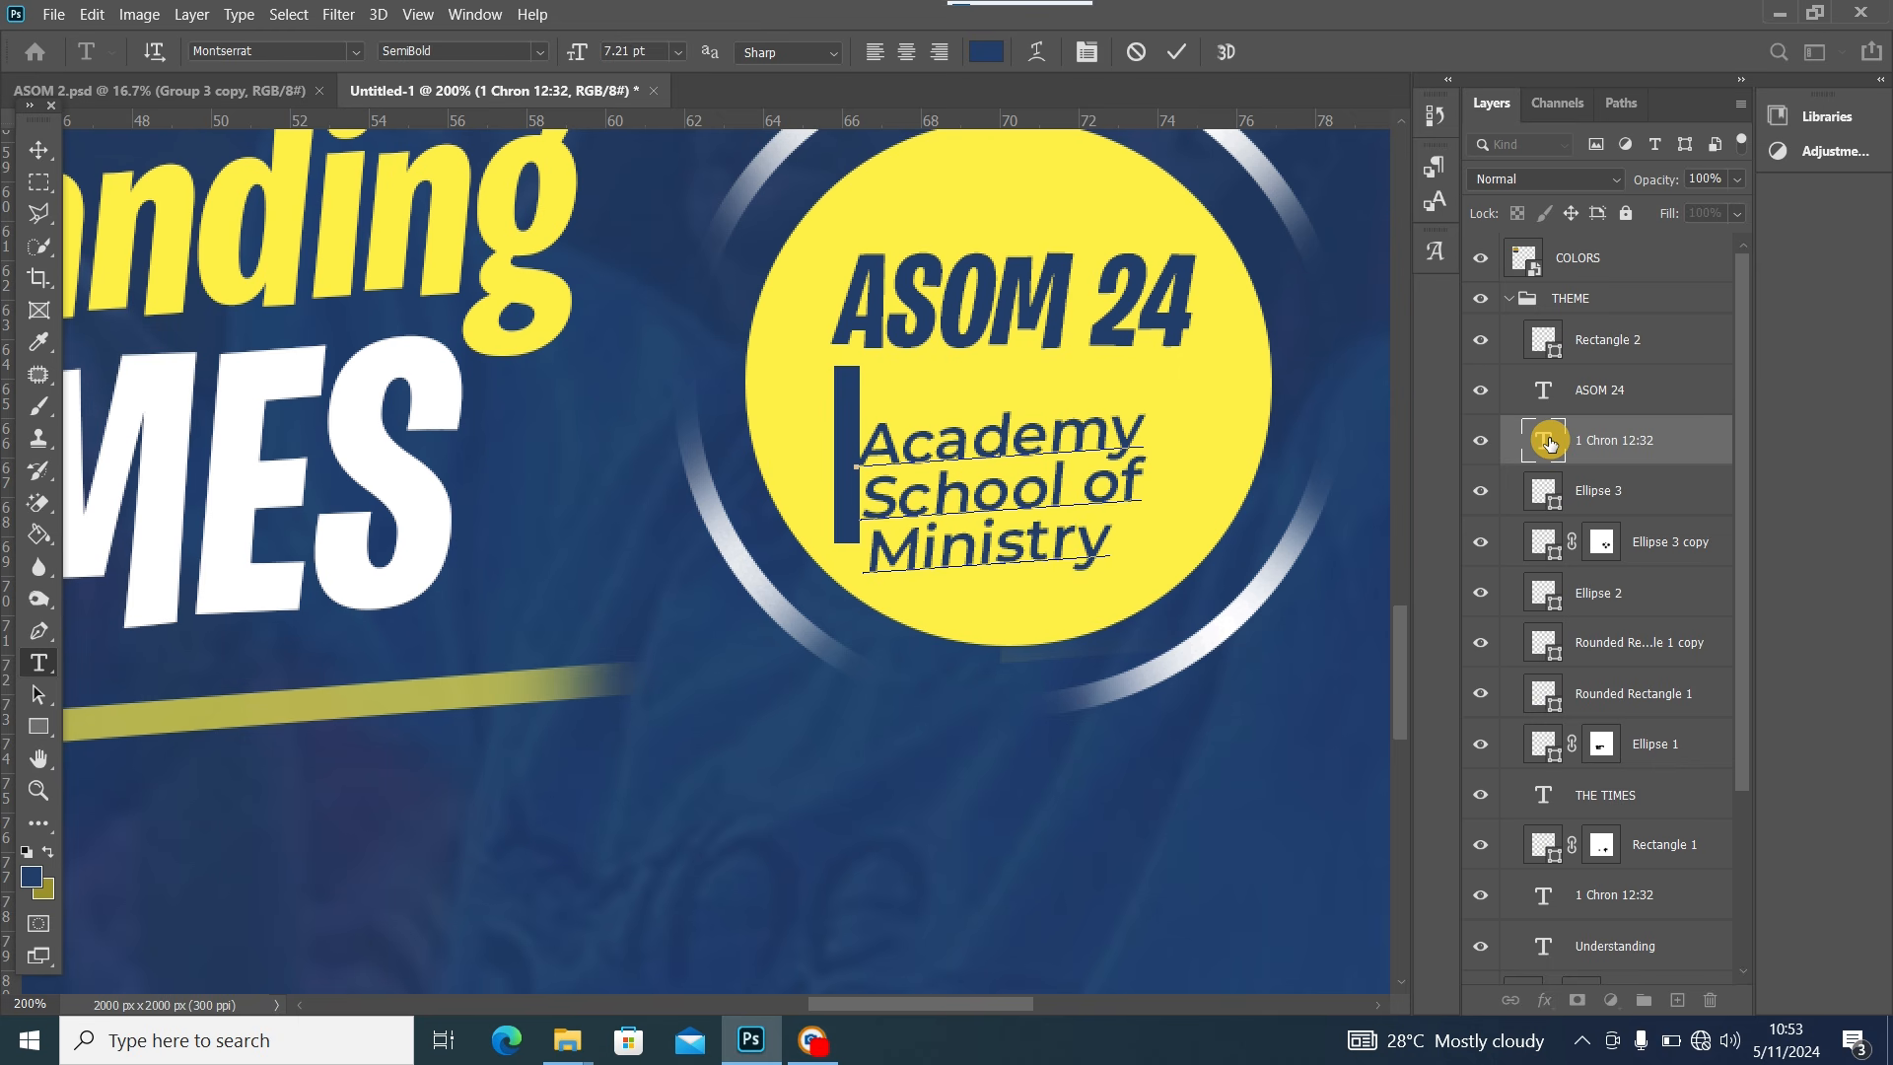
pyautogui.click(39, 149)
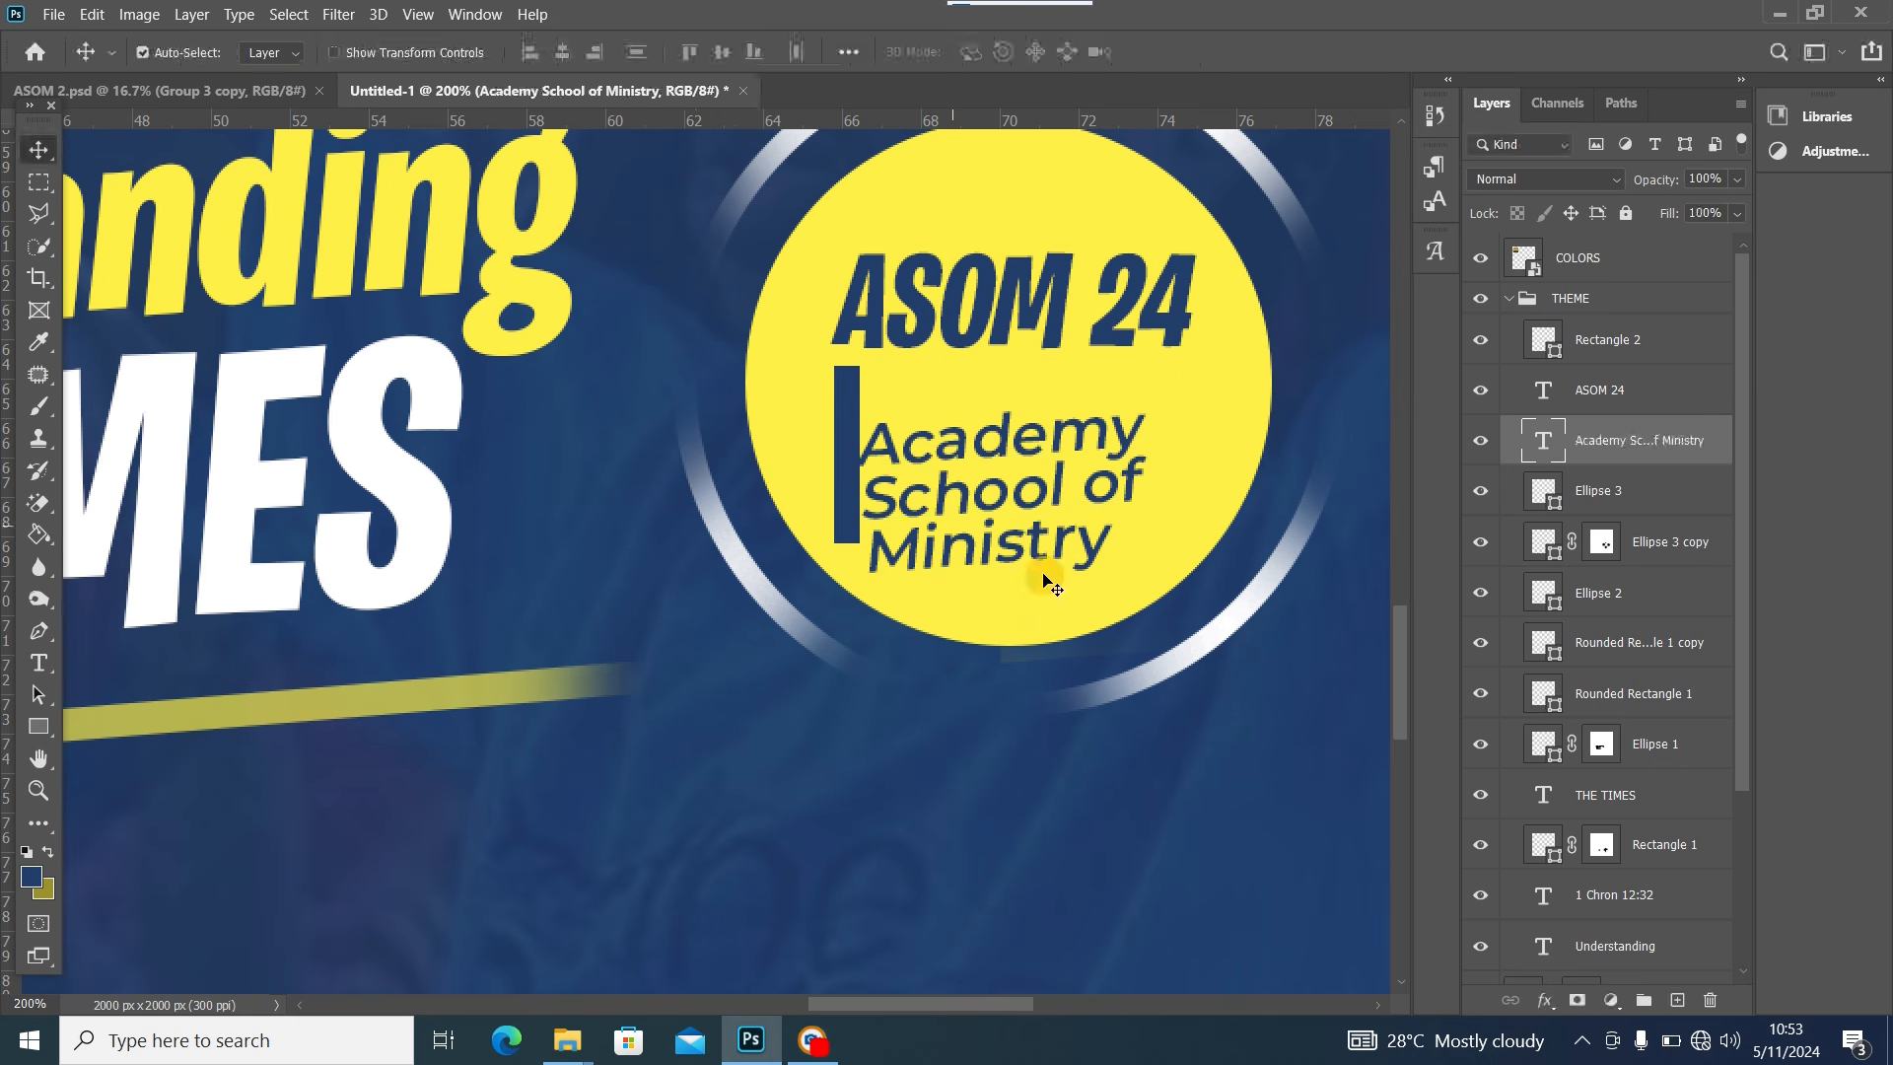
# Move the "Academy School of Ministry" text beside the vertical bar with a small gap, and rotate it about 1.2° clockwise
pyautogui.moveTo(989, 509); pyautogui.dragTo(1006, 471)
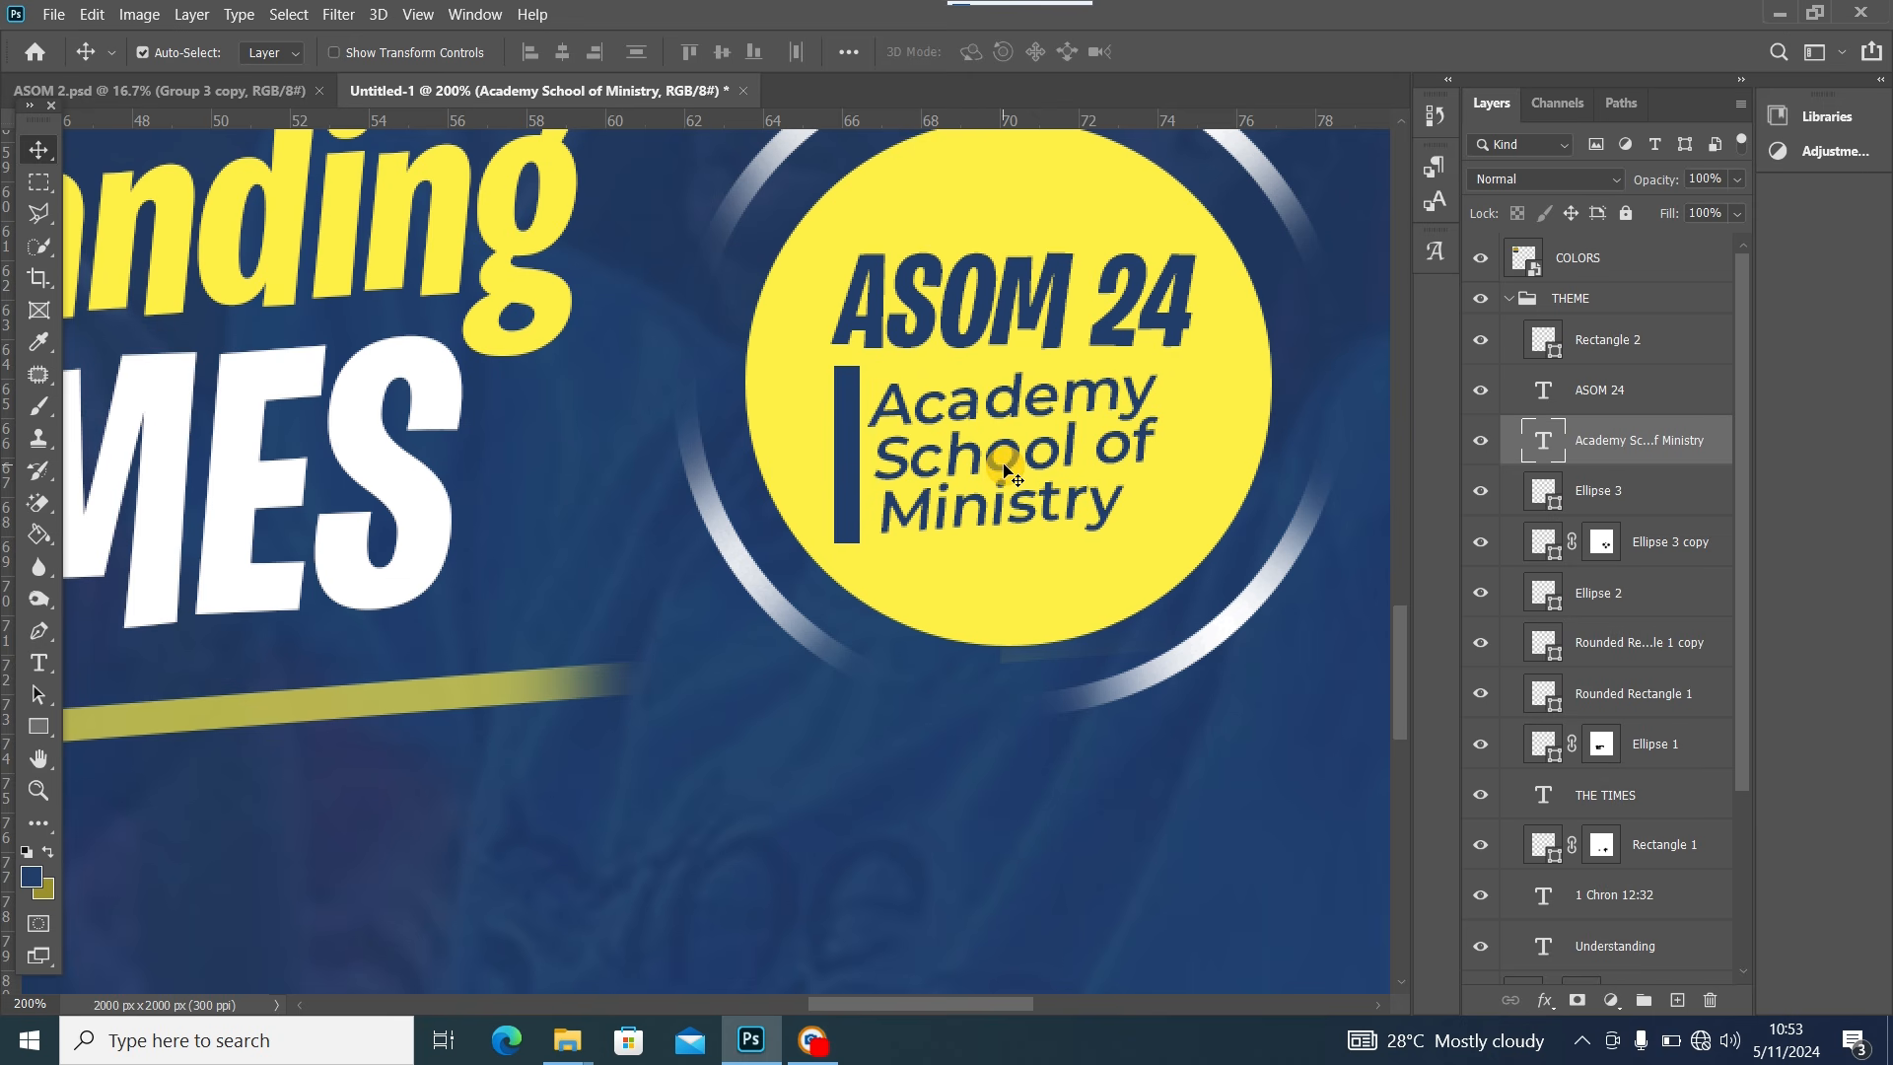
pyautogui.hotkey('ctrl', 't')
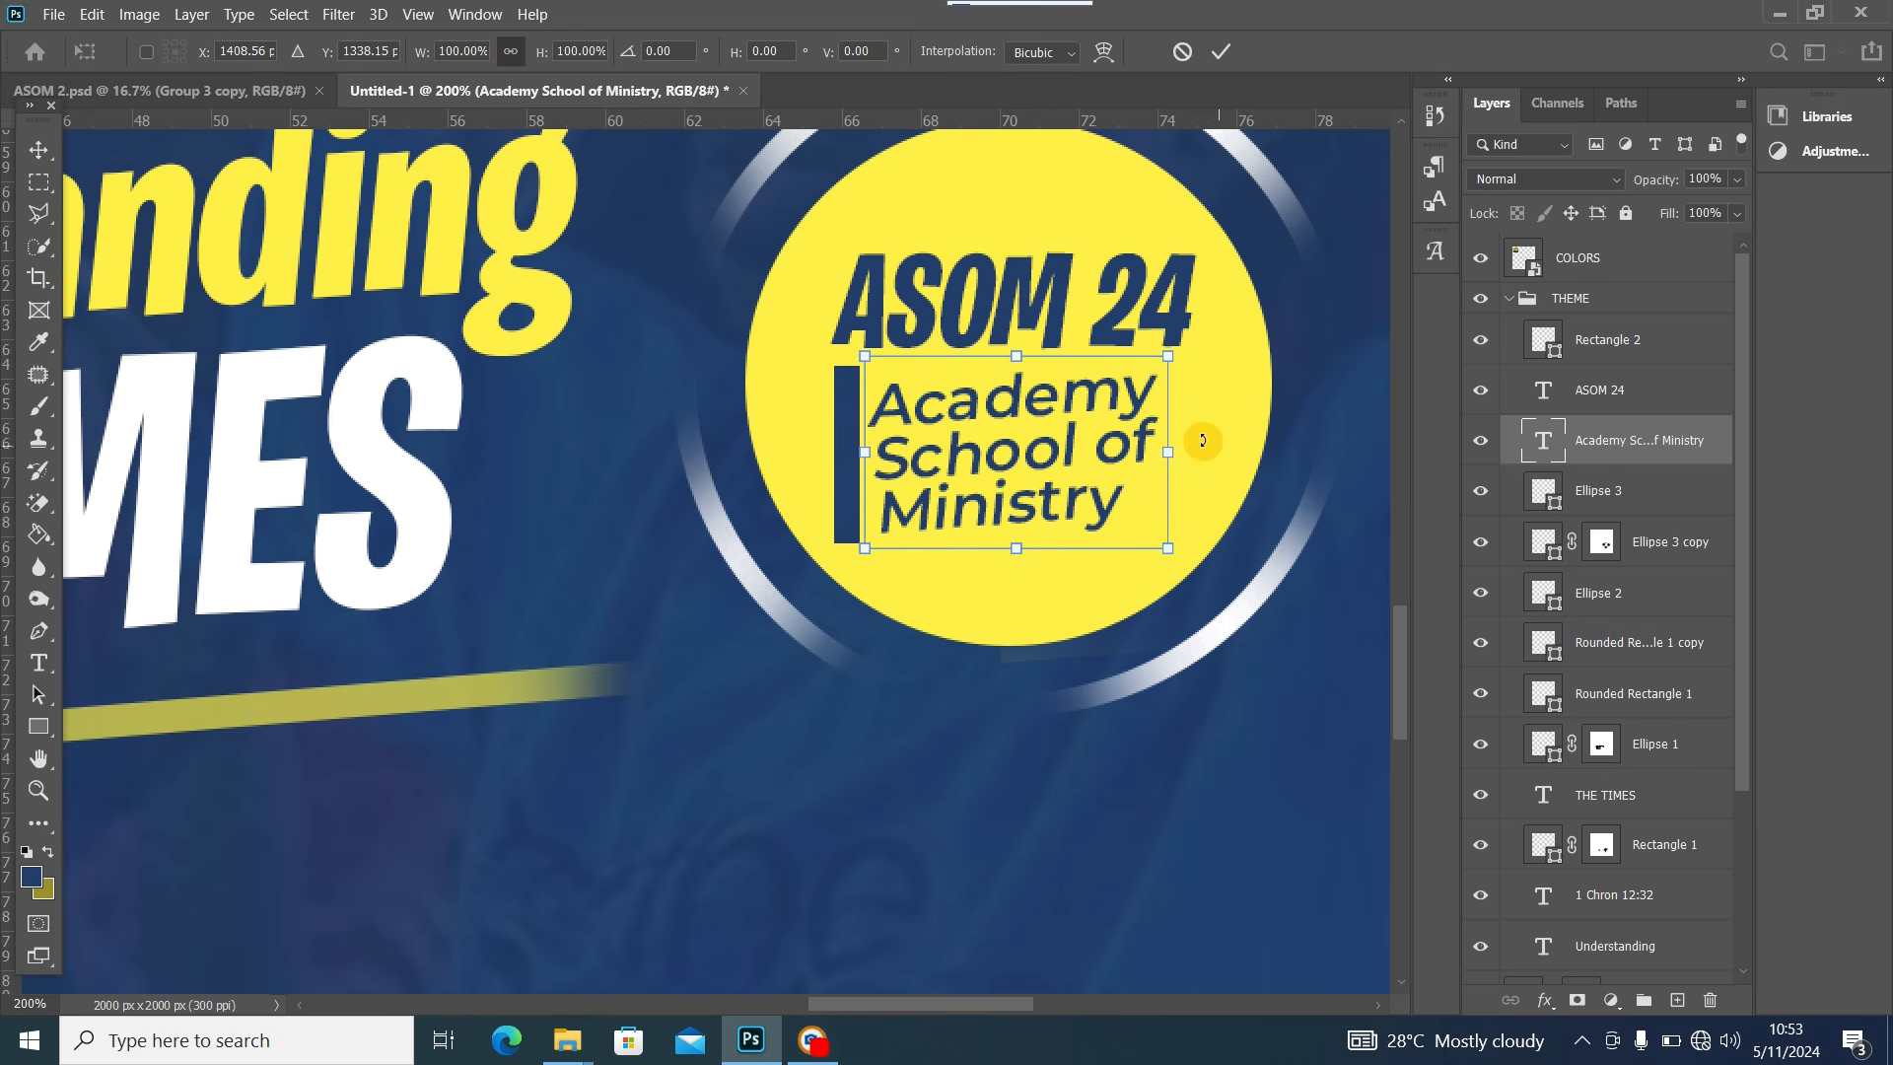
pyautogui.moveTo(1202, 404); pyautogui.dragTo(1222, 388)
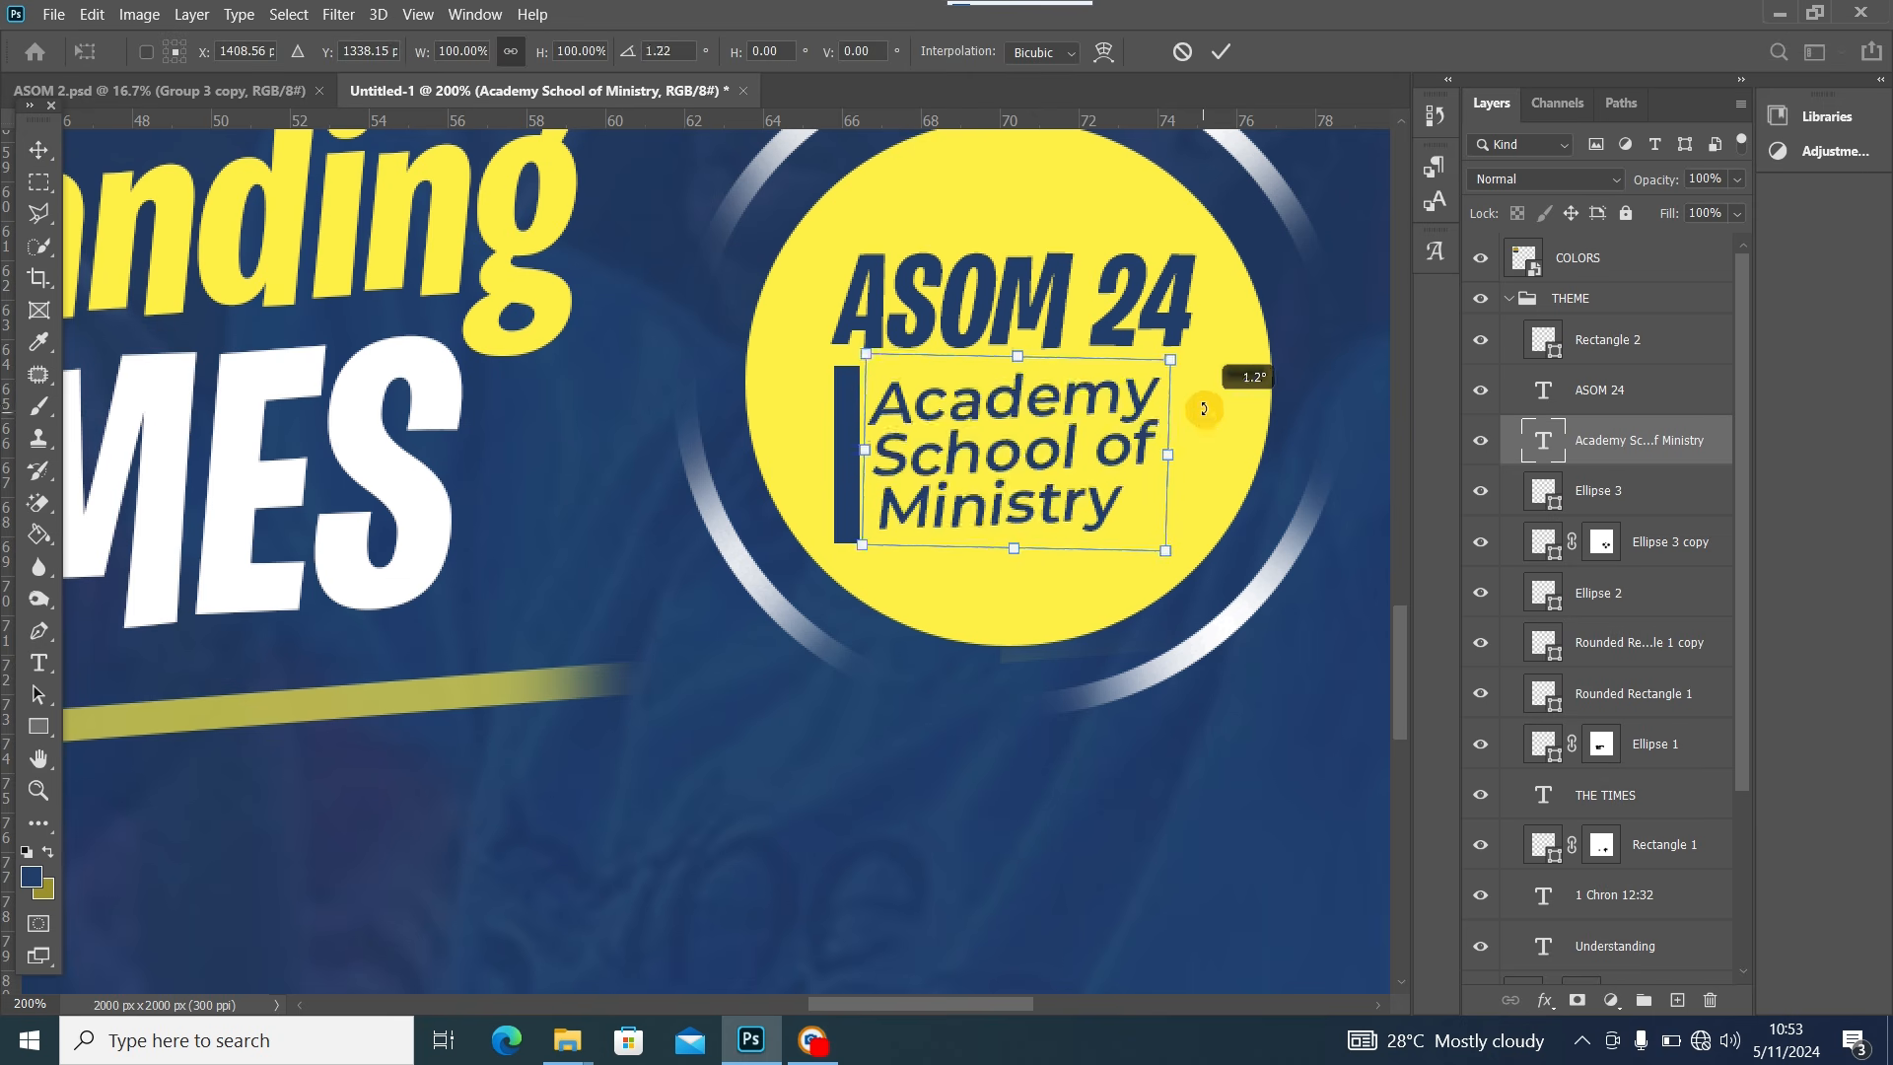
pyautogui.moveTo(990, 454); pyautogui.dragTo(1017, 457)
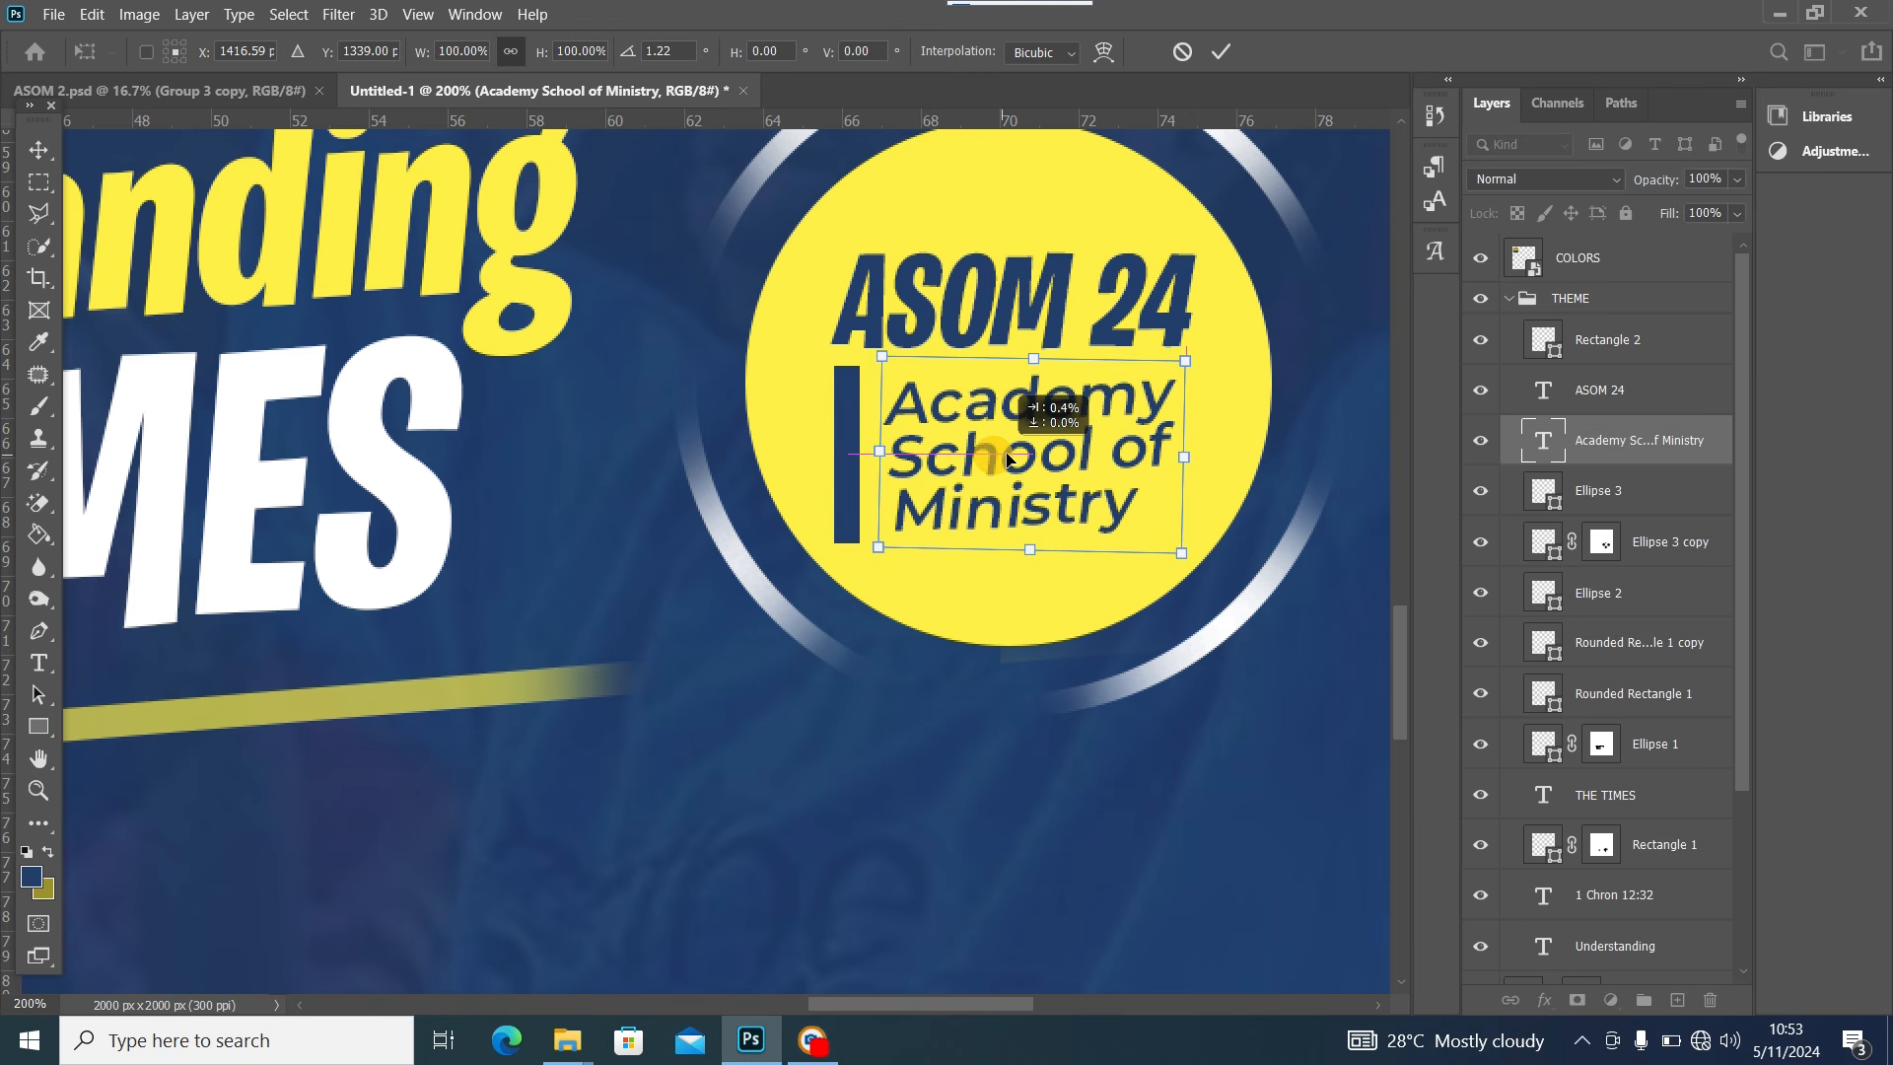
pyautogui.press('Return')
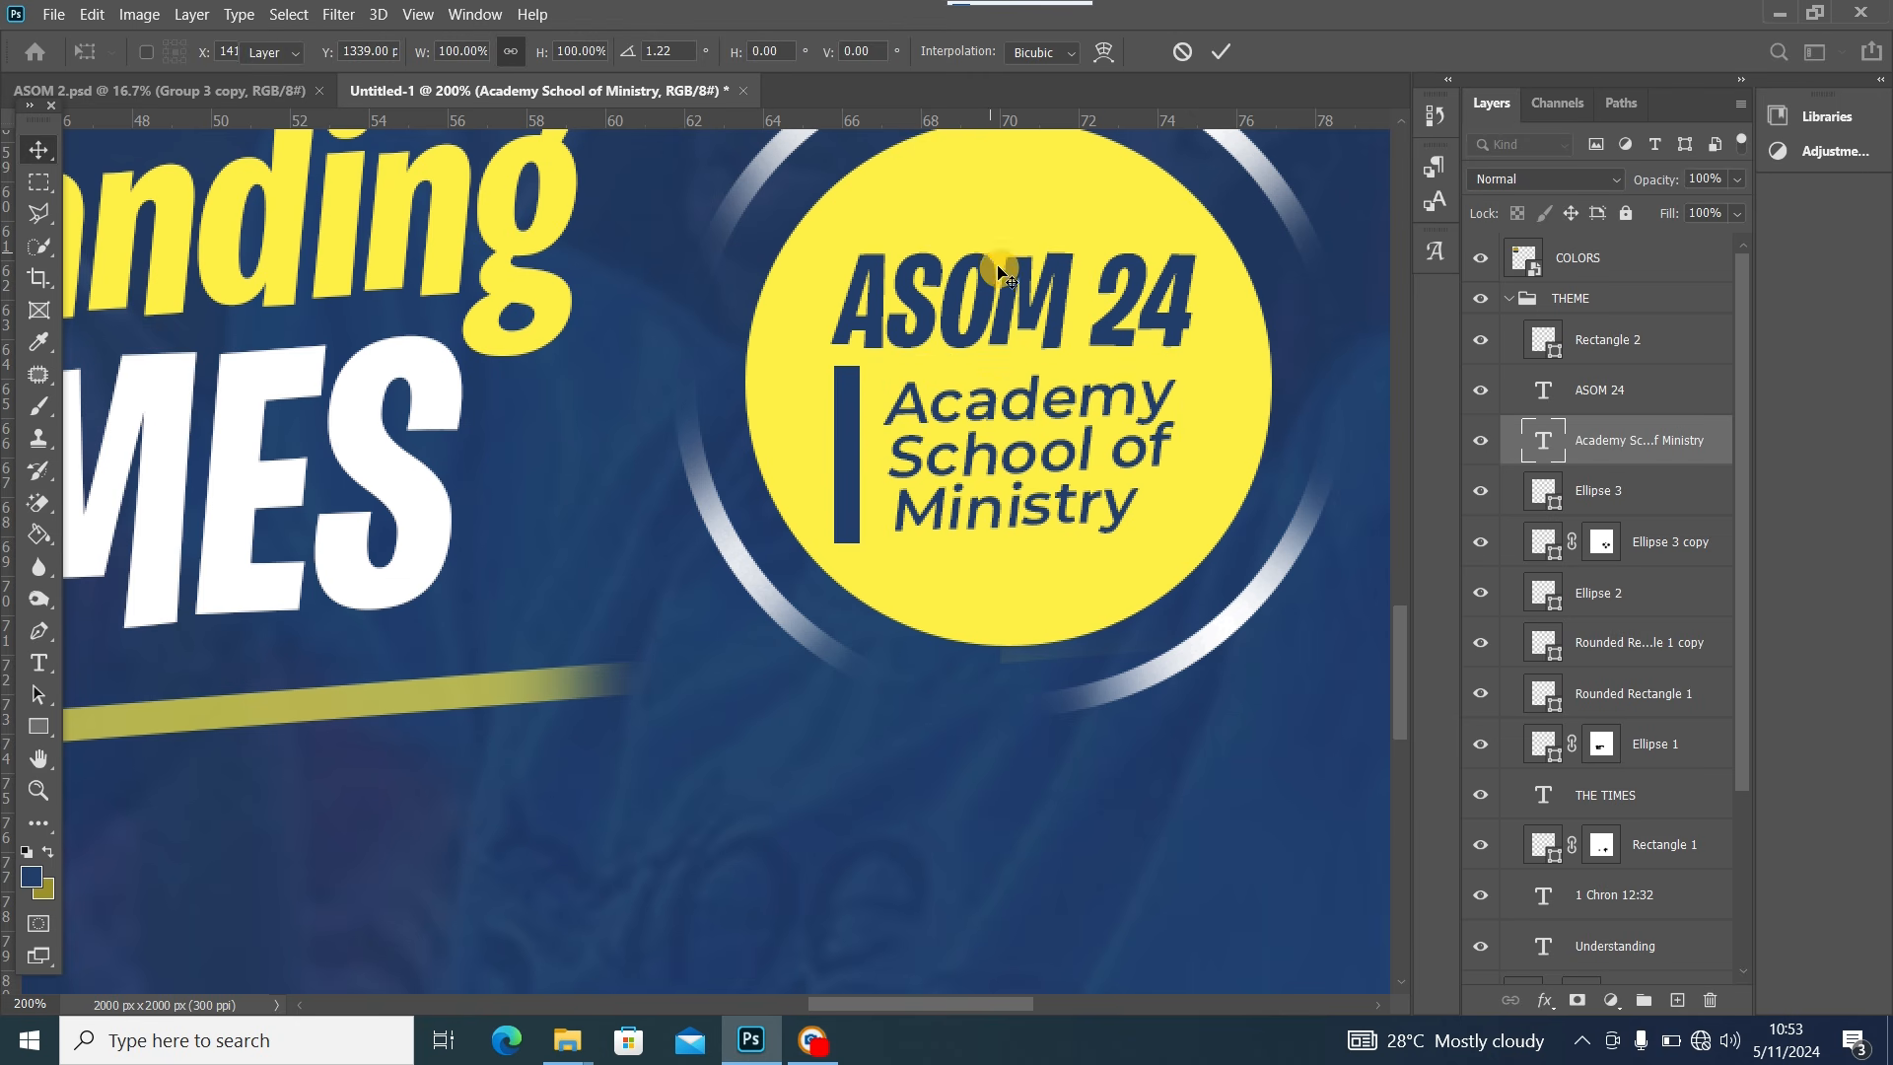
# Rotate the "ASOM 24" text in the yellow circle about 6.4° counterclockwise
pyautogui.click(1005, 279)
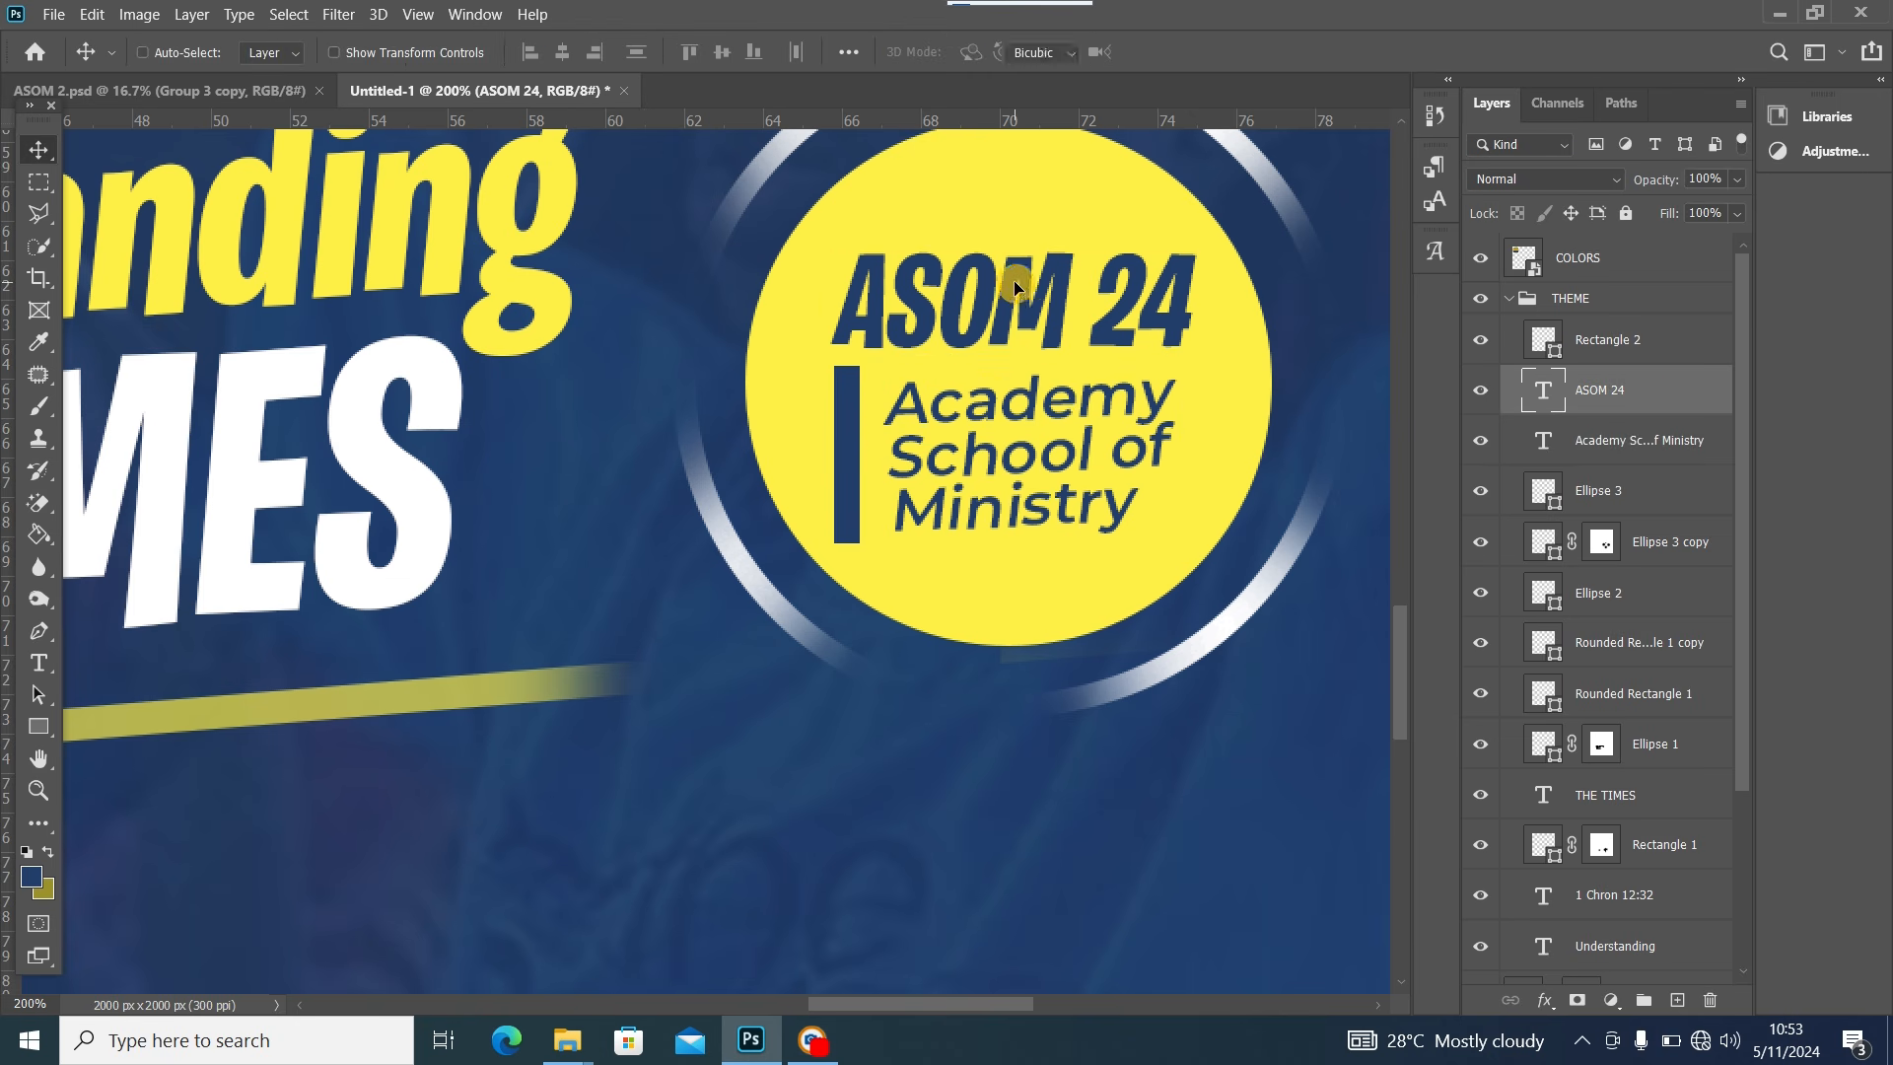
pyautogui.hotkey('ctrl', 't')
pyautogui.moveTo(1241, 244); pyautogui.dragTo(1230, 221)
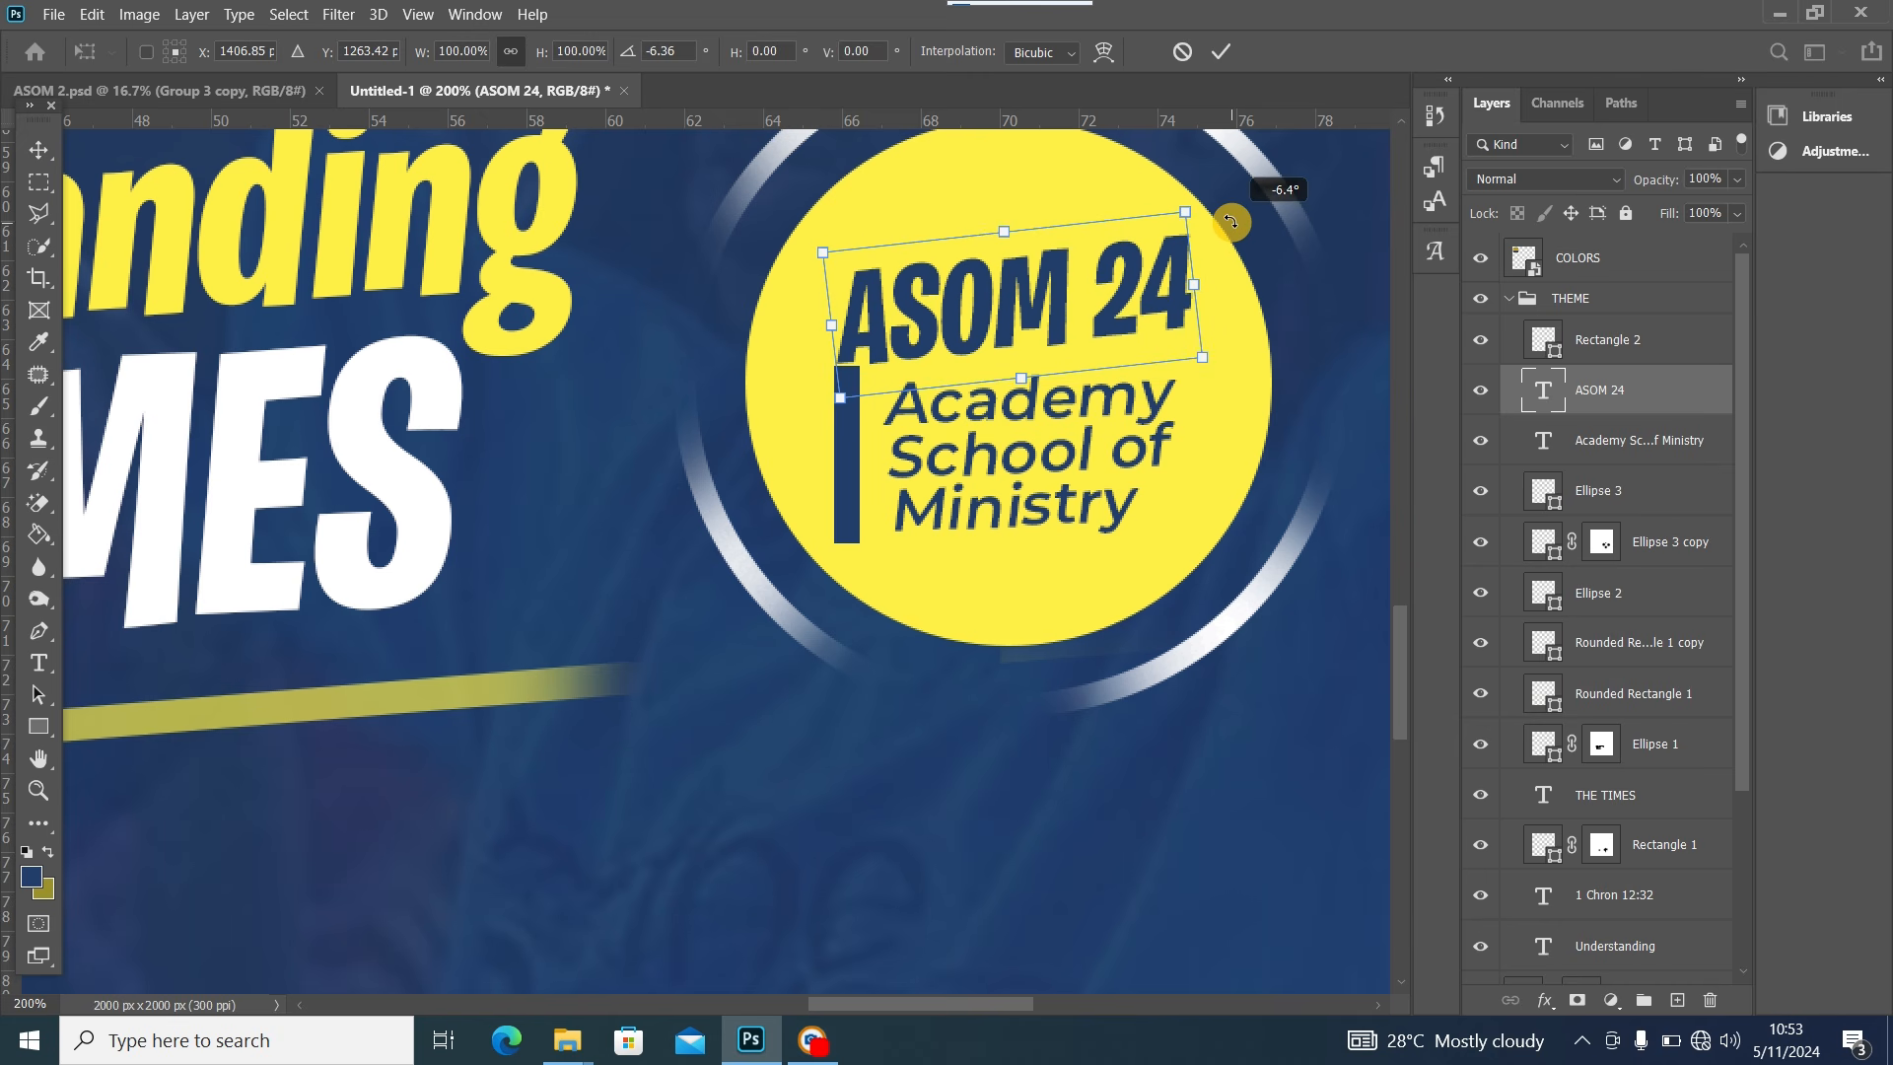
pyautogui.click(39, 150)
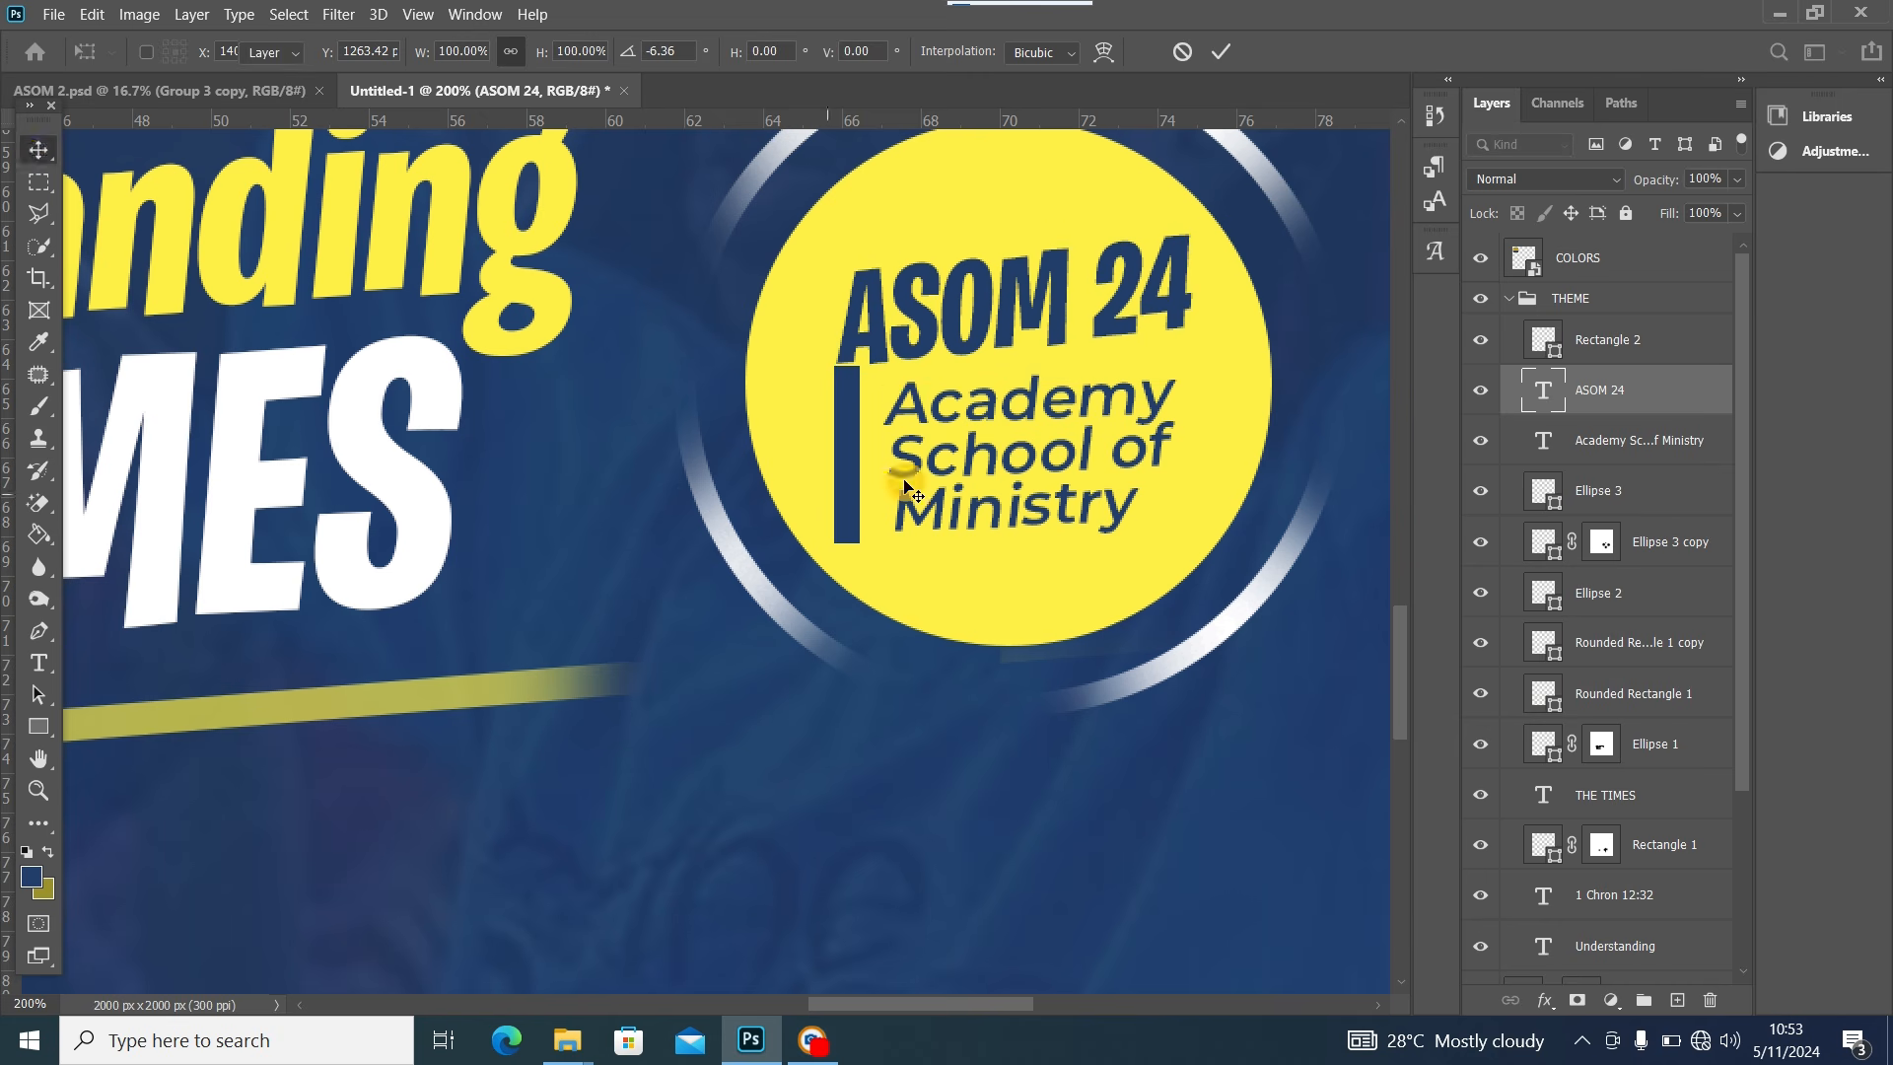
# Move the vertical bar down and closer to the "Academy School of Ministry" text, and tilt that text slightly counterclockwise
pyautogui.moveTo(854, 455); pyautogui.dragTo(867, 468)
pyautogui.click(1070, 404)
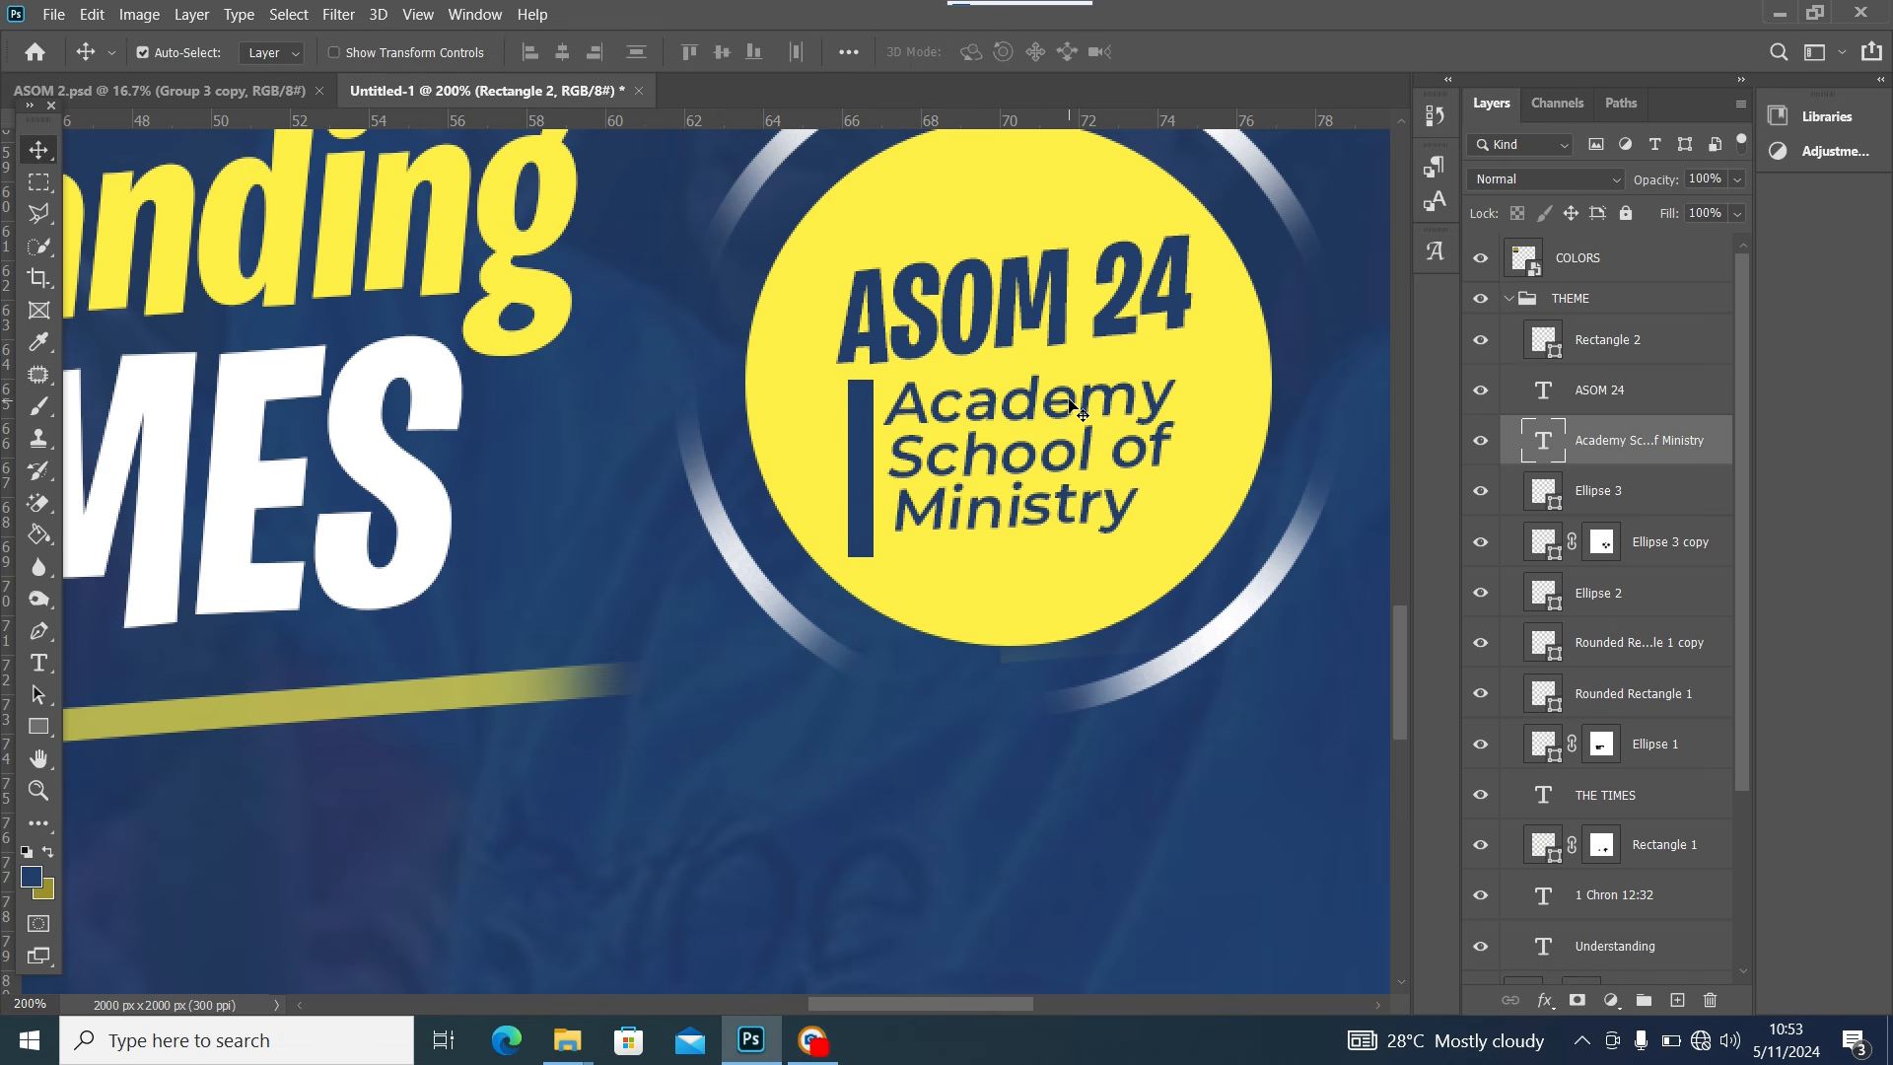
pyautogui.hotkey('ctrl', 't')
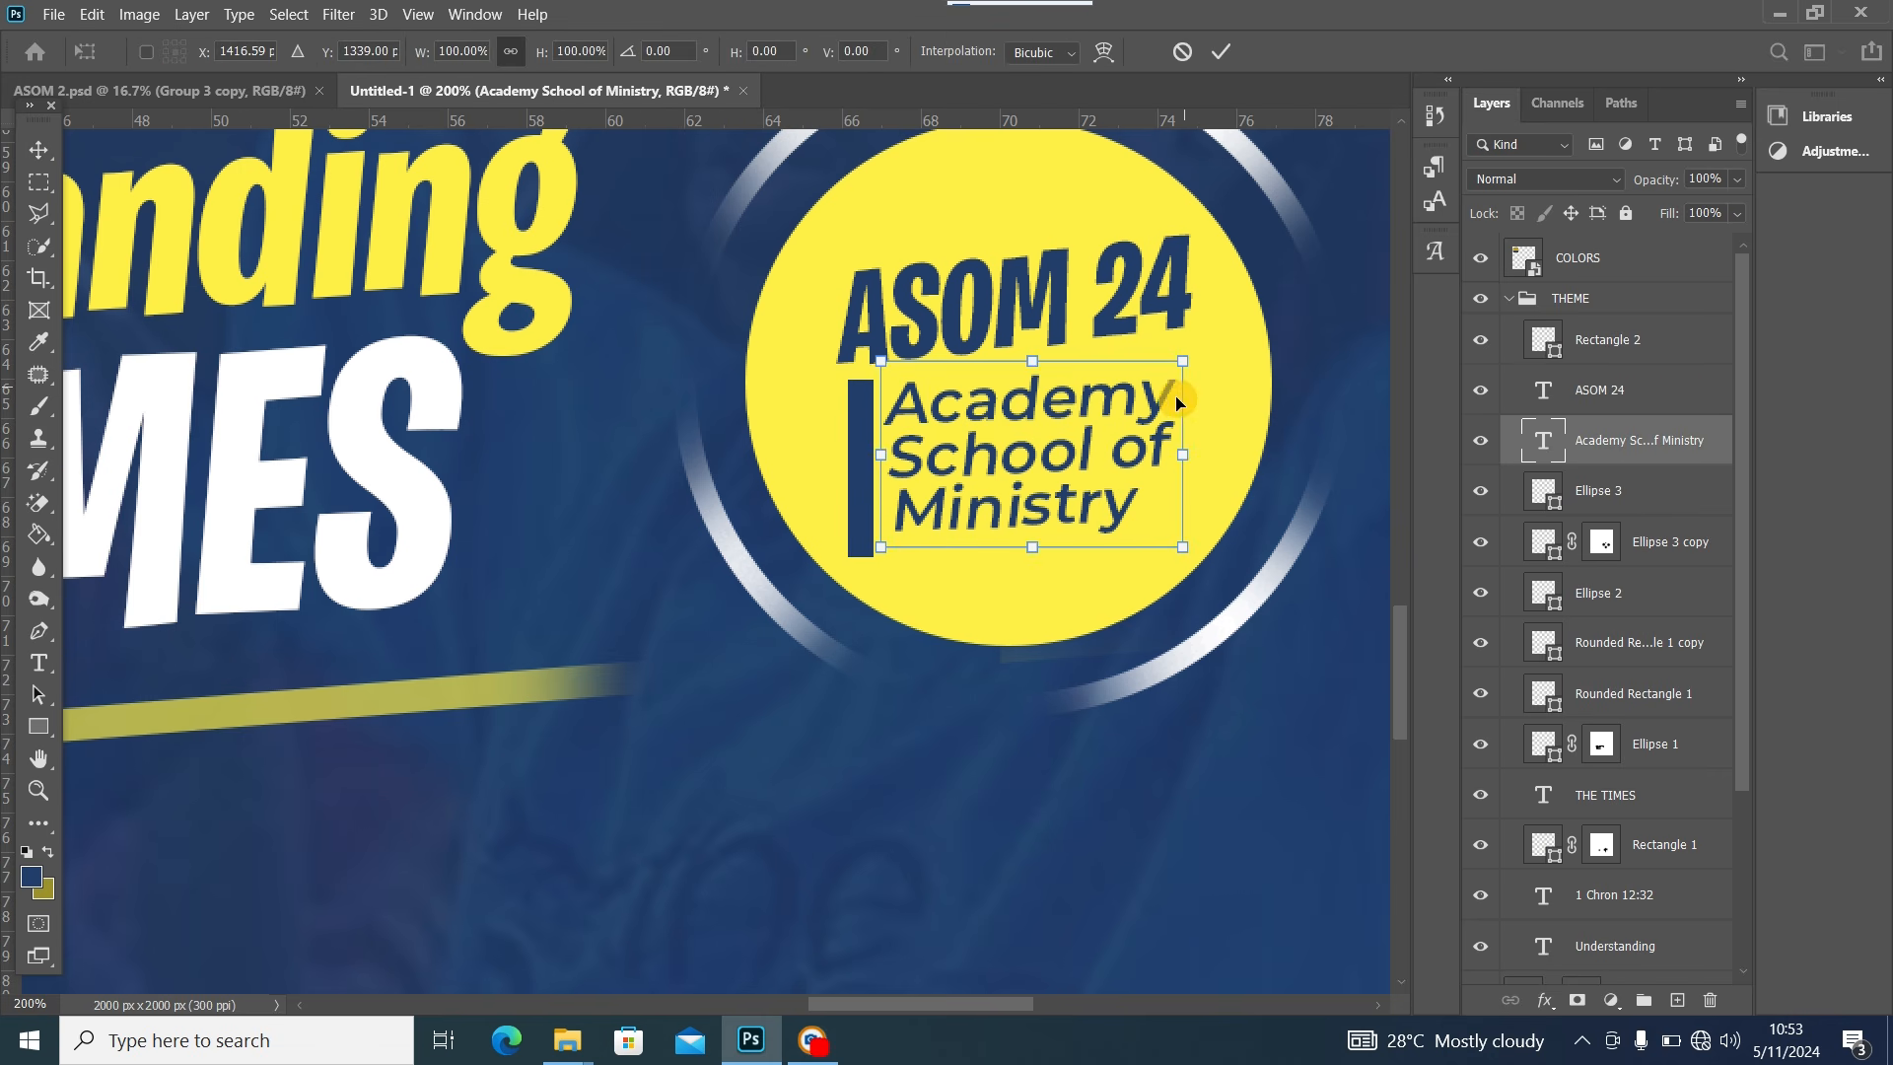
pyautogui.moveTo(1219, 360); pyautogui.dragTo(1213, 347)
pyautogui.press('Return')
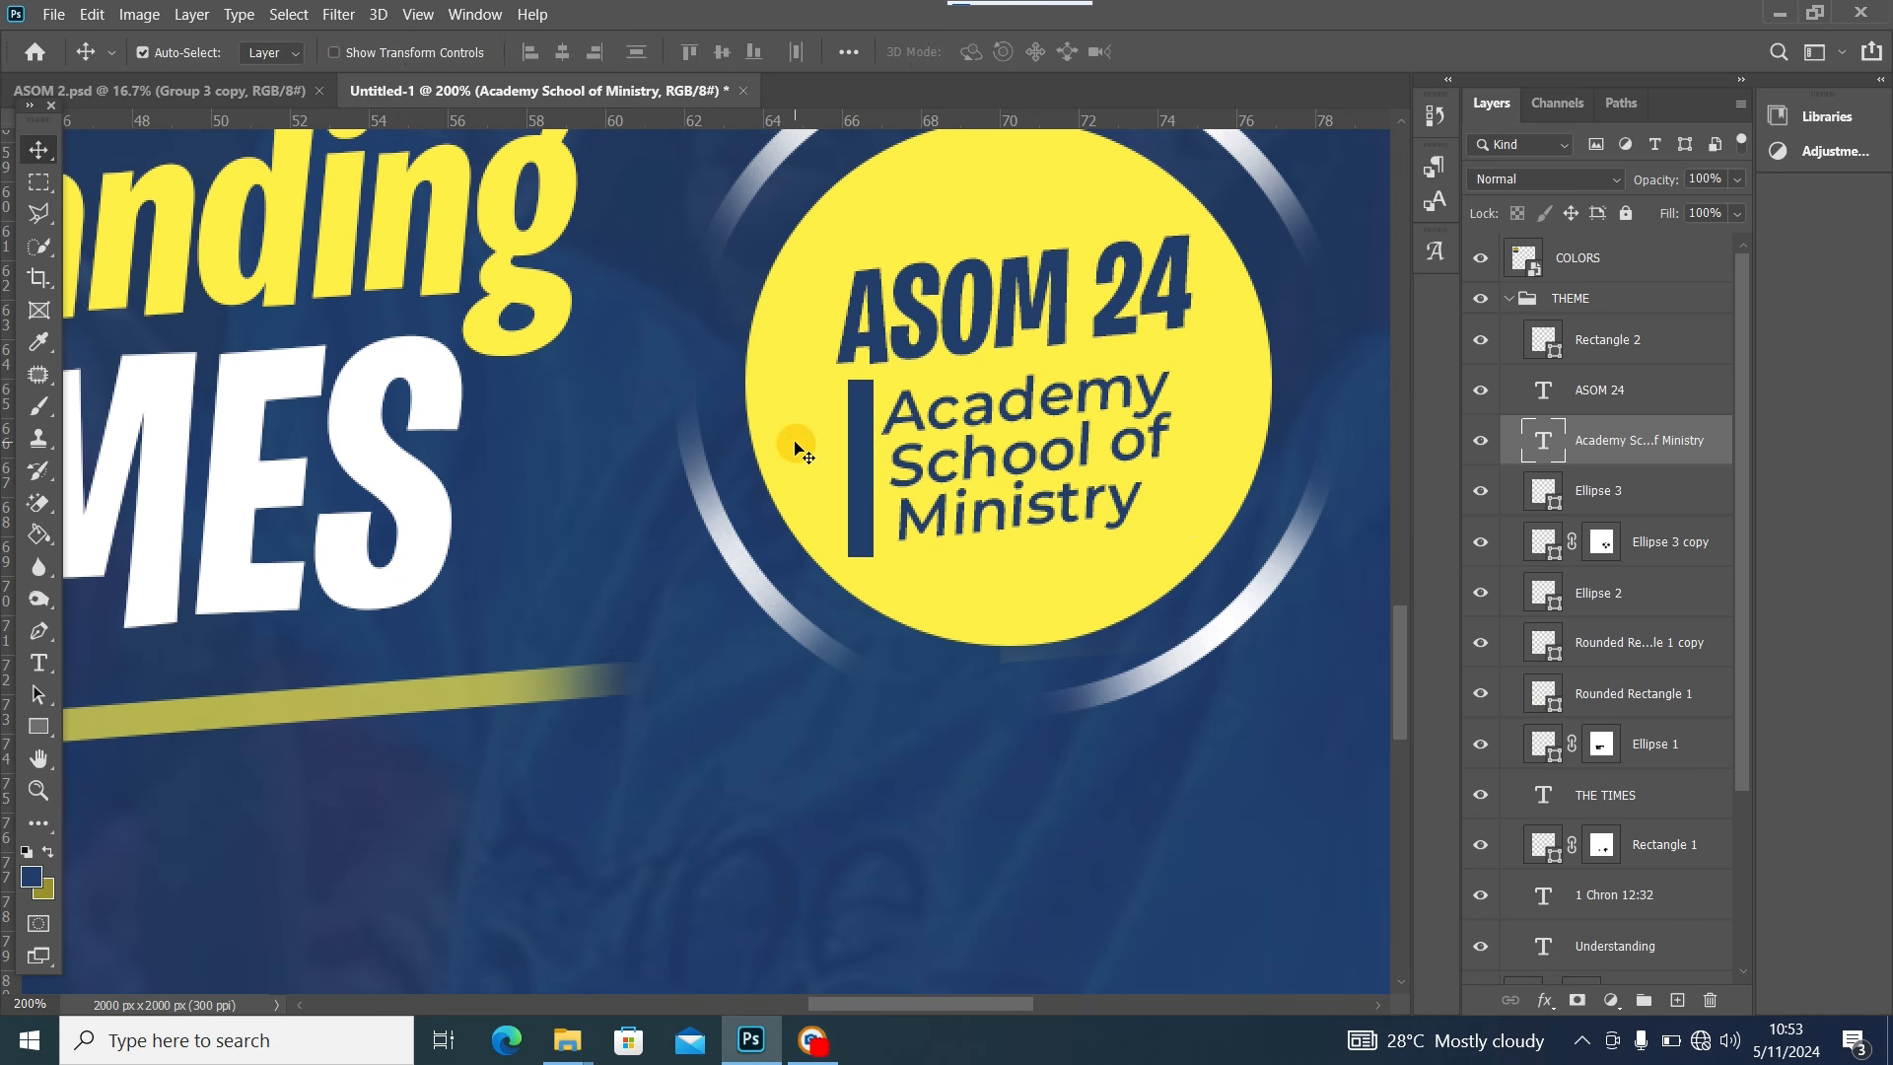
# Collapse the THEME group and move the COLORS swatches slightly up on the canvas
pyautogui.hotkey('ctrl', '0')
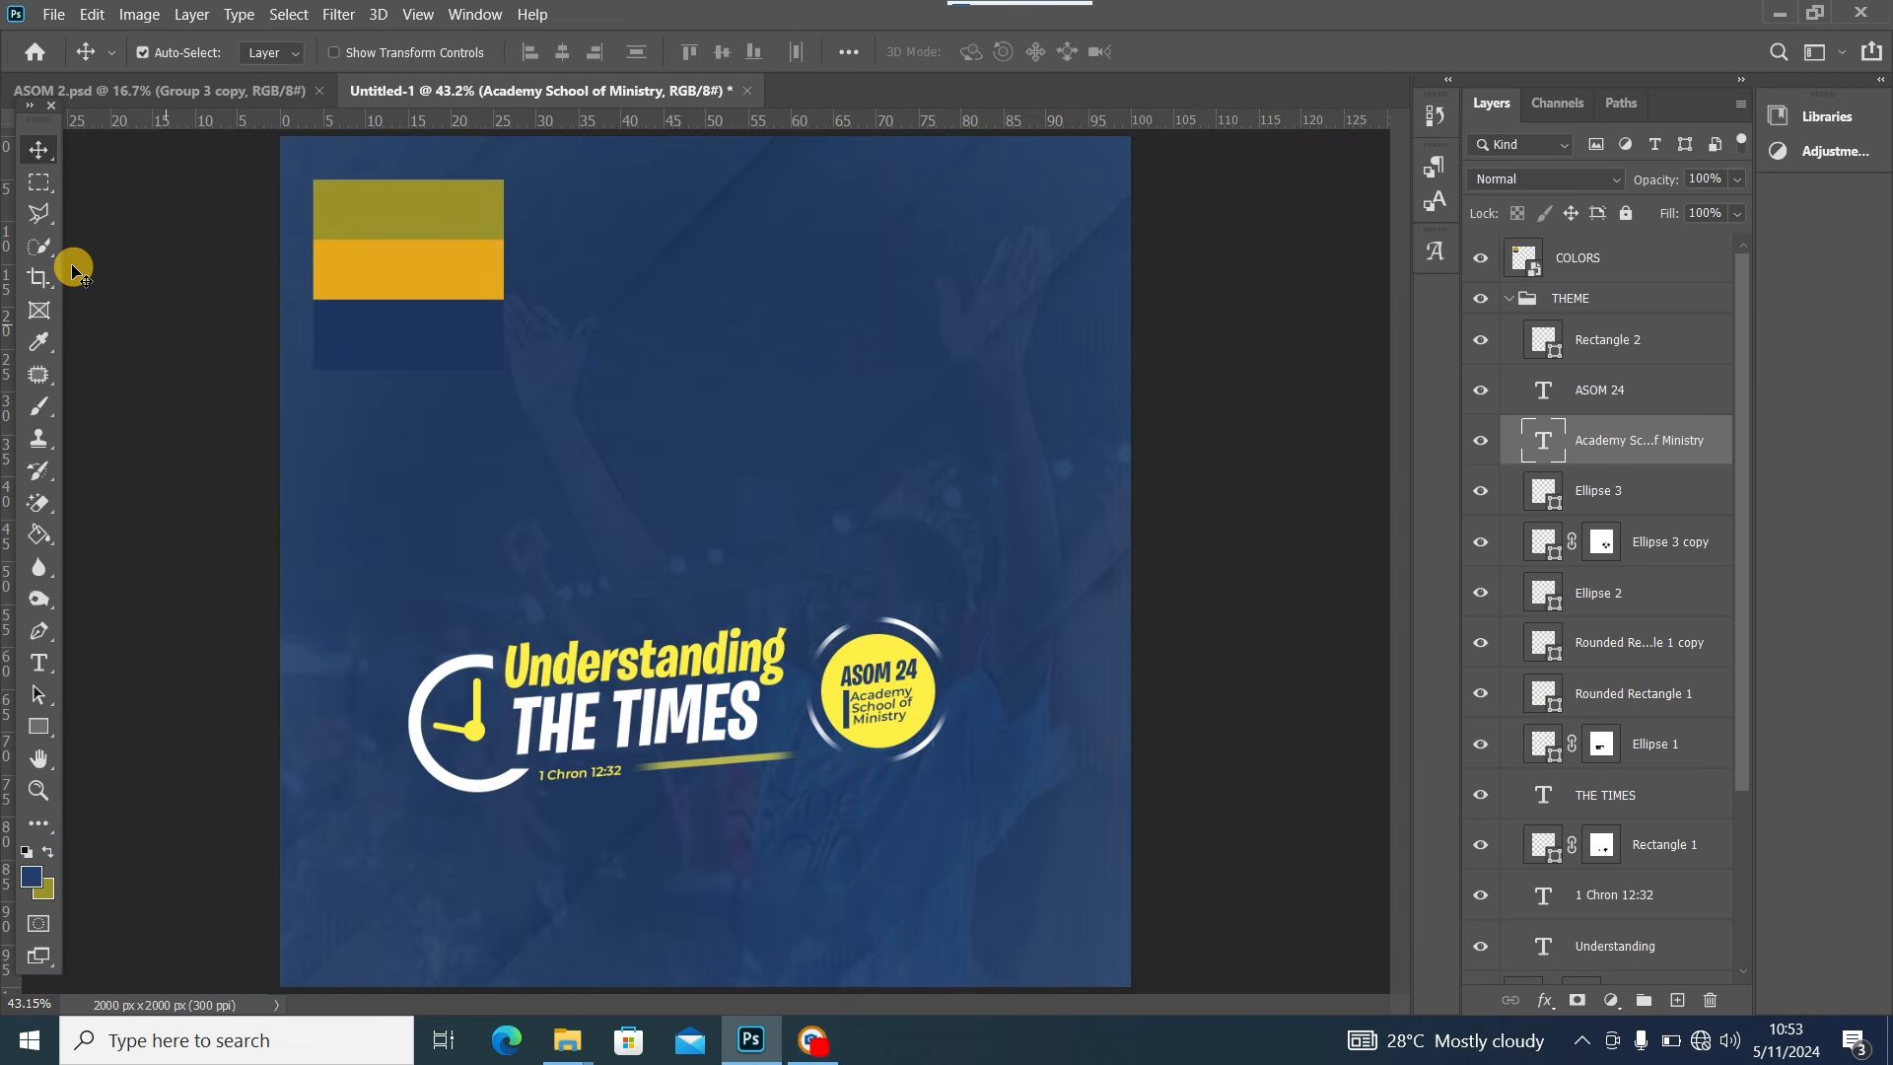
pyautogui.click(1506, 302)
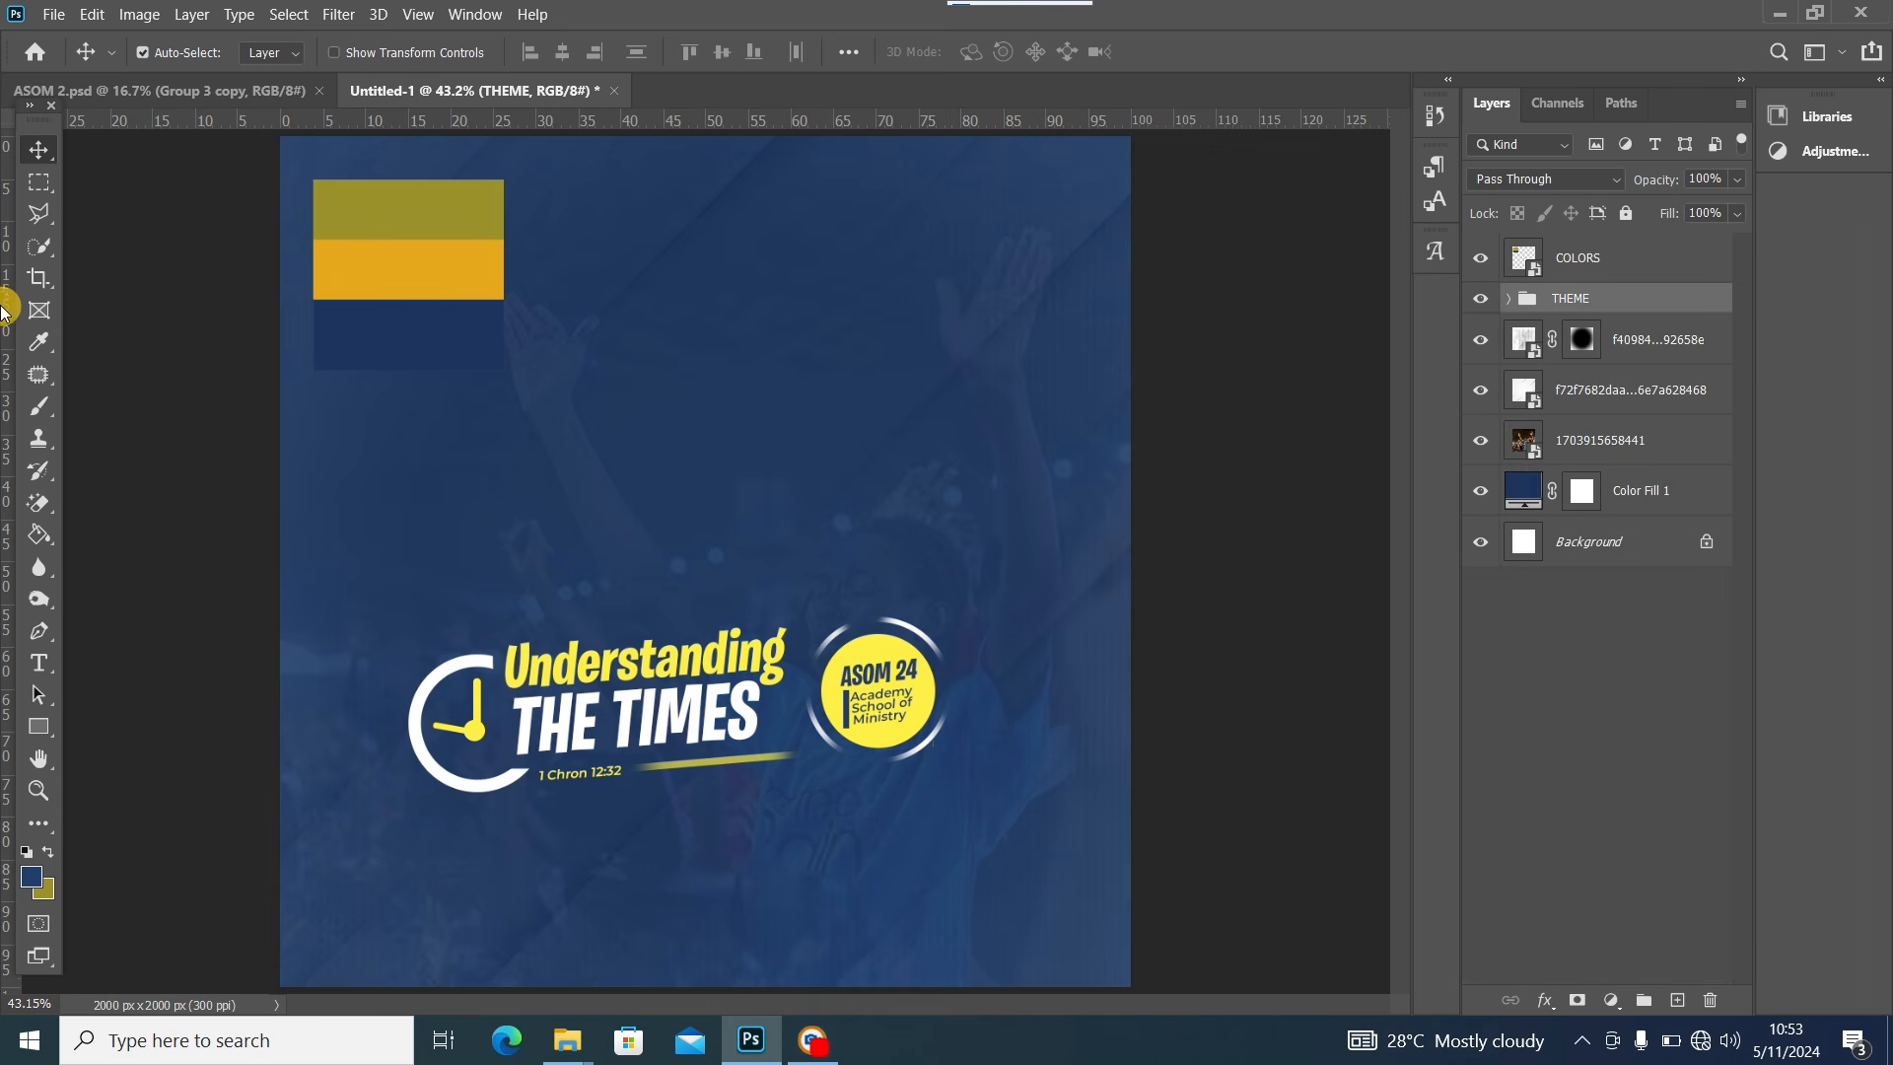
pyautogui.moveTo(418, 281); pyautogui.dragTo(414, 260)
# Place the photo IMG_20240509_103921_595 from the ASOM folder into the flyer document
pyautogui.moveTo(569, 1035)
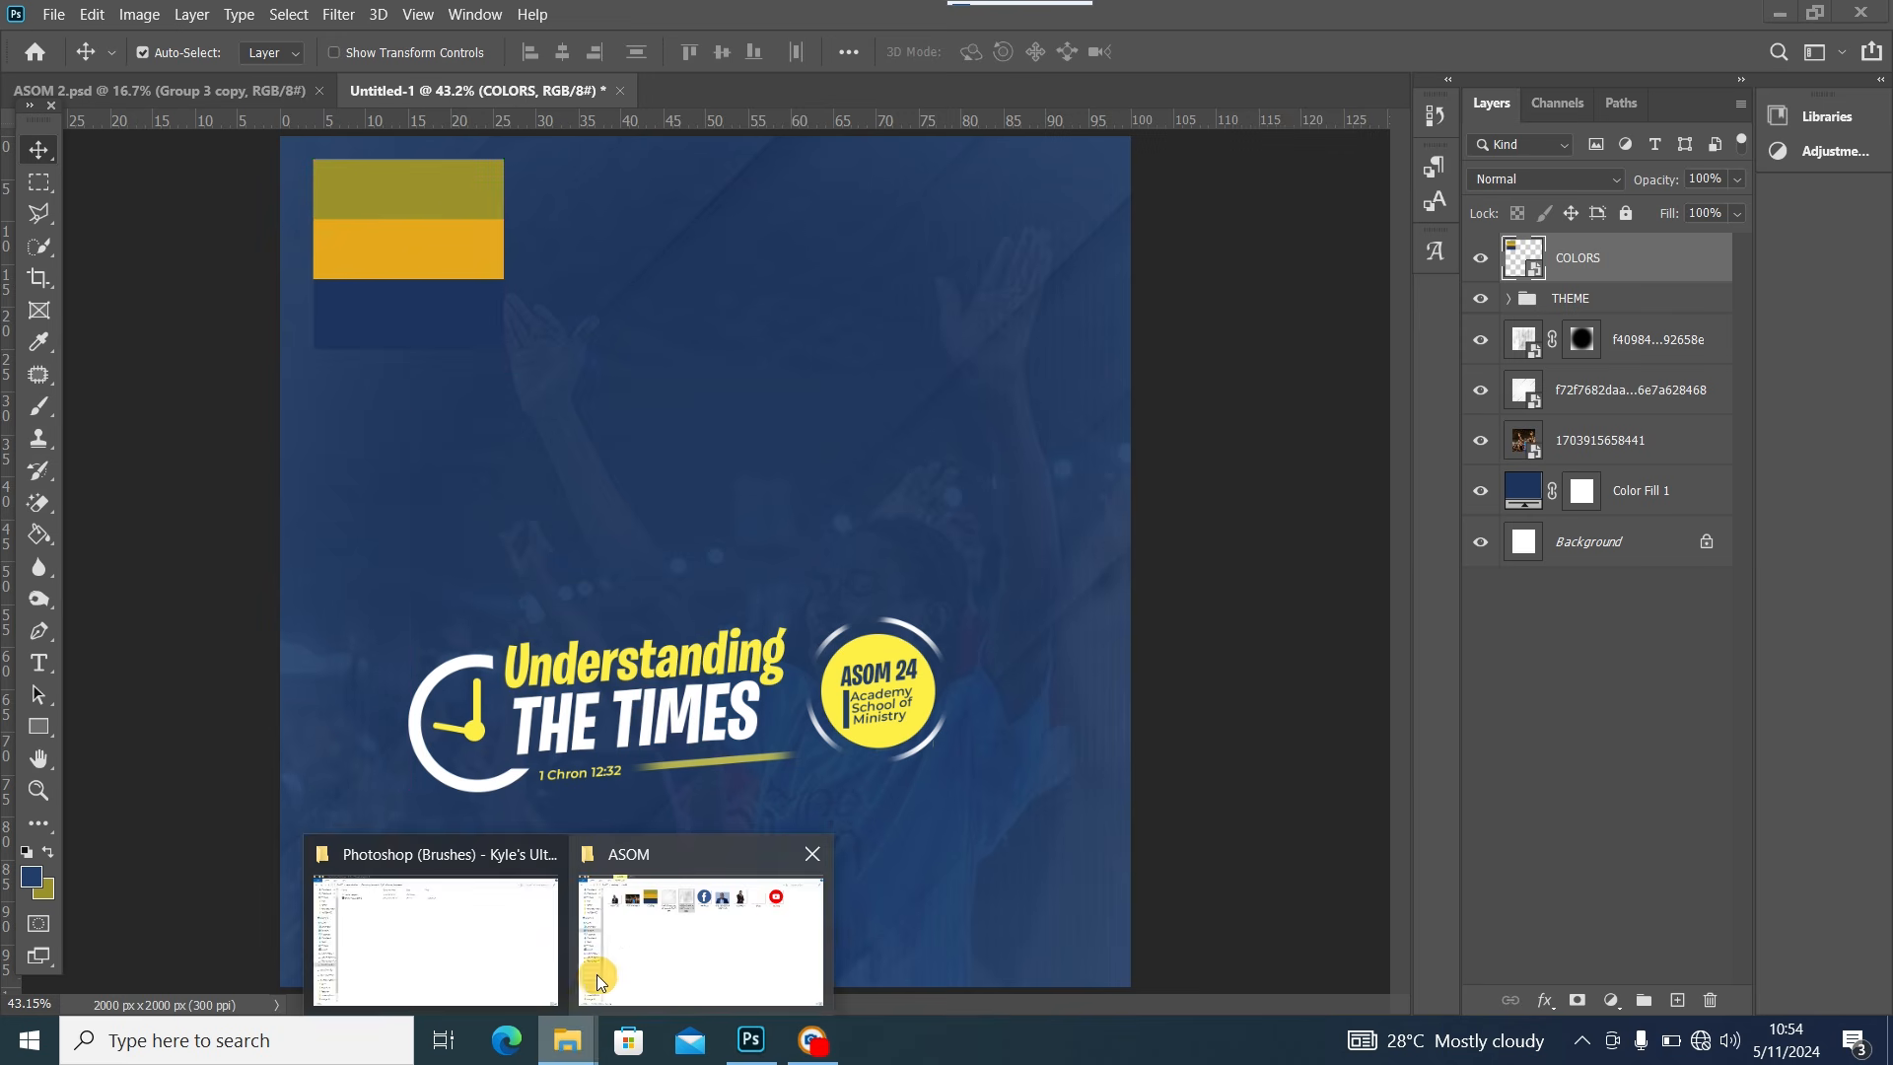
pyautogui.click(709, 963)
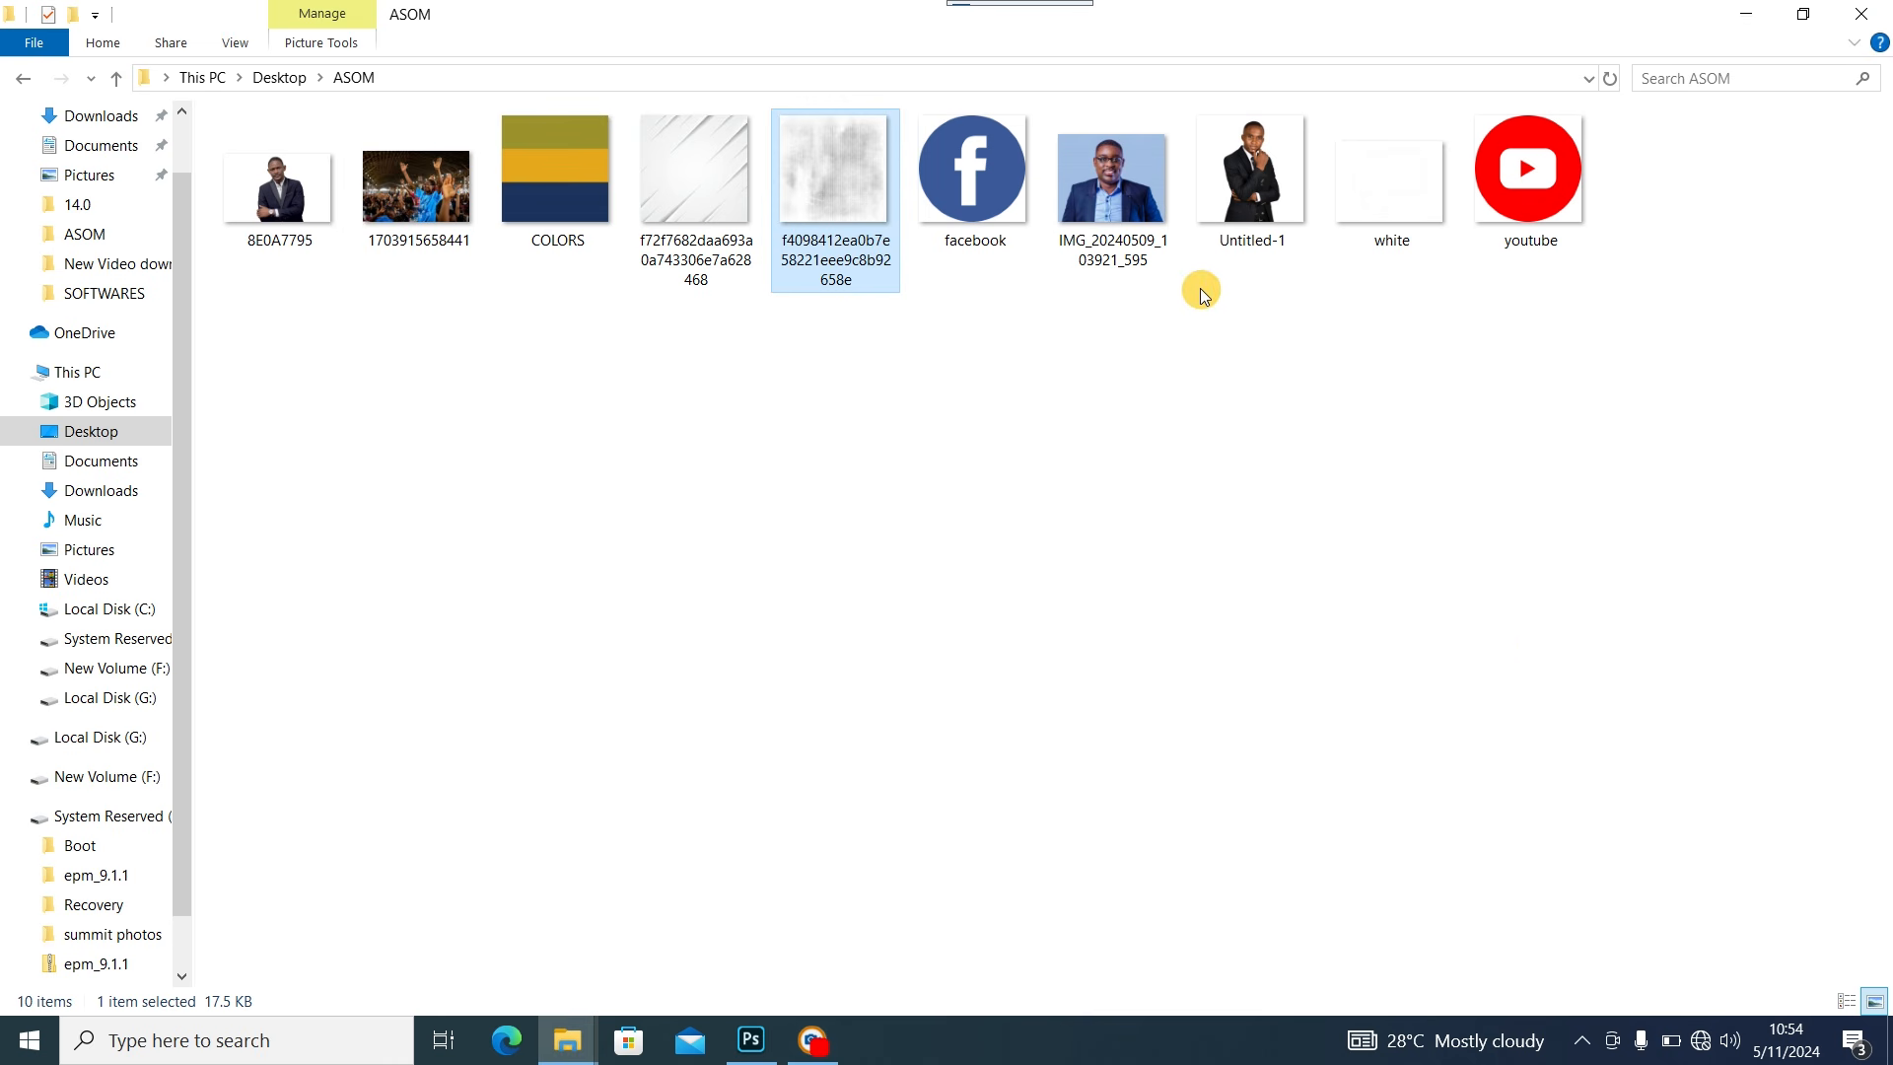
pyautogui.moveTo(1116, 193); pyautogui.dragTo(688, 469)
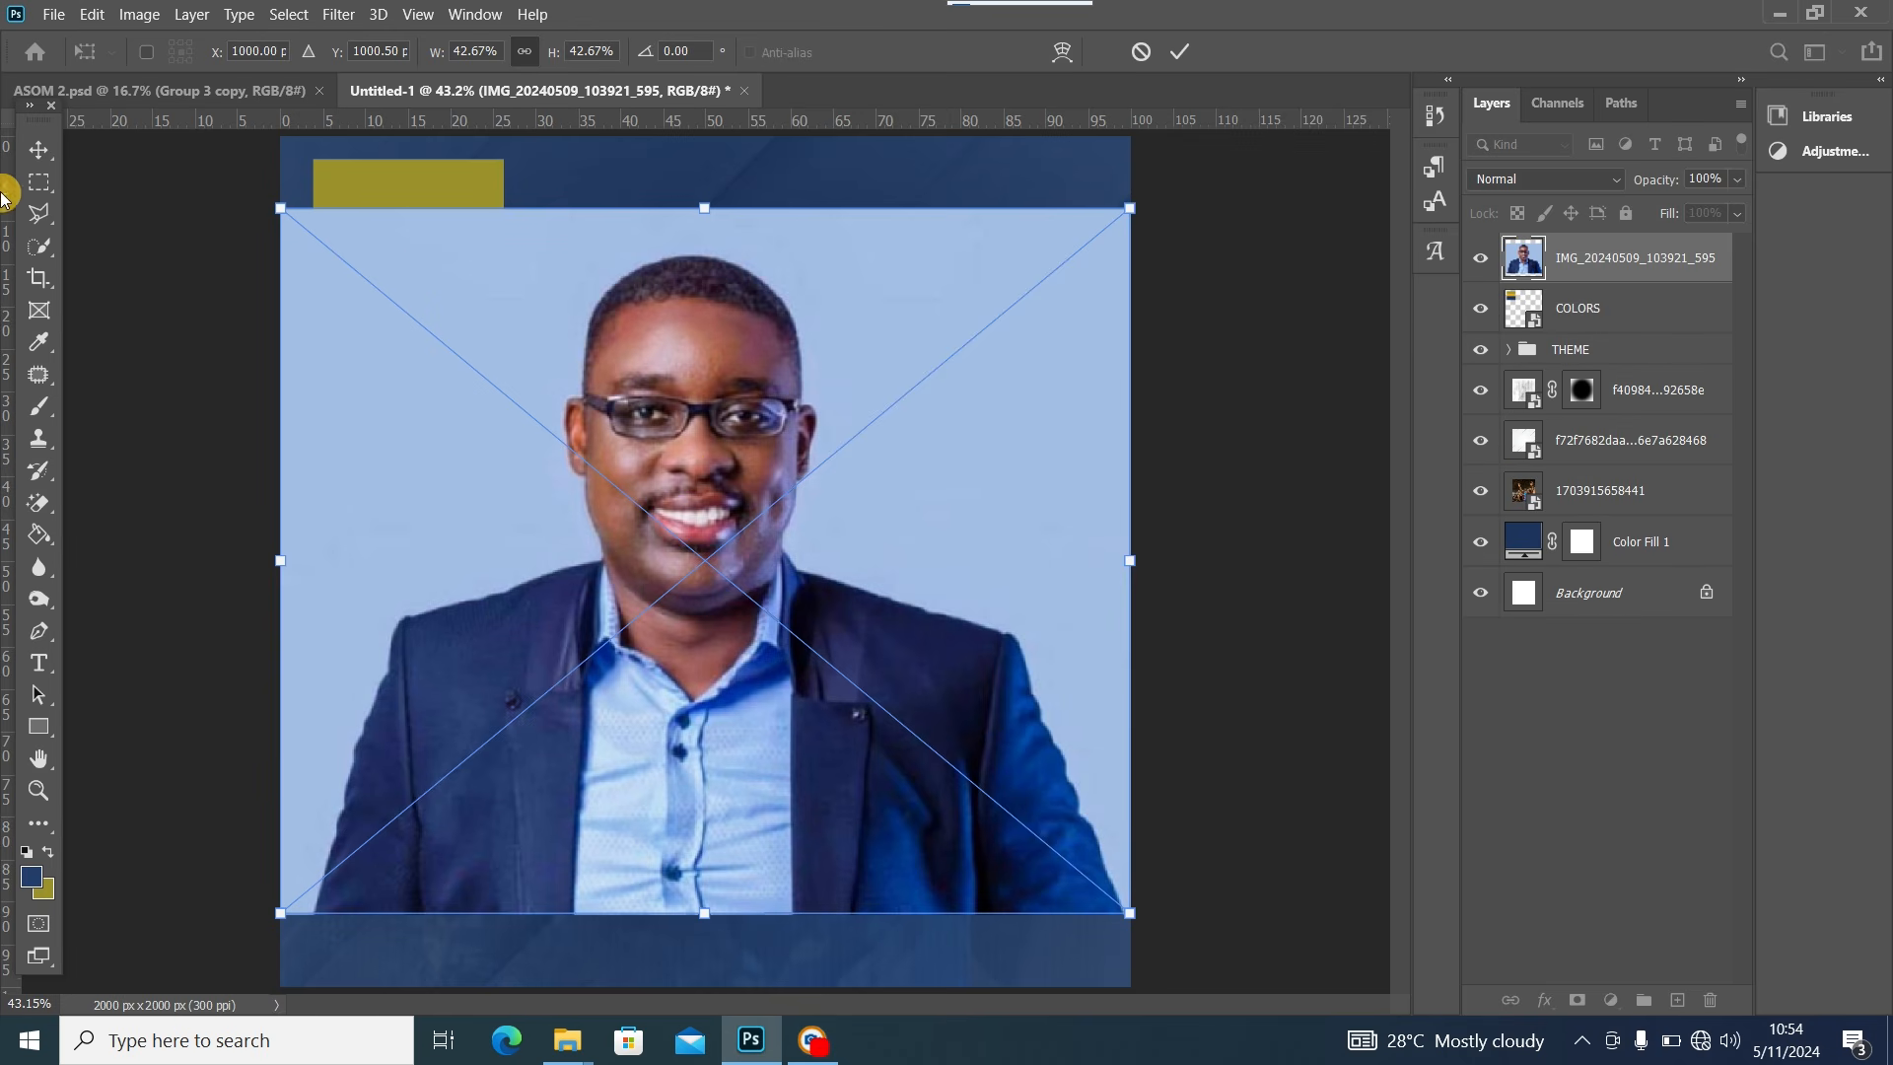
pyautogui.click(43, 173)
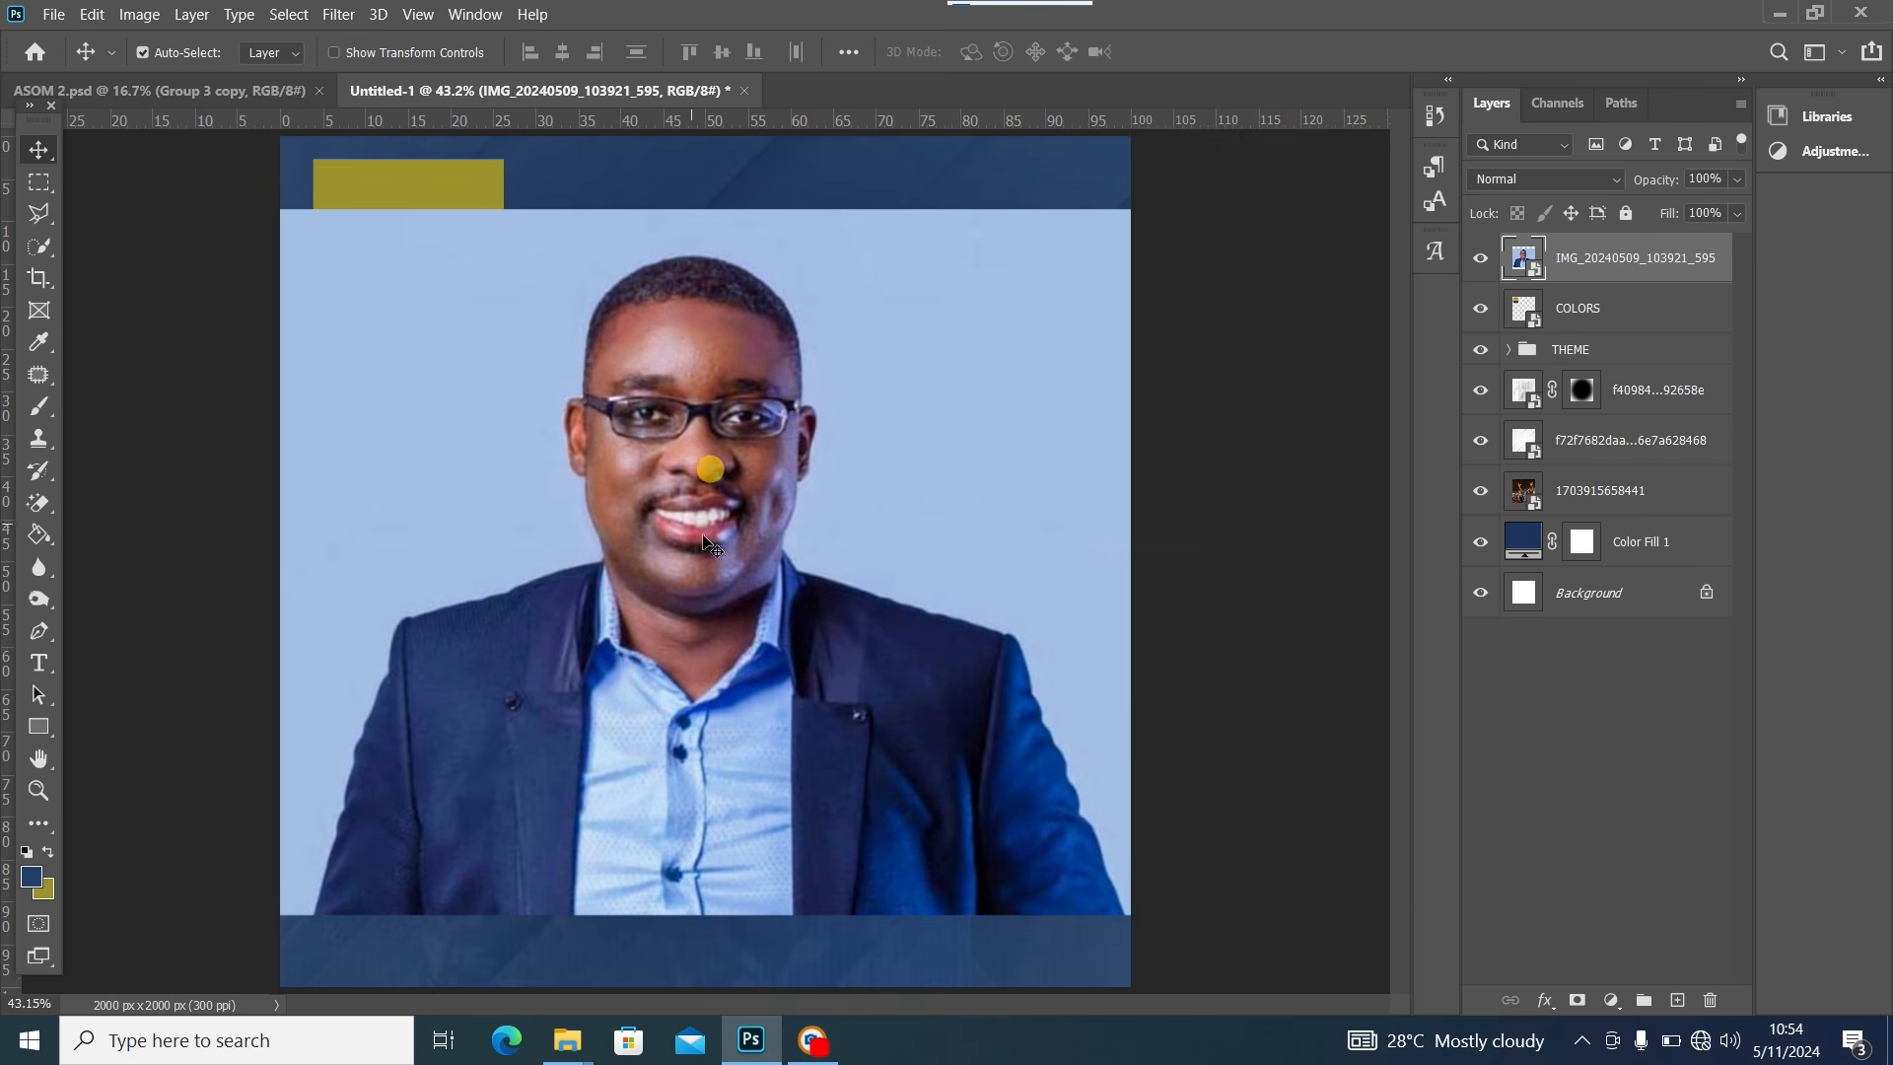
# Select the man in the placed photo with Subject selection and mask out the background
pyautogui.click(289, 14)
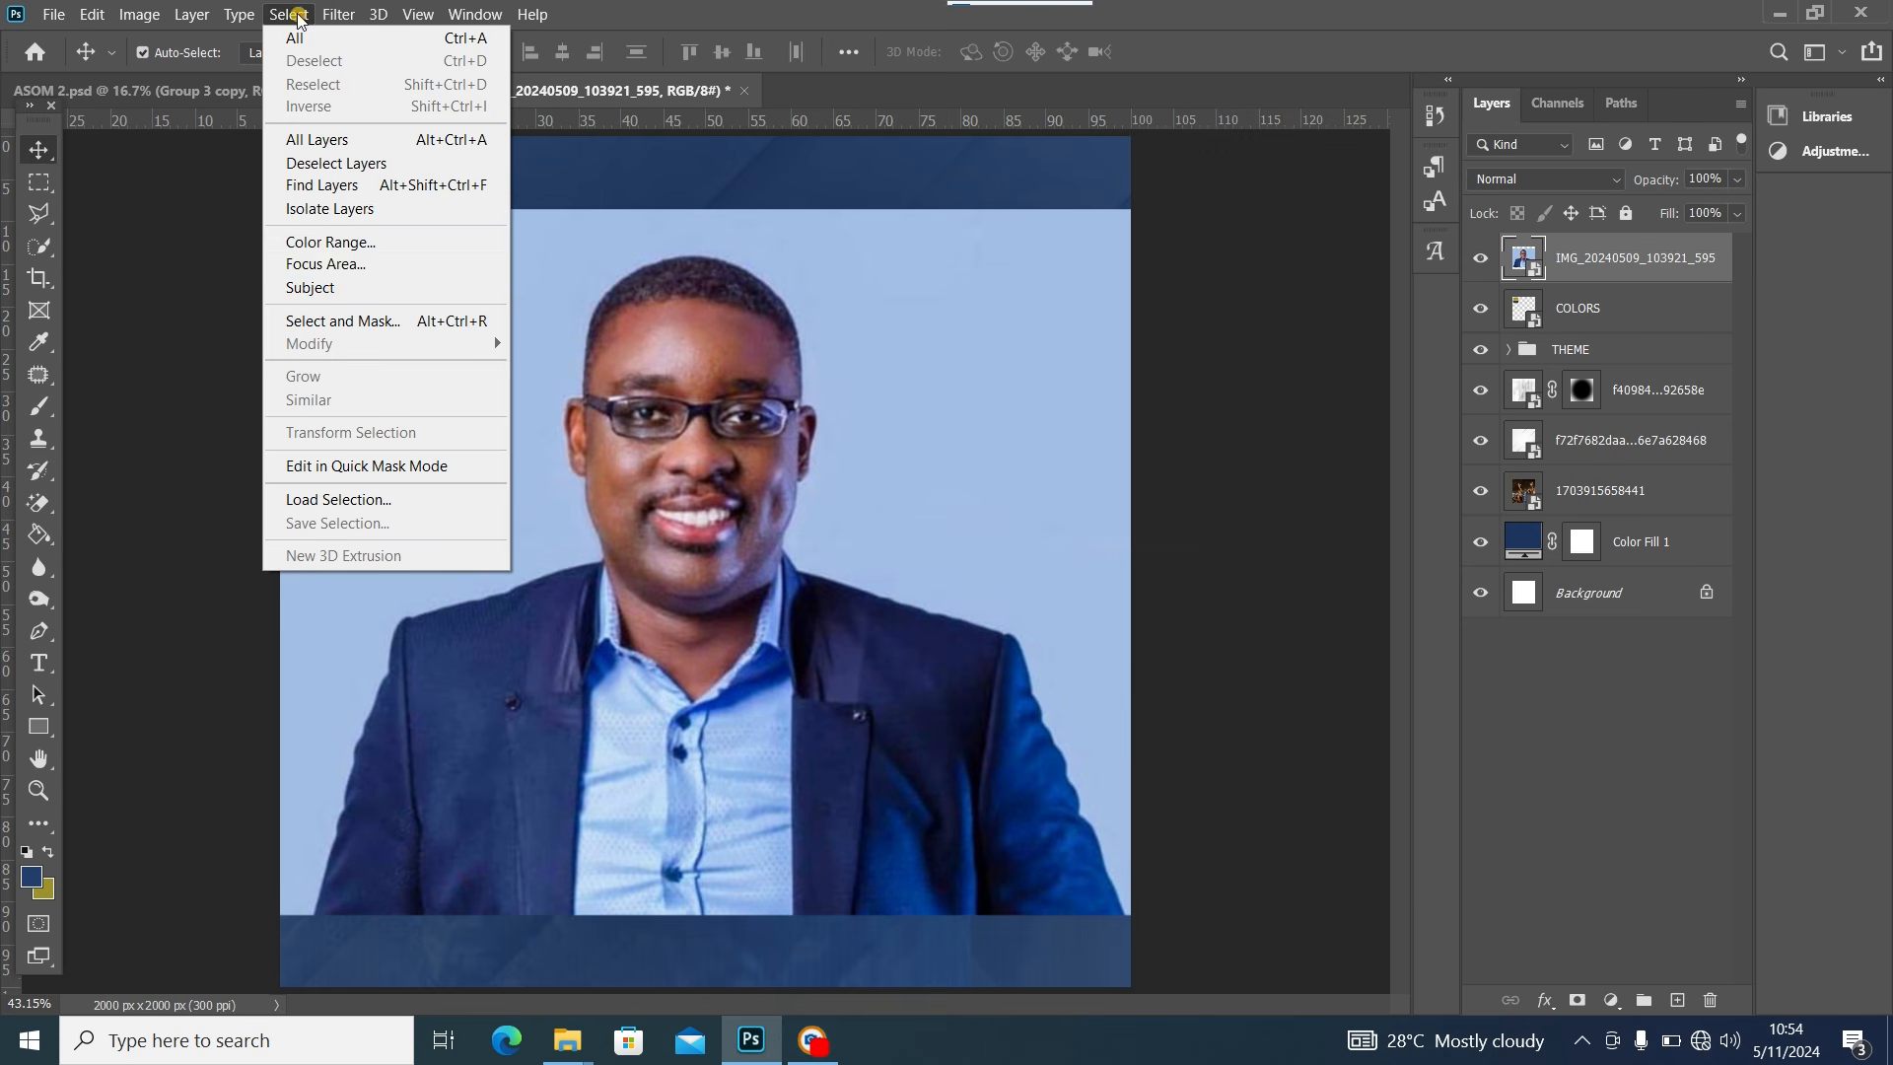
pyautogui.click(340, 288)
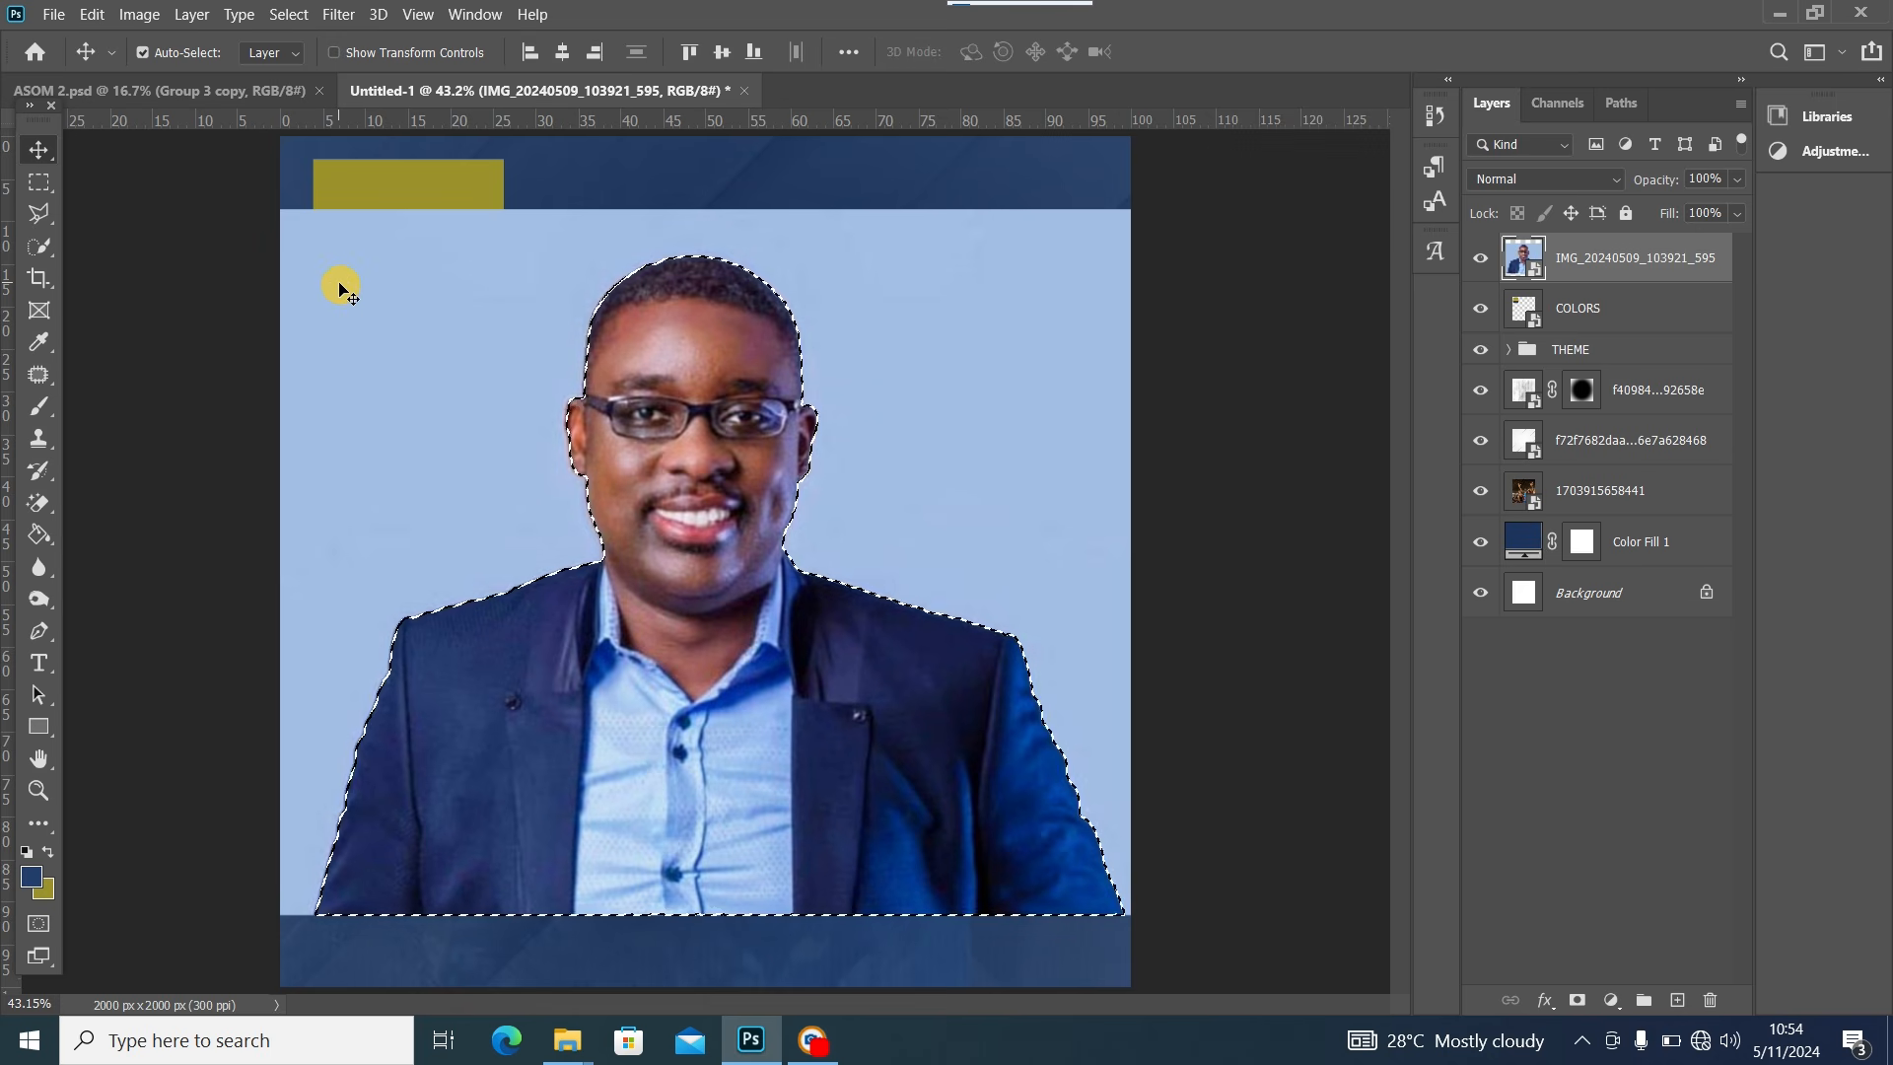
pyautogui.click(1576, 1001)
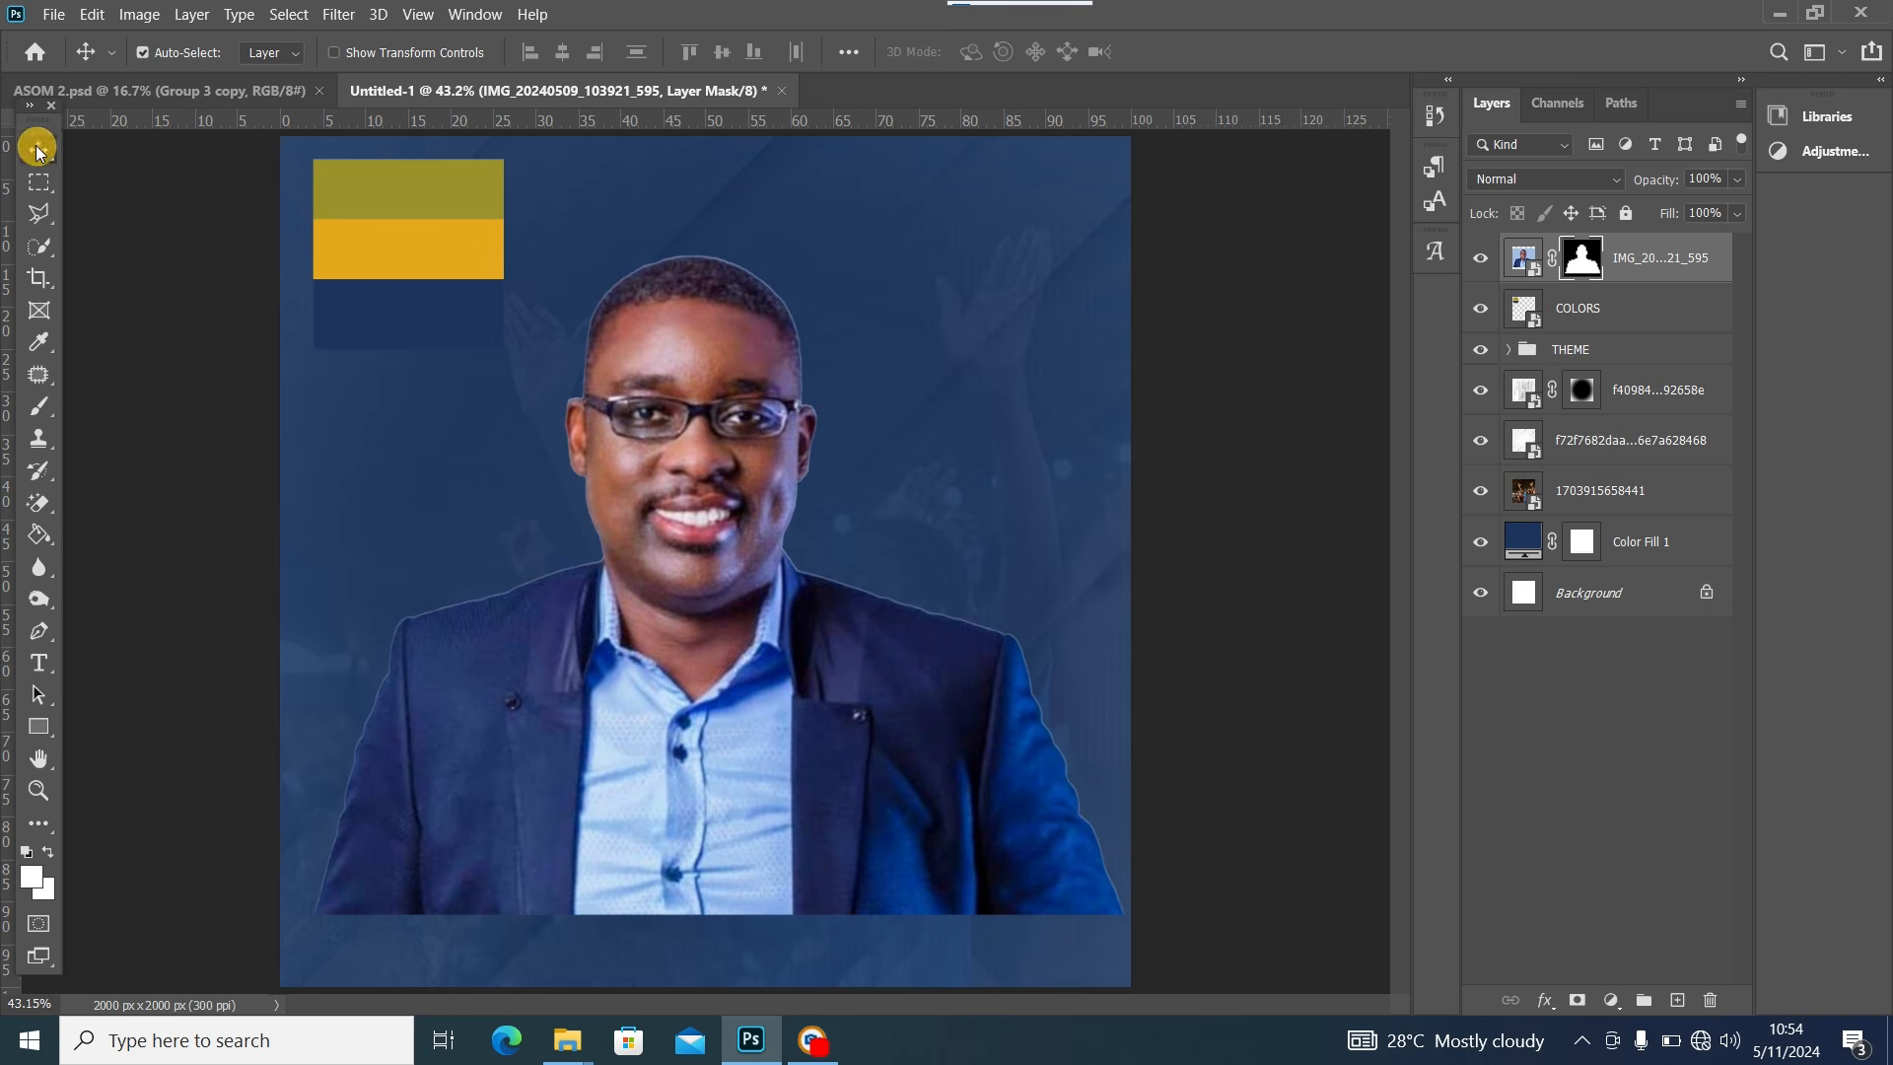
# Scale the masked portrait to about 66.5% and position it above the theme lockup
pyautogui.moveTo(775, 767); pyautogui.dragTo(773, 524)
pyautogui.hotkey('ctrl', 't')
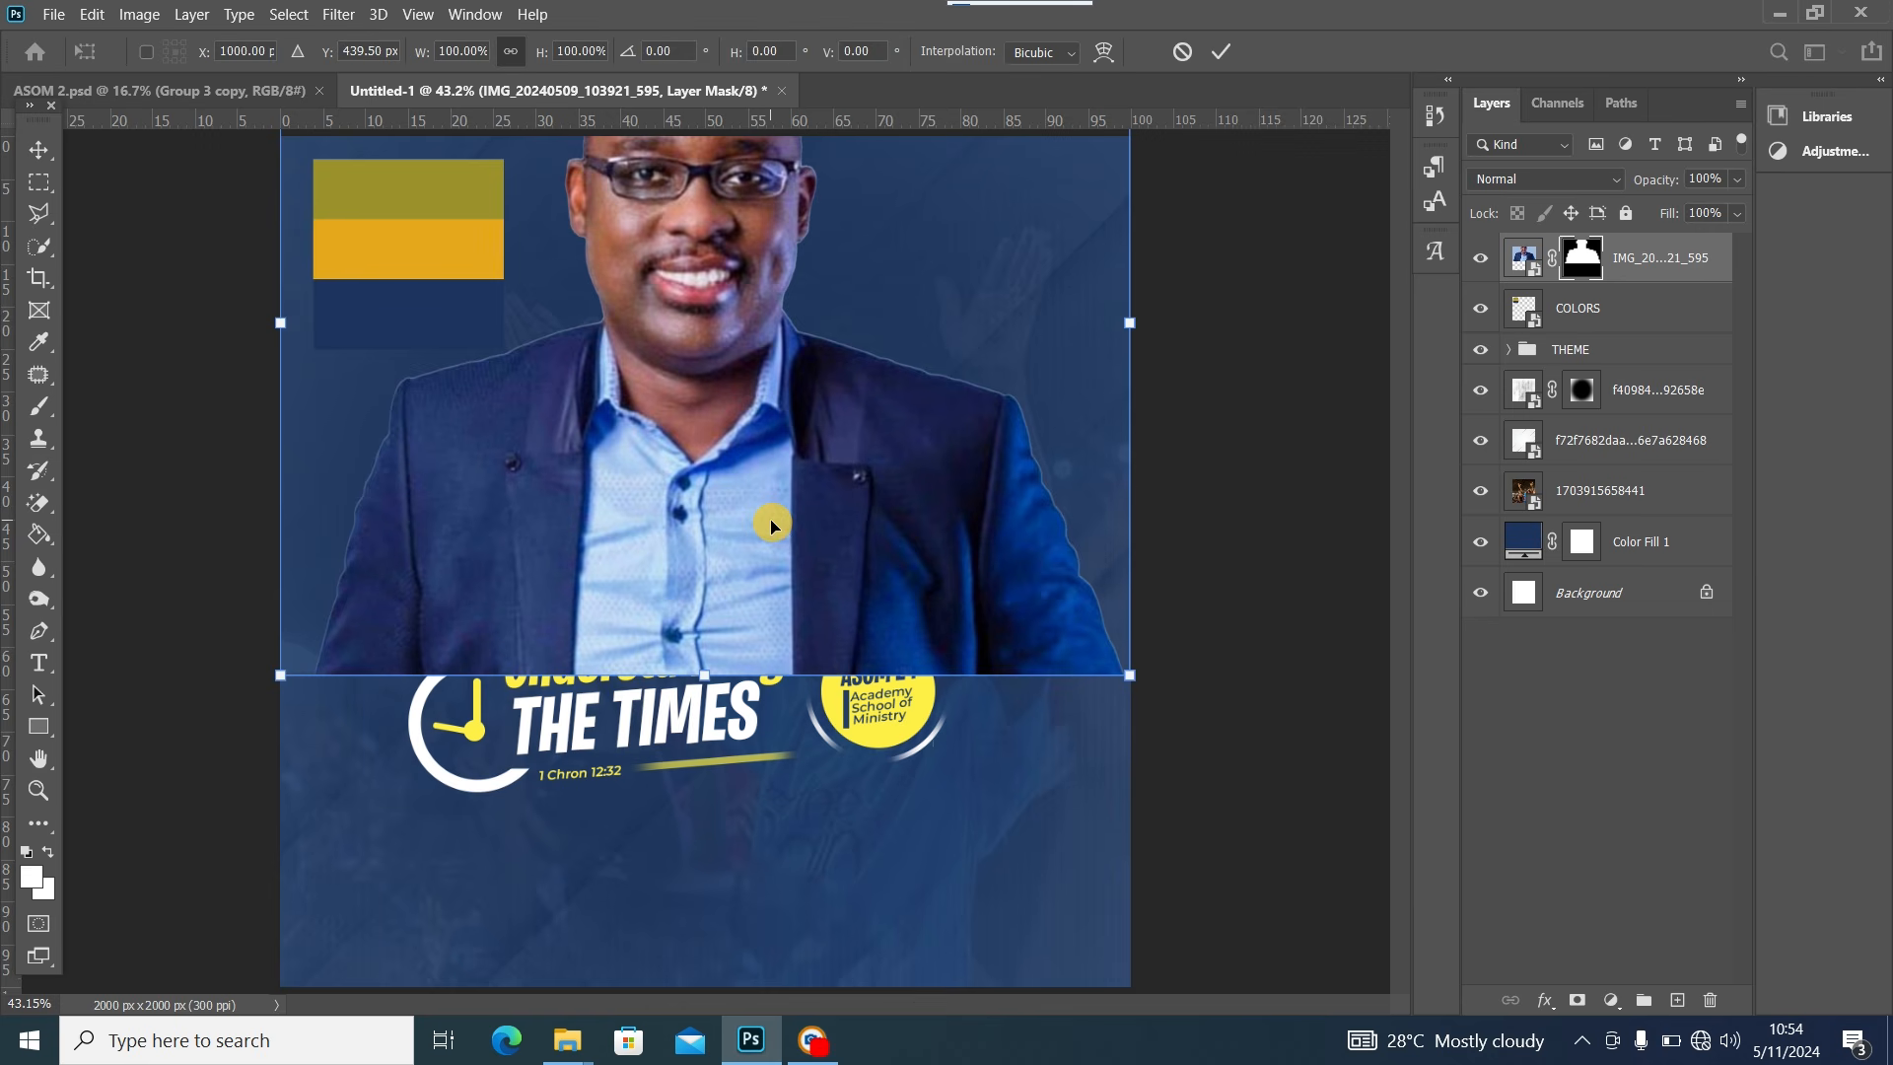
pyautogui.moveTo(278, 678); pyautogui.dragTo(572, 436)
pyautogui.moveTo(837, 368); pyautogui.dragTo(718, 542)
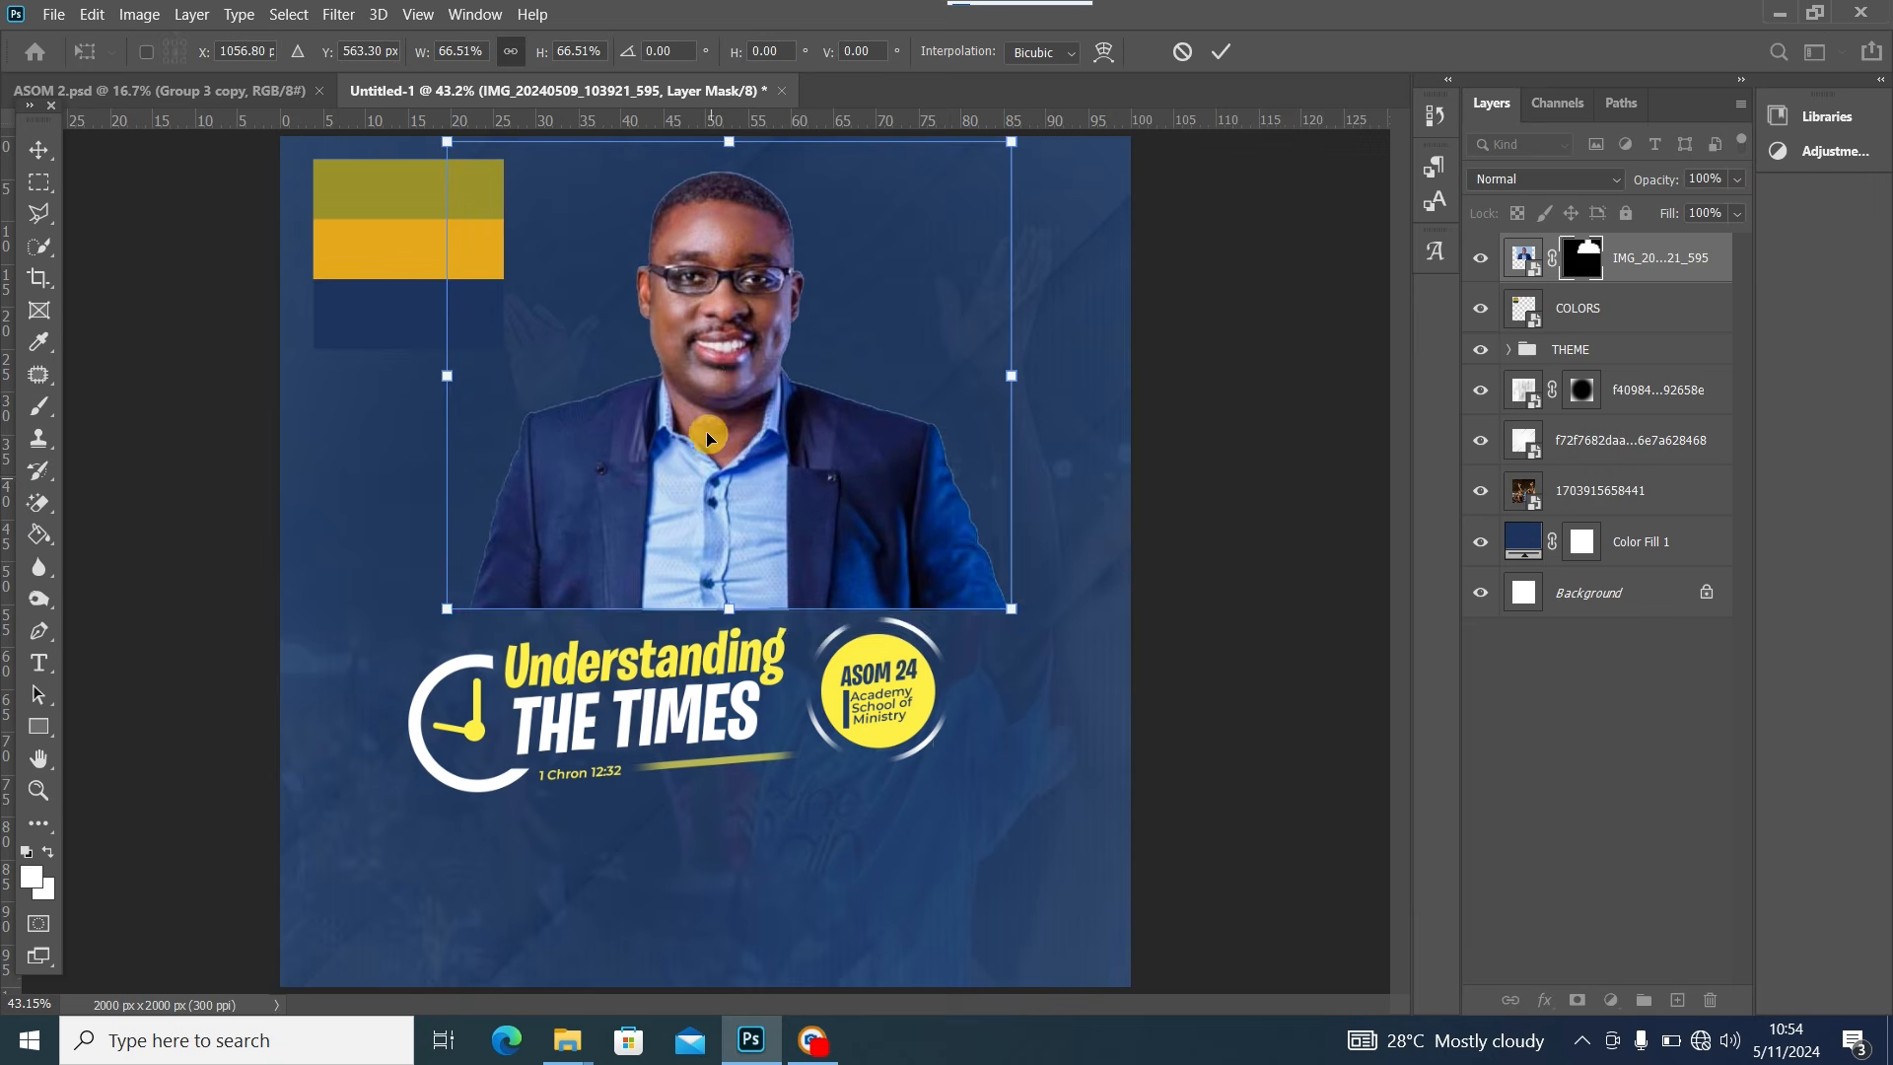
pyautogui.moveTo(710, 439)
pyautogui.mouseDown()
pyautogui.moveTo(723, 474)
pyautogui.moveTo(721, 453)
pyautogui.mouseUp()
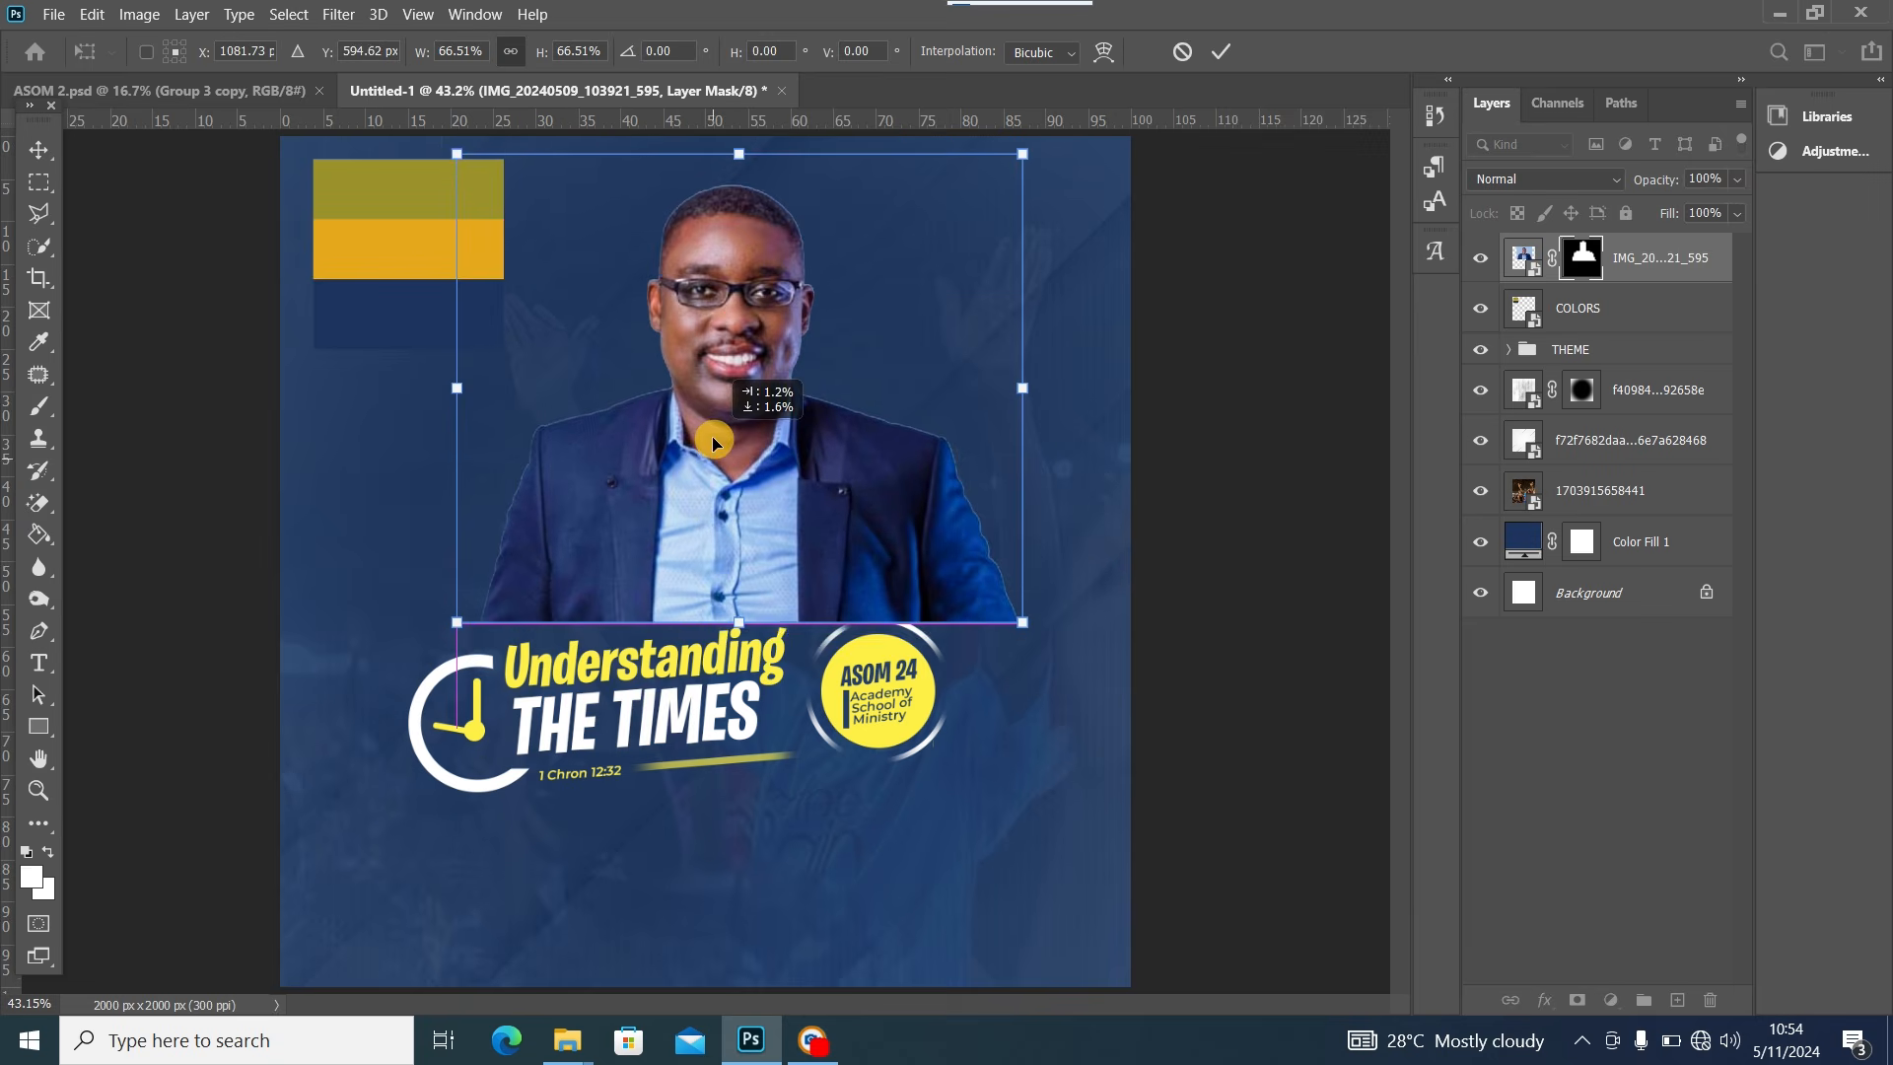
# Move the THEME group down below the portrait and scale it to about 92%
pyautogui.click(1604, 350)
pyautogui.hotkey('ctrl', 't')
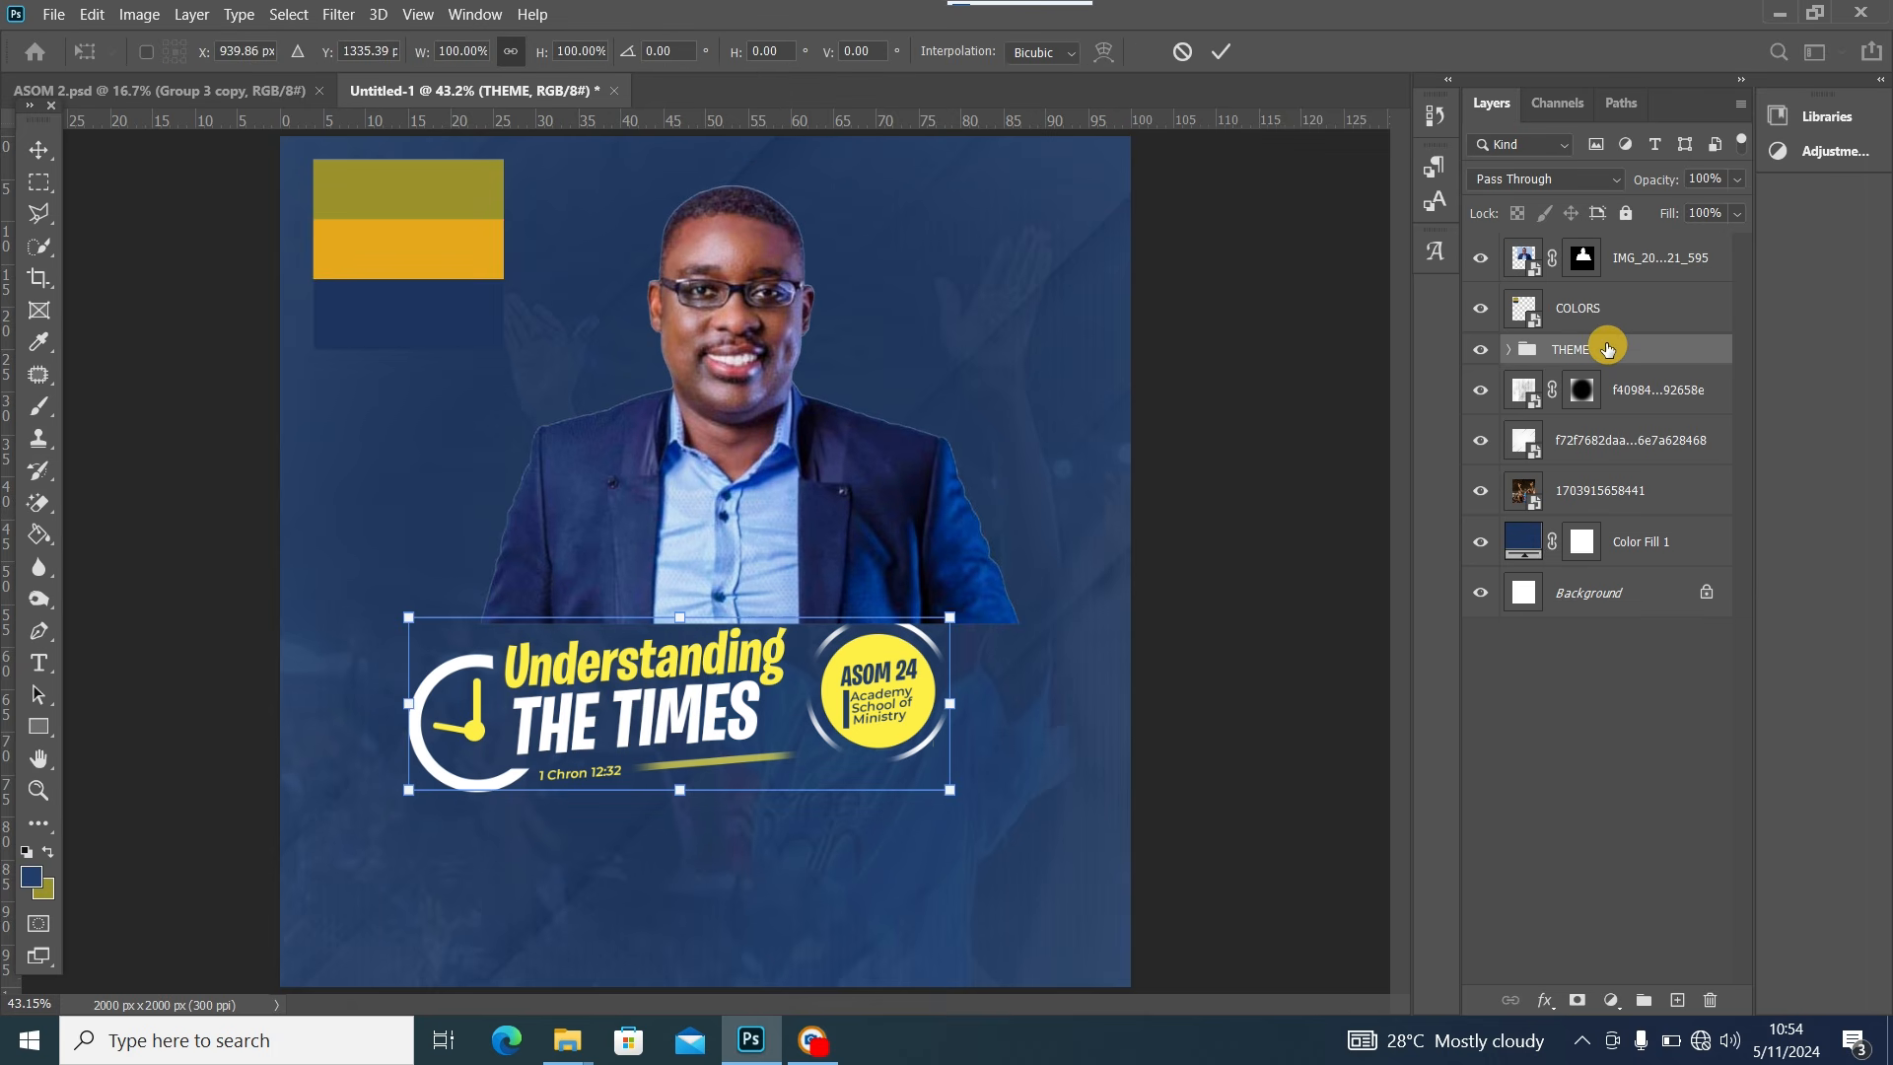
pyautogui.moveTo(862, 678); pyautogui.dragTo(911, 723)
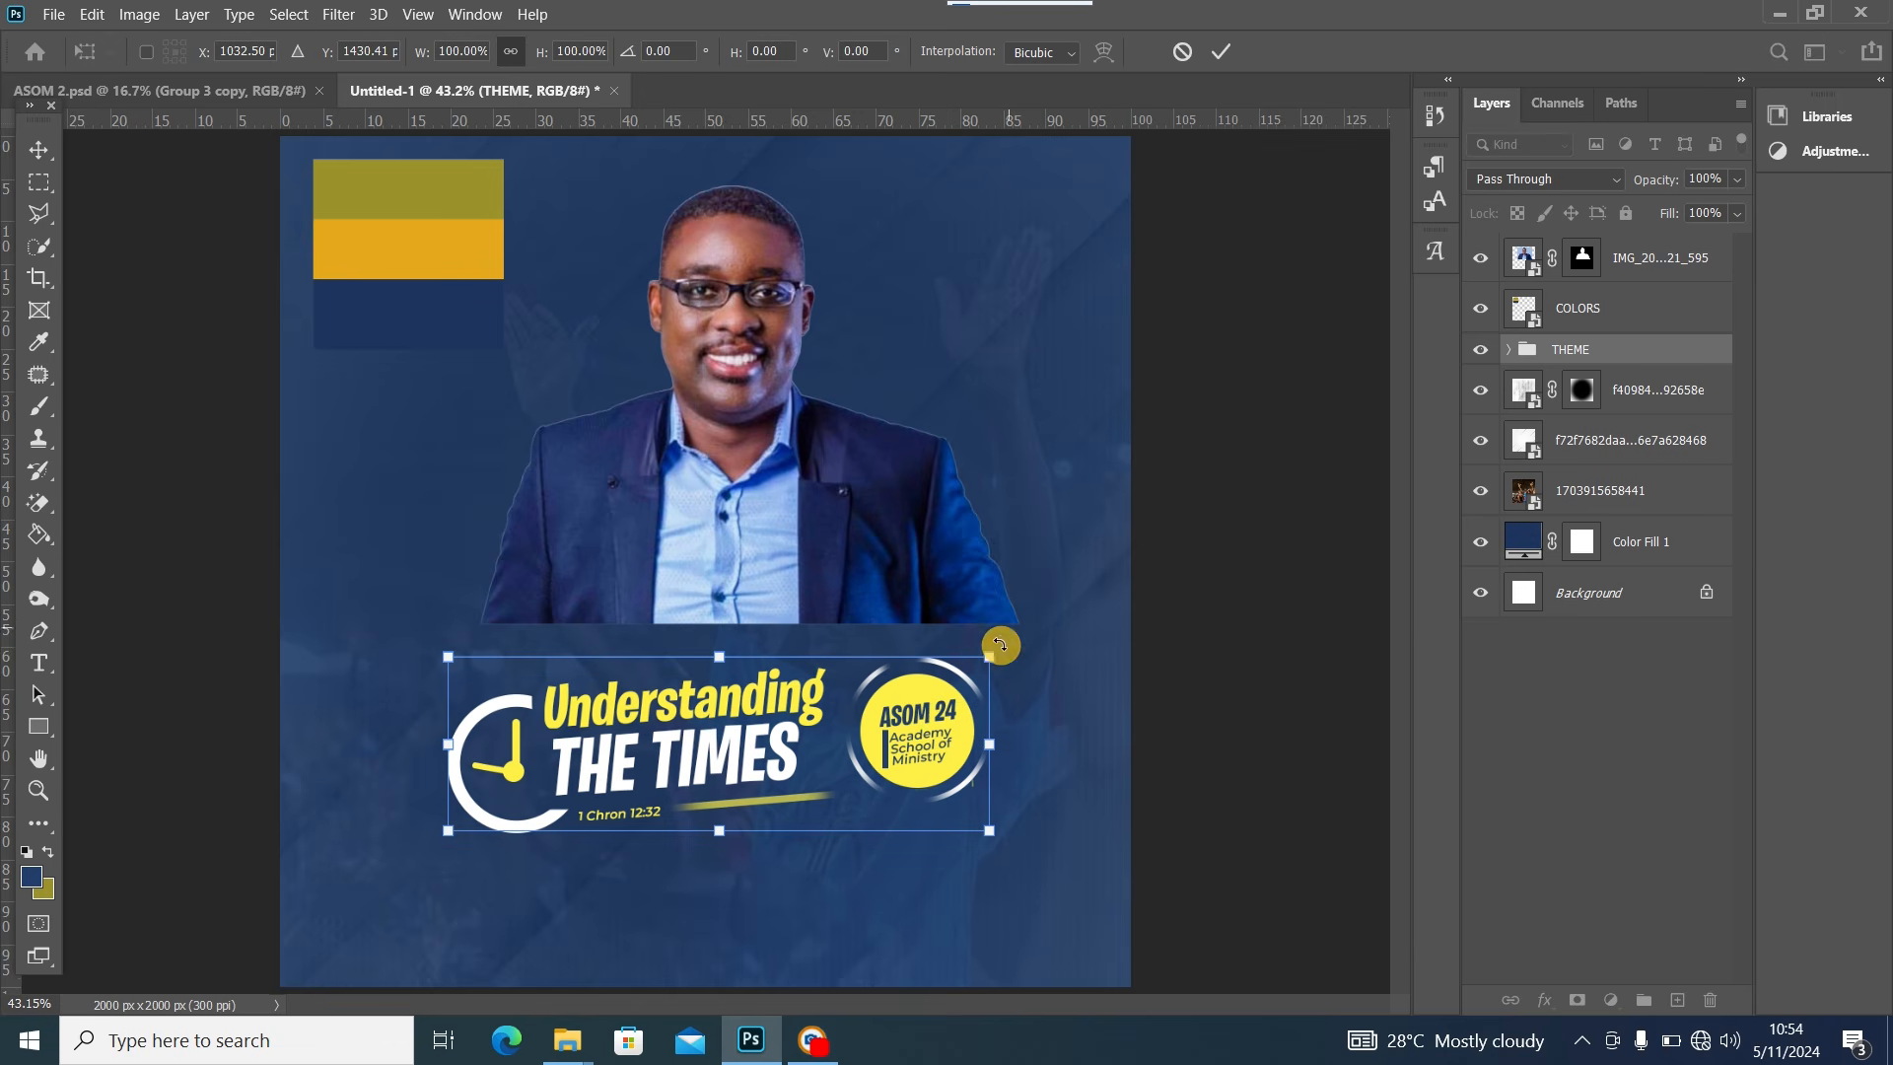
pyautogui.moveTo(994, 658); pyautogui.dragTo(950, 673)
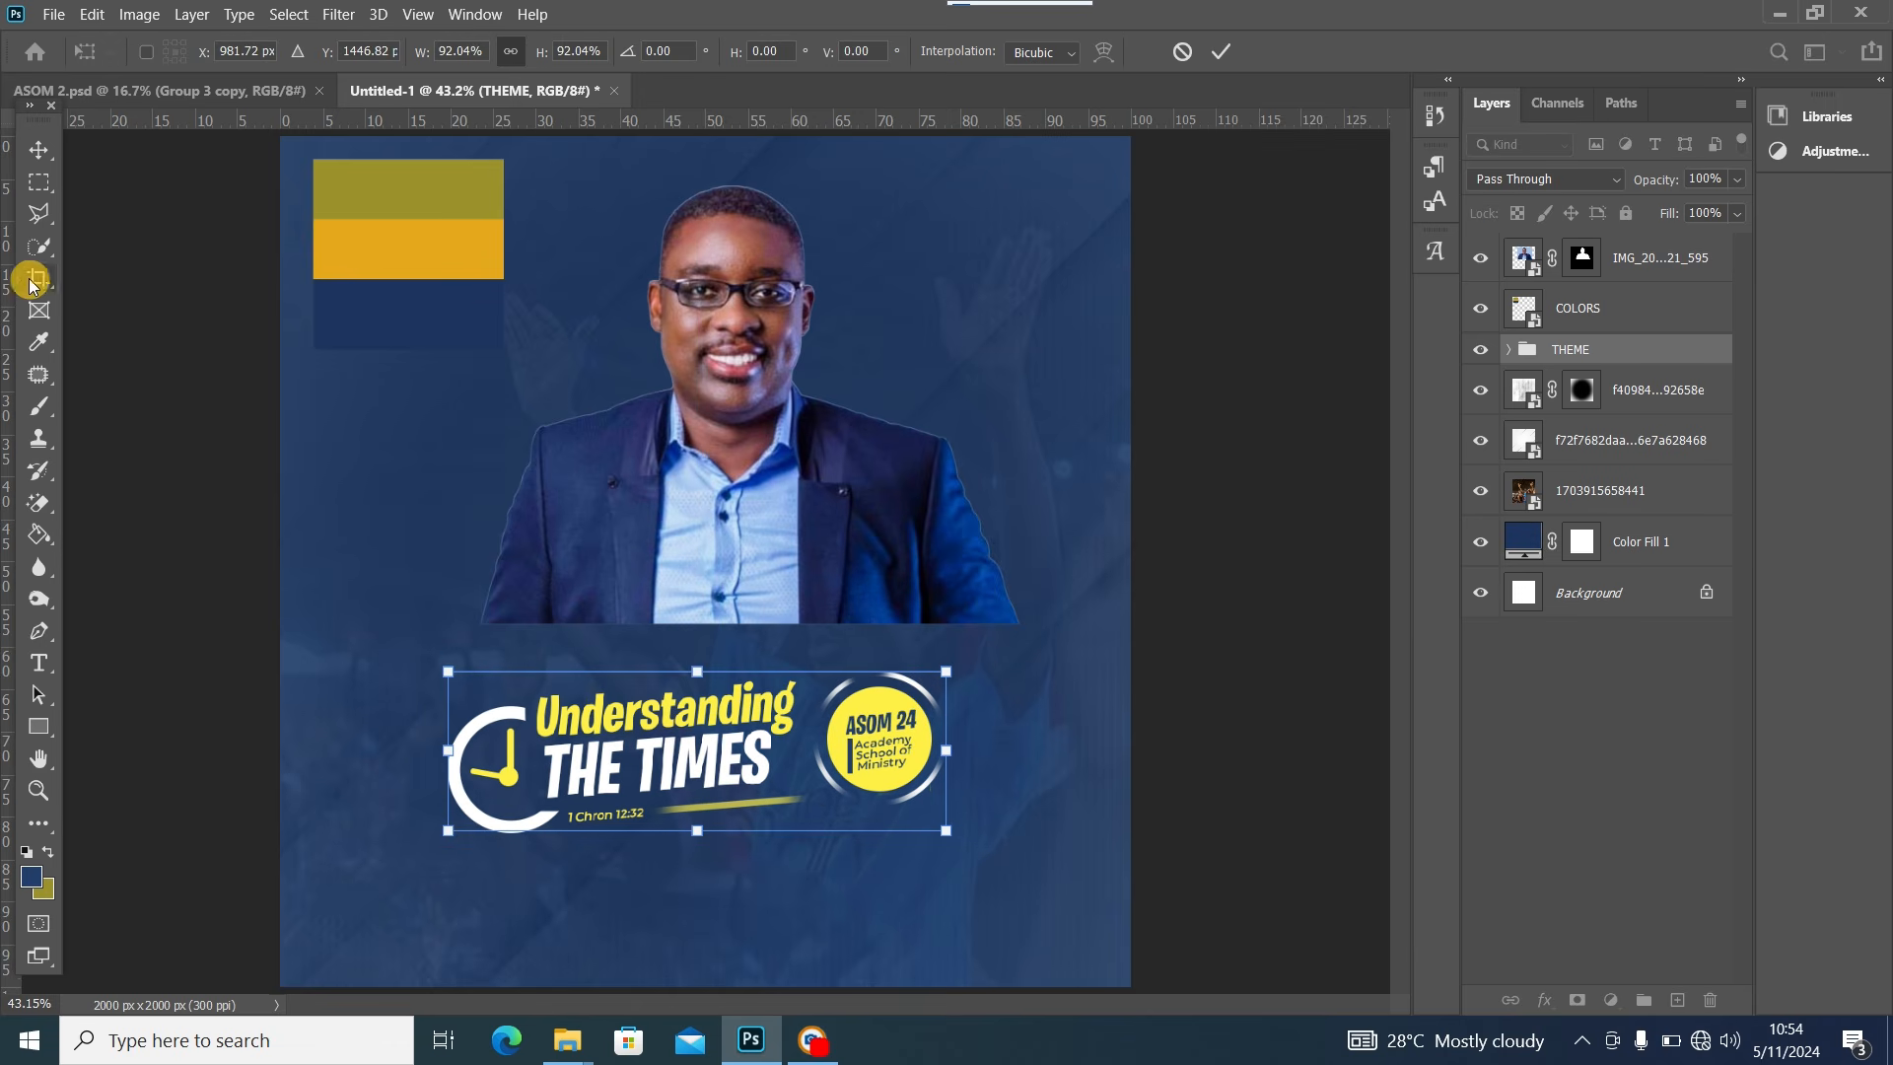
pyautogui.click(39, 148)
# Lower the portrait to just above the theme lockup, and move the COLORS swatches to the canvas's left edge
pyautogui.moveTo(717, 476); pyautogui.dragTo(698, 519)
pyautogui.moveTo(449, 222); pyautogui.dragTo(352, 212)
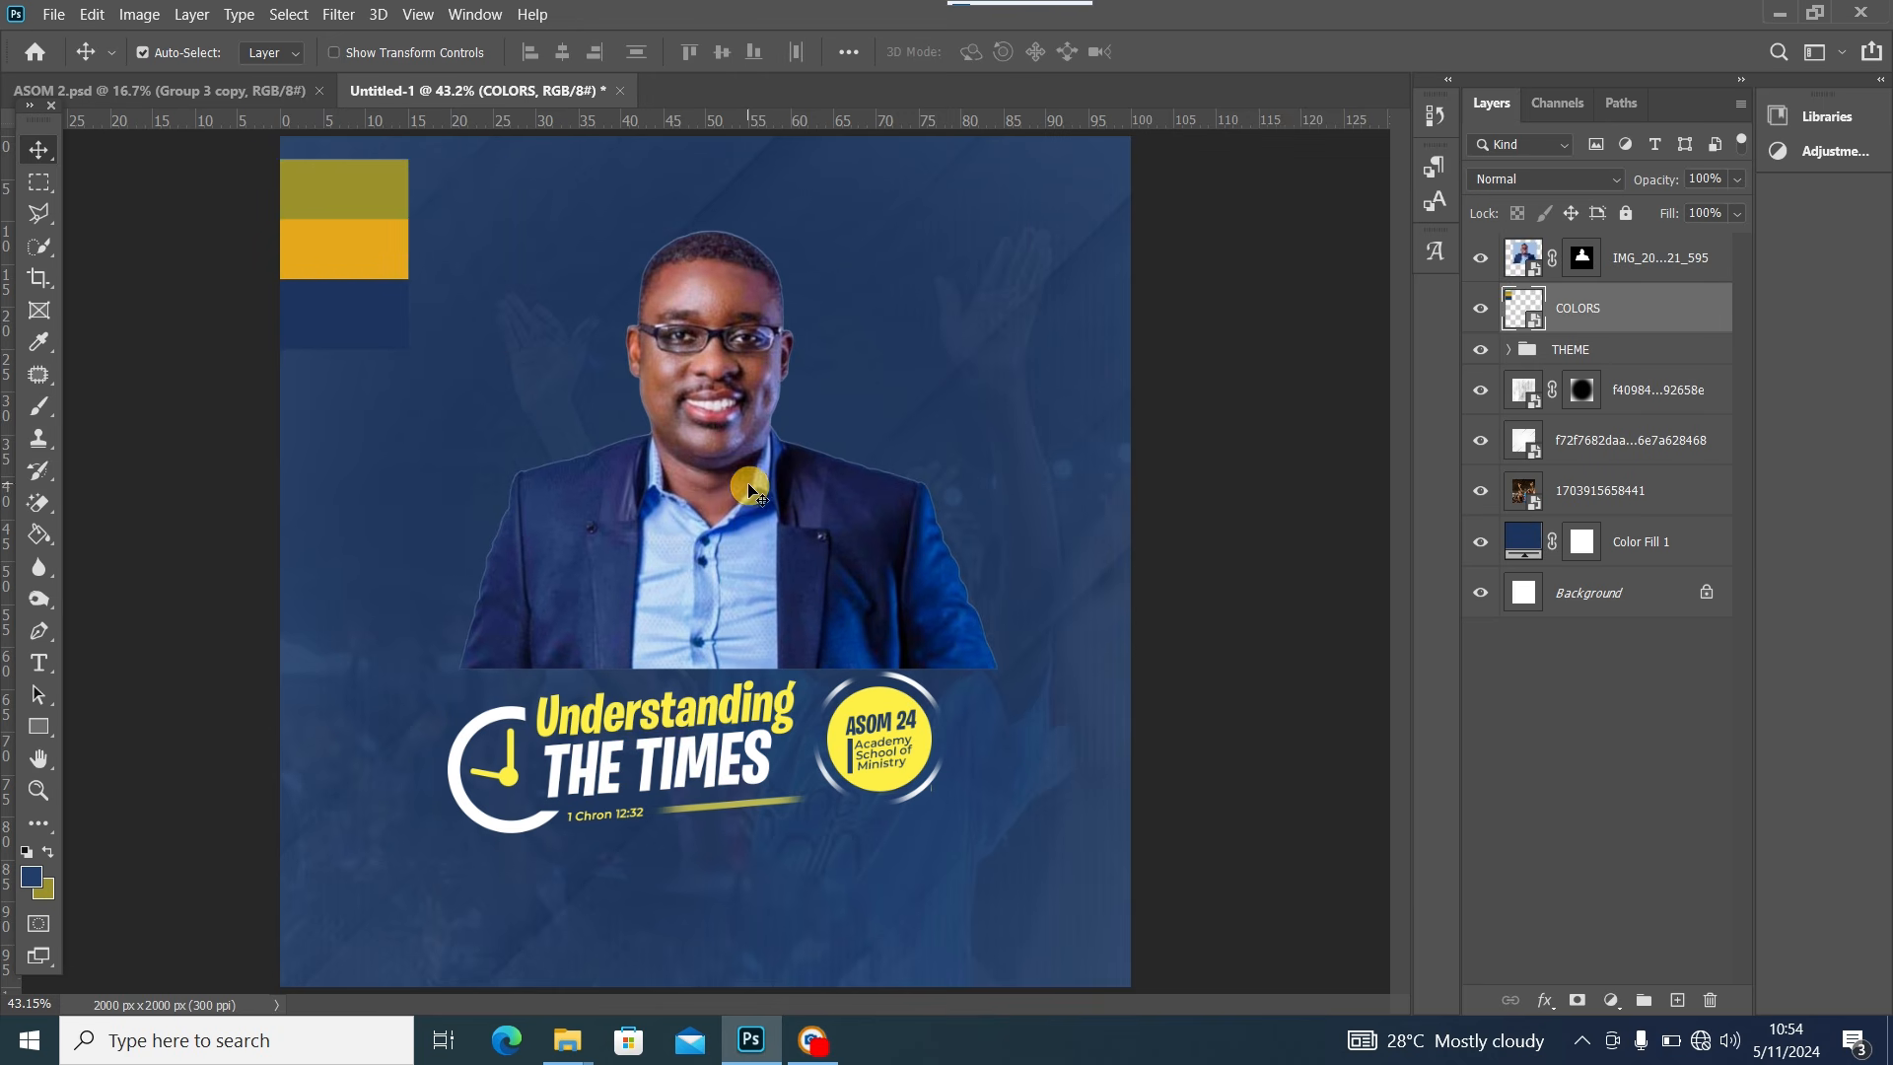
pyautogui.moveTo(744, 488); pyautogui.dragTo(746, 506)
pyautogui.moveTo(744, 489); pyautogui.dragTo(744, 484)
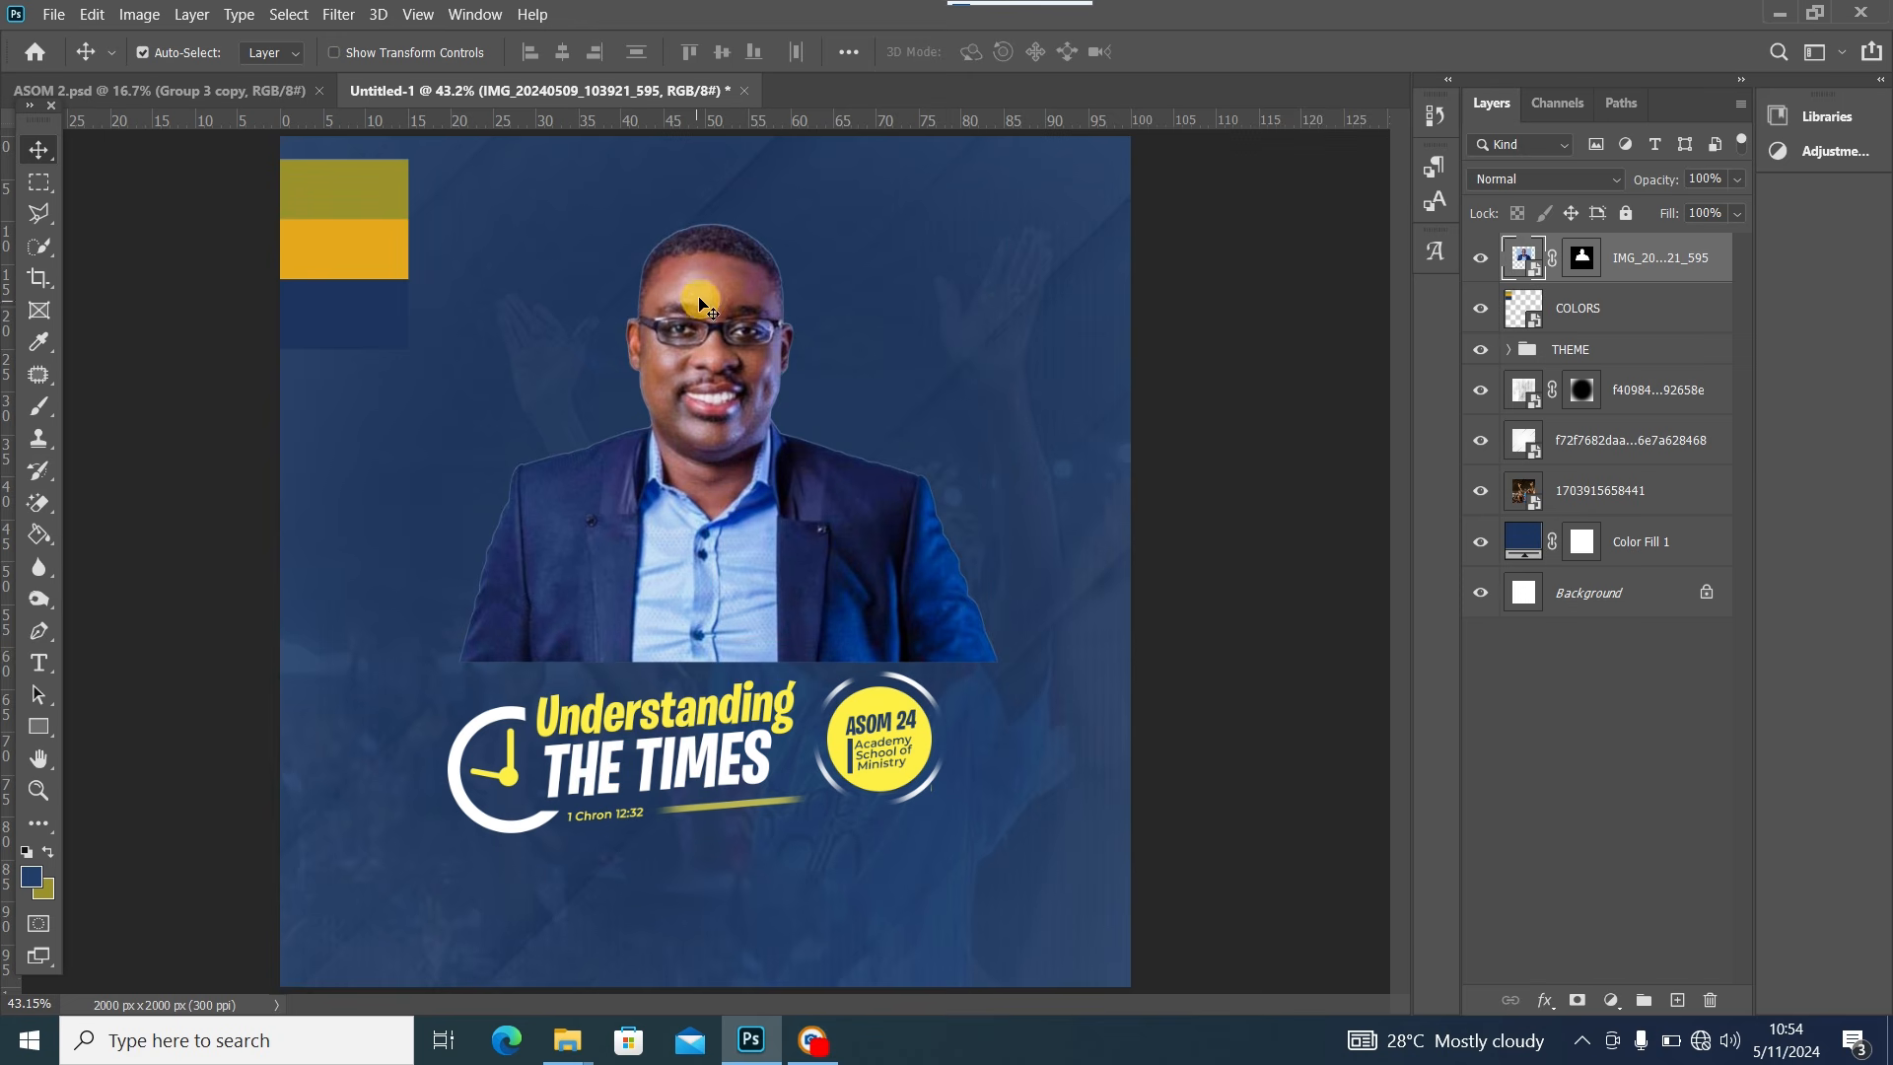
# Place the 8E0A7795 photo from the ASOM folder into the flyer and scale it to about 28.6%
pyautogui.moveTo(567, 1040)
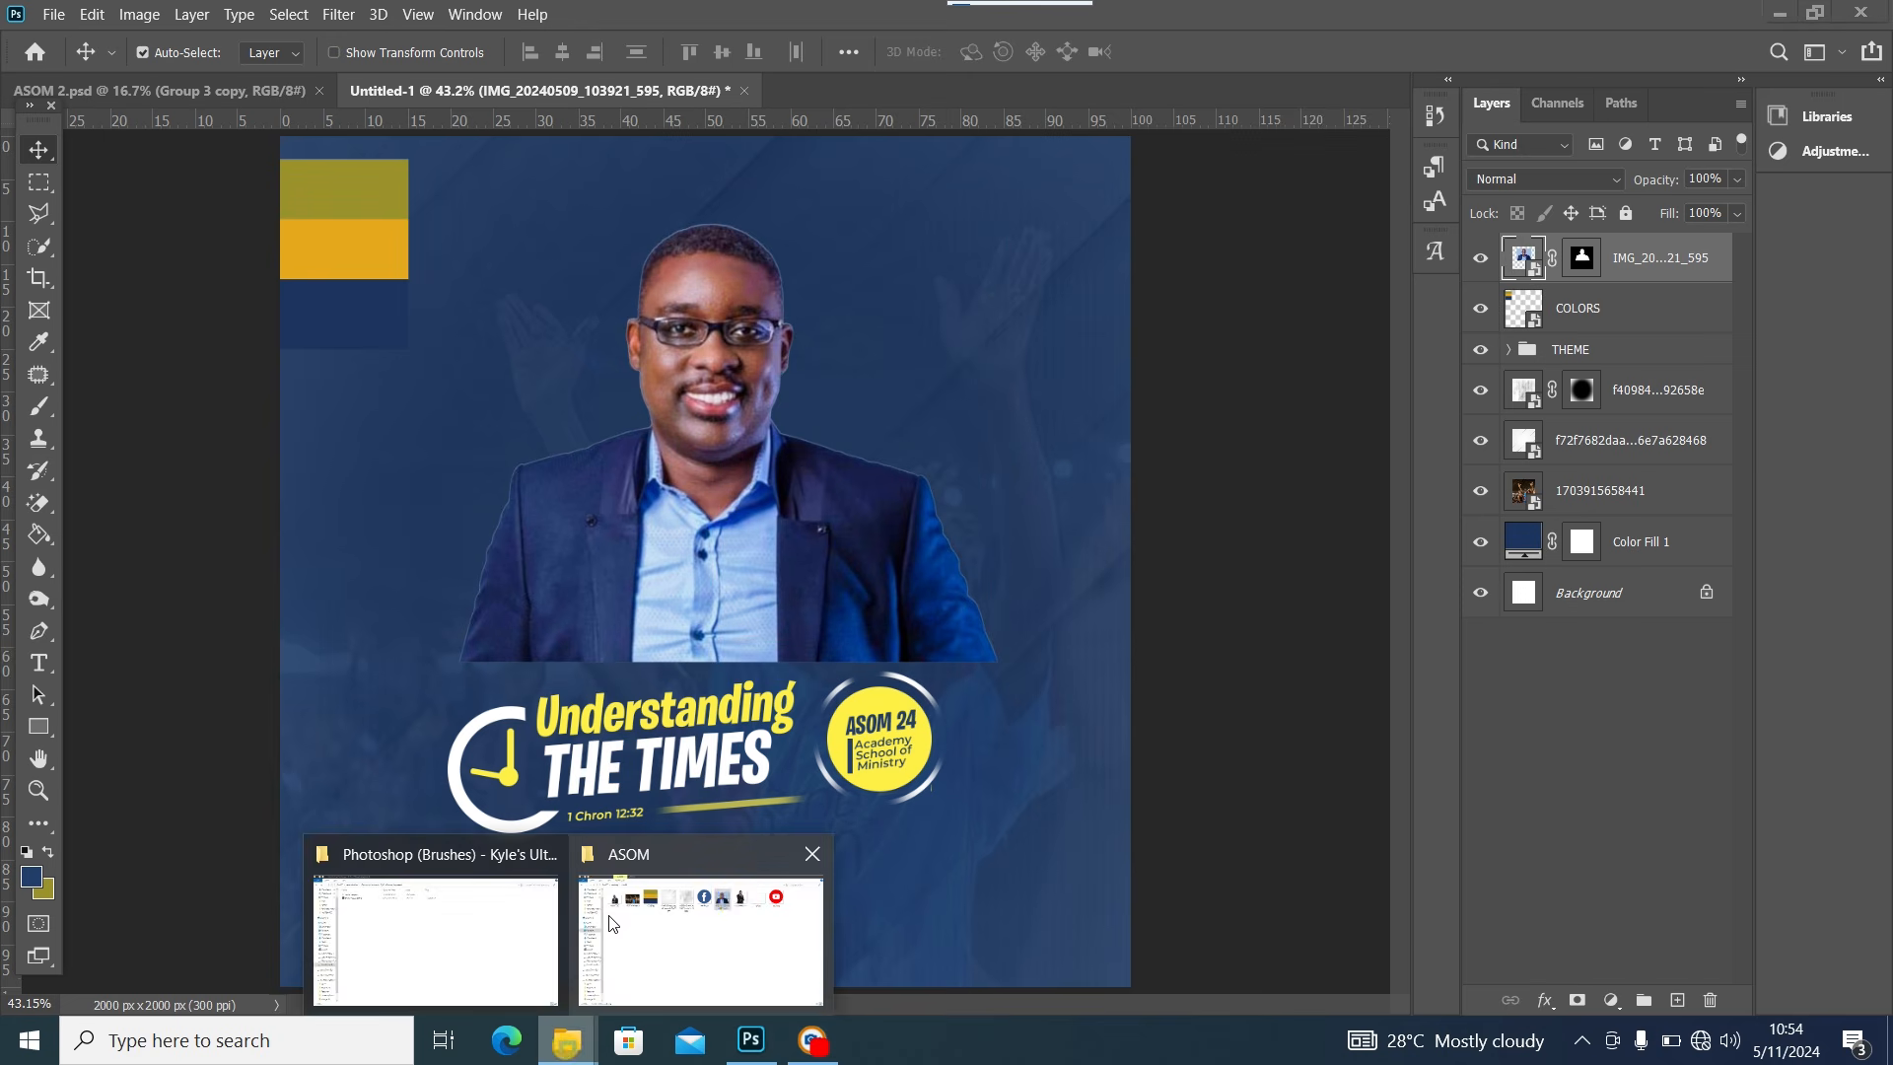
pyautogui.click(724, 939)
pyautogui.moveTo(276, 183); pyautogui.dragTo(646, 519)
pyautogui.moveTo(739, 647); pyautogui.dragTo(639, 536)
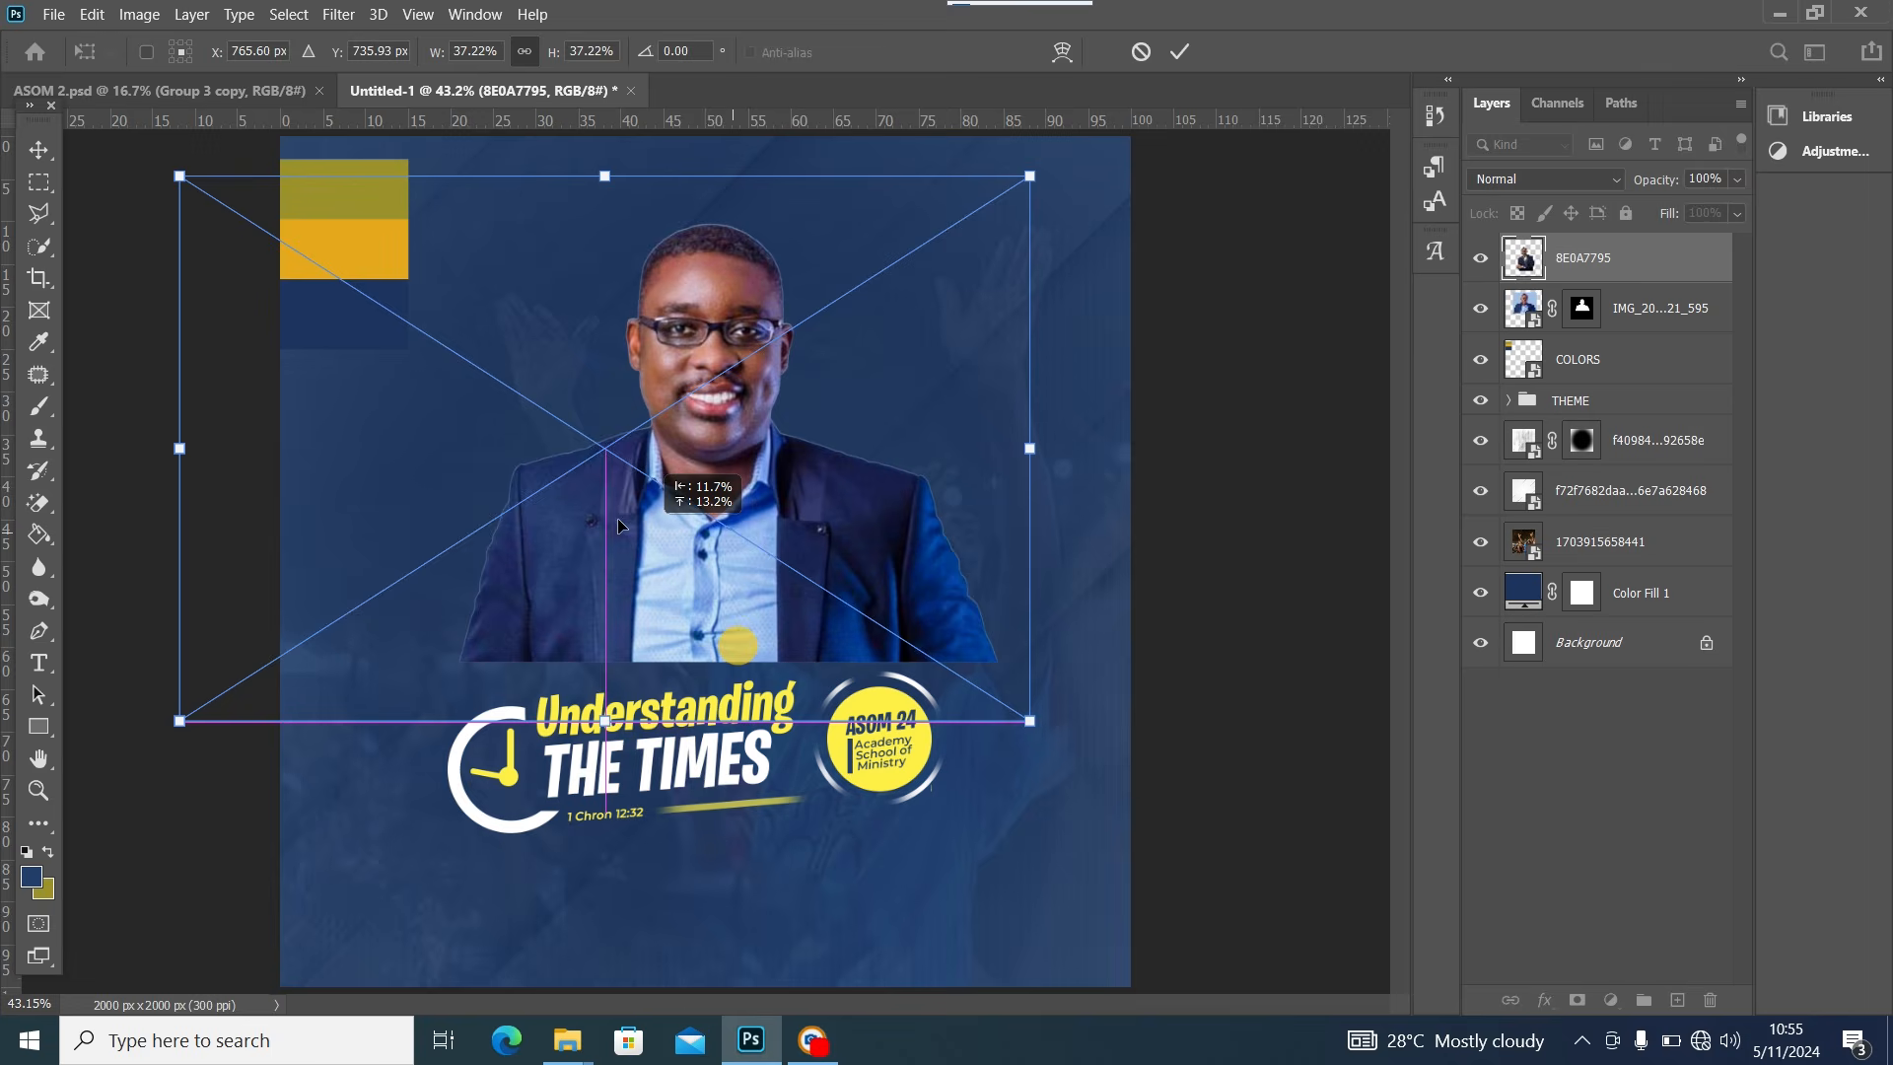
pyautogui.moveTo(181, 178); pyautogui.dragTo(380, 266)
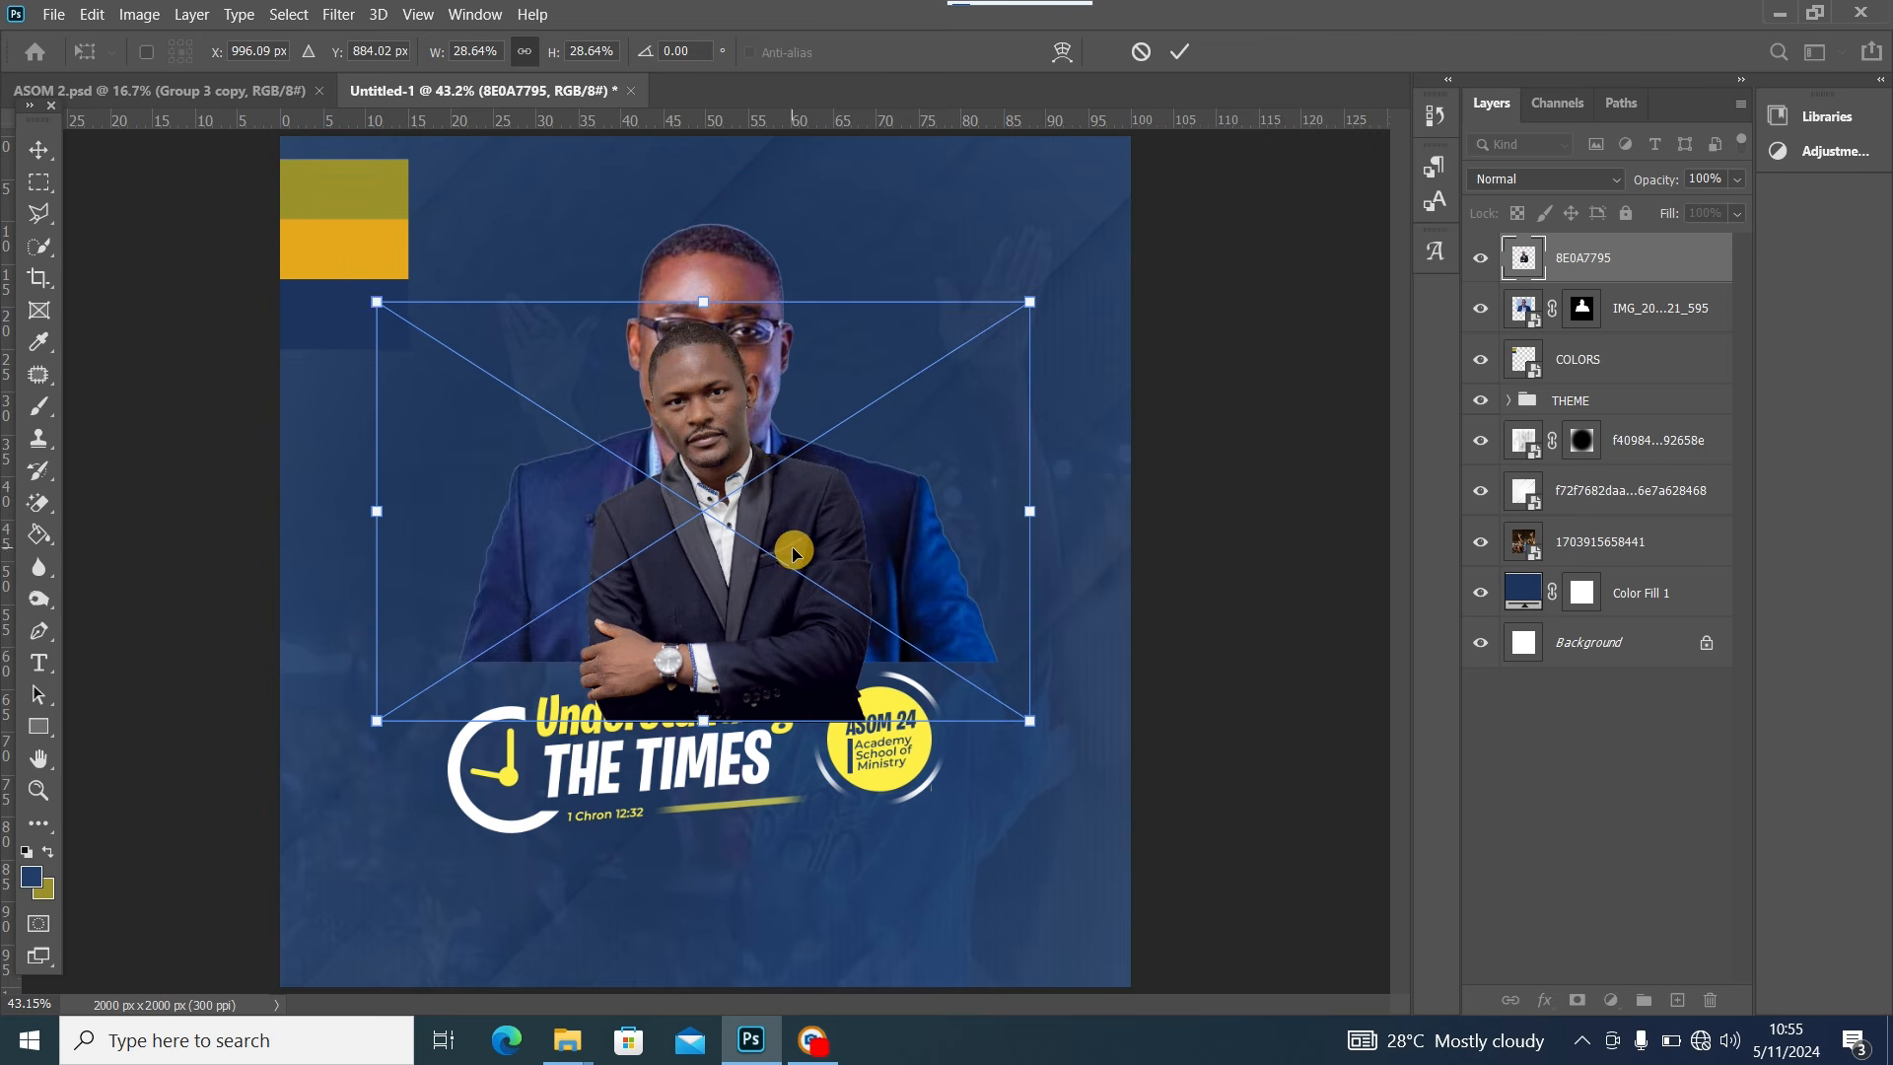
# Move the 8E0A7795 layer below the main portrait layer and position its man behind the portrait's left-hand shoulder
pyautogui.moveTo(934, 558); pyautogui.dragTo(786, 549)
pyautogui.moveTo(1659, 255); pyautogui.dragTo(1620, 319)
pyautogui.moveTo(582, 406); pyautogui.dragTo(561, 406)
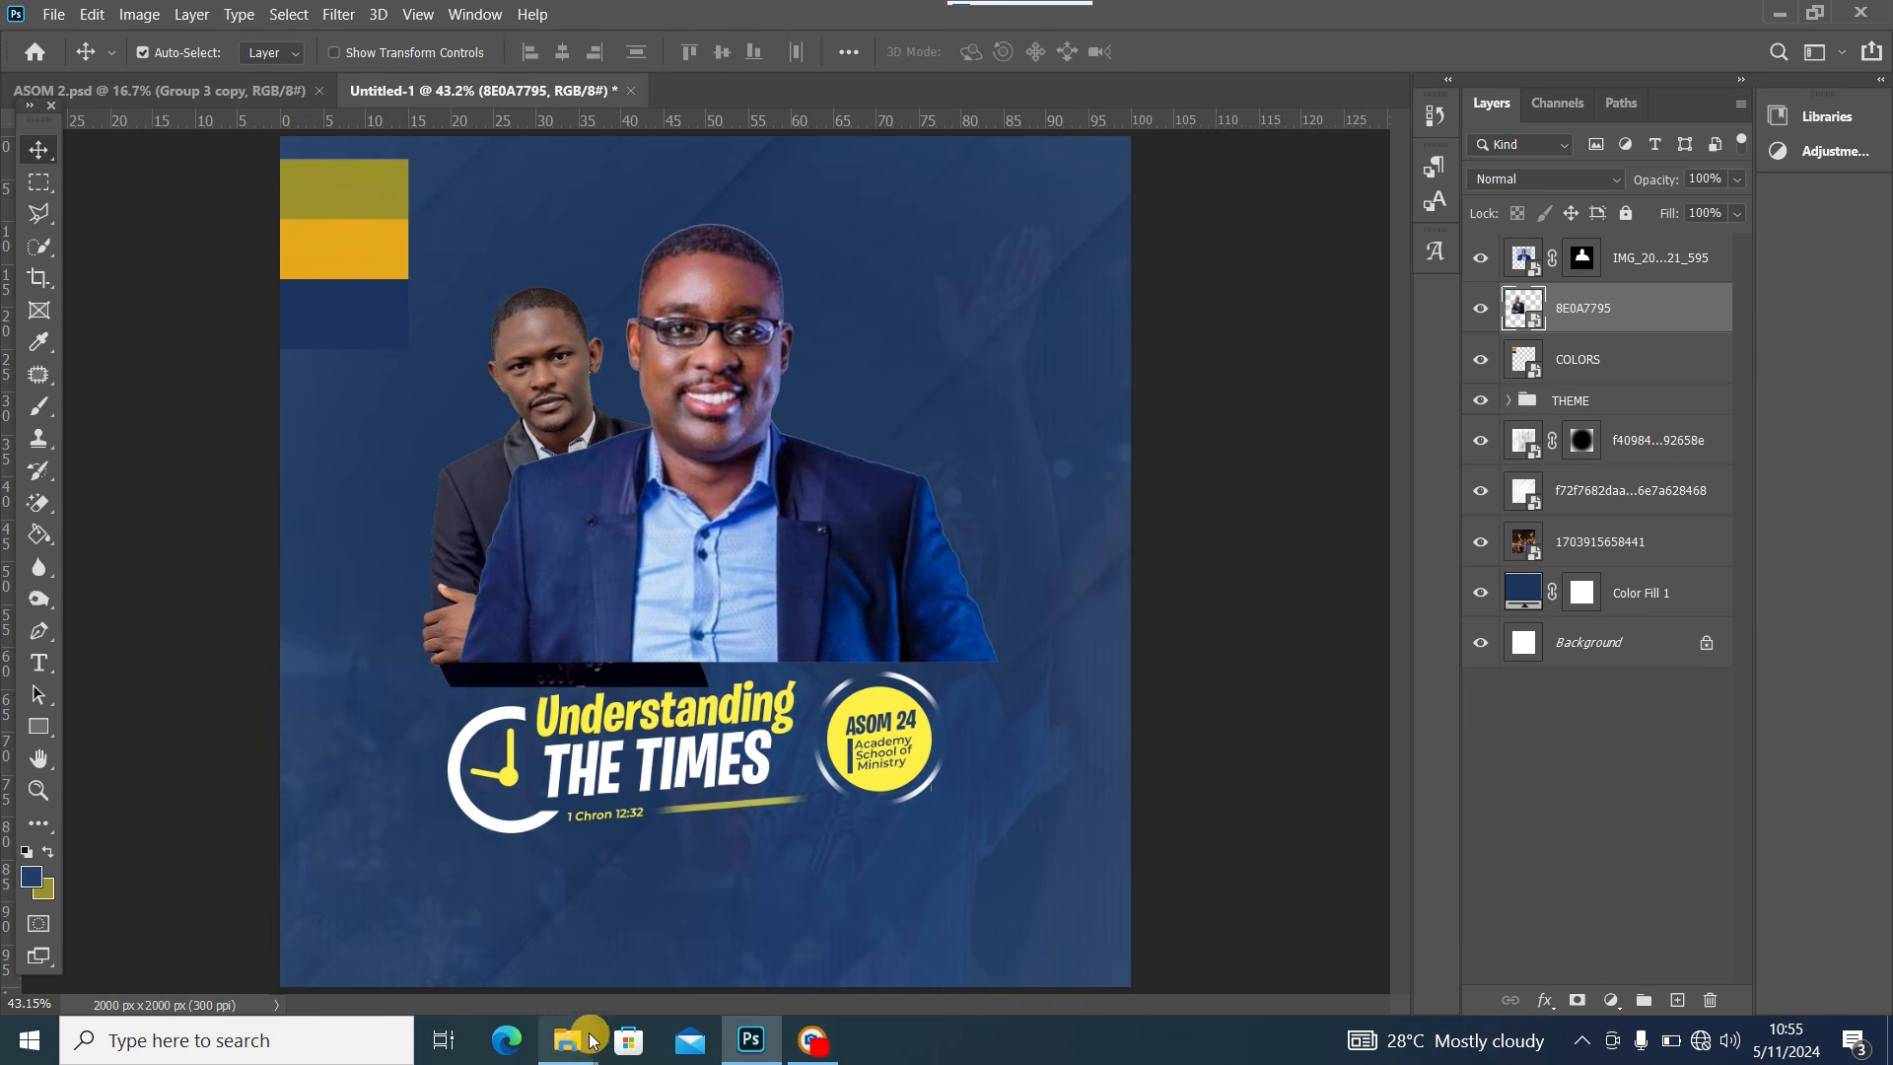
# Place the Untitled-1 photo from the ASOM folder into the flyer and scale it to about 89.5%
pyautogui.moveTo(568, 1040)
pyautogui.click(717, 948)
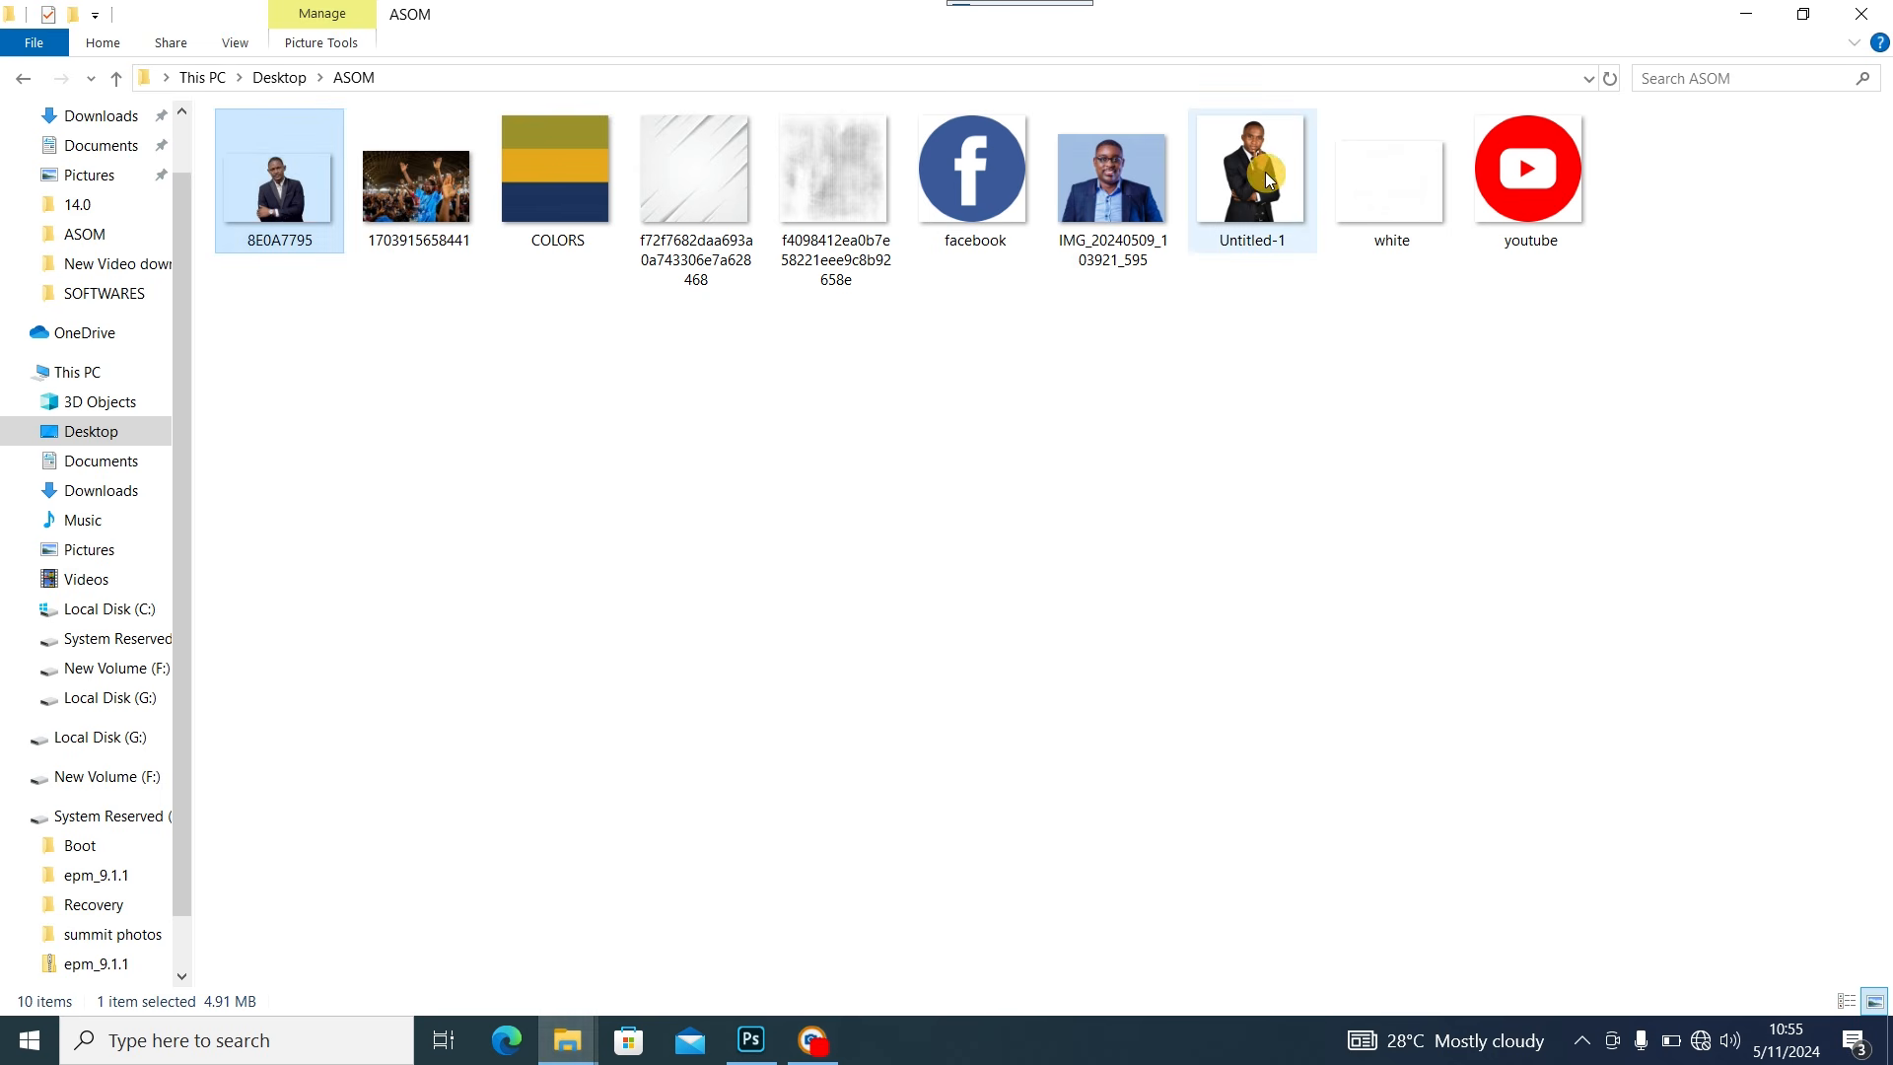
pyautogui.moveTo(1264, 172); pyautogui.dragTo(773, 585)
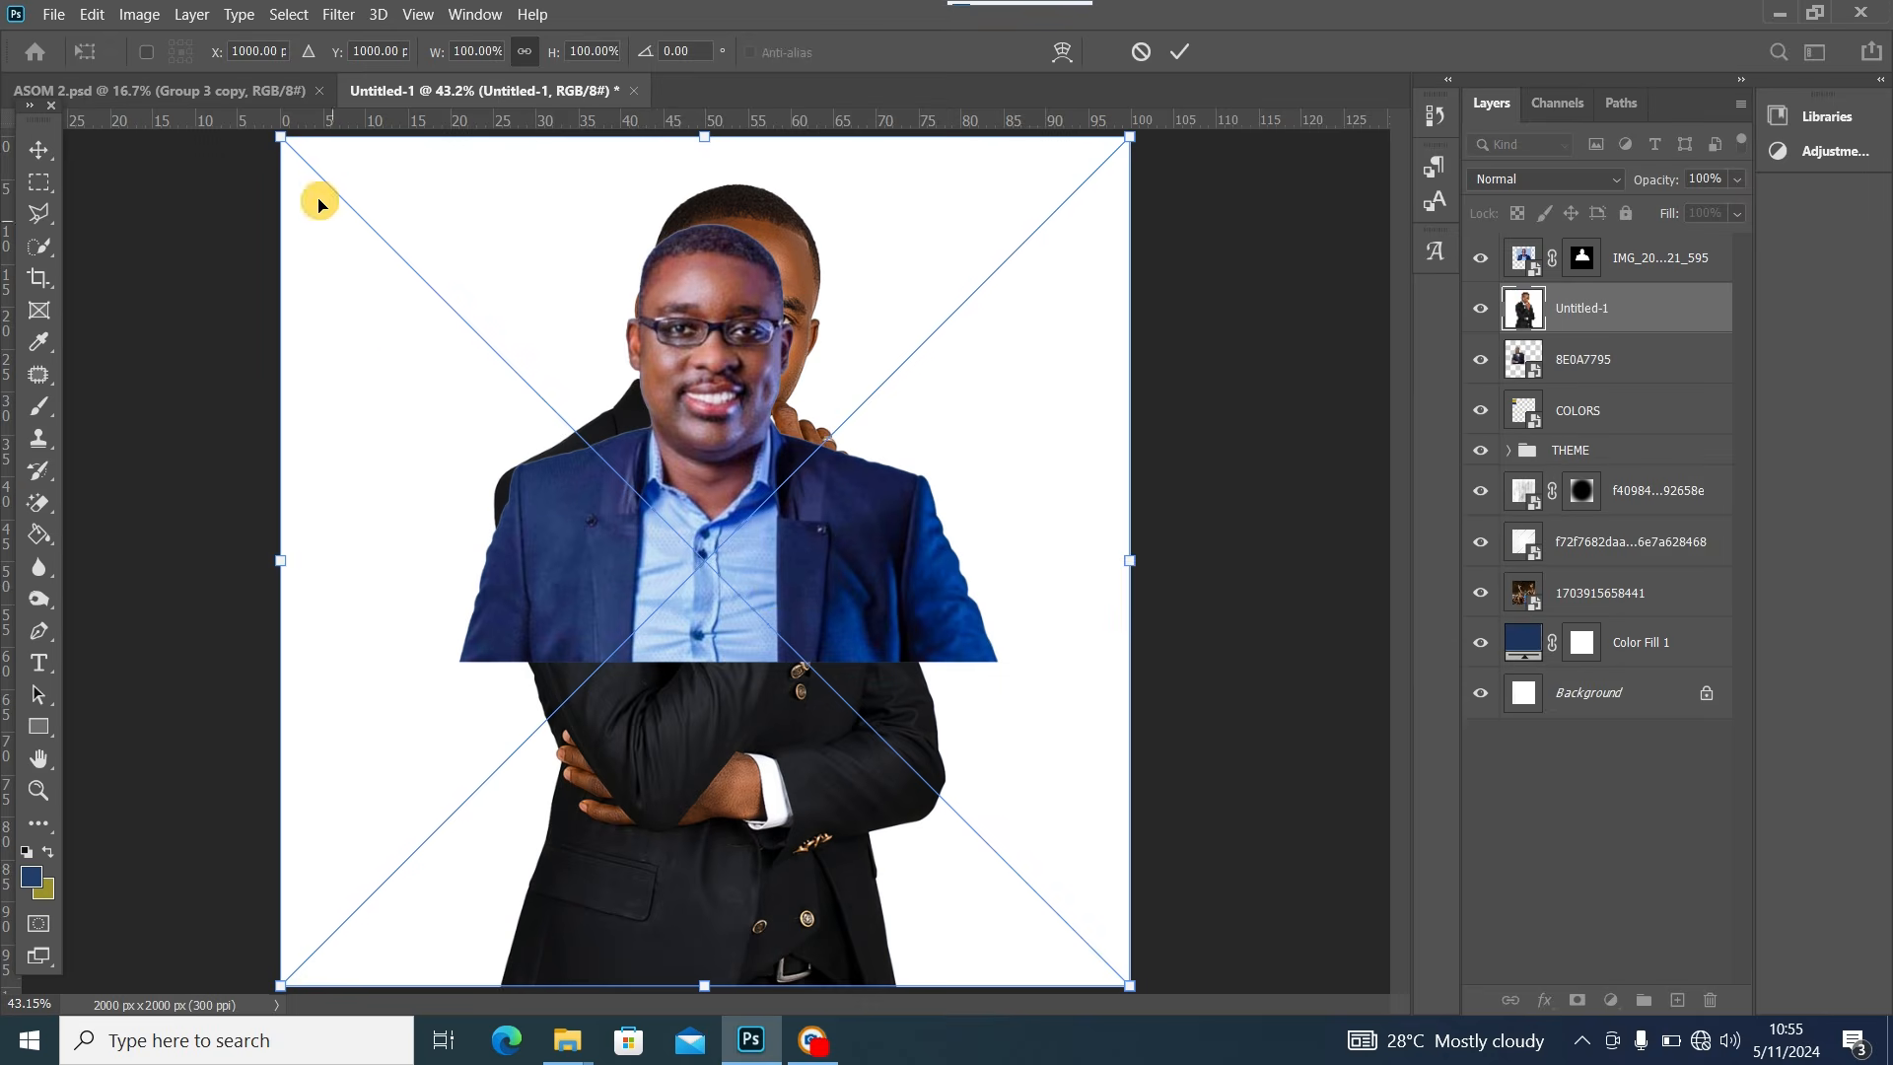
pyautogui.moveTo(283, 138); pyautogui.dragTo(369, 223)
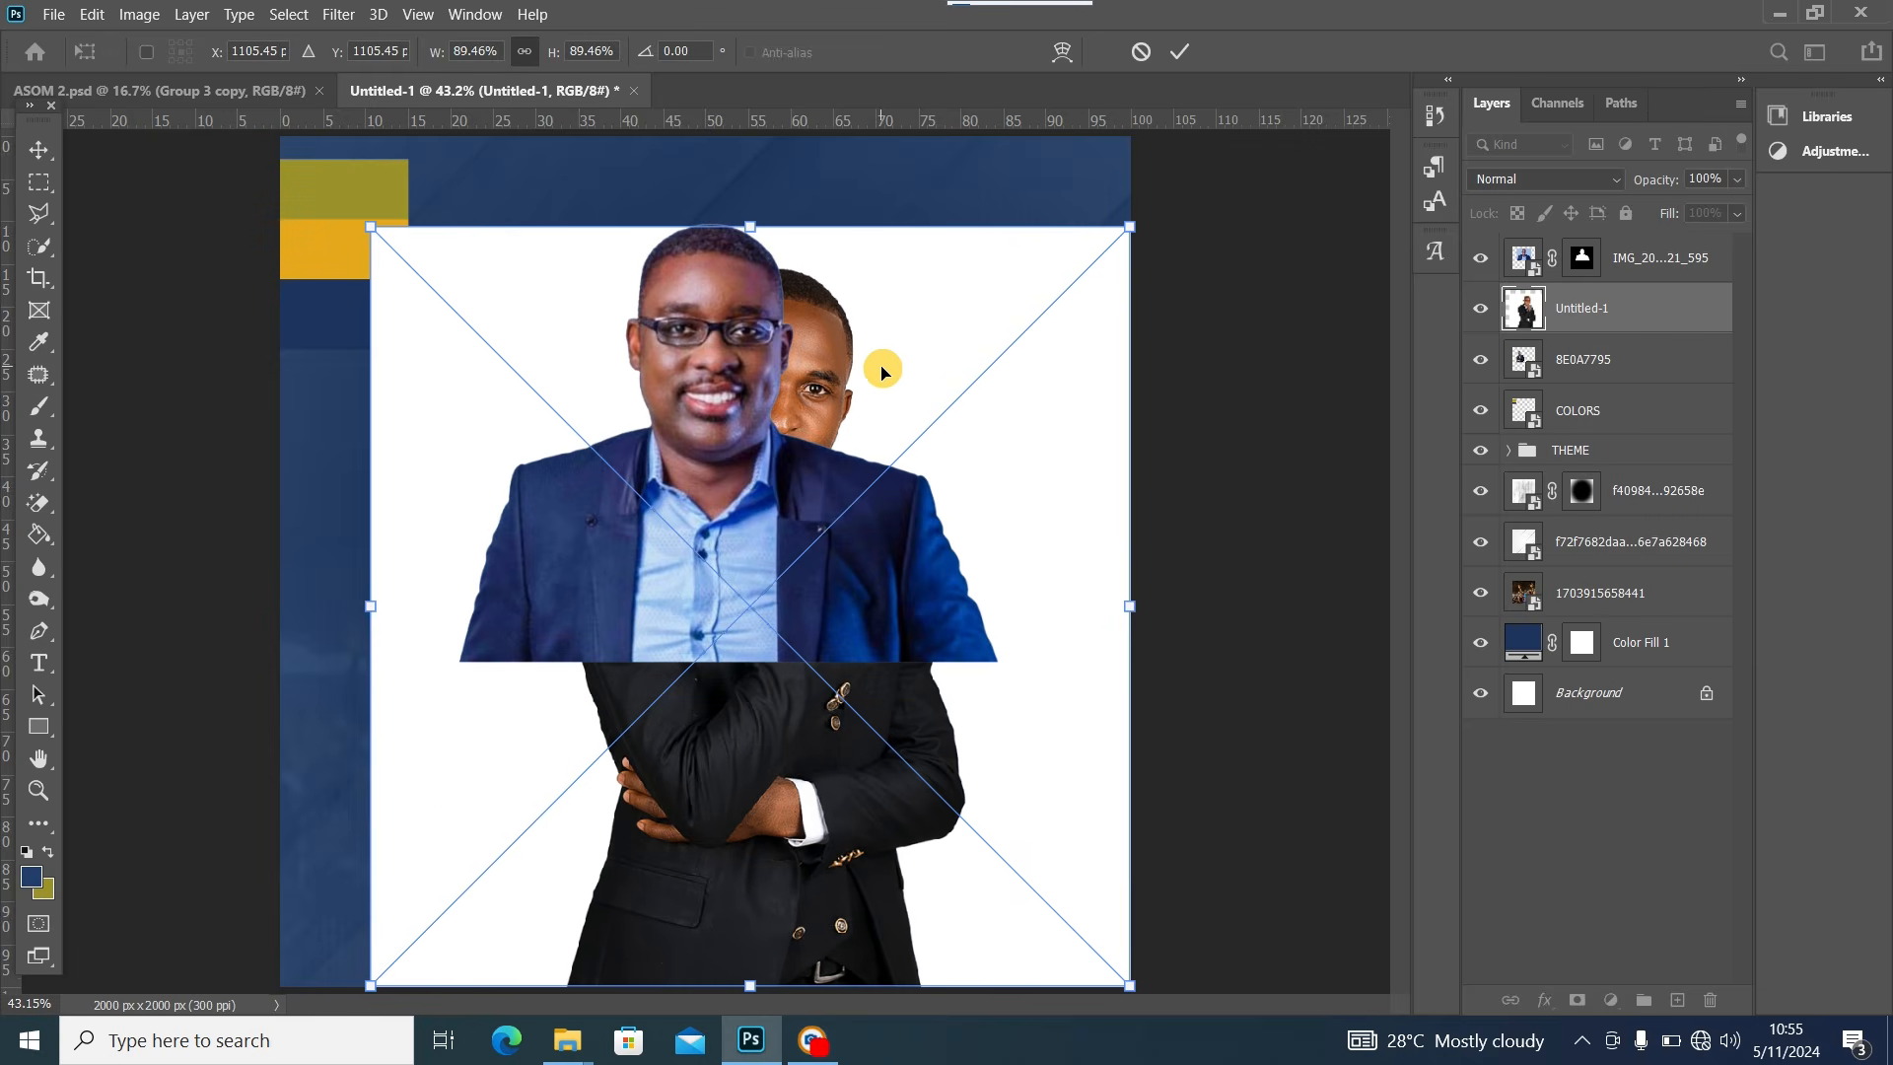
pyautogui.moveTo(878, 371); pyautogui.dragTo(822, 328)
pyautogui.click(38, 148)
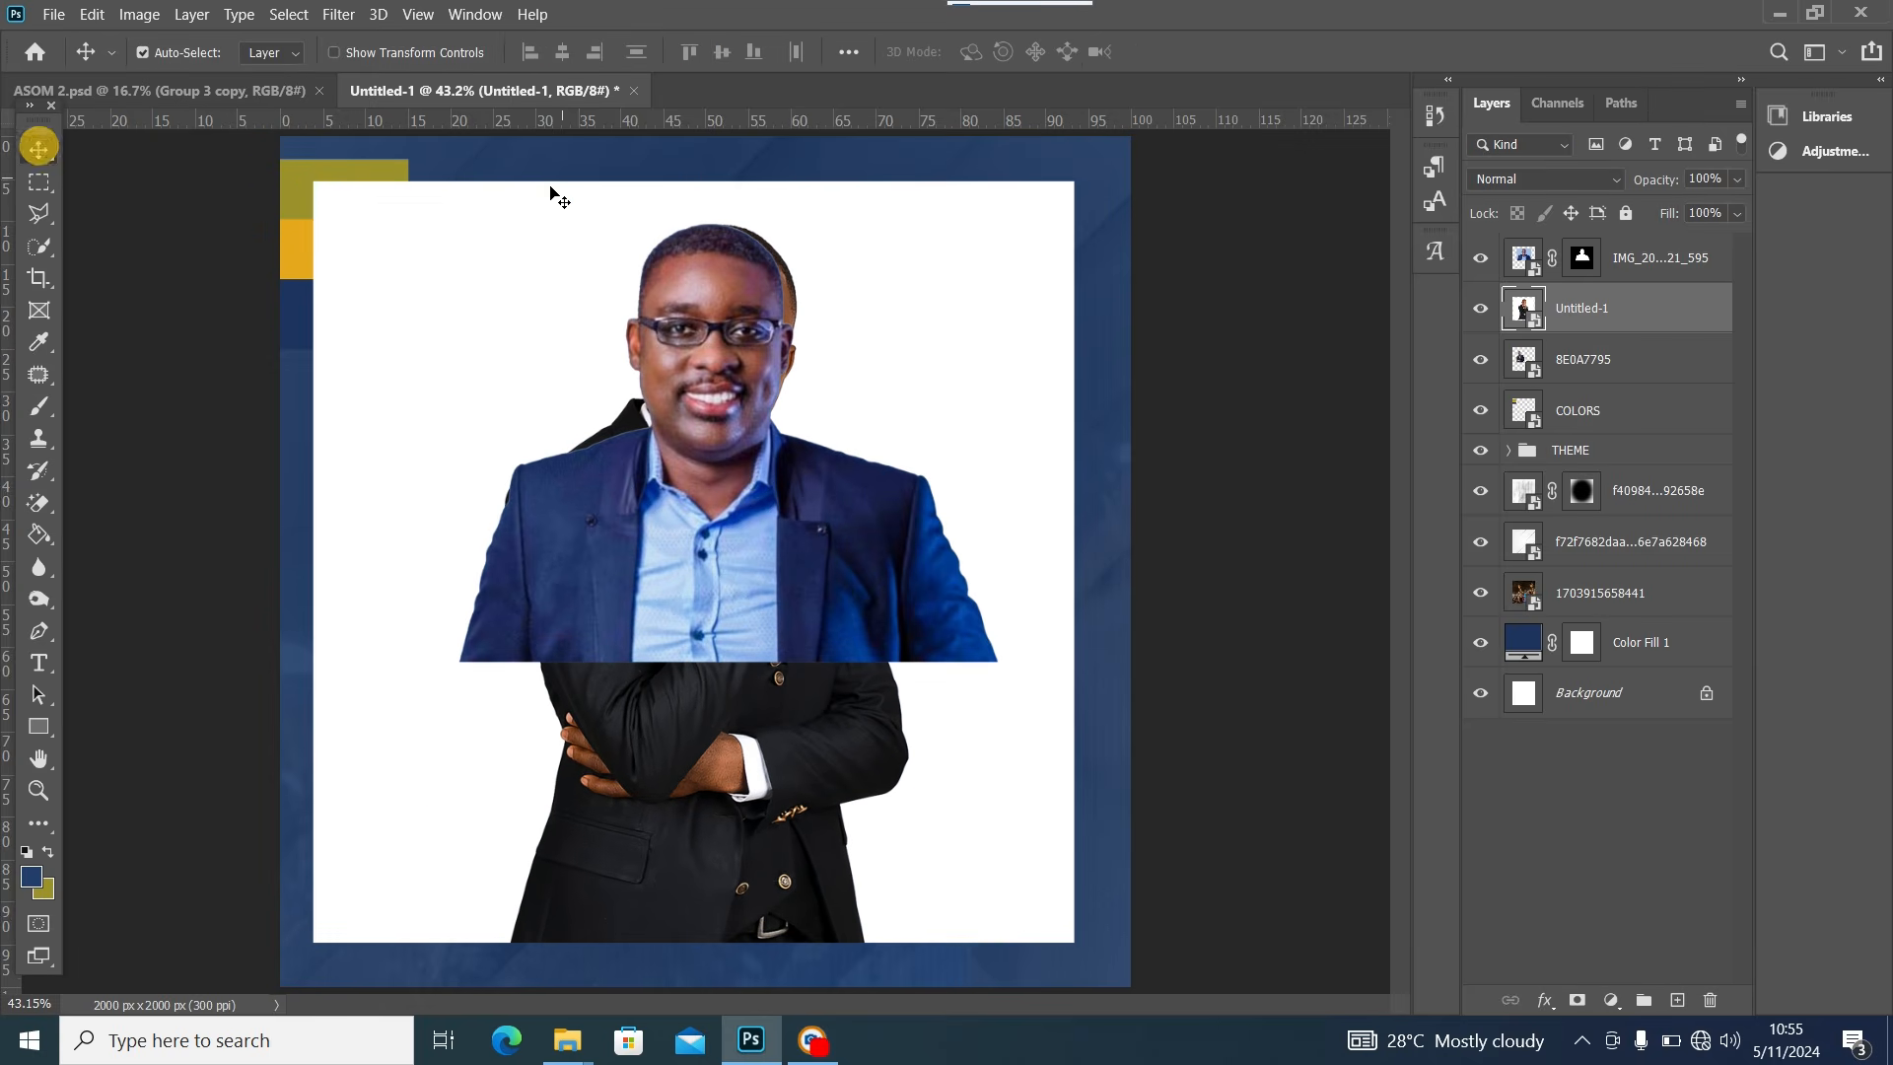
# Select the subject of the Untitled-1 photo and mask out its white background
pyautogui.click(299, 16)
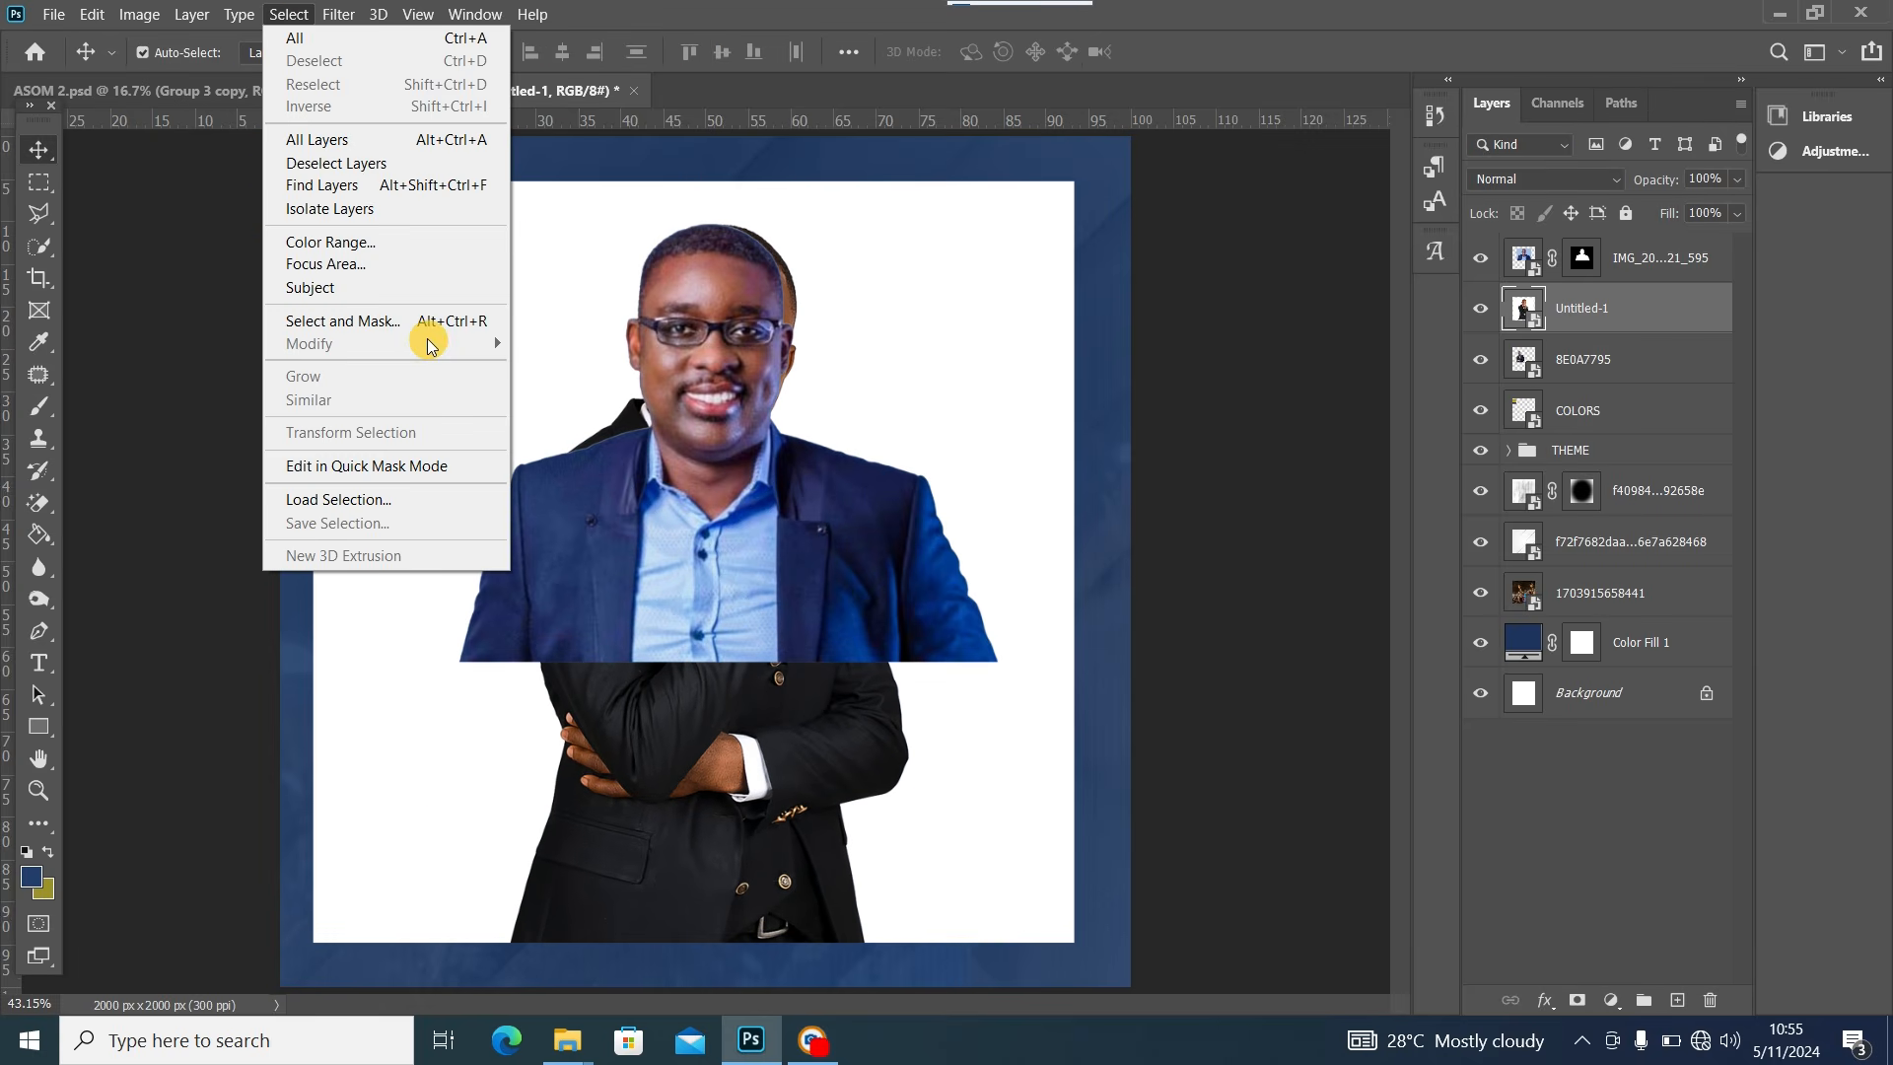
pyautogui.click(343, 296)
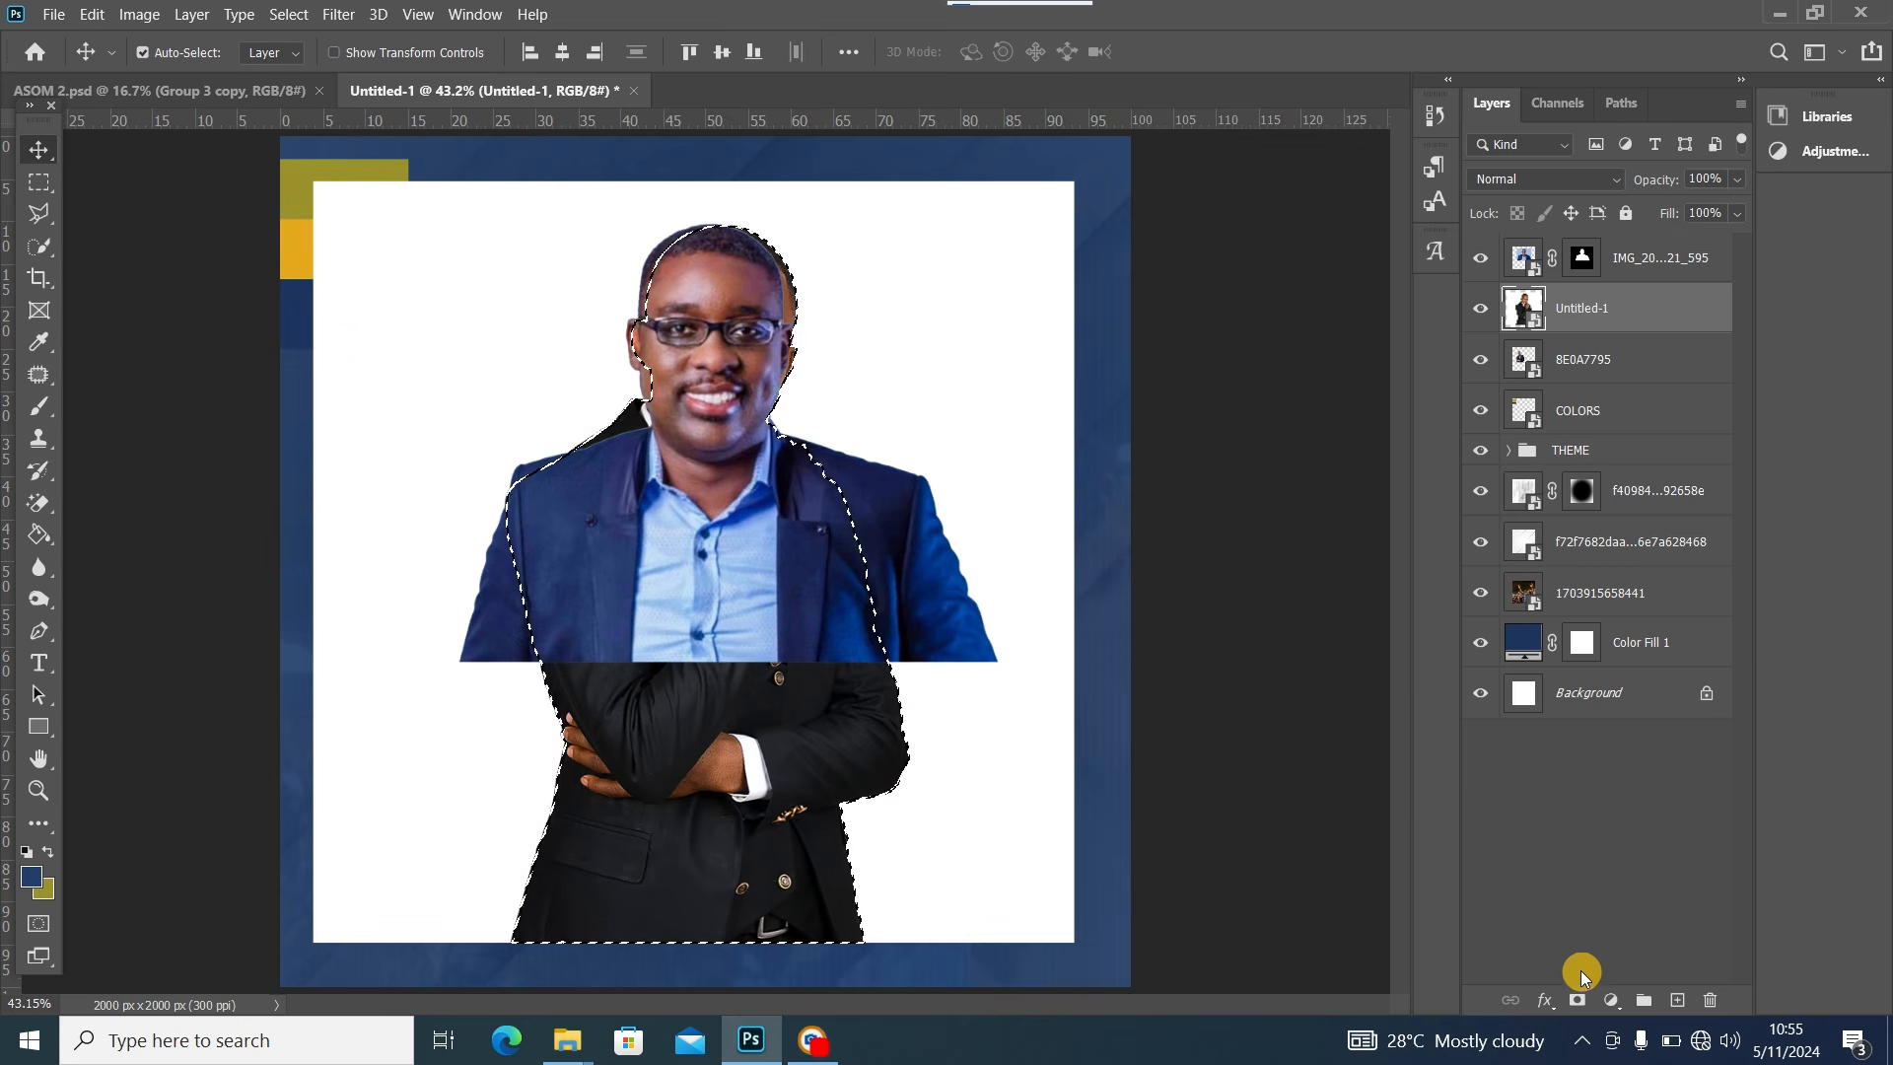
pyautogui.click(1578, 1001)
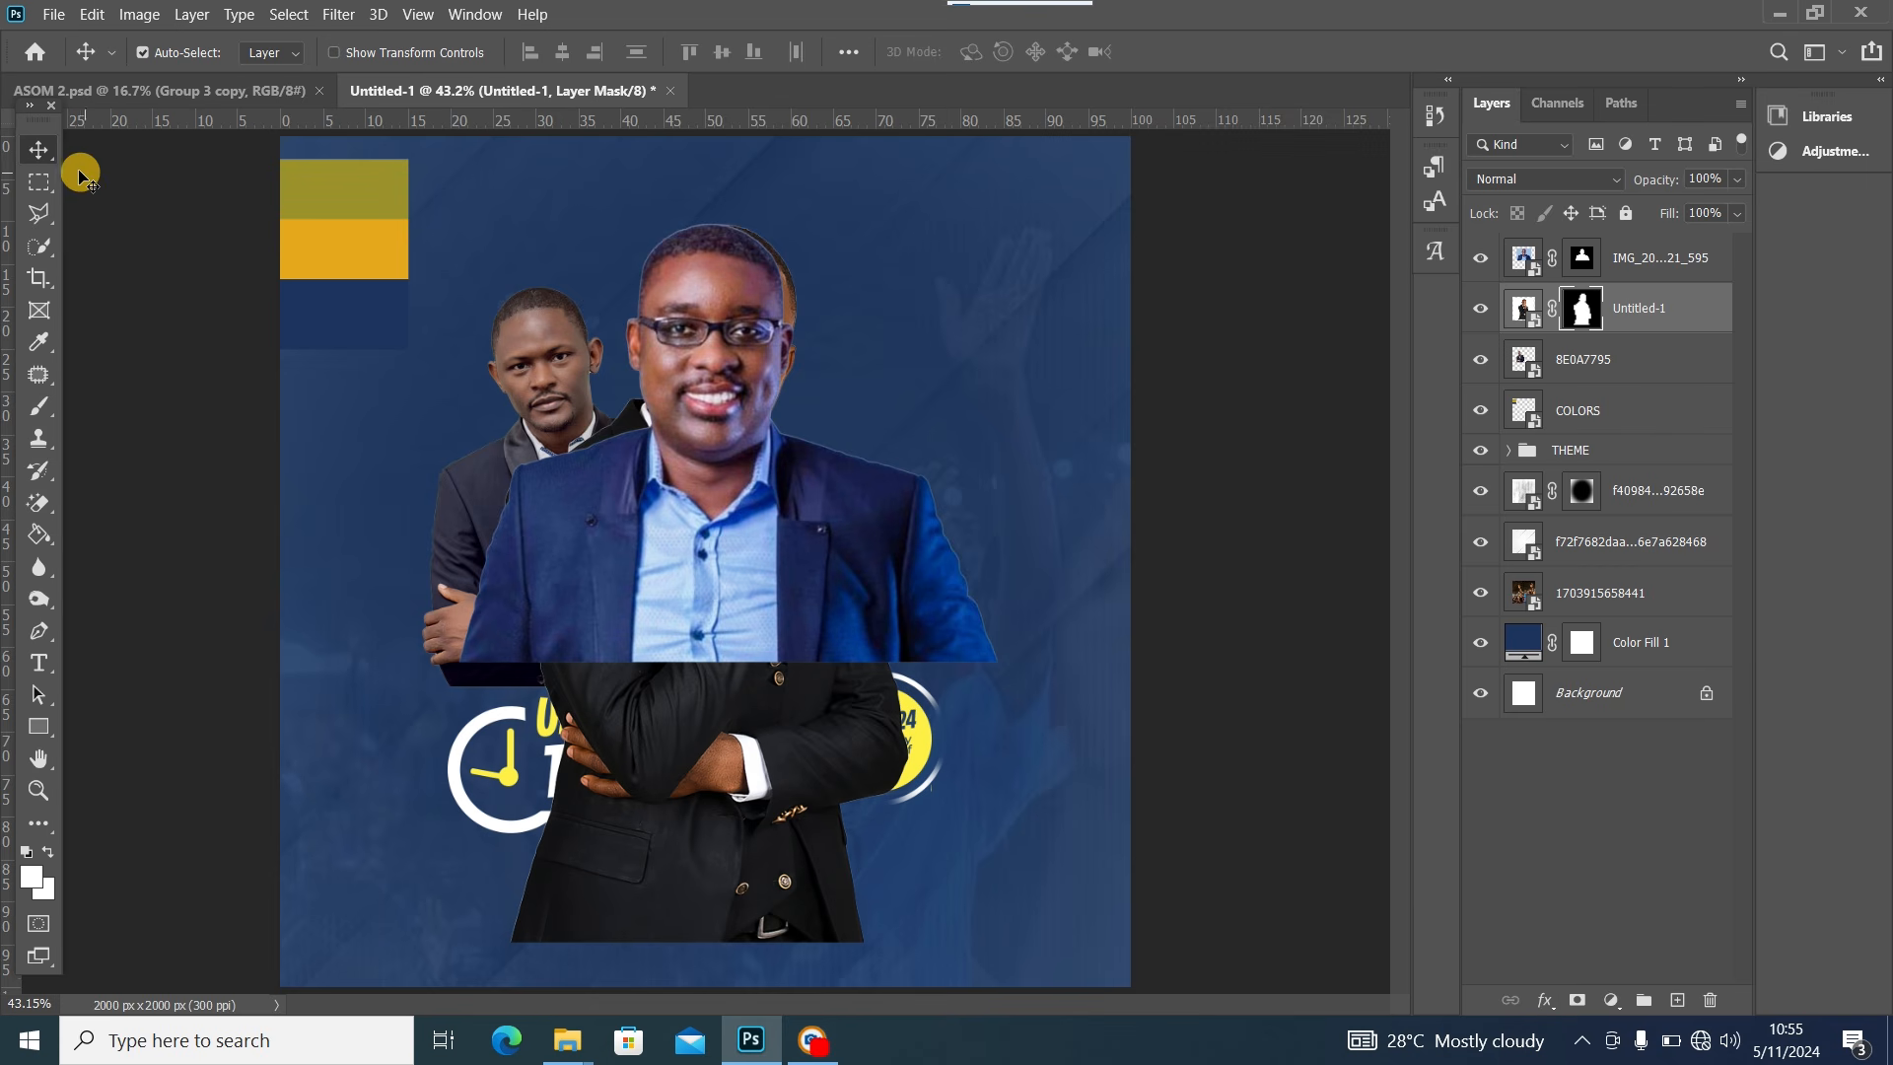
# Scale the masked Untitled-1 man down to about 63.6% and position him behind the main portrait's right-hand shoulder
pyautogui.moveTo(730, 808); pyautogui.dragTo(826, 797)
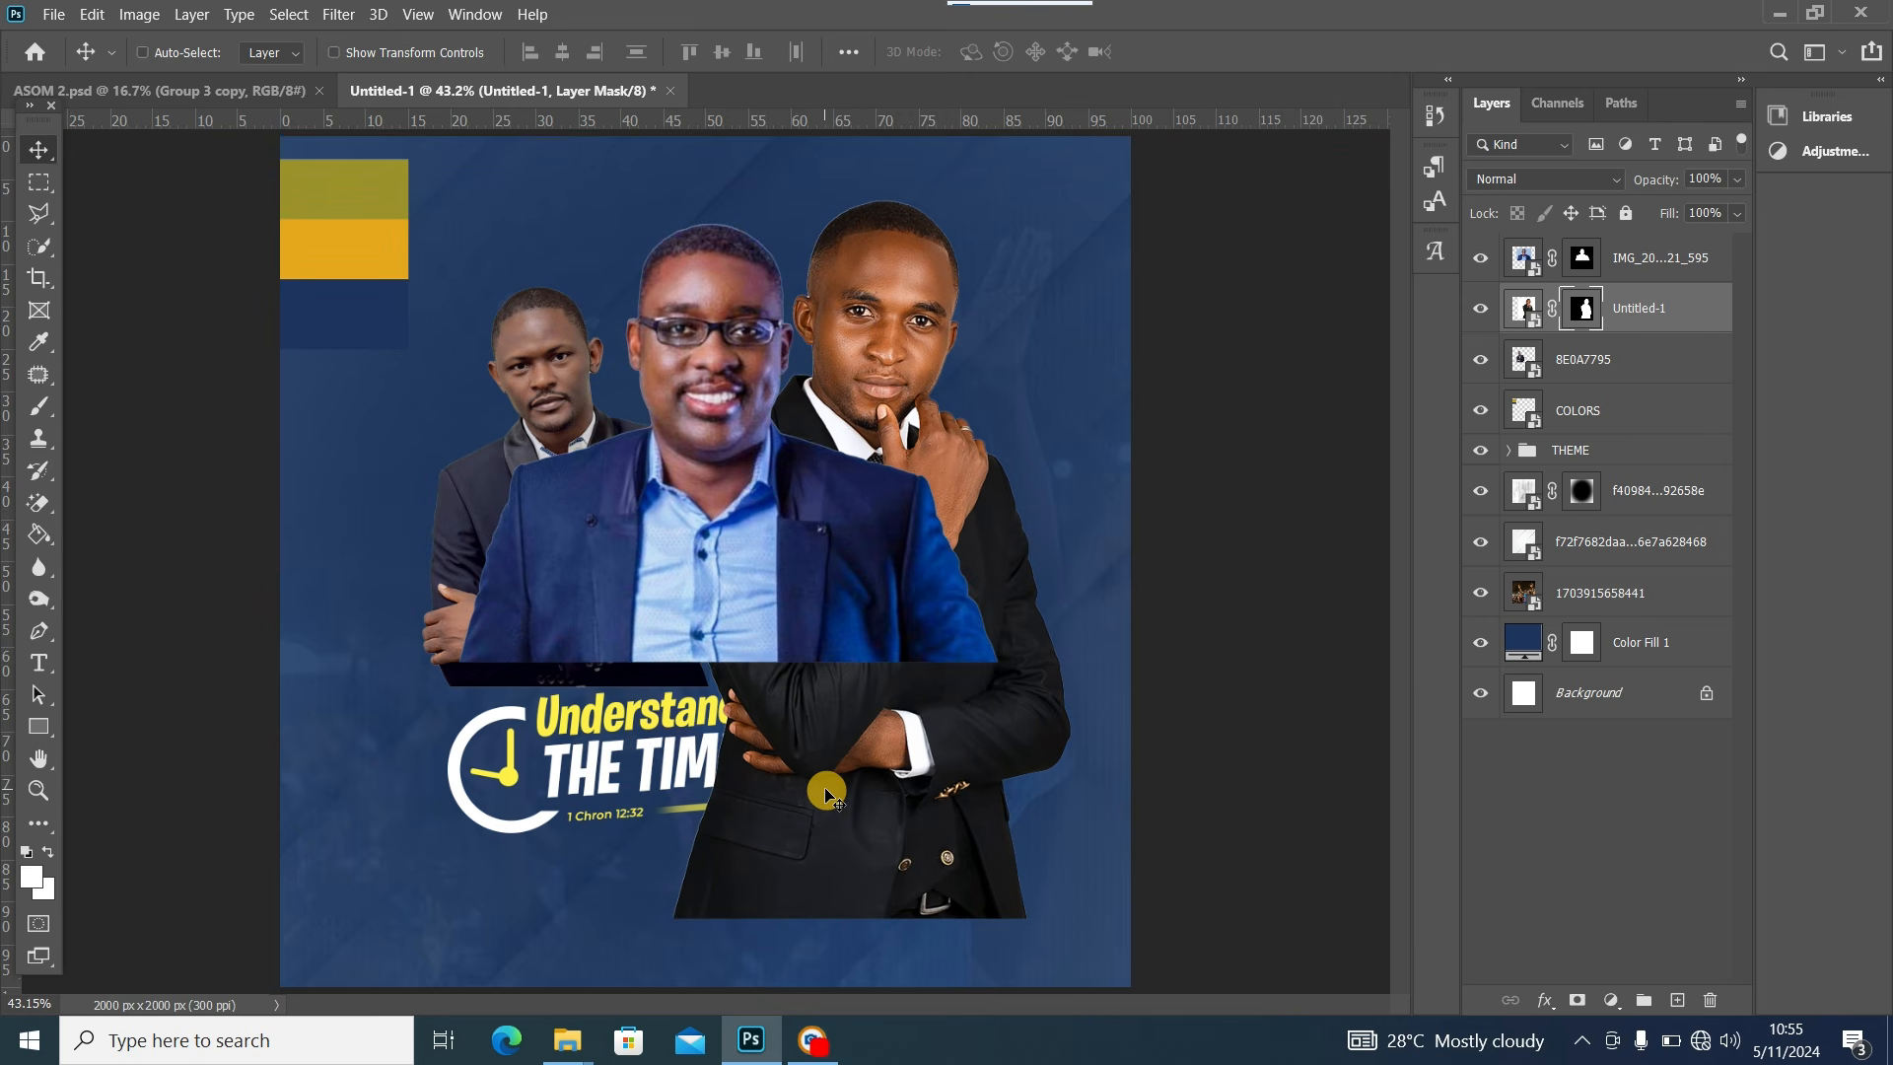
pyautogui.hotkey('ctrl', 't')
pyautogui.moveTo(1242, 157); pyautogui.dragTo(1060, 458)
pyautogui.moveTo(766, 731); pyautogui.dragTo(888, 605)
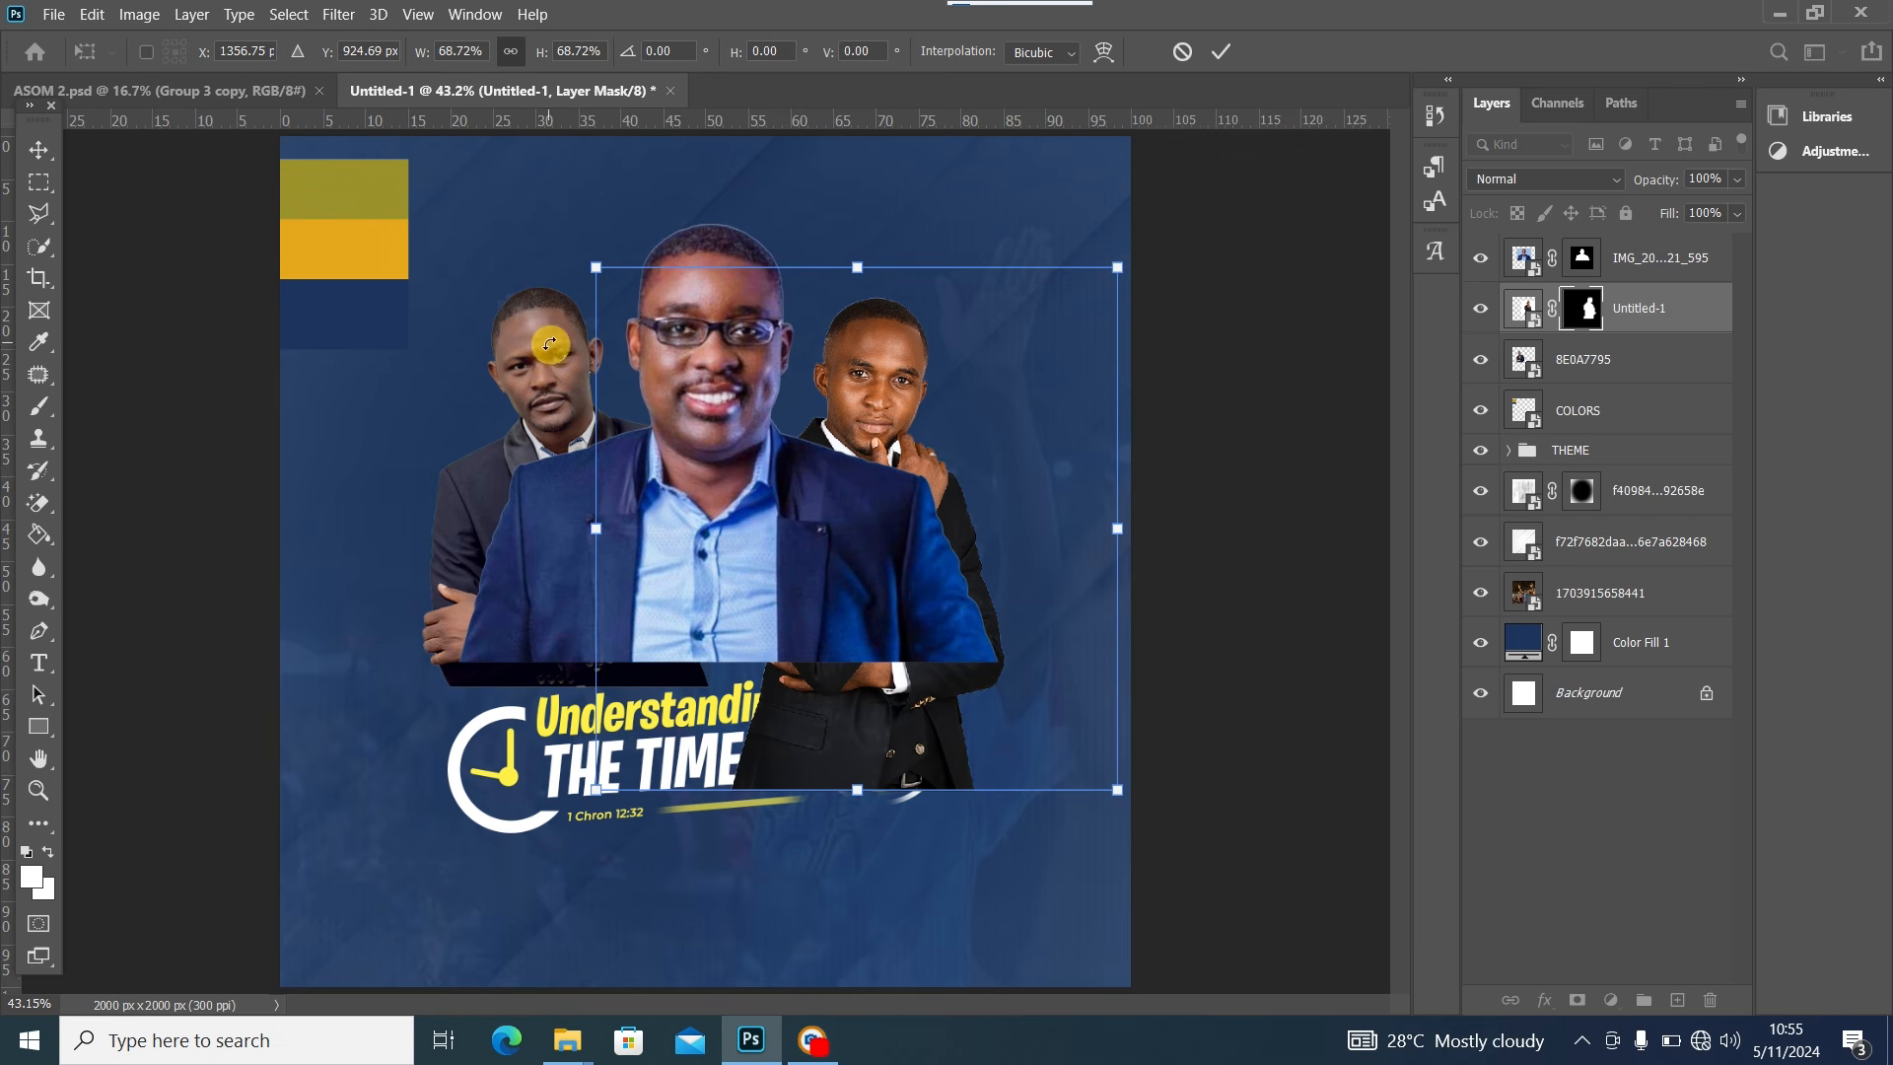
pyautogui.moveTo(1117, 263); pyautogui.dragTo(1078, 307)
pyautogui.moveTo(870, 424); pyautogui.dragTo(859, 372)
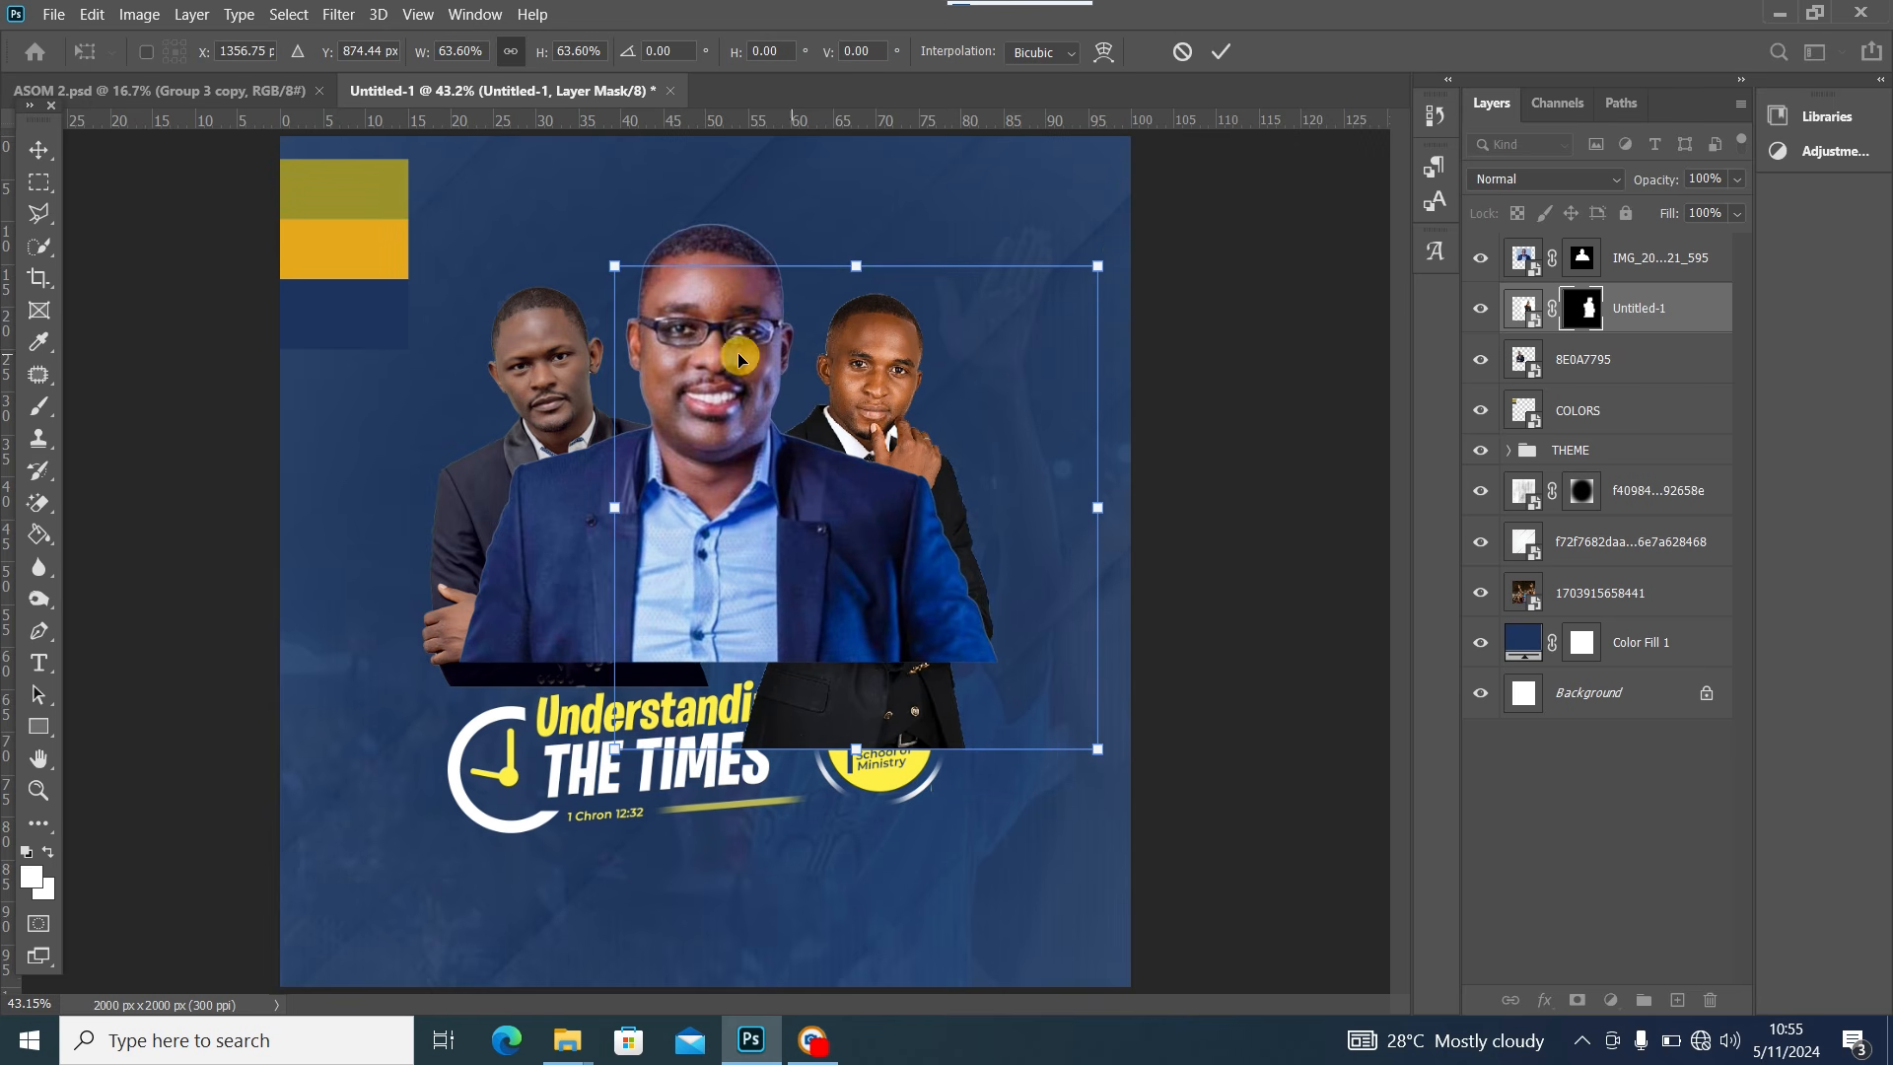
pyautogui.click(38, 153)
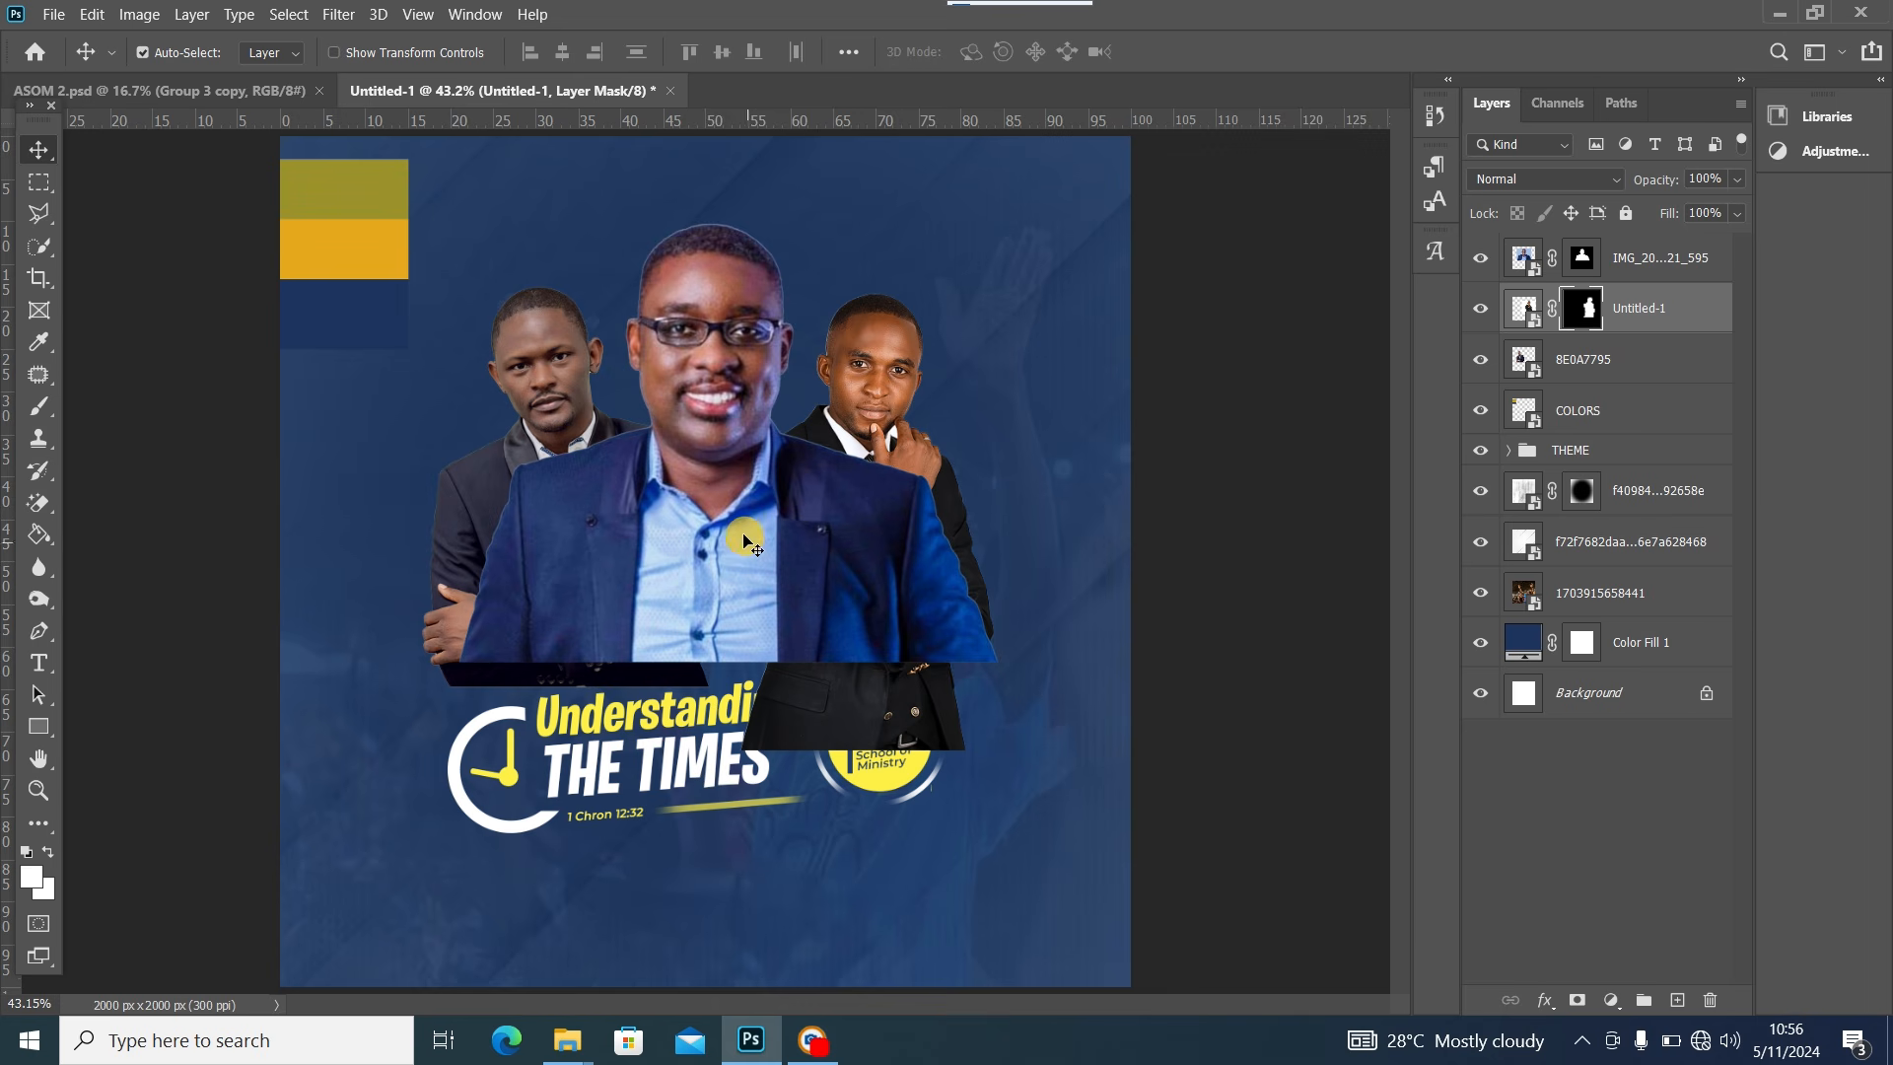
# Lower the main portrait slightly and shift the COLORS swatches down and partly off the canvas's left edge
pyautogui.moveTo(745, 540); pyautogui.dragTo(742, 544)
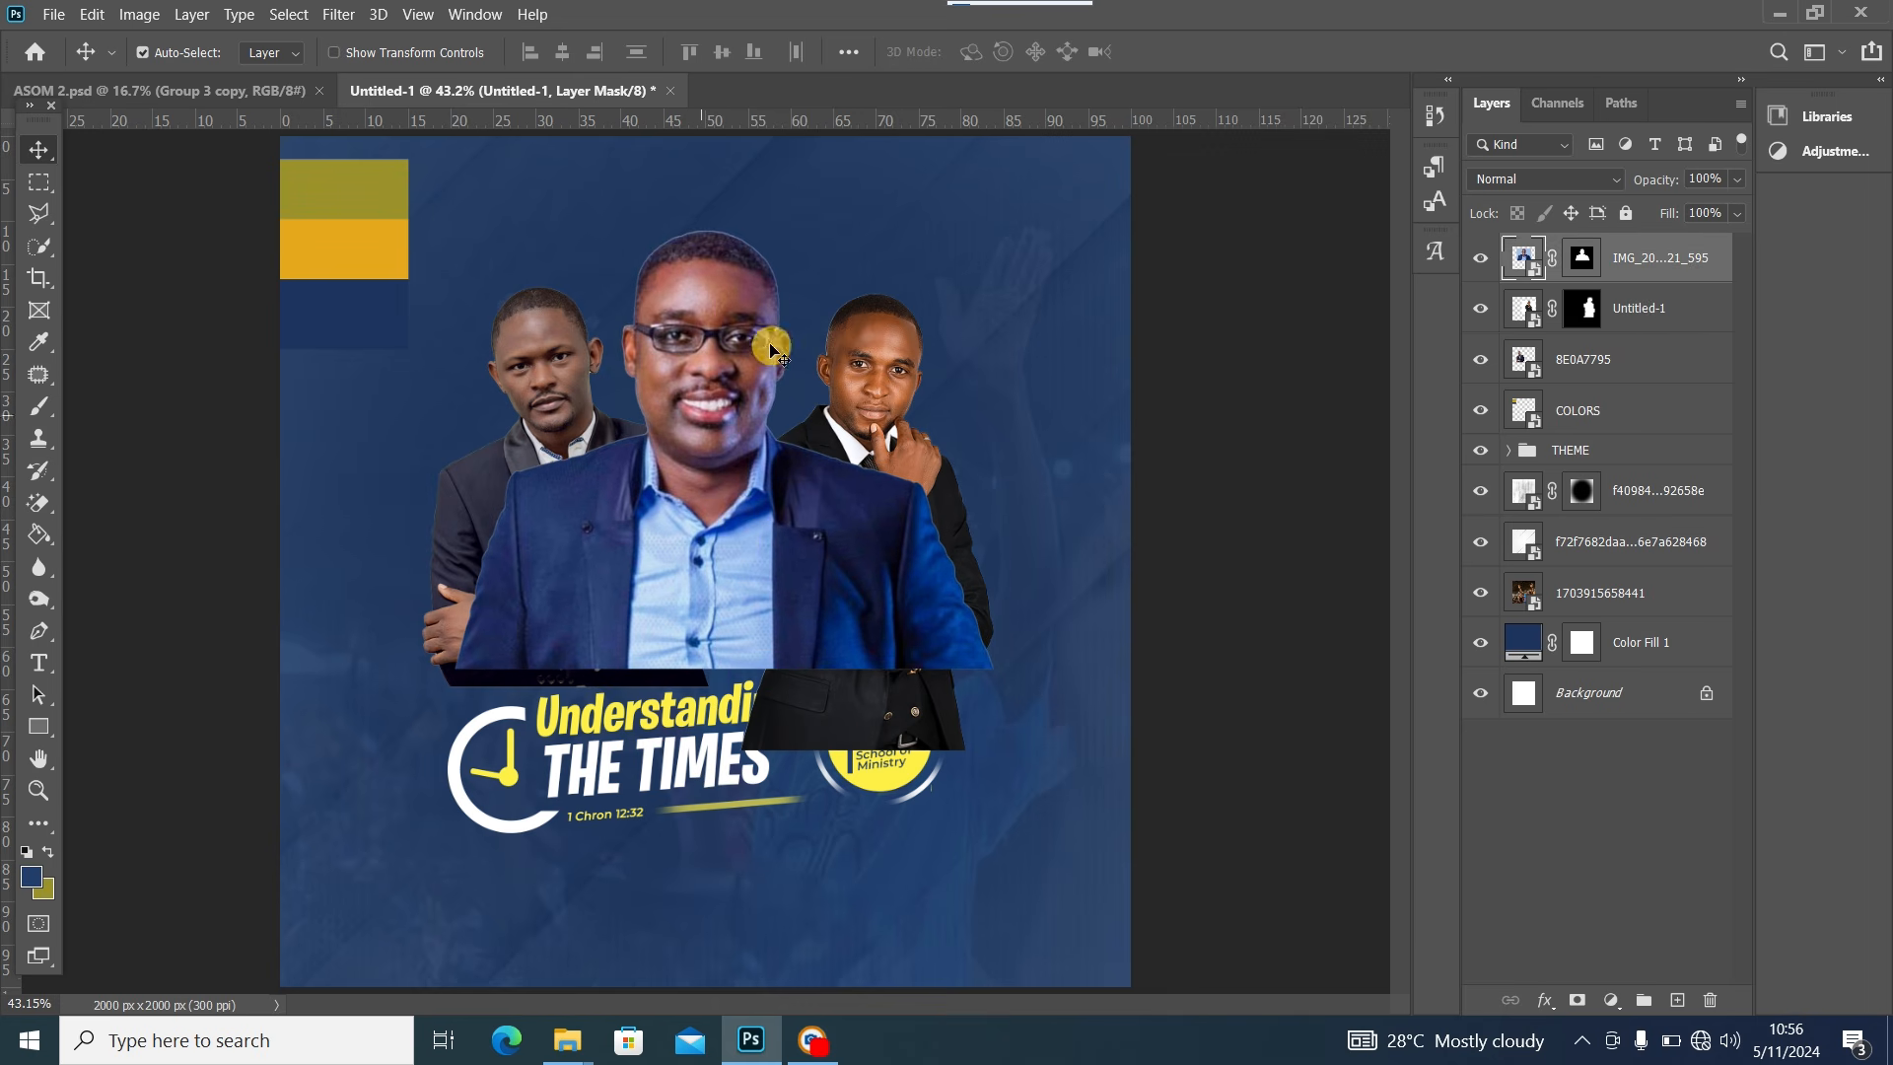
pyautogui.moveTo(372, 211); pyautogui.dragTo(337, 248)
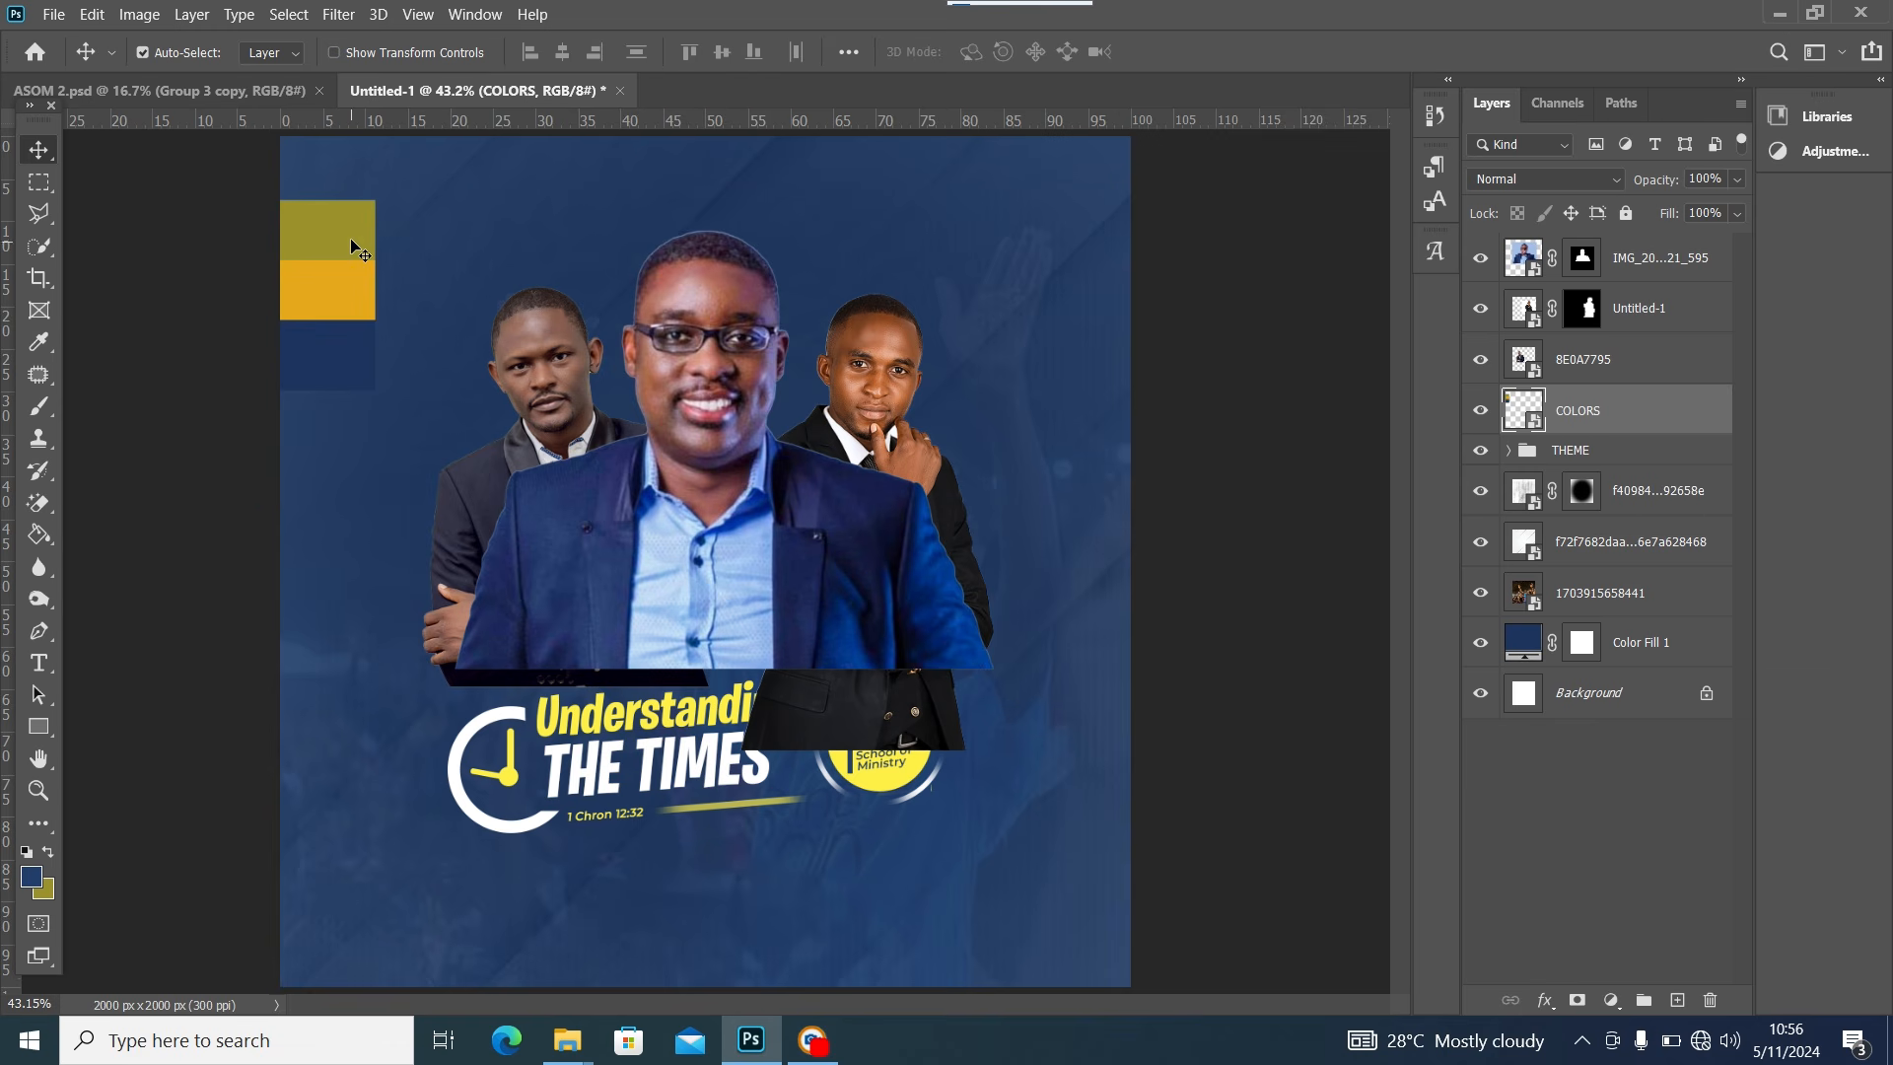
pyautogui.click(1644, 594)
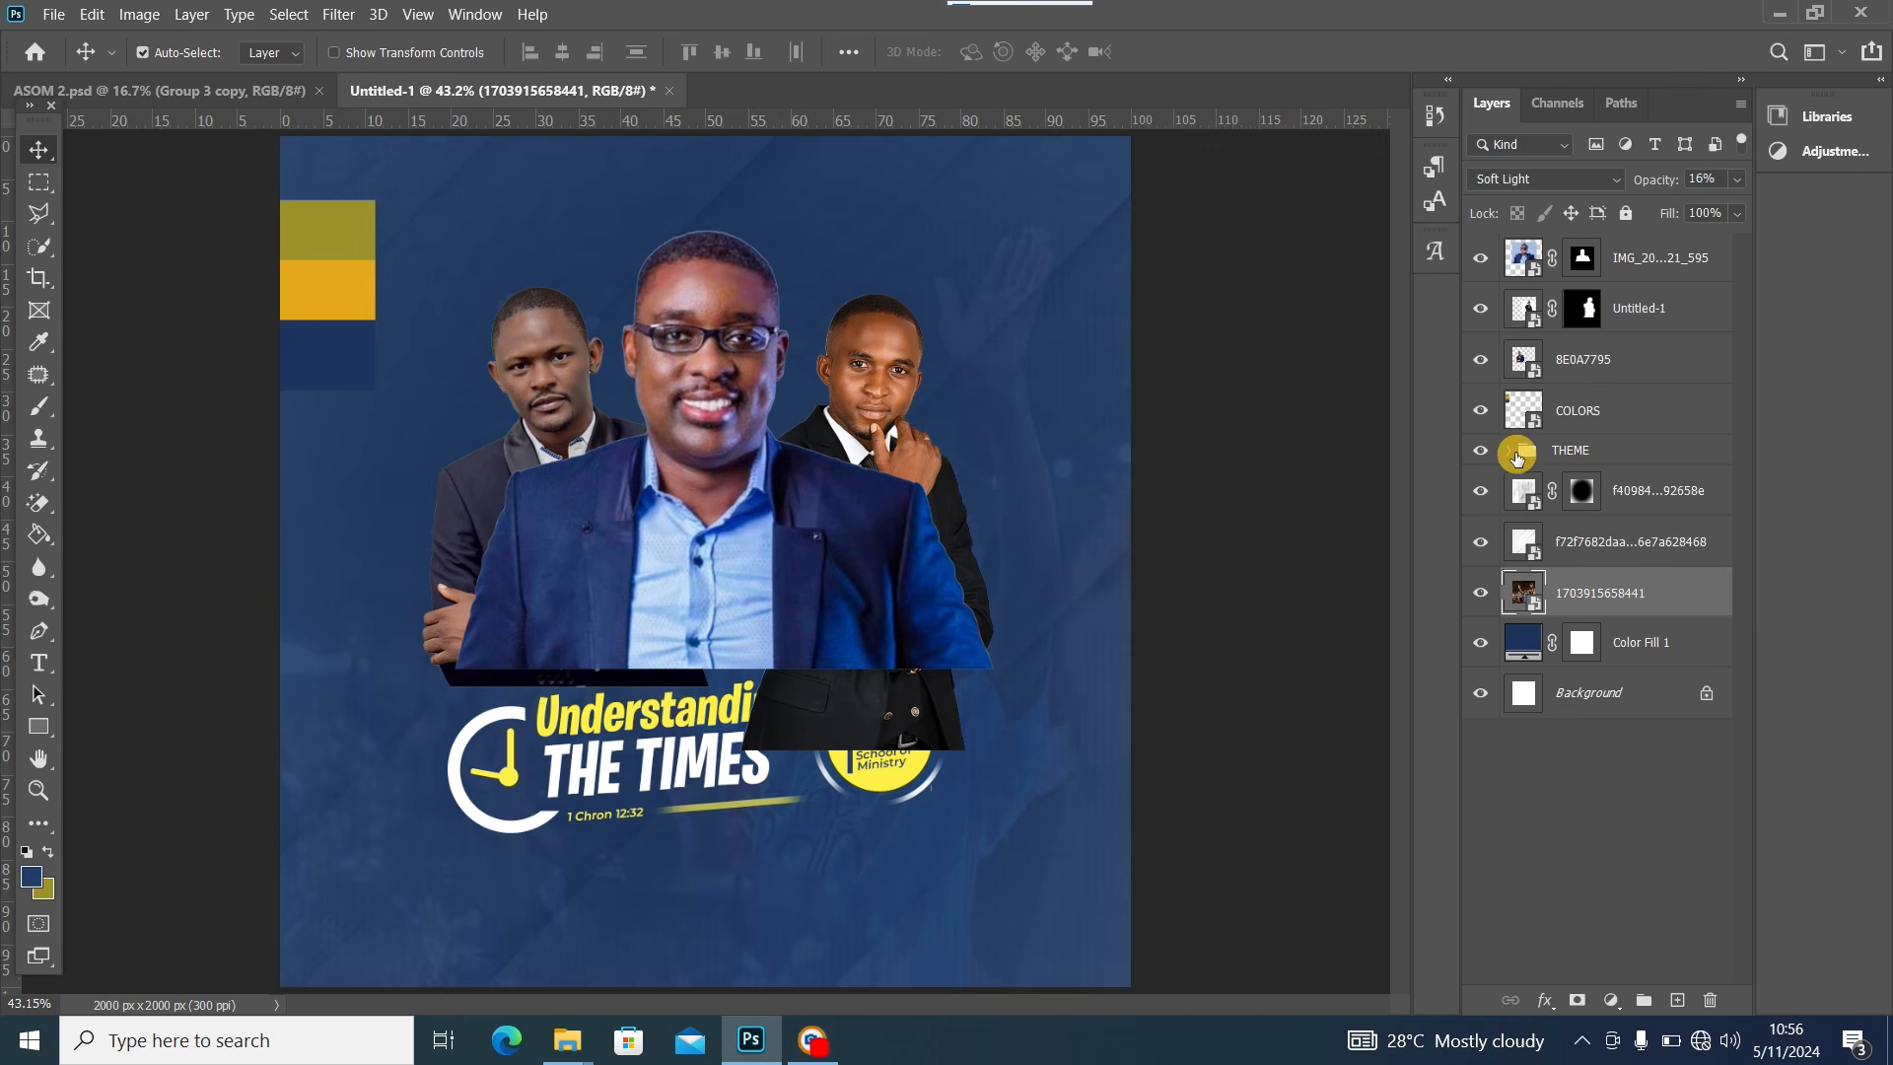
pyautogui.click(1669, 490)
pyautogui.click(1647, 621)
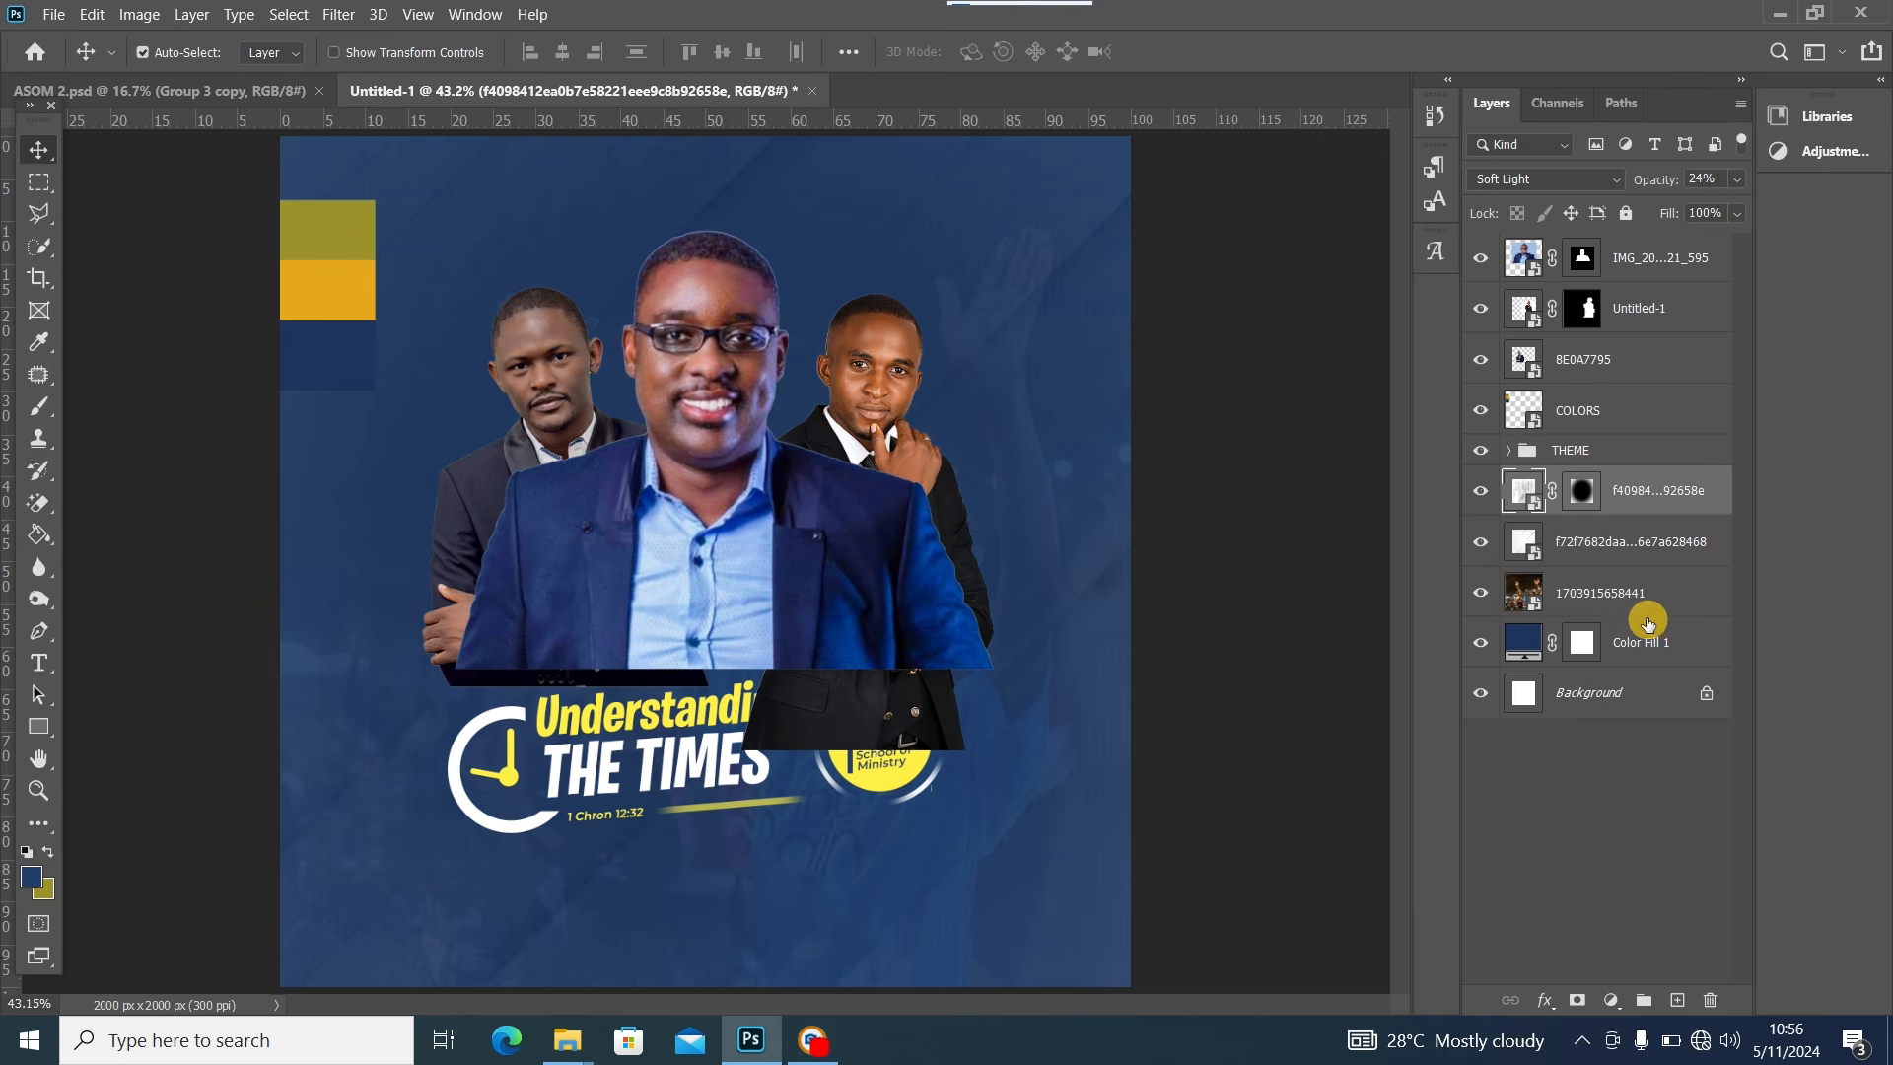
pyautogui.click(1629, 595)
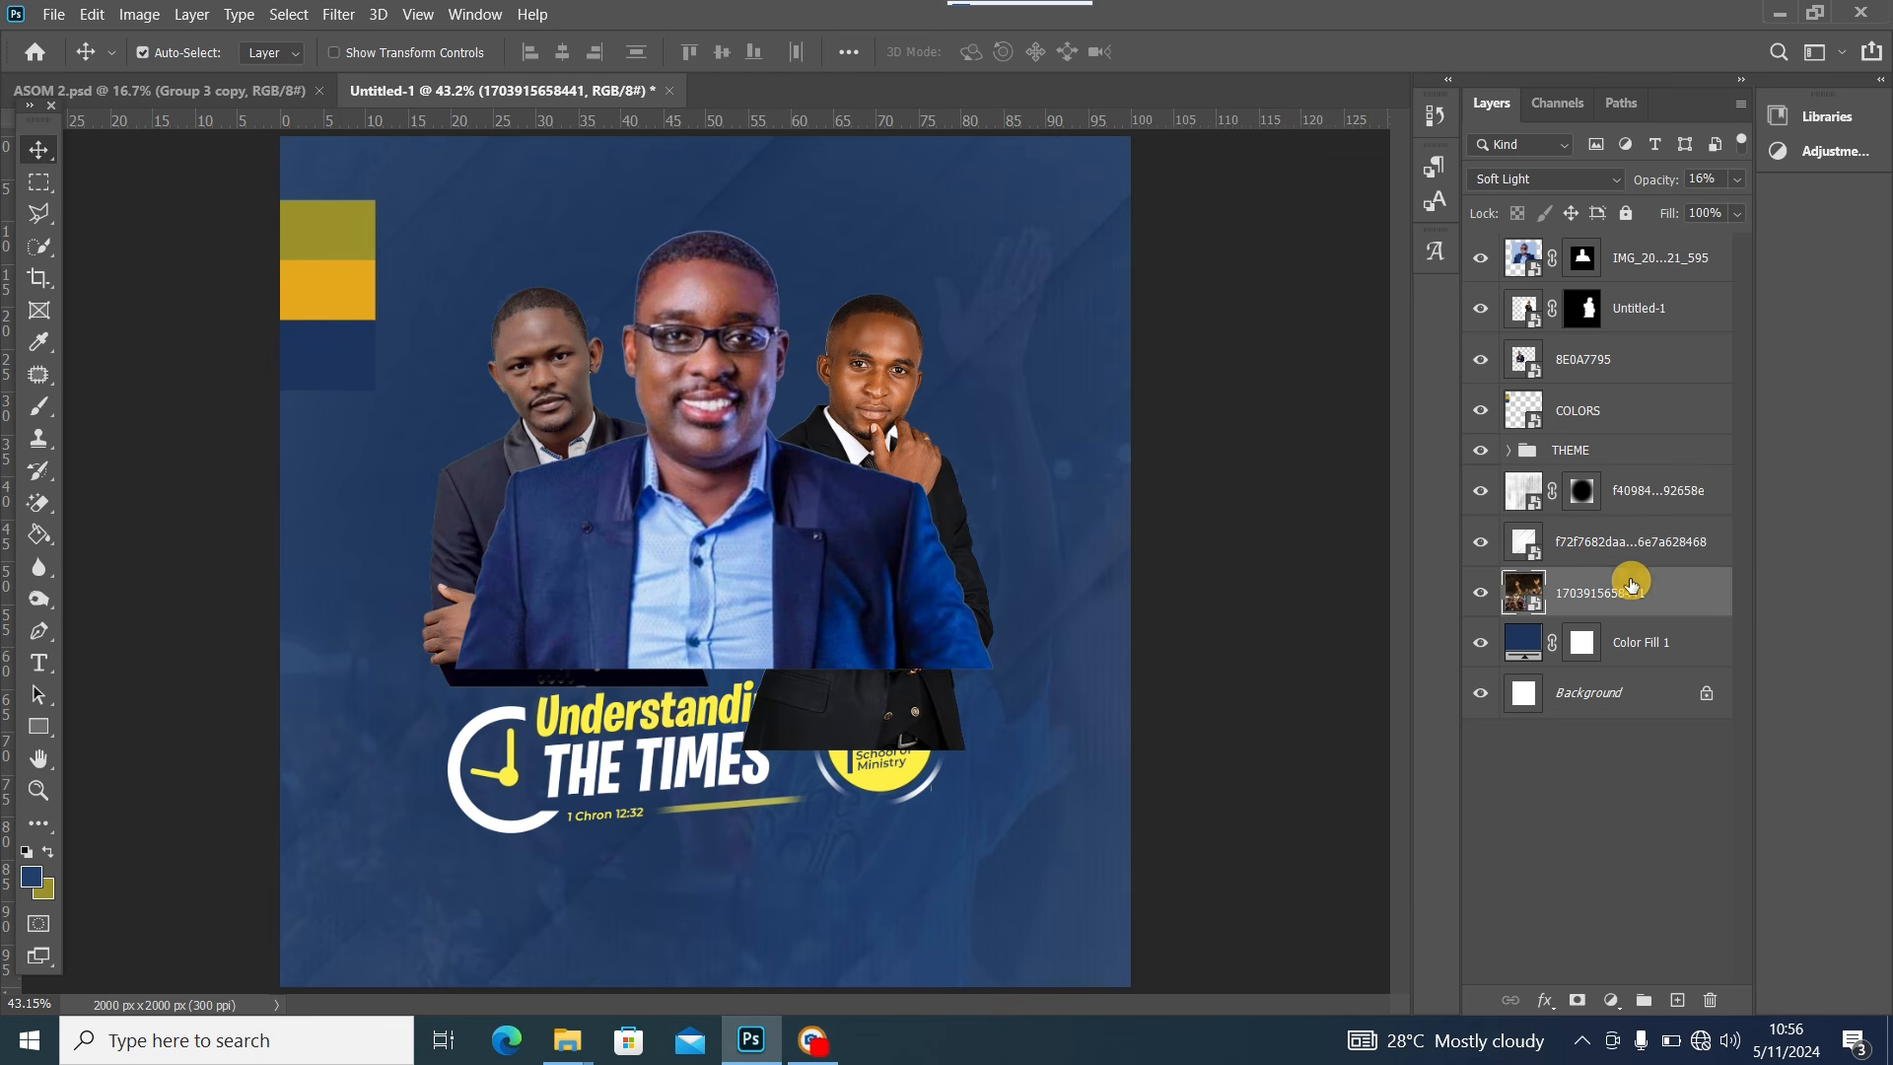
pyautogui.click(1675, 999)
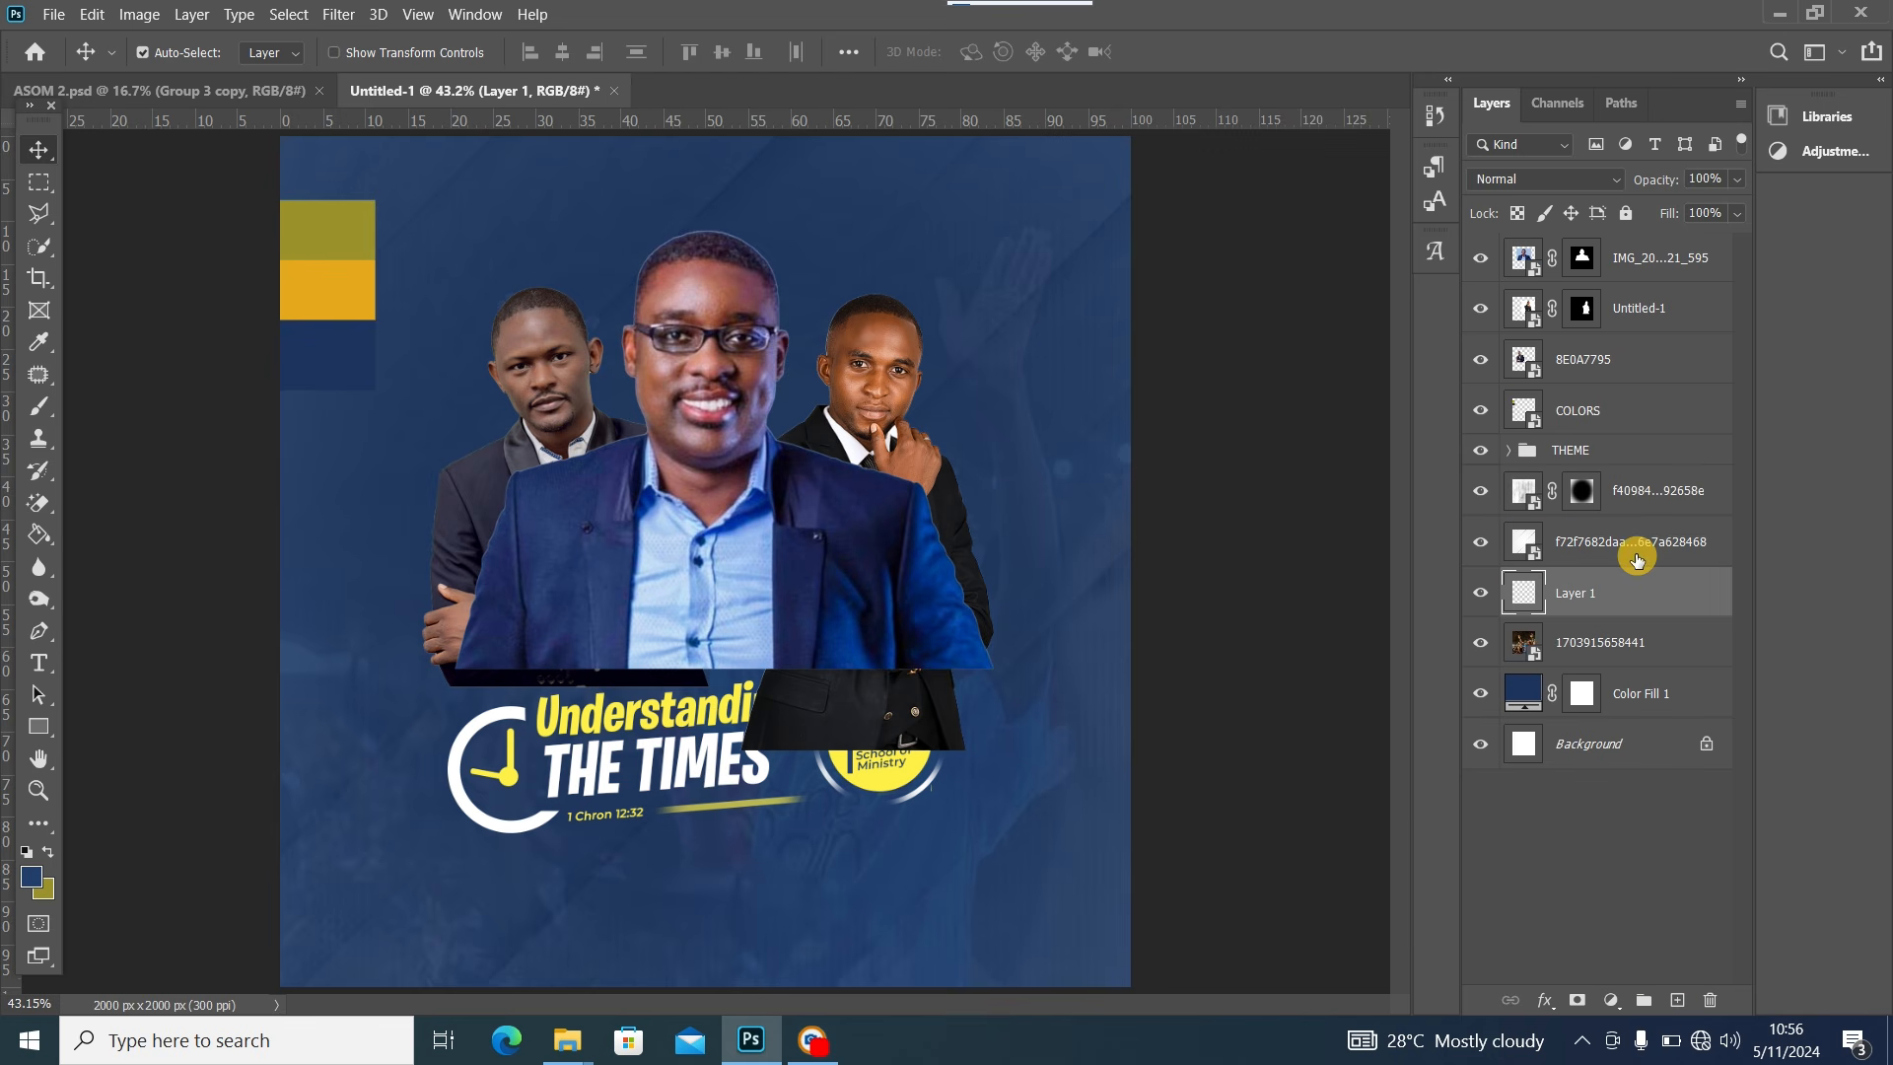
# Set the foreground colour to bright yellow dfd23e by sampling the olive swatch and raising its brightness to 87%
pyautogui.click(31, 873)
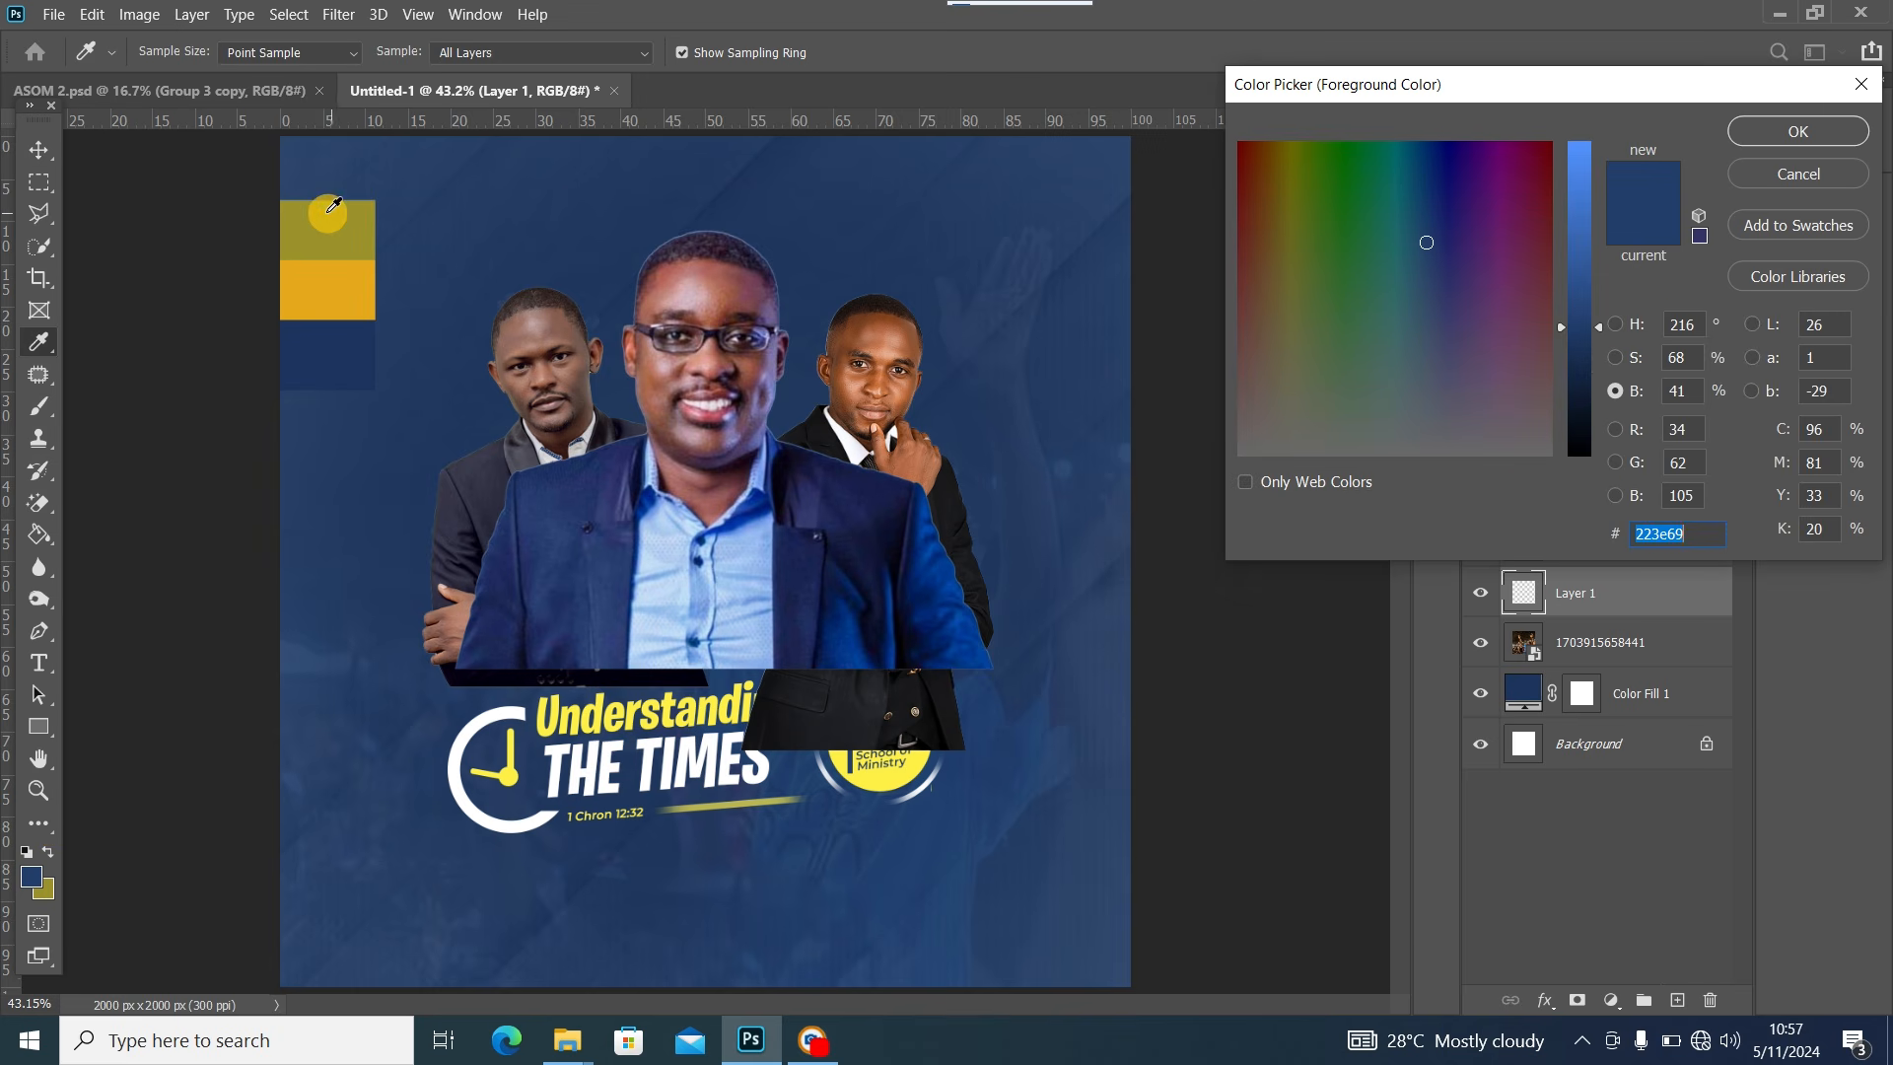
pyautogui.click(332, 206)
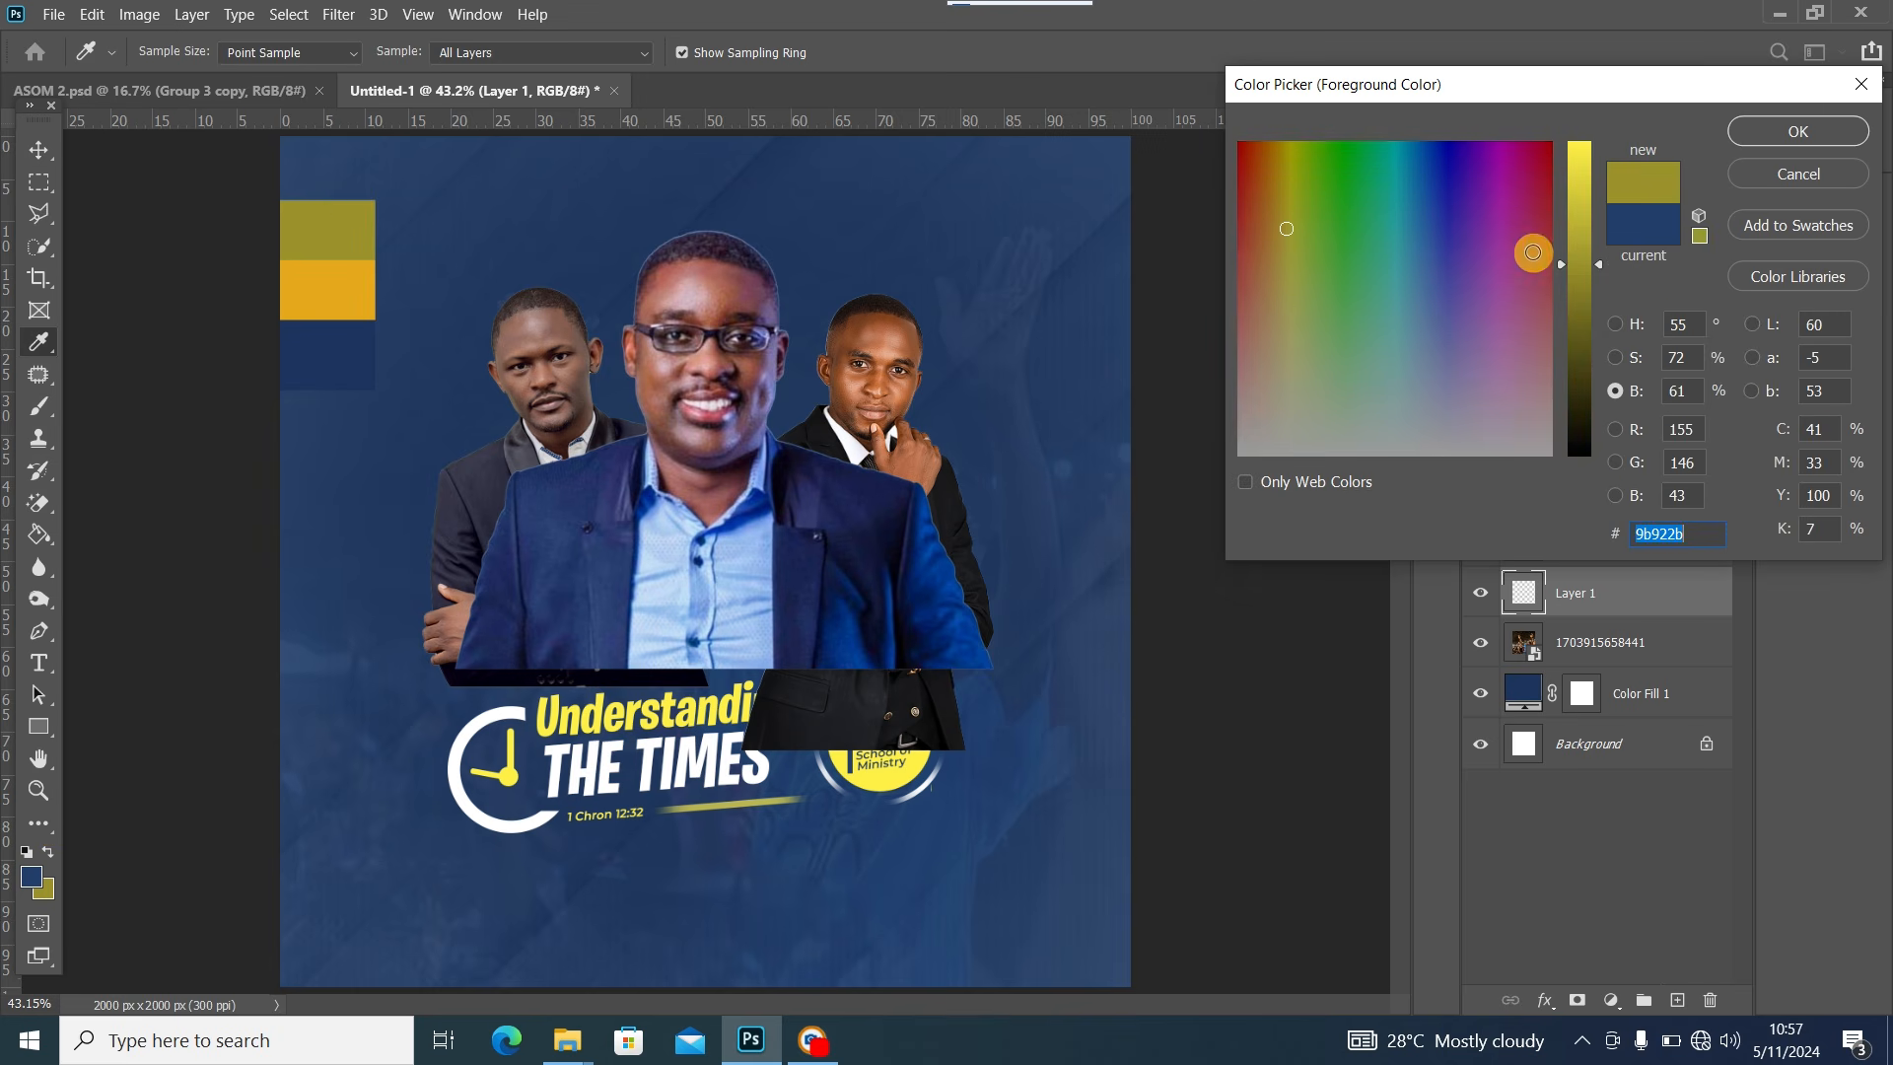
pyautogui.moveTo(1576, 262); pyautogui.dragTo(1581, 182)
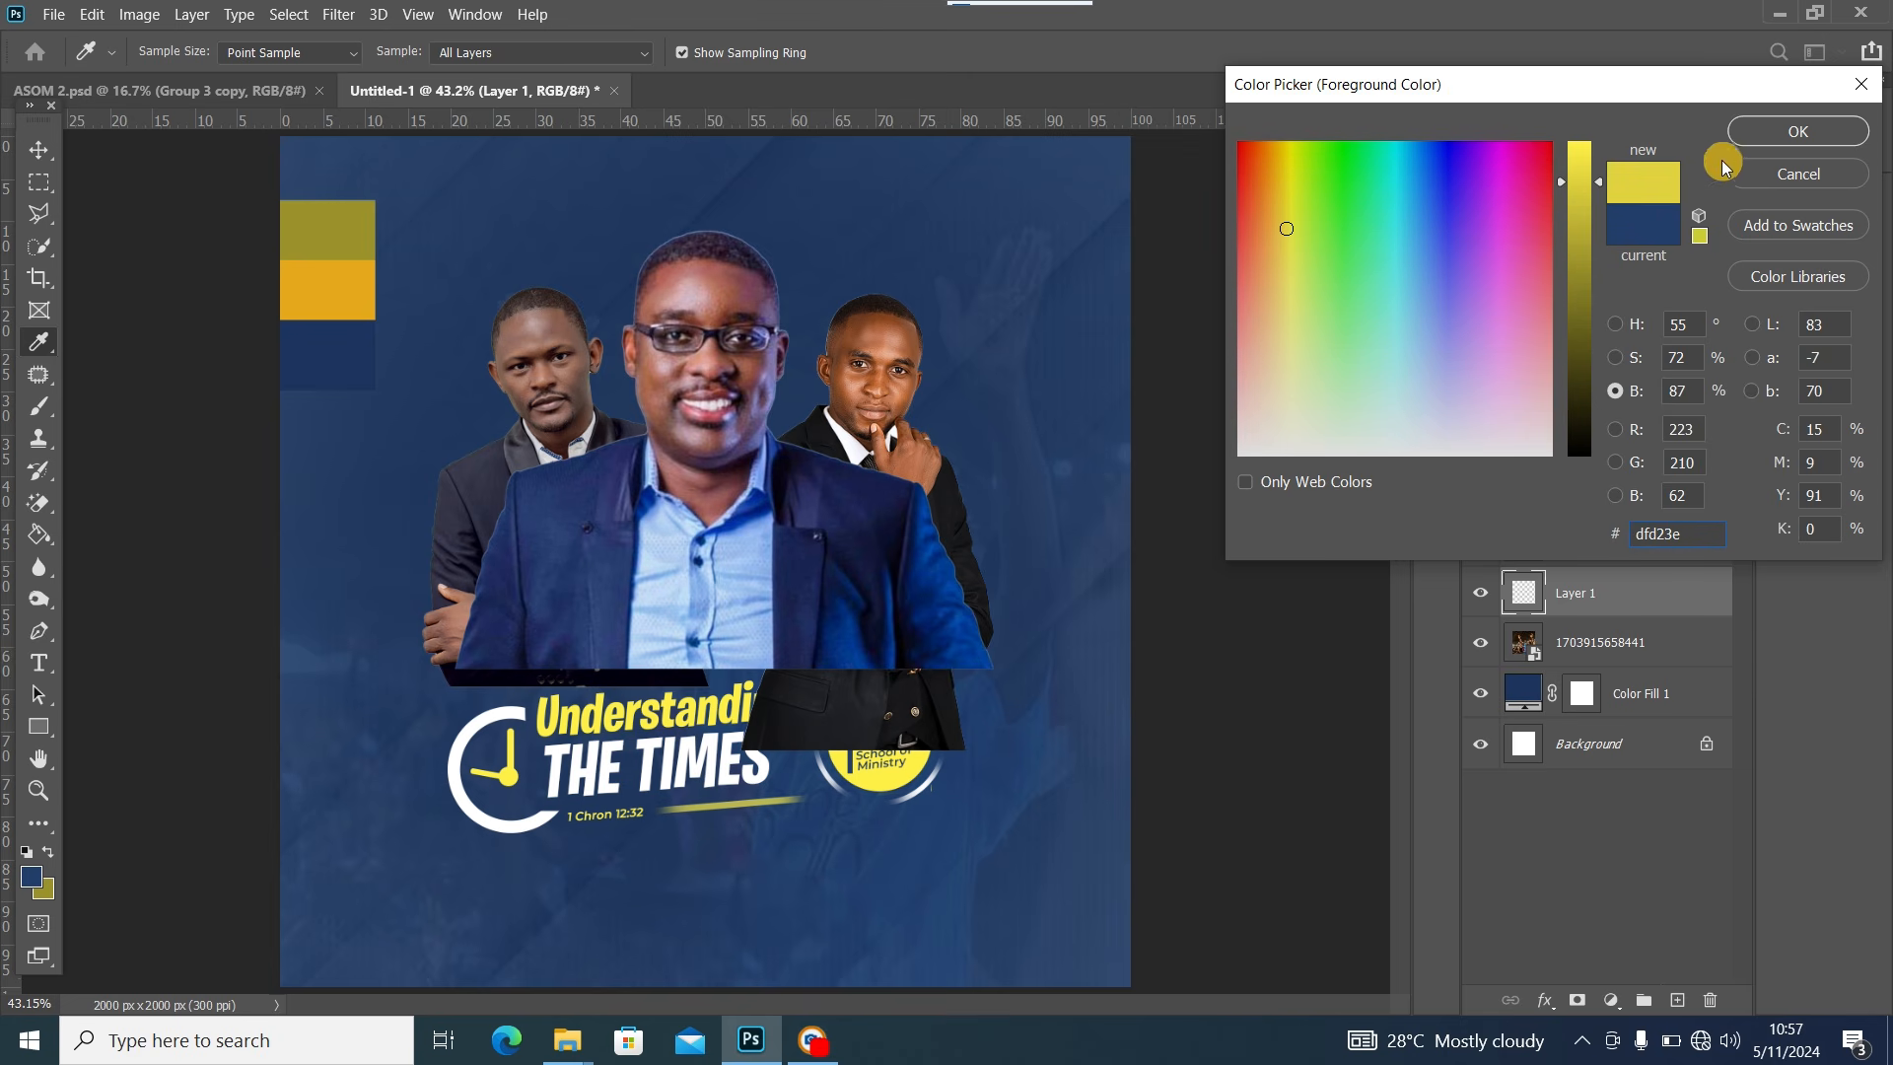
pyautogui.click(1764, 128)
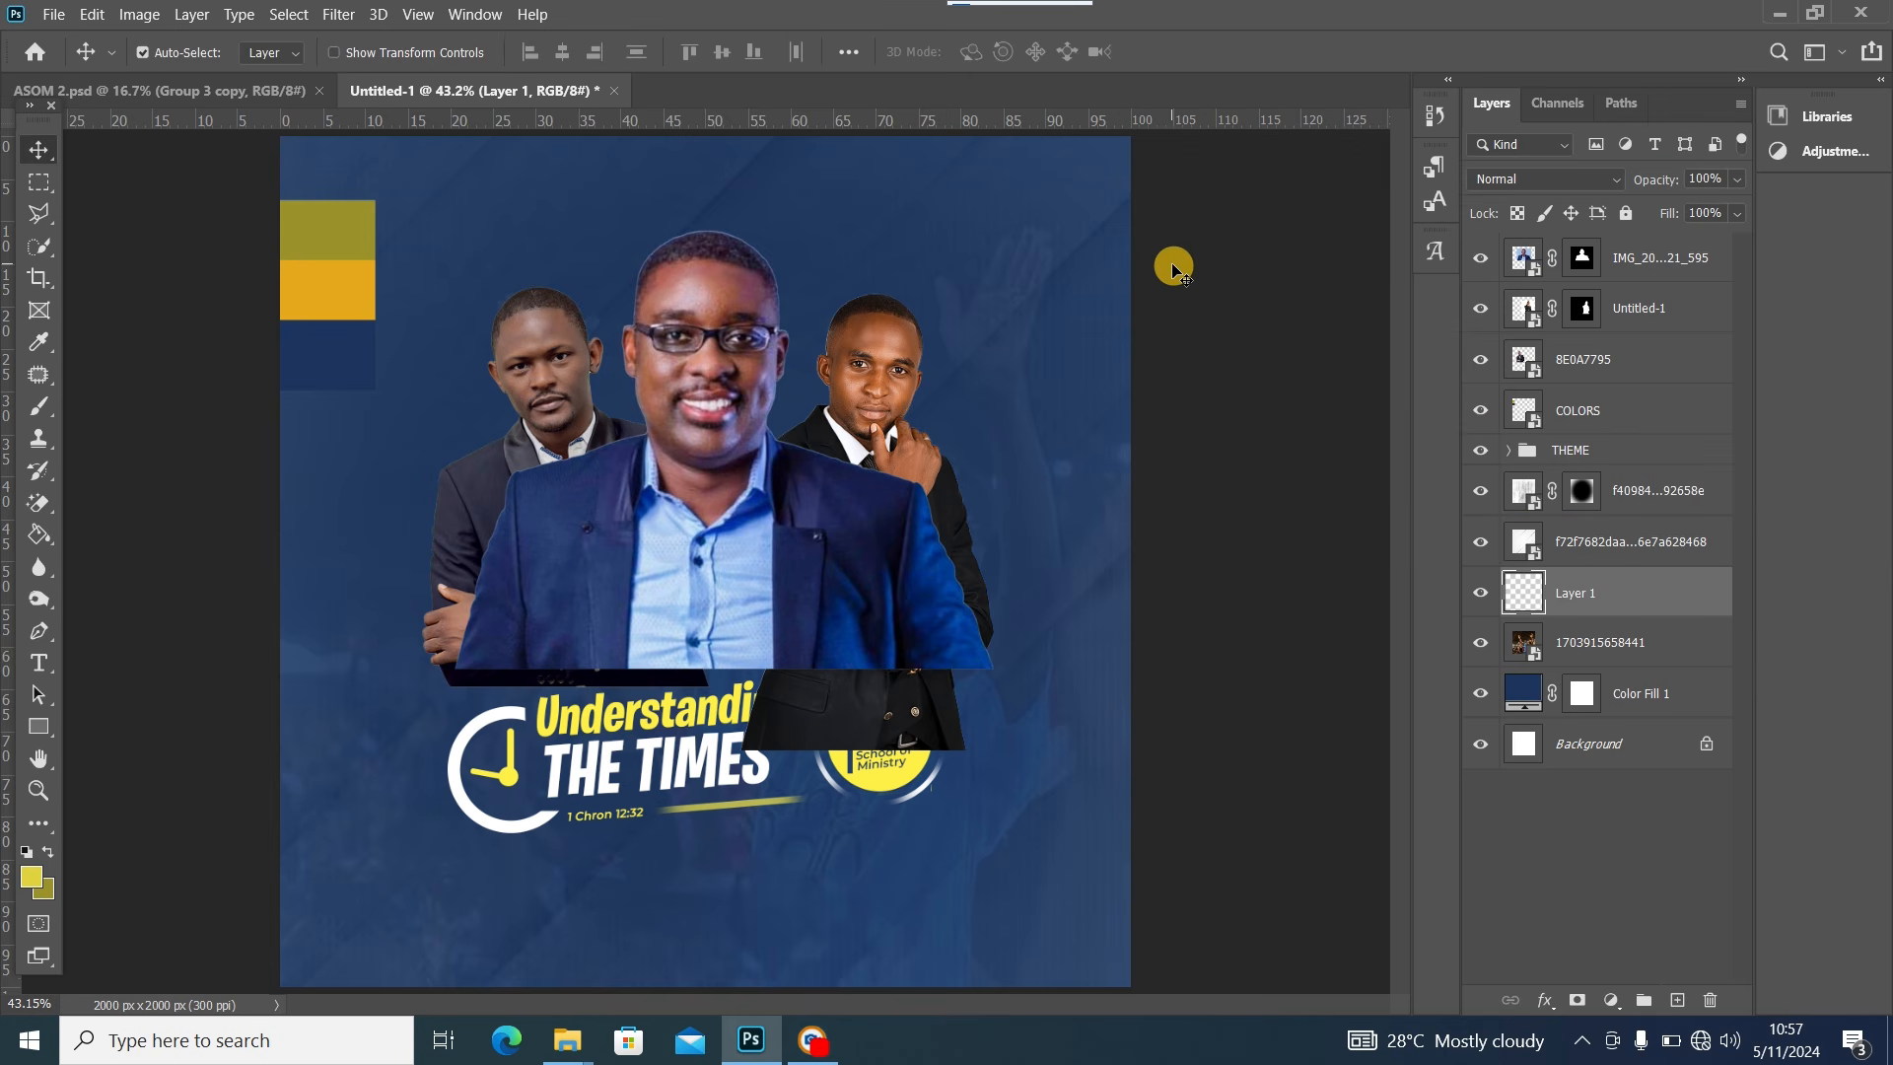
# Enlarge the soft brush to 1800 px and paint a yellow glow behind the three portraits on the new layer
pyautogui.hotkey('ctrl', '-')
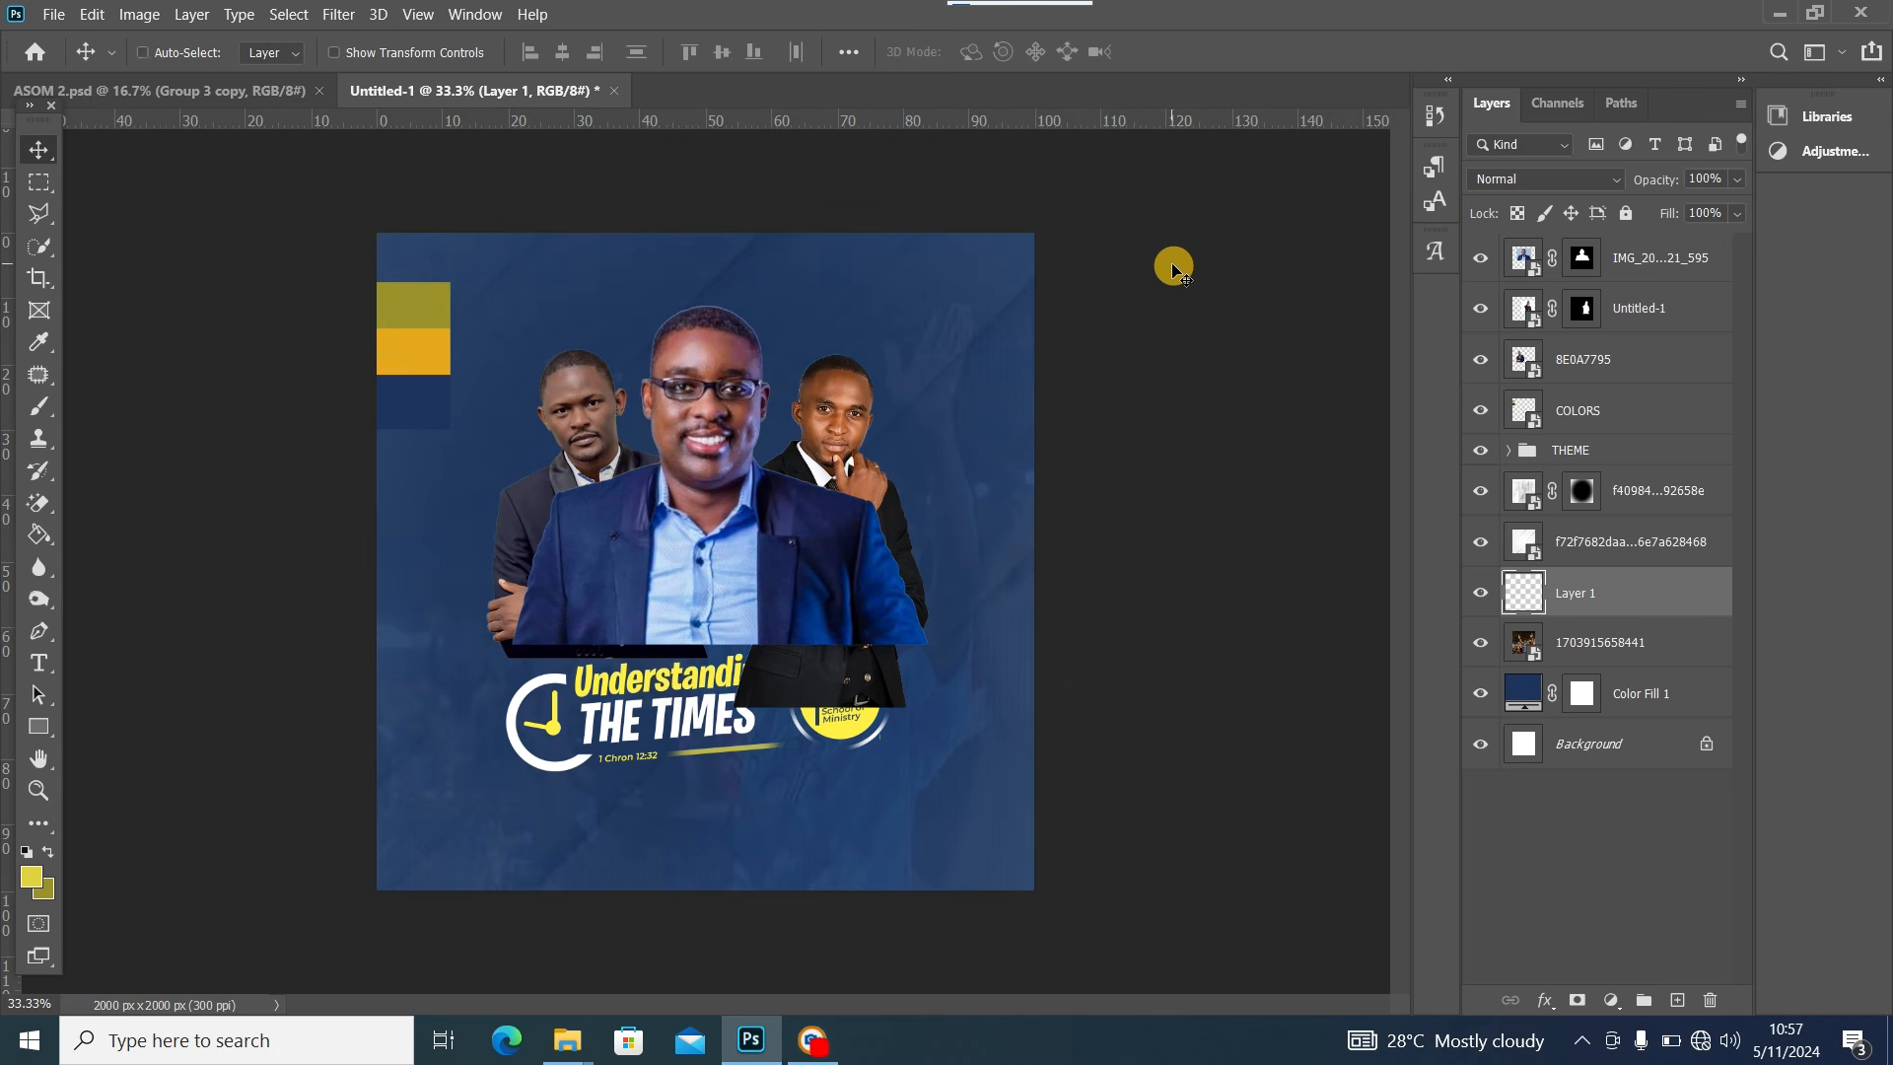
pyautogui.click(55, 402)
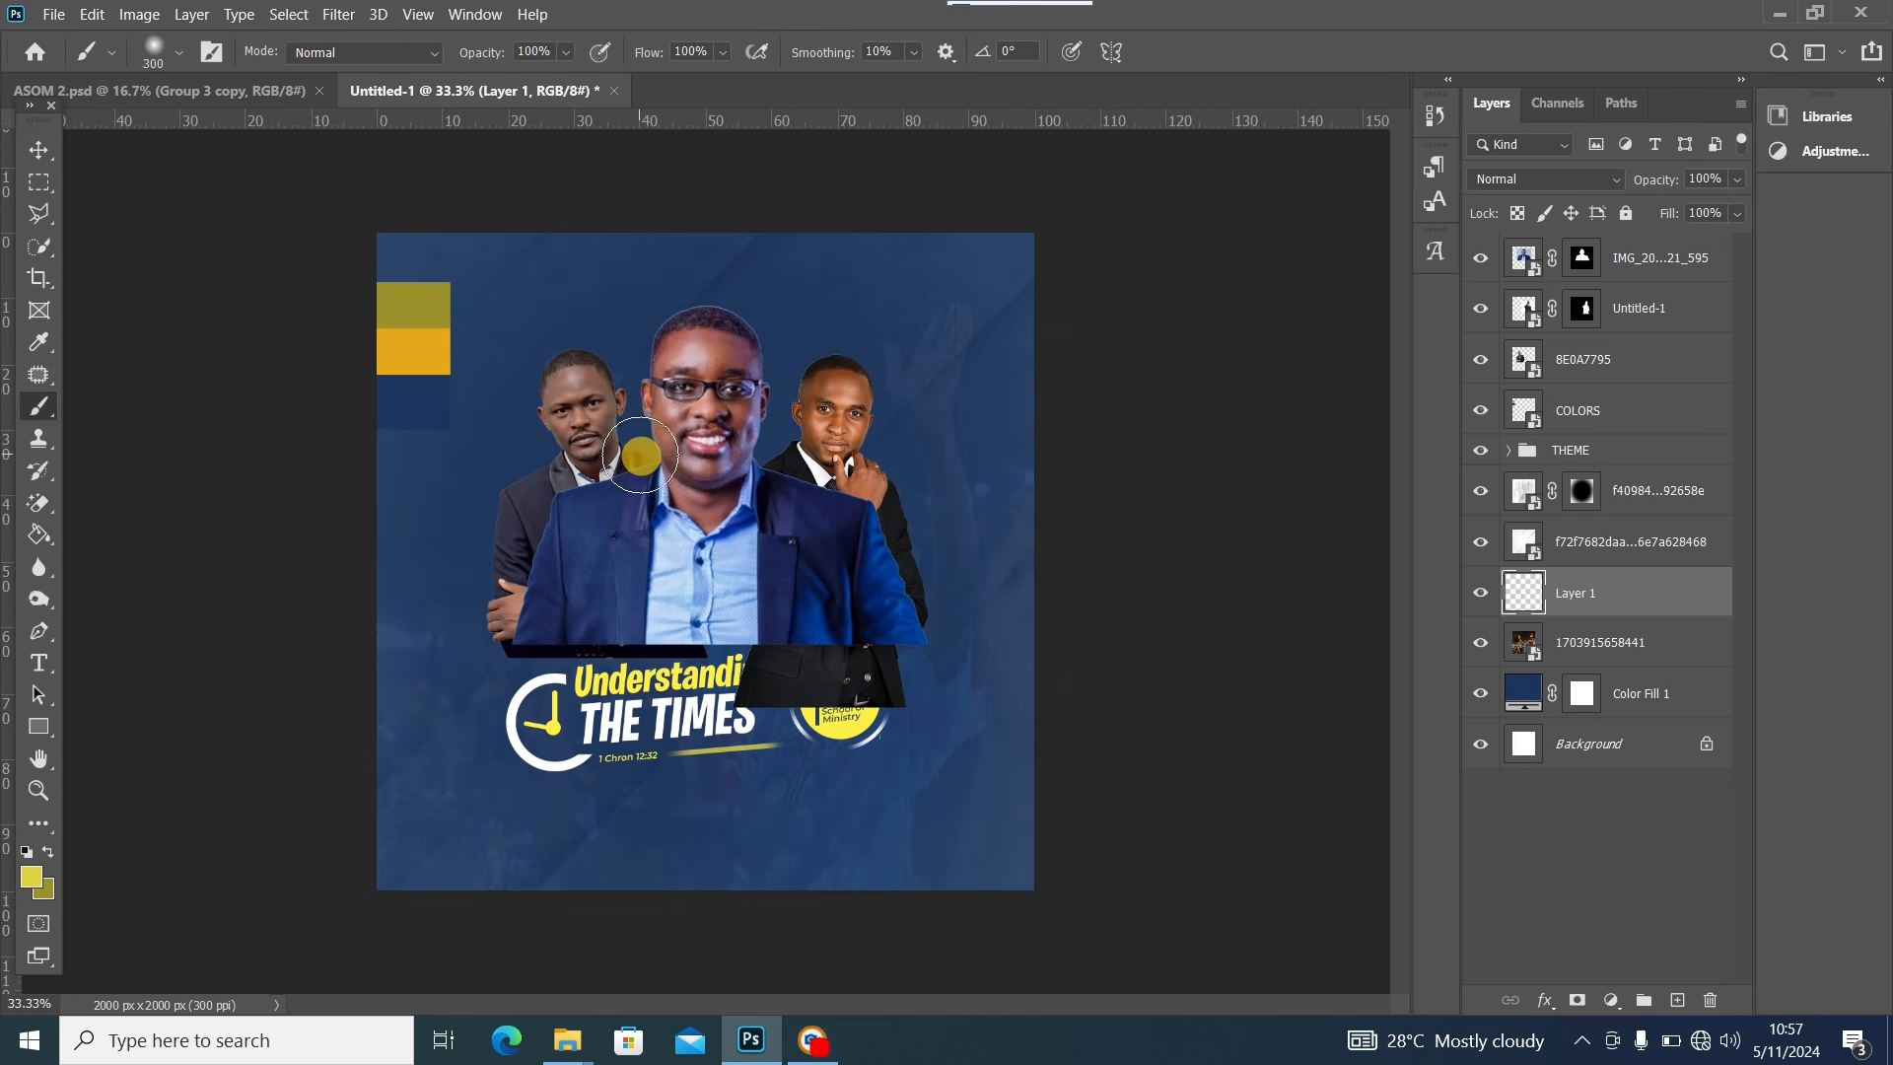
pyautogui.press(']')
pyautogui.press(']')
pyautogui.press(']')
pyautogui.press(']')
pyautogui.press(']')
pyautogui.press(']')
pyautogui.press(']')
pyautogui.press(']')
pyautogui.press(']')
pyautogui.press(']')
pyautogui.press(']')
pyautogui.press(']')
pyautogui.press(']')
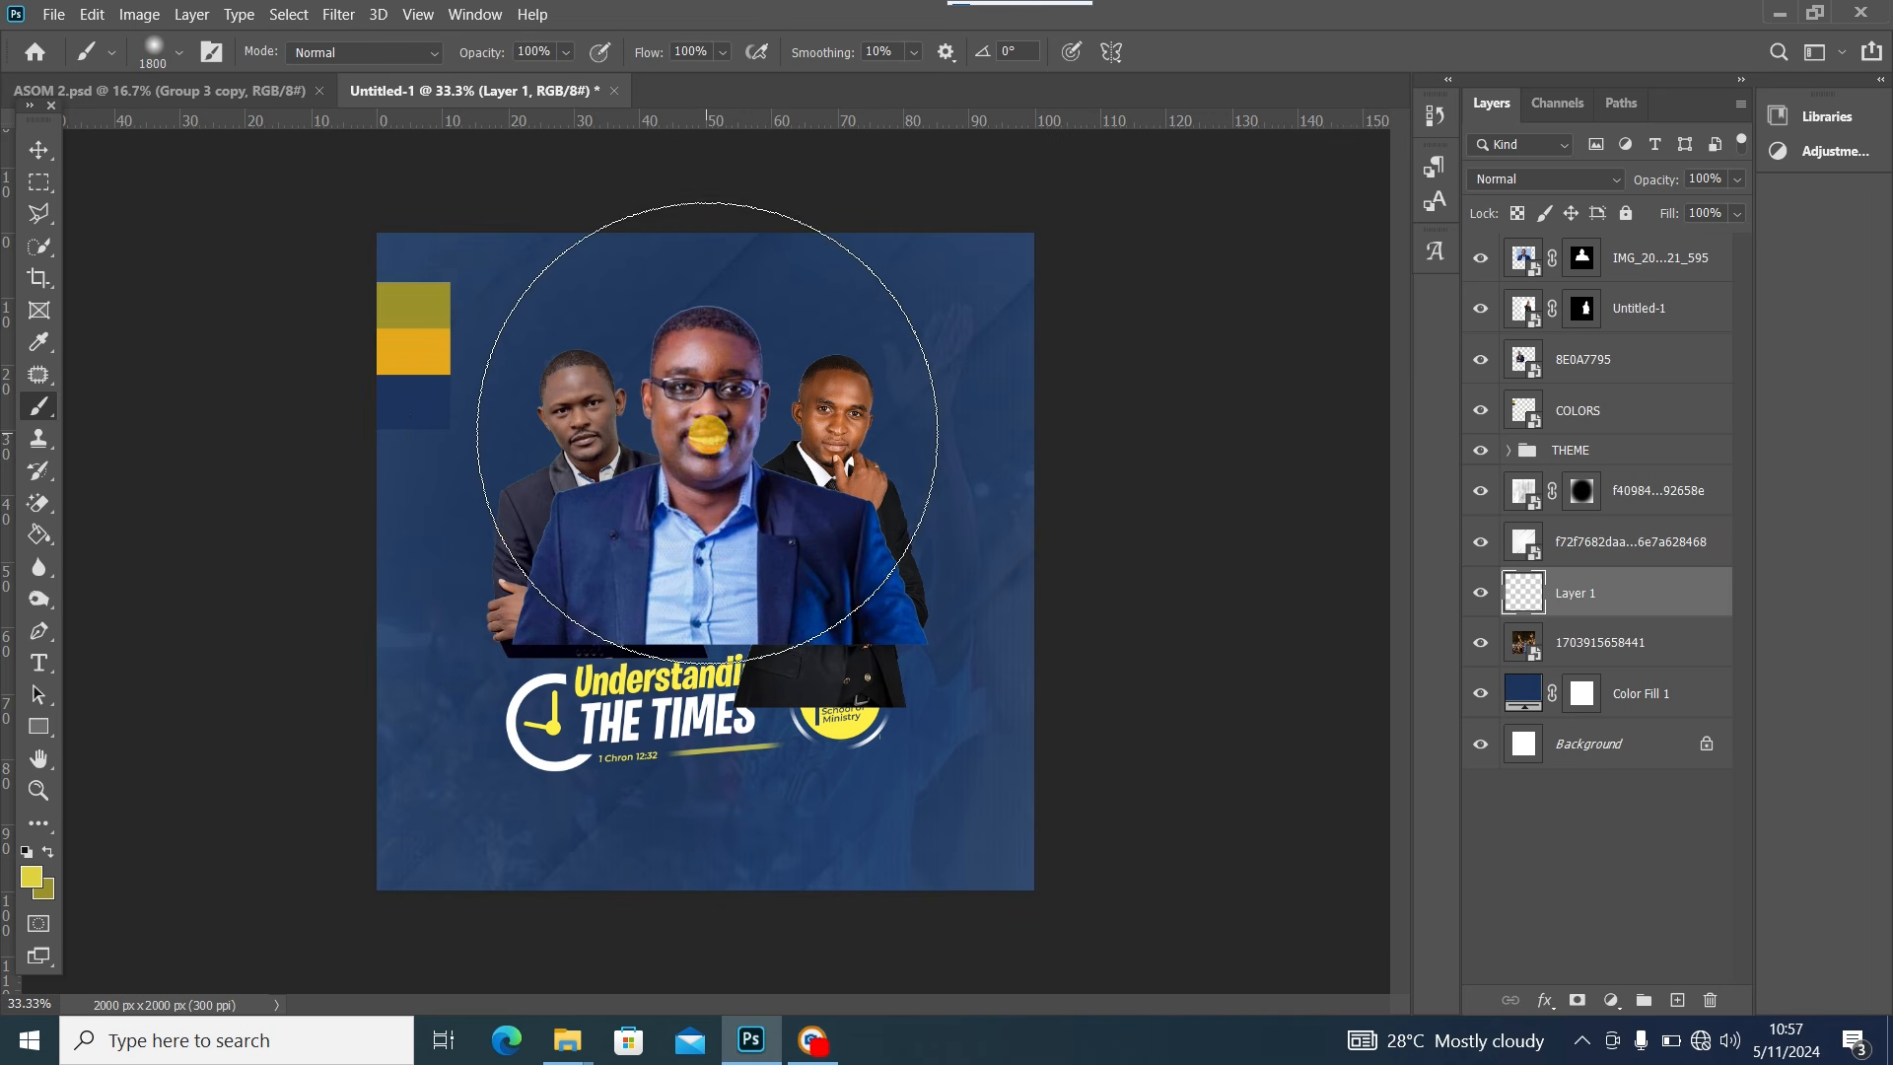
pyautogui.click(701, 421)
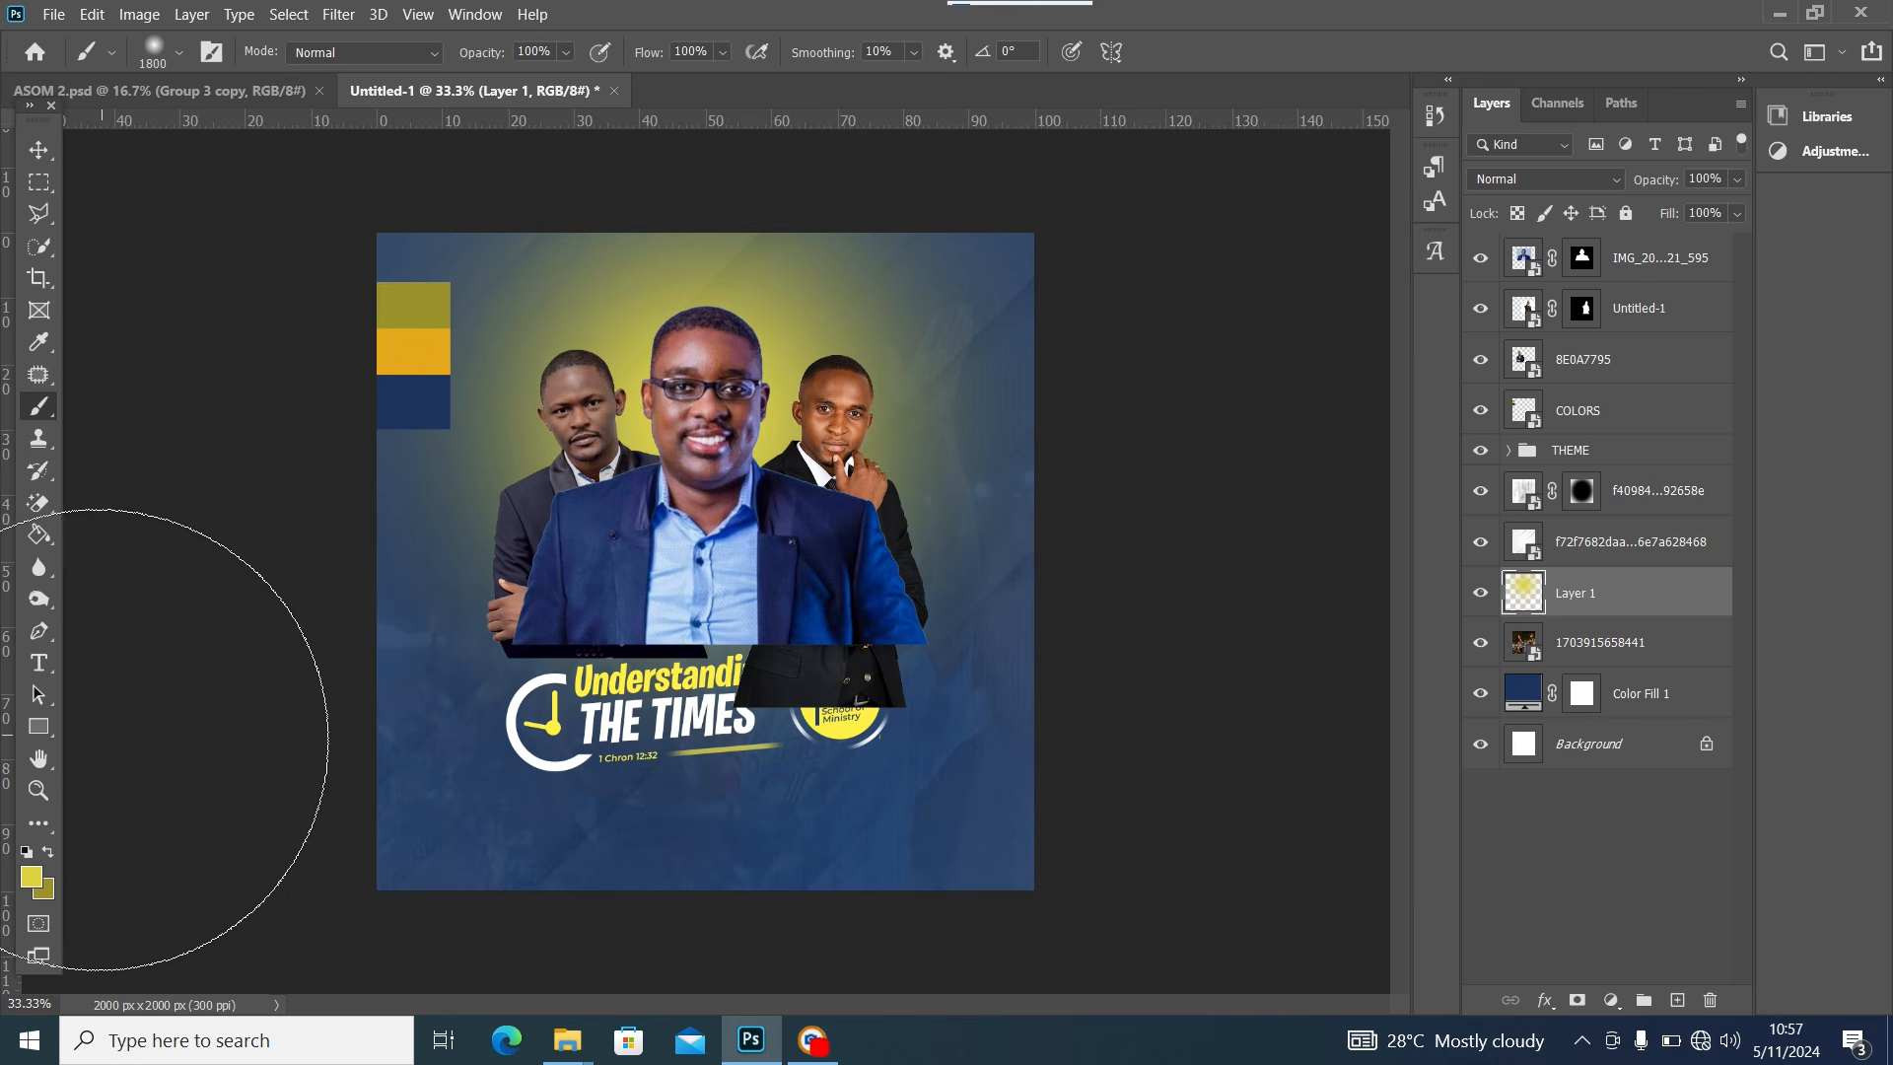
# Sample orange e5a81c from the swatches, paint an orange glow at the canvas's upper edge, and undo the excess dab
pyautogui.click(31, 876)
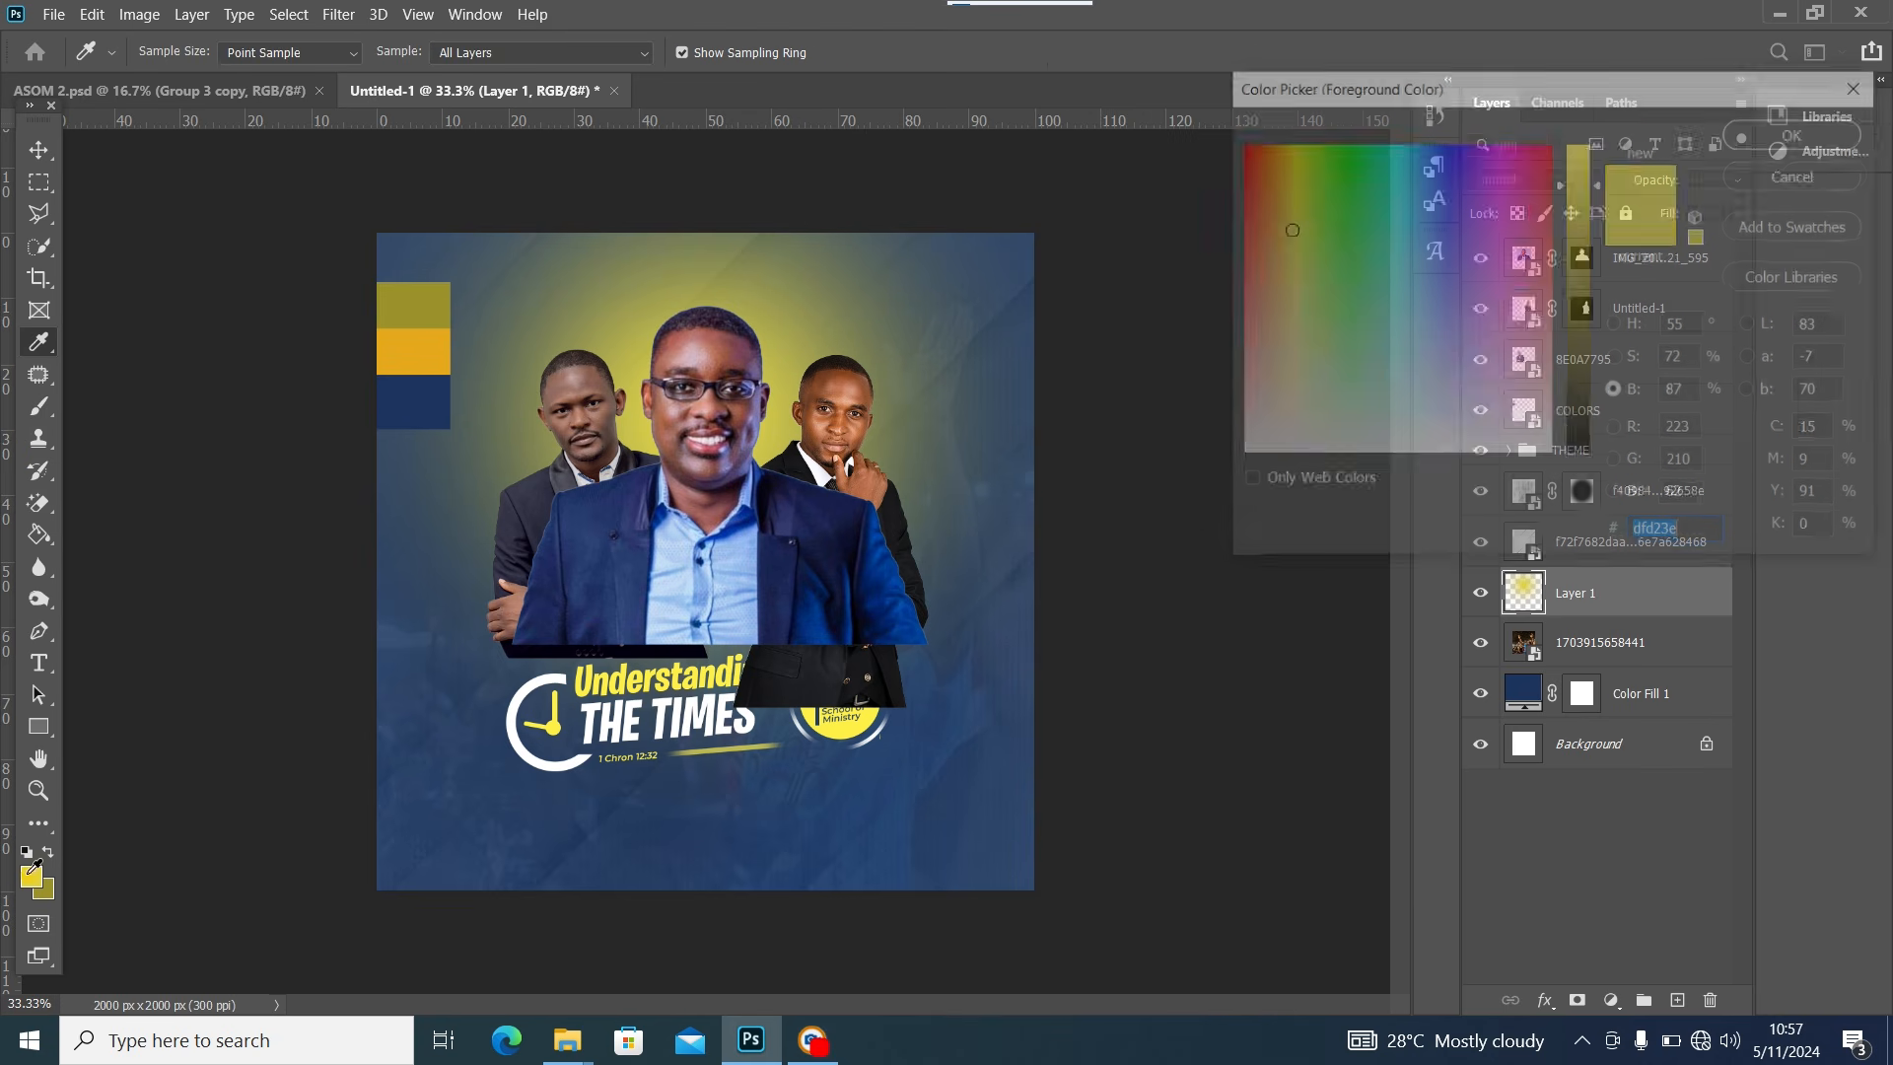
pyautogui.click(415, 355)
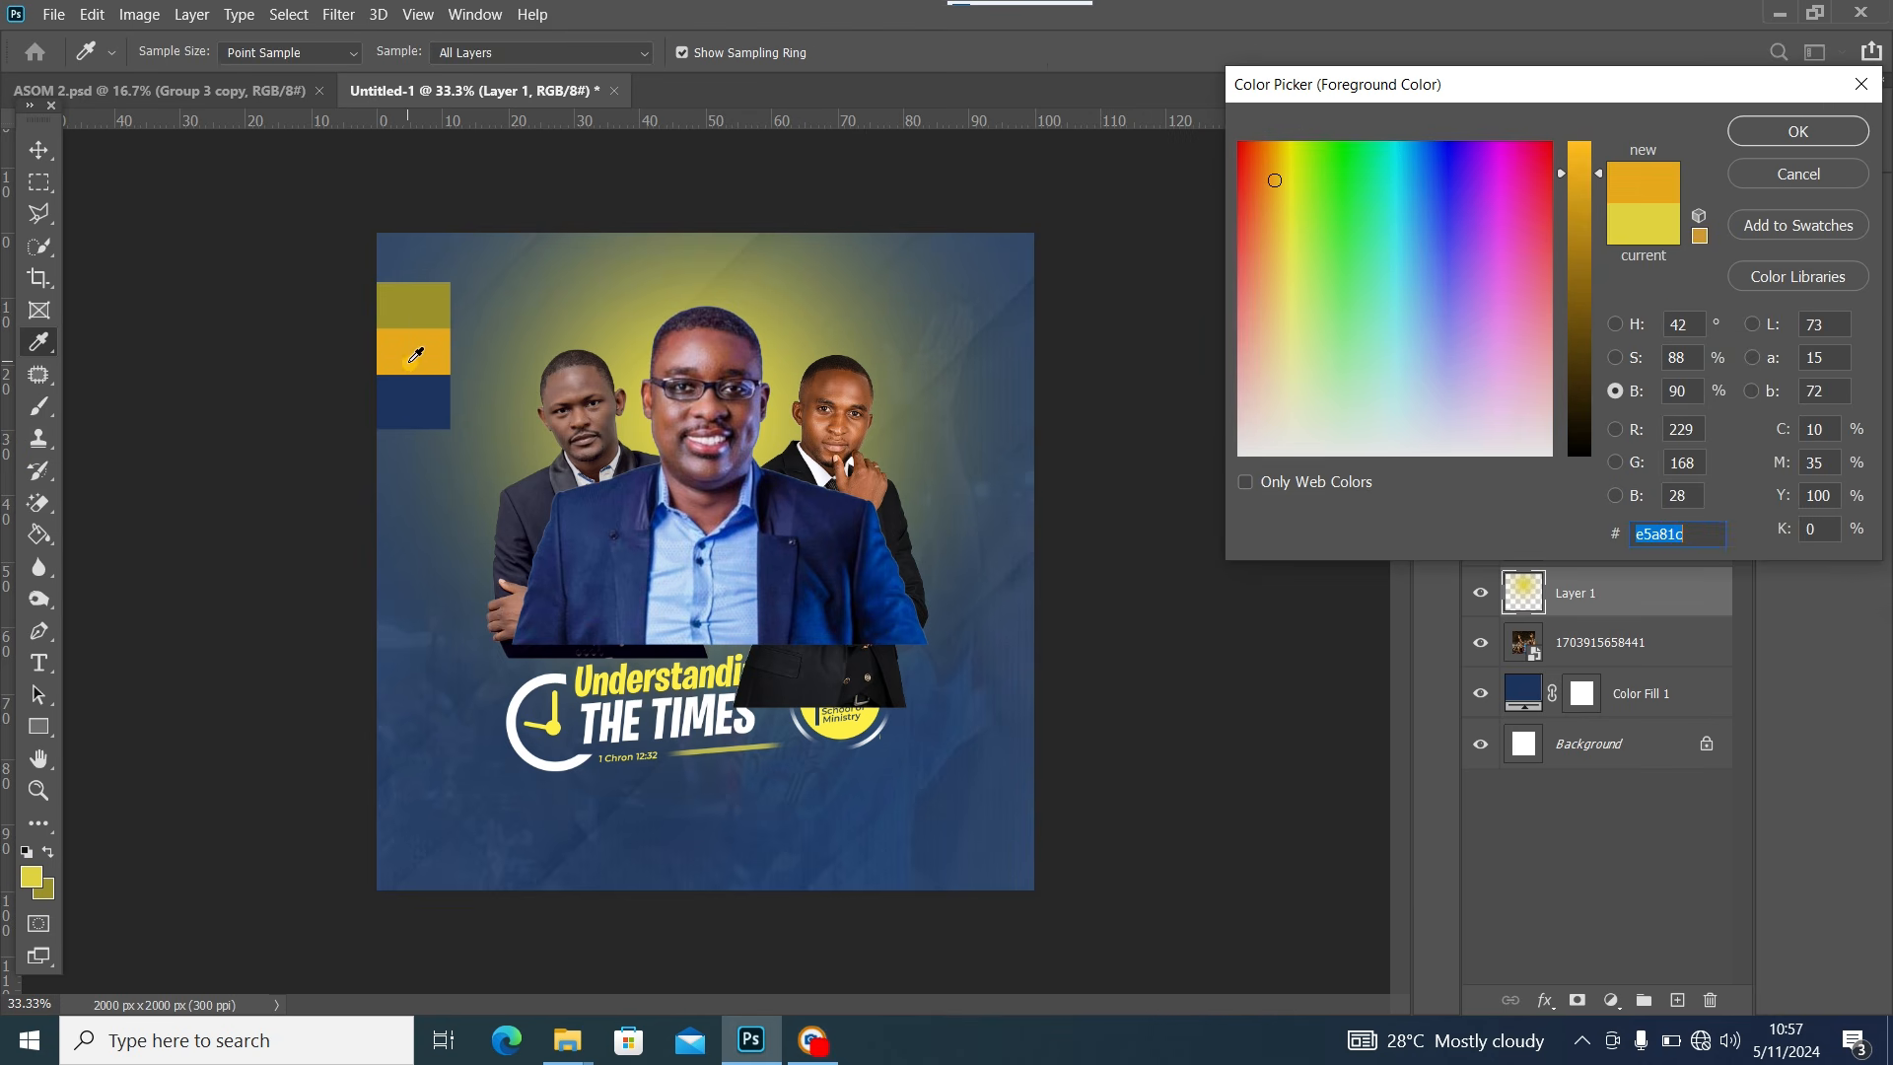
pyautogui.click(1784, 139)
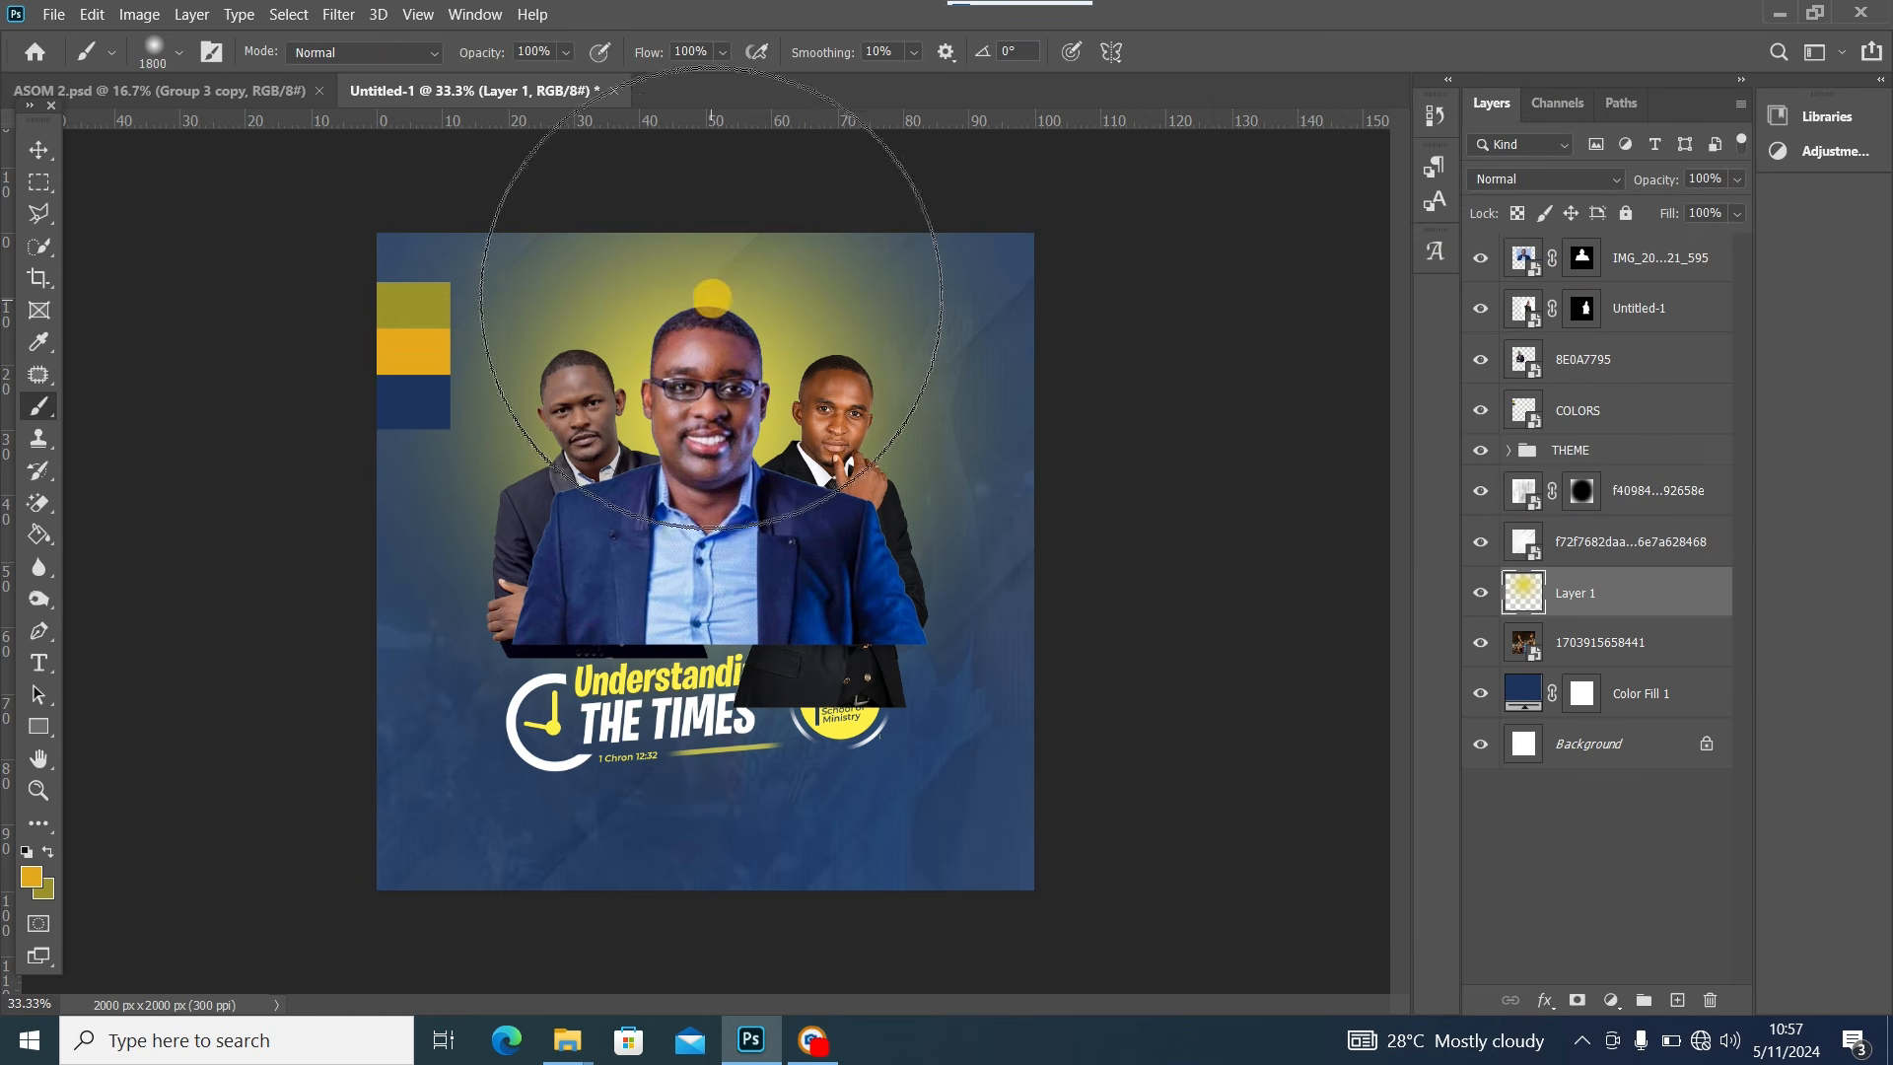
pyautogui.click(692, 223)
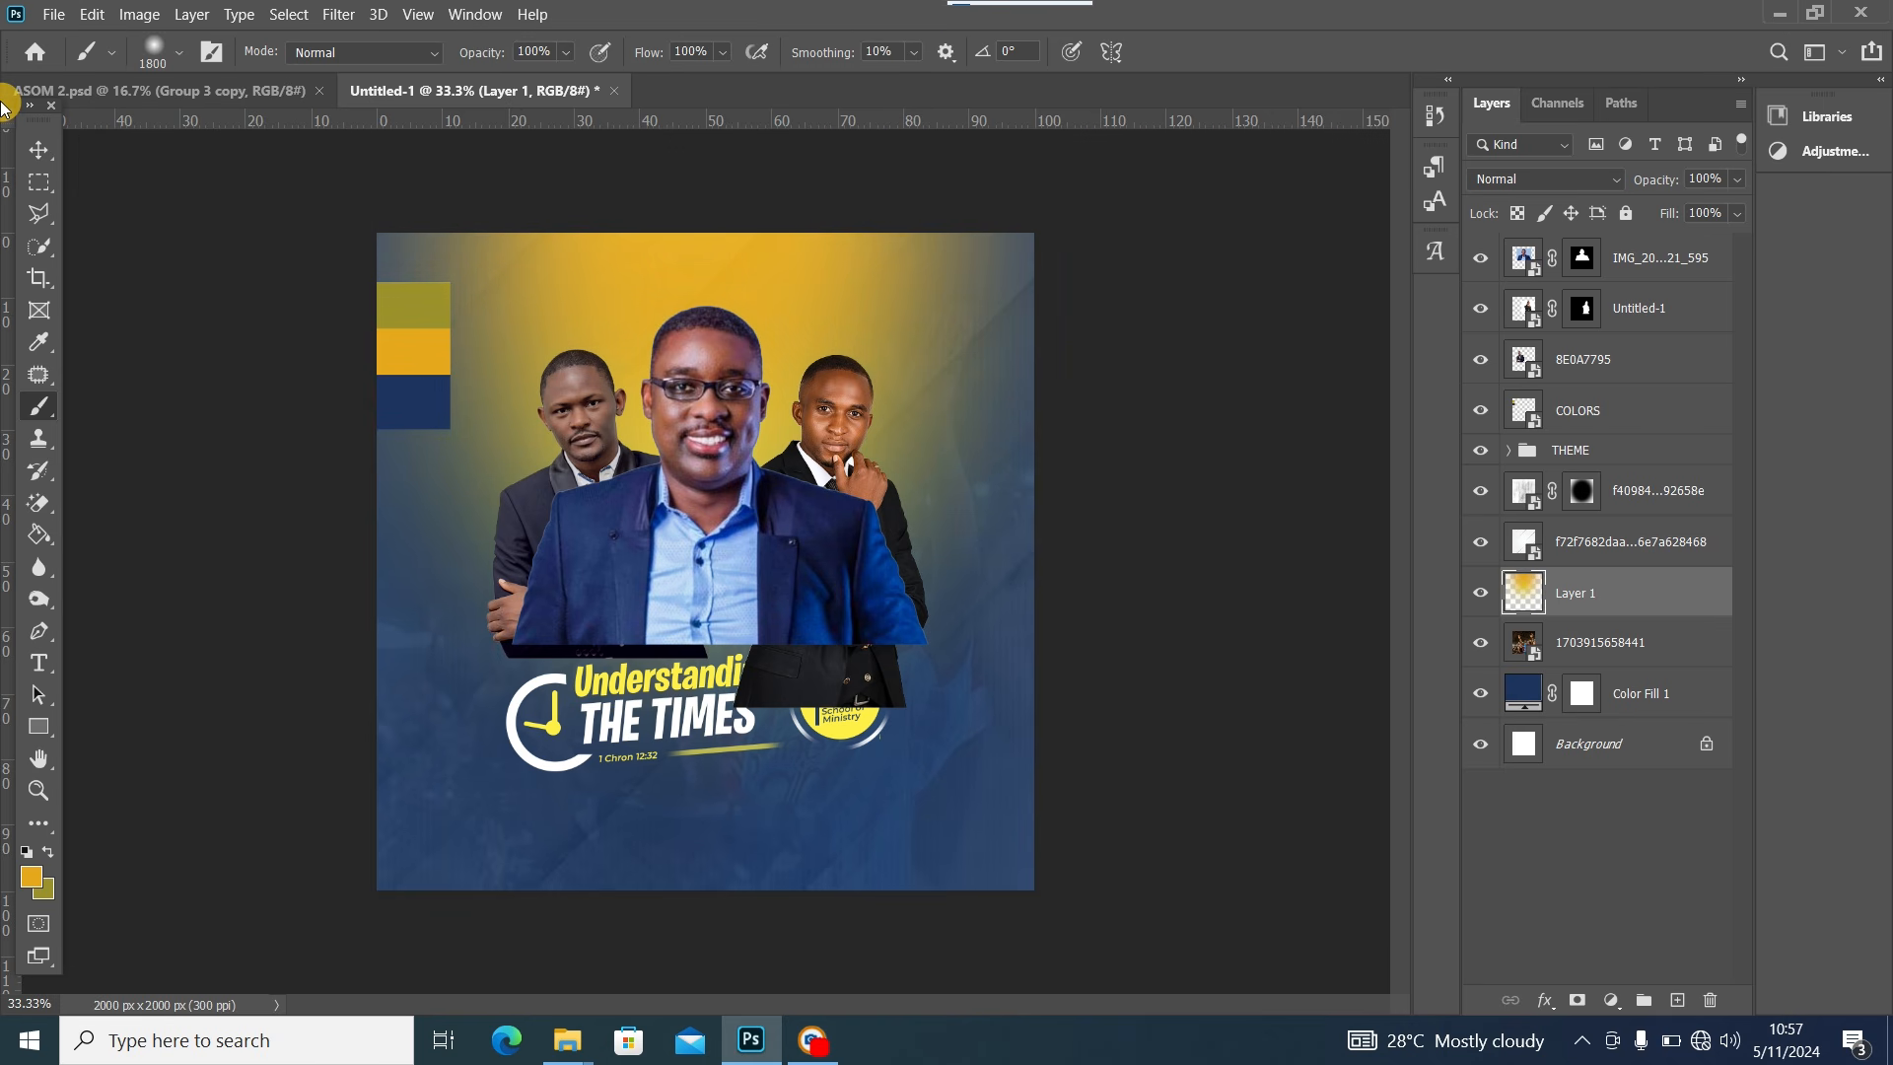
pyautogui.hotkey('ctrl', 'z')
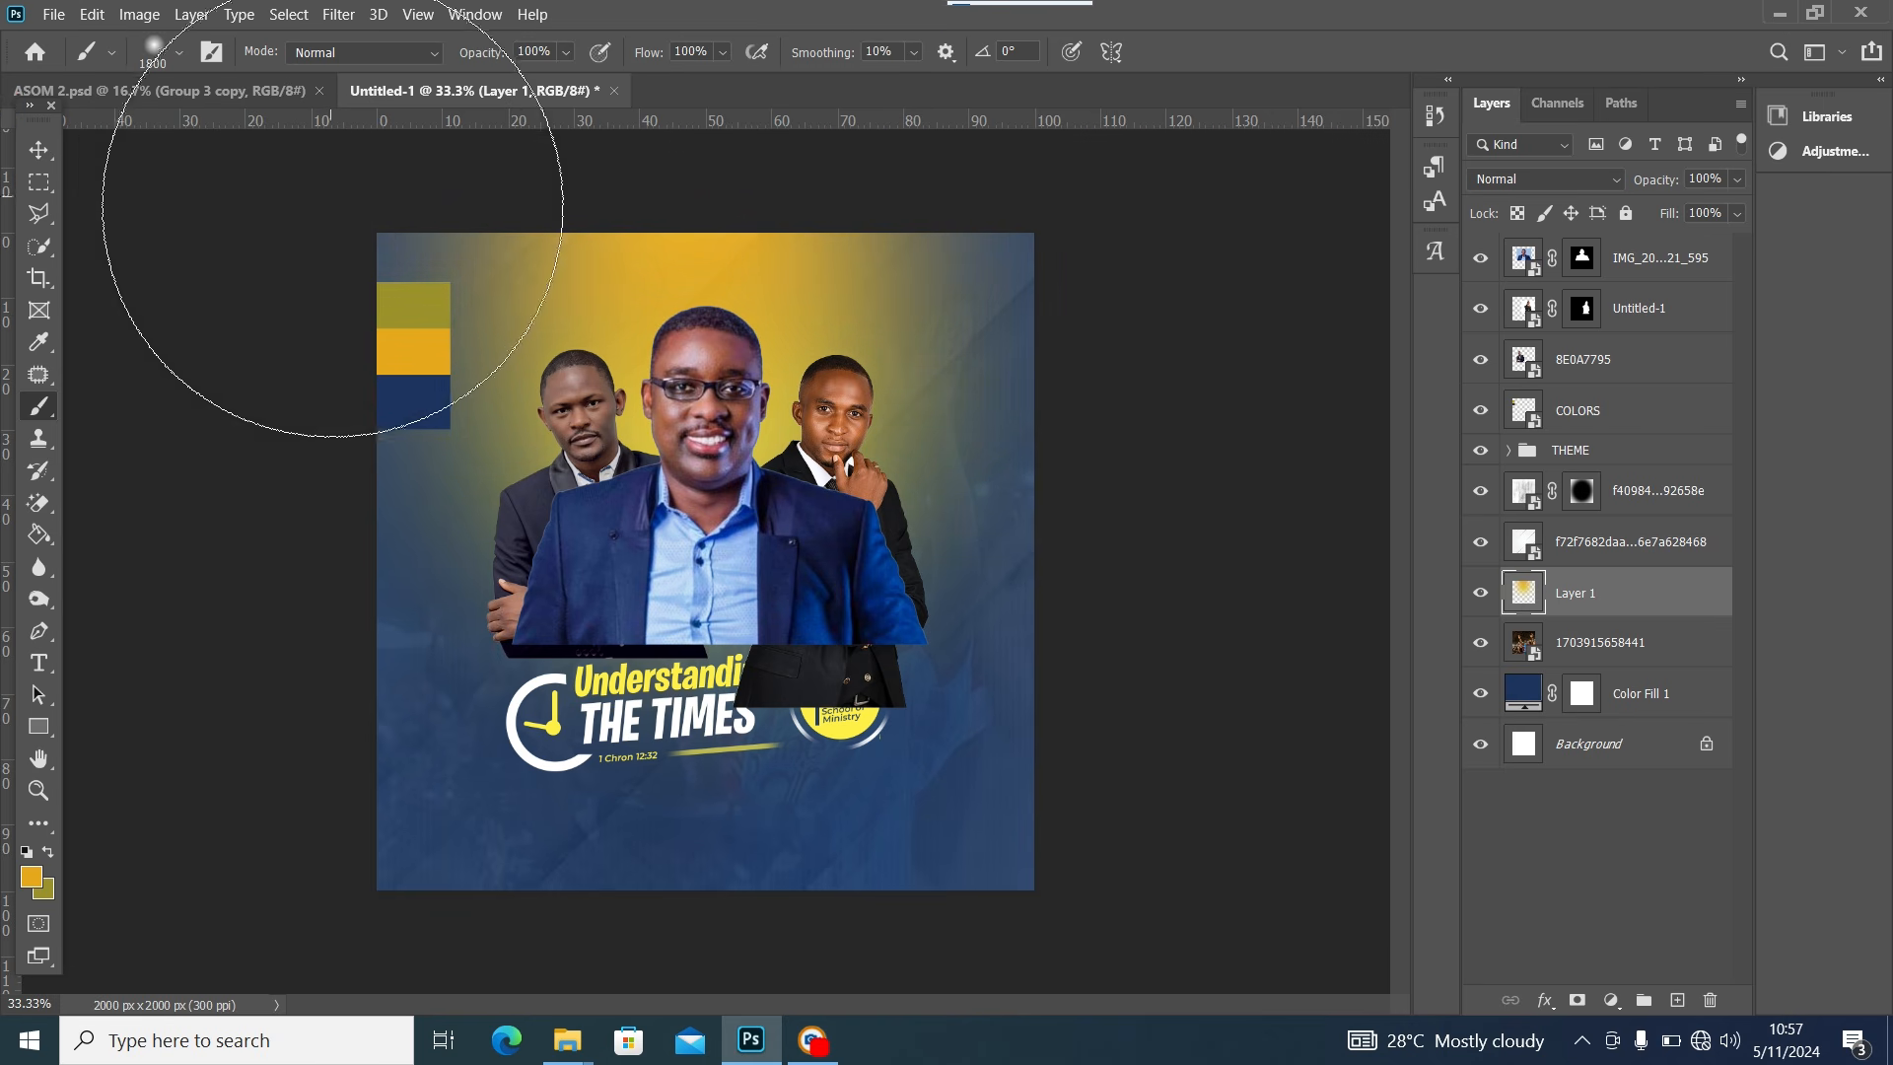
# Move the COLORS swatches away from the canvas's left edge and delete their layer
pyautogui.click(32, 148)
pyautogui.moveTo(427, 331); pyautogui.dragTo(984, 754)
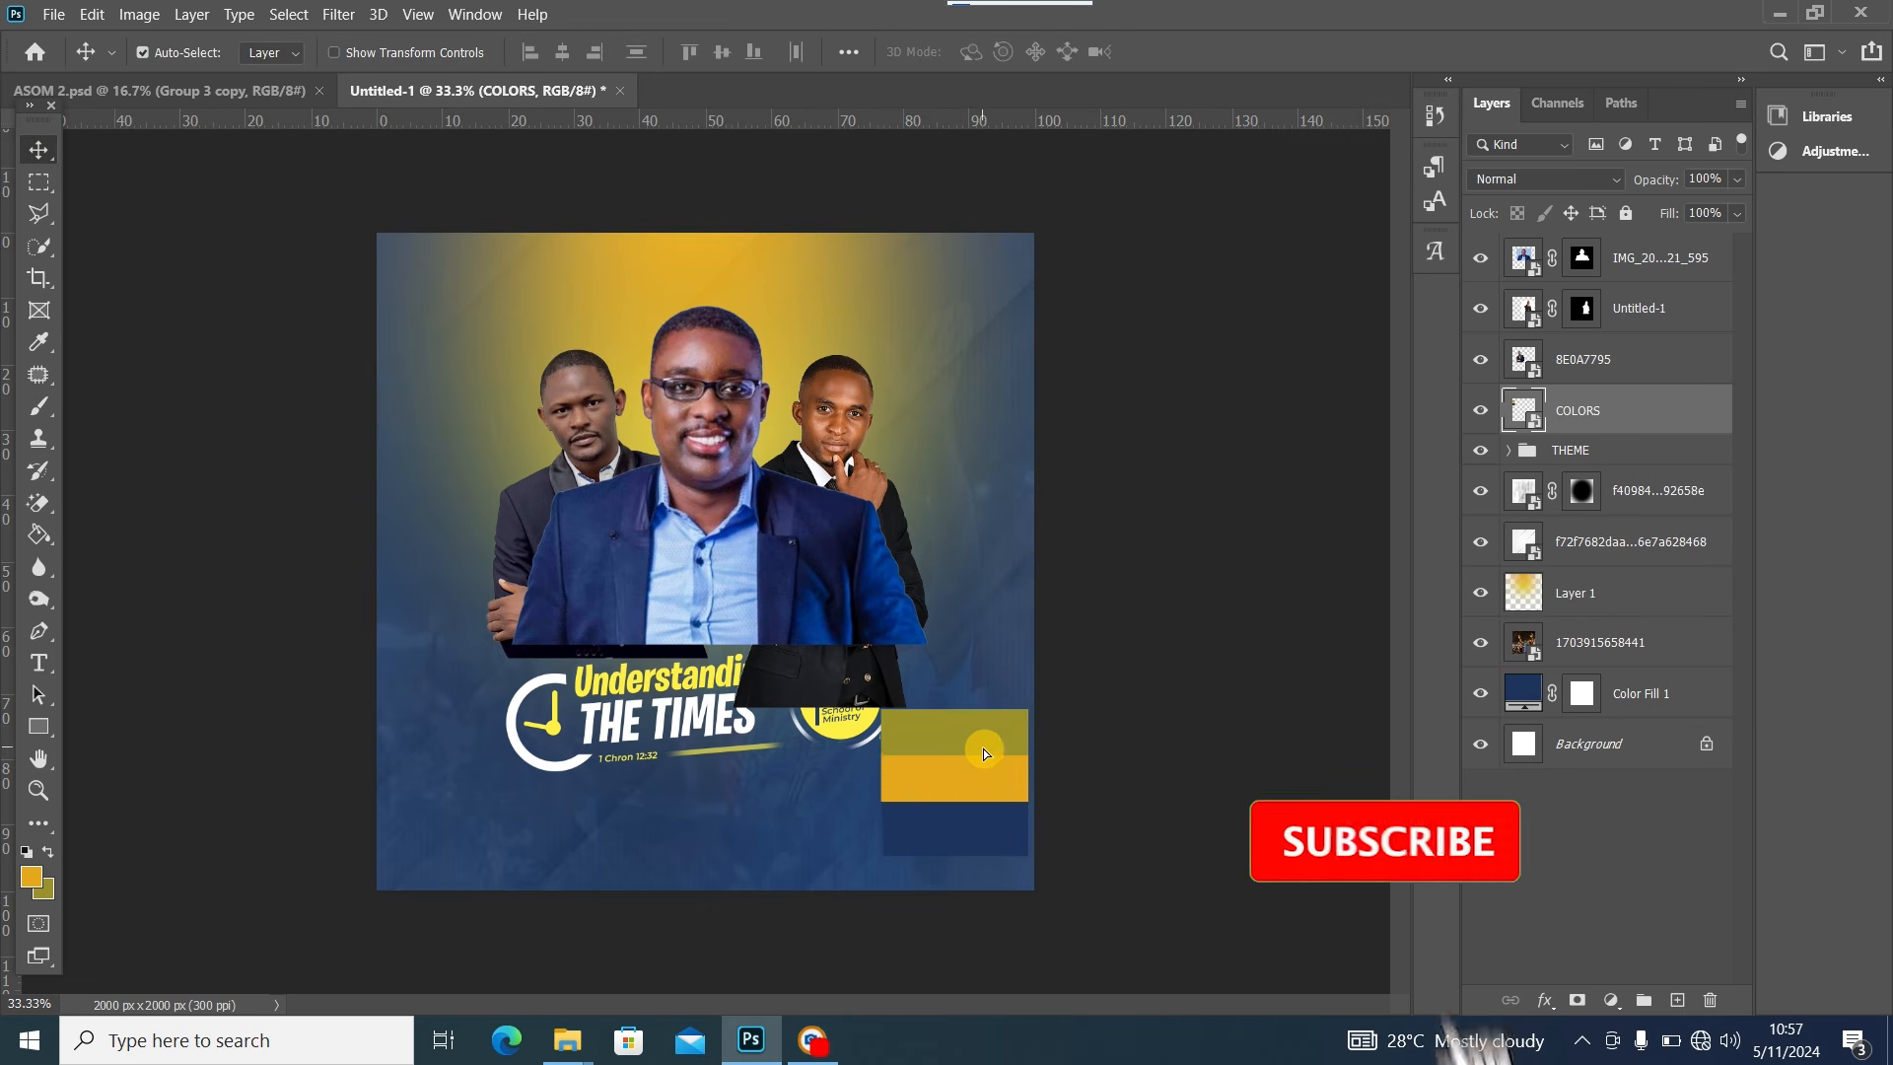
pyautogui.press('Delete')
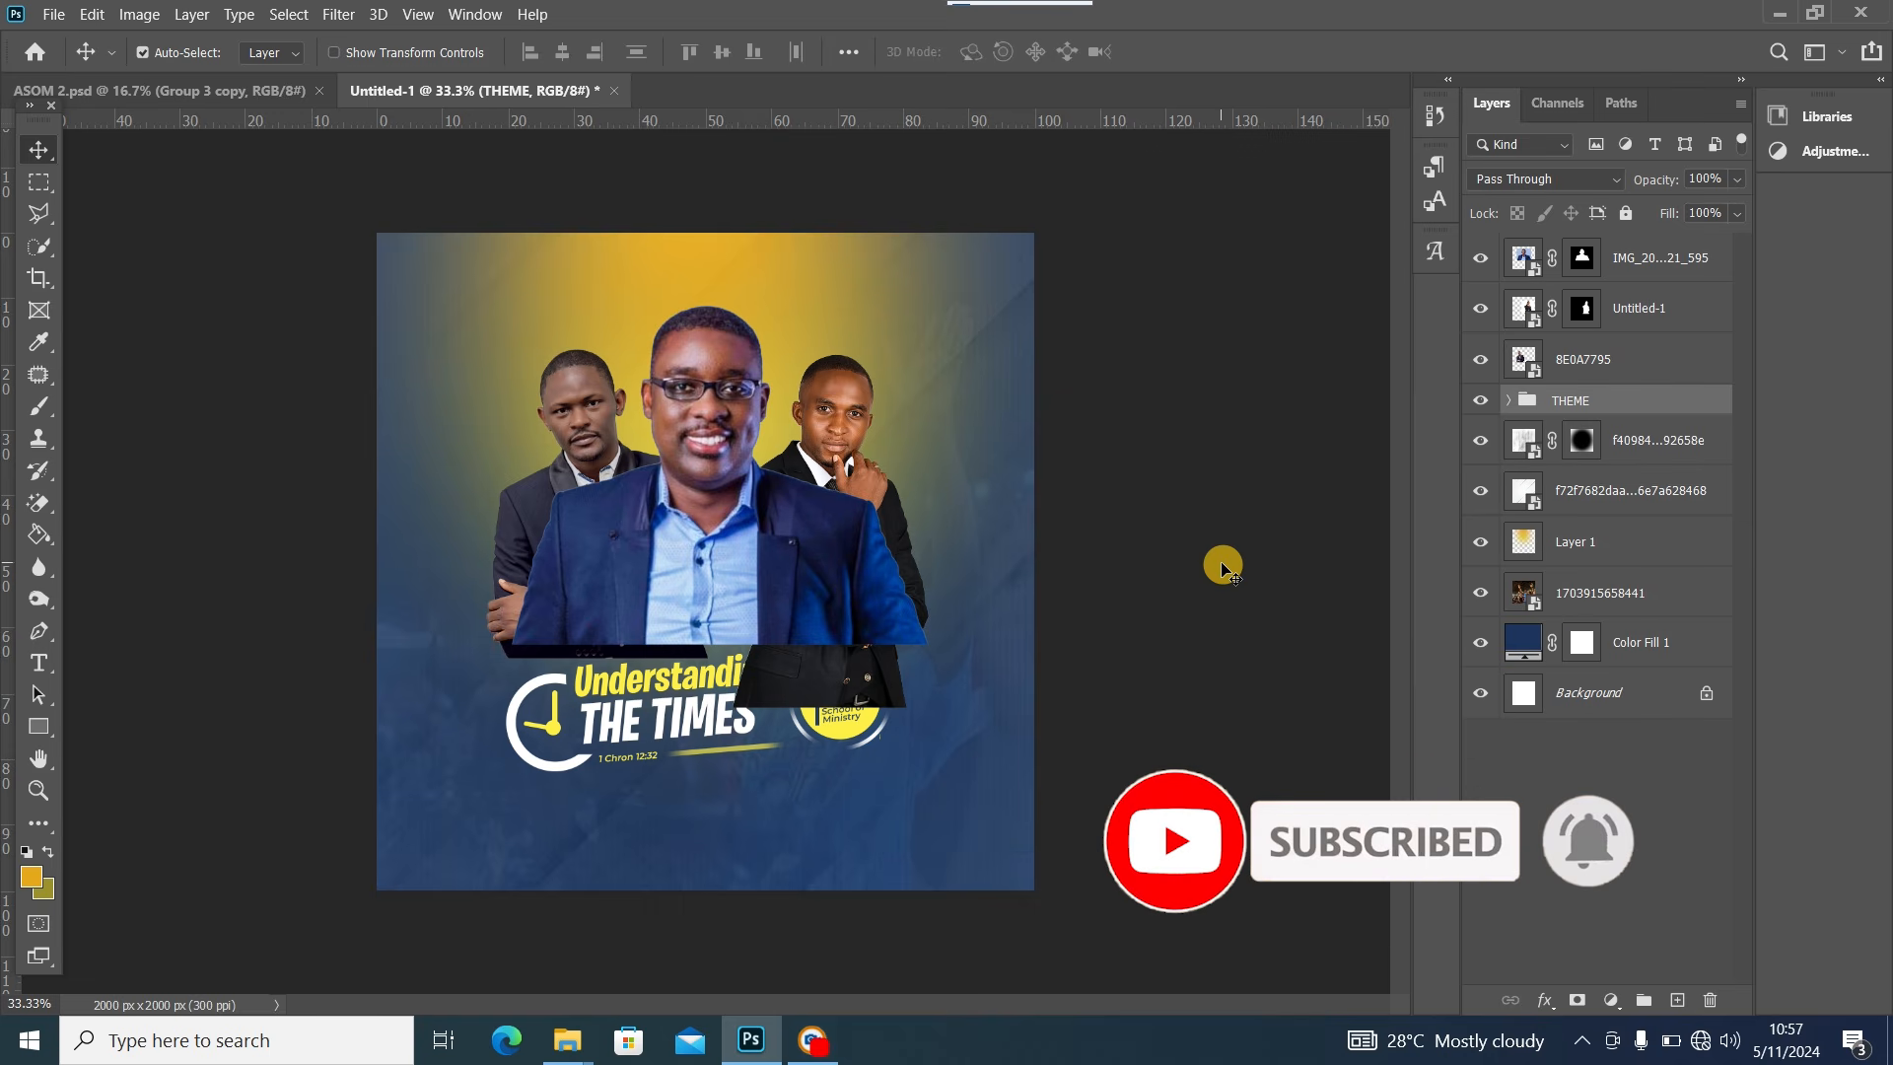
# Add a Curves adjustment layer clipped to the central speaker's portrait
pyautogui.hotkey('ctrl', '+')
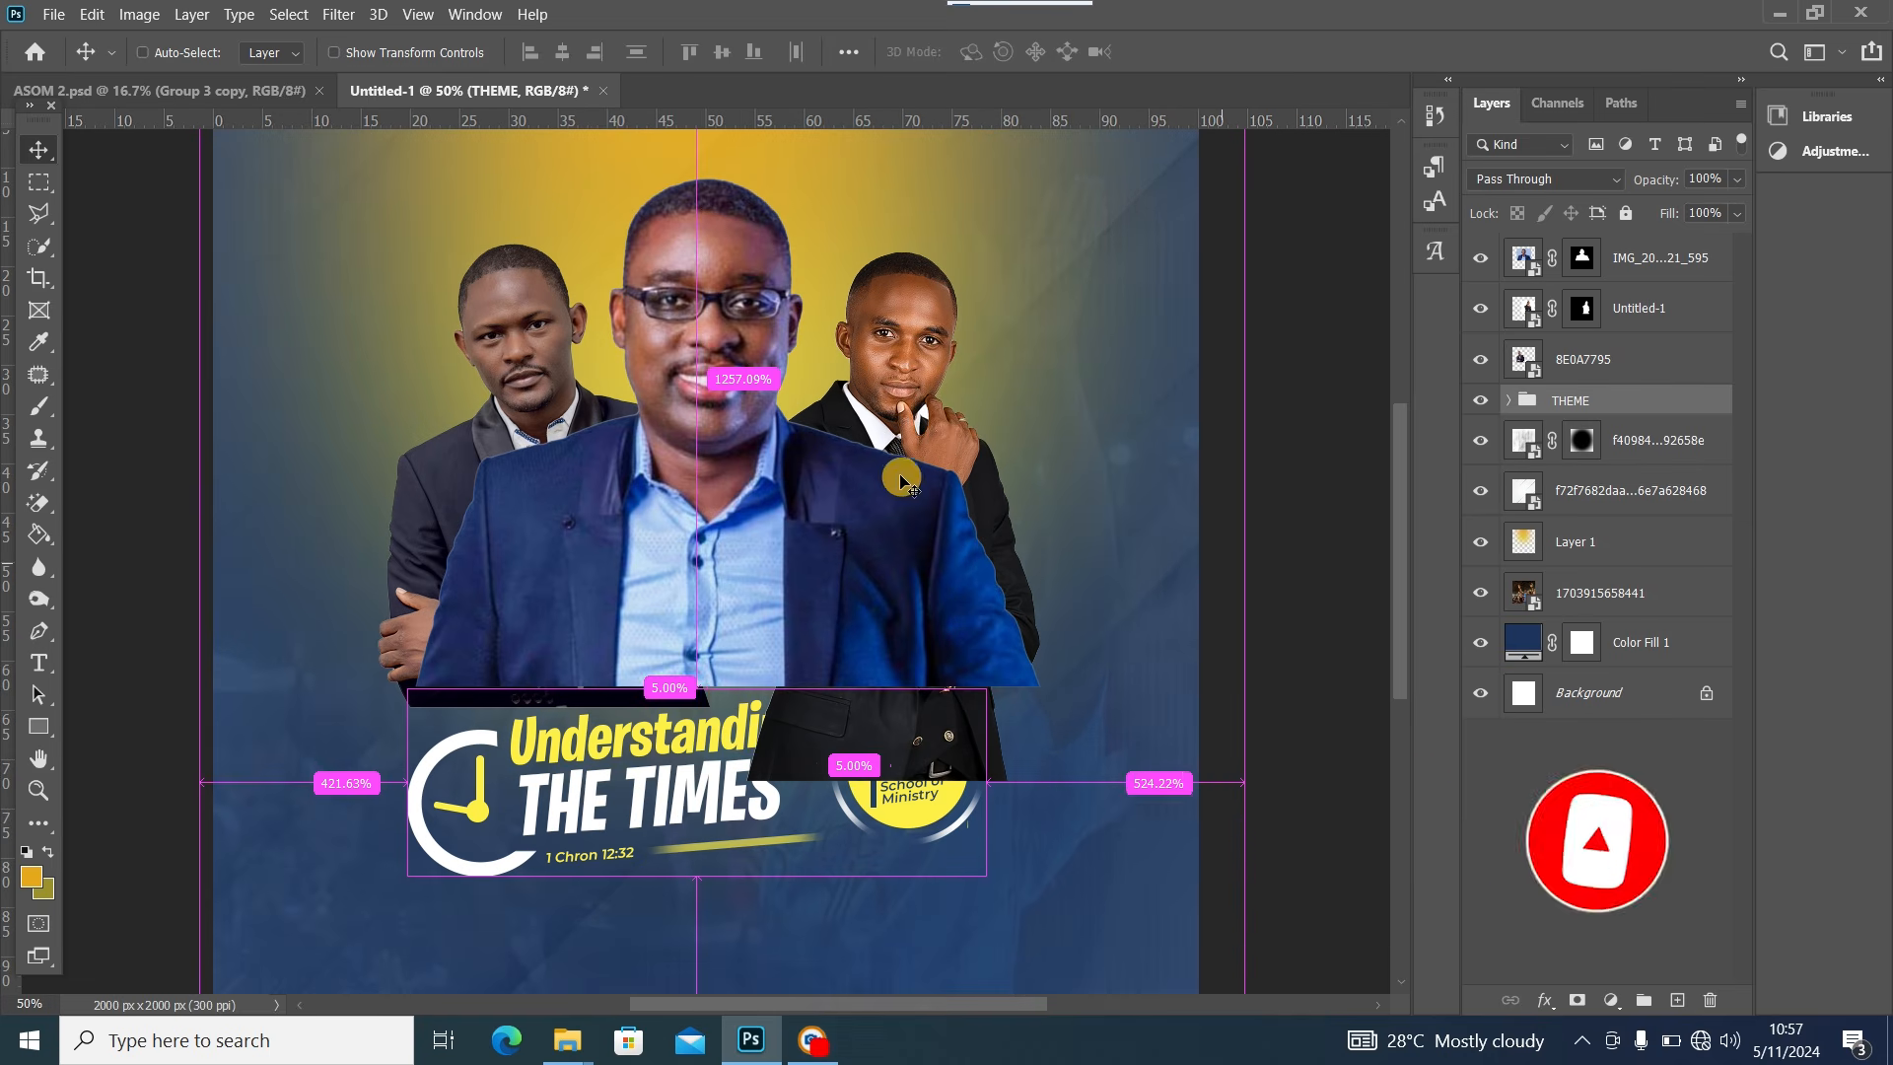
pyautogui.moveTo(1399, 492); pyautogui.dragTo(1399, 470)
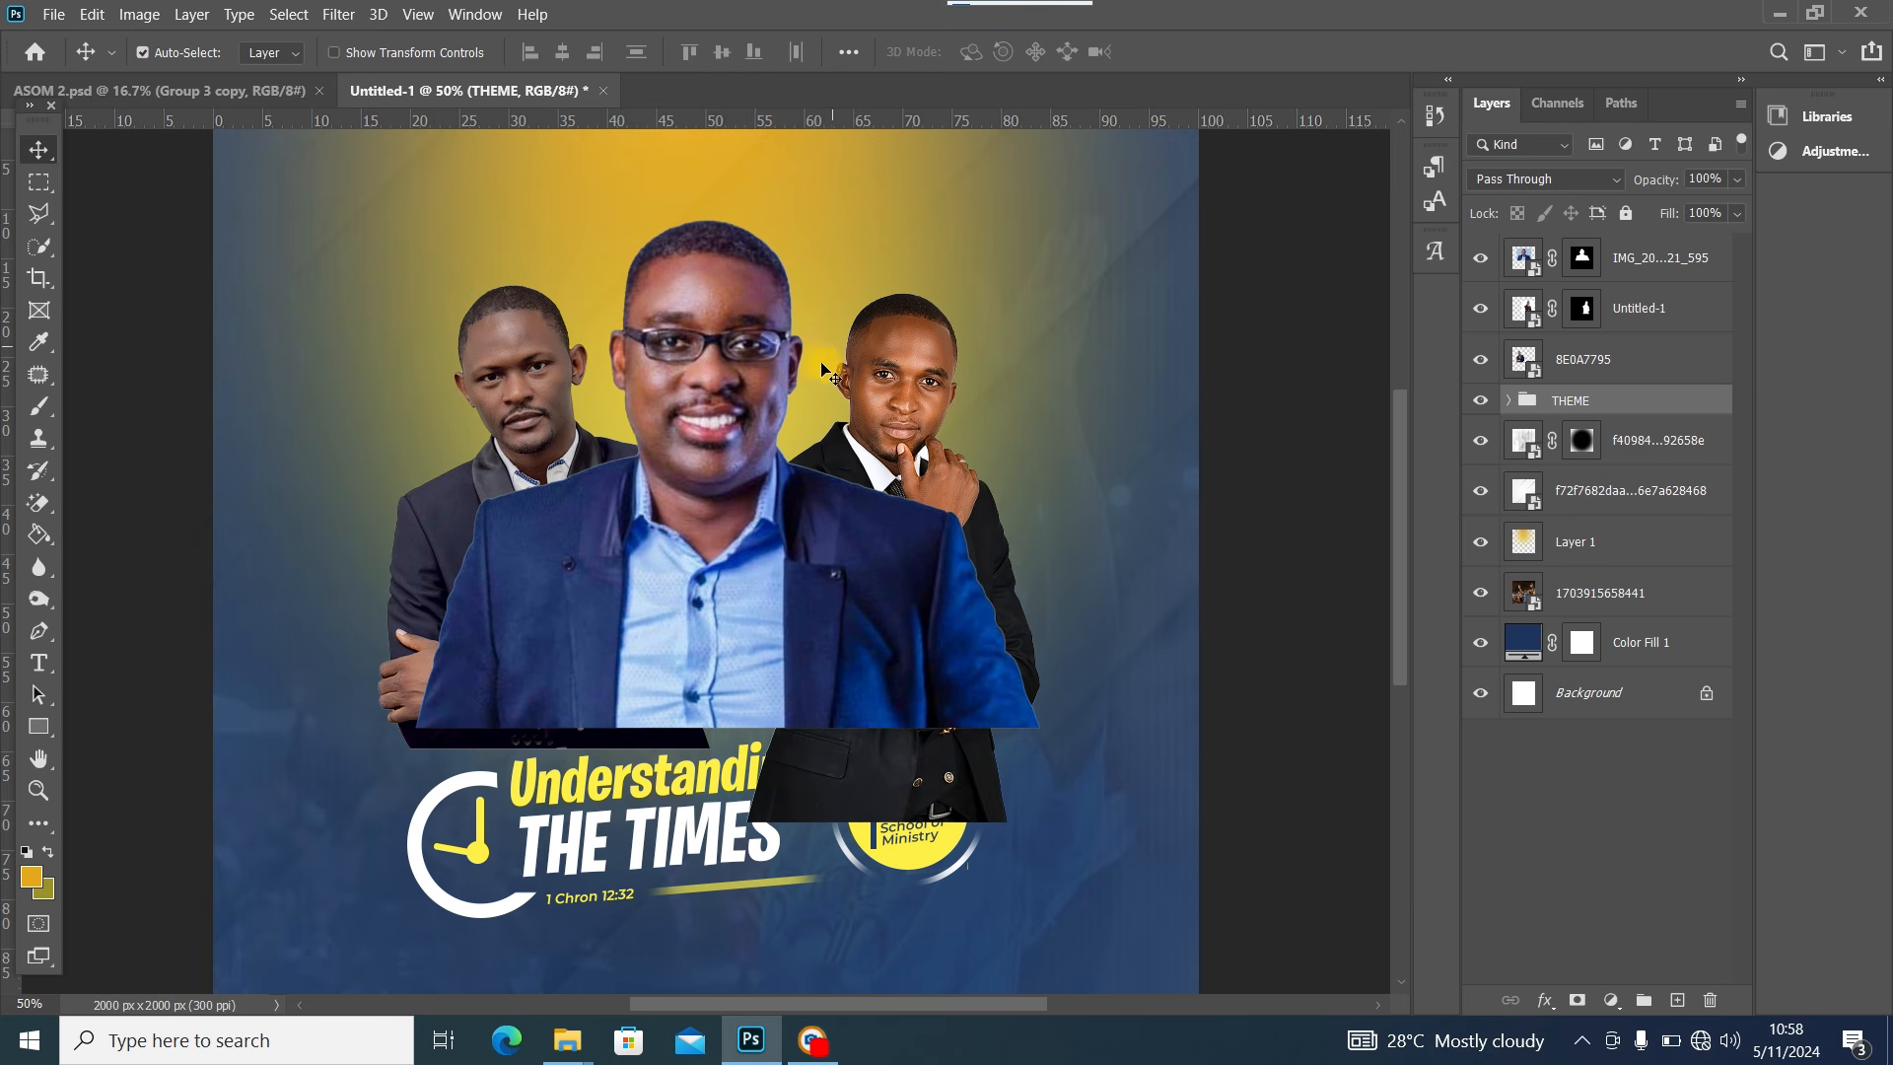
pyautogui.click(725, 464)
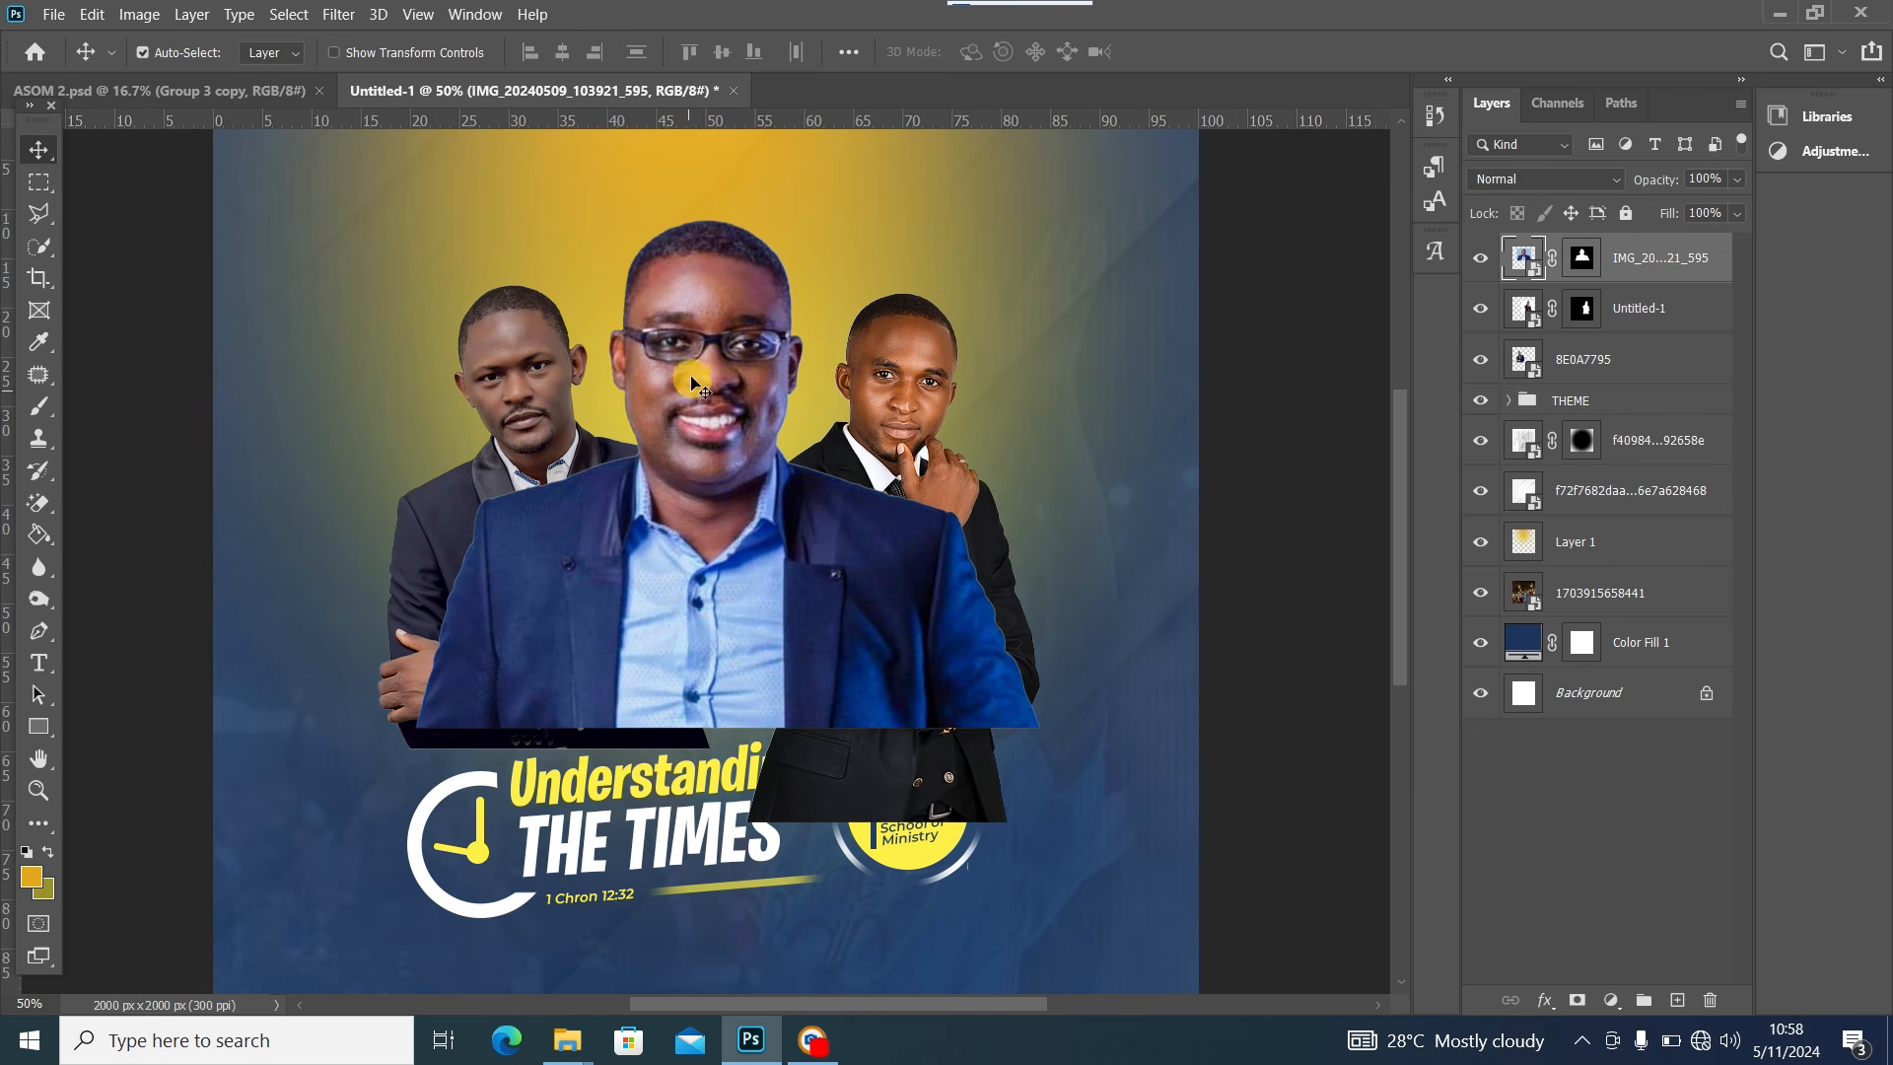
pyautogui.click(1608, 1000)
pyautogui.click(1672, 693)
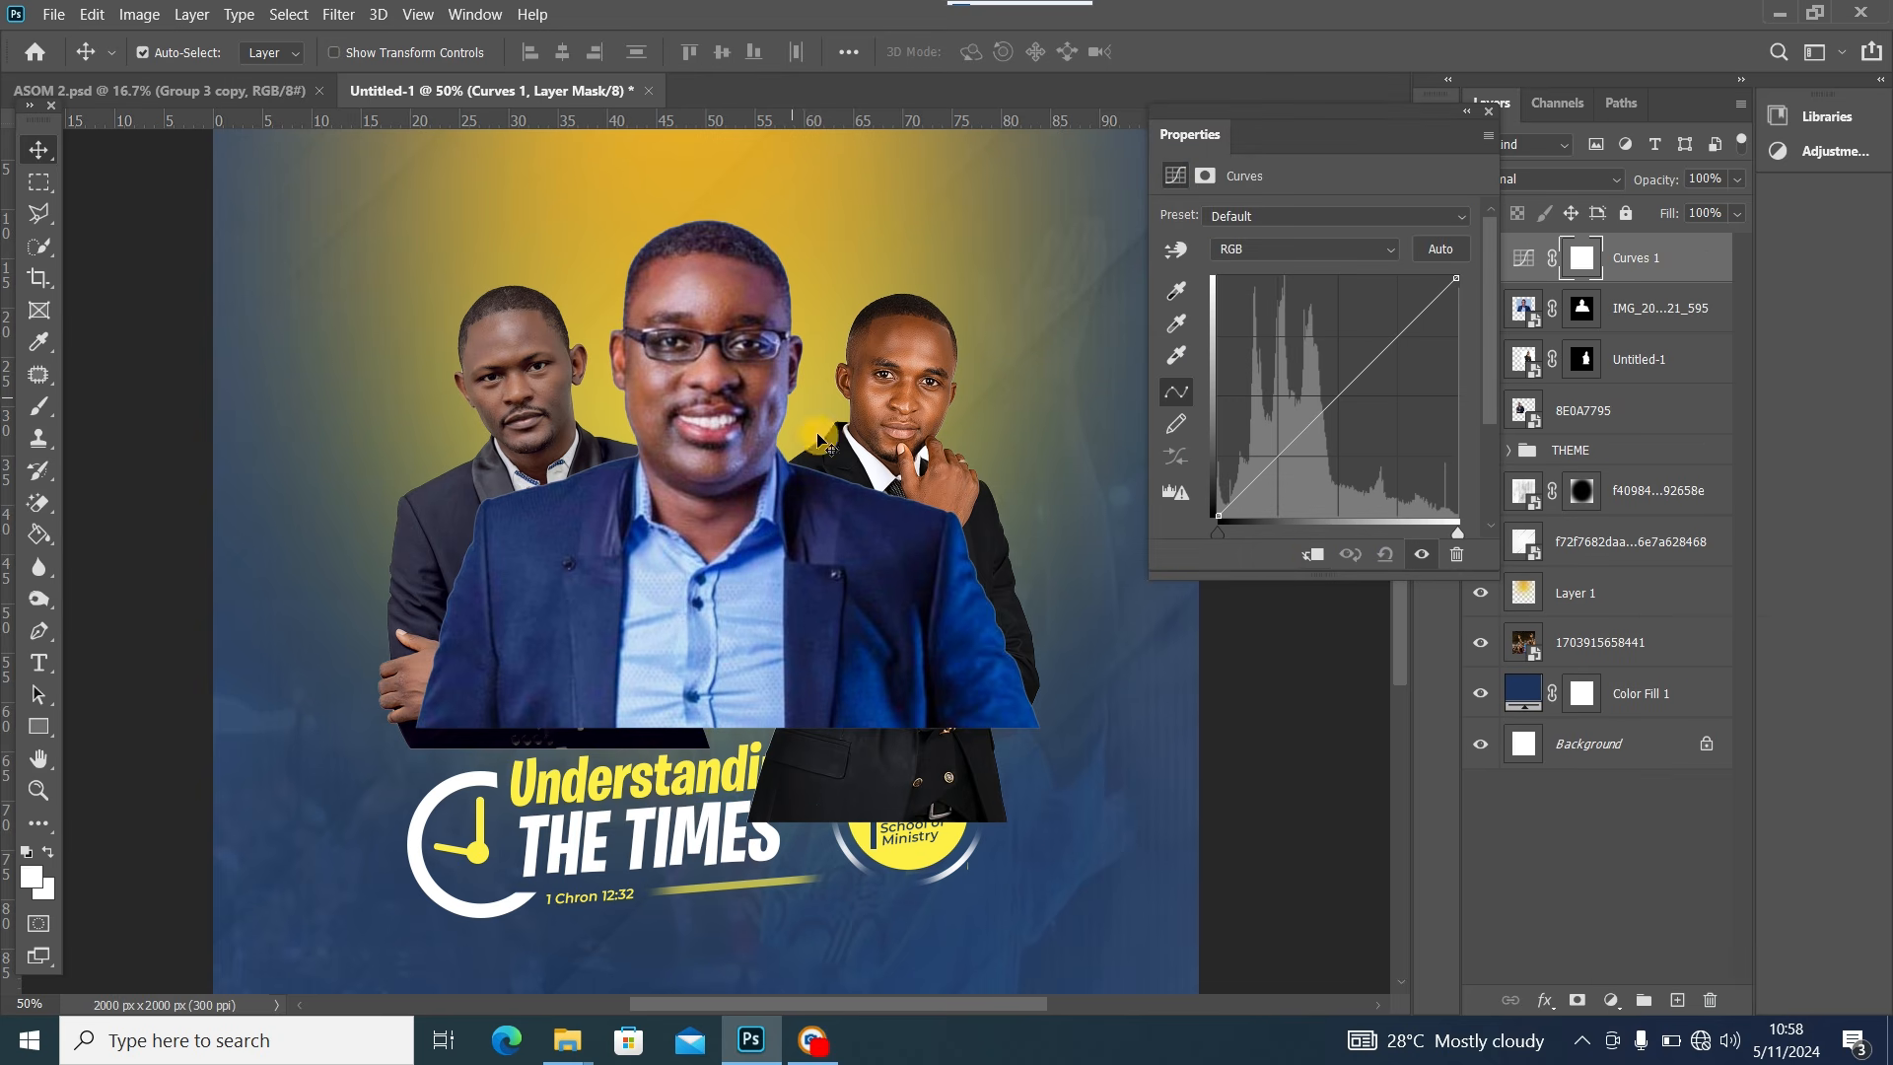
pyautogui.click(1309, 556)
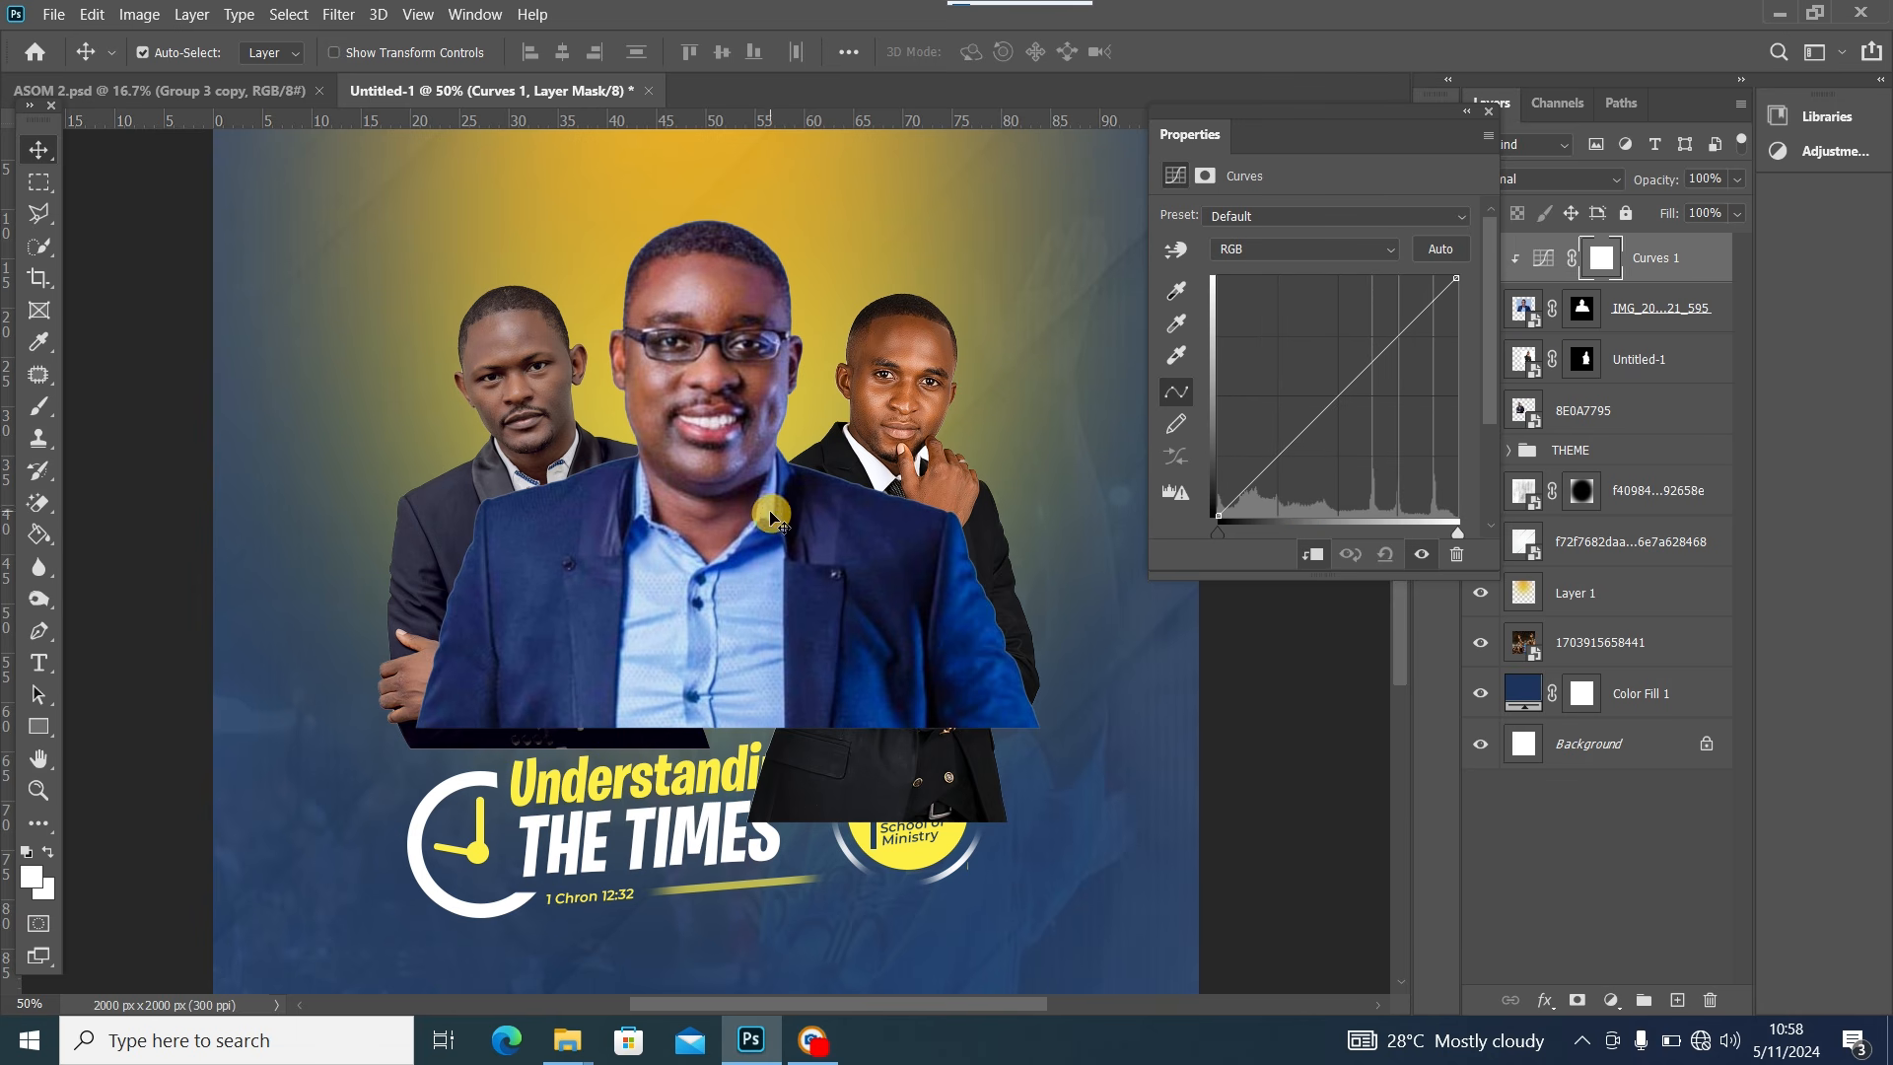
# Pull the Blue channel's midtones down in the clipped Curves adjustment and select the central portrait's layer
pyautogui.click(1311, 255)
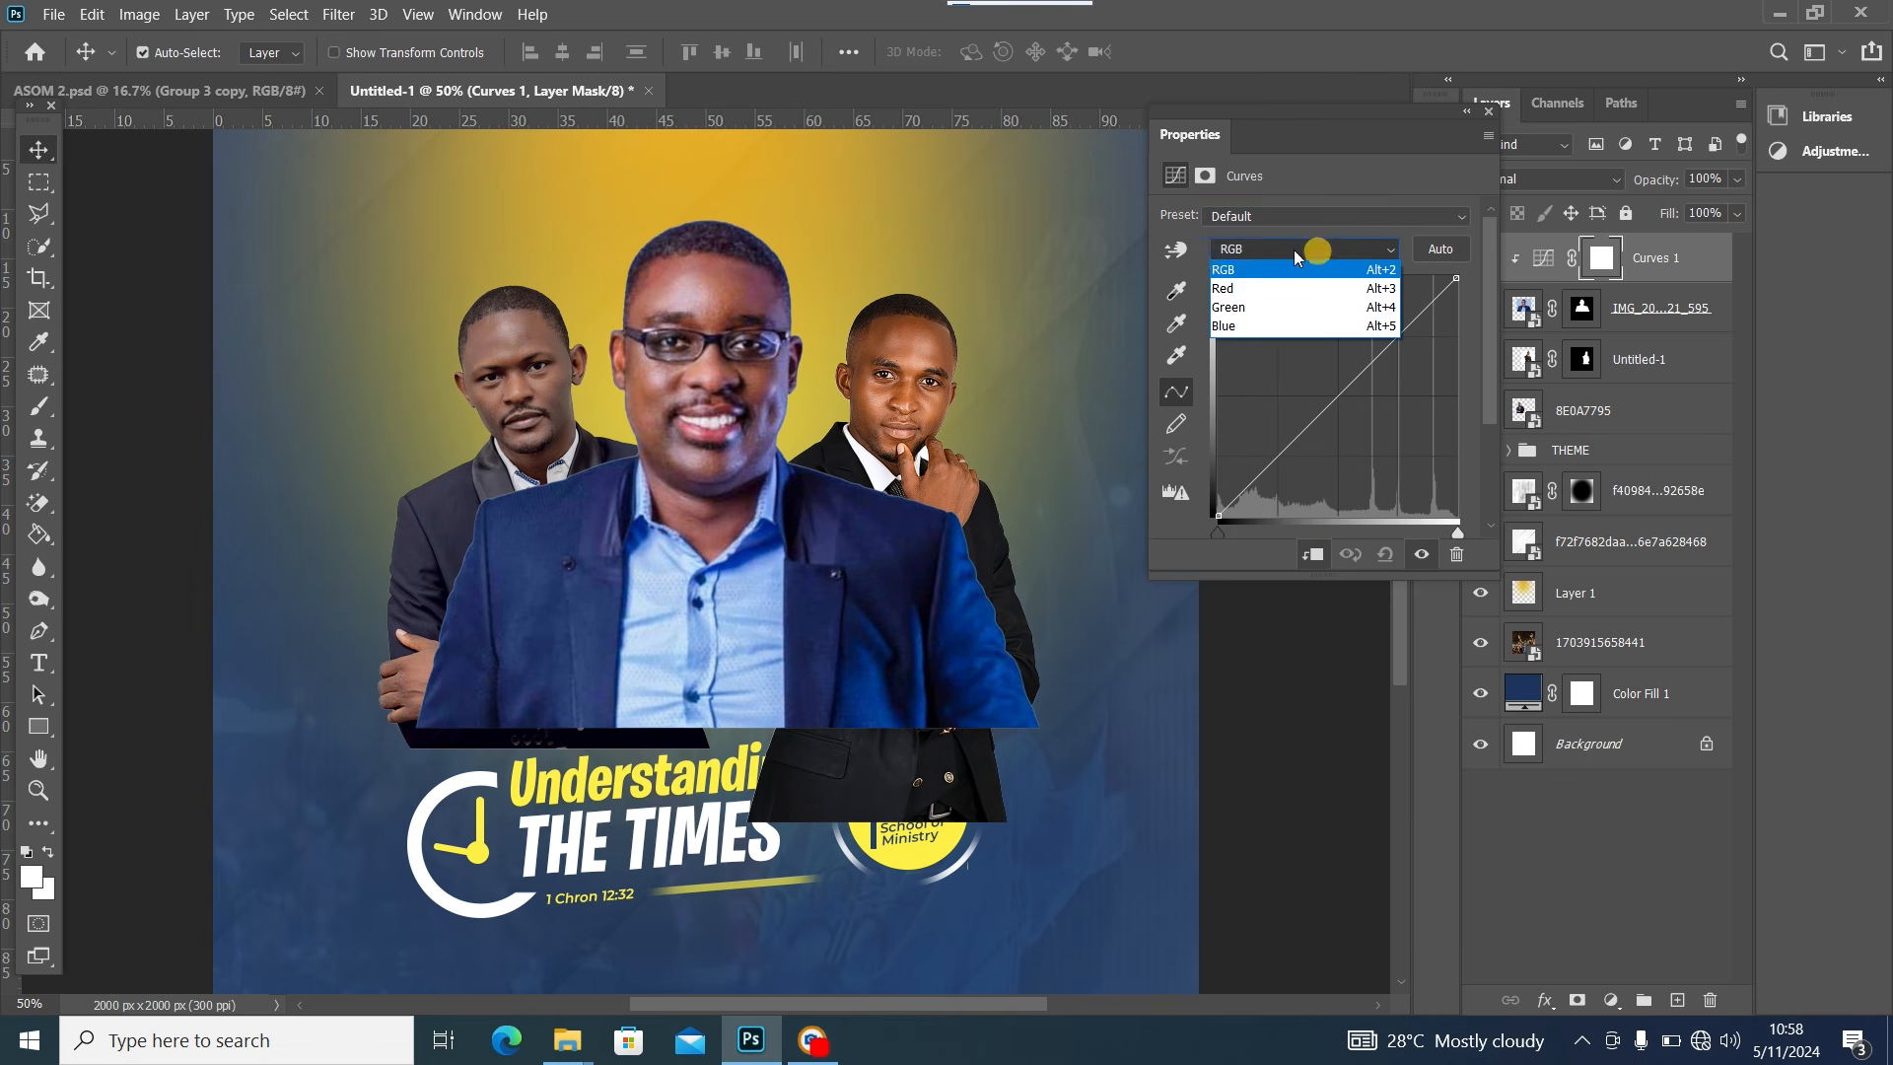
pyautogui.click(1238, 326)
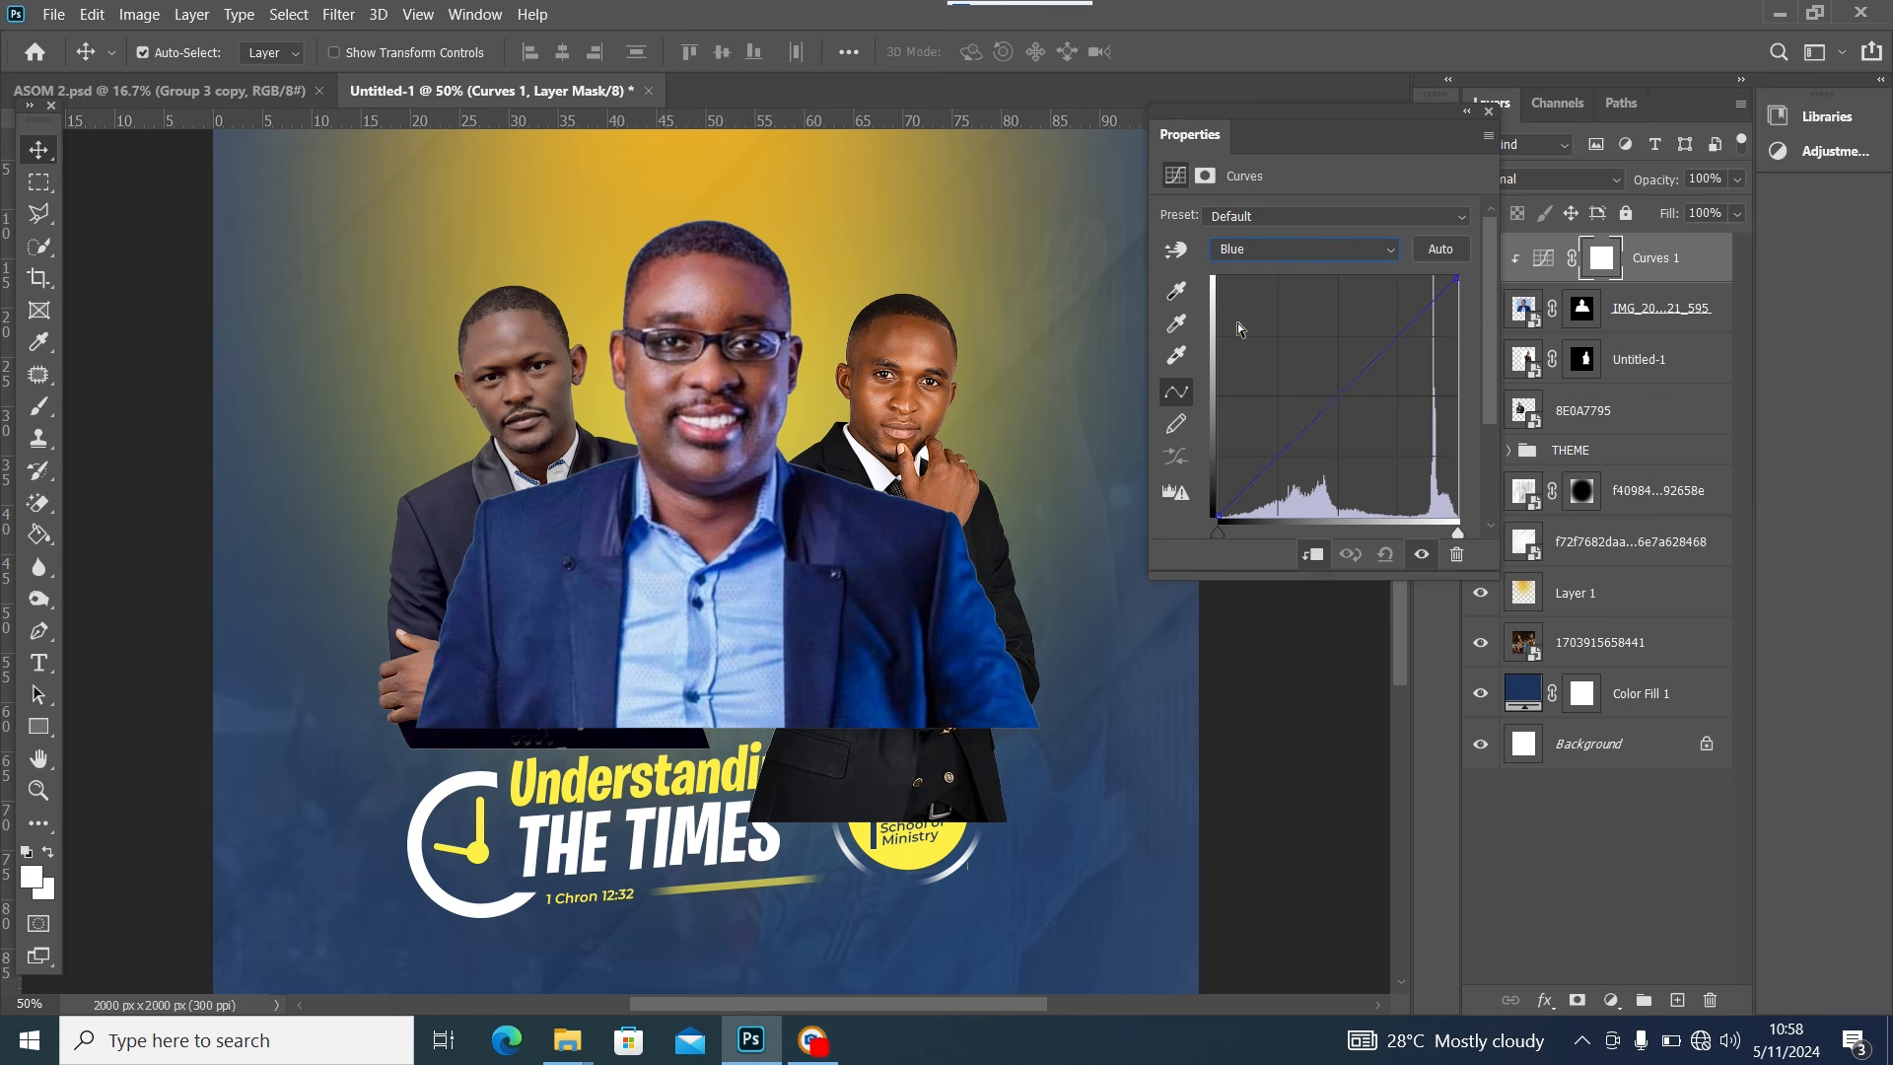
pyautogui.click(1351, 391)
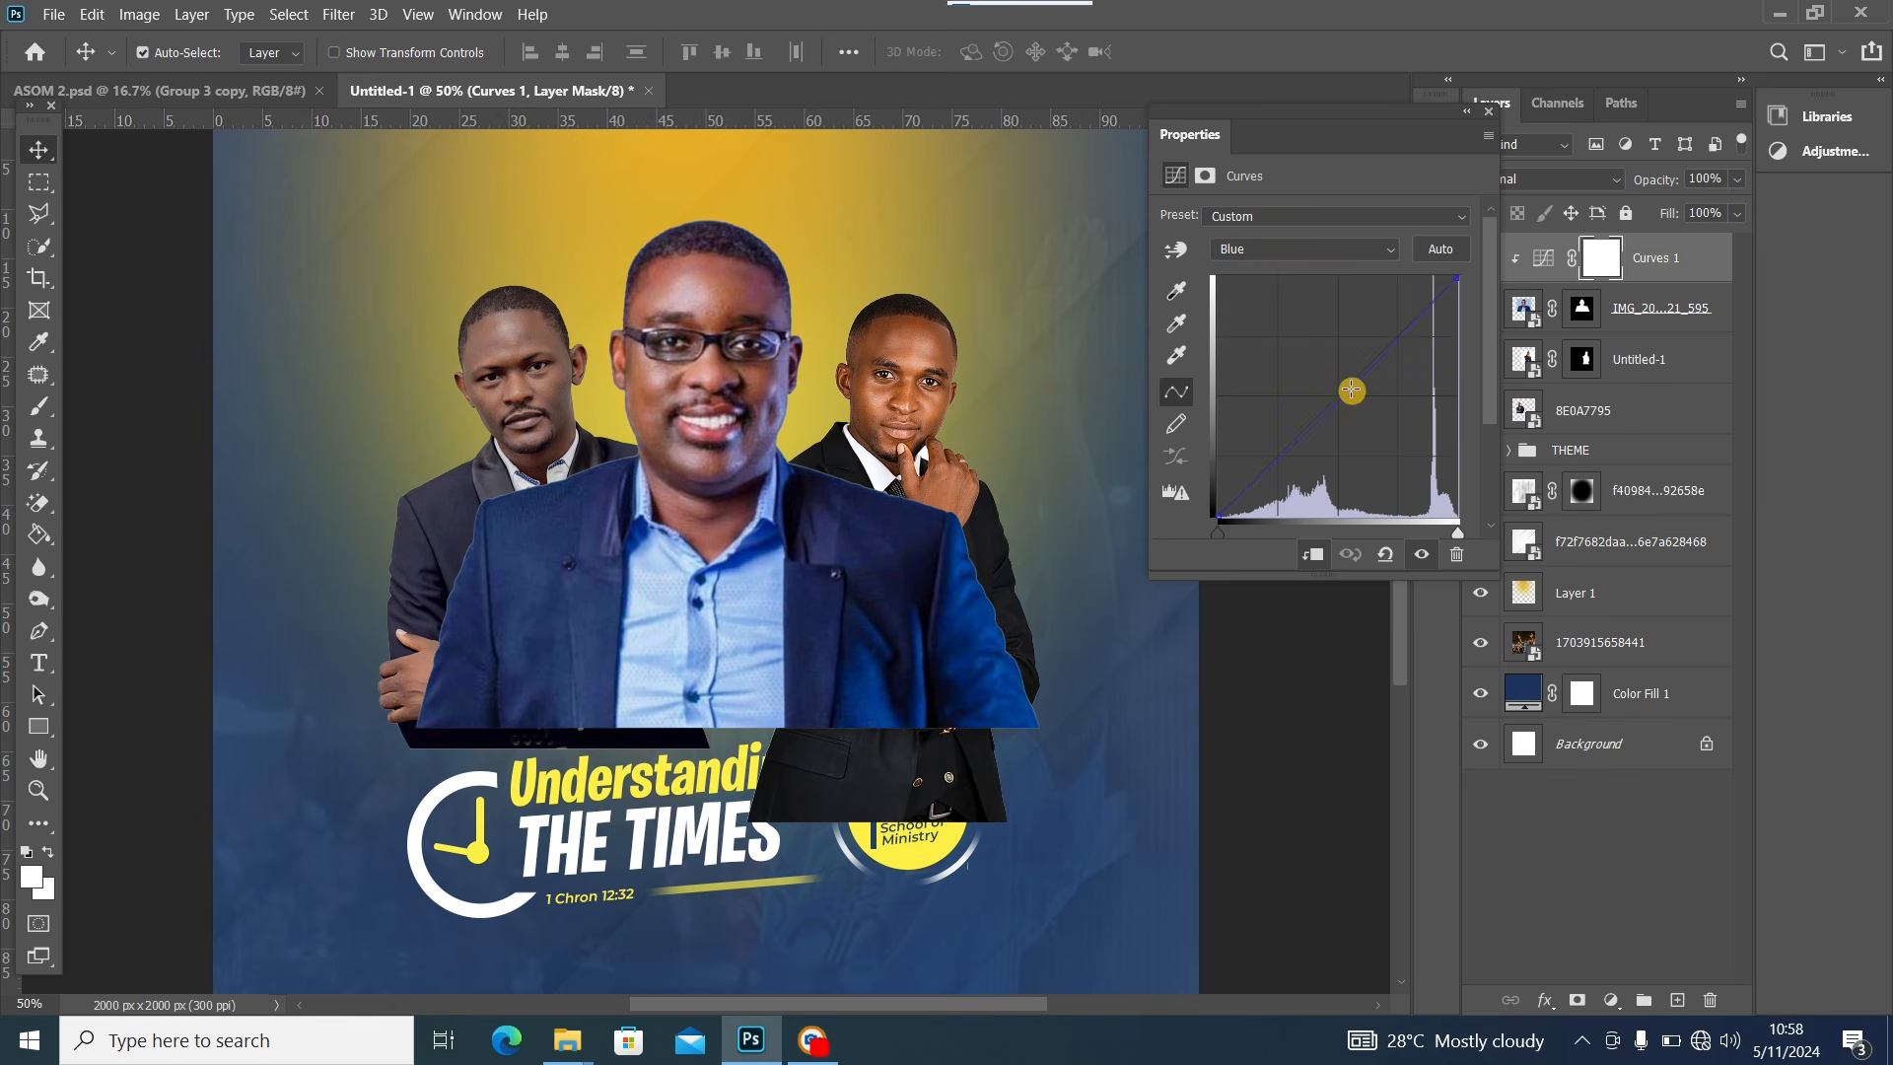
pyautogui.moveTo(1330, 376)
pyautogui.mouseDown()
pyautogui.moveTo(1306, 325)
pyautogui.moveTo(1343, 375)
pyautogui.mouseUp()
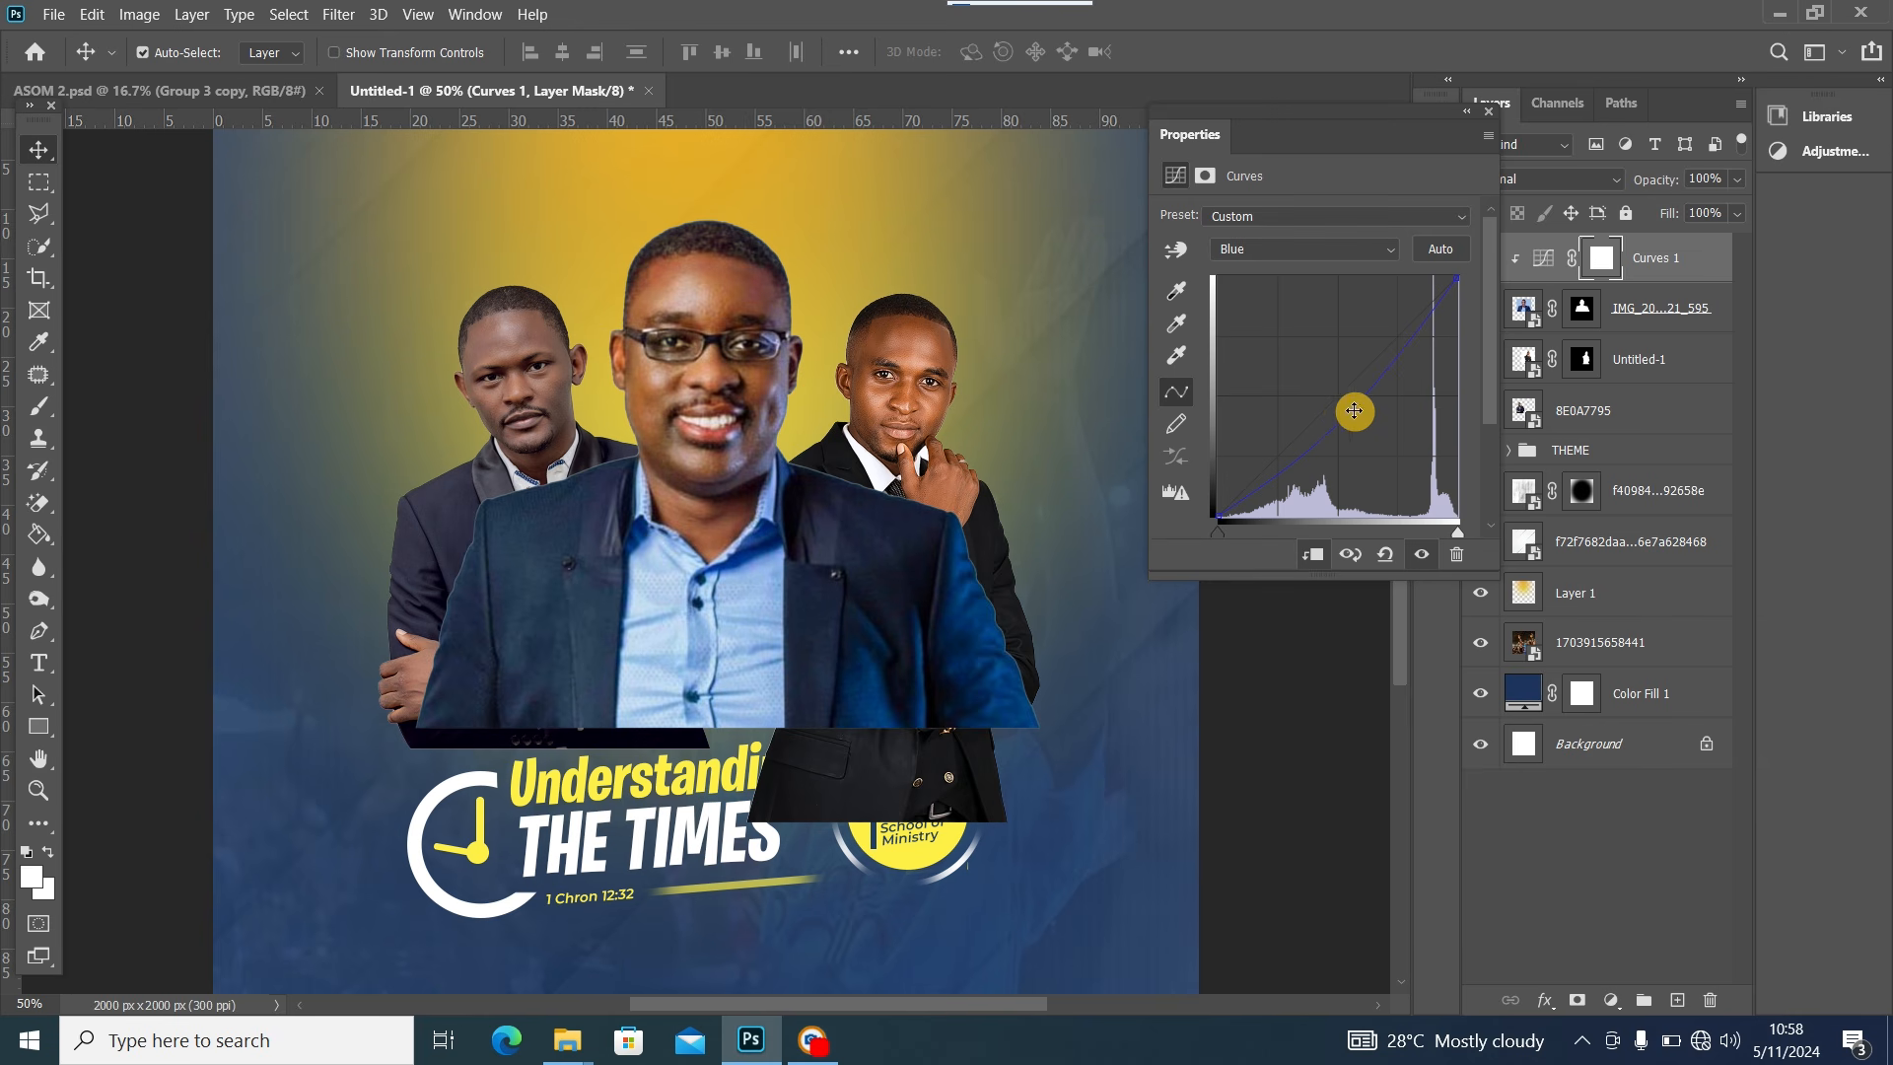
pyautogui.moveTo(1355, 413); pyautogui.dragTo(1355, 423)
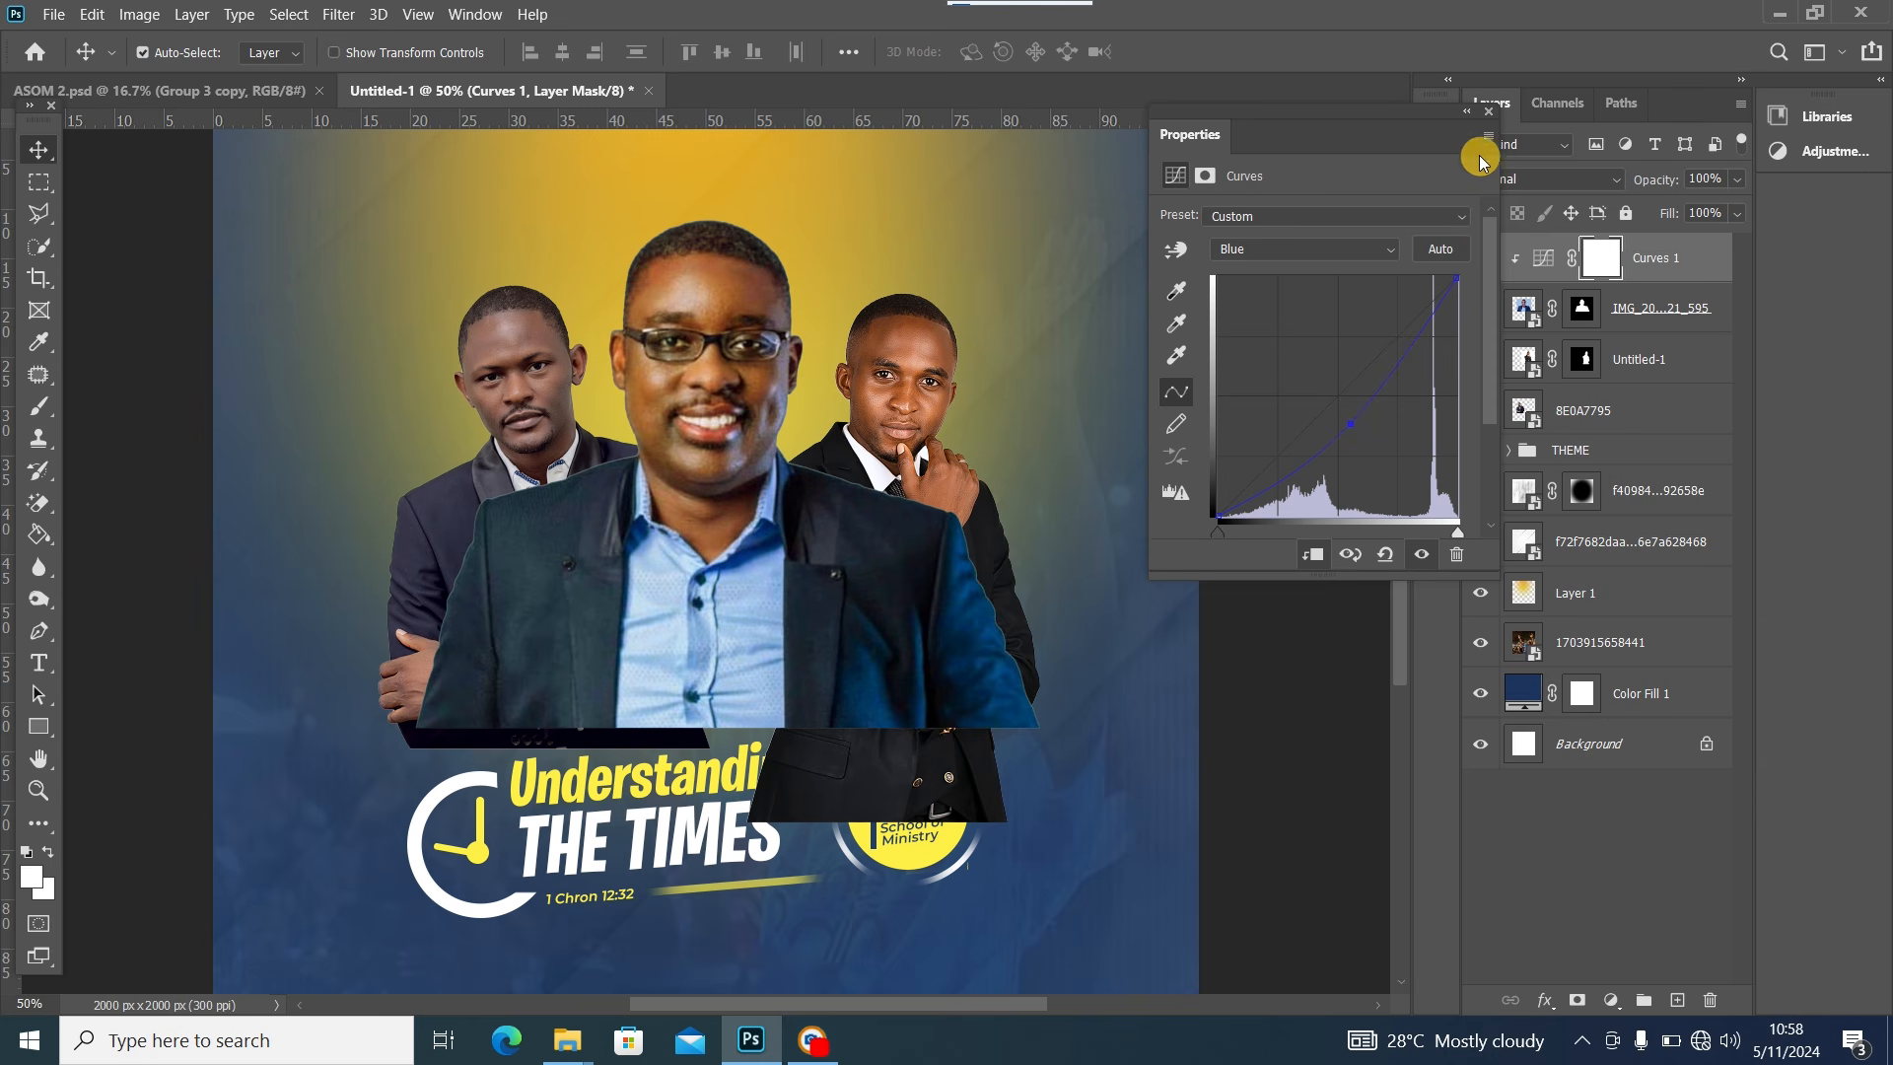
pyautogui.click(1488, 112)
pyautogui.click(789, 314)
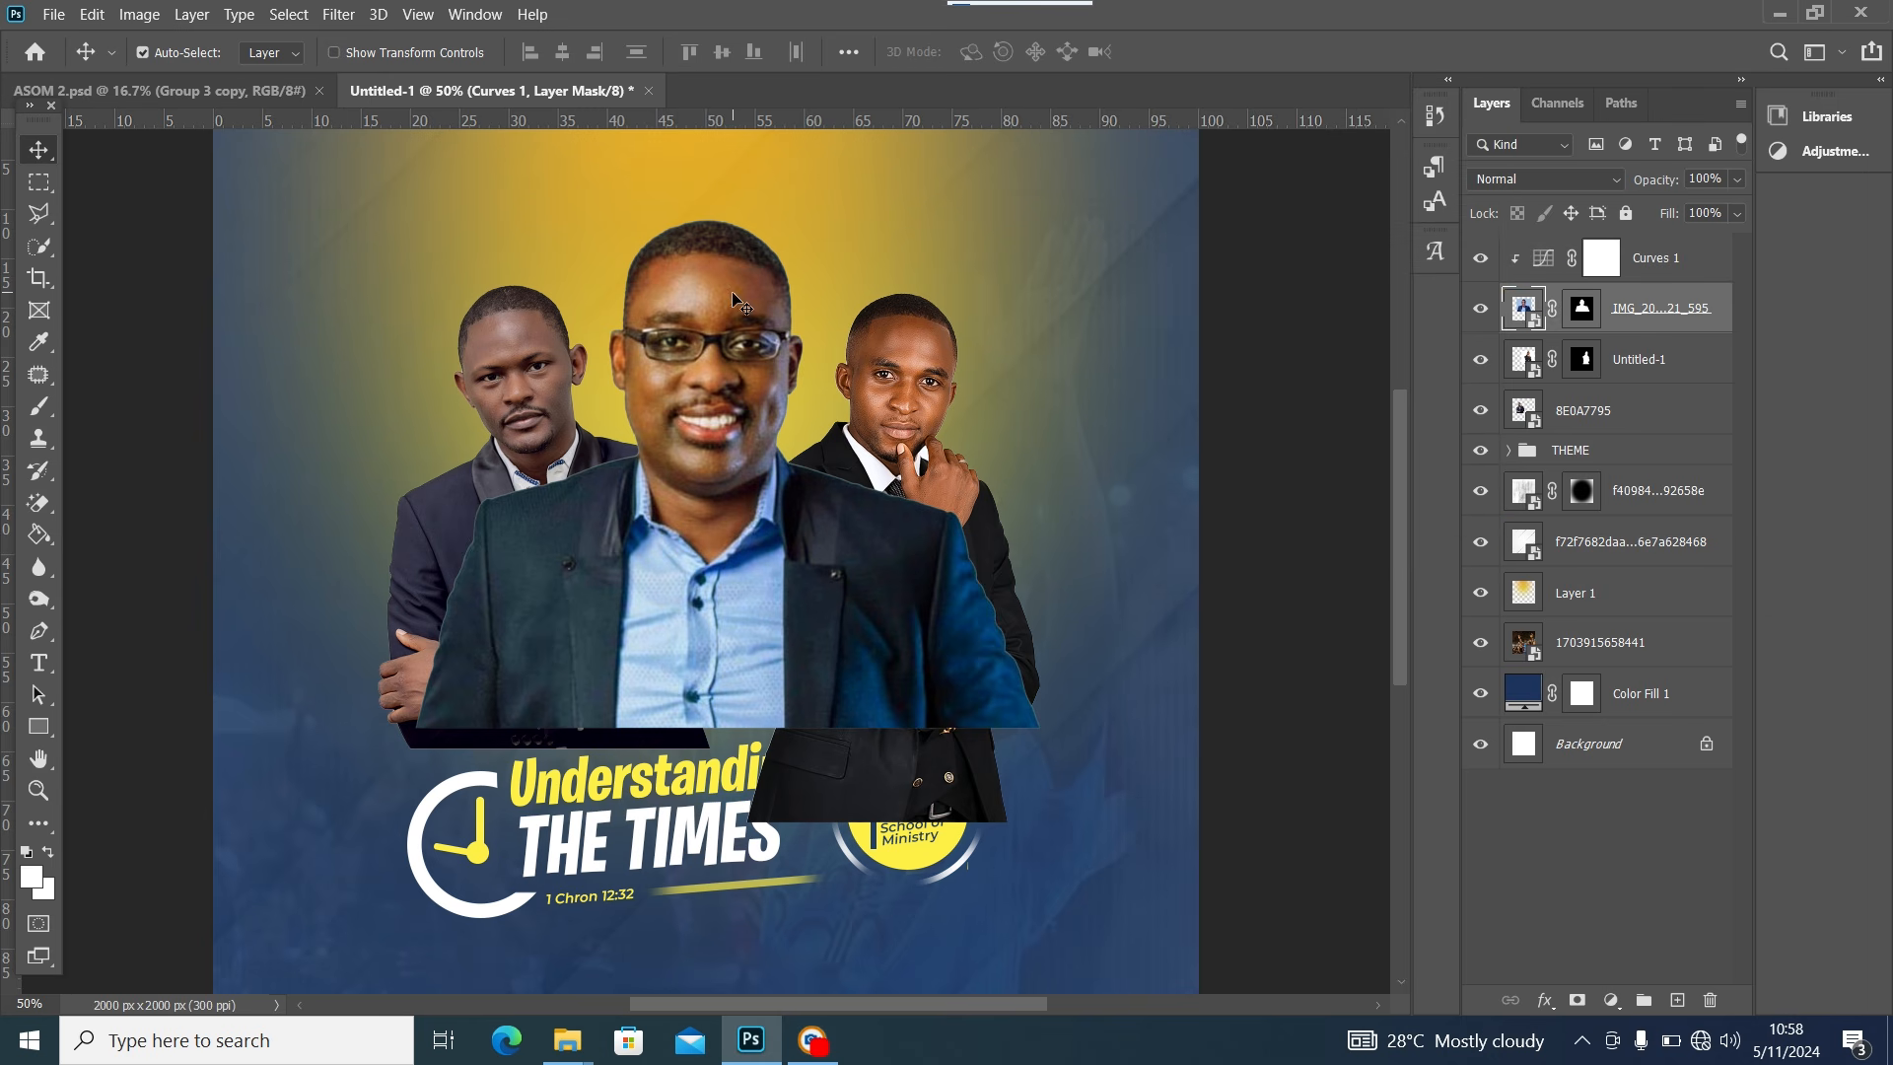
pyautogui.click(1649, 305)
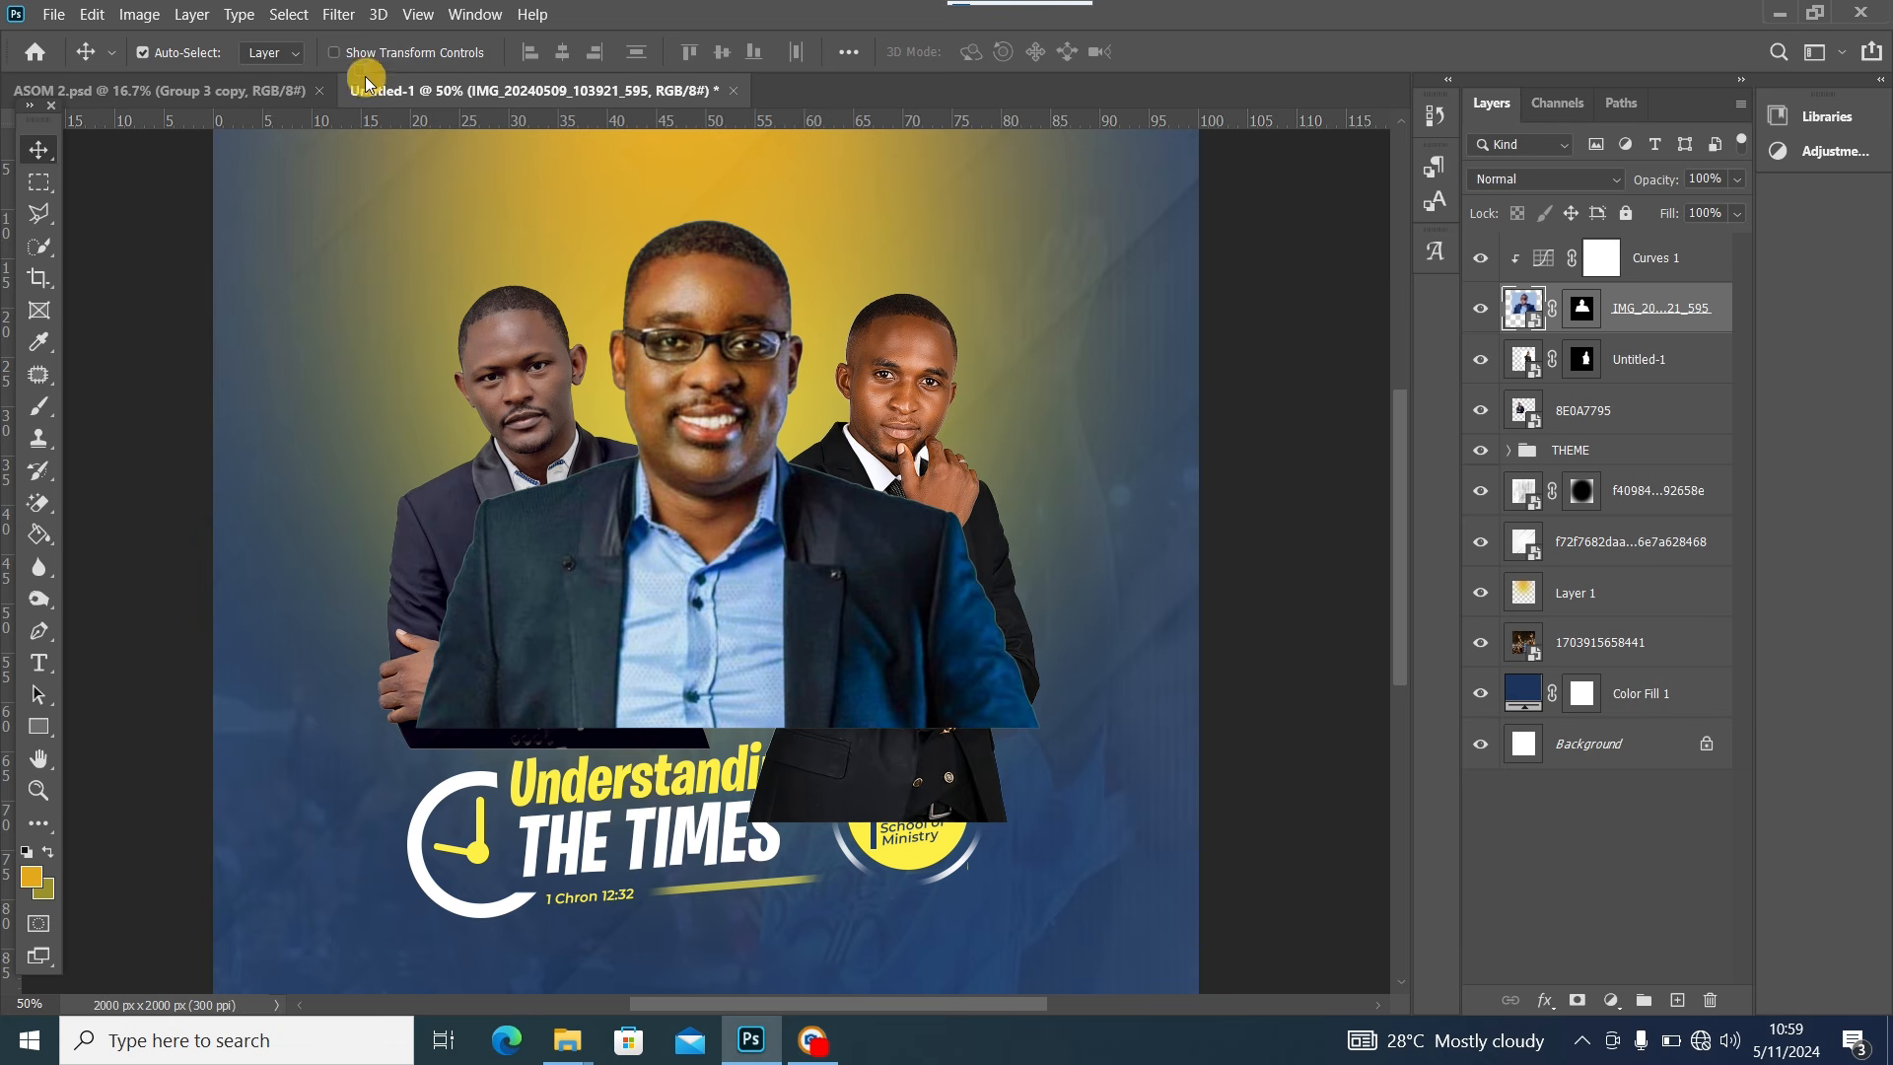
pyautogui.click(340, 20)
pyautogui.click(397, 143)
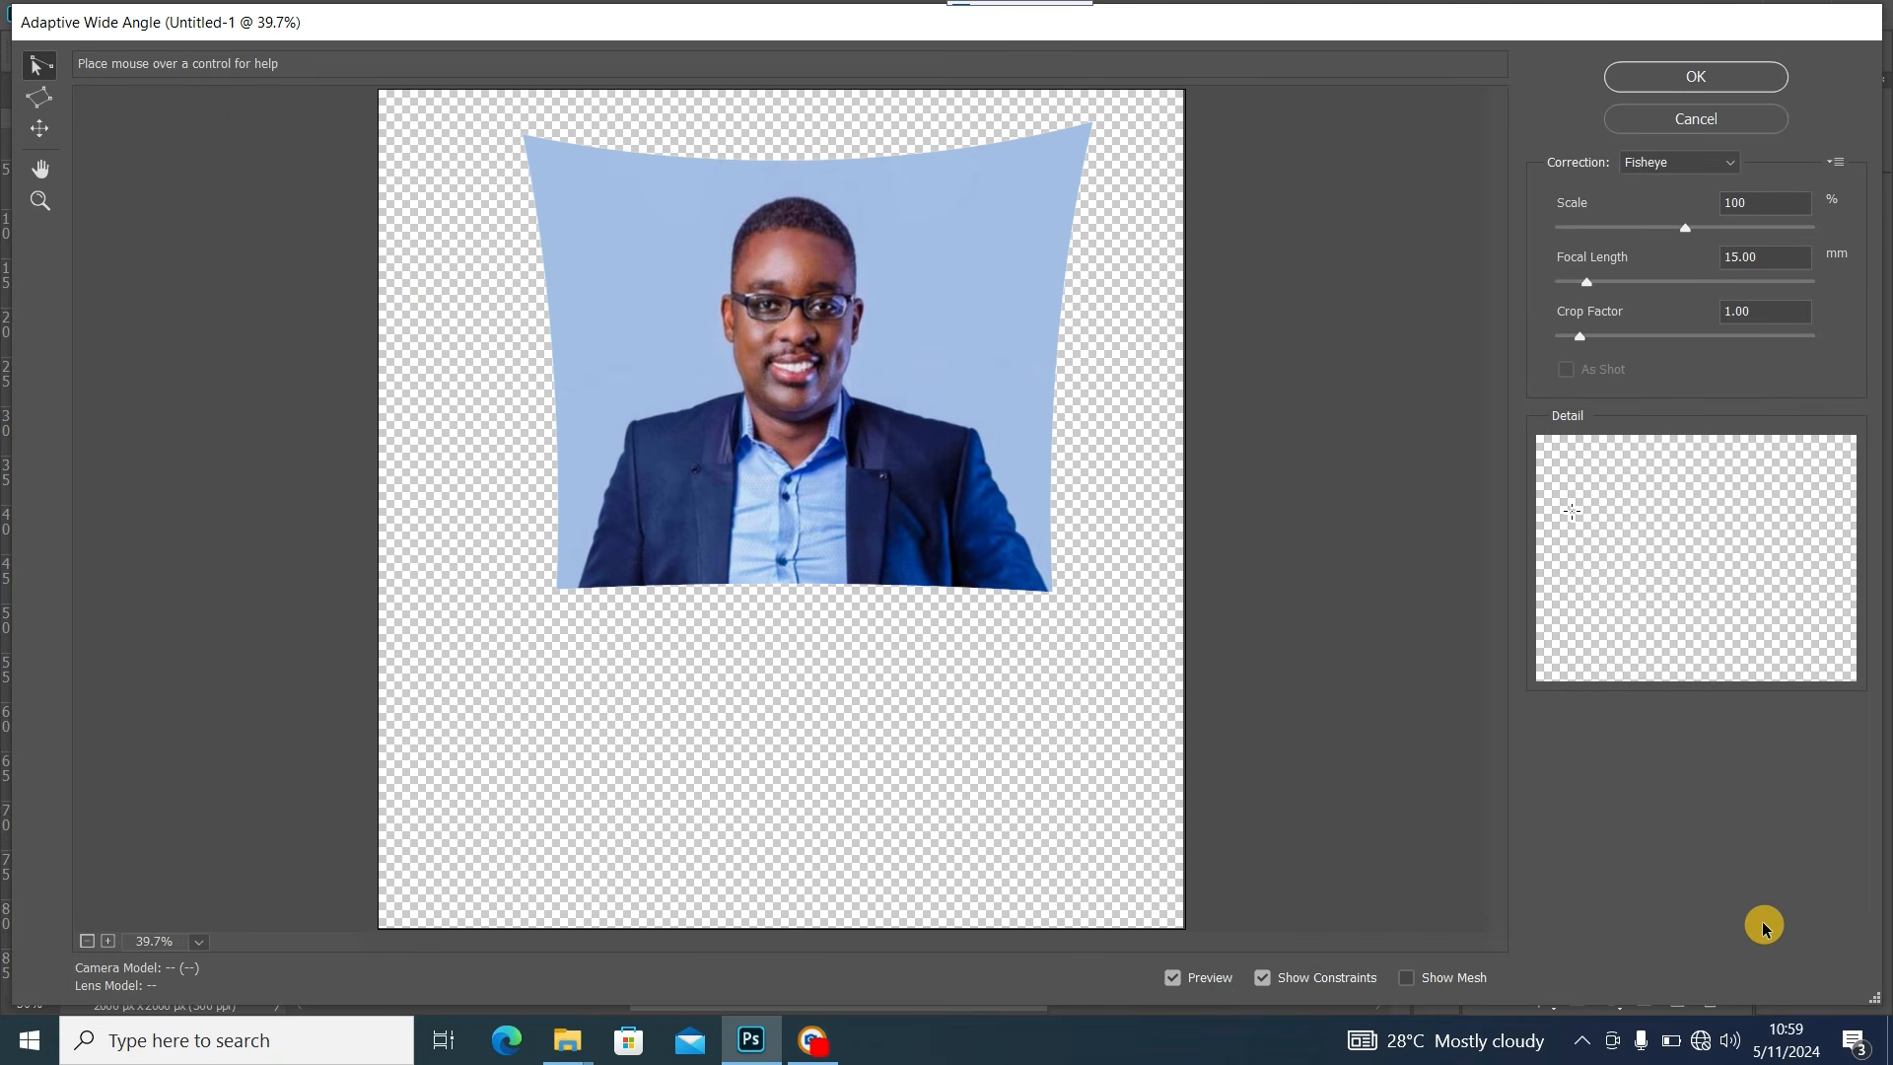
pyautogui.doubleClick(1599, 24)
pyautogui.click(1541, 176)
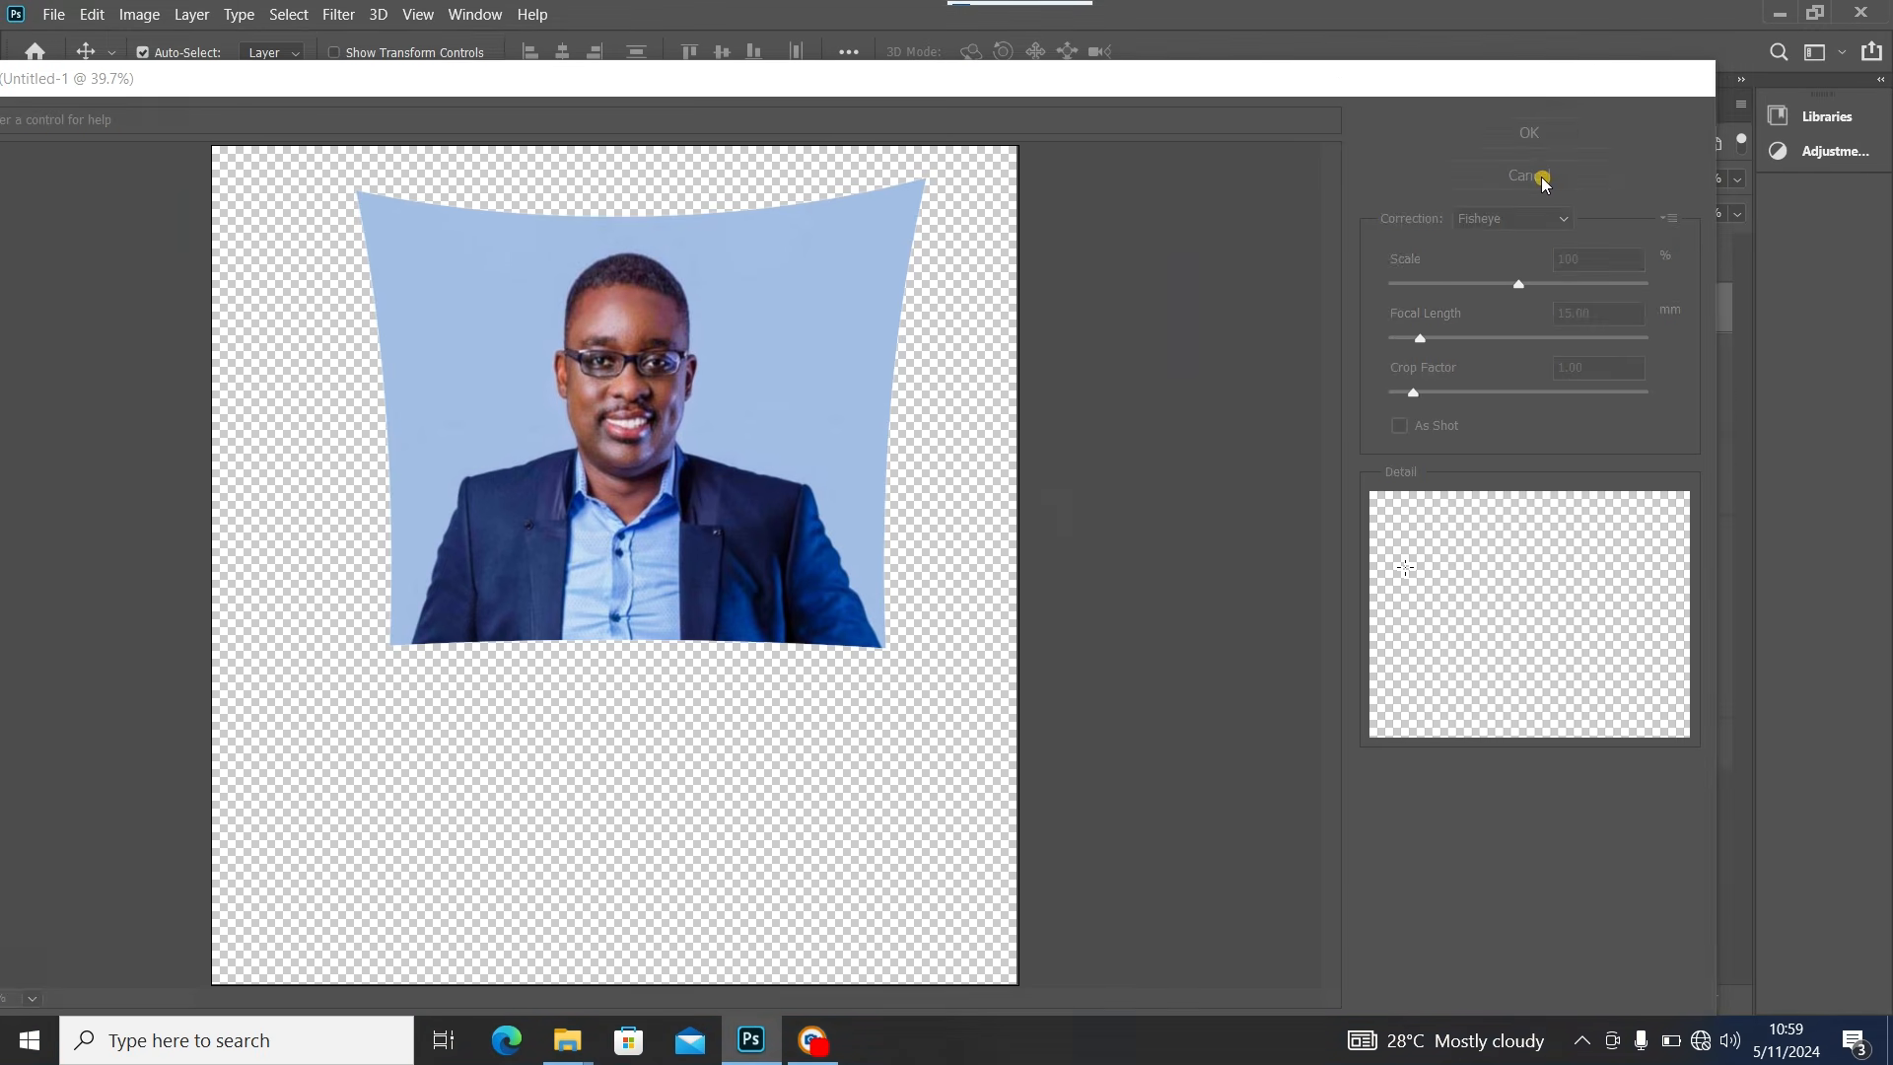
# Open the Camera Raw Filter on the central portrait and set Texture to about +4, Clarity to +8 and Dehaze to +7
pyautogui.click(340, 22)
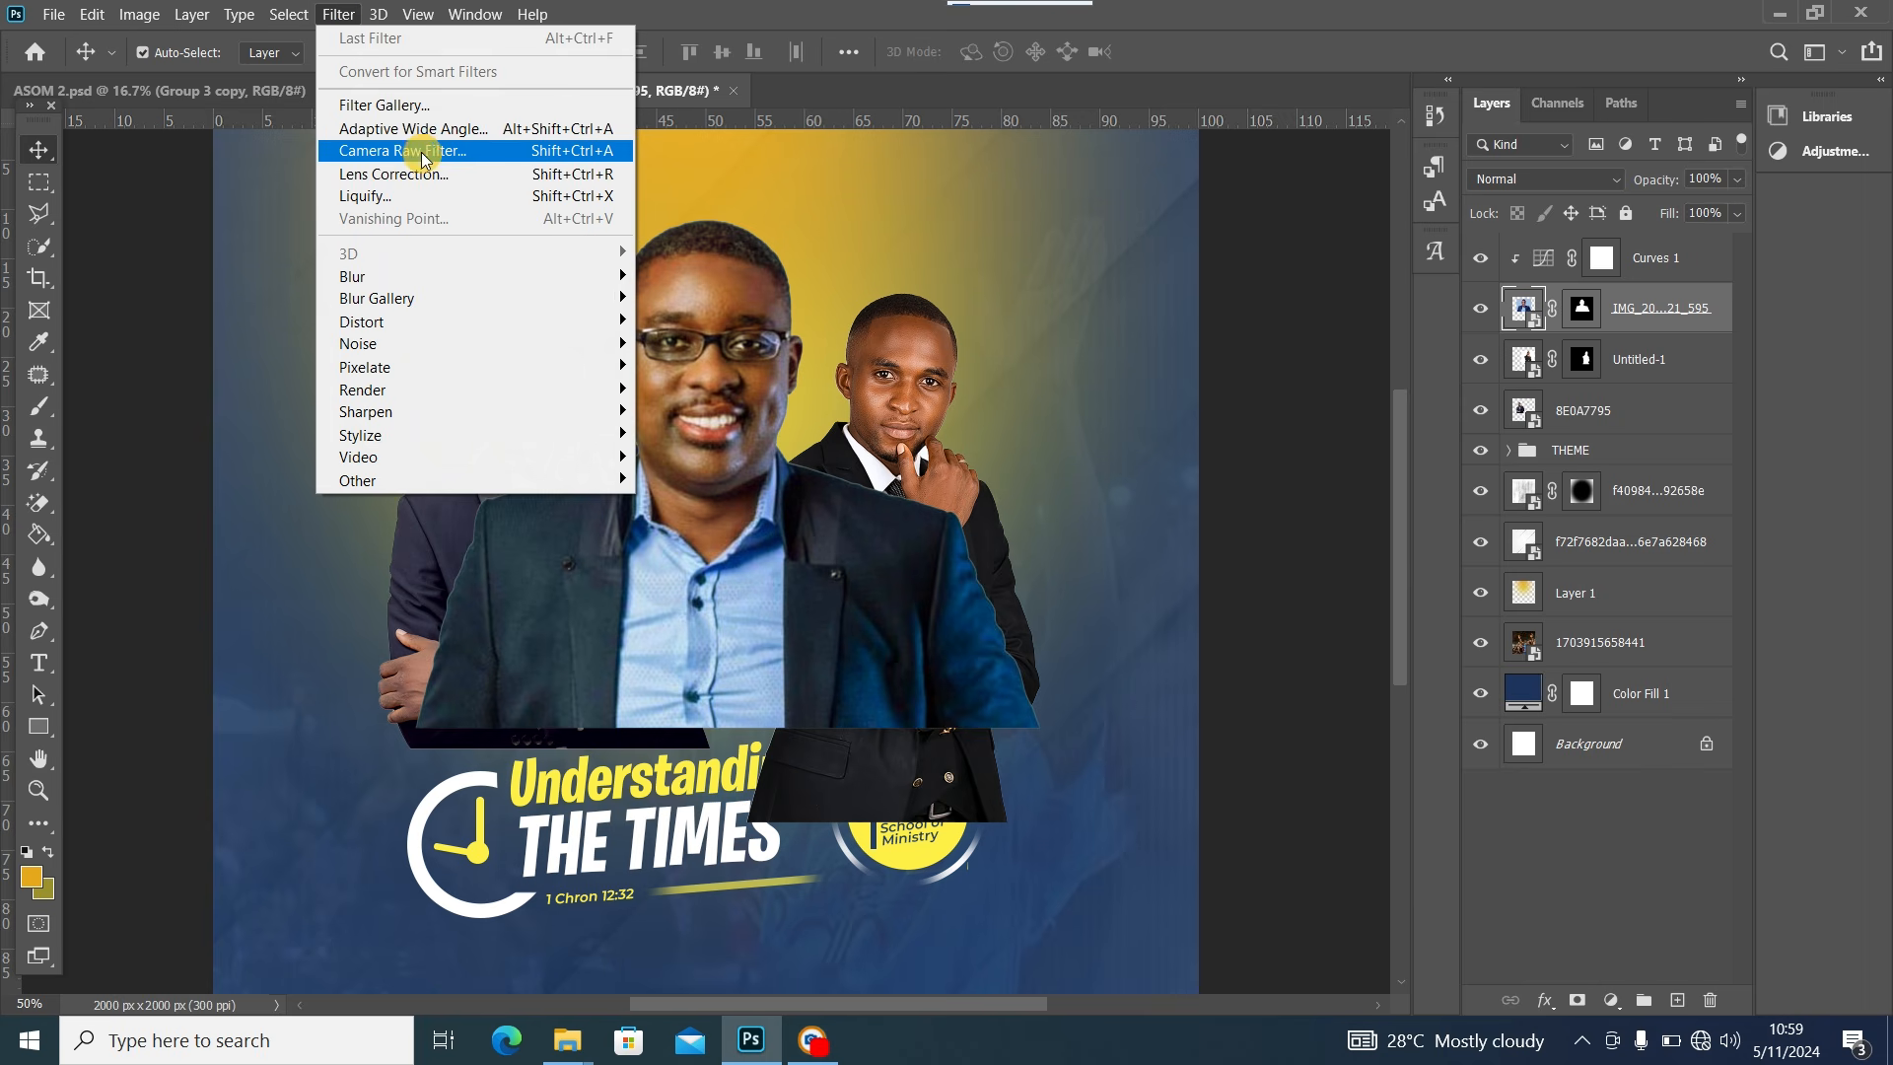
pyautogui.click(414, 152)
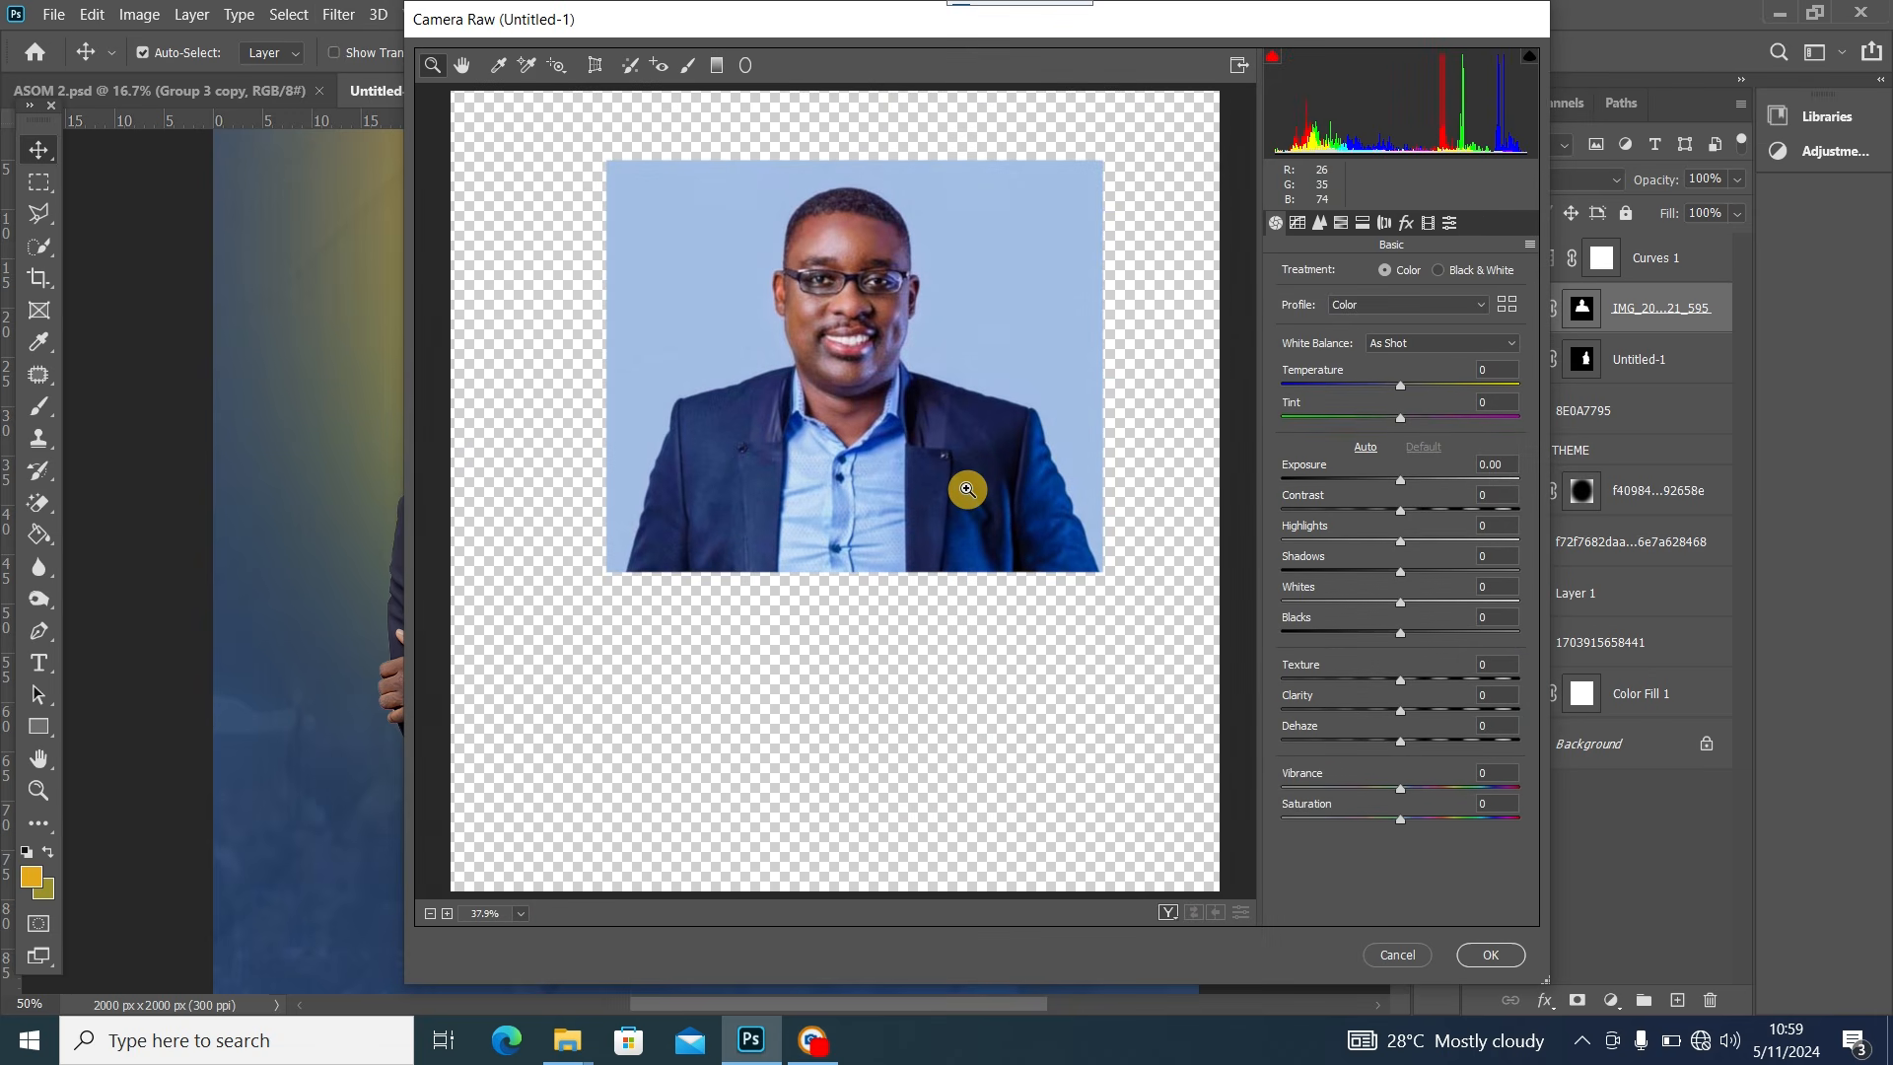
pyautogui.click(967, 489)
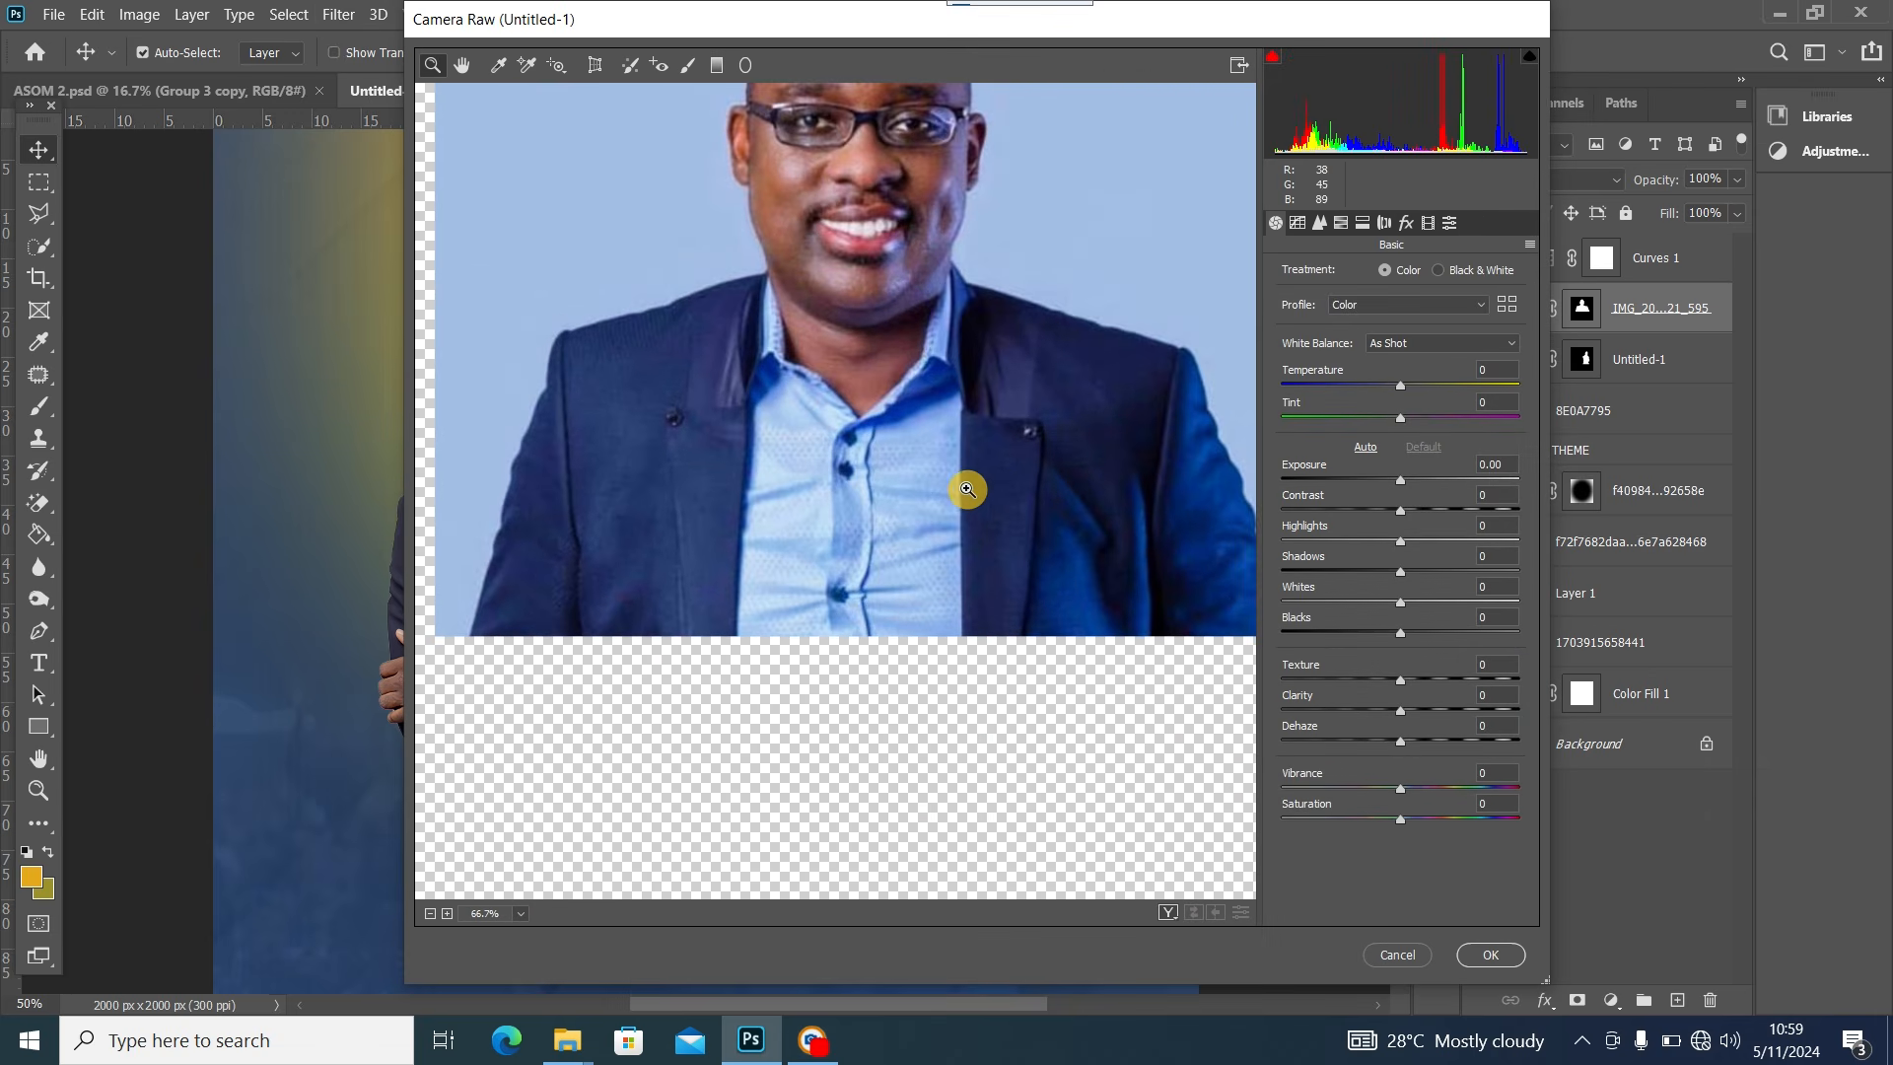
pyautogui.moveTo(1043, 20); pyautogui.dragTo(939, 93)
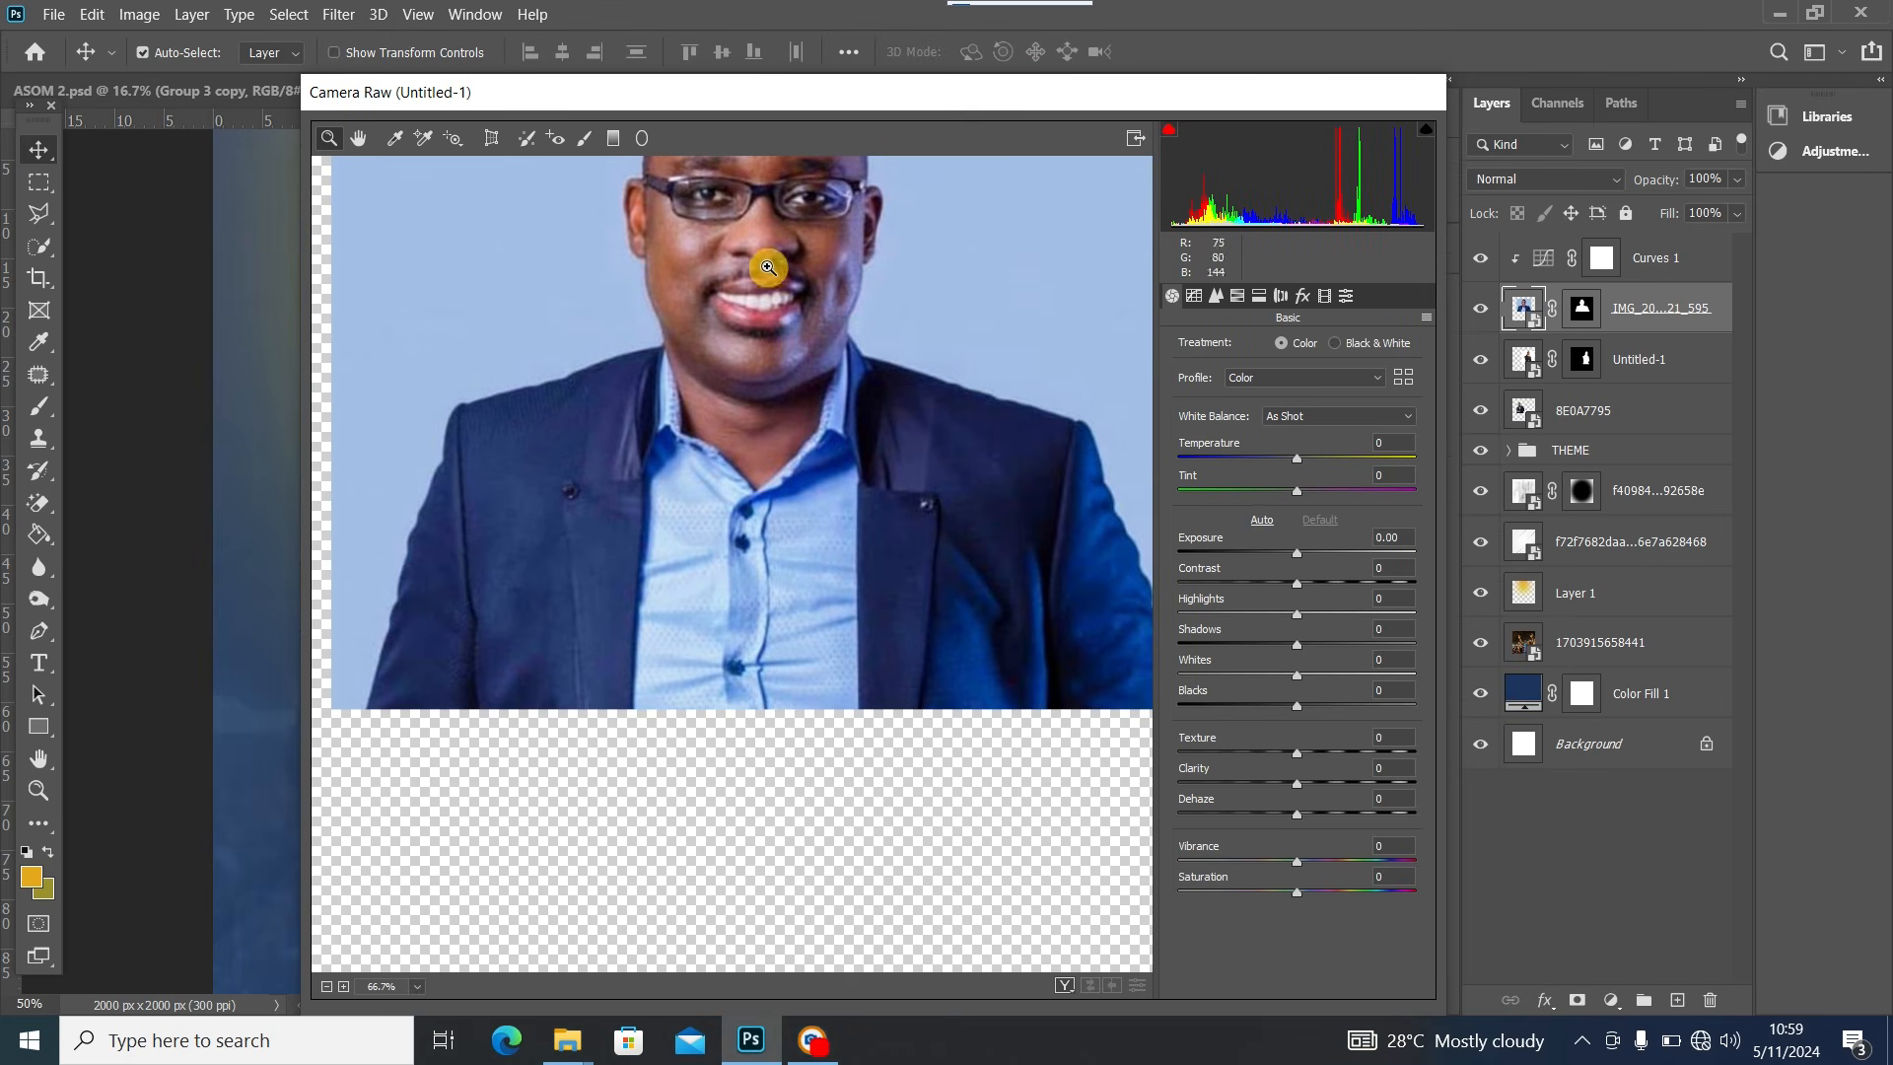
pyautogui.click(361, 143)
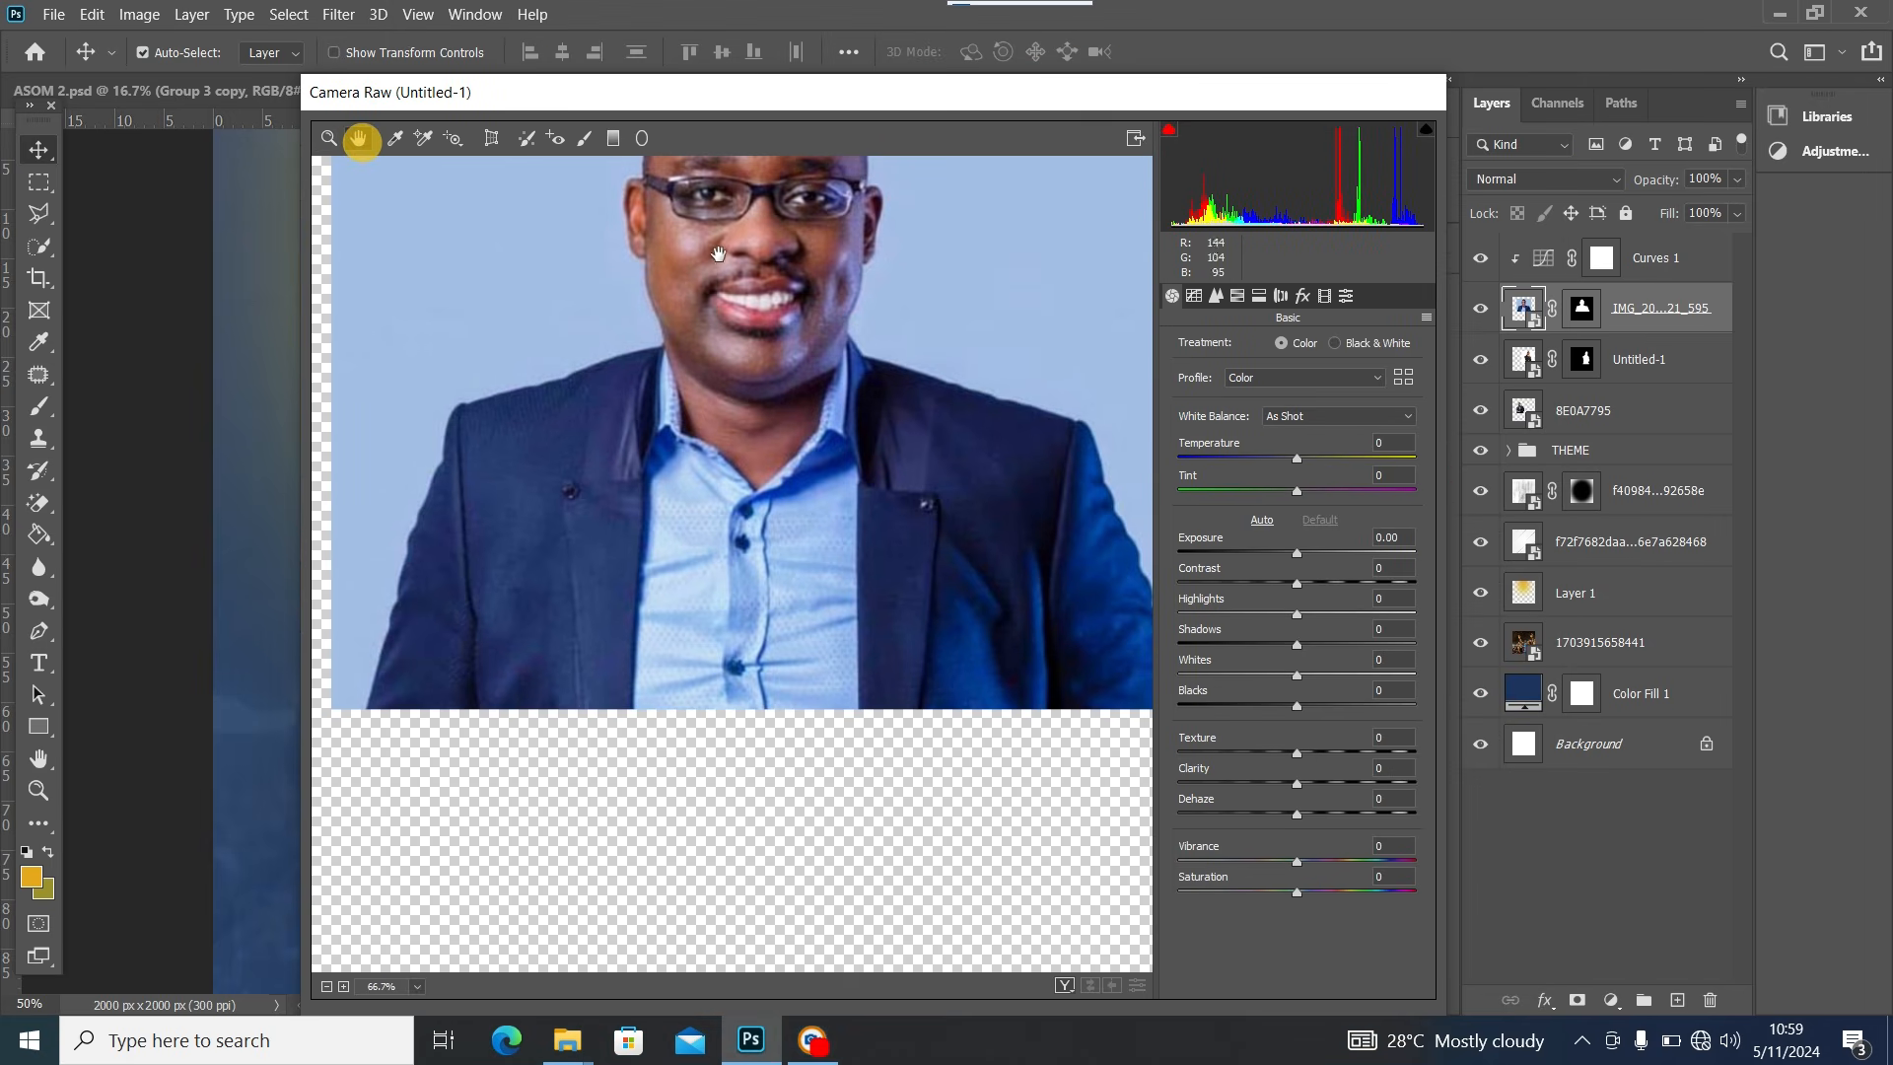
pyautogui.moveTo(718, 241); pyautogui.dragTo(670, 390)
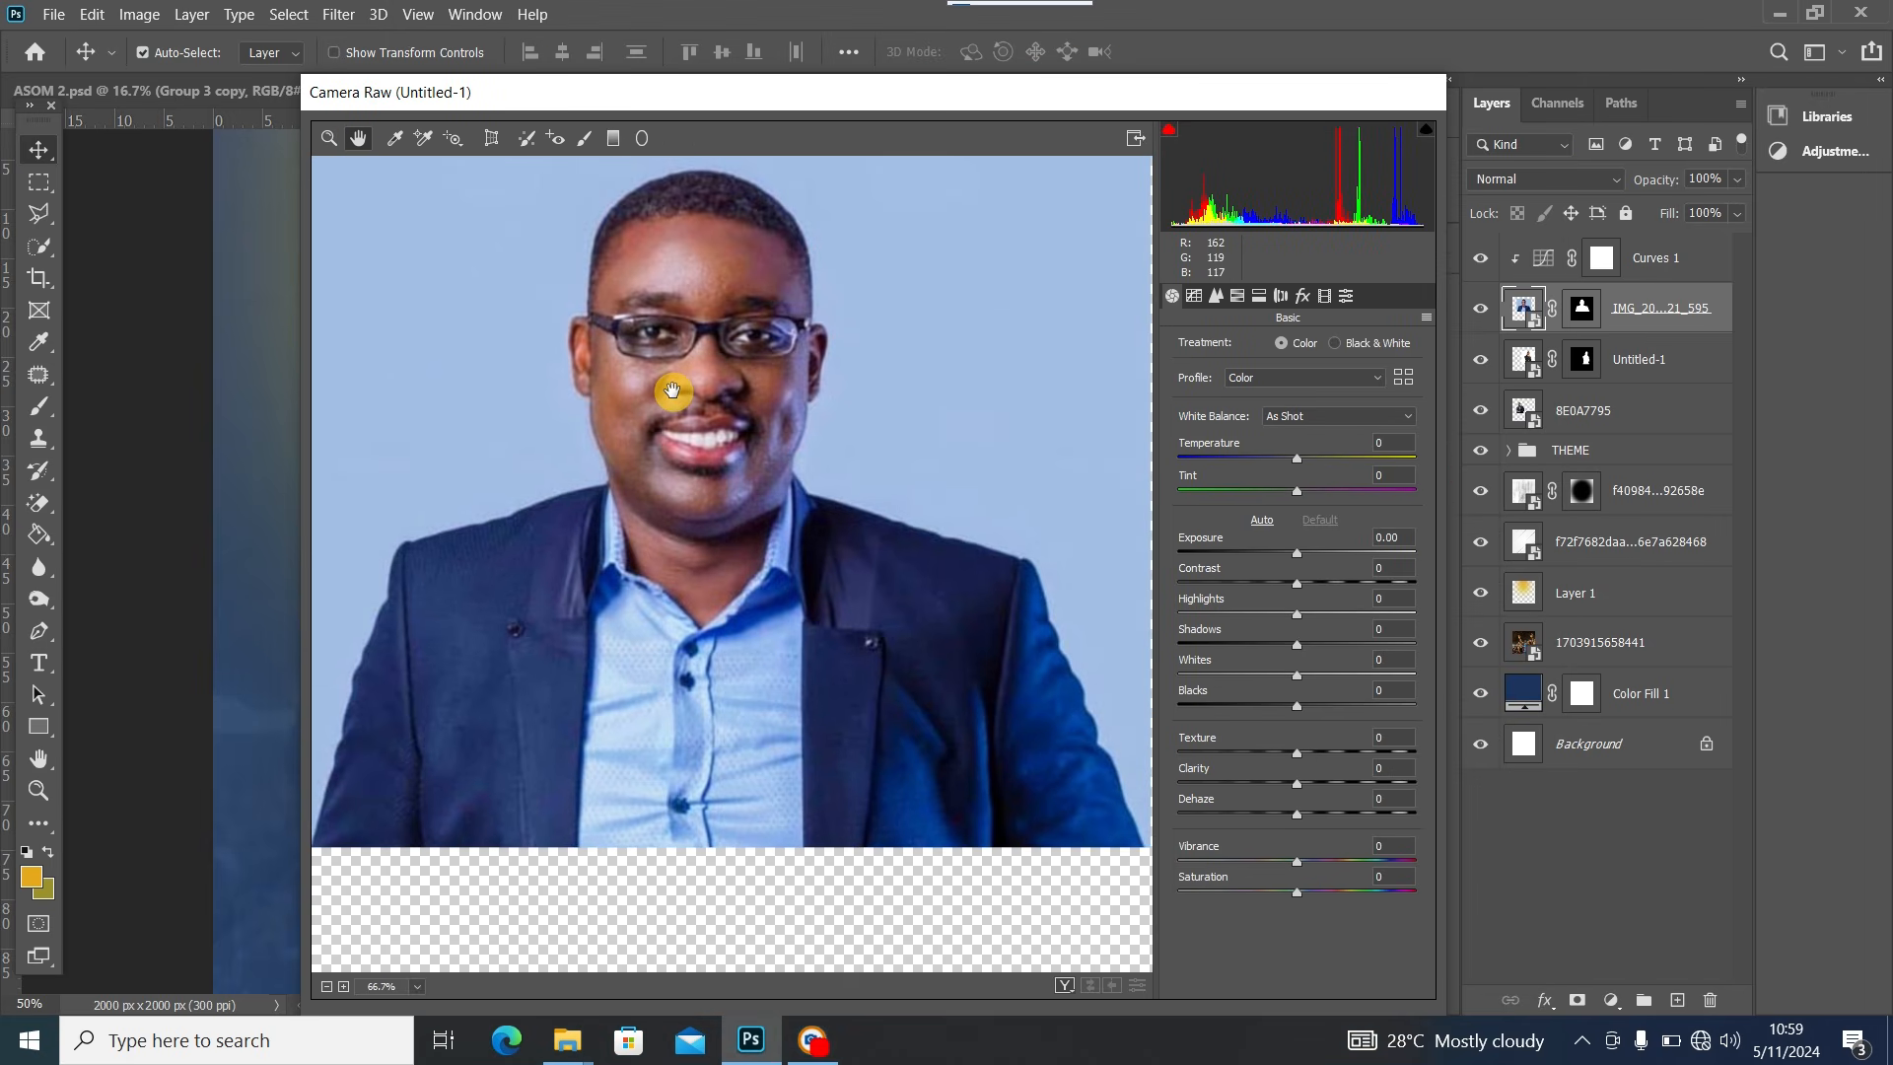
pyautogui.click(673, 392)
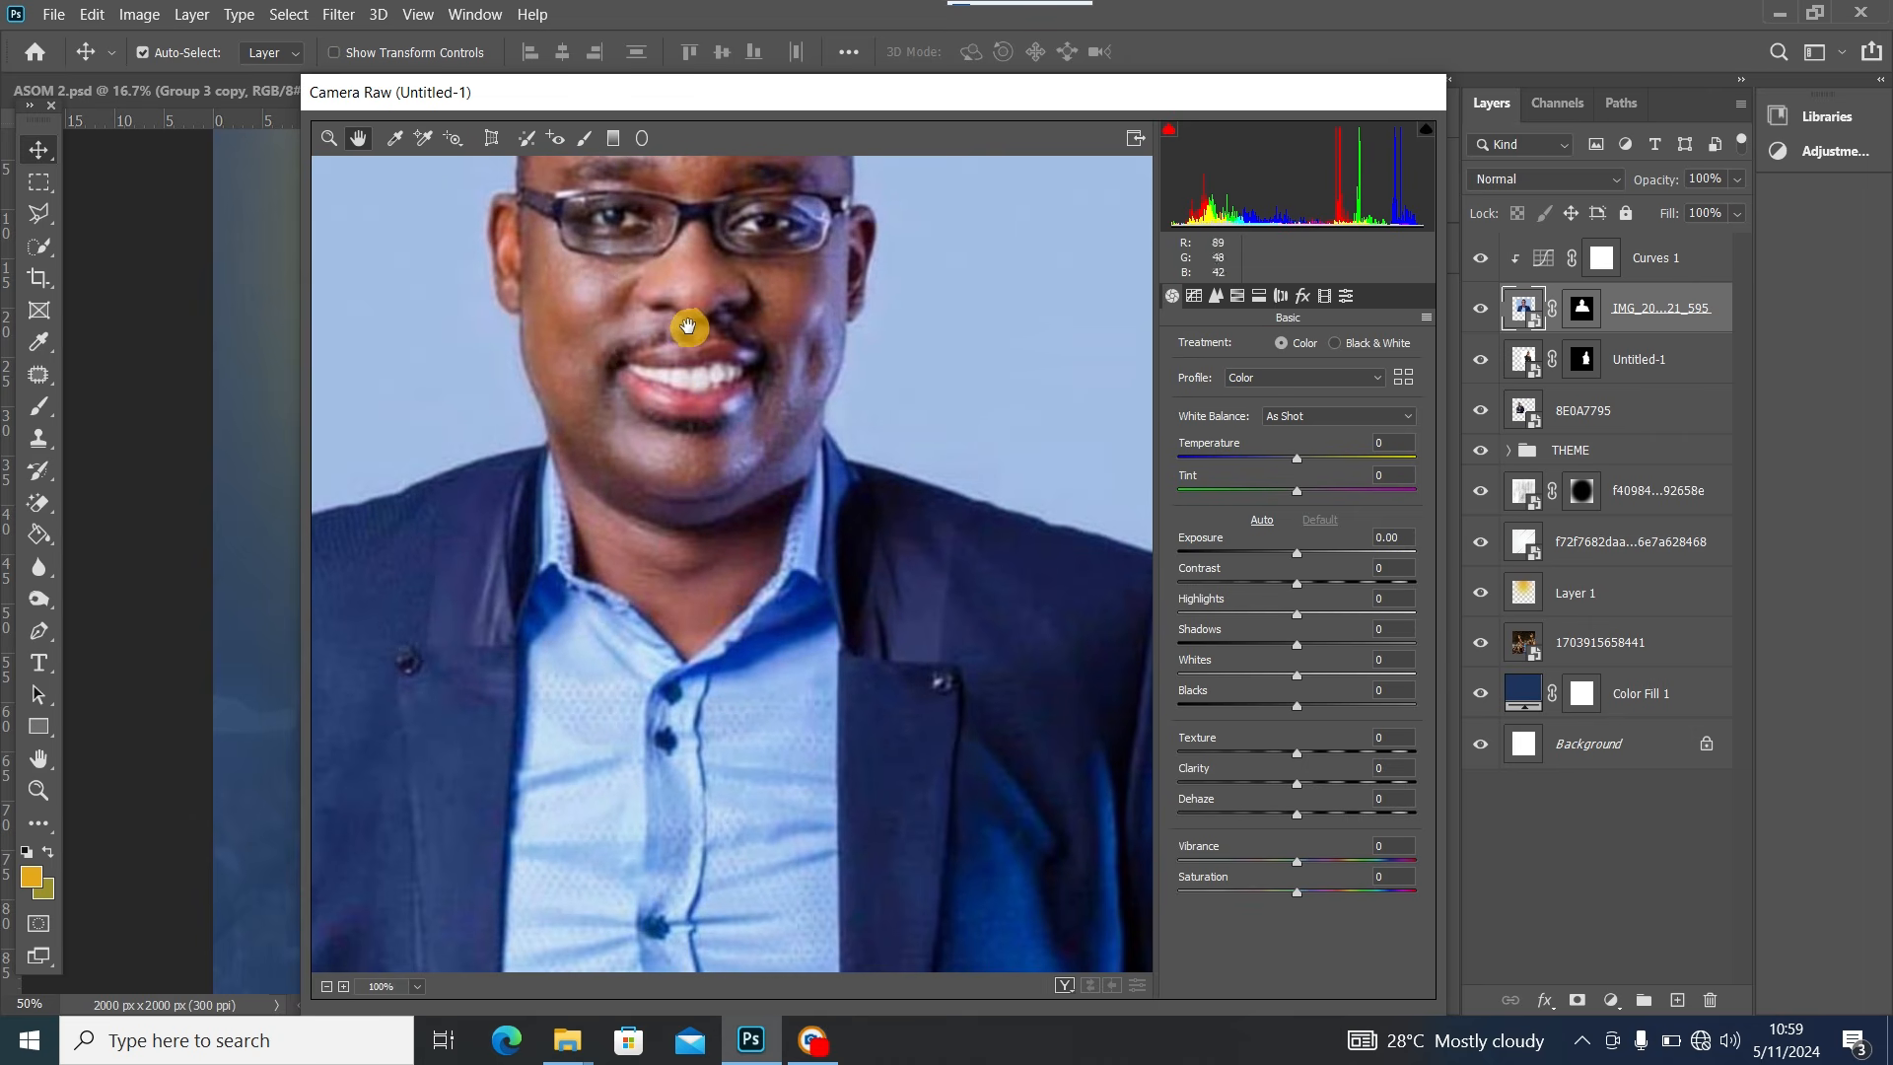
pyautogui.moveTo(634, 279); pyautogui.dragTo(665, 479)
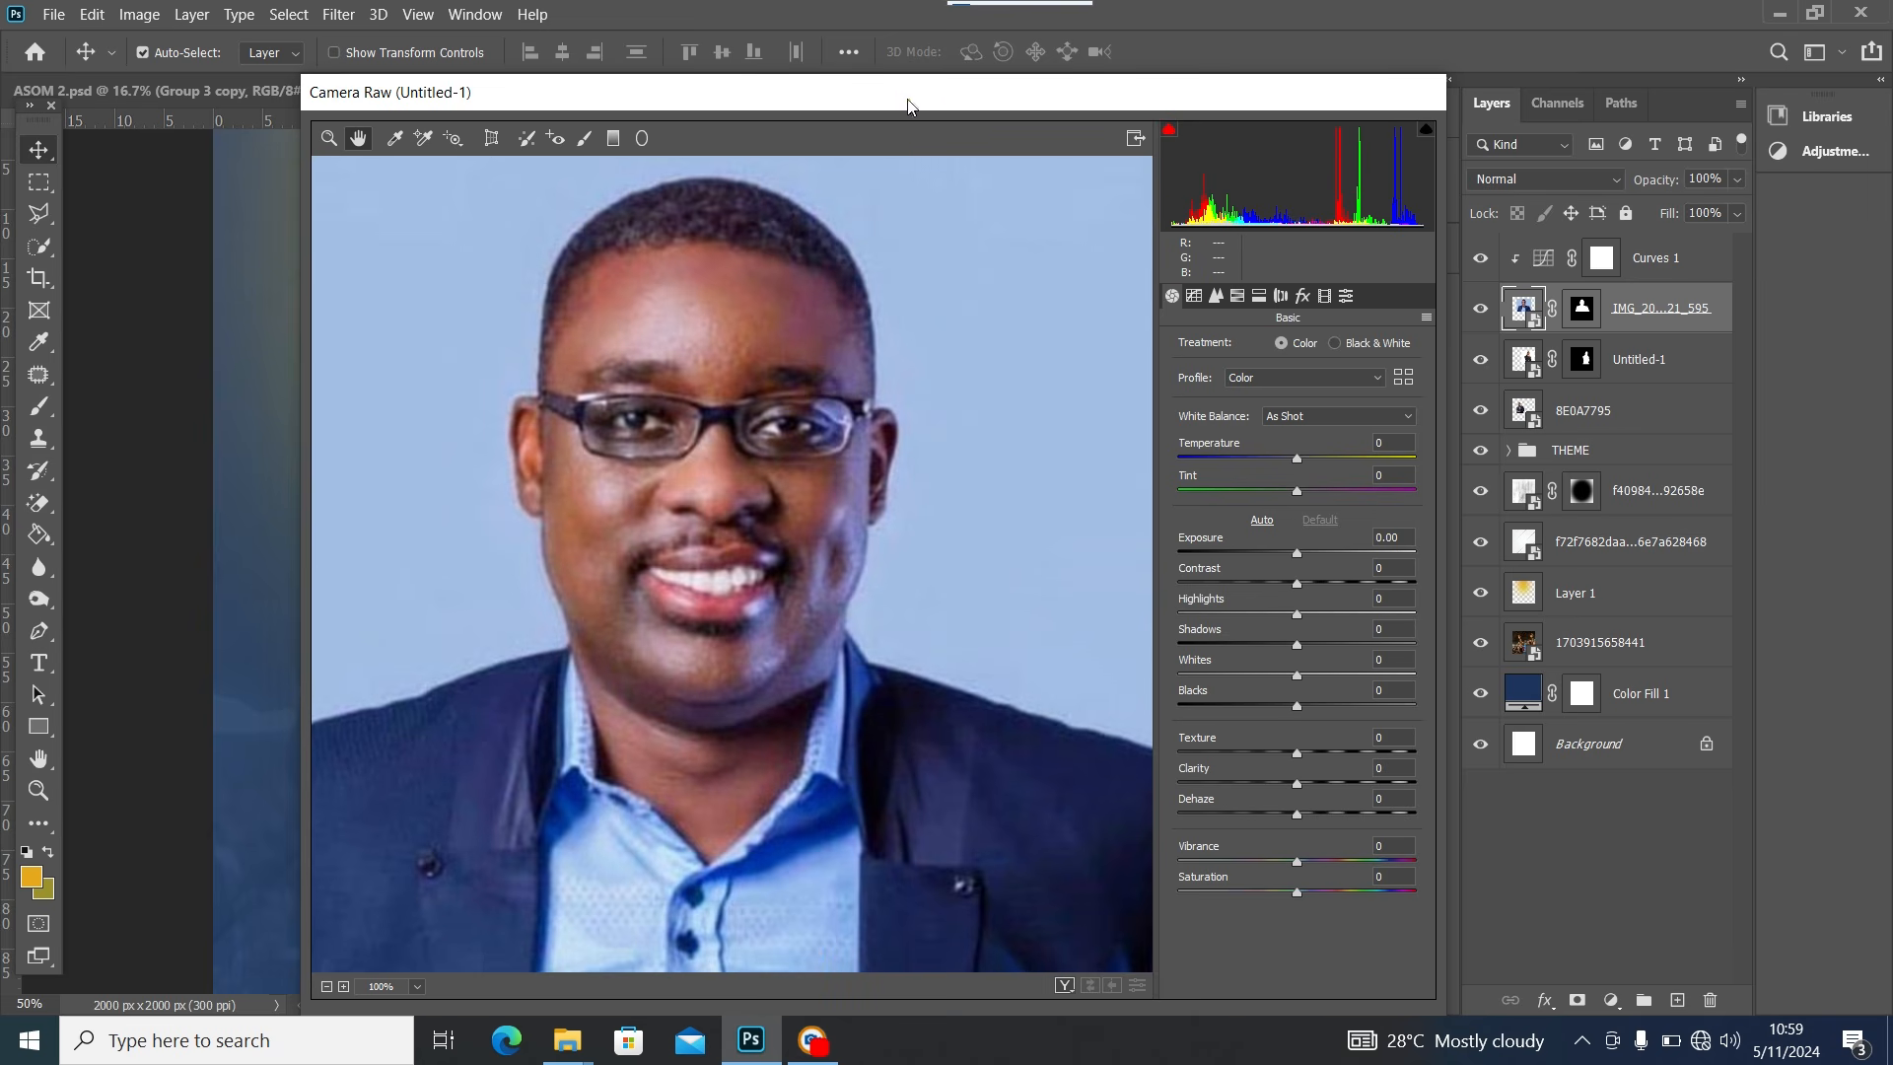
pyautogui.moveTo(908, 106); pyautogui.dragTo(861, 101)
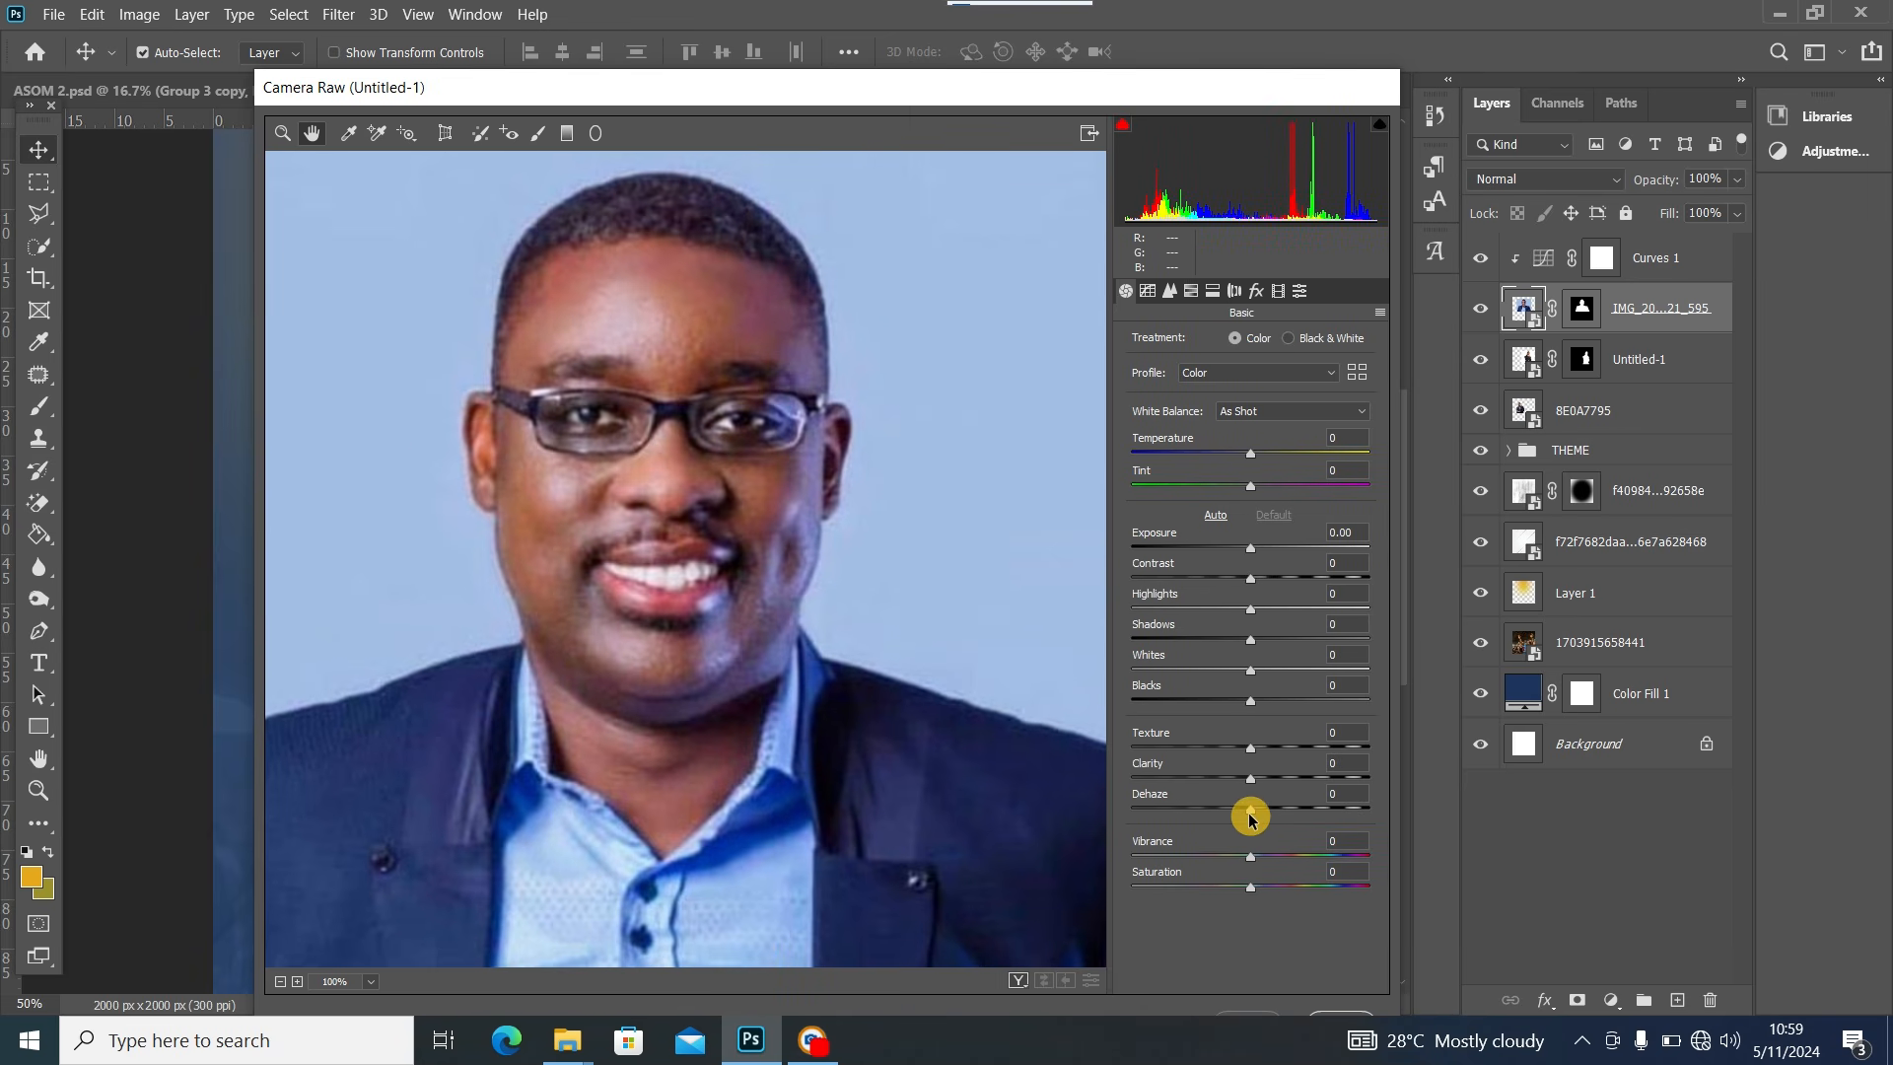
pyautogui.moveTo(1255, 815); pyautogui.dragTo(1259, 817)
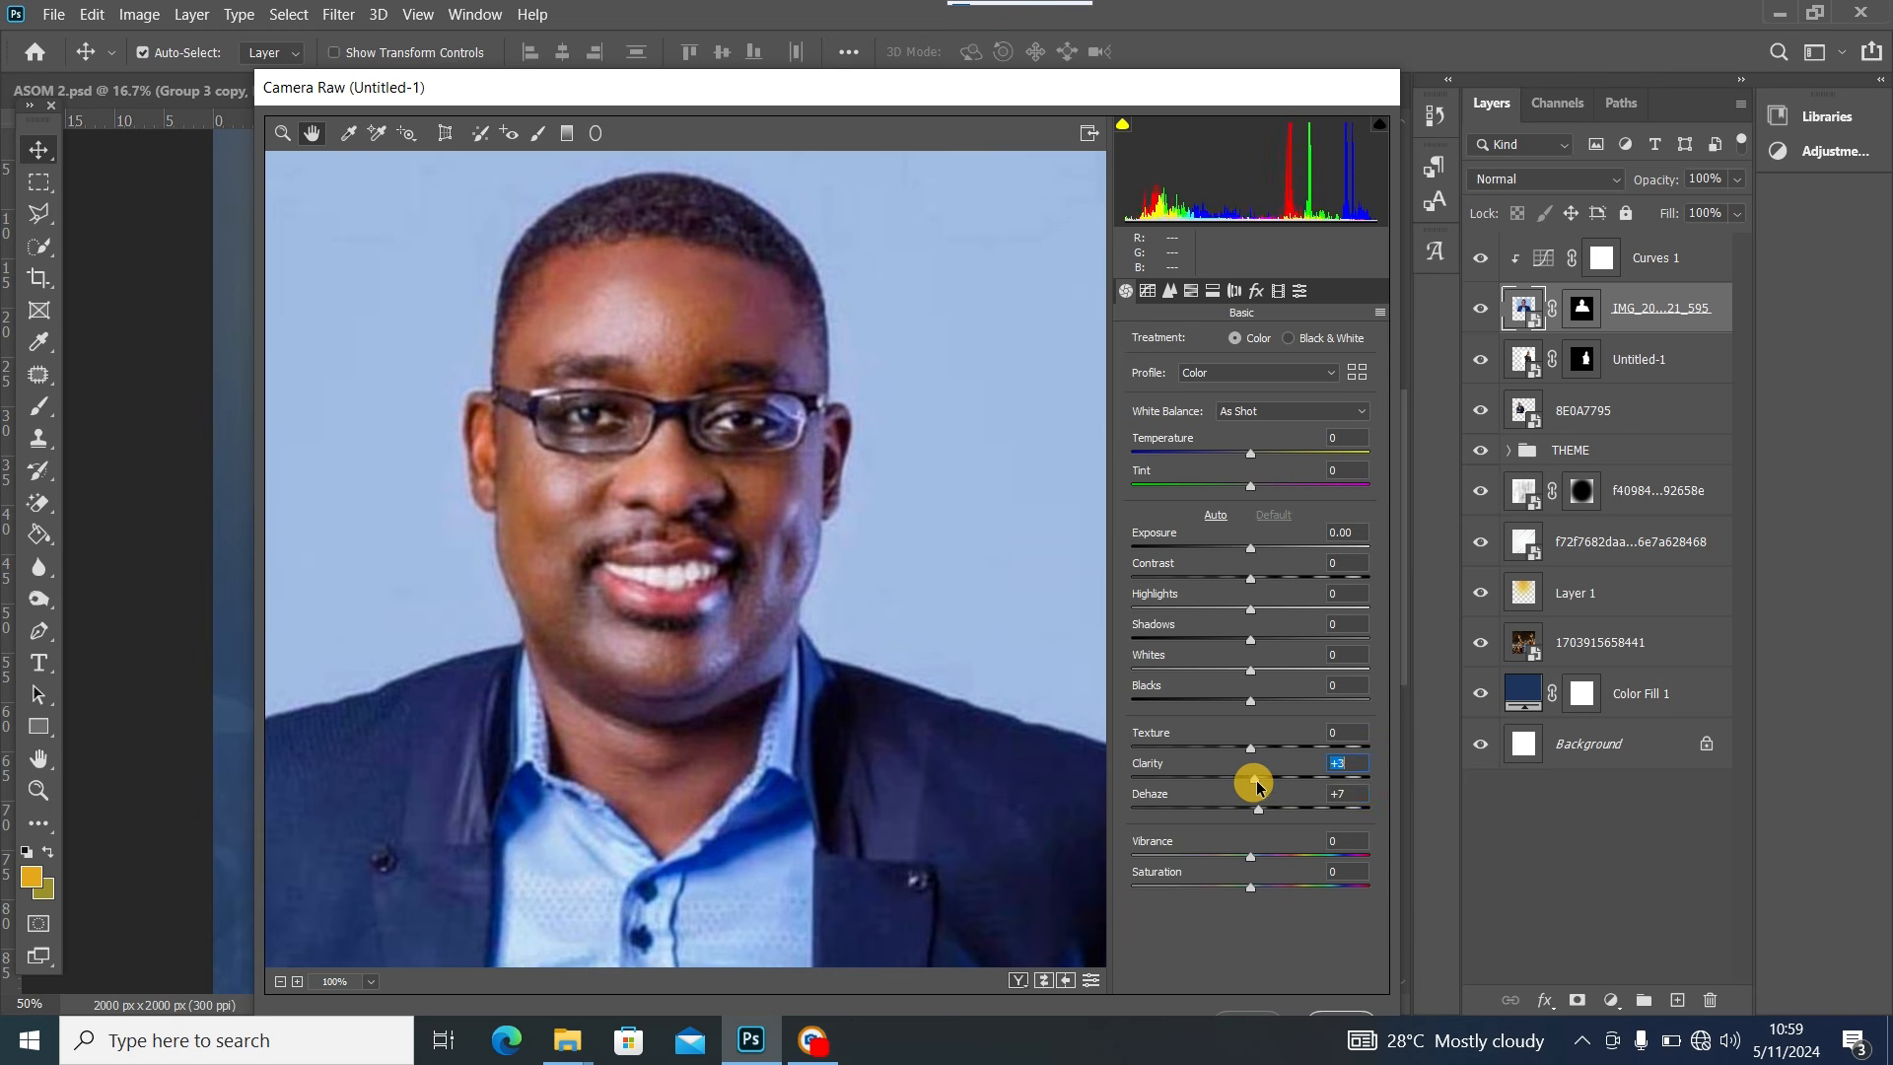
pyautogui.moveTo(1256, 781); pyautogui.dragTo(1260, 784)
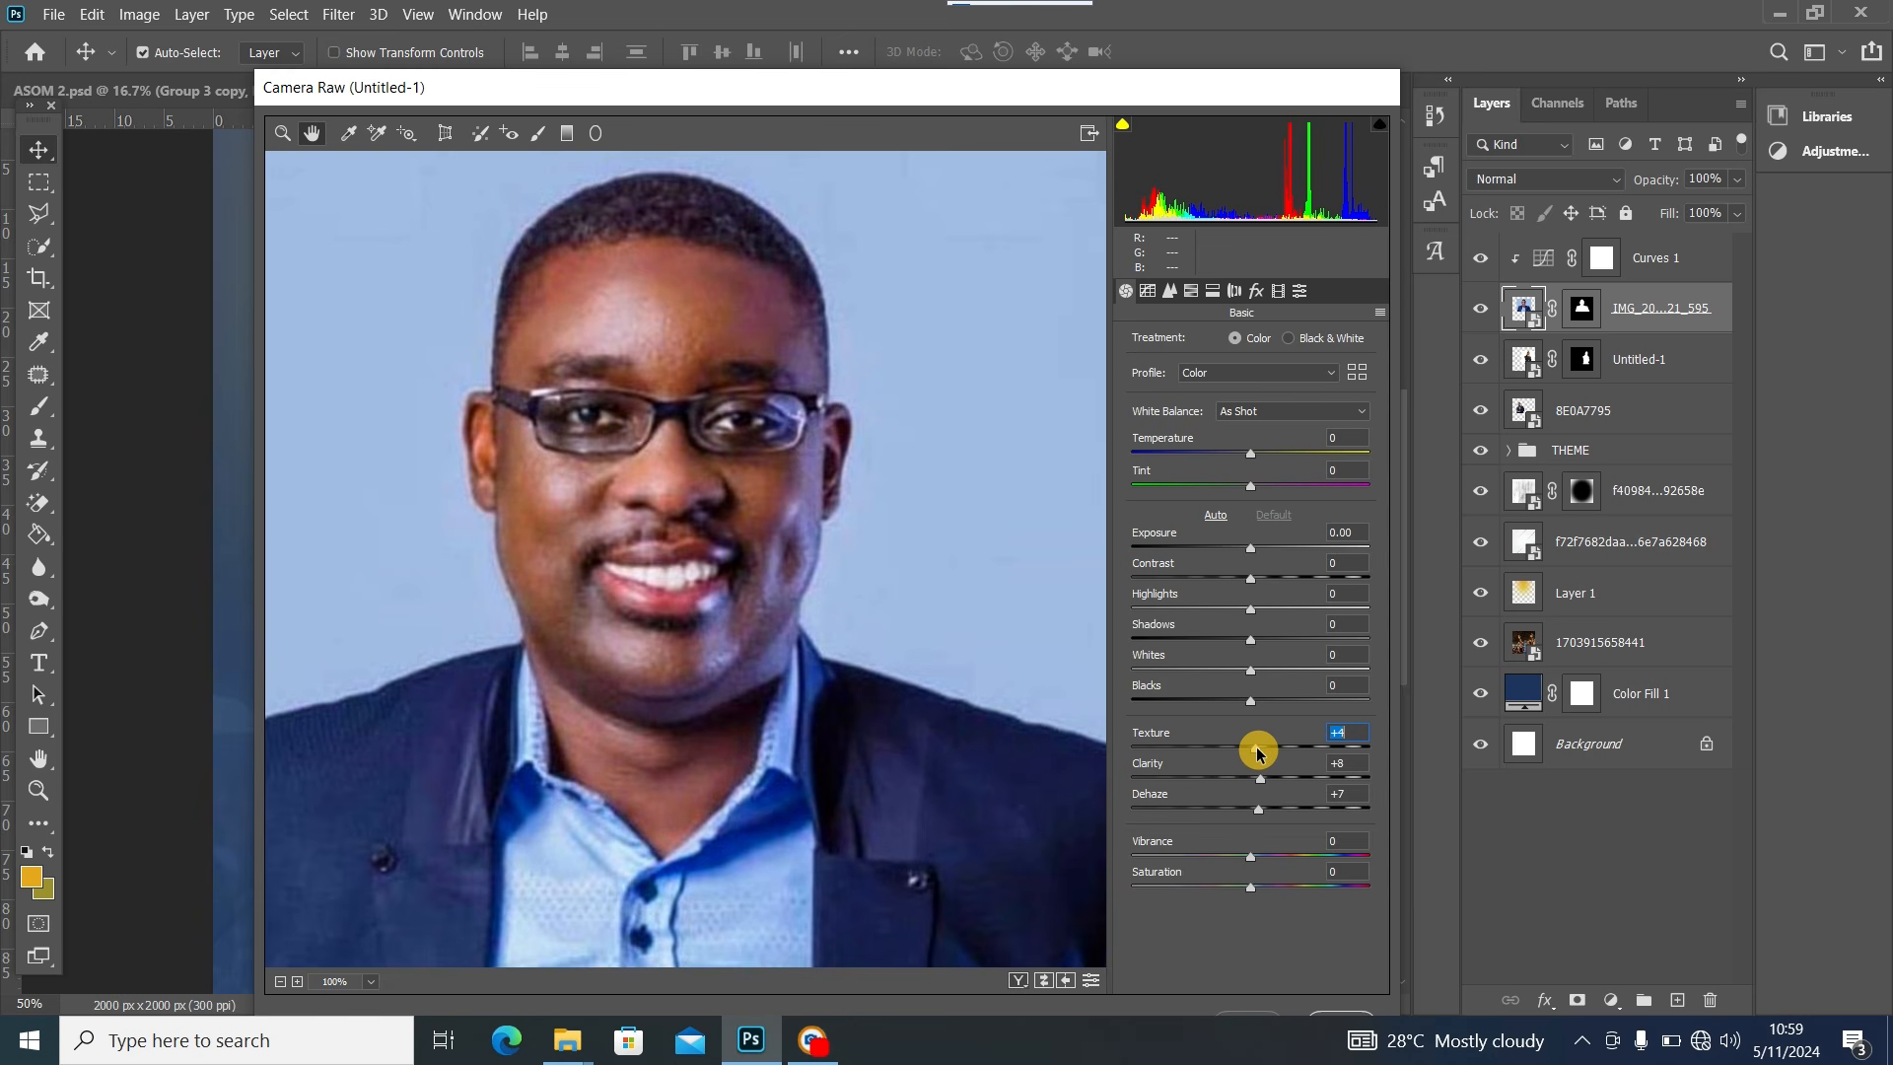
# Raise the portrait's sharpening amount, set Luminance noise reduction to 63, and apply the Camera Raw Filter
pyautogui.click(1169, 290)
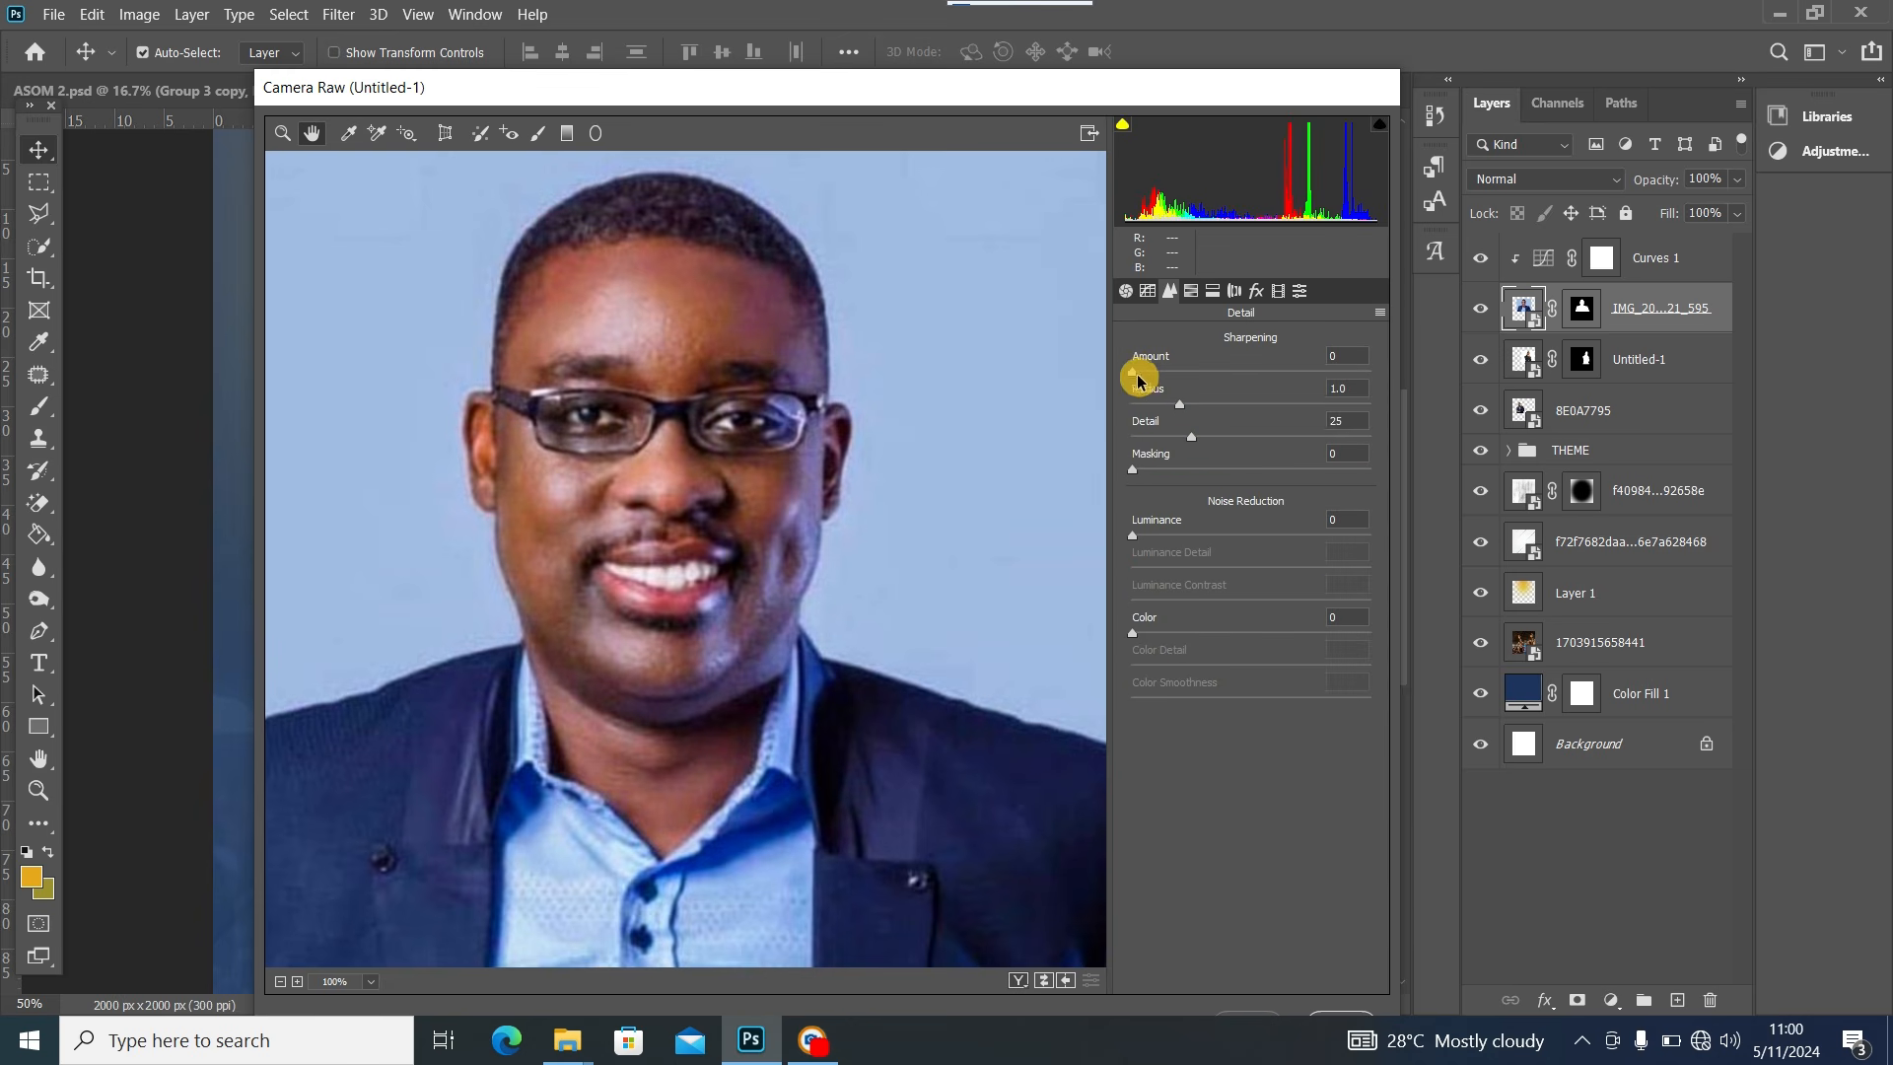
pyautogui.moveTo(1198, 382); pyautogui.dragTo(1216, 381)
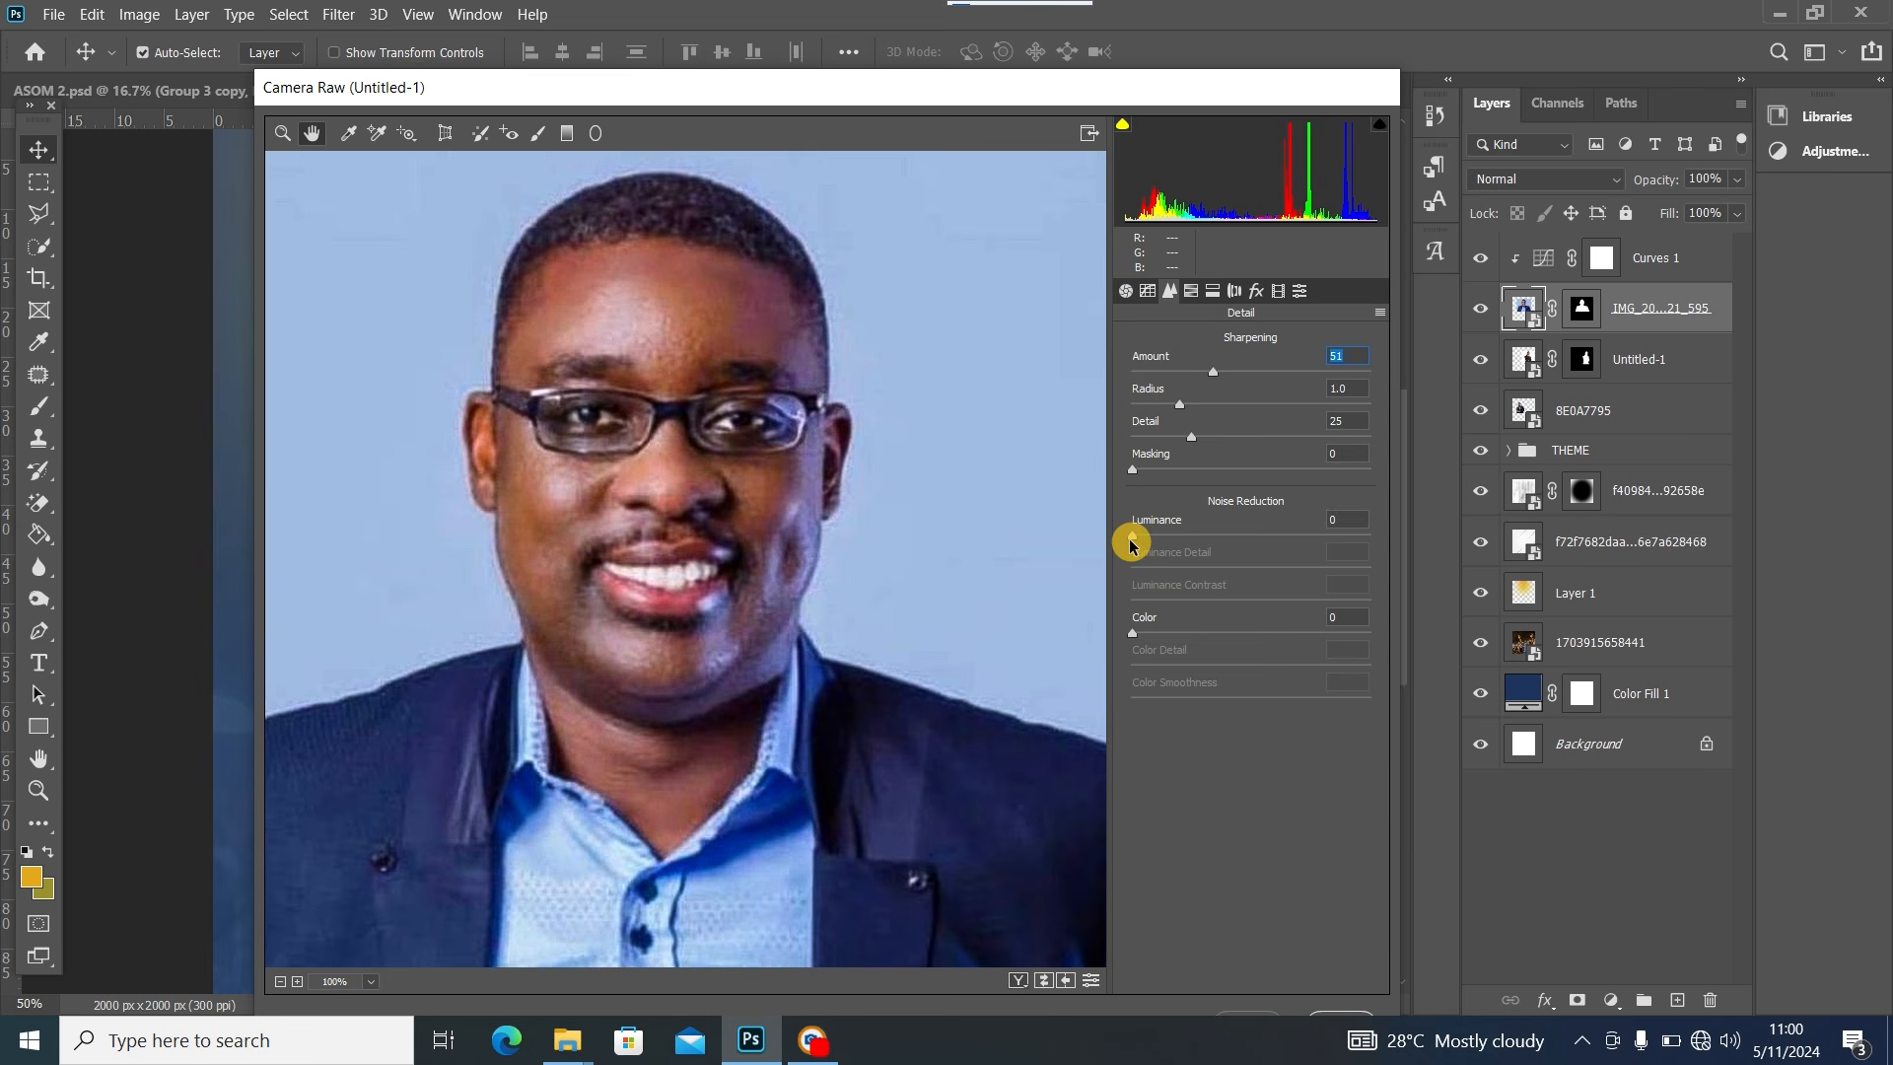
pyautogui.moveTo(1133, 539); pyautogui.dragTo(1270, 539)
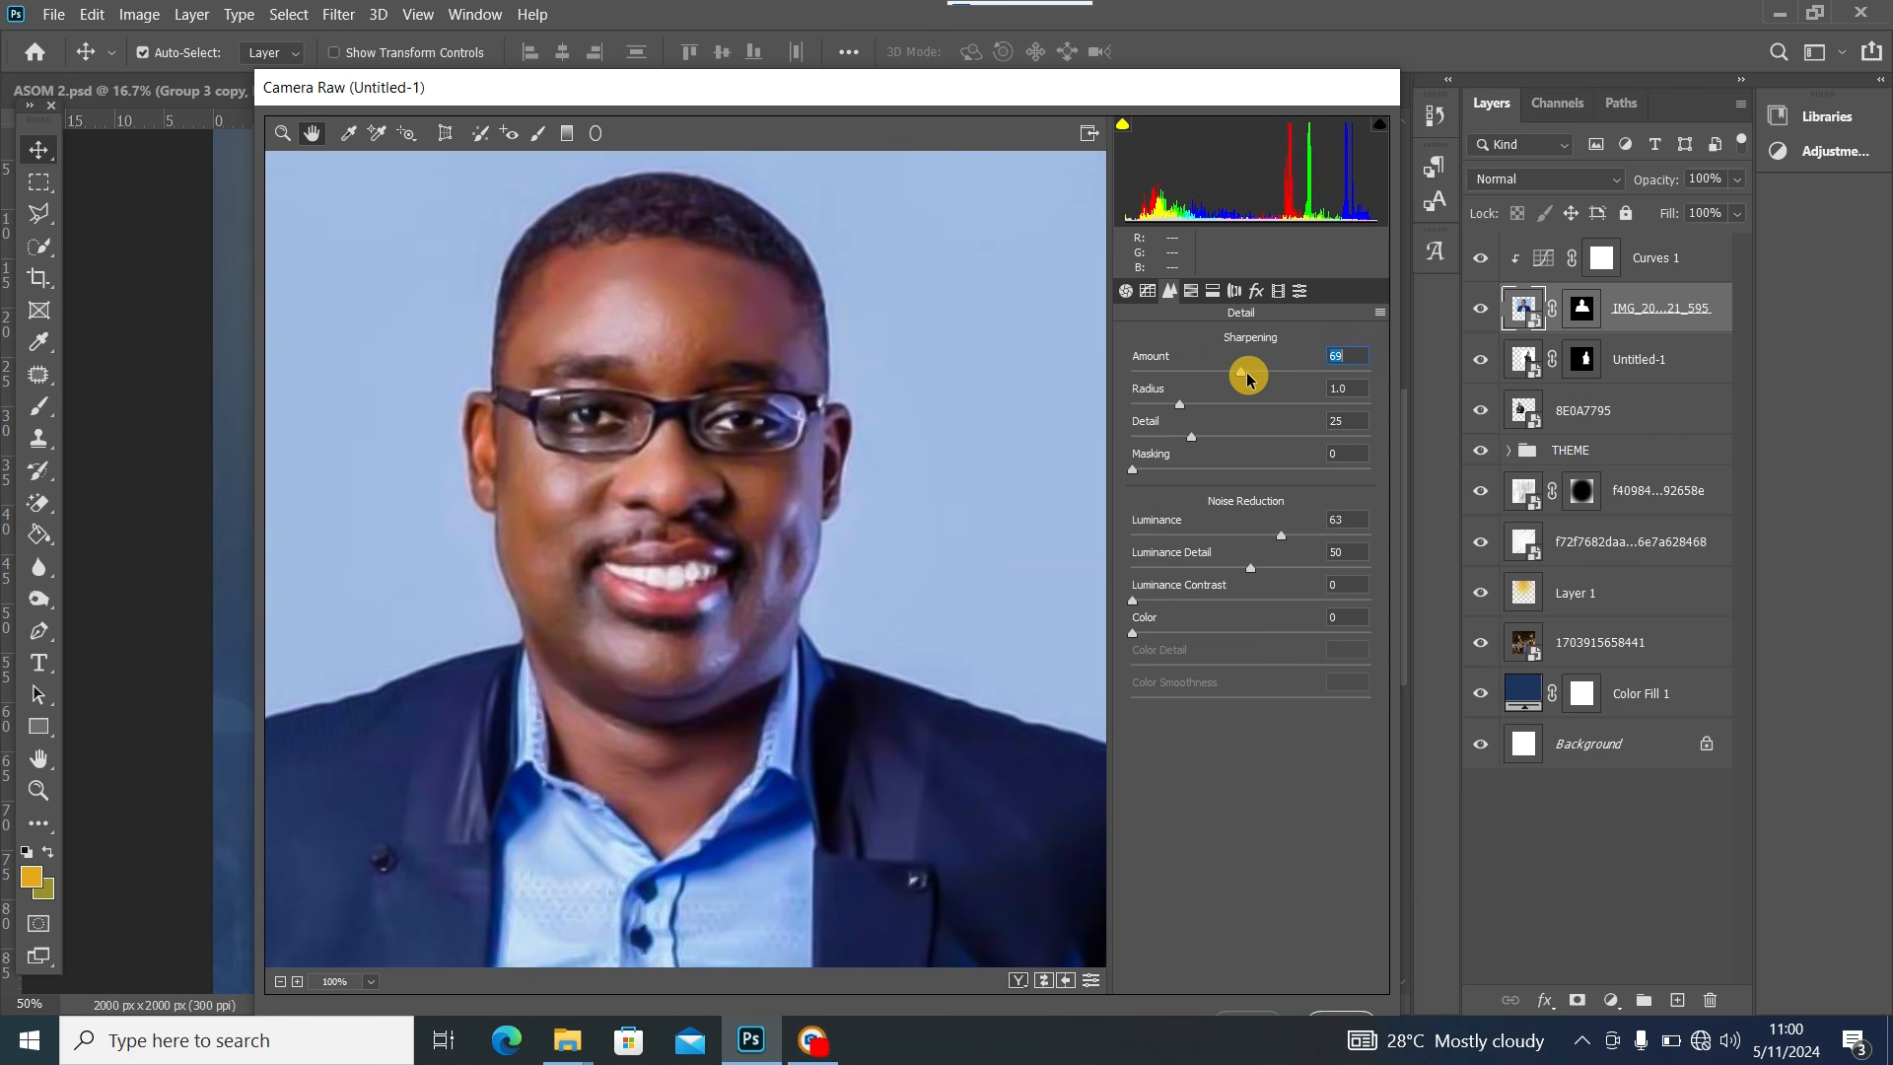
pyautogui.moveTo(1247, 379); pyautogui.dragTo(1270, 379)
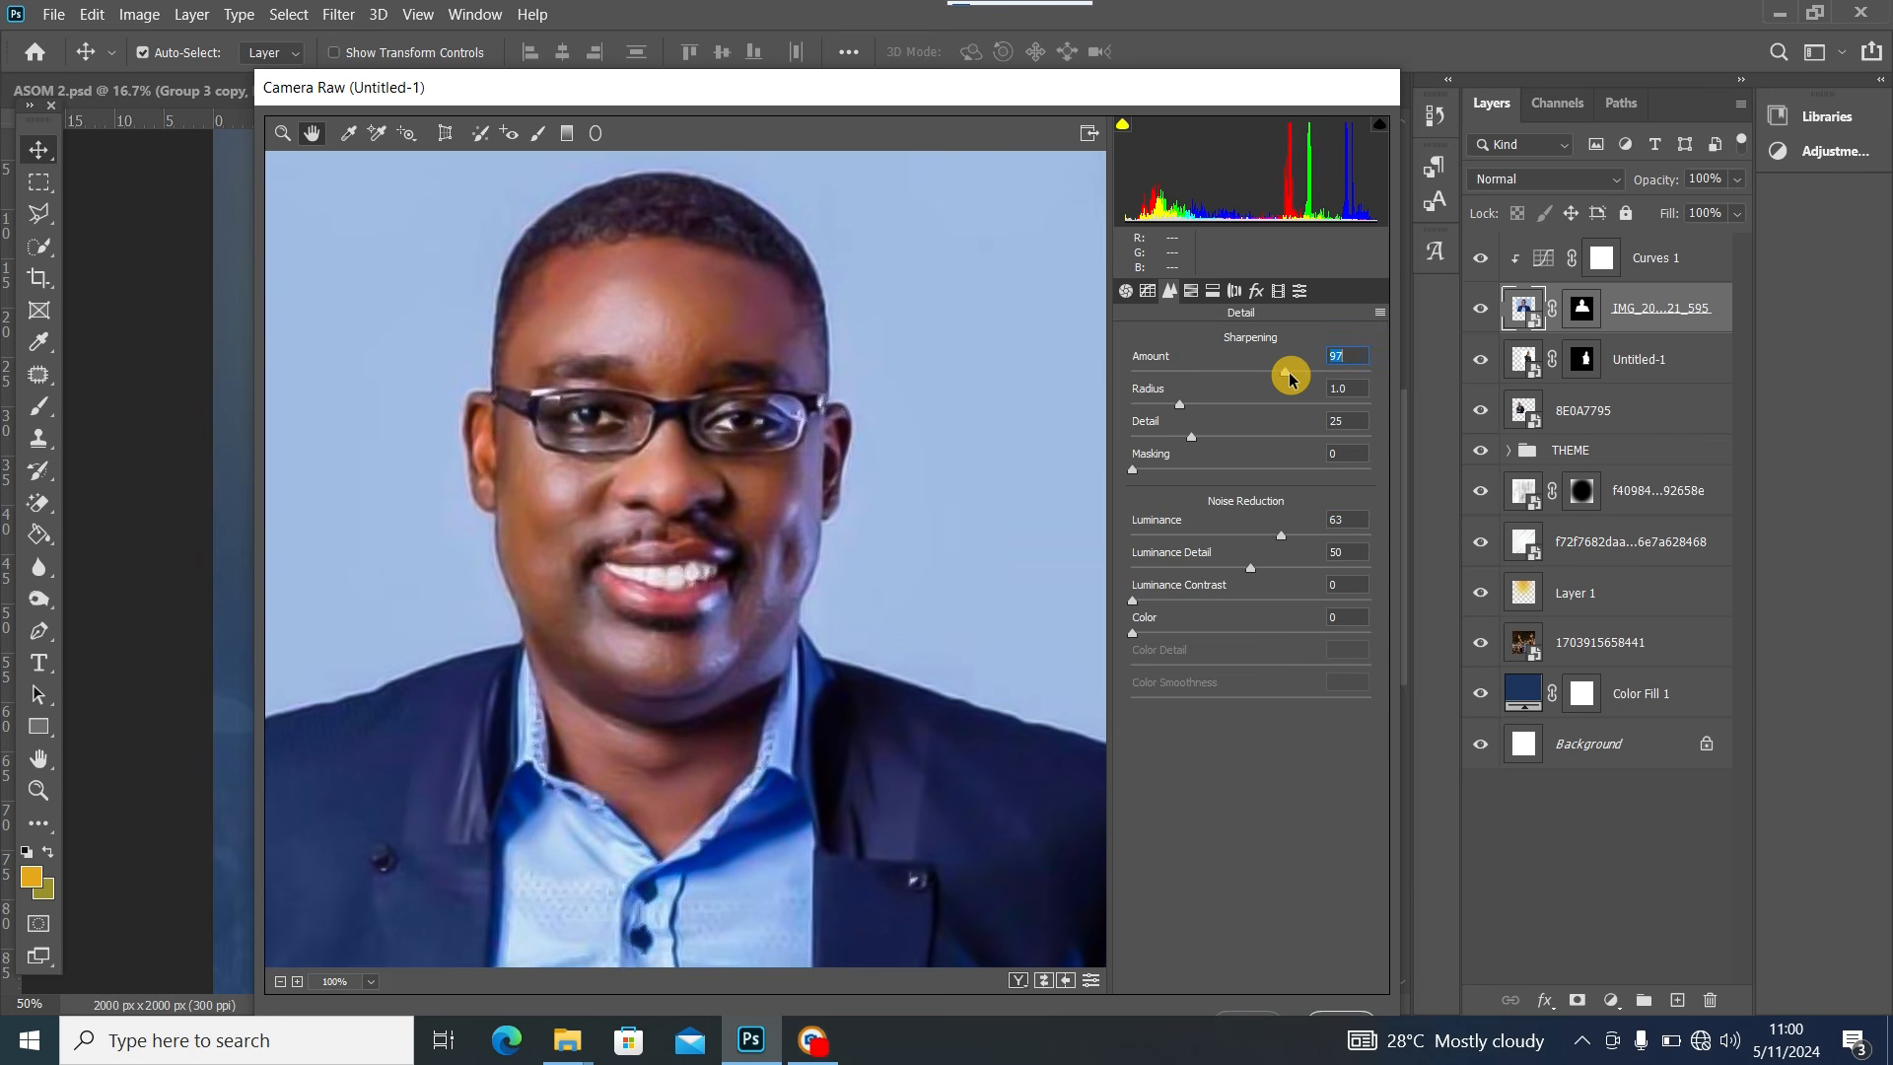
pyautogui.moveTo(1277, 379); pyautogui.dragTo(1271, 379)
pyautogui.moveTo(1225, 85); pyautogui.dragTo(1162, 68)
pyautogui.click(1265, 1006)
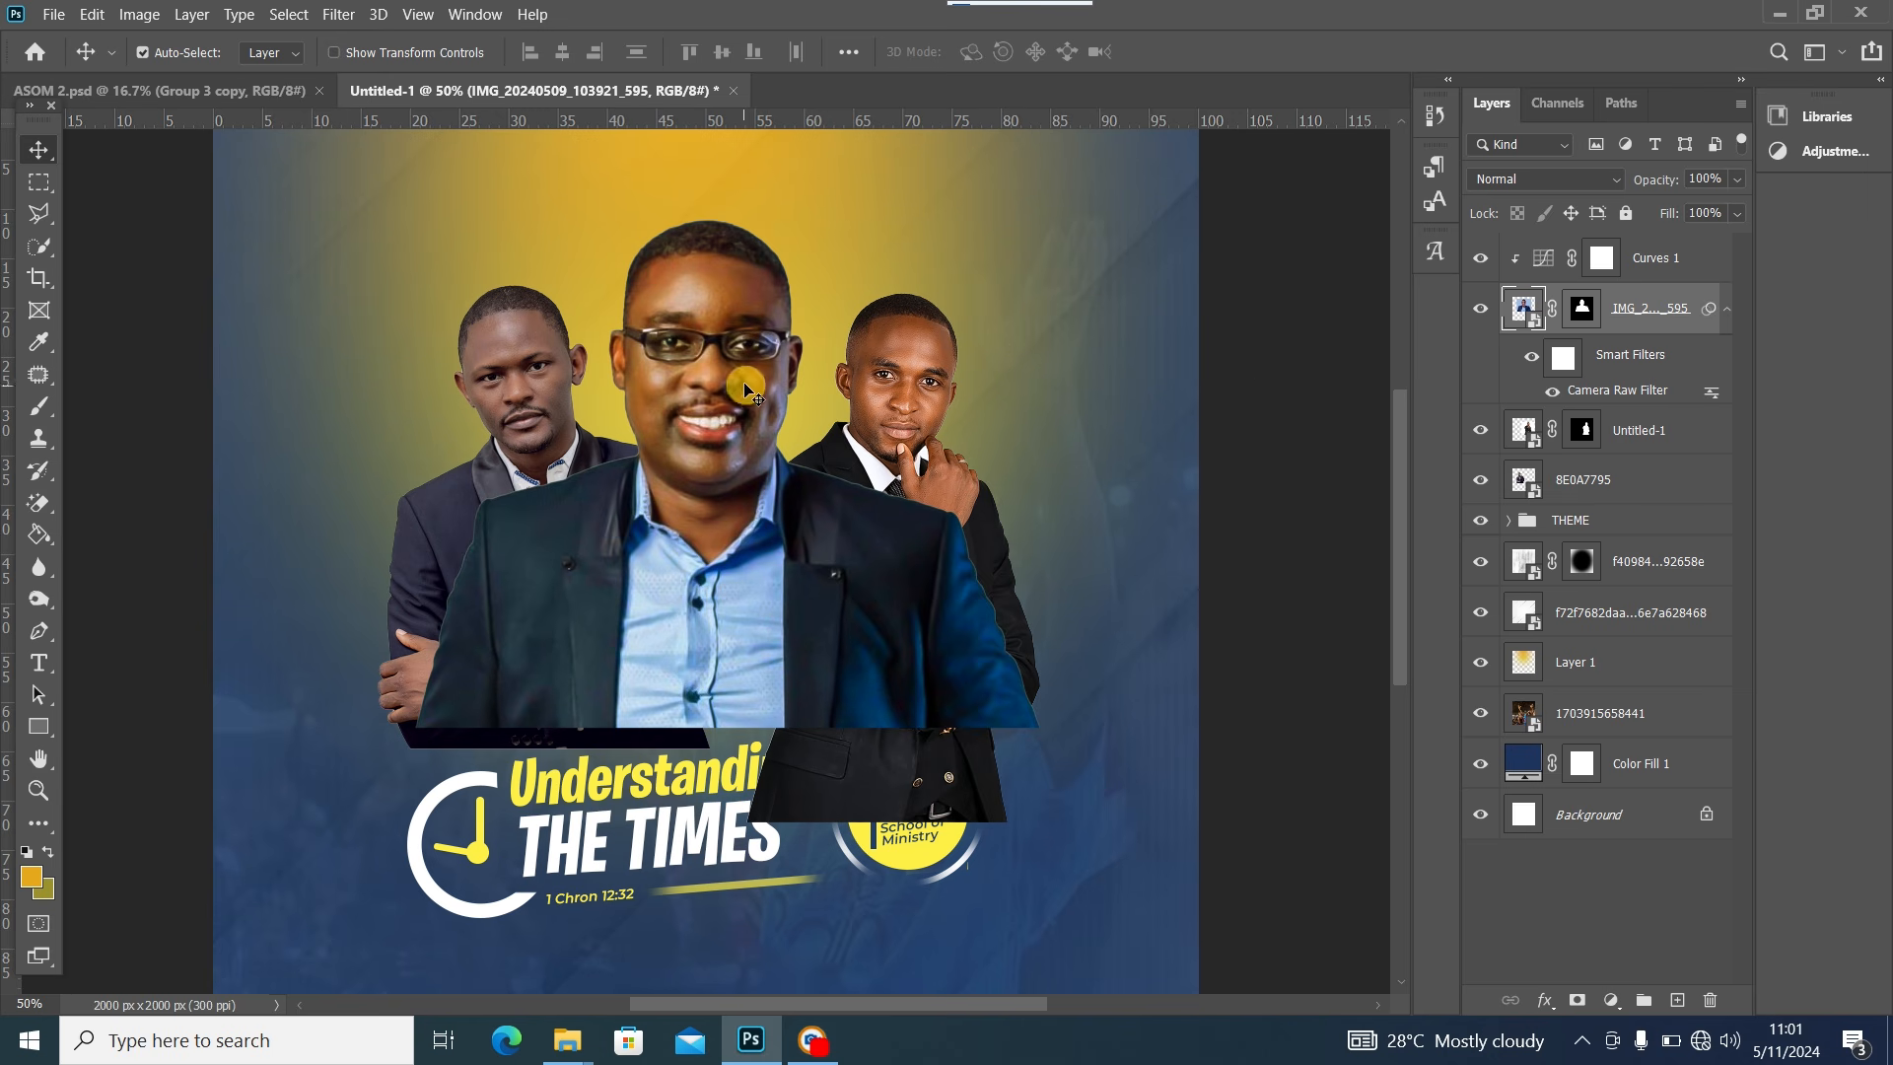
# Add a second Curves adjustment clipped to the central portrait and raise its RGB midtones to brighten him
pyautogui.click(1676, 254)
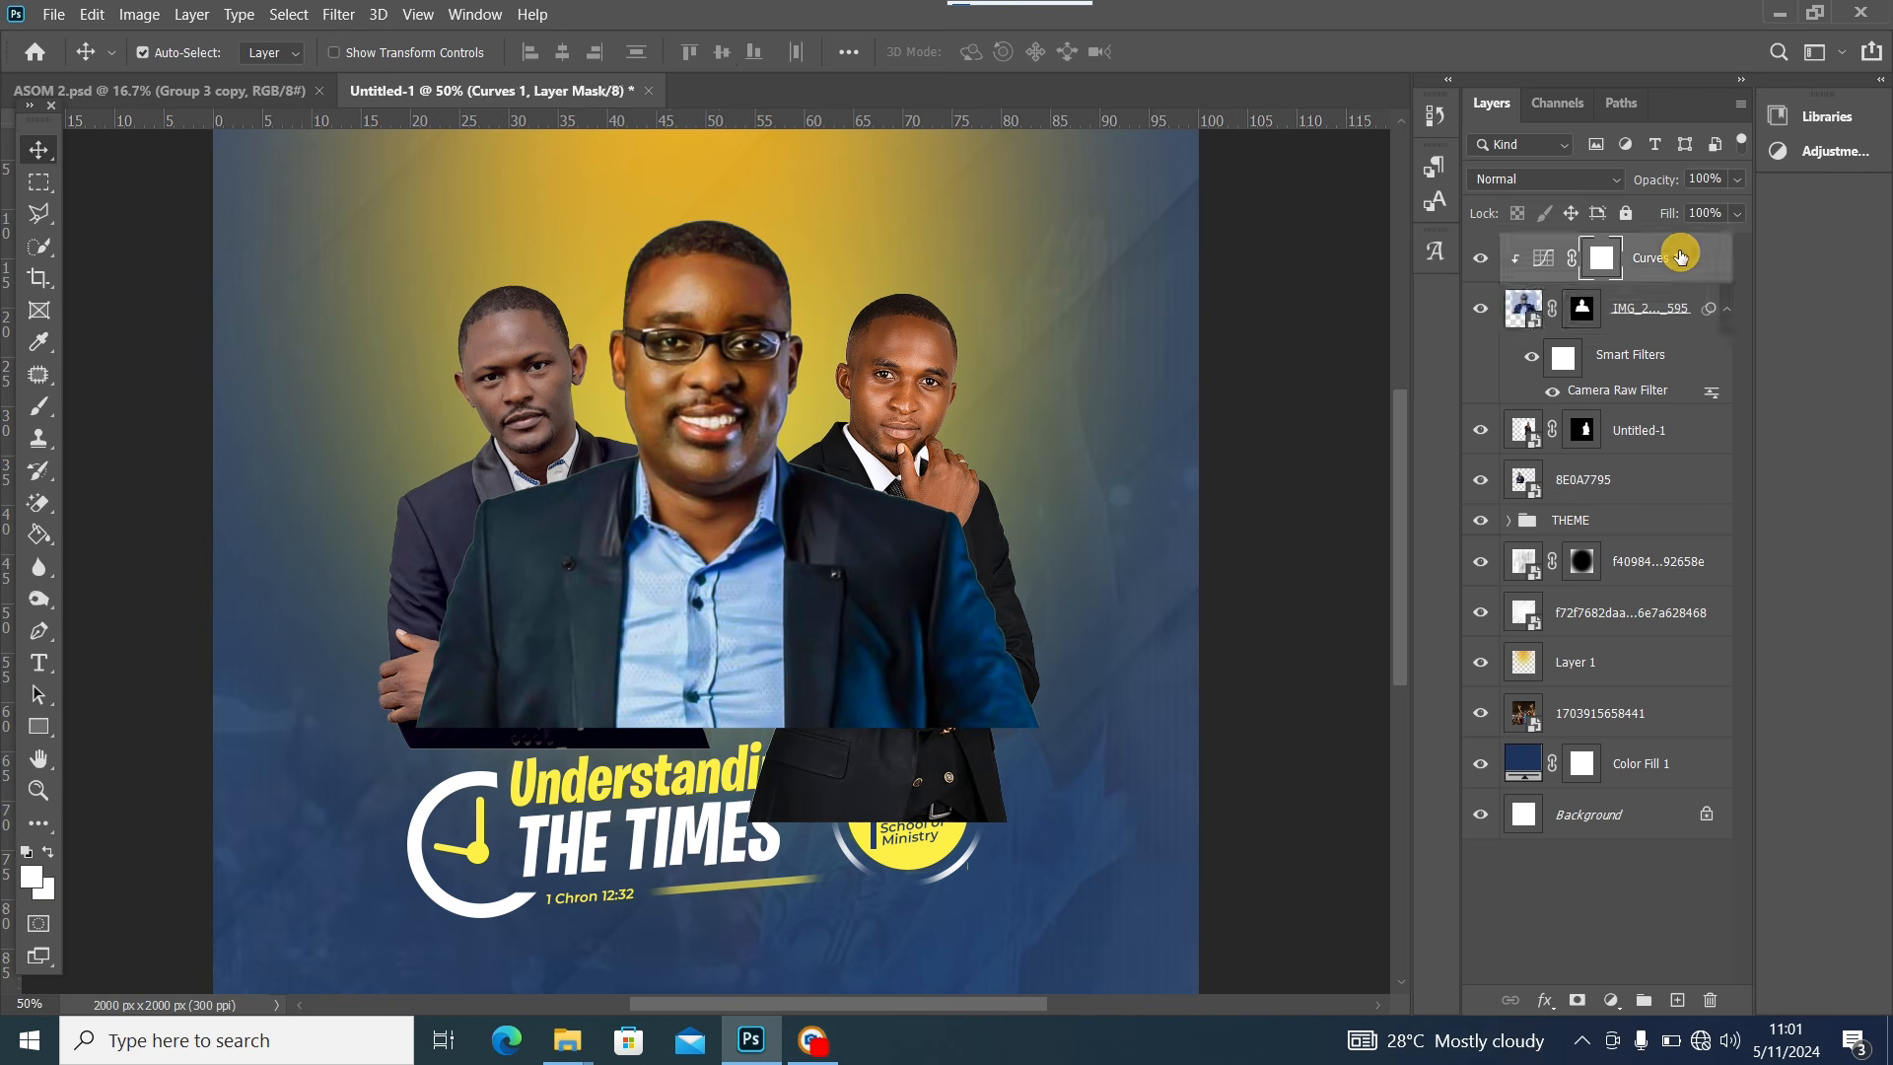
pyautogui.click(1610, 1001)
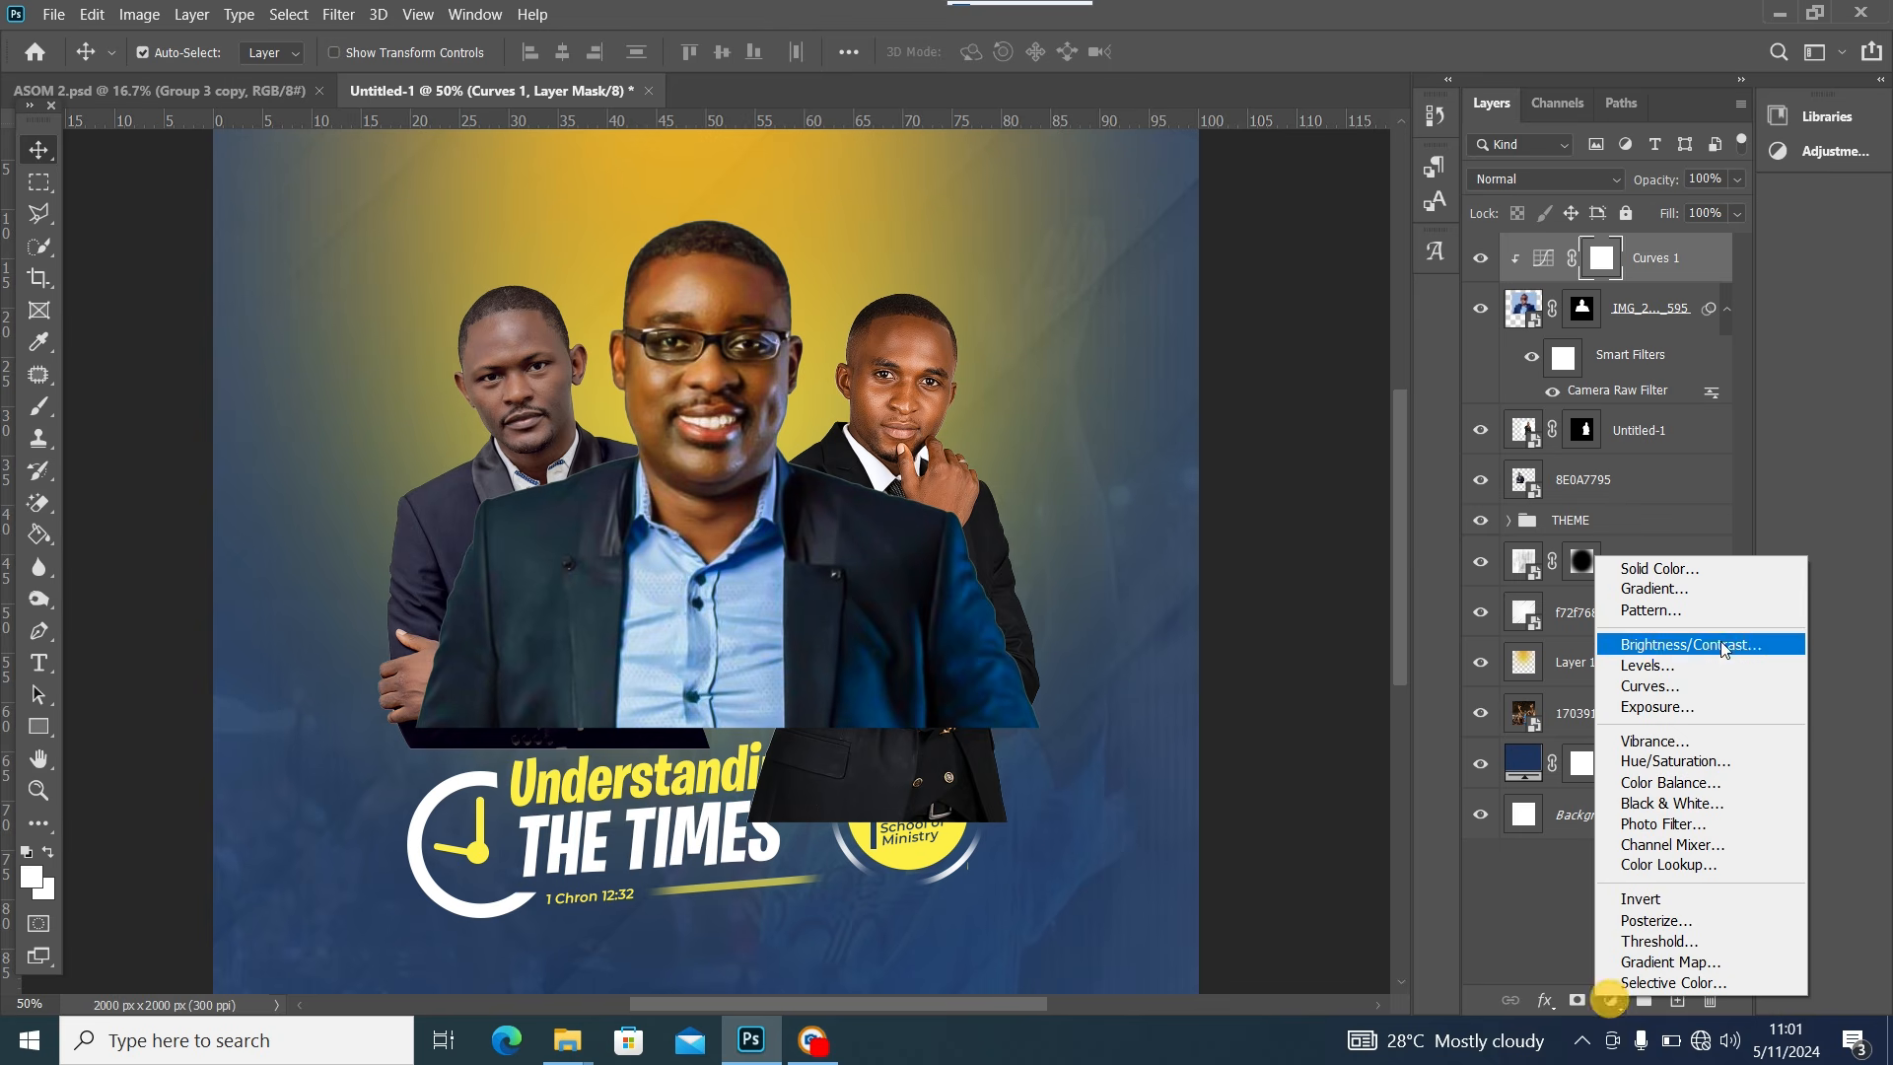
pyautogui.click(1694, 678)
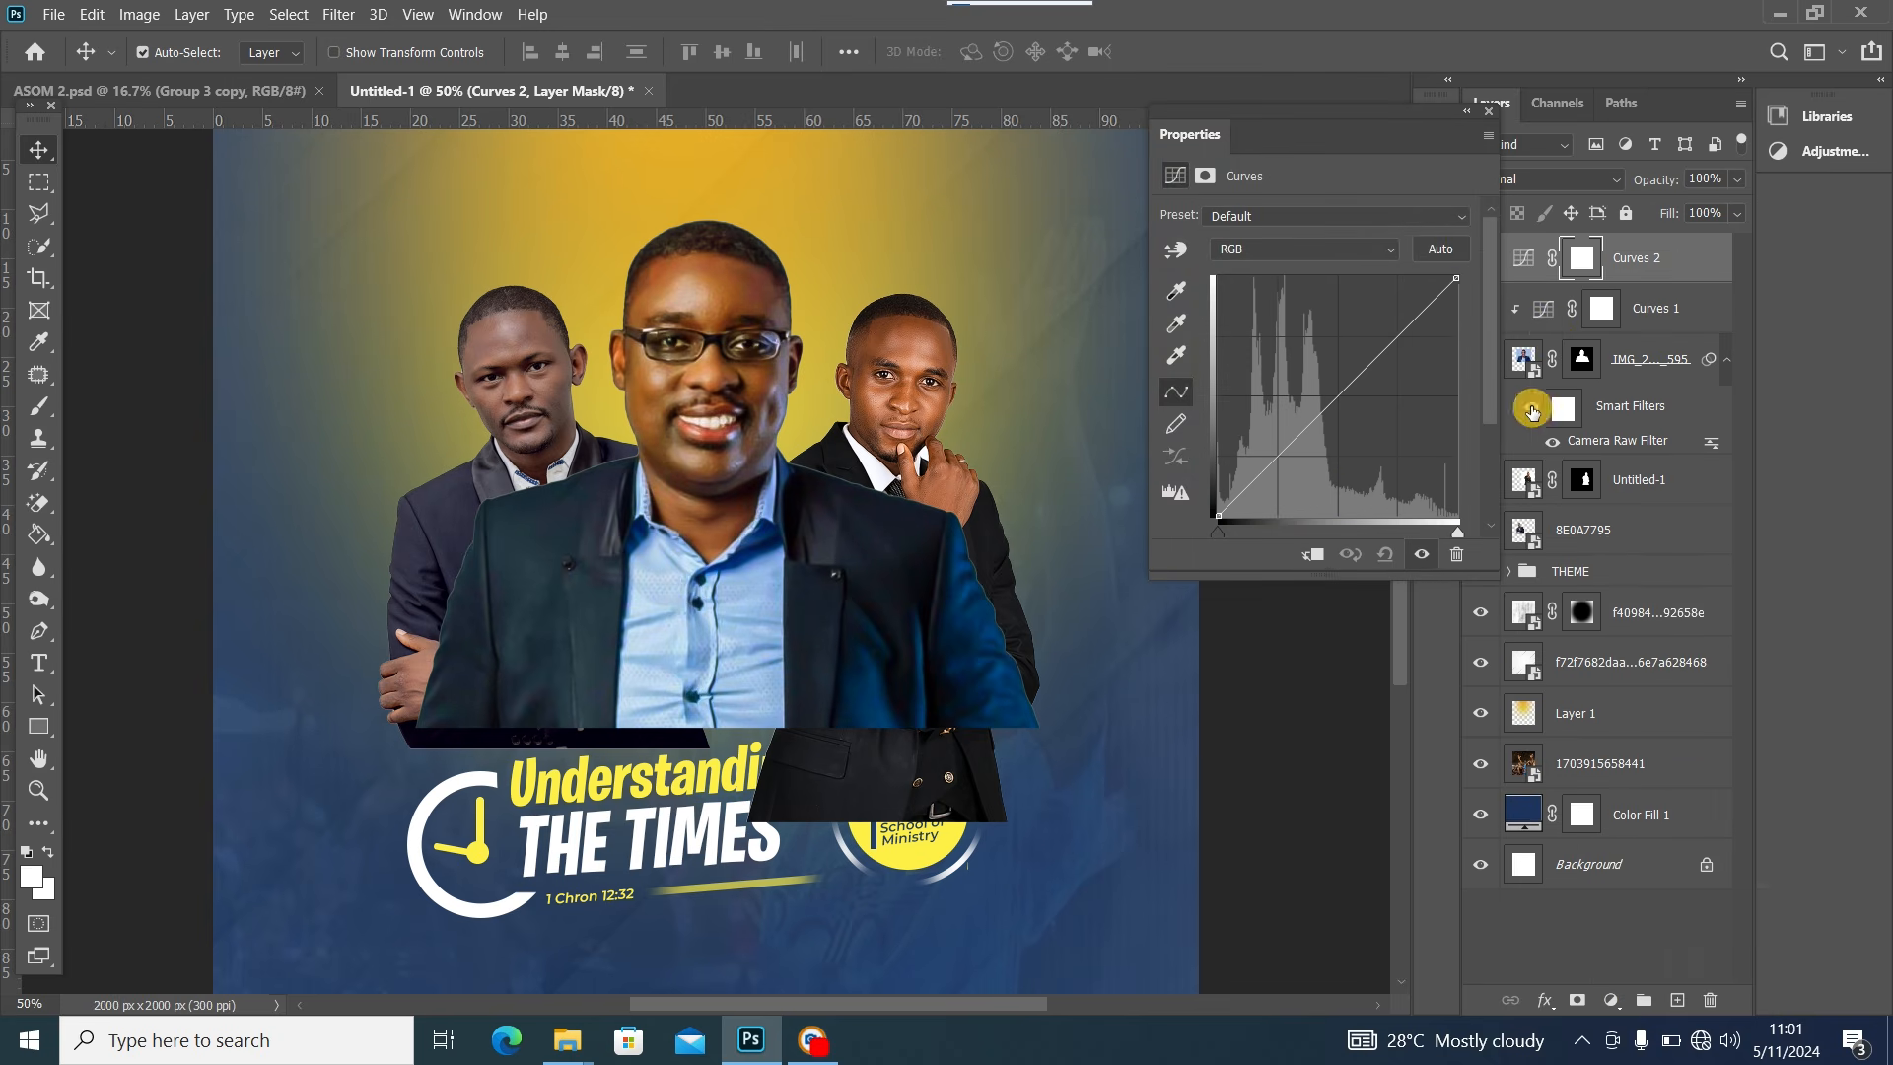
pyautogui.click(1312, 556)
pyautogui.click(1344, 386)
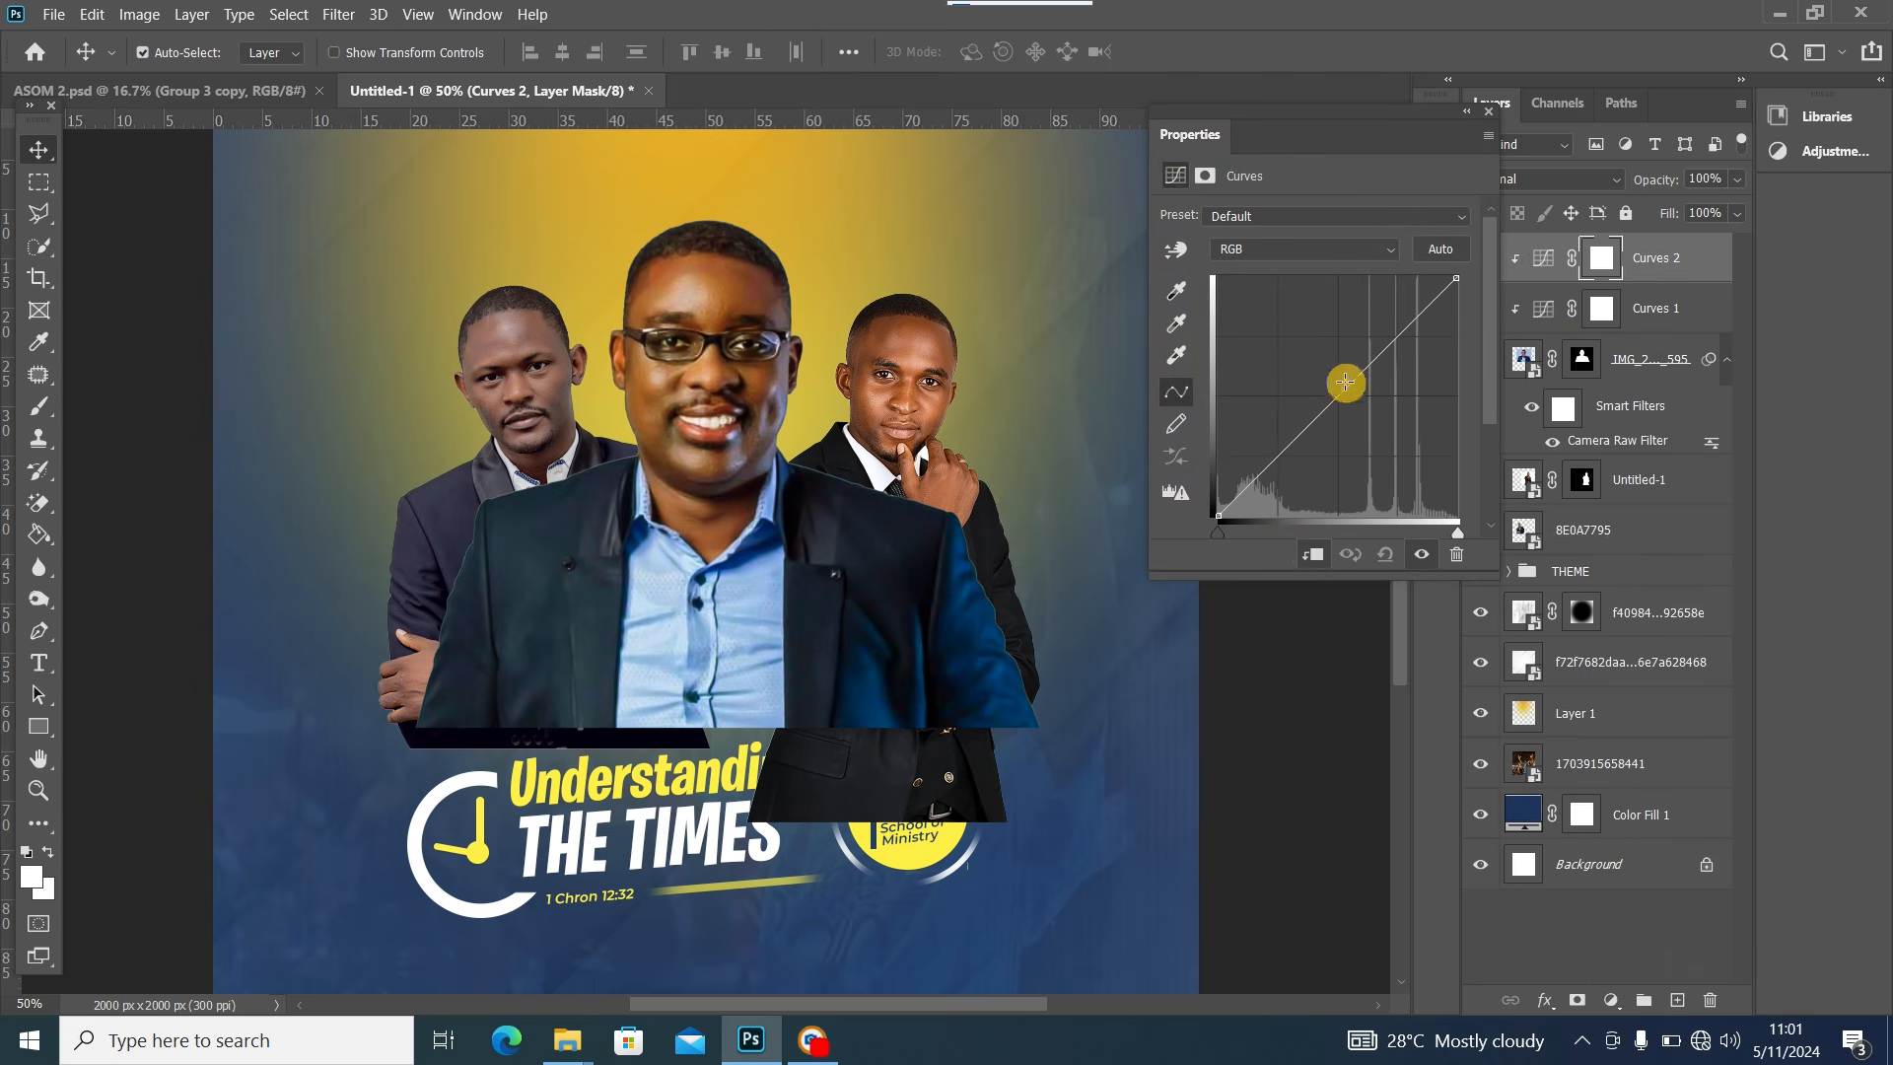
pyautogui.moveTo(1344, 384); pyautogui.dragTo(1340, 369)
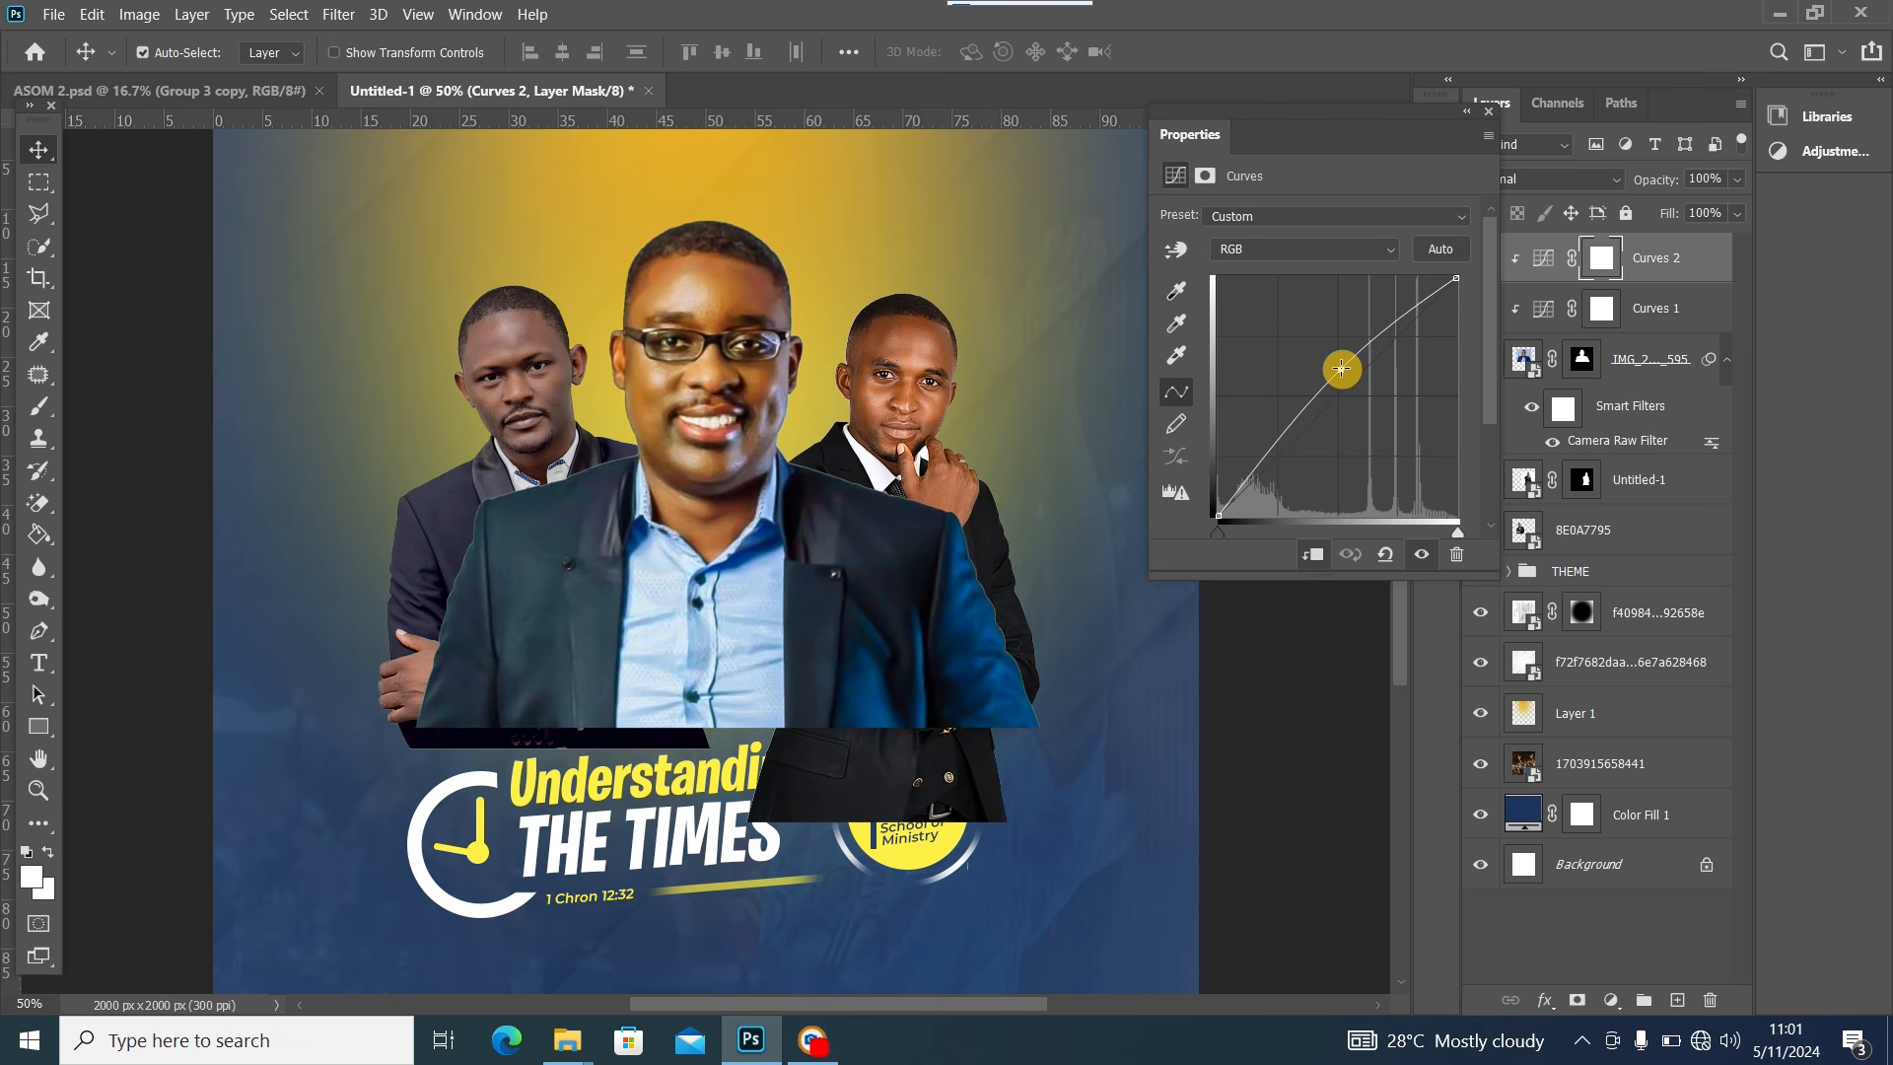
# Fade the central portrait's brightening Curves layer out of highlights by splitting its Underlying Layer Blend If white point to 125 / 255
pyautogui.doubleClick(1715, 259)
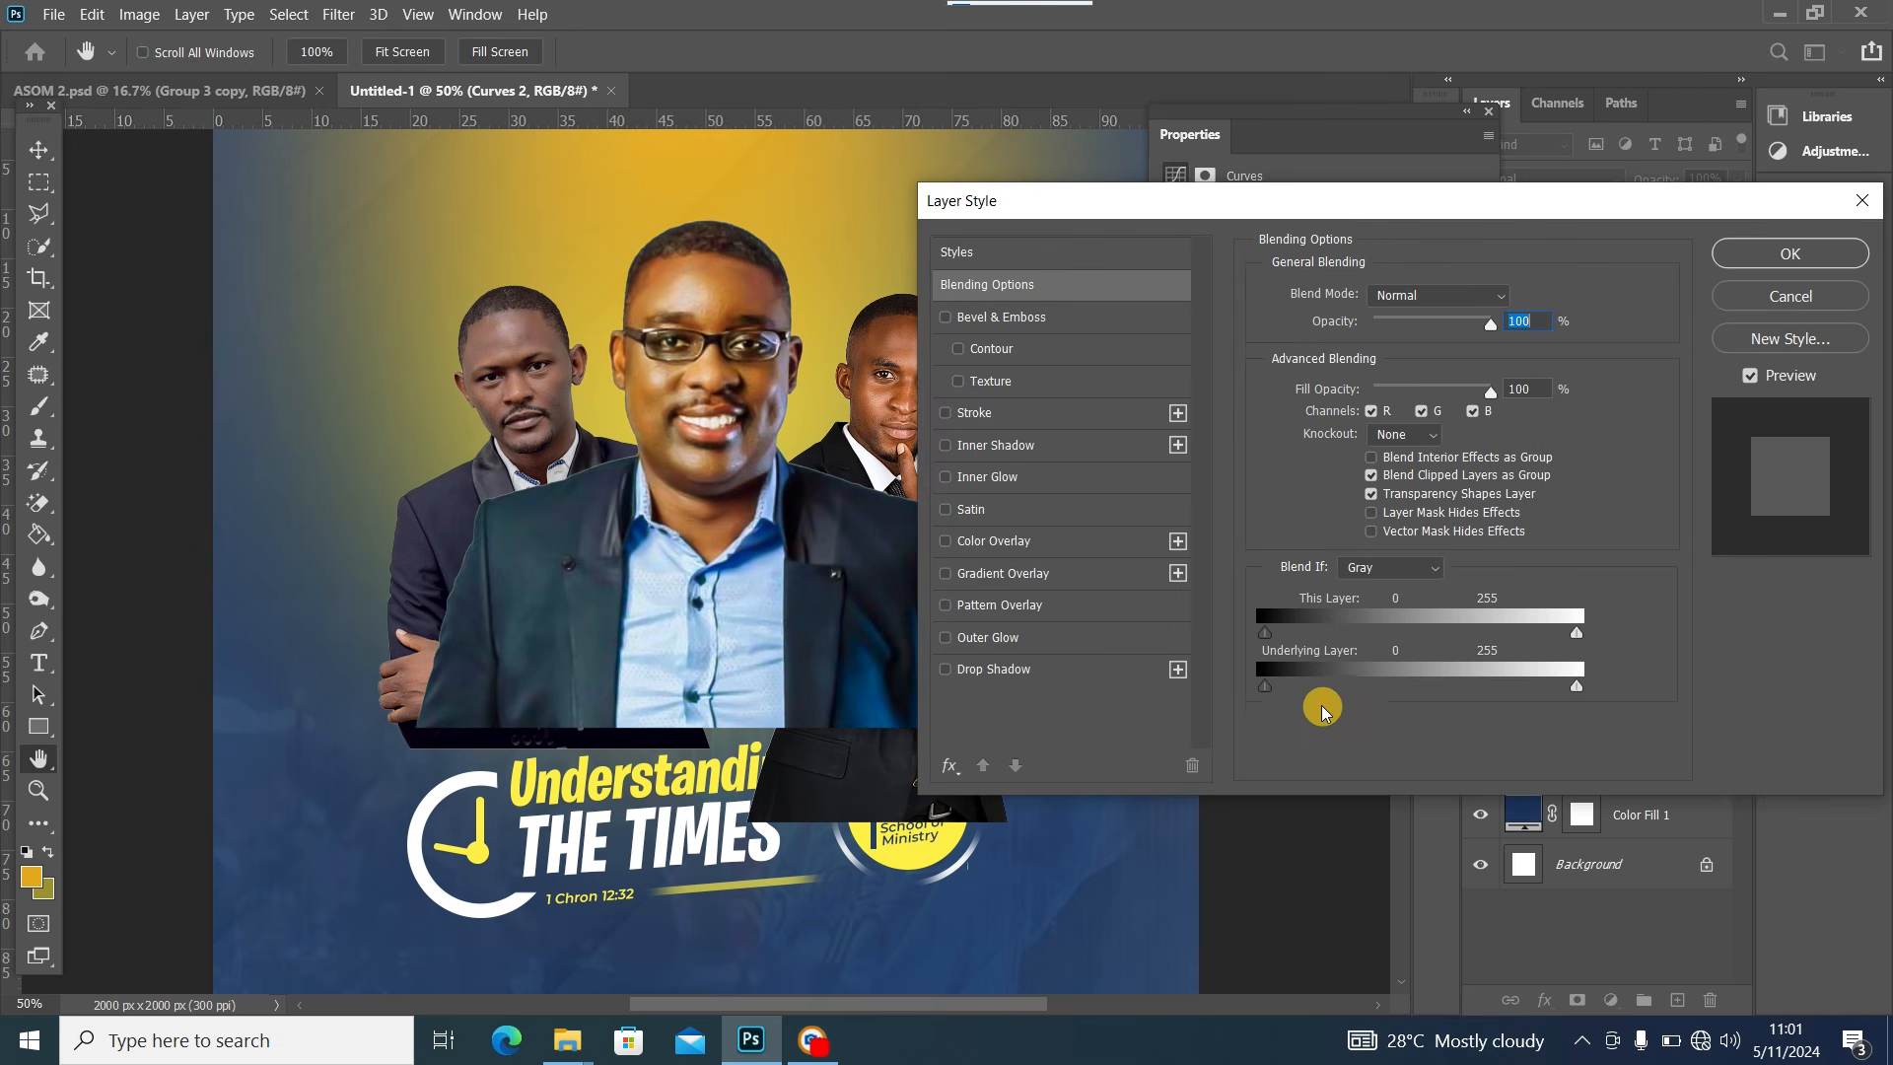
pyautogui.press('alt')
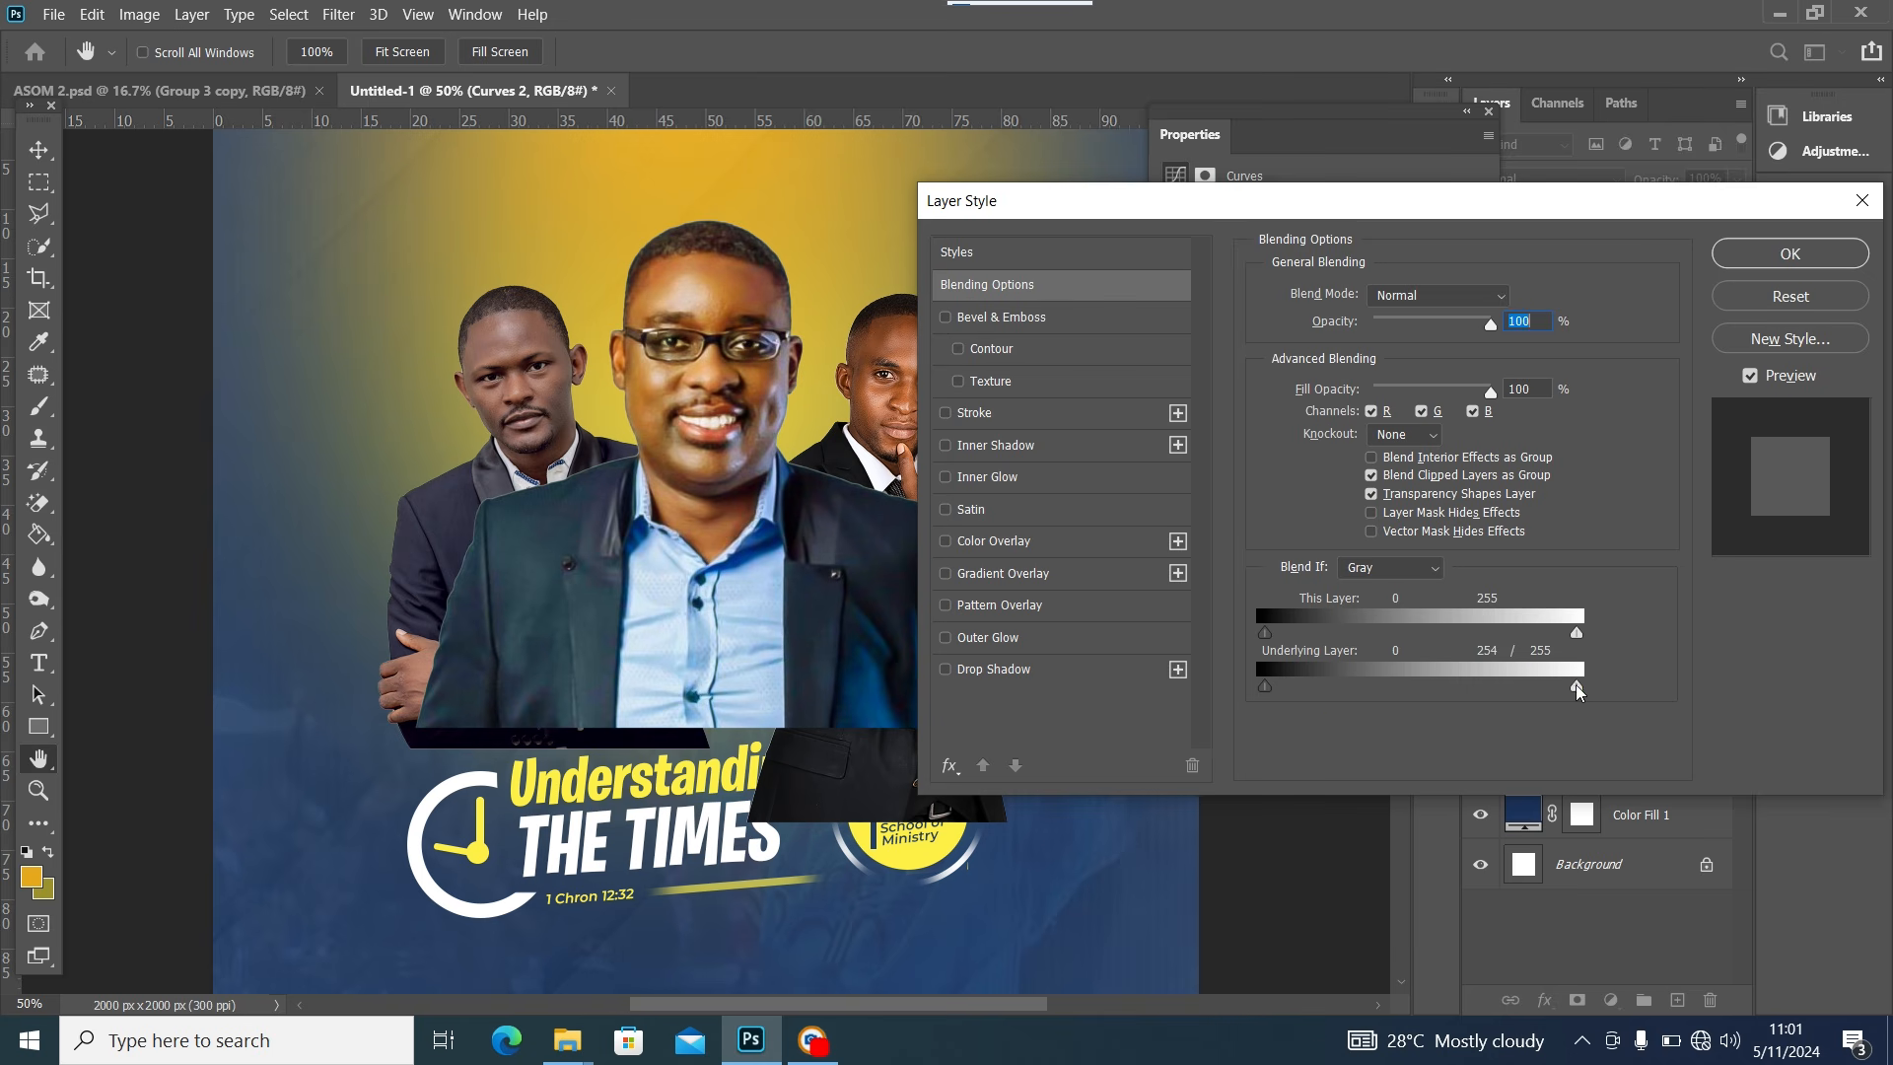
pyautogui.moveTo(1574, 690); pyautogui.dragTo(1419, 695)
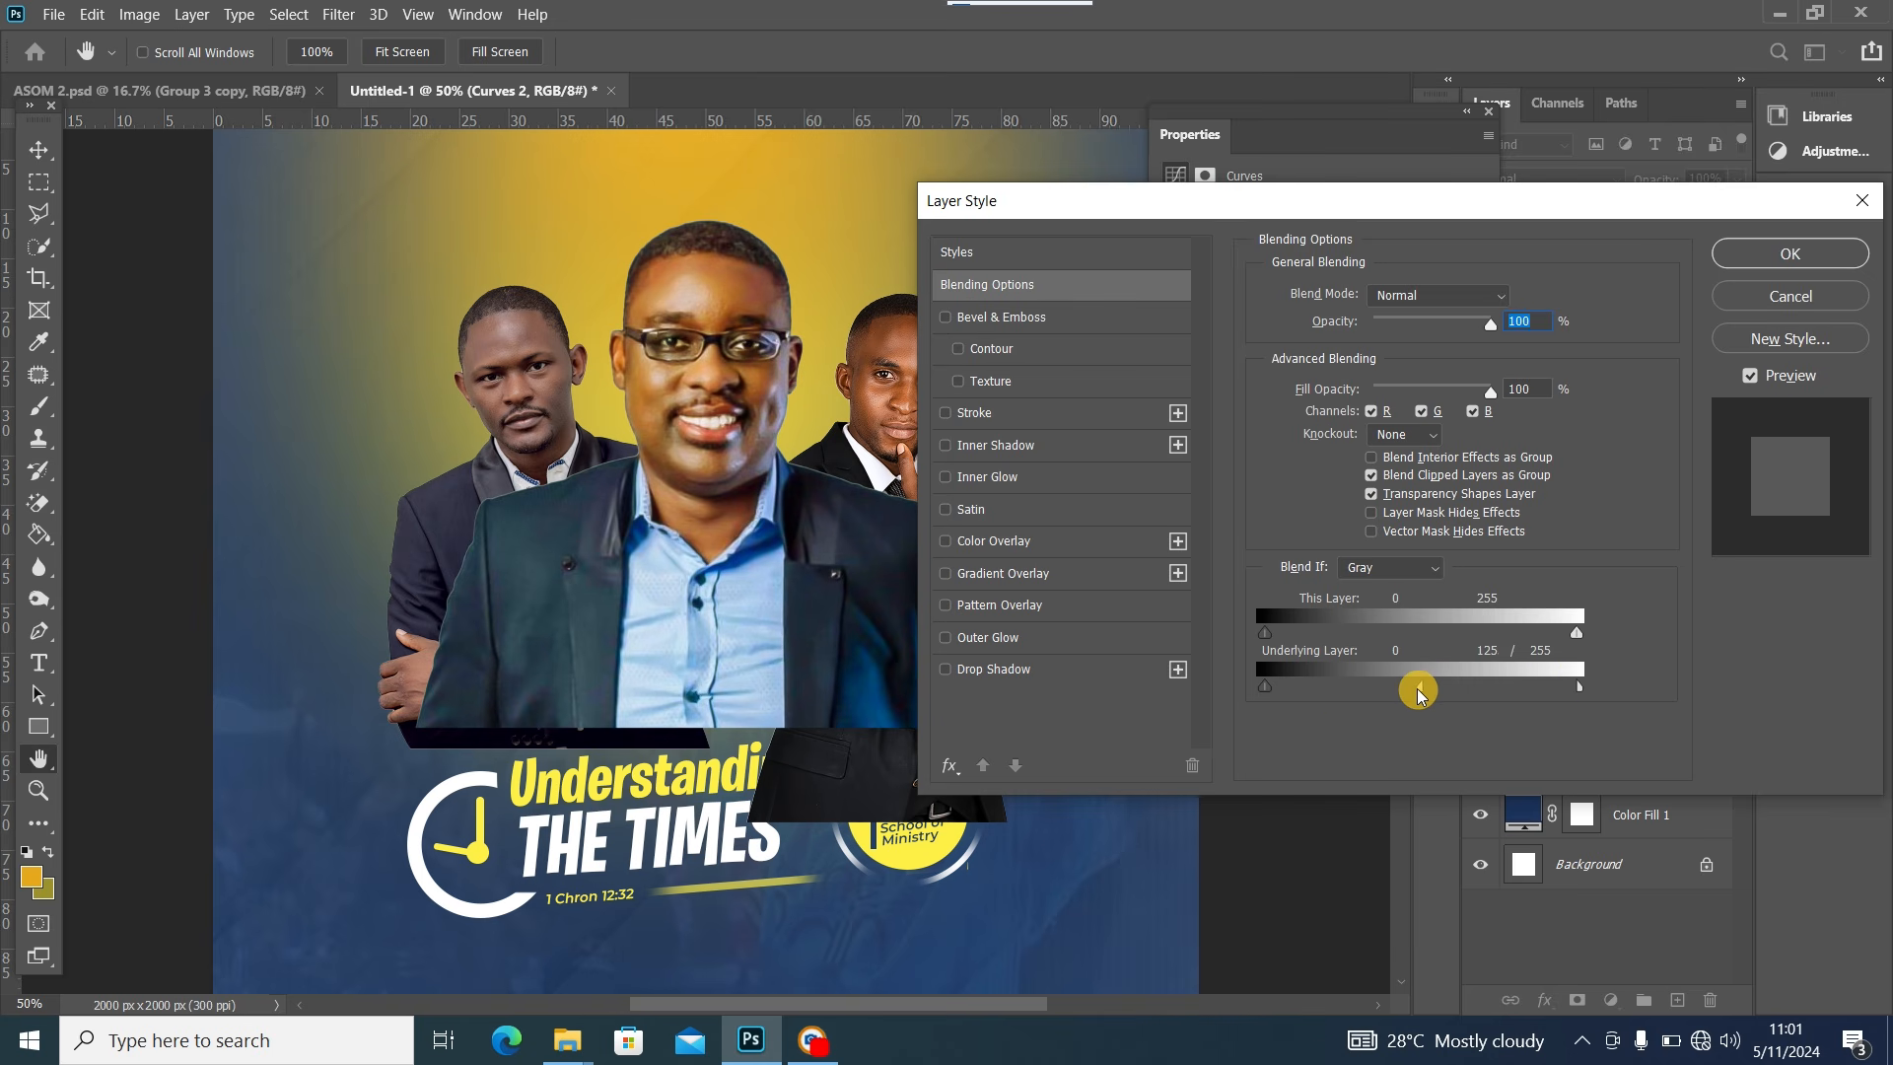
pyautogui.click(1790, 254)
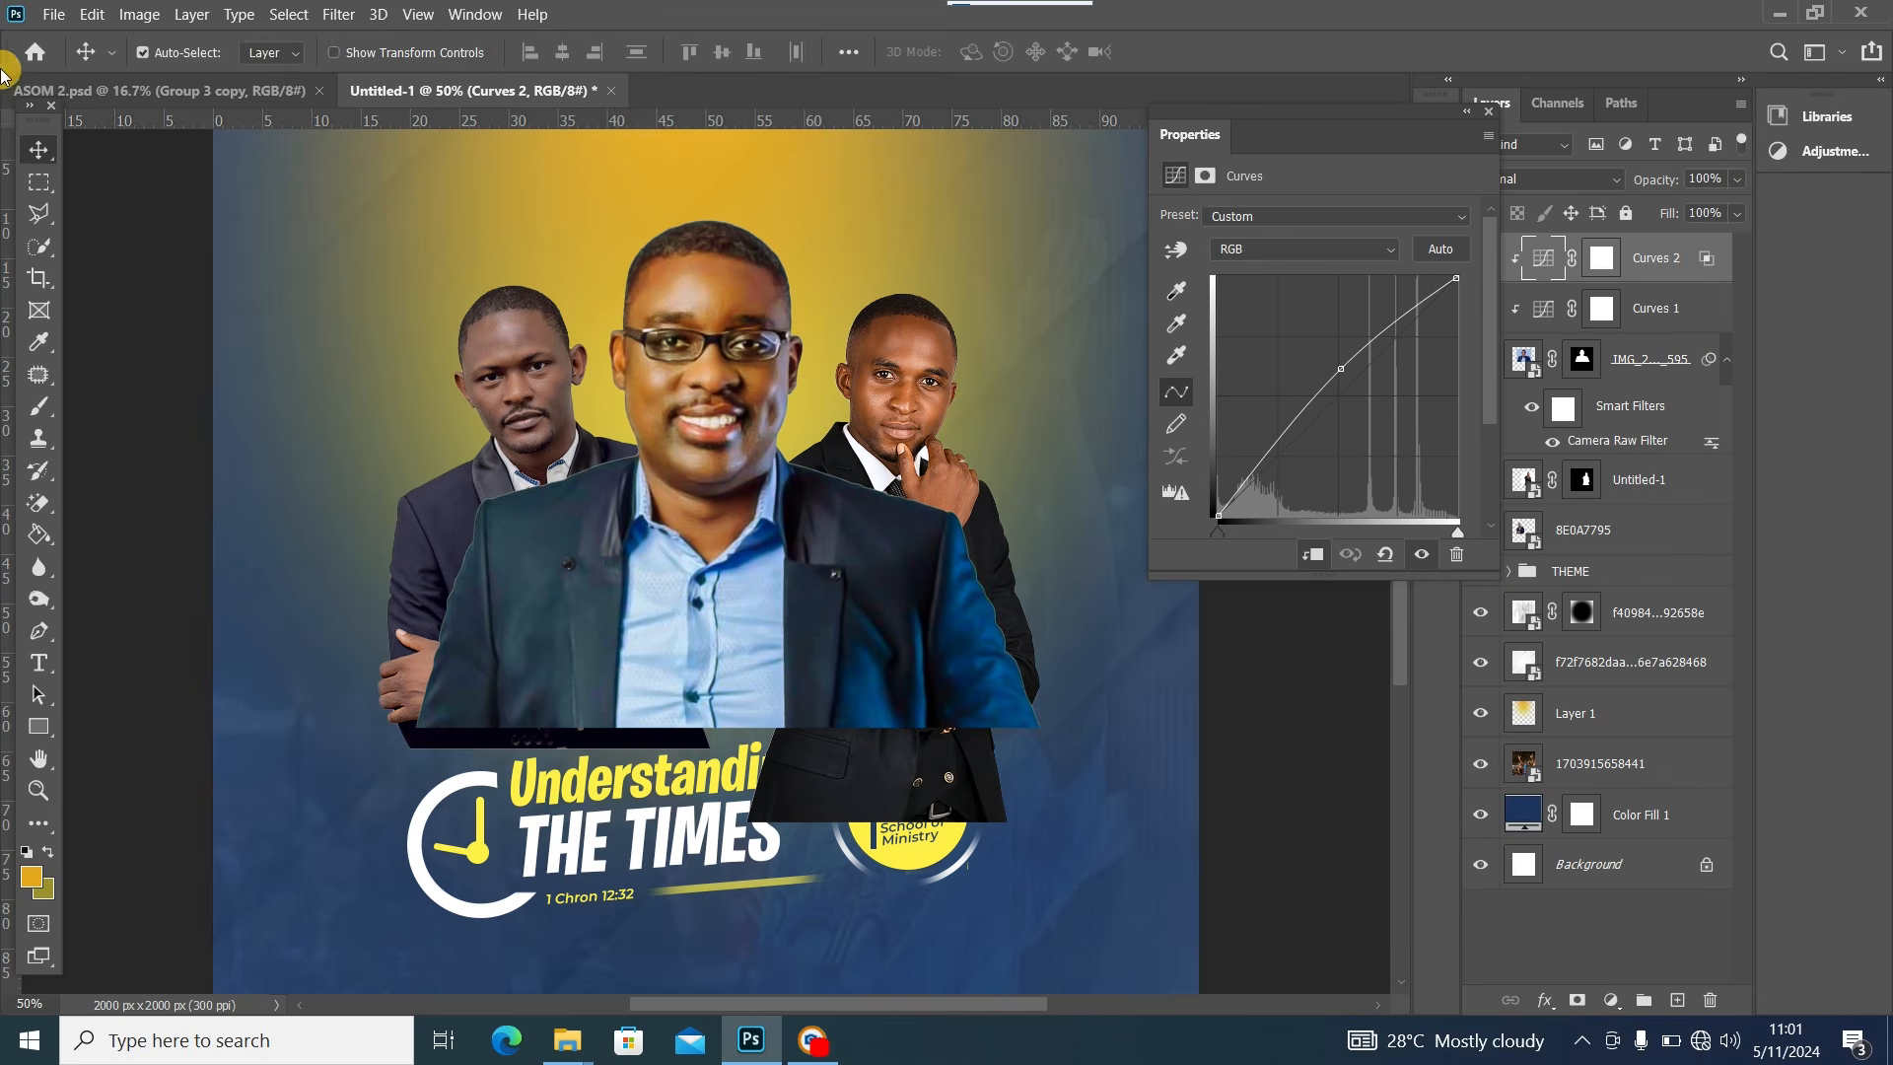
pyautogui.click(1489, 112)
# Add a Curves adjustment layer clipped to the left speaker's portrait
pyautogui.click(537, 366)
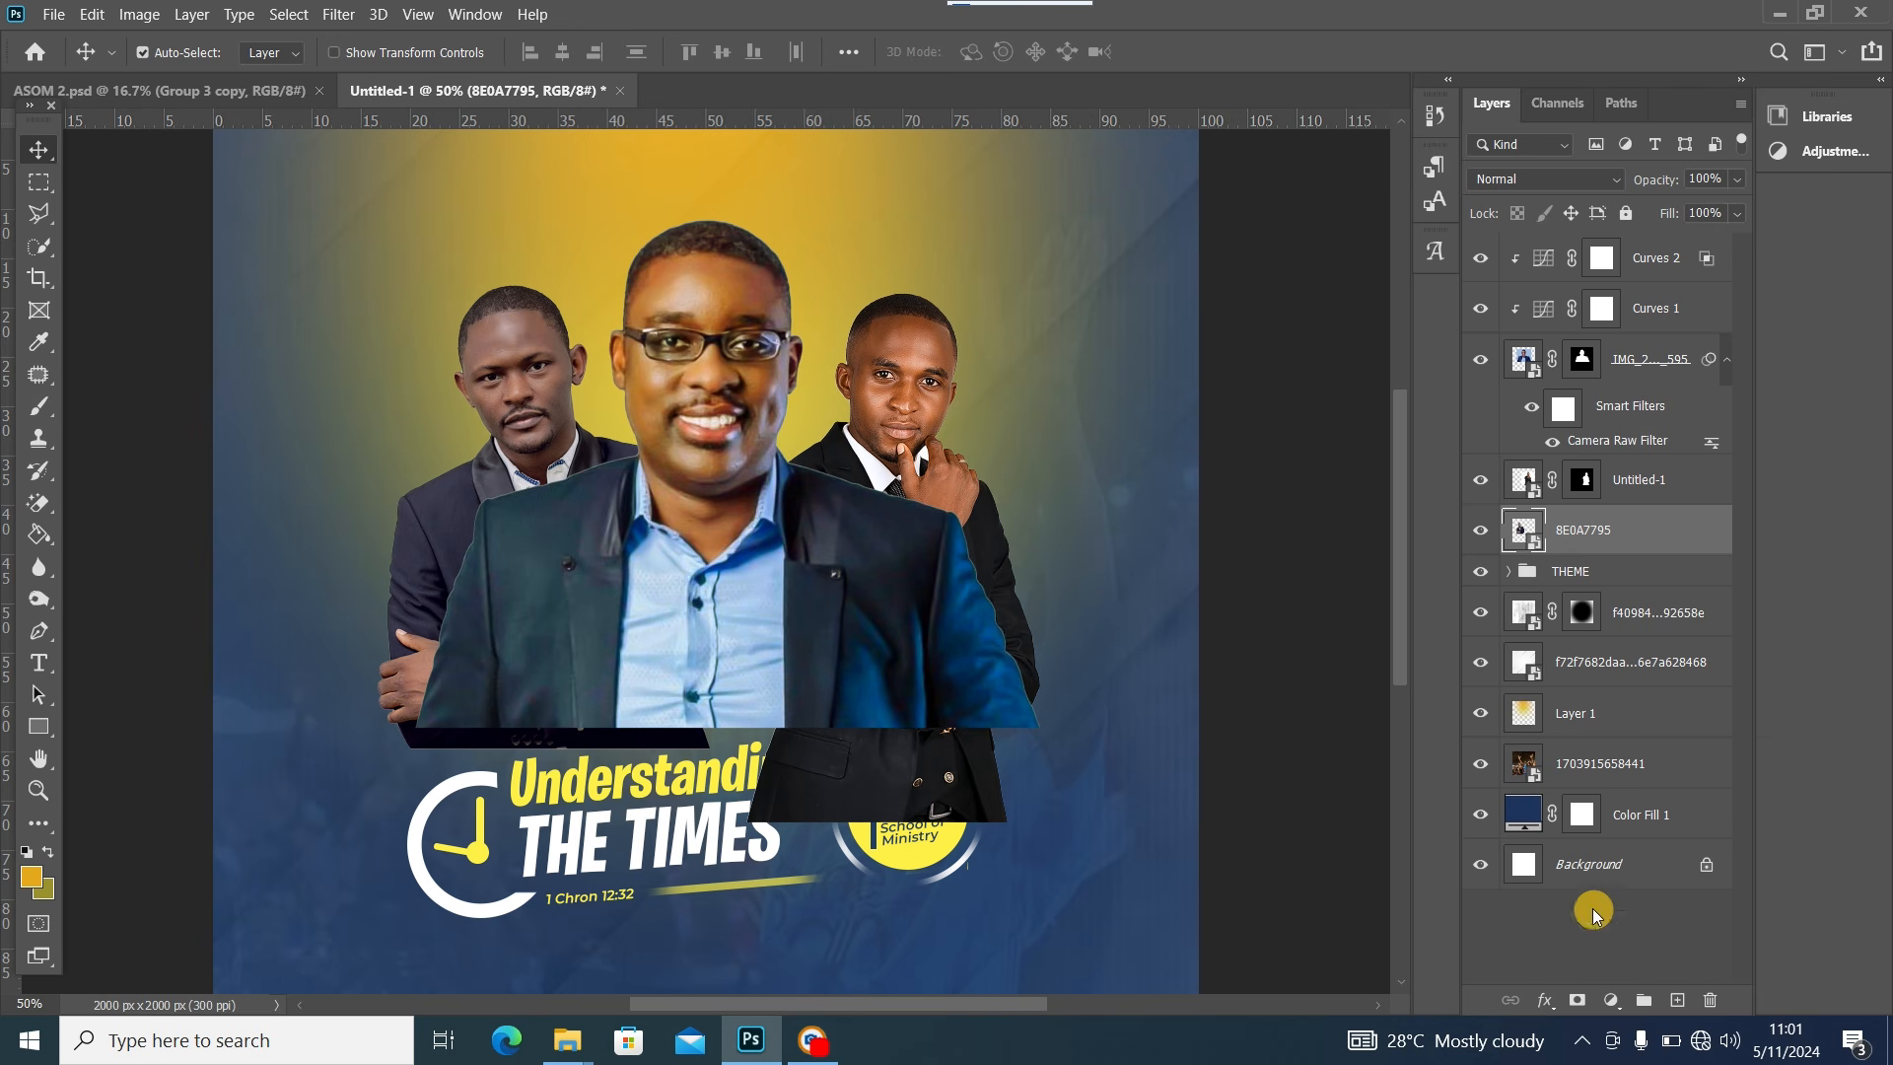
pyautogui.click(1610, 1000)
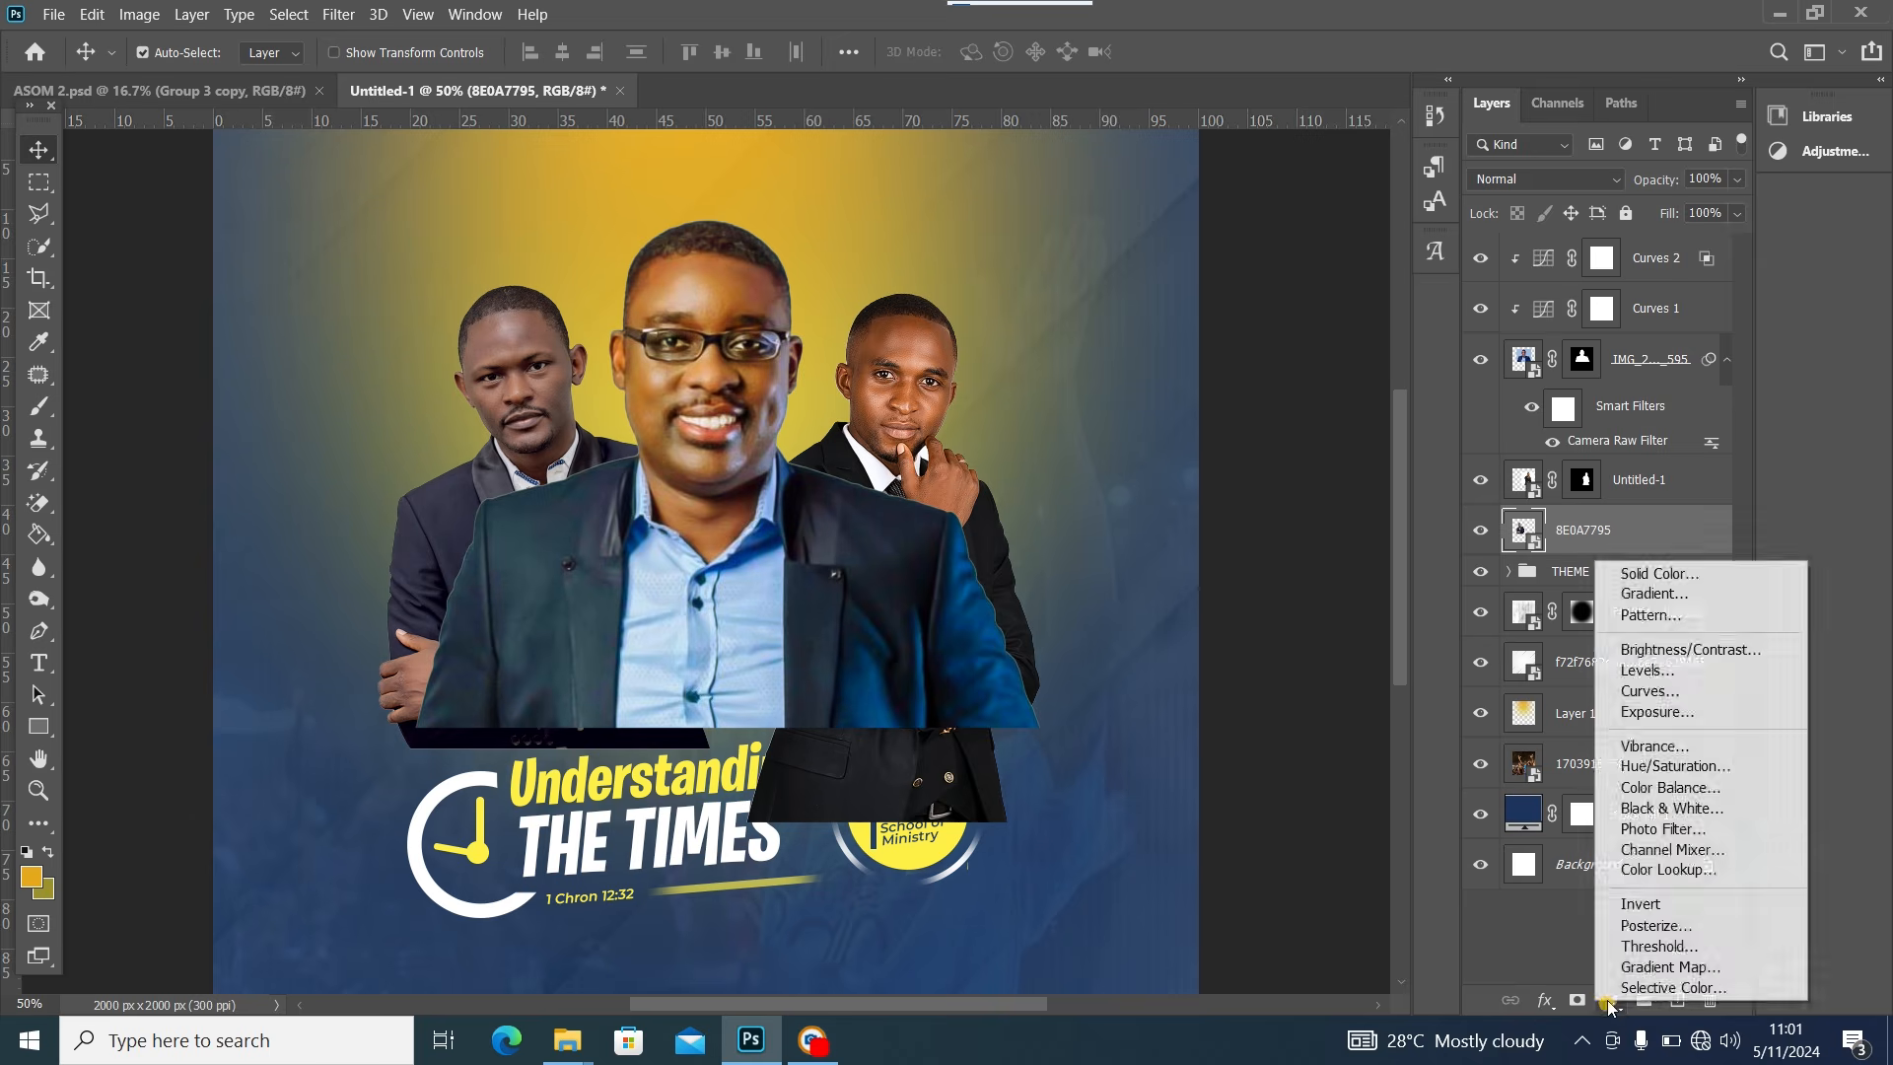
pyautogui.click(1665, 698)
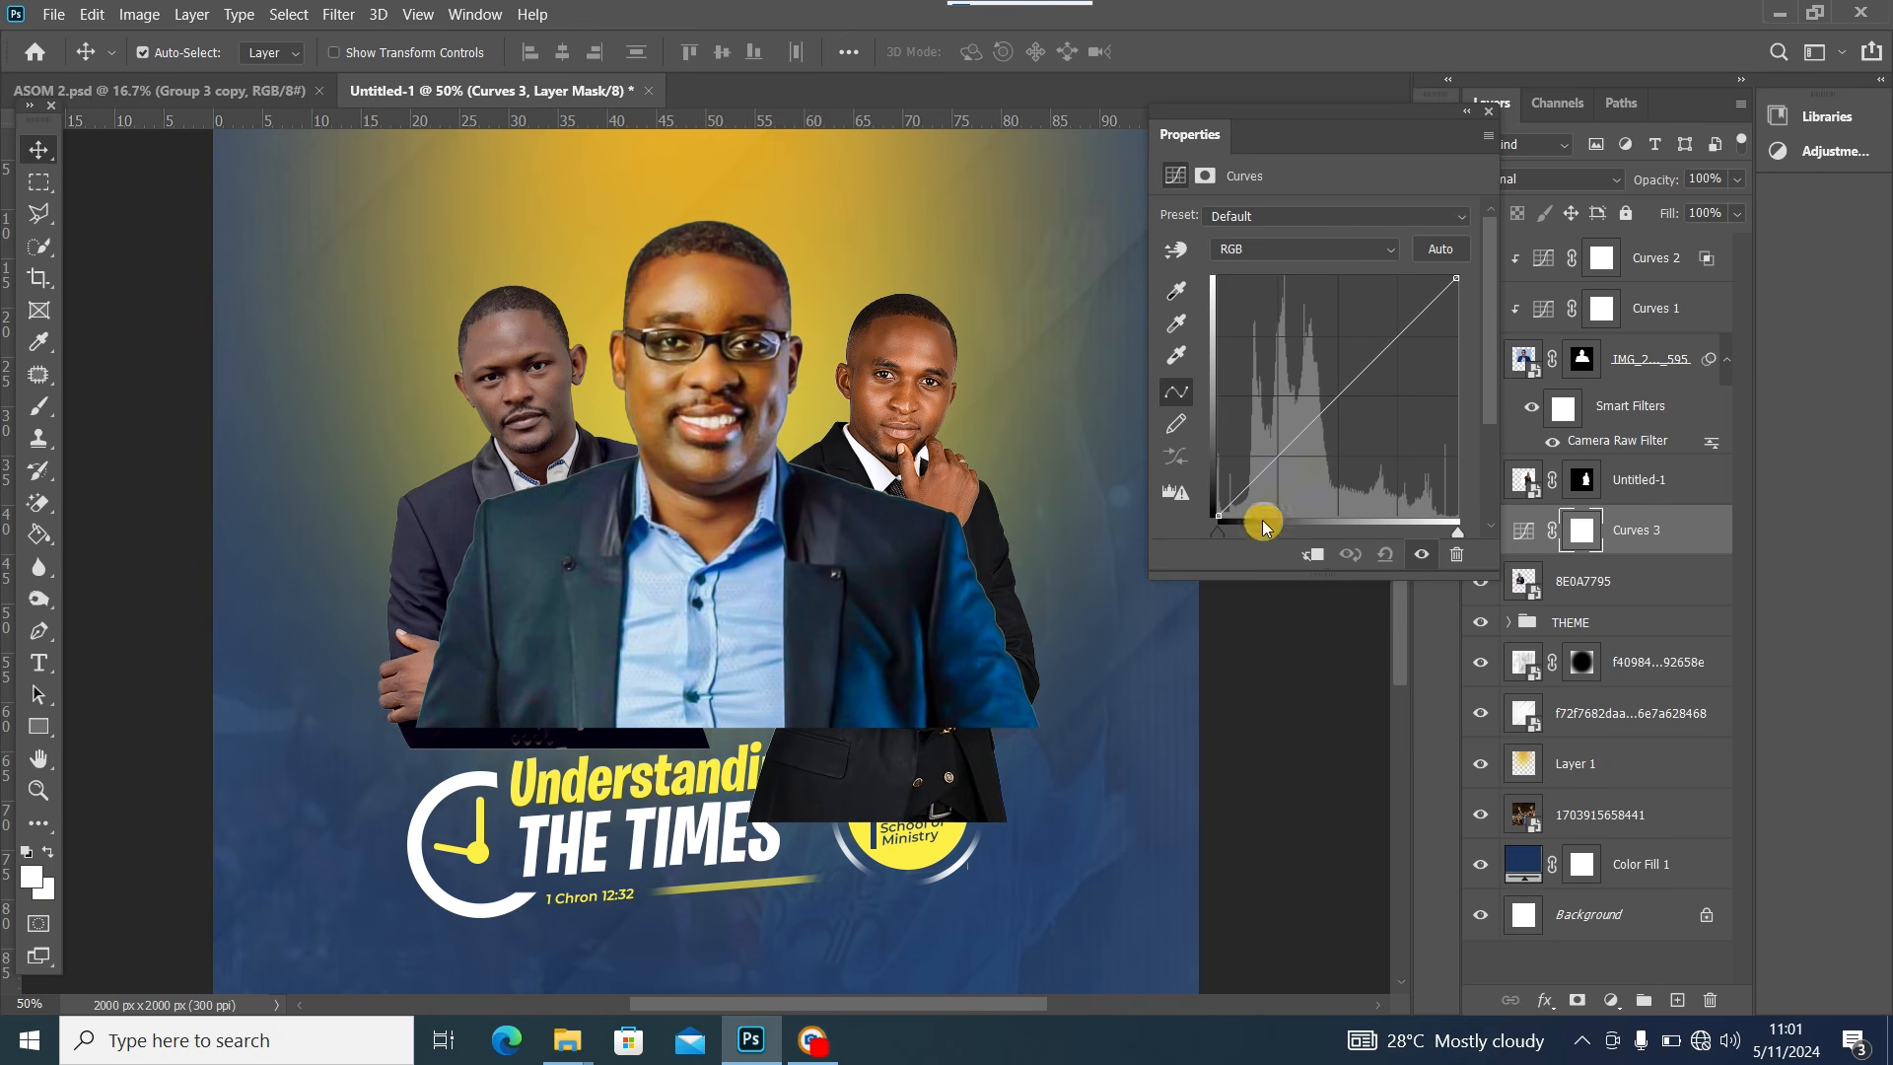
pyautogui.click(1312, 554)
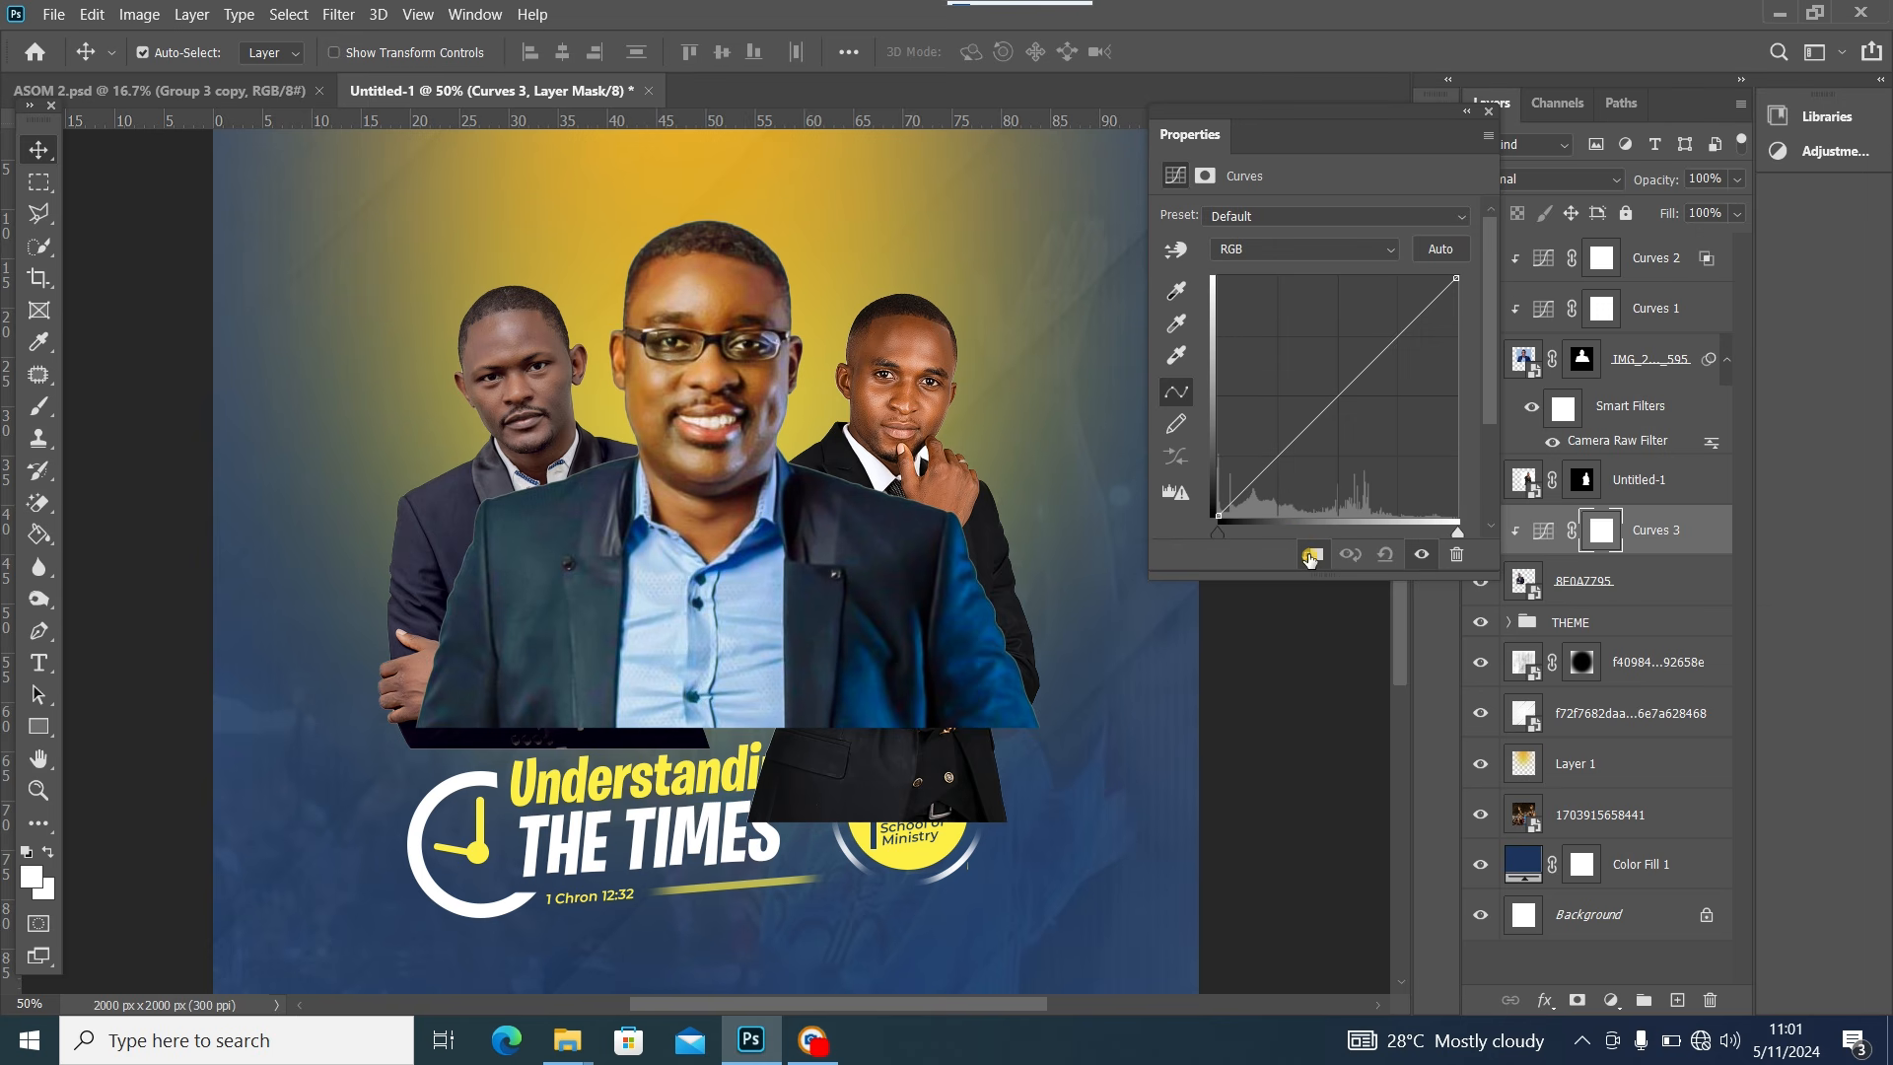
# Pull the Blue channel's midtones down in the left portrait's Curves adjustment to warm him
pyautogui.click(1297, 246)
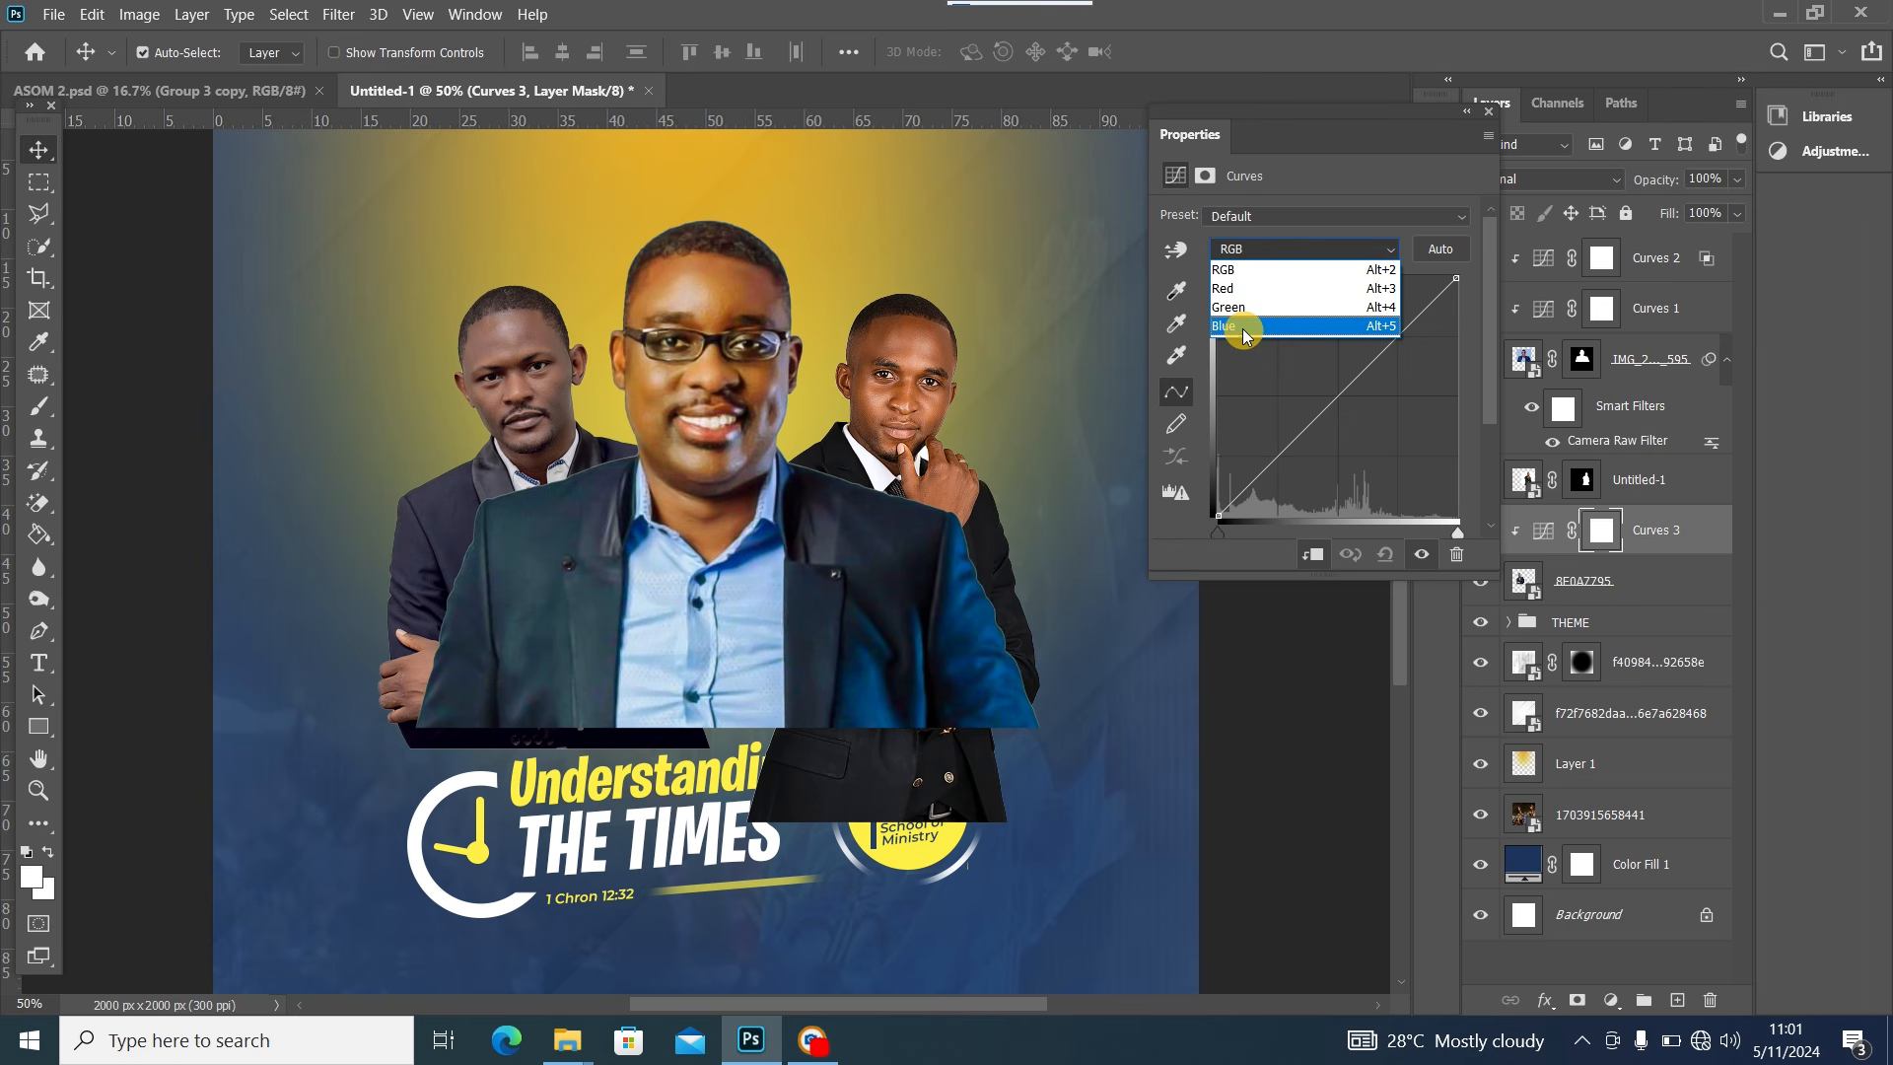
pyautogui.click(1245, 367)
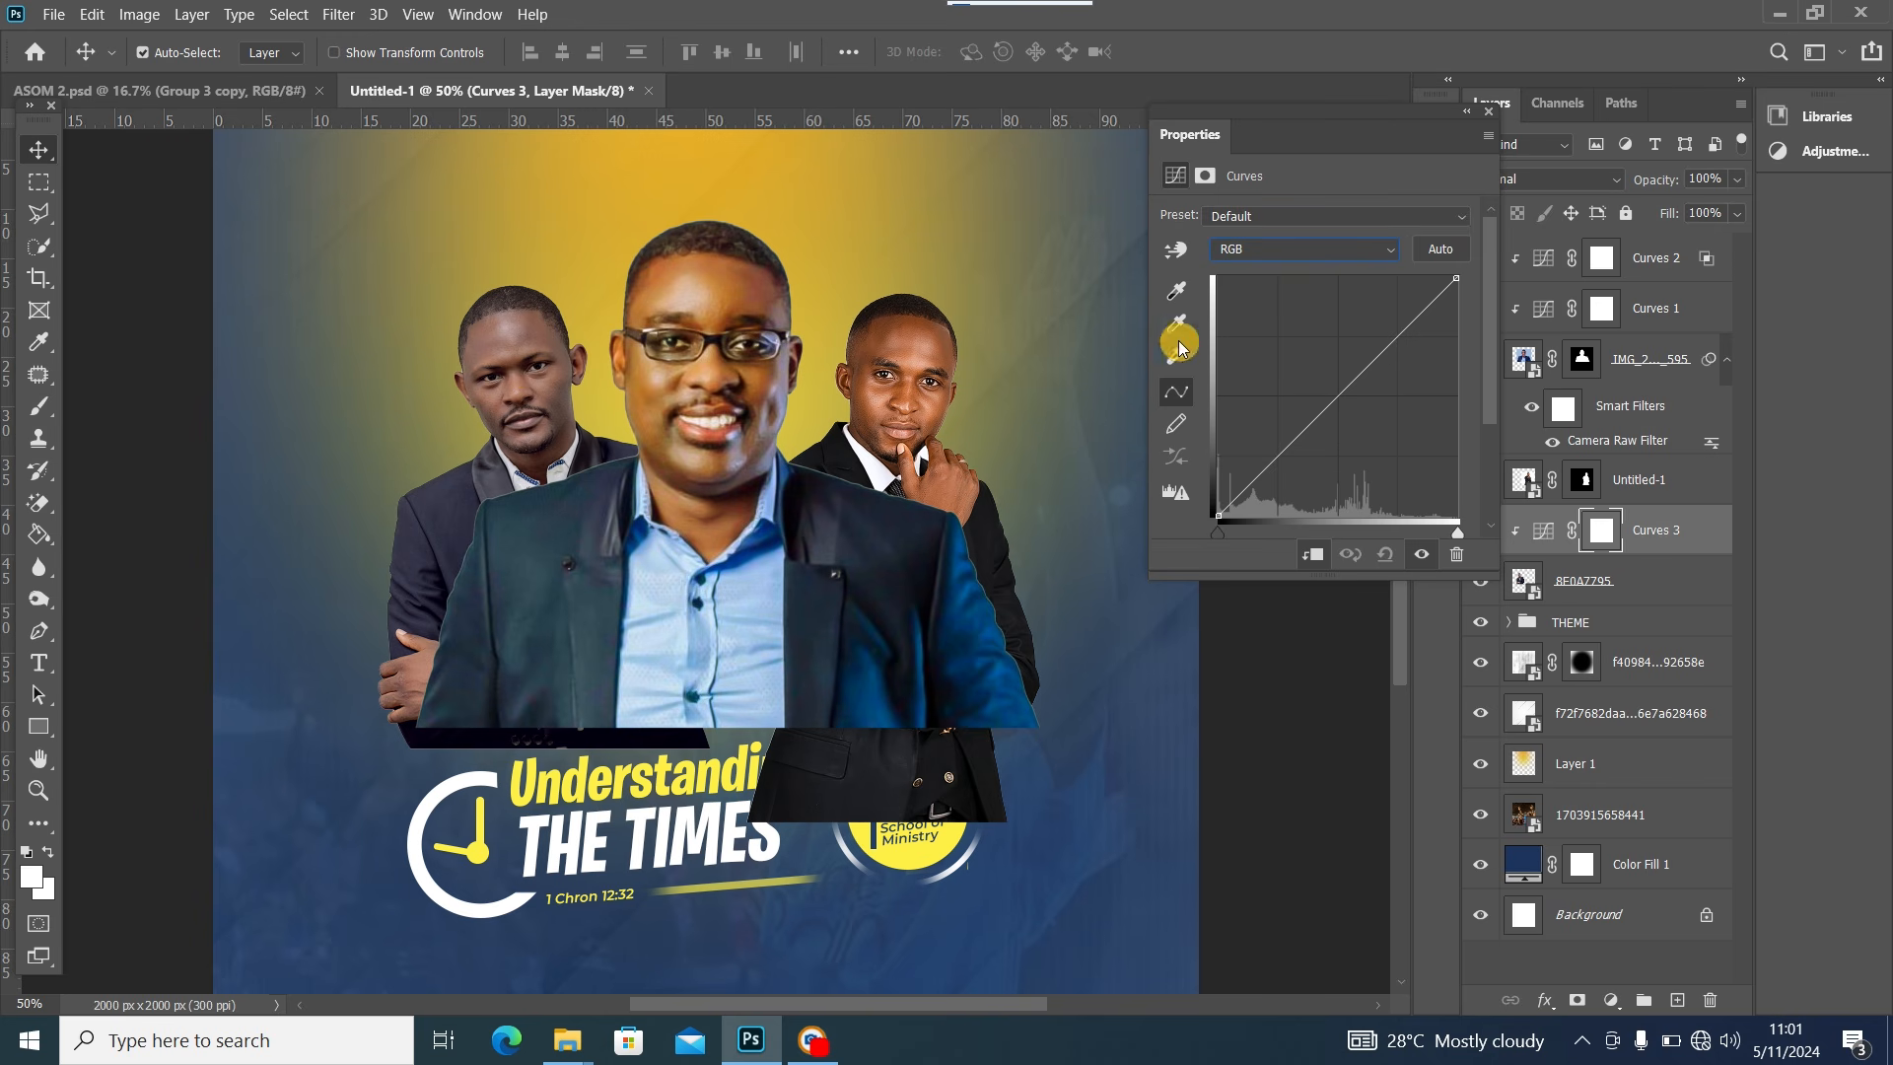
pyautogui.click(1304, 252)
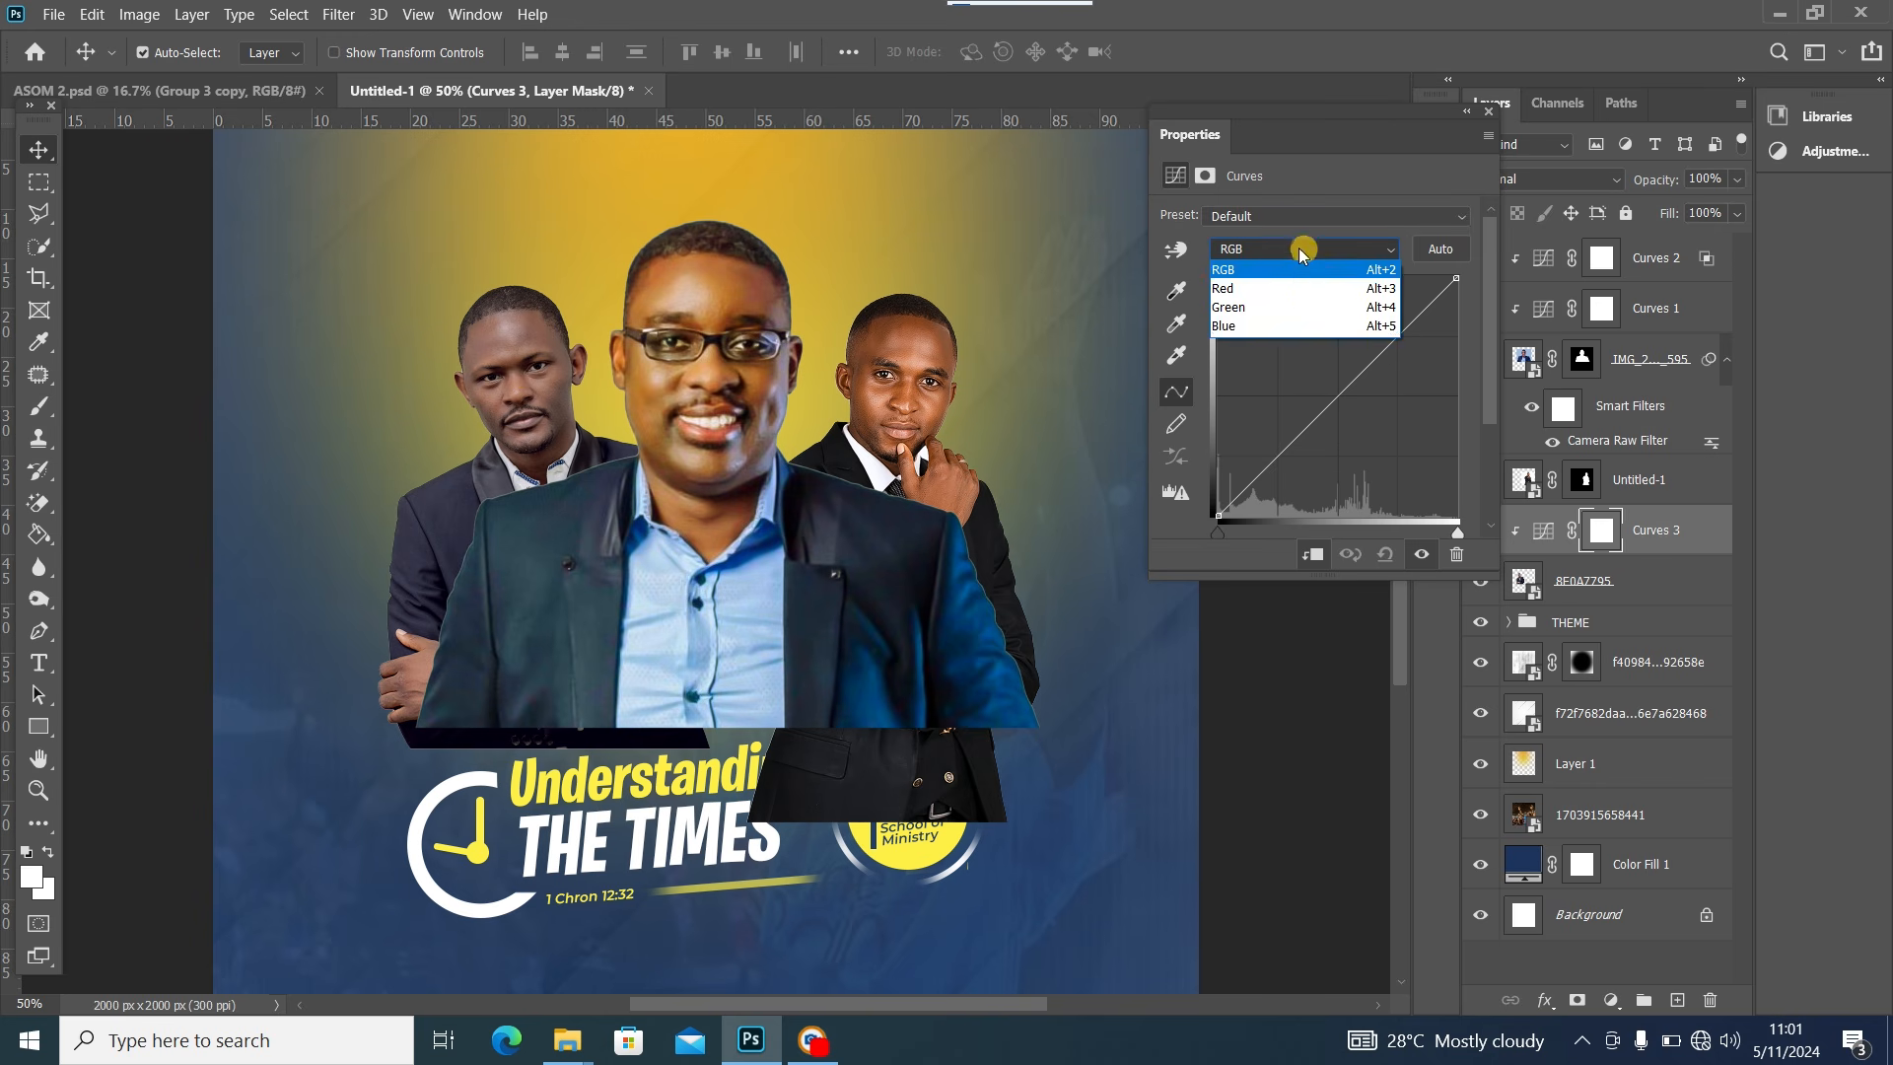
pyautogui.click(1256, 326)
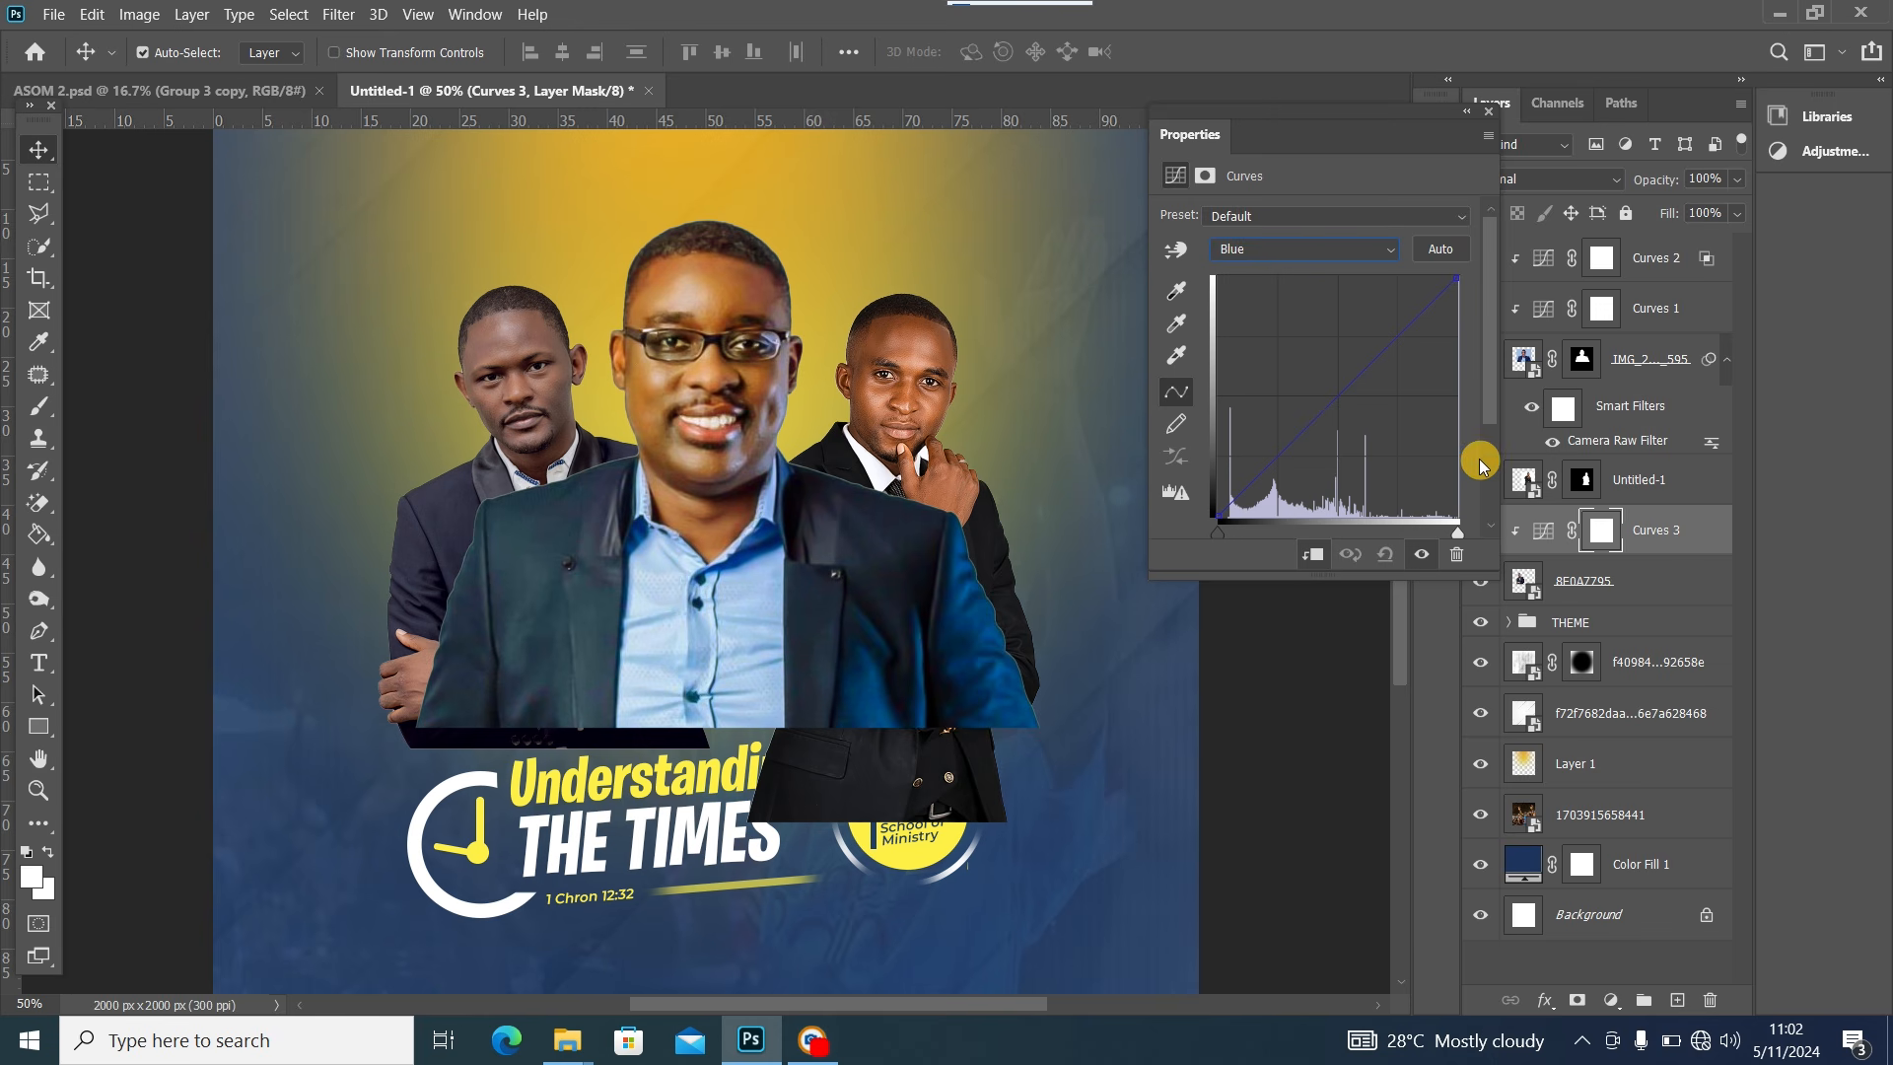
pyautogui.click(1350, 386)
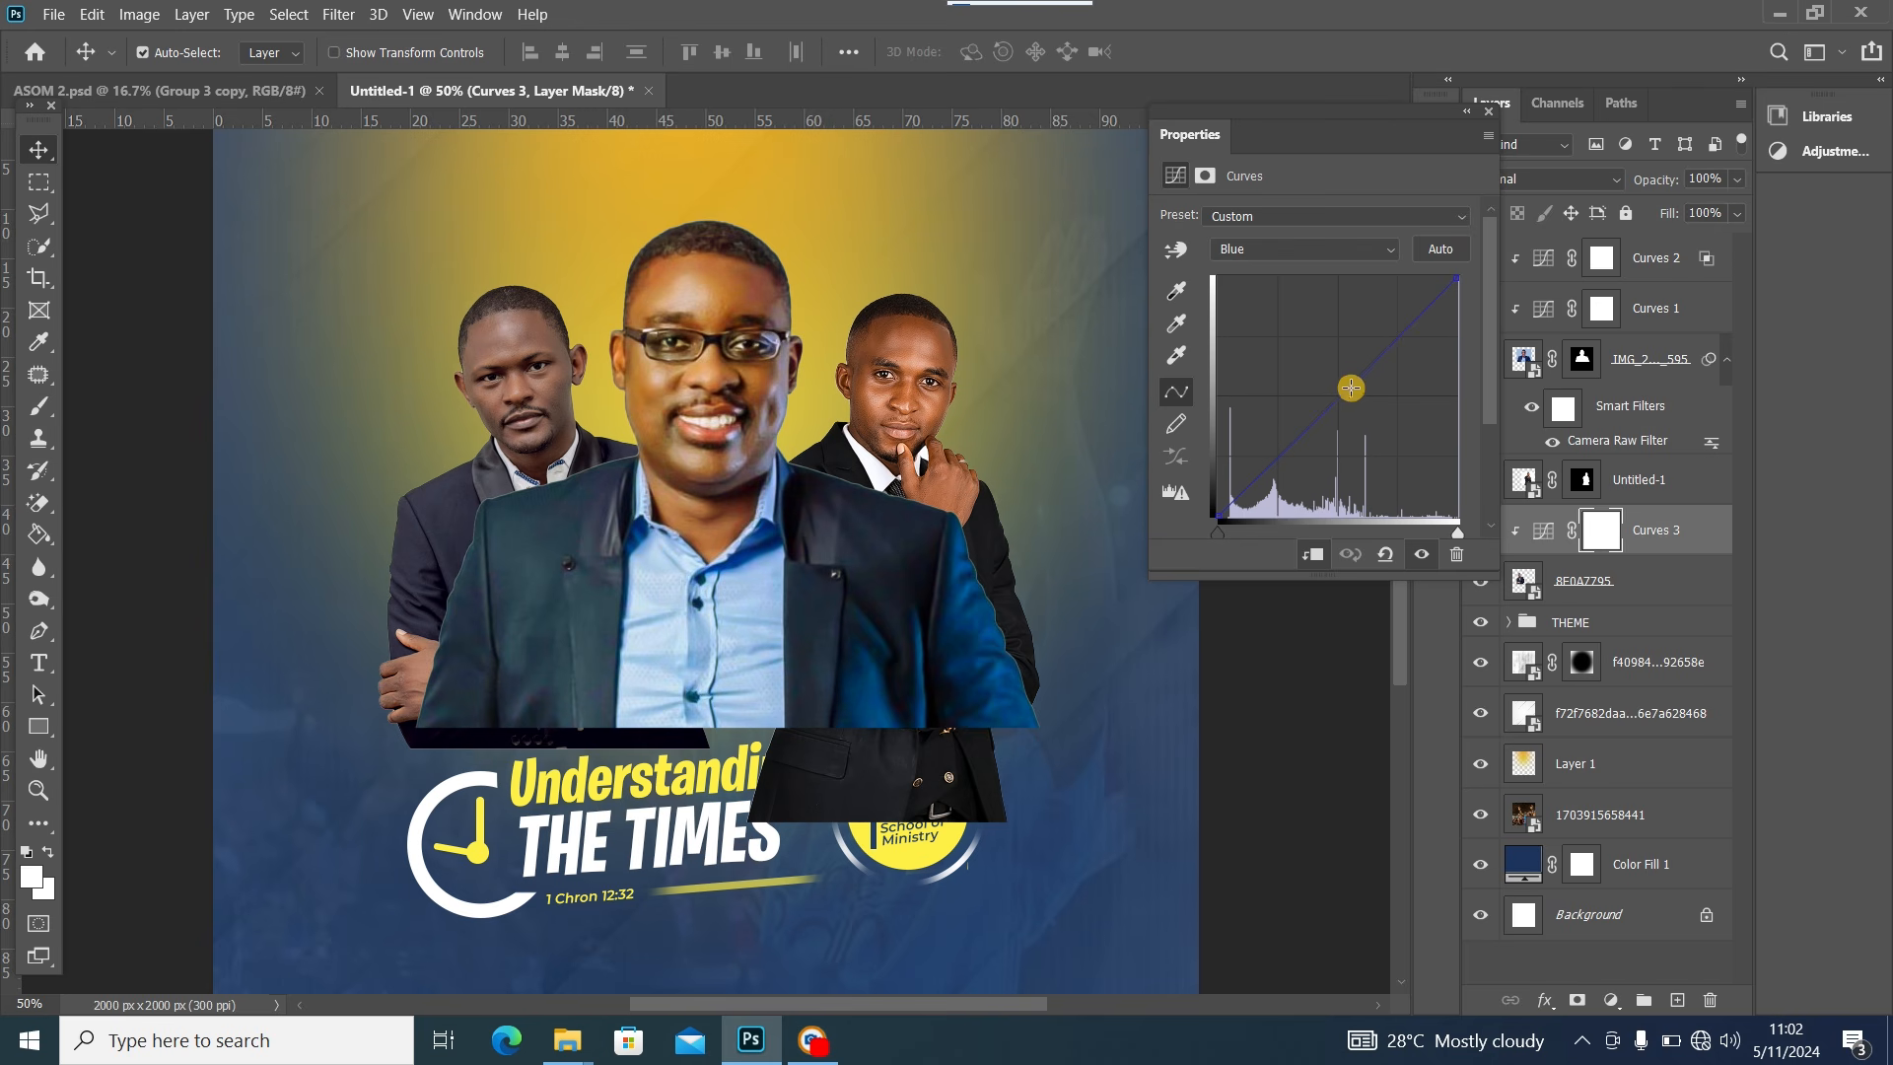
pyautogui.moveTo(1350, 388); pyautogui.dragTo(1365, 399)
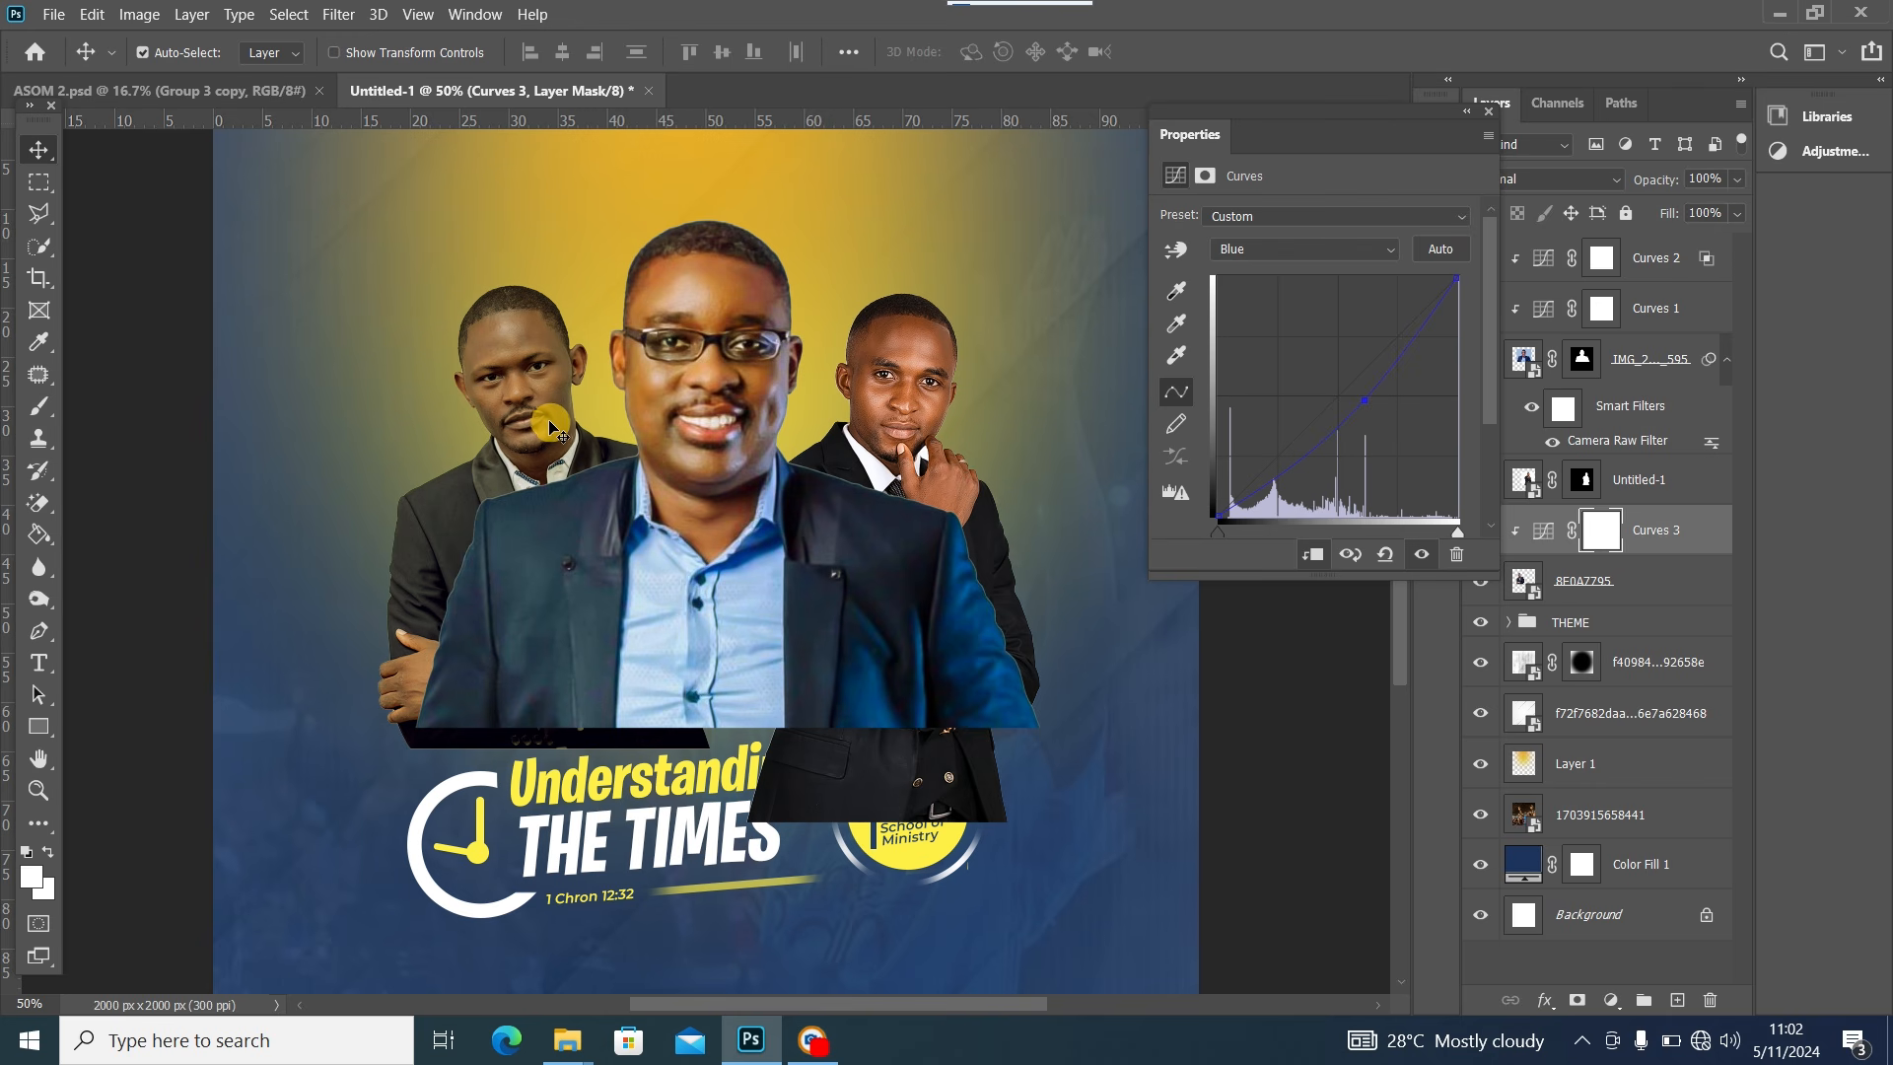
# Raise the Red channel's midtones slightly in the same Curves adjustment while holding its shadows
pyautogui.click(1279, 249)
pyautogui.click(1252, 288)
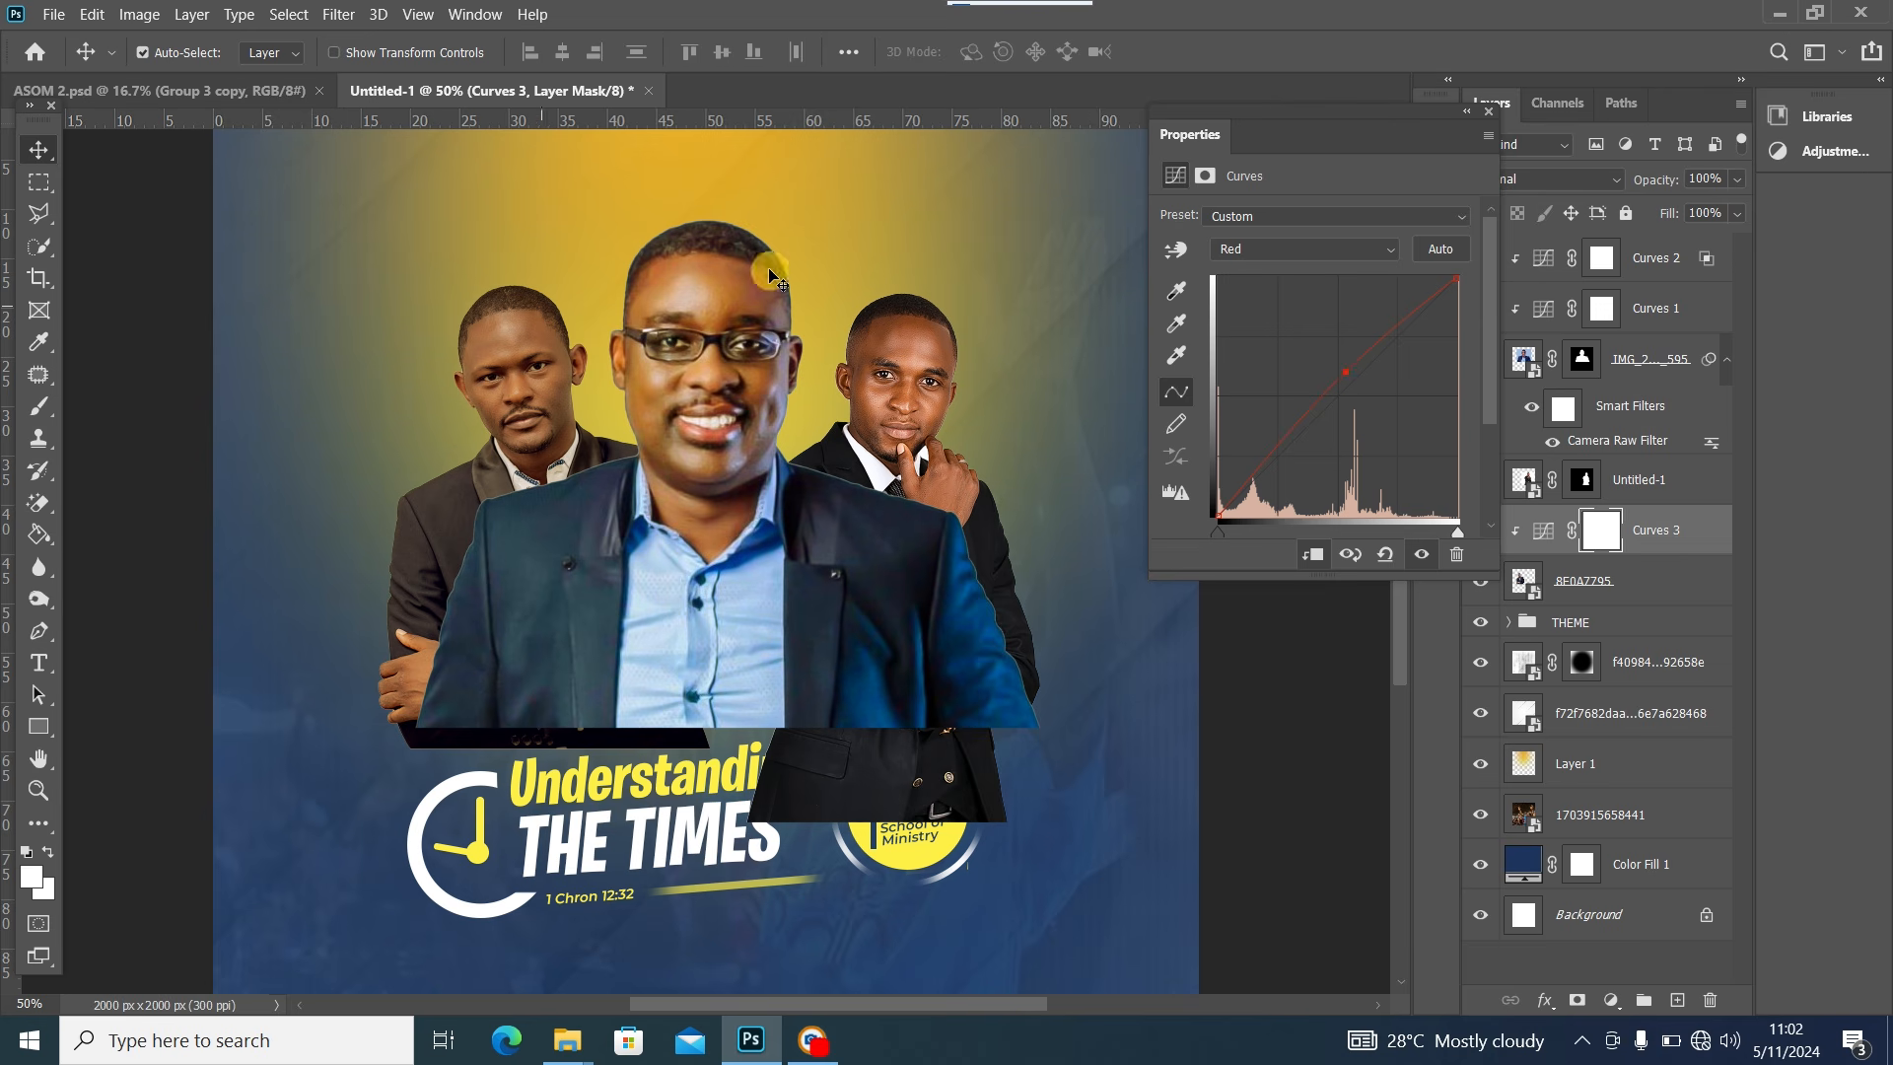
pyautogui.click(1489, 111)
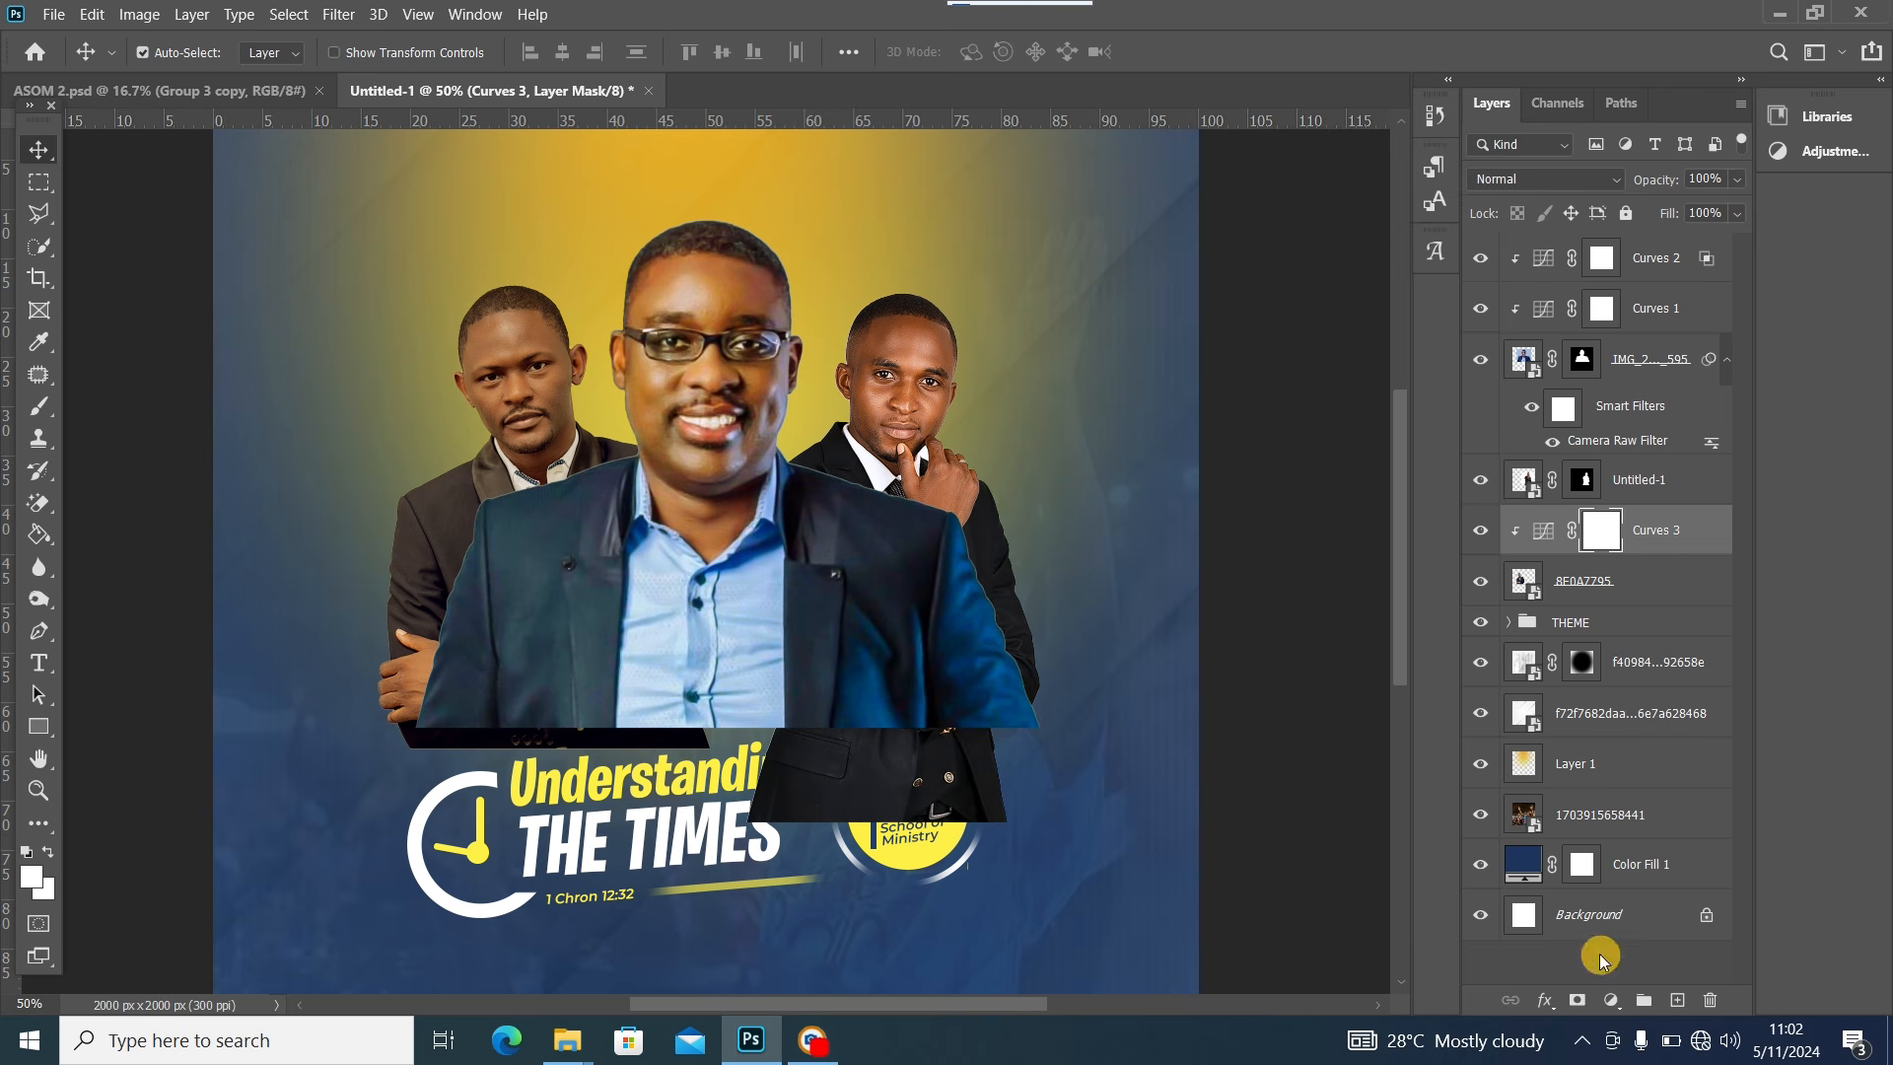
# Add a Levels adjustment clipped to the left portrait with midtones at 0.86 and the white input level at 196
pyautogui.click(1610, 999)
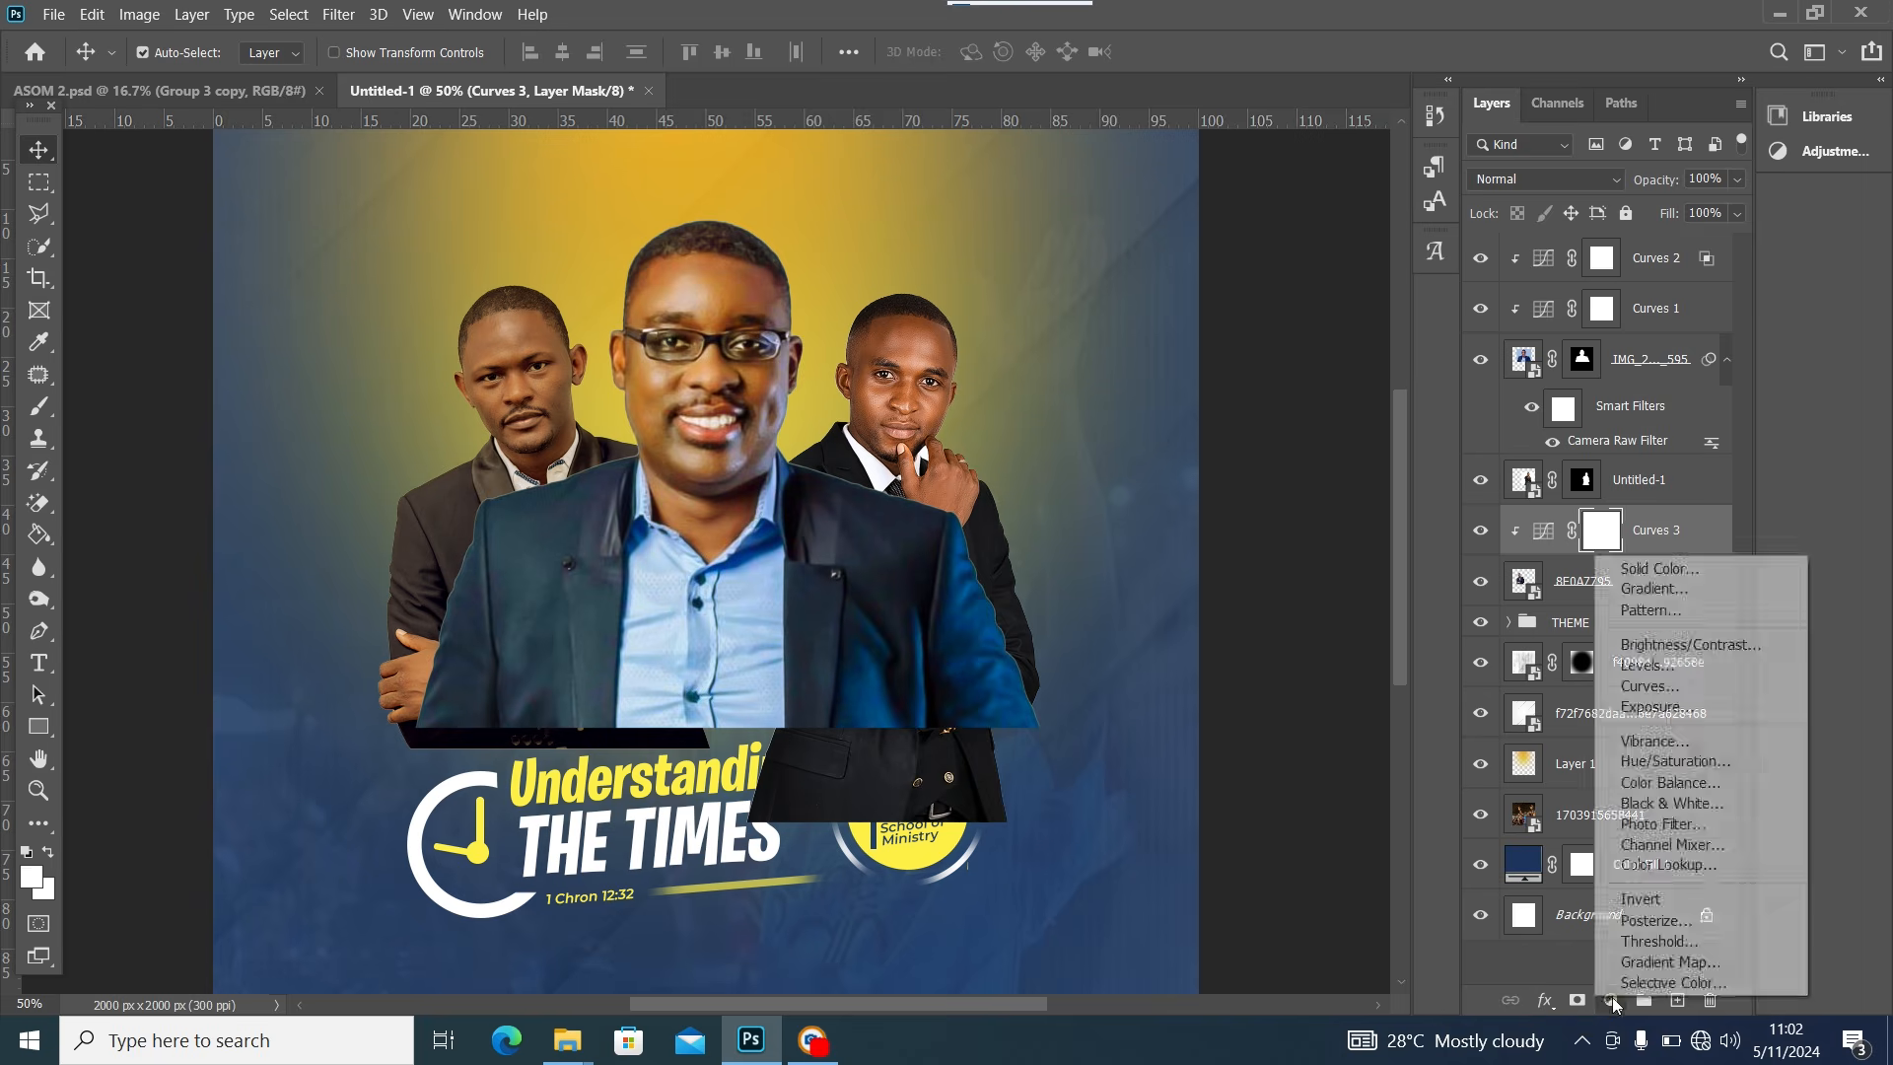
pyautogui.click(1673, 666)
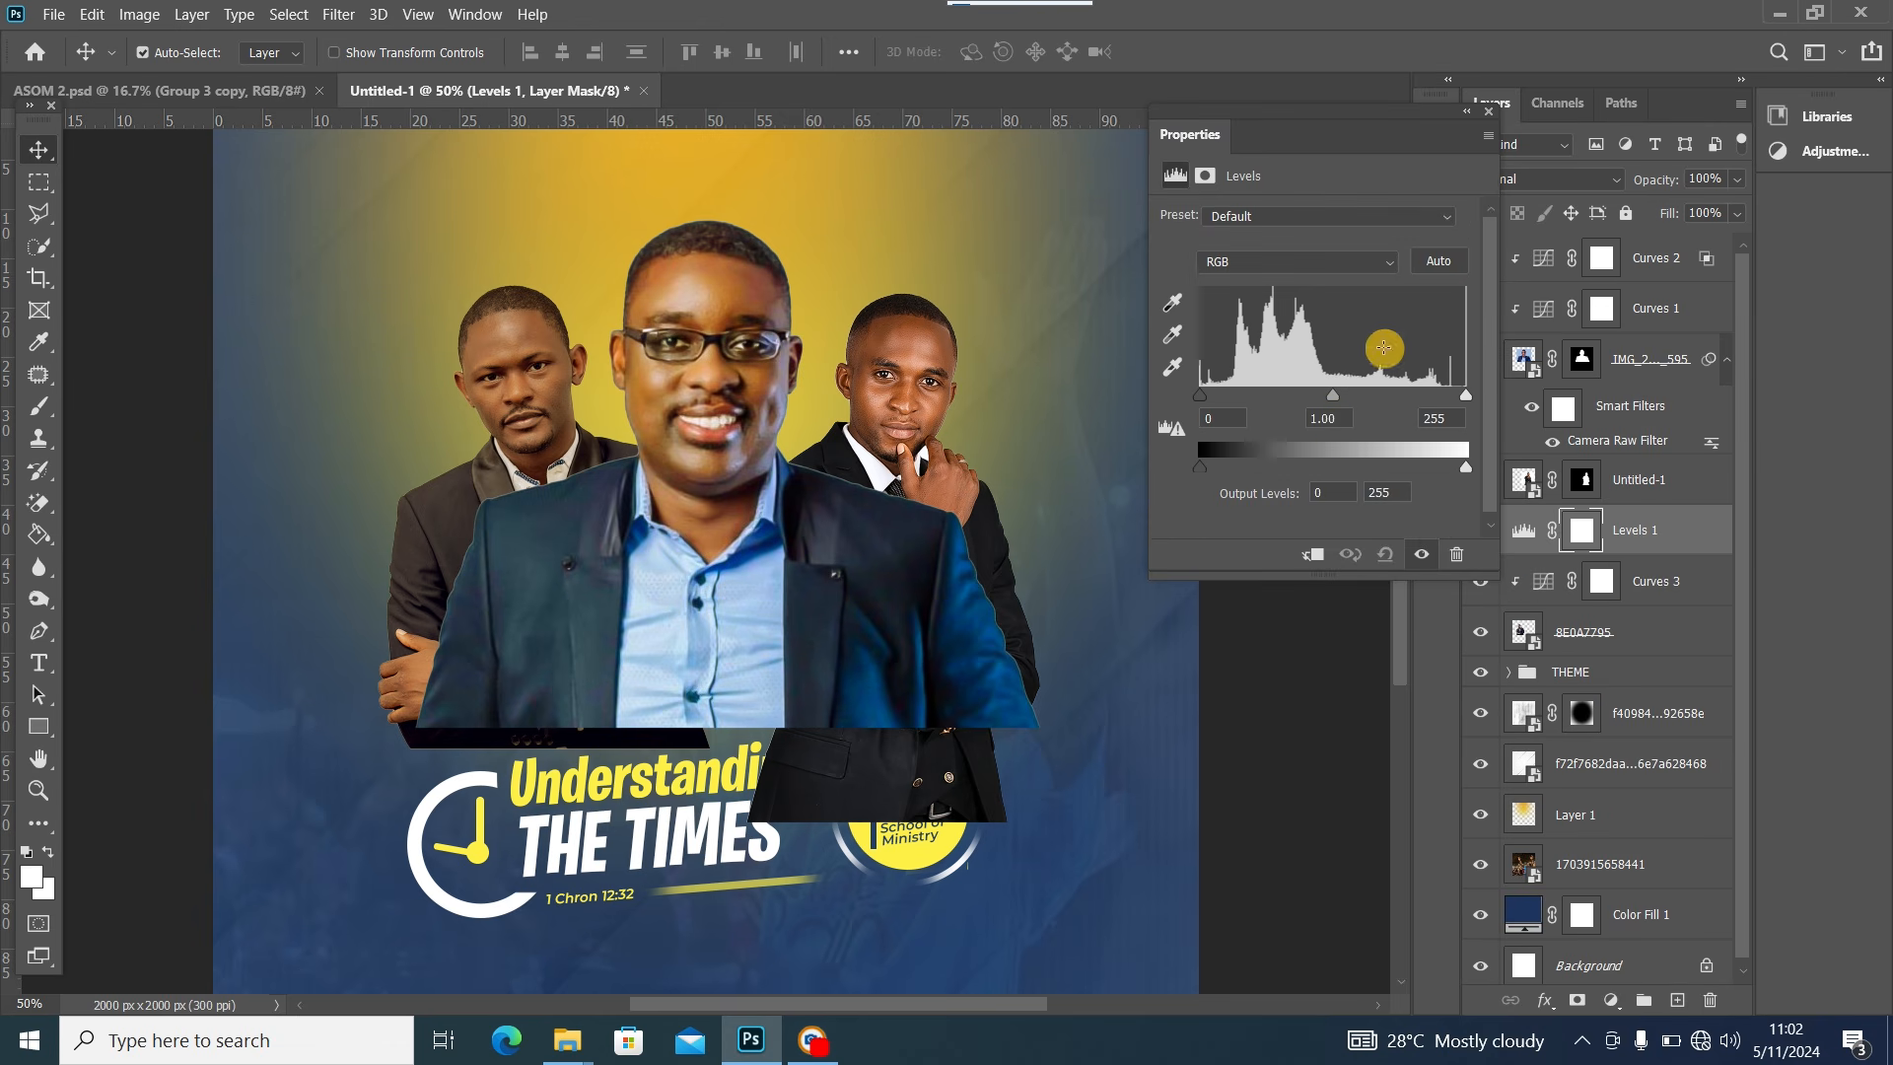
pyautogui.click(1312, 558)
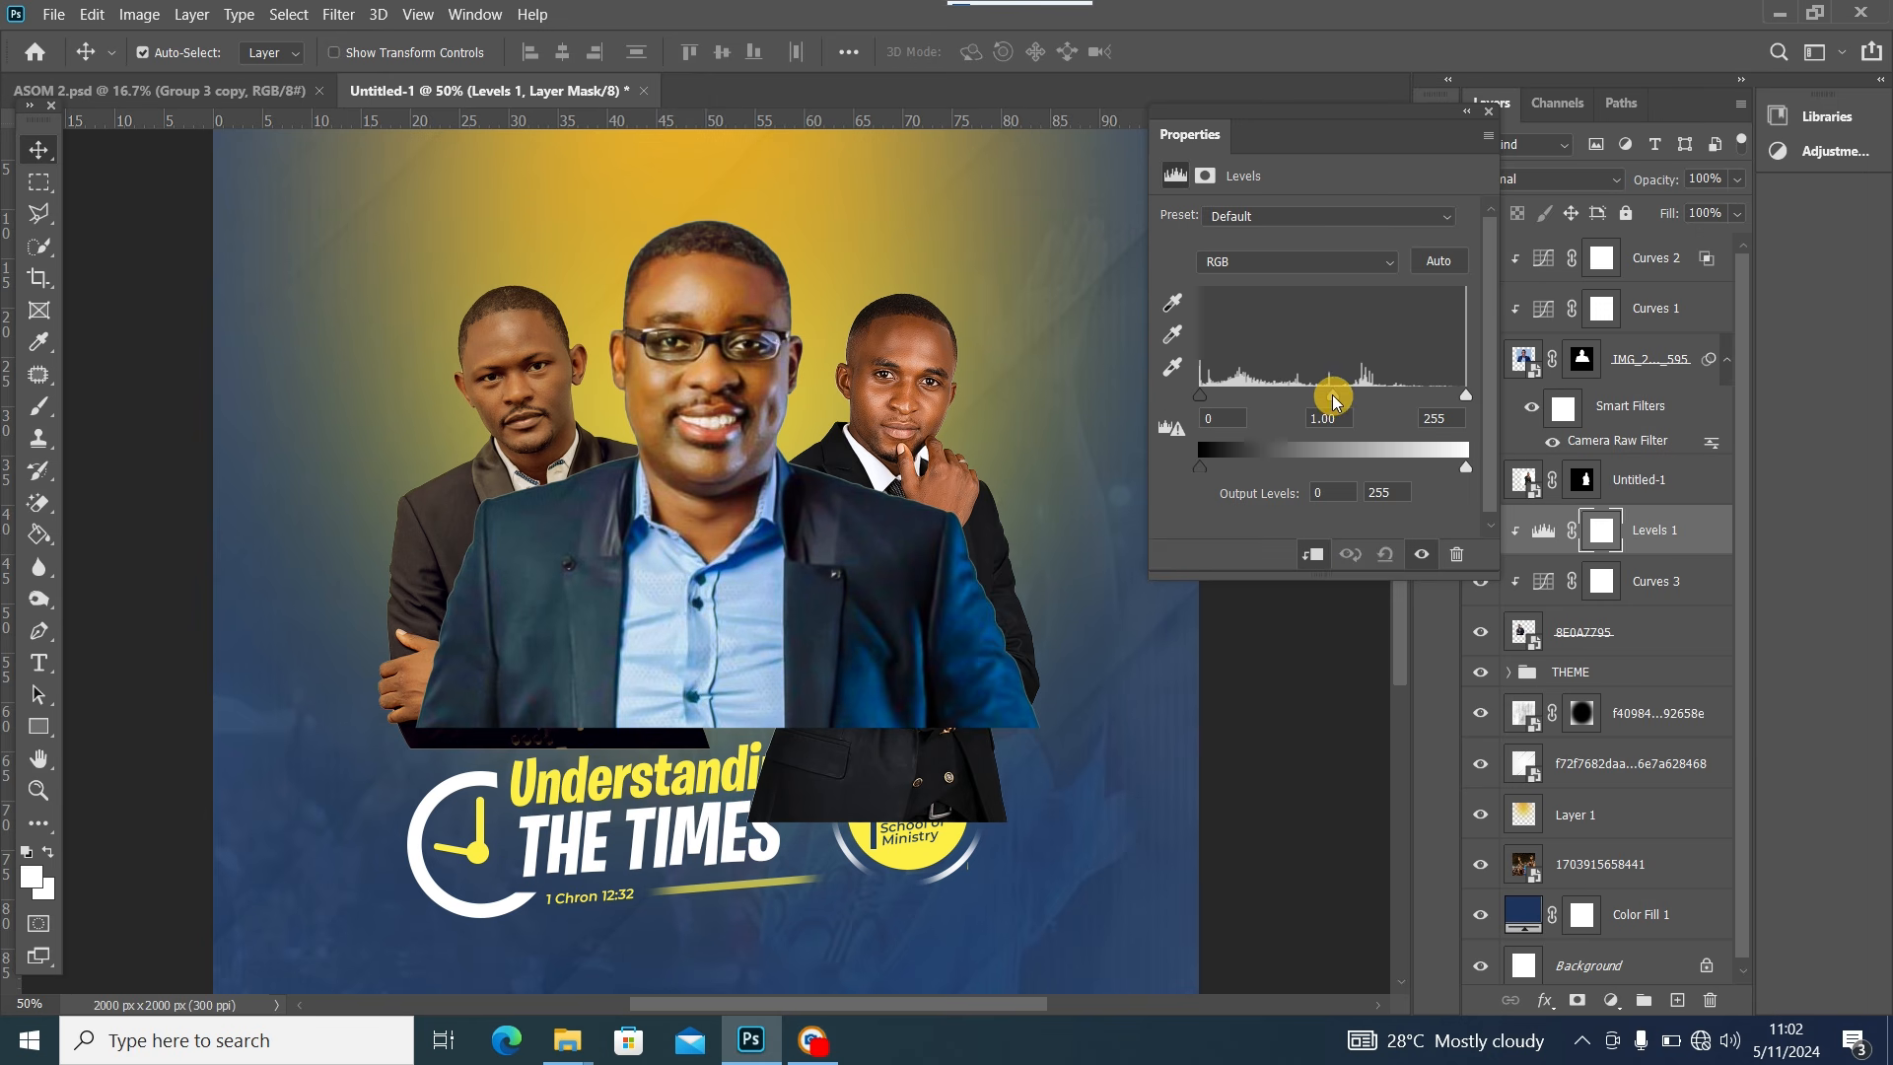
pyautogui.moveTo(1333, 399); pyautogui.dragTo(1337, 400)
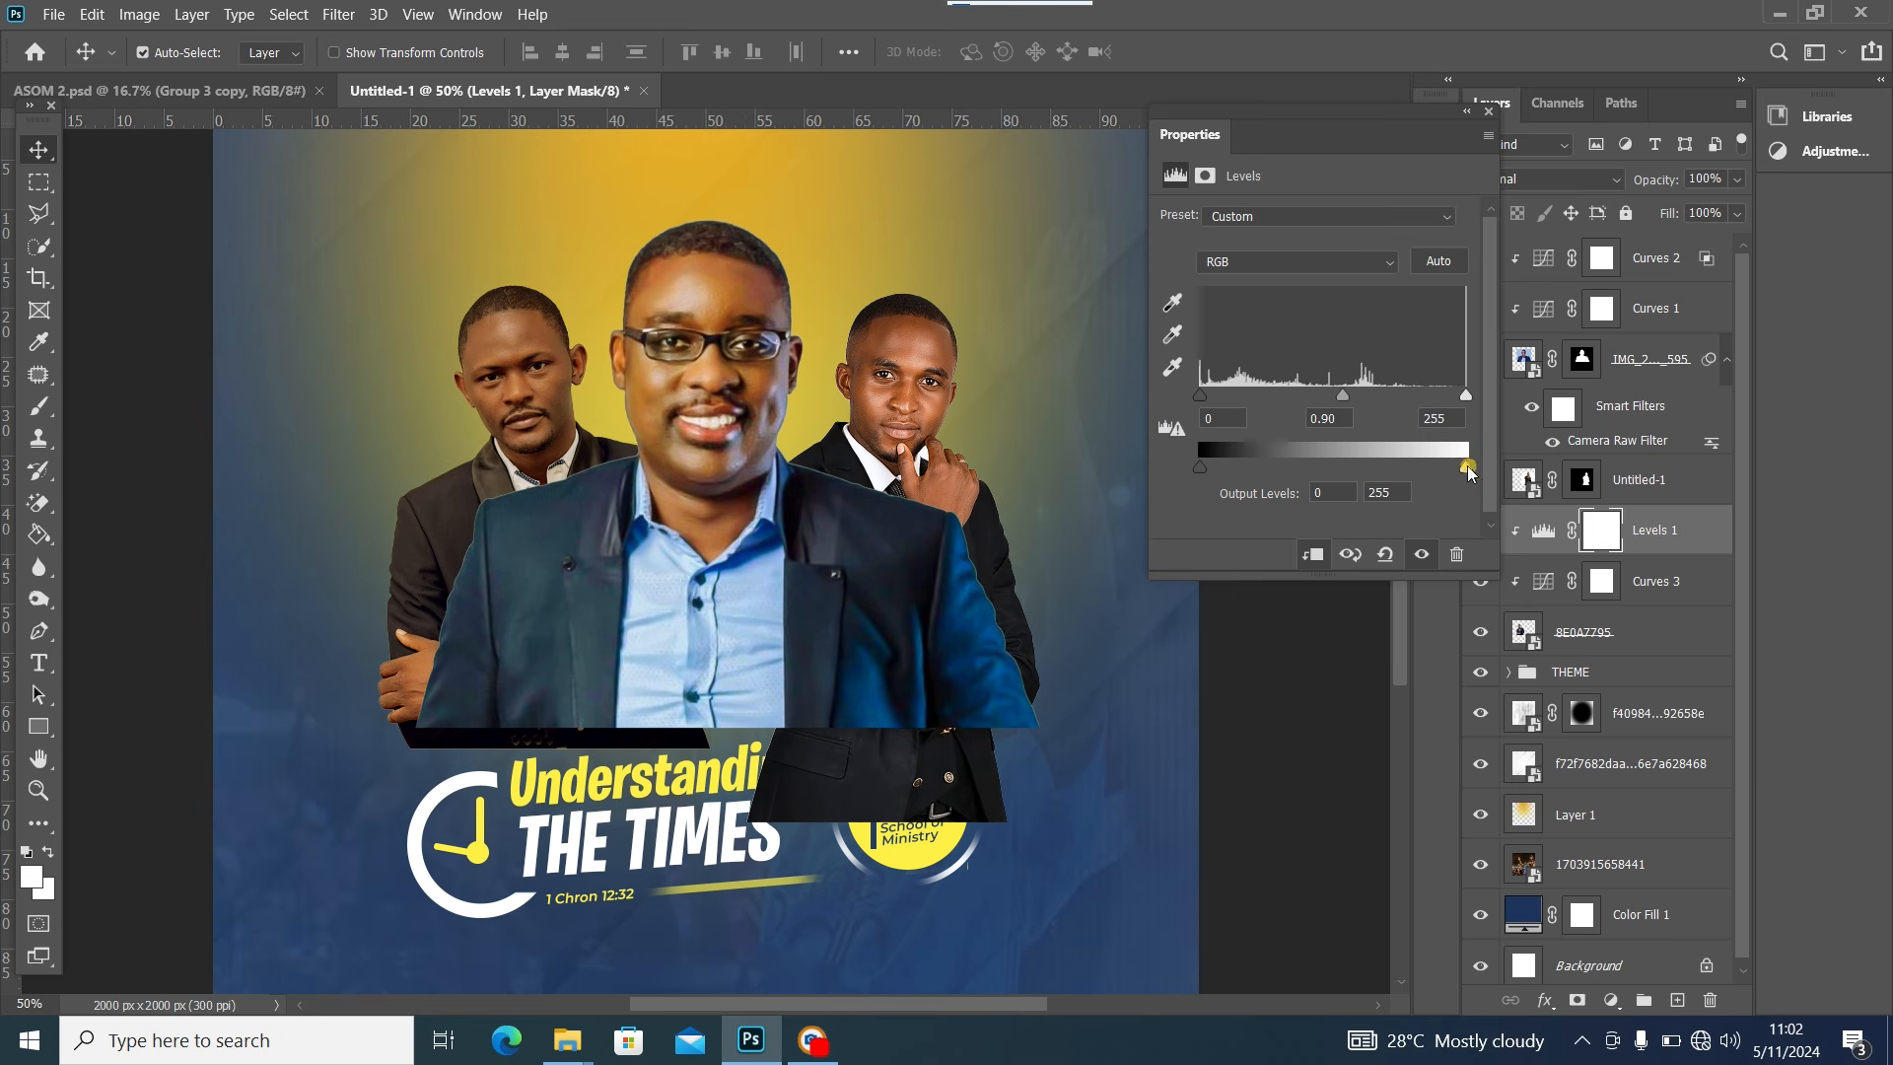
pyautogui.moveTo(1451, 471); pyautogui.dragTo(1474, 471)
pyautogui.moveTo(1466, 400); pyautogui.dragTo(1425, 404)
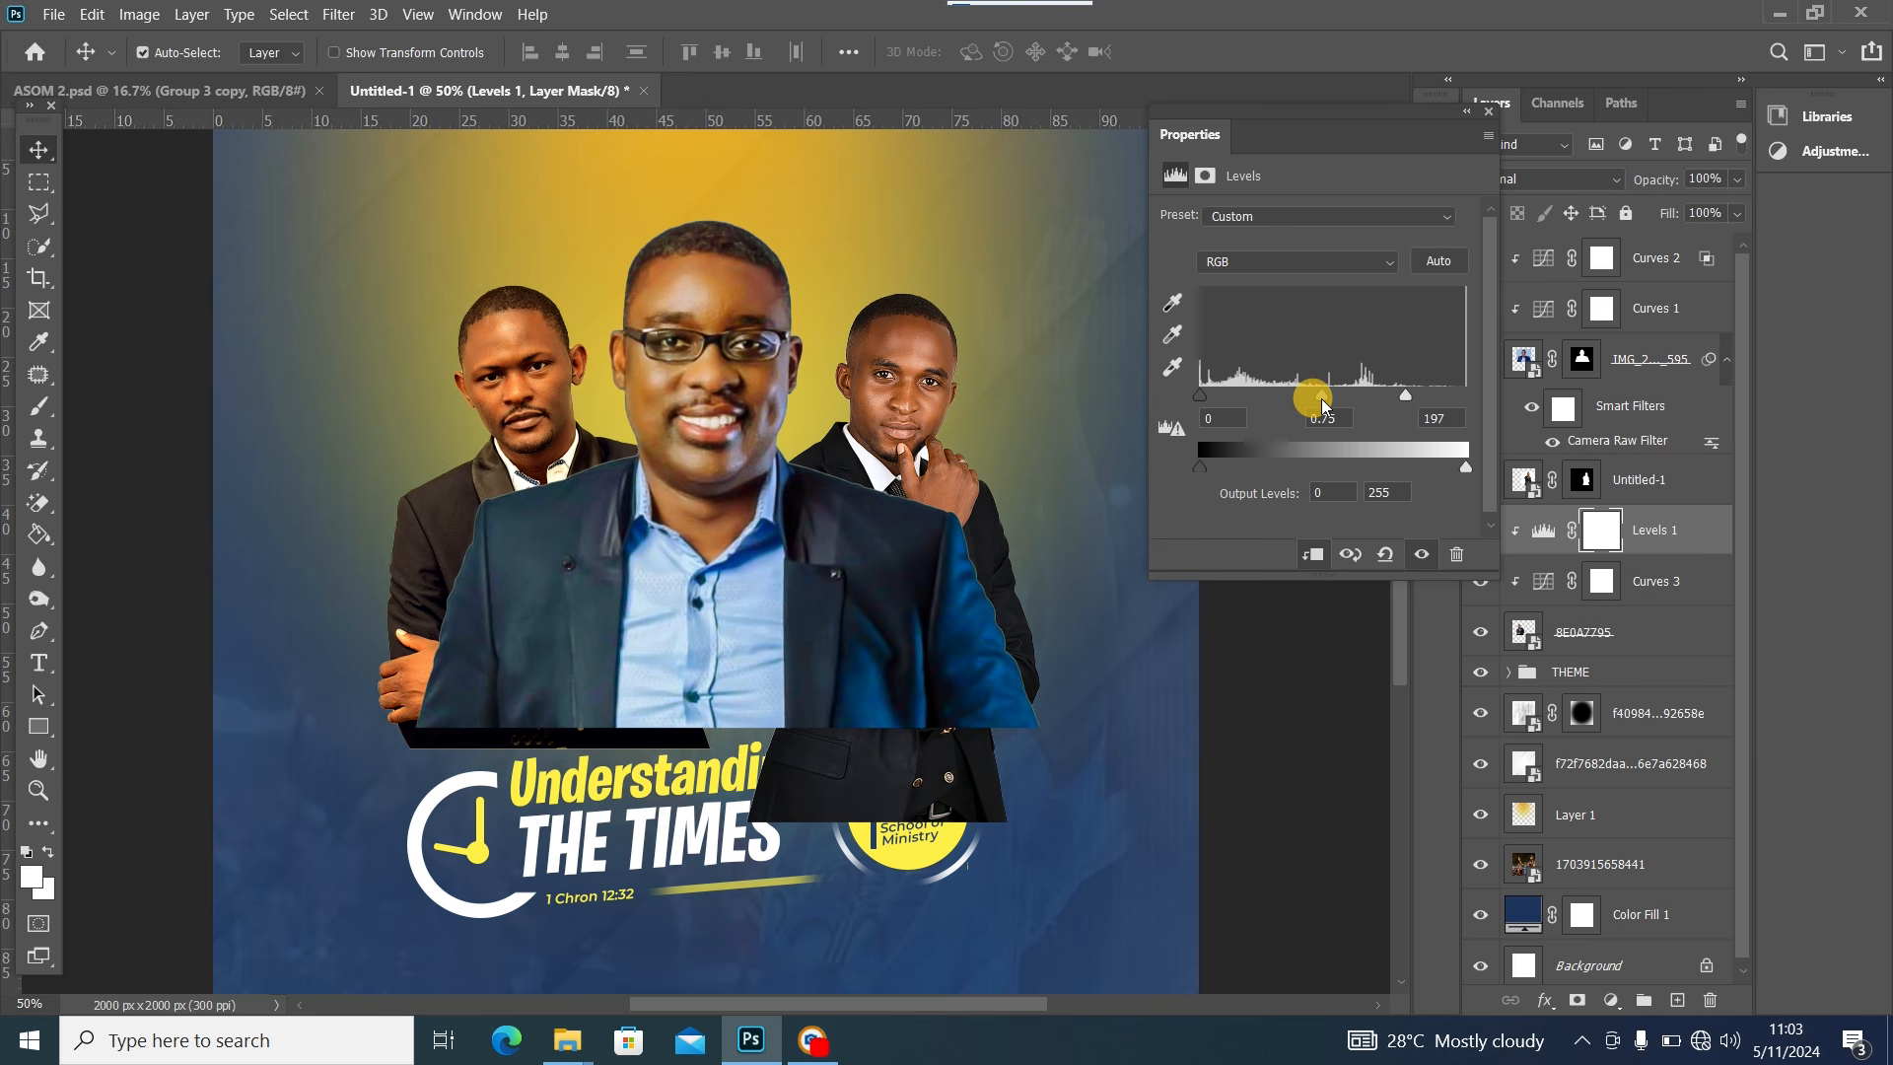
pyautogui.moveTo(1324, 404); pyautogui.dragTo(1304, 410)
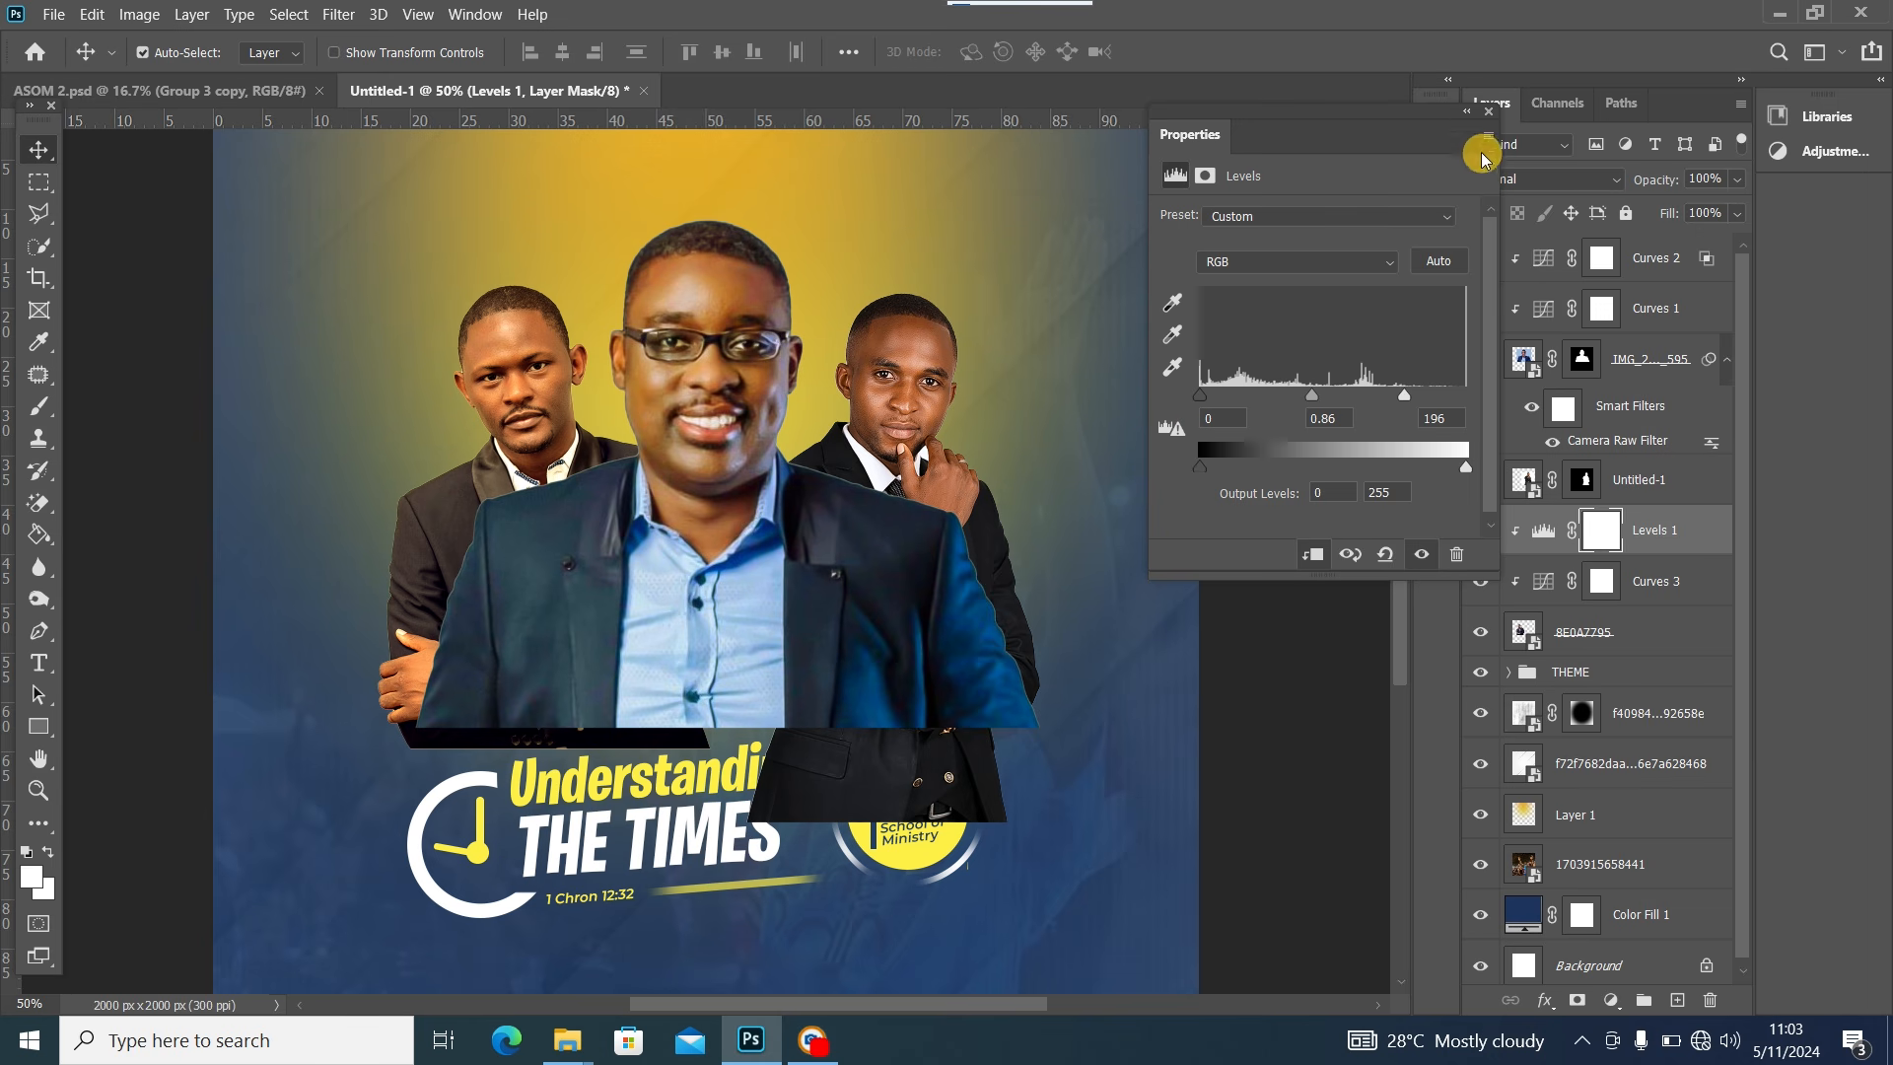
pyautogui.click(1488, 111)
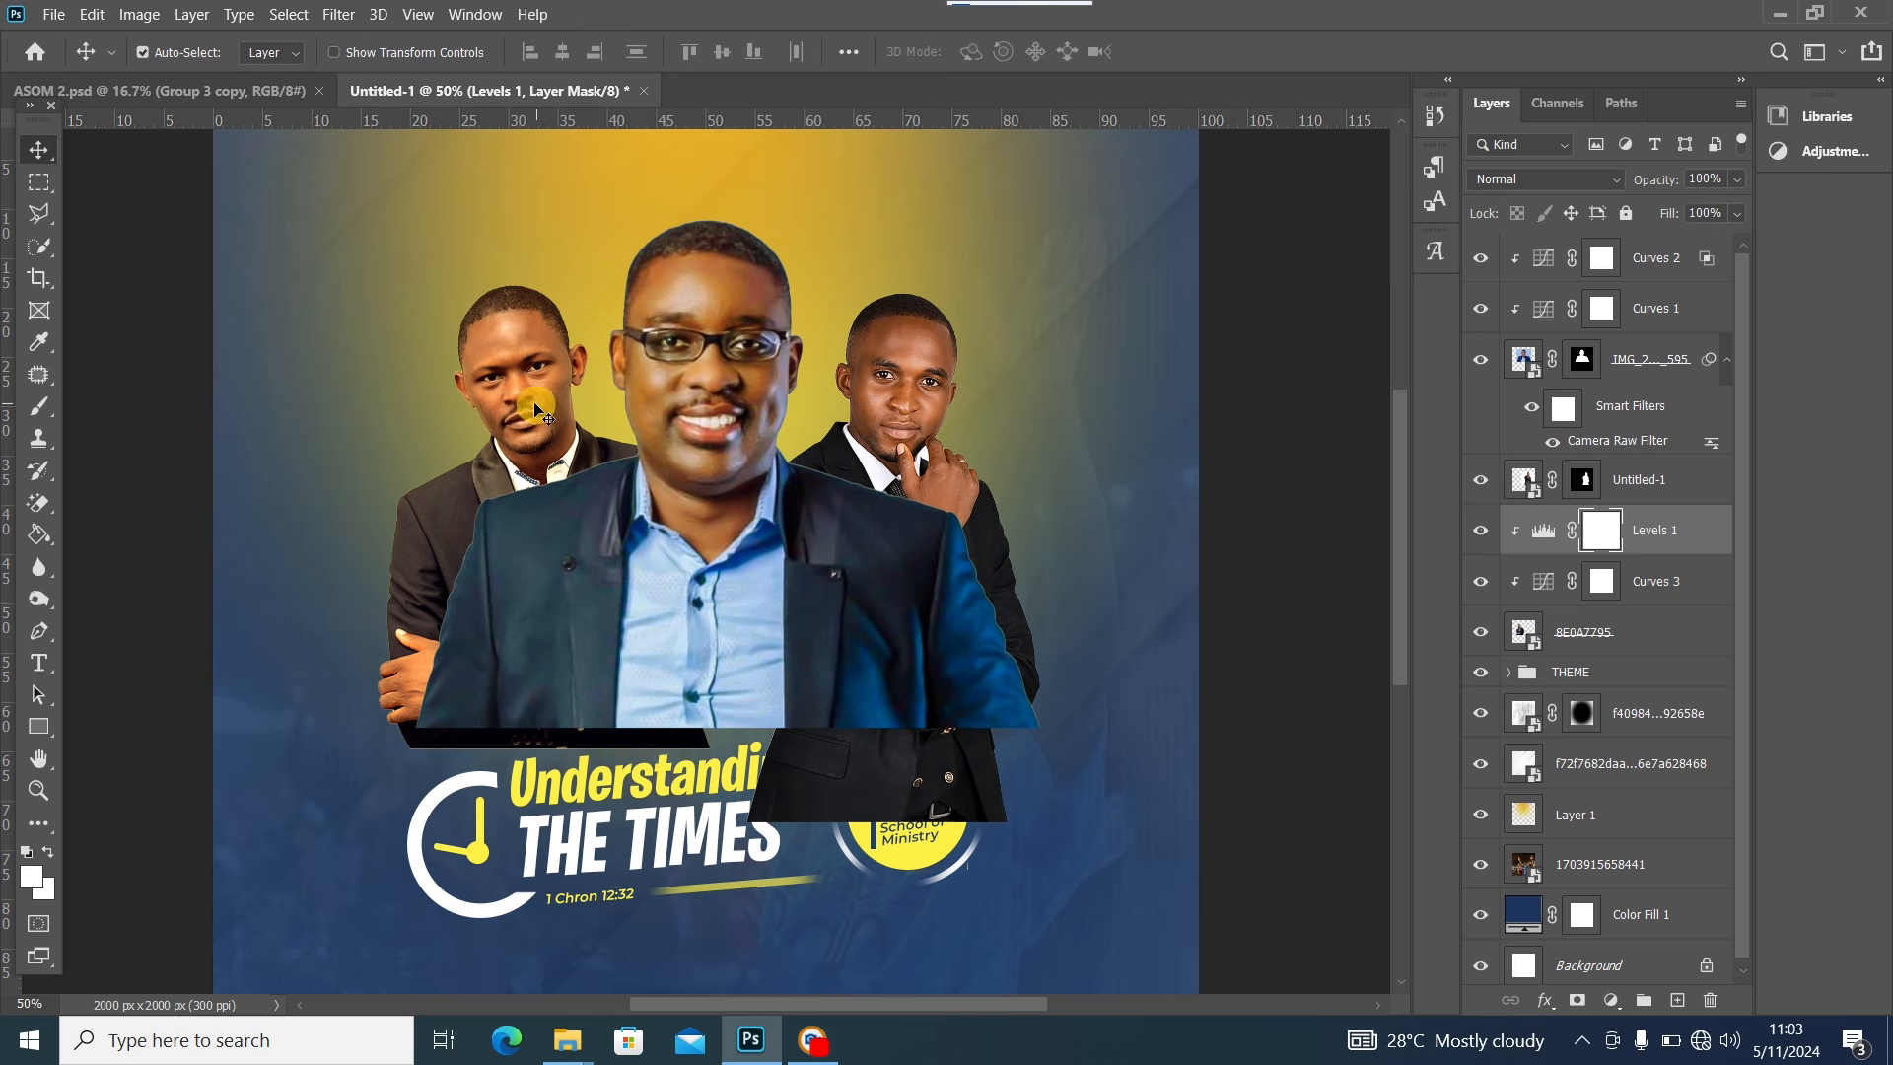
# Add another Curves adjustment above the Levels layer, clip it to the left portrait, and raise its RGB midtones
pyautogui.click(503, 355)
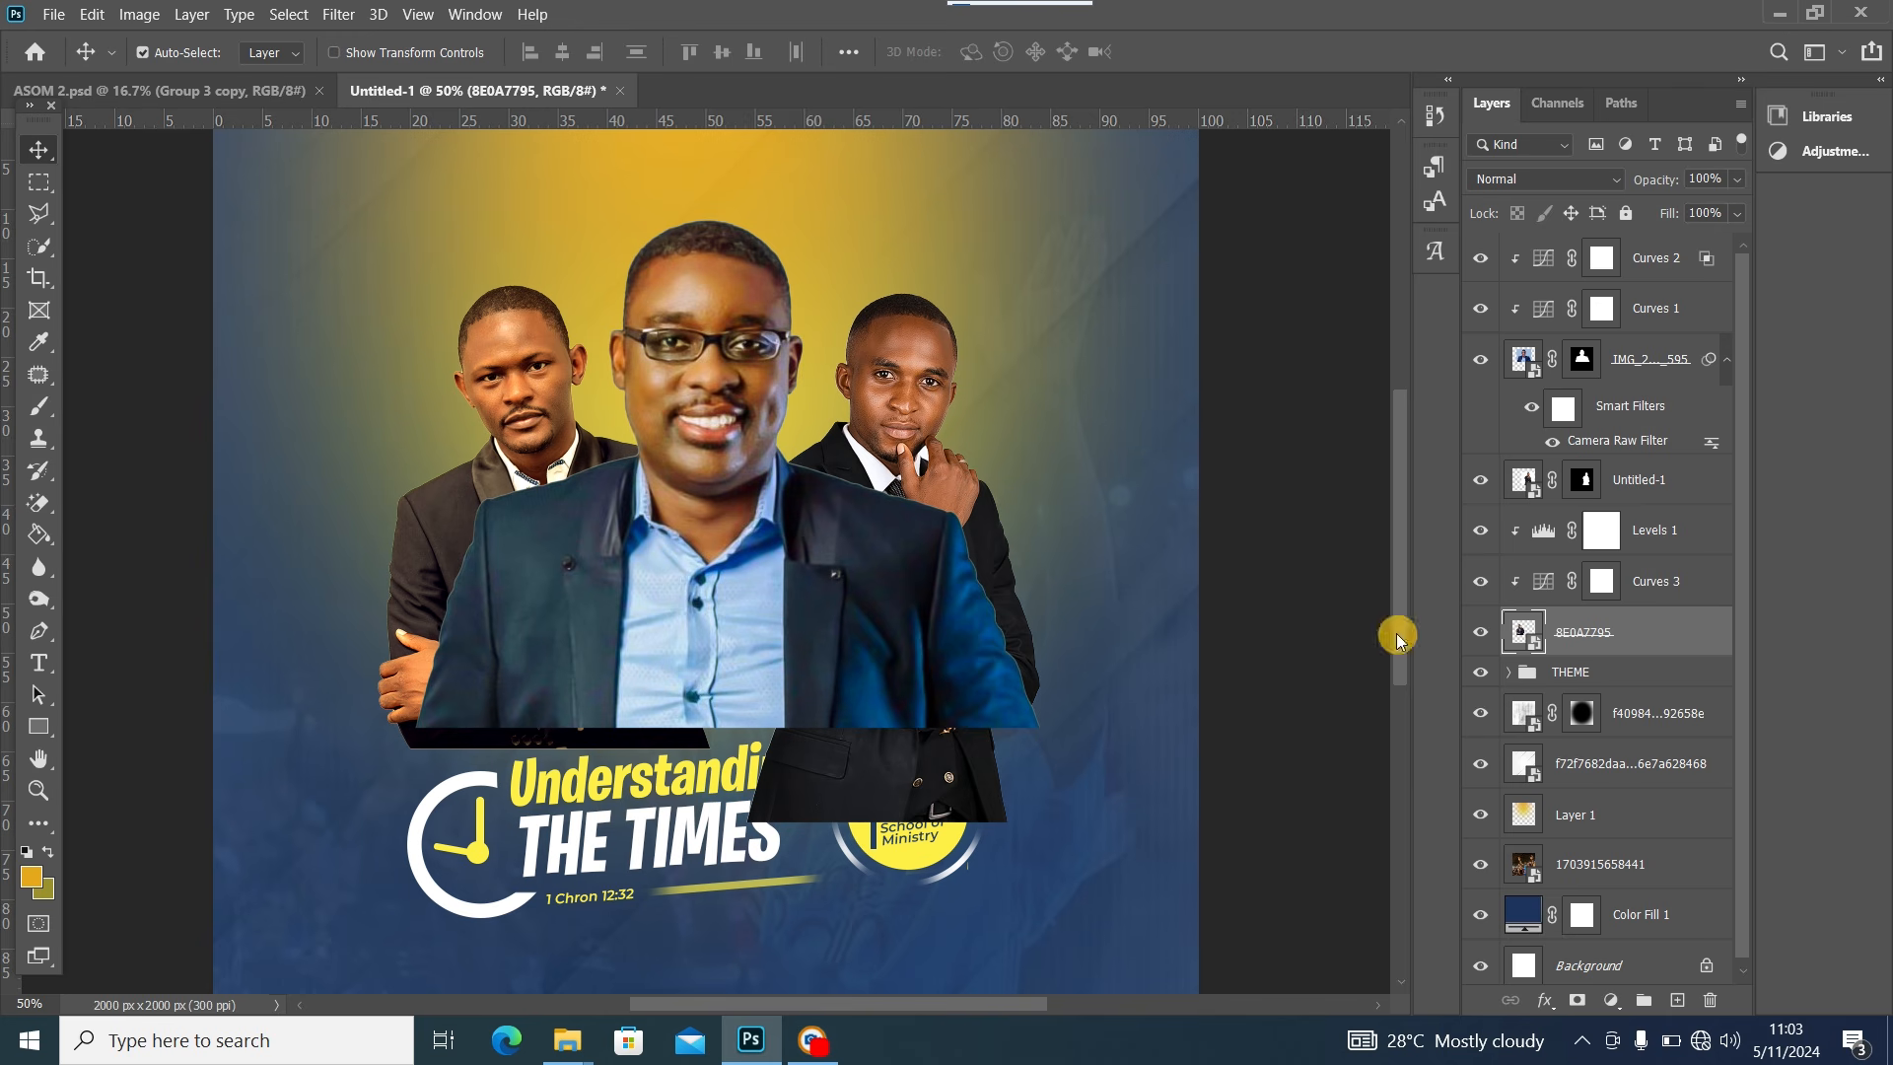
pyautogui.click(1666, 535)
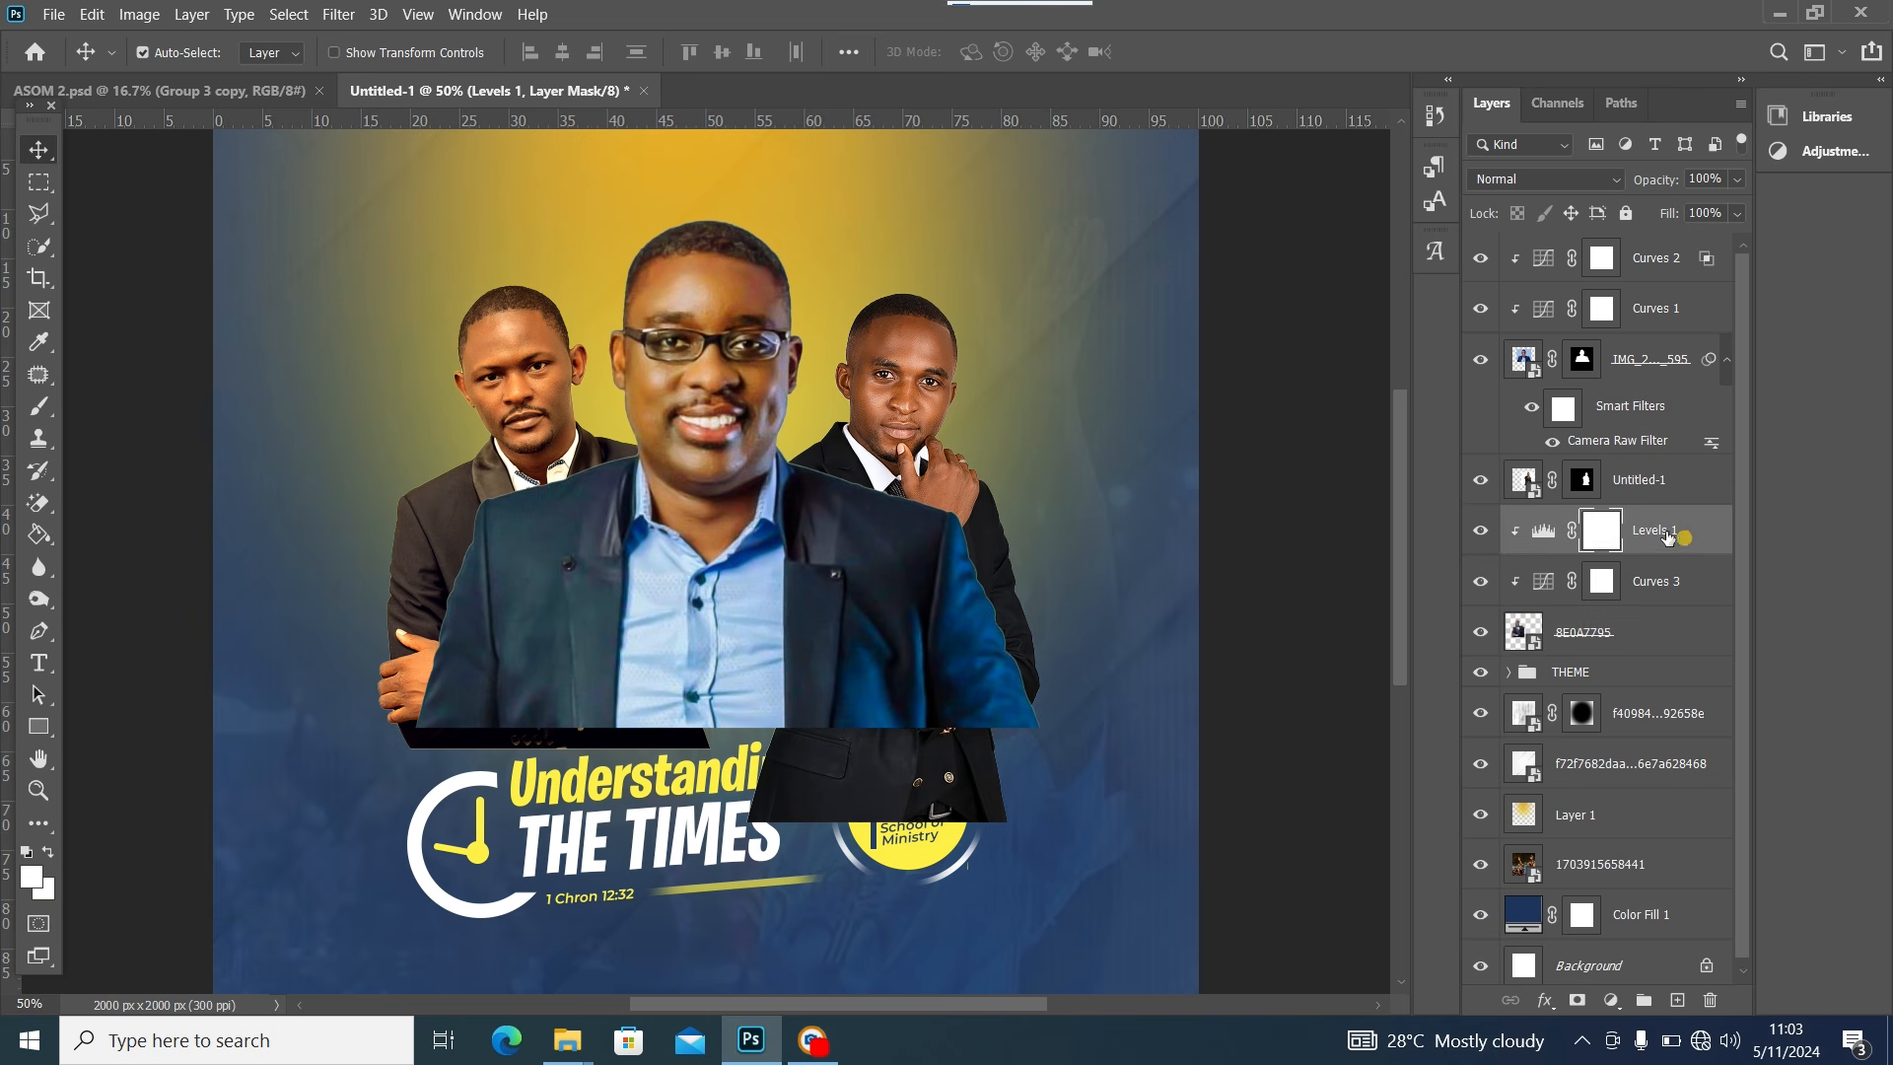
pyautogui.click(1612, 1000)
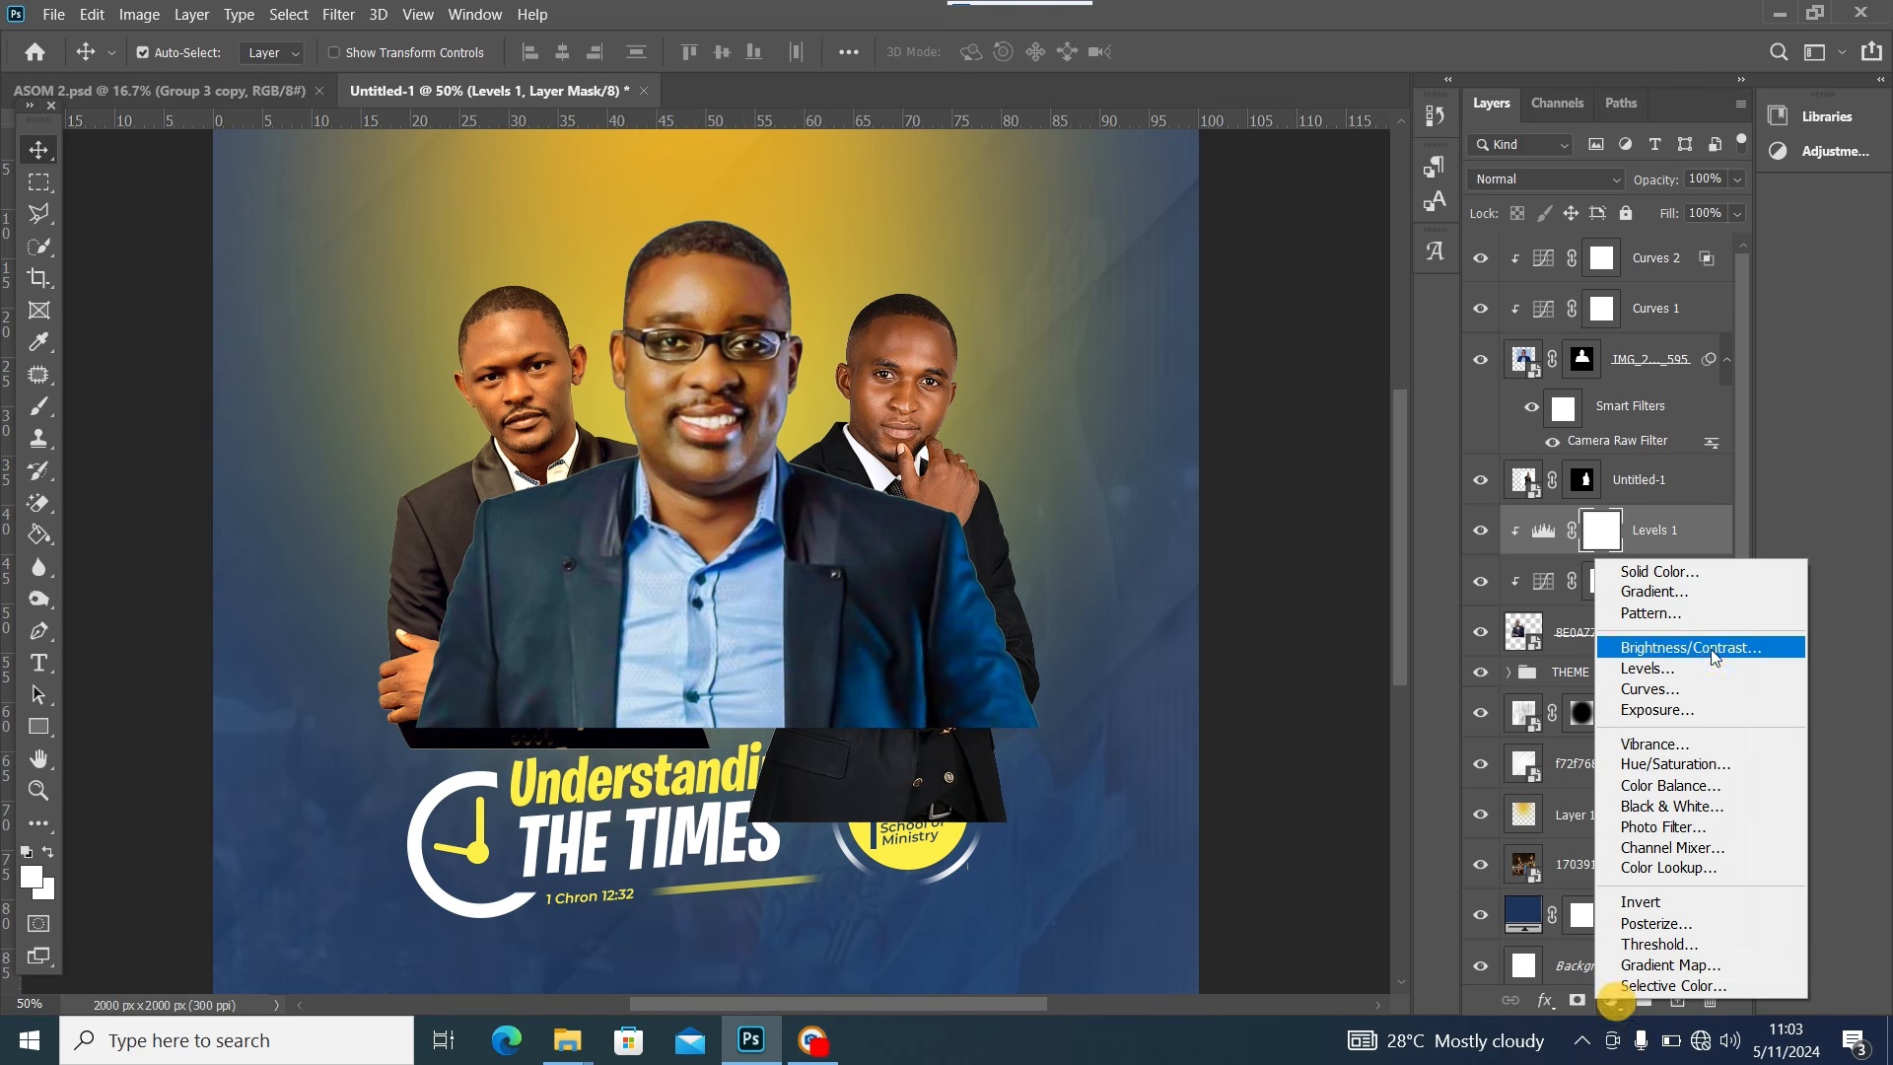
pyautogui.click(1671, 689)
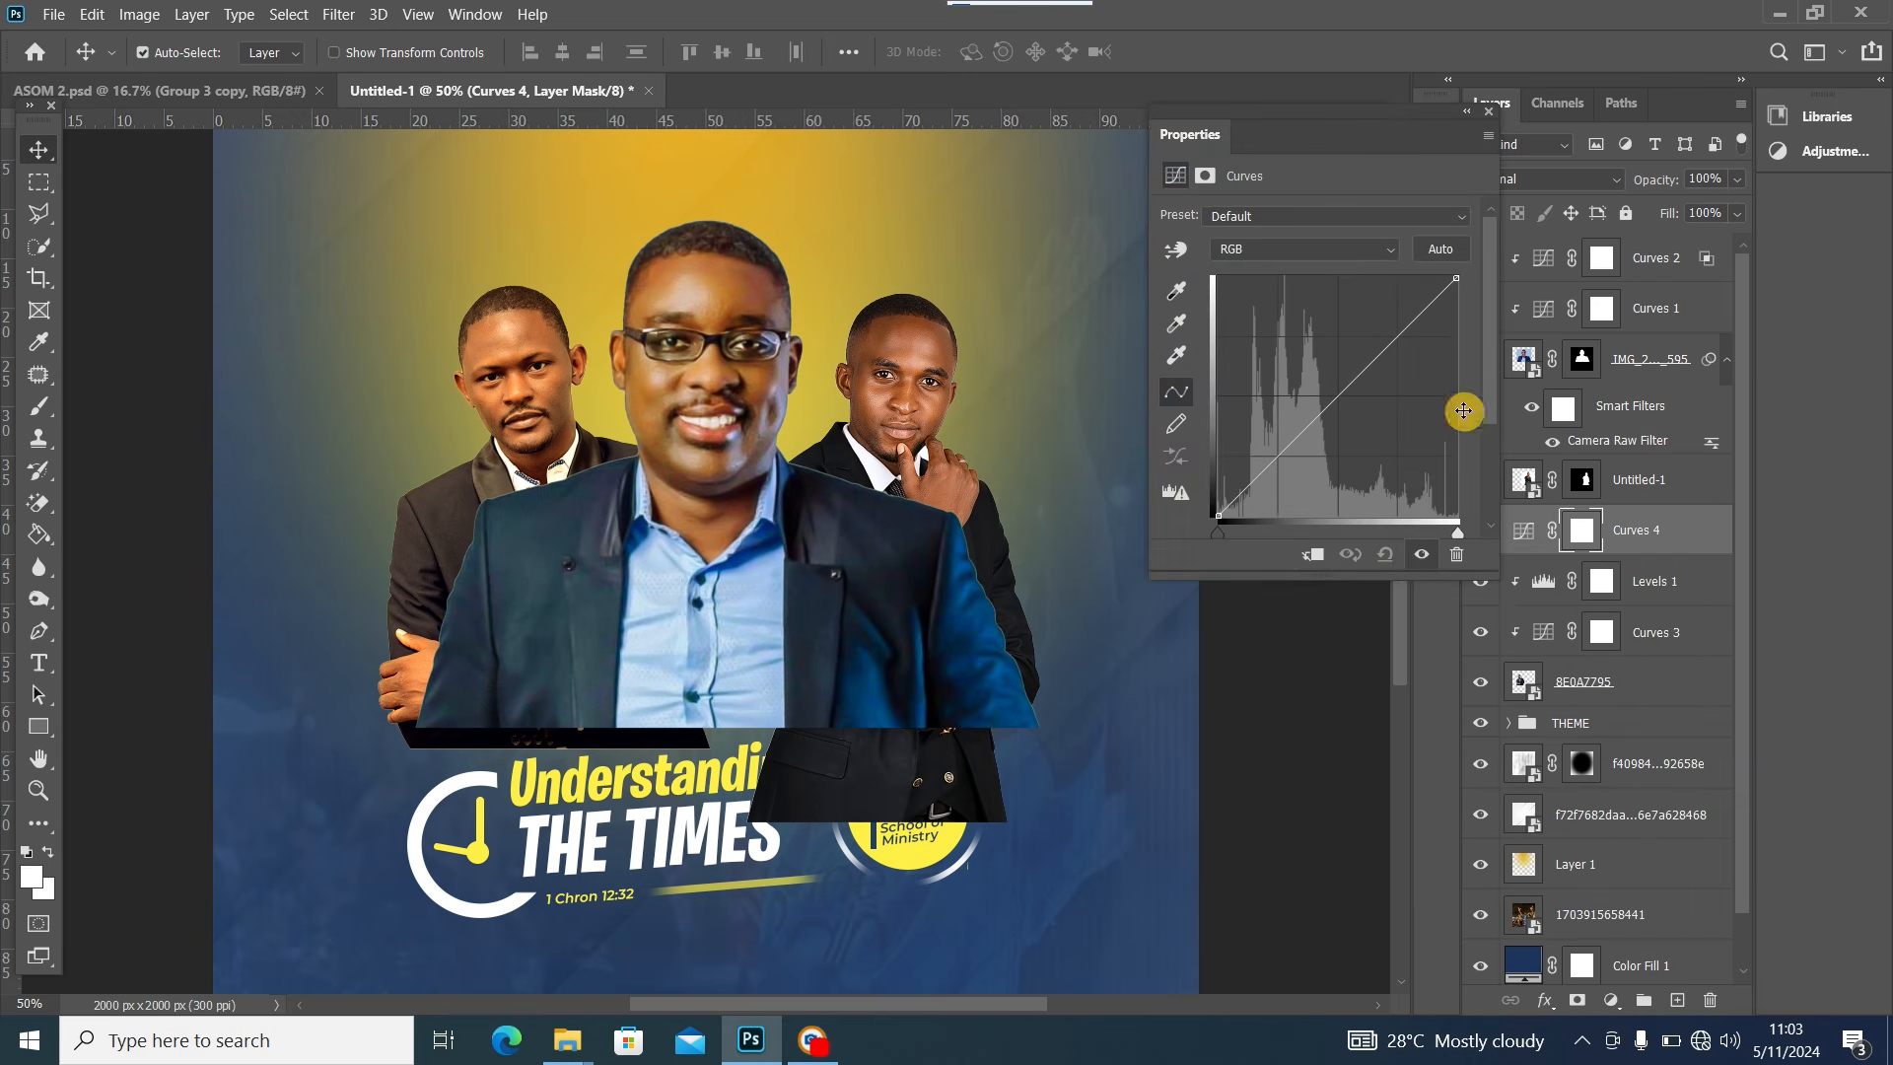
pyautogui.click(1312, 554)
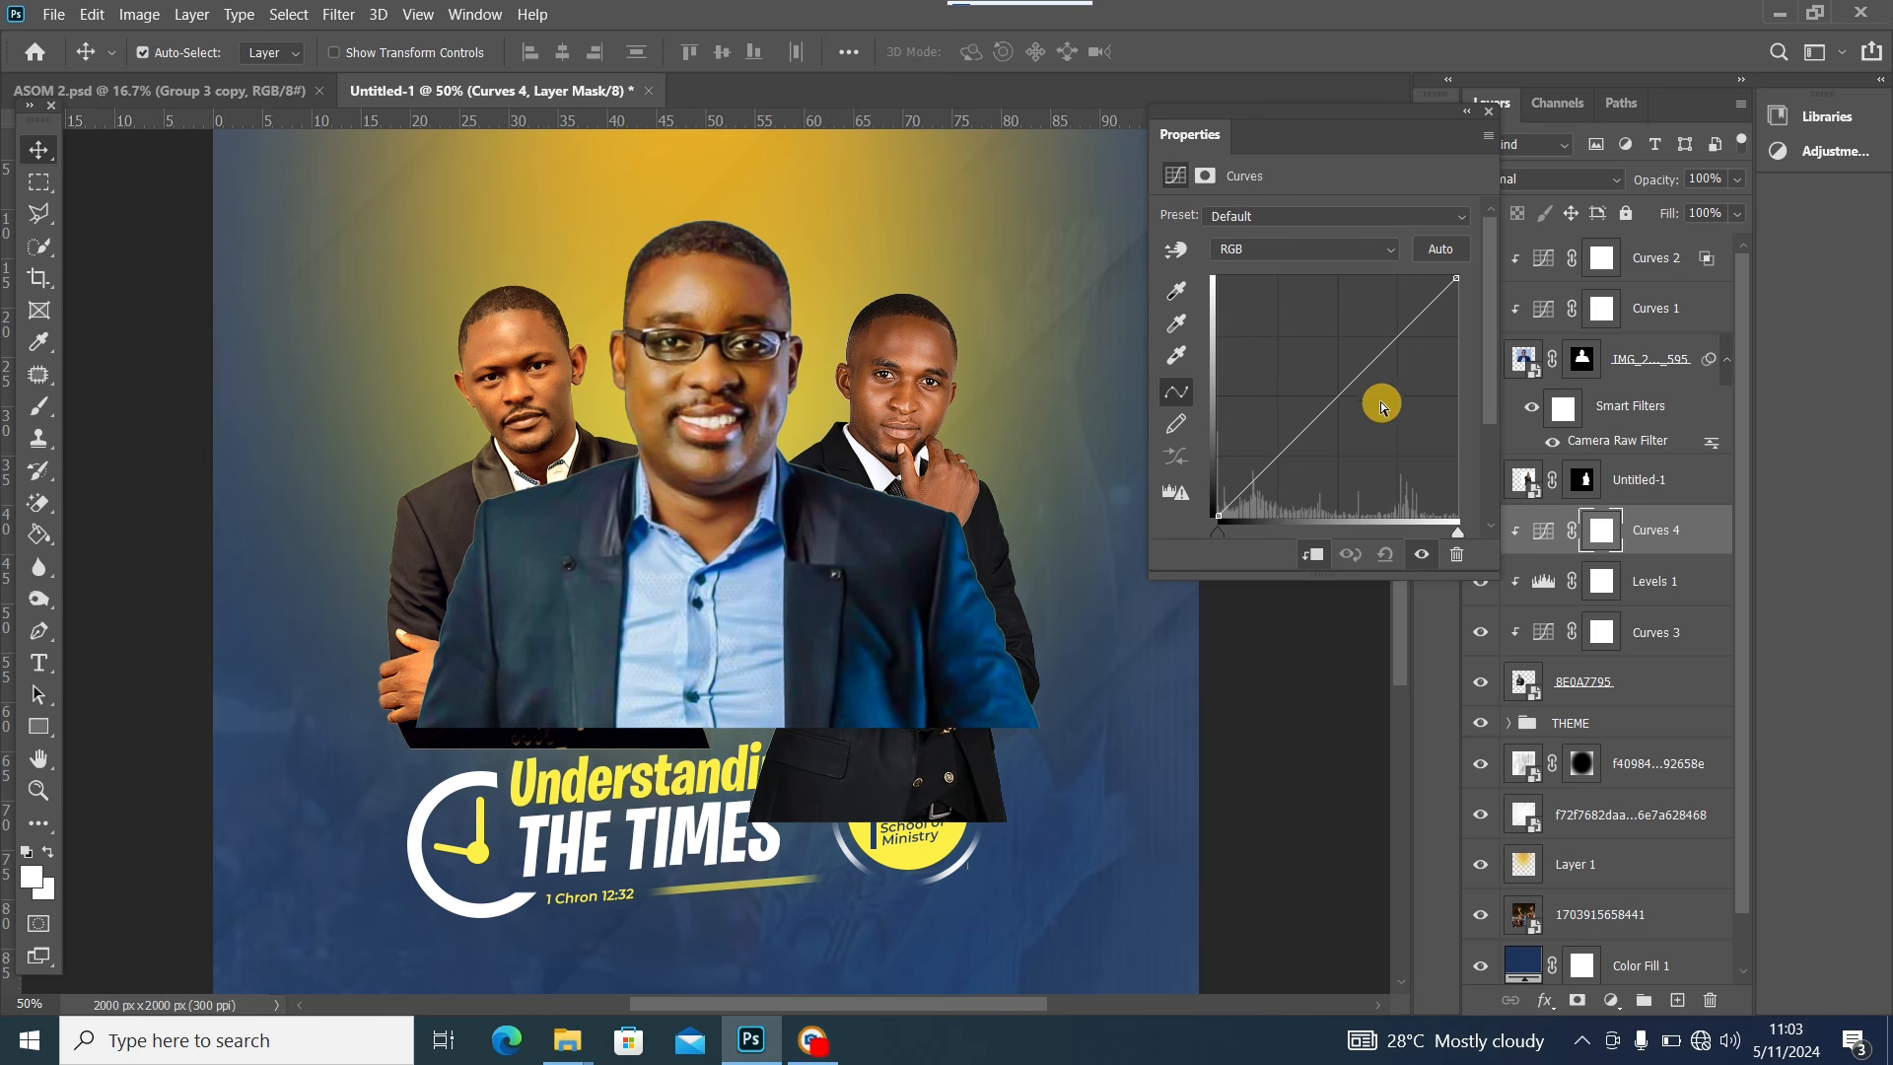
pyautogui.click(1348, 381)
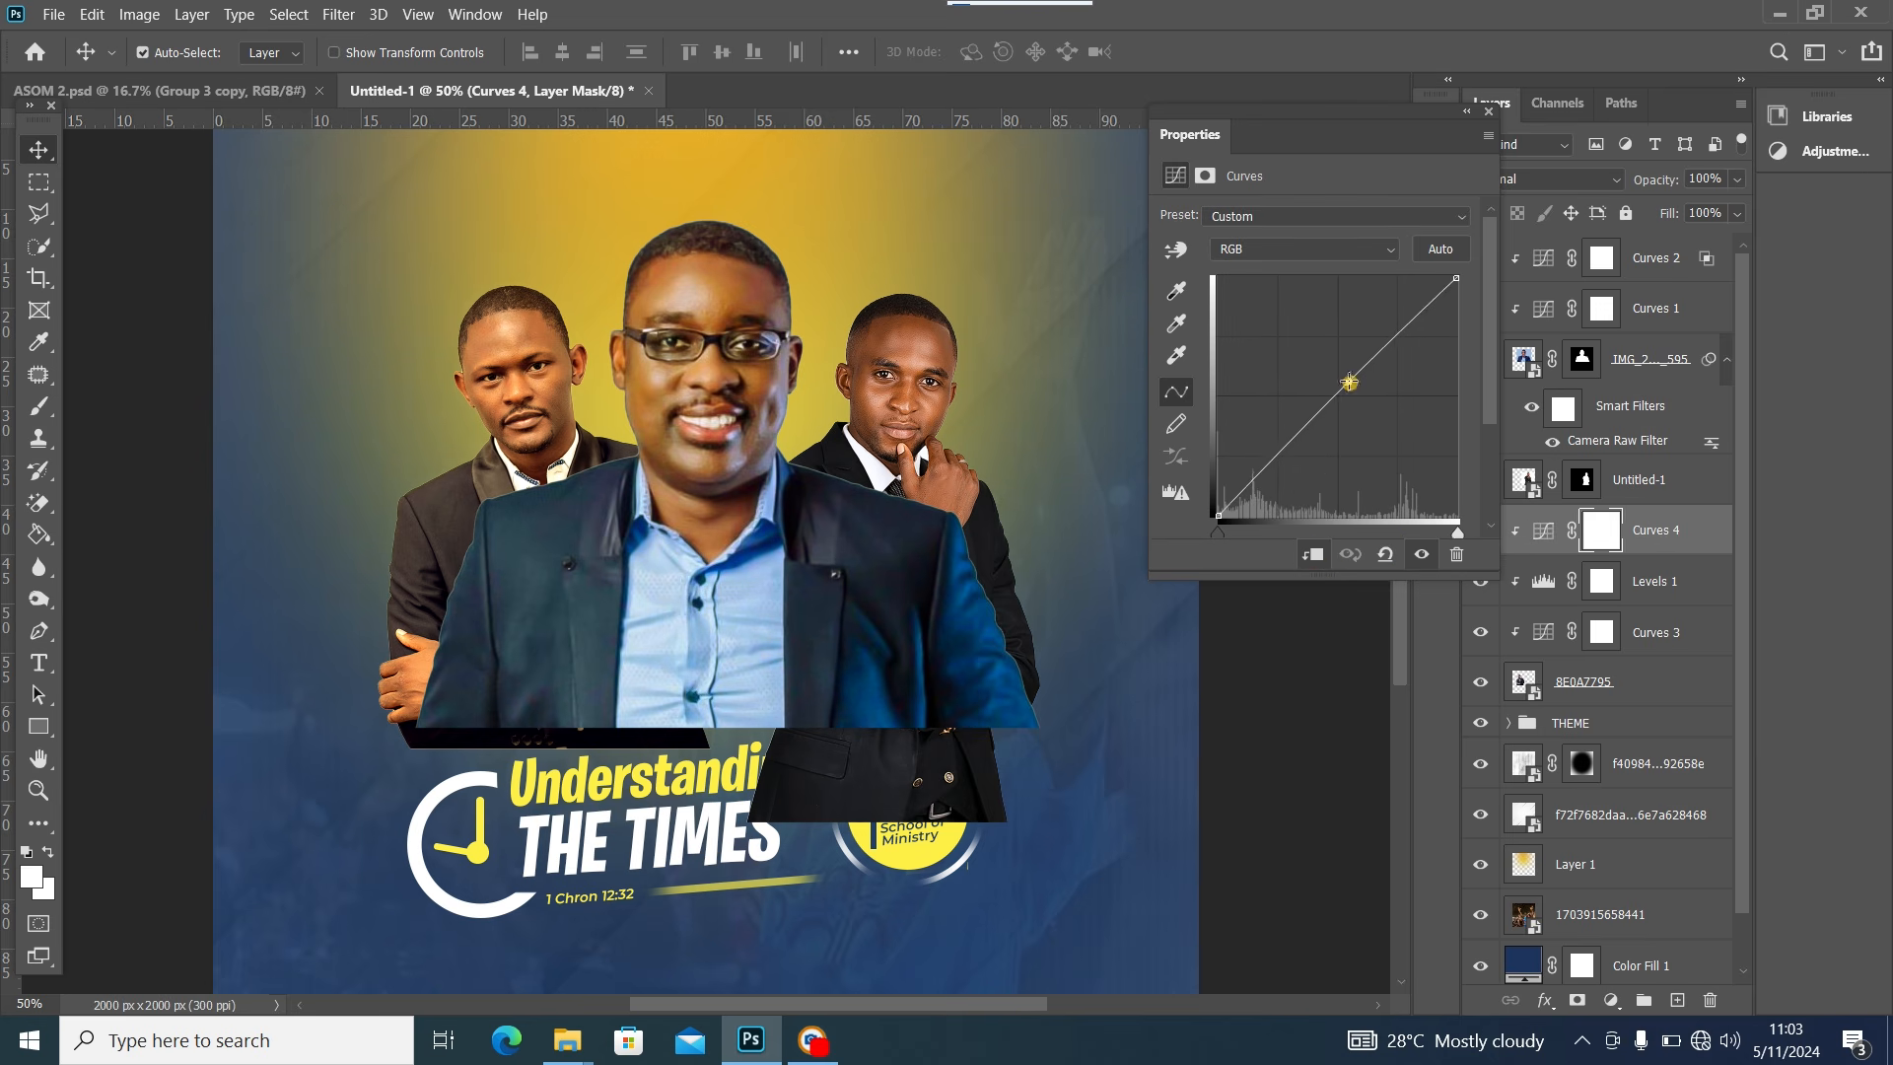
pyautogui.moveTo(1349, 381); pyautogui.dragTo(1347, 365)
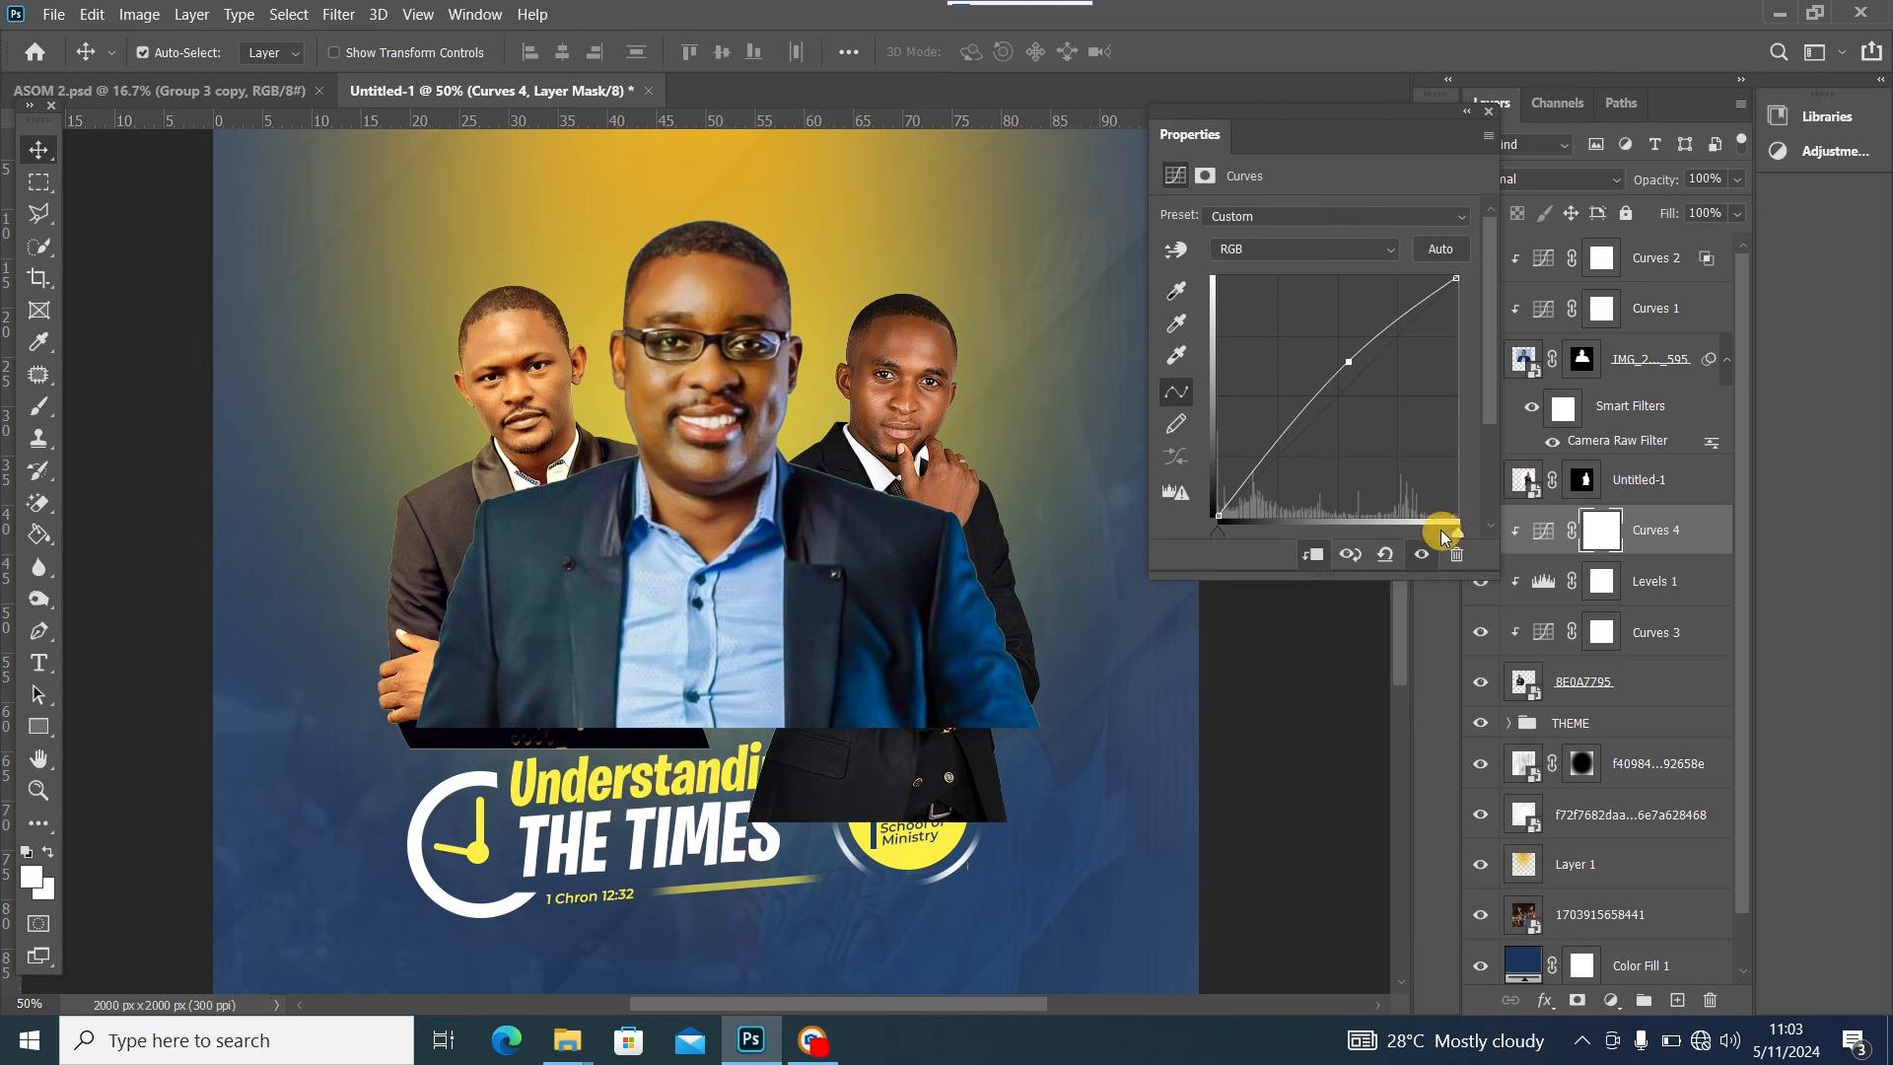
# Limit the new Curves layer's brightening with Underlying Layer Blend If splits of 70 / 92 for shadows and 132 / 212 for highlights
pyautogui.click(1720, 532)
pyautogui.doubleClick(1720, 533)
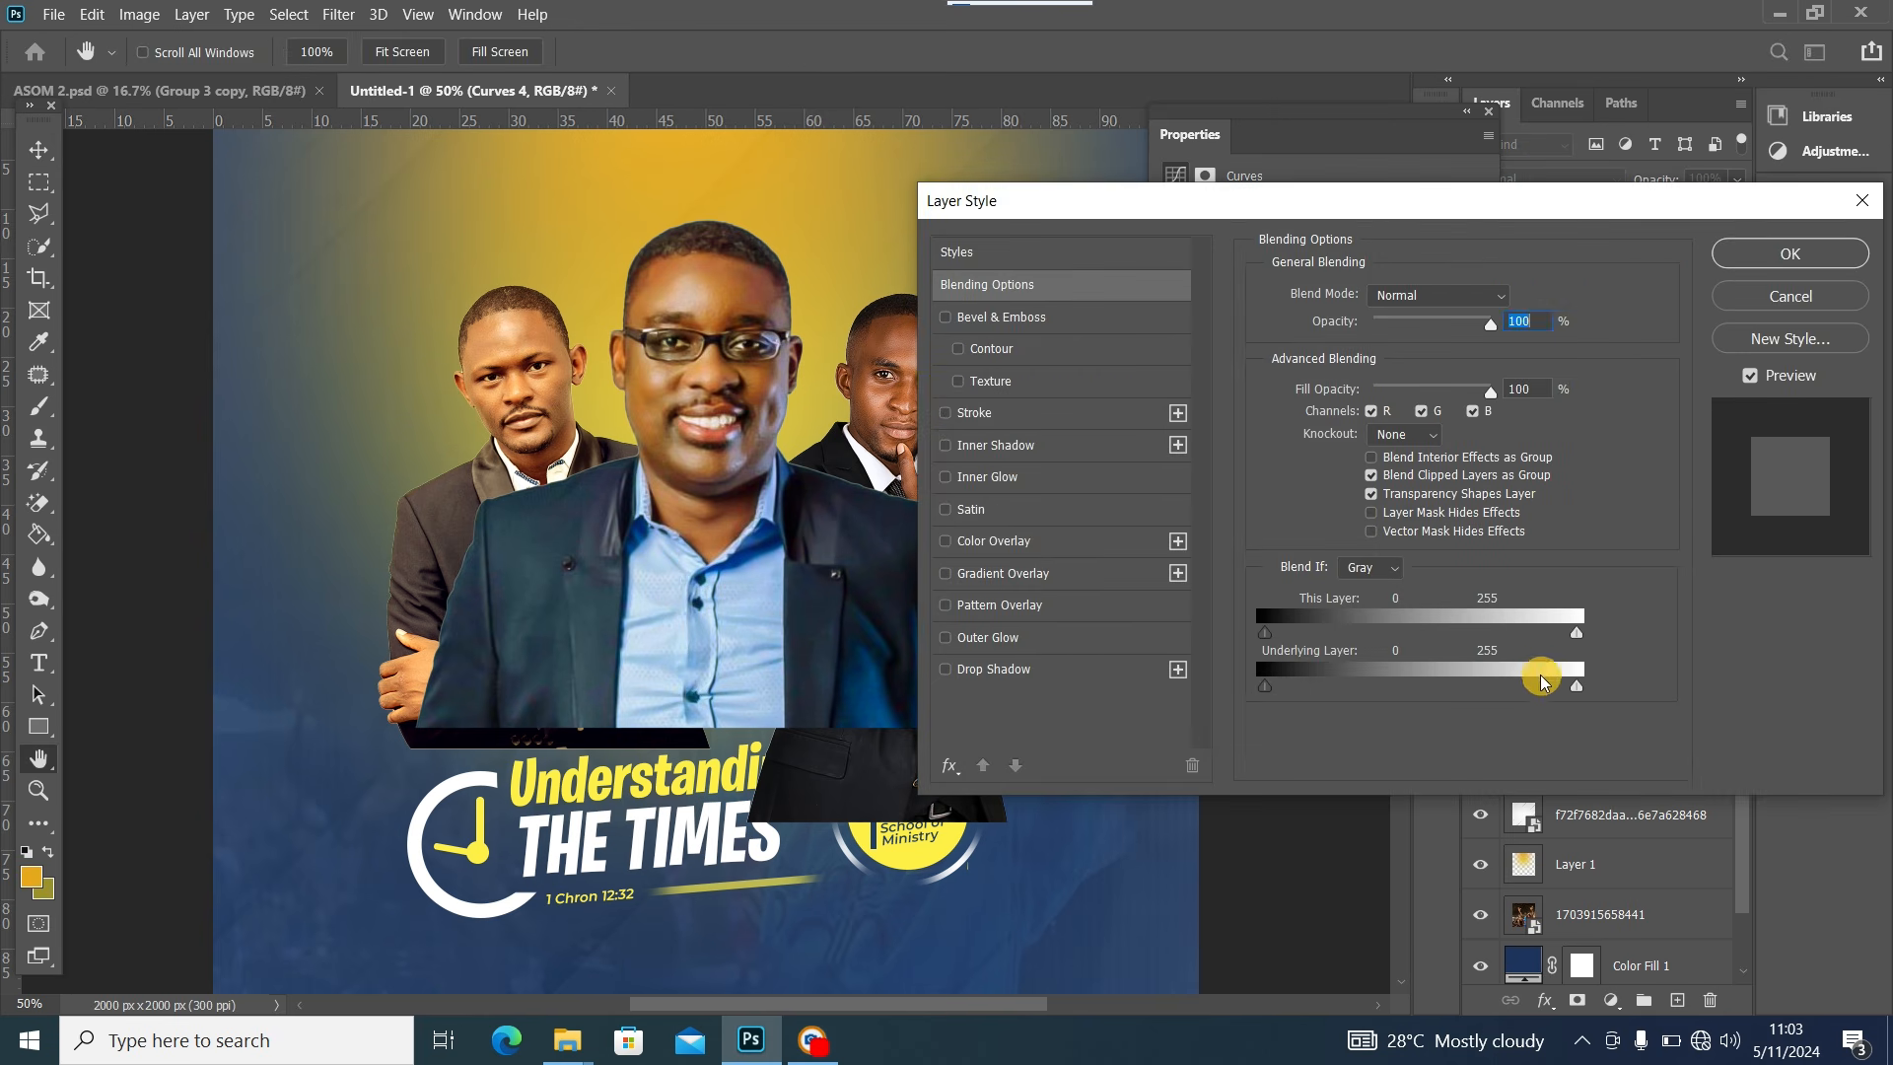
pyautogui.keyDown('alt'); pyautogui.click(1576, 687); pyautogui.keyUp('alt')
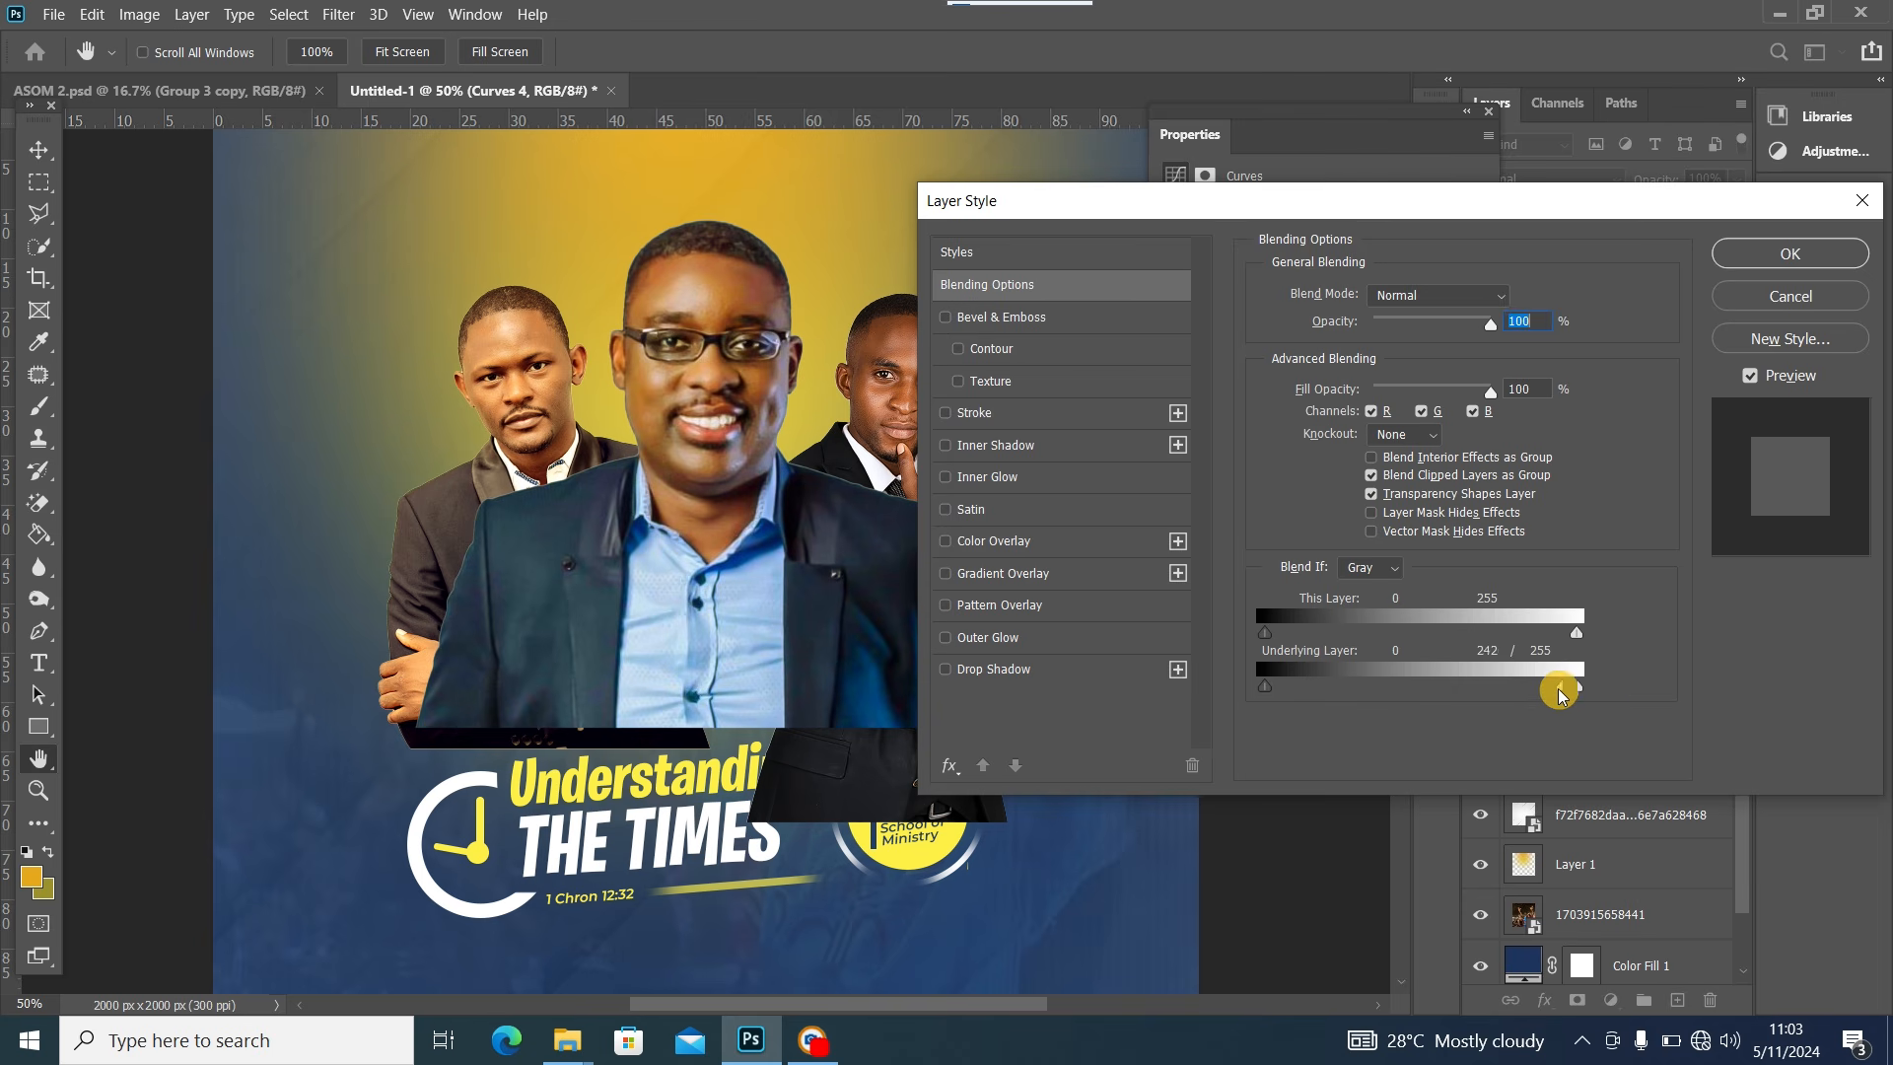
pyautogui.moveTo(1559, 693); pyautogui.dragTo(1422, 693)
pyautogui.moveTo(1551, 687); pyautogui.dragTo(1532, 696)
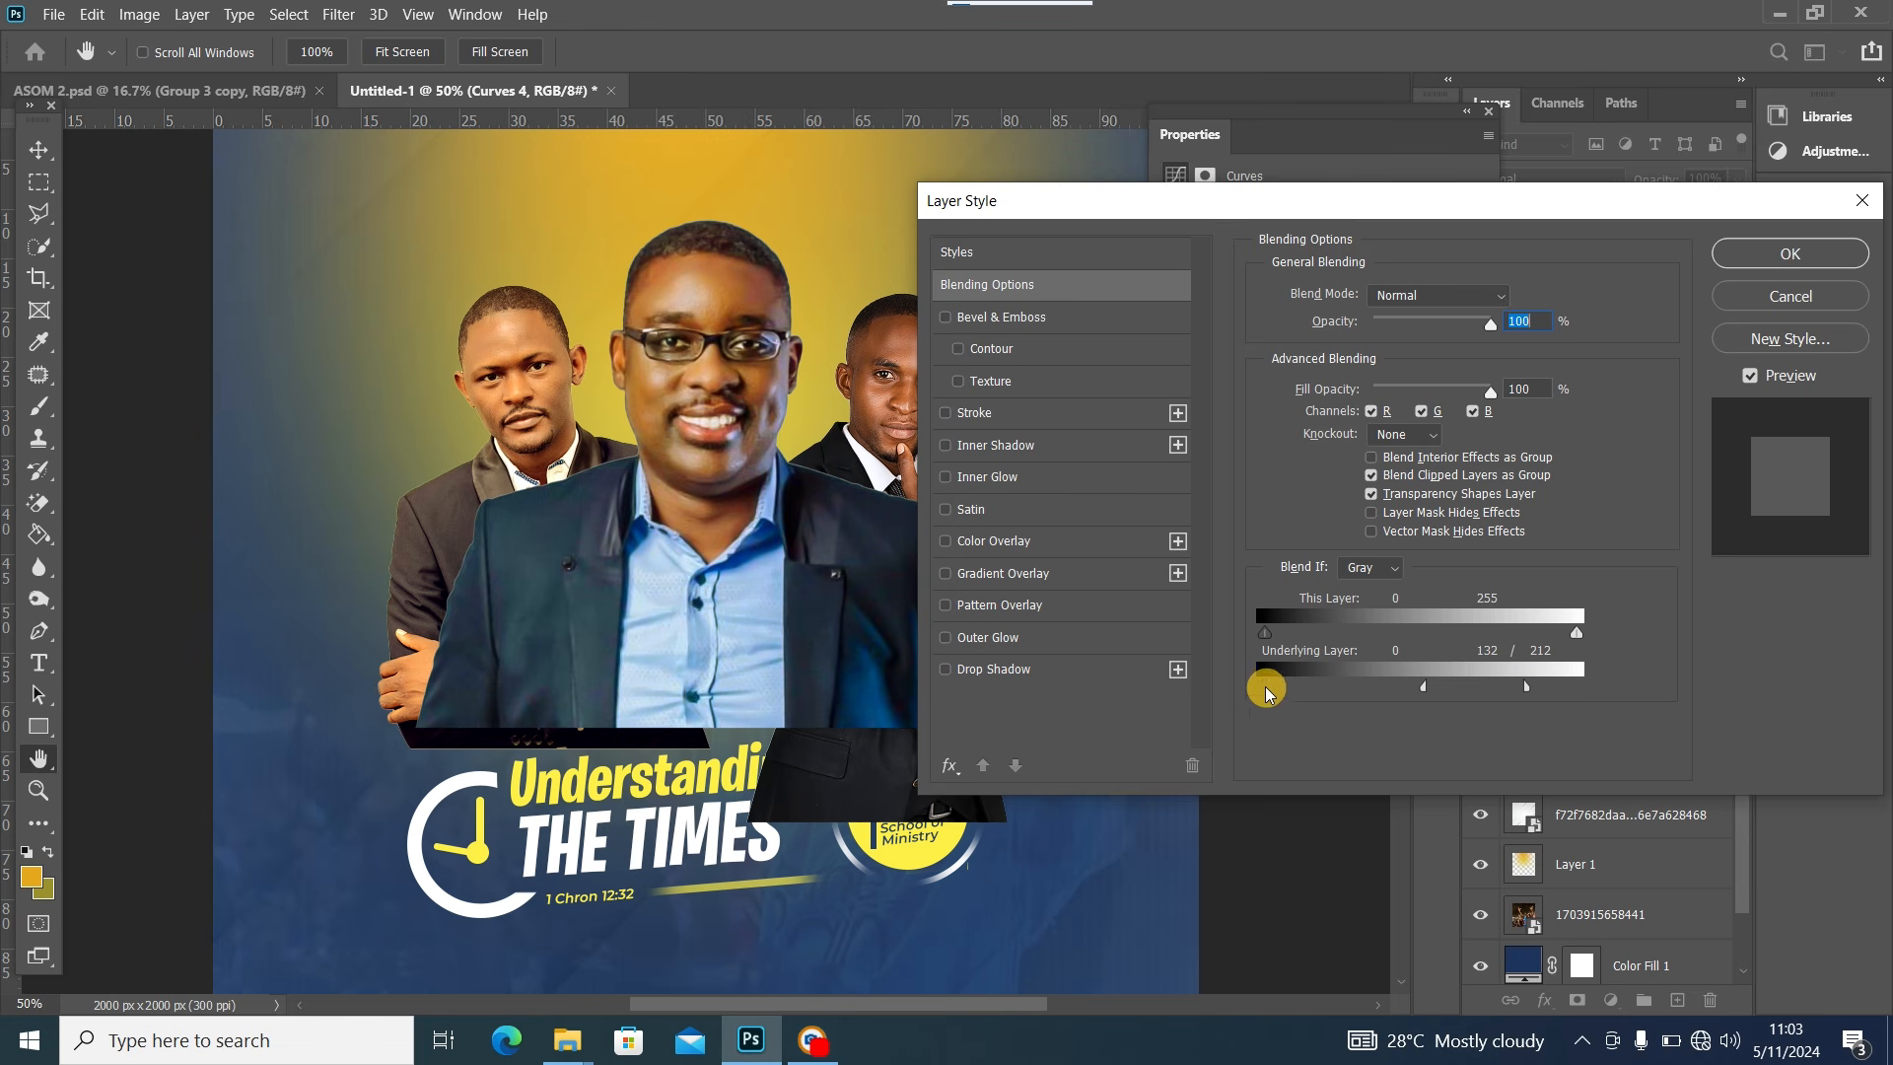
pyautogui.moveTo(1284, 693); pyautogui.dragTo(1374, 696)
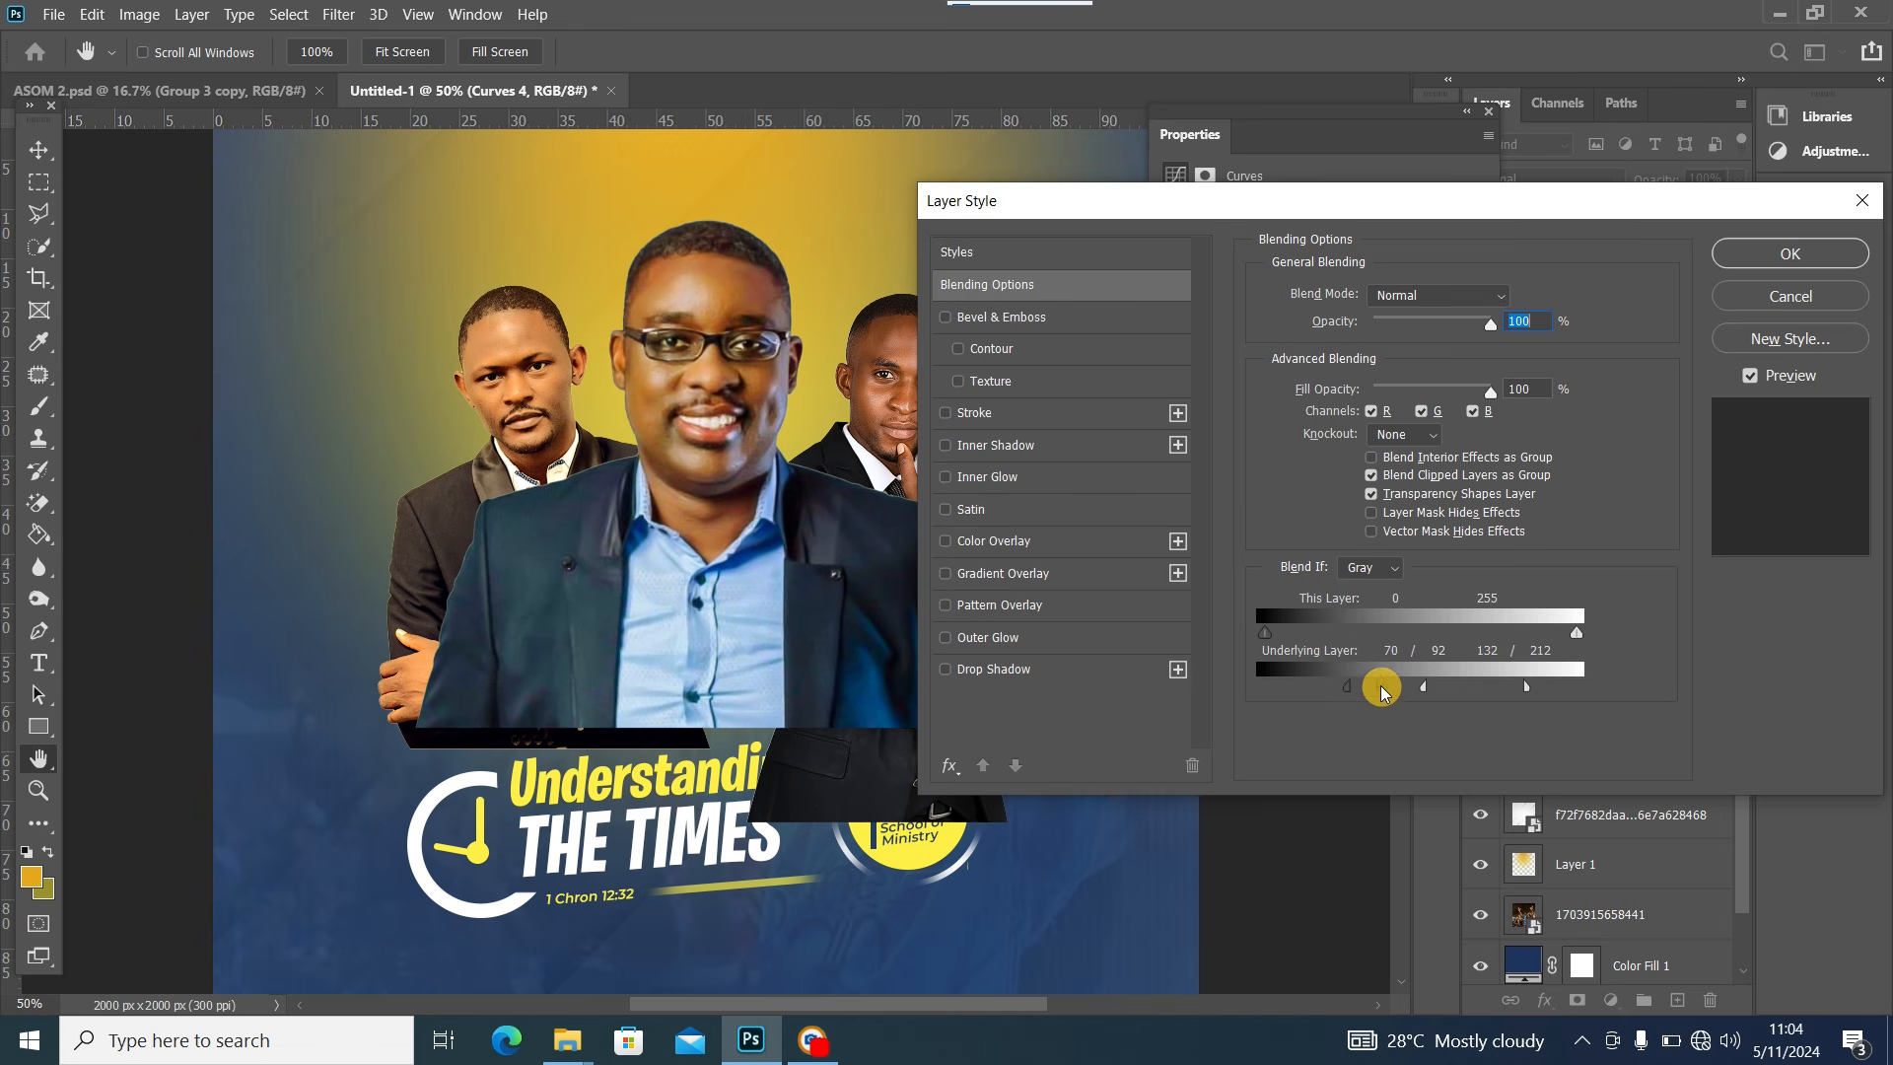
pyautogui.click(1832, 254)
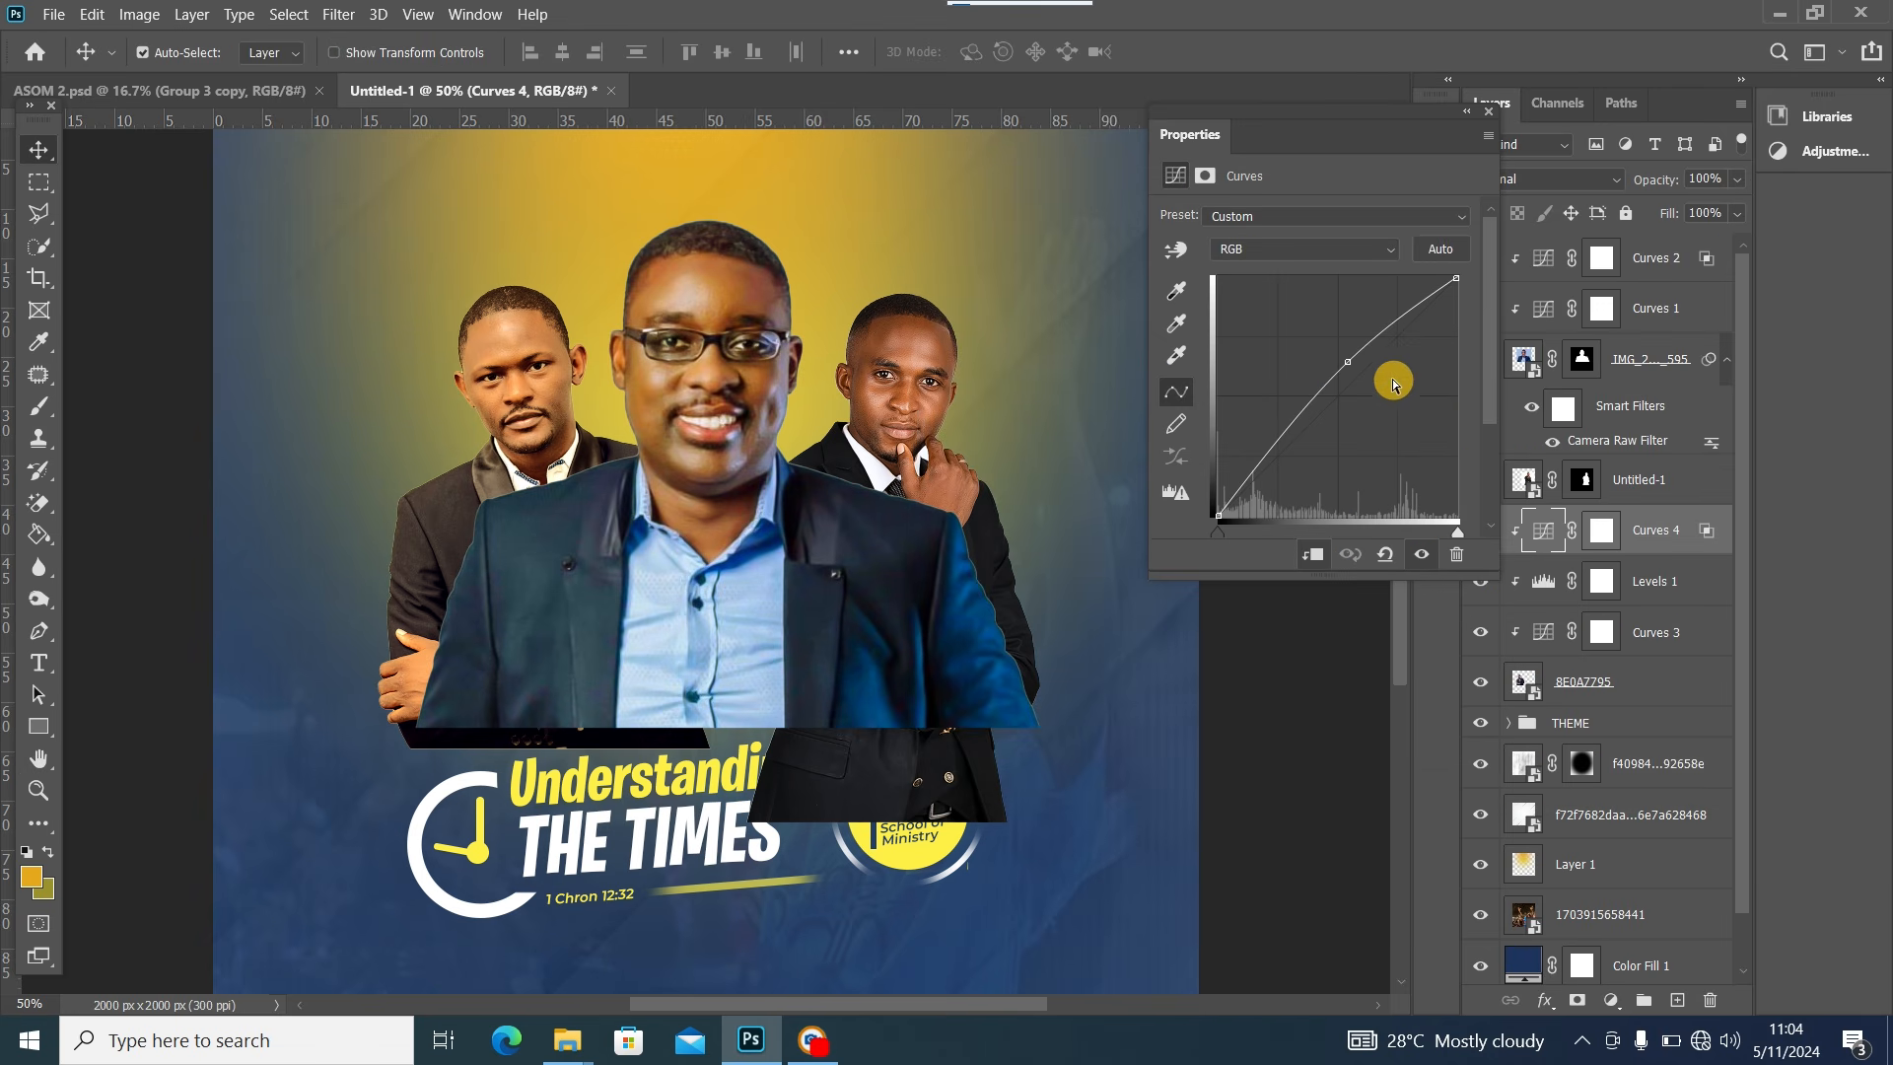
# Lower the RGB midtone point slightly in the left portrait's Curves 4 adjustment
pyautogui.moveTo(1349, 363); pyautogui.dragTo(1351, 369)
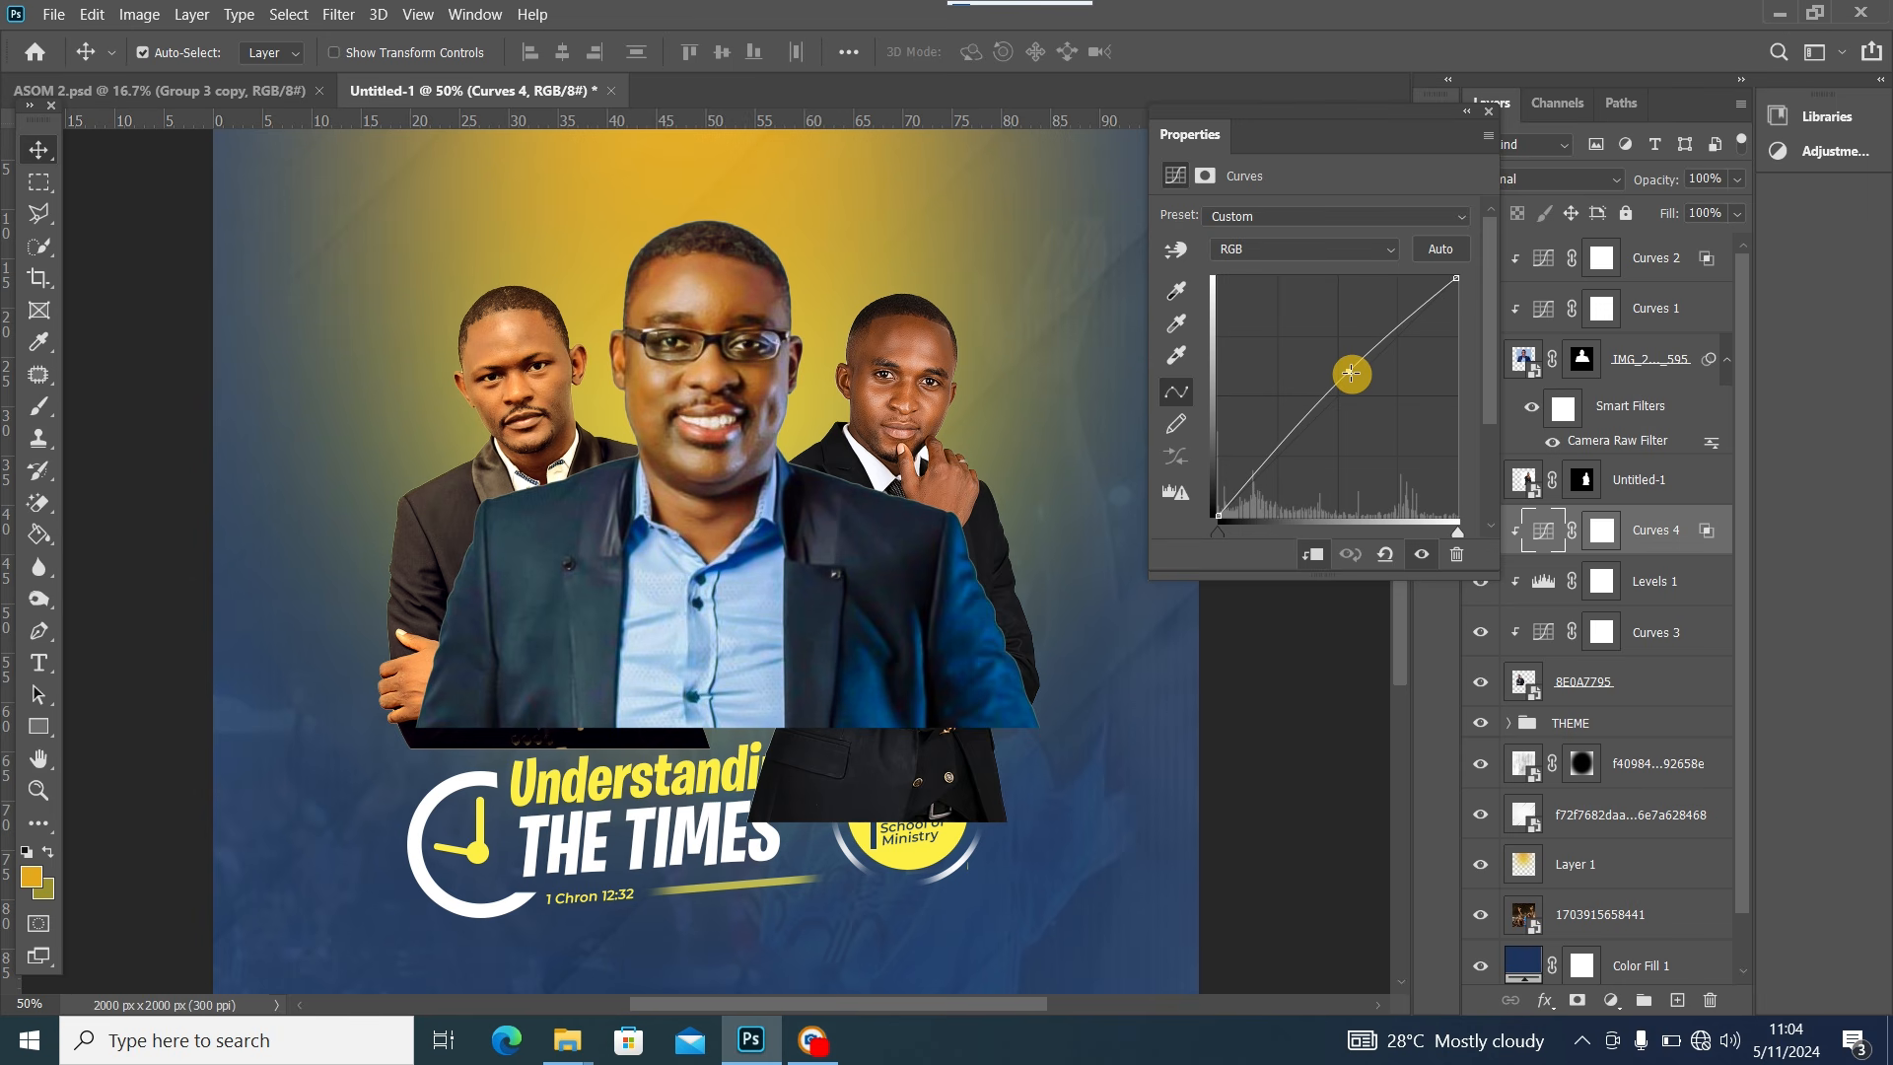
pyautogui.moveTo(1350, 373); pyautogui.dragTo(1350, 368)
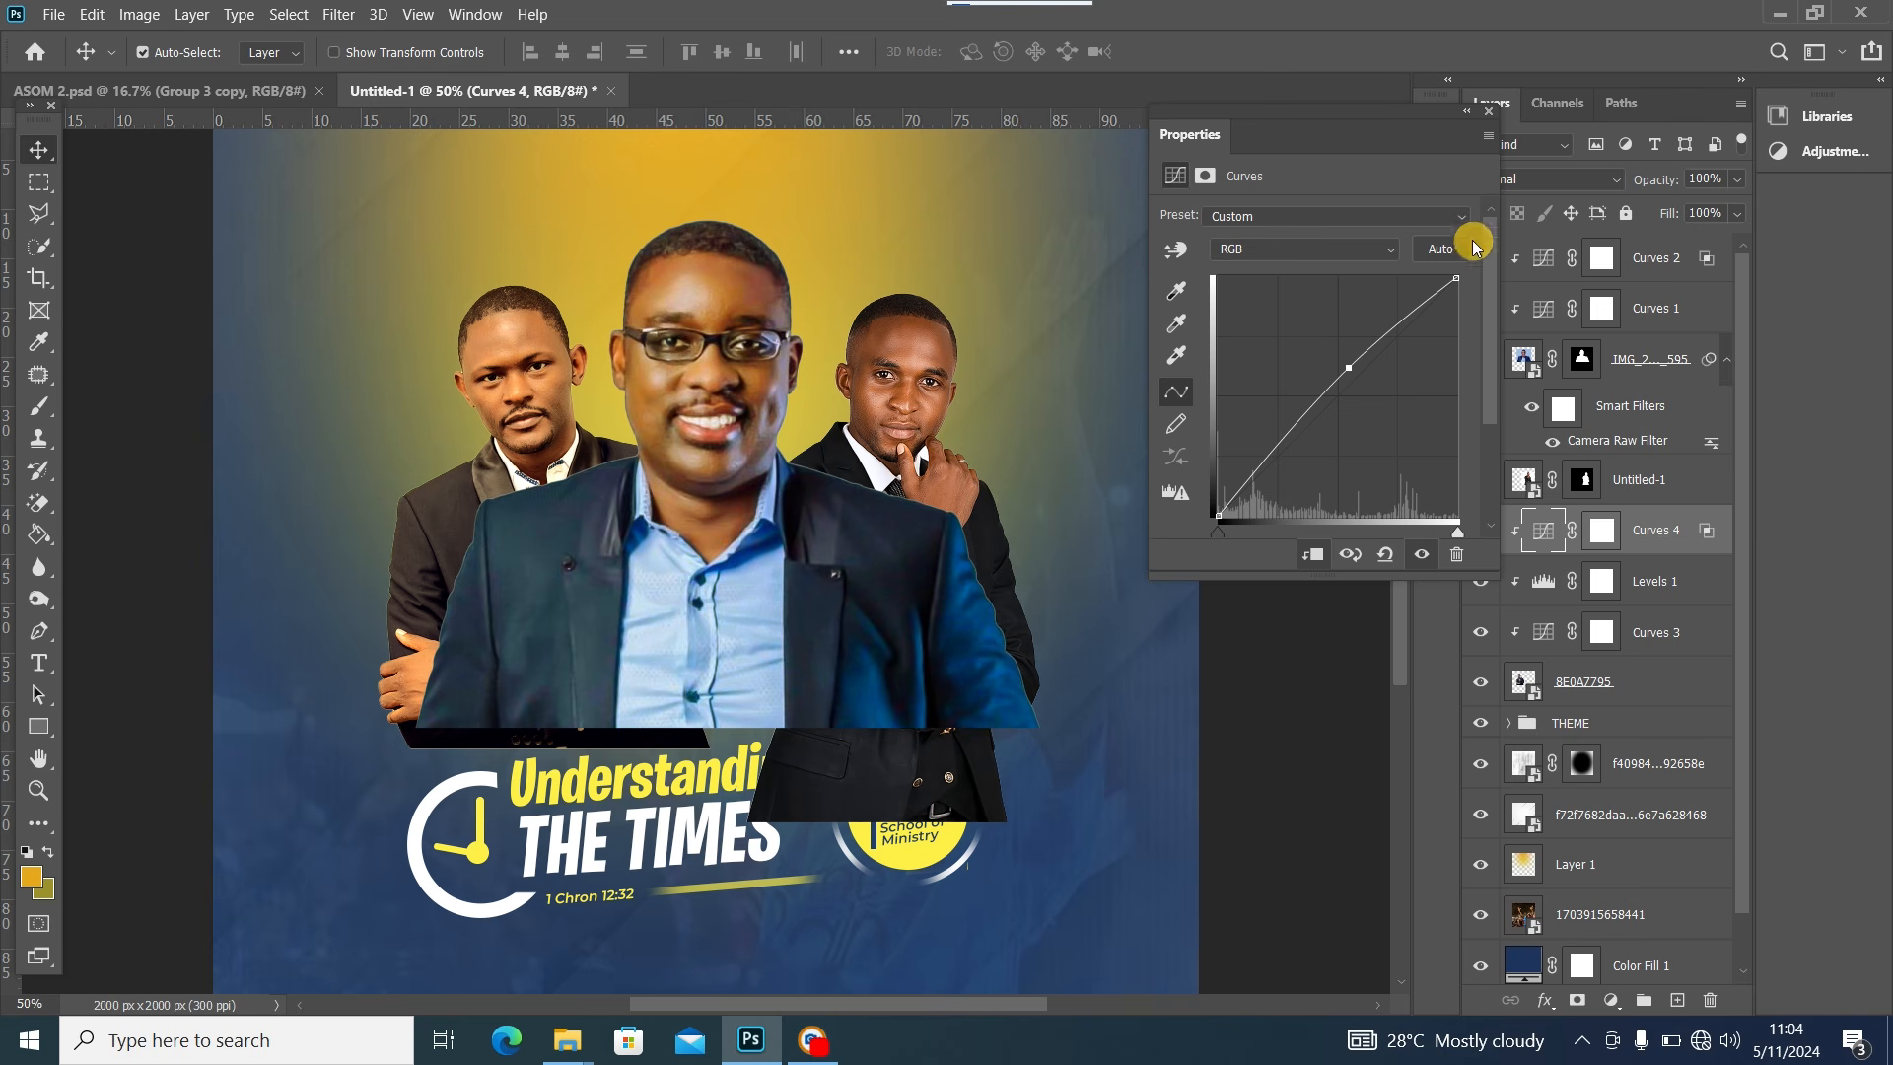
pyautogui.click(1490, 114)
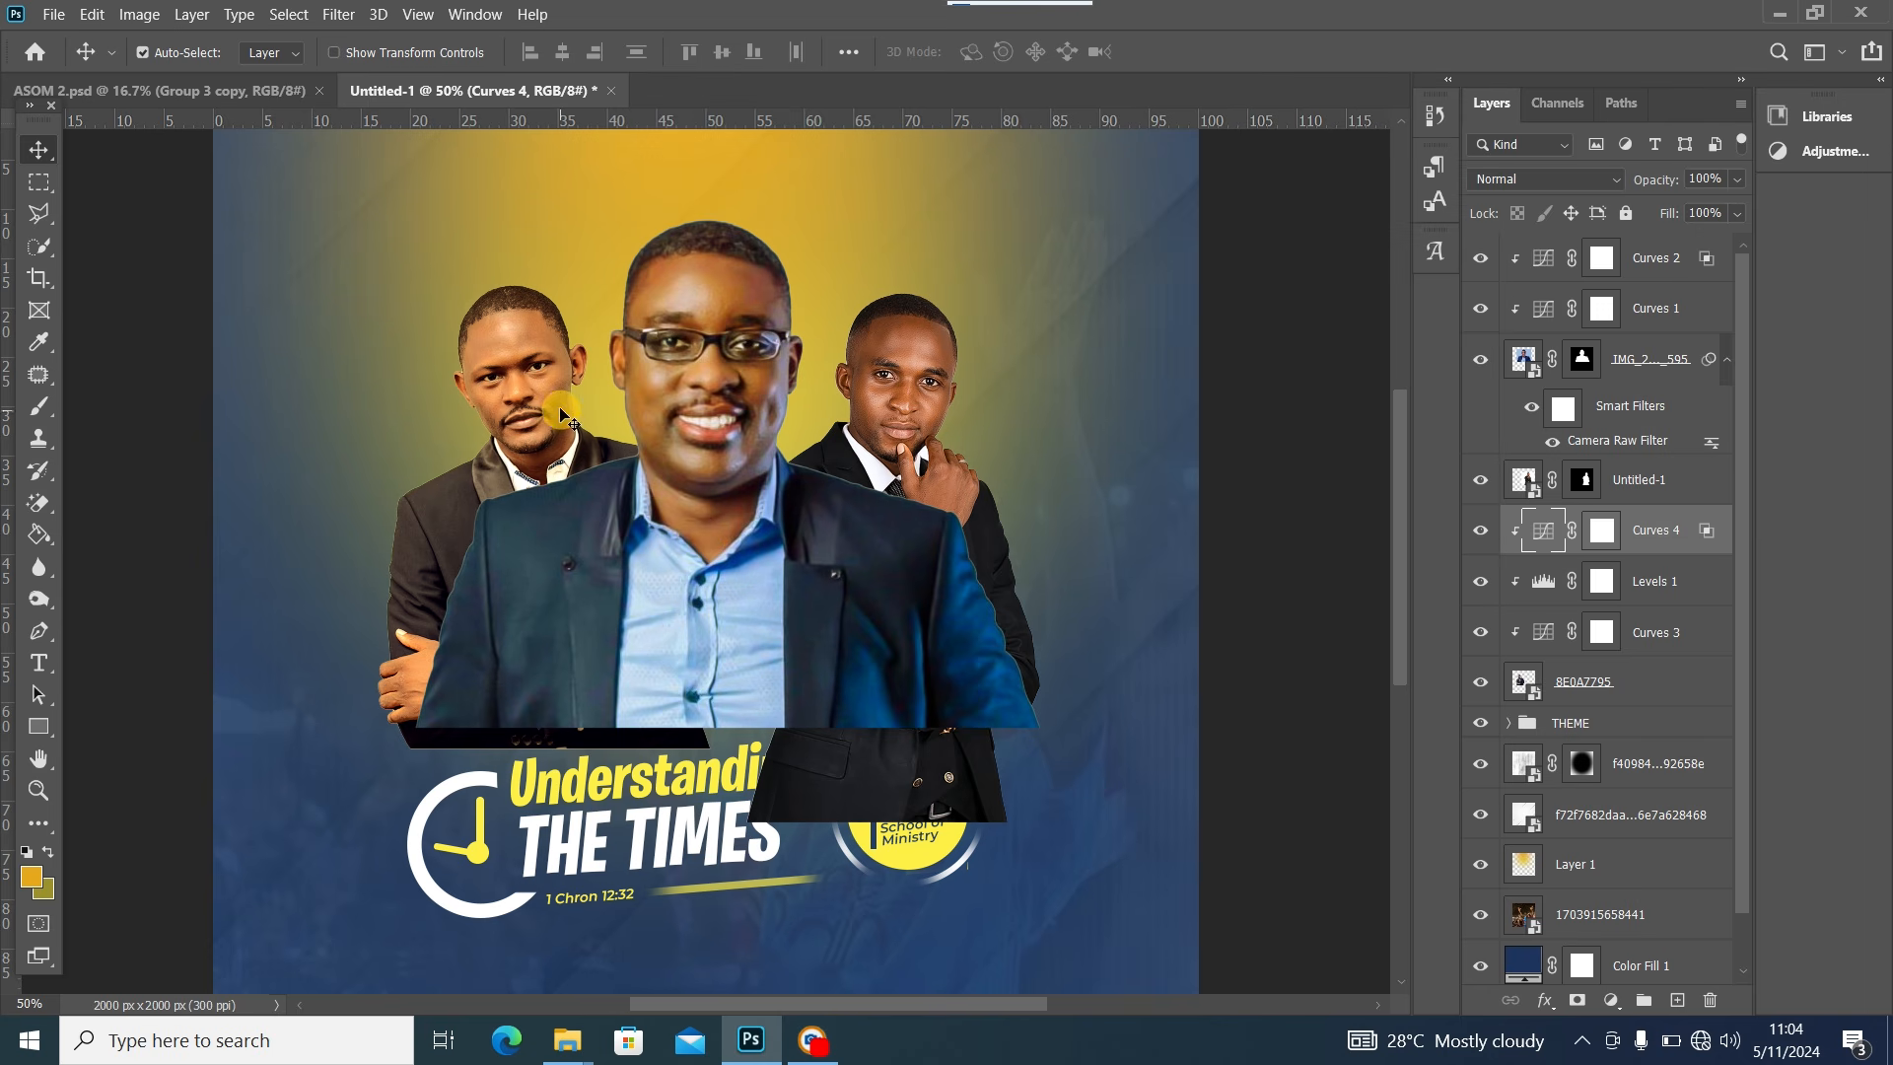
# Mask the Curves 4 brightening off the left portrait's jacket by painting black on its layer mask with a 300 px soft brush
pyautogui.click(1602, 531)
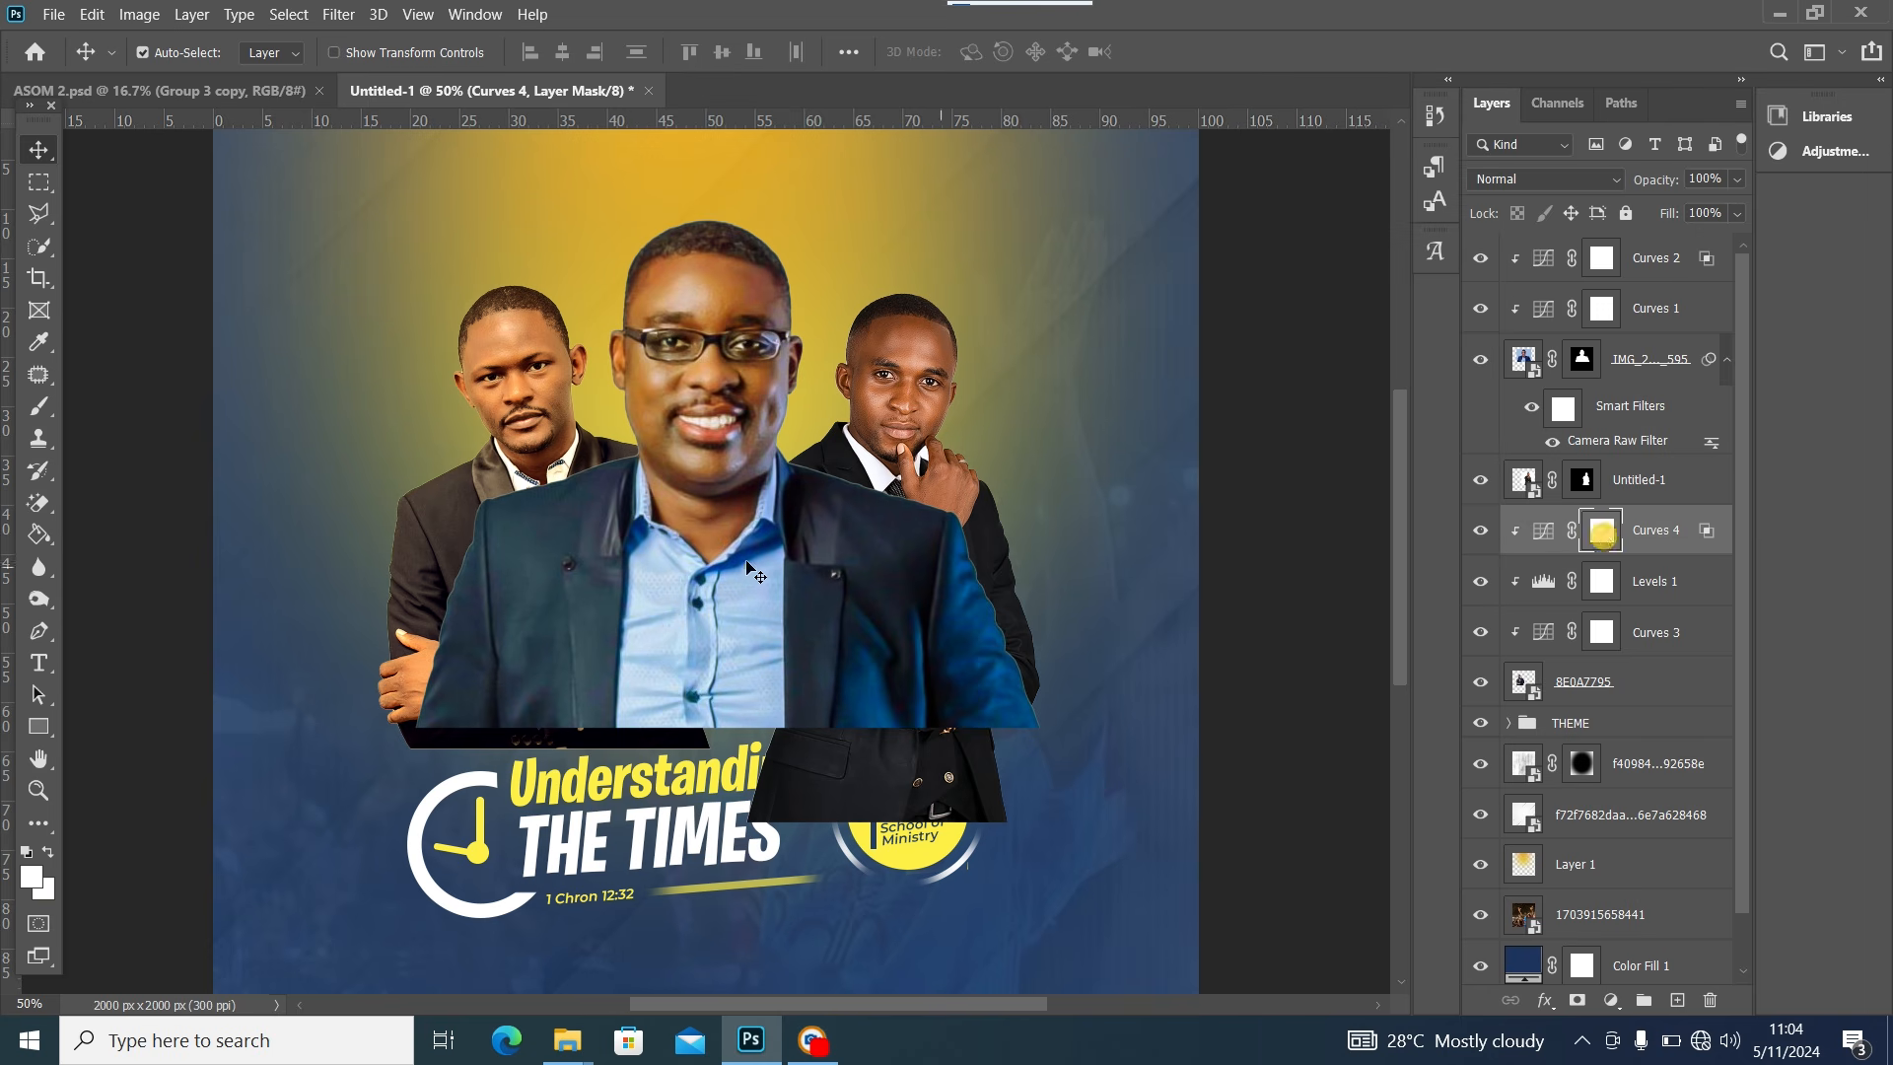
pyautogui.click(41, 406)
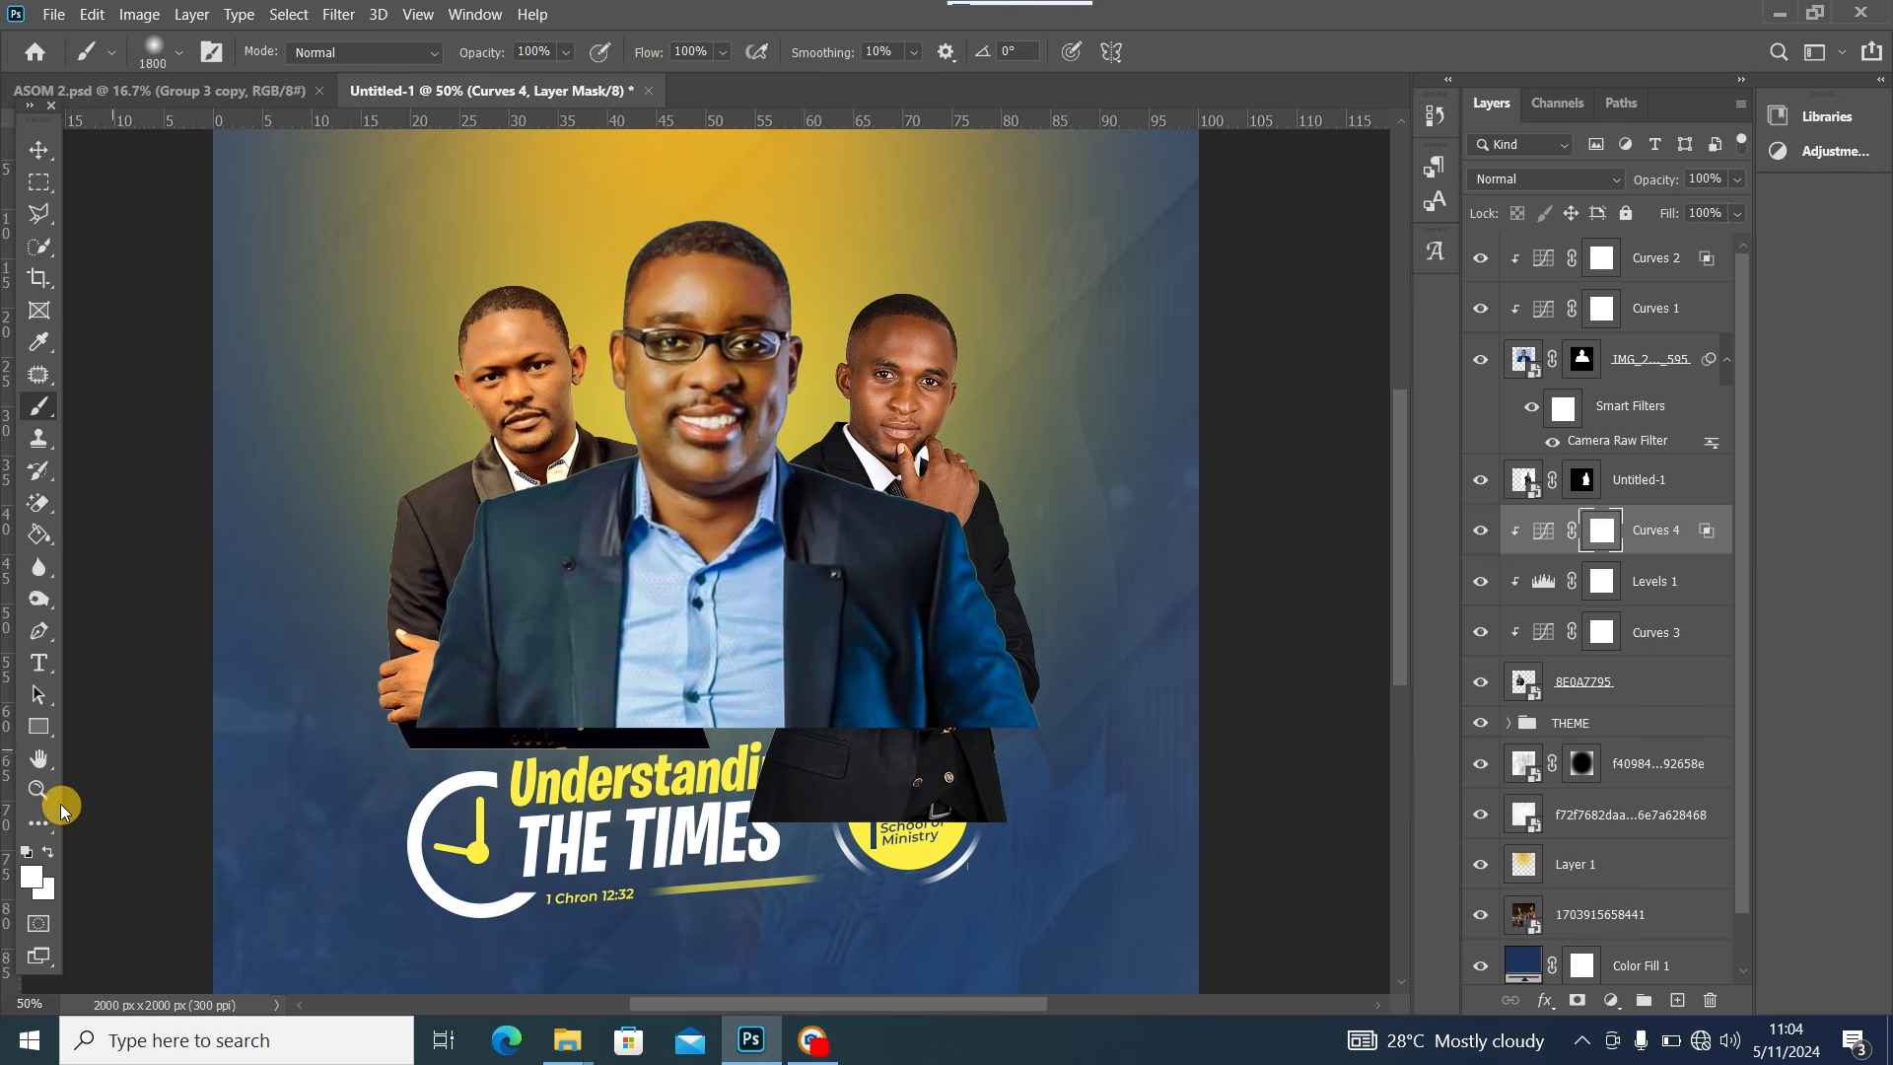
pyautogui.click(46, 852)
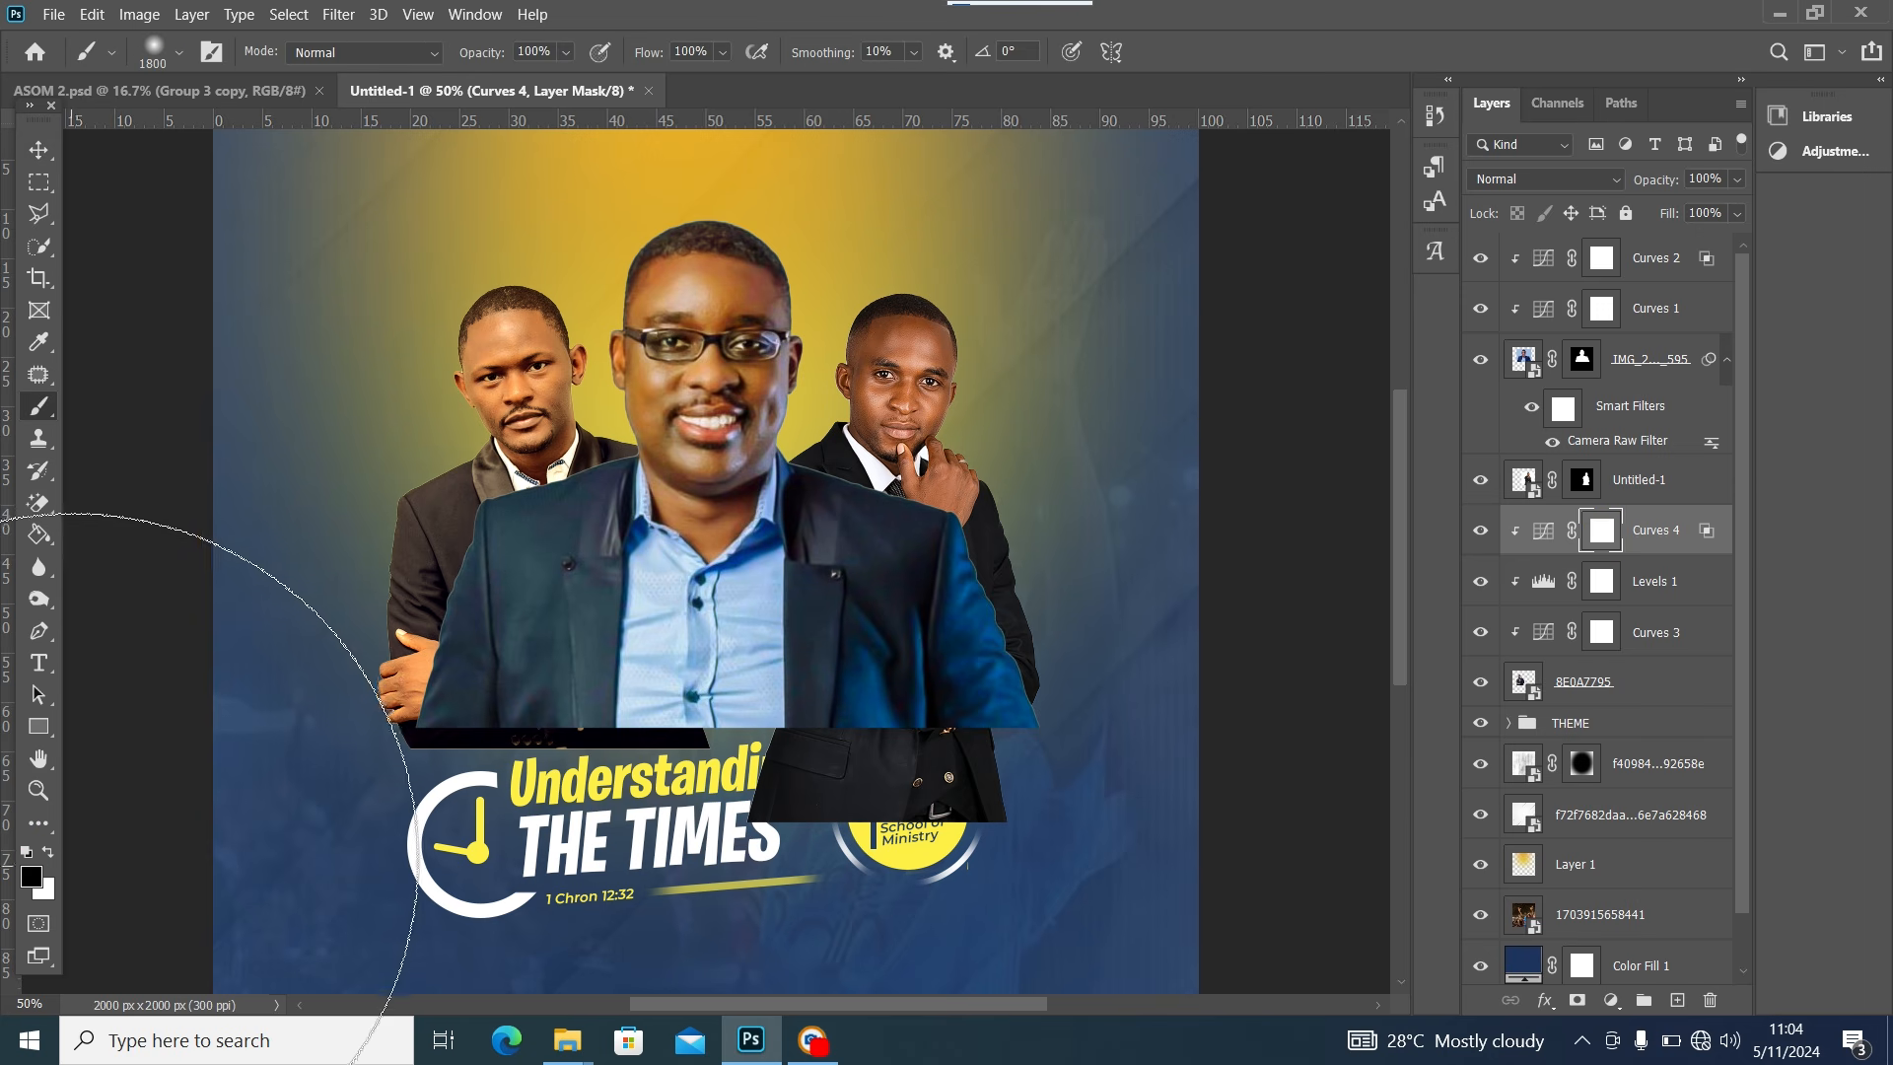
pyautogui.press('[')
pyautogui.press('[')
pyautogui.press('[')
pyautogui.press('[')
pyautogui.press('[')
pyautogui.press('[')
pyautogui.press('[')
pyautogui.press('[')
pyautogui.press('[')
pyautogui.press('[')
pyautogui.press('[')
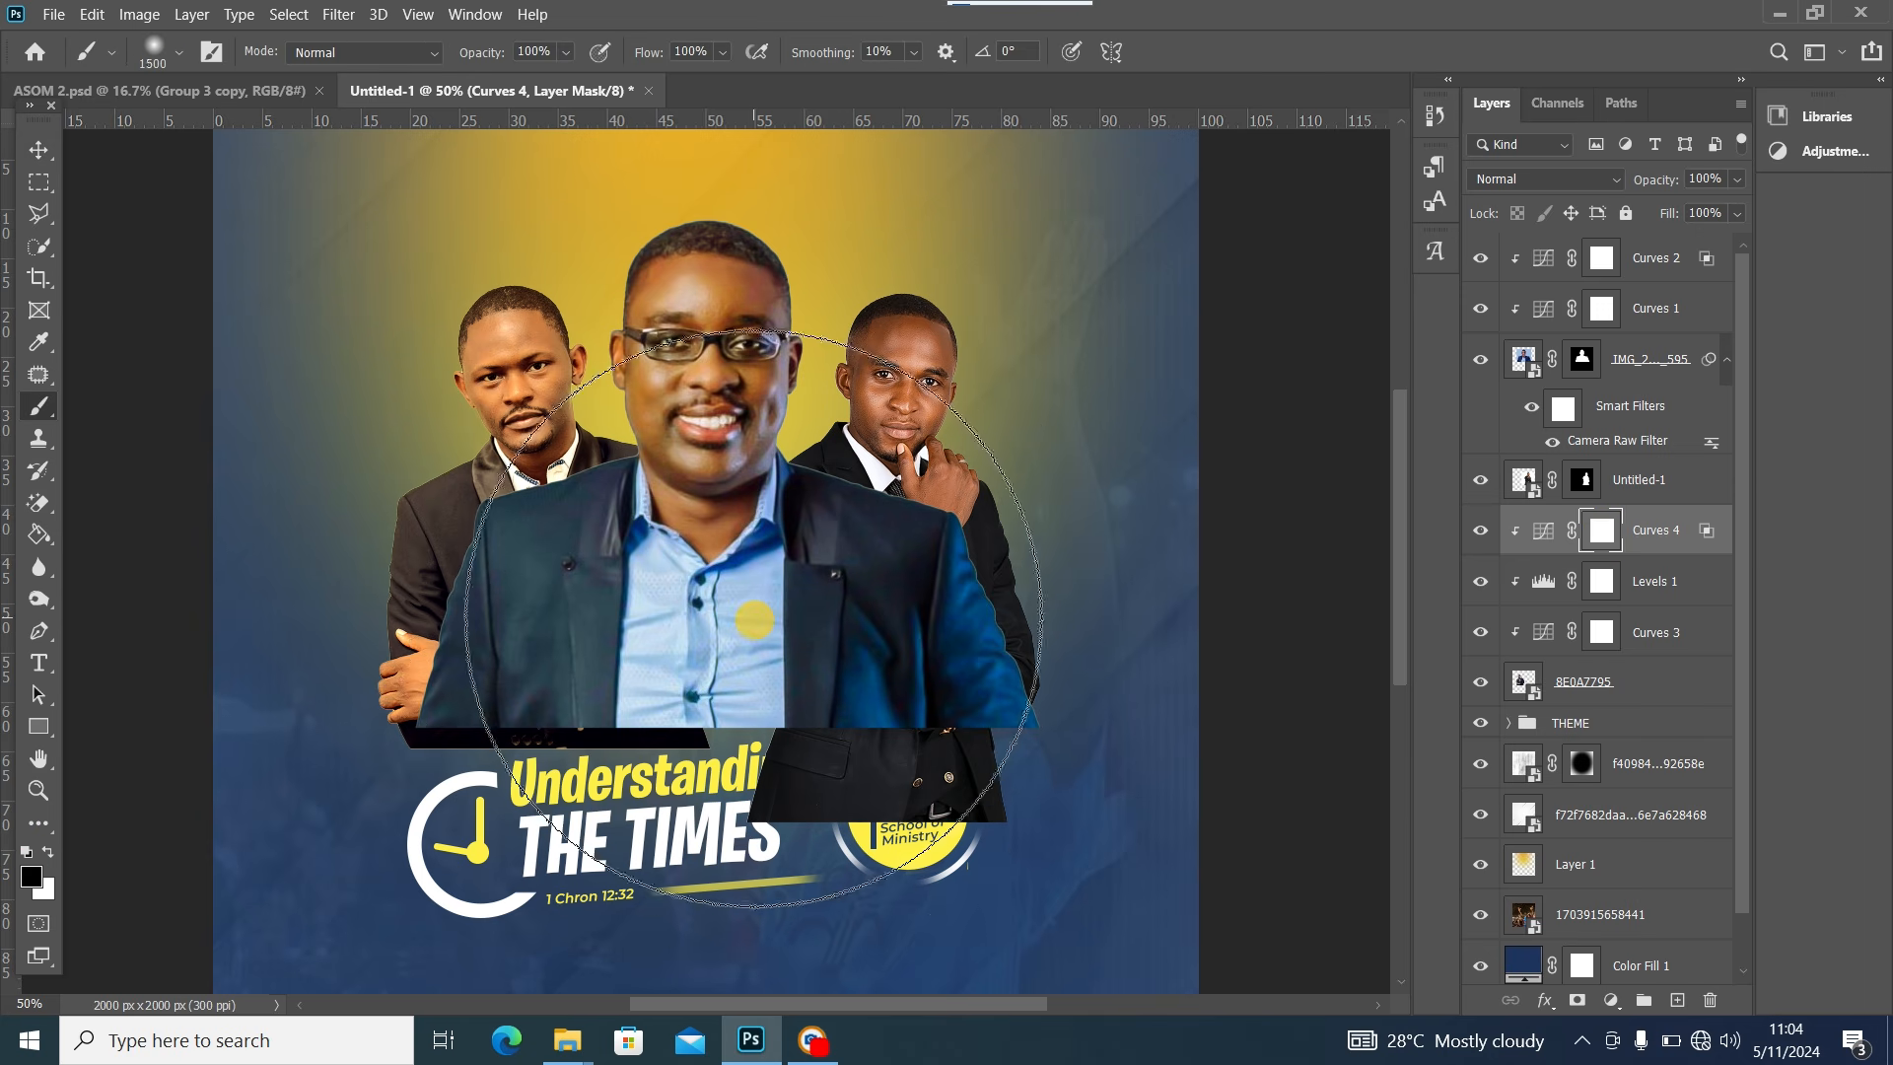
pyautogui.press('[')
pyautogui.press('[')
pyautogui.press('[')
pyautogui.press('[')
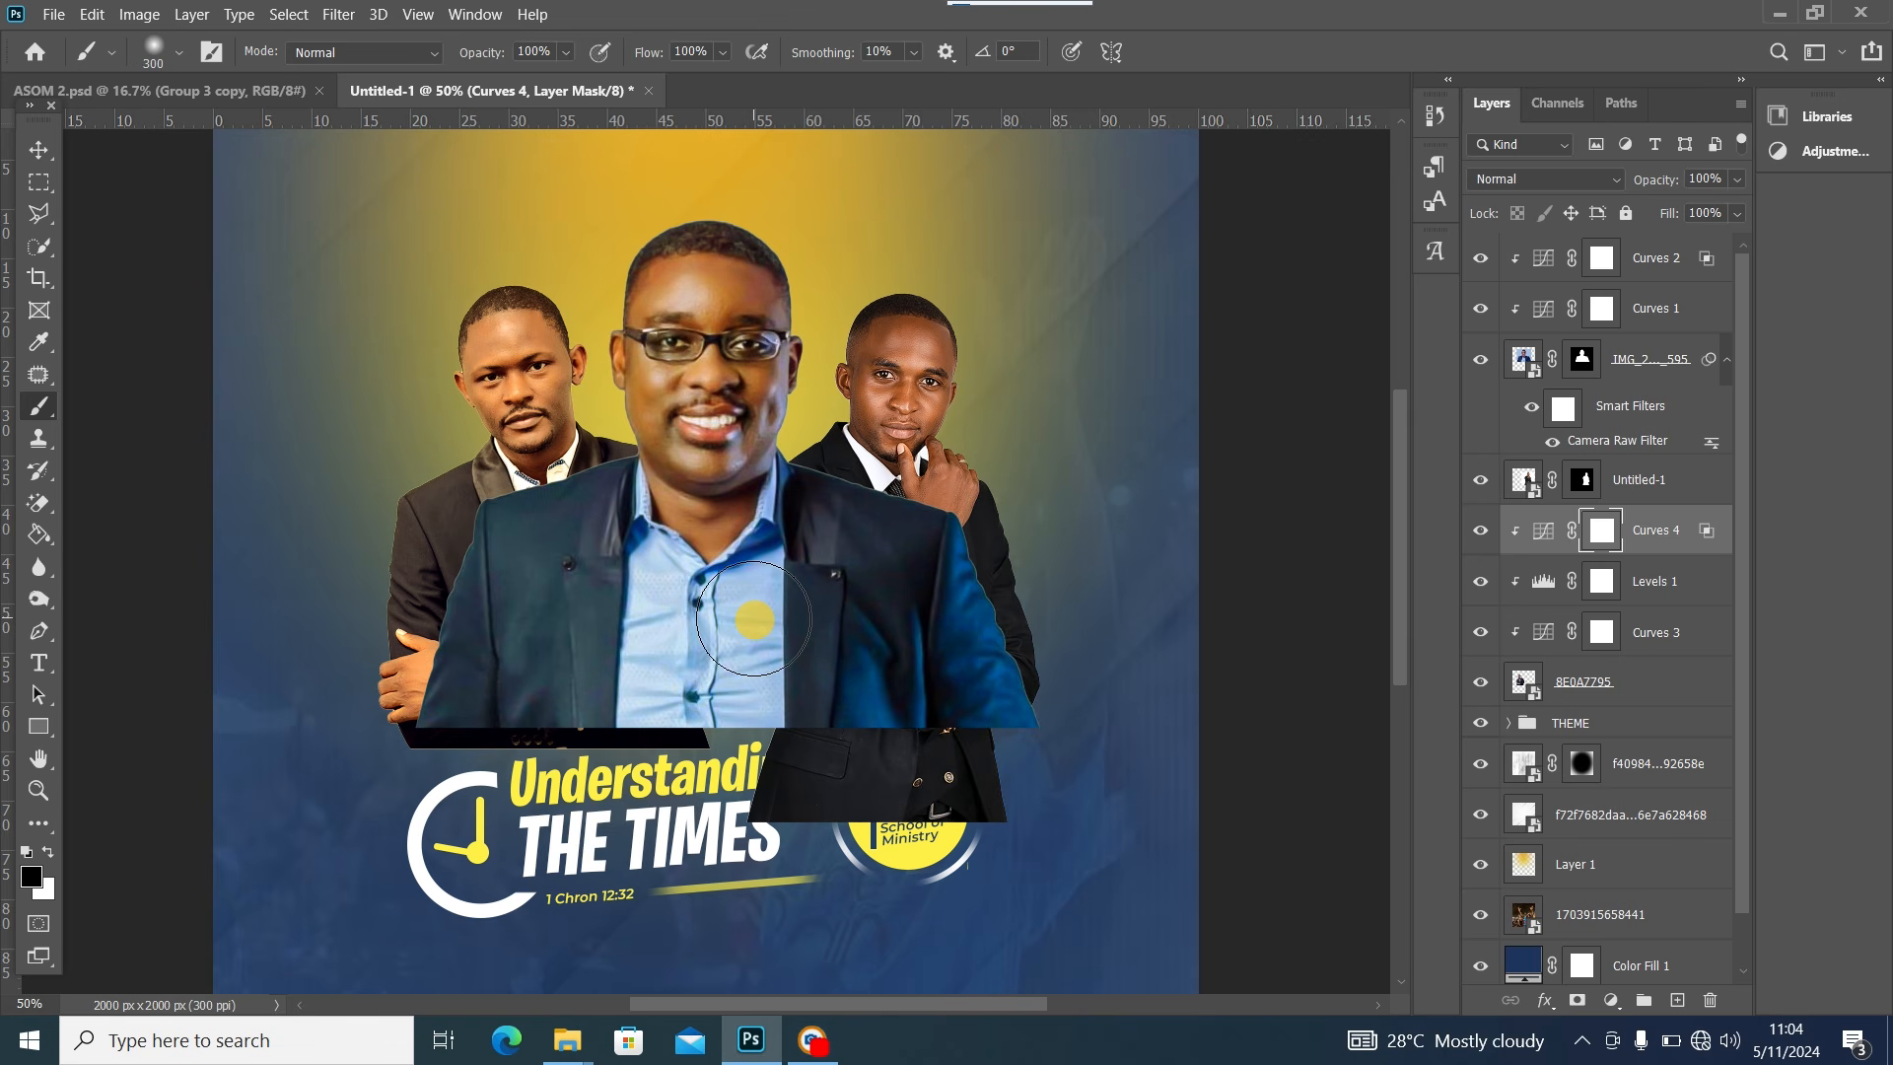
pyautogui.click(467, 540)
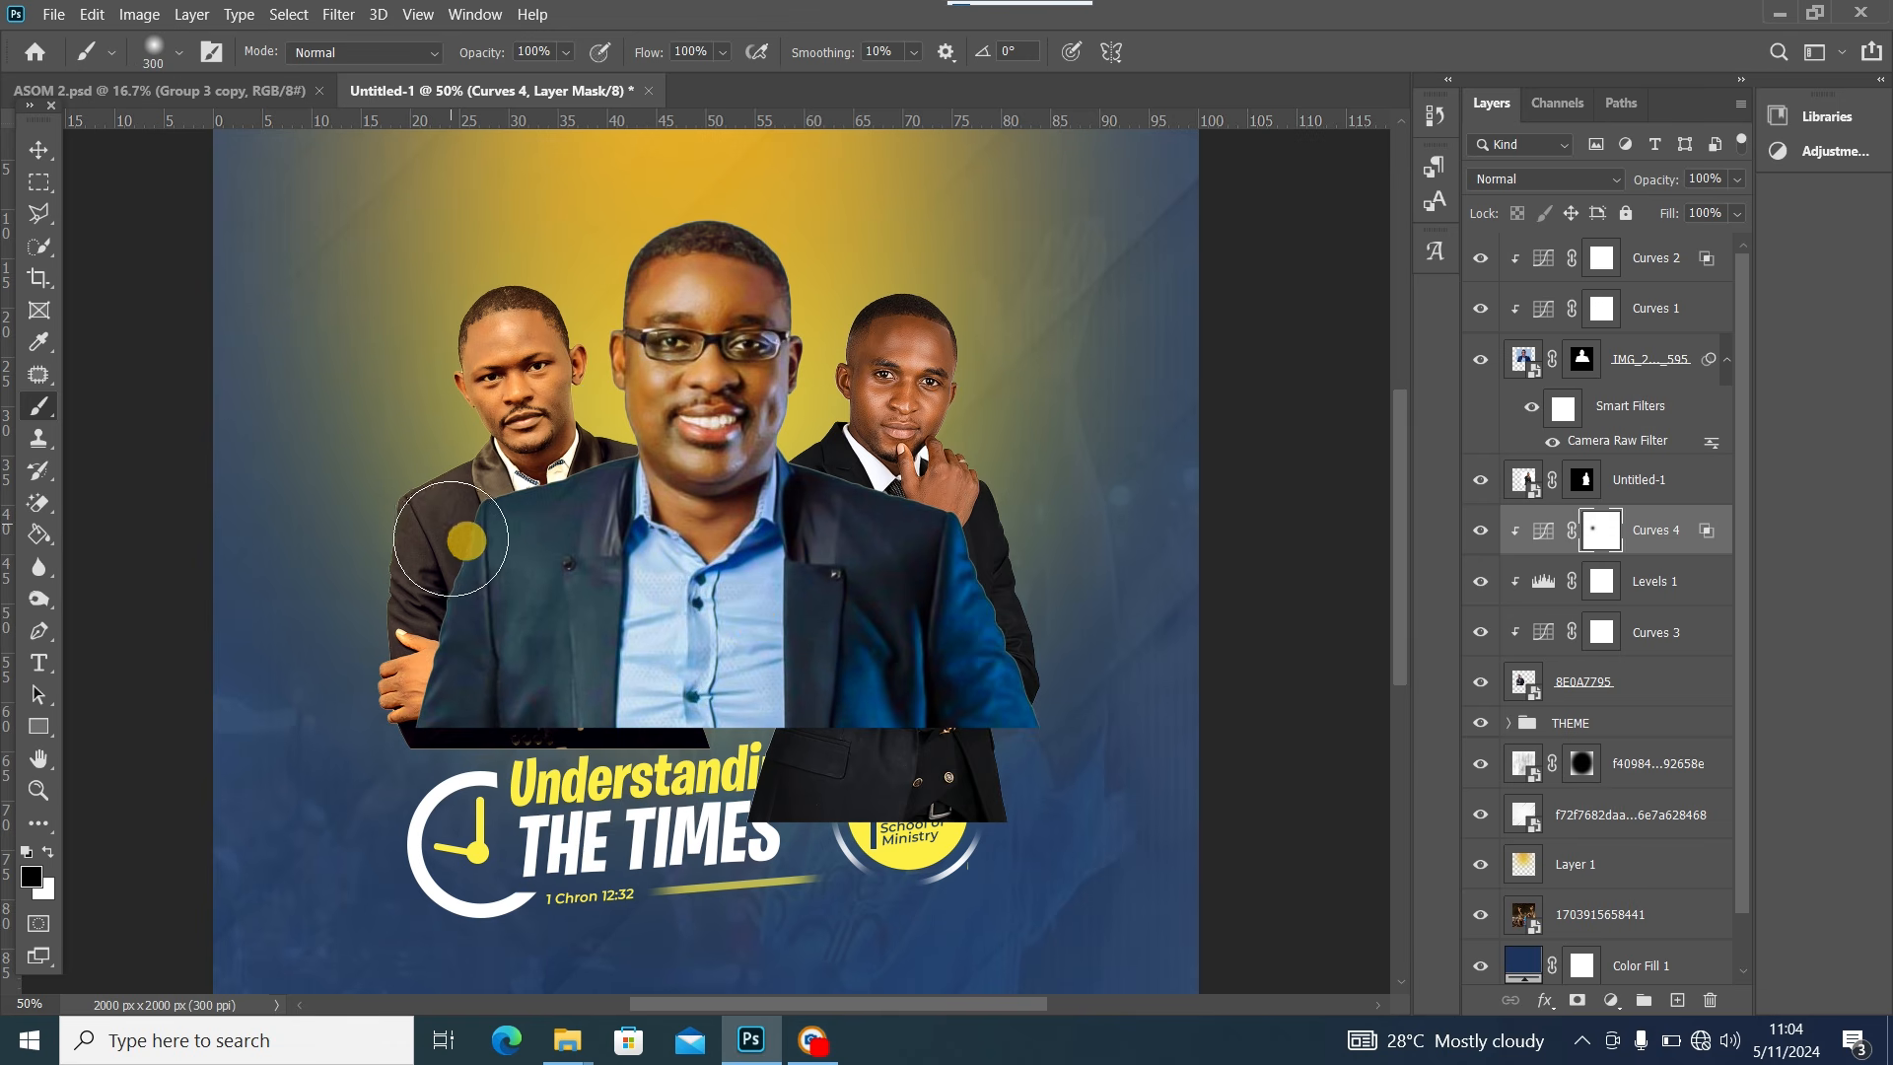
pyautogui.moveTo(429, 489)
pyautogui.mouseDown()
pyautogui.moveTo(526, 501)
pyautogui.moveTo(447, 490)
pyautogui.moveTo(470, 542)
pyautogui.moveTo(592, 509)
pyautogui.mouseUp()
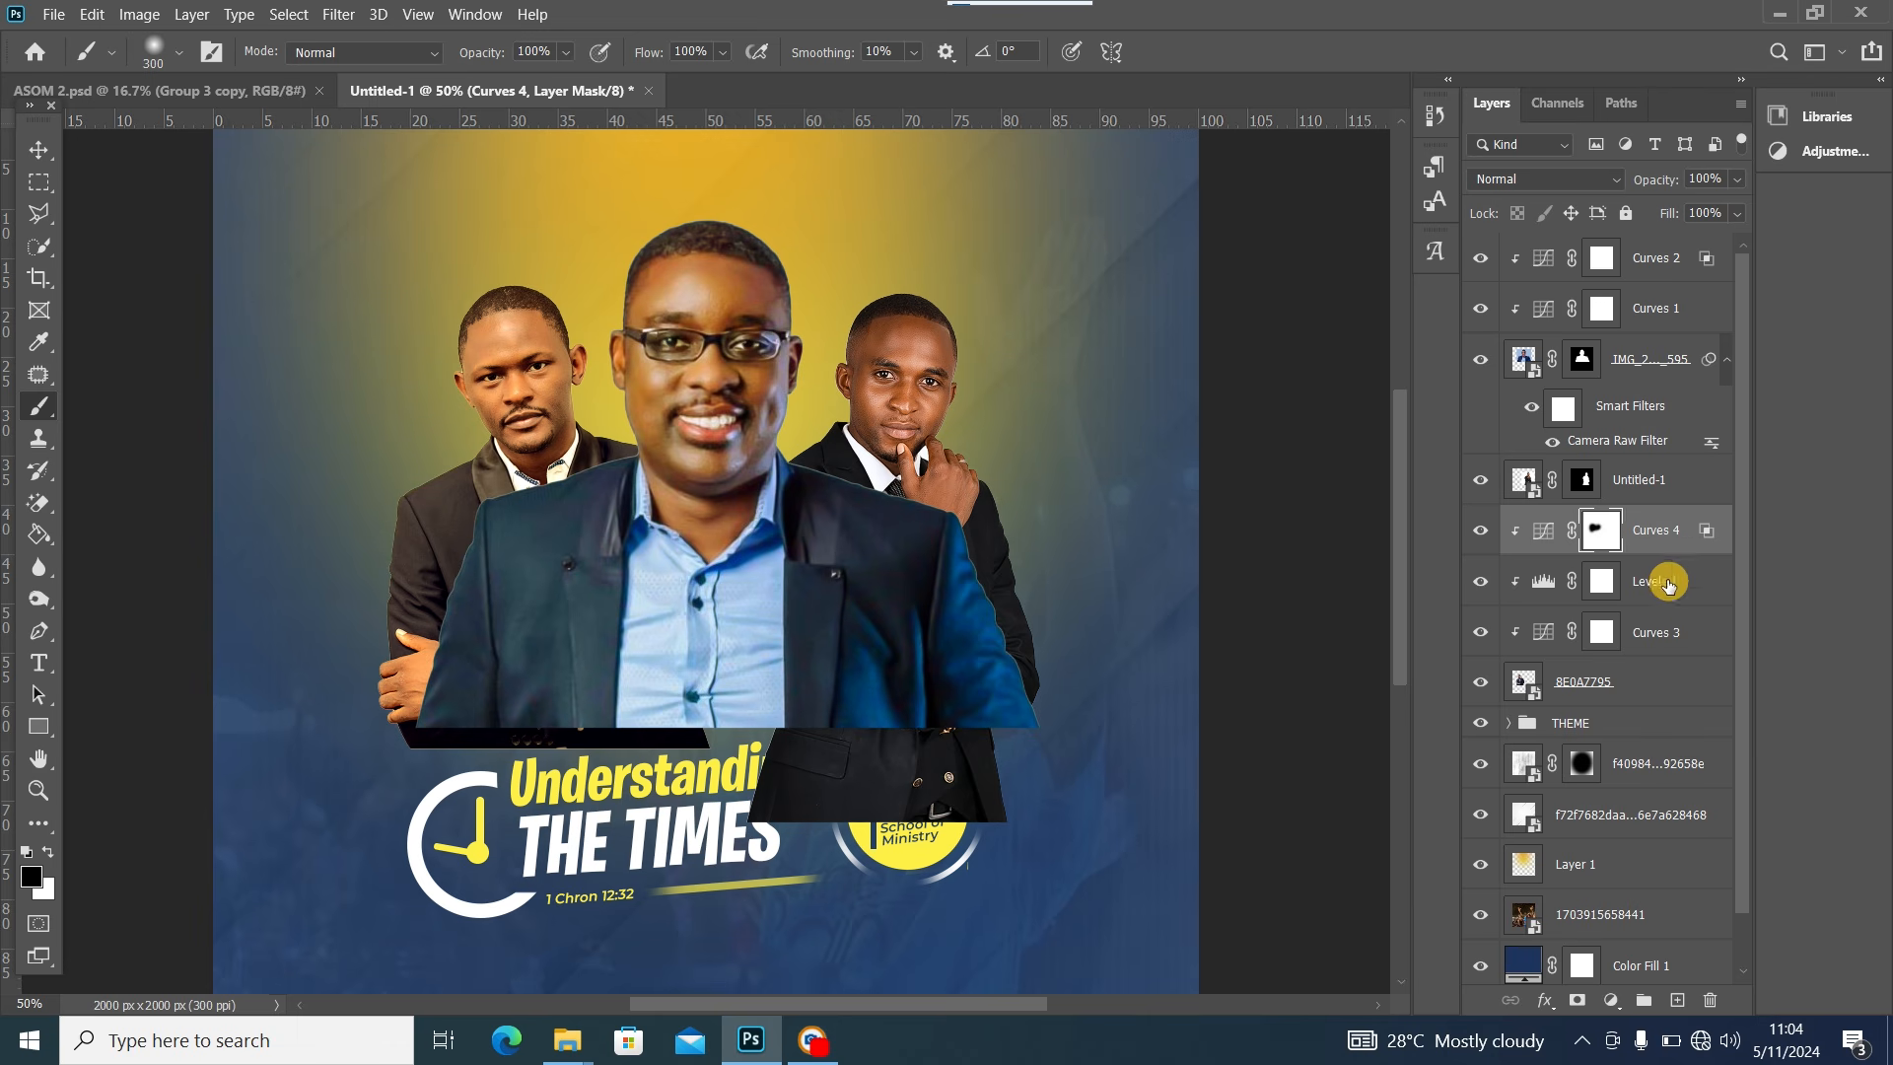
# Paint black over the left portrait's jacket on the Levels 1 and Curves 3 masks, refining the Curves 3 mask with a 90 px brush
pyautogui.click(1610, 589)
pyautogui.moveTo(433, 515)
pyautogui.mouseDown()
pyautogui.moveTo(424, 582)
pyautogui.moveTo(424, 504)
pyautogui.moveTo(469, 531)
pyautogui.moveTo(438, 483)
pyautogui.moveTo(545, 565)
pyautogui.moveTo(632, 488)
pyautogui.moveTo(653, 614)
pyautogui.mouseUp()
pyautogui.click(1599, 634)
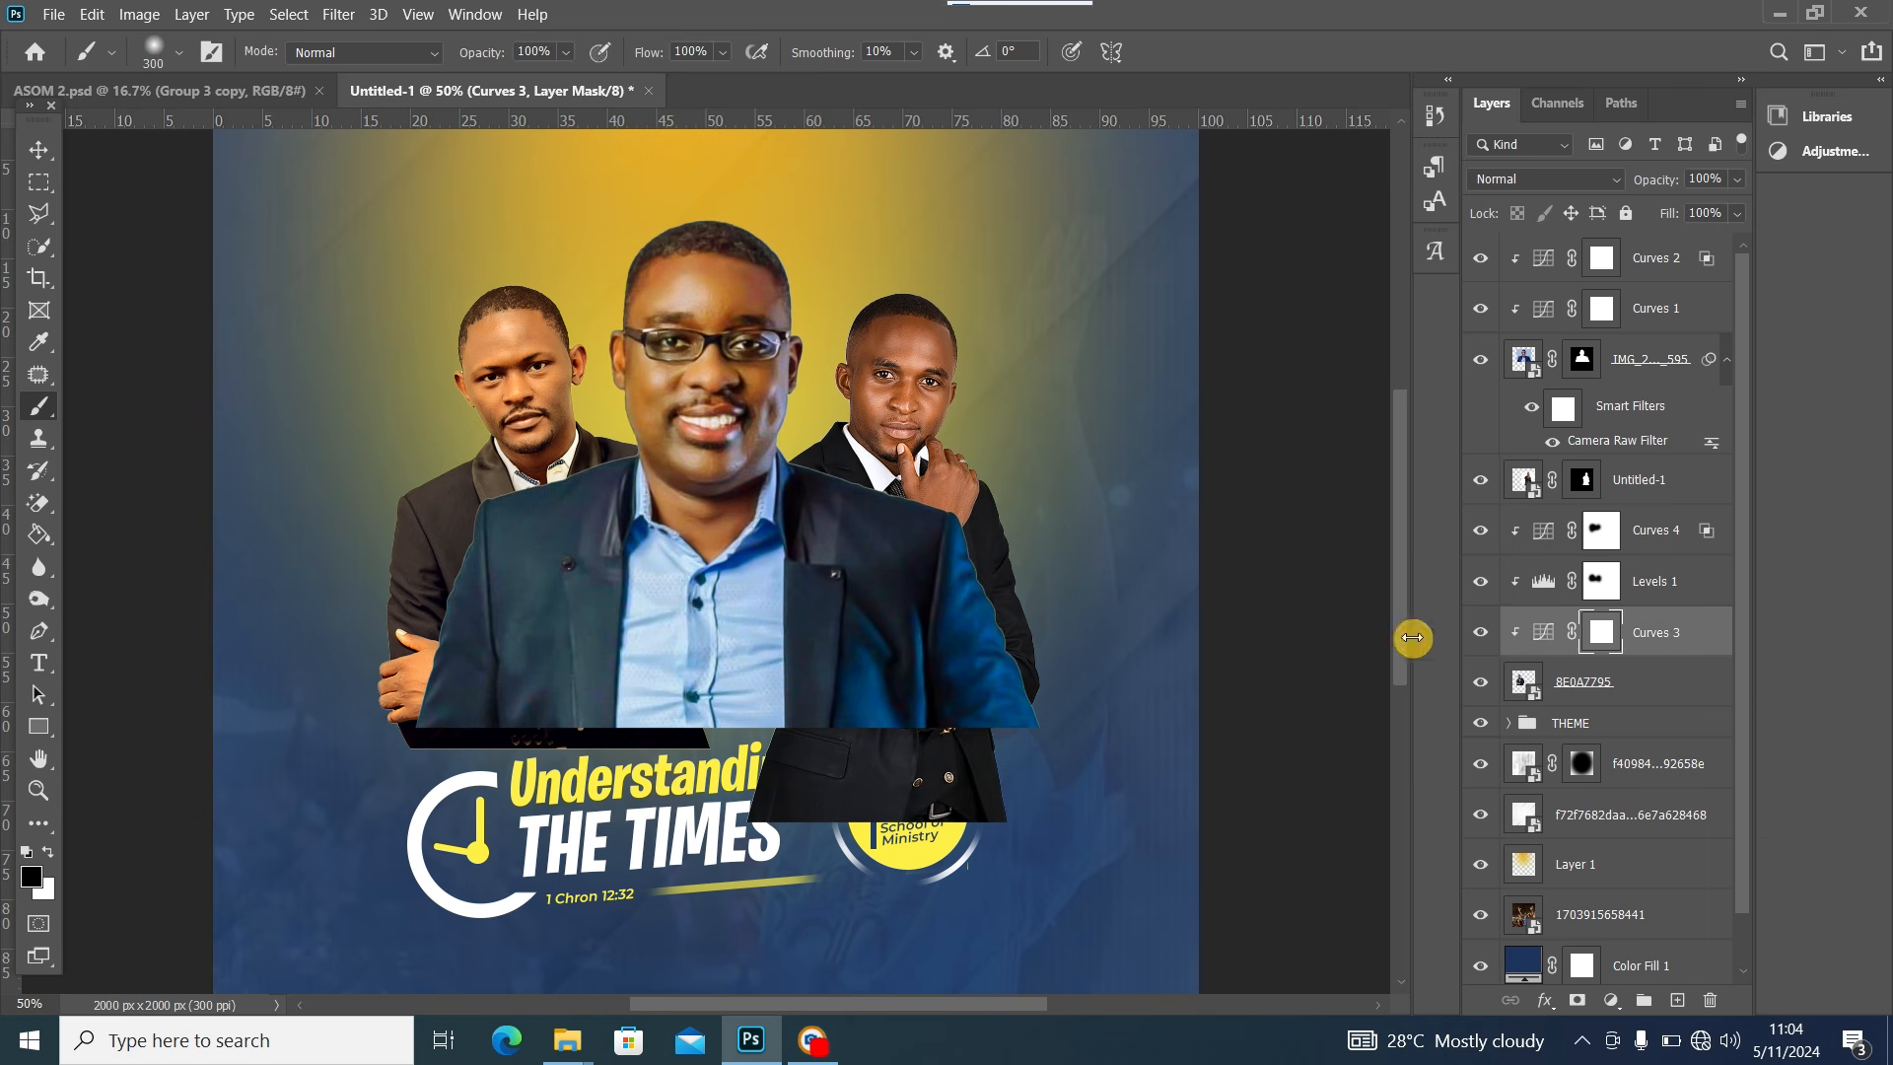
pyautogui.moveTo(456, 583)
pyautogui.mouseDown()
pyautogui.moveTo(432, 542)
pyautogui.moveTo(433, 608)
pyautogui.moveTo(419, 544)
pyautogui.moveTo(433, 614)
pyautogui.moveTo(415, 485)
pyautogui.moveTo(442, 522)
pyautogui.moveTo(419, 466)
pyautogui.moveTo(439, 489)
pyautogui.moveTo(445, 472)
pyautogui.moveTo(464, 524)
pyautogui.moveTo(608, 547)
pyautogui.moveTo(647, 437)
pyautogui.moveTo(634, 535)
pyautogui.moveTo(573, 621)
pyautogui.moveTo(489, 643)
pyautogui.moveTo(401, 619)
pyautogui.mouseUp()
pyautogui.moveTo(594, 728)
pyautogui.mouseDown()
pyautogui.moveTo(525, 733)
pyautogui.moveTo(387, 700)
pyautogui.mouseUp()
pyautogui.hotkey('ctrl', 'z')
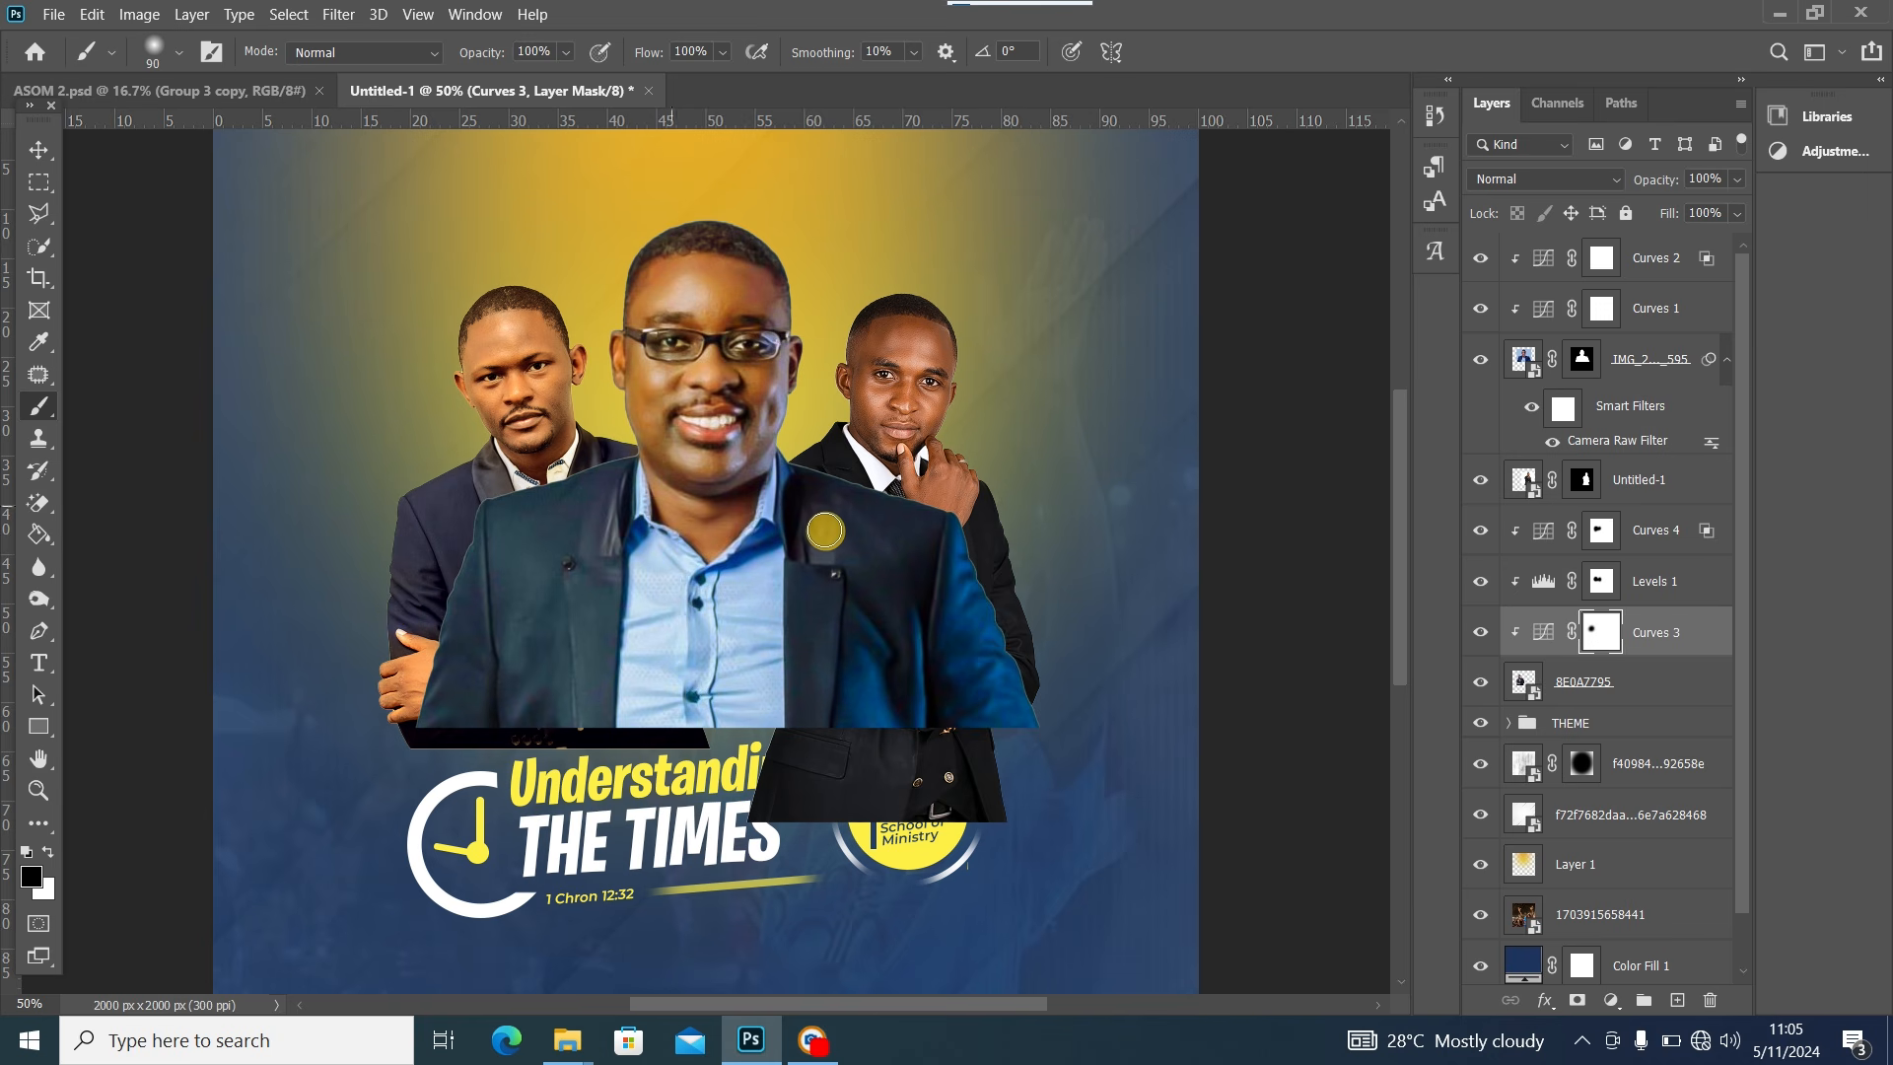
pyautogui.moveTo(462, 596); pyautogui.dragTo(461, 623)
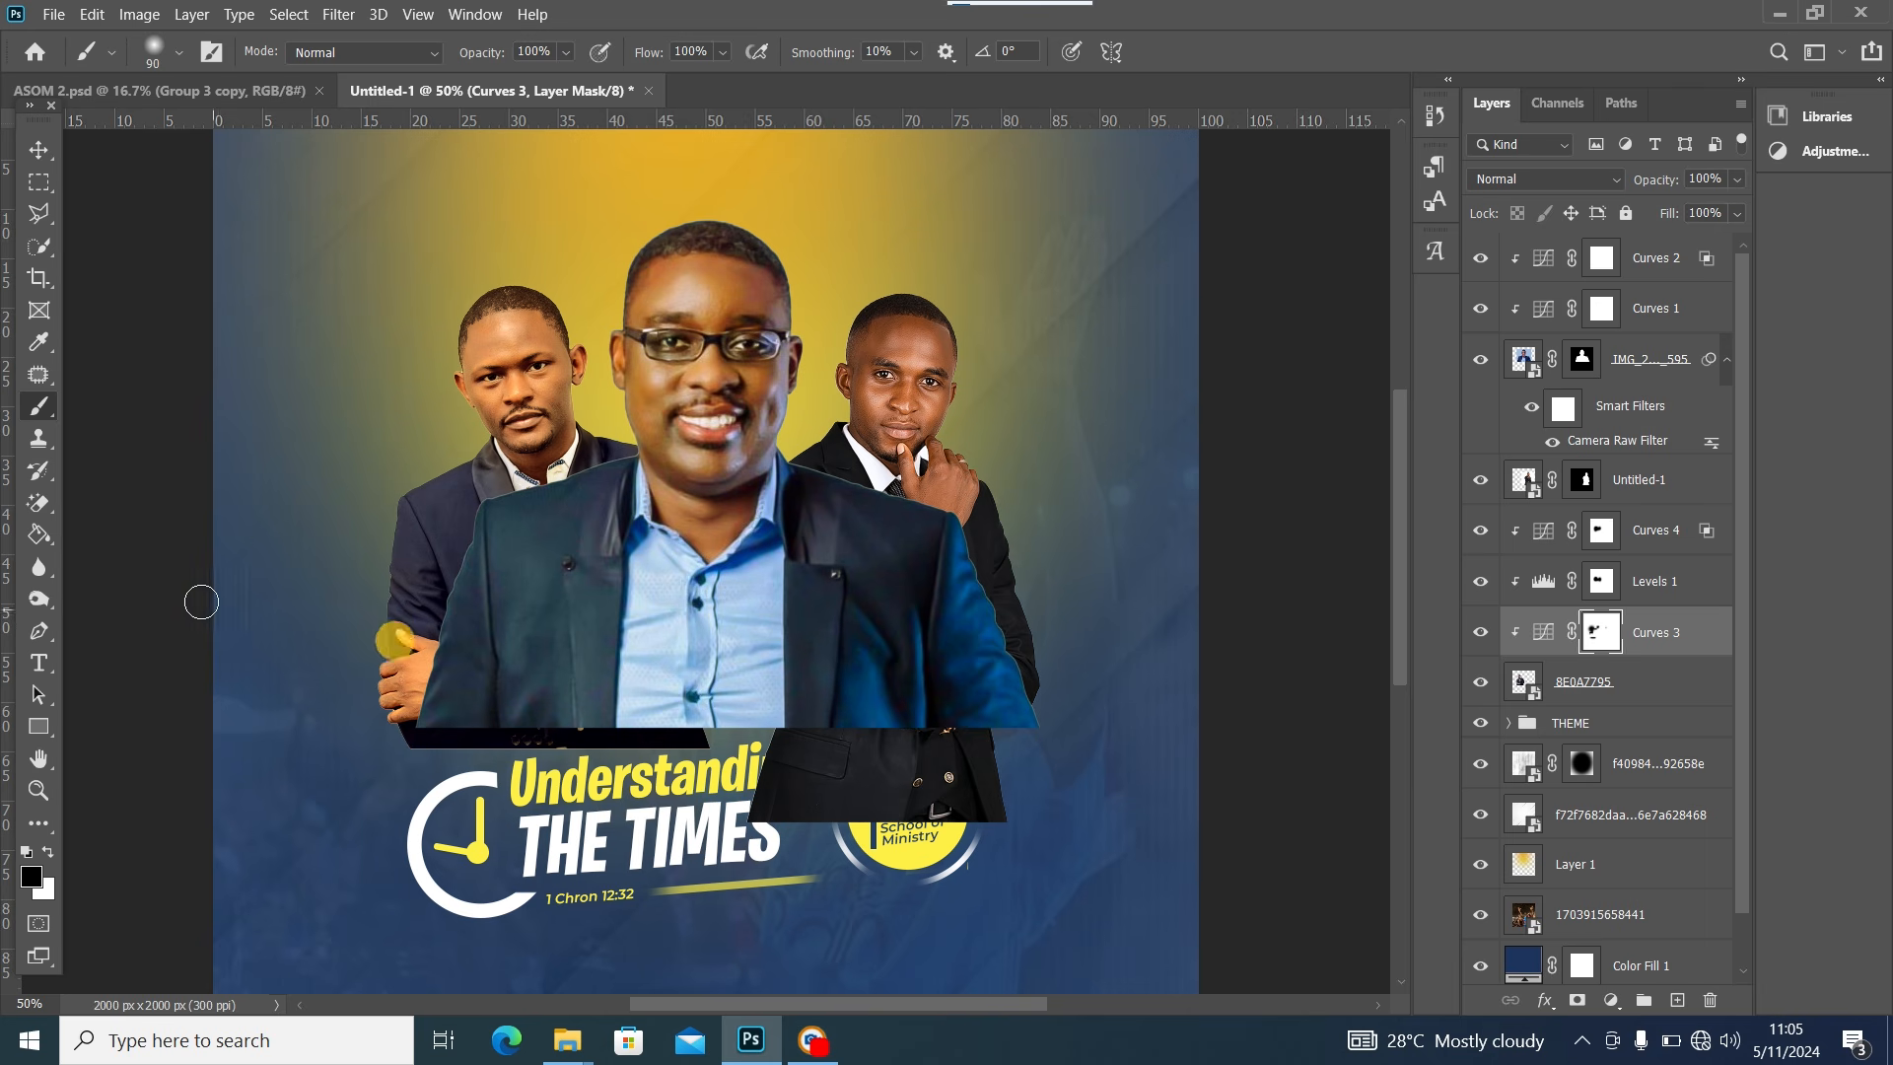
pyautogui.click(37, 146)
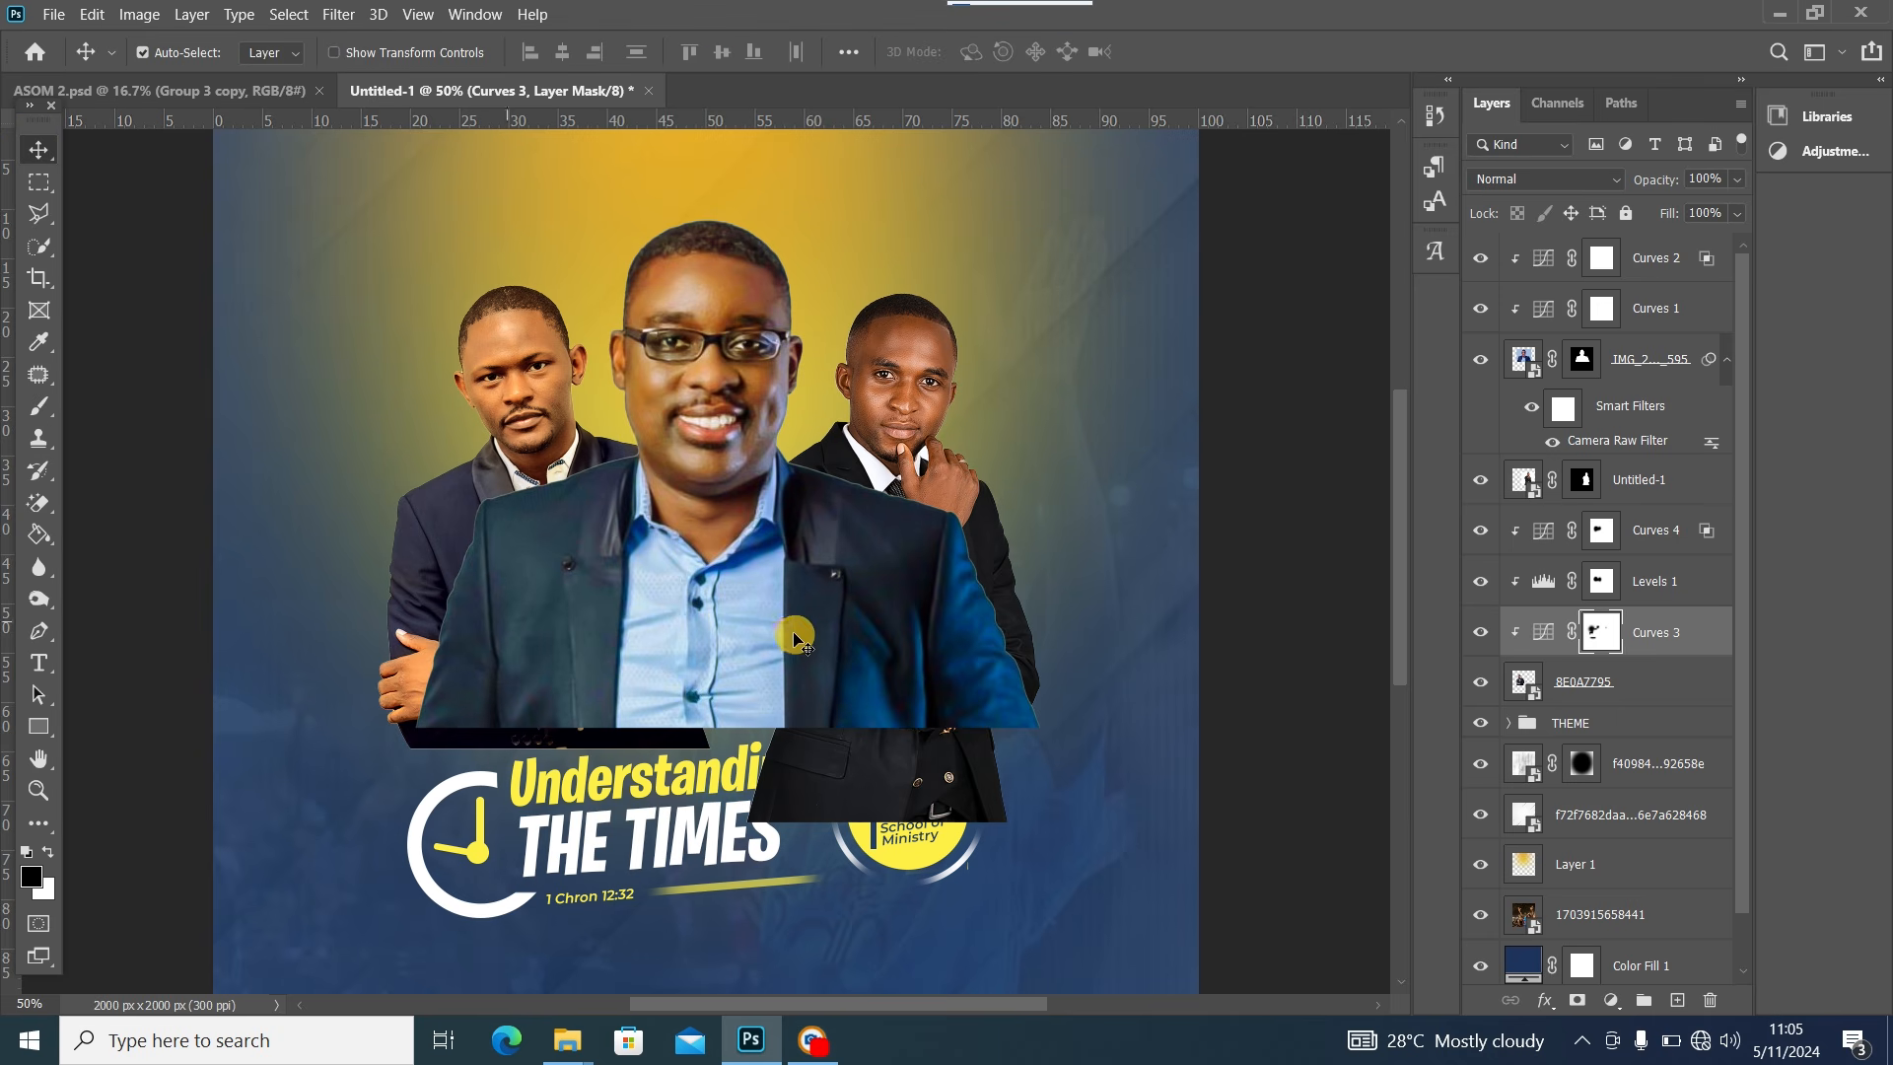
# Check the finished ASOM 2.psd design and target the centre portrait's layer mask in Untitled-1 with the Brush tool
pyautogui.click(155, 89)
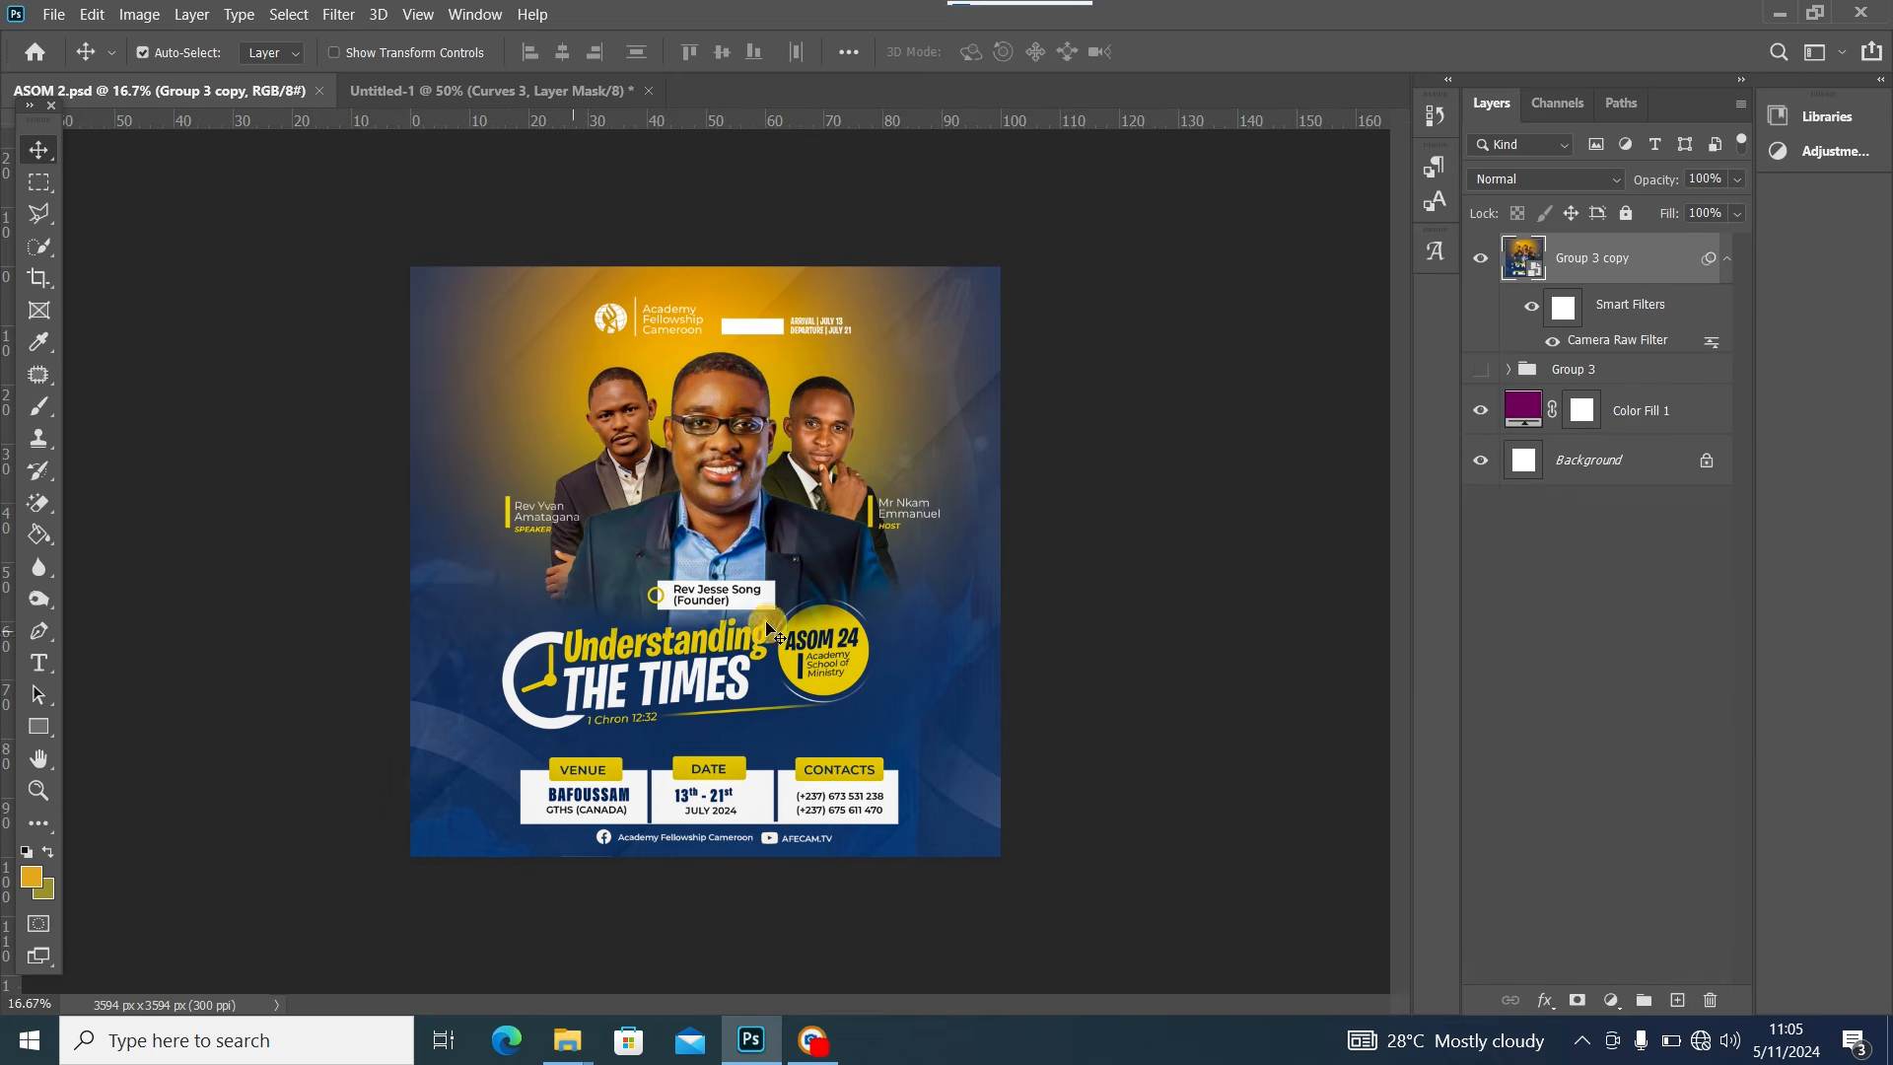
pyautogui.click(414, 90)
pyautogui.click(698, 642)
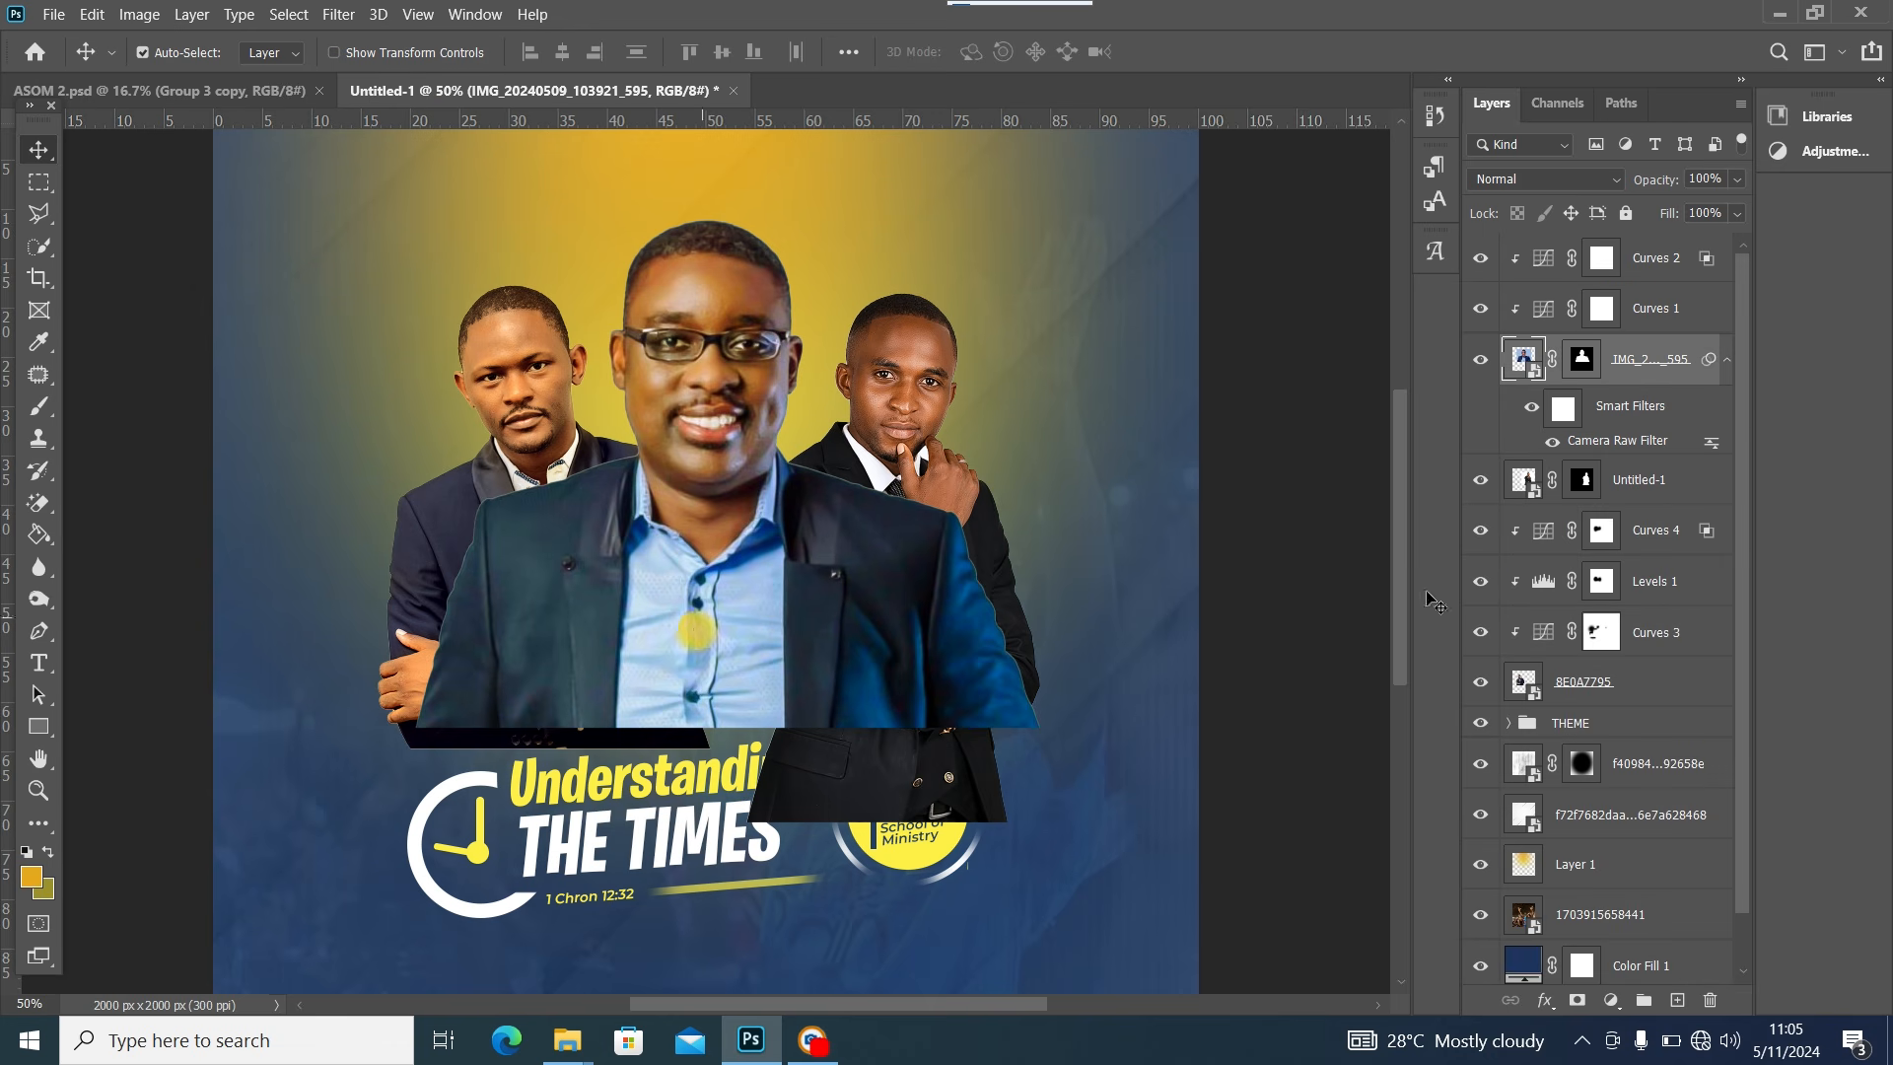
pyautogui.click(1579, 362)
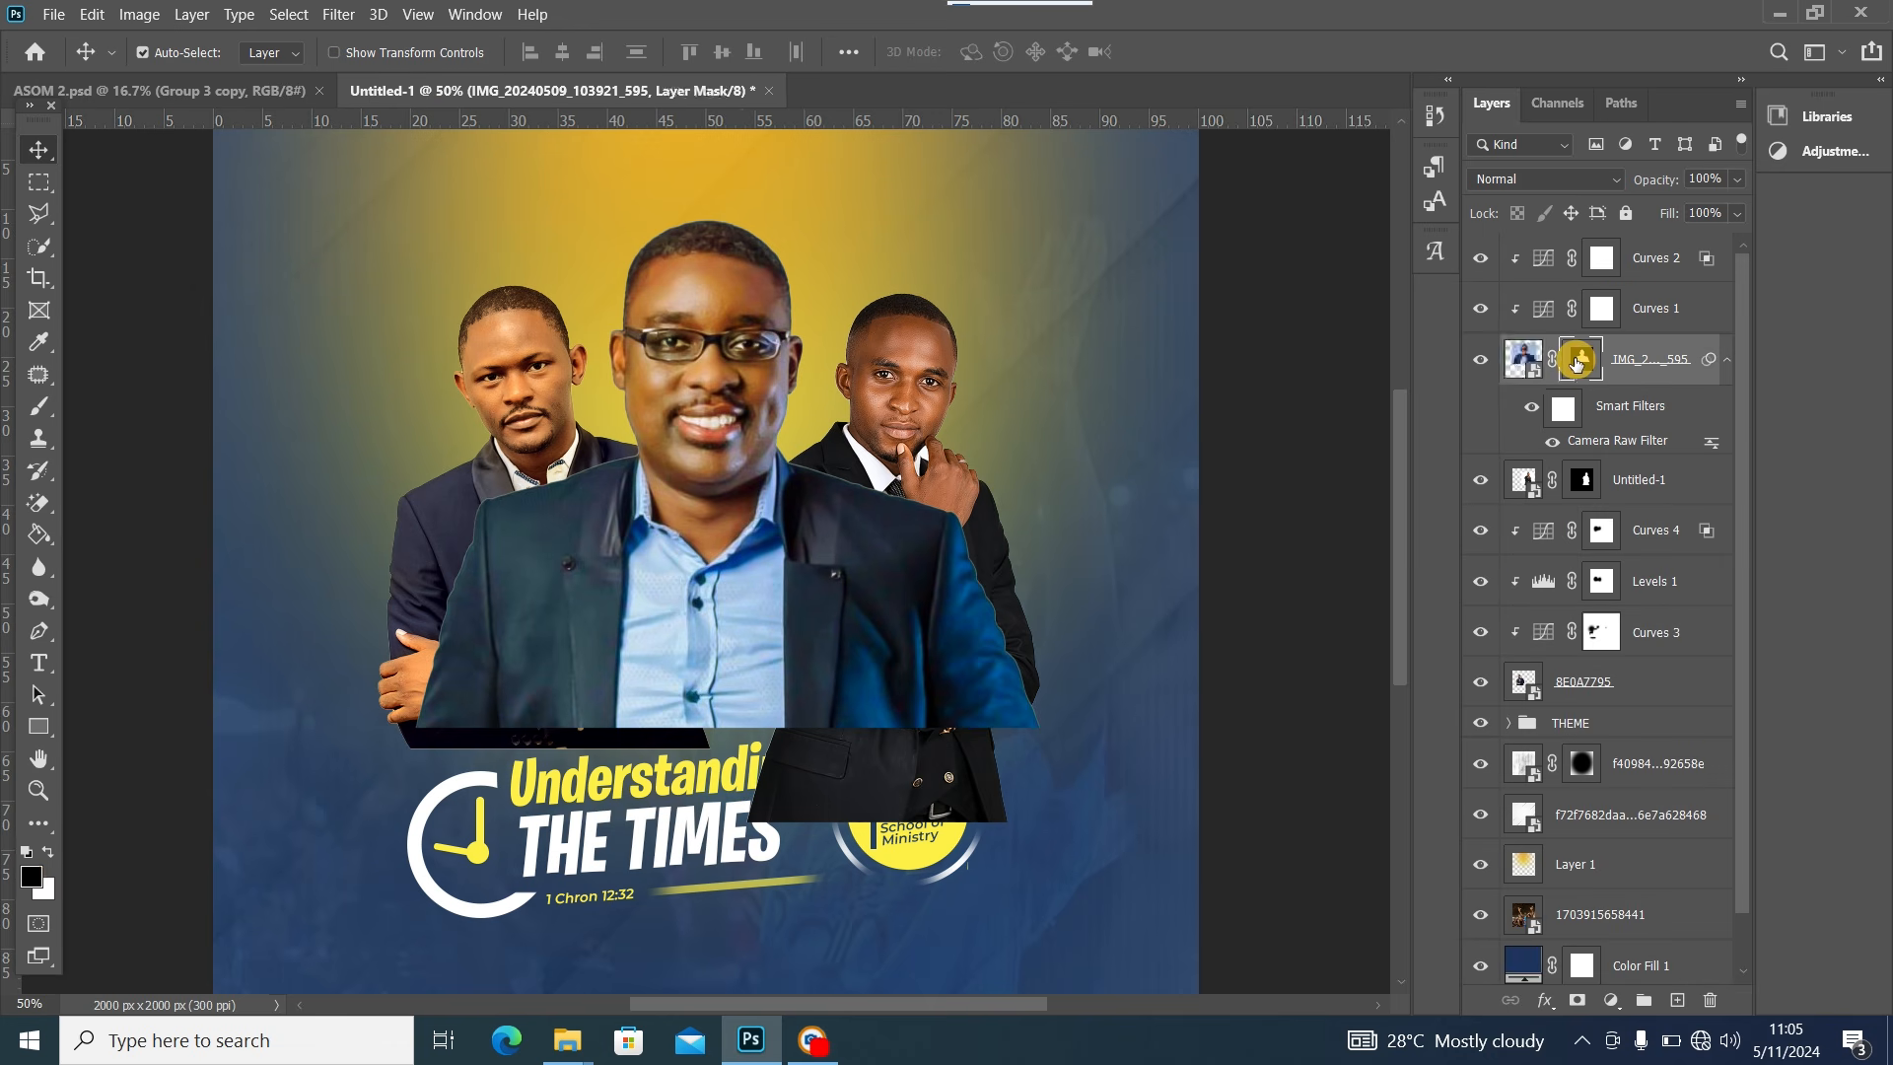
pyautogui.click(37, 408)
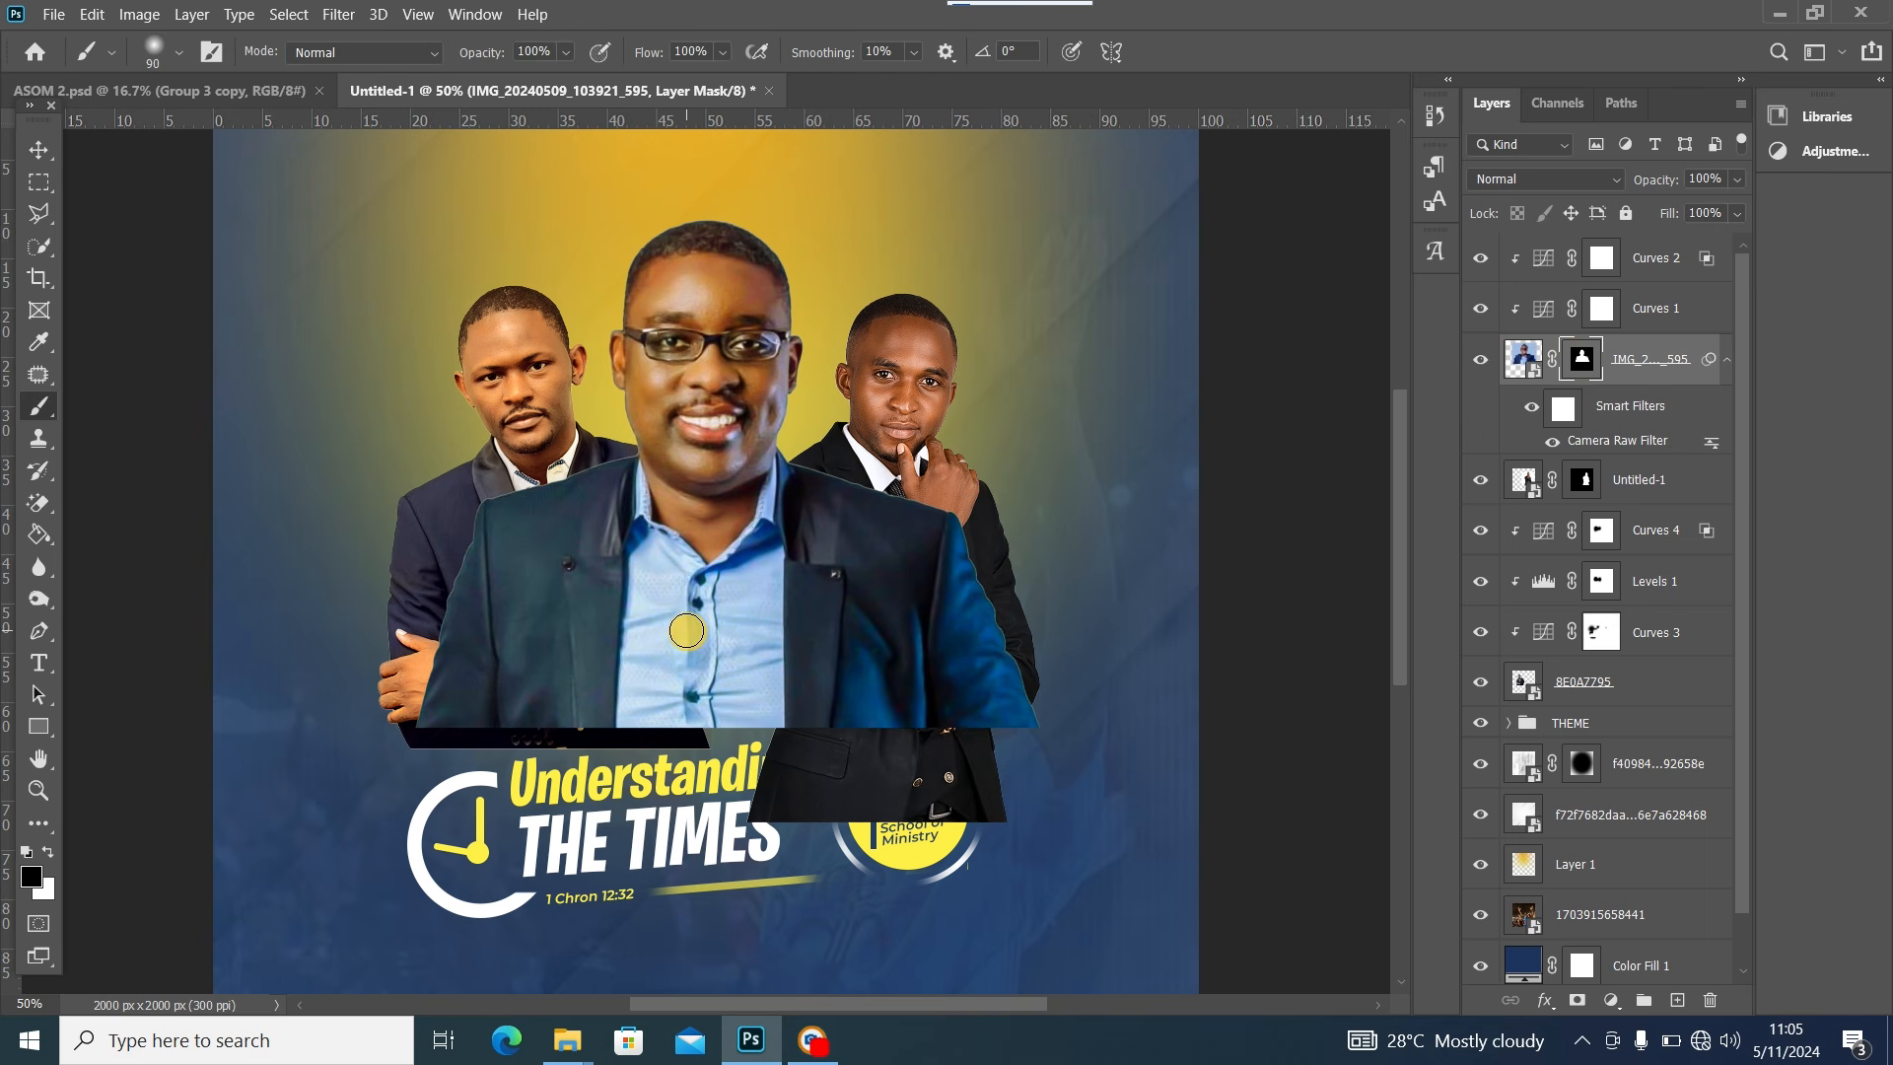
# Try fading the centre portrait's lower edge on its mask with a 1500 px black brush at 0% hardness
pyautogui.scroll(-1, 688, 636)
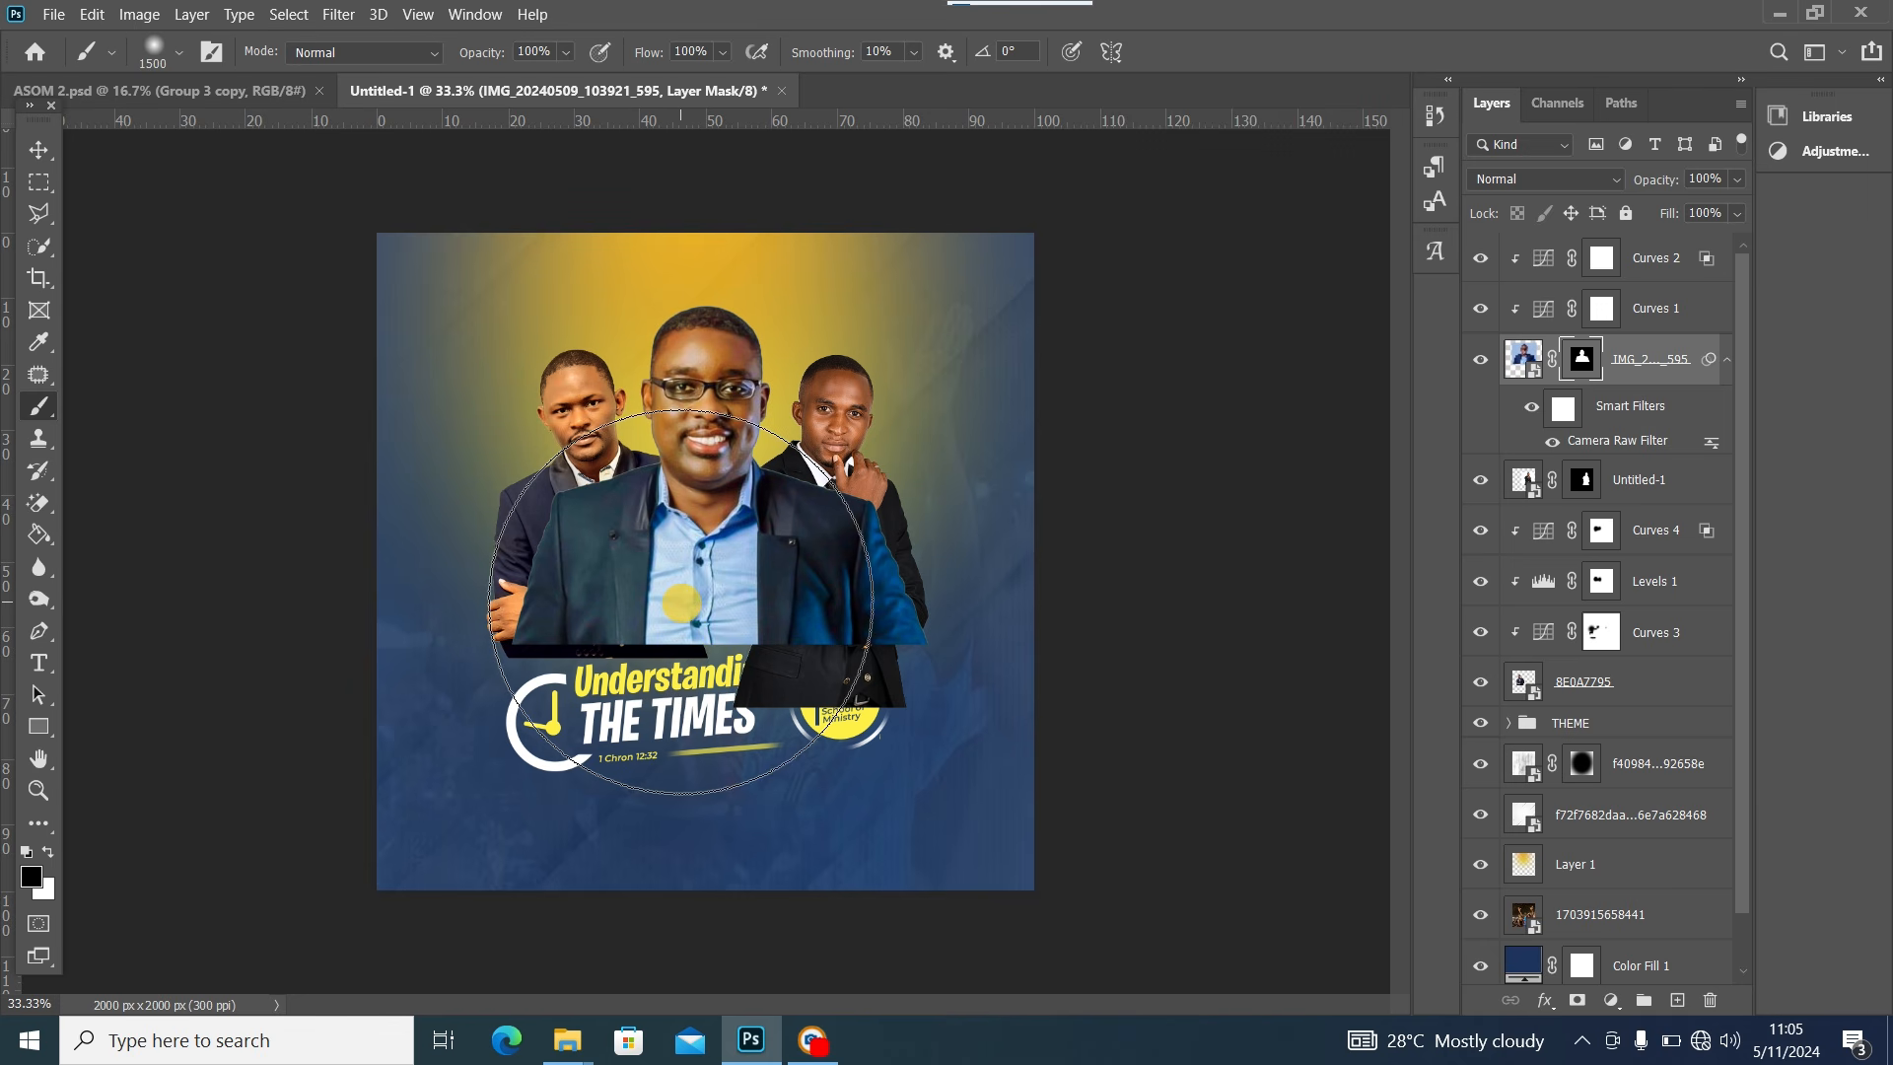
pyautogui.press(']')
pyautogui.press(']')
pyautogui.press(']')
pyautogui.press(']')
pyautogui.press(']')
pyautogui.press(']')
pyautogui.press(']')
pyautogui.press(']')
pyautogui.press(']')
pyautogui.press(']')
pyautogui.press(']')
pyautogui.press(']')
pyautogui.press(']')
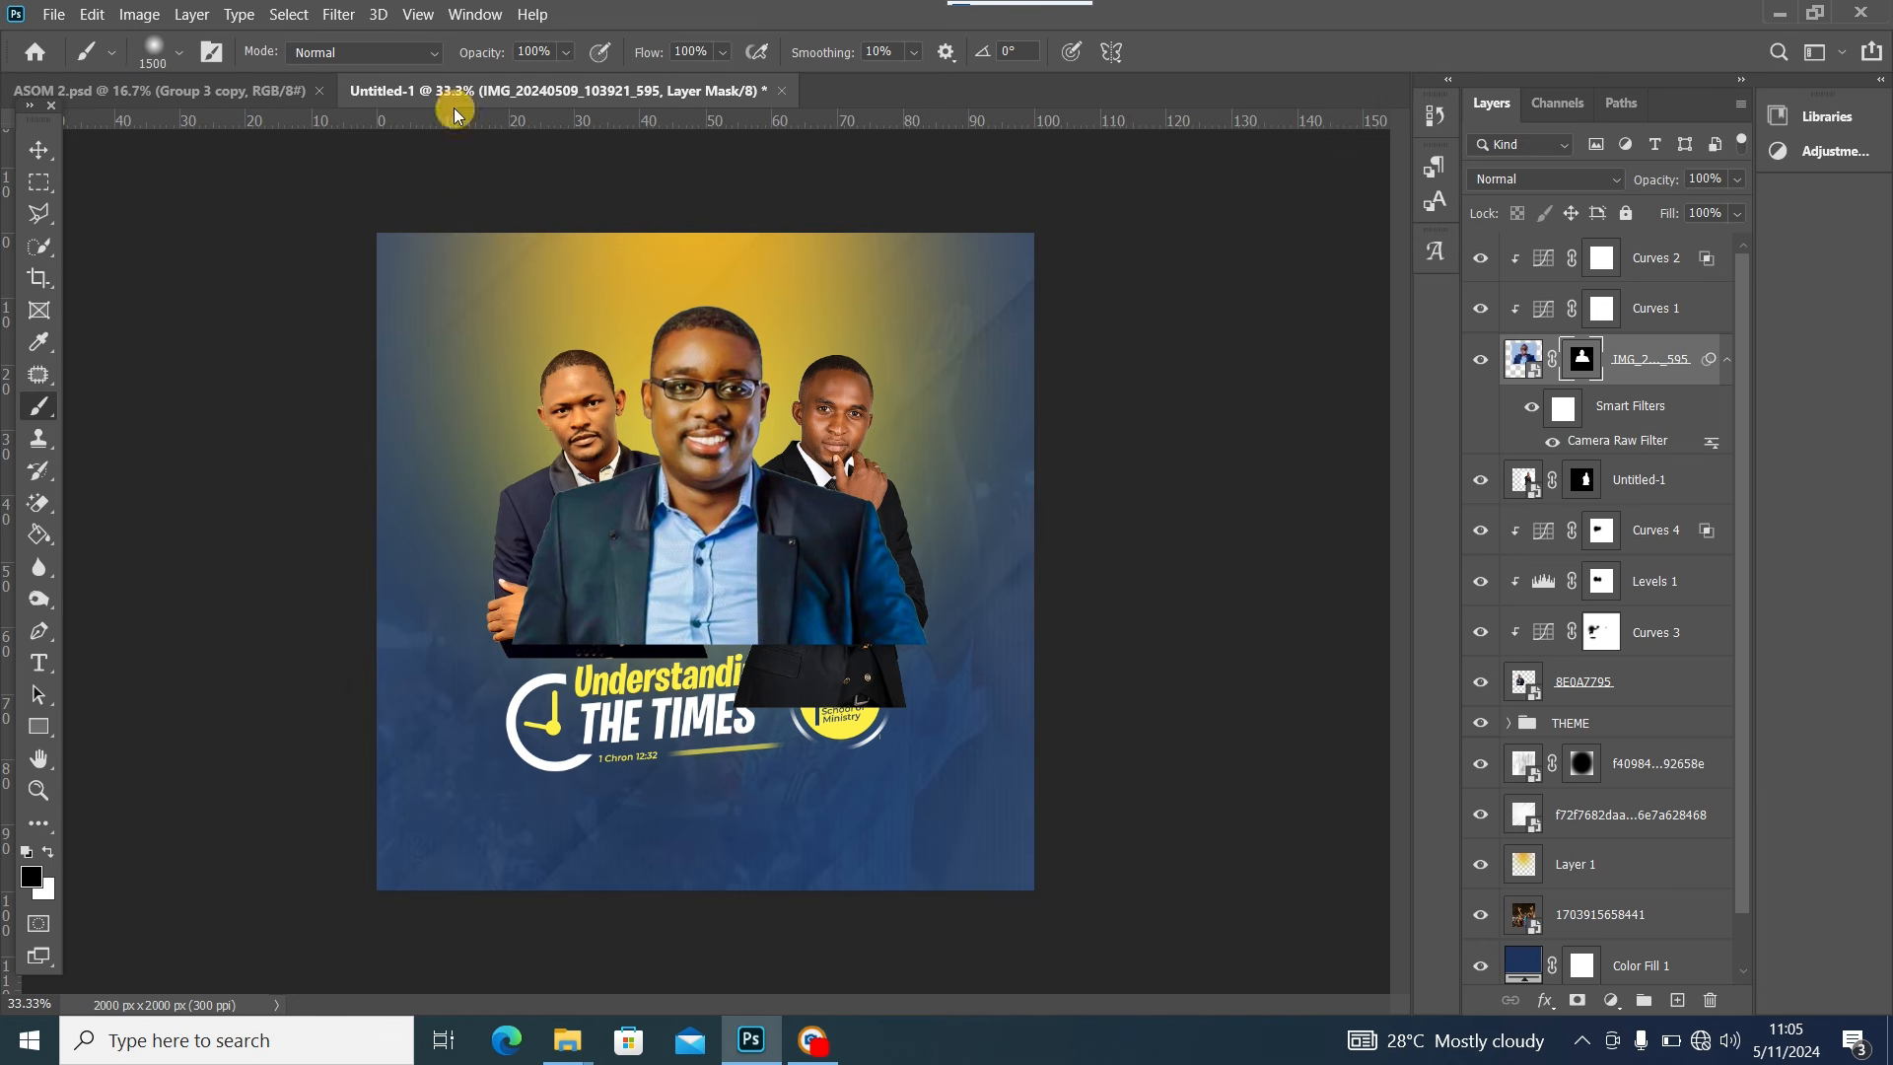
pyautogui.rightClick(712, 427)
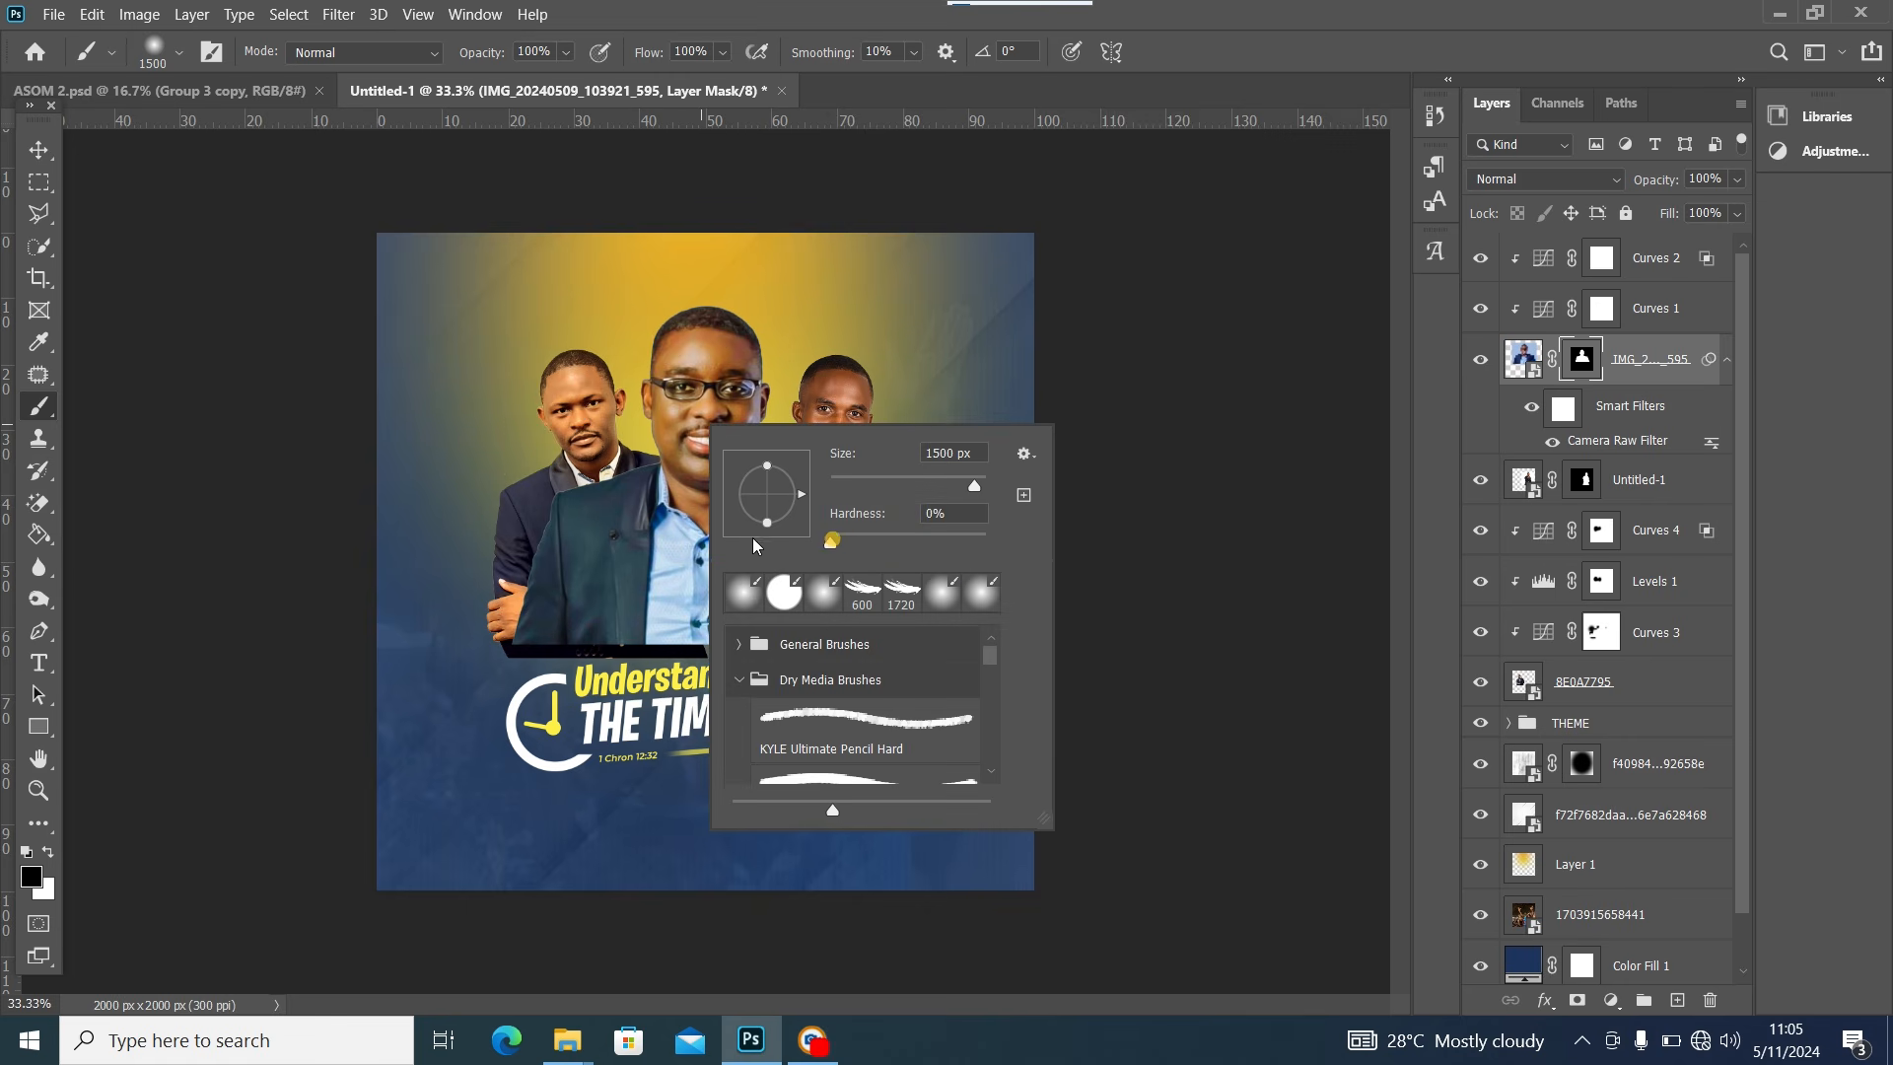
pyautogui.click(832, 540)
pyautogui.click(89, 523)
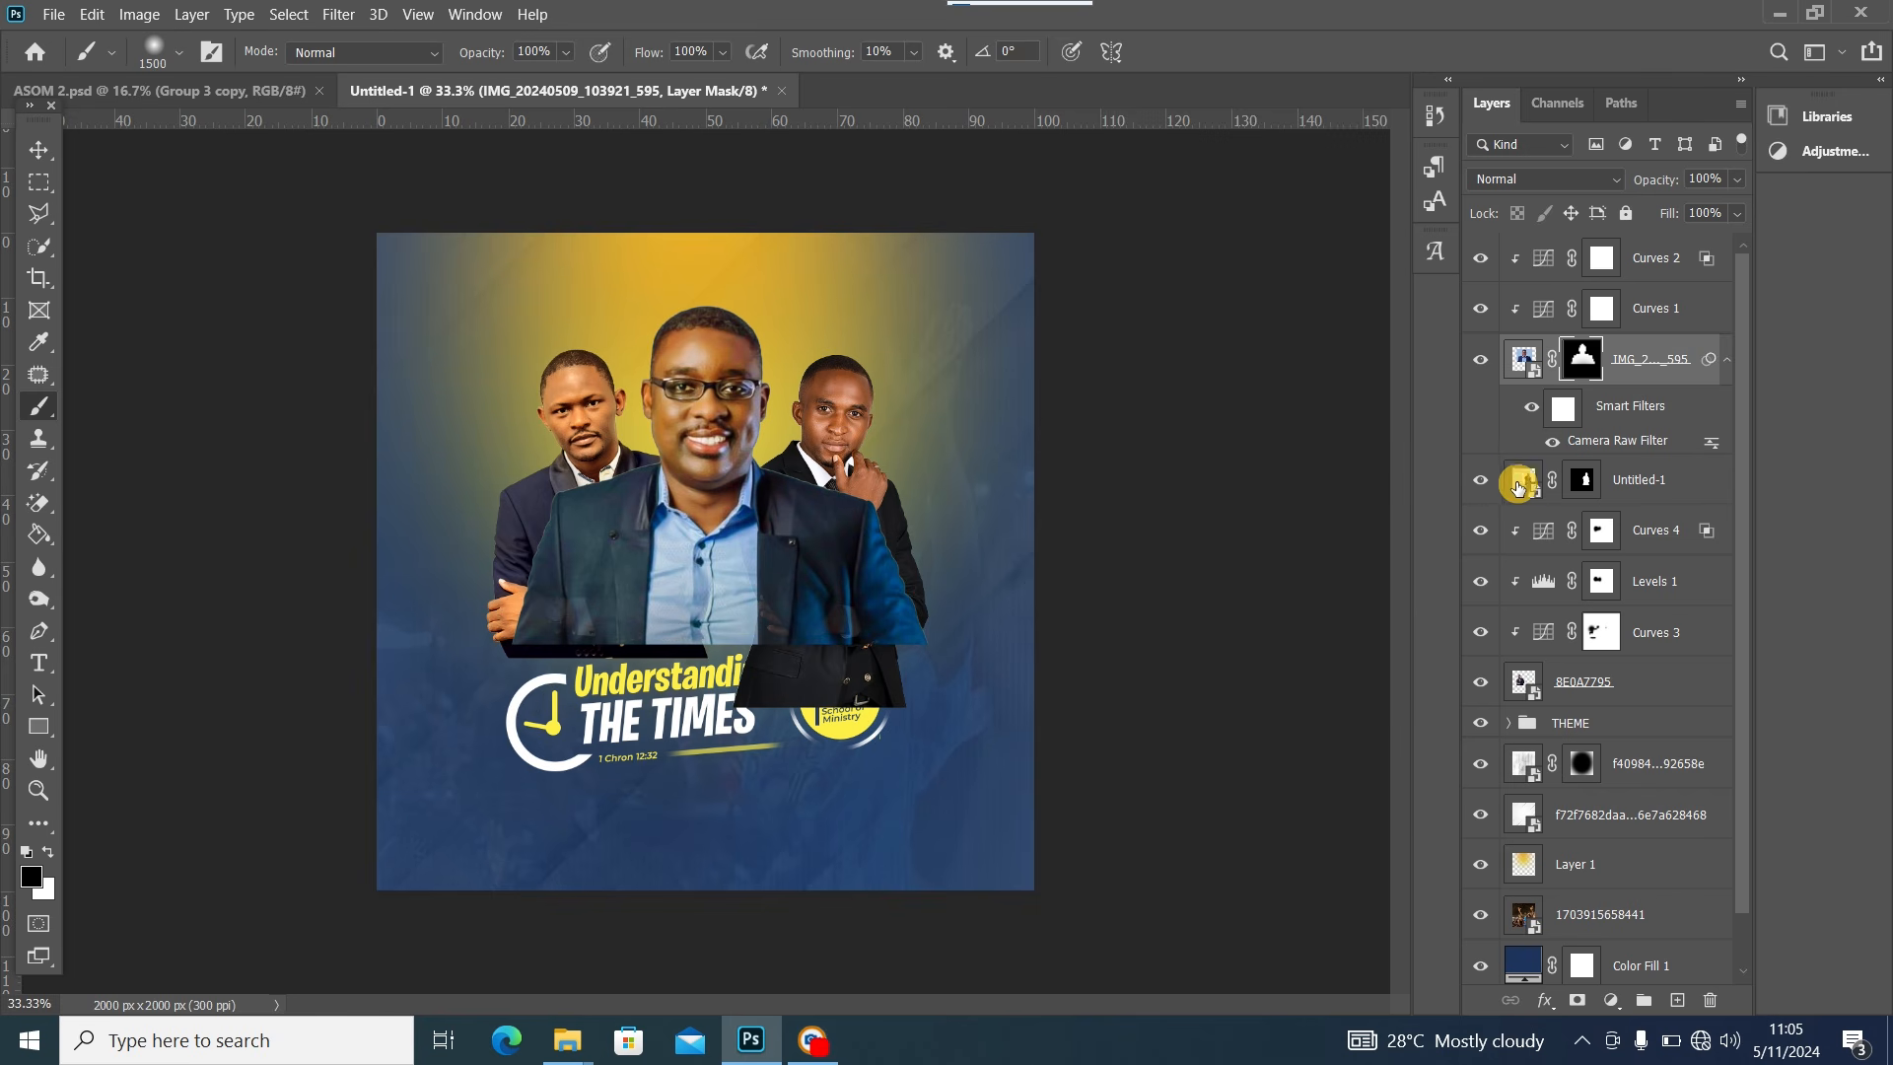
# Hide the right and left portrait layers, Untitled-1 and 8E0A7795, and undo the large brush fade on the centre portrait
pyautogui.click(1478, 483)
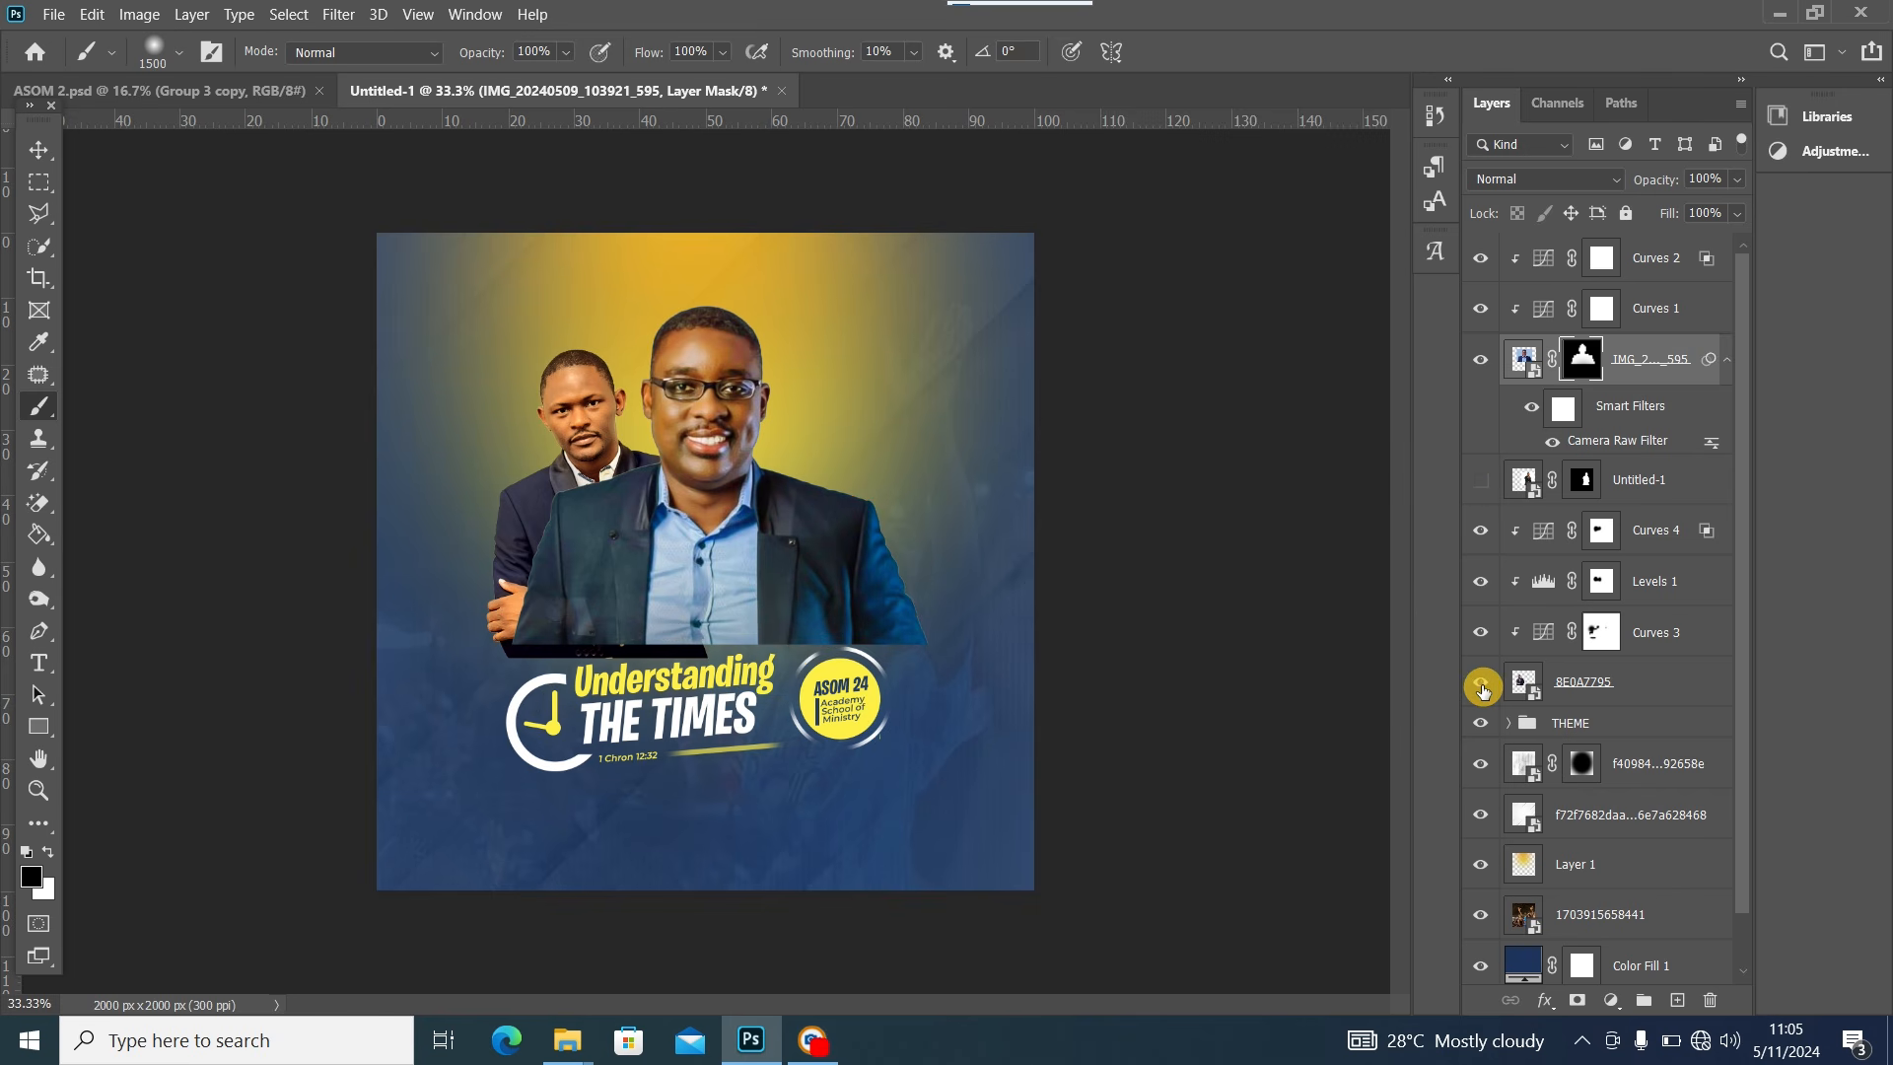
pyautogui.click(1482, 685)
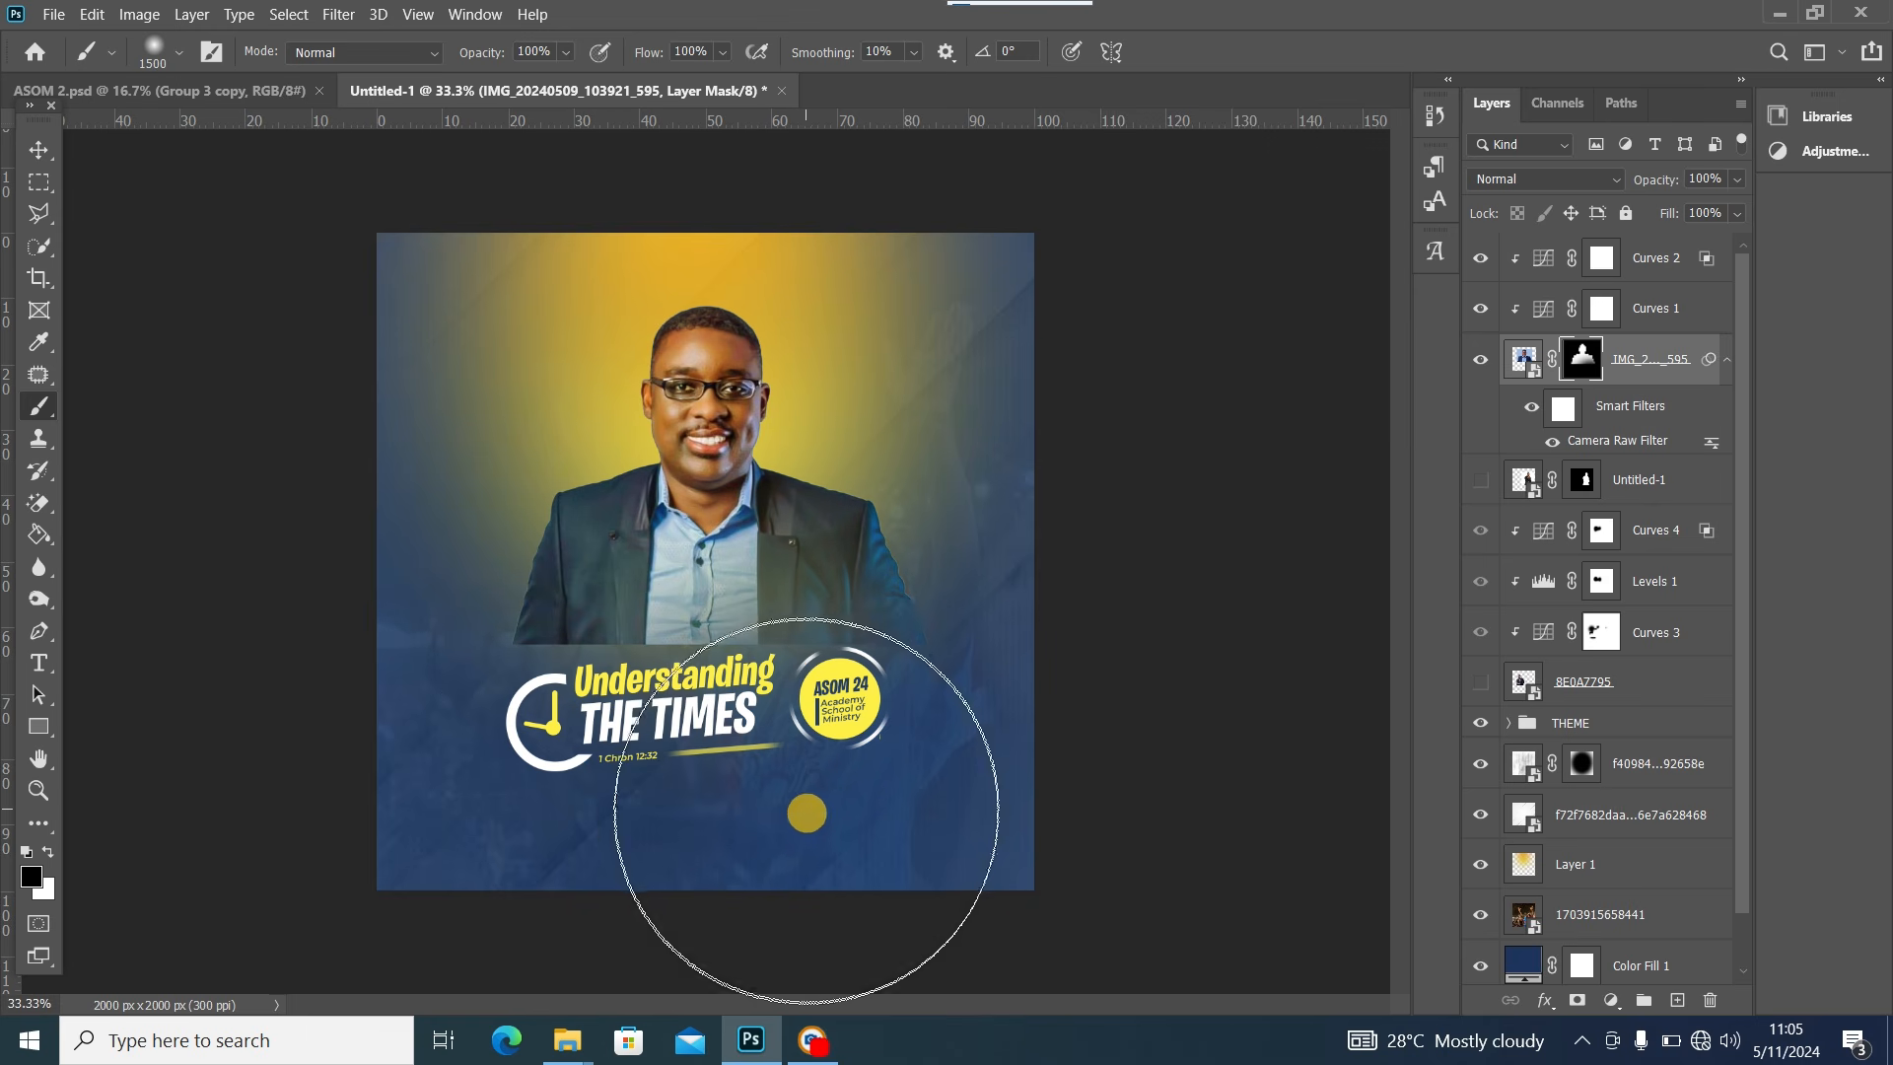
pyautogui.click(736, 816)
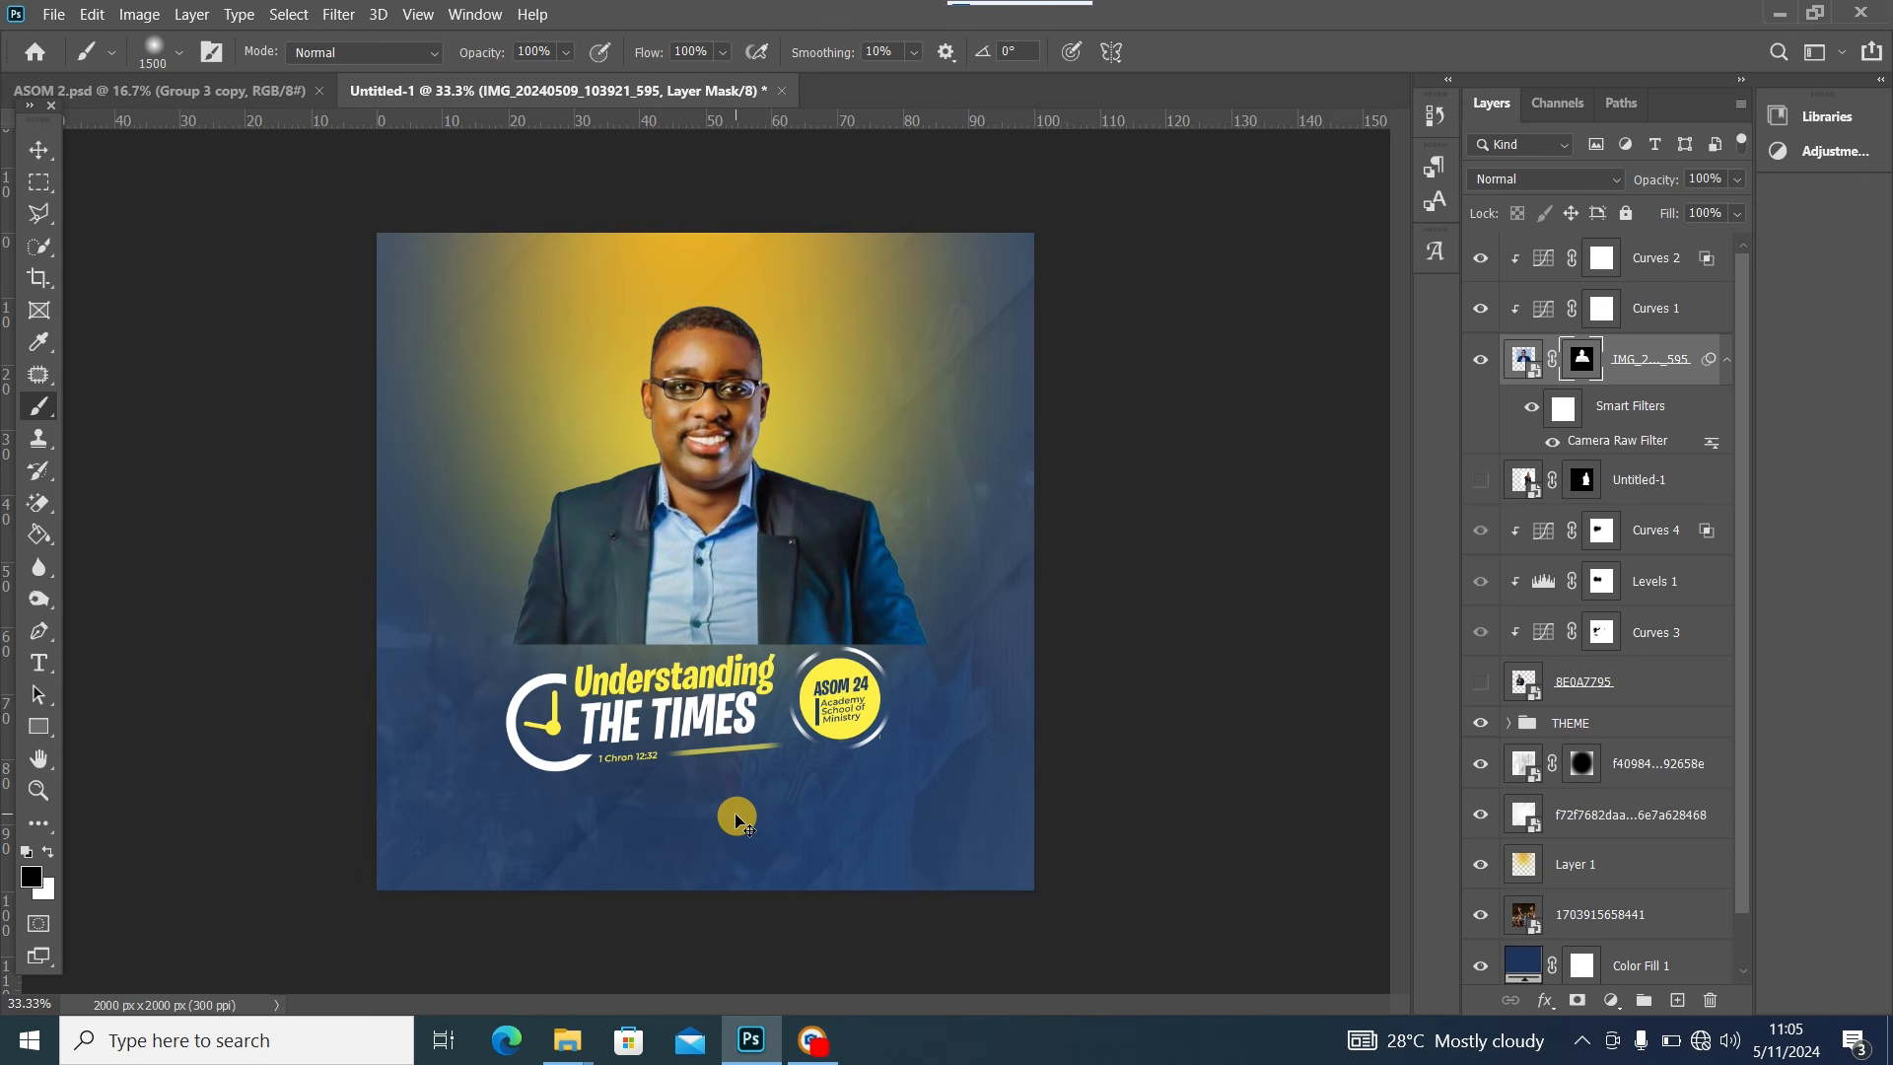
# Fade the centre portrait's lower edge into the background by painting black on its mask with a 600 px soft brush
pyautogui.press('[')
pyautogui.press('[')
pyautogui.press('[')
pyautogui.press('[')
pyautogui.press('[')
pyautogui.press('[')
pyautogui.press('[')
pyautogui.press('[')
pyautogui.press('[')
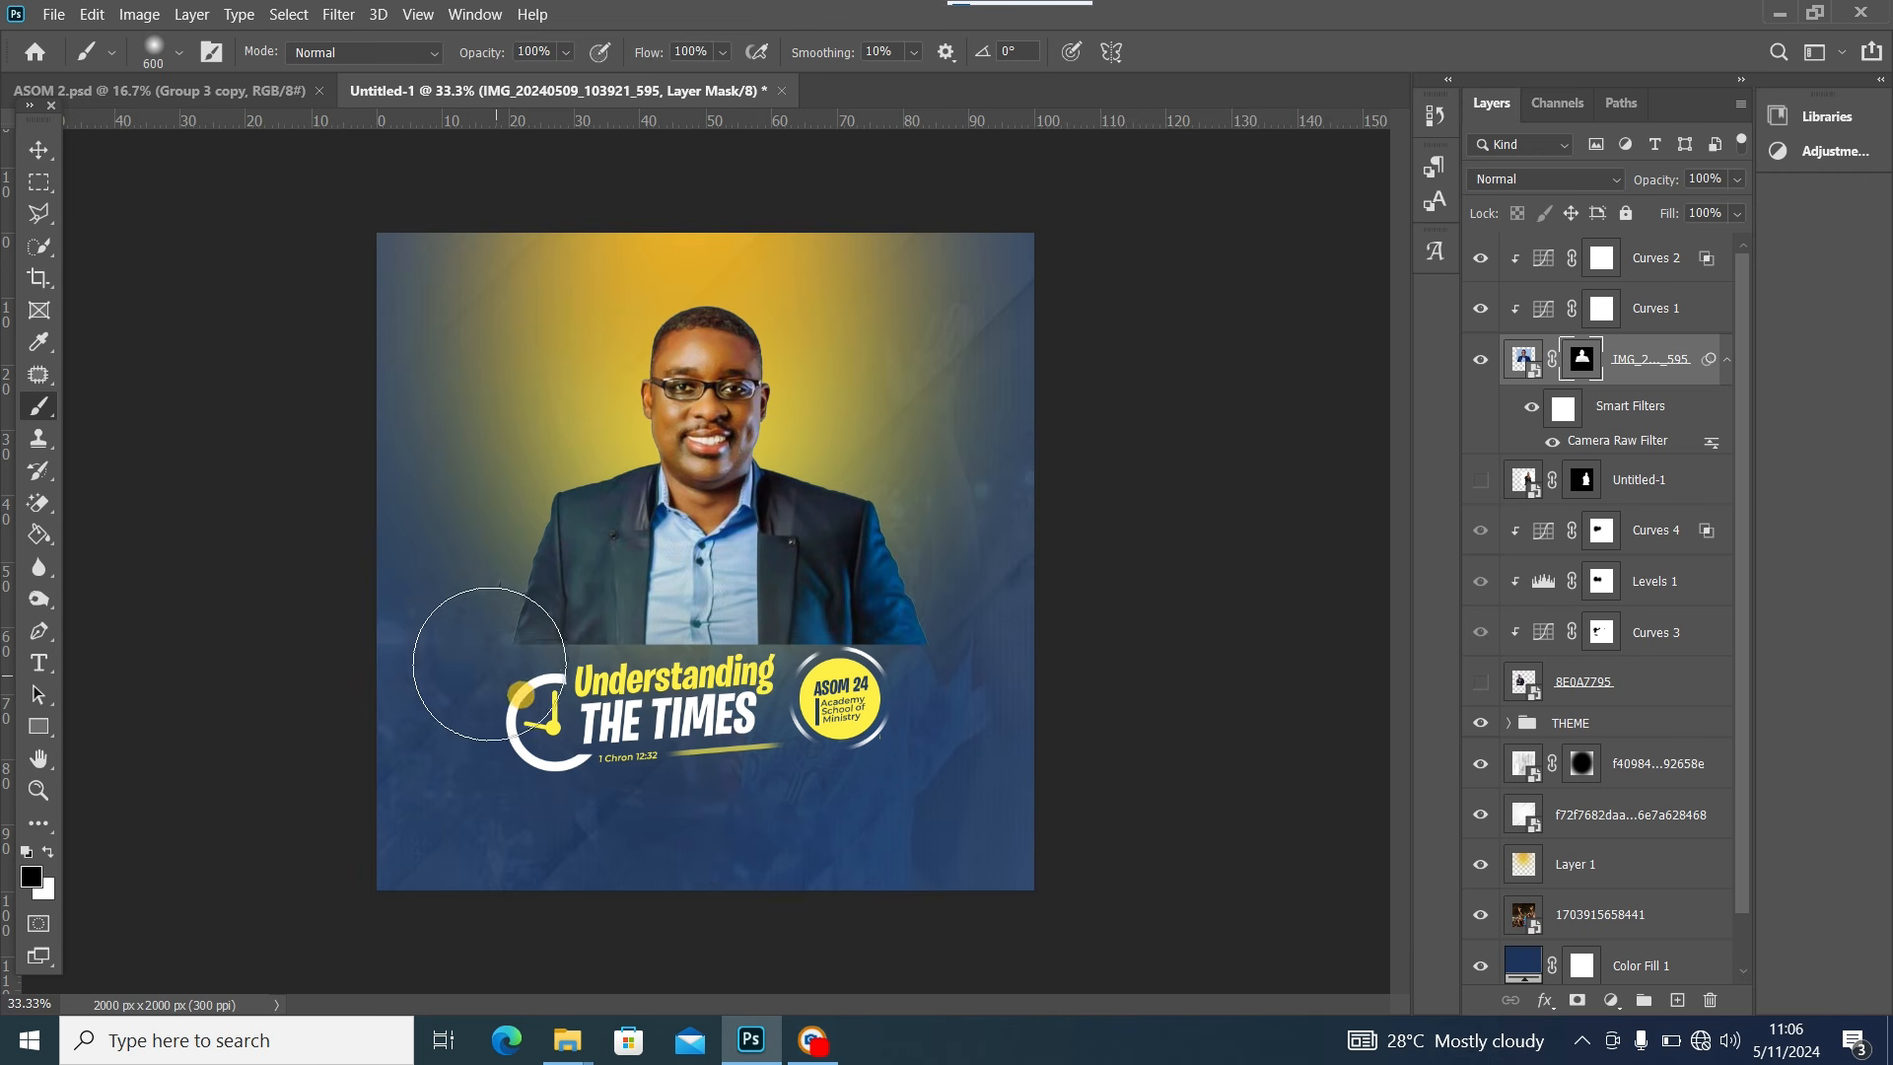
pyautogui.moveTo(462, 665)
pyautogui.mouseDown()
pyautogui.moveTo(592, 743)
pyautogui.moveTo(672, 757)
pyautogui.moveTo(691, 729)
pyautogui.moveTo(586, 698)
pyautogui.moveTo(952, 687)
pyautogui.moveTo(900, 681)
pyautogui.moveTo(928, 664)
pyautogui.moveTo(752, 691)
pyautogui.moveTo(784, 719)
pyautogui.moveTo(526, 677)
pyautogui.moveTo(533, 722)
pyautogui.moveTo(463, 655)
pyautogui.mouseUp()
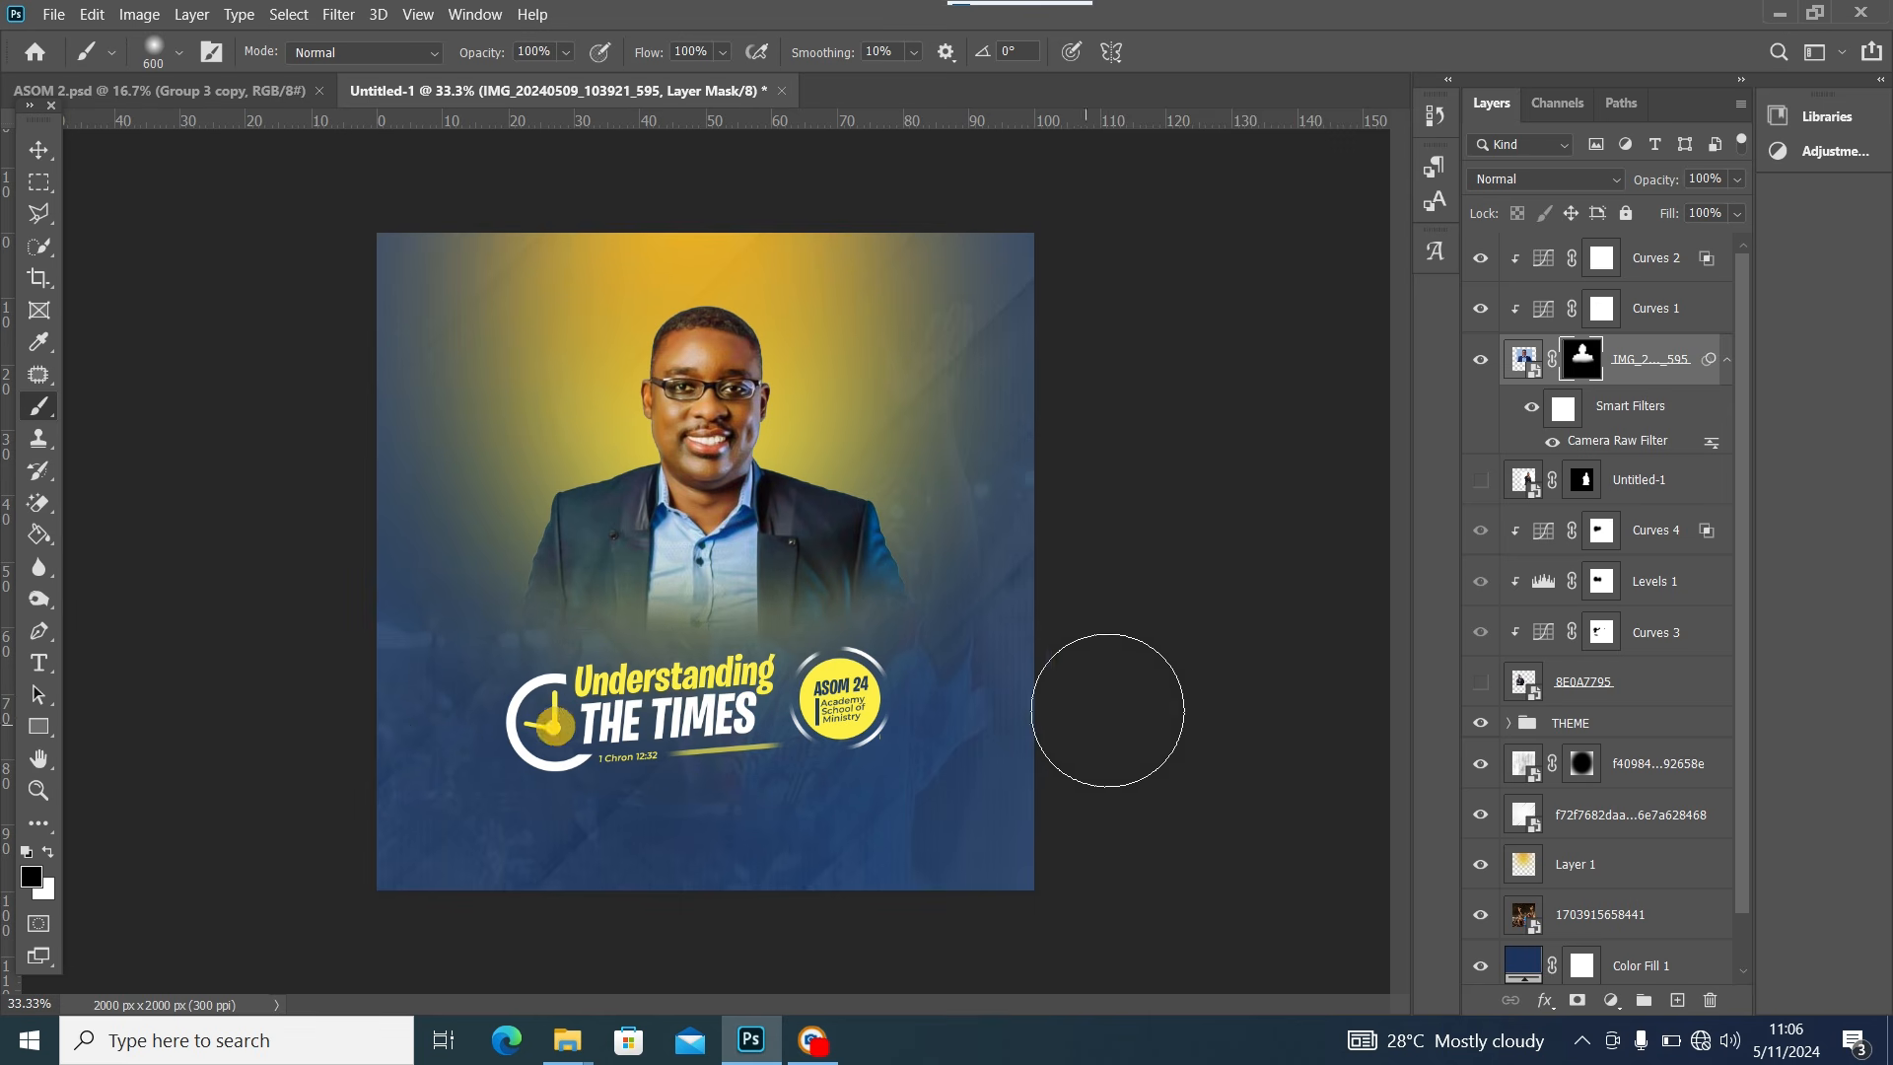
# Identify the yellow glow on Layer 1 by toggling its visibility and add a new empty layer directly above it
pyautogui.click(1653, 674)
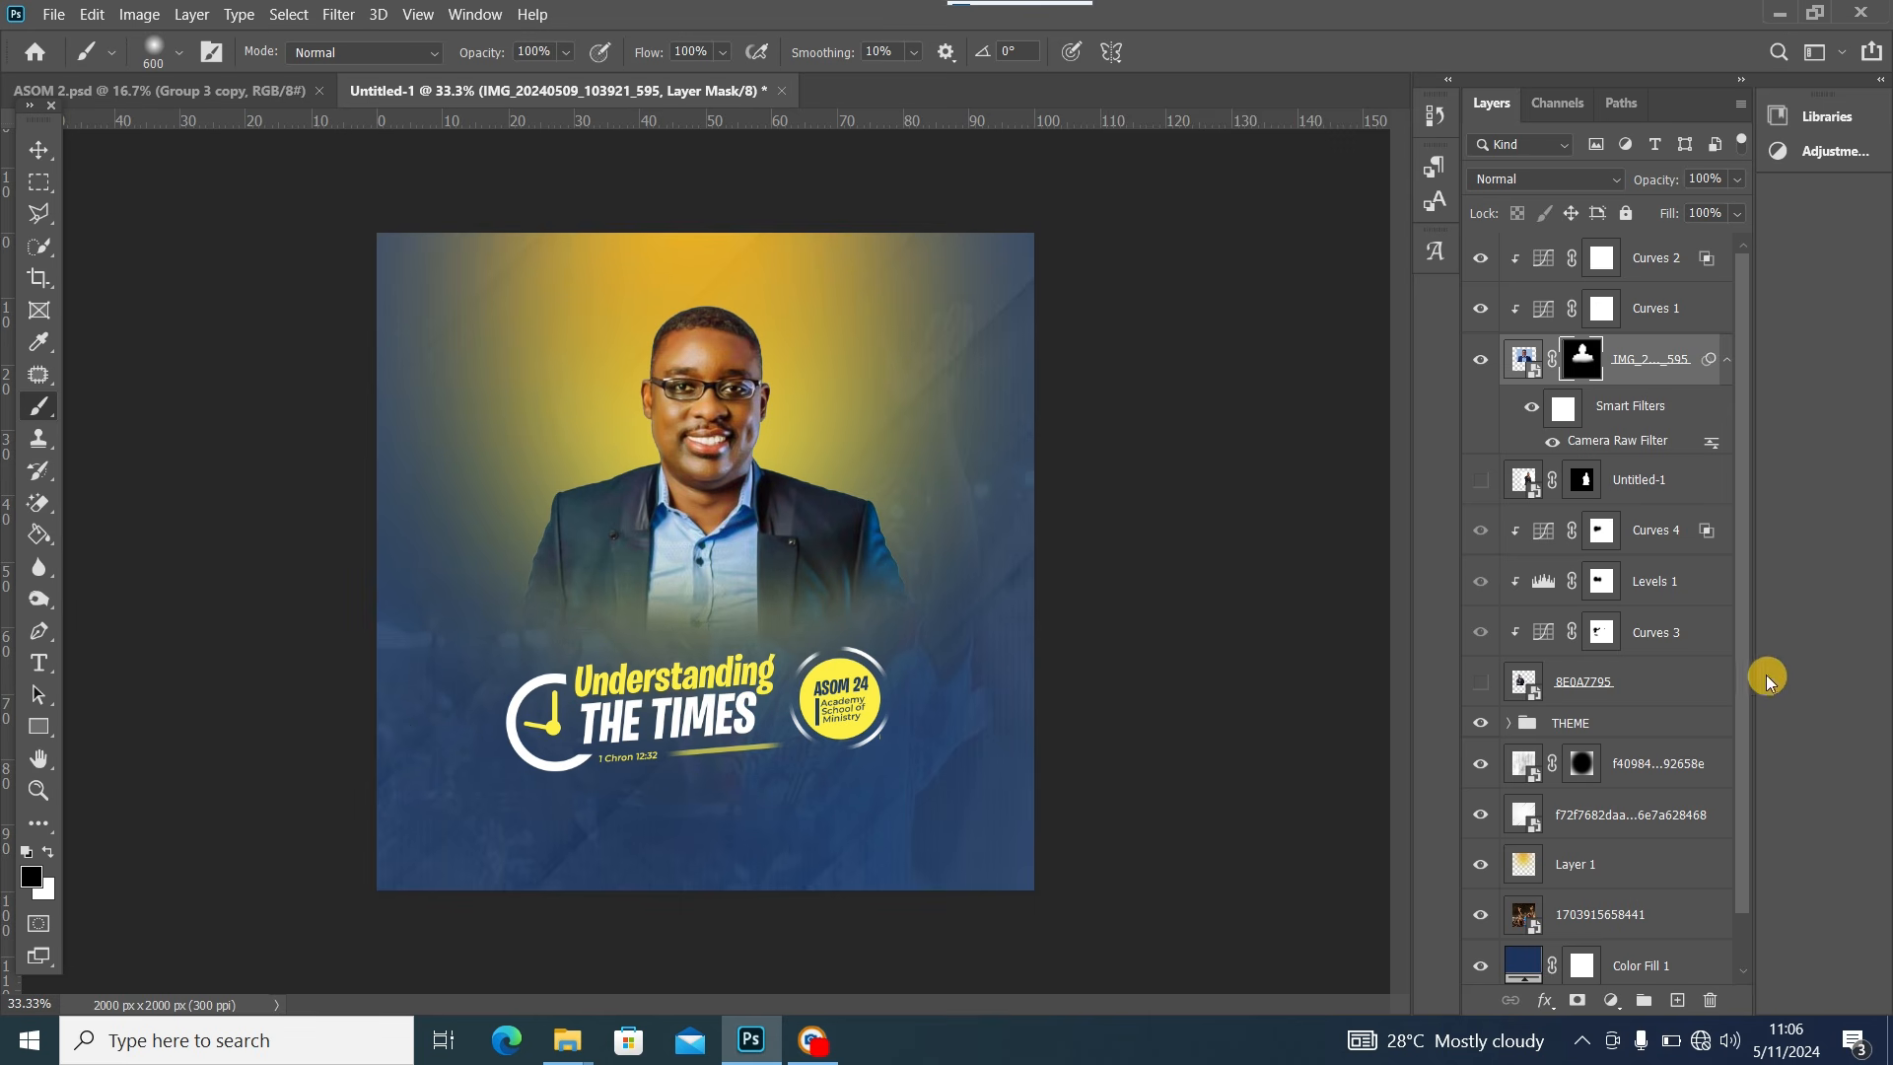
pyautogui.scroll(-1, 1735, 565)
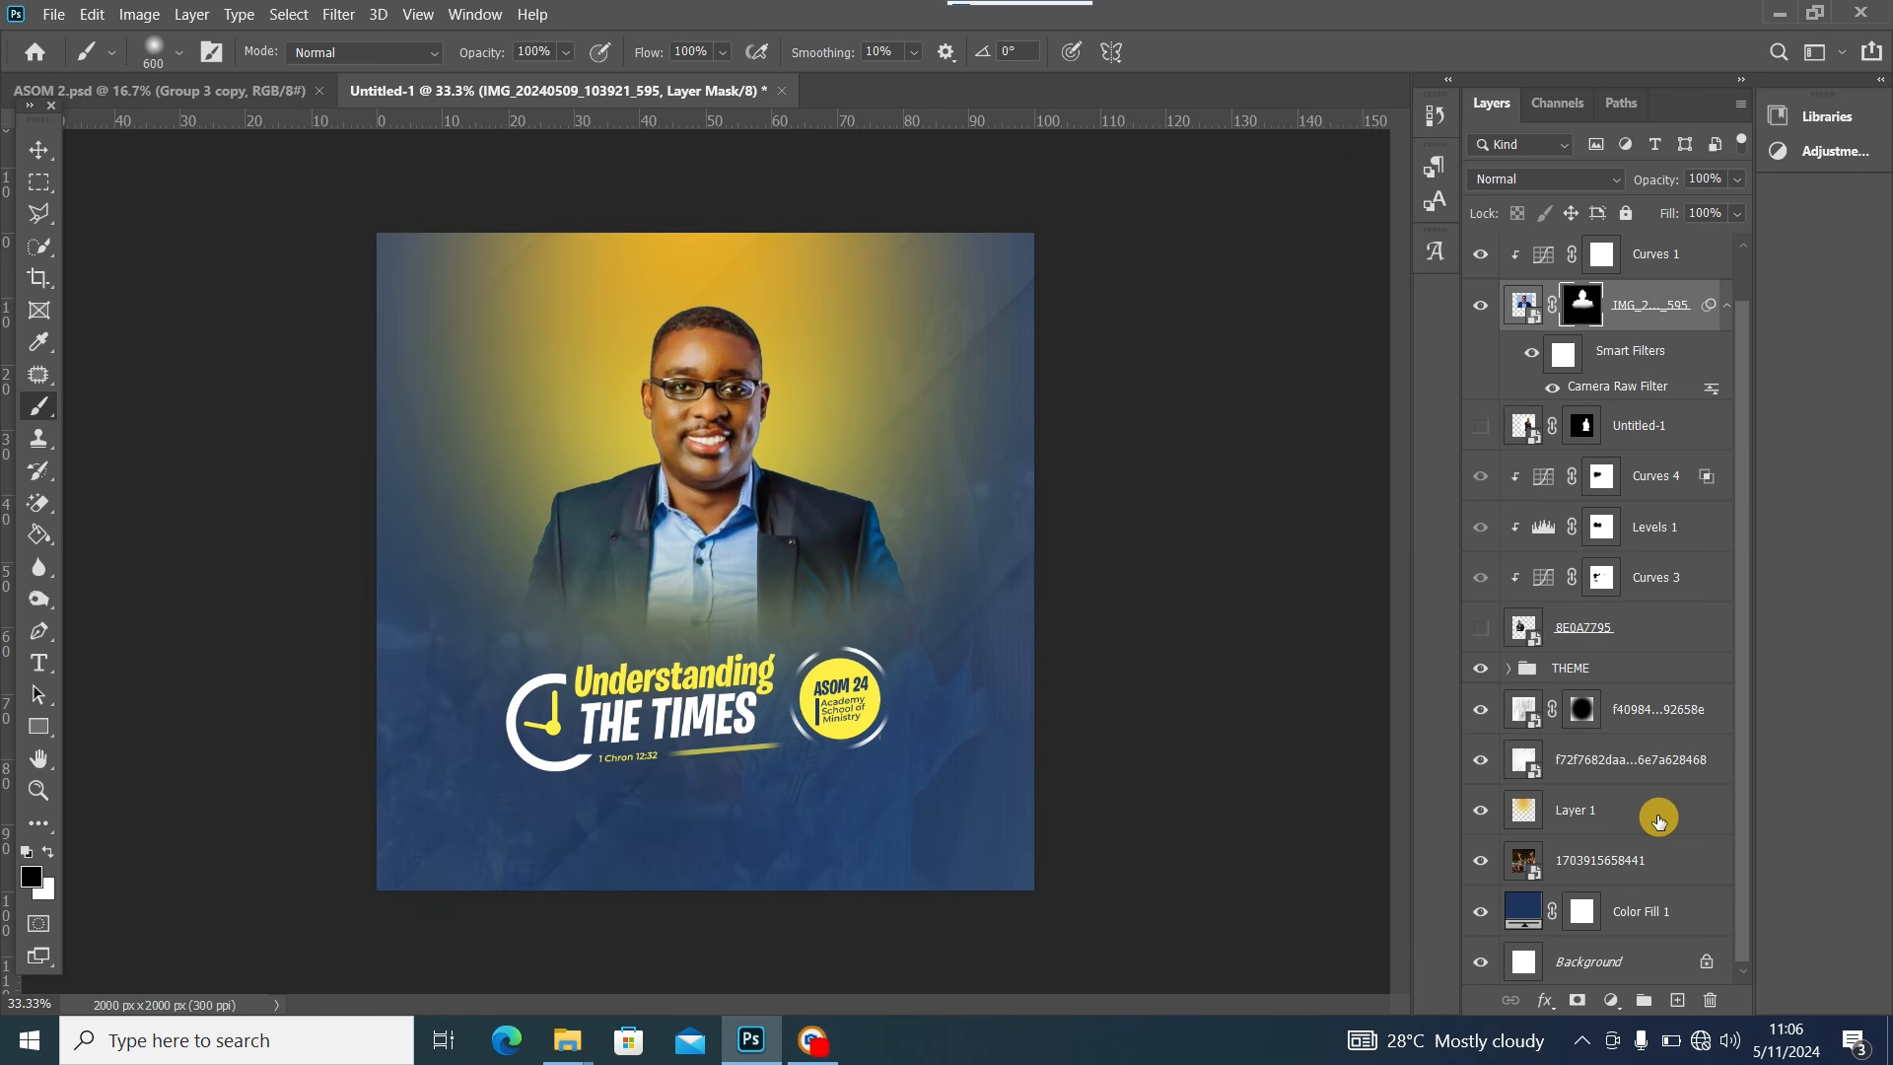
pyautogui.click(1480, 810)
pyautogui.click(1480, 810)
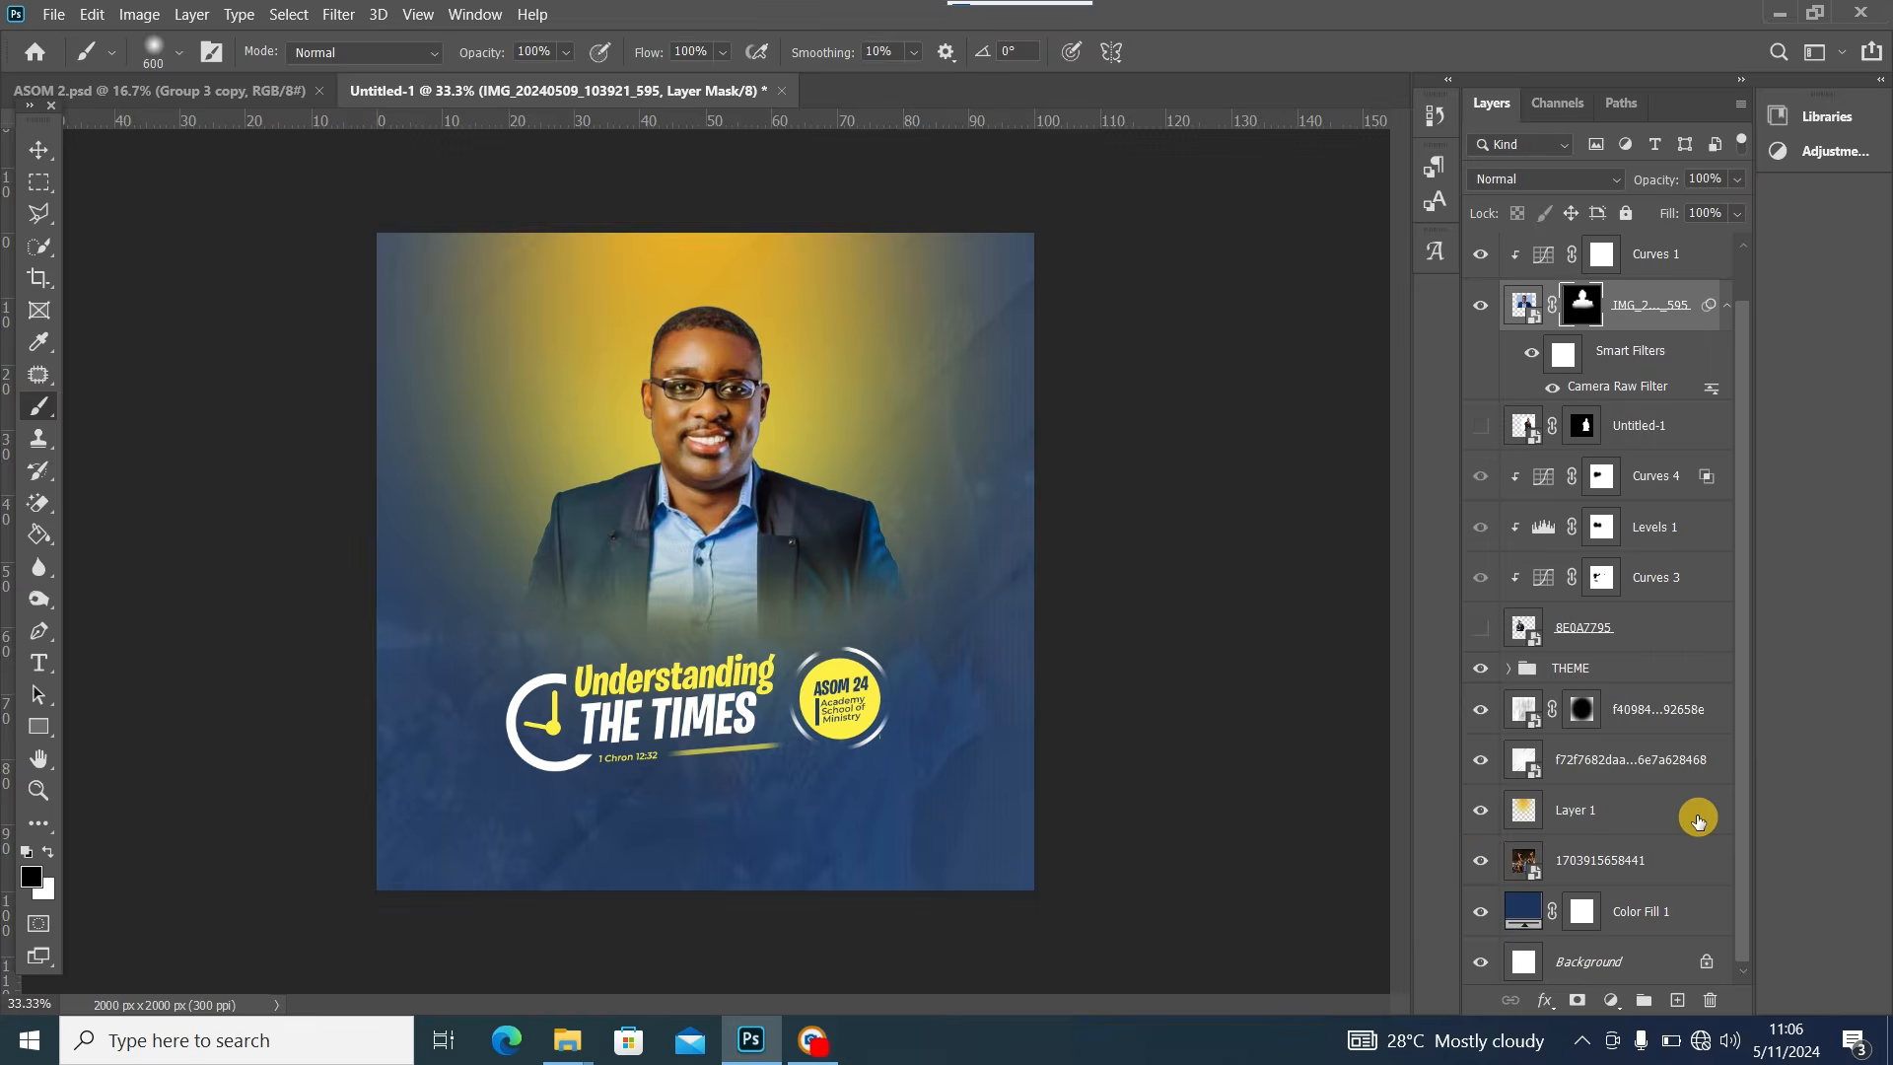
pyautogui.click(1676, 1000)
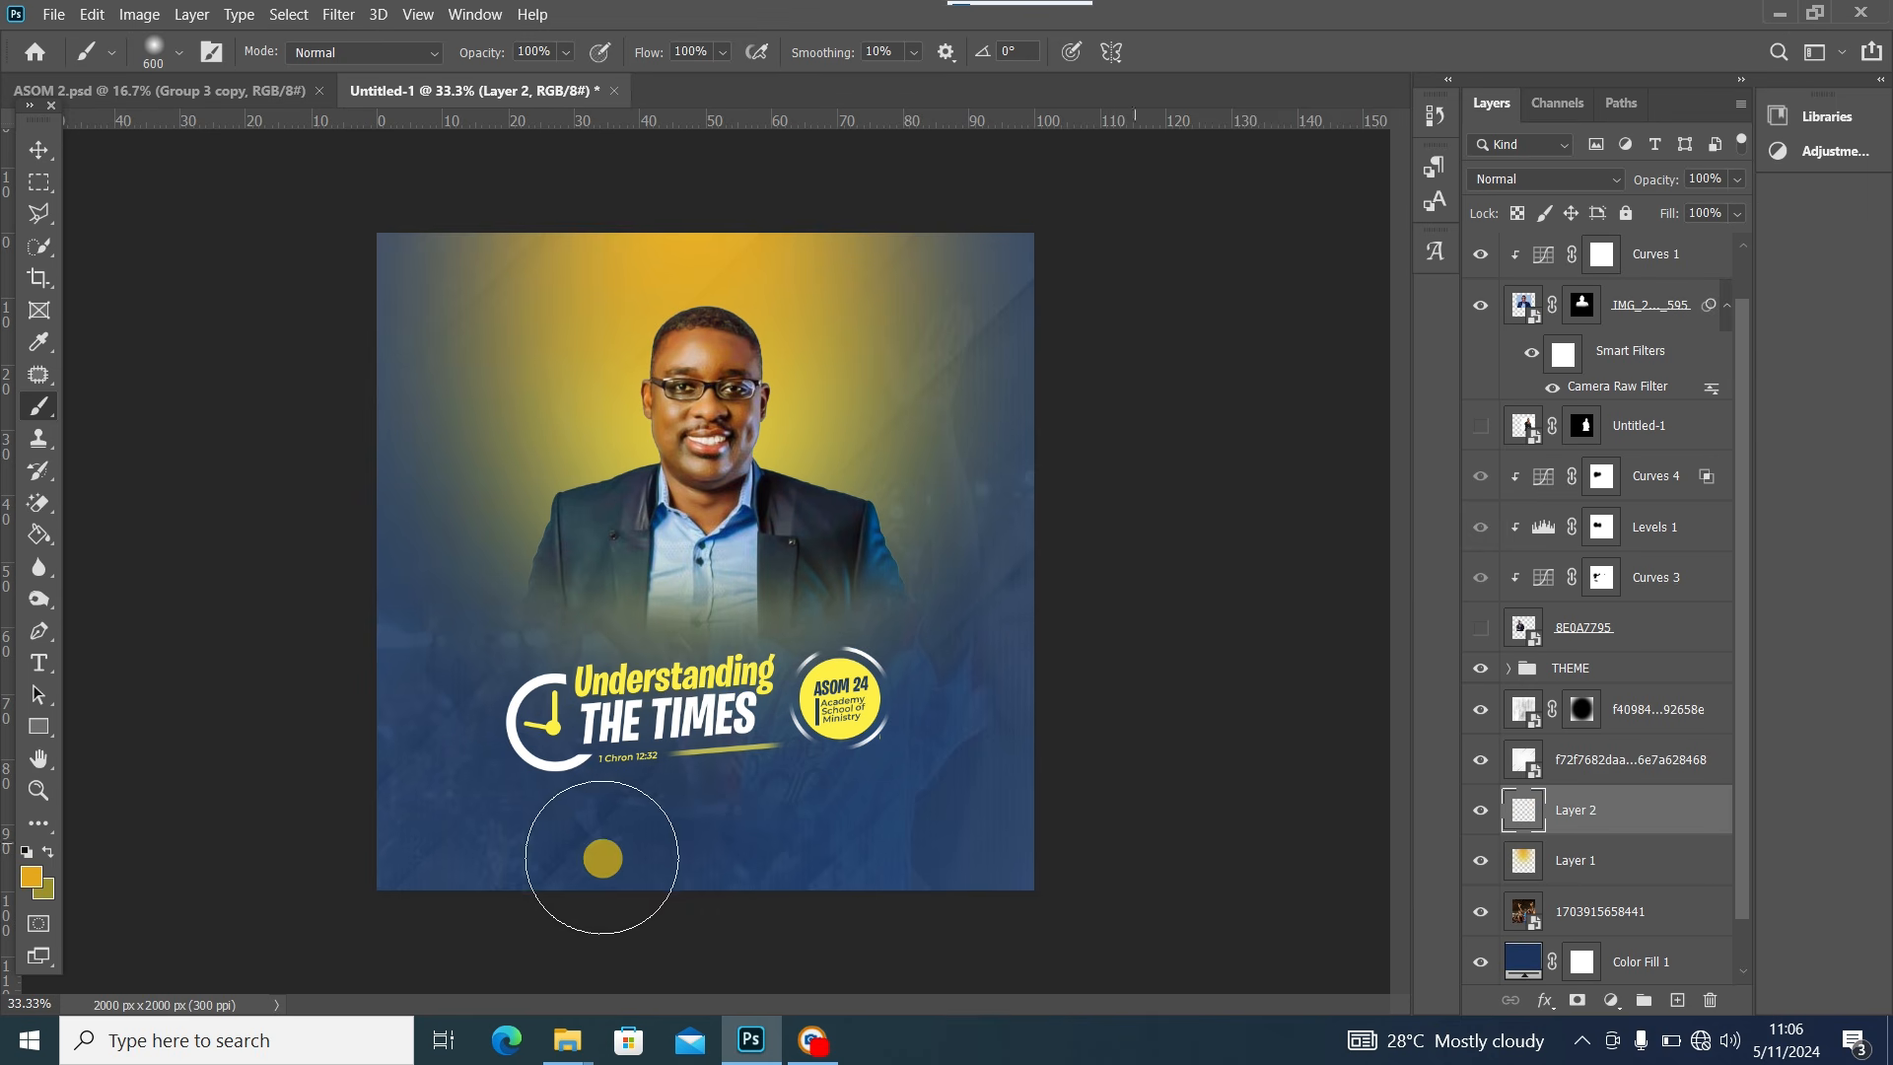
# Set the brush's foreground colour to dark blue 273b5f by sampling the flyer background and darkening it slightly
pyautogui.click(31, 874)
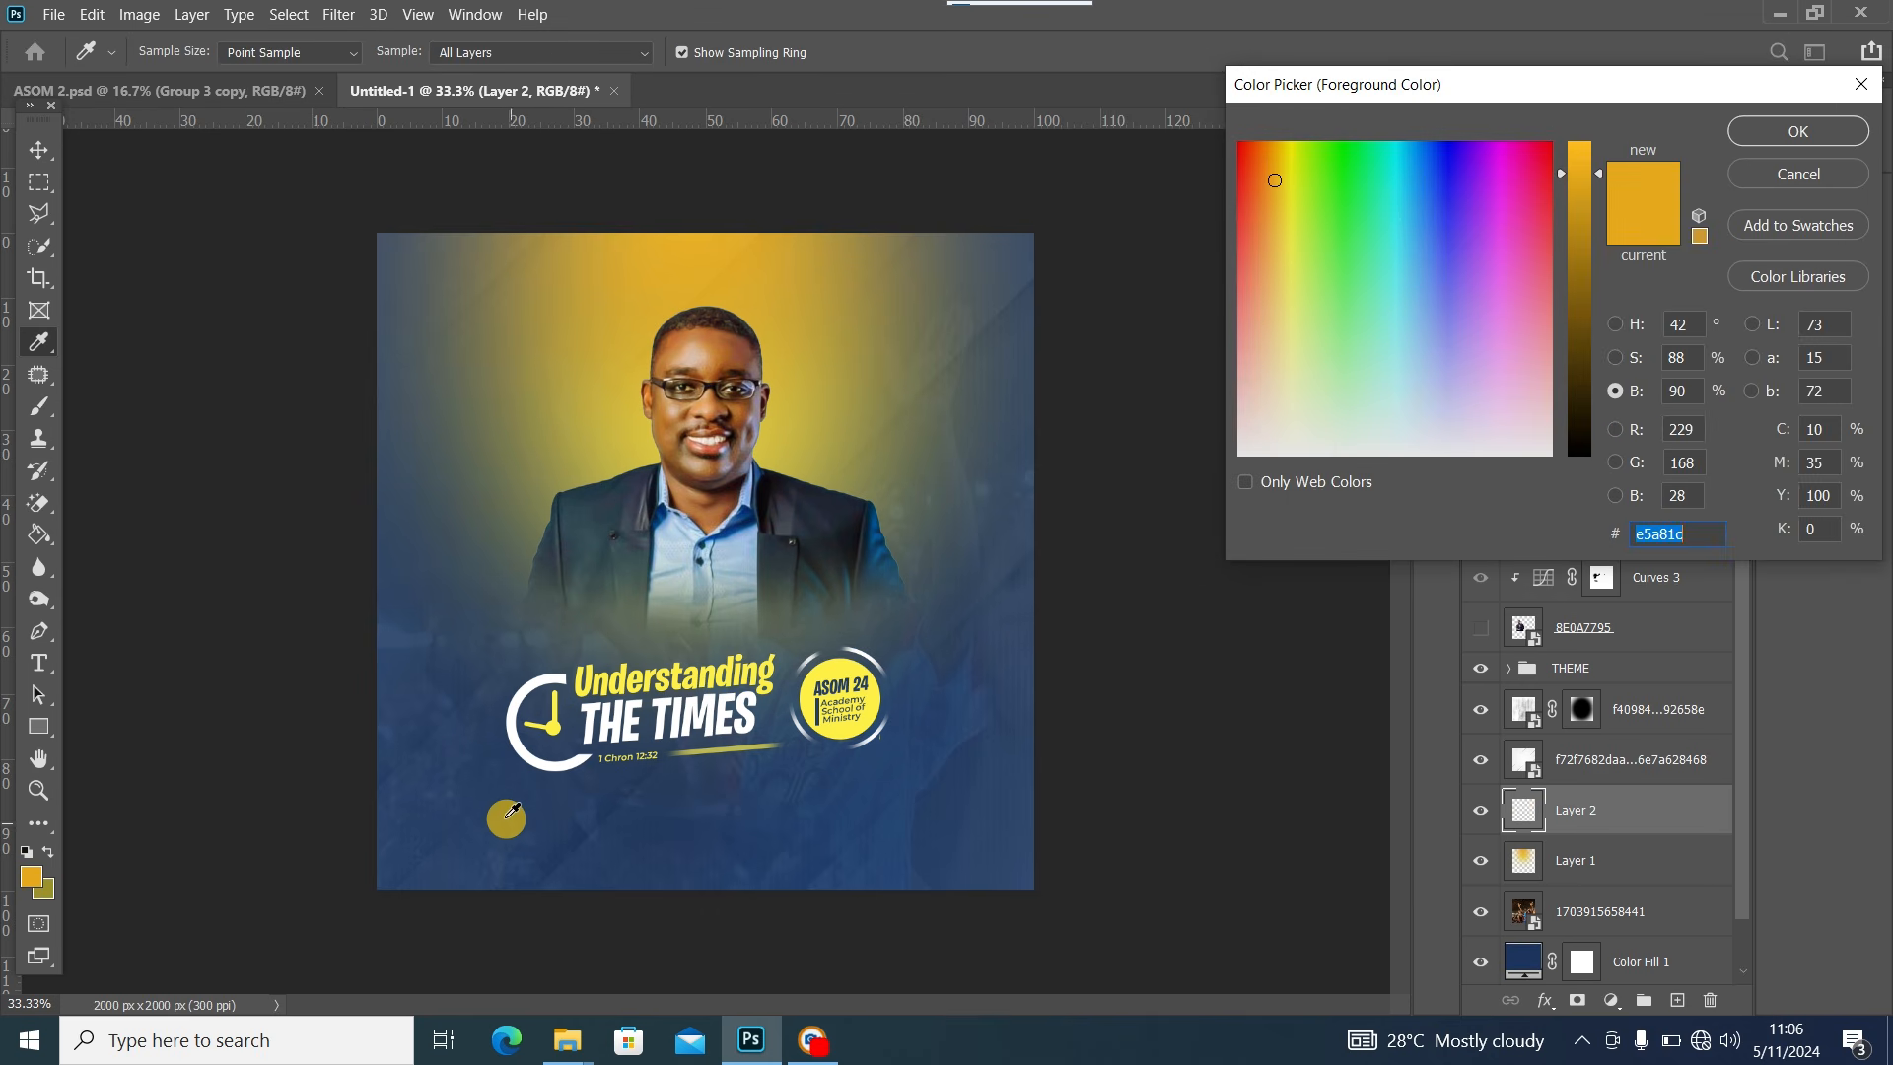
pyautogui.click(487, 777)
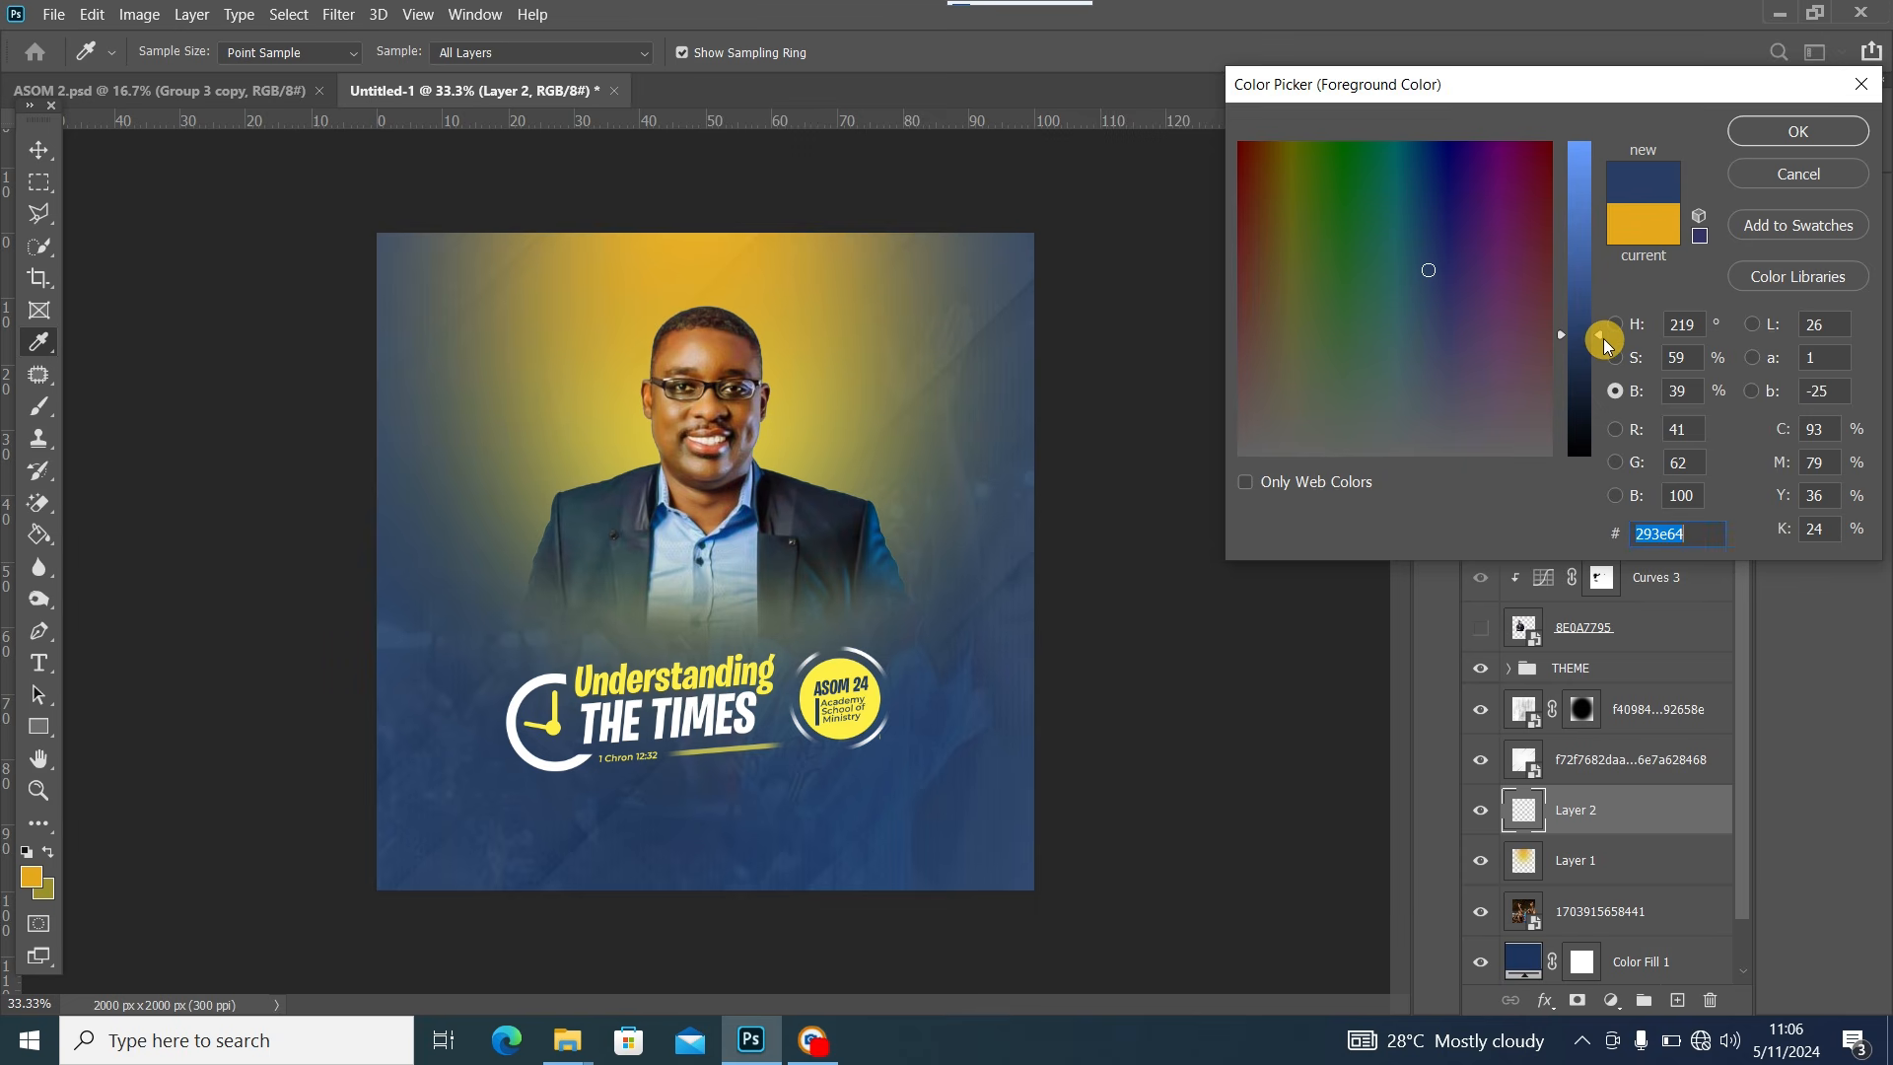
pyautogui.click(1601, 339)
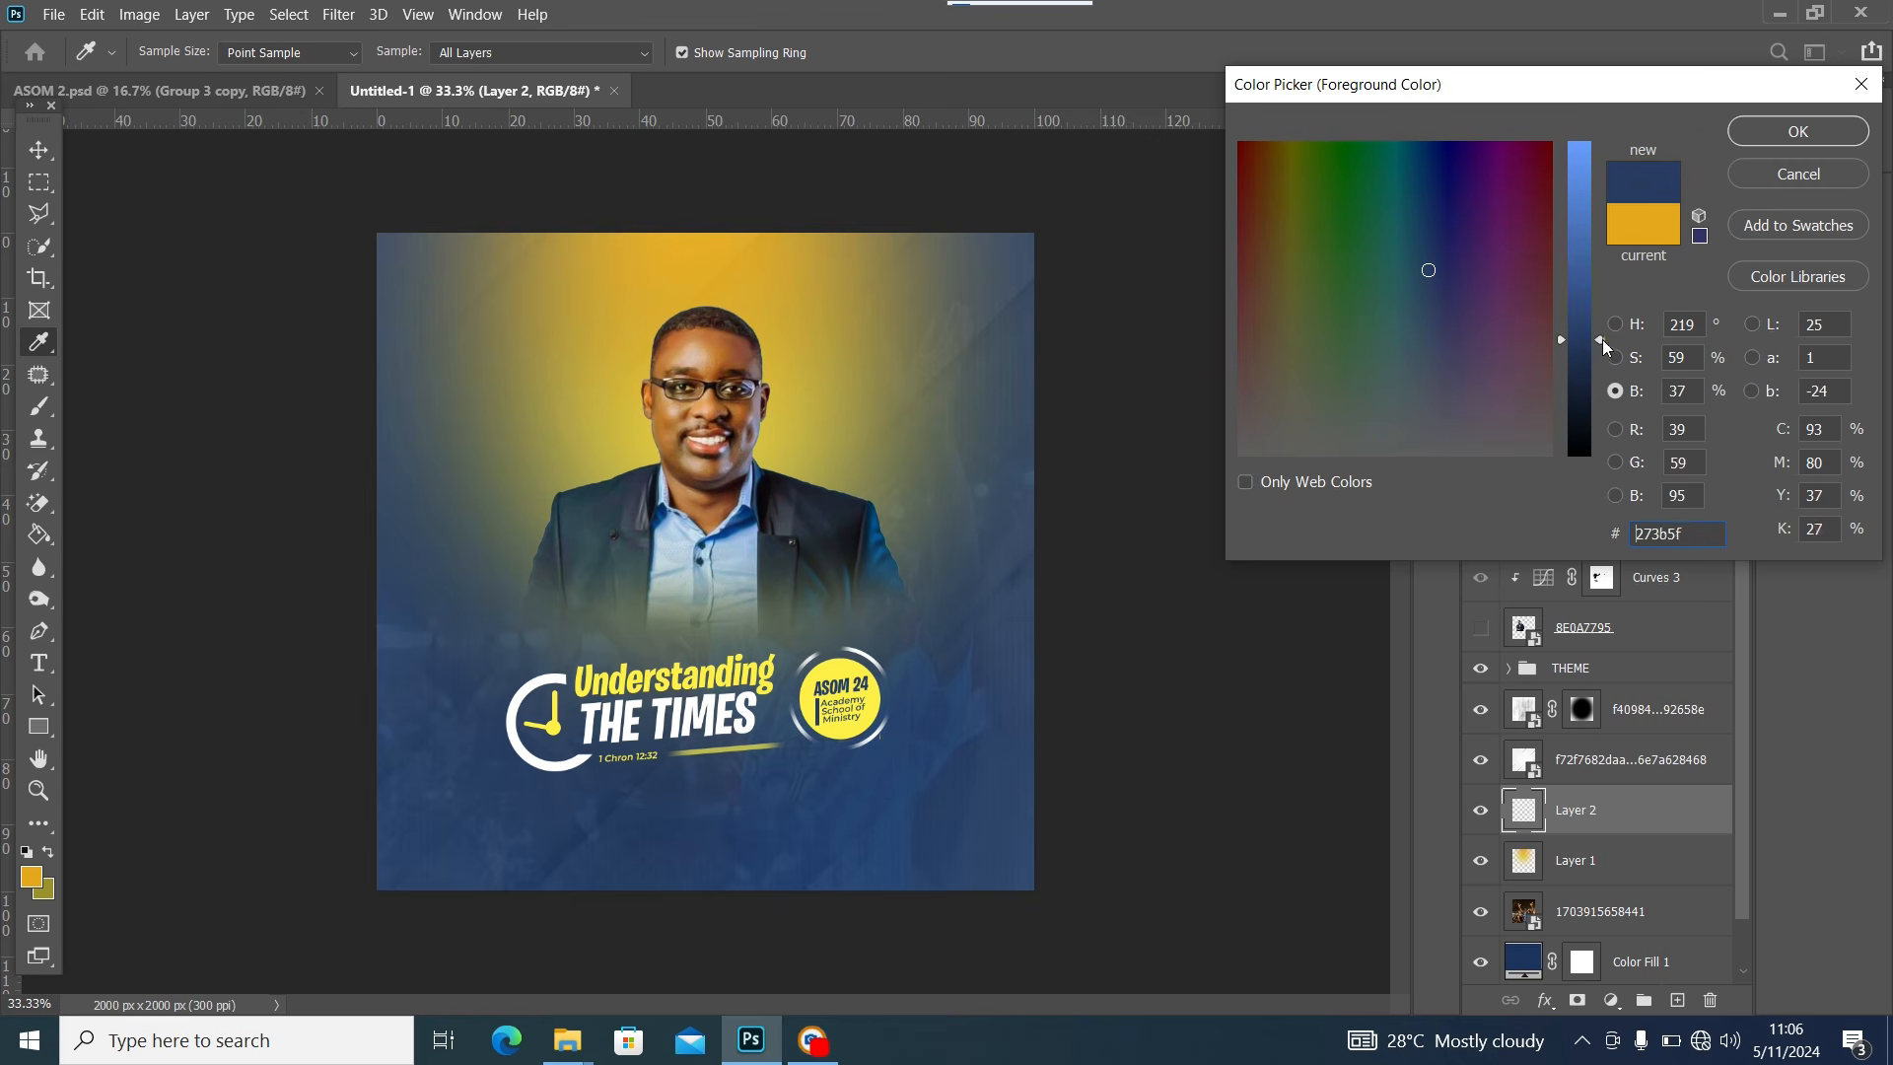
pyautogui.click(1789, 136)
pyautogui.press('b')
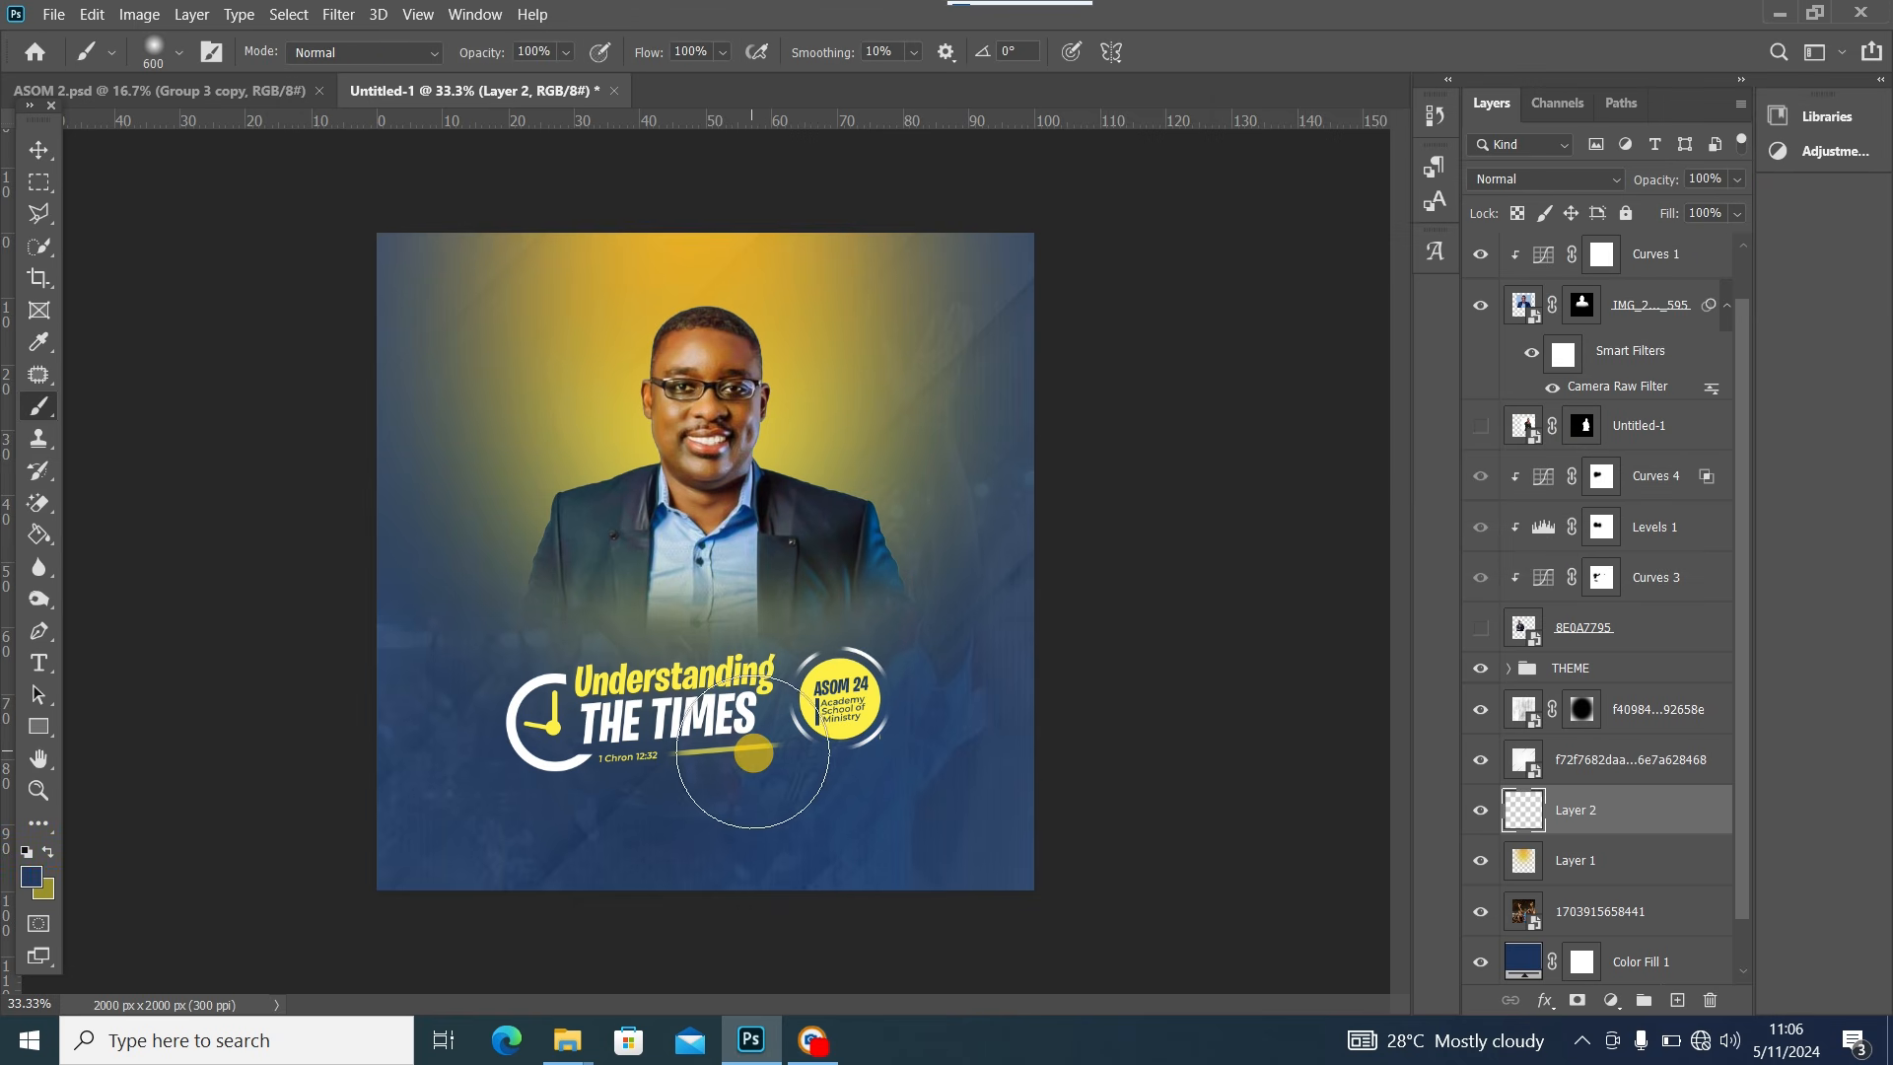
# Paint the dark blue on Layer 2 across the lower half of the flyer with a 1700 px soft brush, behind the theme lockup
pyautogui.press(']')
pyautogui.press(']')
pyautogui.press(']')
pyautogui.press(']')
pyautogui.press(']')
pyautogui.press(']')
pyautogui.press(']')
pyautogui.press(']')
pyautogui.press(']')
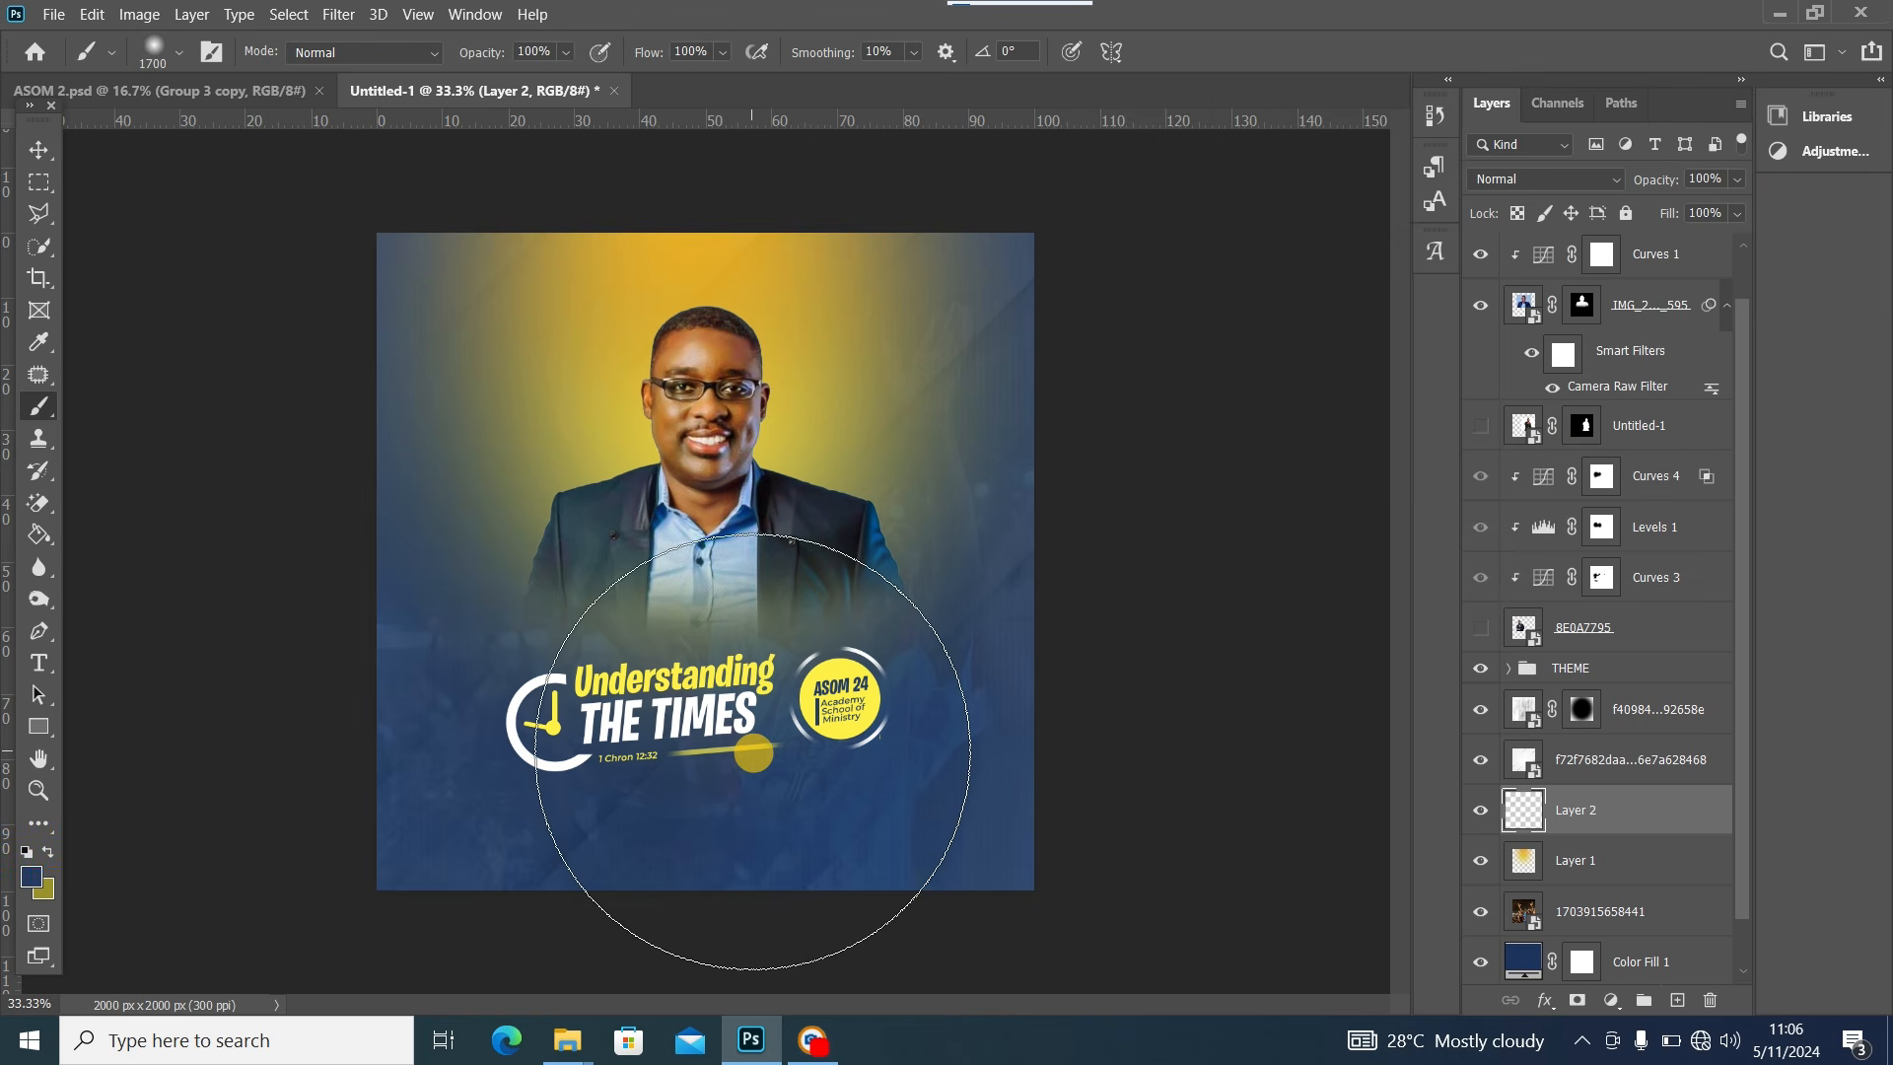
pyautogui.moveTo(753, 752)
pyautogui.mouseDown()
pyautogui.moveTo(655, 843)
pyautogui.moveTo(789, 858)
pyautogui.moveTo(749, 857)
pyautogui.moveTo(559, 744)
pyautogui.mouseUp()
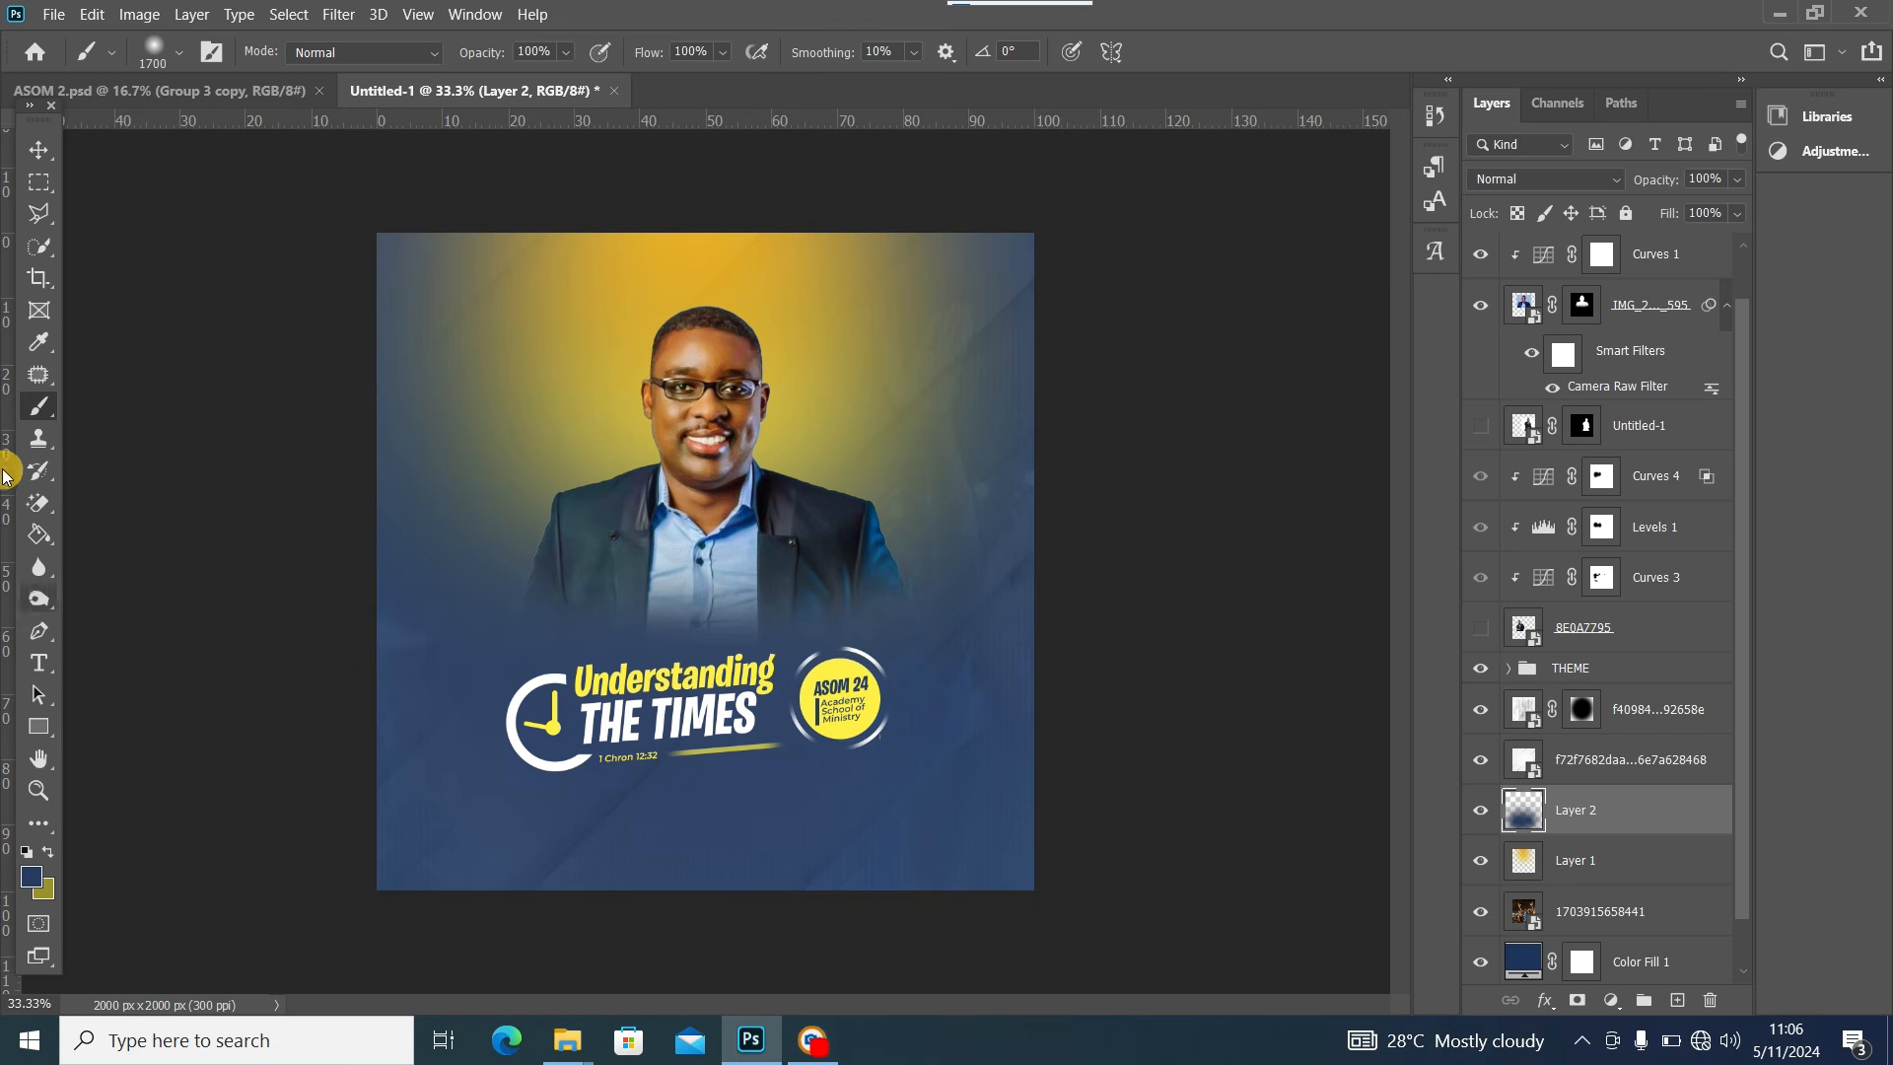
# Show the right portrait layer, Untitled-1, and make its layer mask active
pyautogui.click(38, 150)
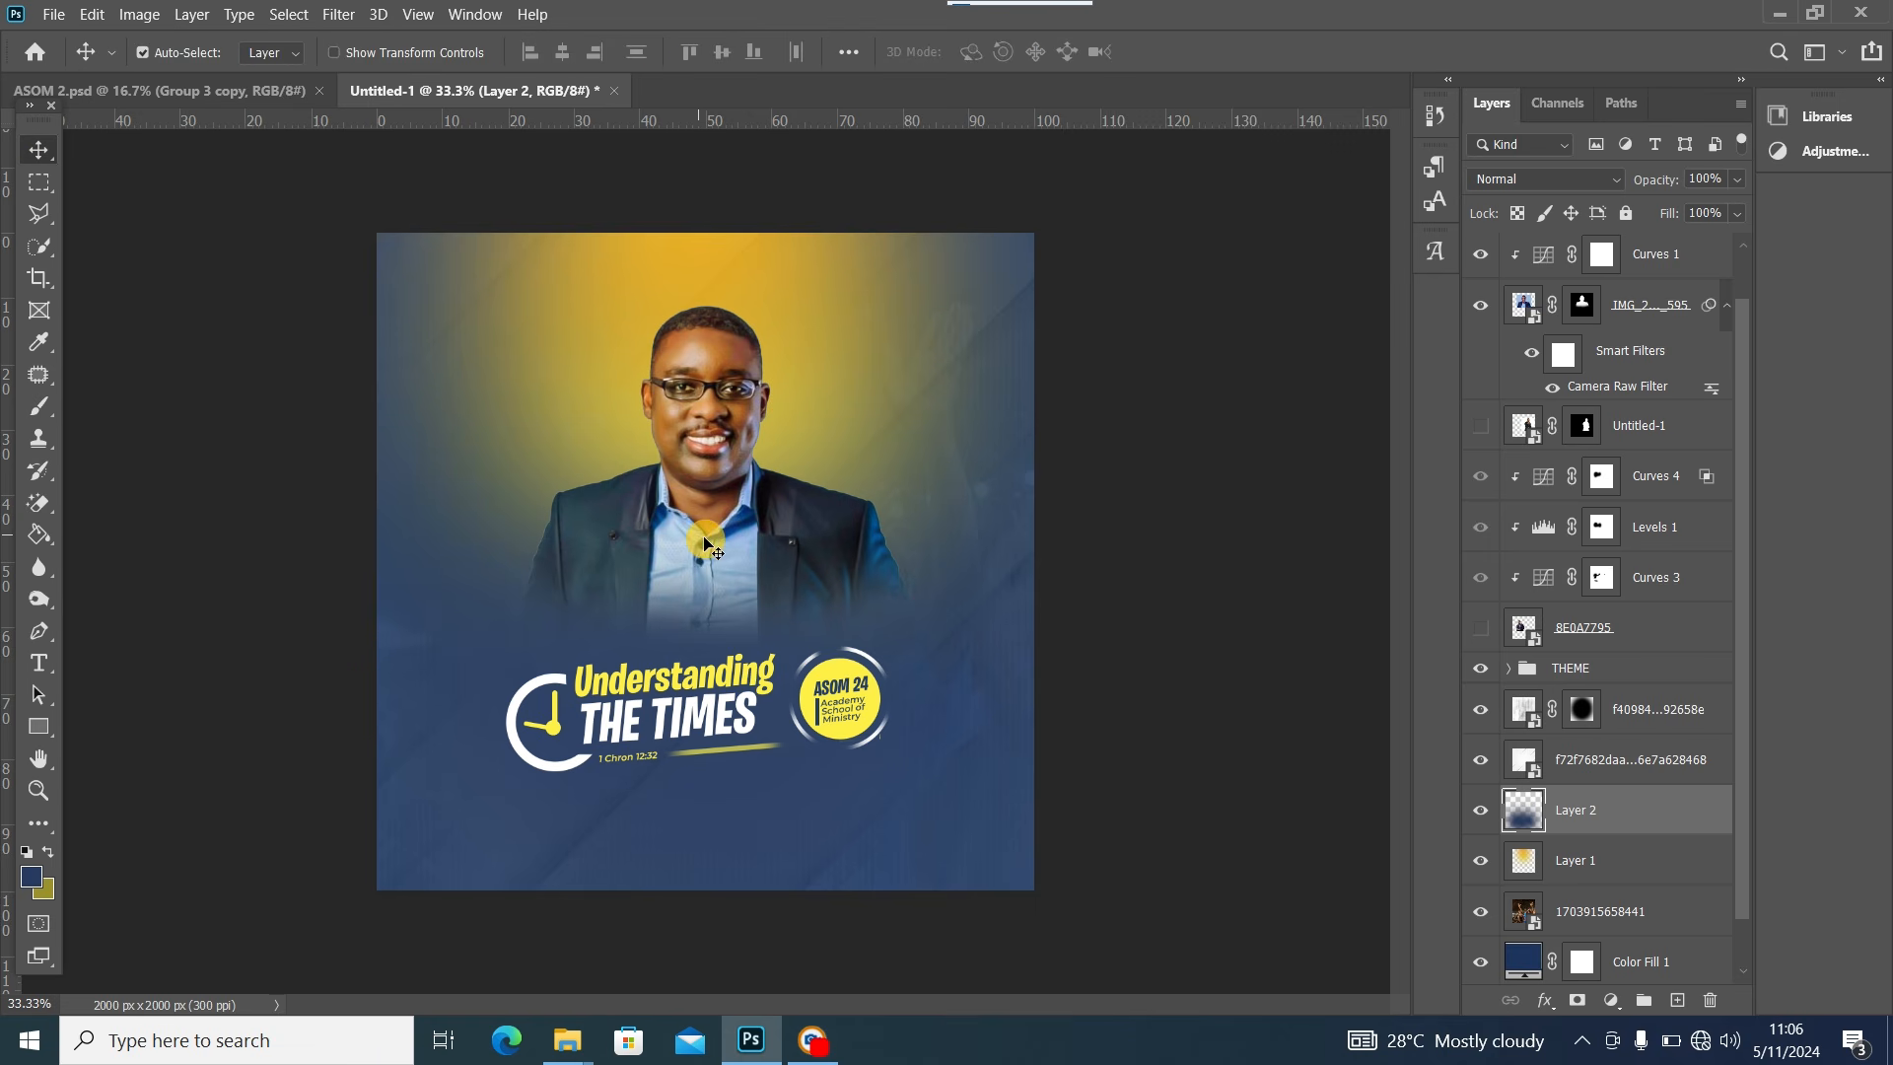
pyautogui.click(703, 539)
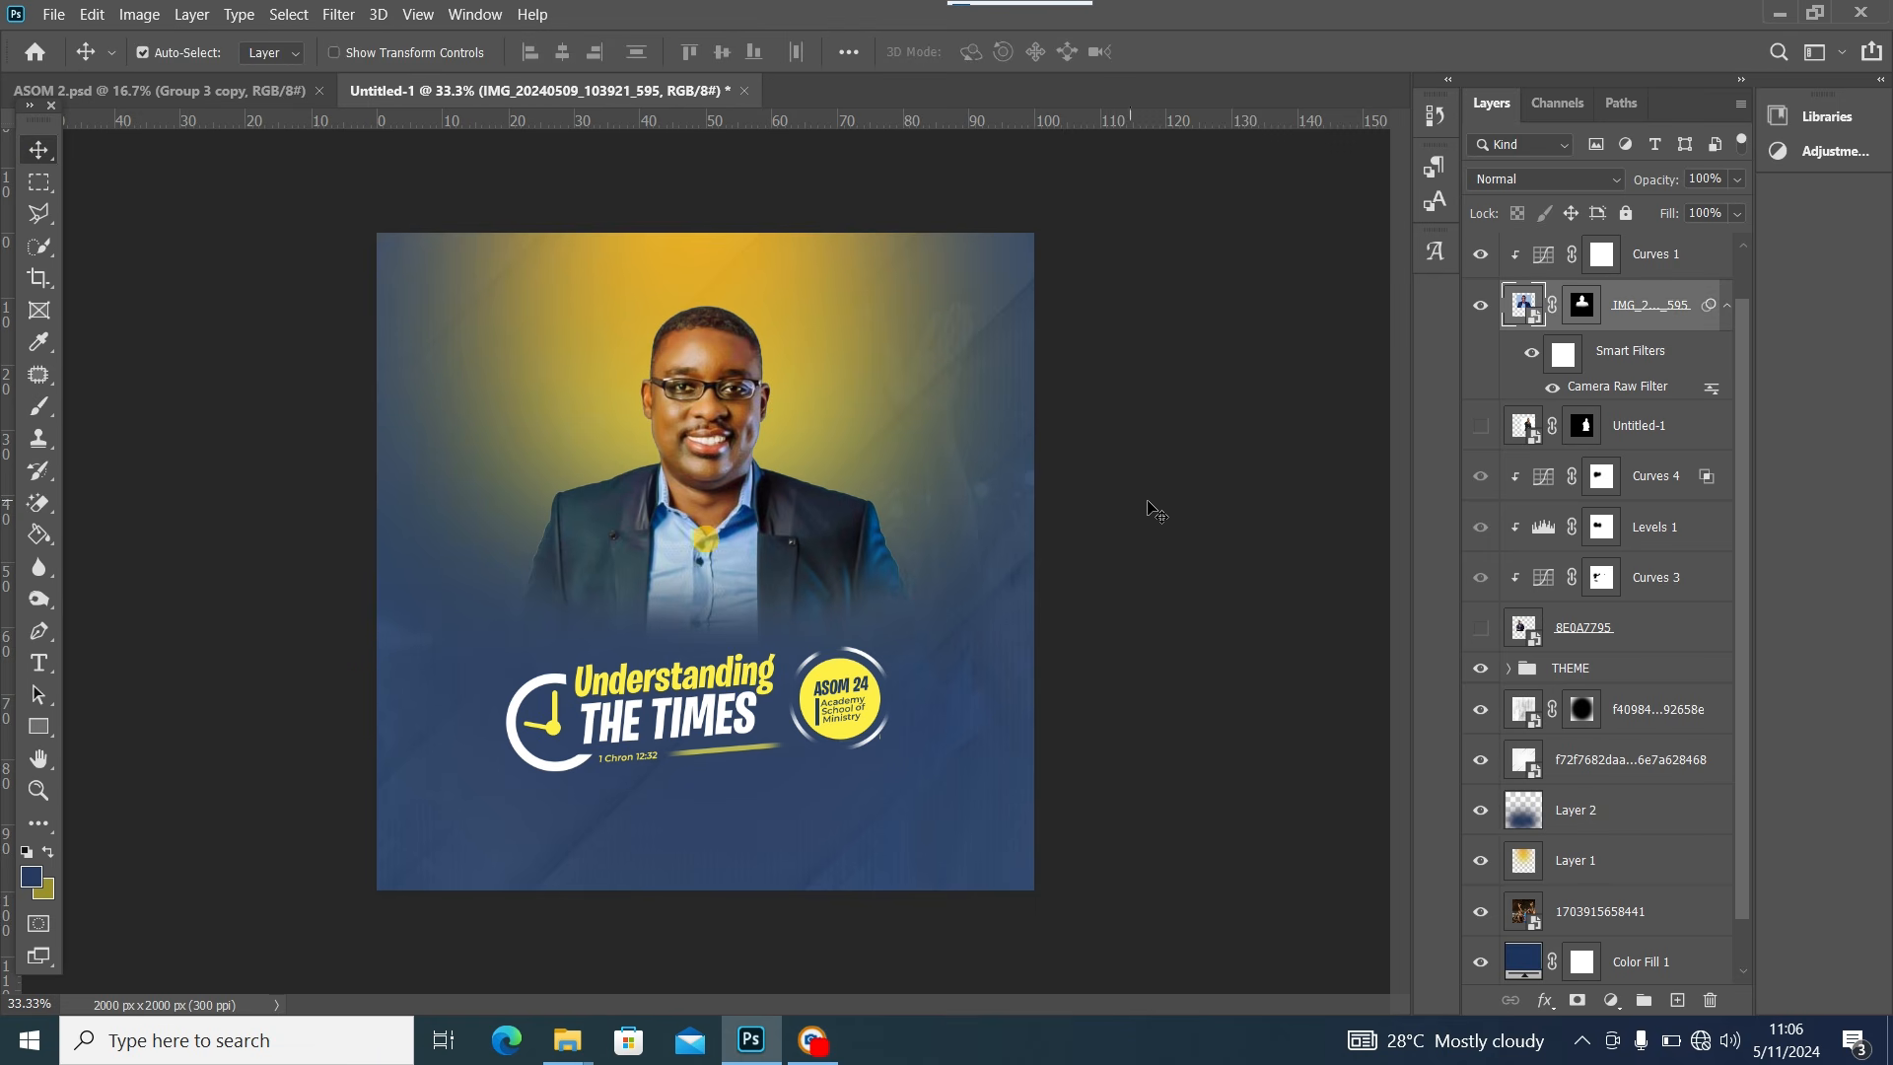
pyautogui.click(1479, 430)
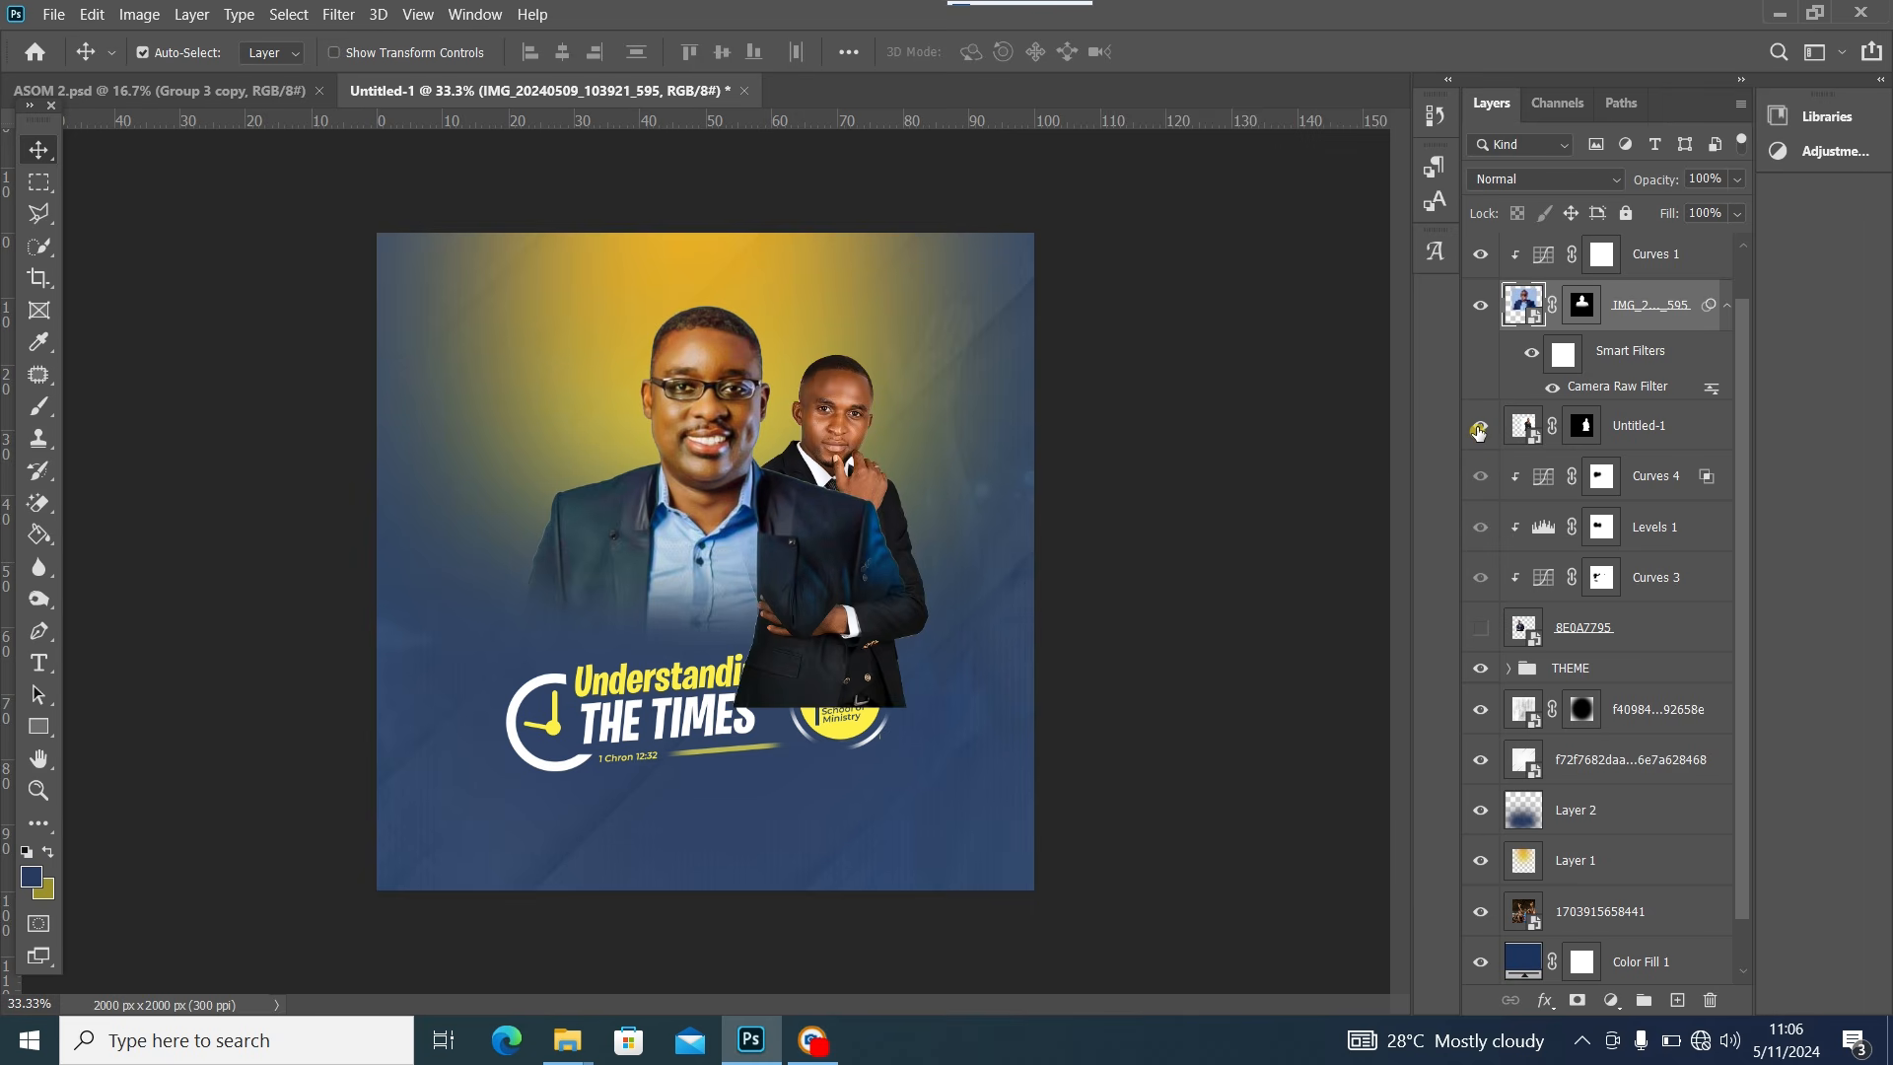
pyautogui.click(1617, 431)
pyautogui.click(1581, 426)
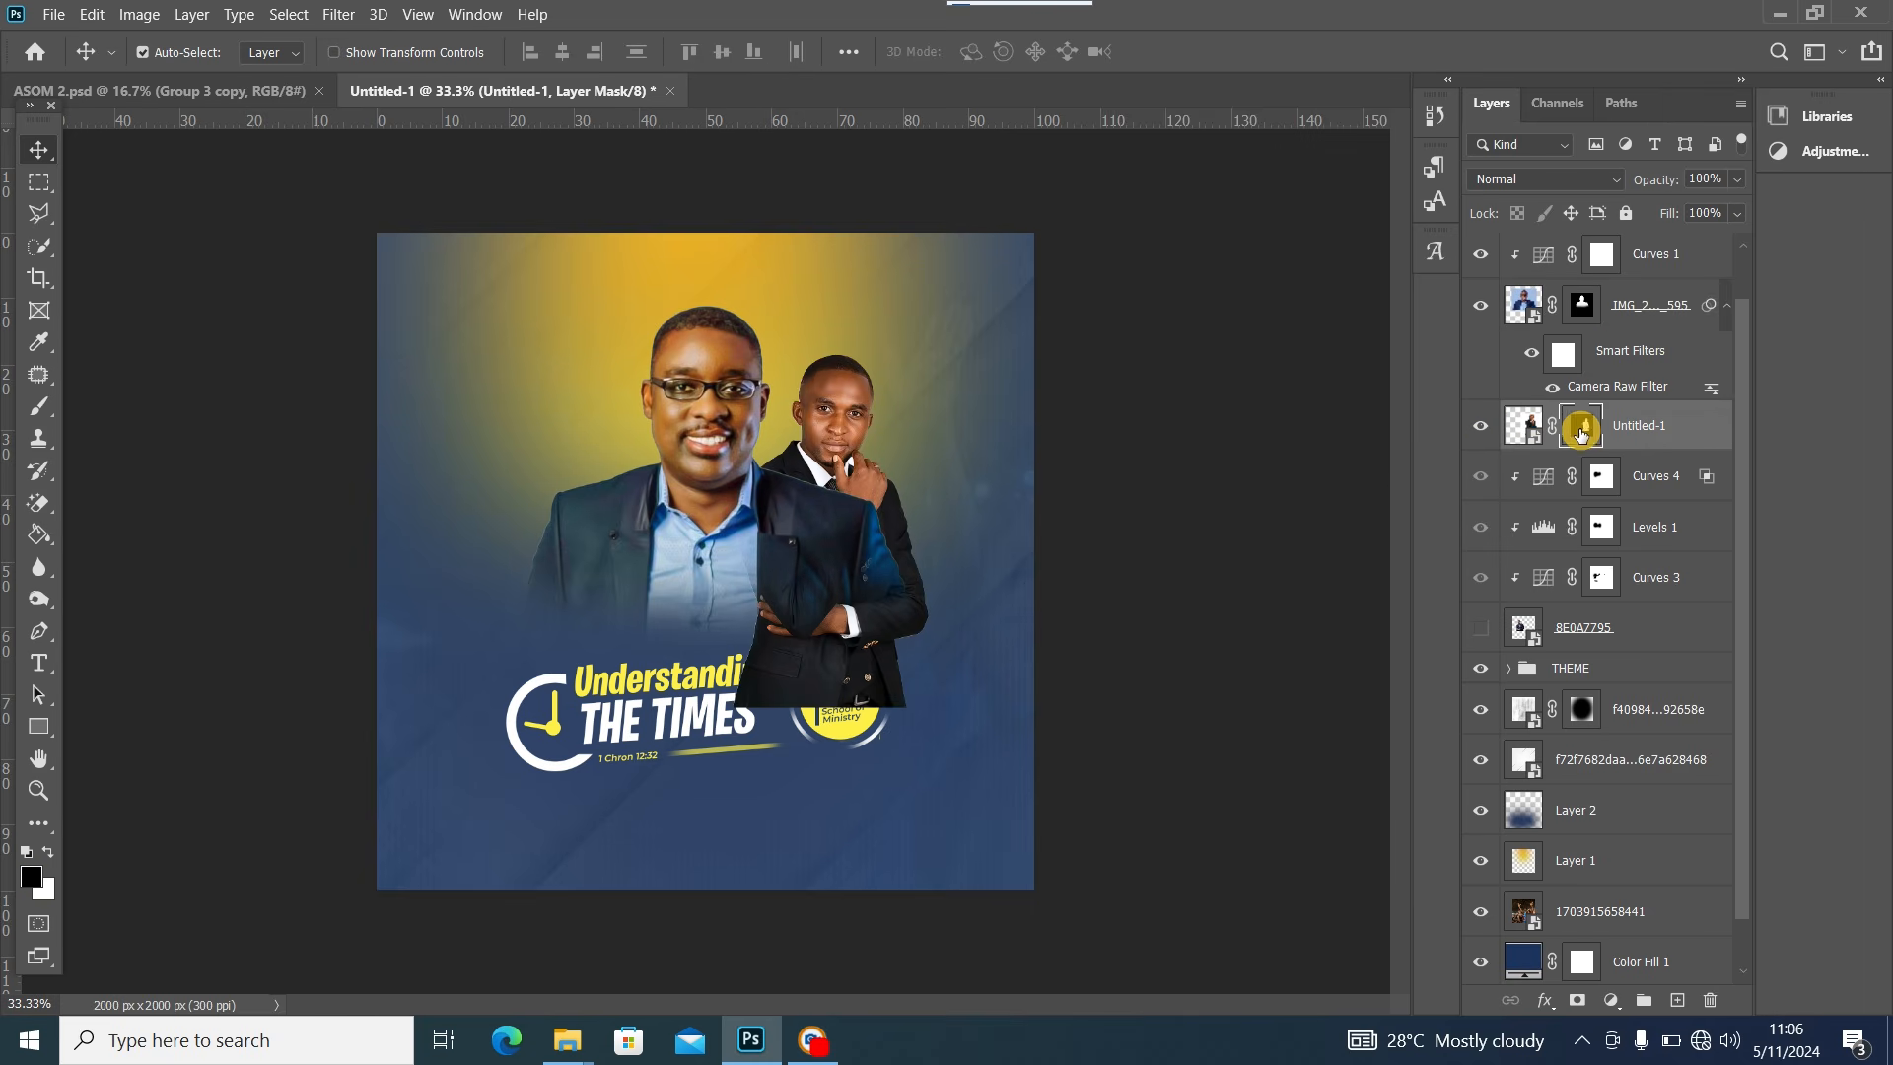
# Fade the right portrait's lower body into the background by painting black on its mask with a 700 px soft brush
pyautogui.click(42, 404)
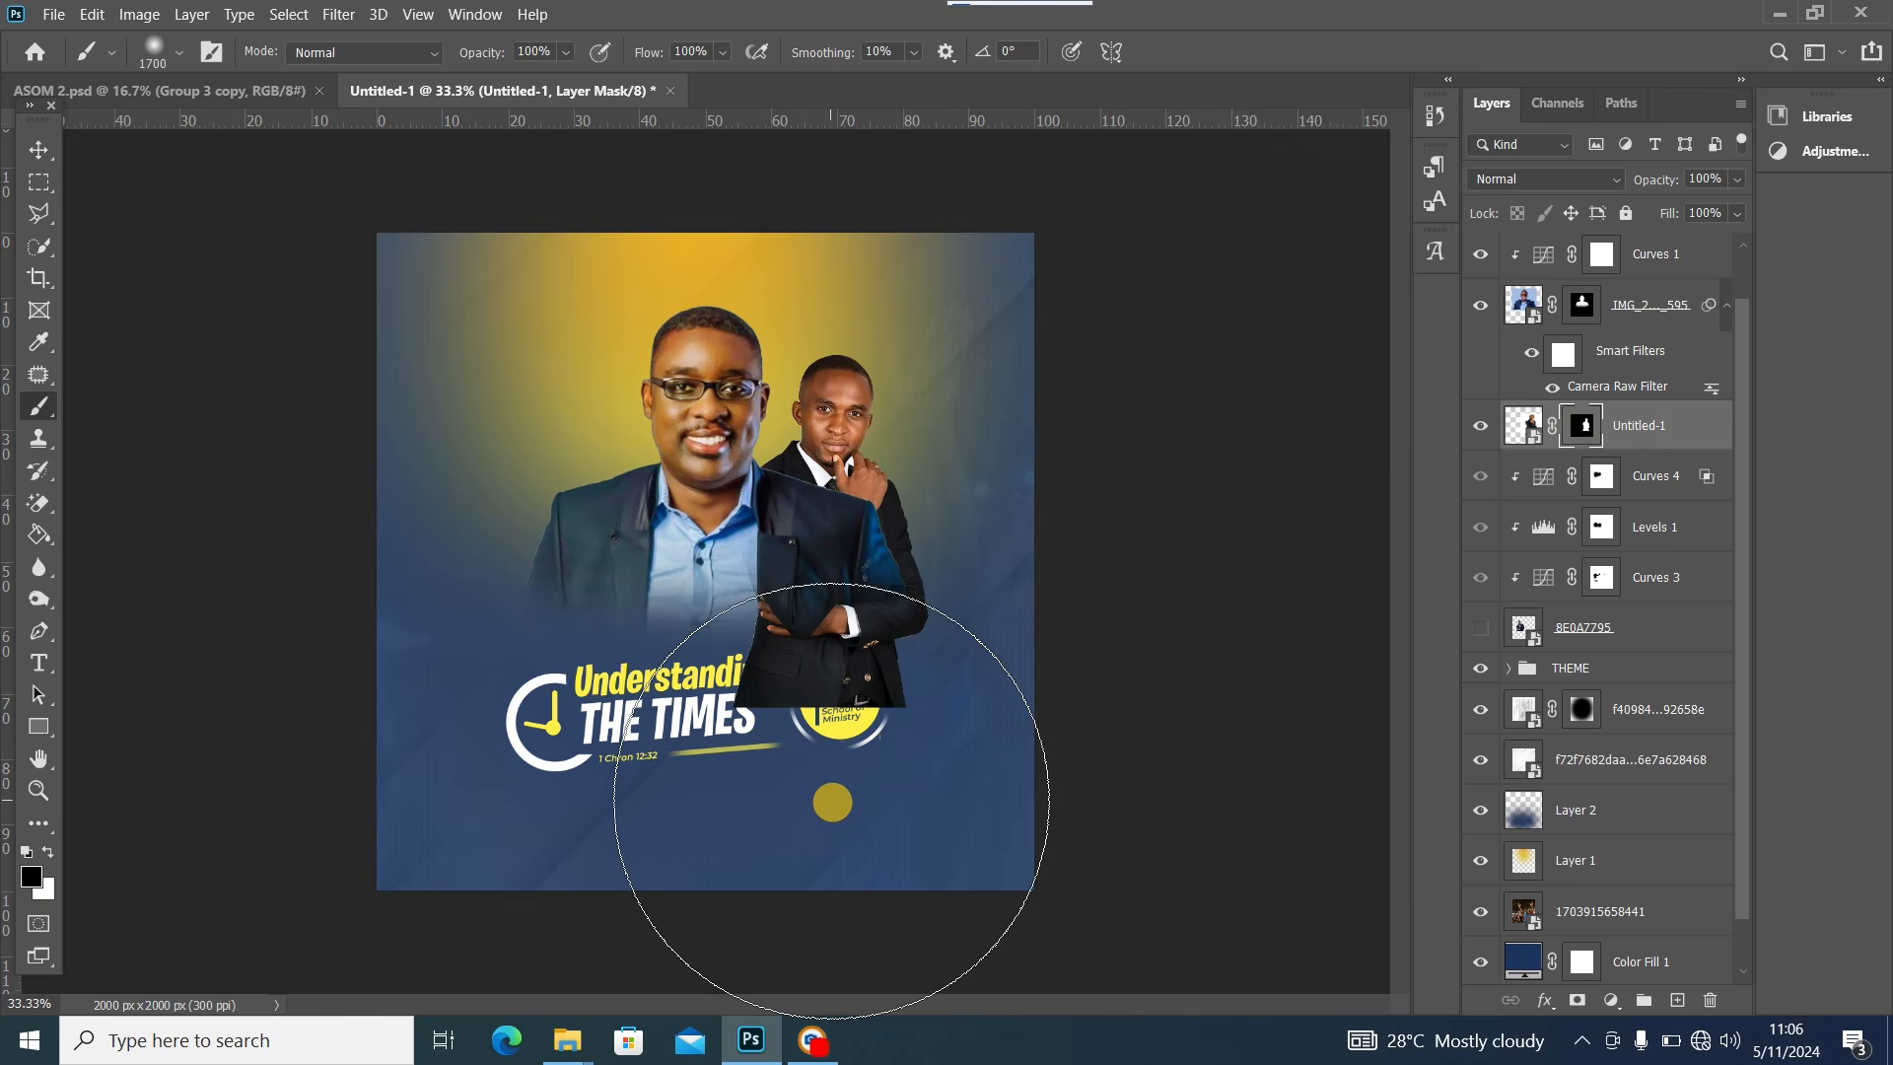
pyautogui.press('[')
pyautogui.press('[')
pyautogui.press('[')
pyautogui.press('[')
pyautogui.press('[')
pyautogui.press('[')
pyautogui.press('[')
pyautogui.press('[')
pyautogui.press('[')
pyautogui.press('[')
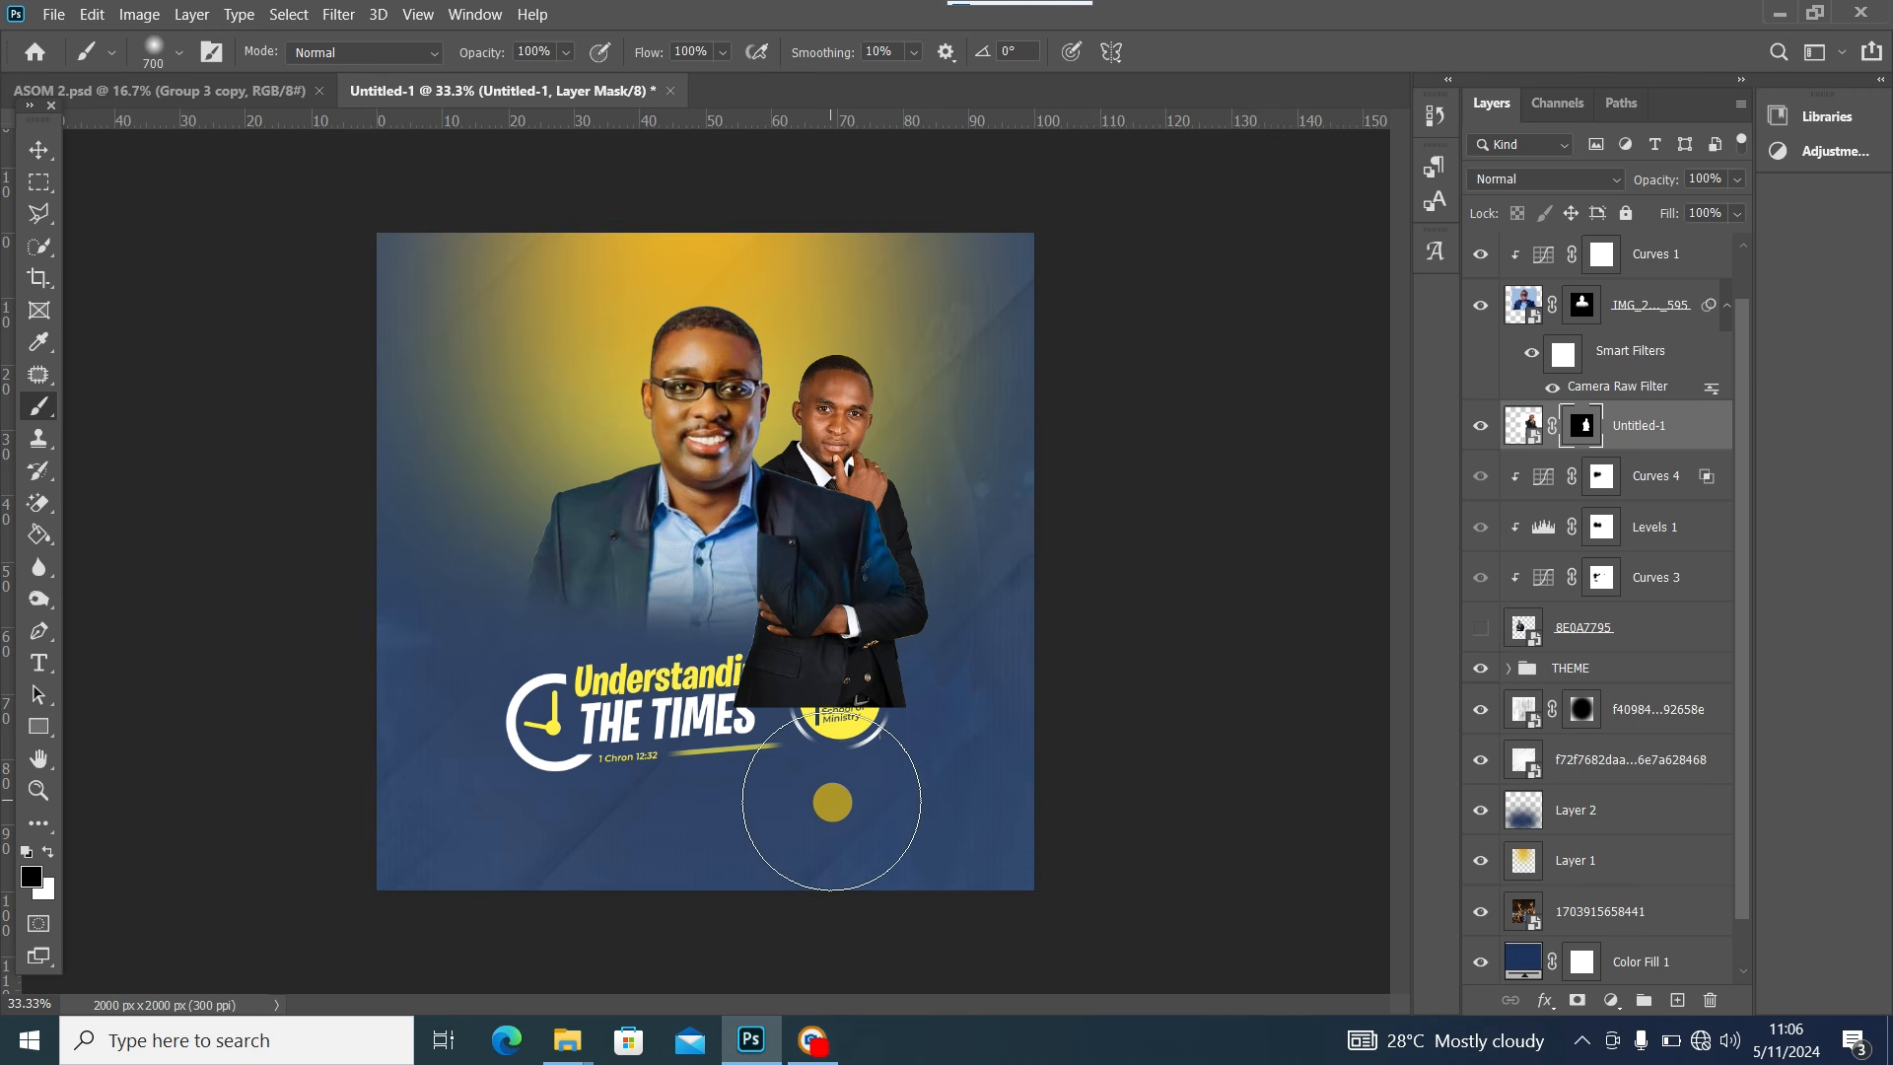
pyautogui.moveTo(833, 800)
pyautogui.mouseDown()
pyautogui.moveTo(781, 782)
pyautogui.moveTo(901, 716)
pyautogui.moveTo(867, 751)
pyautogui.moveTo(739, 745)
pyautogui.moveTo(827, 757)
pyautogui.moveTo(896, 737)
pyautogui.moveTo(866, 726)
pyautogui.moveTo(893, 719)
pyautogui.moveTo(876, 703)
pyautogui.moveTo(843, 698)
pyautogui.moveTo(860, 696)
pyautogui.moveTo(738, 686)
pyautogui.moveTo(971, 696)
pyautogui.moveTo(627, 724)
pyautogui.mouseUp()
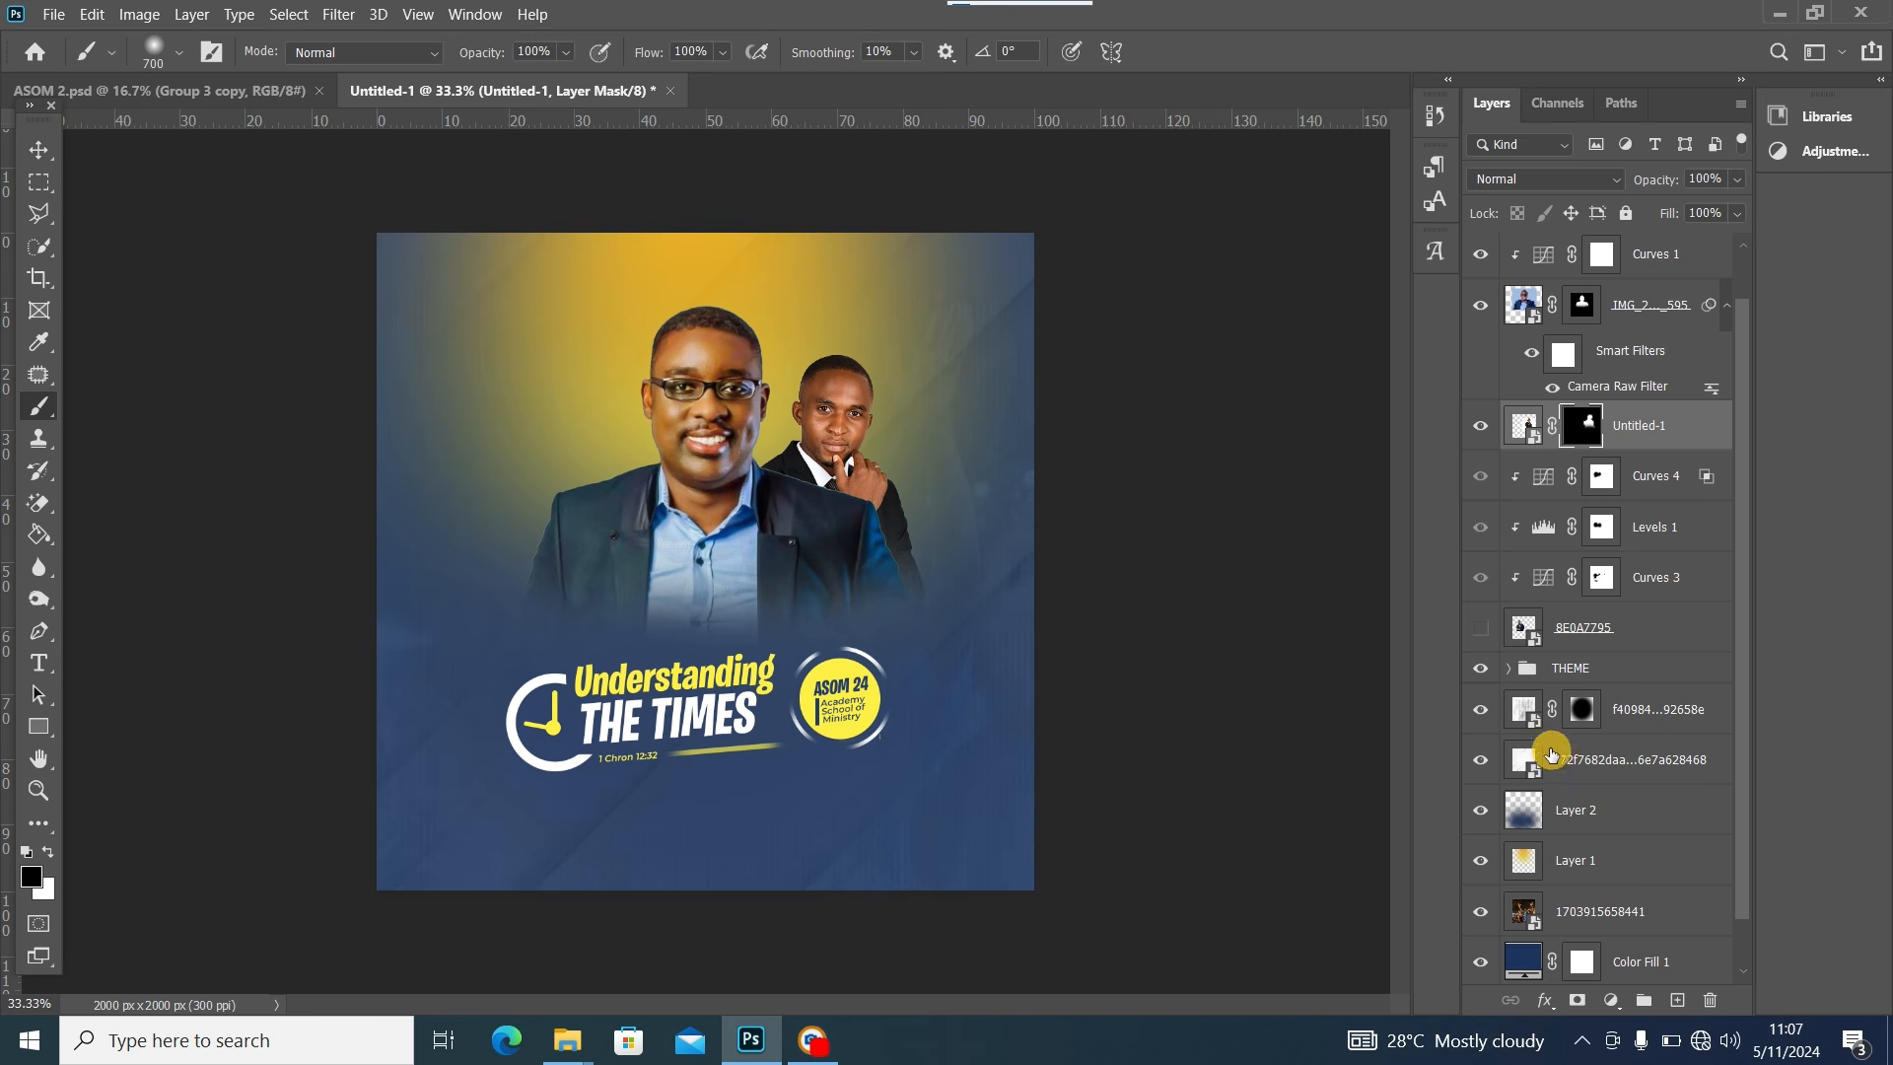
# Show the left portrait layer, 8E0A7795, add a layer mask, and fade its lower edge with the 700 px black brush
pyautogui.click(1481, 629)
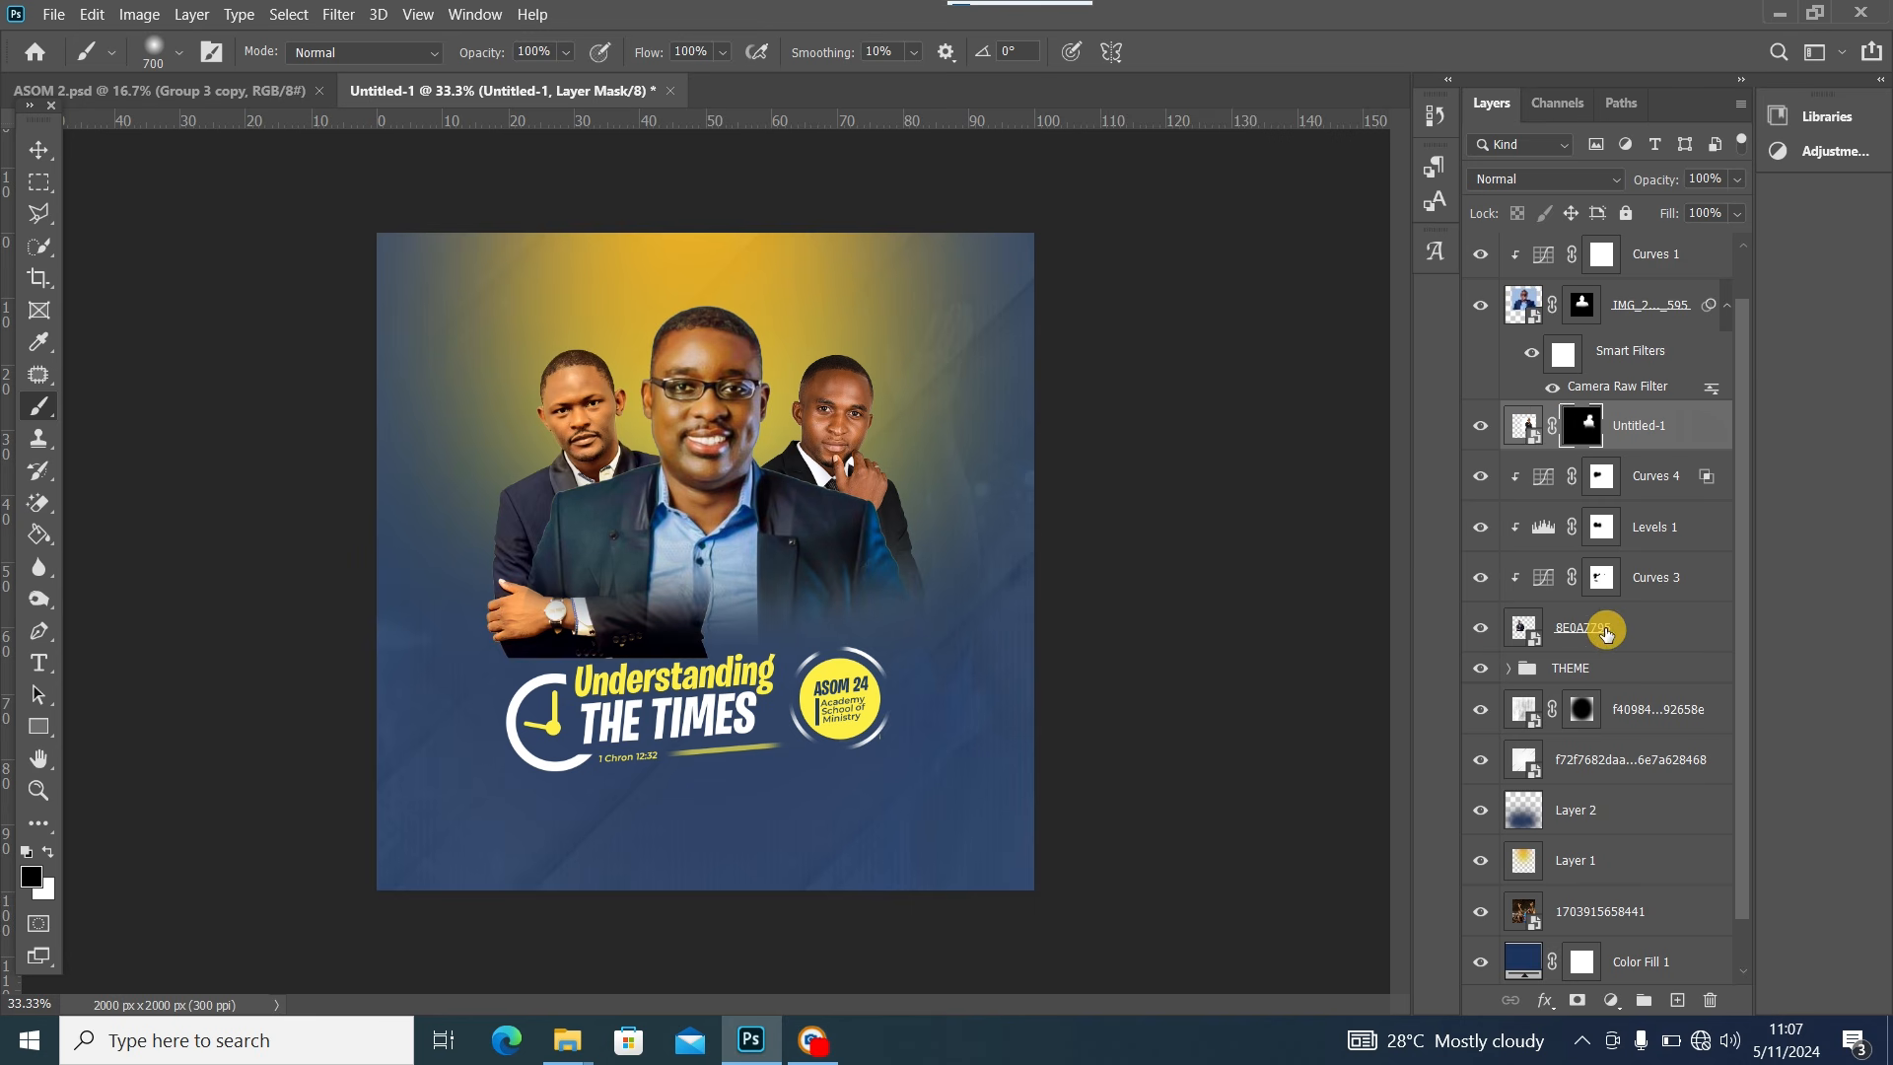
pyautogui.click(1607, 631)
pyautogui.click(1578, 1003)
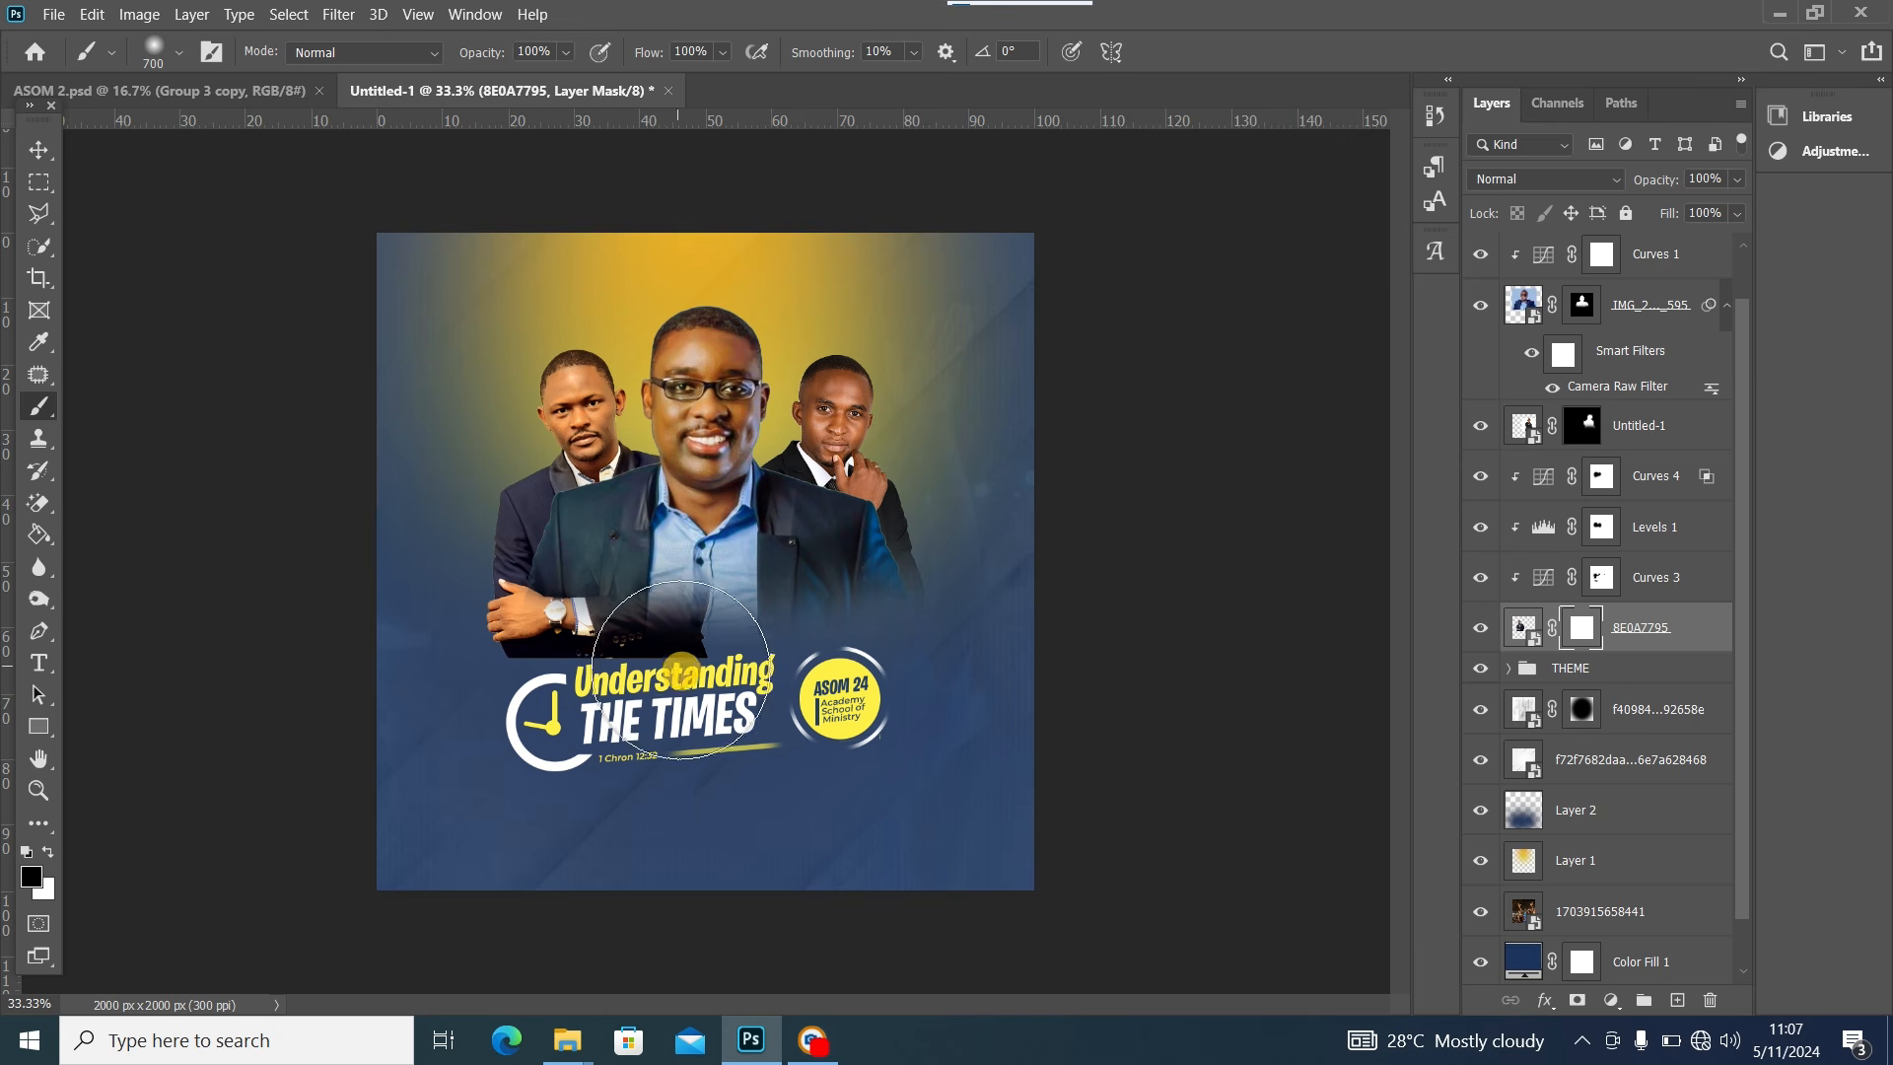
pyautogui.moveTo(586, 660)
pyautogui.mouseDown()
pyautogui.moveTo(544, 657)
pyautogui.moveTo(590, 662)
pyautogui.moveTo(579, 704)
pyautogui.moveTo(460, 678)
pyautogui.moveTo(736, 730)
pyautogui.mouseUp()
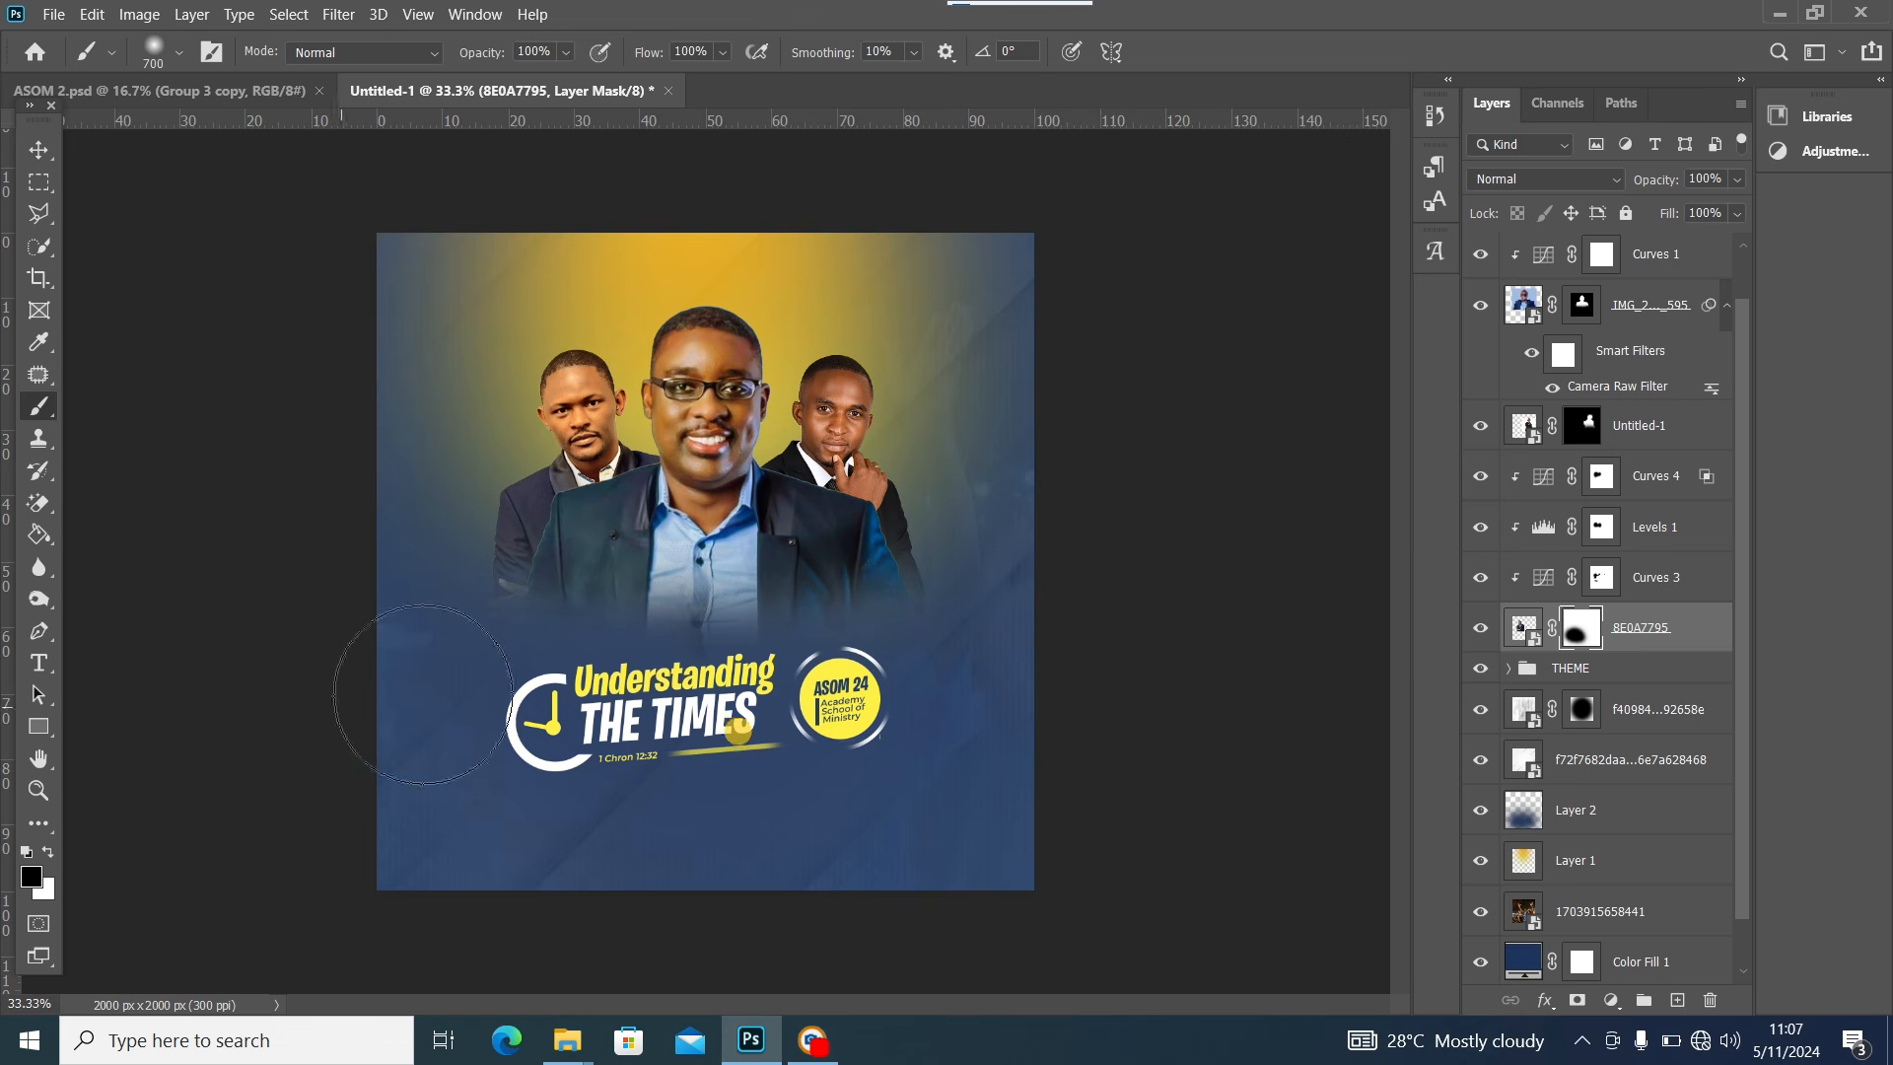
pyautogui.click(35, 154)
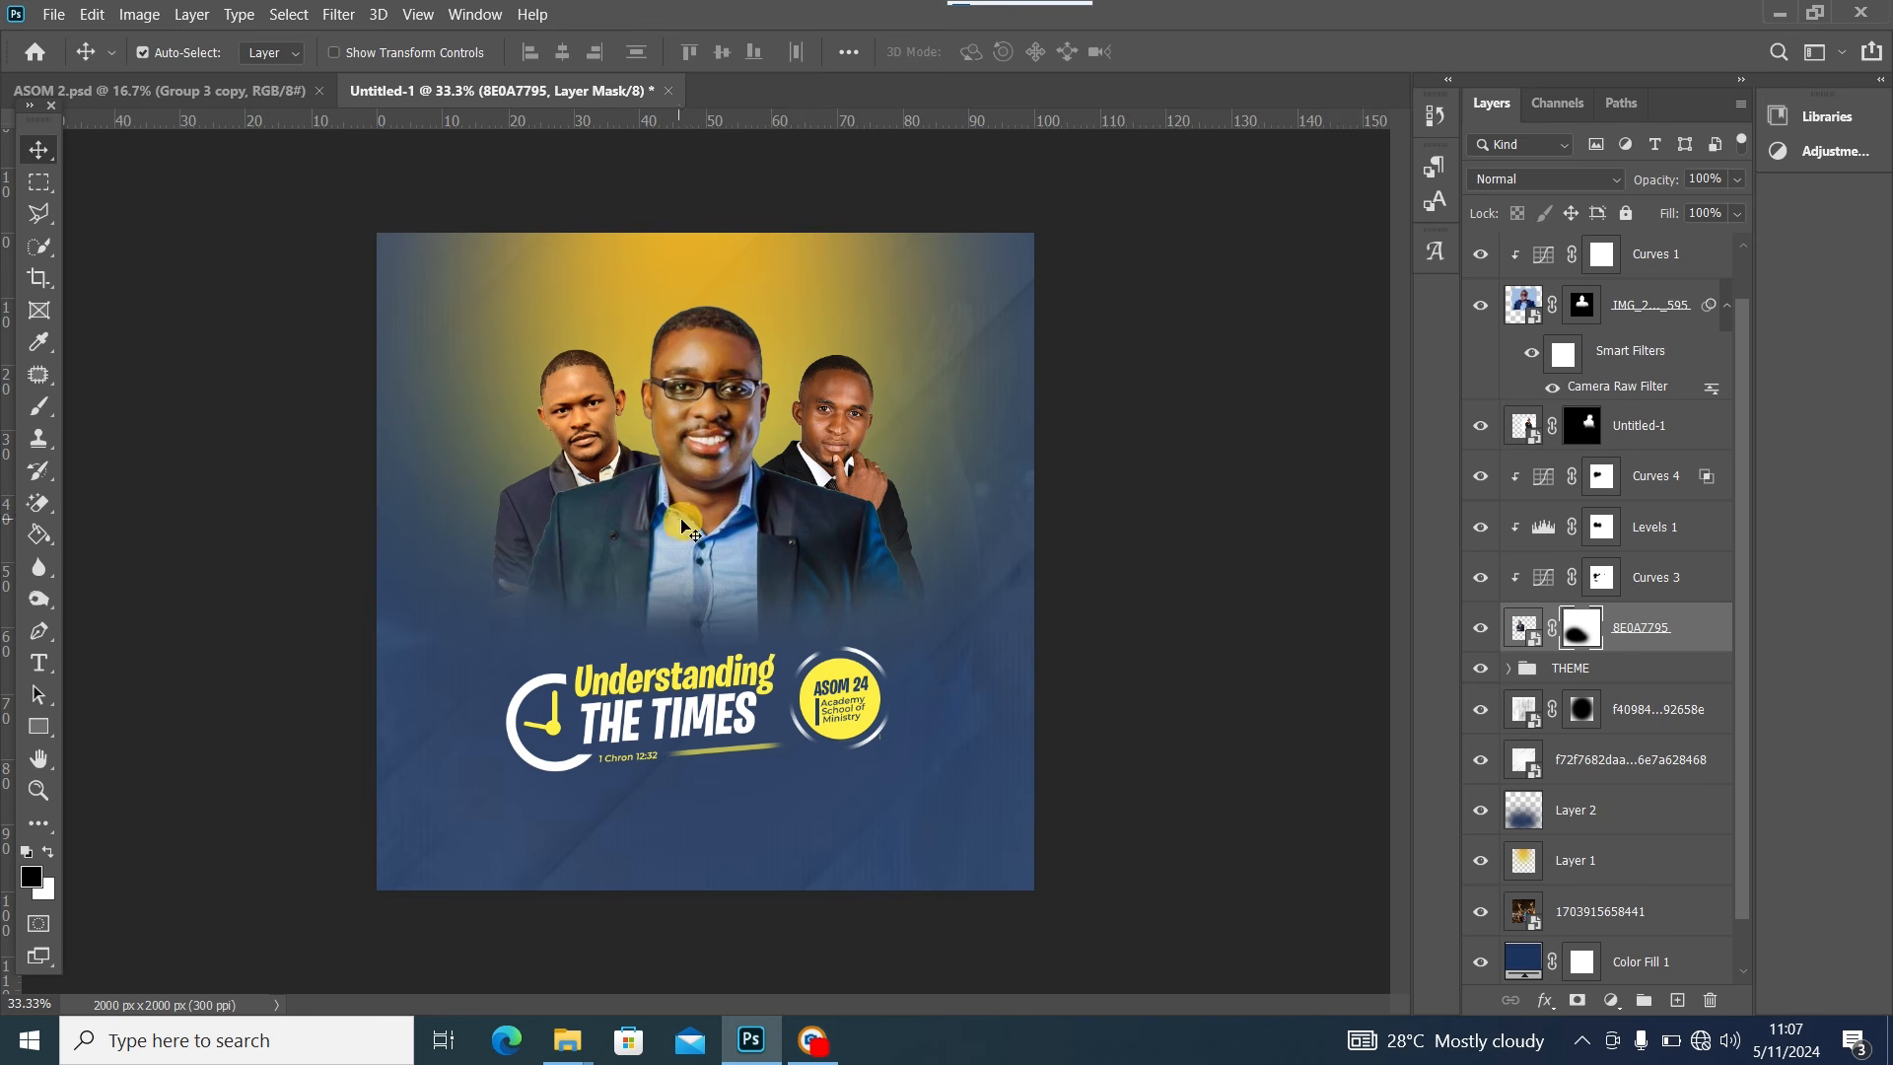
# Move the THEME group up to overlap the portraits' faded lower edge, centred horizontally at X 1000 px, Y about 1305 px
pyautogui.scroll(1, 1737, 346)
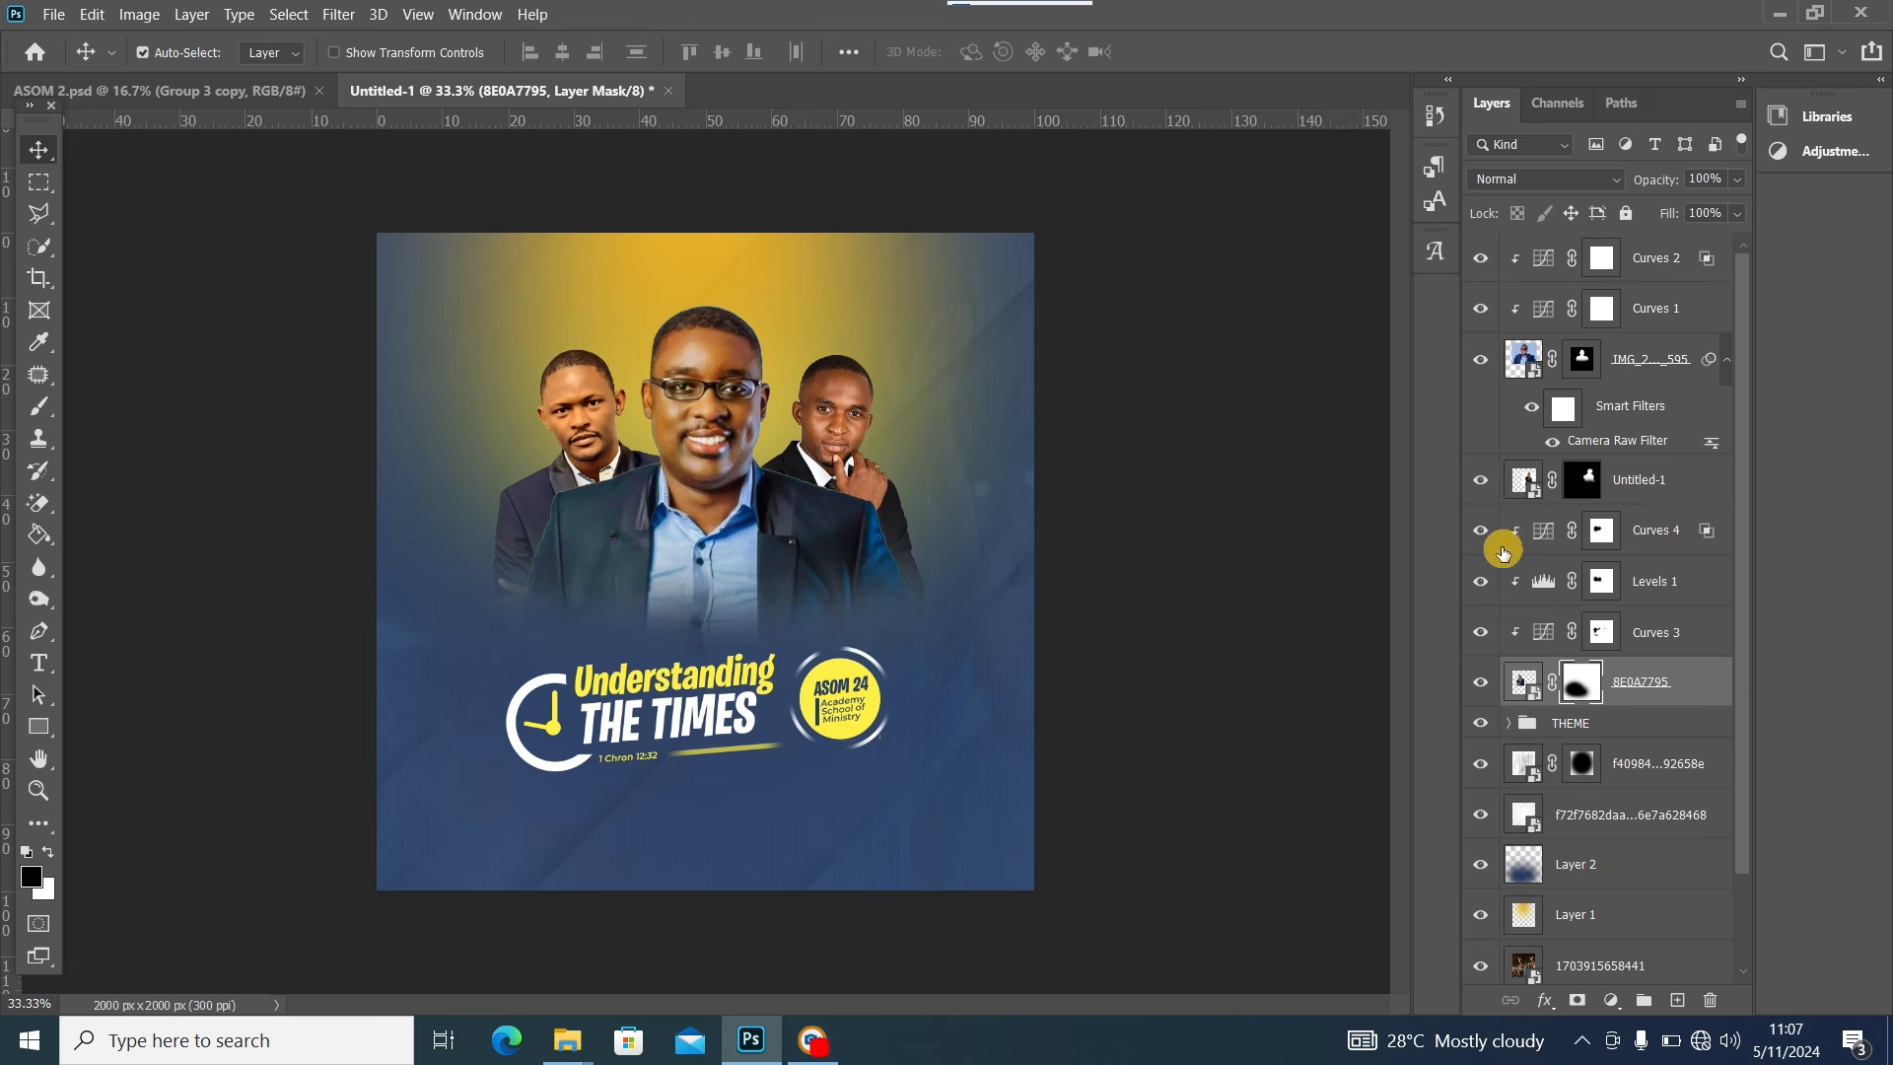
pyautogui.click(1623, 731)
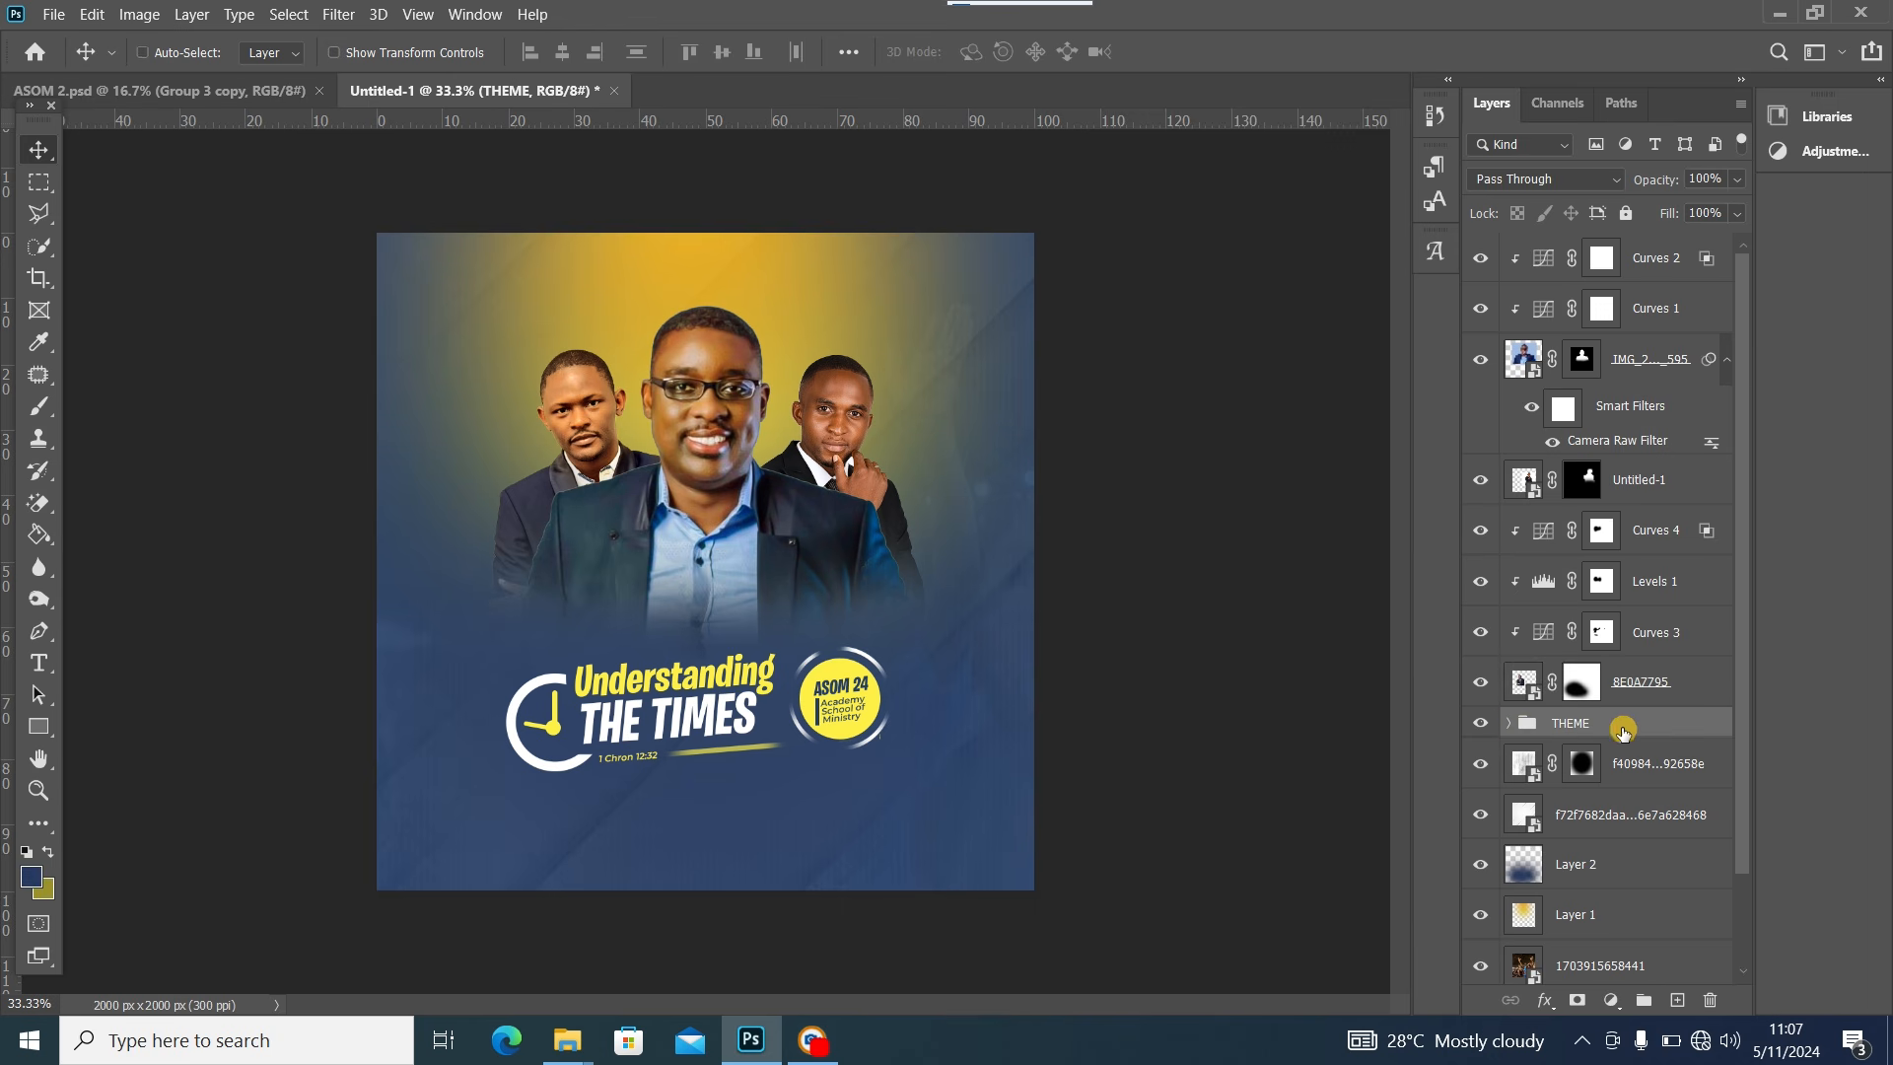
pyautogui.hotkey('ctrl', 't')
pyautogui.press('Up')
pyautogui.press('Up')
pyautogui.press('Up')
pyautogui.press('Up')
pyautogui.press('Up')
pyautogui.press('Up')
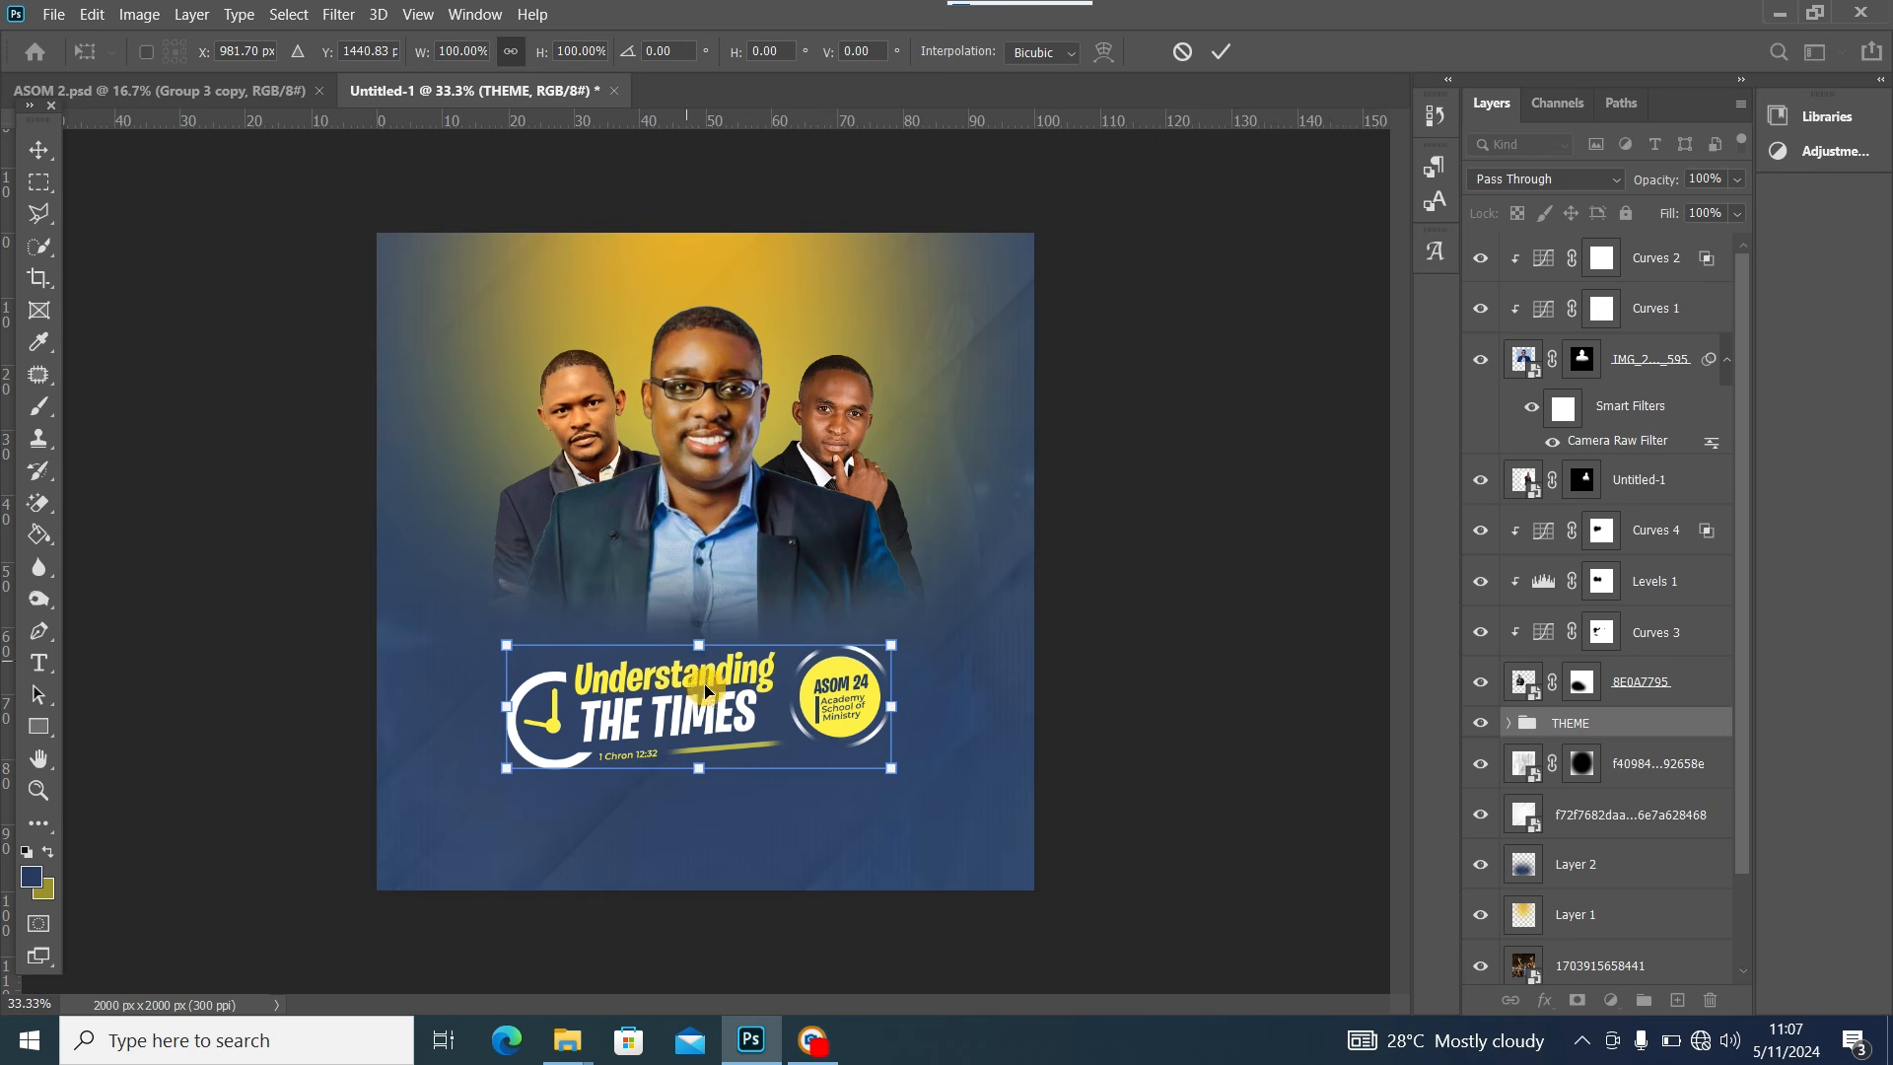
pyautogui.moveTo(719, 709); pyautogui.dragTo(723, 674)
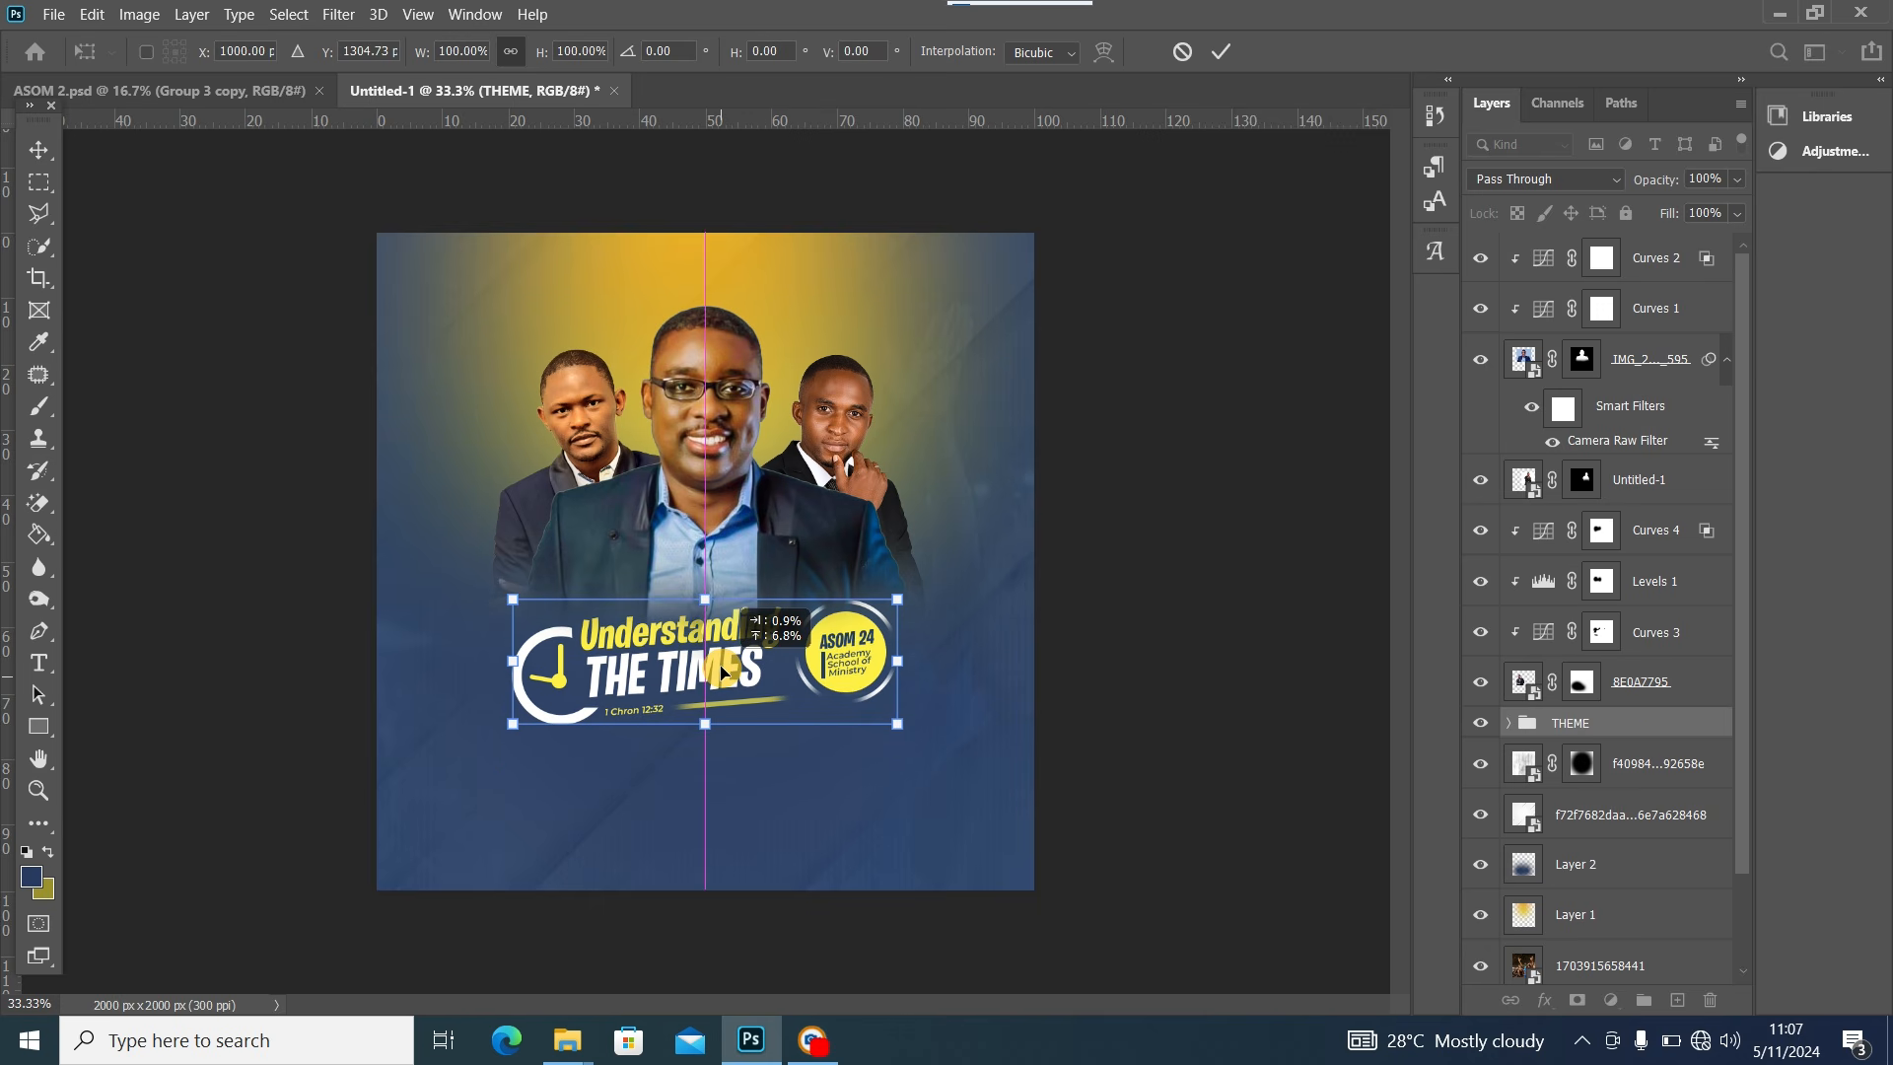
pyautogui.press('Return')
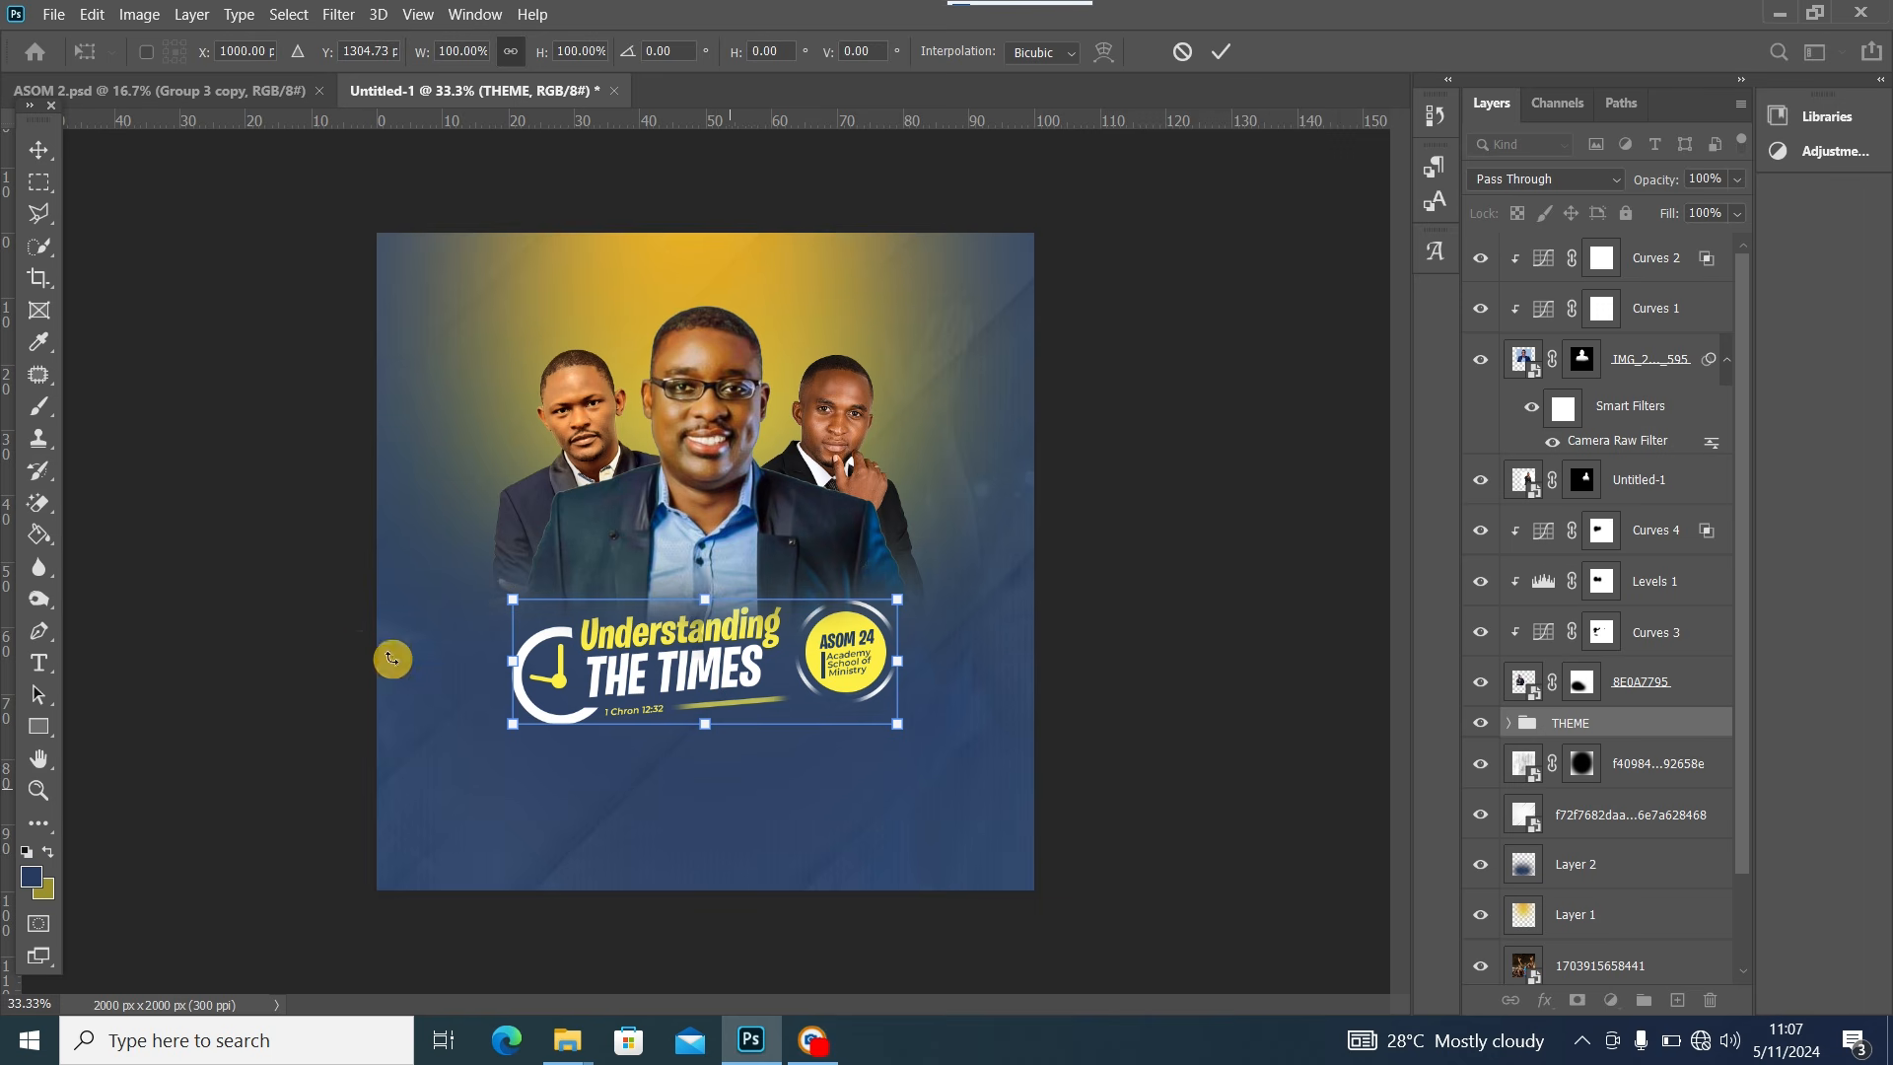
pyautogui.click(39, 146)
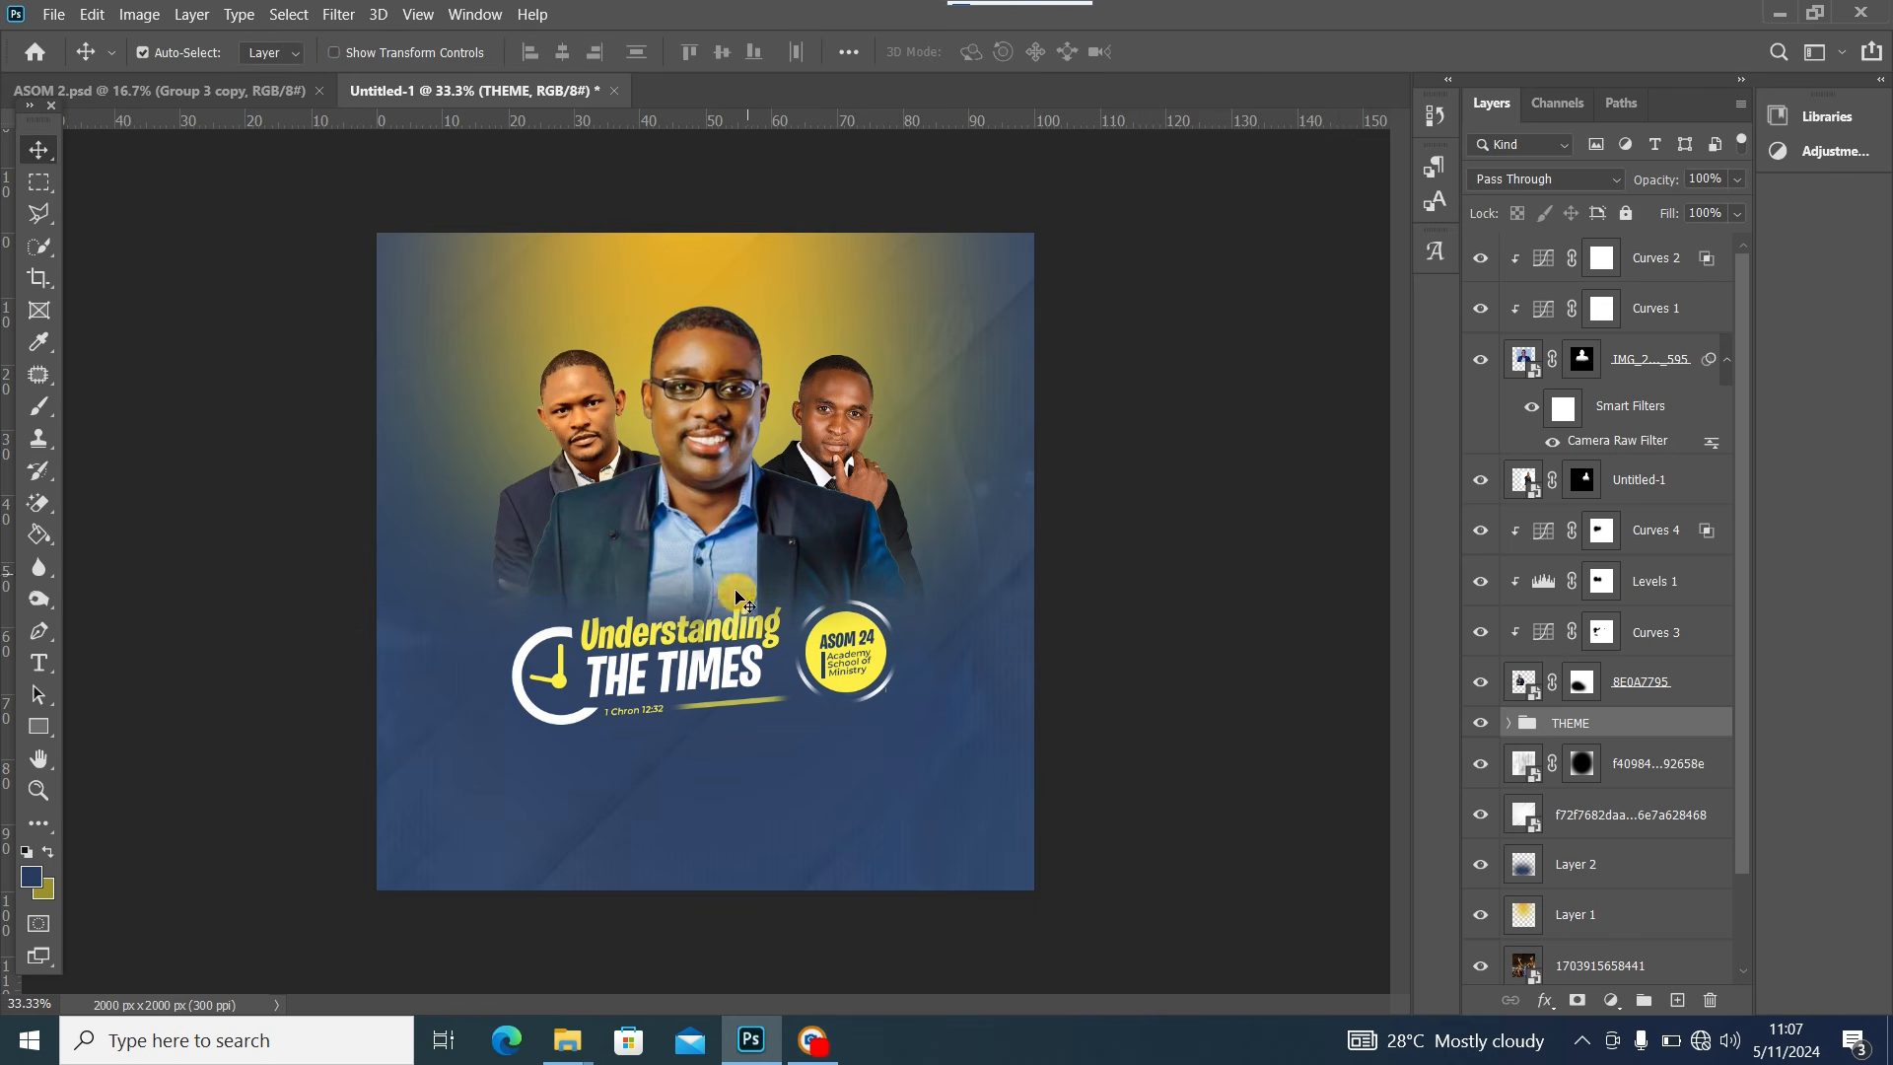
# Expand the THEME group and recolour the "Understanding" text to brighter yellow fff71b
pyautogui.click(716, 643)
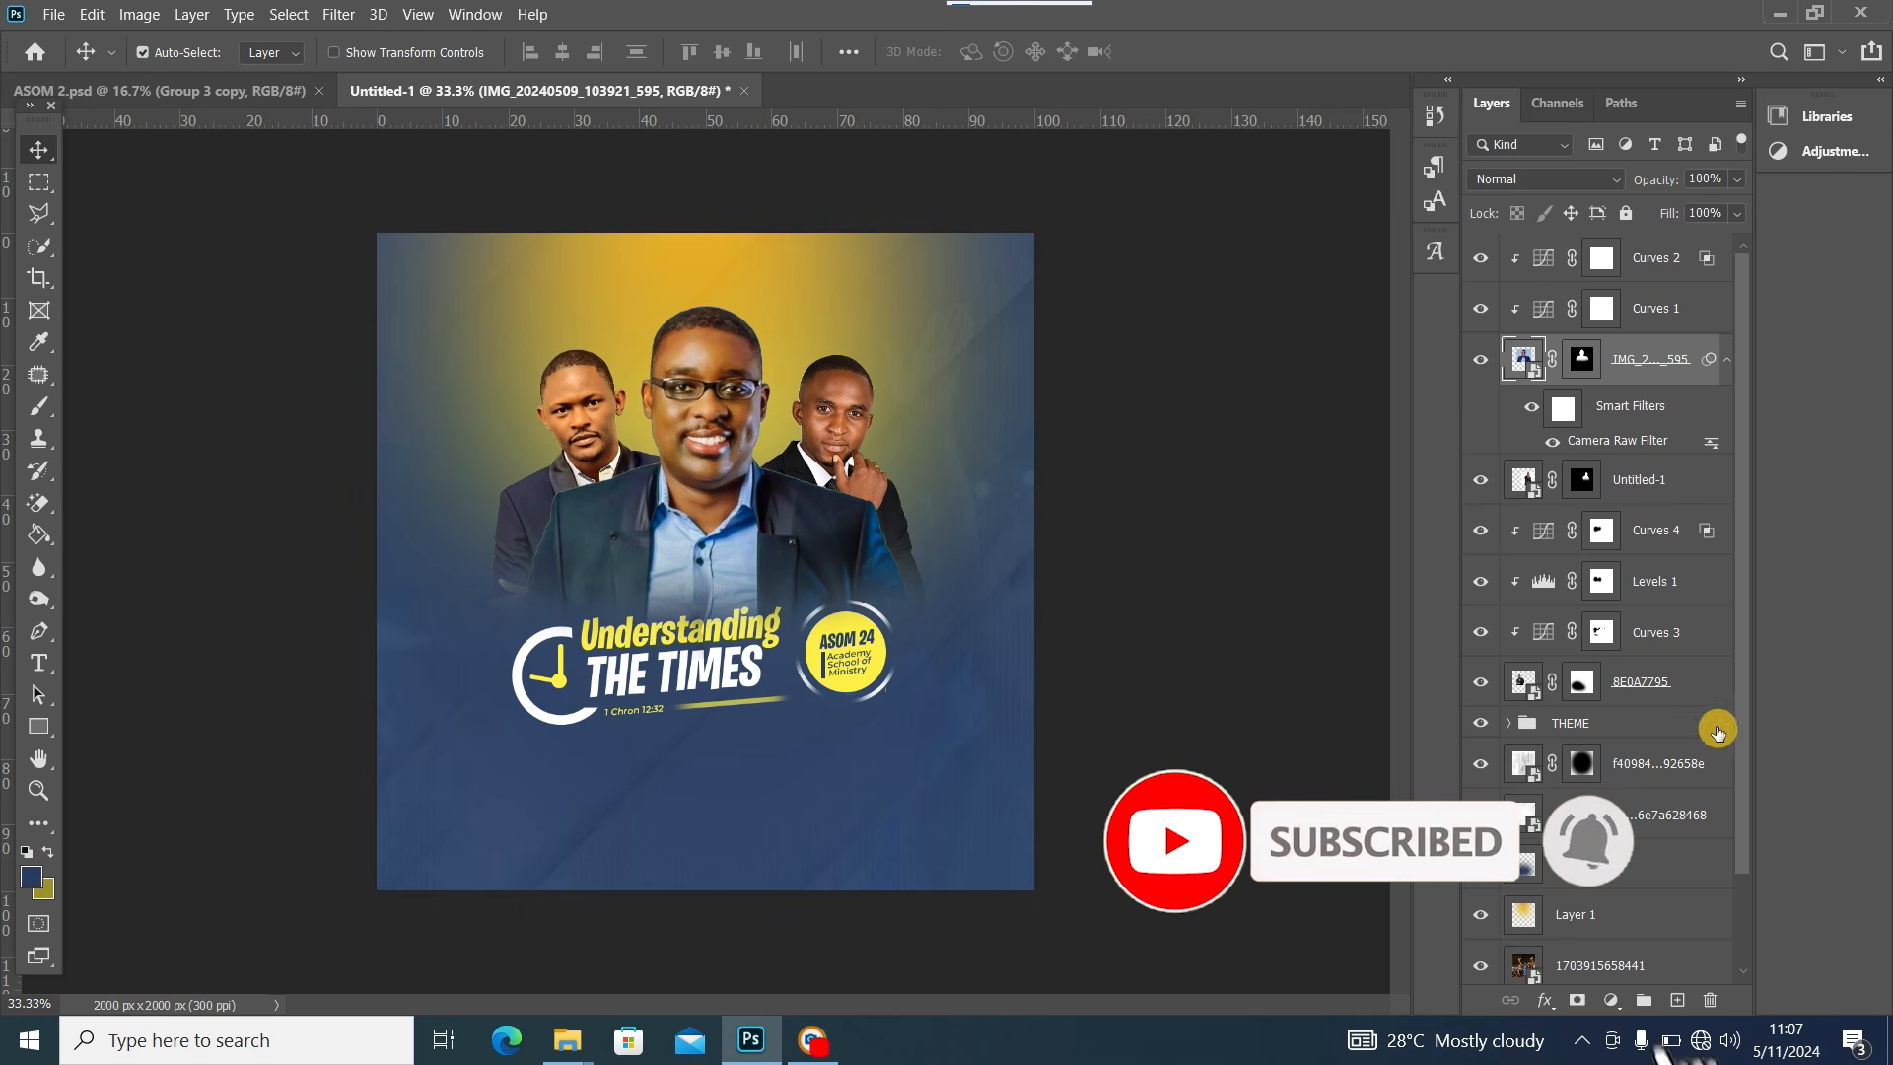
pyautogui.click(1519, 729)
pyautogui.click(1507, 725)
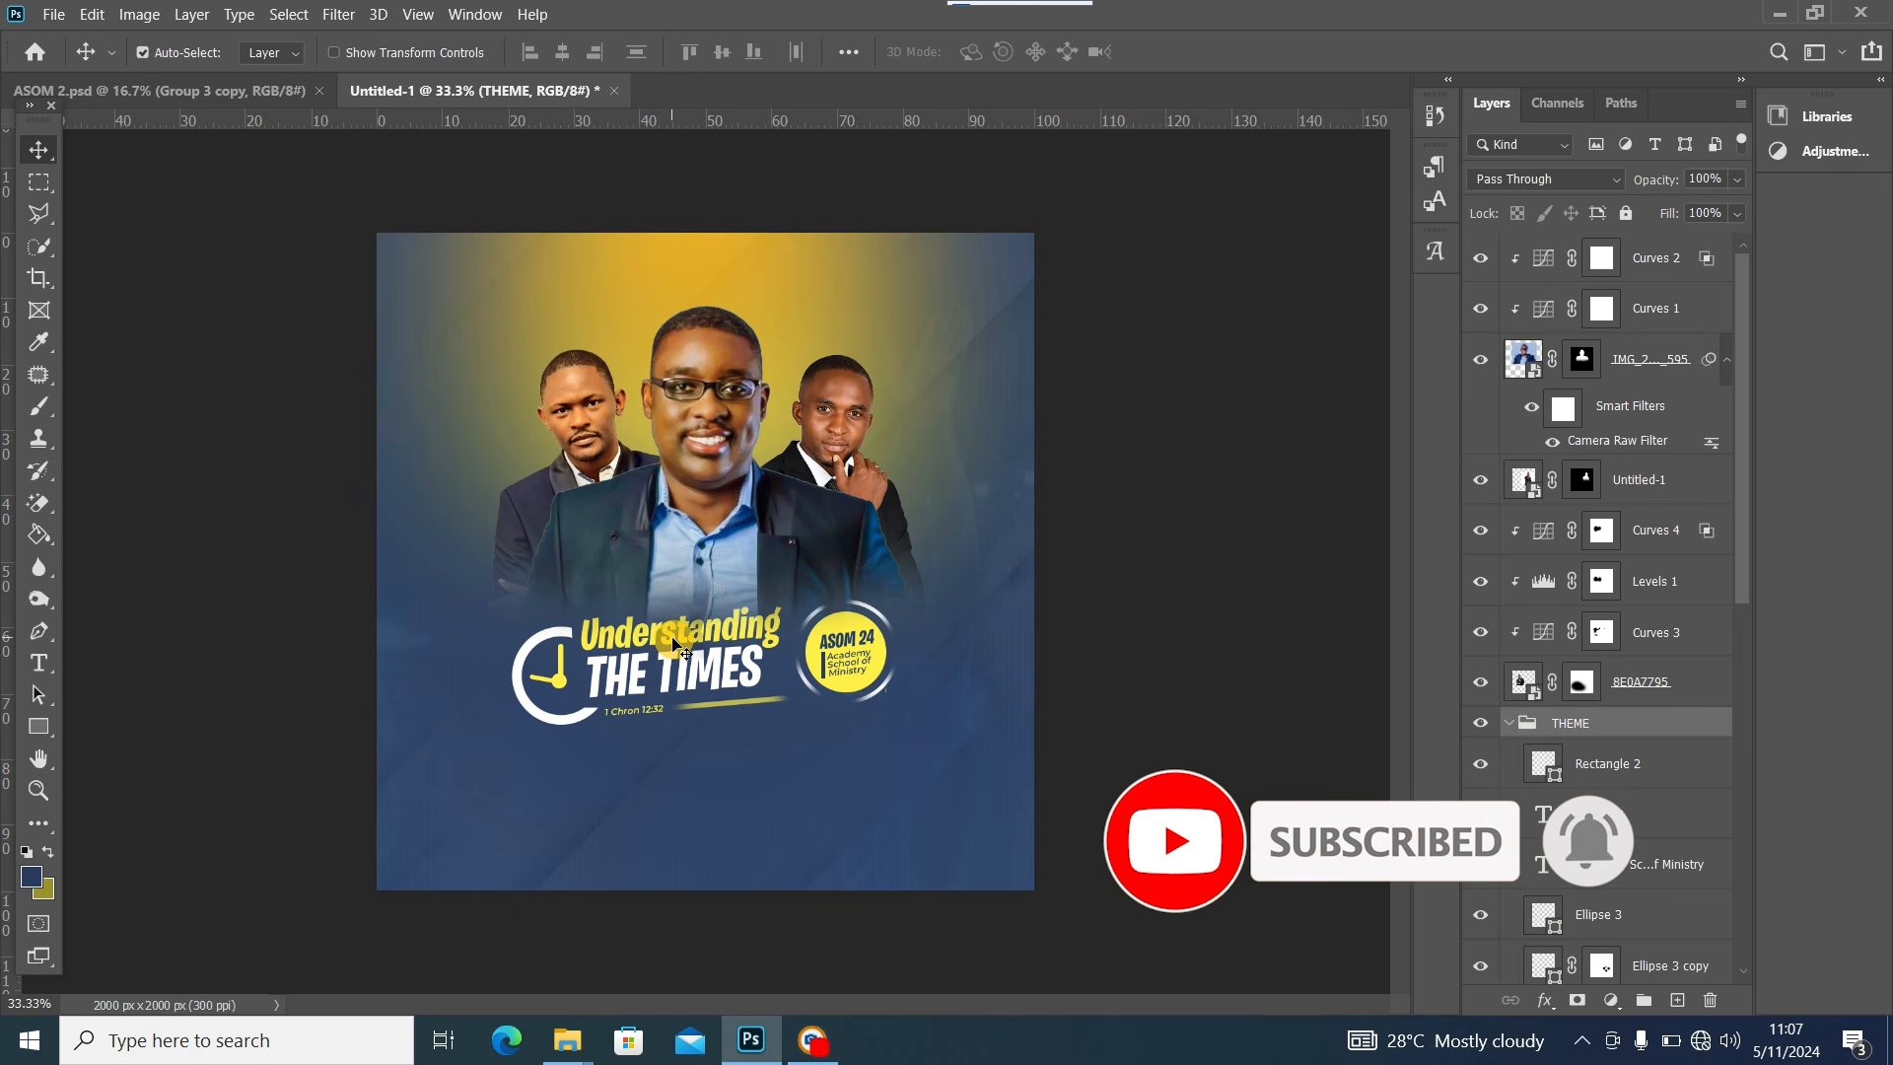
pyautogui.doubleClick(670, 645)
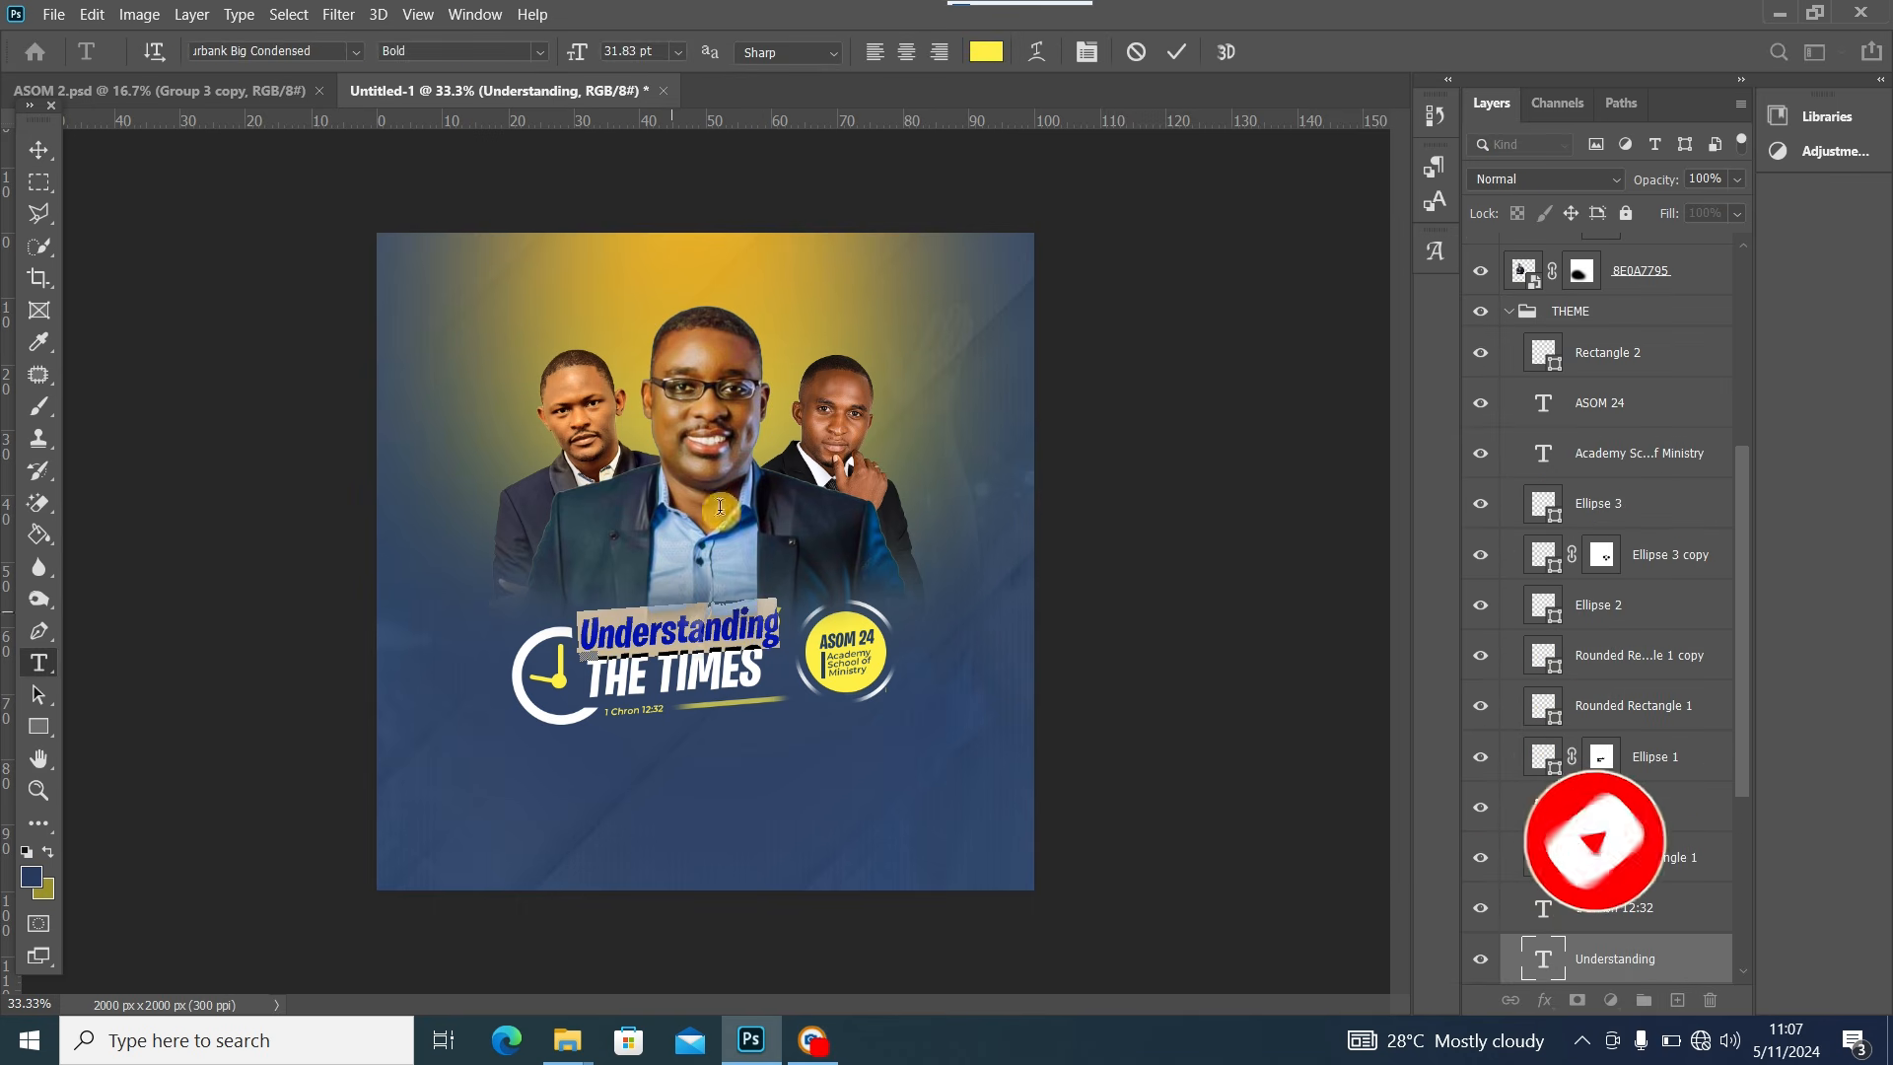
pyautogui.click(986, 51)
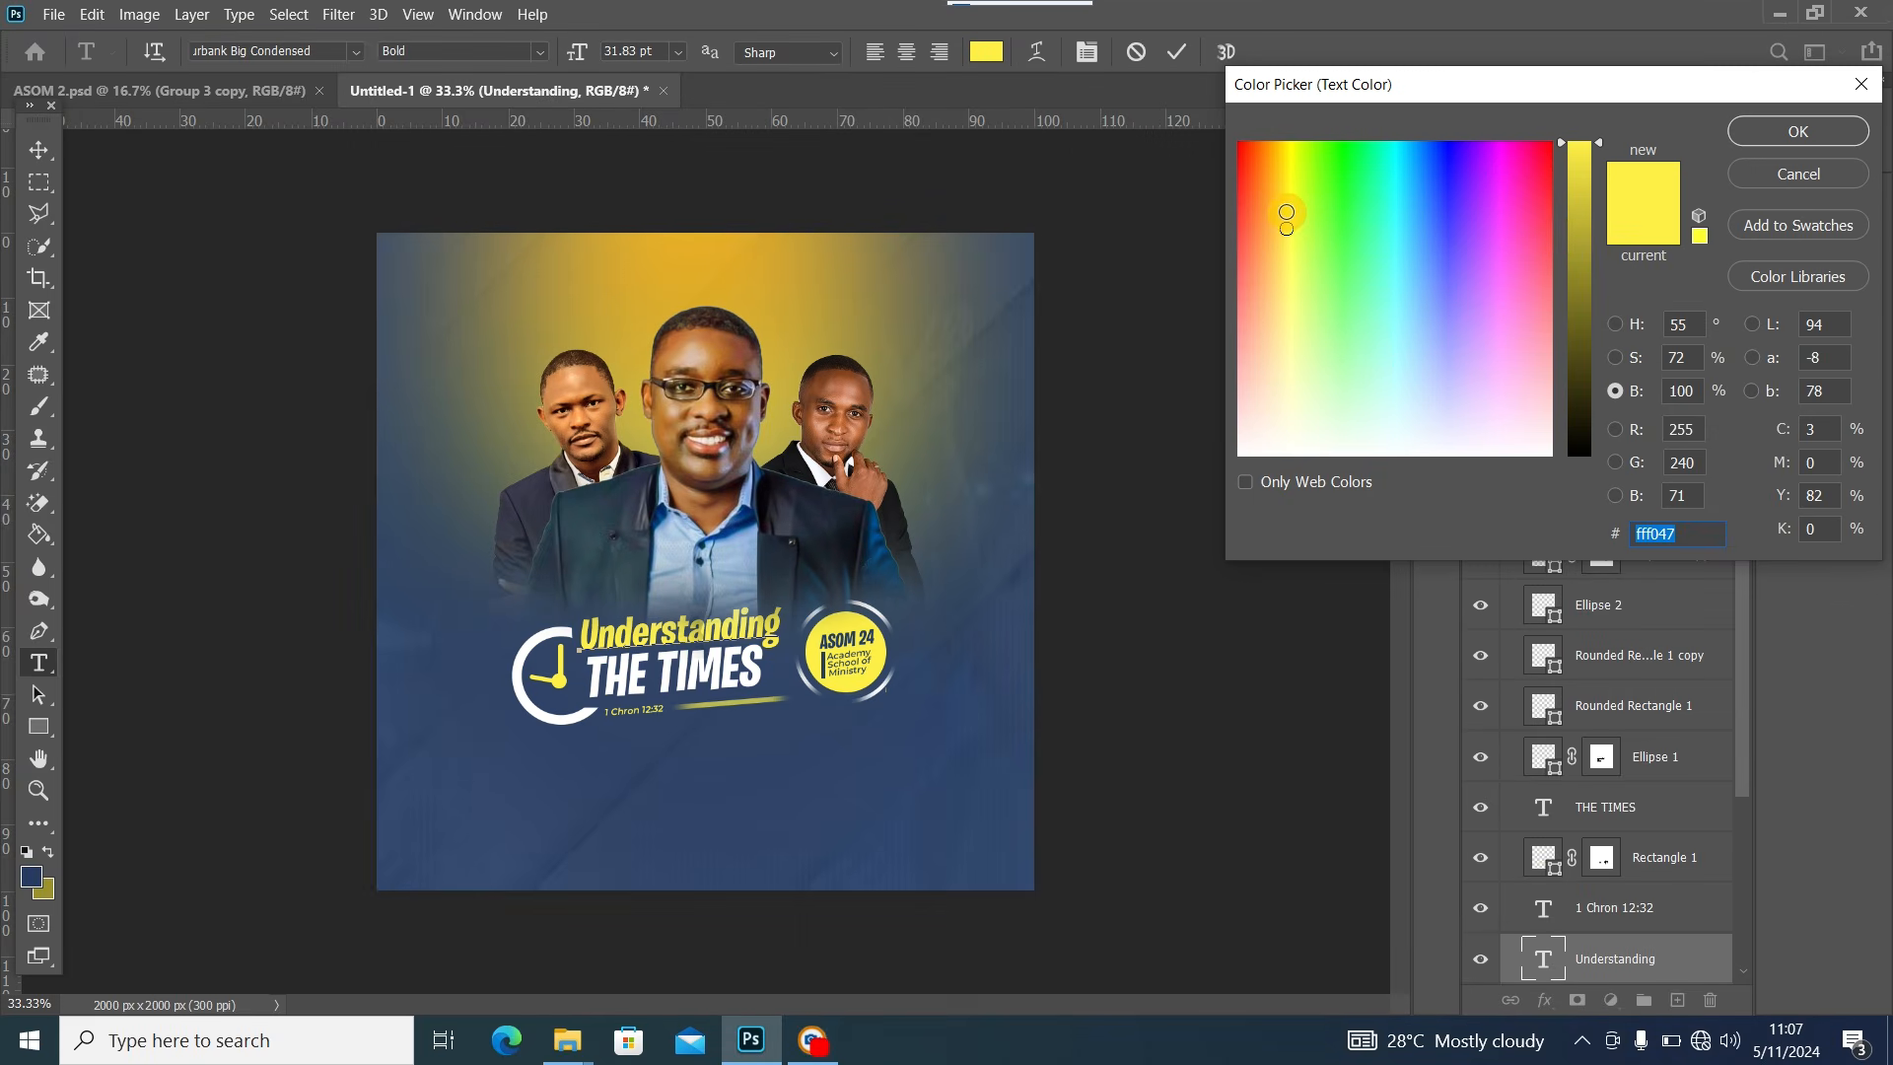
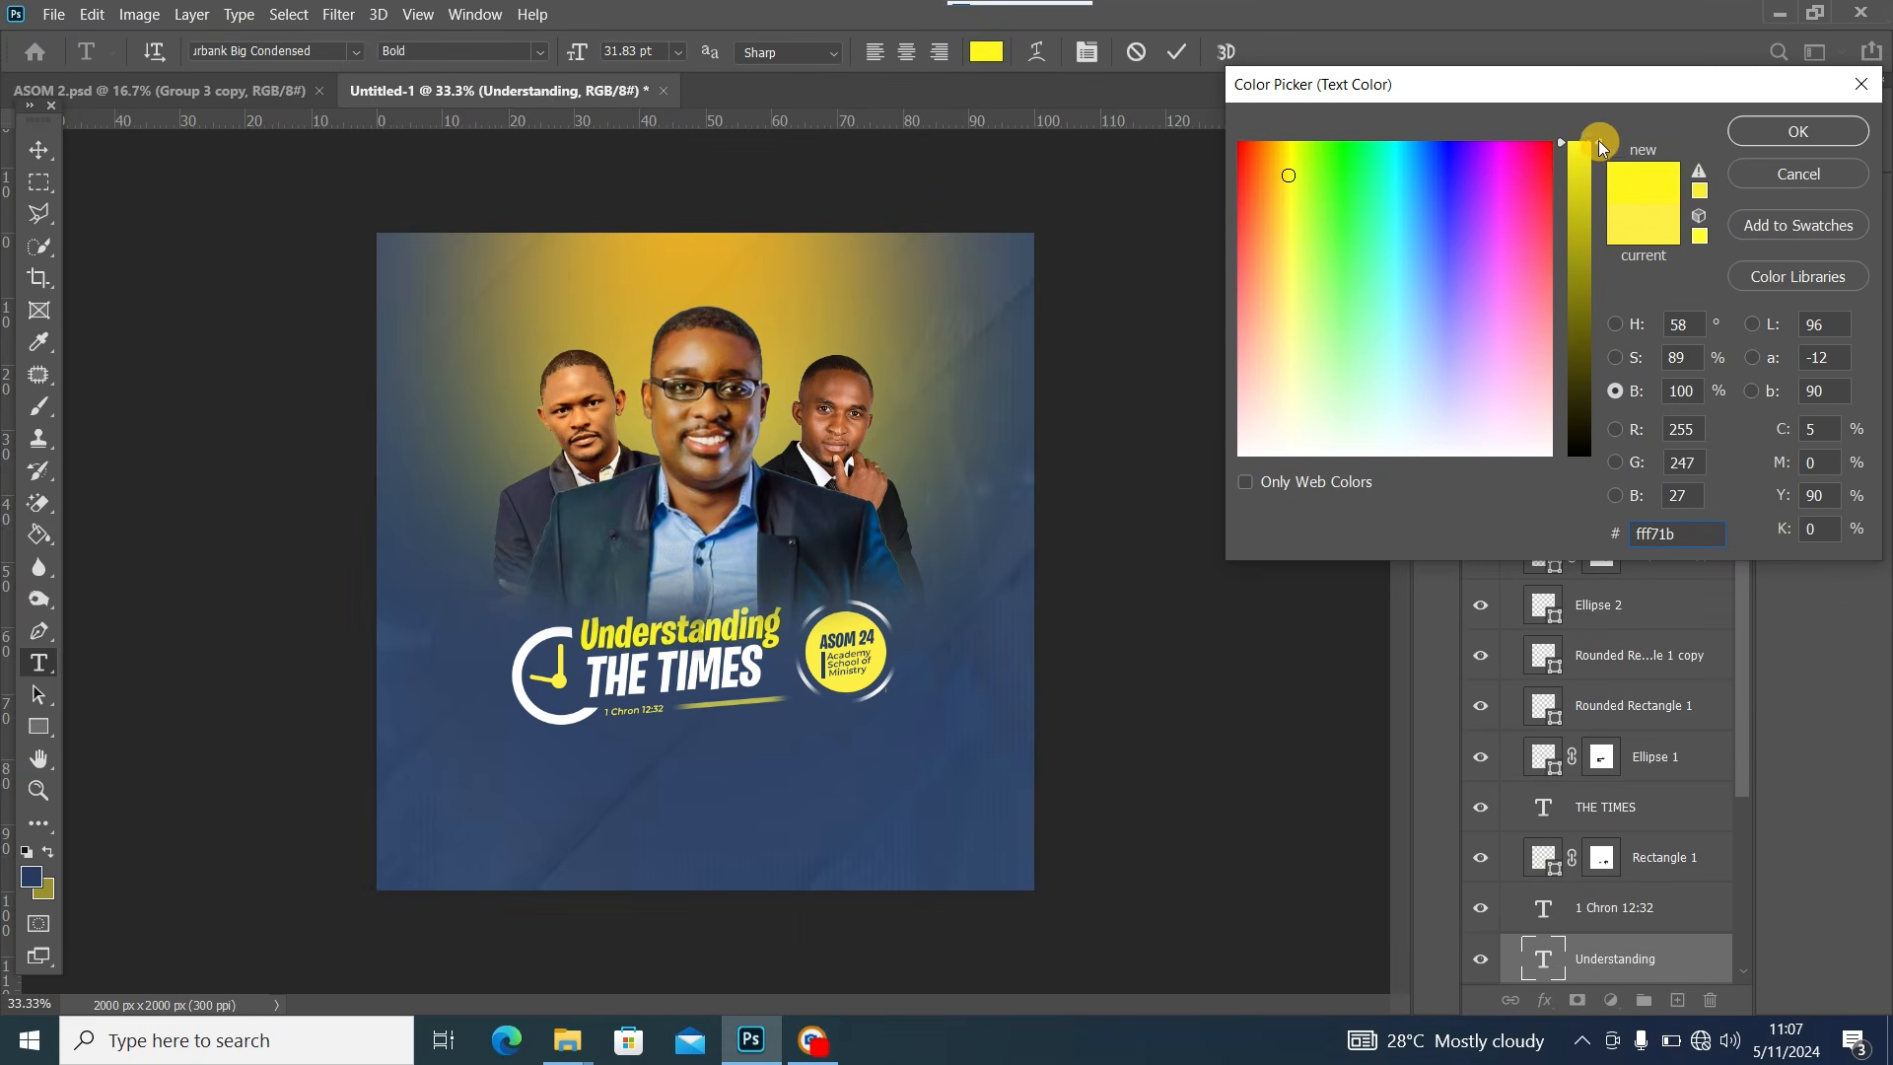
pyautogui.click(1796, 131)
pyautogui.click(39, 150)
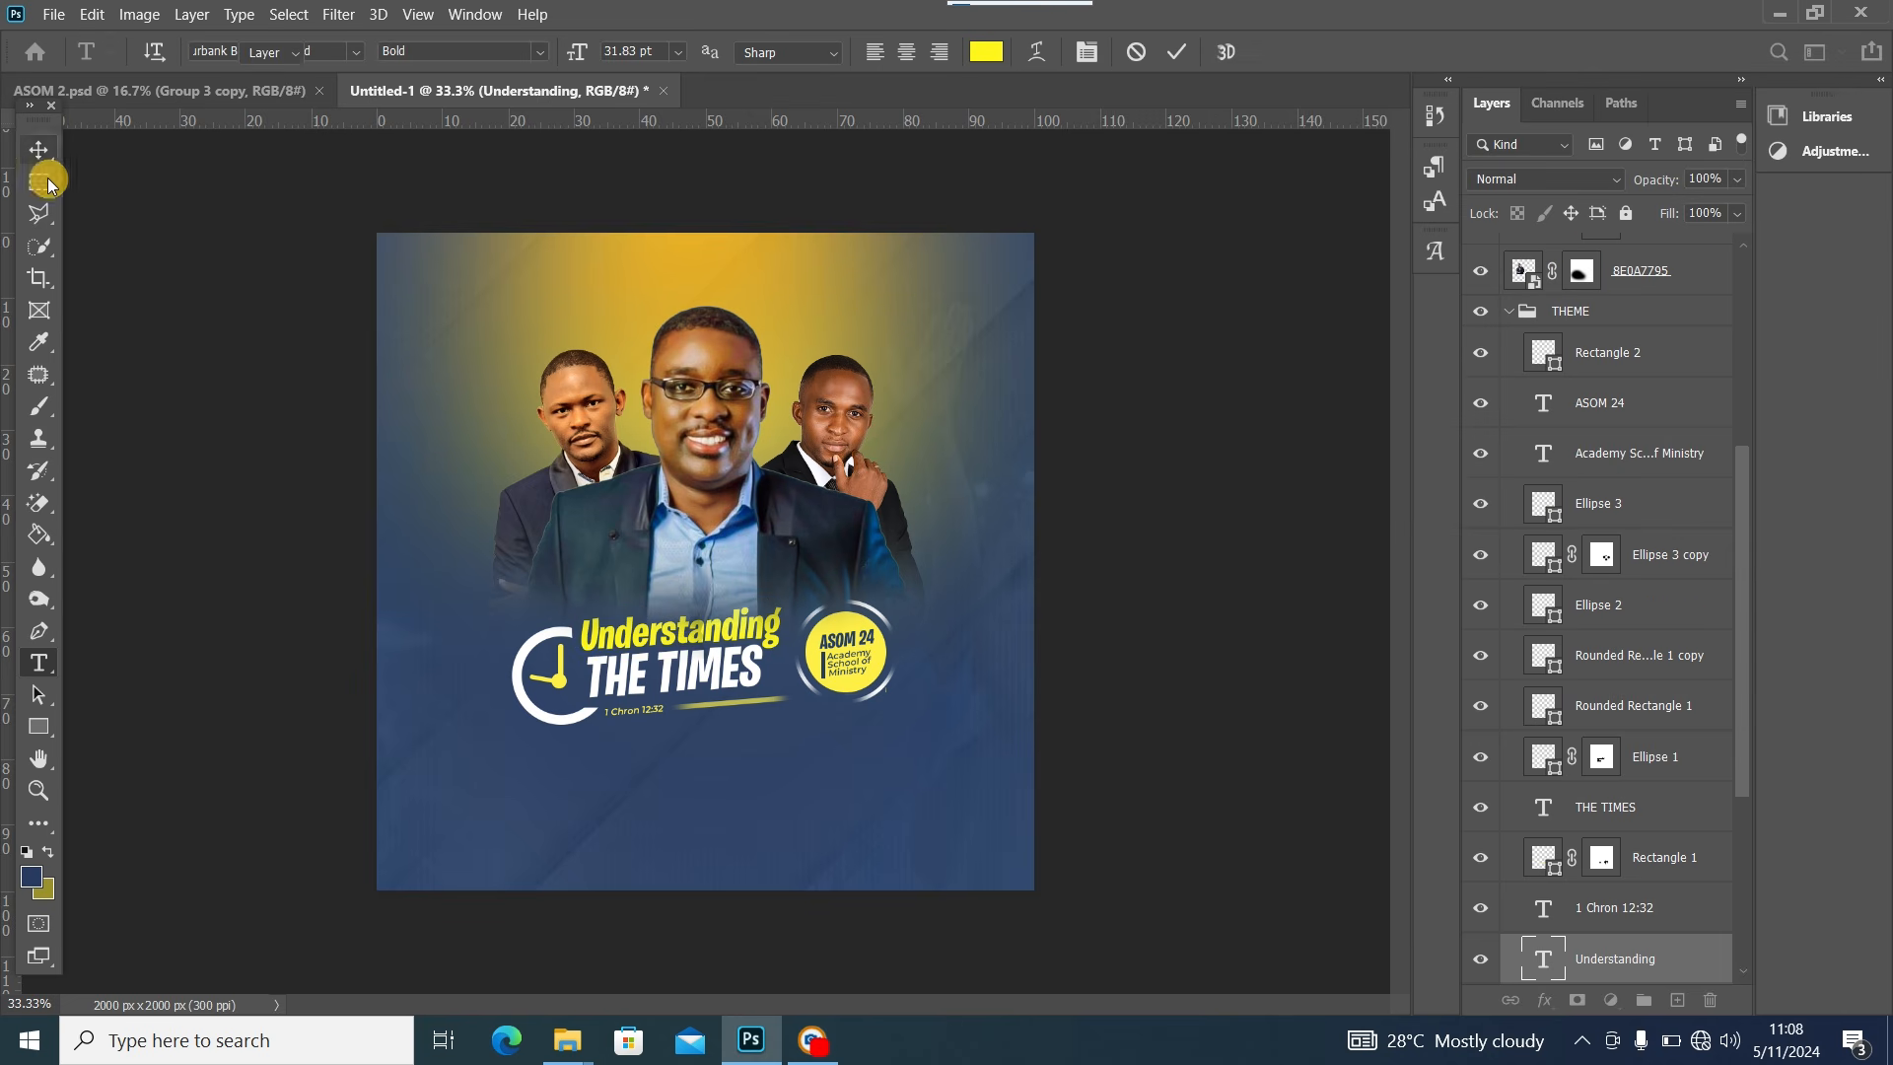
# Set the ASOM 24 badge circle, Ellipse 3, to yellow e0db22 sampled from the "Understanding" text
pyautogui.click(856, 684)
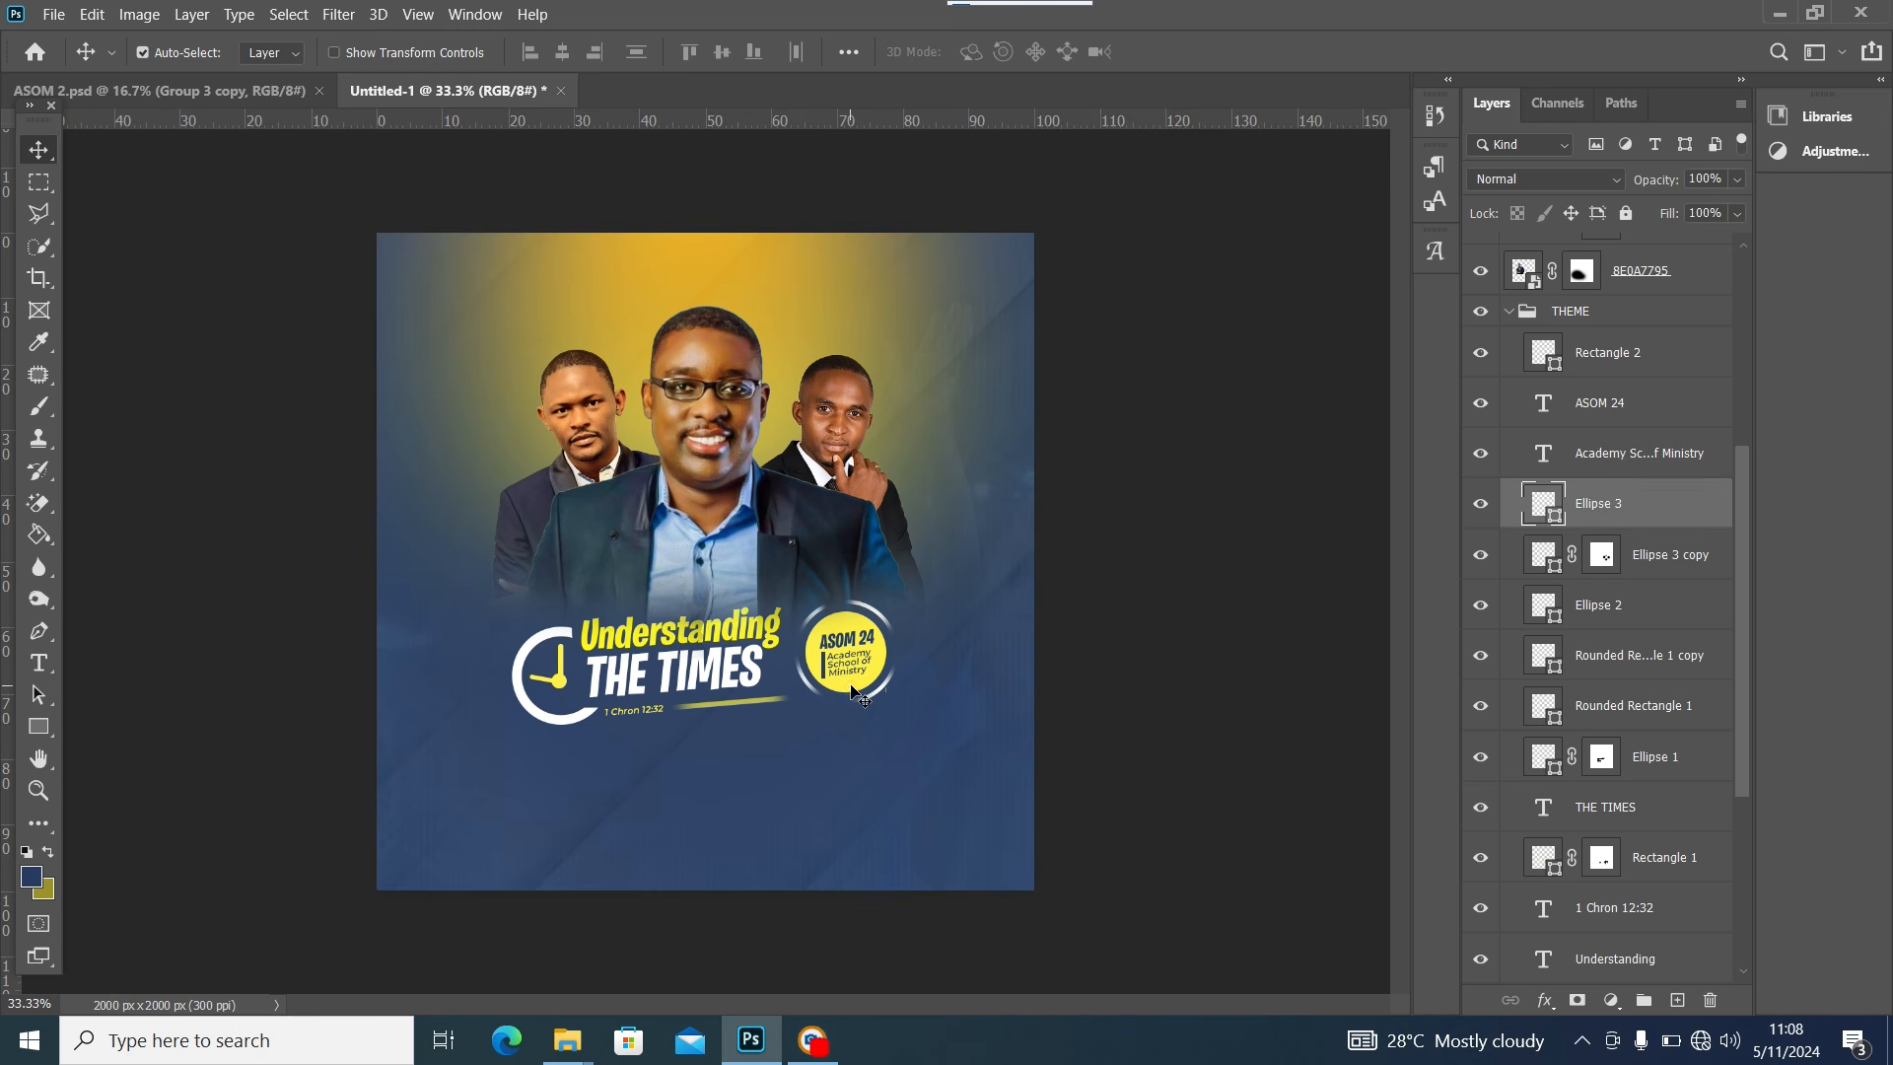
pyautogui.doubleClick(1544, 504)
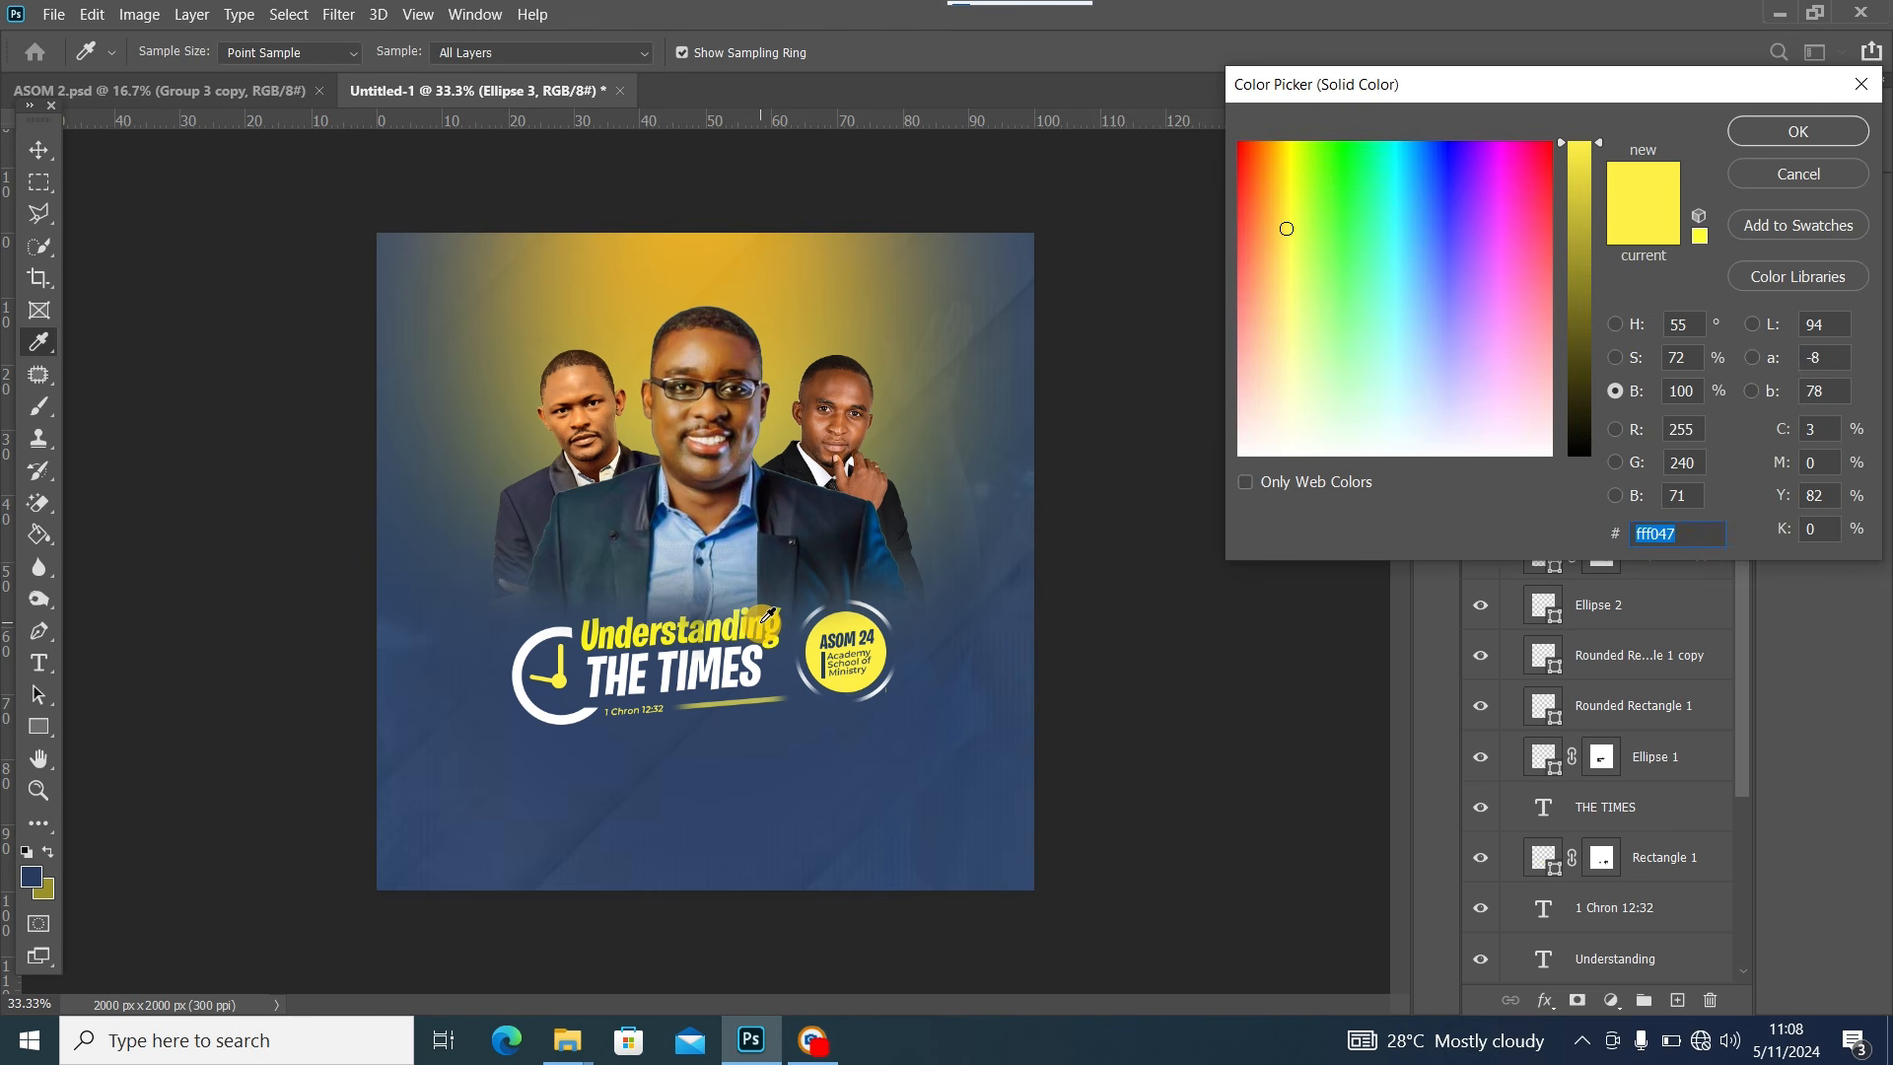
pyautogui.click(765, 620)
pyautogui.click(1759, 130)
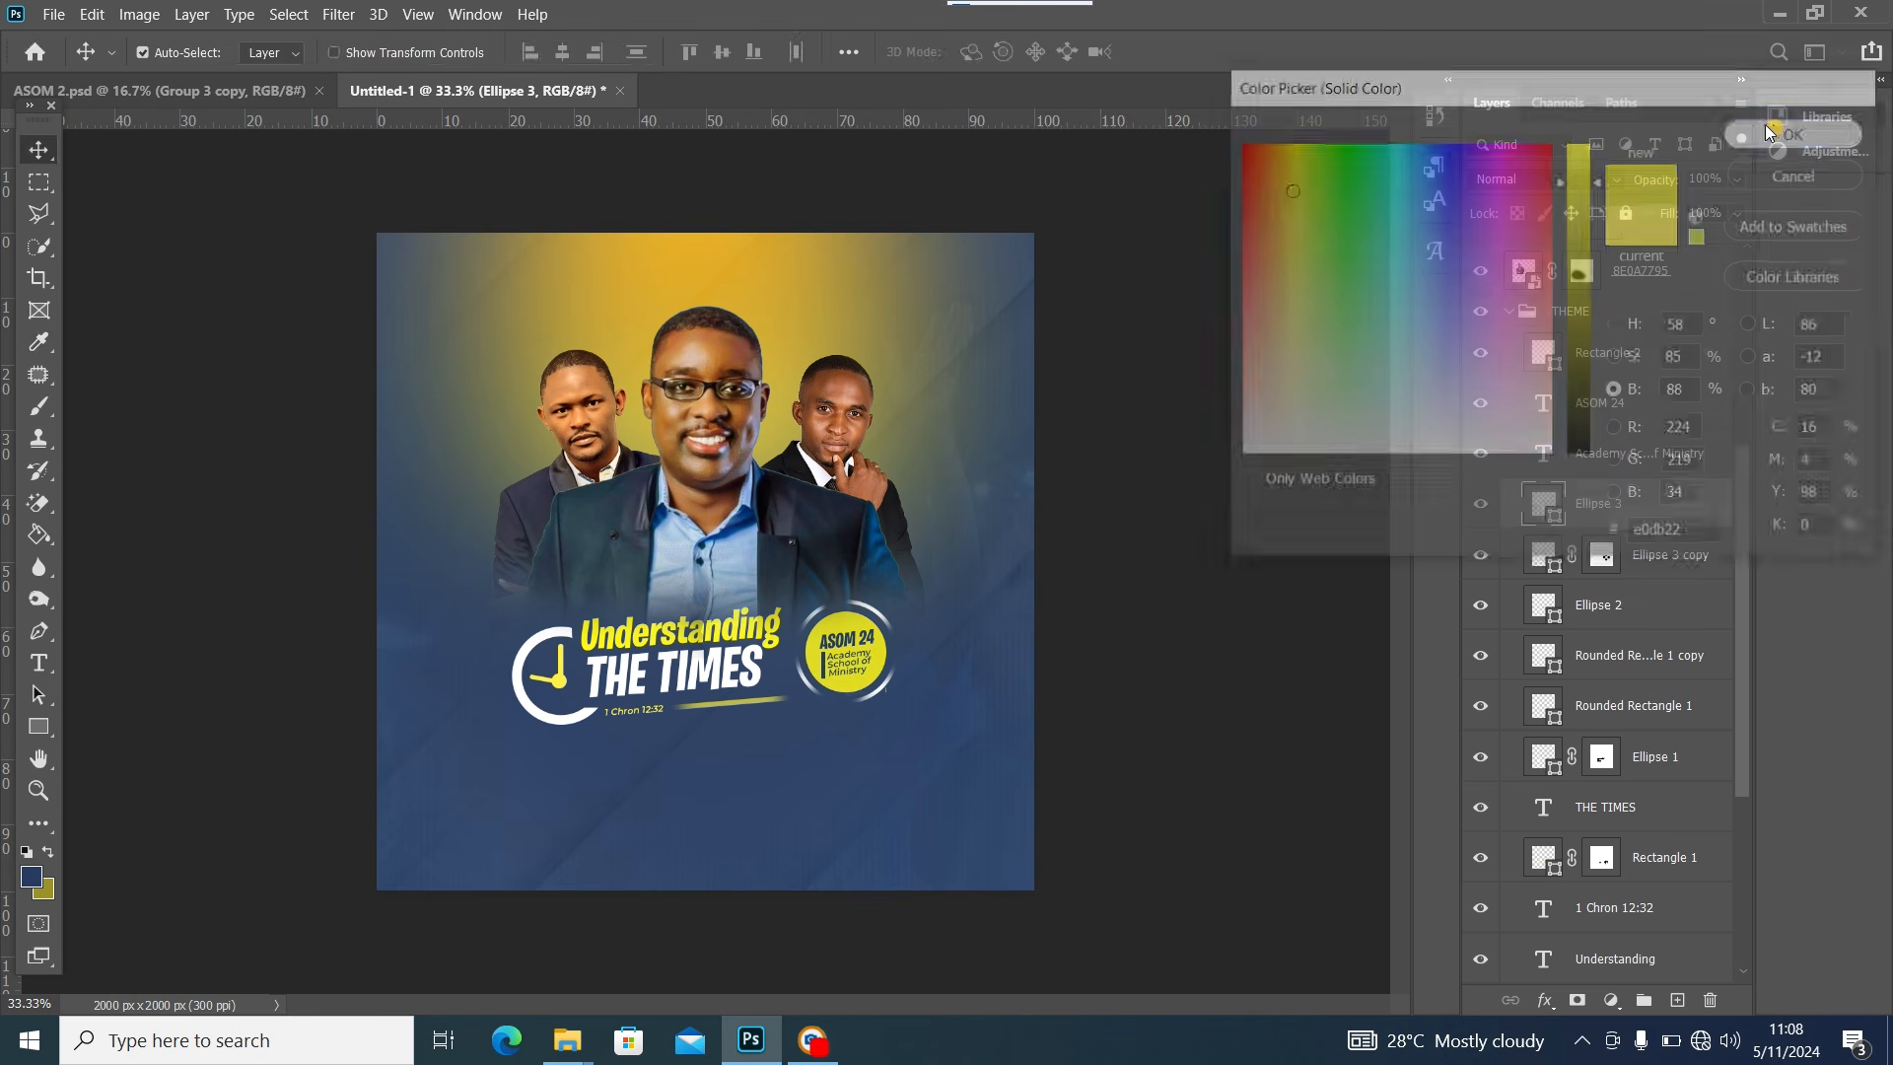
# Recolour the slanted underline, Rectangle 1, to yellow e0db22
pyautogui.click(724, 712)
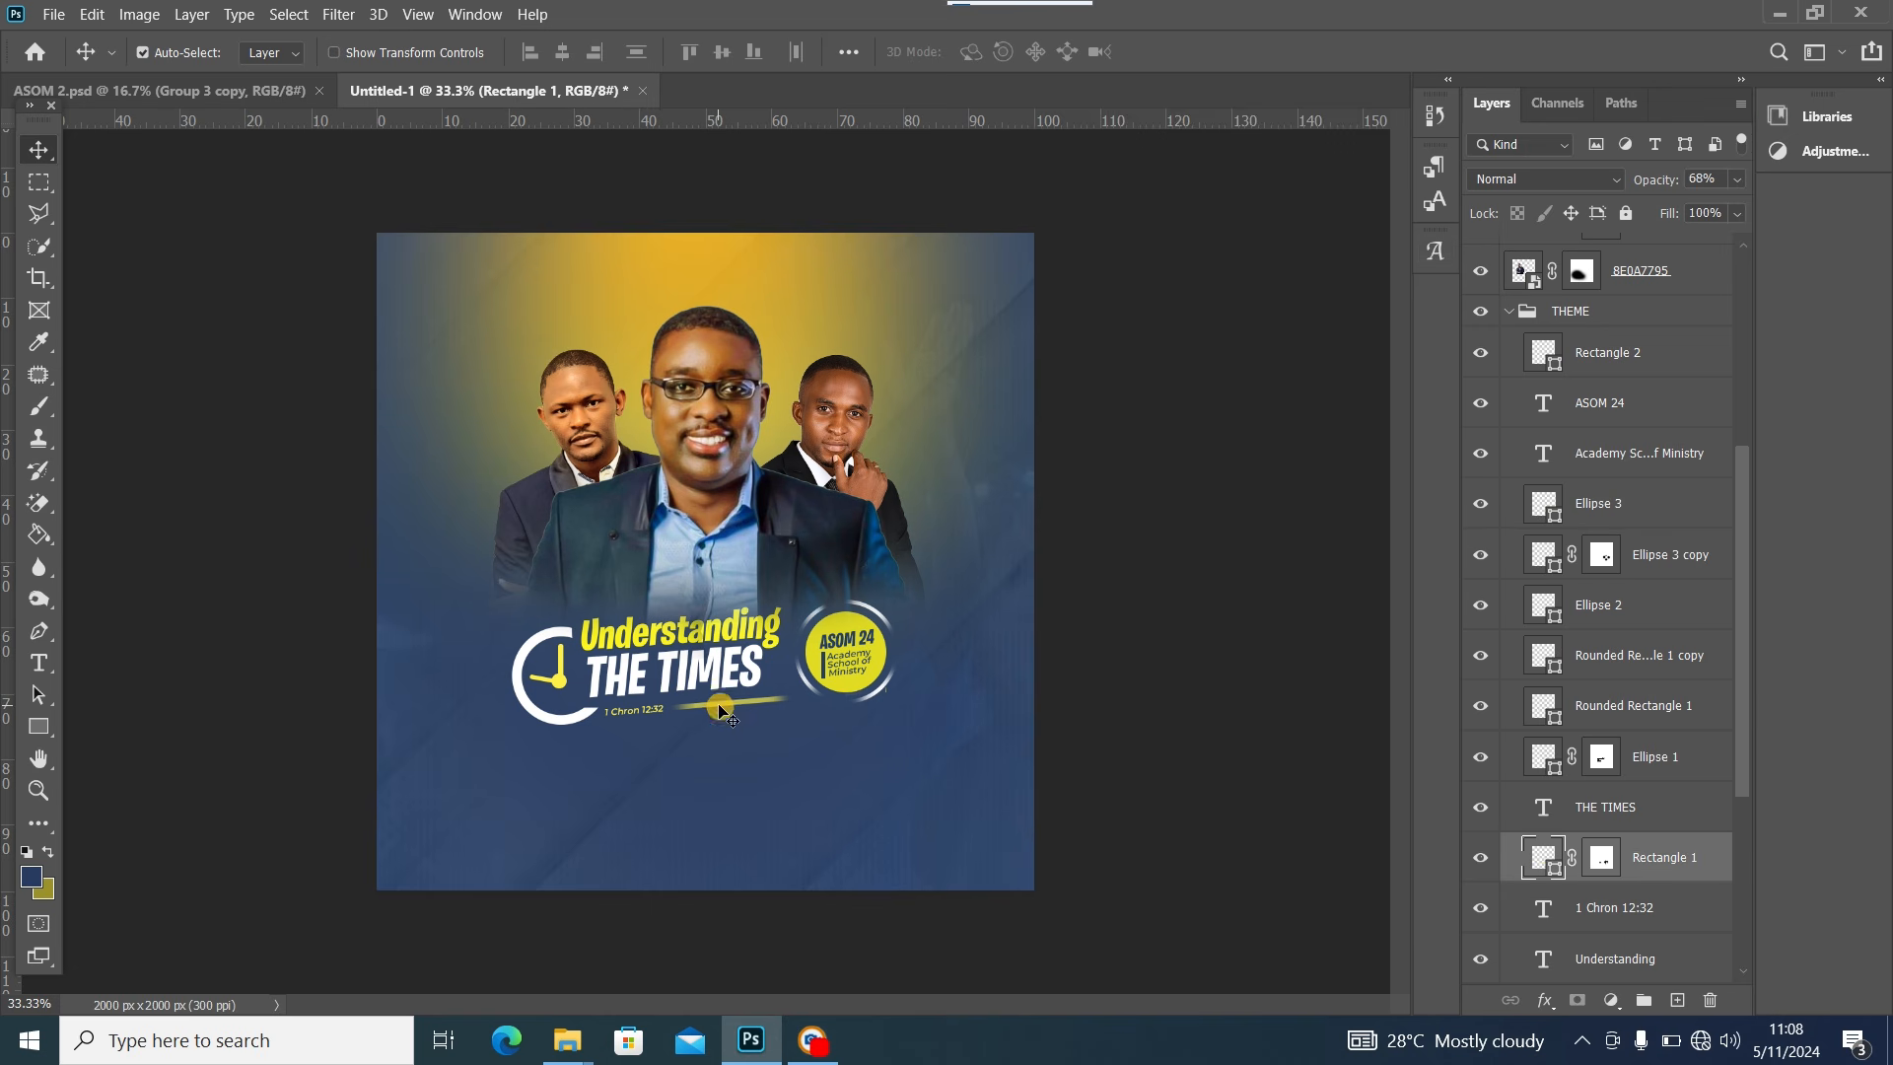
pyautogui.doubleClick(1557, 875)
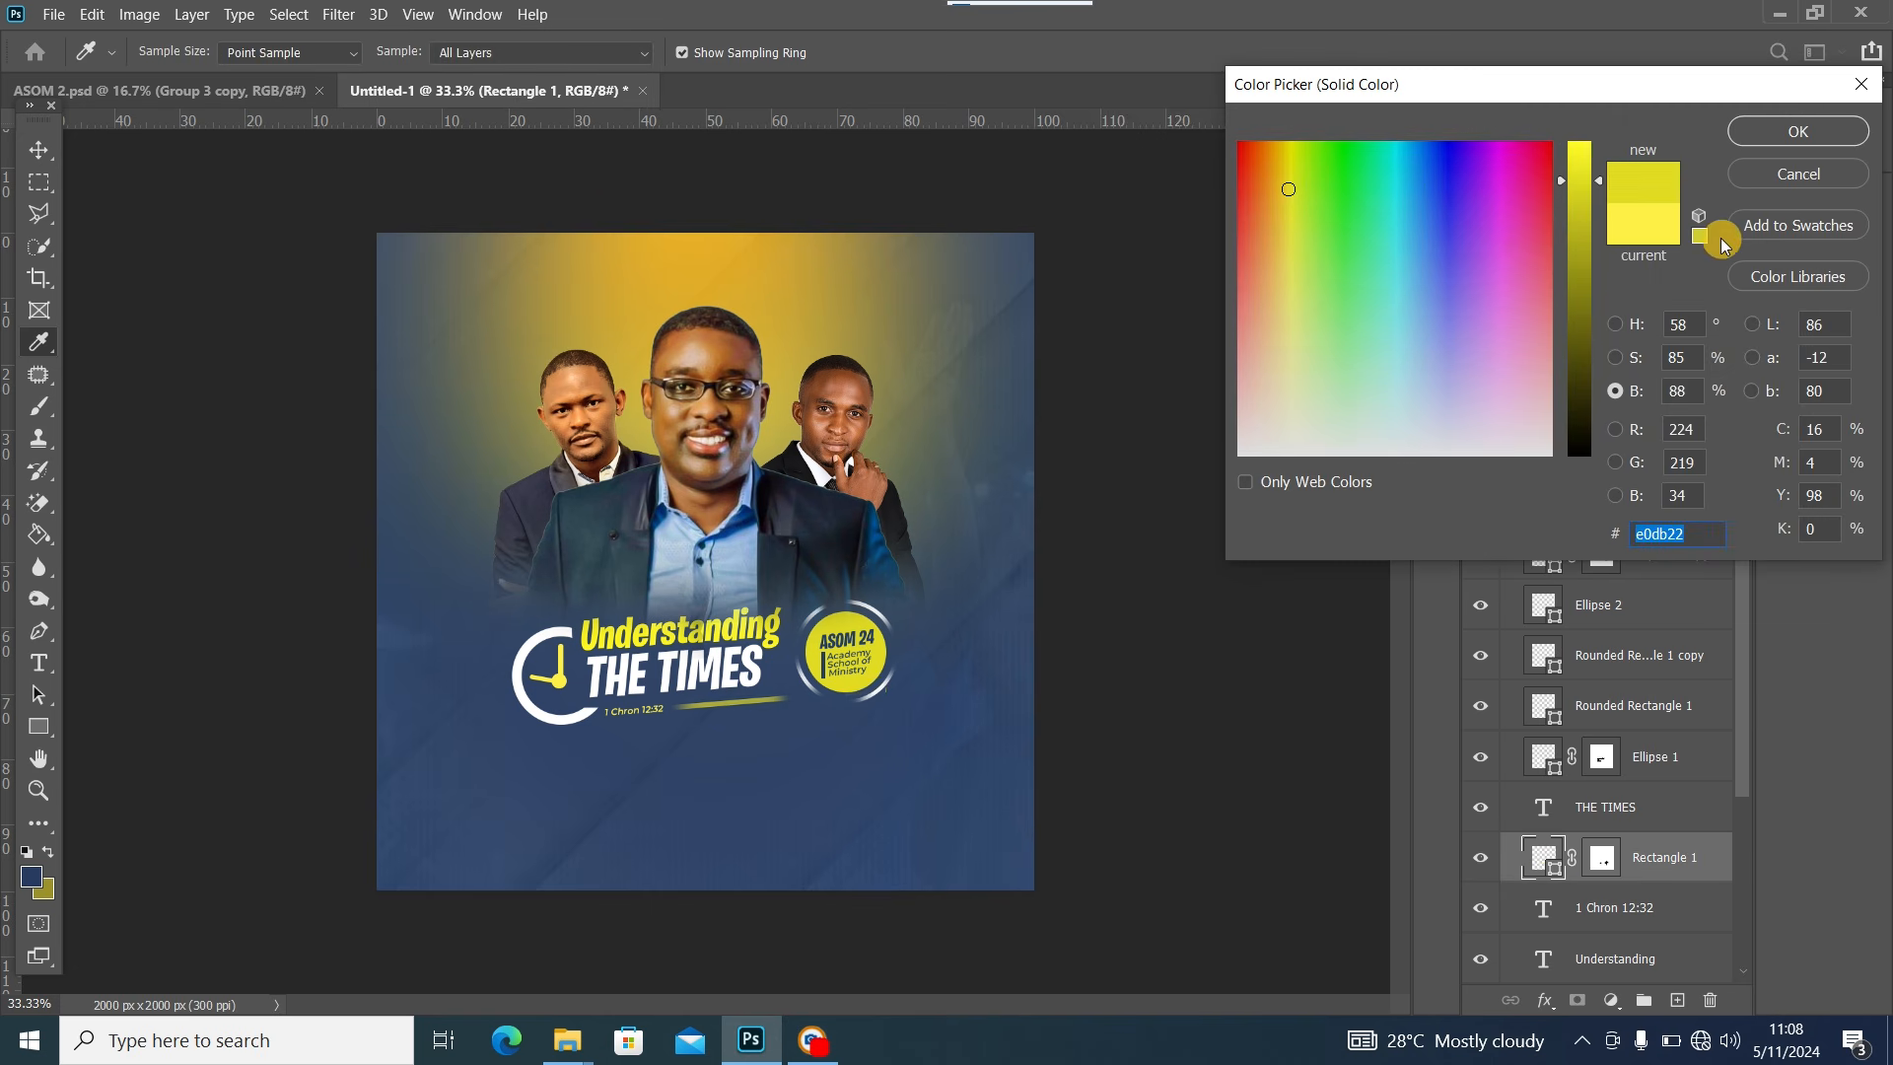
pyautogui.click(1796, 131)
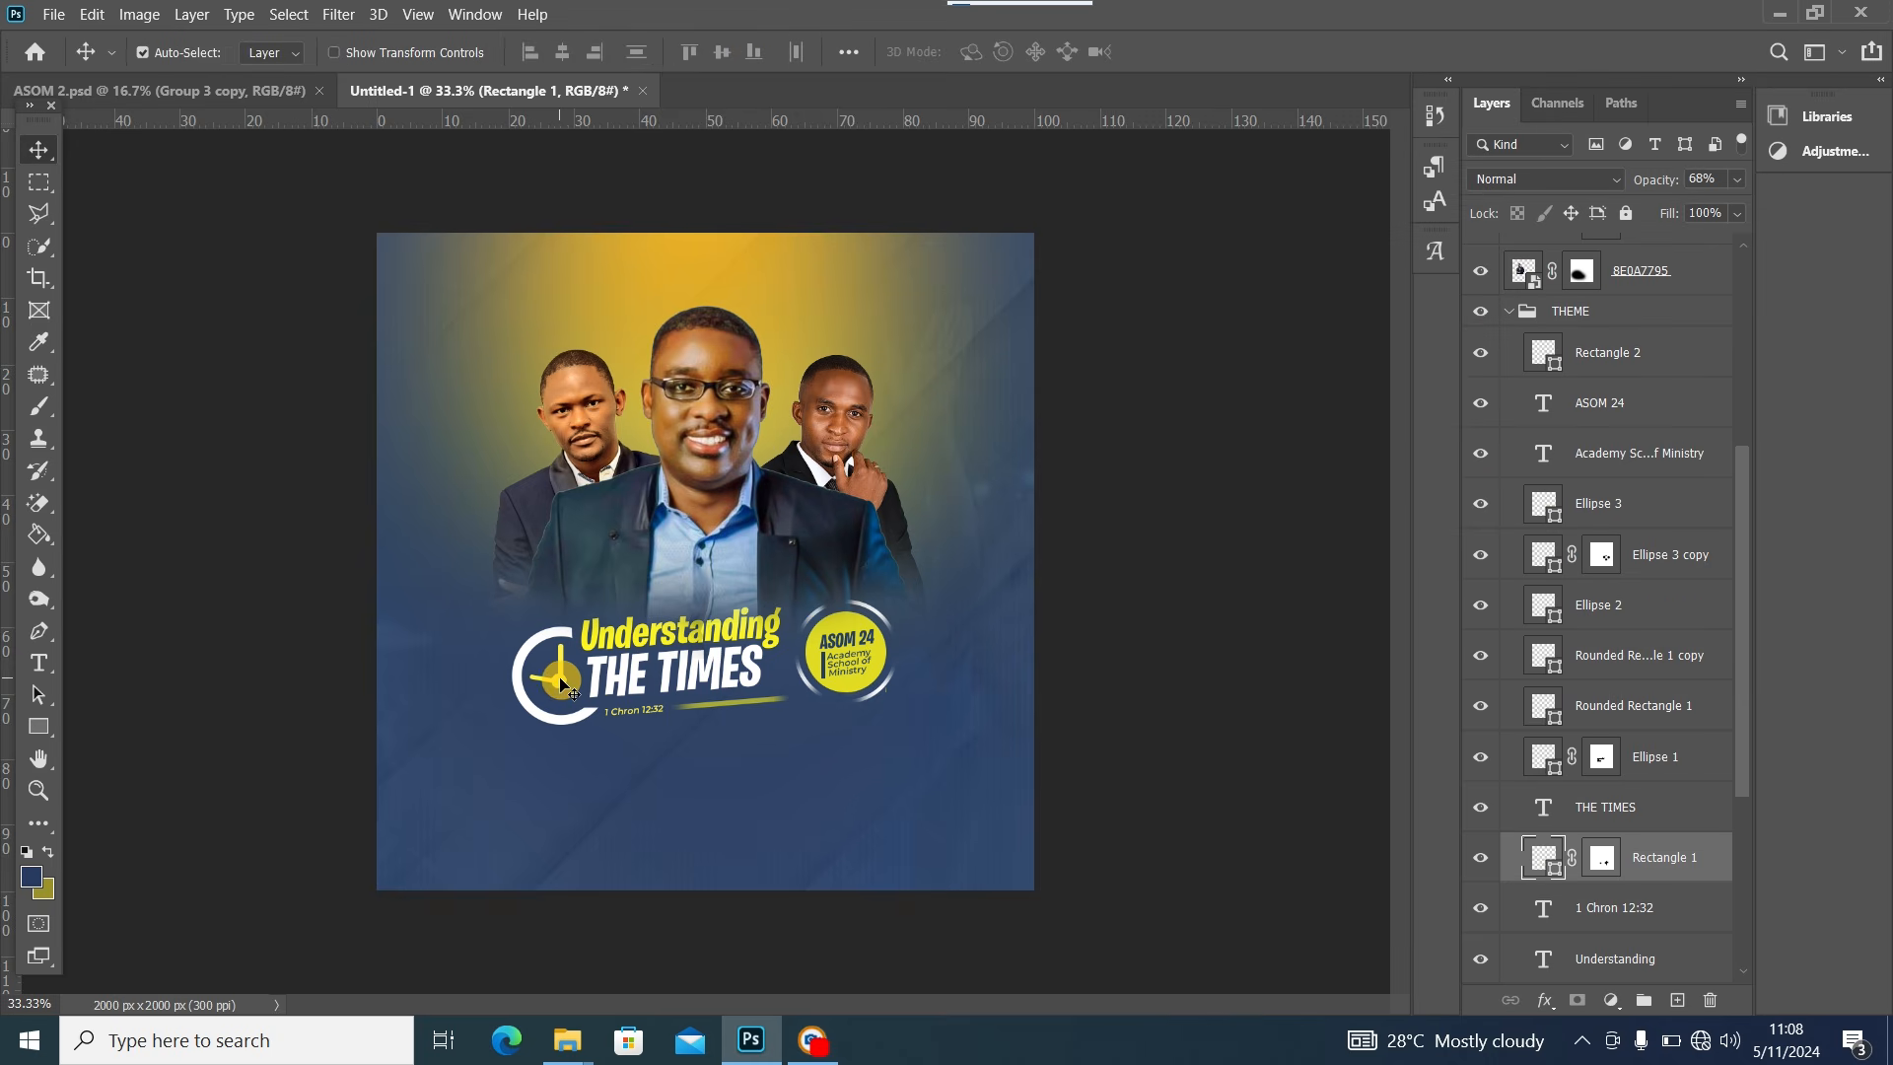
# Recolour the Ellipse 2 shape in the THEME group to yellow d8d422 by sampling the canvas
pyautogui.click(1554, 614)
pyautogui.doubleClick(1554, 614)
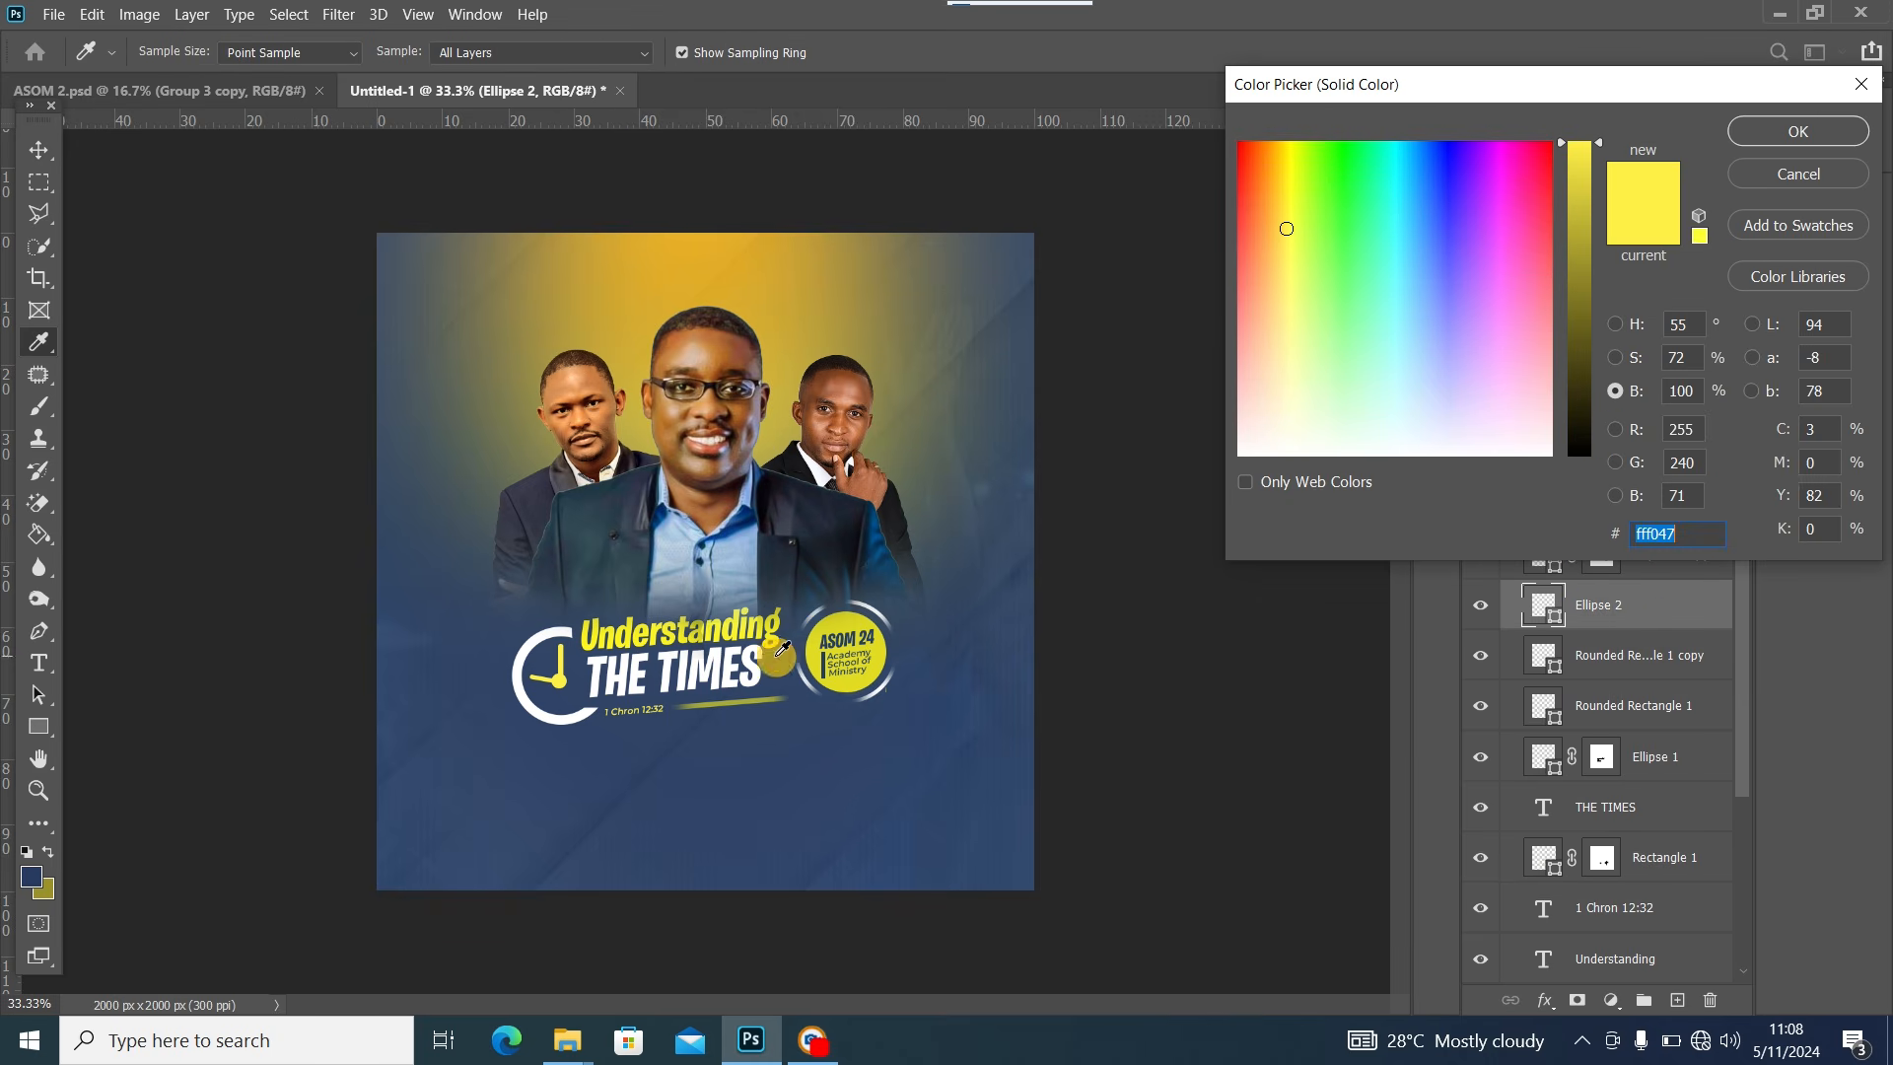
pyautogui.click(855, 605)
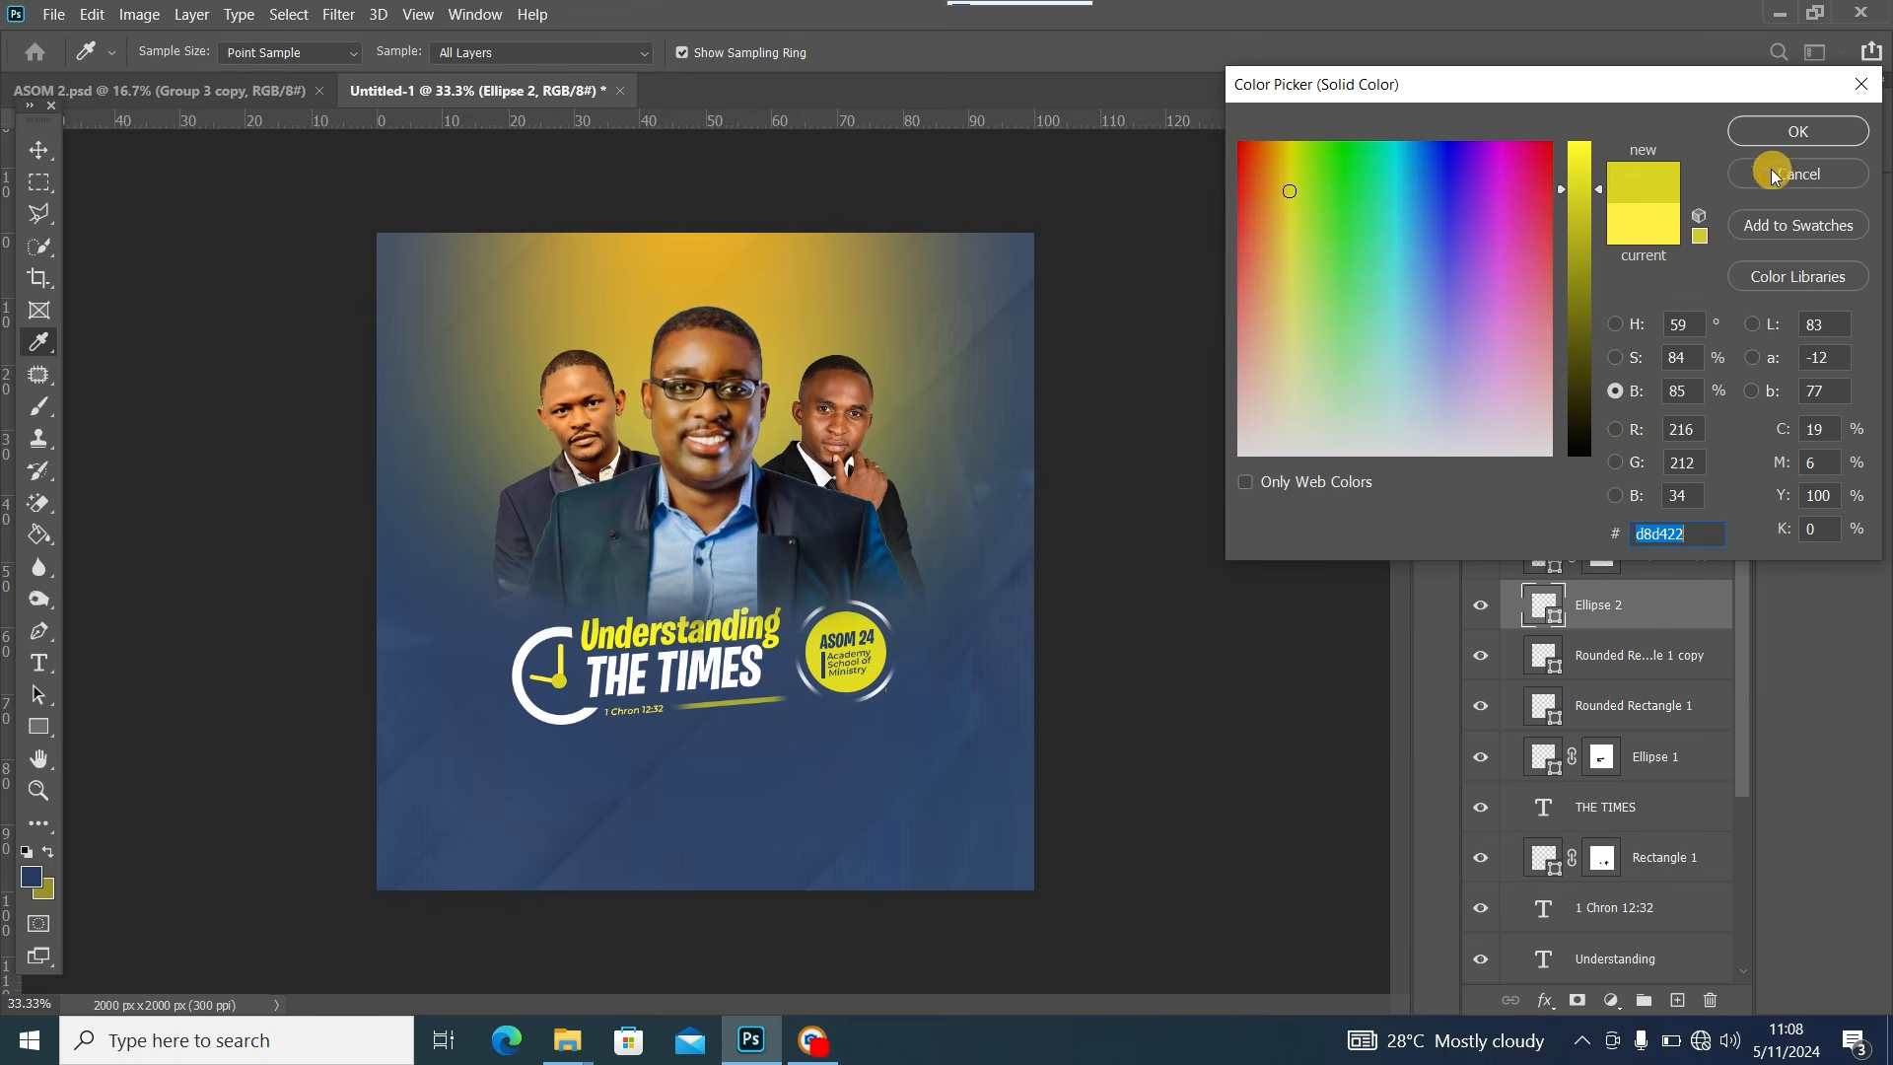
pyautogui.click(1794, 131)
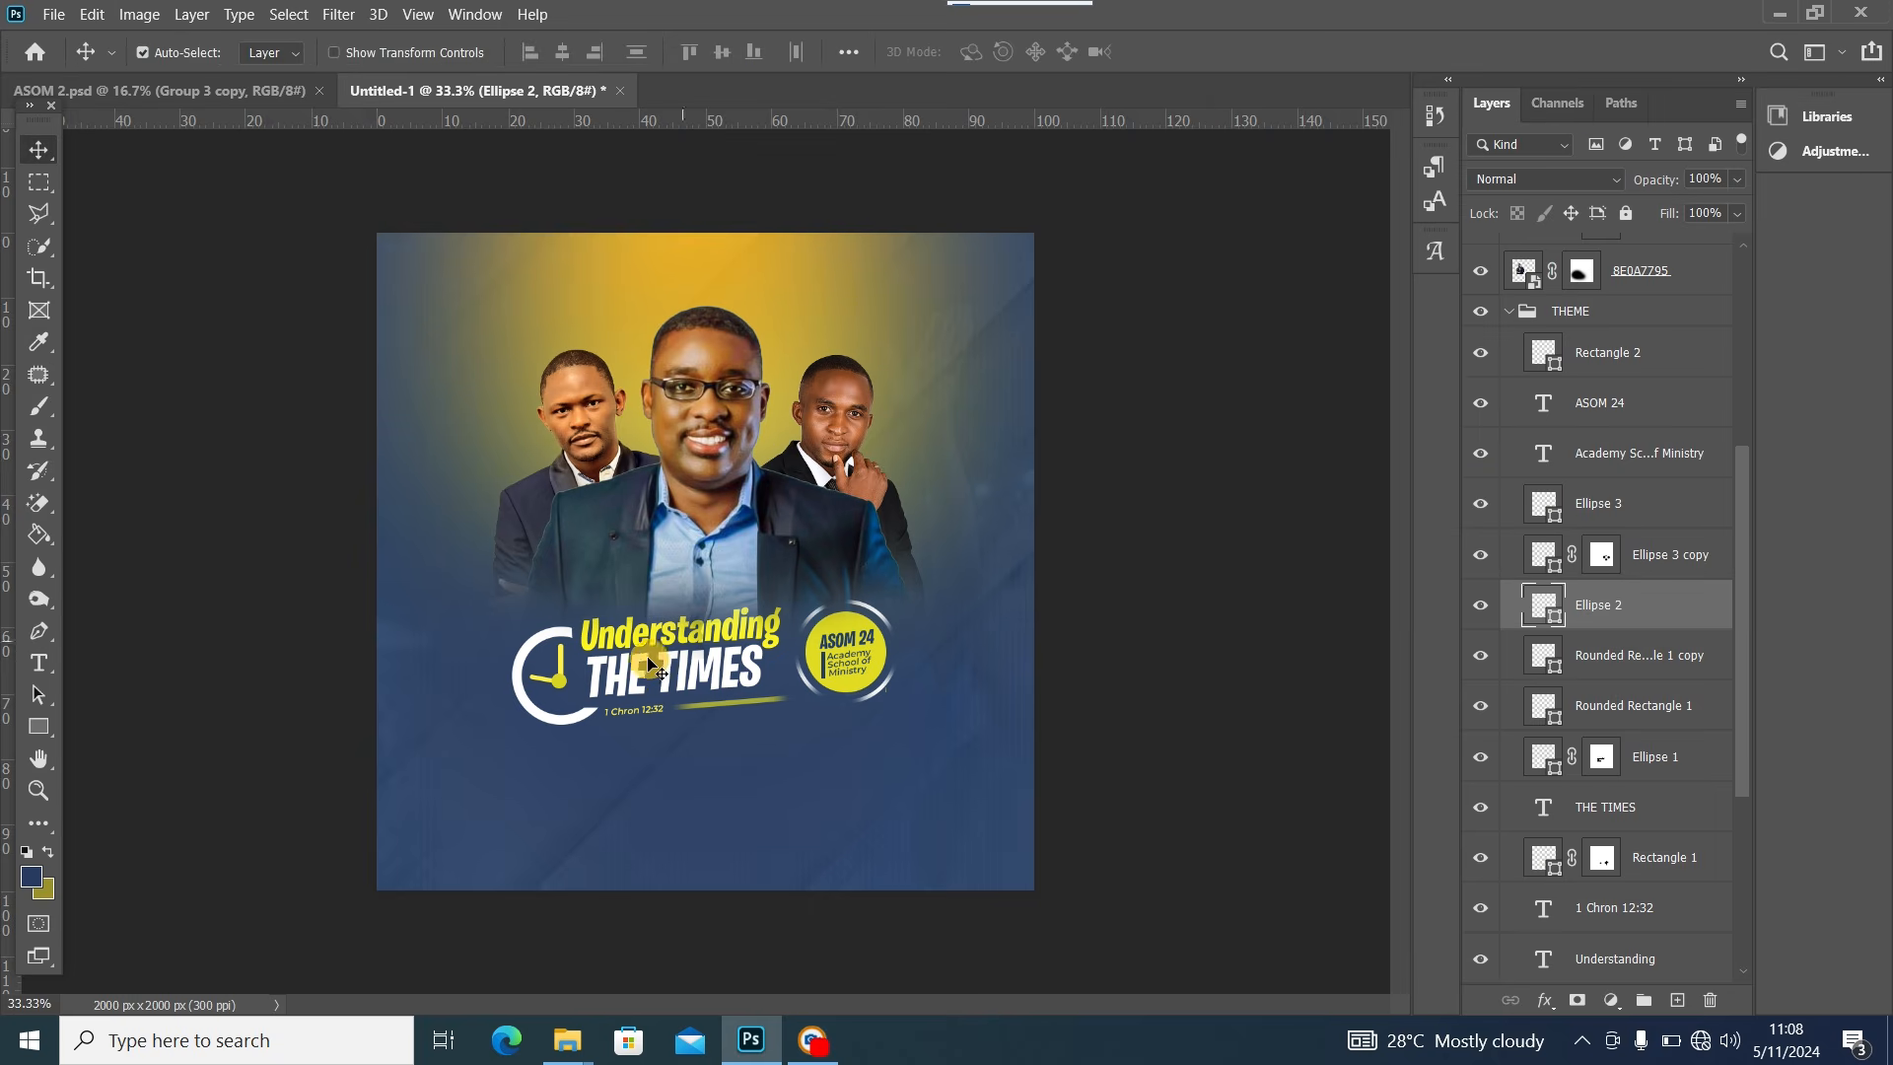
# Recolour the vertical clock hand, Rounded Rectangle 1, to yellow d5d123 sampled from the canvas
pyautogui.click(566, 665)
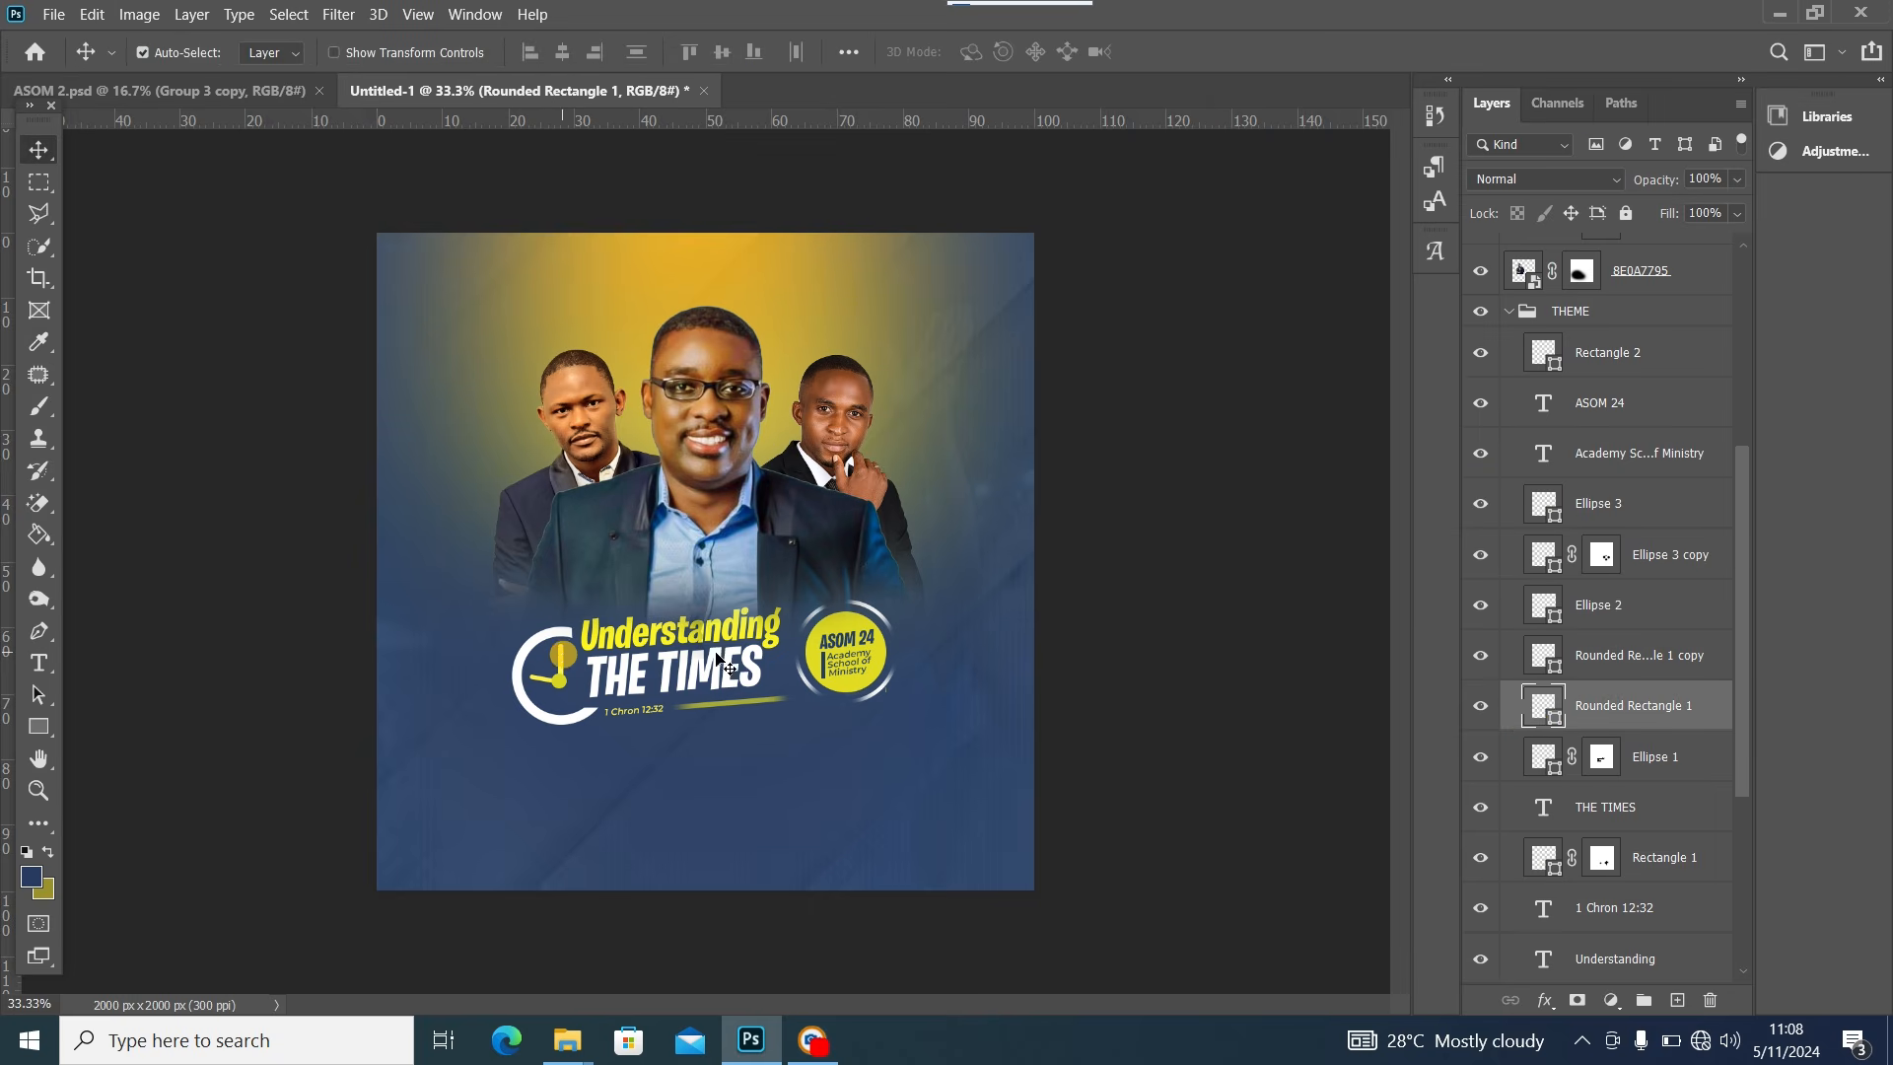
pyautogui.doubleClick(1556, 719)
pyautogui.click(846, 609)
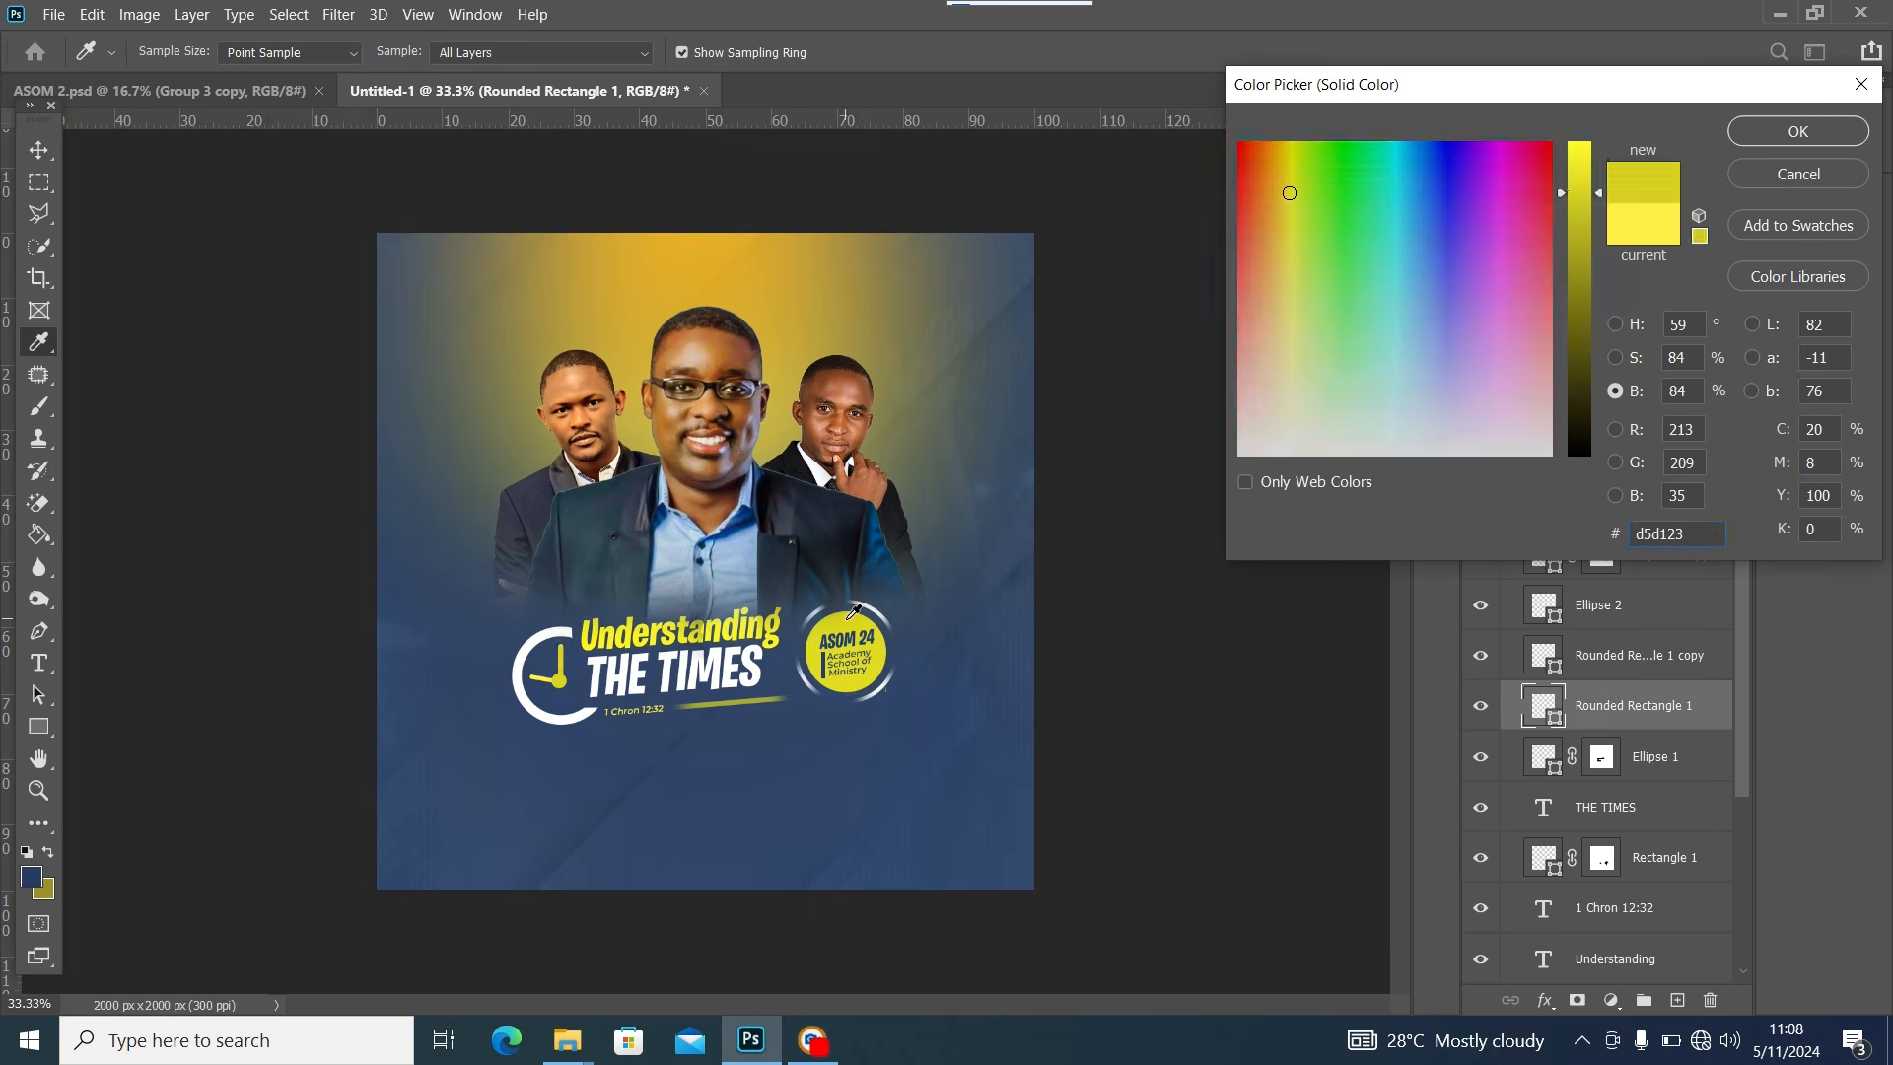
pyautogui.click(1798, 131)
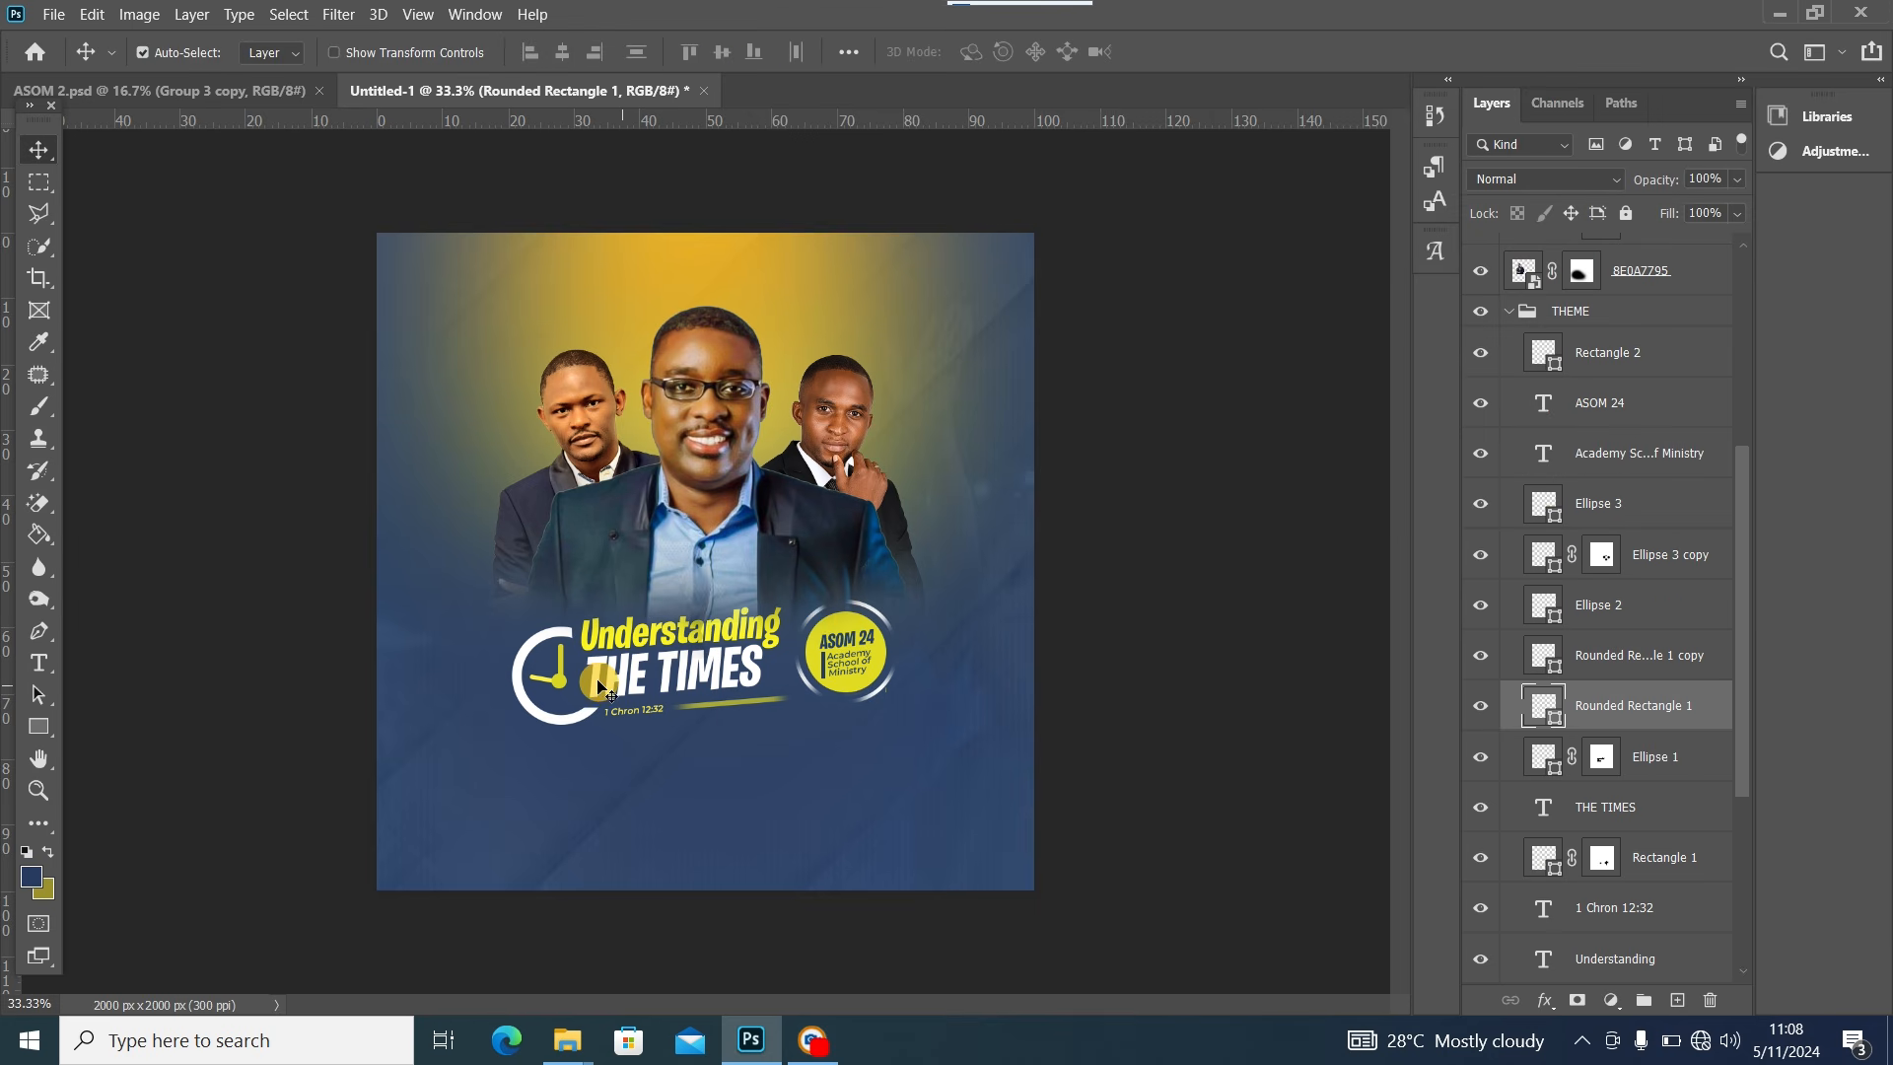
# Recolour the short clock hand, Rounded Rectangle 1 copy, to yellow e0db22 sampled from the ASOM 24 badge
pyautogui.click(545, 683)
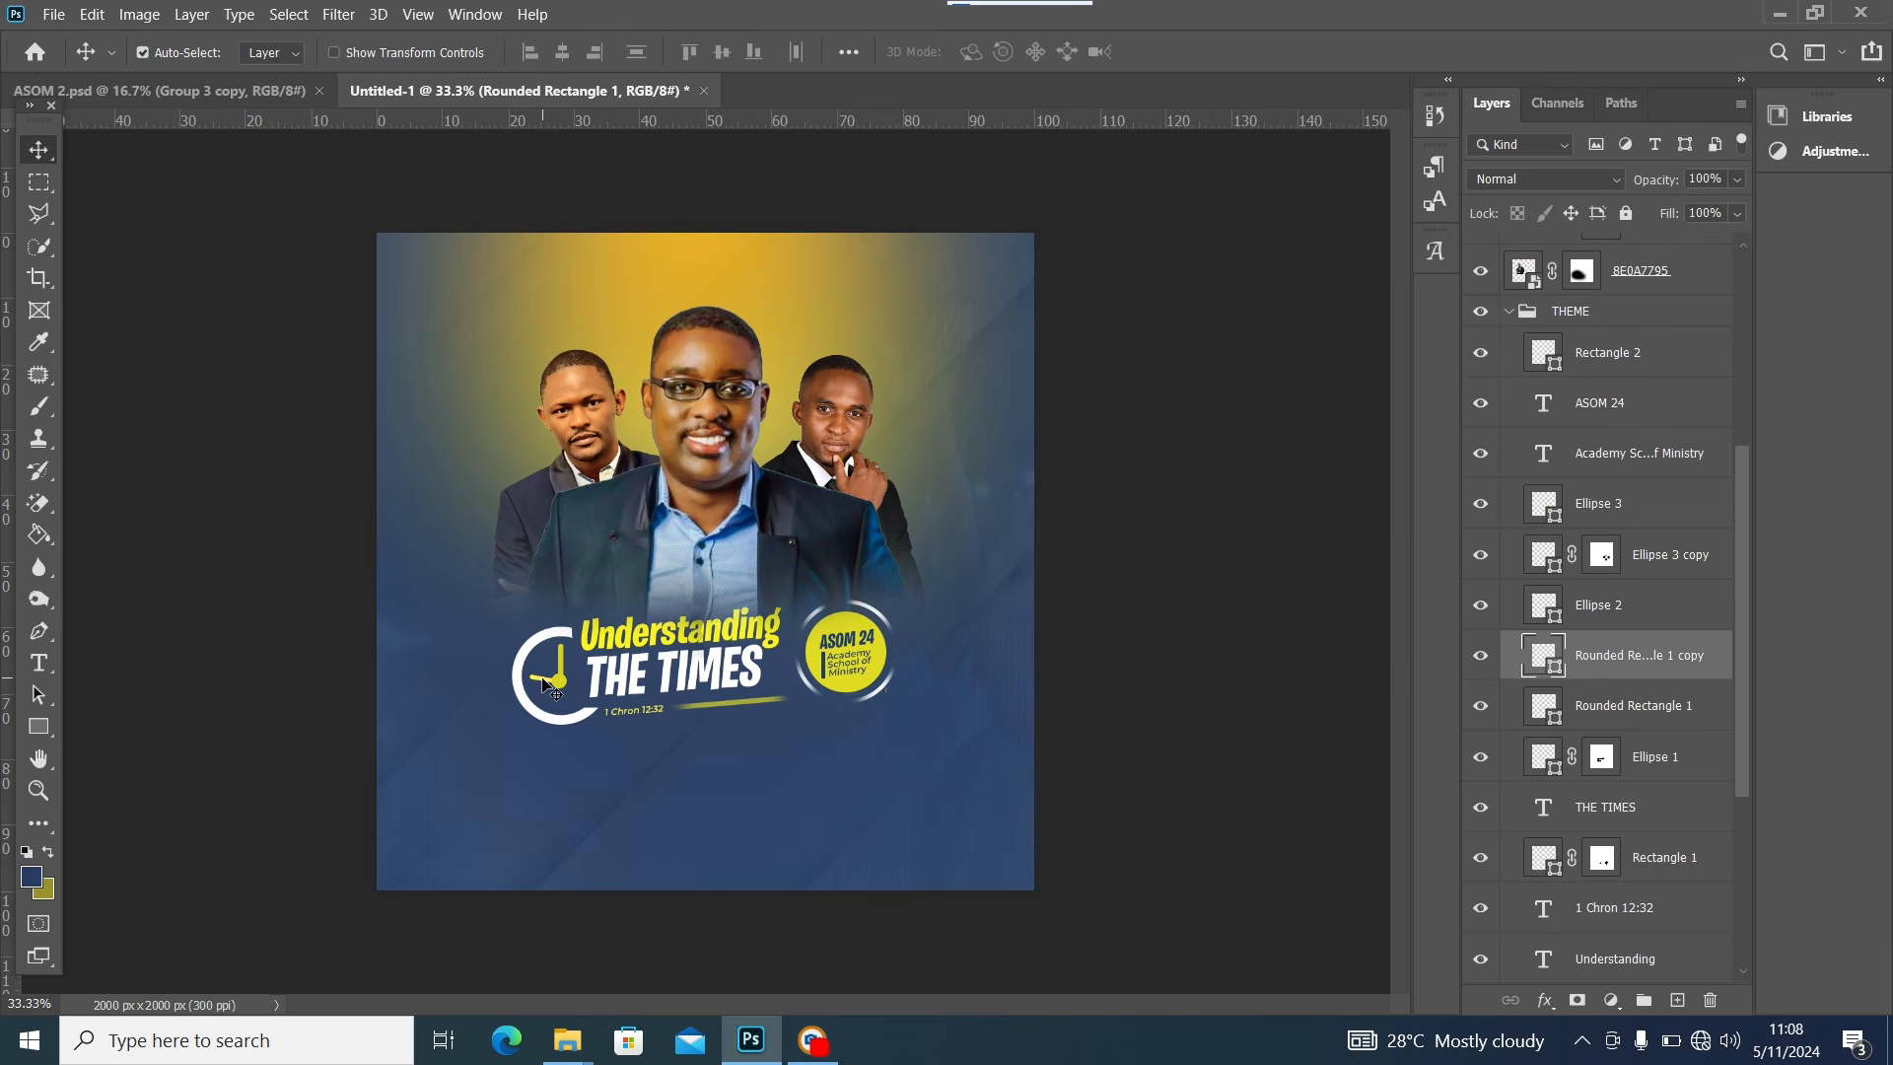
pyautogui.doubleClick(1555, 669)
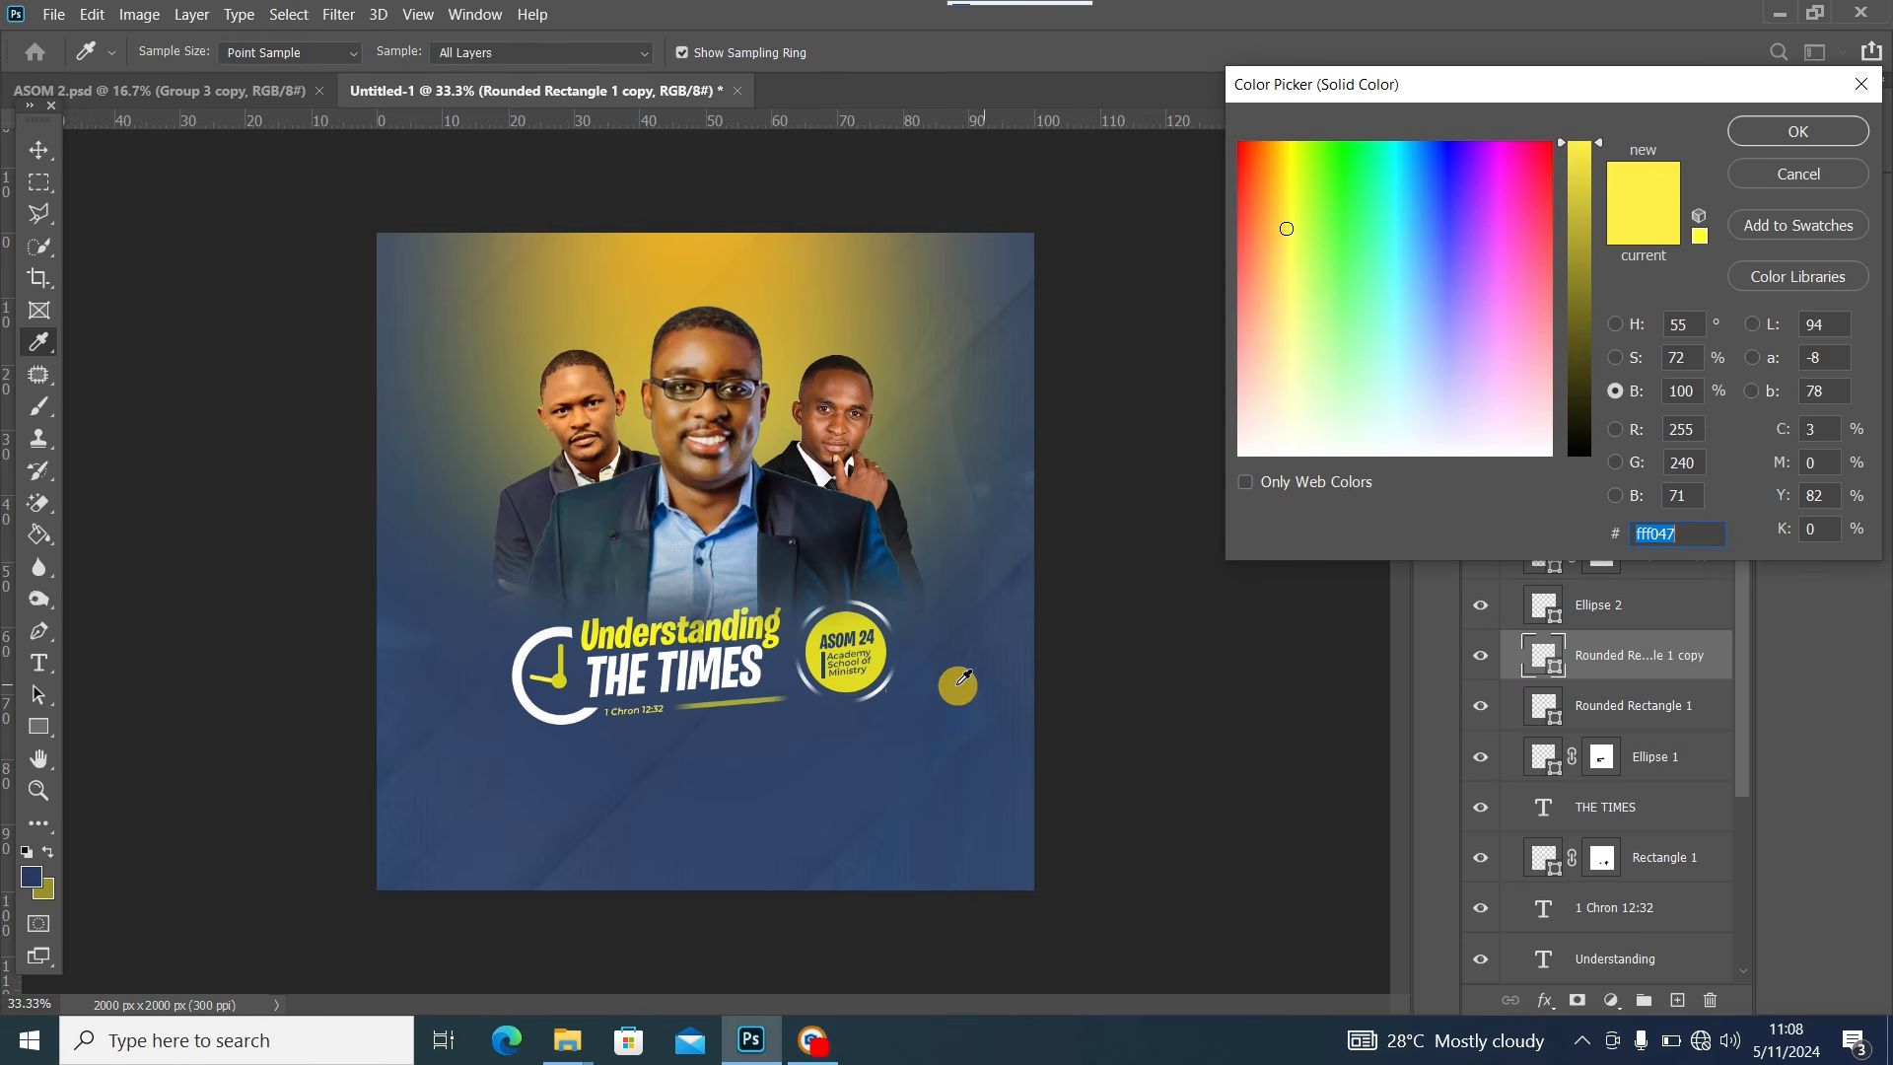
pyautogui.click(855, 678)
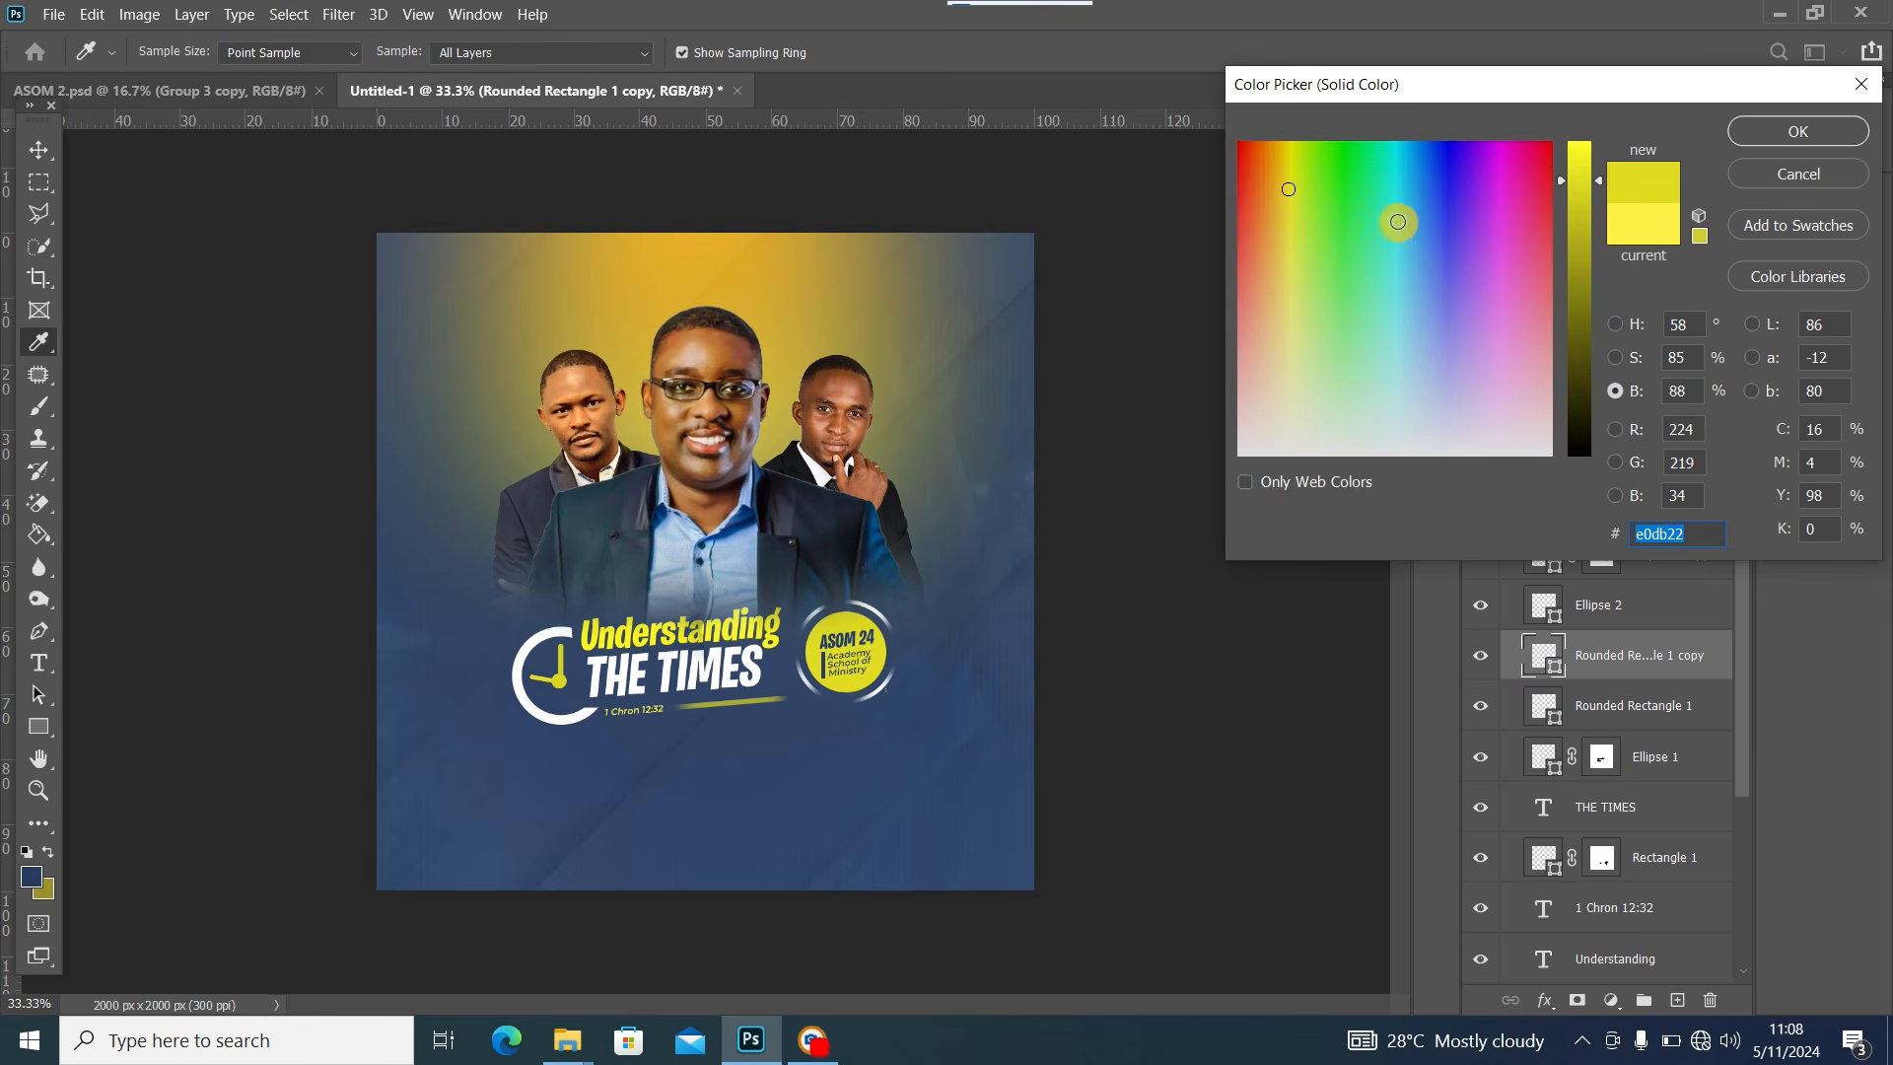
pyautogui.click(1796, 128)
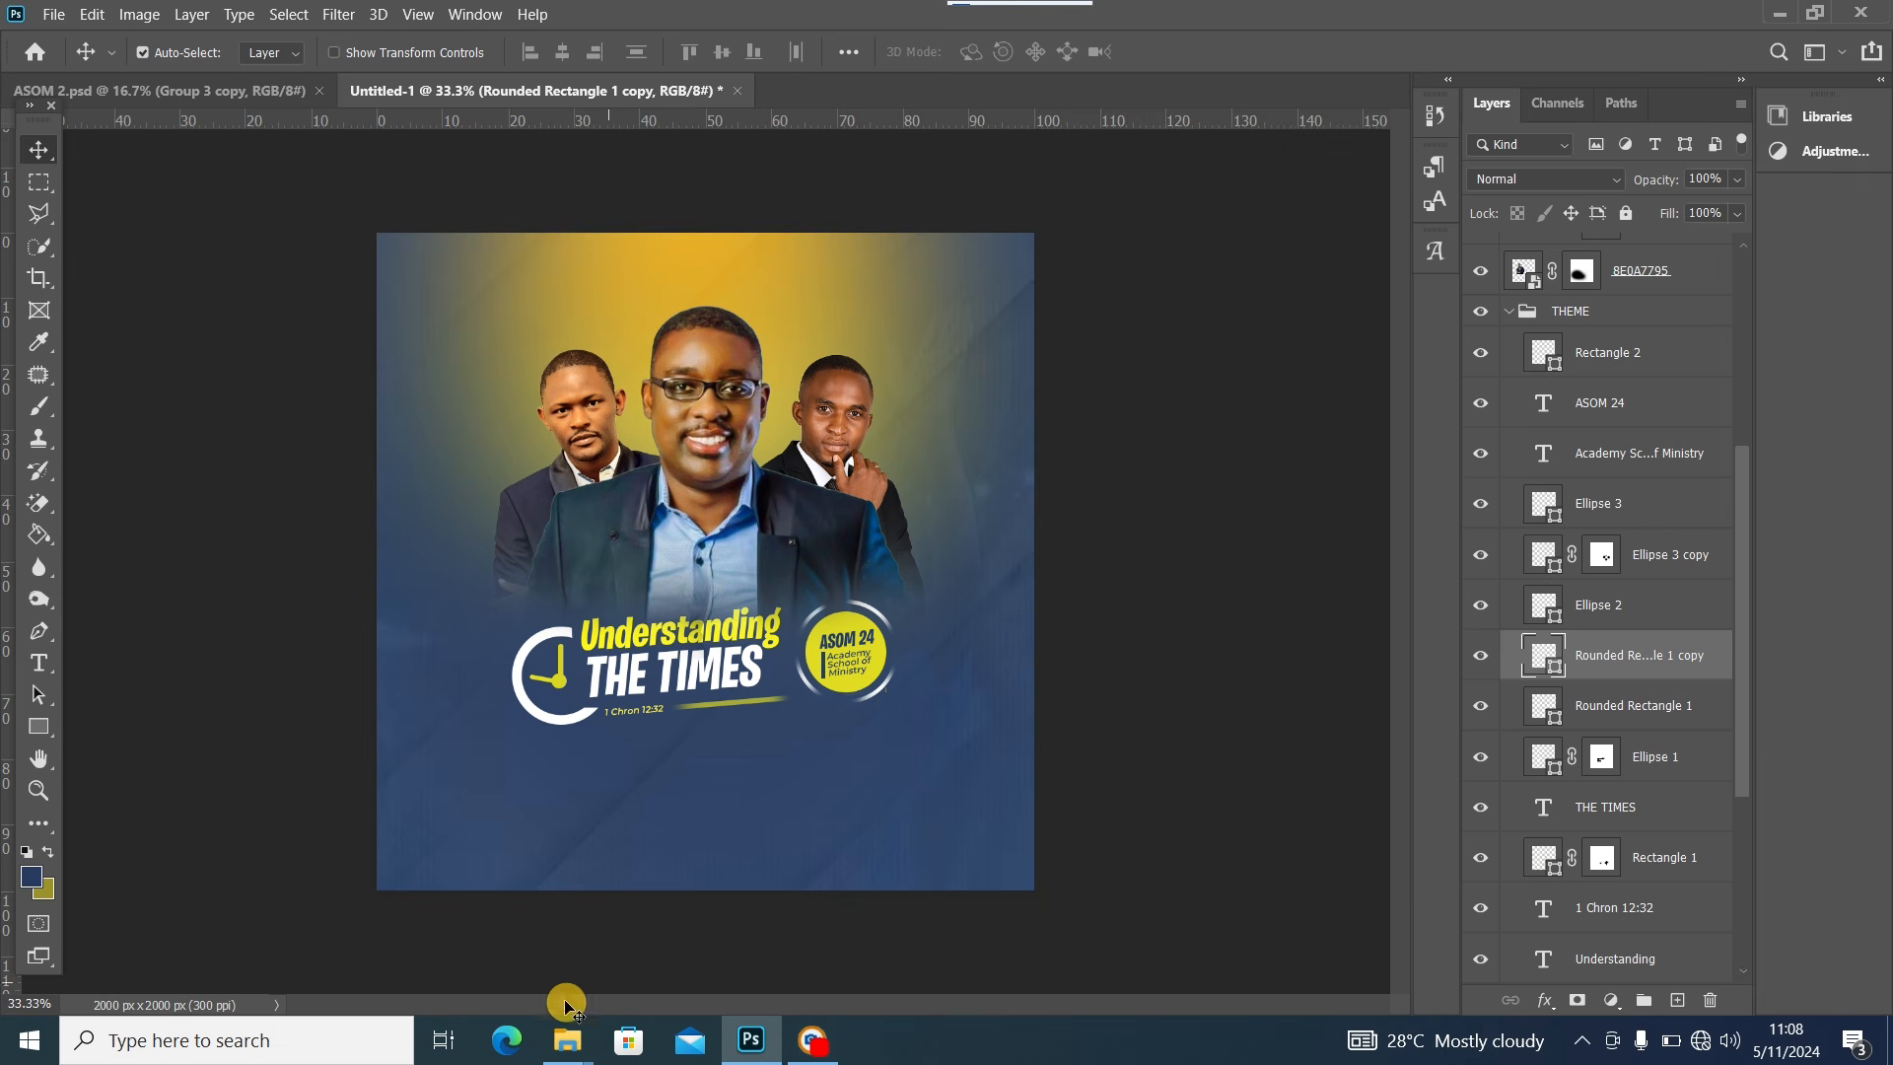
# Place the "white" logo image from the ASOM folder, scaled down small above the man in the light suit on the flyer's upper left
pyautogui.moveTo(567, 1041)
pyautogui.click(690, 937)
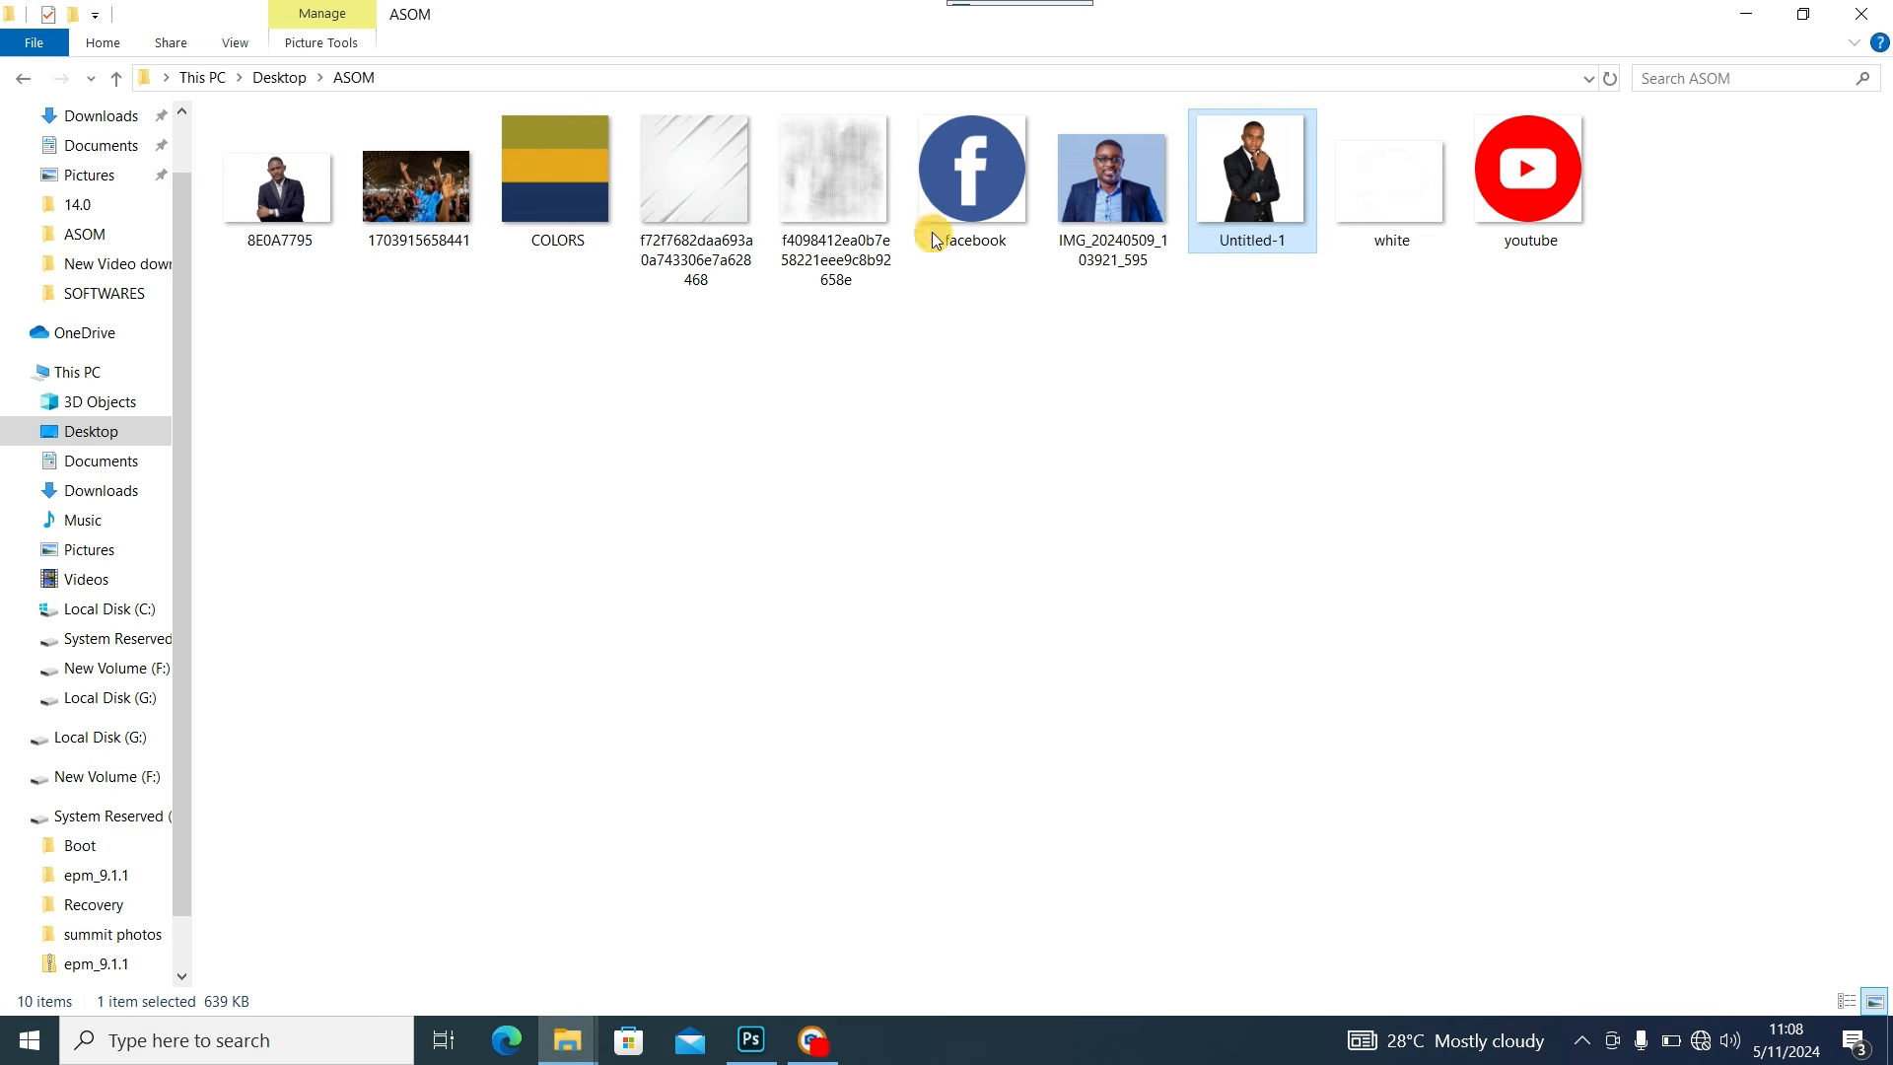
pyautogui.moveTo(1381, 162); pyautogui.dragTo(586, 528)
pyautogui.moveTo(540, 288); pyautogui.dragTo(538, 281)
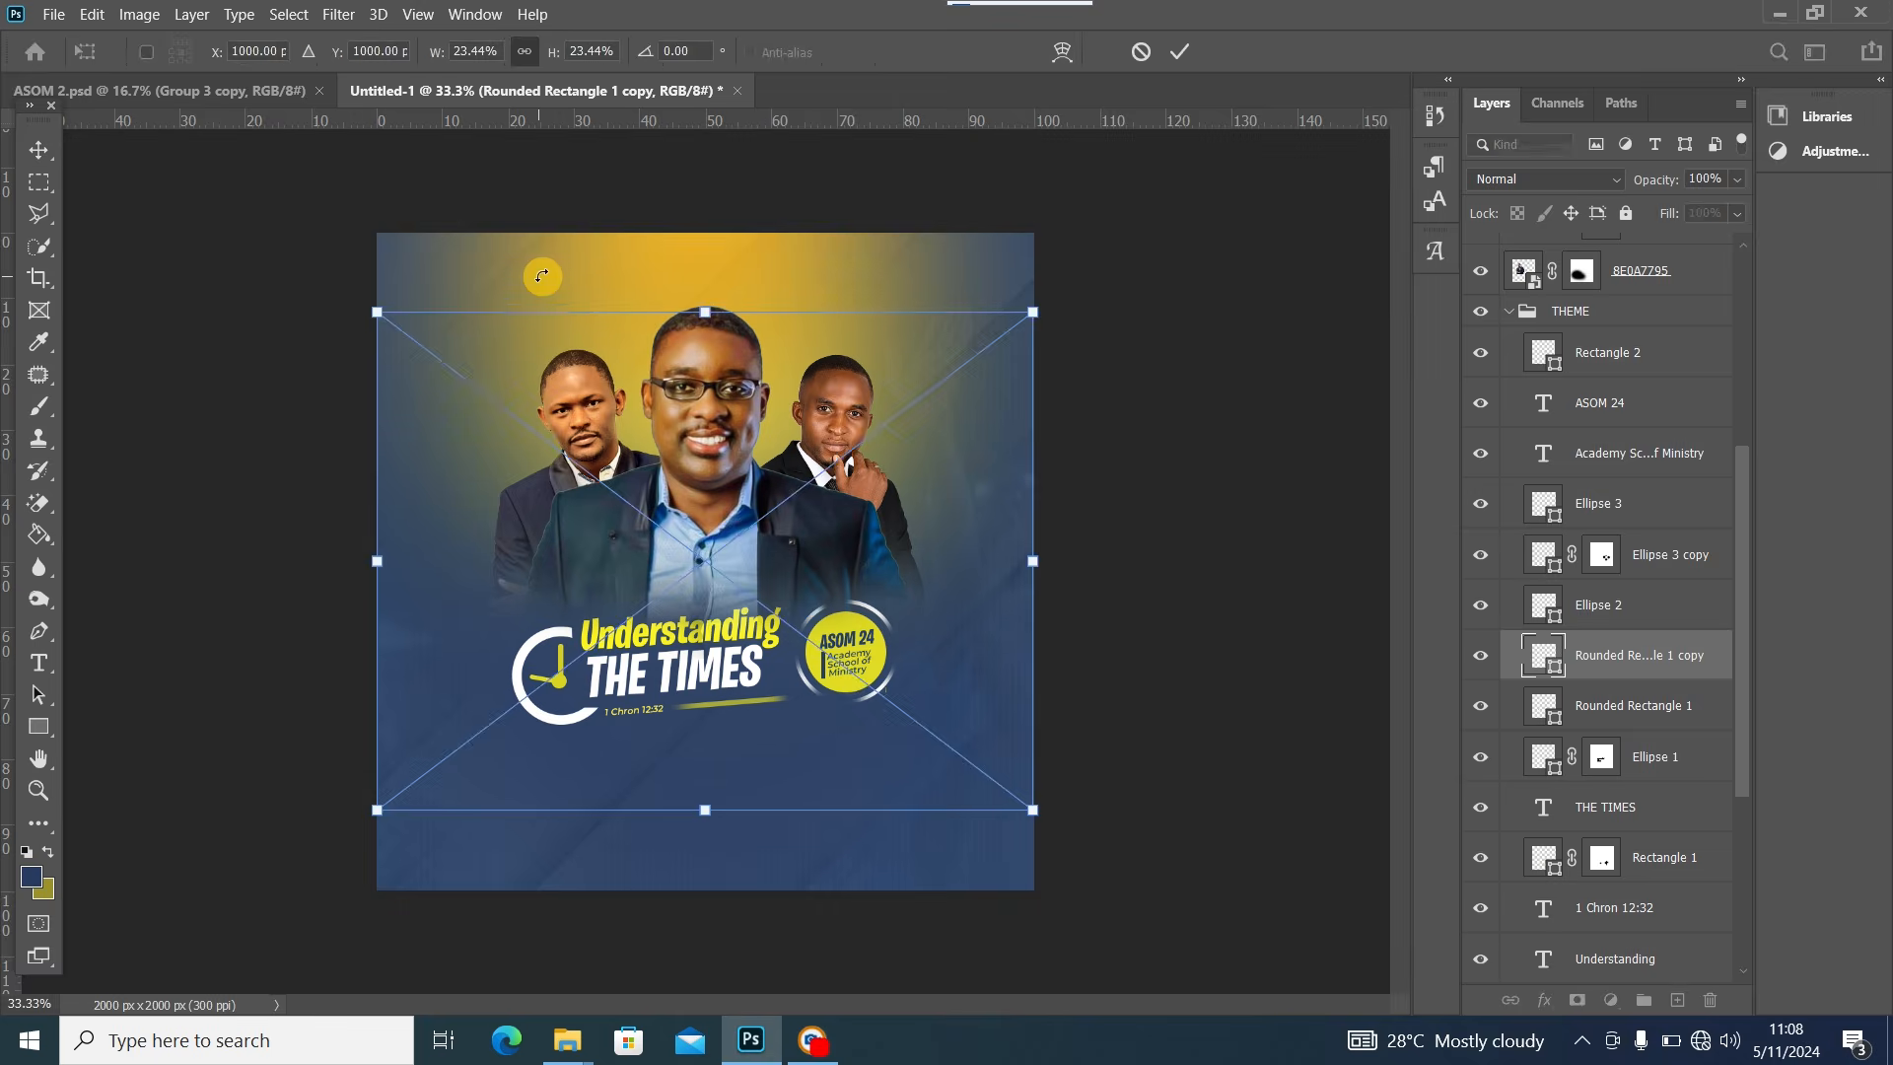
pyautogui.moveTo(1032, 811); pyautogui.dragTo(574, 301)
pyautogui.click(41, 150)
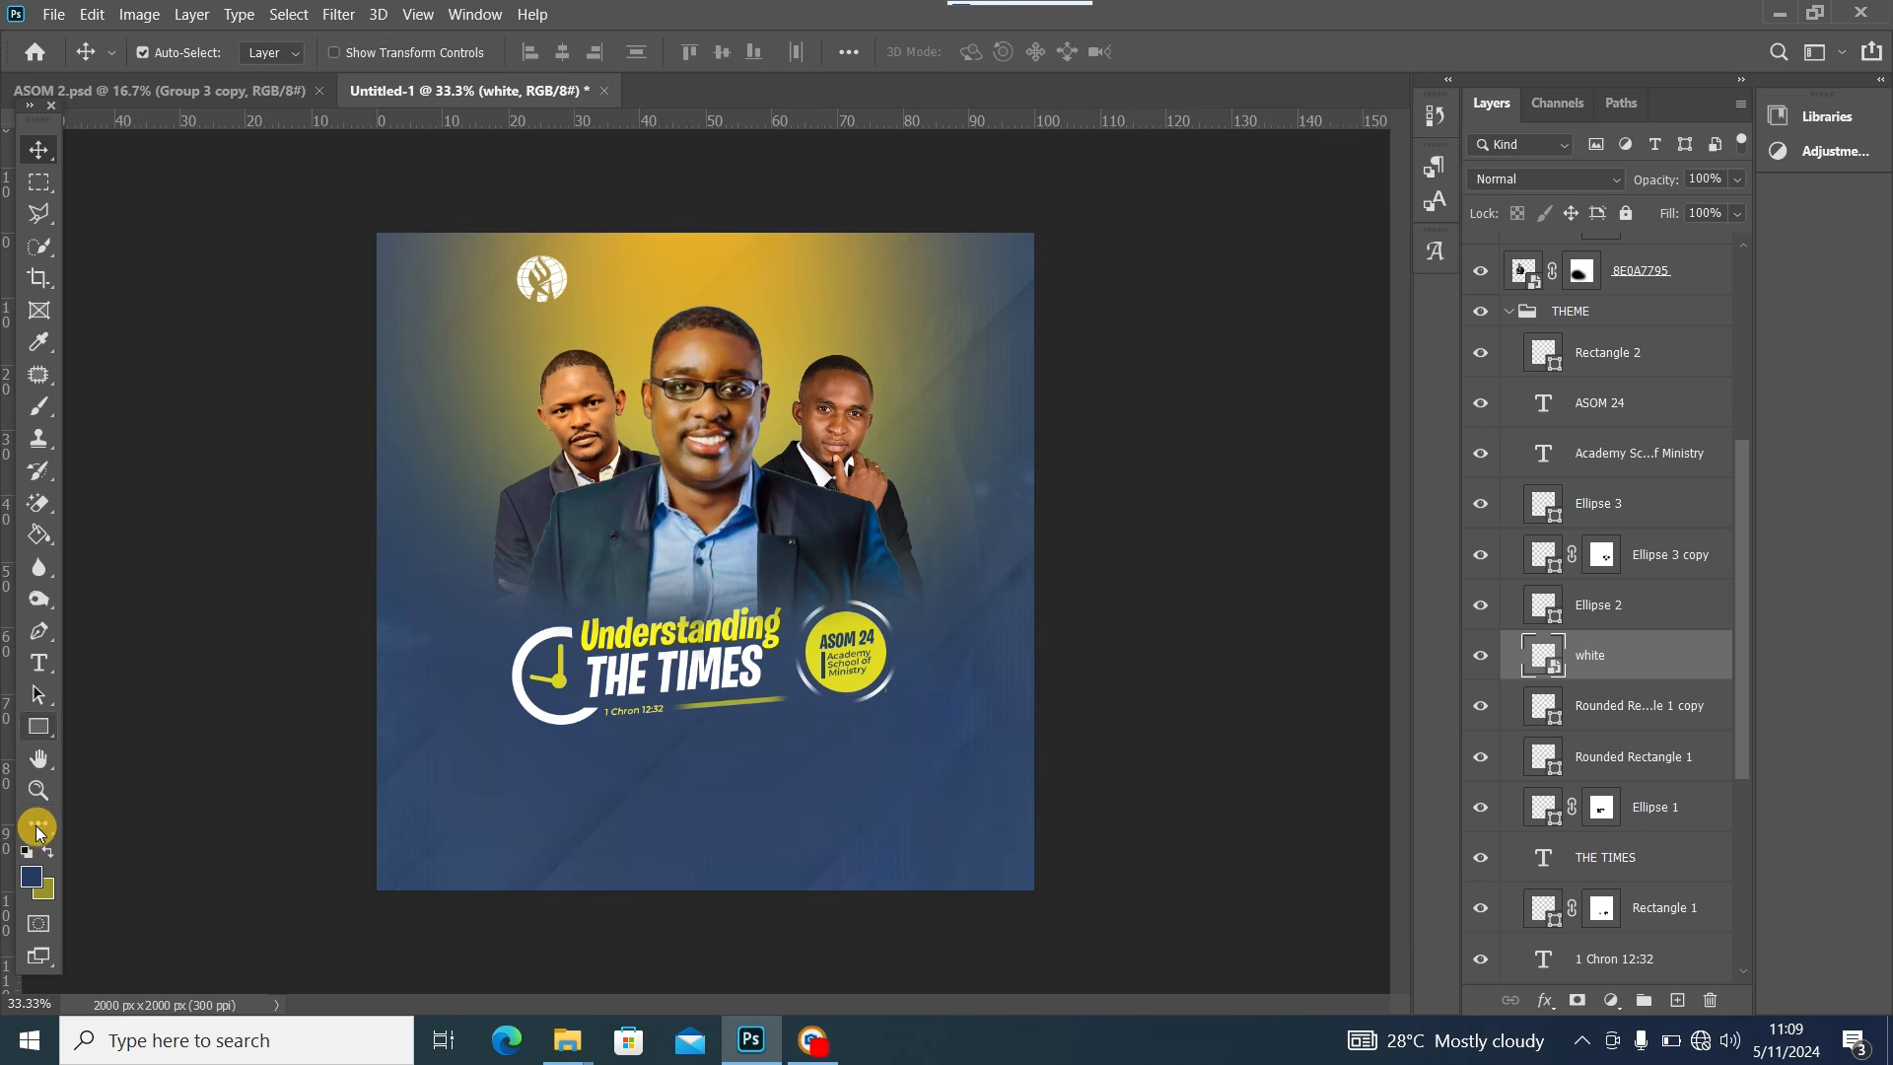
# Reset the foreground colour to white and draw a thin vertical bar about 10 by 148 px just right of the logo
pyautogui.click(21, 858)
pyautogui.click(47, 850)
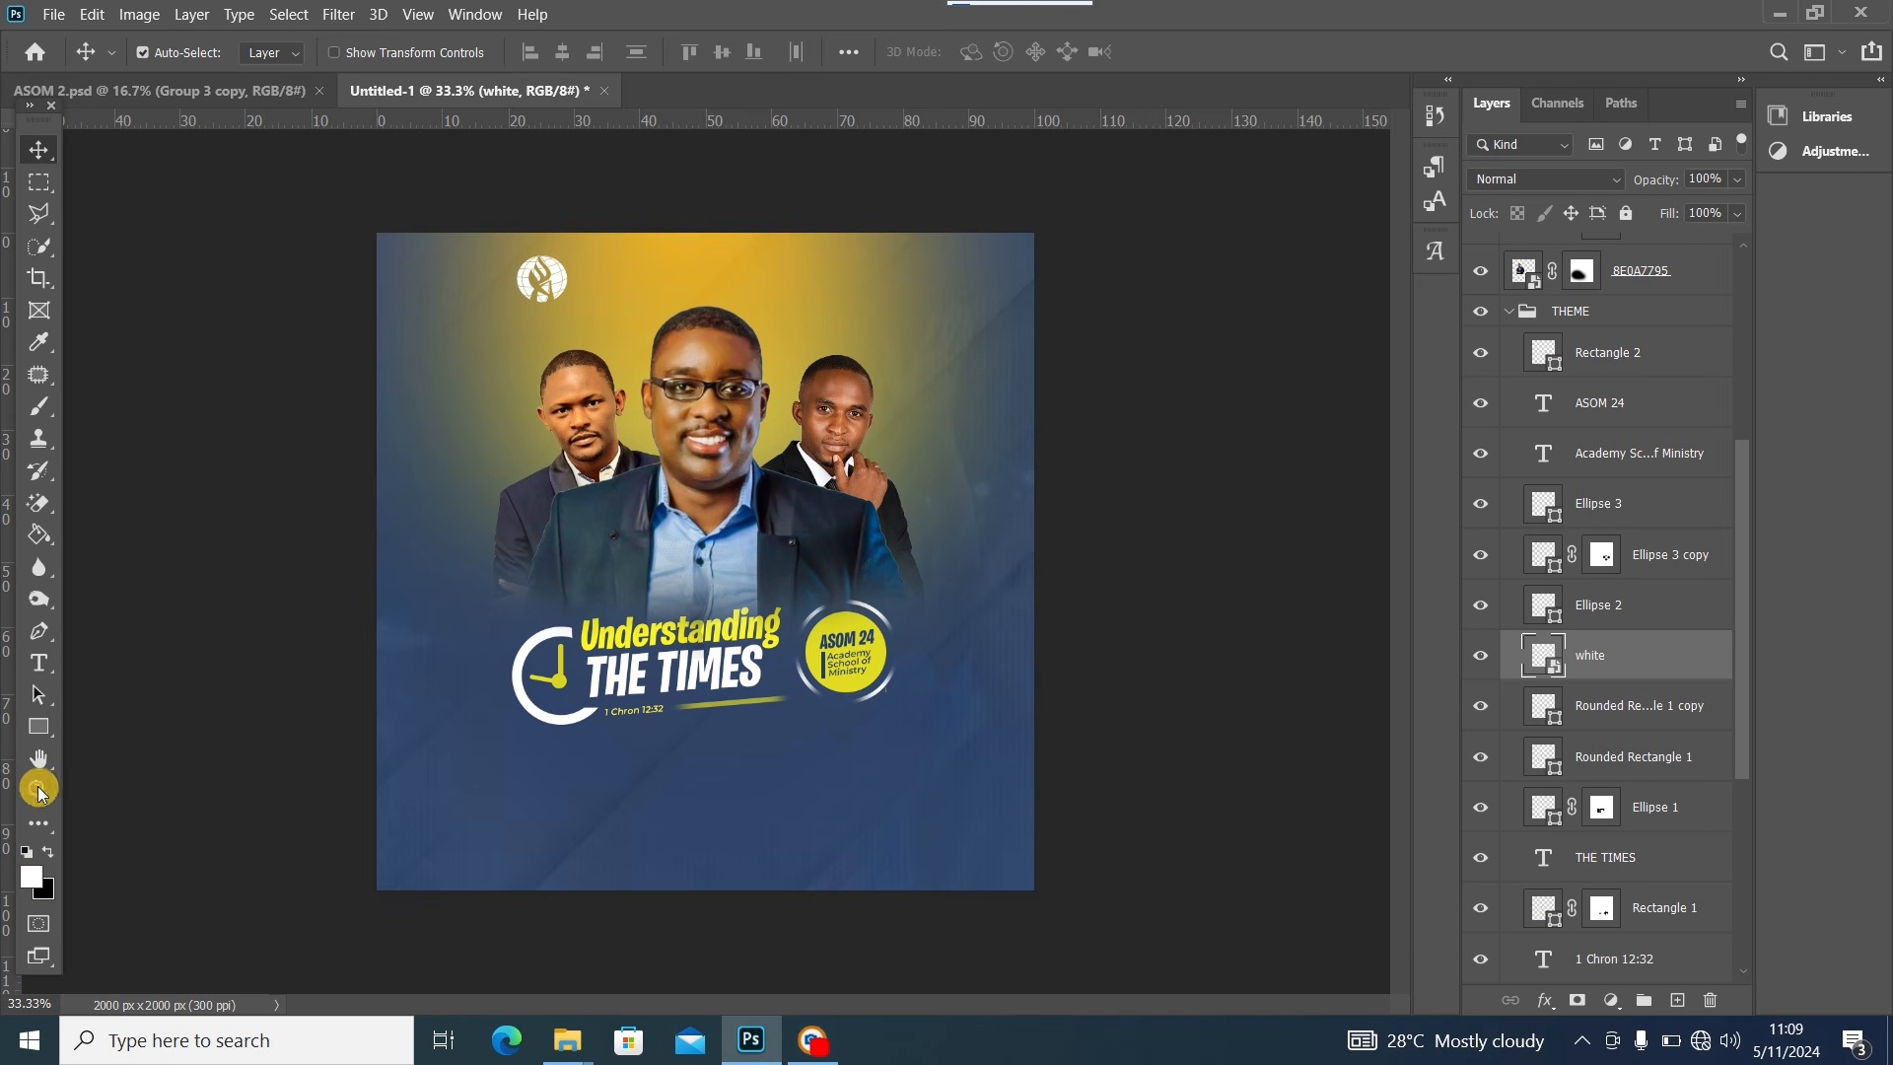
pyautogui.click(38, 727)
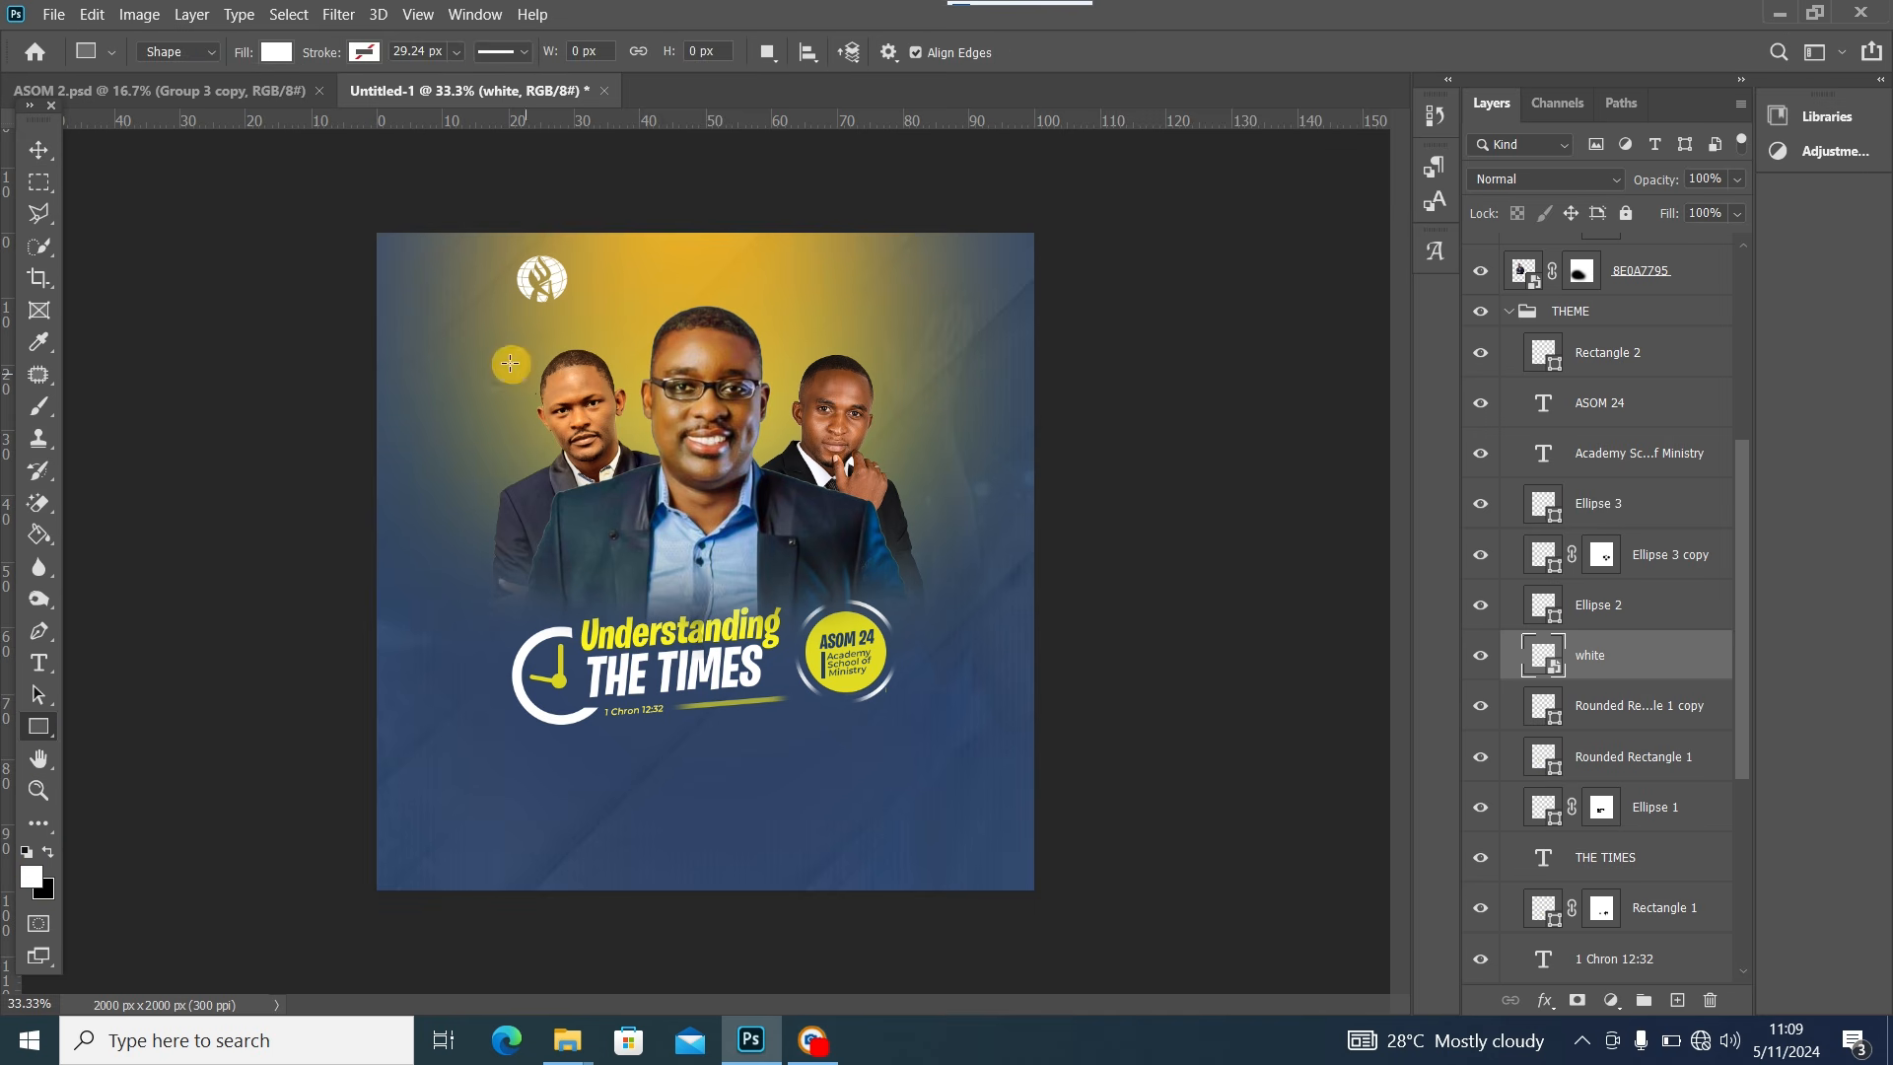
pyautogui.moveTo(576, 253); pyautogui.dragTo(577, 304)
pyautogui.click(36, 151)
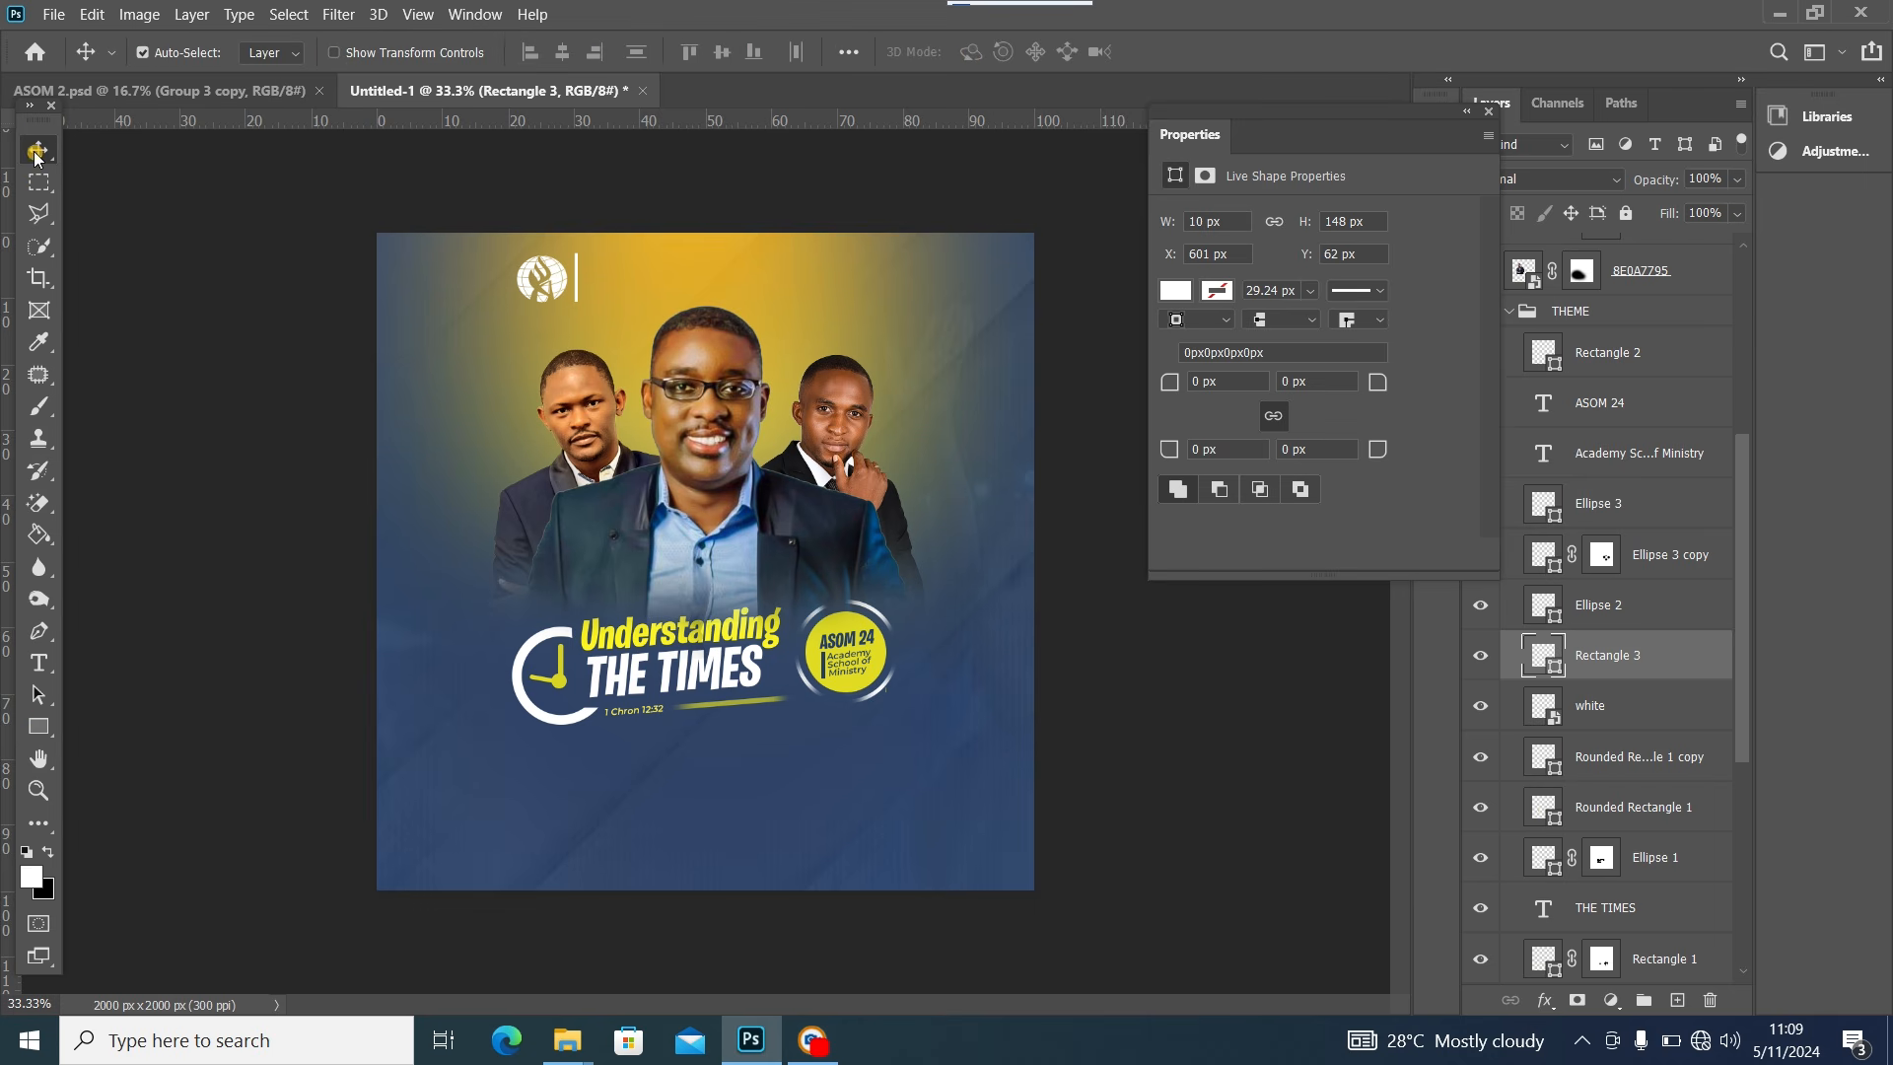
# Set the Type tool to Montserrat Regular at 14 pt
pyautogui.click(39, 663)
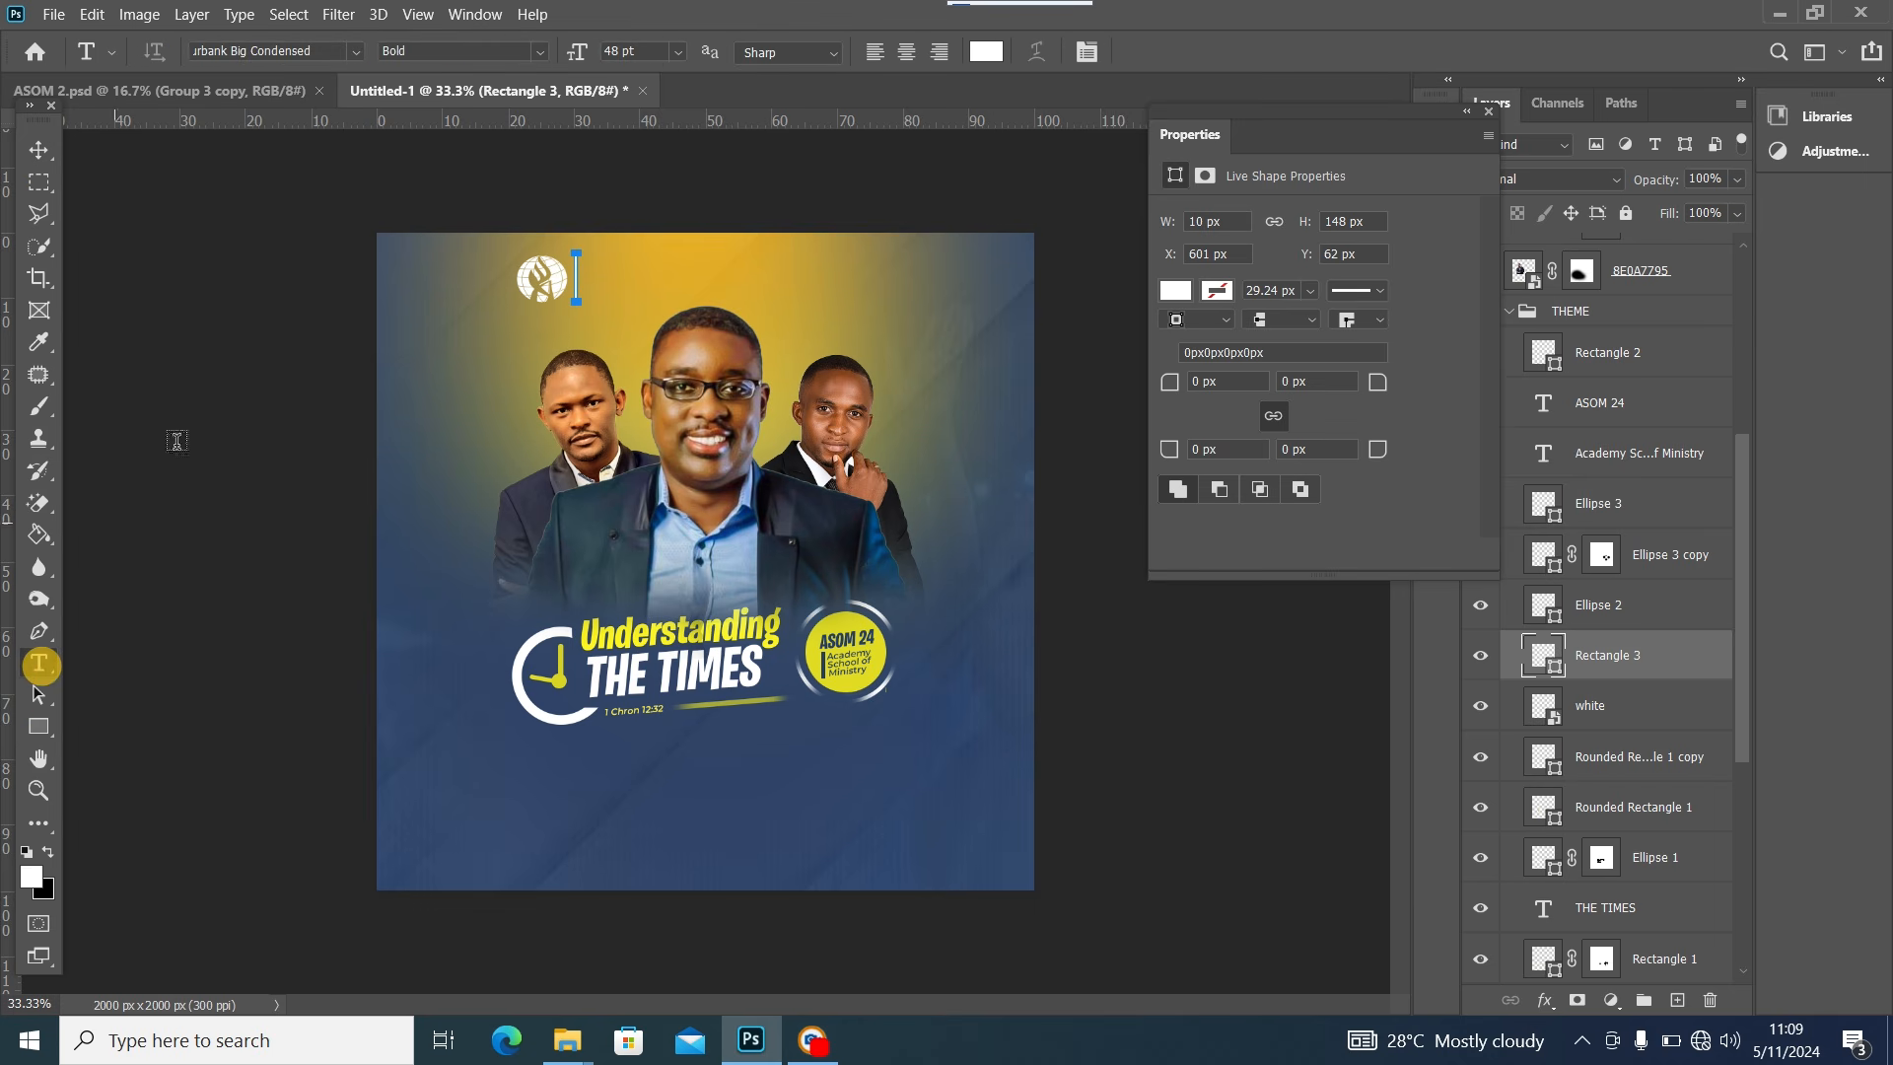
pyautogui.click(355, 53)
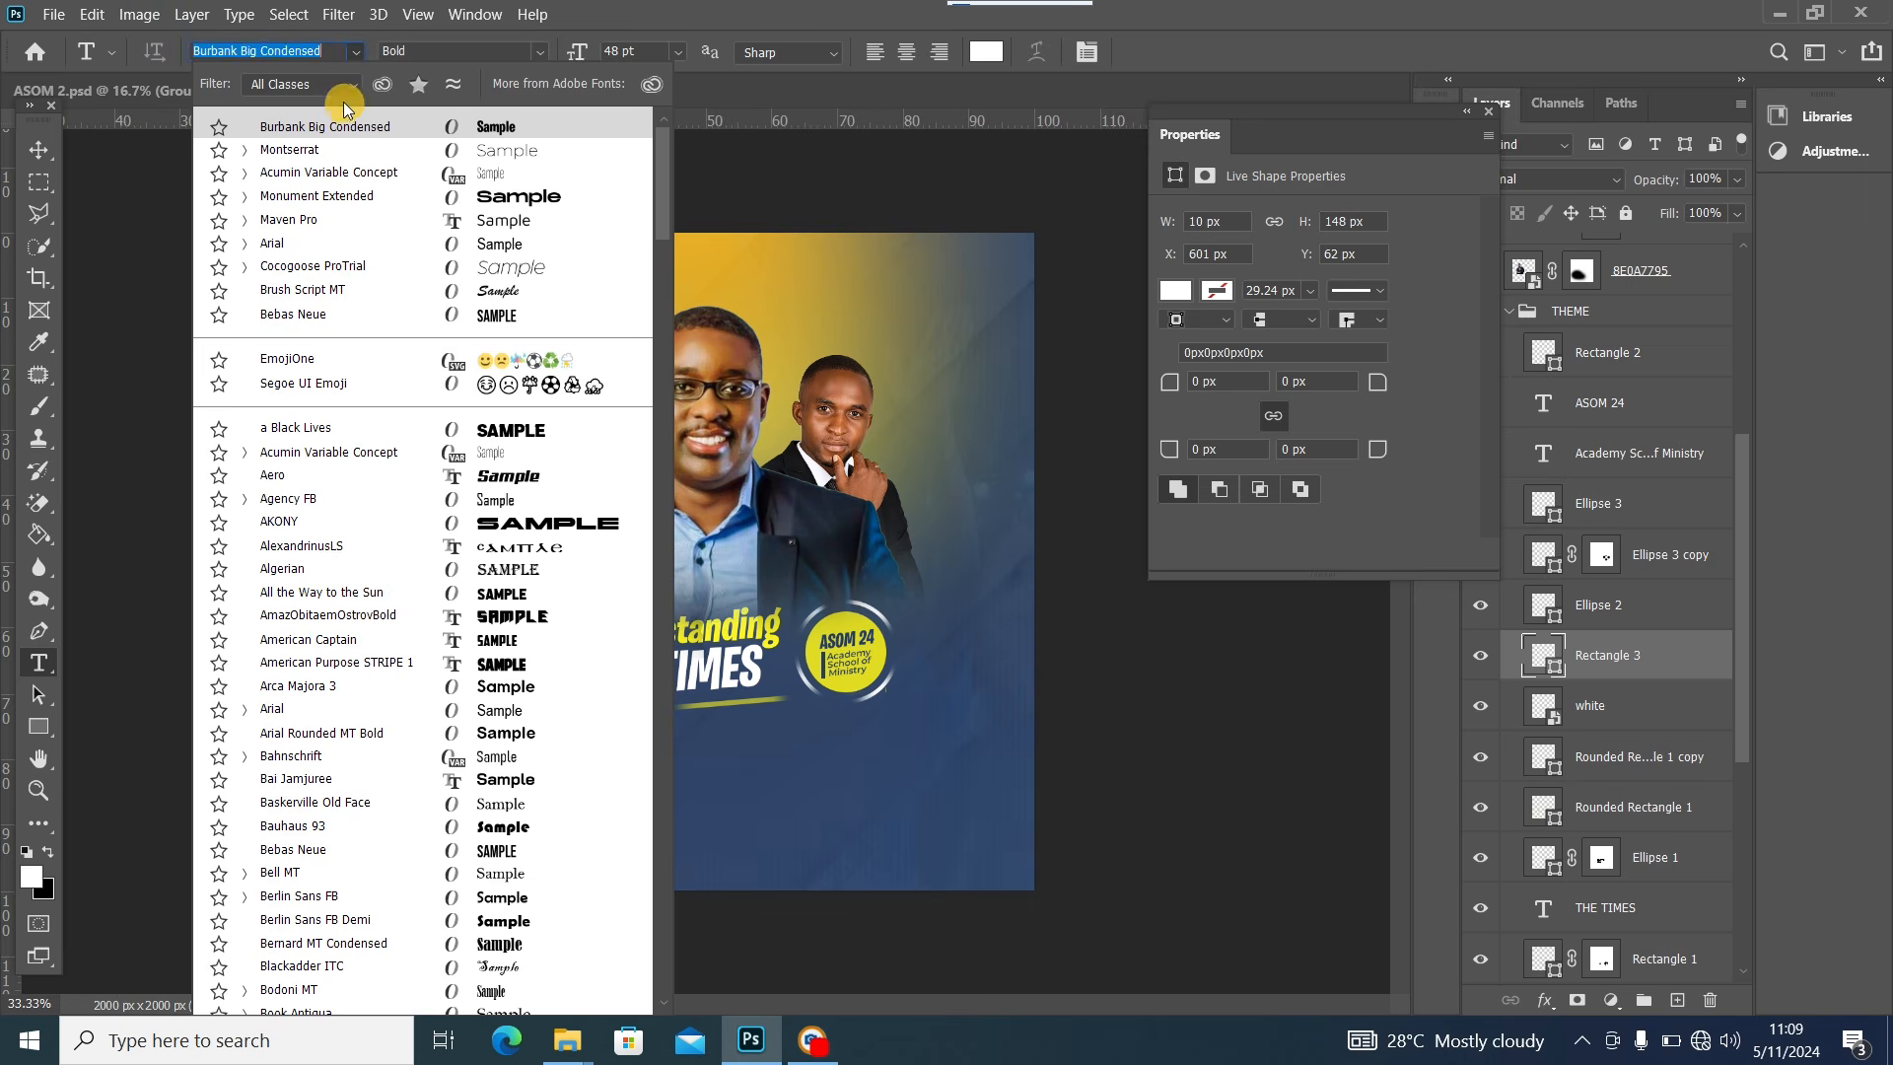
pyautogui.click(322, 152)
pyautogui.click(539, 51)
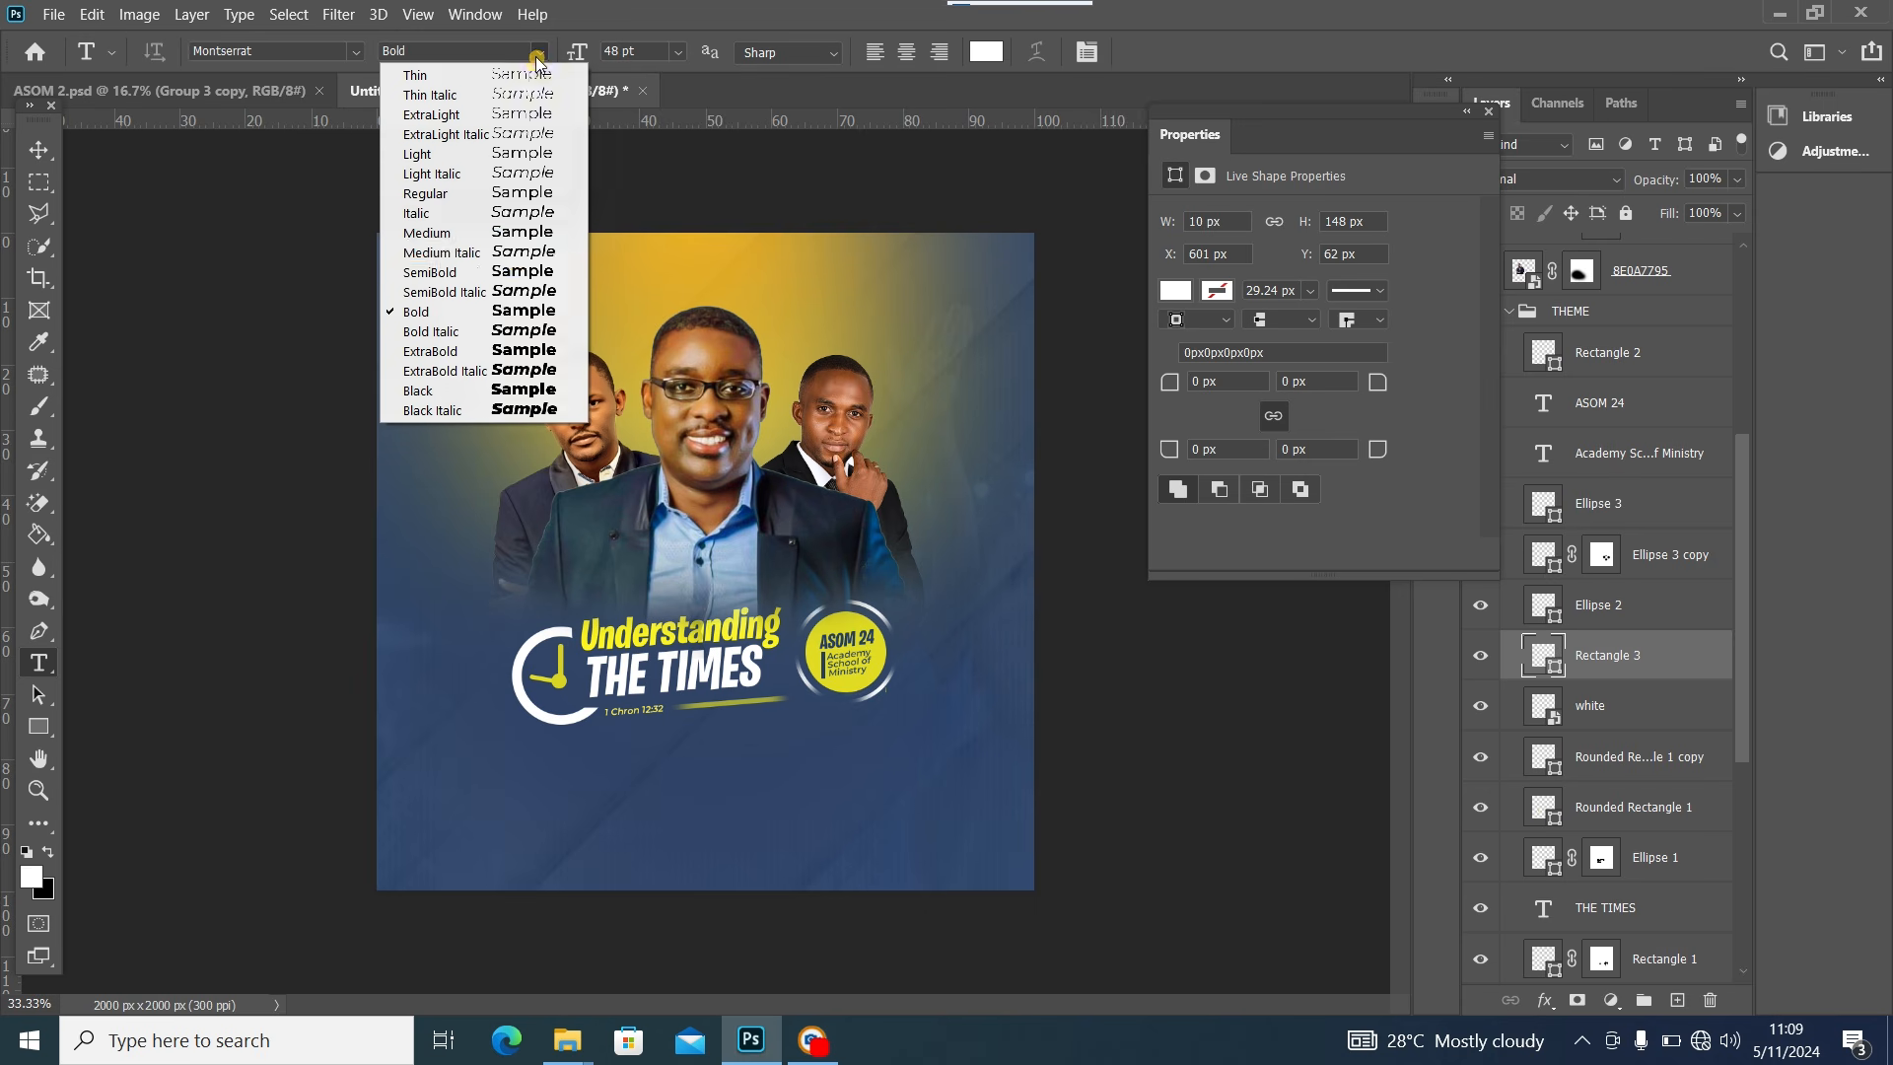
pyautogui.click(496, 194)
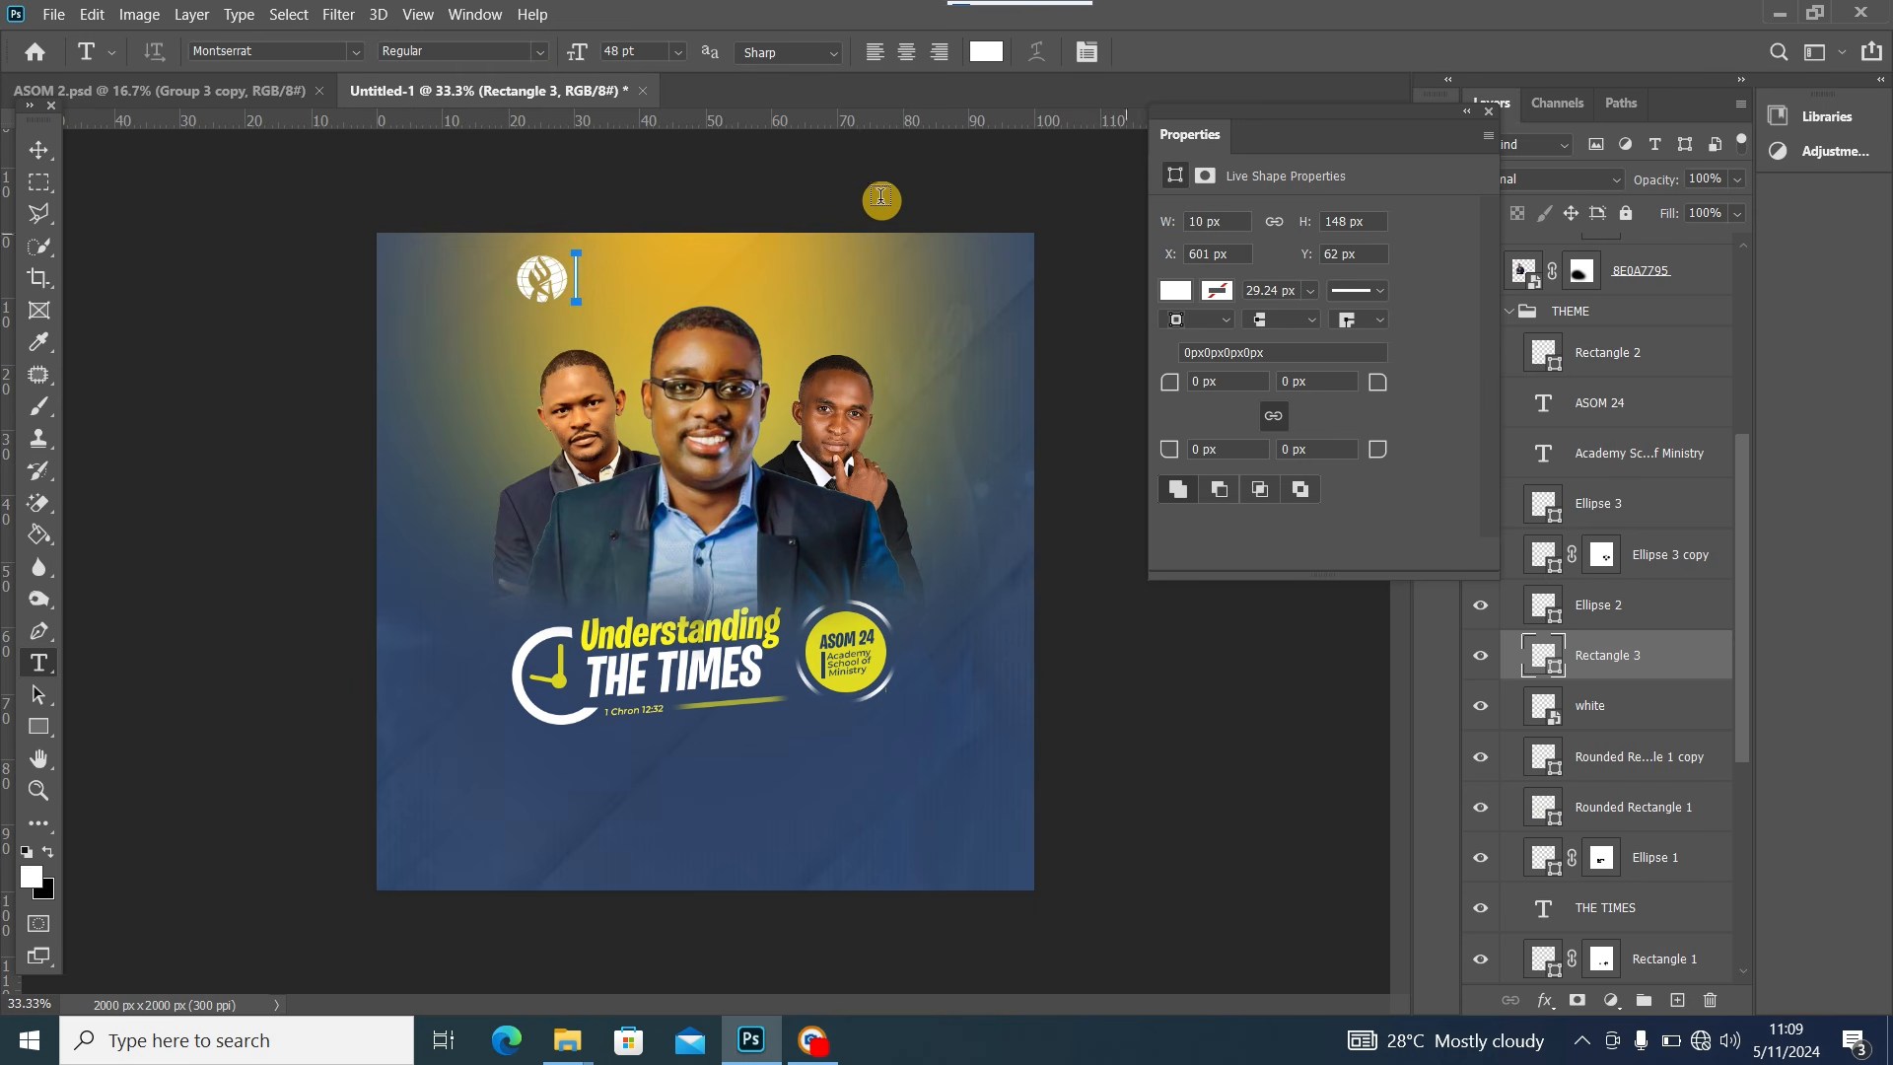
pyautogui.click(677, 51)
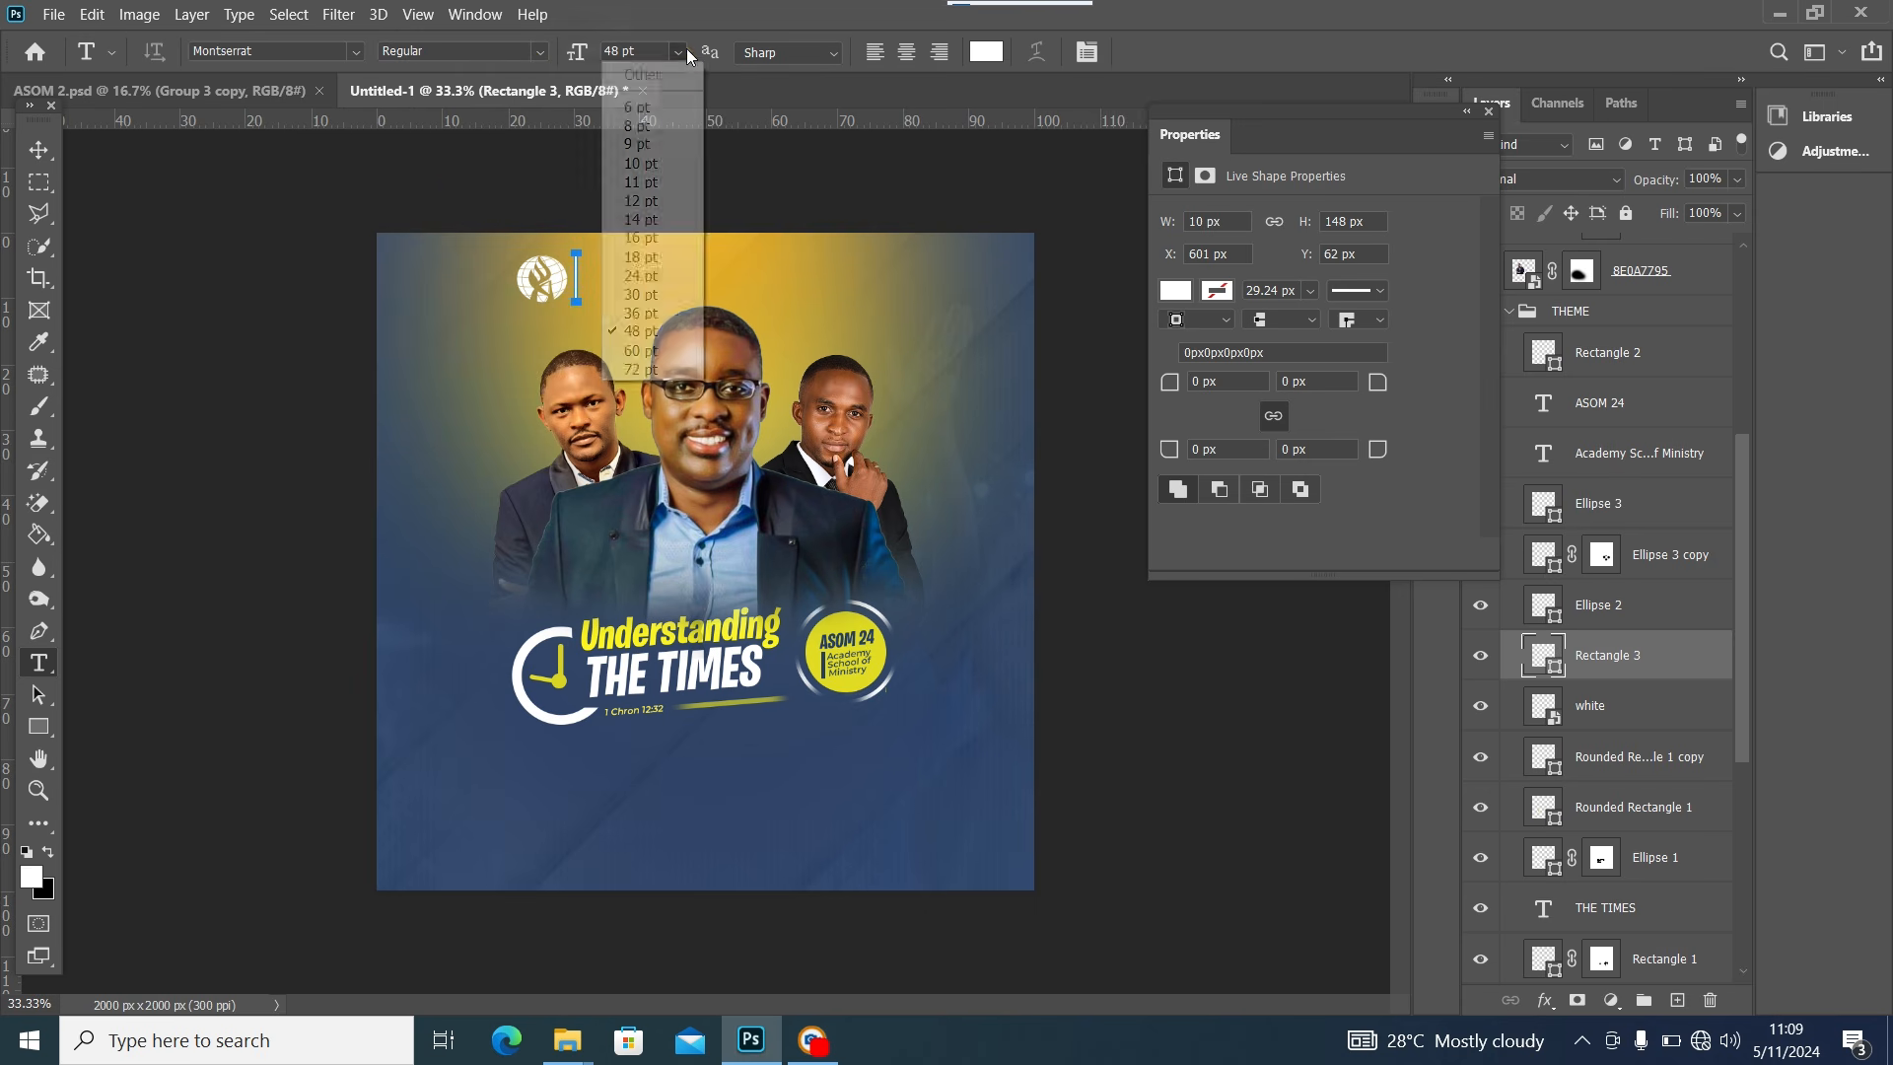
pyautogui.click(650, 219)
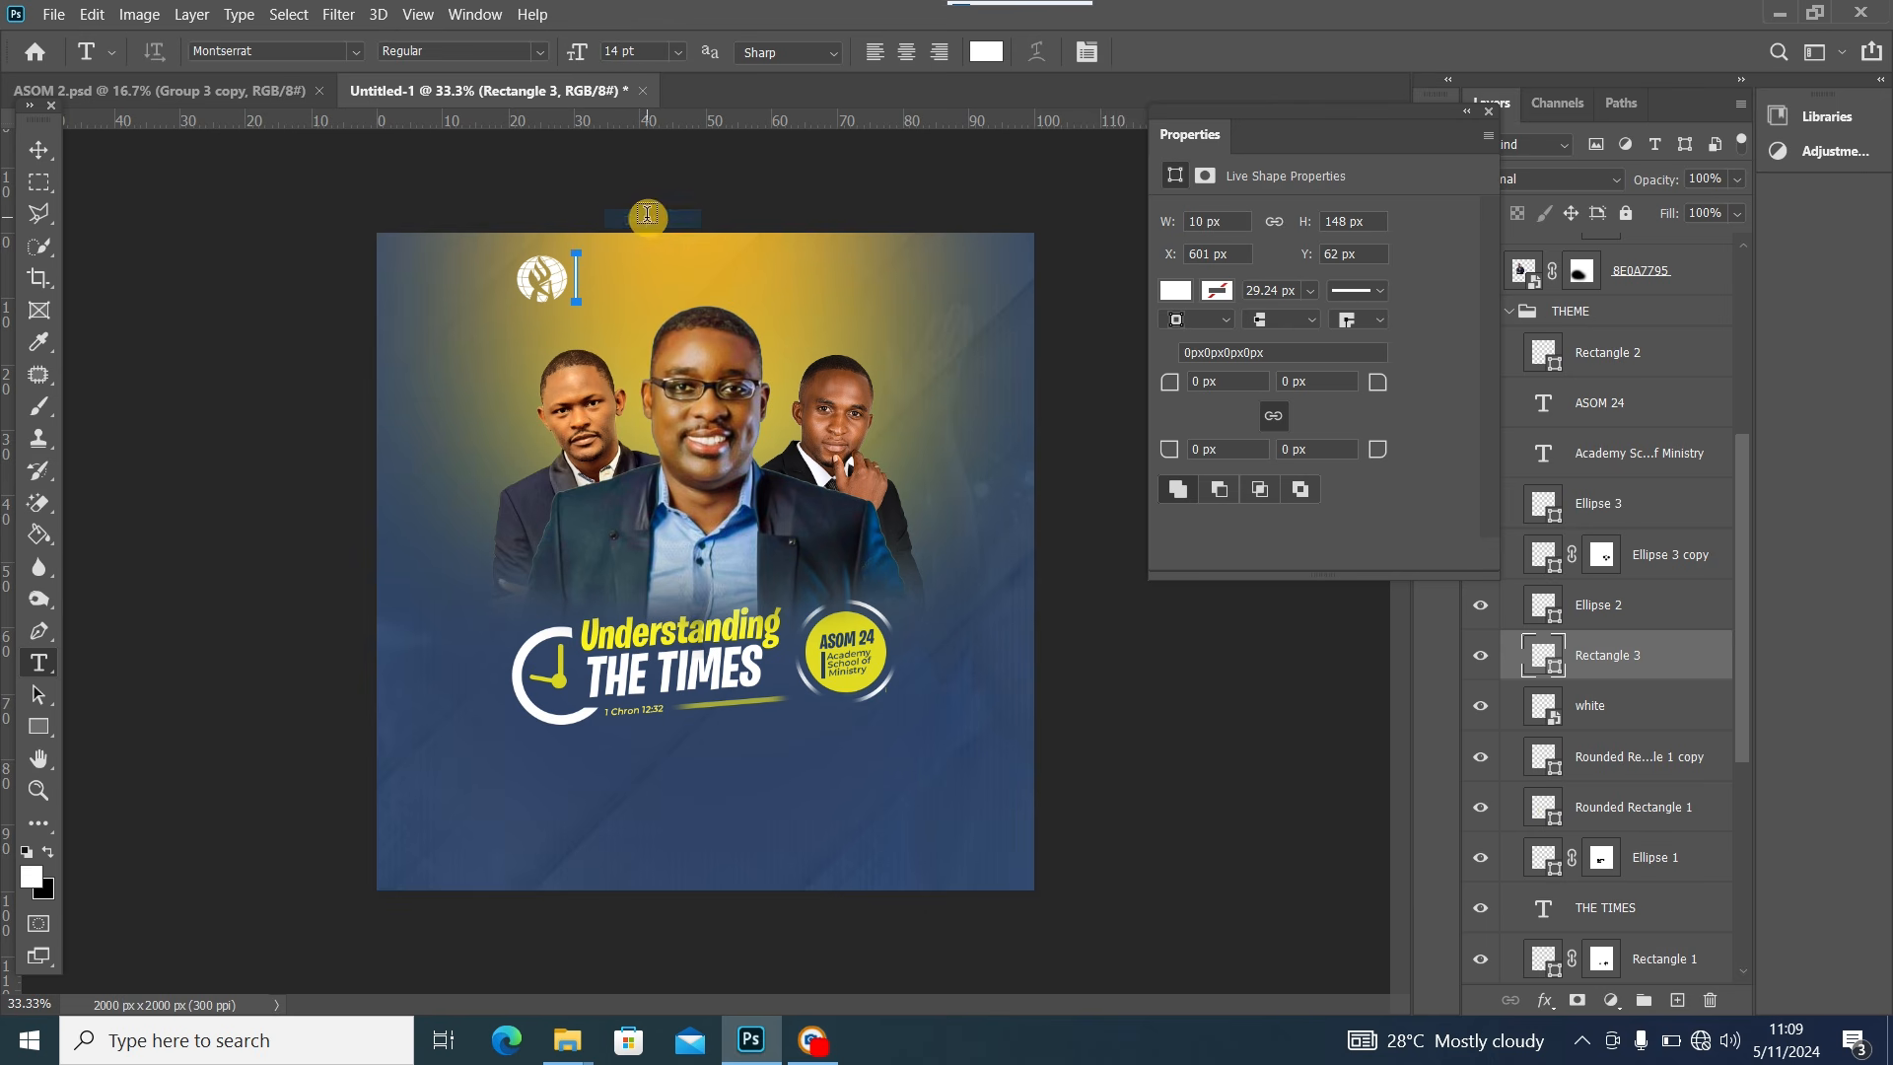
# Add the three-line text "Academy Fellowship Cameroon" right of the white bar, with the Character settings shown instead of Properties
pyautogui.click(605, 274)
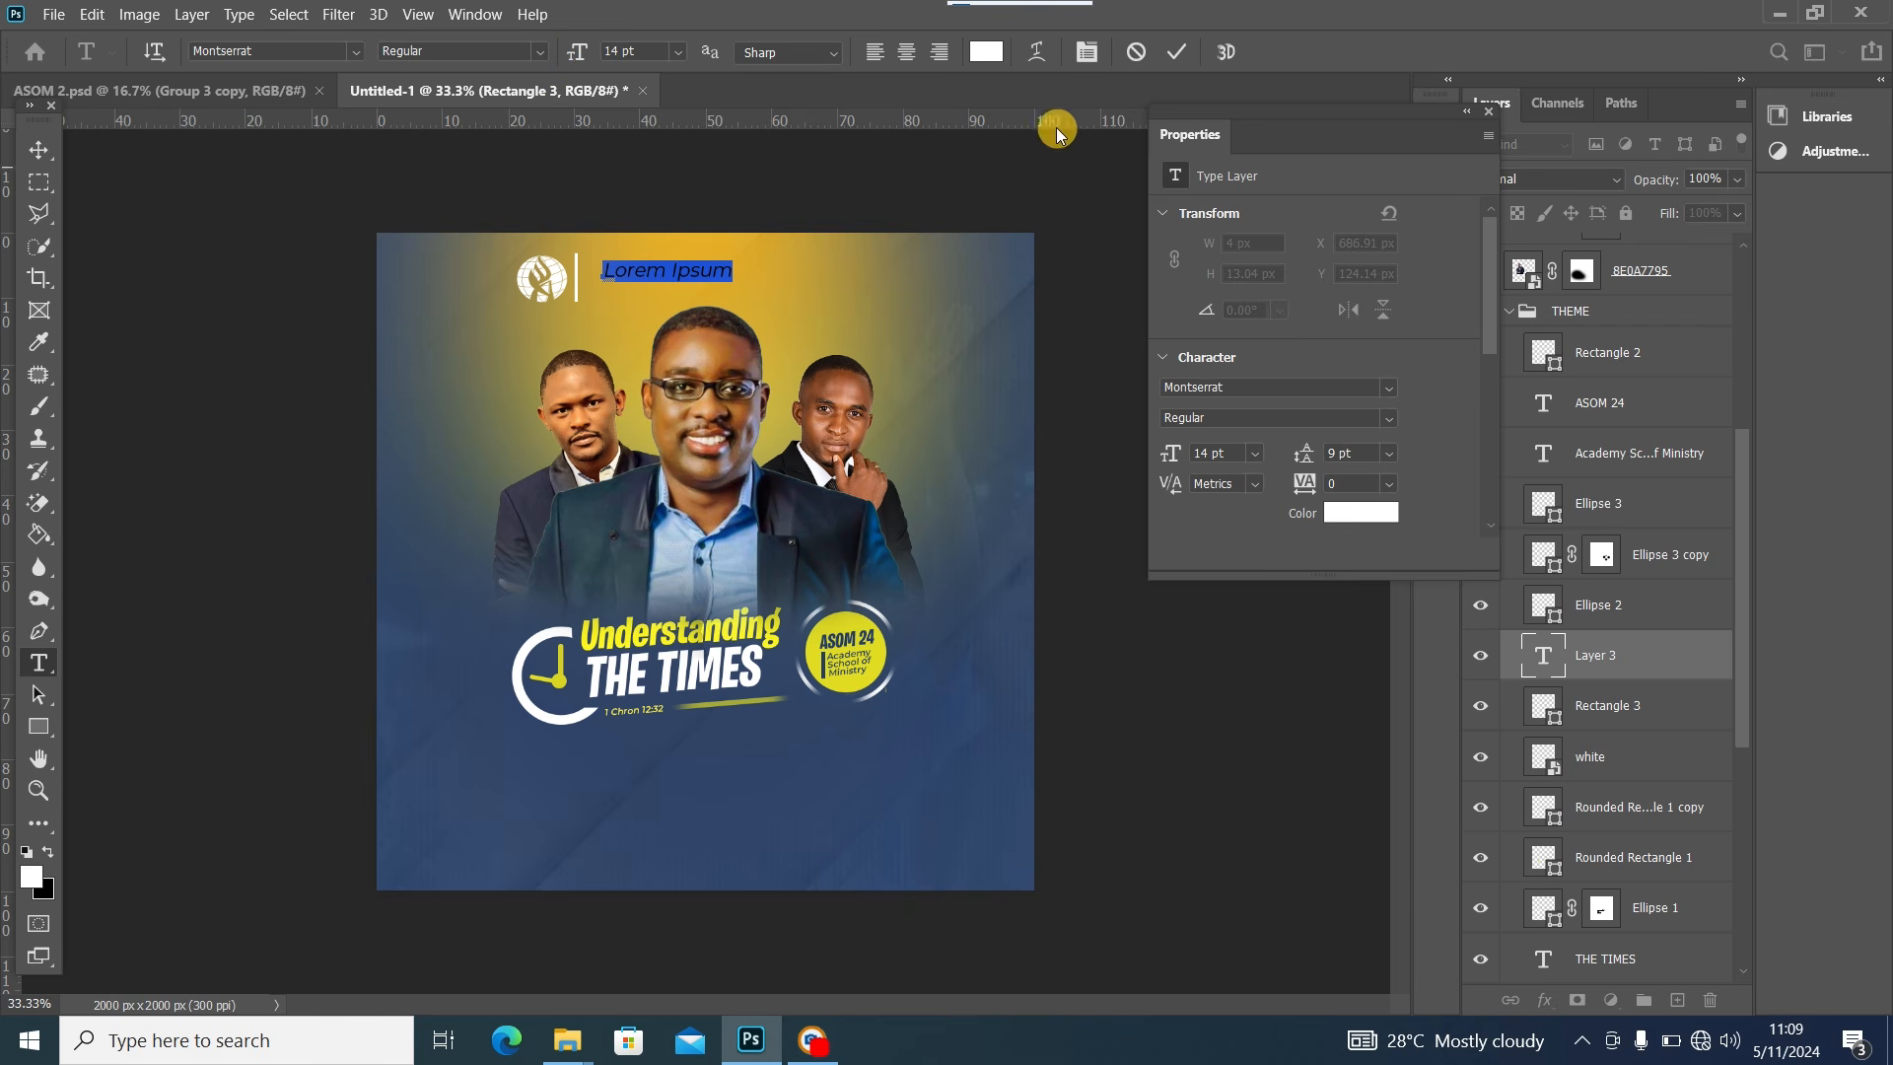
pyautogui.click(476, 13)
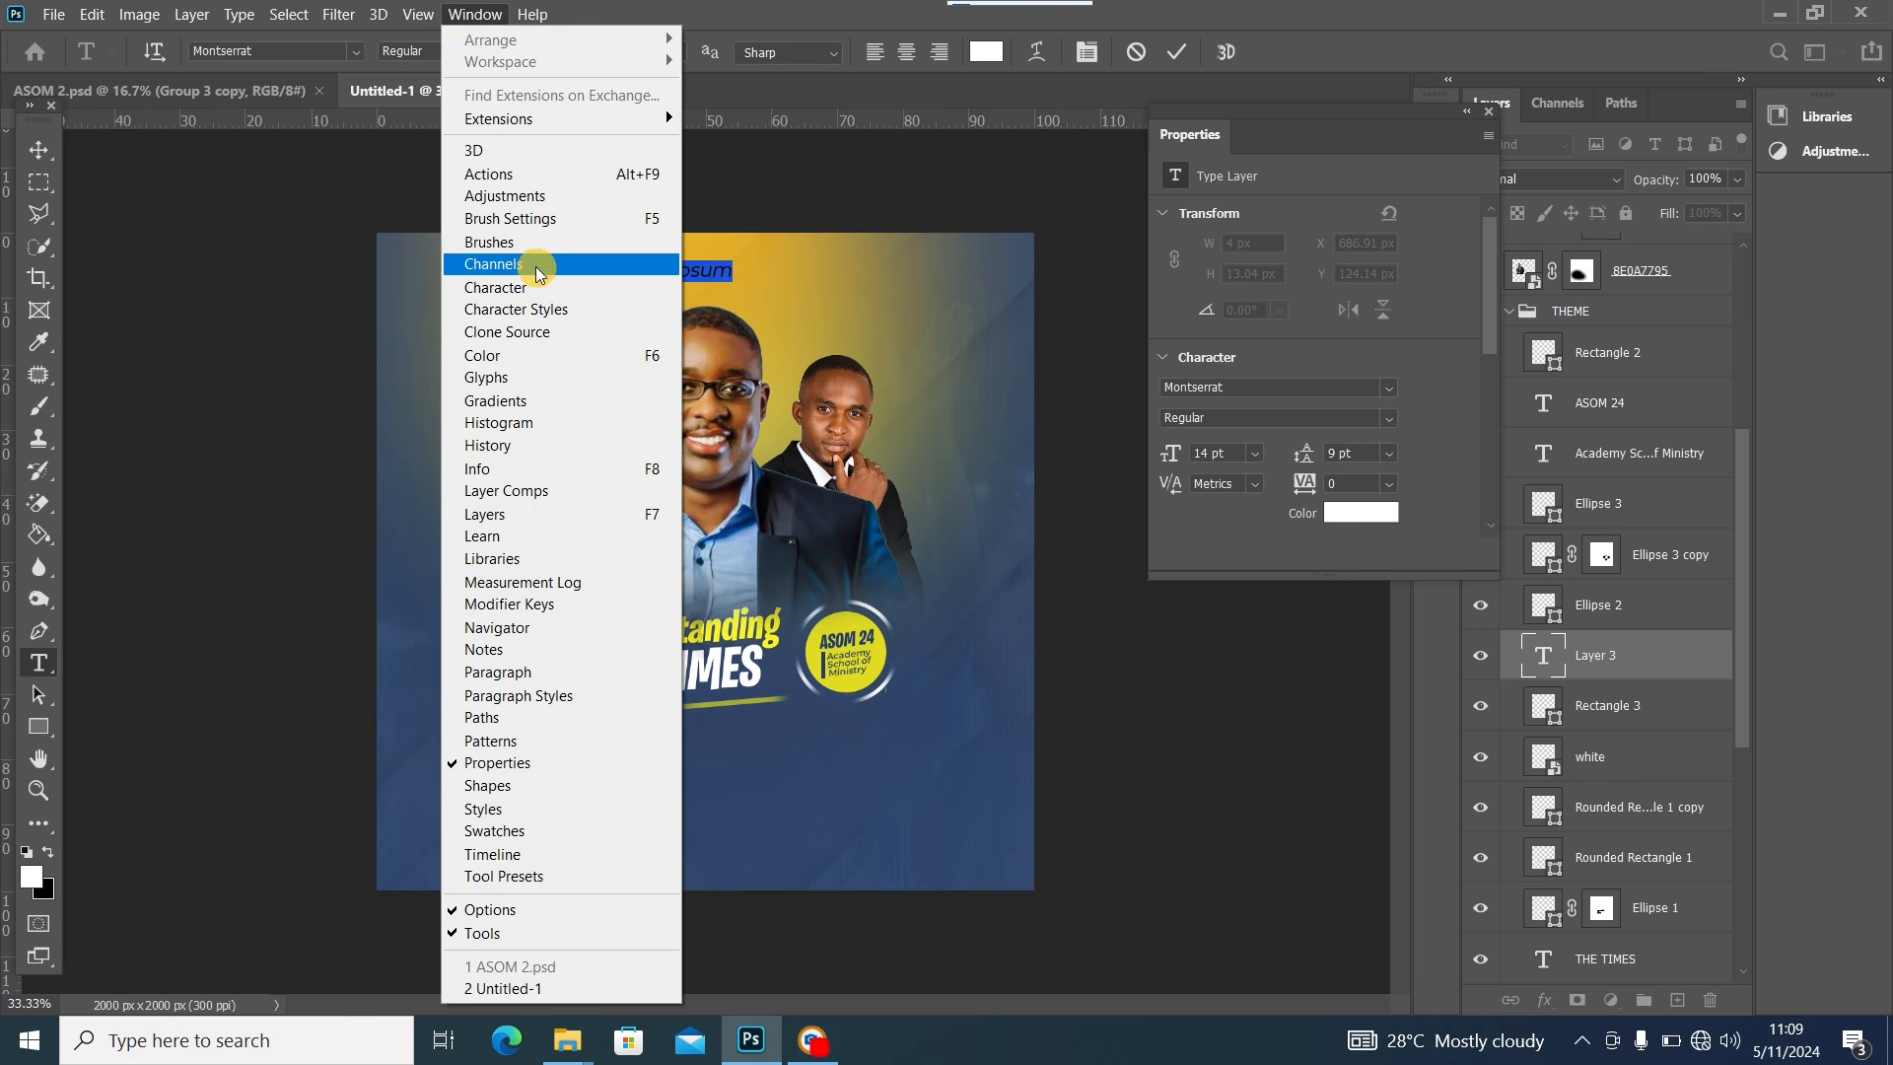
pyautogui.click(541, 286)
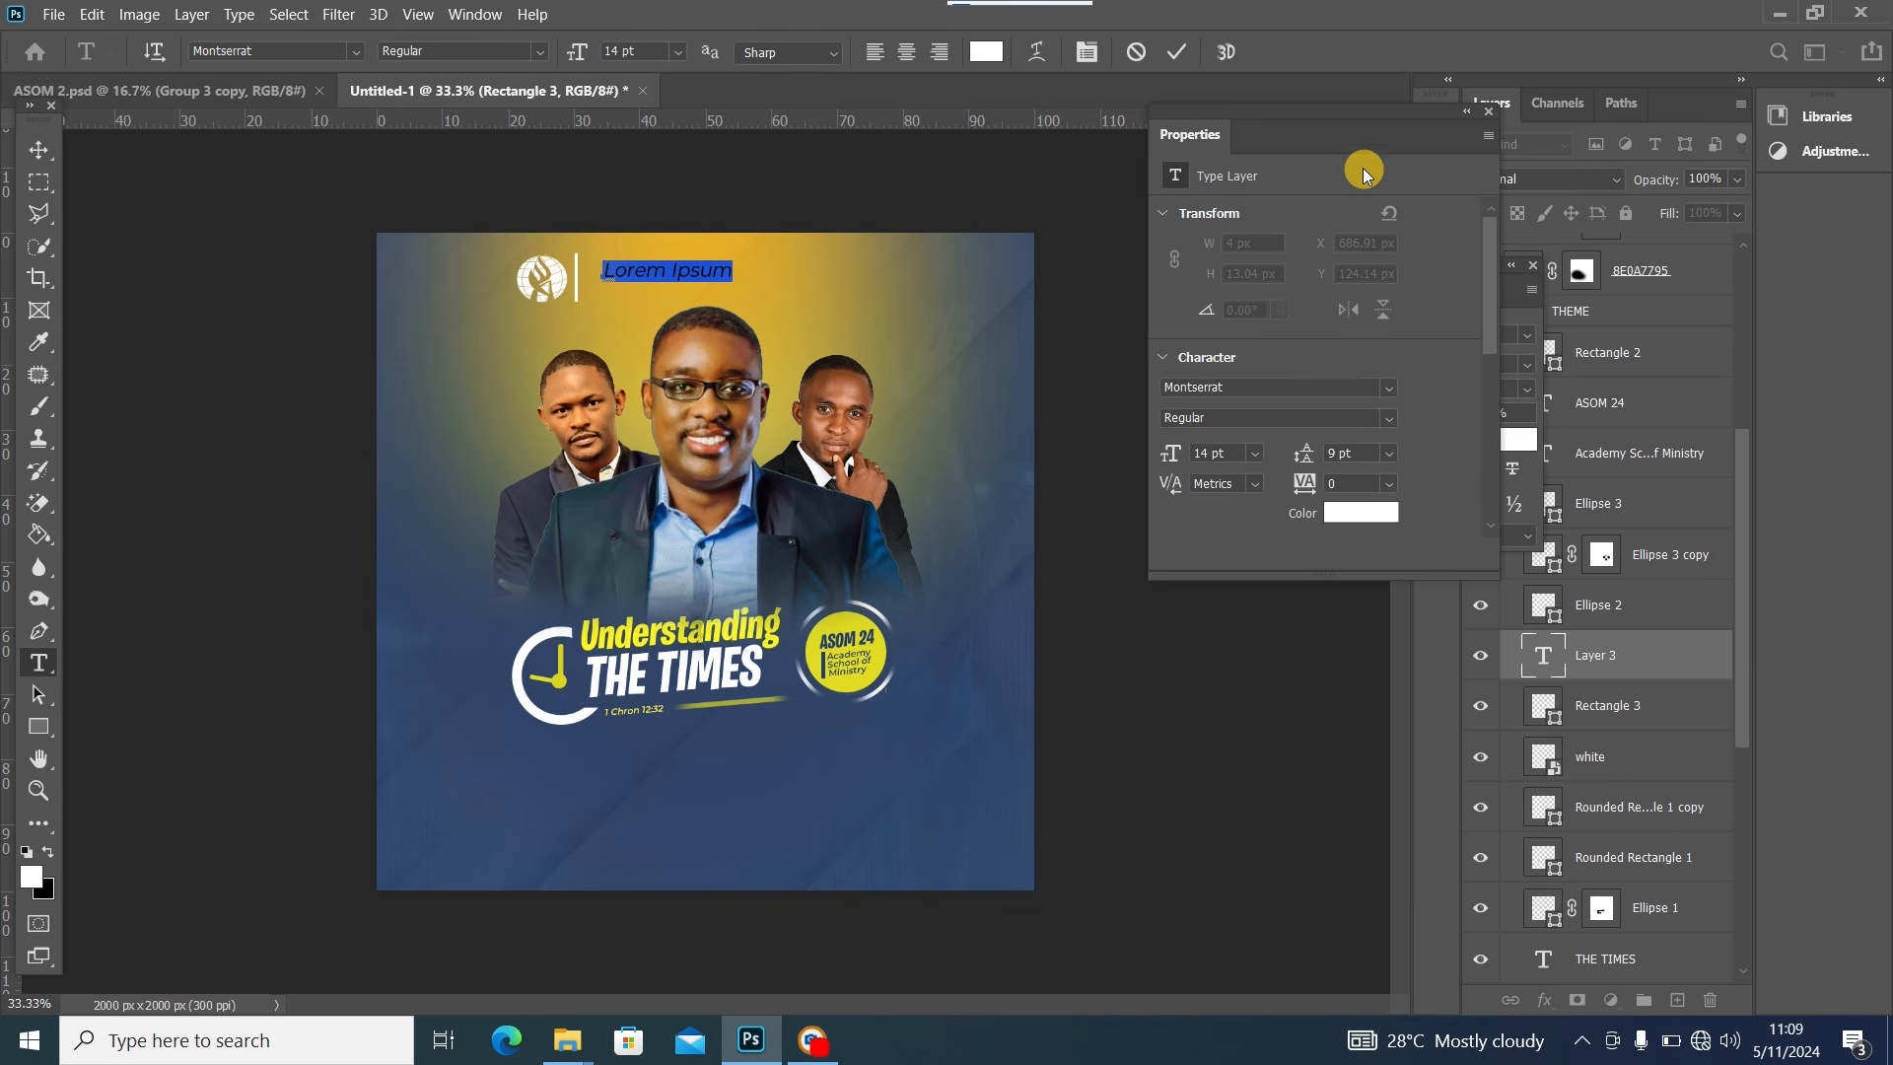
pyautogui.click(1491, 116)
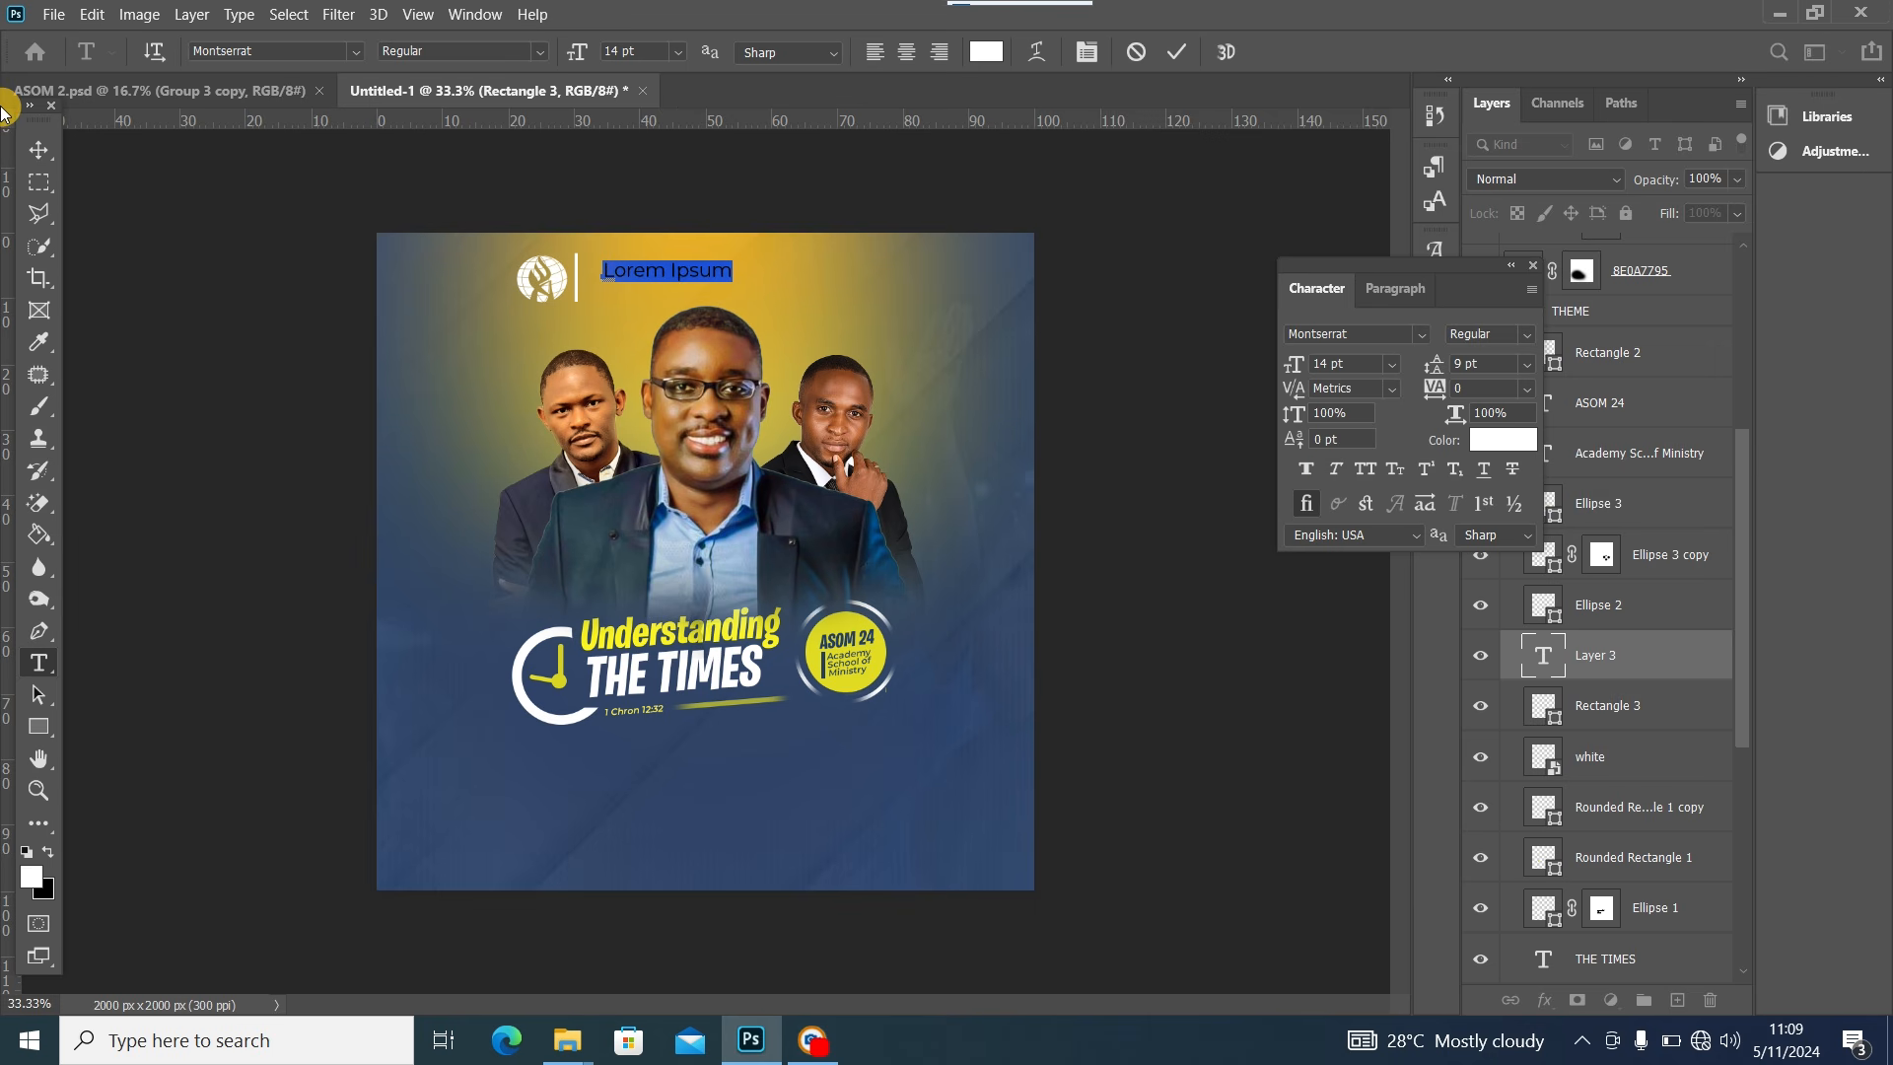
pyautogui.write('Academy')
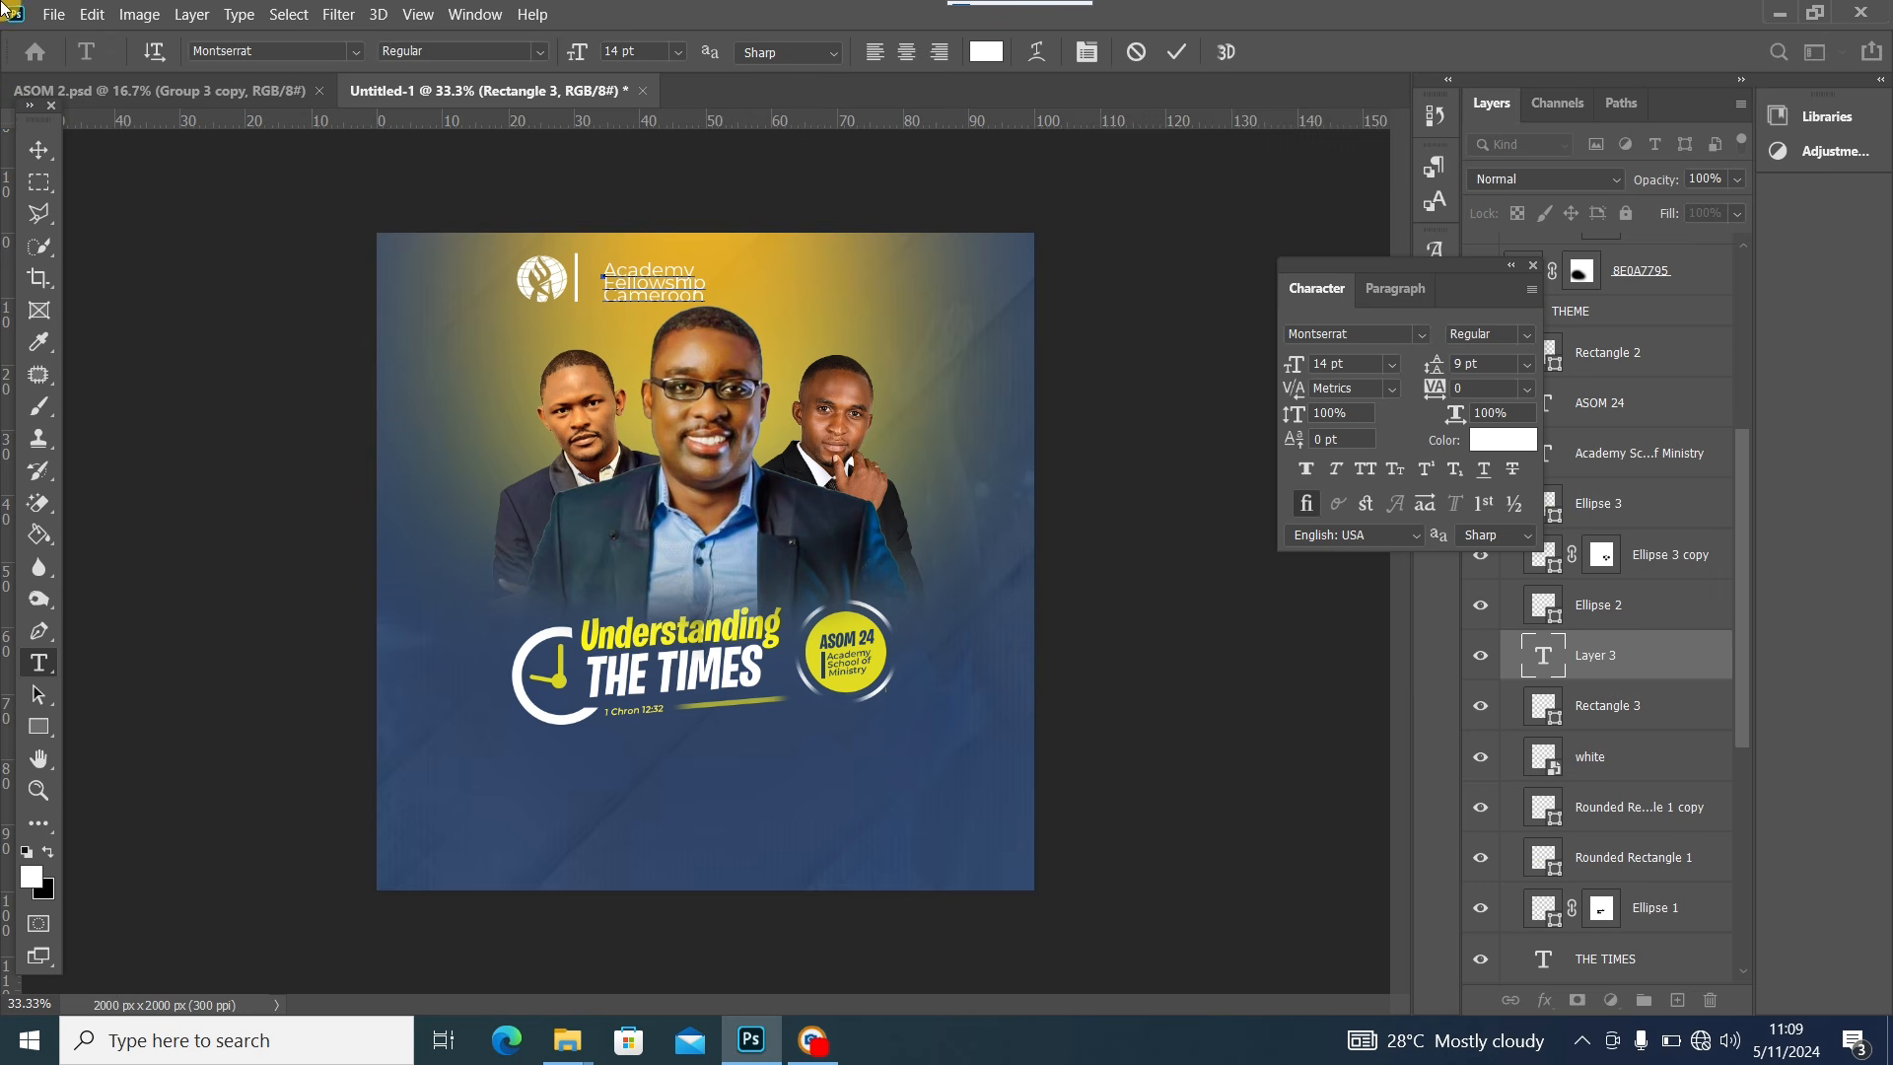
# Set the whole "Academy Fellowship Cameroon" text to 10 pt with 9 pt leading
pyautogui.click(39, 148)
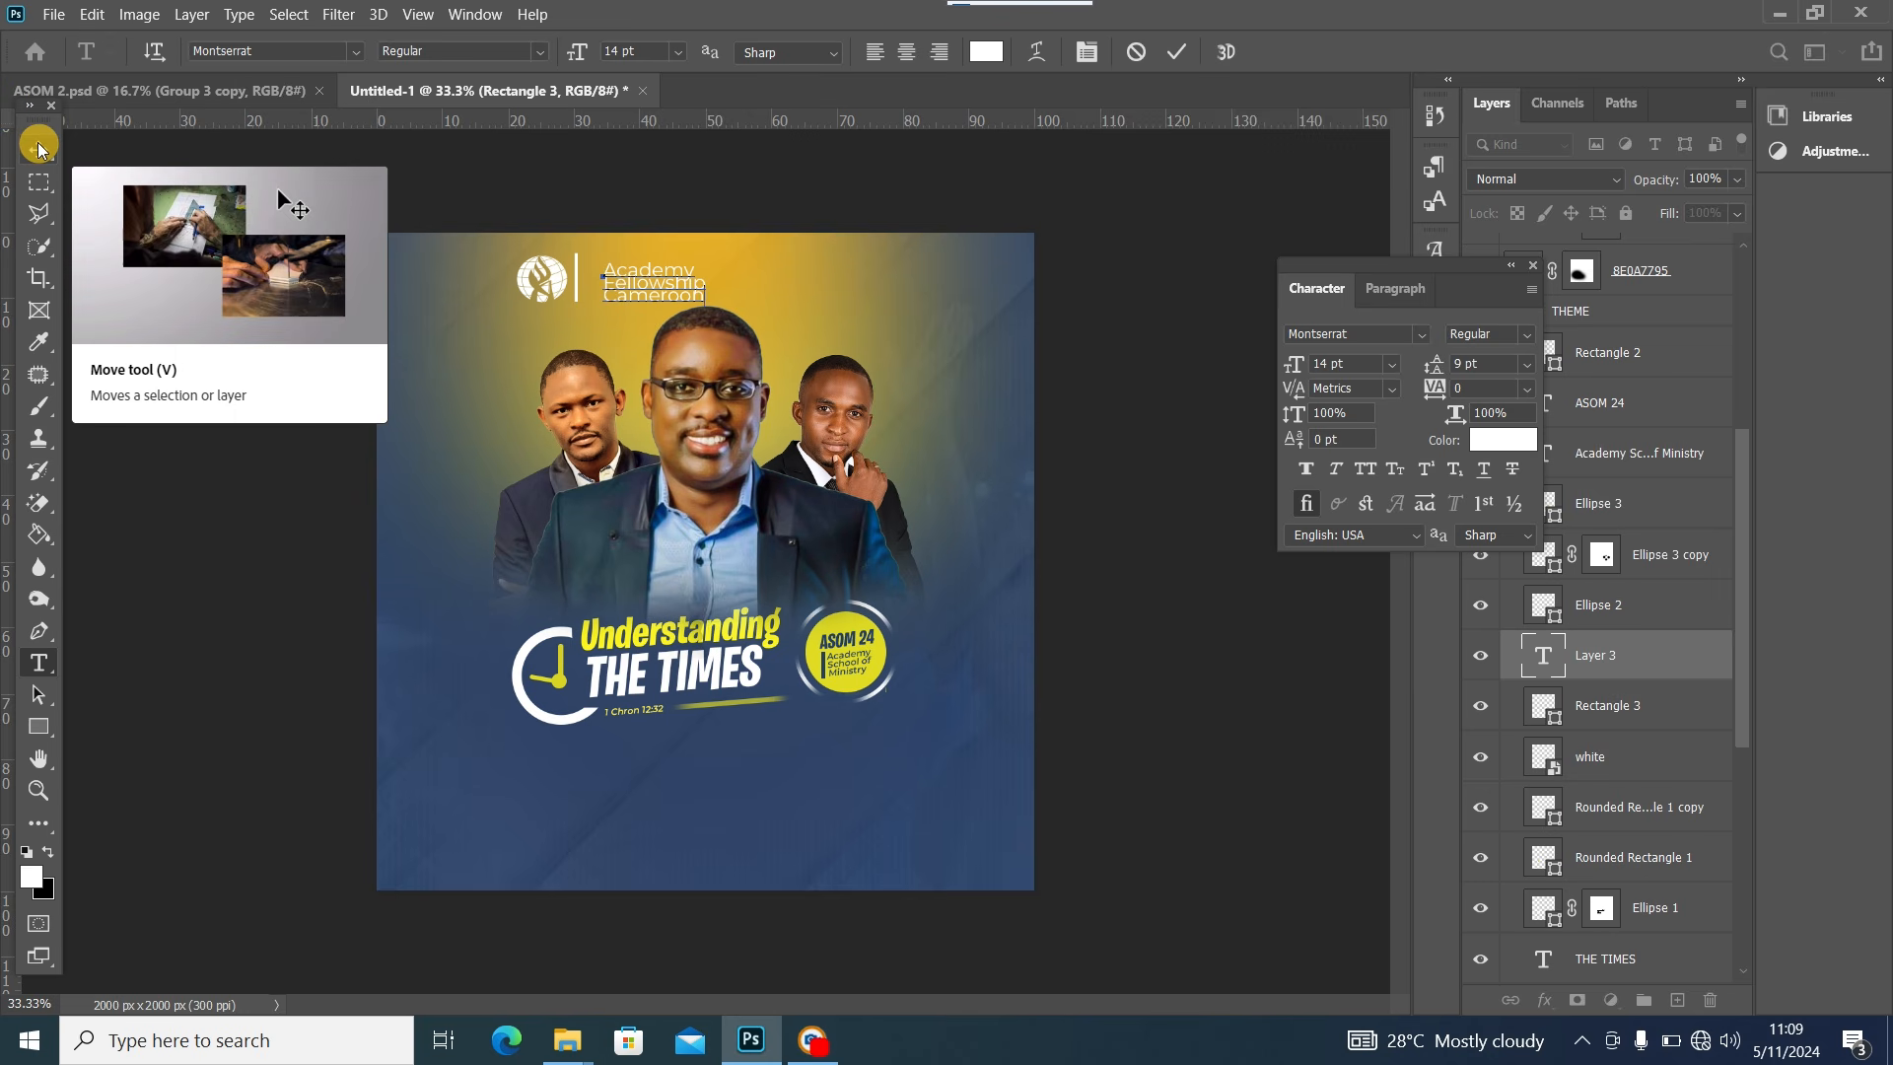
pyautogui.hotkey('ctrl', 'a')
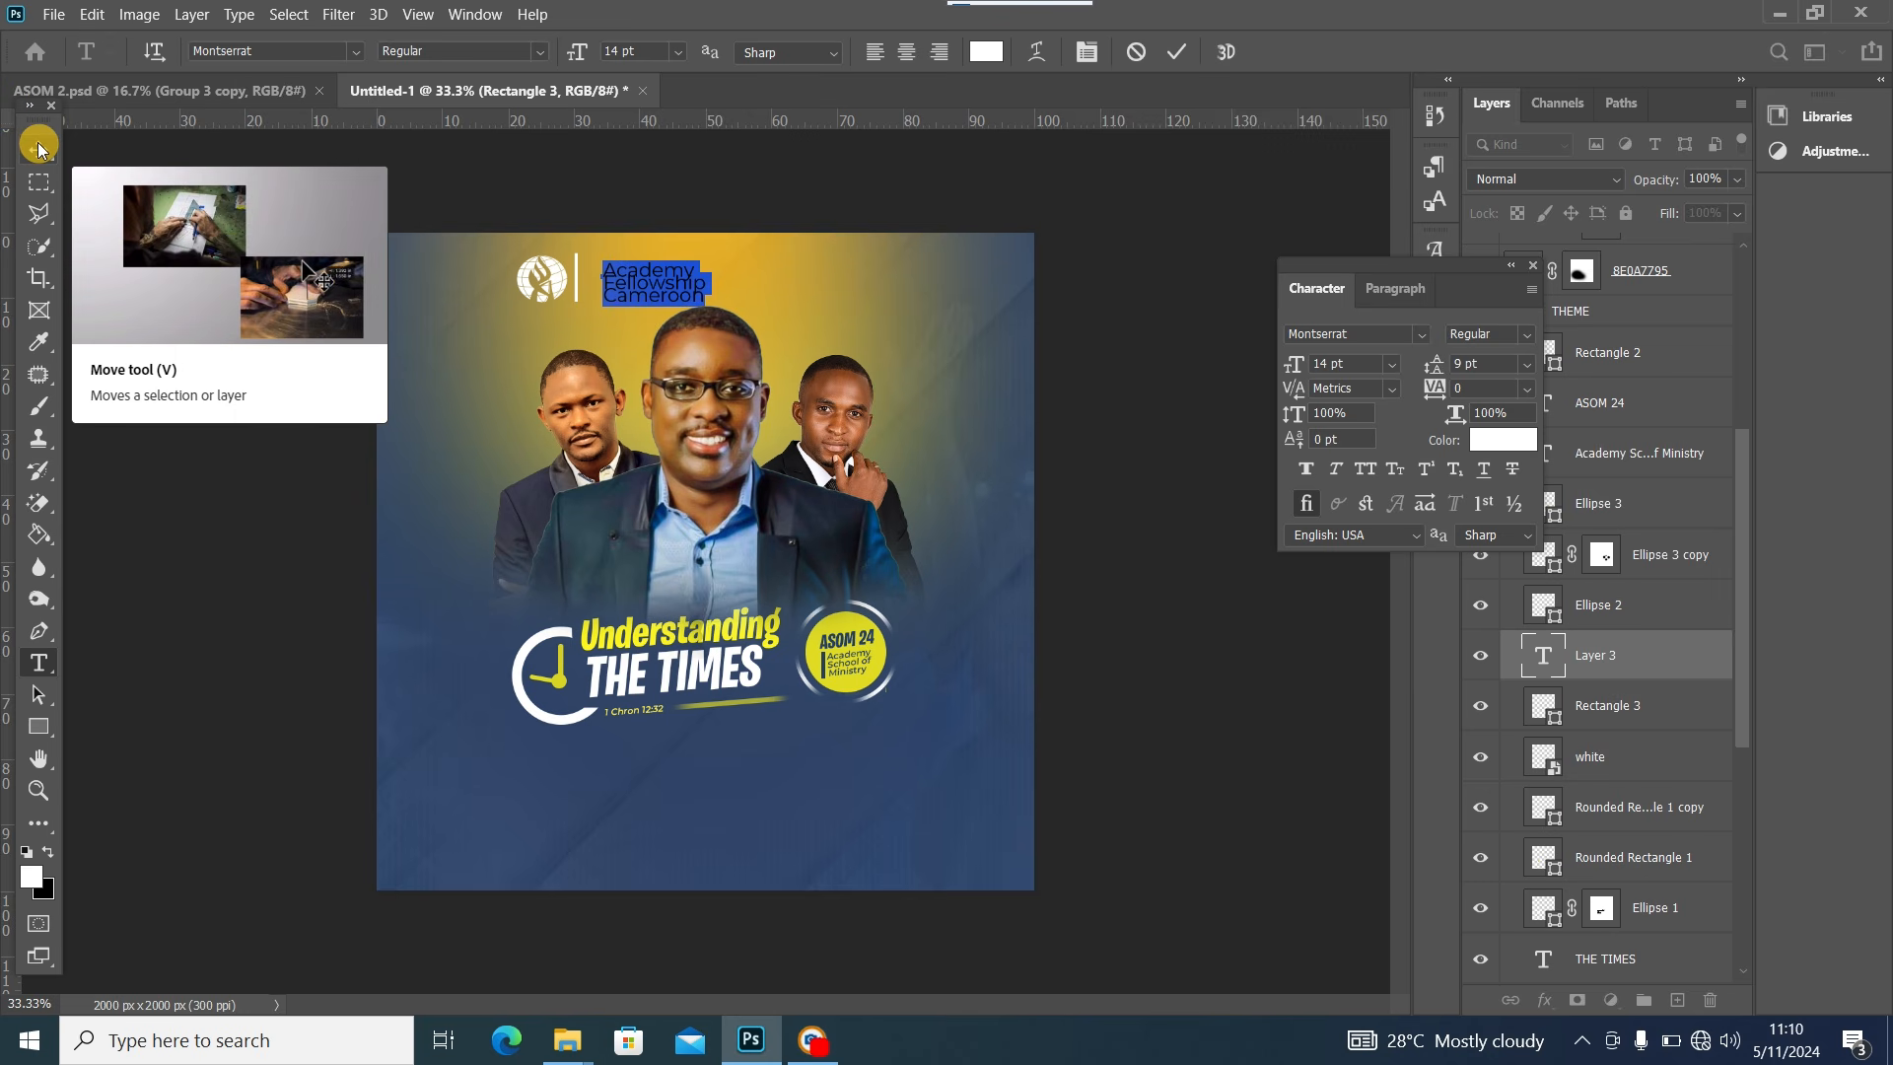
pyautogui.hotkey('alt', 'Down')
pyautogui.hotkey('alt', 'Down')
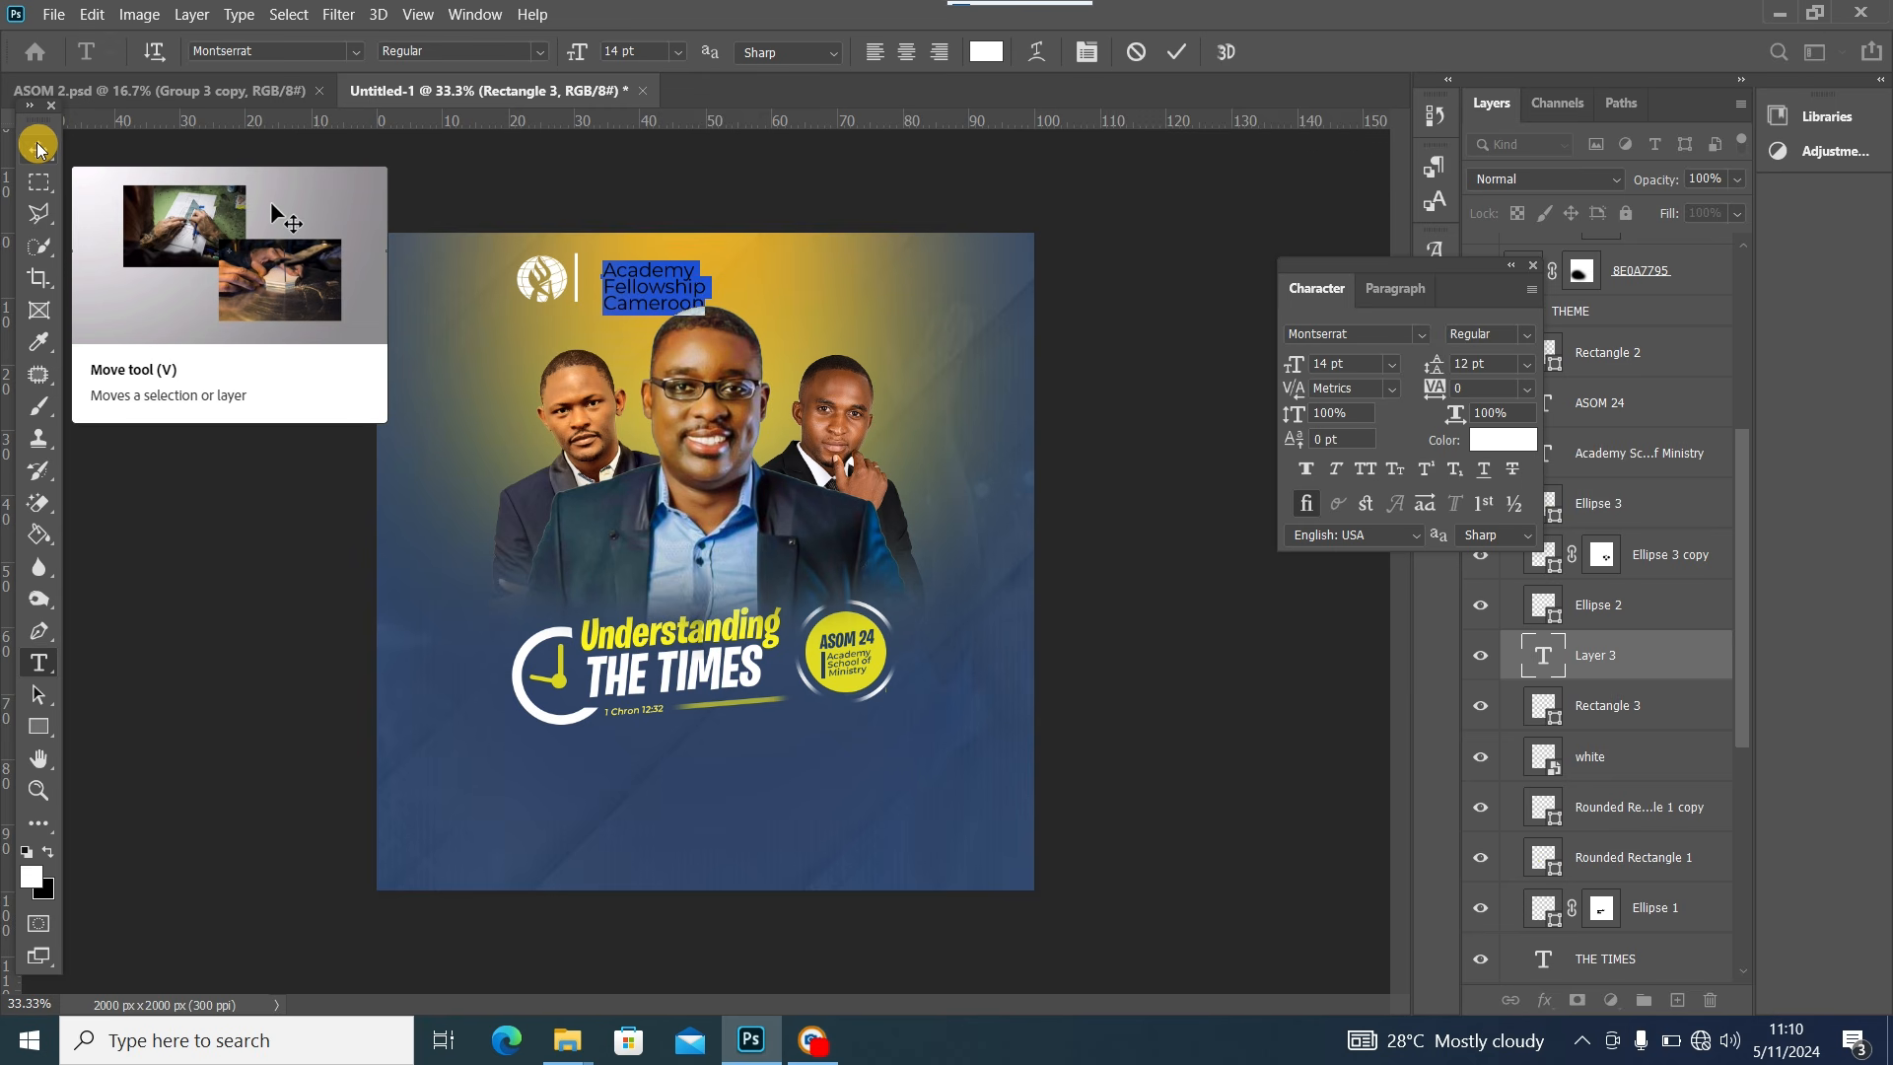
pyautogui.click(1391, 364)
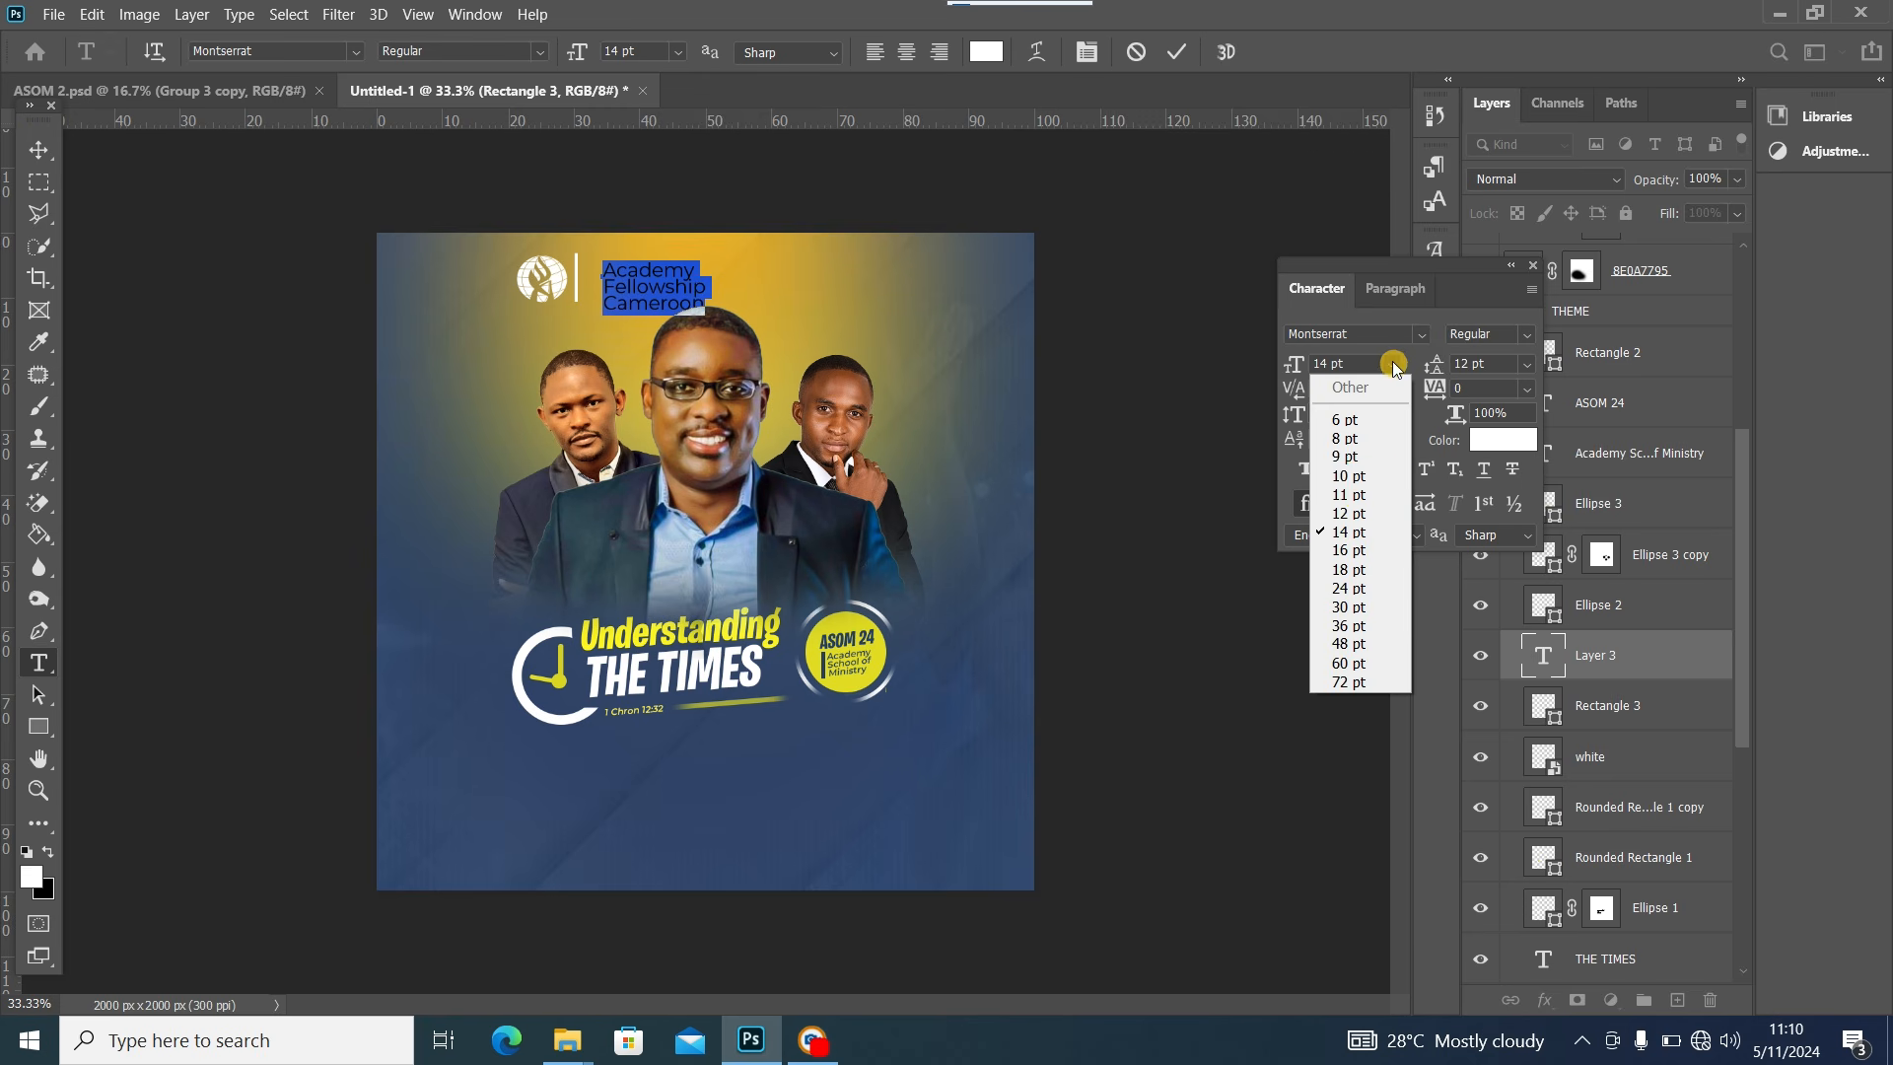
pyautogui.click(1354, 513)
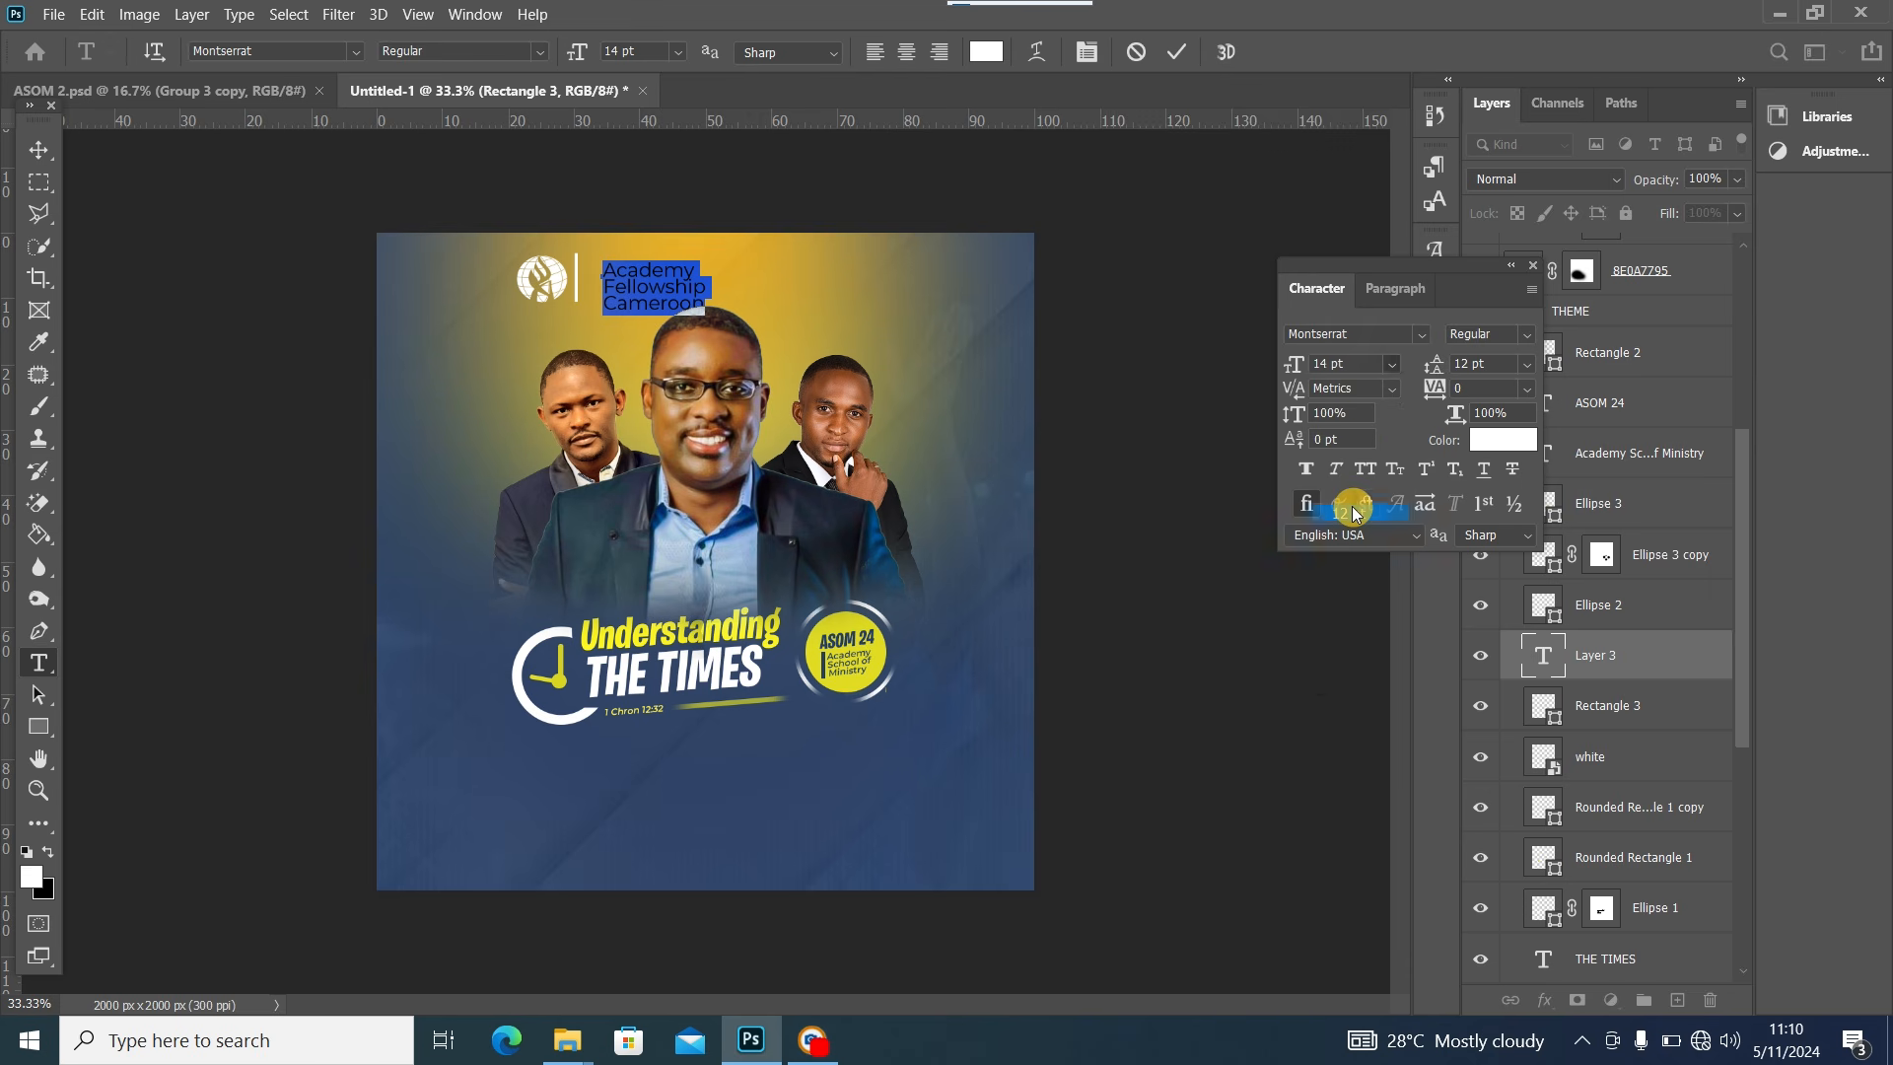
pyautogui.click(1397, 369)
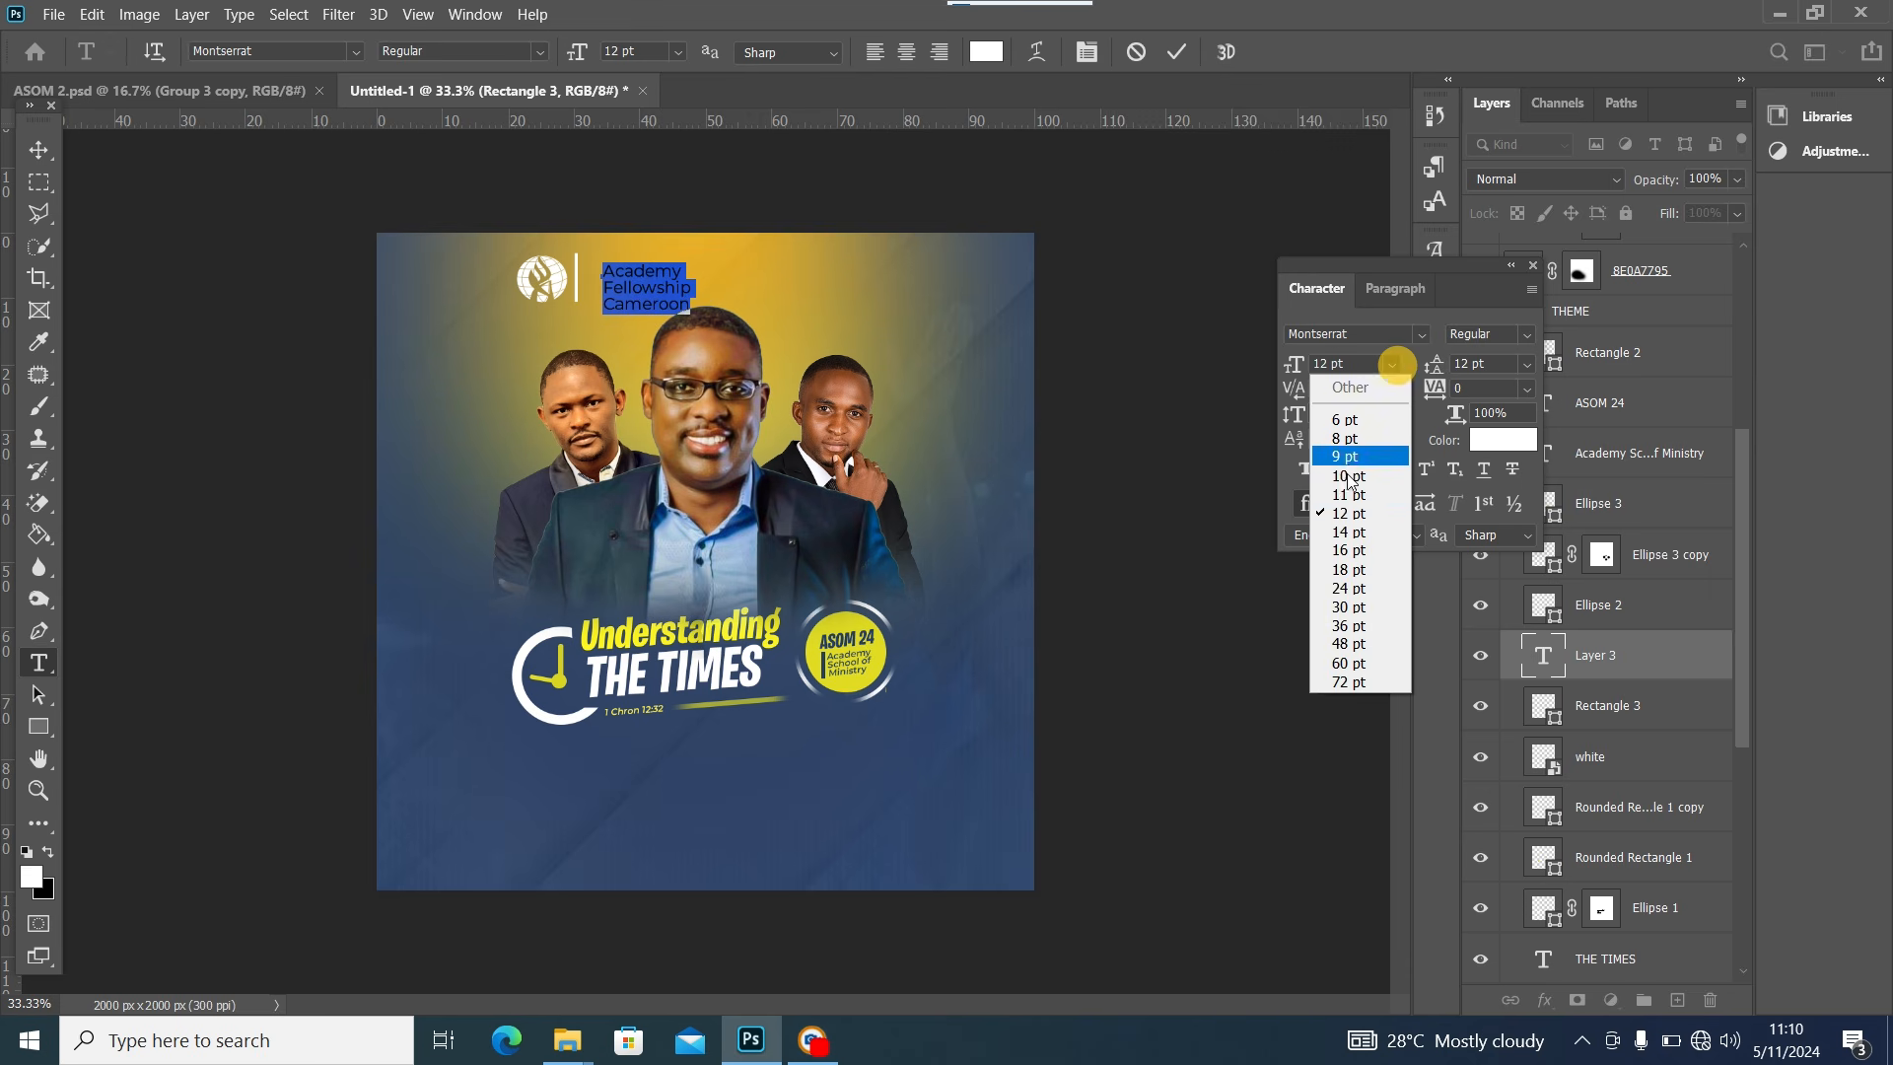
pyautogui.click(1345, 496)
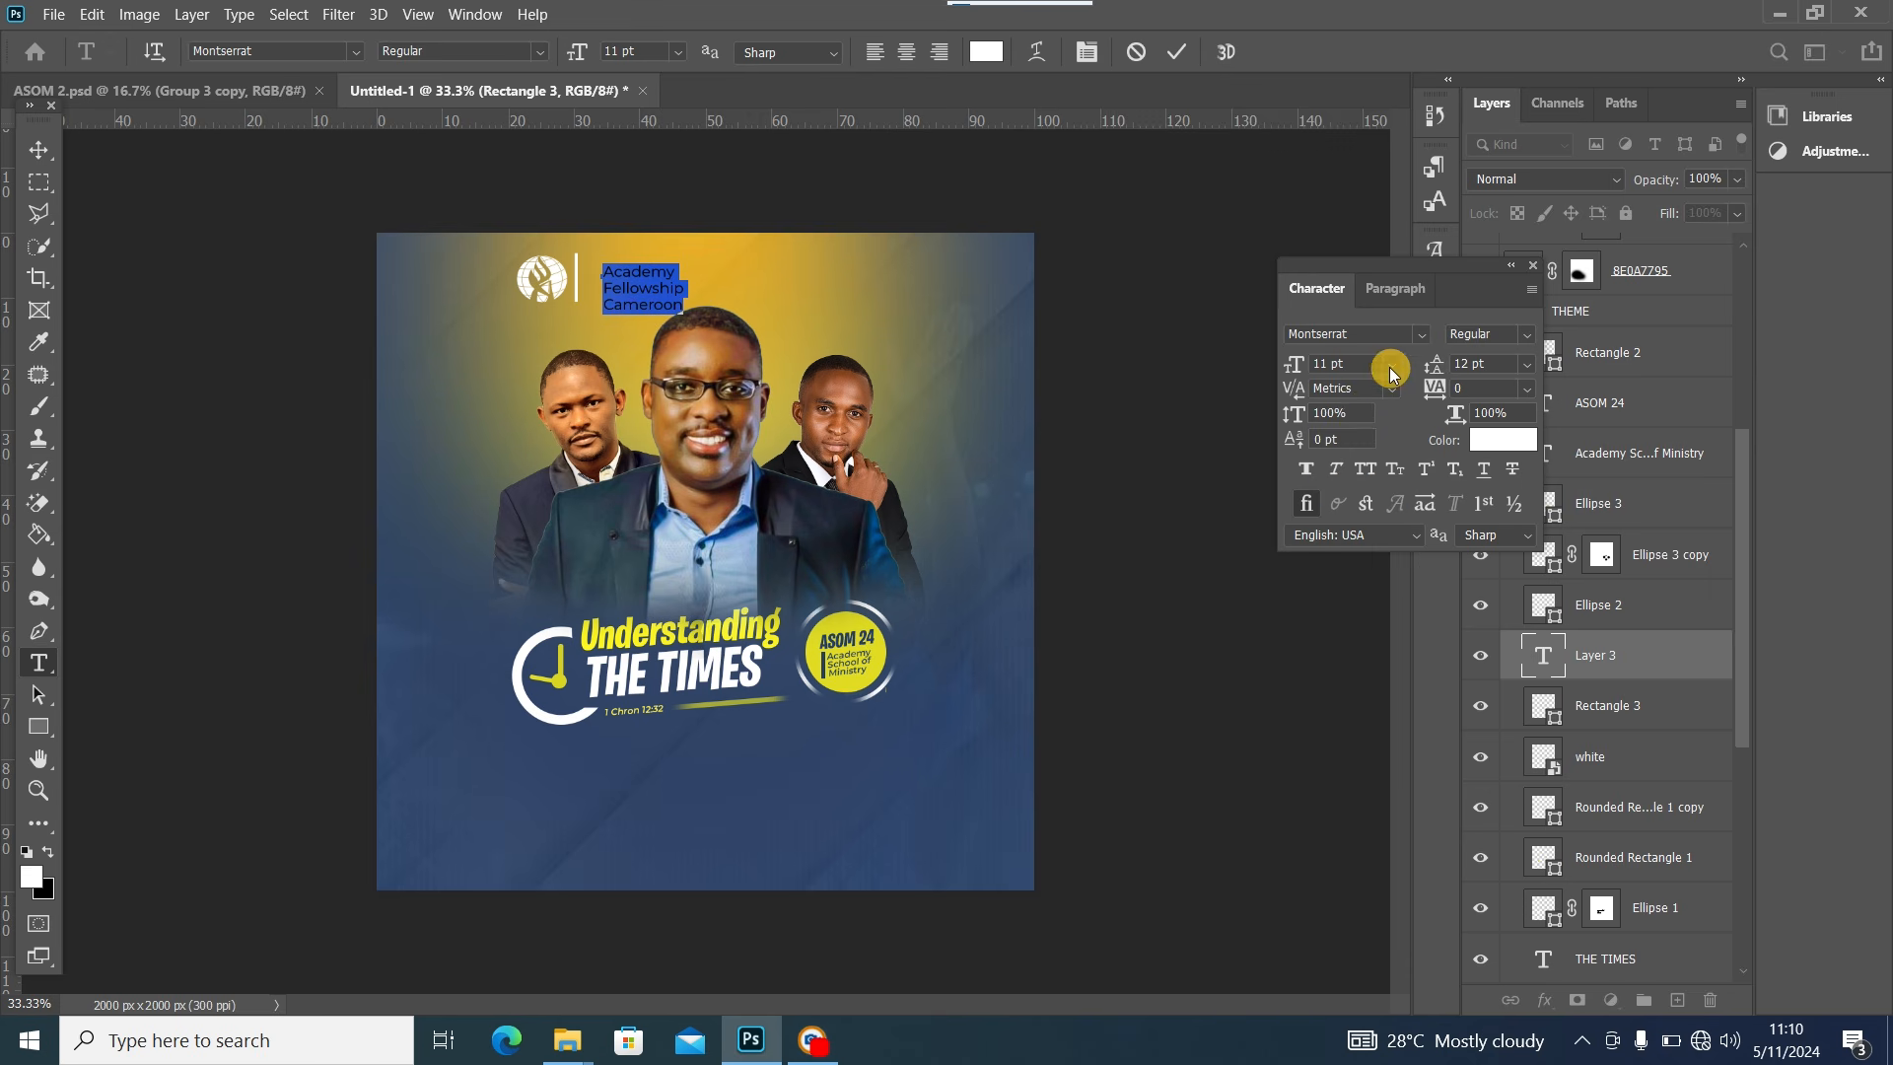
pyautogui.click(1391, 364)
pyautogui.click(1349, 478)
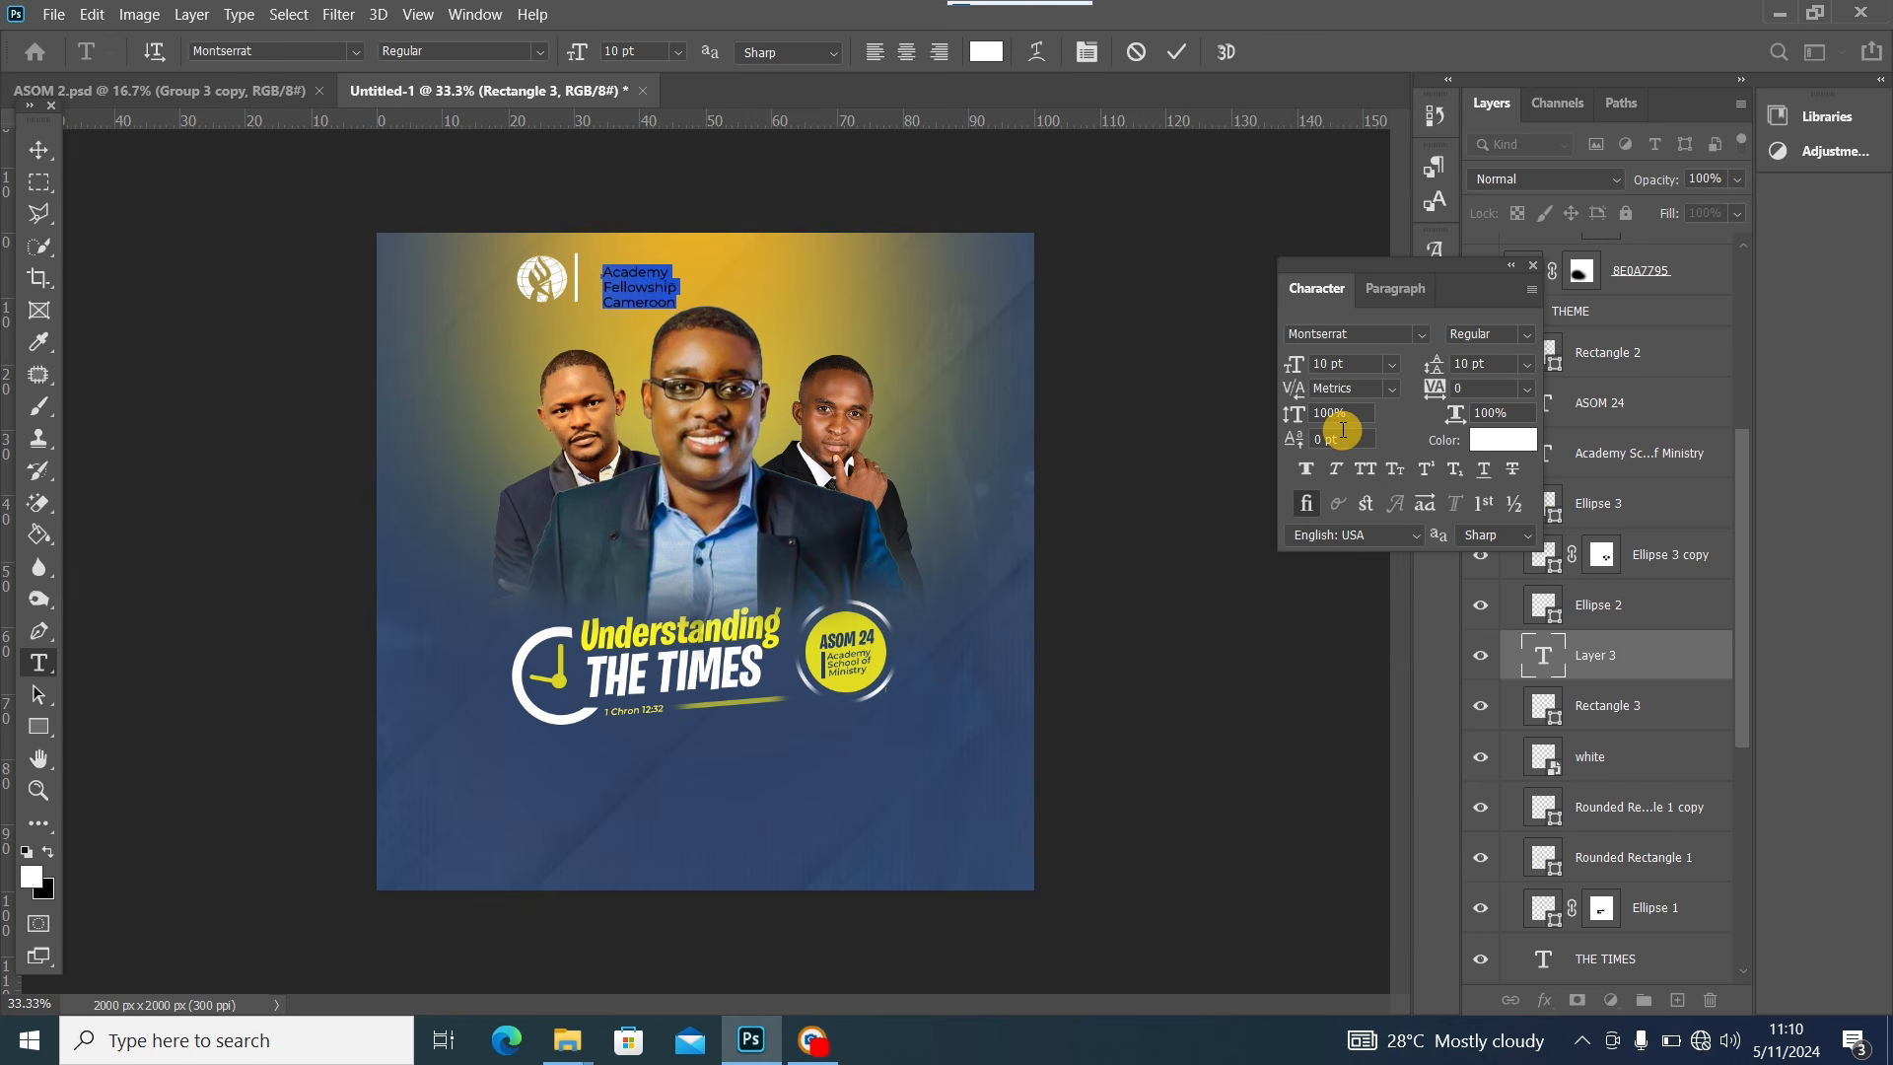
pyautogui.hotkey('alt', 'Up')
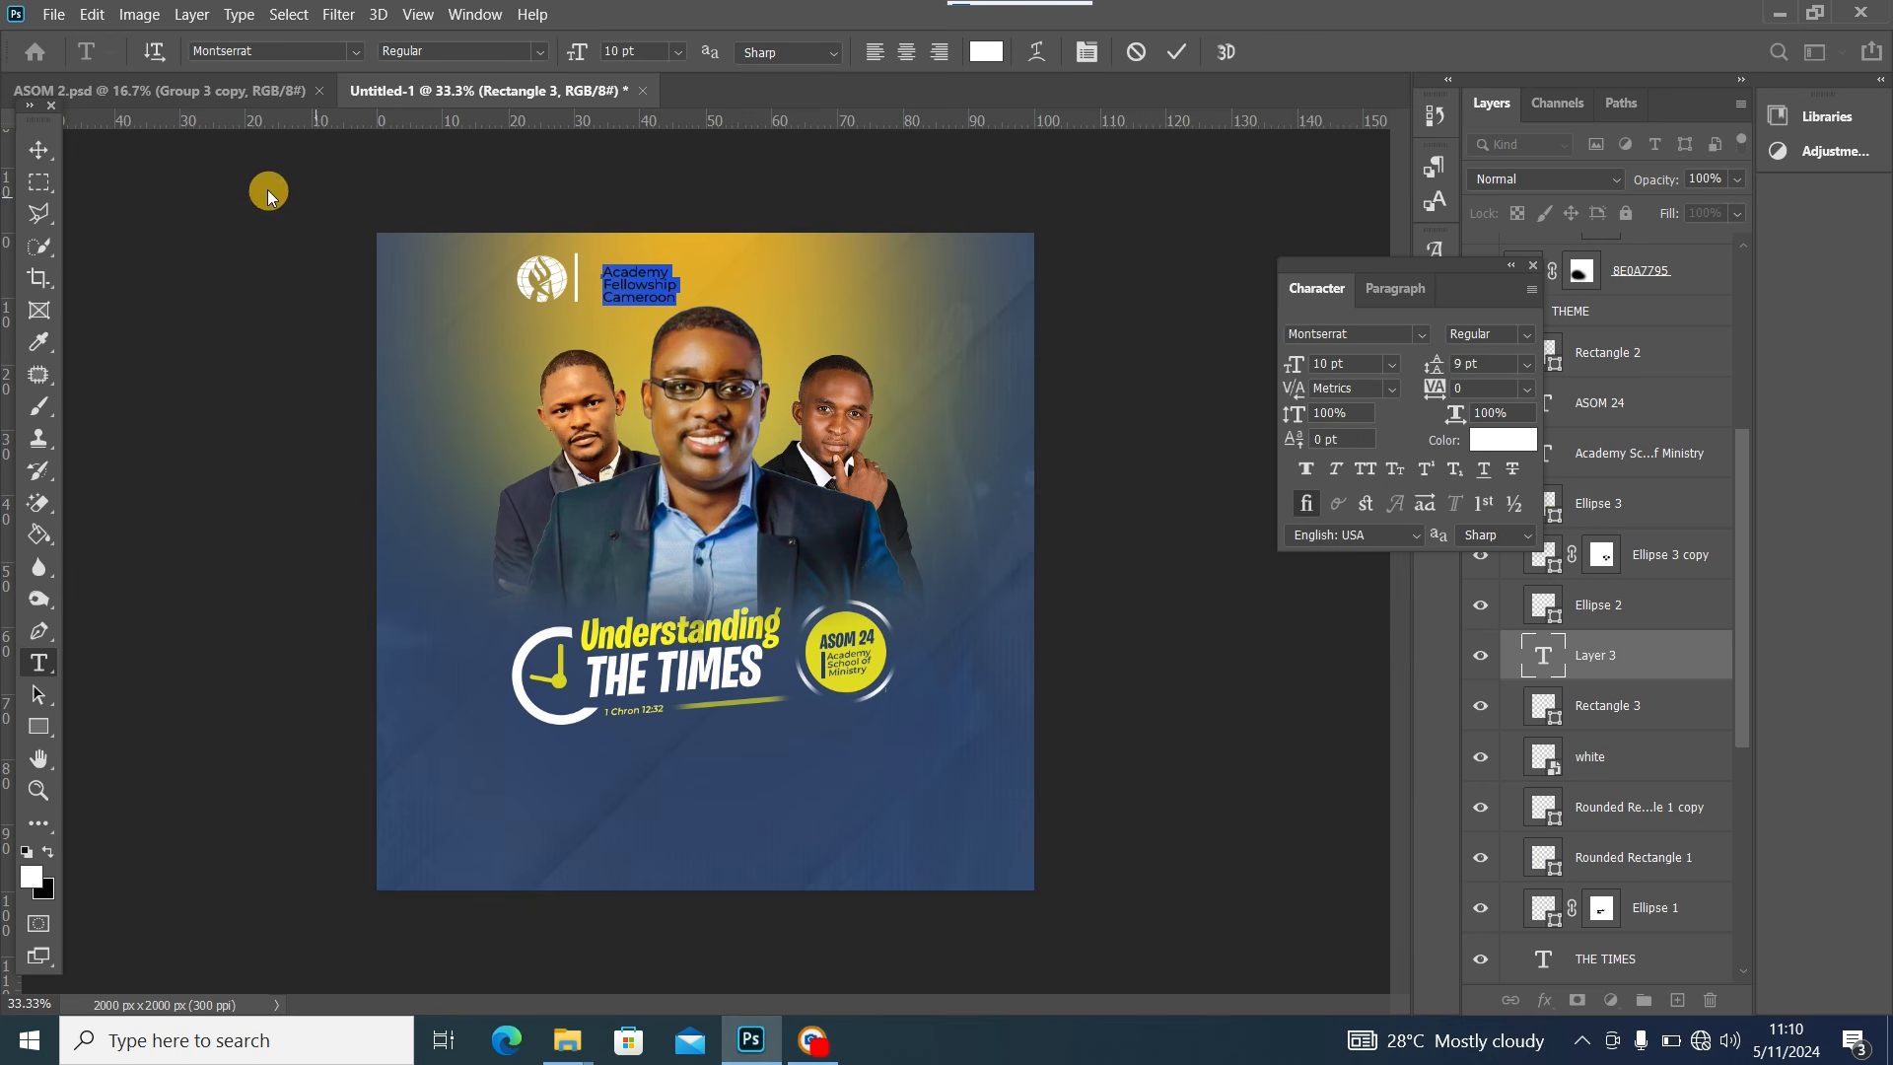
# Commit the "Academy Fellowship Cameroon" text and move it close beside the white bar, vertically aligned with the logo
pyautogui.click(38, 149)
pyautogui.click(657, 291)
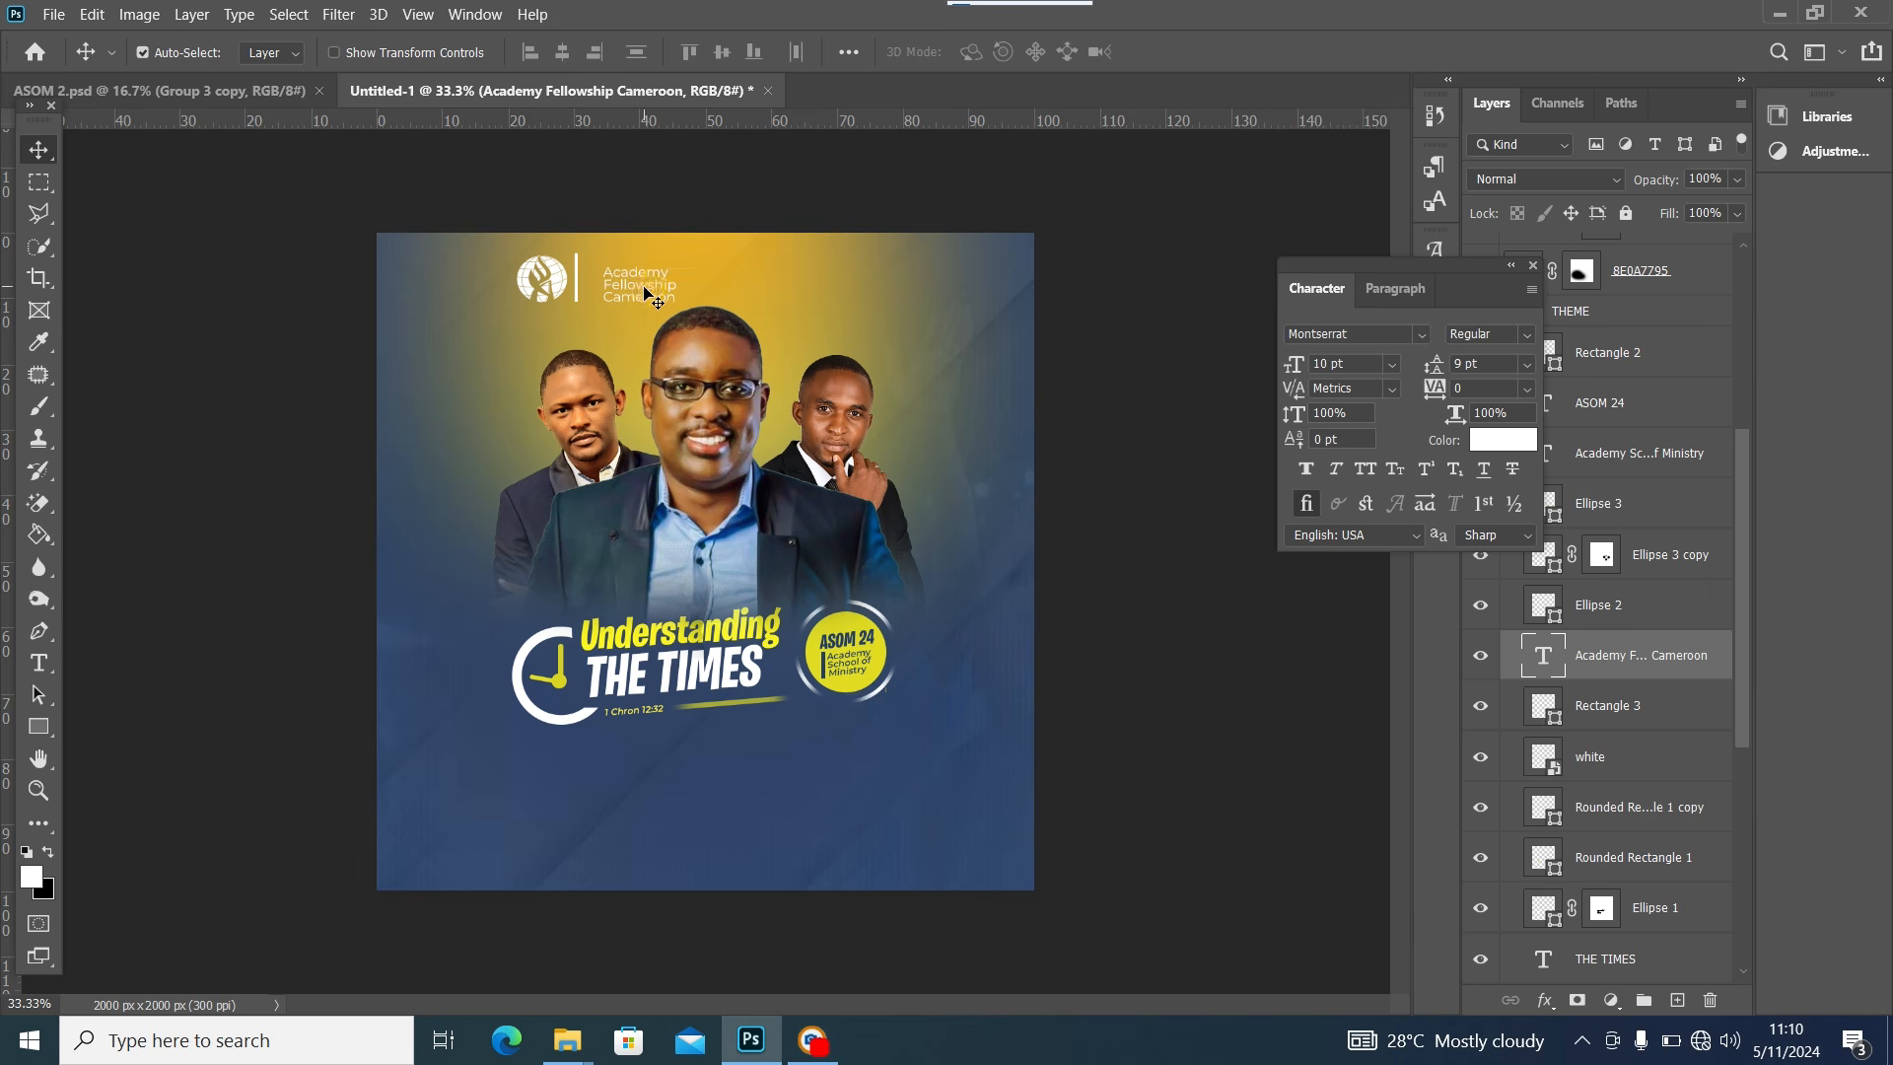
pyautogui.moveTo(644, 286); pyautogui.dragTo(626, 280)
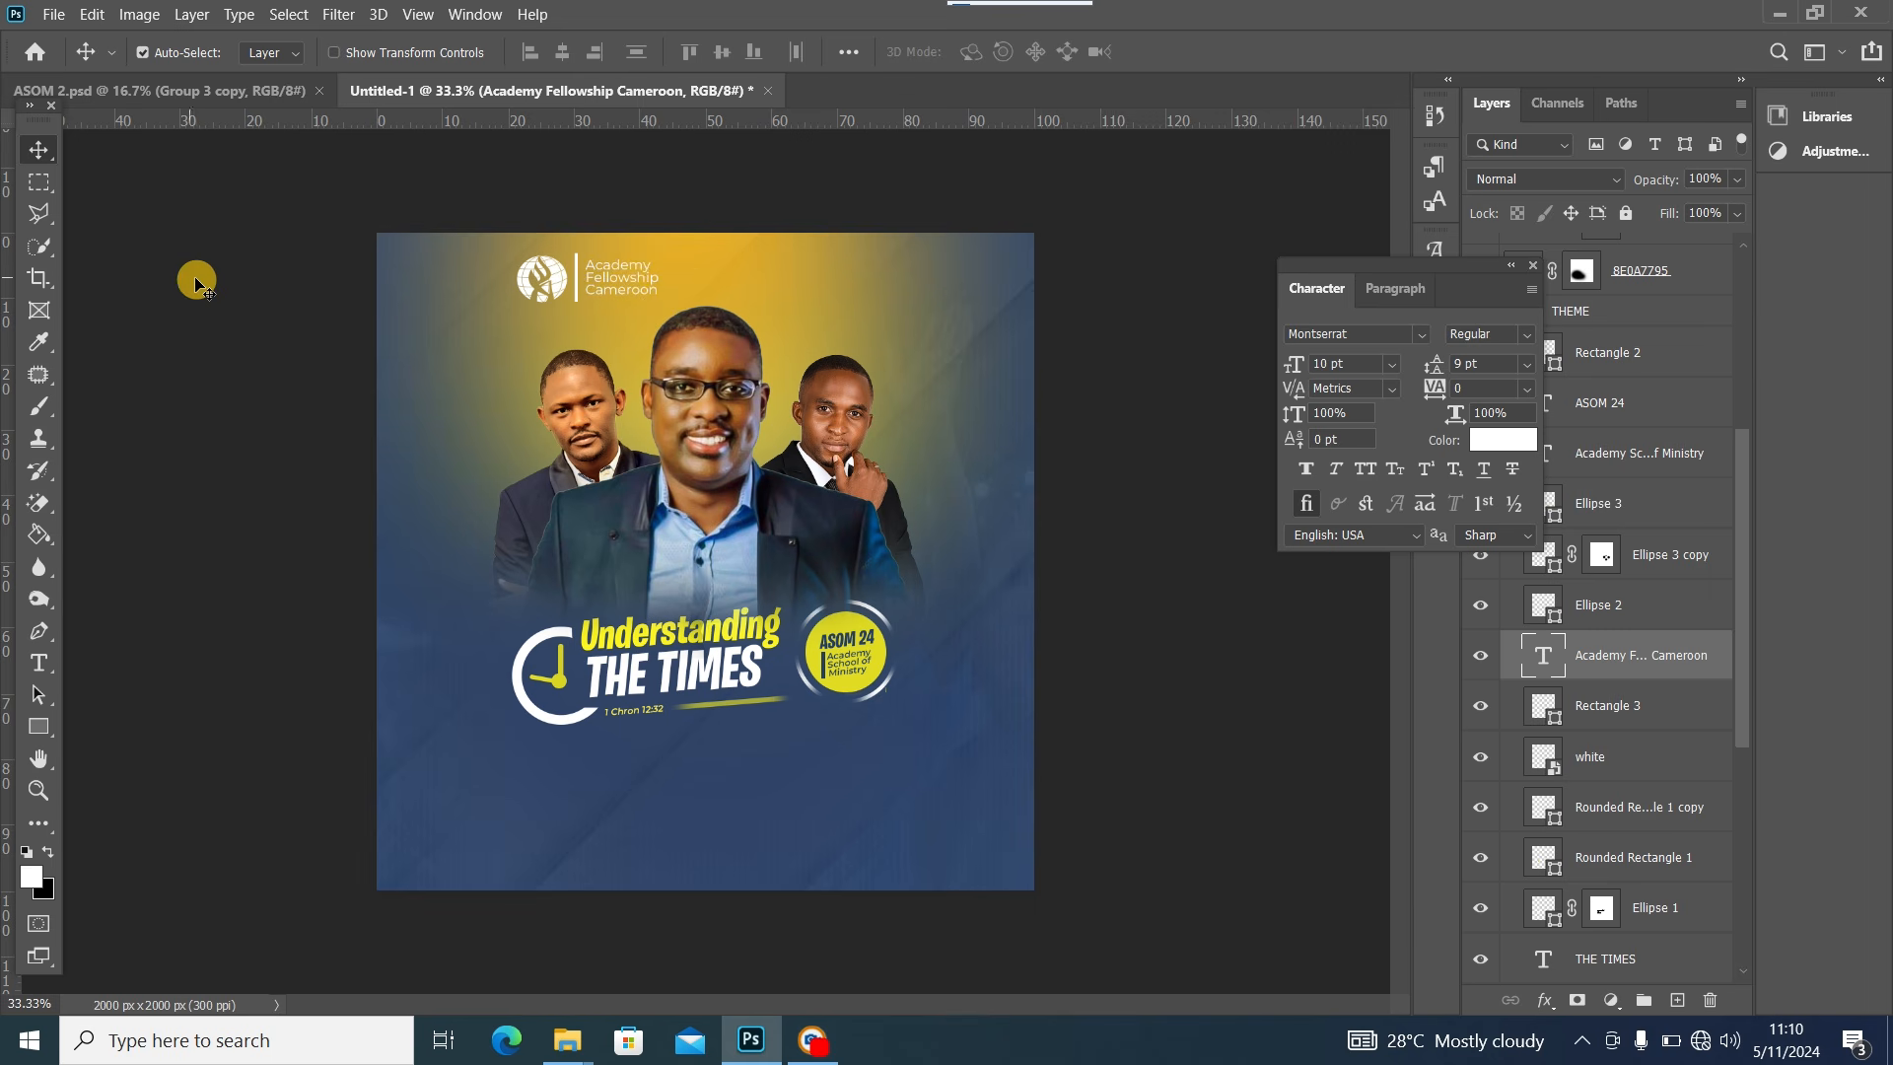
# Scale the white logo and vertical bar down slightly together, keeping the "Academy Fellowship Cameroon" text close beside them
pyautogui.click(564, 286)
pyautogui.click(1632, 714)
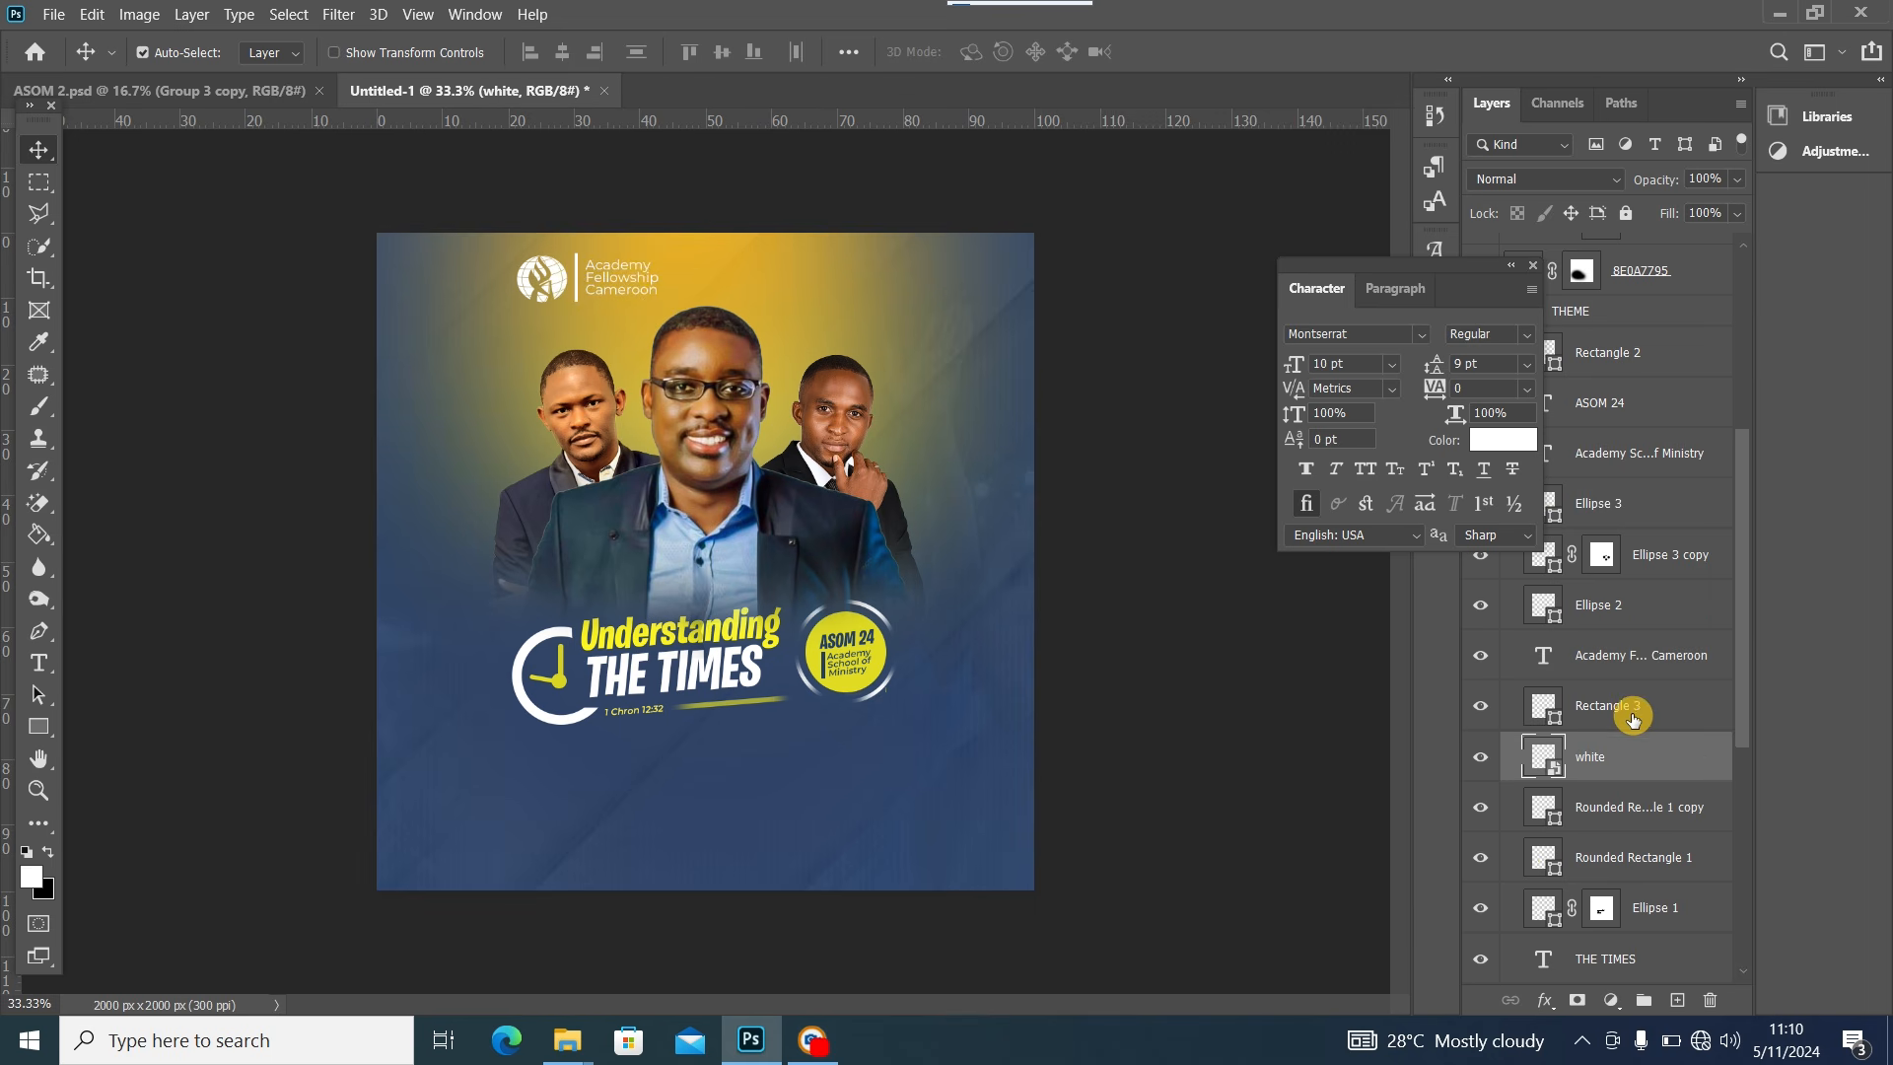
pyautogui.click(1484, 710)
pyautogui.keyDown('ctrl'); pyautogui.click(1656, 765); pyautogui.keyUp('ctrl')
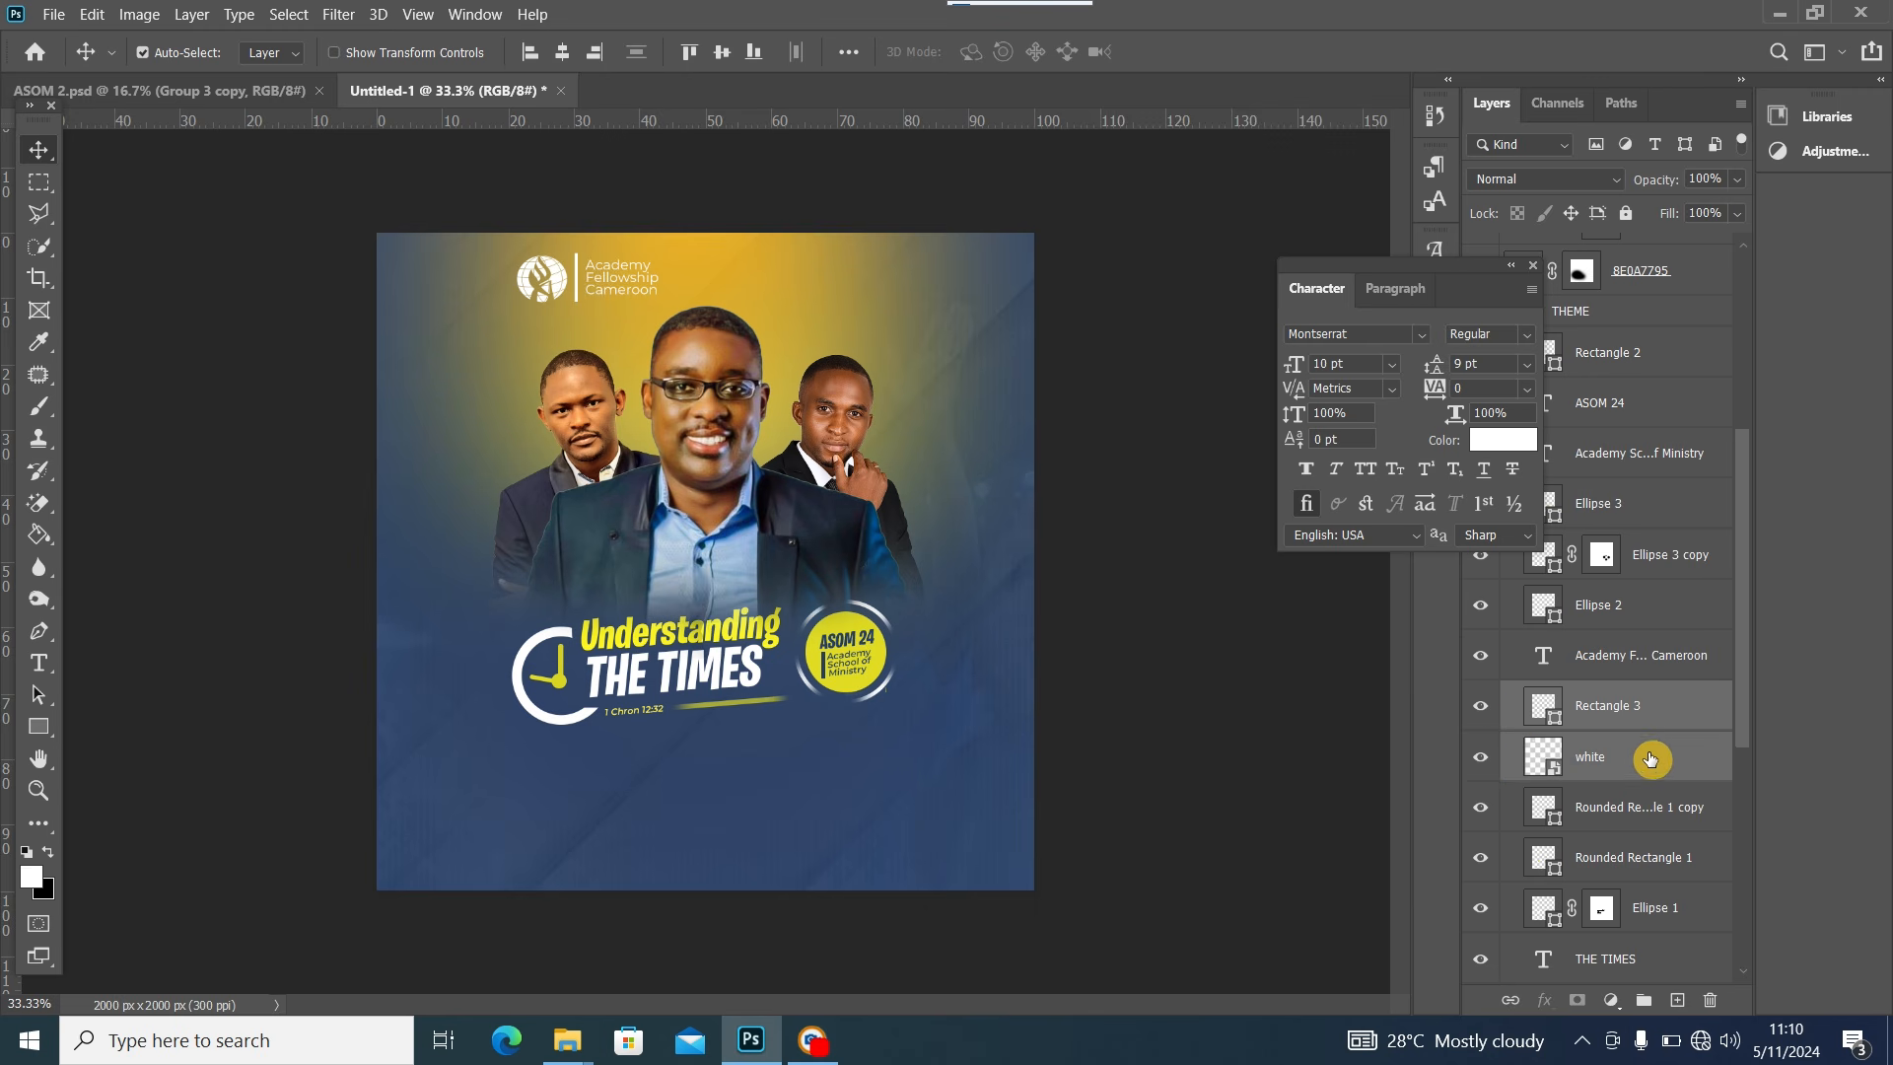
pyautogui.hotkey('ctrl', 't')
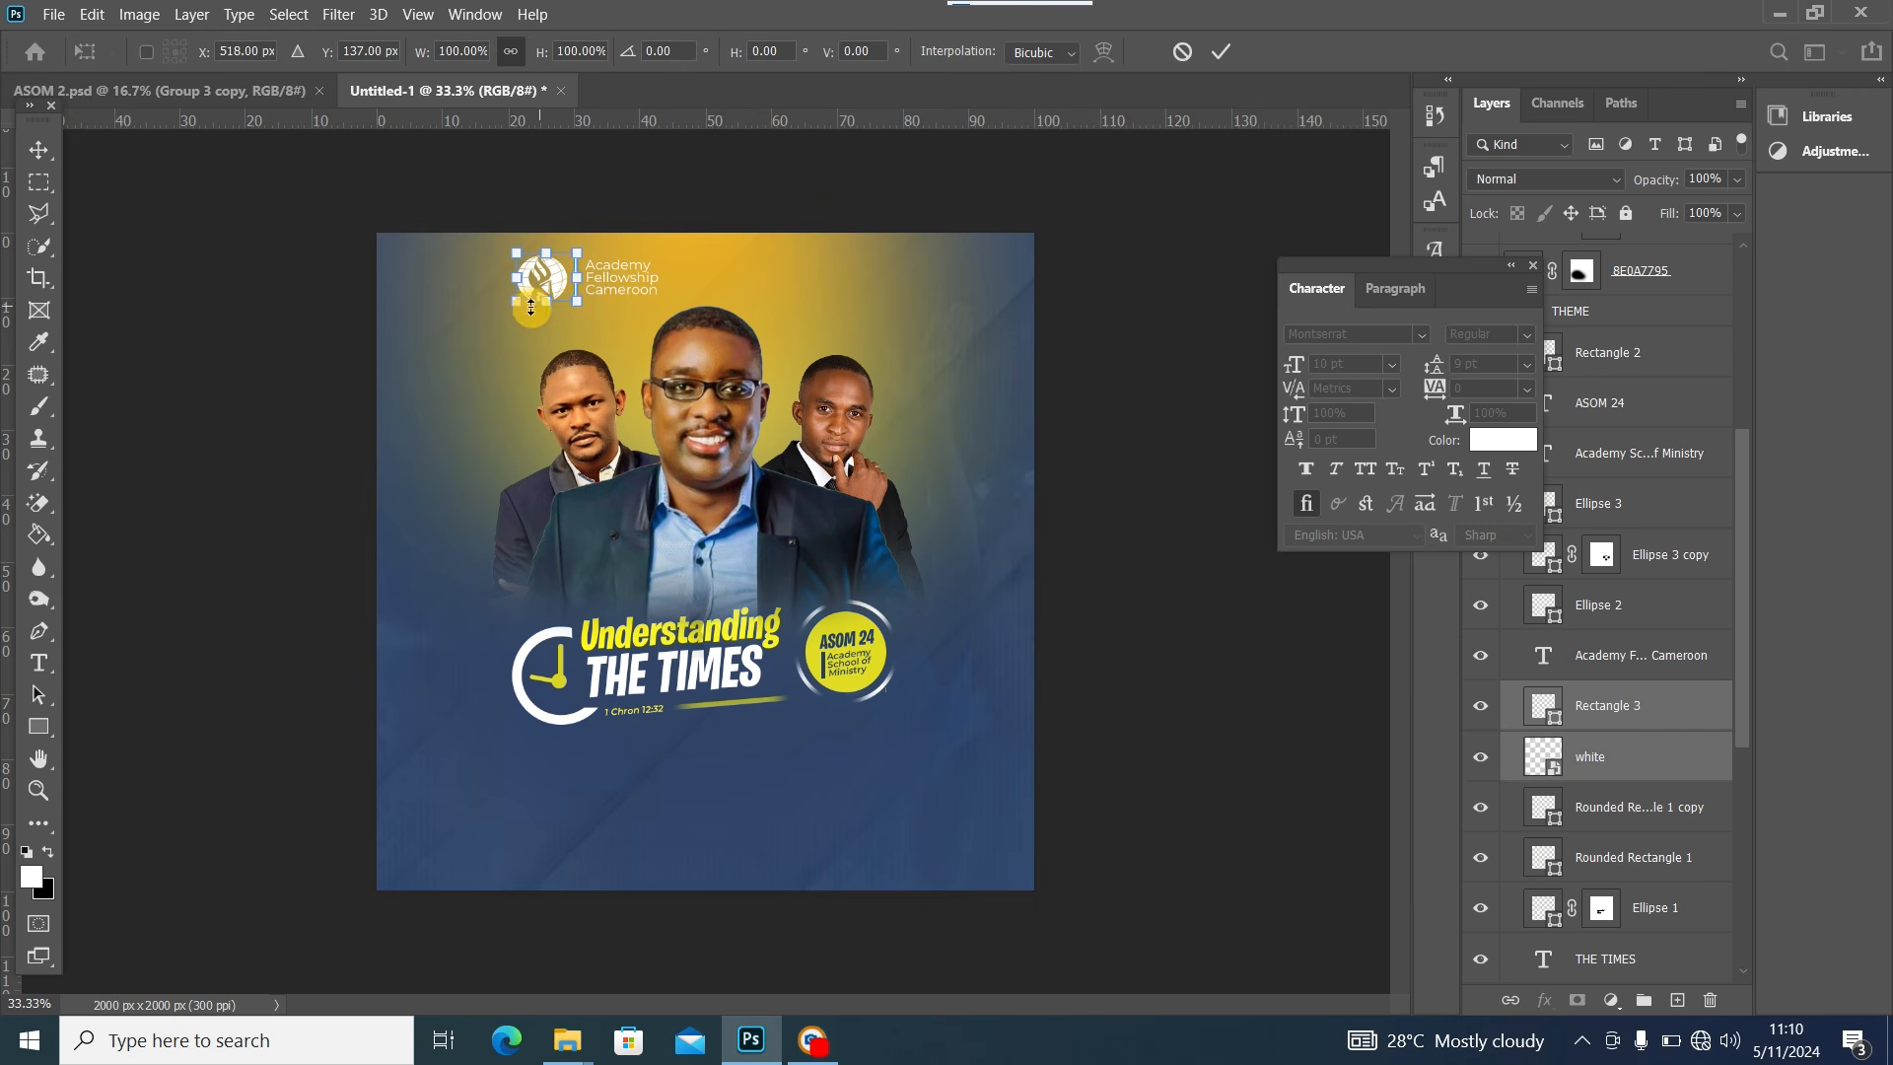
pyautogui.moveTo(518, 301); pyautogui.dragTo(642, 291)
pyautogui.click(38, 151)
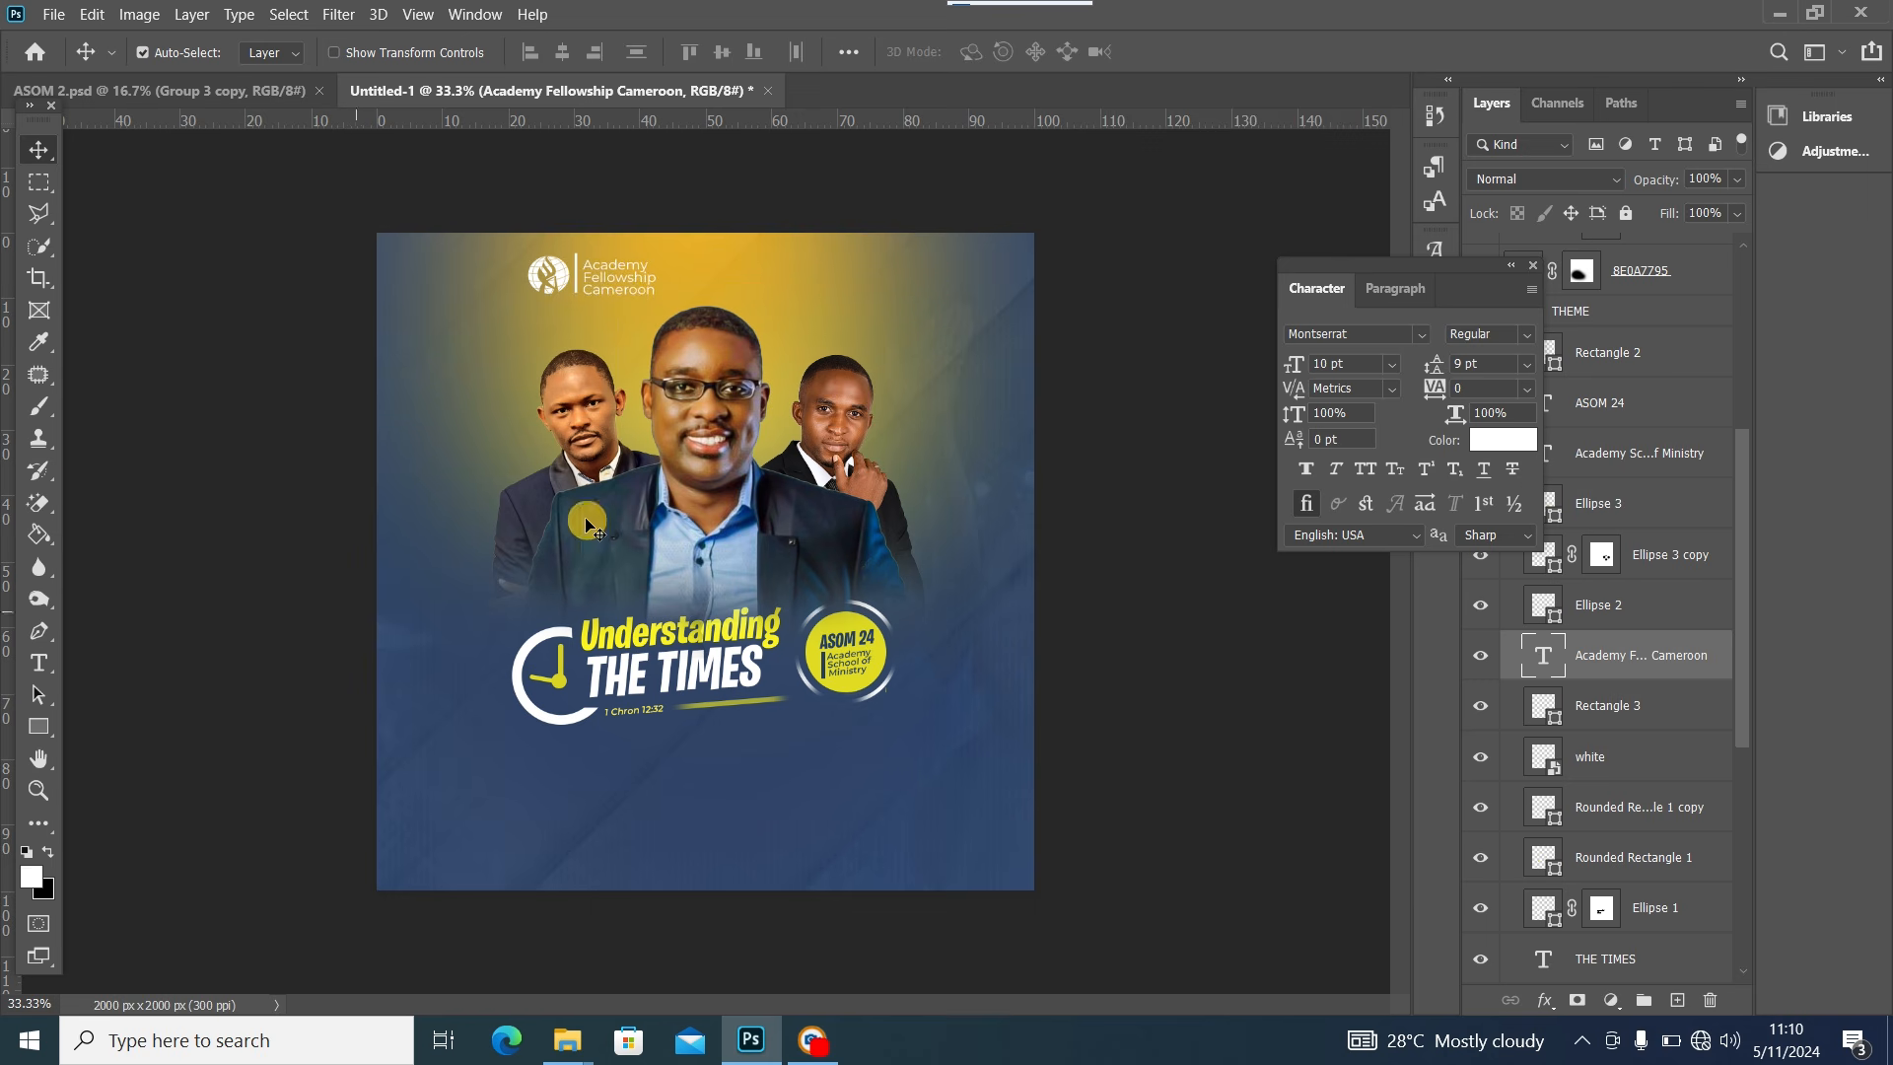
# Draw a small horizontal white rectangle right of the "Academy Fellowship Cameroon" text and close the shape properties
pyautogui.click(39, 728)
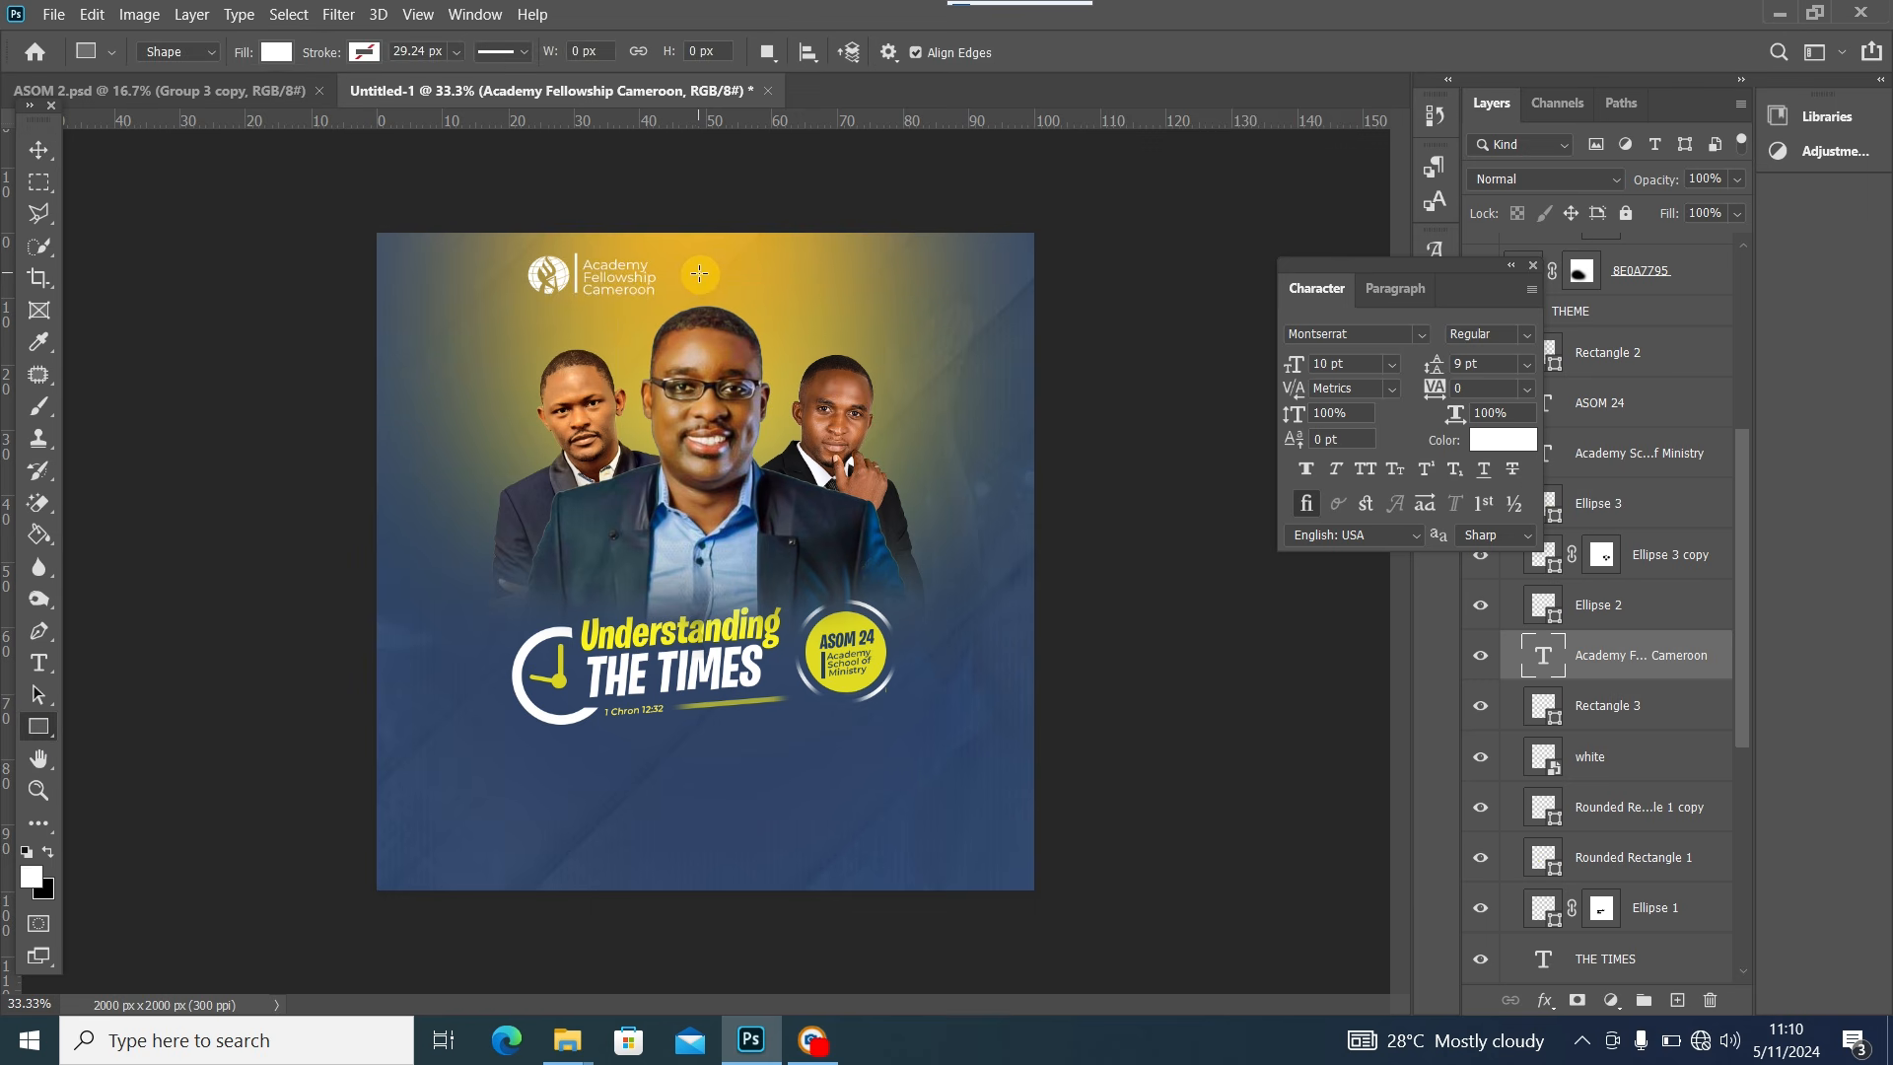
pyautogui.moveTo(690, 276); pyautogui.dragTo(782, 293)
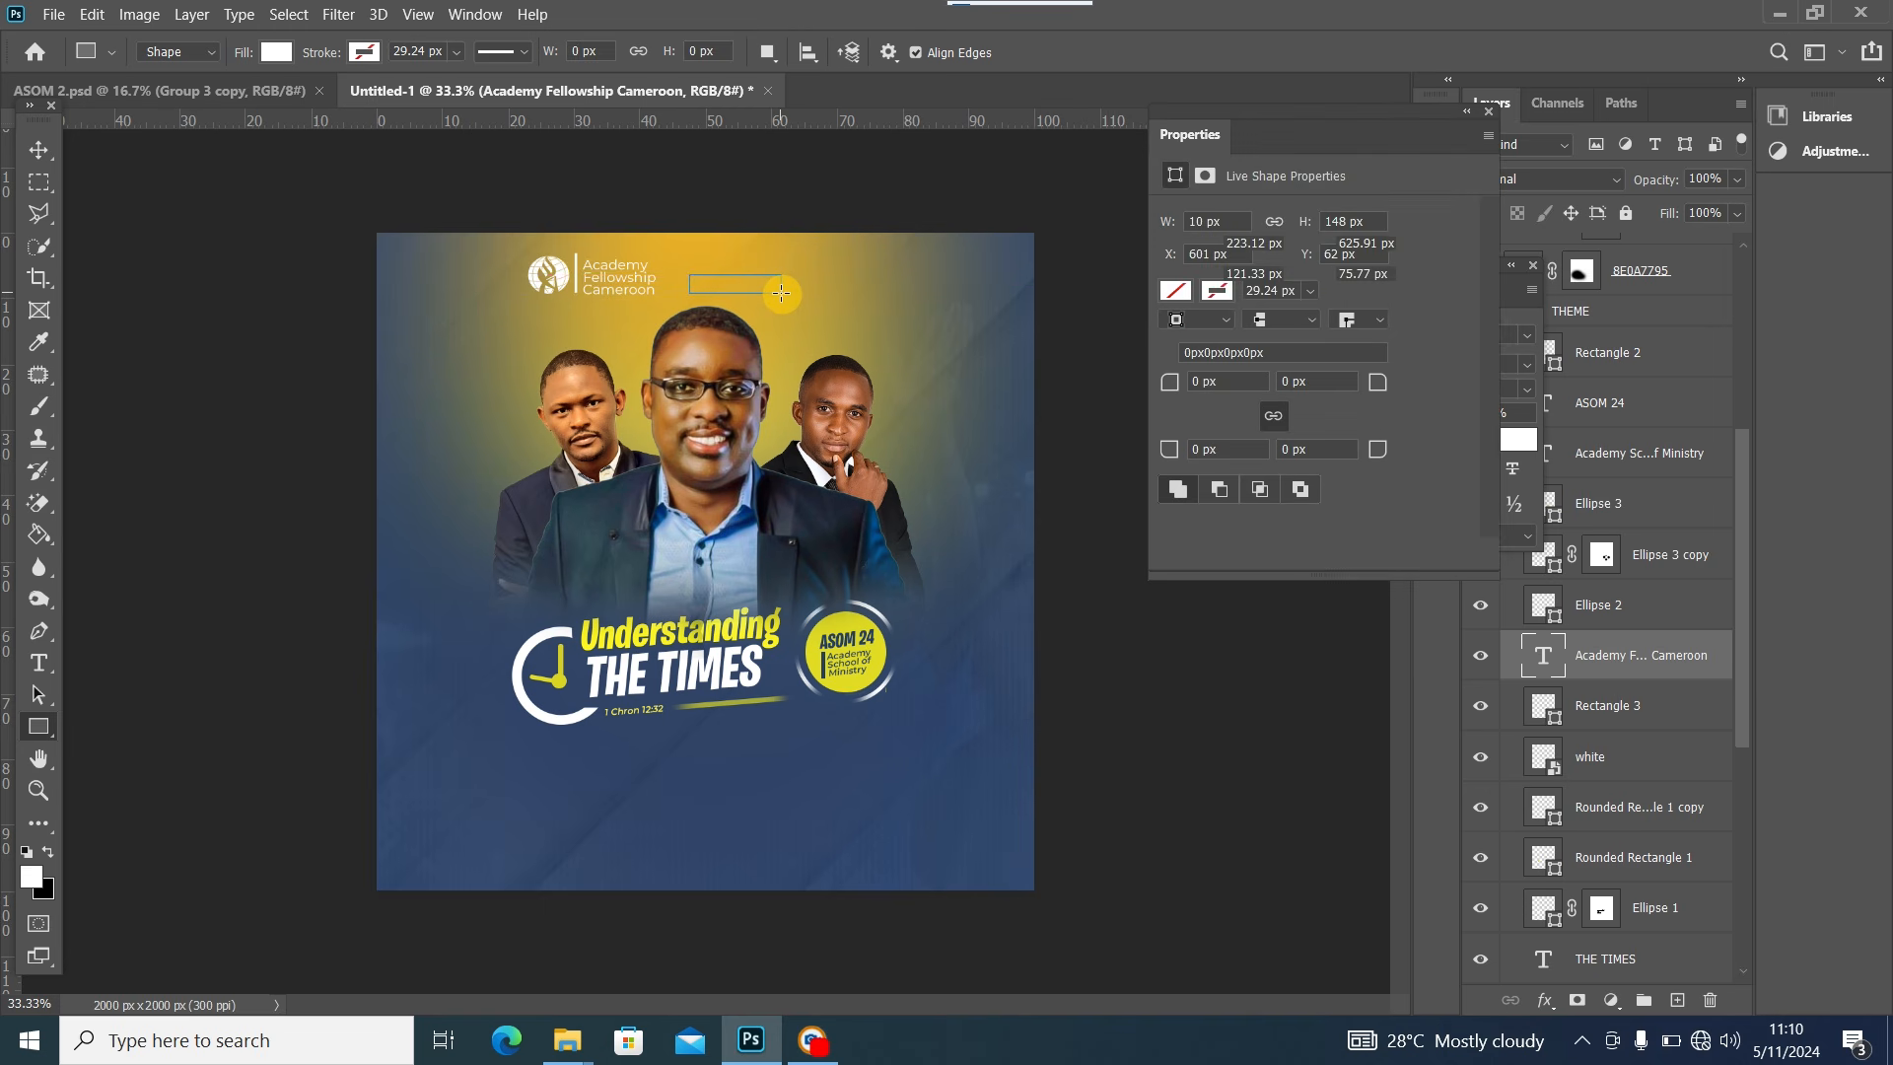
pyautogui.click(40, 152)
pyautogui.click(1489, 113)
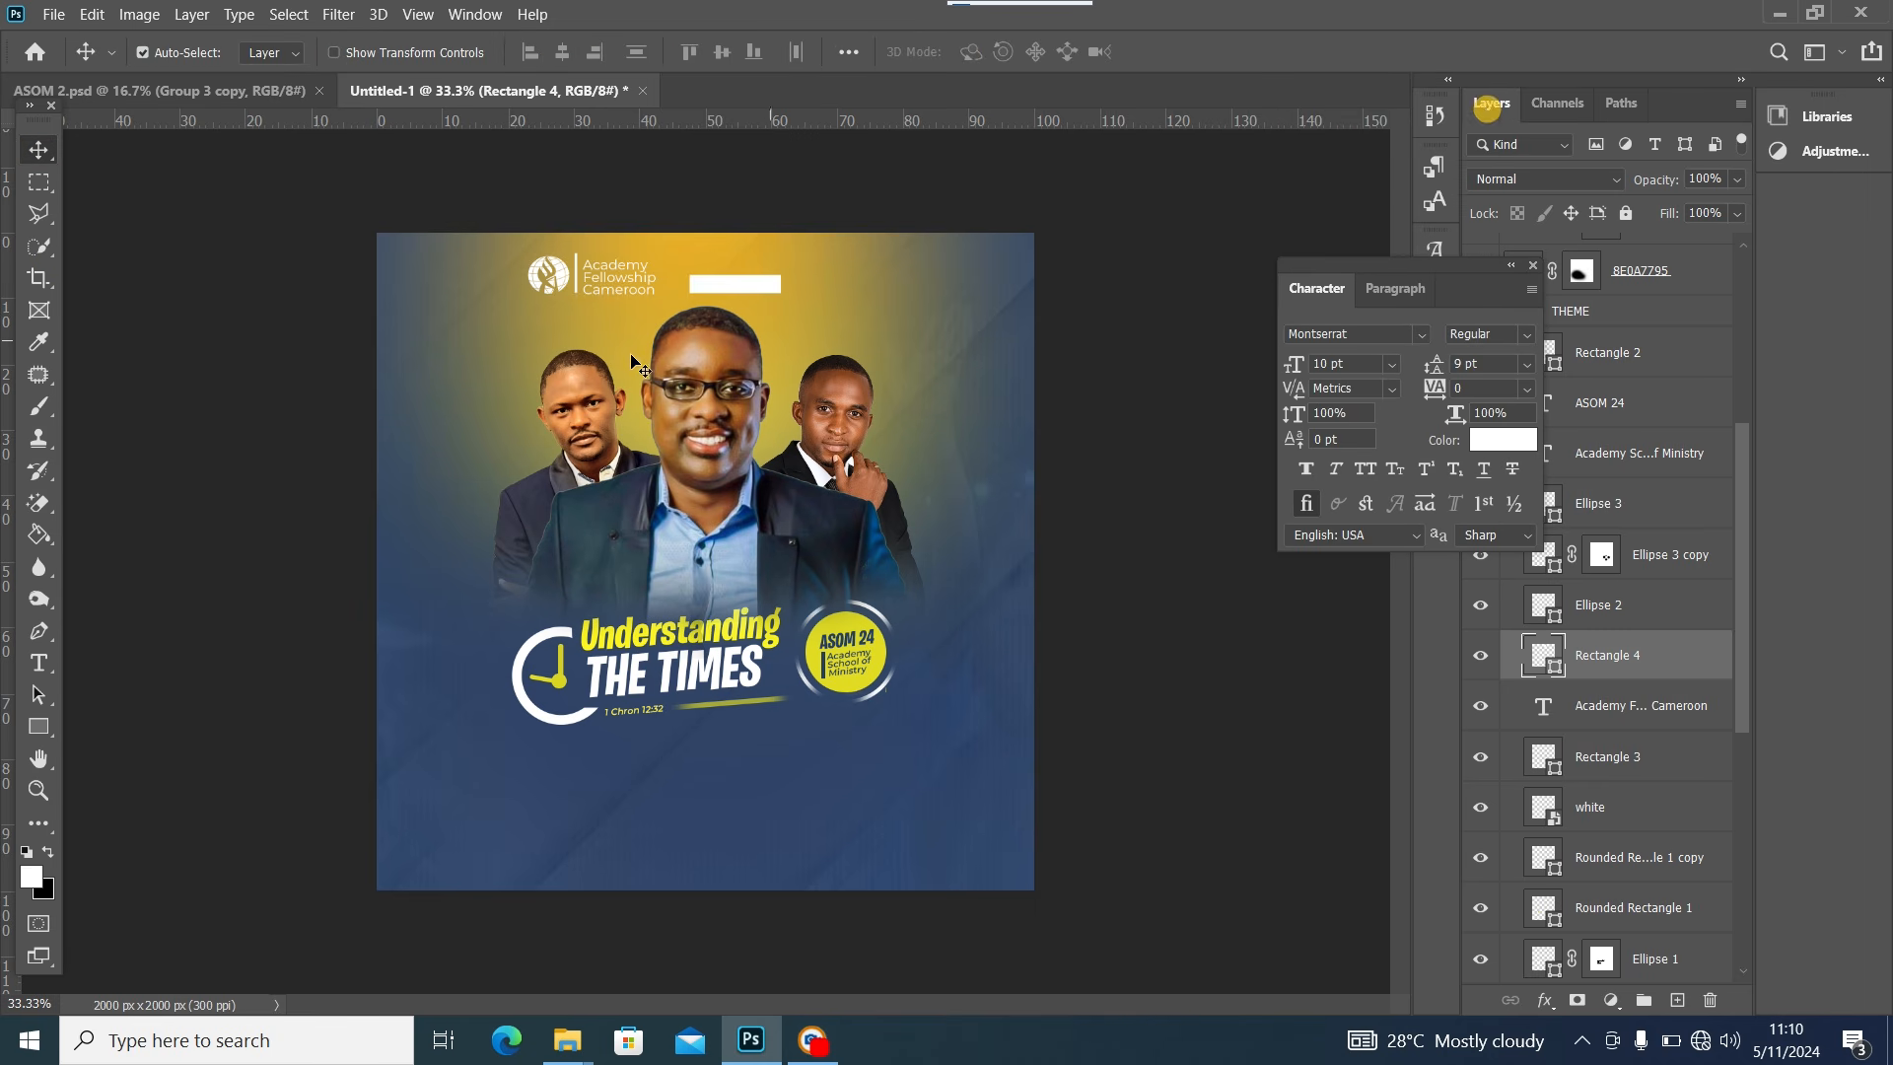
# Duplicate the "Academy Fellowship Cameroon" text right of the white rectangle and replace its first two lines with "Arrival : July"
pyautogui.click(623, 286)
pyautogui.hotkey('ctrl', 'j')
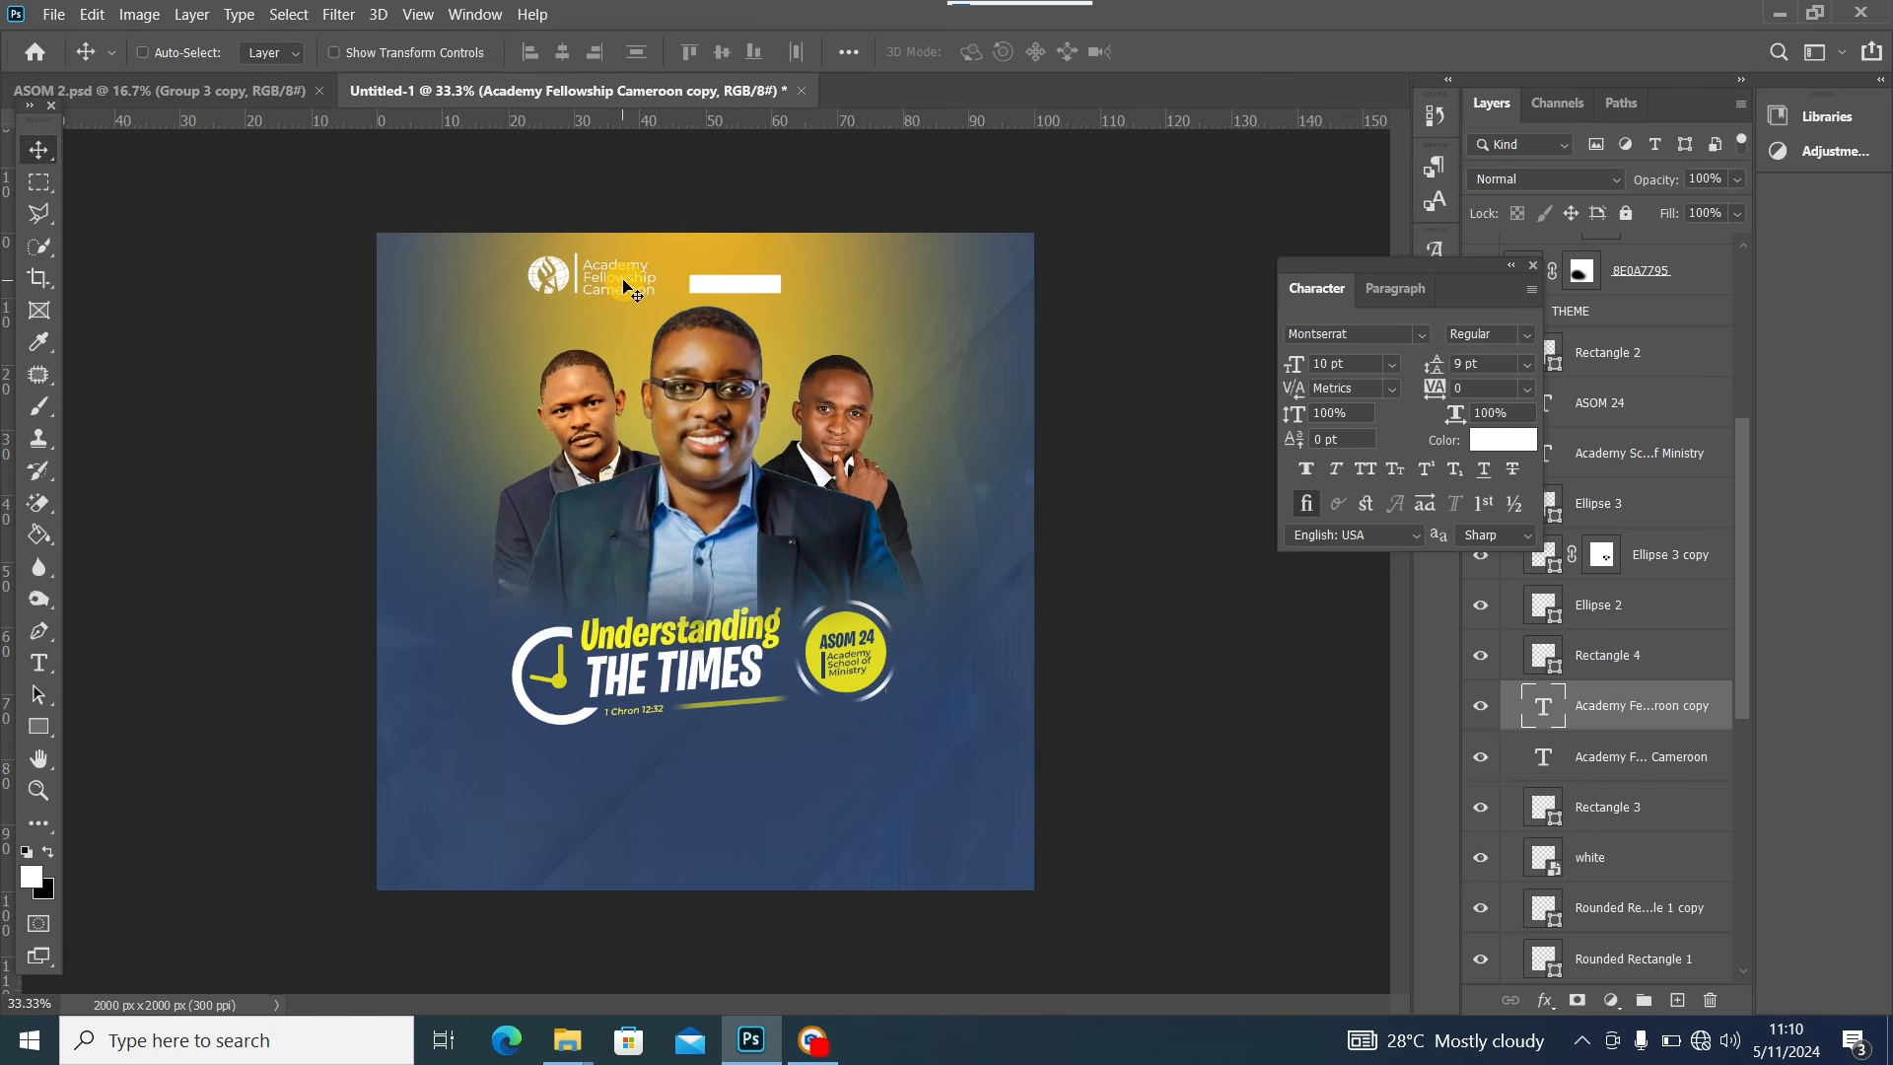
pyautogui.moveTo(623, 286); pyautogui.dragTo(834, 285)
pyautogui.doubleClick(863, 266)
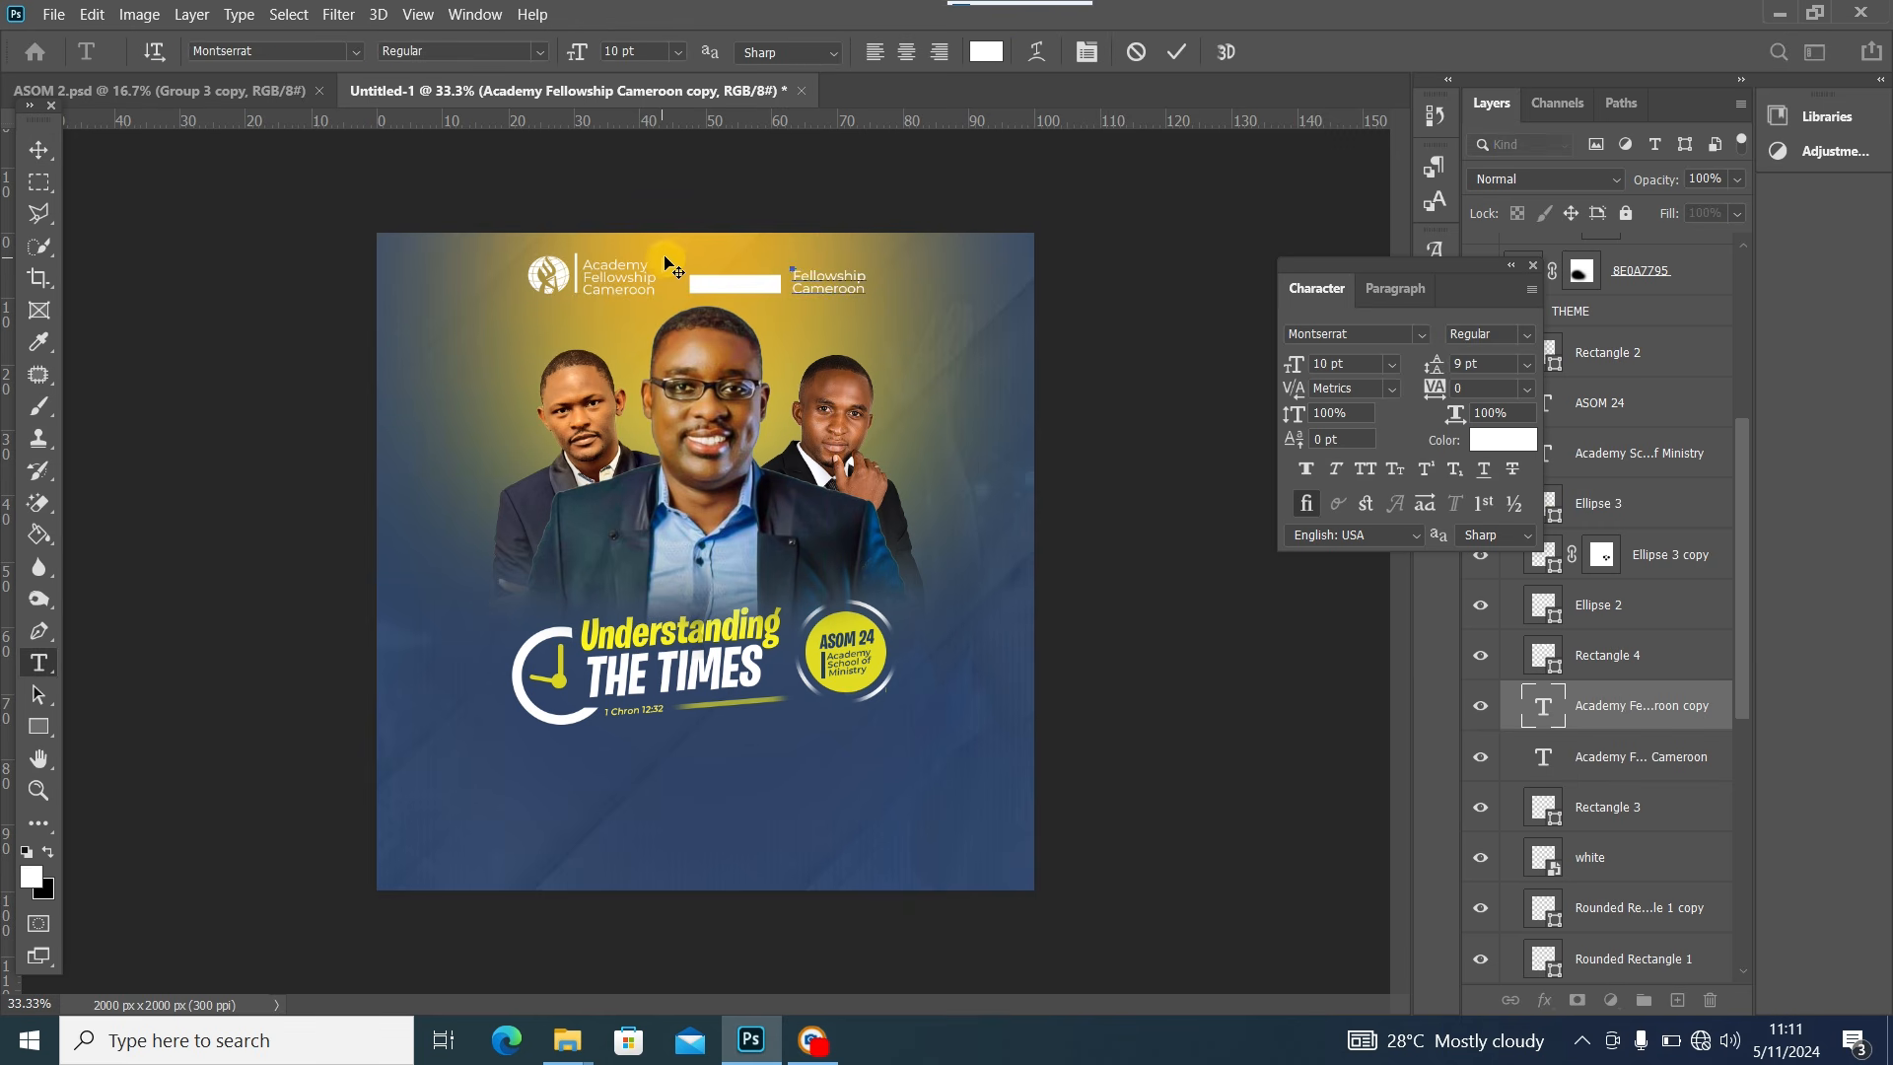
pyautogui.moveTo(869, 277); pyautogui.dragTo(738, 280)
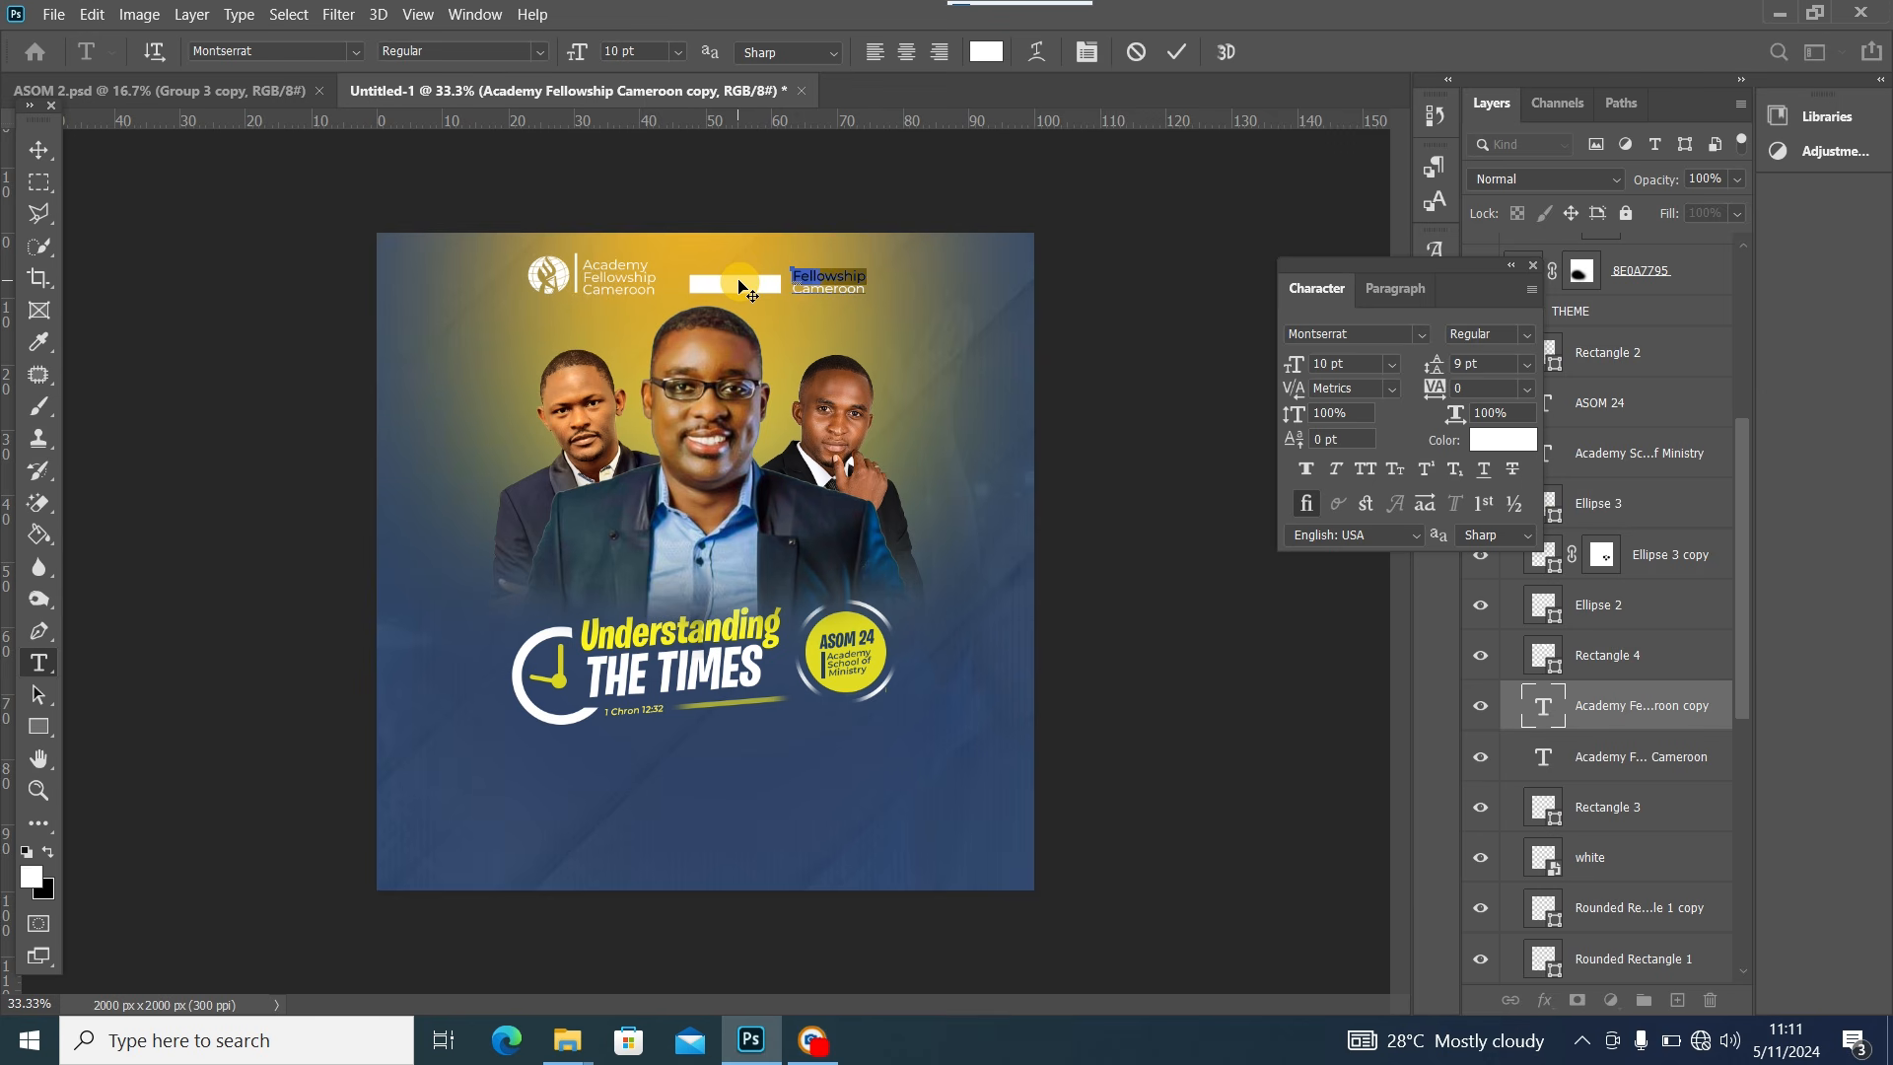
pyautogui.write('Arrival : July')
# Check the dates in ASOM 2.psd, complete the first line as "Arrival : July 13" and replace "Cameroon" with "Departure : July 21"
pyautogui.click(272, 90)
pyautogui.press('v')
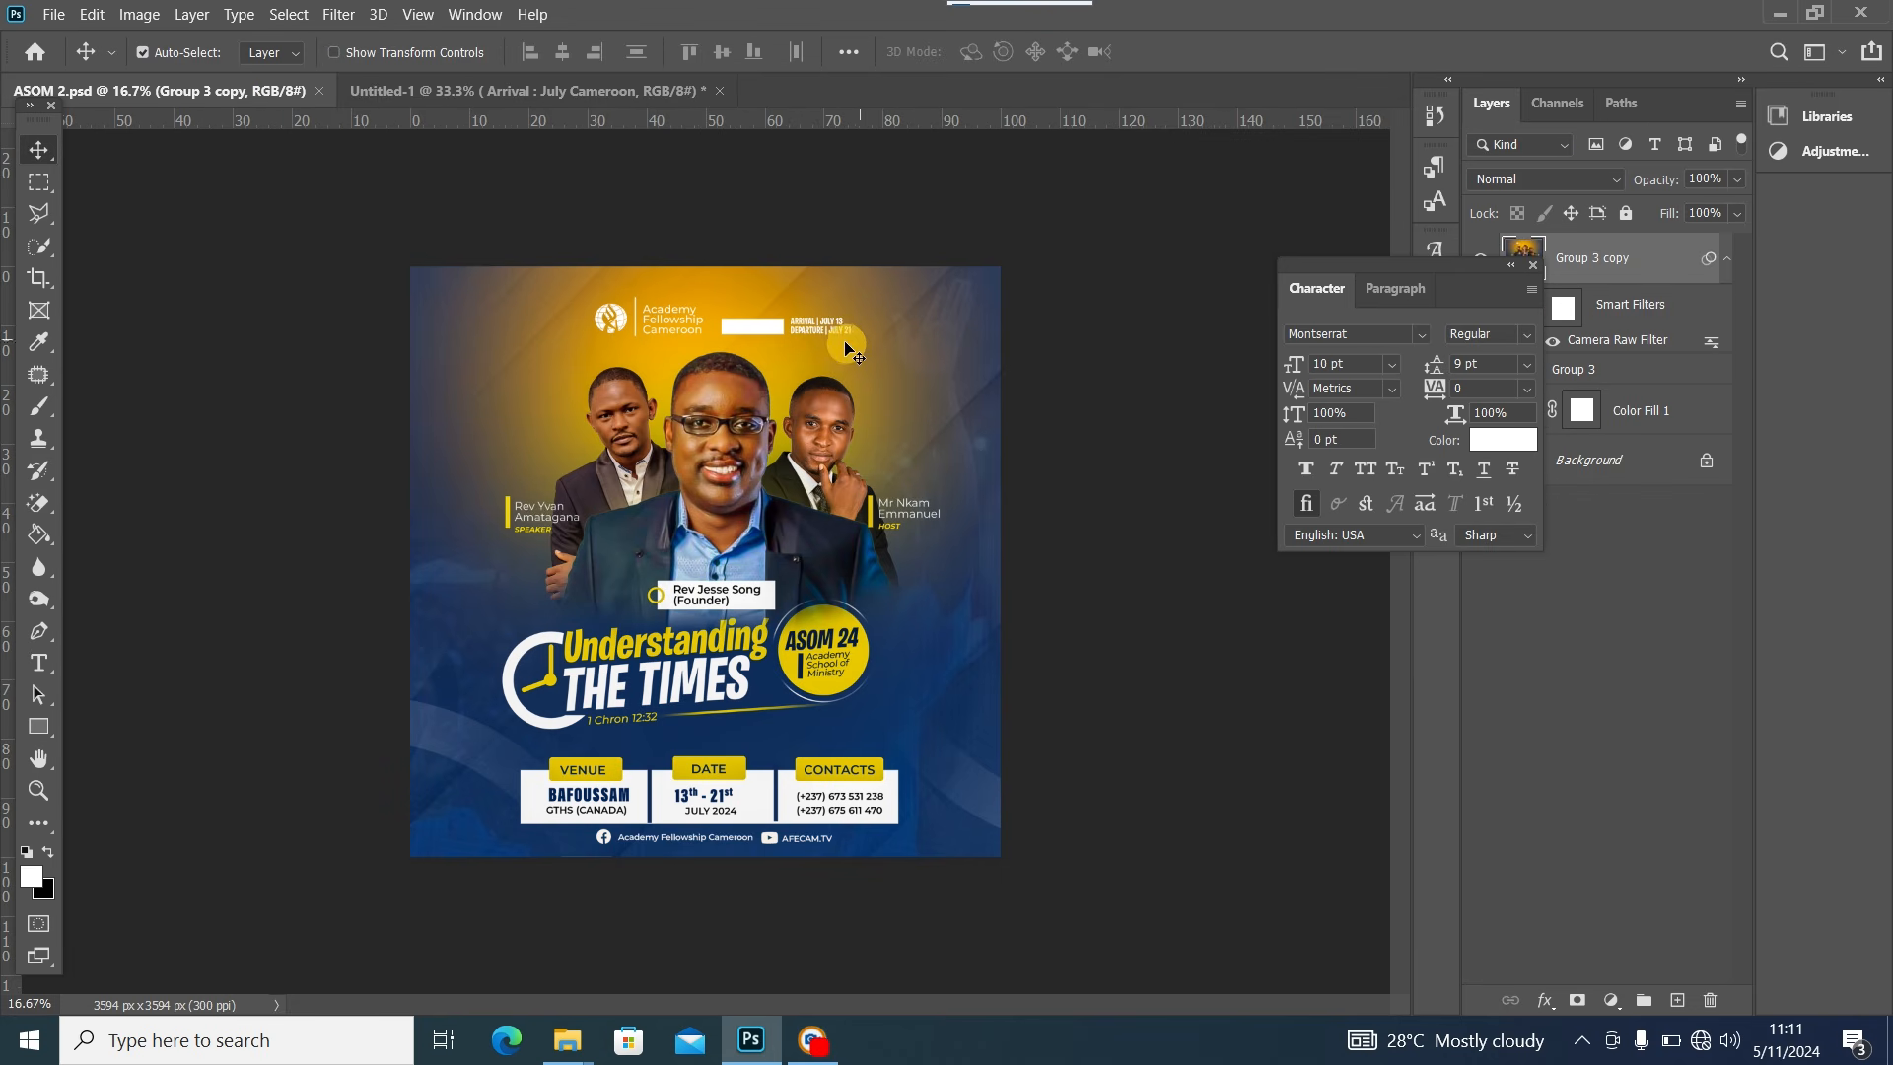
pyautogui.click(539, 90)
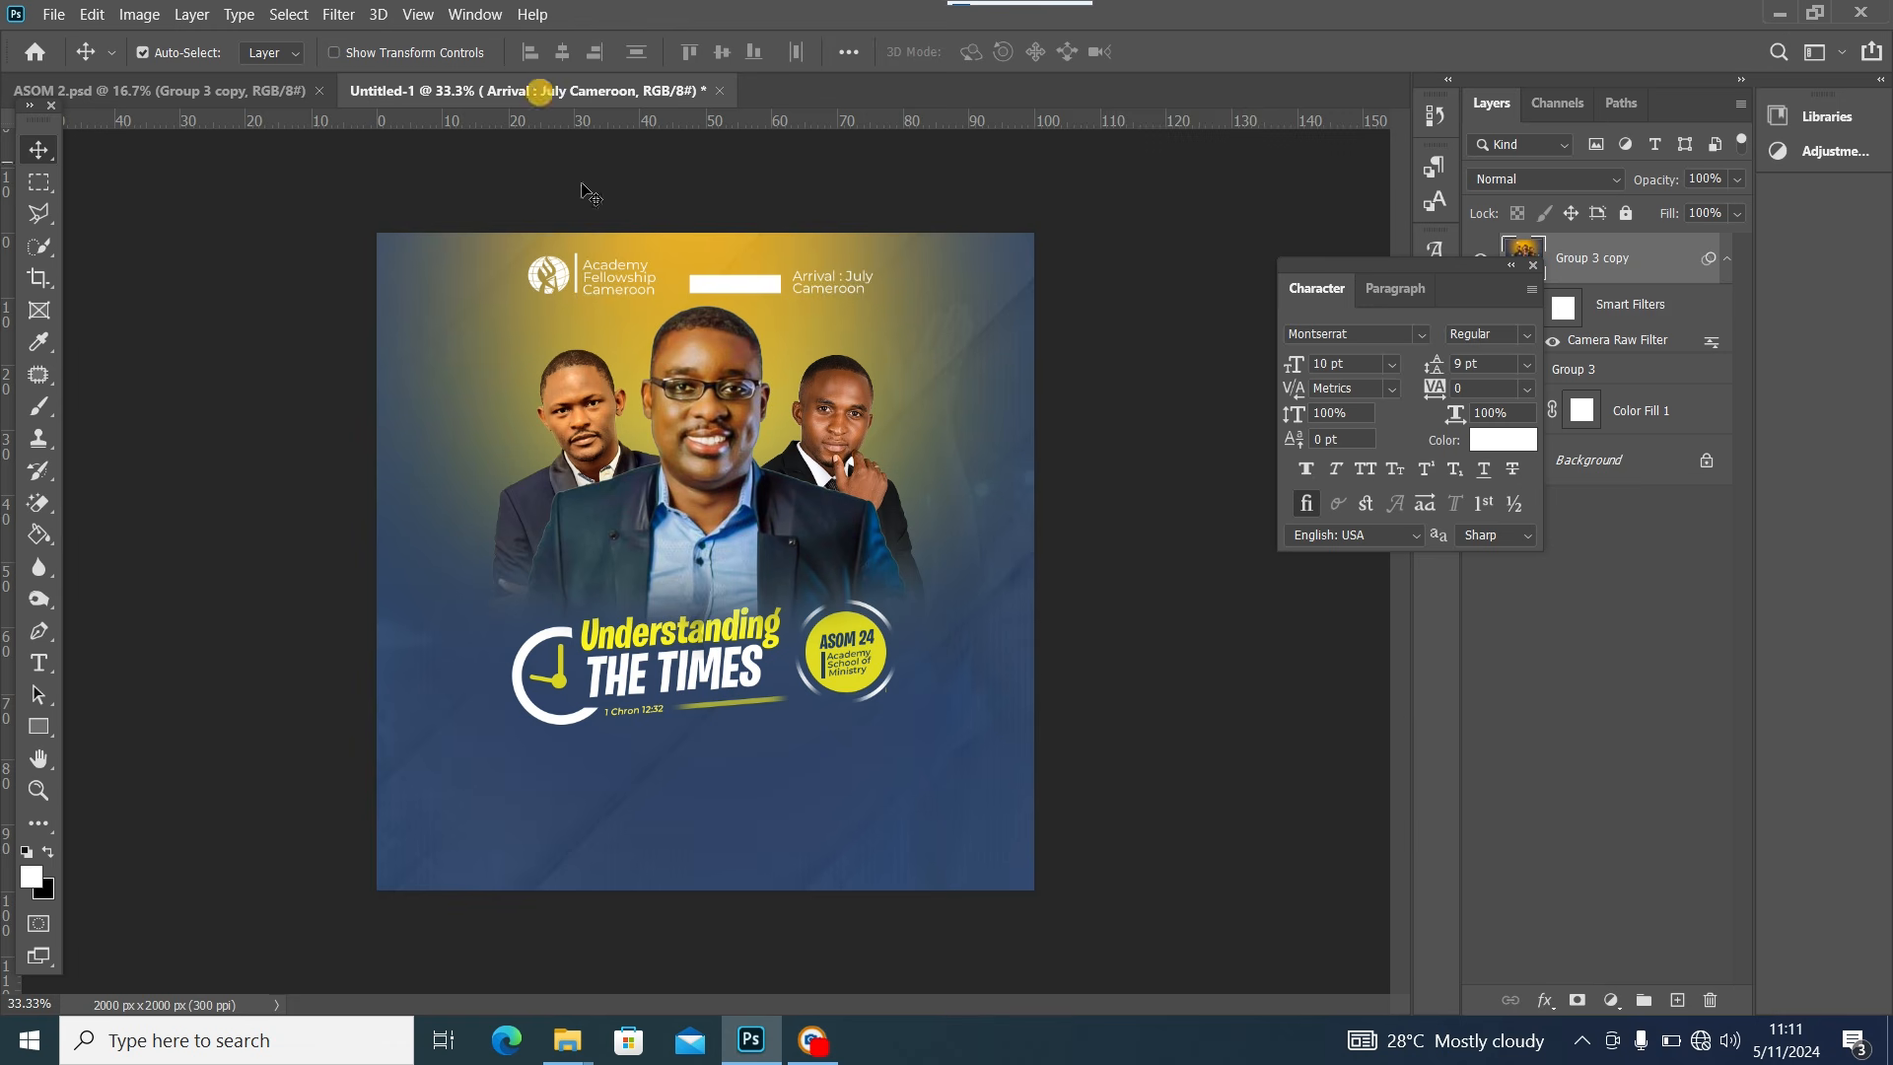
pyautogui.doubleClick(868, 280)
pyautogui.click(875, 275)
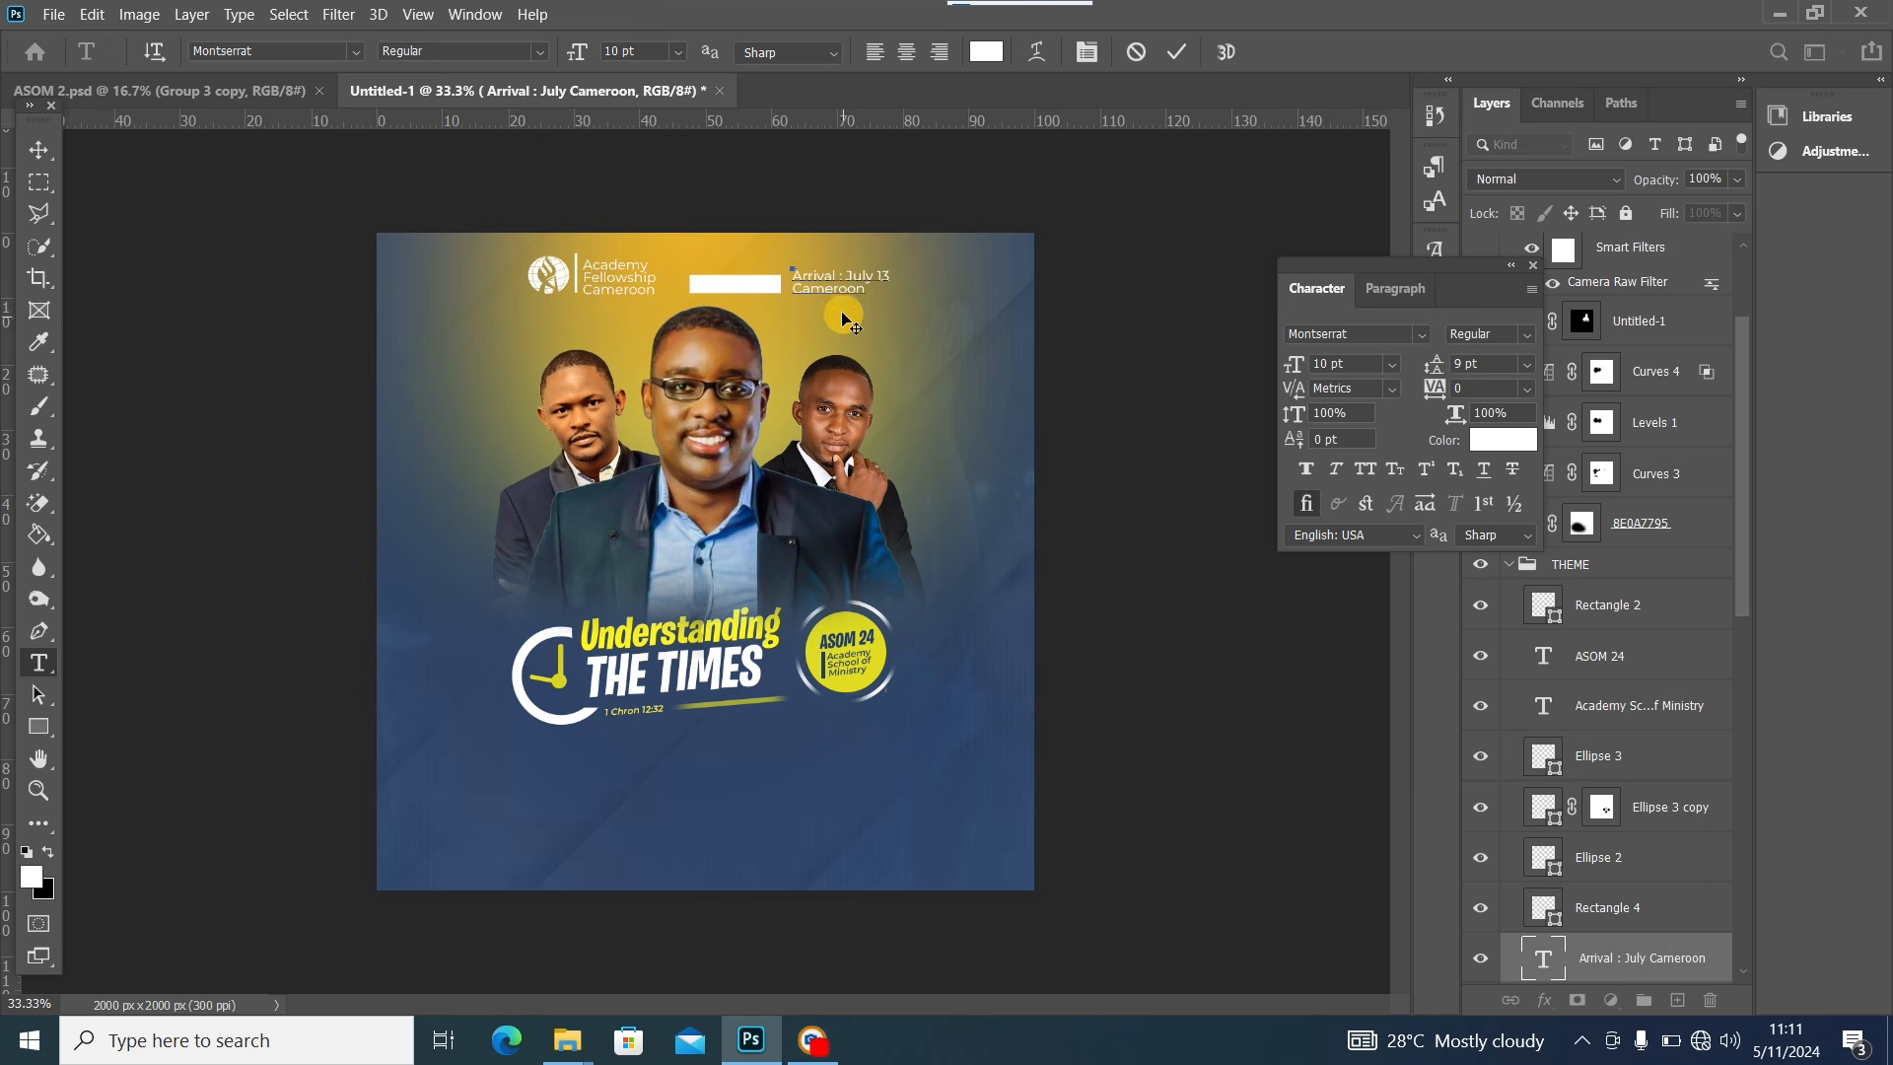
pyautogui.moveTo(868, 291); pyautogui.dragTo(714, 291)
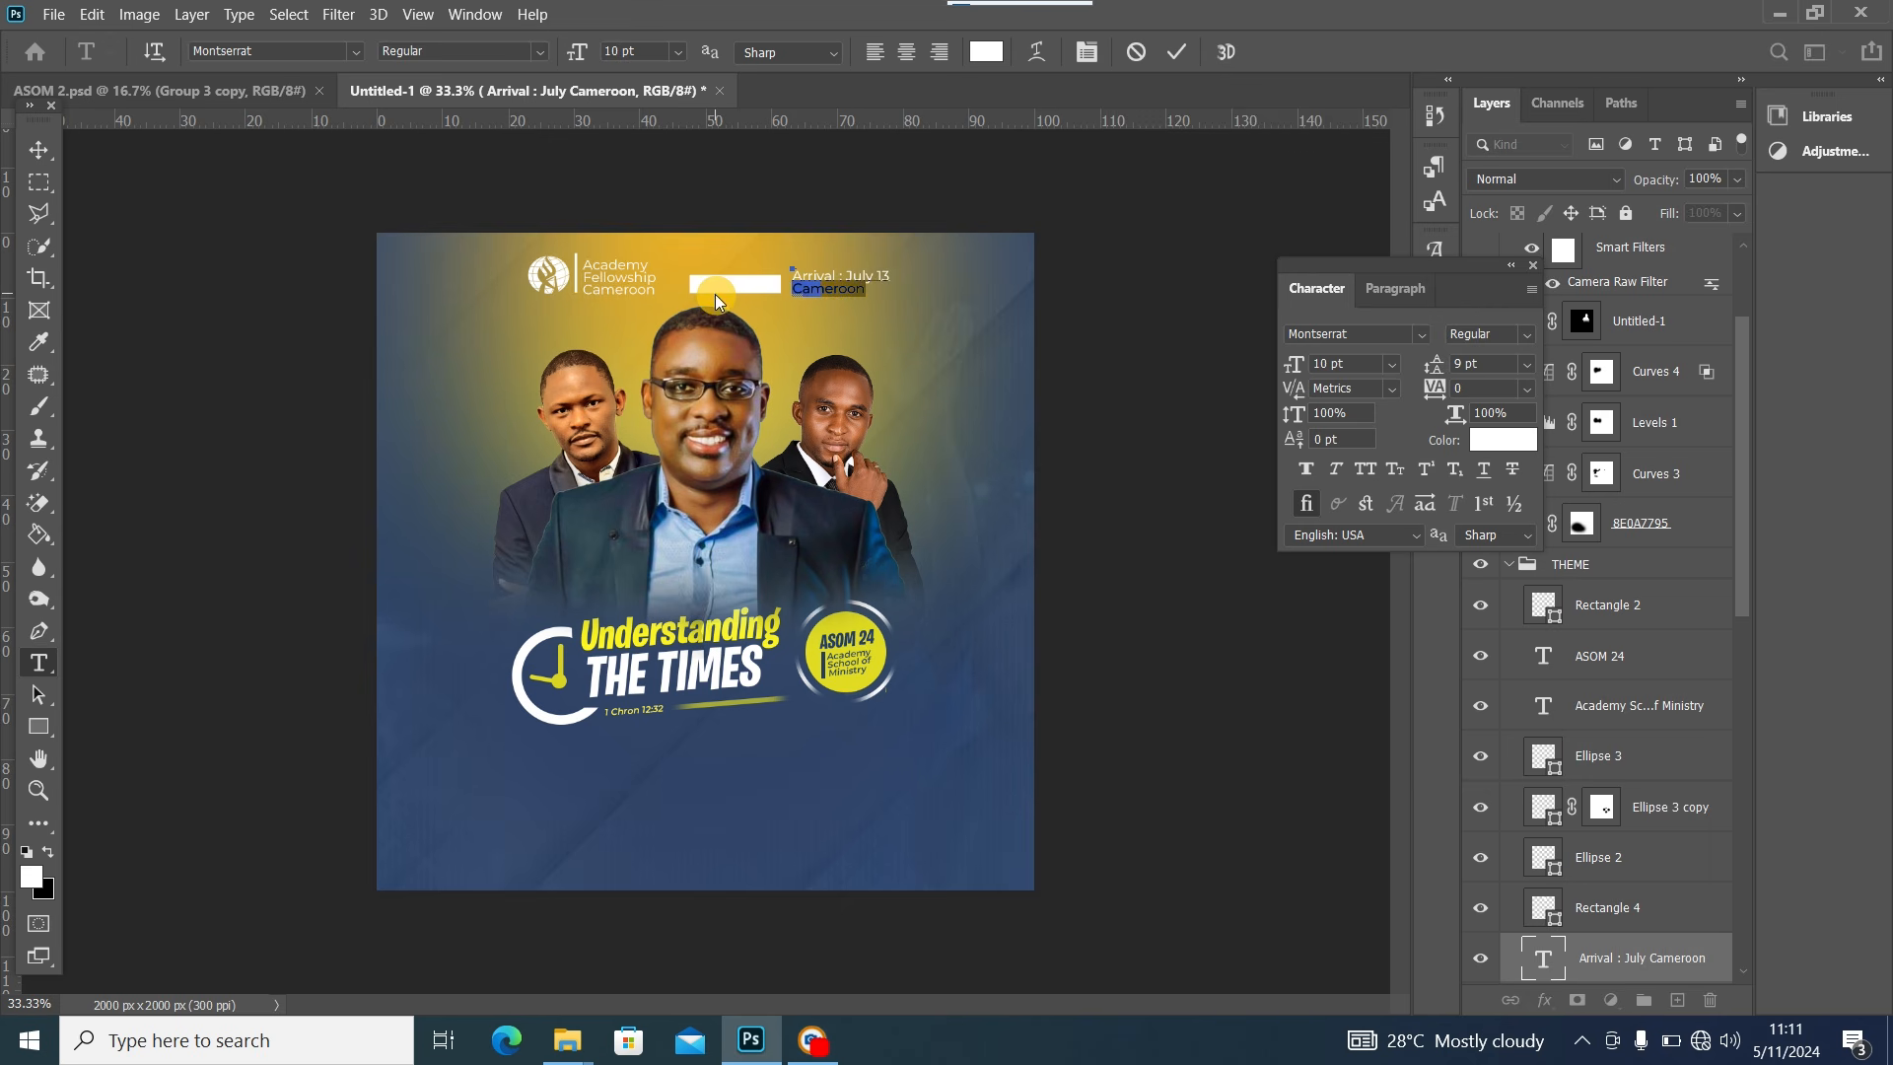
pyautogui.write('Departure : July 21')
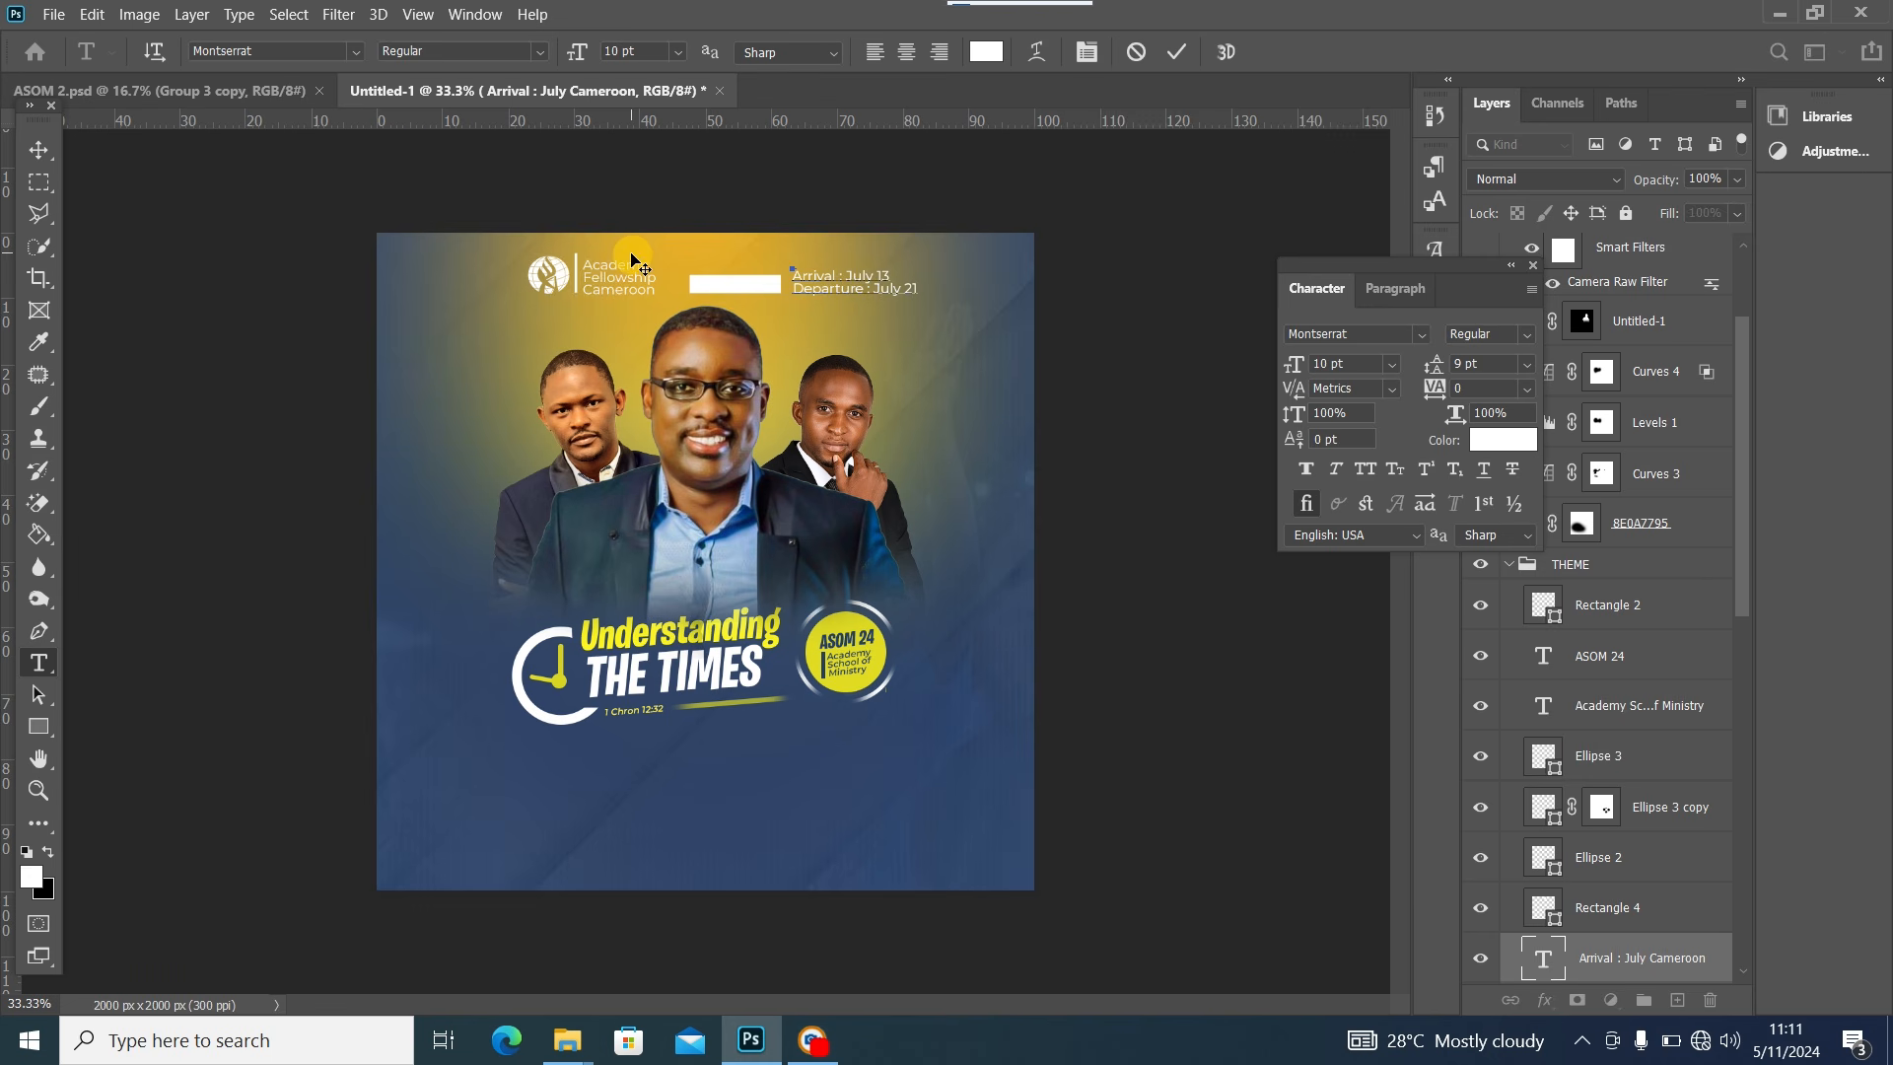
# Open the font choices for the whole arrival and departure text
pyautogui.hotkey('ctrl', 'a')
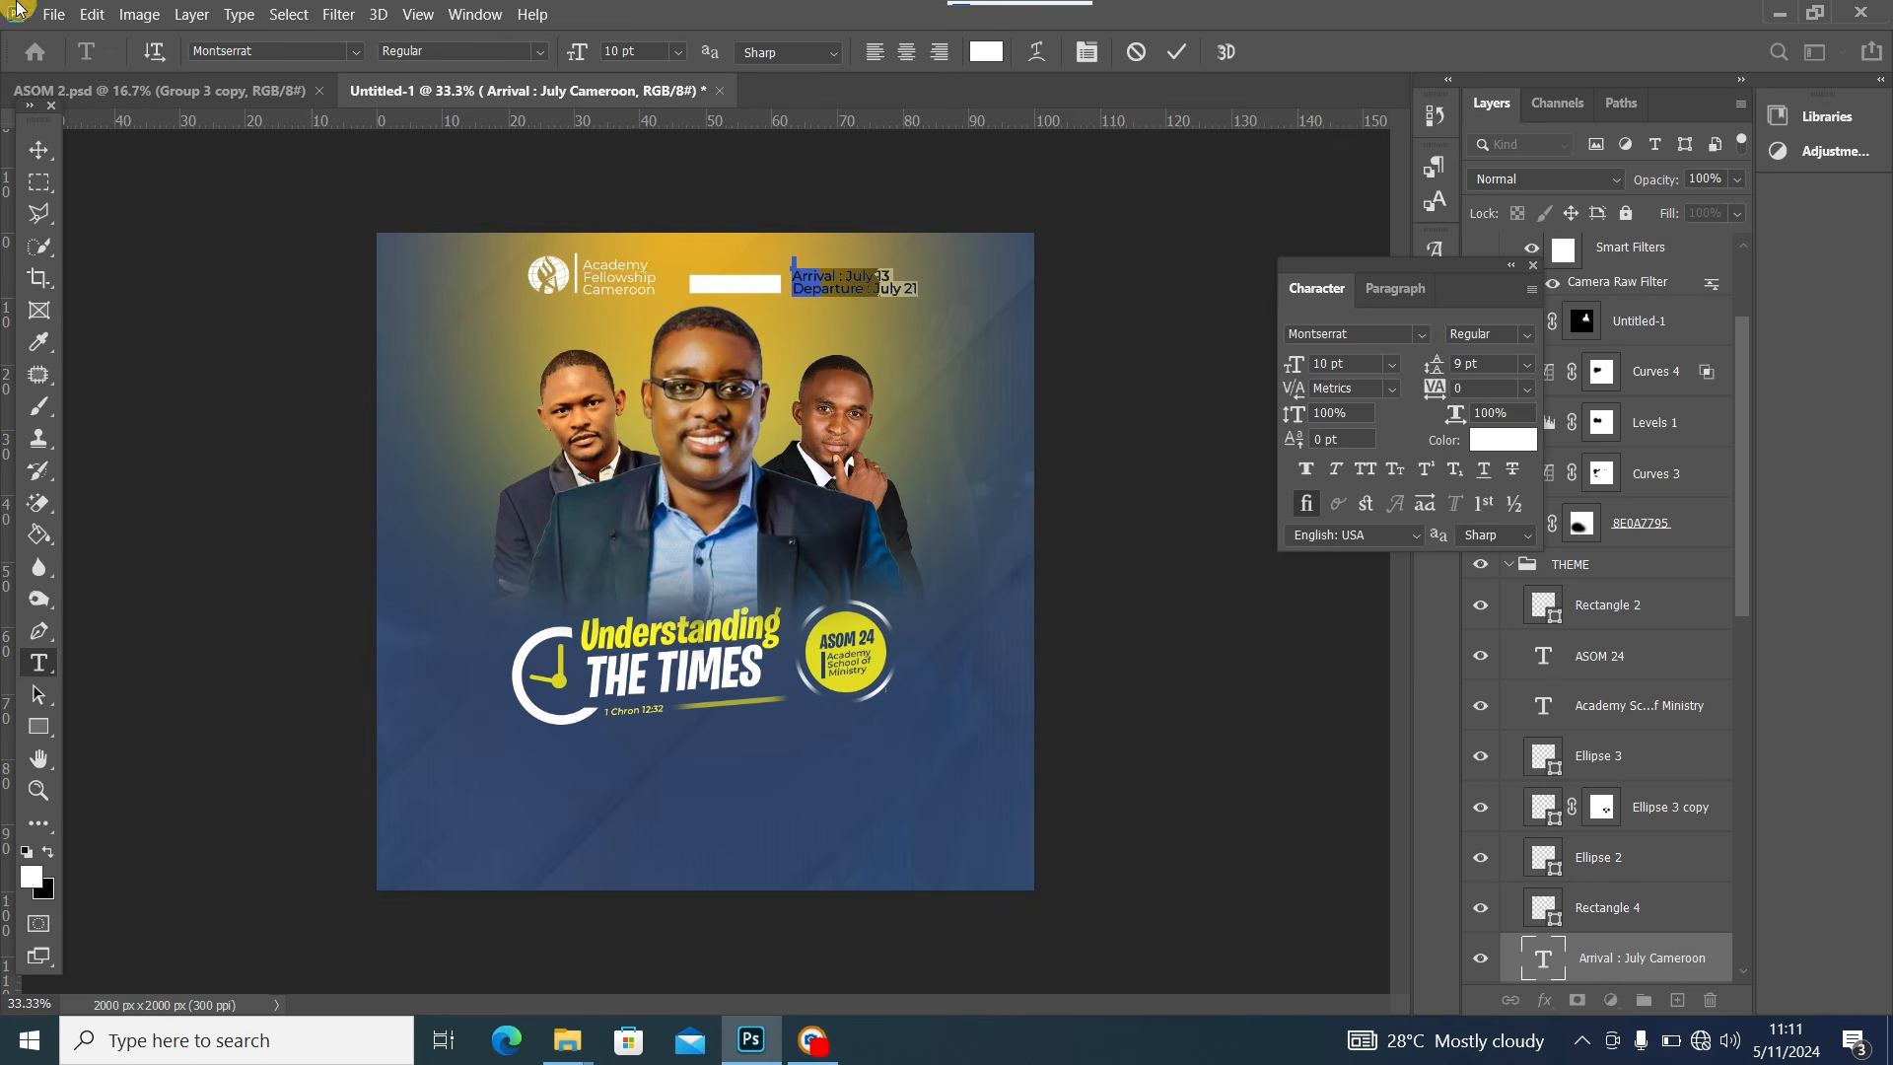
pyautogui.click(358, 51)
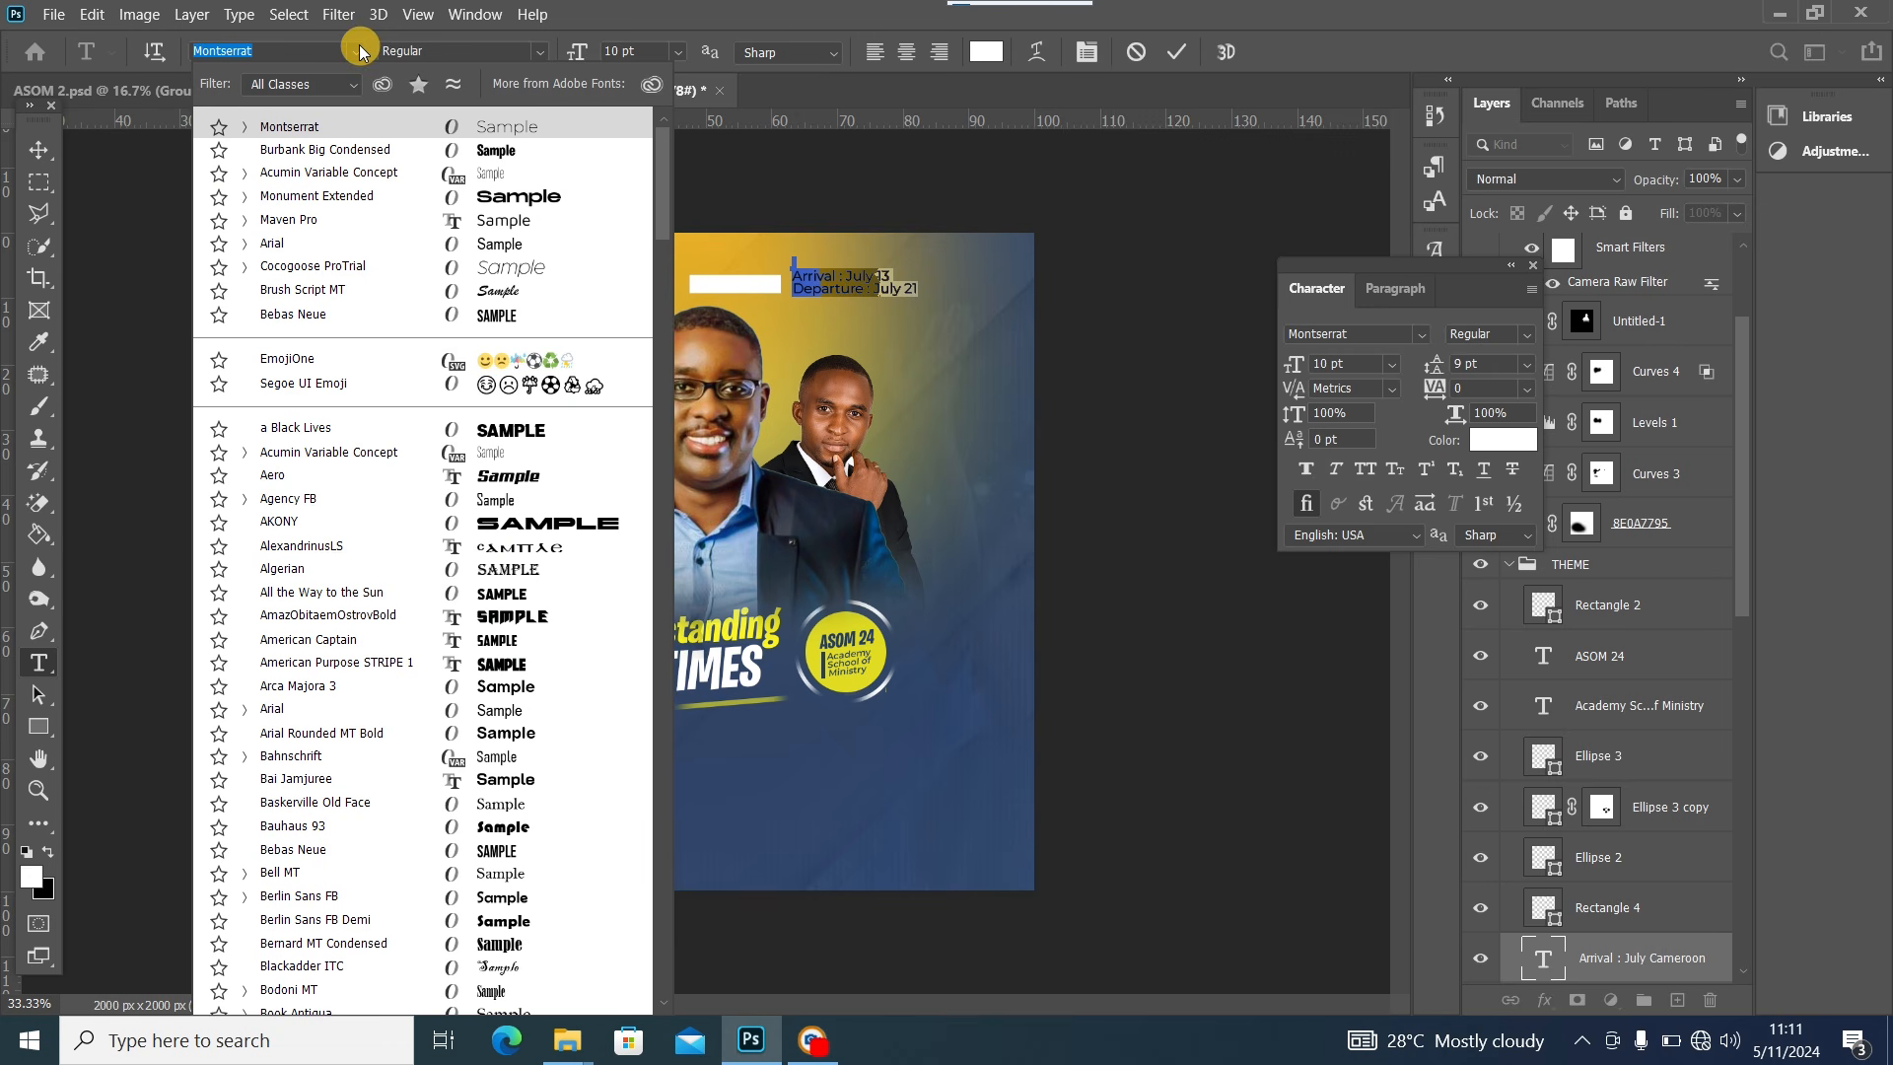
# Set the arrival and departure text to Acumin Variable Concept in all caps with tracking -60
pyautogui.click(347, 172)
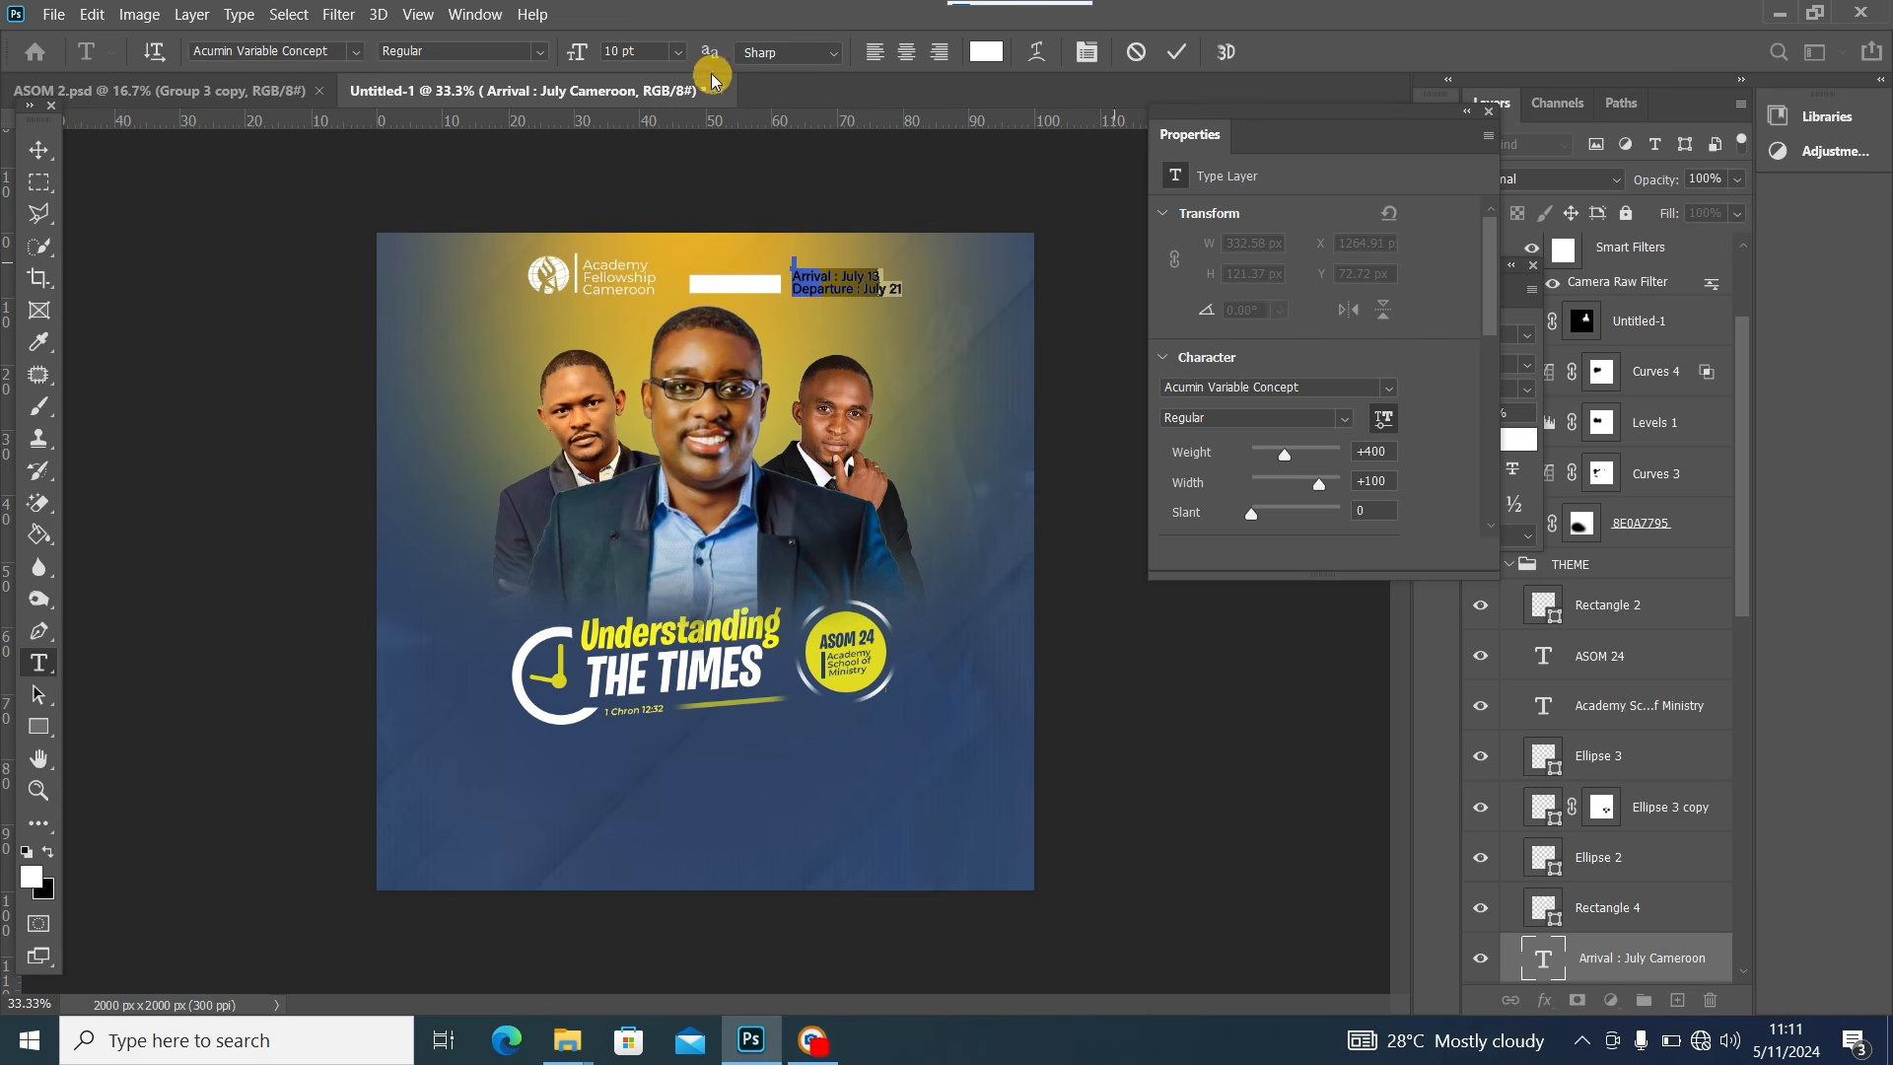
pyautogui.click(475, 14)
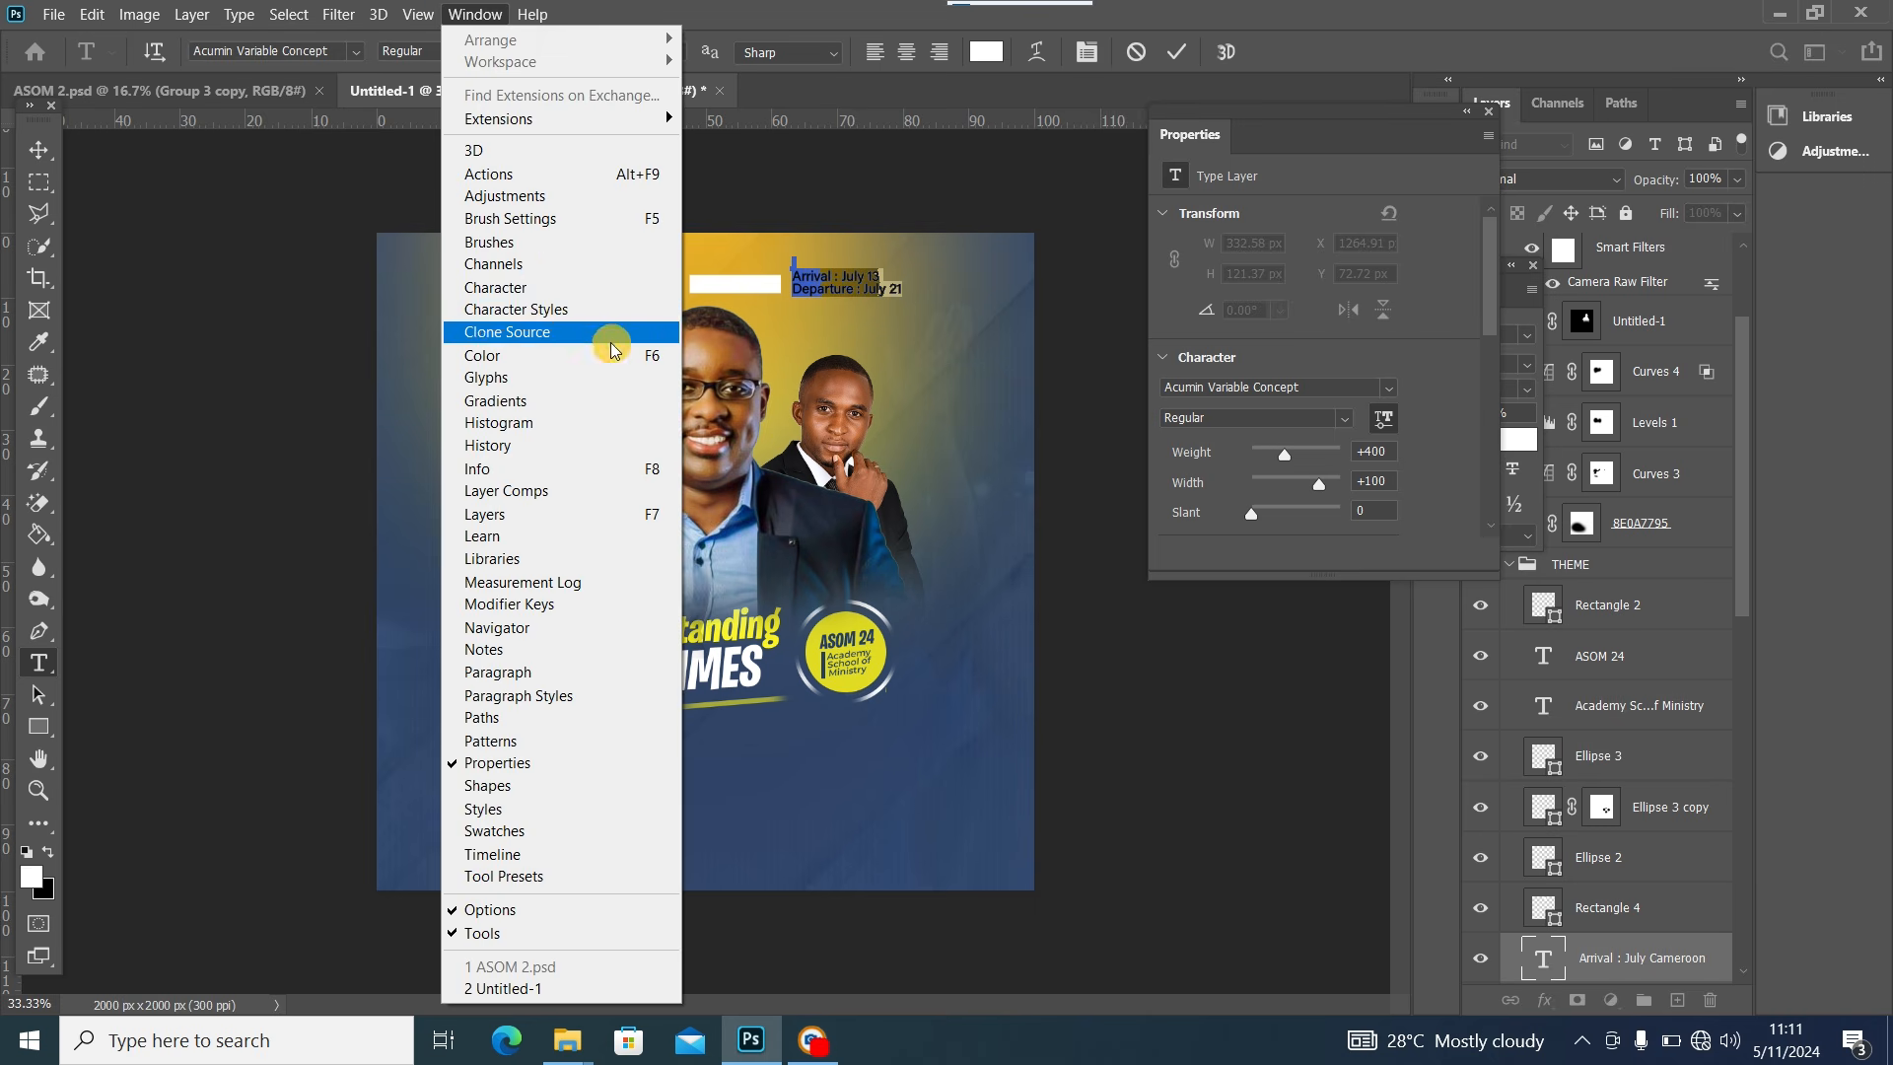
pyautogui.click(631, 287)
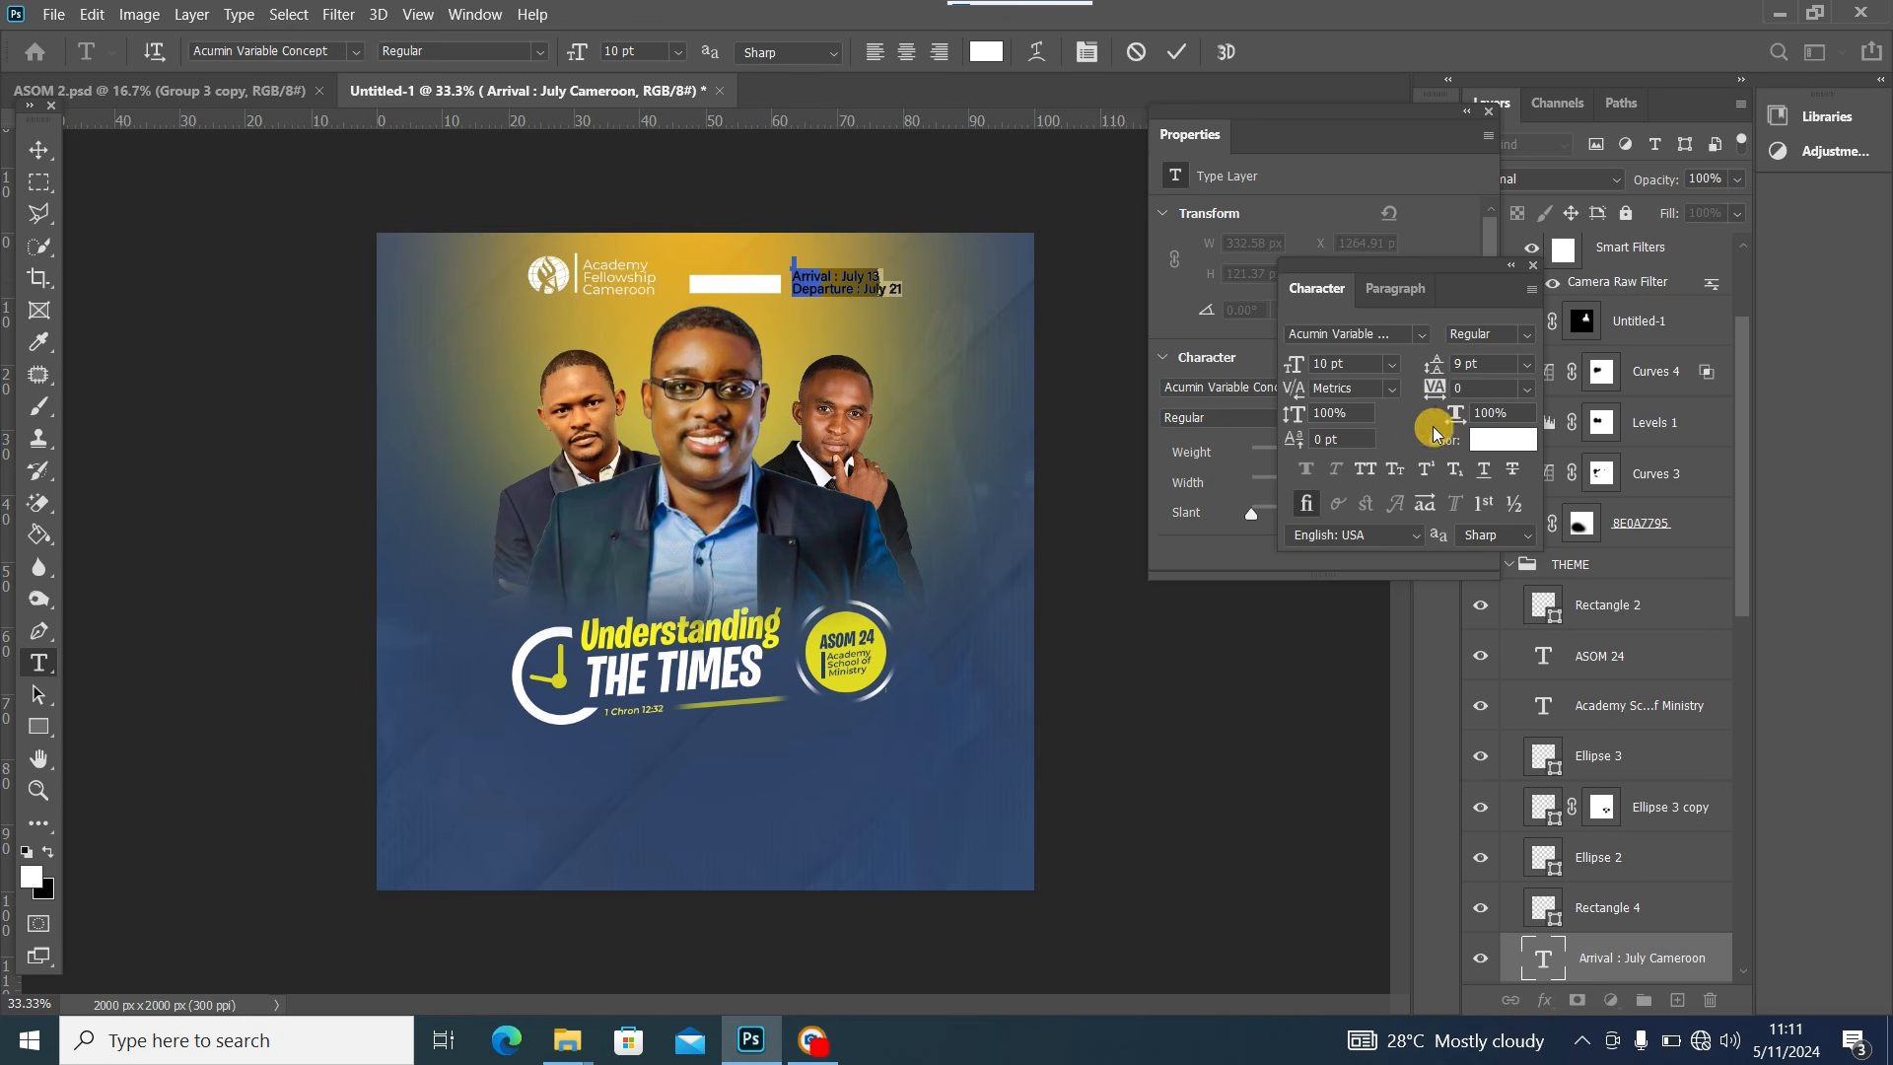
pyautogui.click(1374, 471)
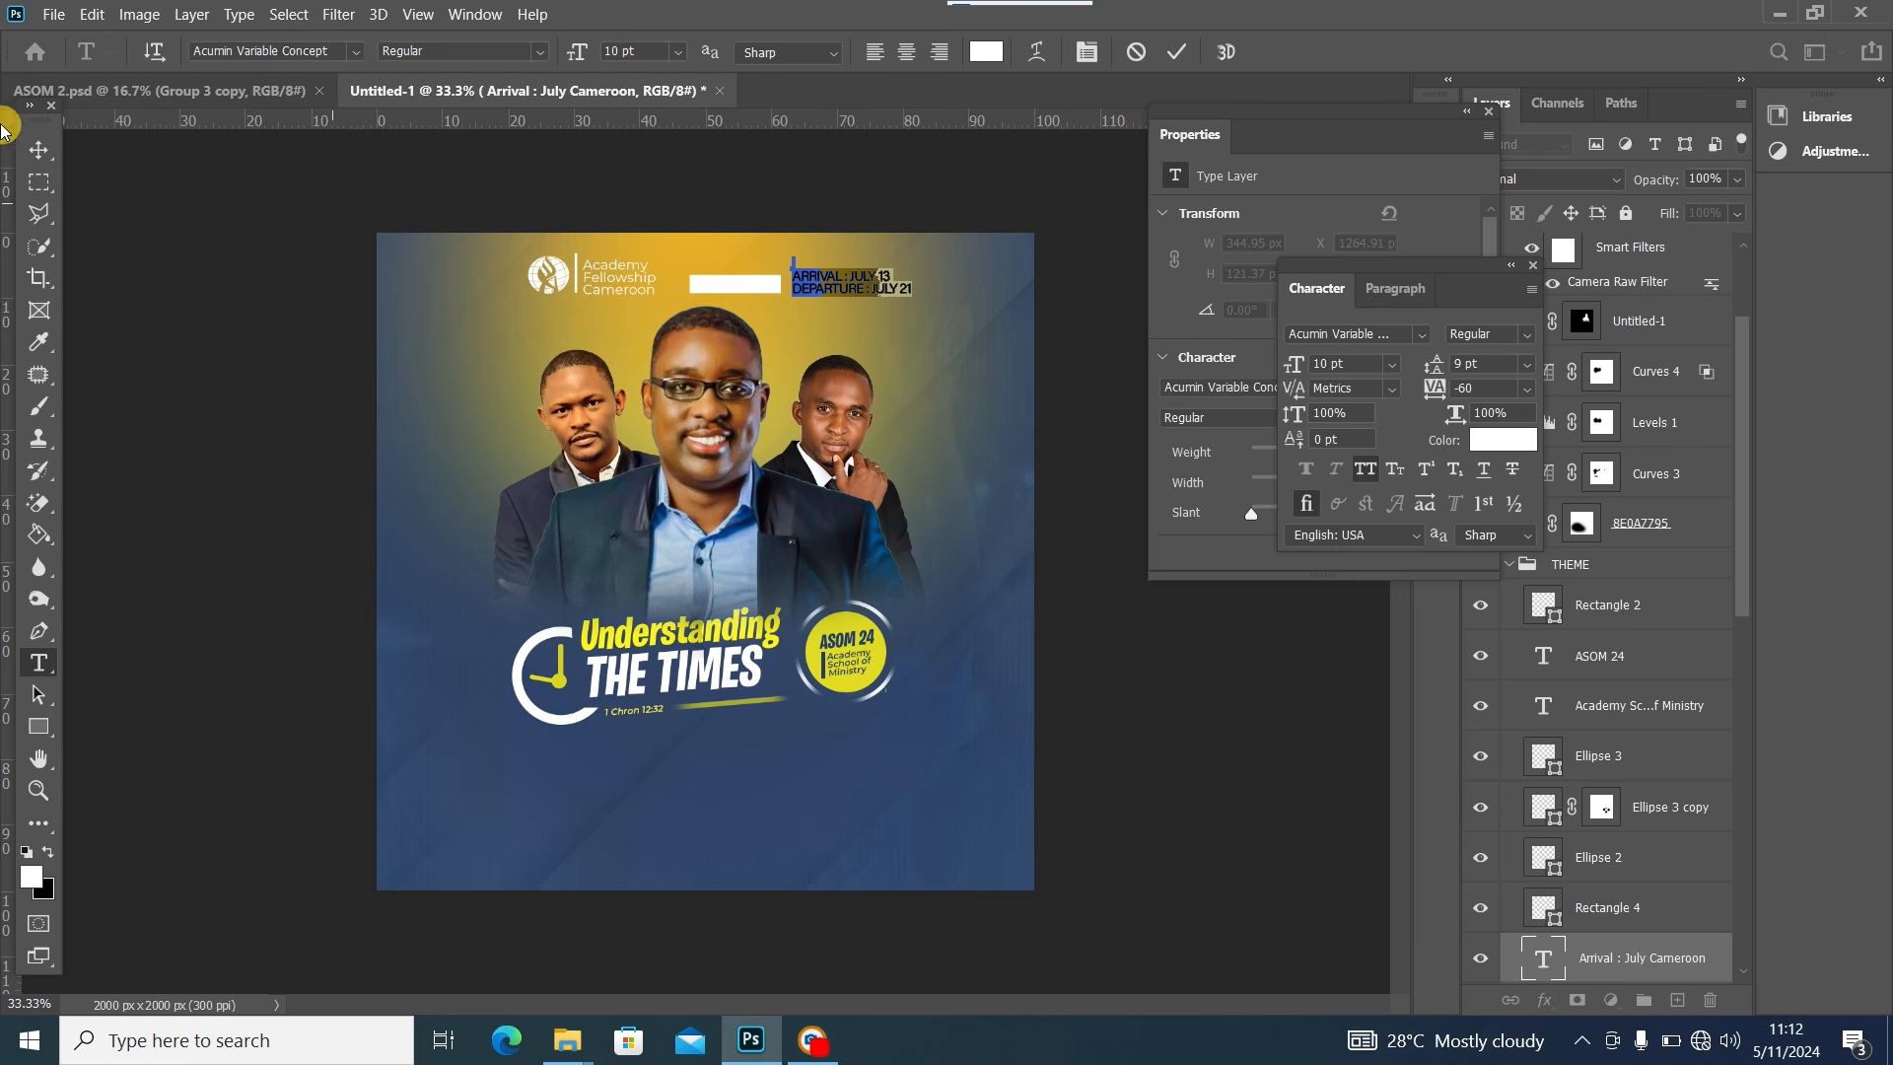
# Change the arrival and departure text to Burbank Big Condensed Bold with tracking 100 and move it slightly closer to the white bar
pyautogui.click(353, 52)
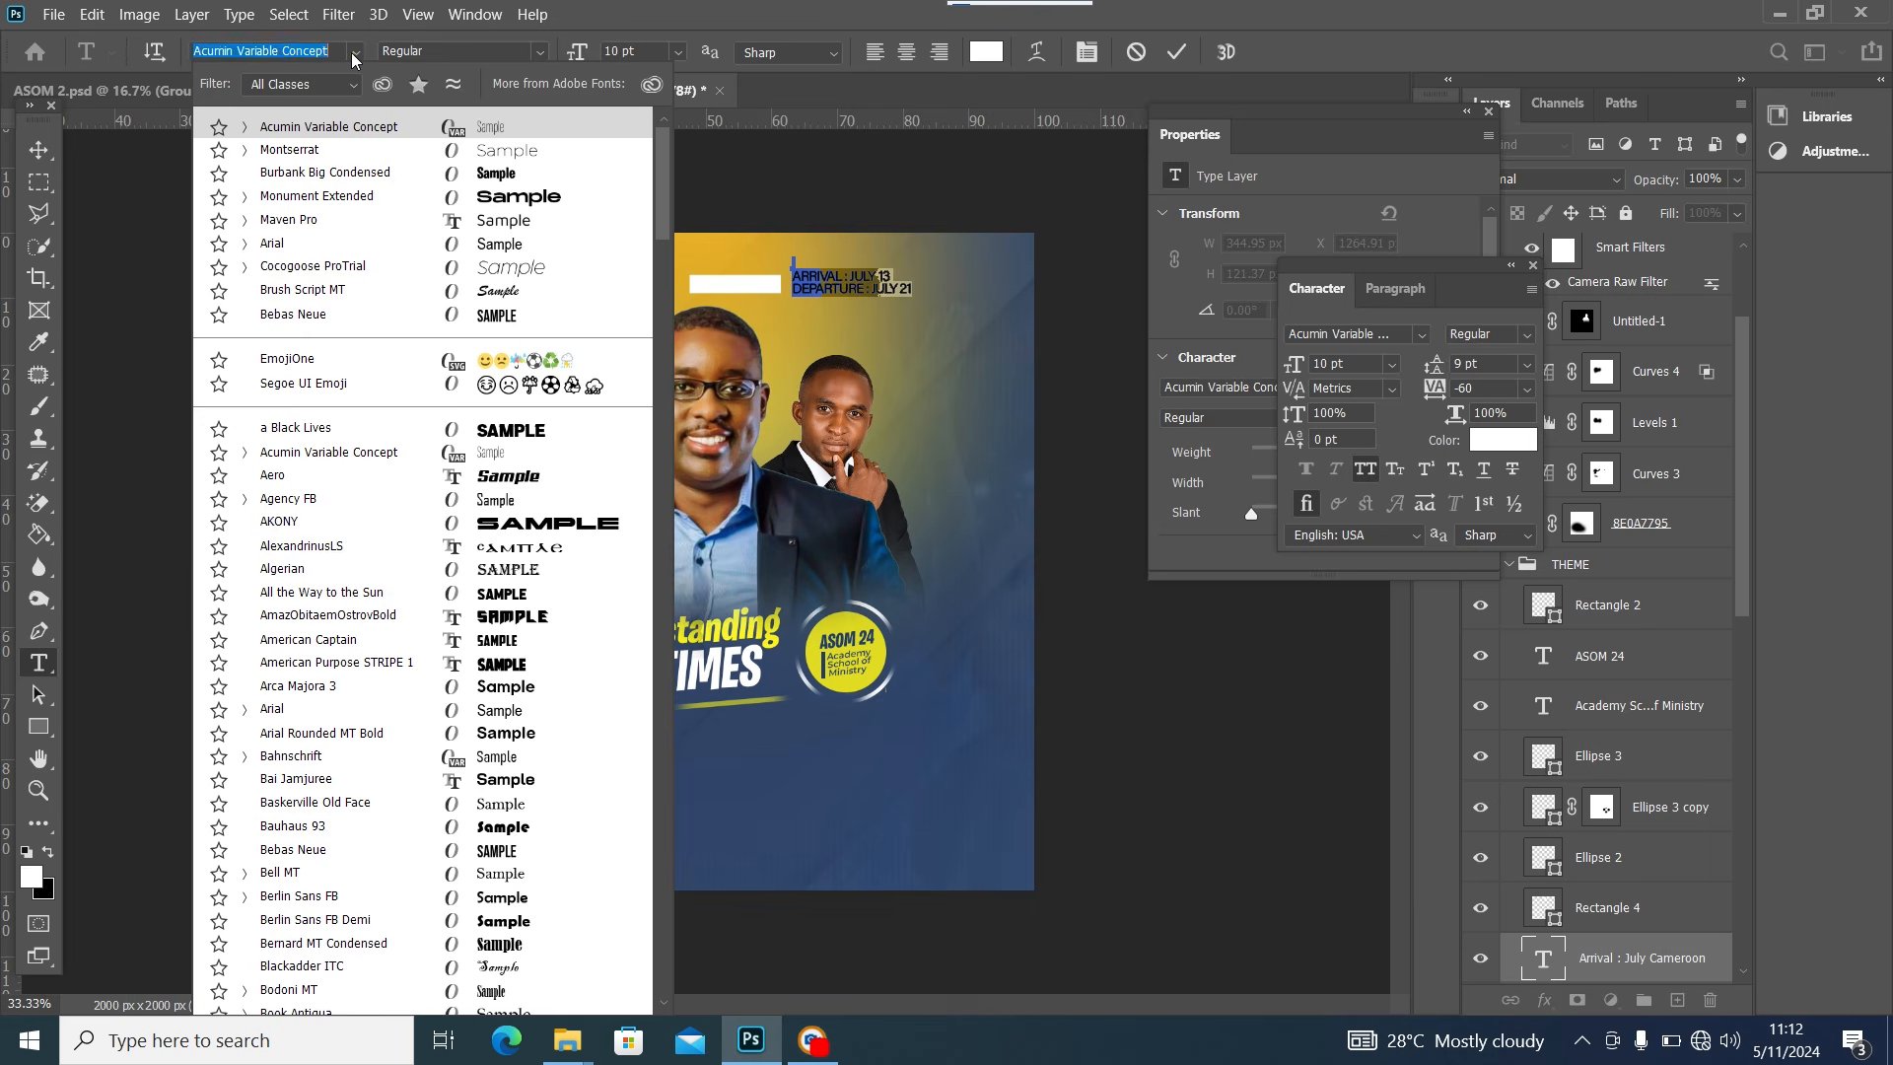
pyautogui.click(327, 173)
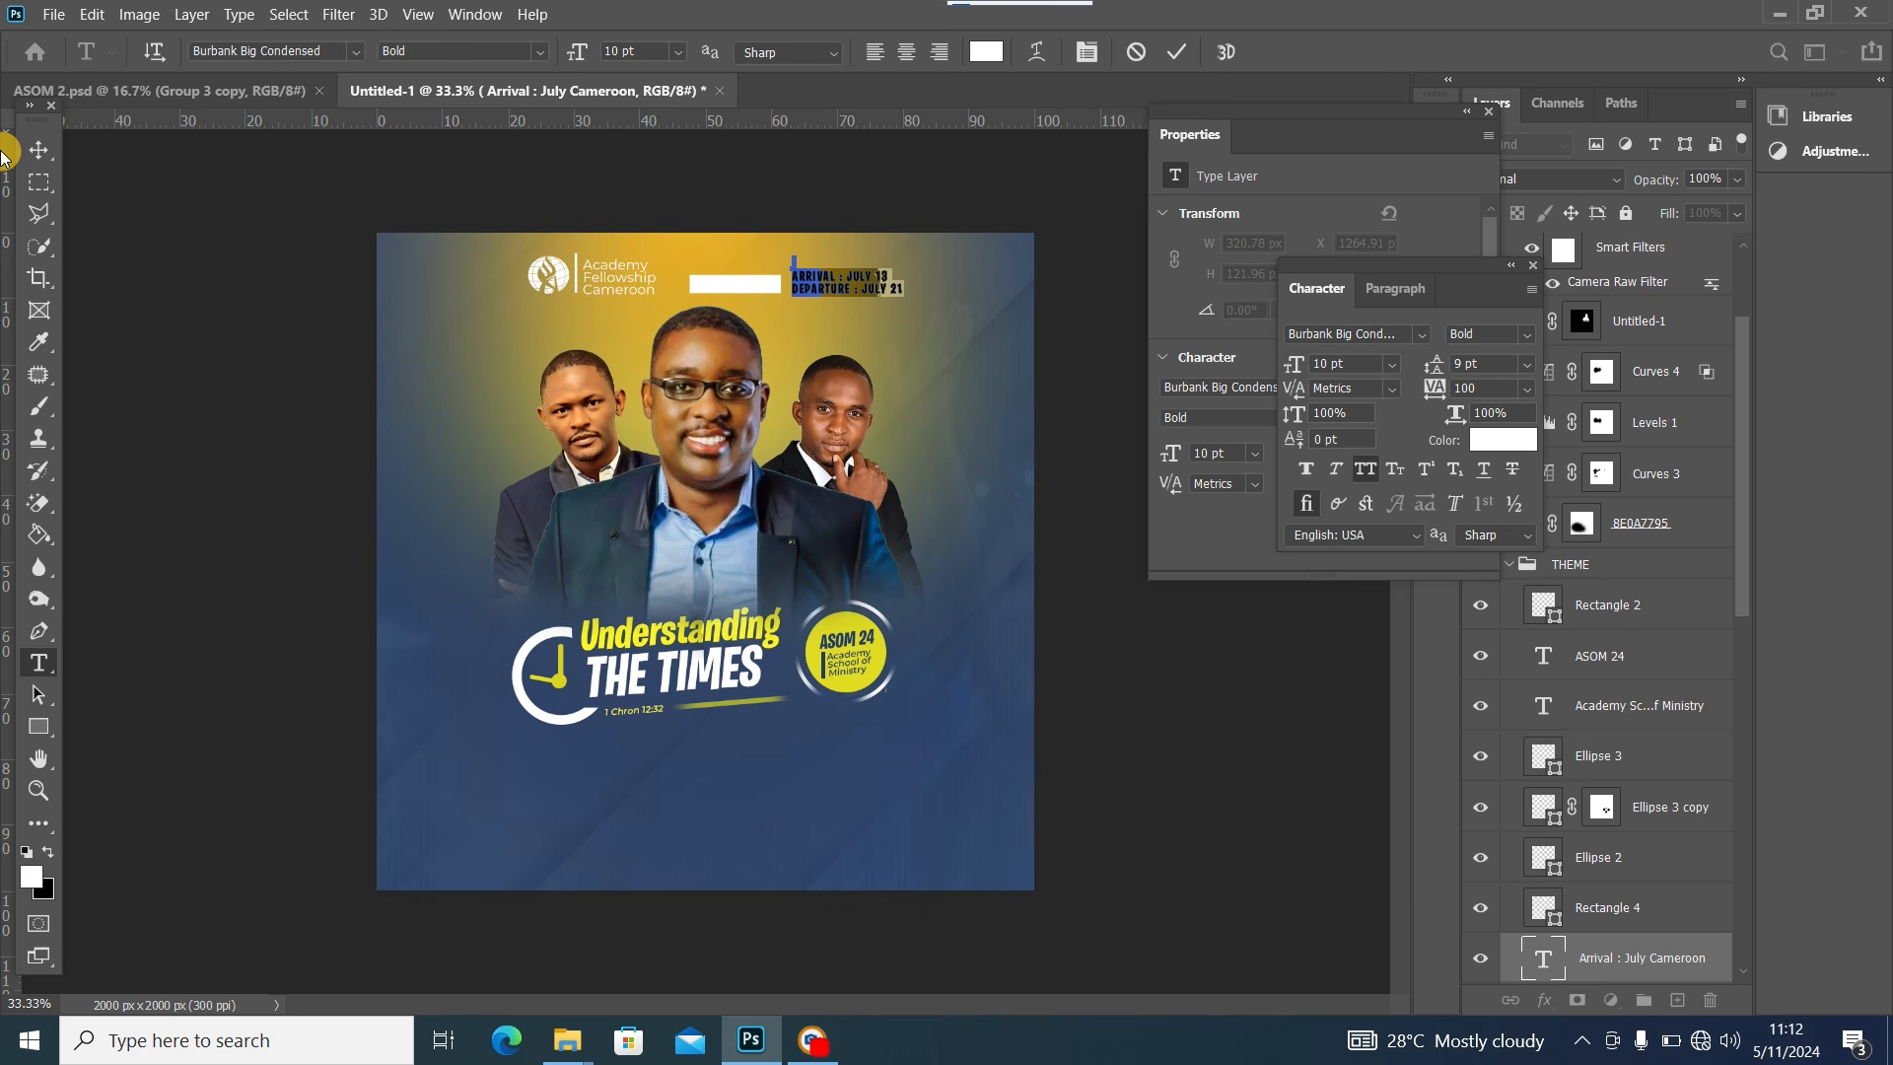
pyautogui.click(38, 148)
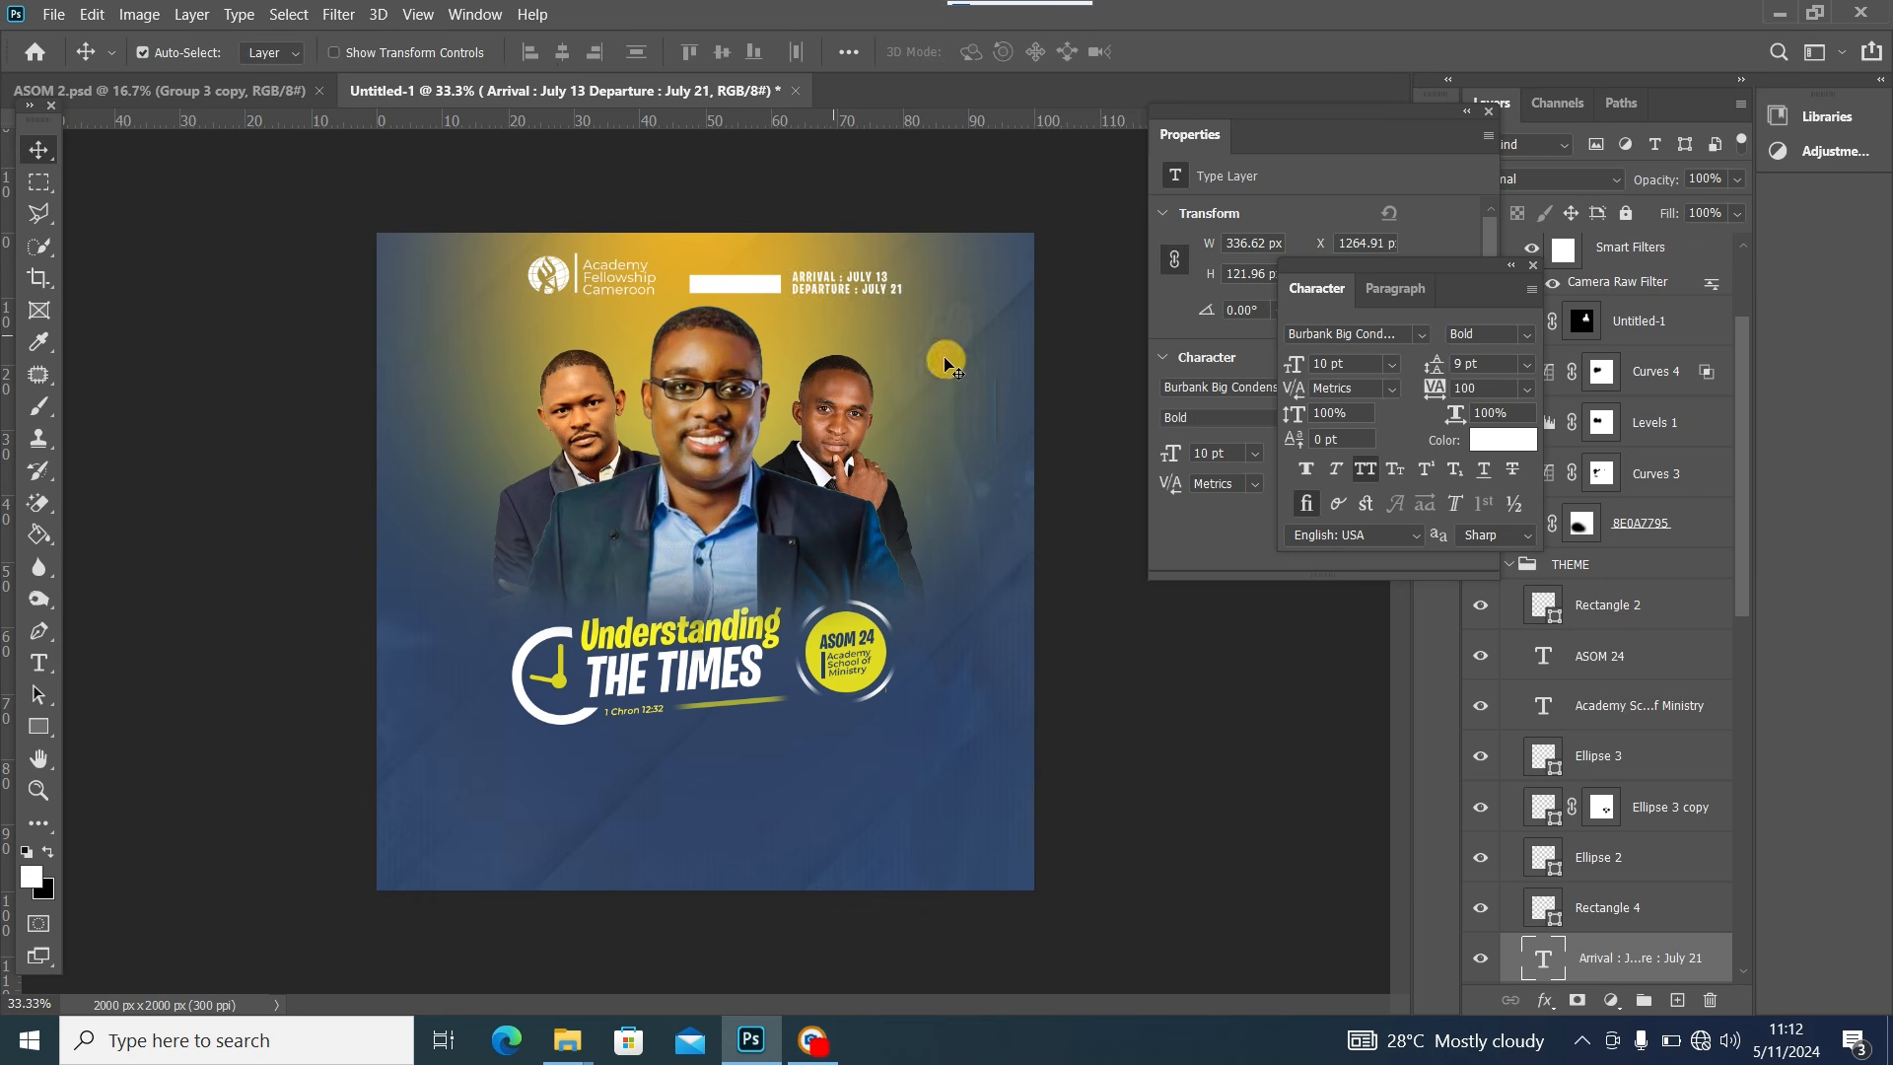
pyautogui.moveTo(840, 297); pyautogui.dragTo(832, 296)
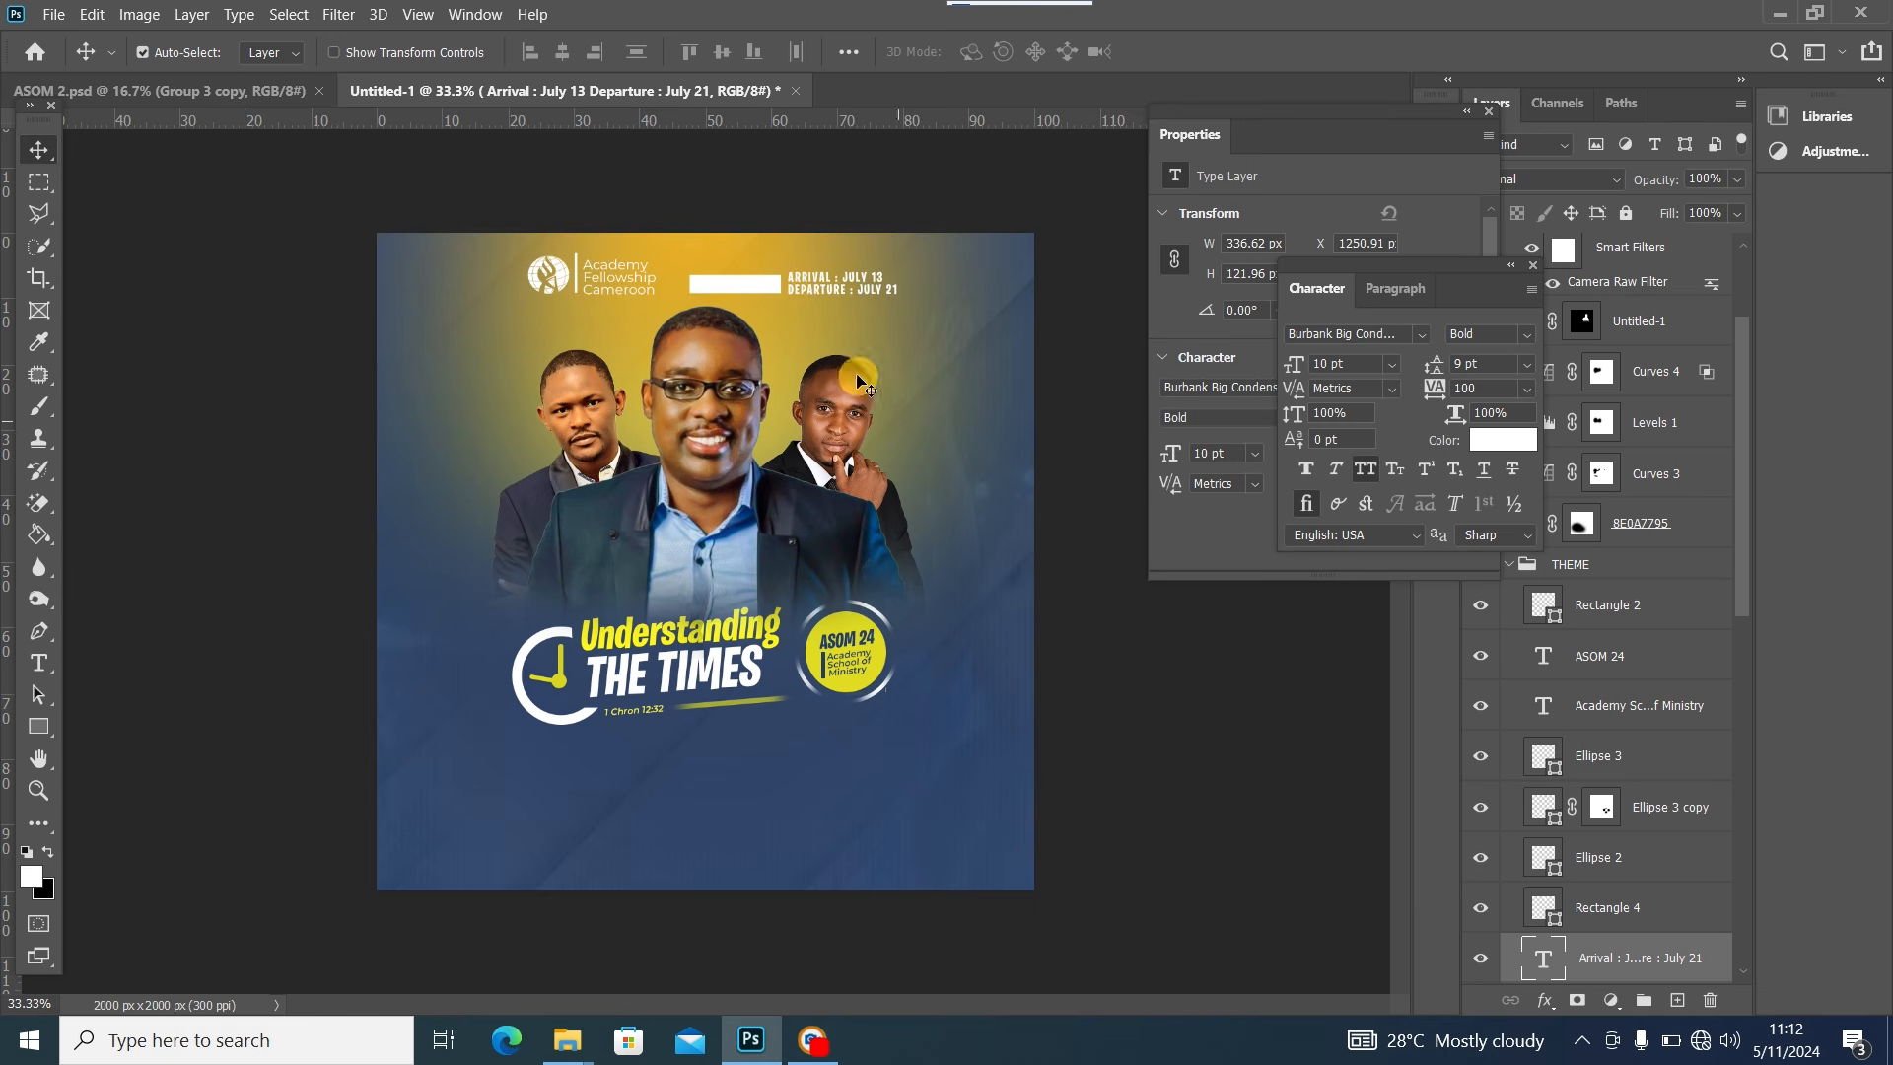
# Consult the ASOM 2.psd reference, then draw a white rectangle about 1408 by 281 px in Untitled-1 below the title
pyautogui.click(189, 91)
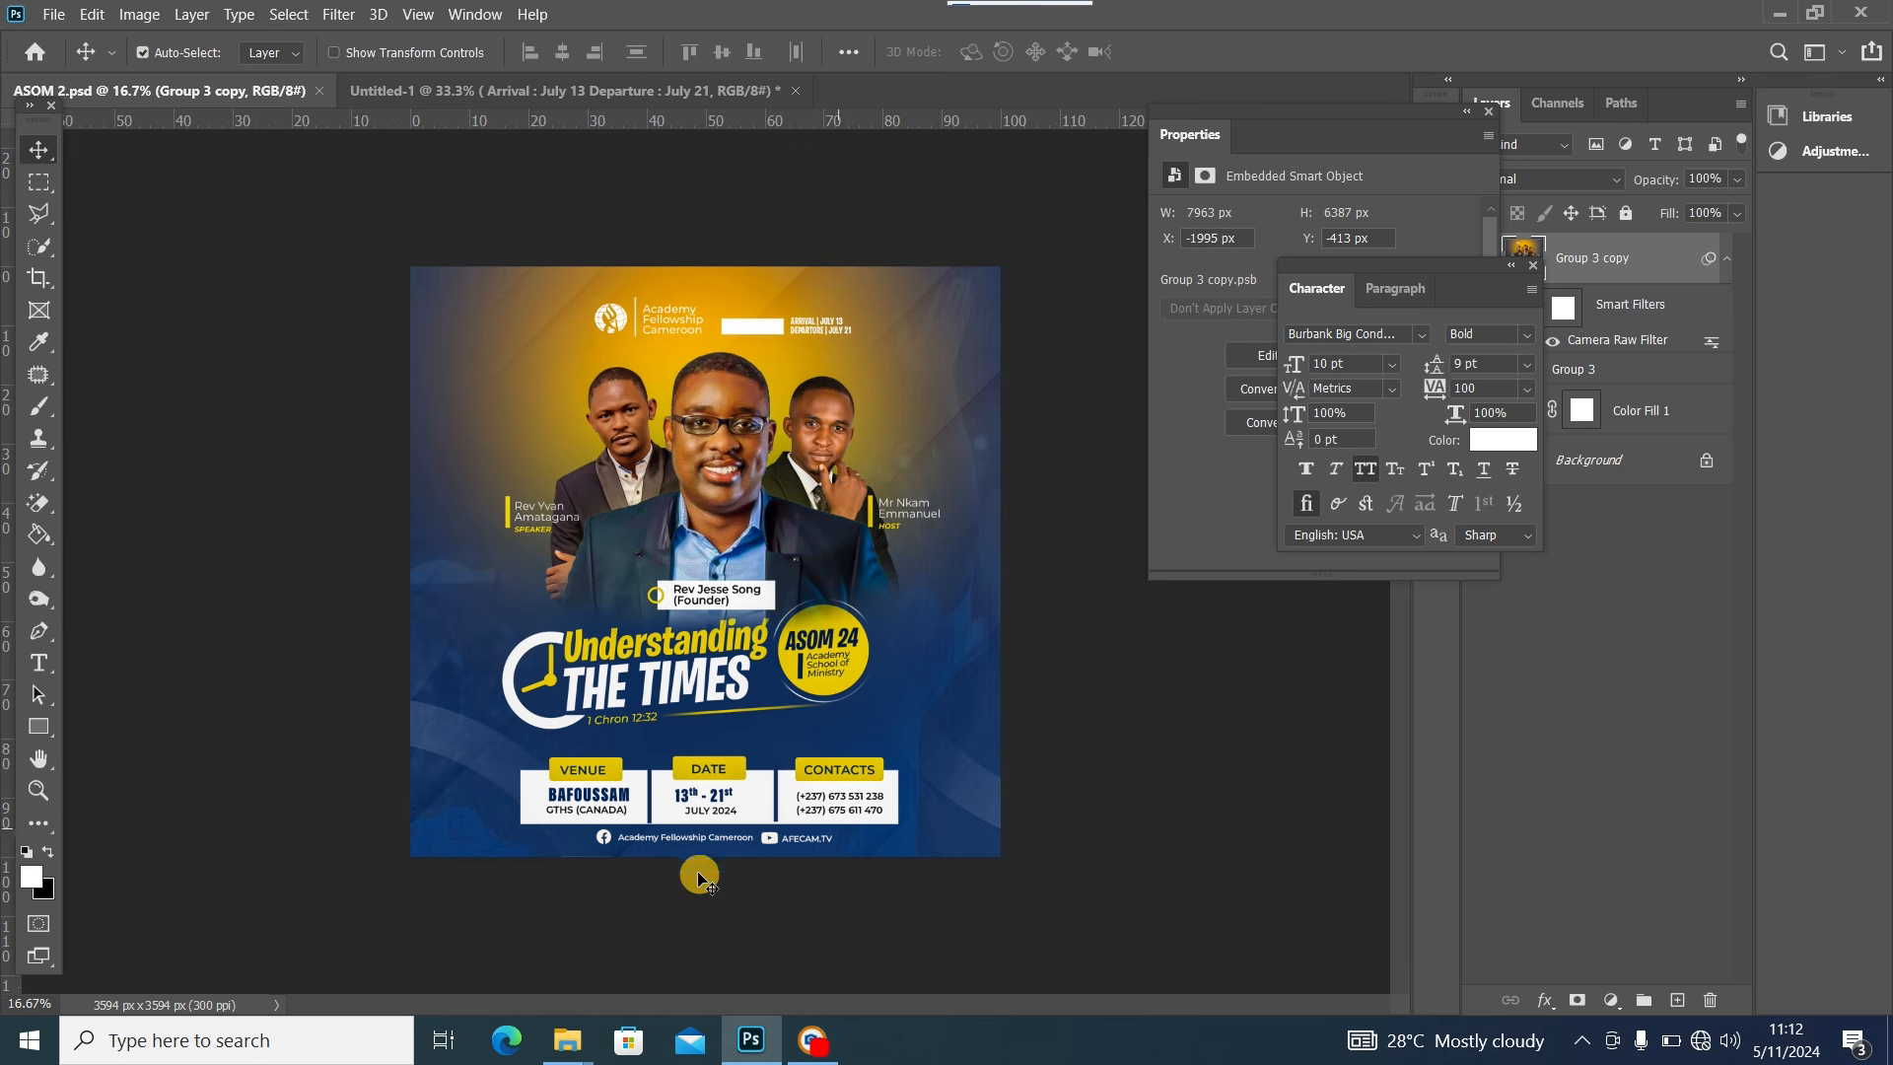
pyautogui.click(474, 89)
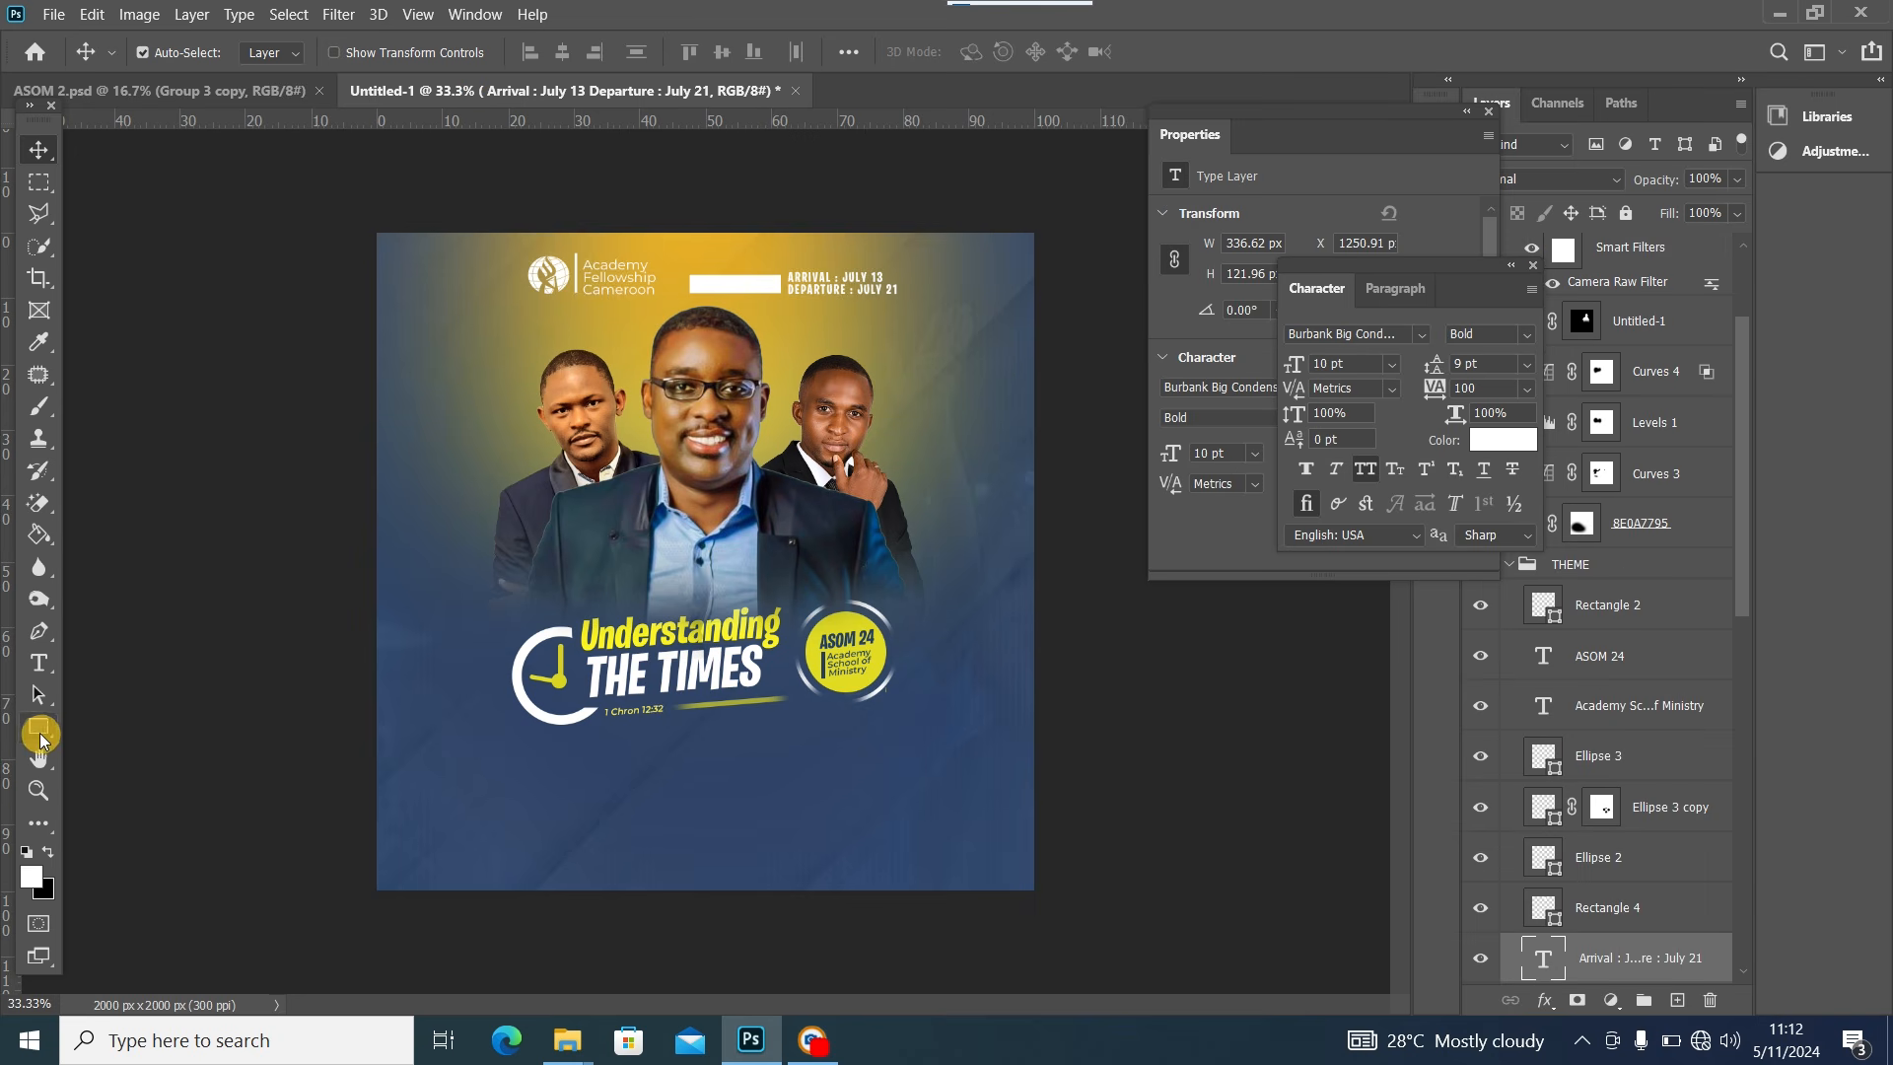
pyautogui.click(1487, 112)
pyautogui.click(1533, 266)
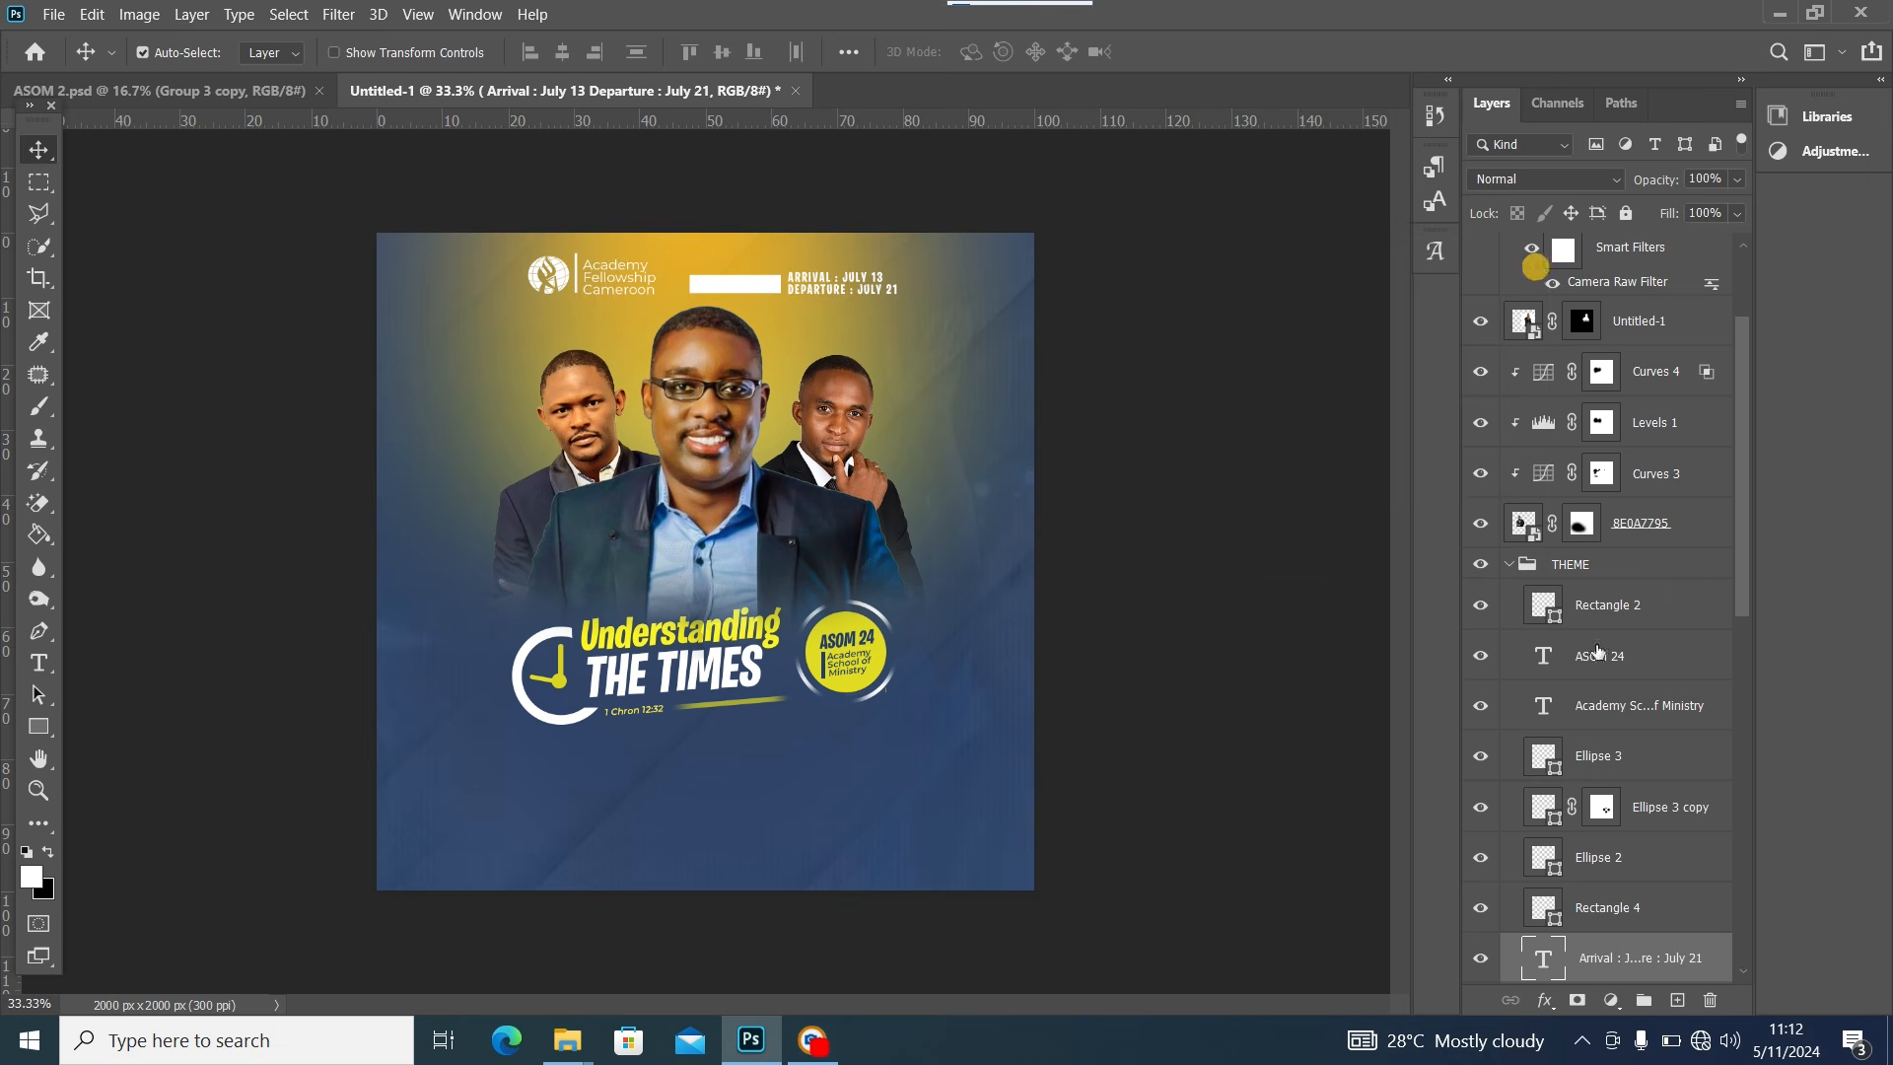
pyautogui.click(38, 726)
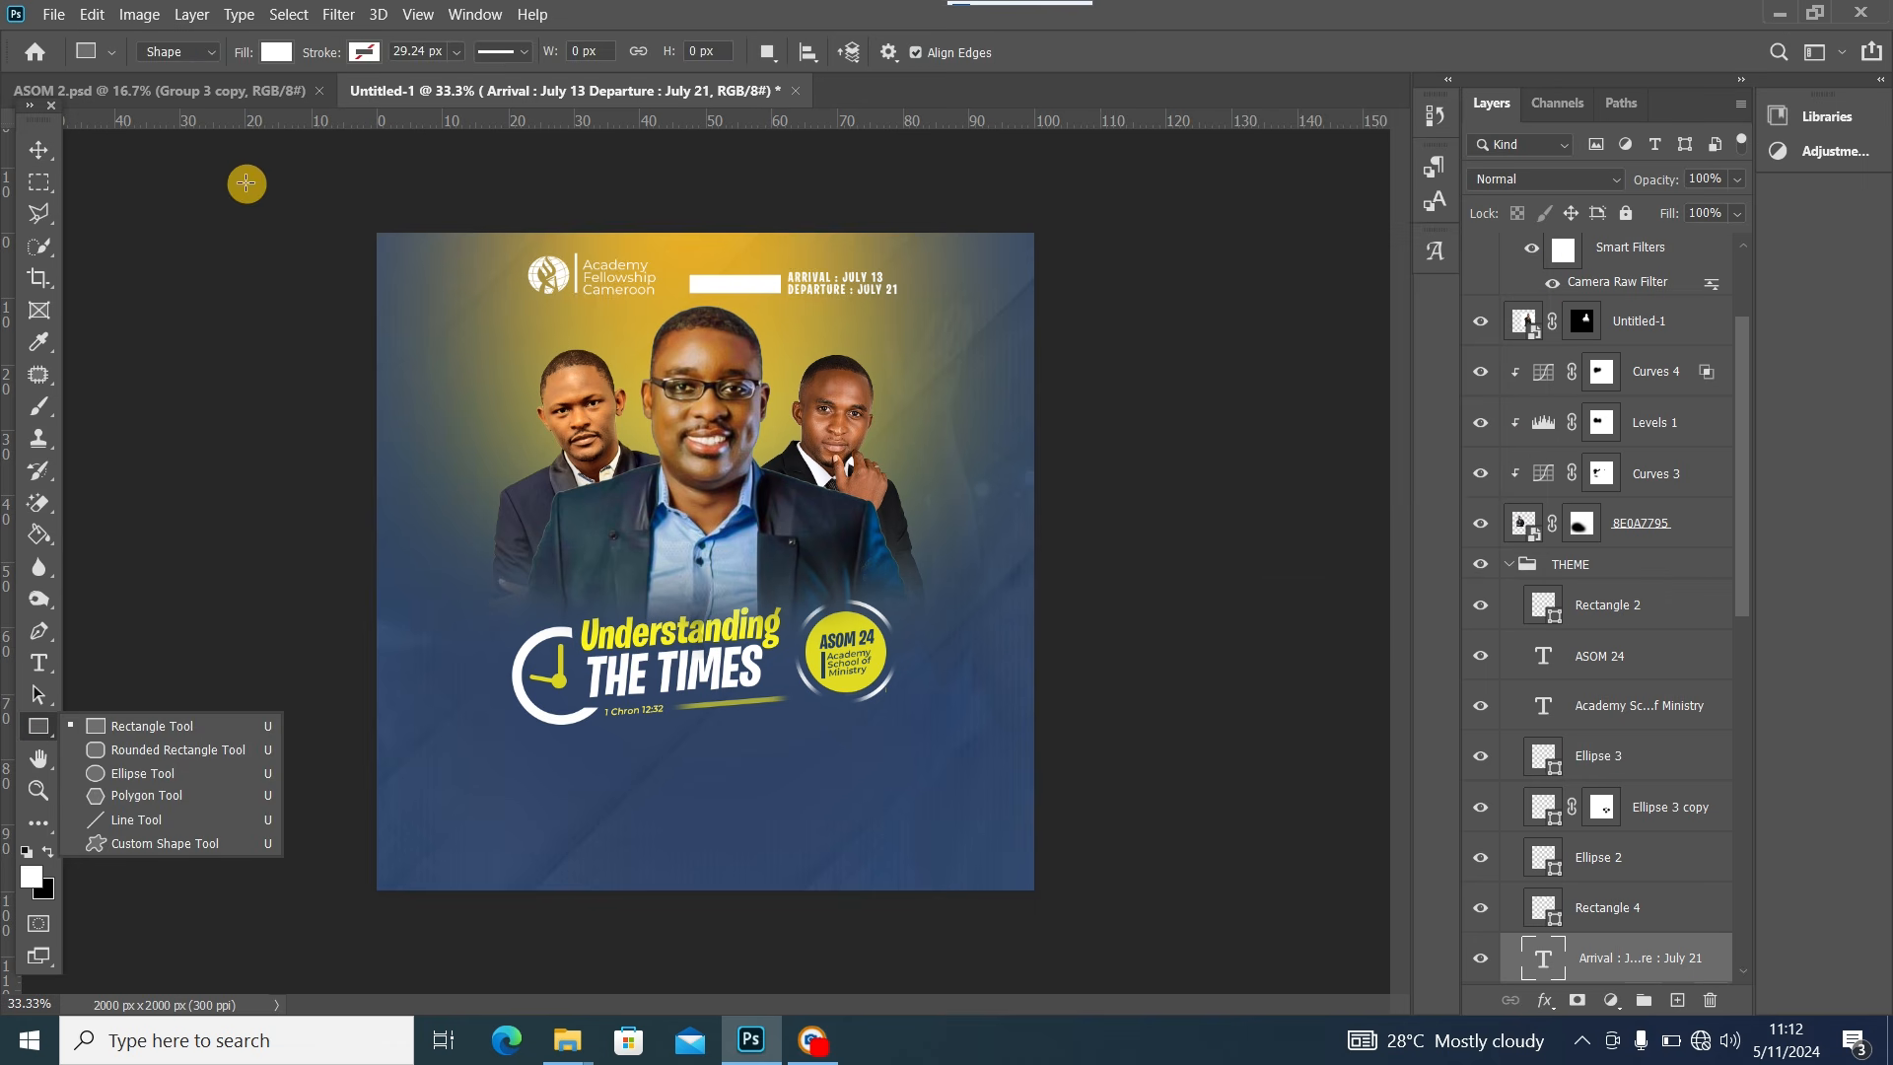
pyautogui.click(133, 726)
pyautogui.moveTo(471, 738); pyautogui.dragTo(934, 831)
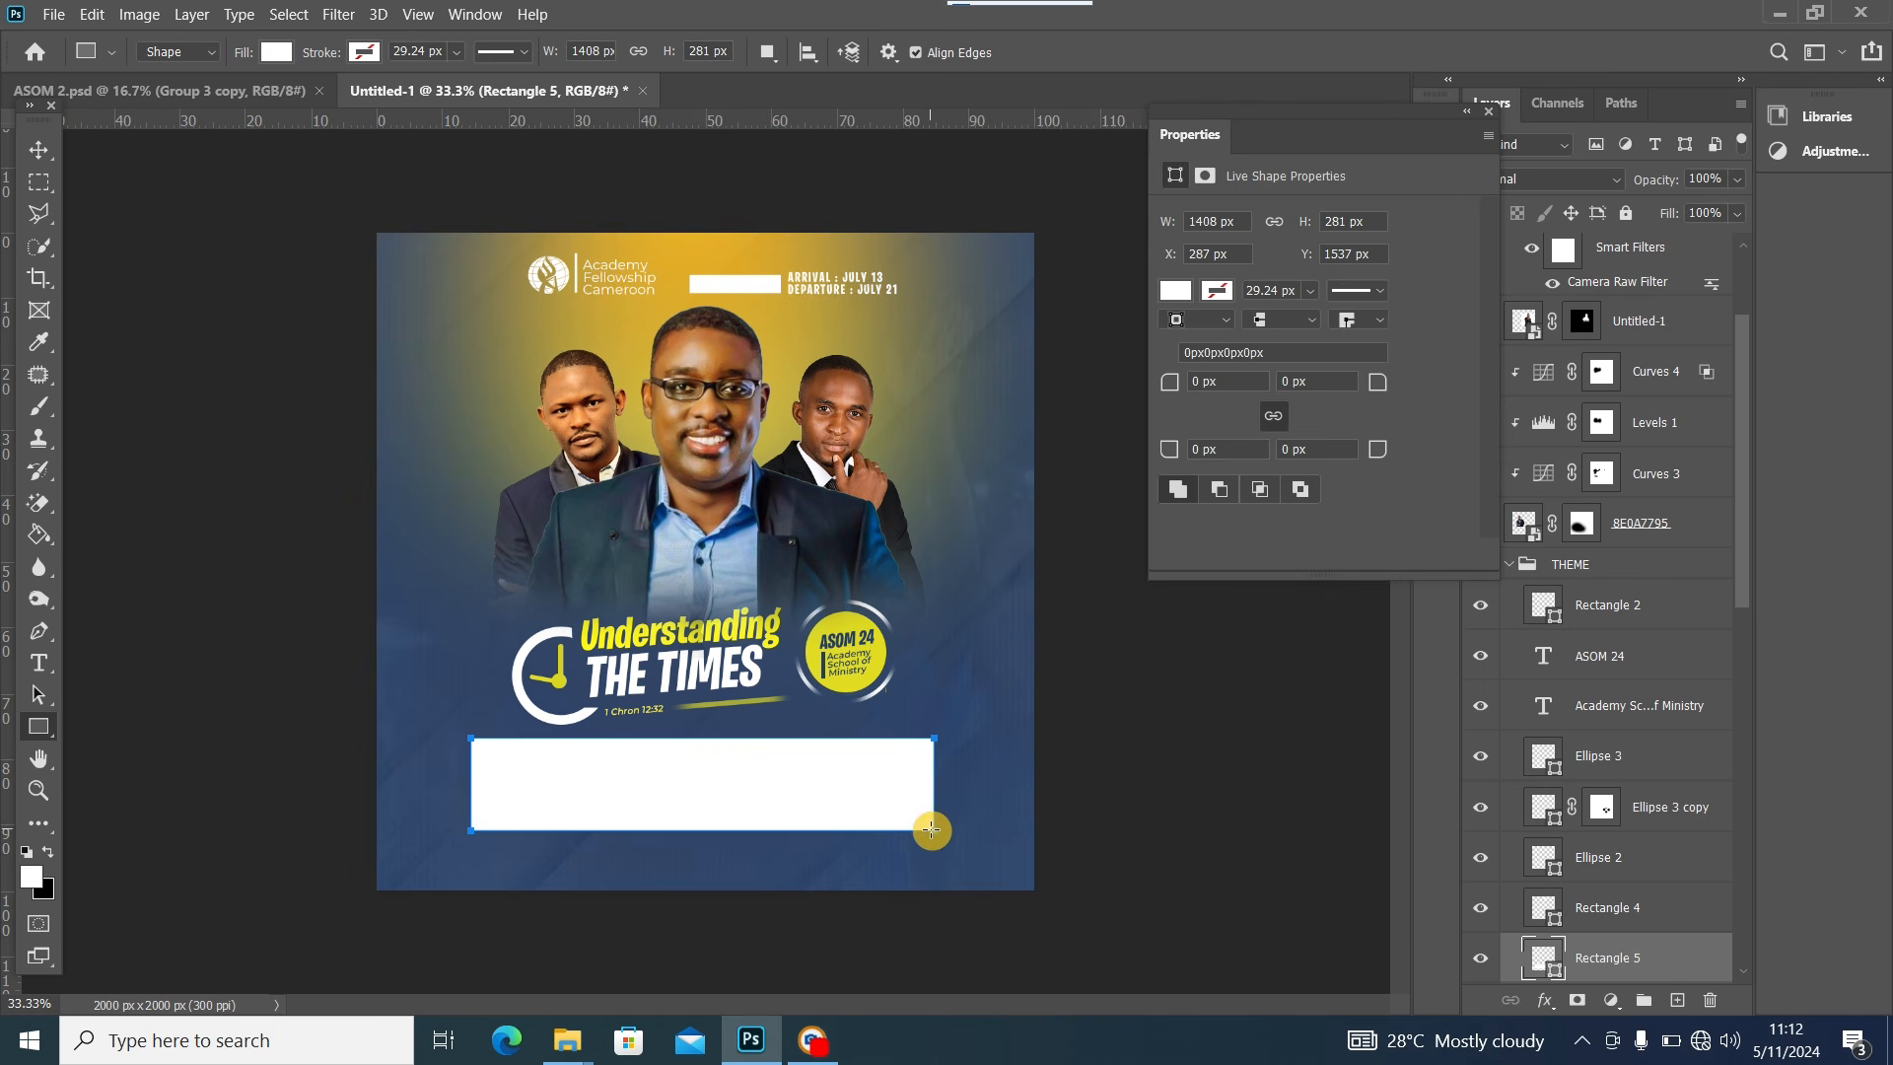
# Widen the white rectangle to about 1468 px and move it slightly down to about Y 1563 px
pyautogui.click(39, 150)
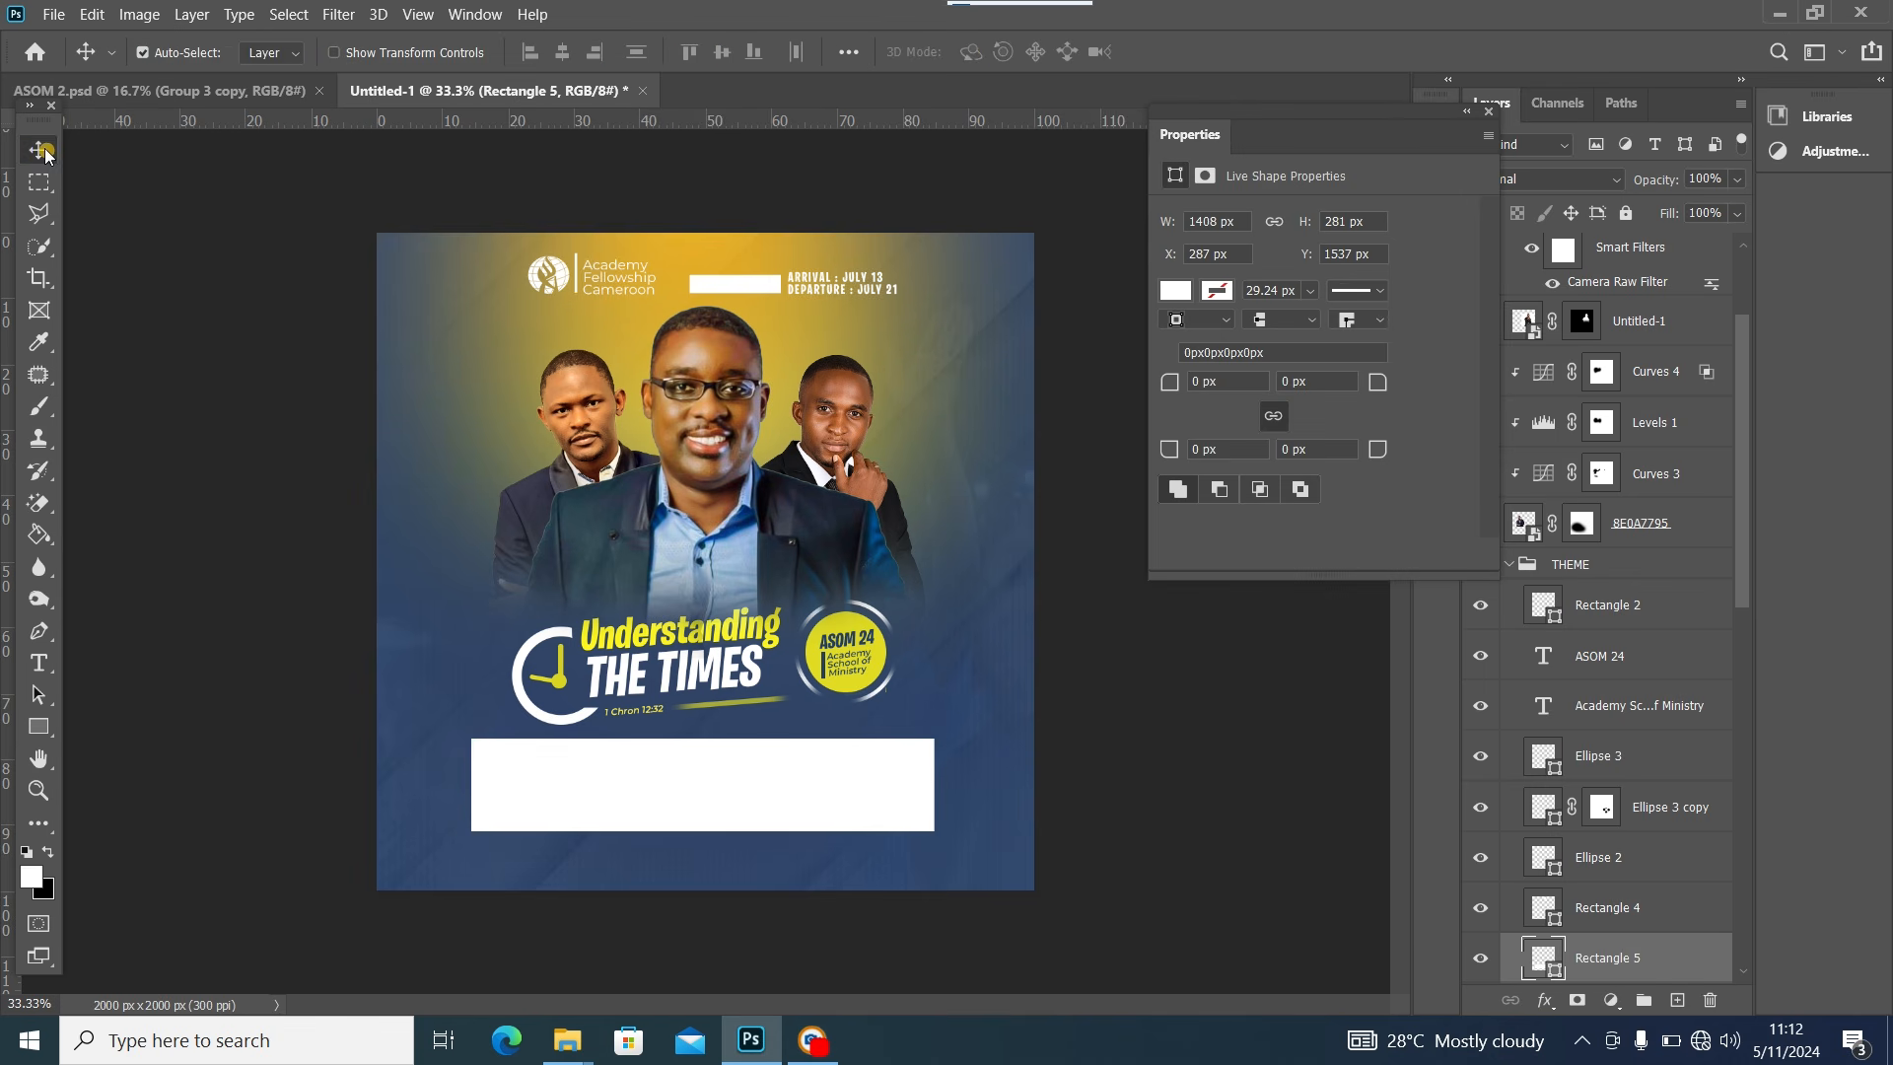
pyautogui.hotkey('ctrl', 't')
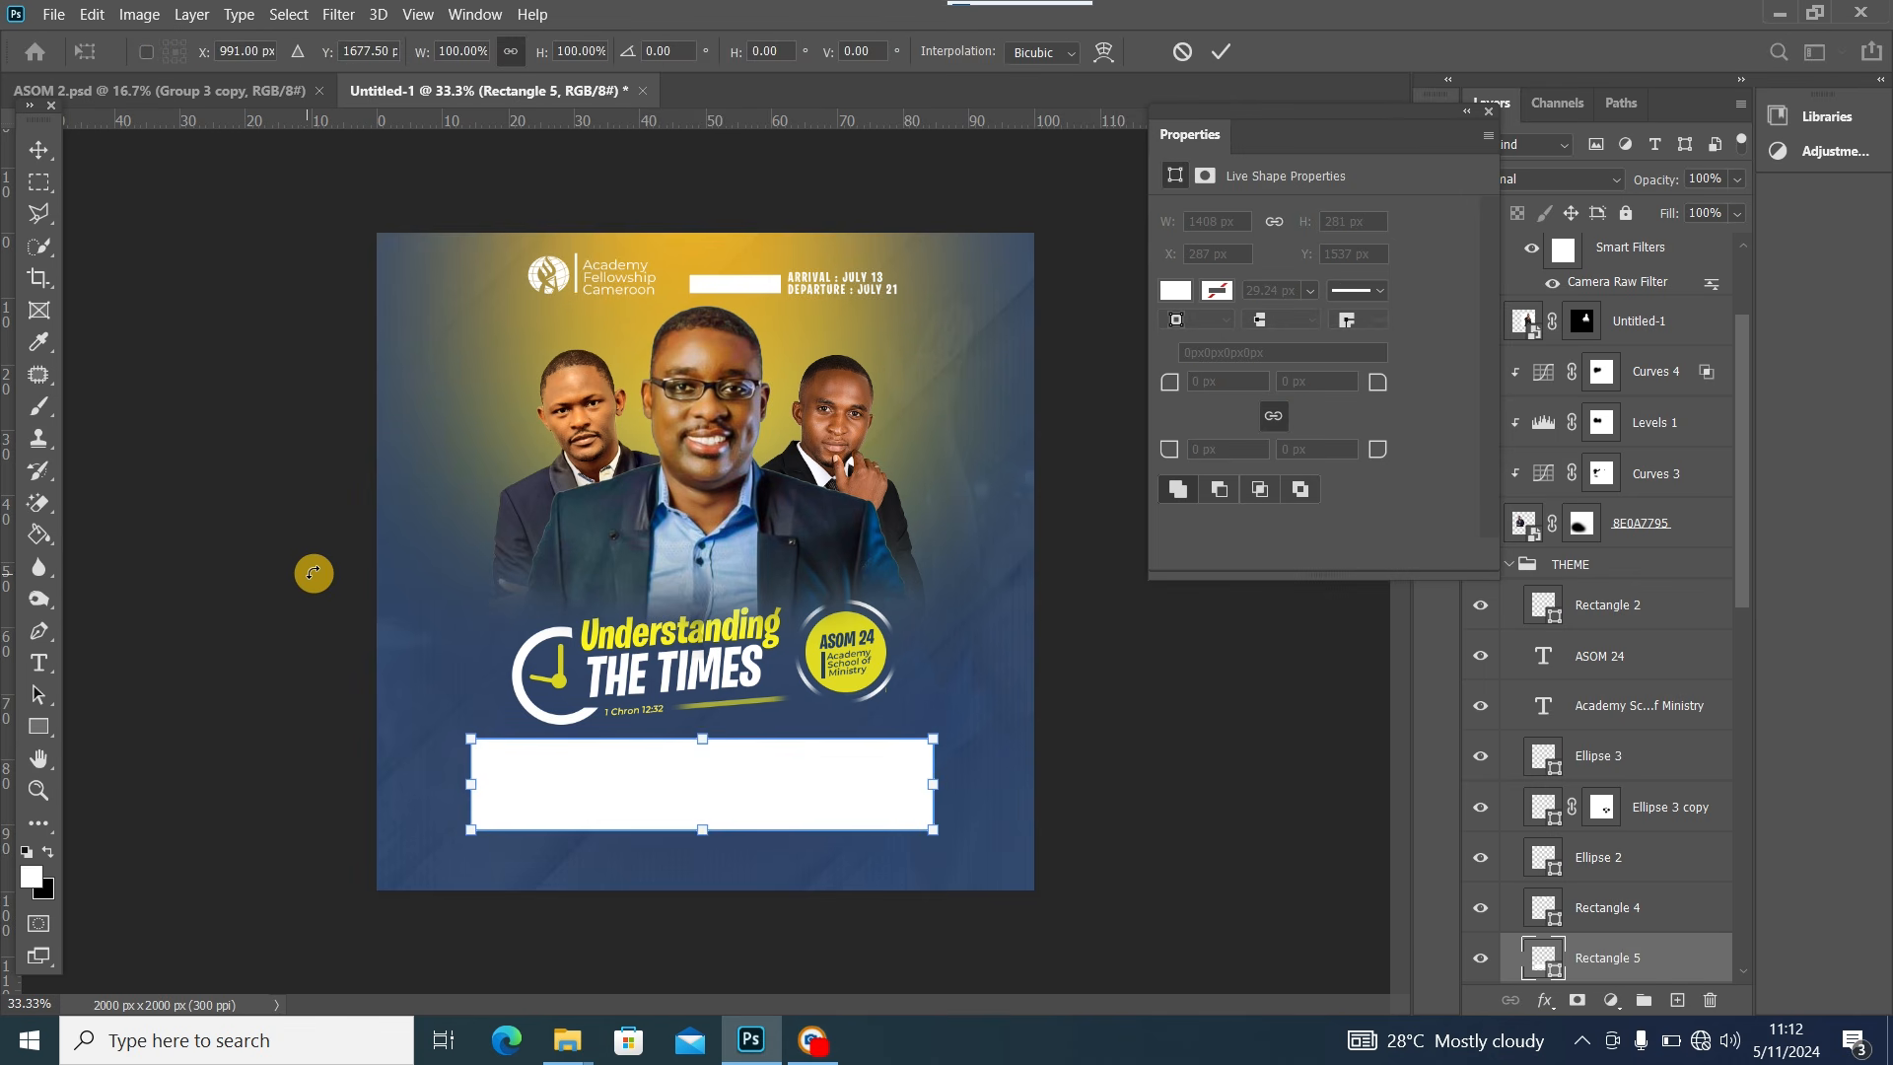
pyautogui.moveTo(934, 786); pyautogui.dragTo(958, 794)
pyautogui.click(40, 148)
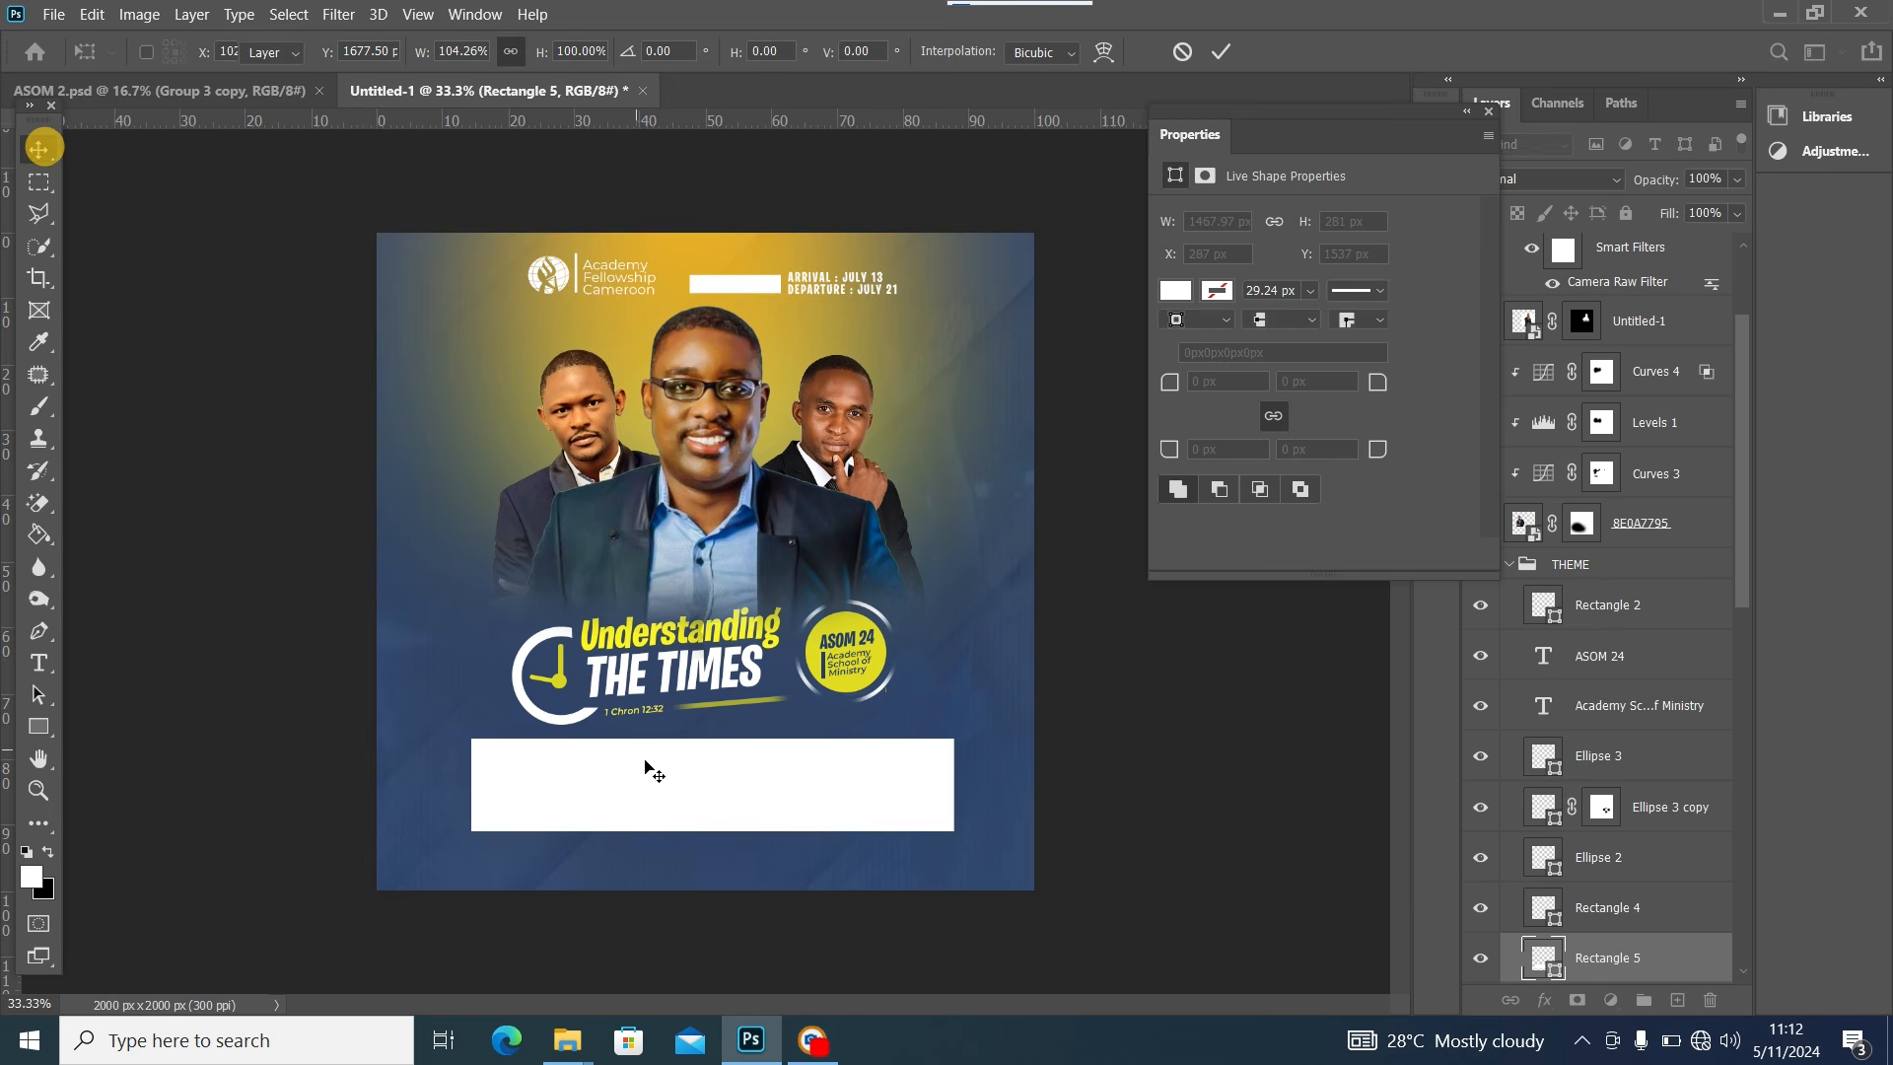
pyautogui.moveTo(653, 772); pyautogui.dragTo(650, 781)
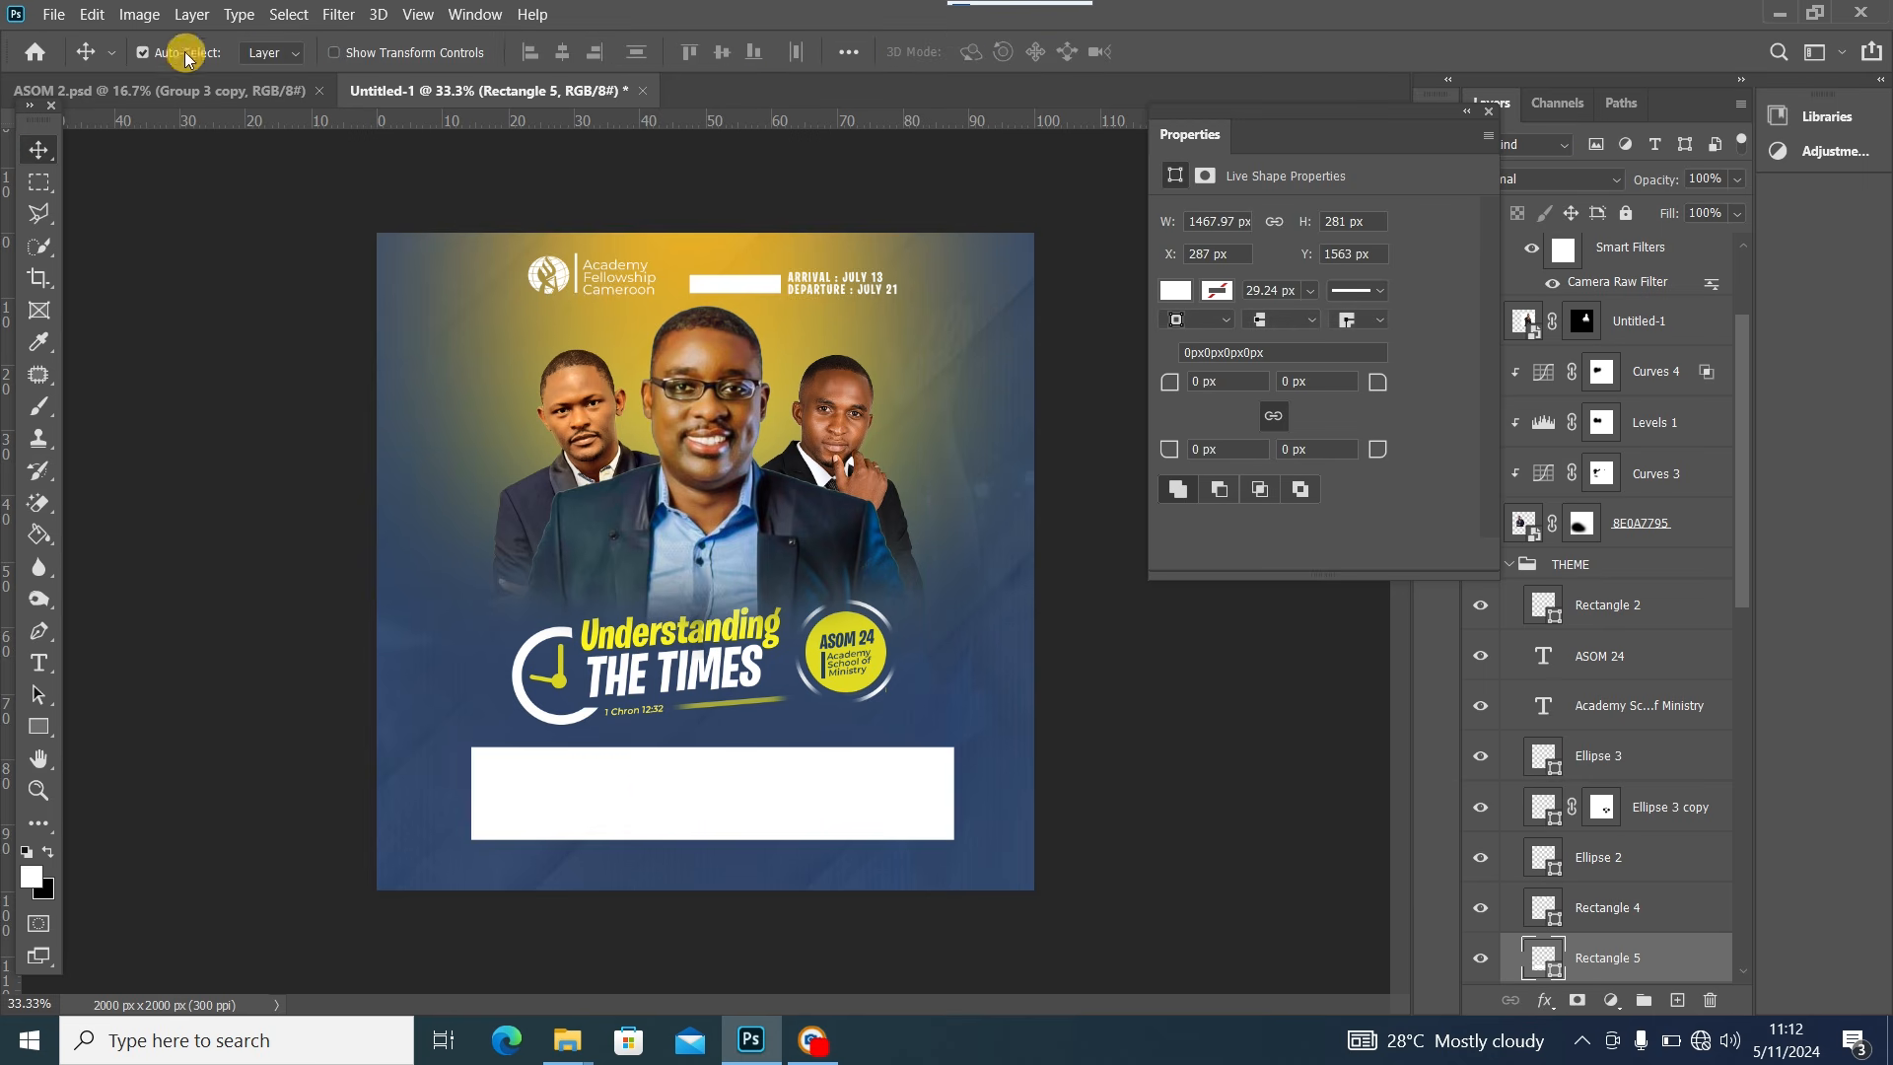
# Check the information bar in ASOM 2.psd, then return to Untitled-1 and switch to the Rounded Rectangle tool
pyautogui.click(158, 90)
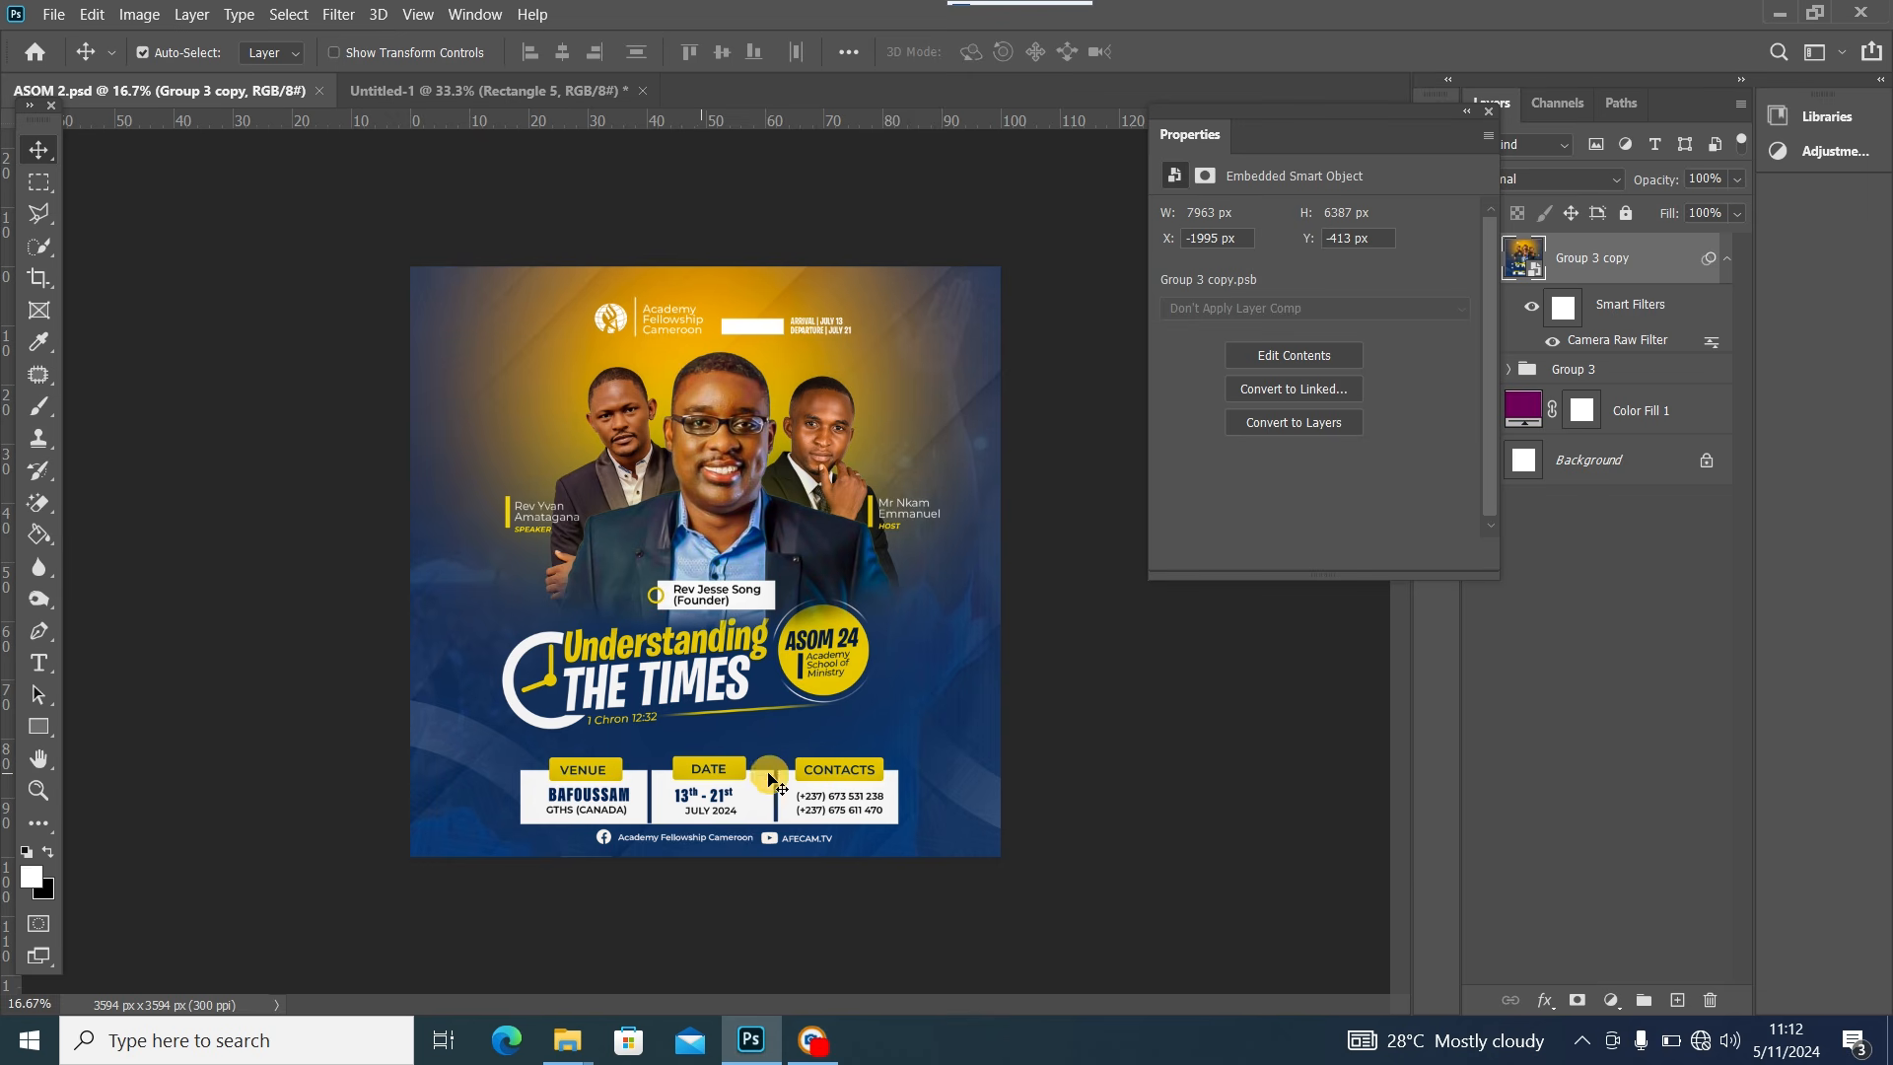
pyautogui.click(480, 91)
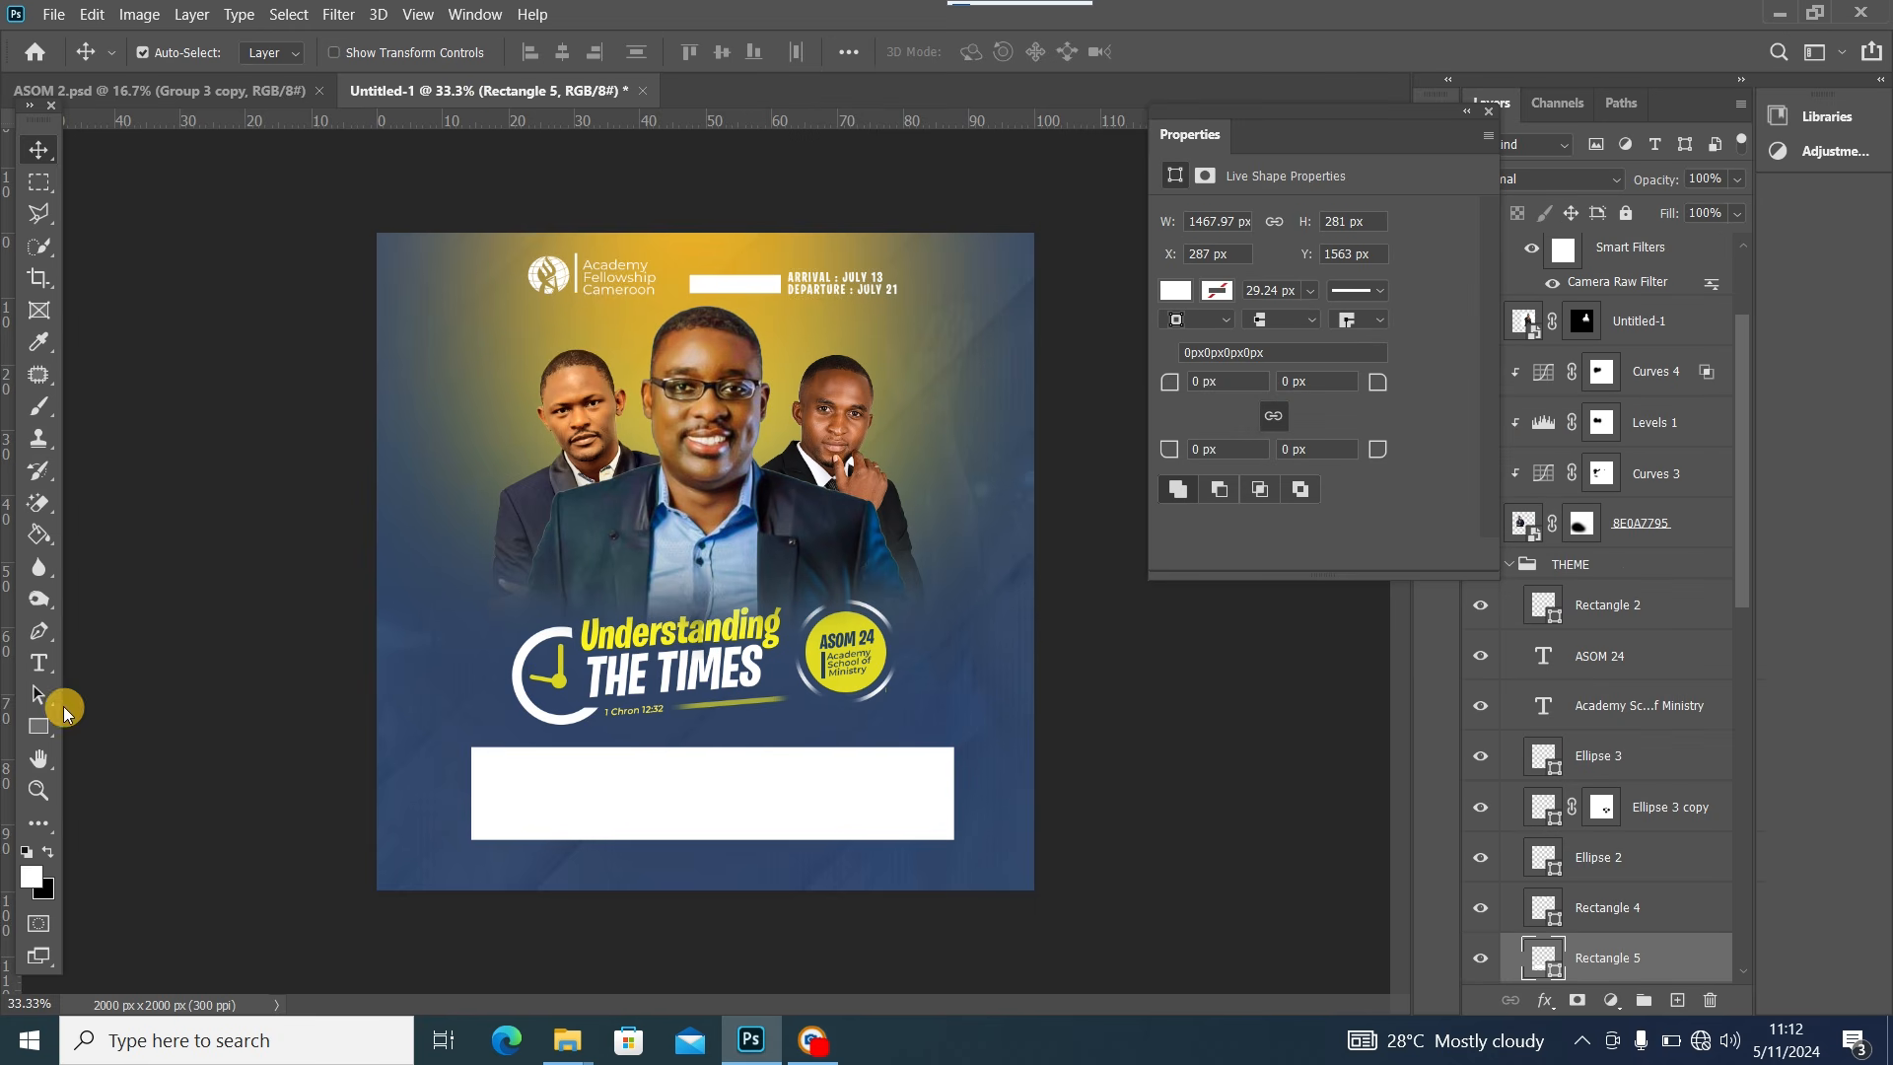
pyautogui.click(46, 727)
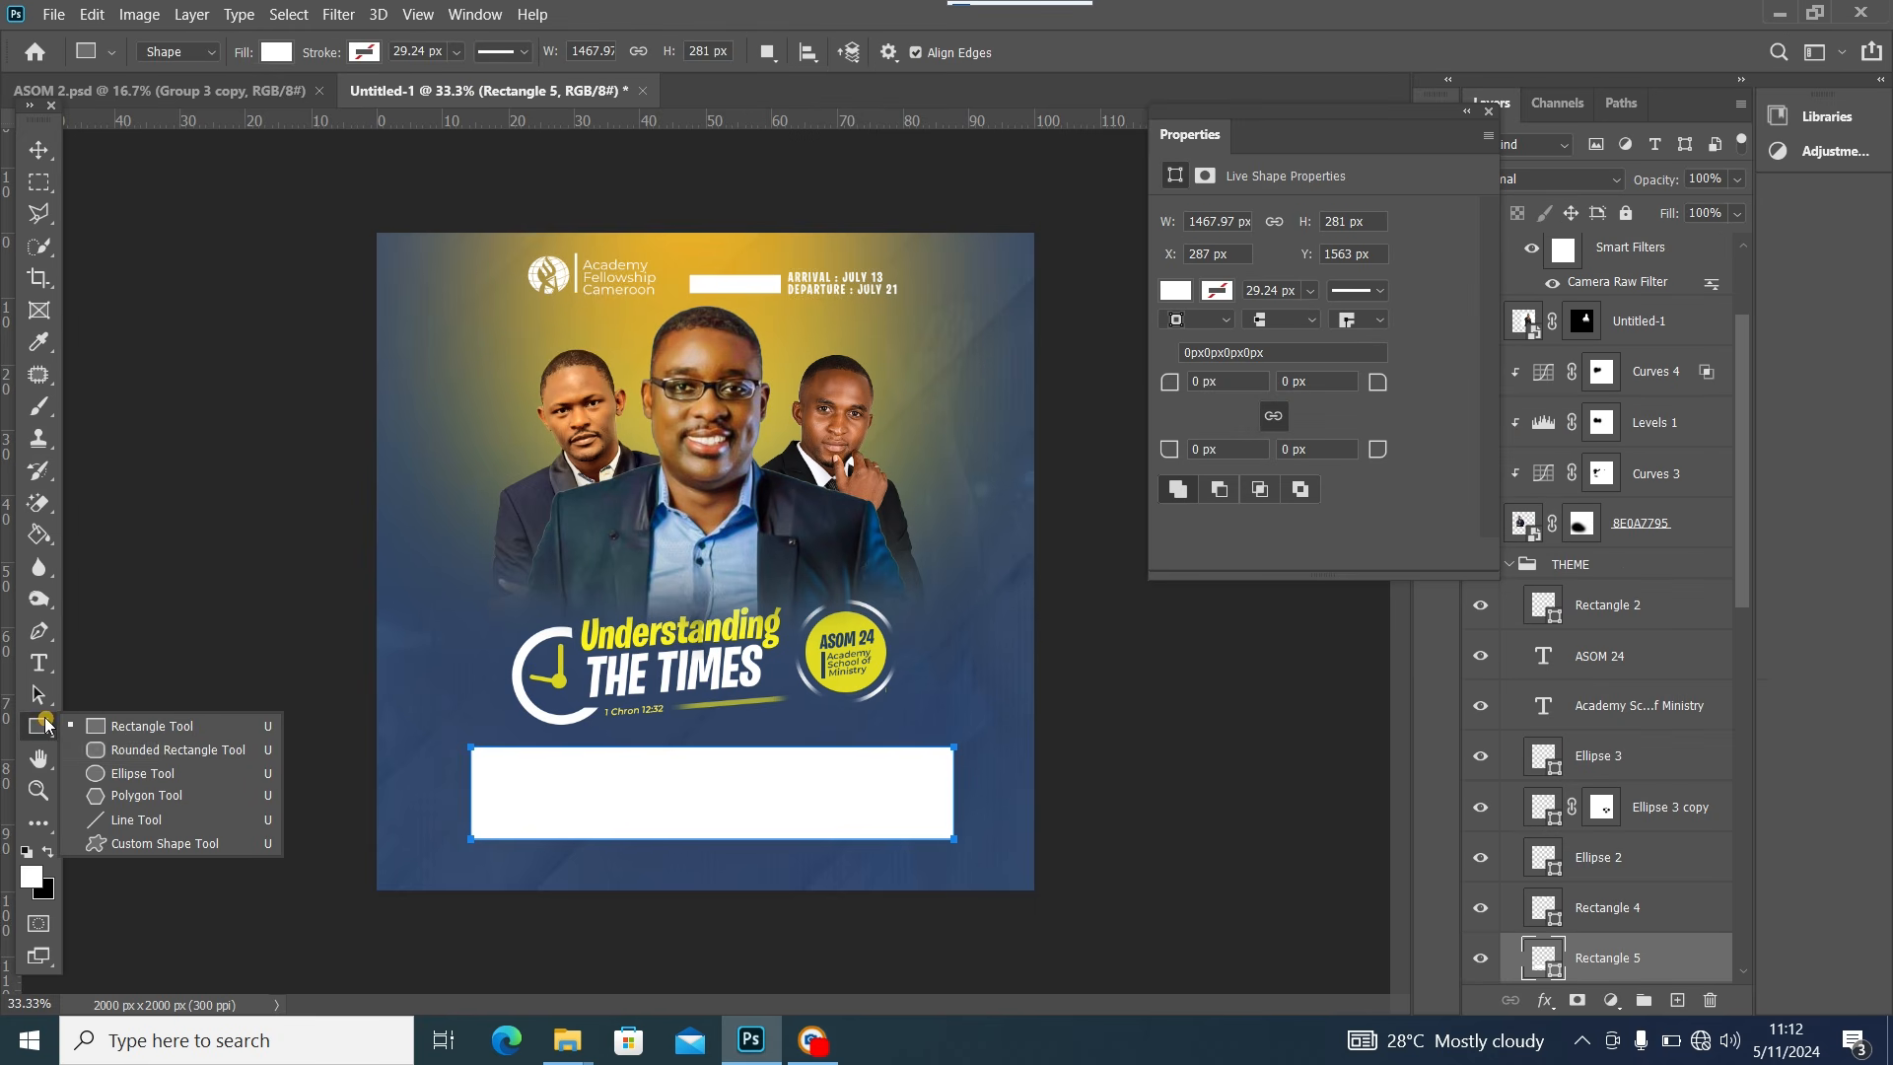
pyautogui.click(170, 748)
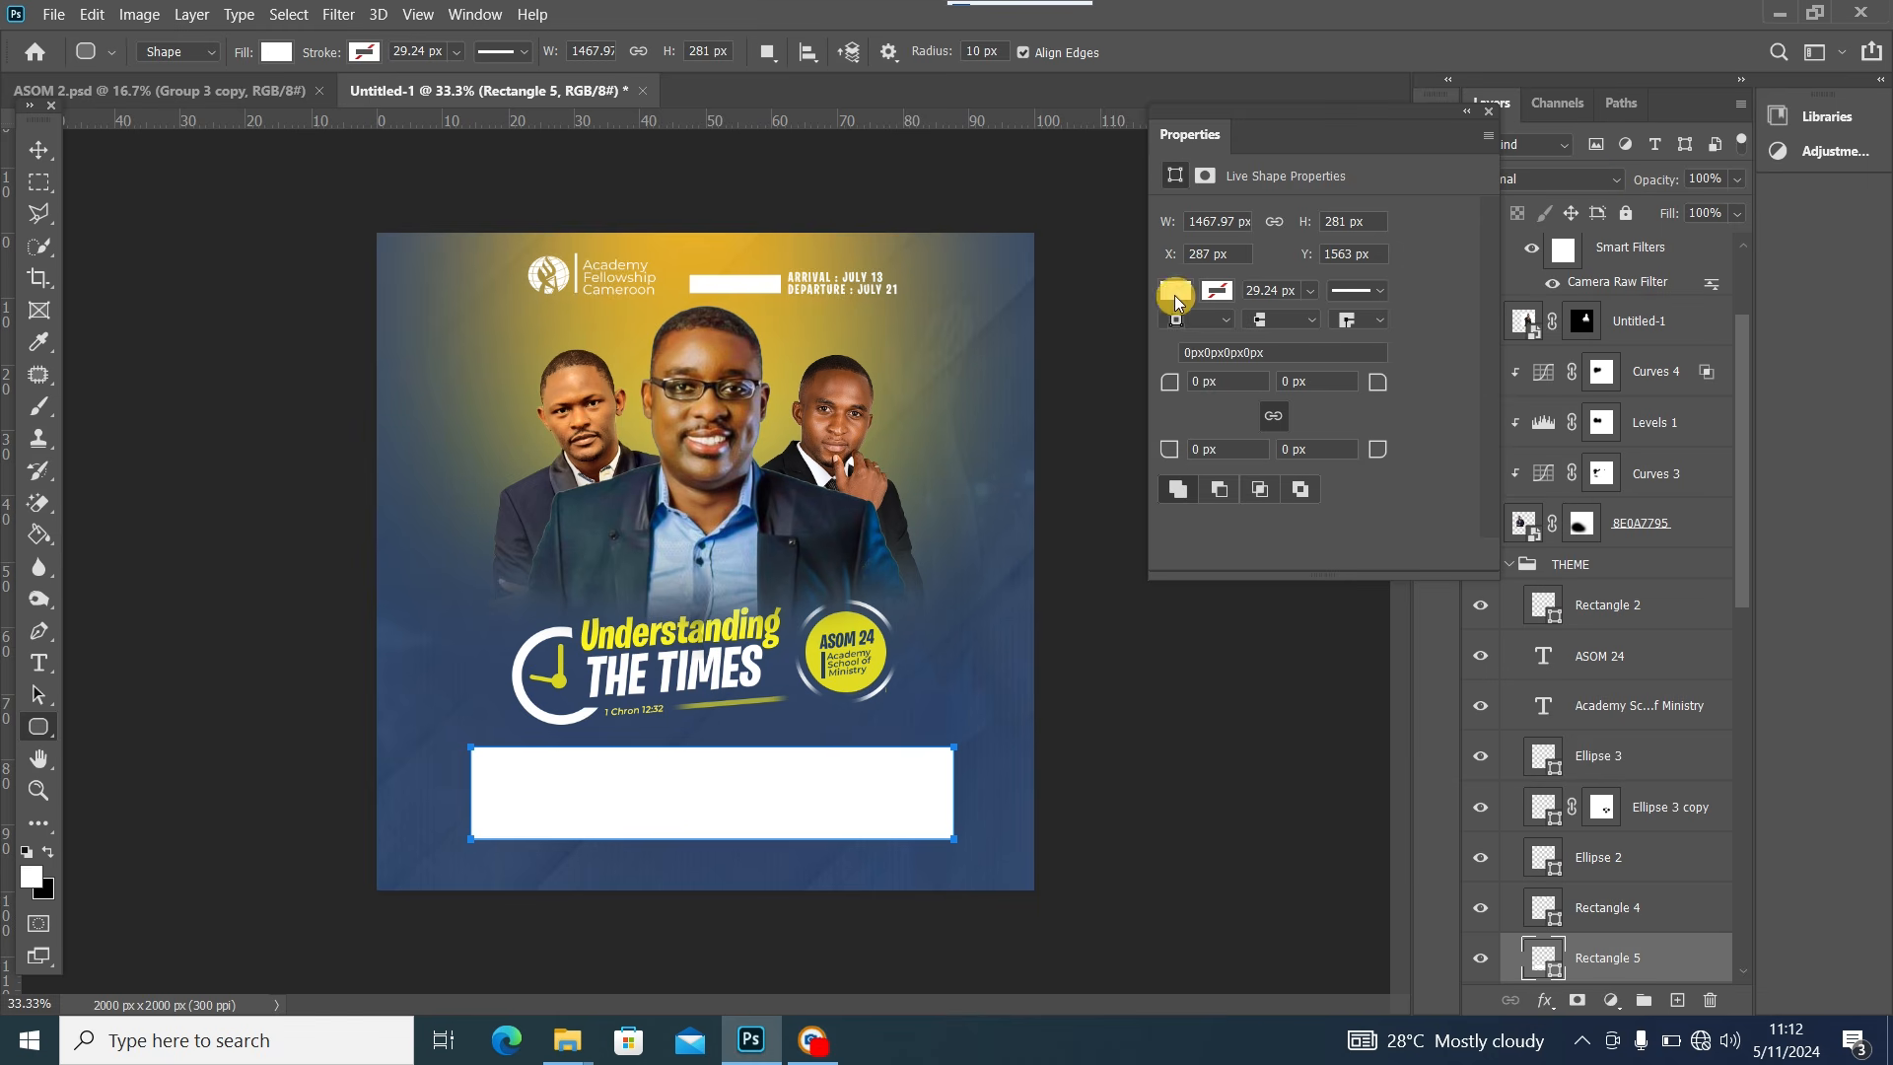
pyautogui.click(1175, 290)
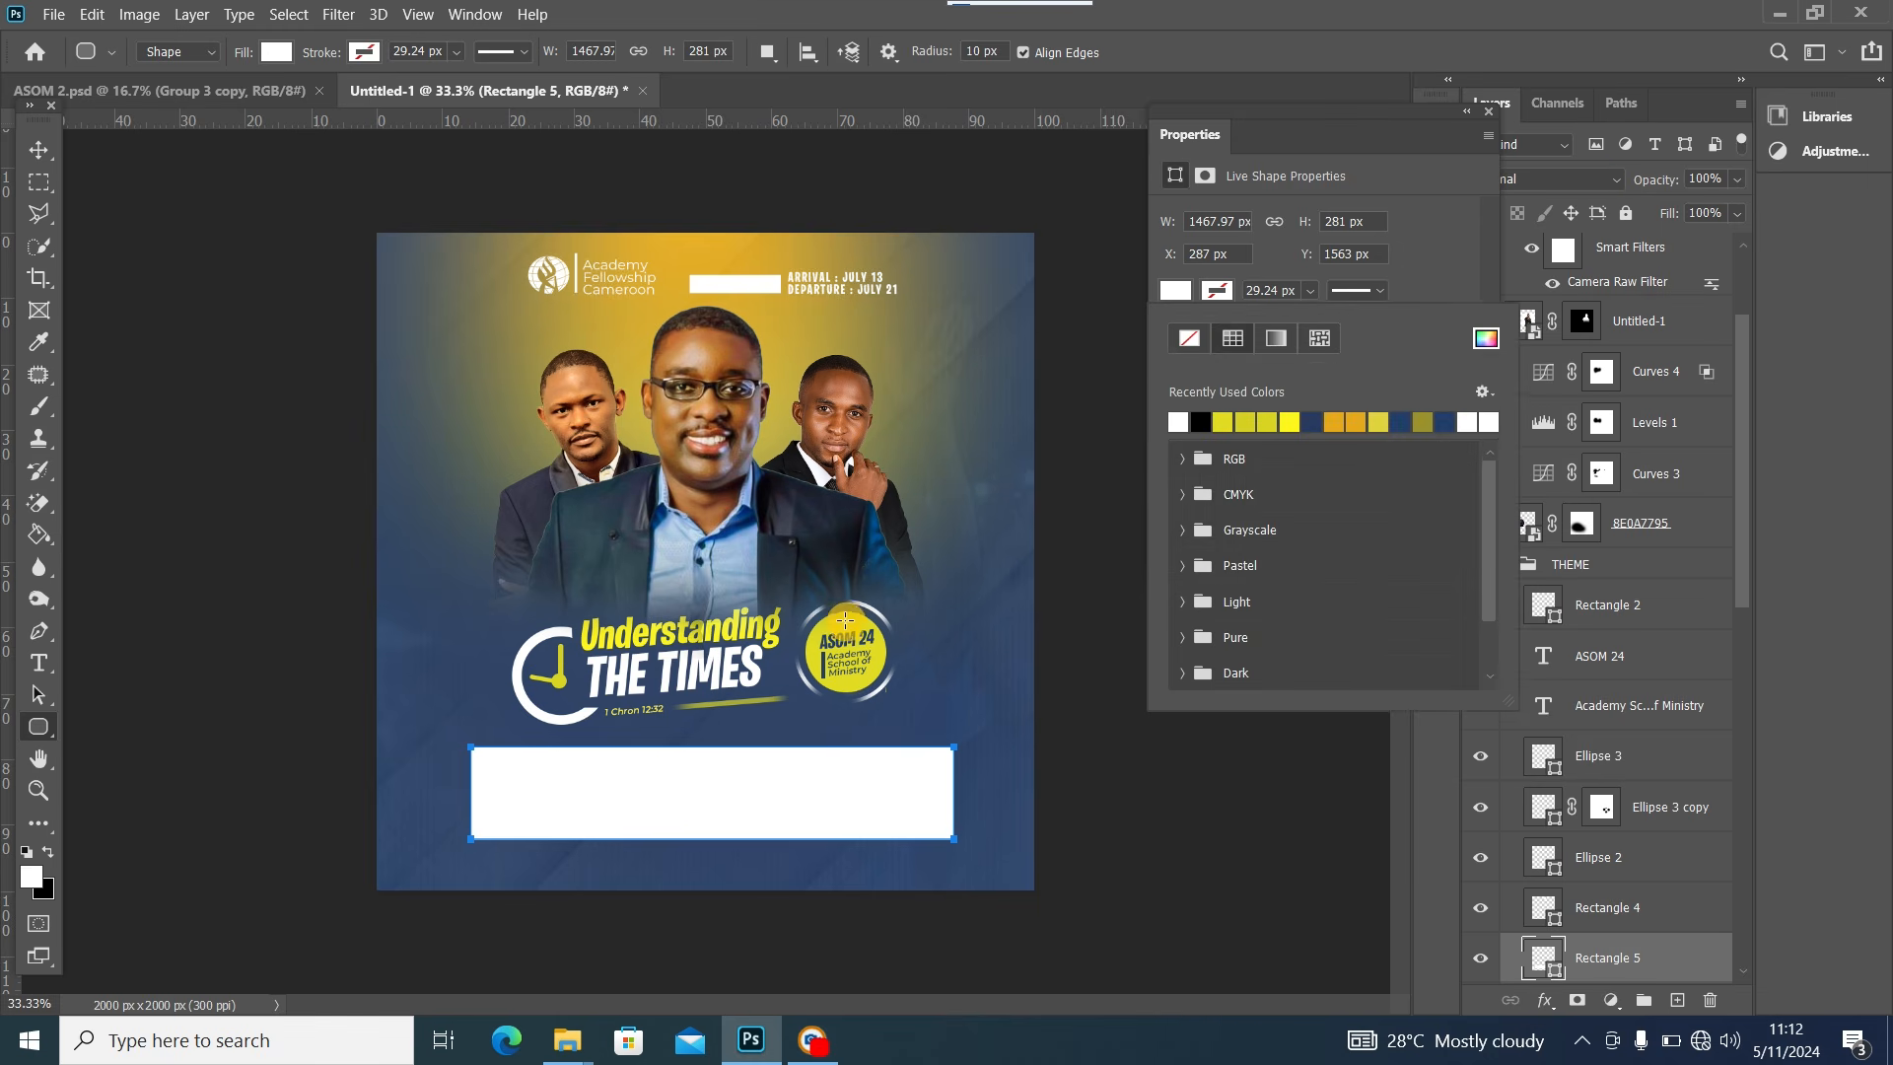
pyautogui.click(1222, 422)
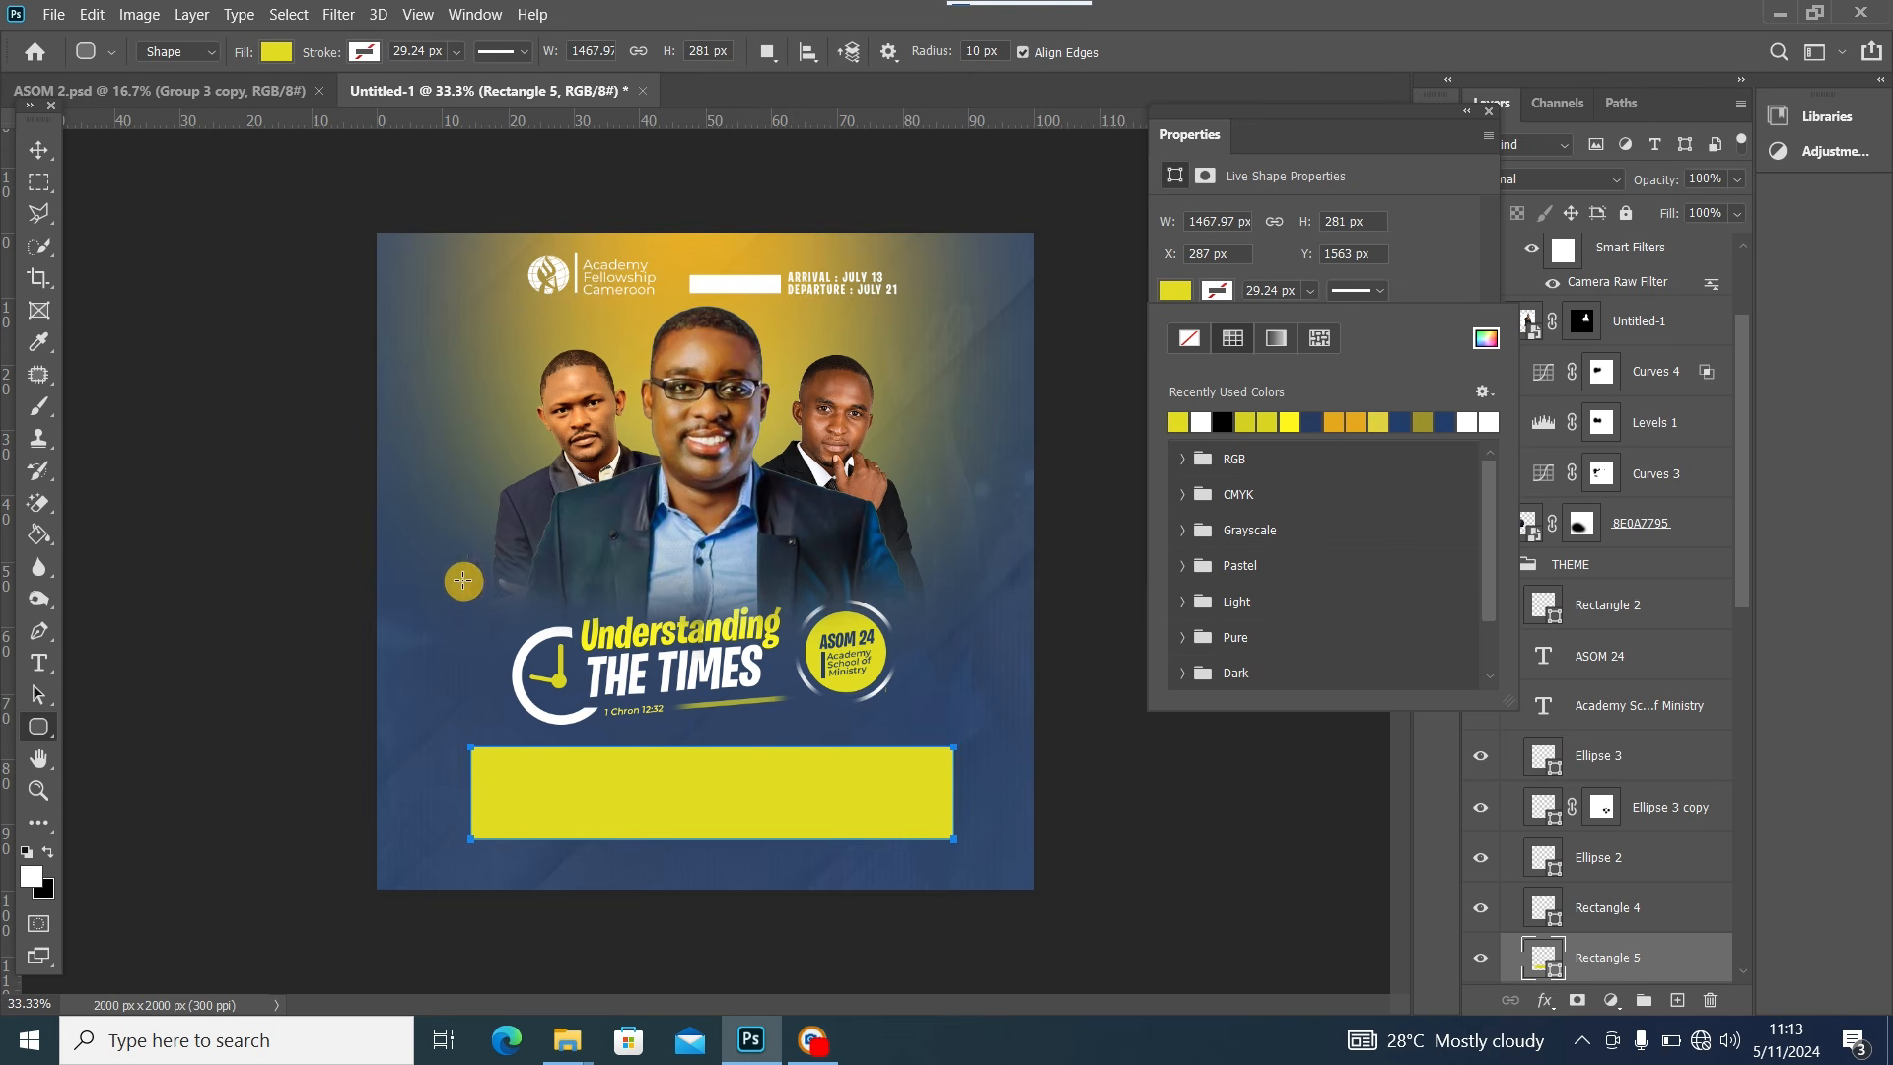
pyautogui.click(39, 149)
pyautogui.hotkey('ctrl', 'z')
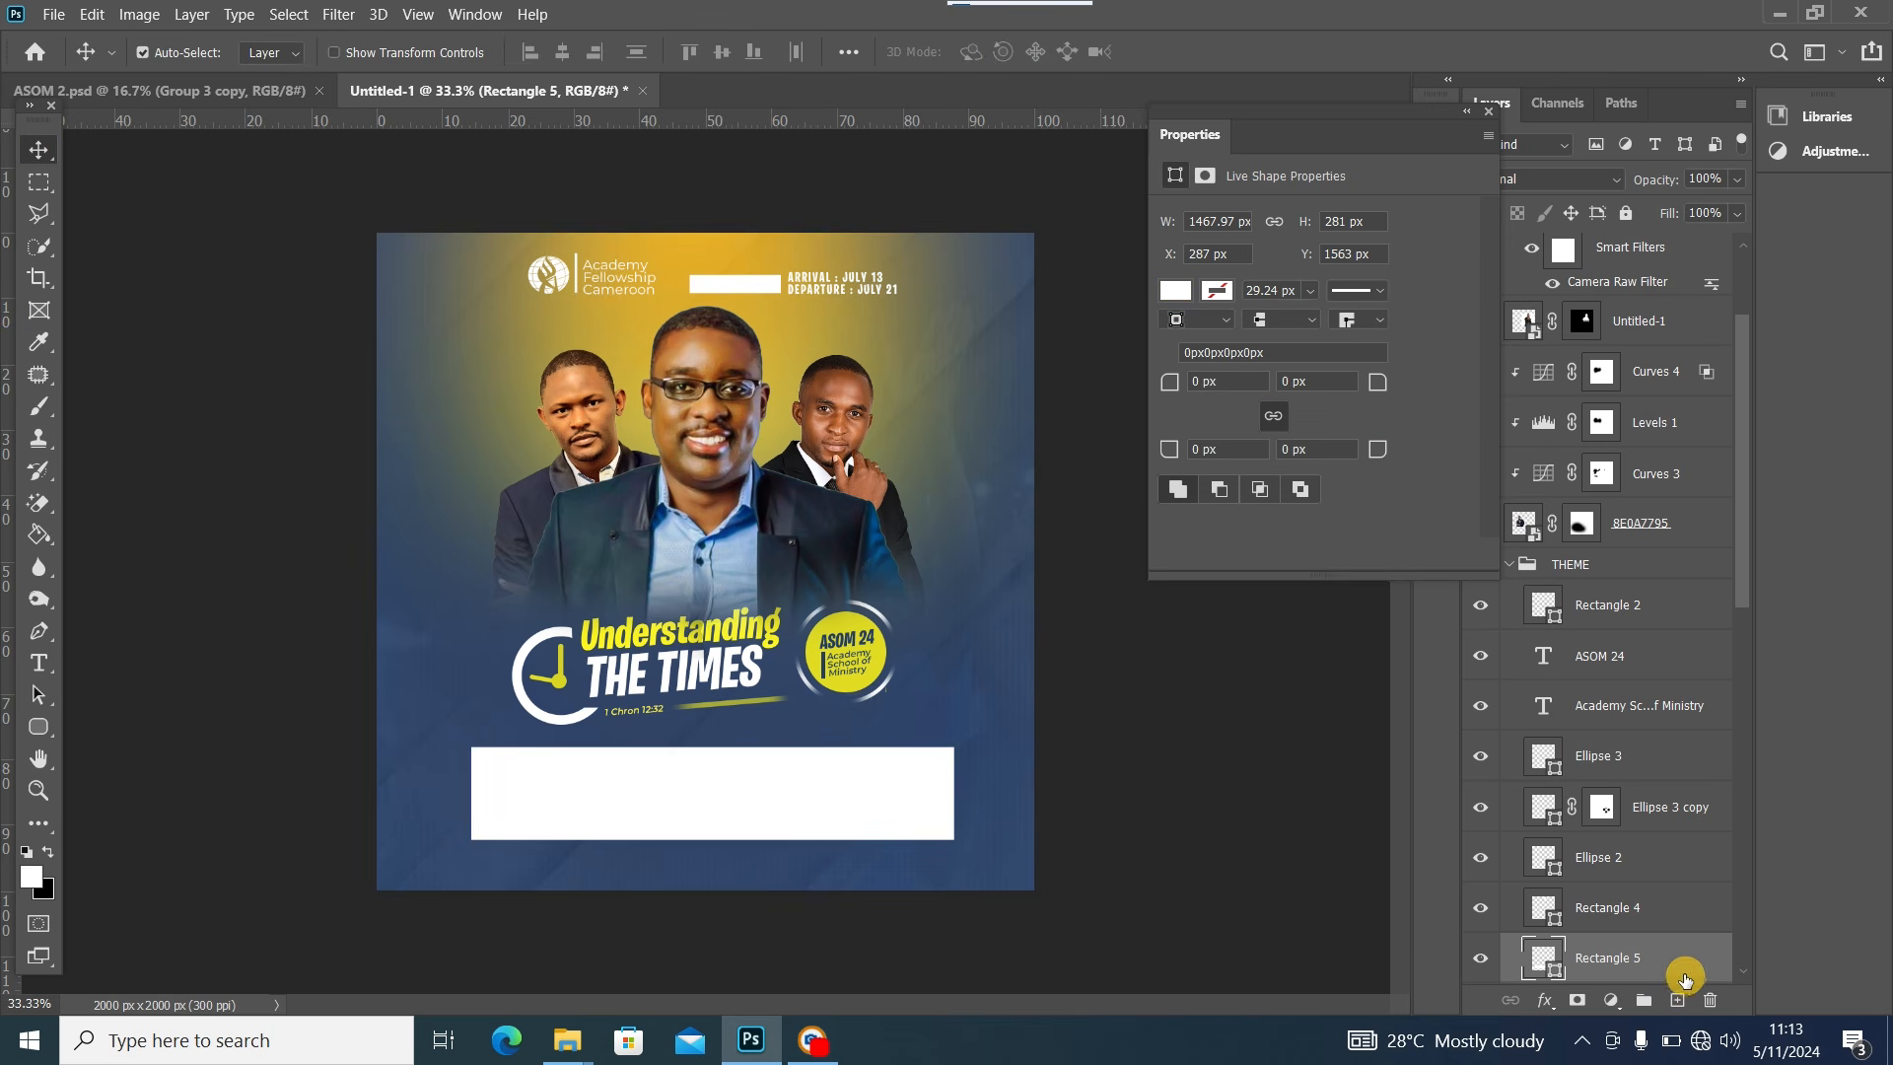
# Add a new layer and draw a yellow rounded rectangle about 305 by 95 px over the white rectangle's upper-left edge
pyautogui.click(1679, 1001)
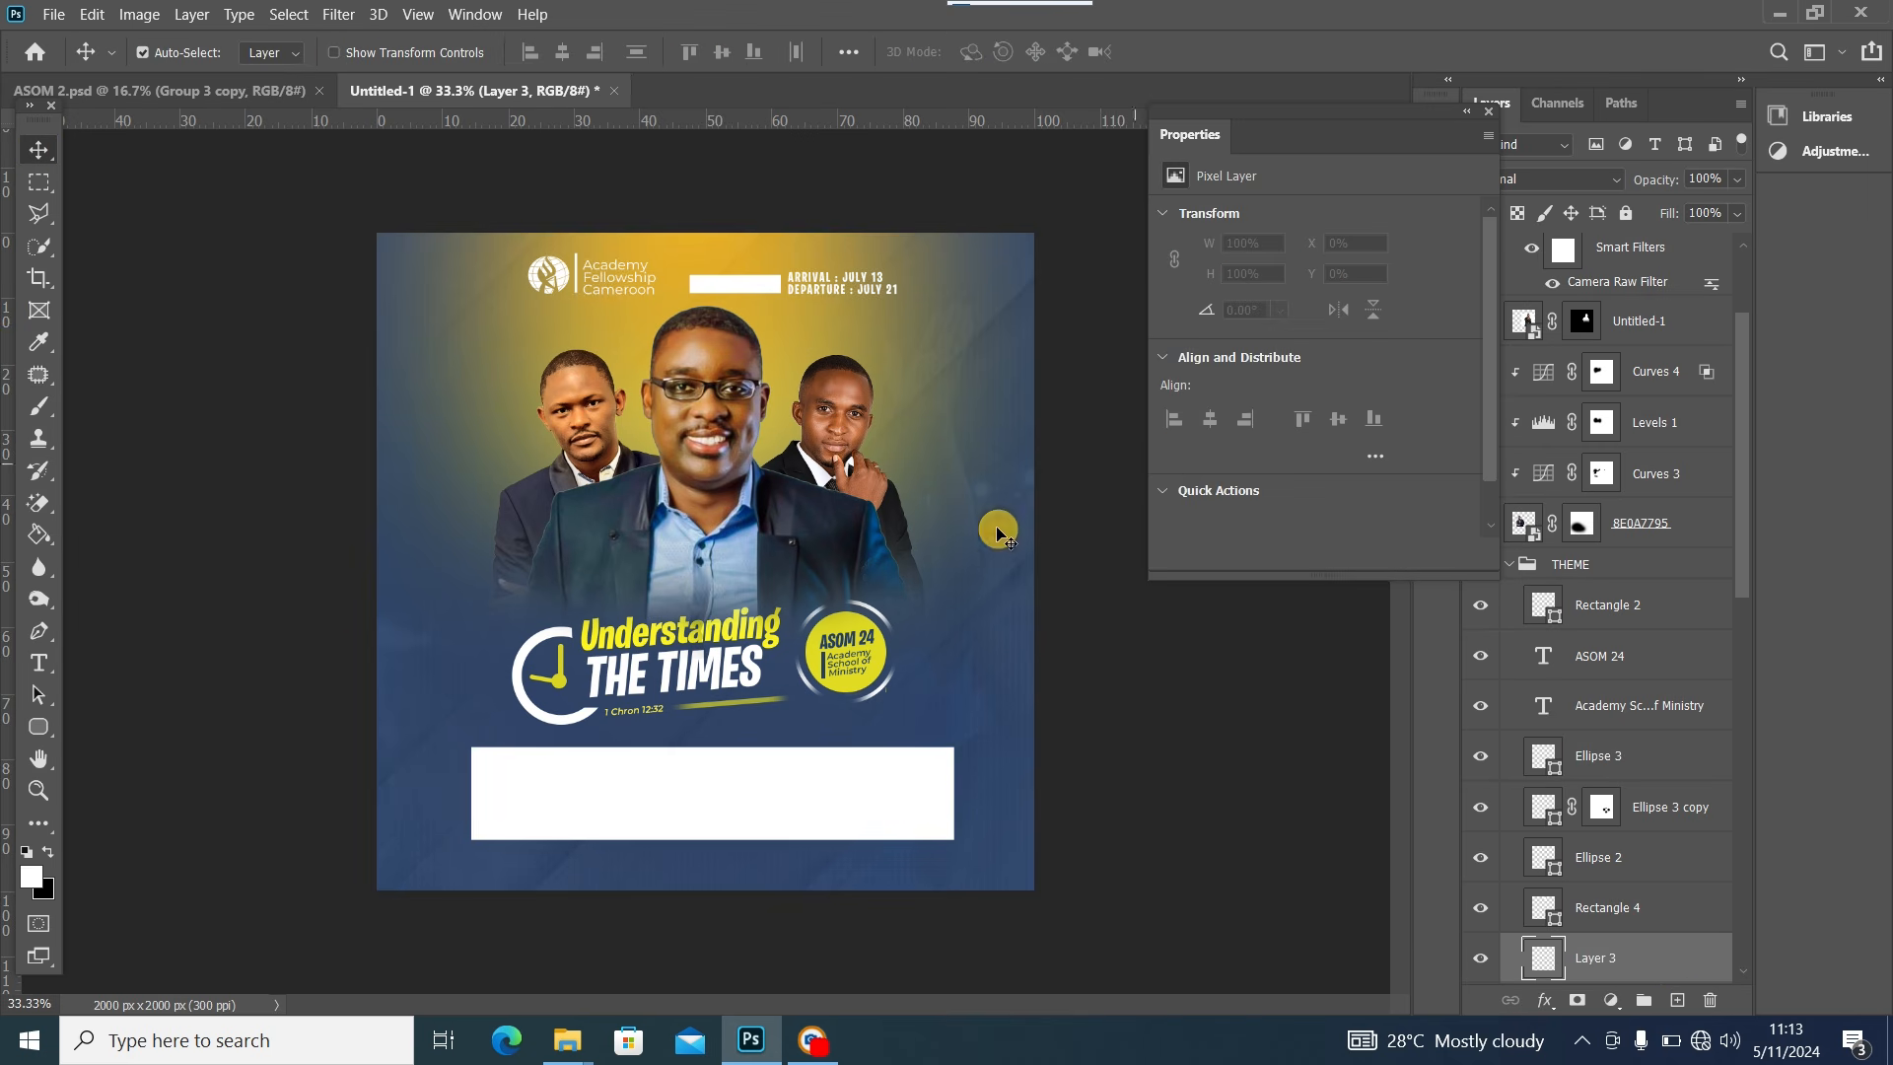
pyautogui.click(37, 734)
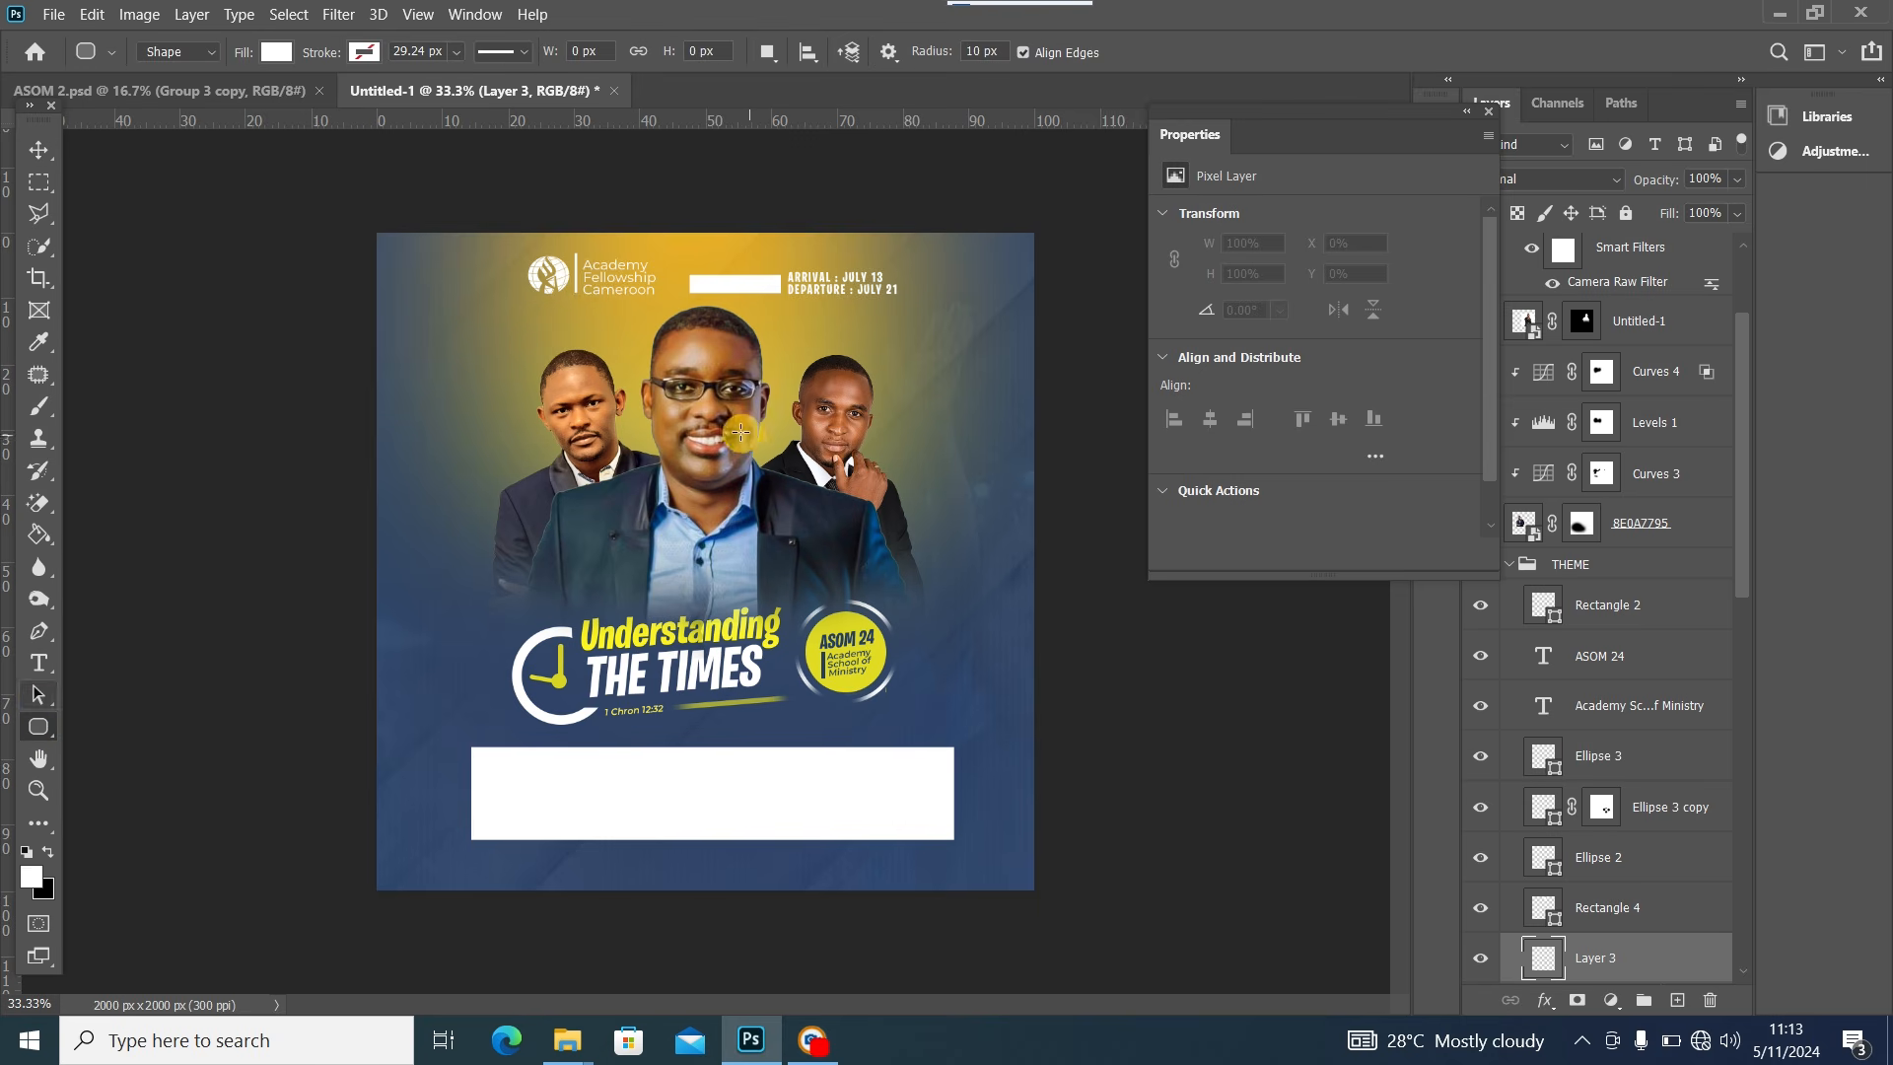
pyautogui.click(278, 53)
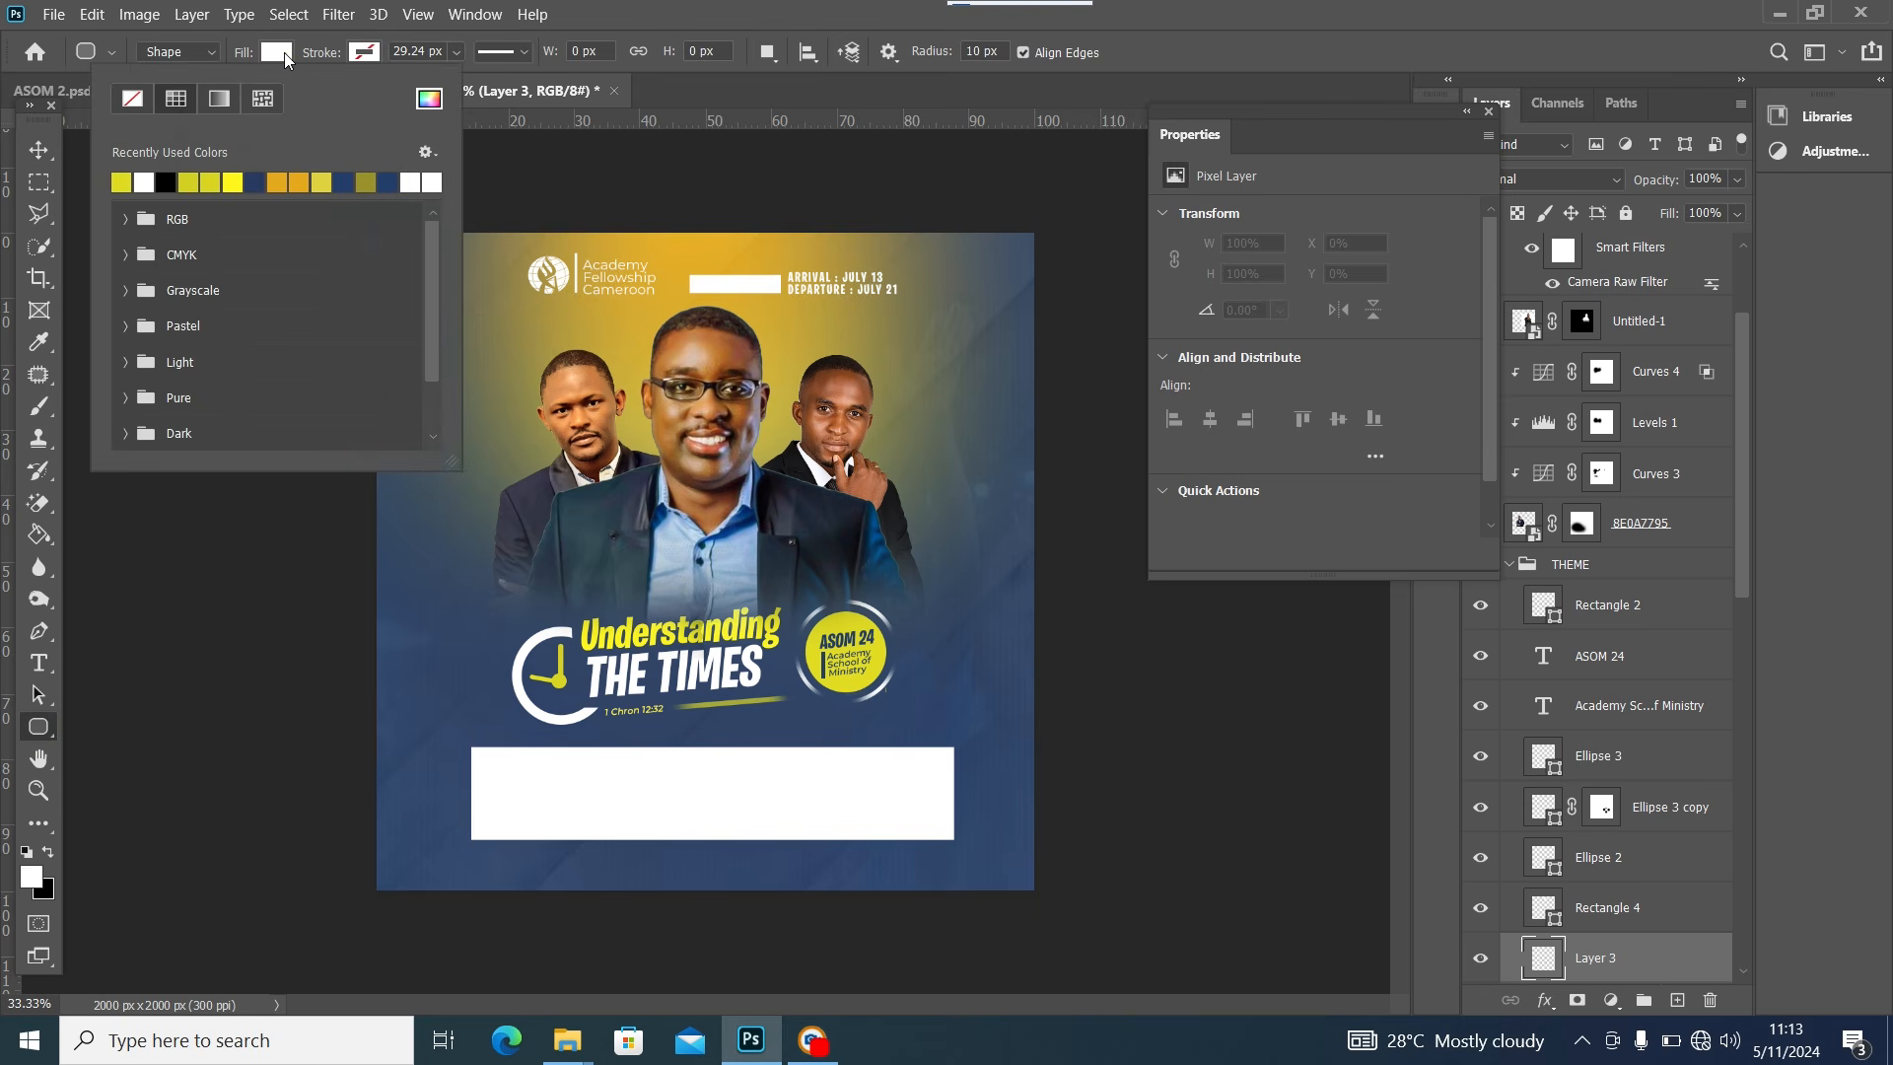
pyautogui.click(115, 185)
pyautogui.click(39, 150)
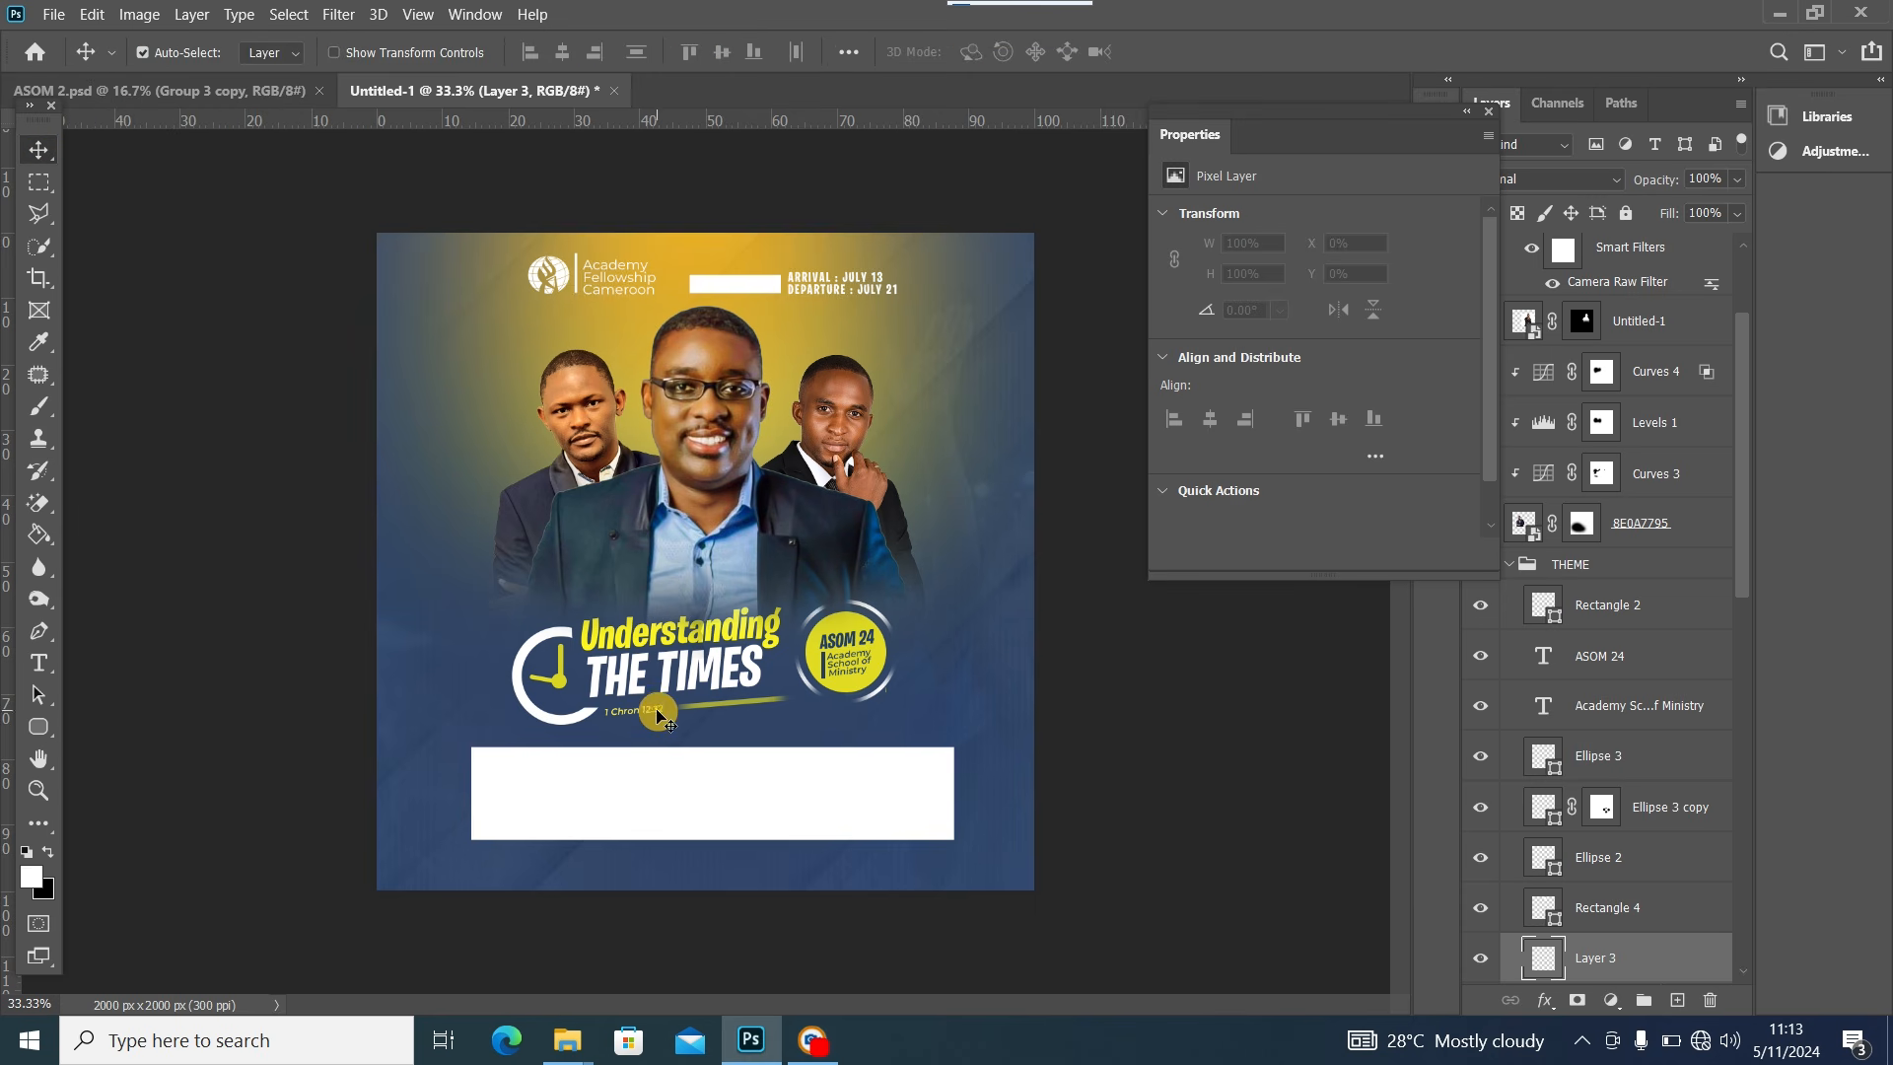
pyautogui.click(598, 726)
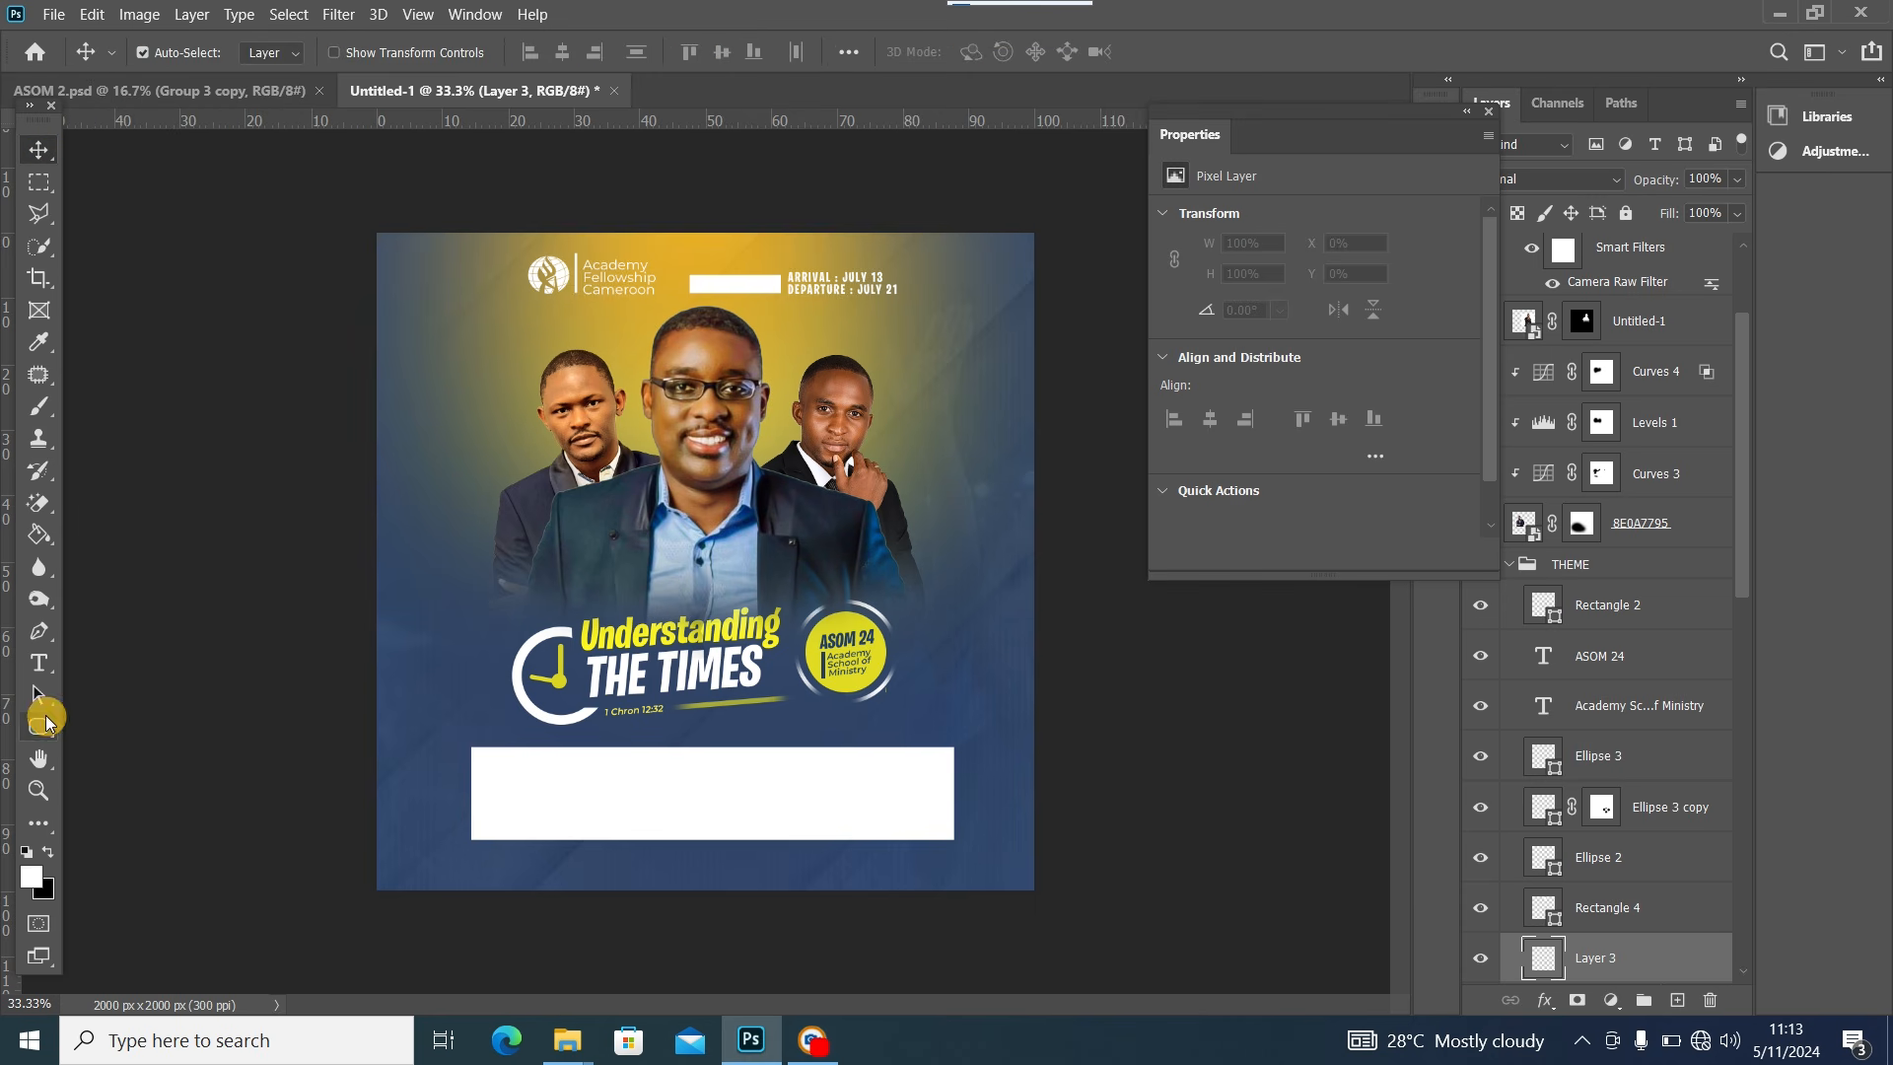
pyautogui.click(47, 728)
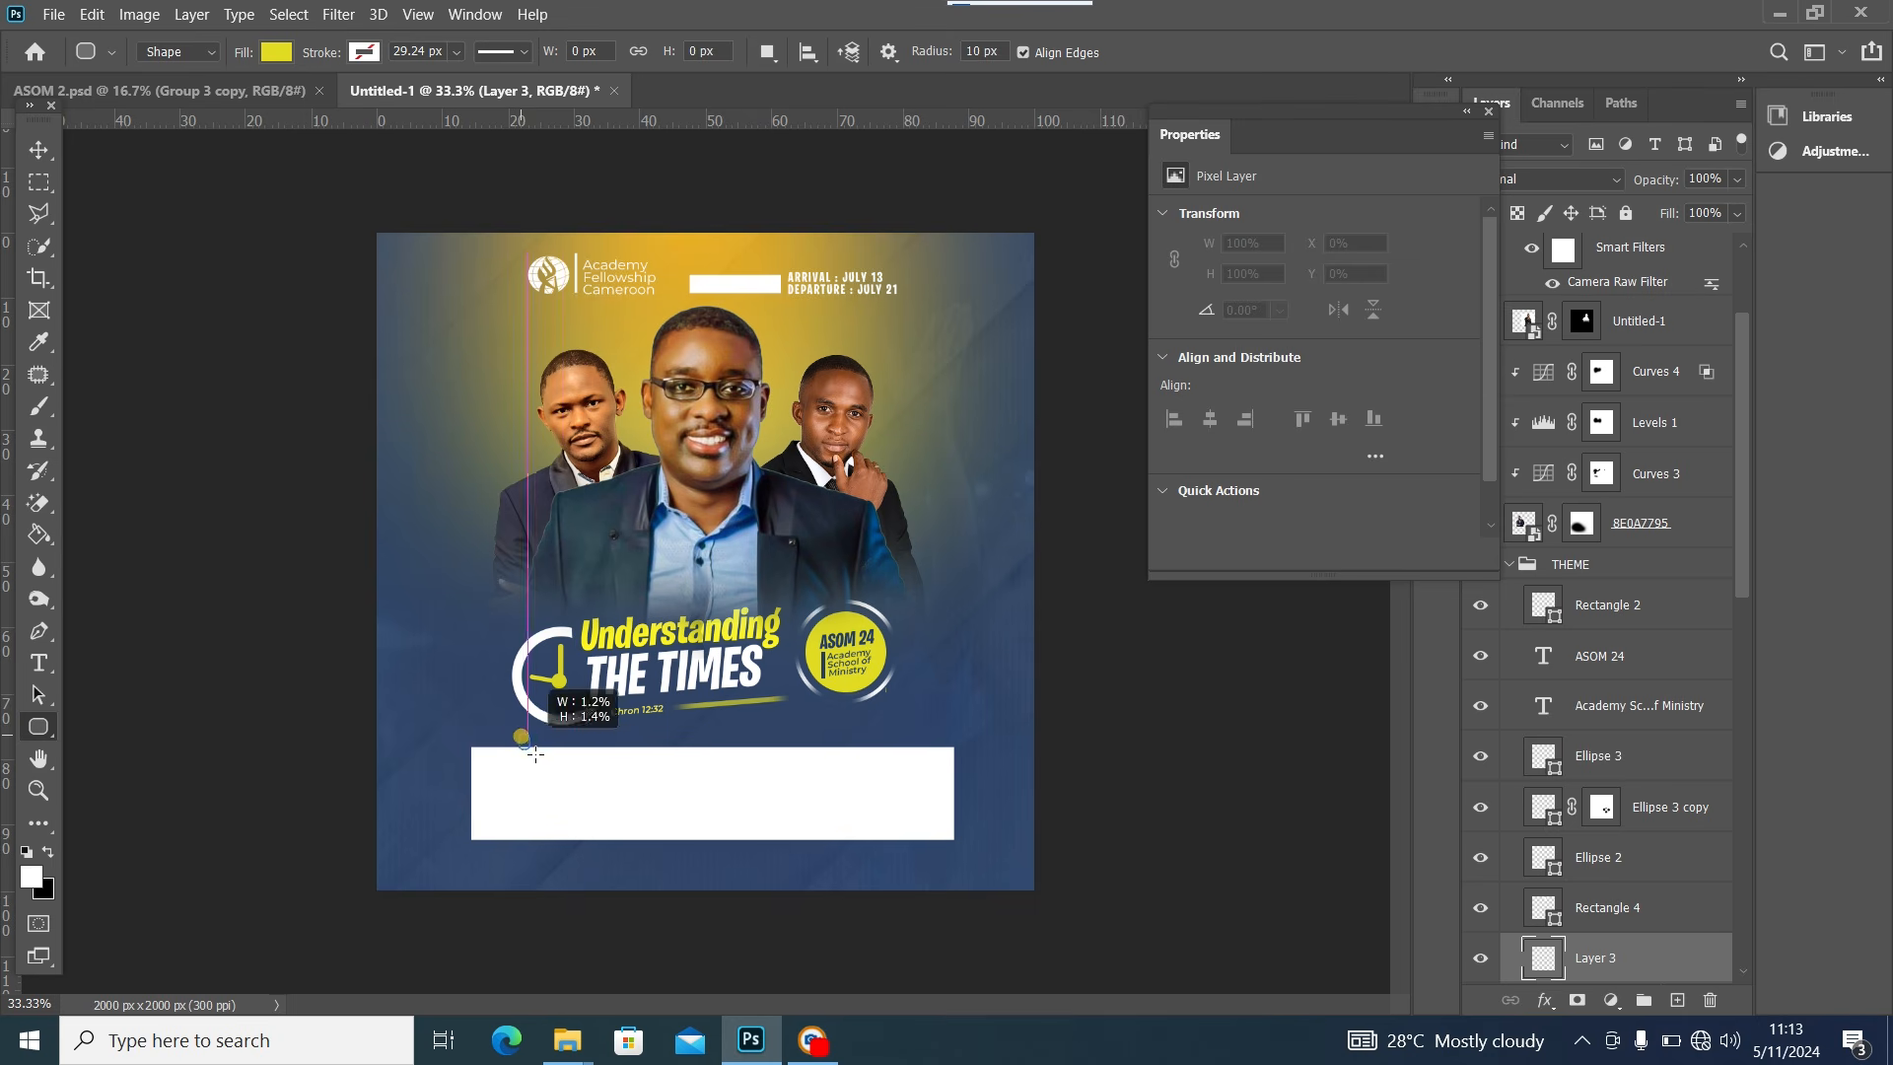
pyautogui.moveTo(520, 736); pyautogui.dragTo(619, 766)
pyautogui.click(40, 151)
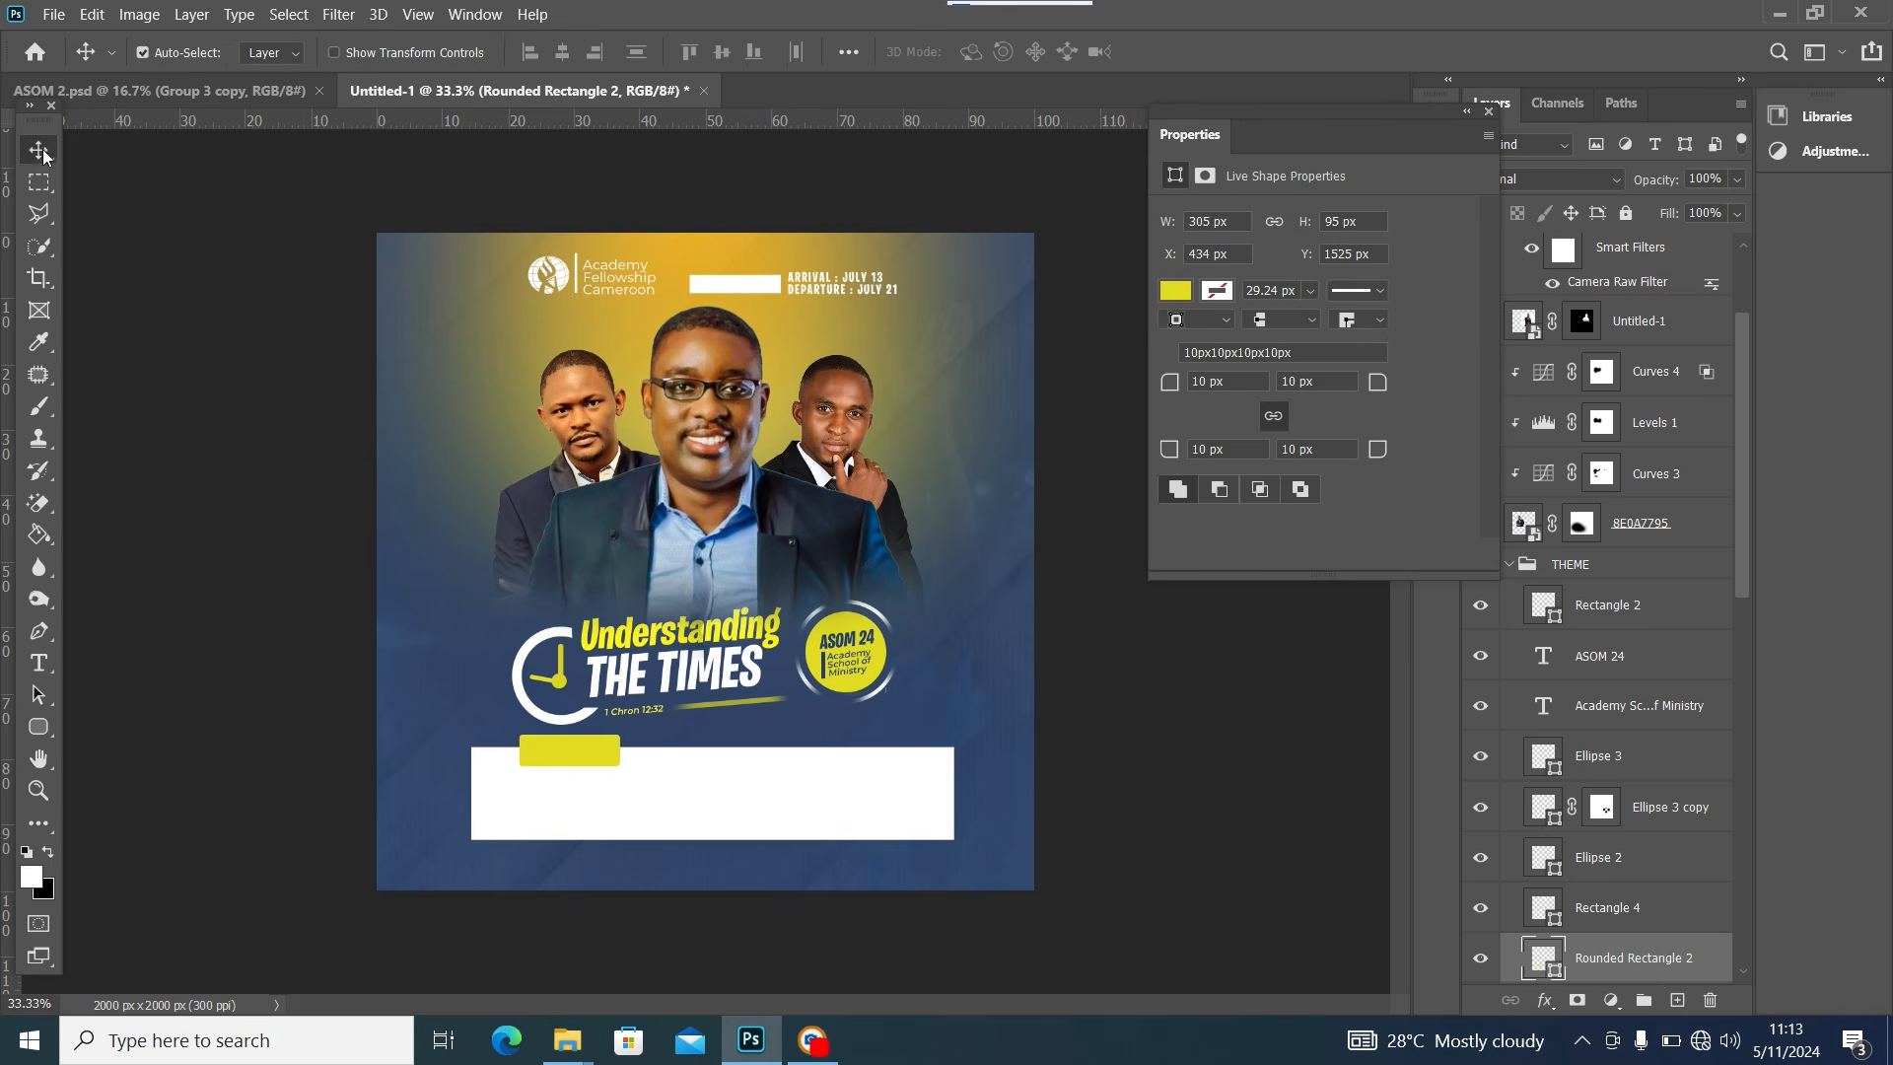
# Duplicate the yellow rounded rectangle twice and place the copies at the middle and right of the white rectangle's upper edge
pyautogui.hotkey('ctrl', 'j')
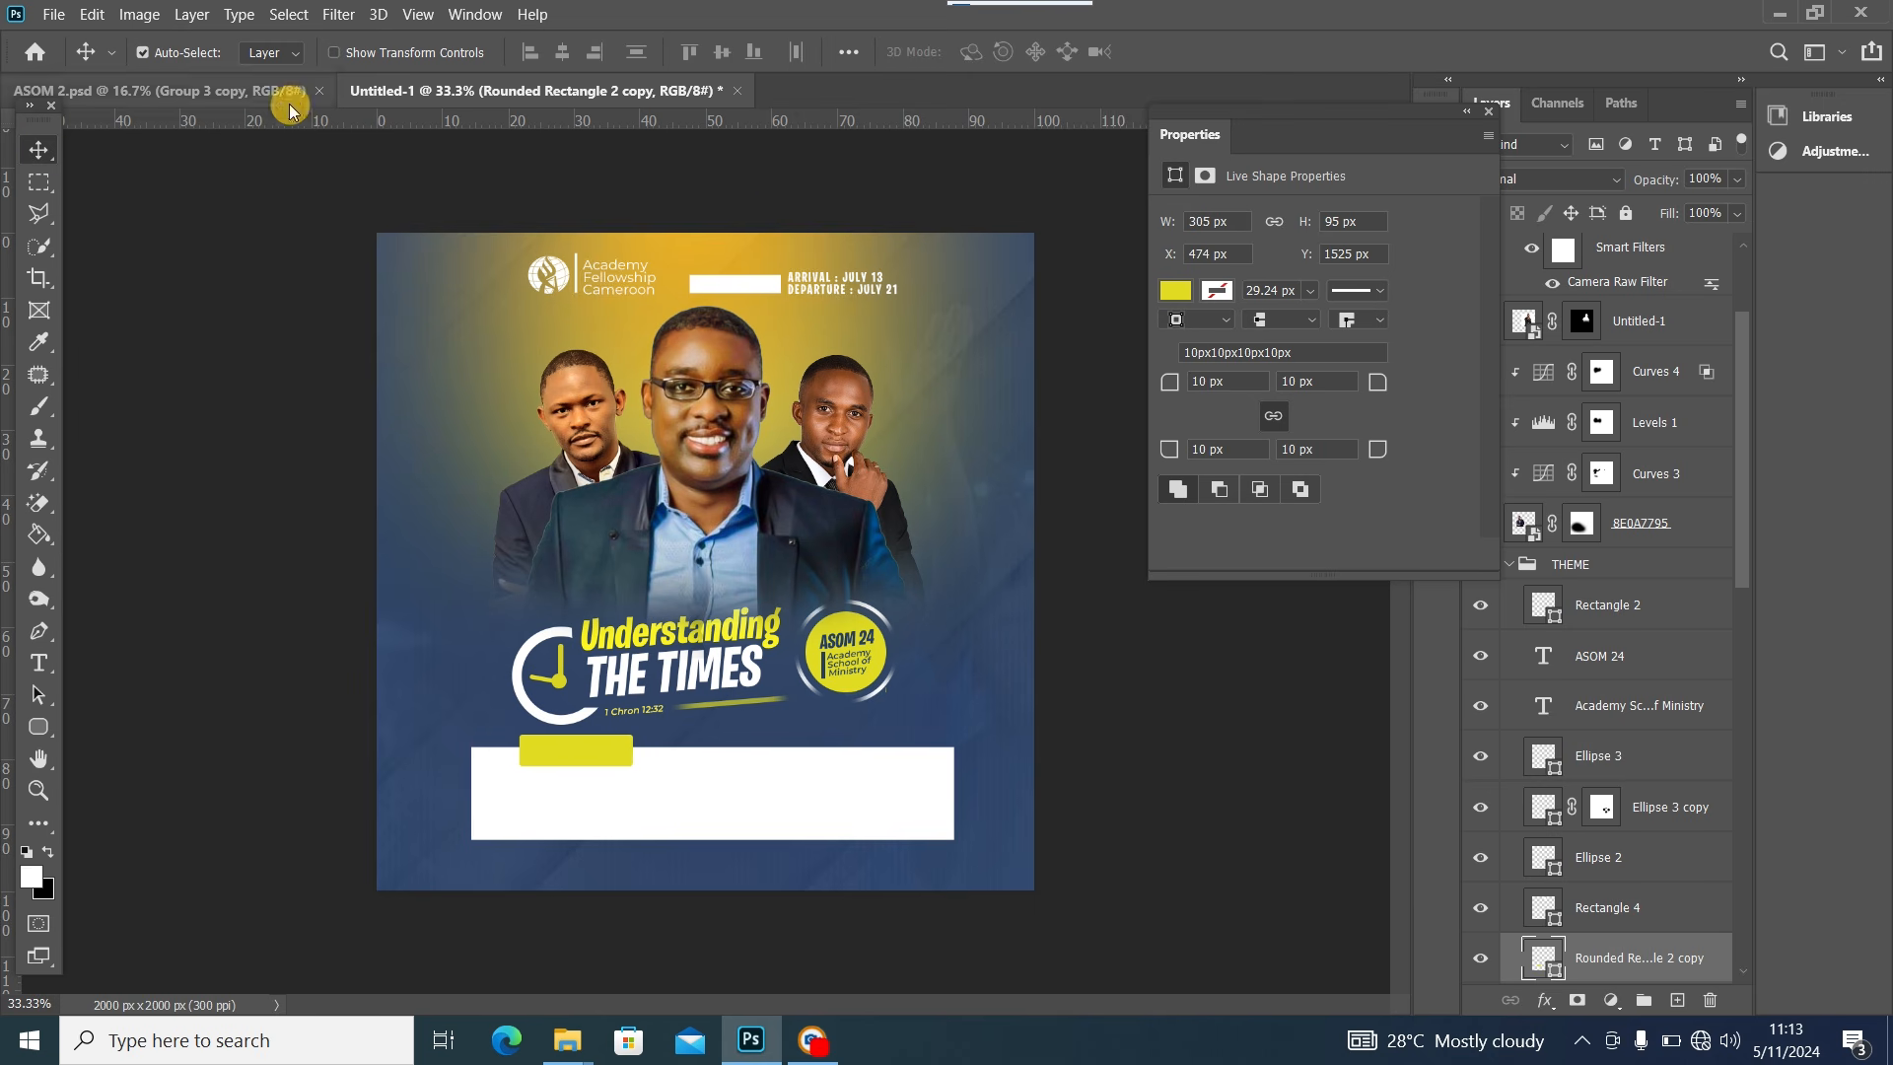
pyautogui.moveTo(605, 765); pyautogui.dragTo(732, 749)
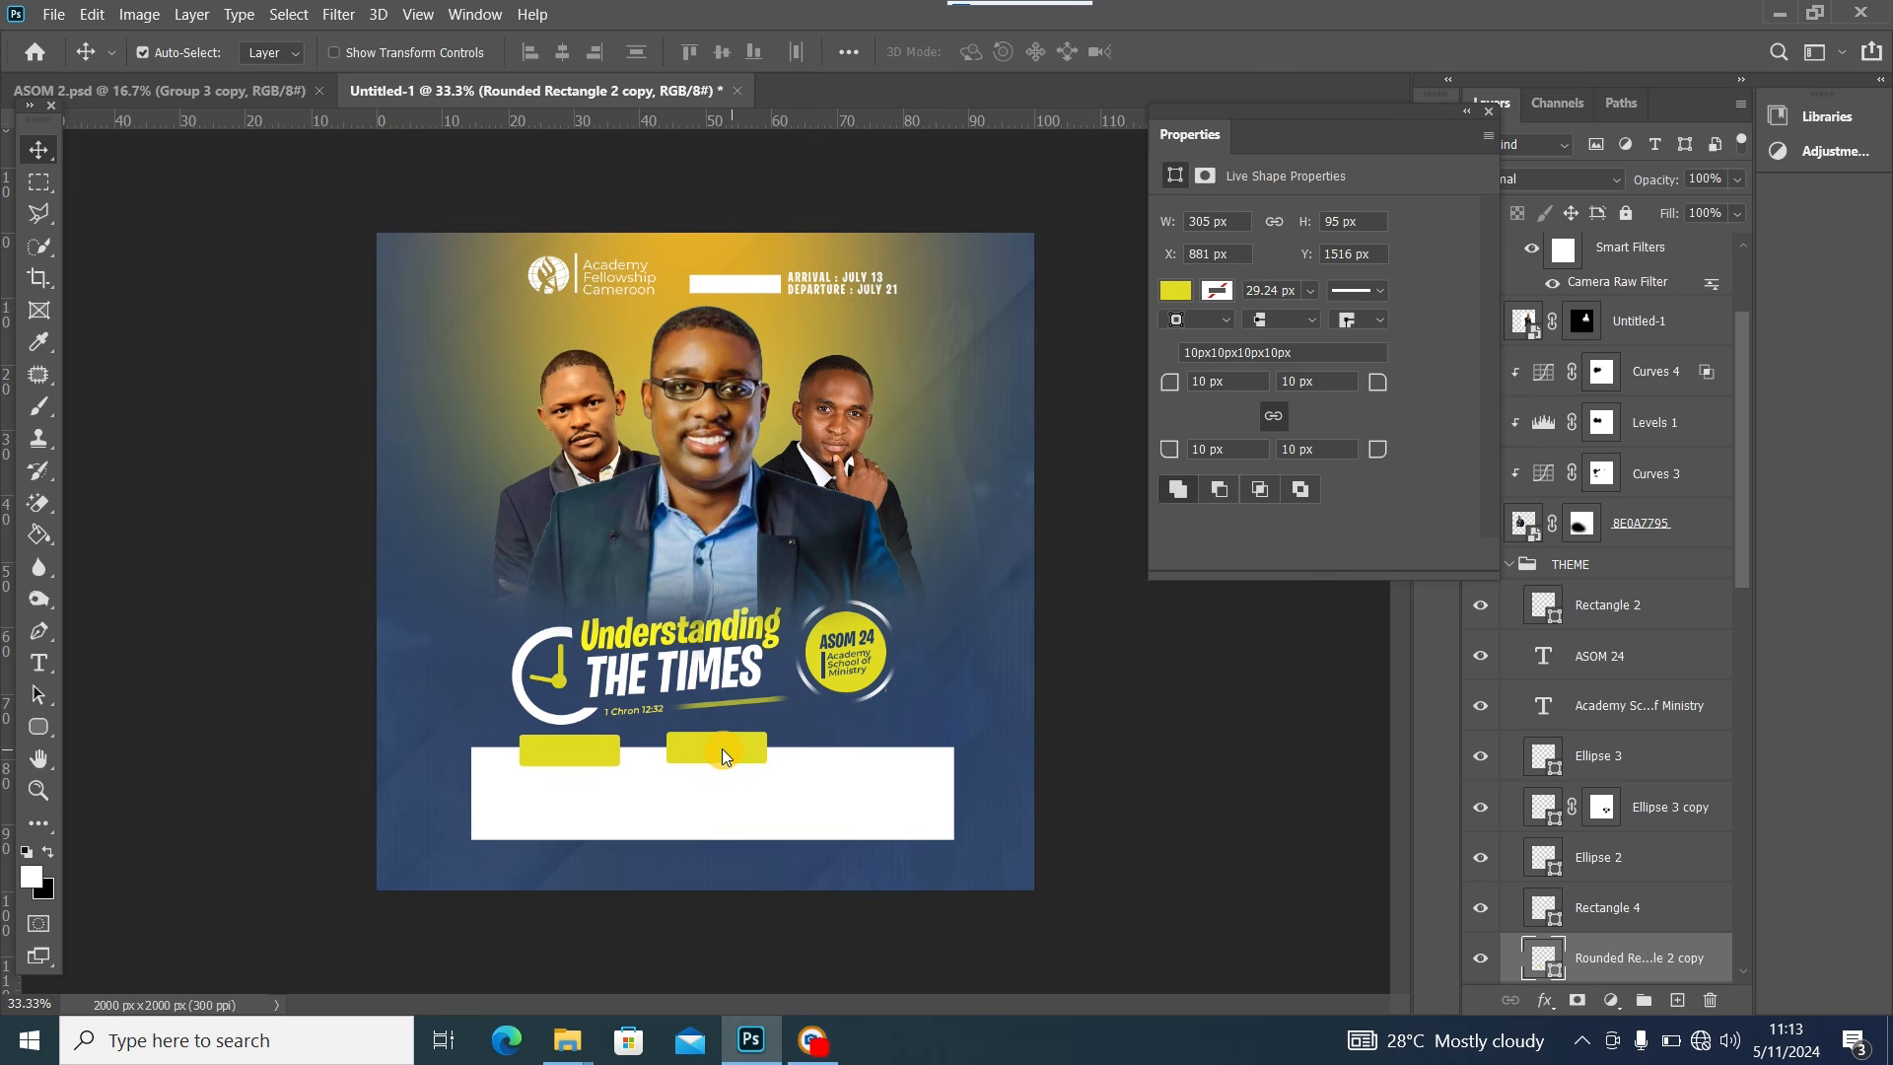
pyautogui.keyDown('alt'); pyautogui.click(721, 750); pyautogui.keyUp('alt')
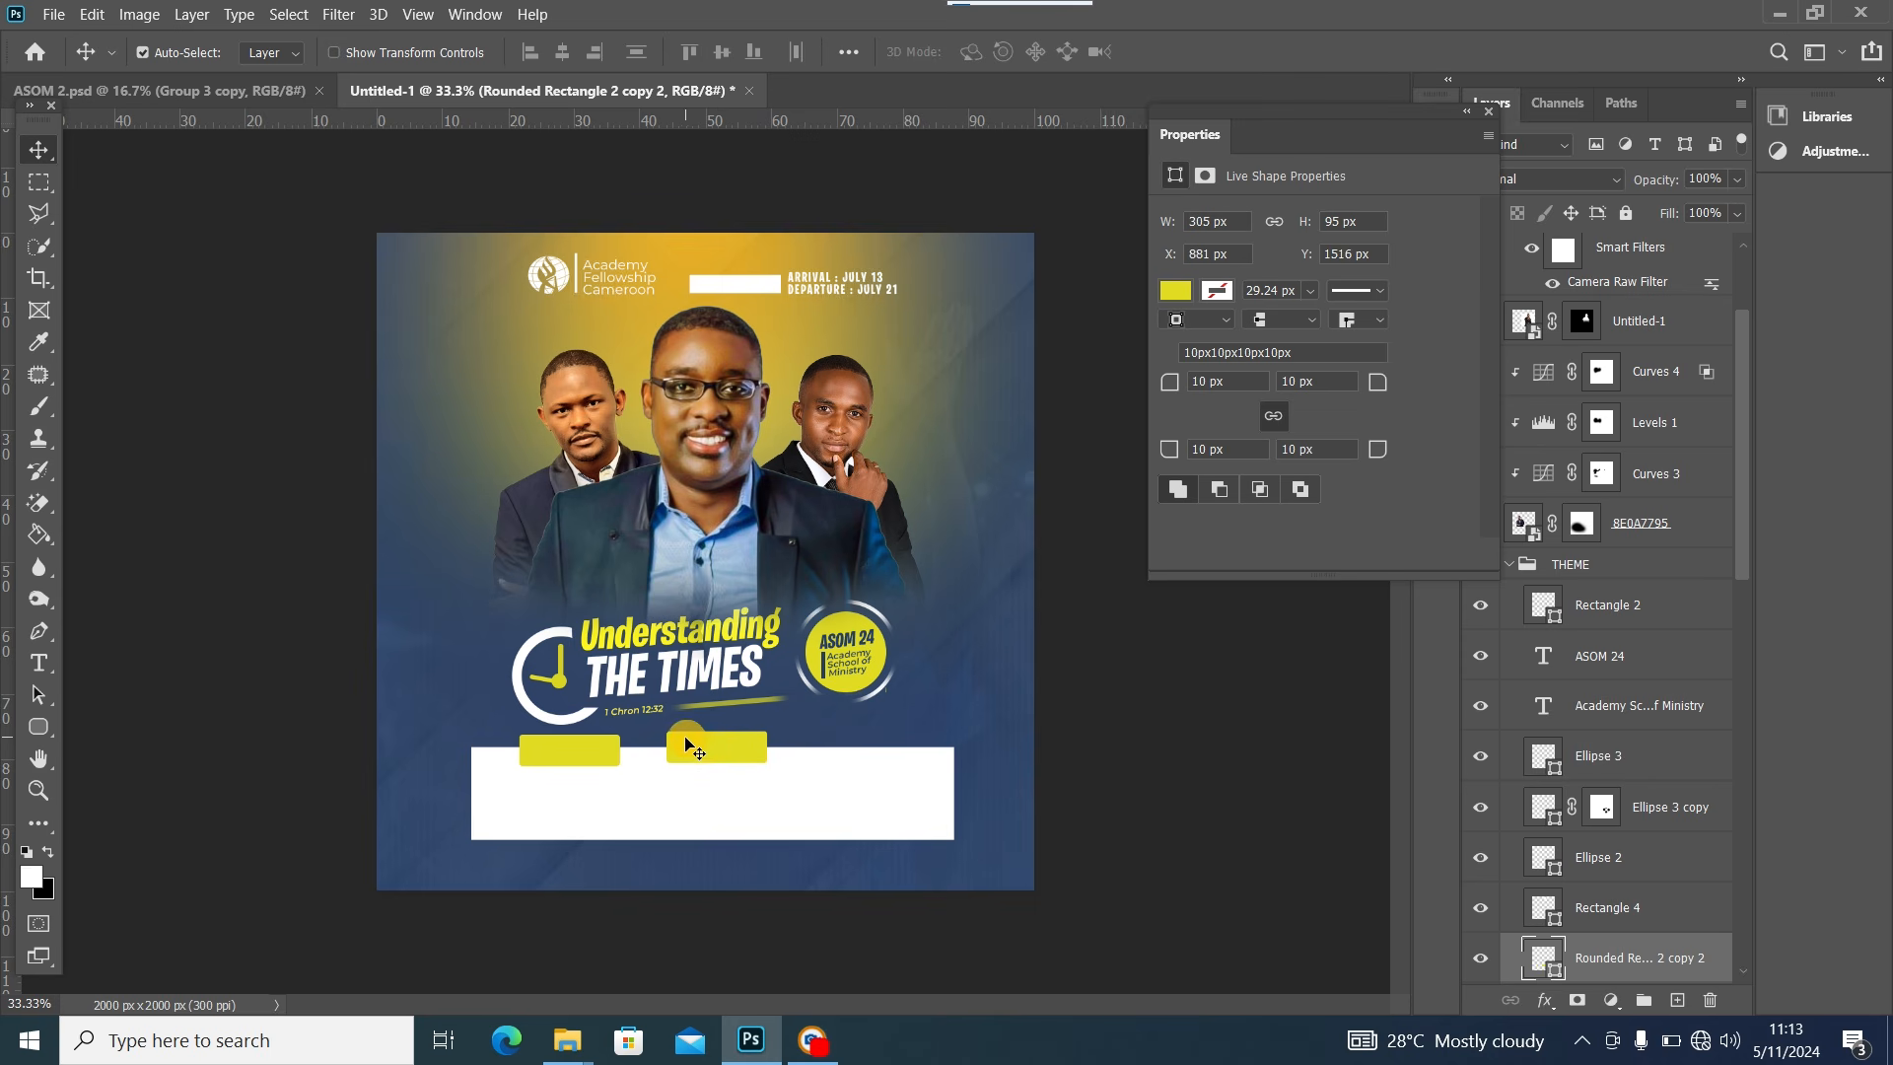
pyautogui.moveTo(698, 757); pyautogui.dragTo(849, 762)
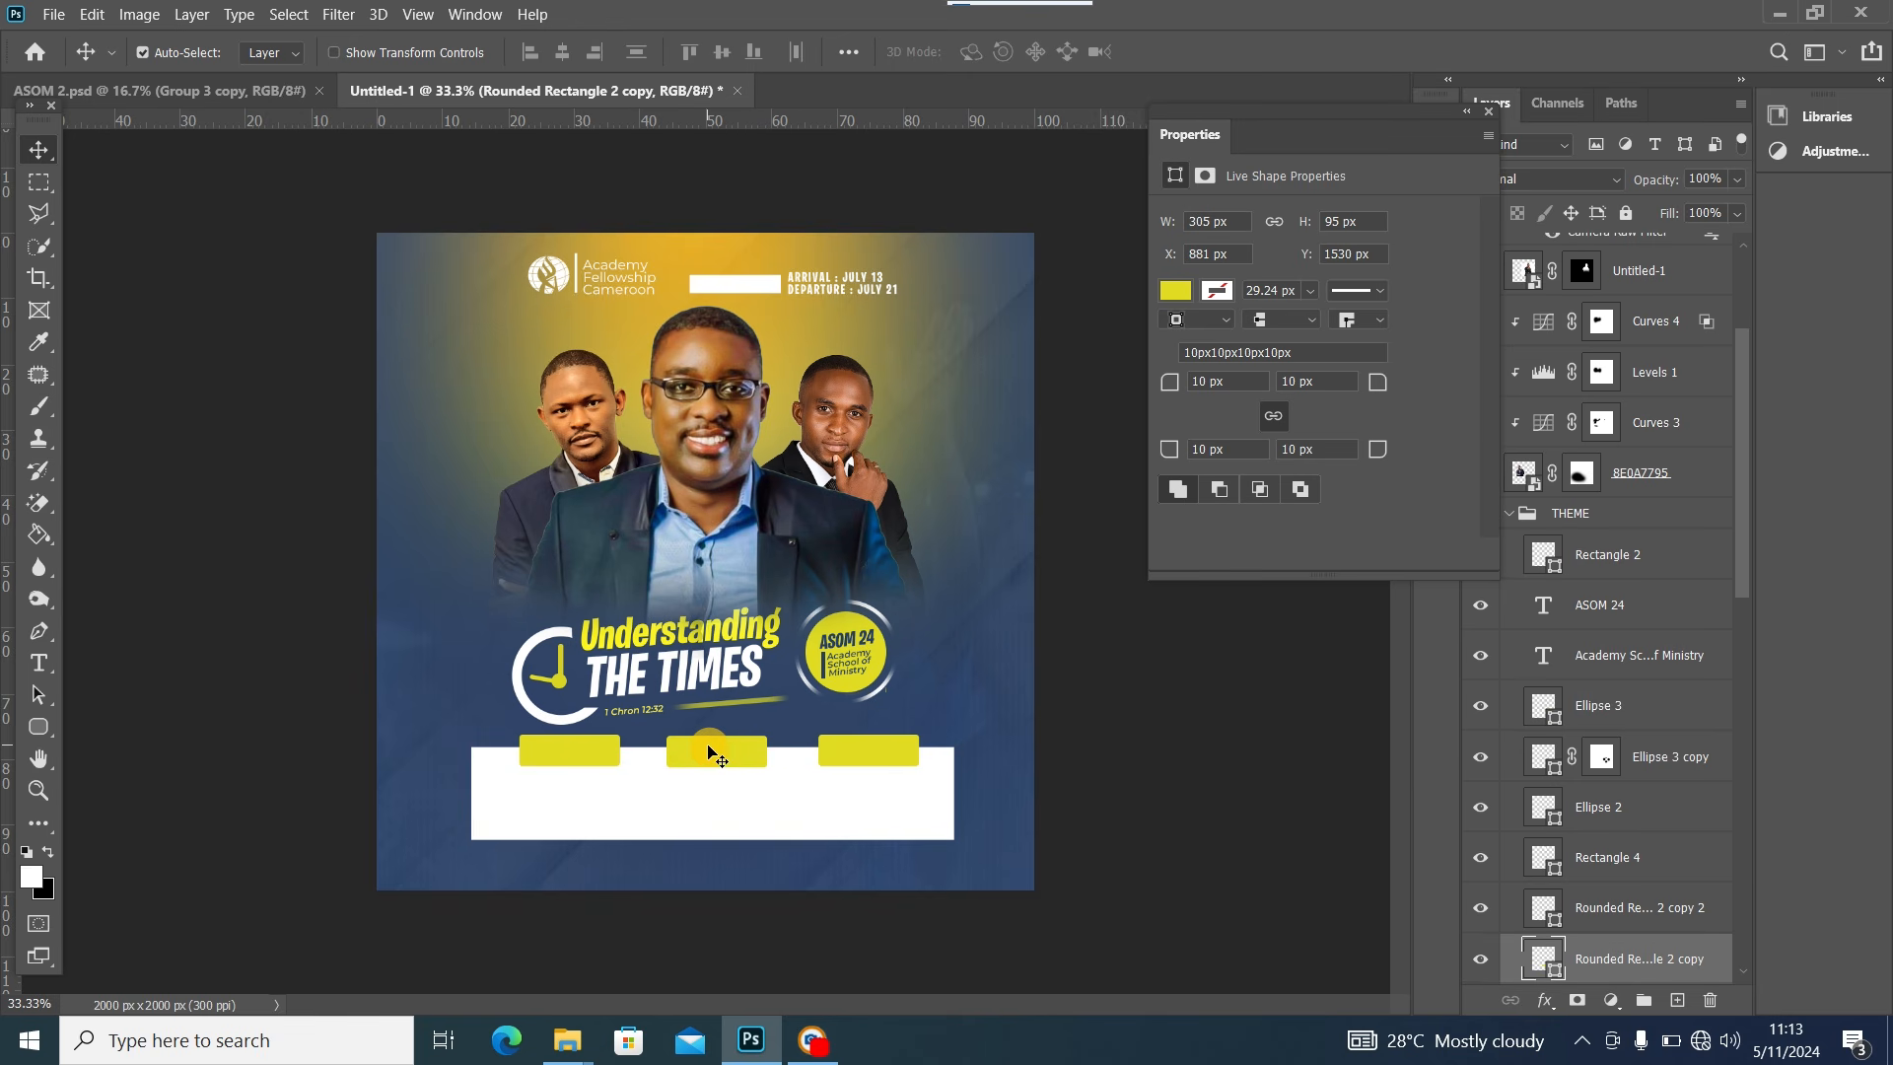
# Move the left yellow rounded rectangle to about X 410 px, Y 1533 px, and check the information bar in ASOM 2.psd
pyautogui.click(558, 757)
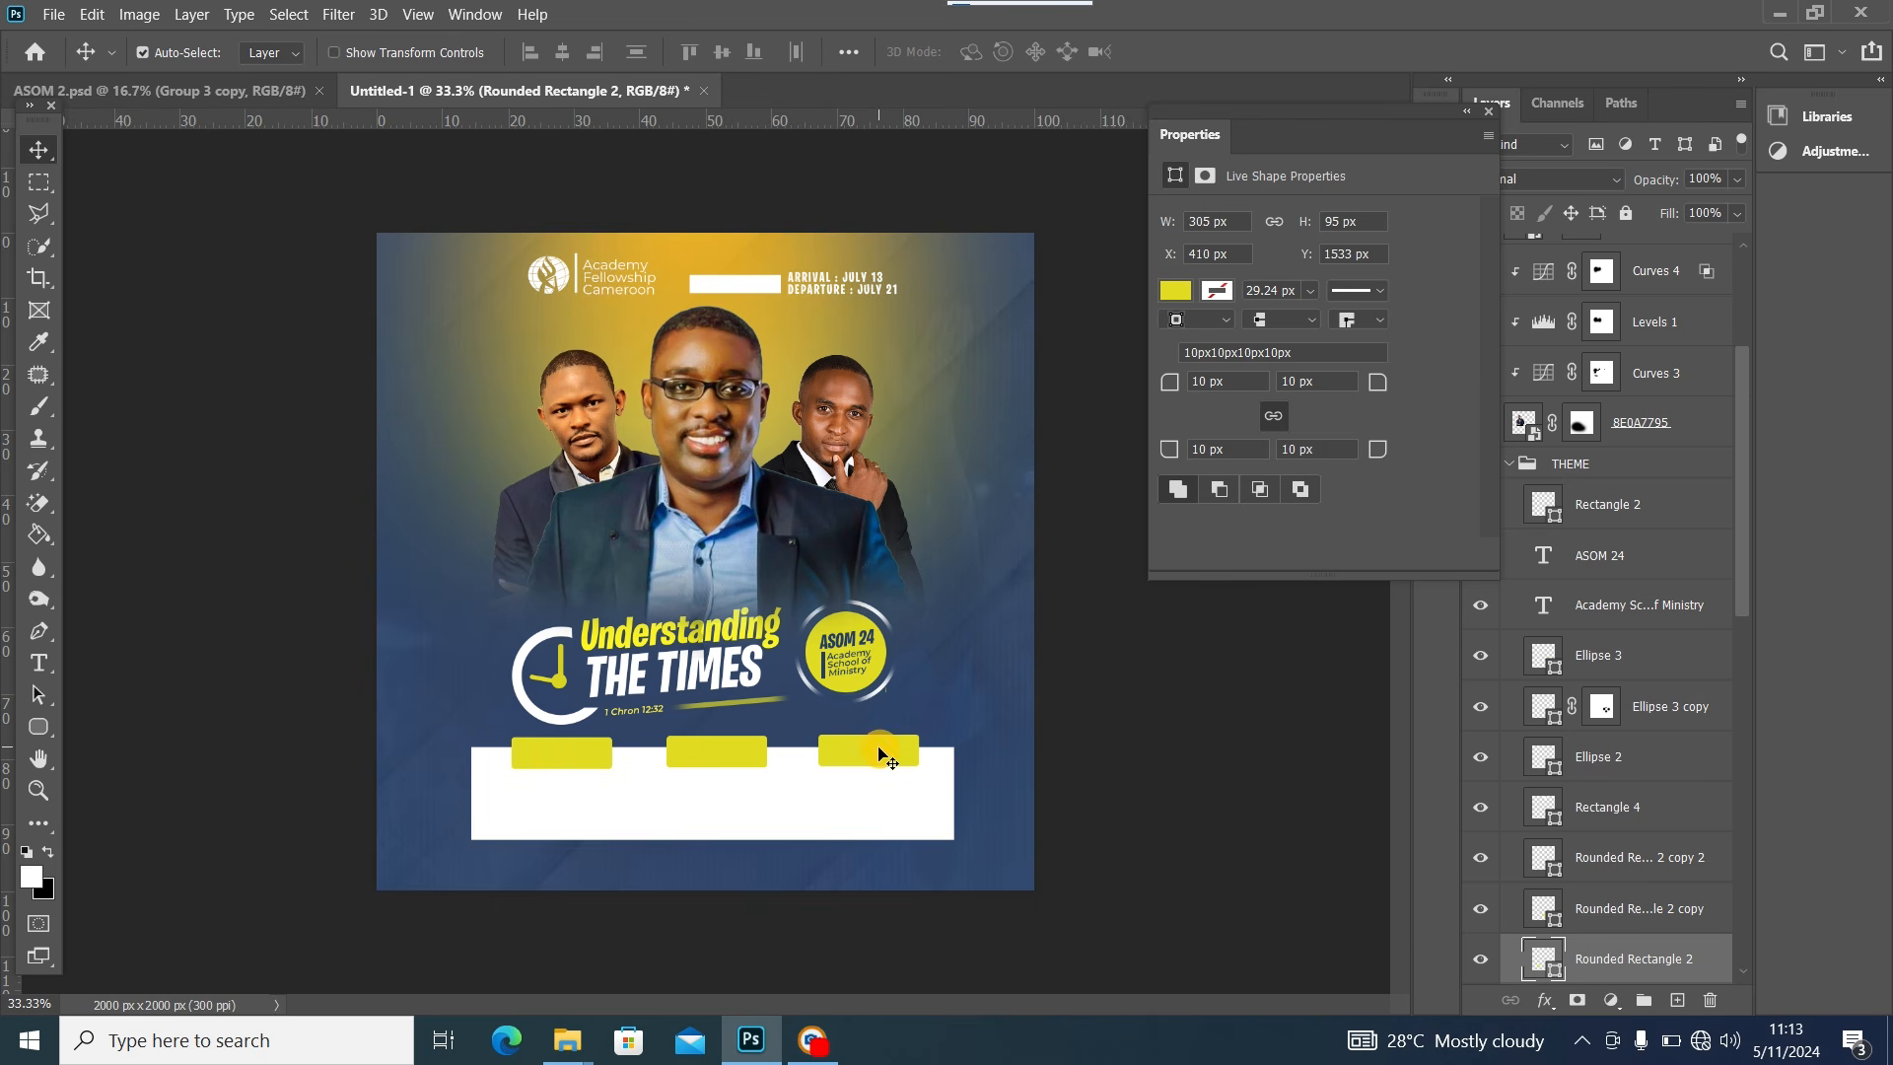
pyautogui.click(295, 89)
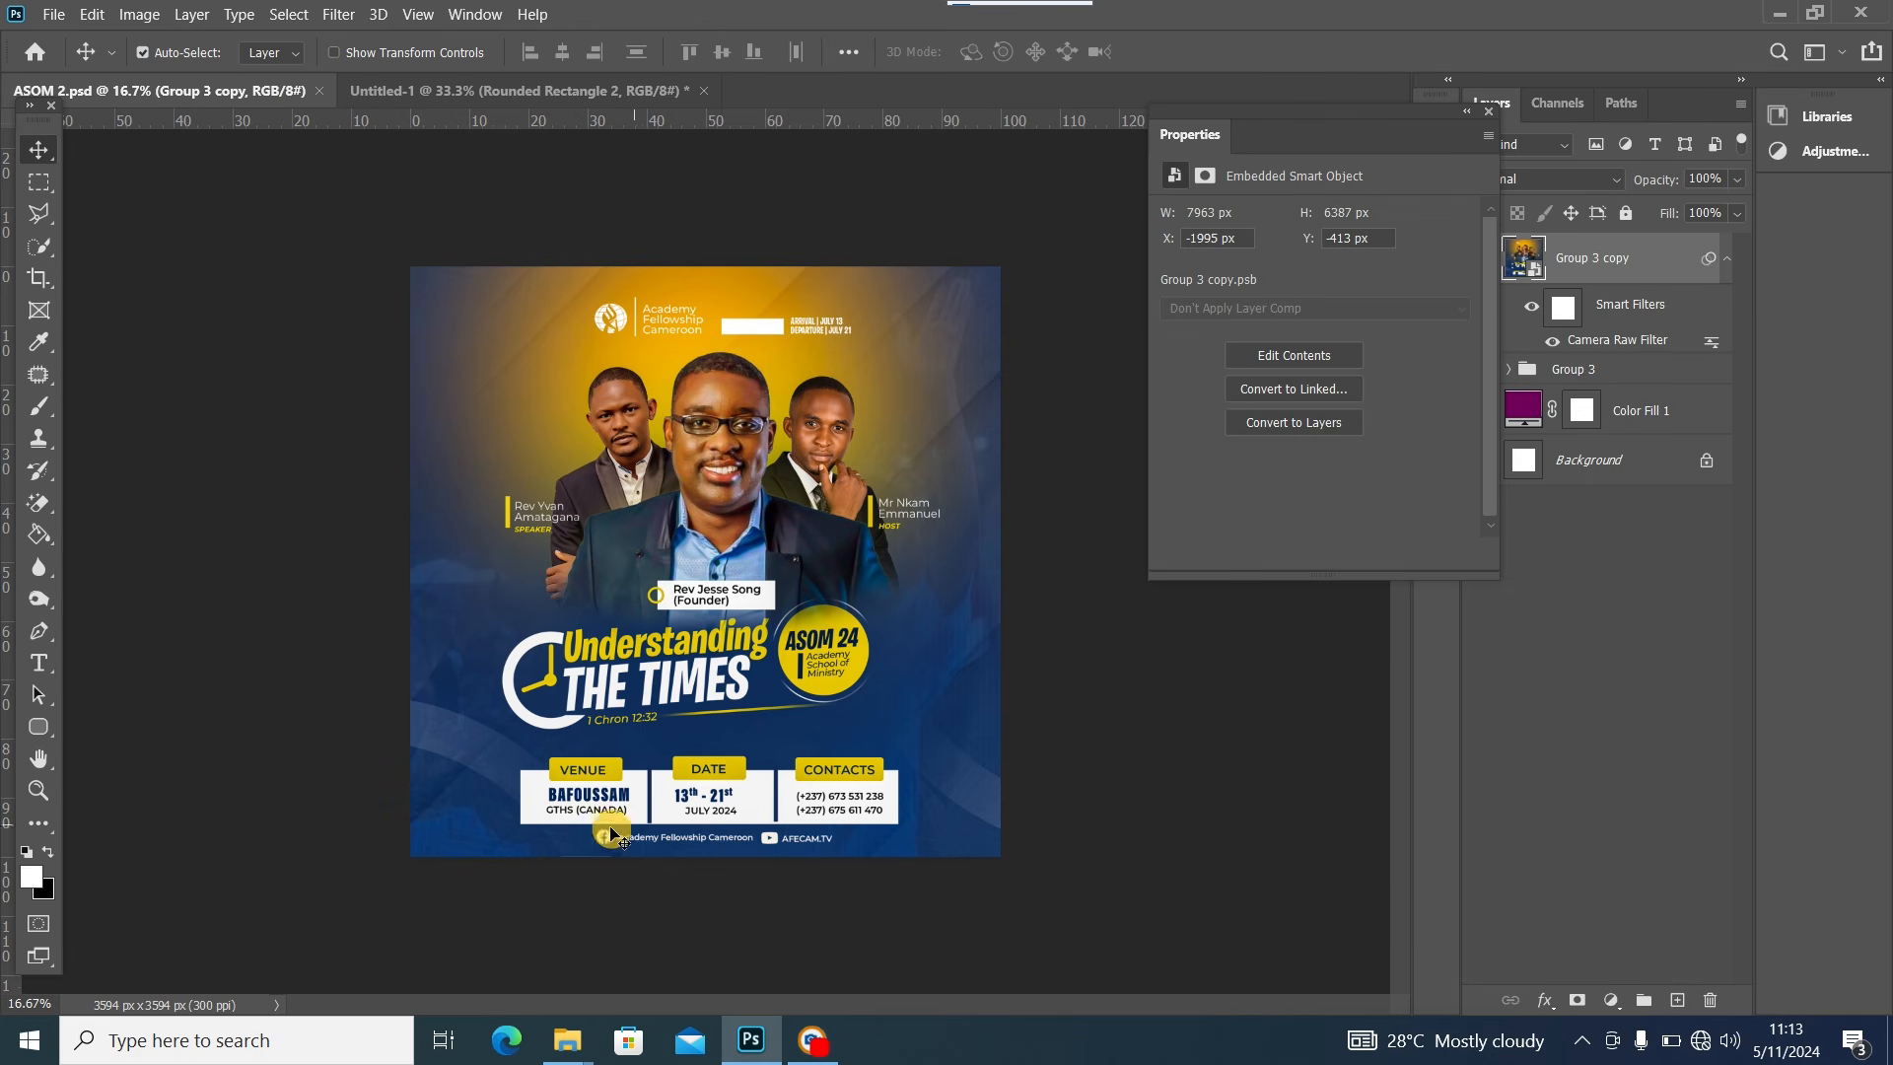
pyautogui.click(470, 91)
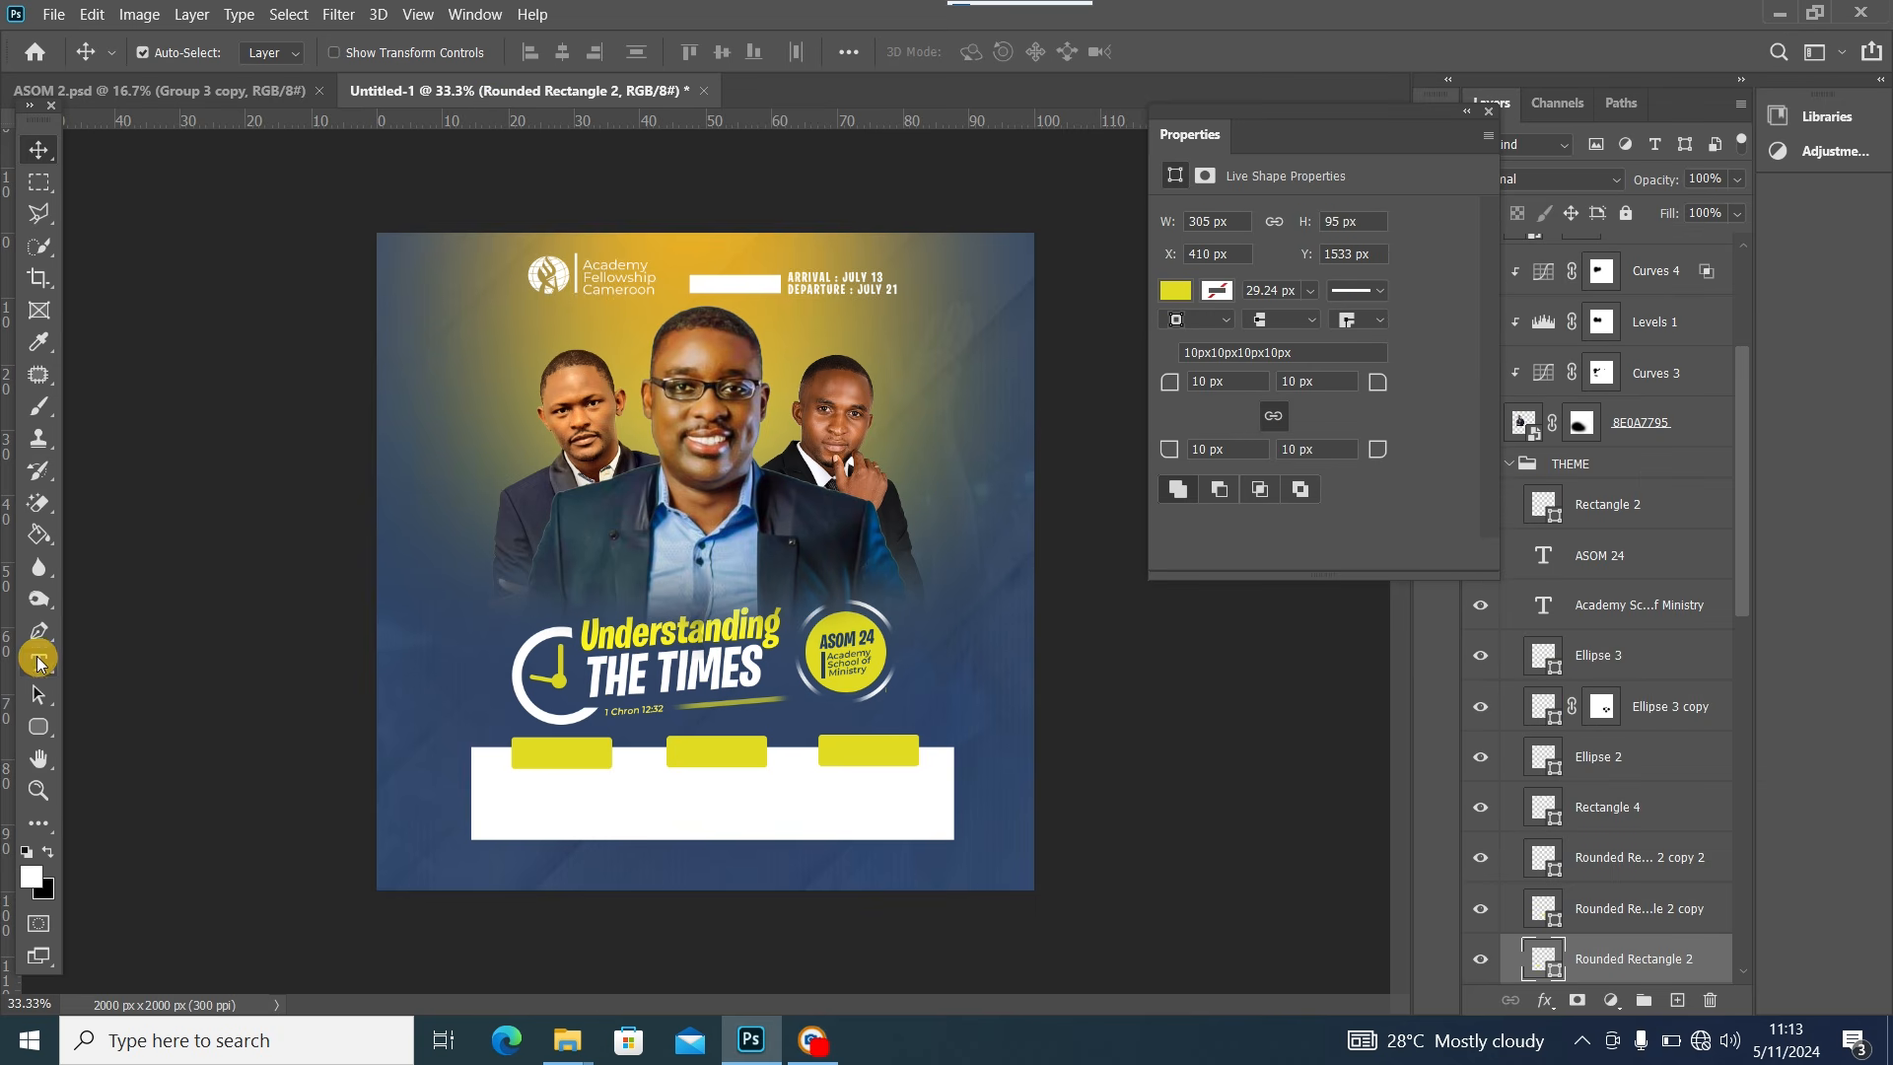
# Add the black text "VENUE" on the white rectangle below the left yellow label, set in Montserrat Regular
pyautogui.click(40, 662)
pyautogui.click(47, 851)
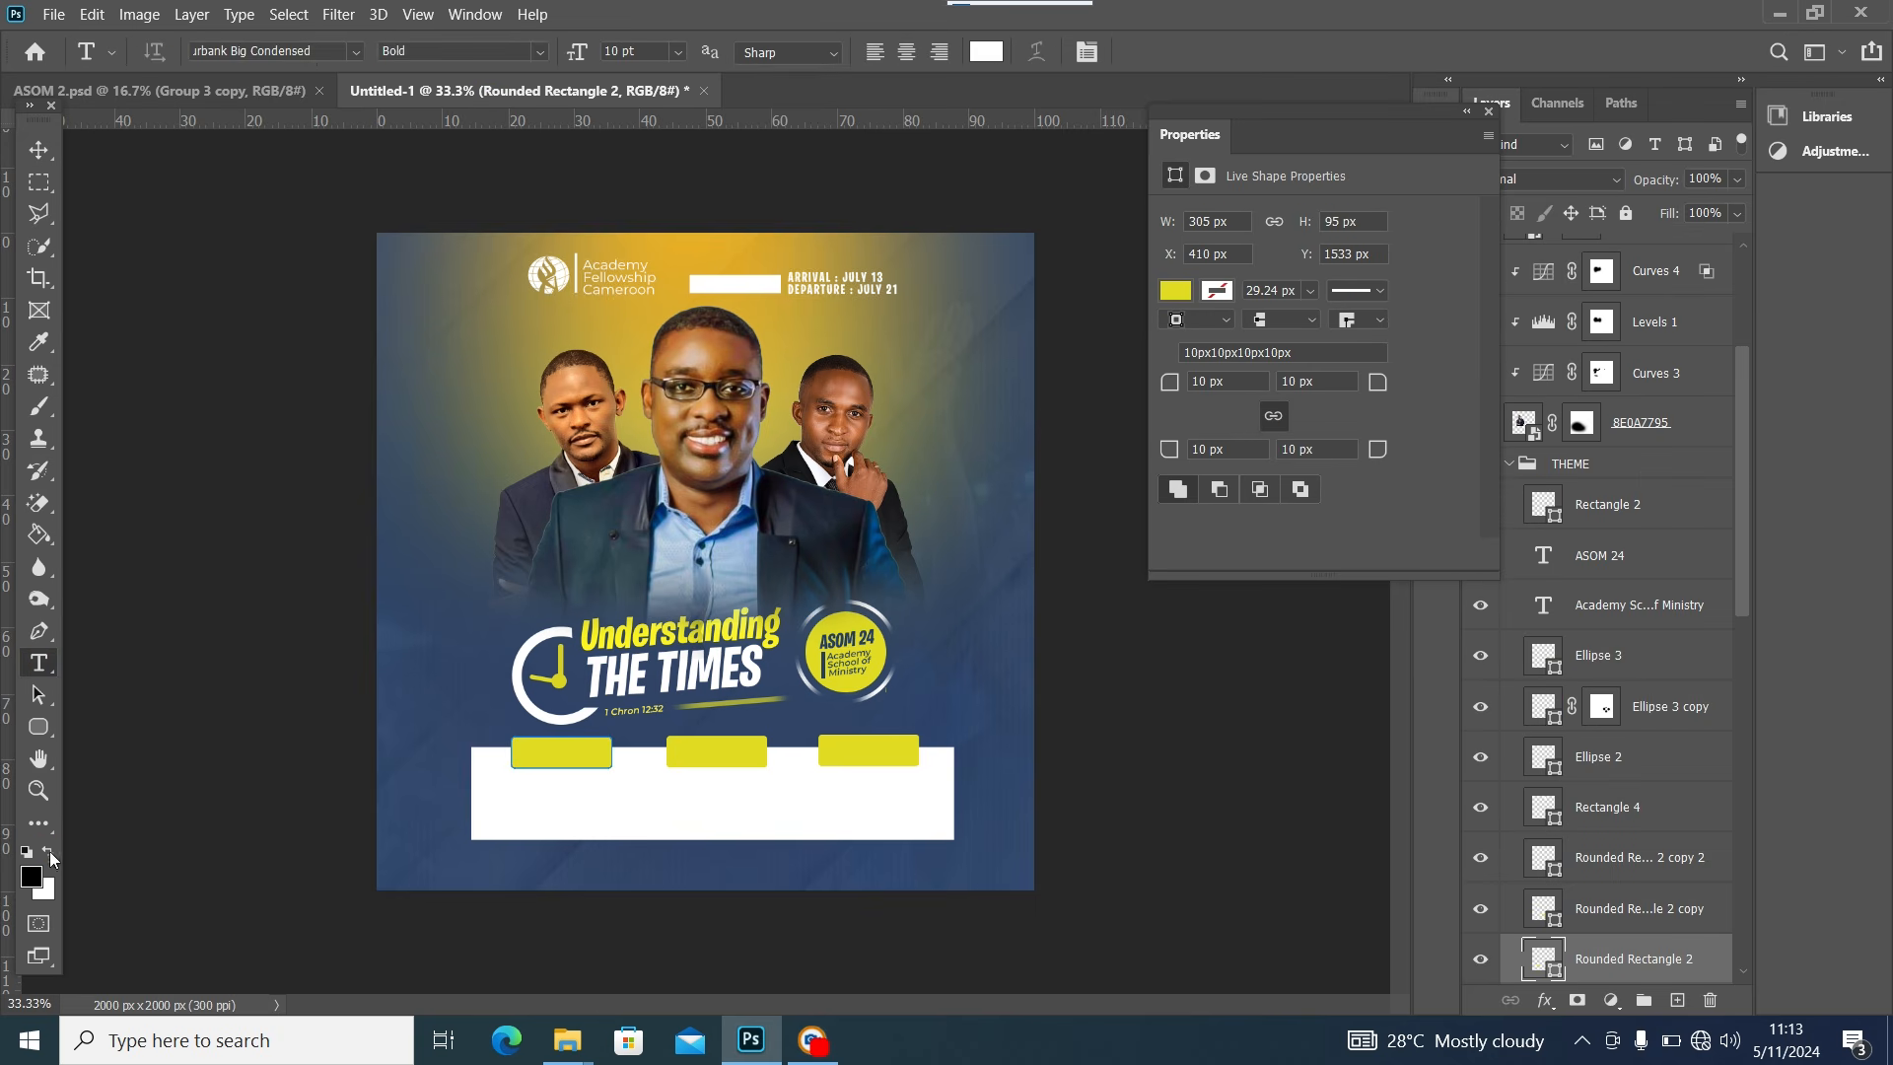
pyautogui.click(546, 805)
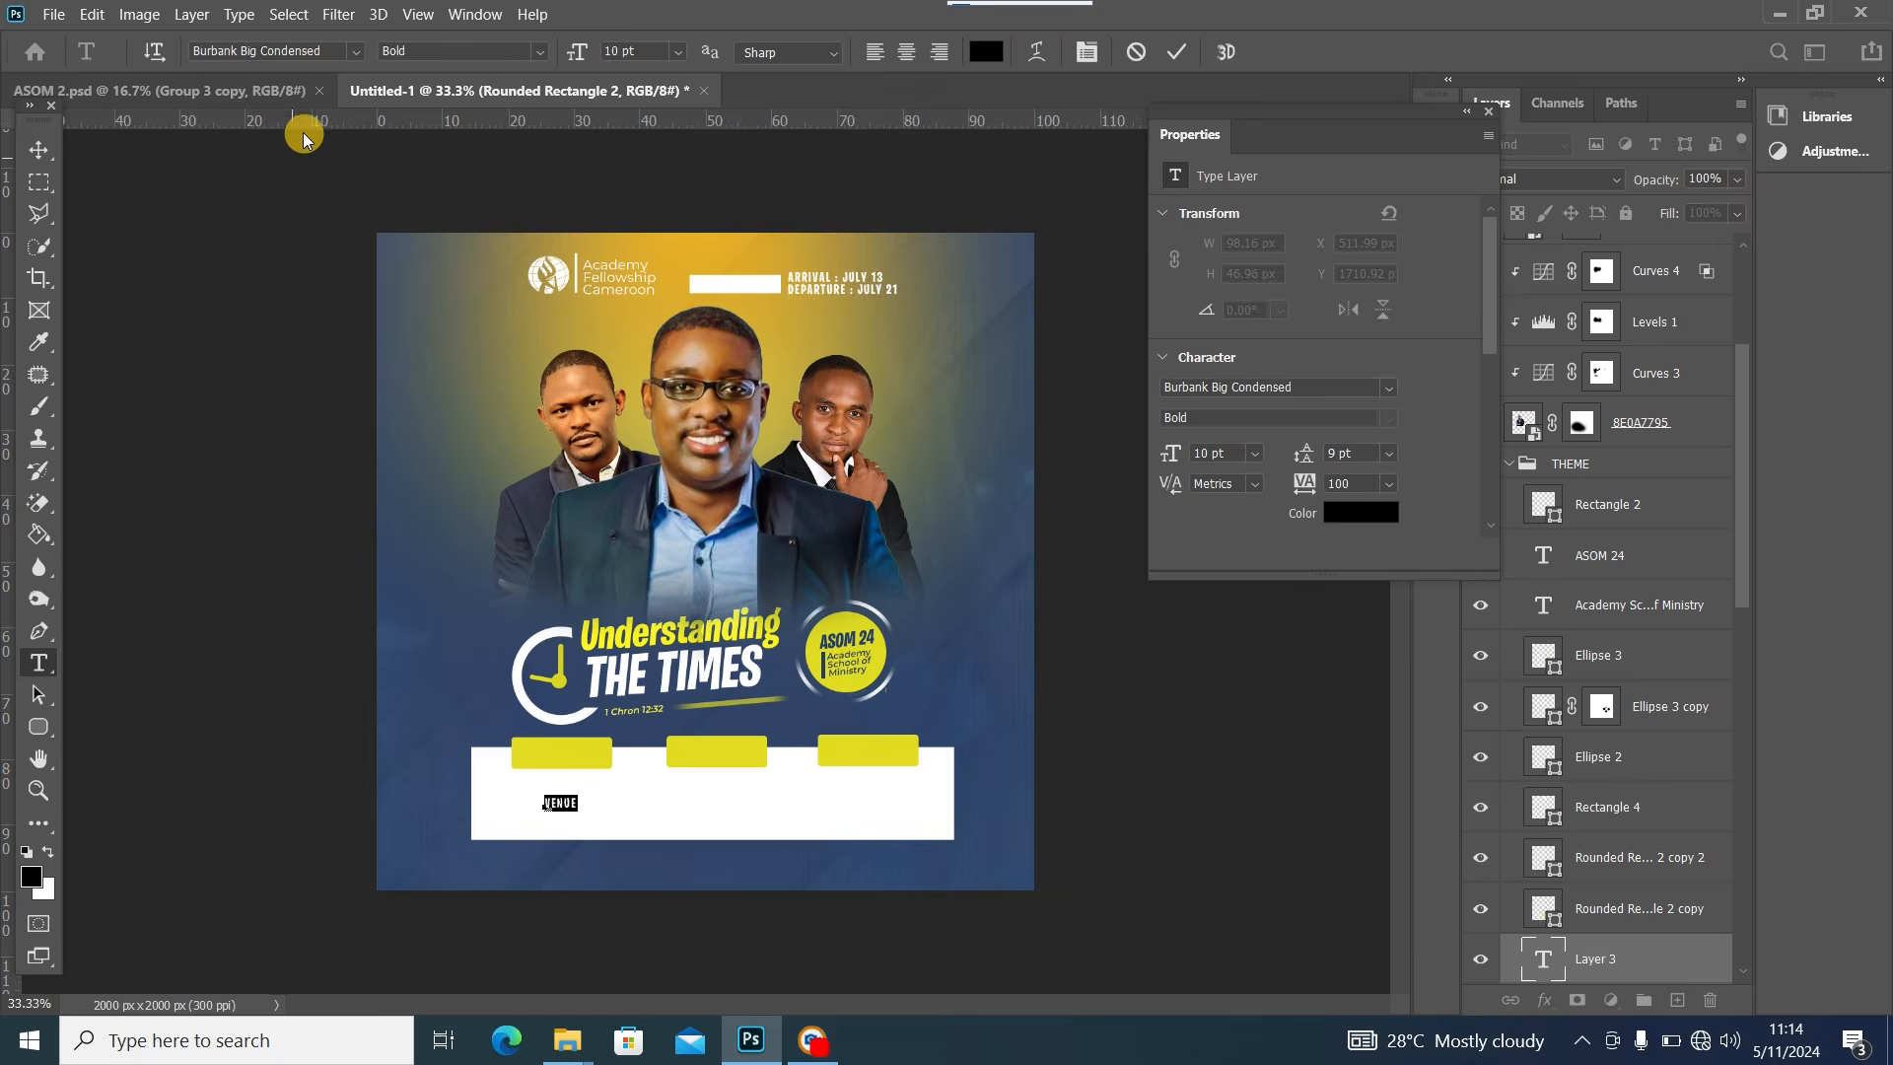
pyautogui.click(355, 51)
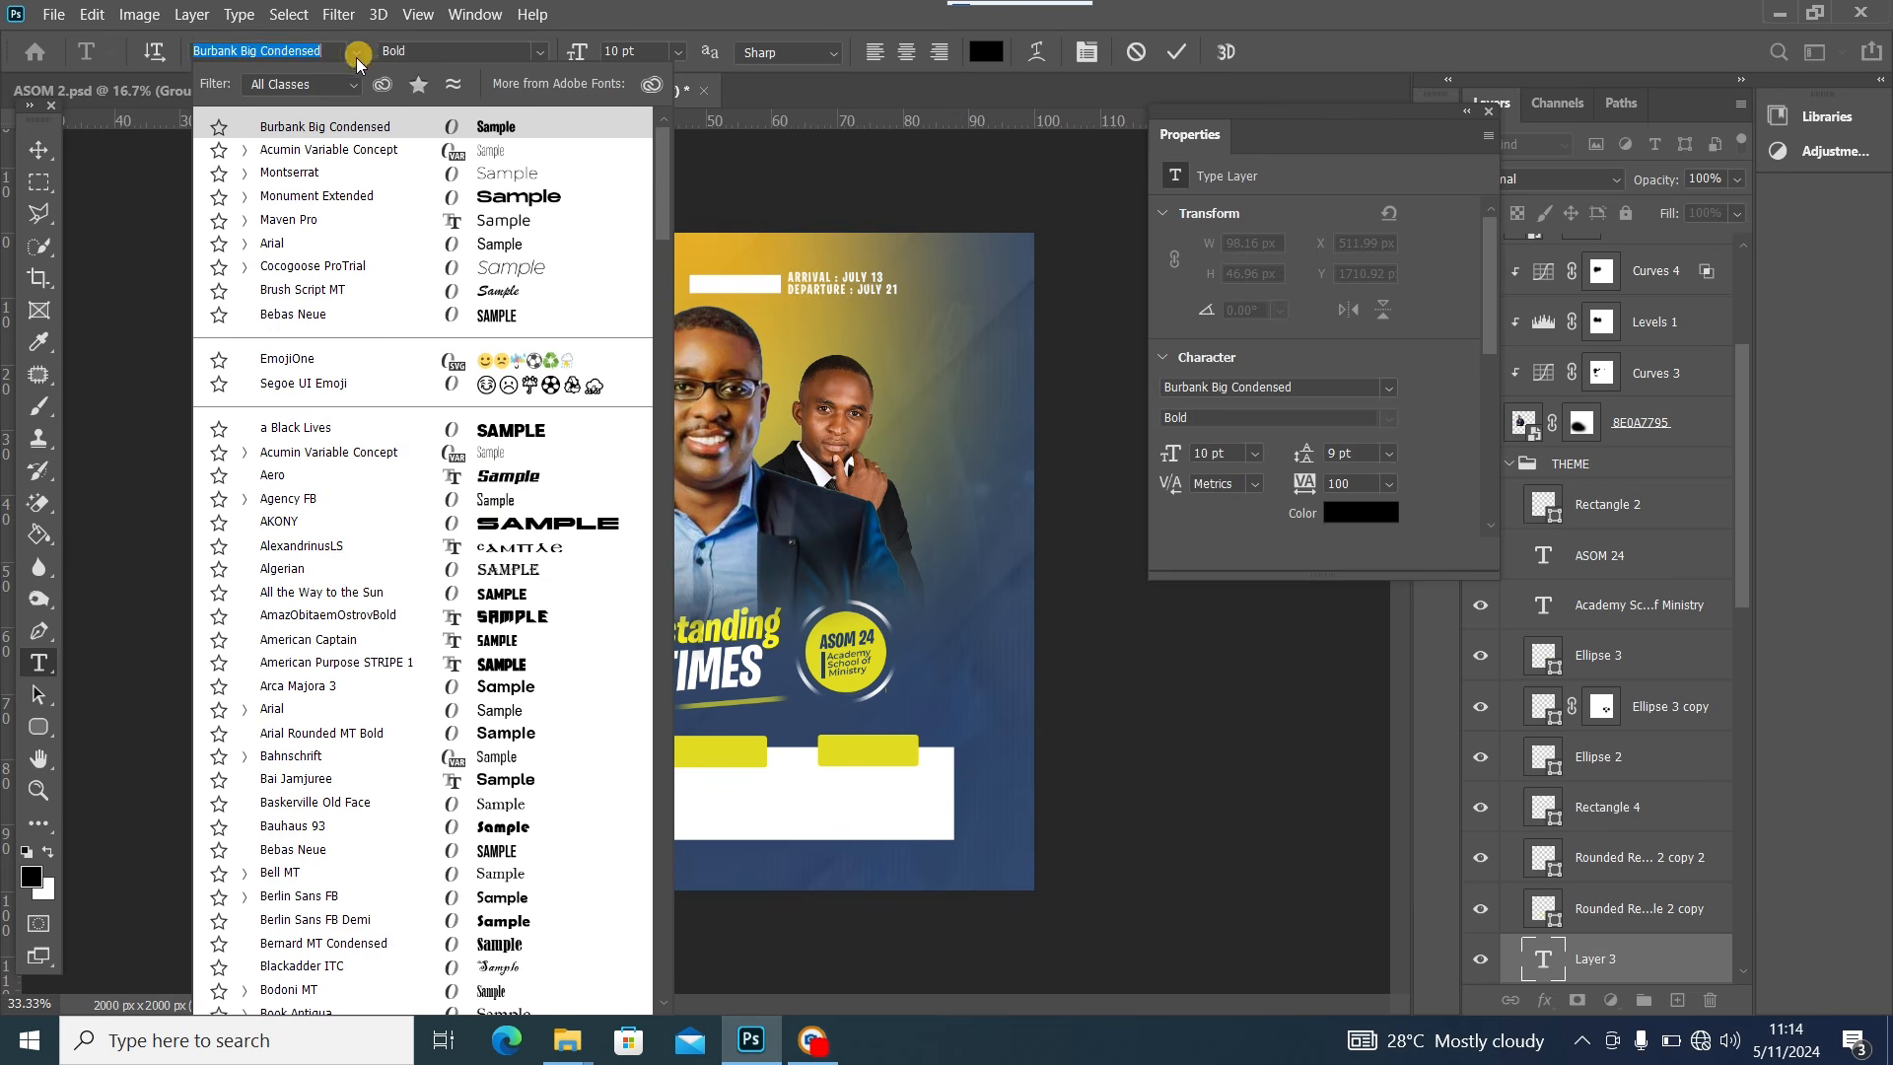
pyautogui.click(340, 174)
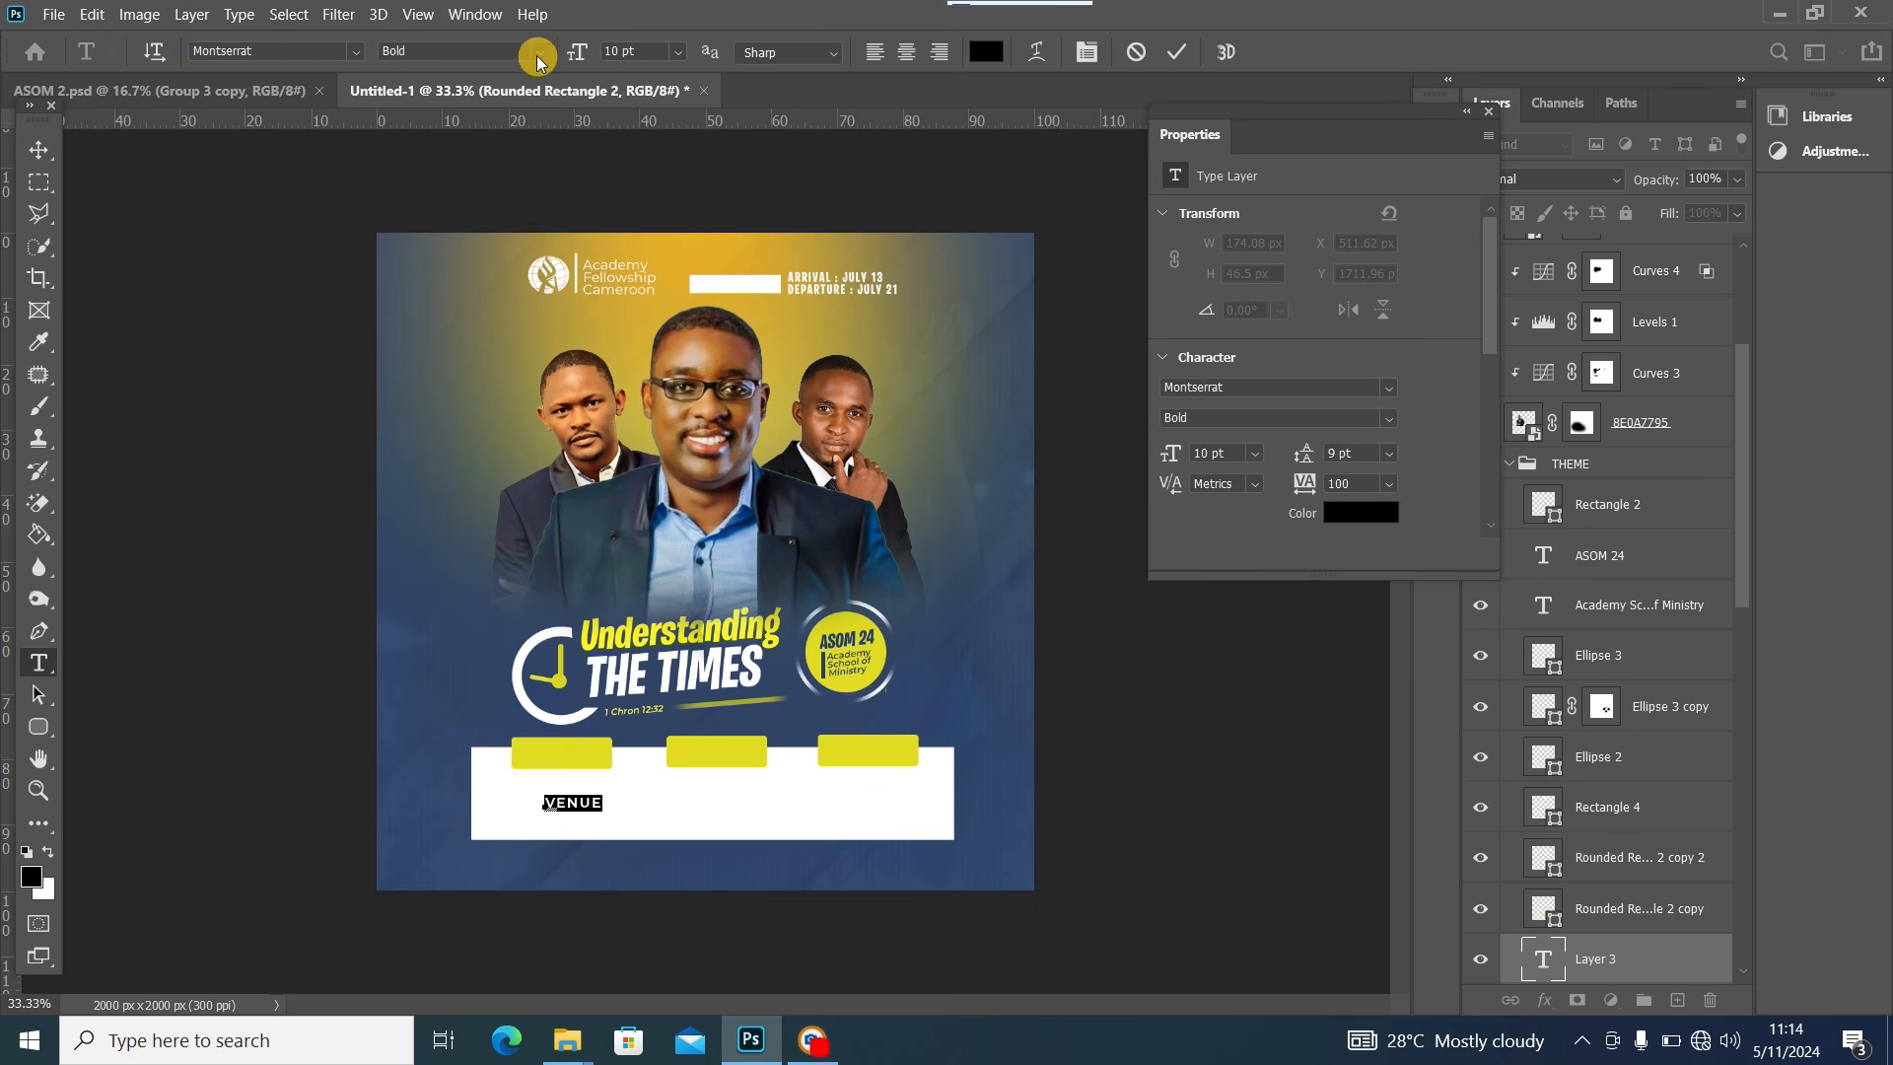
pyautogui.click(540, 54)
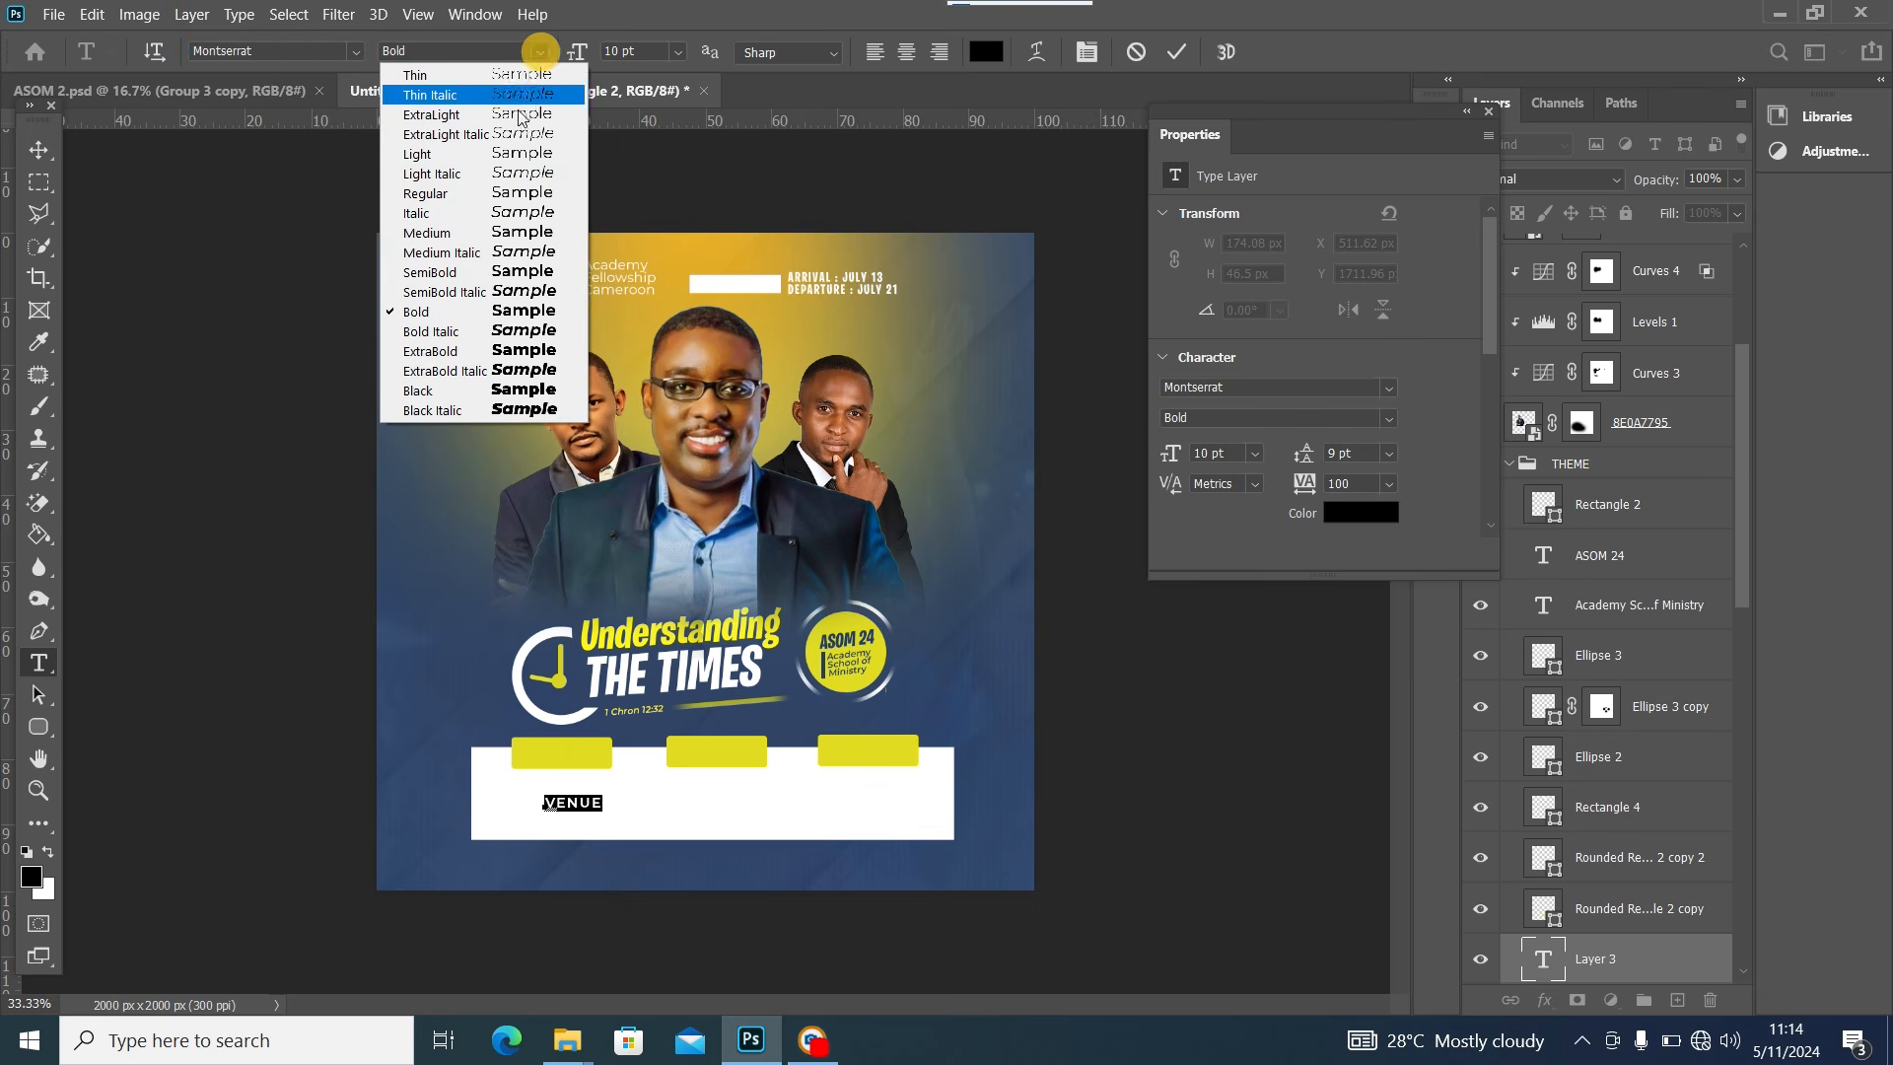
pyautogui.click(474, 207)
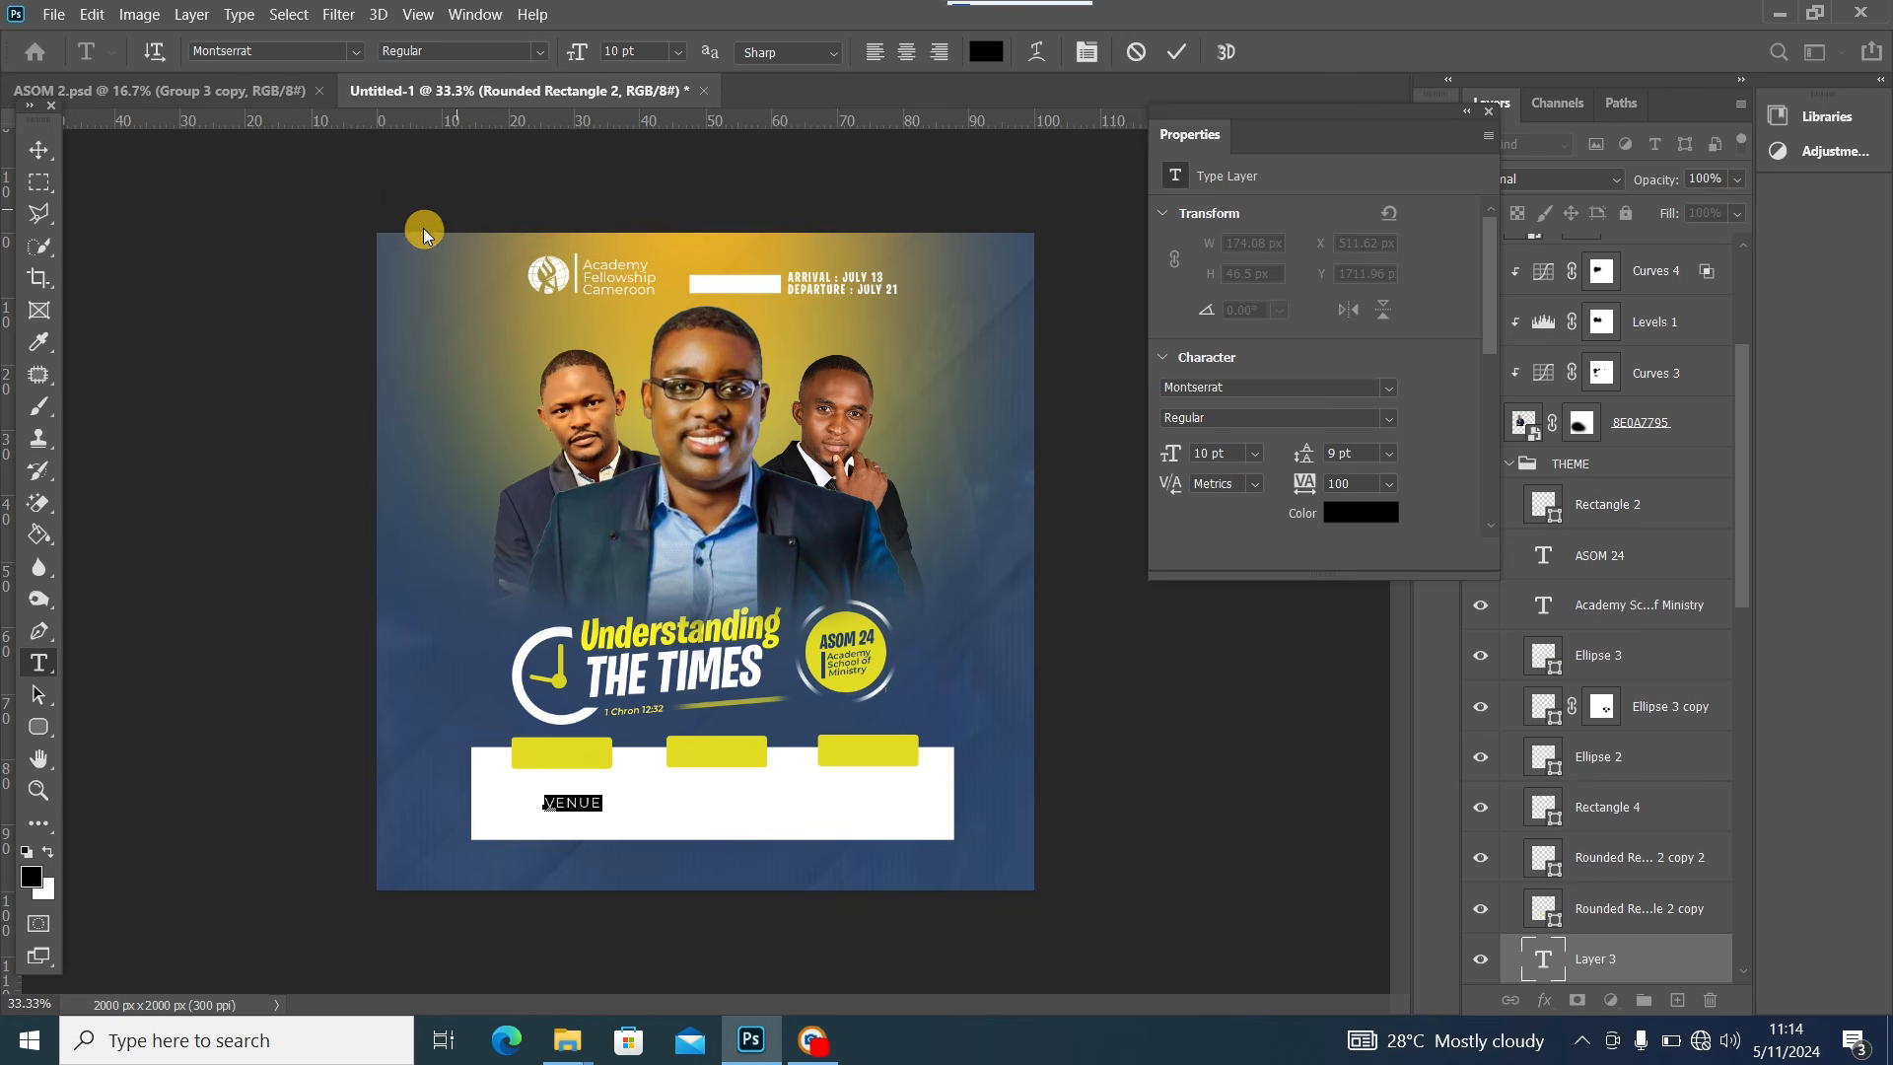
# Delete the VENUE text layer and retype "VENUE" on the white rectangle in Montserrat SemiBold
pyautogui.click(42, 150)
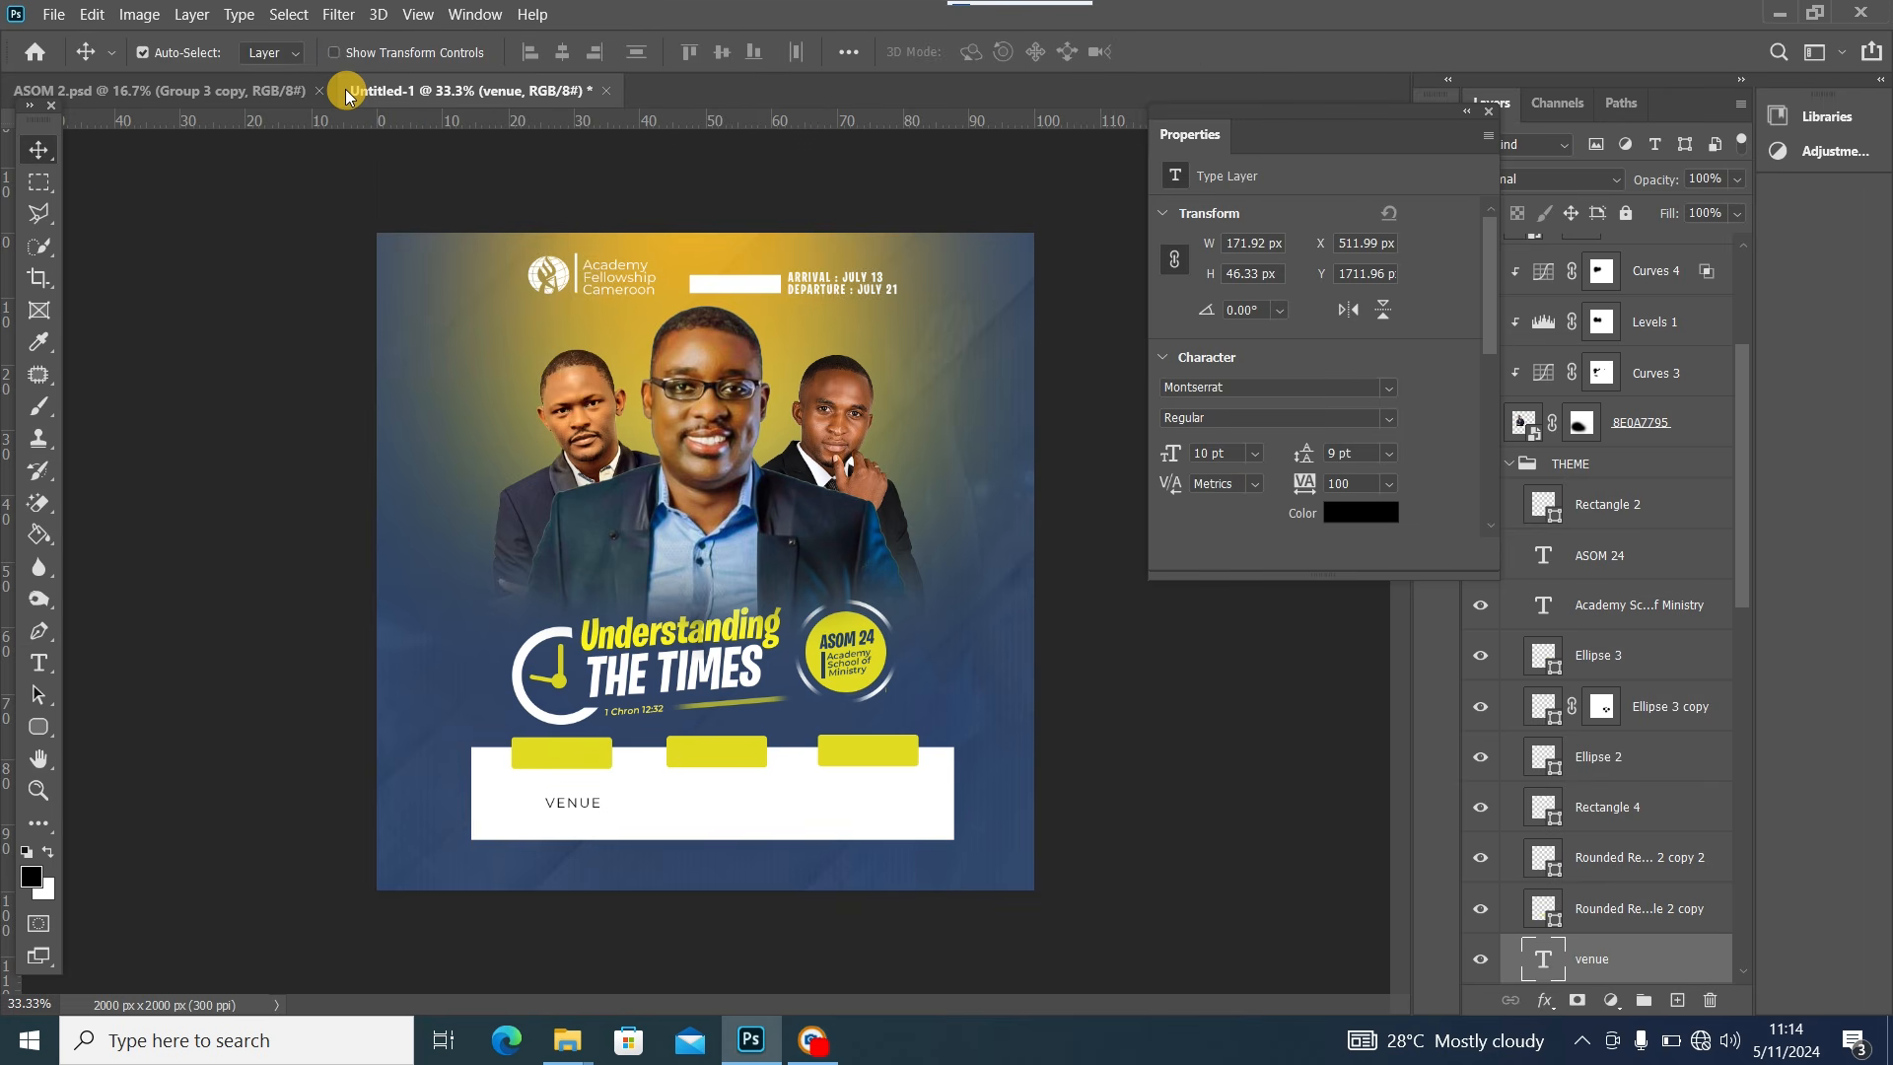
pyautogui.press('Delete')
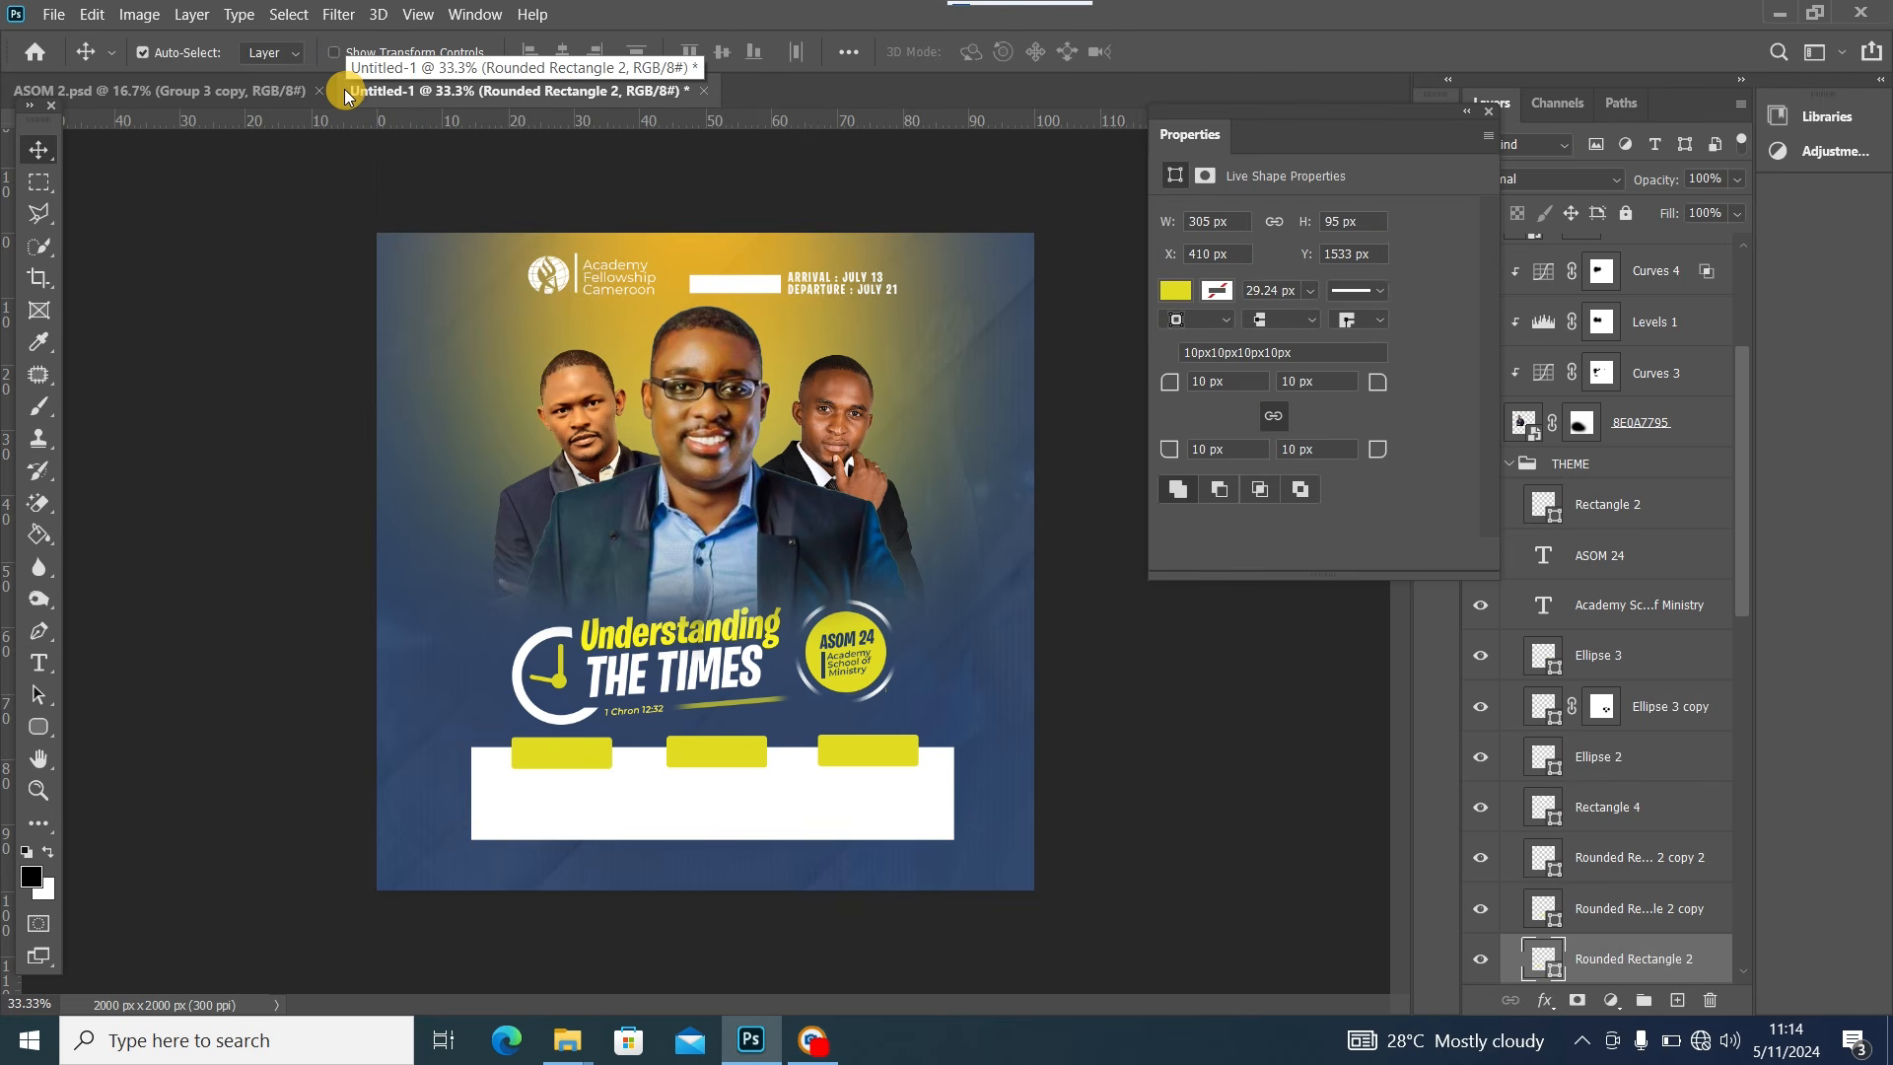
pyautogui.click(40, 666)
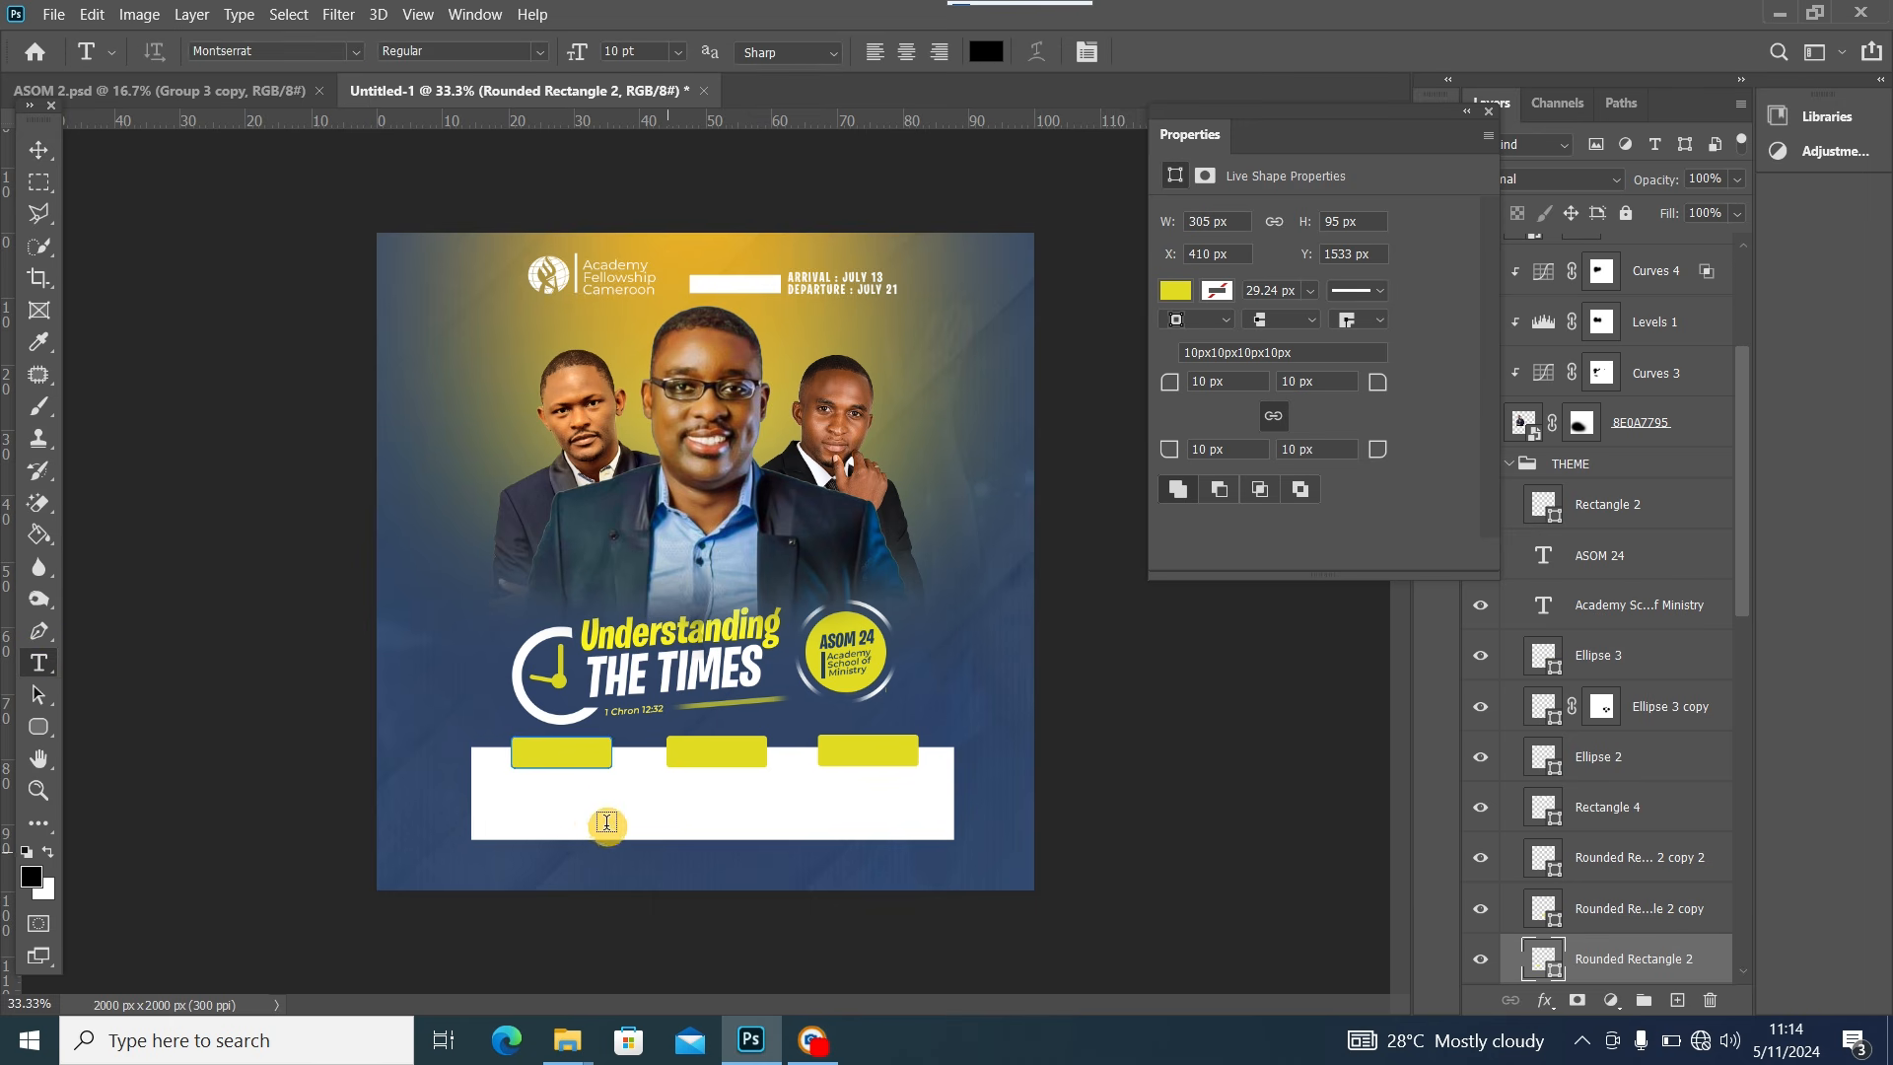
pyautogui.click(574, 808)
pyautogui.write('V')
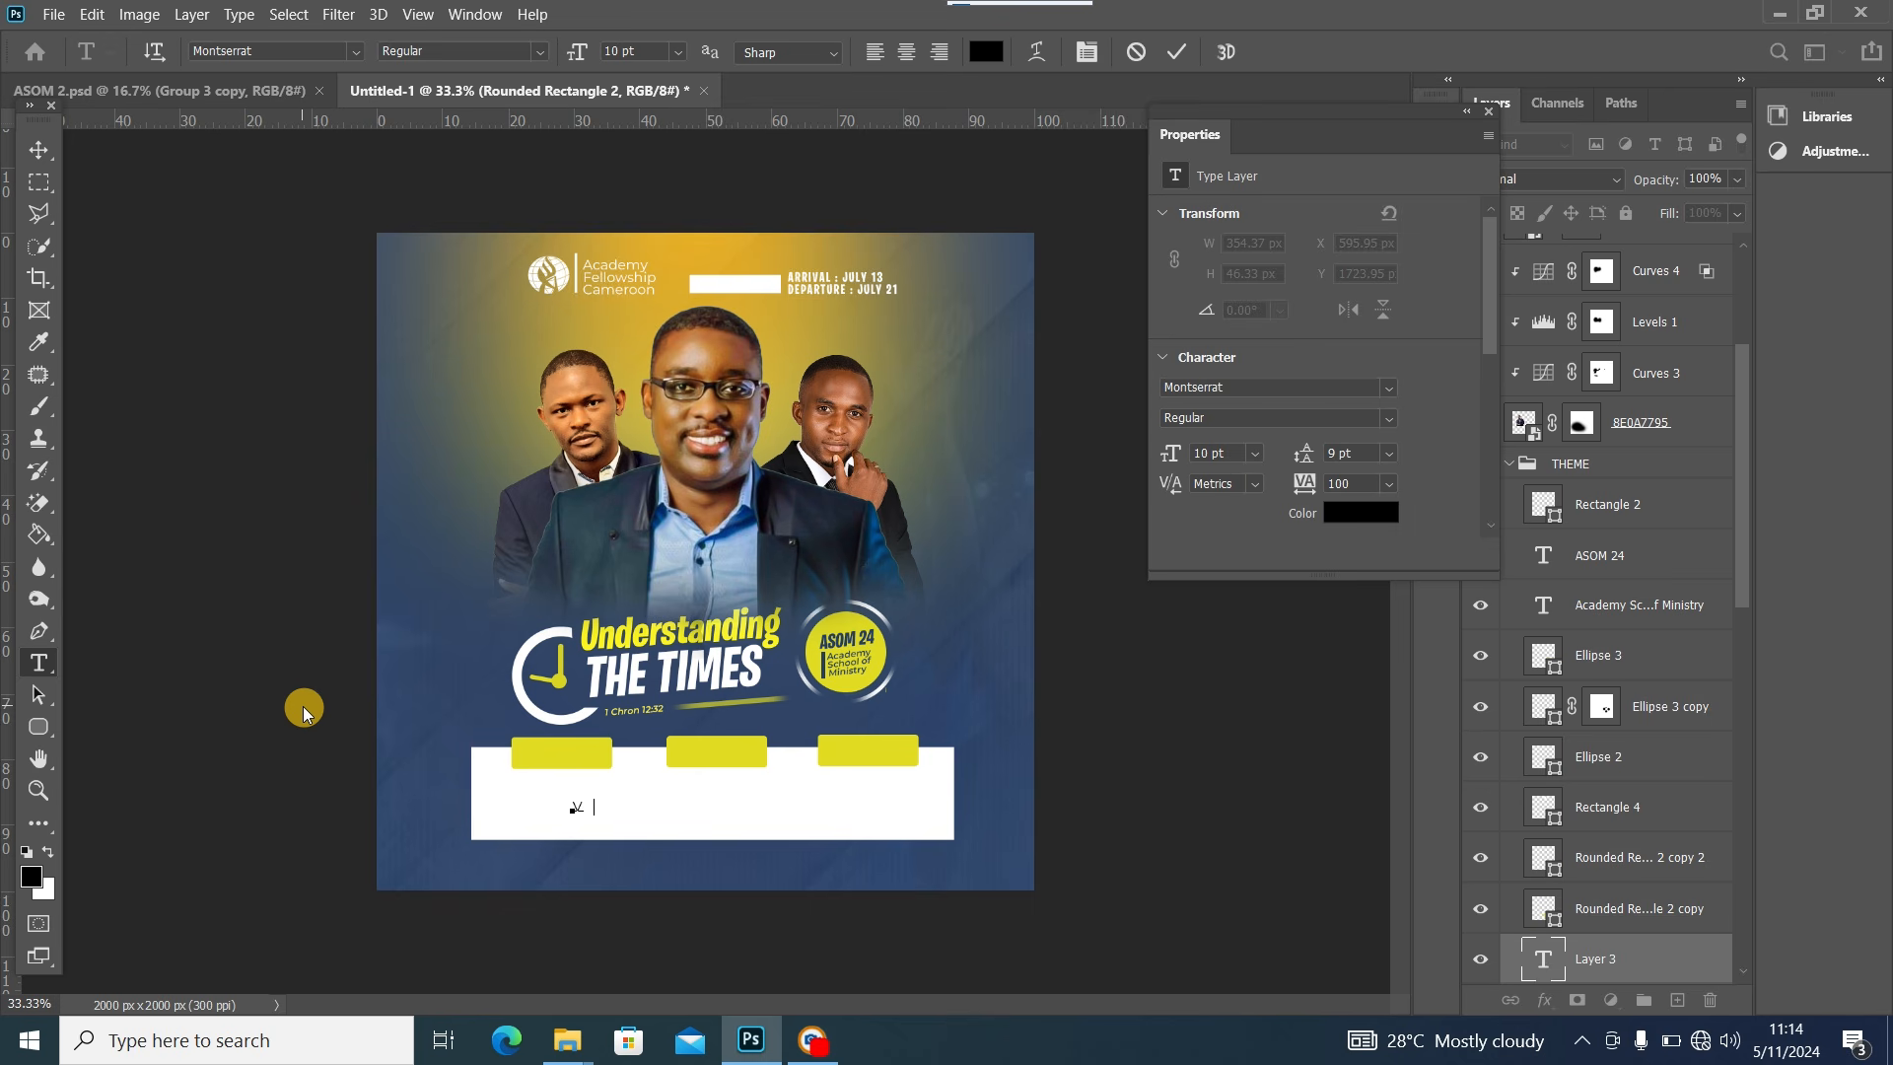
pyautogui.write('ENUE')
pyautogui.hotkey('ctrl', 'a')
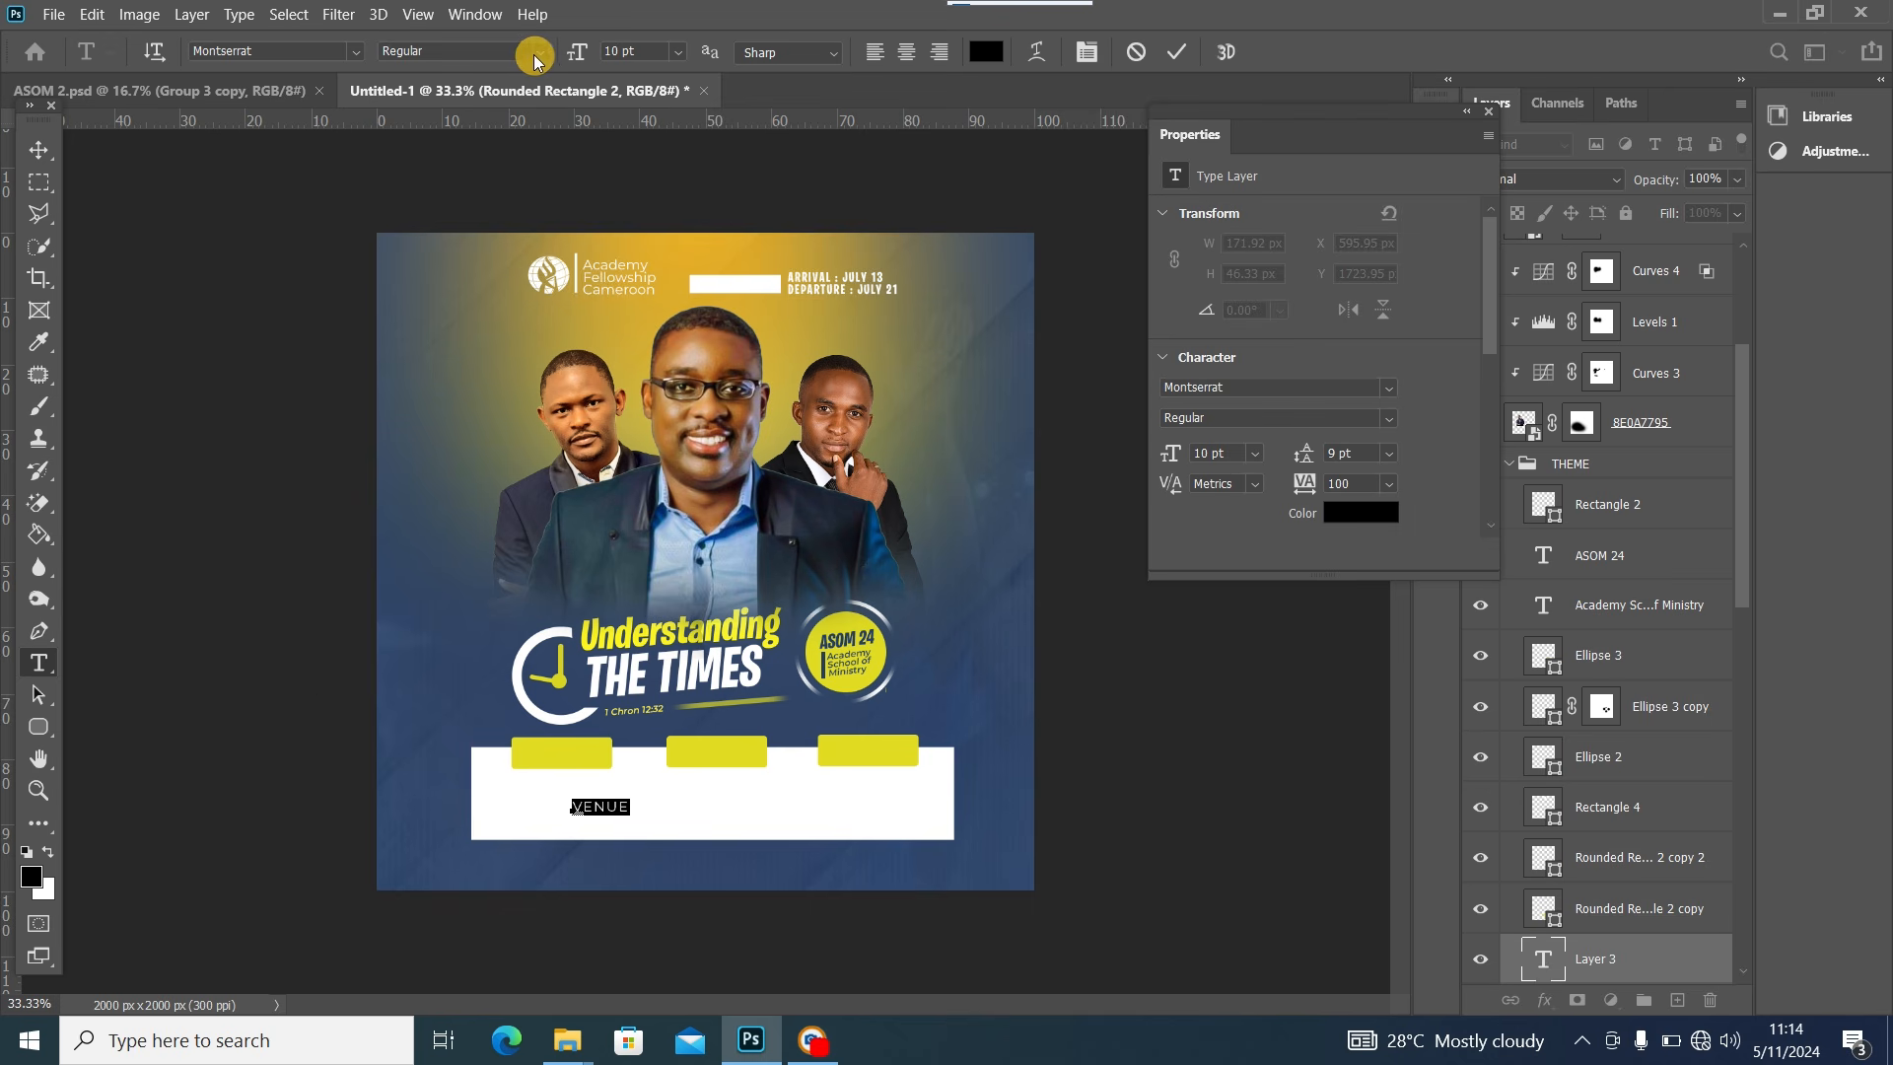
pyautogui.click(539, 52)
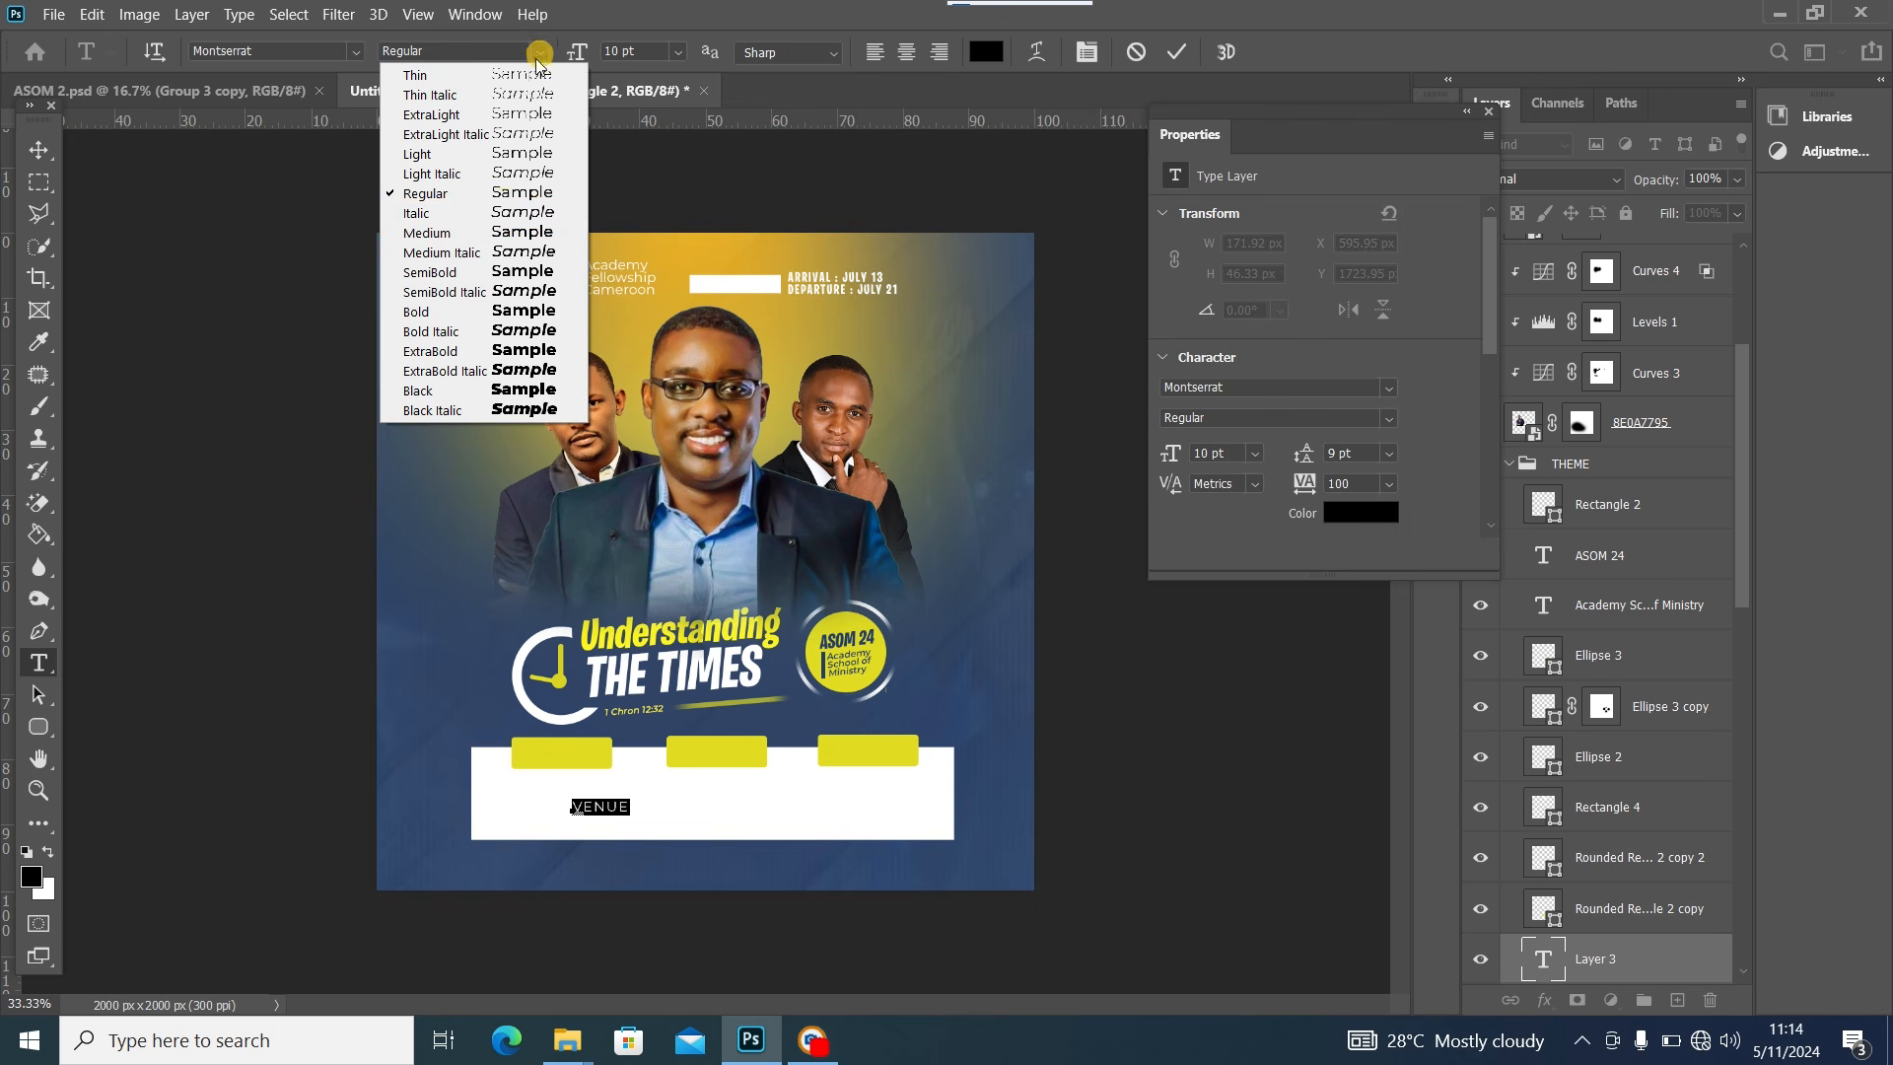
pyautogui.click(494, 272)
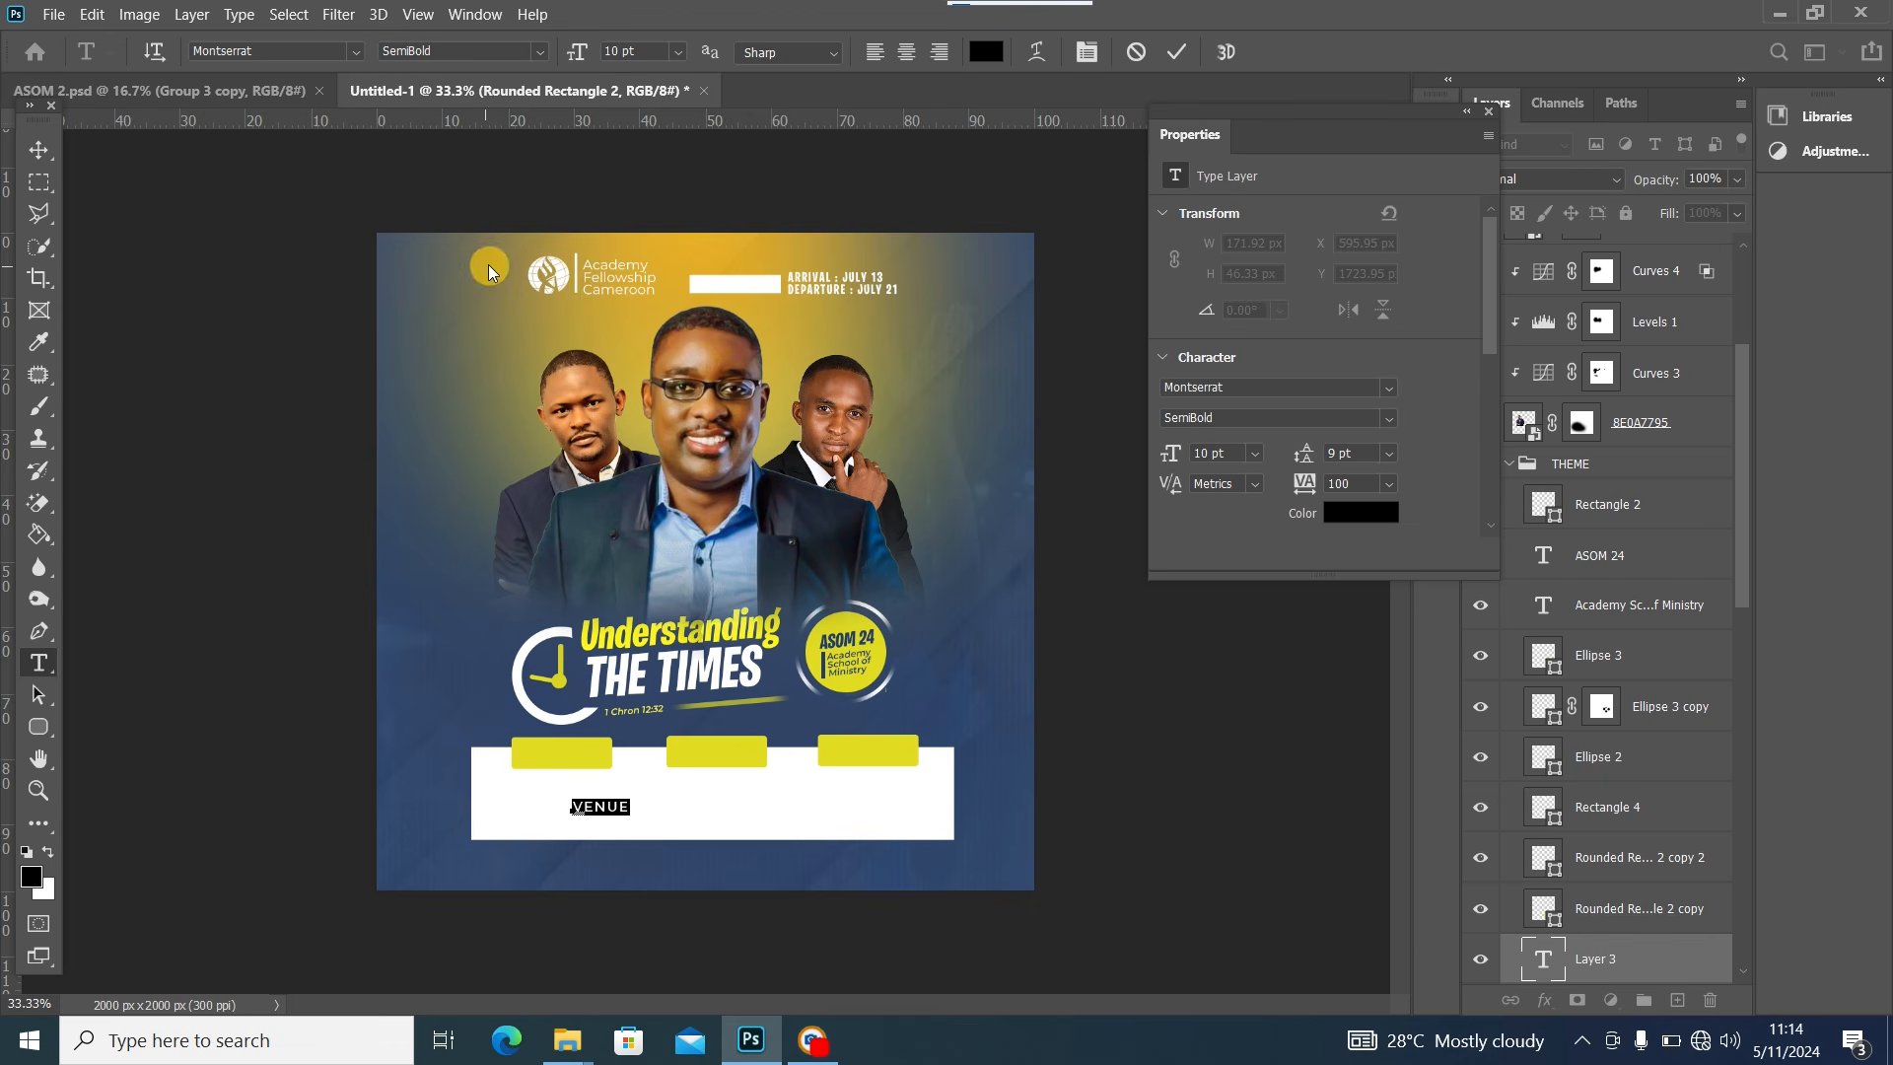
# Move VENUE onto the left yellow label and place a duplicate on the middle label, with its layer above that label's shape
pyautogui.click(39, 150)
pyautogui.click(598, 813)
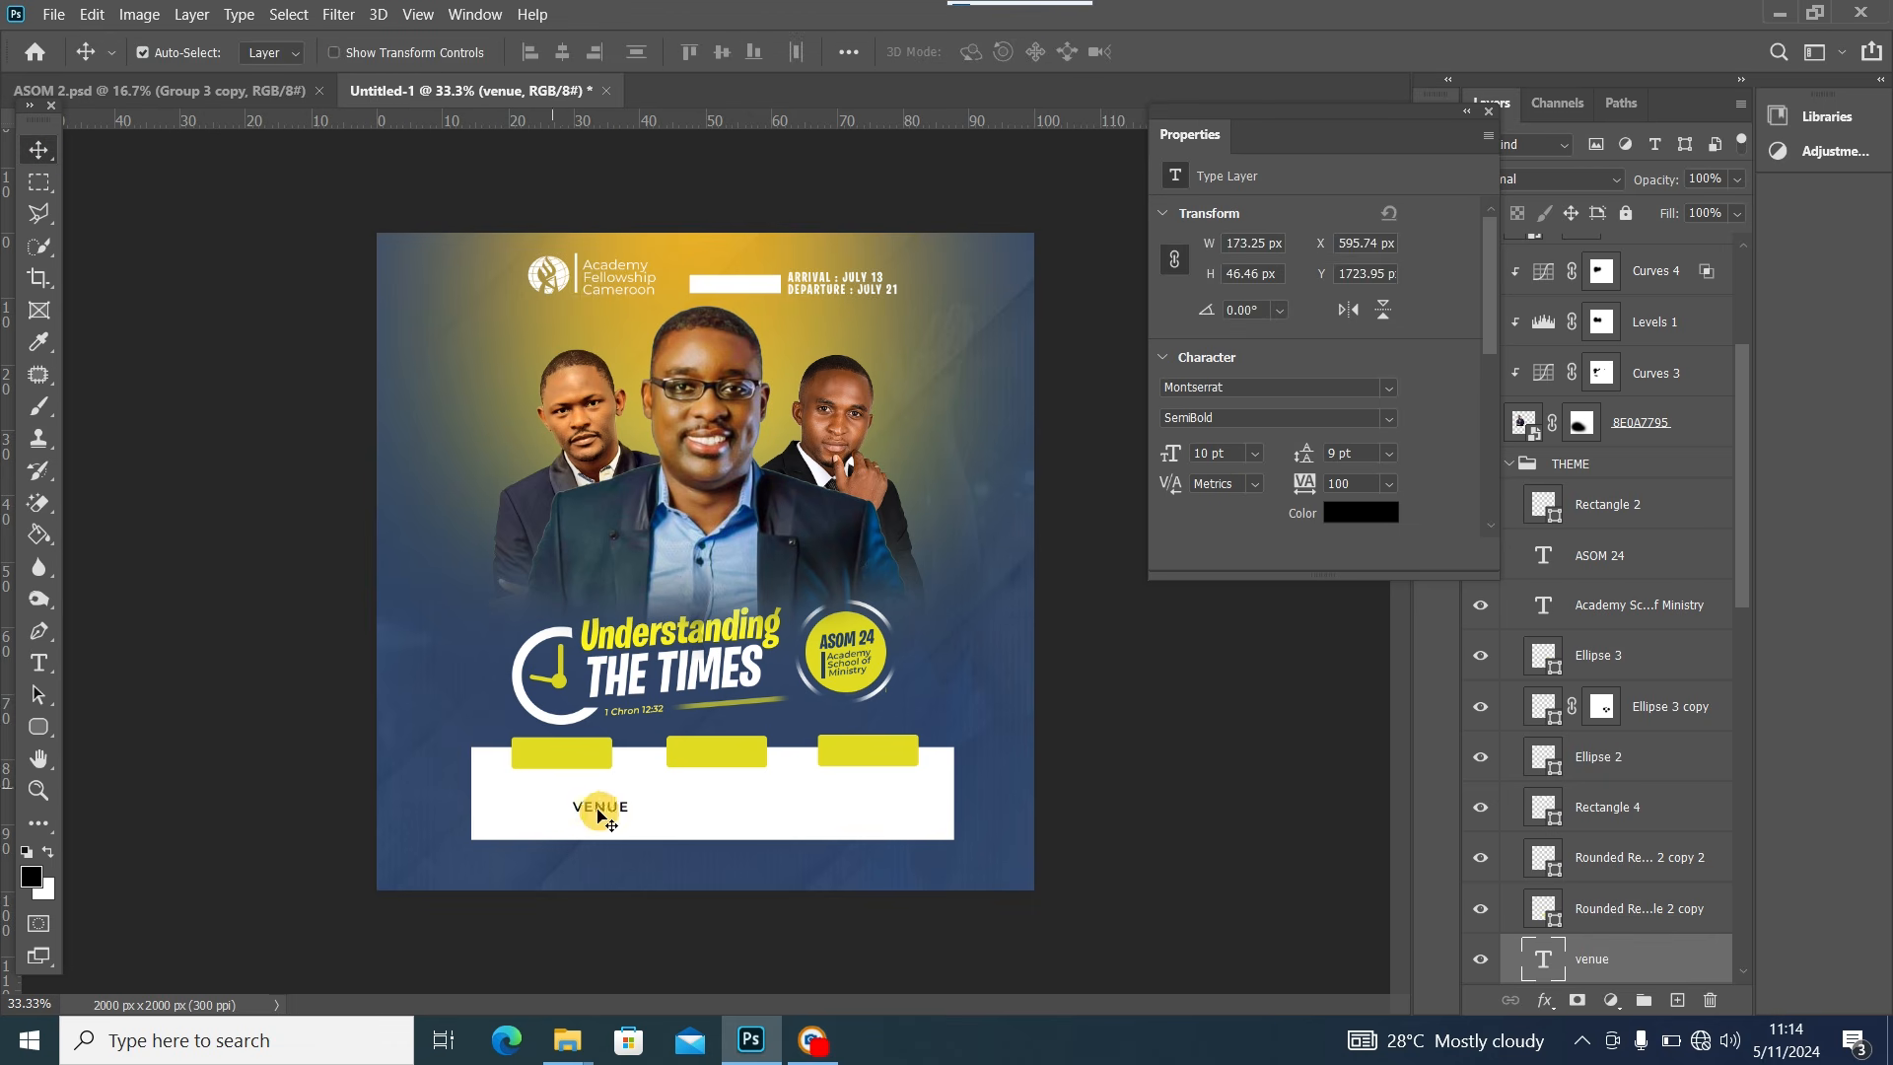
pyautogui.moveTo(598, 813); pyautogui.dragTo(712, 755)
pyautogui.hotkey('ctrl', 'j')
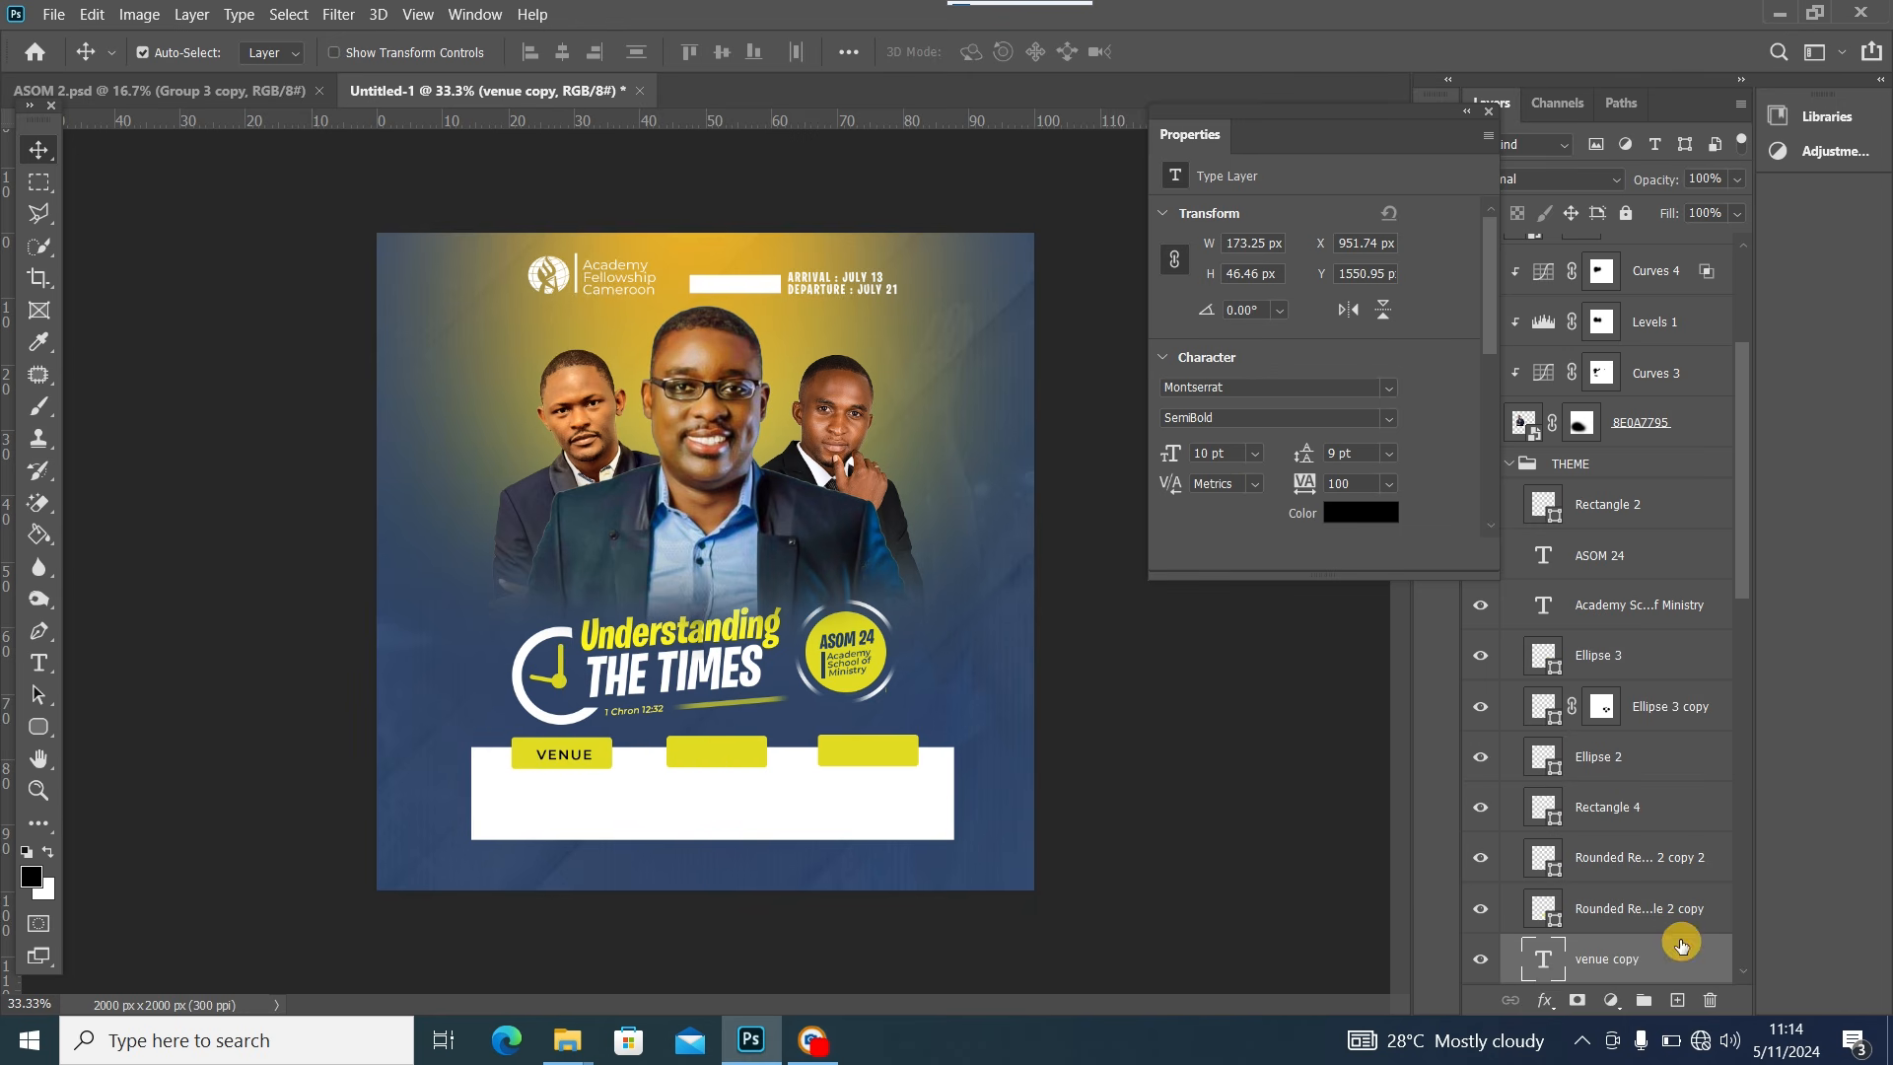
pyautogui.moveTo(1680, 945); pyautogui.dragTo(1666, 880)
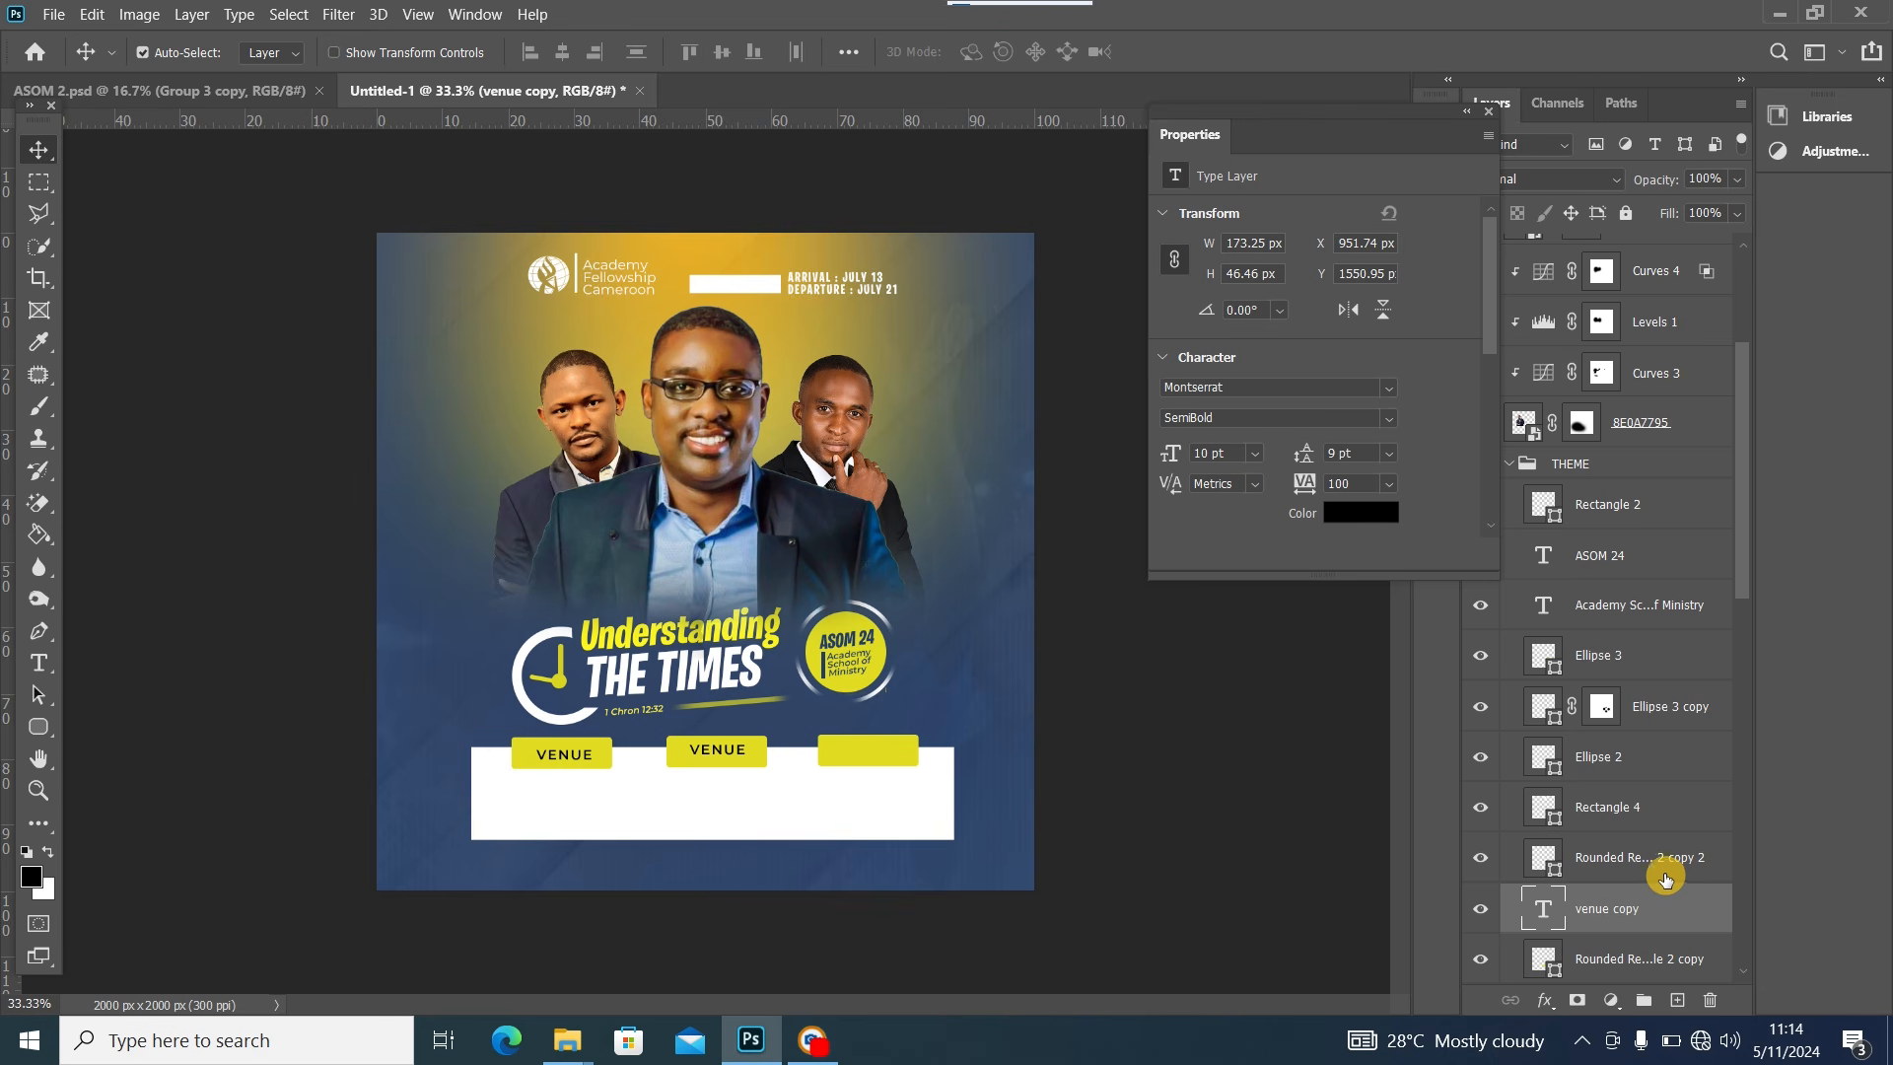
pyautogui.moveTo(722, 752); pyautogui.dragTo(721, 757)
# Check the label wording in ASOM 2.psd, then change the middle label's text in Untitled-1 to "DATE"
pyautogui.click(258, 92)
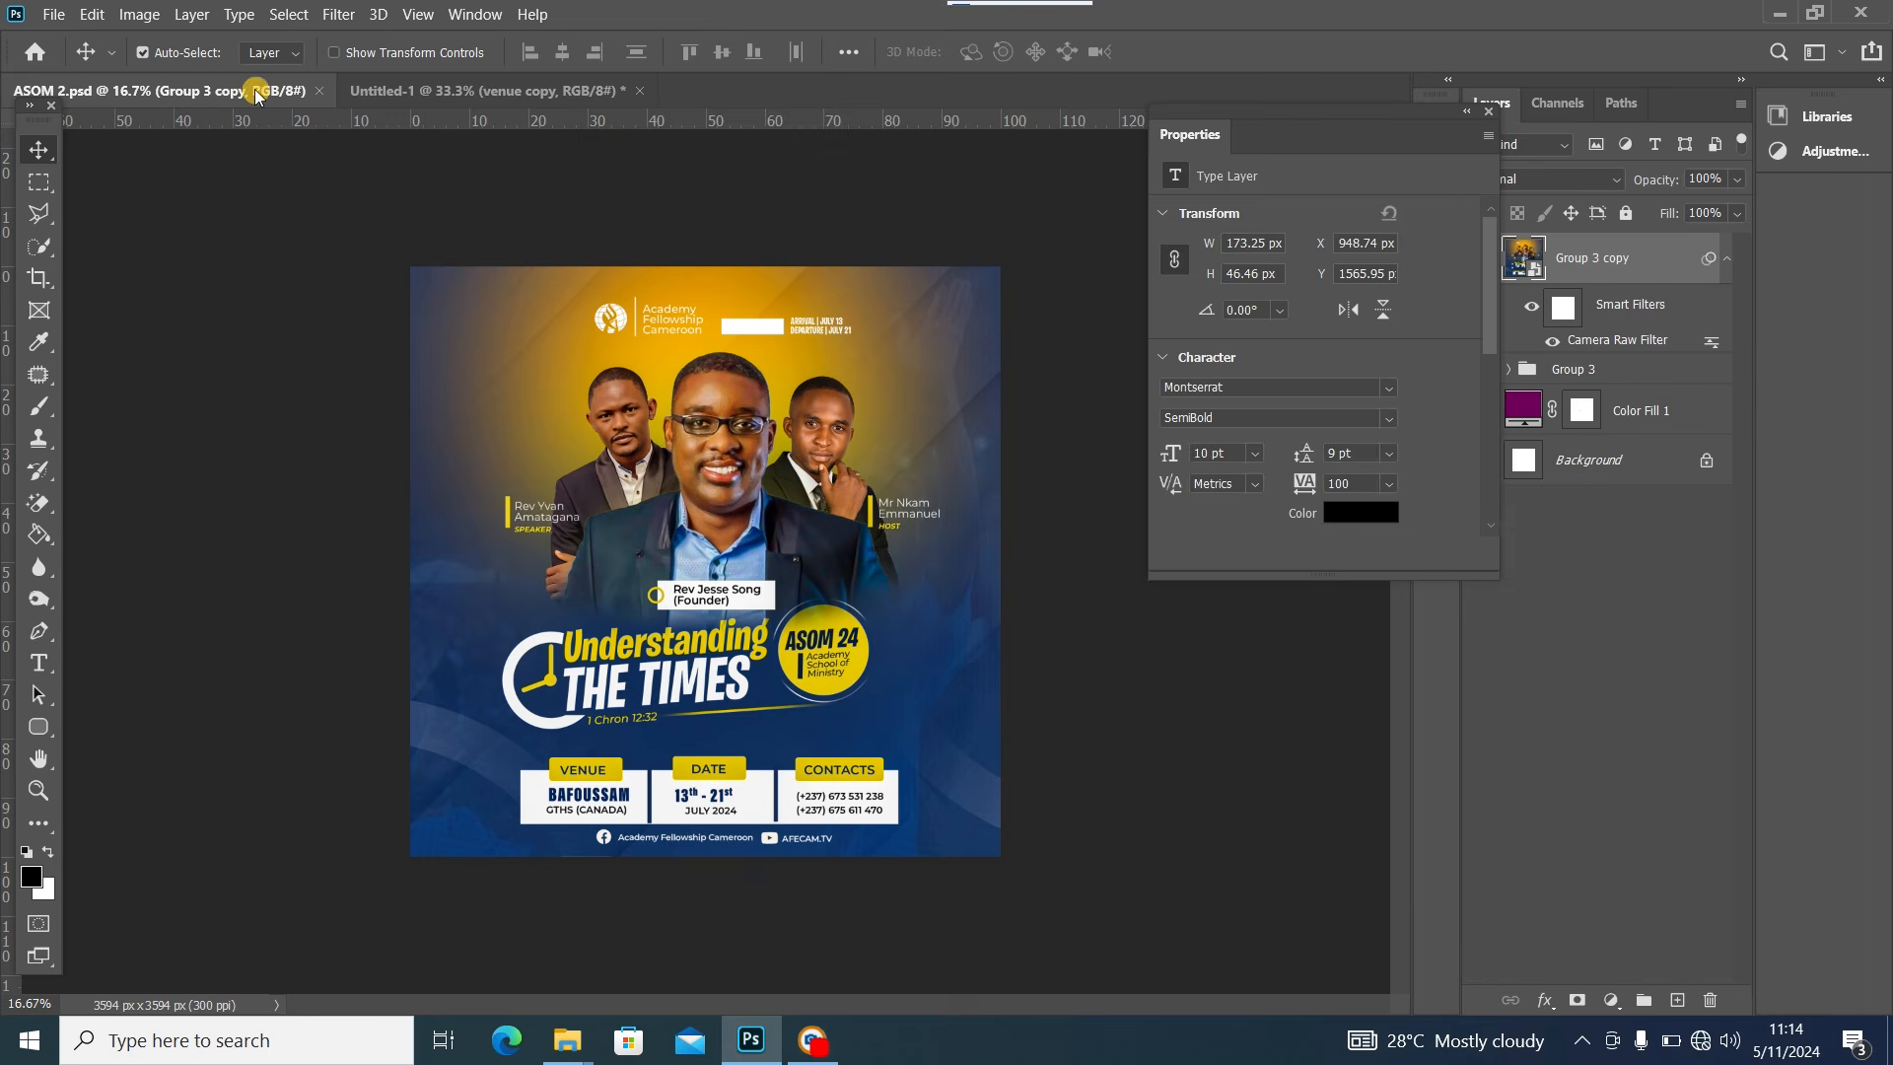
pyautogui.click(429, 89)
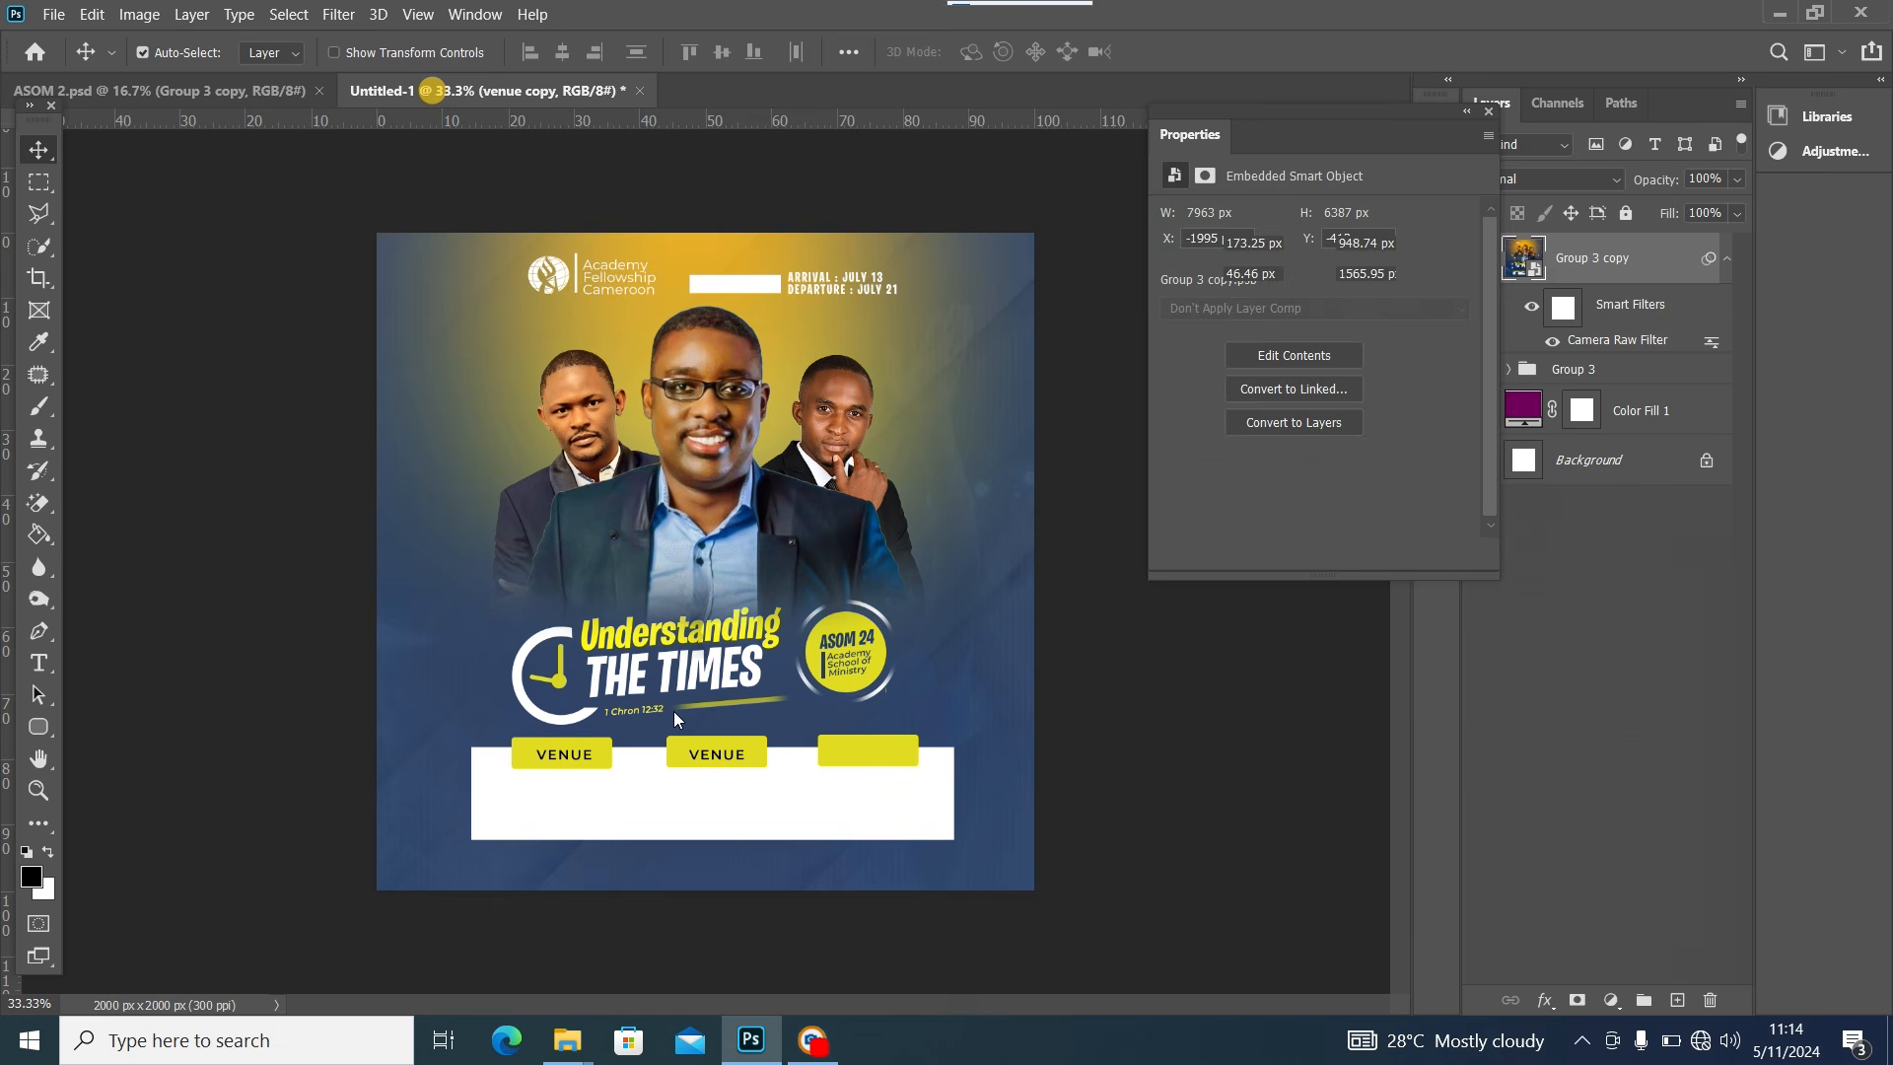
pyautogui.click(707, 758)
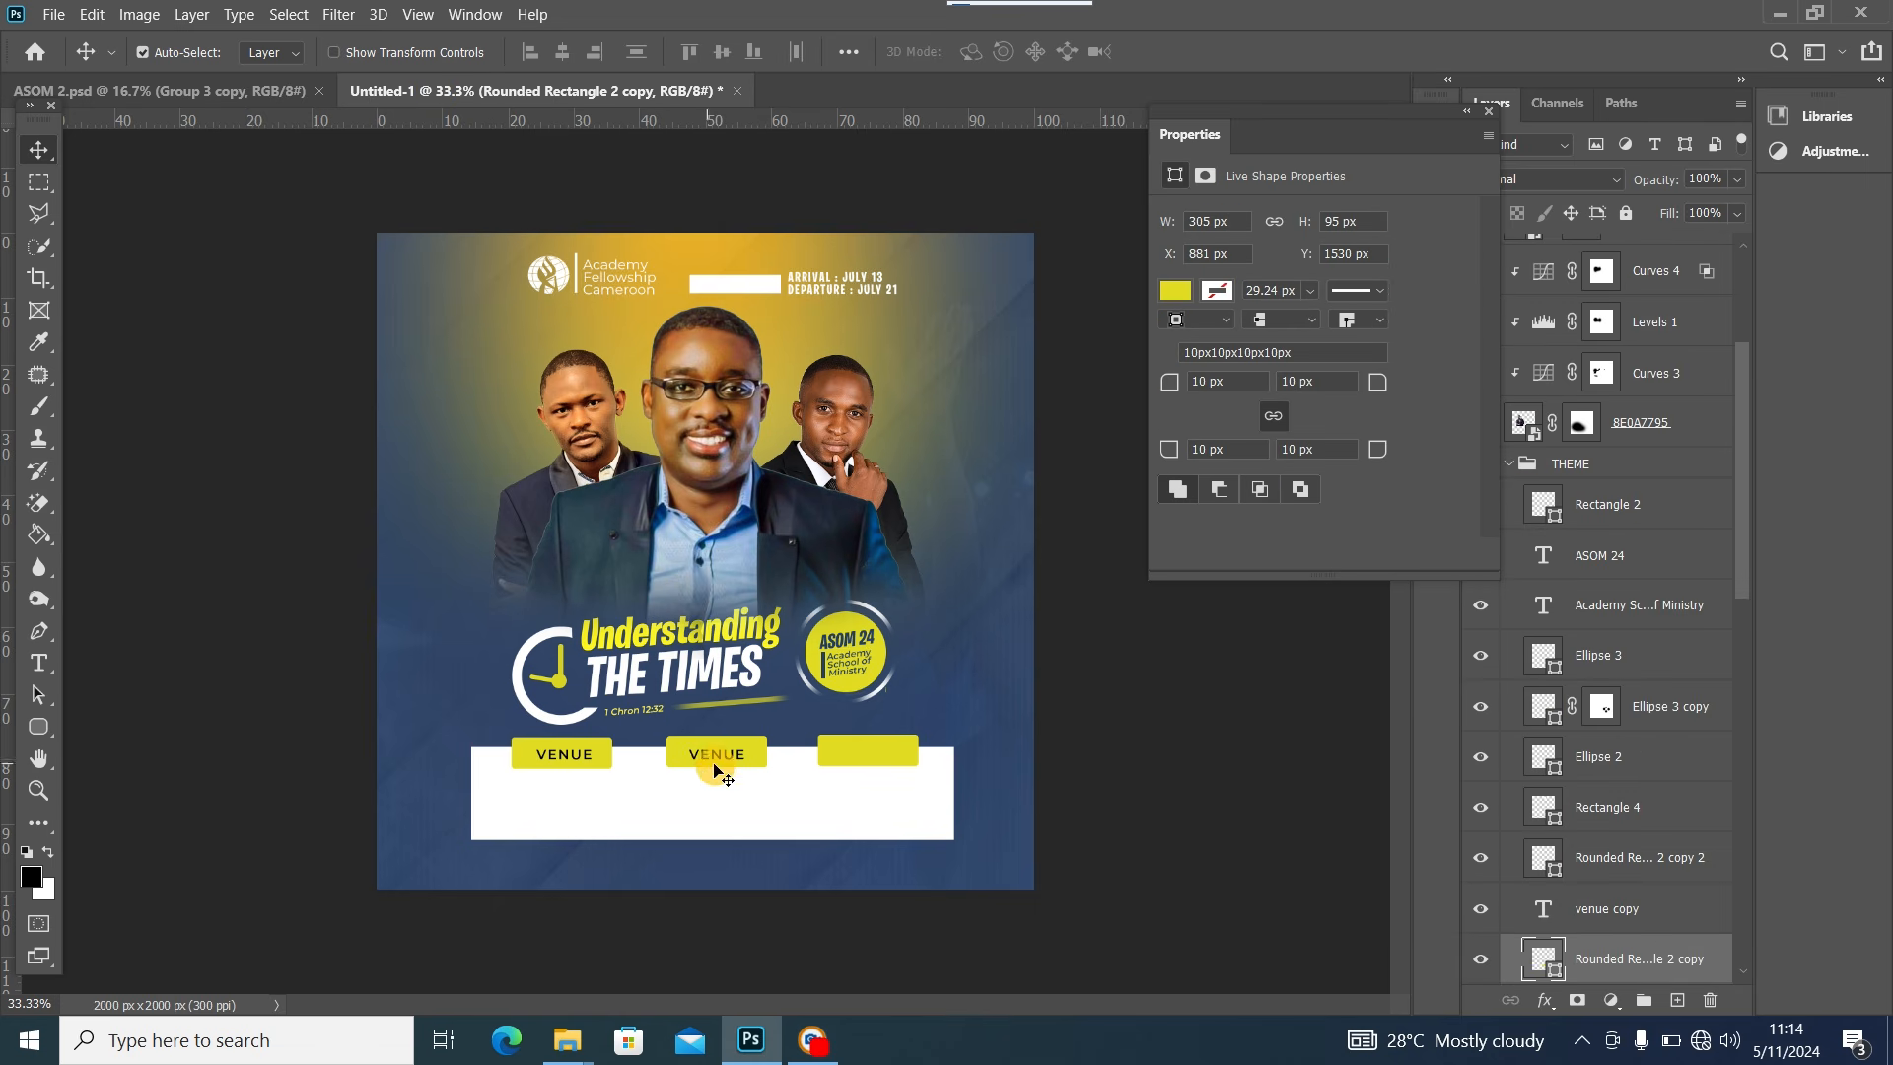
pyautogui.doubleClick(717, 765)
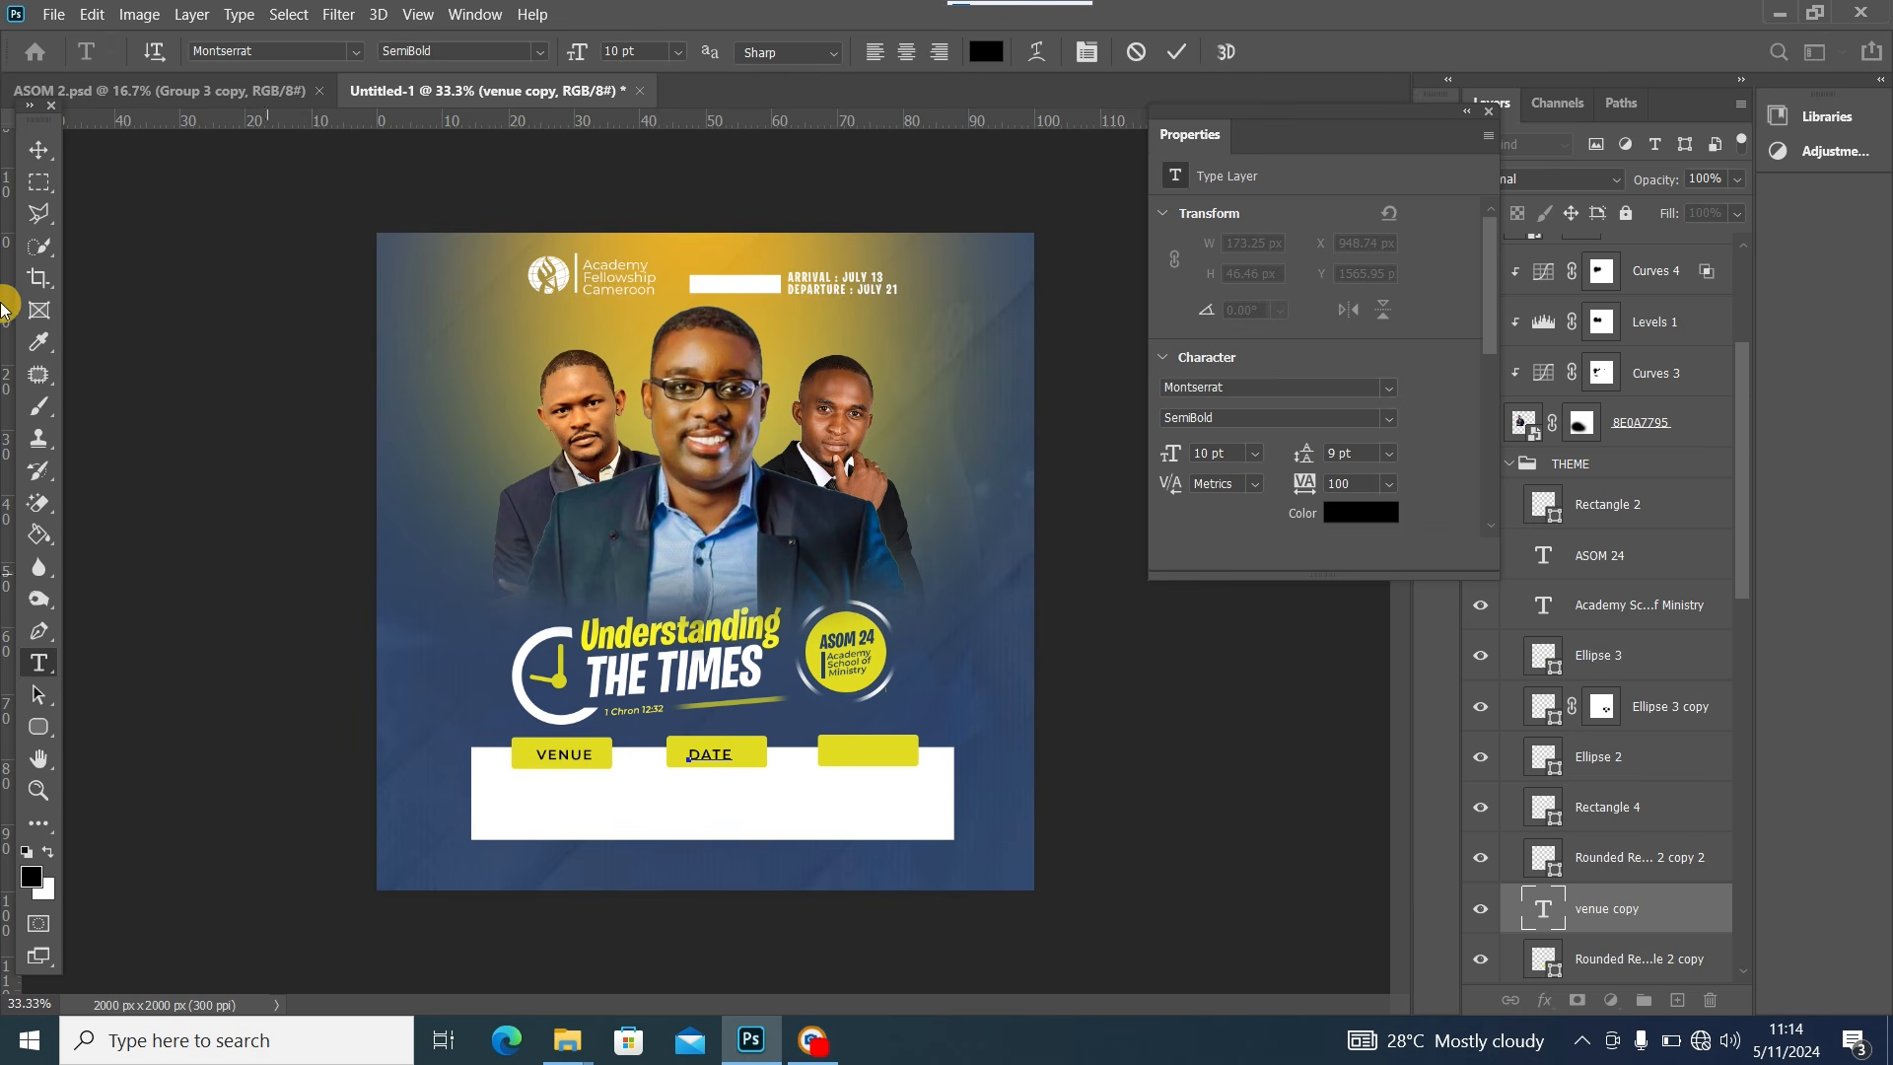
pyautogui.click(40, 149)
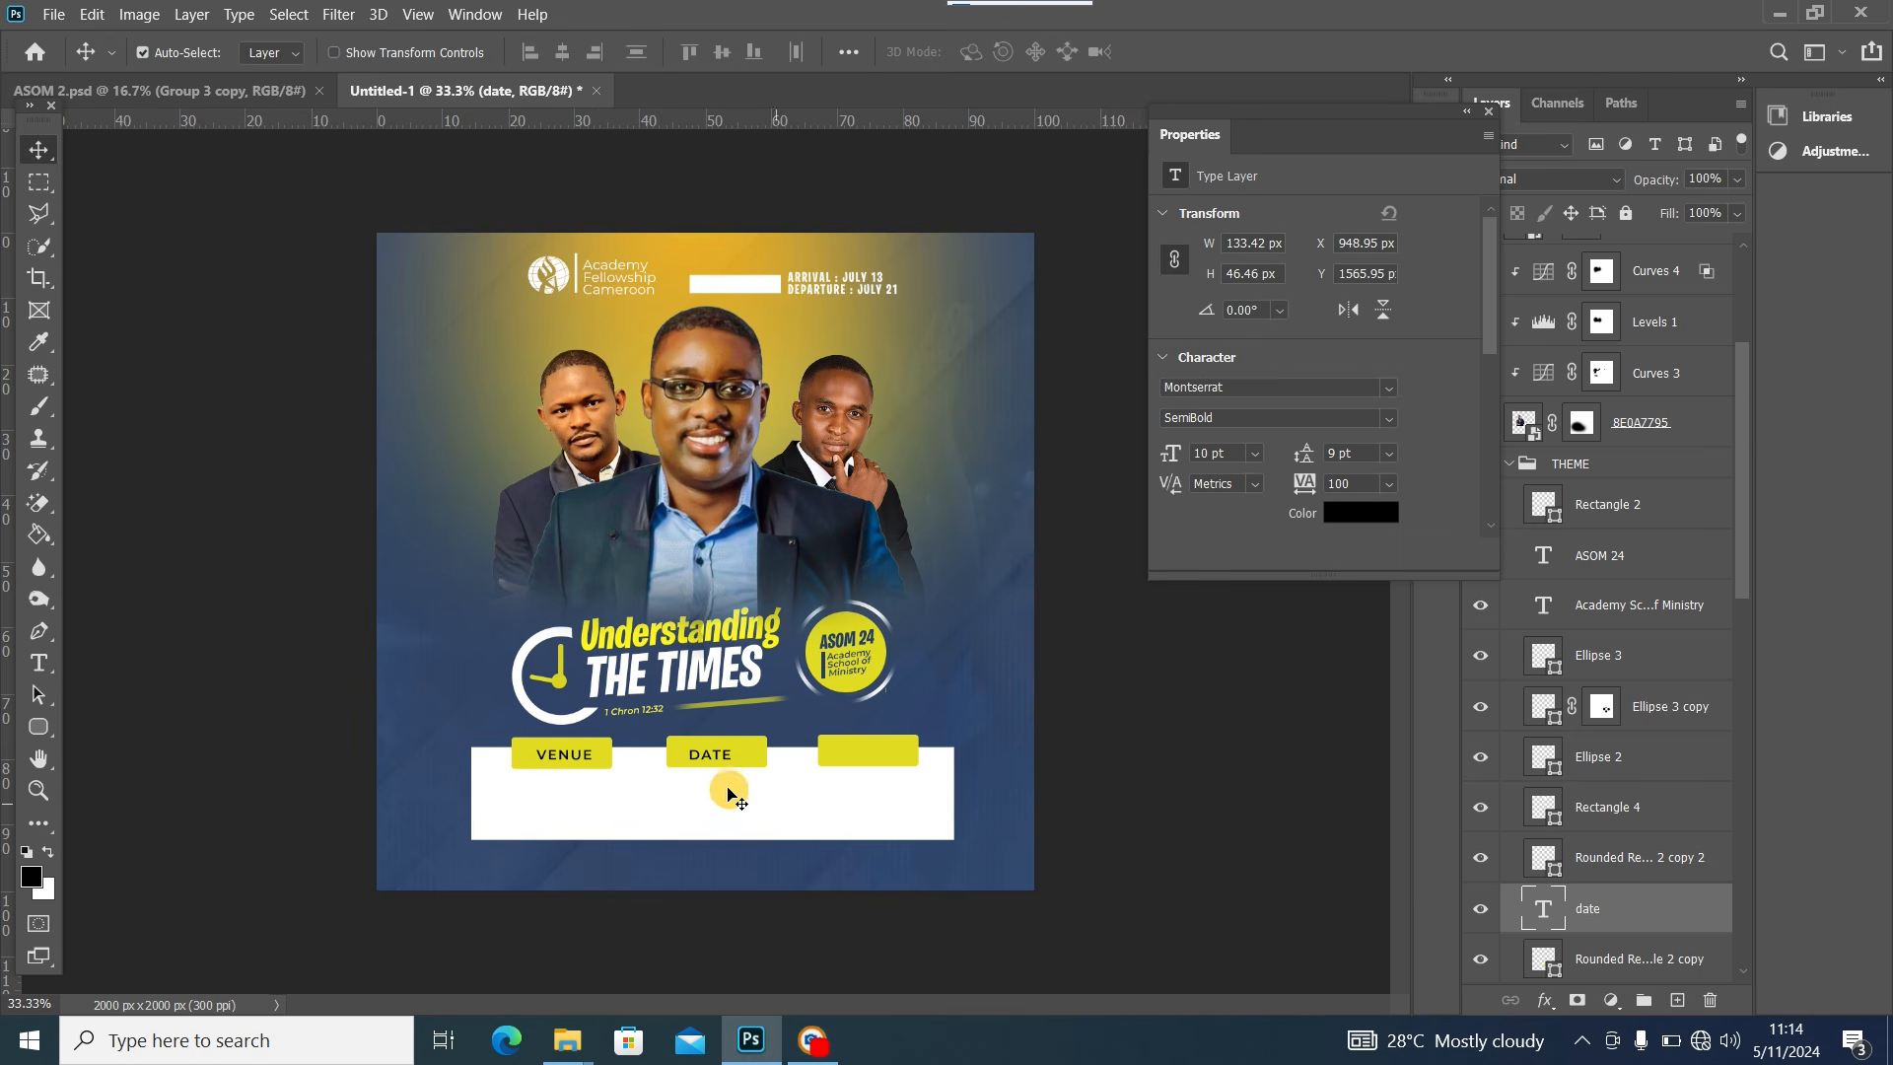
# Duplicate DATE onto the right yellow label, raise its layer above that label's shape, and change its text to "CONTACT"
pyautogui.hotkey('ctrl', 'j')
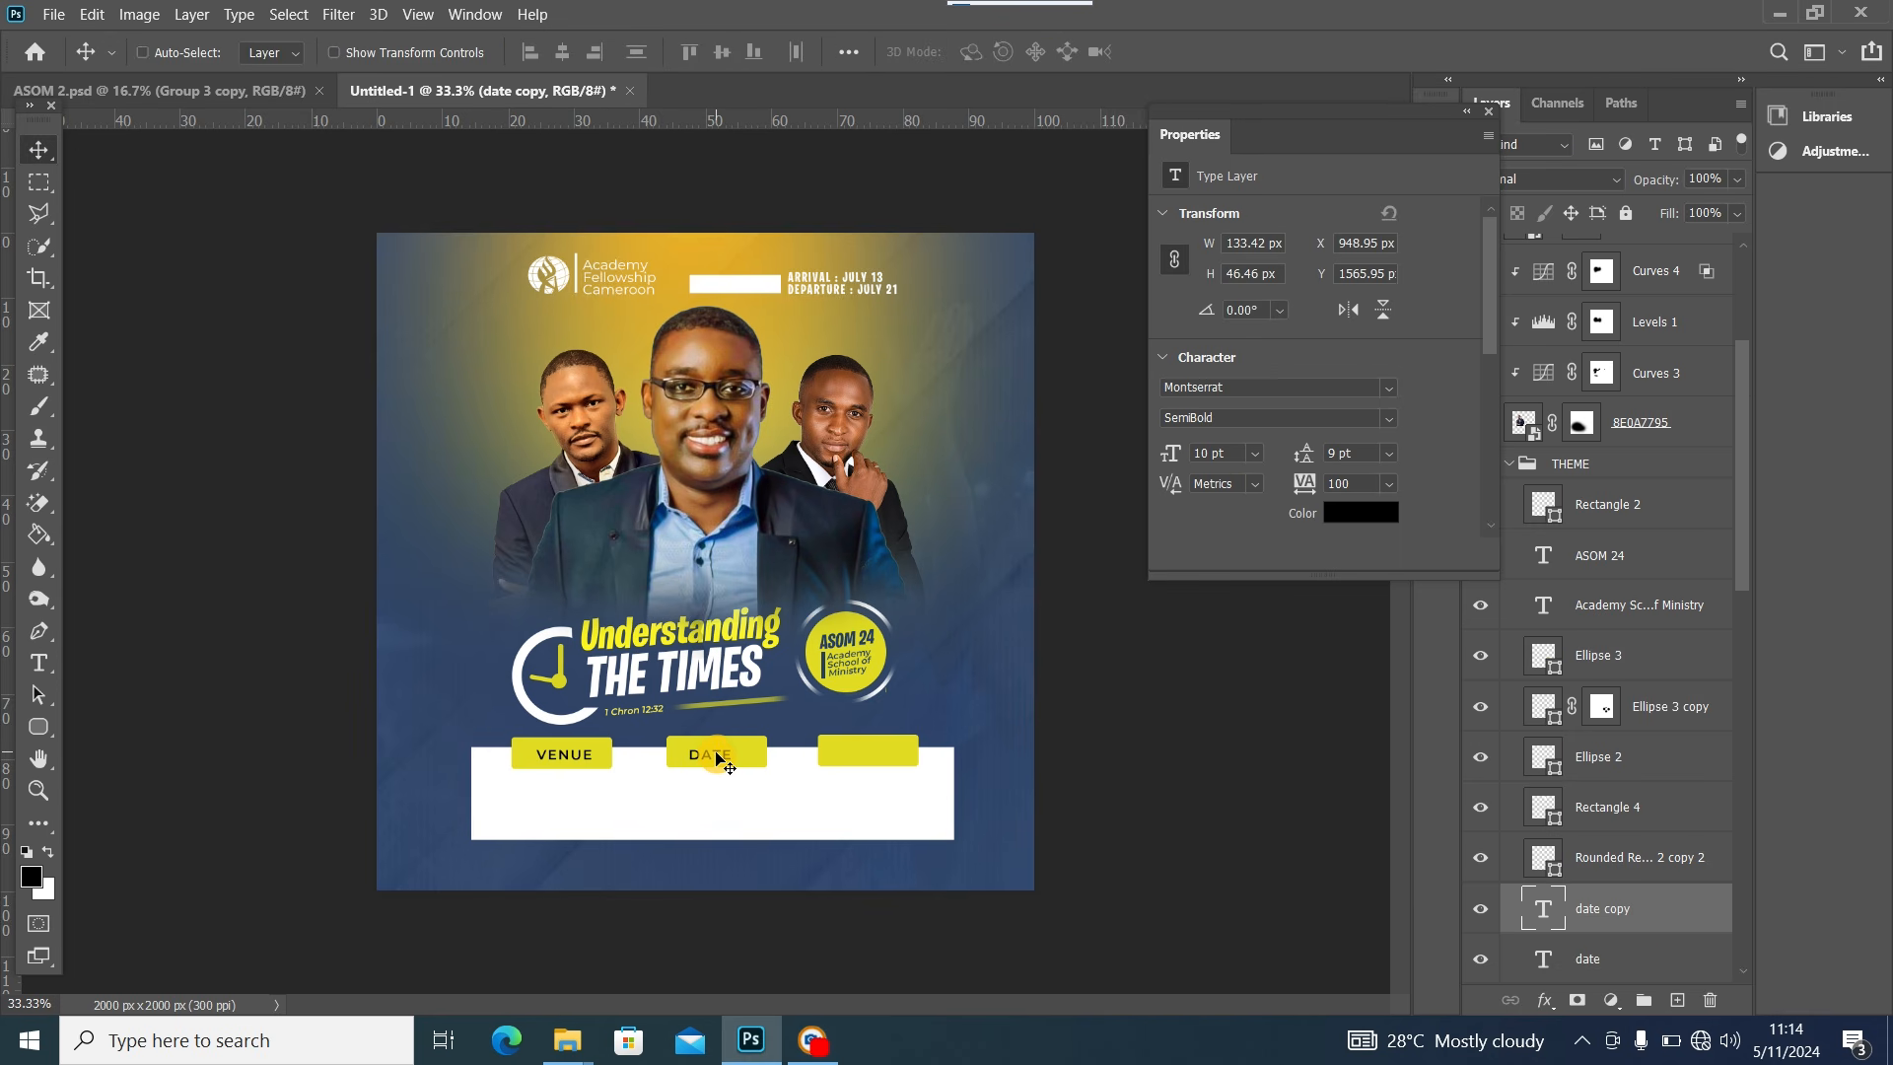
pyautogui.moveTo(717, 759); pyautogui.dragTo(872, 752)
pyautogui.moveTo(1617, 905); pyautogui.dragTo(1590, 785)
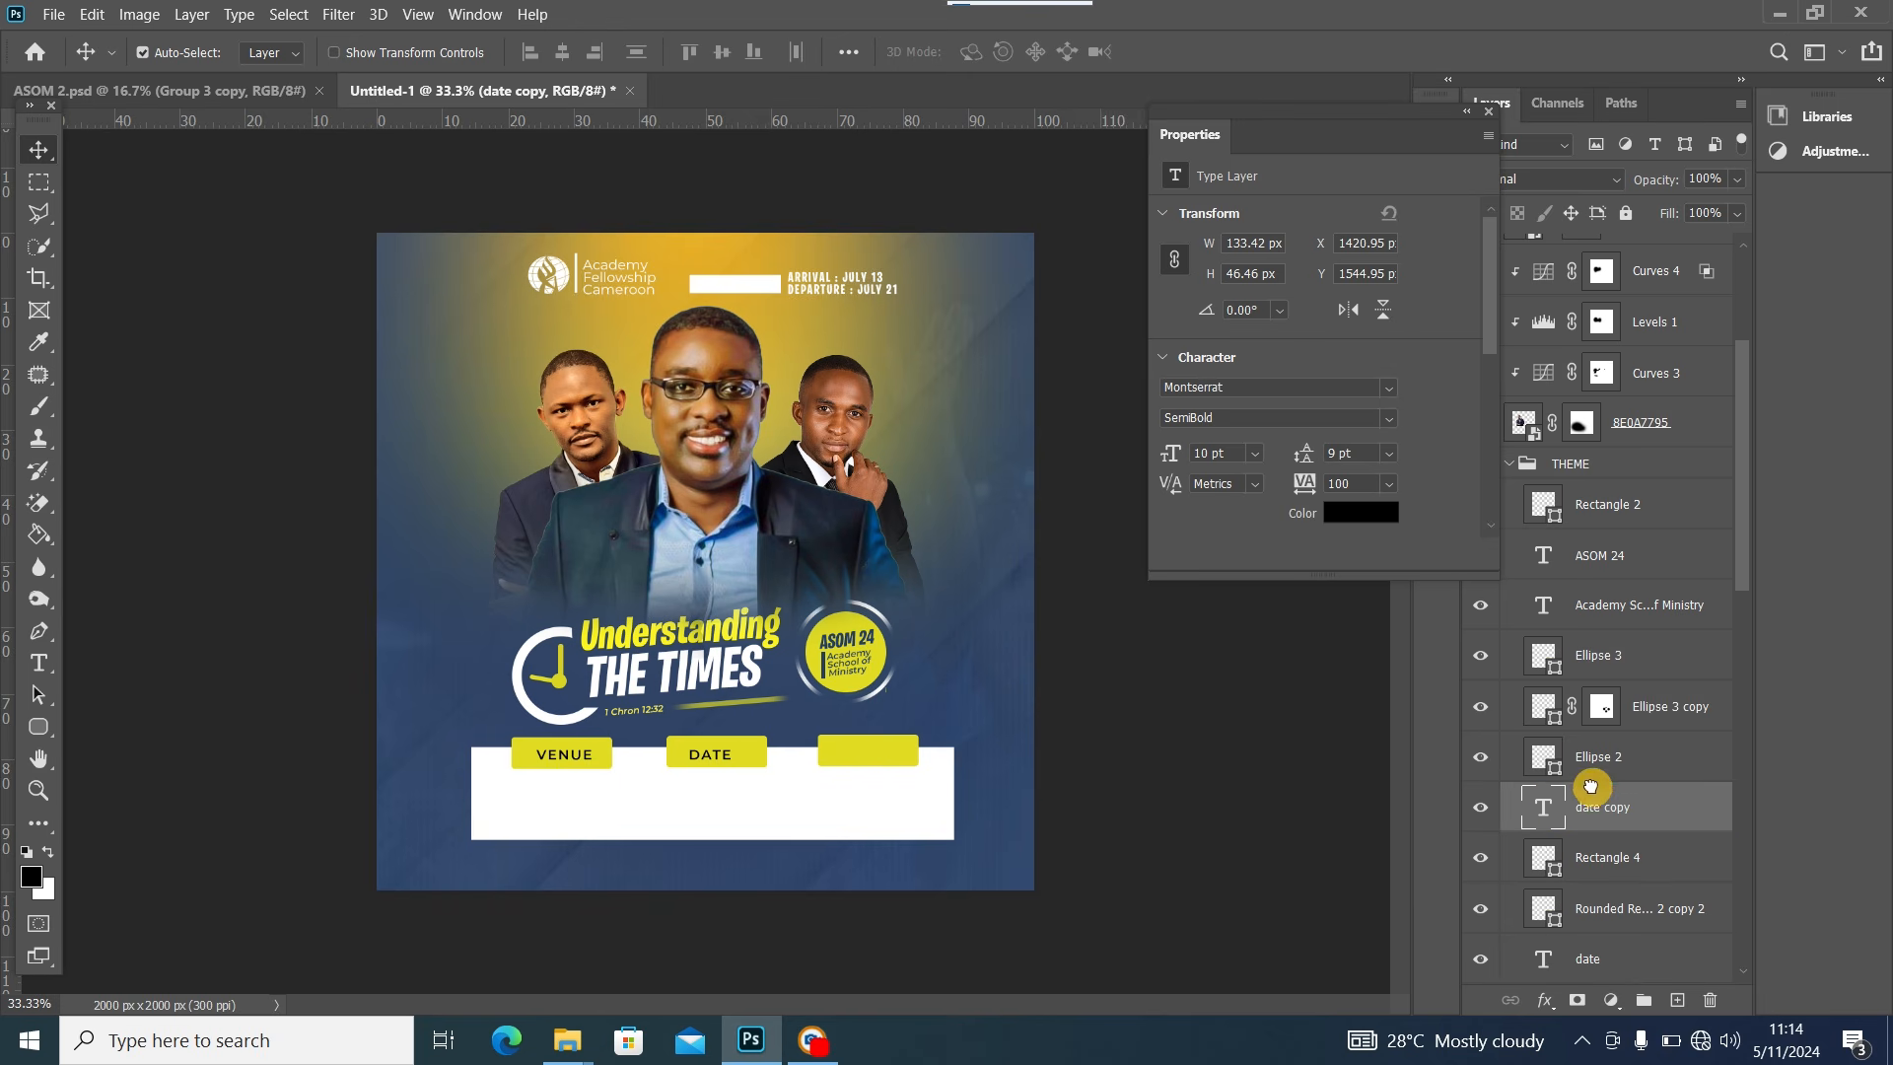
pyautogui.doubleClick(1548, 811)
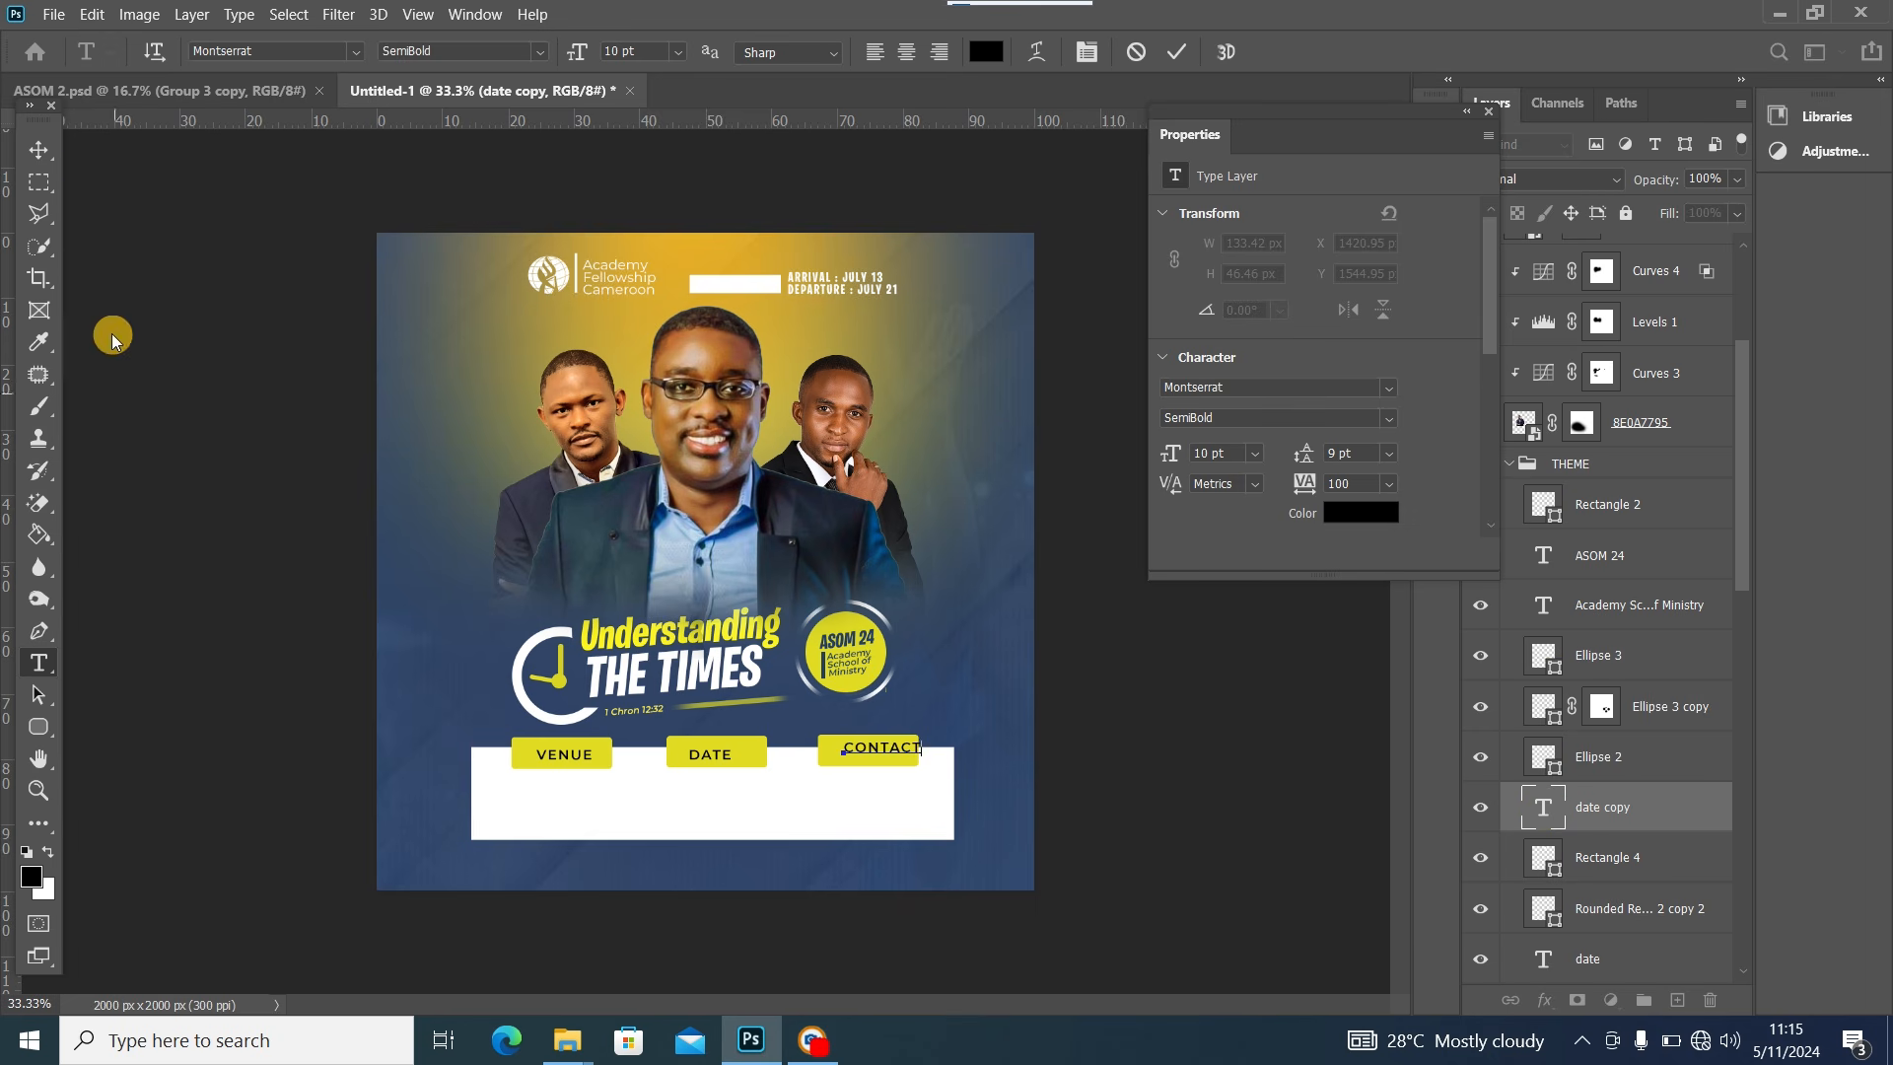
pyautogui.click(37, 148)
pyautogui.click(407, 350)
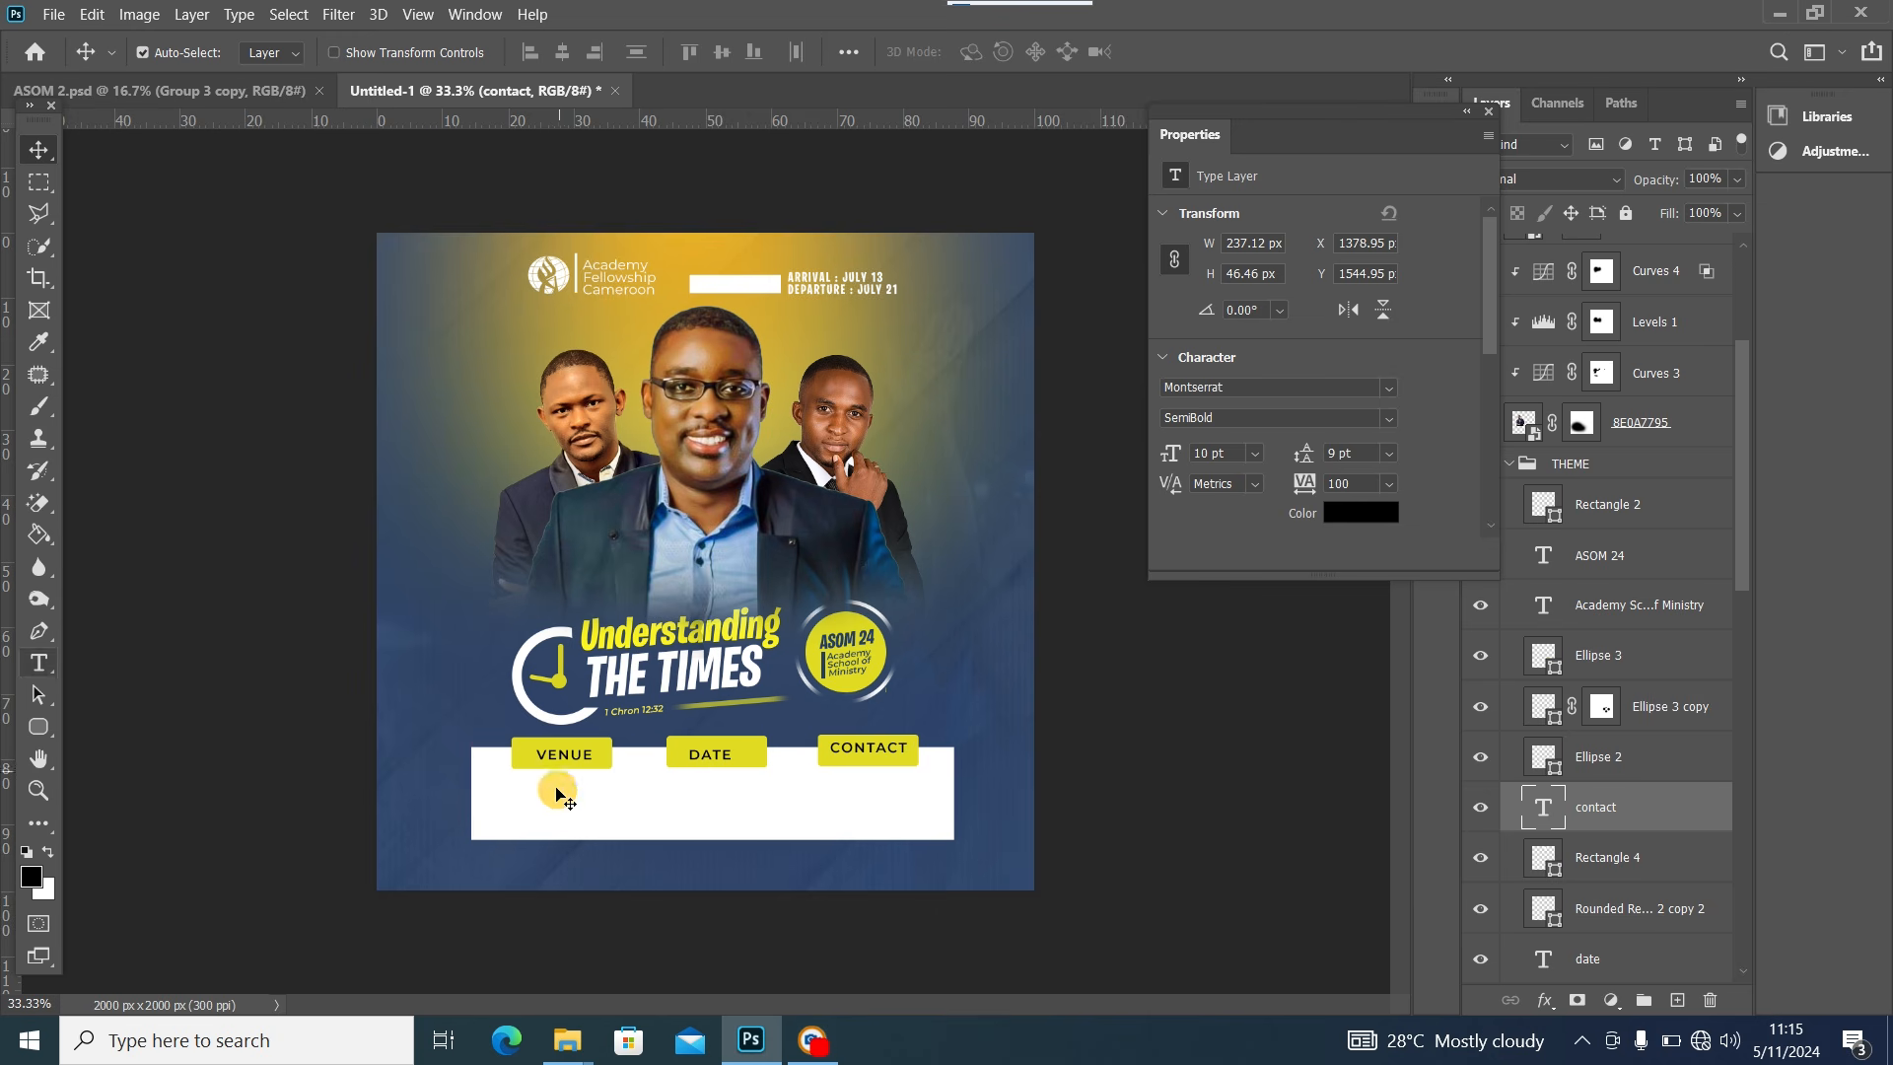
# Draw a dark blue vertical divider rectangle about 29 by 277 px across the white rectangle between the VENUE and DATE labels
pyautogui.click(38, 726)
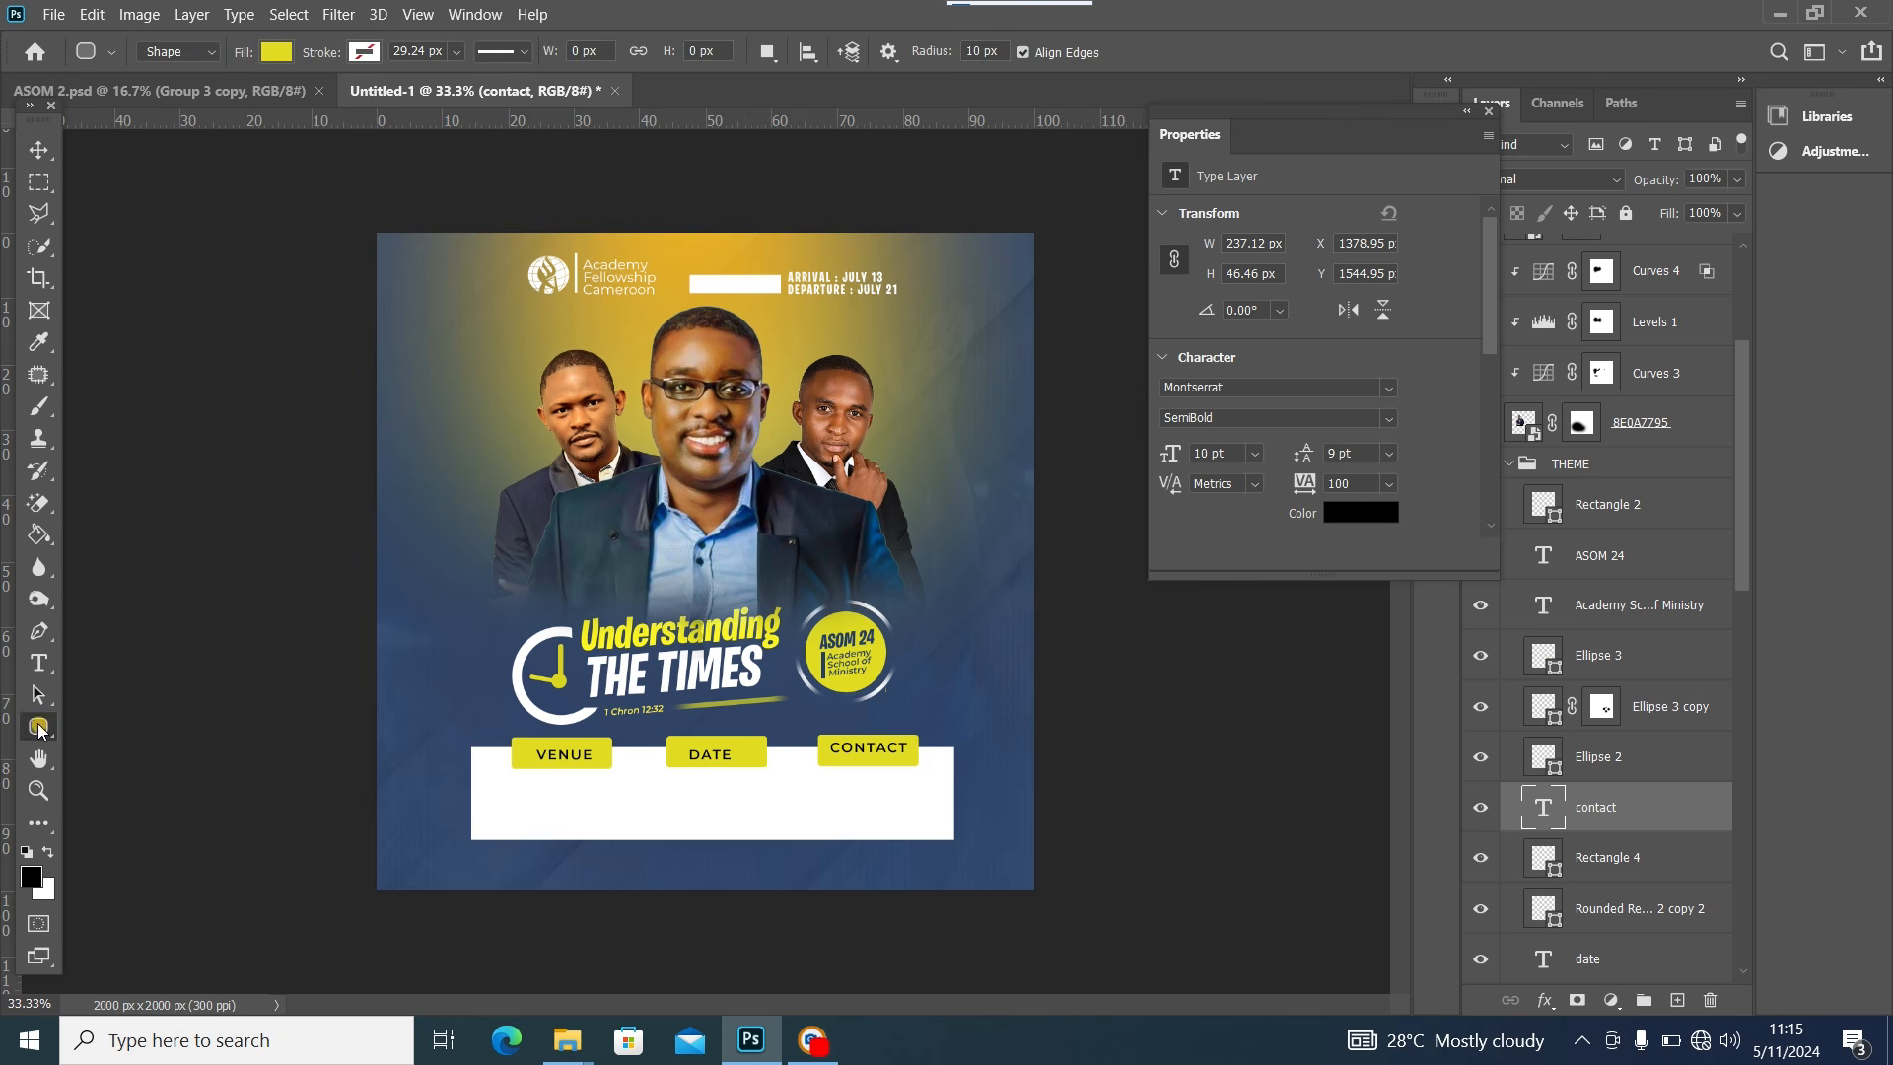
pyautogui.click(110, 728)
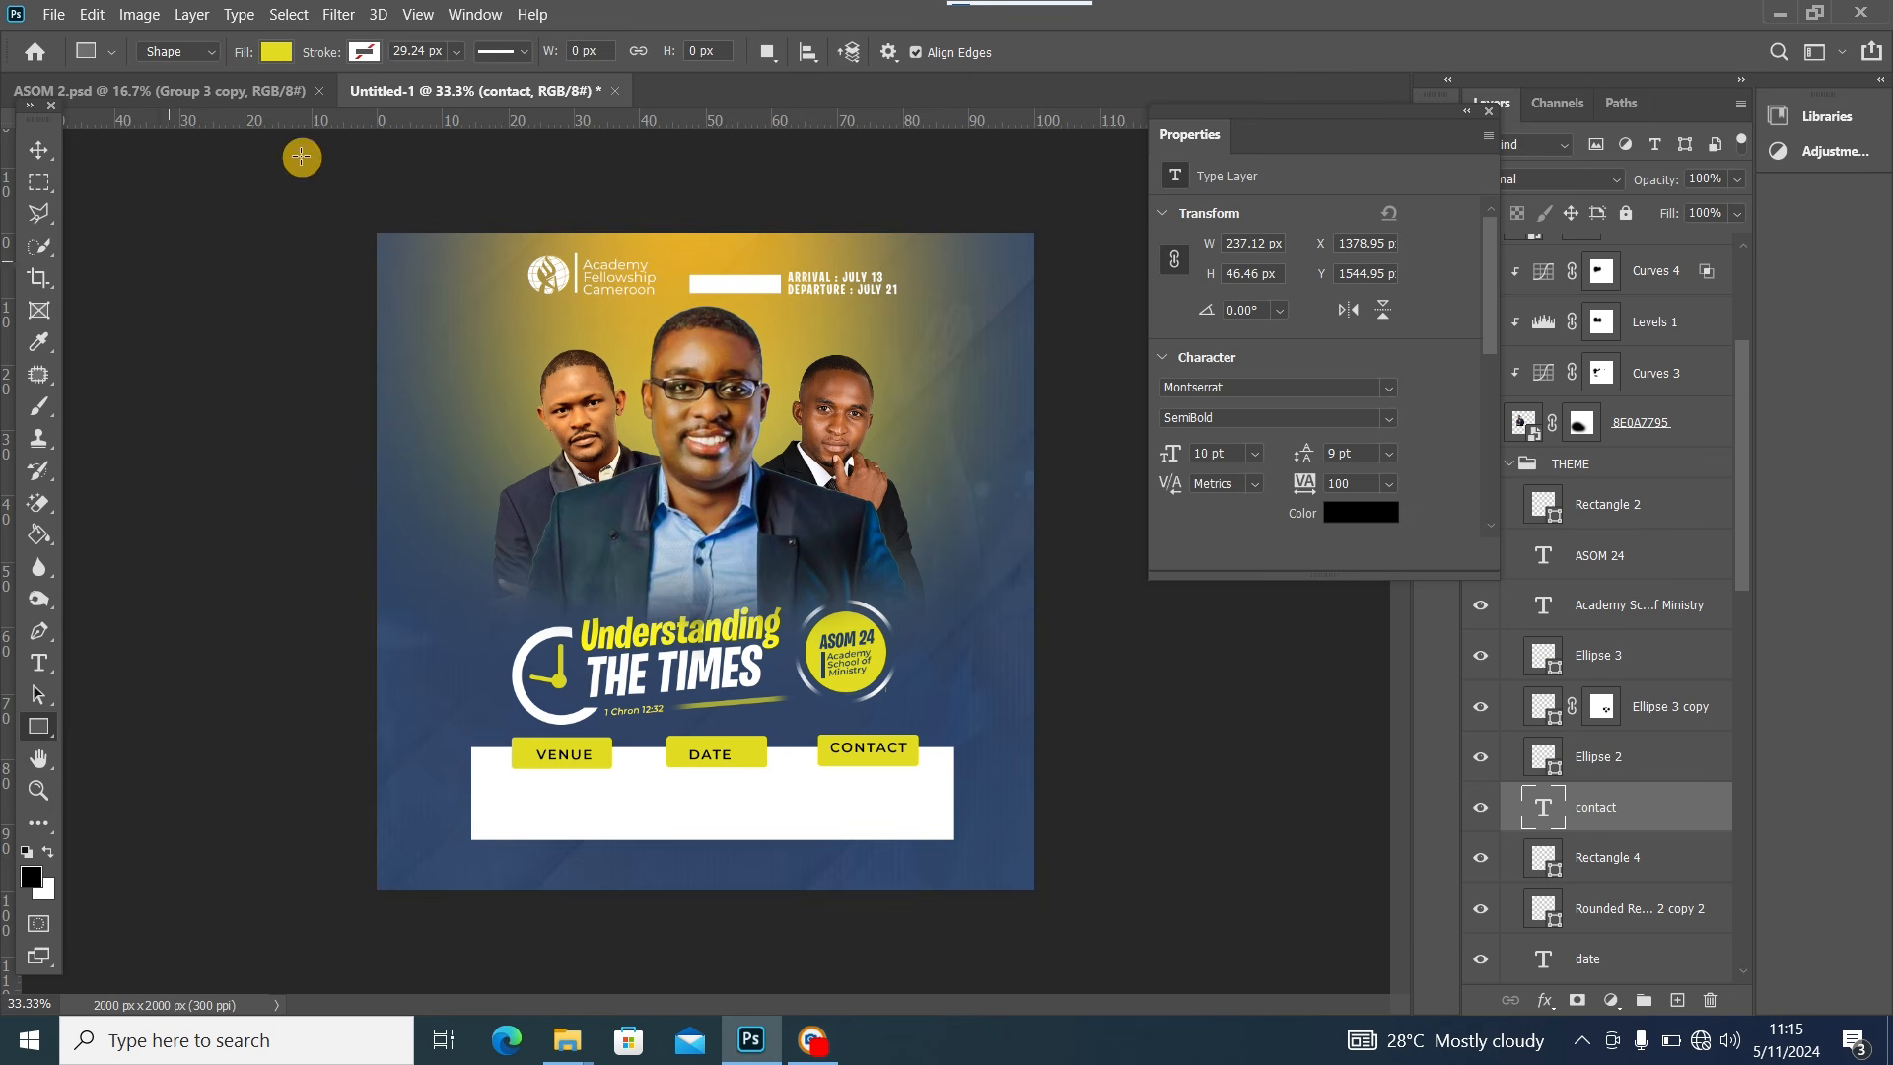
pyautogui.click(272, 60)
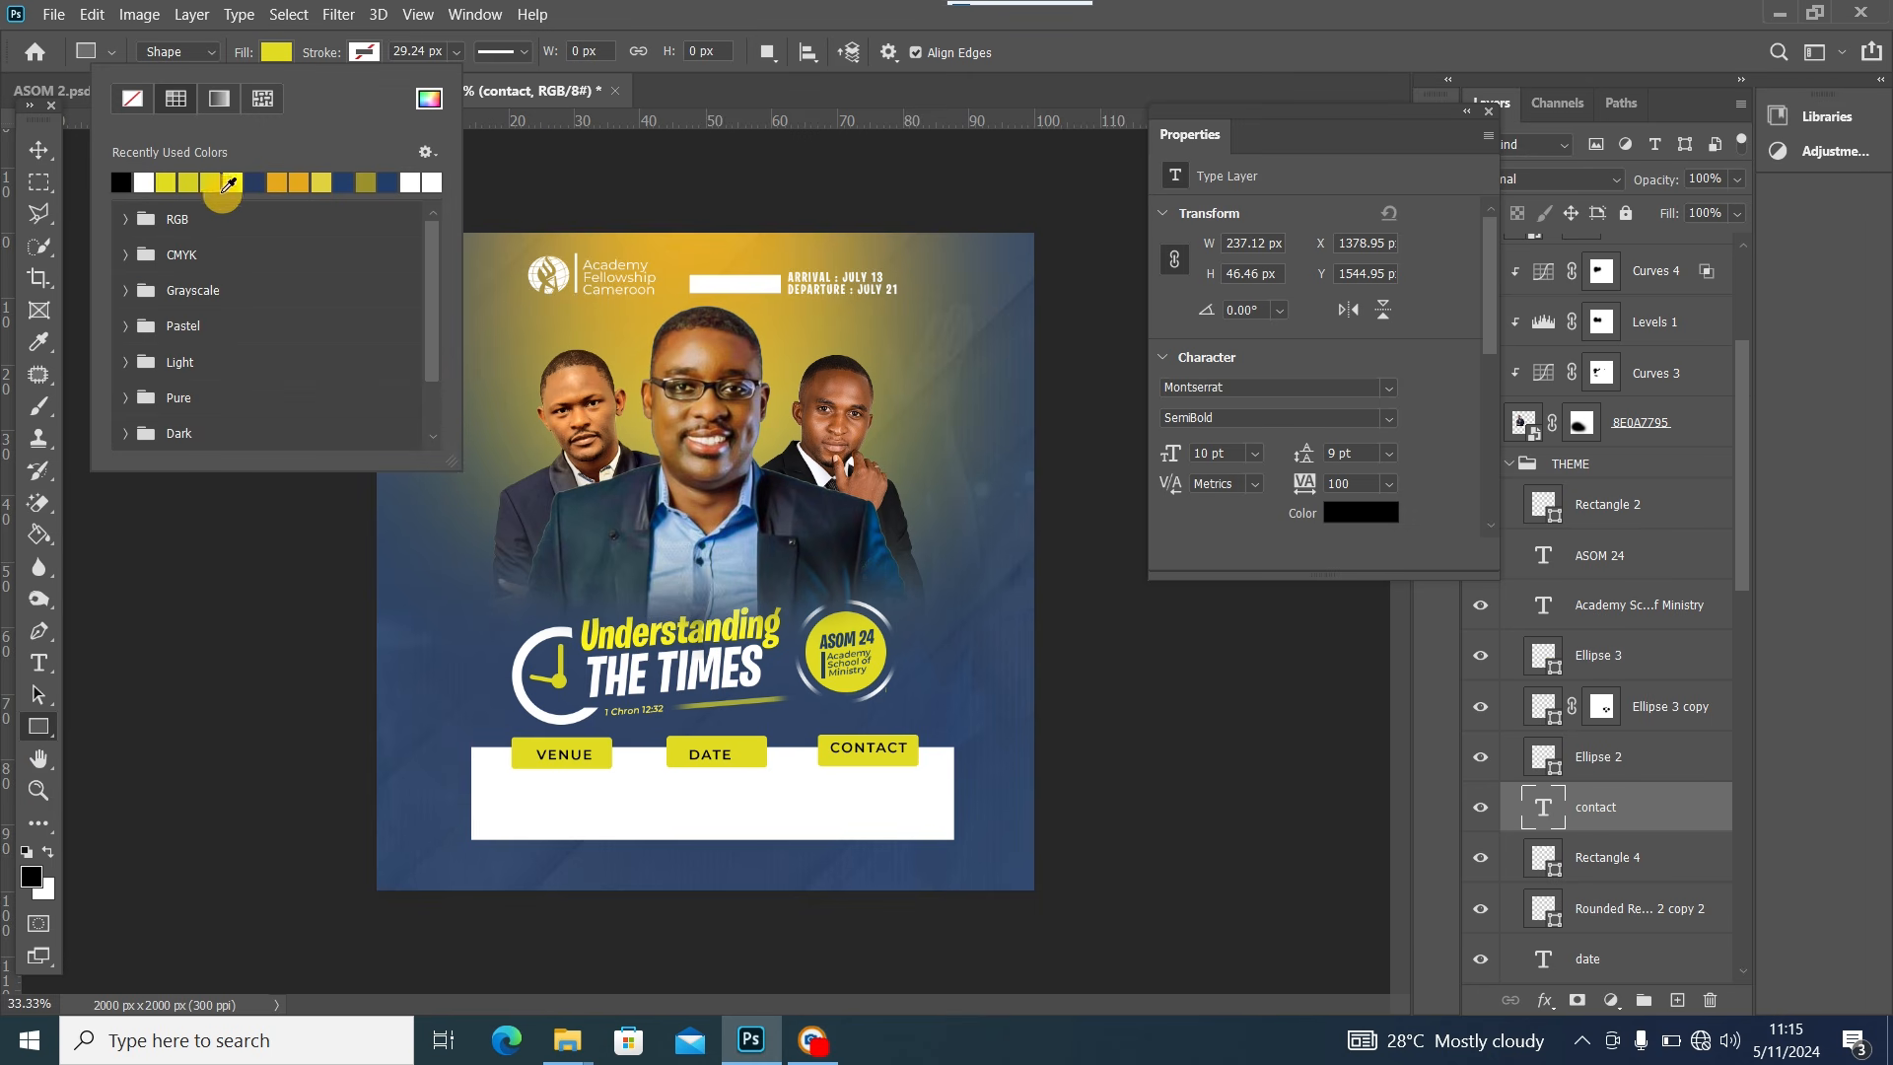
pyautogui.click(38, 149)
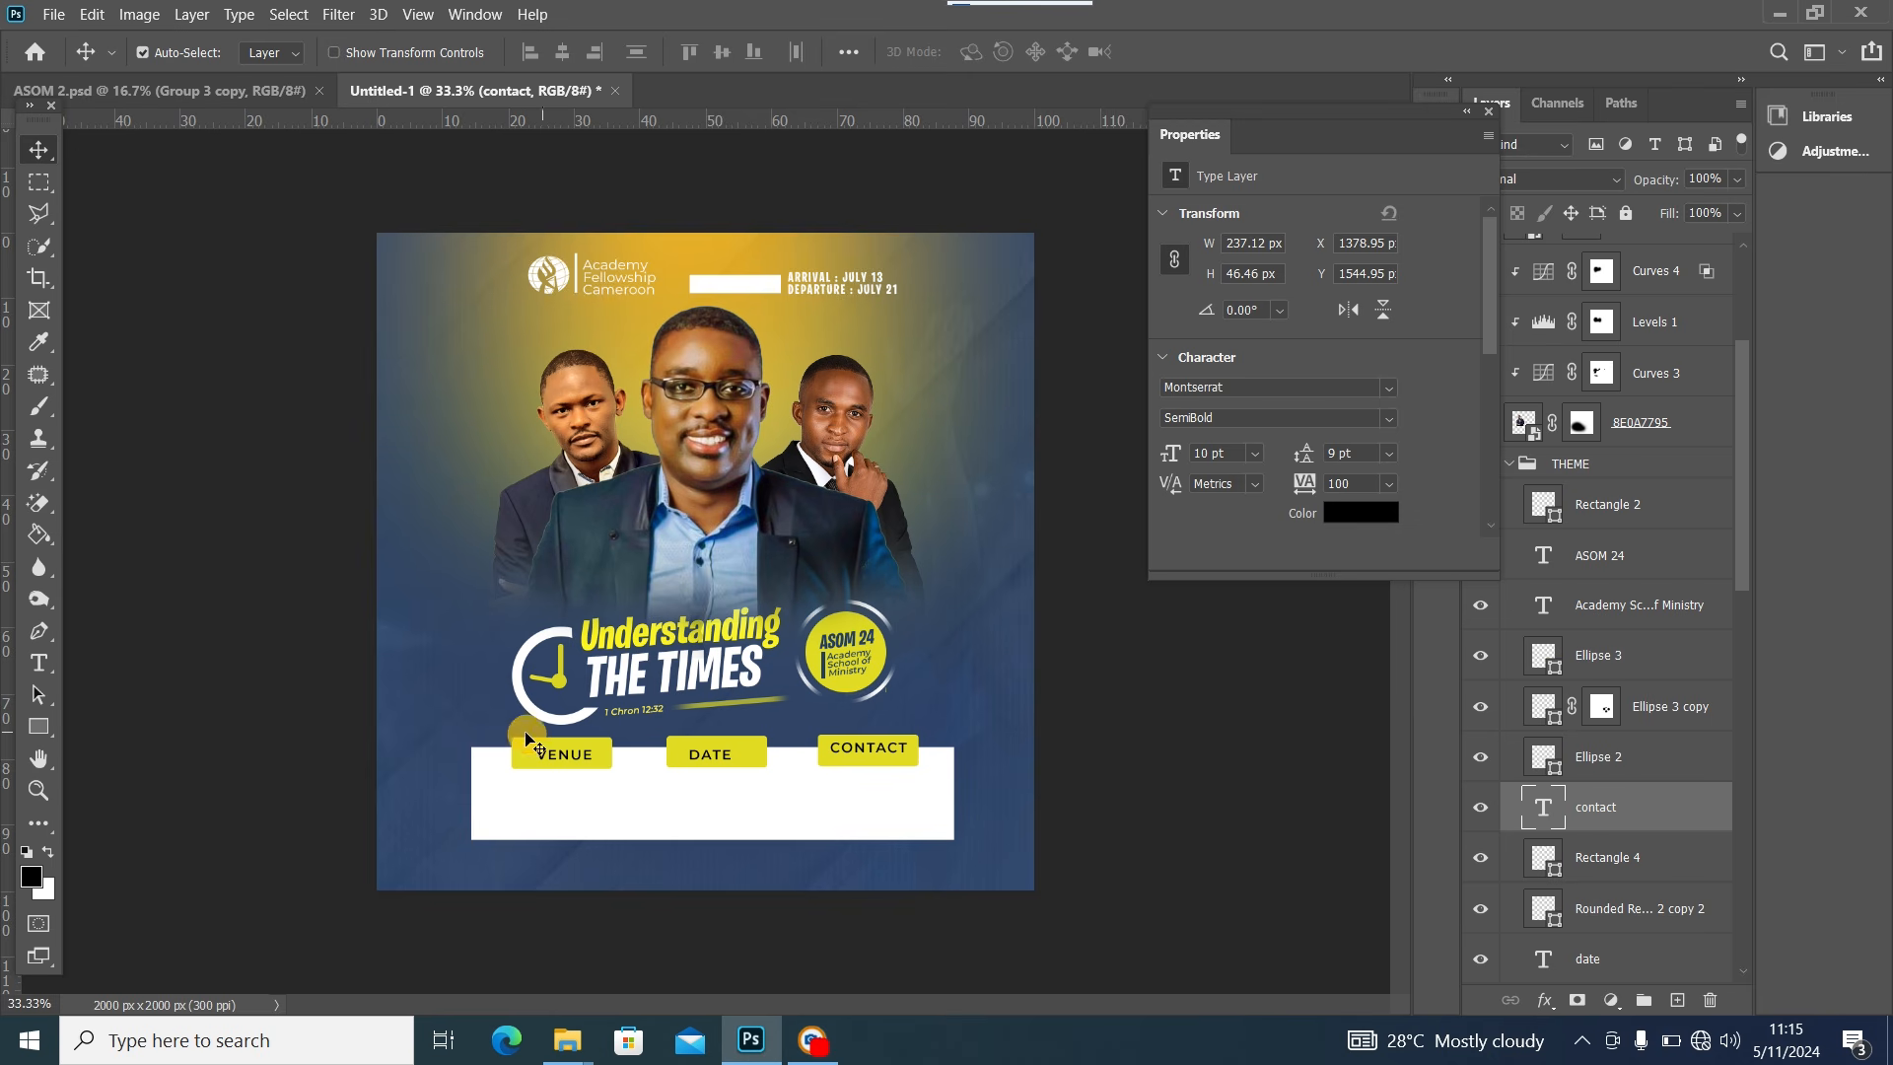
pyautogui.click(38, 725)
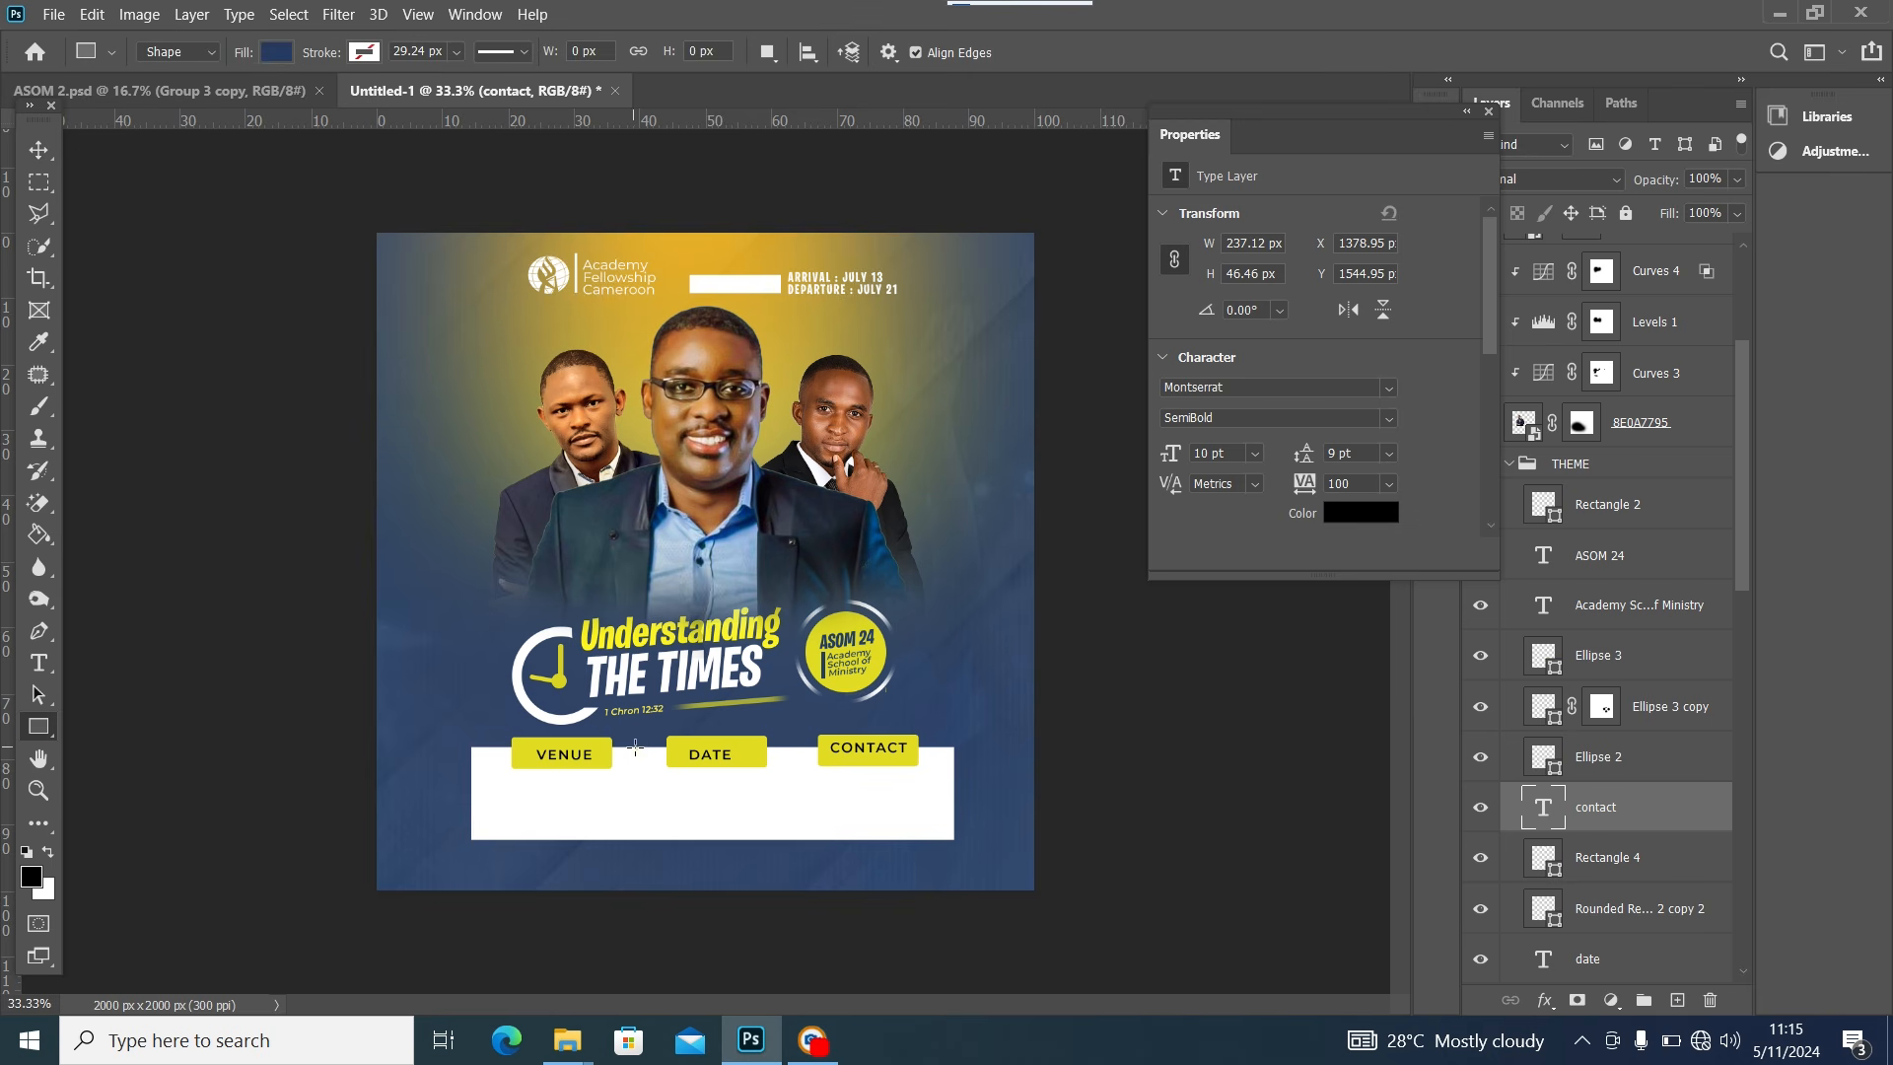
pyautogui.moveTo(634, 747); pyautogui.dragTo(642, 838)
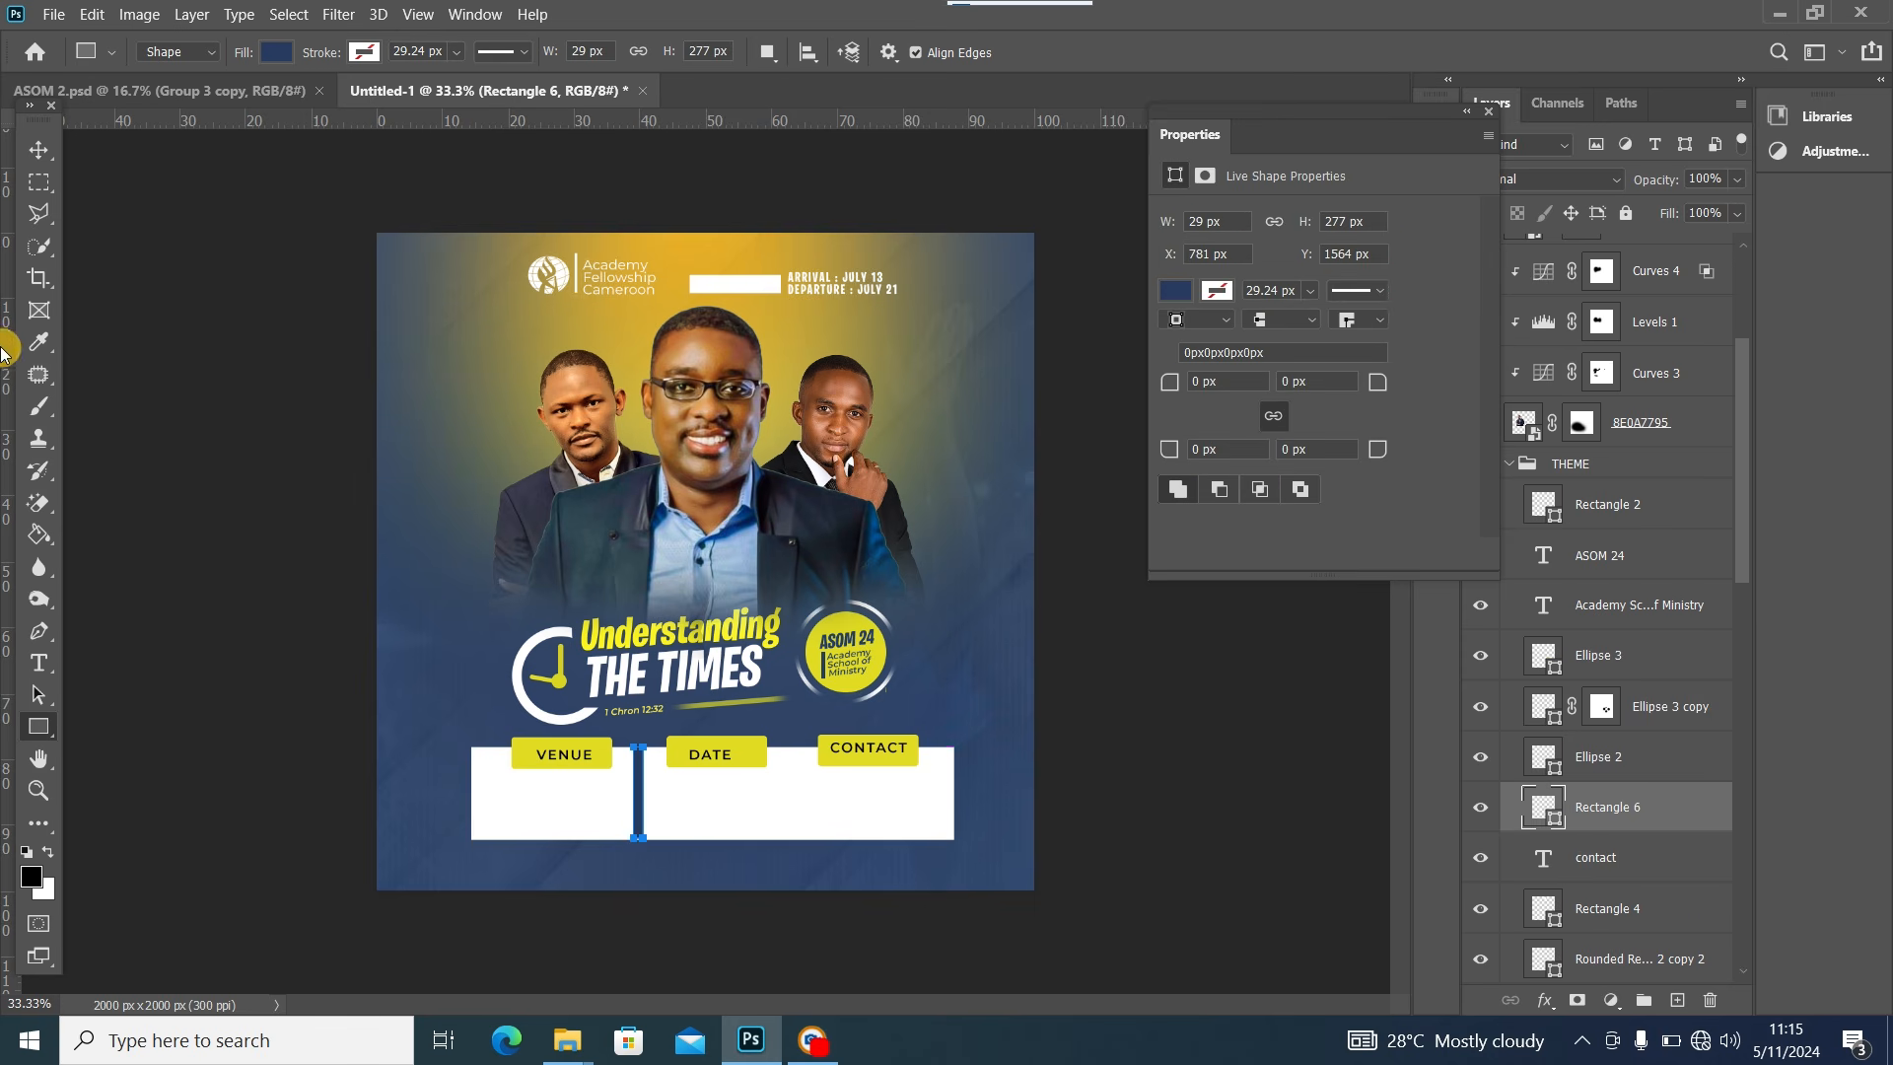
pyautogui.click(38, 149)
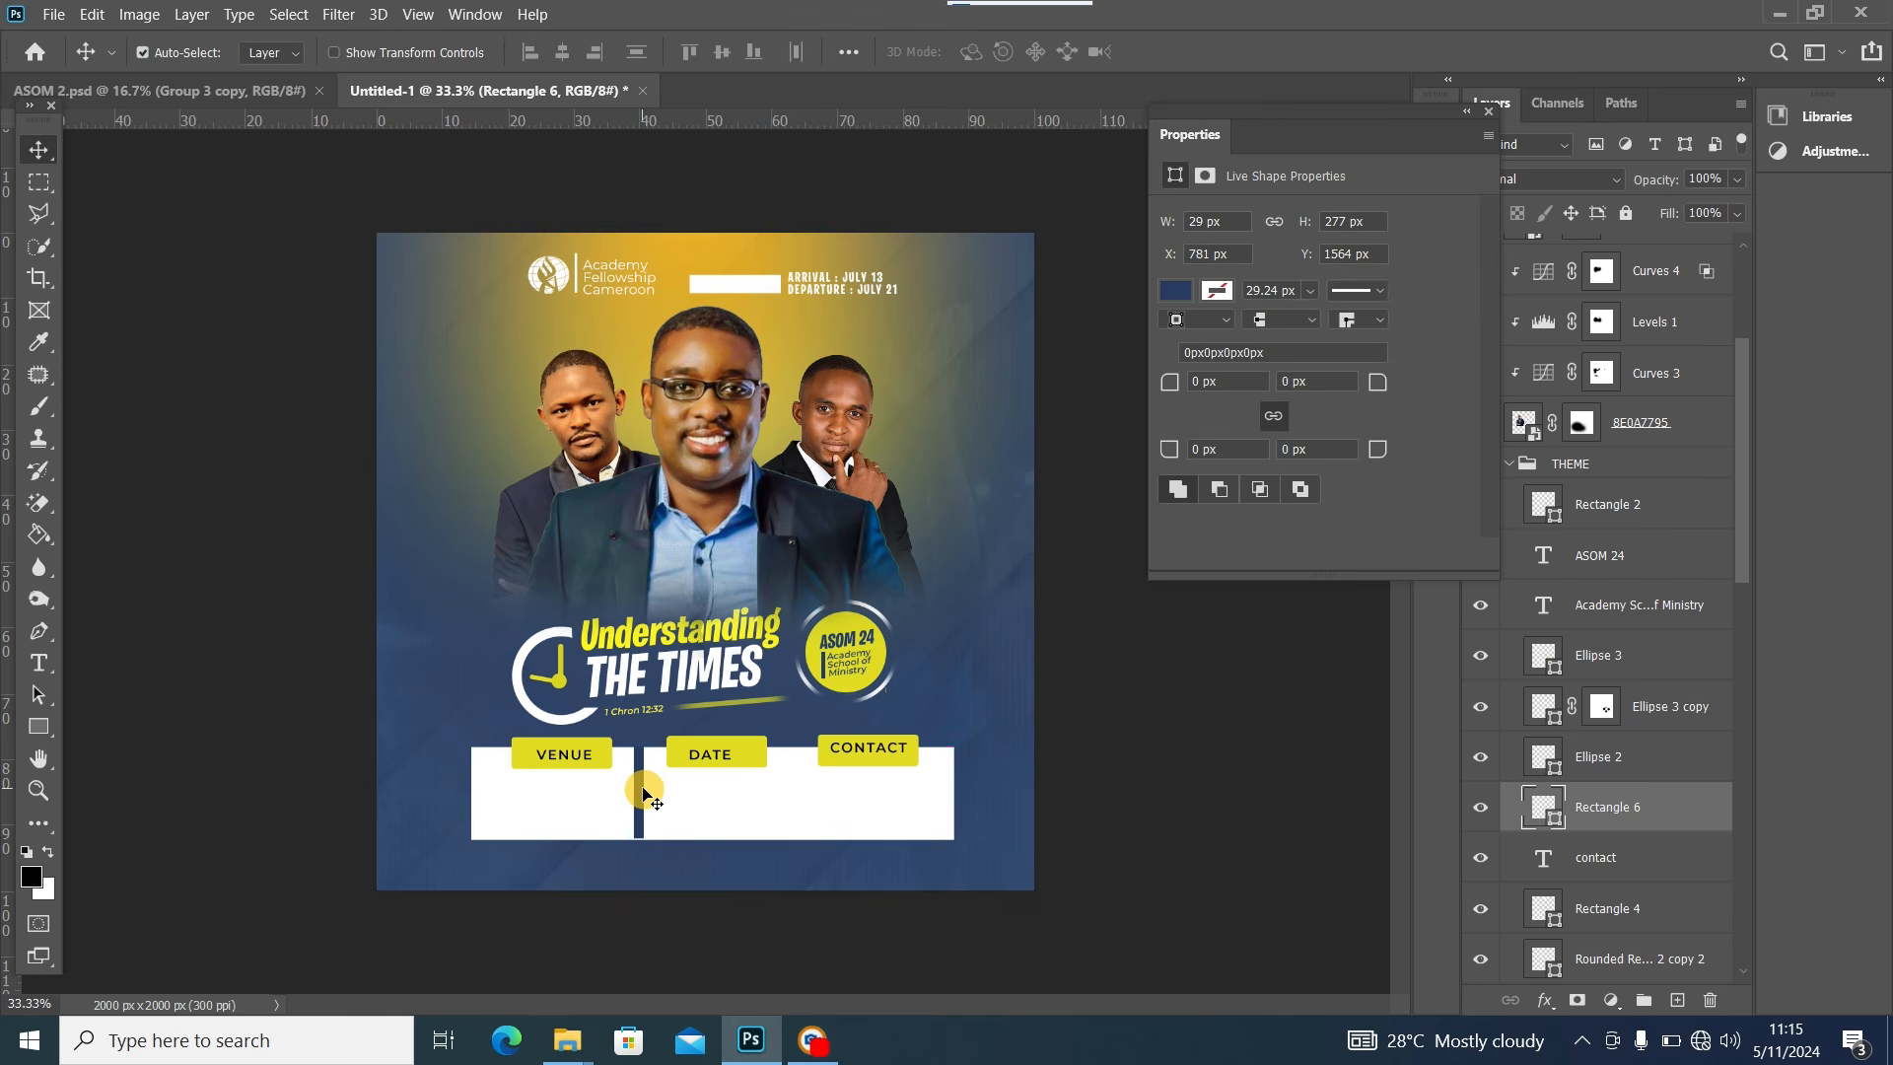
# Nudge the dark blue divider between VENUE and DATE, then place a duplicate between the DATE and CONTACT labels
pyautogui.moveTo(647, 795); pyautogui.dragTo(654, 790)
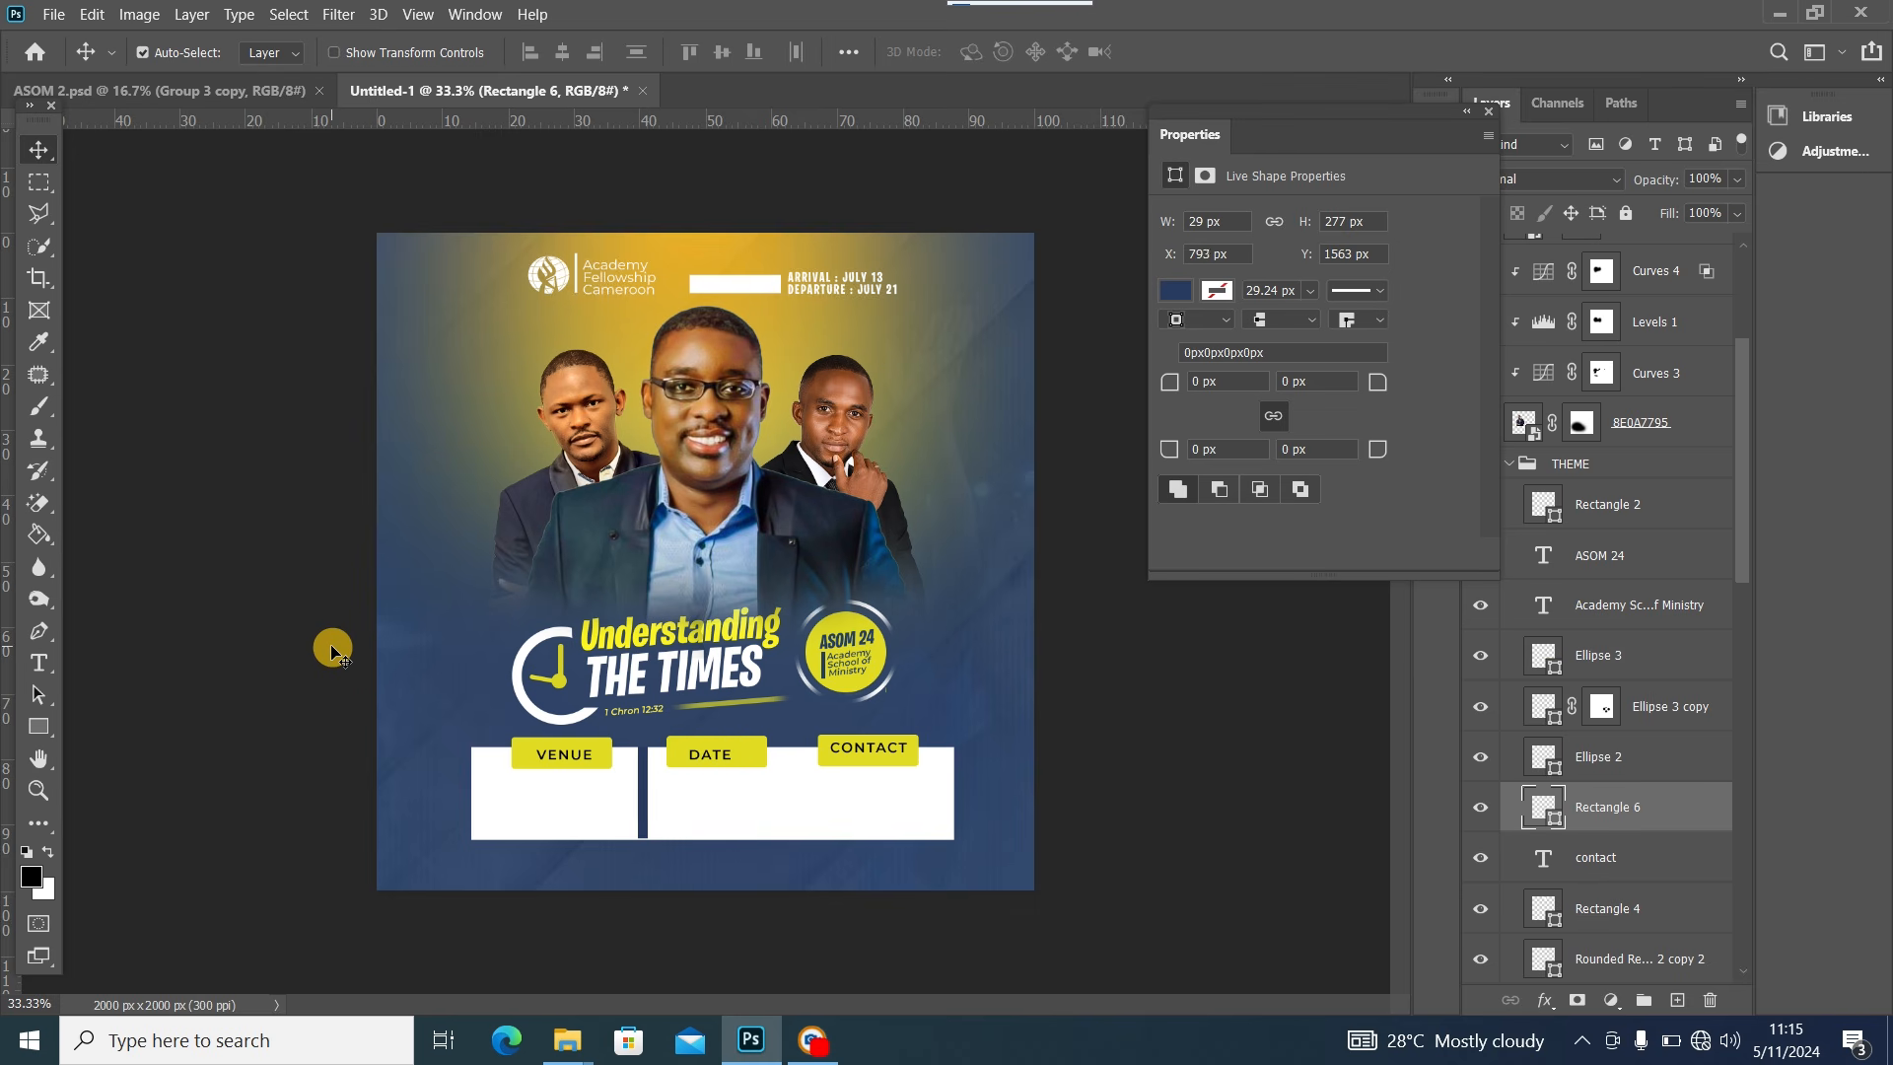
pyautogui.hotkey('ctrl', 'j')
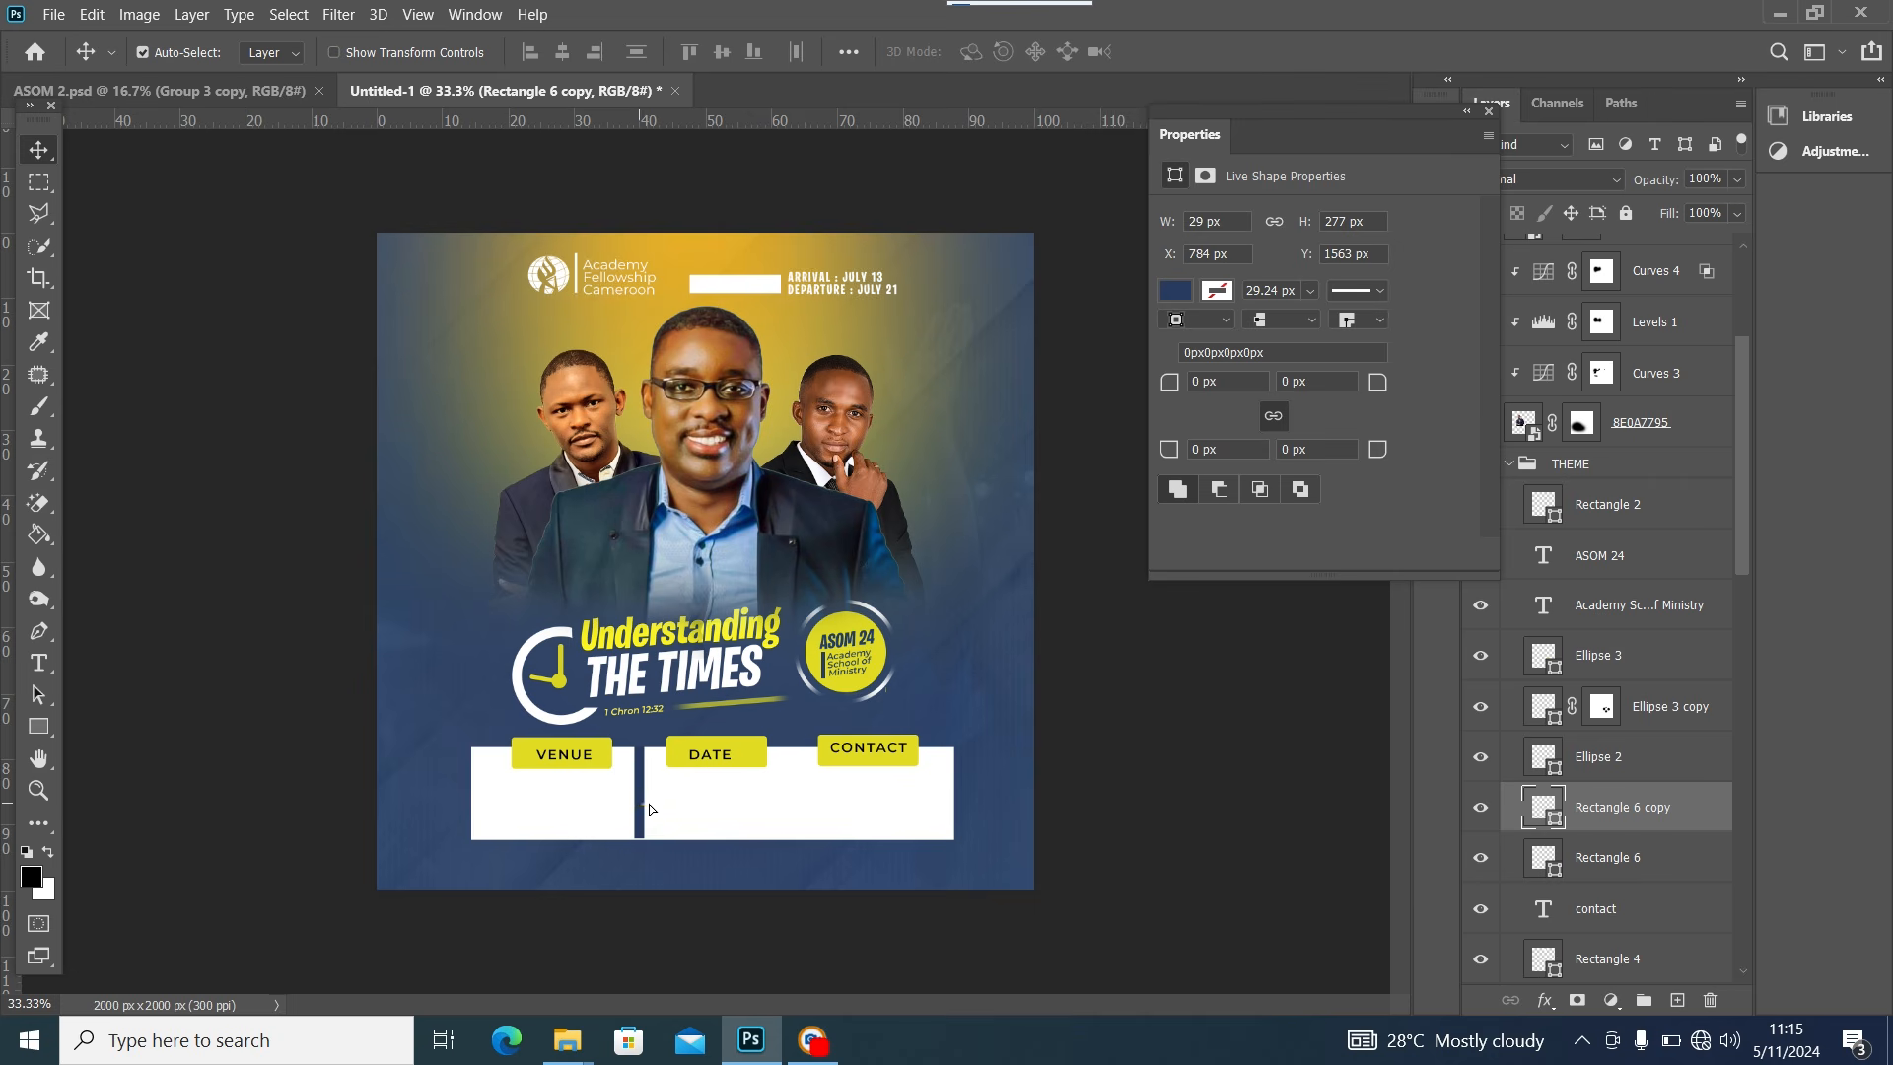
pyautogui.moveTo(650, 808); pyautogui.dragTo(791, 800)
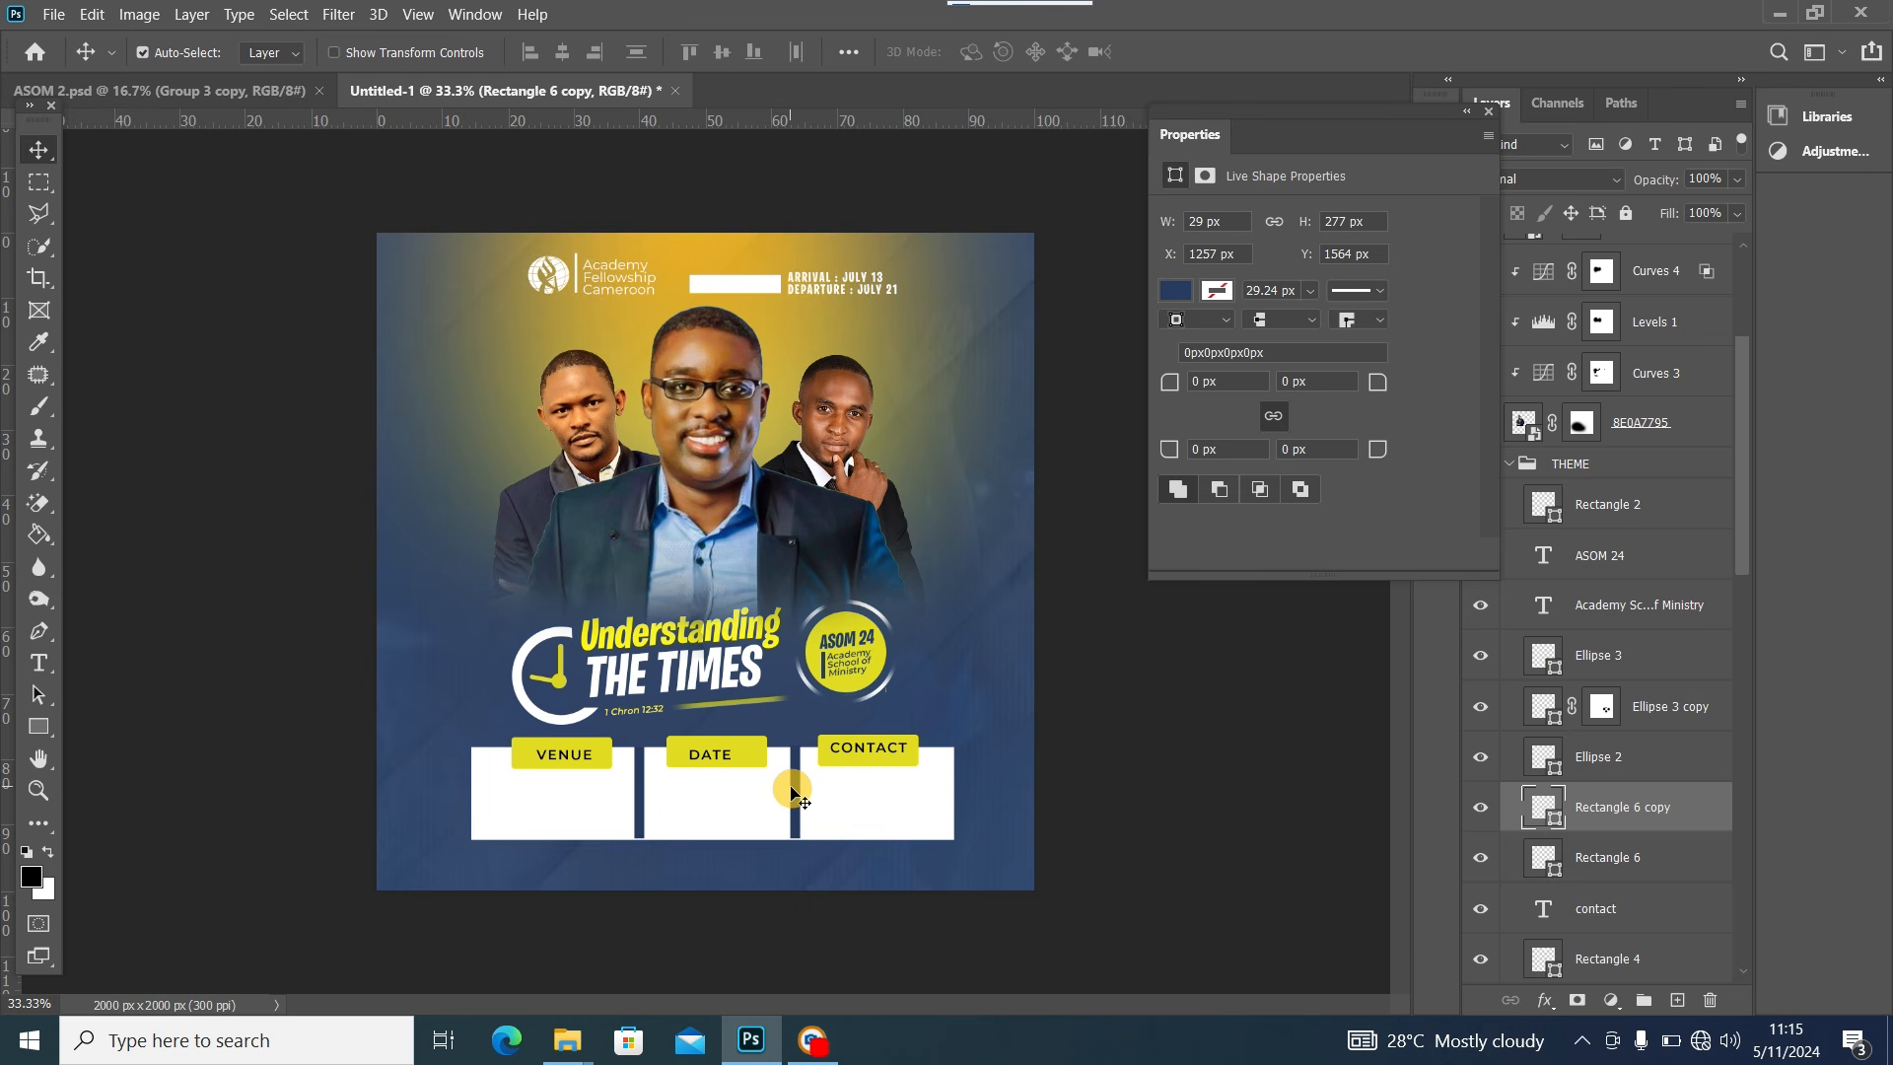
# Shift the first divider, the VENUE label shape and its text slightly left to even out the venue section
pyautogui.click(641, 789)
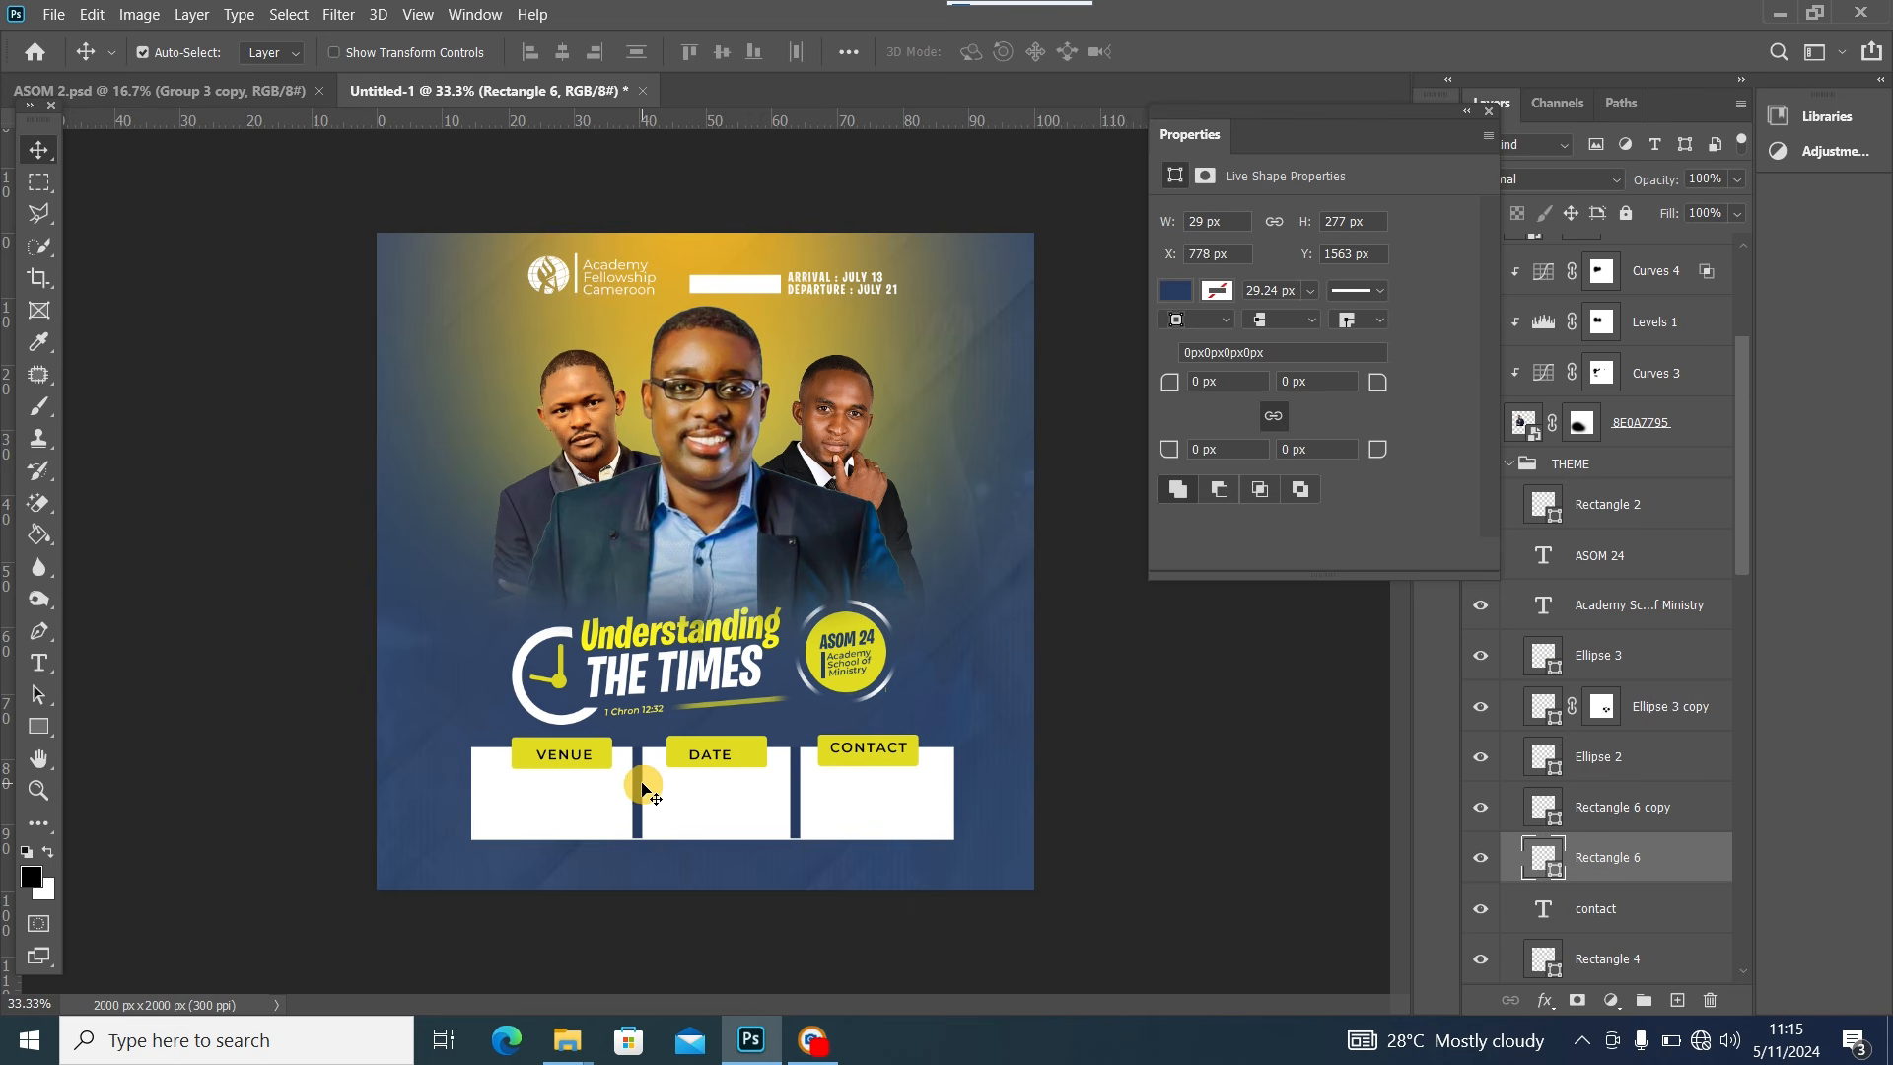
pyautogui.click(526, 754)
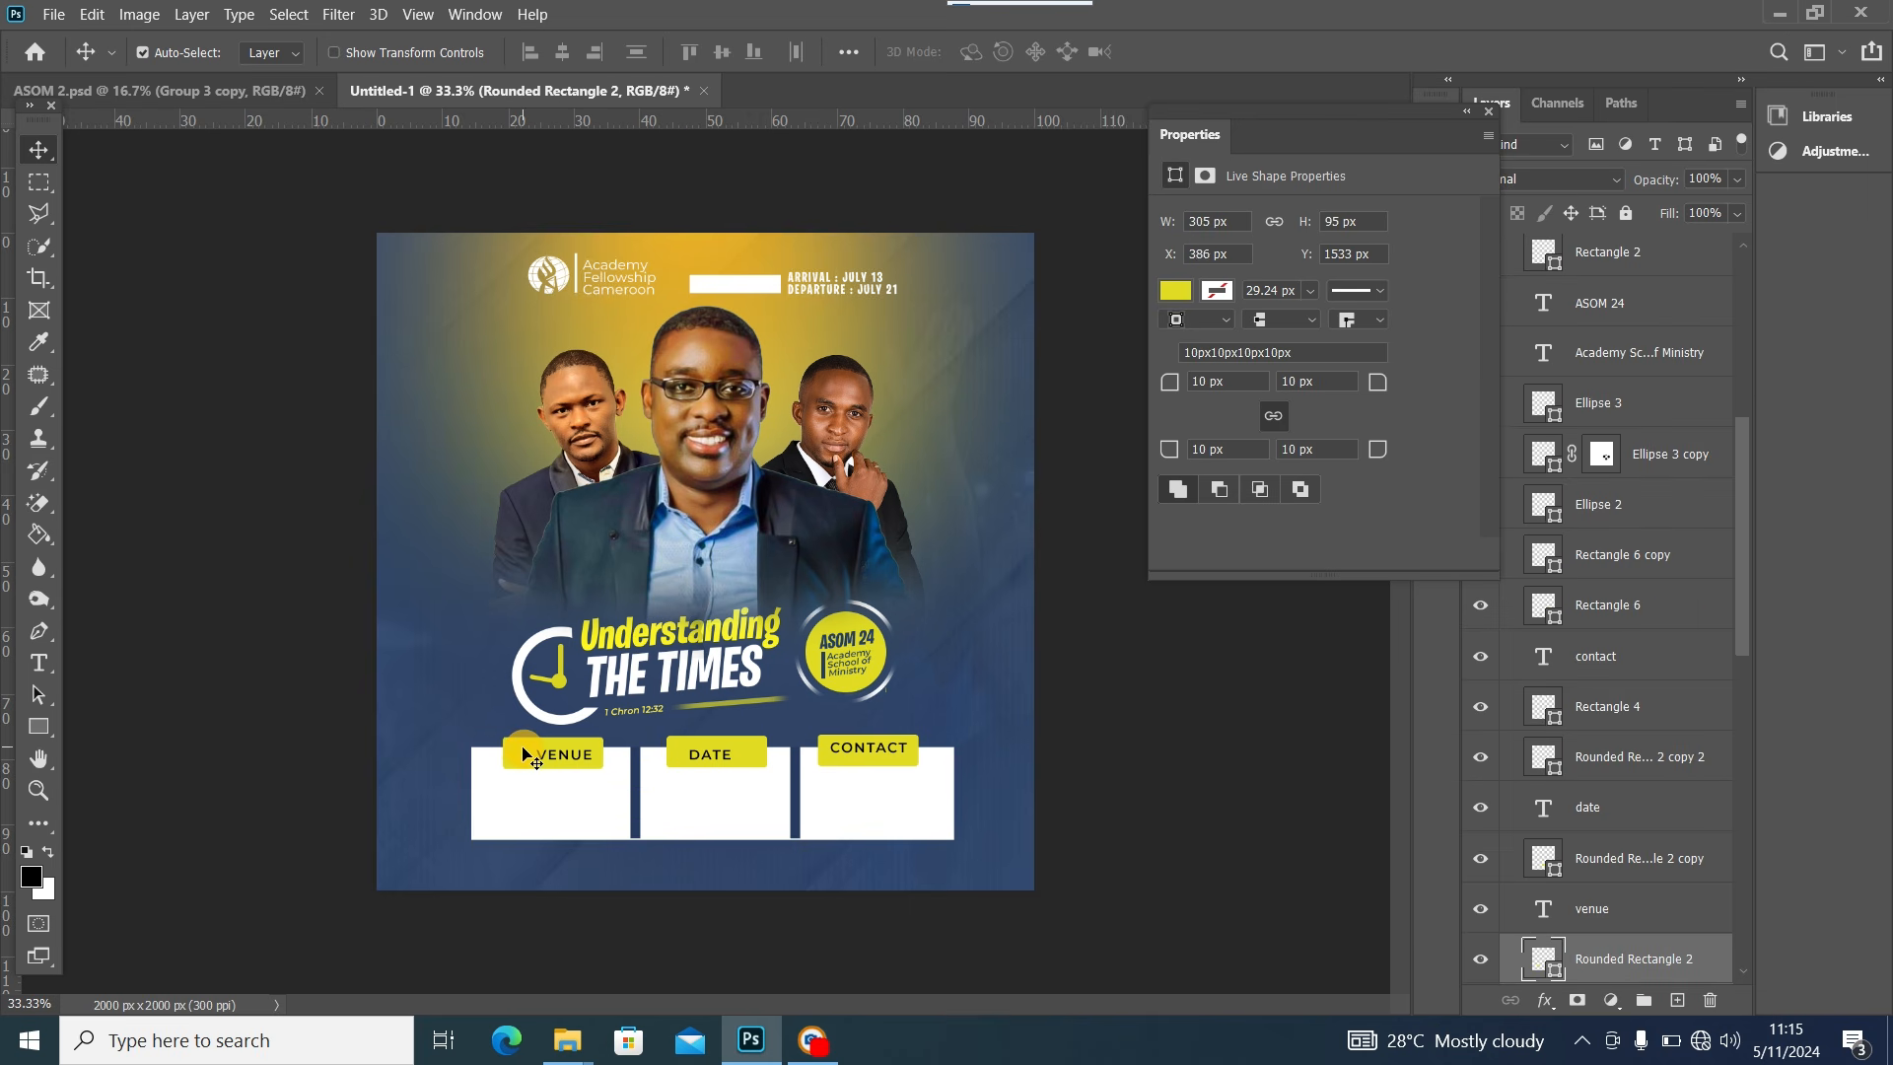
pyautogui.click(577, 757)
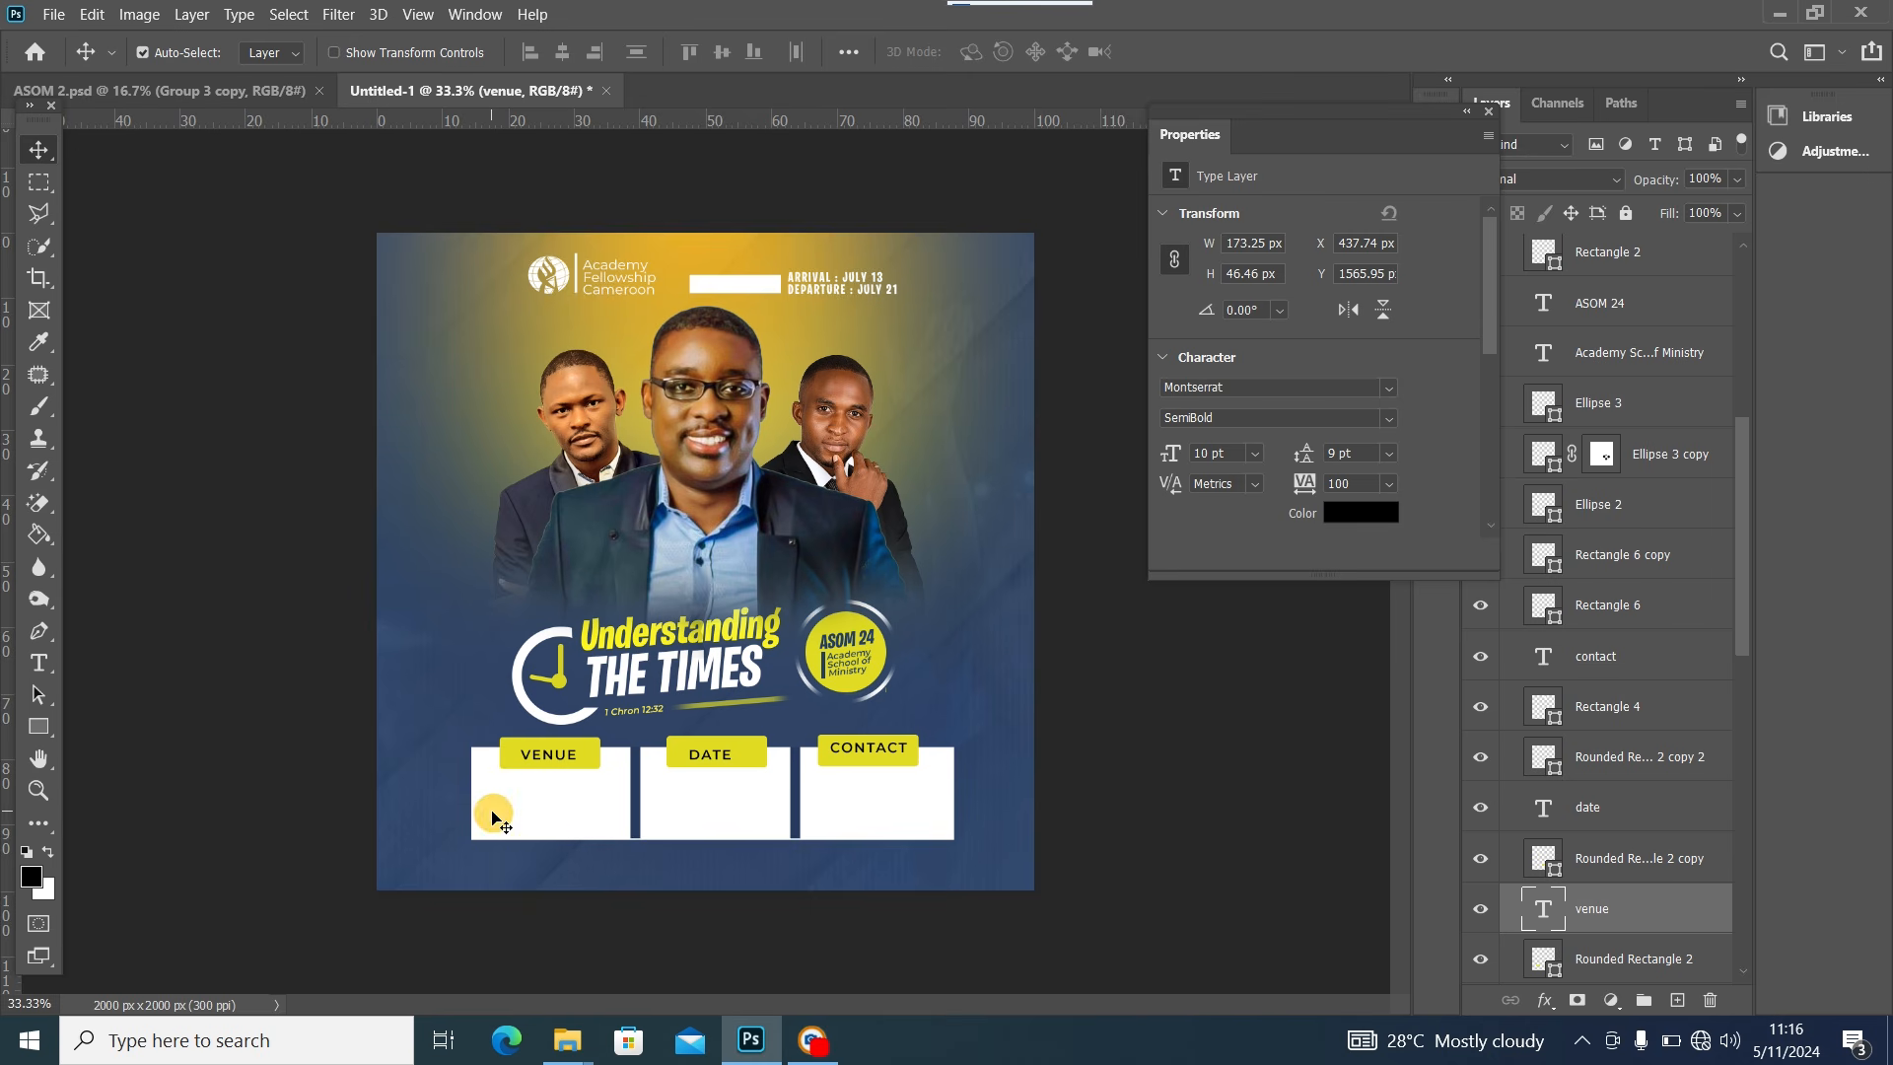
# Check the venue details in ASOM 2.psd, then add the text "BAFOUSSAM" under the VENUE label in Untitled-1
pyautogui.click(233, 91)
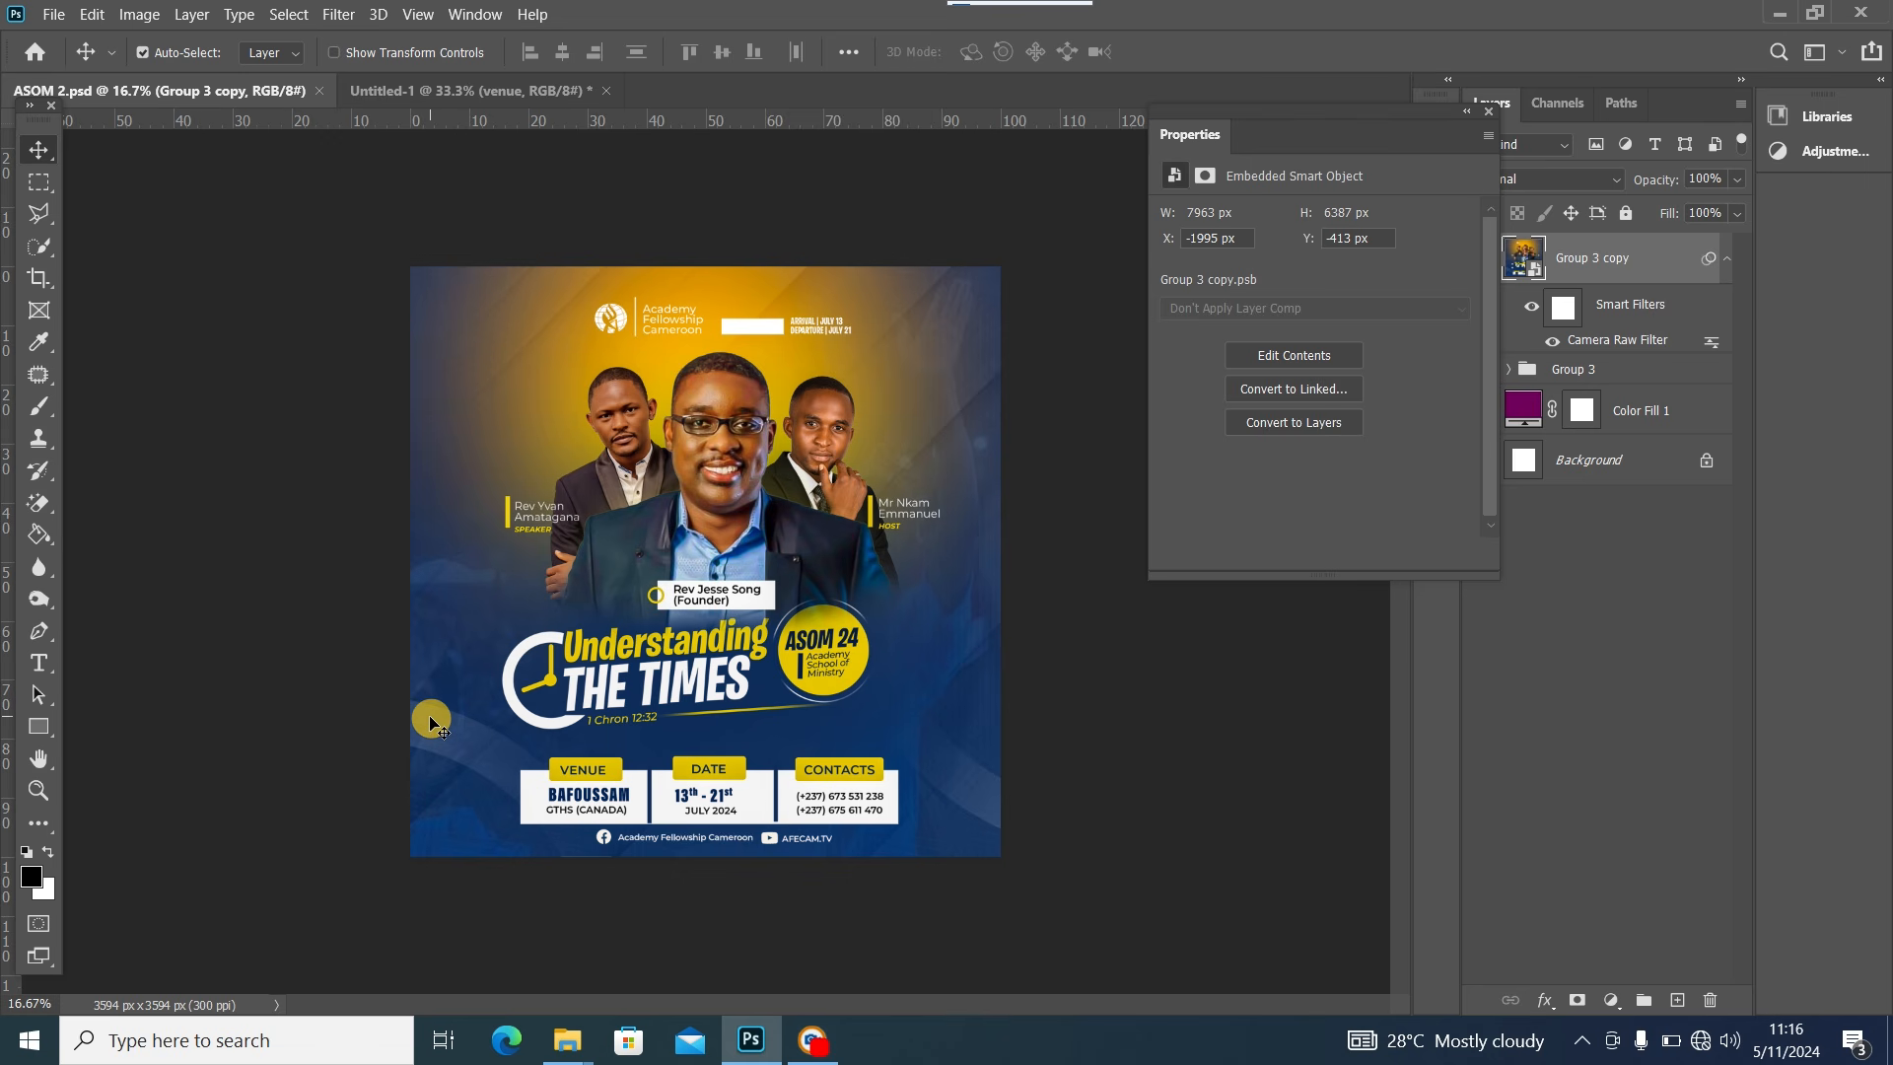
pyautogui.click(402, 91)
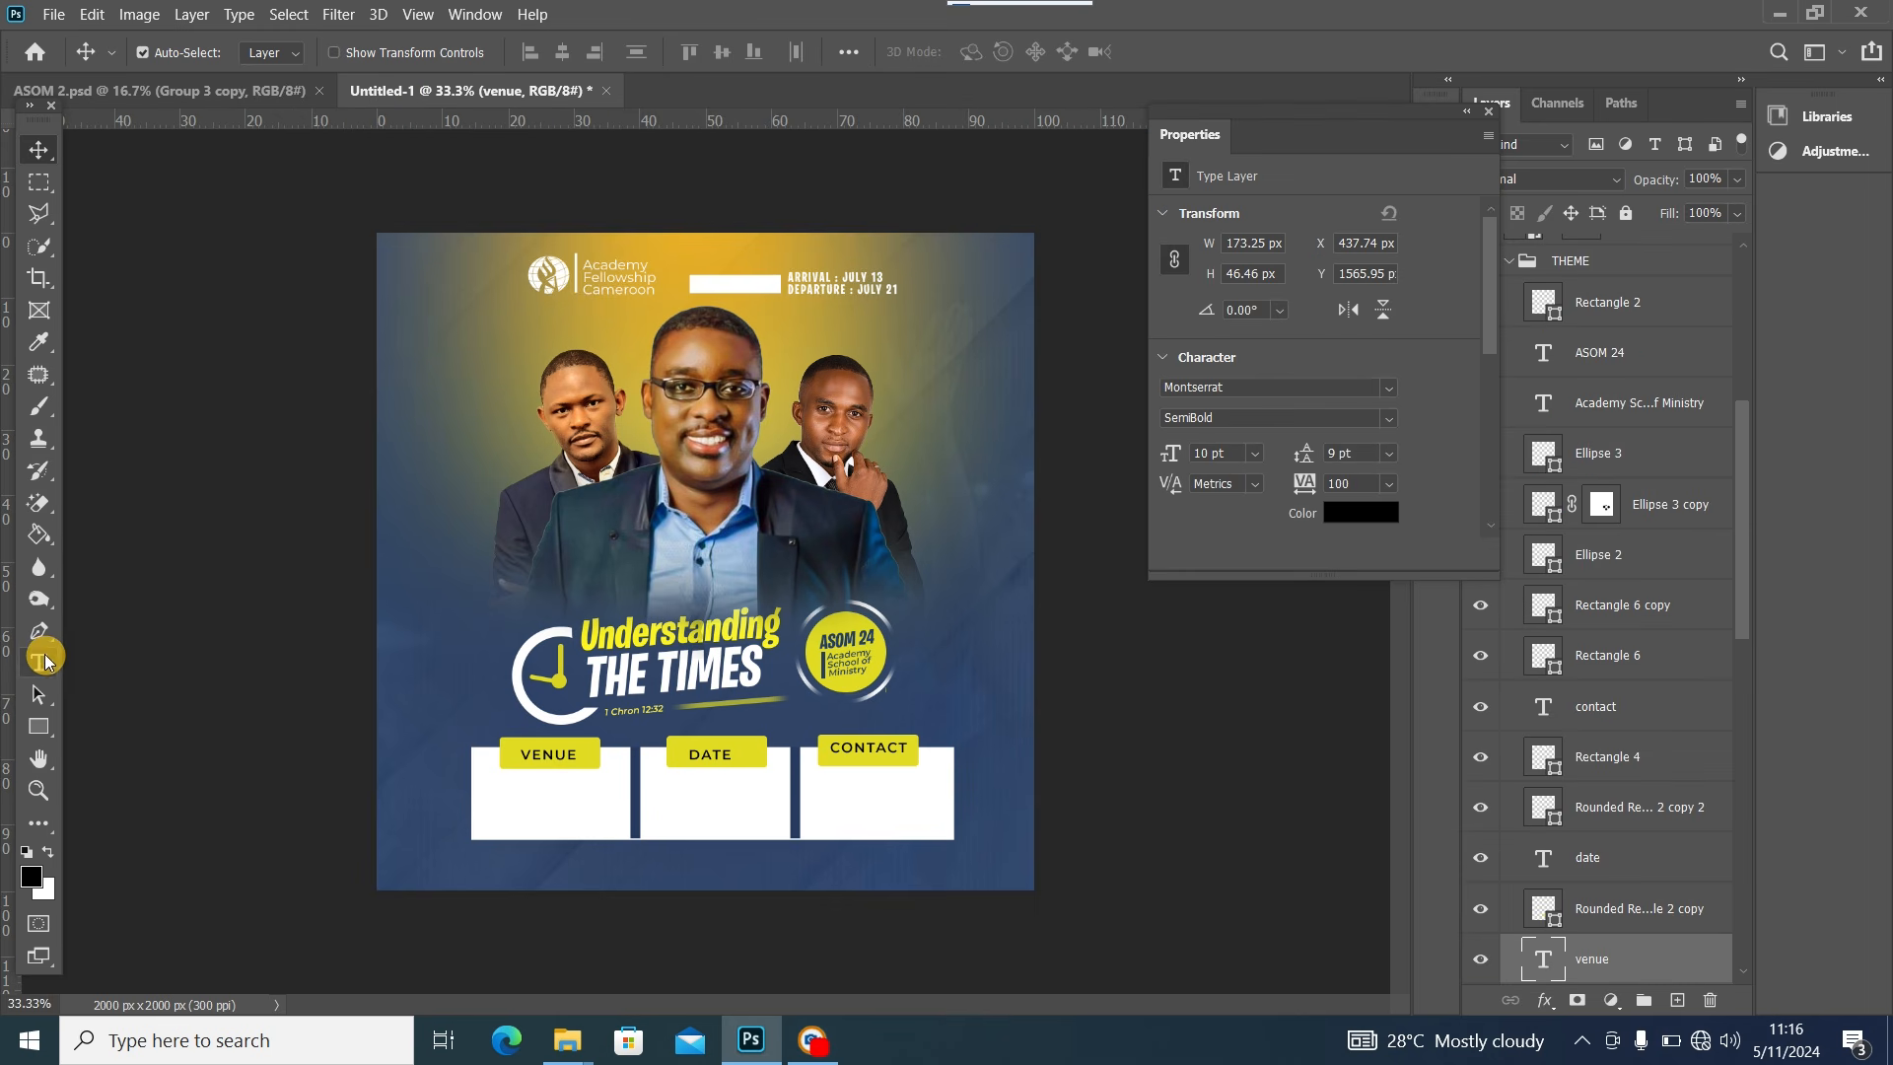
pyautogui.click(39, 658)
pyautogui.click(498, 800)
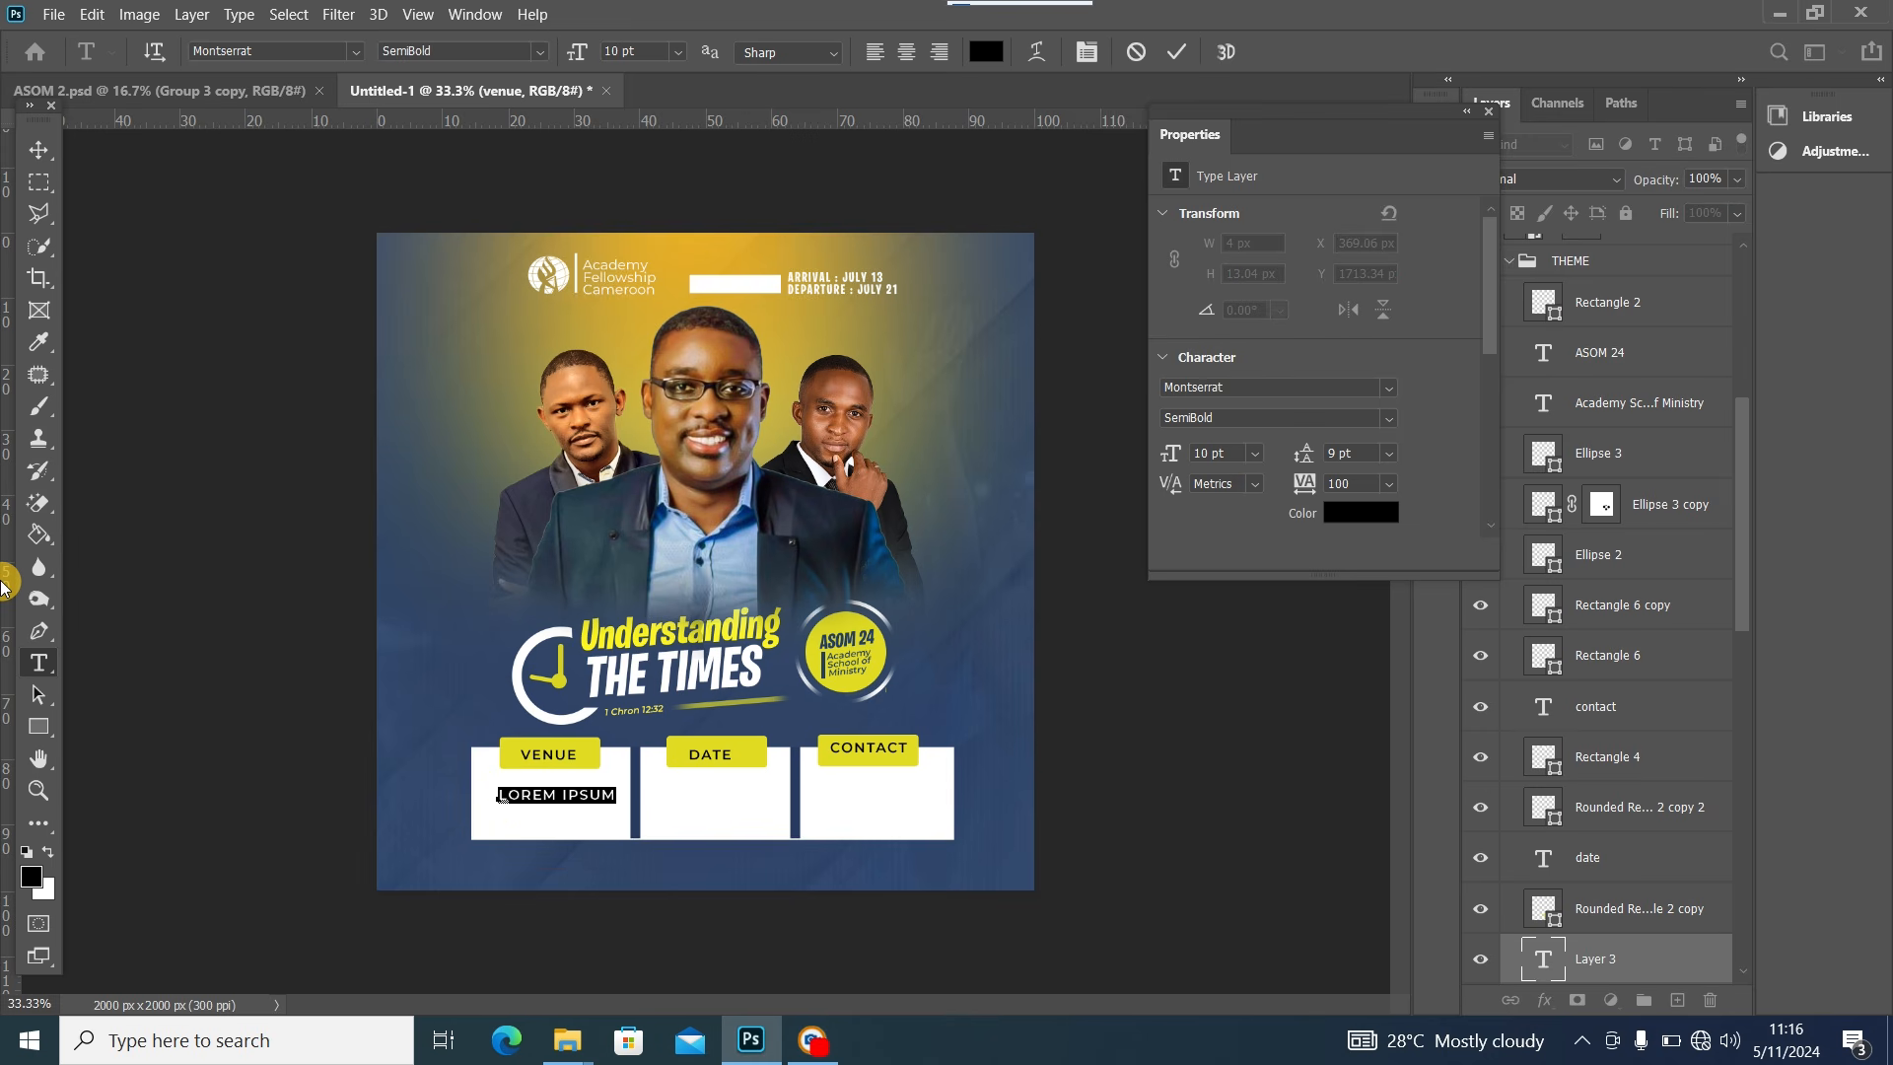
pyautogui.write('BAFOUSSAM')
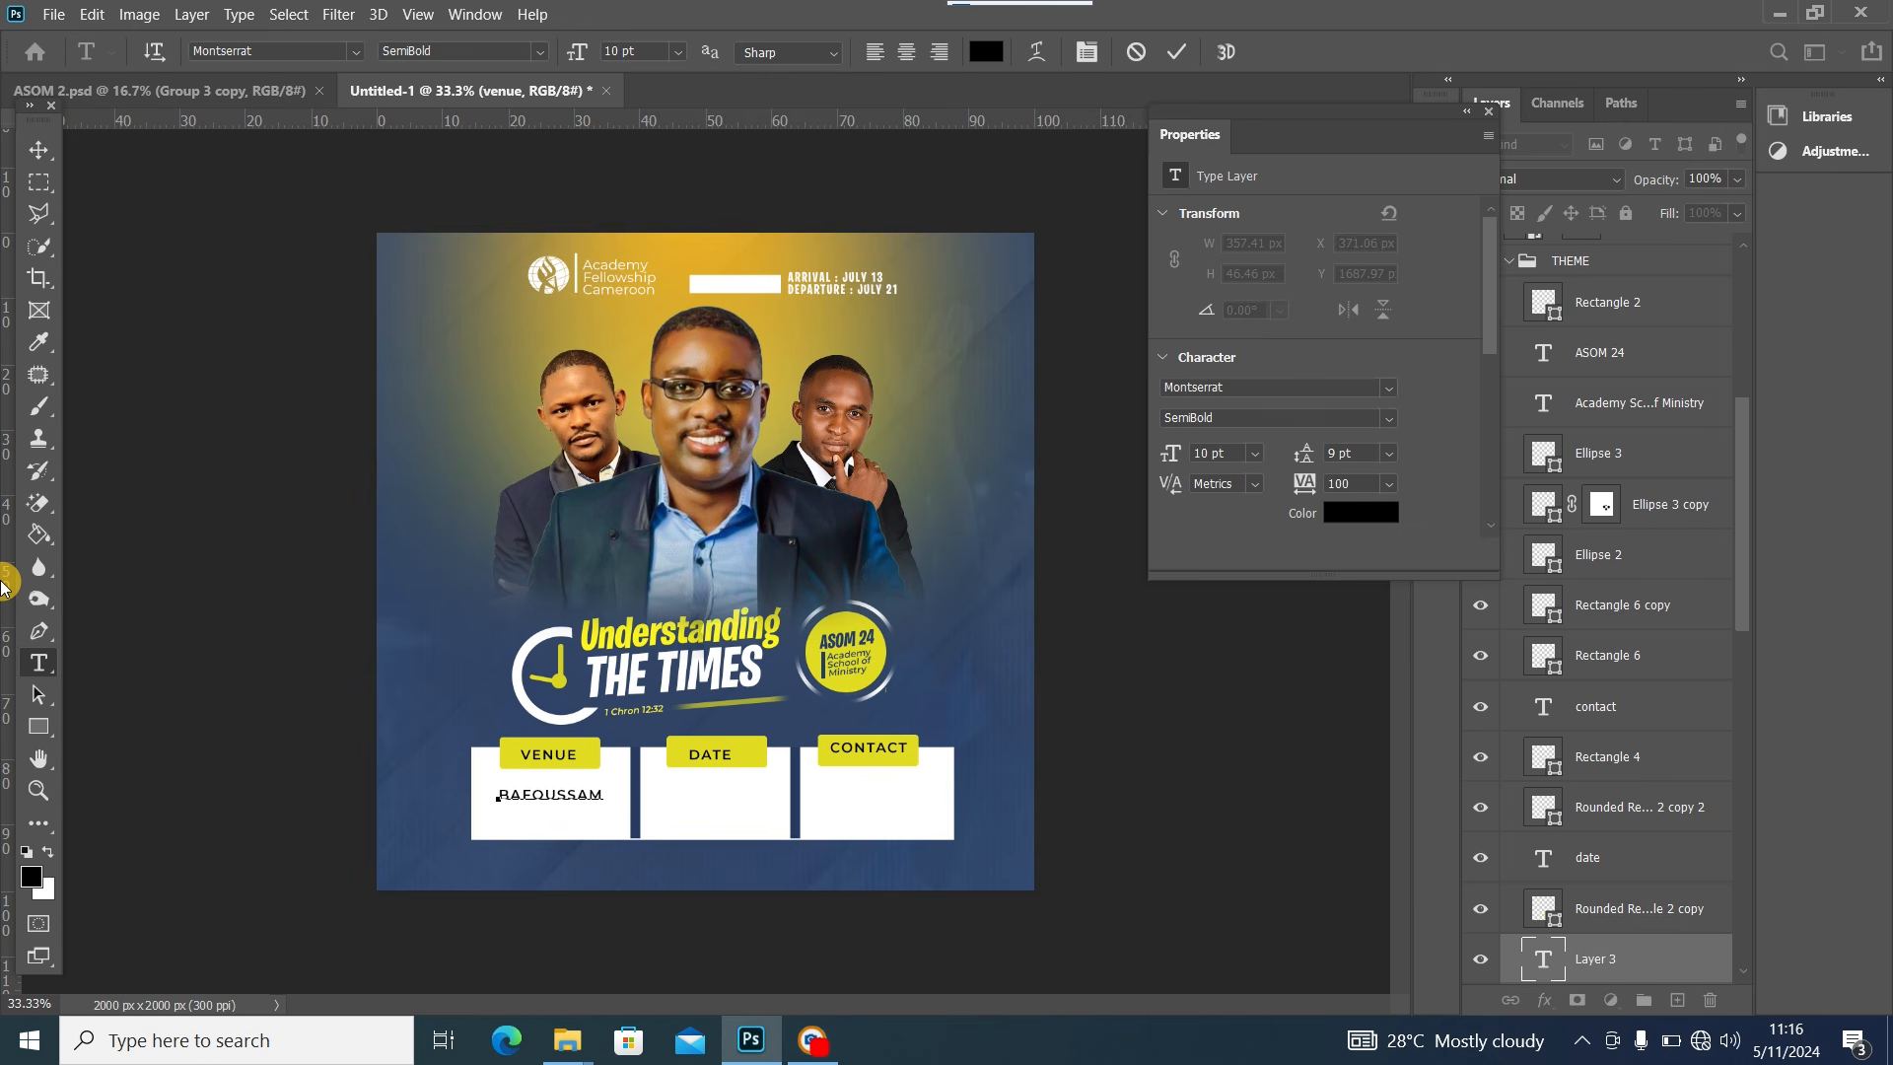
# Set the BAFOUSSAM text to Burbank Big Condensed Bold at 16 pt
pyautogui.hotkey('ctrl', 'a')
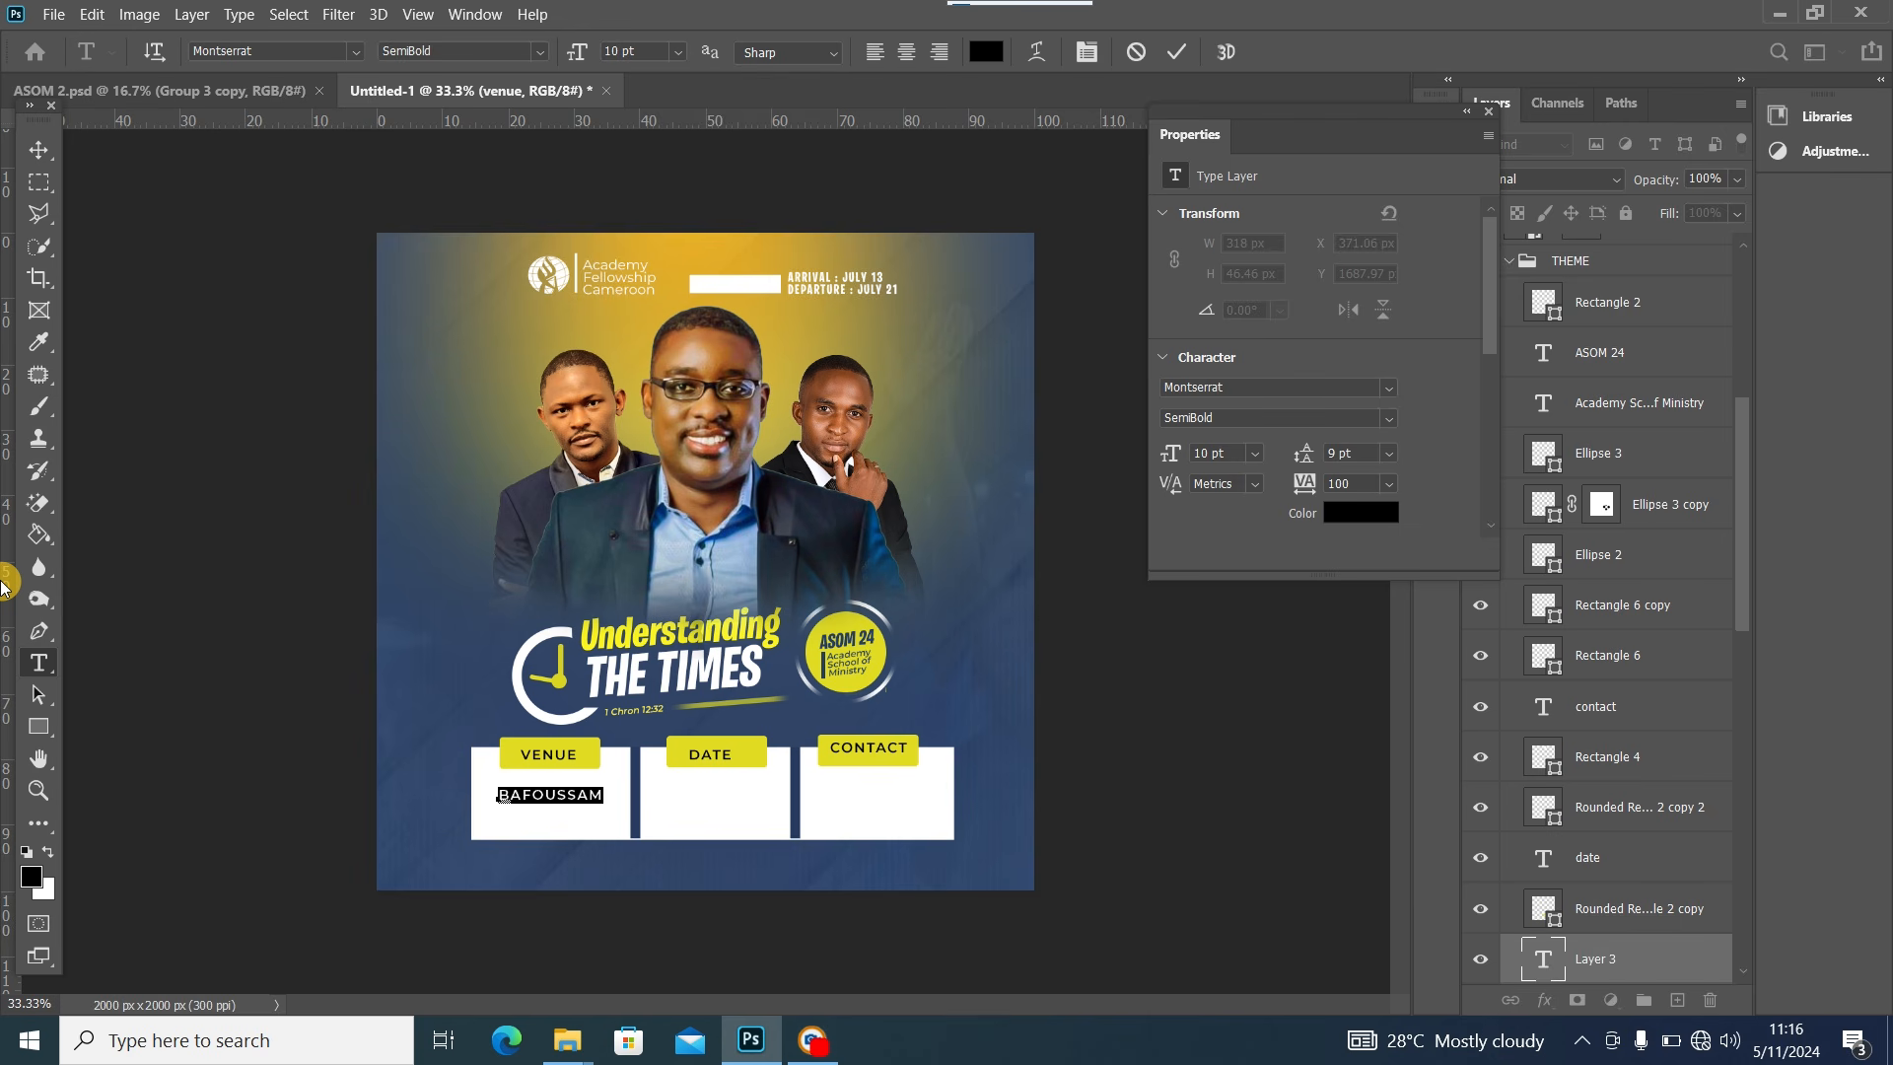
pyautogui.click(353, 52)
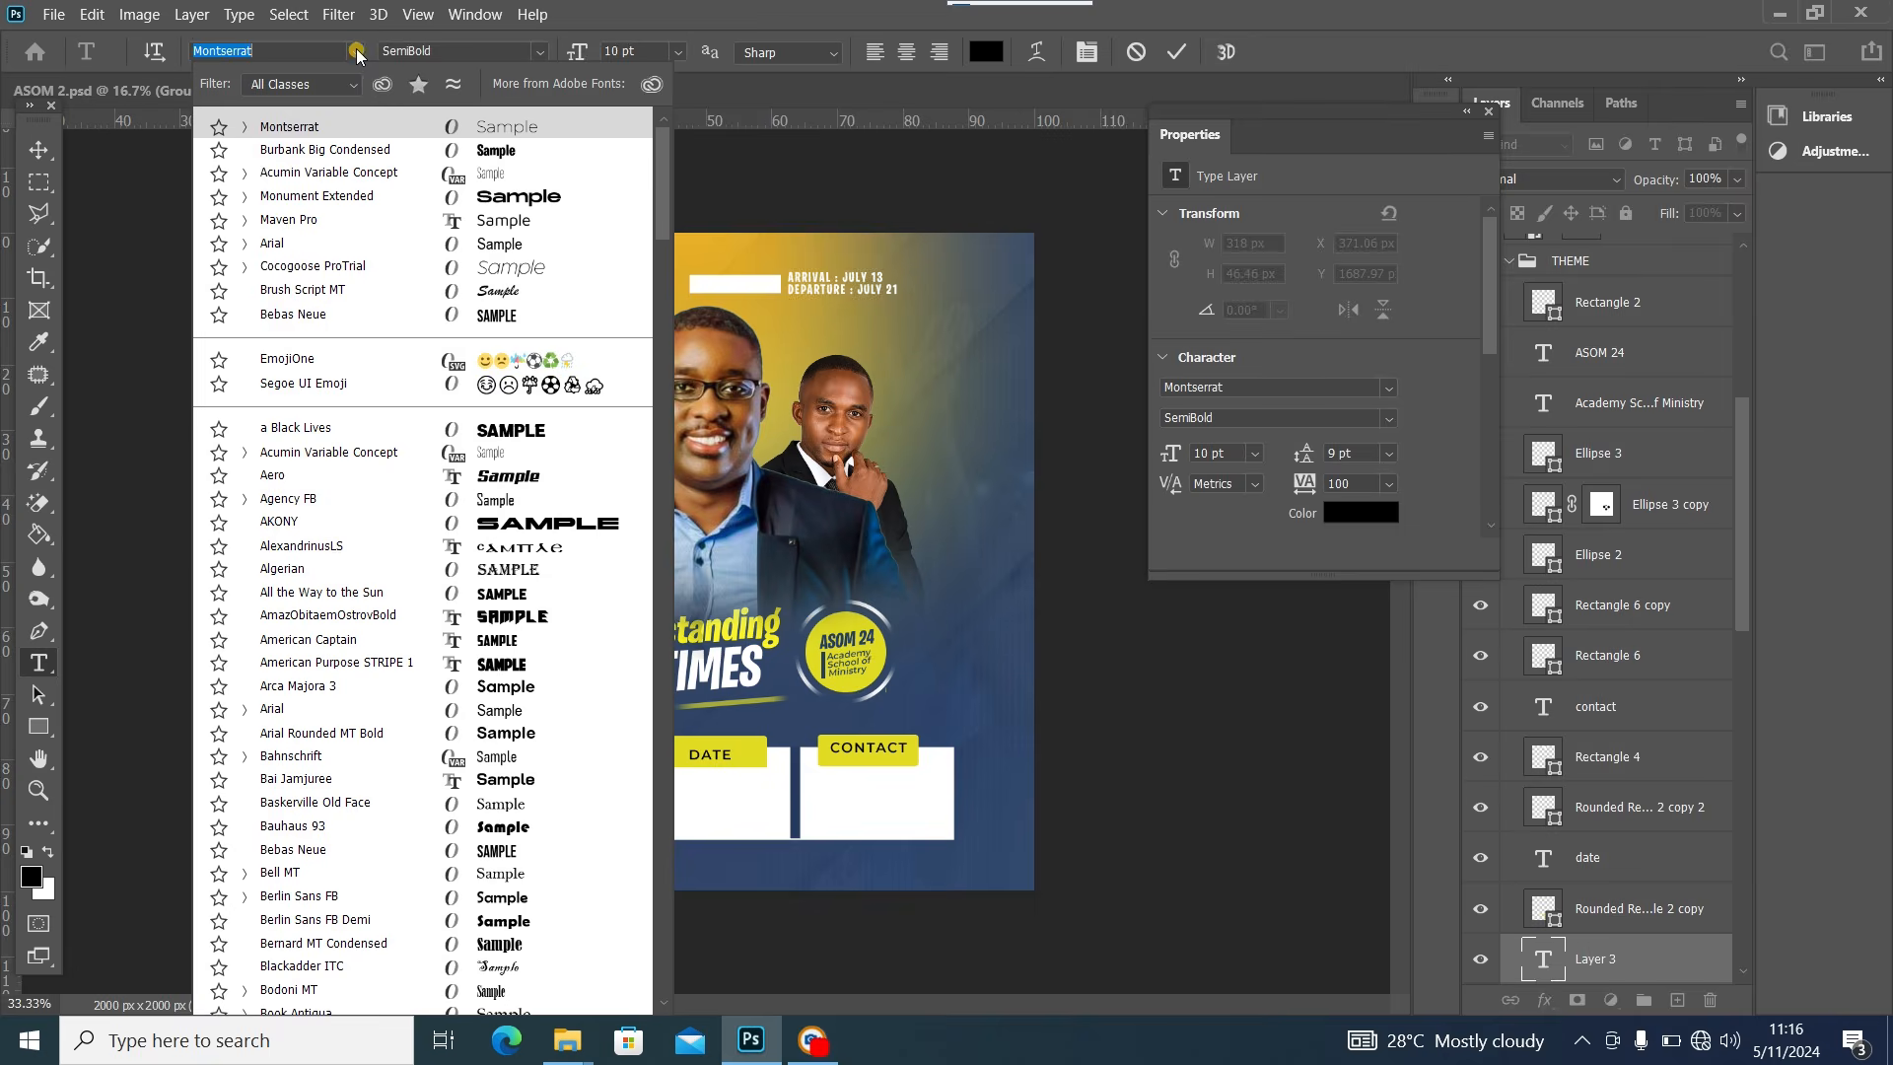
pyautogui.click(370, 153)
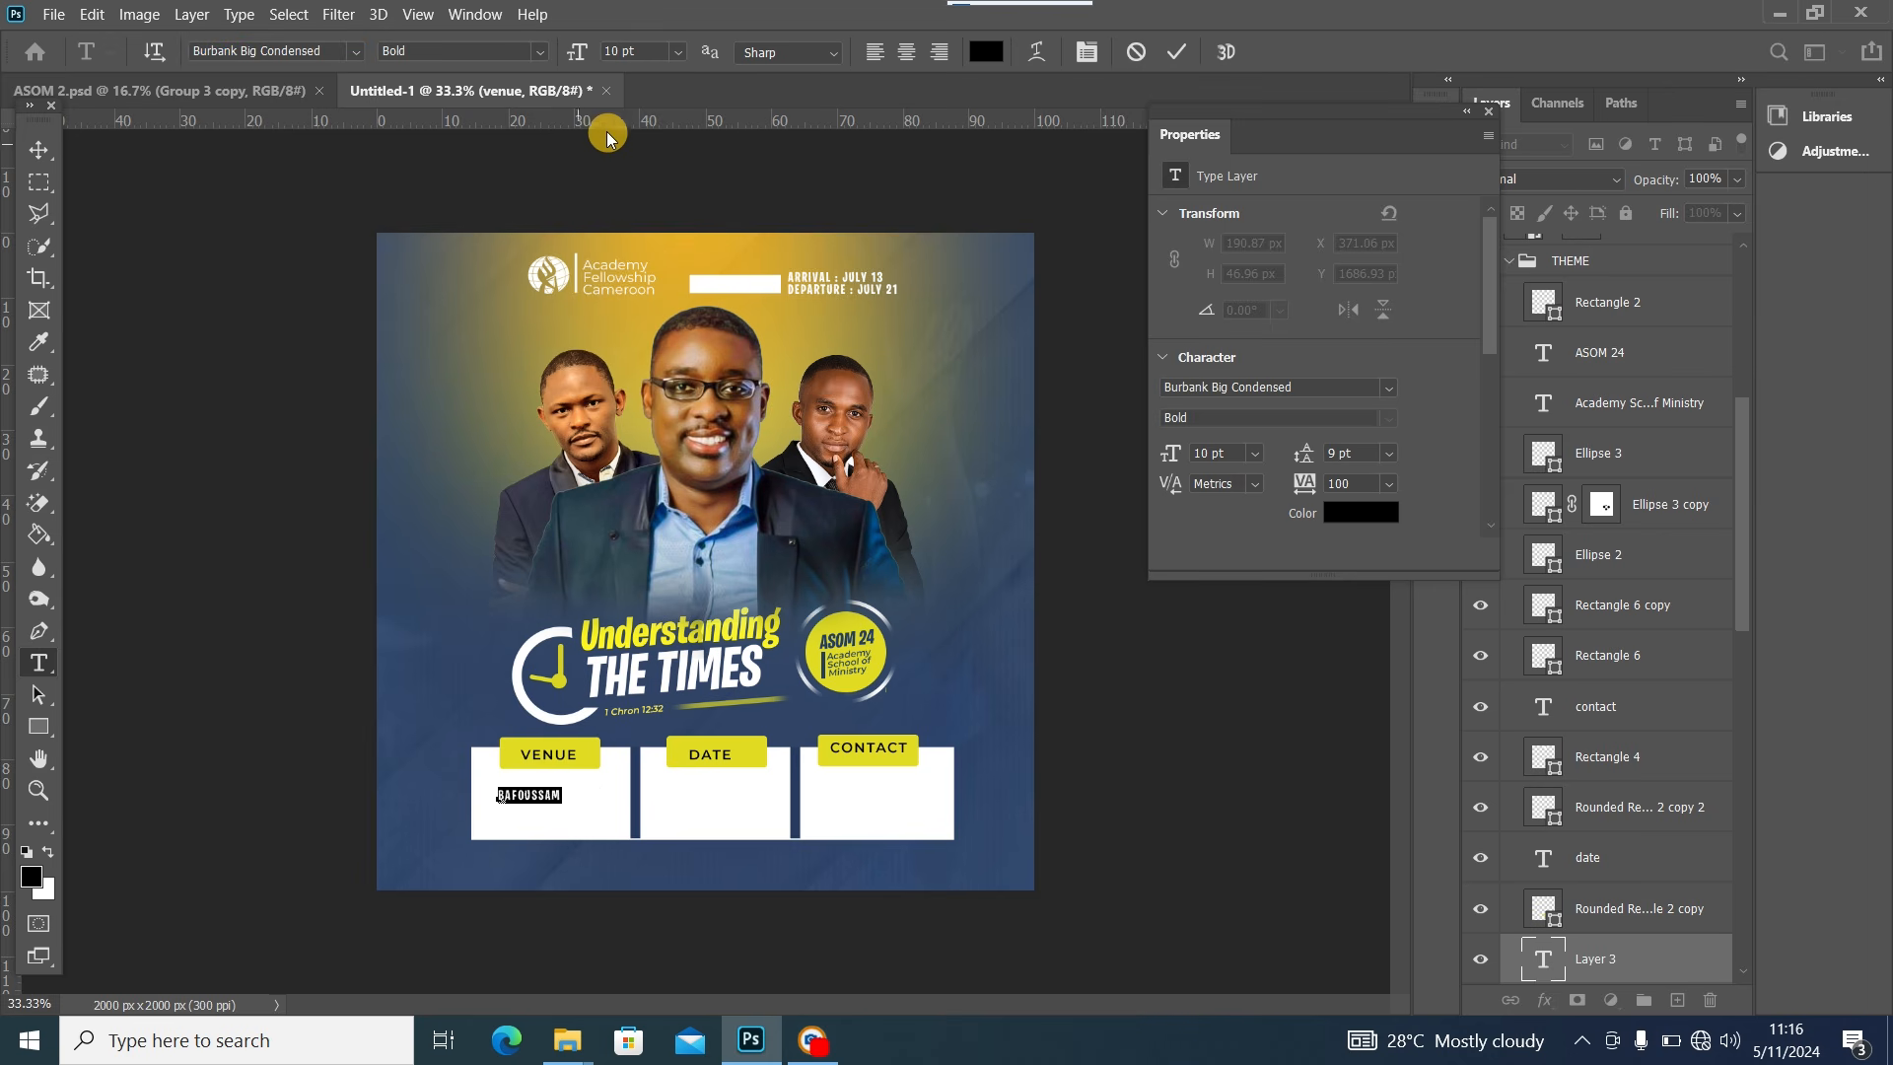
pyautogui.click(677, 52)
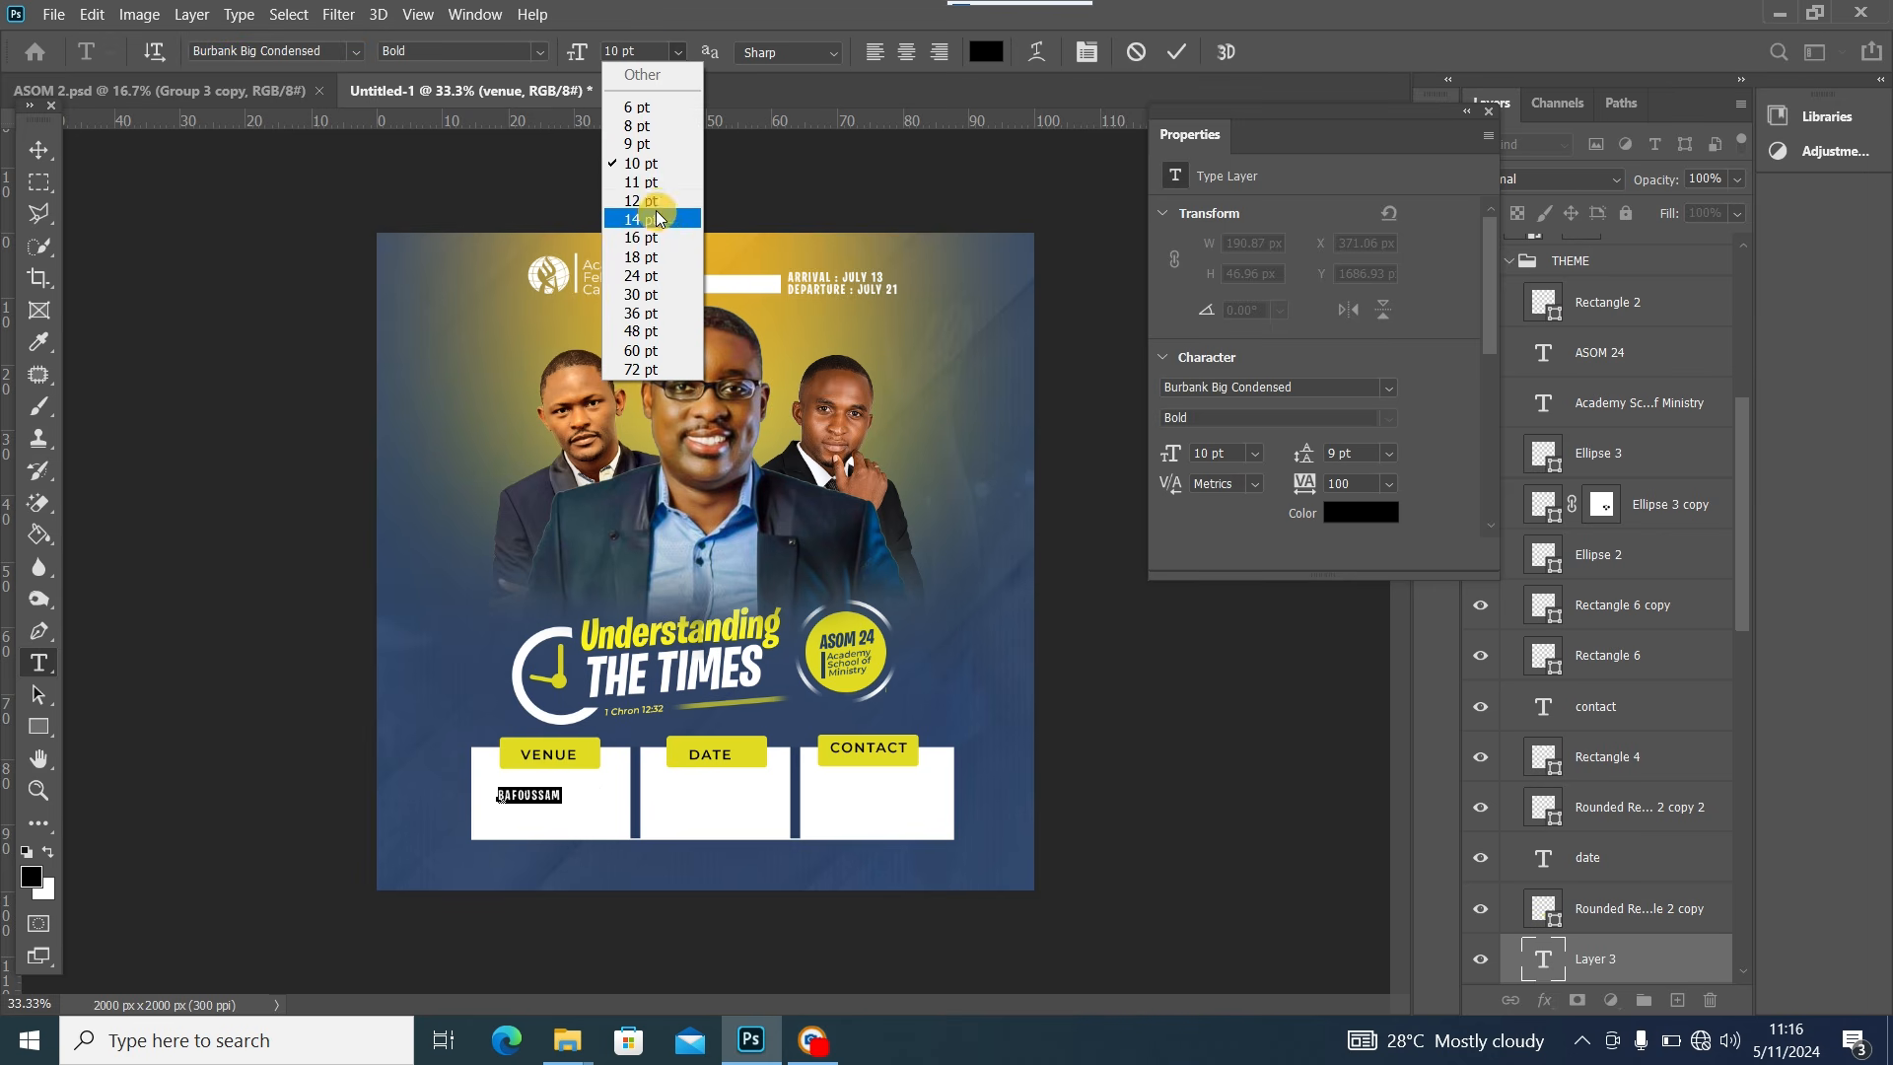
pyautogui.click(658, 219)
pyautogui.click(677, 51)
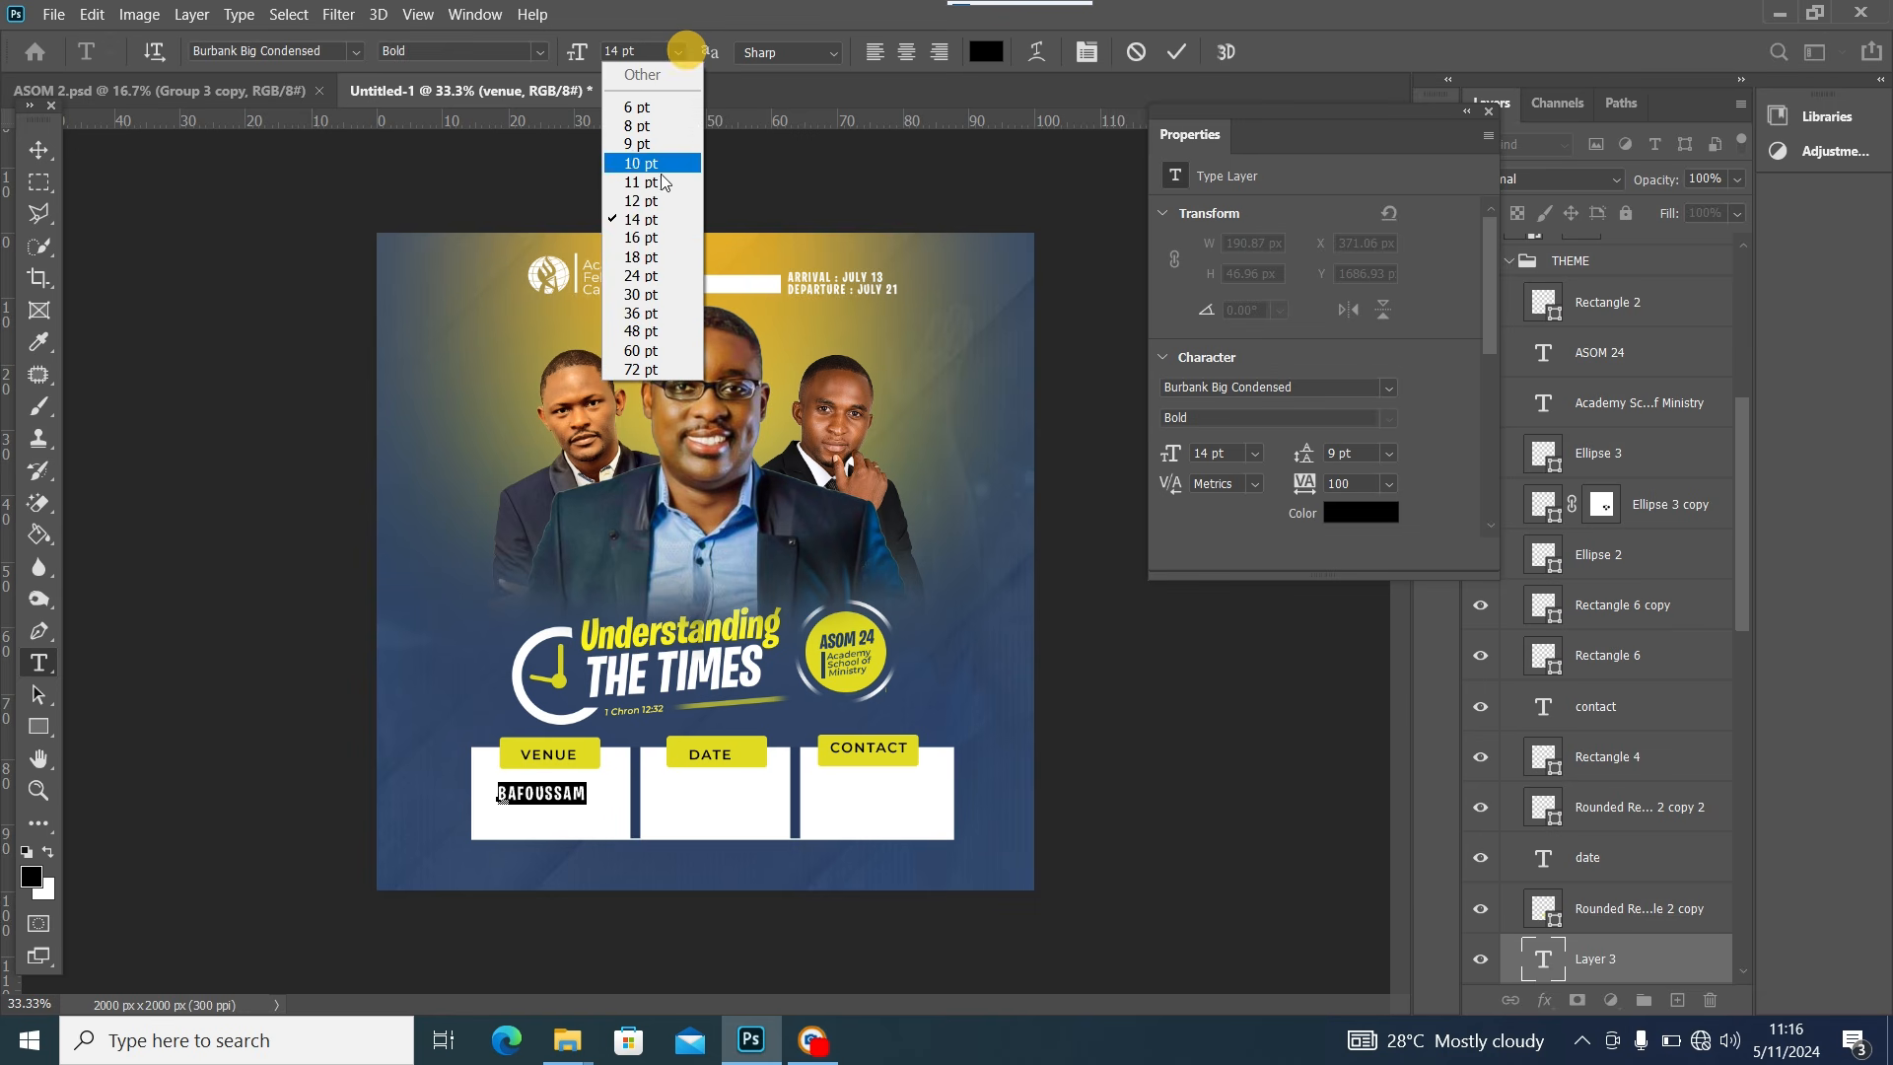
pyautogui.click(659, 238)
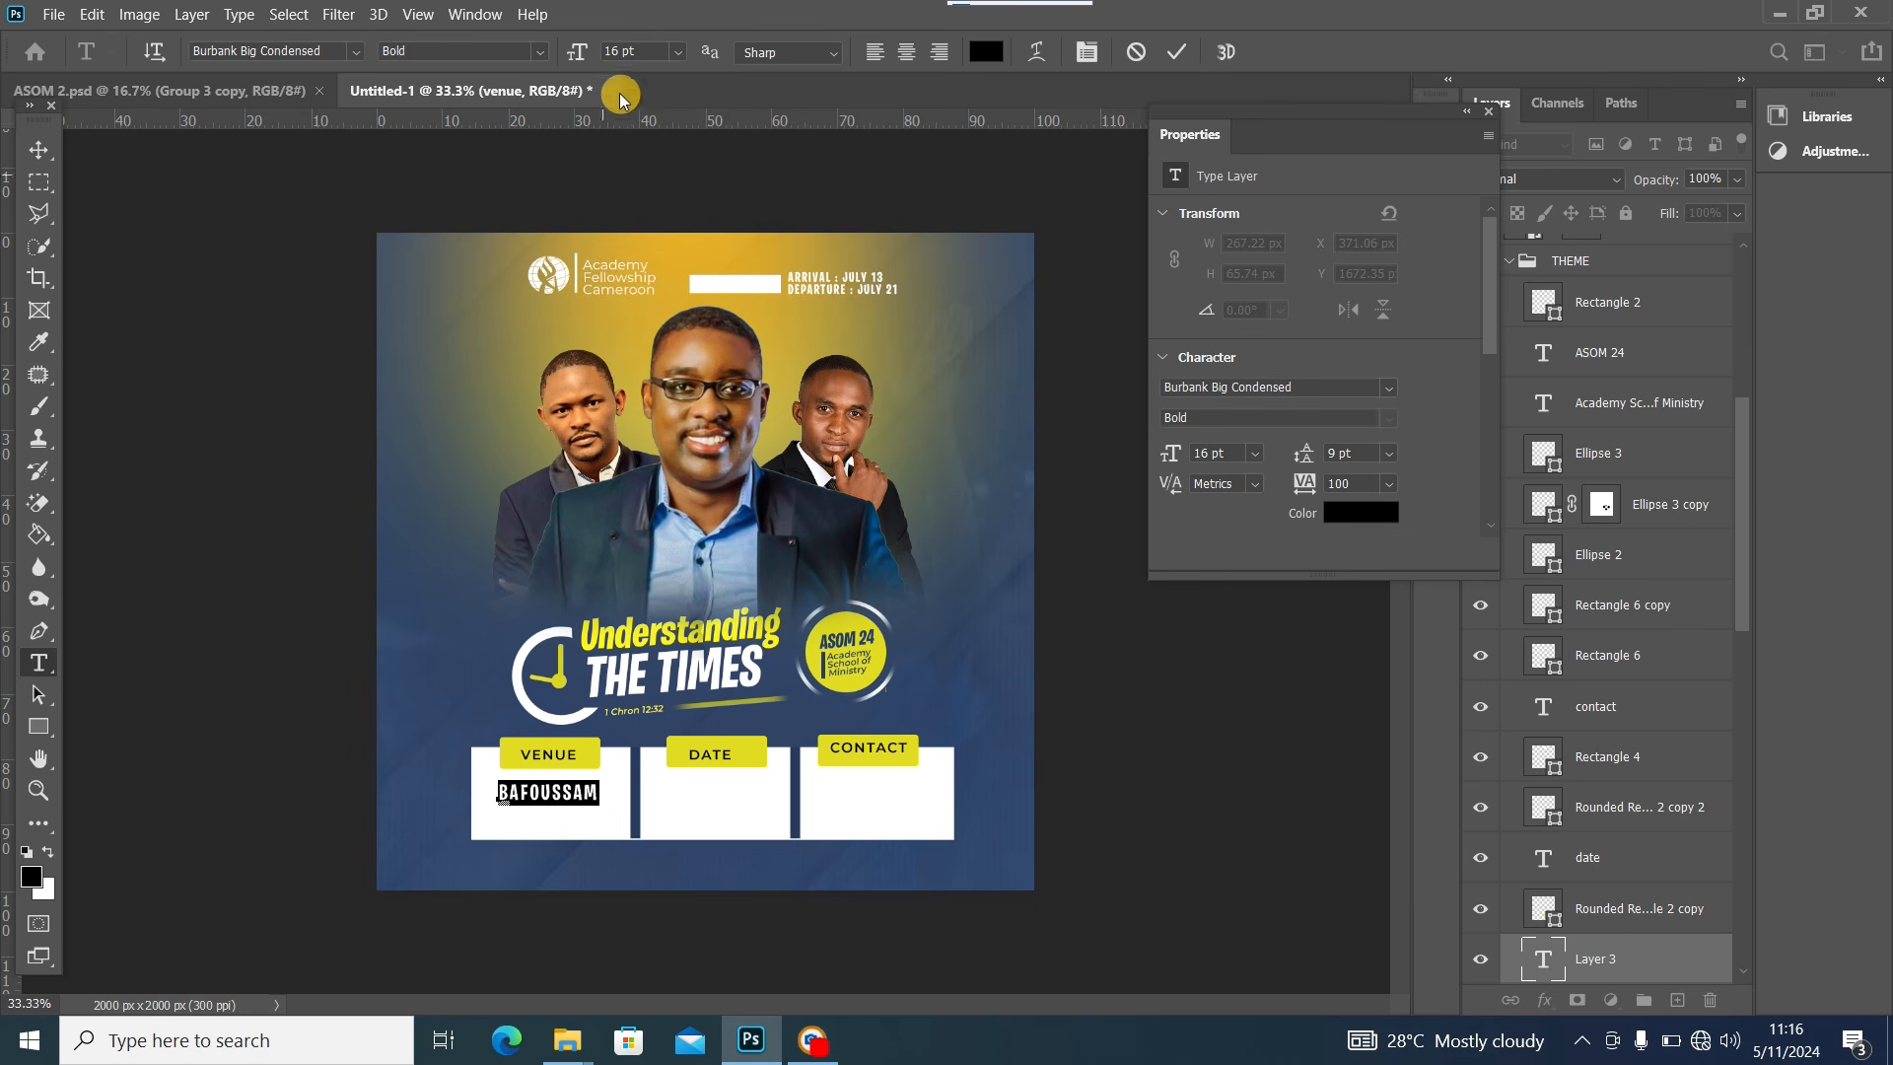
pyautogui.click(41, 146)
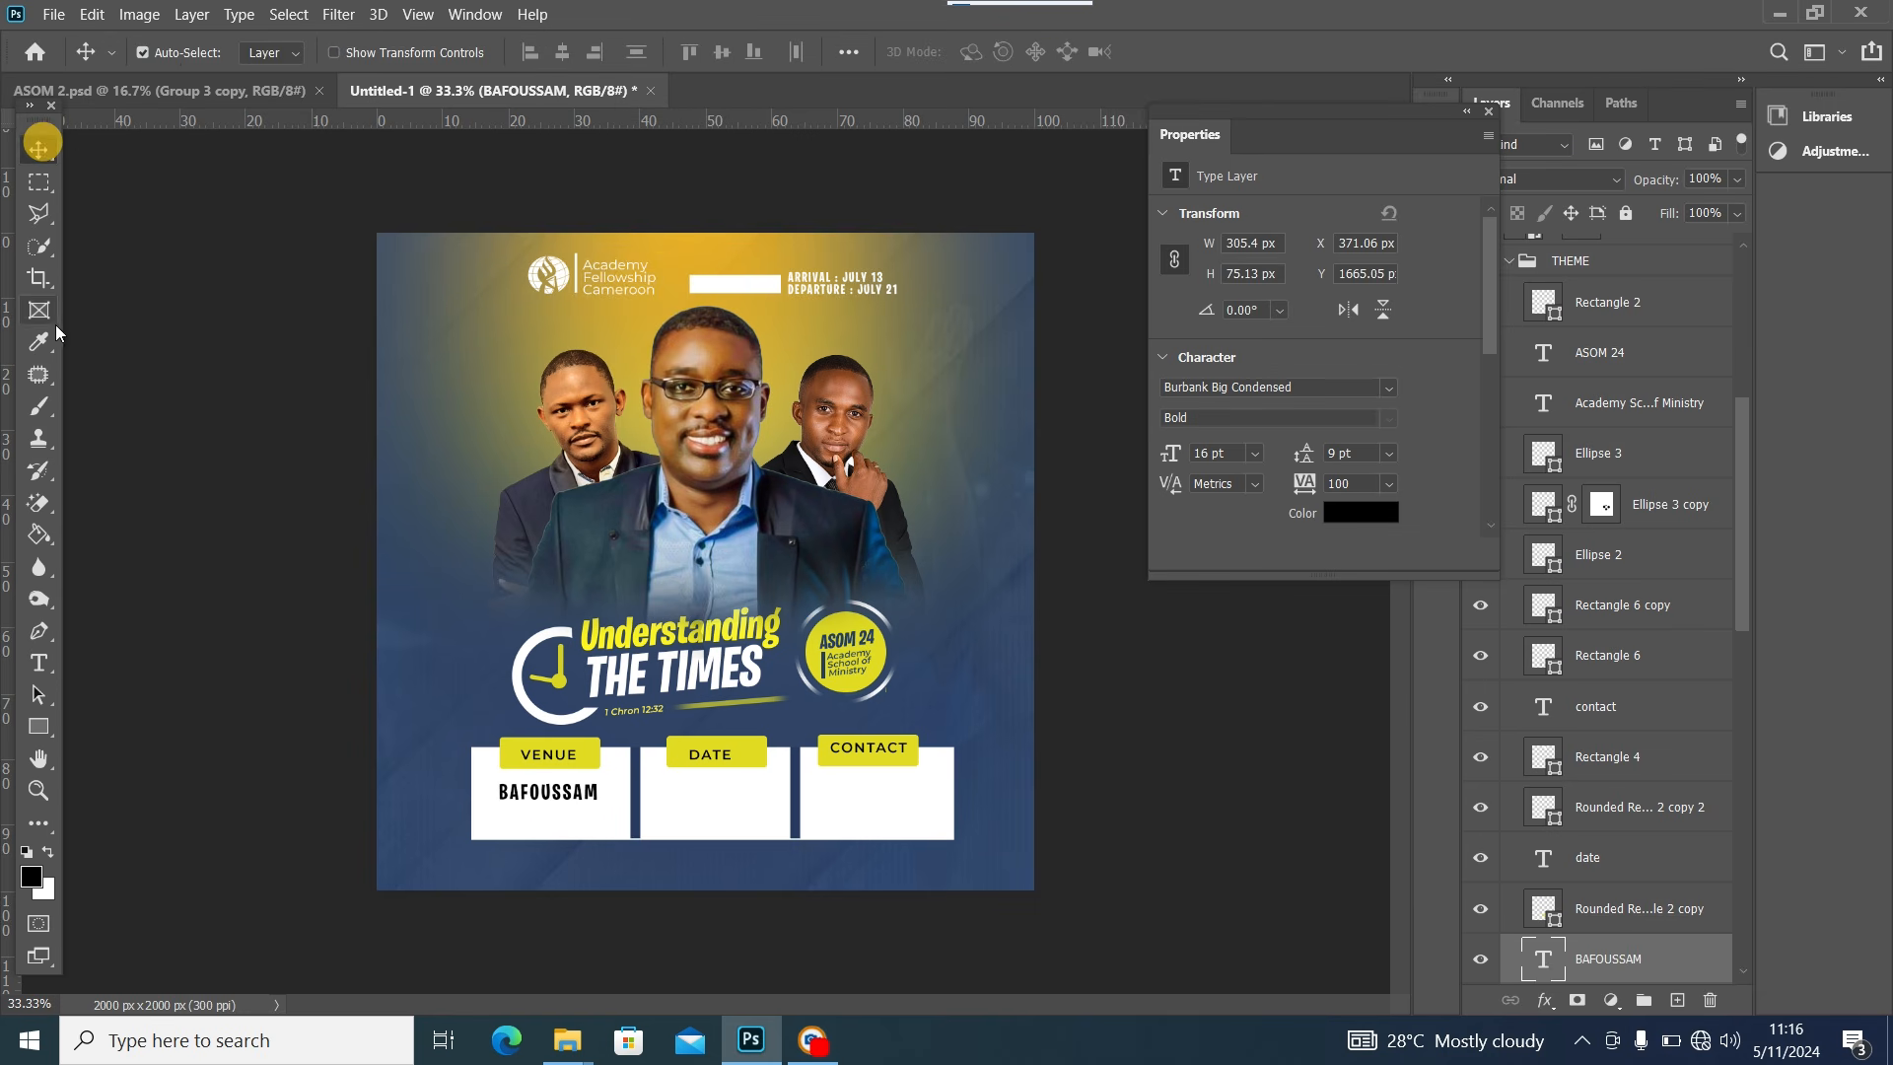
# Recolor the BAFOUSSAM text dark blue (#33476b), sampled from the flyer background below the white bar
pyautogui.doubleClick(559, 803)
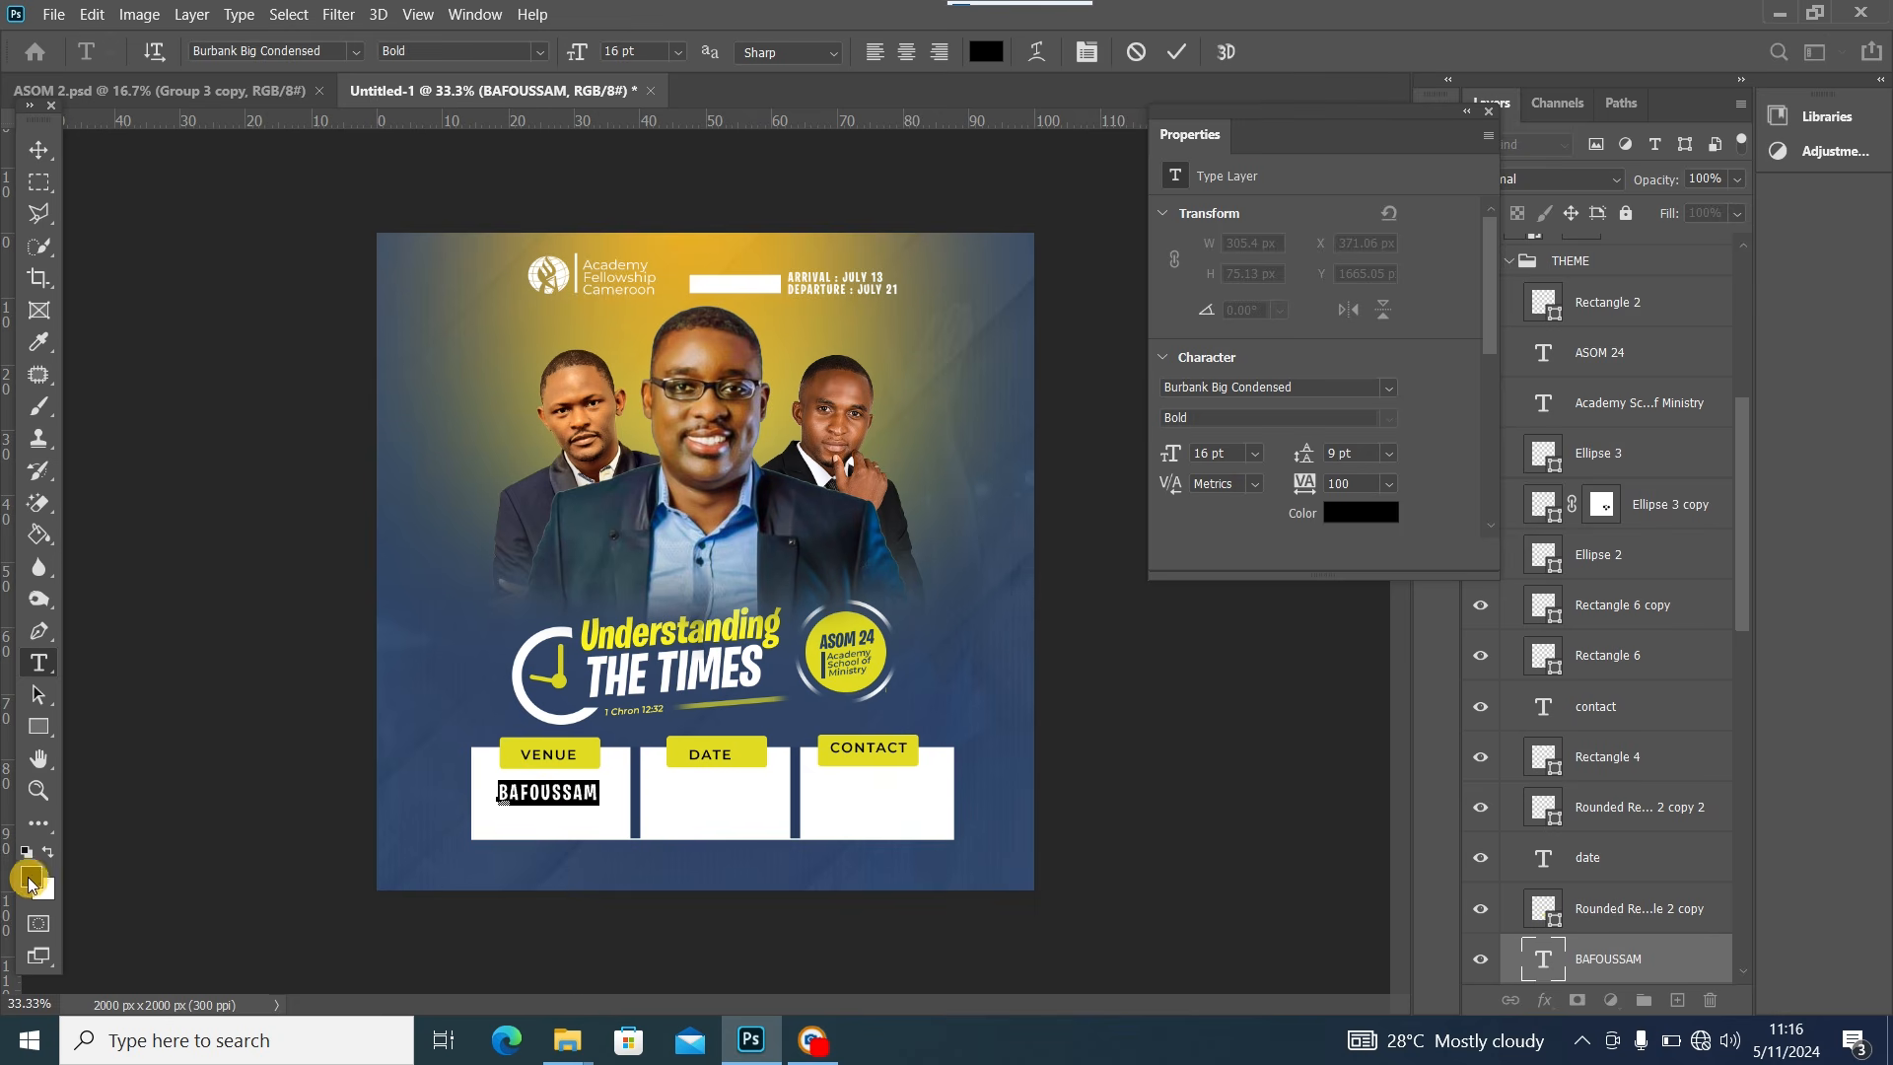
pyautogui.click(31, 875)
pyautogui.click(771, 871)
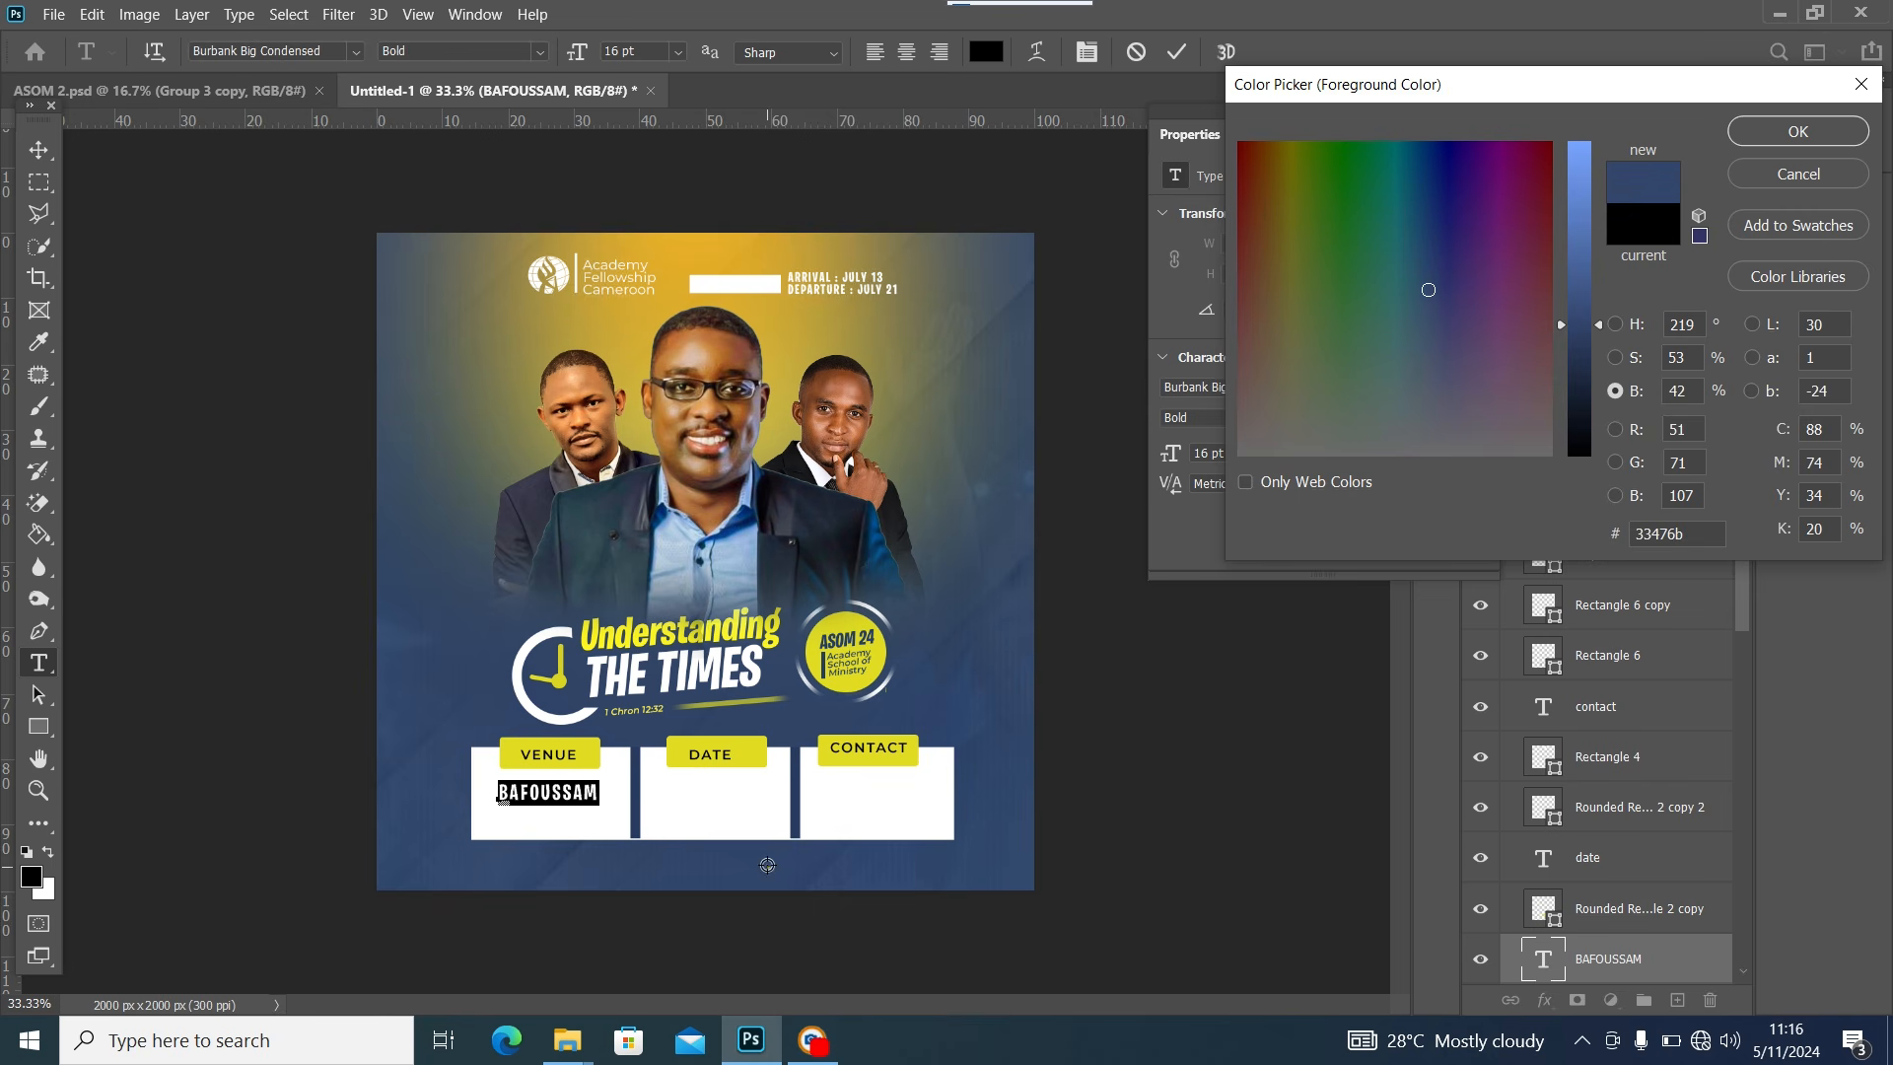
pyautogui.click(1771, 125)
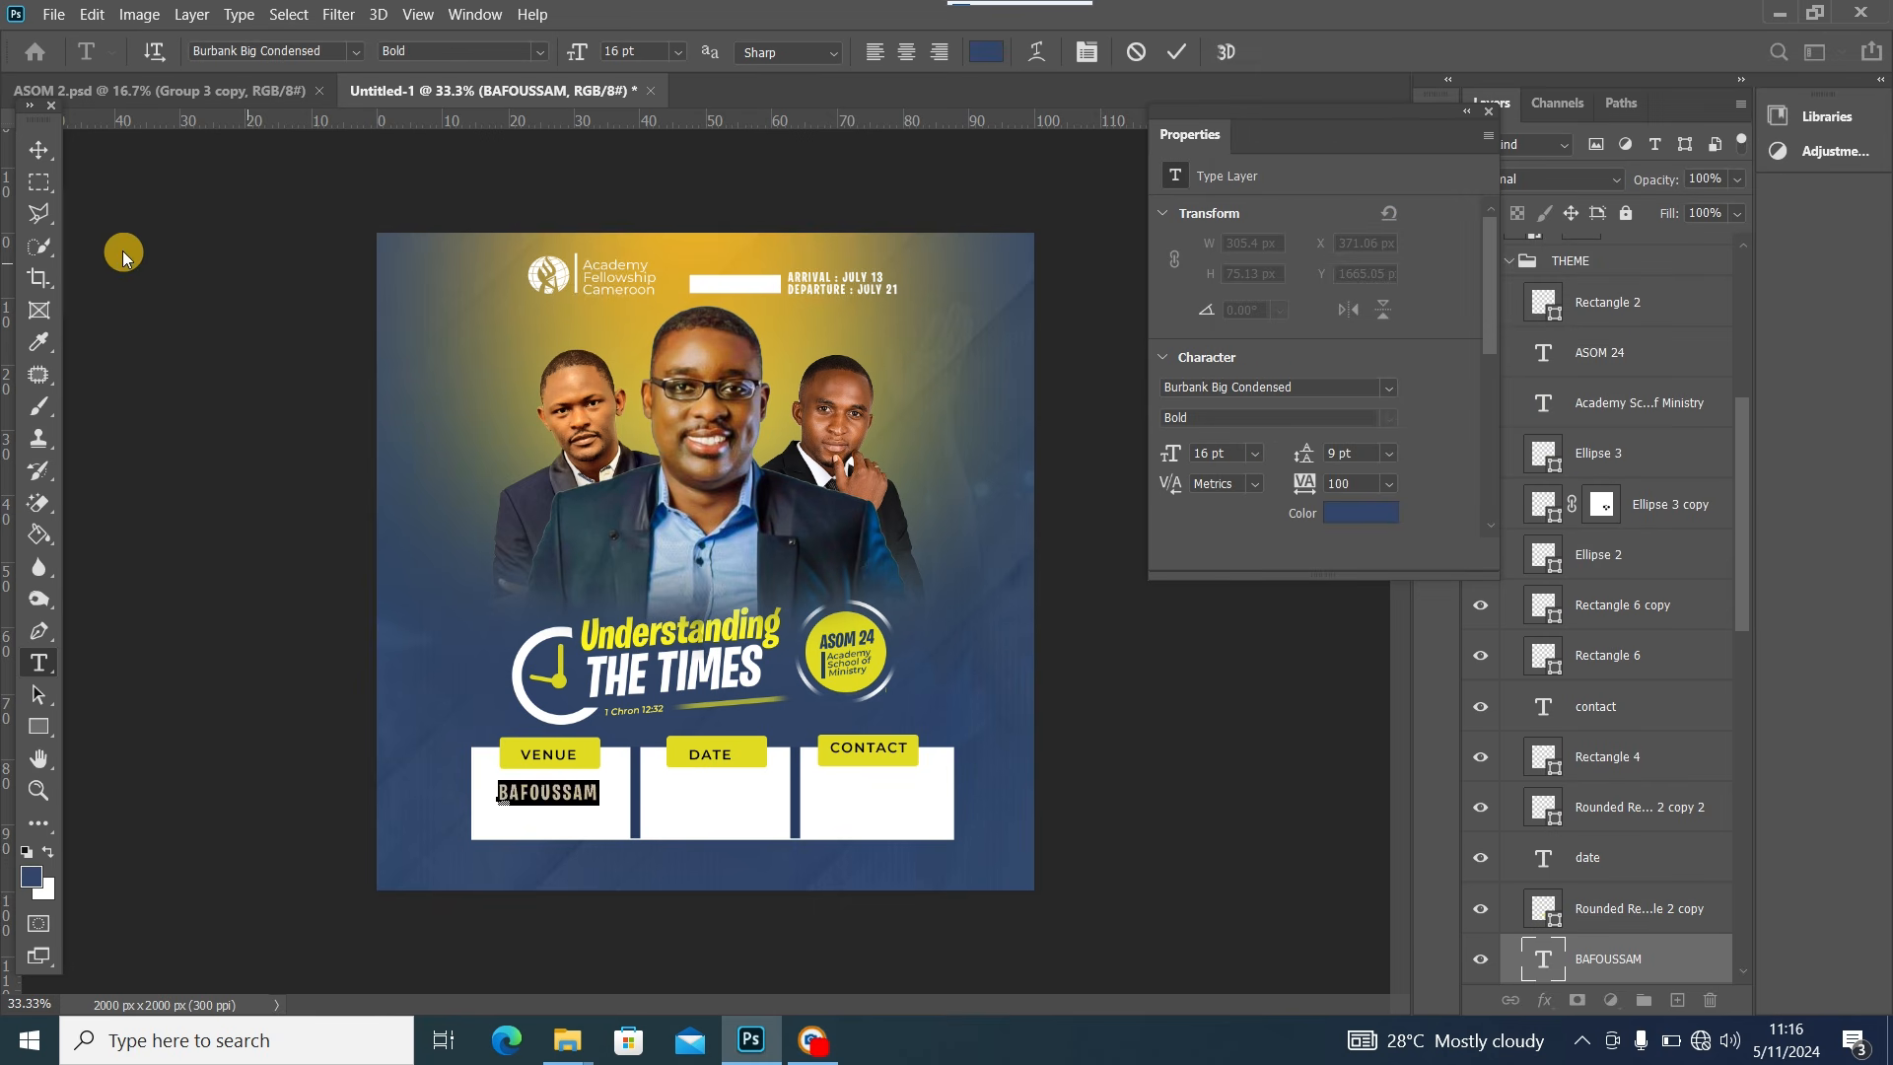
pyautogui.click(42, 147)
# Duplicate BAFOUSSAM twice, placing one copy under the DATE label and the other under the CONTACT label
pyautogui.hotkey('ctrl', 'j')
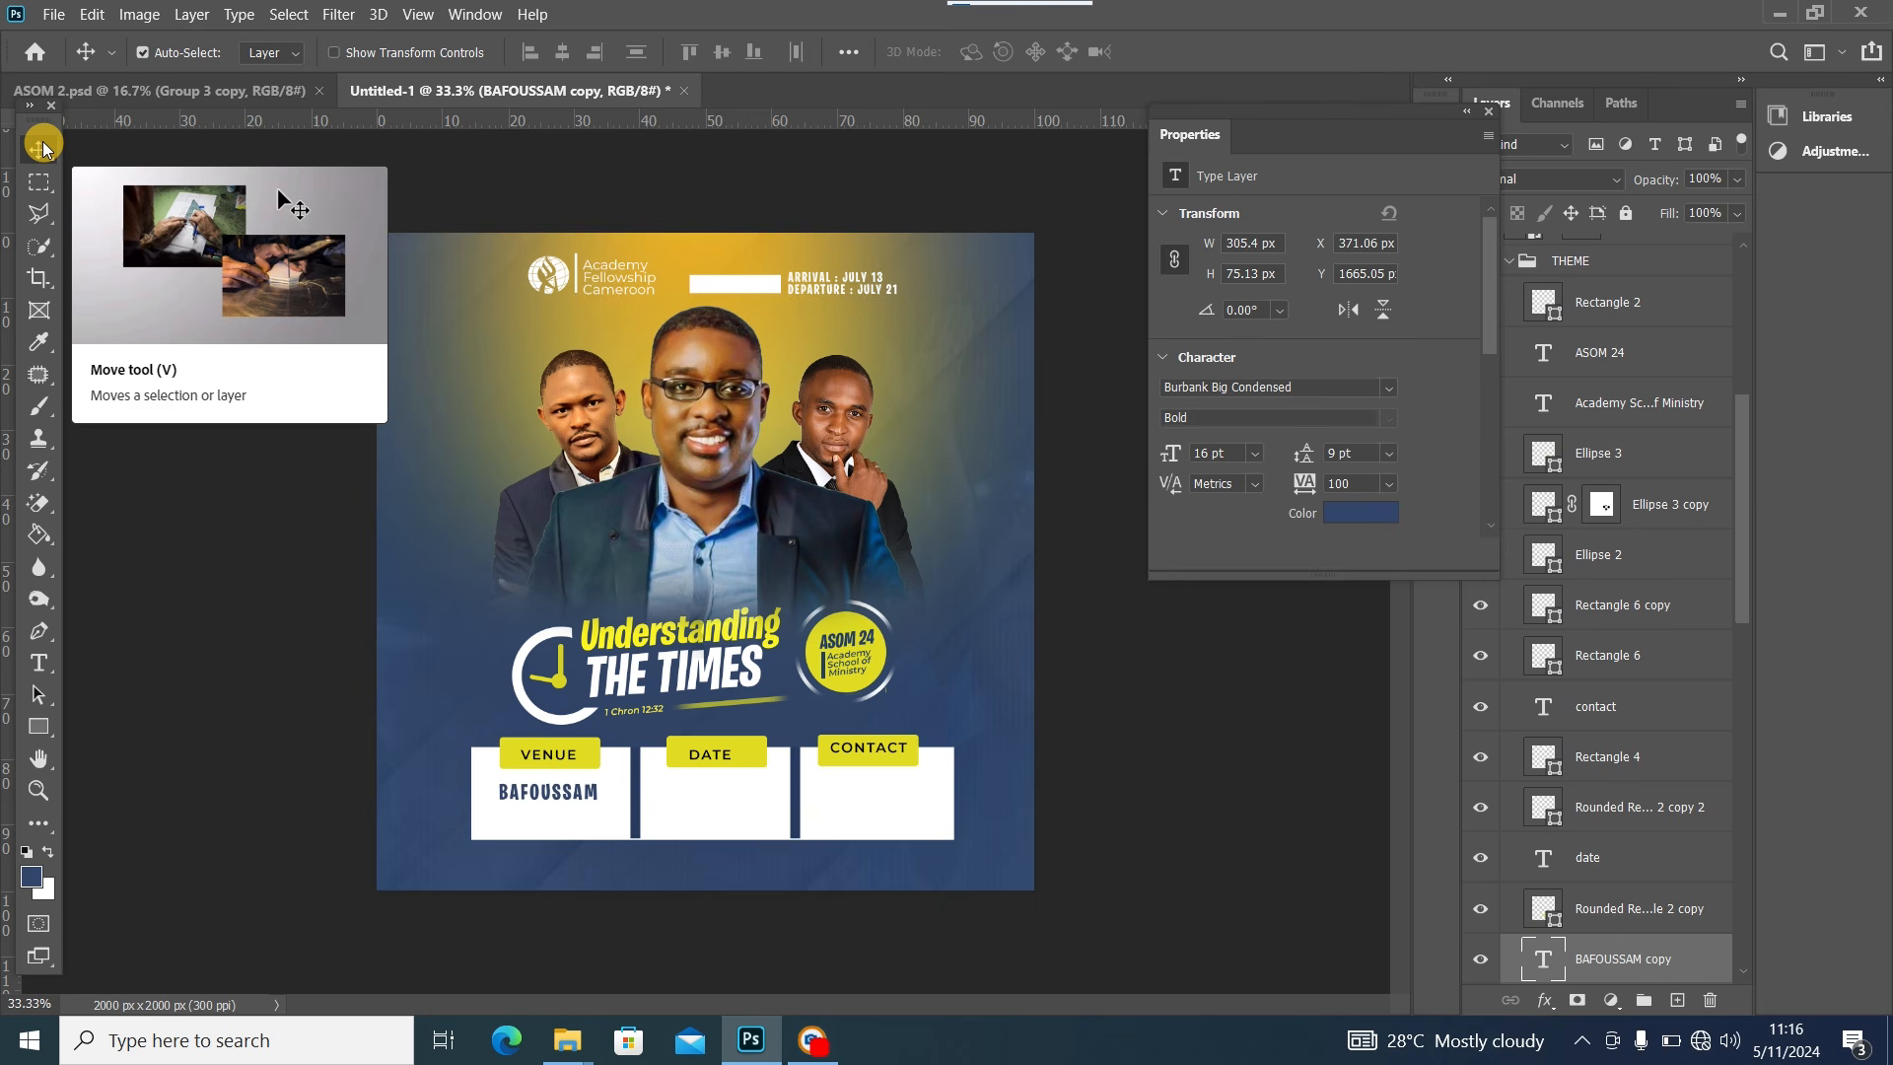
pyautogui.moveTo(571, 795); pyautogui.dragTo(736, 795)
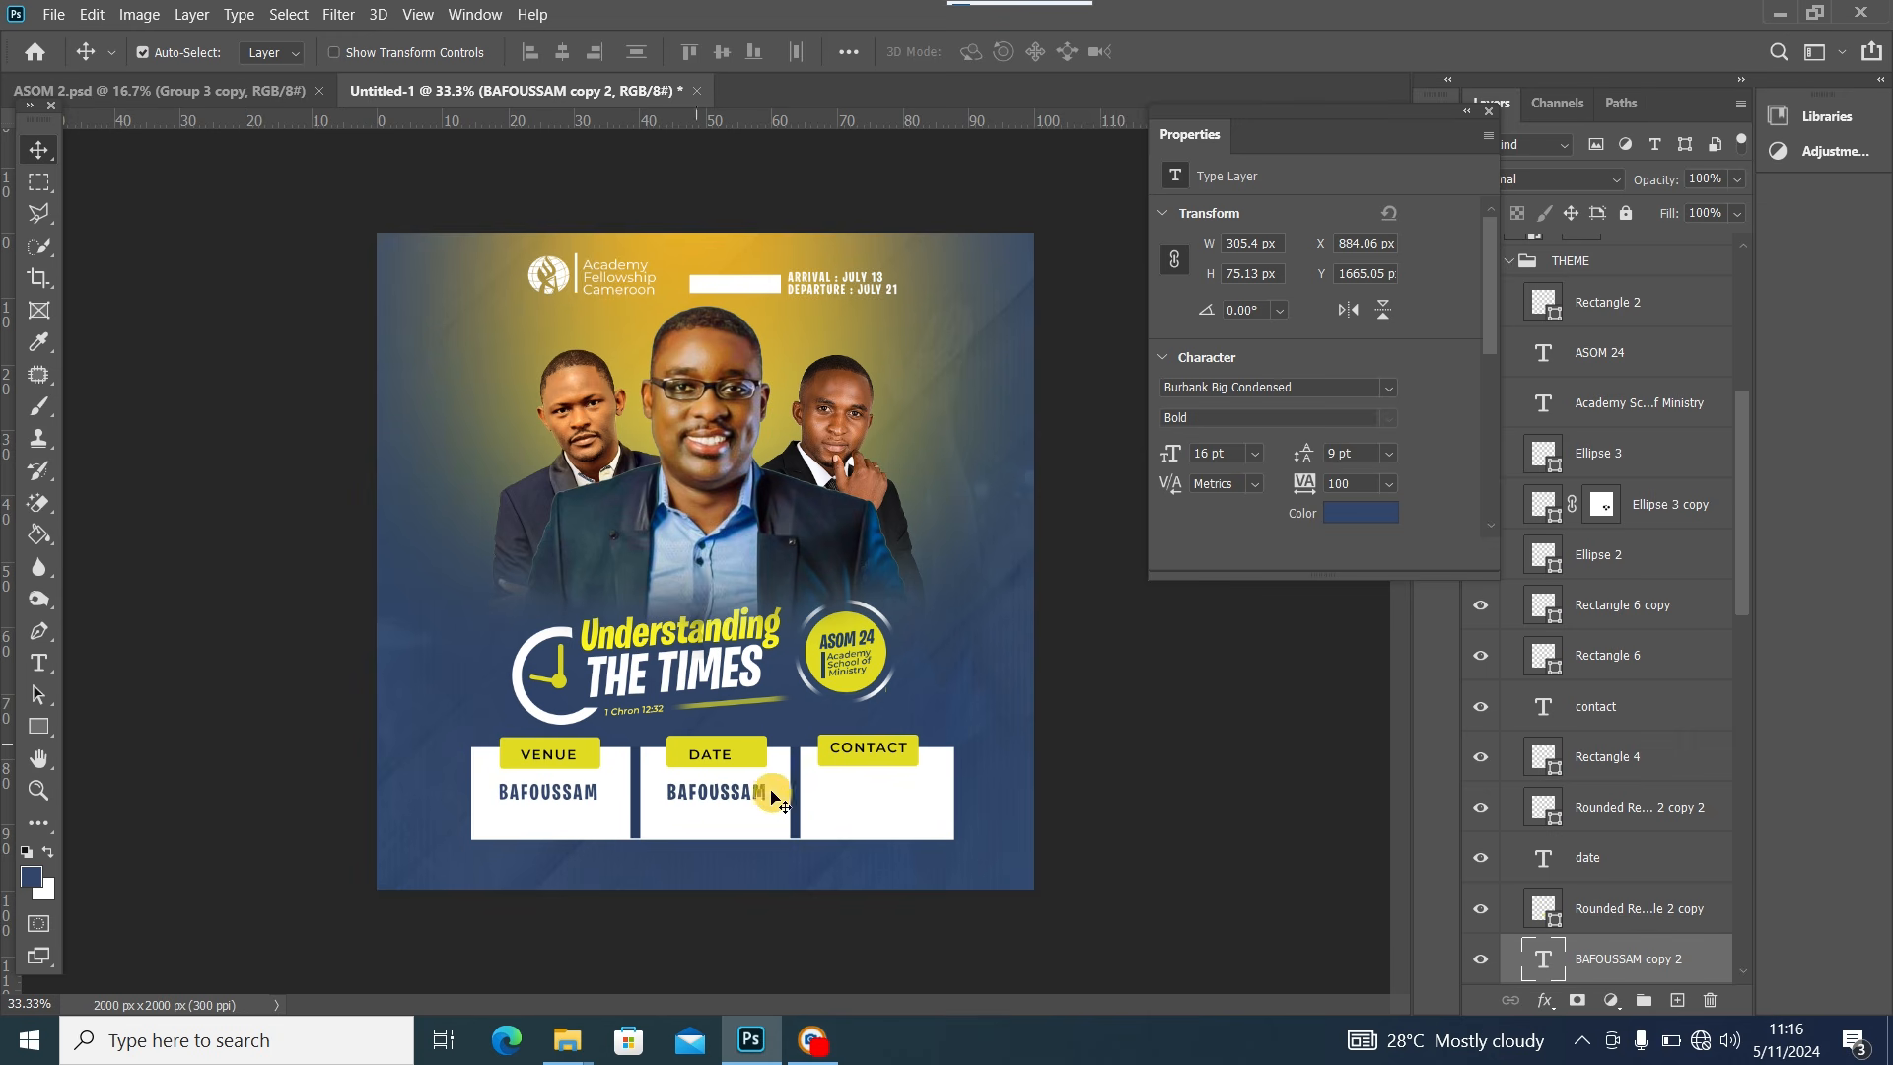
pyautogui.moveTo(717, 796); pyautogui.dragTo(875, 797)
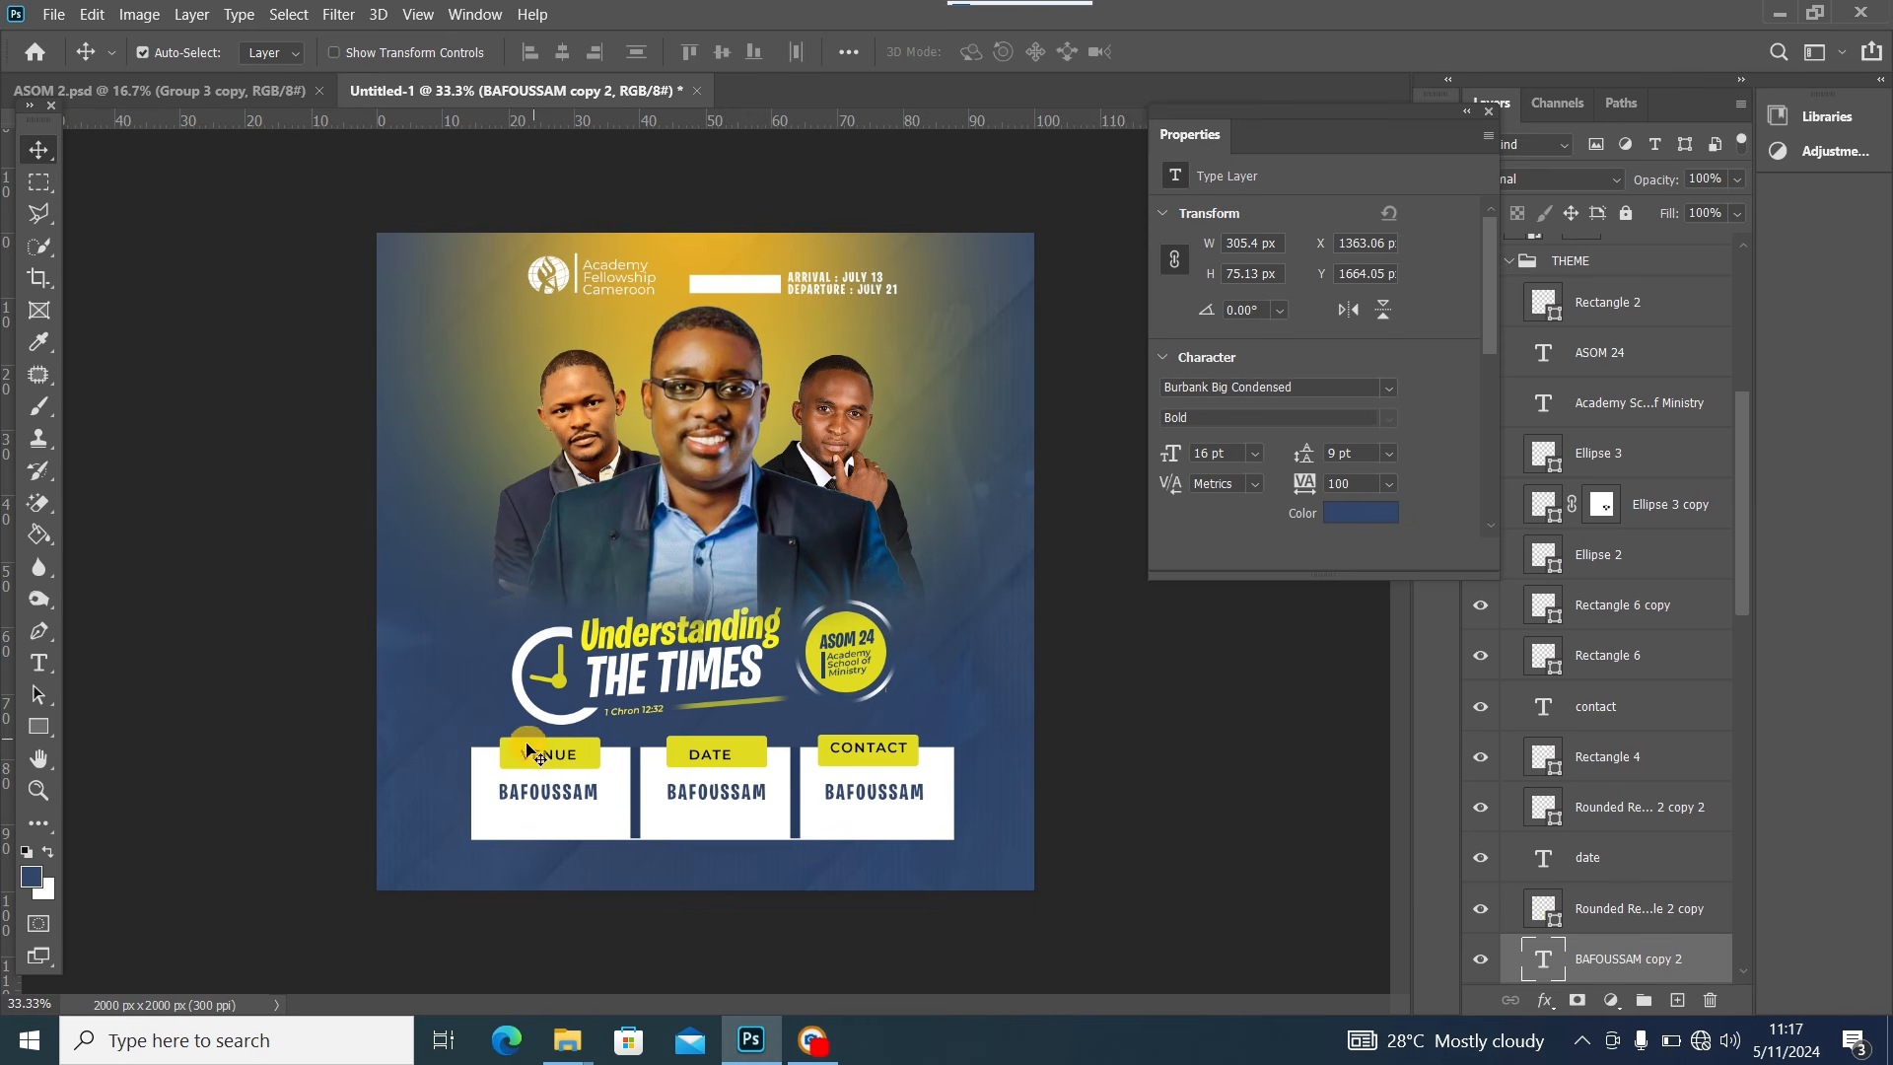
# Check the date in ASOM 2.psd, then change the text under the DATE label in Untitled-1 to "12TH - 21ST"
pyautogui.click(242, 89)
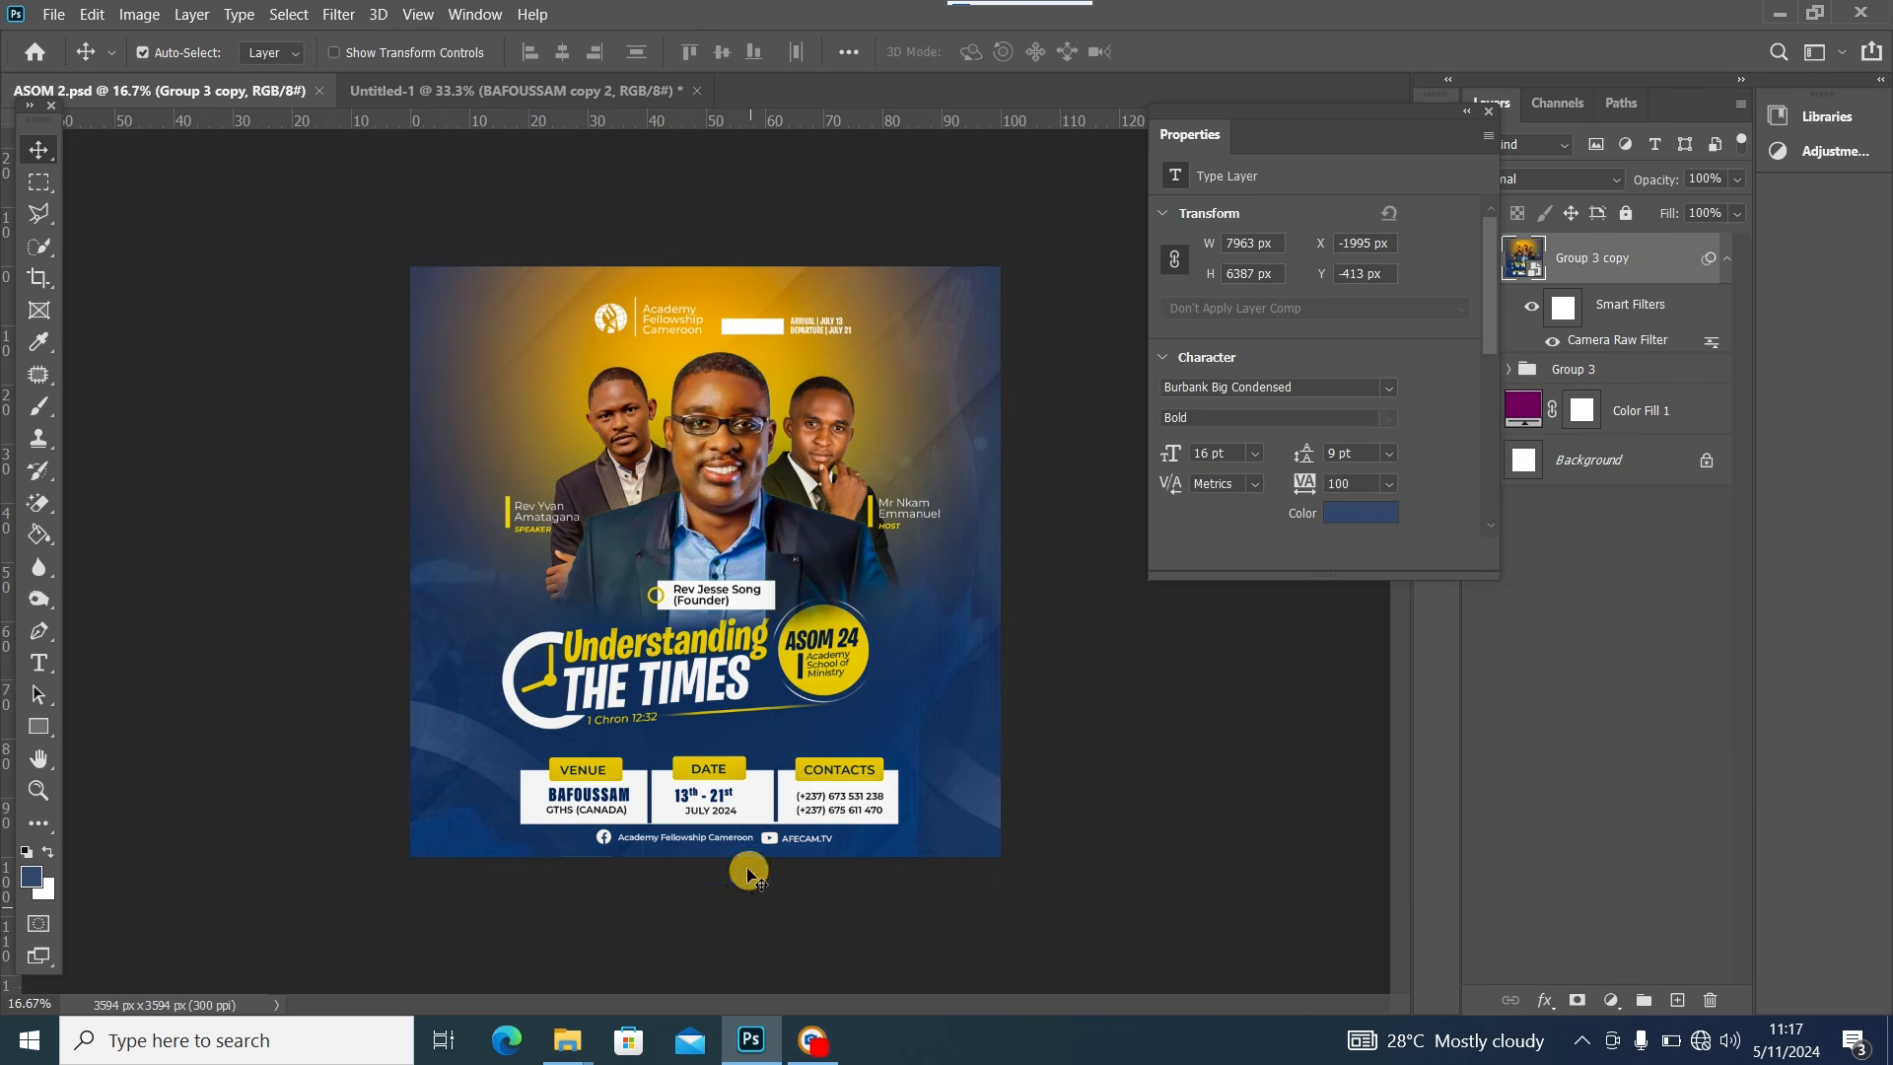
pyautogui.click(477, 88)
pyautogui.click(716, 796)
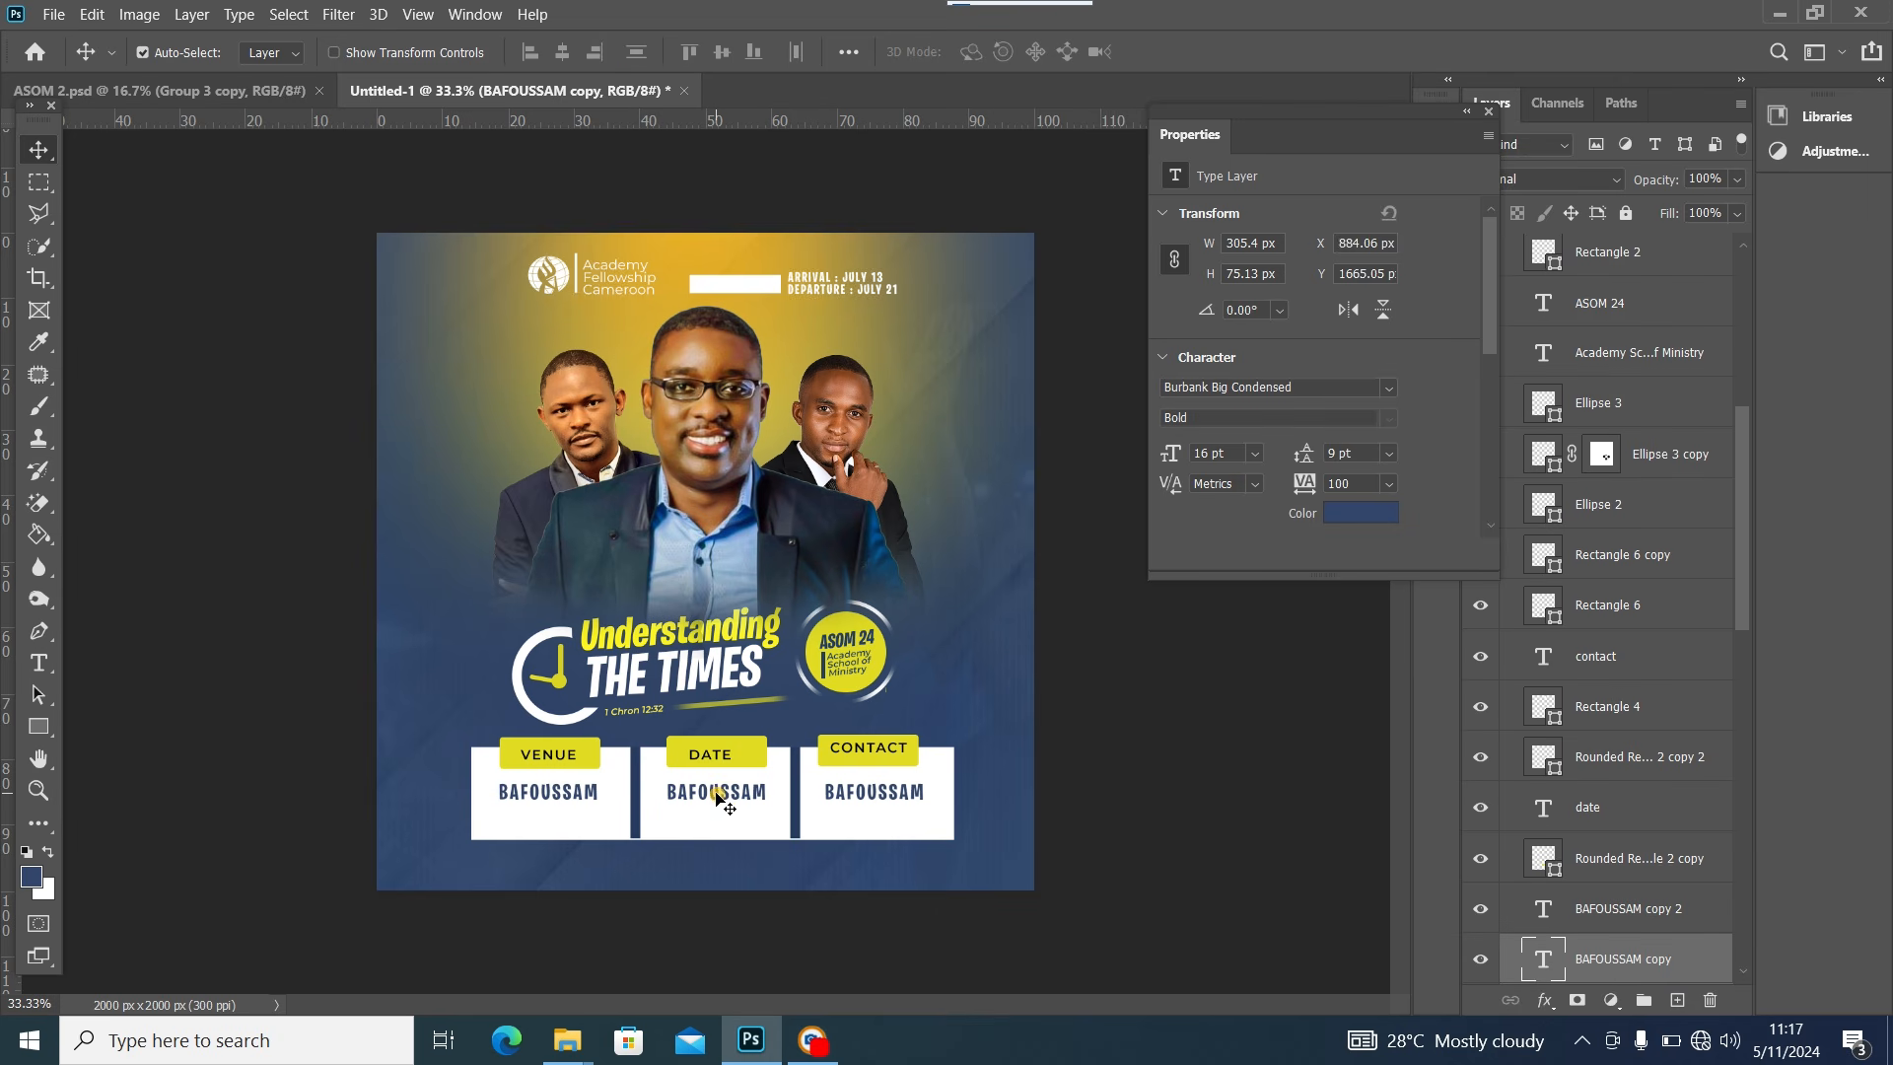
pyautogui.doubleClick(717, 791)
pyautogui.write('12TH - 21')
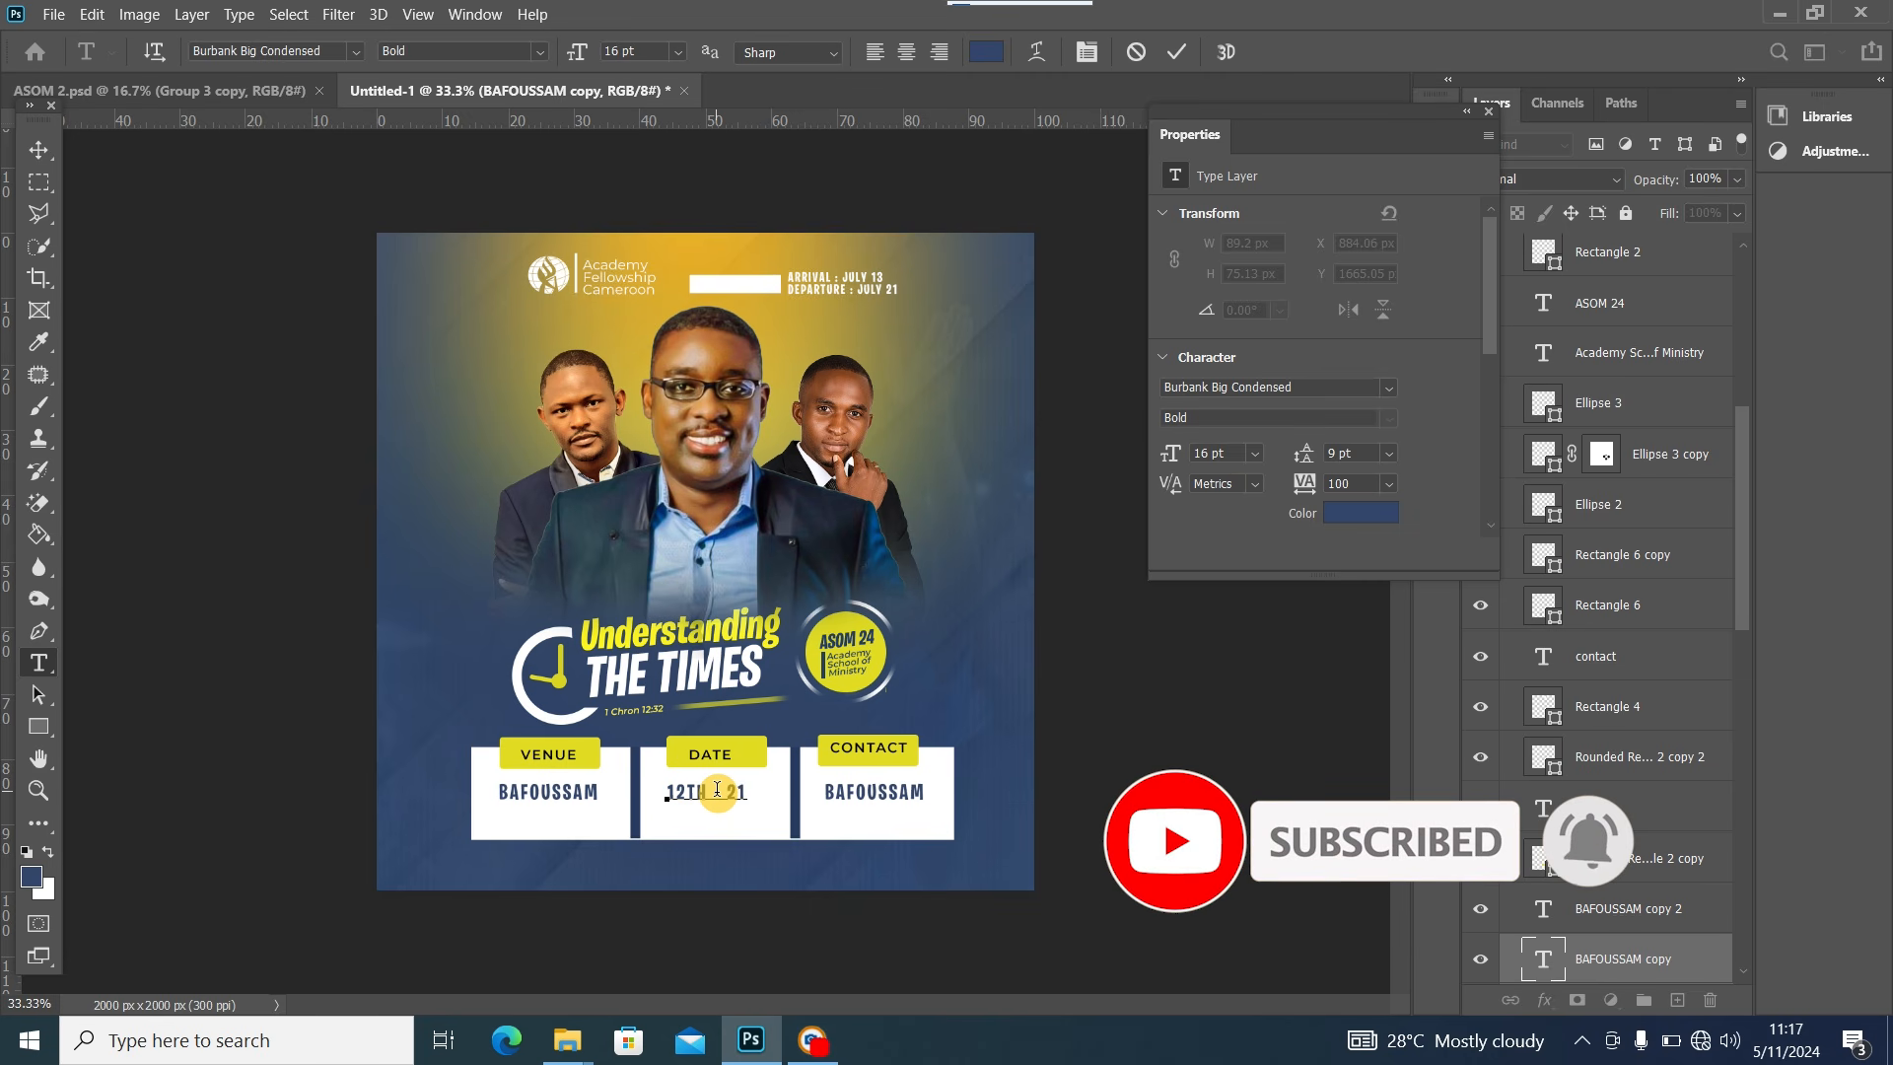
pyautogui.write('ST')
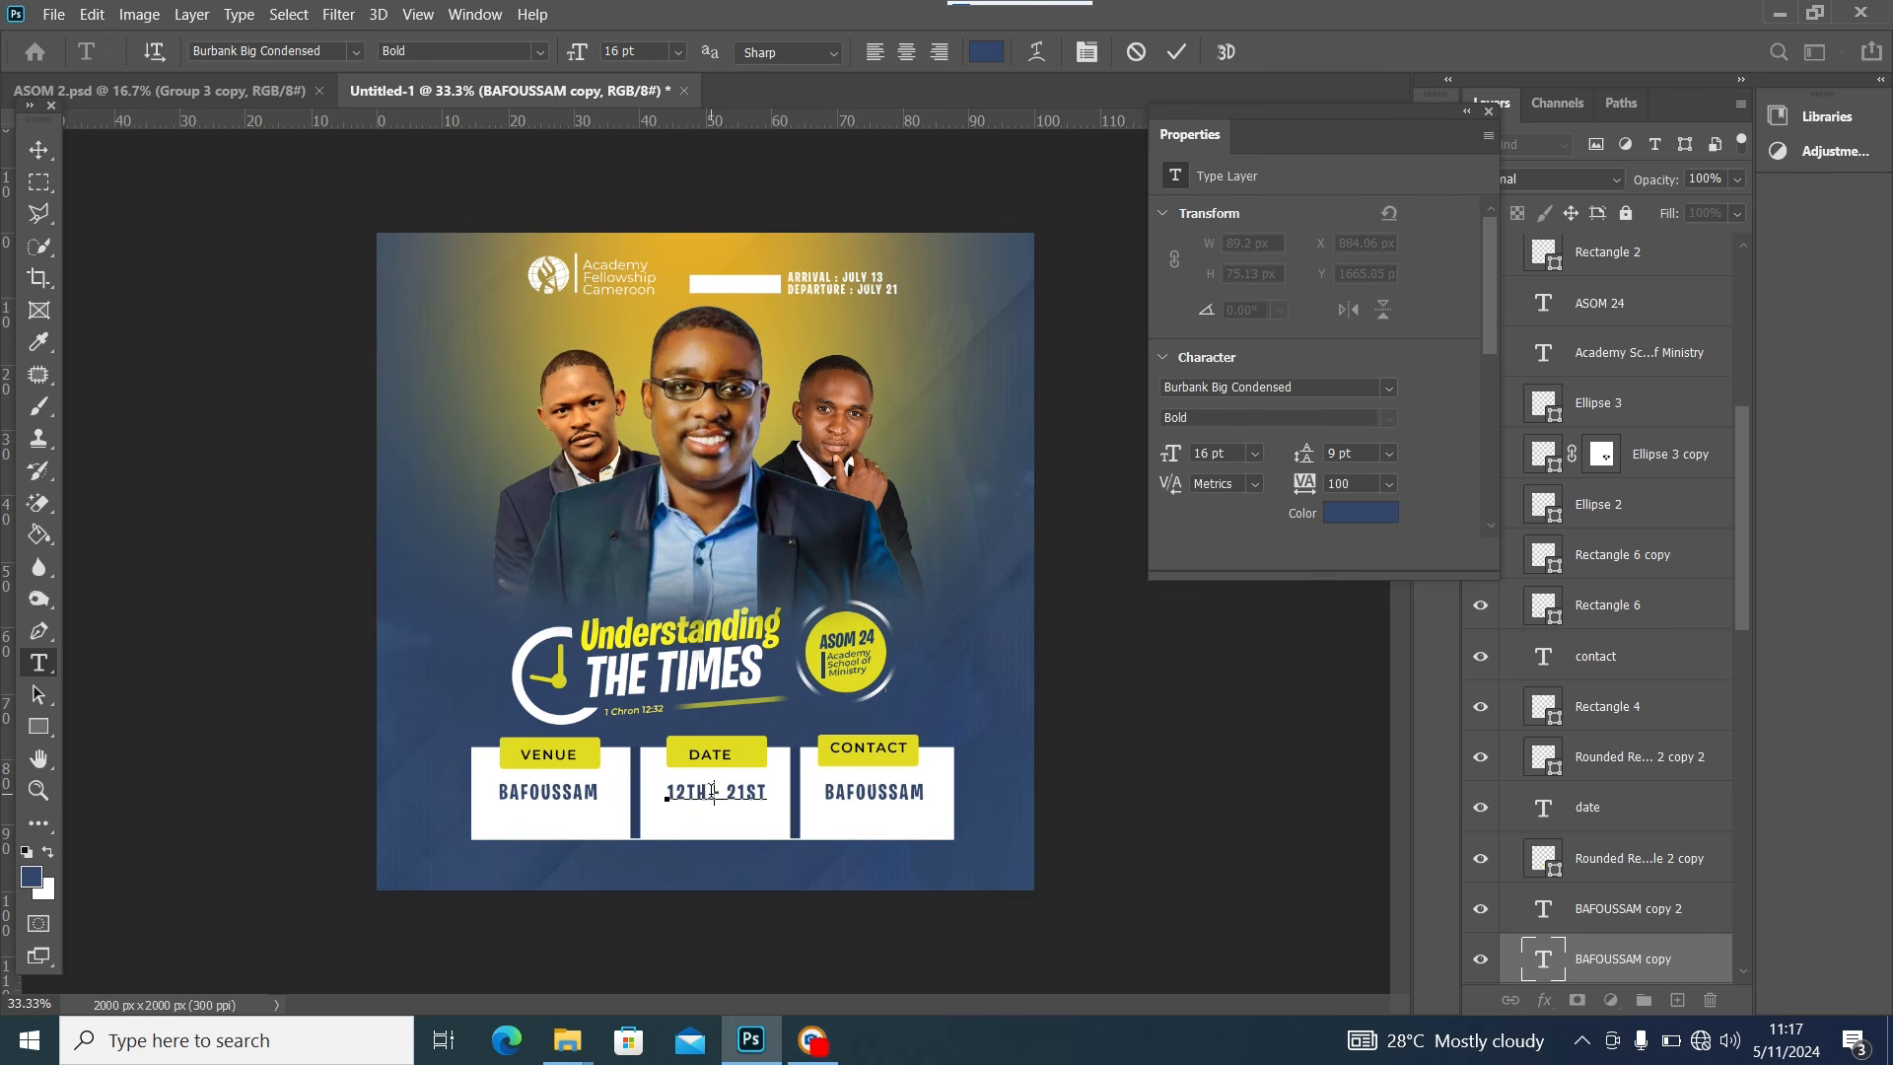
# Remove All Caps from the TH and ST suffixes in the date text and make both suffixes superscript
pyautogui.moveTo(713, 791); pyautogui.dragTo(687, 794)
pyautogui.click(469, 14)
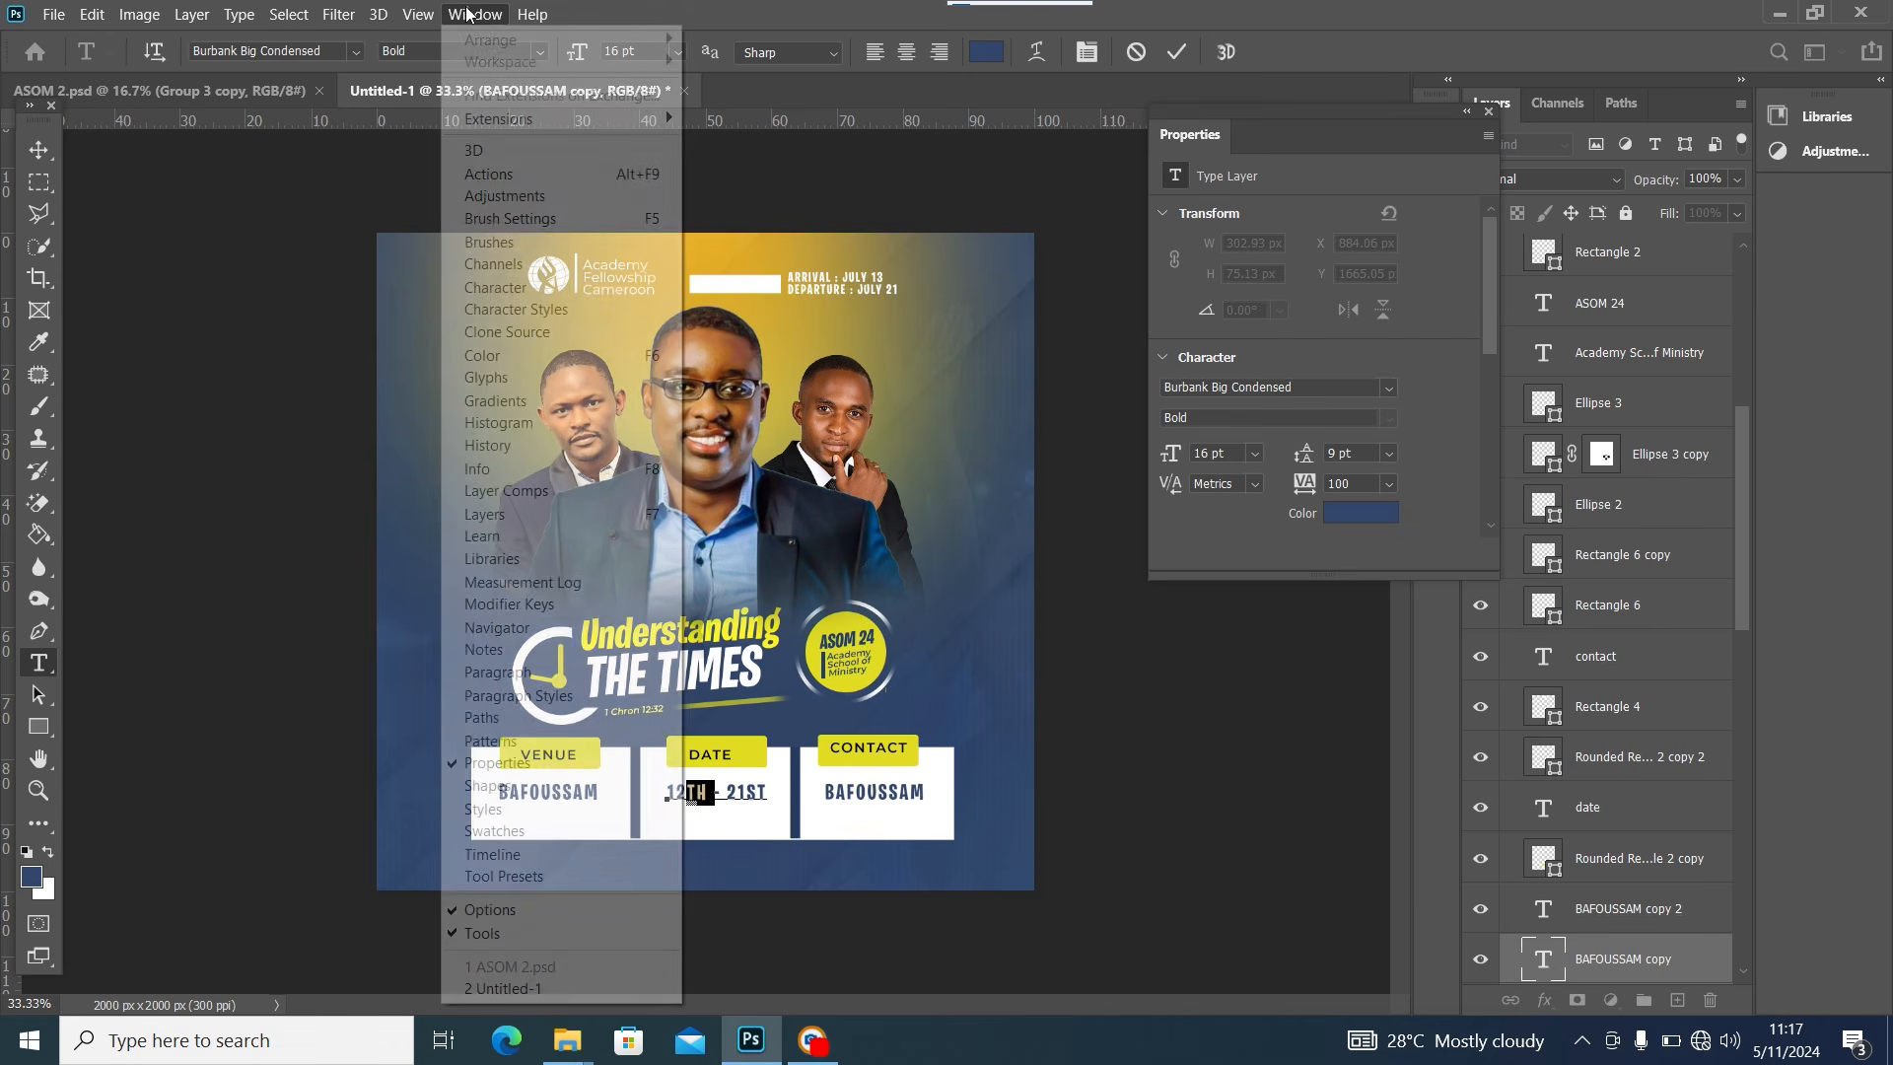
pyautogui.click(572, 286)
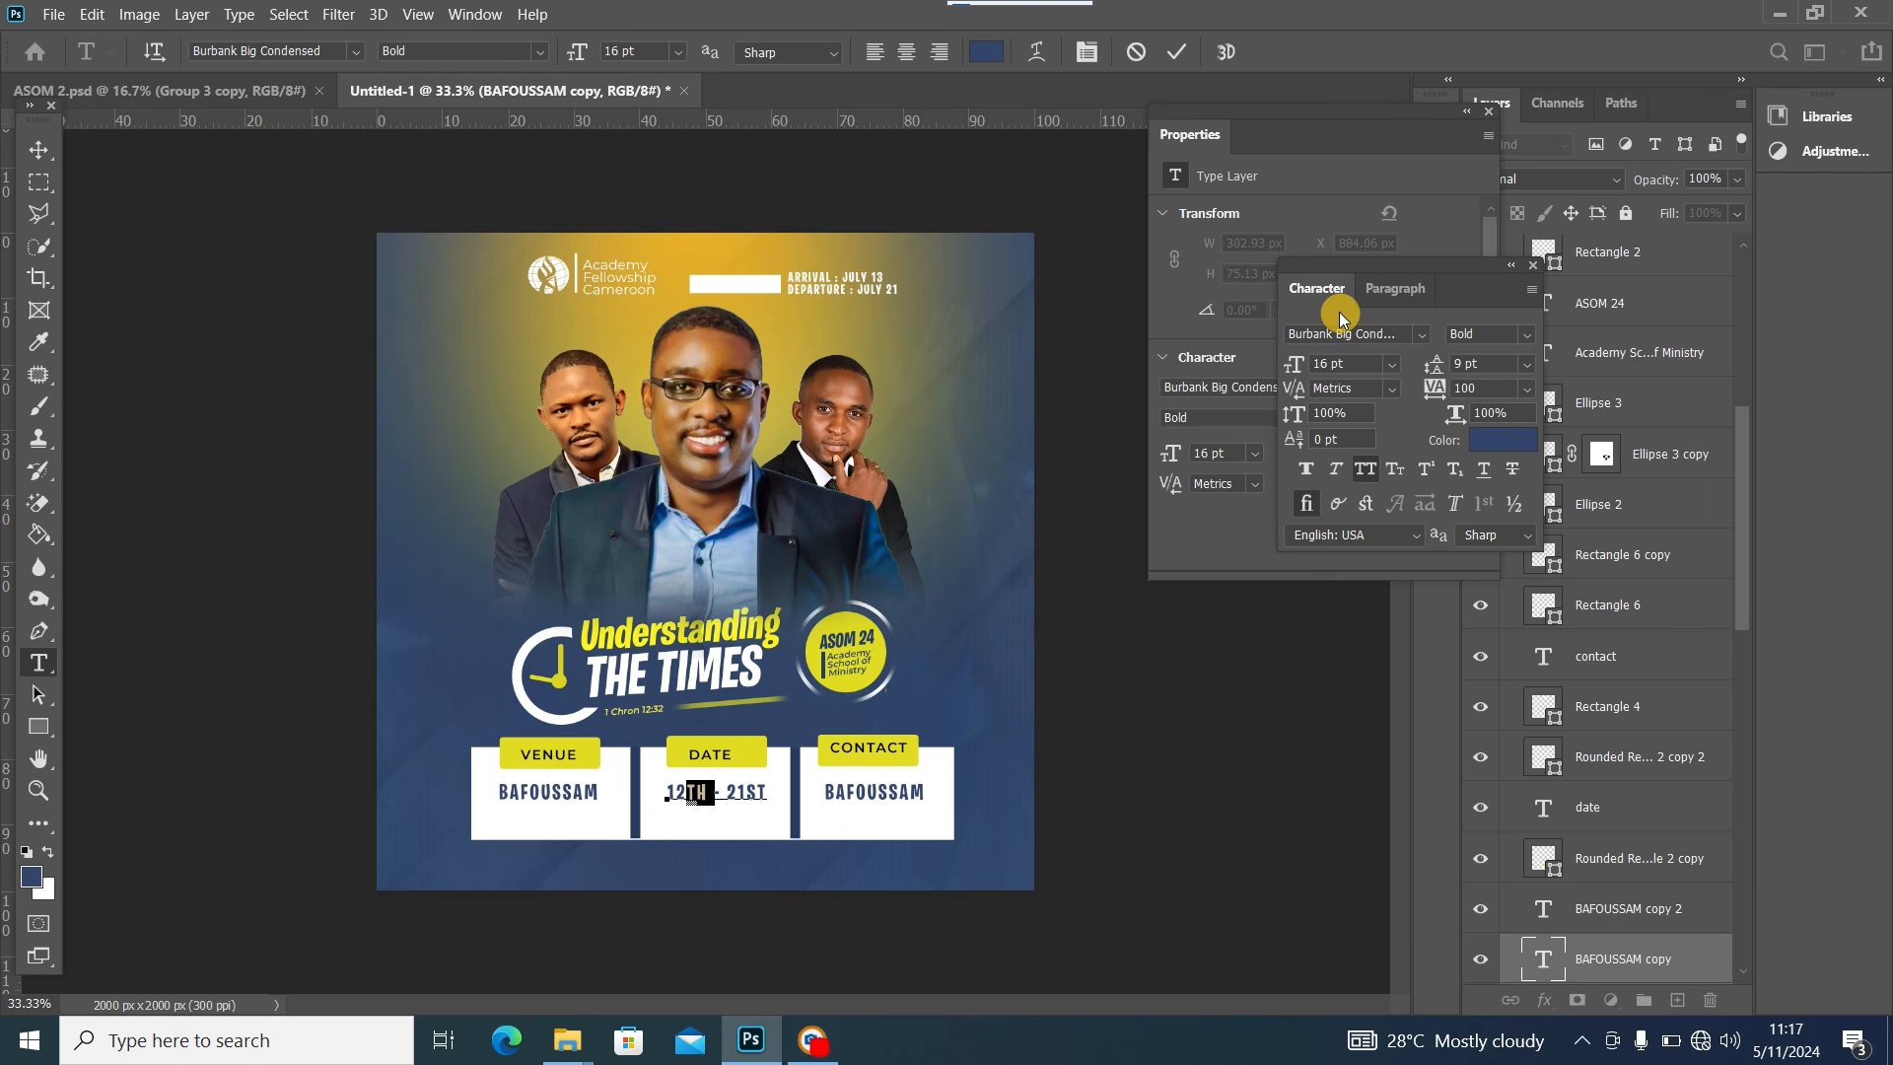
pyautogui.click(1361, 475)
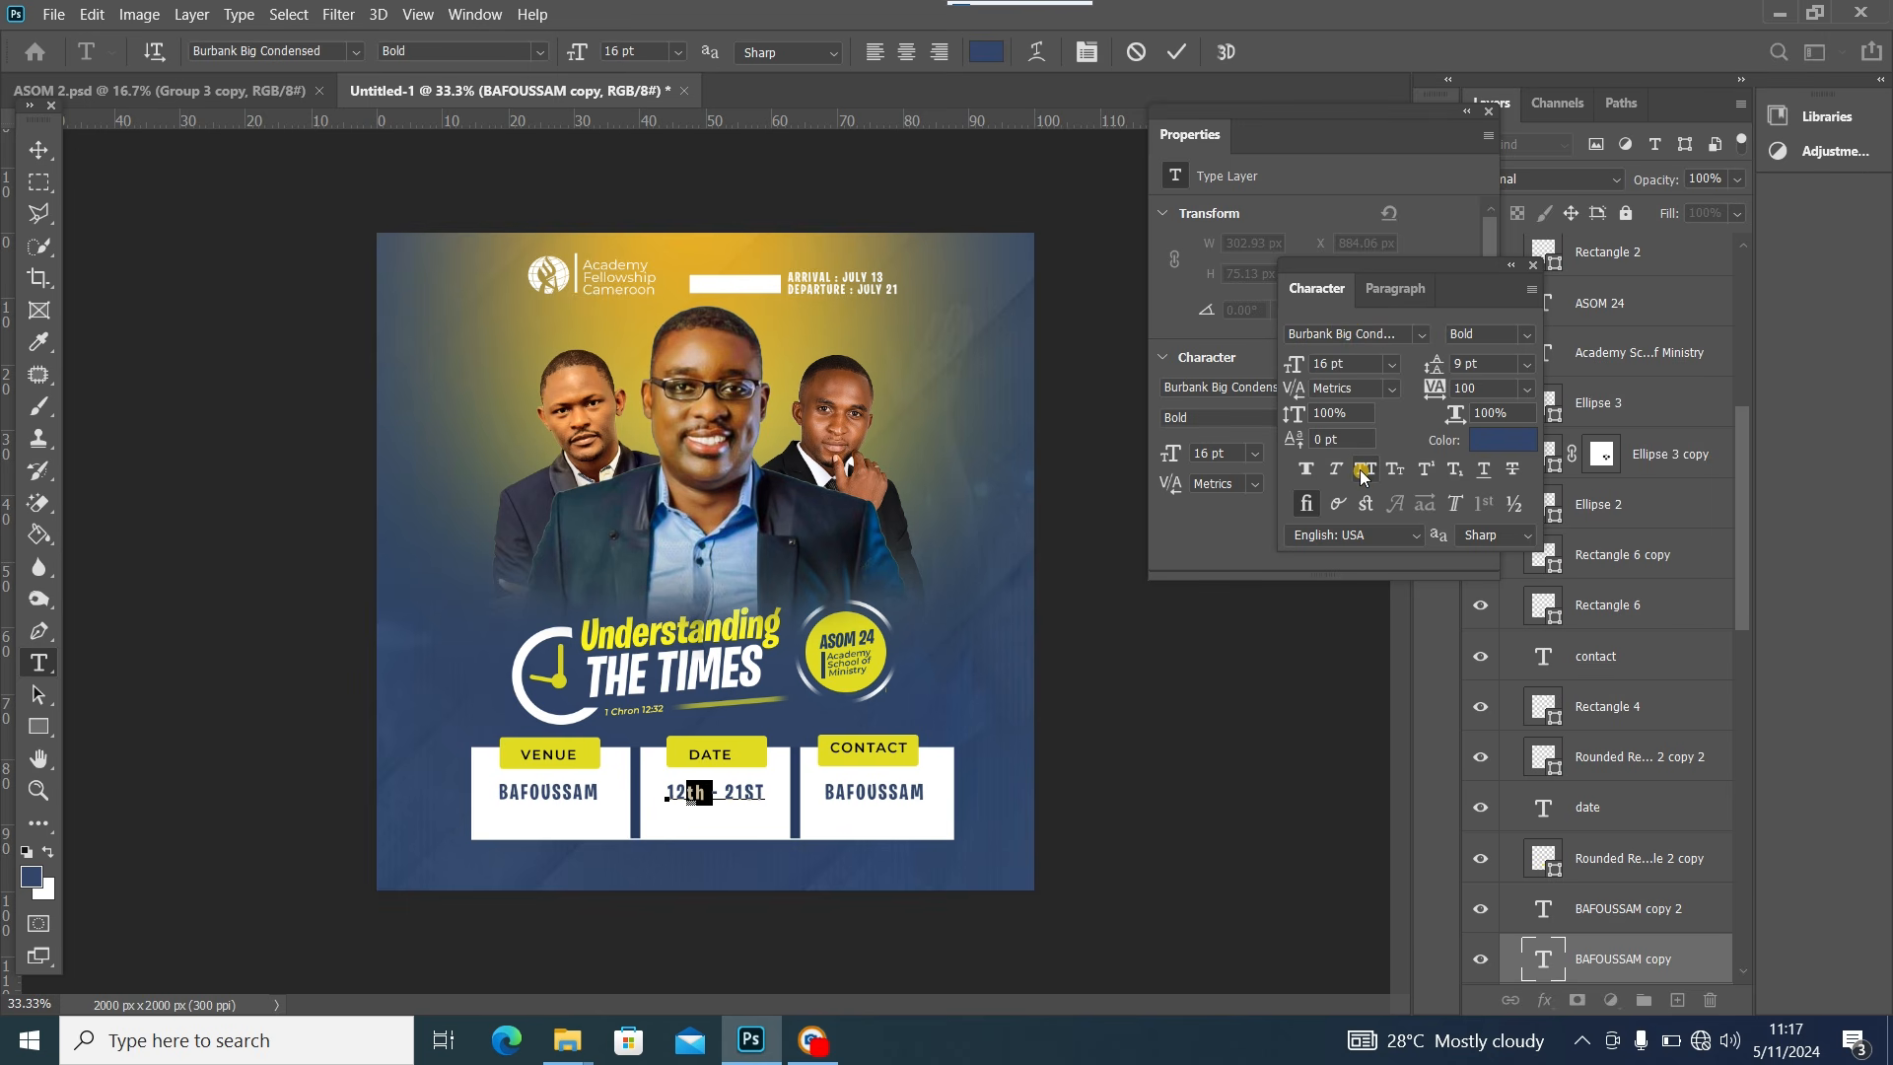
pyautogui.click(1429, 473)
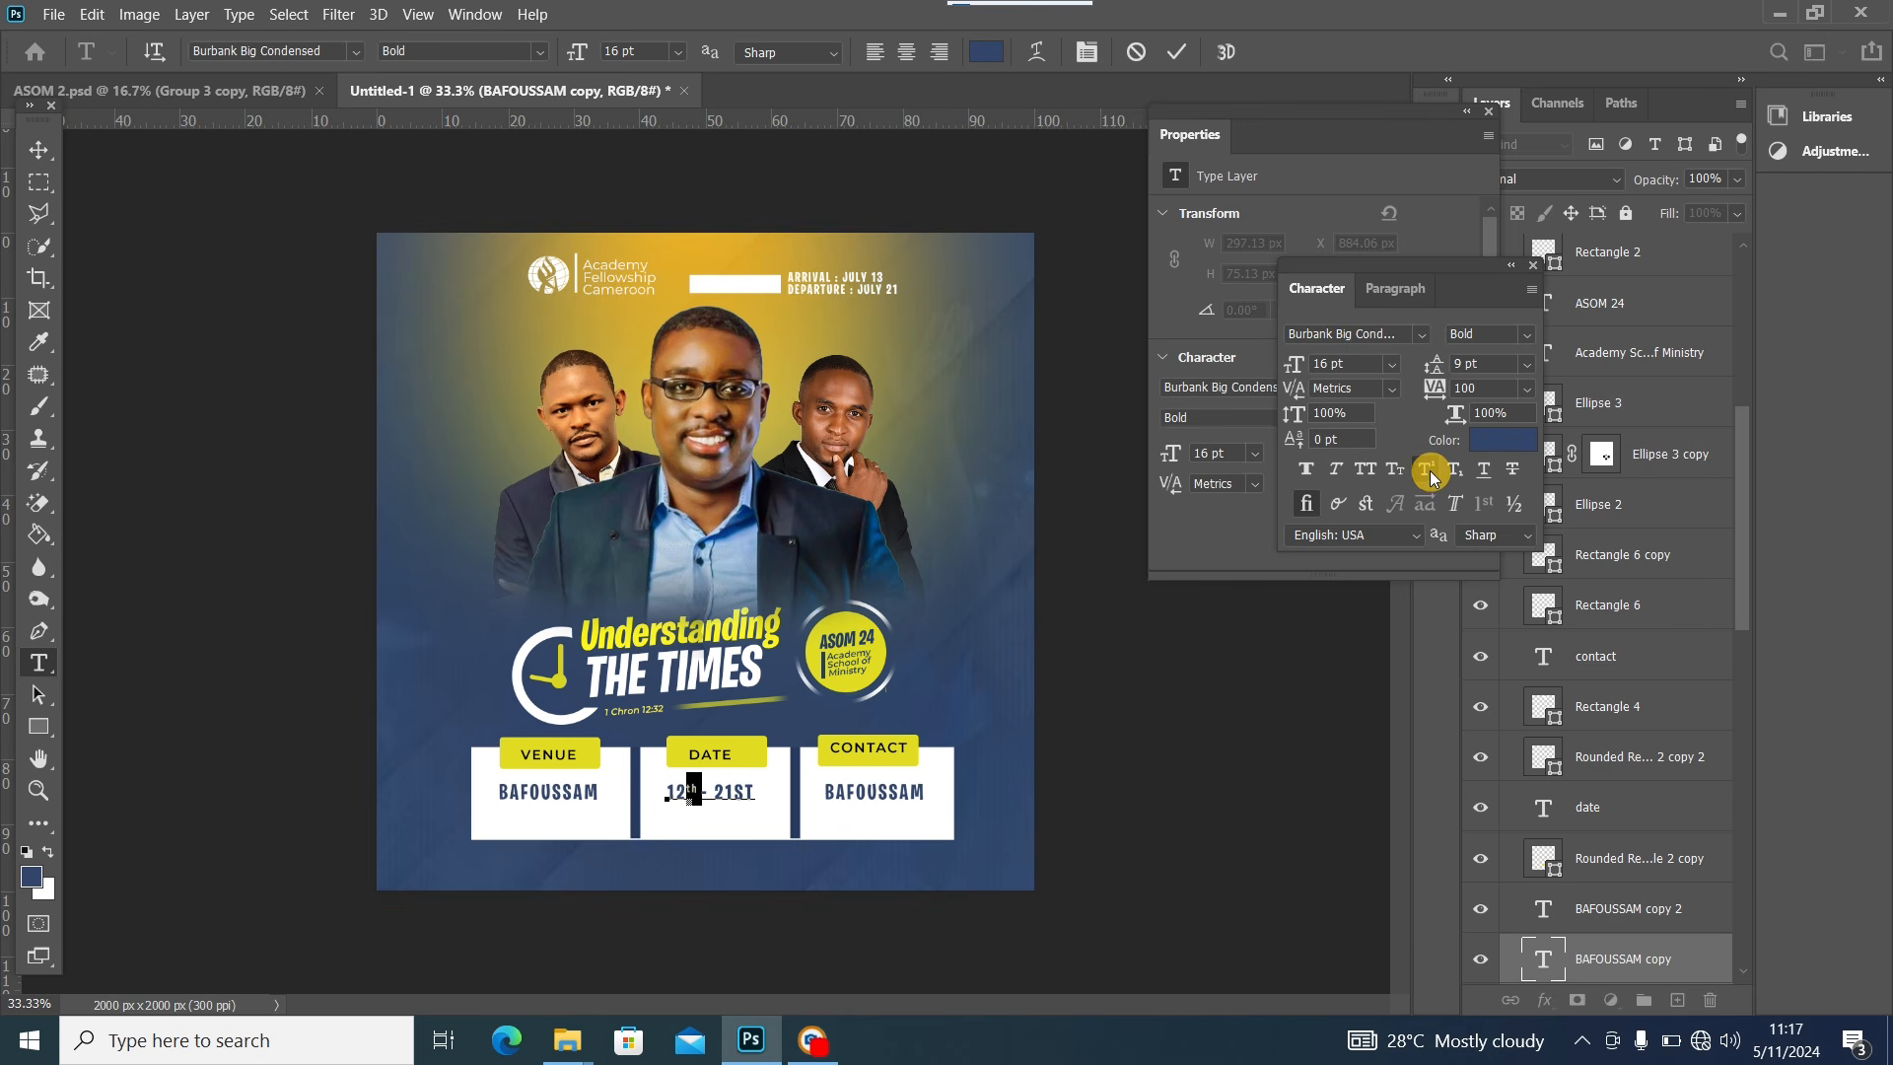
pyautogui.click(751, 794)
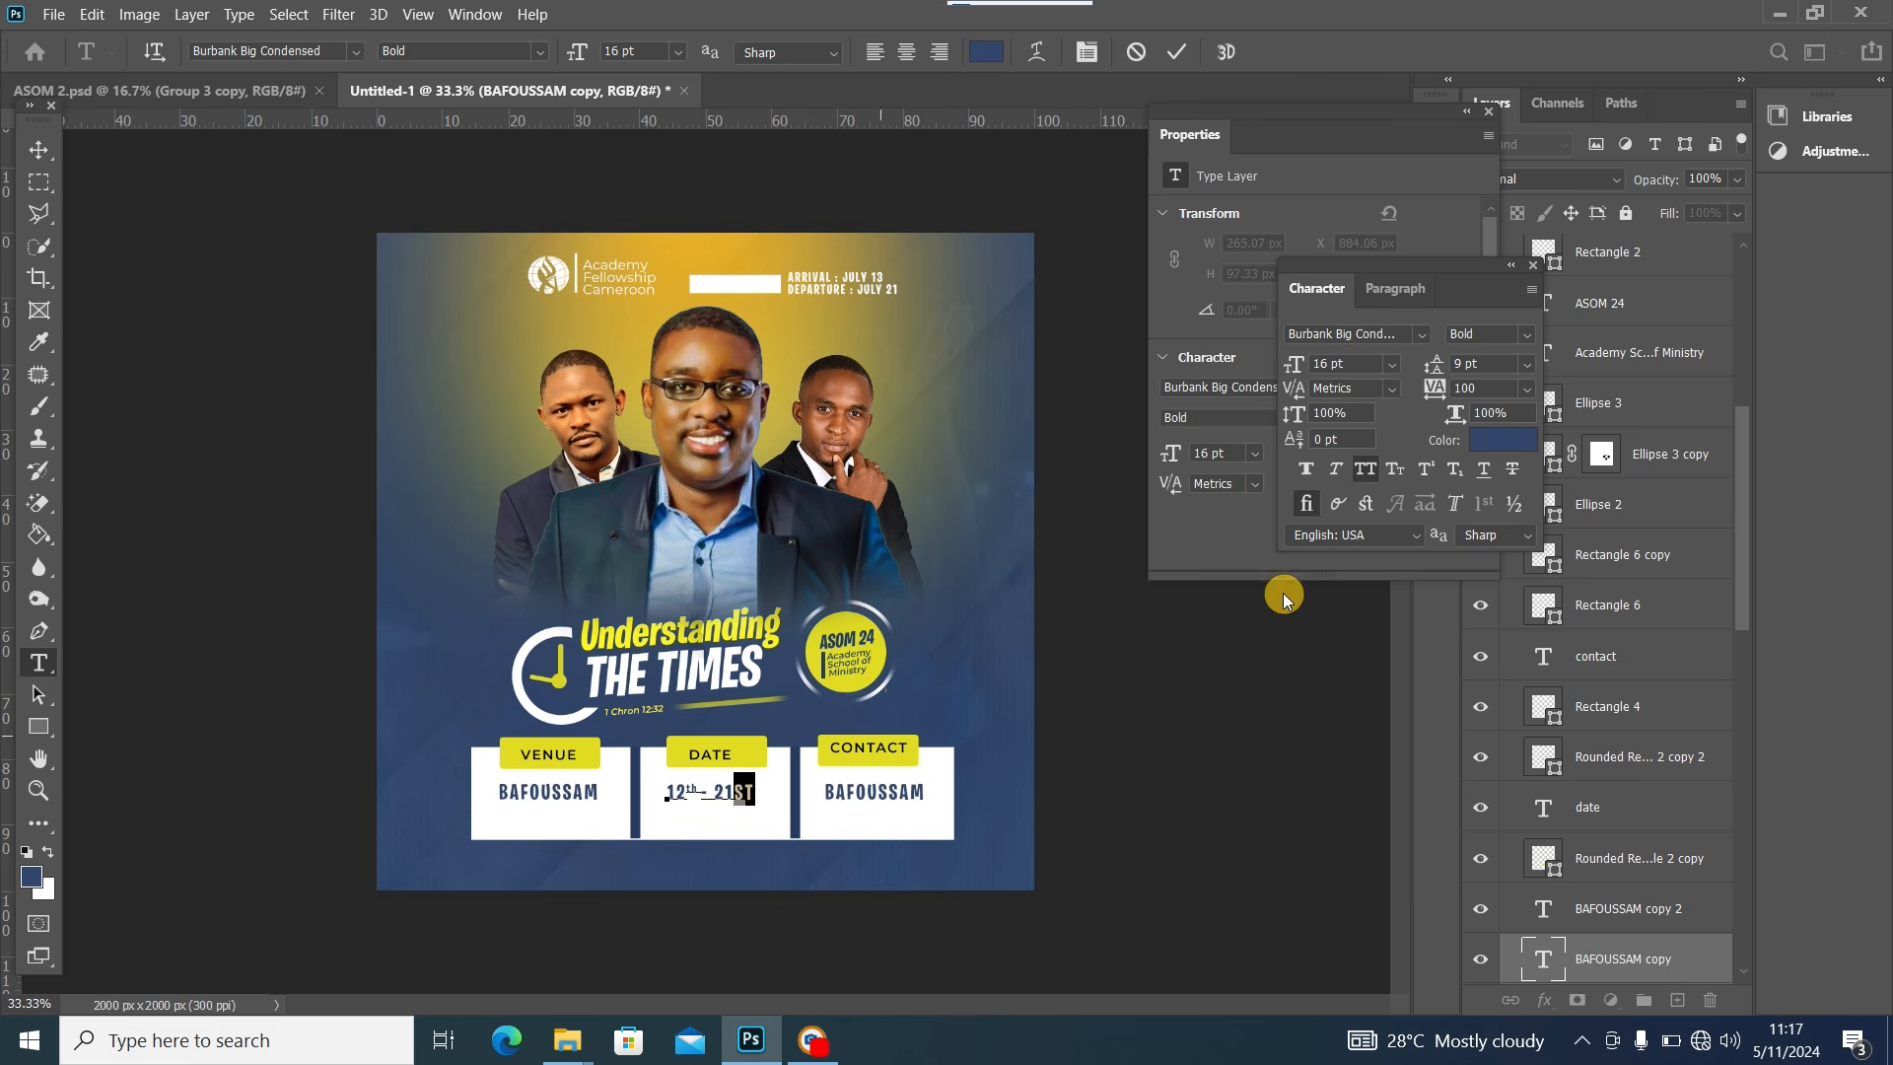
pyautogui.click(1365, 469)
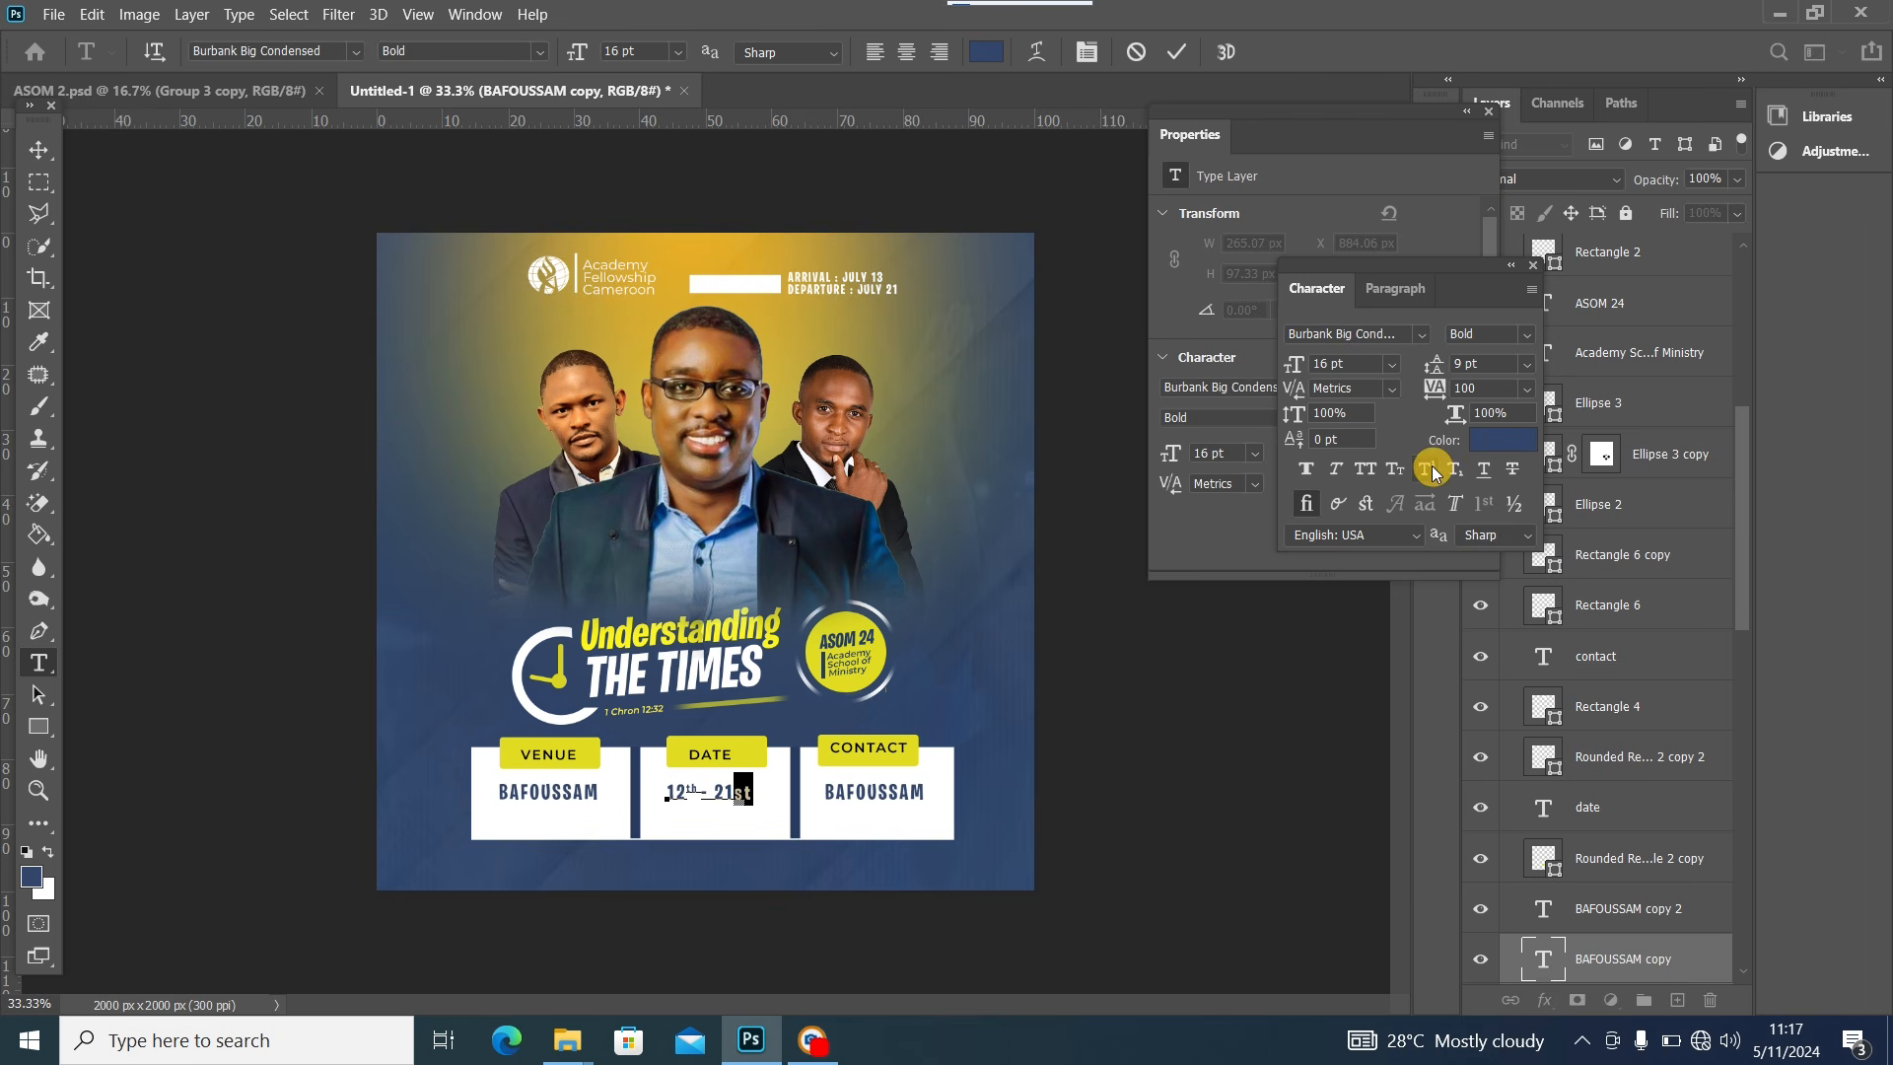
pyautogui.click(40, 149)
pyautogui.click(177, 345)
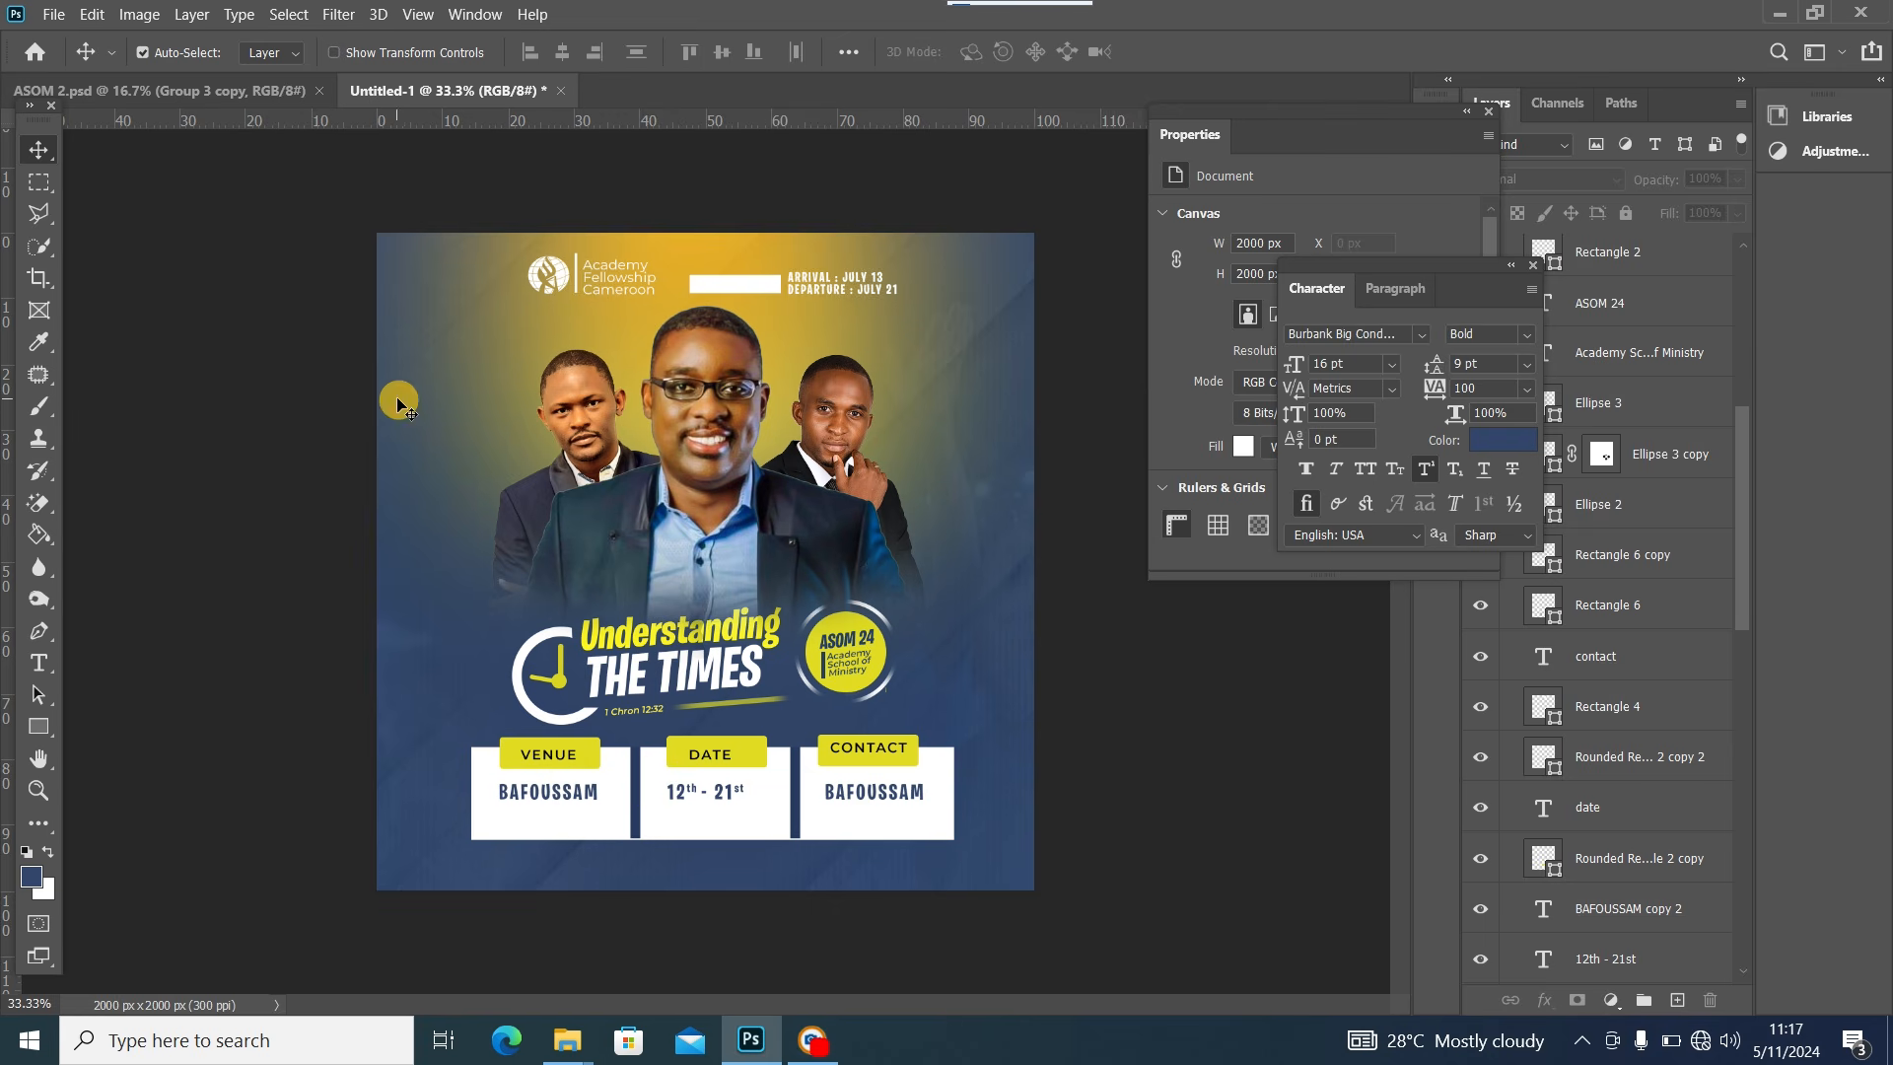
# Check the venue text in ASOM 2.psd, then add "GTHS (CANADA)" in Montserrat Bold 16 pt just below BAFOUSSAM in Untitled-1
pyautogui.click(197, 91)
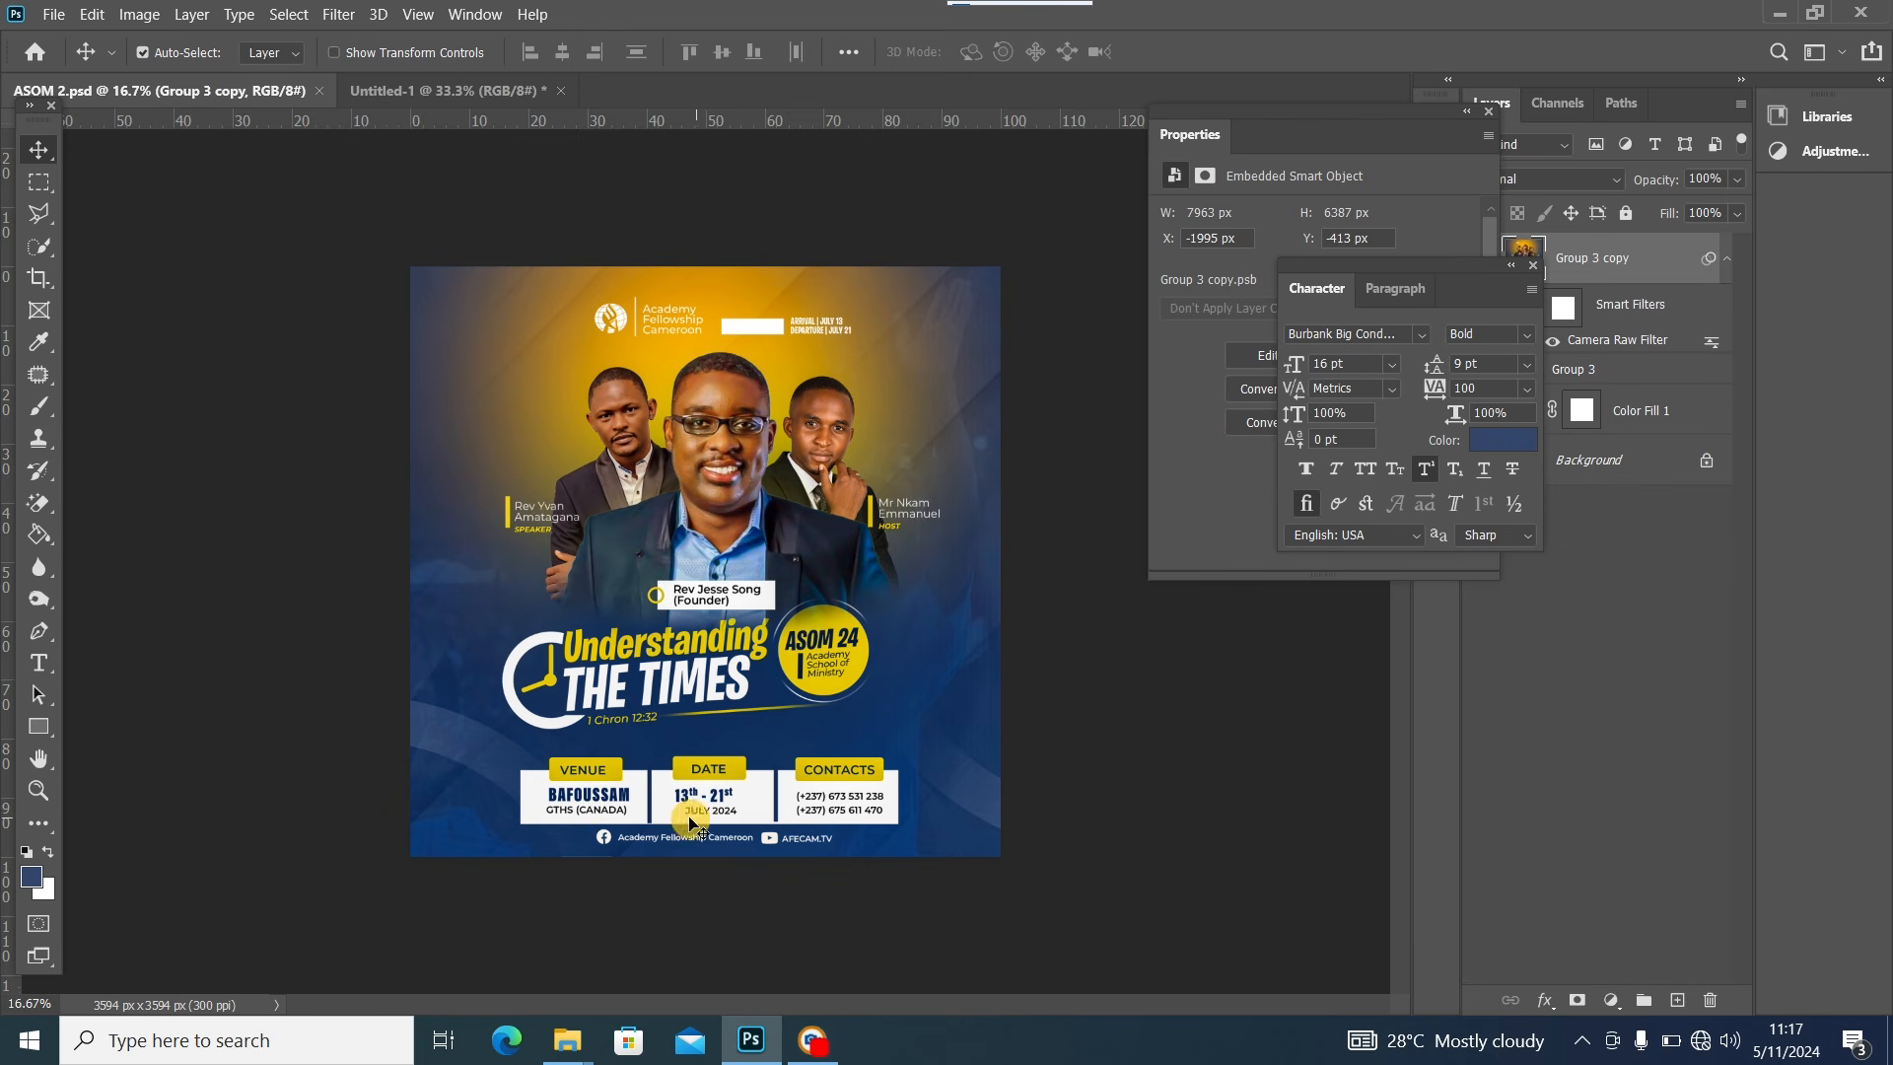
pyautogui.click(428, 87)
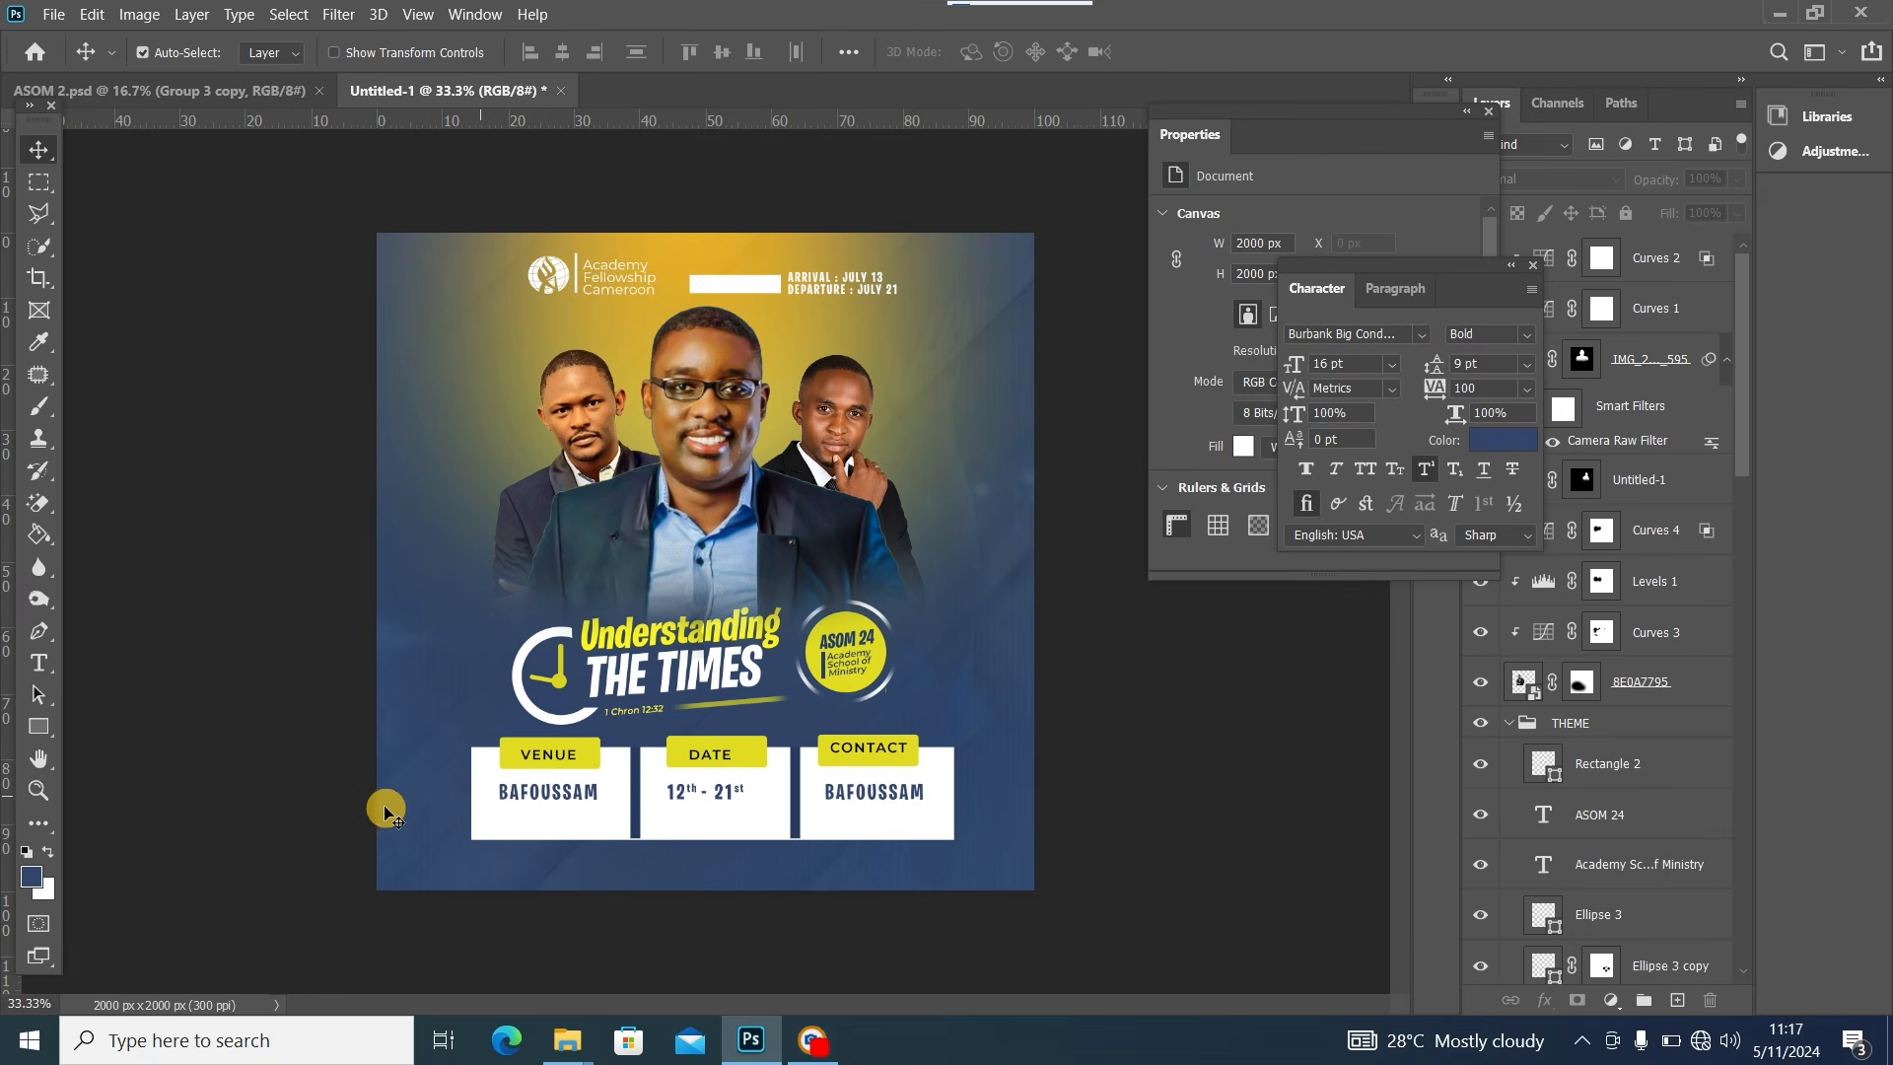
pyautogui.click(37, 659)
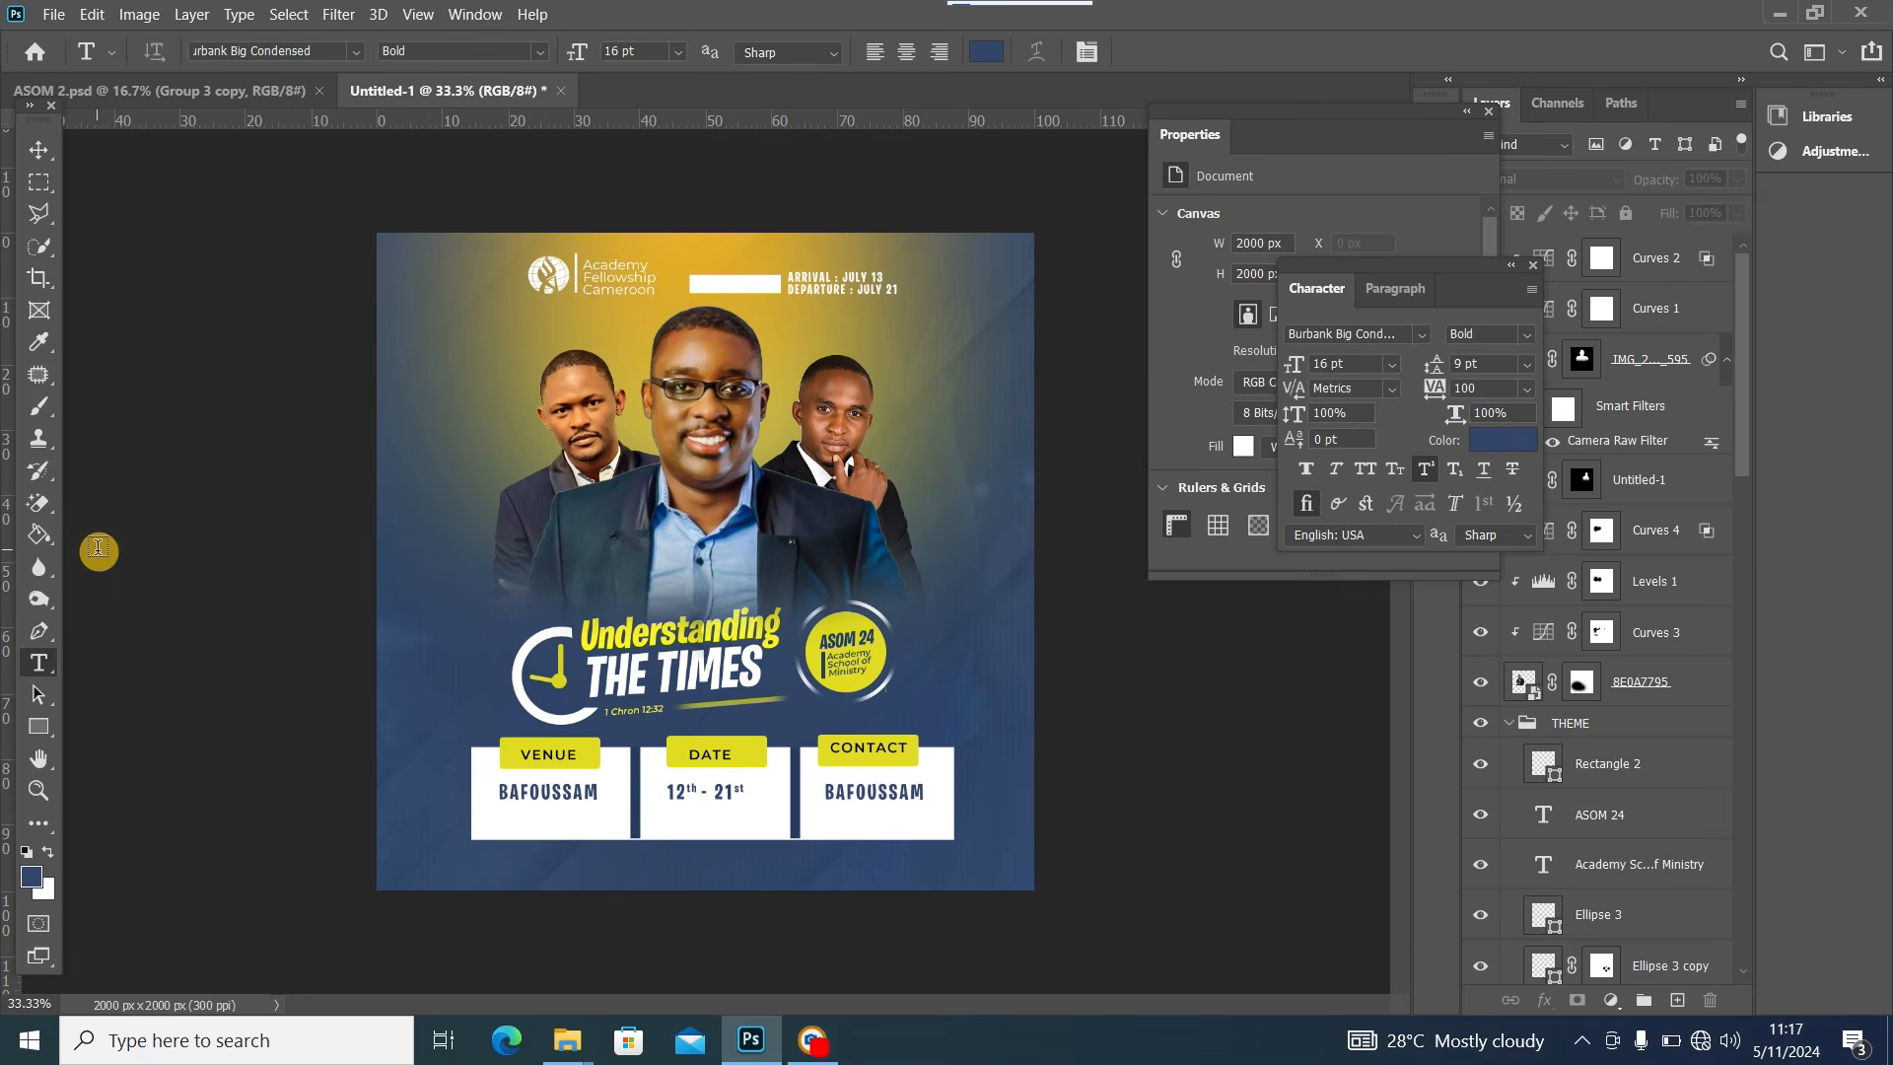
pyautogui.click(361, 59)
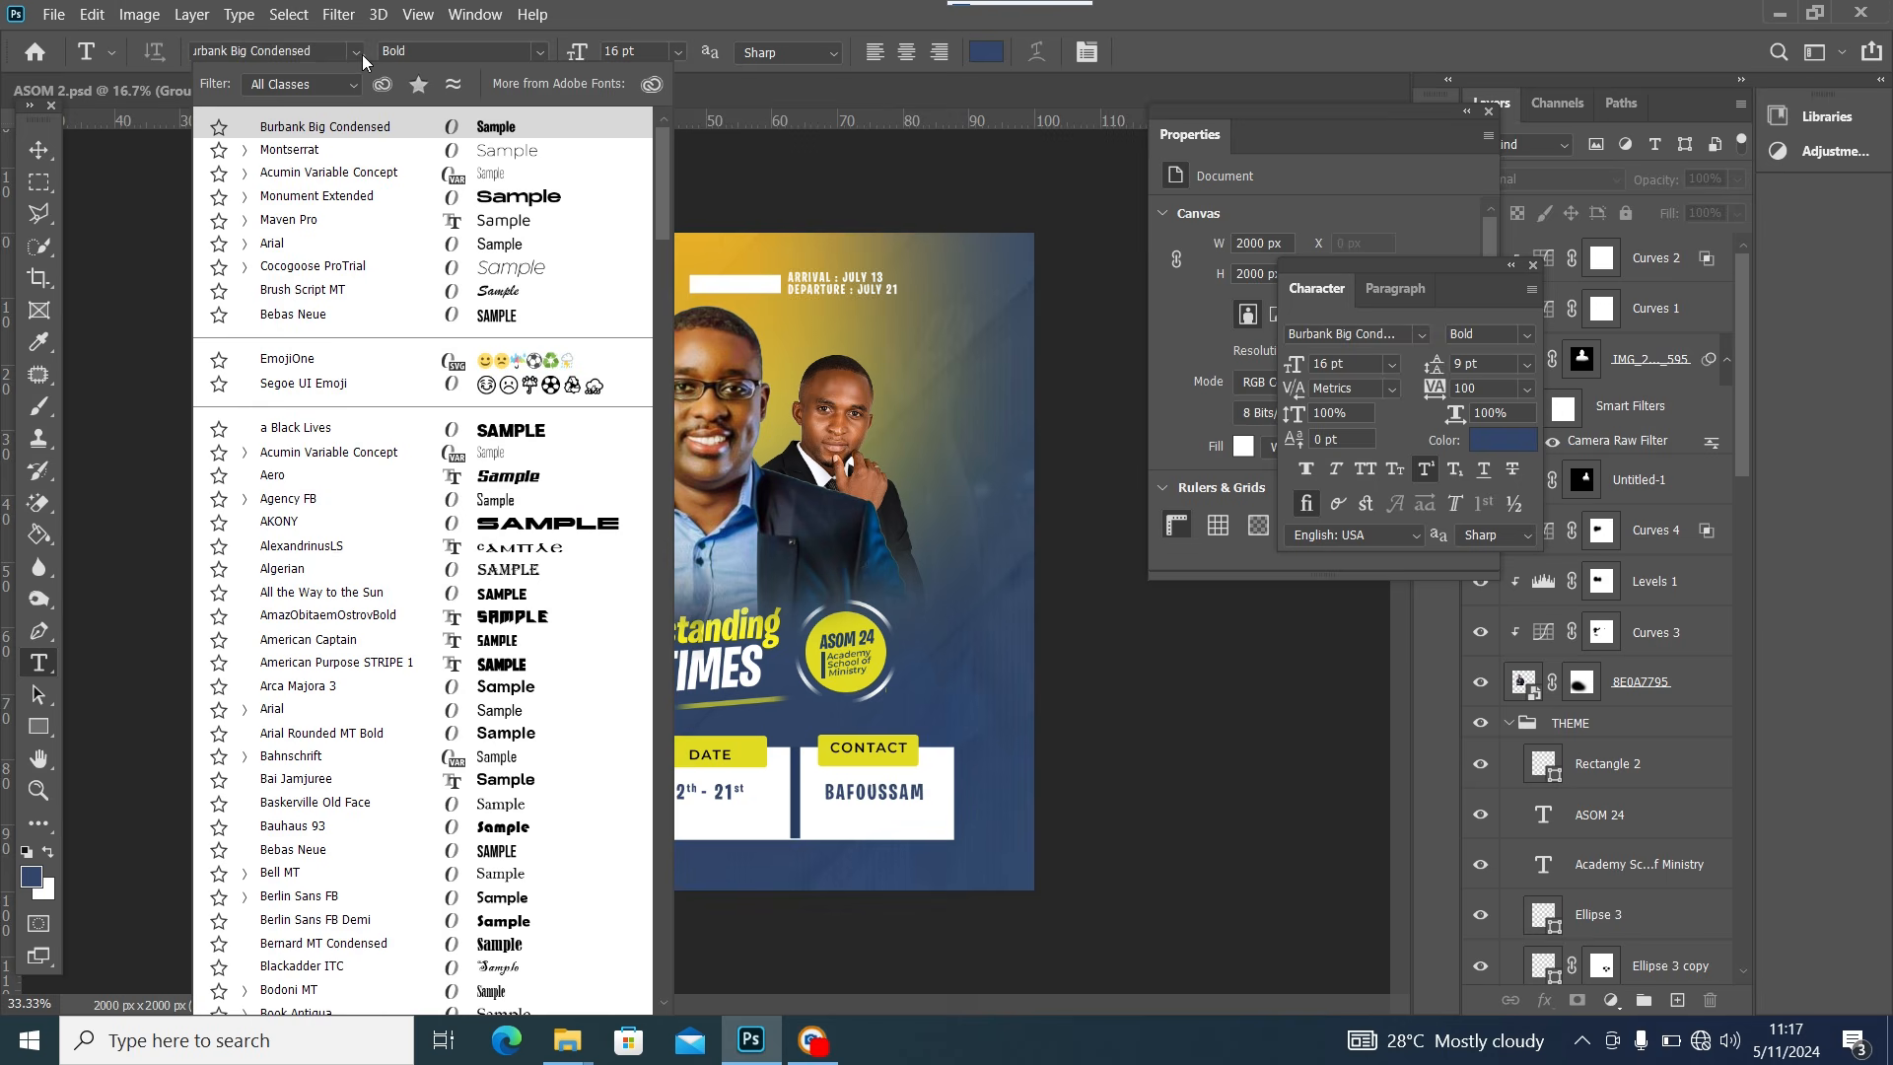
pyautogui.click(334, 158)
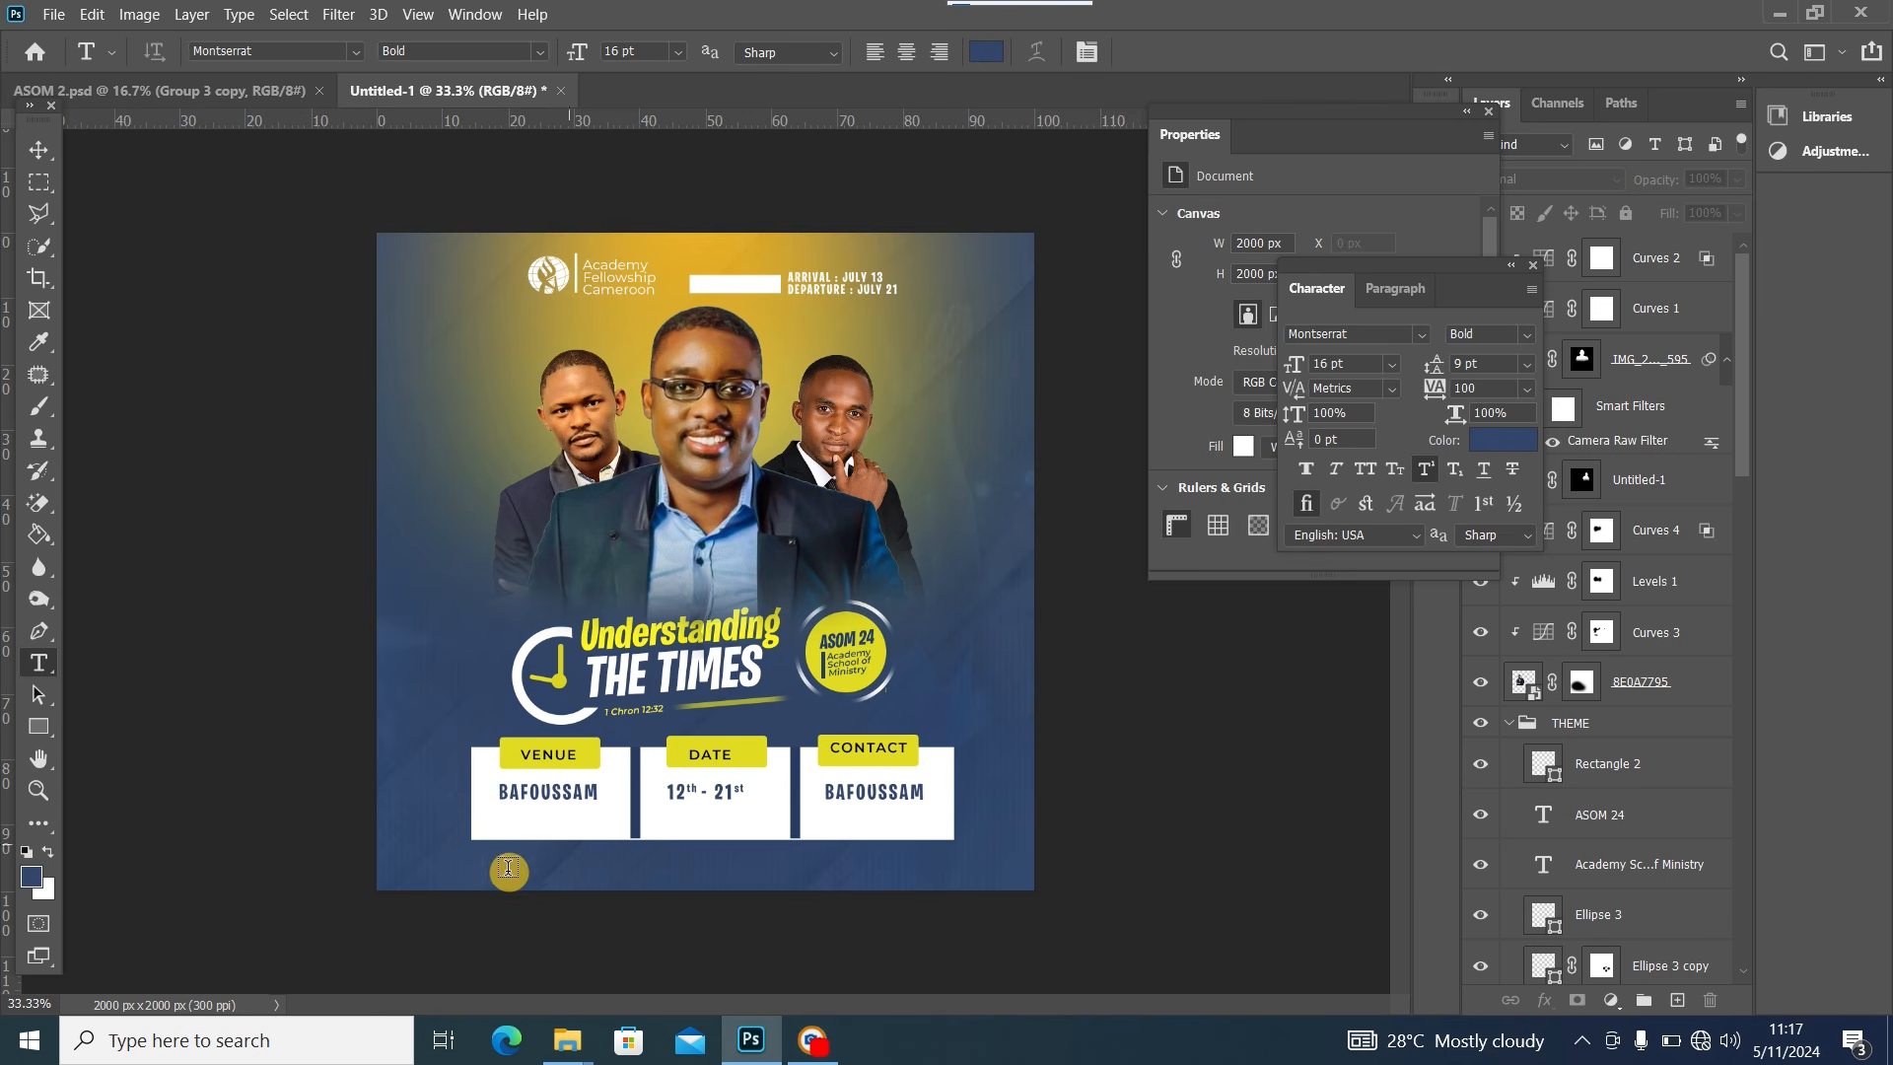
pyautogui.click(488, 826)
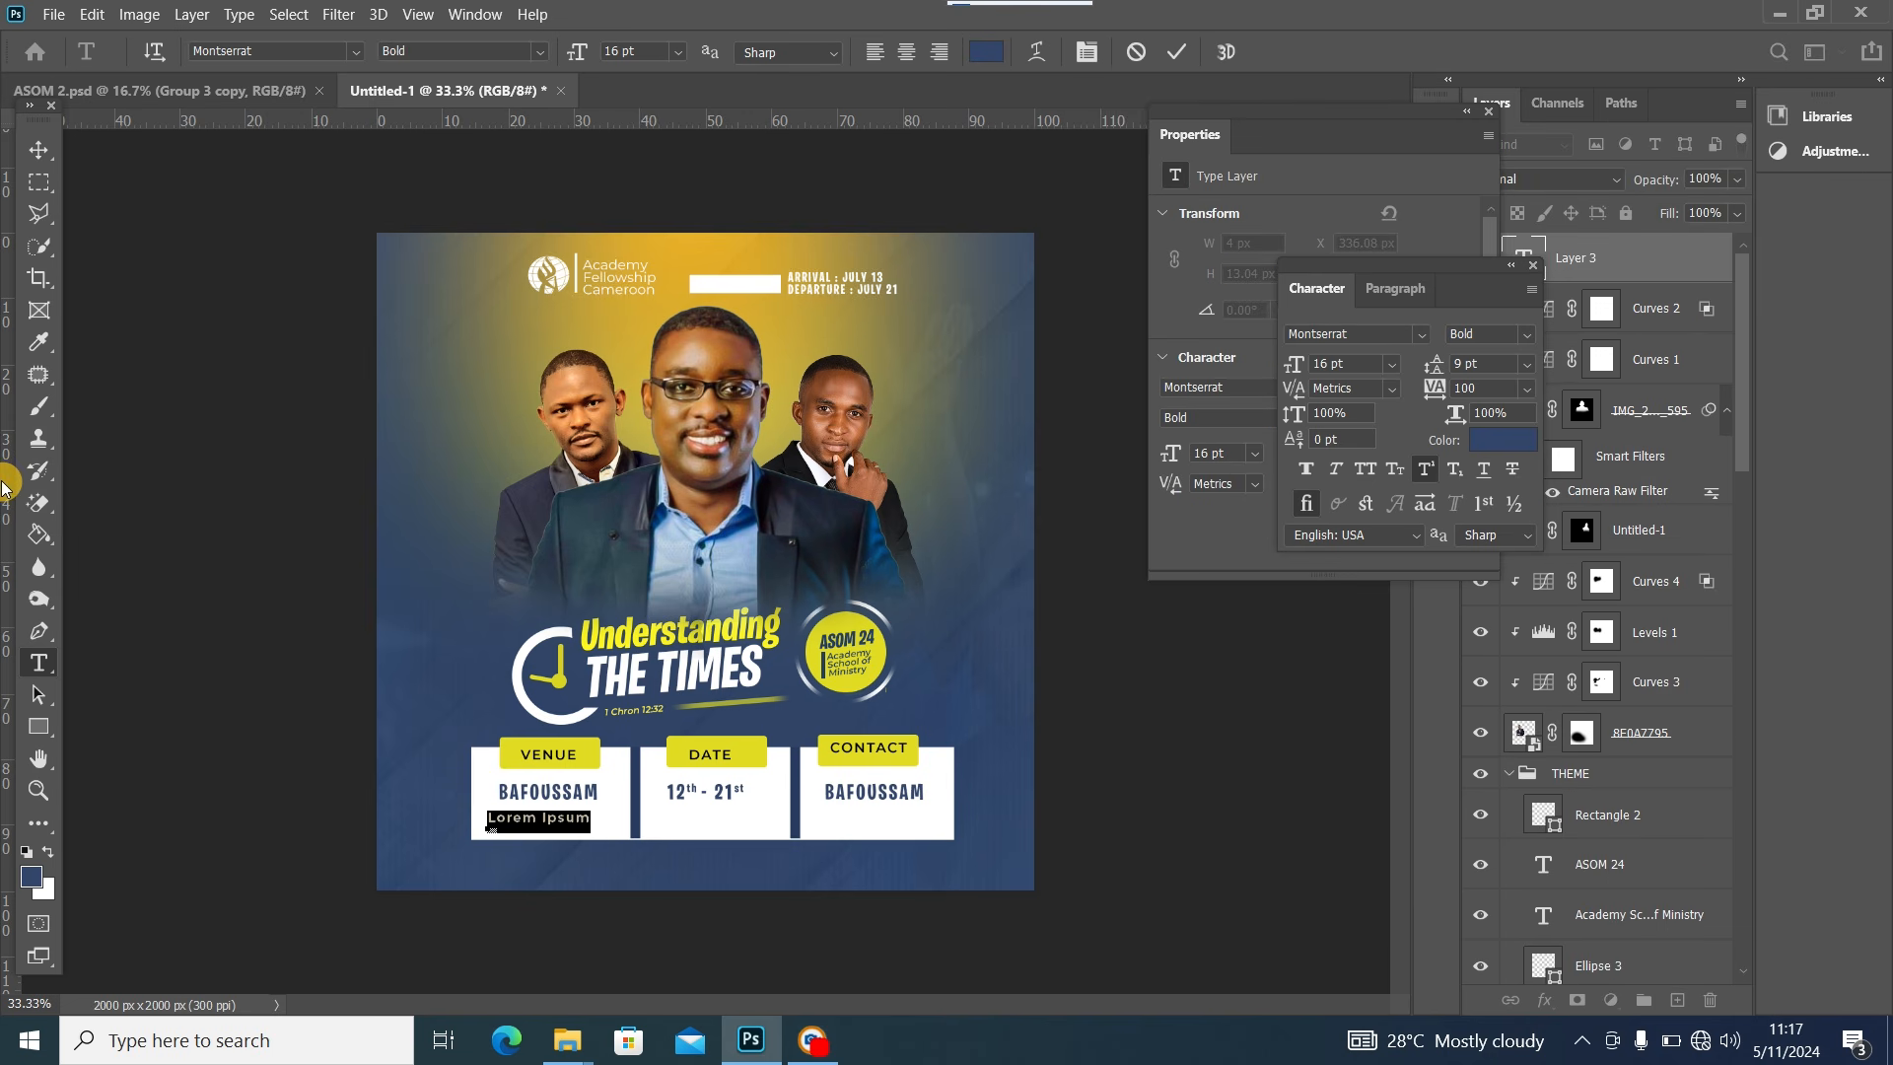
pyautogui.write('GTHS (CANADA')
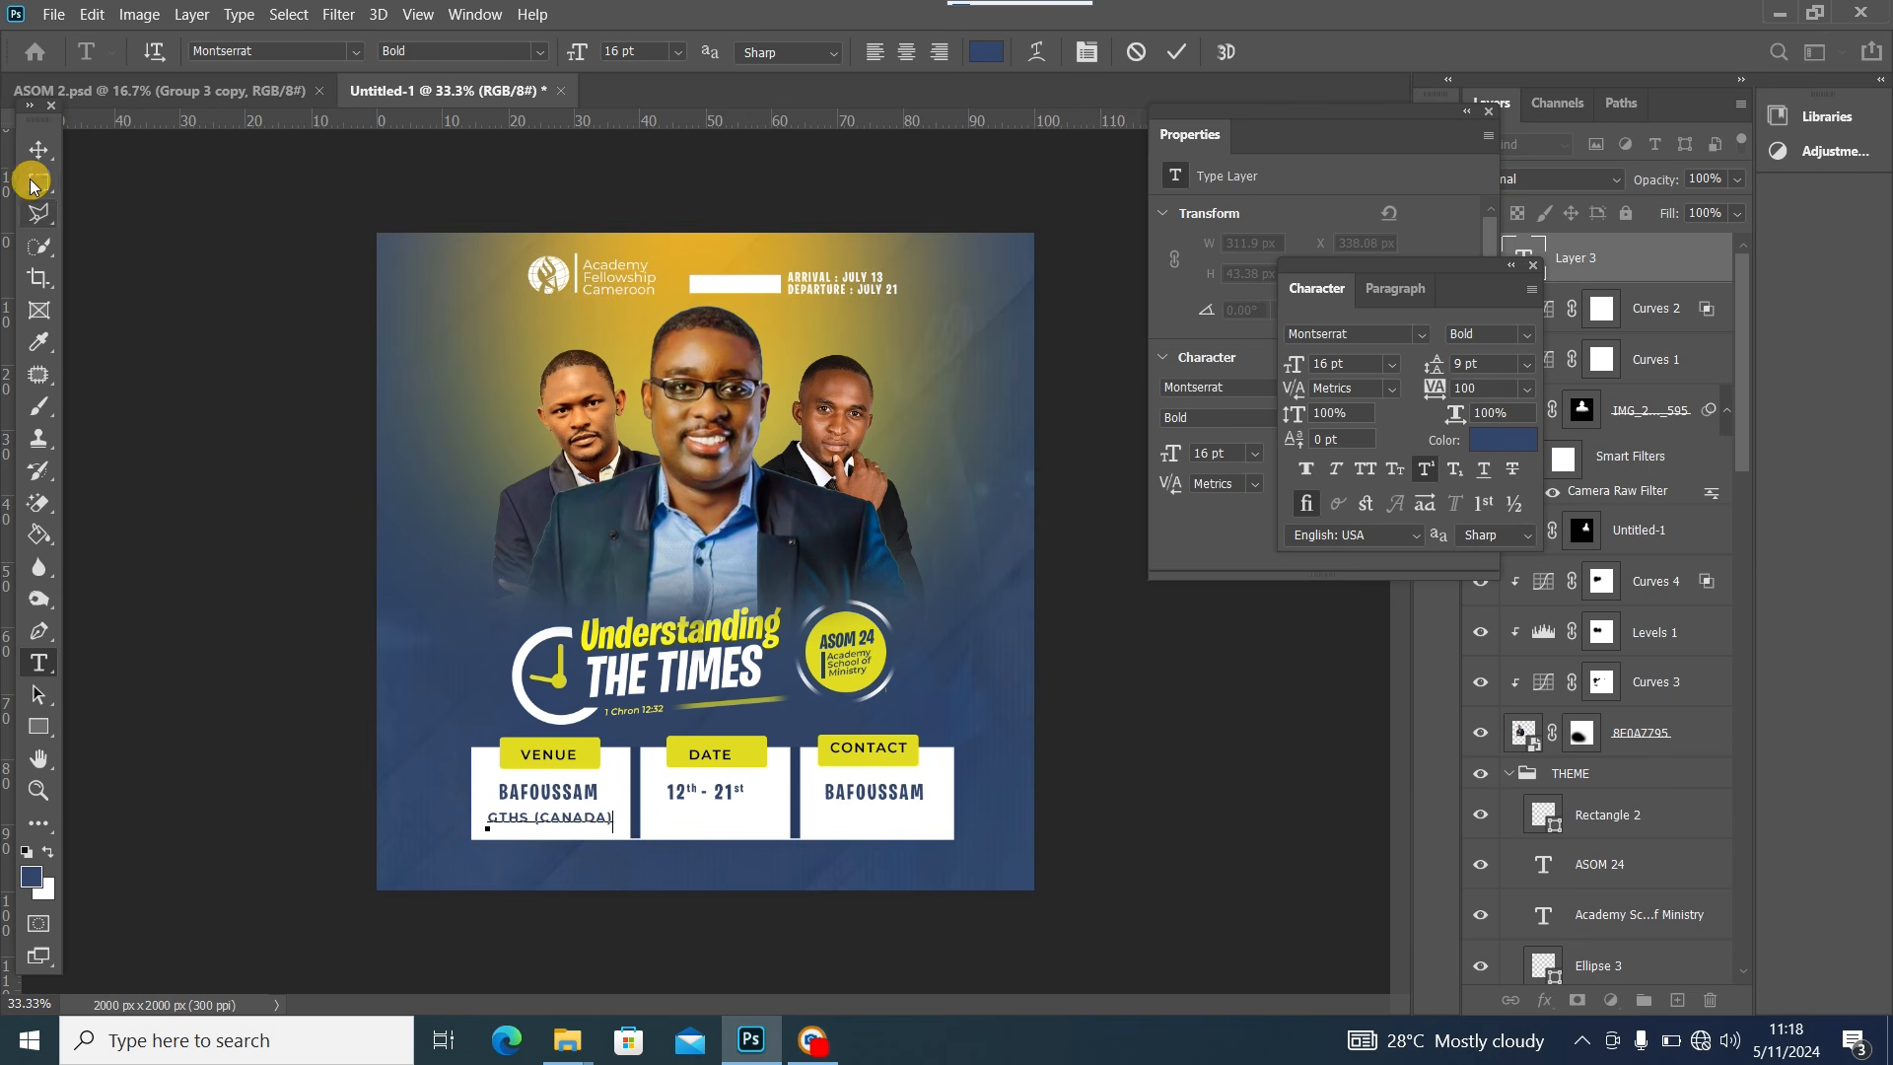
pyautogui.click(39, 149)
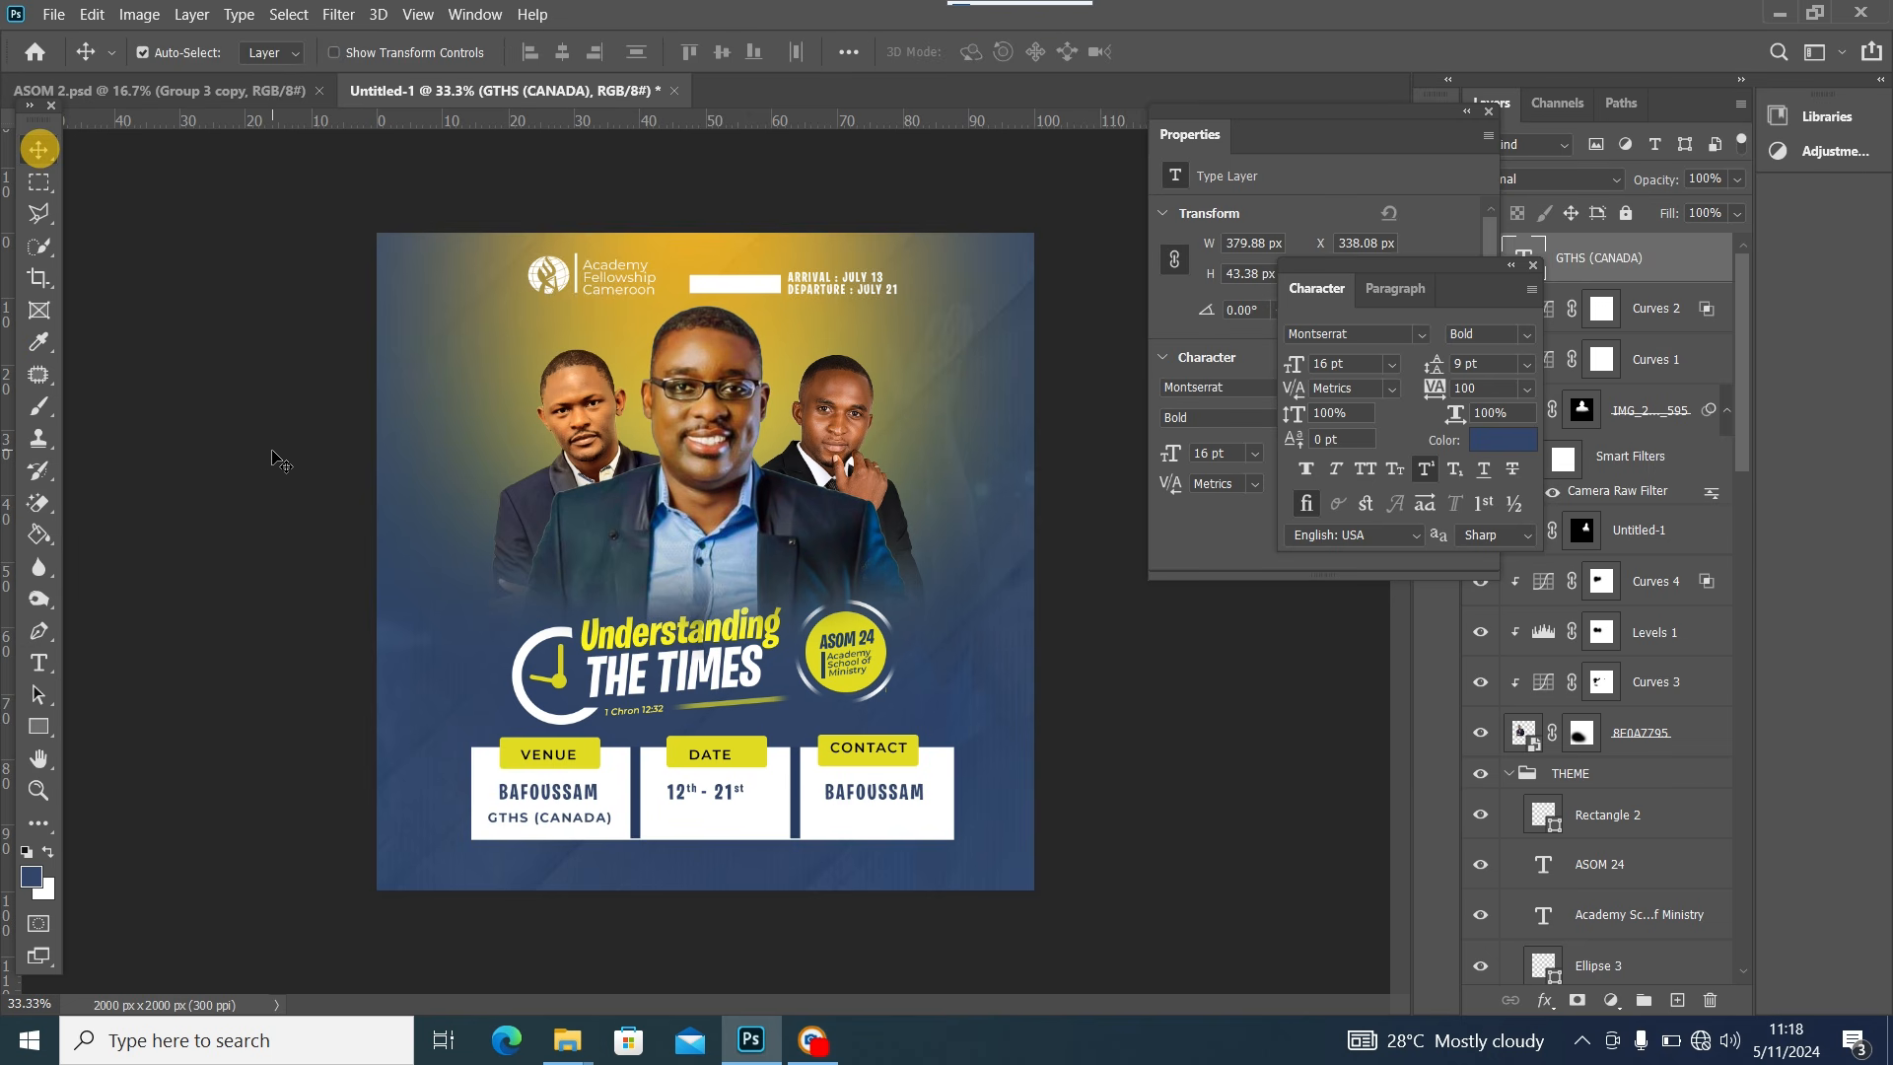
pyautogui.click(272, 451)
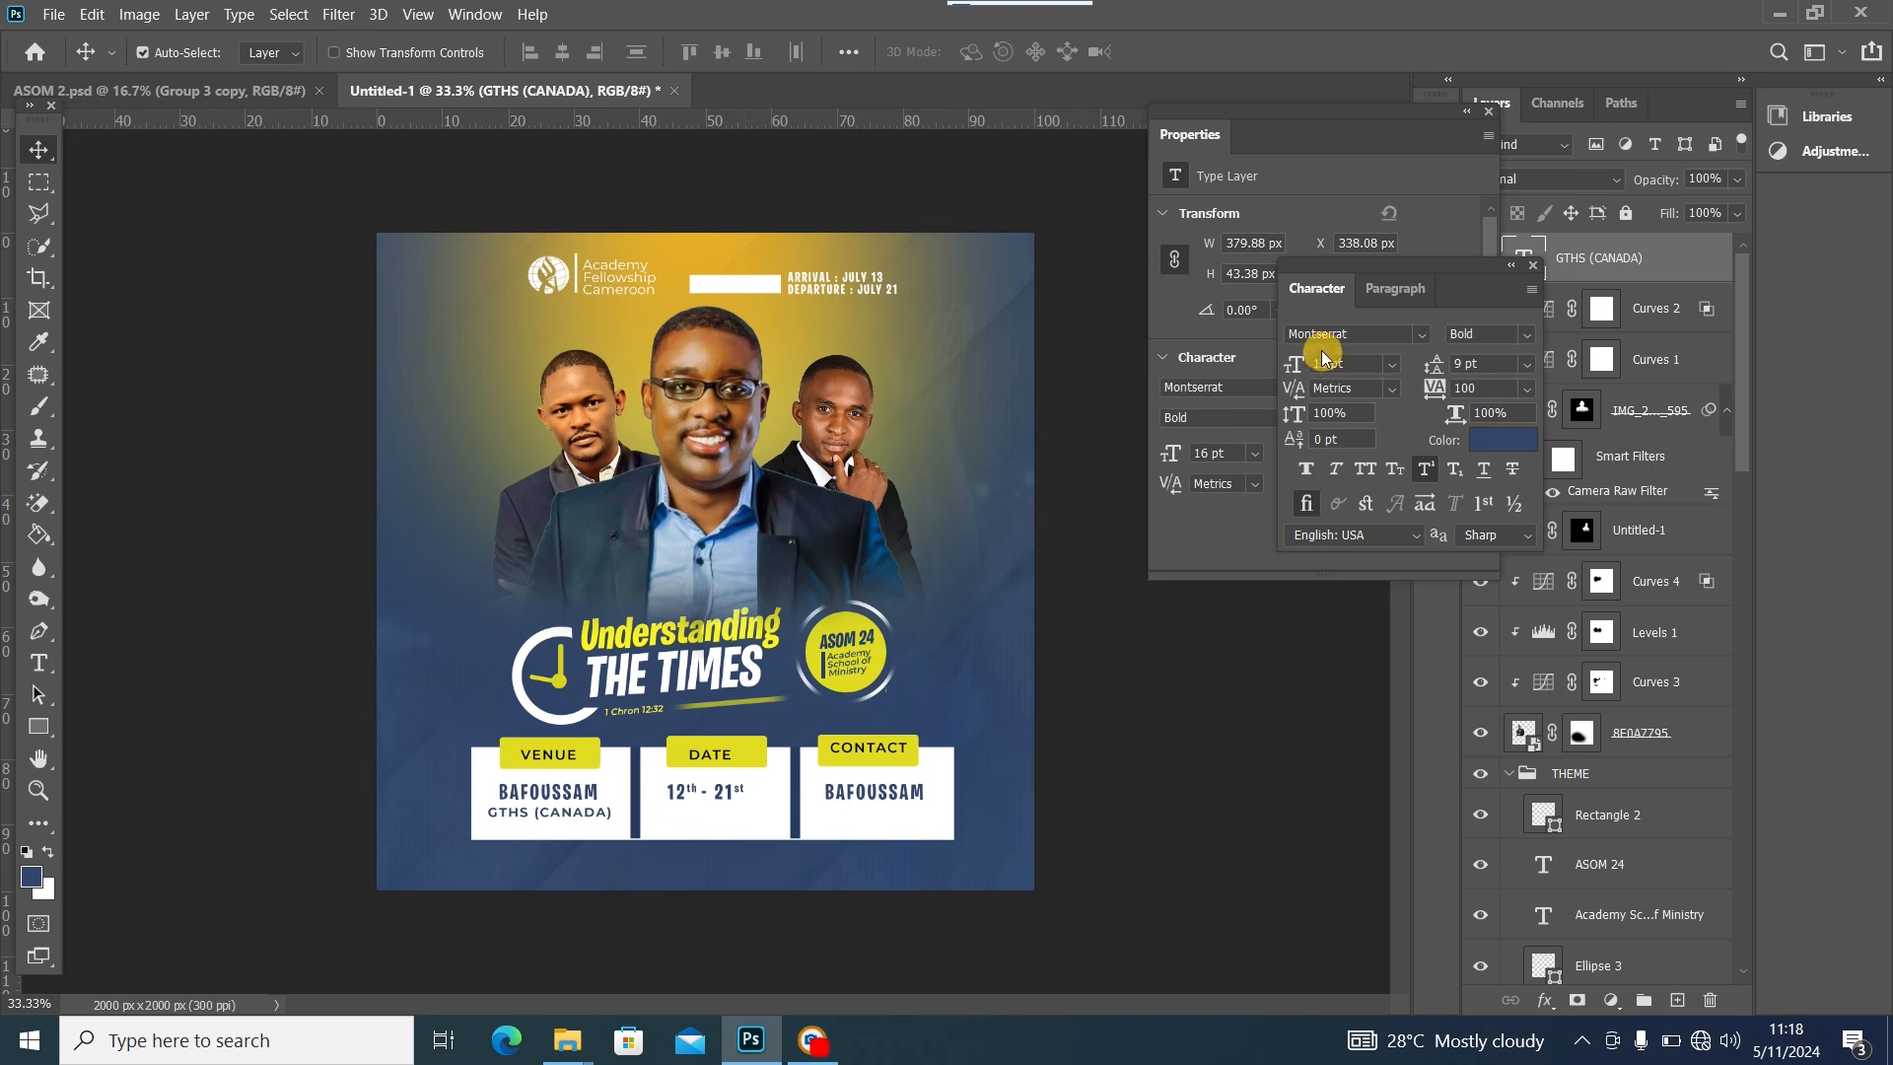
# Close the Properties and Character panels and recolor the GTHS (CANADA) text black
pyautogui.click(1488, 115)
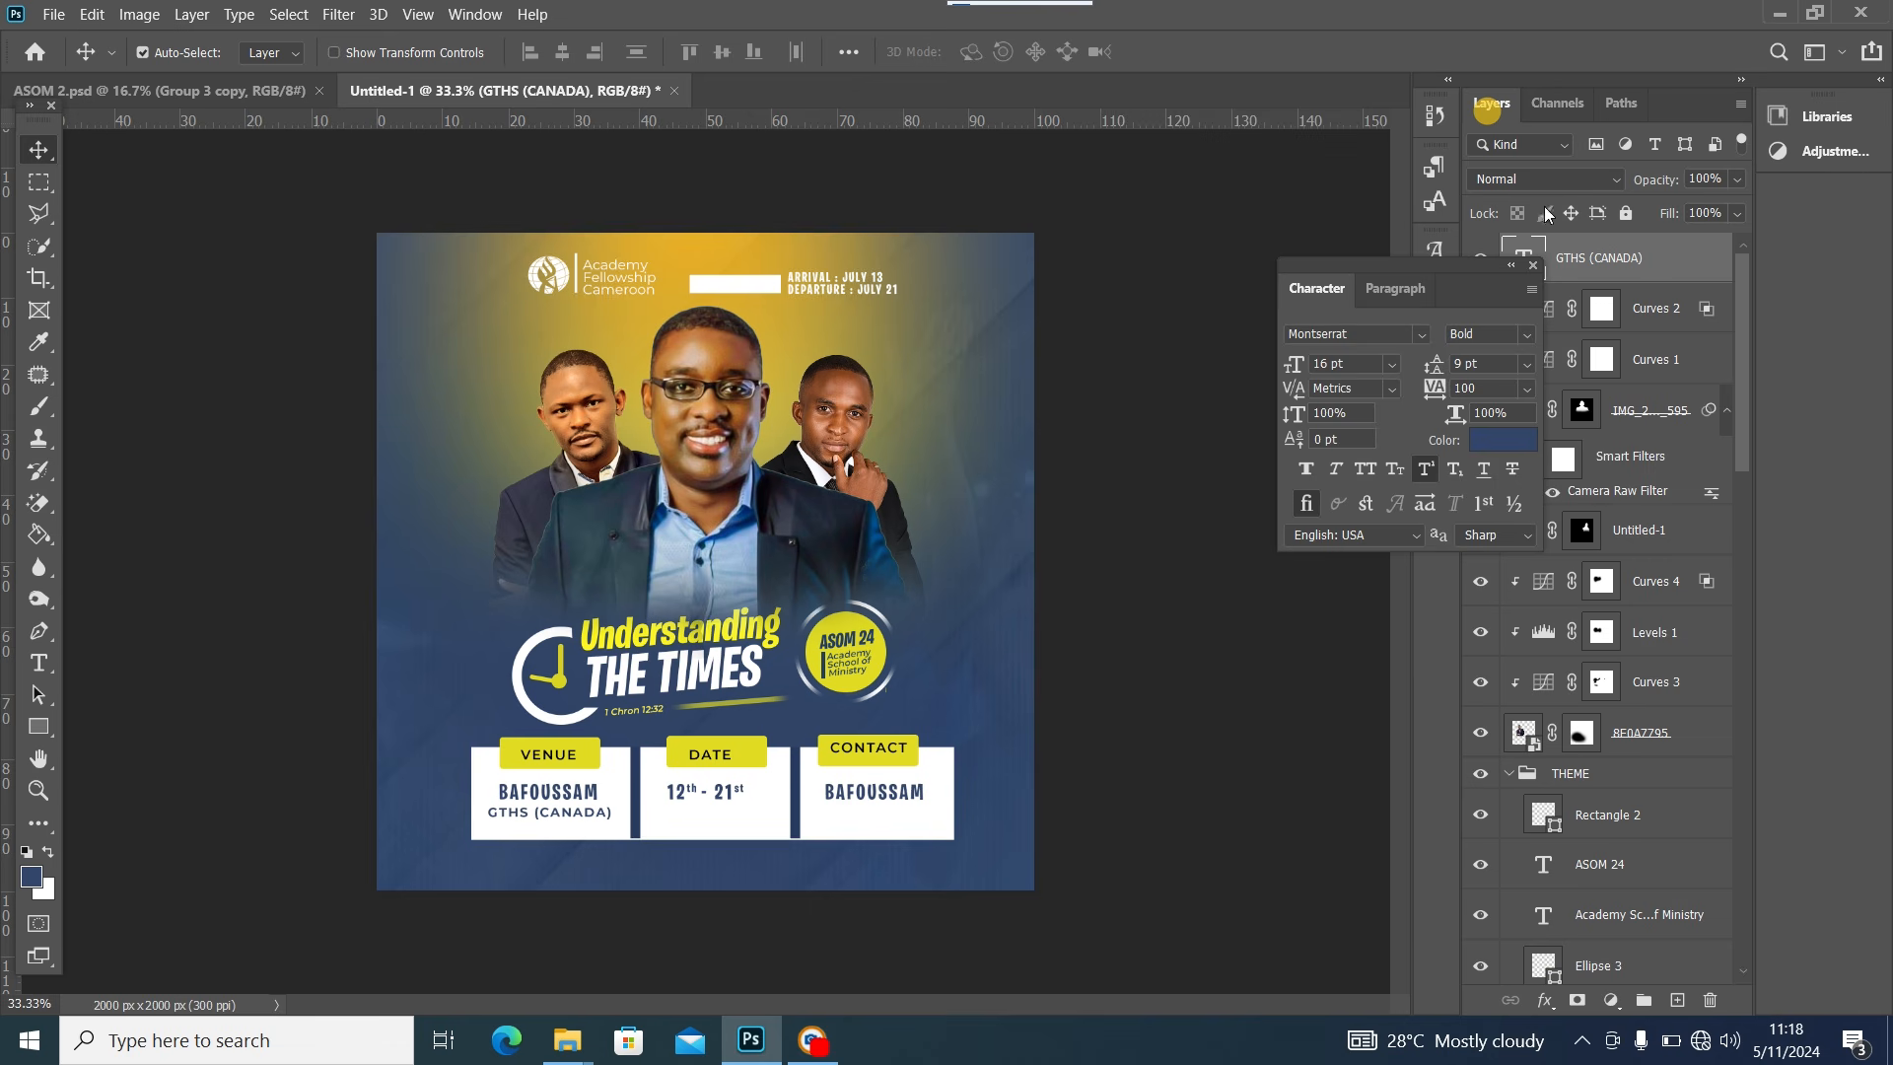
pyautogui.click(1534, 263)
pyautogui.doubleClick(1523, 258)
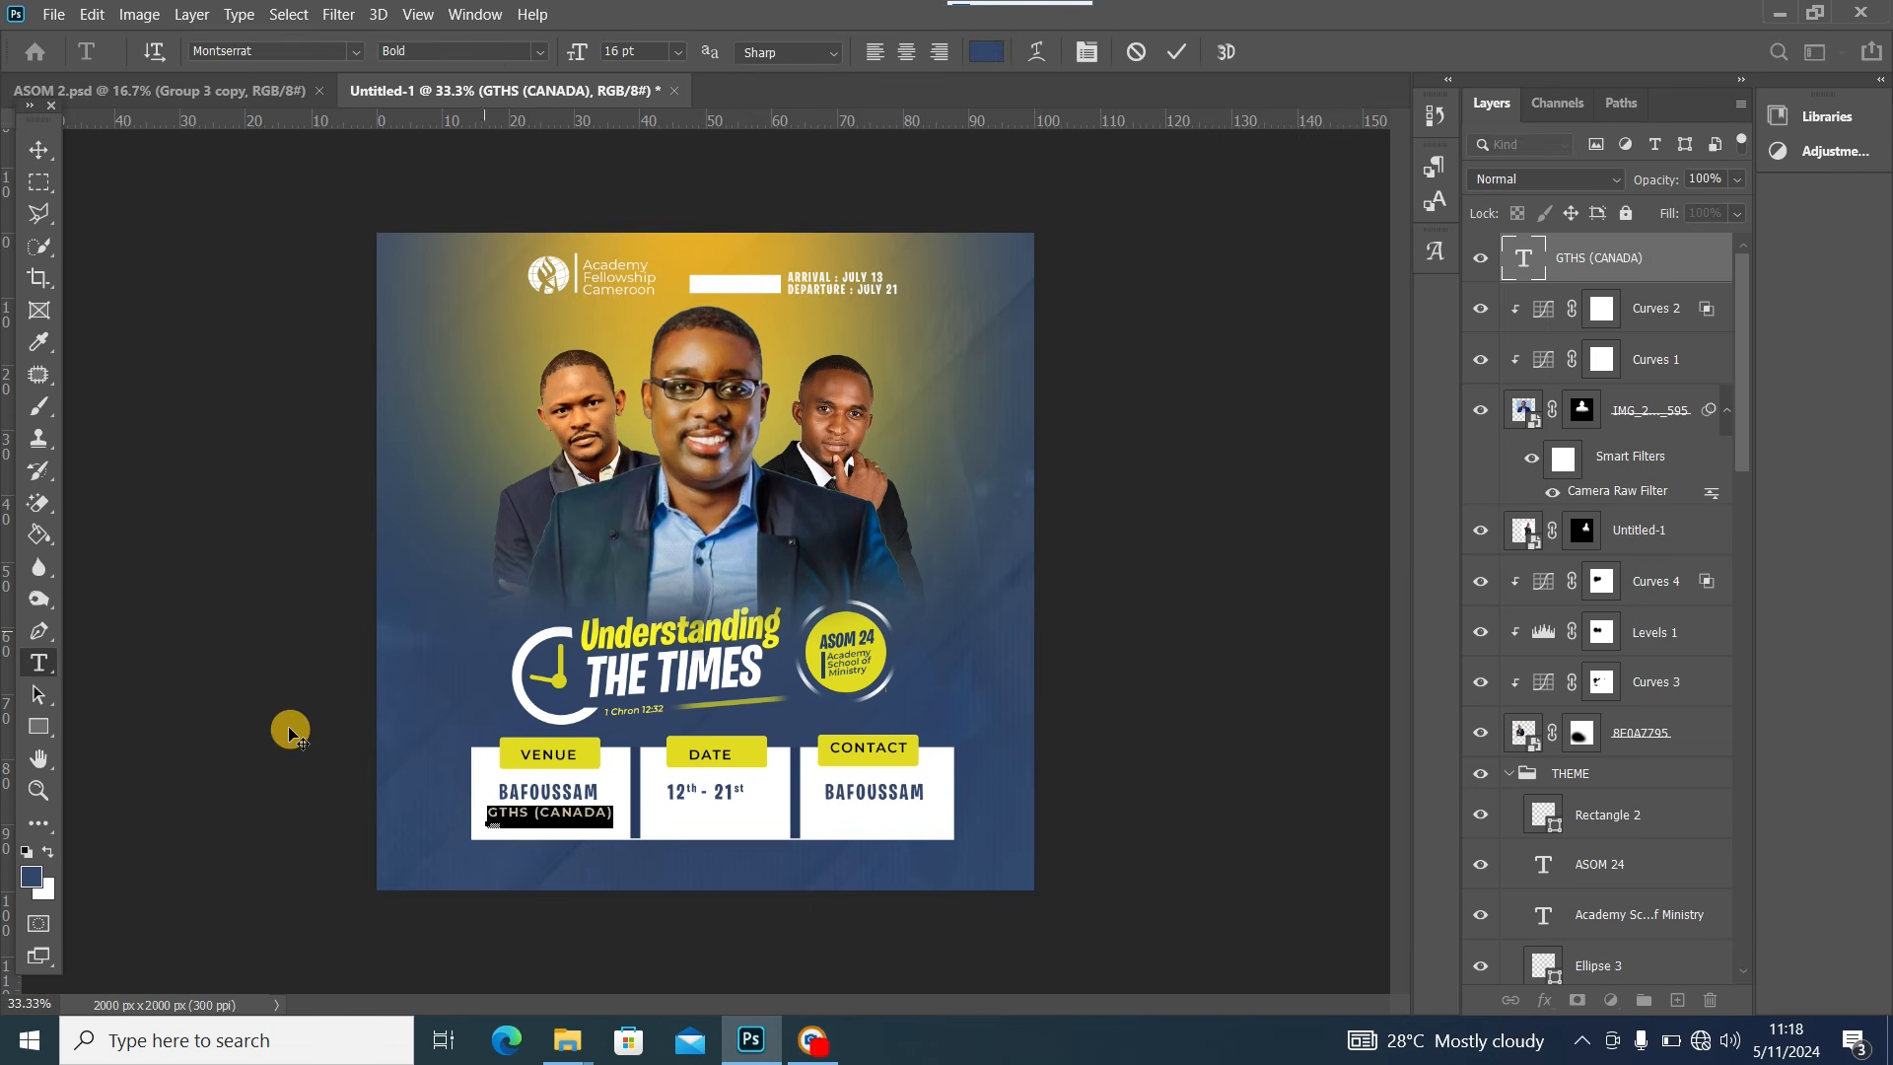
pyautogui.click(30, 852)
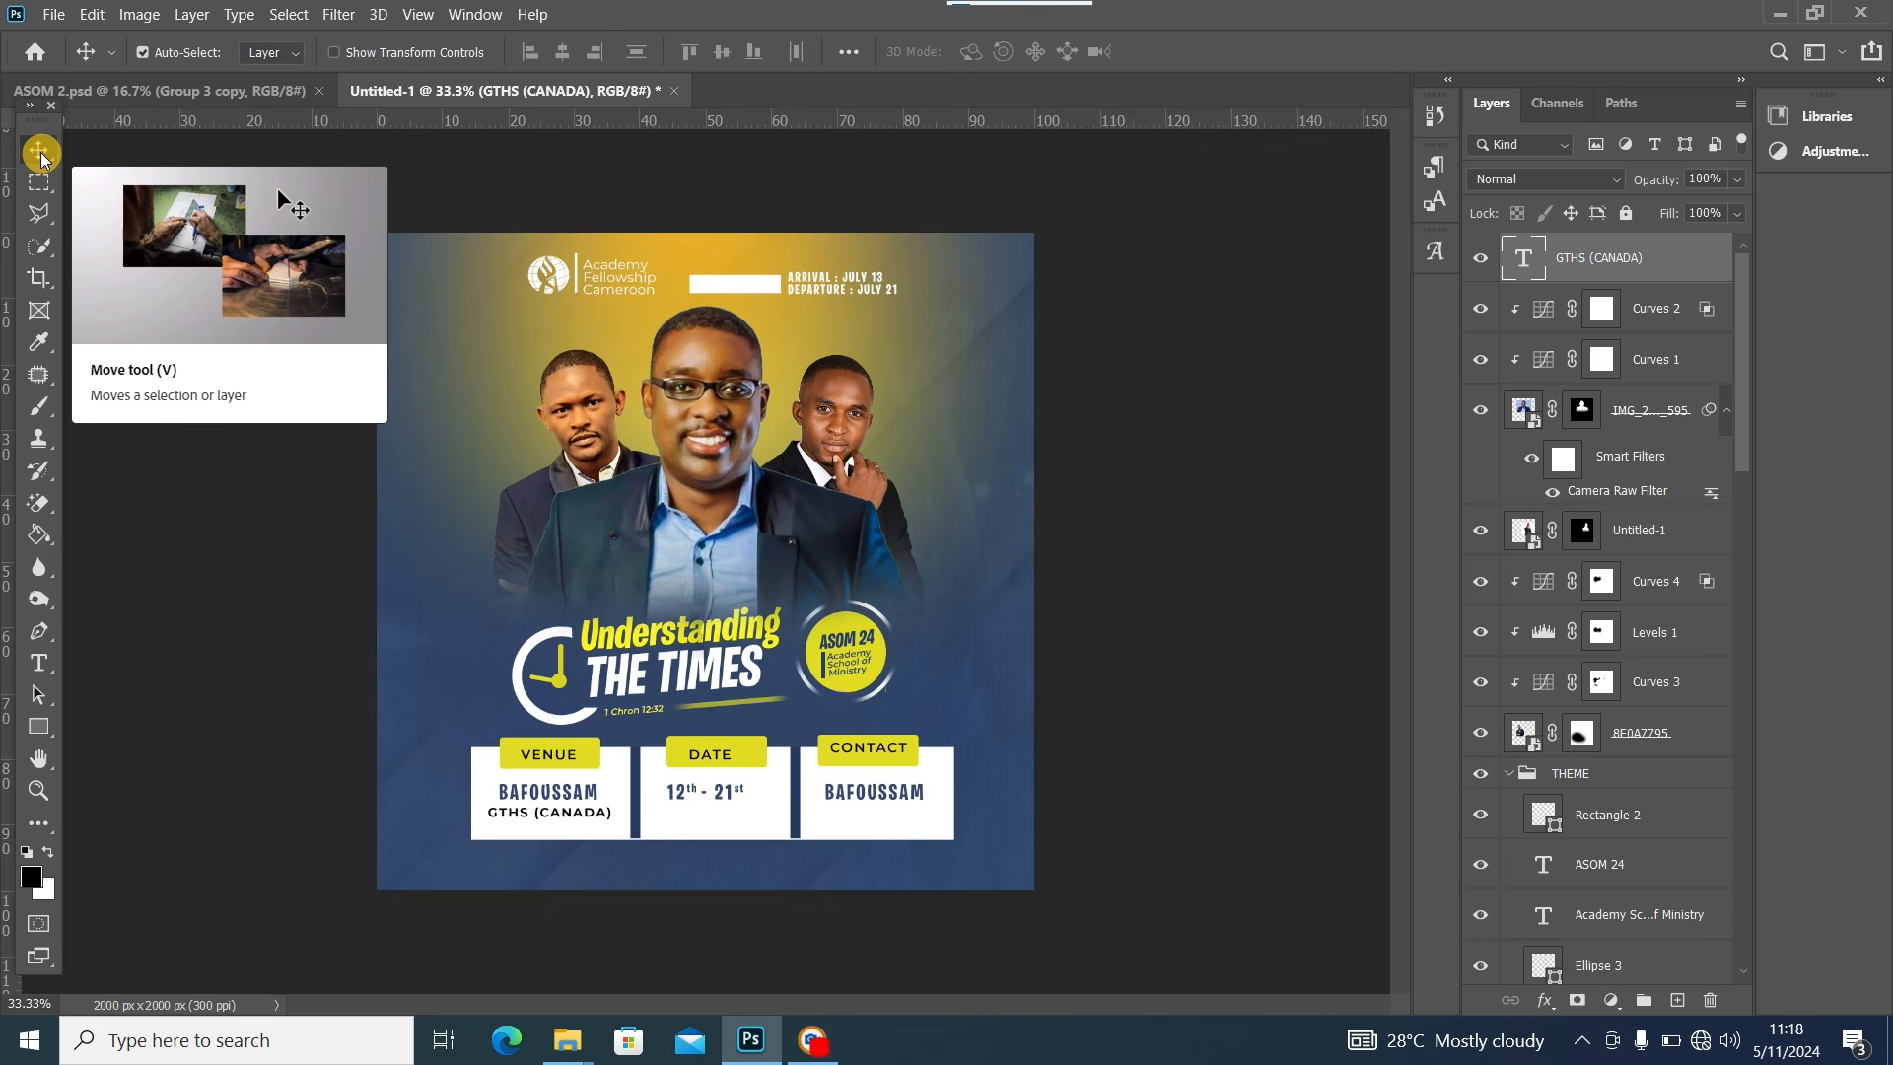
# Place a copy of GTHS (CANADA) below the date text and slightly tighten the letter spacing of the original
pyautogui.hotkey('ctrl', 'j')
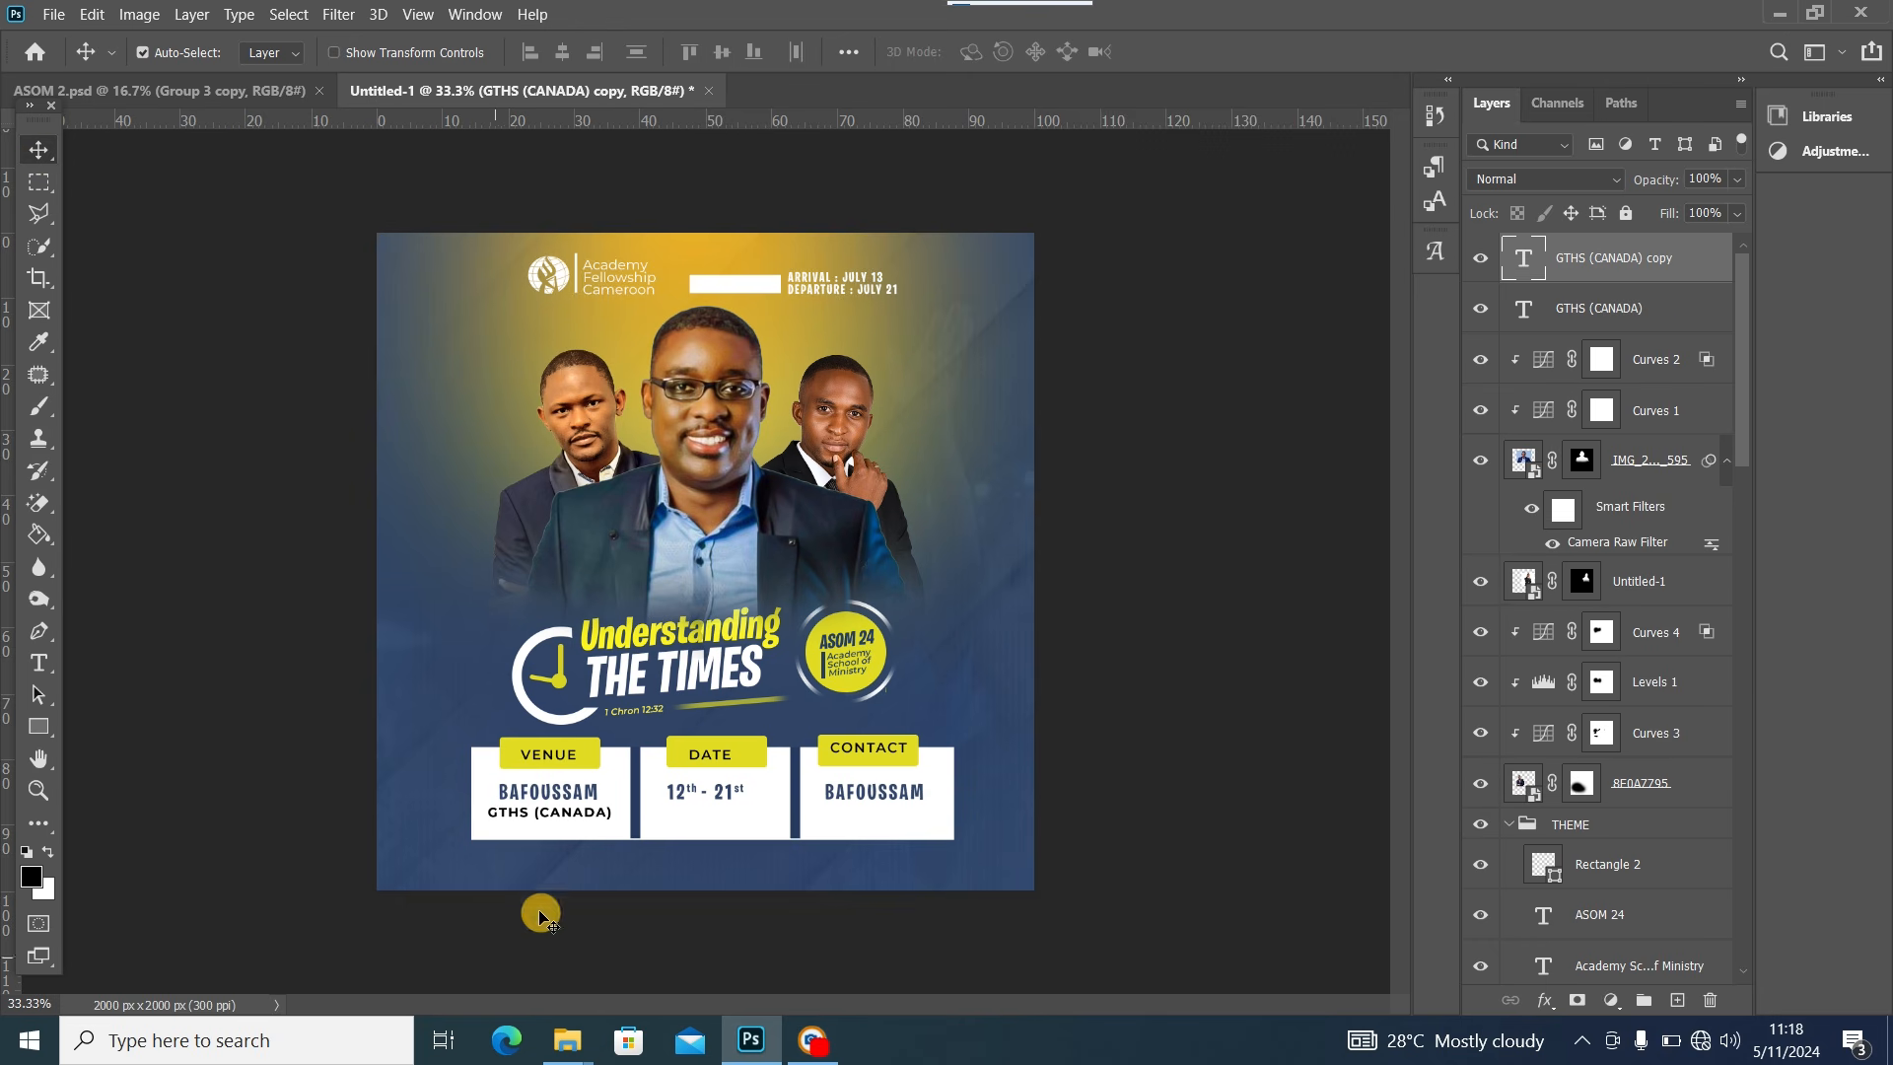
pyautogui.moveTo(564, 824); pyautogui.dragTo(738, 824)
pyautogui.doubleClick(557, 810)
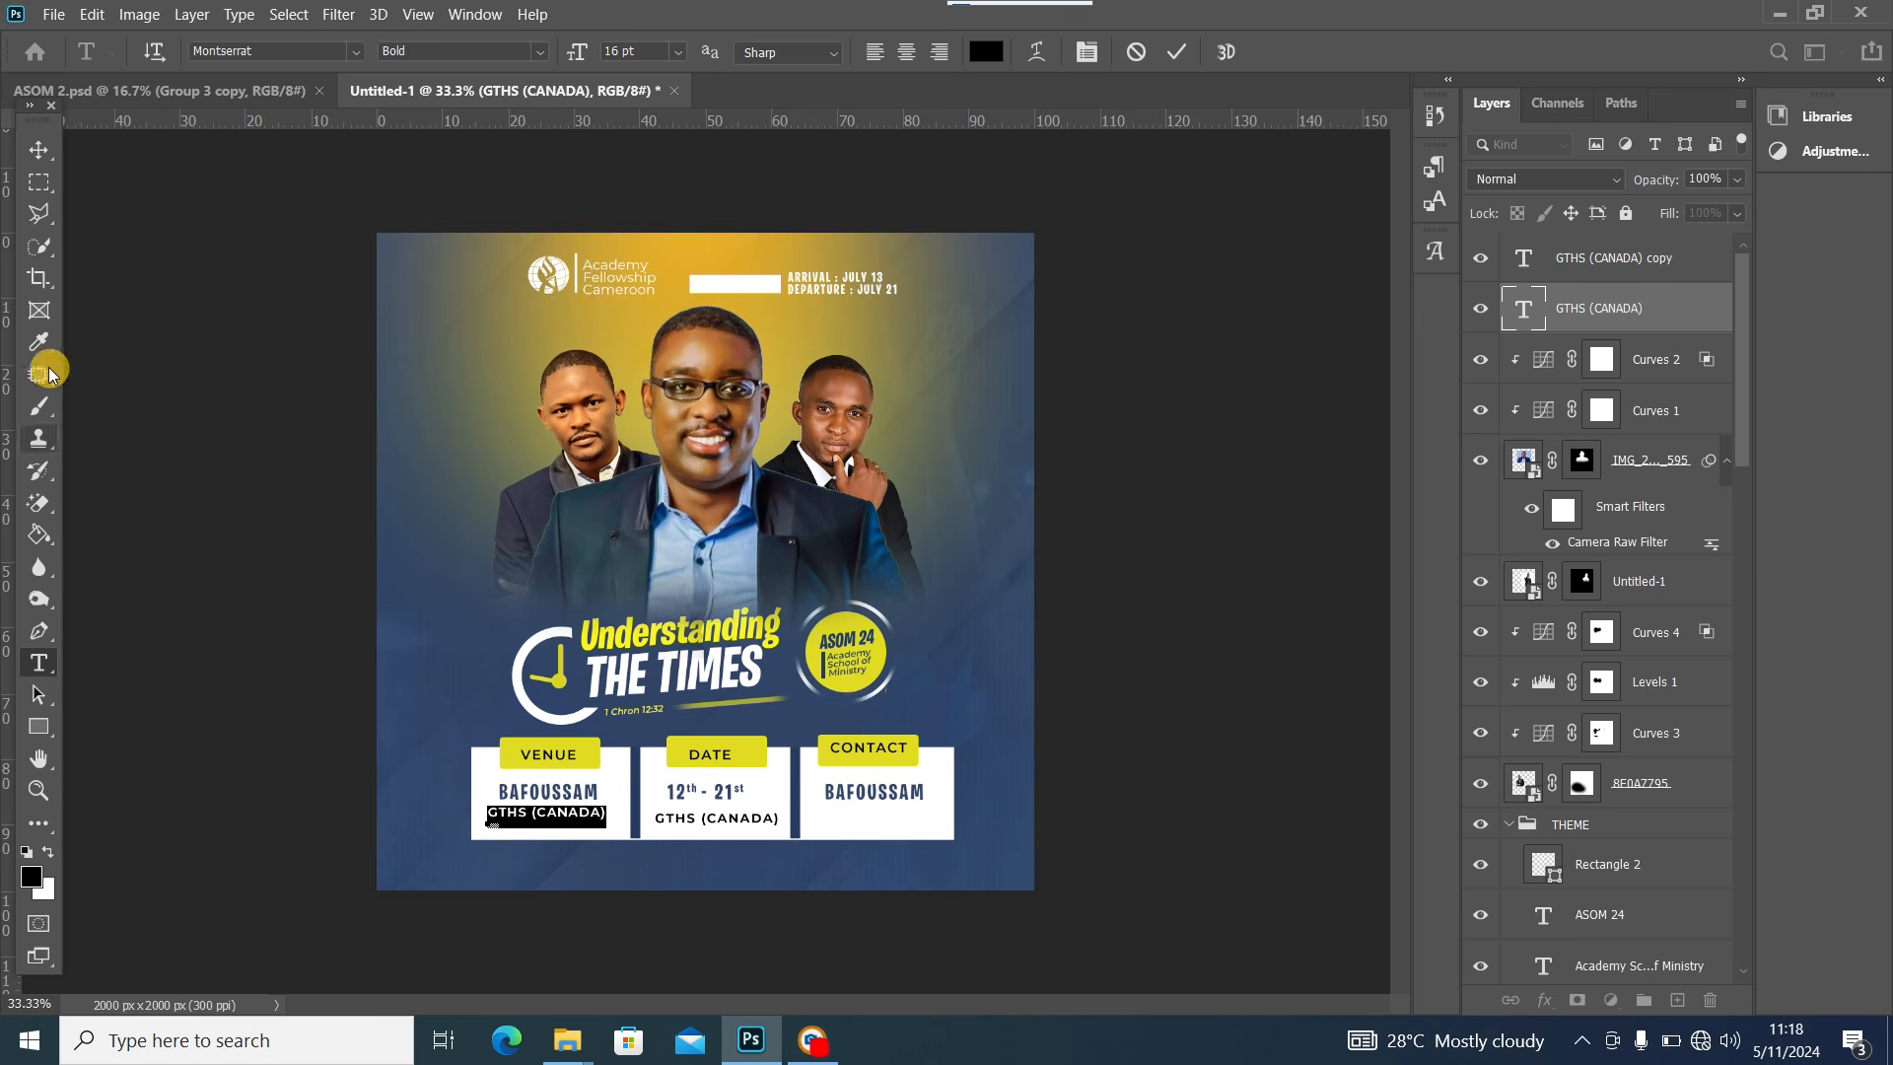
pyautogui.click(38, 149)
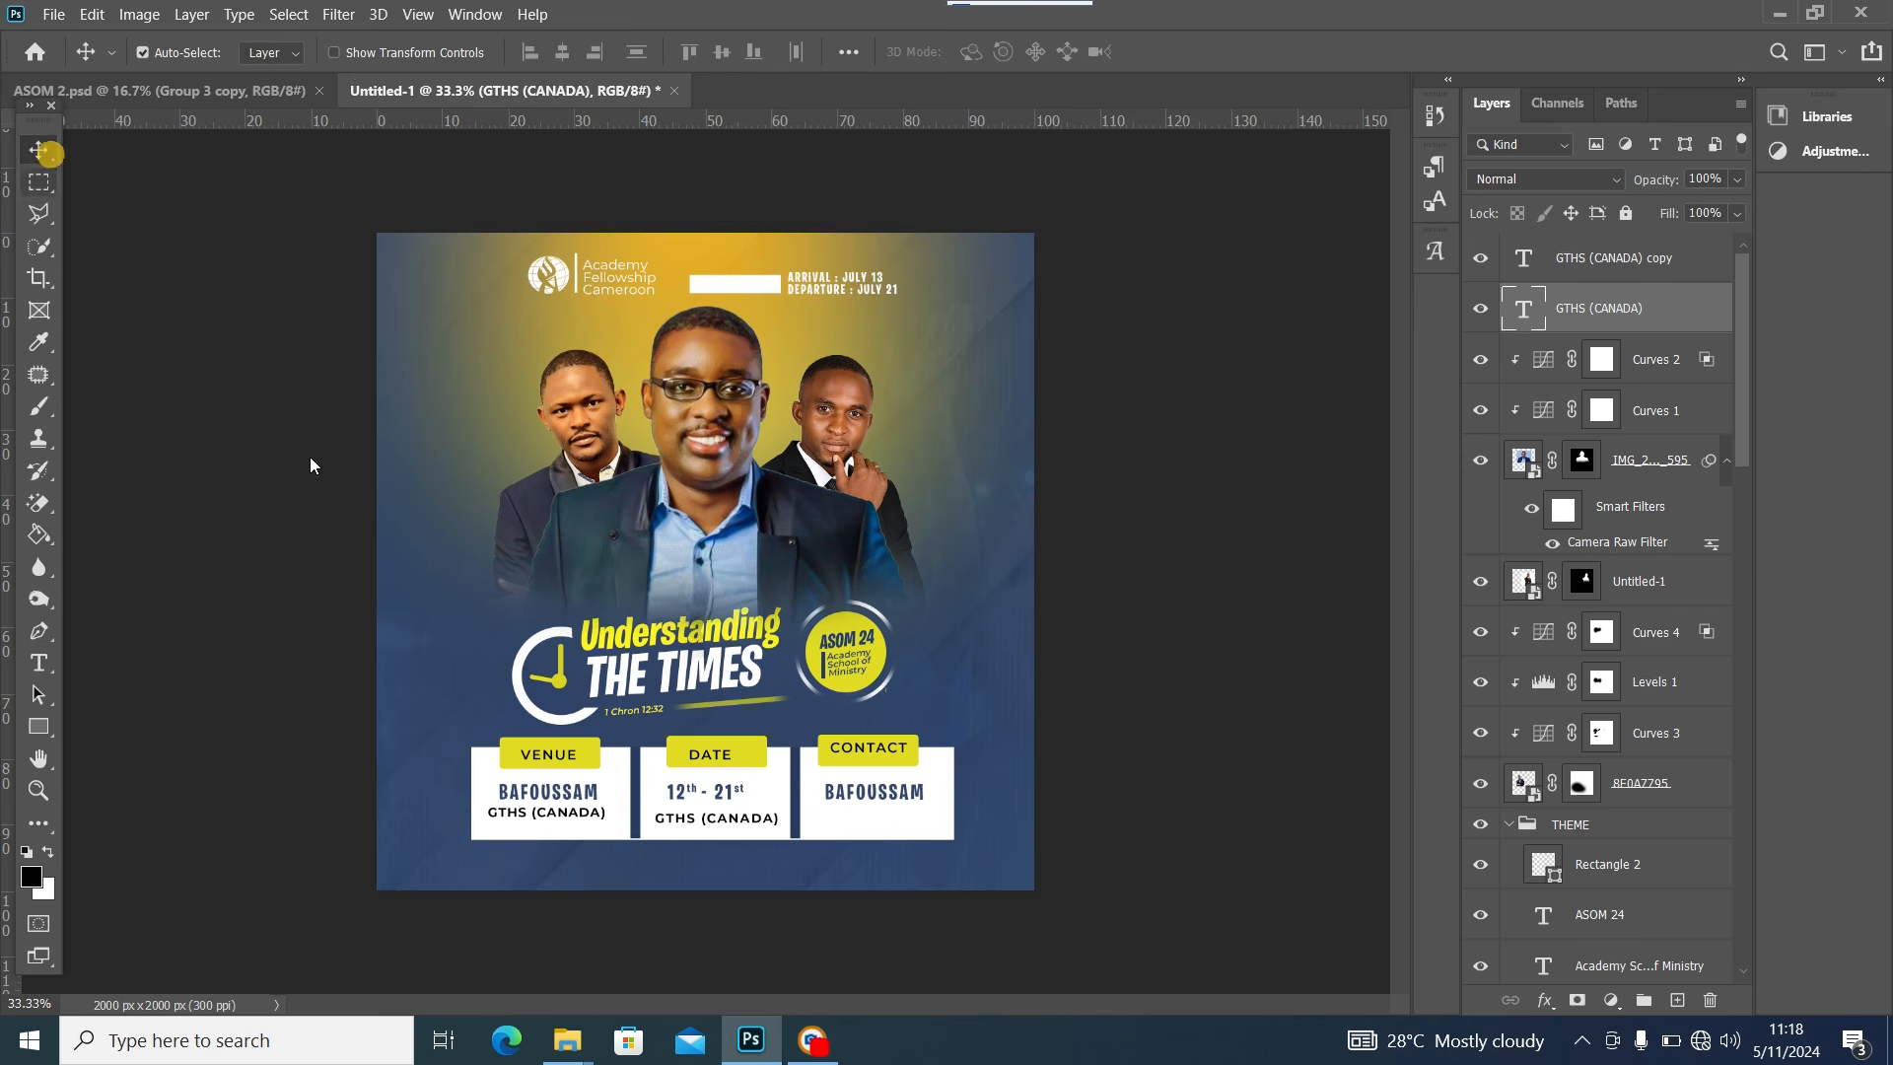
# Change the copied text below the date to "JULY 2024" and slightly tighten its letter spacing
pyautogui.doubleClick(715, 818)
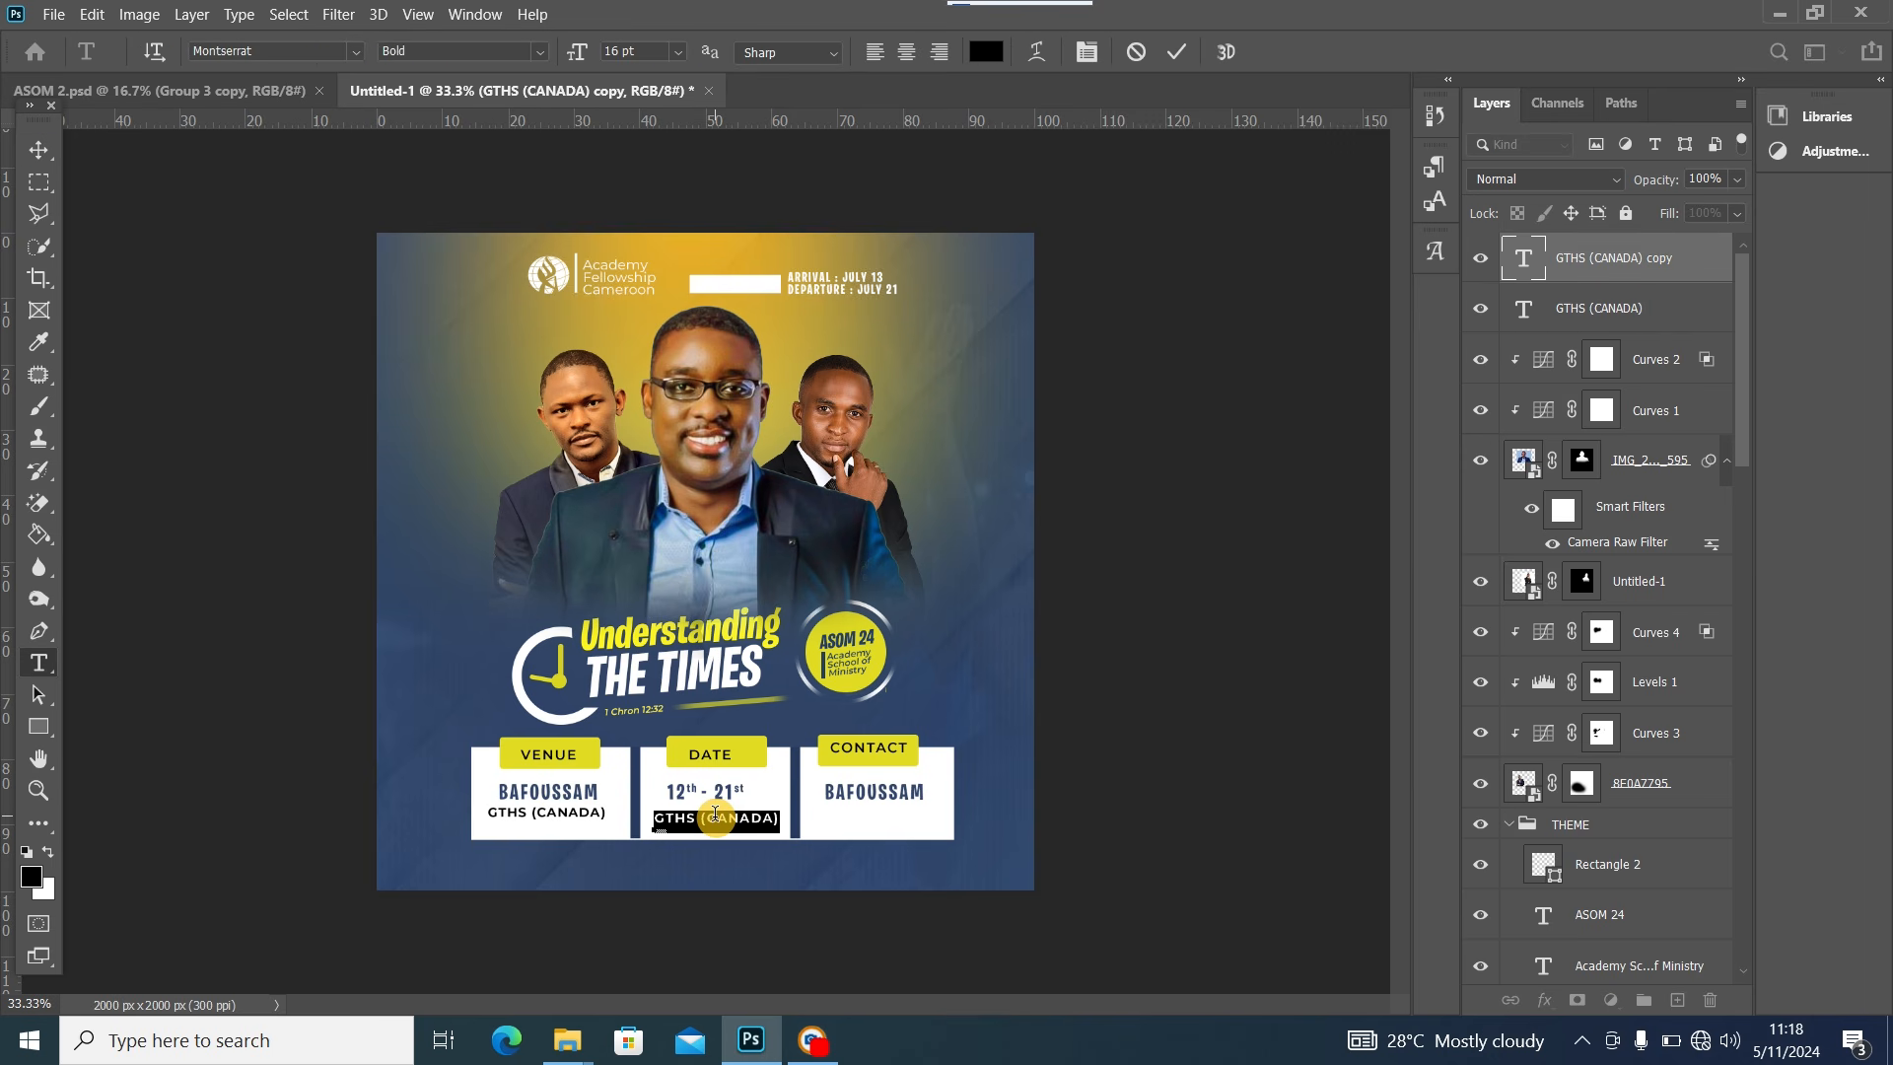
pyautogui.write('JULY 2024')
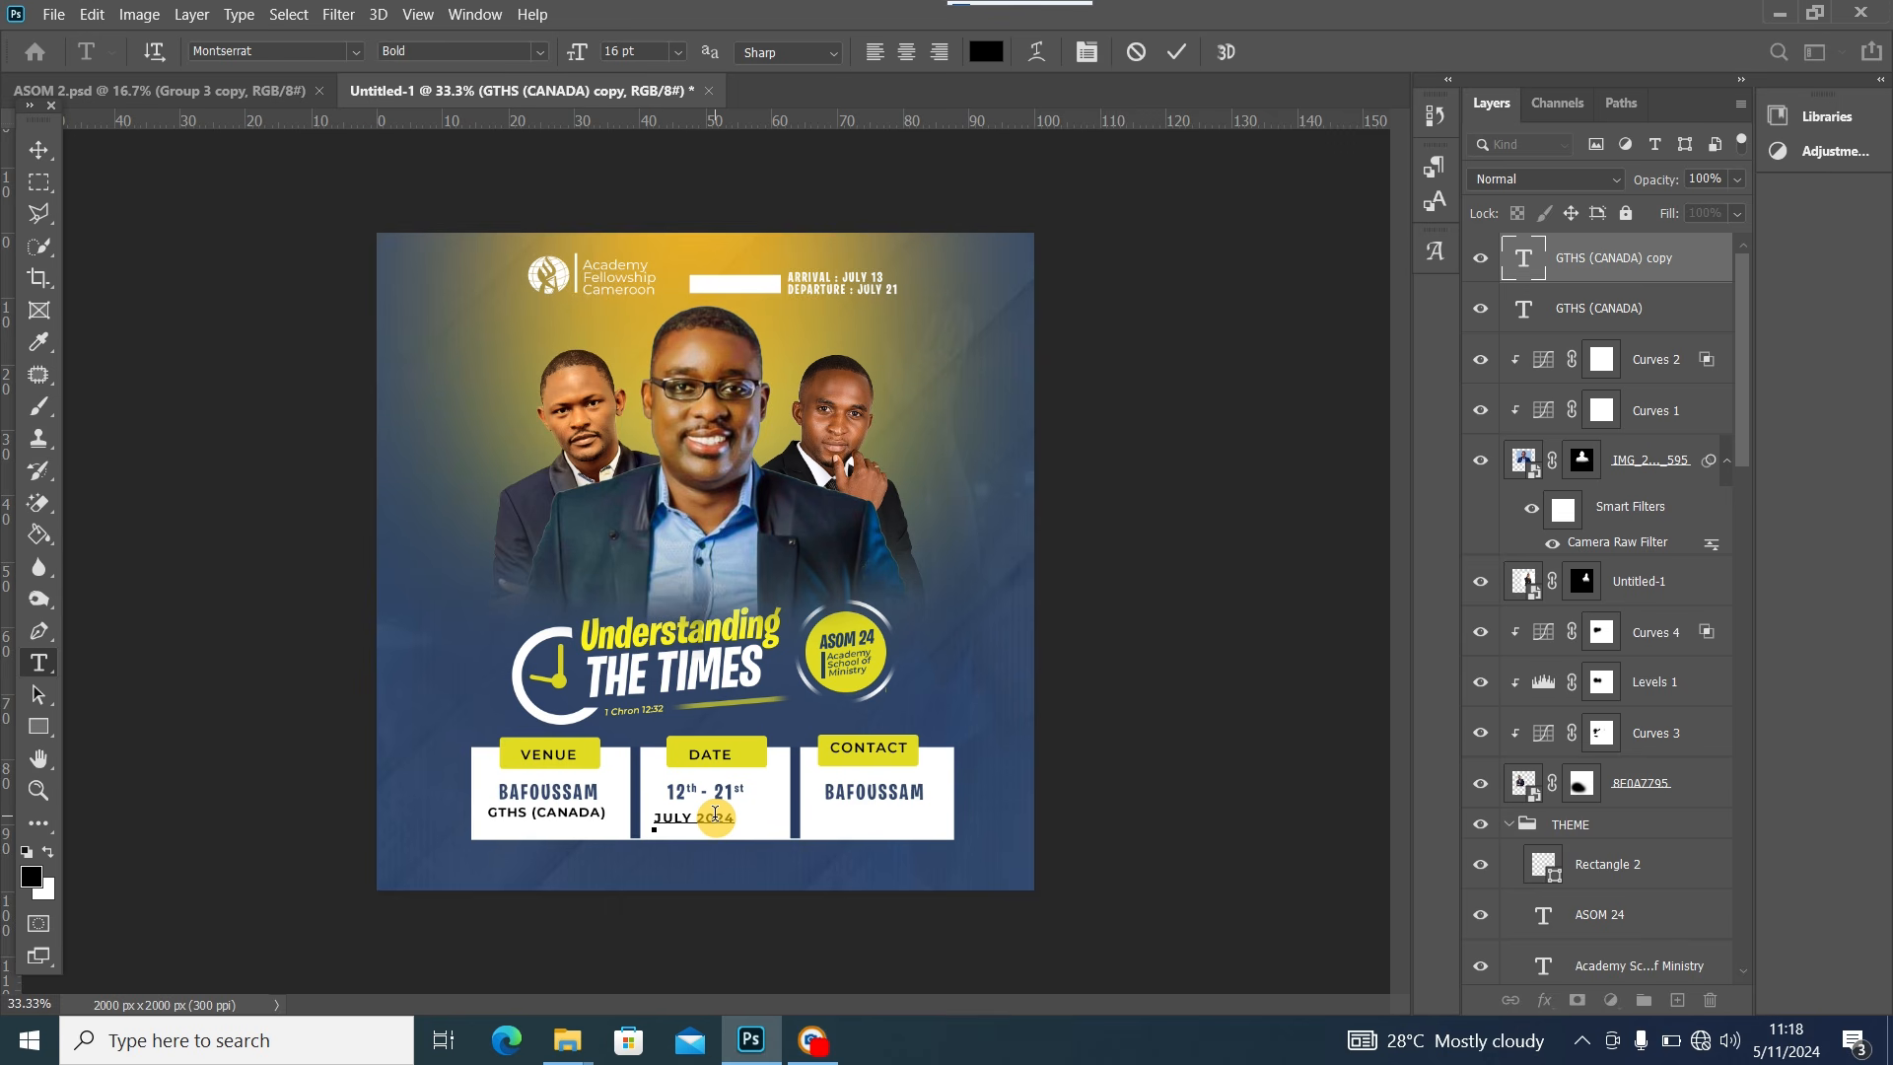
pyautogui.hotkey('ctrl', 'a')
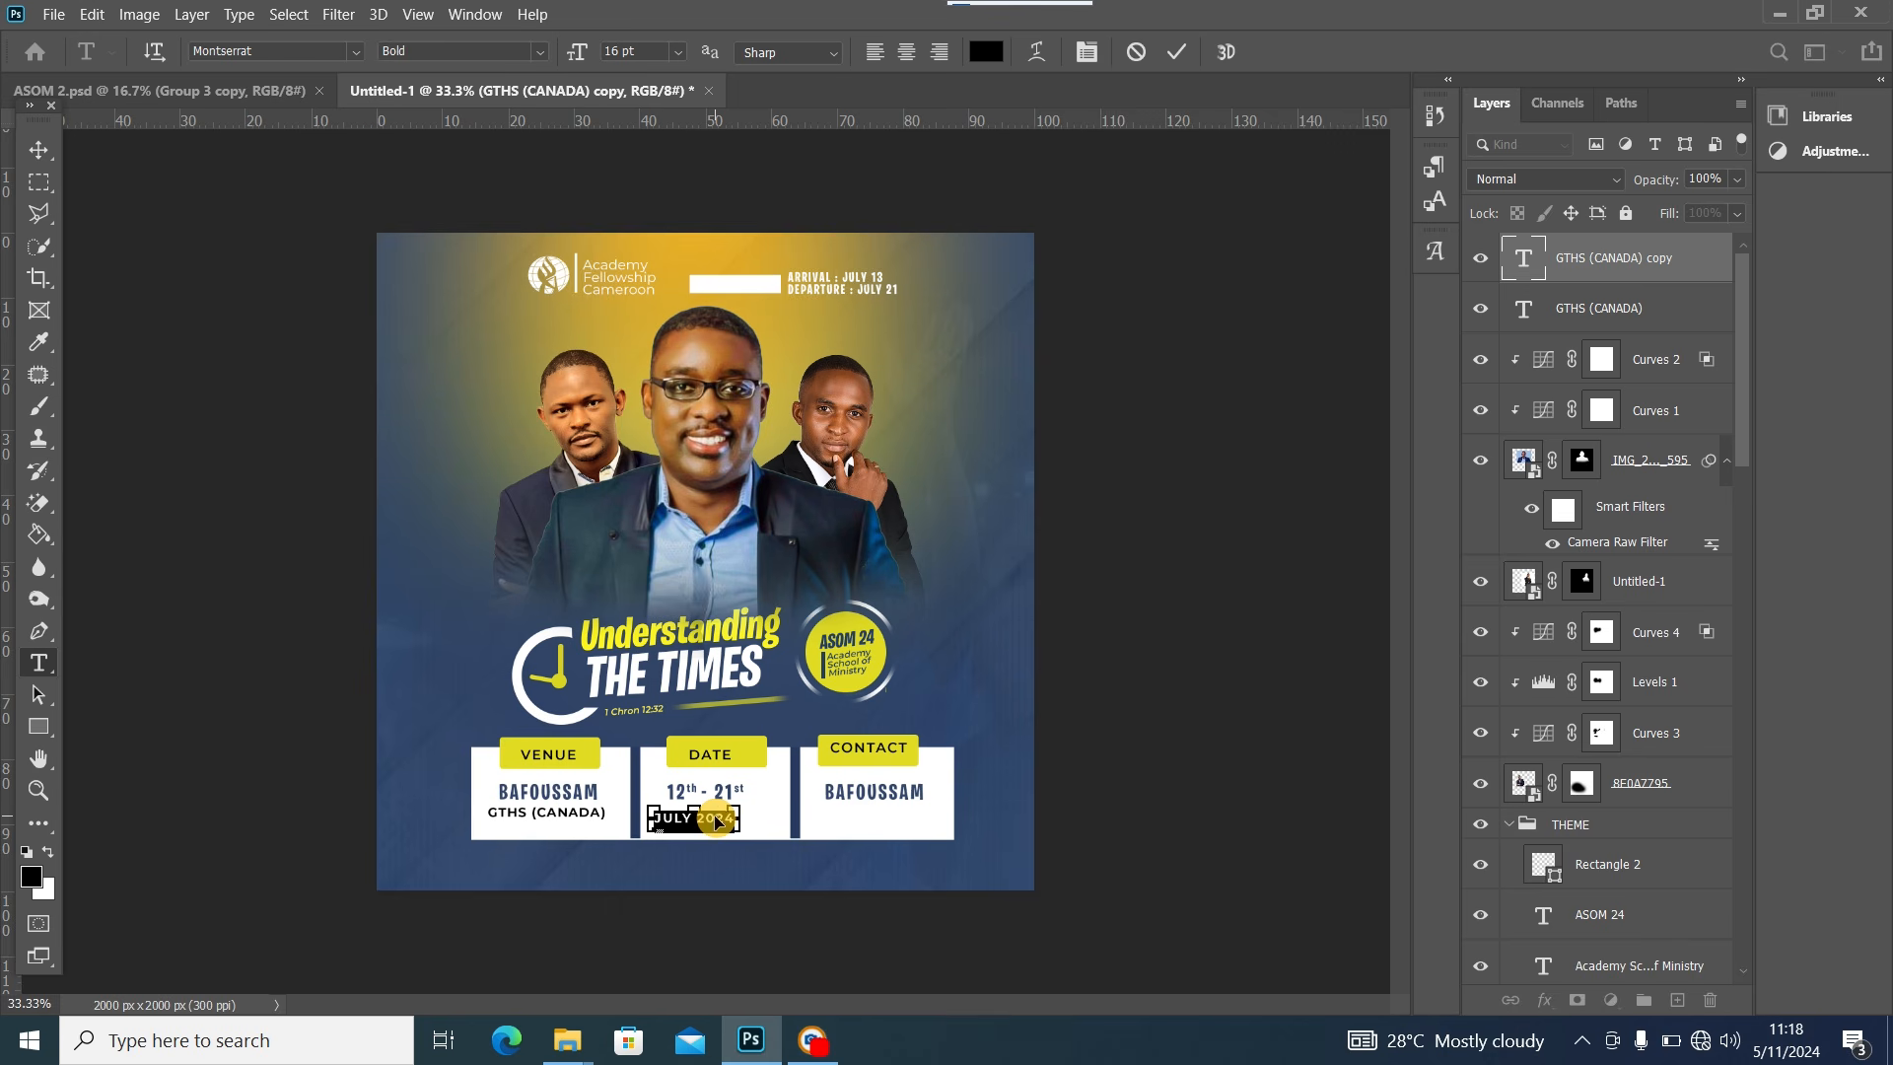
pyautogui.click(41, 147)
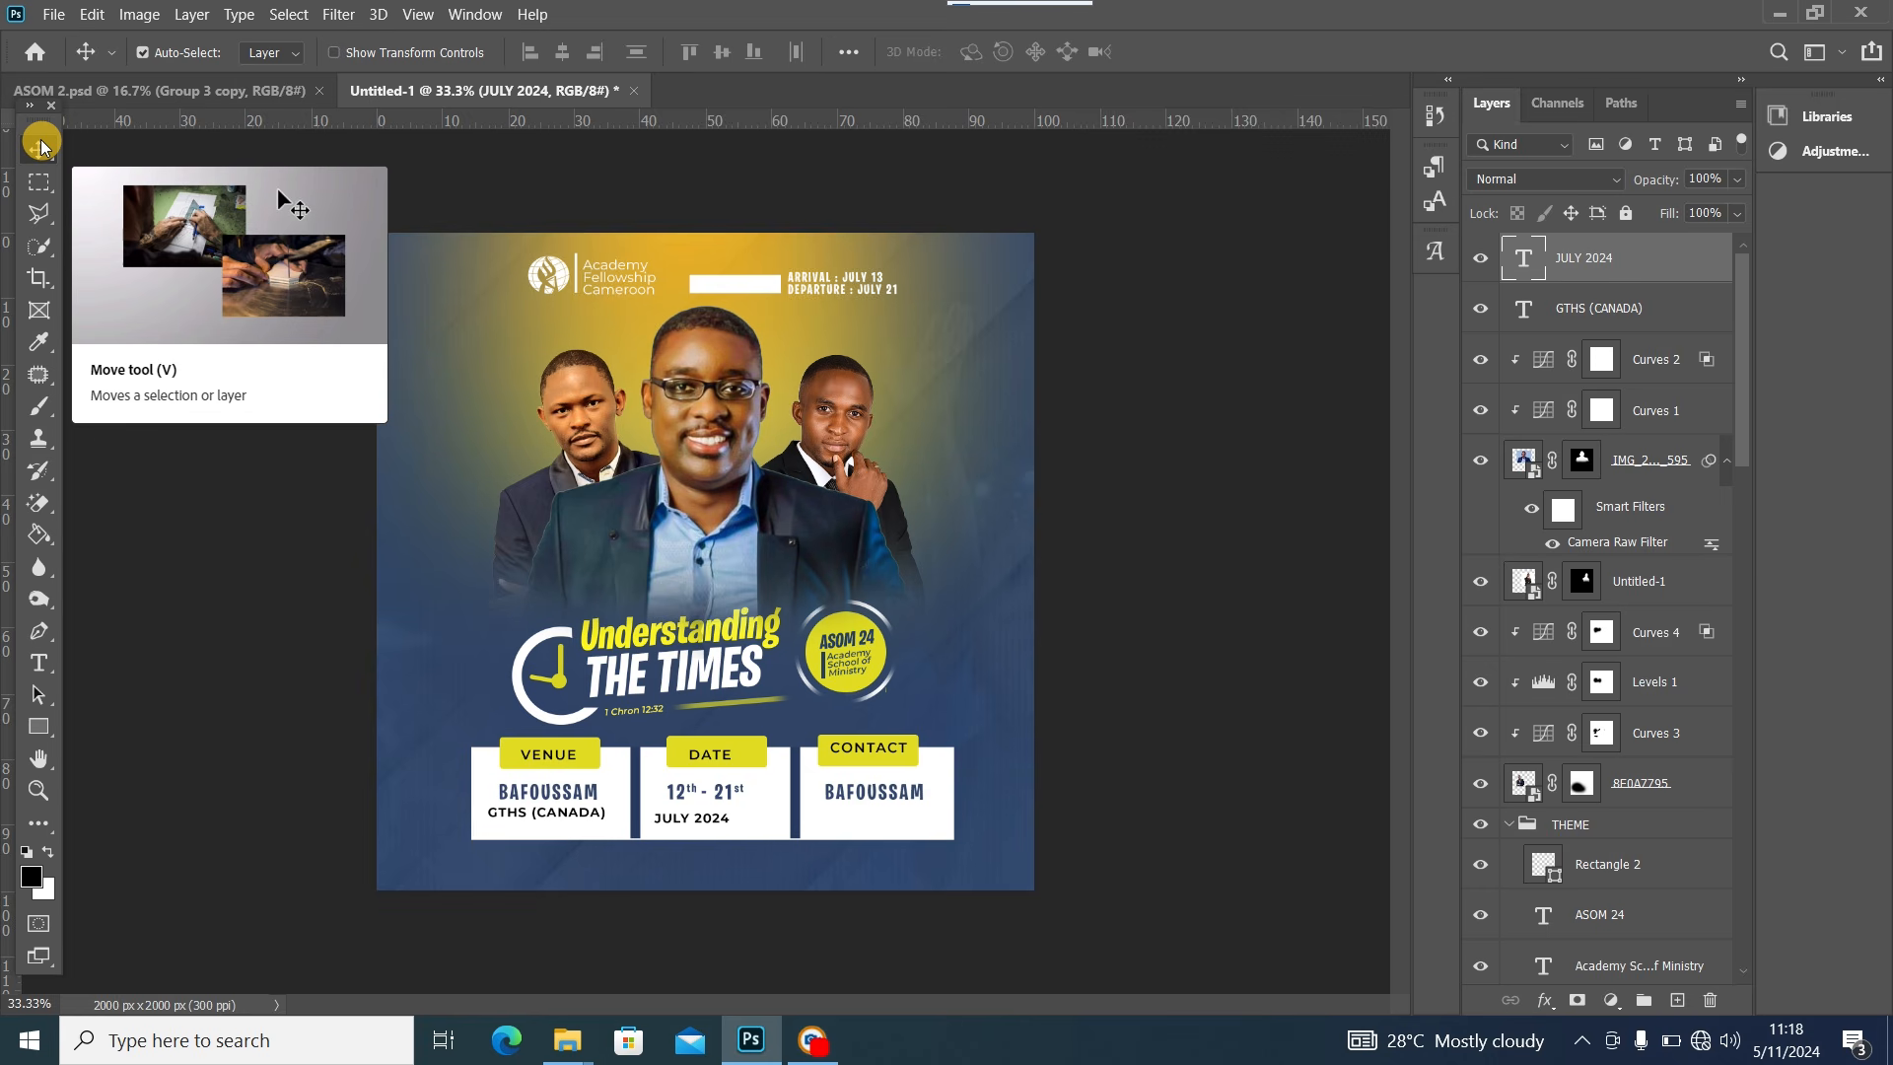
# Move JULY 2024 closer to the date and shift both lines so they are centered under the DATE label
pyautogui.hotkey('shift', 'Right')
pyautogui.hotkey('shift', 'Right')
pyautogui.hotkey('shift', 'Right')
pyautogui.hotkey('shift', 'Right')
pyautogui.hotkey('shift', 'Right')
pyautogui.hotkey('shift', 'Up')
pyautogui.hotkey('shift', 'Up')
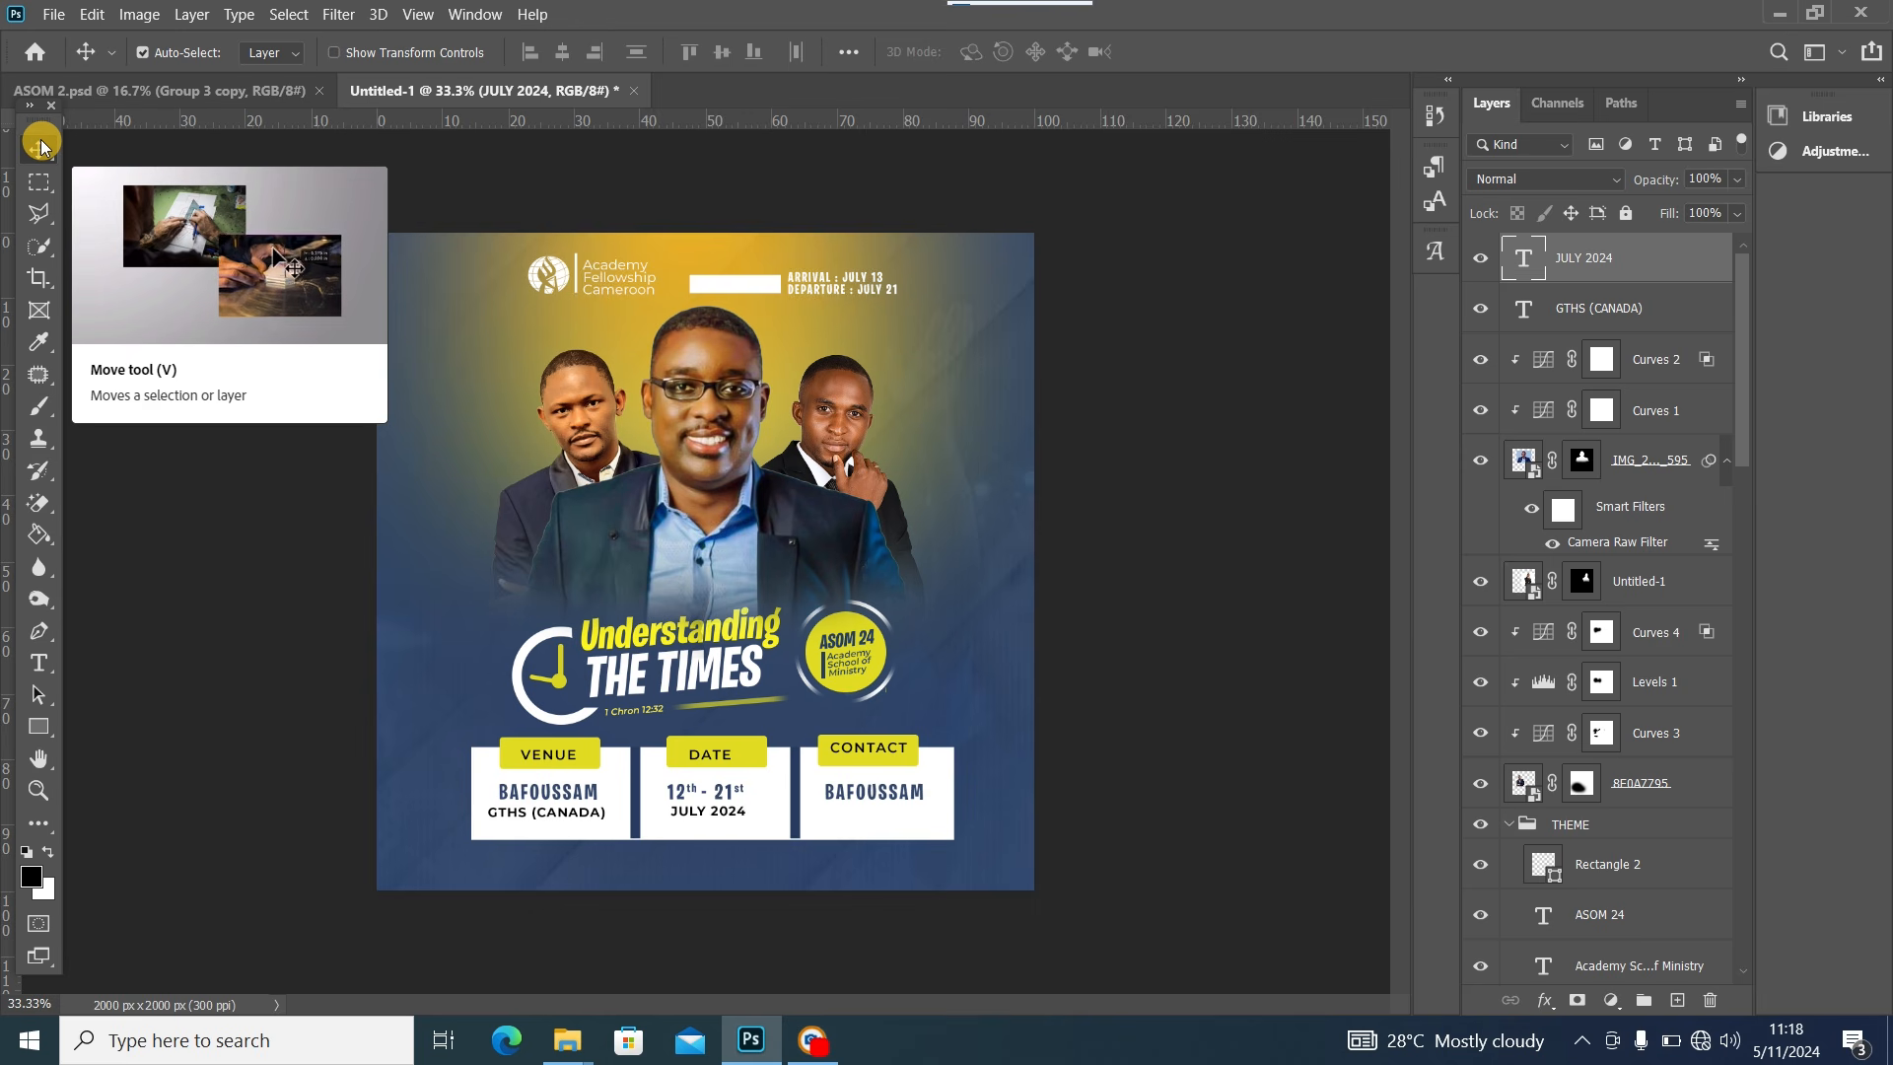
pyautogui.hotkey('shift', 'Right')
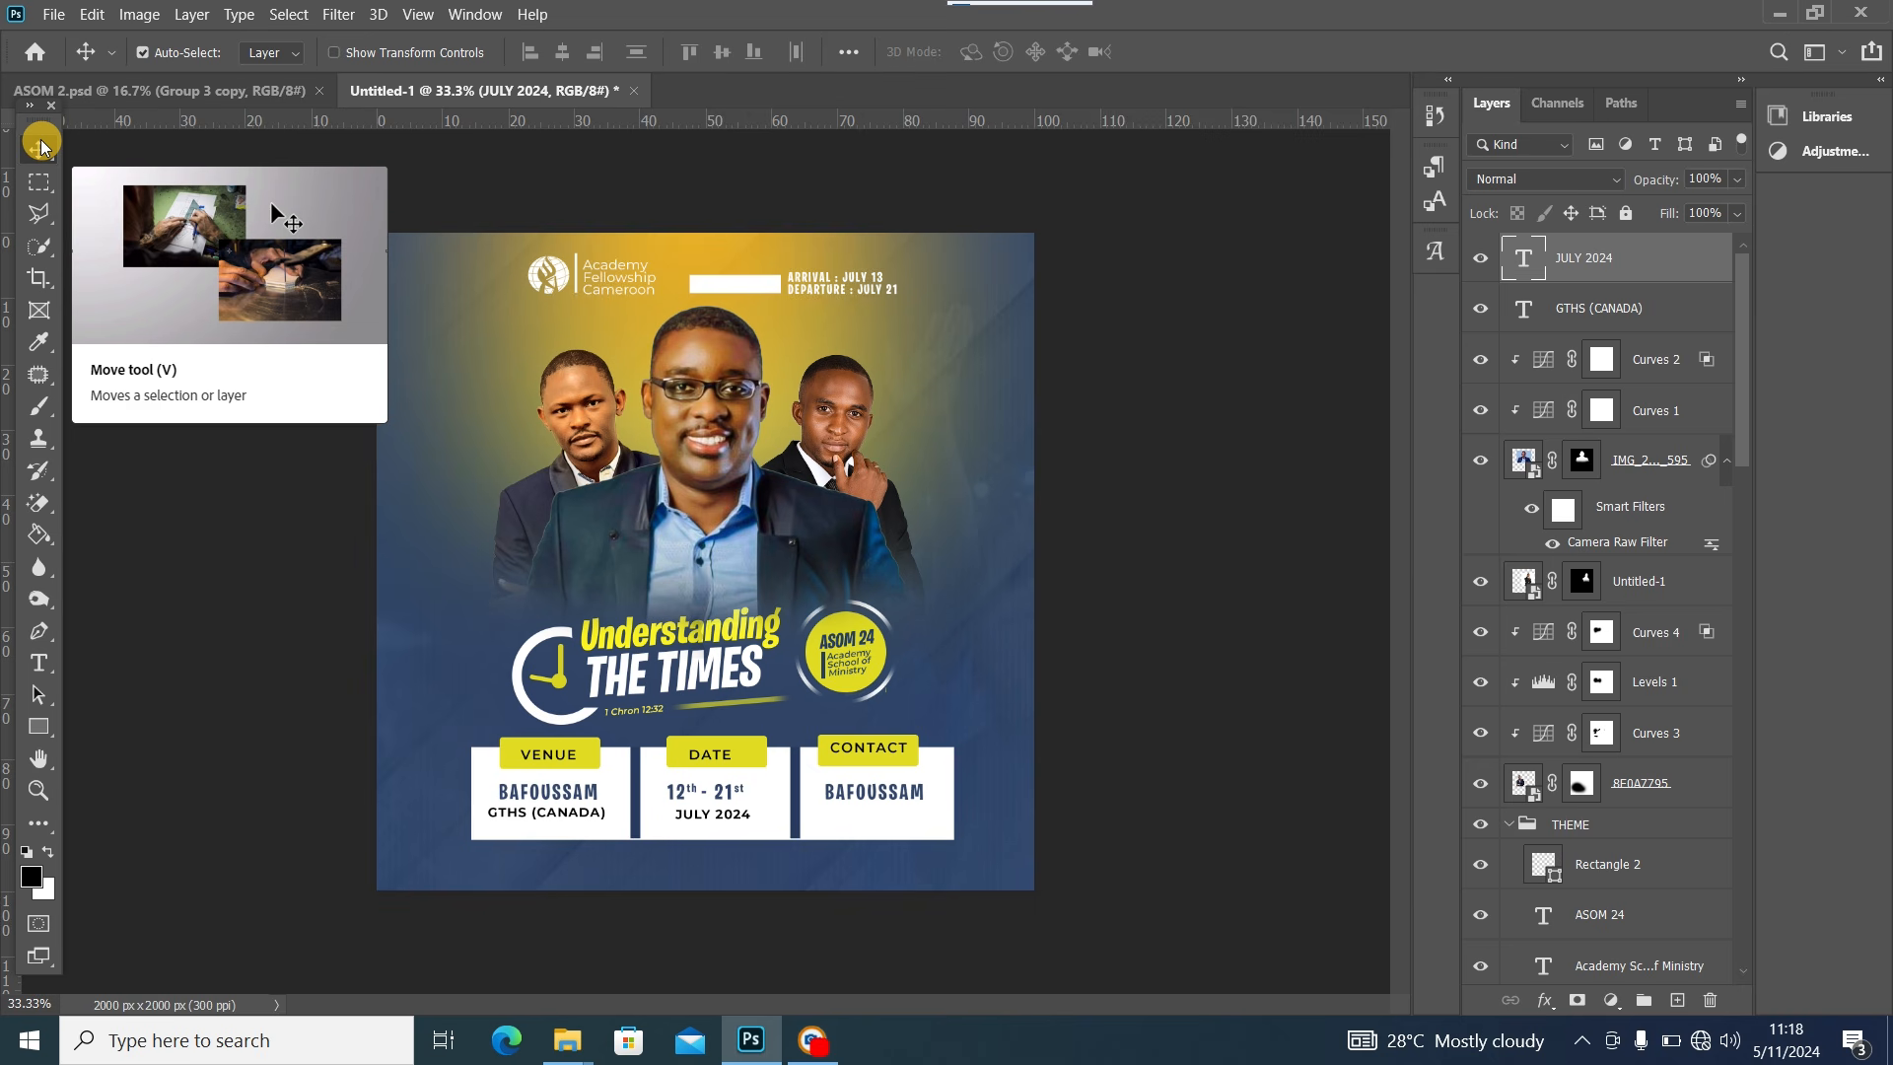
pyautogui.click(726, 795)
pyautogui.moveTo(732, 793); pyautogui.dragTo(732, 793)
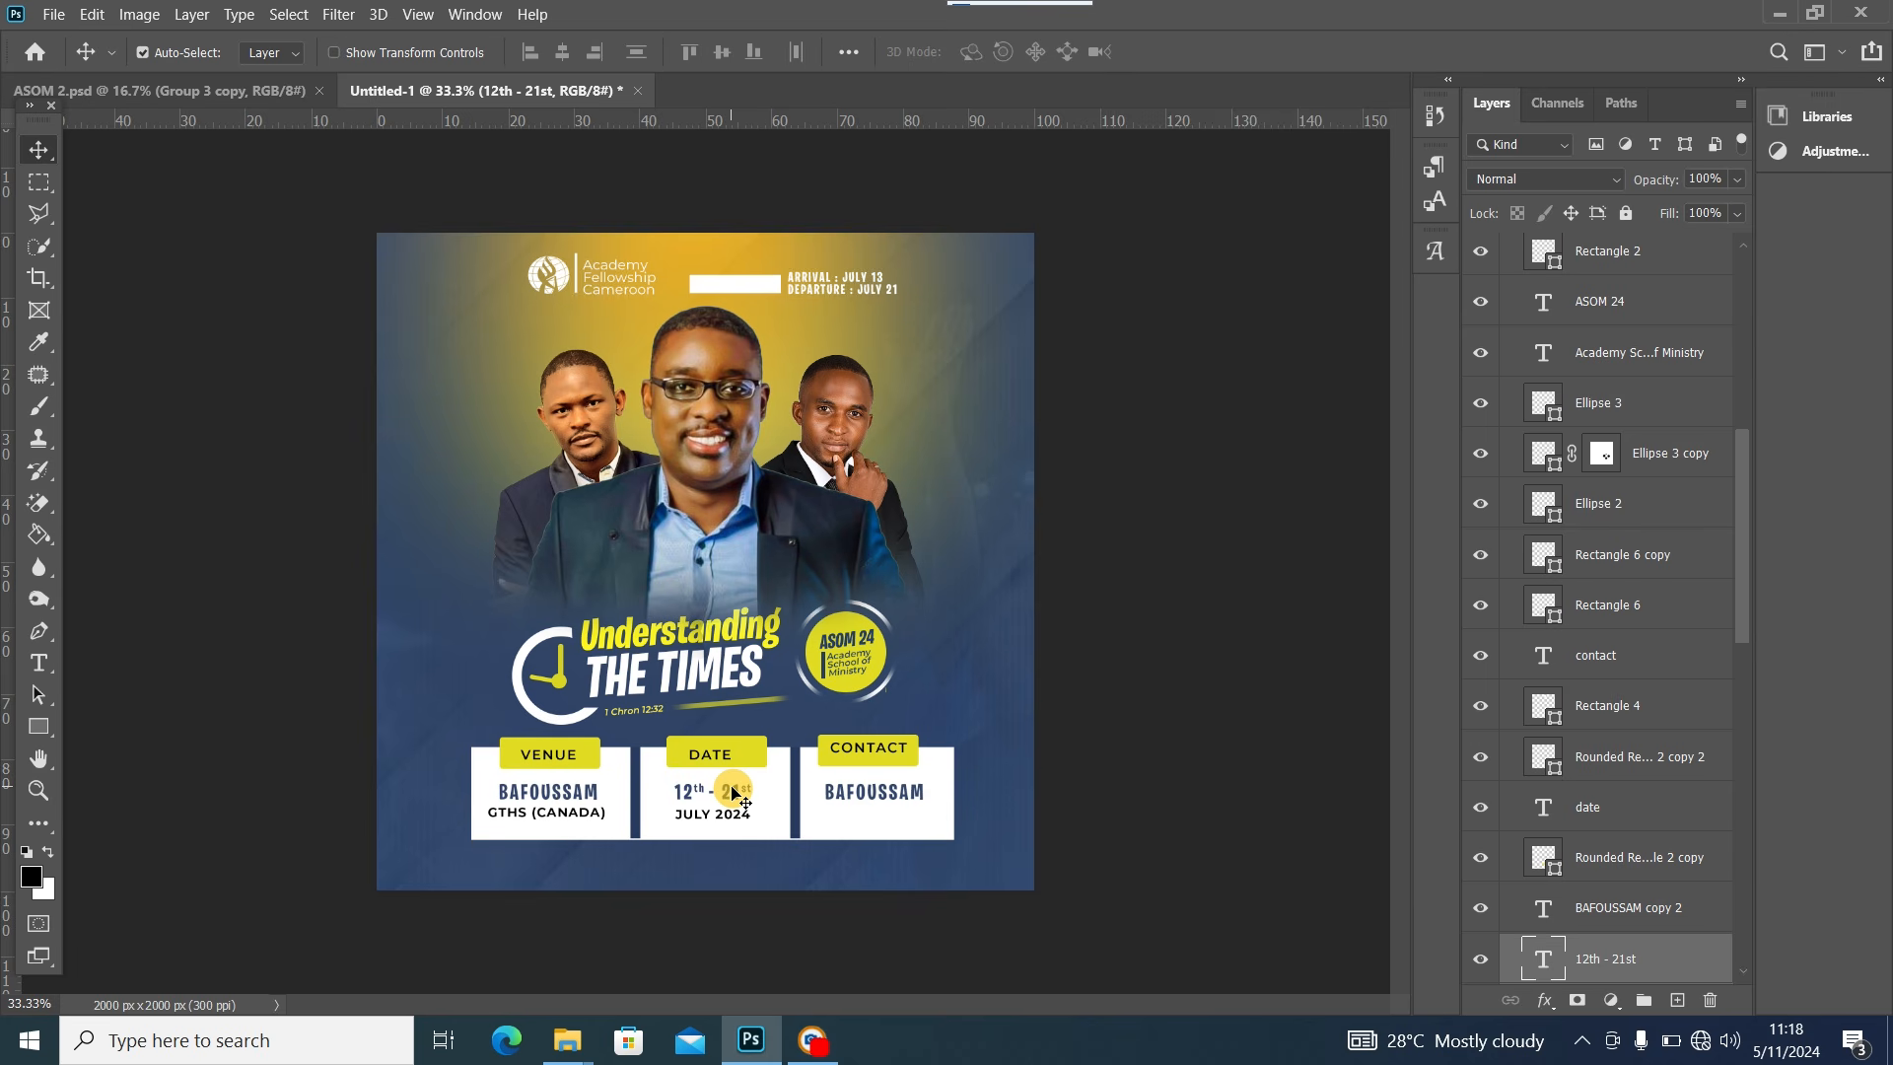
# Delete the BAFOUSSAM copy under the CONTACT label and put a copy of JULY 2024 in its place
pyautogui.click(882, 795)
pyautogui.press('Delete')
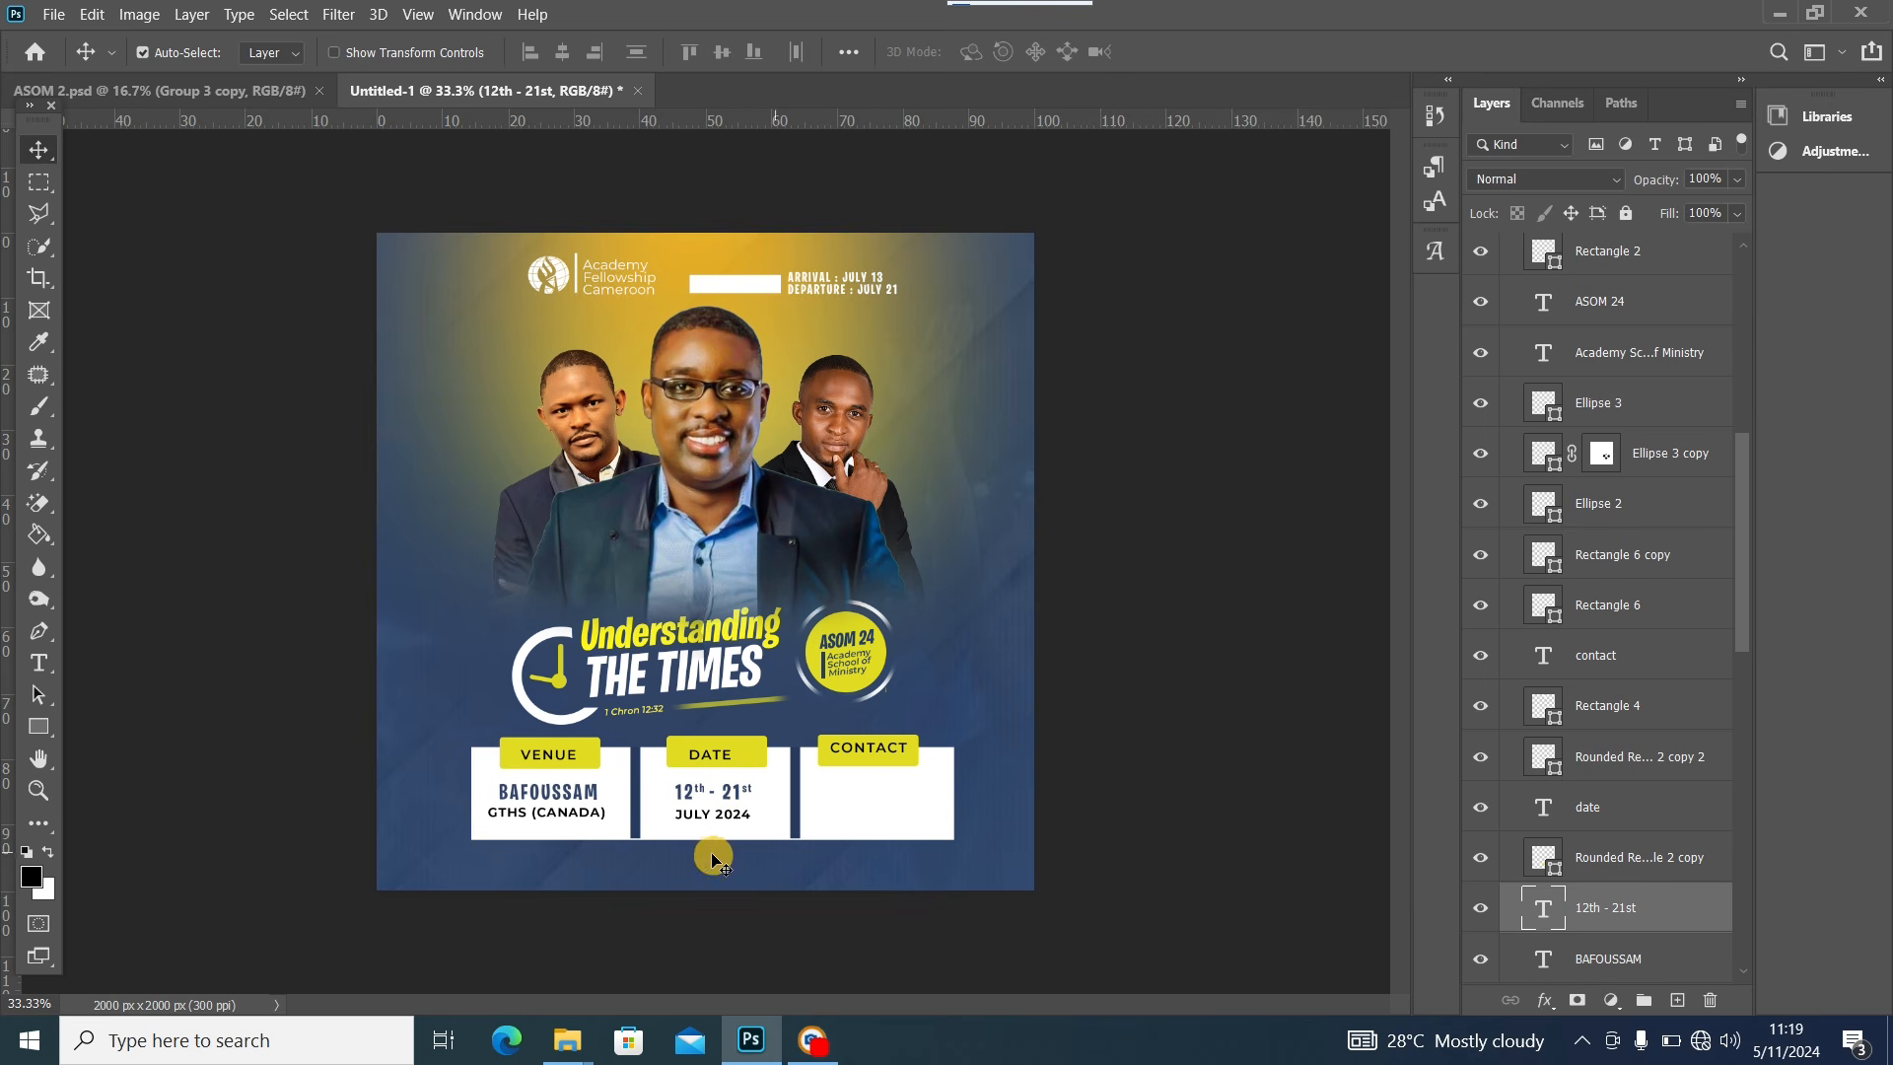
pyautogui.click(725, 815)
pyautogui.moveTo(724, 819); pyautogui.dragTo(867, 796)
# Replace the copied text under CONTACT with the first contact phone number, grouping its digits with spaces, and position it in the box
pyautogui.doubleClick(865, 792)
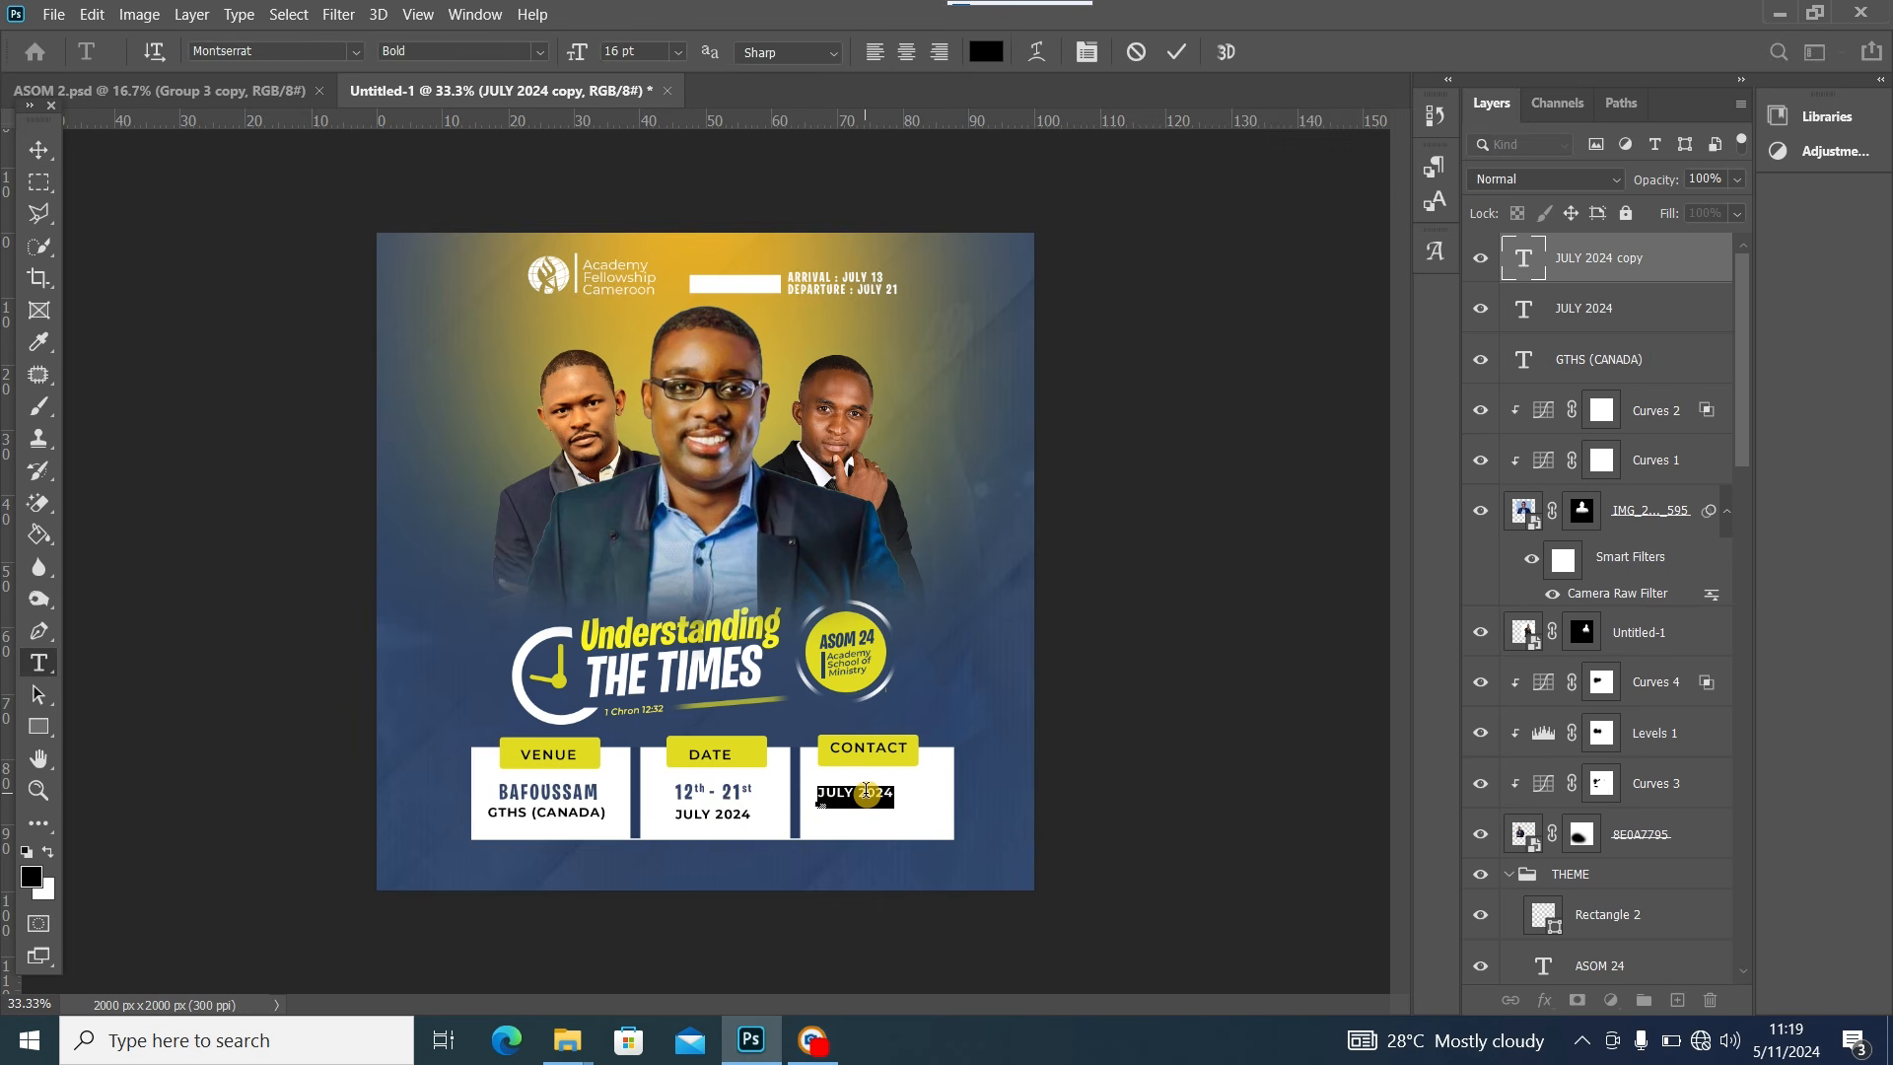
pyautogui.press('BackSpace')
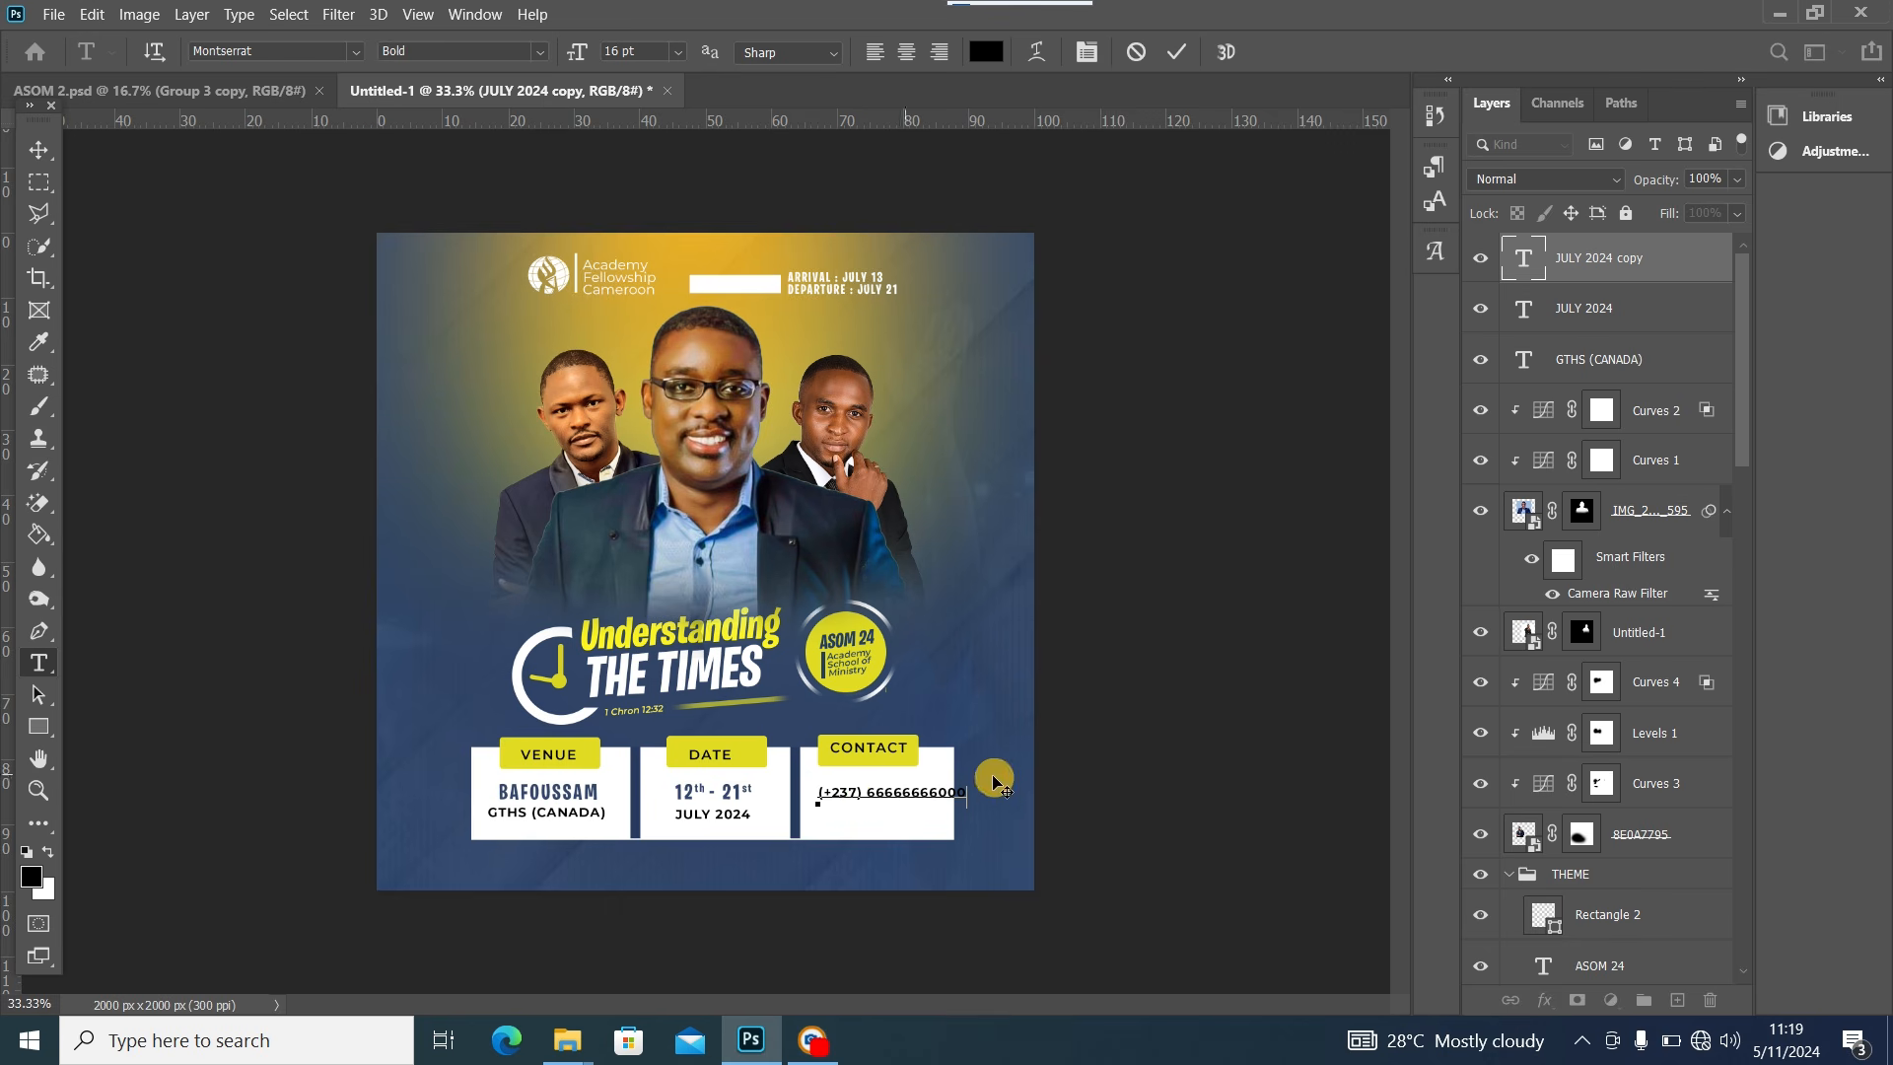
pyautogui.click(897, 792)
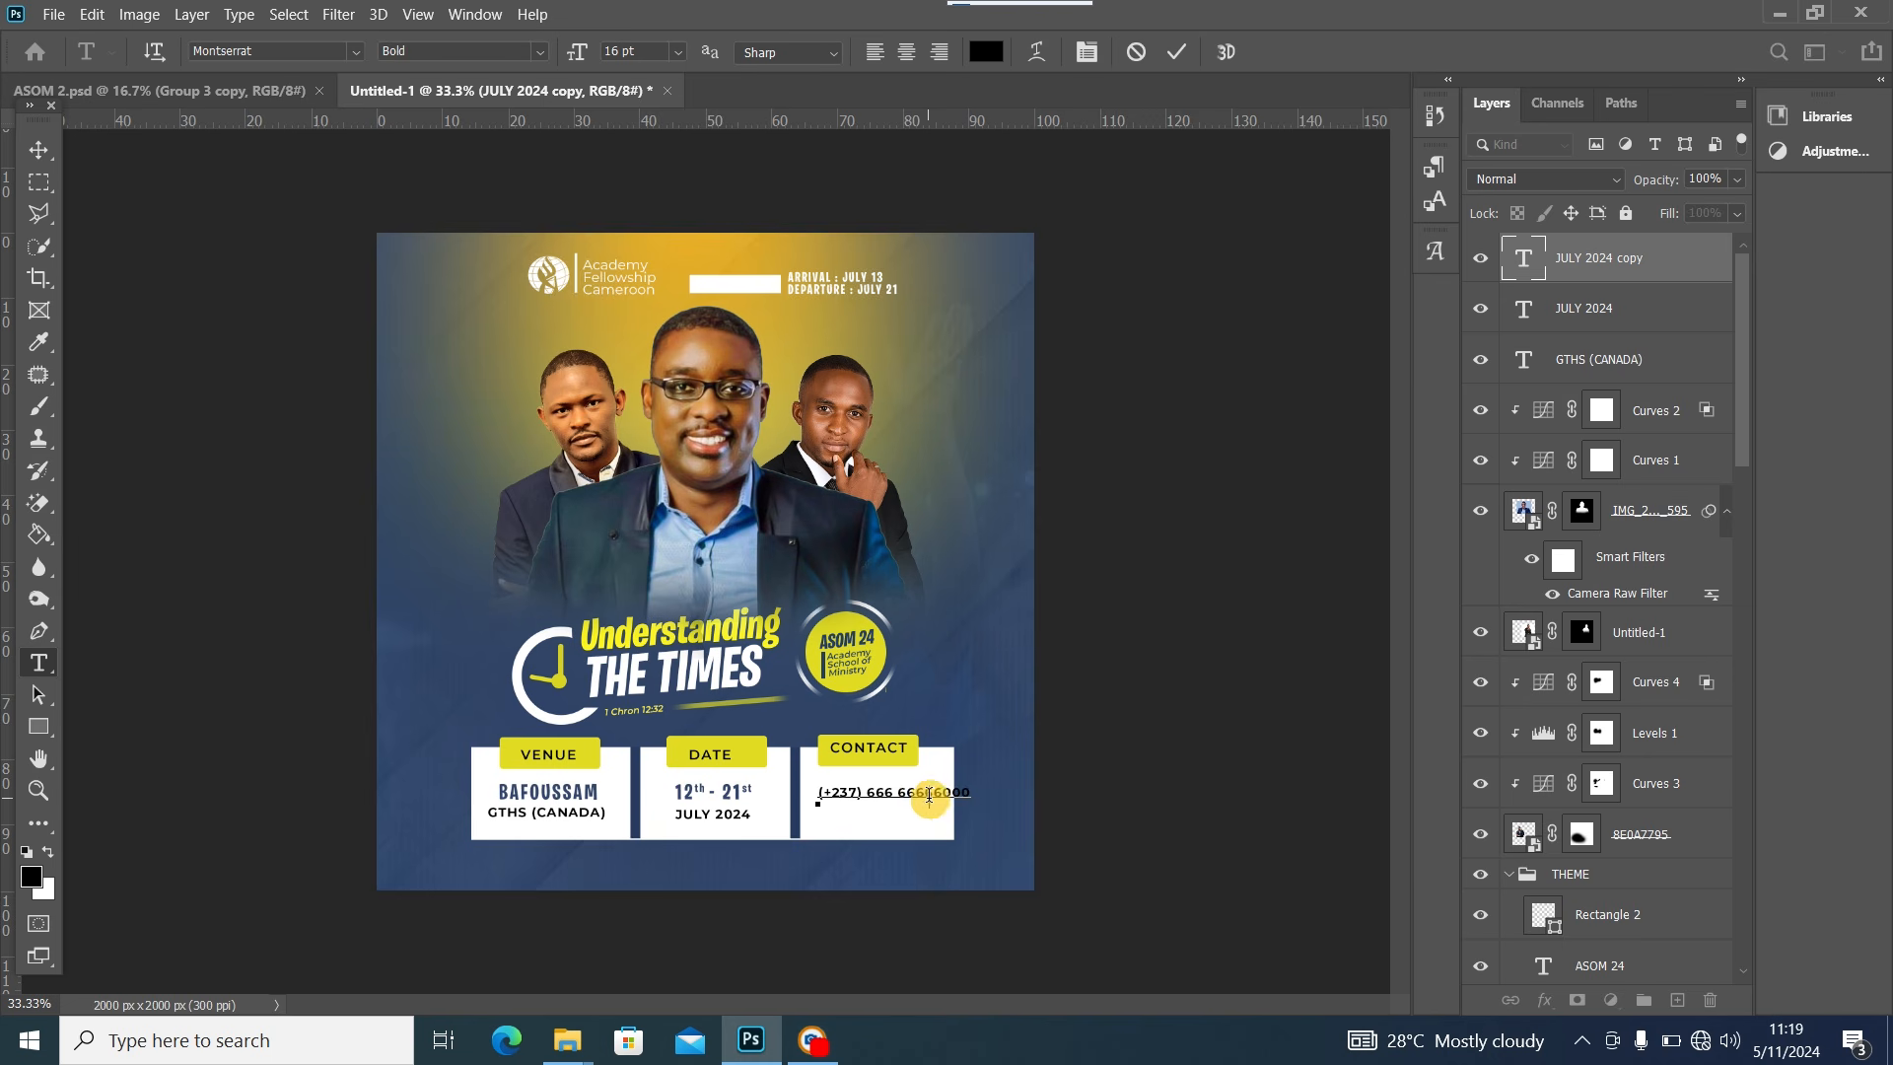
pyautogui.click(929, 795)
pyautogui.click(39, 148)
pyautogui.moveTo(874, 789); pyautogui.dragTo(880, 795)
# Tighten the letter spacing of the phone number so it fits inside the white contact box
pyautogui.doubleClick(880, 790)
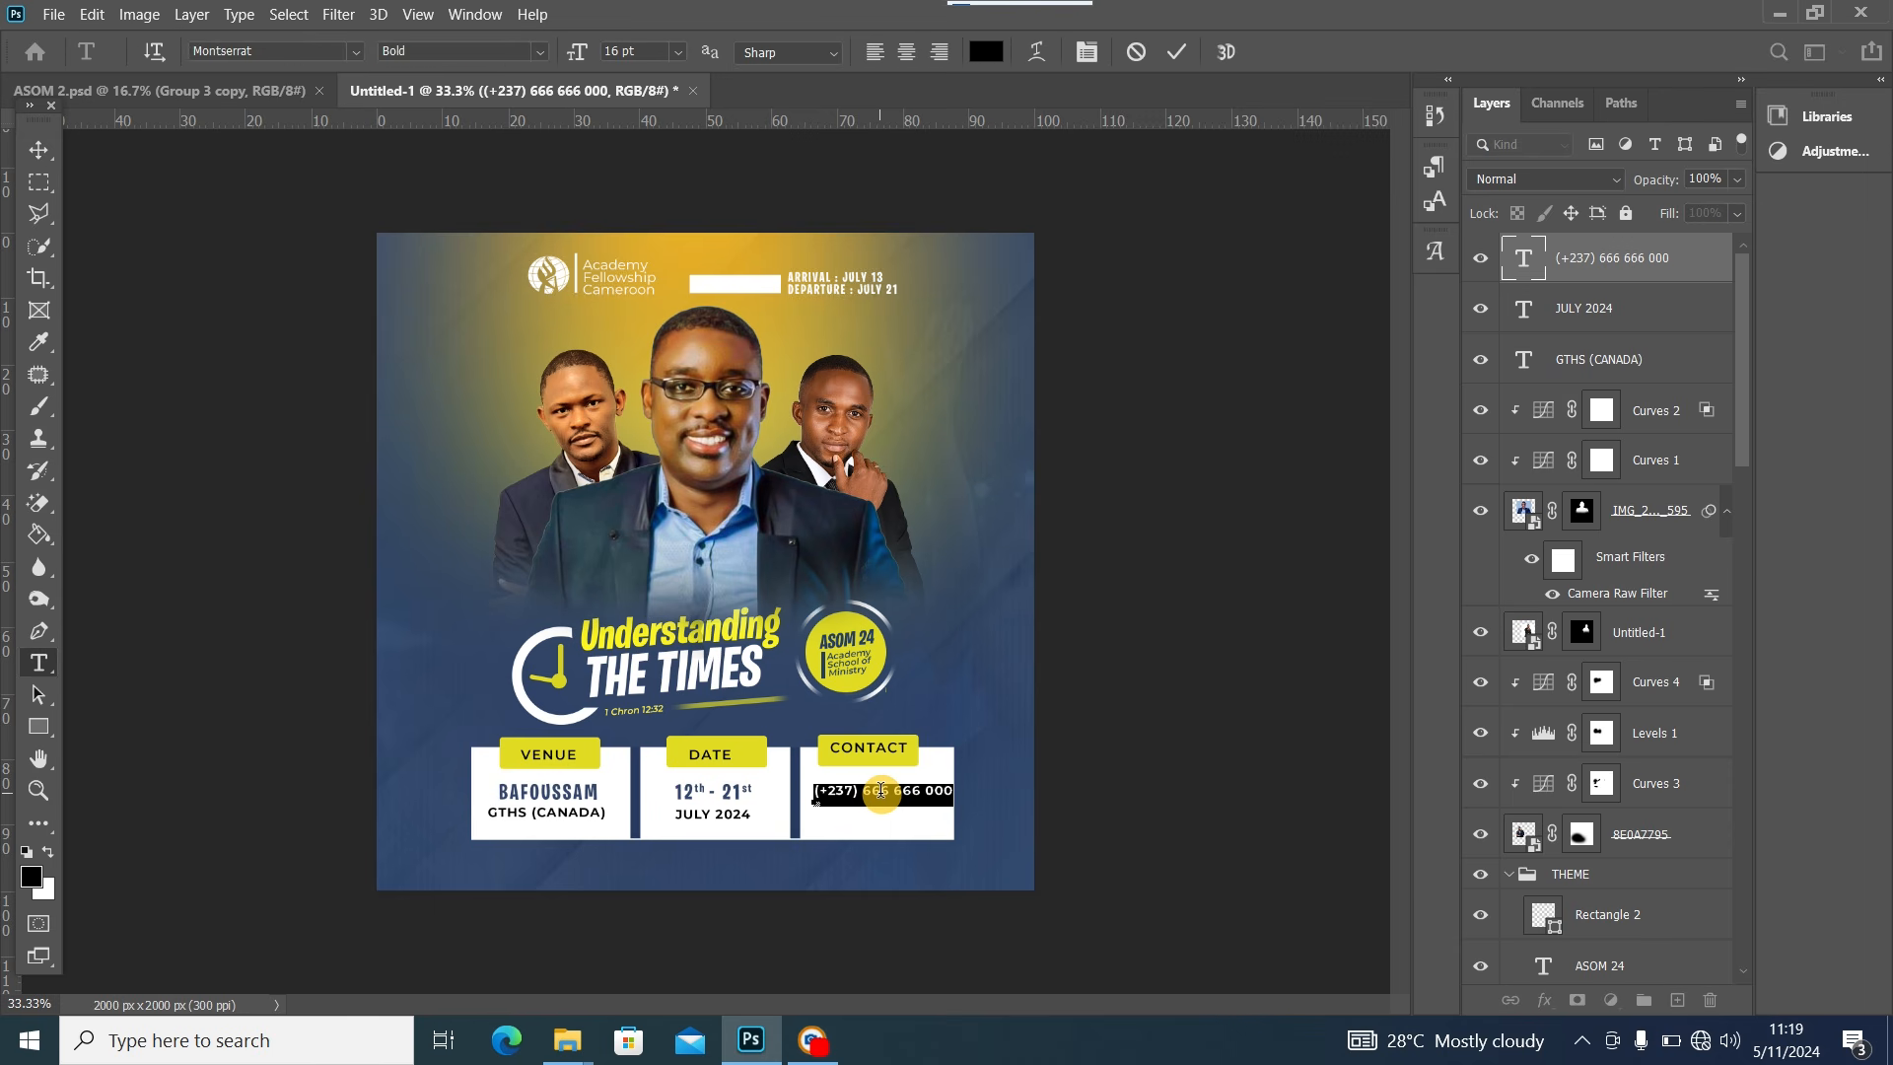
pyautogui.hotkey('alt', 'Left')
pyautogui.click(40, 147)
# Duplicate the phone number line directly below itself and change the copy to the second contact phone number
pyautogui.click(876, 794)
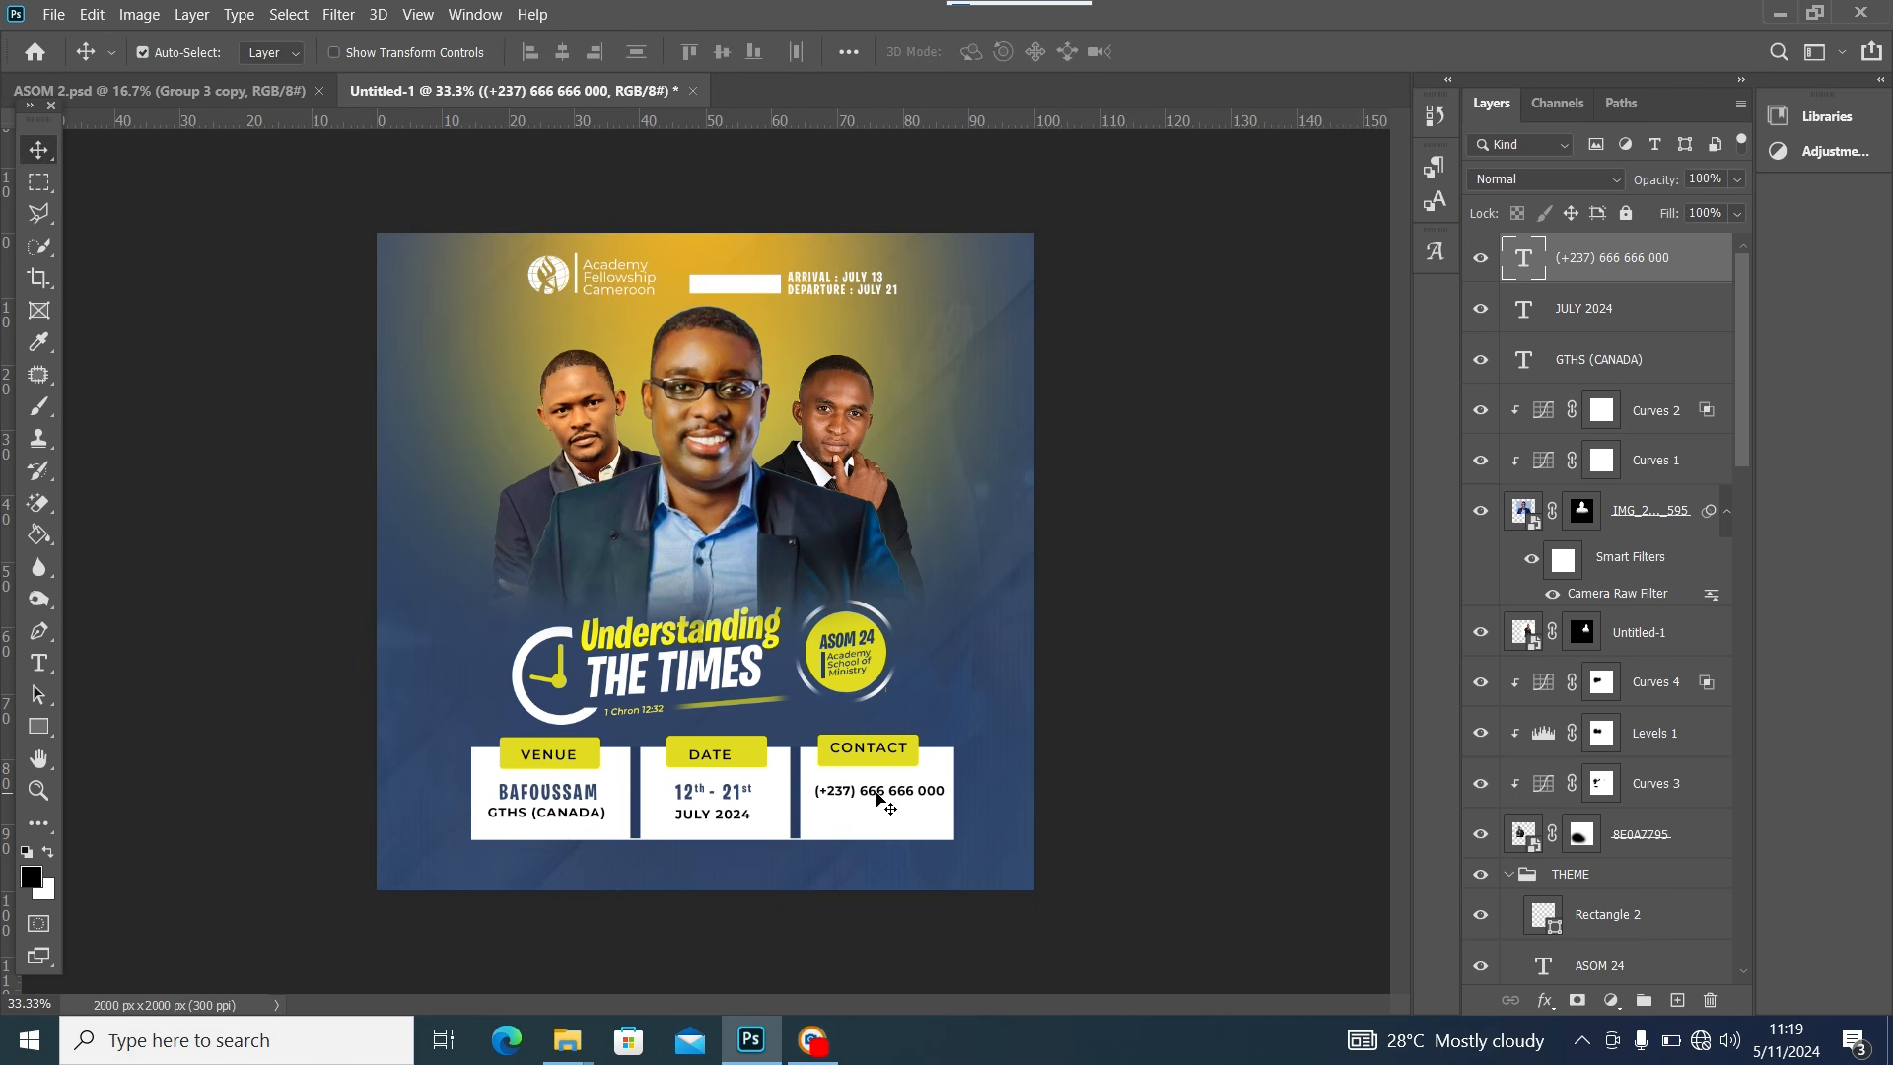
pyautogui.hotkey('ctrl', 'j')
pyautogui.moveTo(876, 796); pyautogui.dragTo(877, 820)
pyautogui.doubleClick(876, 814)
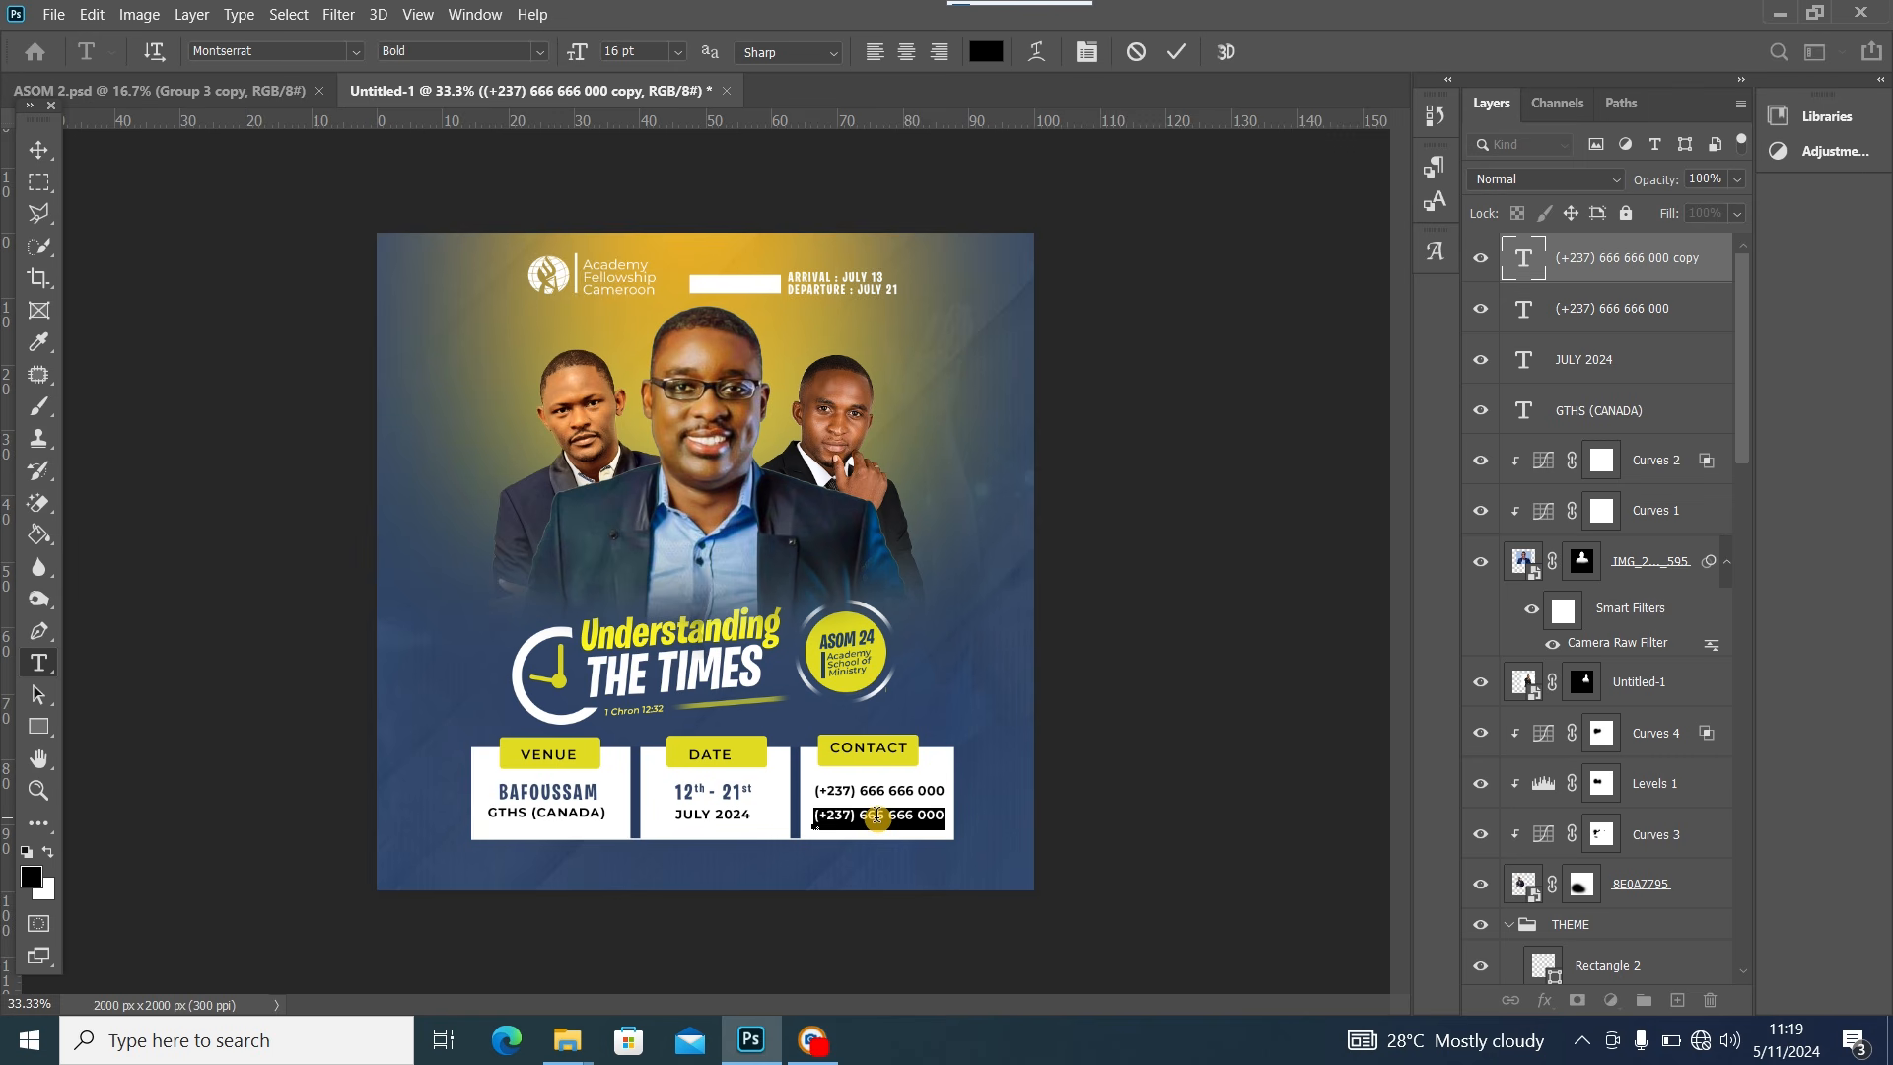
pyautogui.moveTo(858, 814); pyautogui.dragTo(974, 816)
pyautogui.write('6')
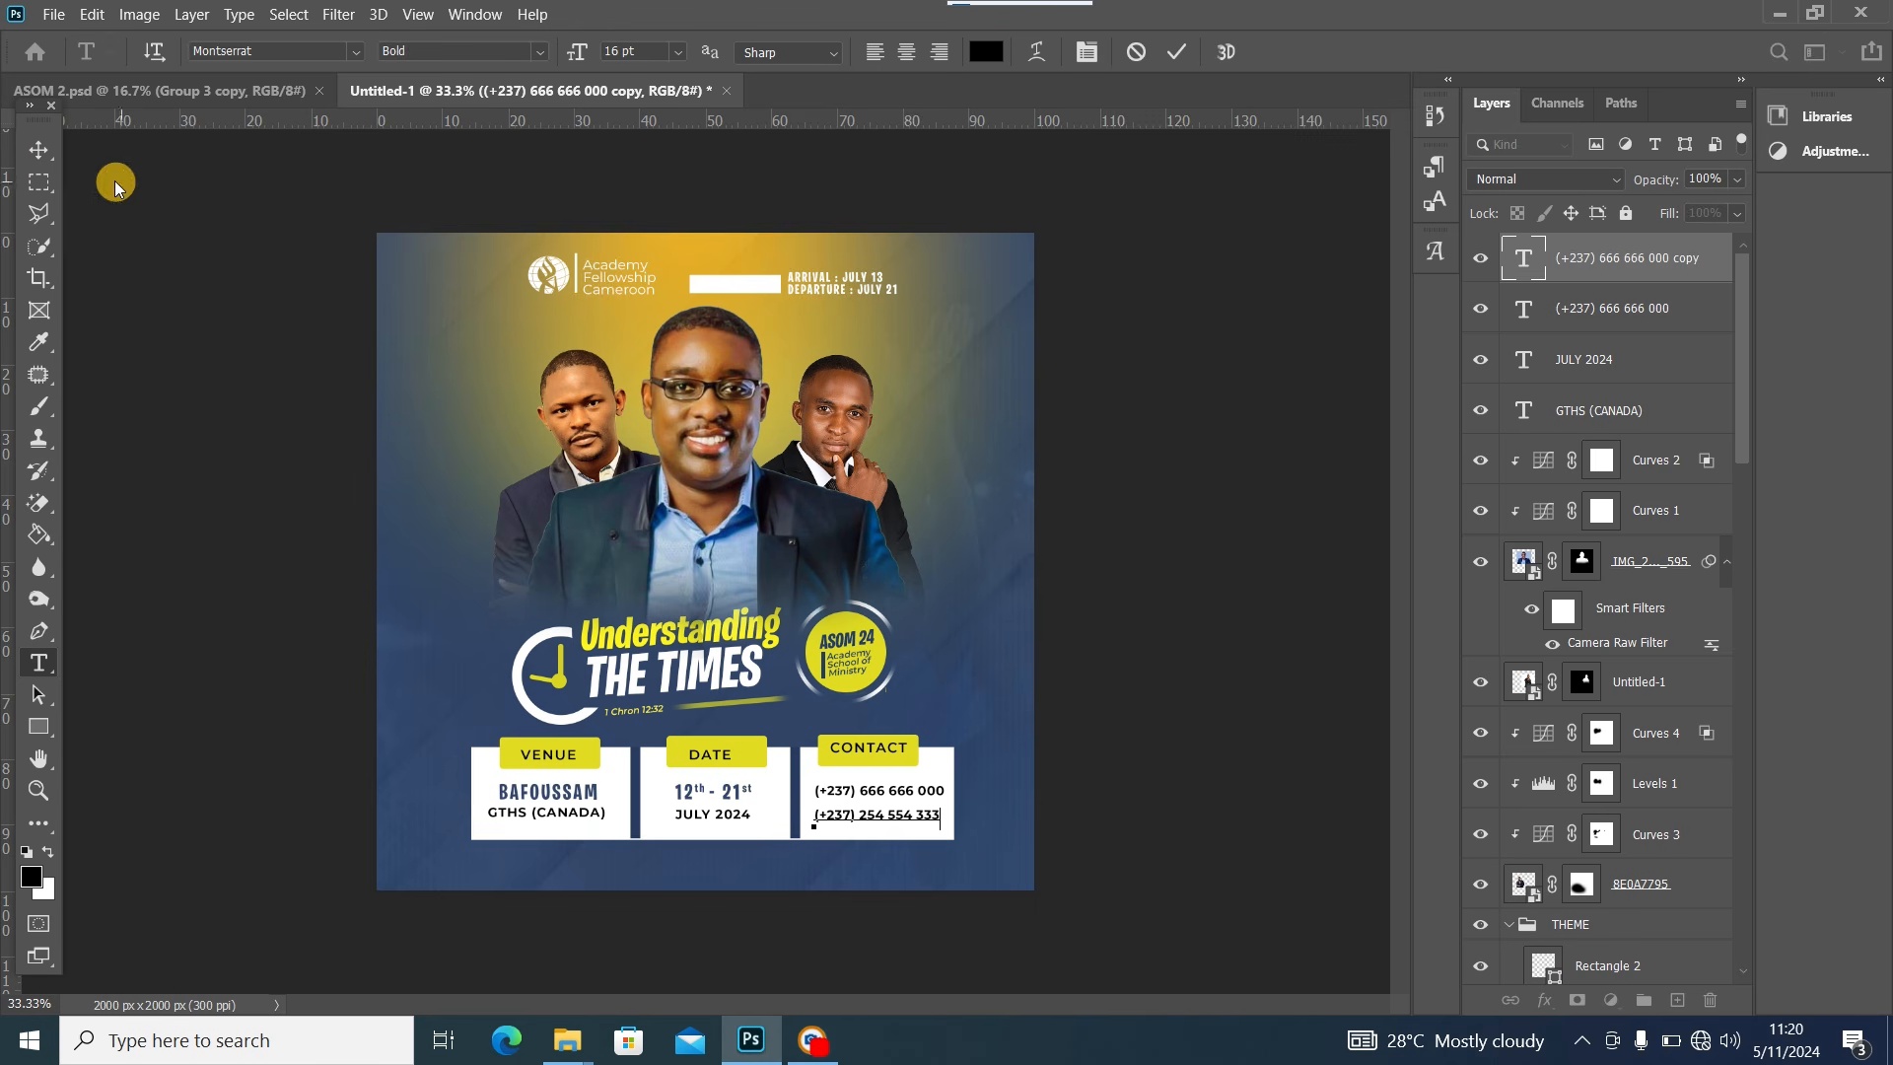
pyautogui.click(40, 149)
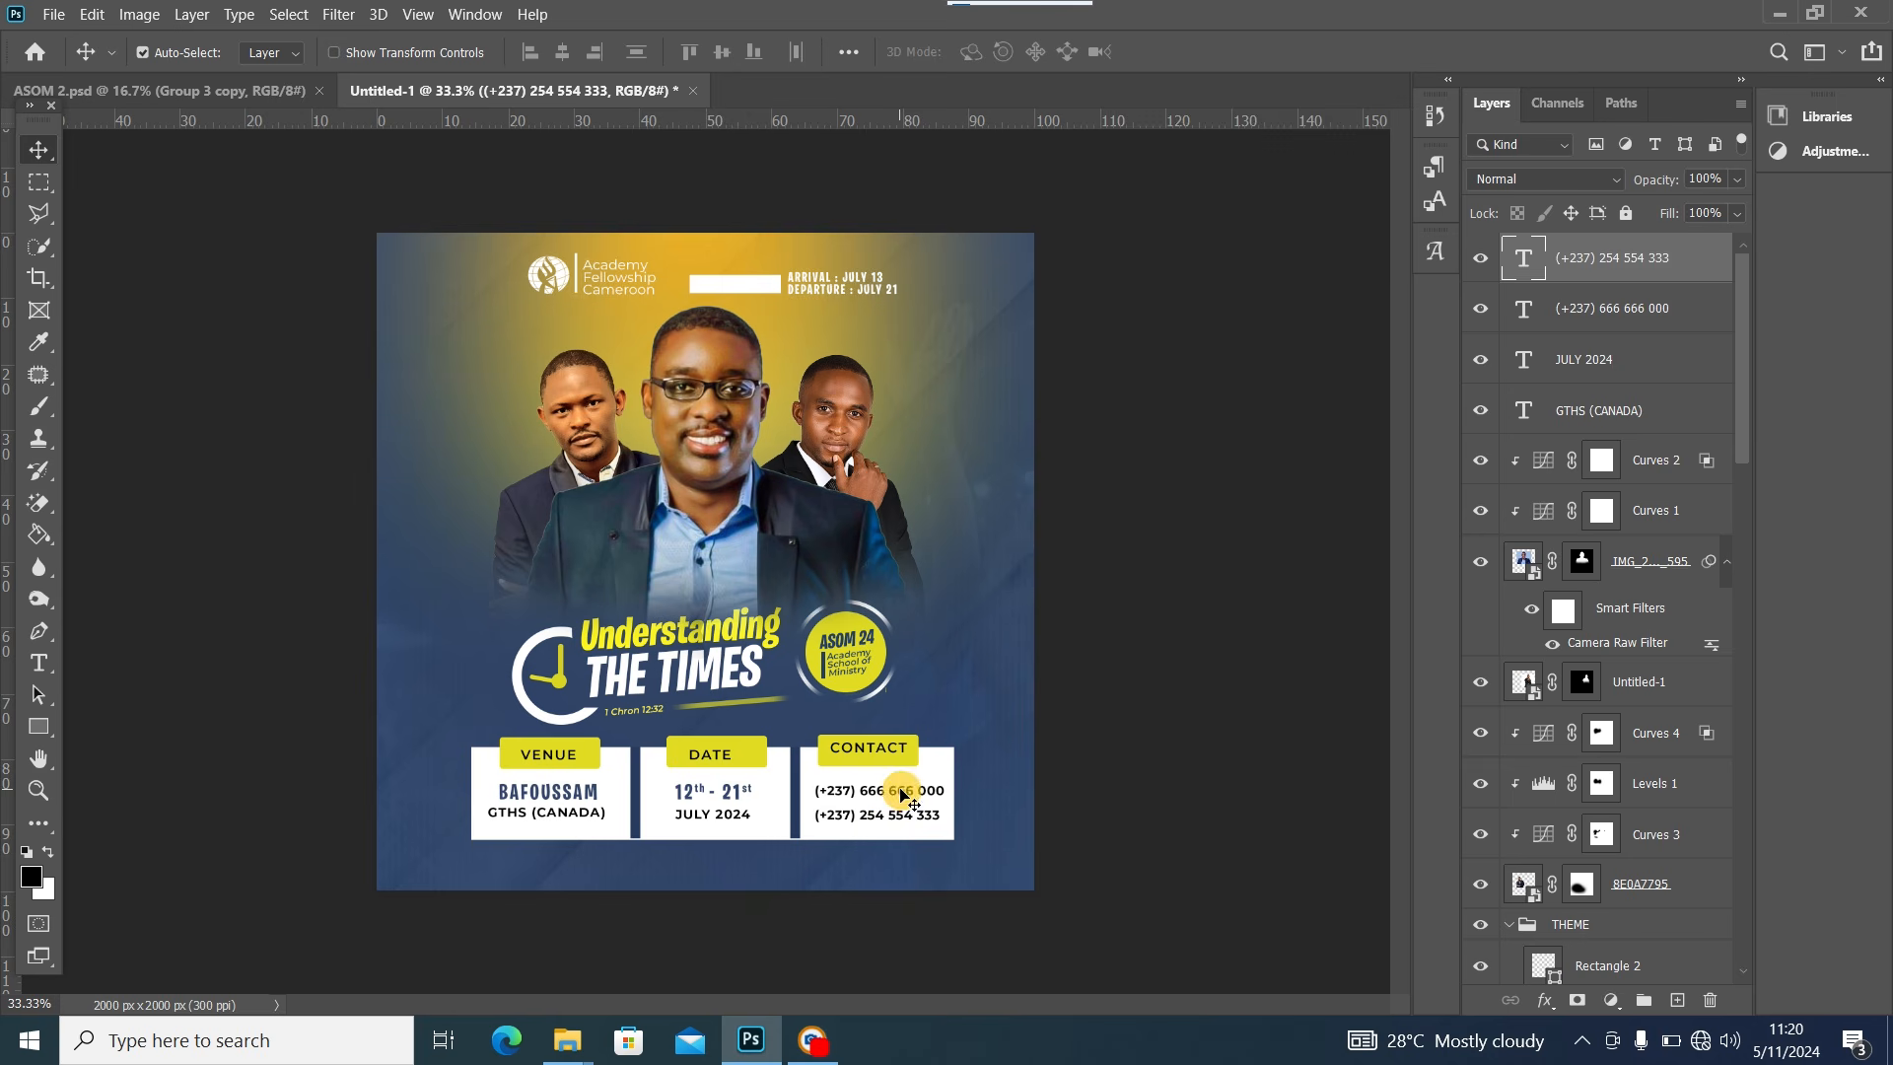
# Nudge the first phone number slightly down toward the second one, then view the ASOM 2.psd reference
pyautogui.moveTo(900, 794); pyautogui.dragTo(901, 797)
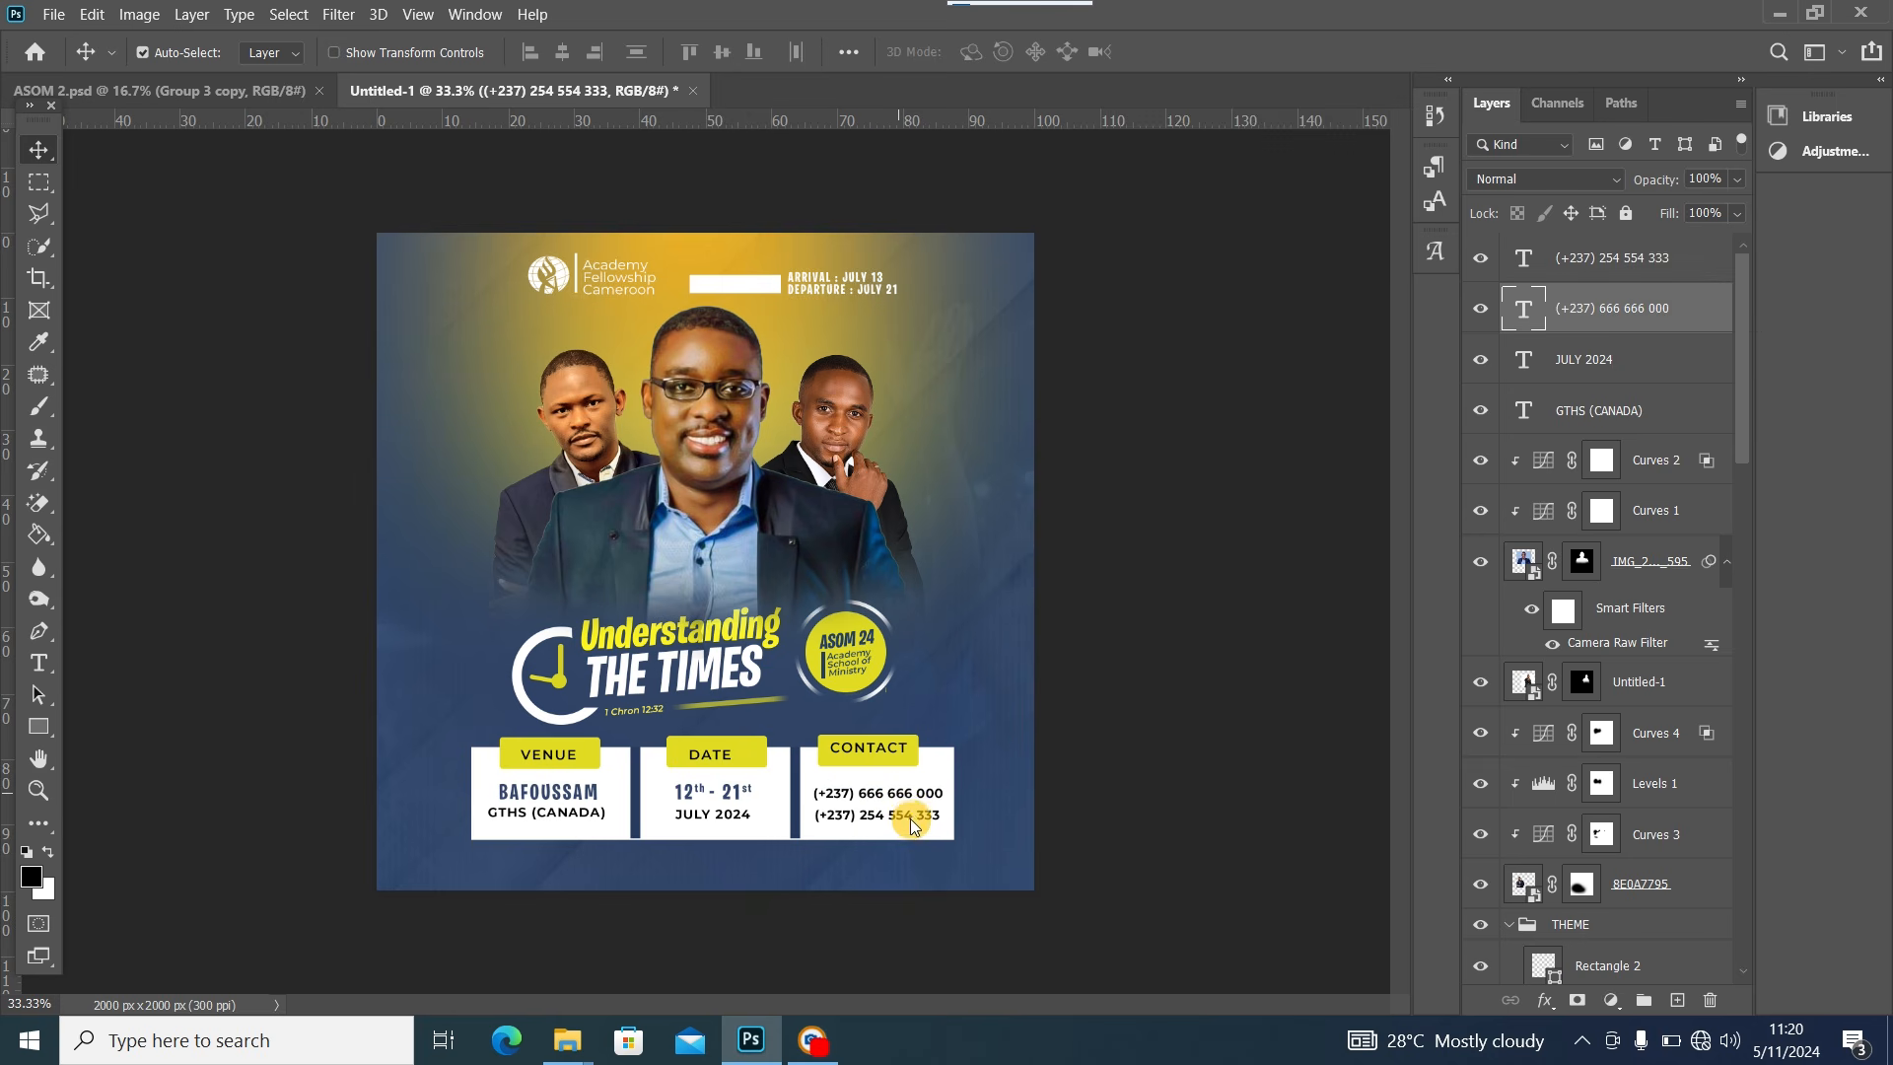
pyautogui.press('Up')
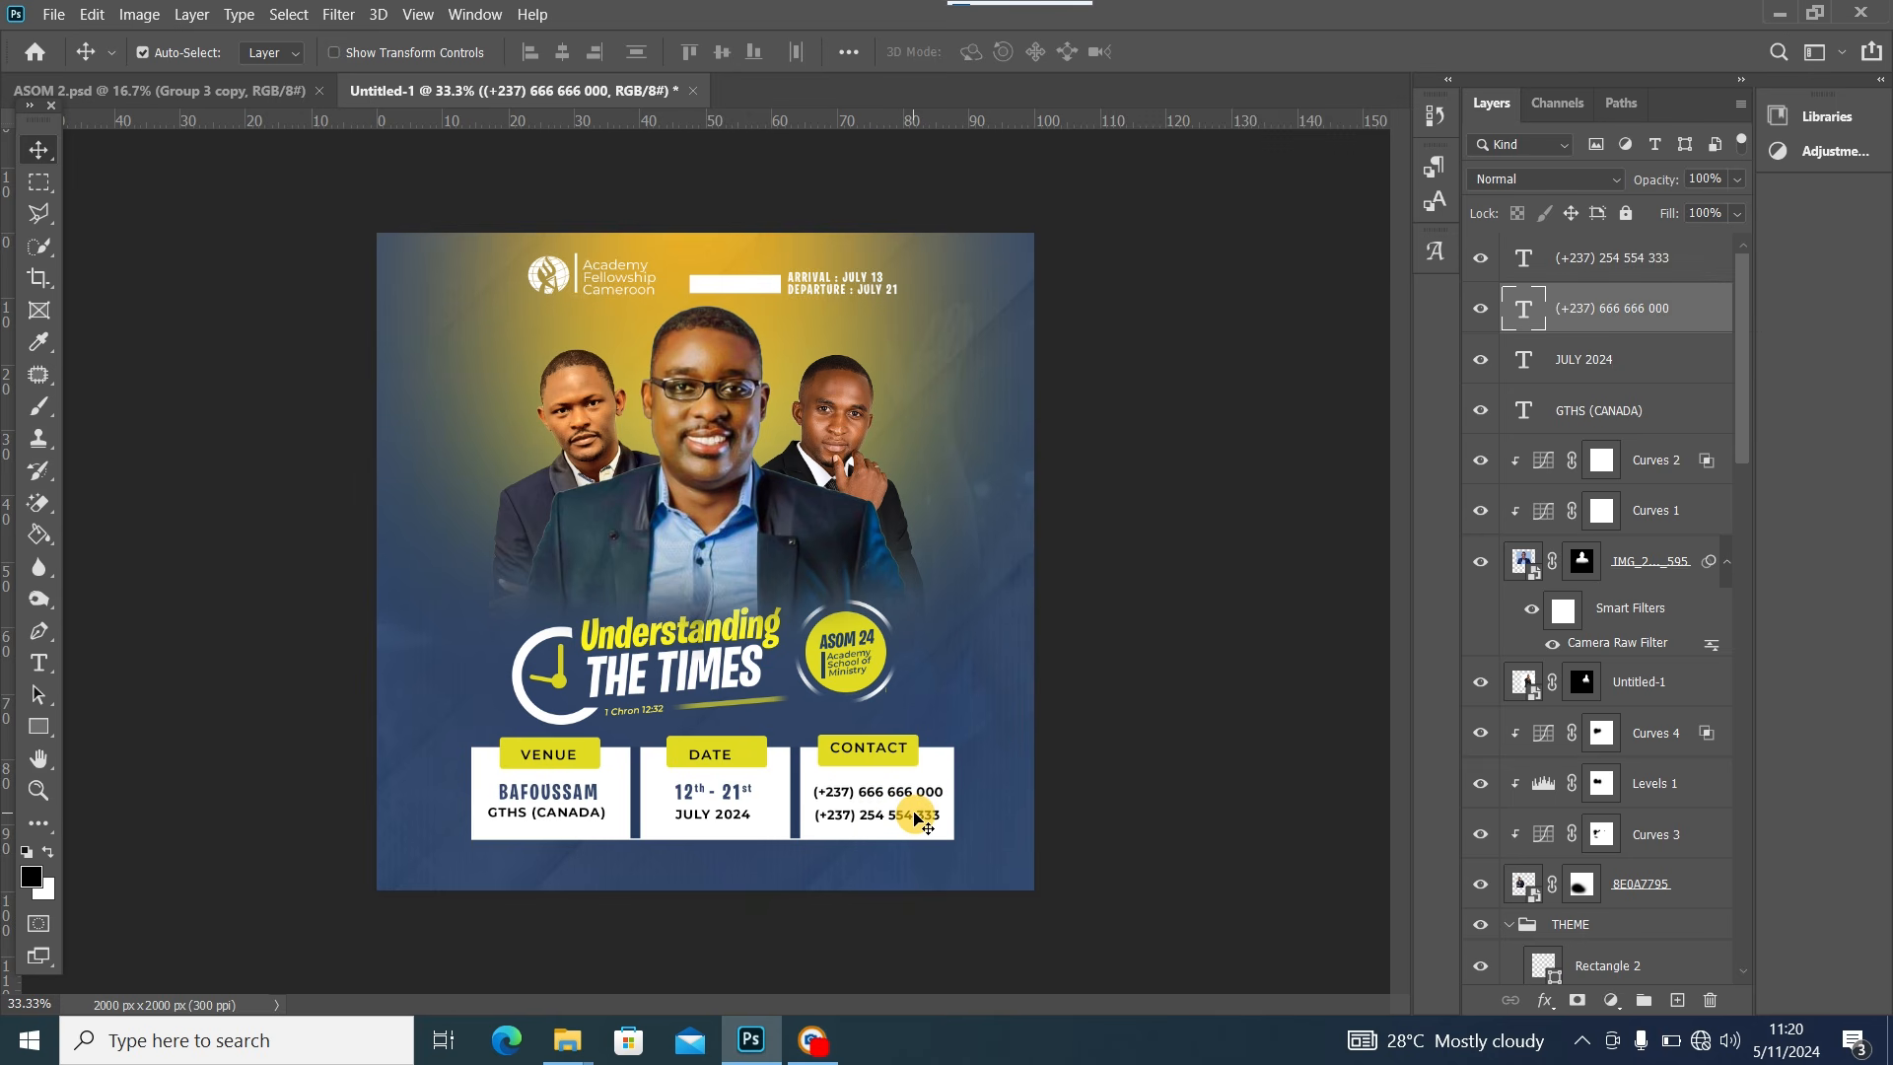
pyautogui.press('Down')
pyautogui.press('Down')
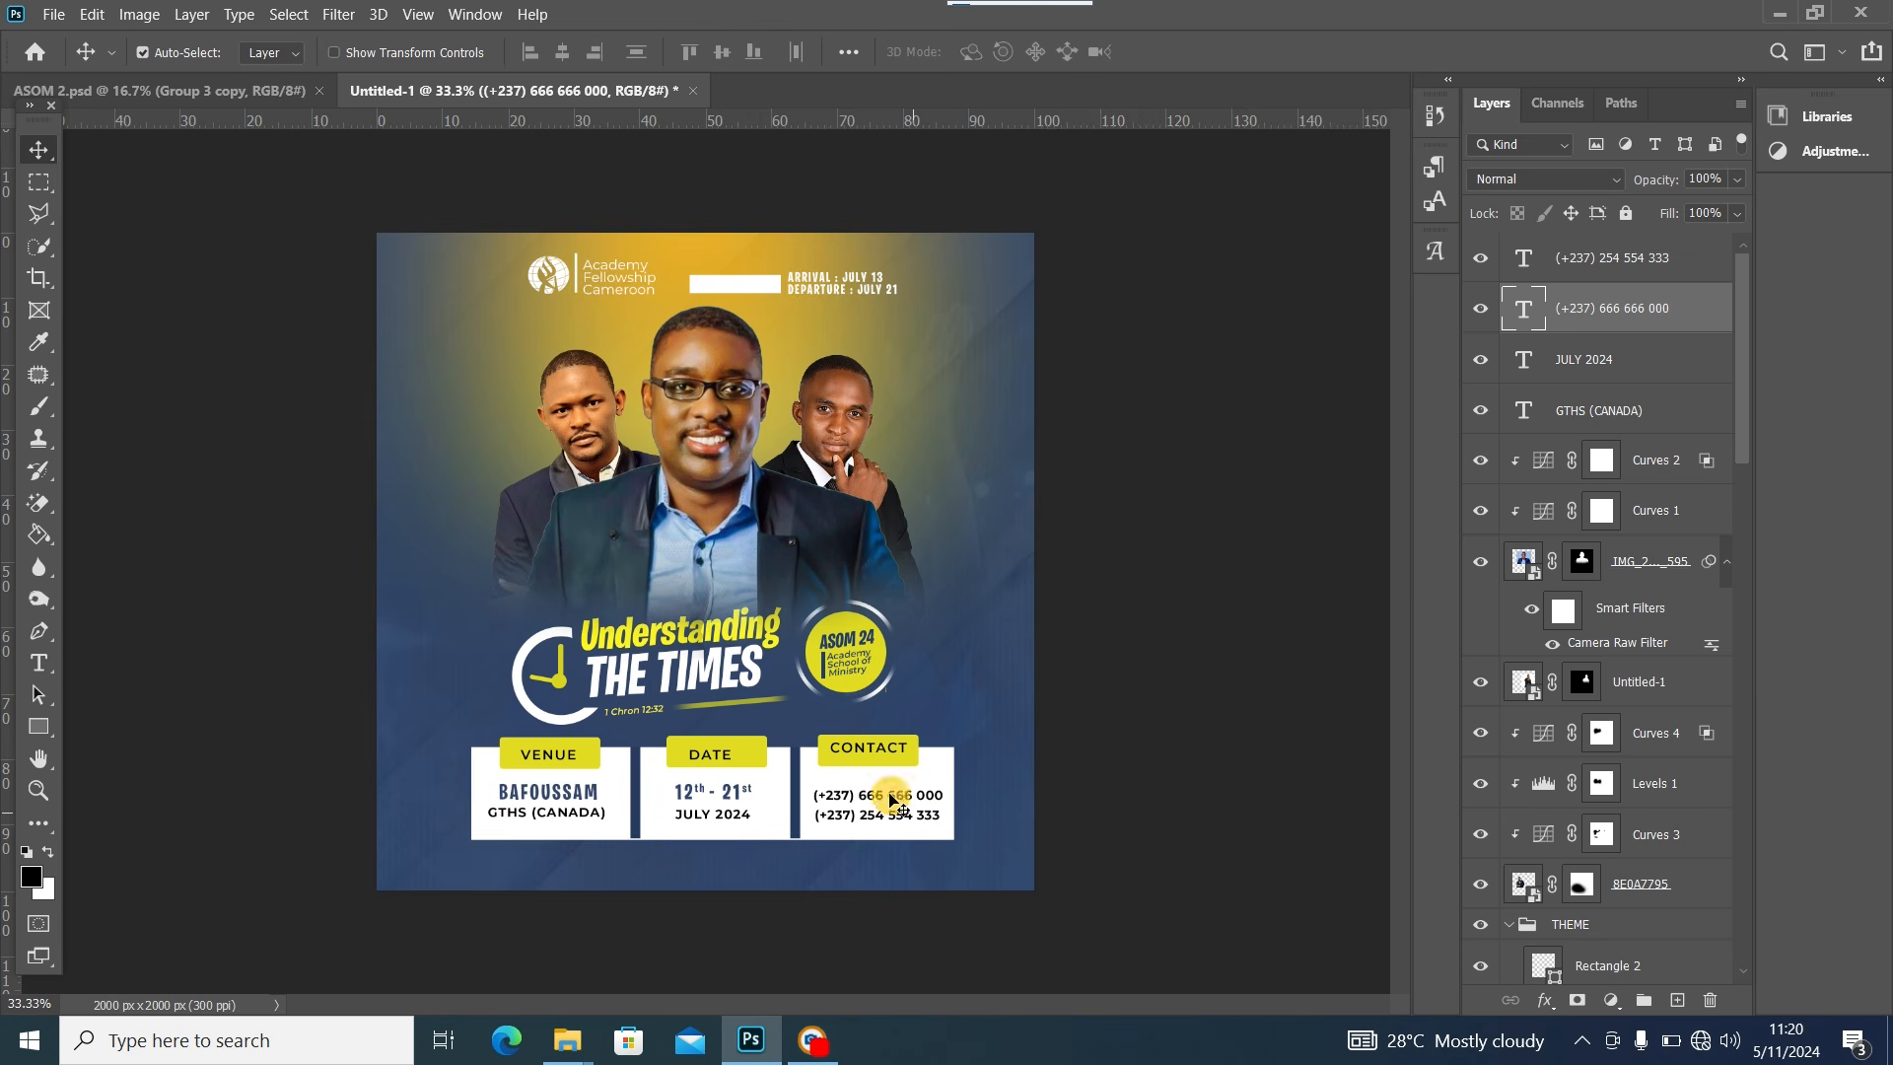
pyautogui.click(196, 98)
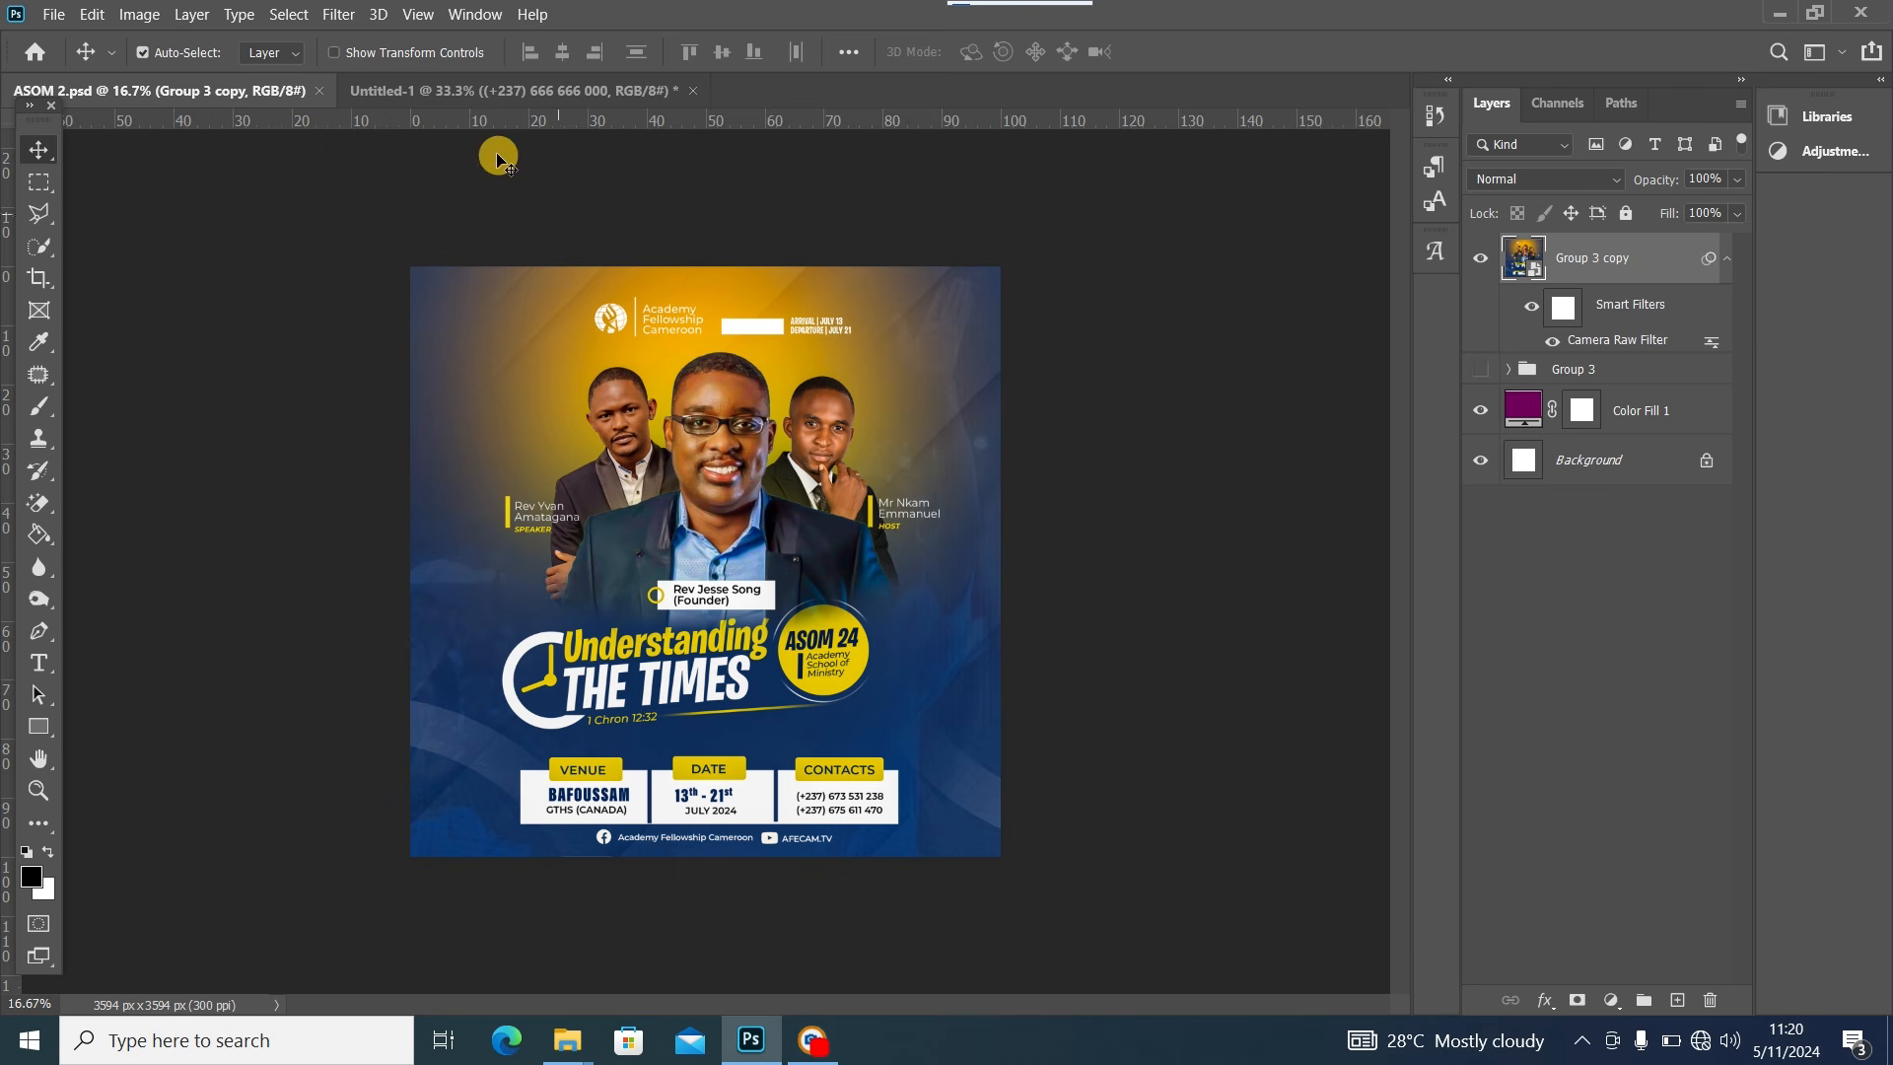
# Return to the Untitled-1 flyer and configure the Ellipse tool with no fill and a white stroke about 89 px thick
pyautogui.click(494, 99)
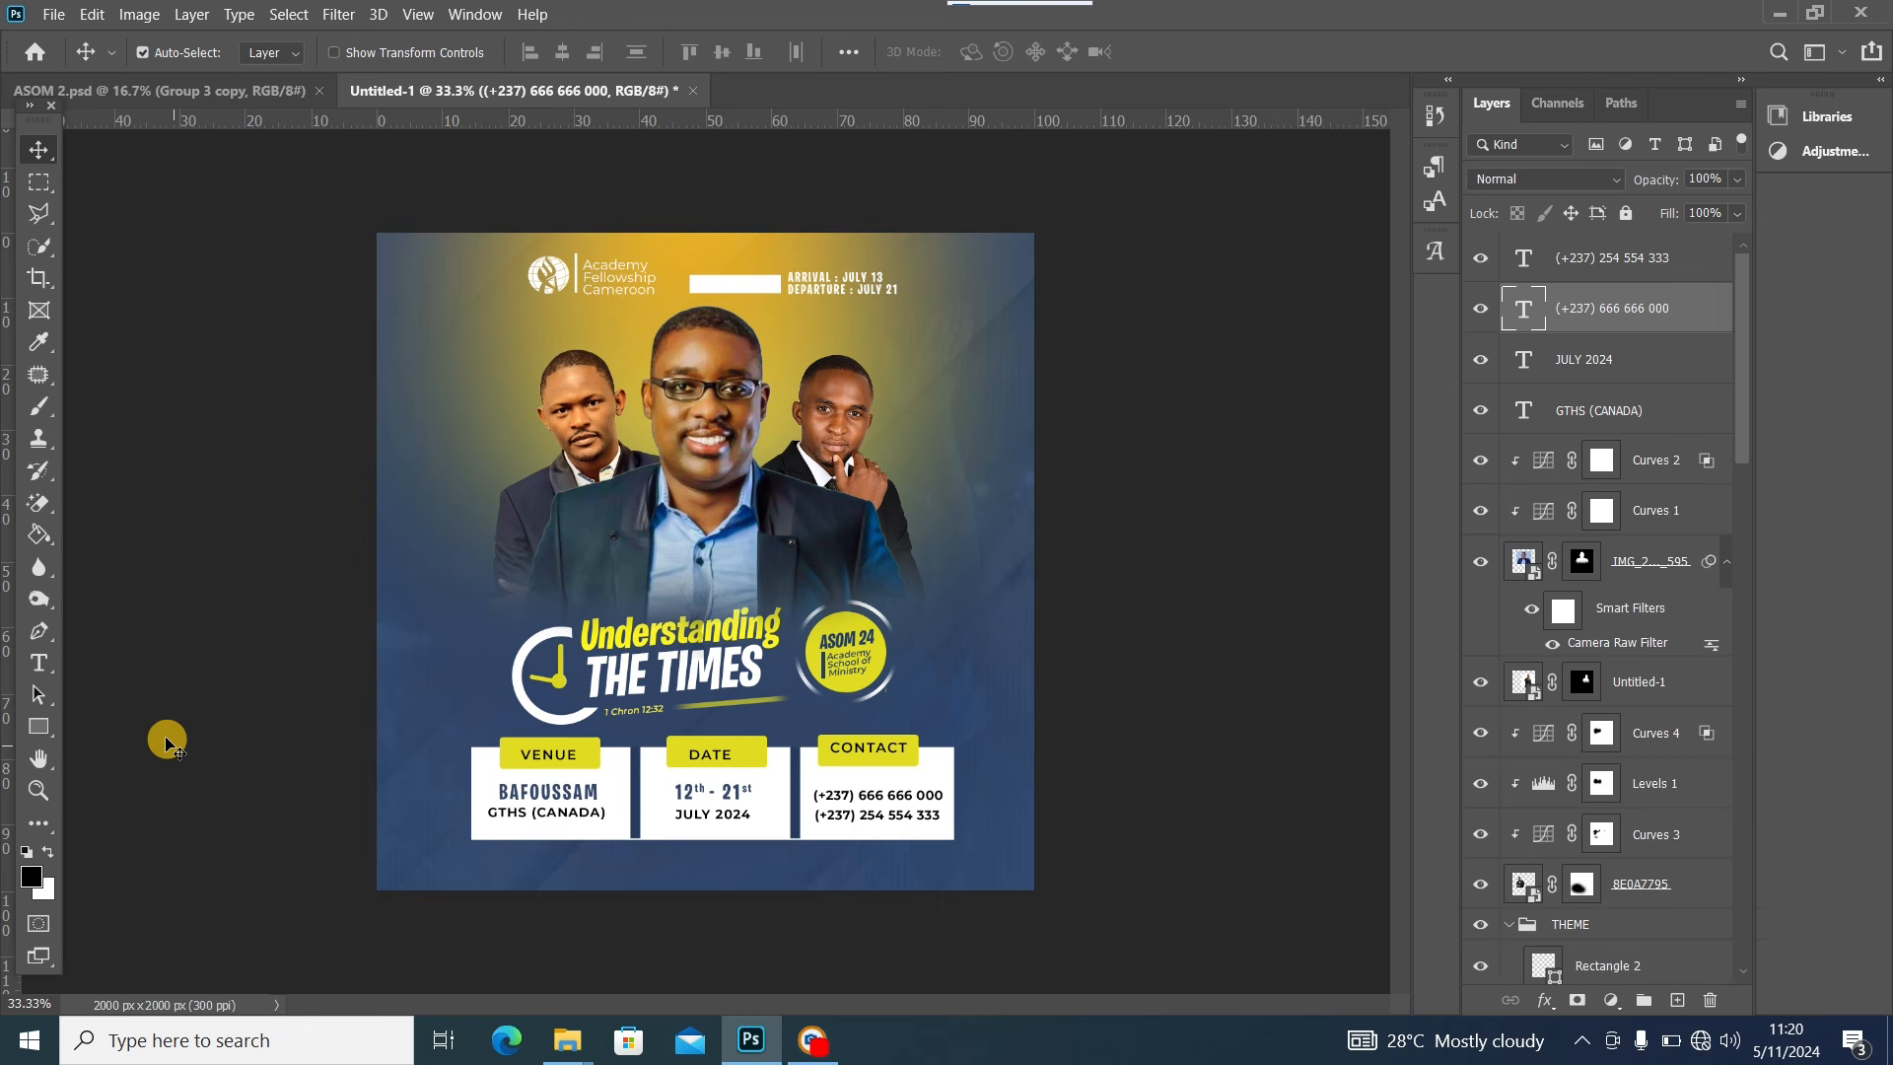
pyautogui.click(42, 726)
pyautogui.moveTo(46, 729); pyautogui.dragTo(124, 773)
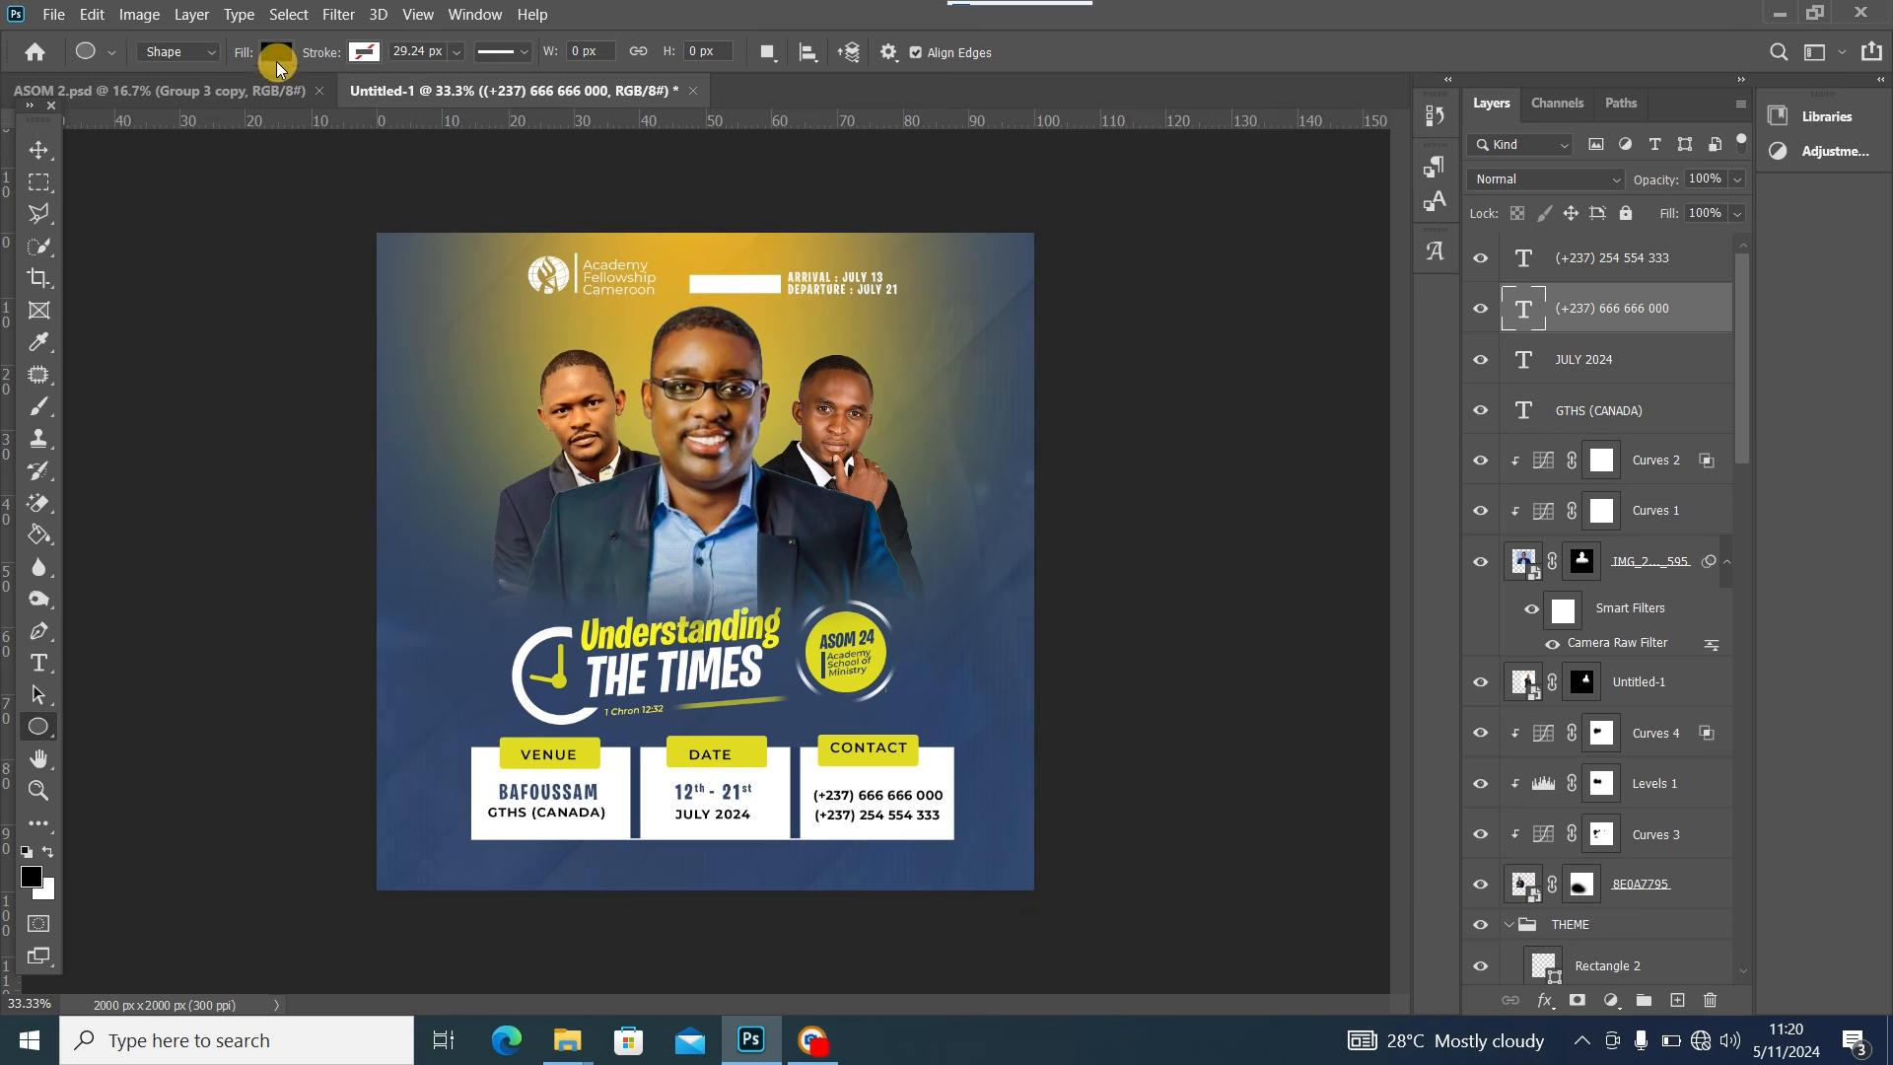
pyautogui.click(276, 52)
pyautogui.click(136, 99)
pyautogui.click(364, 52)
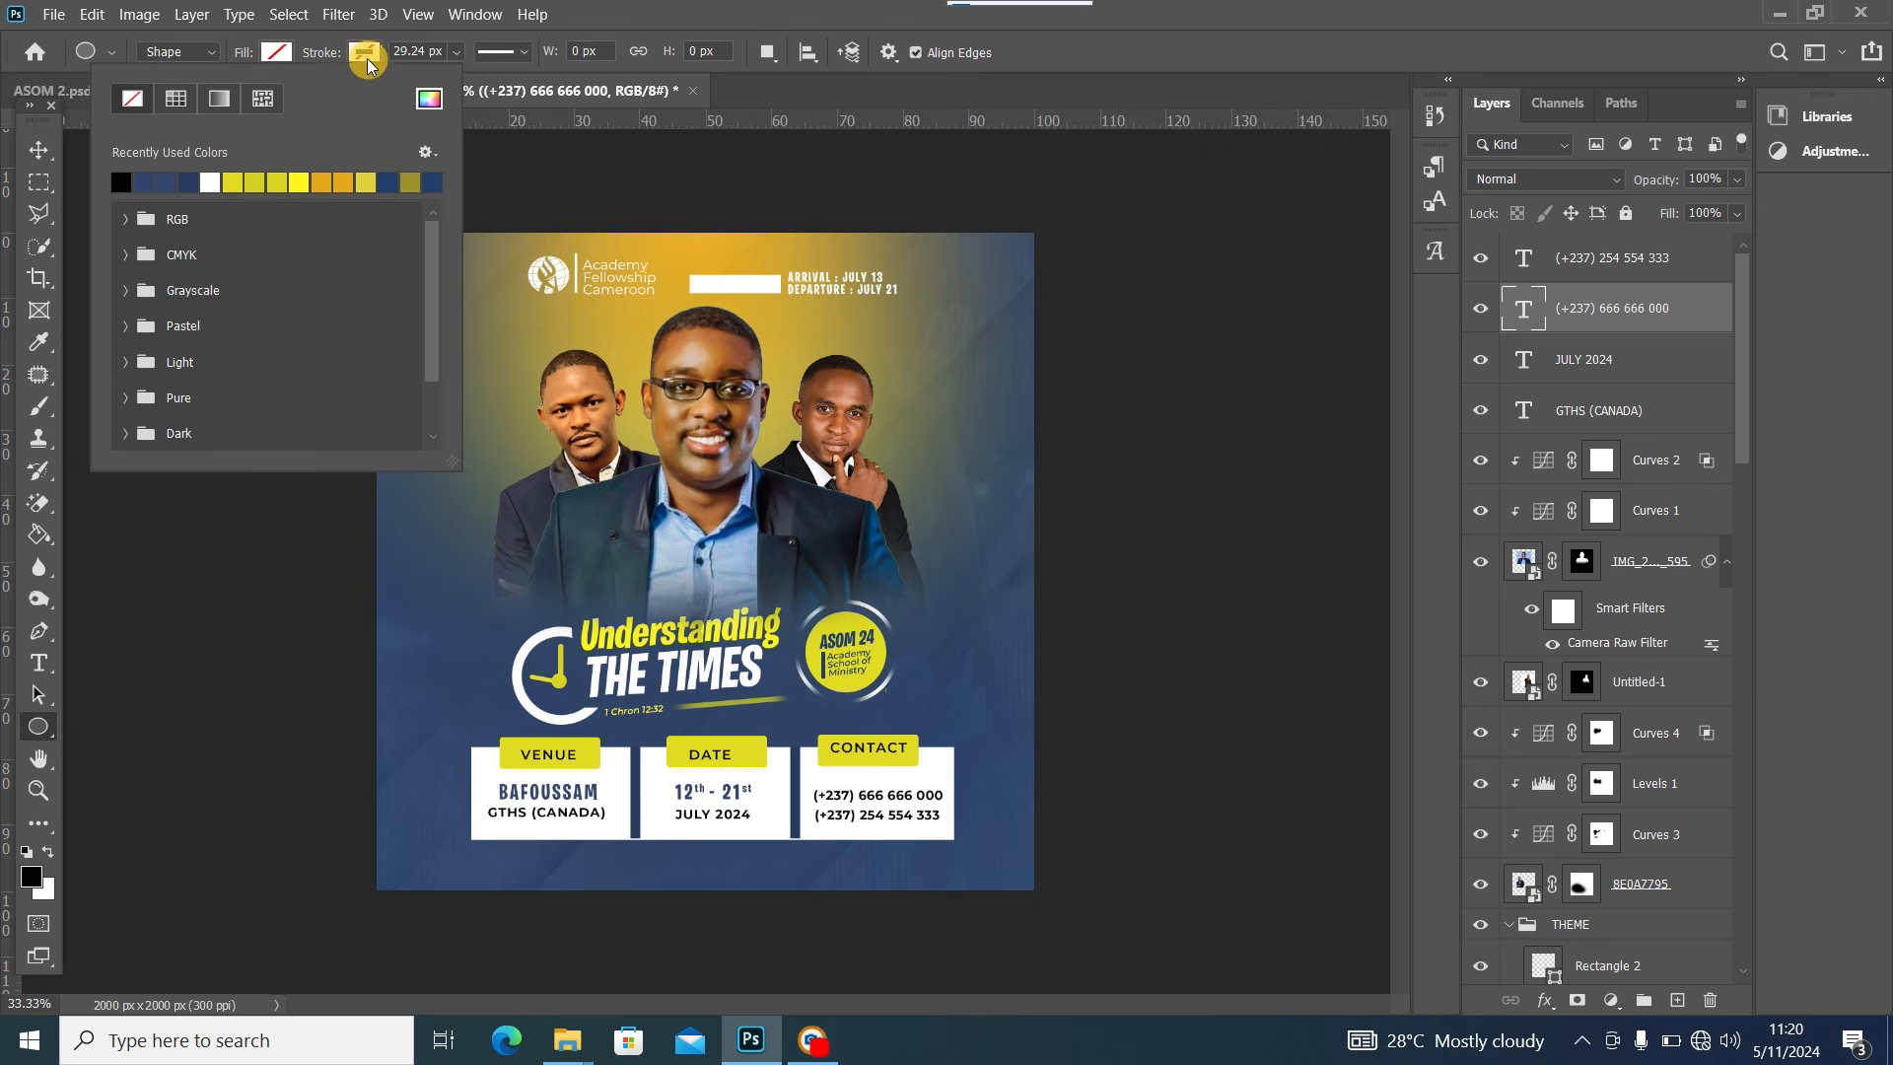
pyautogui.click(297, 182)
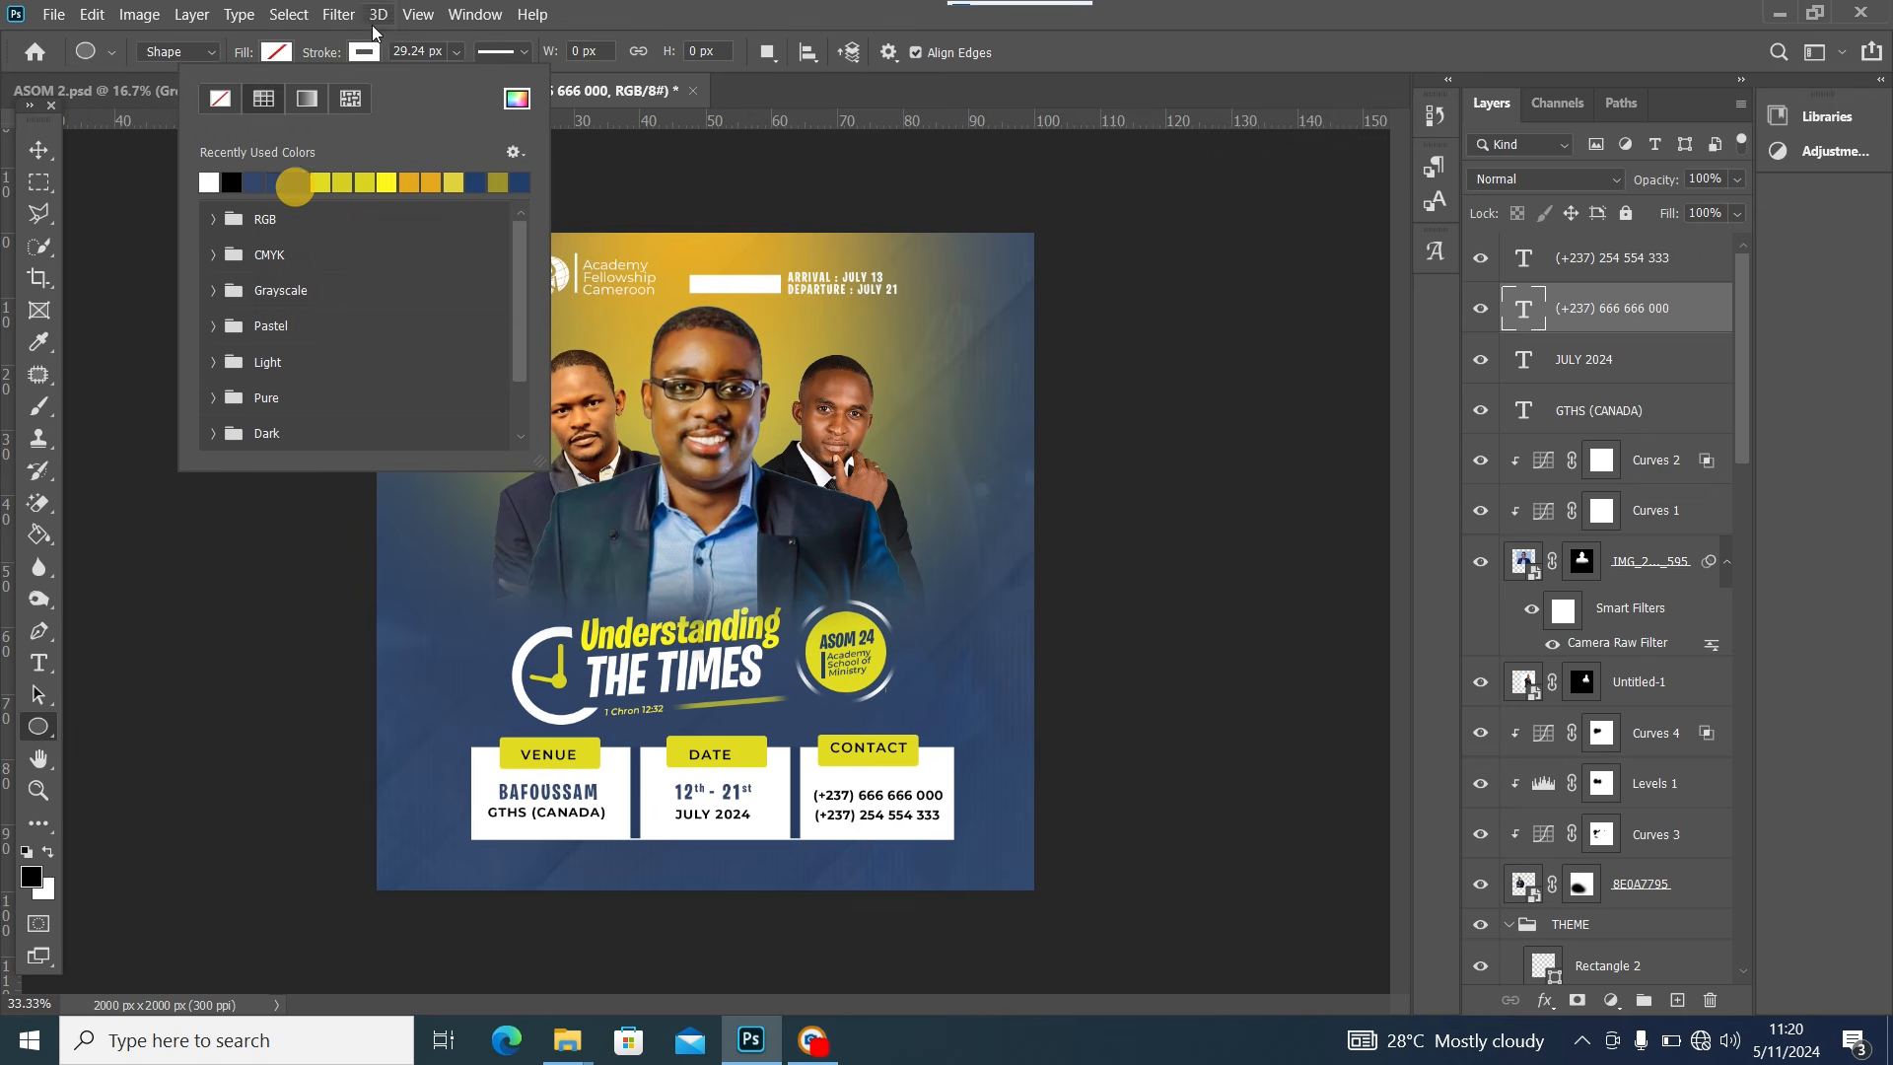
pyautogui.click(456, 50)
pyautogui.click(456, 50)
pyautogui.click(478, 78)
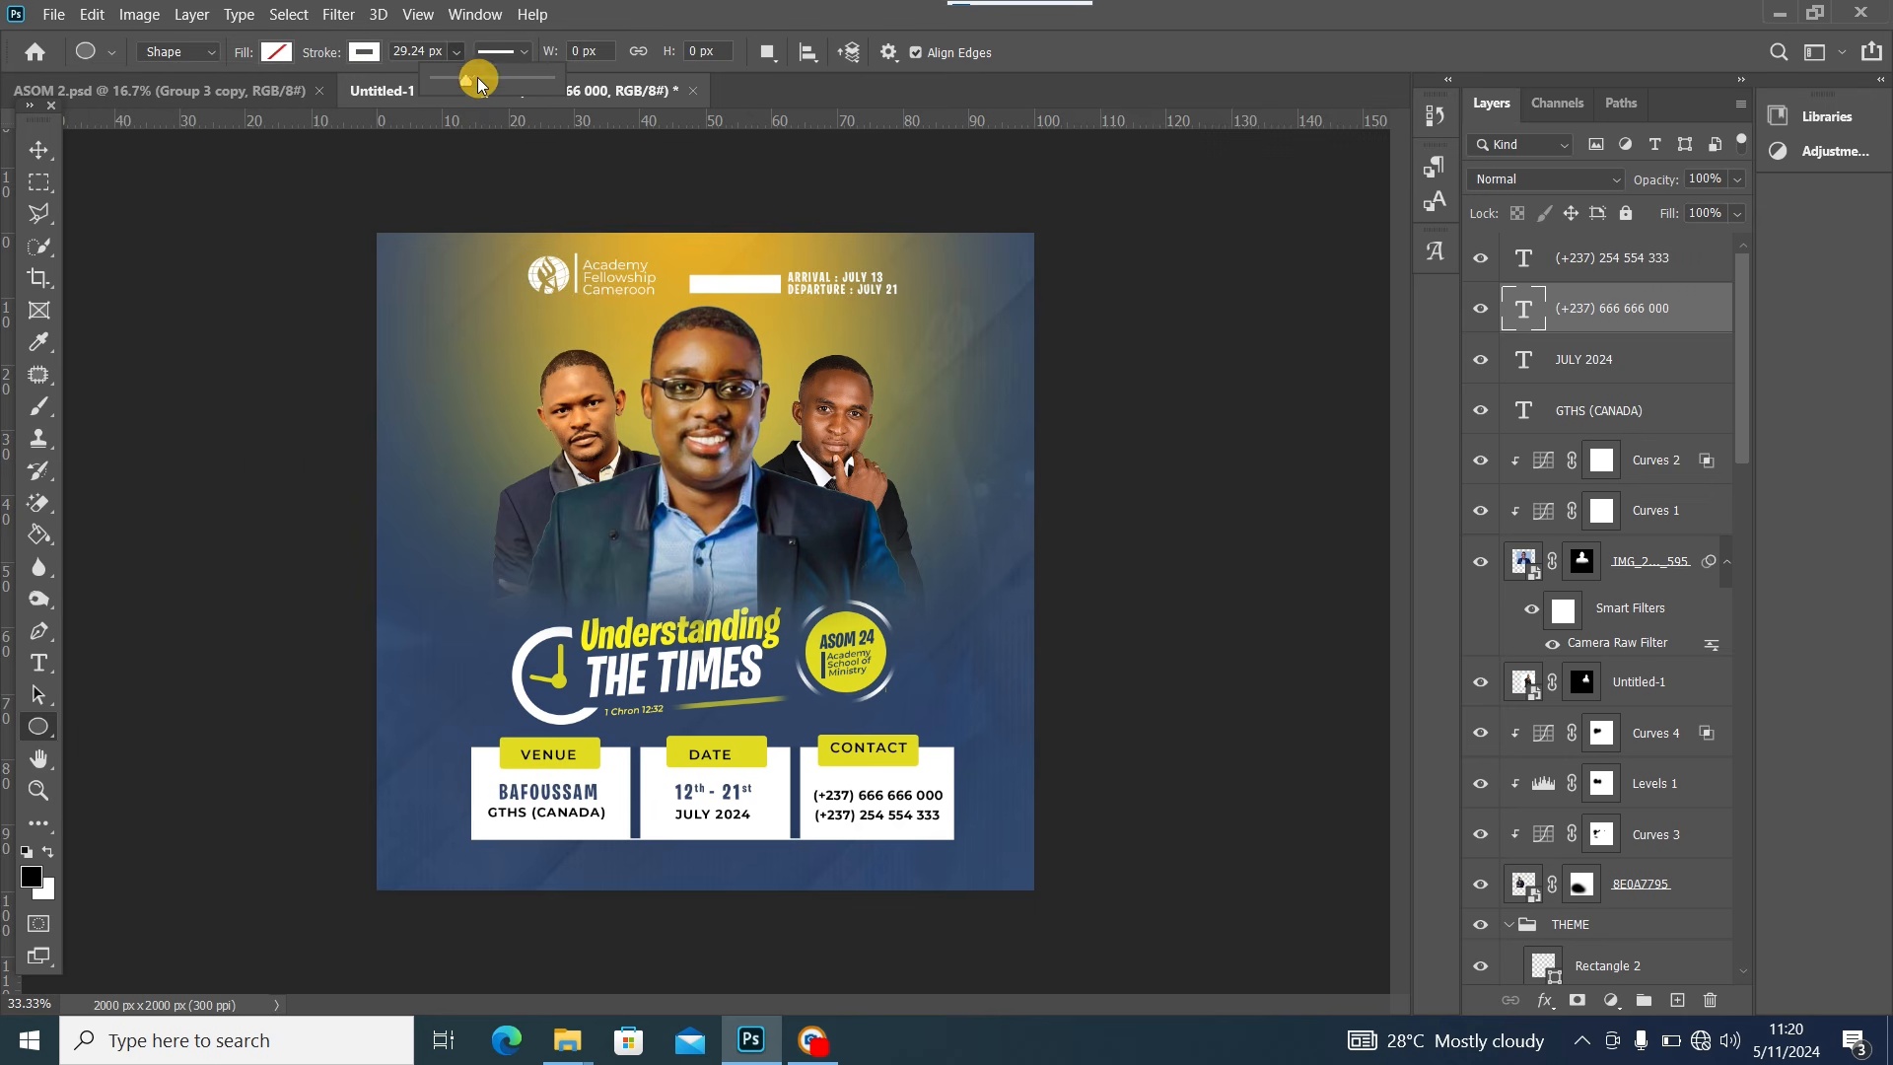
pyautogui.moveTo(481, 77); pyautogui.dragTo(493, 79)
pyautogui.click(40, 157)
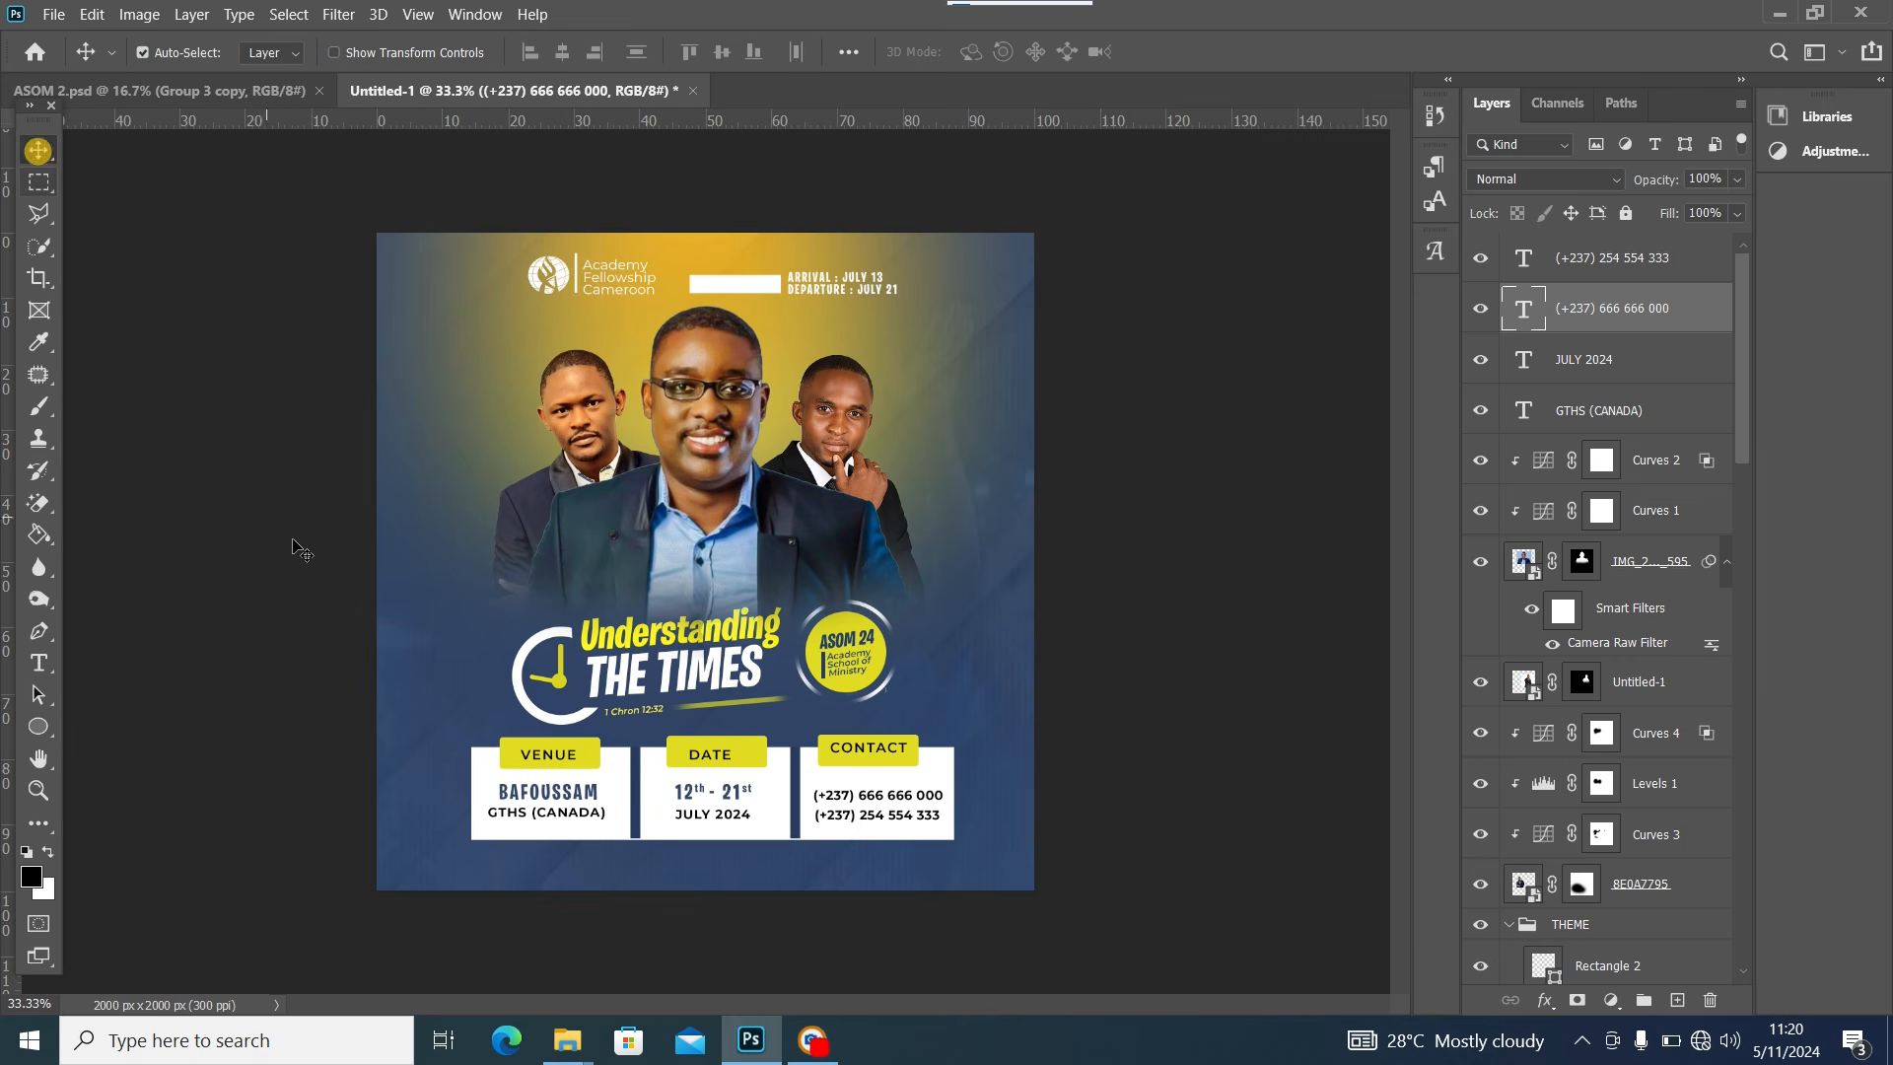
# Add a new layer above the f40984…92658e texture layer and draw a ring about 1316 px in diameter over the flyer's lower-left corner
pyautogui.click(438, 742)
pyautogui.moveTo(1743, 682); pyautogui.dragTo(1761, 784)
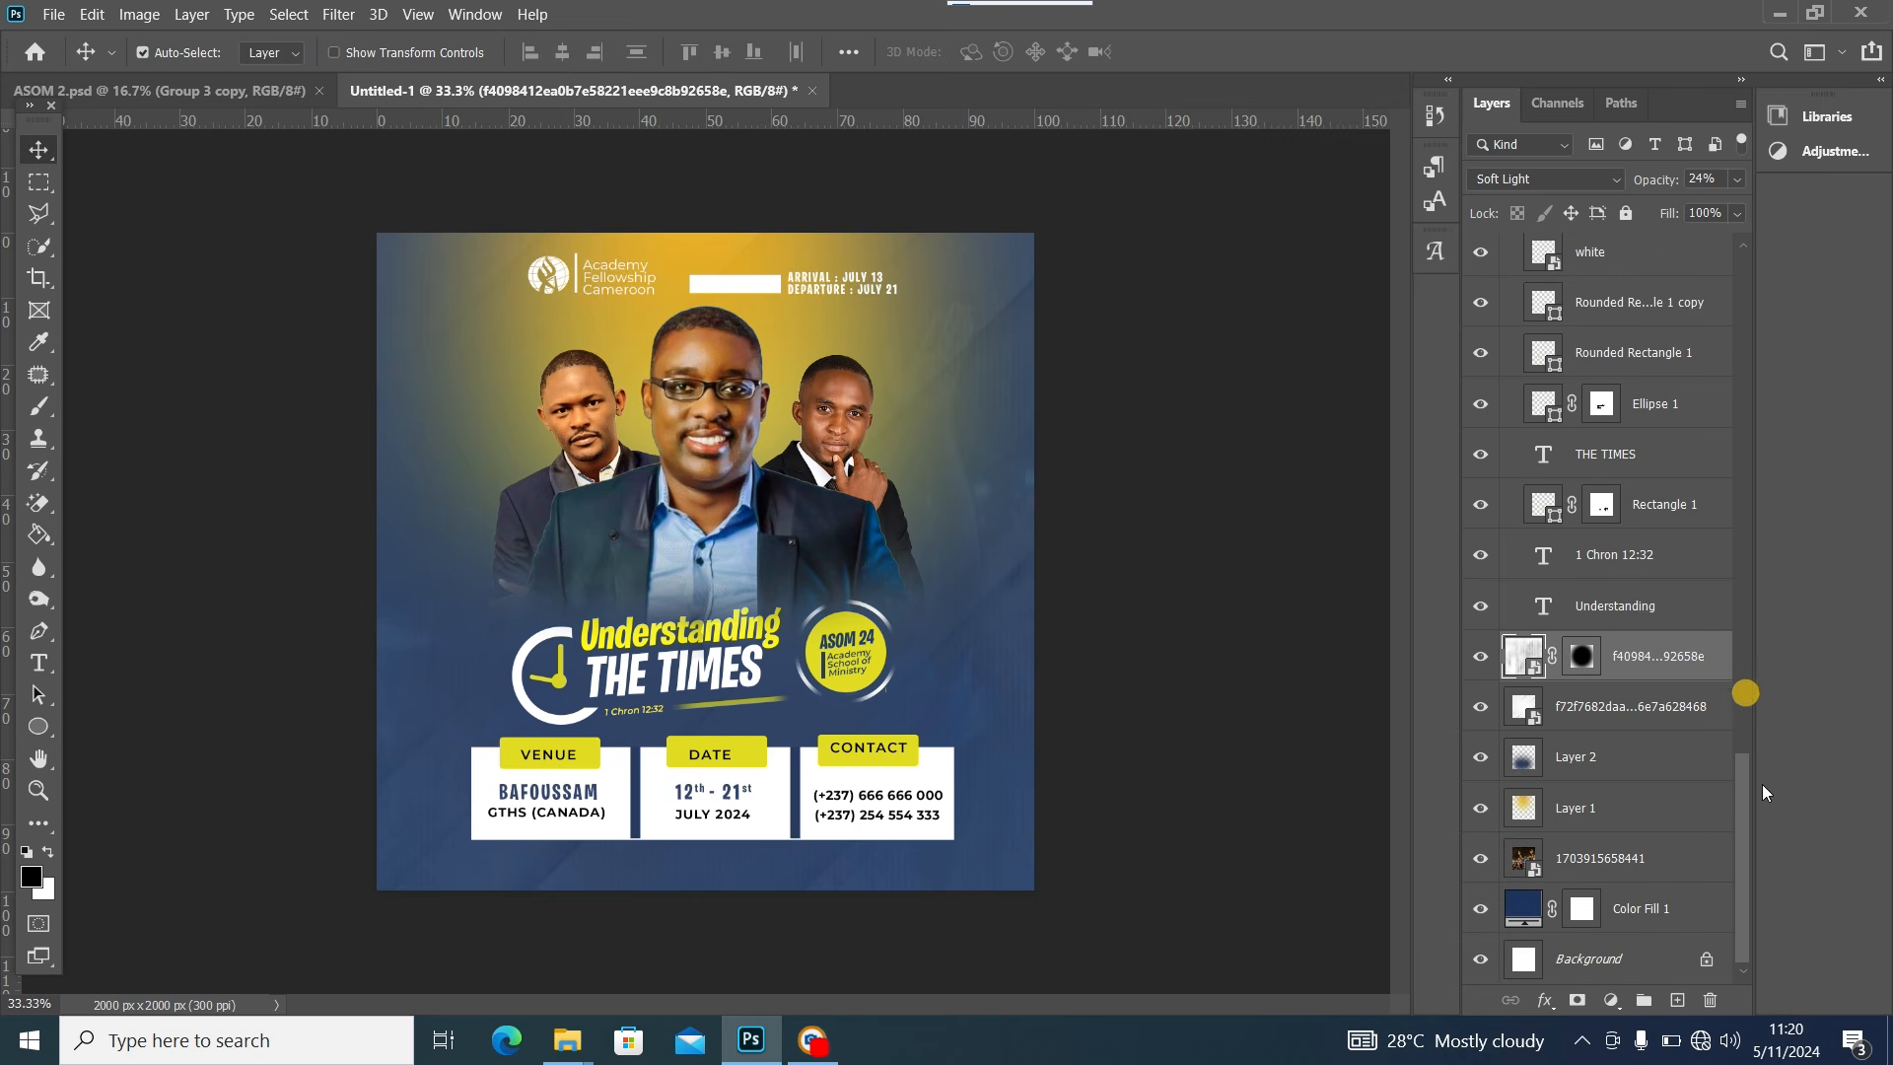
pyautogui.click(1677, 999)
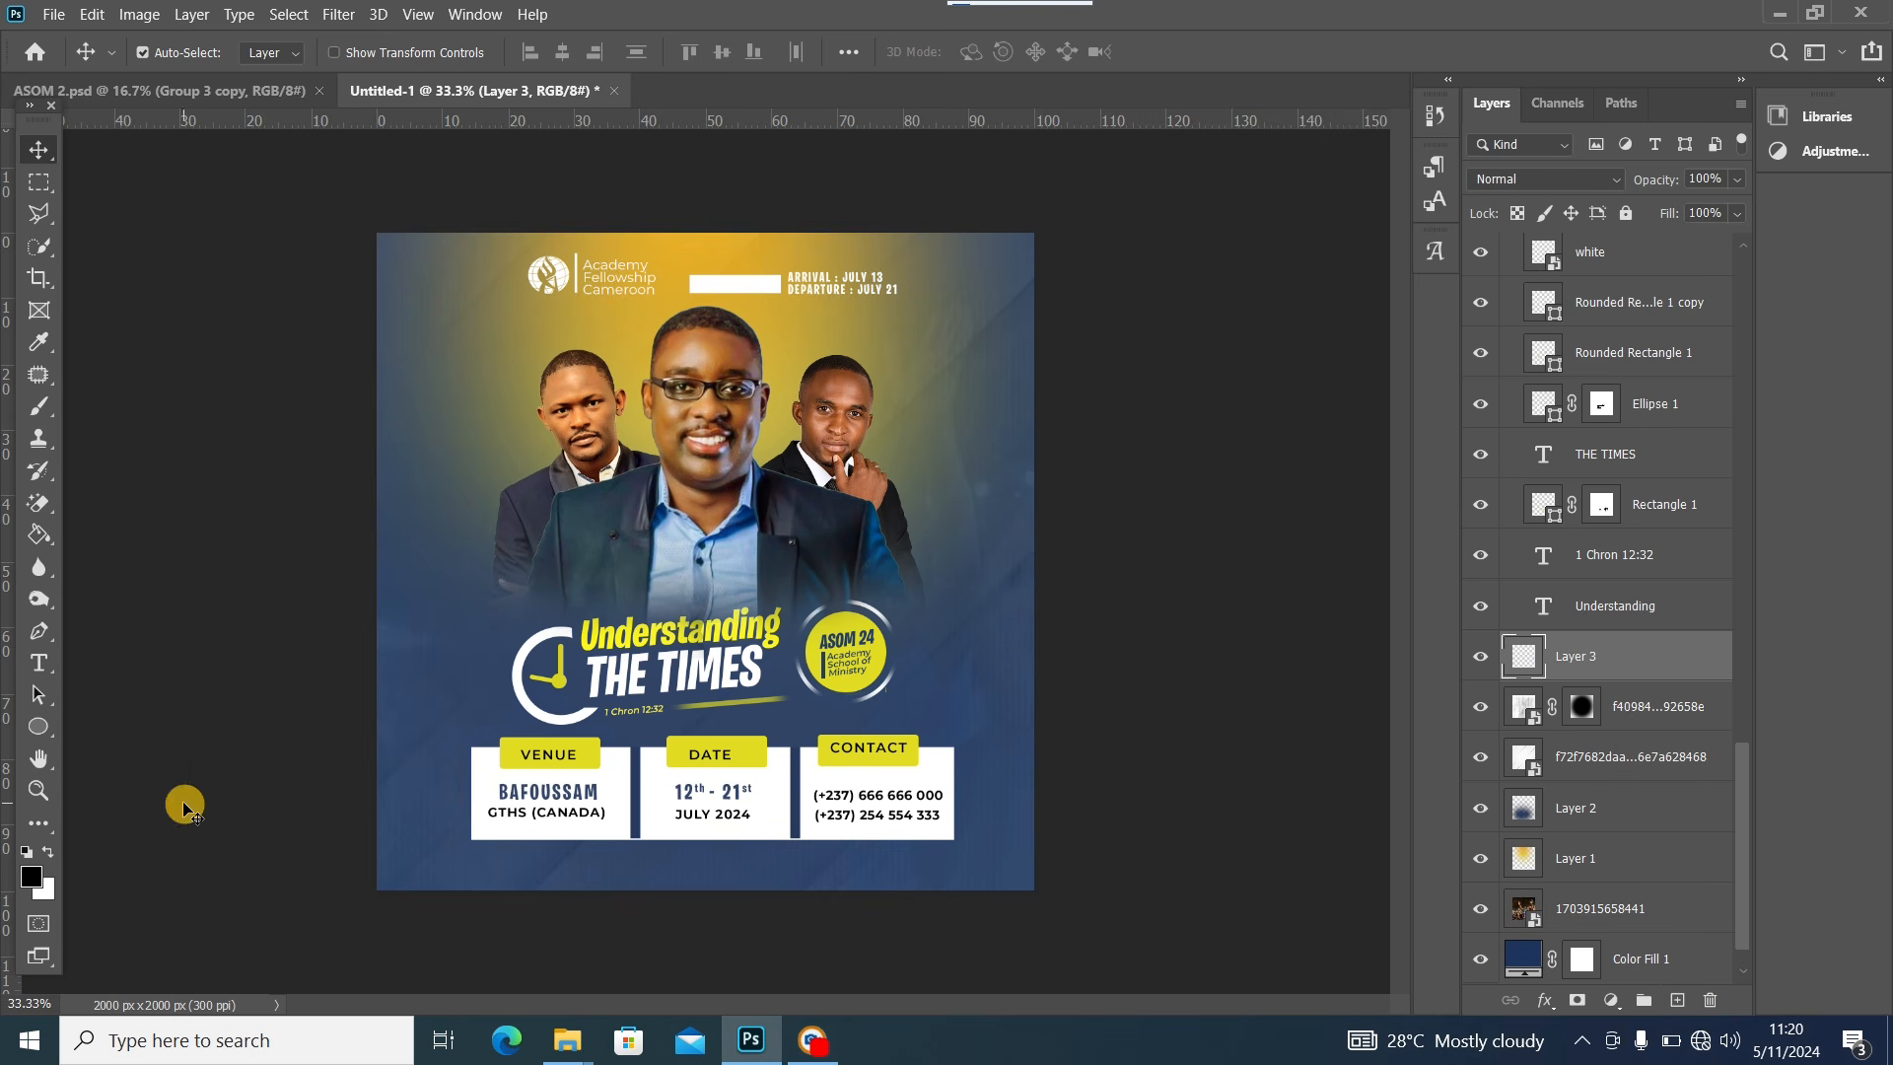
pyautogui.click(49, 854)
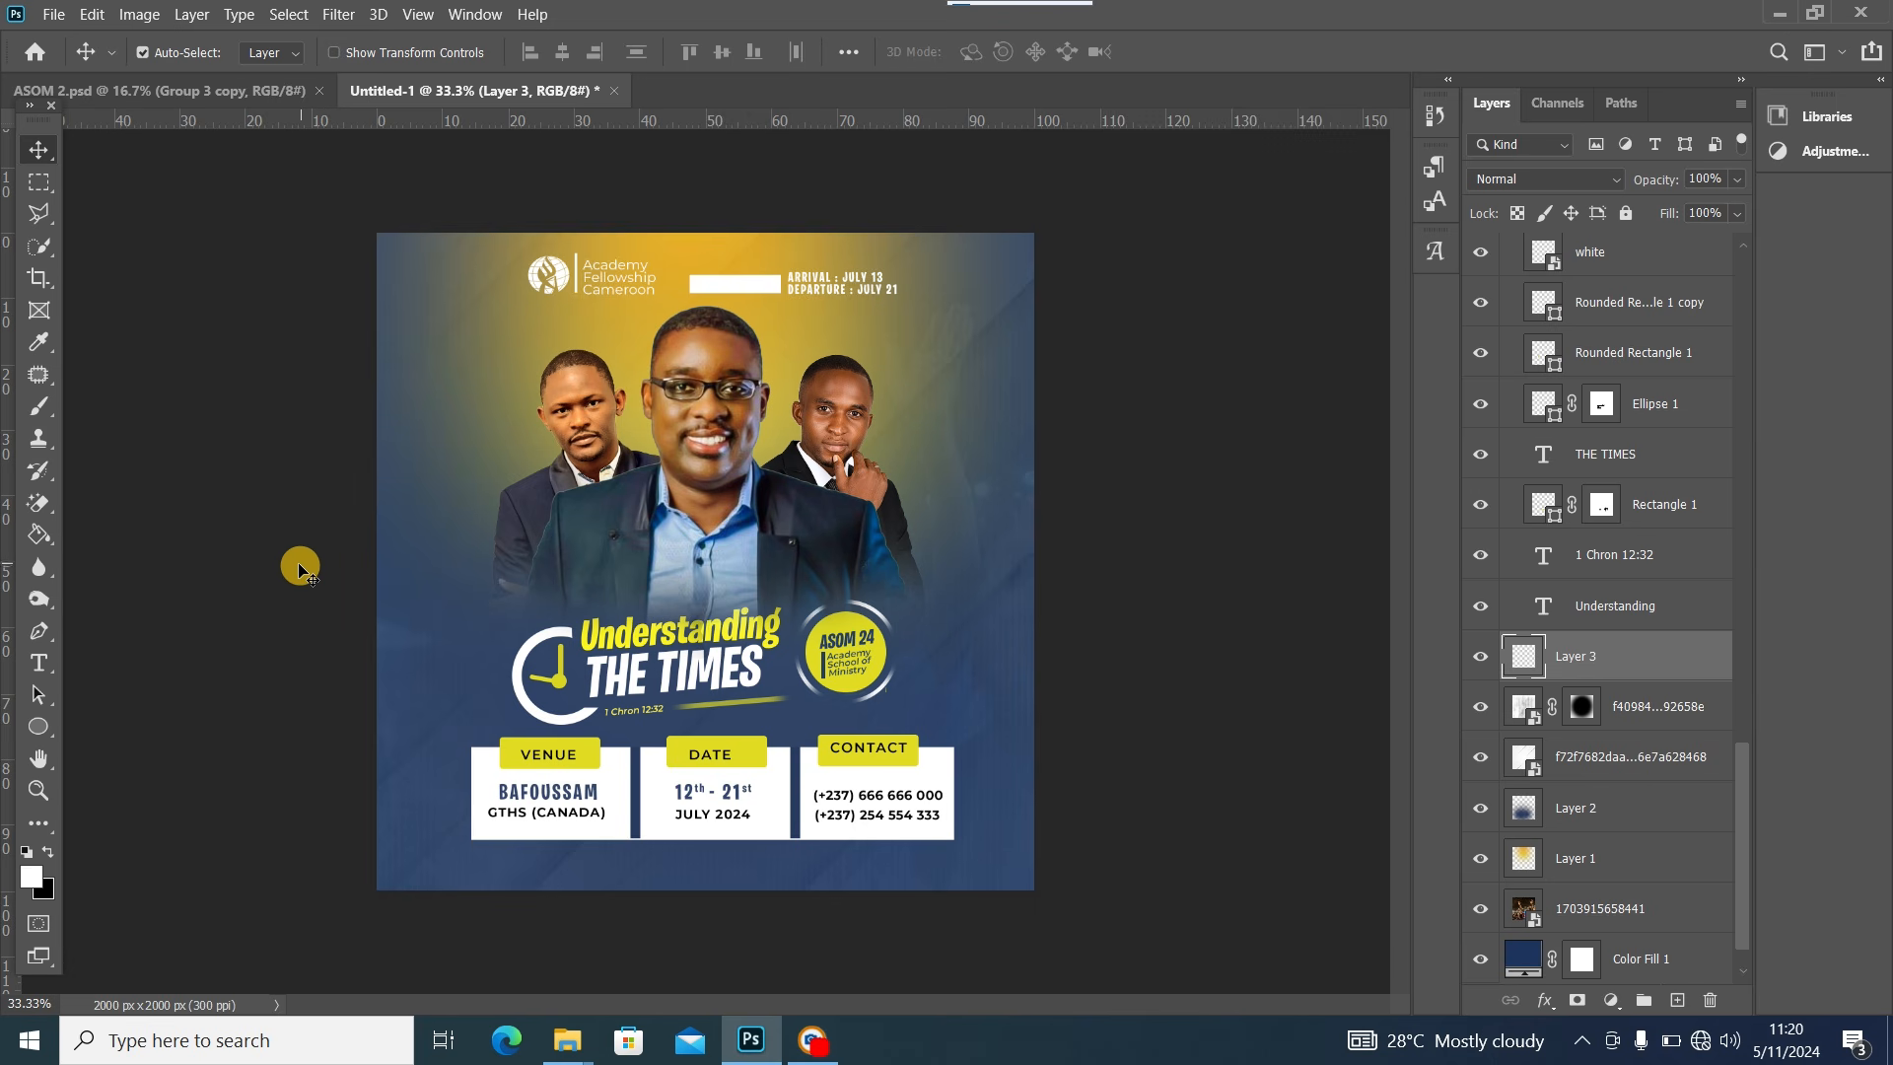
pyautogui.click(37, 408)
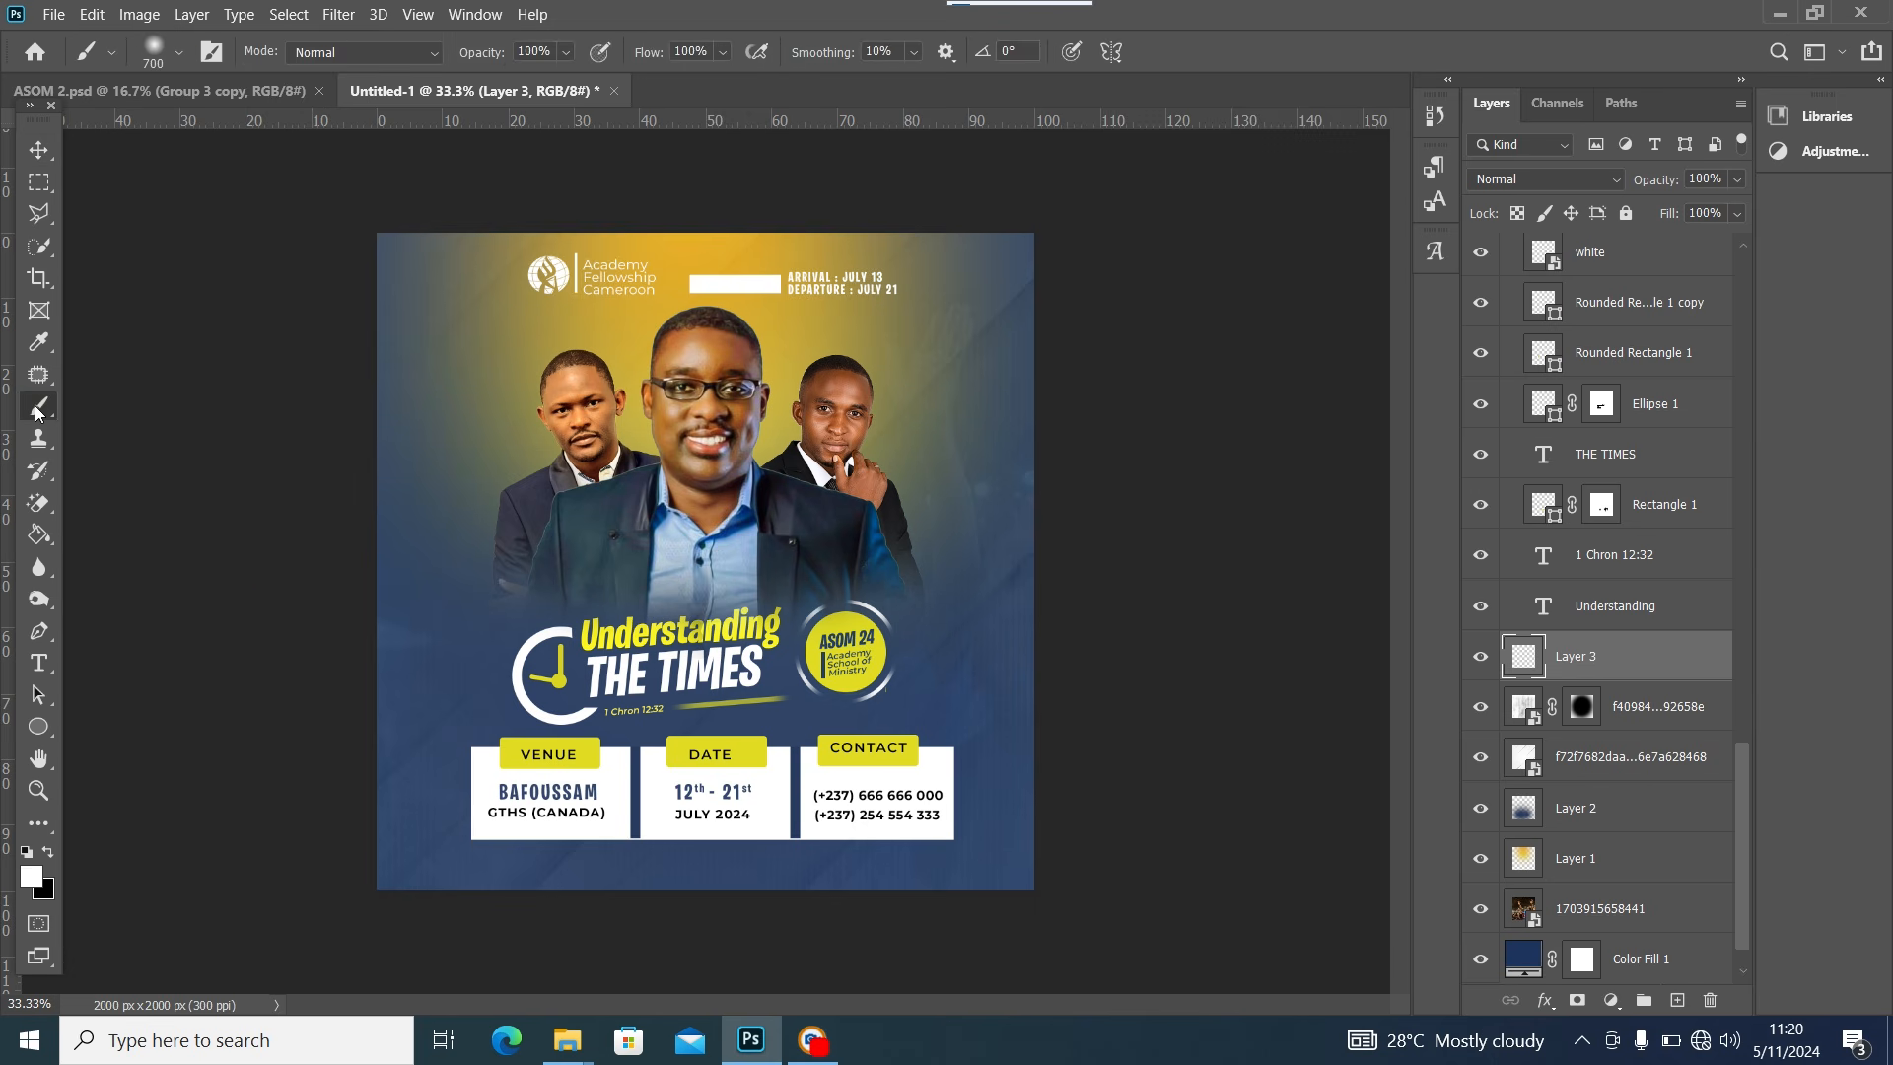
pyautogui.click(39, 726)
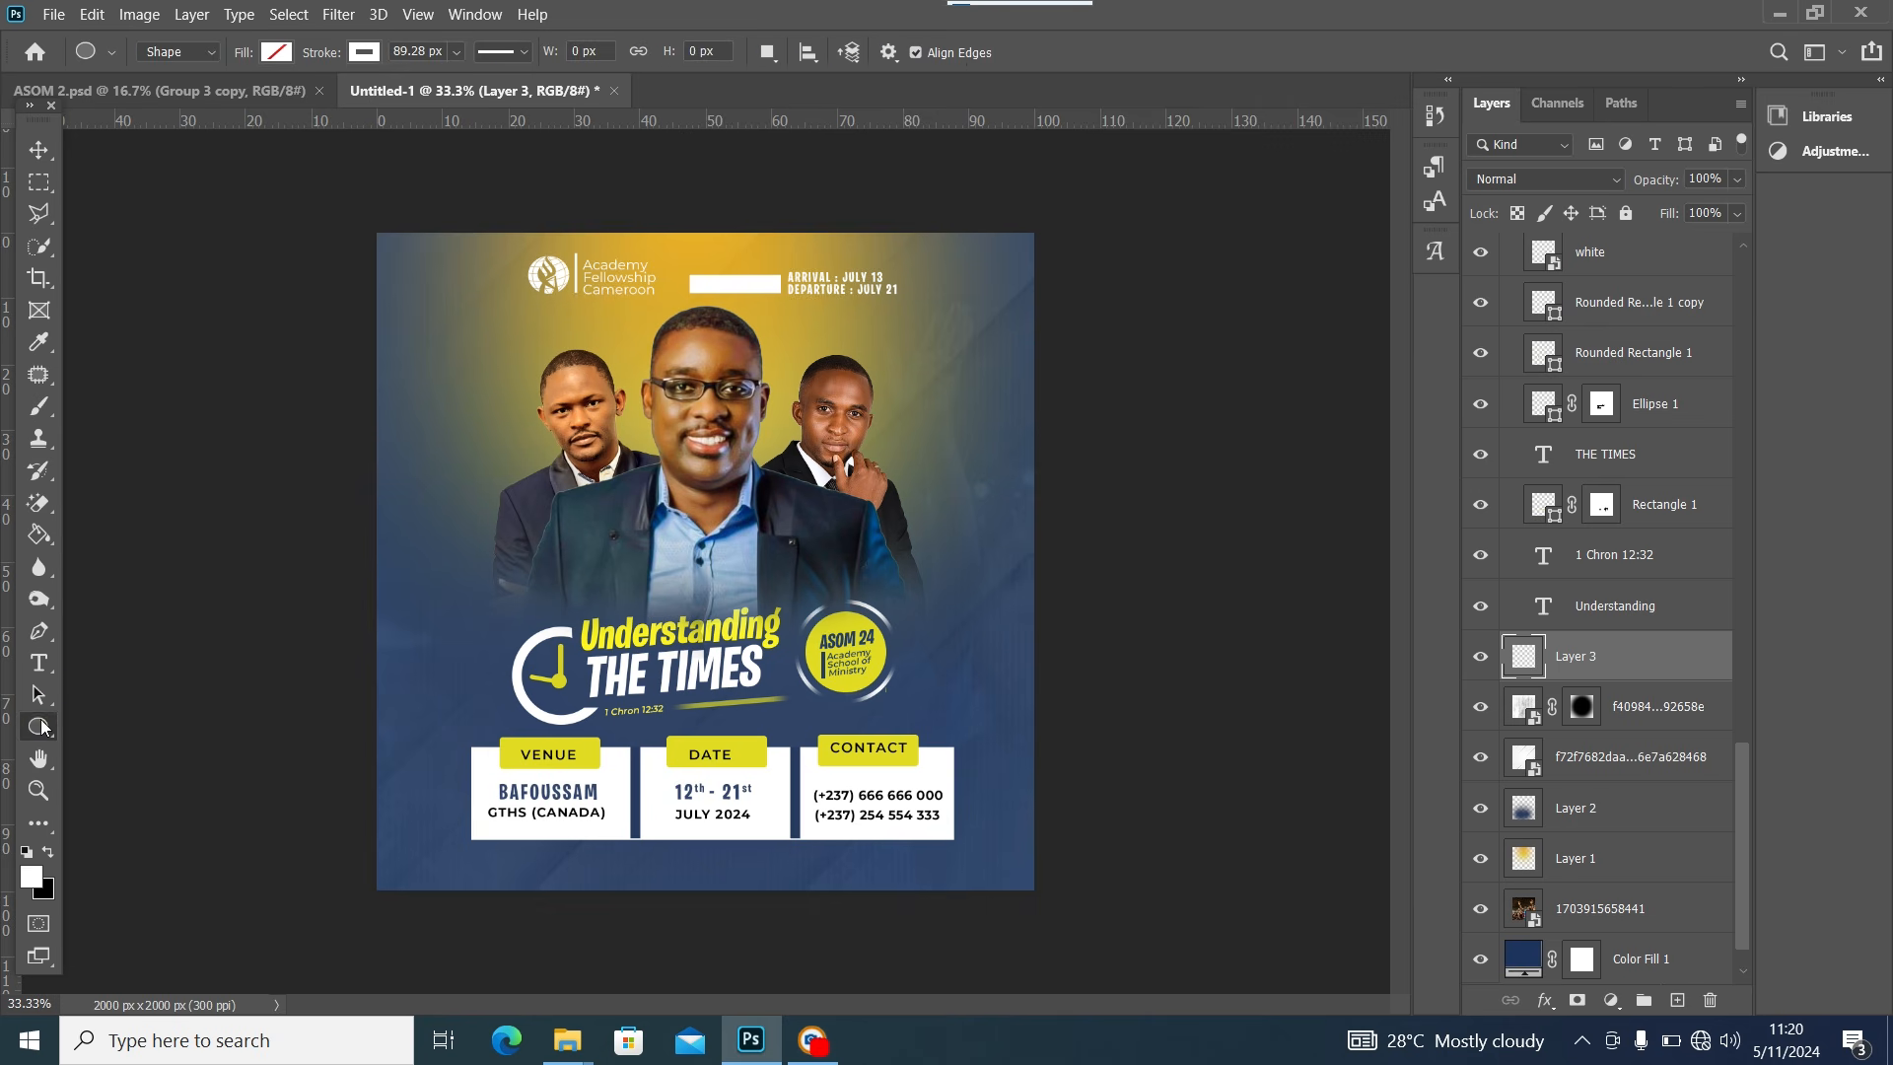
pyautogui.moveTo(225, 573)
pyautogui.mouseDown()
pyautogui.moveTo(328, 730)
pyautogui.moveTo(621, 946)
pyautogui.moveTo(742, 1002)
pyautogui.mouseUp()
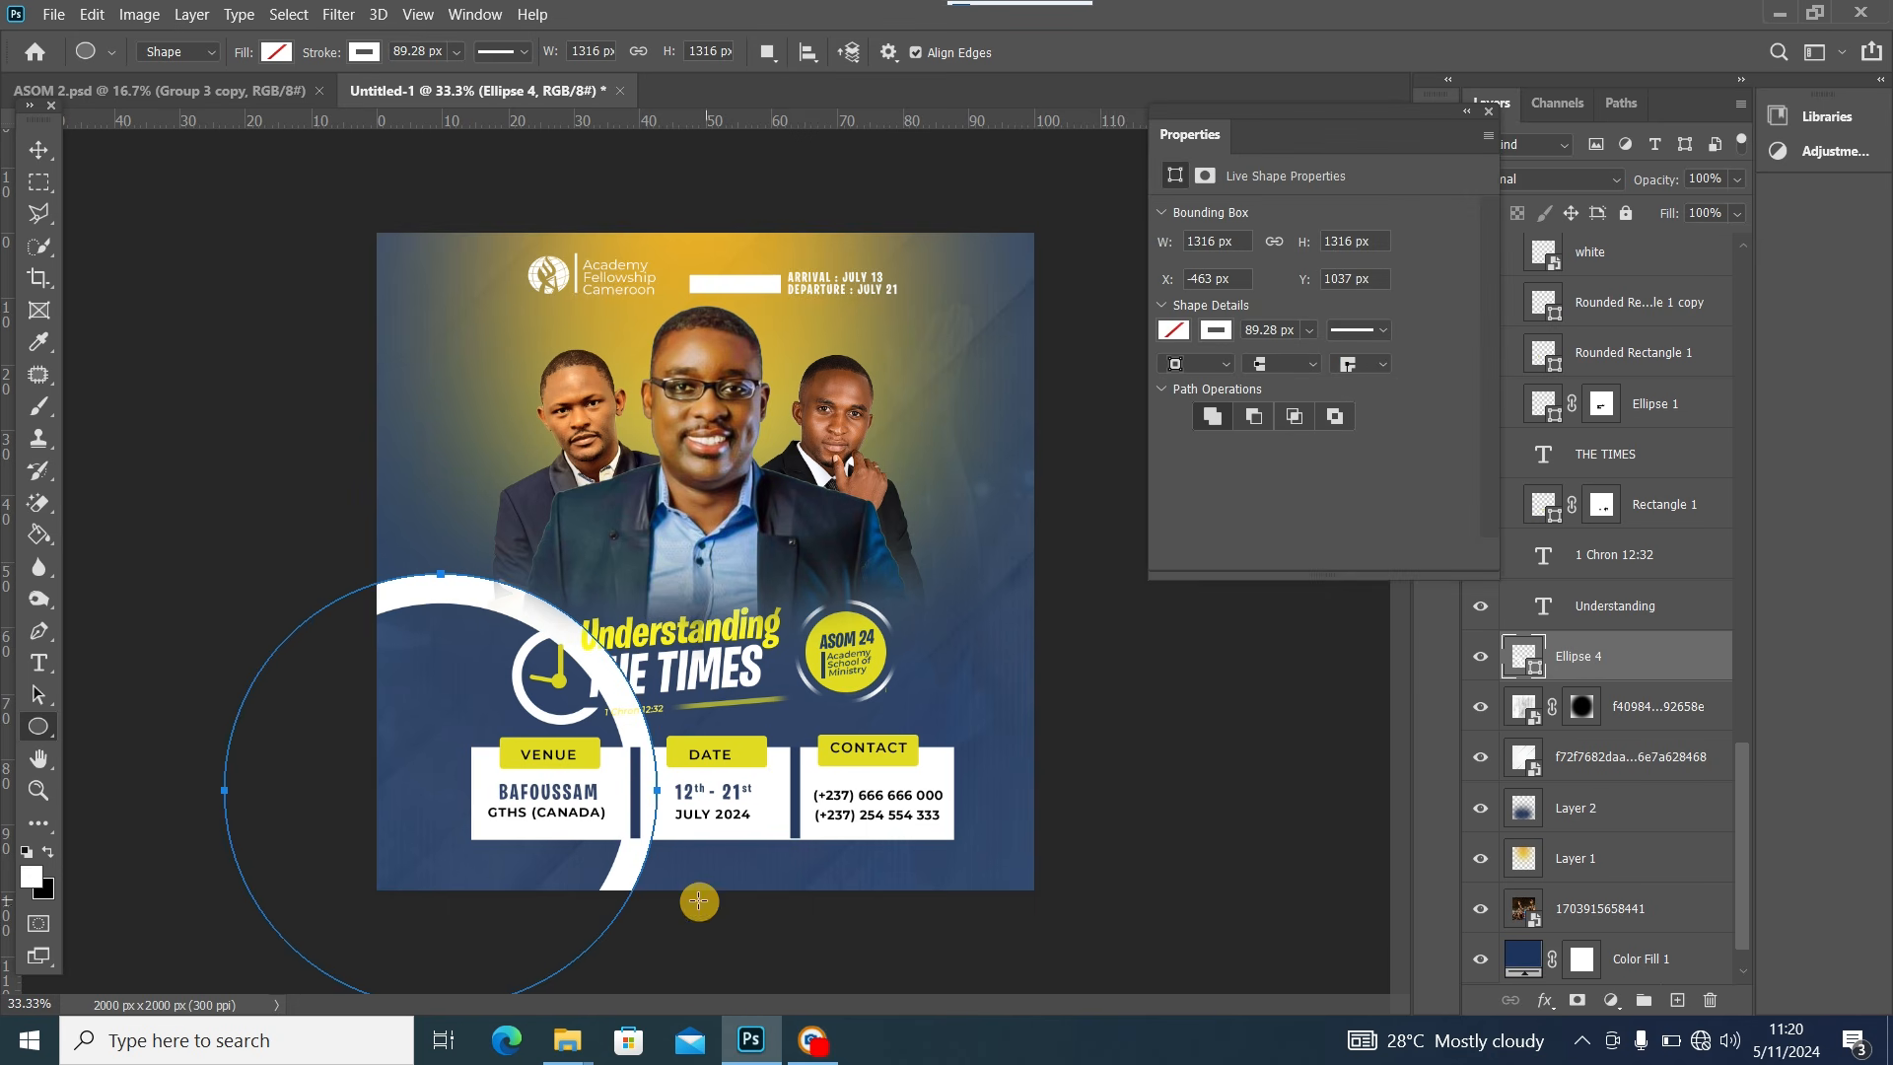
# Thicken the ring's stroke to about 108 px and move the ring partly off the flyer's left edge, at about X -974, Y 630 px
pyautogui.click(455, 52)
pyautogui.moveTo(473, 81); pyautogui.dragTo(479, 79)
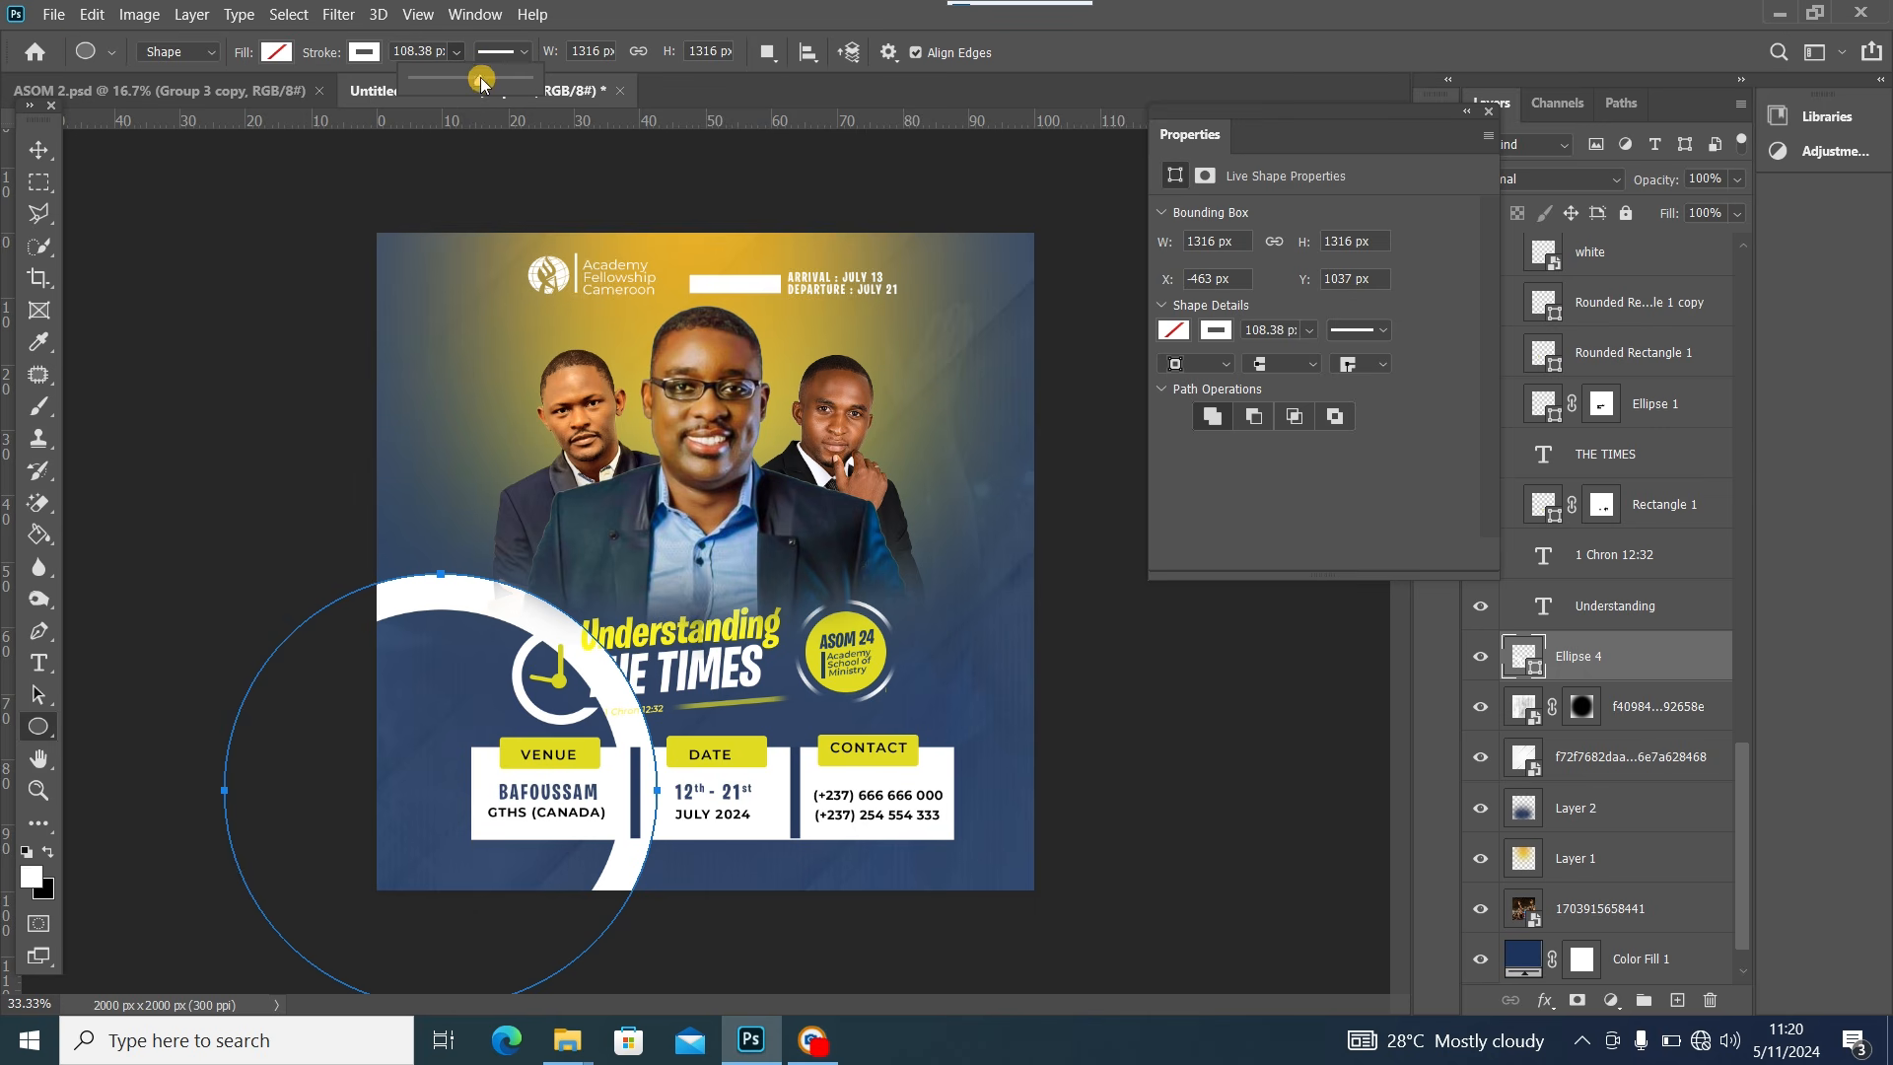
pyautogui.click(39, 149)
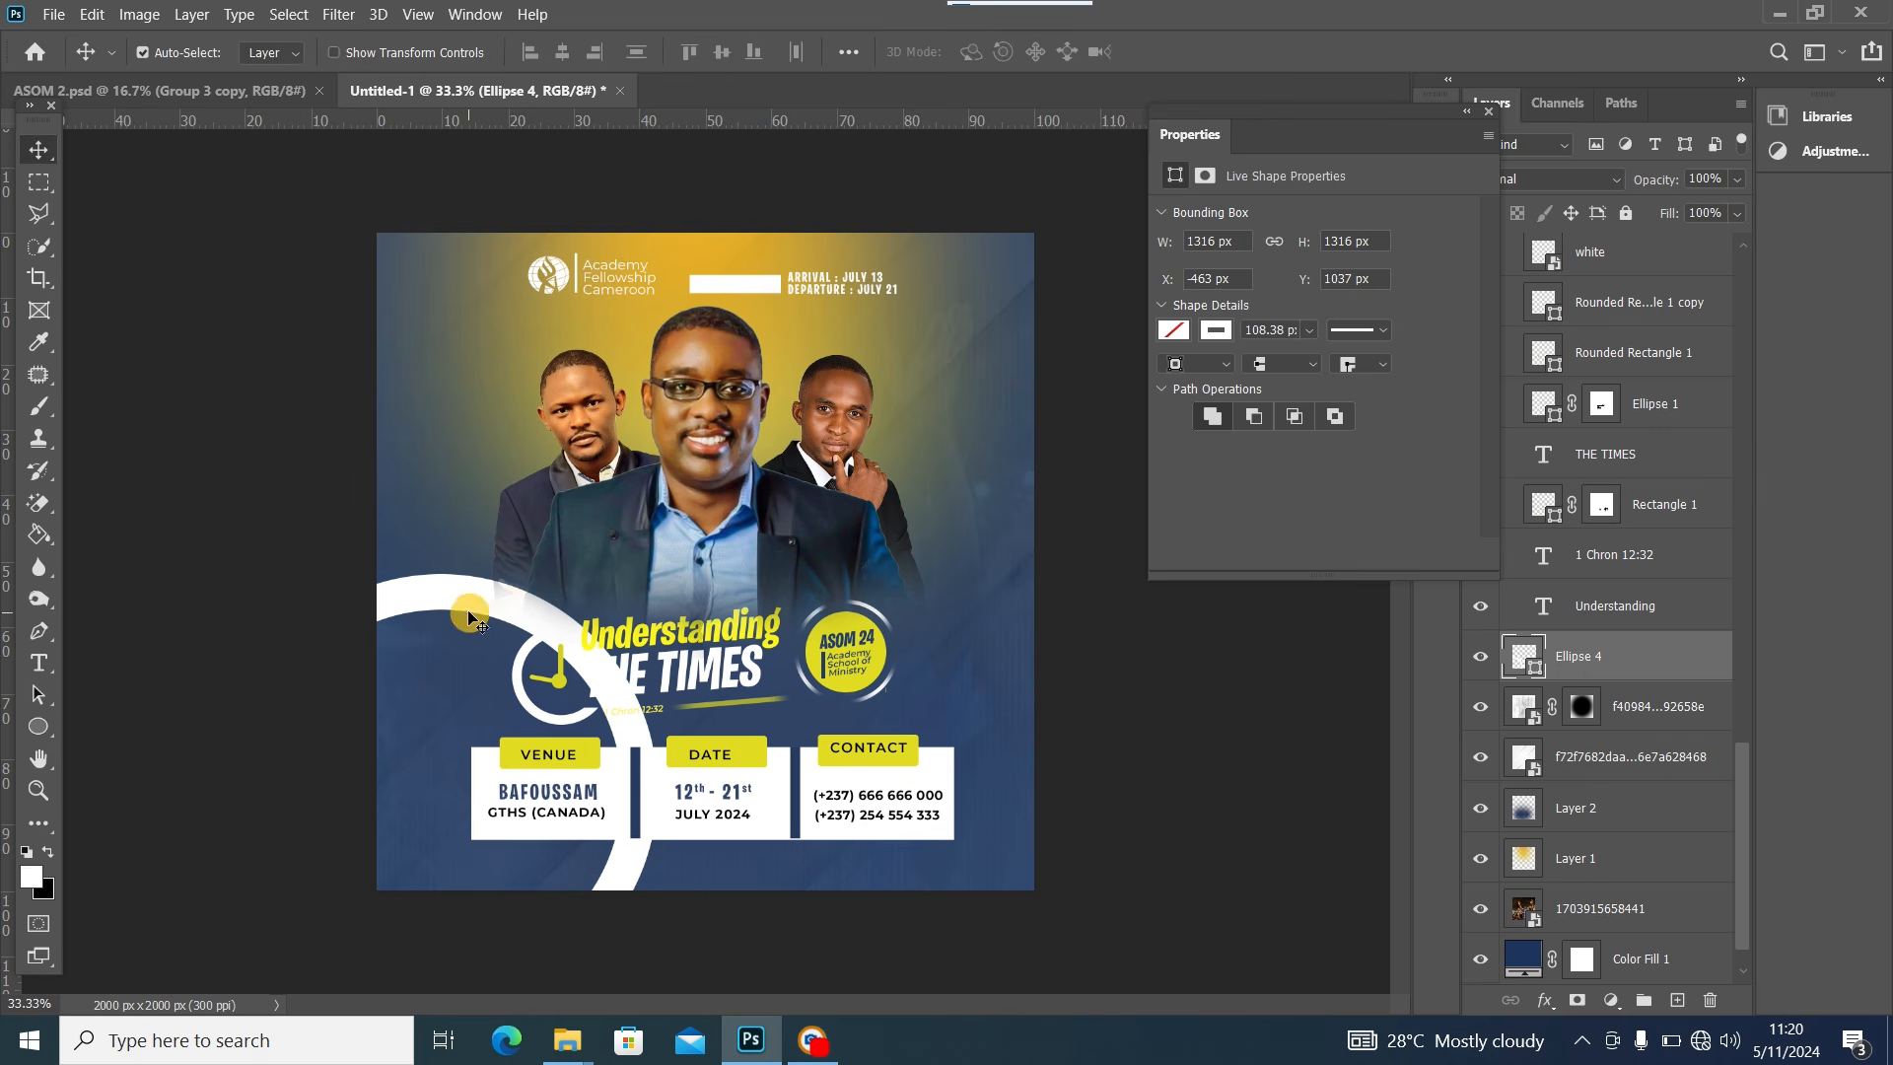
pyautogui.moveTo(481, 592)
pyautogui.mouseDown()
pyautogui.moveTo(284, 588)
pyautogui.moveTo(259, 537)
pyautogui.moveTo(309, 515)
pyautogui.moveTo(325, 389)
pyautogui.moveTo(315, 452)
pyautogui.mouseUp()
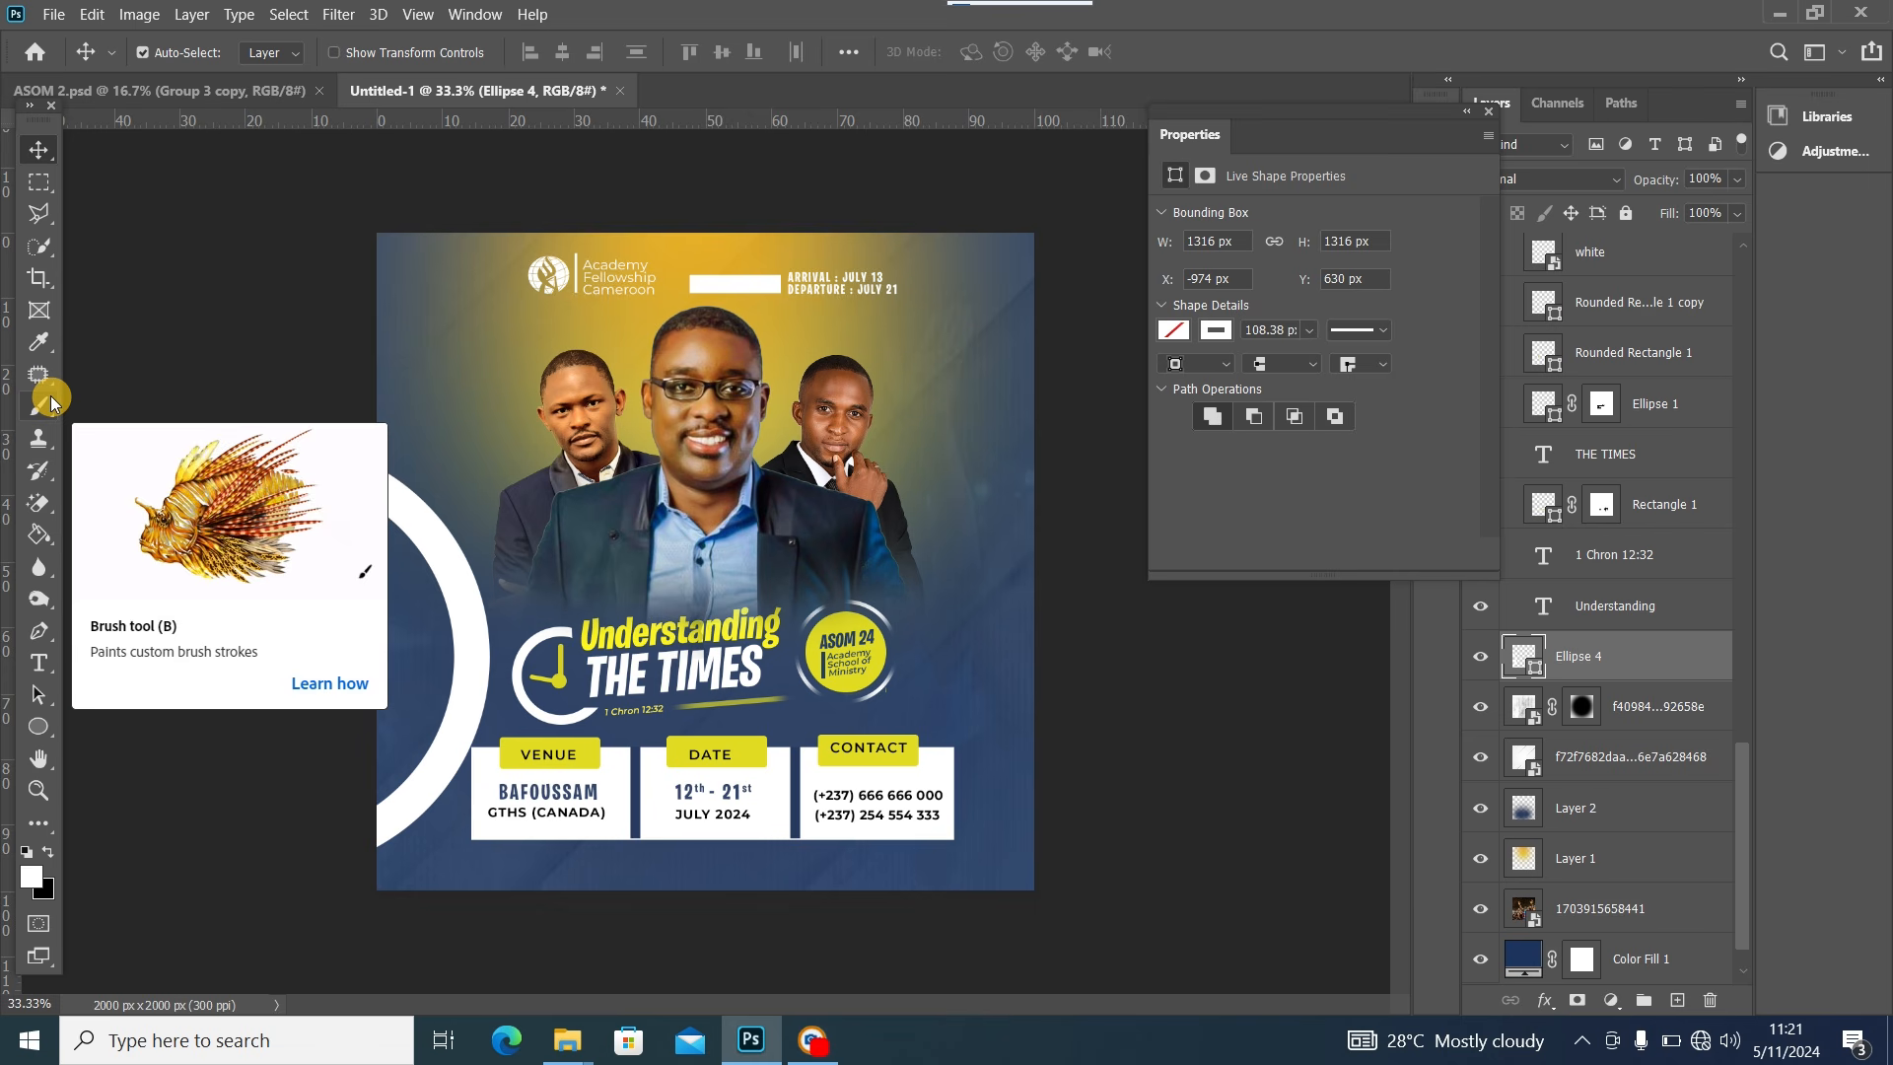
# Duplicate the ring and move the copy partly off the flyer's right edge so it mirrors the left one
pyautogui.hotkey('ctrl', 'j')
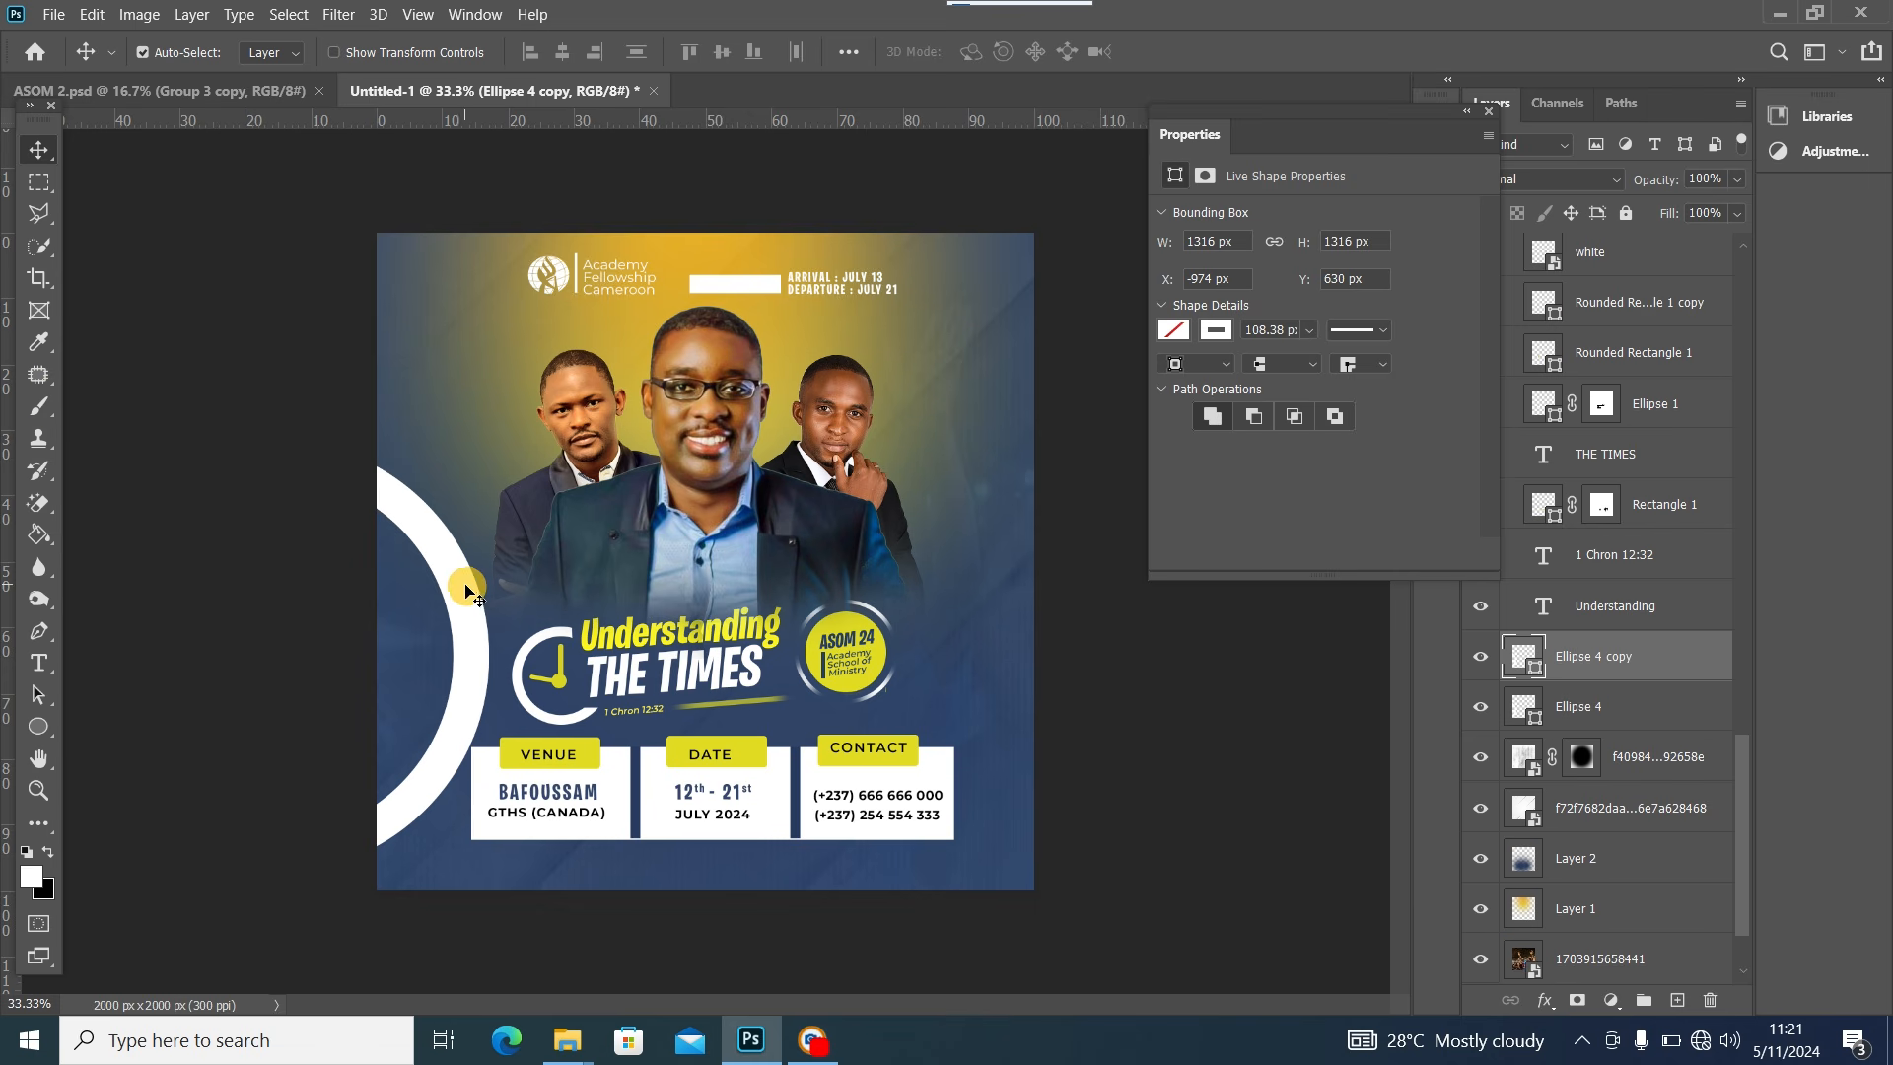
pyautogui.moveTo(466, 586); pyautogui.dragTo(1267, 567)
pyautogui.moveTo(431, 565); pyautogui.dragTo(1014, 808)
# Add a layer mask to the left ring and set up a black soft brush about 143 px in size
pyautogui.click(419, 530)
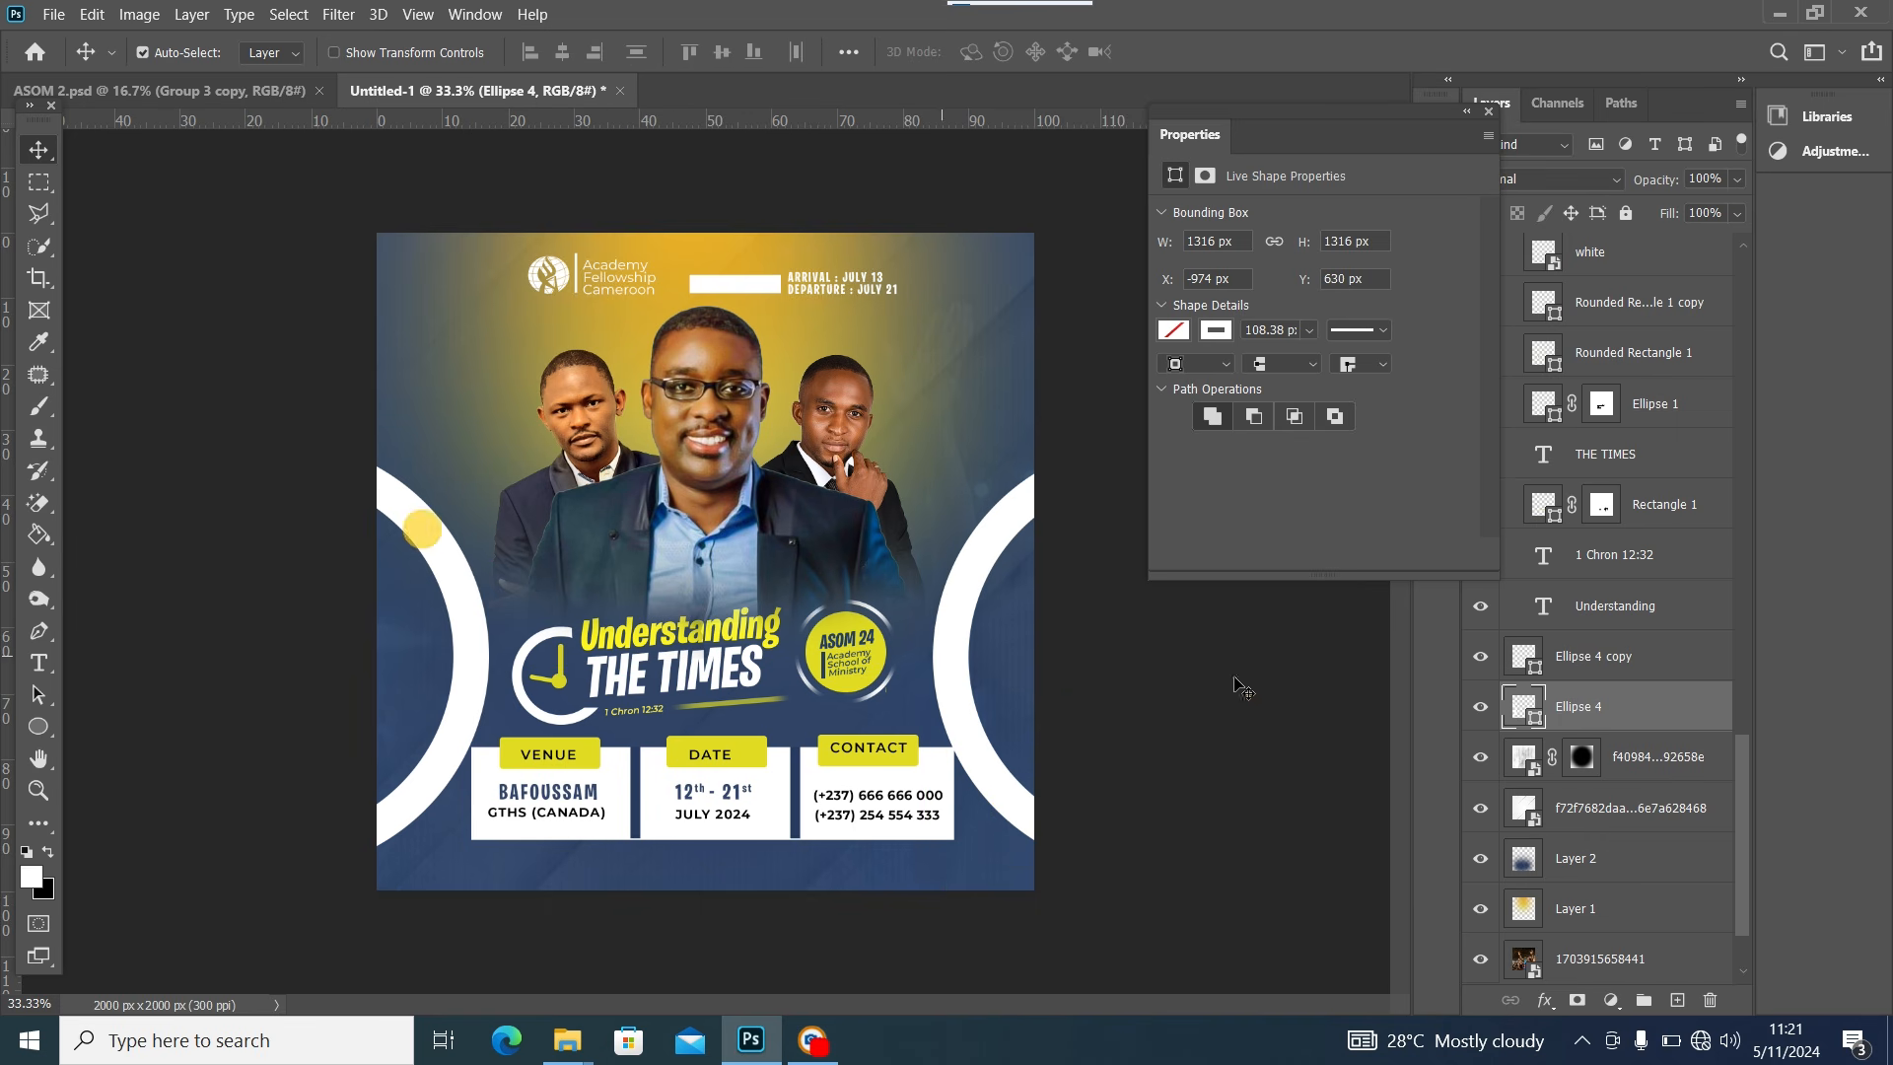
pyautogui.click(1577, 1000)
pyautogui.press('x')
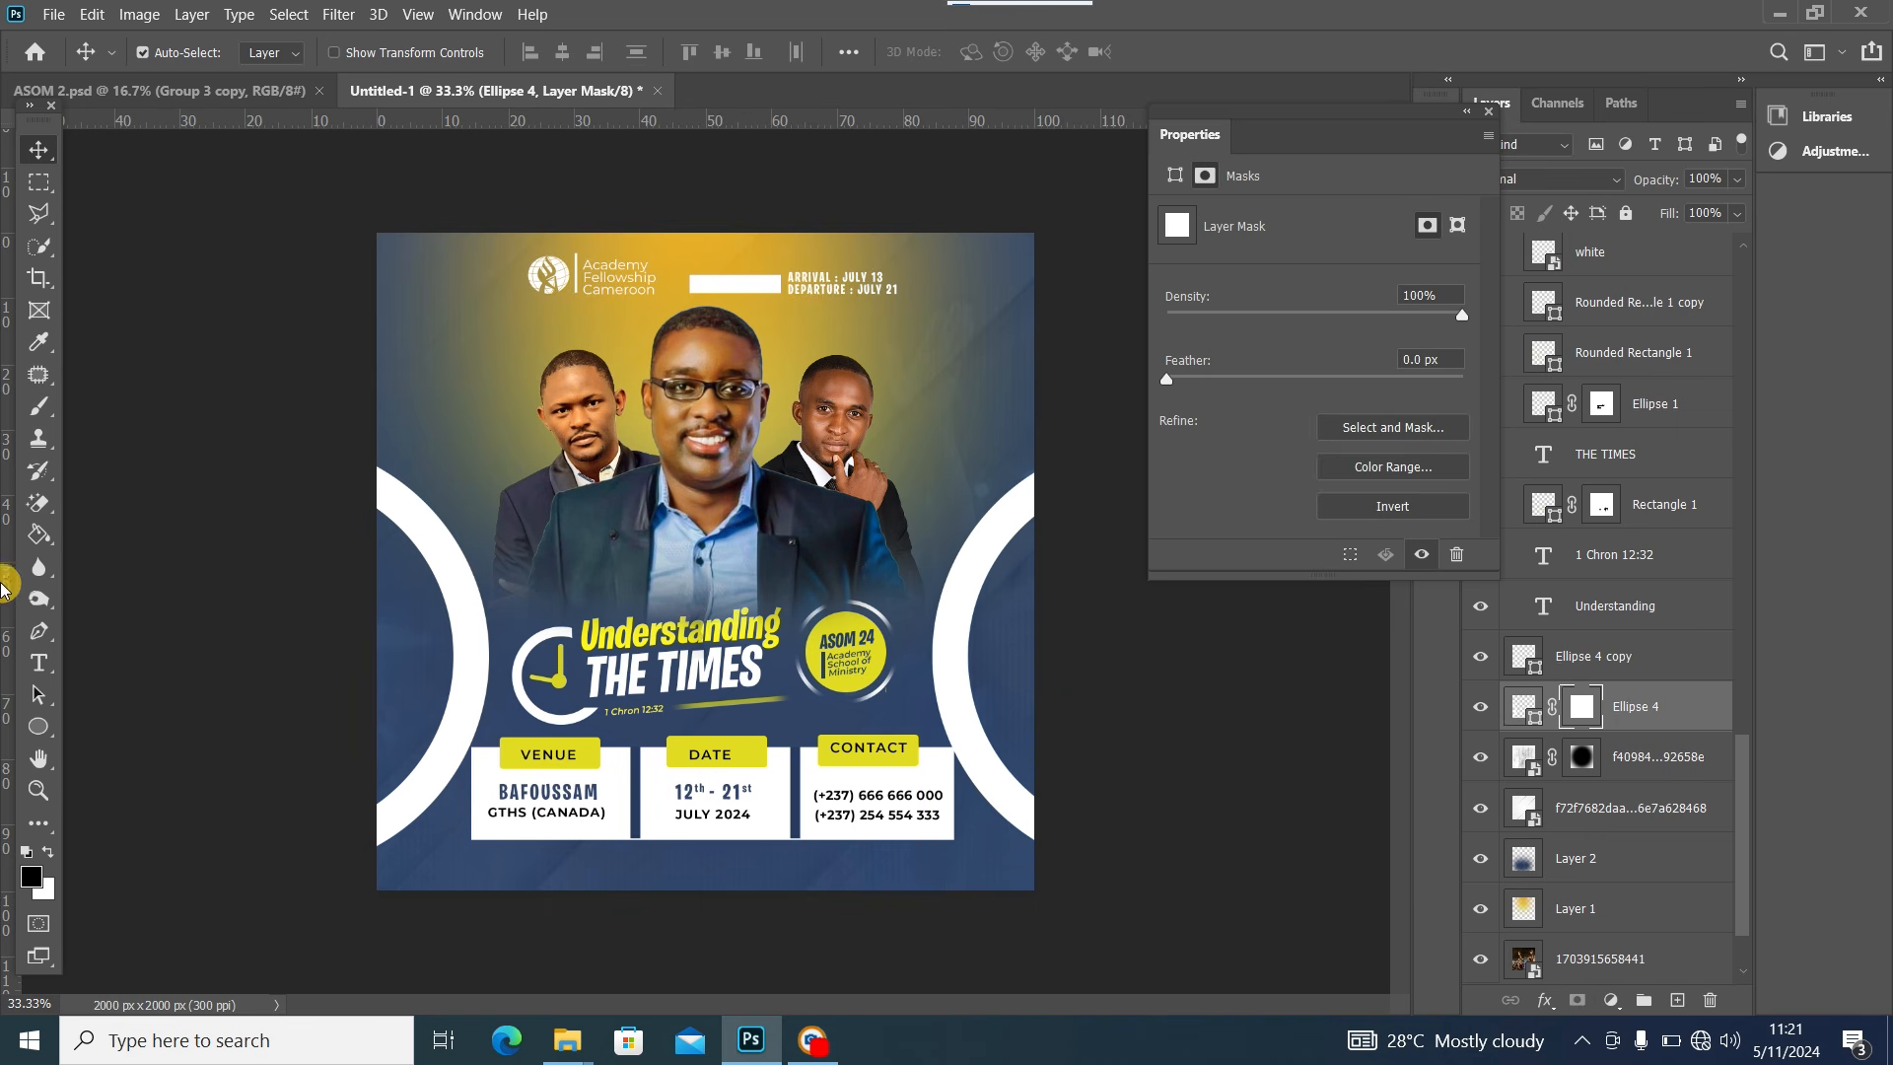
pyautogui.click(41, 412)
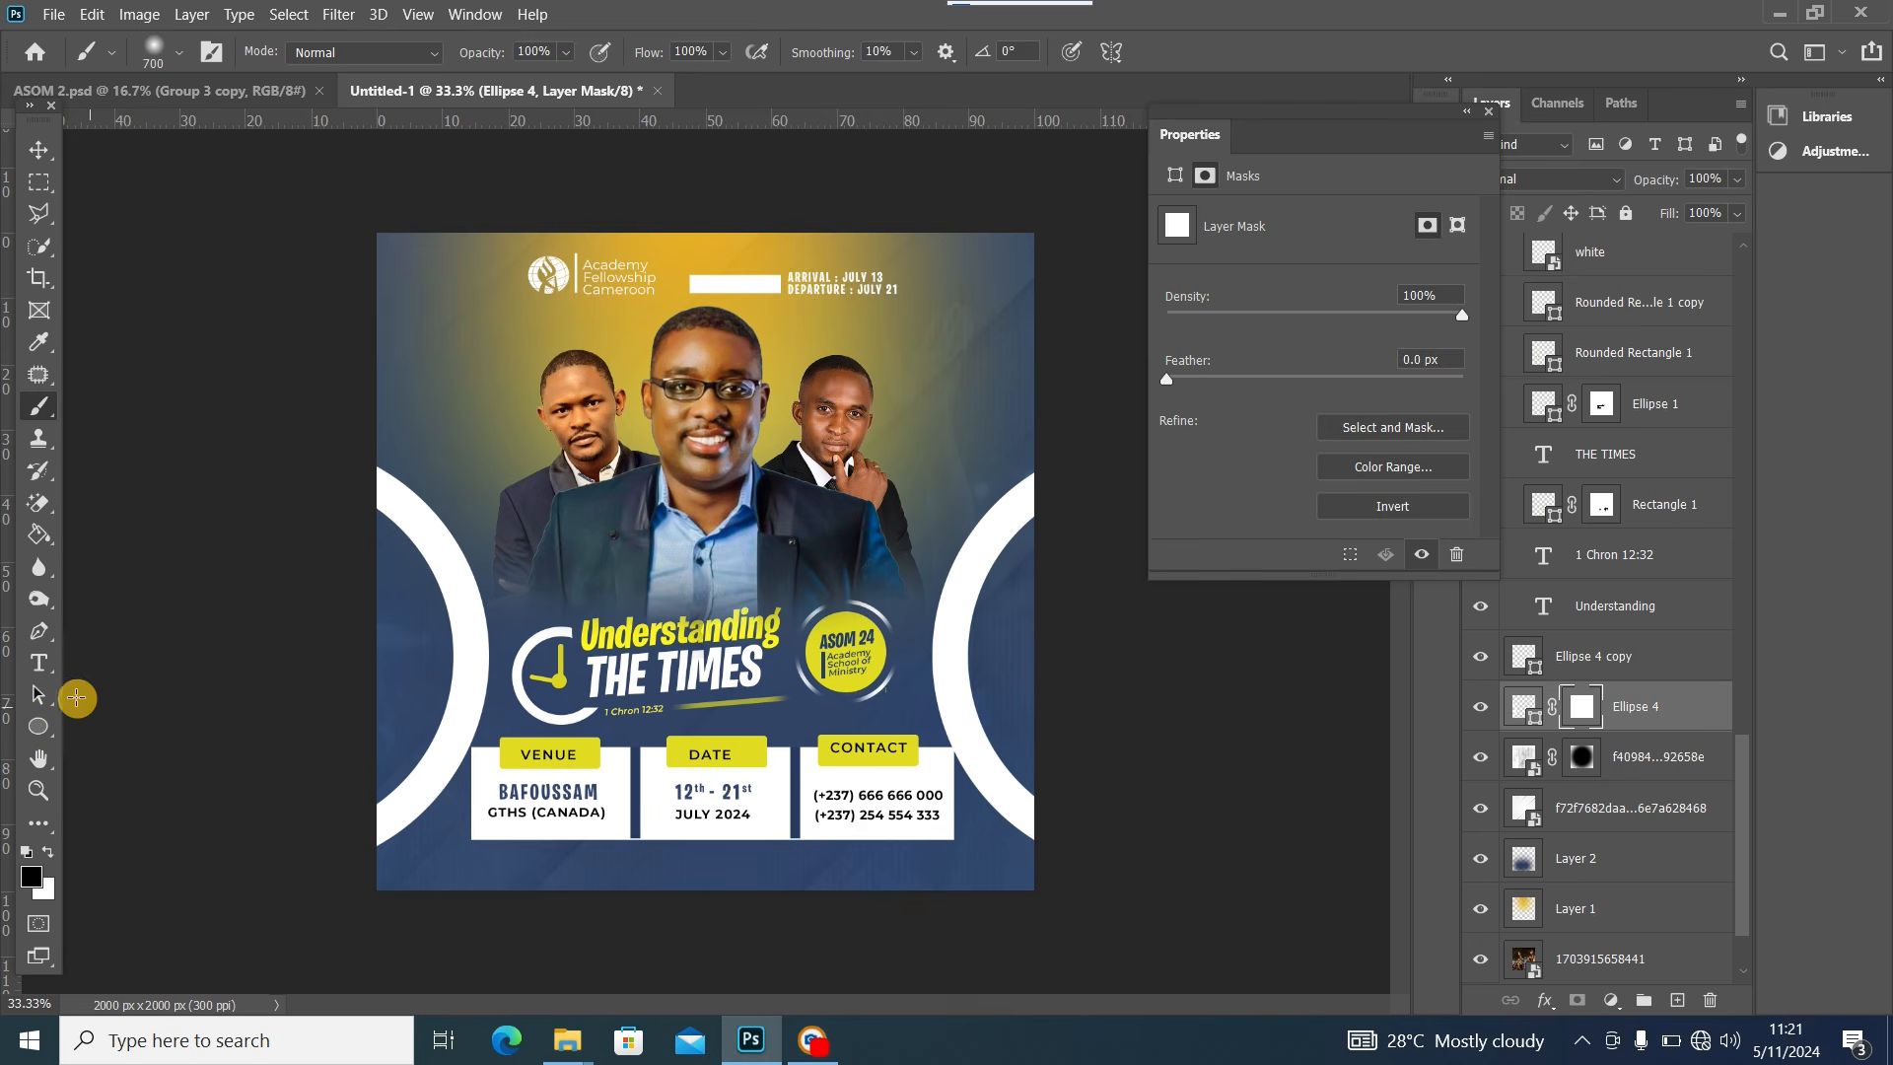
pyautogui.rightClick(512, 447)
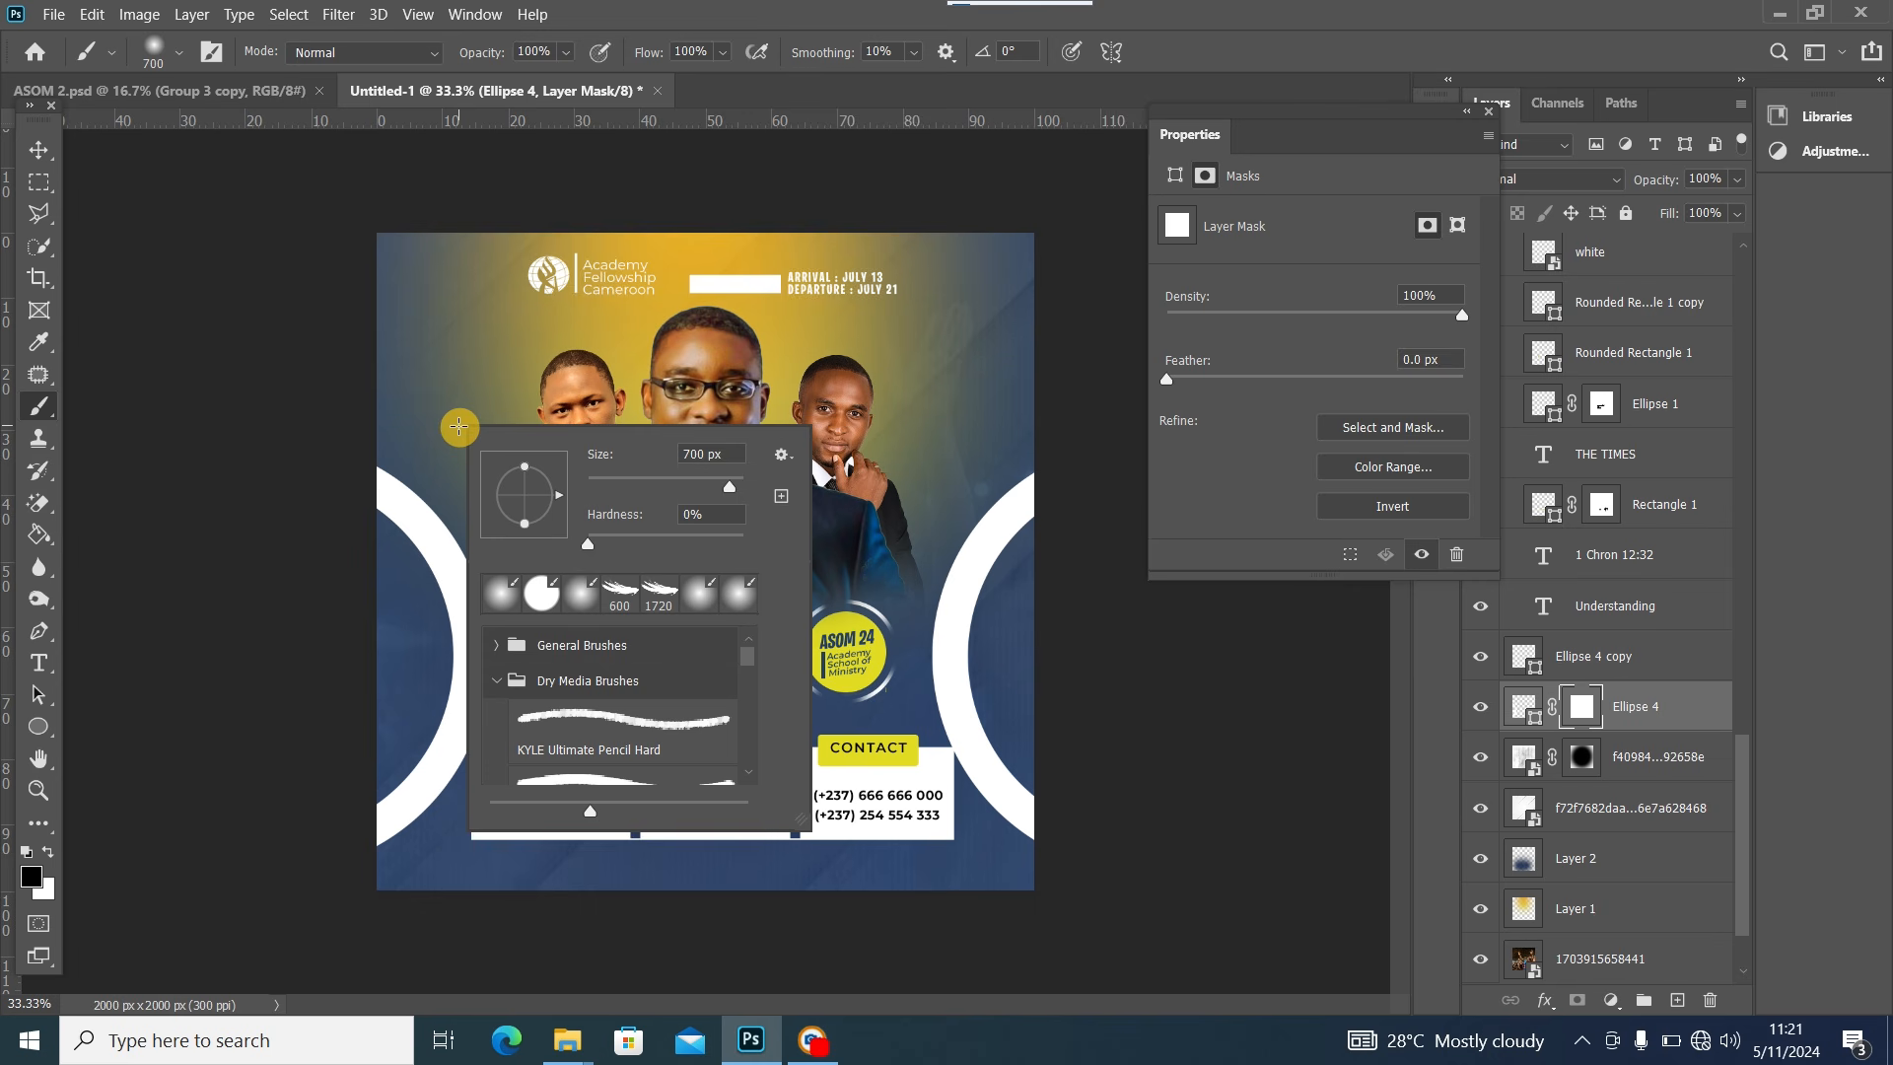
pyautogui.click(684, 485)
pyautogui.click(162, 424)
pyautogui.rightClick(424, 416)
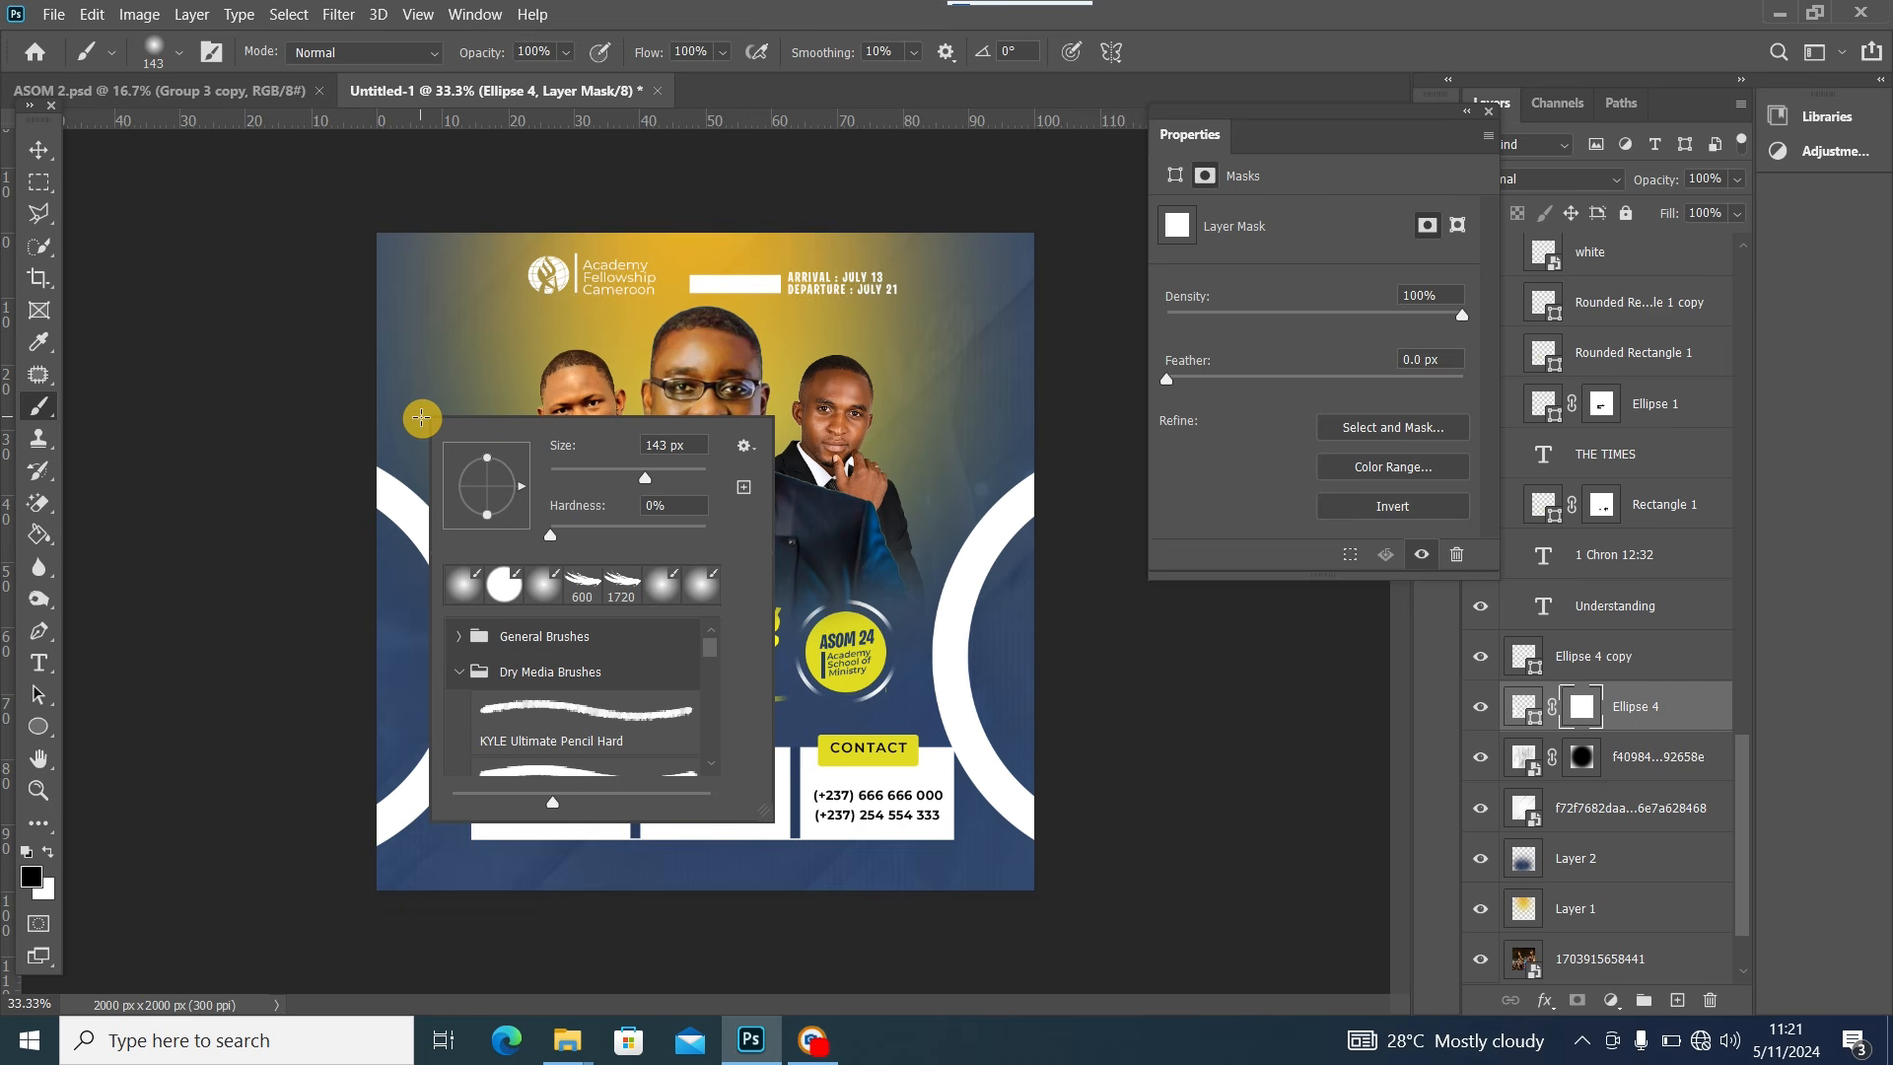
pyautogui.click(177, 524)
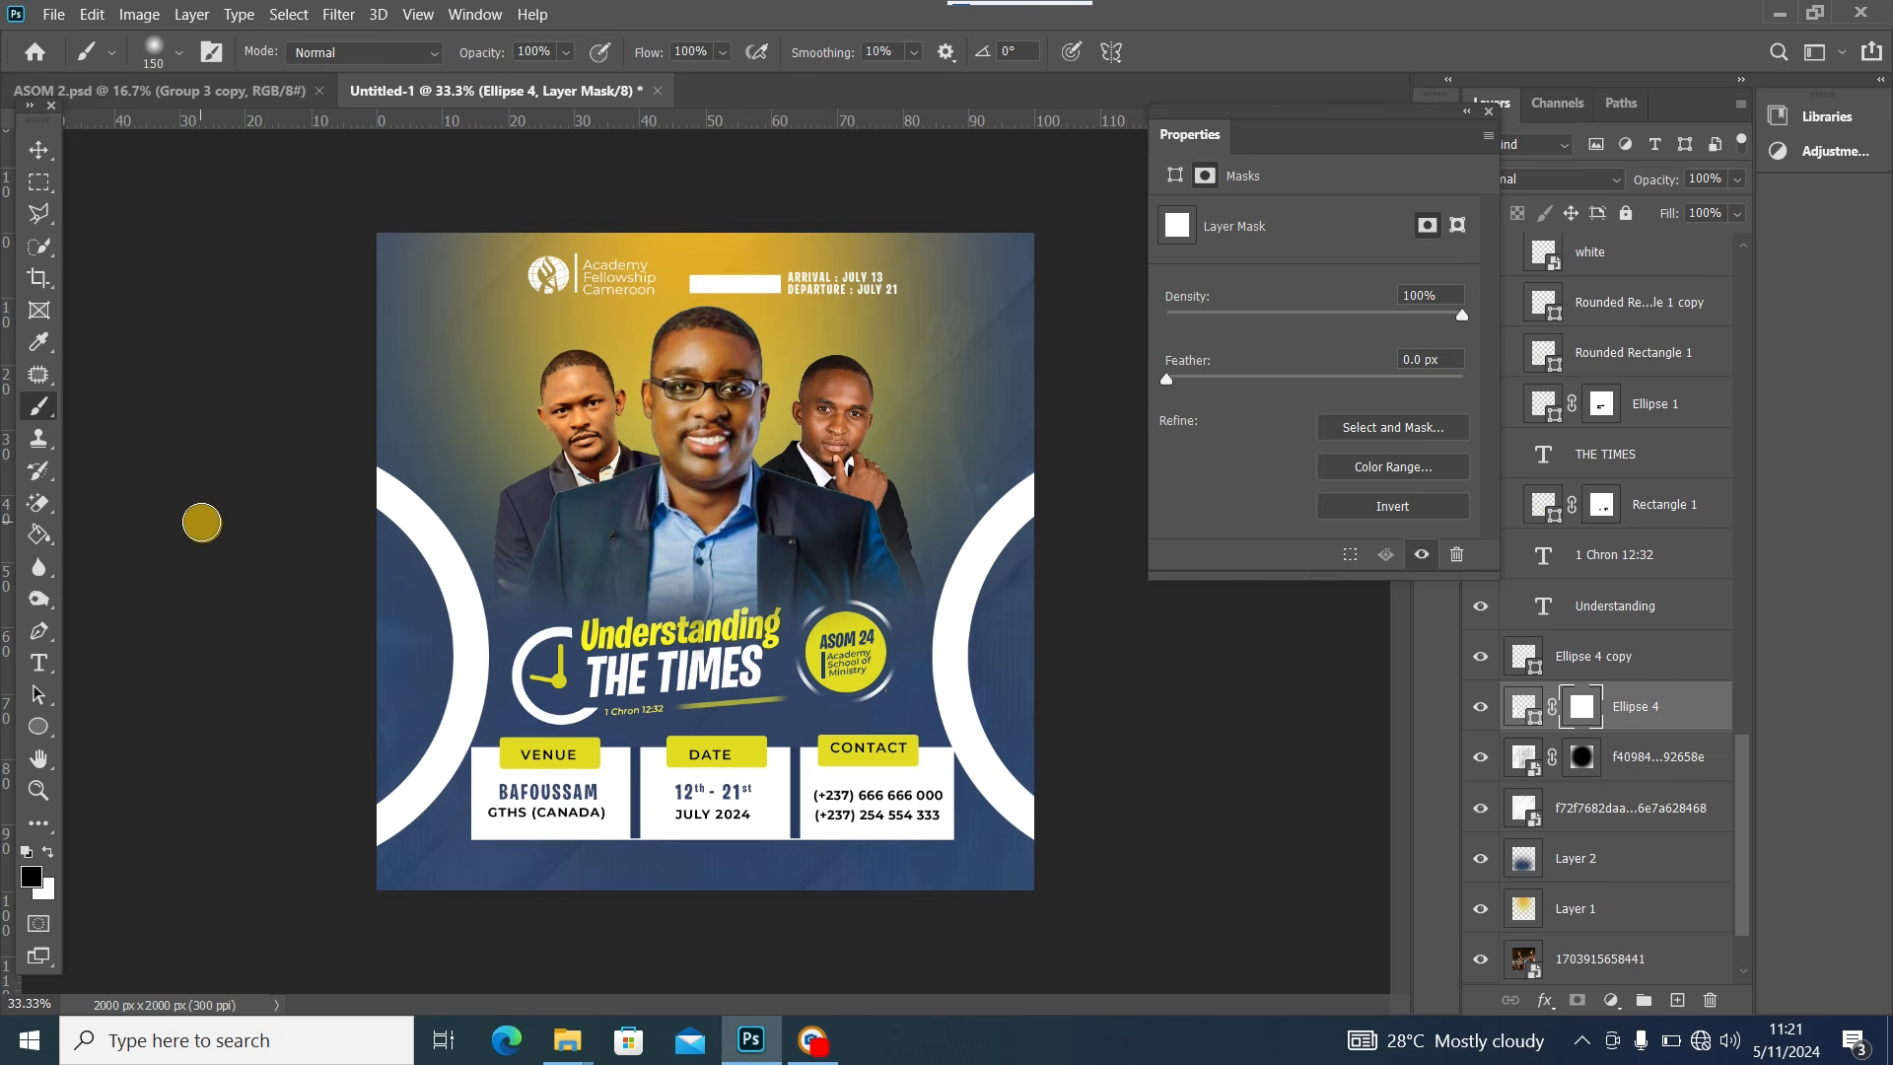
# Enlarge the brush to 1300 px and paint on the left ring's mask so only its lower part fades in
pyautogui.press(']')
pyautogui.press(']')
pyautogui.press(']')
pyautogui.press(']')
pyautogui.press(']')
pyautogui.press(']')
pyautogui.press(']')
pyautogui.press(']')
pyautogui.press(']')
pyautogui.press(']')
pyautogui.press(']')
pyautogui.press(']')
pyautogui.press(']')
pyautogui.press(']')
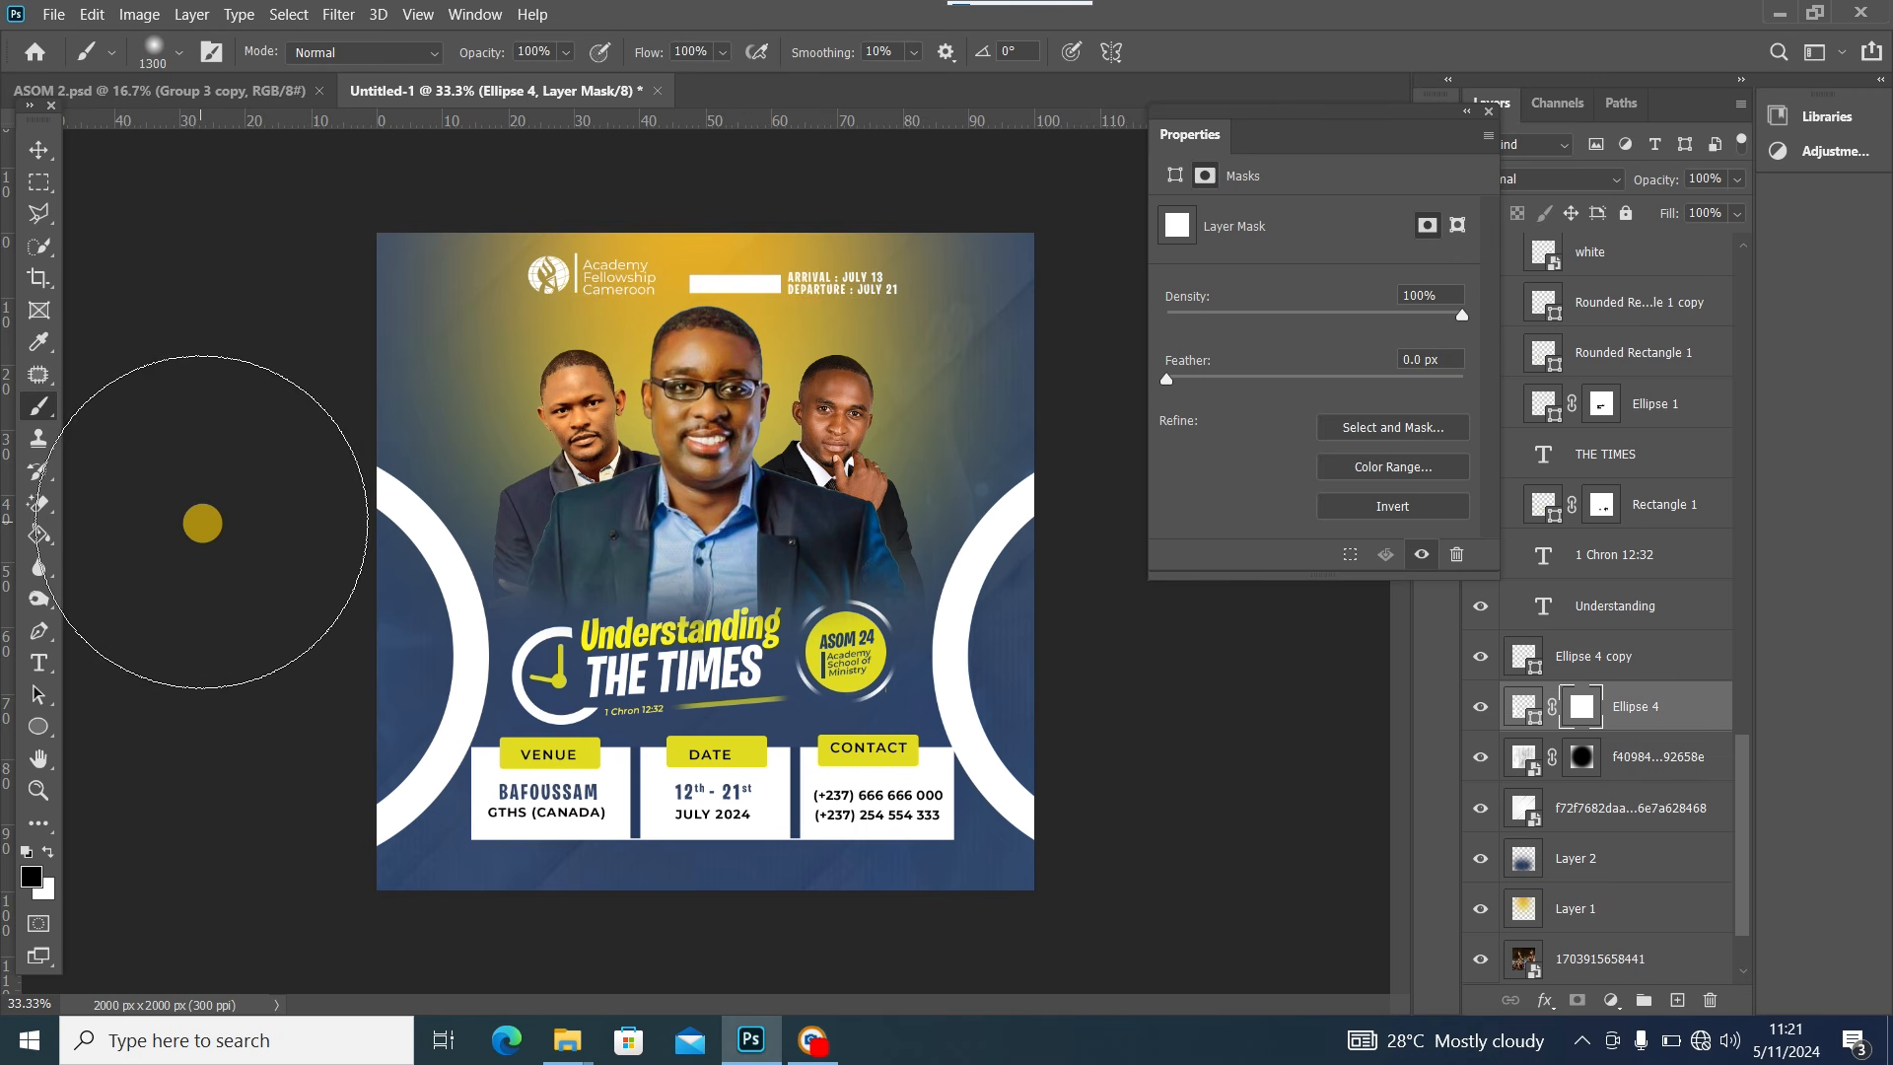
pyautogui.moveTo(202, 522)
pyautogui.mouseDown()
pyautogui.moveTo(388, 456)
pyautogui.moveTo(366, 436)
pyautogui.moveTo(367, 482)
pyautogui.moveTo(413, 525)
pyautogui.moveTo(393, 578)
pyautogui.mouseUp()
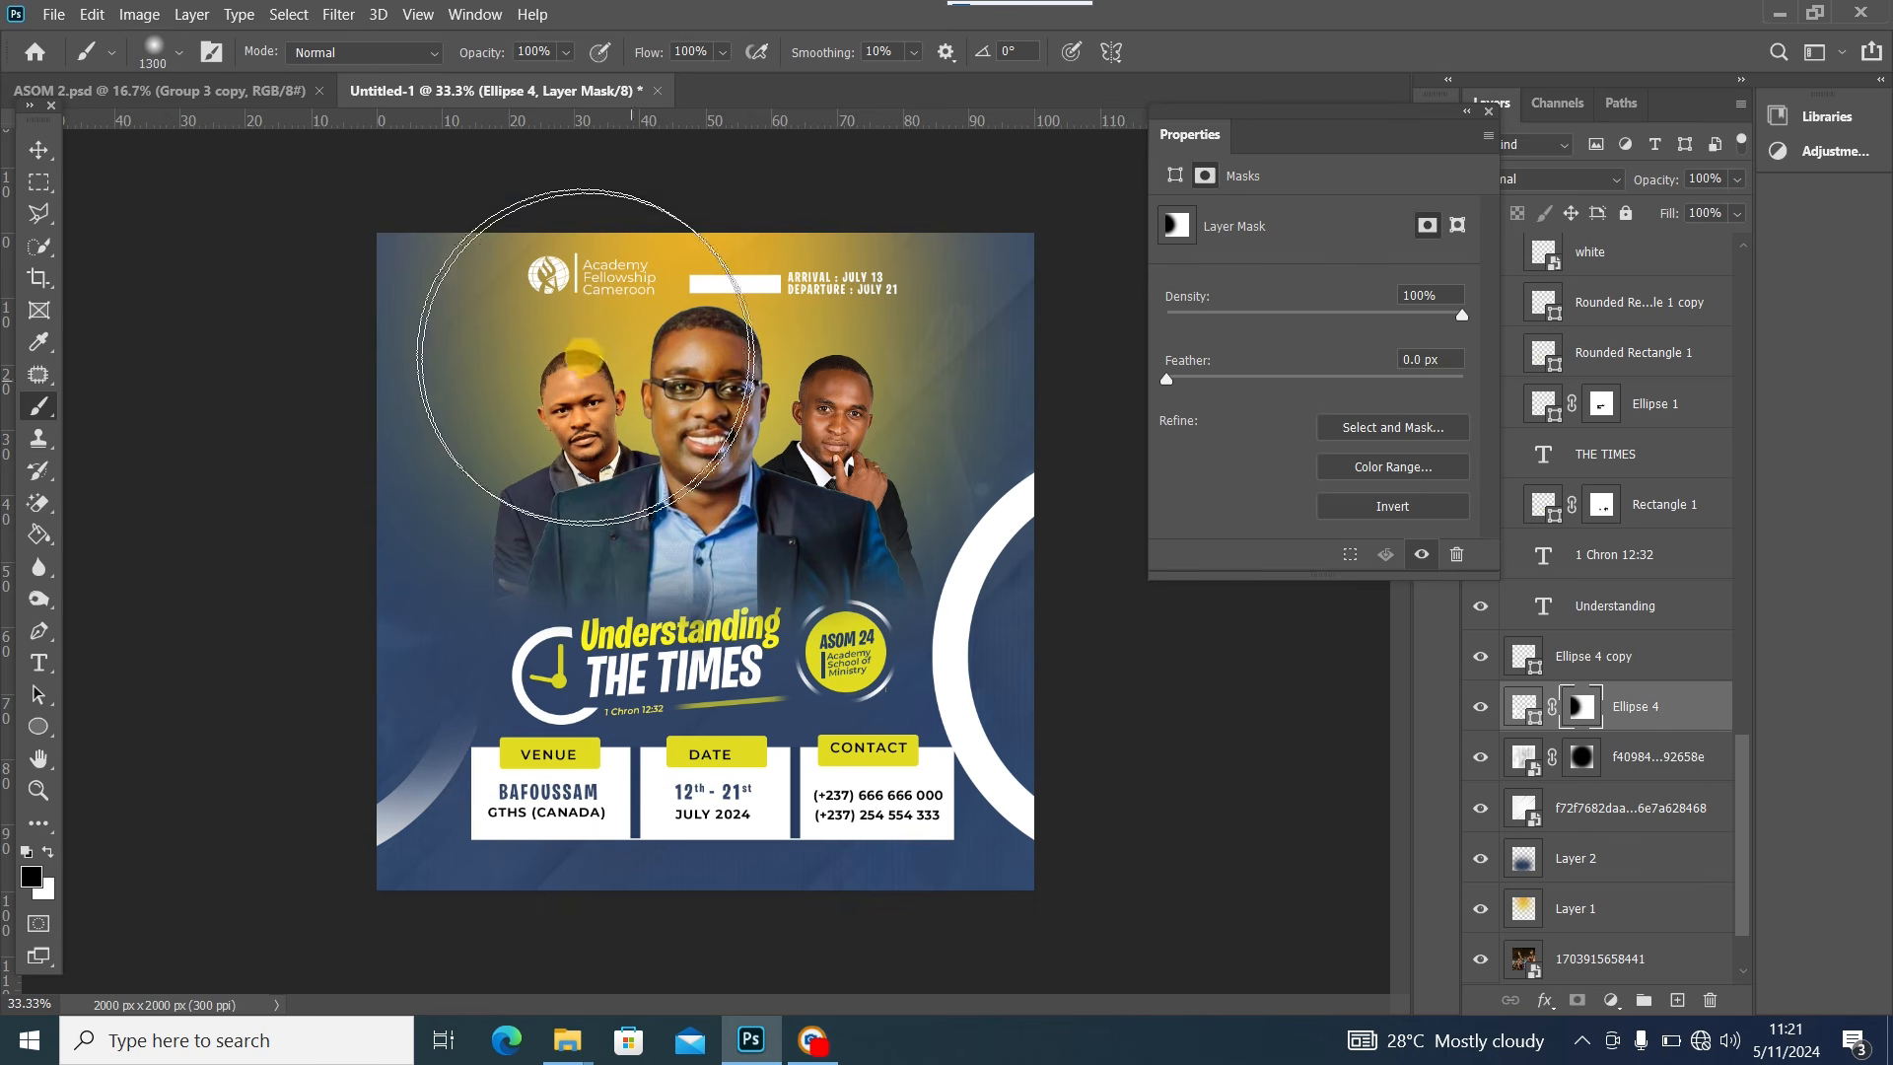
pyautogui.click(39, 149)
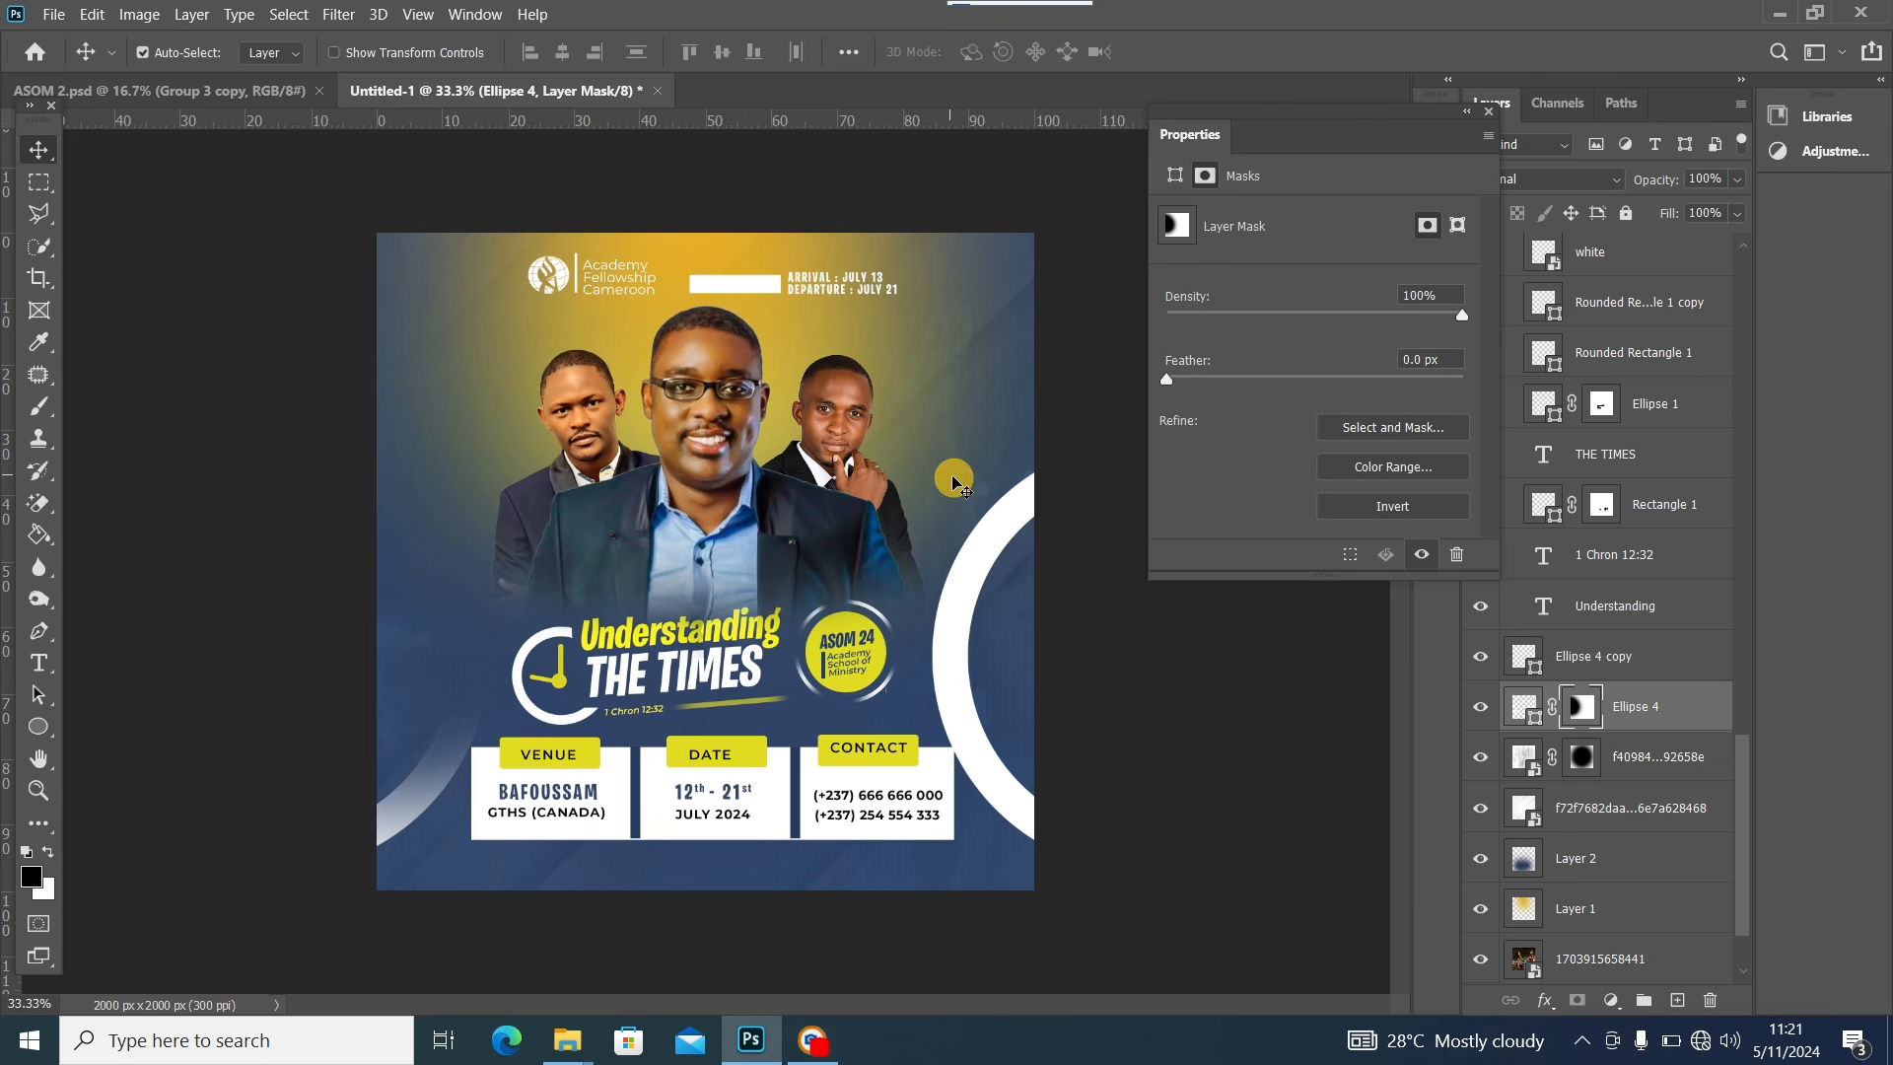
# Add a layer mask to the right ring copy and ready the Brush tool for painting on it
pyautogui.click(1577, 659)
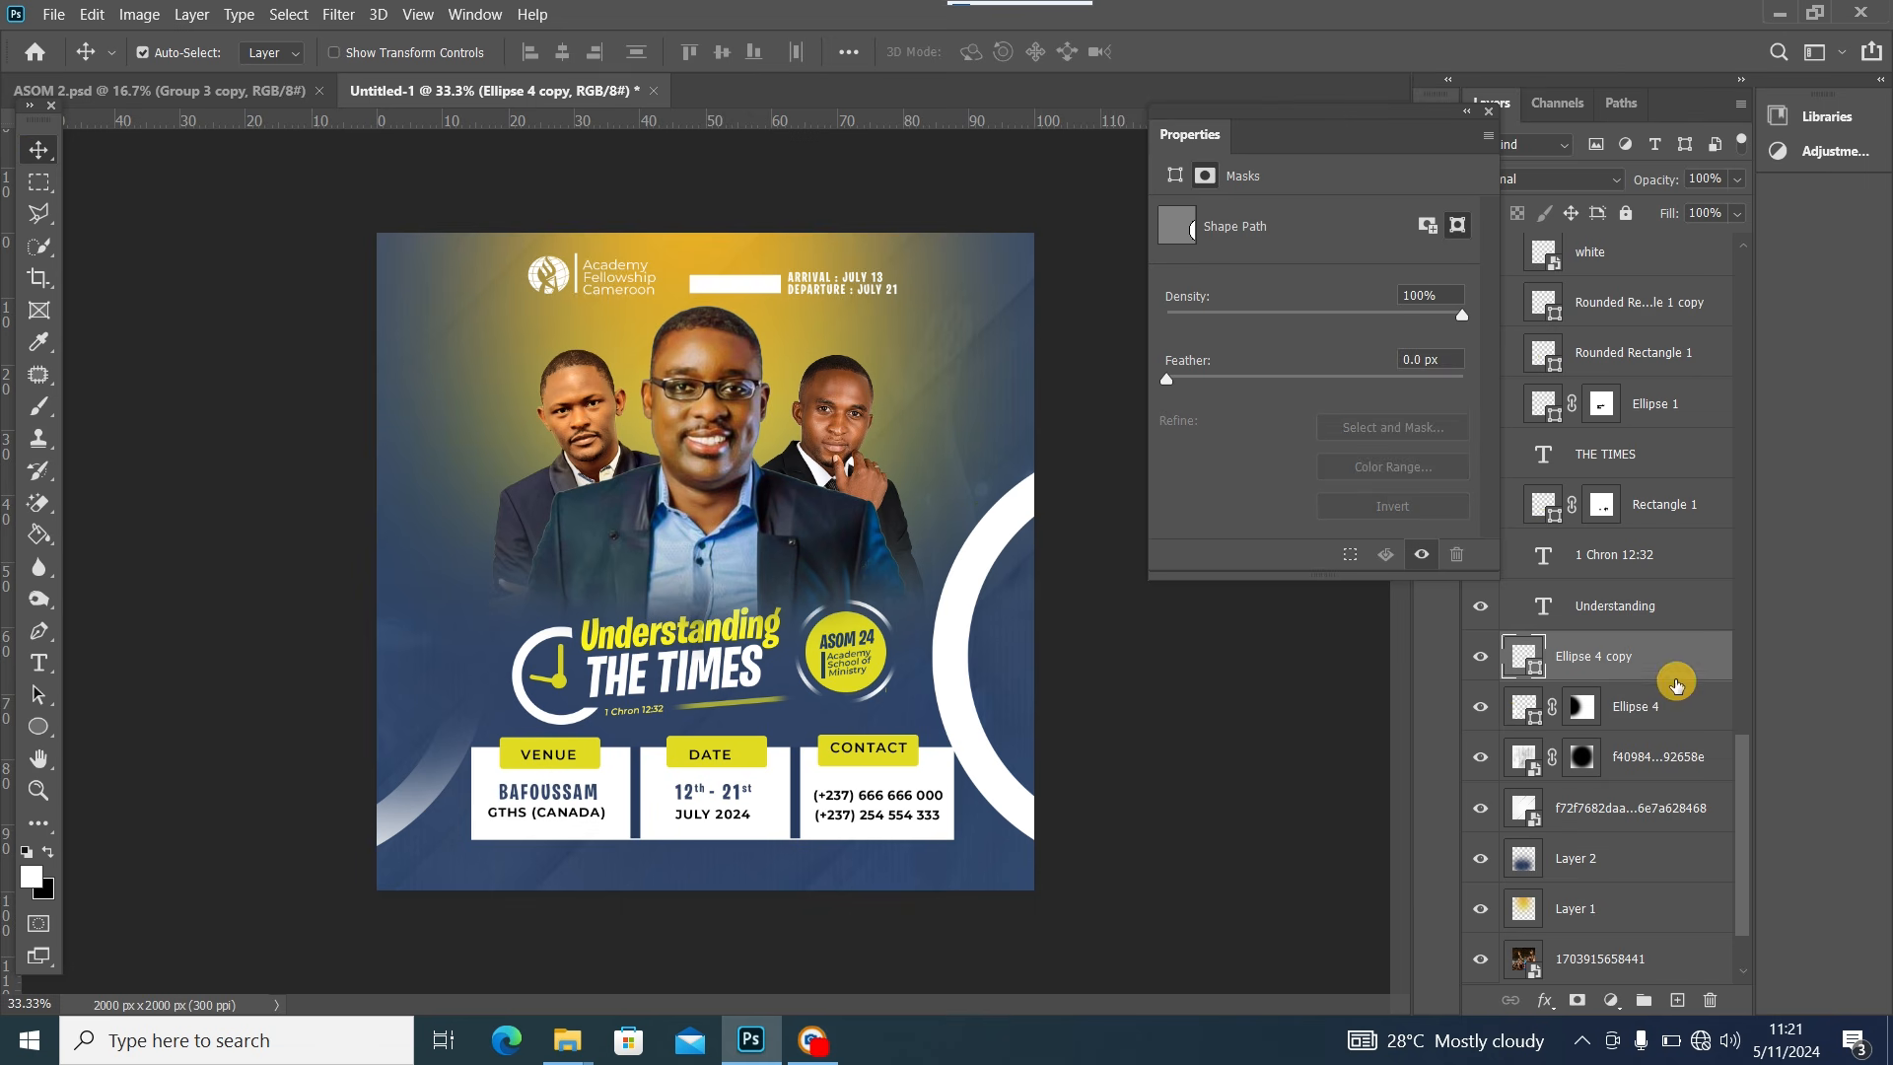
pyautogui.click(1577, 999)
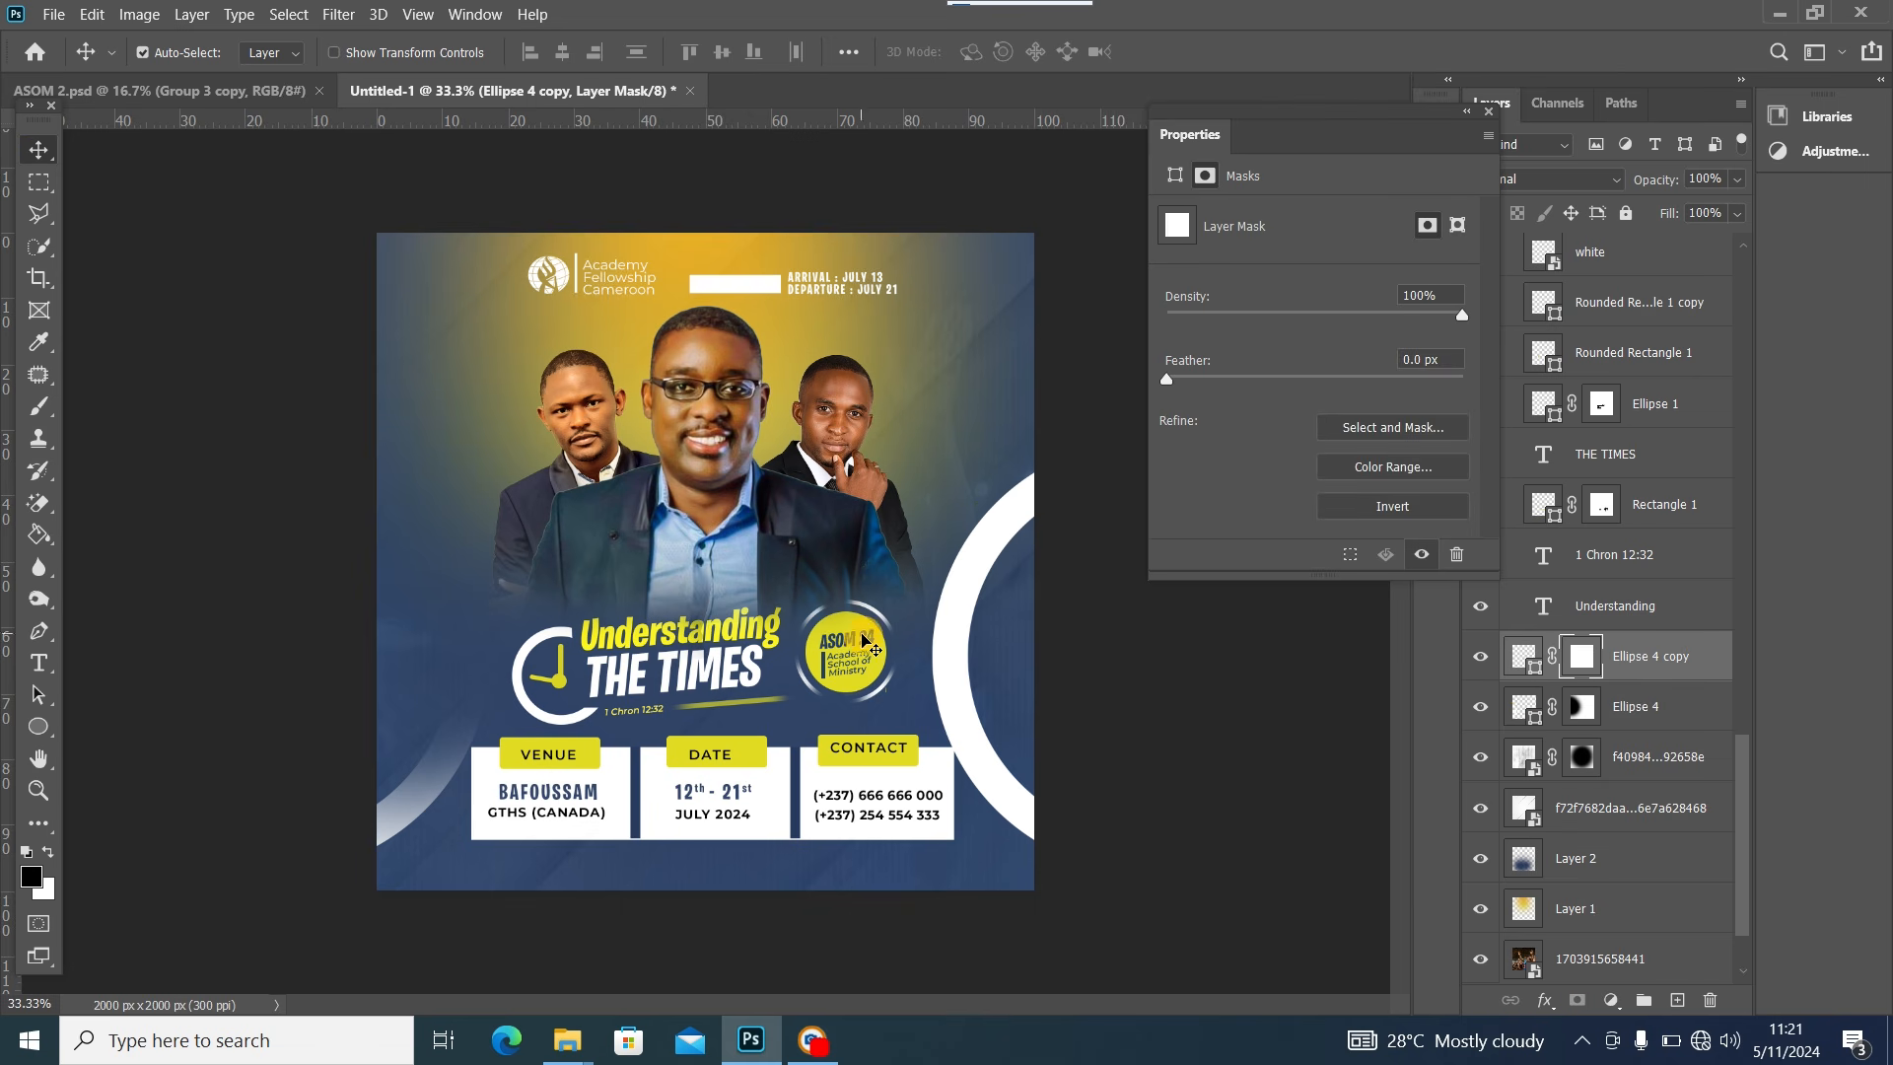
pyautogui.click(39, 405)
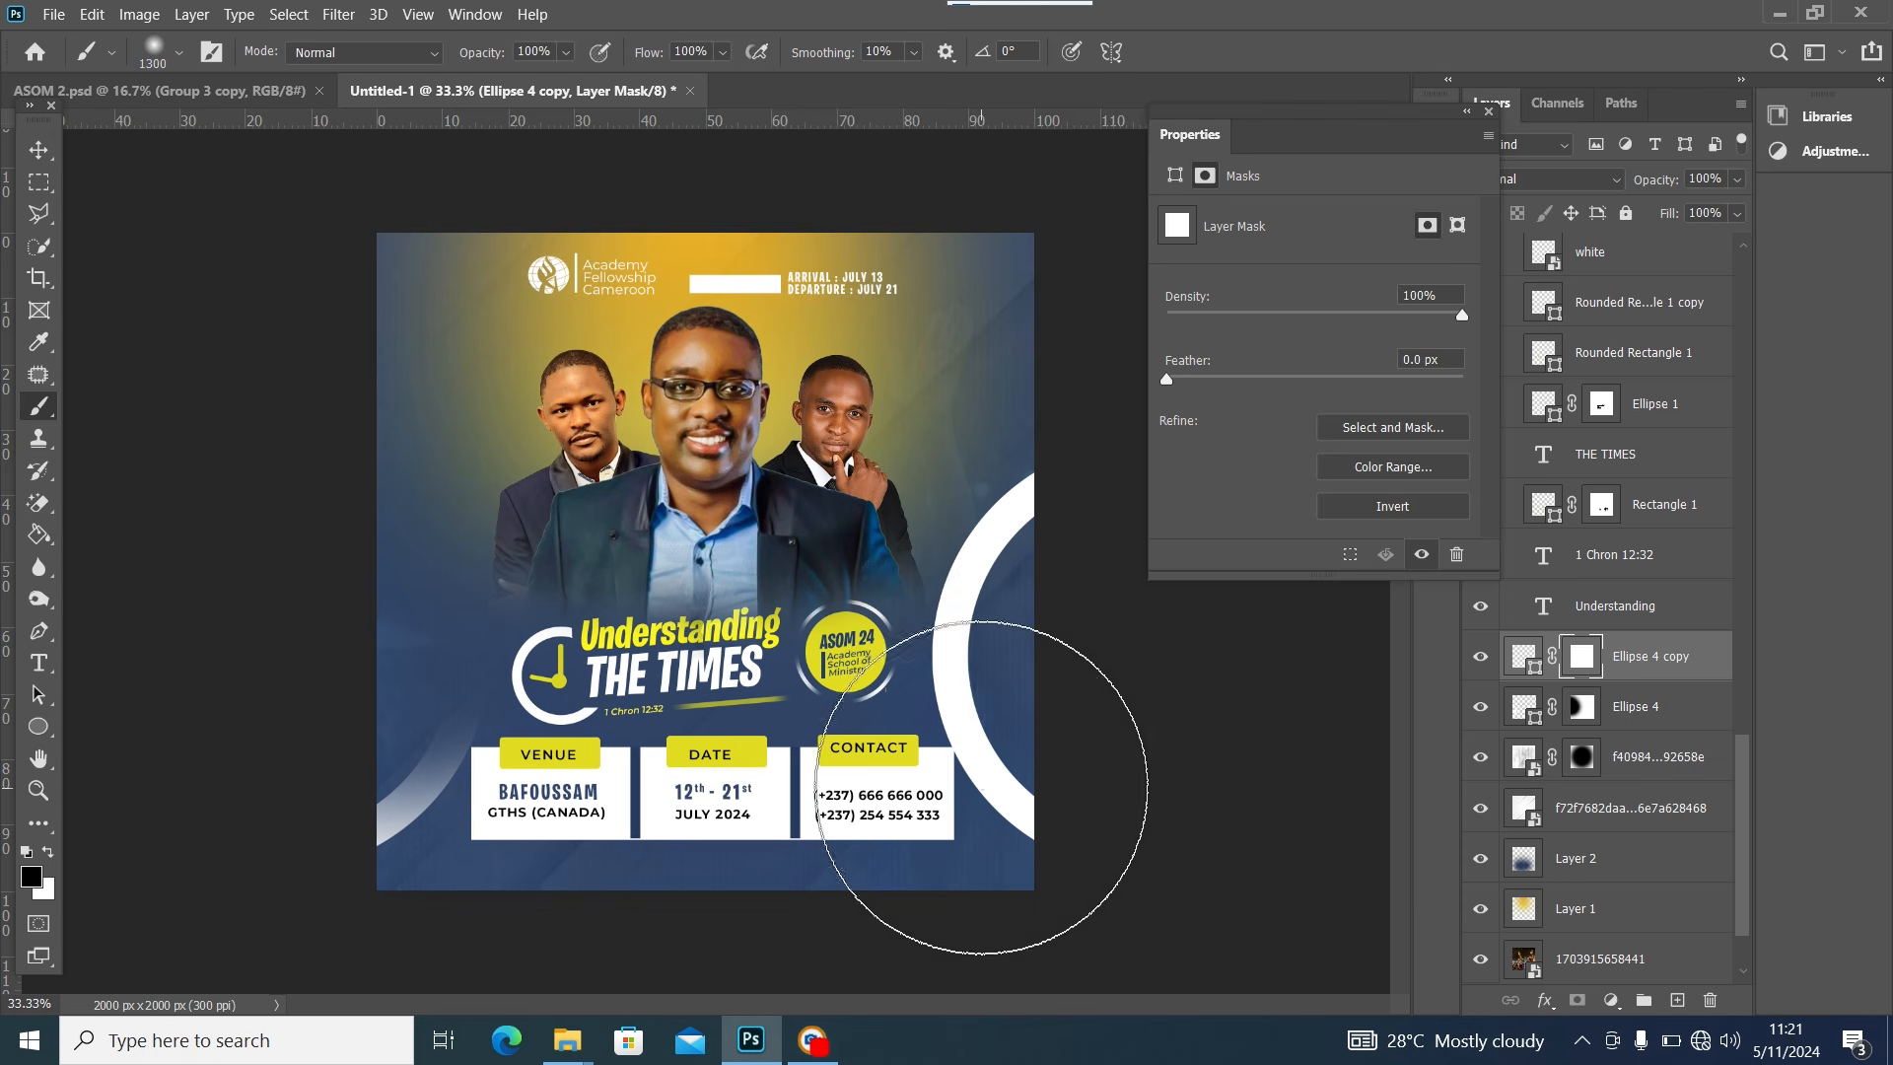
pyautogui.moveTo(981, 788)
pyautogui.mouseDown()
pyautogui.moveTo(883, 739)
pyautogui.moveTo(844, 485)
pyautogui.mouseUp()
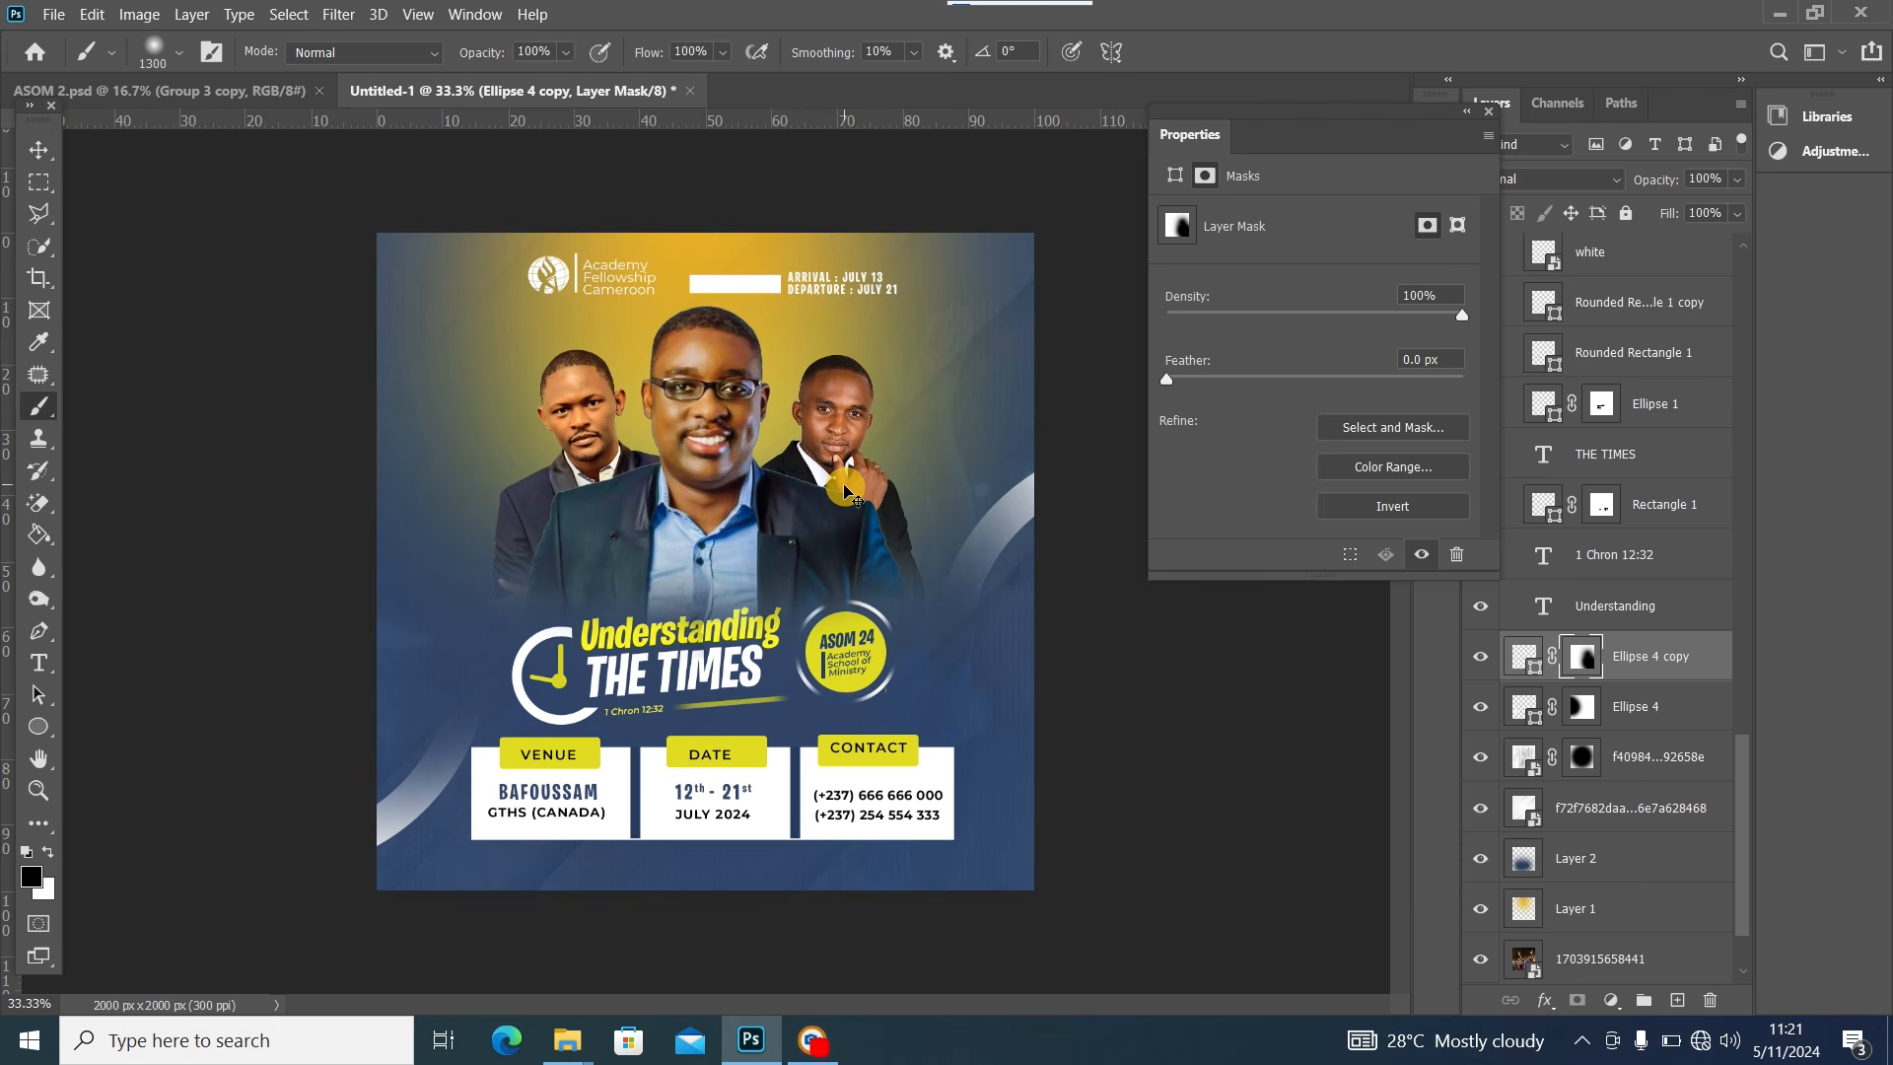
pyautogui.hotkey('ctrl', 'z')
pyautogui.hotkey('ctrl', 'z')
pyautogui.hotkey('ctrl', 'z')
pyautogui.hotkey('ctrl', 'z')
pyautogui.hotkey('ctrl', 'z')
pyautogui.hotkey('ctrl', 'z')
pyautogui.hotkey('ctrl', 'z')
pyautogui.hotkey('ctrl', 'z')
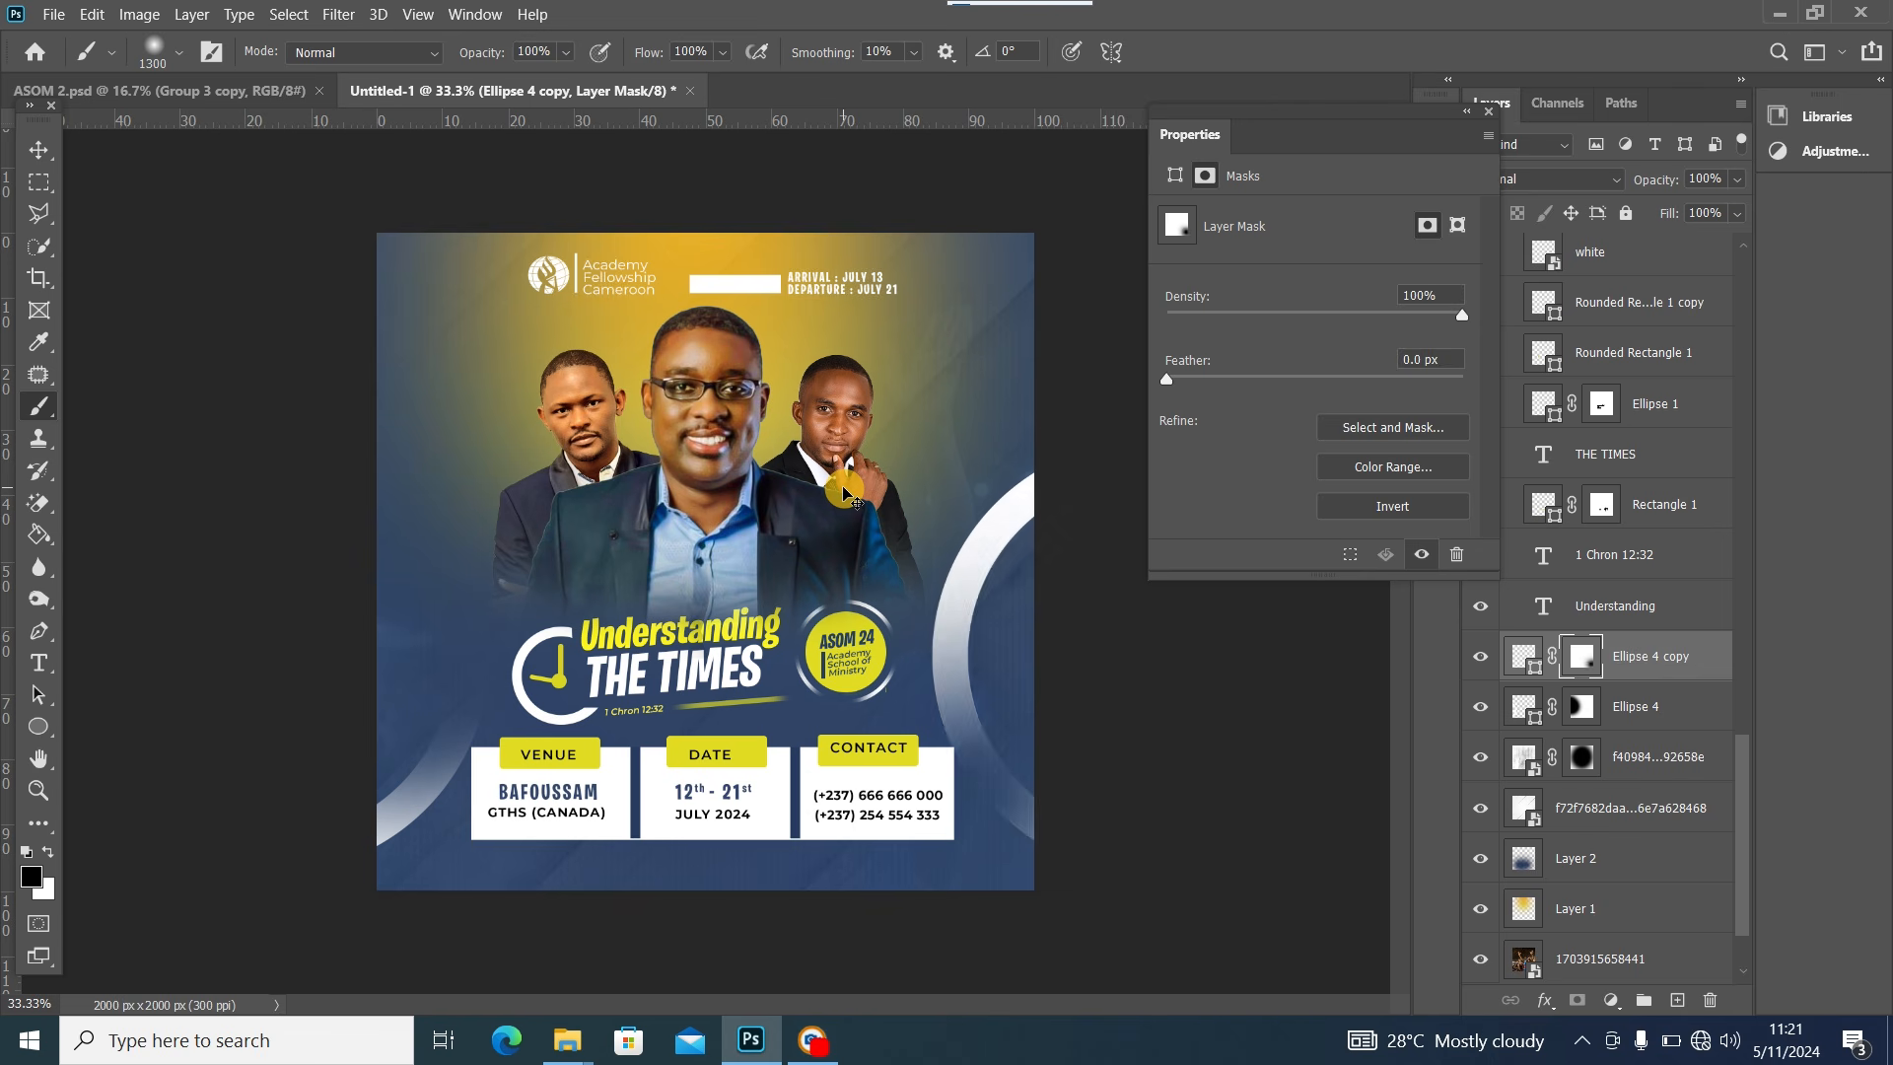
pyautogui.hotkey('ctrl', 'z')
# Paint out the right ring's upper part on its mask and lower the ring's opacity to about 18%
pyautogui.moveTo(992, 465)
pyautogui.mouseDown()
pyautogui.moveTo(952, 501)
pyautogui.moveTo(961, 604)
pyautogui.mouseUp()
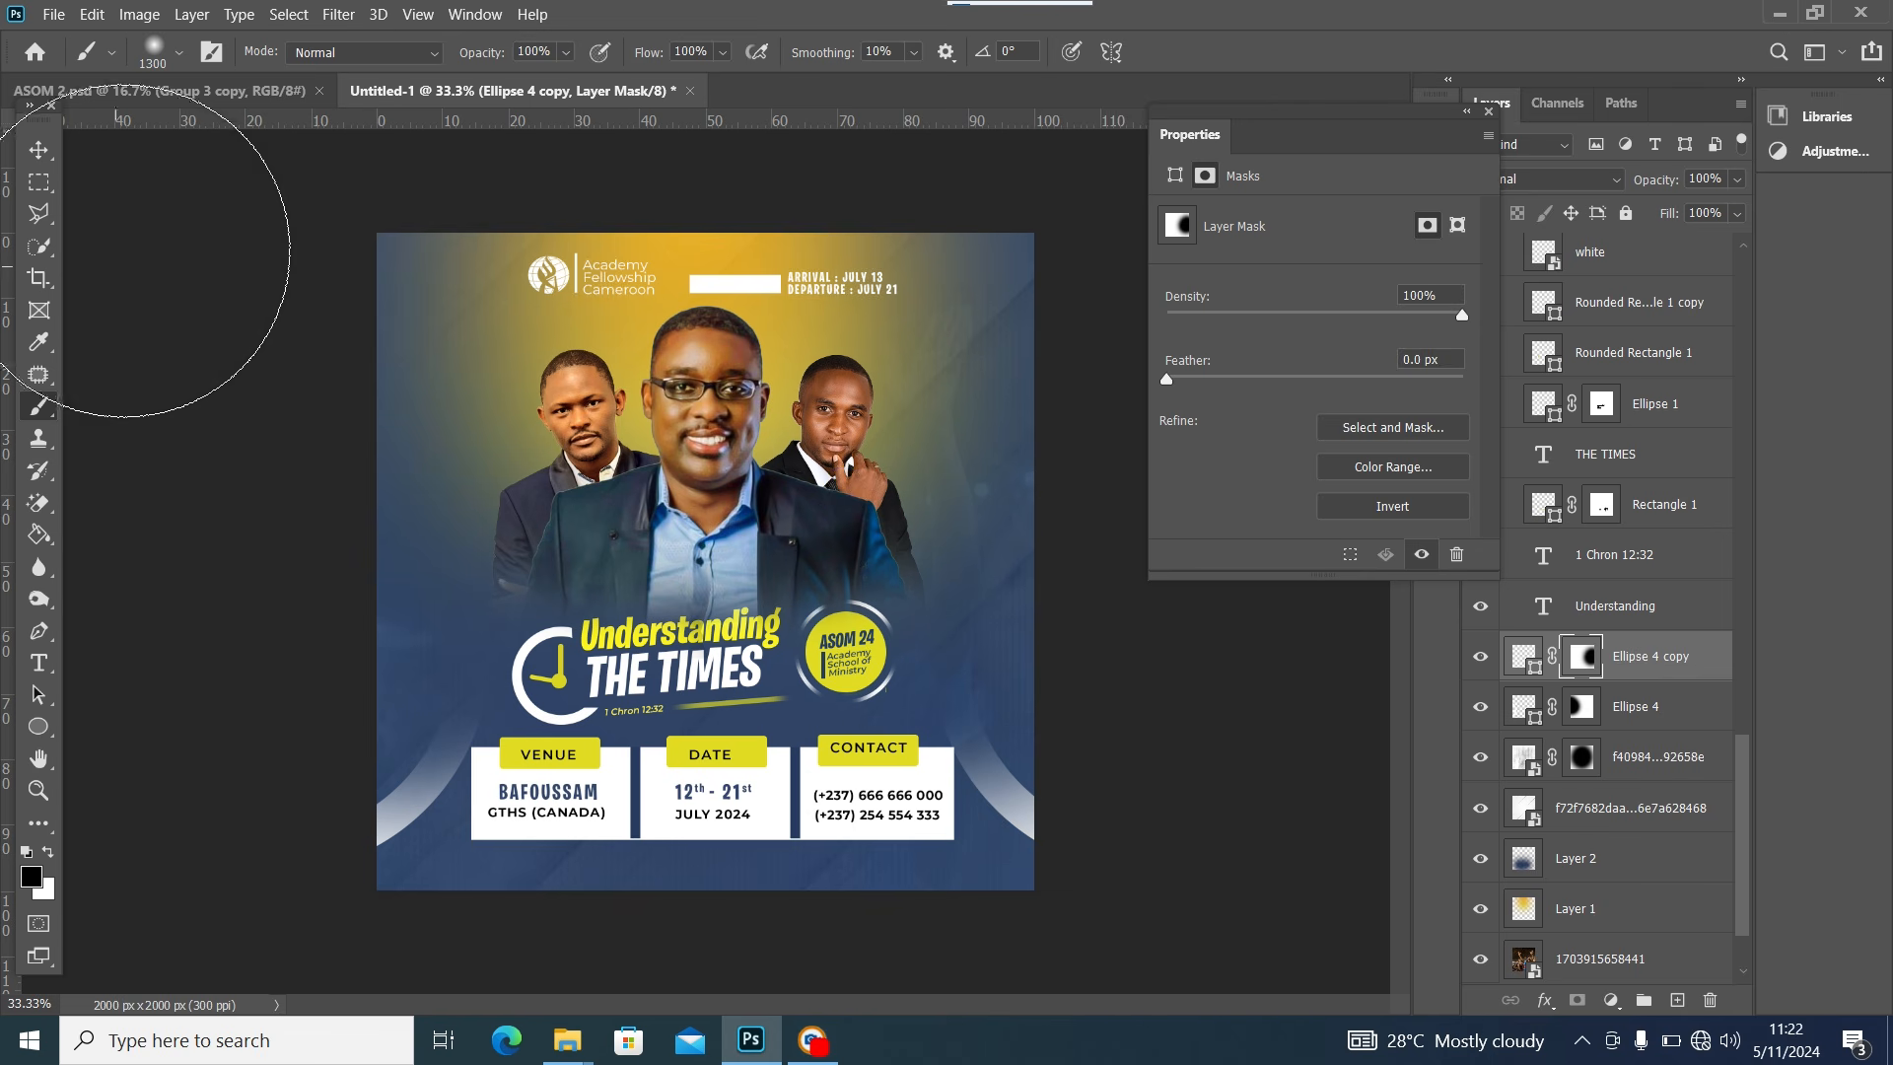
pyautogui.click(38, 149)
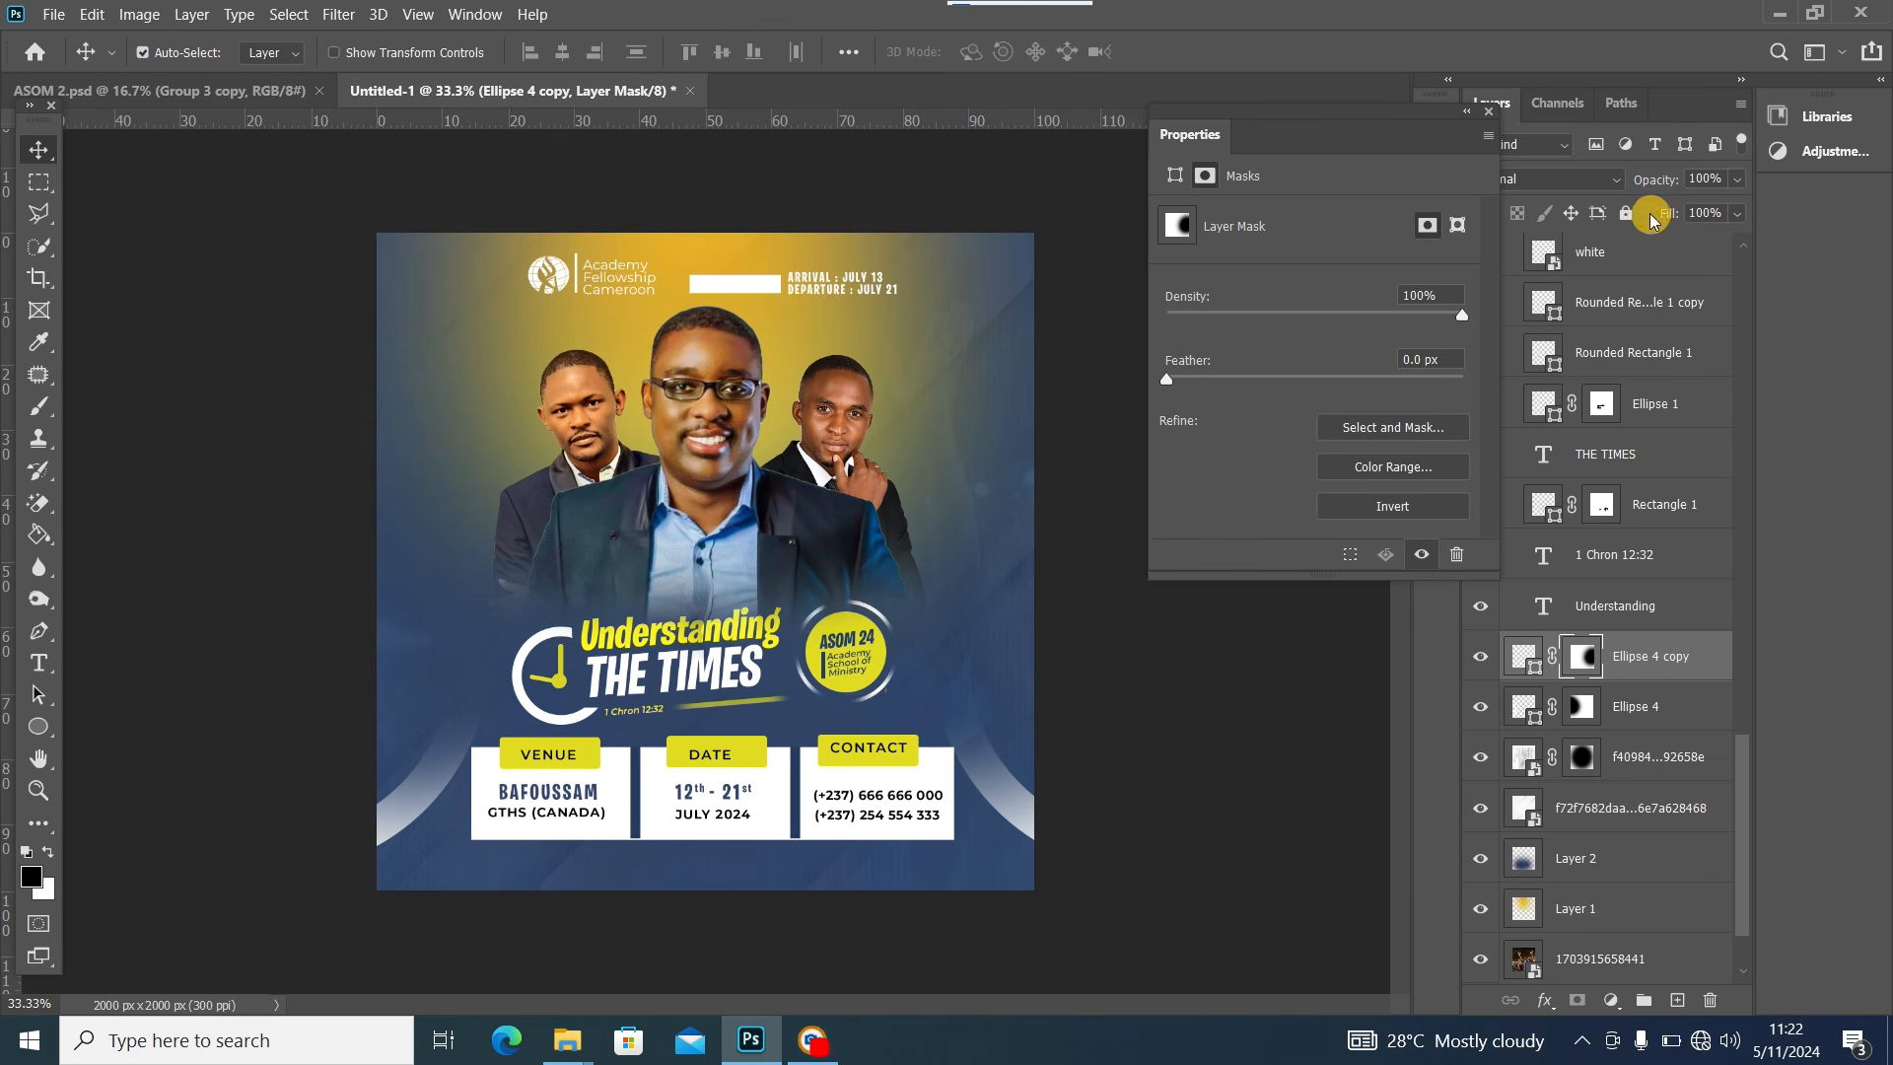
pyautogui.moveTo(1736, 178); pyautogui.dragTo(1655, 209)
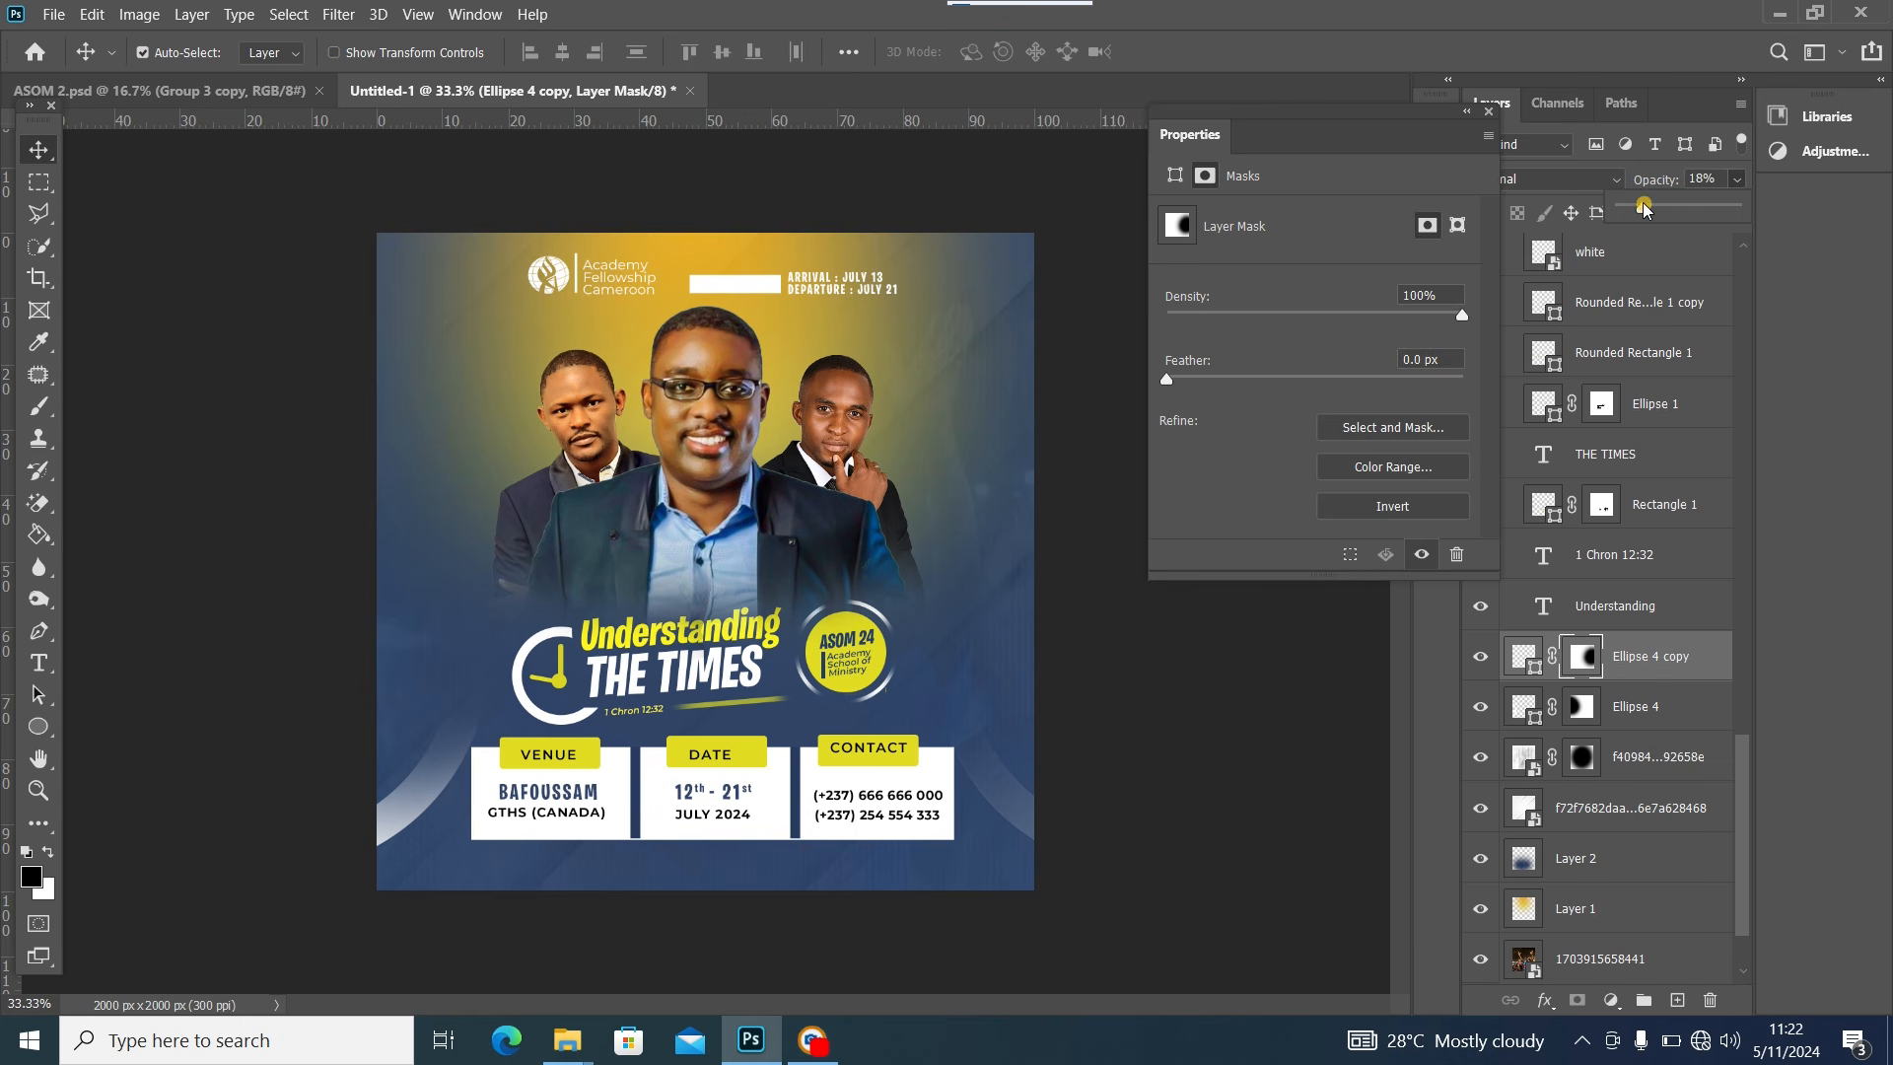
# Lower the left ring's opacity to about 51%
pyautogui.click(393, 826)
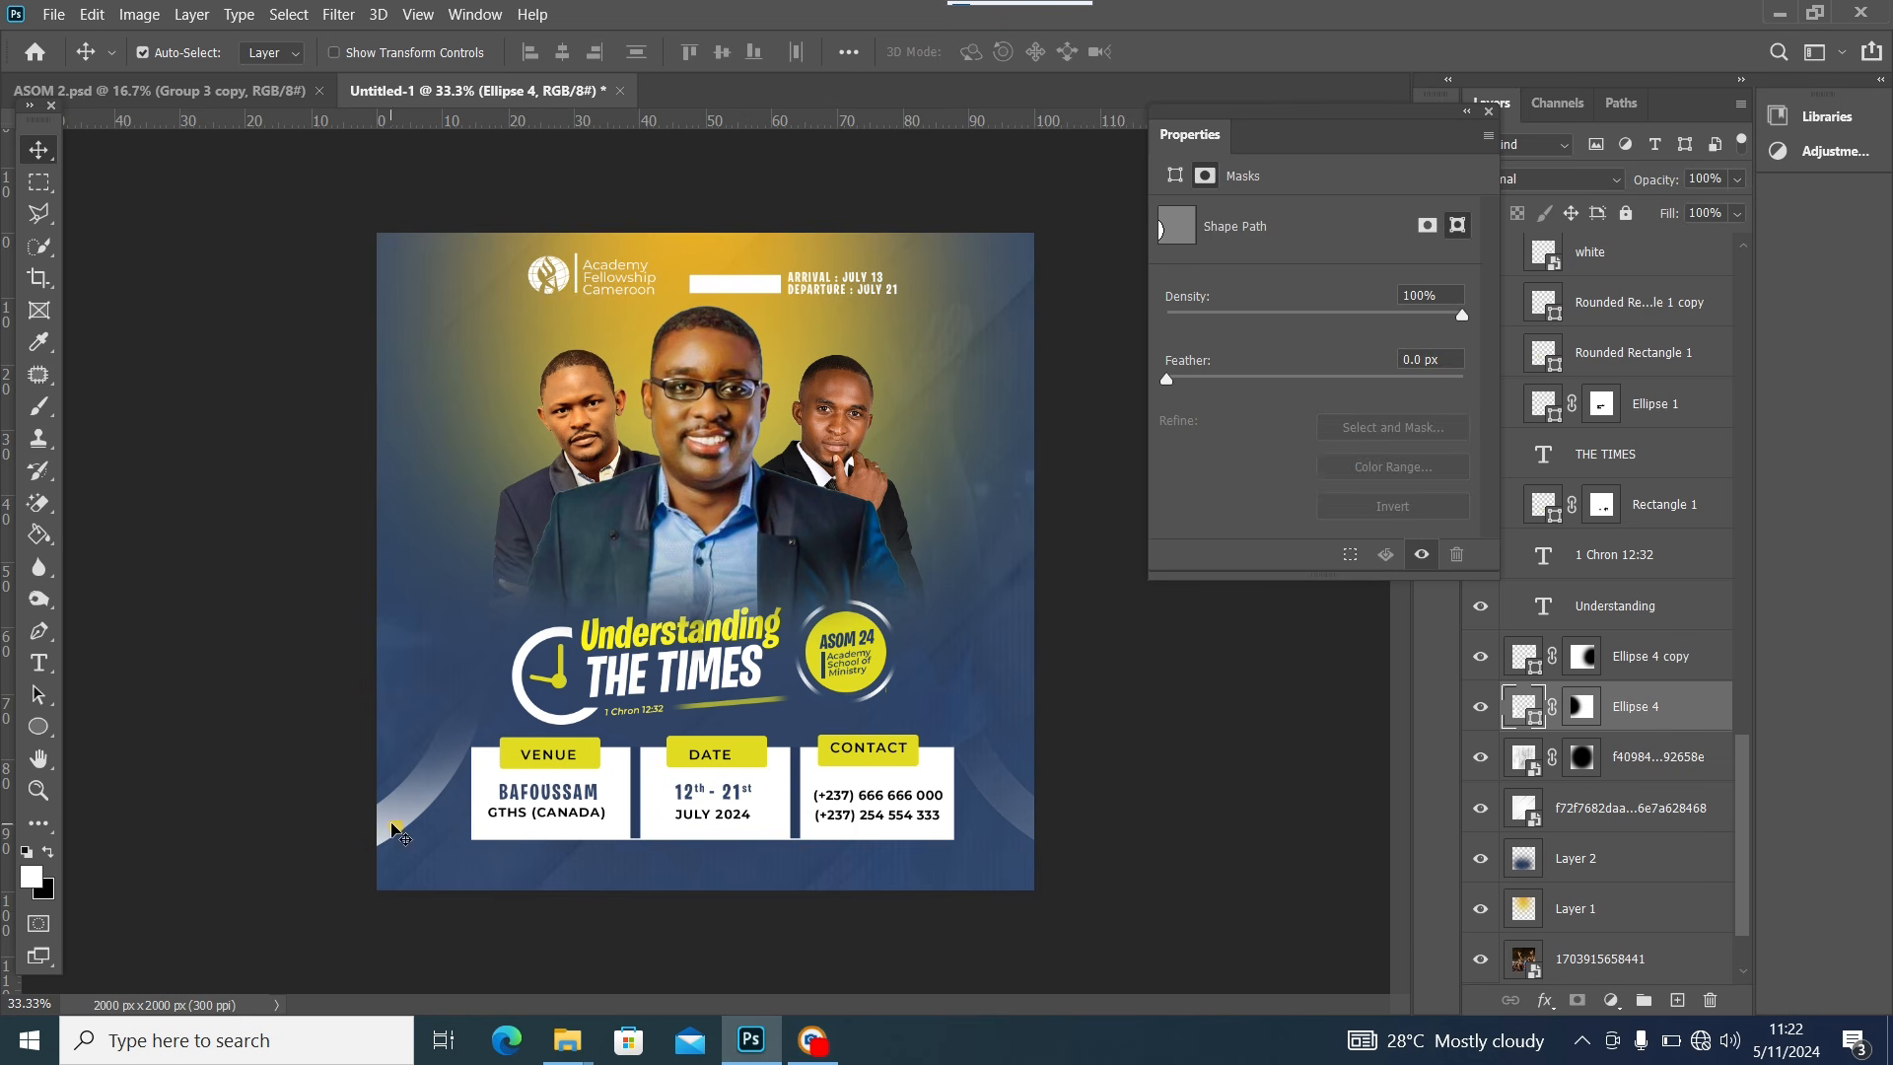
pyautogui.click(1736, 179)
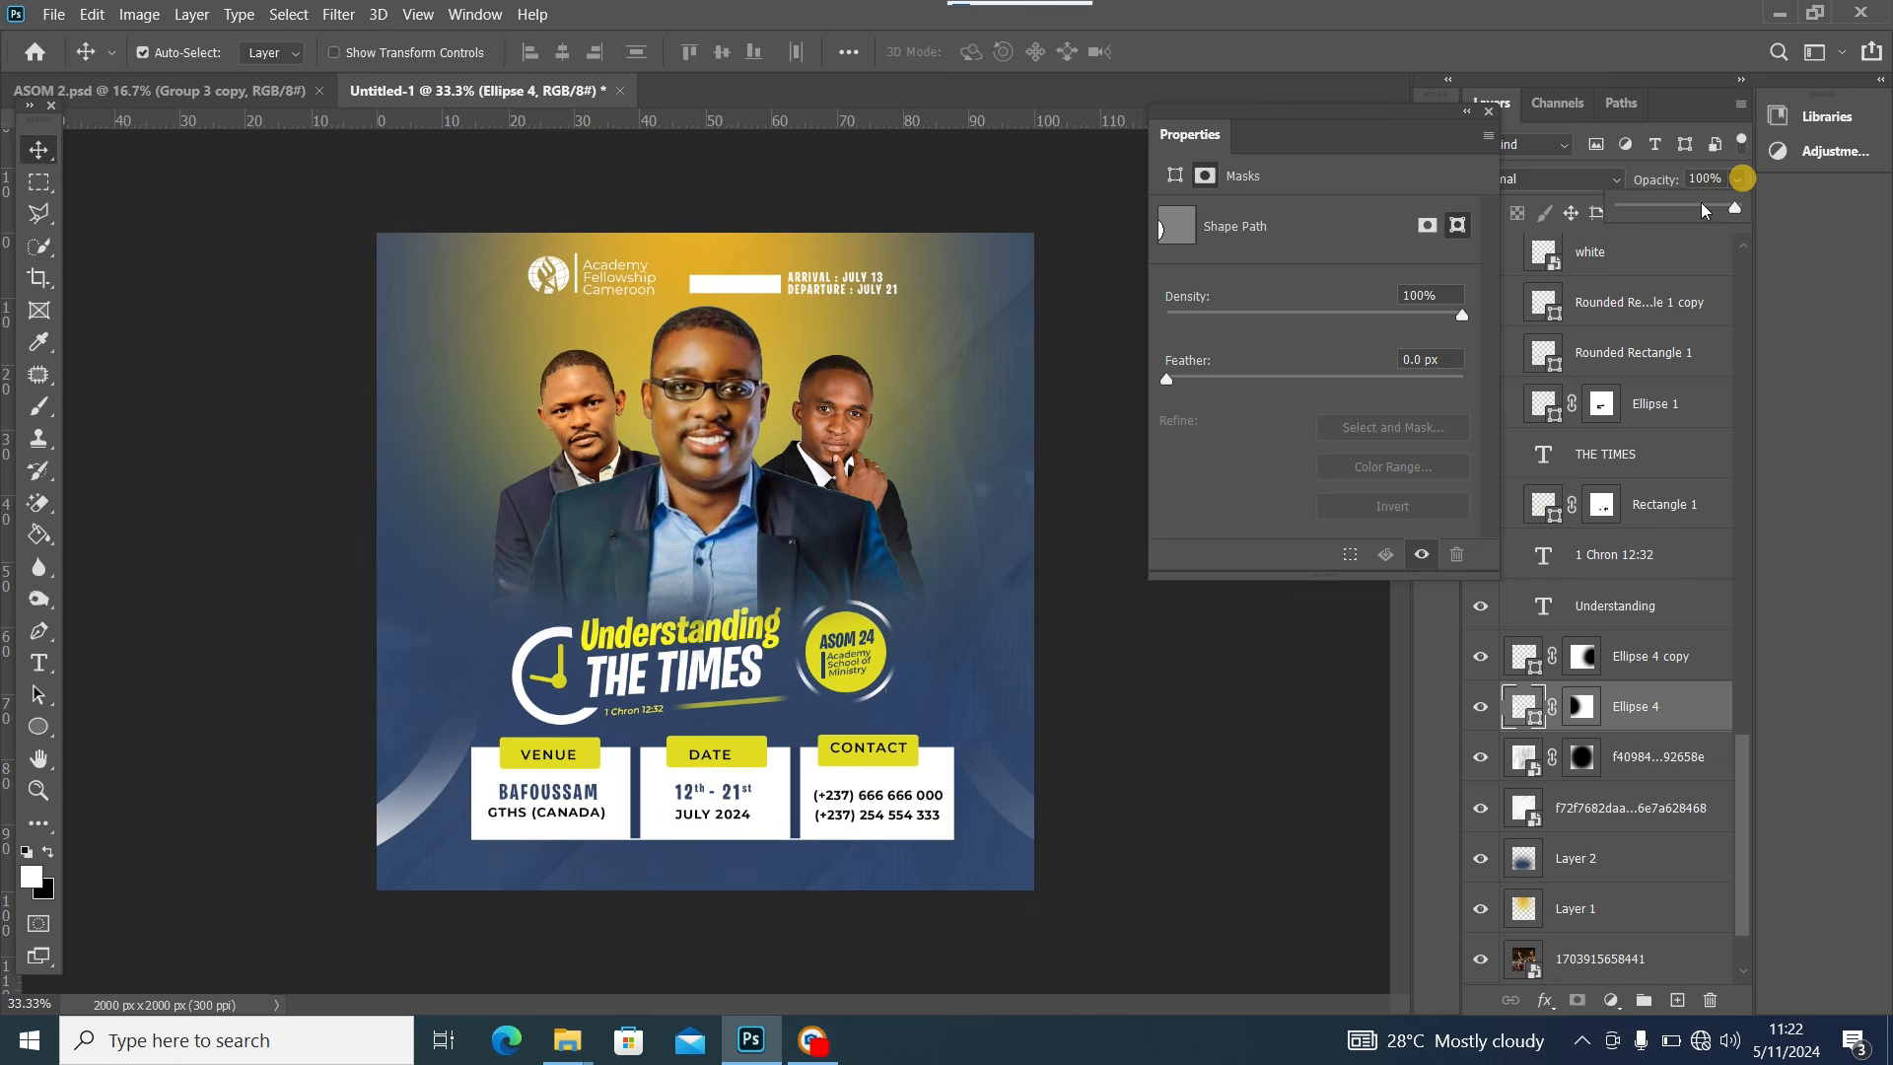
pyautogui.moveTo(1738, 206); pyautogui.dragTo(1686, 207)
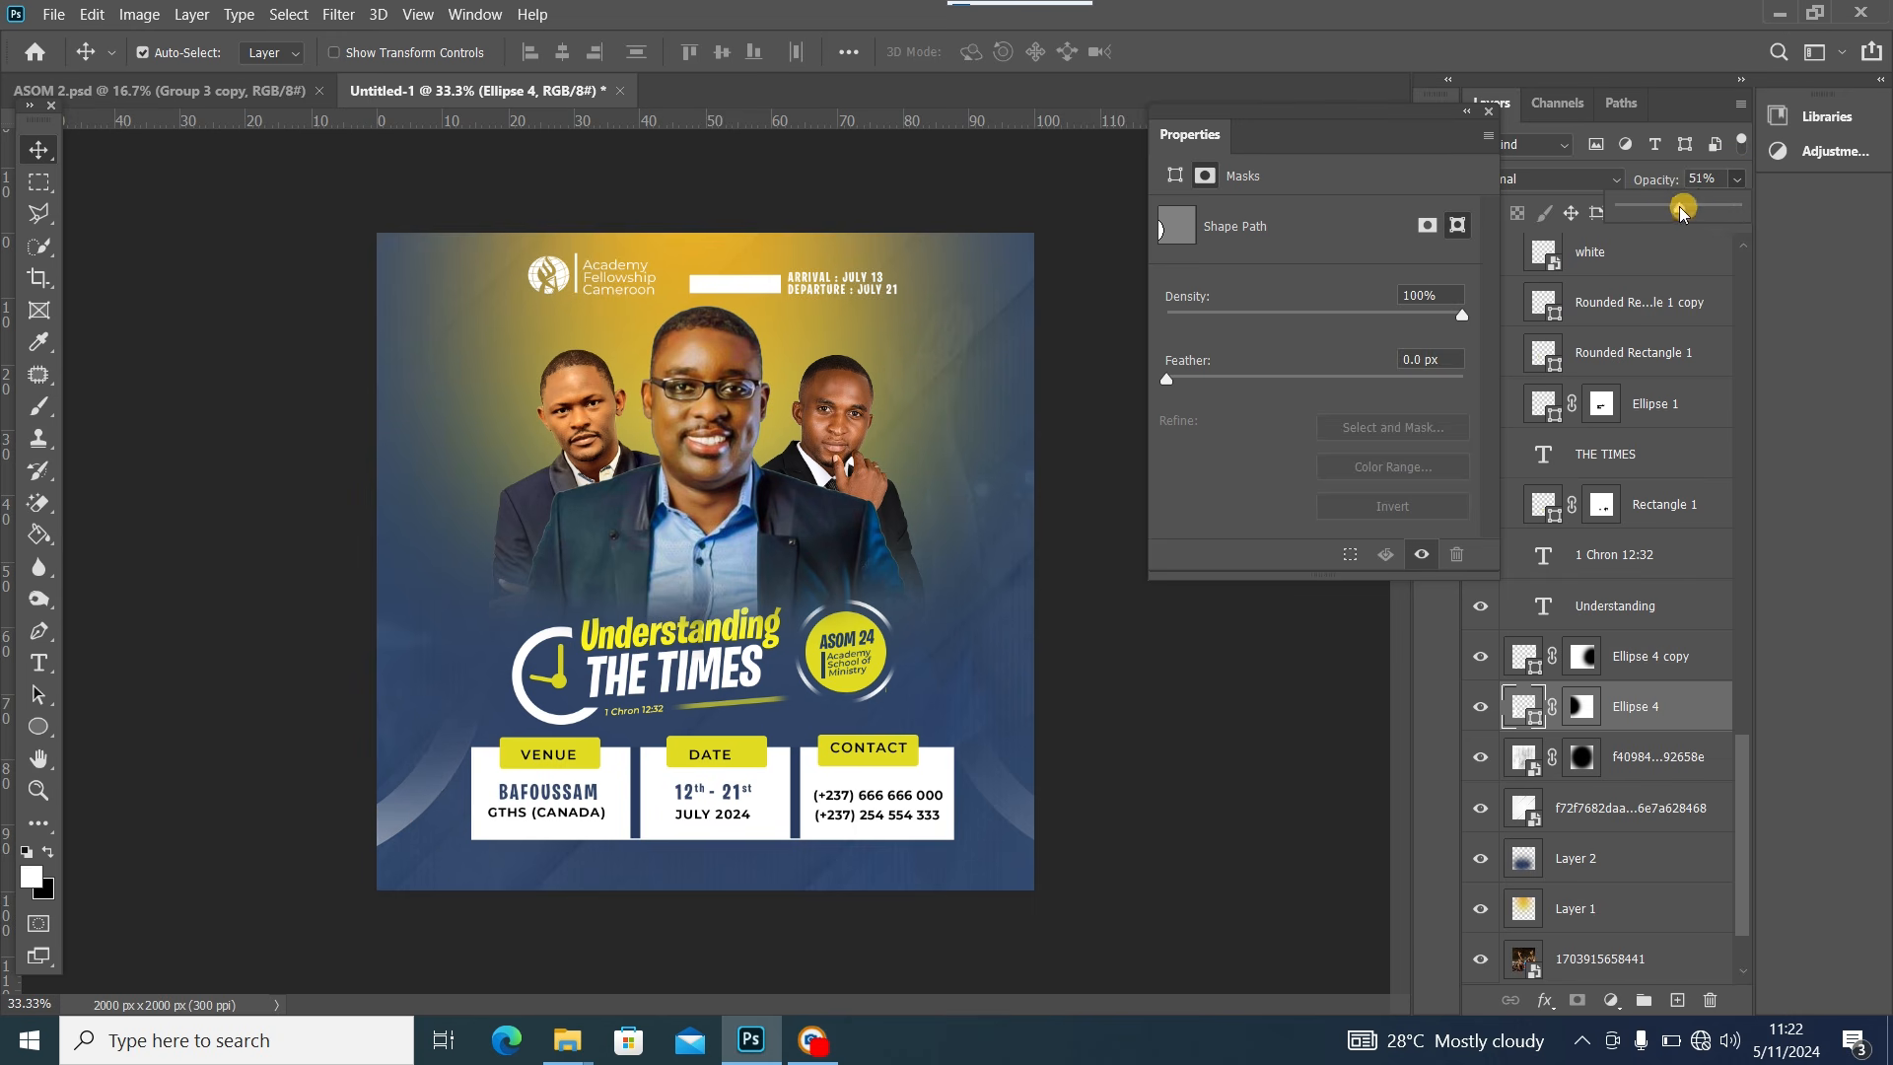
pyautogui.click(974, 484)
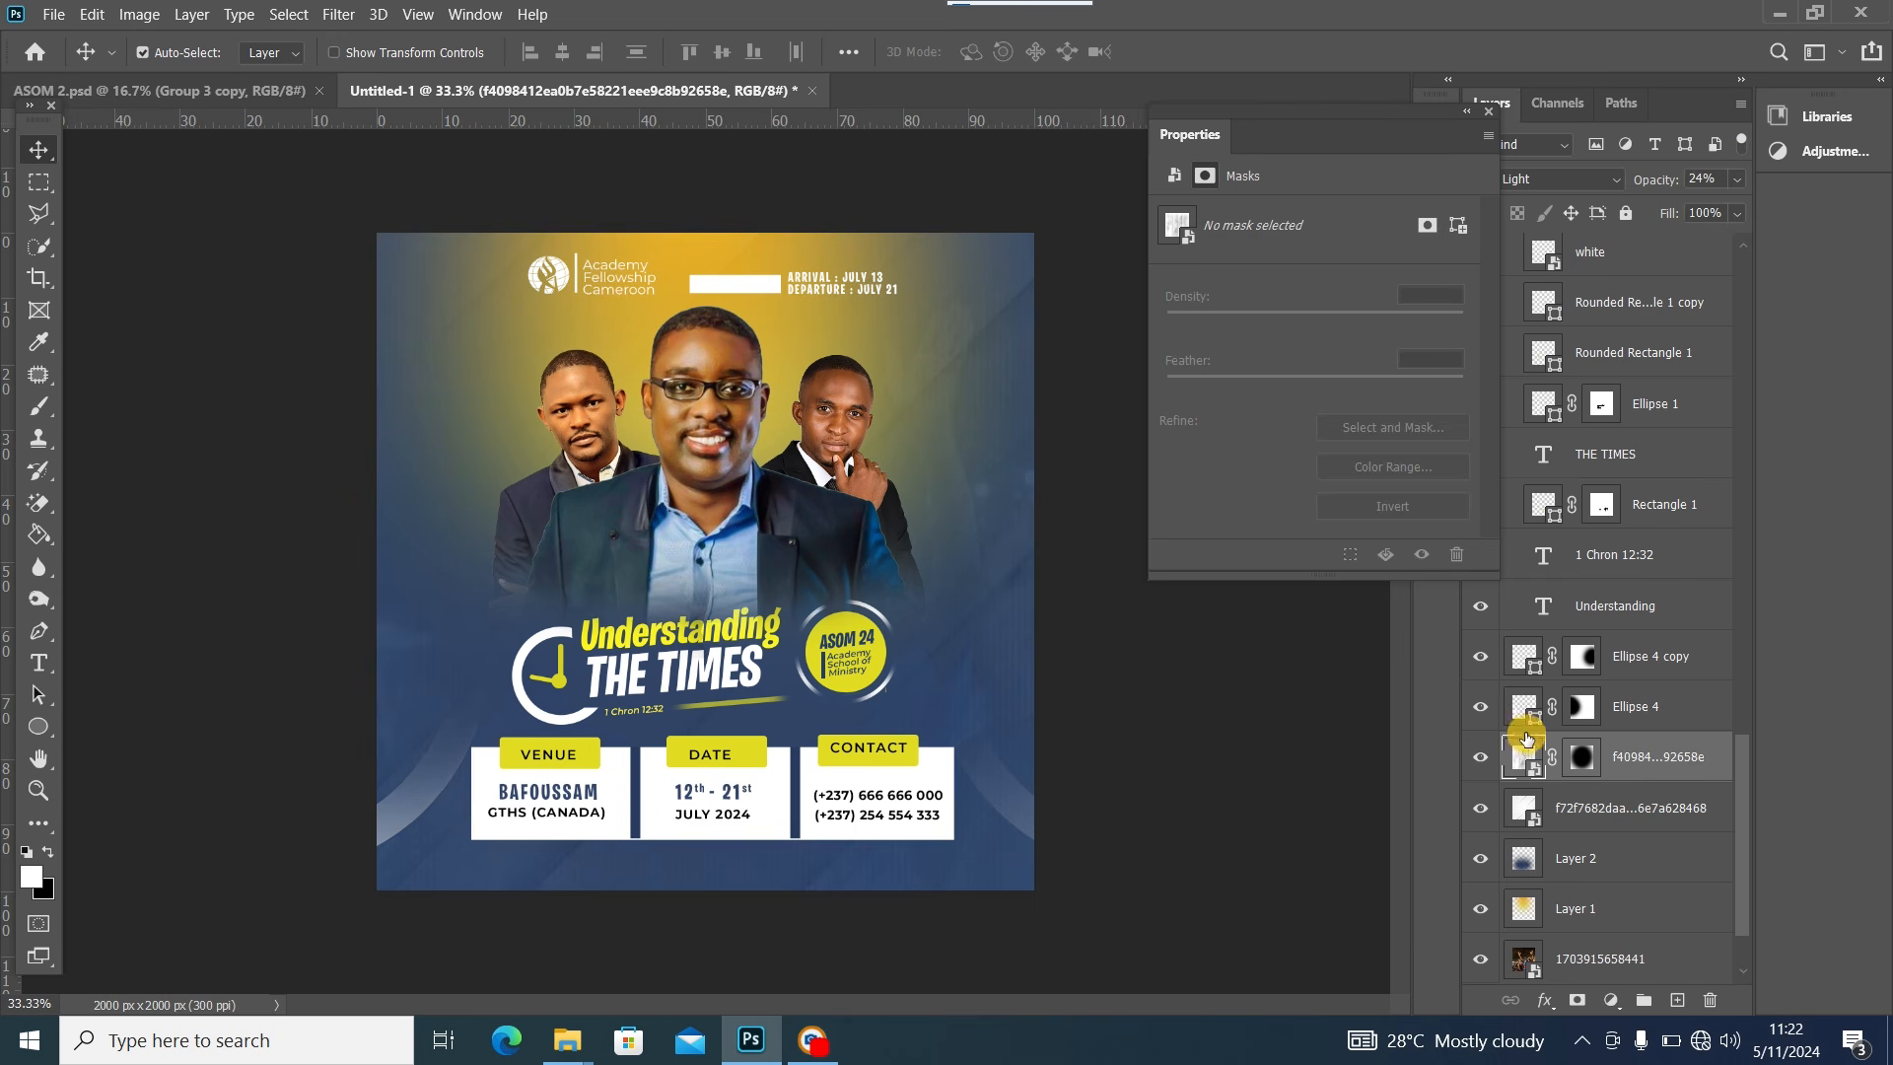
pyautogui.click(1482, 757)
pyautogui.click(1483, 762)
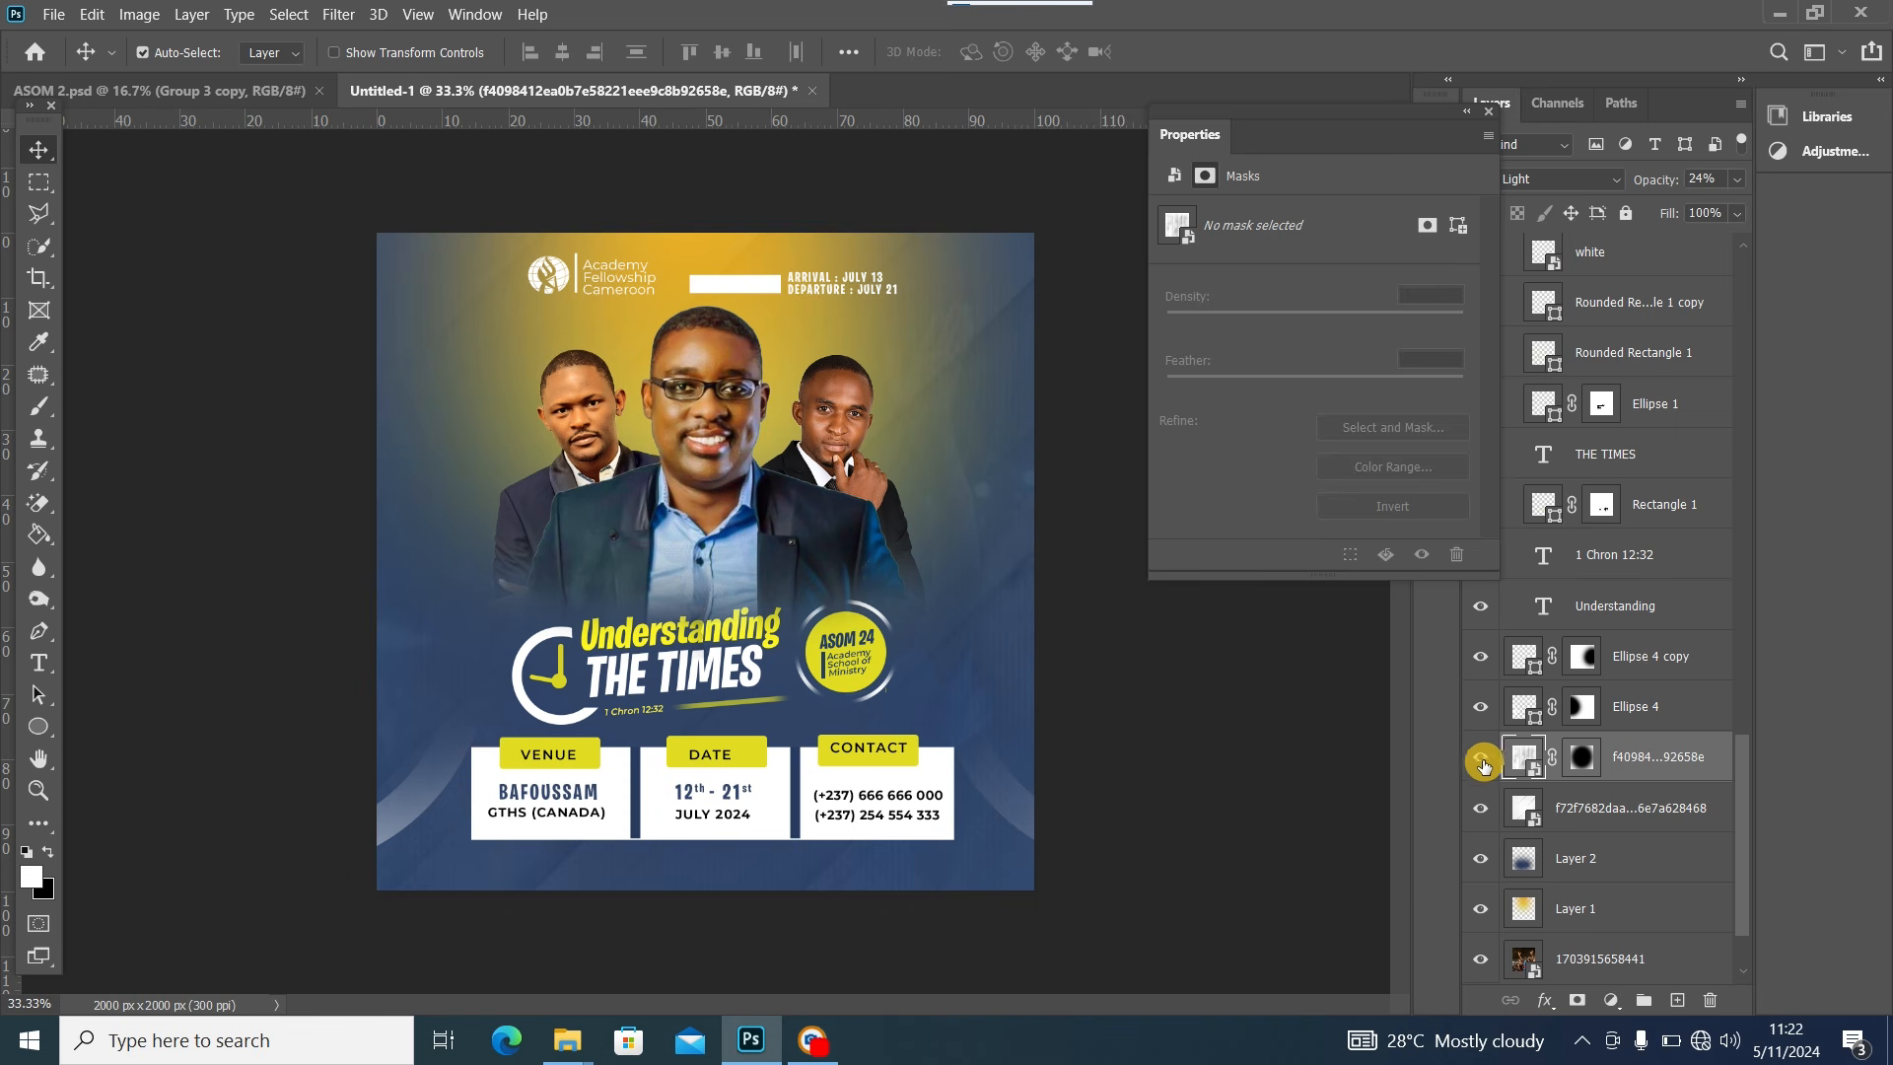
pyautogui.click(1479, 813)
pyautogui.click(1479, 811)
pyautogui.scroll(-1, 1567, 901)
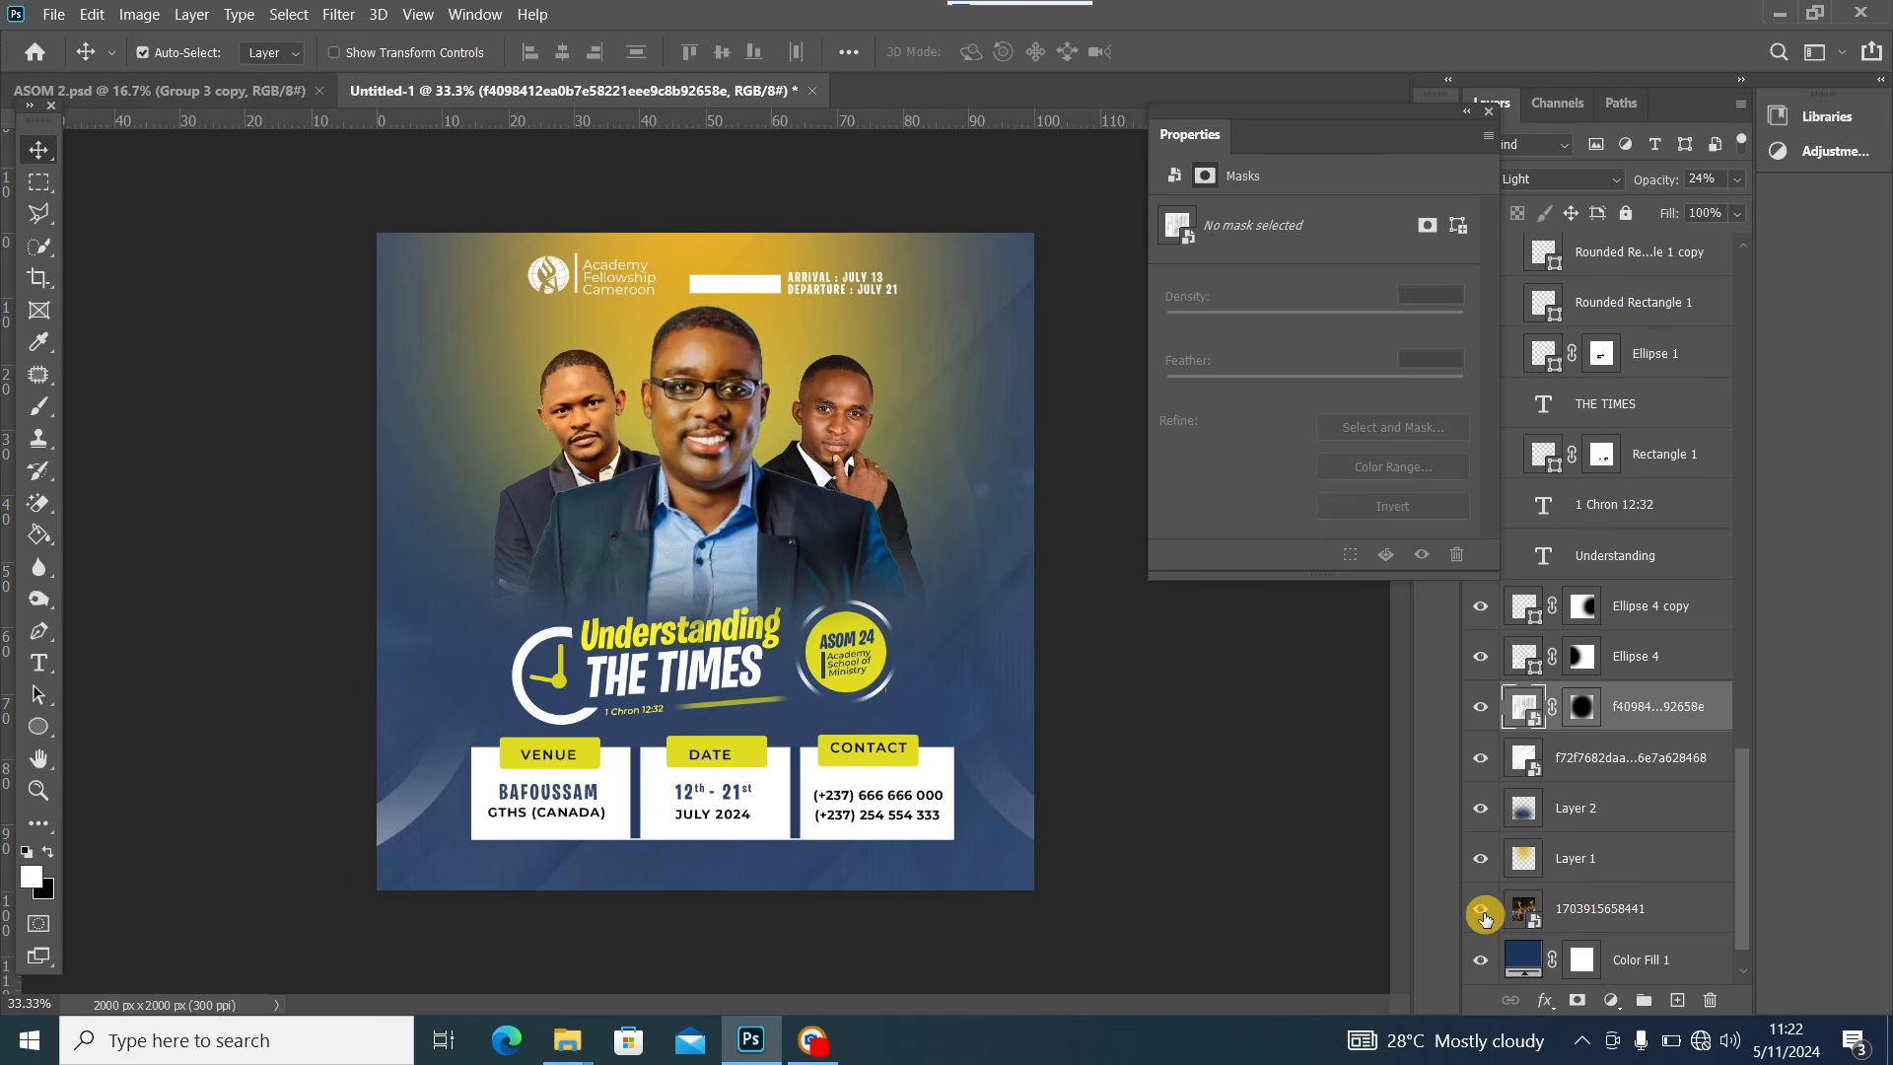
pyautogui.click(1623, 917)
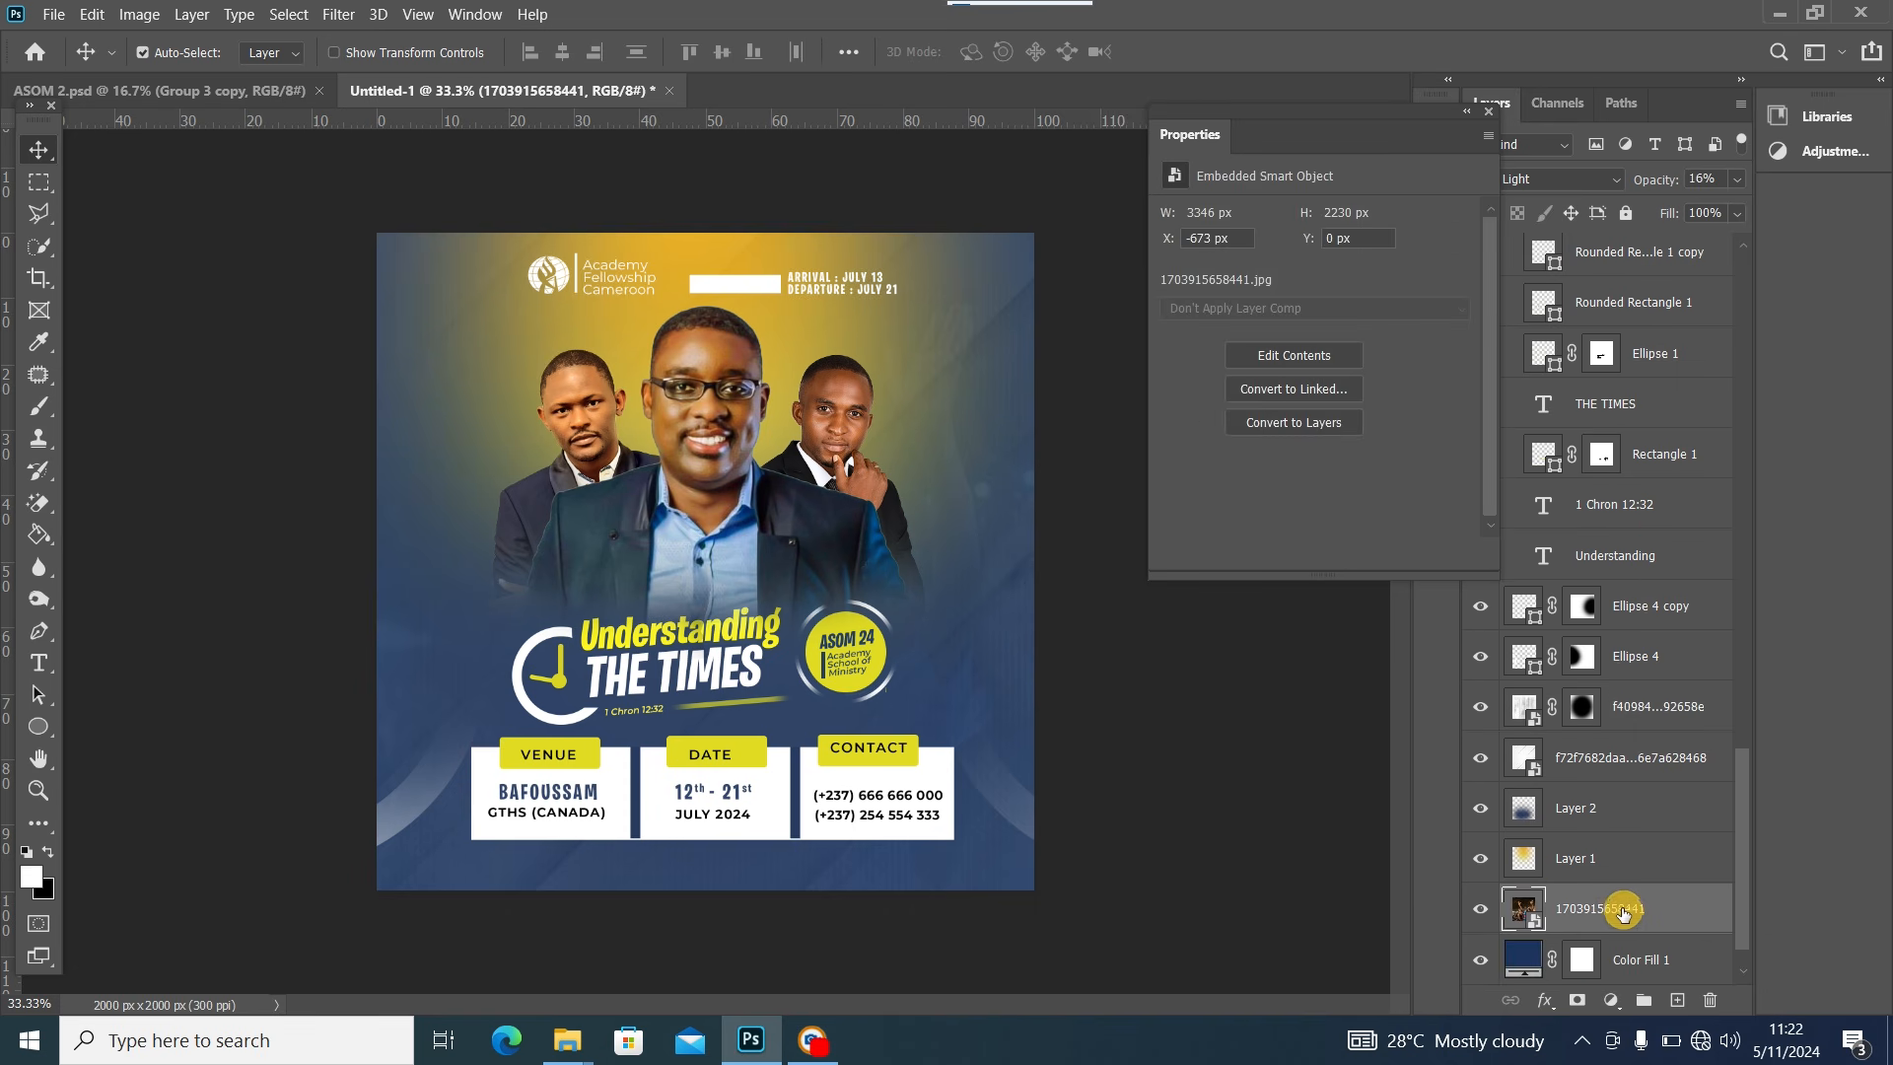
pyautogui.click(1736, 180)
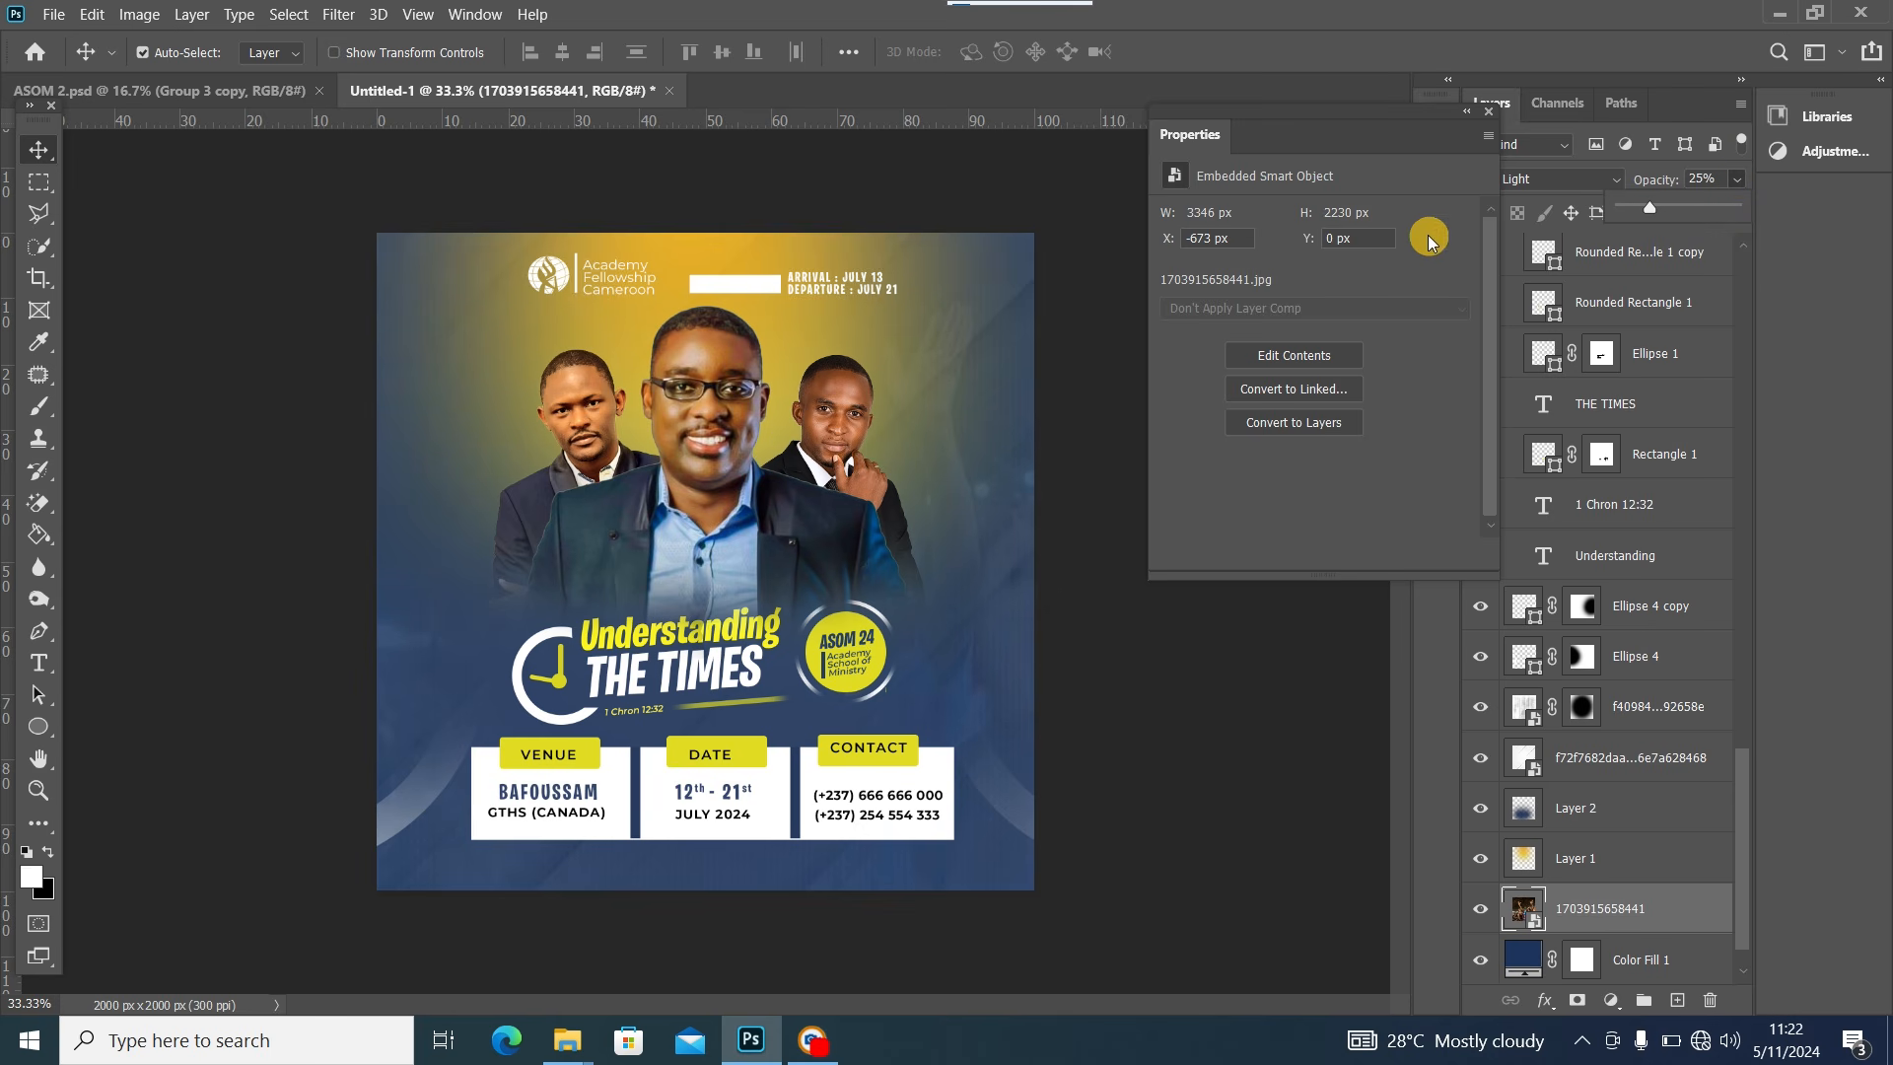
pyautogui.click(1491, 116)
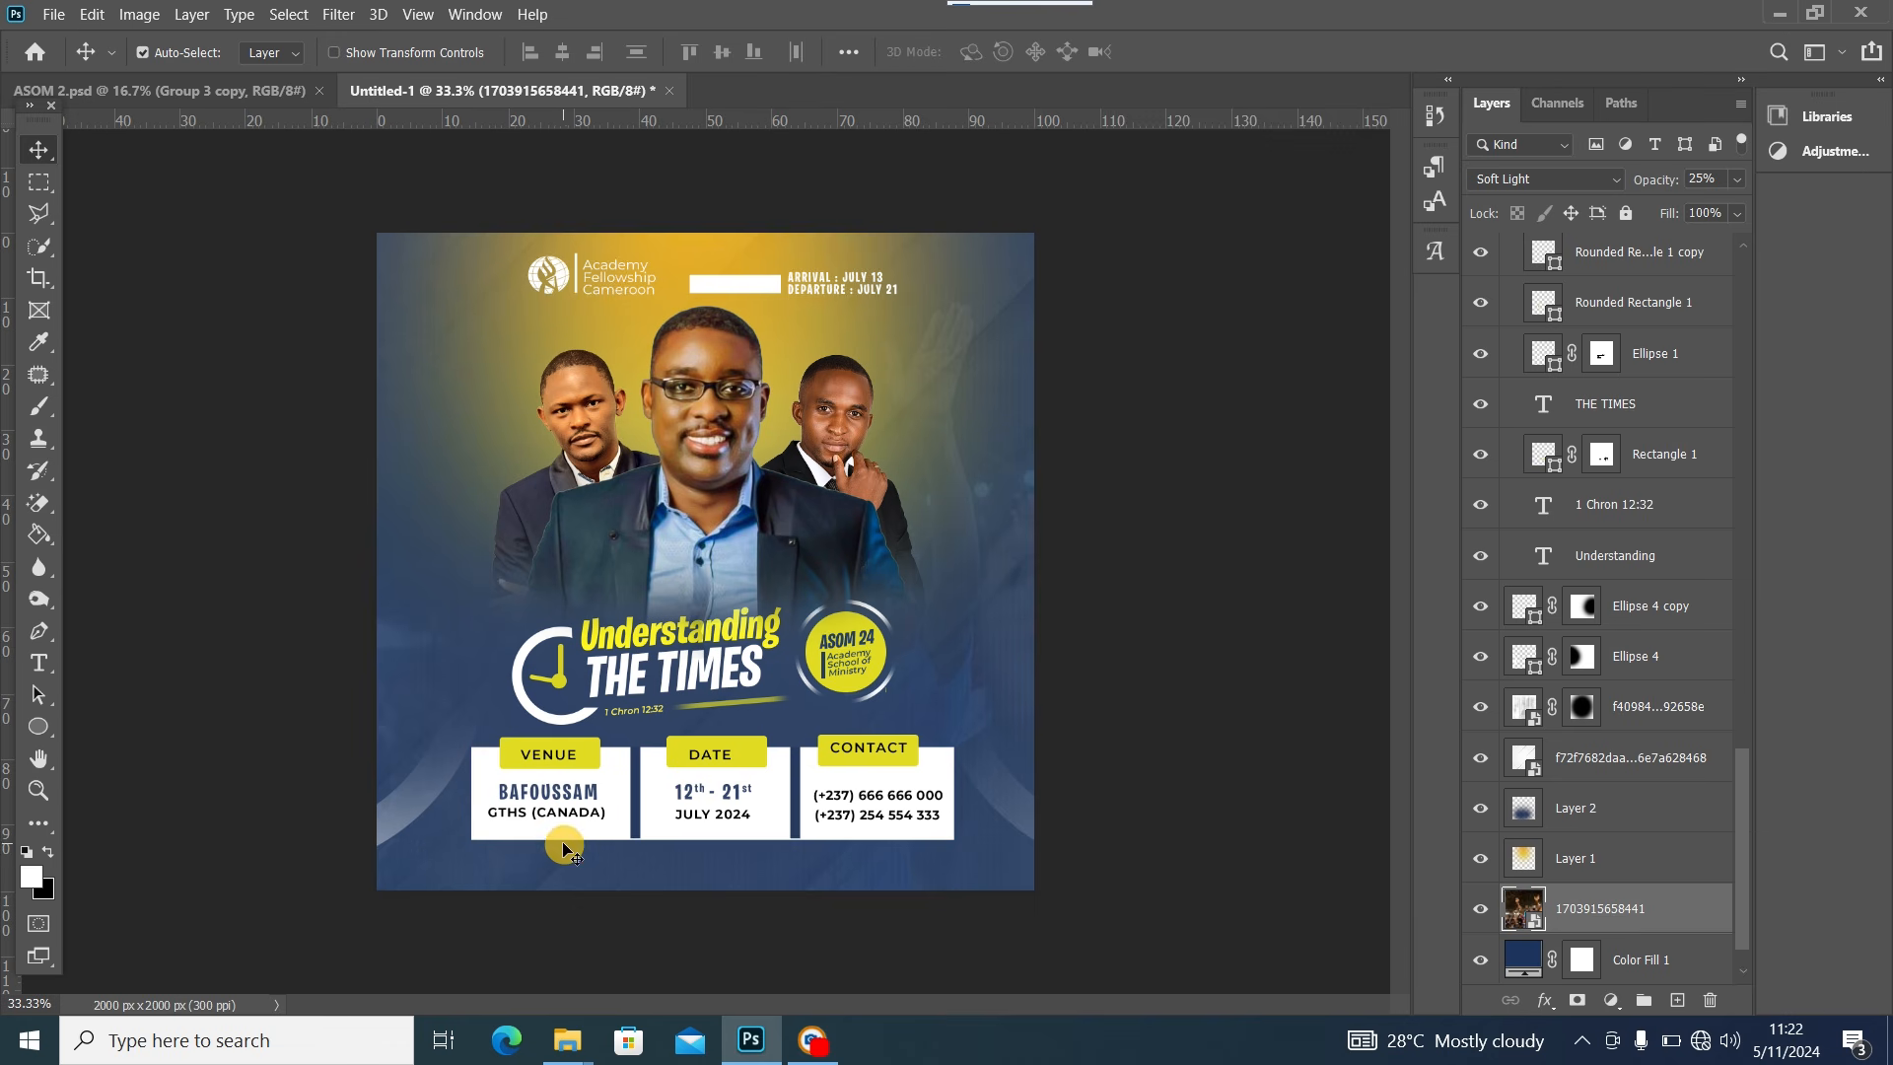
# Place the facebook image from the ASOM folder below the venue box and move its layer directly above the 12th - 21st text layer
pyautogui.moveTo(567, 1040)
pyautogui.click(707, 962)
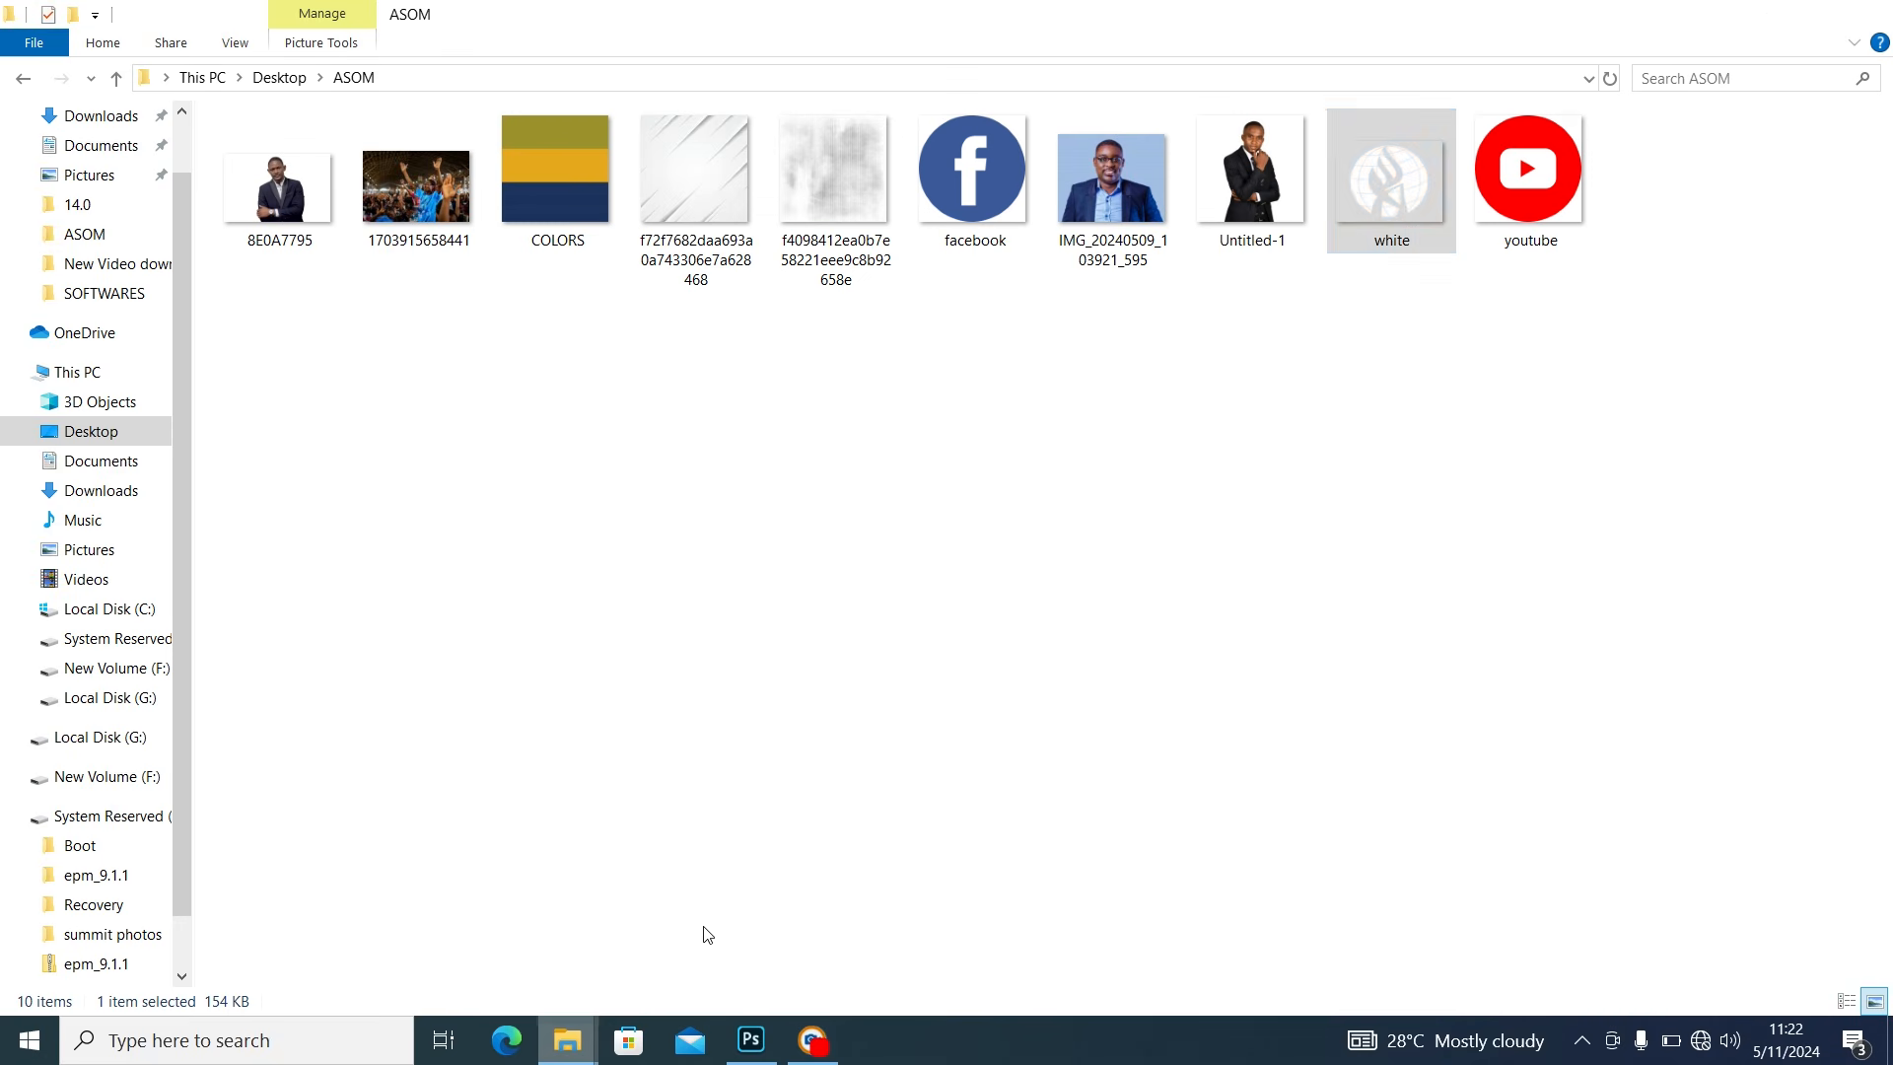
pyautogui.moveTo(1016, 192); pyautogui.dragTo(716, 996)
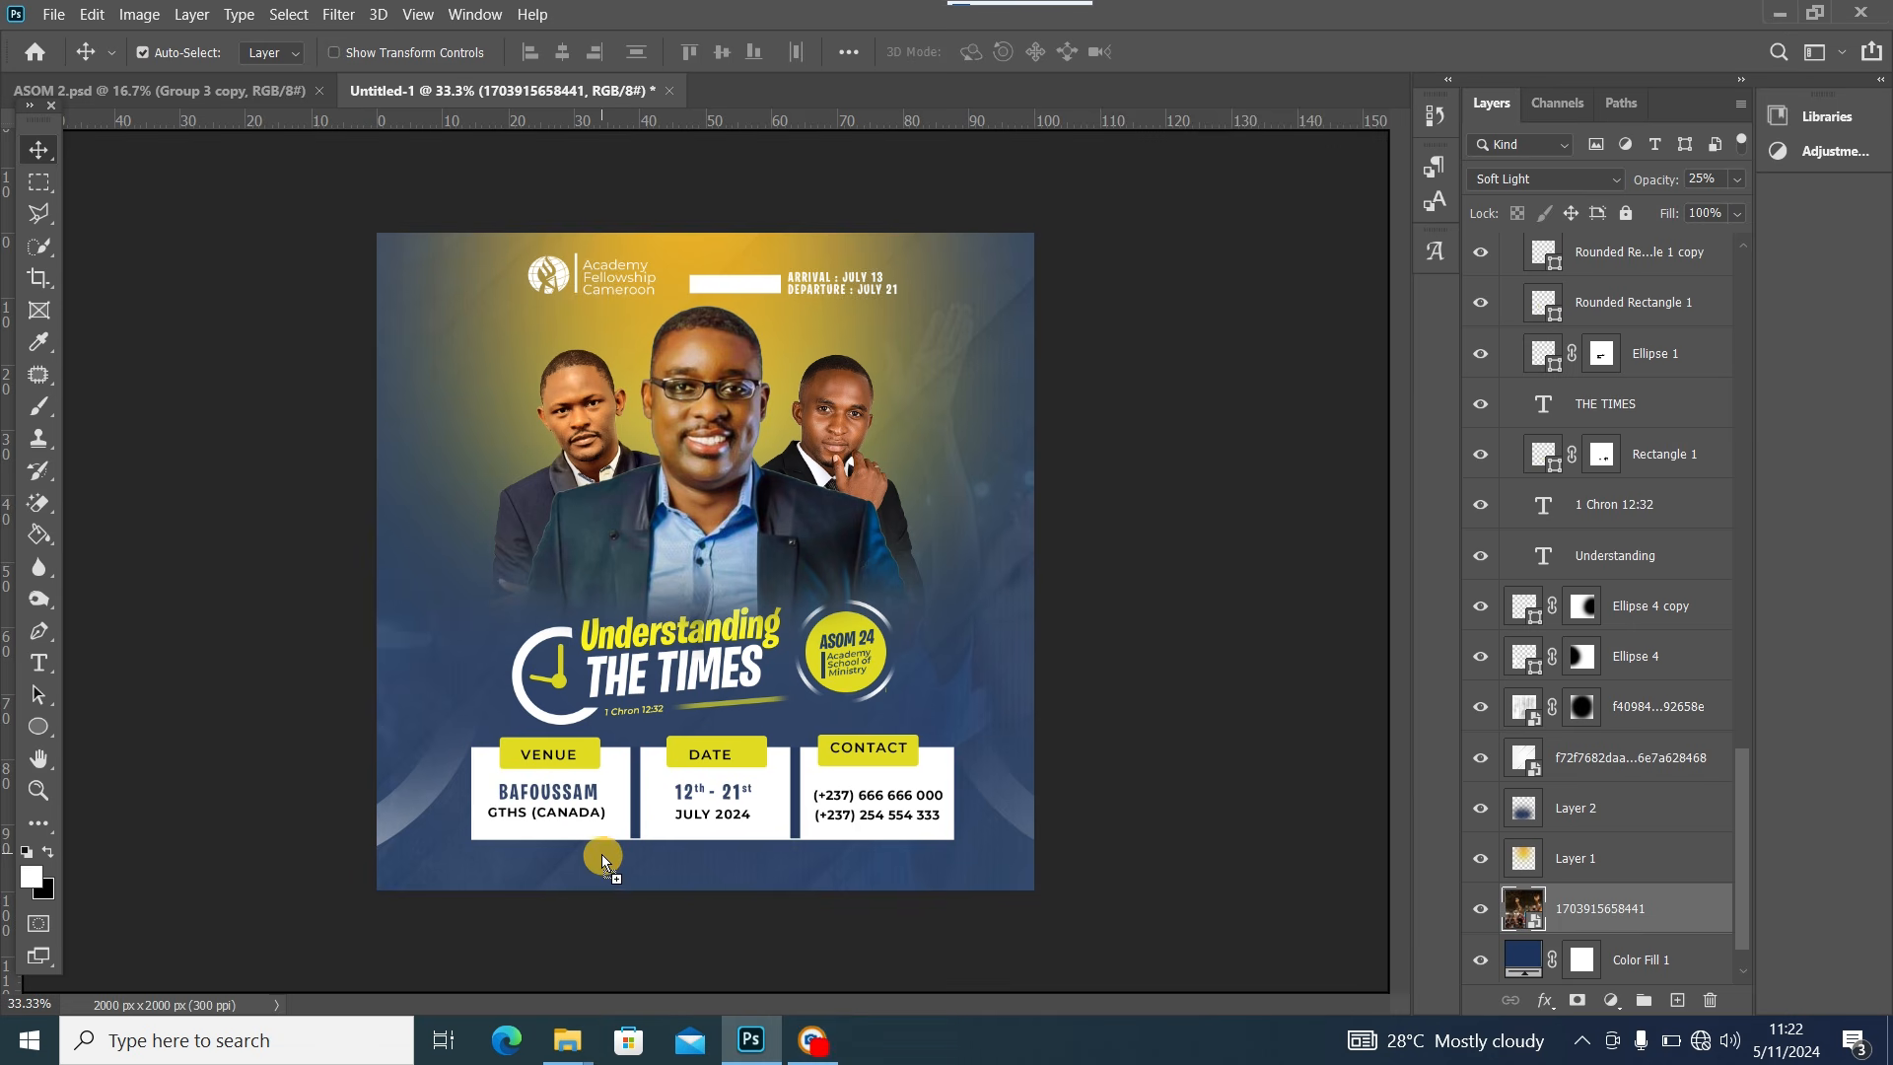
pyautogui.moveTo(602, 855); pyautogui.dragTo(600, 857)
pyautogui.moveTo(766, 500); pyautogui.dragTo(583, 855)
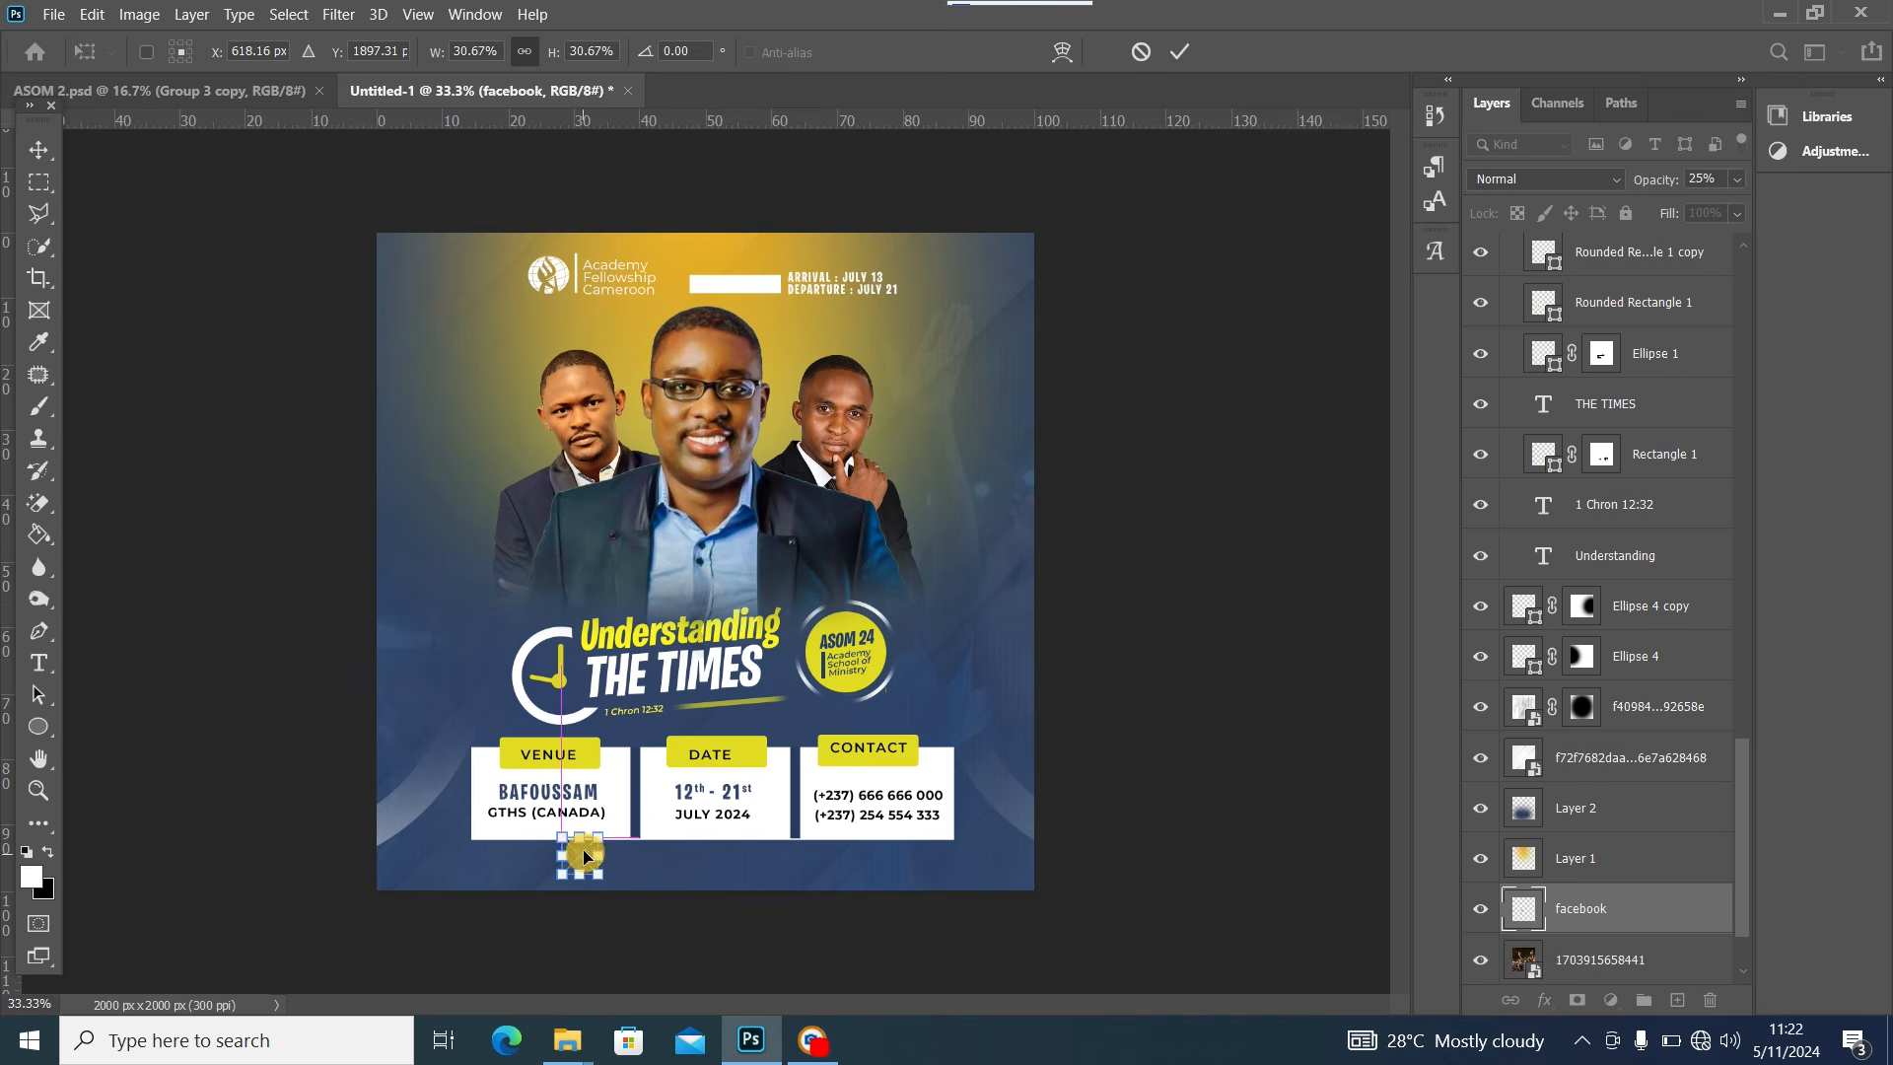
pyautogui.moveTo(1597, 905); pyautogui.dragTo(1569, 301)
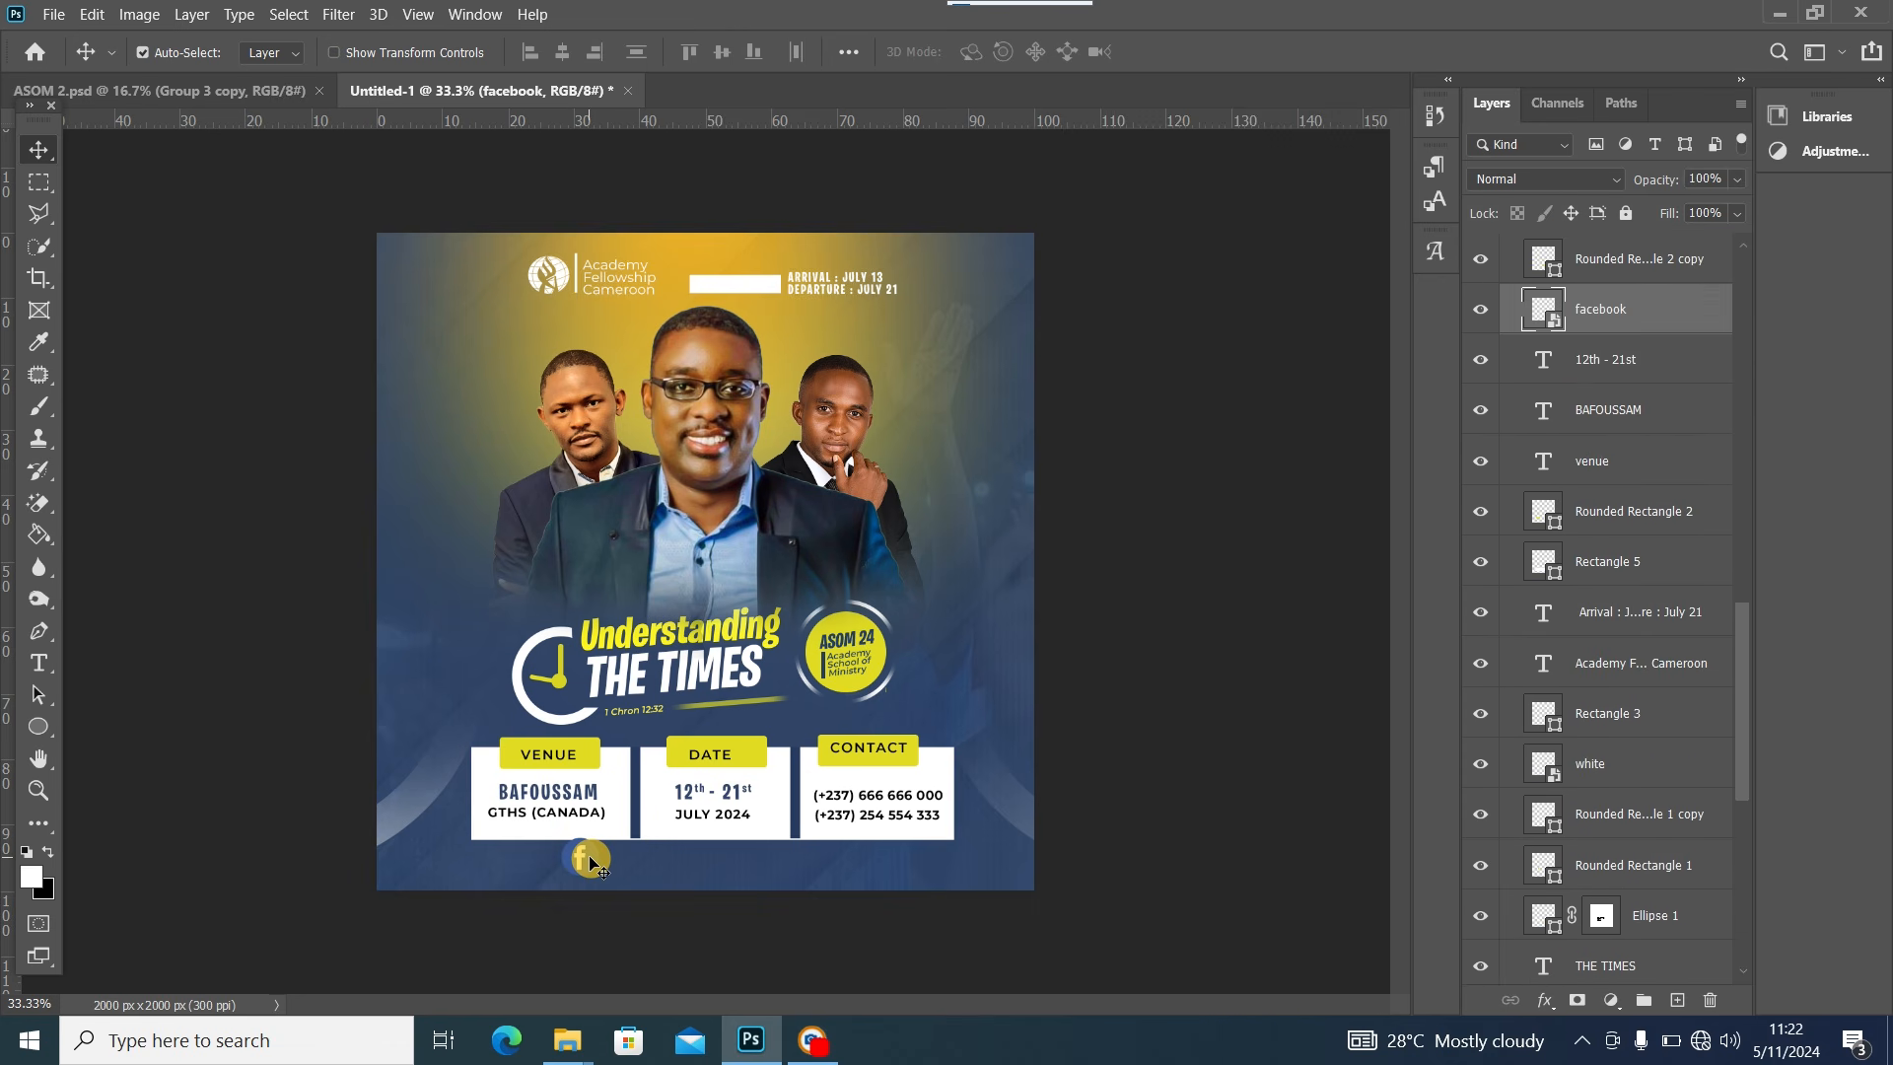
# Scale the Facebook icon down to about 17% and move it up slightly in the strip beneath the info boxes
pyautogui.hotkey('ctrl', 't')
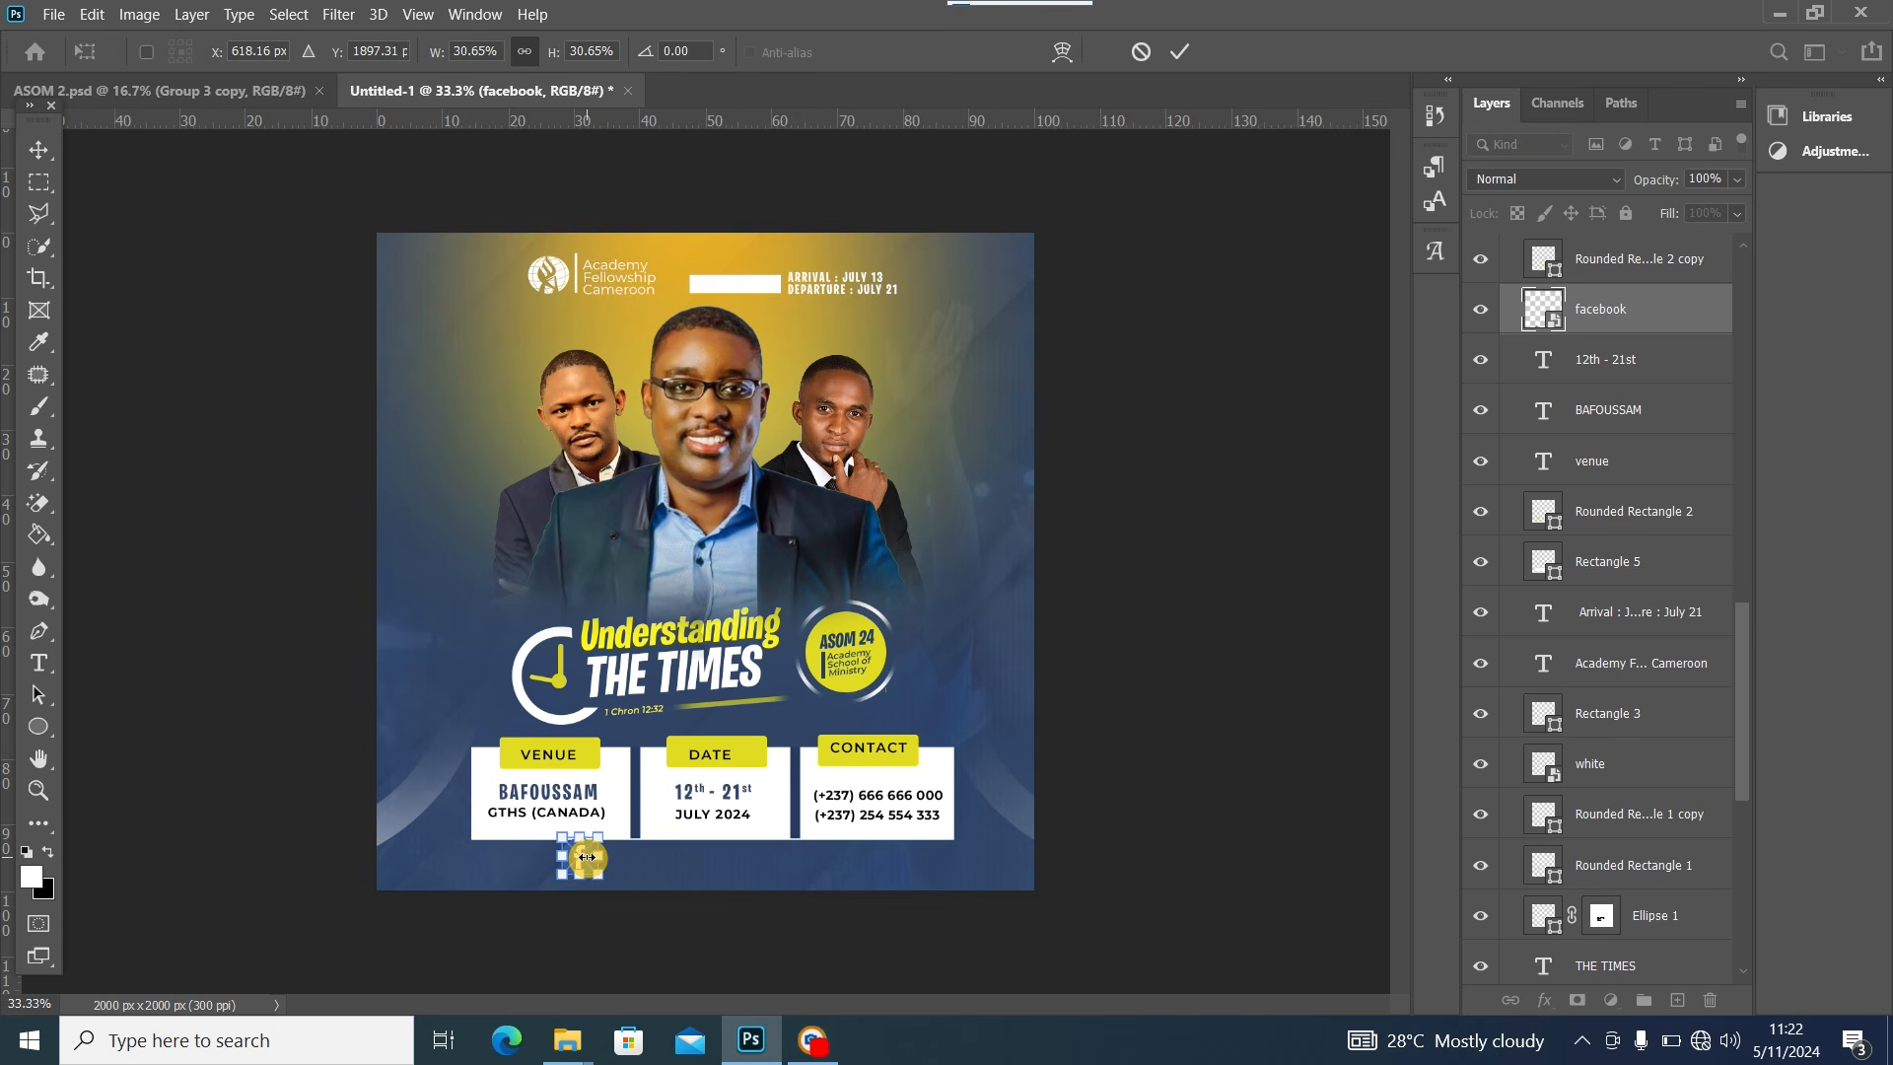
pyautogui.moveTo(603, 830); pyautogui.dragTo(588, 851)
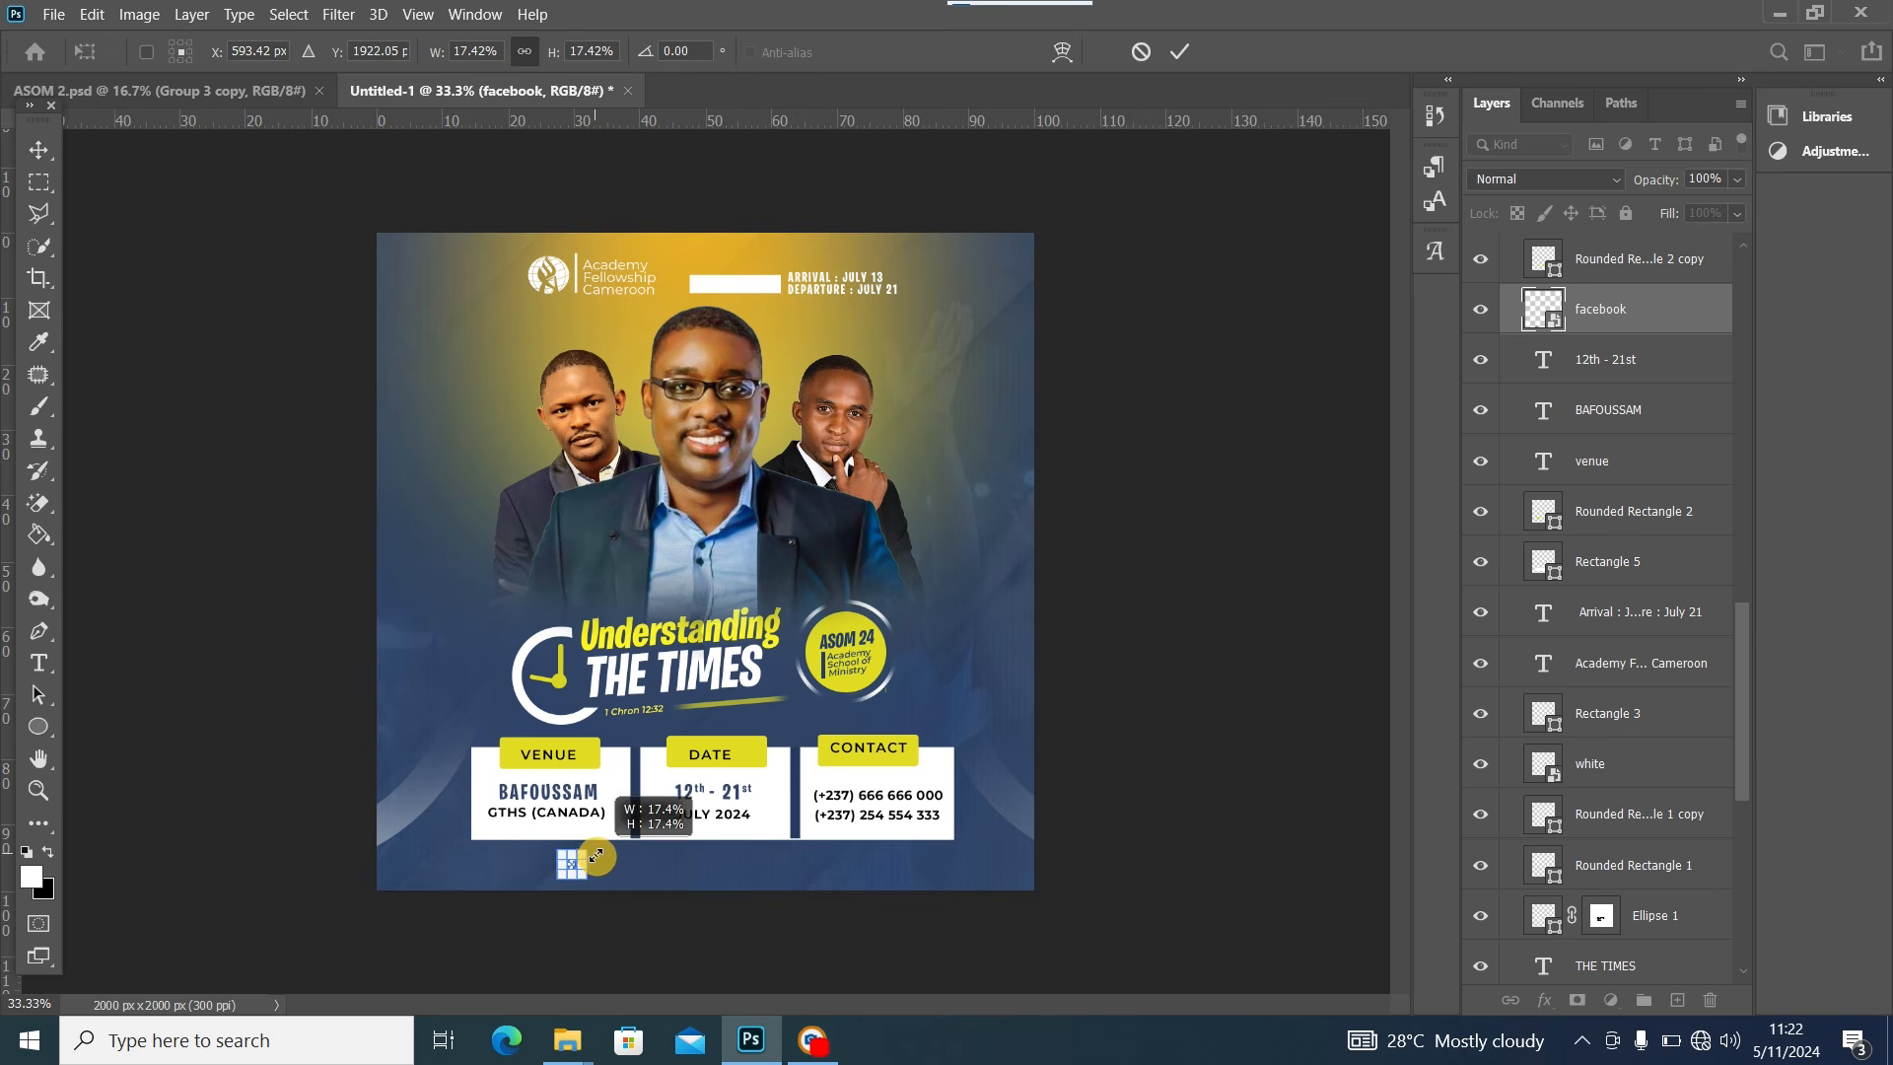
pyautogui.click(38, 176)
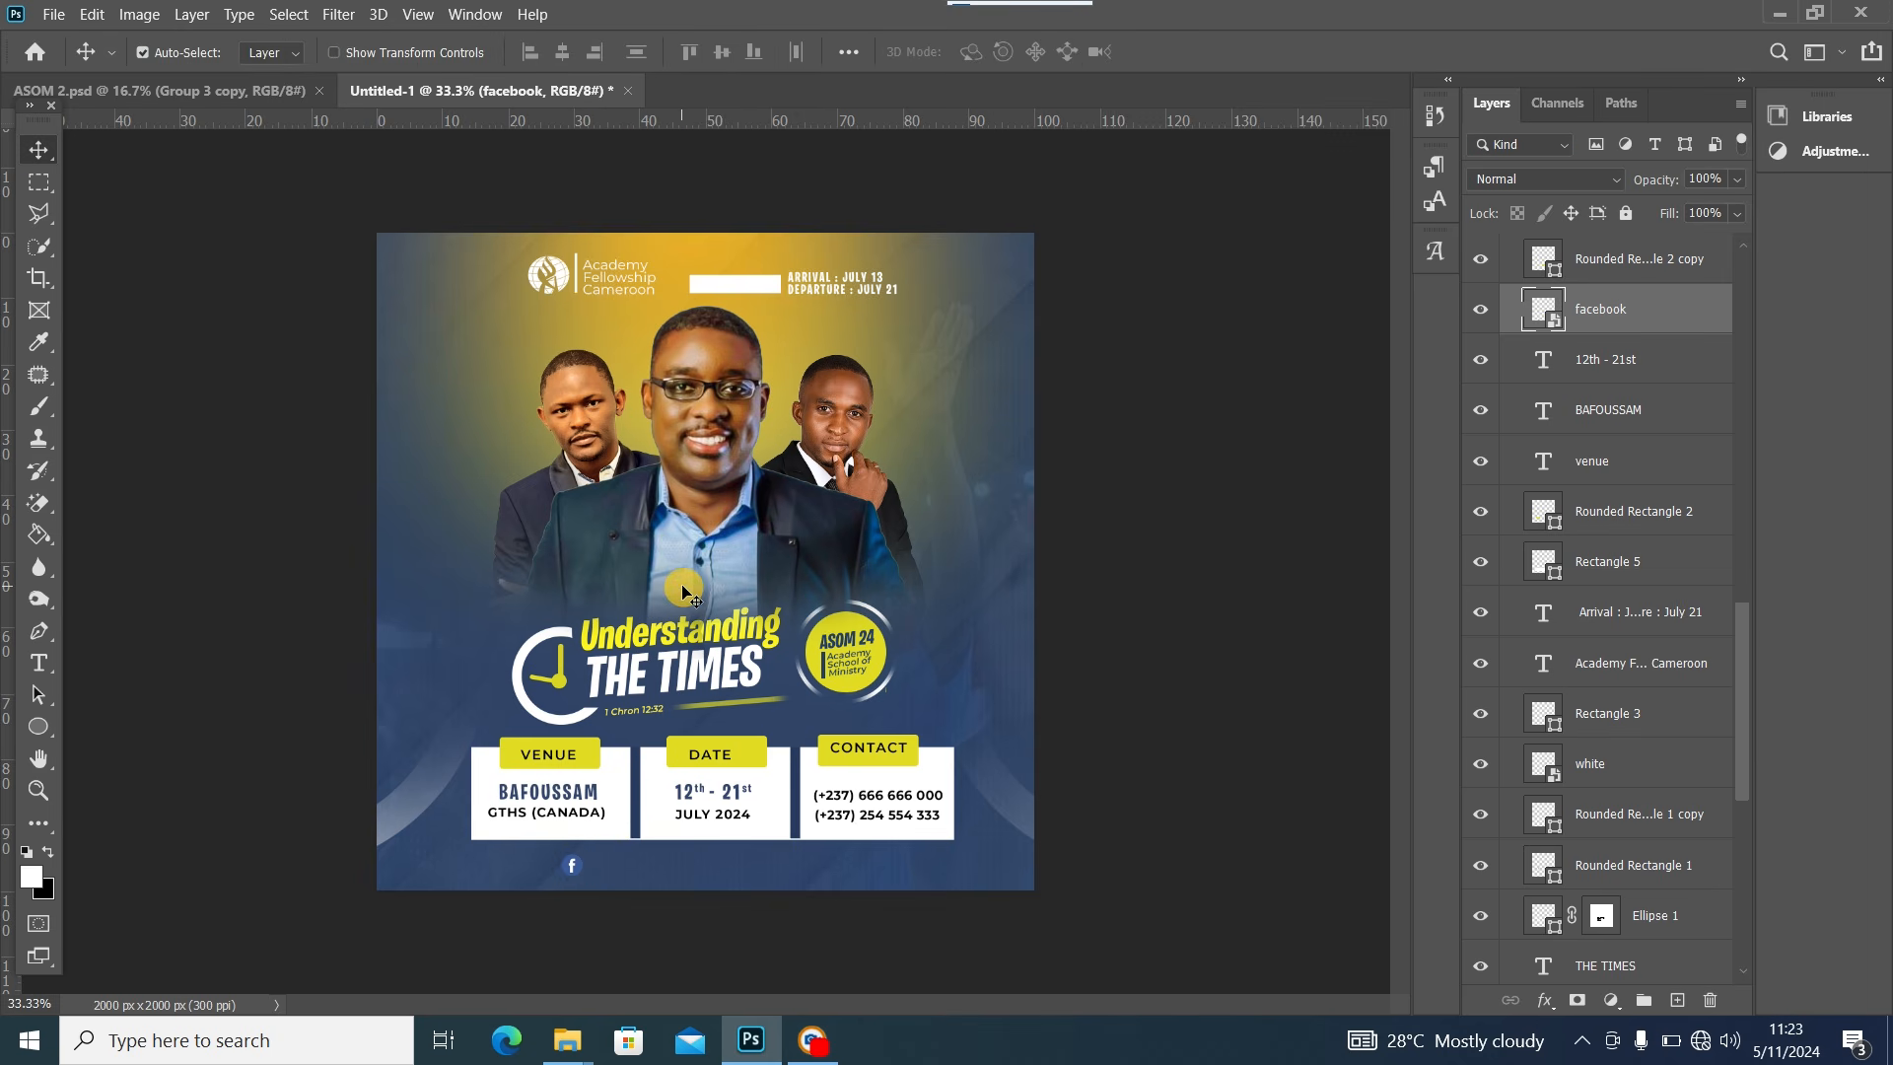
pyautogui.scroll(3, 682, 591)
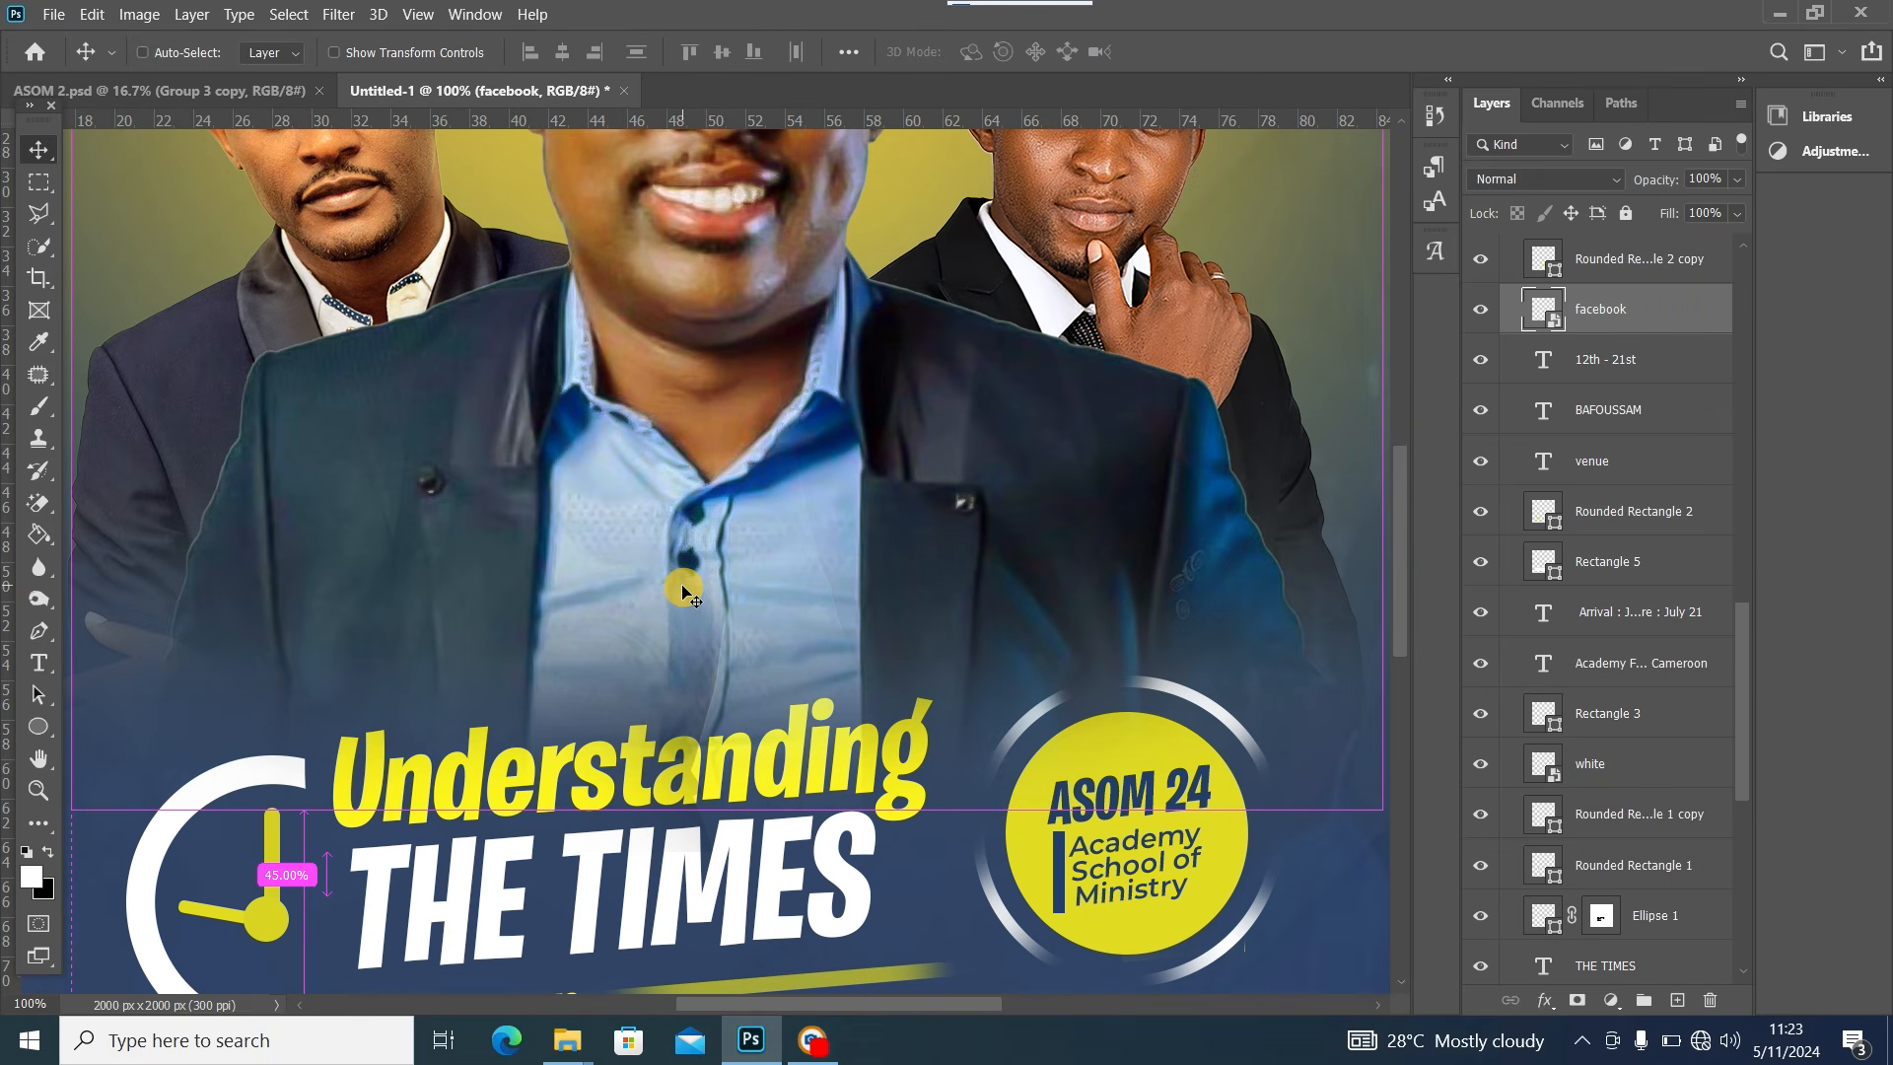
pyautogui.moveTo(1403, 469); pyautogui.dragTo(1411, 680)
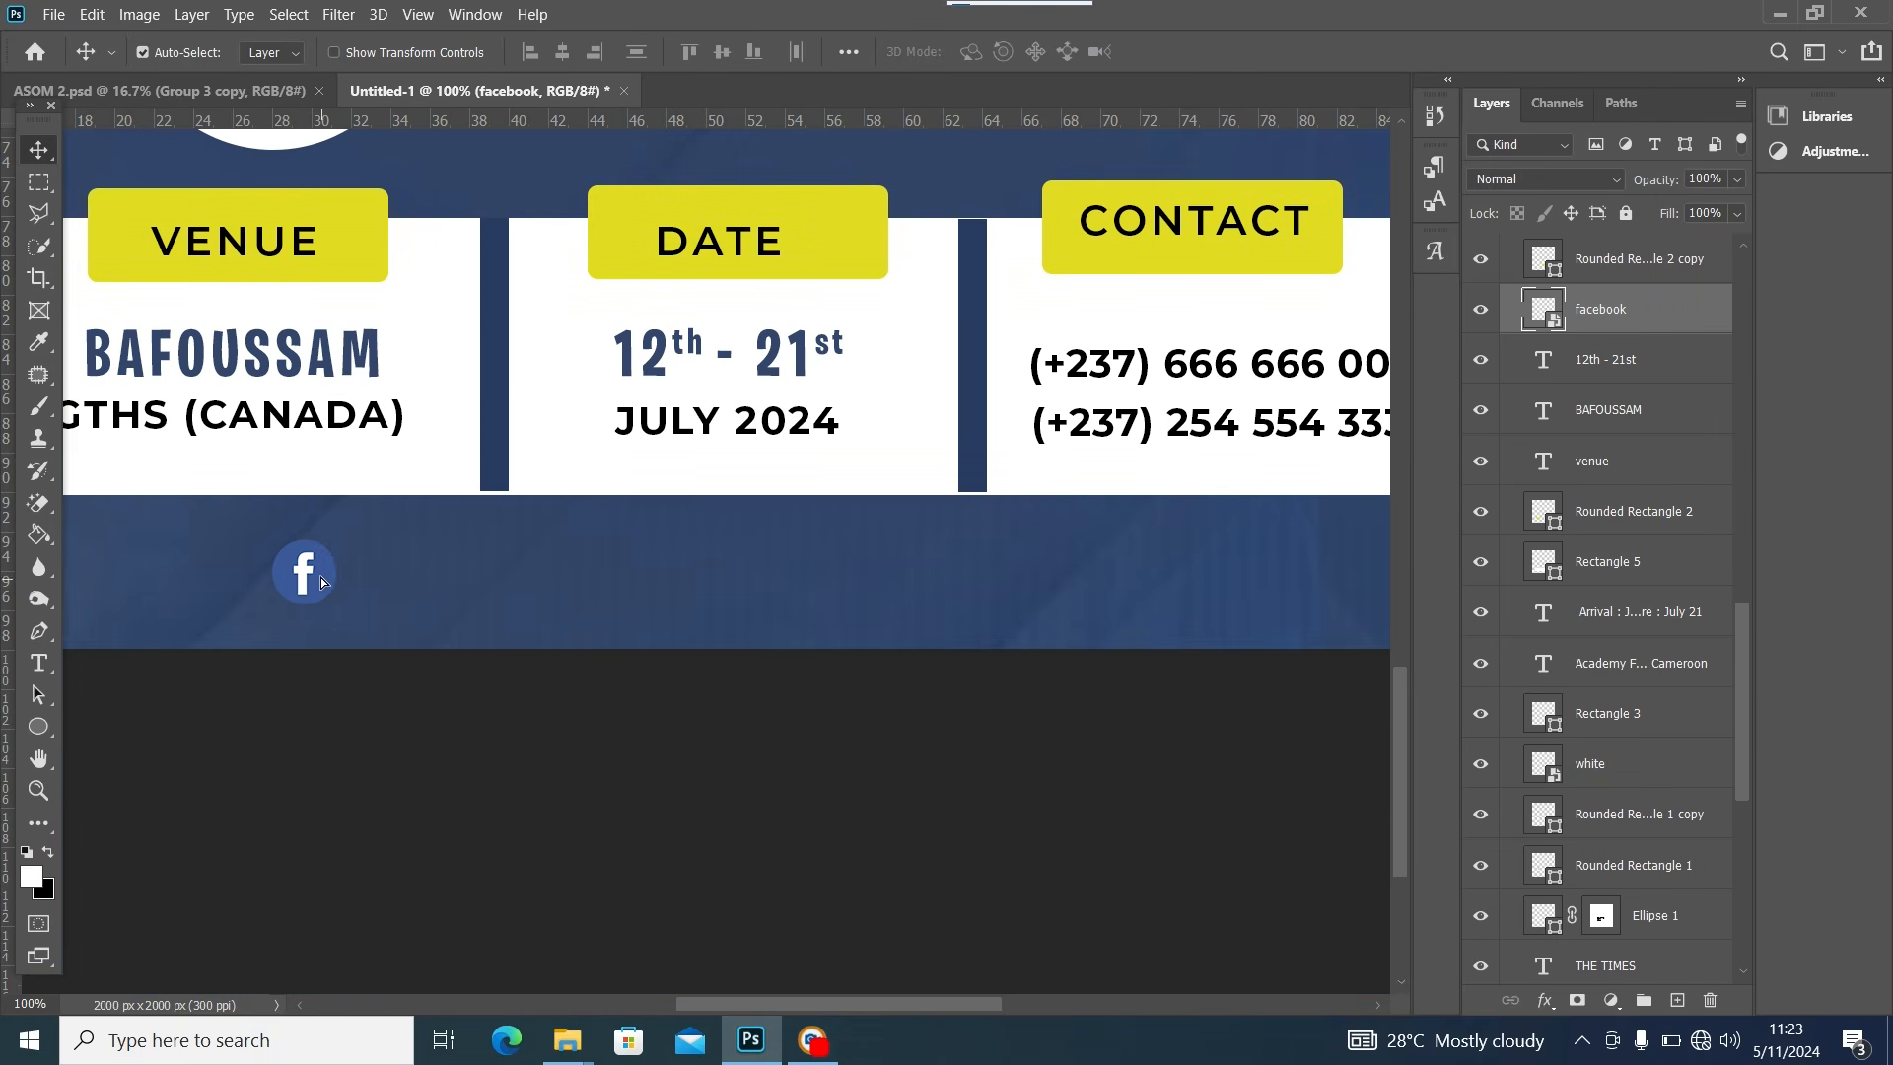
pyautogui.moveTo(321, 581); pyautogui.dragTo(322, 568)
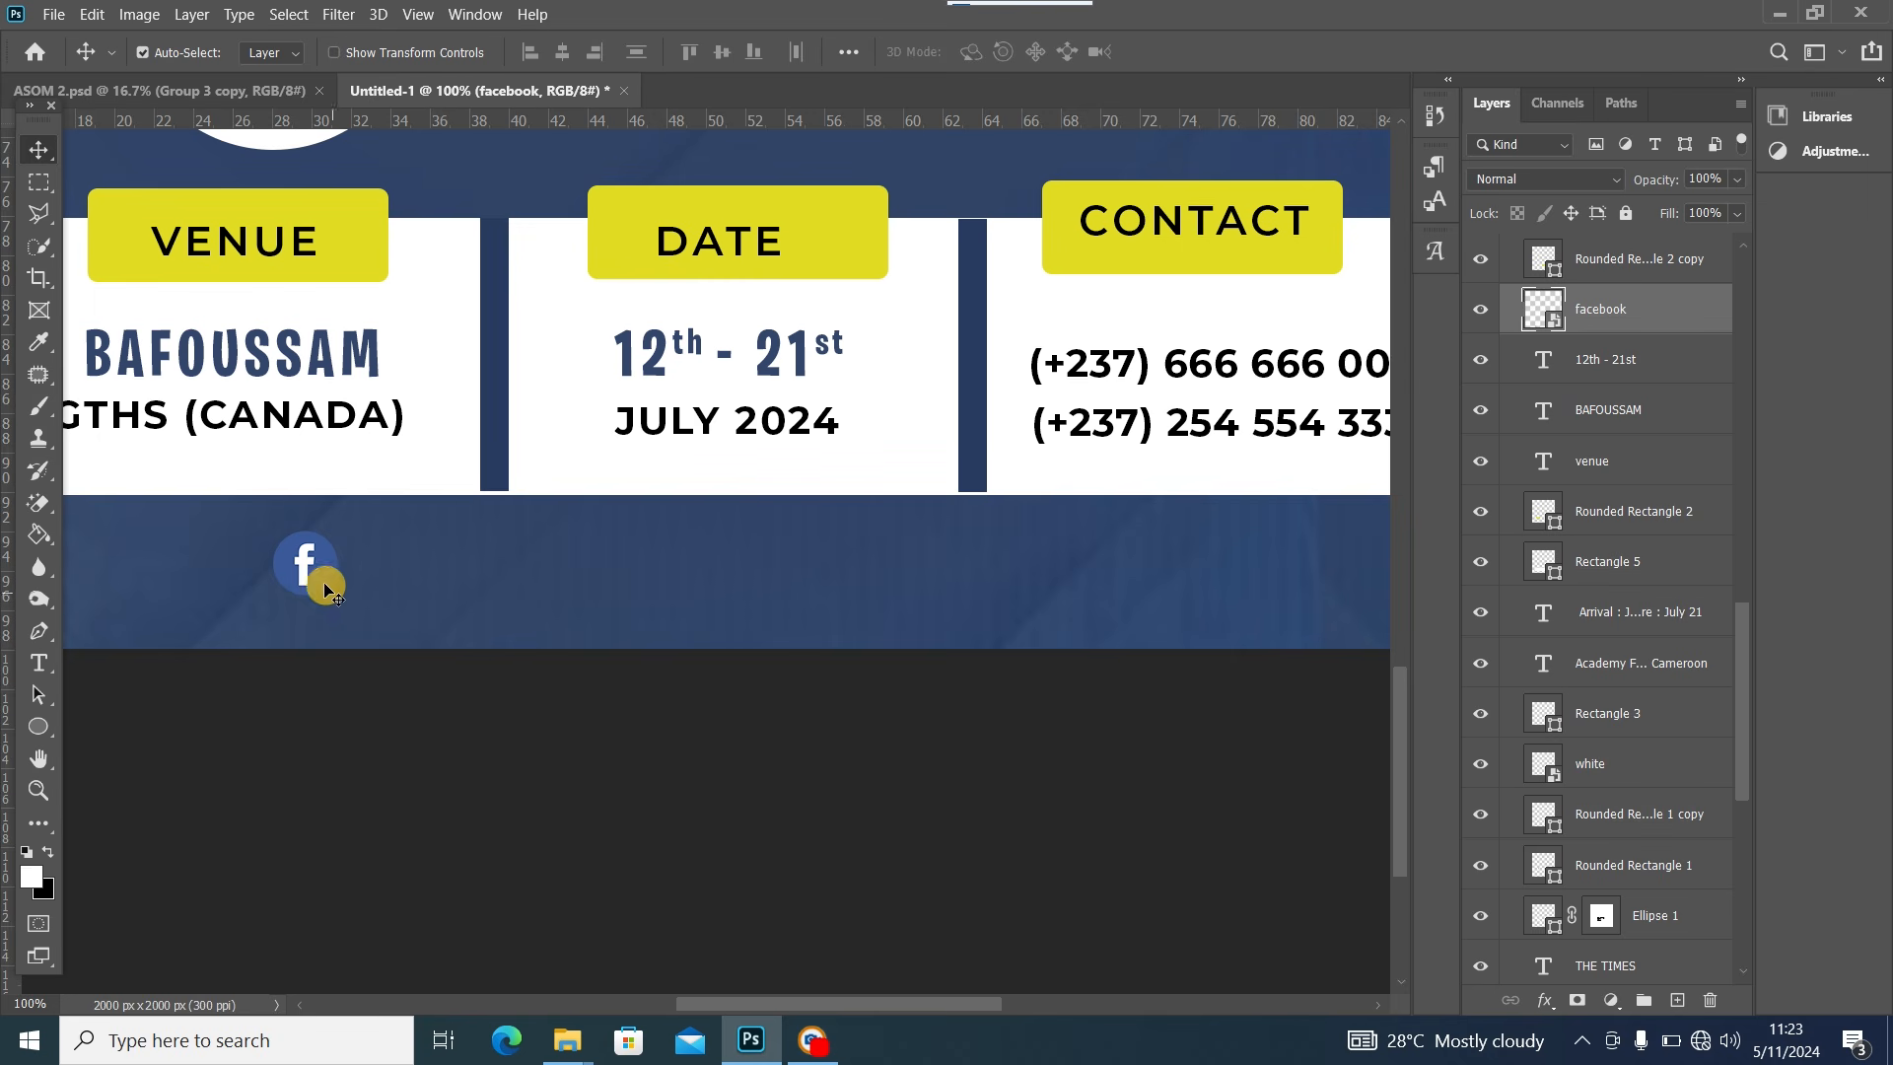
# Sample yellow e0db22 from the VENUE label, rasterize the facebook layer and fill the icon's letter f with it
pyautogui.click(35, 884)
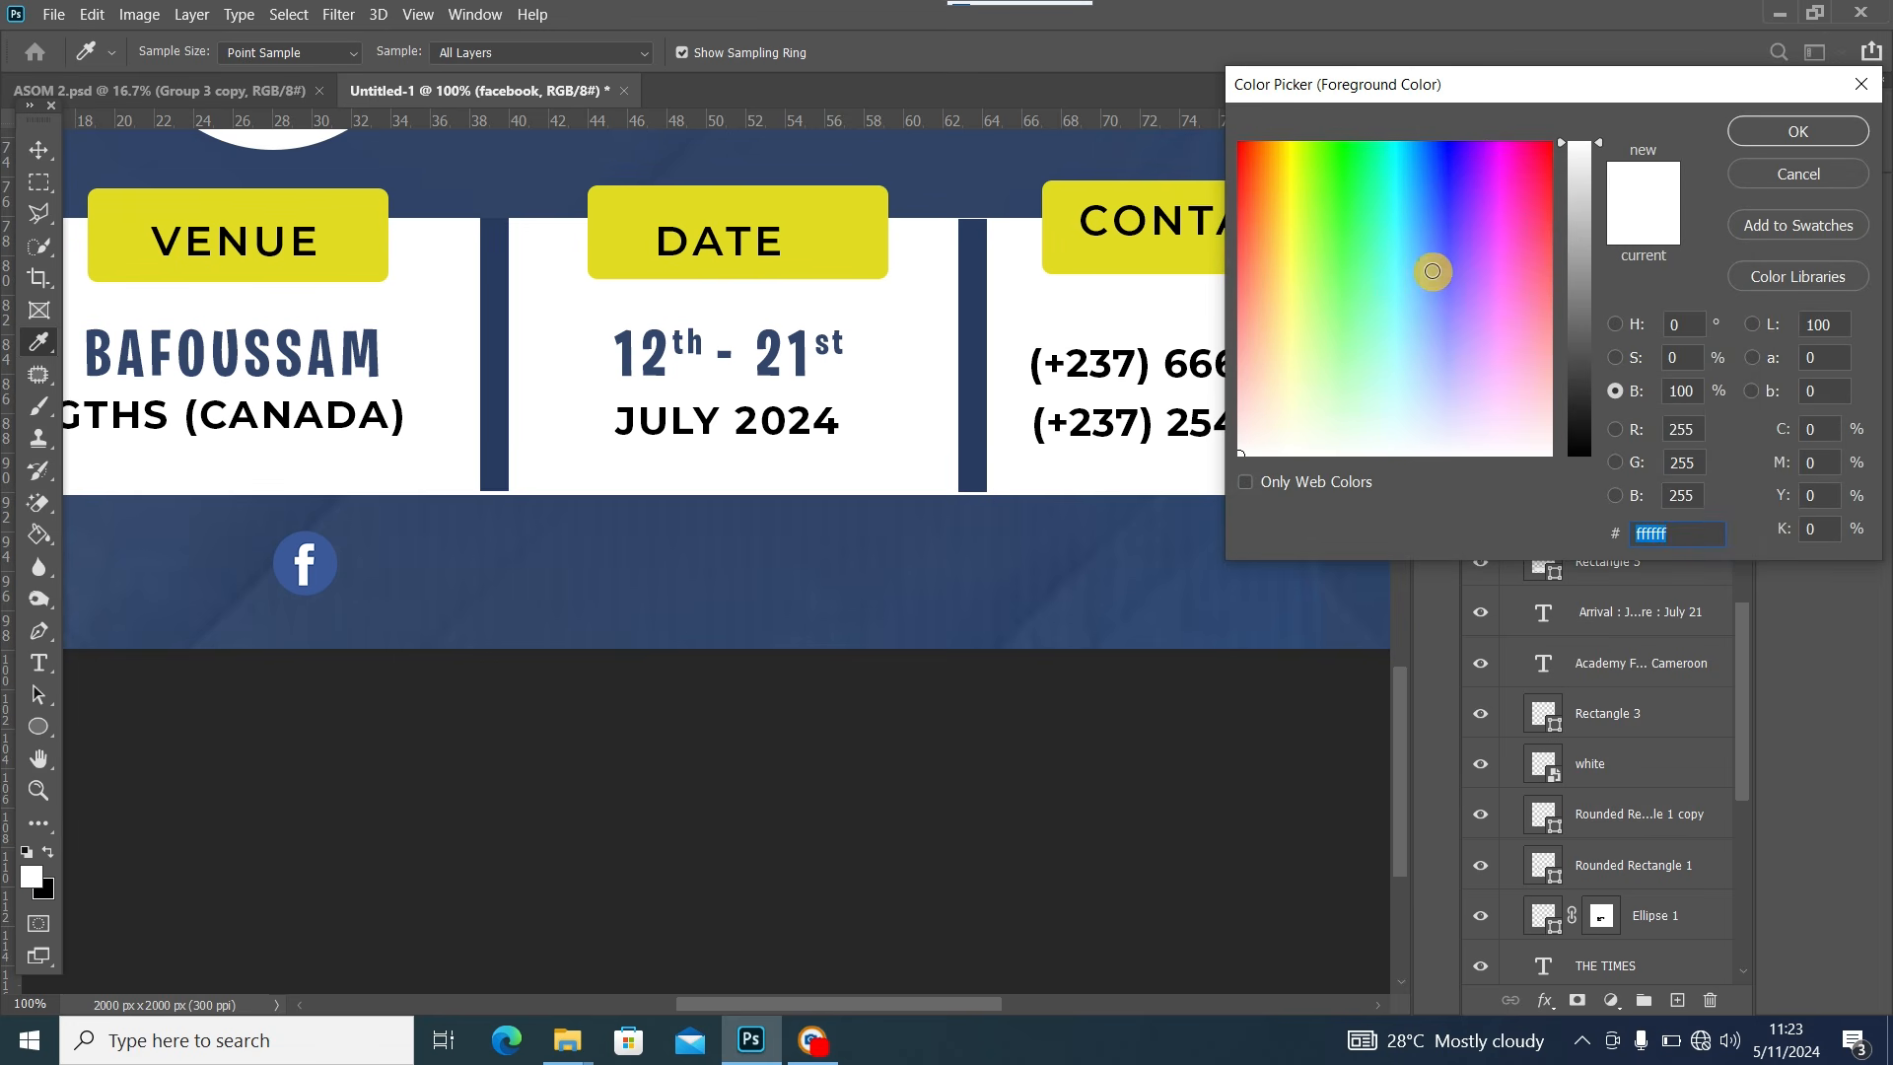
pyautogui.click(1860, 85)
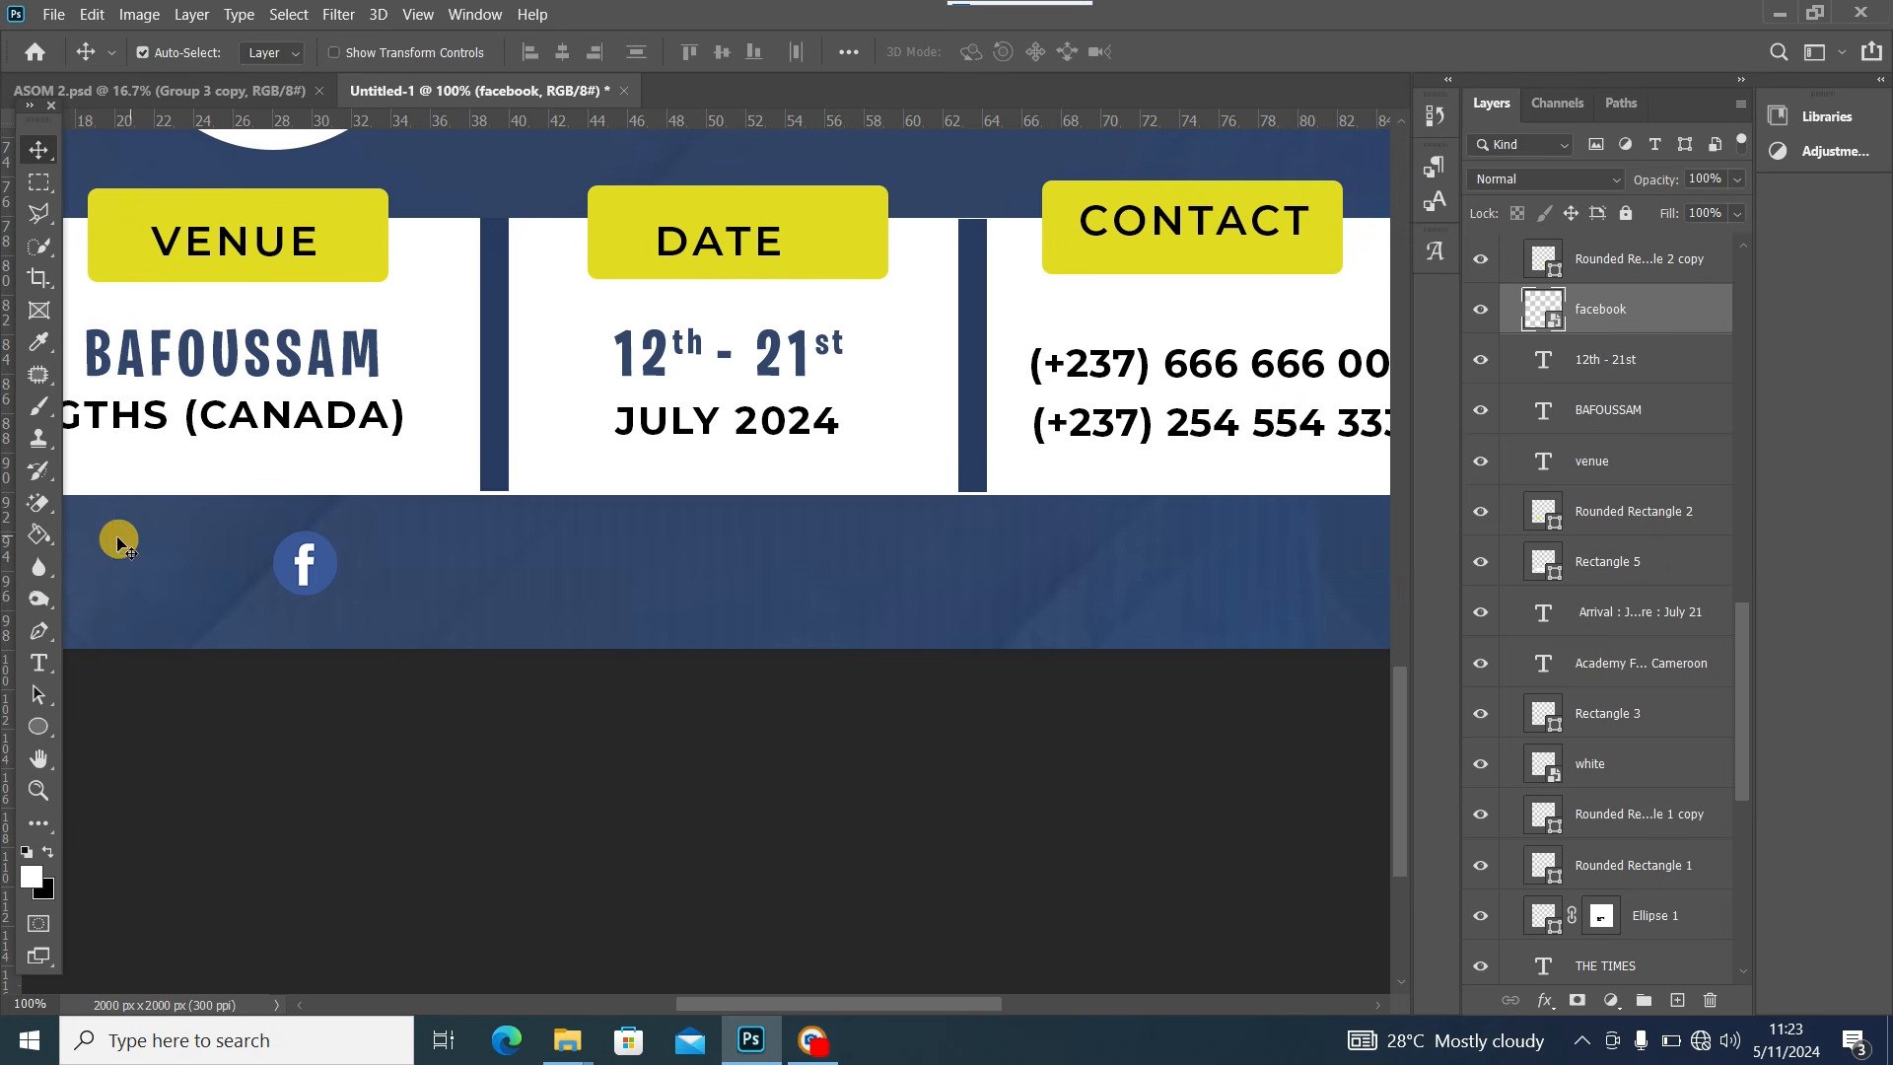
pyautogui.click(31, 876)
pyautogui.click(359, 230)
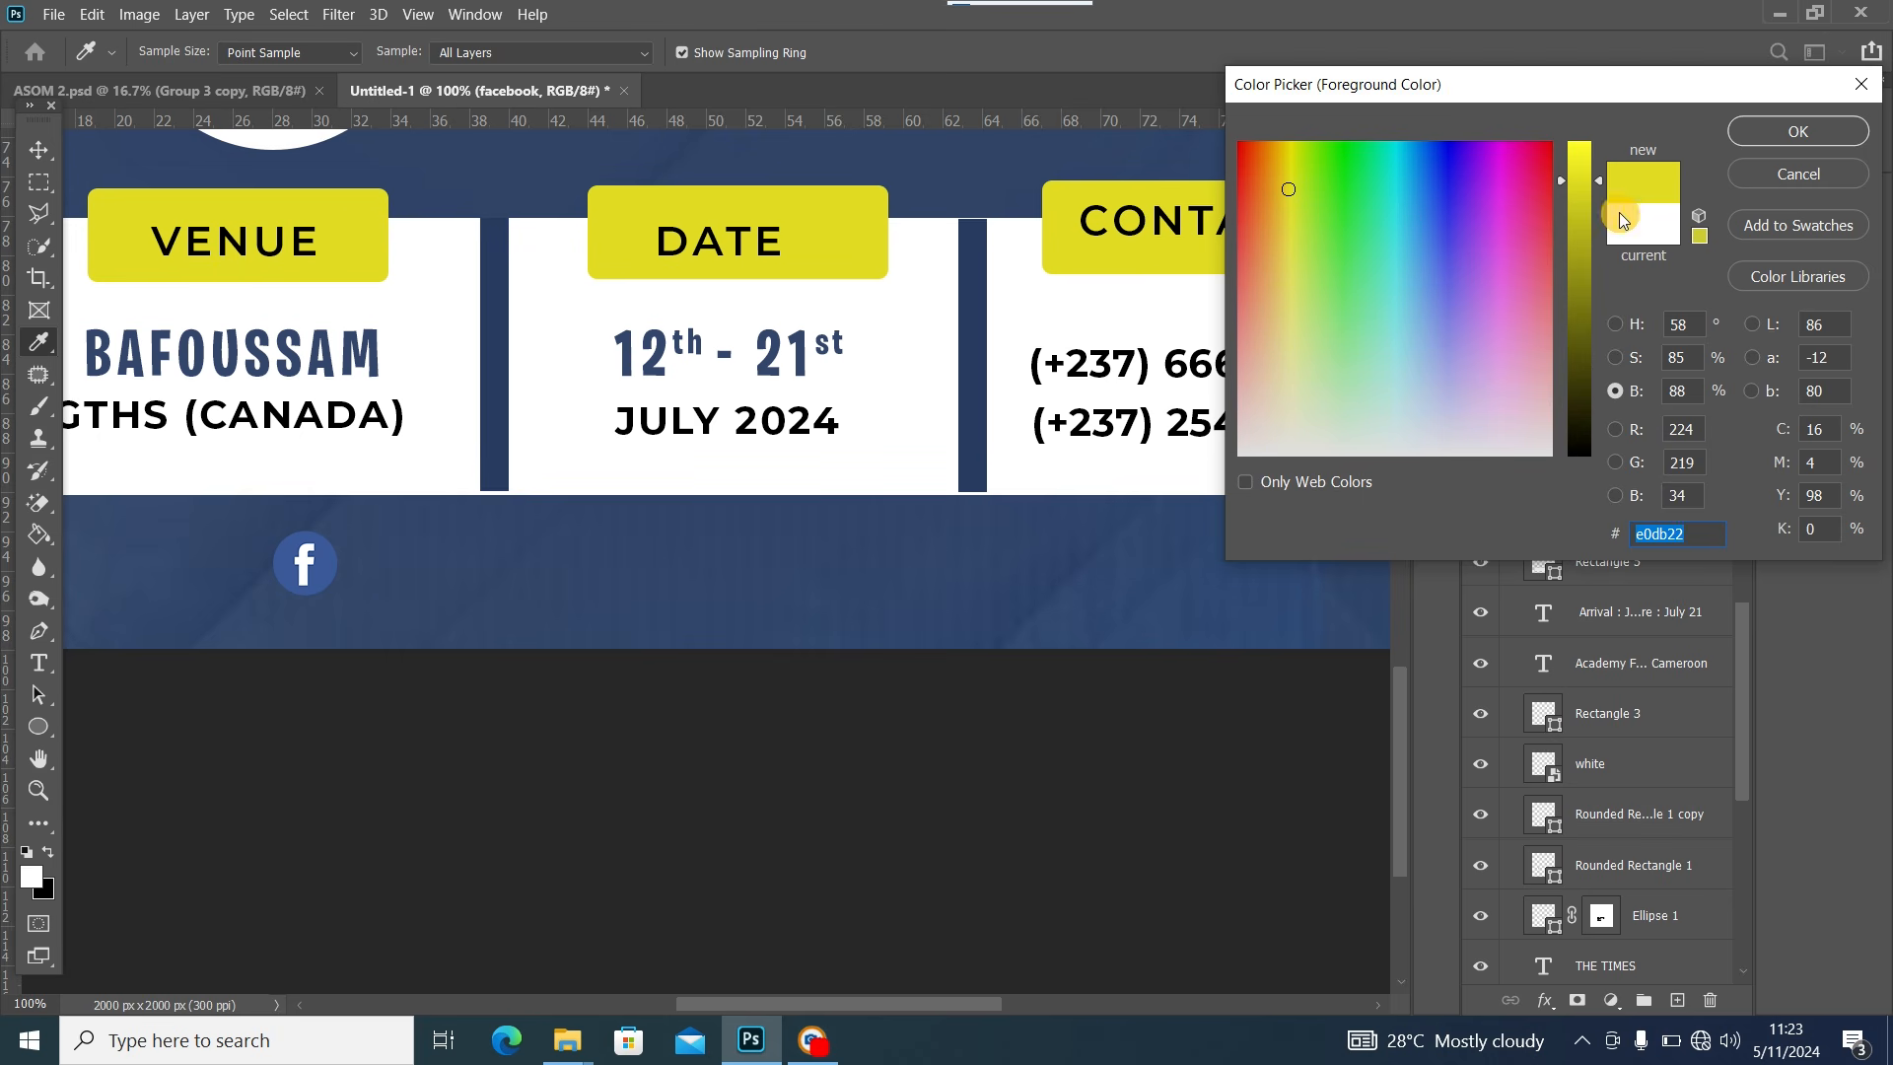
pyautogui.click(1802, 130)
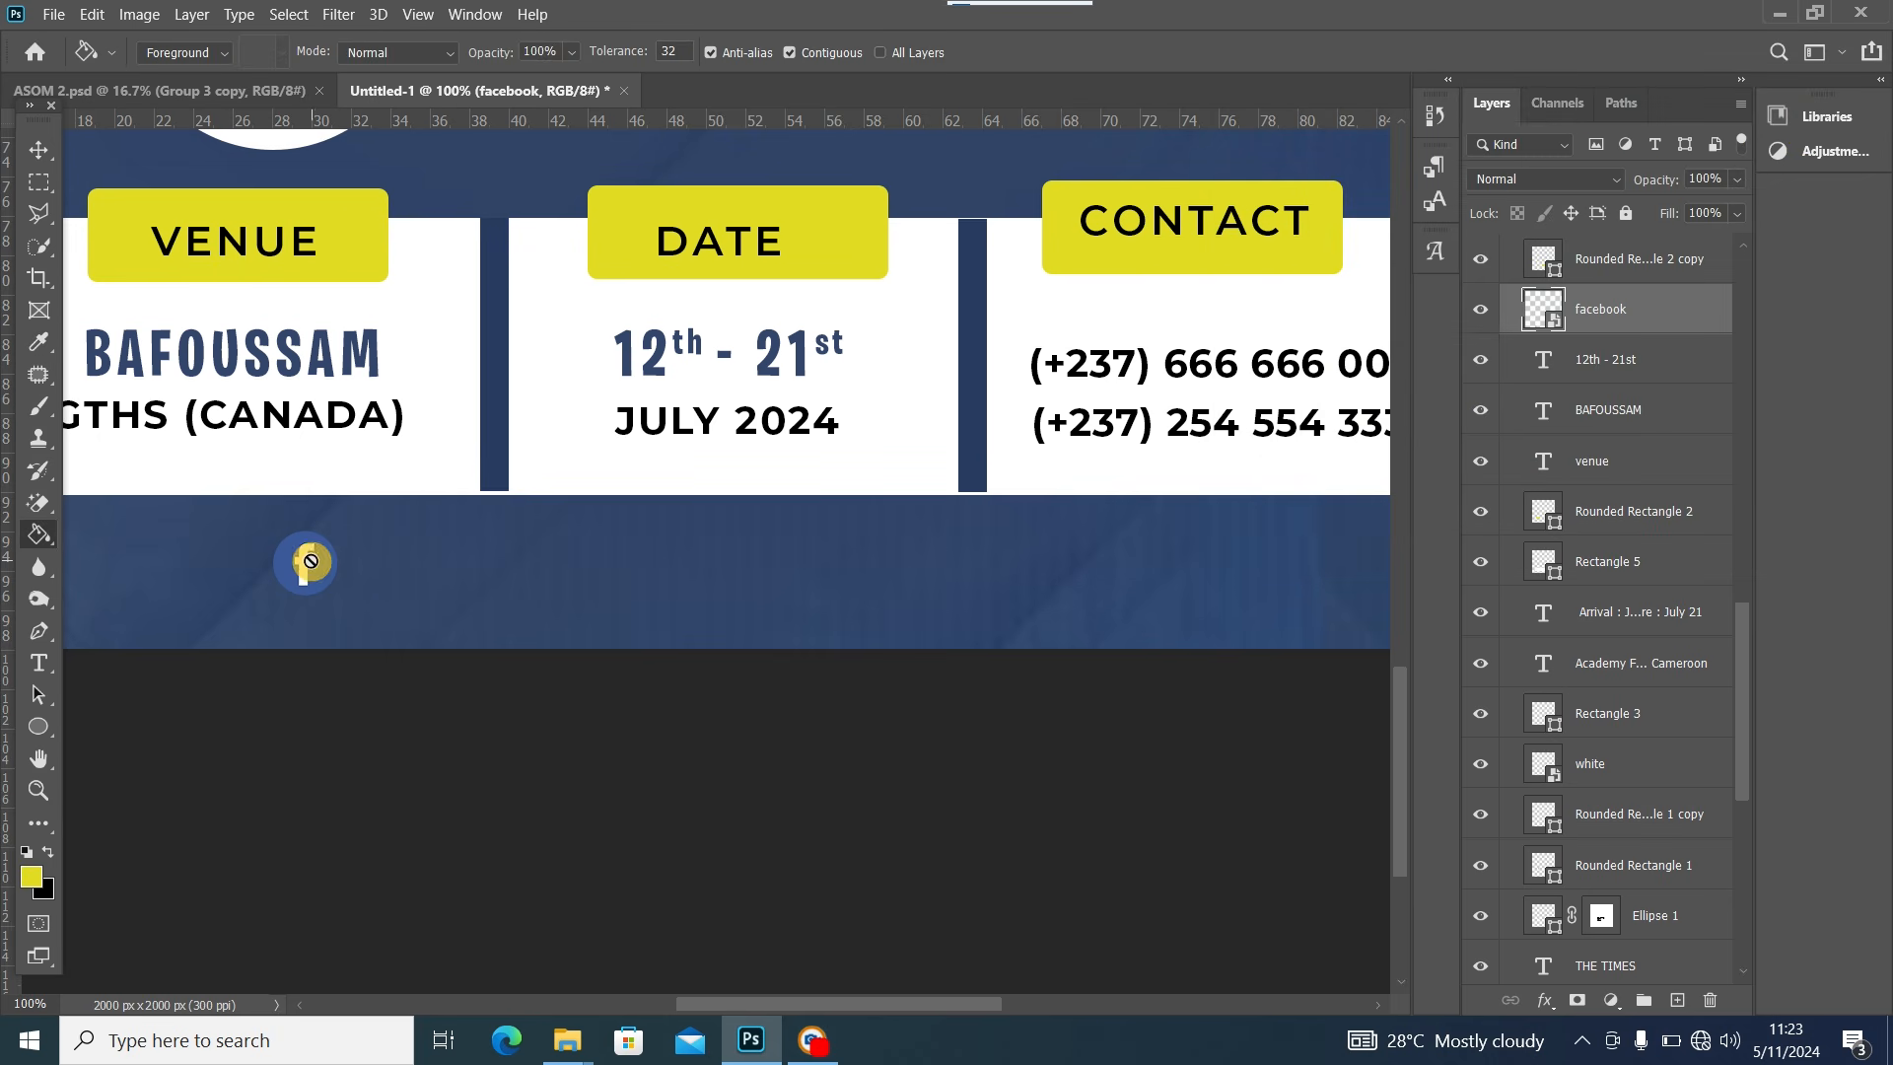
pyautogui.click(310, 560)
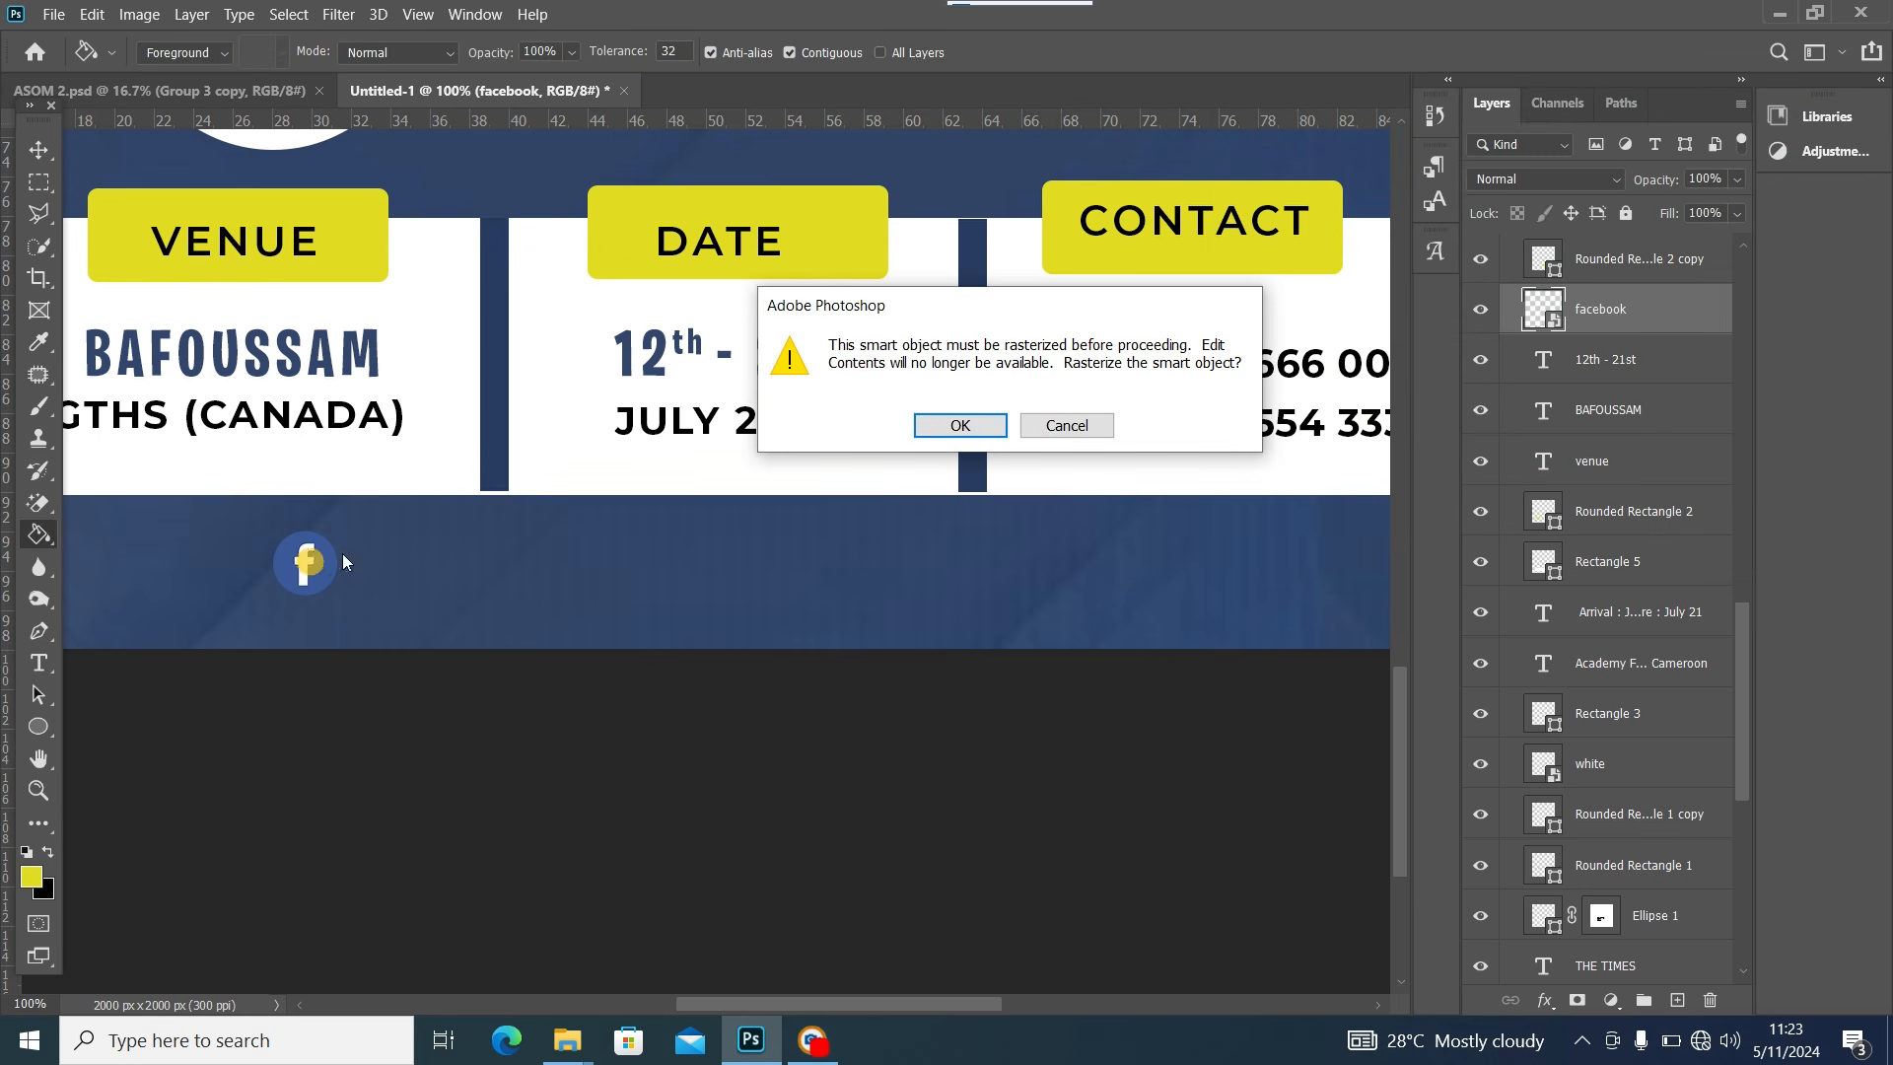
pyautogui.click(933, 427)
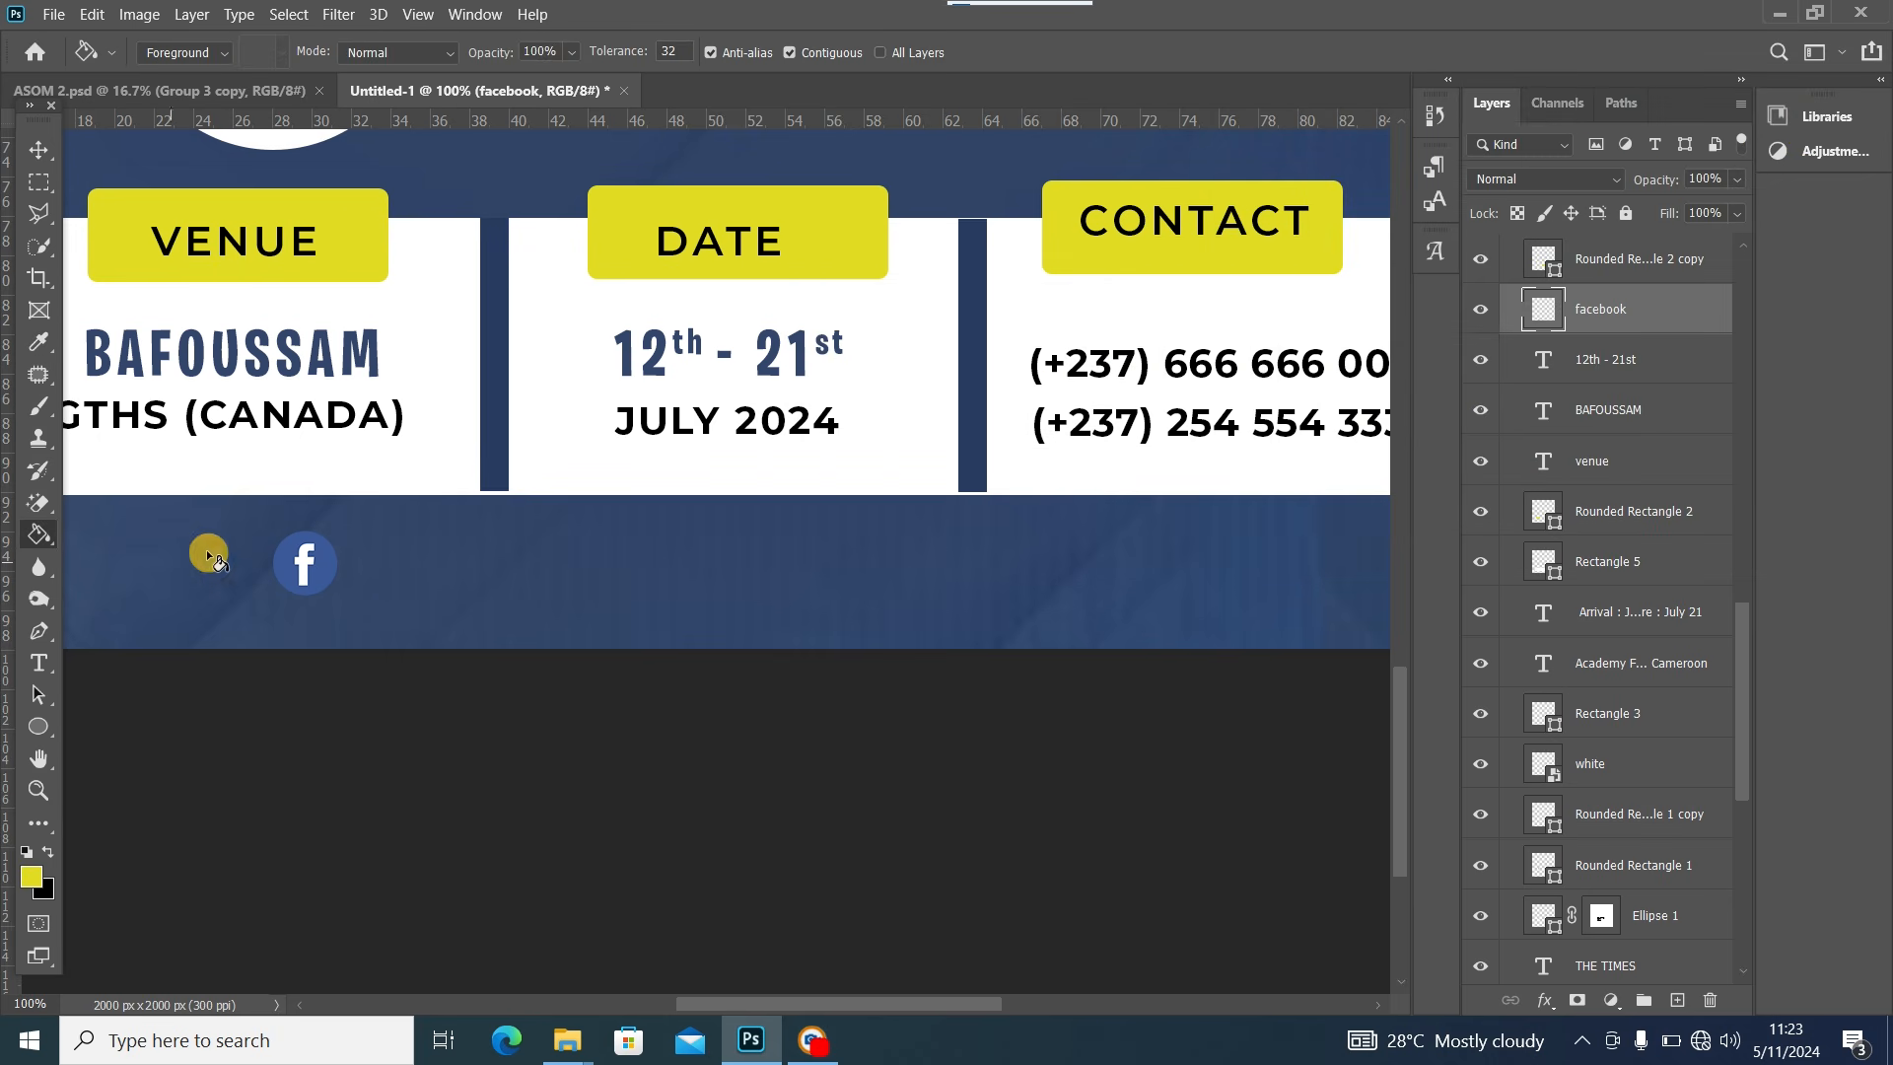
pyautogui.click(304, 564)
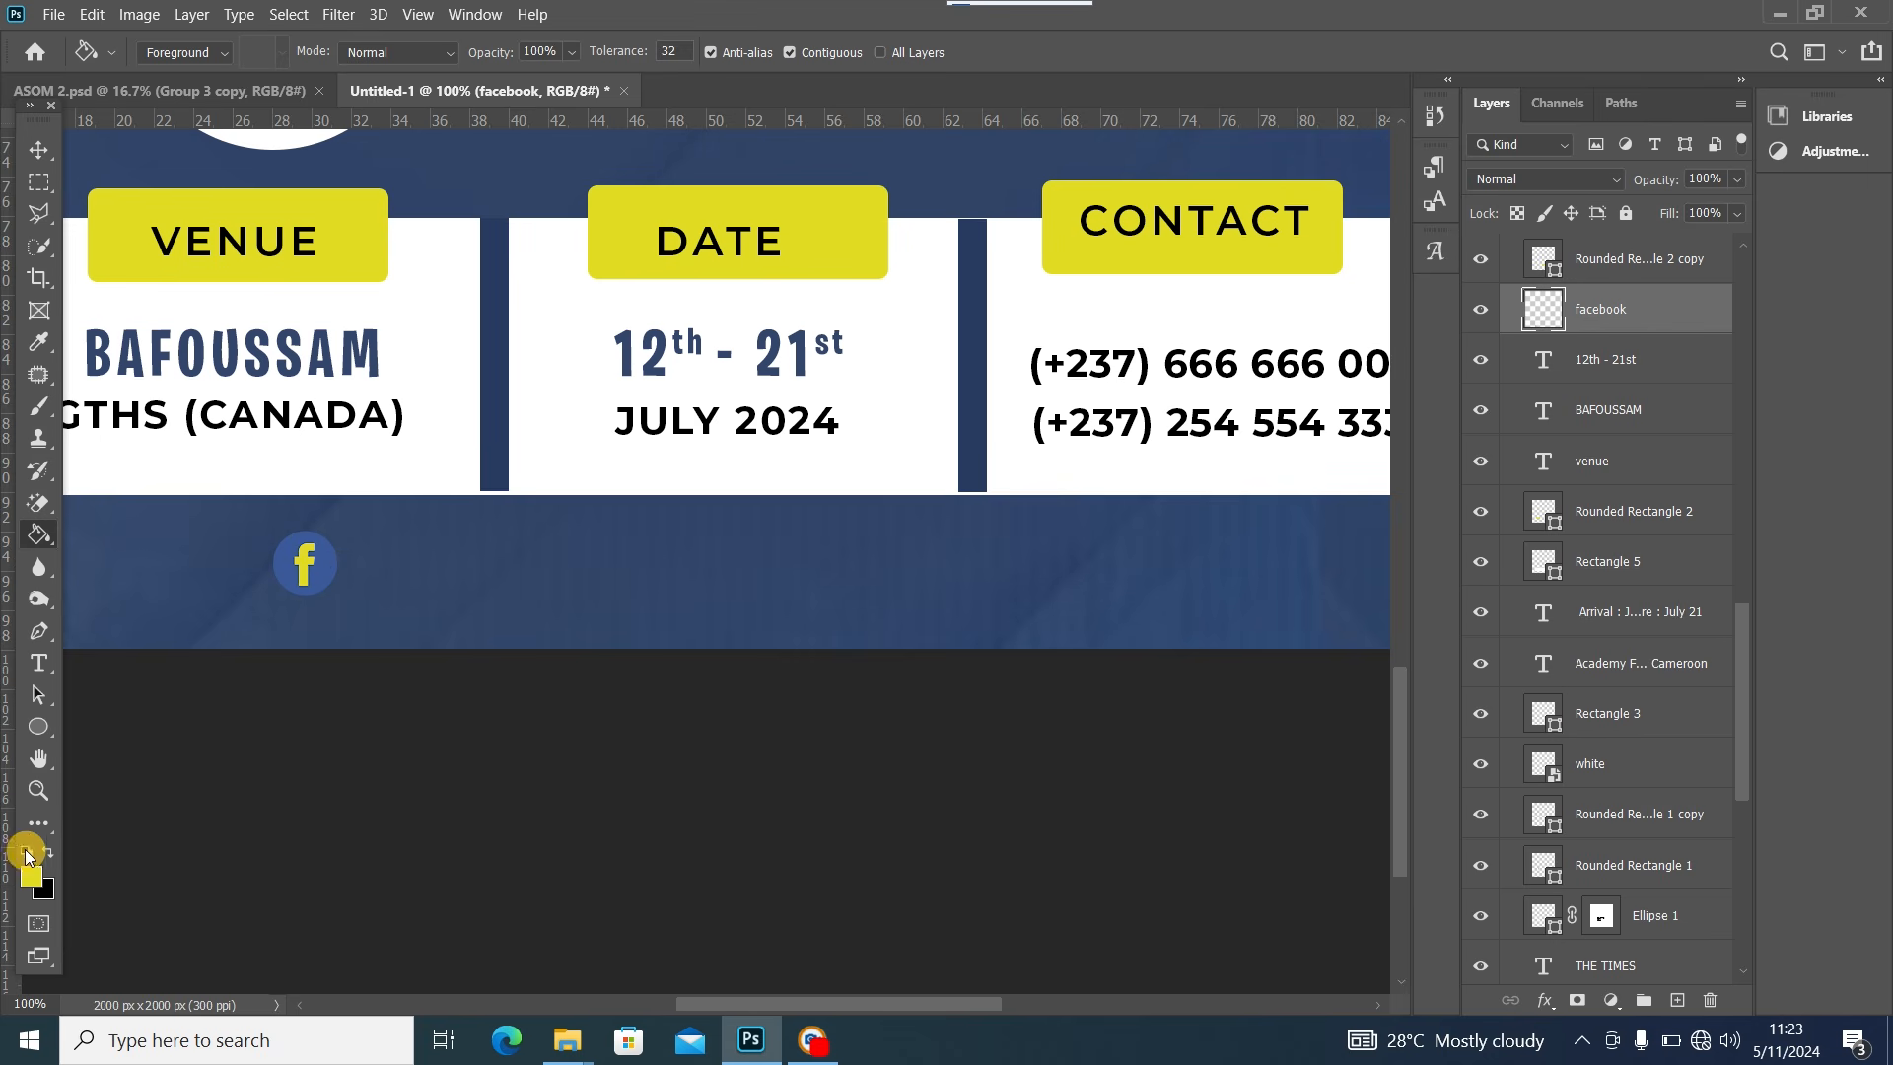
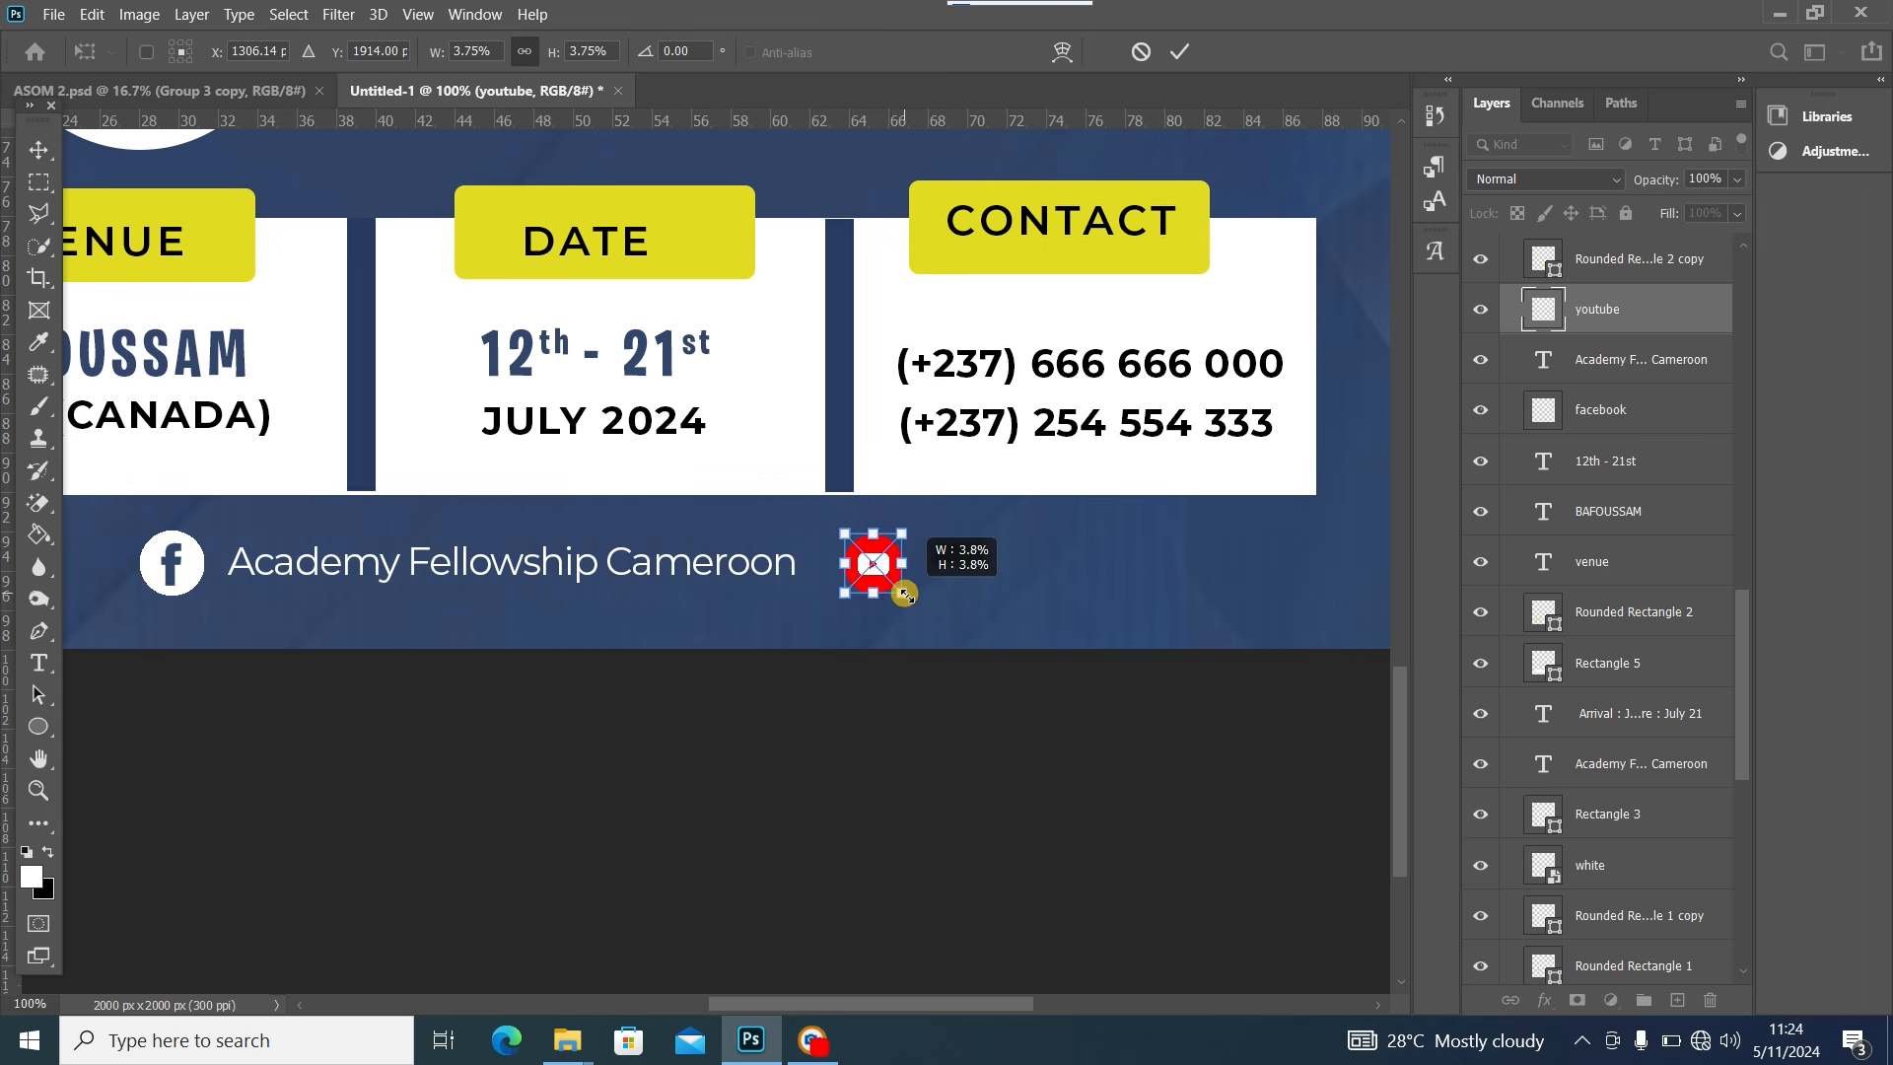
# Apply the YouTube icon's scaling beside the Academy Fellowship Cameroon text and rasterize its layer
pyautogui.click(38, 146)
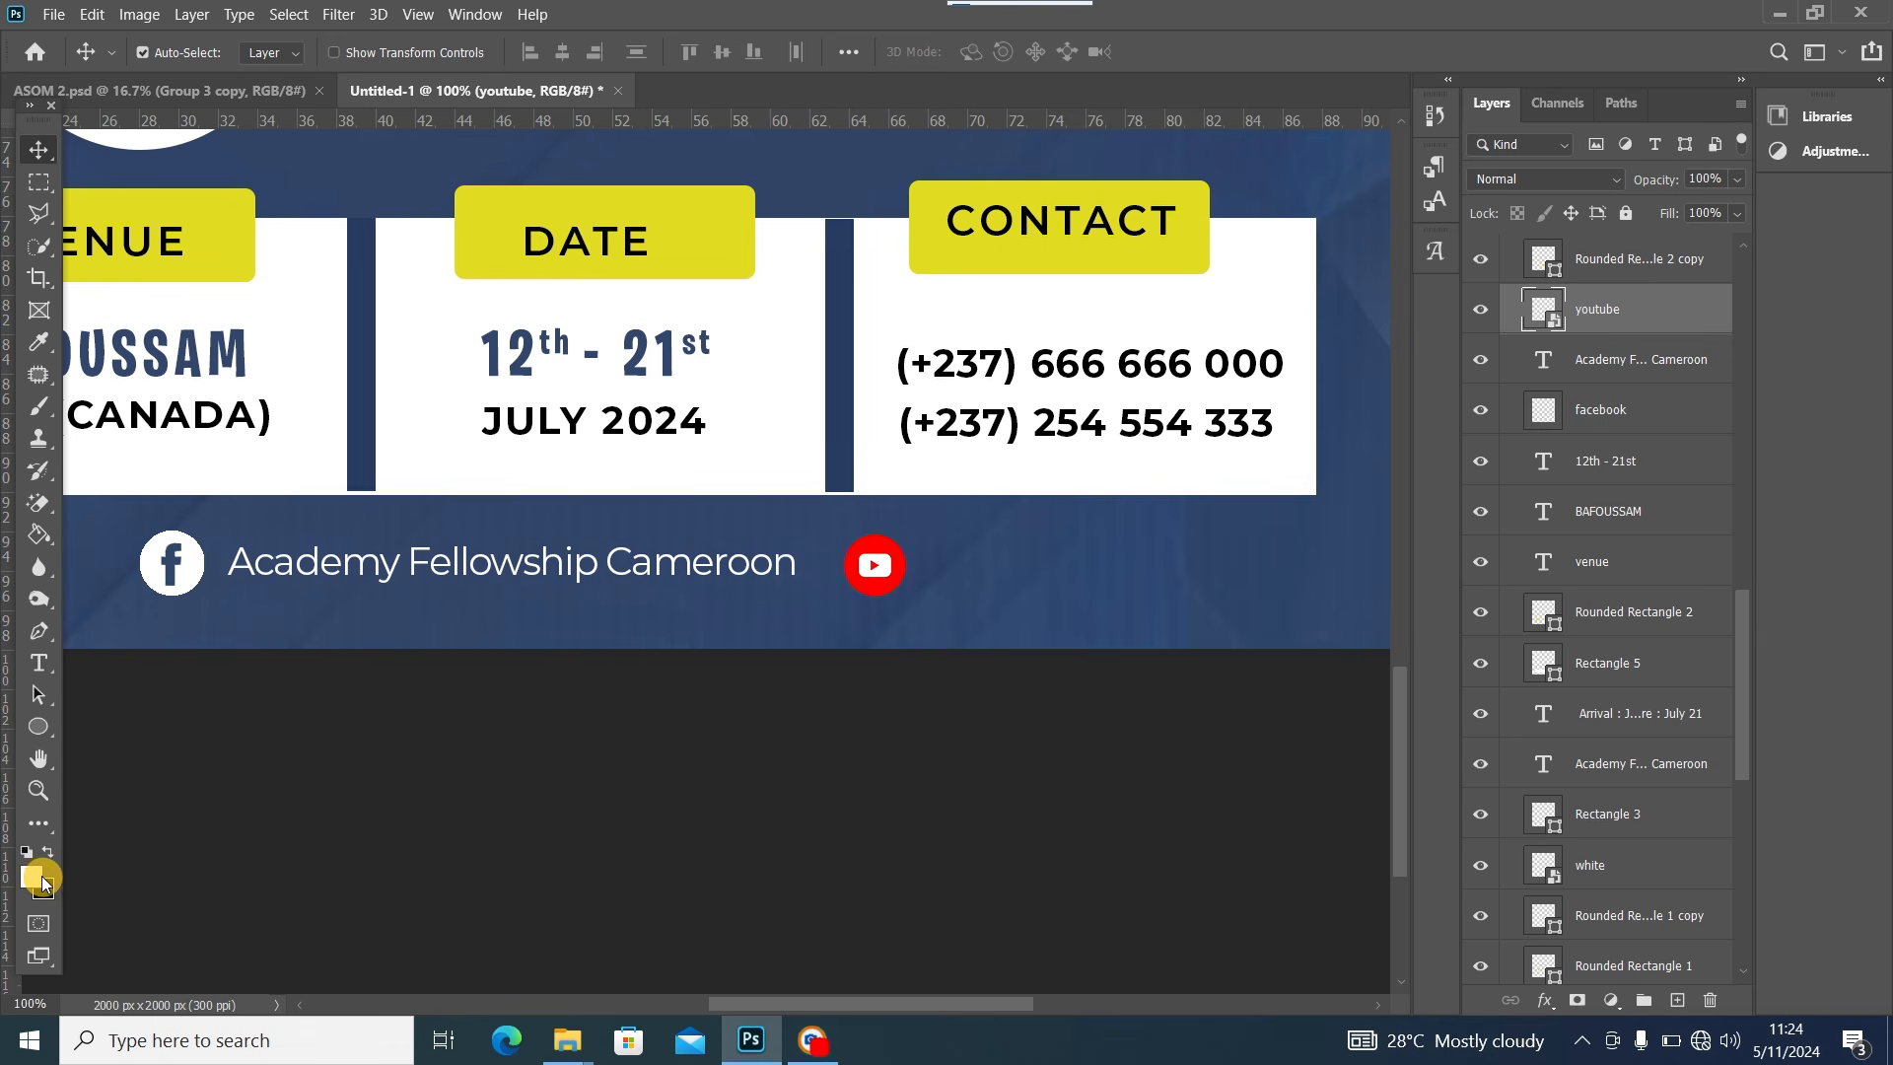
pyautogui.click(39, 533)
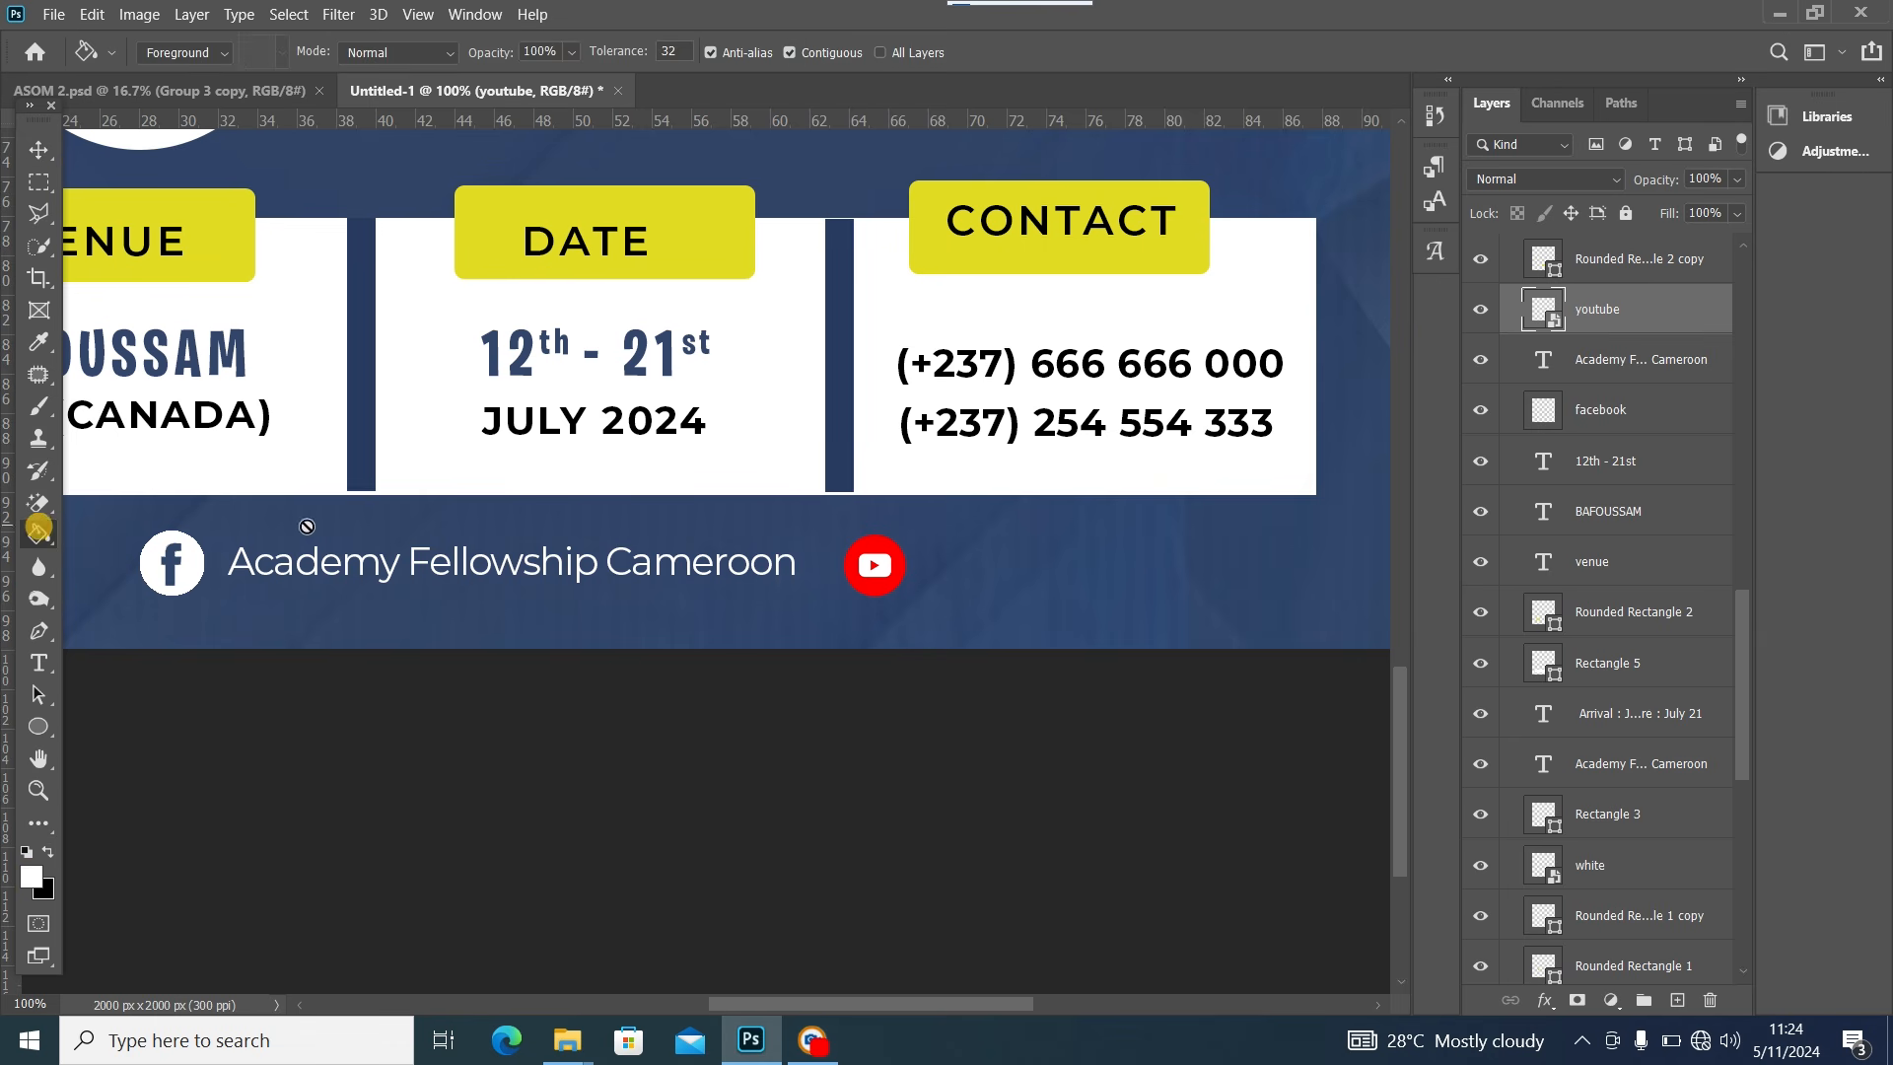
pyautogui.click(854, 553)
pyautogui.click(961, 424)
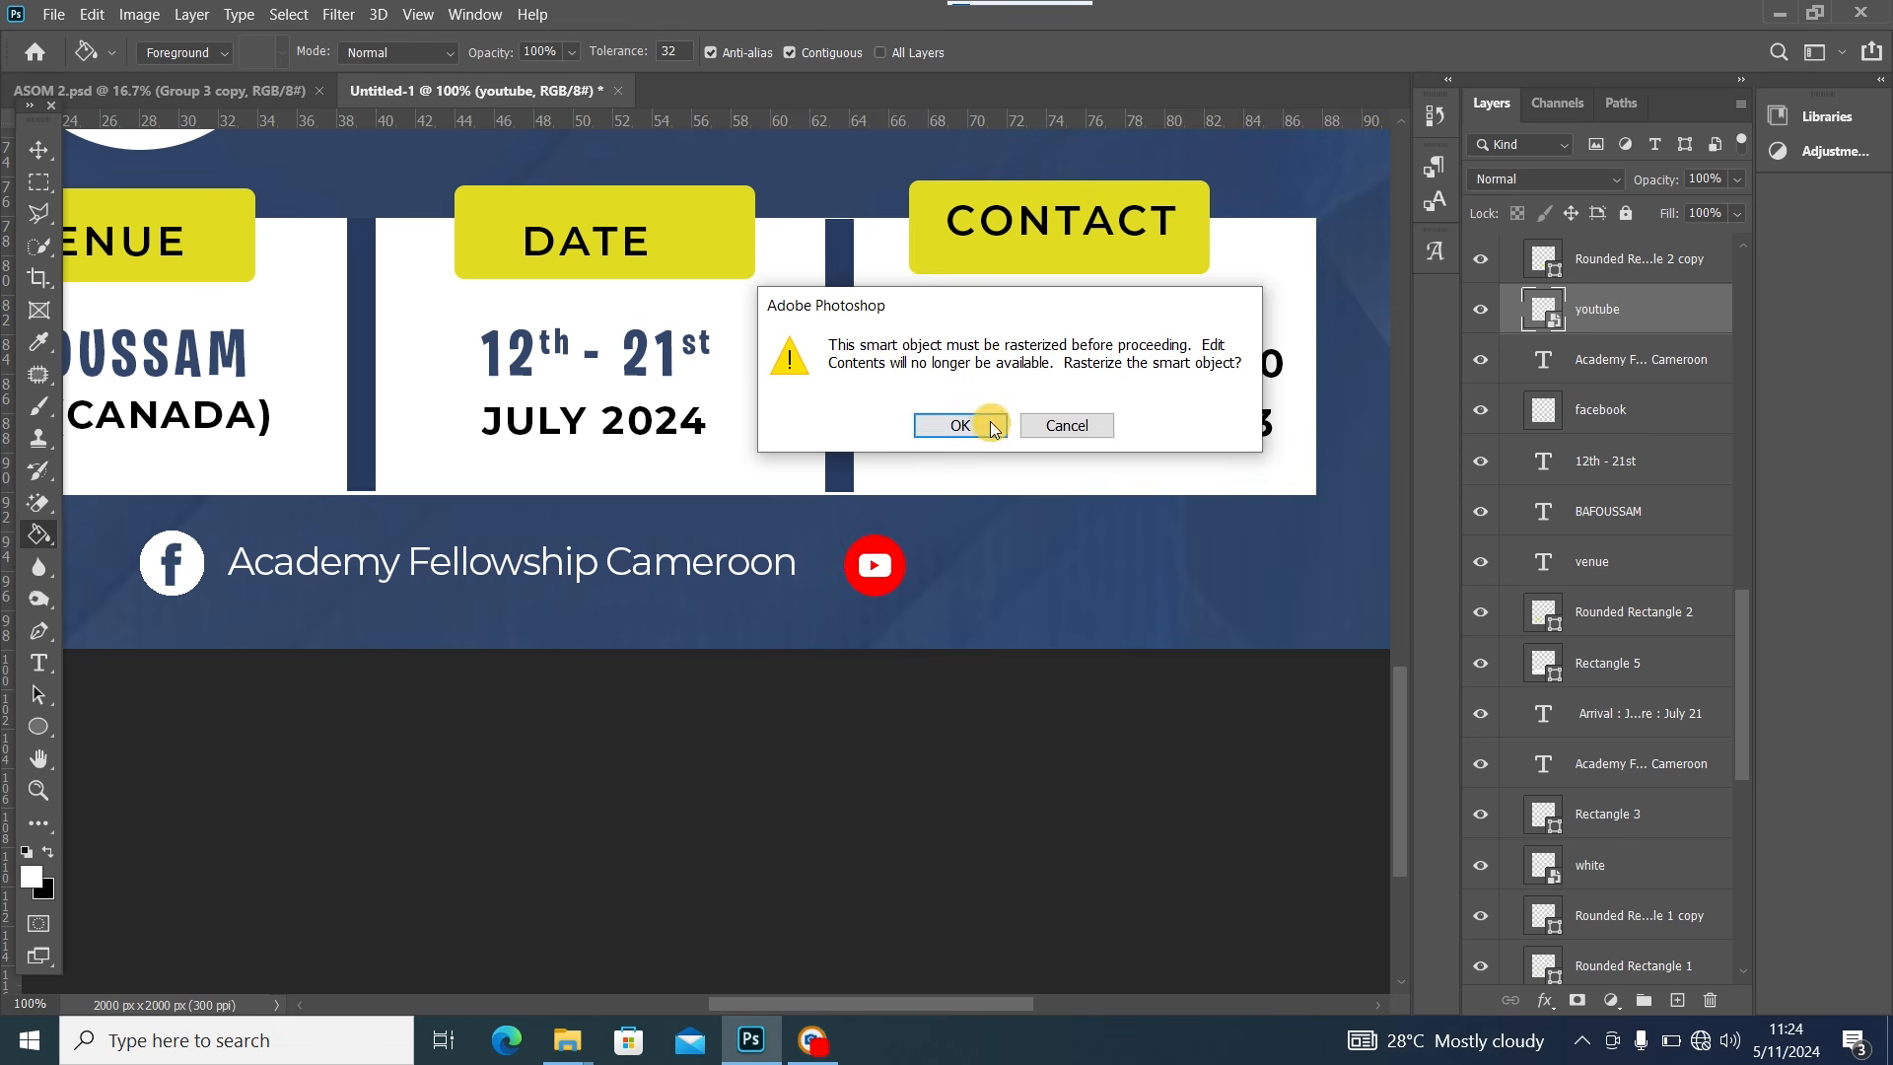
# Try filling the YouTube icon's circle with yellow e0db22 sampled from the DATE label, and undo the fill
pyautogui.click(330, 738)
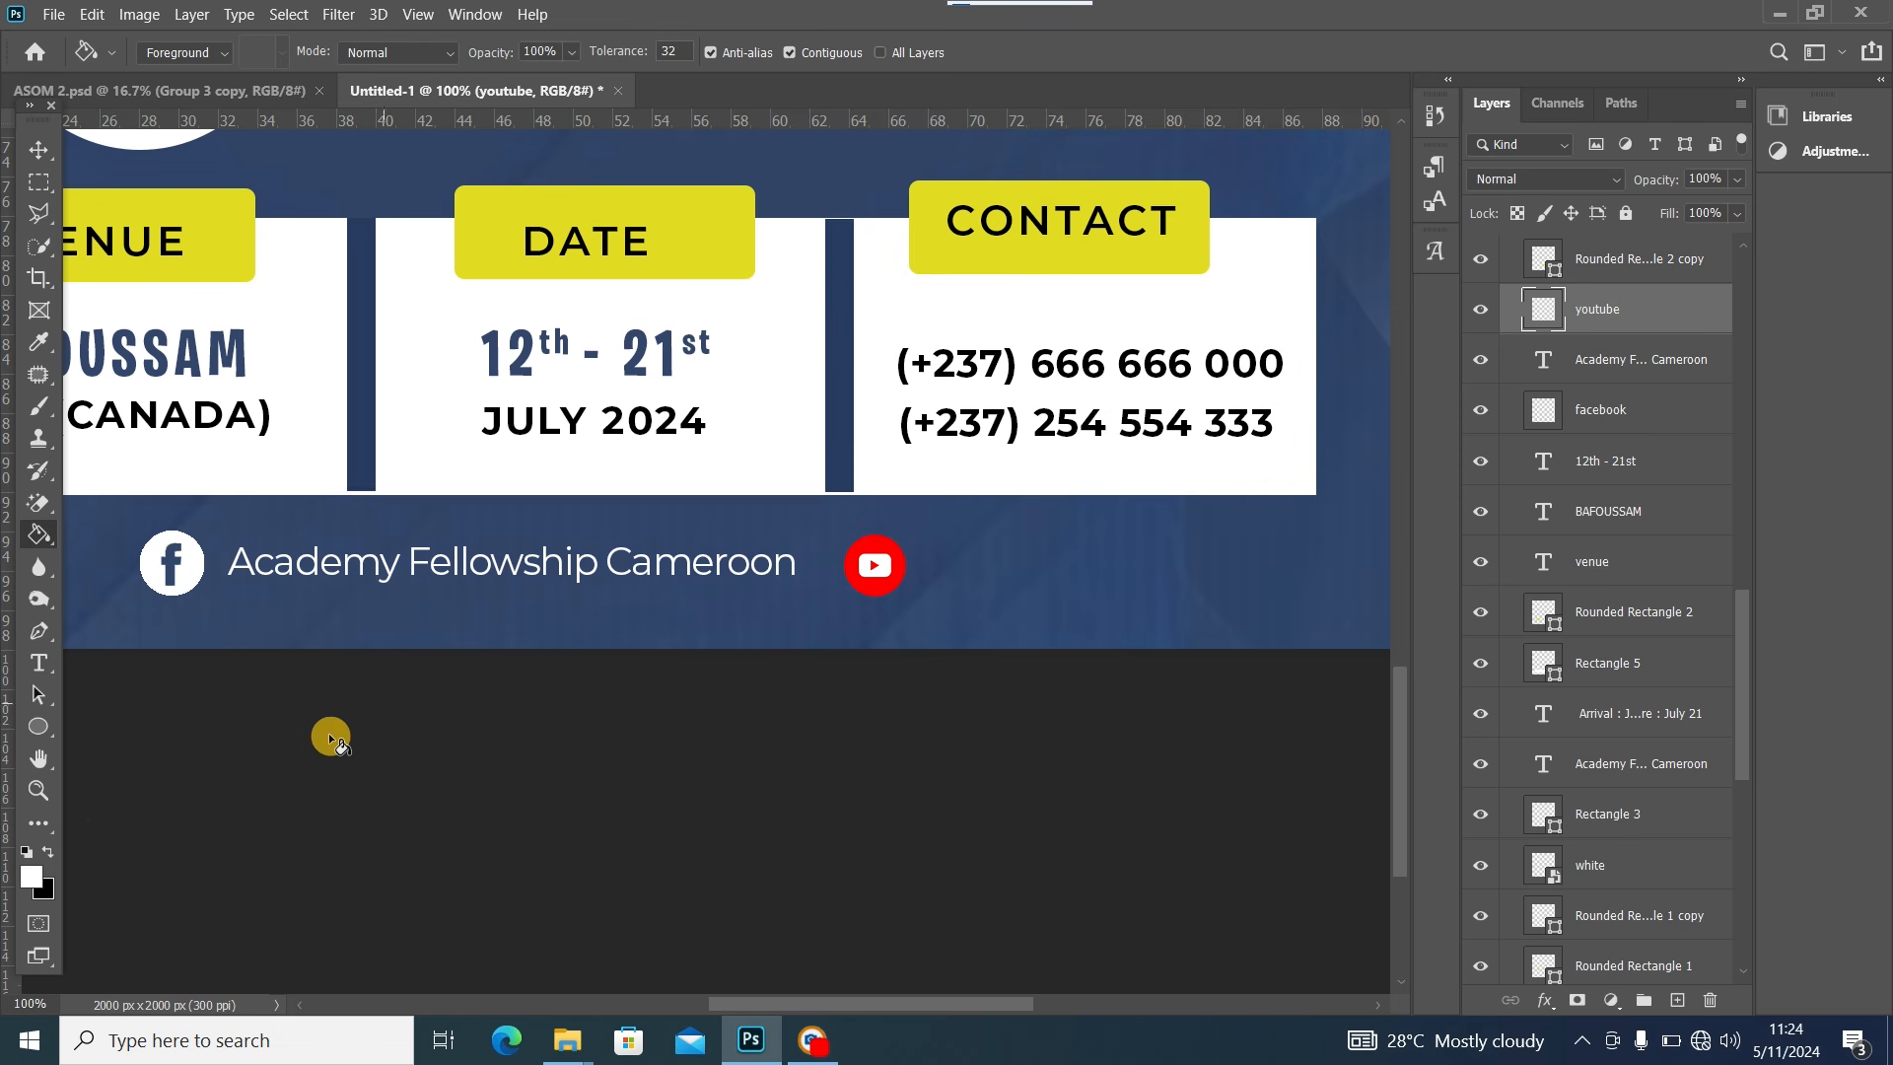
pyautogui.click(32, 875)
pyautogui.click(713, 226)
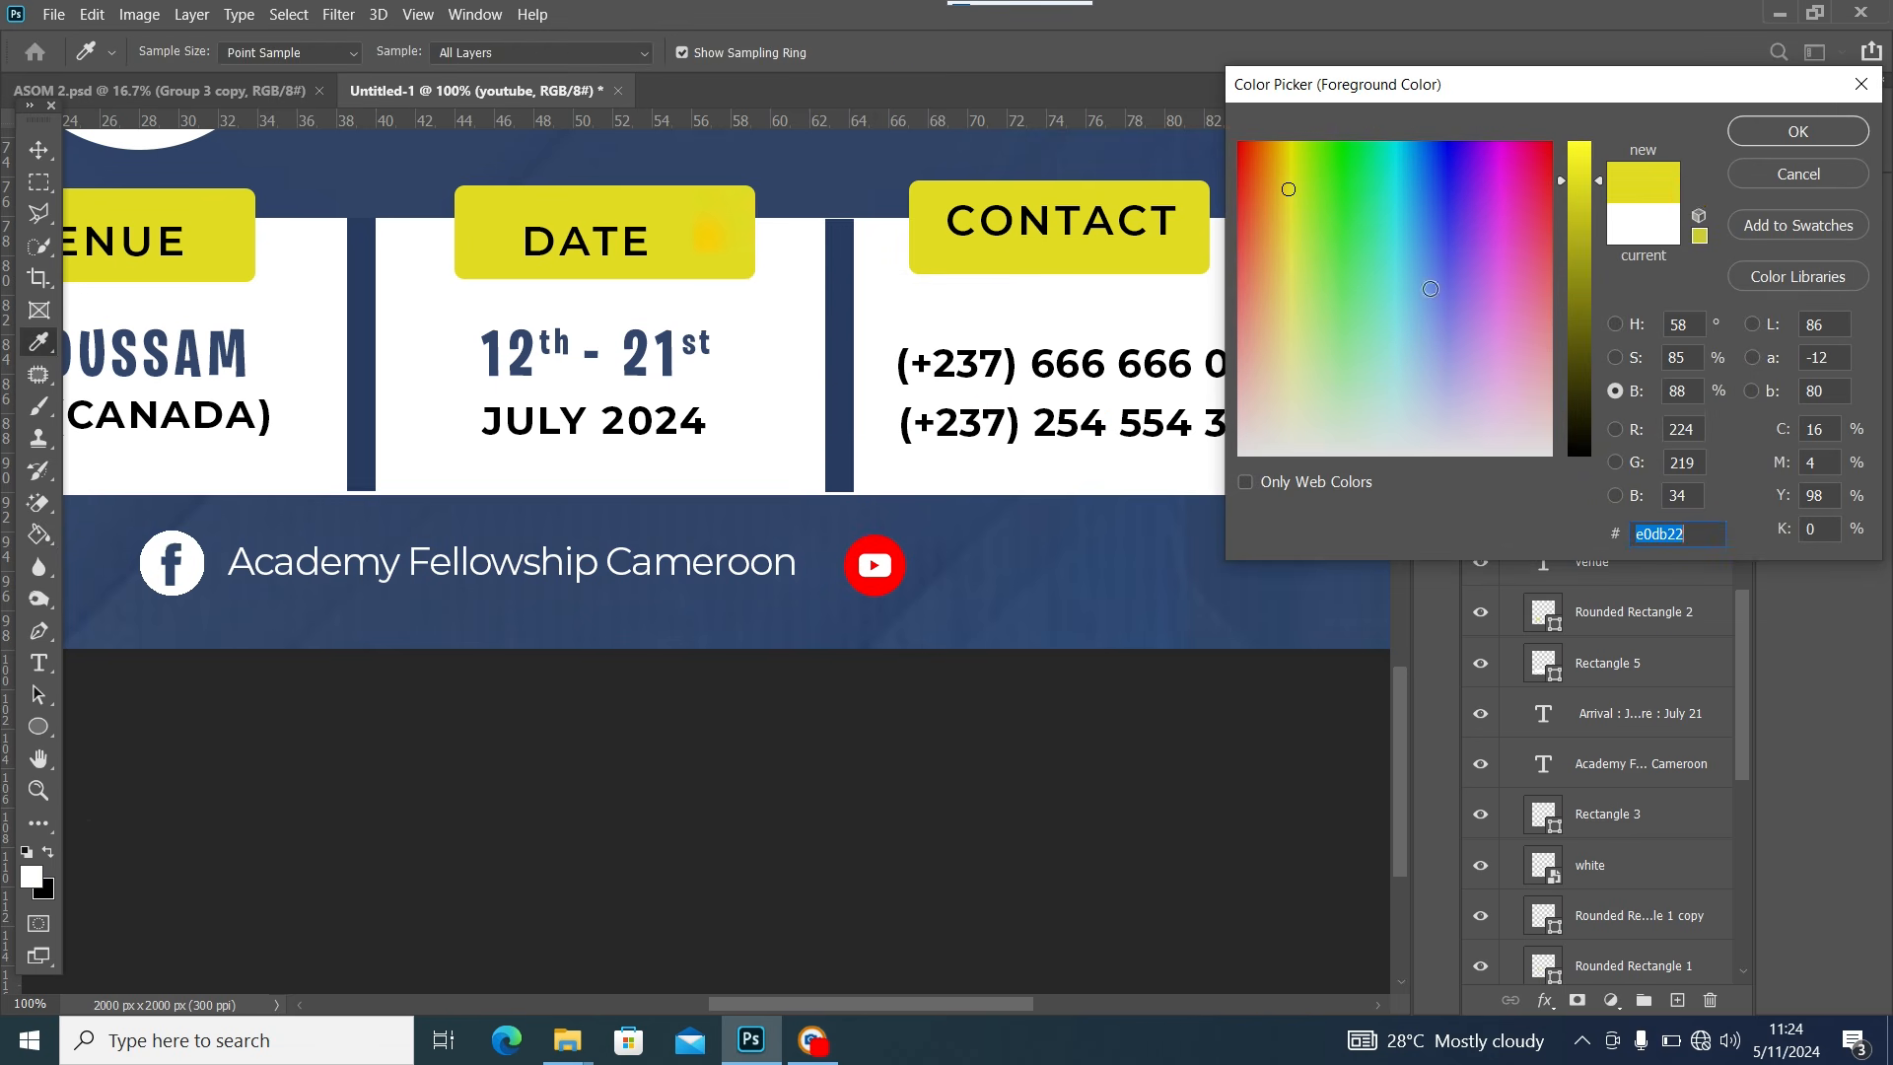
pyautogui.click(1779, 133)
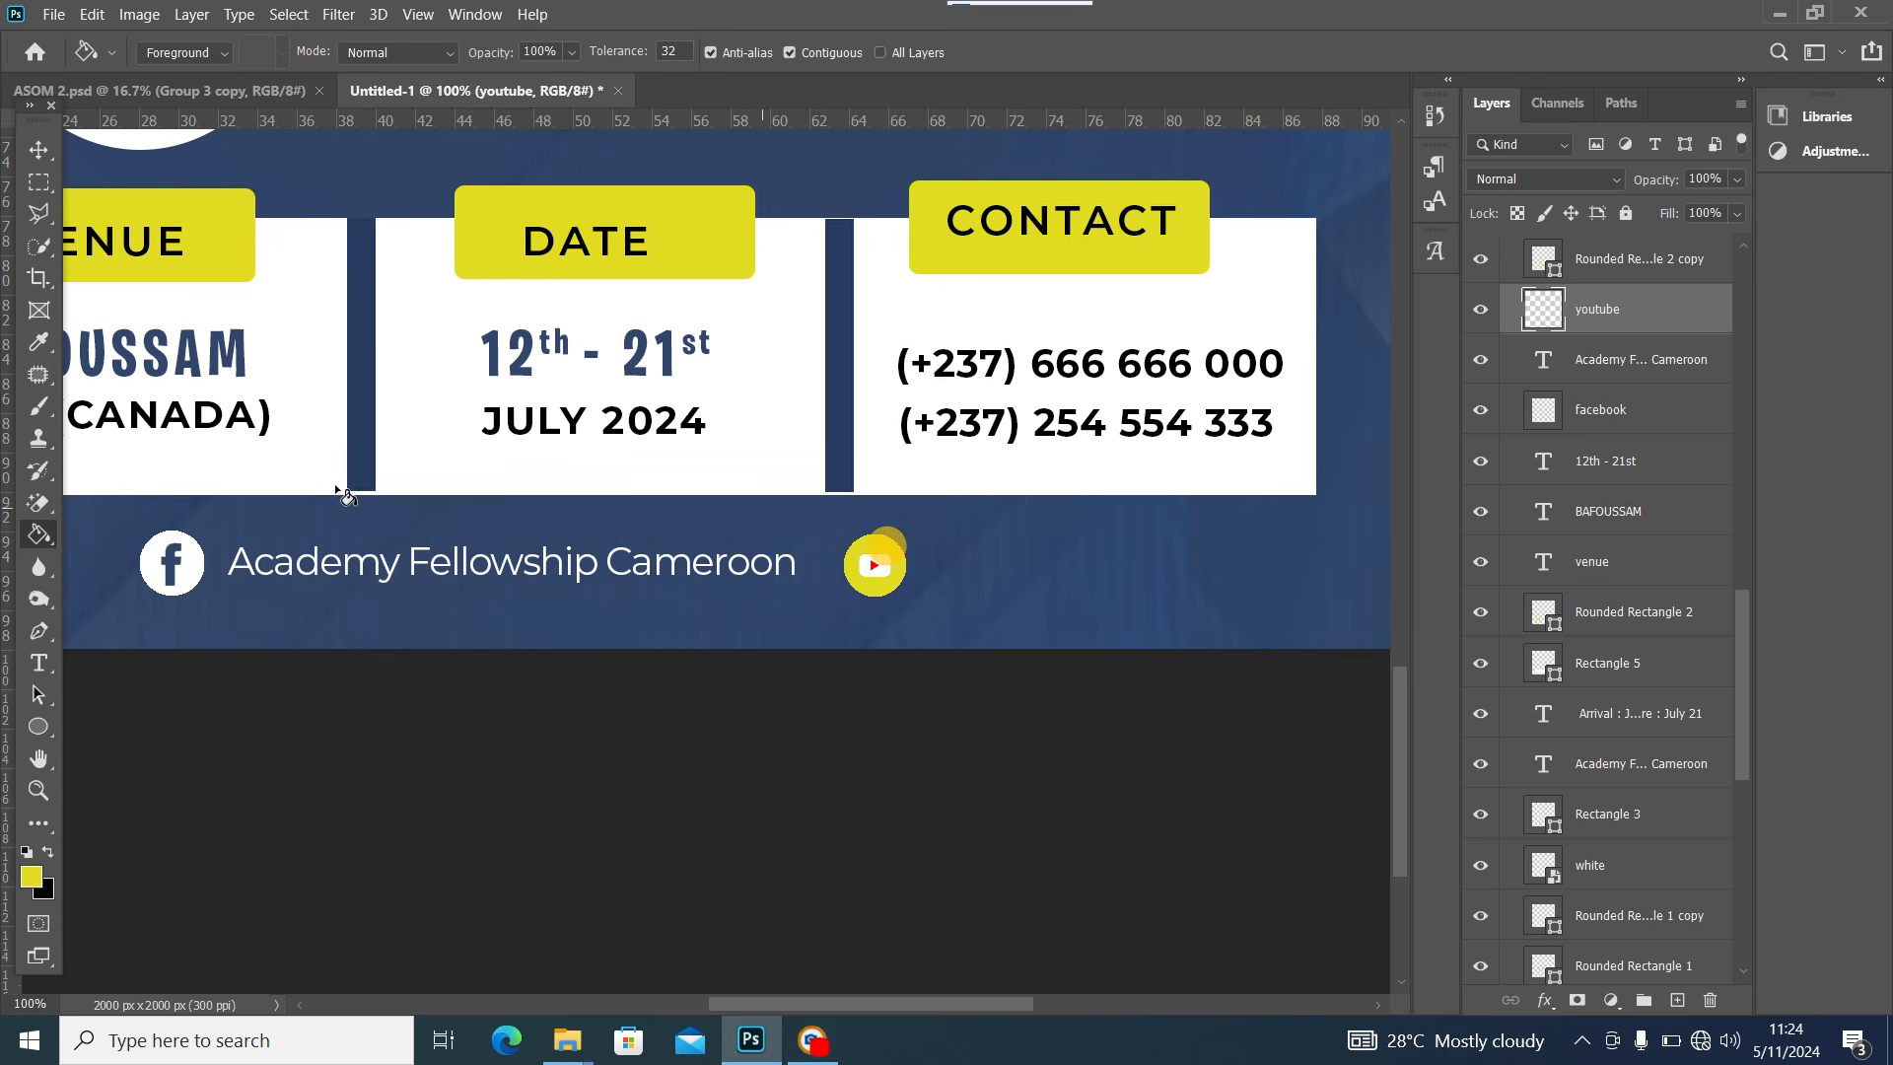
pyautogui.hotkey('ctrl', 'z')
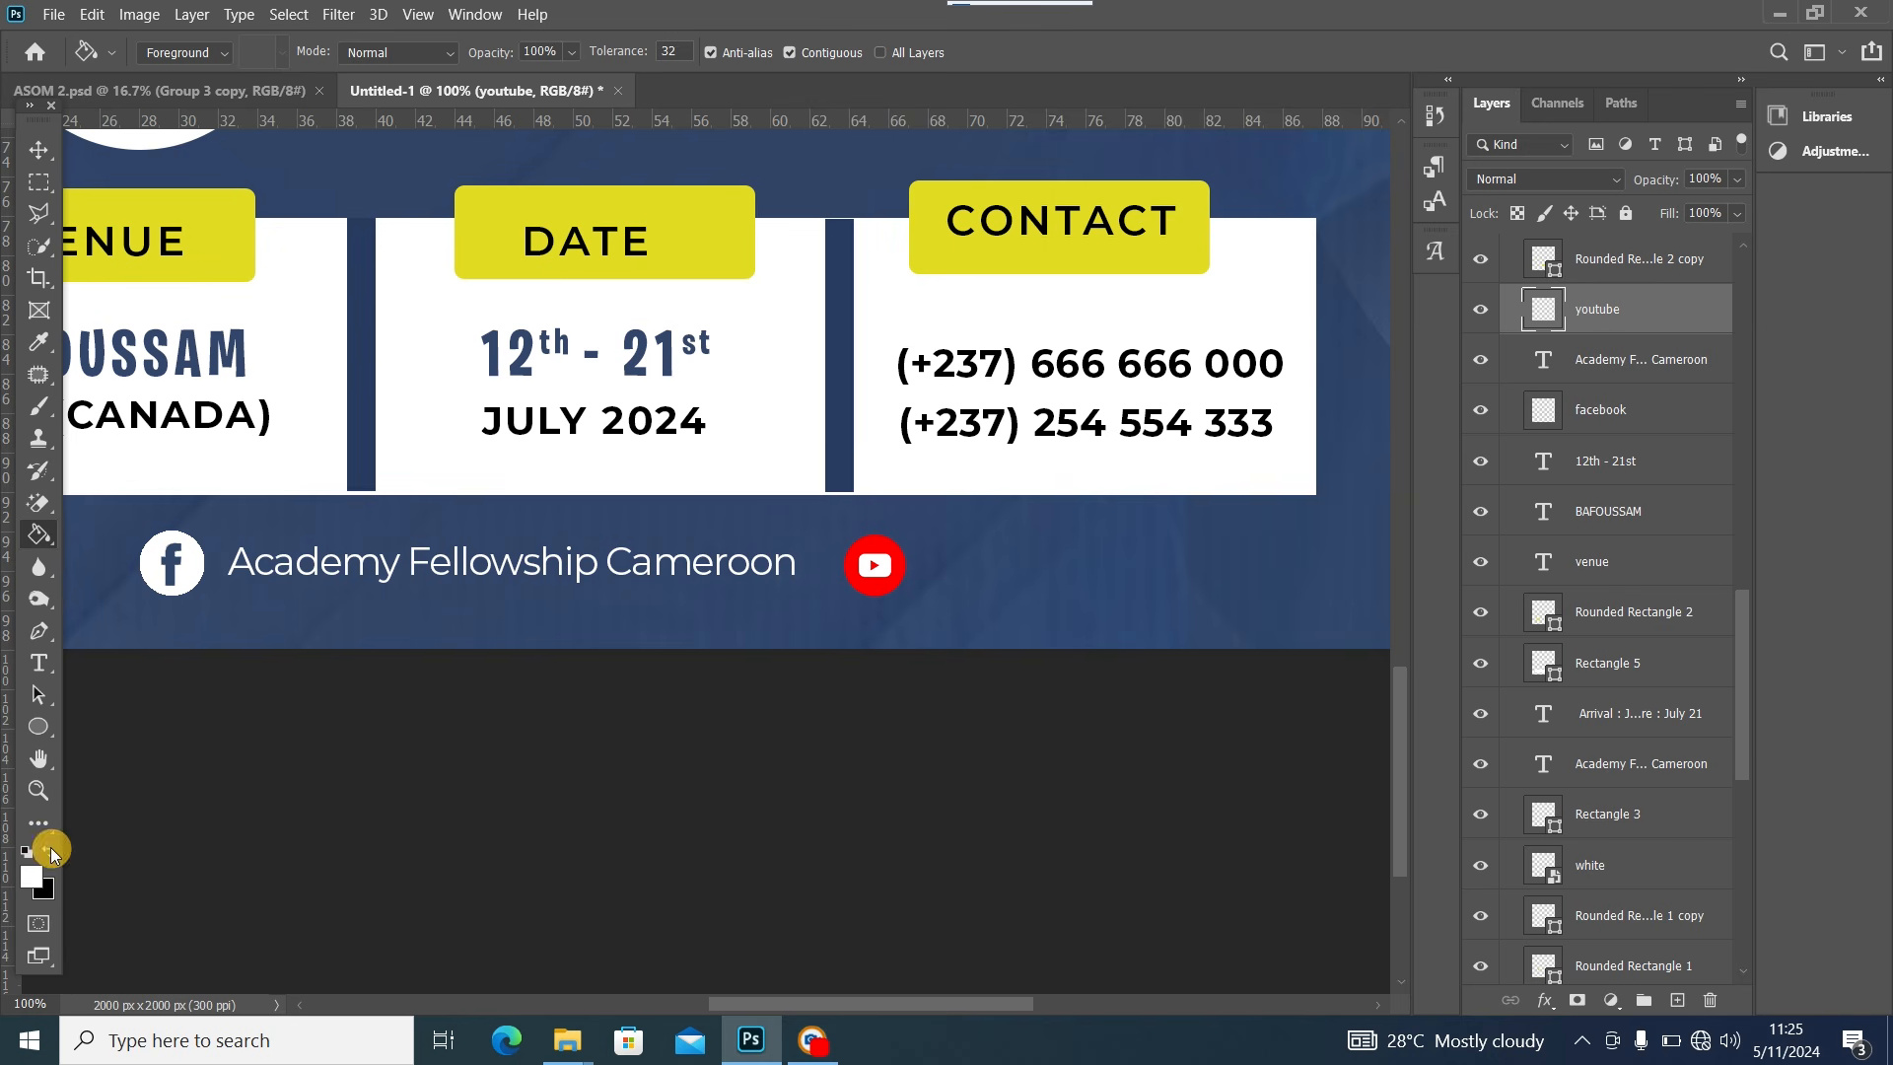
# Fill the YouTube icon's red circle with white
pyautogui.click(862, 585)
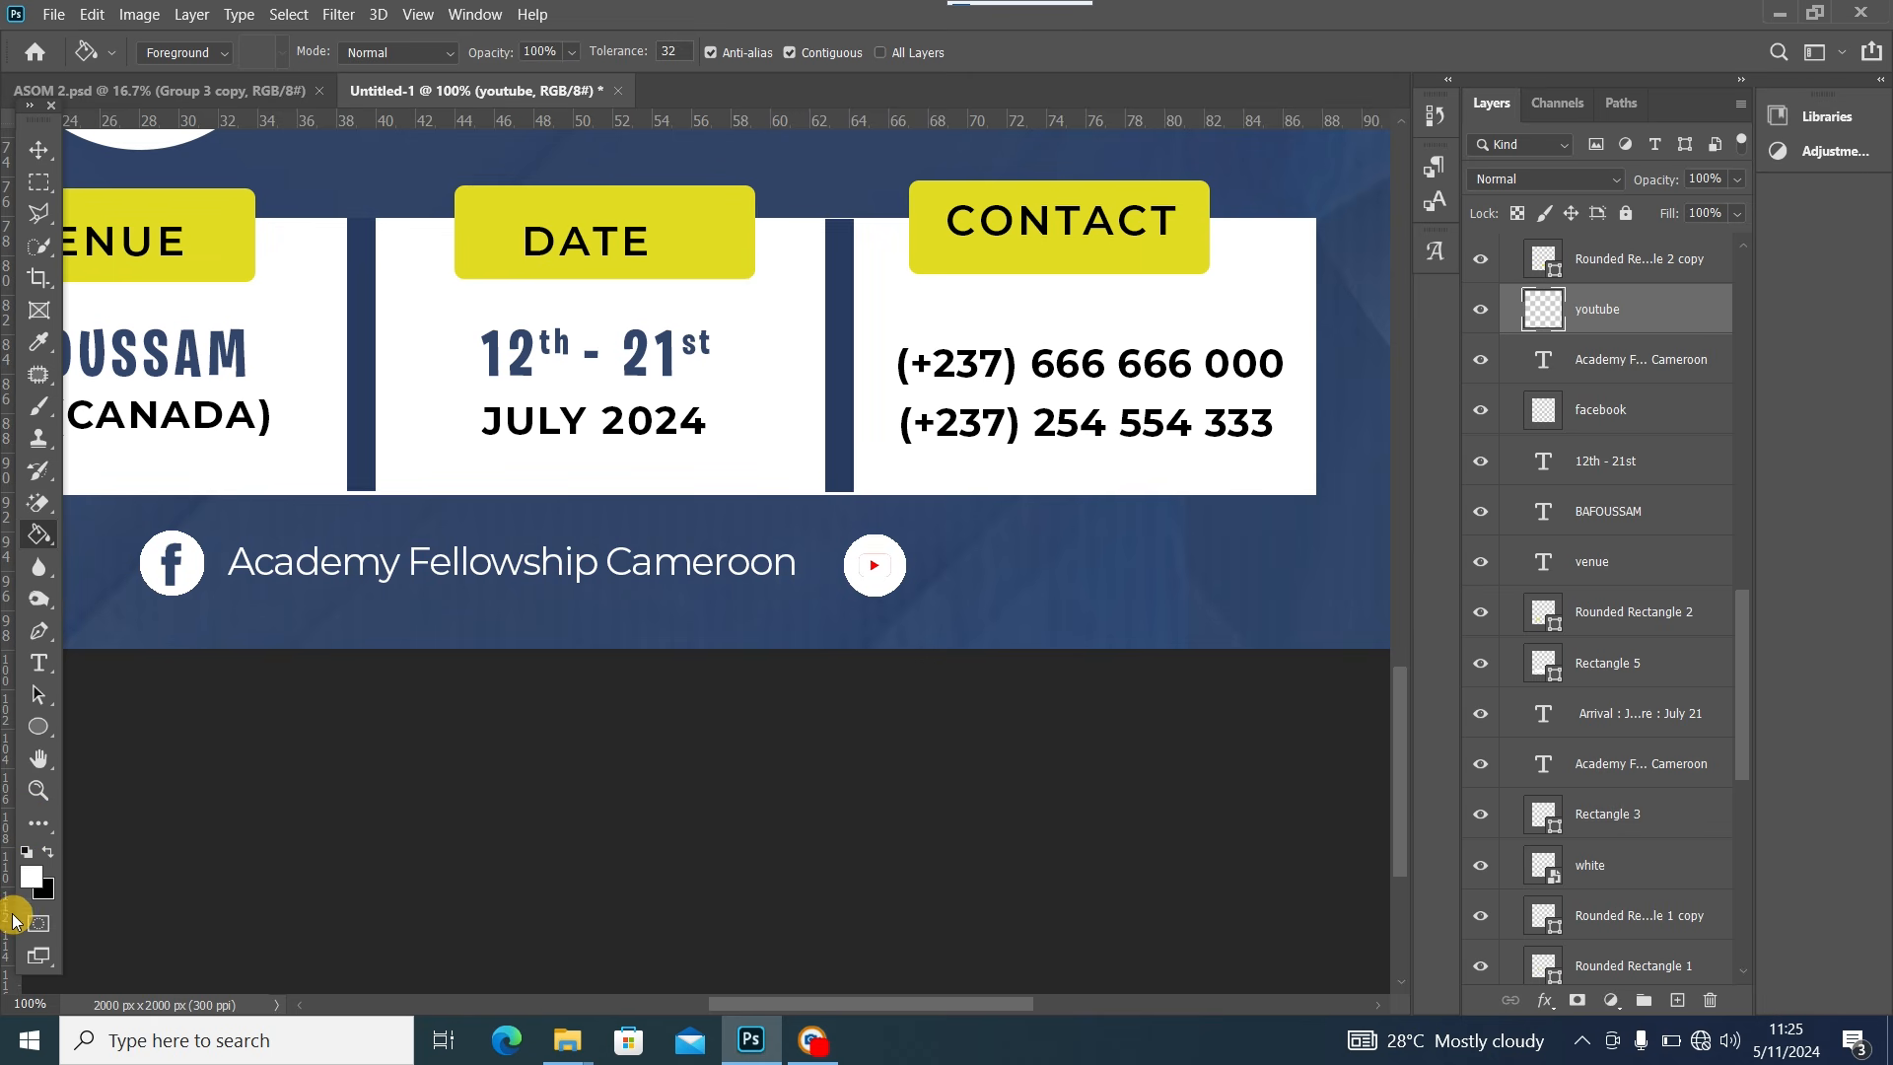
# Sample the flyer's blue background as the foreground colour and fill the YouTube icon's inner rounded rectangle with it
pyautogui.click(30, 886)
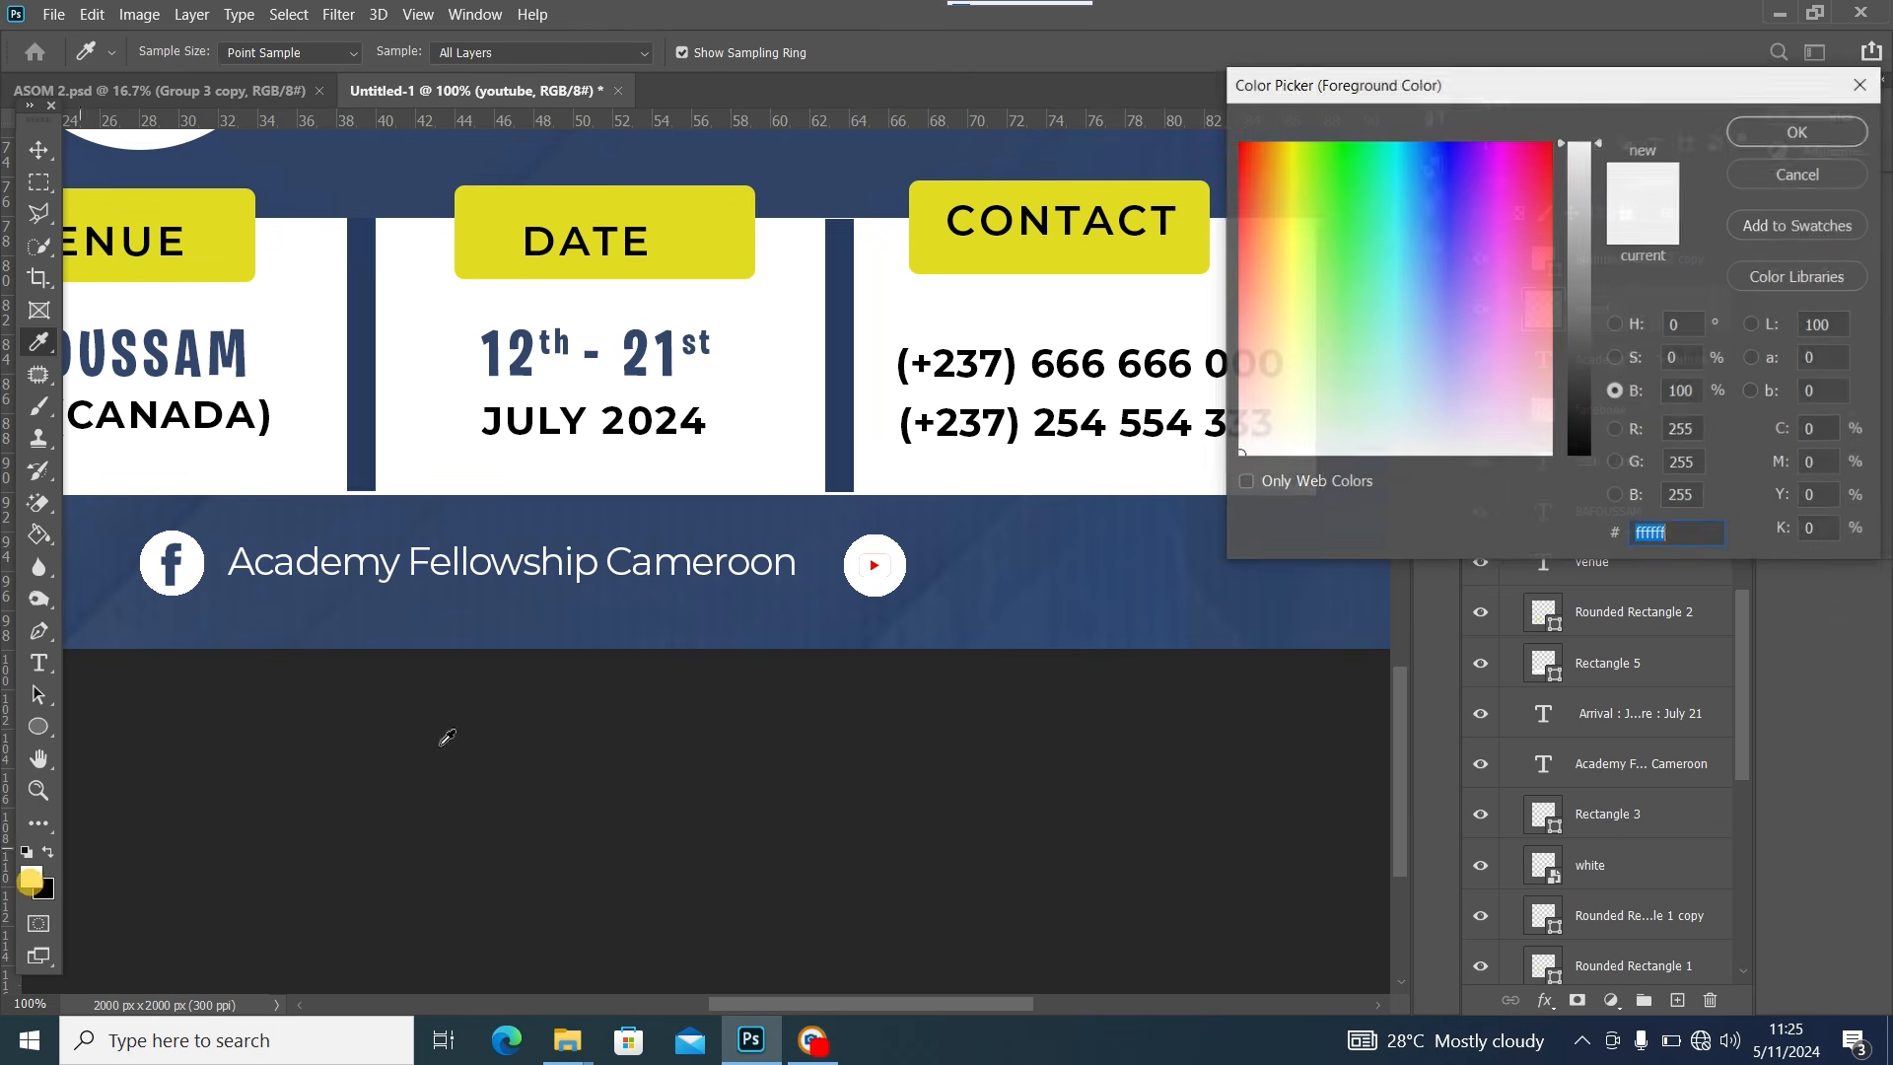
pyautogui.click(800, 616)
pyautogui.click(1754, 144)
pyautogui.press('g')
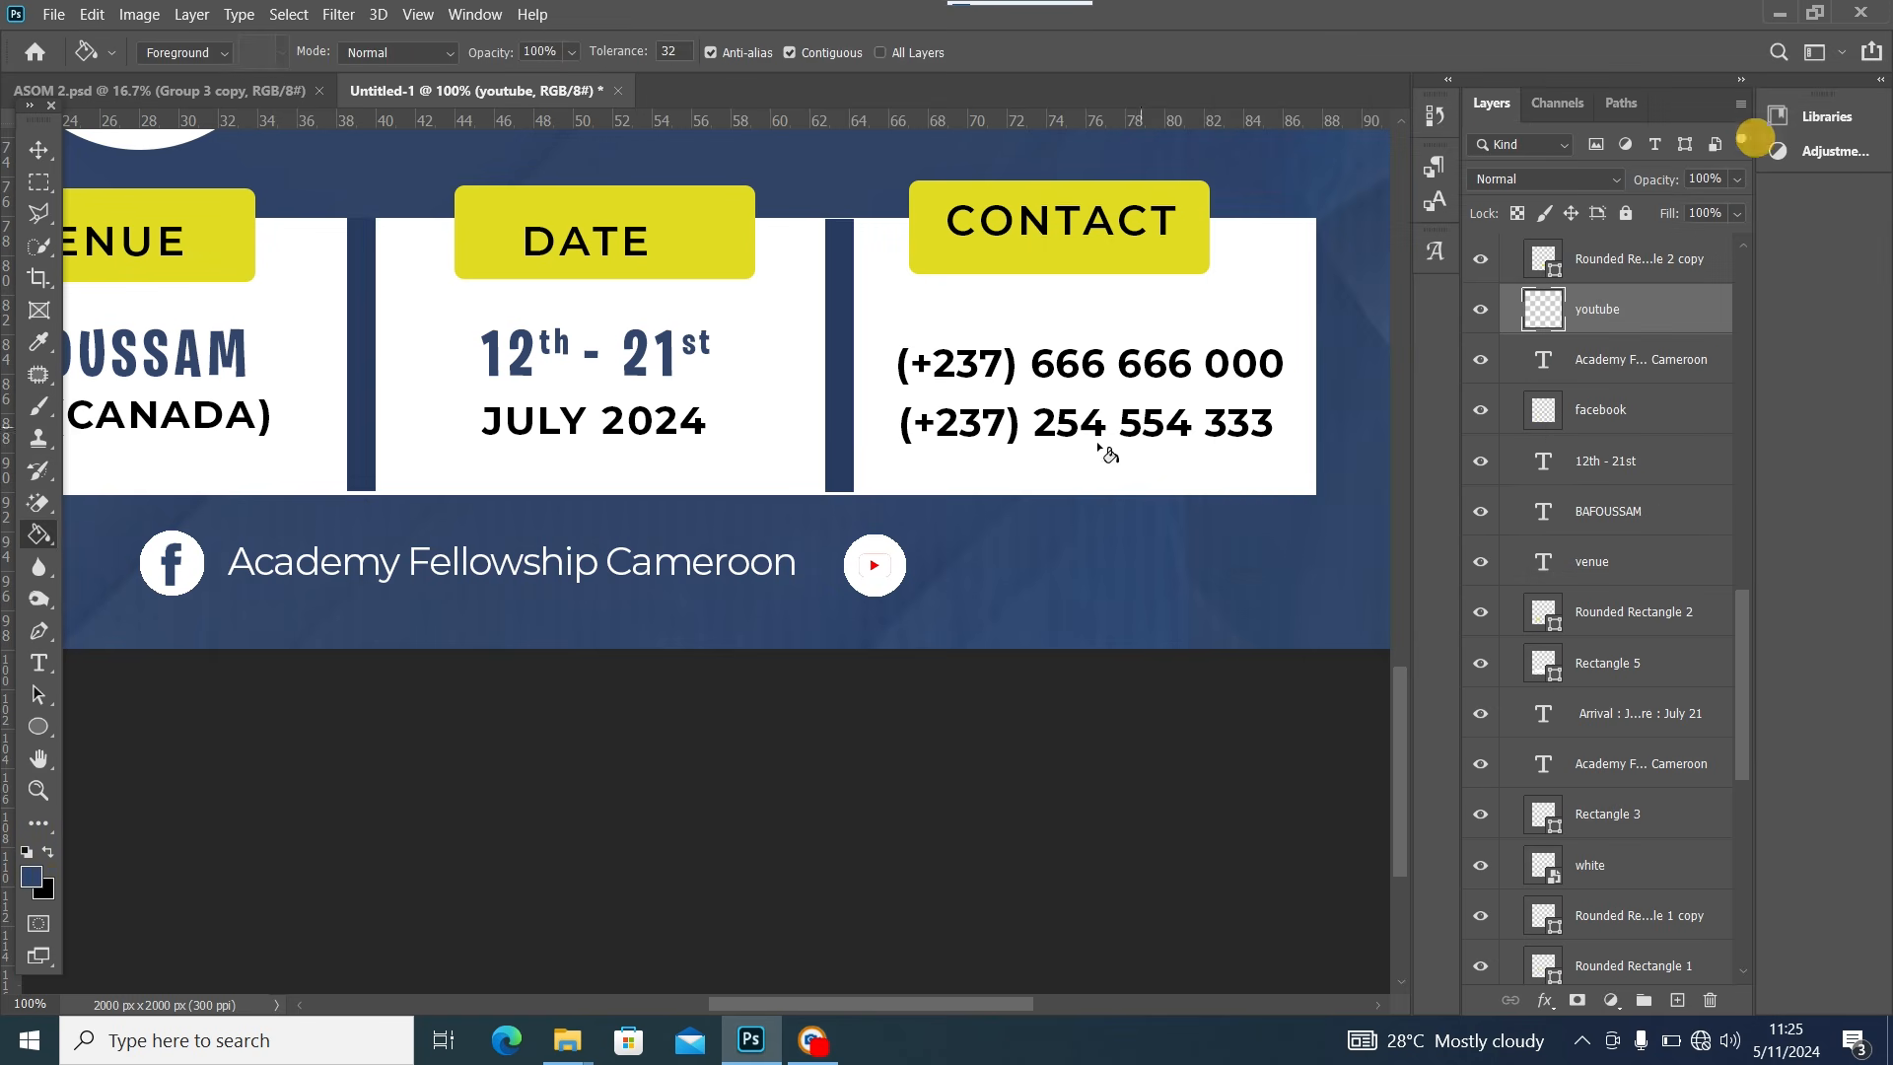
pyautogui.click(881, 561)
pyautogui.hotkey('ctrl', 'z')
pyautogui.click(900, 557)
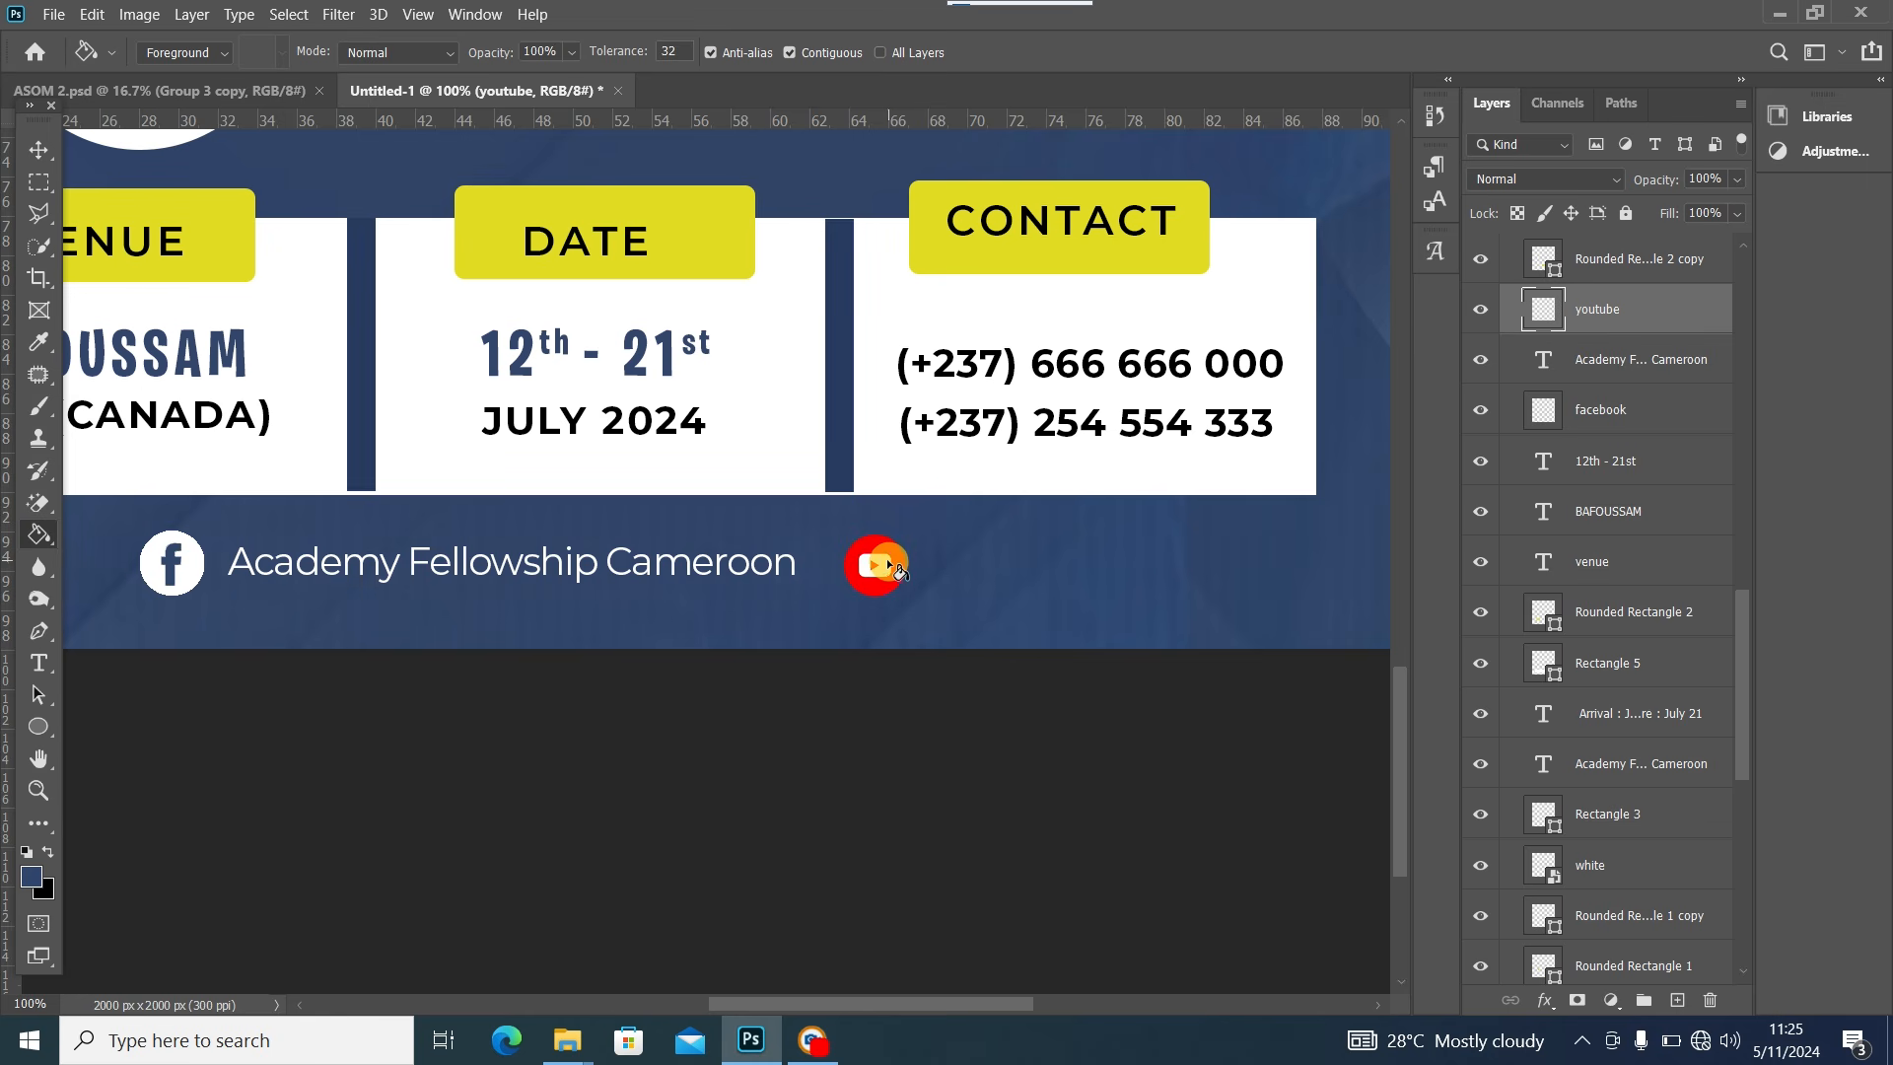
pyautogui.click(878, 556)
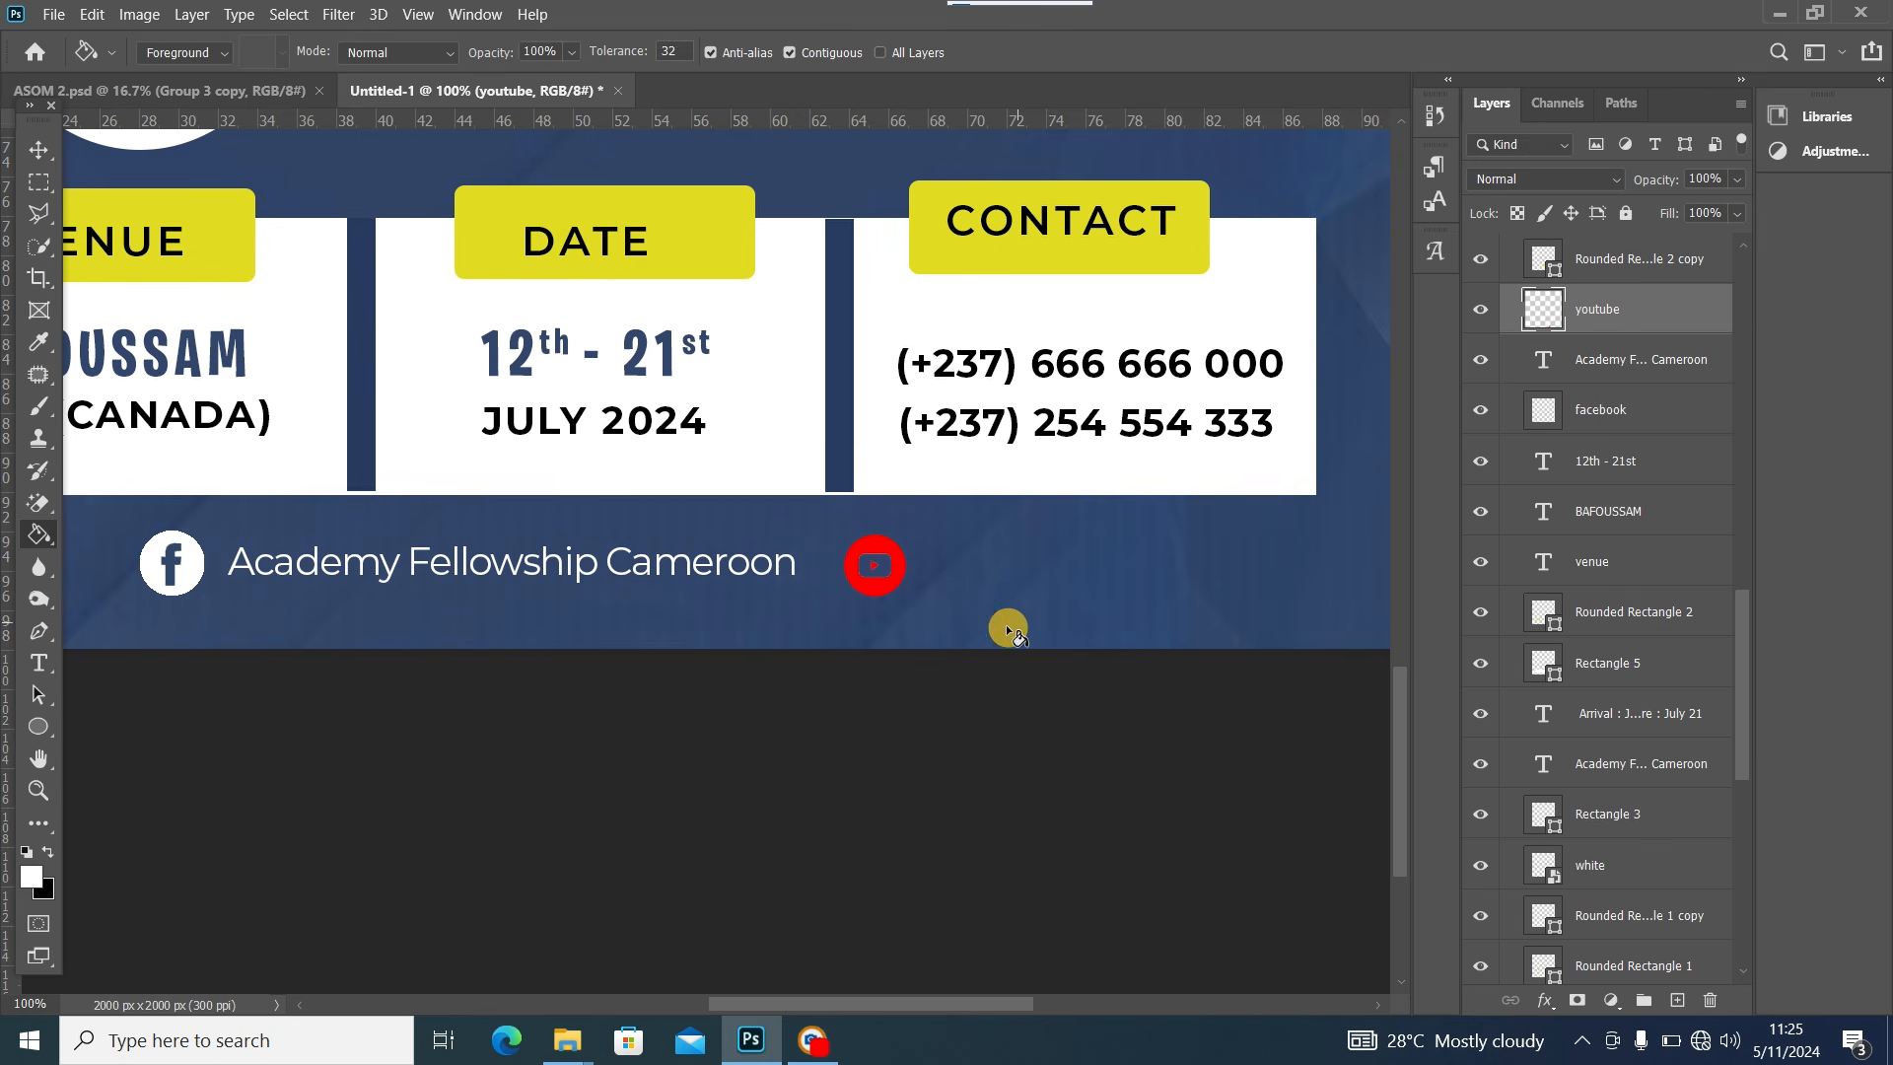
# Fill the YouTube icon's red circle and small play triangle with white
pyautogui.click(904, 568)
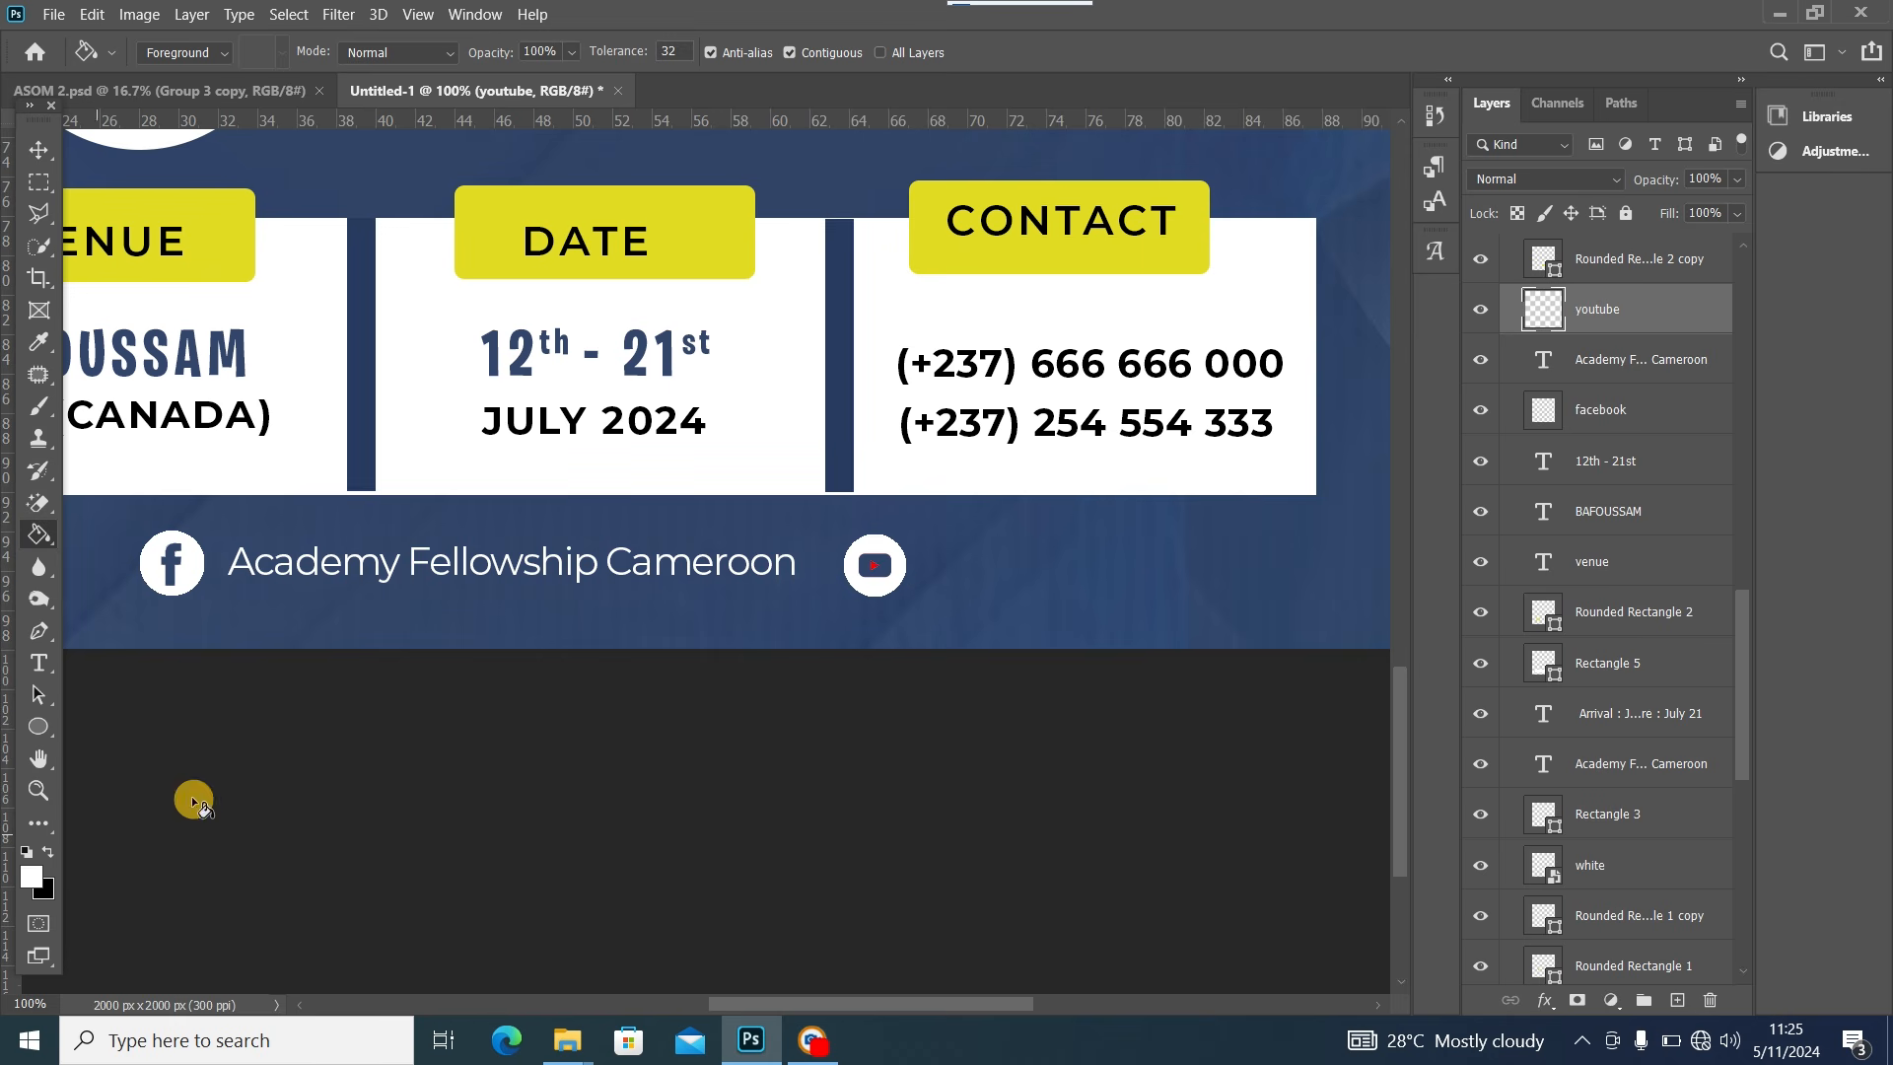
pyautogui.scroll(2, 796, 628)
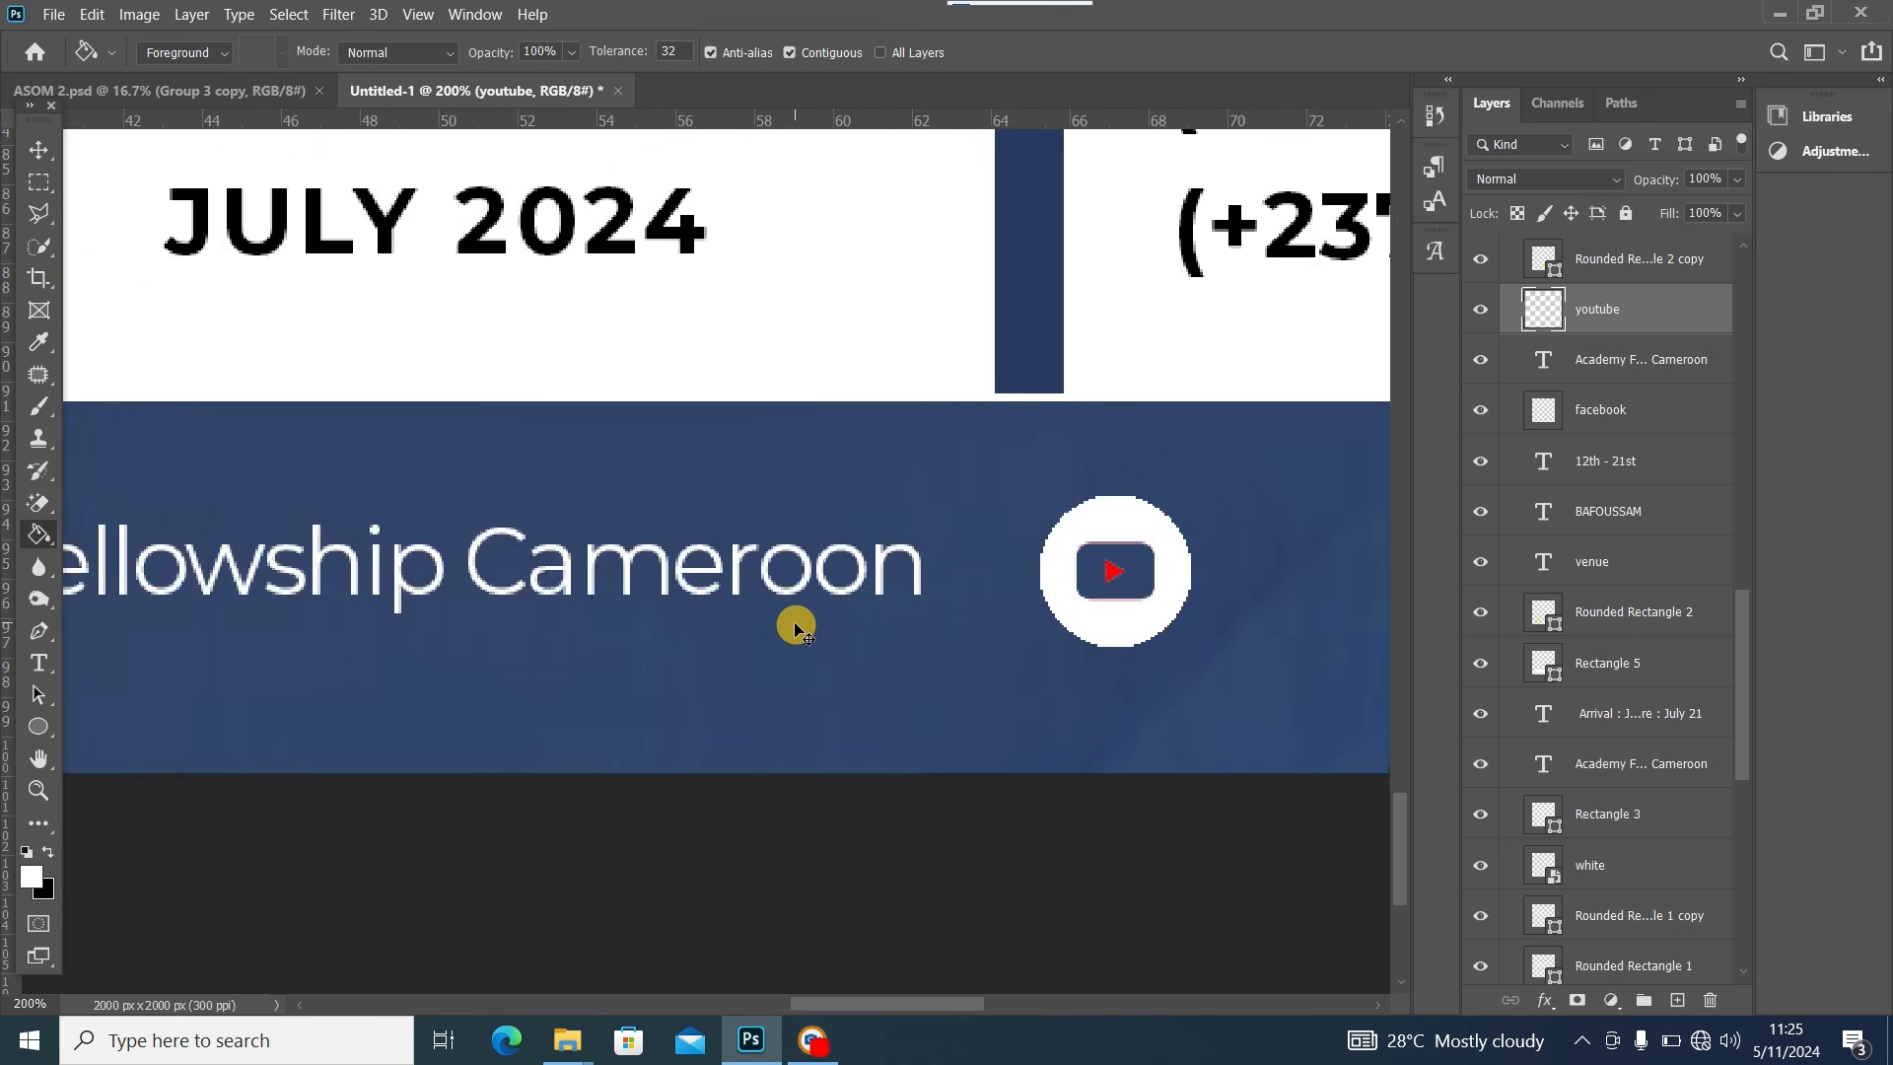
pyautogui.click(798, 623)
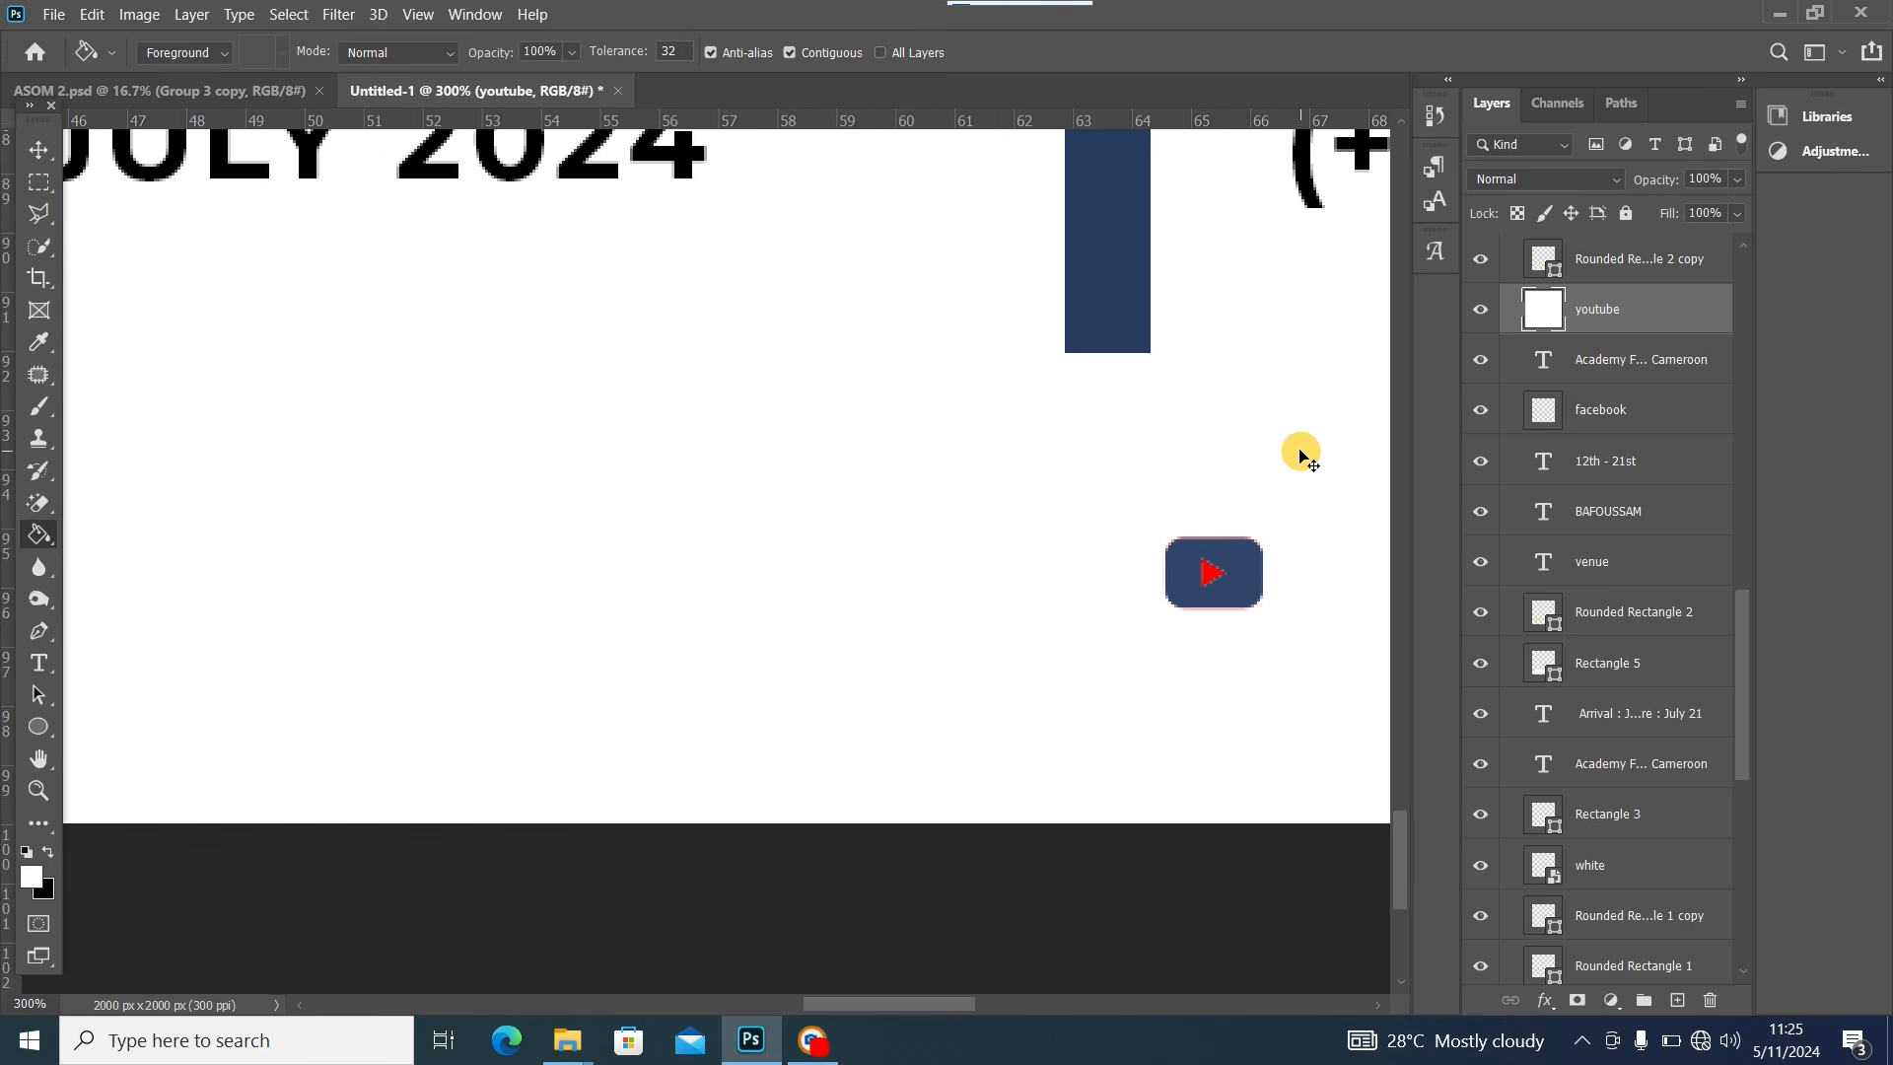
pyautogui.hotkey('ctrl', 'z')
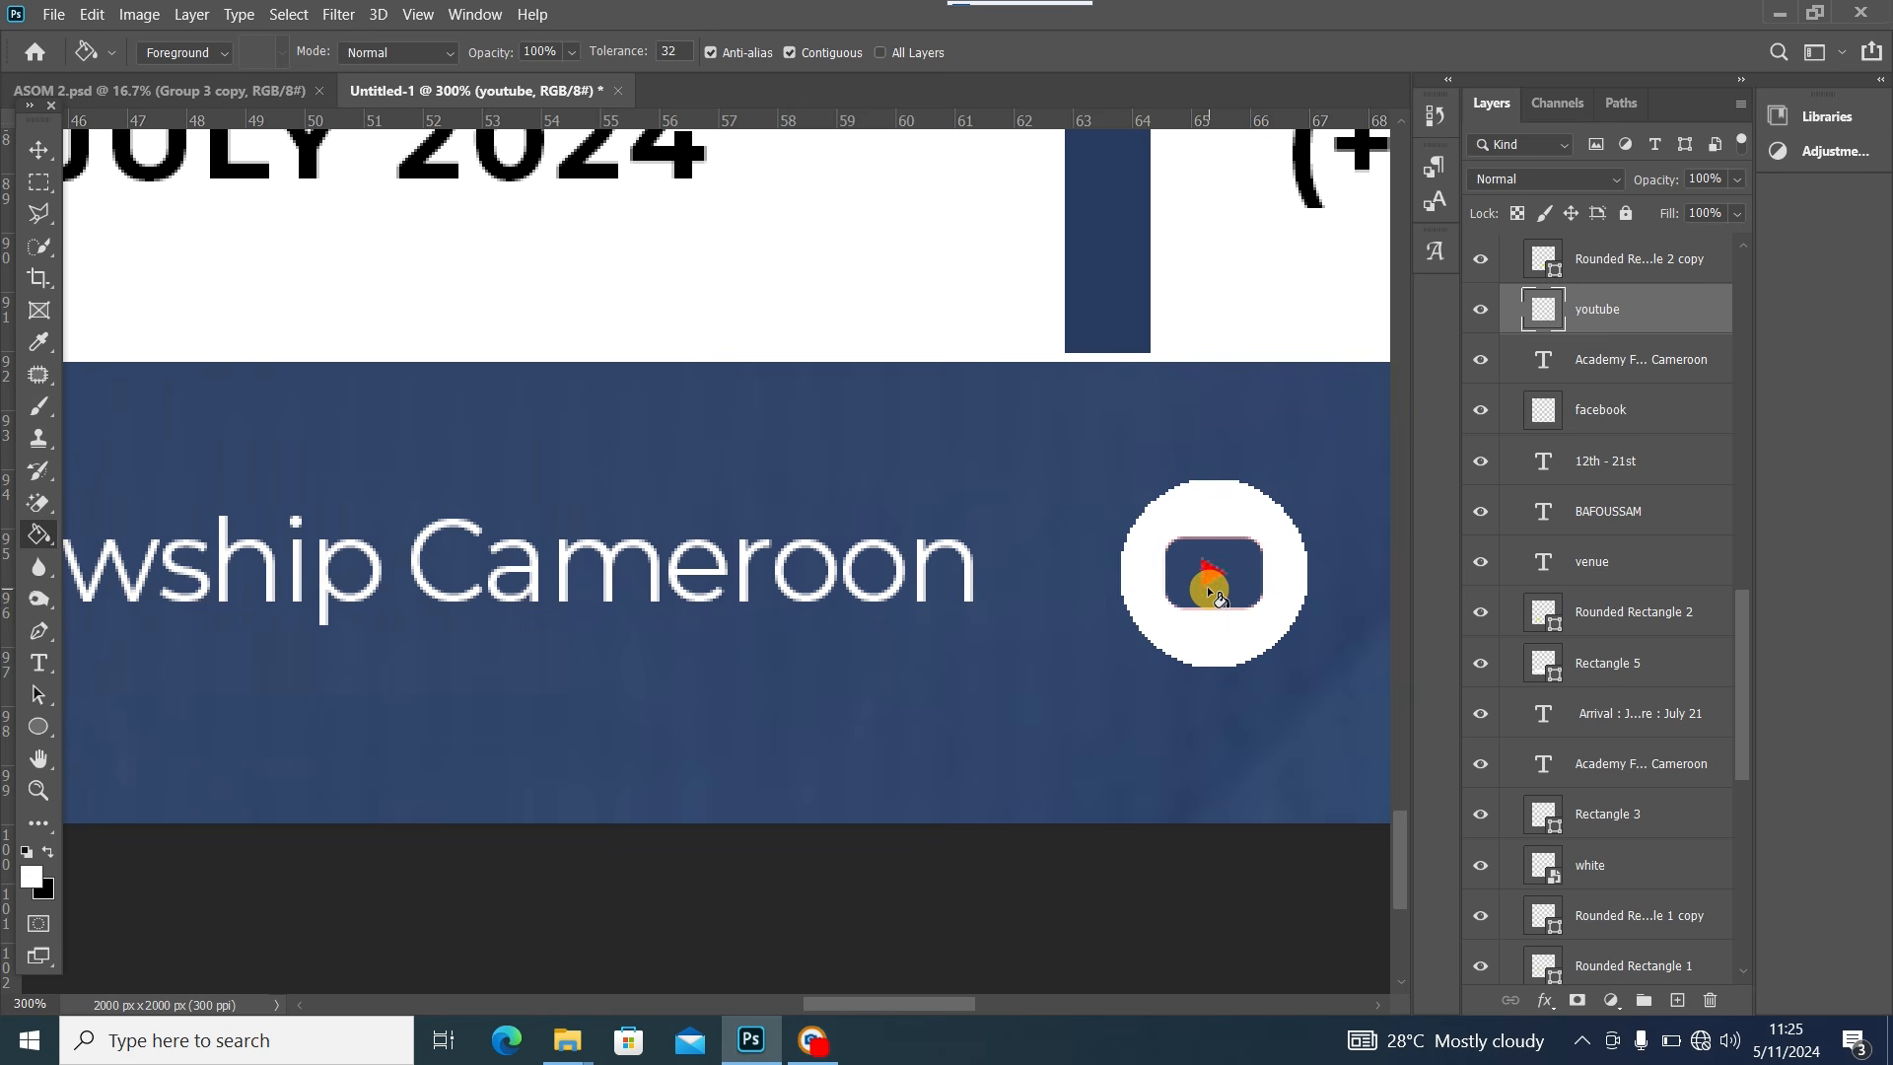
pyautogui.click(1210, 572)
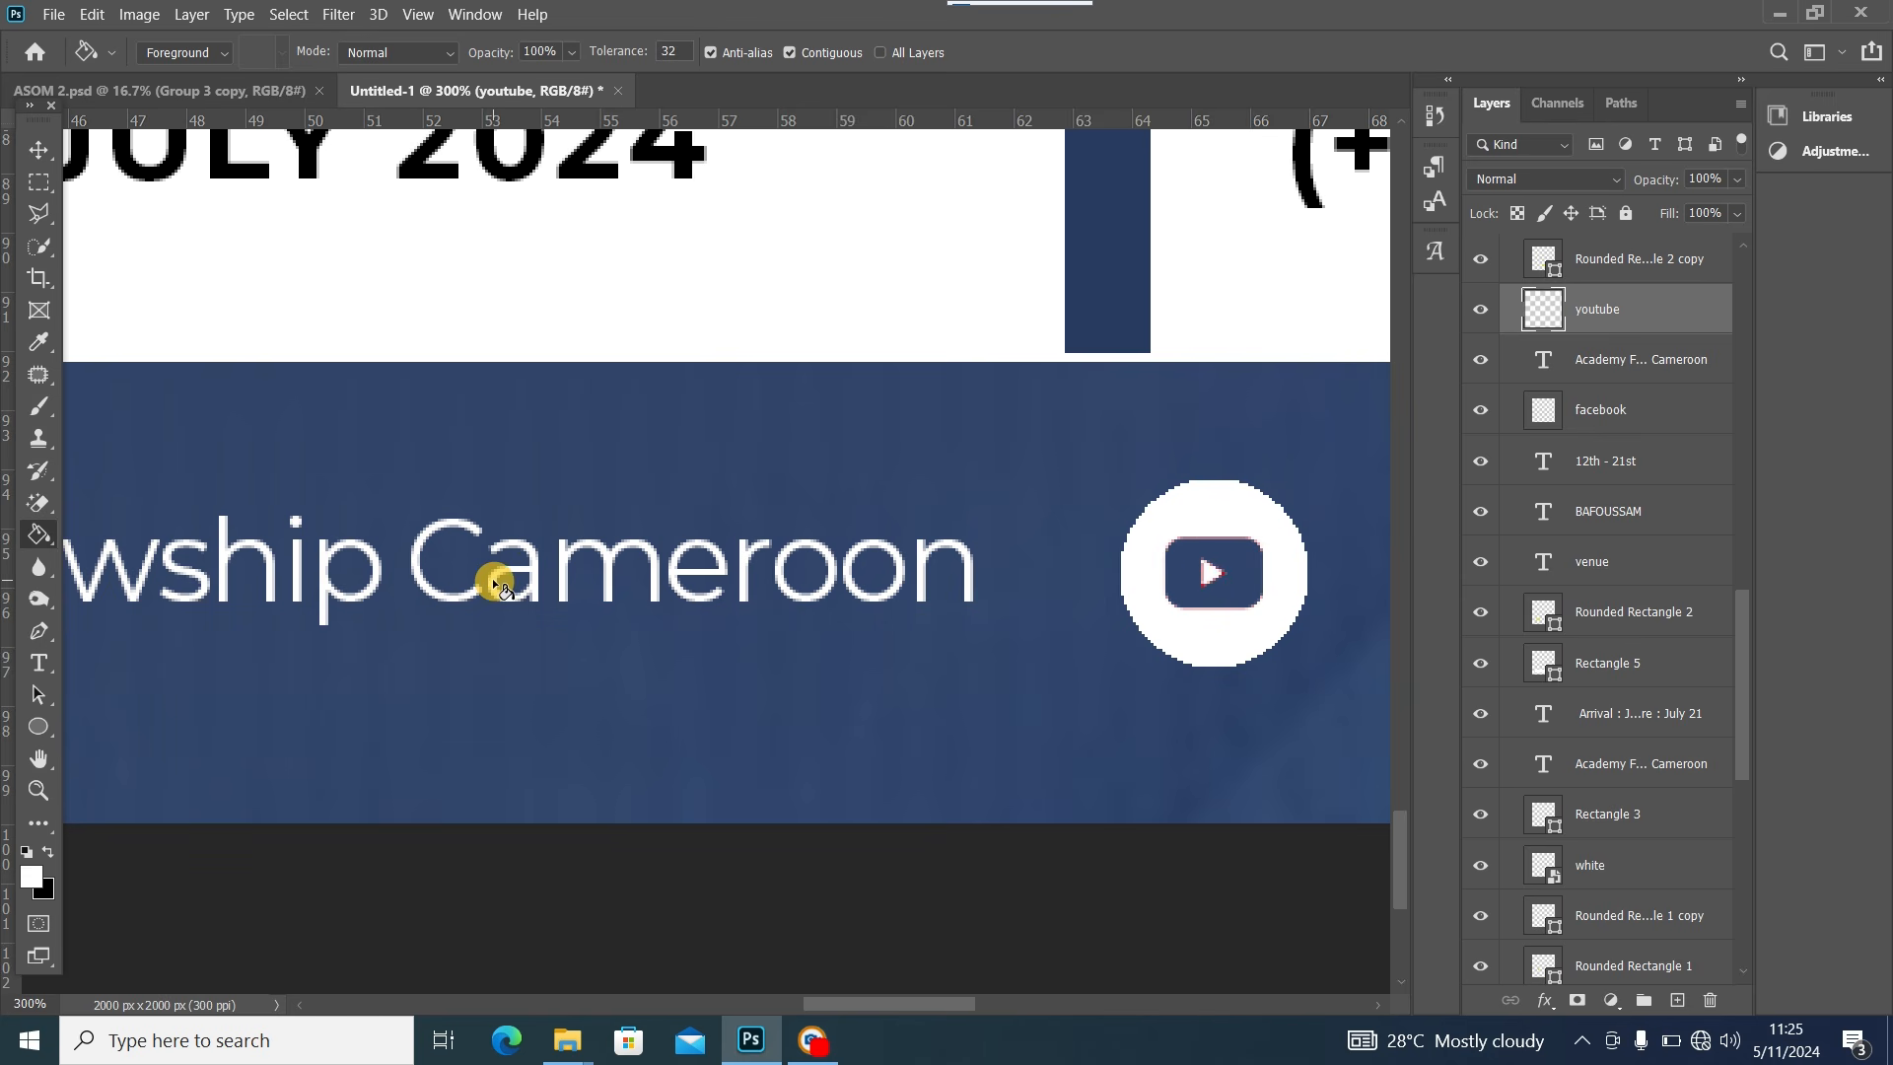
# Duplicate the Academy Fellowship Cameroon footer text and place the copy just after the YouTube icon, level with the original
pyautogui.hotkey('ctrl', '0')
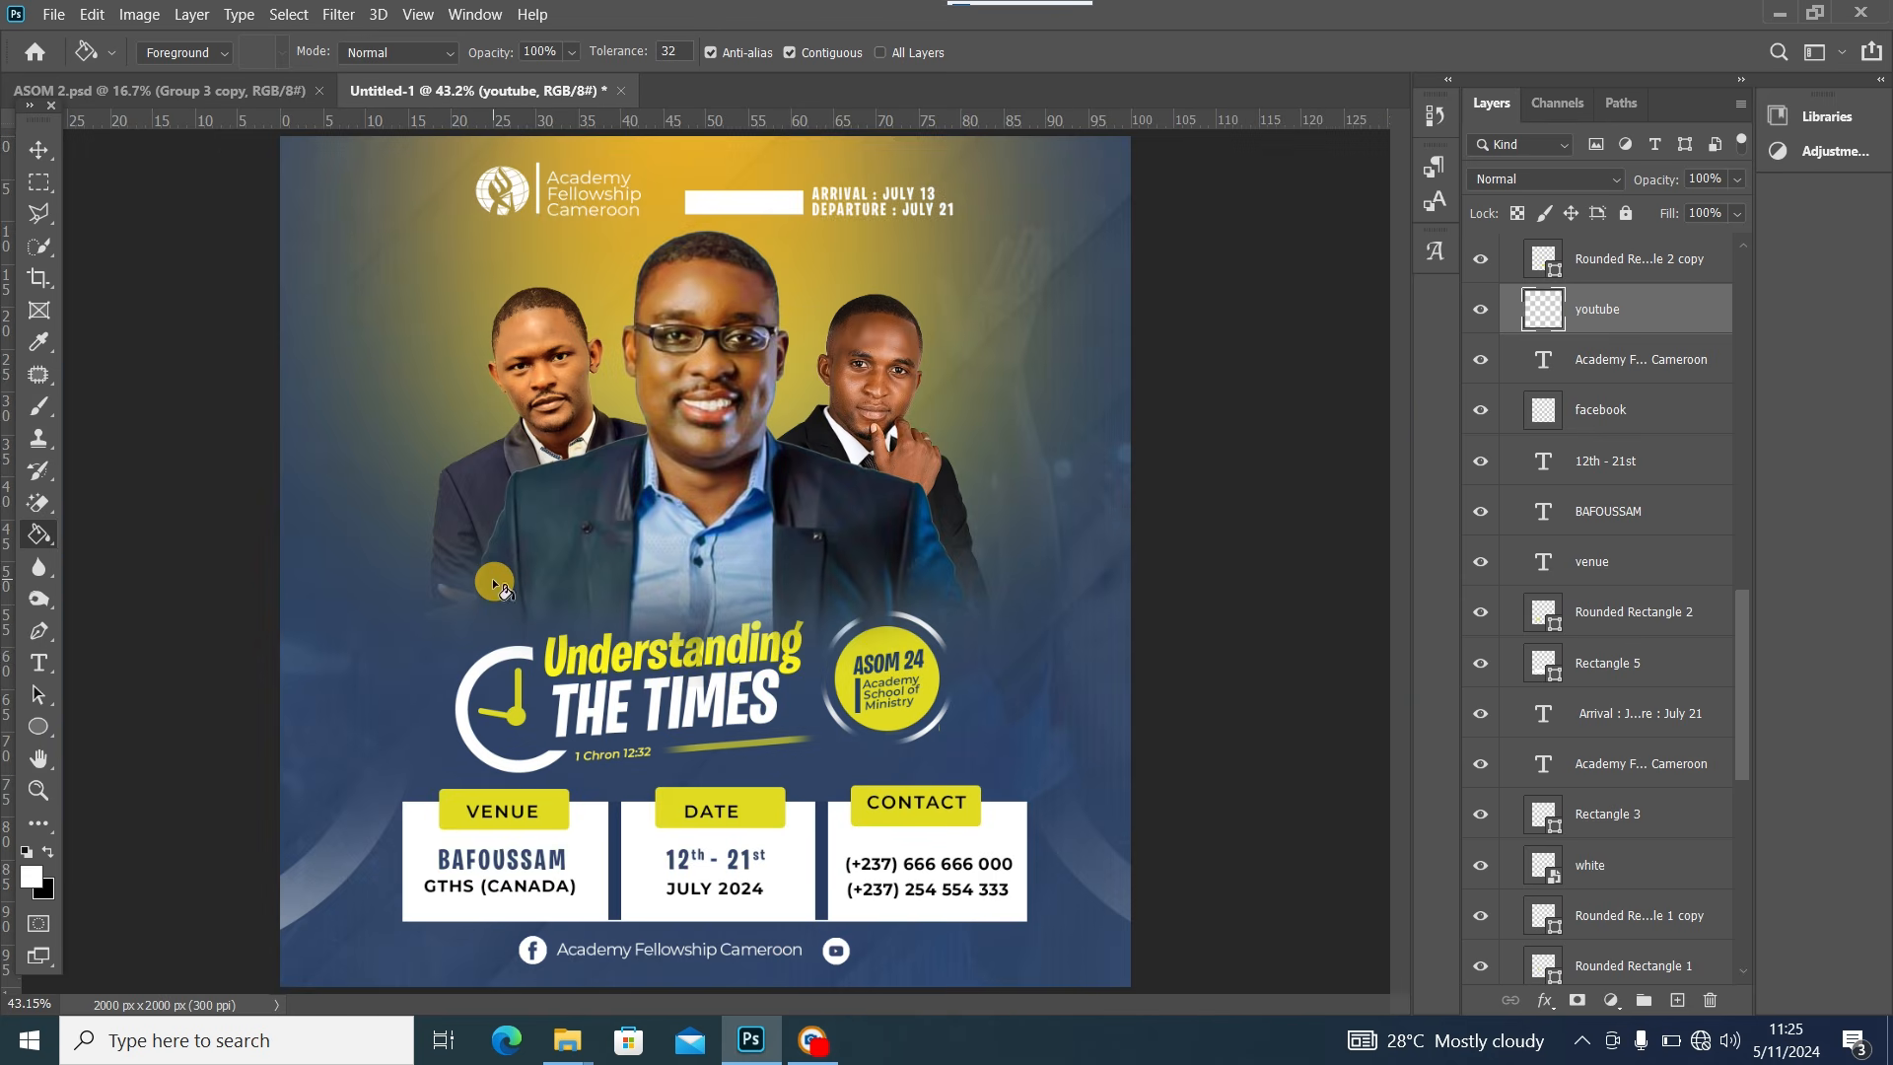
pyautogui.hotkey('ctrl', '1')
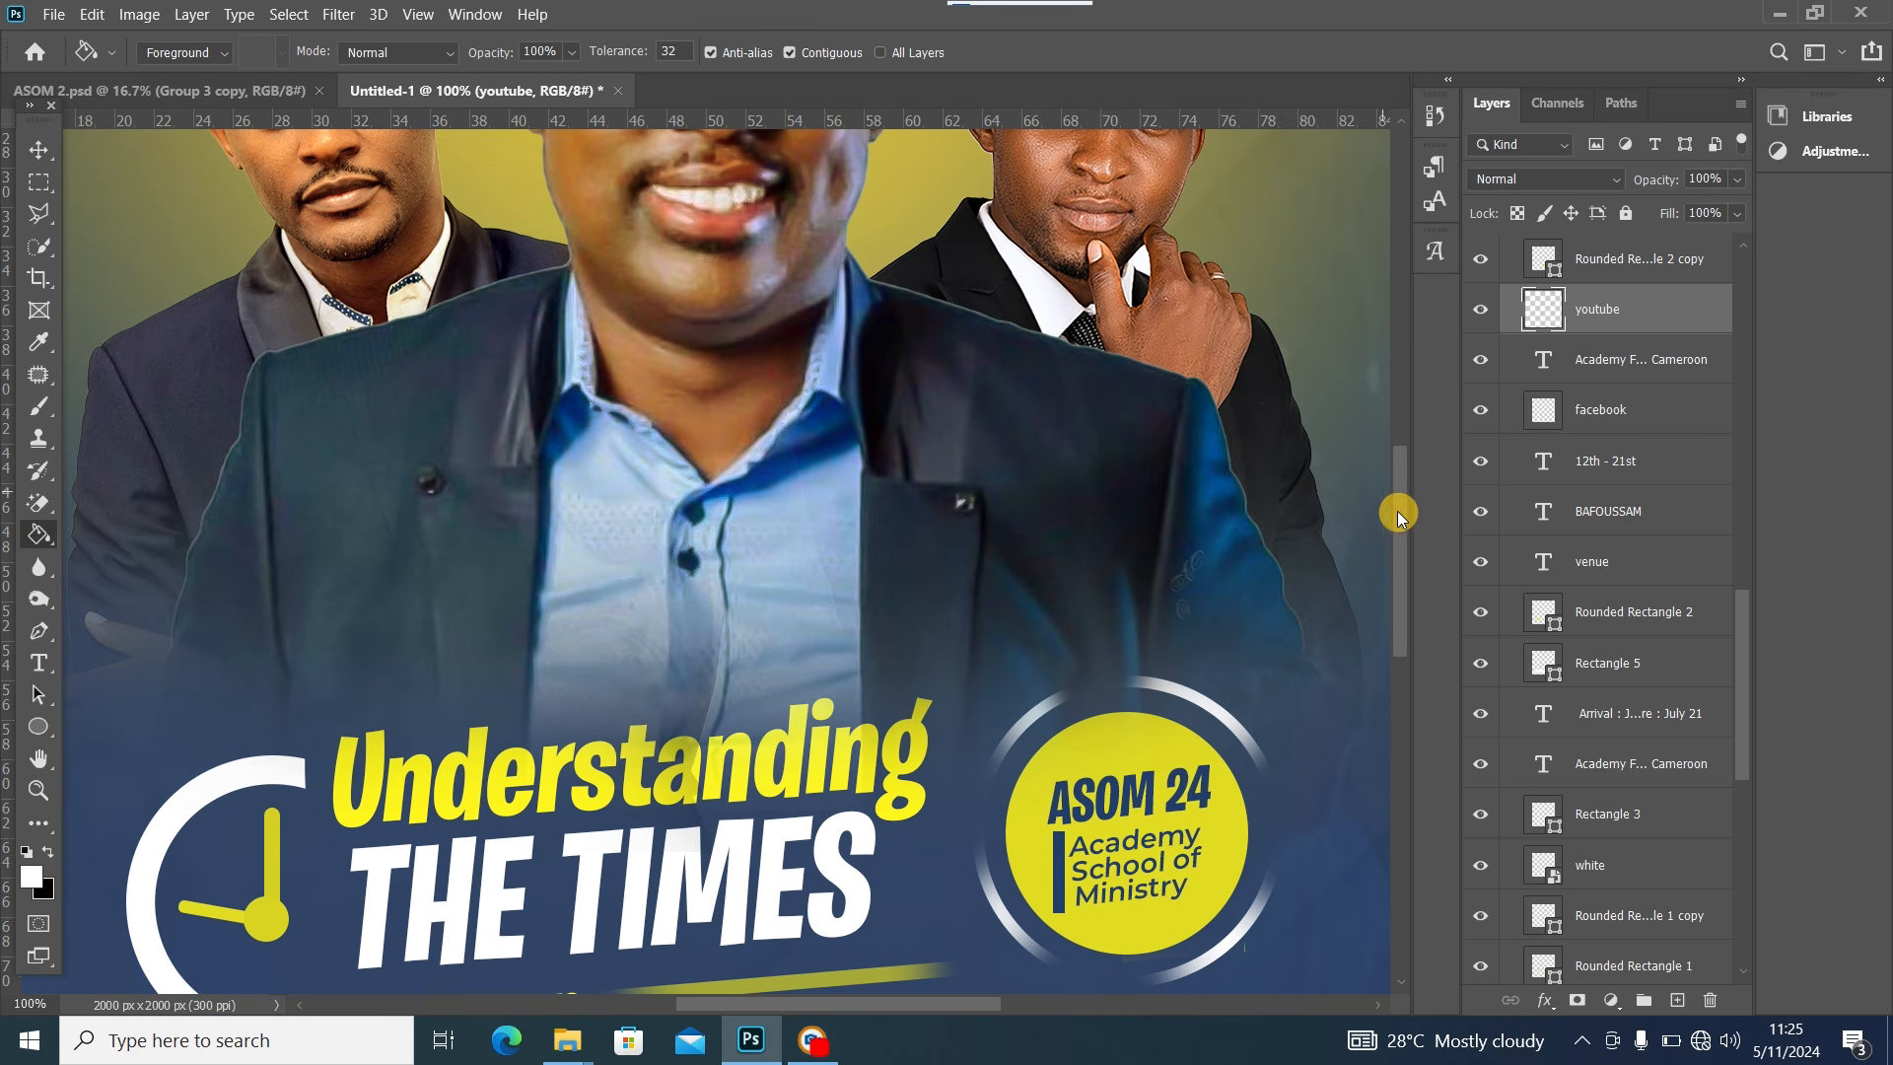
pyautogui.moveTo(1407, 500); pyautogui.dragTo(1396, 715)
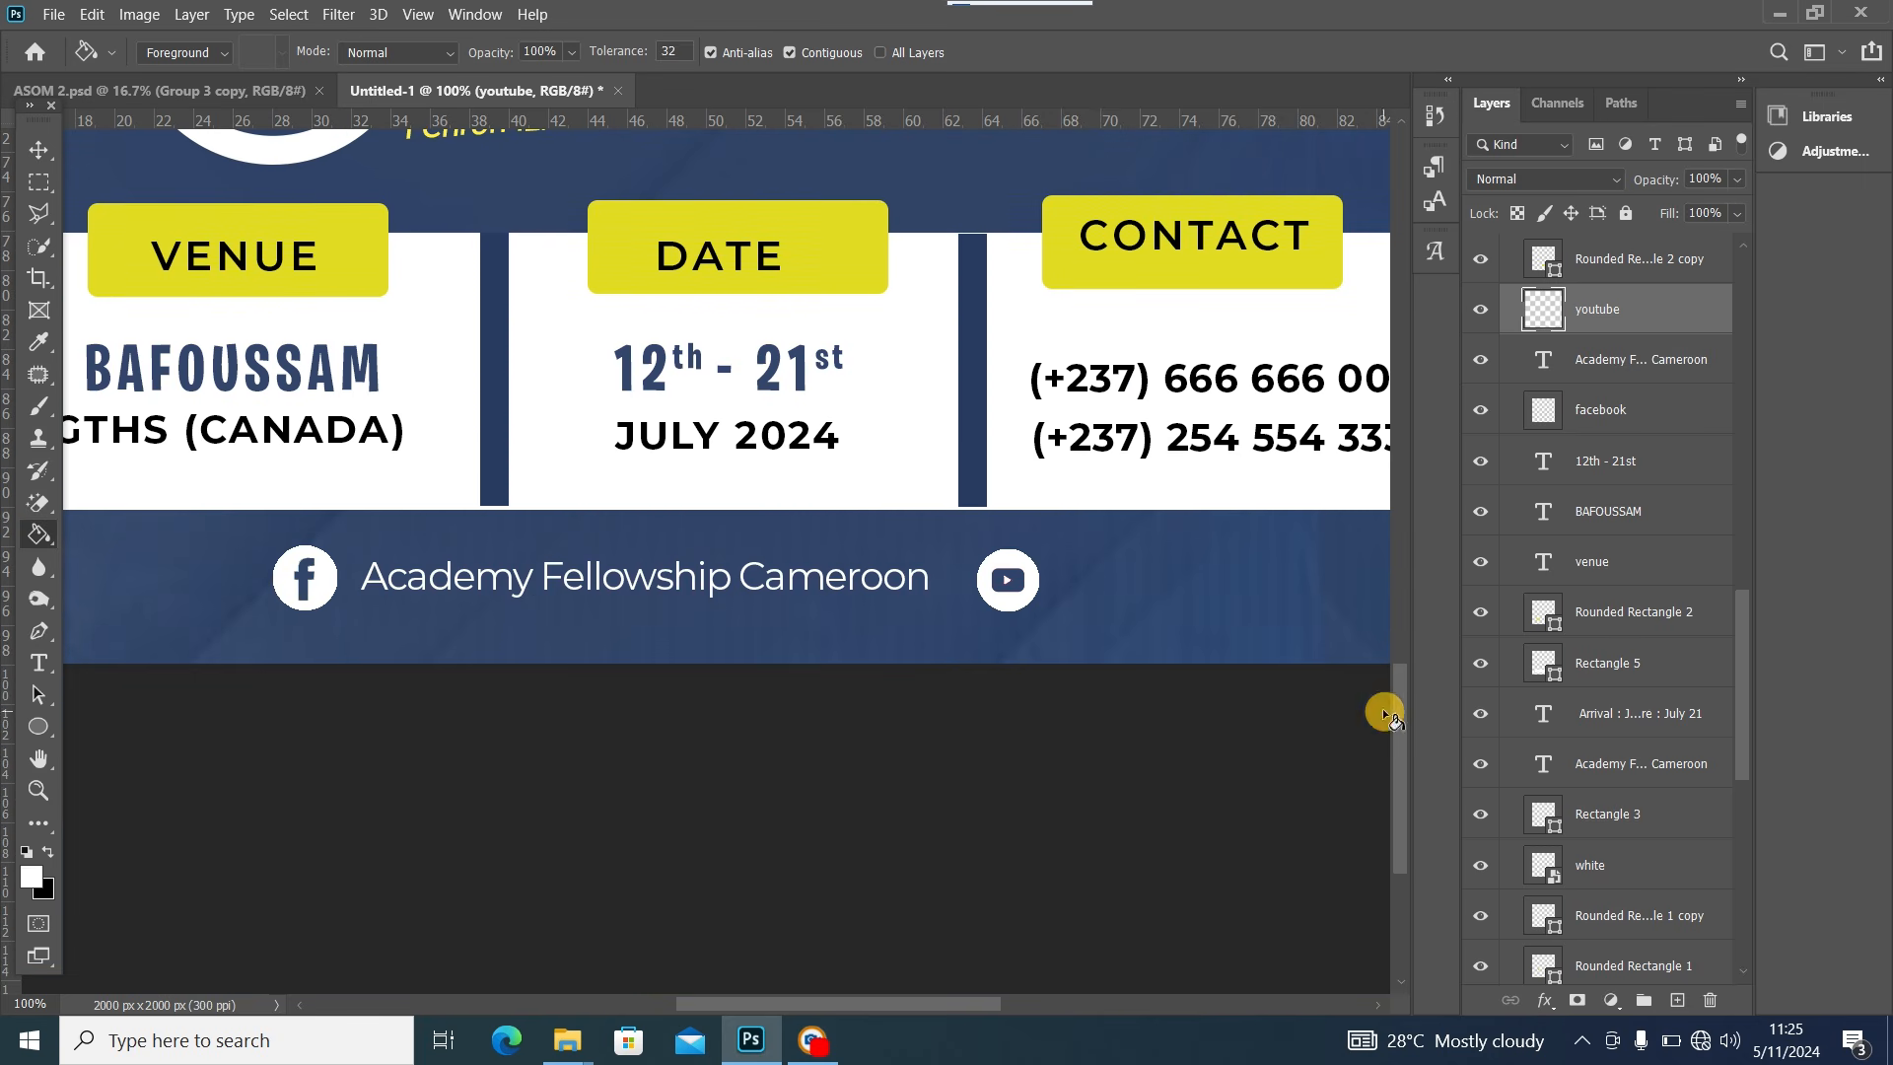
pyautogui.click(38, 149)
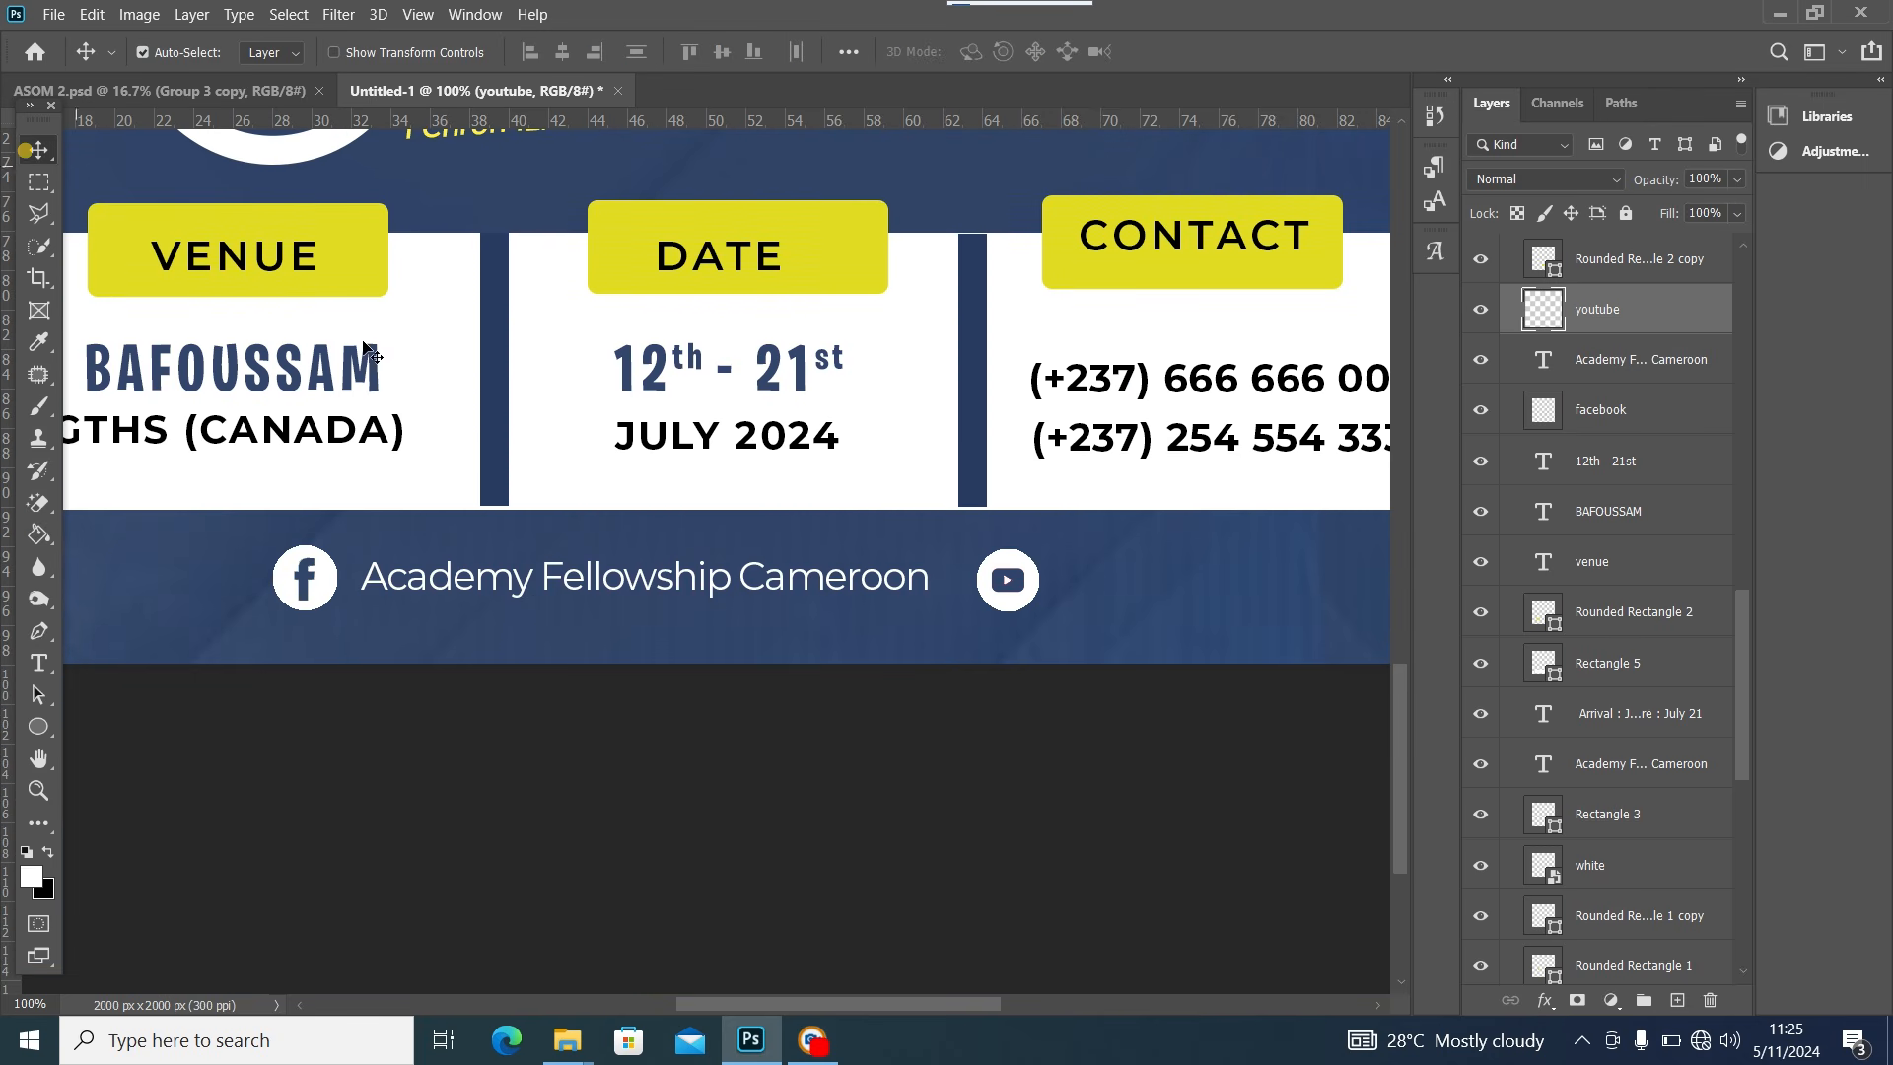
pyautogui.click(634, 585)
pyautogui.hotkey('ctrl', 'j')
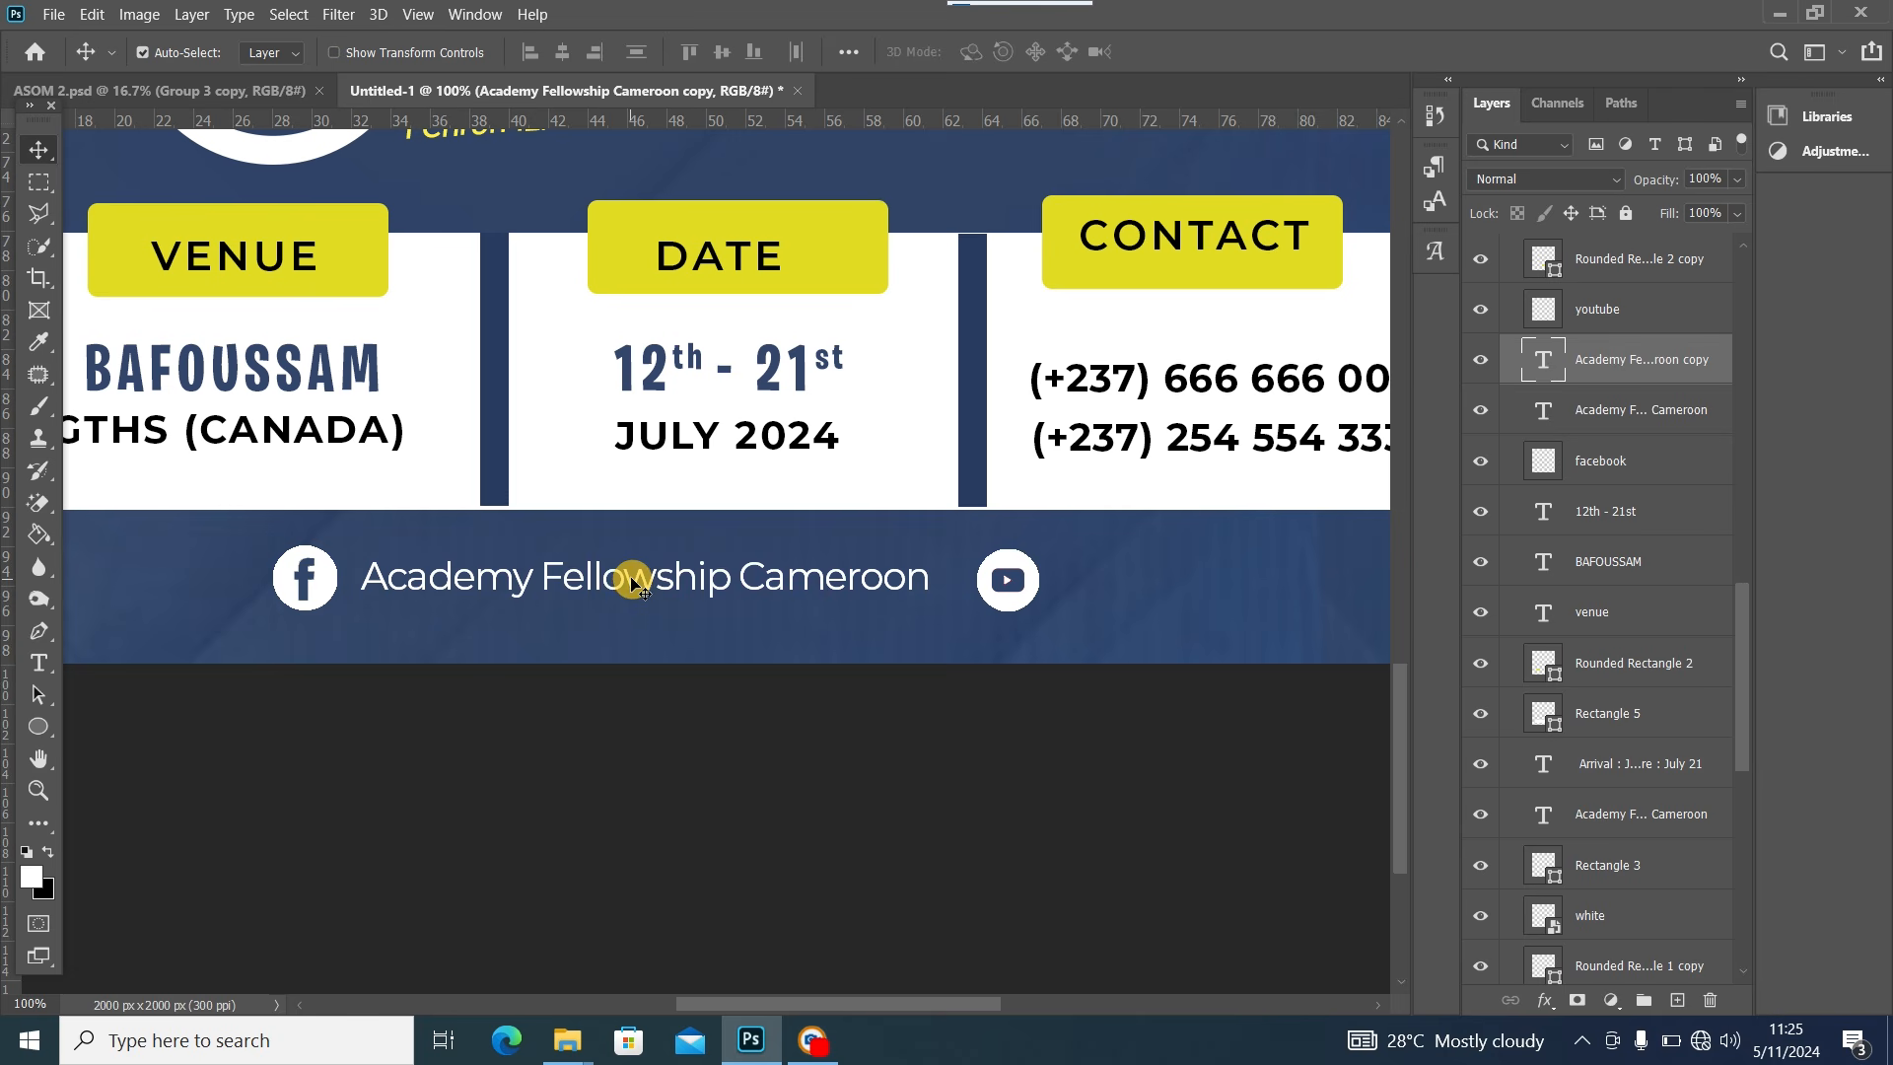
pyautogui.moveTo(636, 584); pyautogui.dragTo(1334, 584)
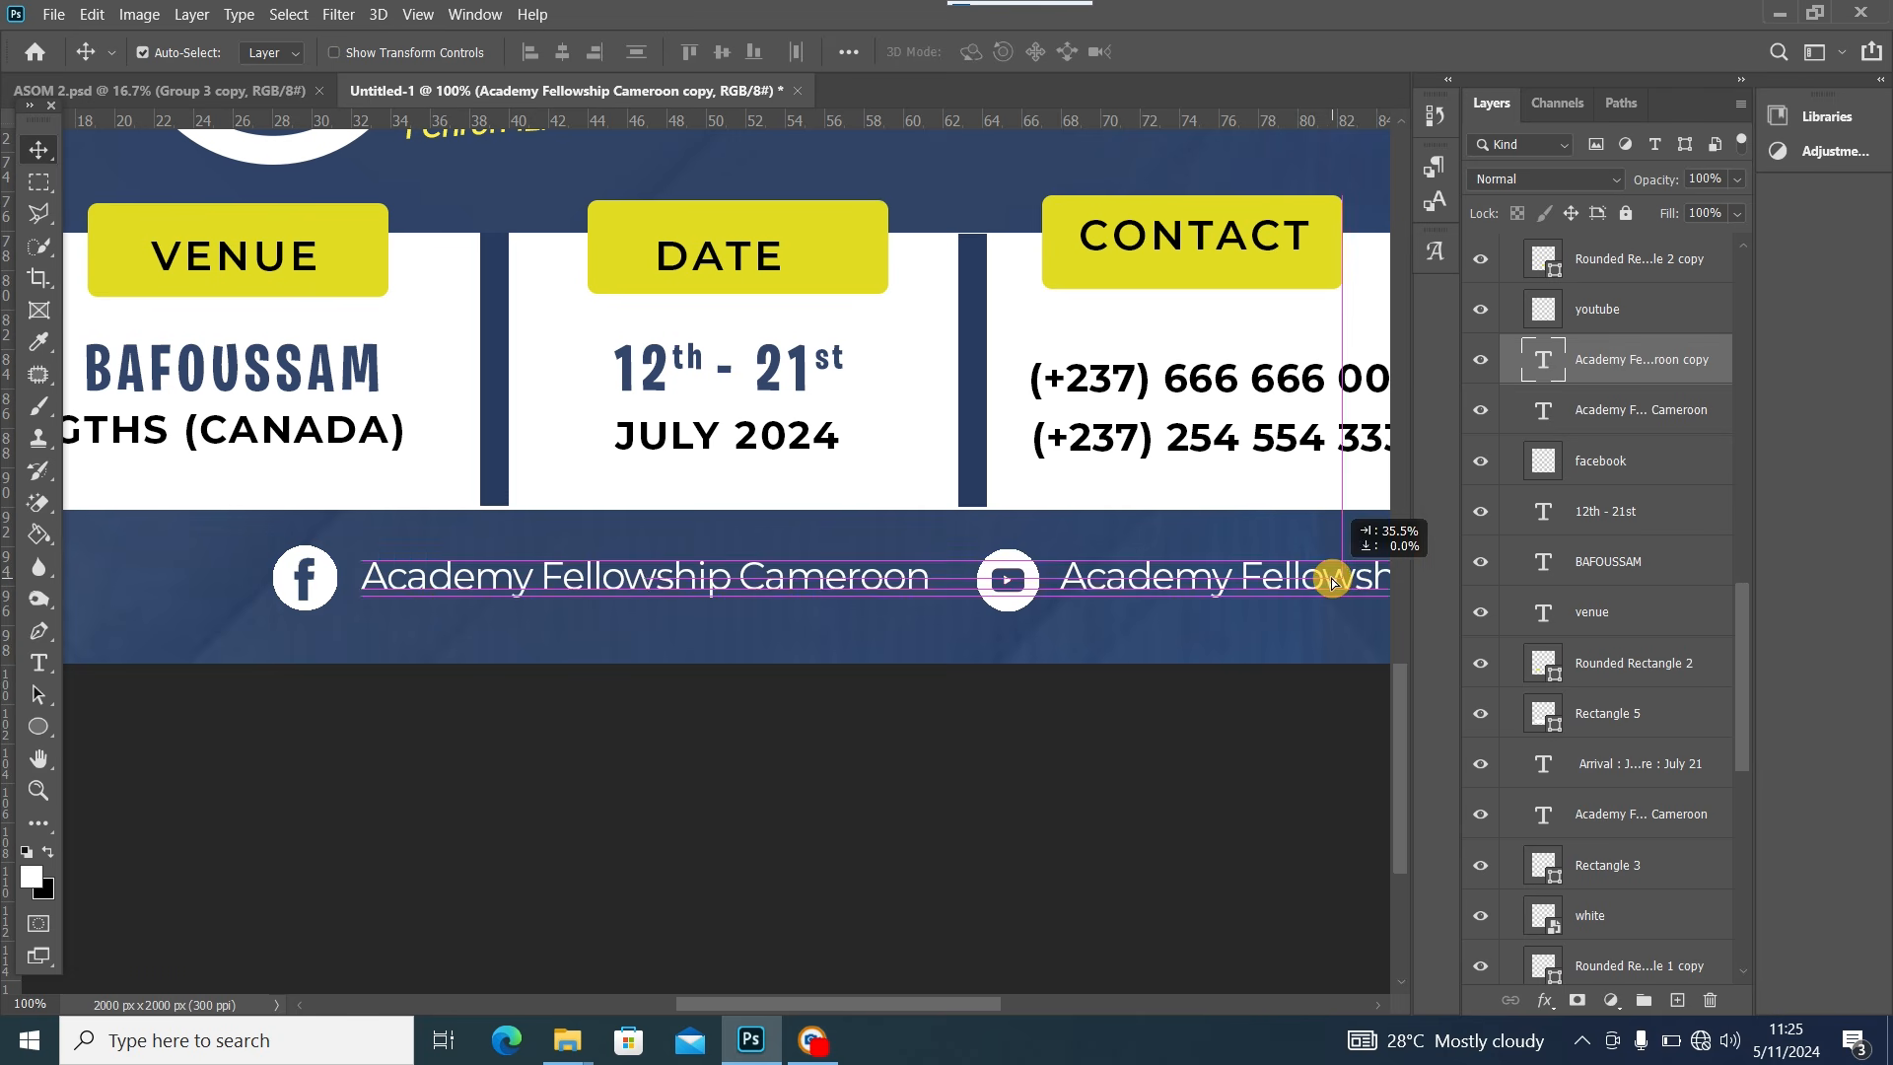
# Replace the copied text with AFECAM.TV and nudge it into line with the YouTube icon
pyautogui.doubleClick(1229, 583)
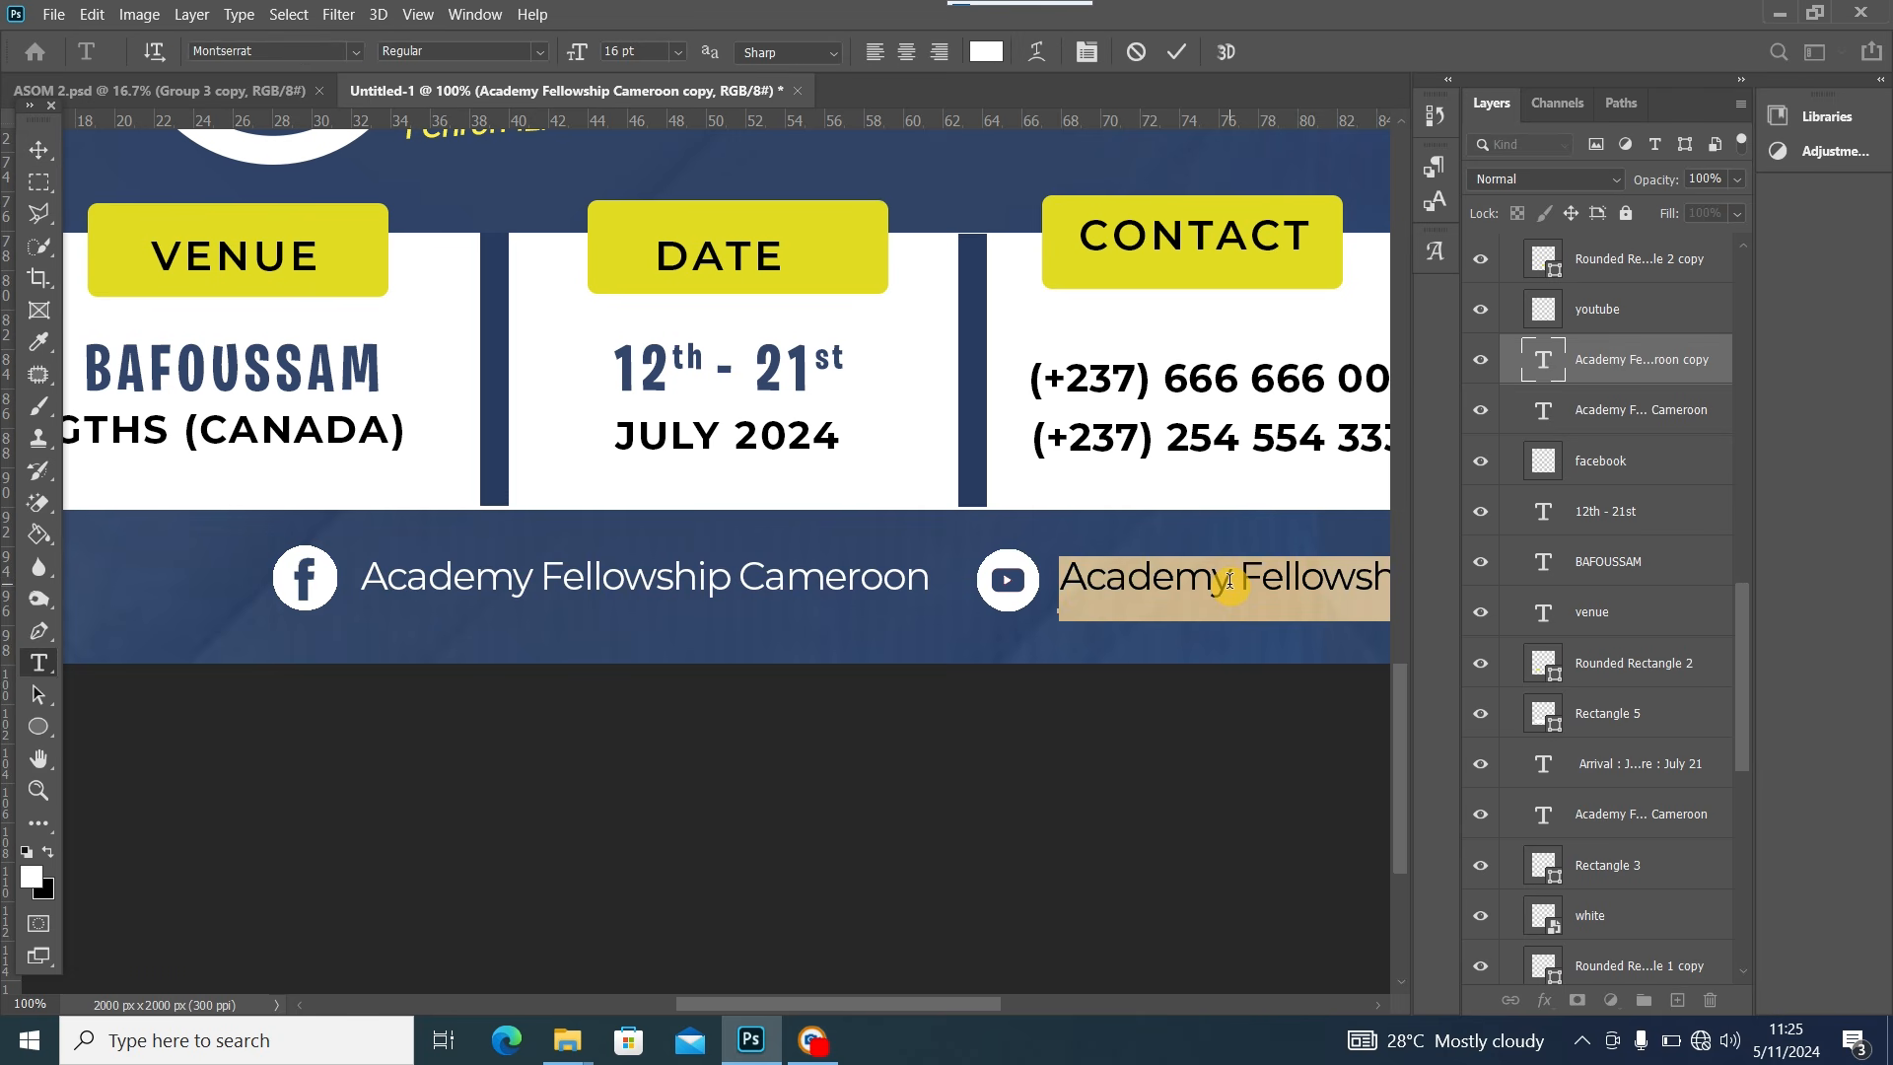
pyautogui.write('AFECAM.TV')
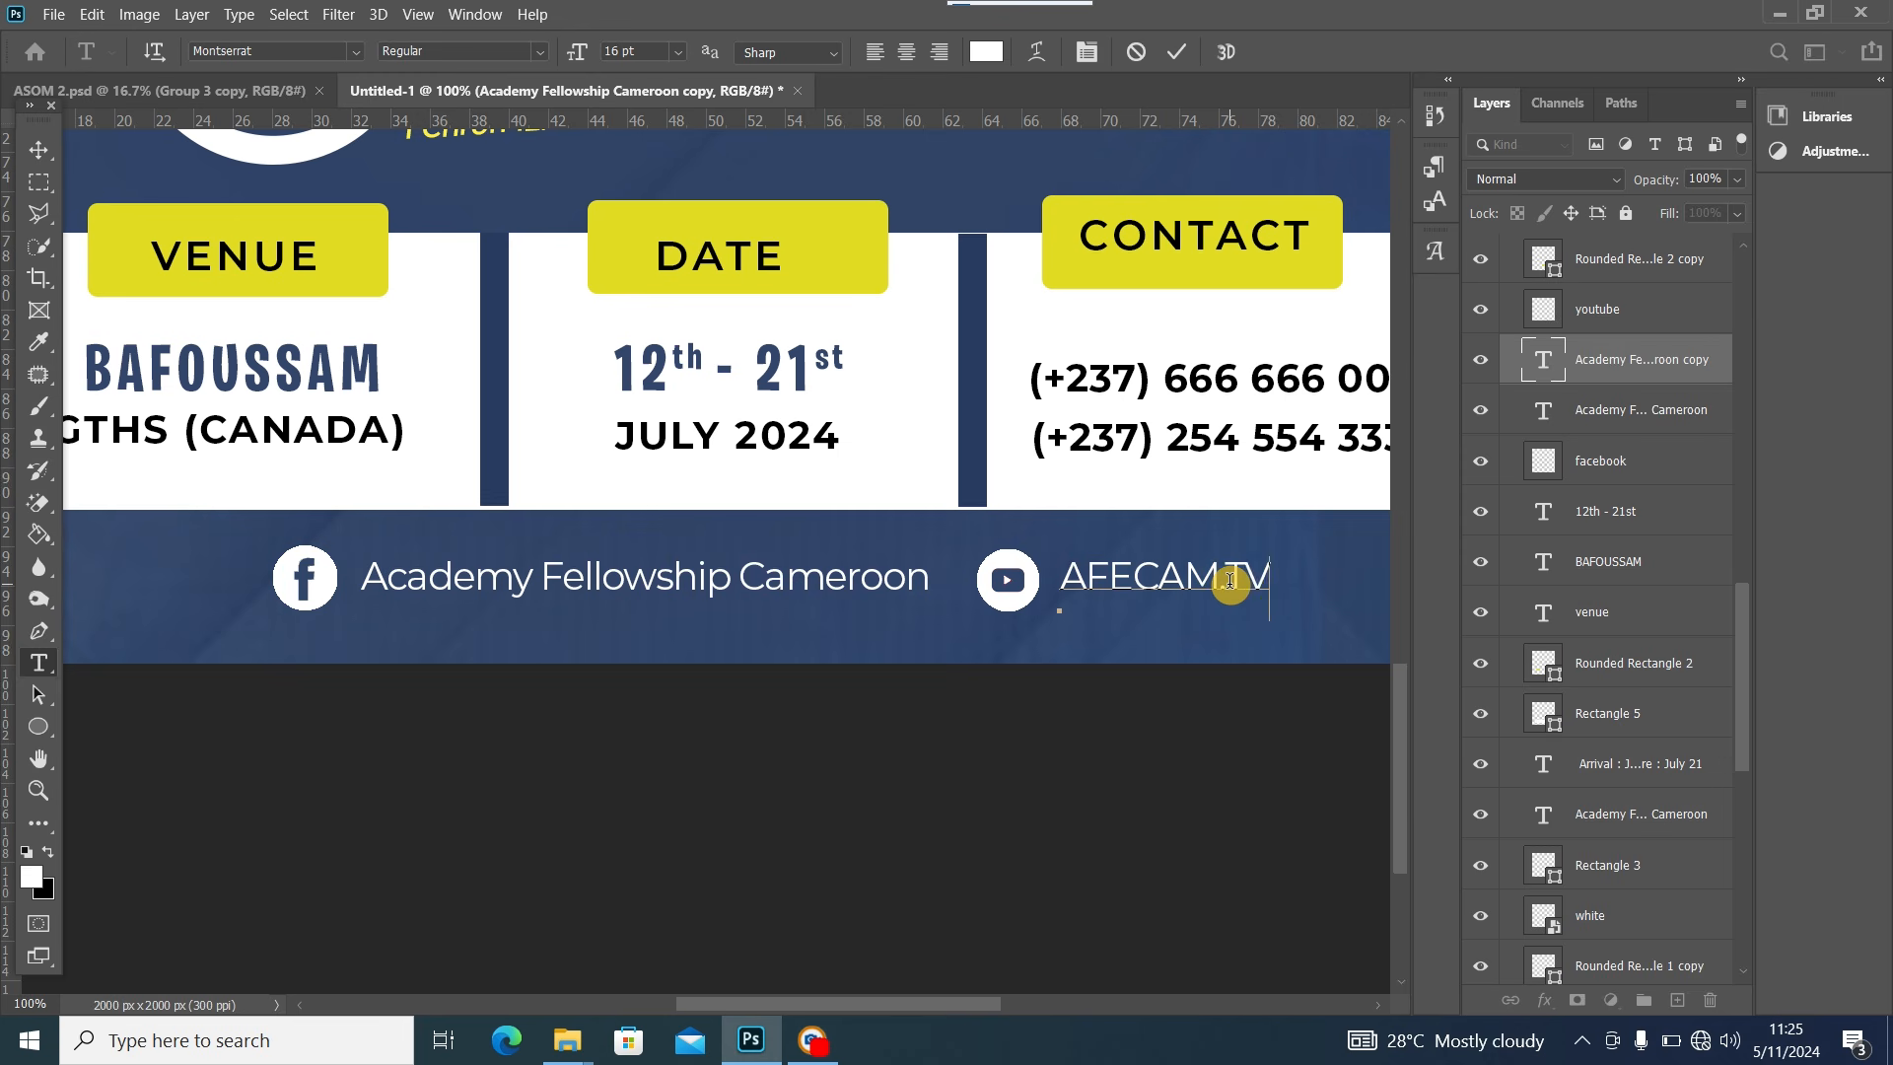
pyautogui.click(36, 148)
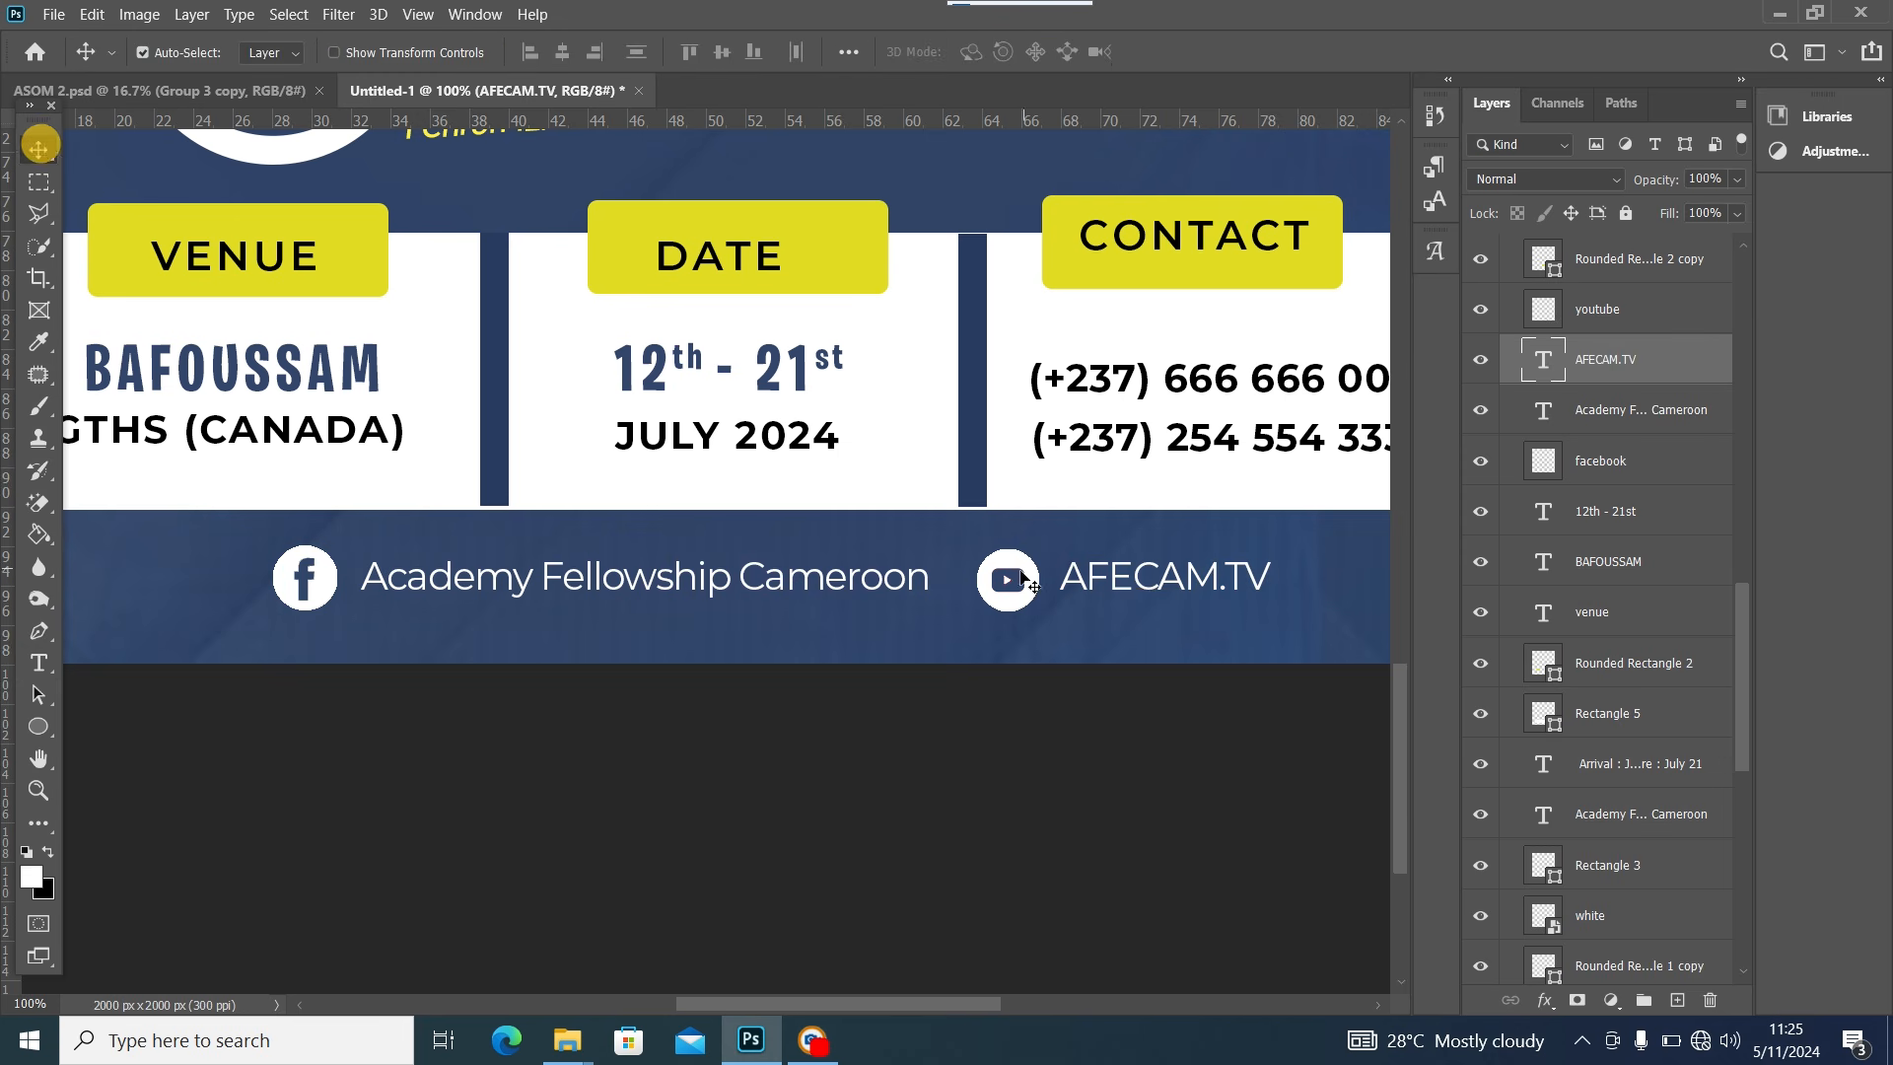
pyautogui.moveTo(1133, 588); pyautogui.dragTo(1135, 592)
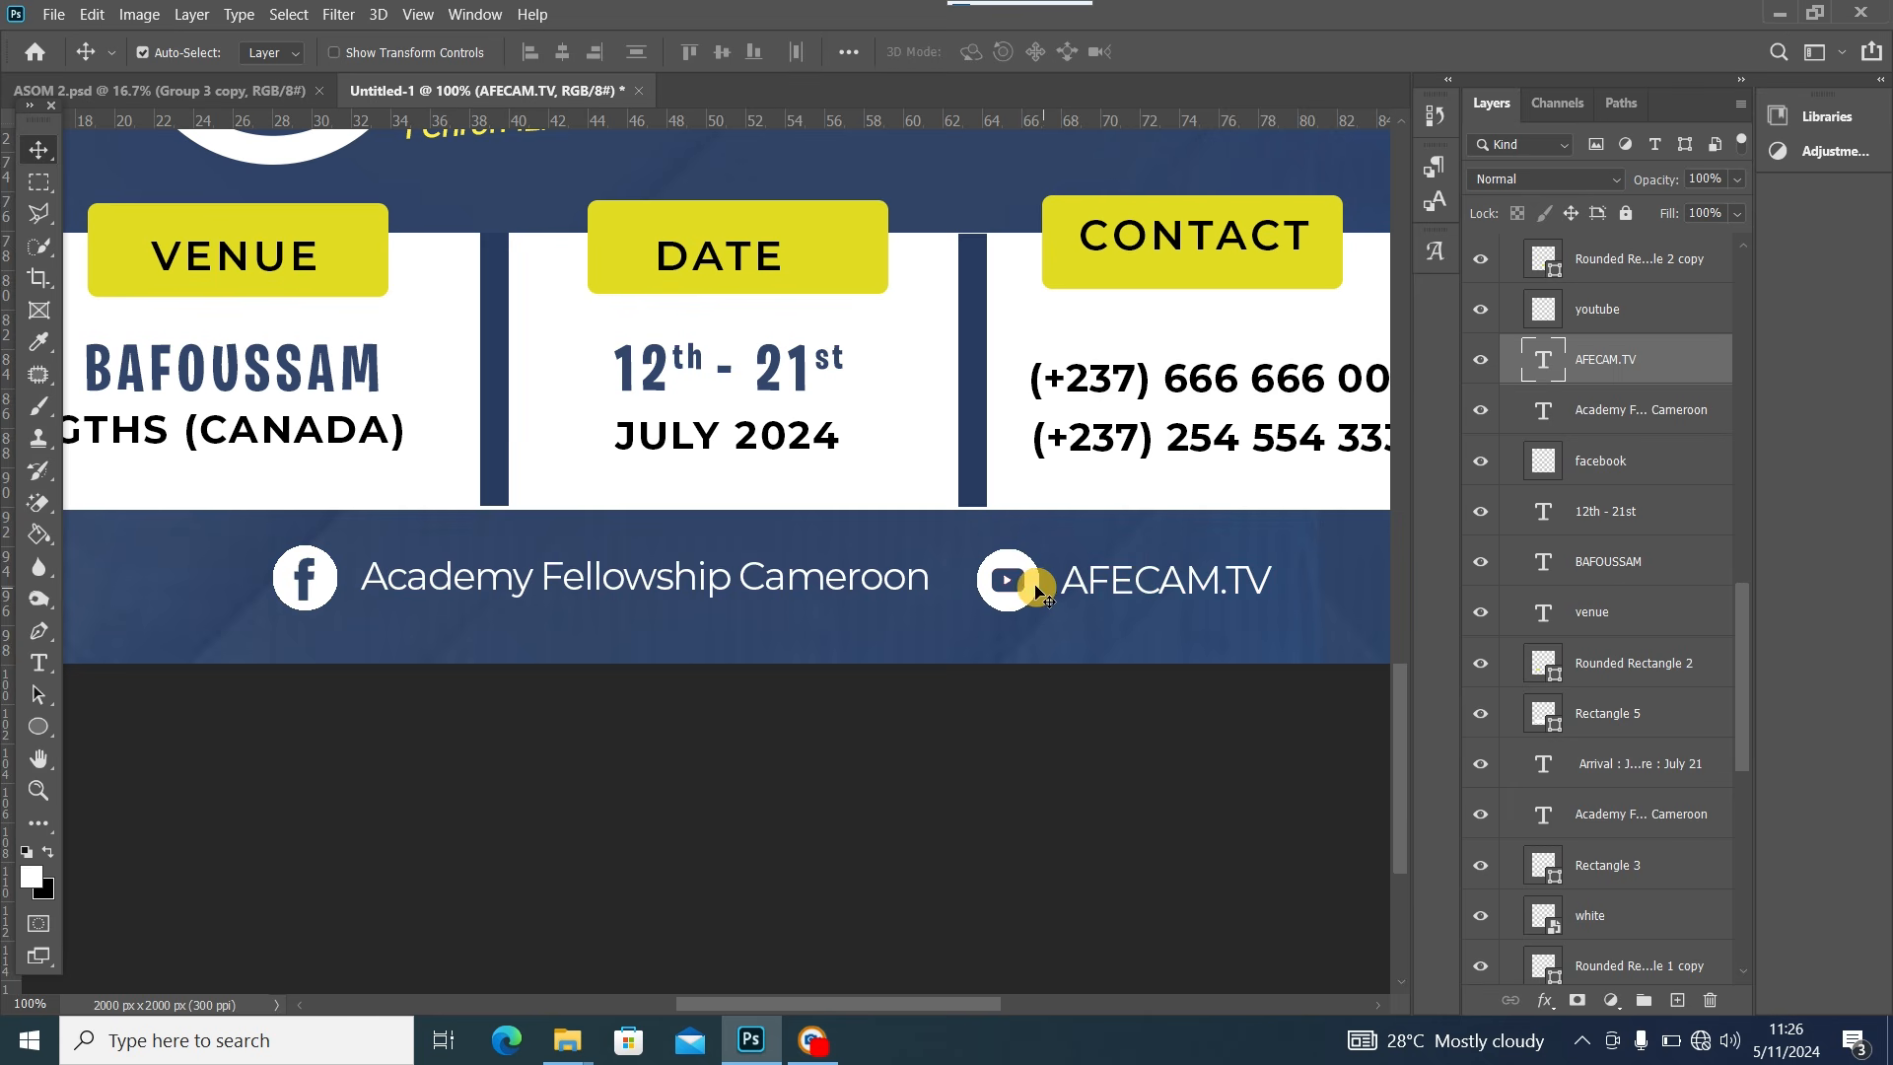
# Select the central man's photo layer and activate the Burn tool
pyautogui.hotkey('ctrl', '0')
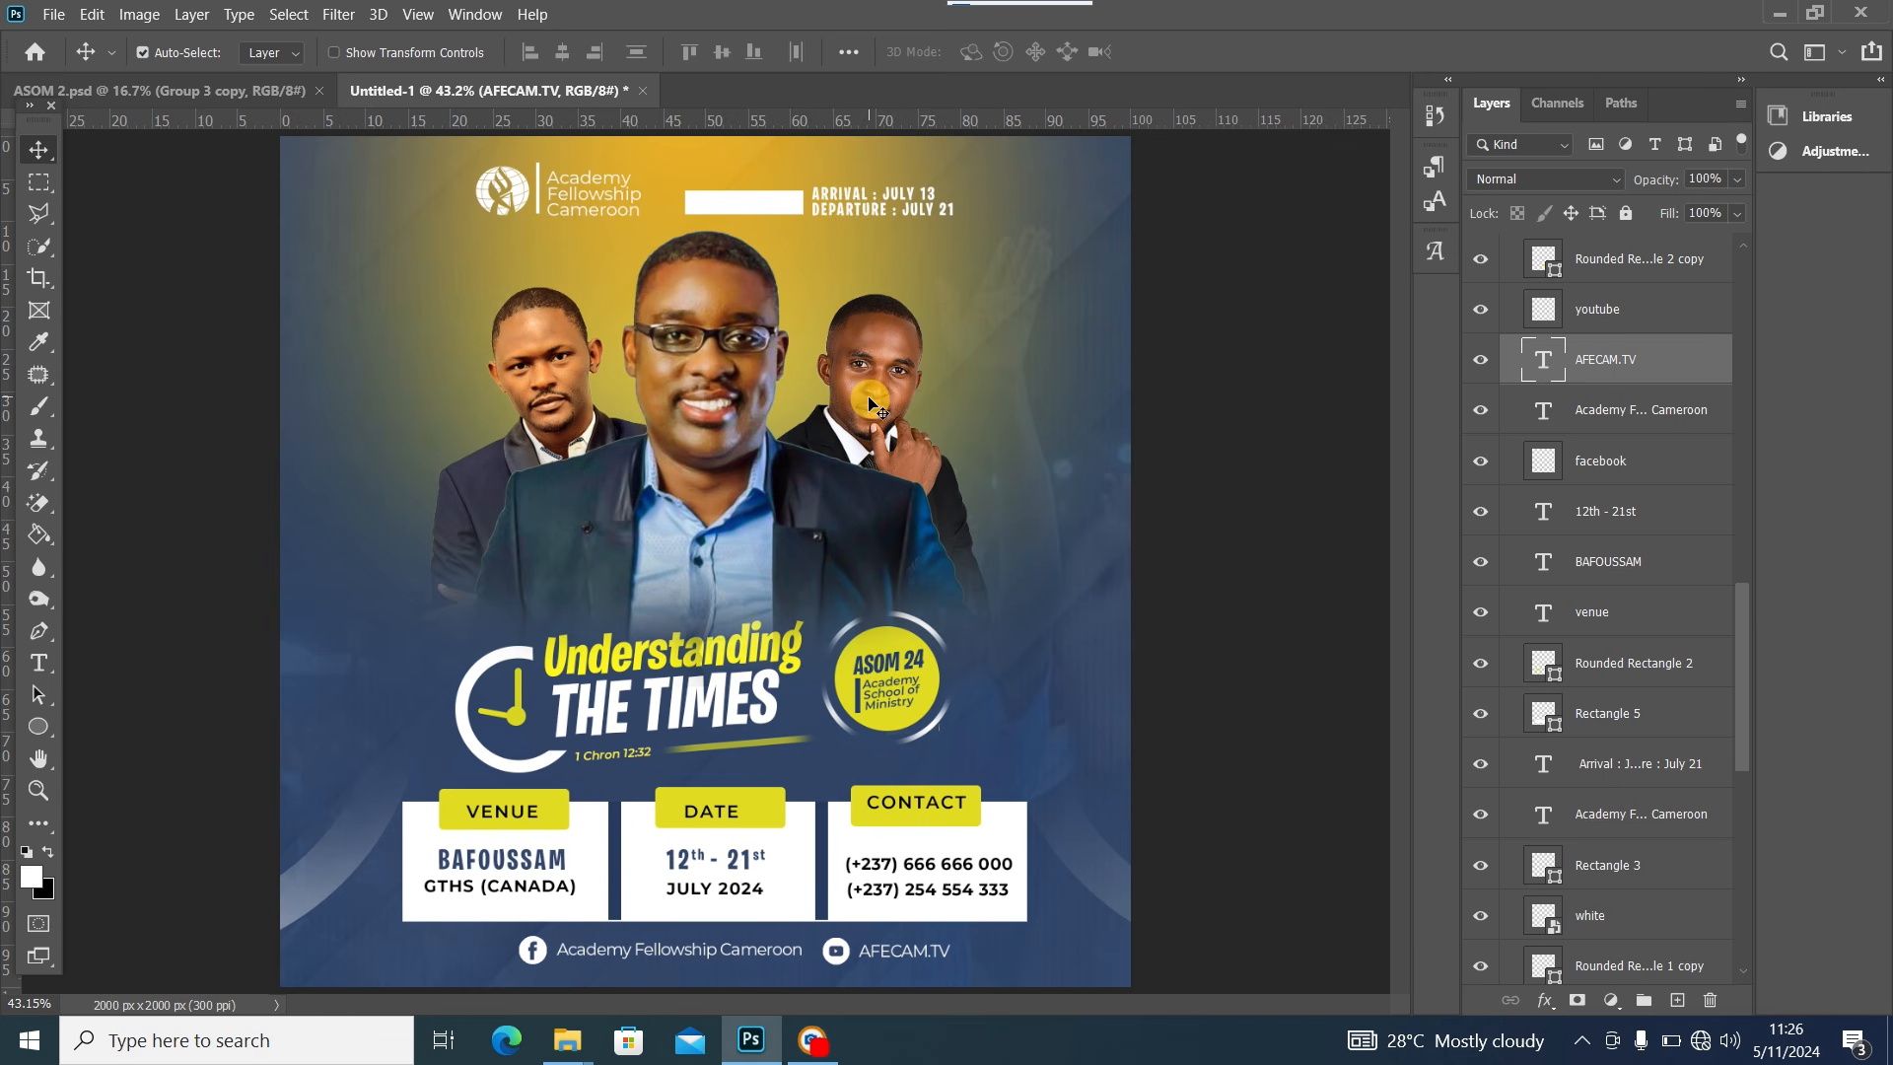
pyautogui.hotkey('ctrl', '+')
pyautogui.hotkey('ctrl', '+')
pyautogui.hotkey('ctrl', '+')
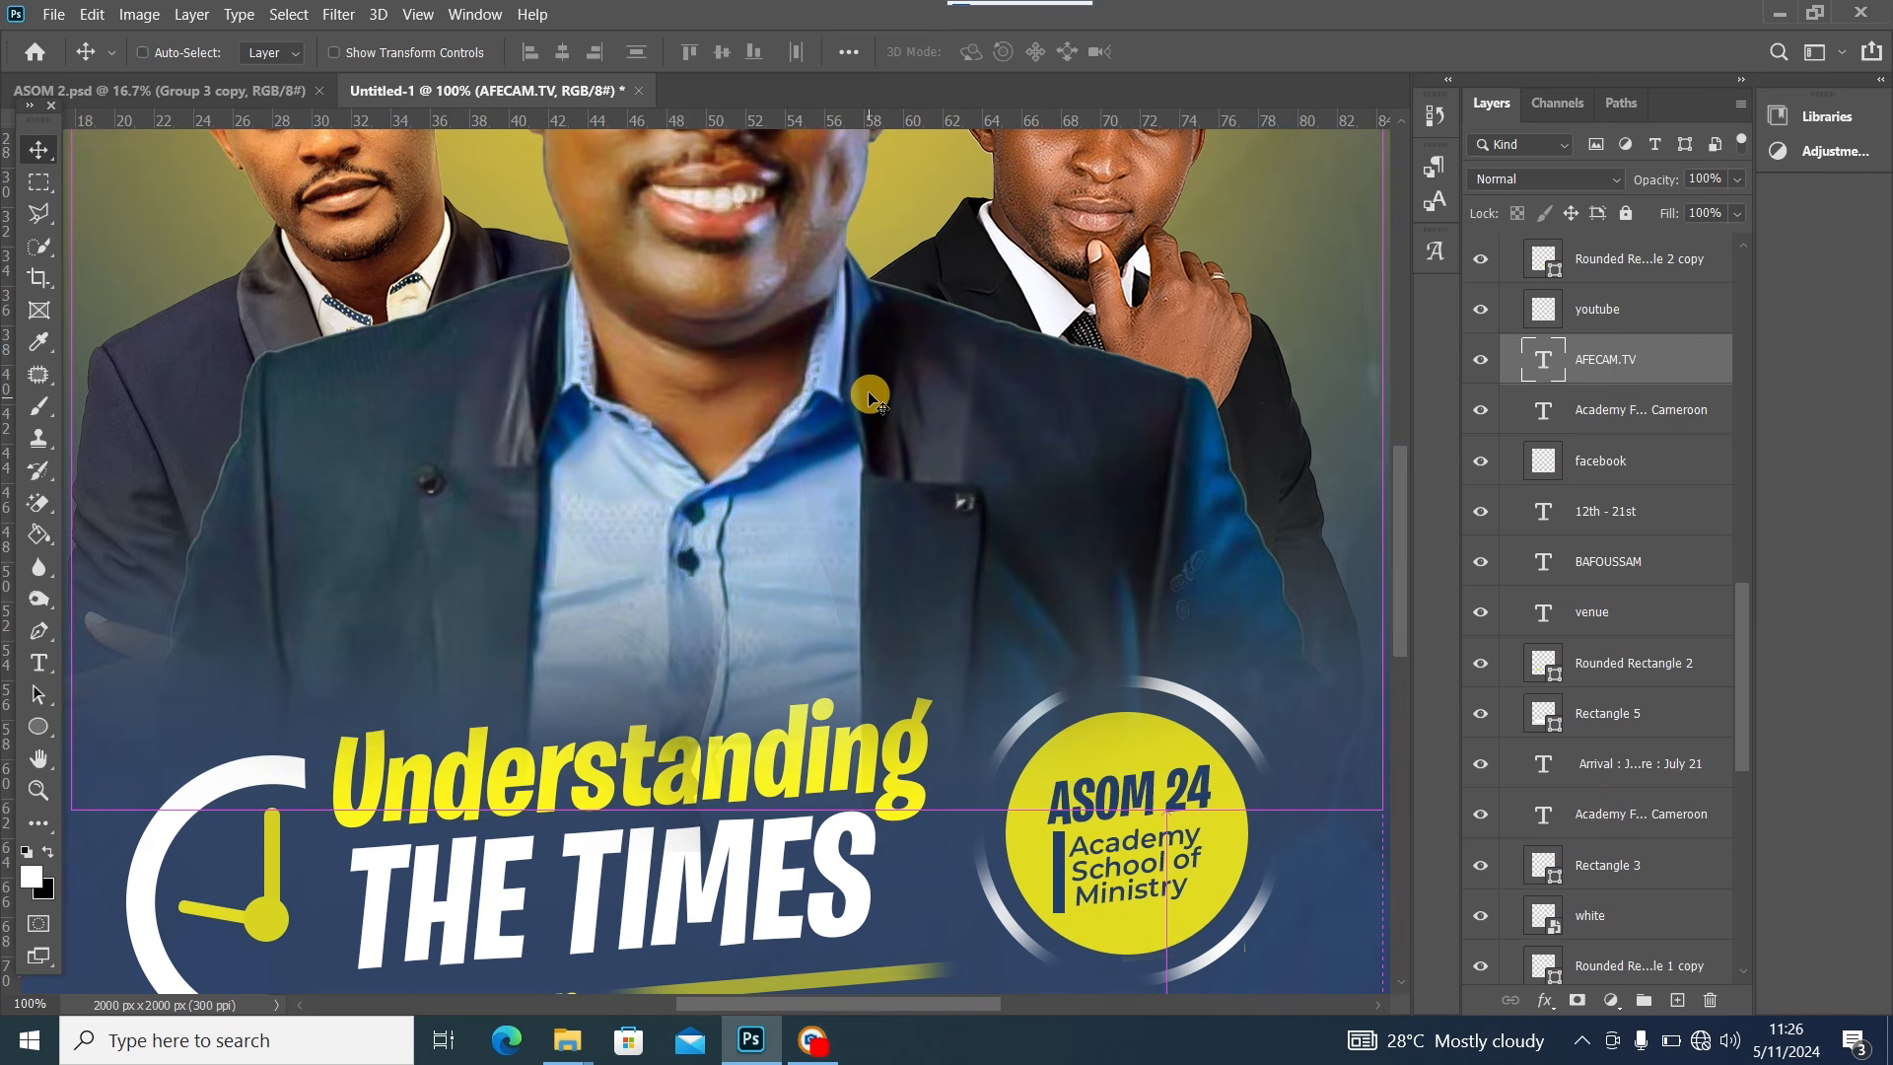
pyautogui.moveTo(567, 442); pyautogui.dragTo(577, 641)
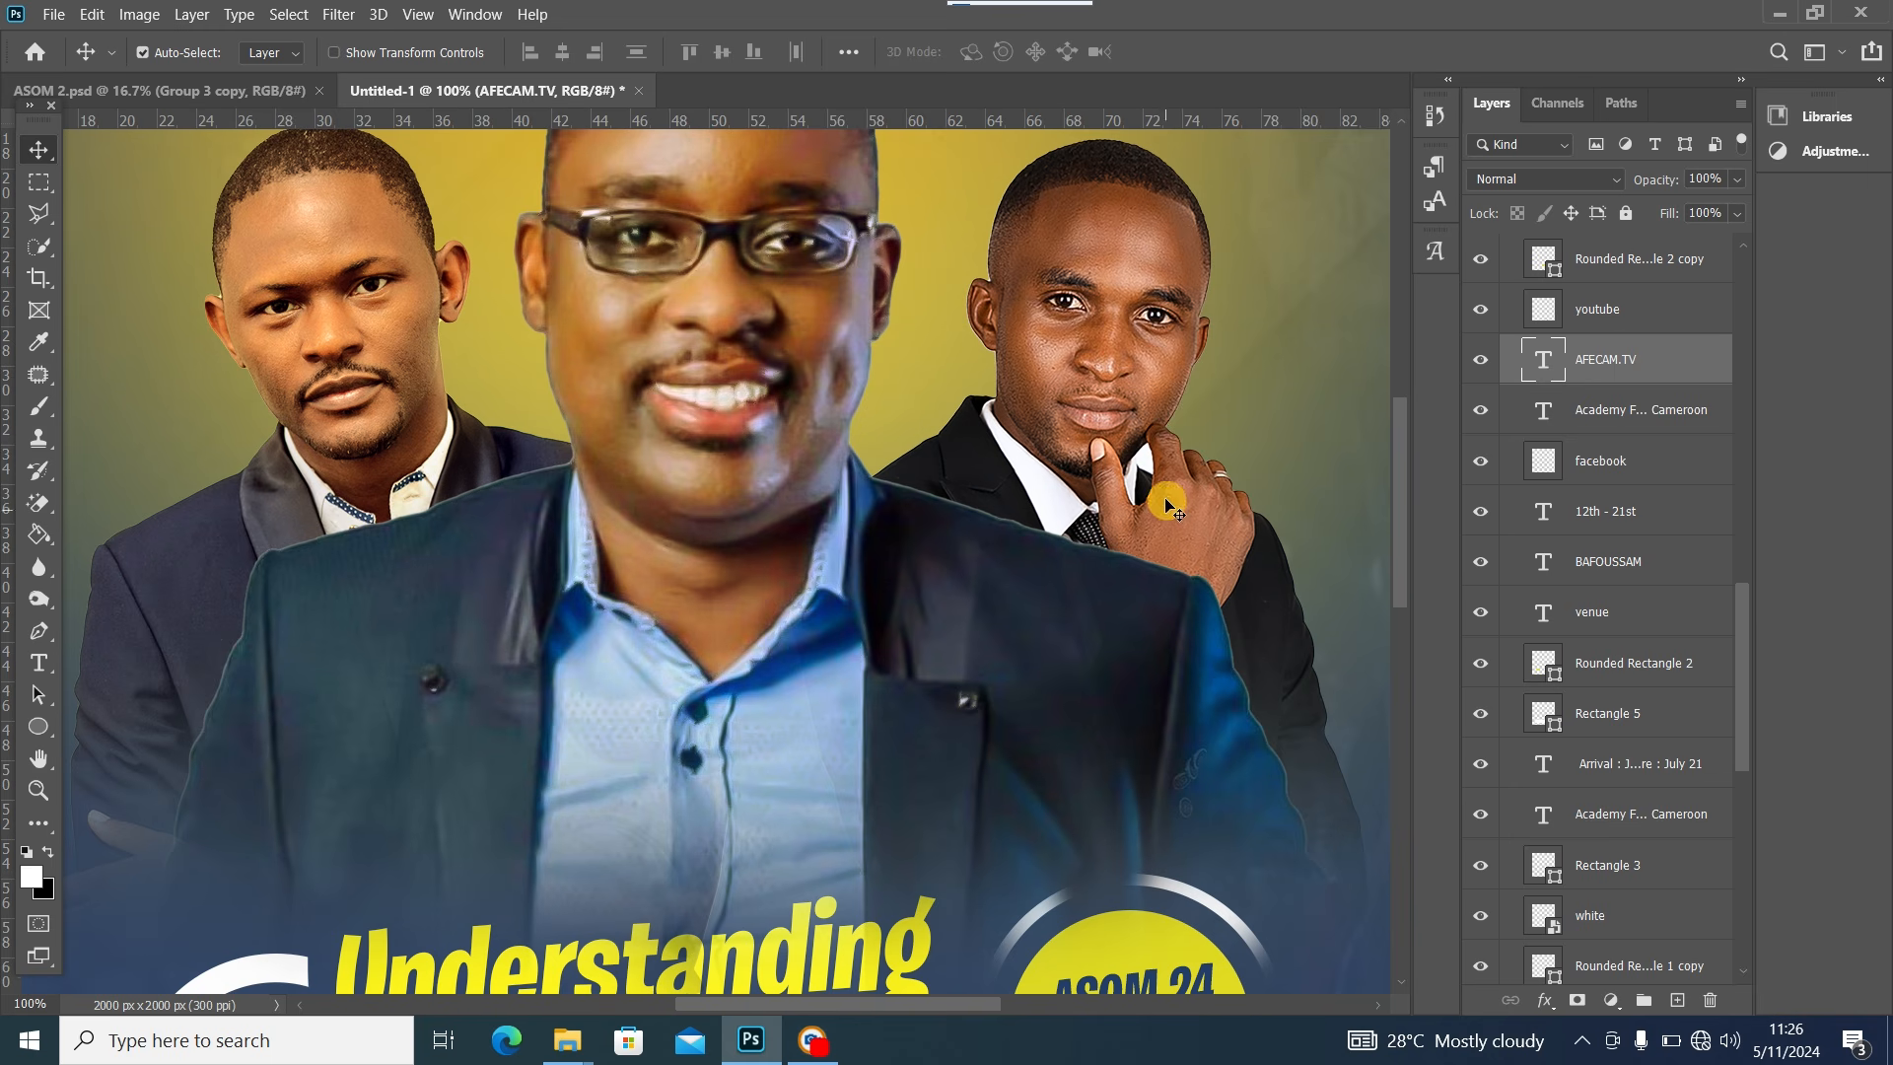
pyautogui.click(725, 395)
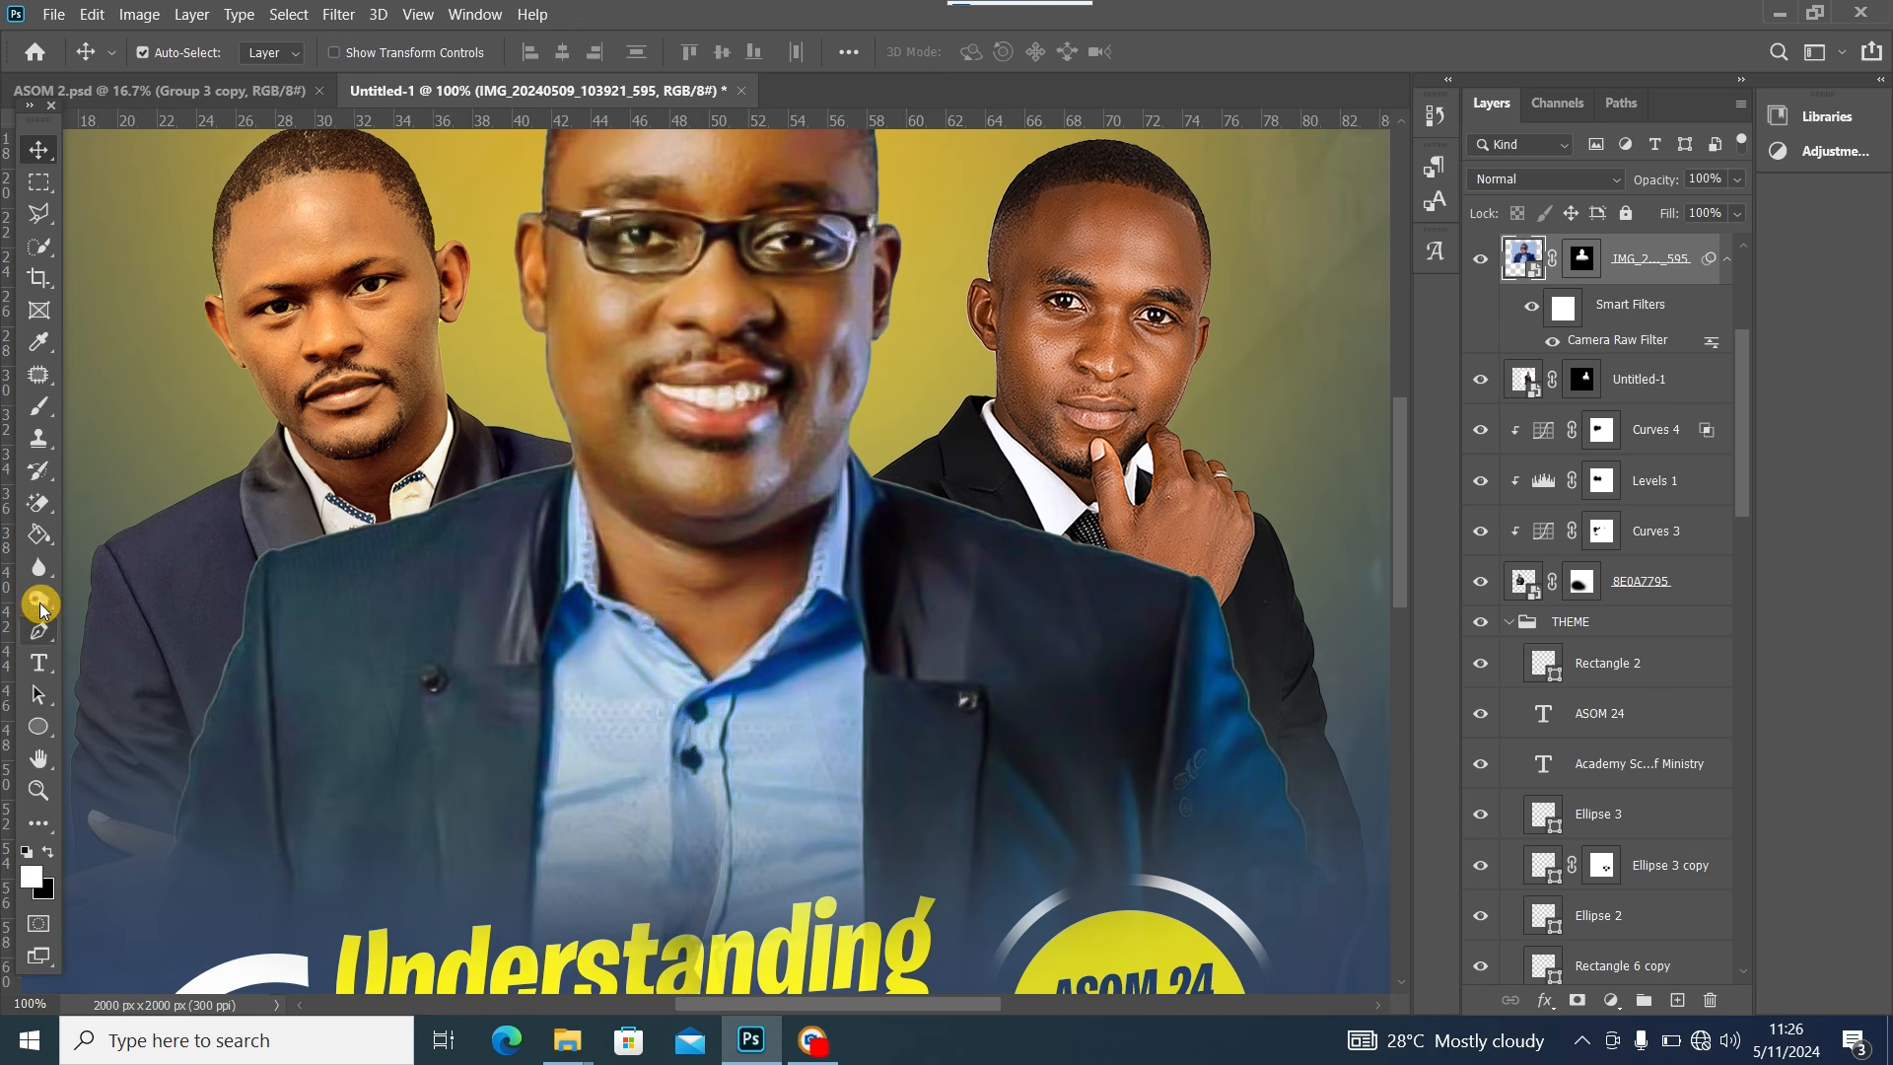
pyautogui.click(39, 571)
pyautogui.moveTo(40, 572); pyautogui.dragTo(150, 621)
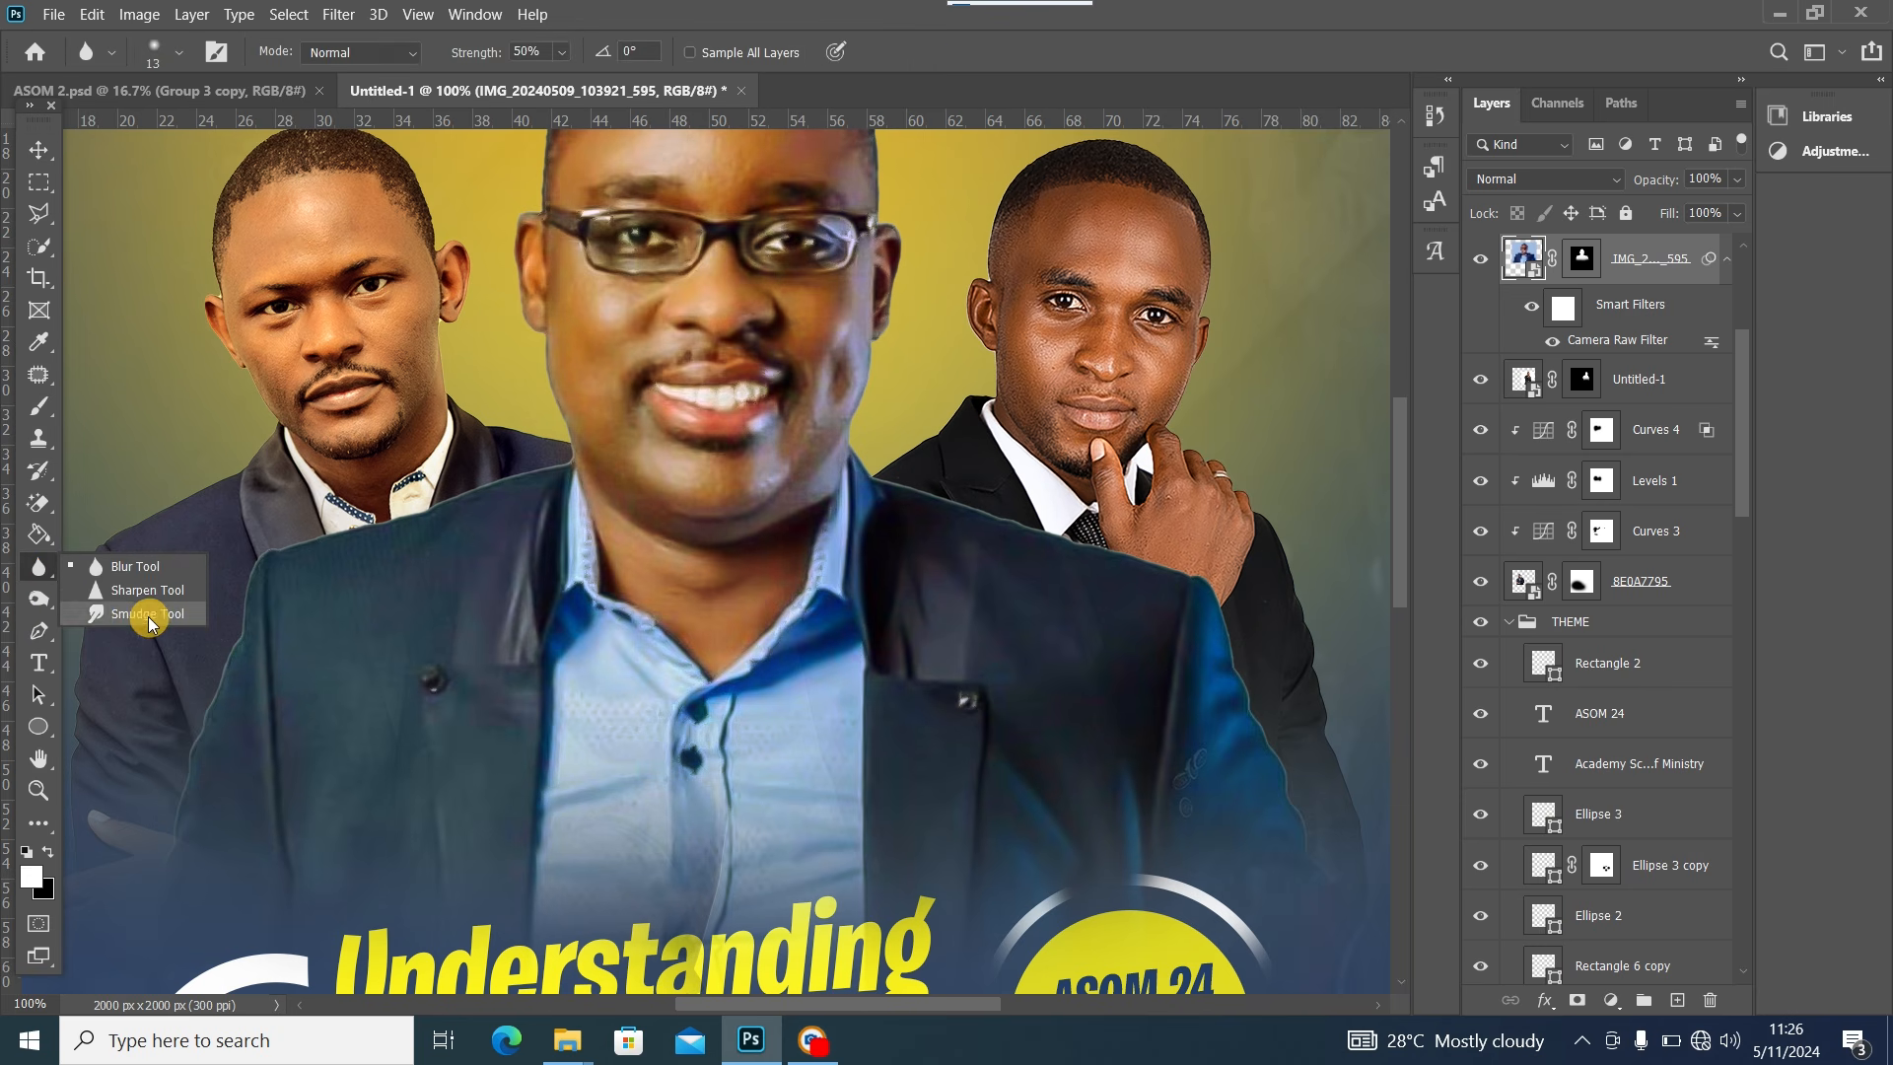
pyautogui.click(37, 599)
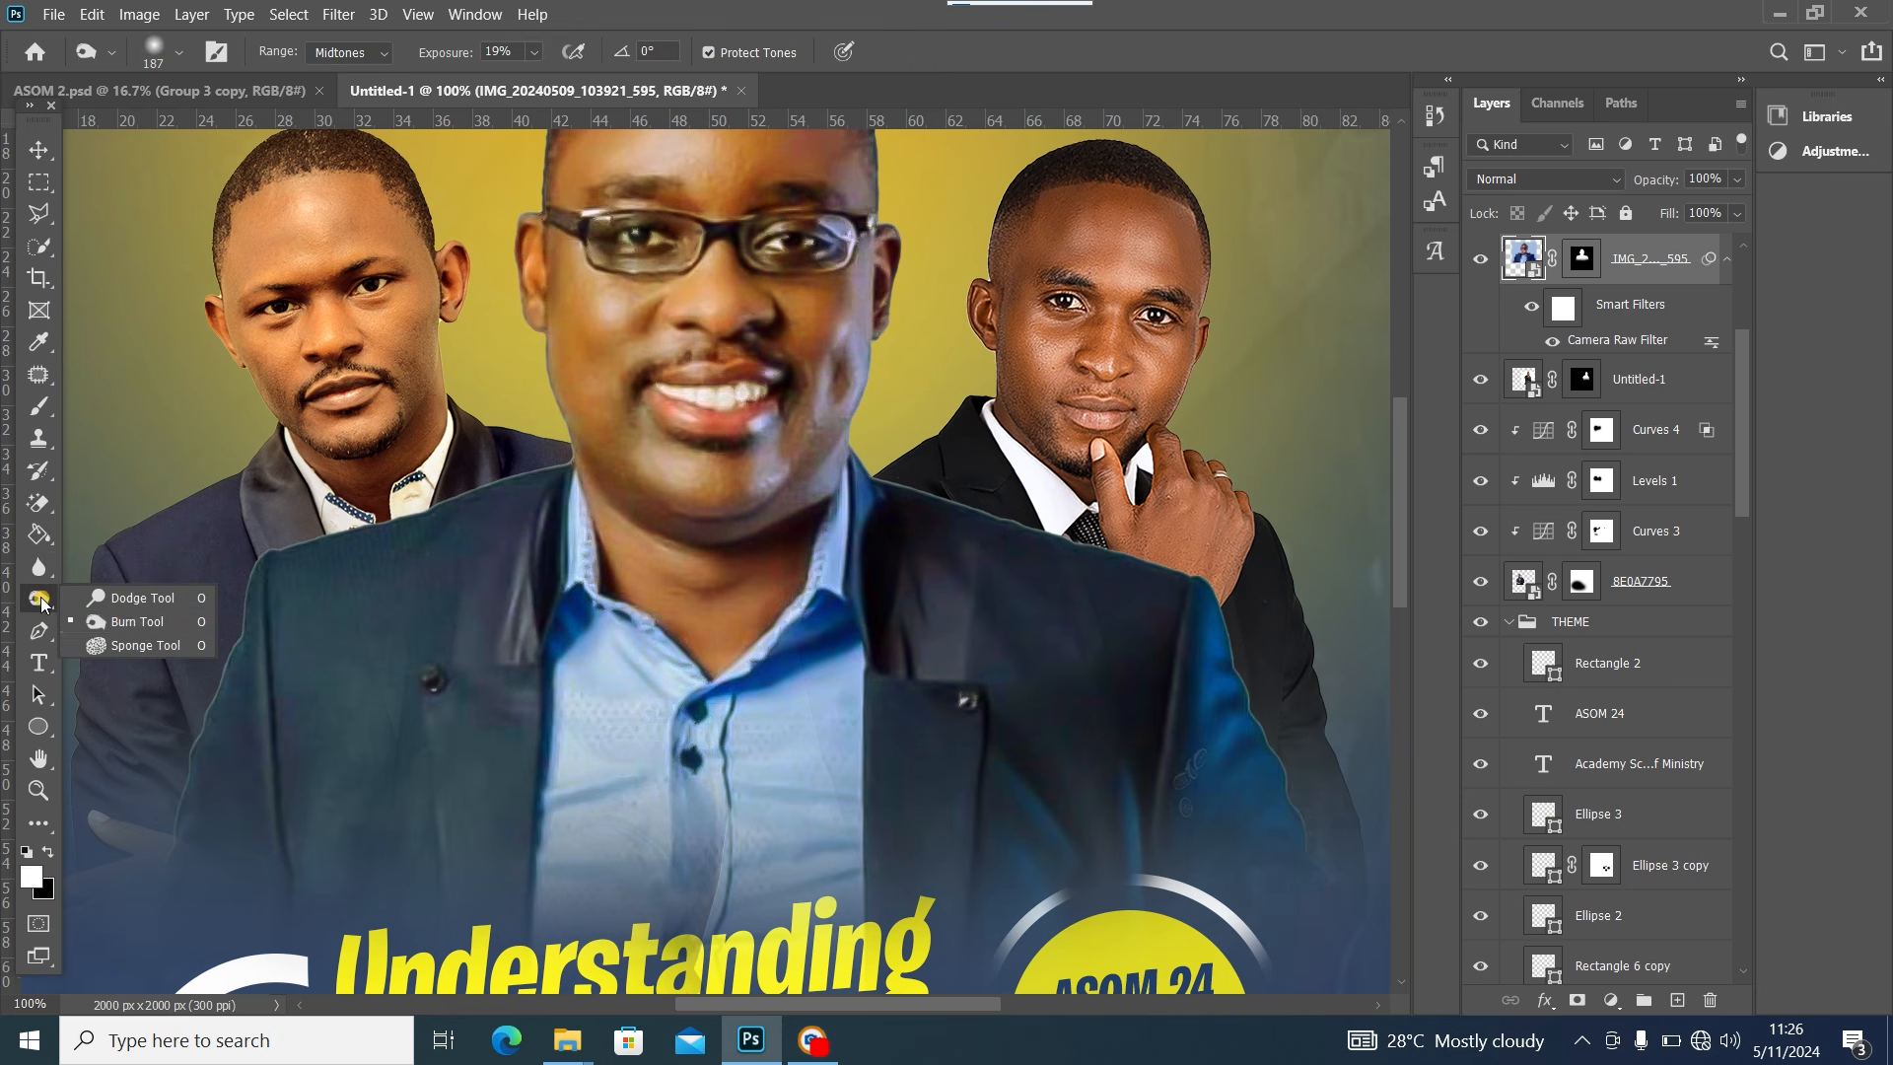
pyautogui.click(179, 621)
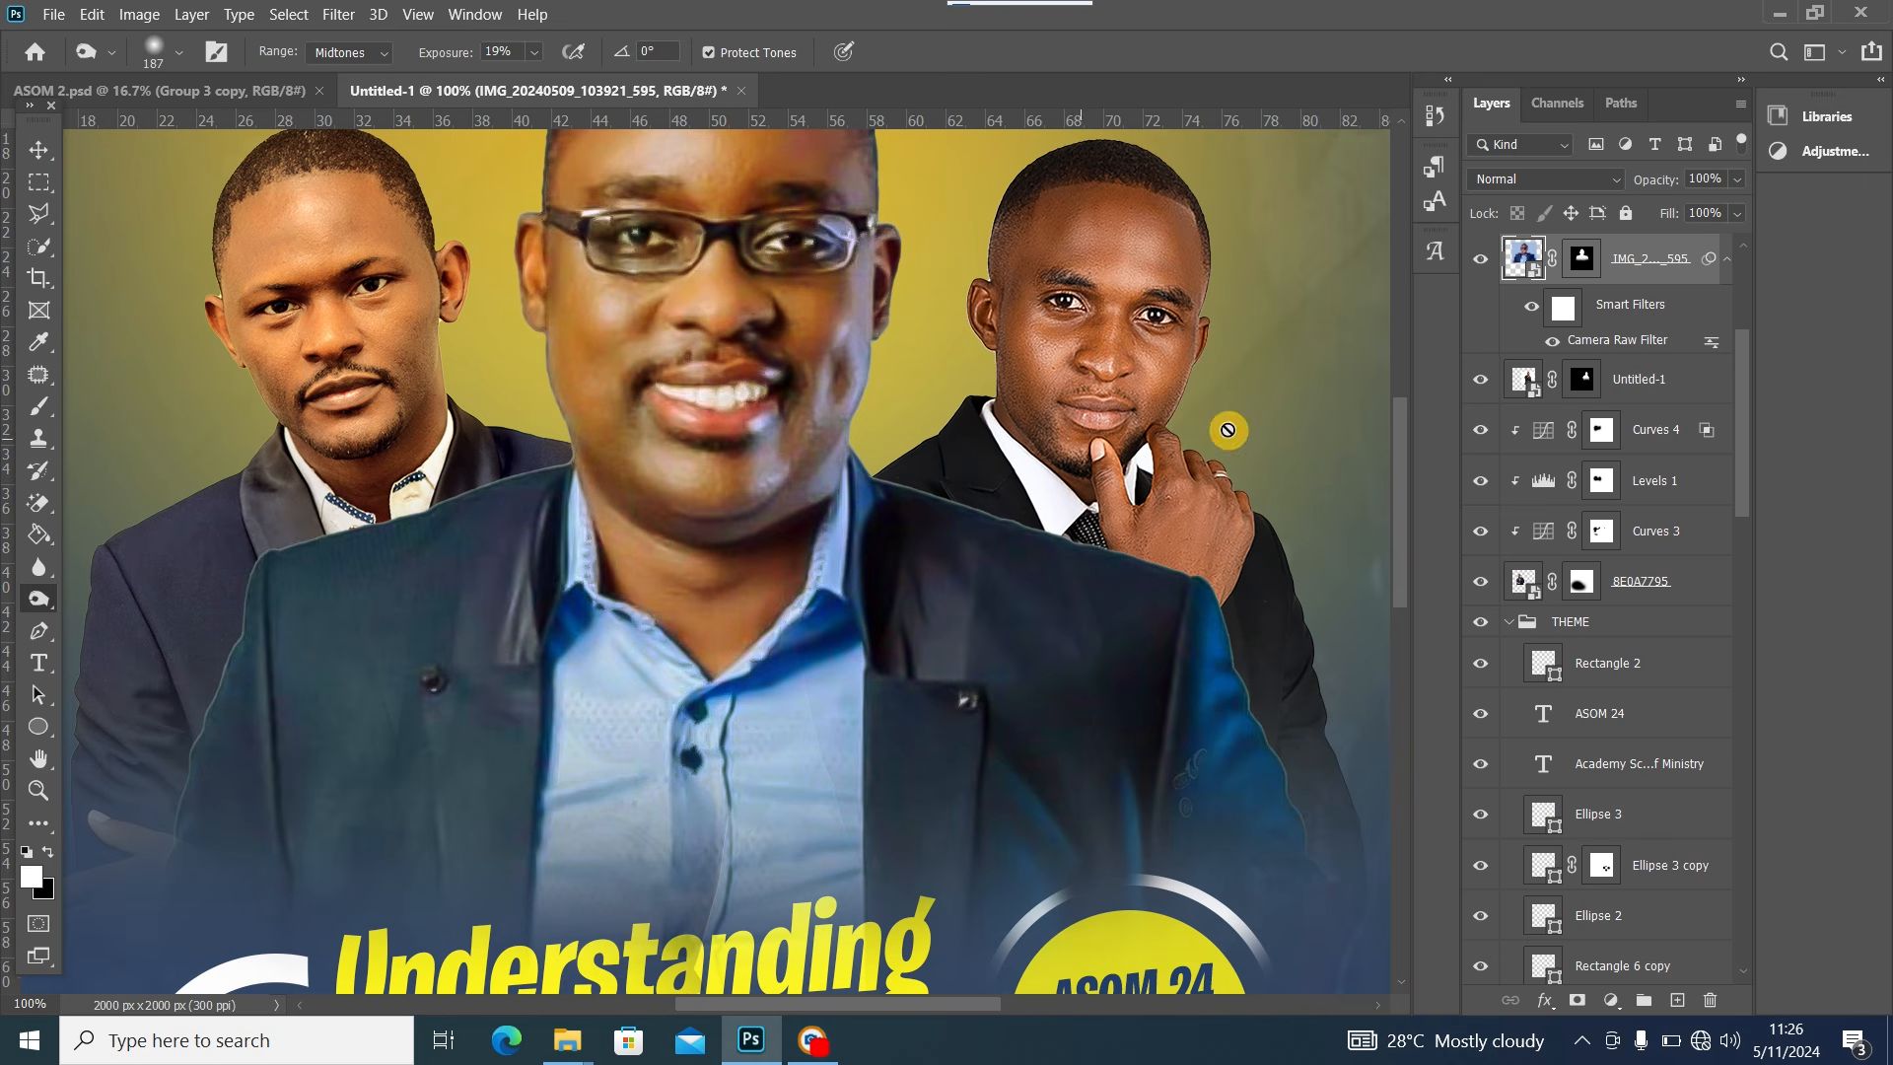
# Open the central photo's smart object source, and examine the shading around the three men in ASOM 2.psd
pyautogui.doubleClick(1524, 258)
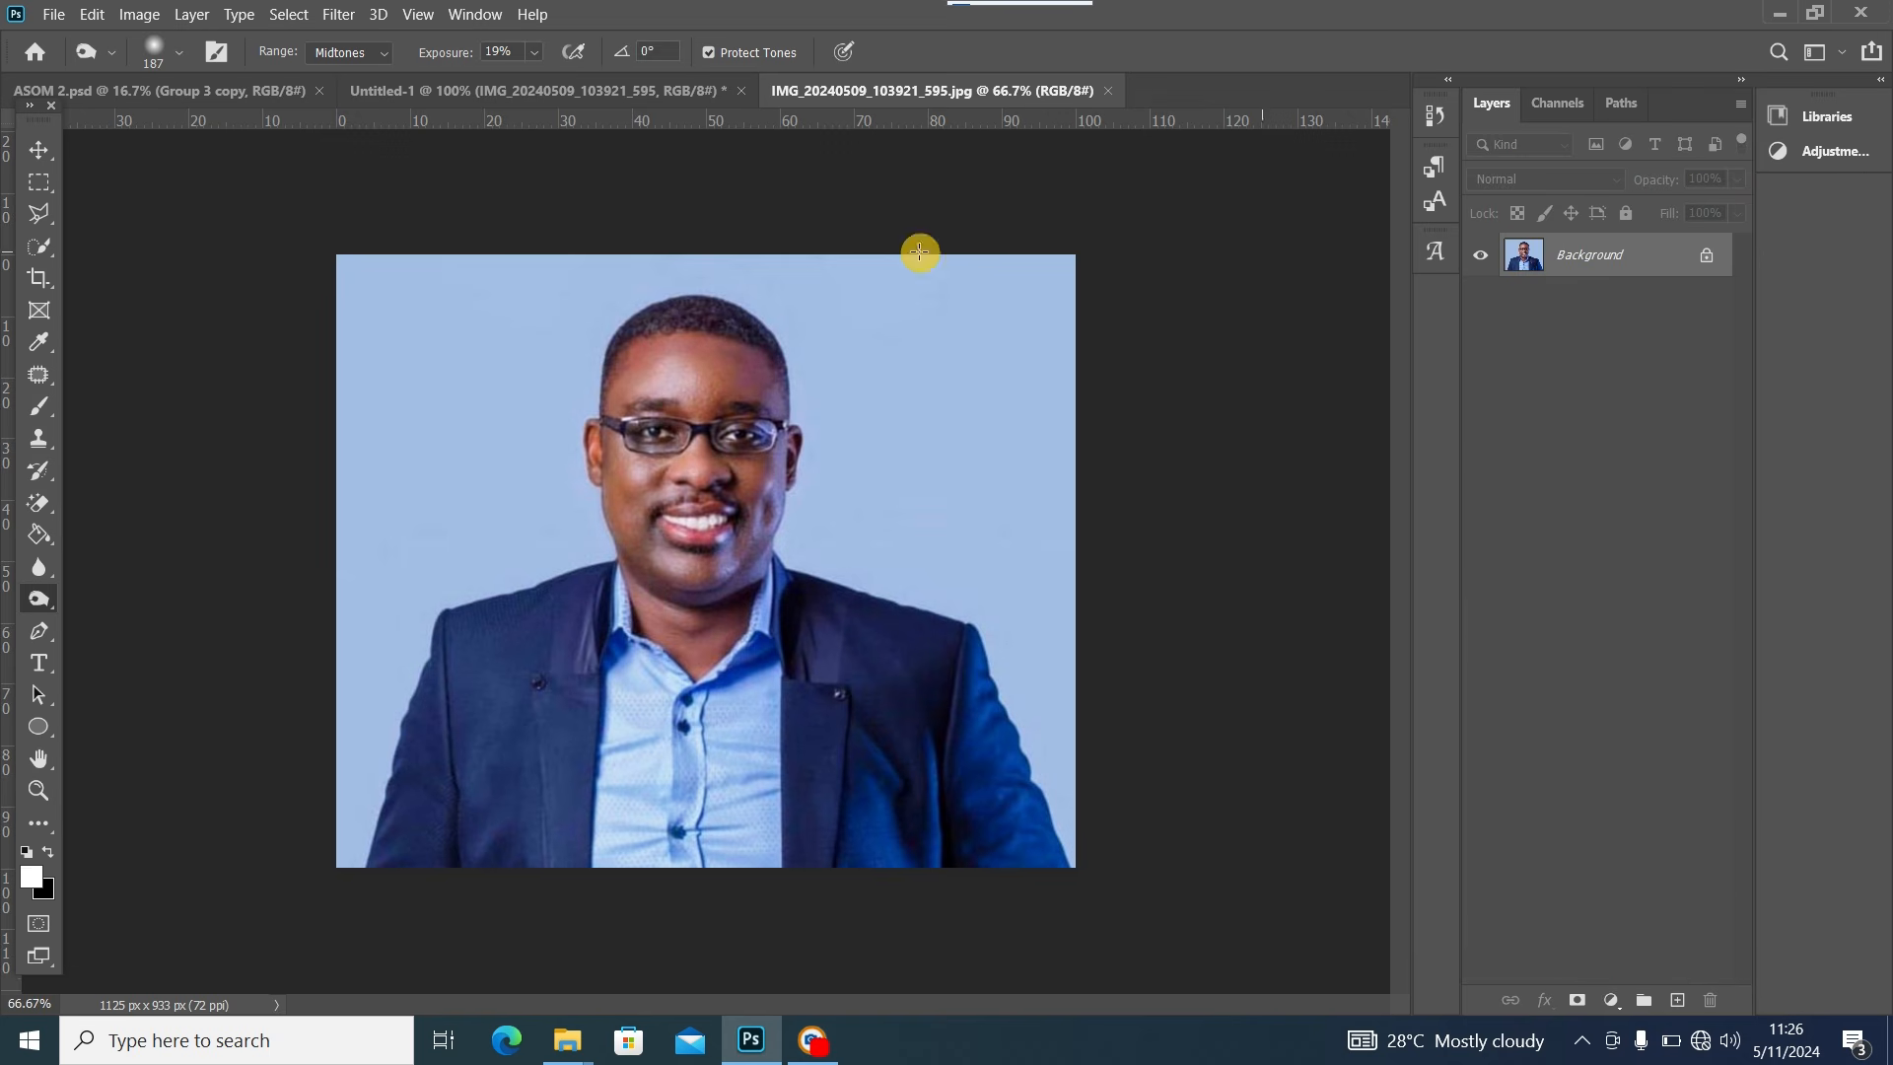
pyautogui.click(158, 91)
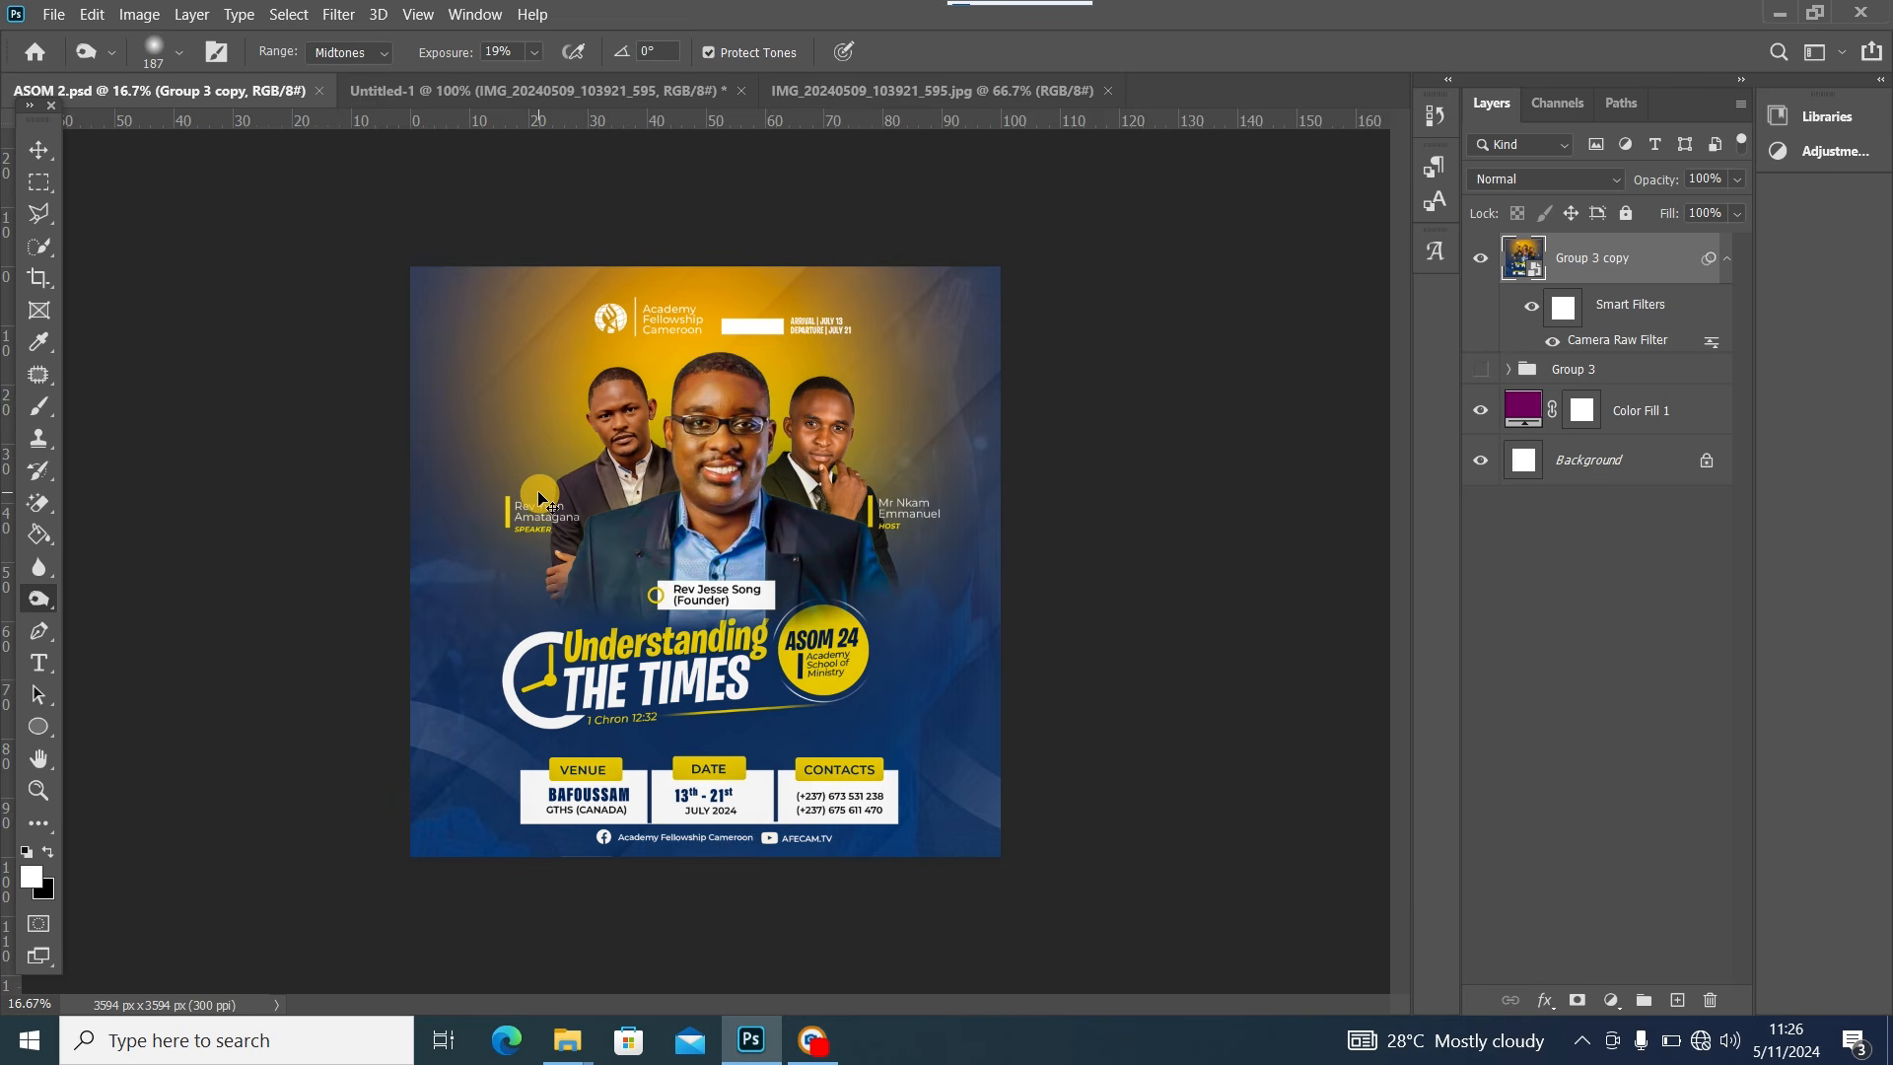
pyautogui.hotkey('ctrl', '+')
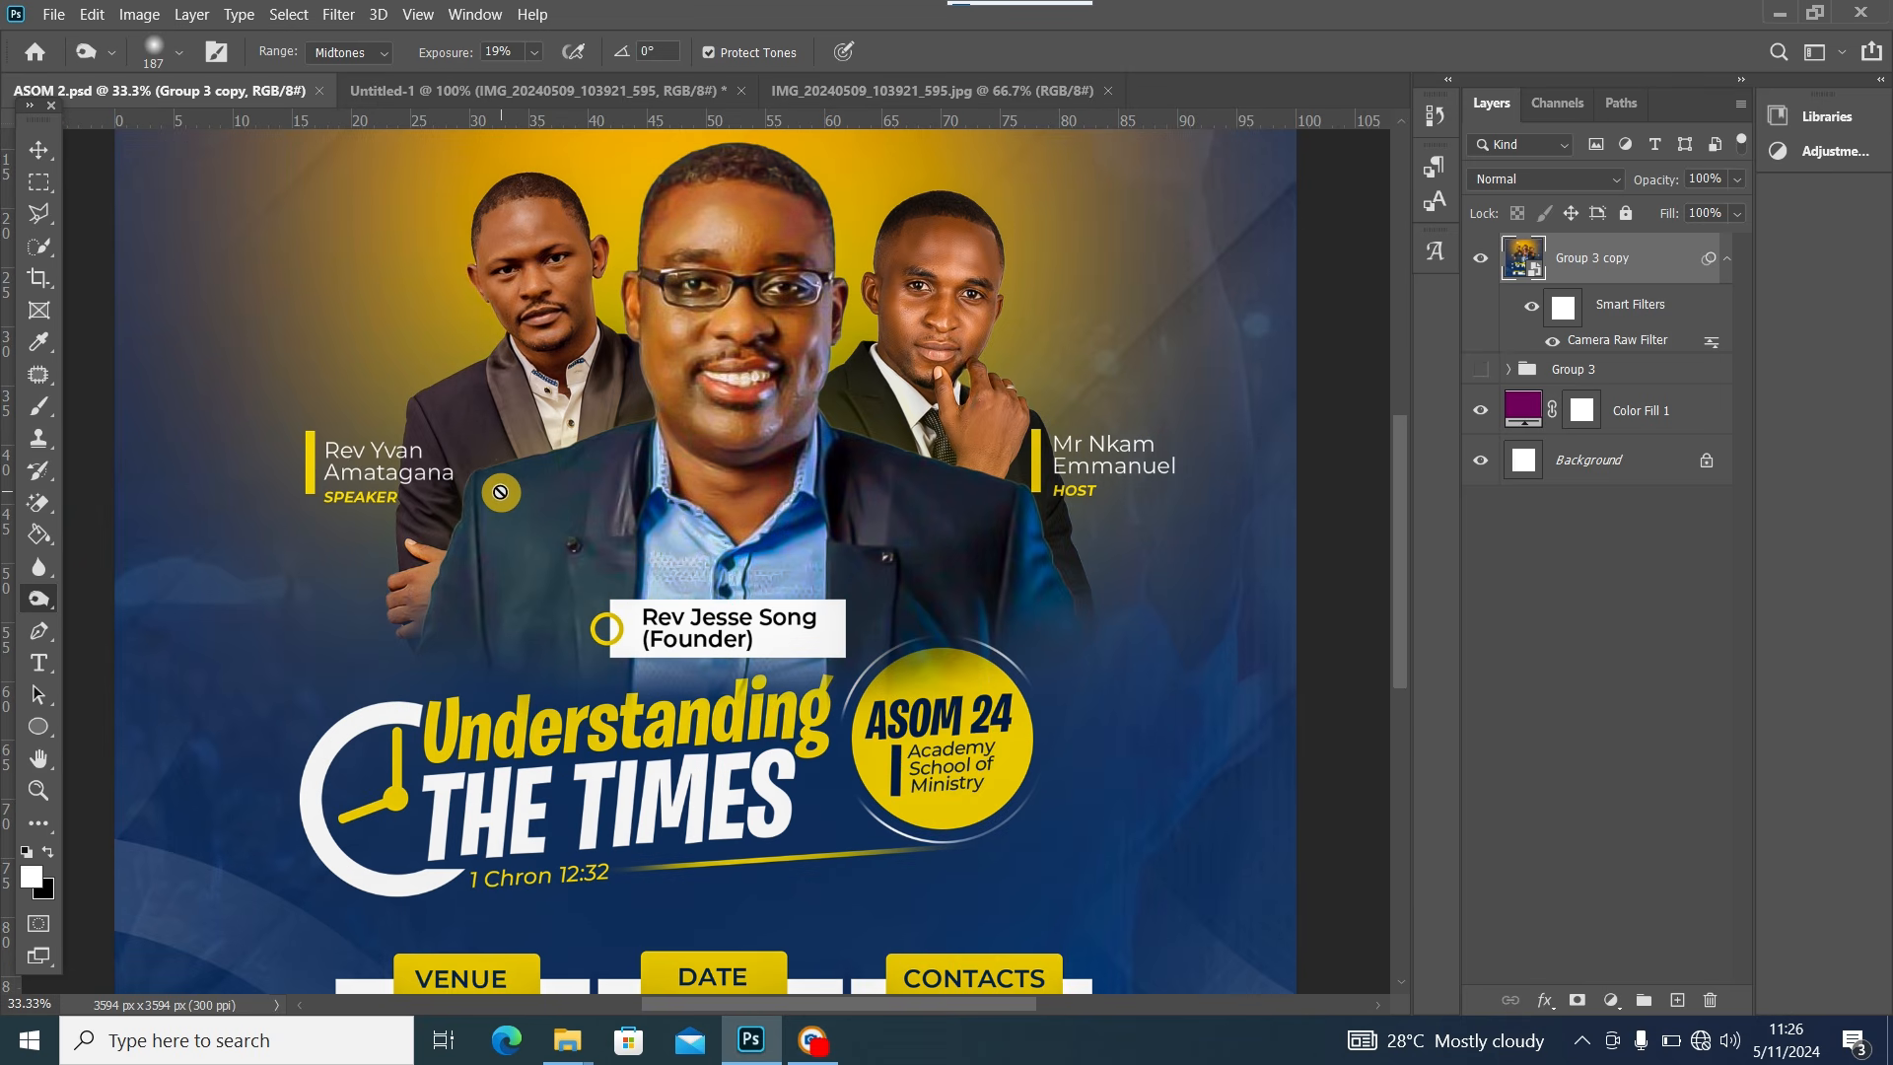
pyautogui.click(523, 91)
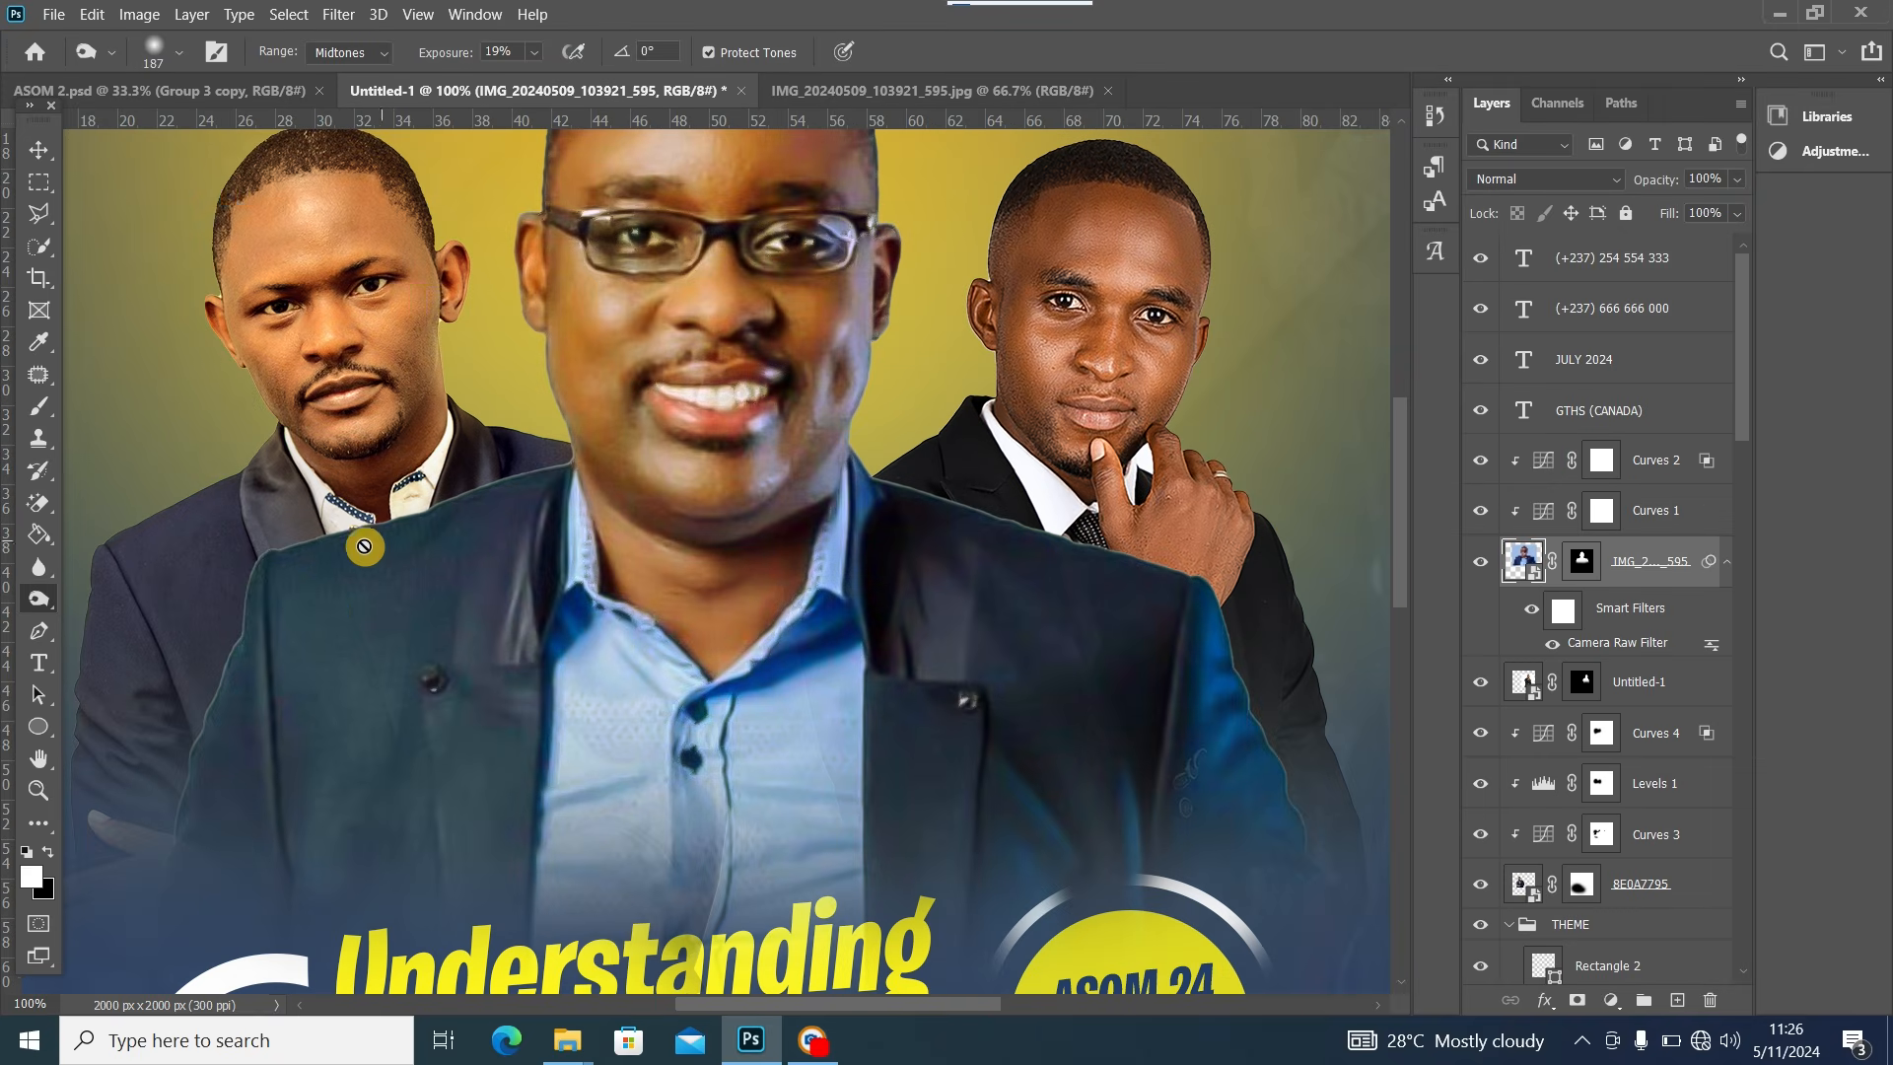
# Rasterize the central man's photo layer and burn his jacket's shoulder edge with the brush reduced to 90 px
pyautogui.click(501, 570)
pyautogui.click(963, 423)
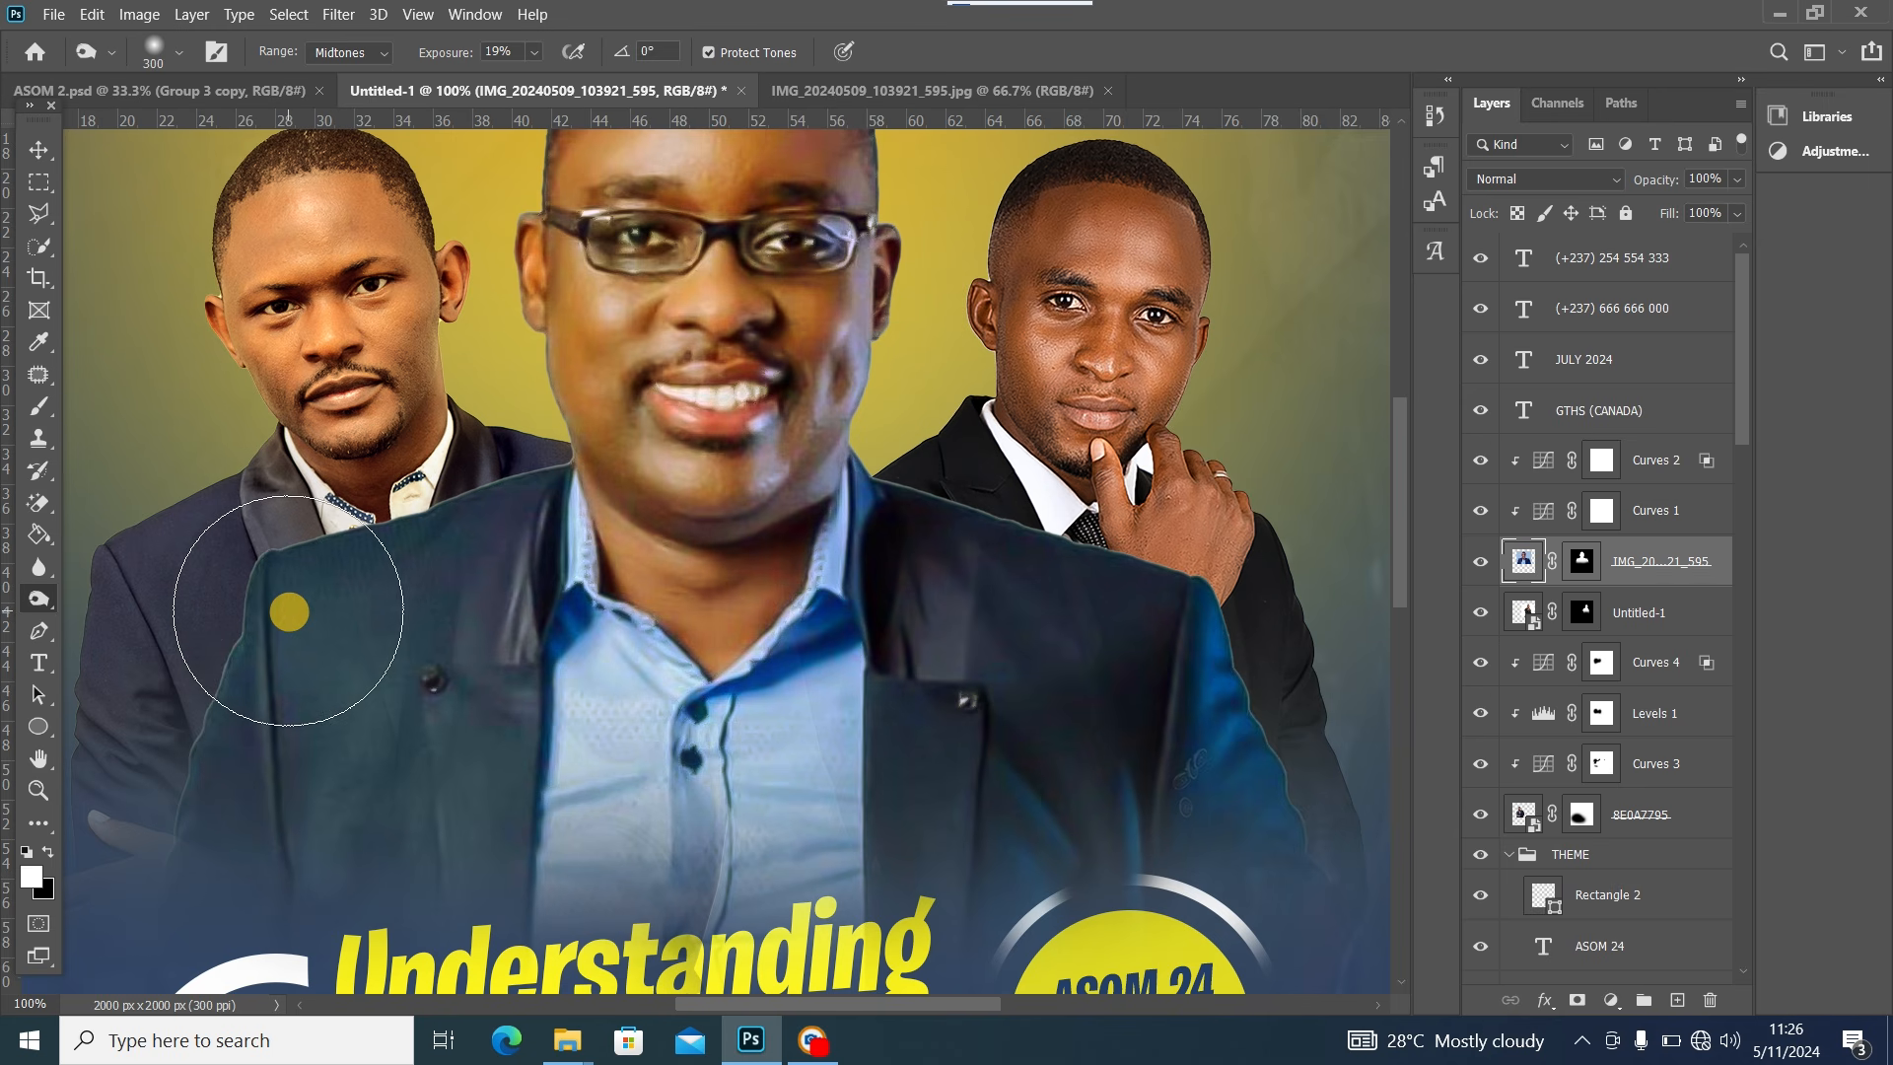
pyautogui.press('[')
pyautogui.press('[')
pyautogui.press('[')
pyautogui.press('[')
pyautogui.press('[')
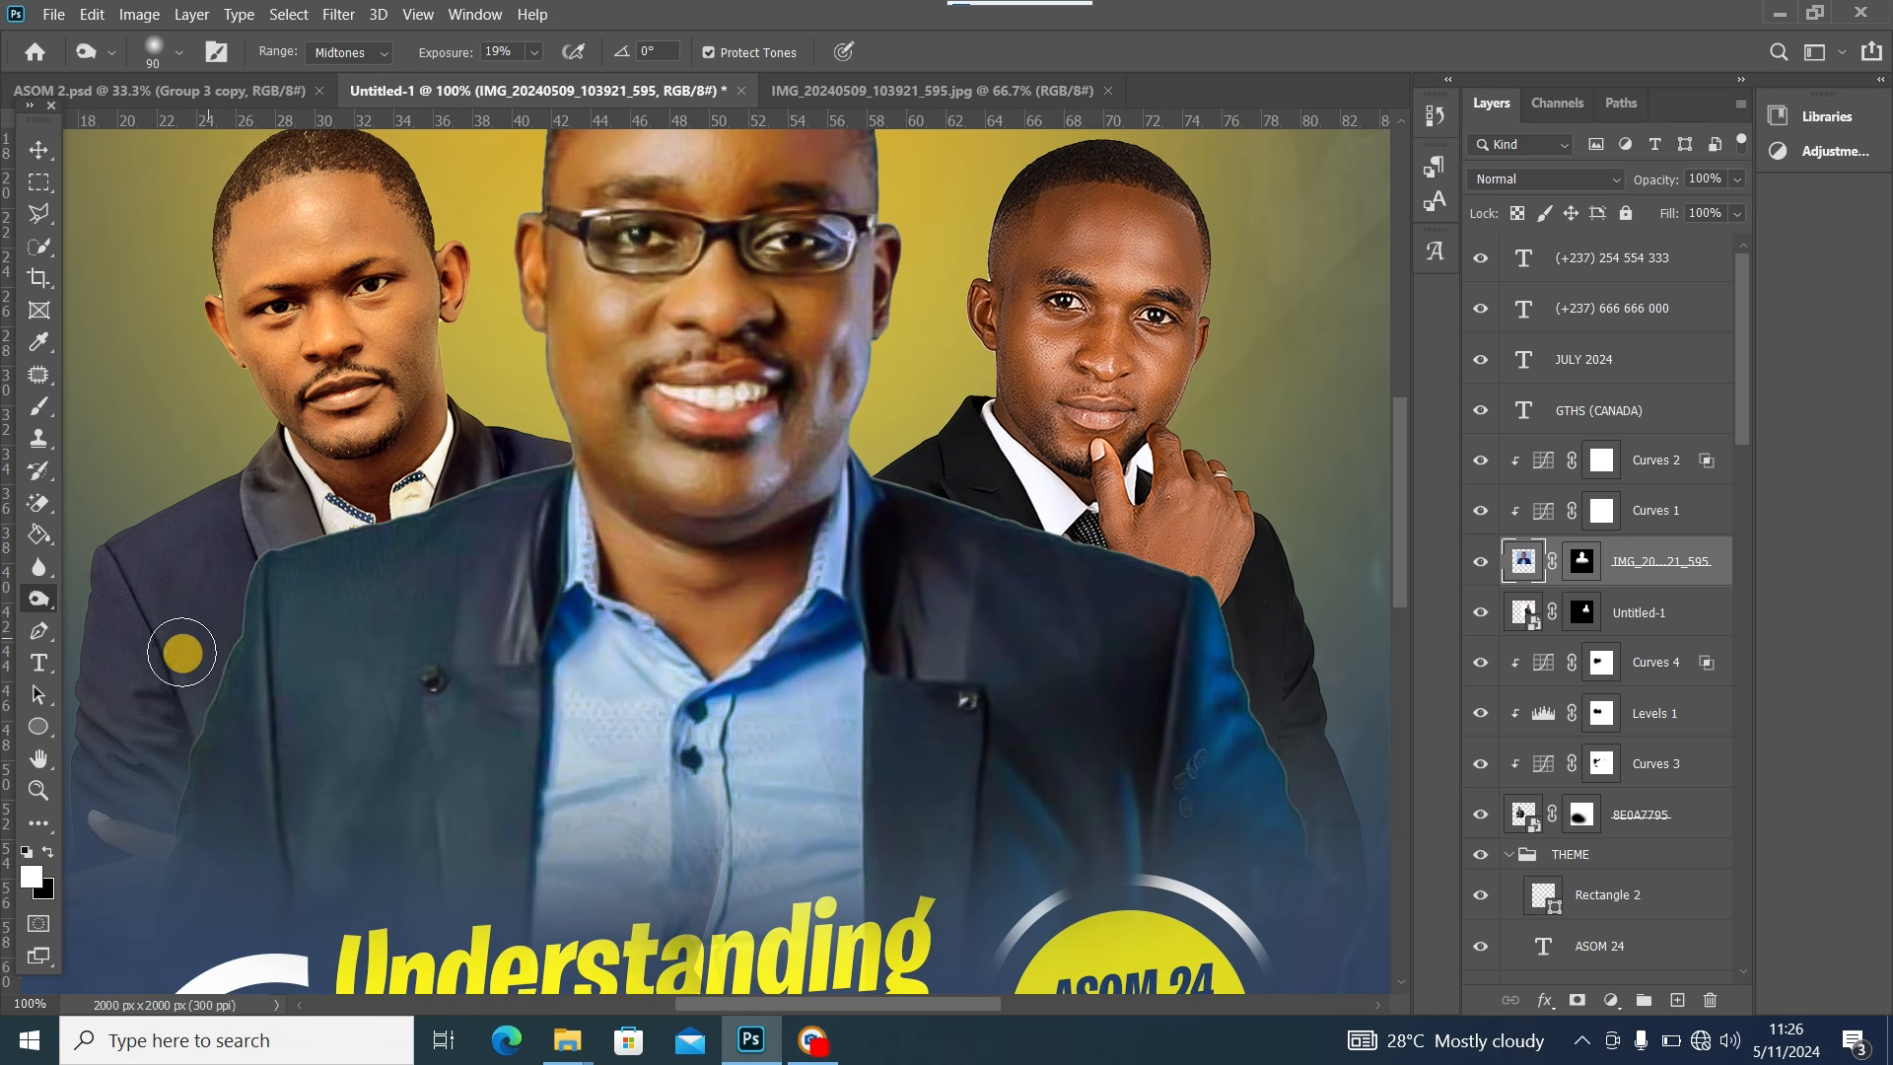
pyautogui.click(245, 547)
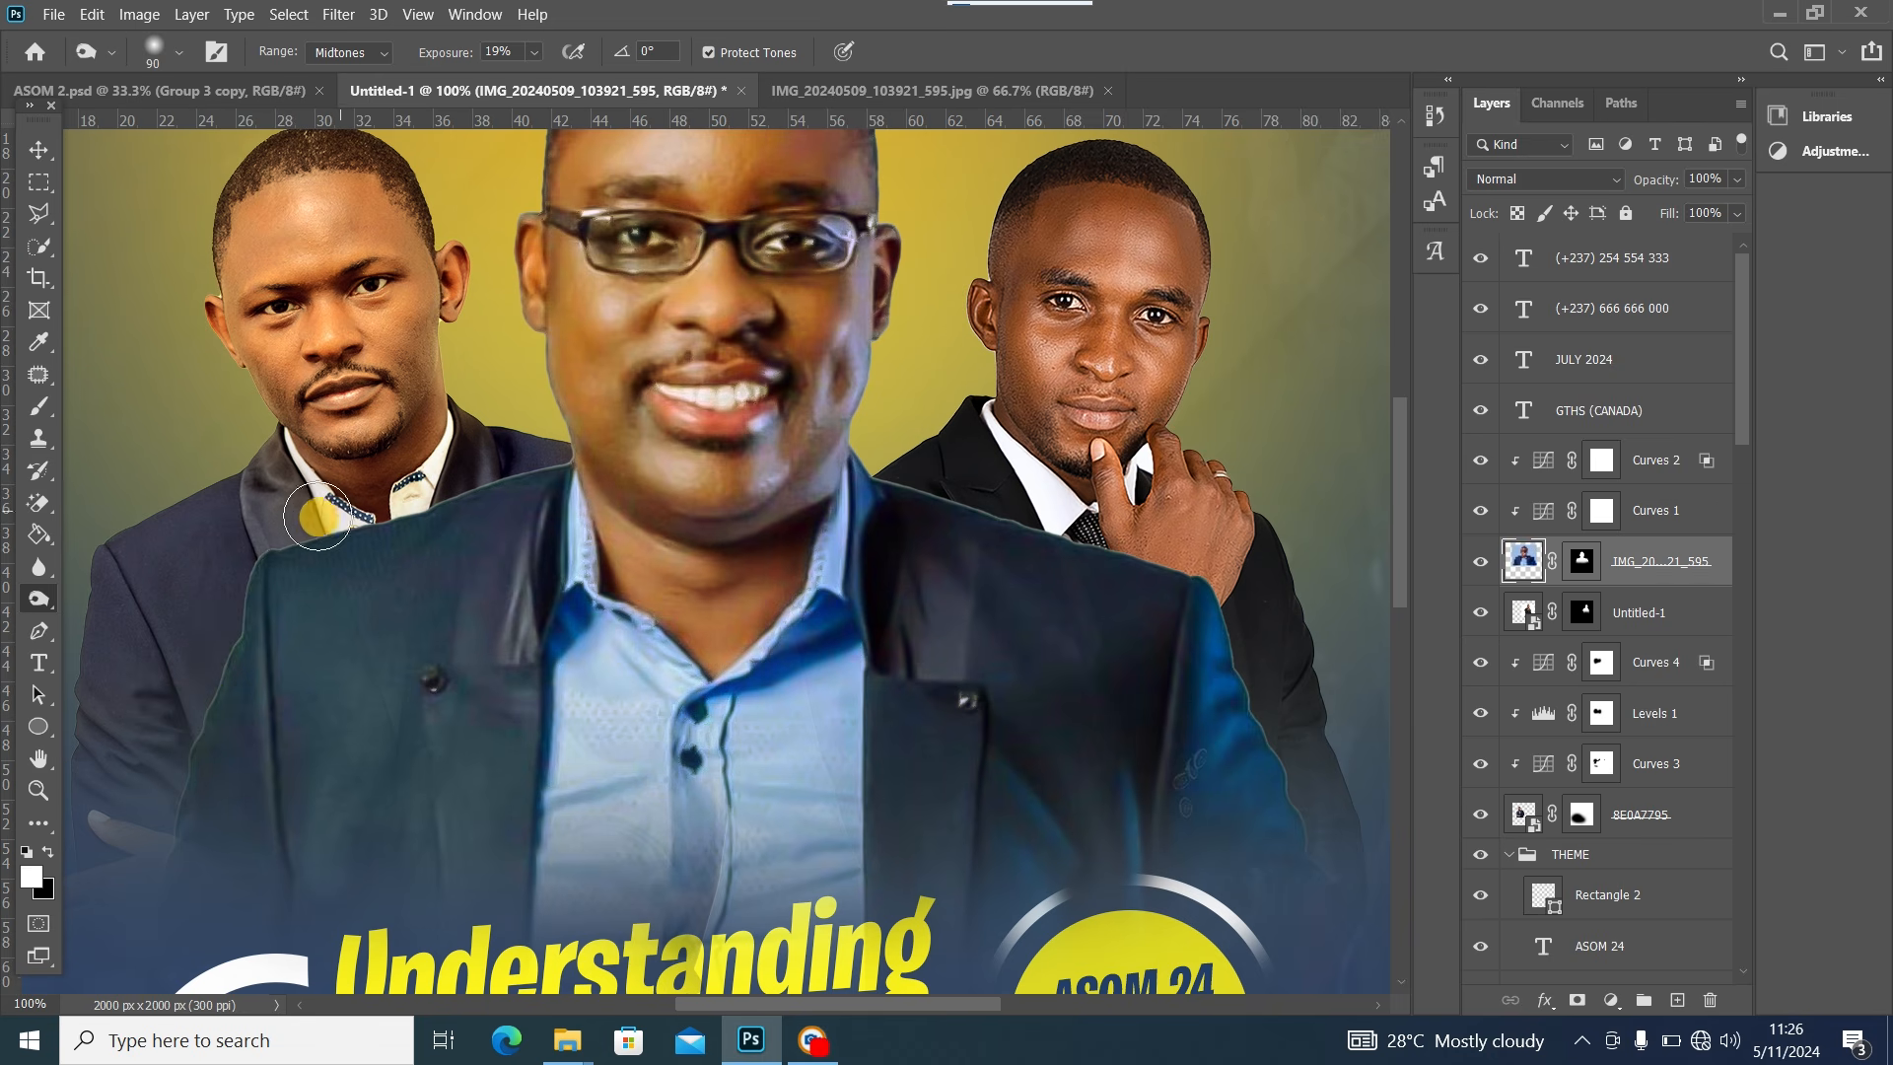
# Add an empty layer beneath the central man's photo and set the foreground colour to yellow f1d84f sampled from the background
pyautogui.click(1633, 609)
pyautogui.click(1677, 1003)
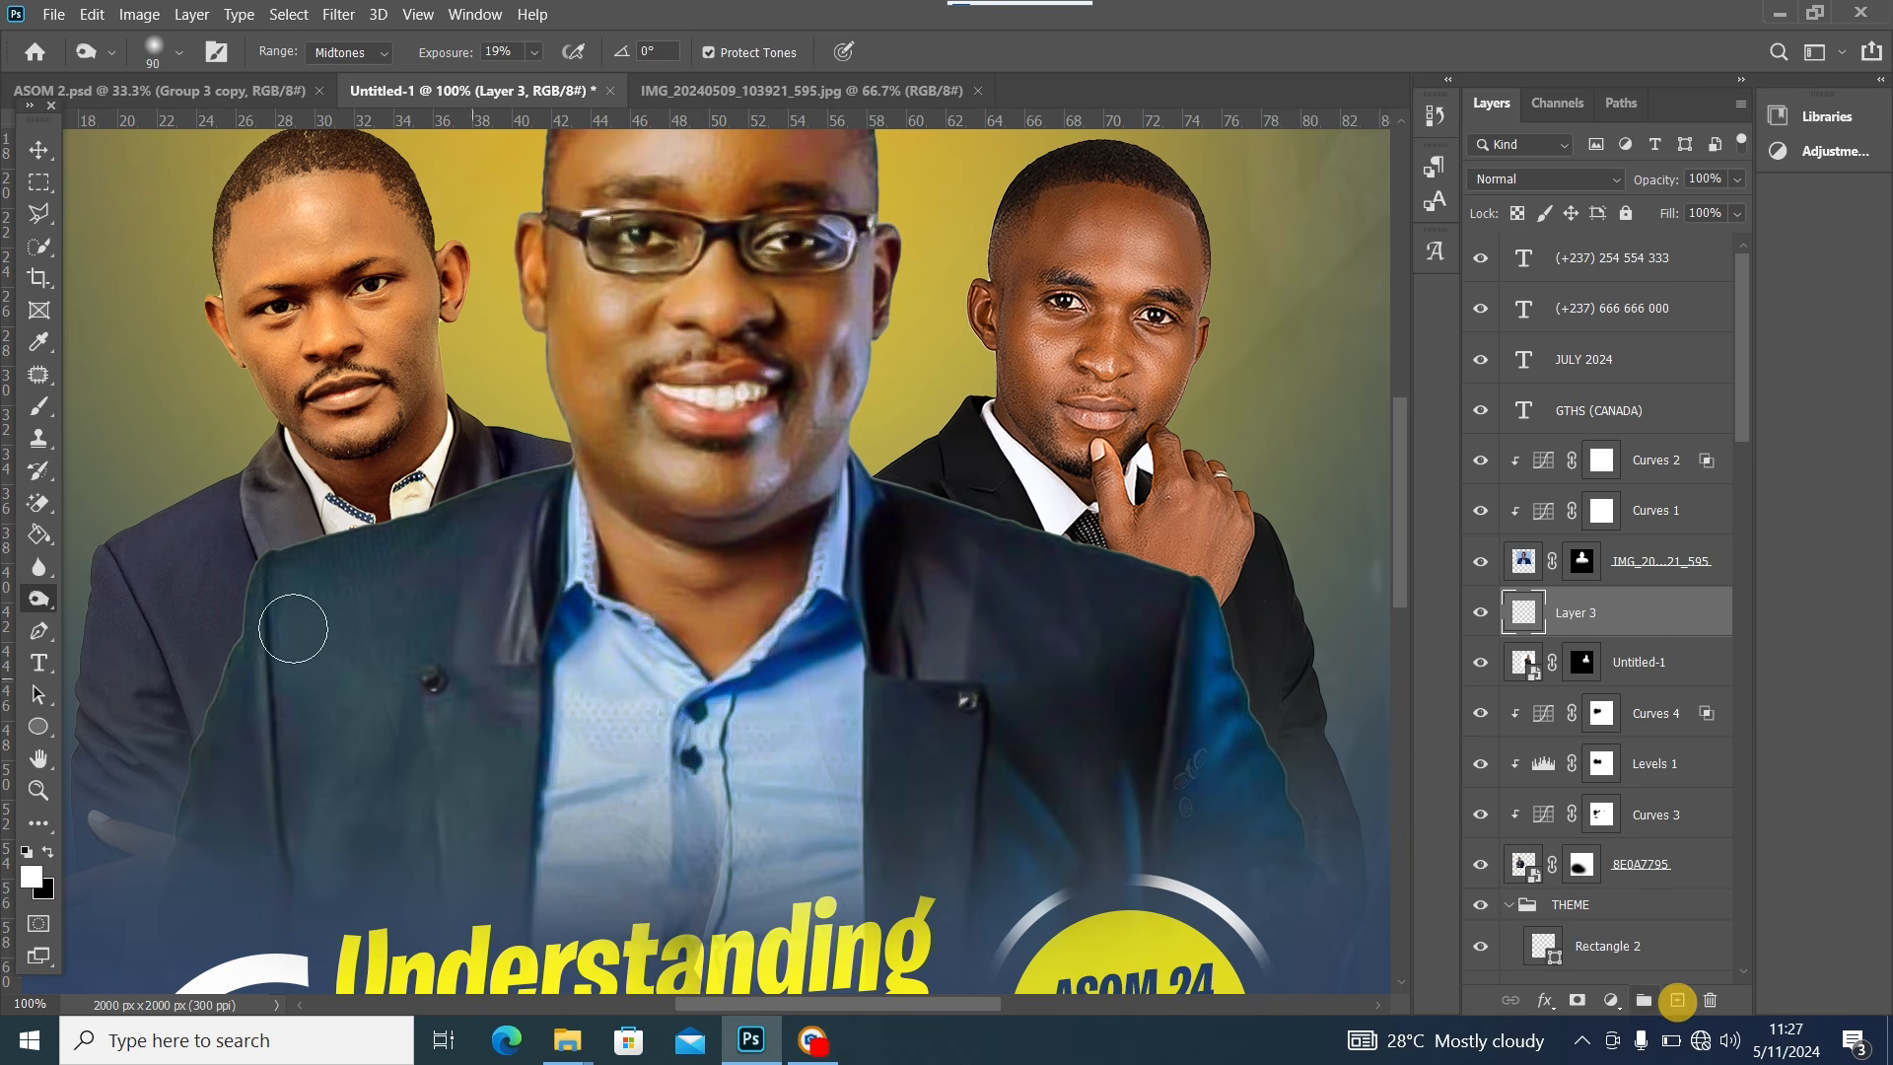
pyautogui.click(30, 887)
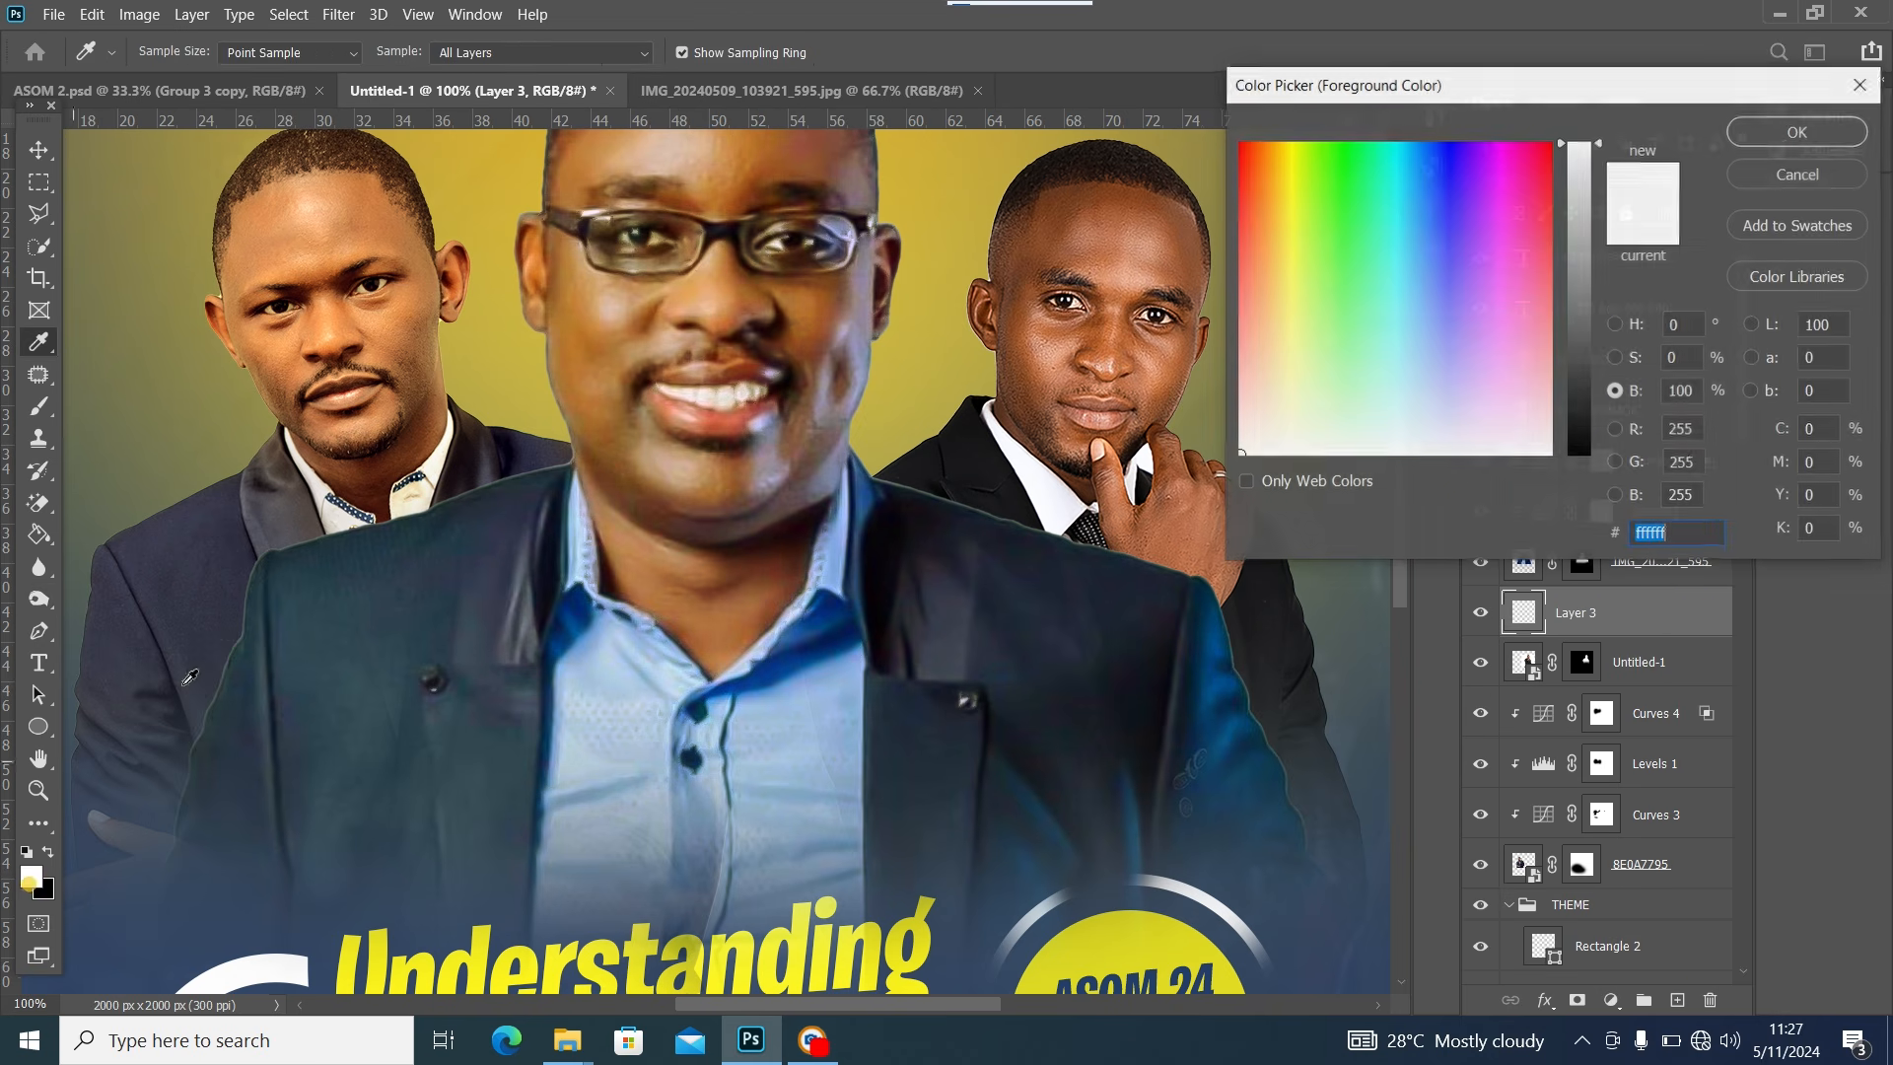
pyautogui.click(487, 327)
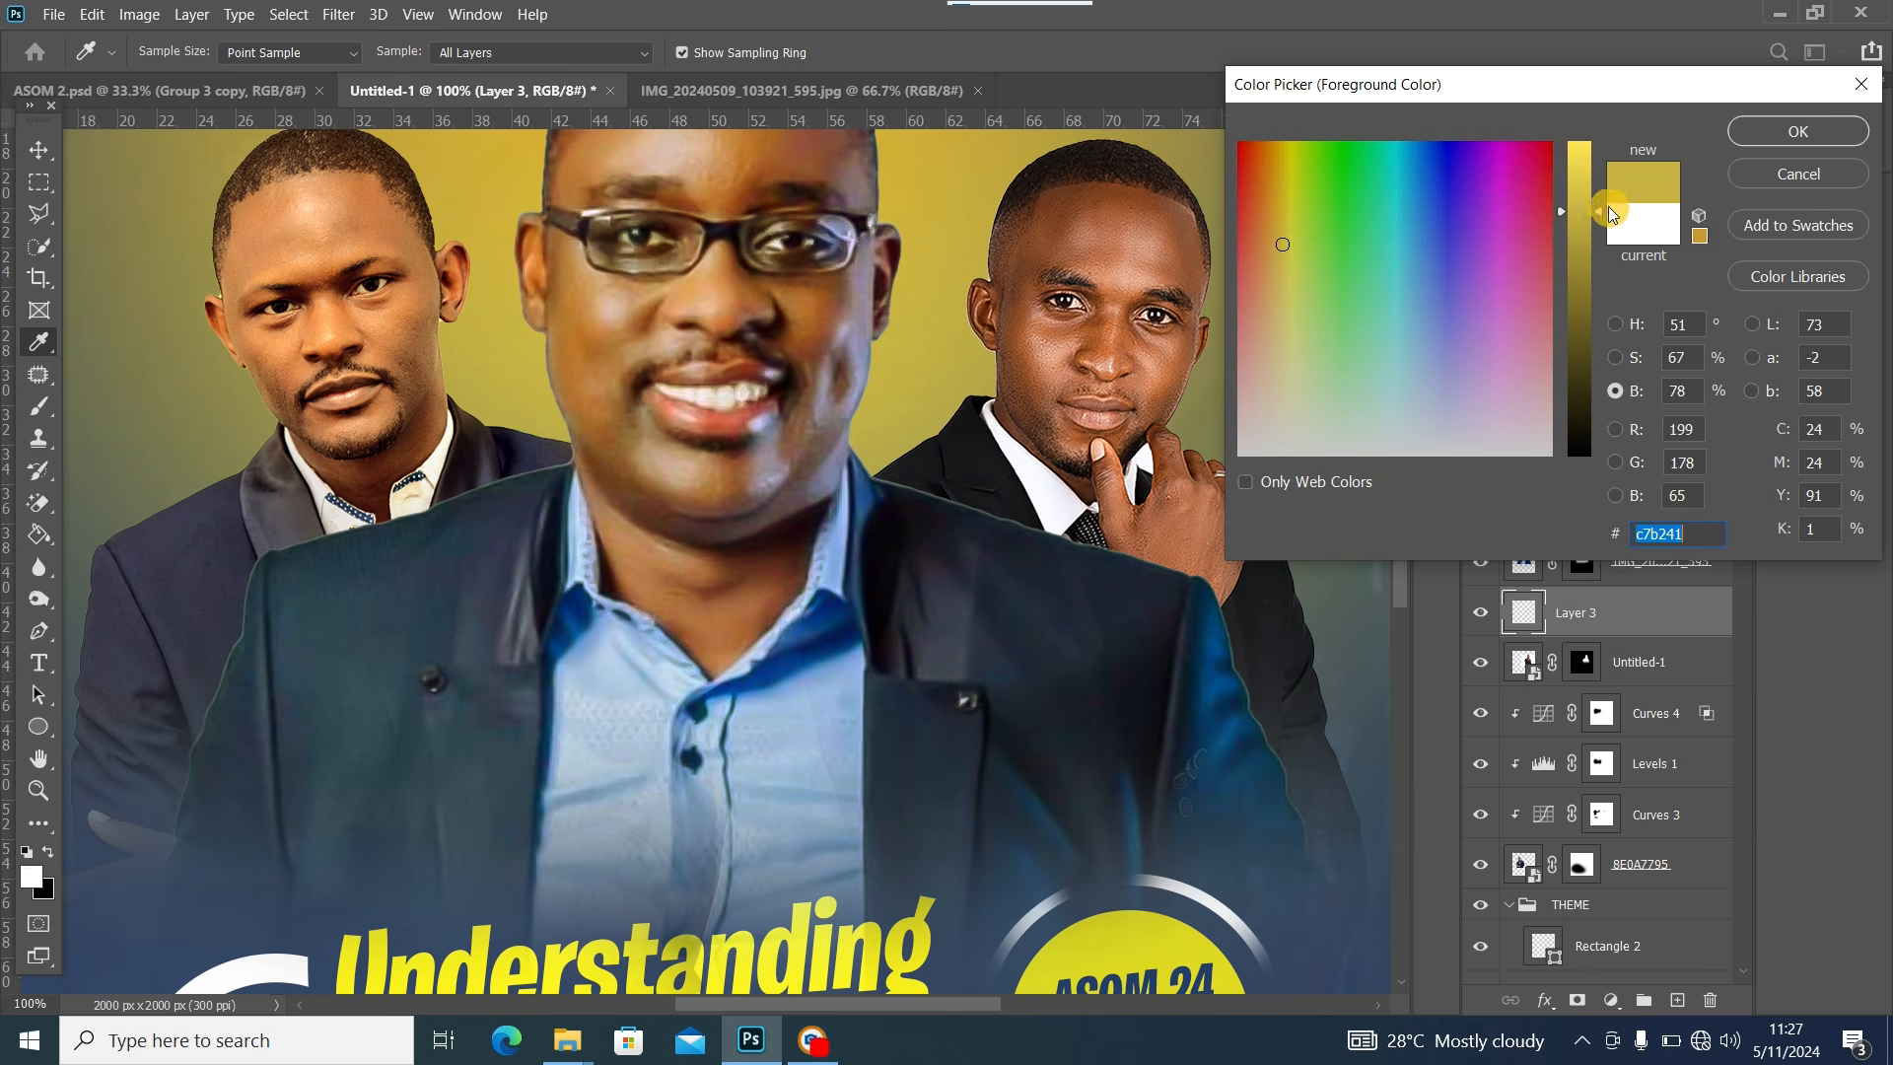
pyautogui.moveTo(1607, 205); pyautogui.dragTo(1589, 158)
pyautogui.click(1790, 131)
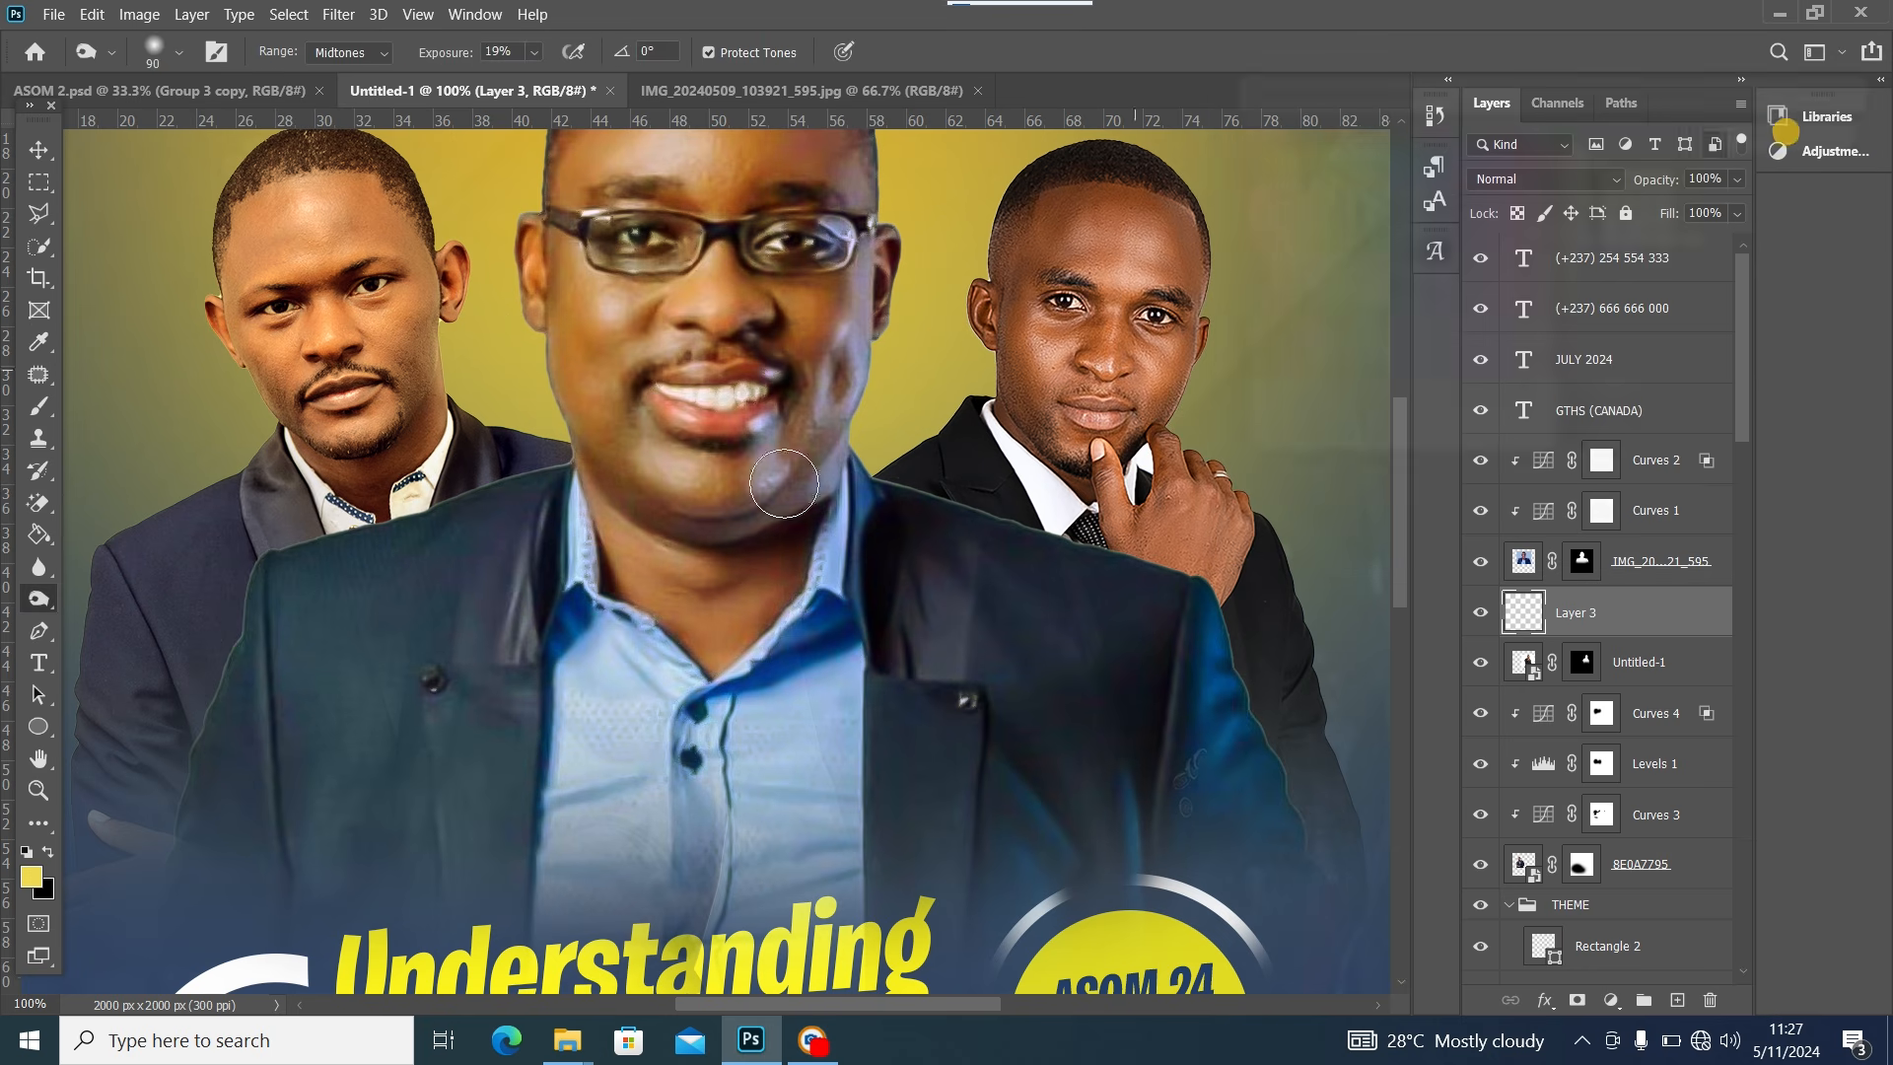
# Activate the Brush tool and set it to 500 px with 33% flow
pyautogui.click(41, 408)
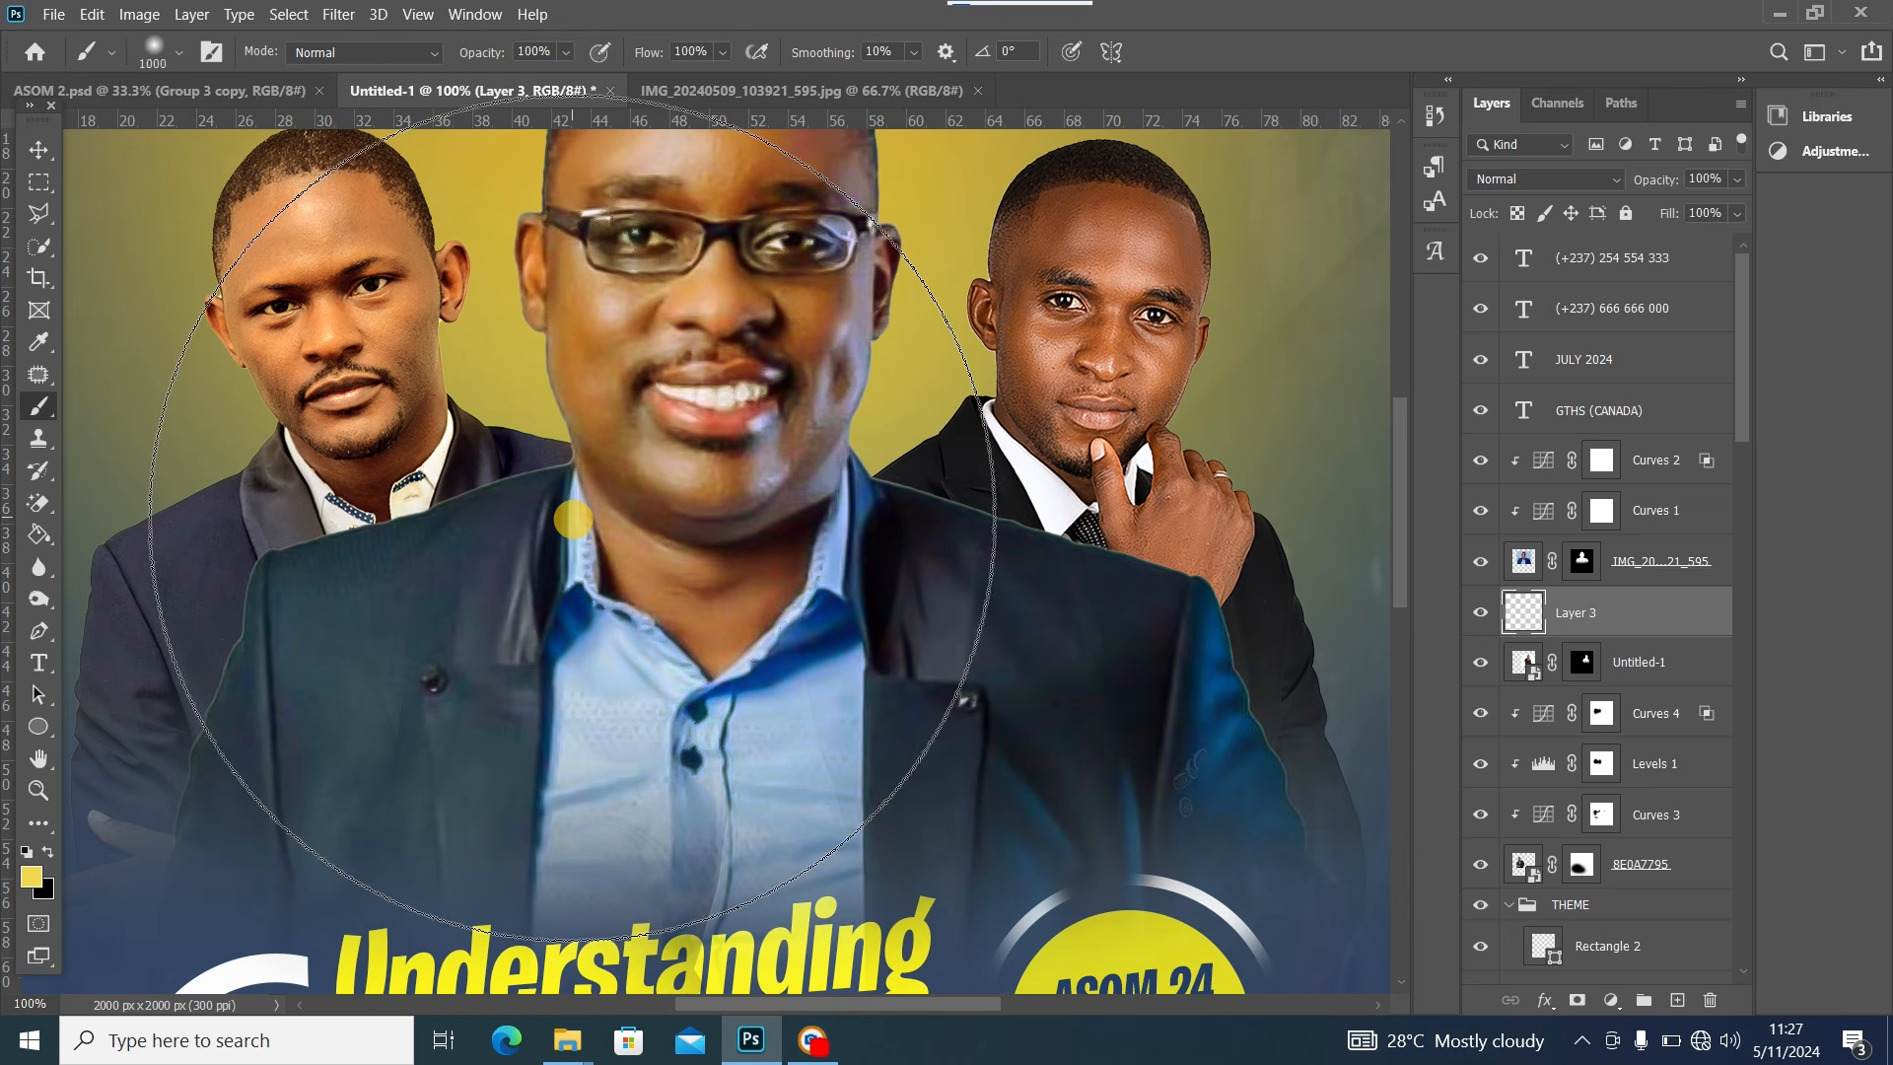
pyautogui.press('[')
pyautogui.press('[')
pyautogui.press('[')
pyautogui.press('[')
pyautogui.press('[')
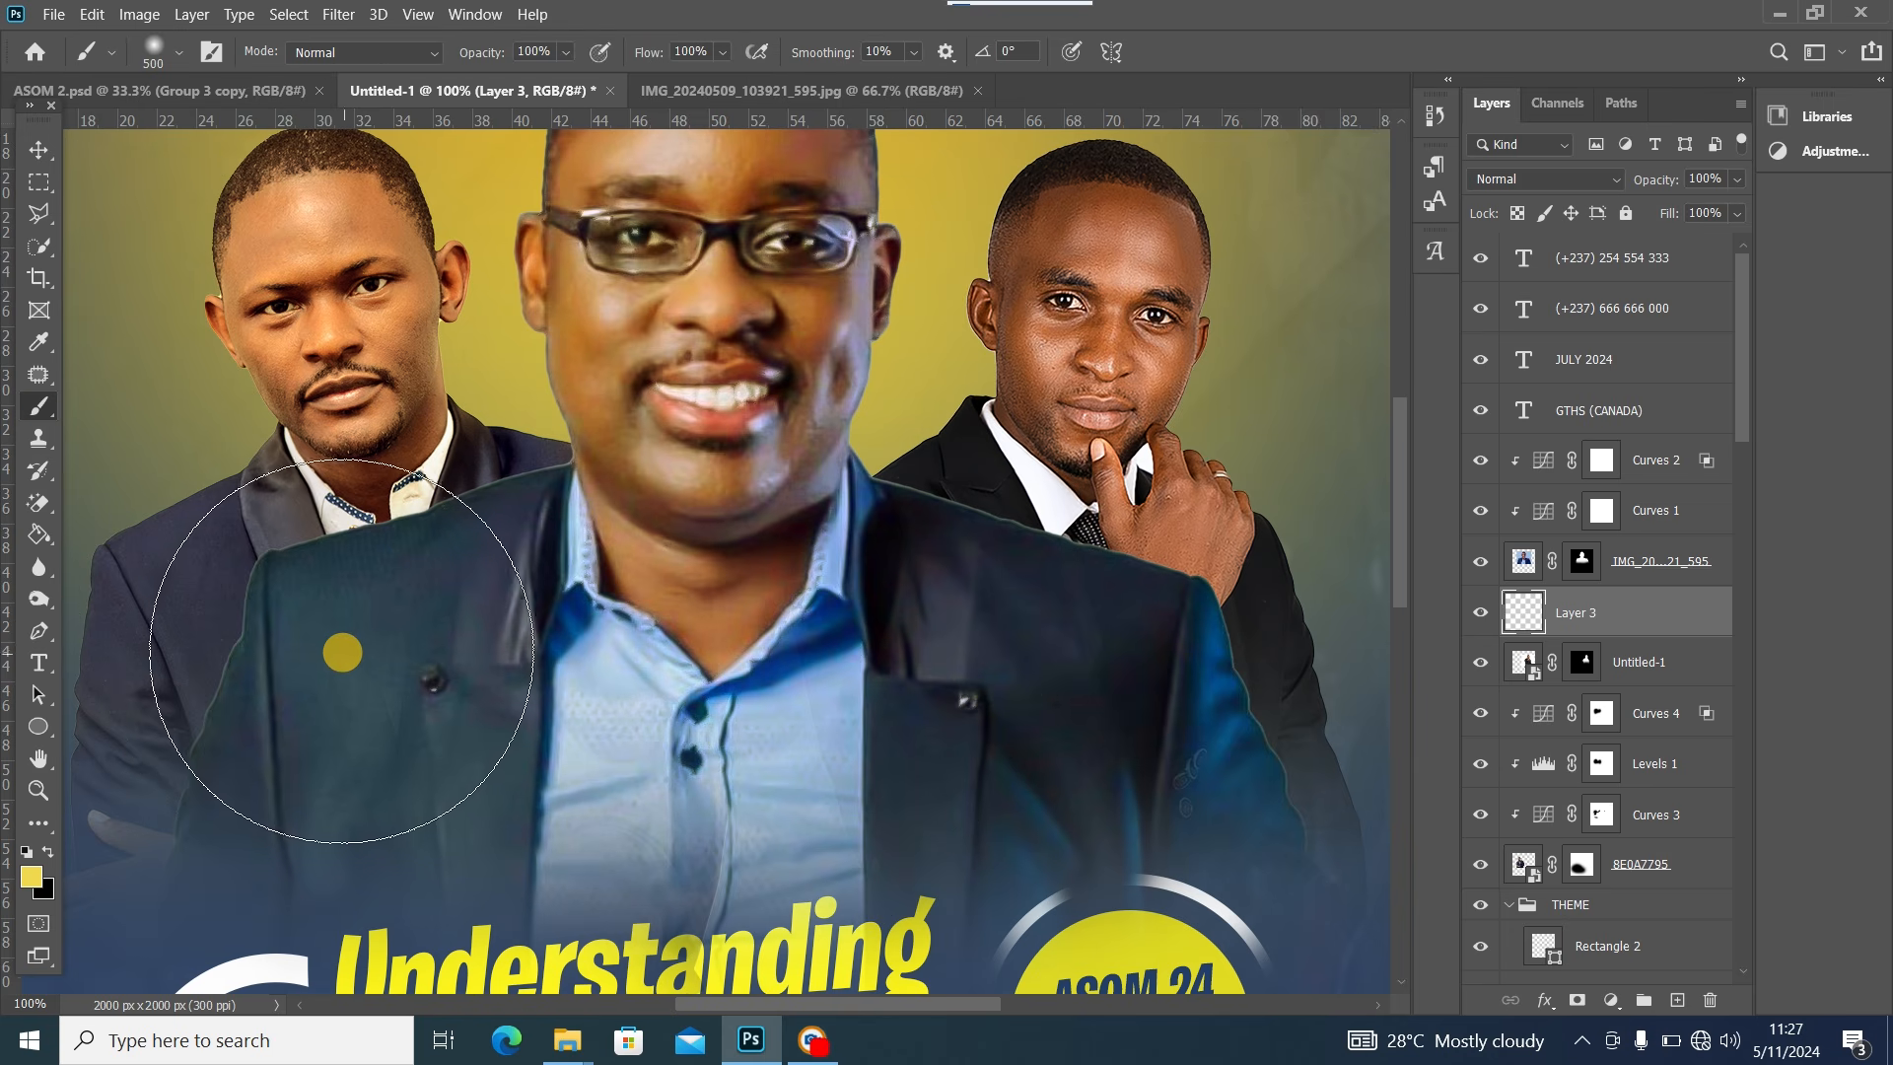
pyautogui.click(724, 51)
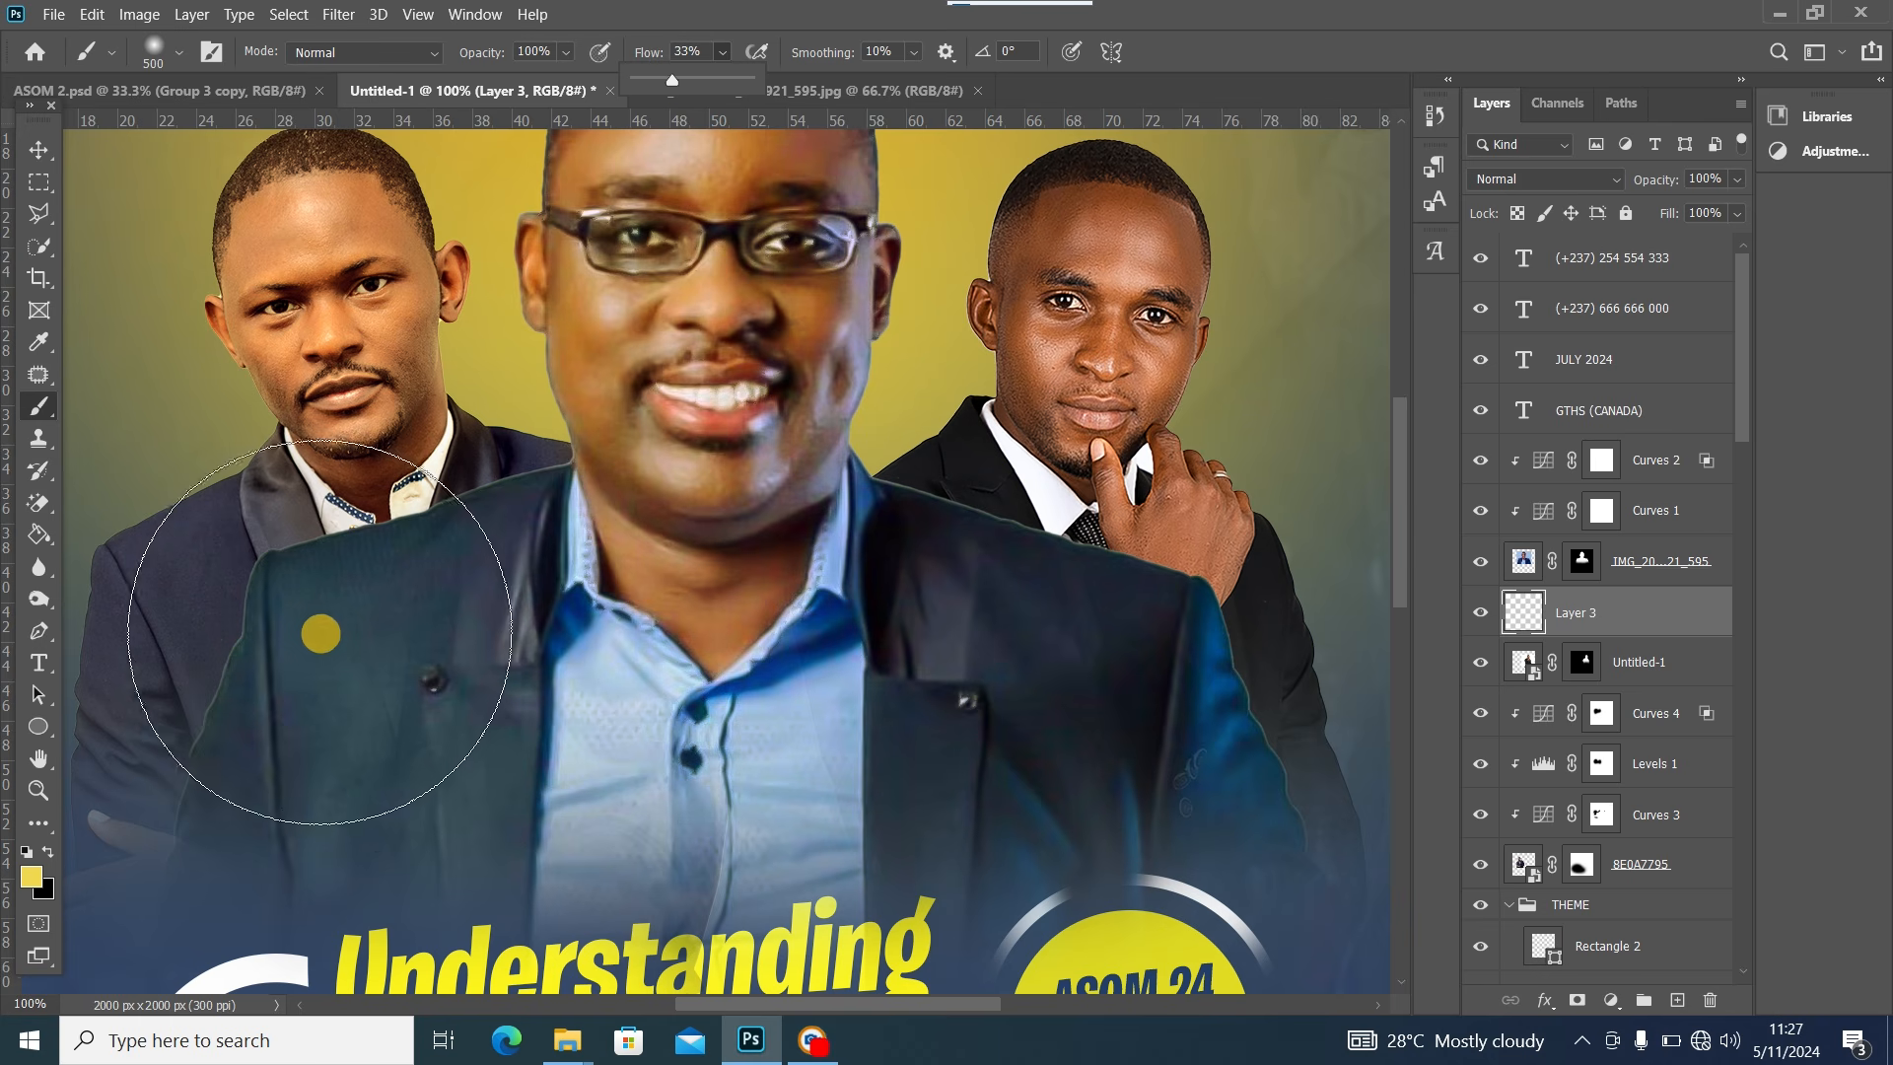
# Try painting a soft yellow glow behind the central man's shoulders, and delete the painted layer
pyautogui.click(321, 677)
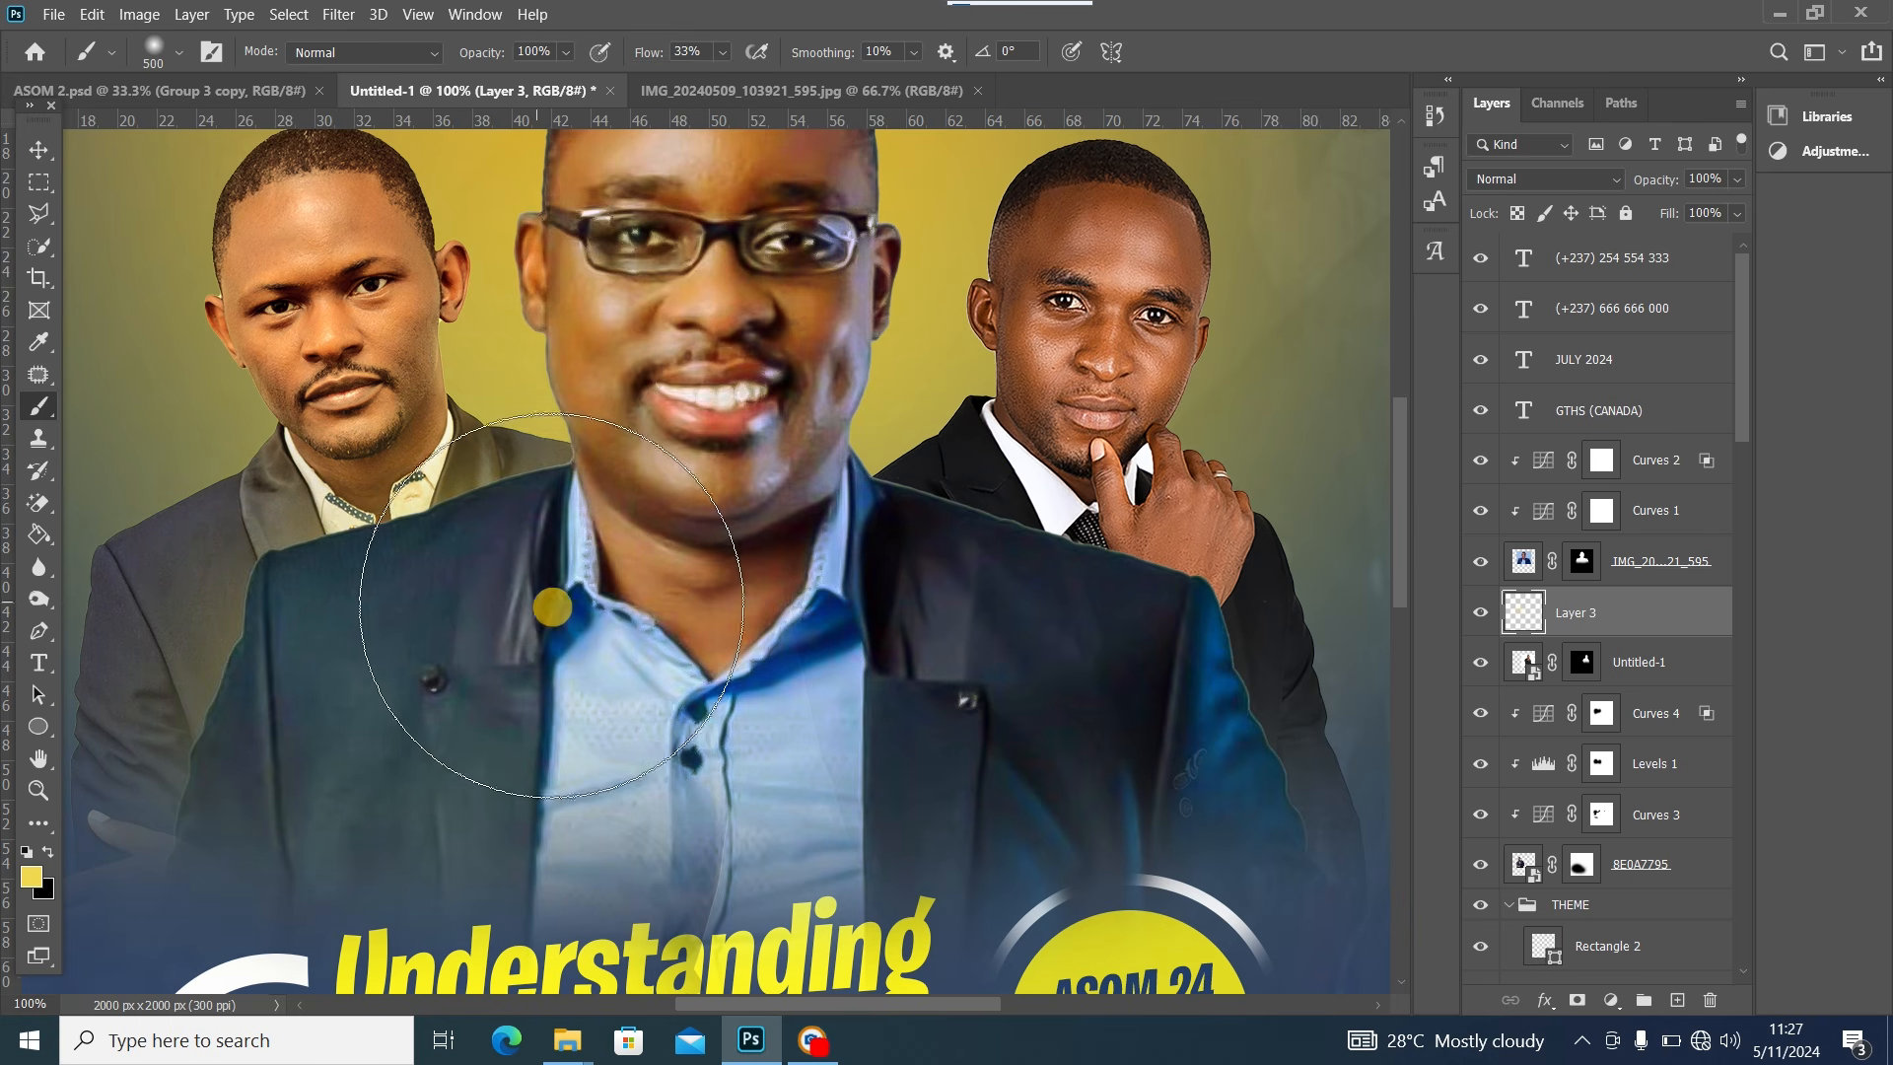
pyautogui.click(856, 636)
pyautogui.click(978, 699)
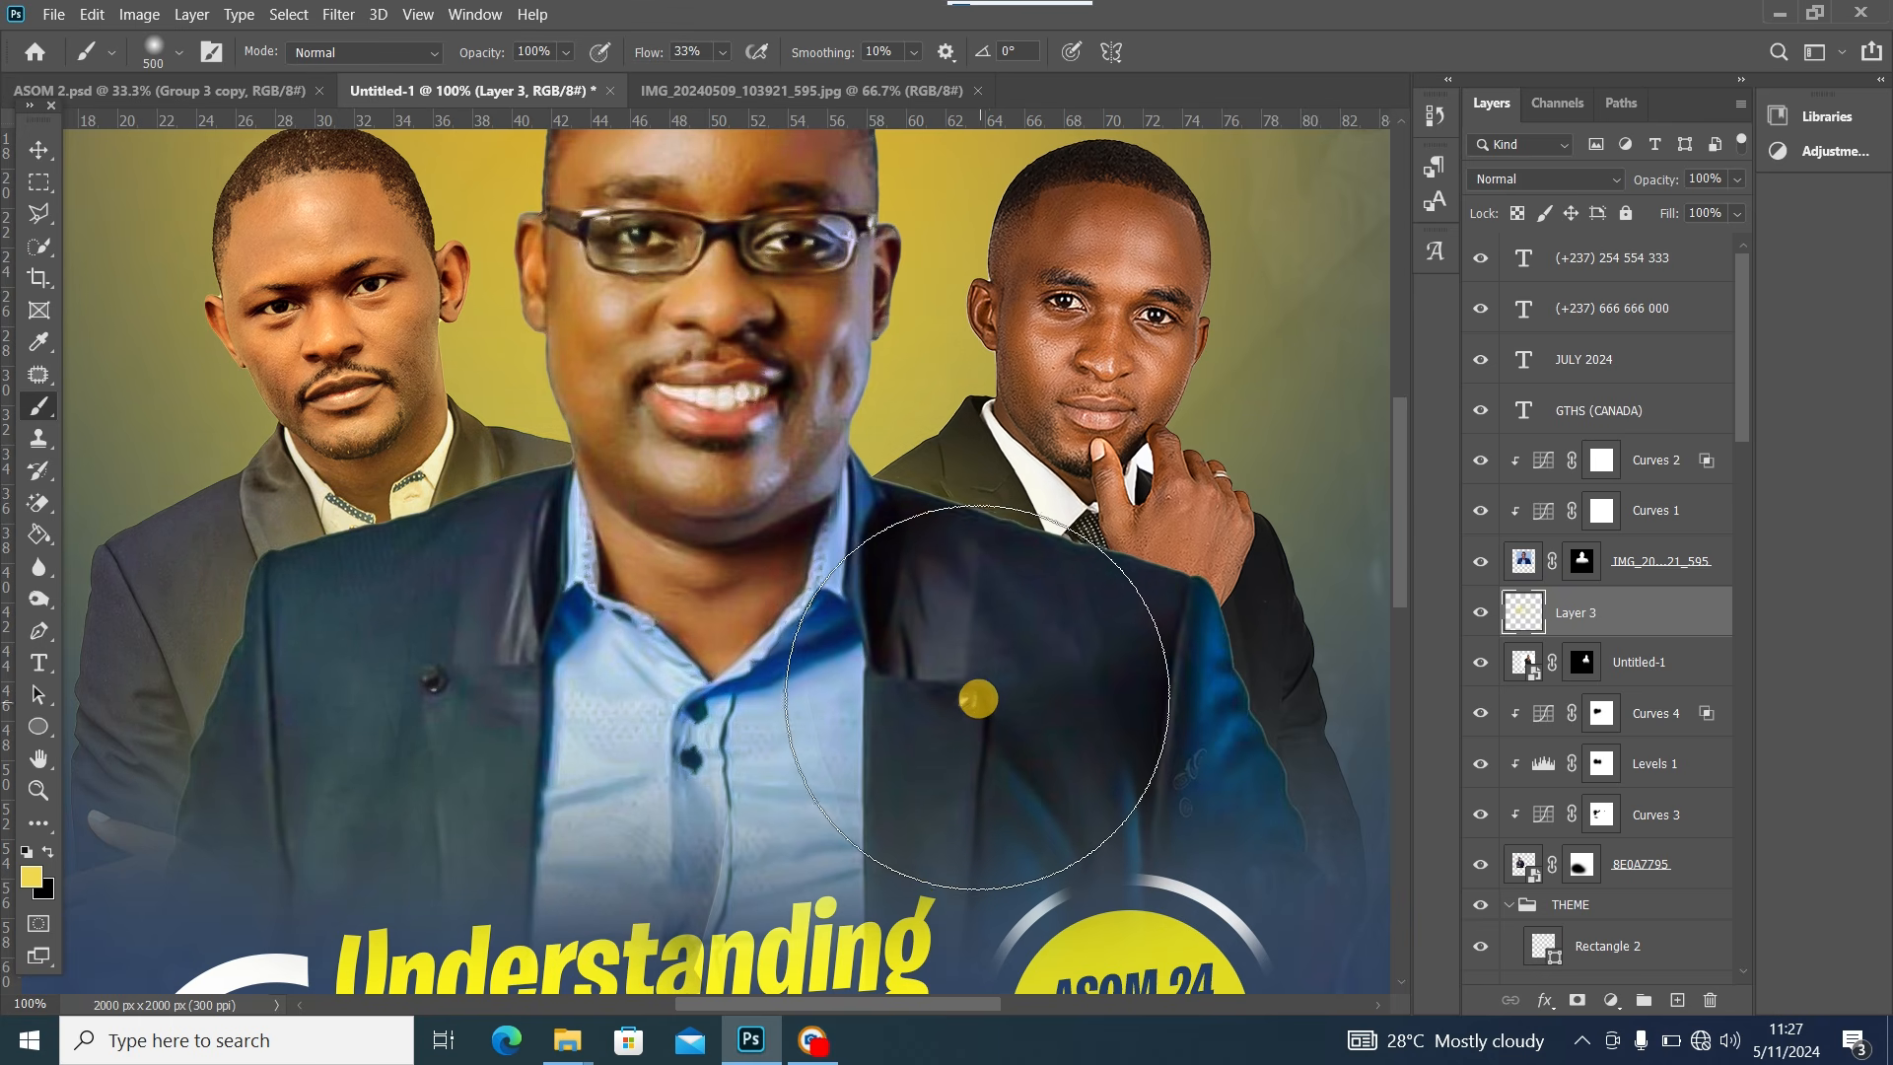
pyautogui.click(1117, 756)
pyautogui.click(1113, 799)
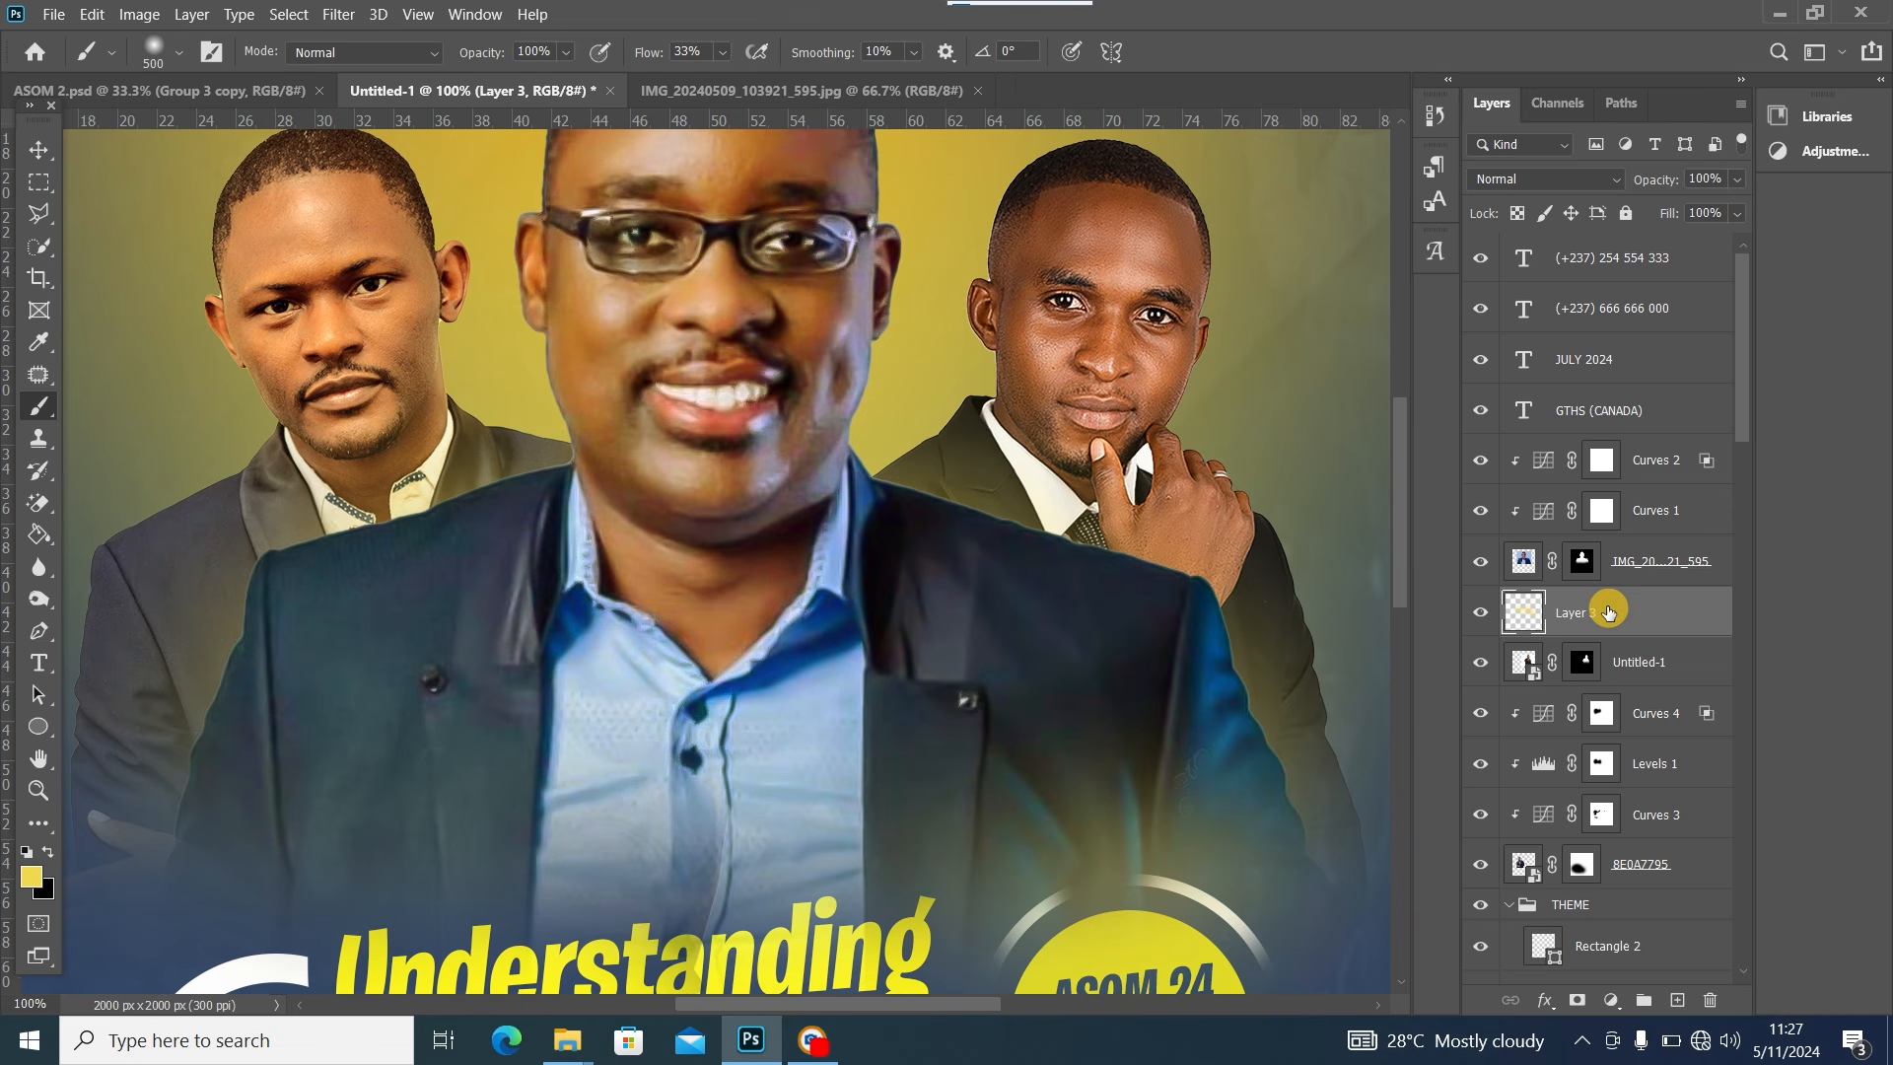
pyautogui.press('Delete')
# Create a fresh layer beneath the central man's photo and set the foreground colour to off-white f0eae9
pyautogui.click(1676, 1003)
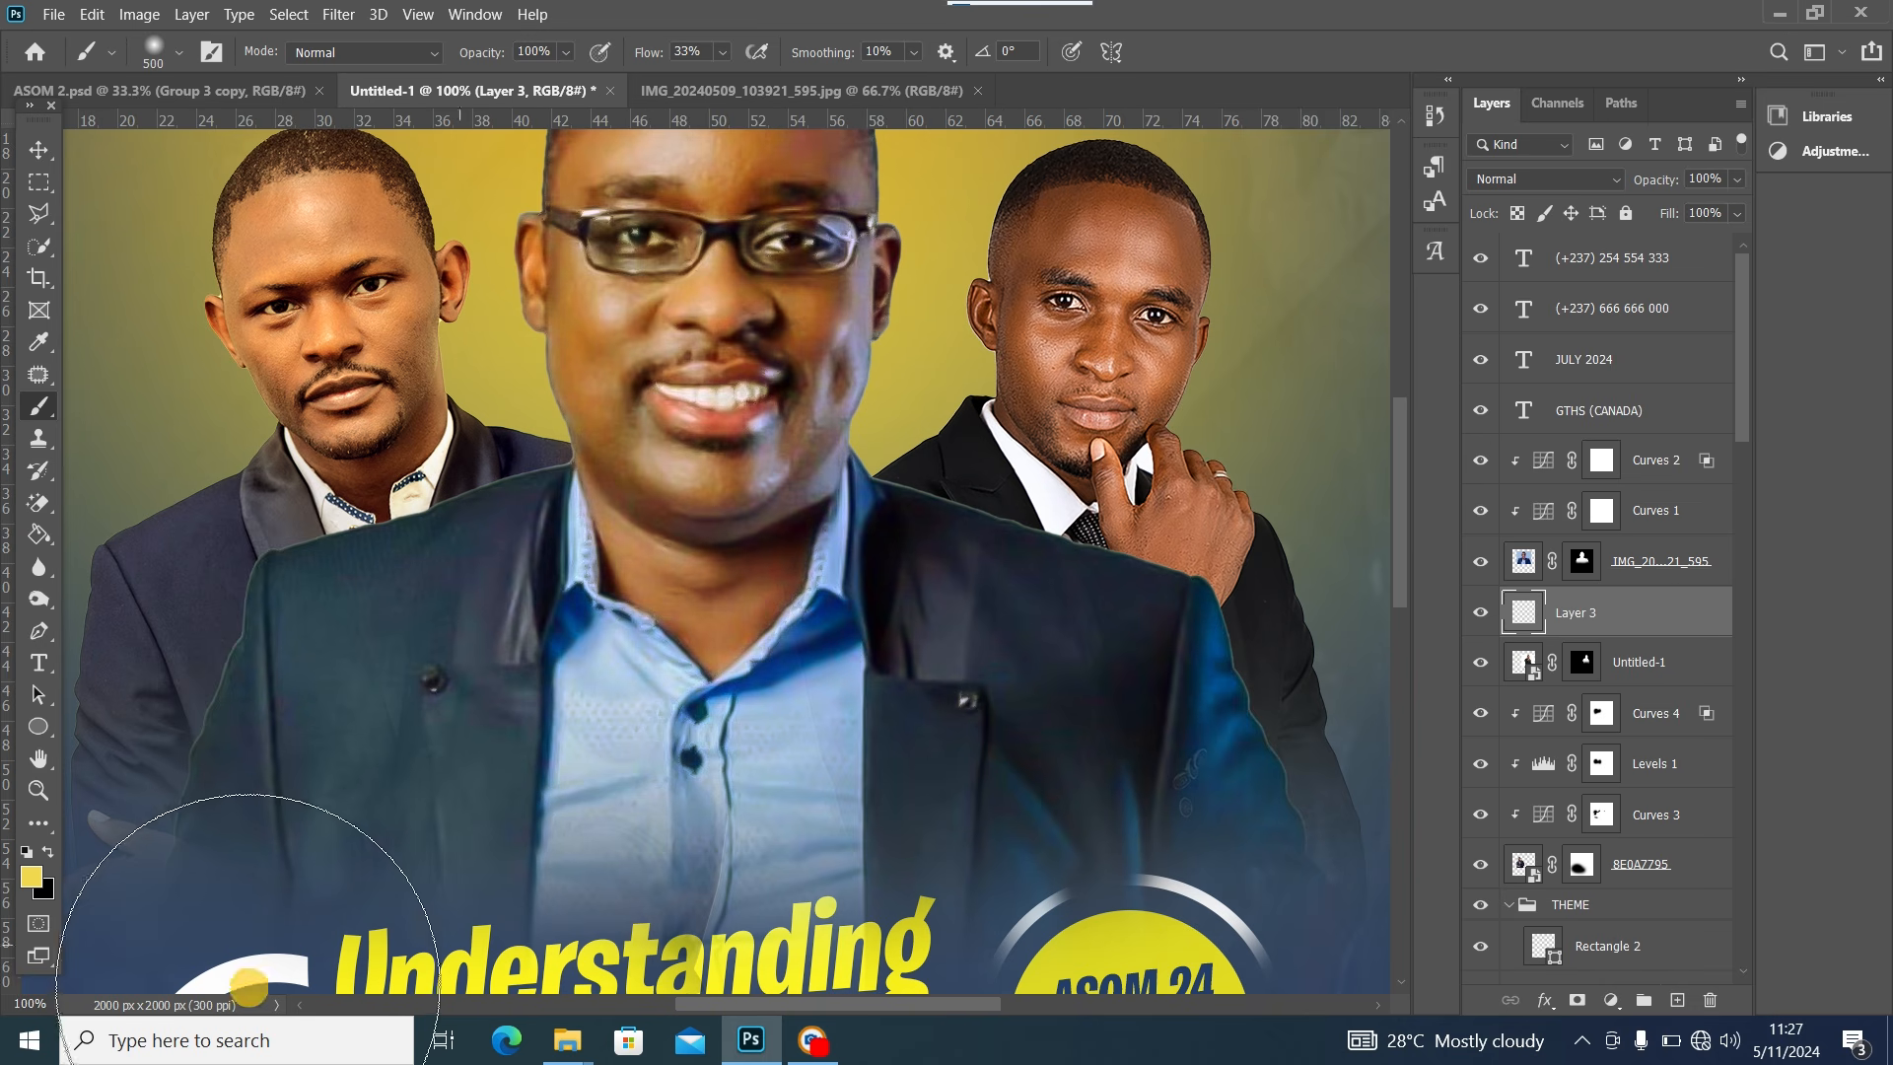
pyautogui.click(31, 875)
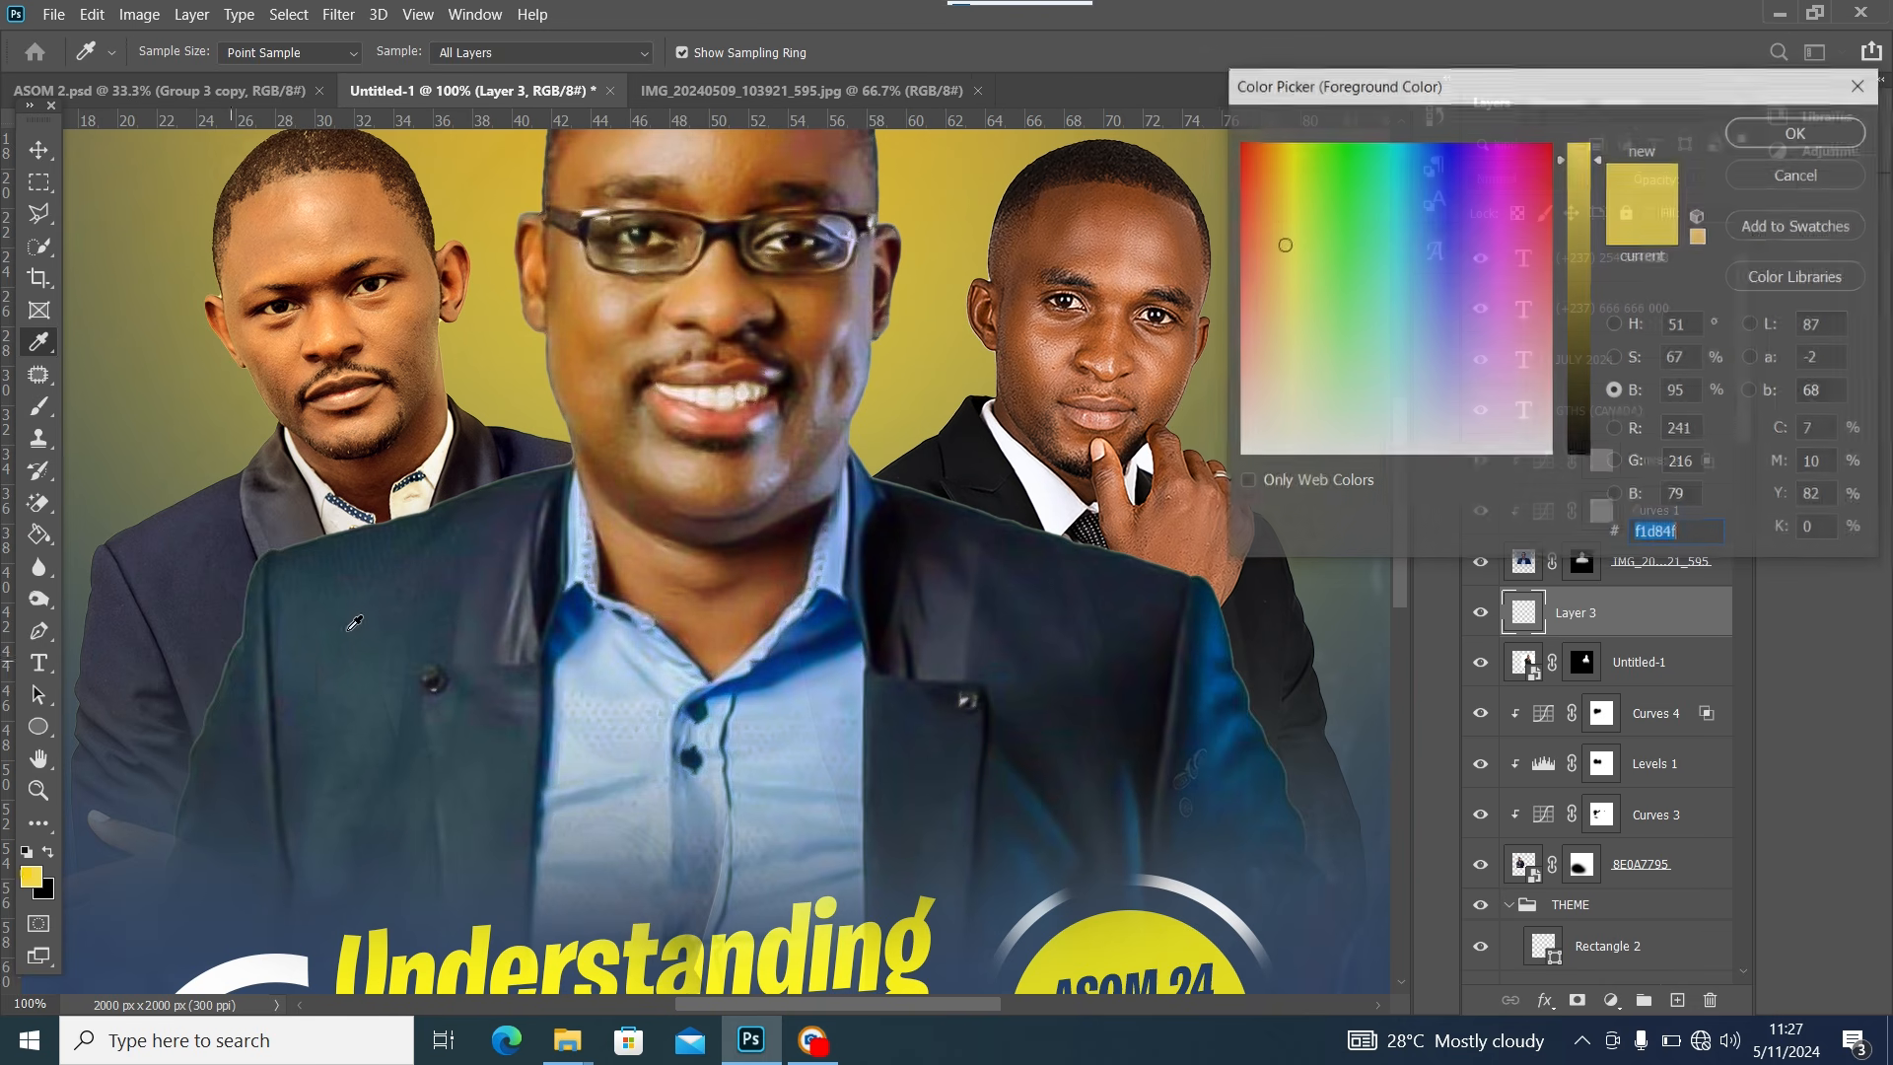
pyautogui.click(418, 496)
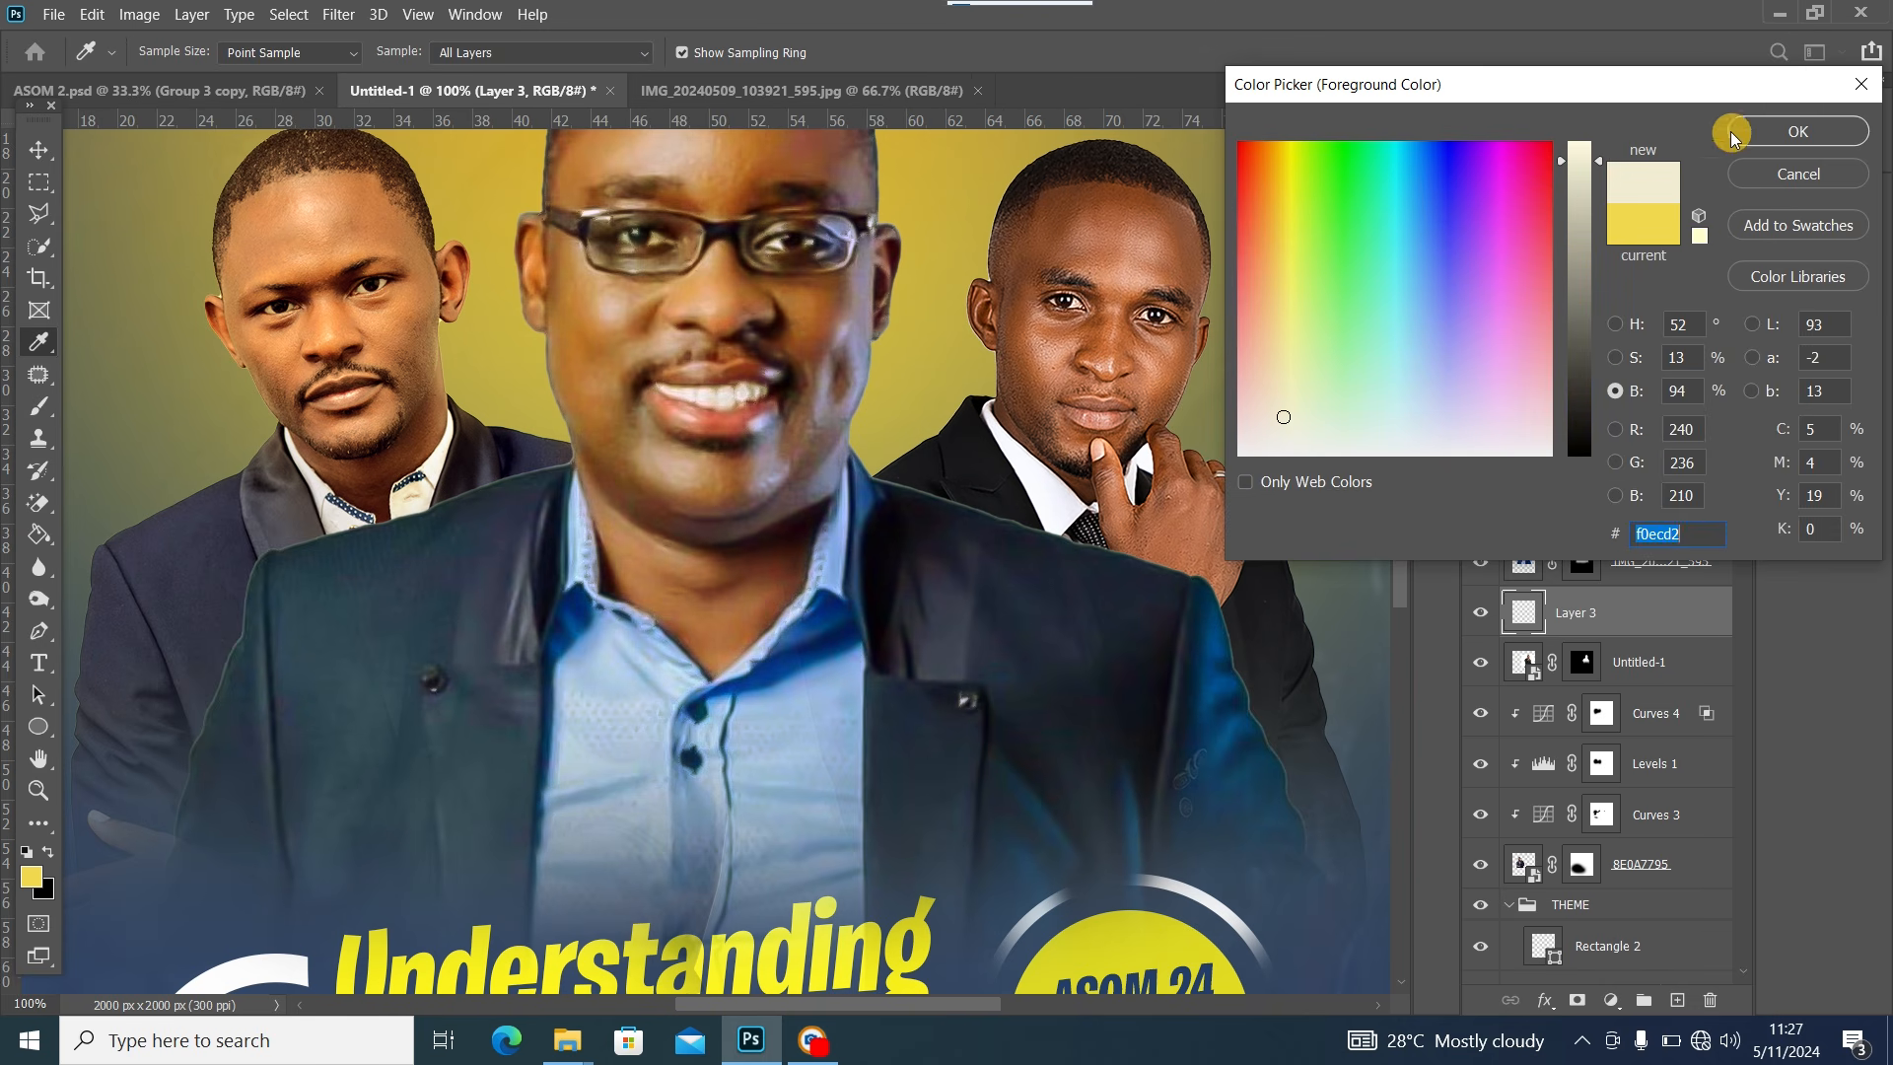
pyautogui.click(1245, 449)
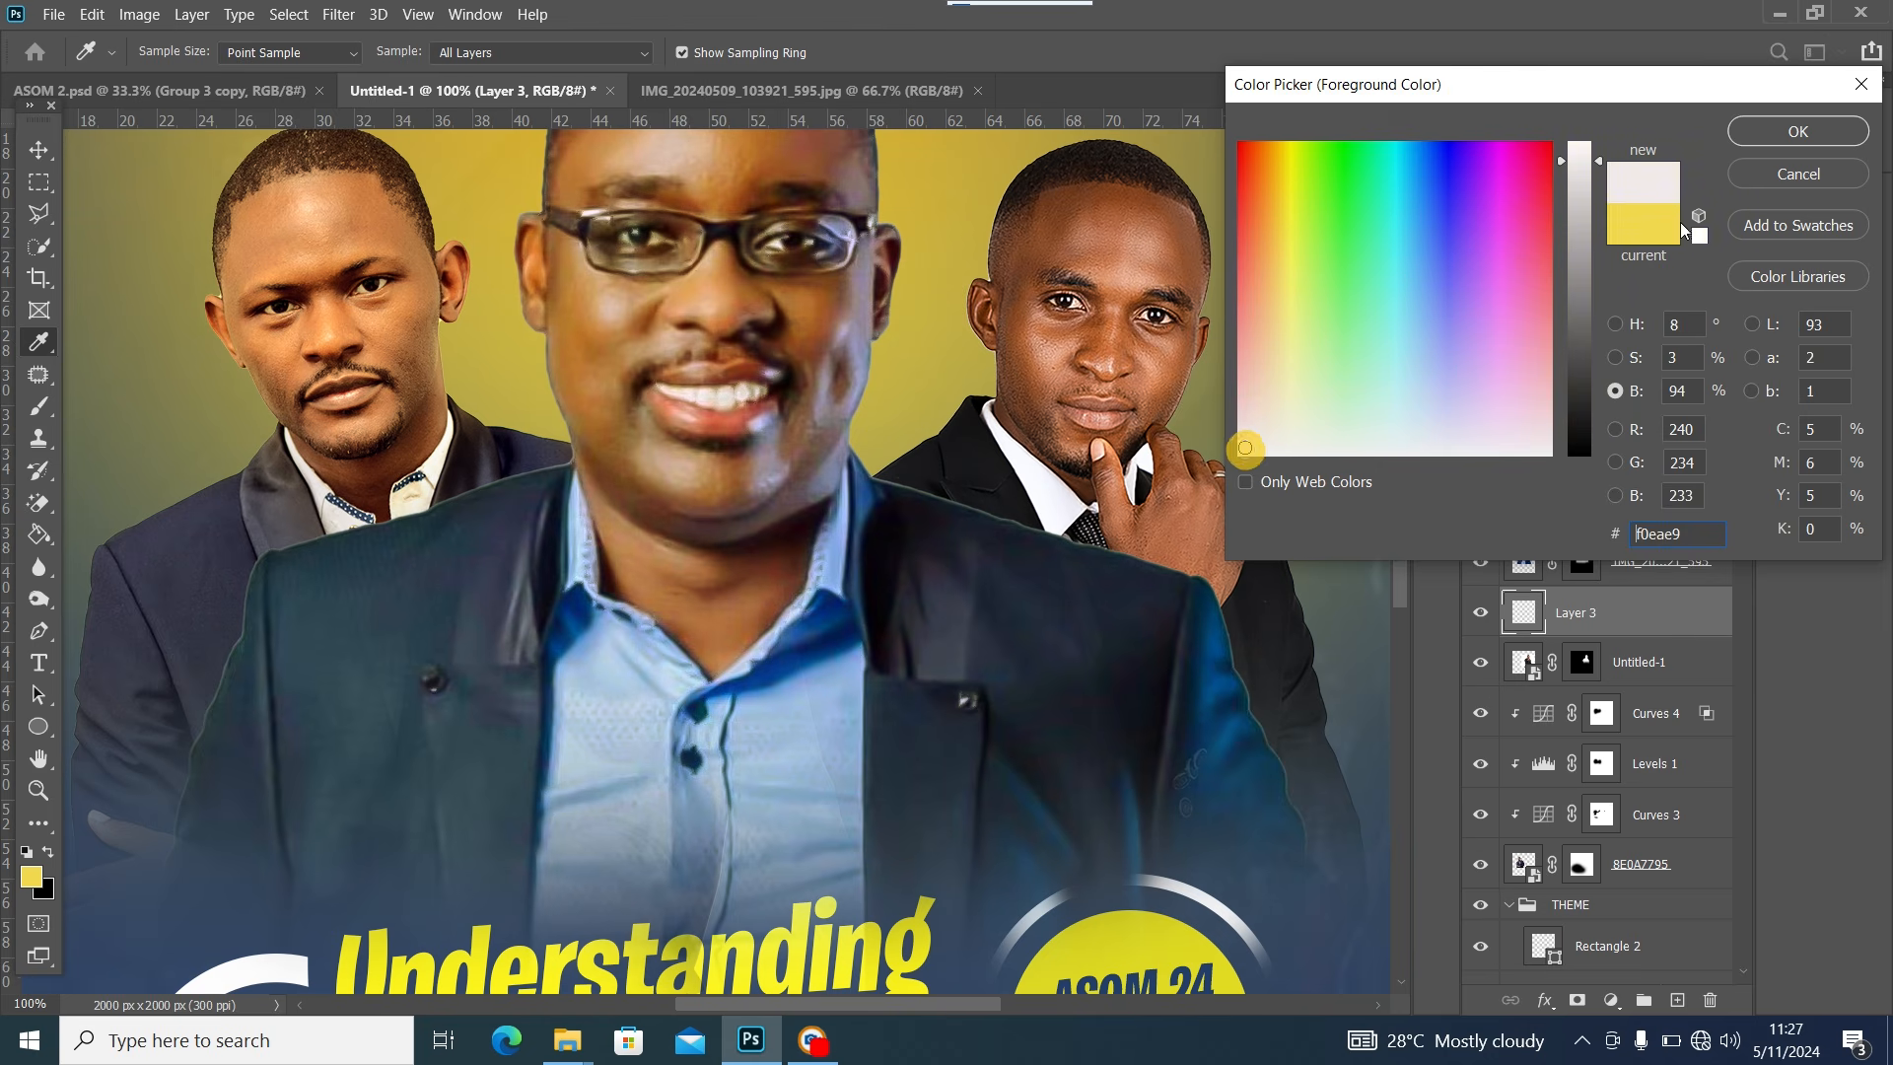
pyautogui.click(1768, 134)
# Brush a faint off-white haze over the side men's jackets behind the central man's shoulders
pyautogui.press('b')
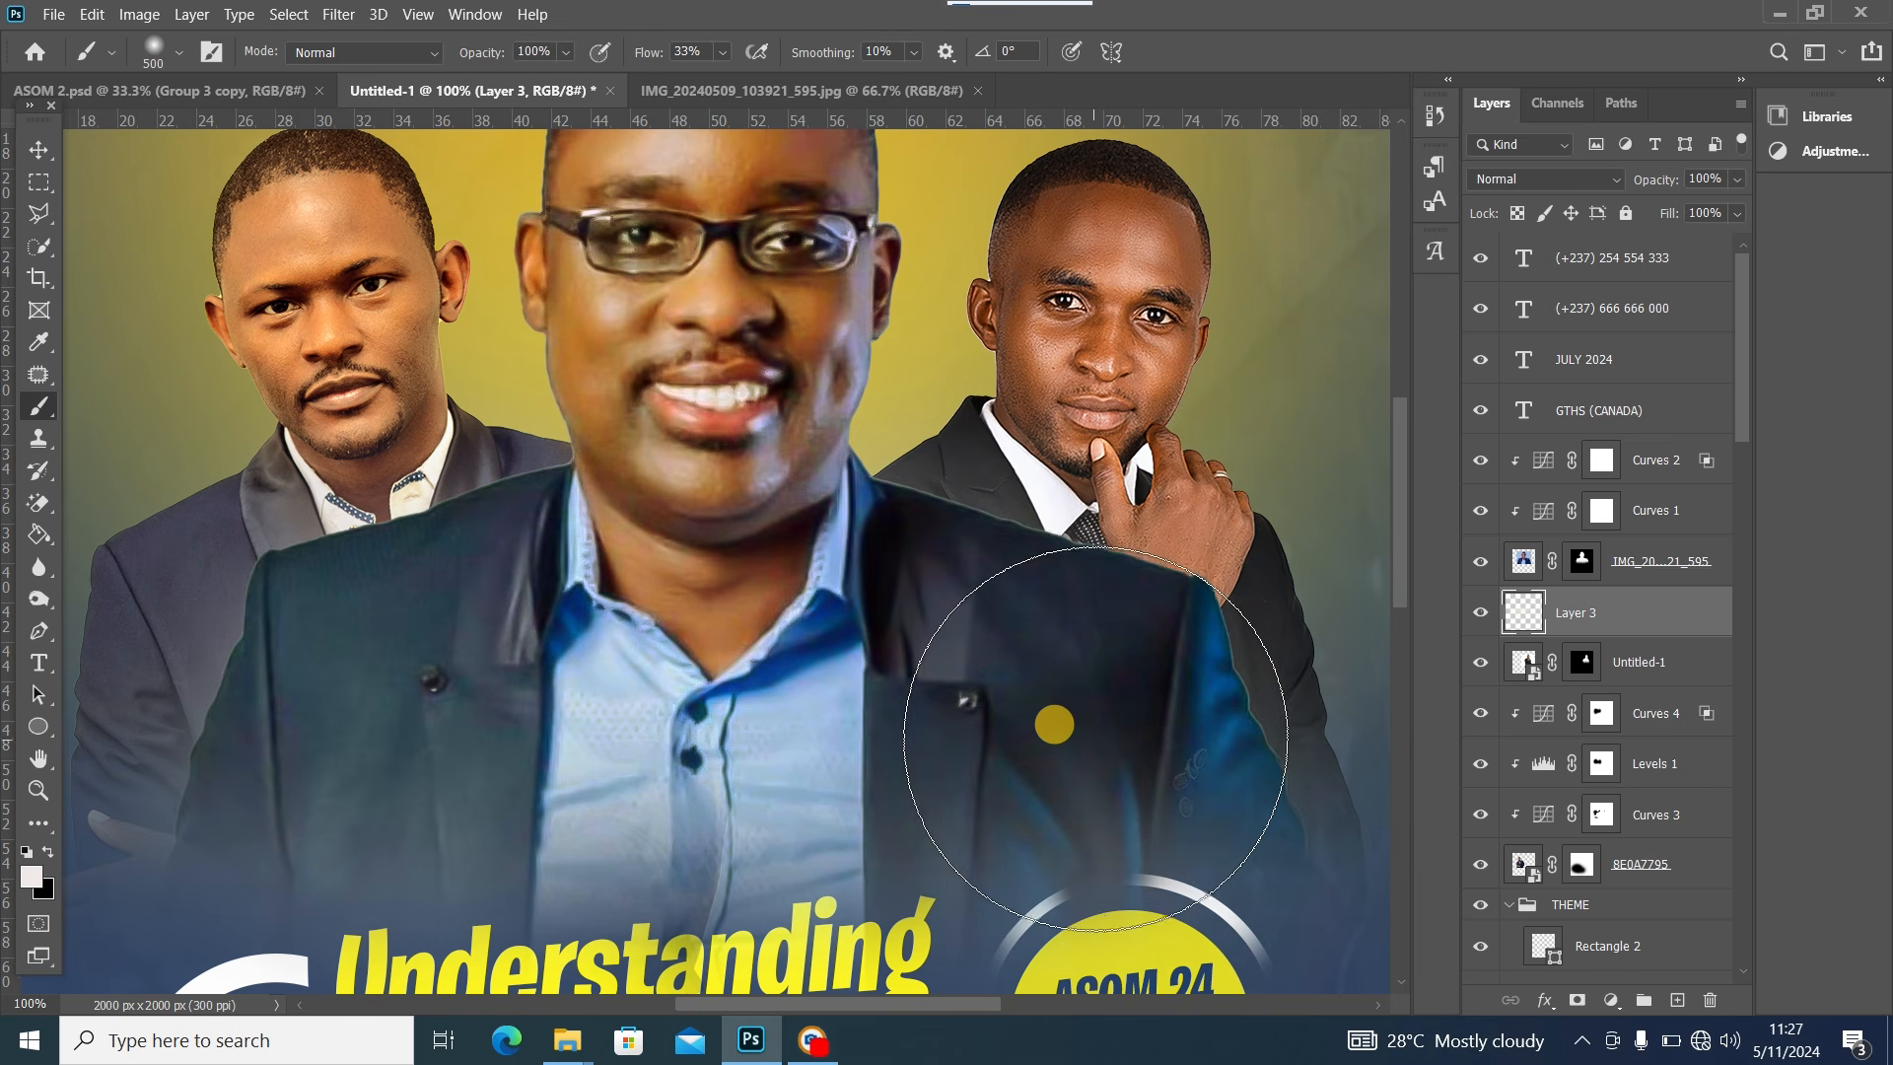
pyautogui.click(1132, 754)
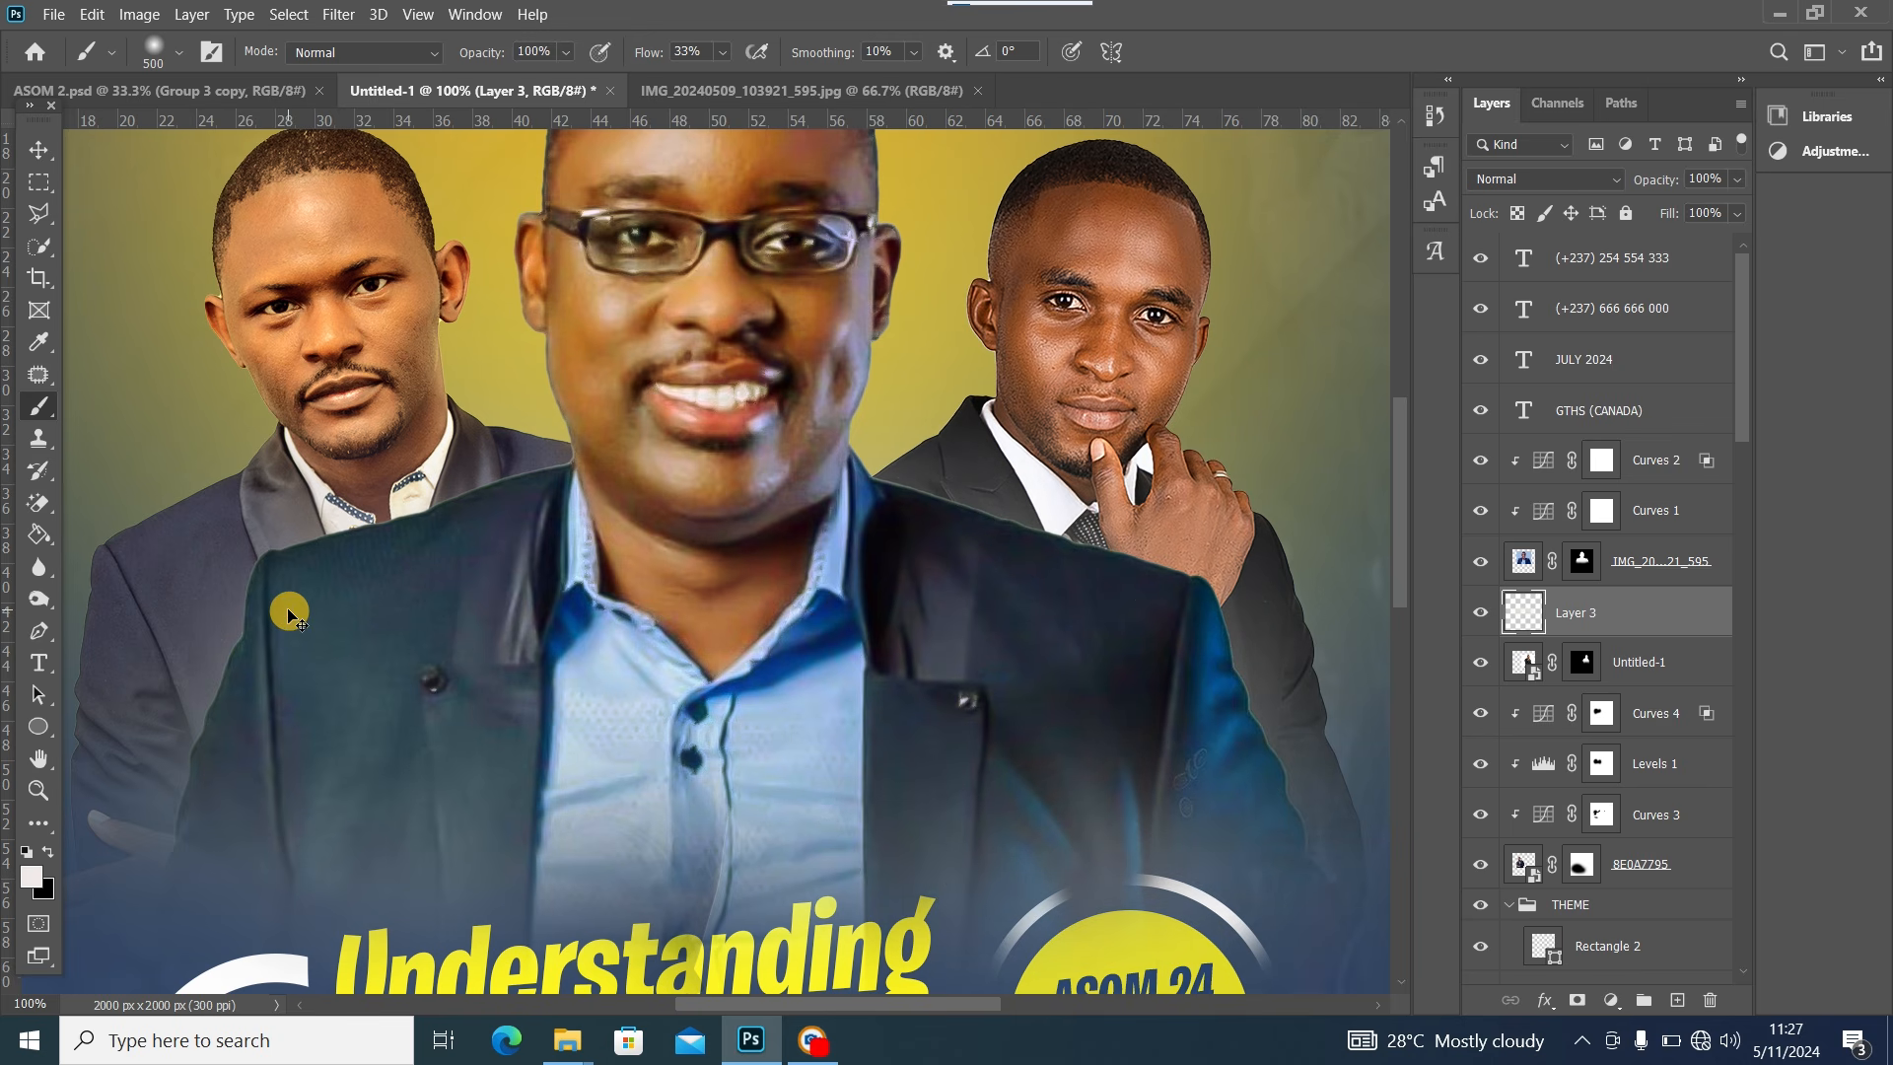
pyautogui.hotkey('ctrl', '0')
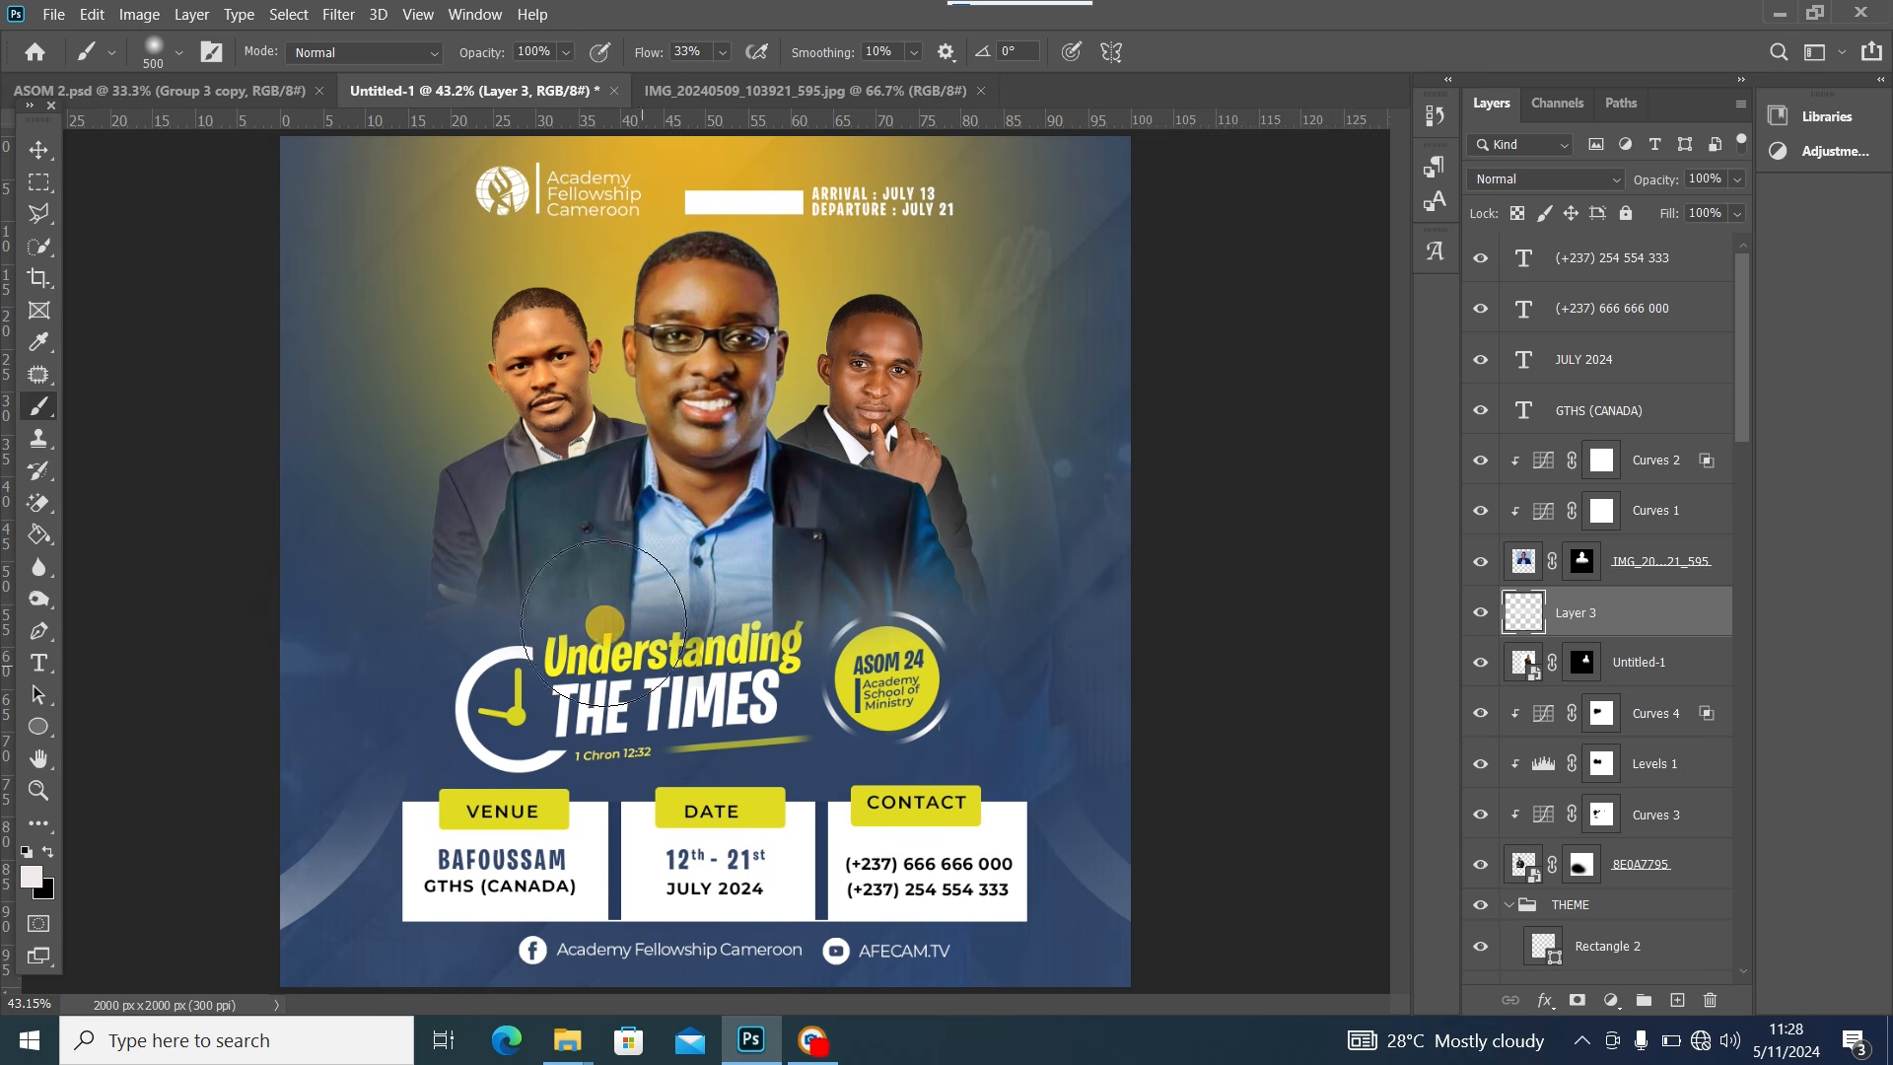
# Group all the flyer's layers from the topmost phone number text down to Color Fill 1, excluding the Background
pyautogui.click(40, 148)
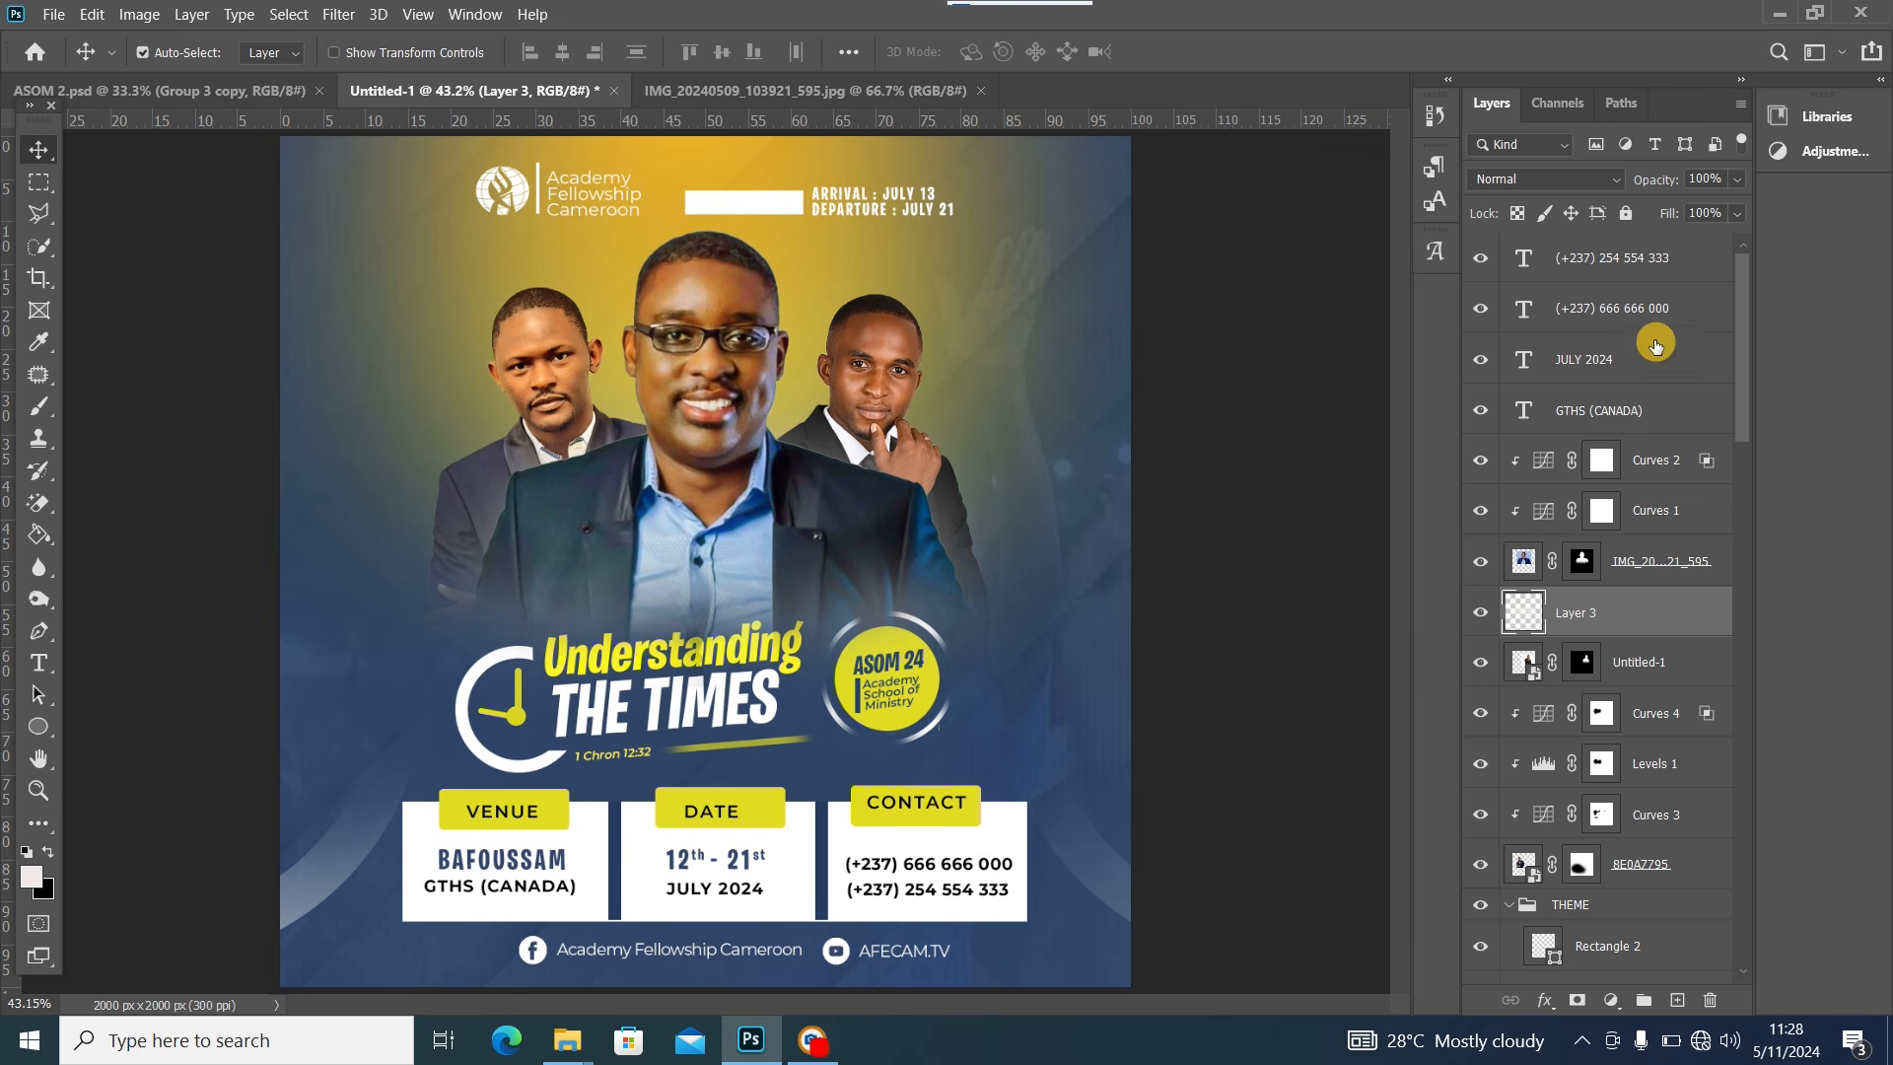
pyautogui.click(1676, 259)
pyautogui.moveTo(1751, 294); pyautogui.dragTo(1736, 842)
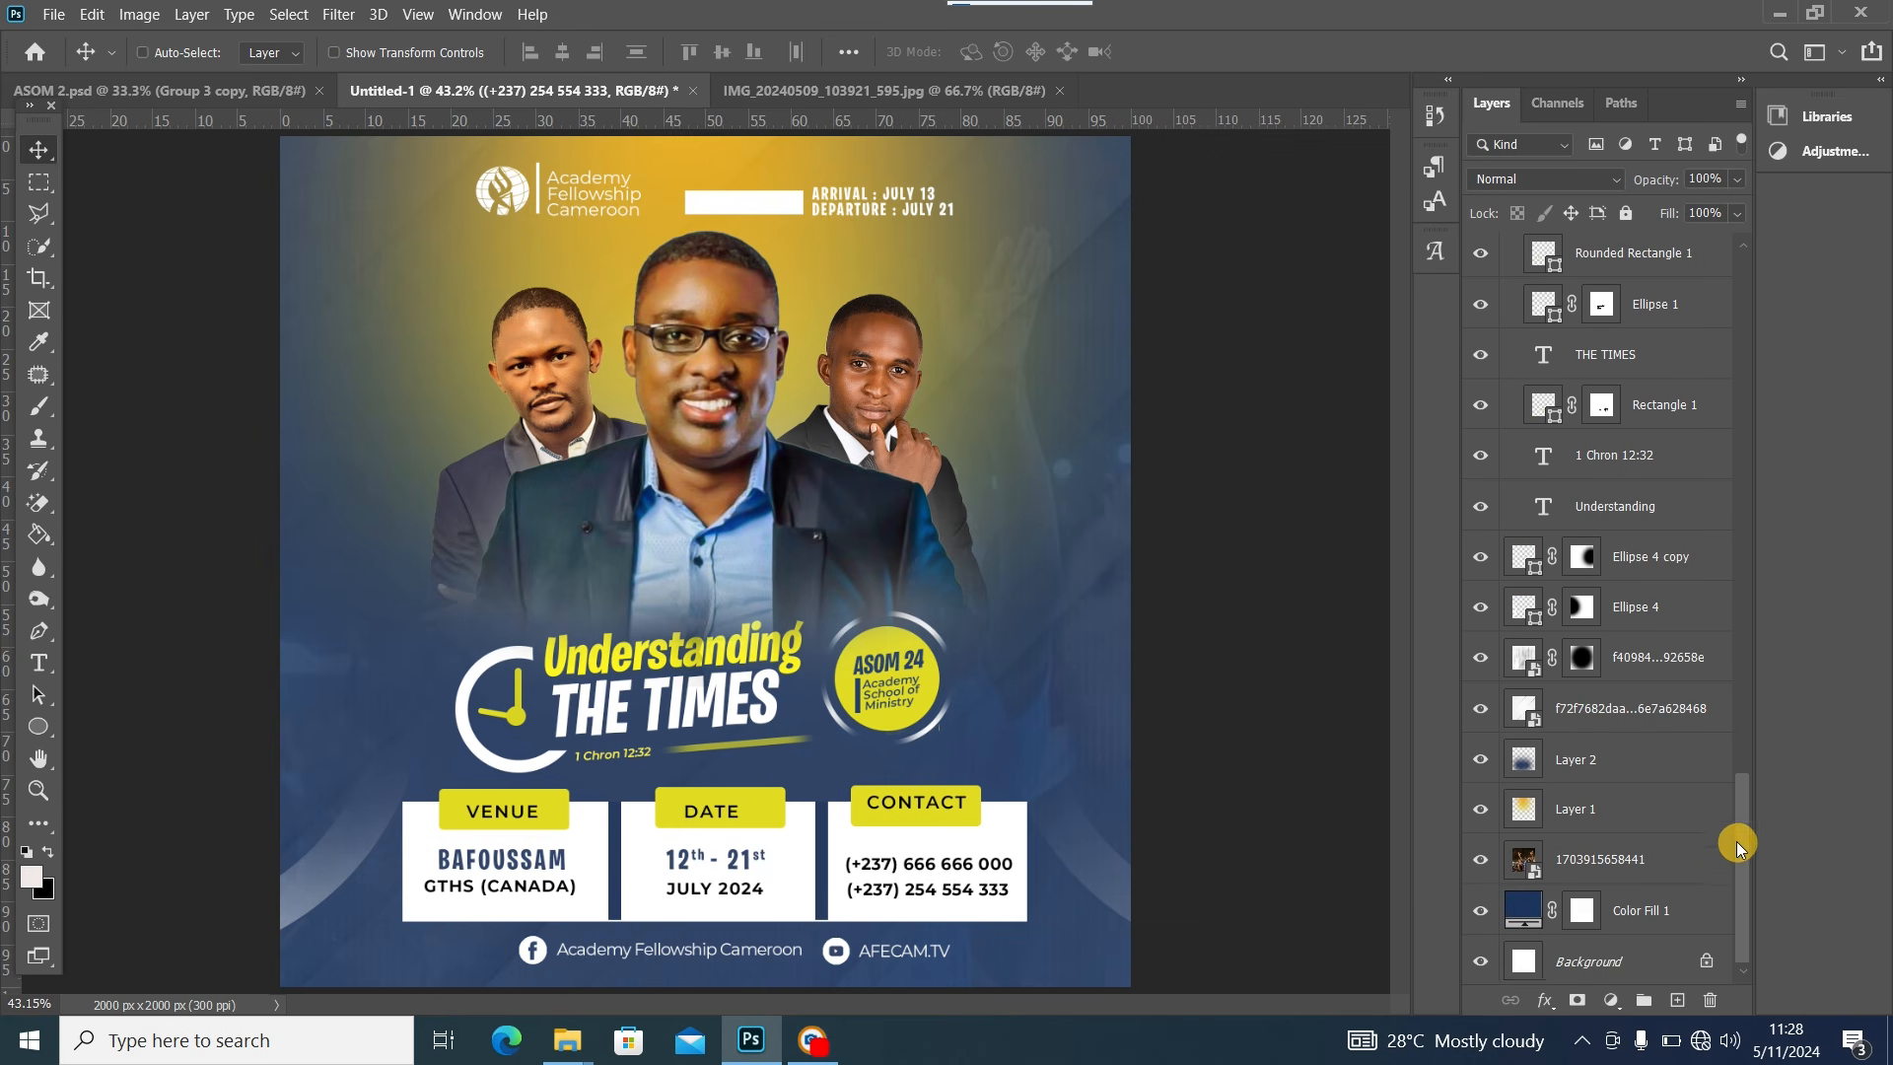
pyautogui.keyDown('shift'); pyautogui.click(1697, 914); pyautogui.keyUp('shift')
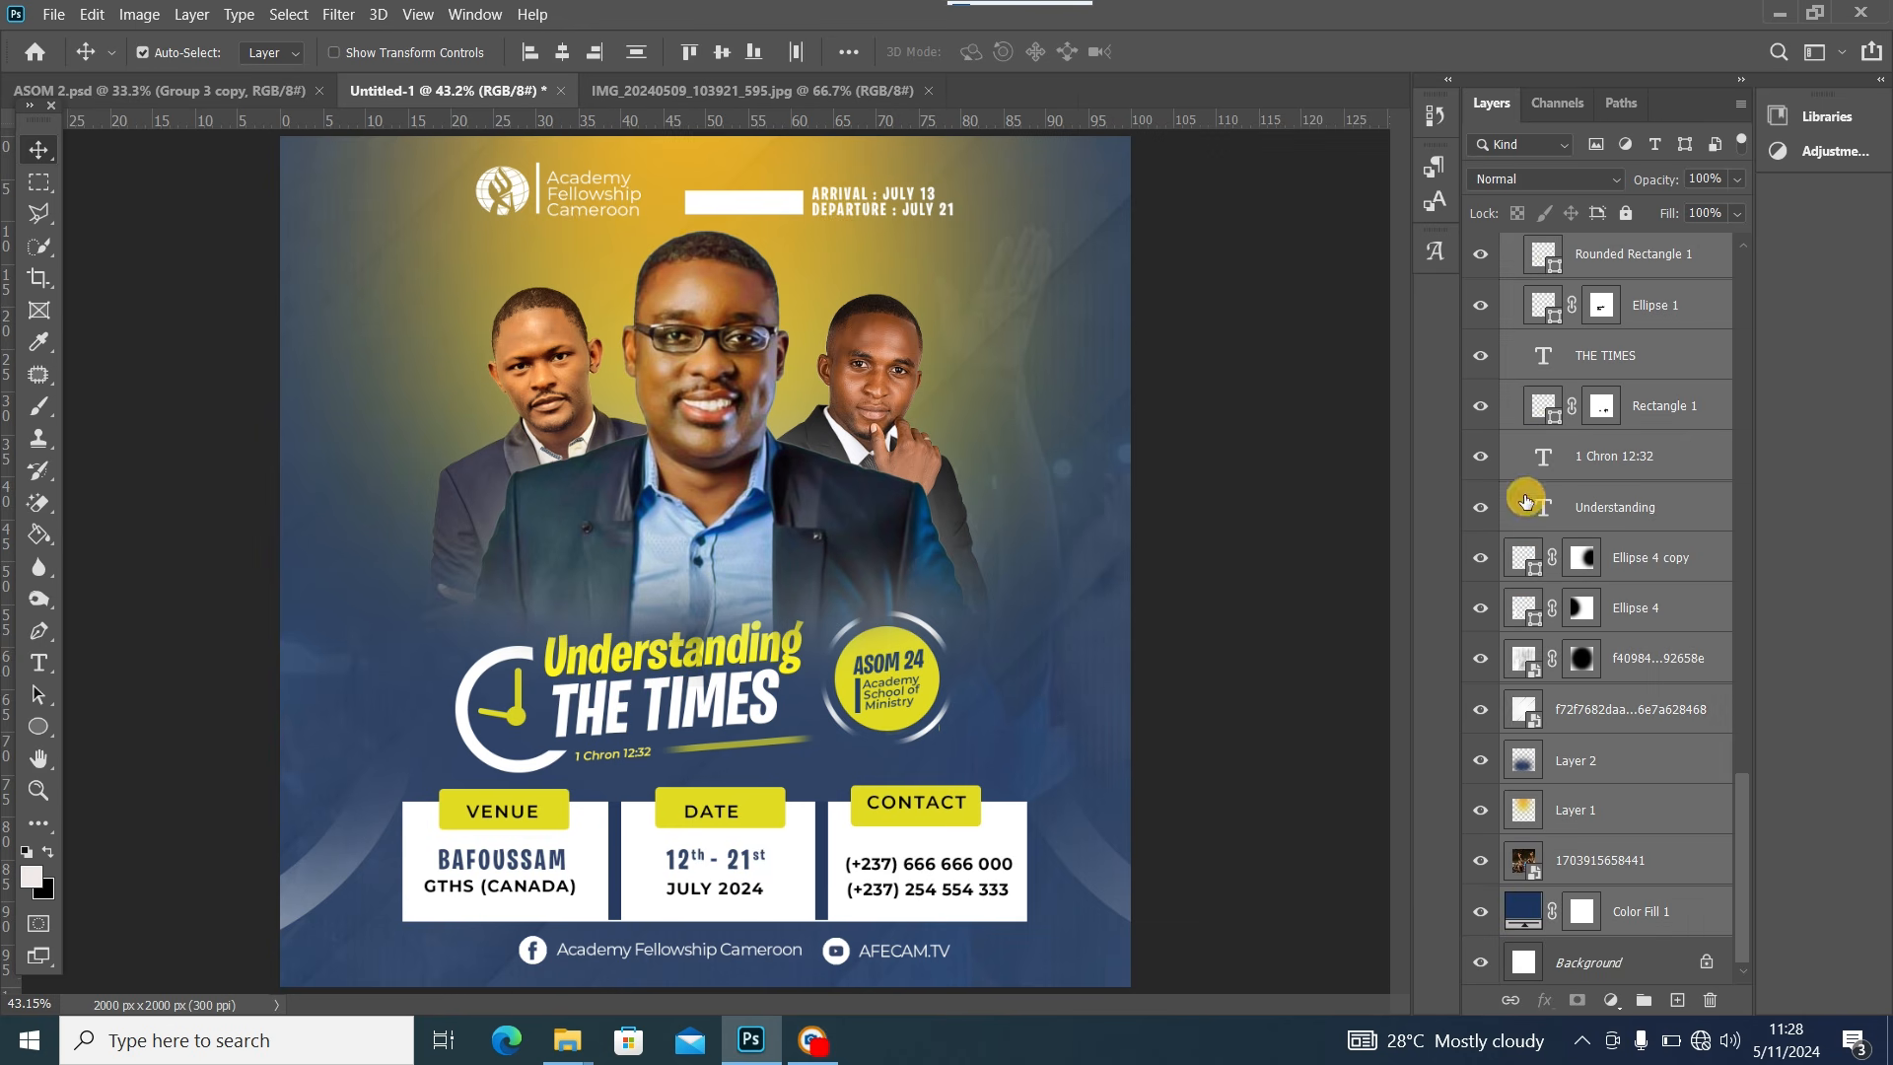
pyautogui.click(1647, 1000)
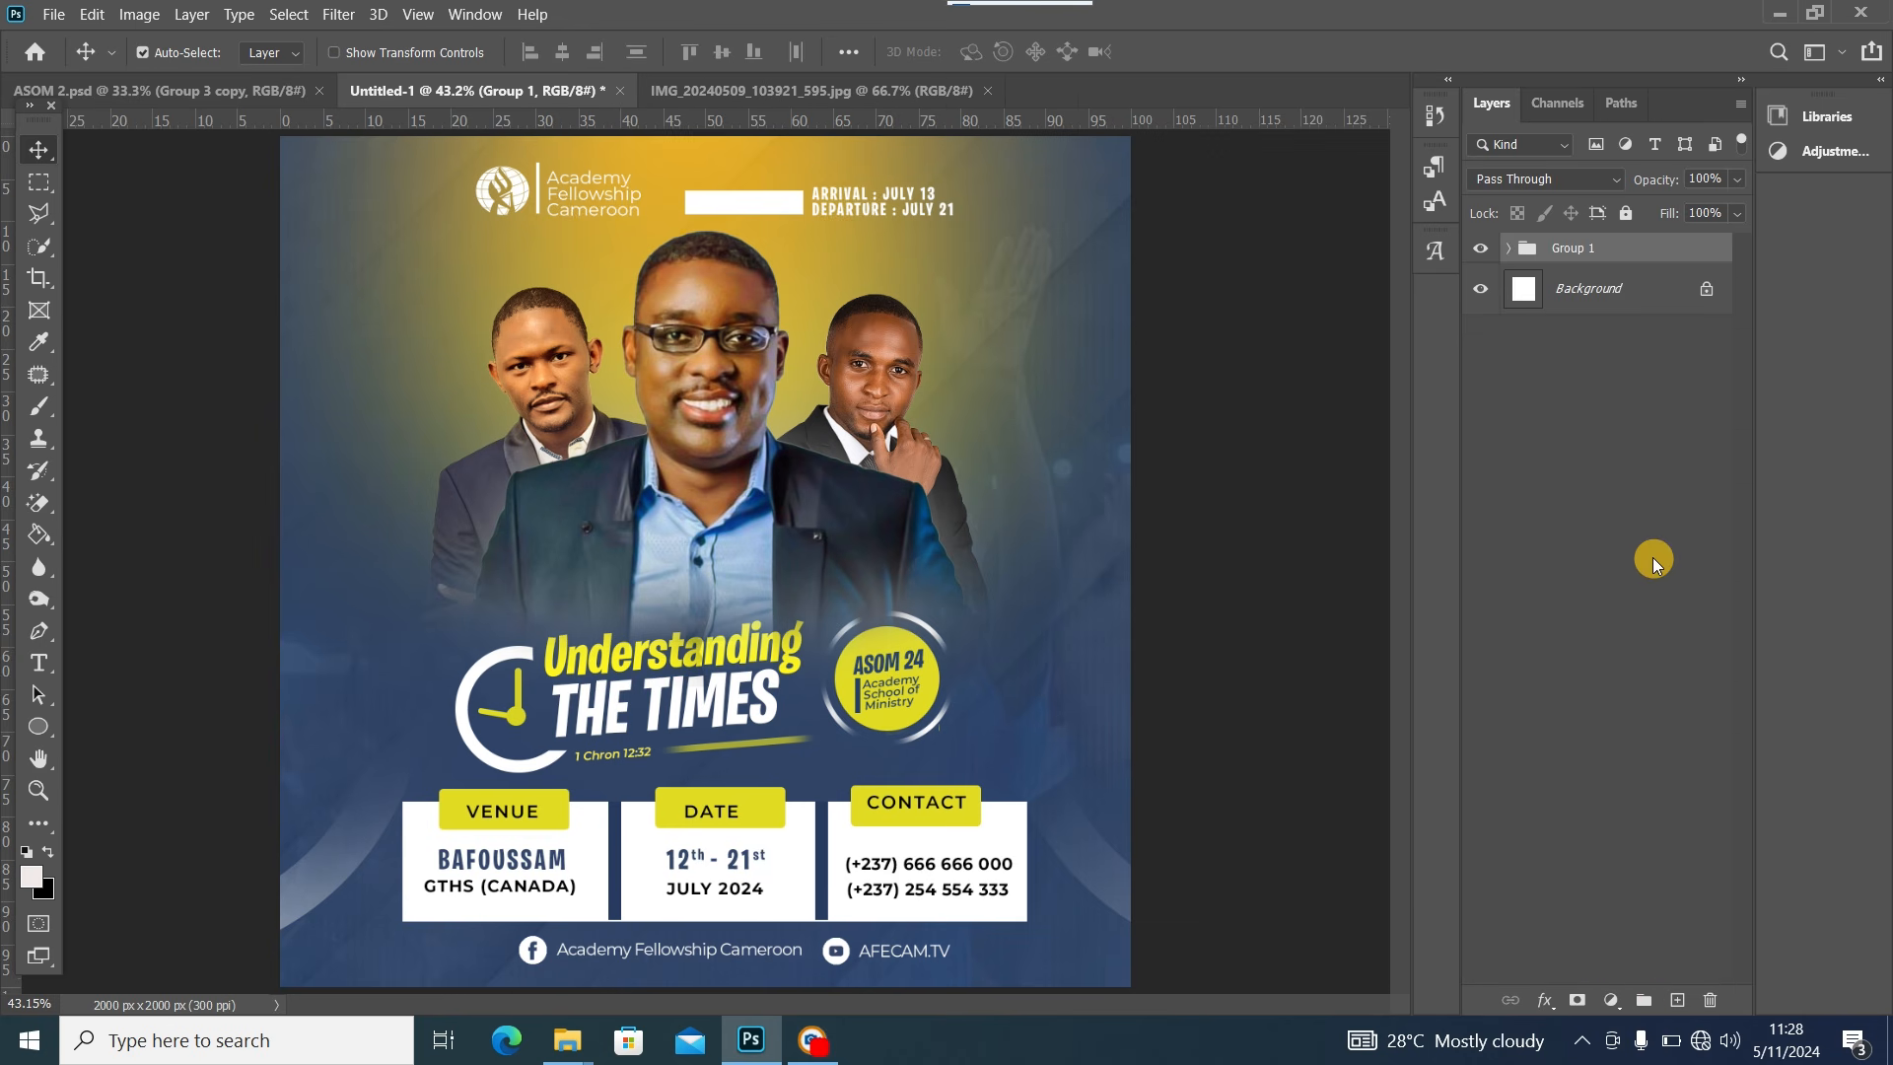
# Duplicate the flyer group, hide the original, and convert the copy to a smart object
pyautogui.hotkey('ctrl', 'j')
pyautogui.click(1479, 278)
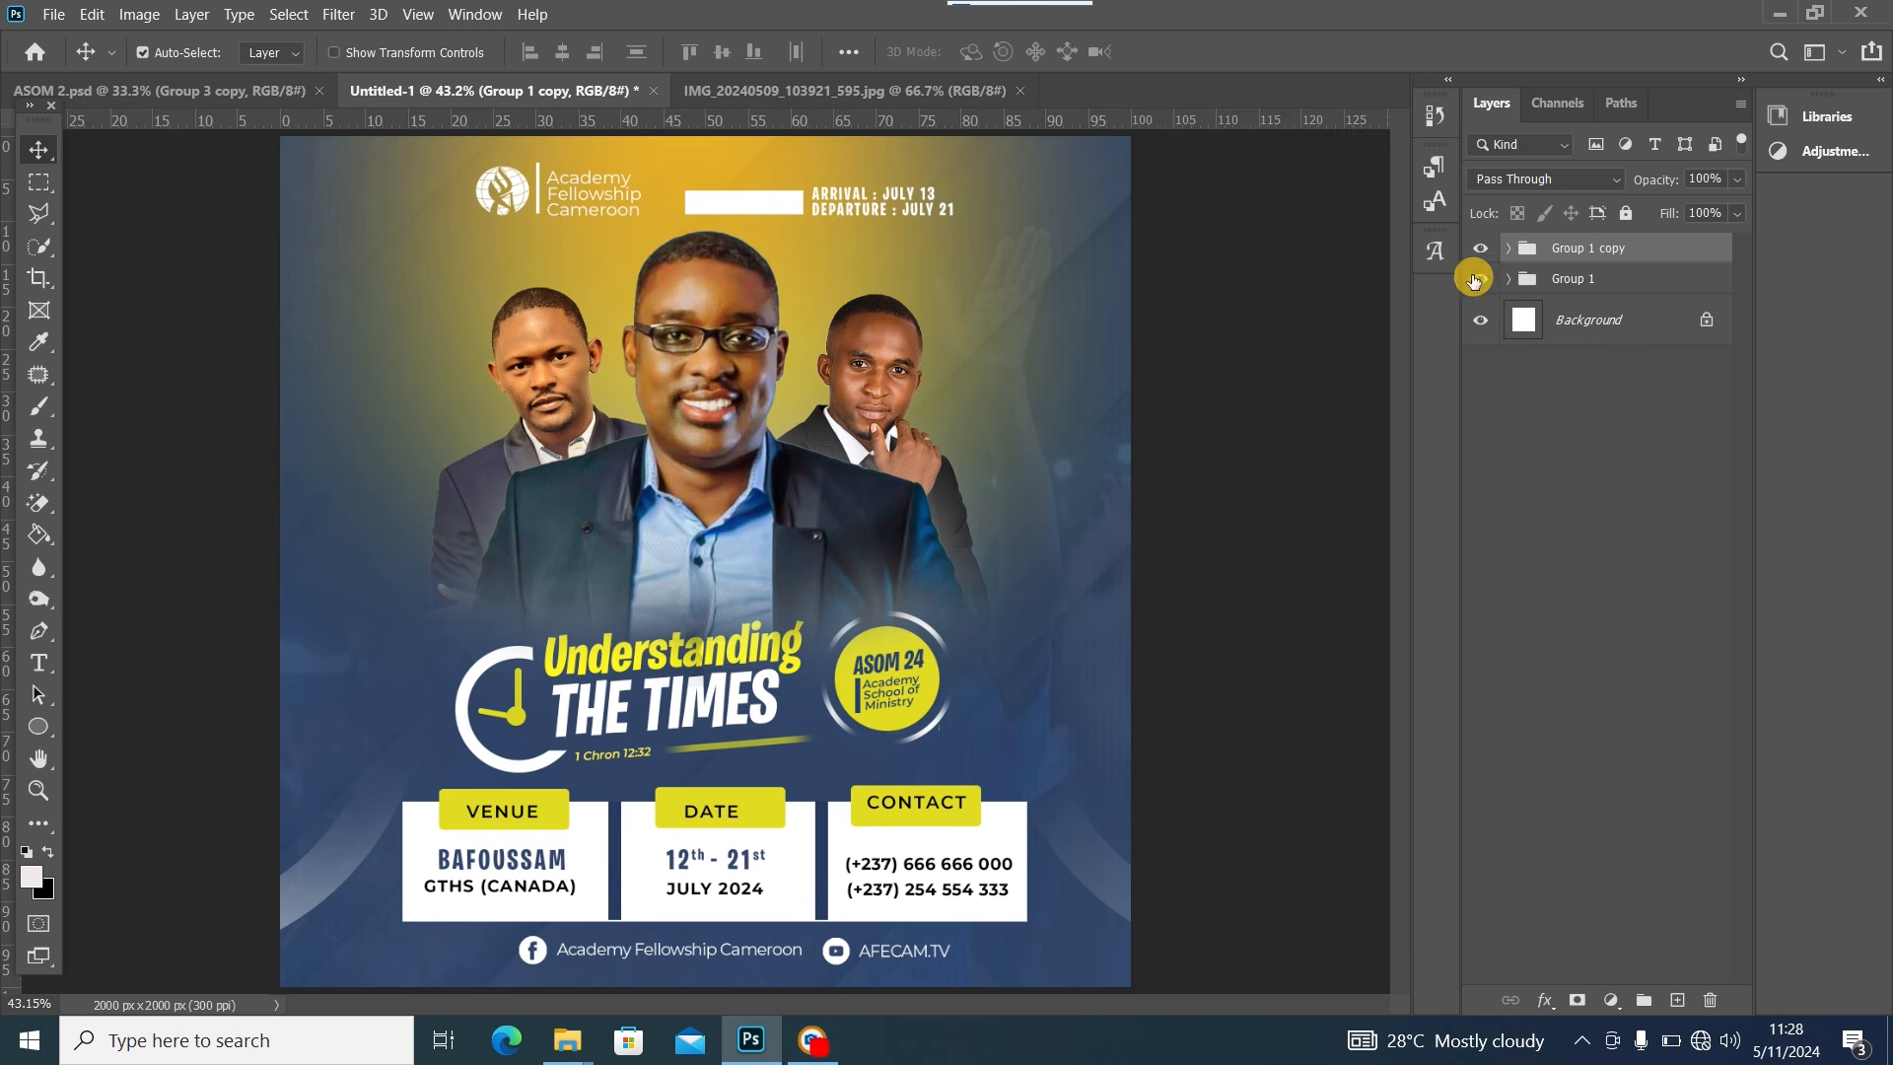
pyautogui.rightClick(1540, 252)
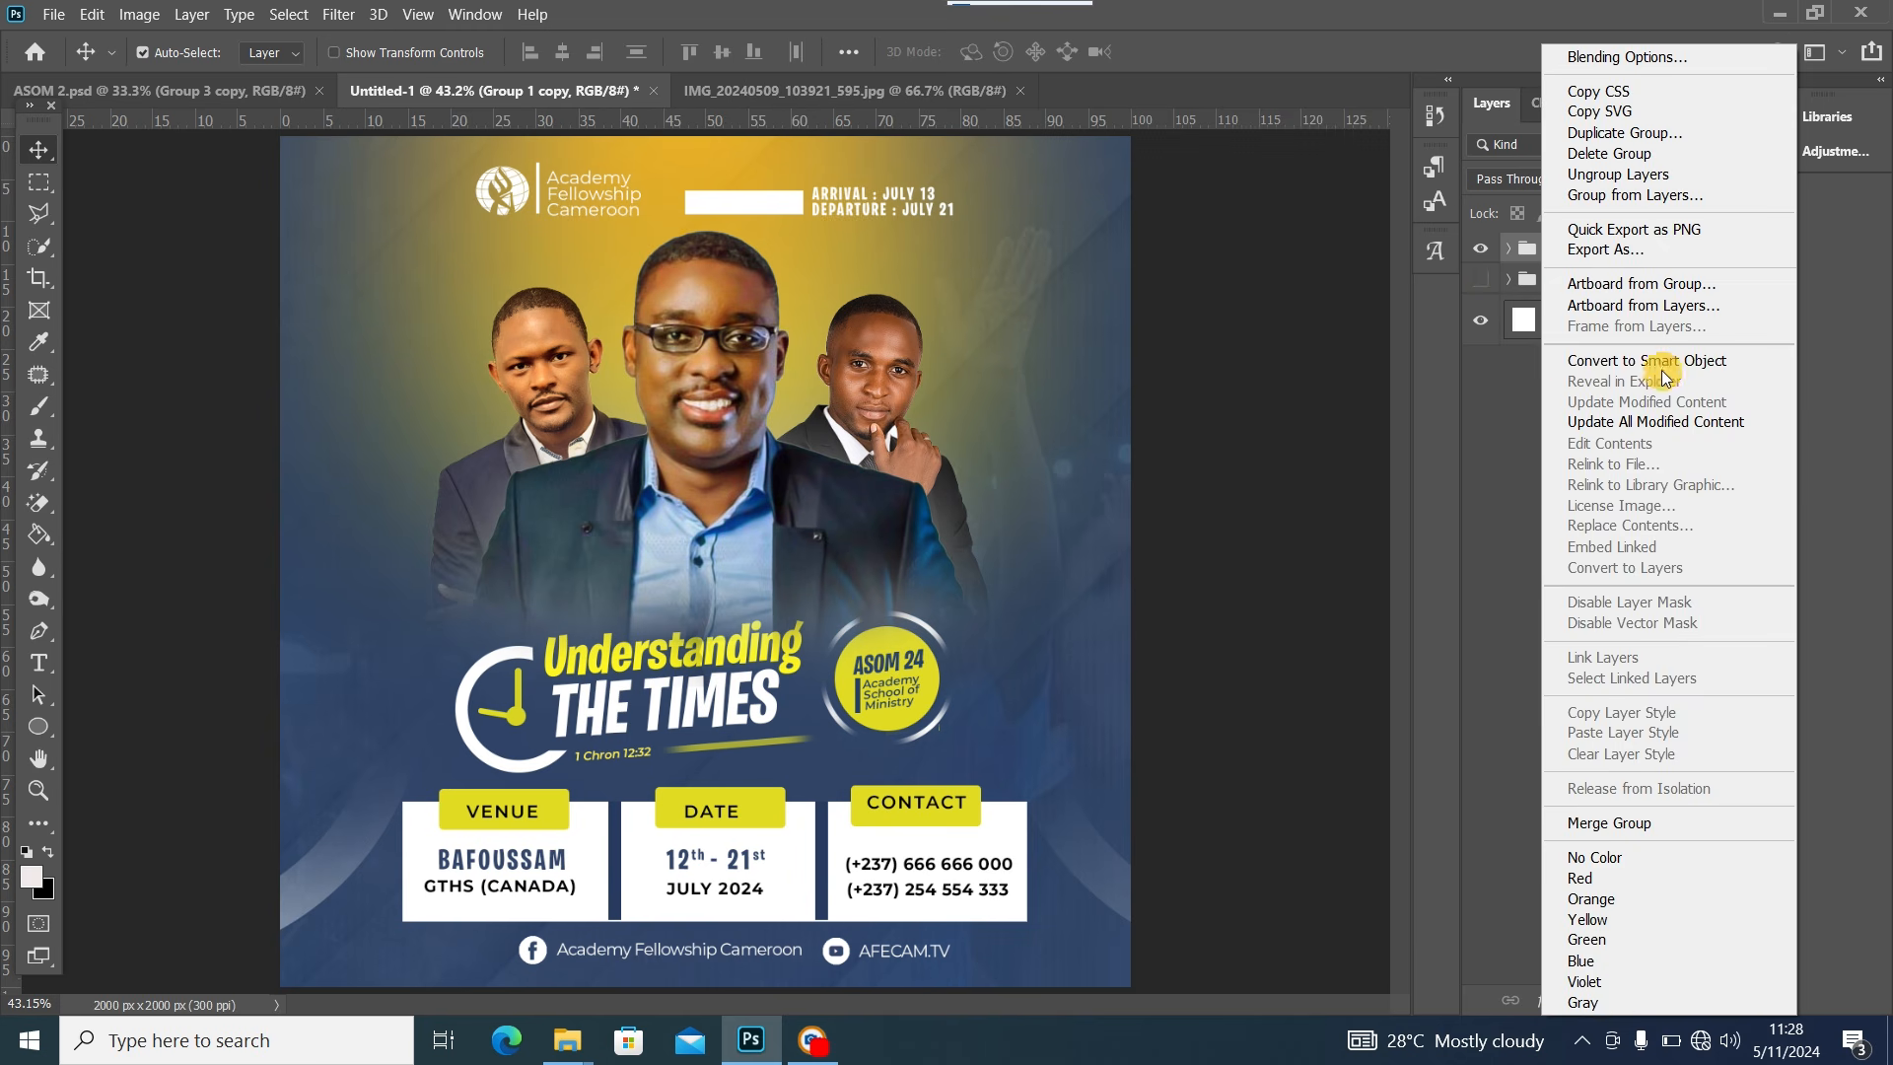
pyautogui.click(1662, 361)
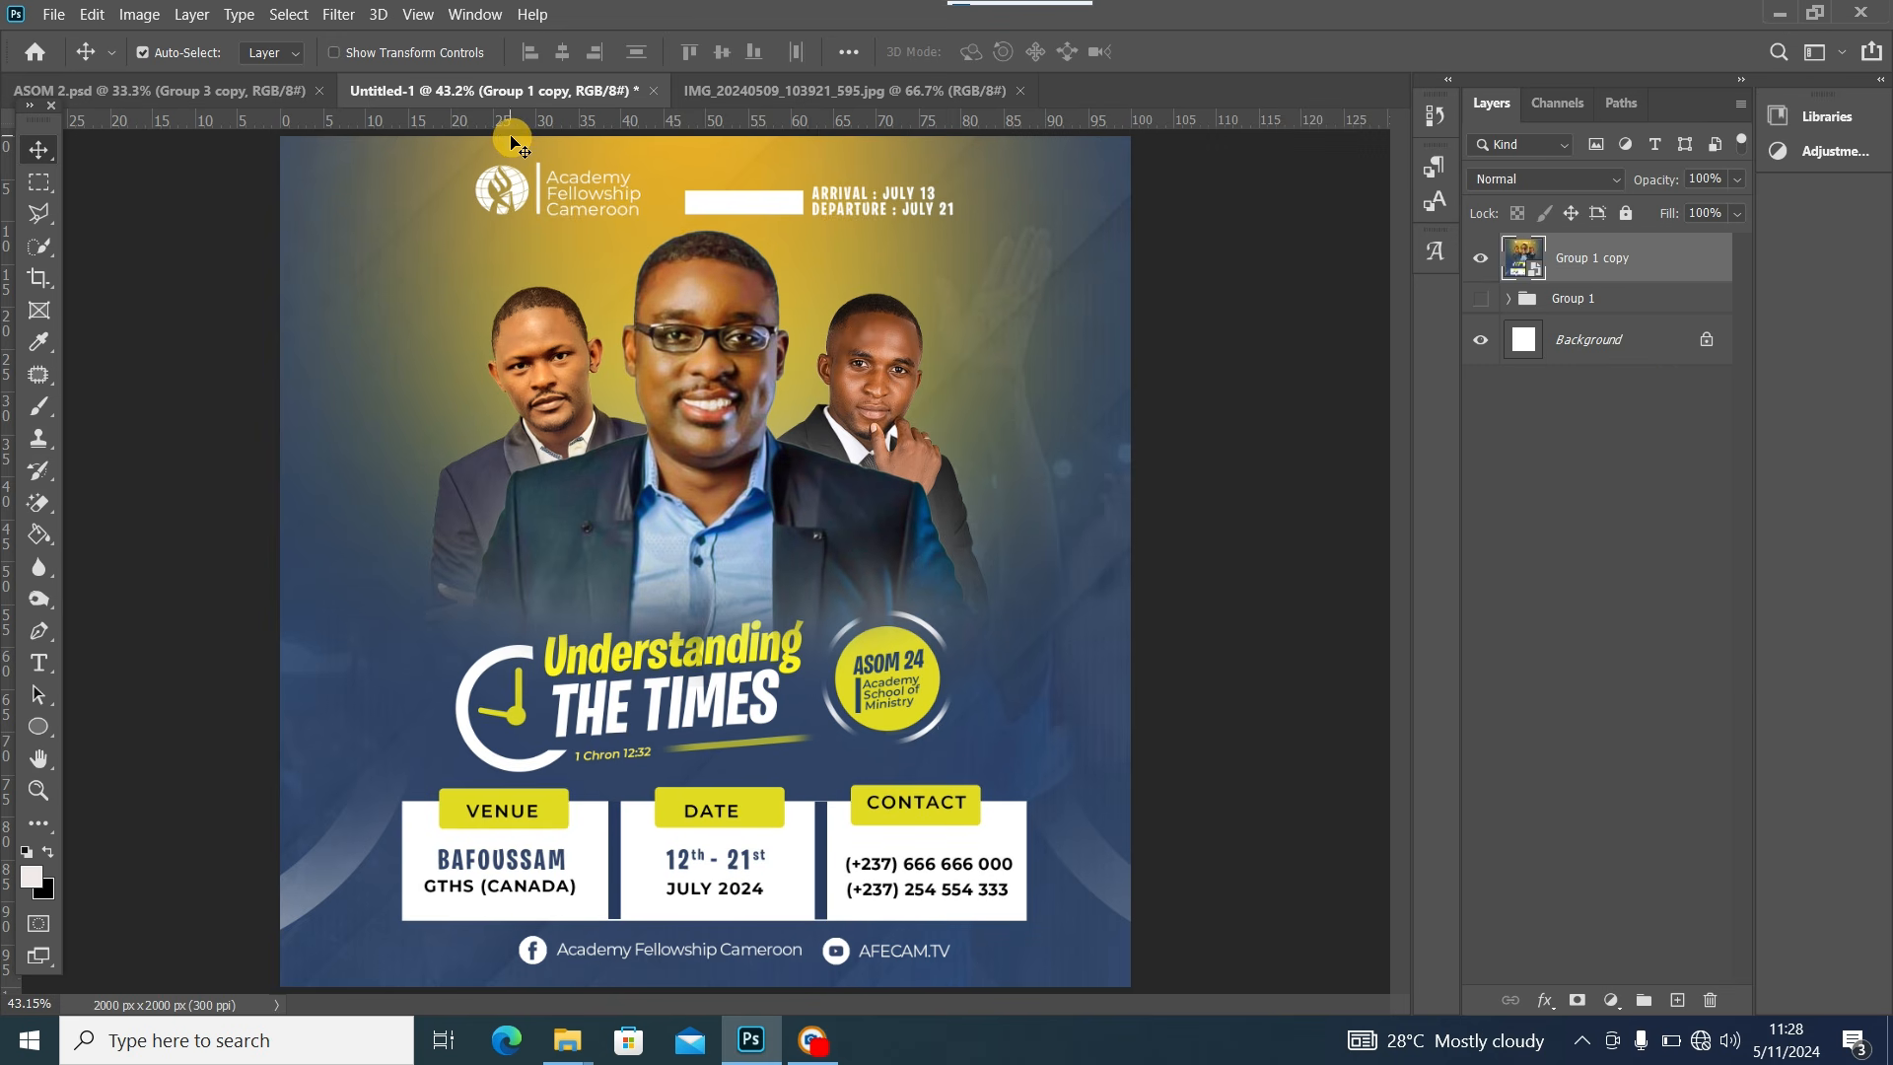
# Open the smart object copy in the Camera Raw Filter and set Temperature to +5
pyautogui.click(338, 14)
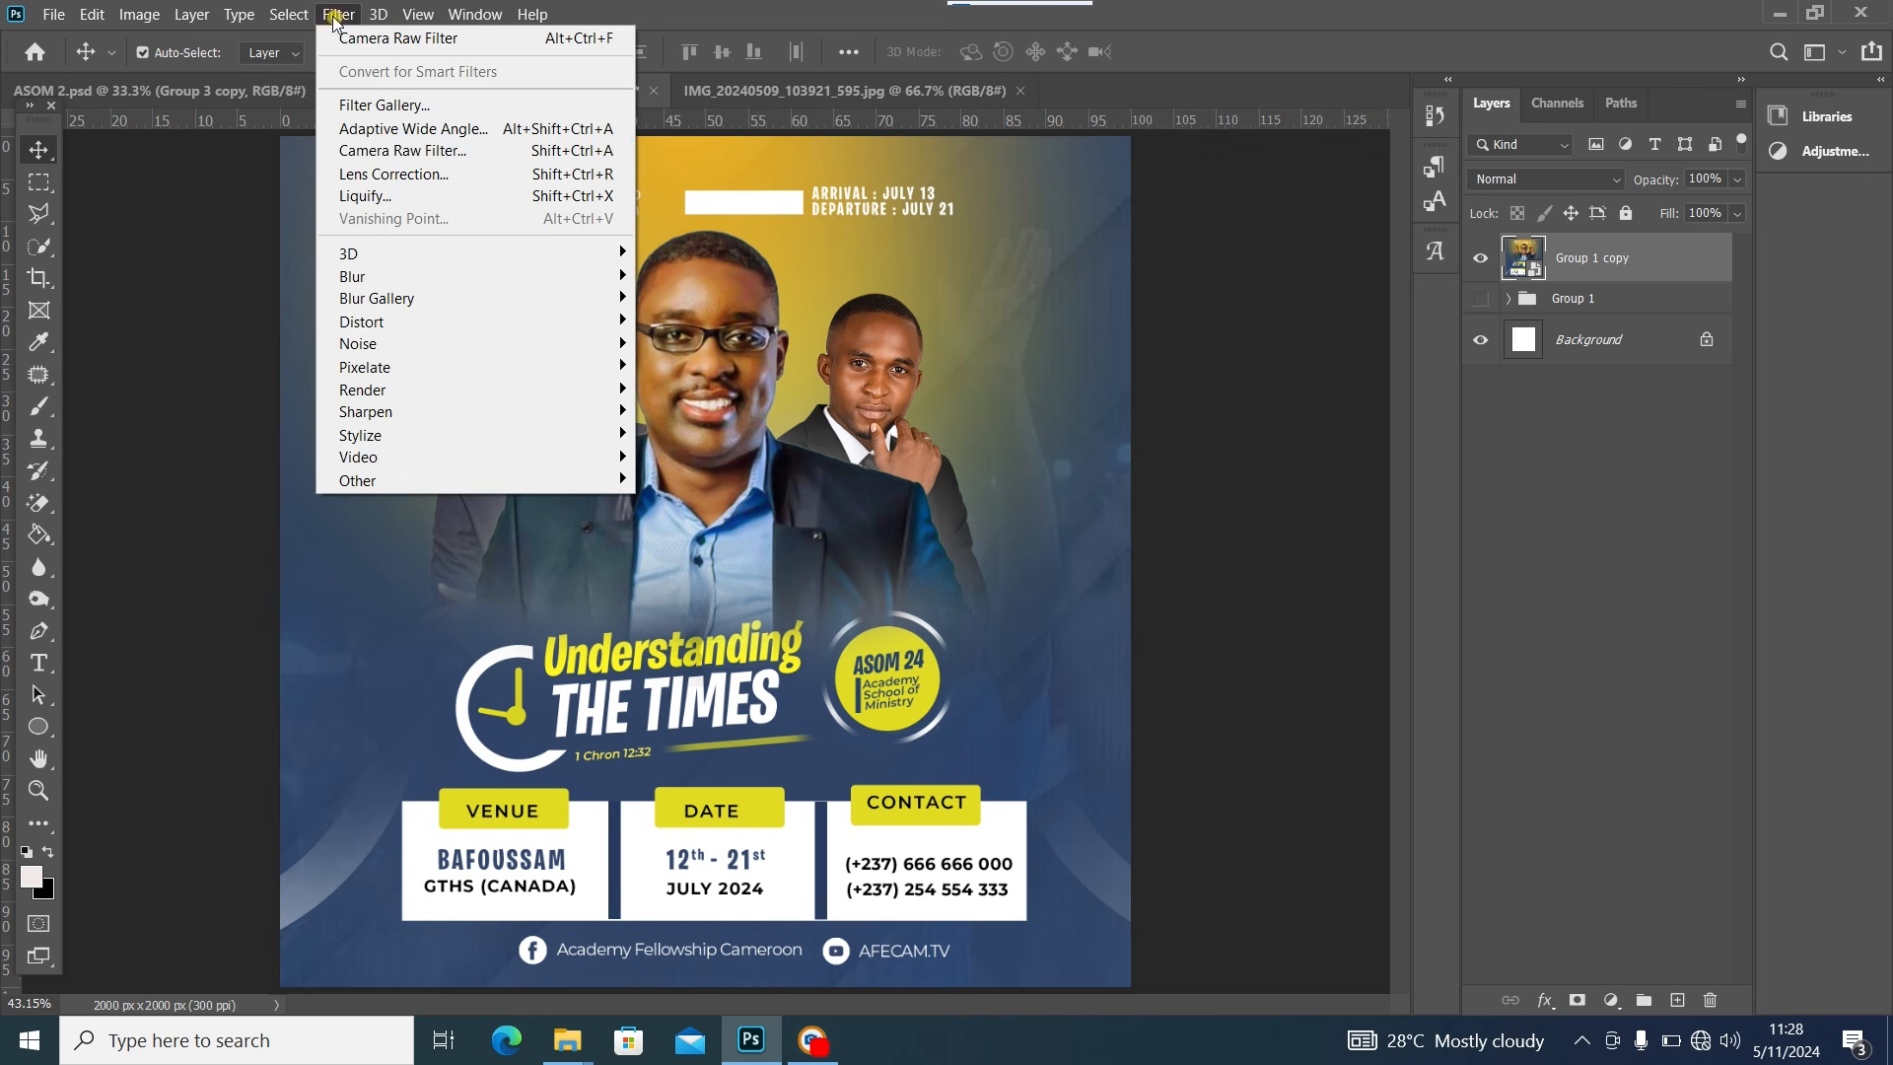
pyautogui.click(377, 152)
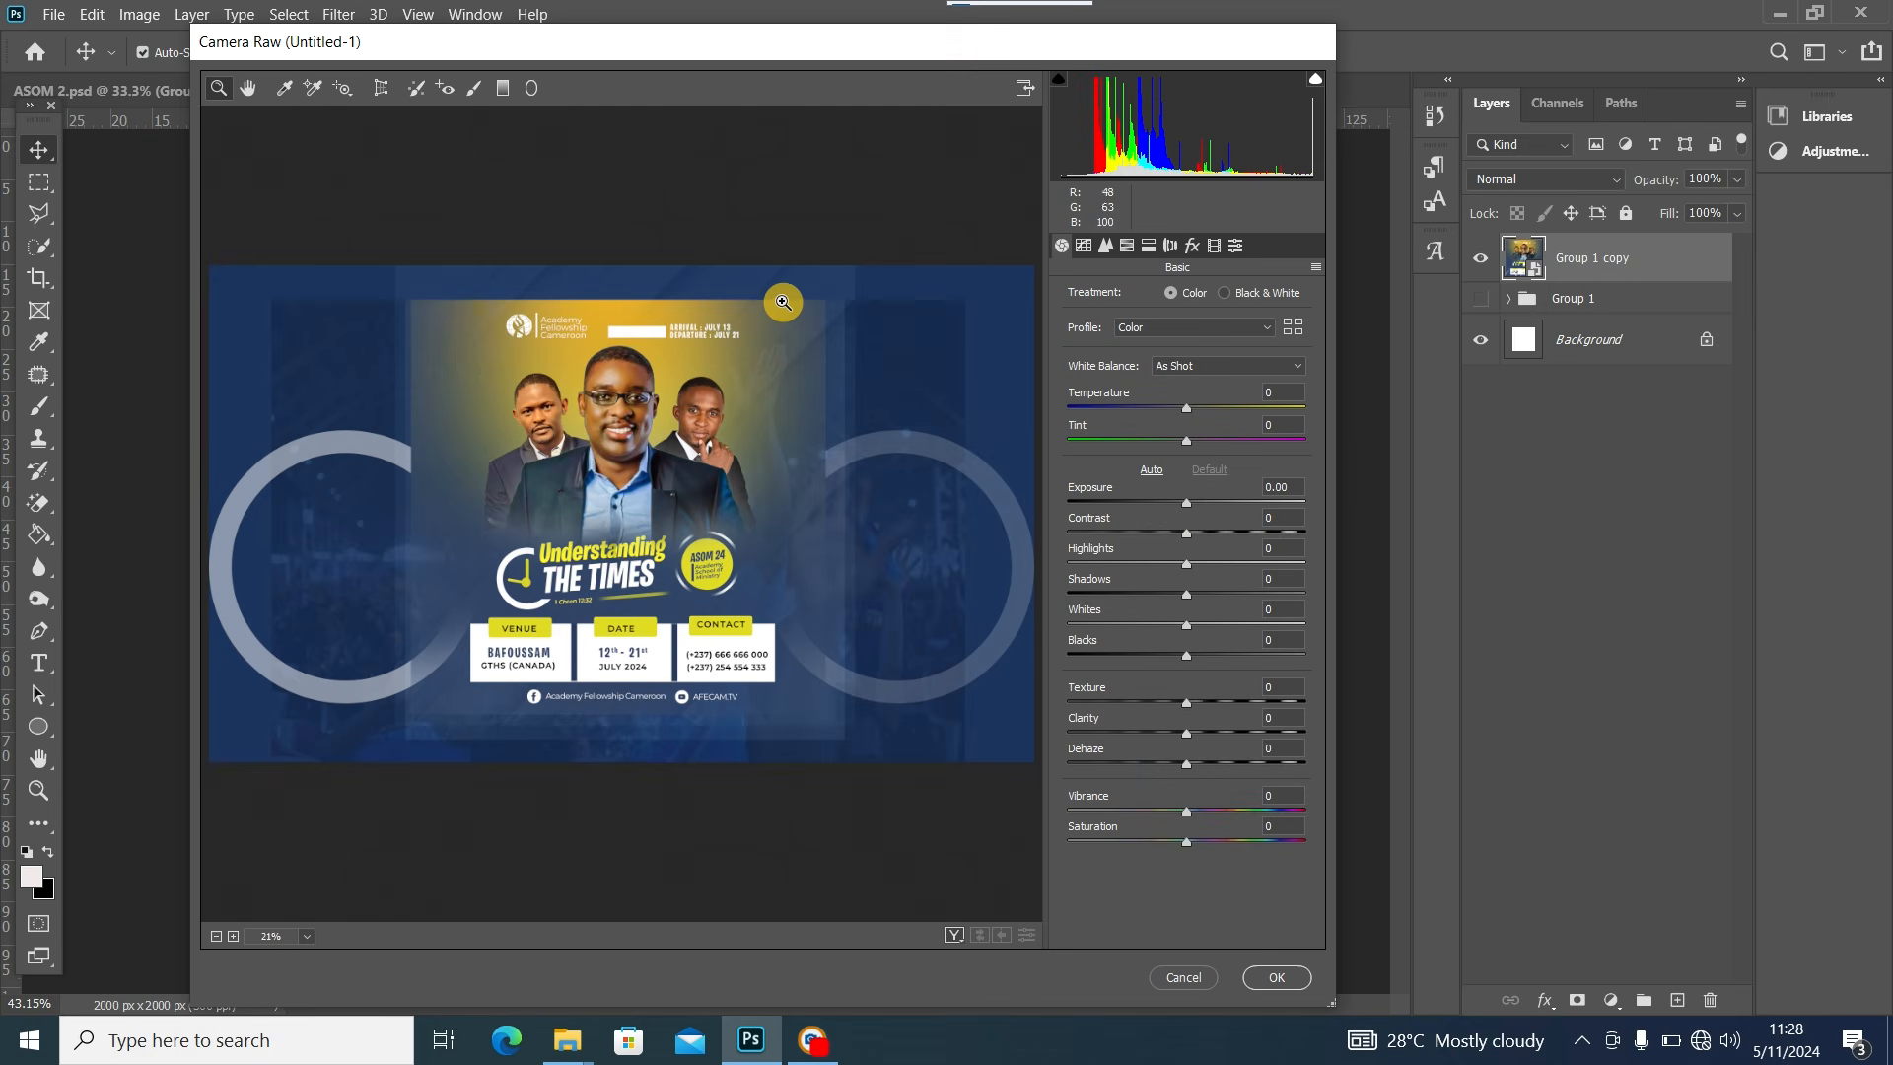
pyautogui.hotkey('ctrl', '+')
pyautogui.hotkey('ctrl', '+')
pyautogui.hotkey('ctrl', '+')
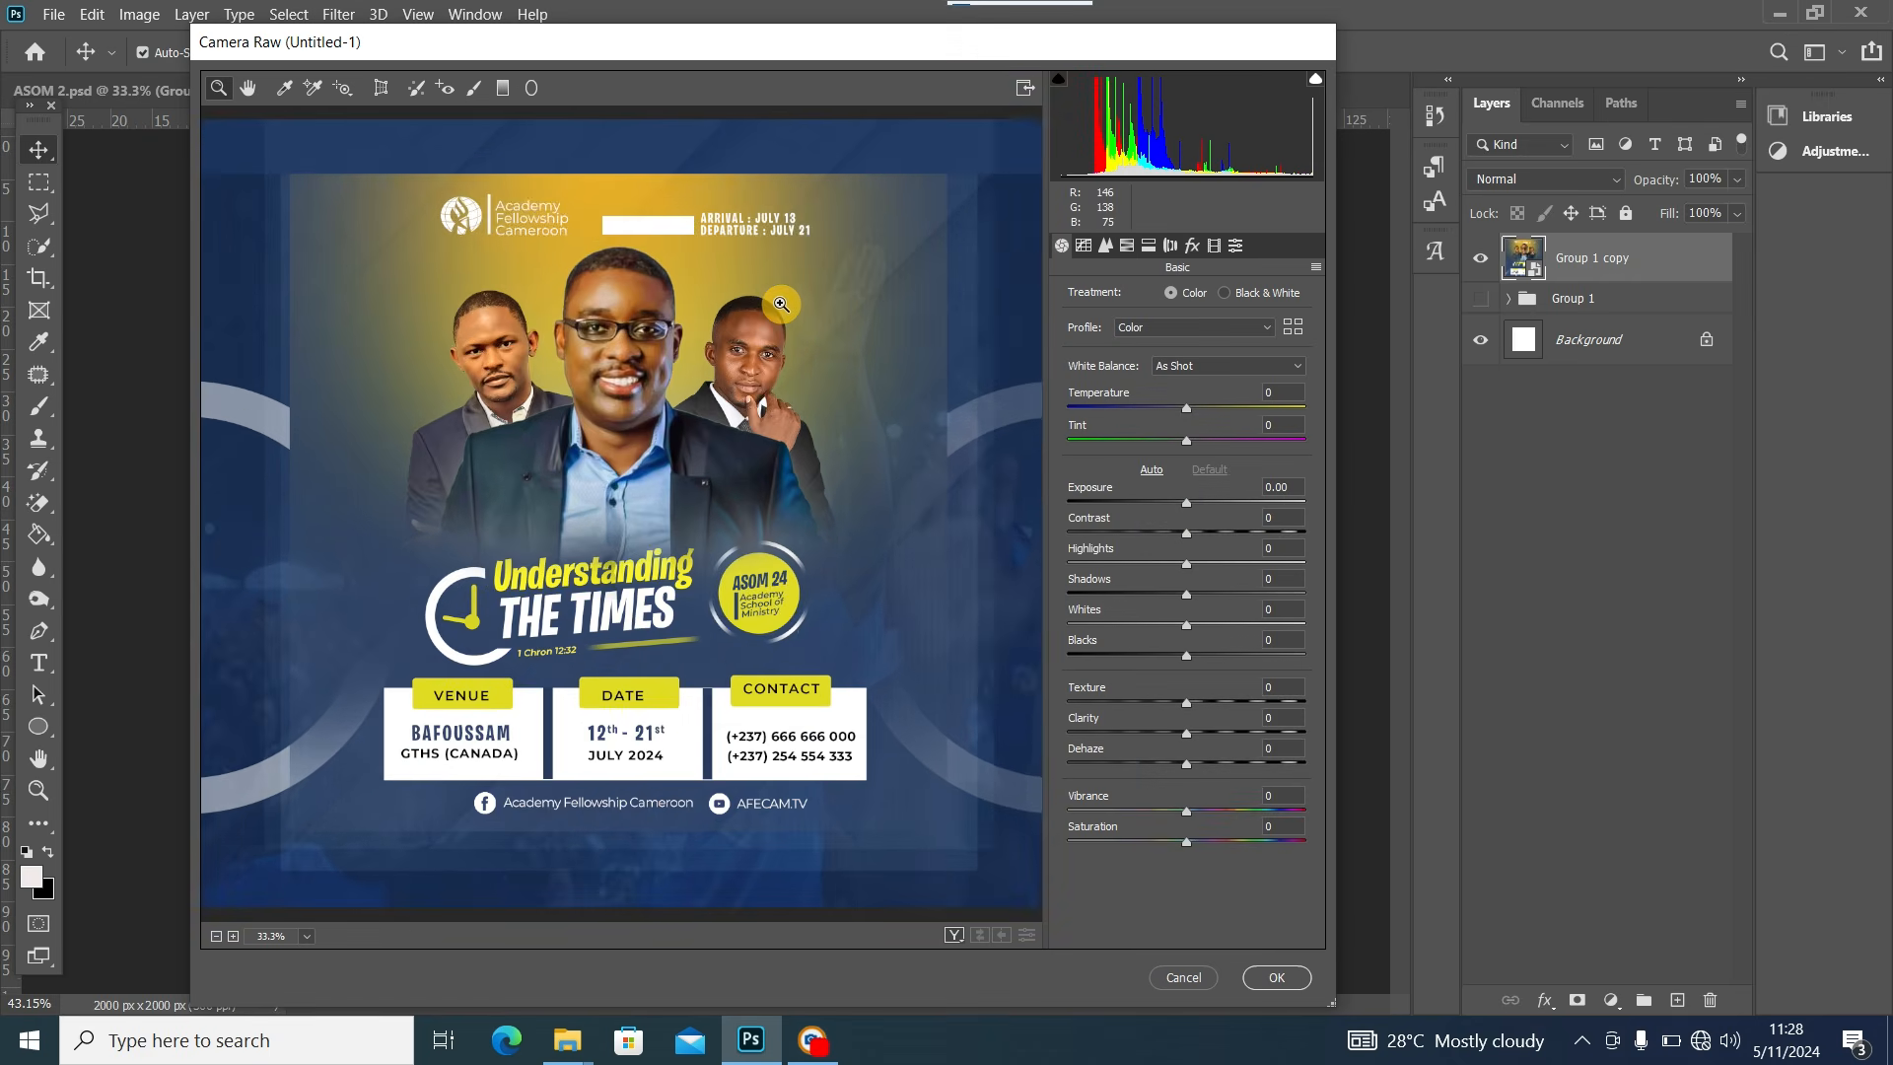
pyautogui.hotkey('ctrl', '-')
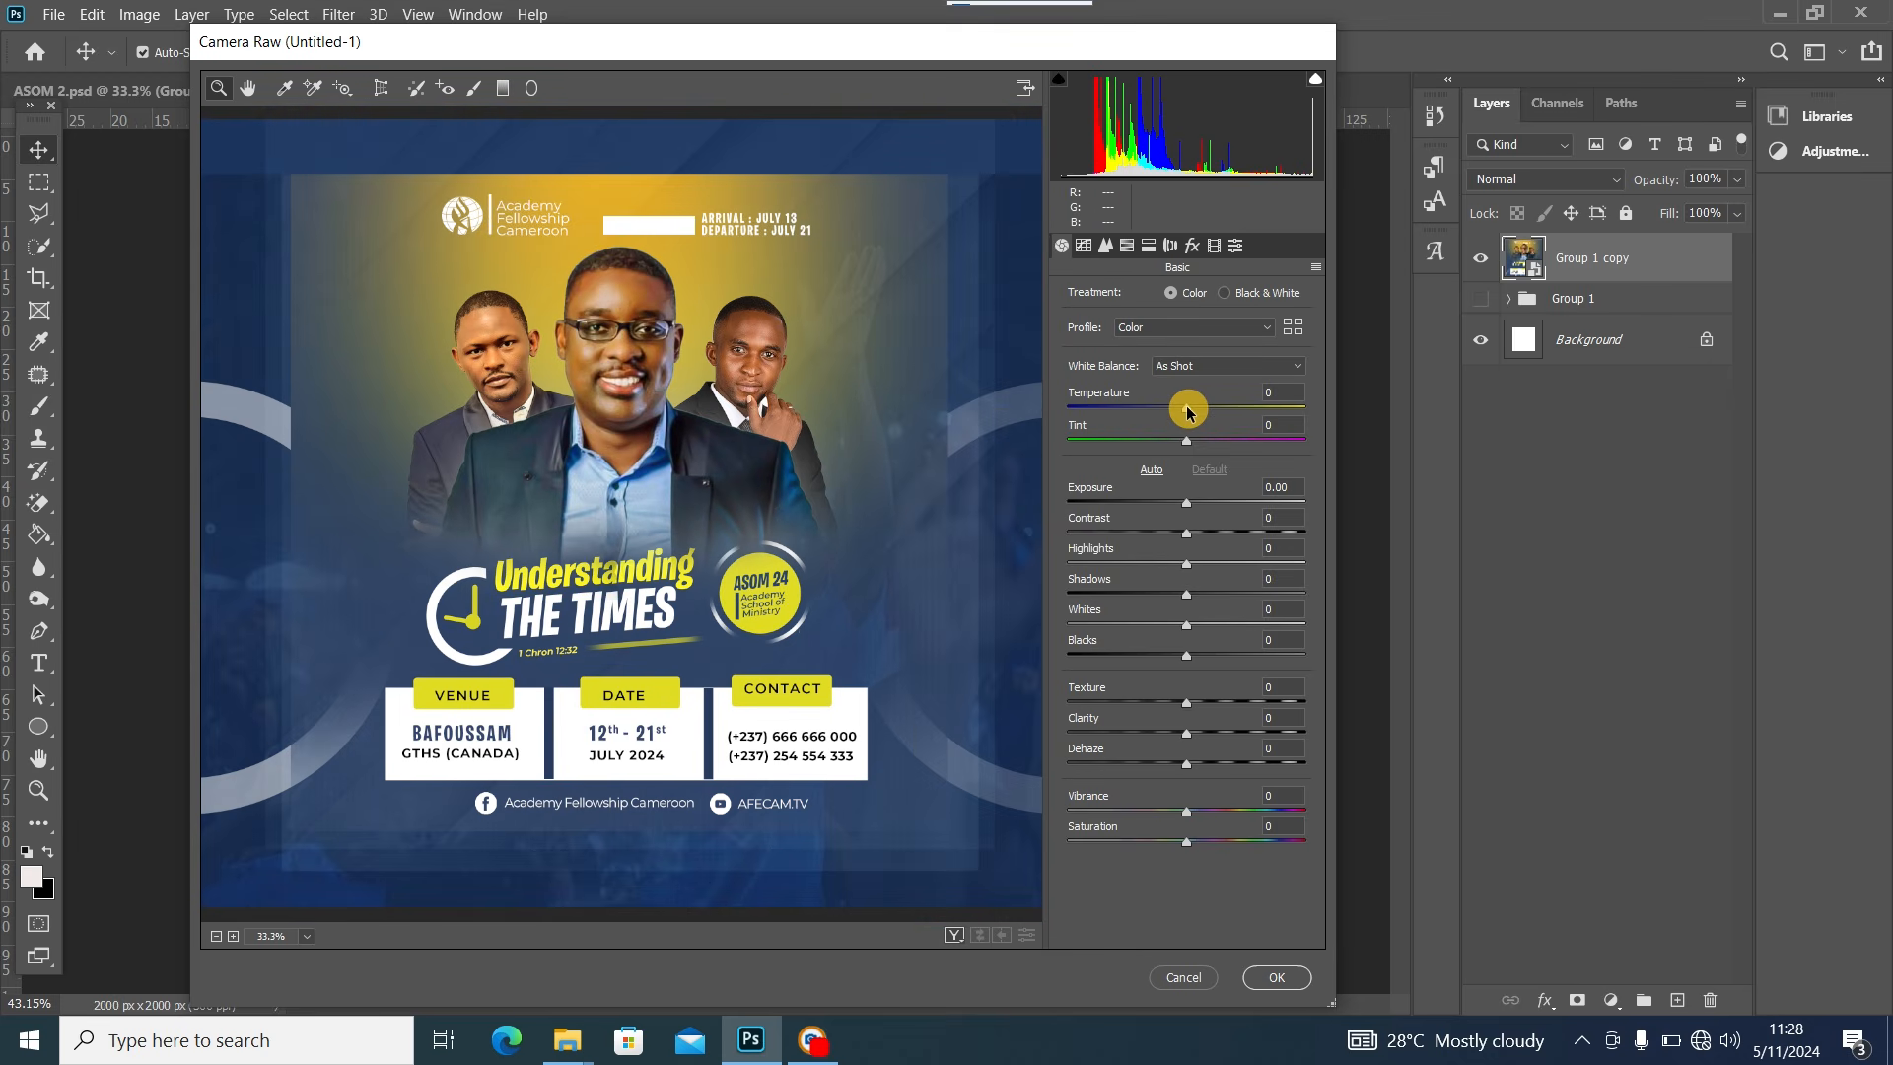
pyautogui.moveTo(1188, 412); pyautogui.dragTo(1194, 414)
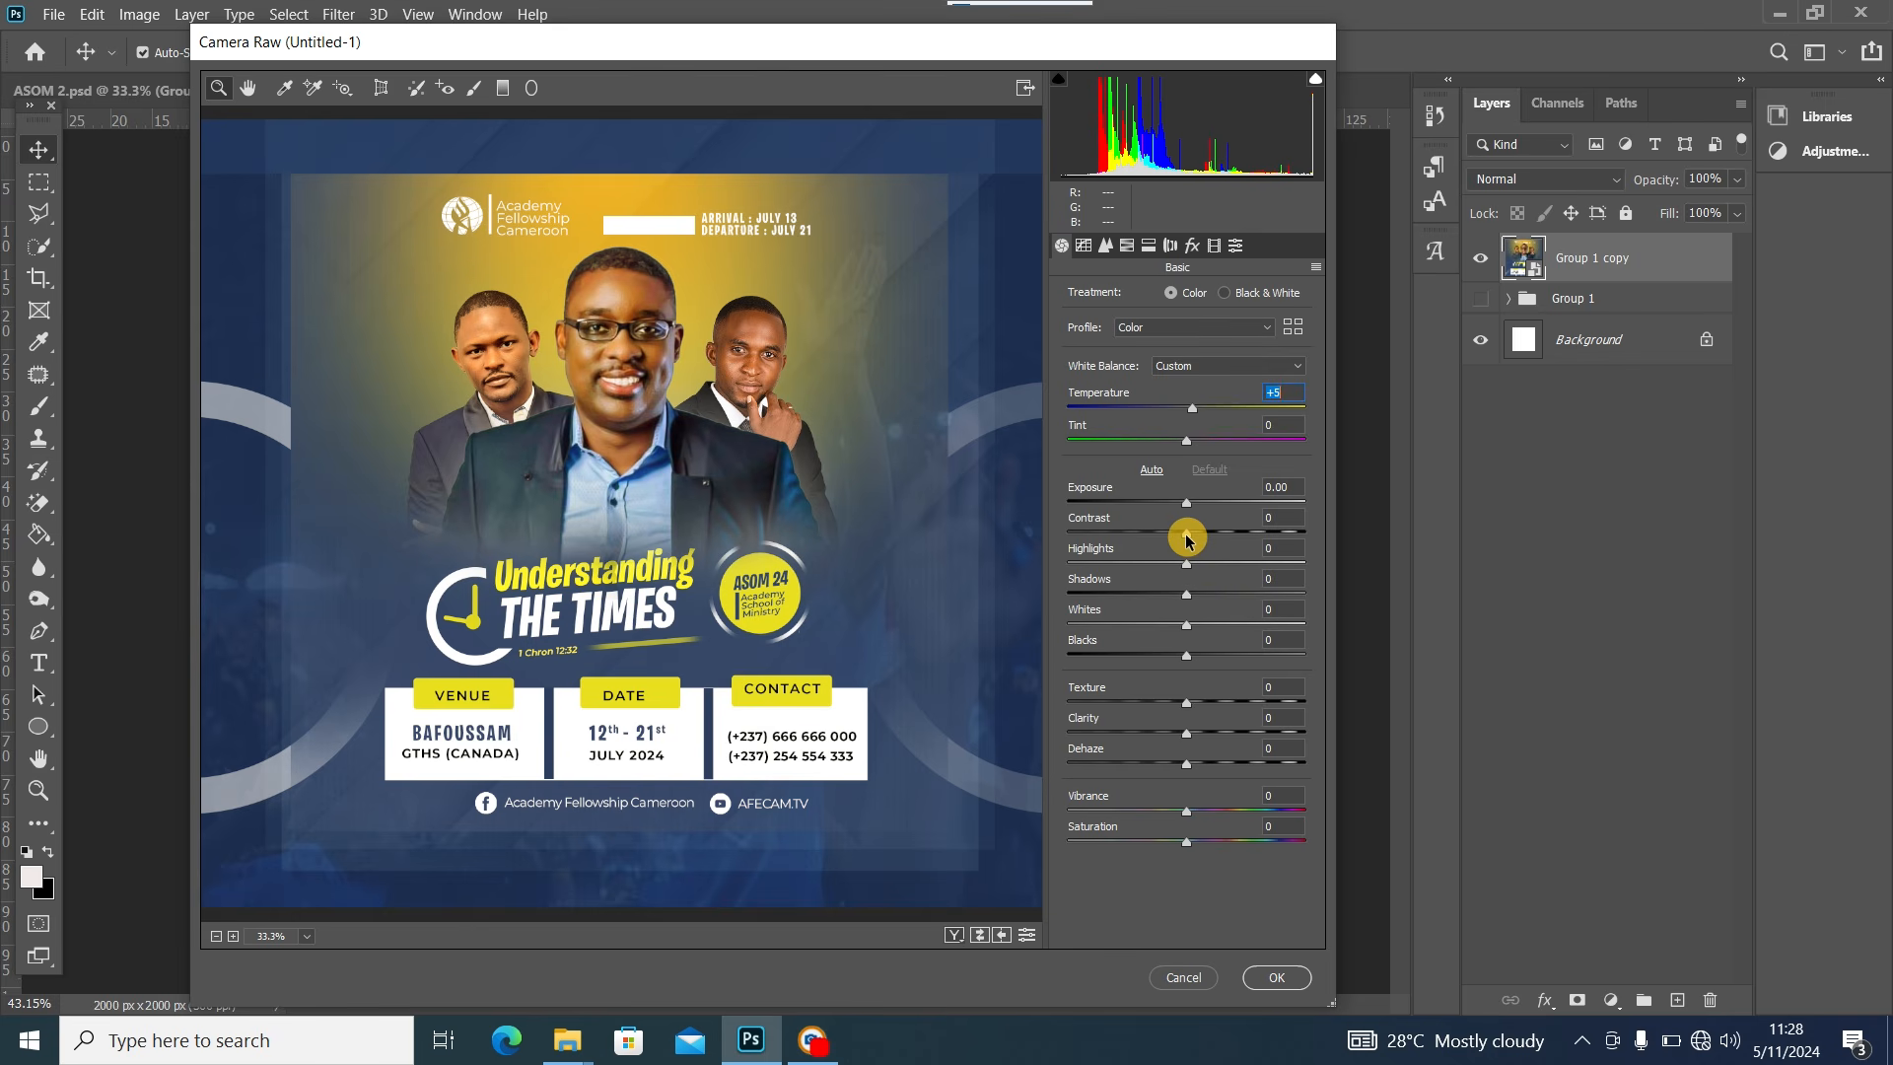
# Set Contrast to +2, Highlights to -4, Whites to +2, Texture to +4, Clarity to +5 and Dehaze to +2
pyautogui.moveTo(1188, 535); pyautogui.dragTo(1190, 539)
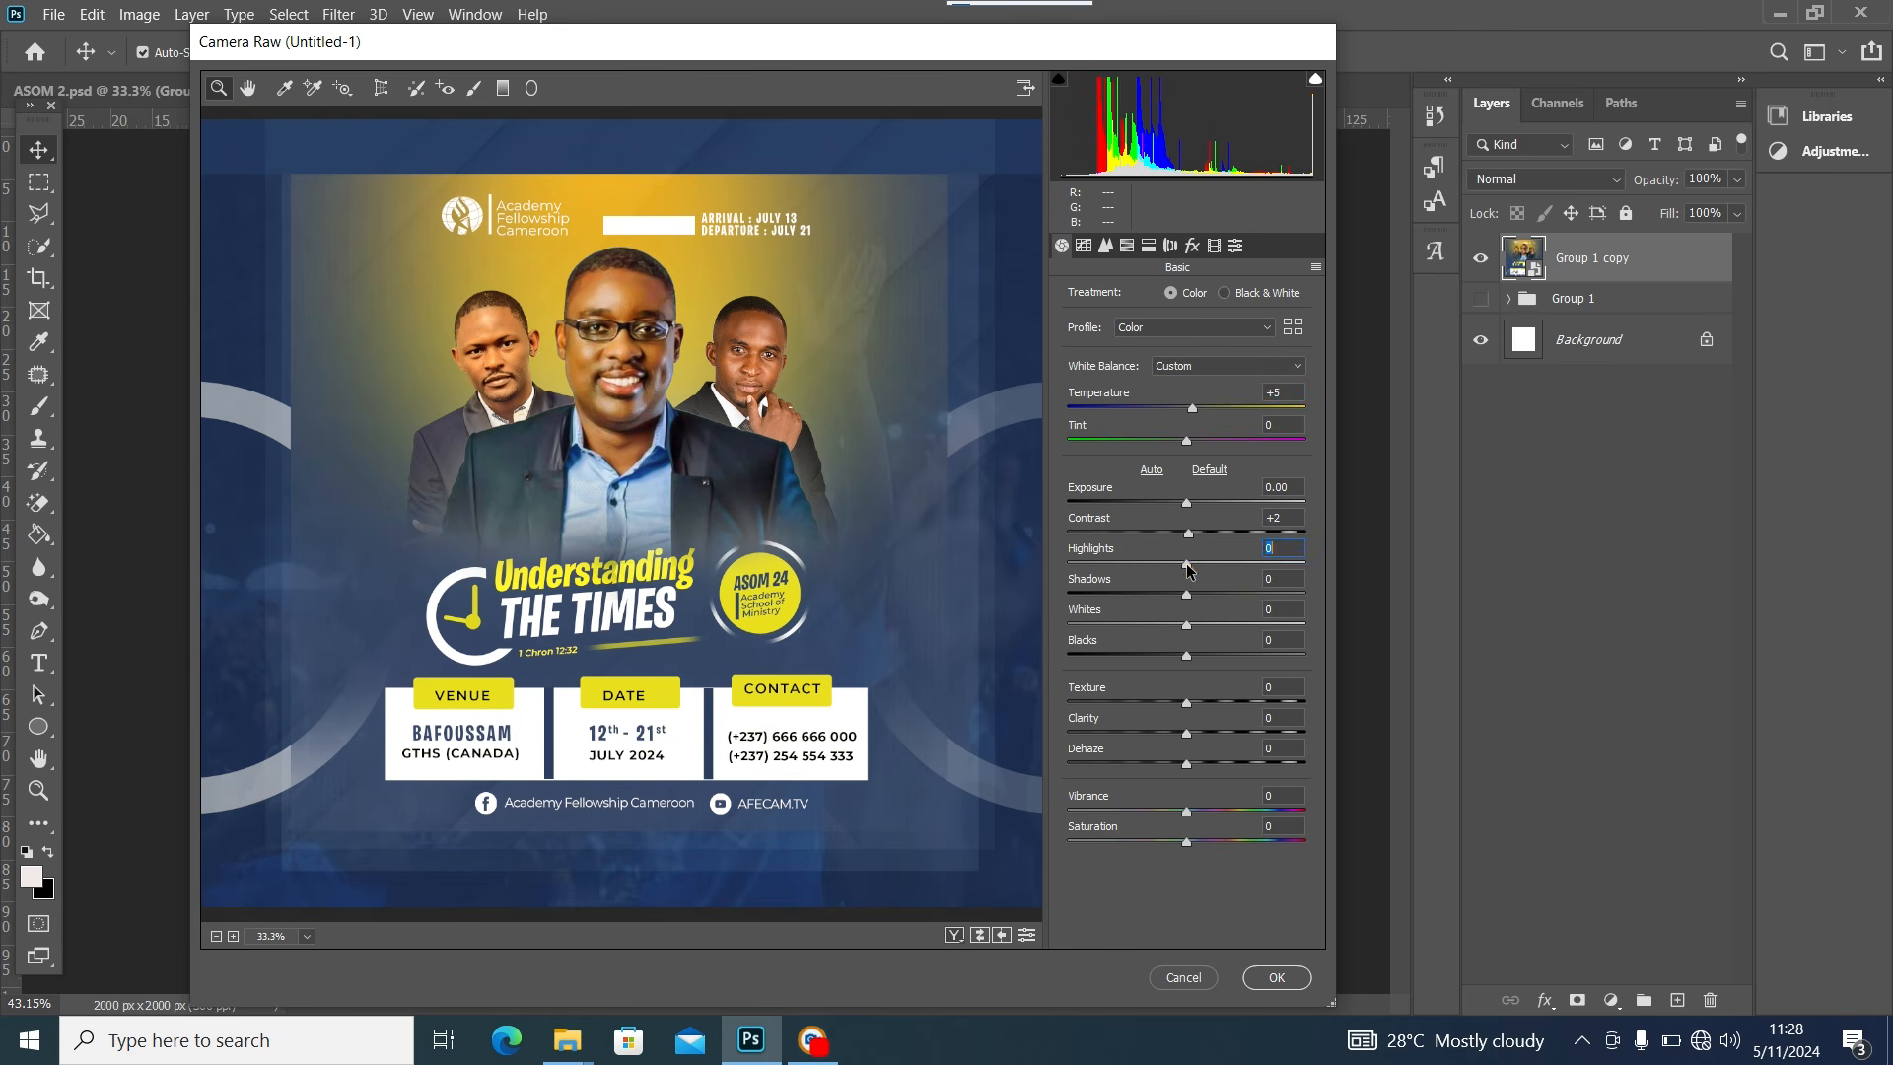
pyautogui.moveTo(1187, 563); pyautogui.dragTo(1184, 570)
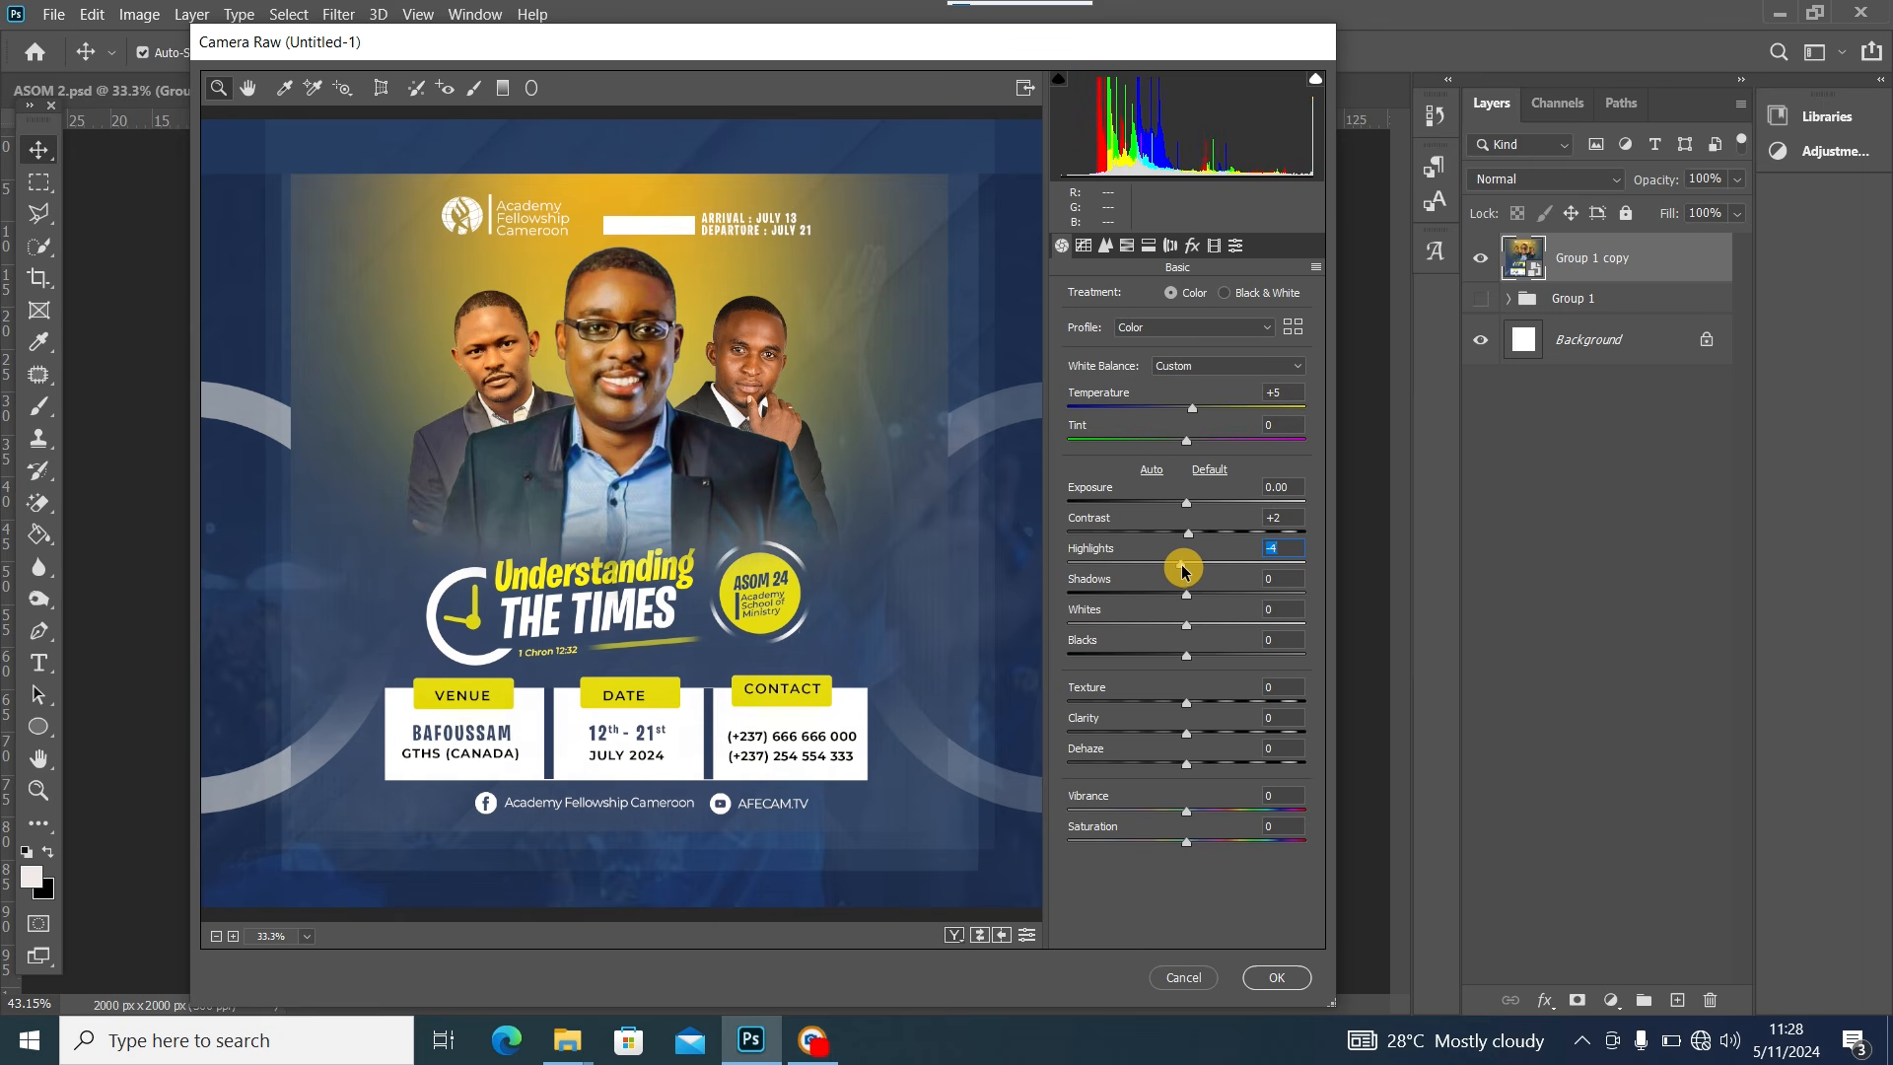
pyautogui.click(1186, 627)
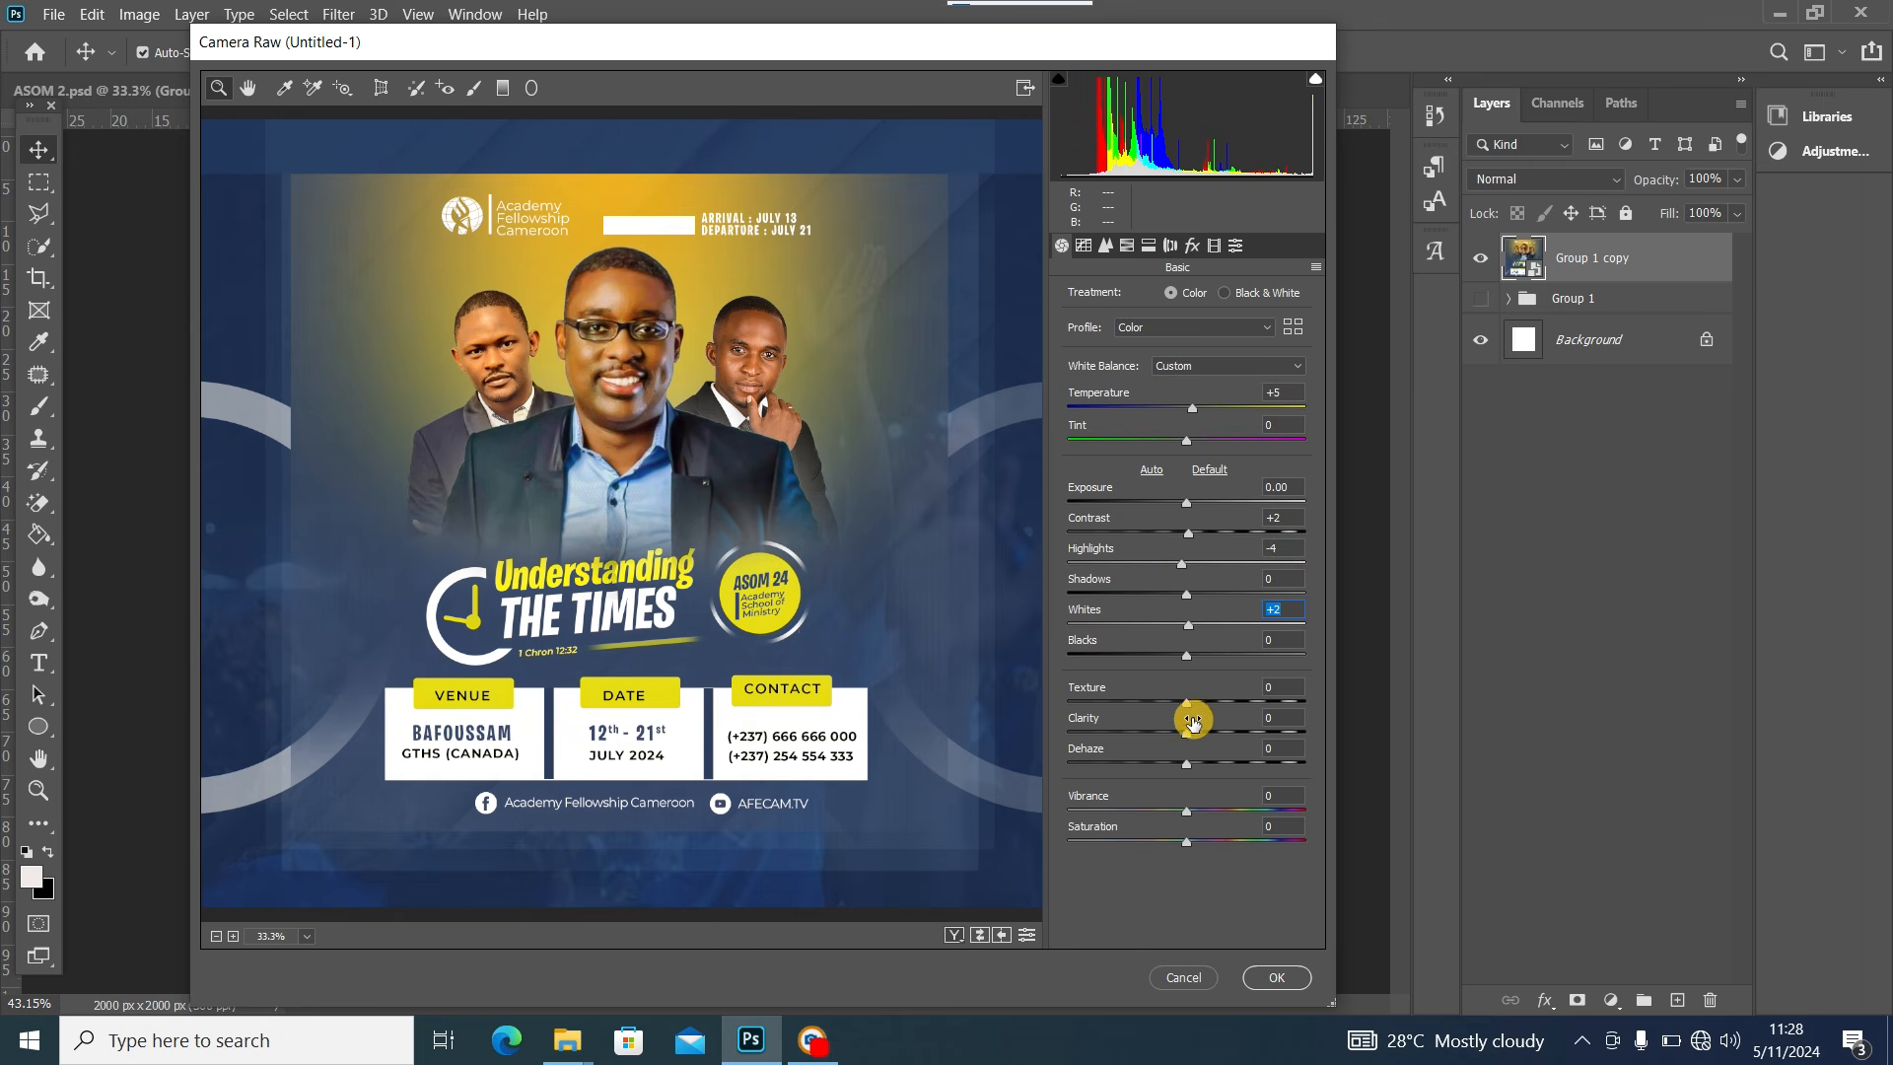
pyautogui.moveTo(1189, 707); pyautogui.dragTo(1191, 768)
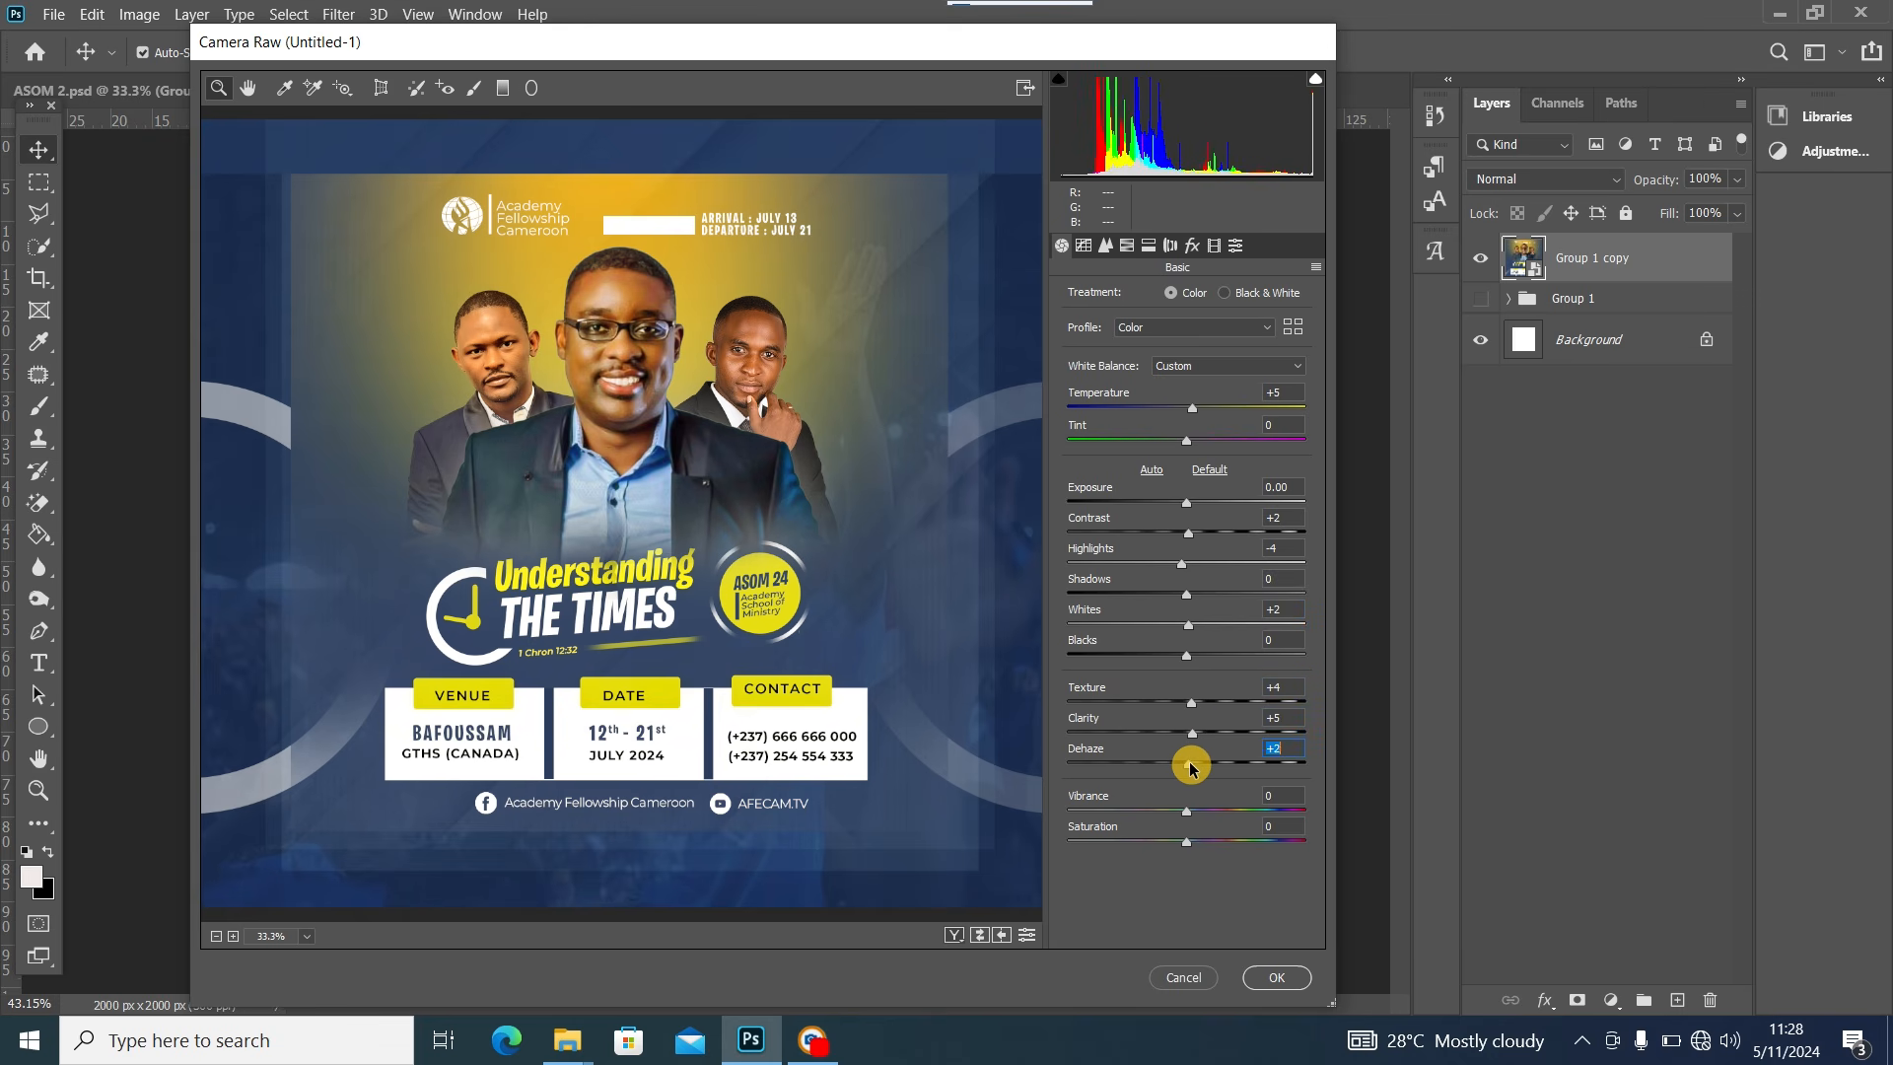
# Set the Camera Raw sharpening Amount to 54 and apply the filter to the flyer smart object
pyautogui.click(1106, 246)
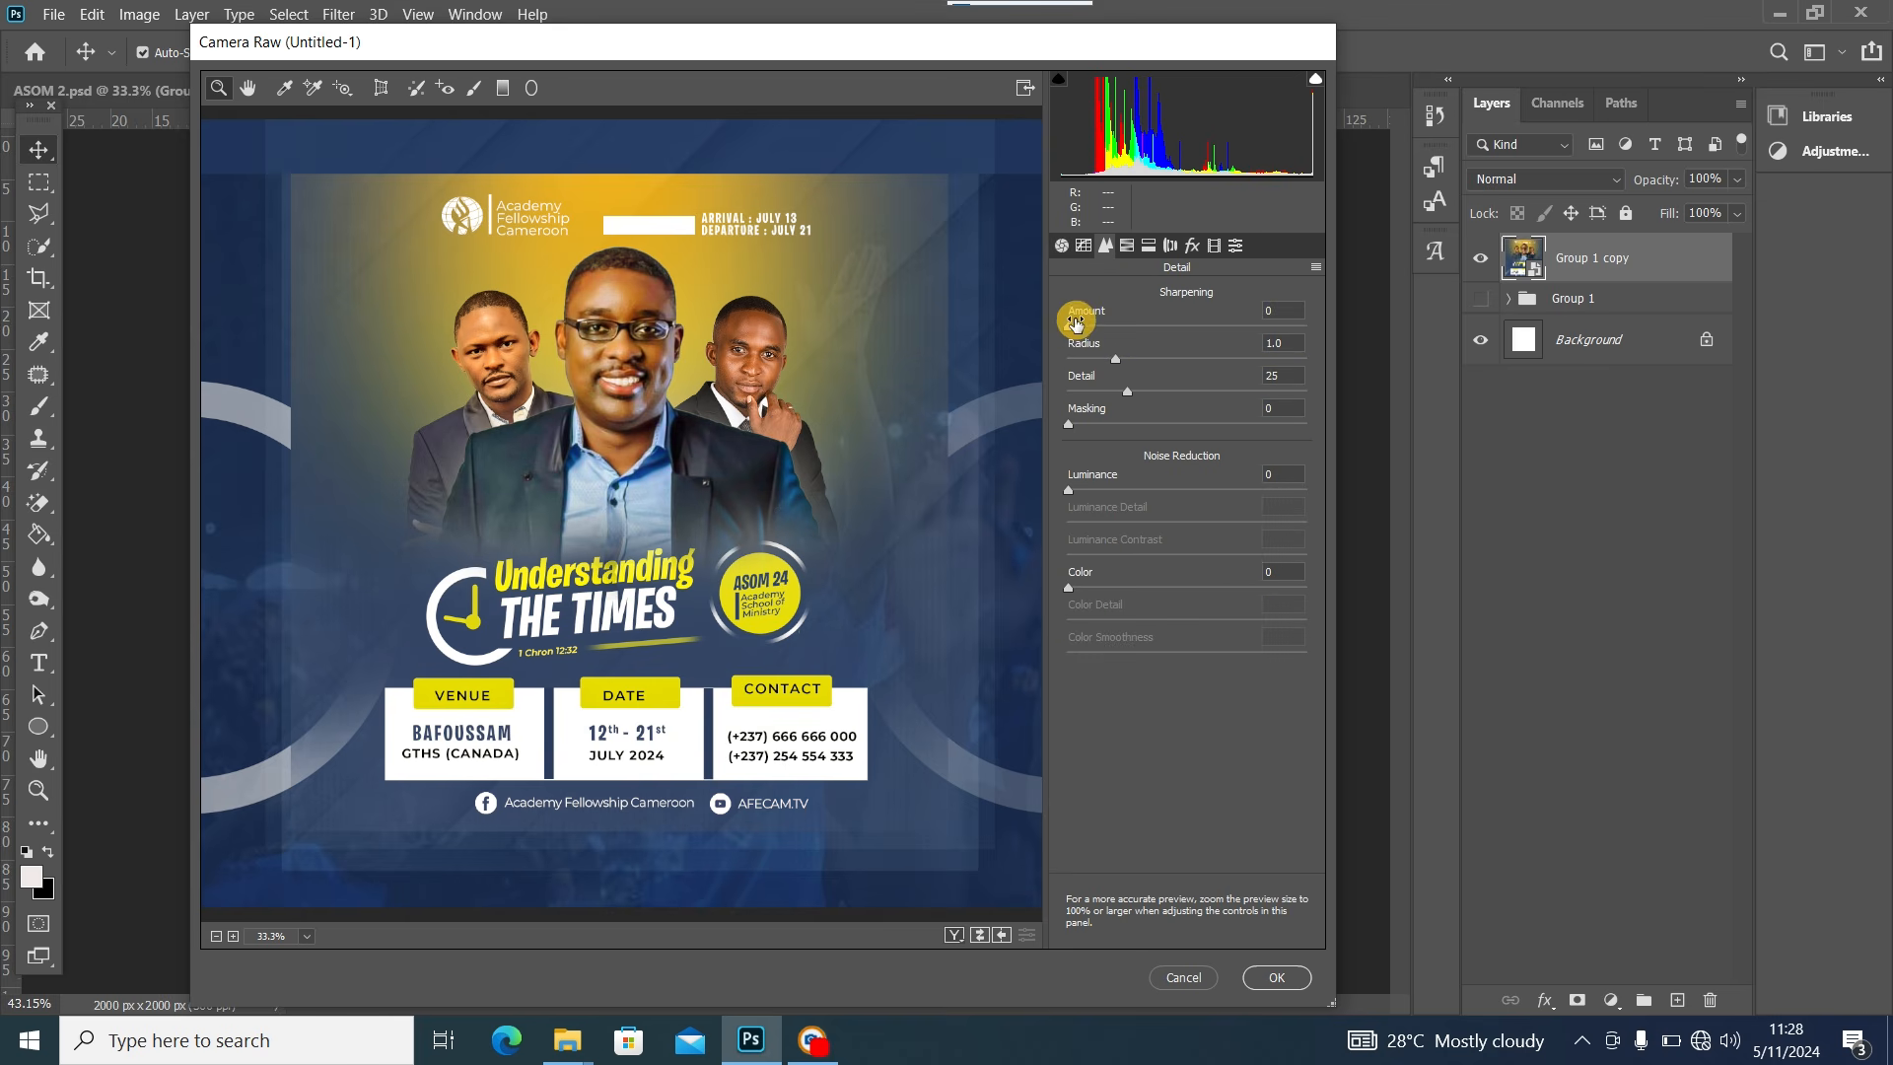
pyautogui.moveTo(1120, 333); pyautogui.dragTo(1154, 334)
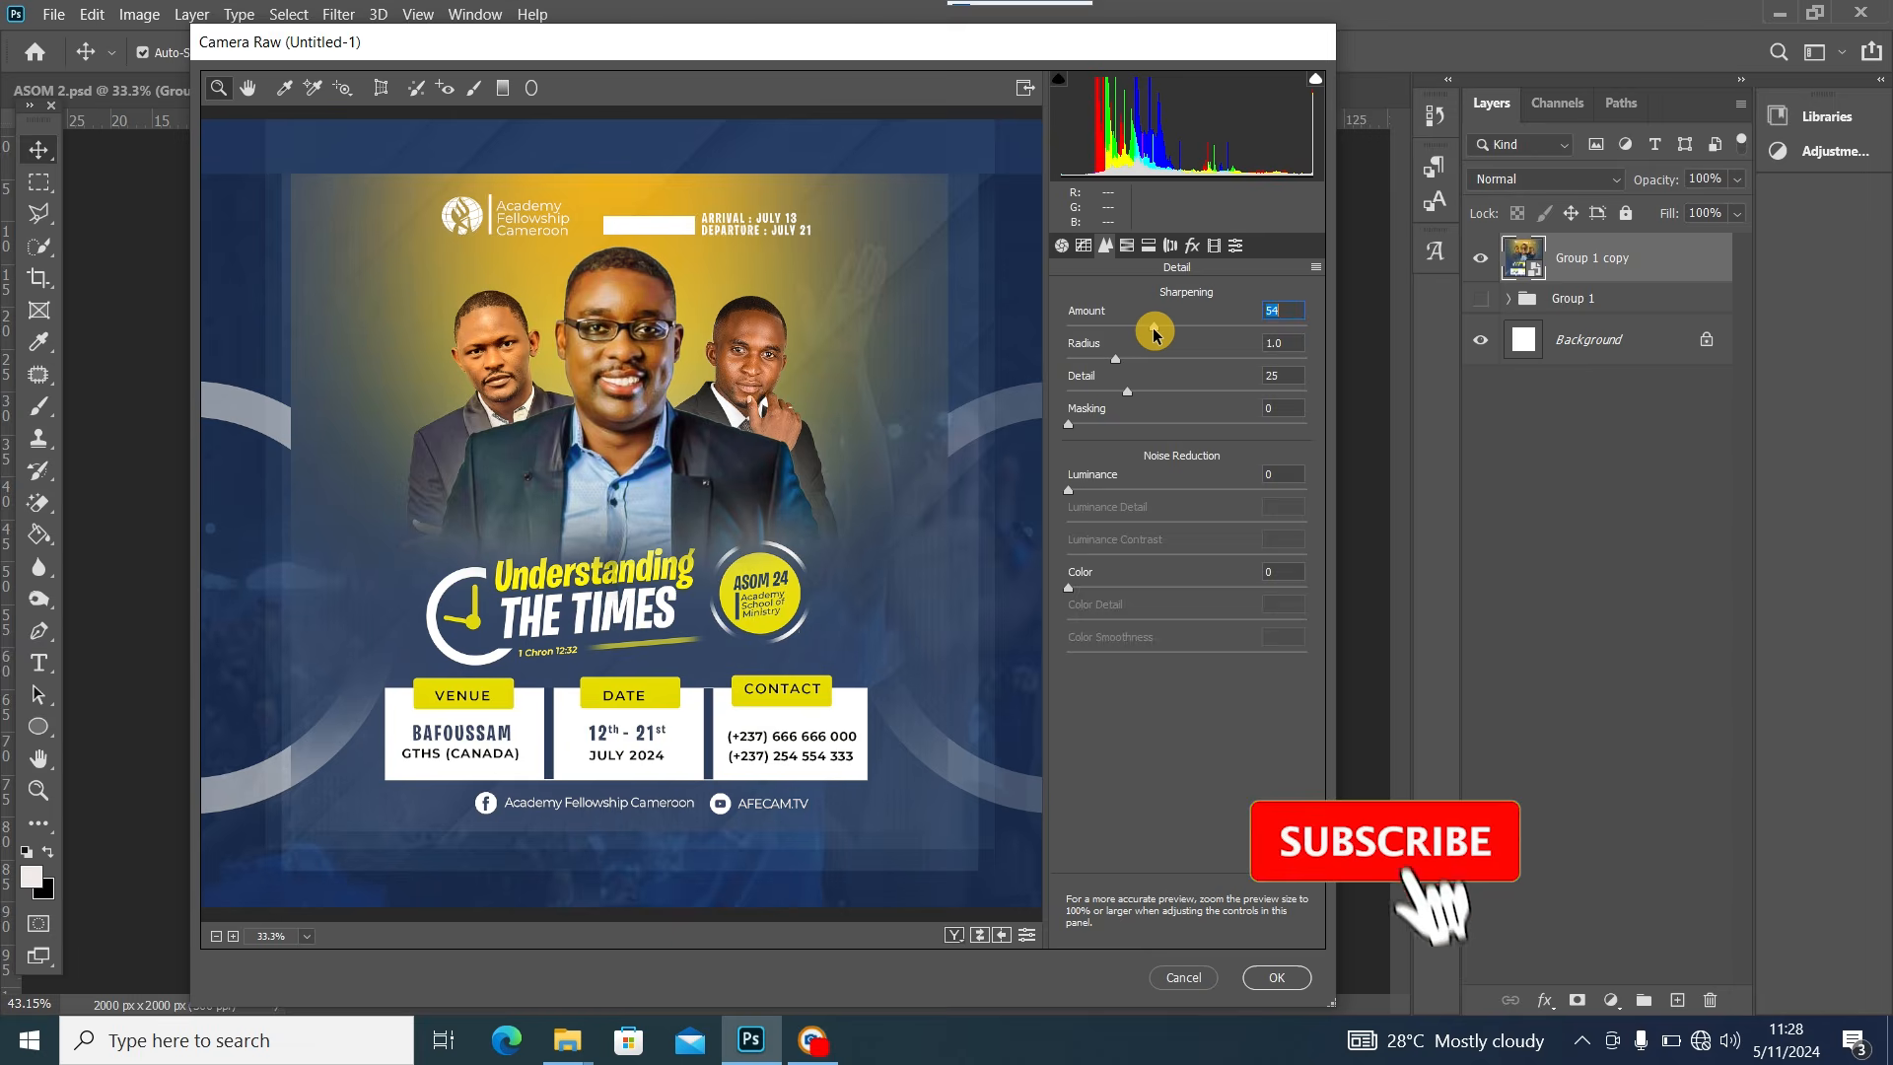
pyautogui.click(1274, 979)
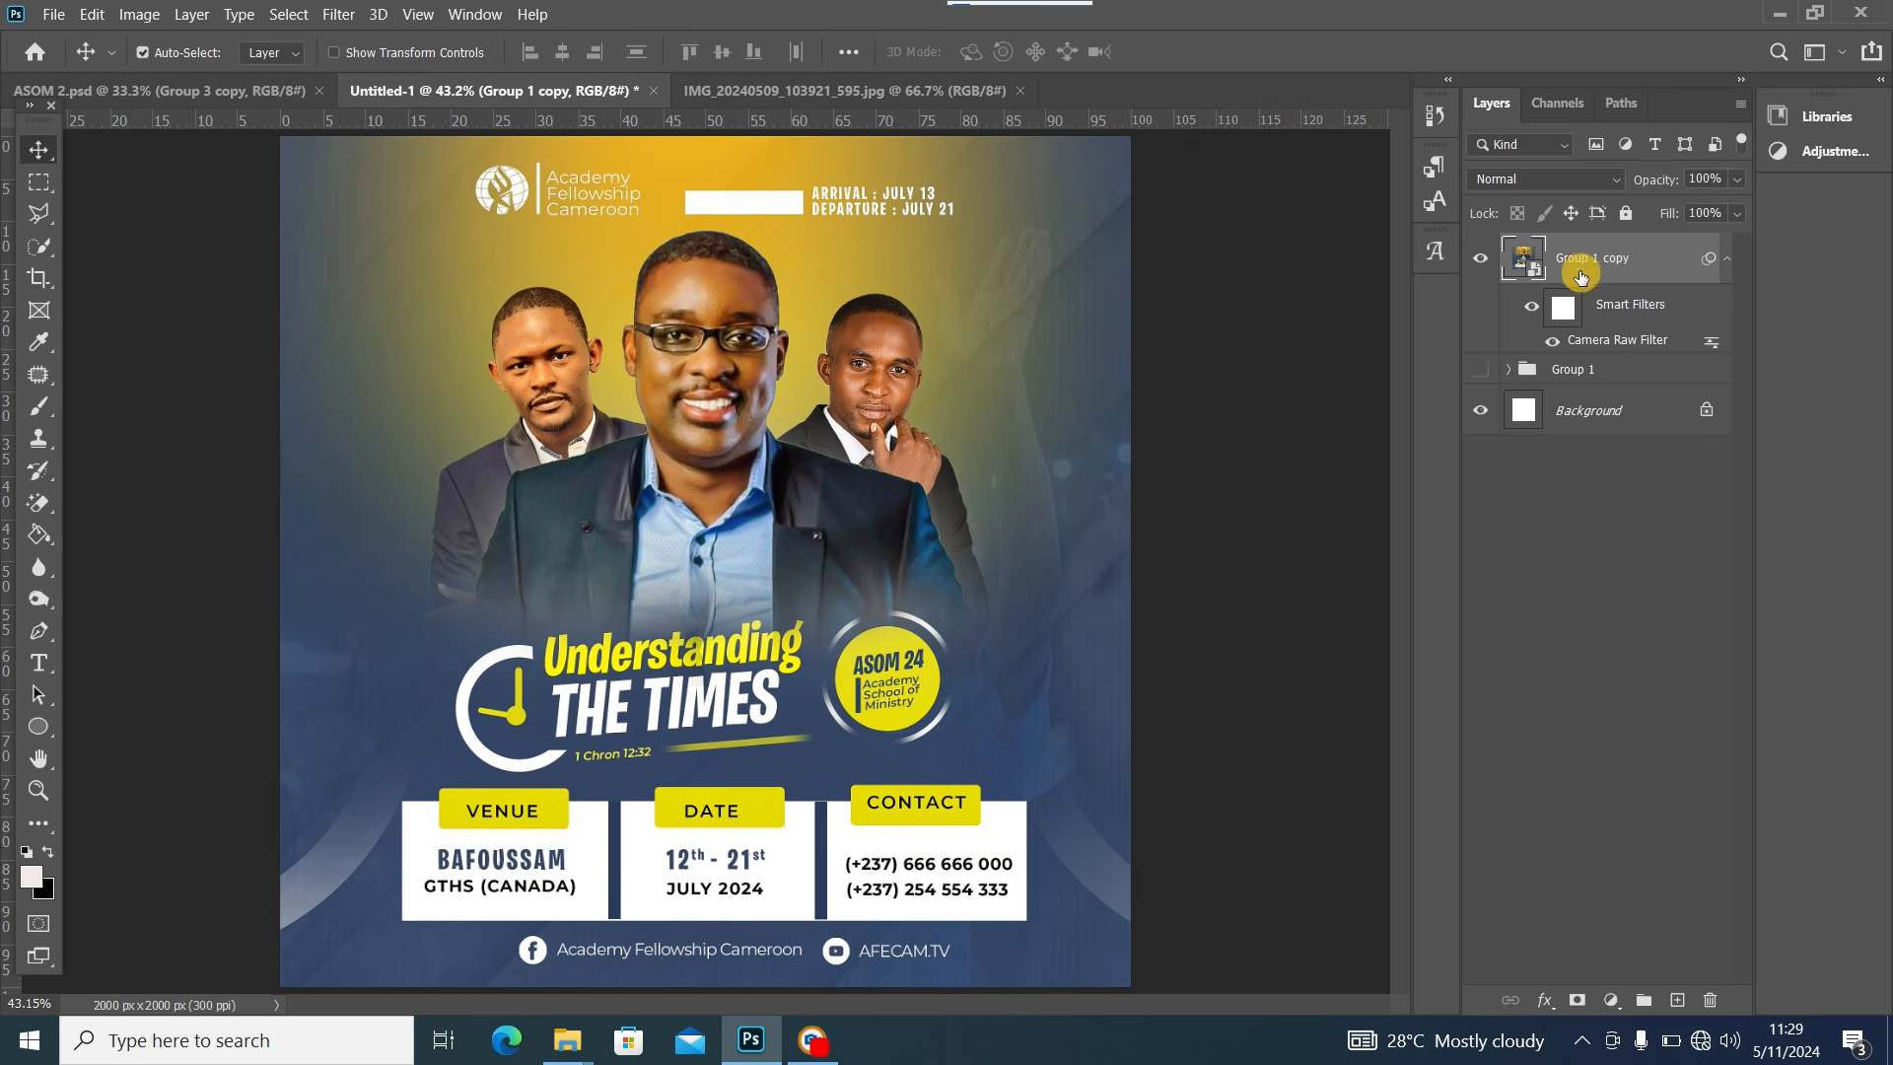
# Reopen the flyer copy's Camera Raw smart filter and set Blacks to -28
pyautogui.doubleClick(1625, 341)
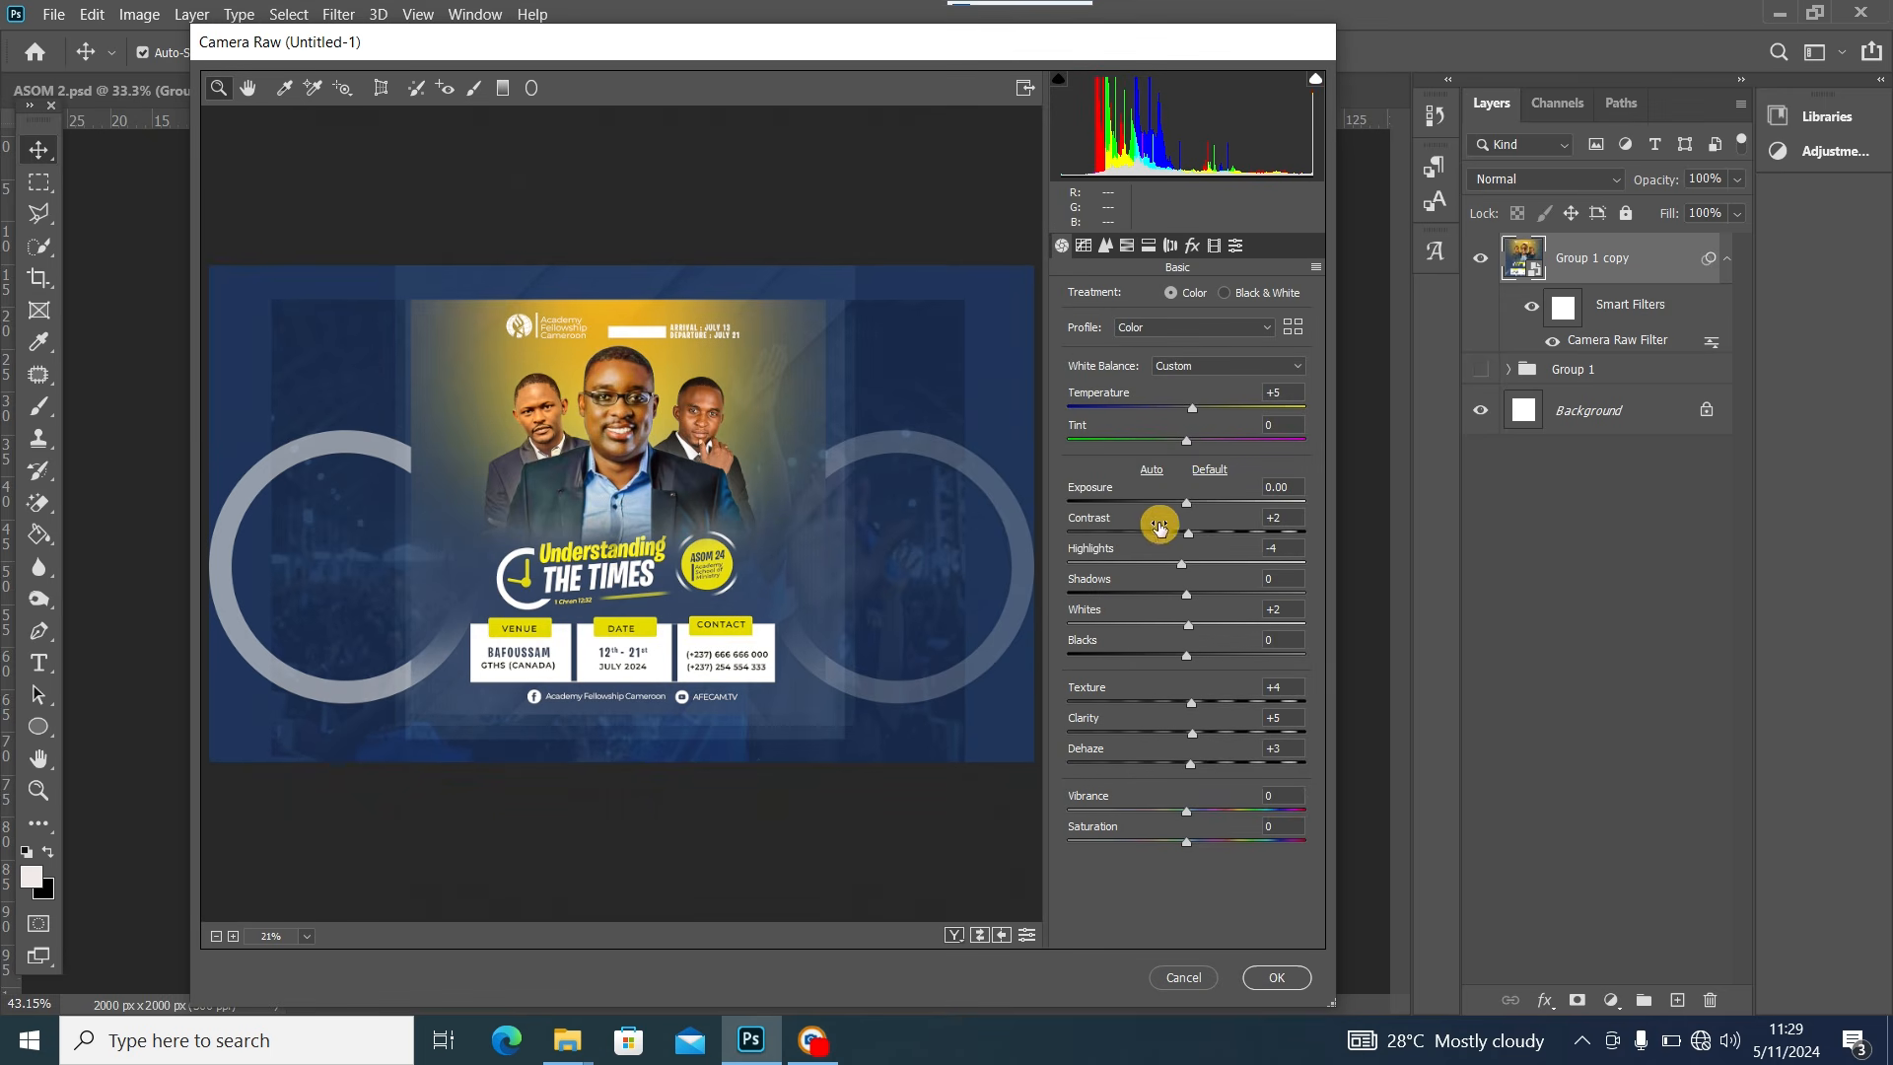
pyautogui.click(1105, 246)
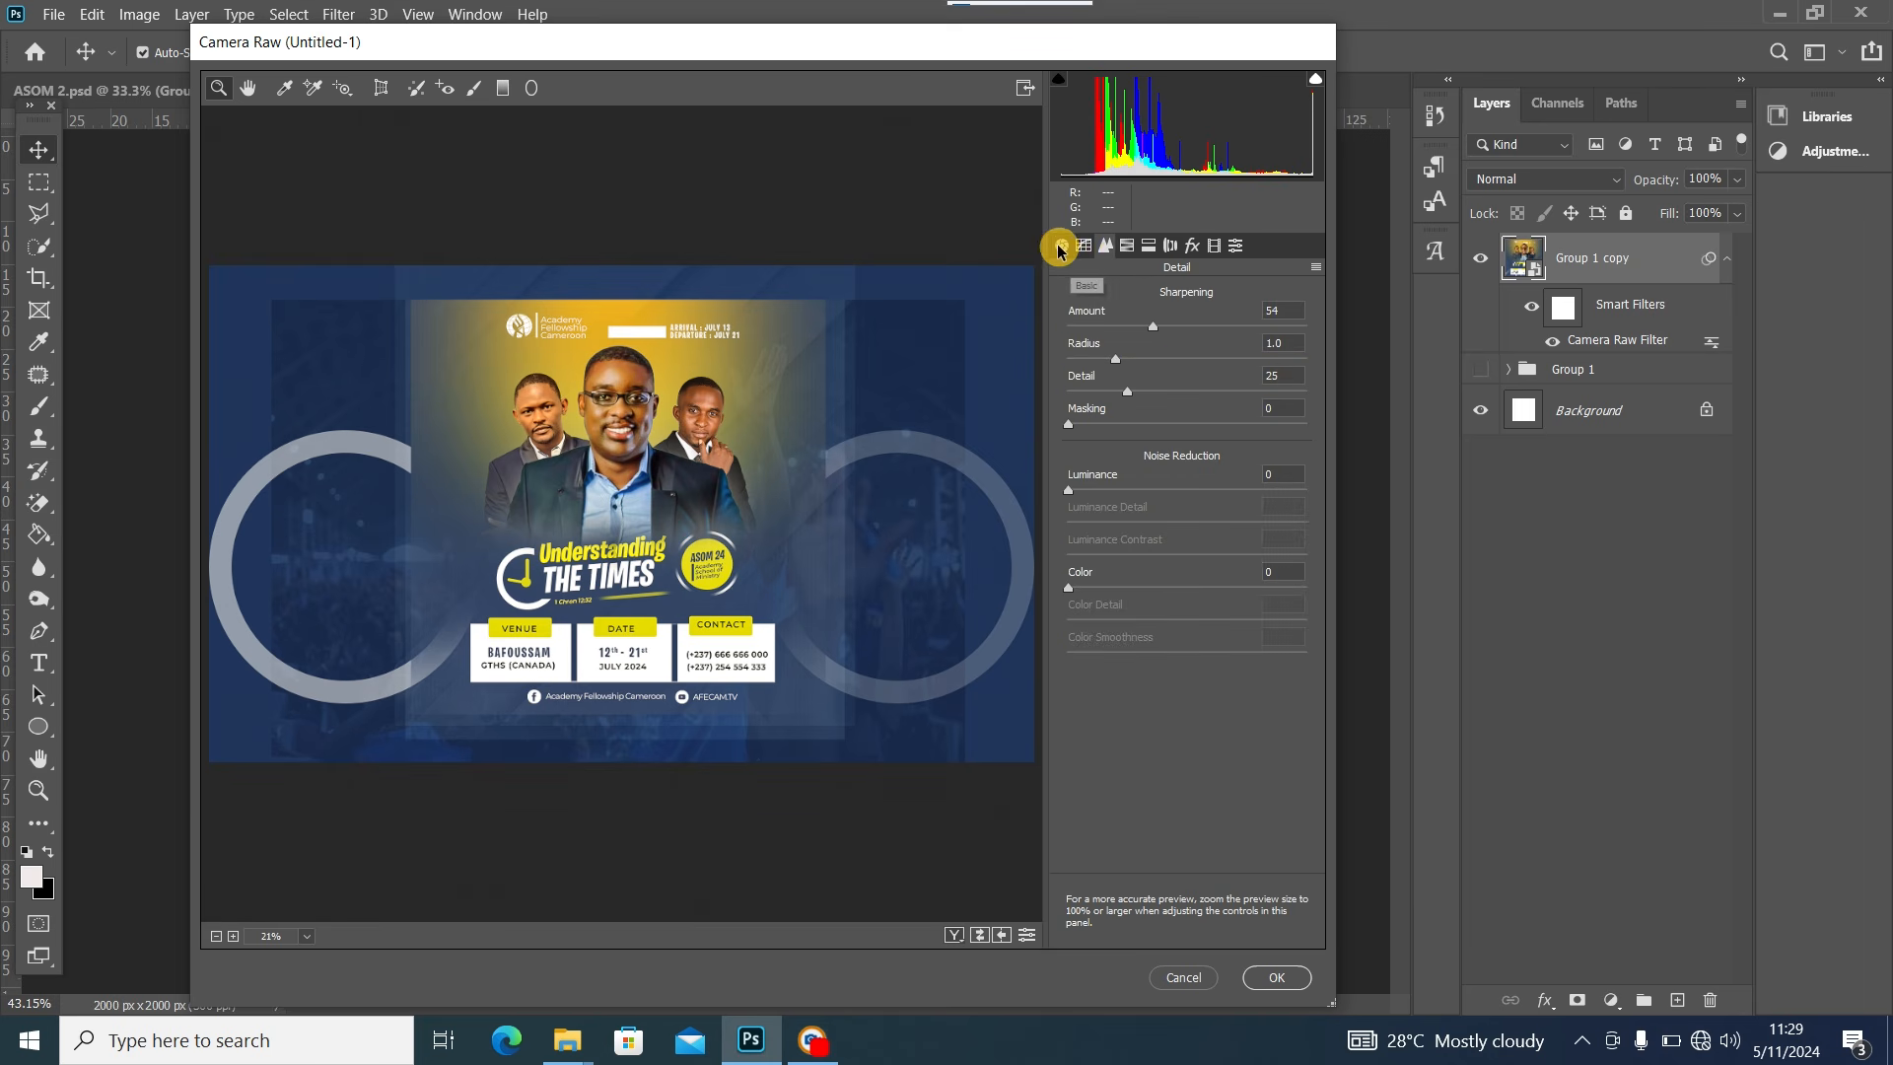
pyautogui.click(1059, 246)
pyautogui.moveTo(1187, 655); pyautogui.dragTo(1162, 658)
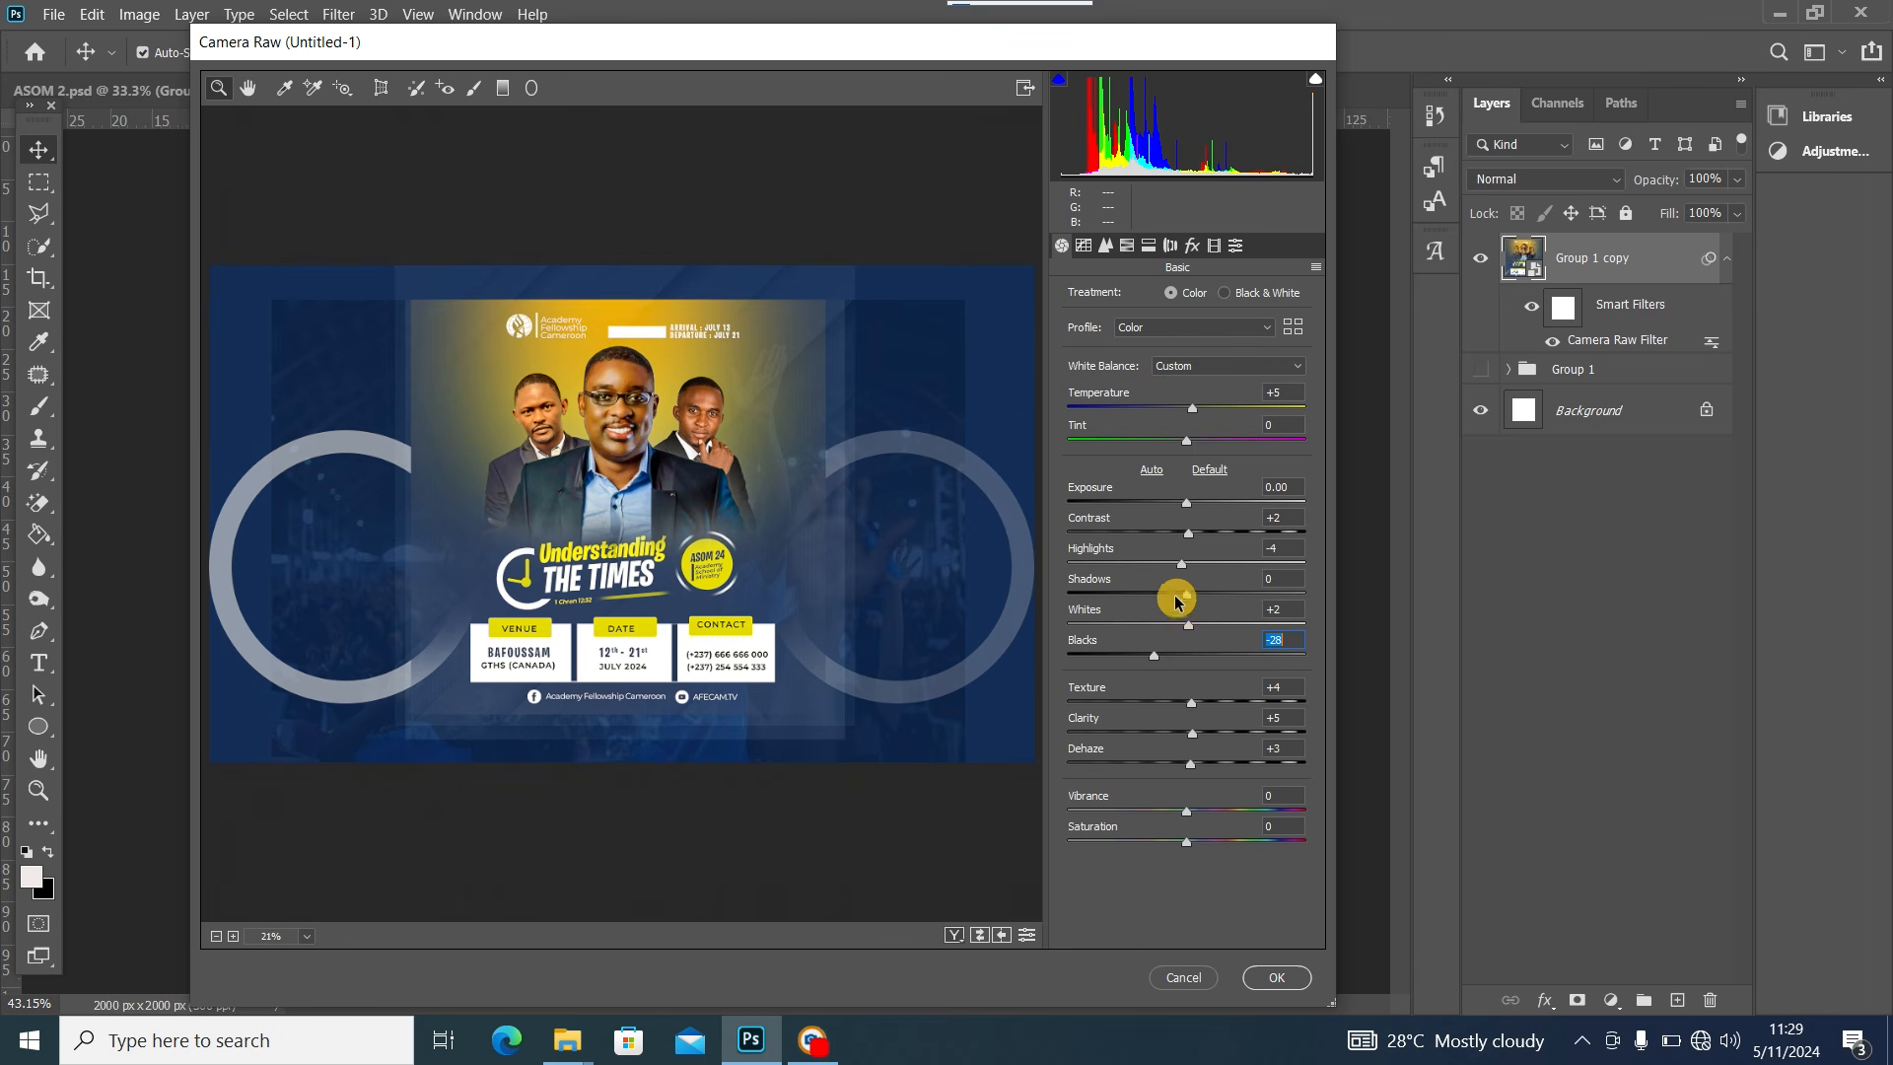
# Lower the Blues luminance to -49 in the HSL adjustments and apply the updated Camera Raw Filter
pyautogui.click(1134, 246)
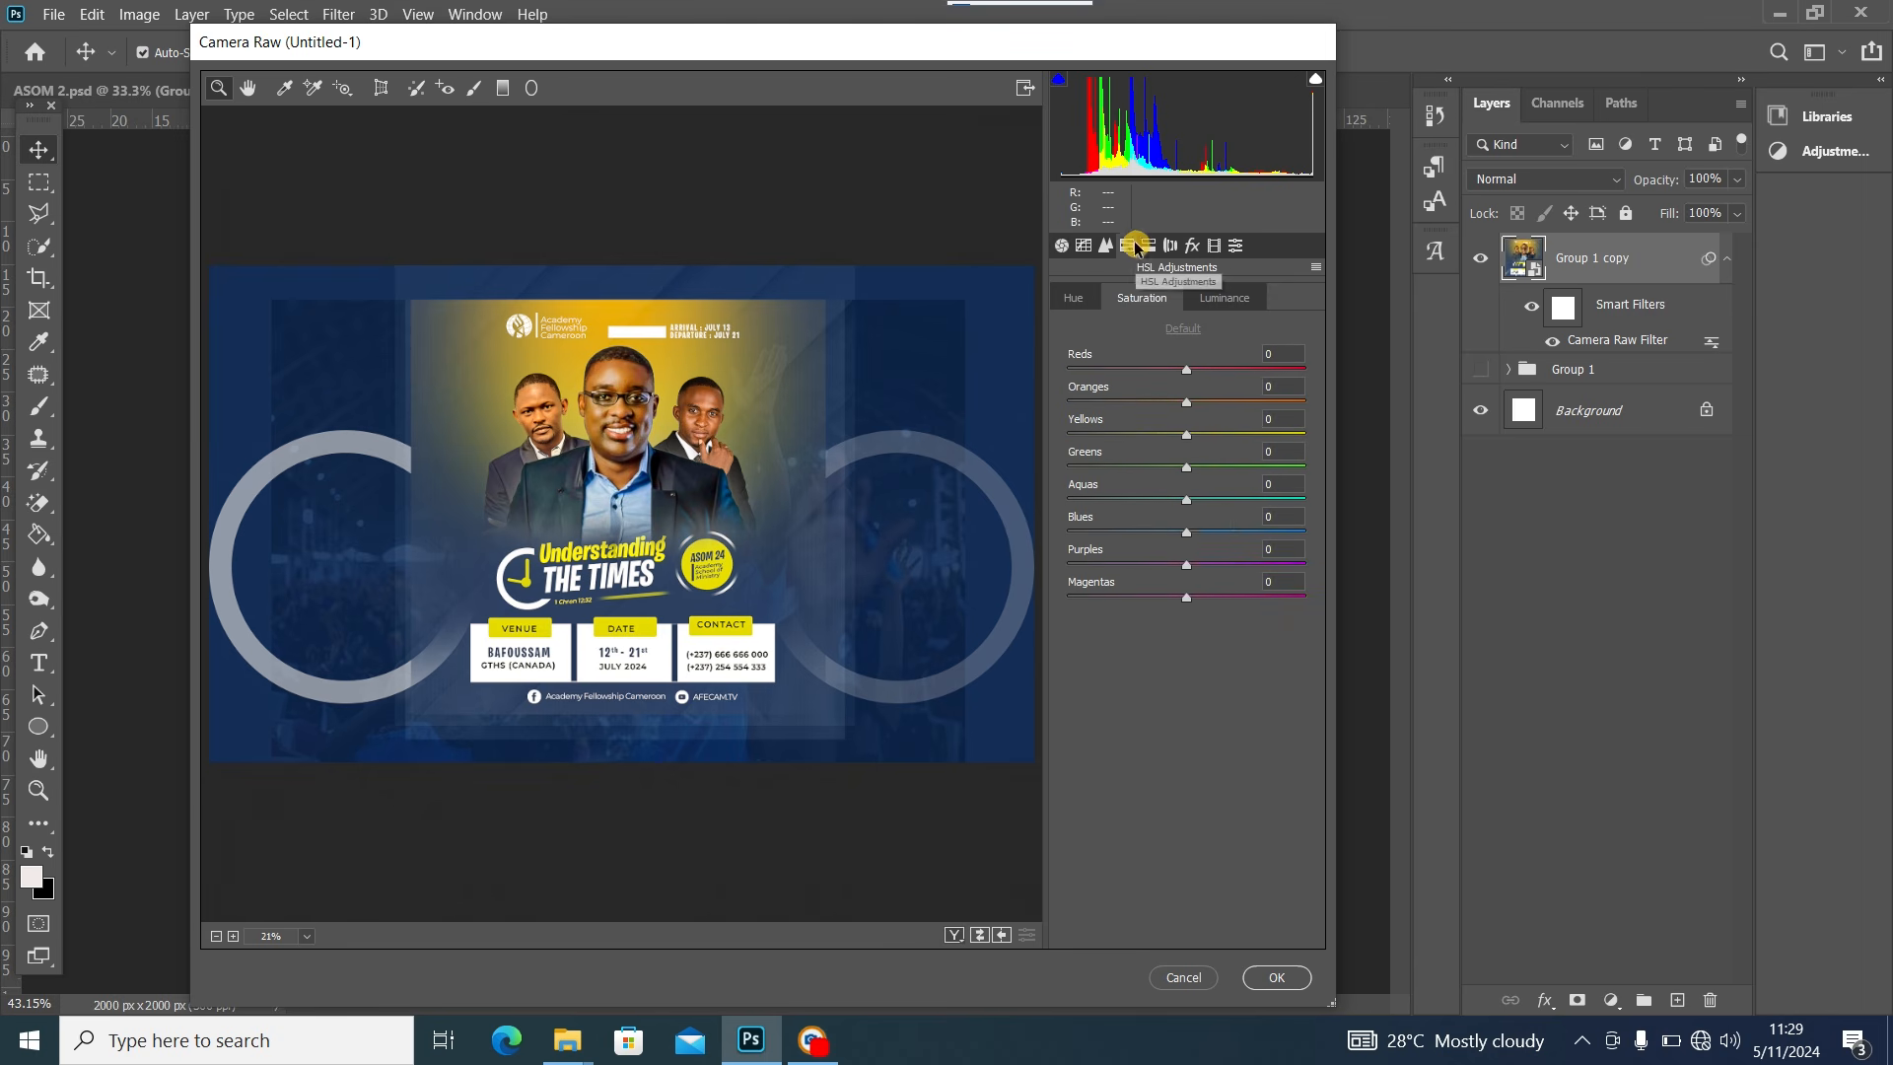
pyautogui.click(1089, 300)
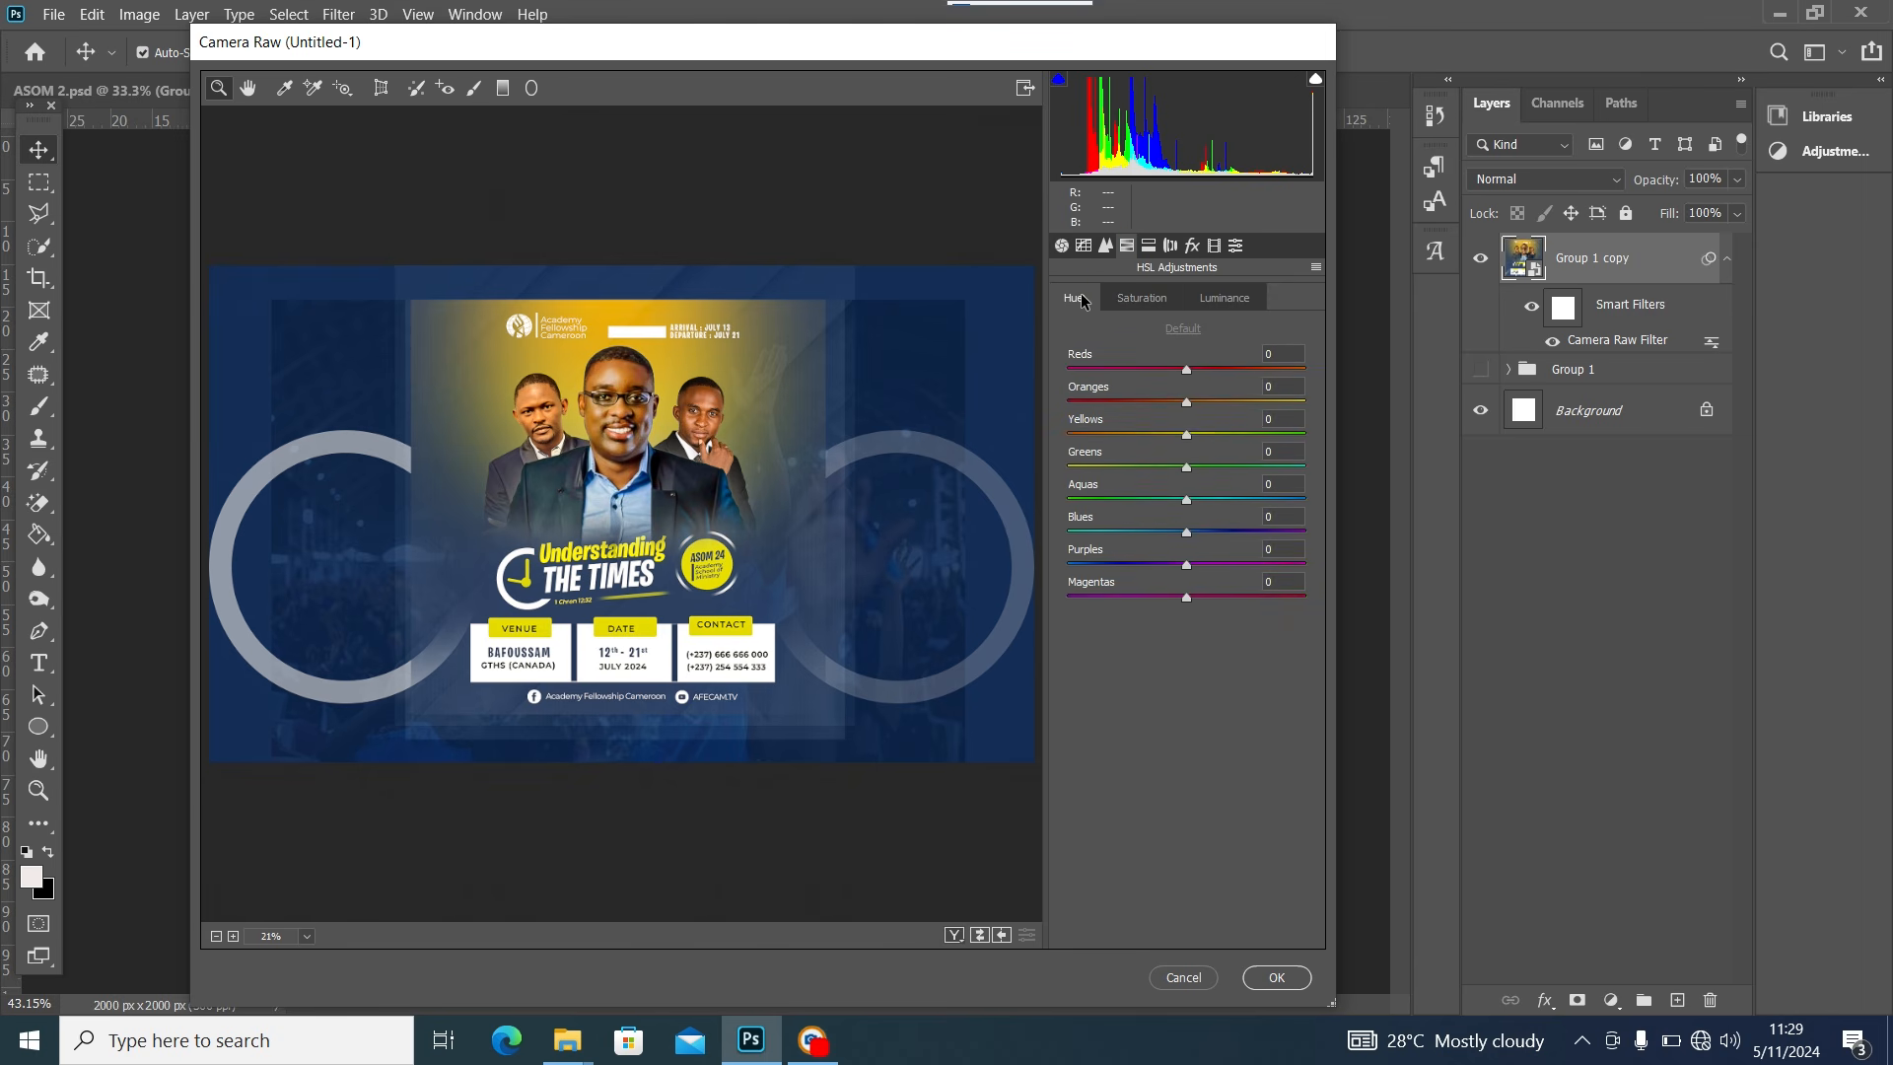
pyautogui.click(1153, 297)
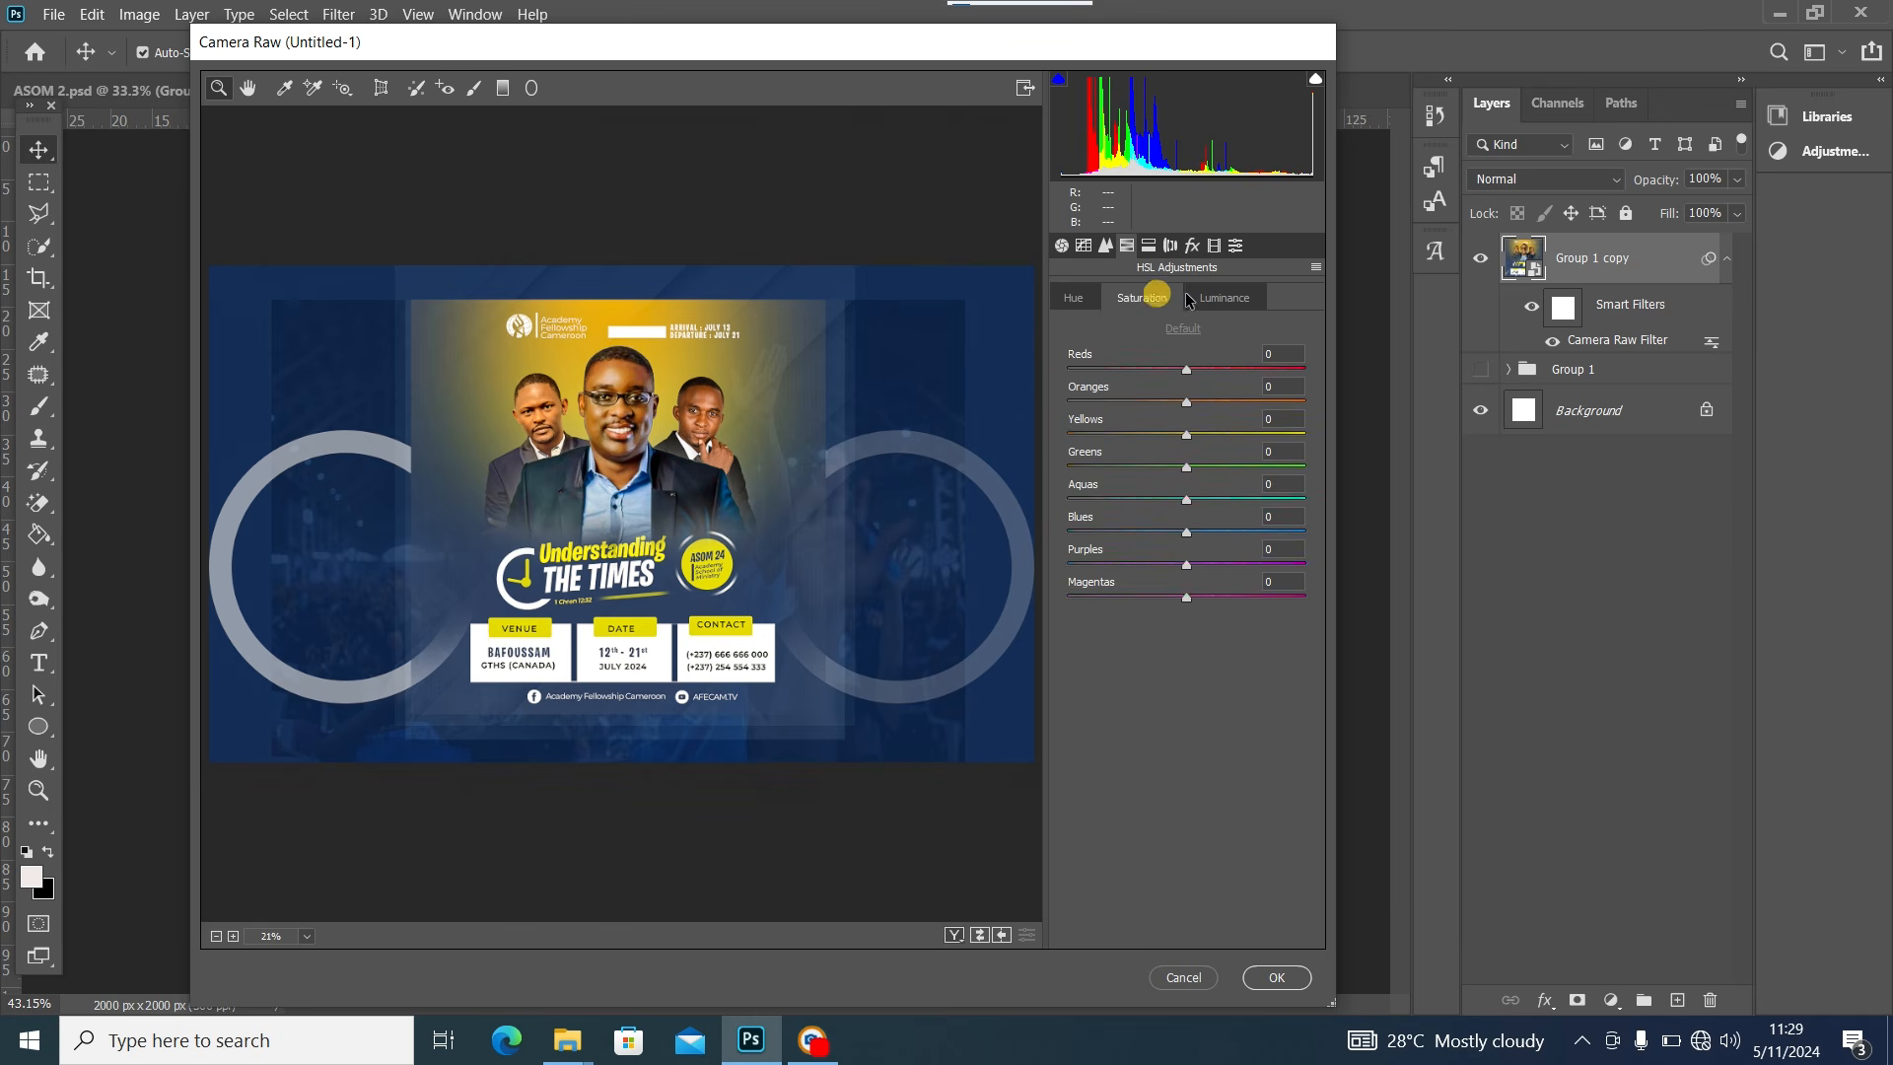
pyautogui.click(1219, 298)
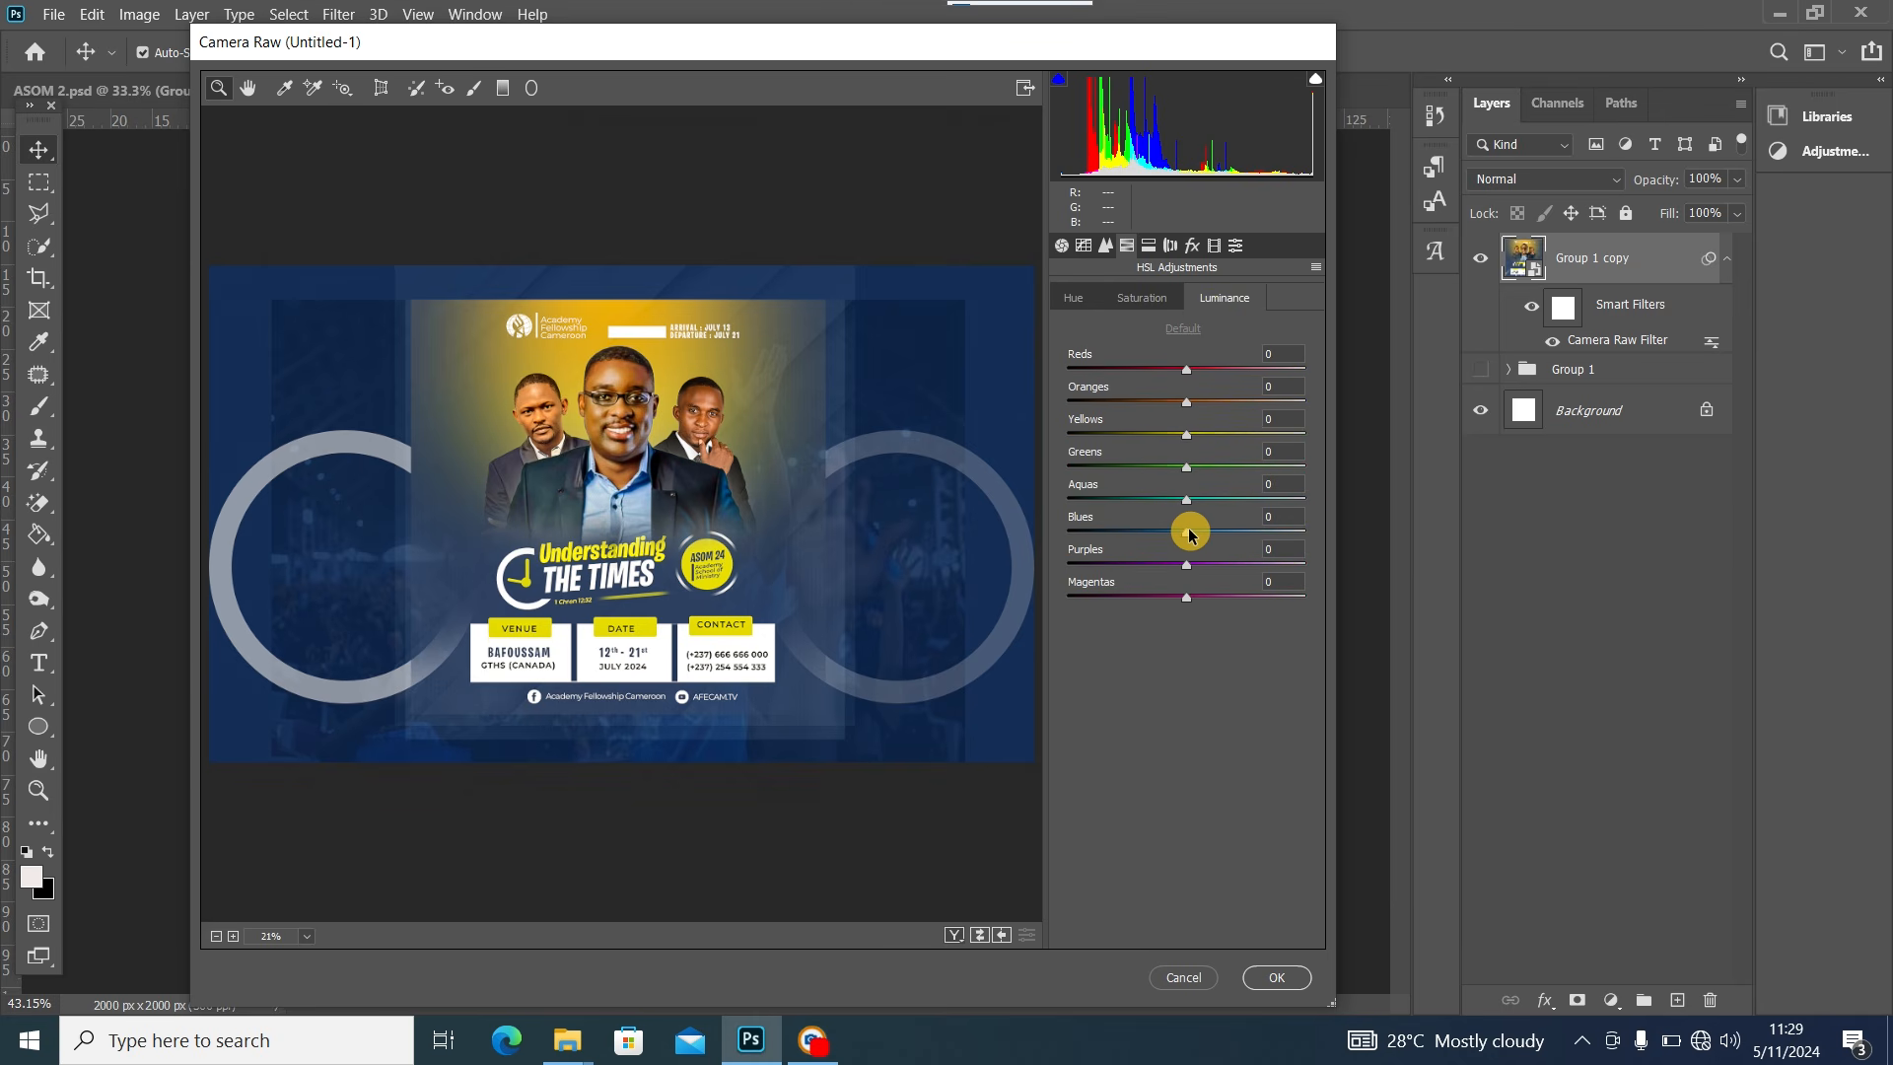
pyautogui.moveTo(1189, 534); pyautogui.dragTo(1130, 535)
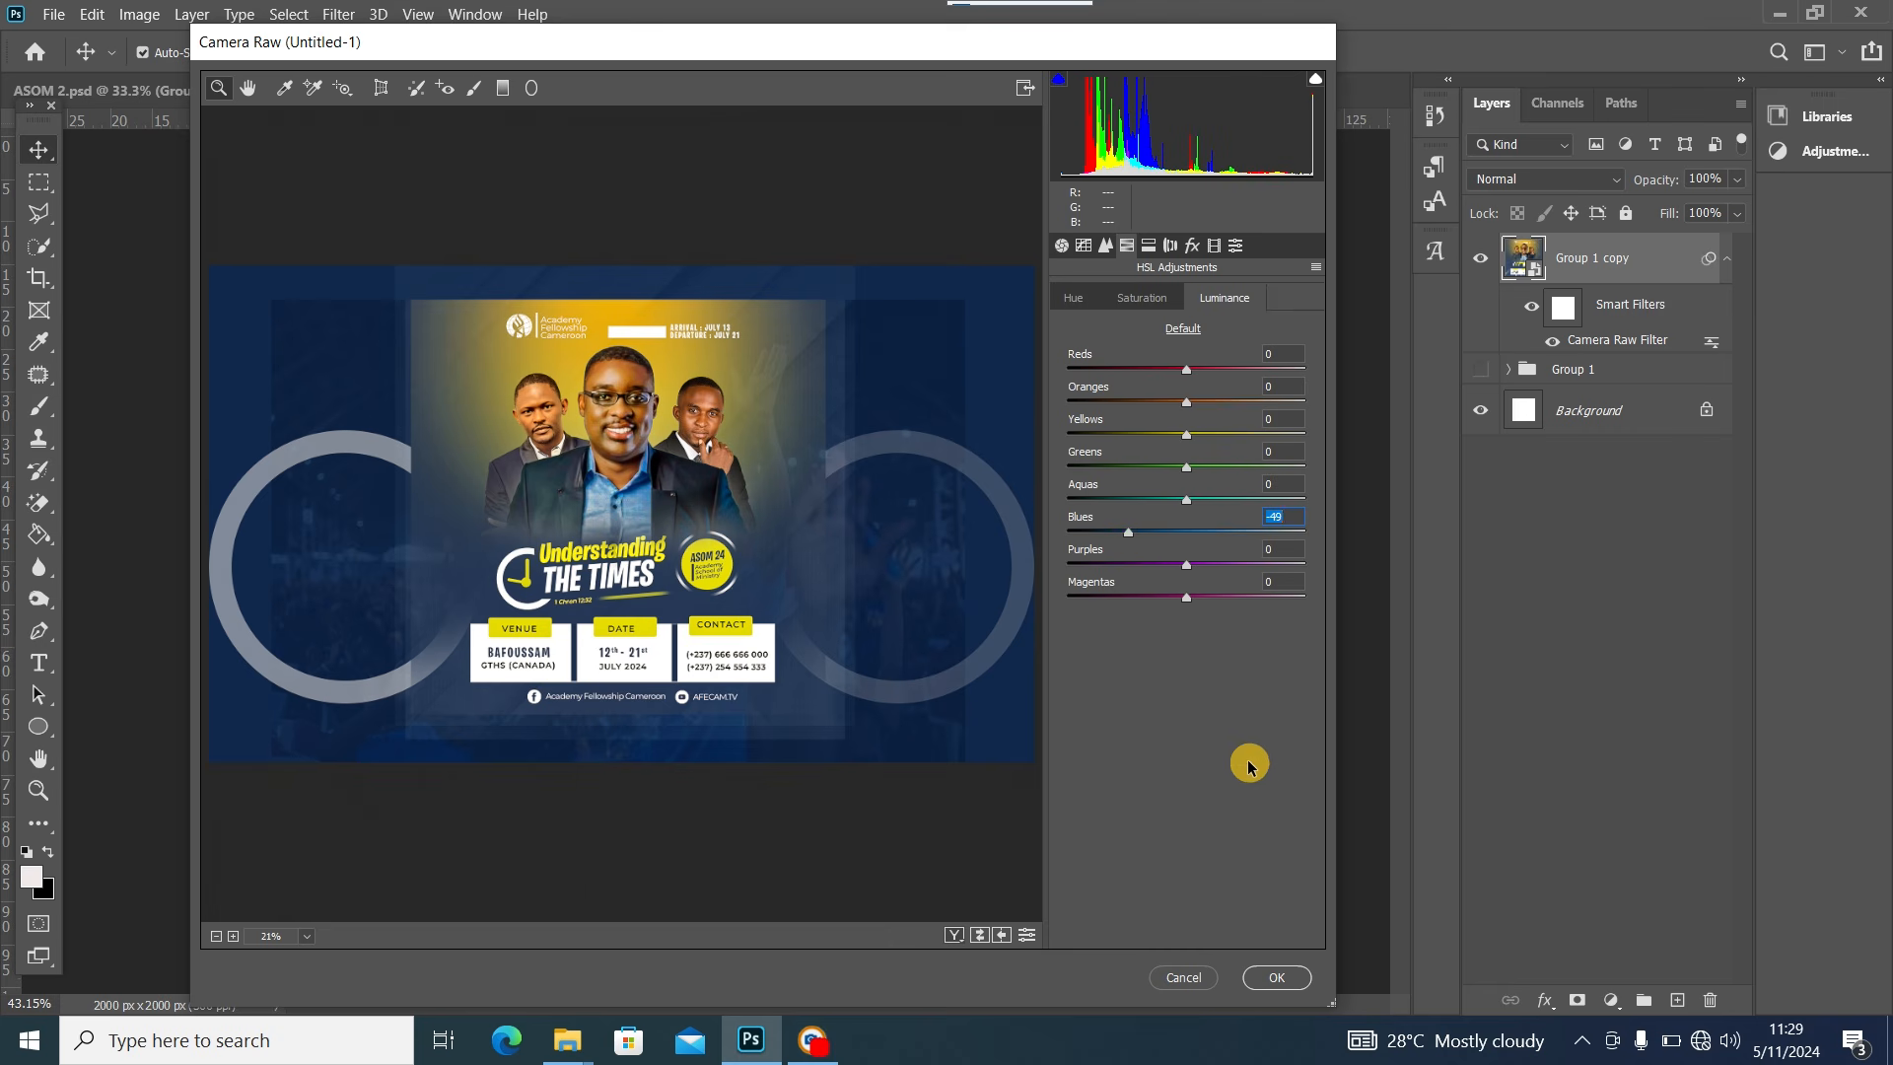
pyautogui.click(1277, 976)
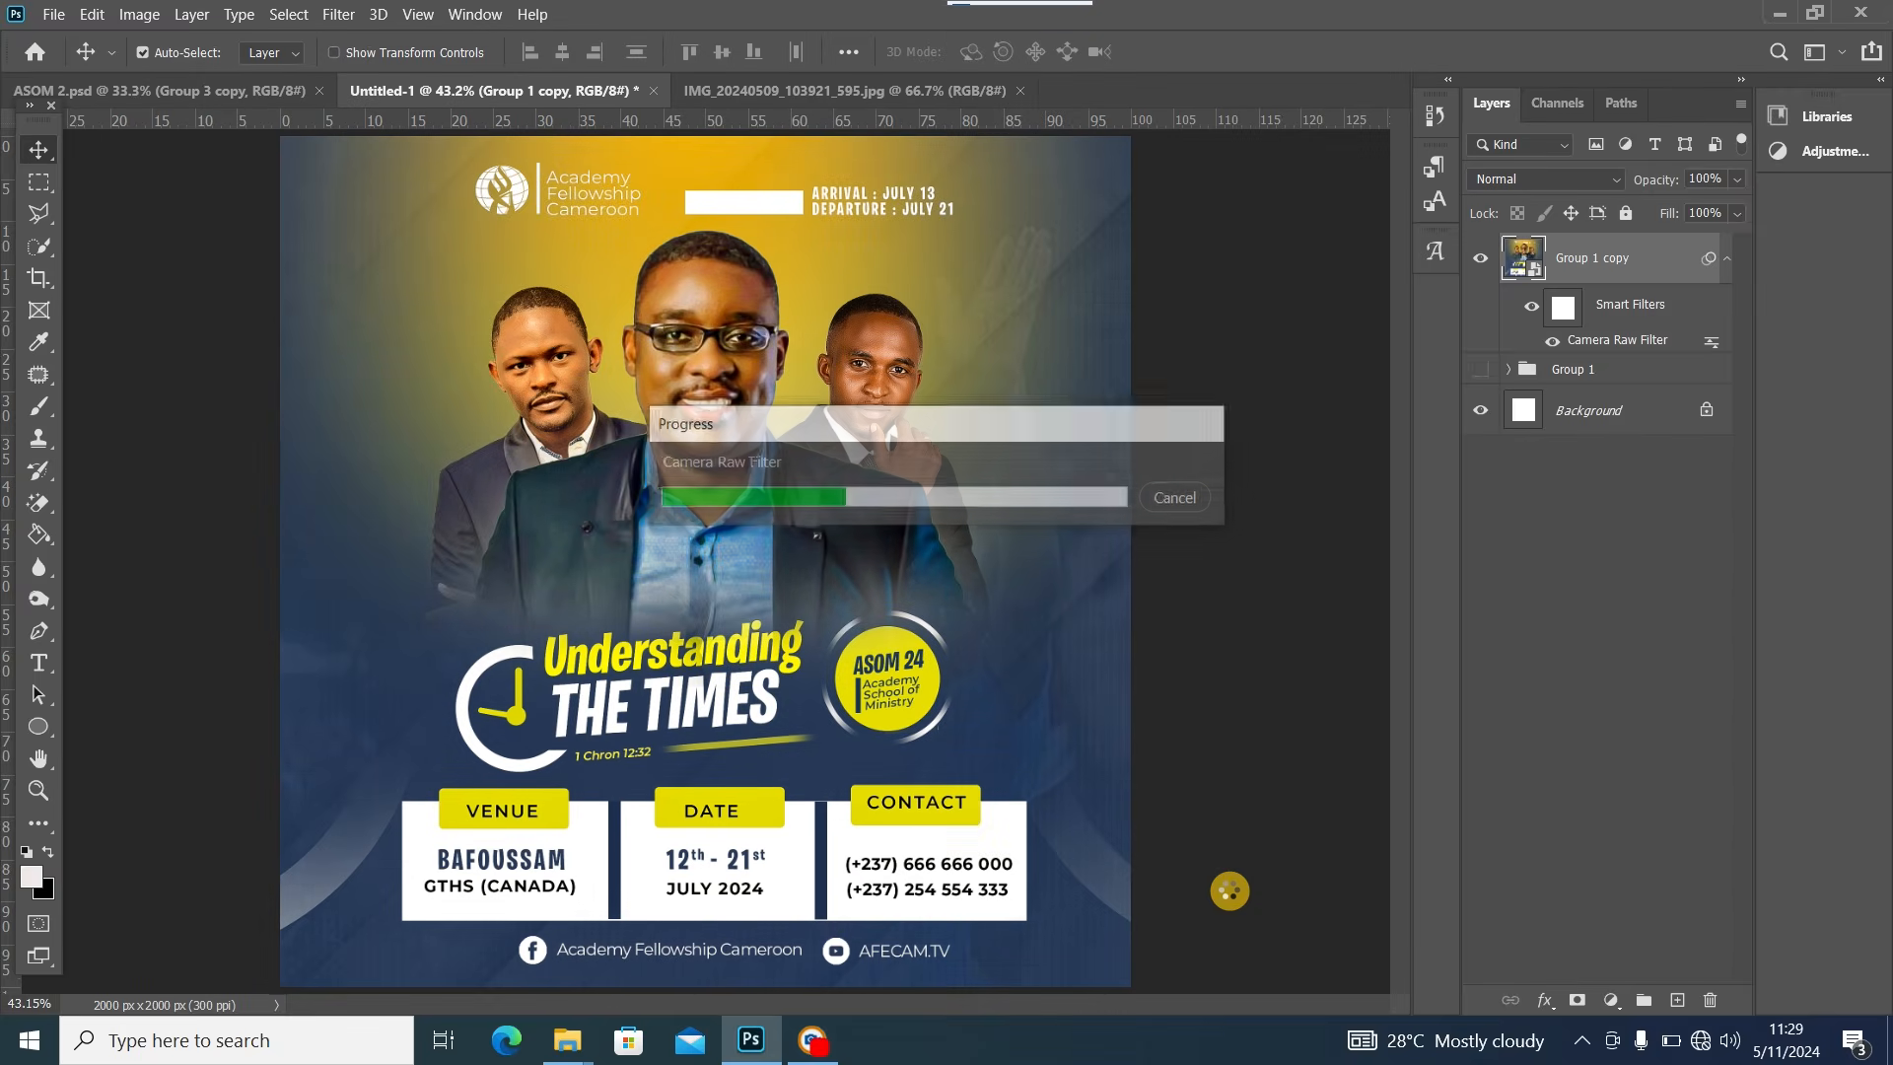